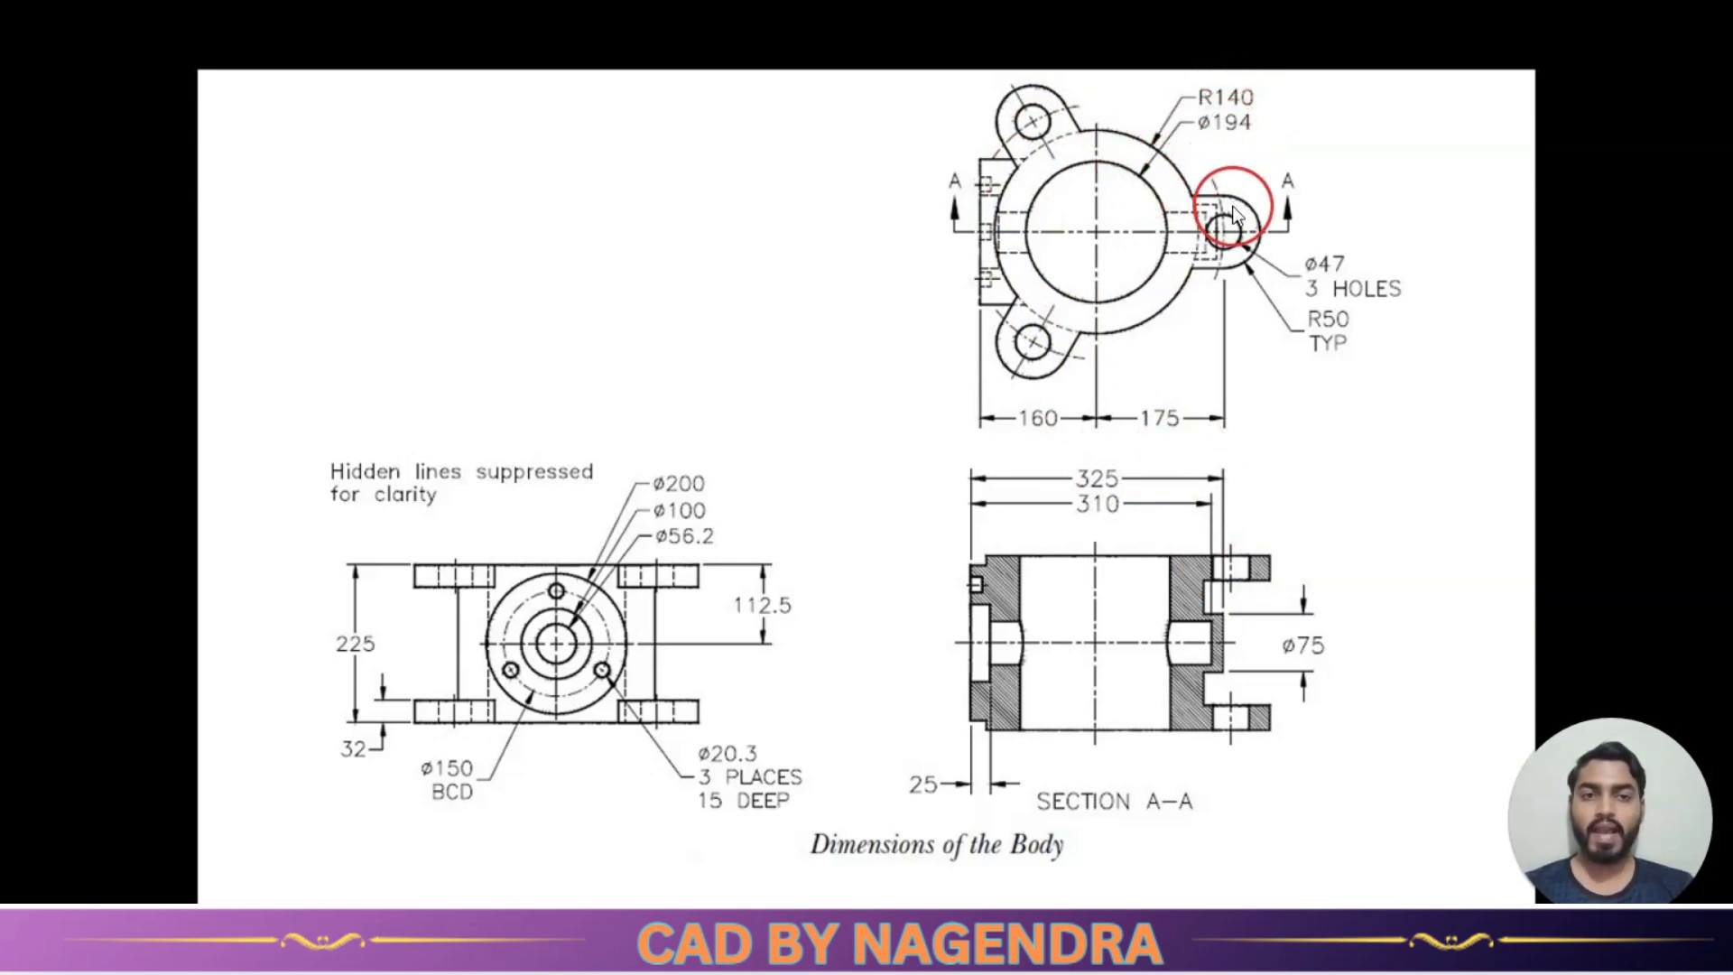
Switch to SOLIDWORKS and sketch two concentric circles of about 39 mm and 26 mm radius at the origin on the Top Plane.
{"action": "key", "text": "alt+Tab"}
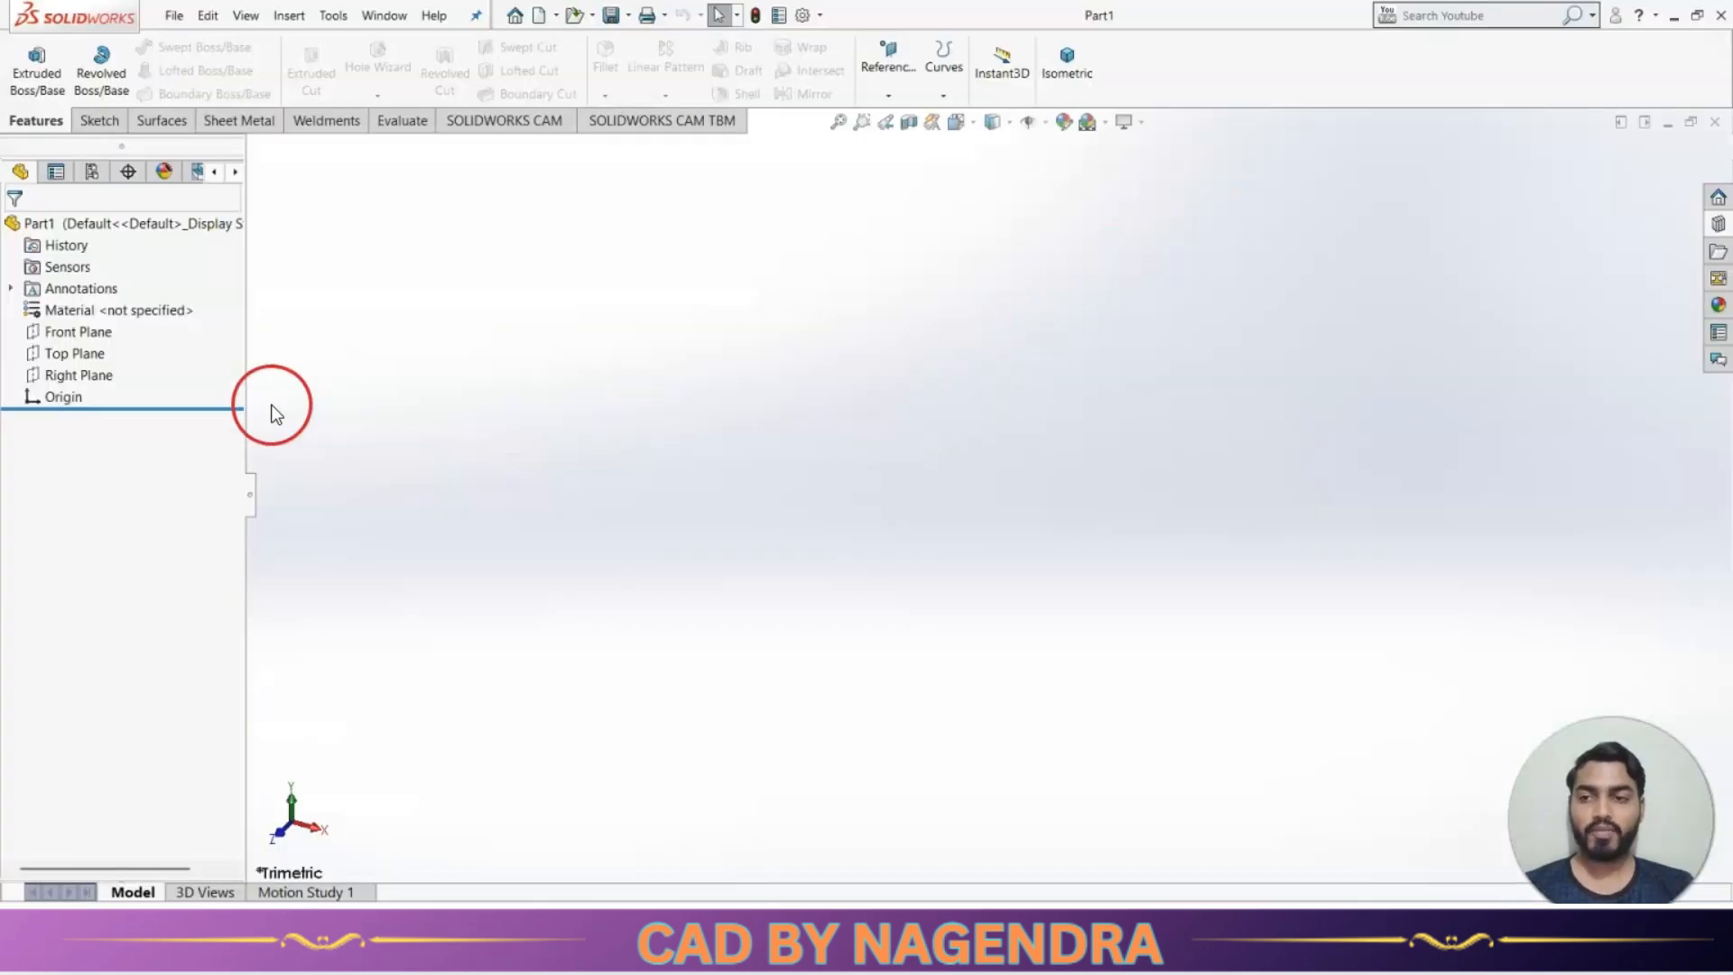
{"action": "left_click", "coordinate": [90, 355]}
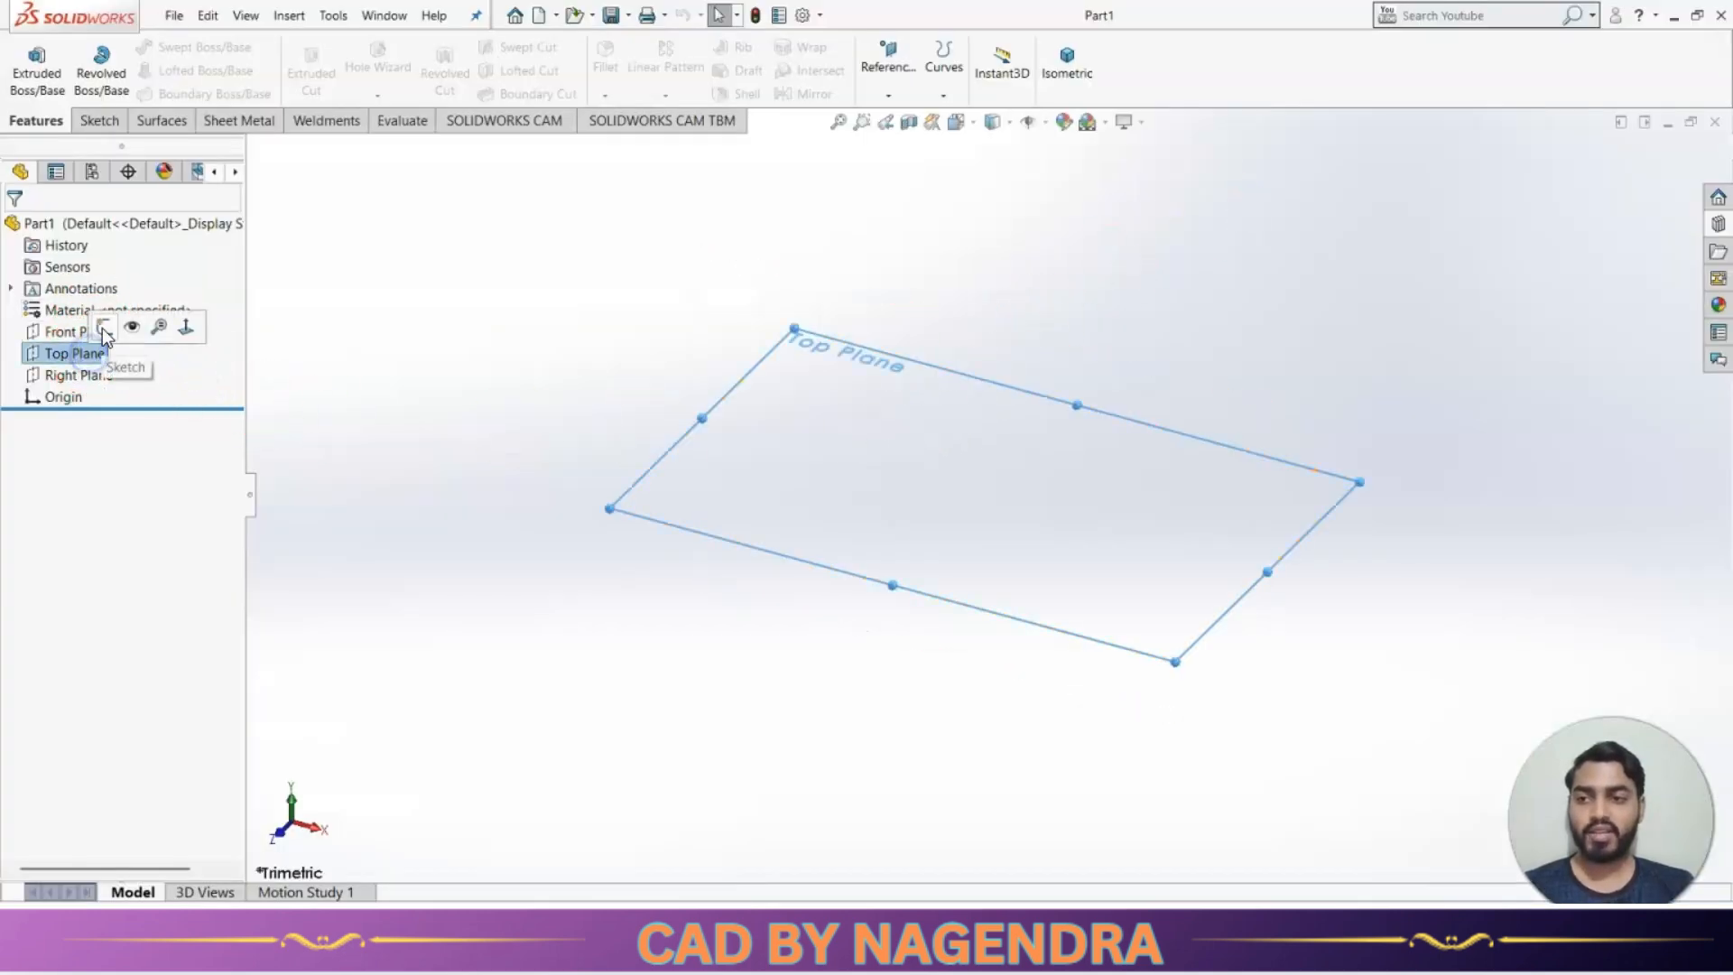
{"action": "left_click", "coordinate": [107, 327]}
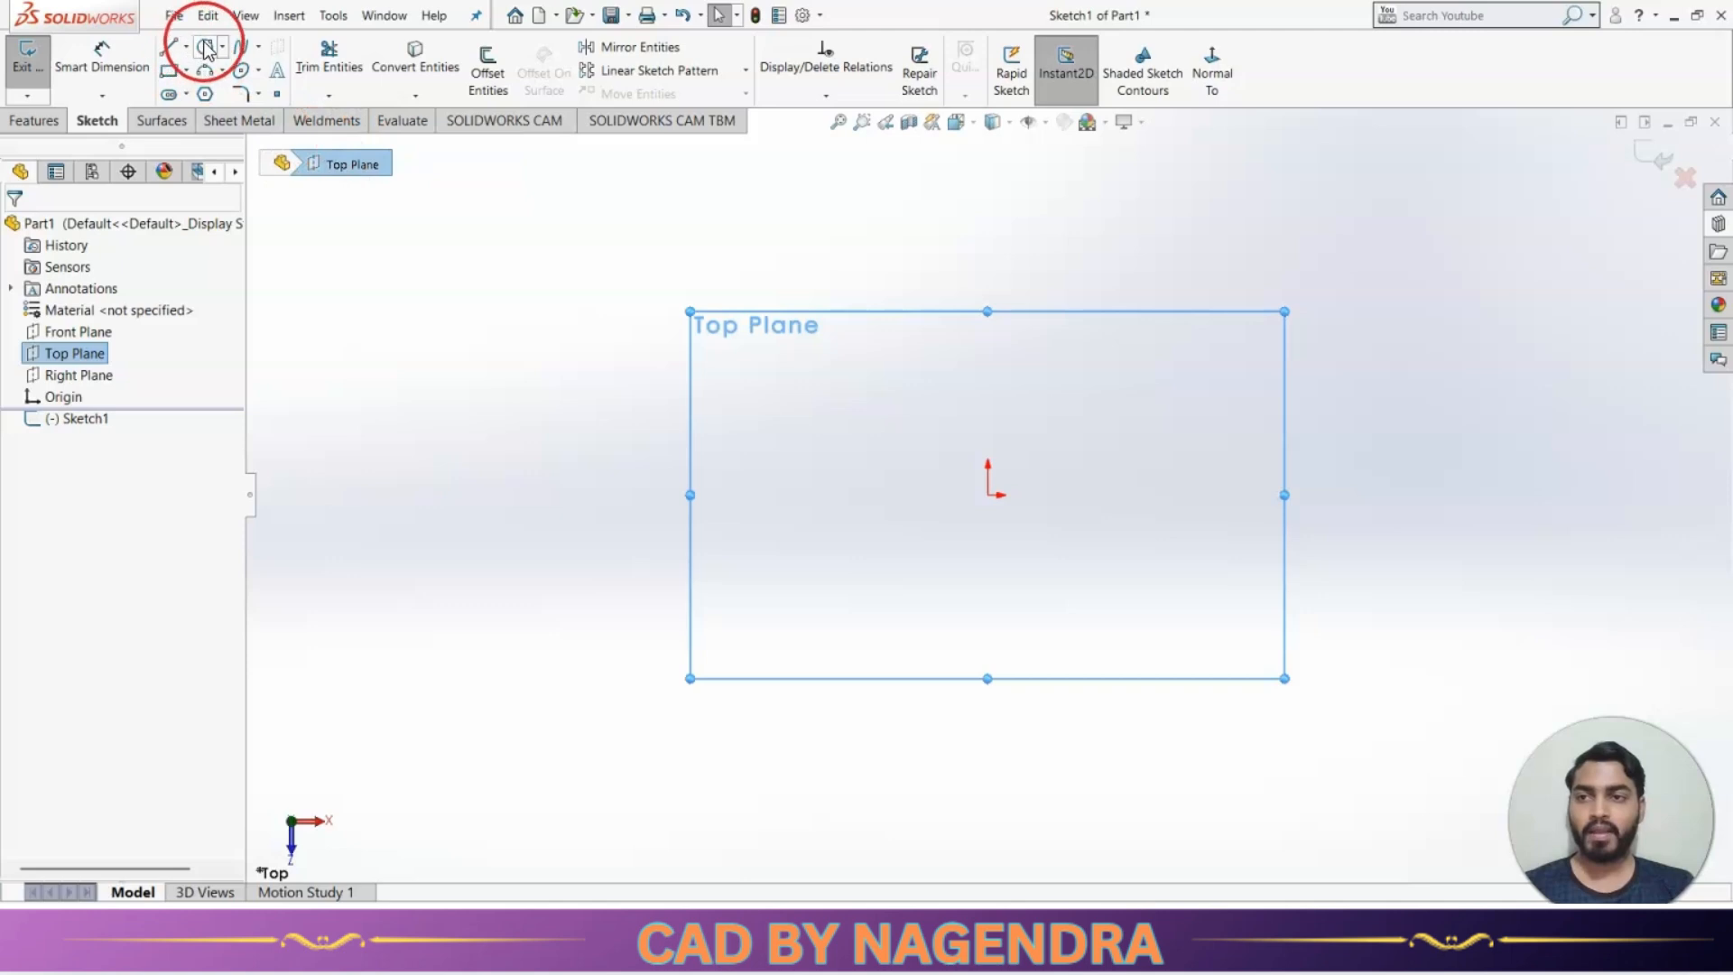
{"action": "left_click", "coordinate": [207, 47]}
{"action": "left_click", "coordinate": [987, 494]}
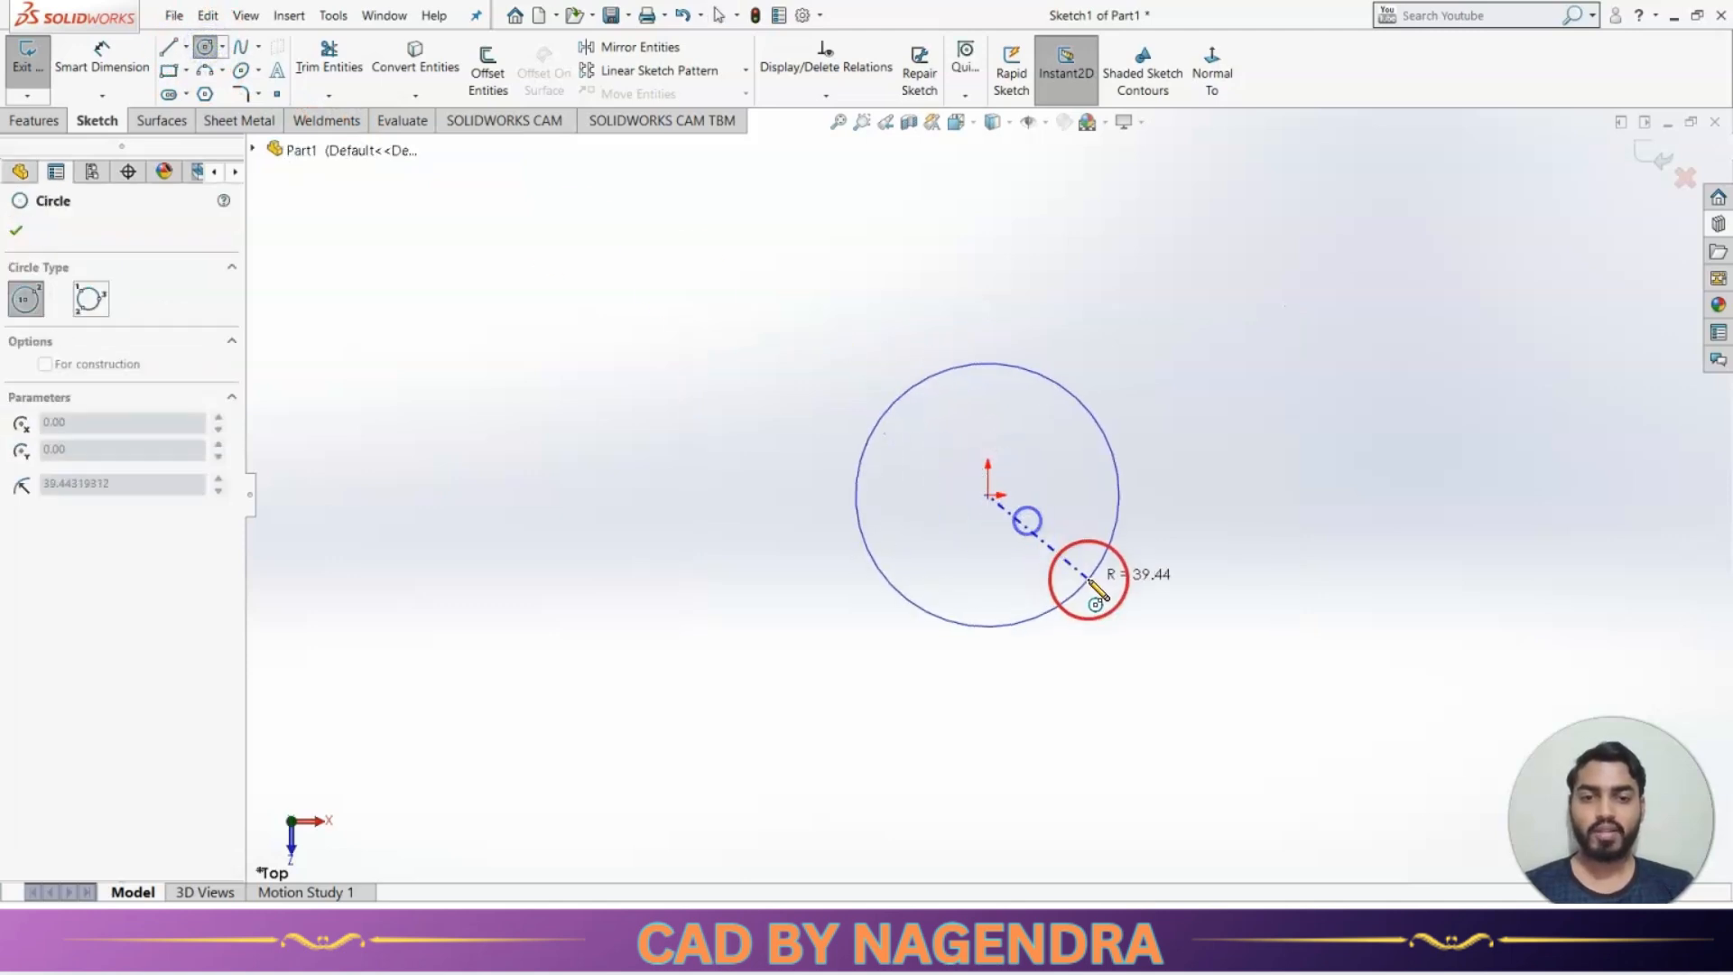
{"action": "left_click", "coordinate": [1089, 580]}
{"action": "left_click", "coordinate": [988, 495]}
{"action": "left_click", "coordinate": [1033, 537]}
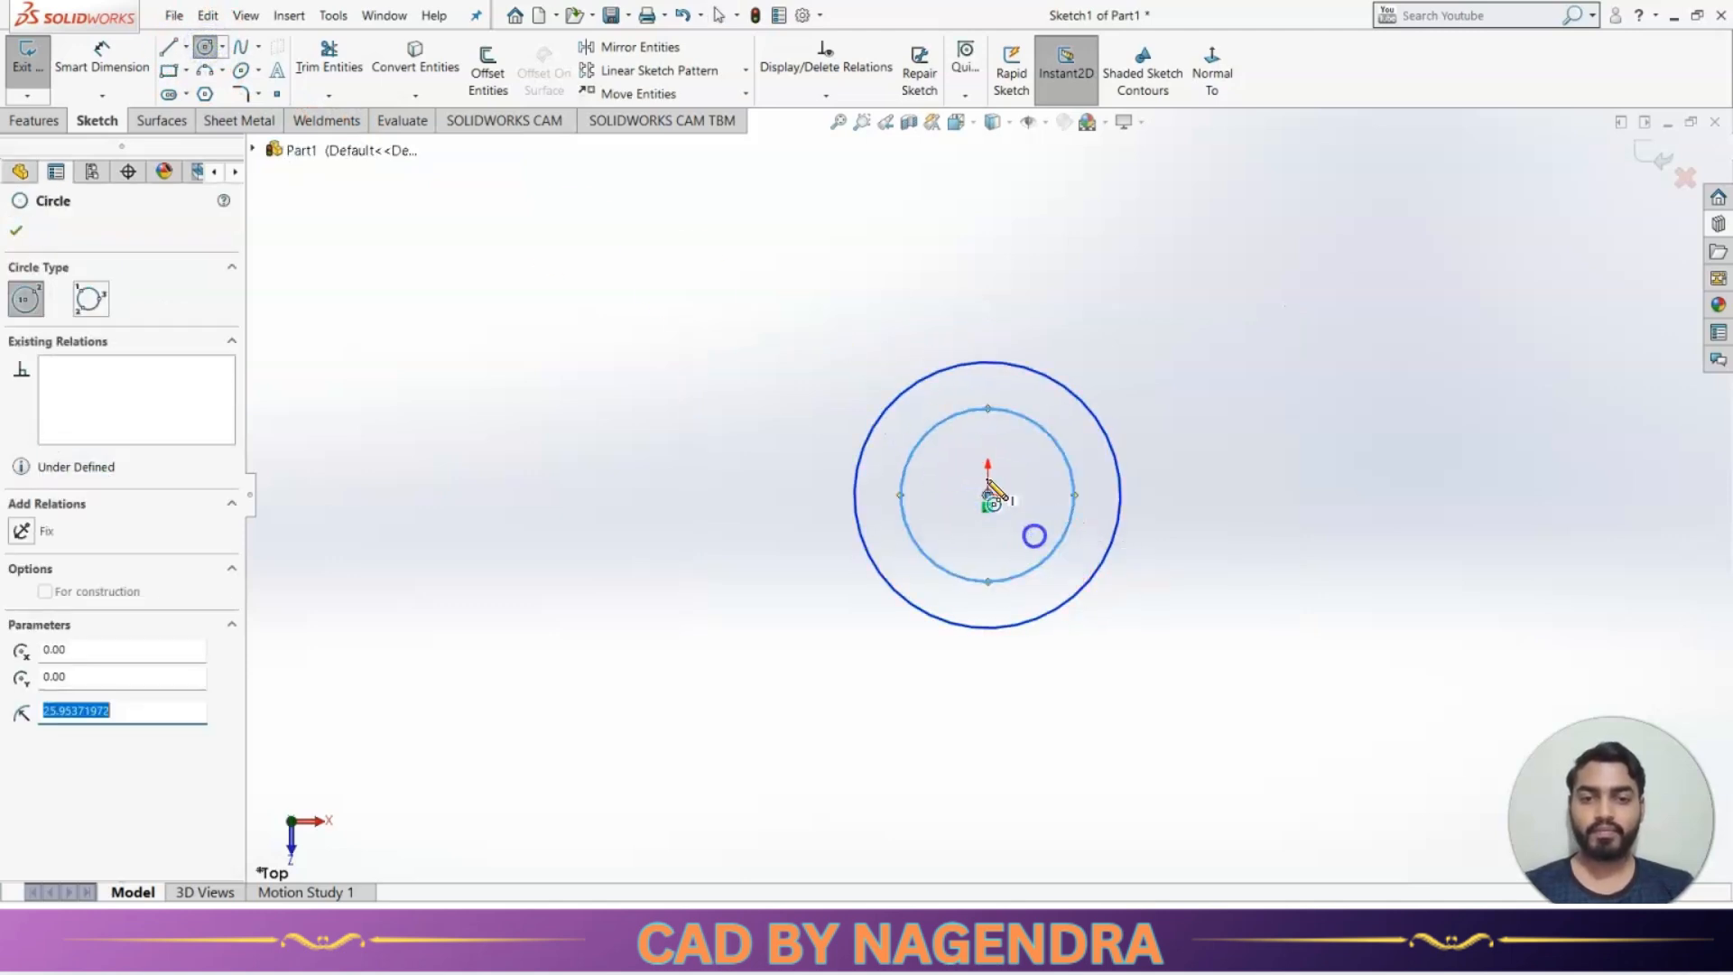
Dimension the inner circle's diameter as 194 mm, following the reference drawing.
{"action": "left_click", "coordinate": [149, 65]}
{"action": "left_click", "coordinate": [1038, 435]}
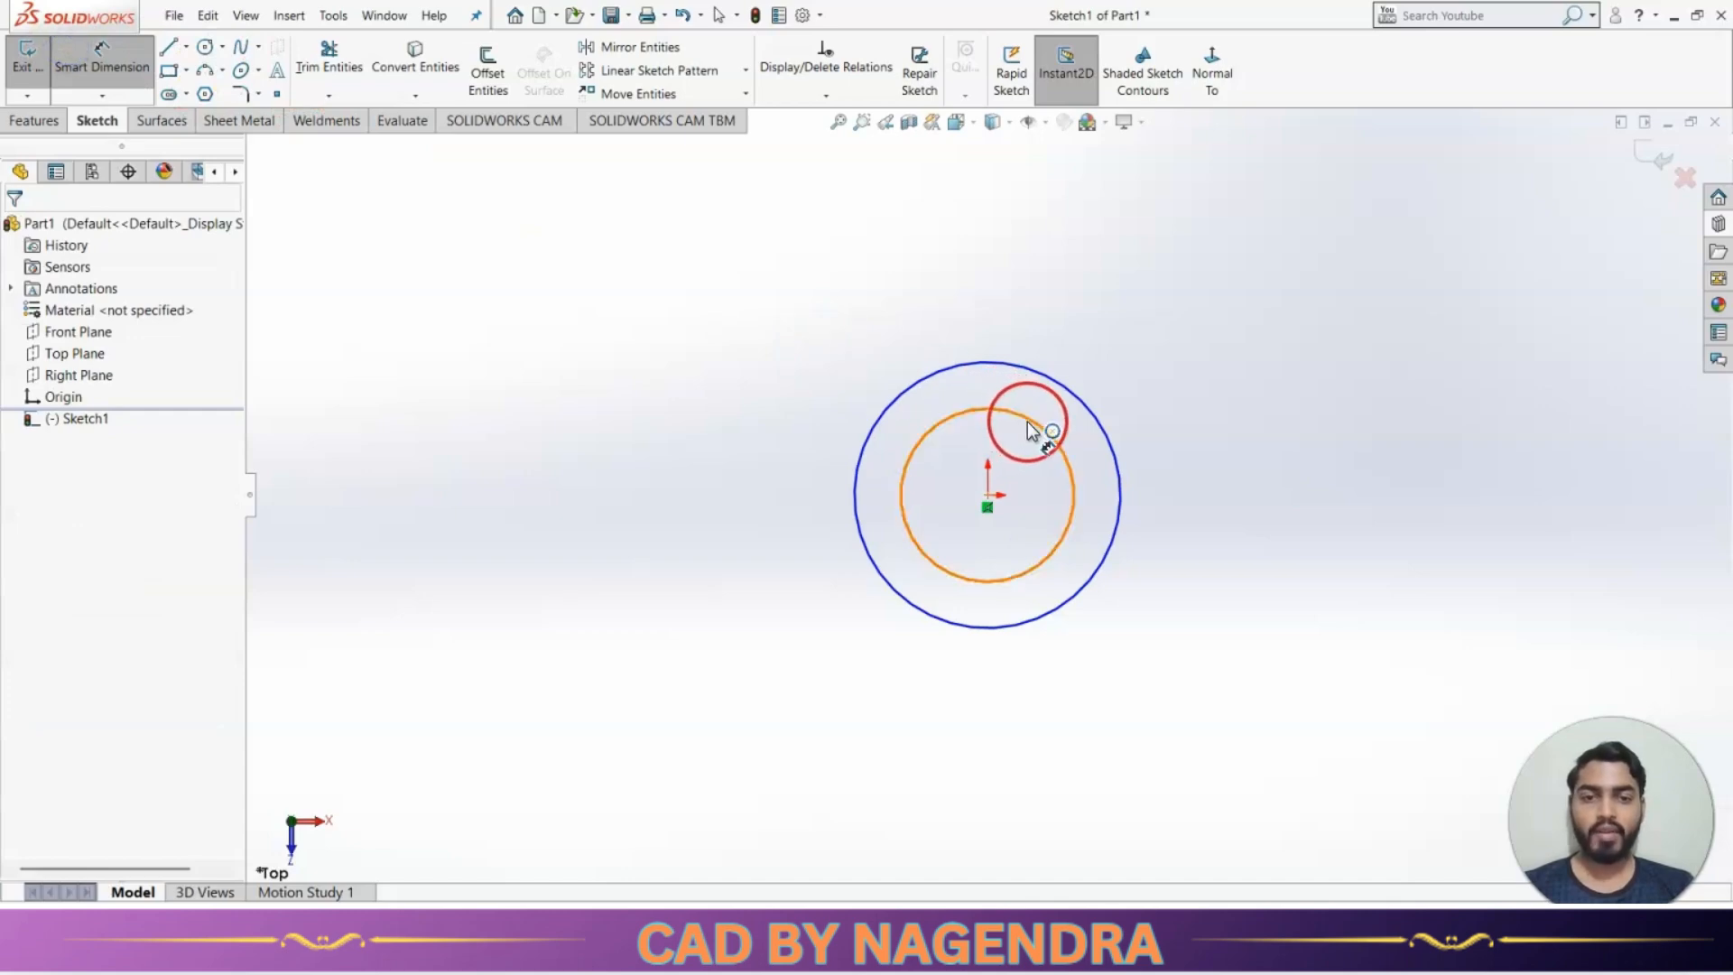
{"action": "left_click", "coordinate": [1222, 354]}
{"action": "key", "text": "alt+Tab"}
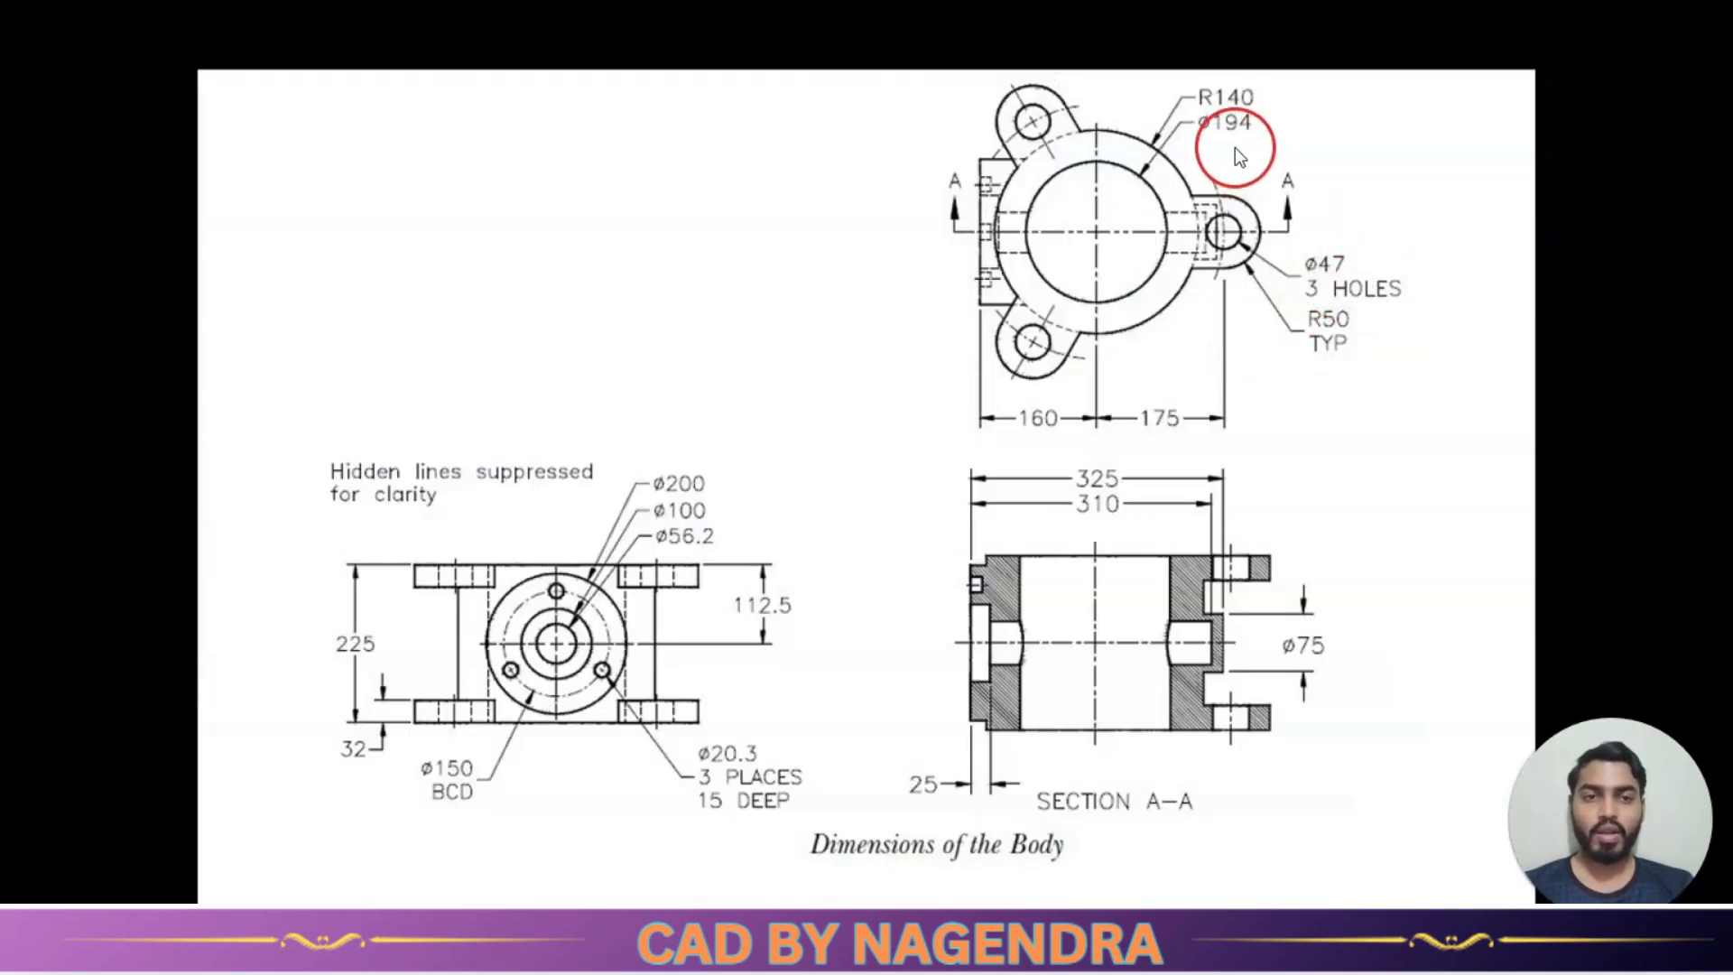
{"action": "key", "text": "alt+Tab"}
{"action": "left_click", "coordinate": [1182, 323]}
{"action": "type", "text": "19"}
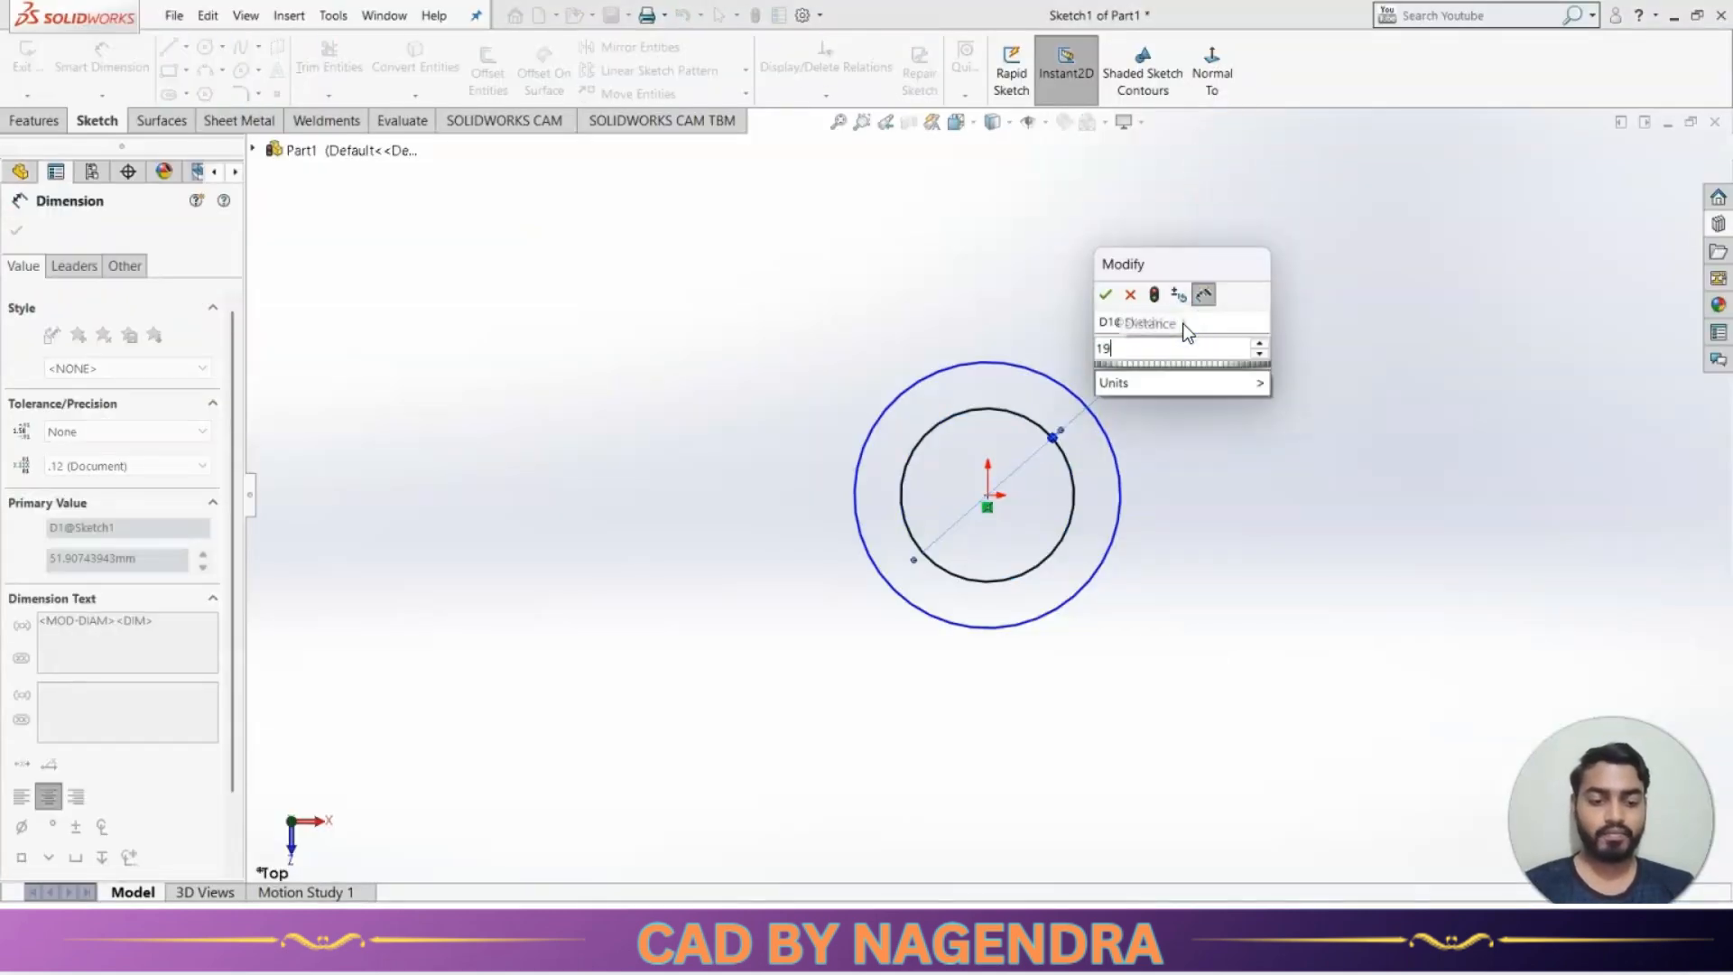
{"action": "type", "text": "4"}
{"action": "key", "text": "Return"}
Dimension the outer circle's diameter as 280 mm per the reference drawing and exit the sketch.
{"action": "left_click", "coordinate": [1030, 368]}
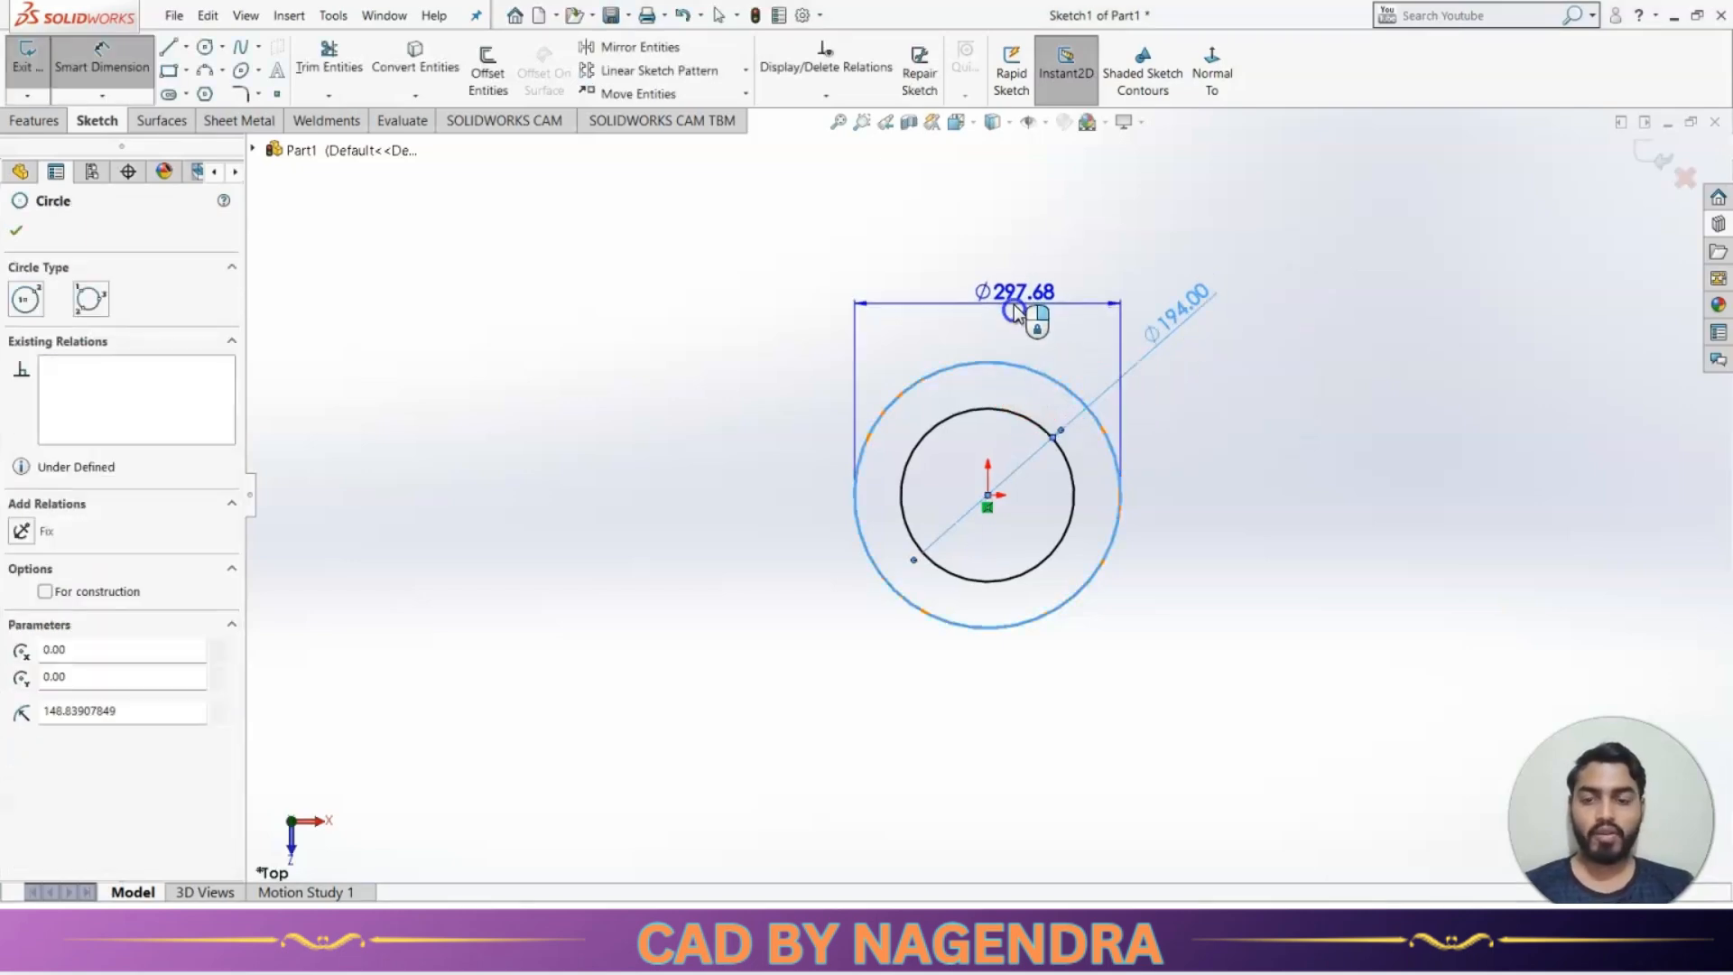
{"action": "key", "text": "alt+Tab"}
{"action": "key", "text": "alt+Tab"}
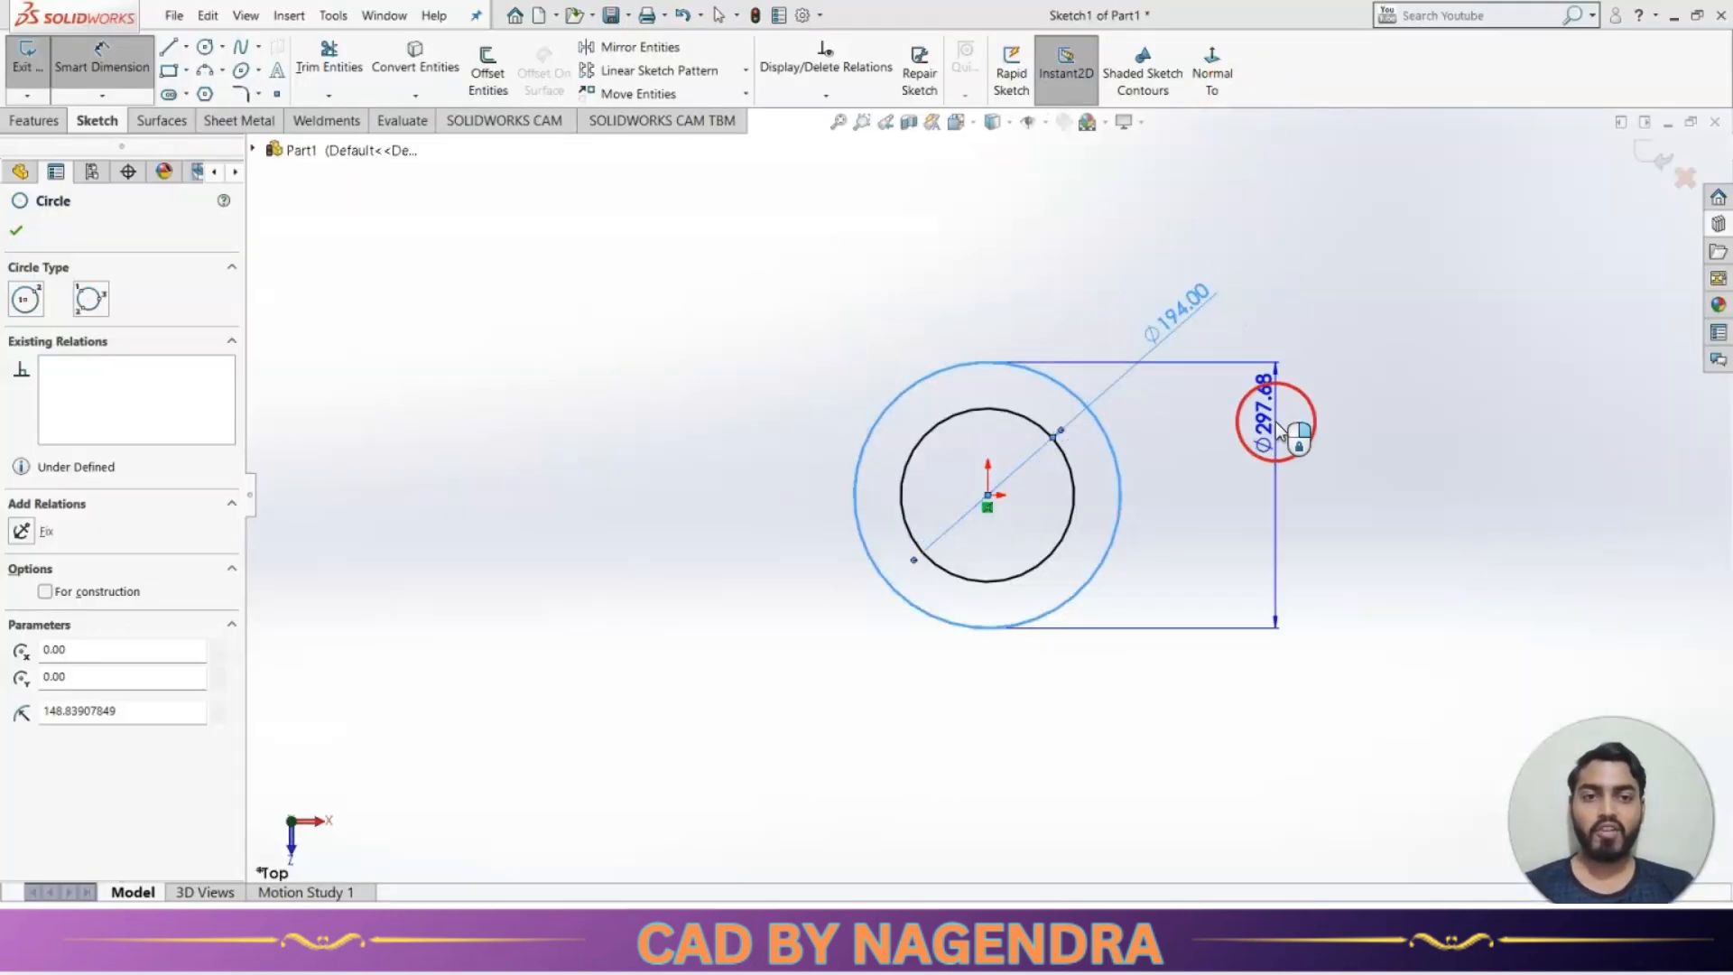
{"action": "left_click", "coordinate": [1317, 278]}
{"action": "type", "text": "280"}
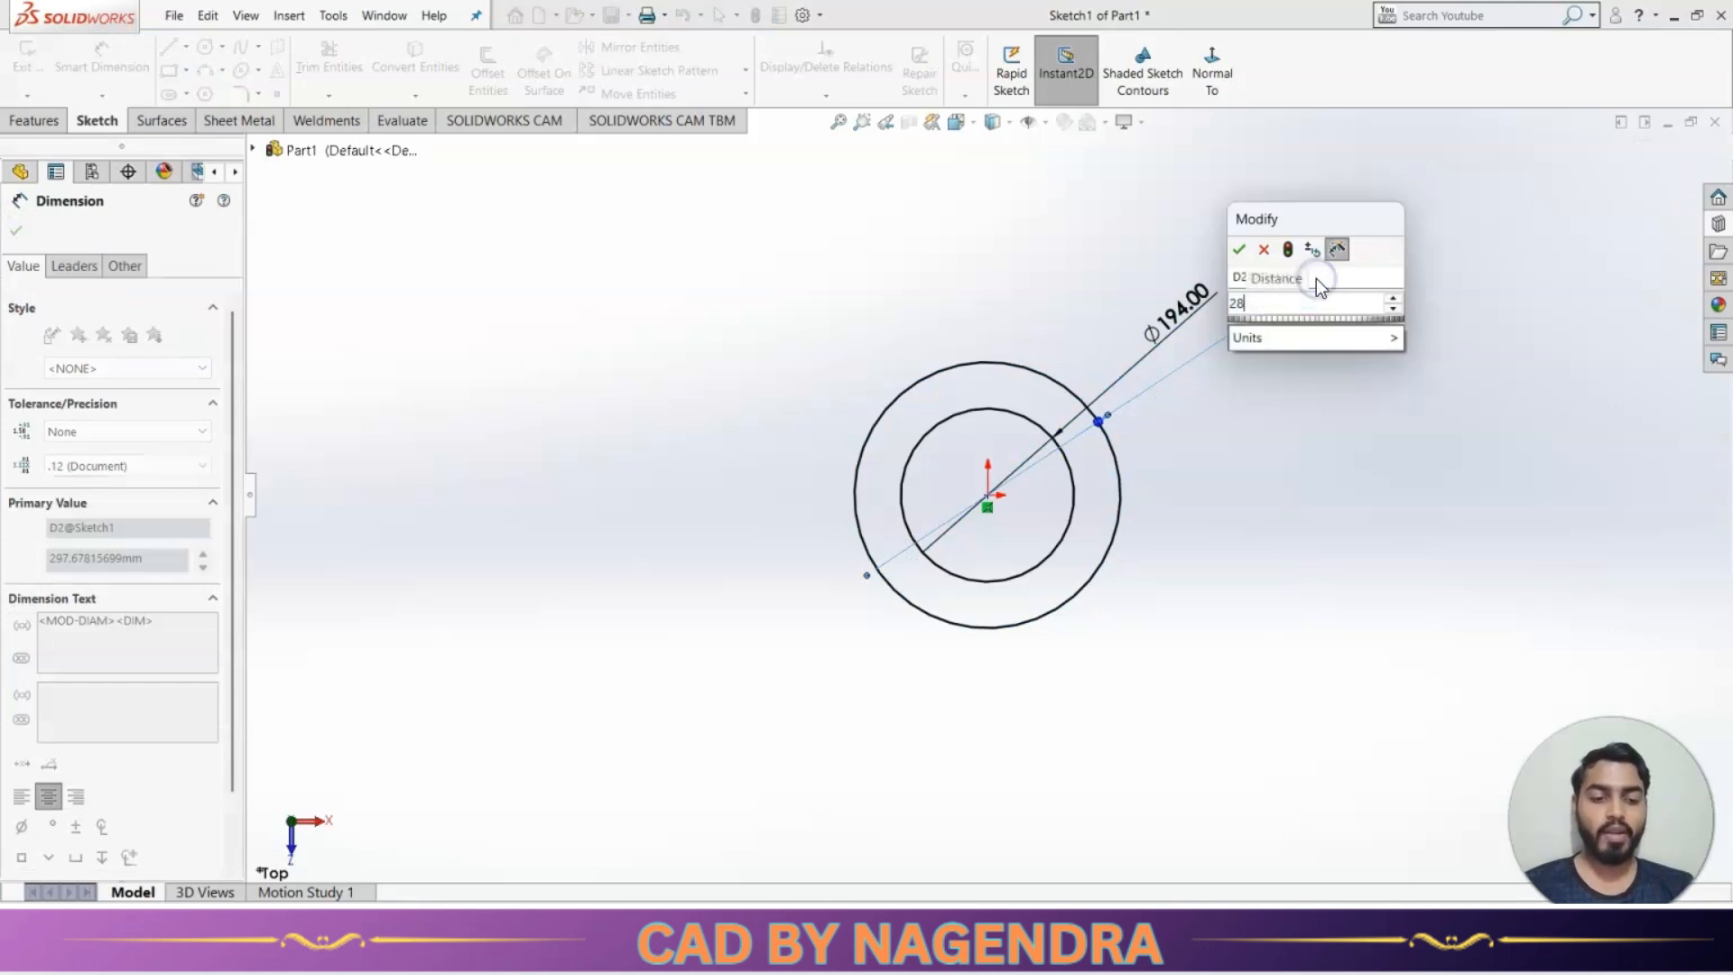
{"action": "key", "text": "Return"}
{"action": "left_click", "coordinate": [1273, 531]}
{"action": "left_click", "coordinate": [1659, 160]}
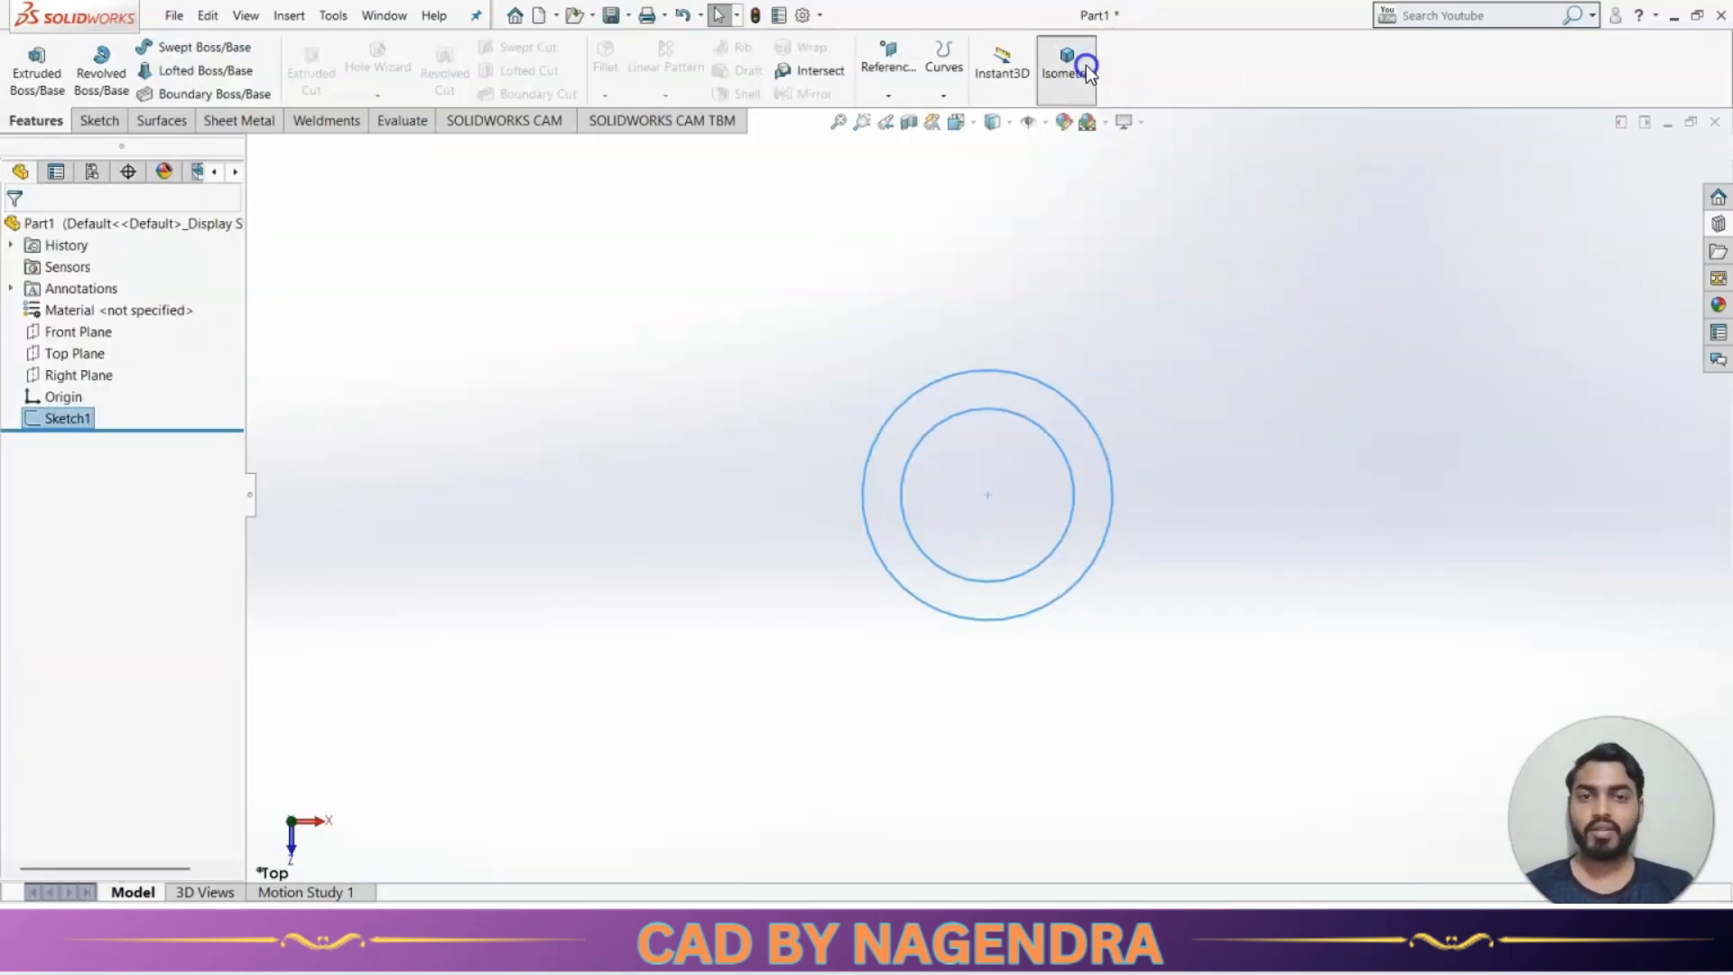
Extrude the ring profile 225 mm with the Mid Plane end condition, checking the height in the reference drawing.
{"action": "left_click", "coordinate": [1086, 73]}
{"action": "left_click", "coordinate": [36, 81]}
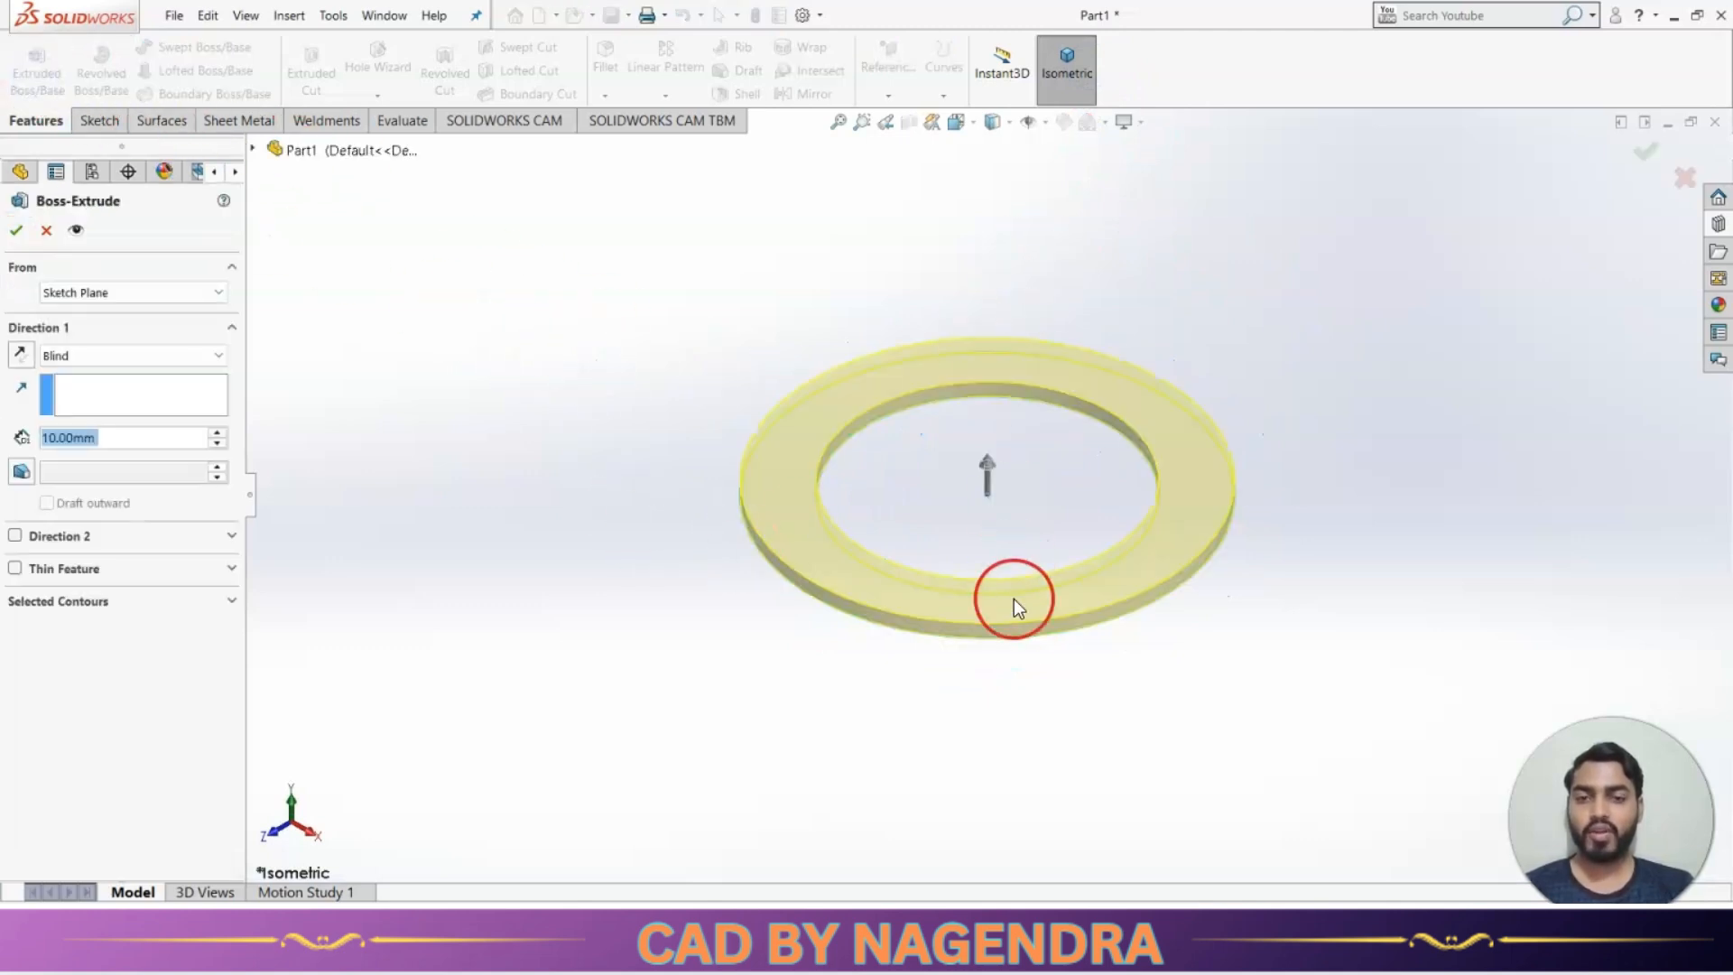
{"action": "left_click", "coordinate": [142, 356]}
{"action": "left_click", "coordinate": [98, 454]}
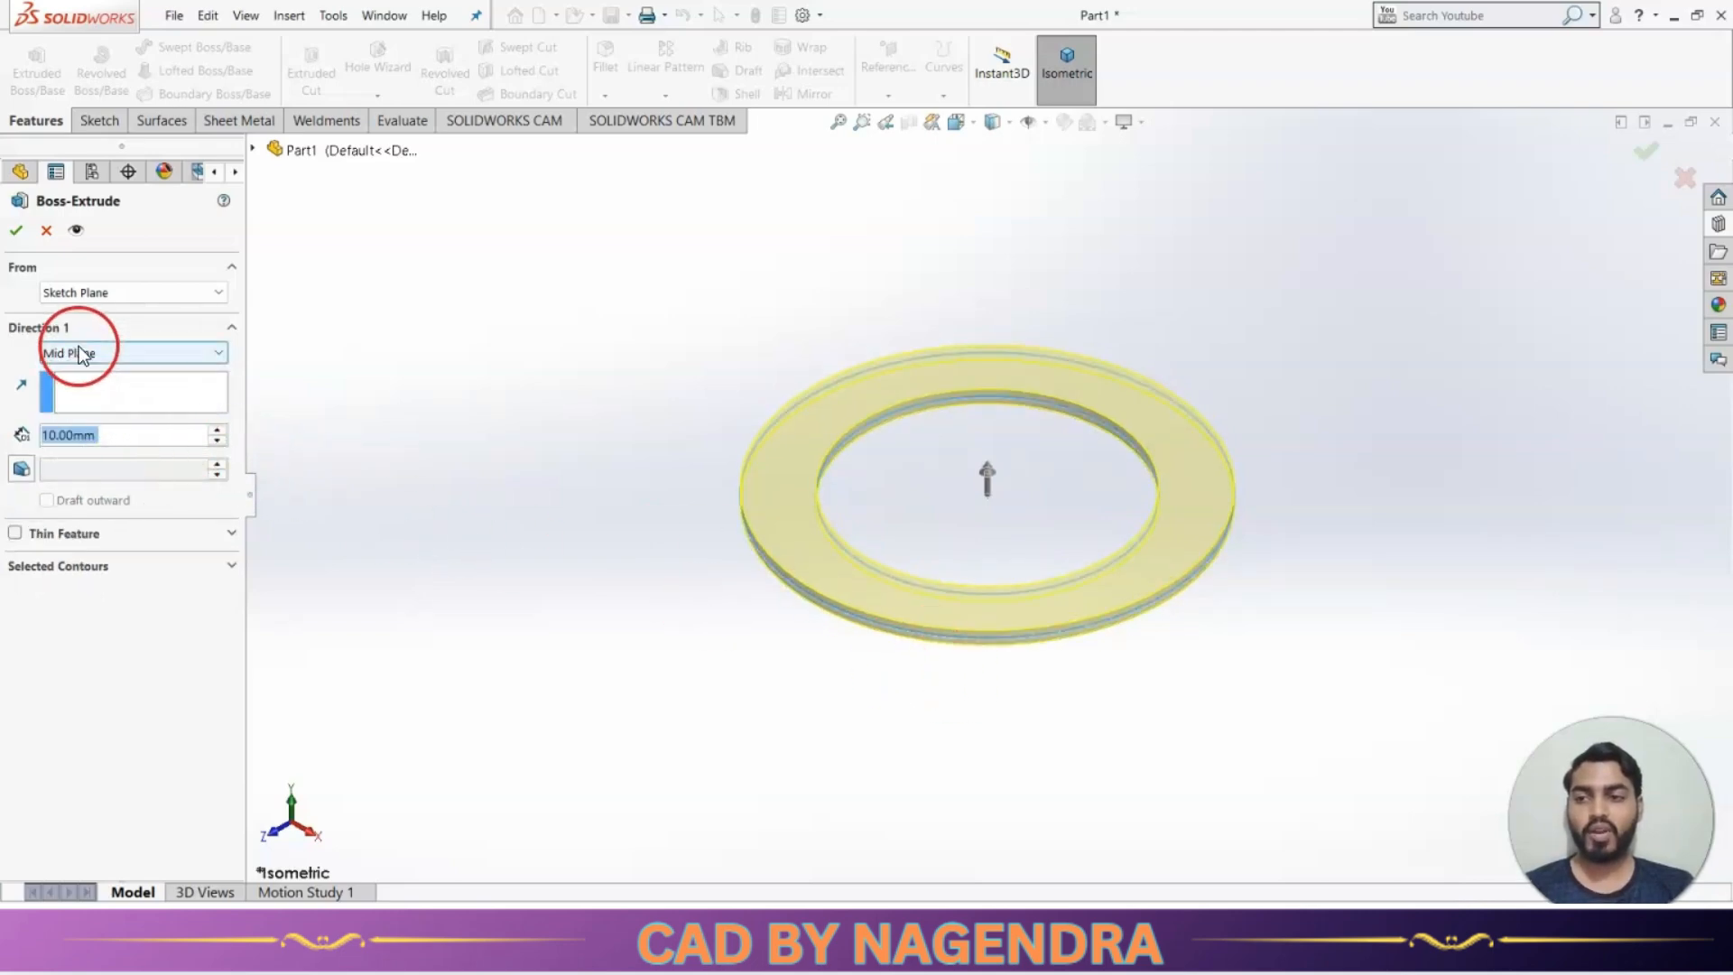
{"action": "key", "text": "alt+Tab"}
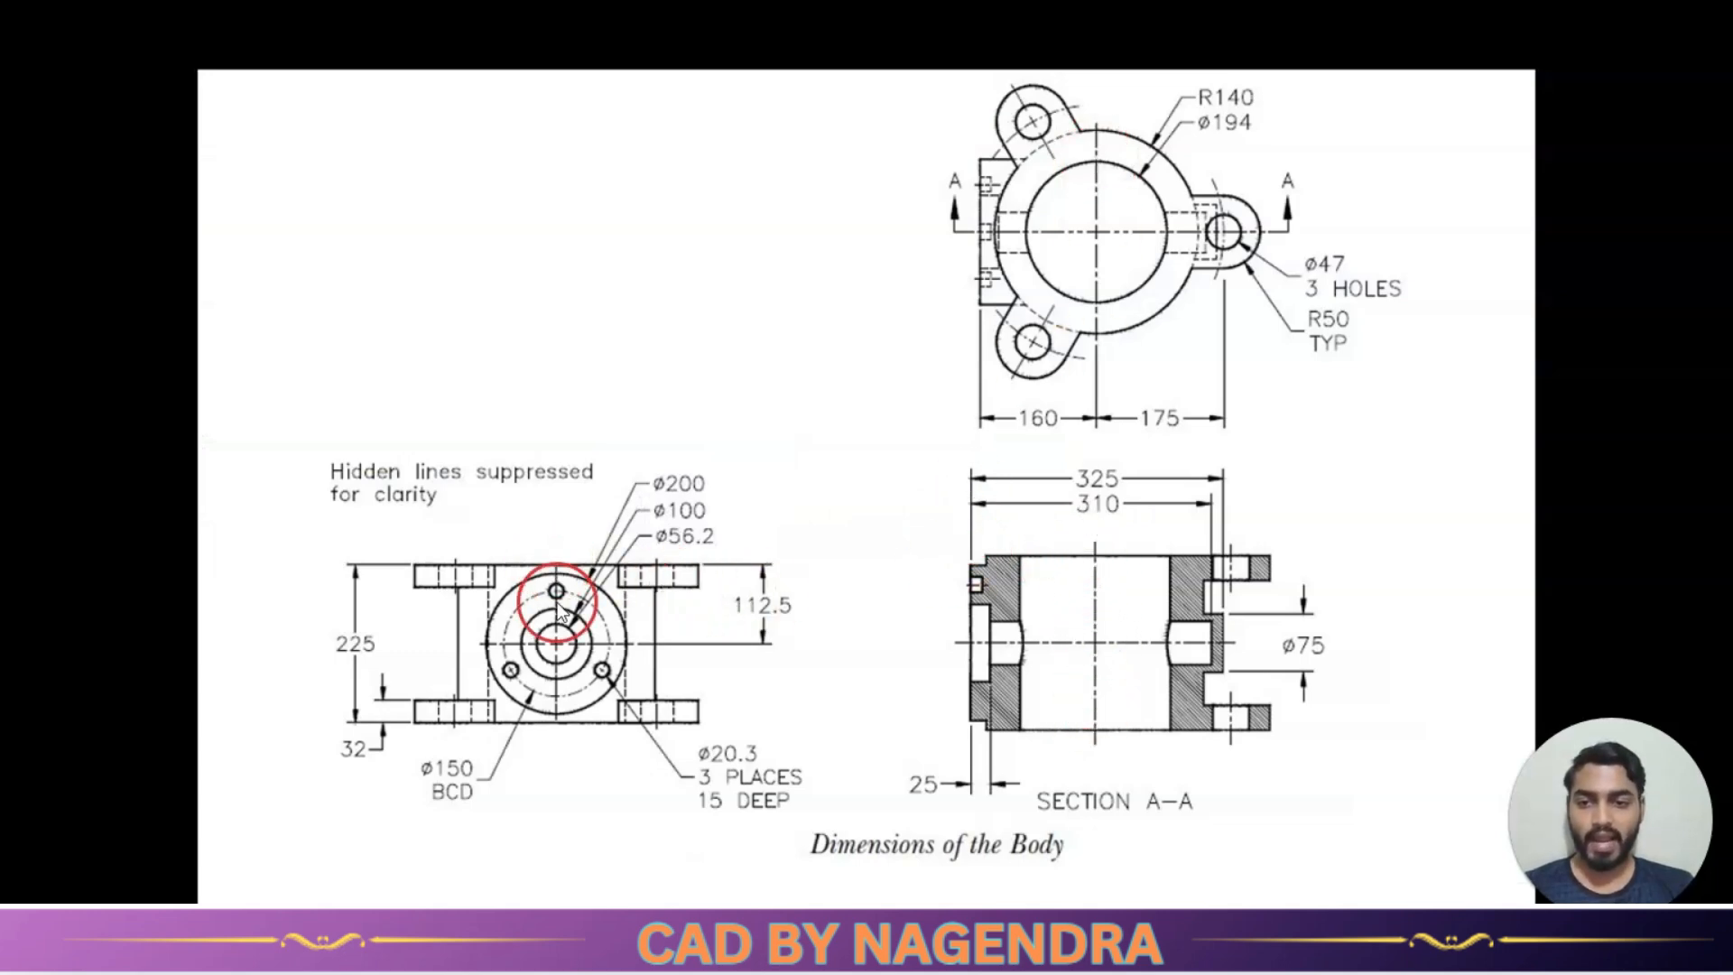
{"action": "key", "text": "alt+Tab"}
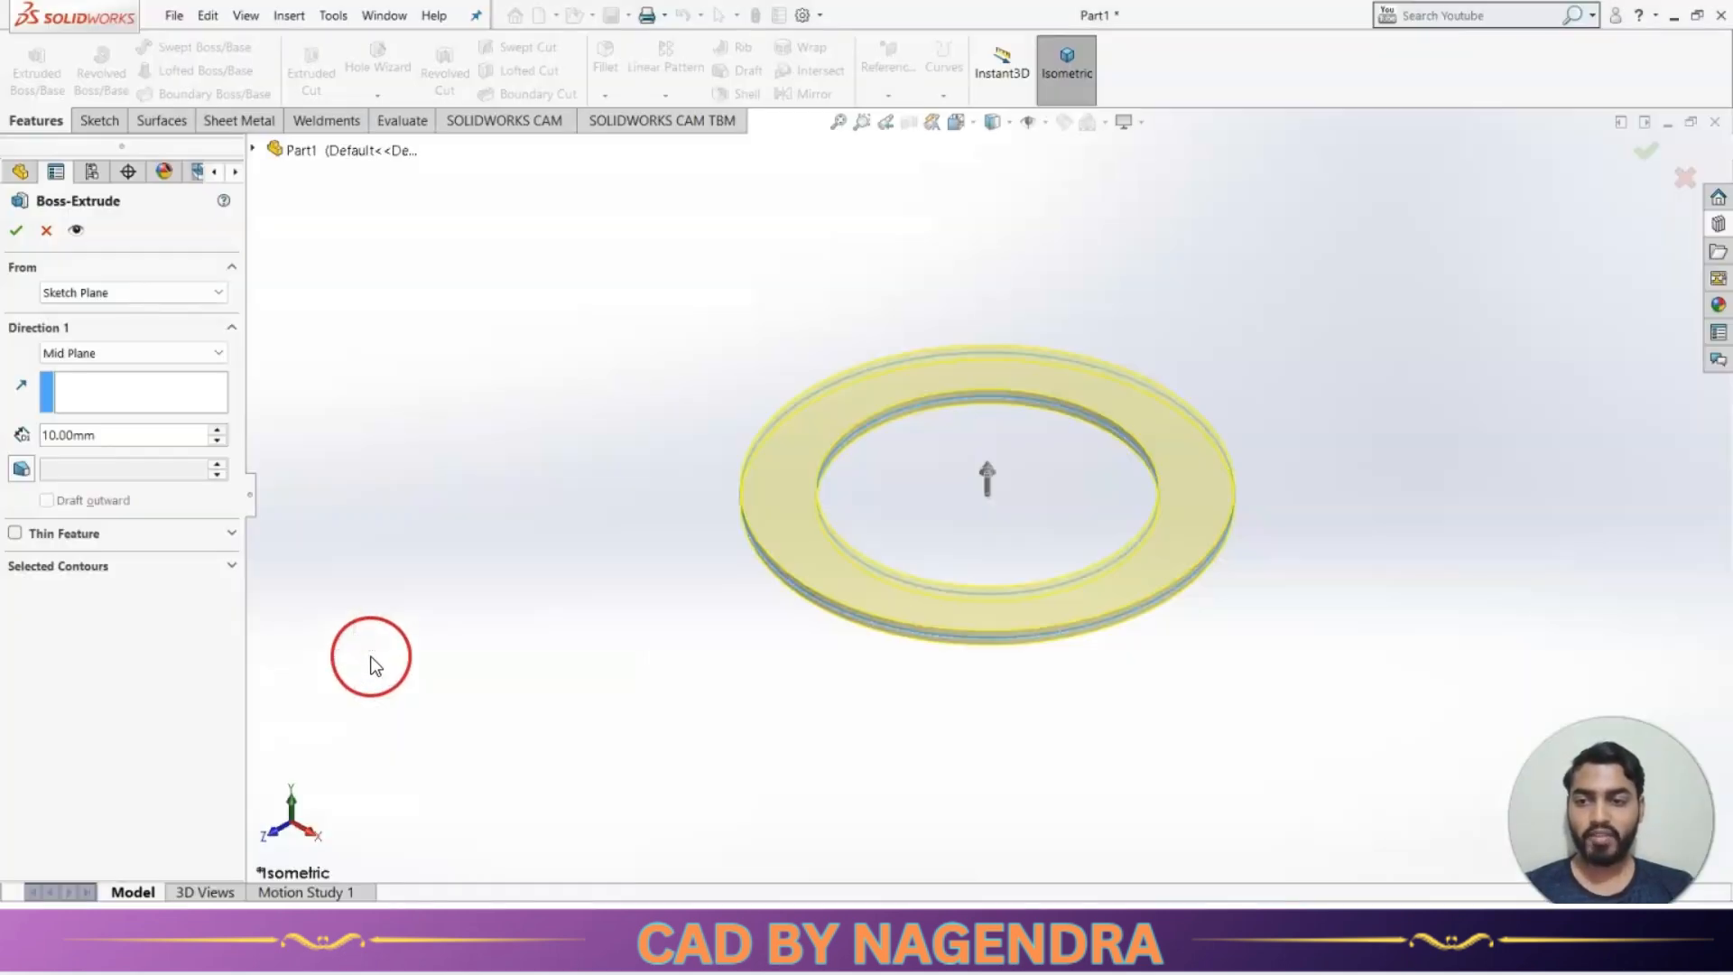
{"action": "double_click", "coordinate": [118, 435]}
{"action": "type", "text": "225"}
{"action": "key", "text": "Return"}
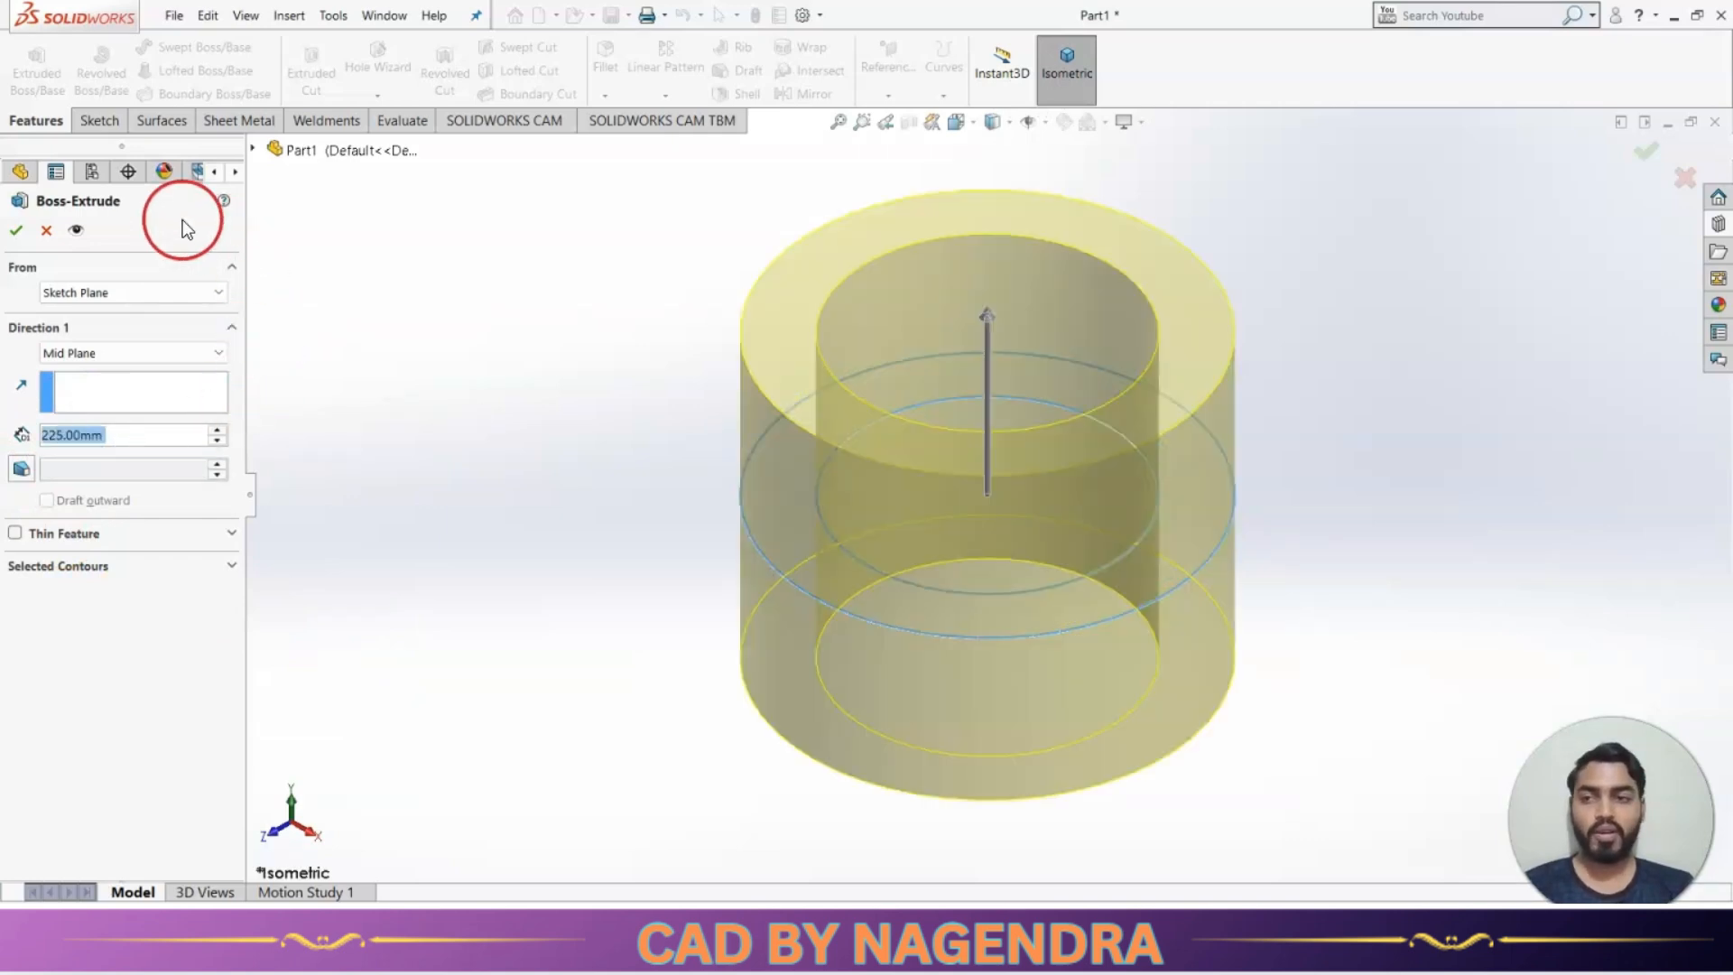
{"action": "left_click", "coordinate": [16, 231]}
Start a sketch on the top annular face of the cylinder and view it straight on.
{"action": "left_click", "coordinate": [503, 349]}
{"action": "scroll", "coordinate": [986, 494], "scroll_direction": "down", "scroll_amount": 3}
{"action": "middle_click_drag", "start_coordinate": [1362, 526], "coordinate": [1183, 564]}
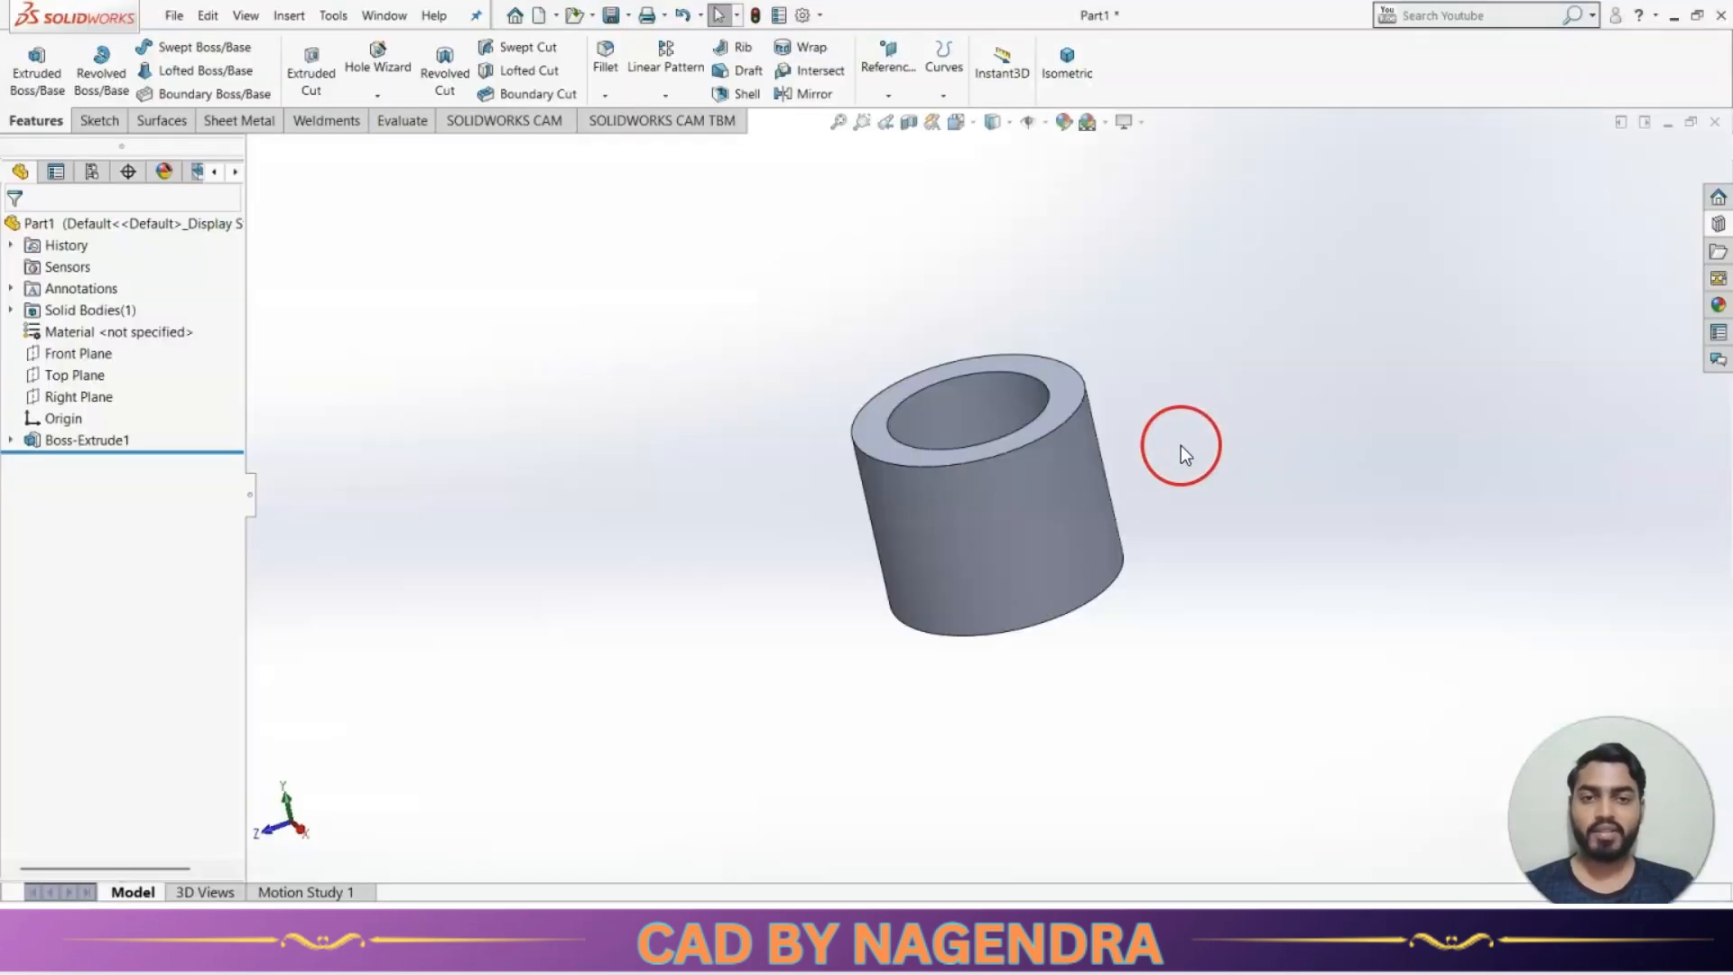
{"action": "mouse_move", "coordinate": [1181, 445]}
{"action": "middle_mouse_down"}
{"action": "mouse_move", "coordinate": [1157, 508]}
{"action": "mouse_move", "coordinate": [1073, 402]}
{"action": "middle_mouse_up"}
{"action": "left_click", "coordinate": [1054, 399]}
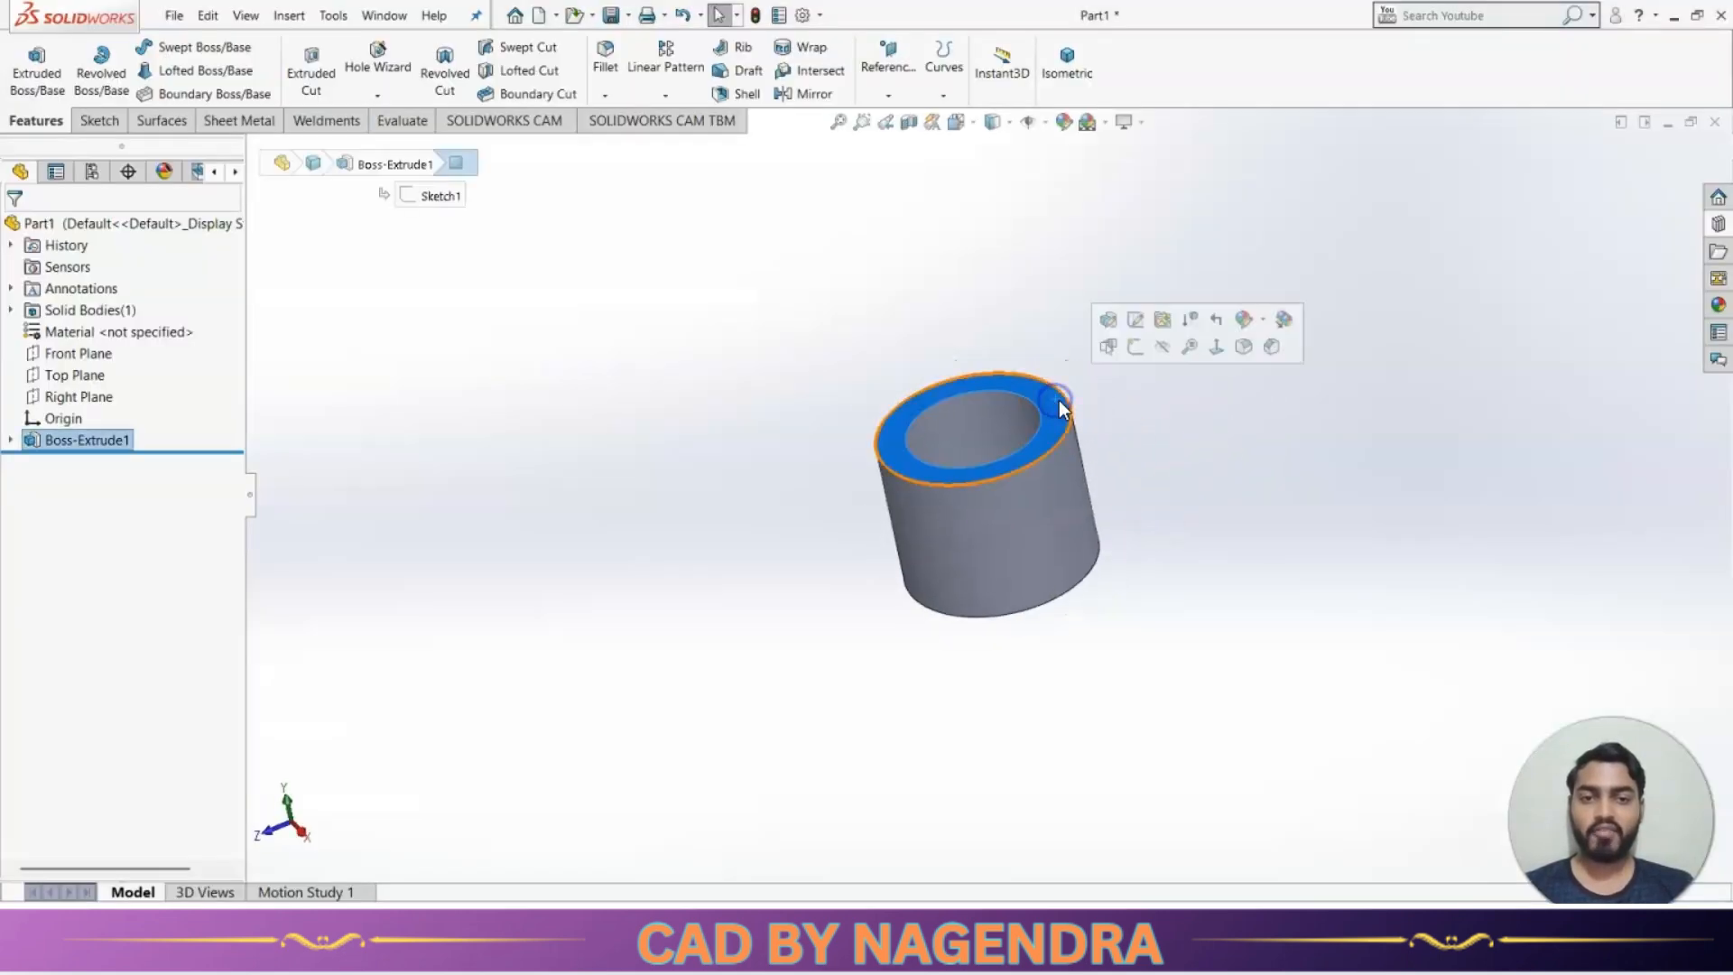
{"action": "left_click", "coordinate": [1136, 353]}
{"action": "left_click", "coordinate": [1210, 82]}
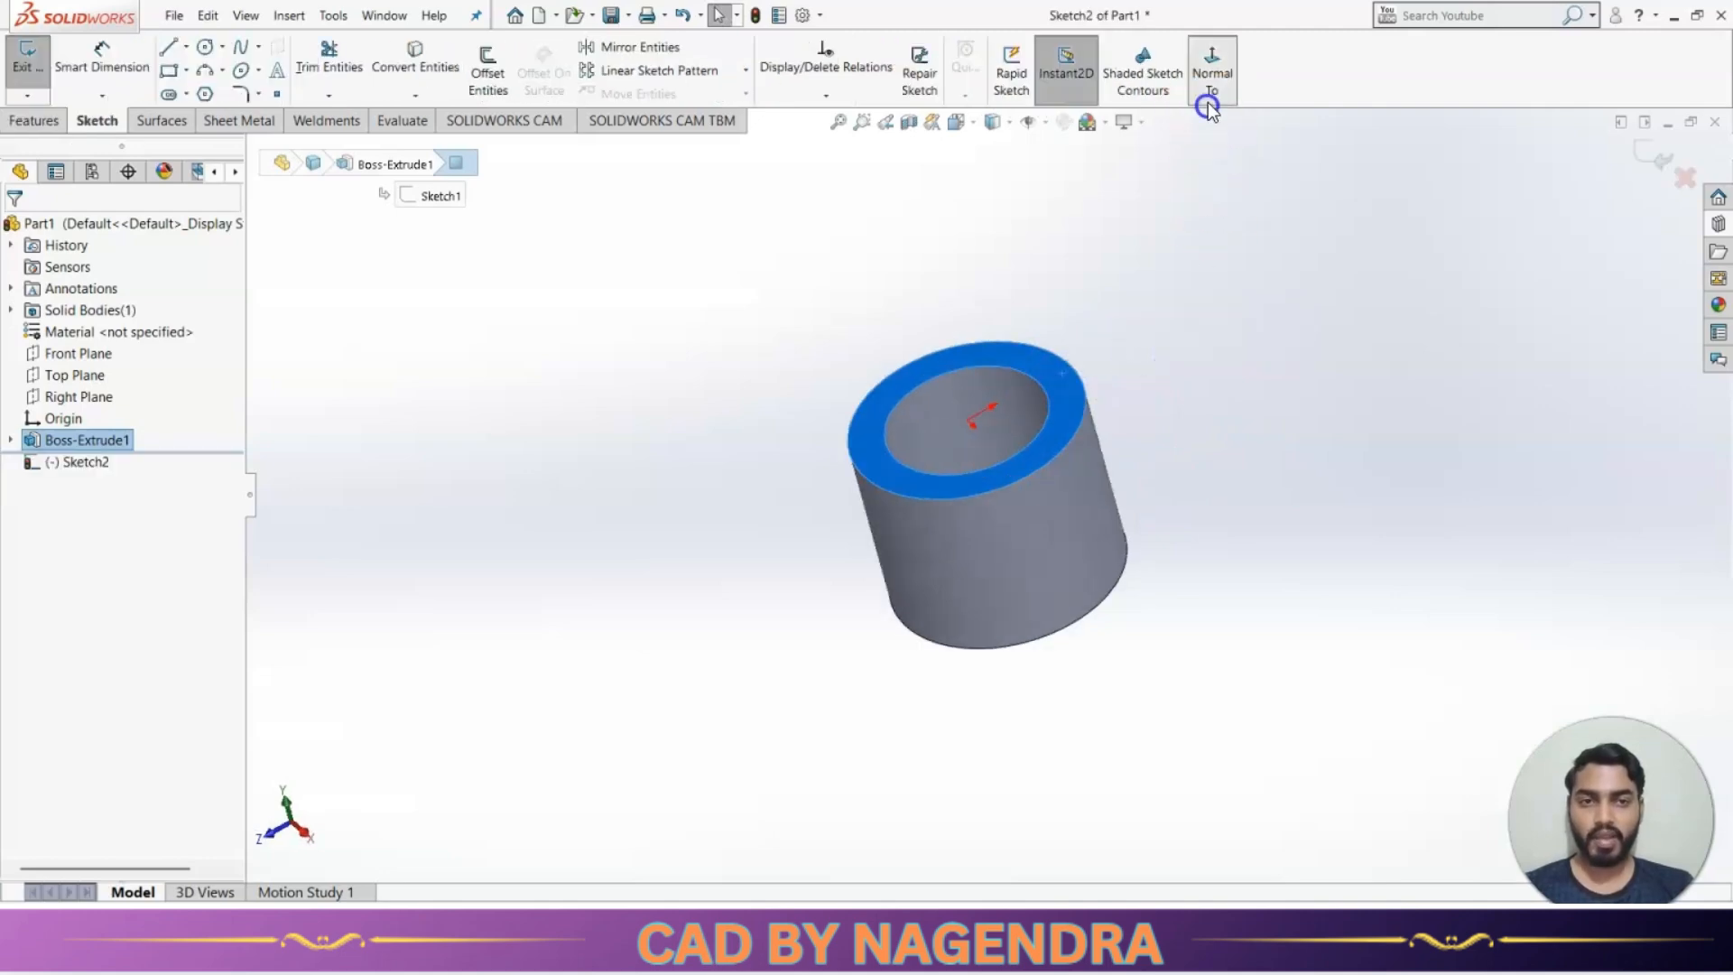
Examine the mounting lug's shape, radius, hole size and distance from the centre in the reference drawing.
{"action": "left_click", "coordinate": [1325, 477]}
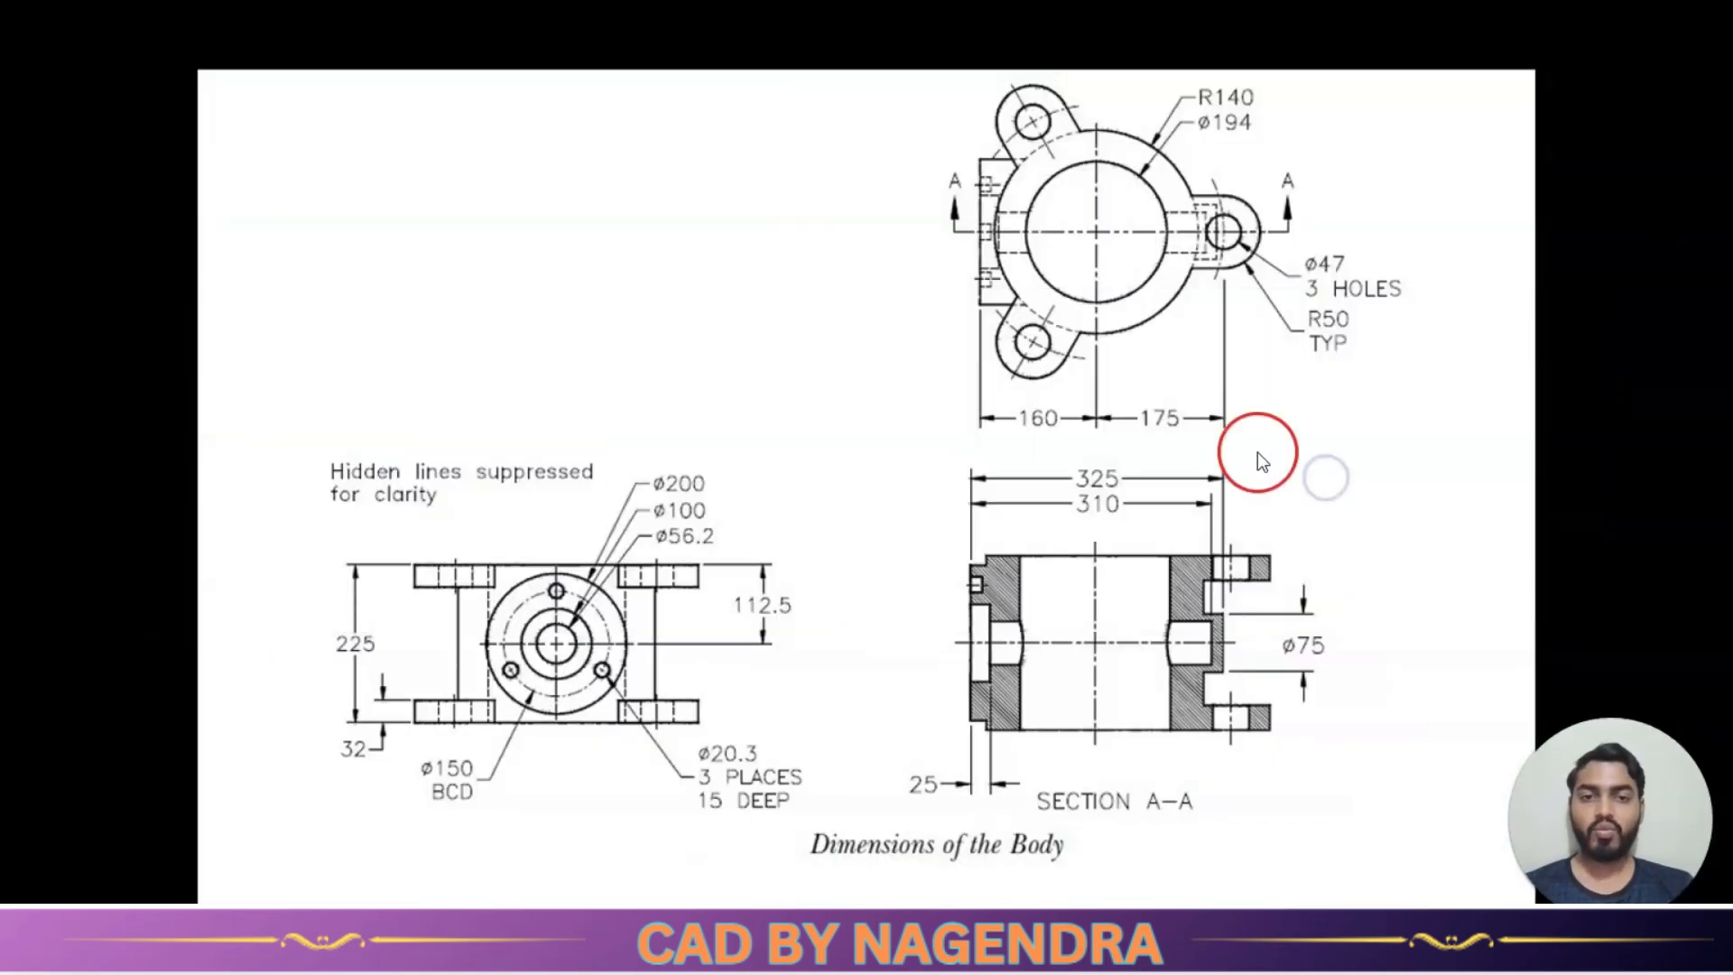
{"action": "scroll", "coordinate": [1129, 135], "scroll_direction": "up", "scroll_amount": 3}
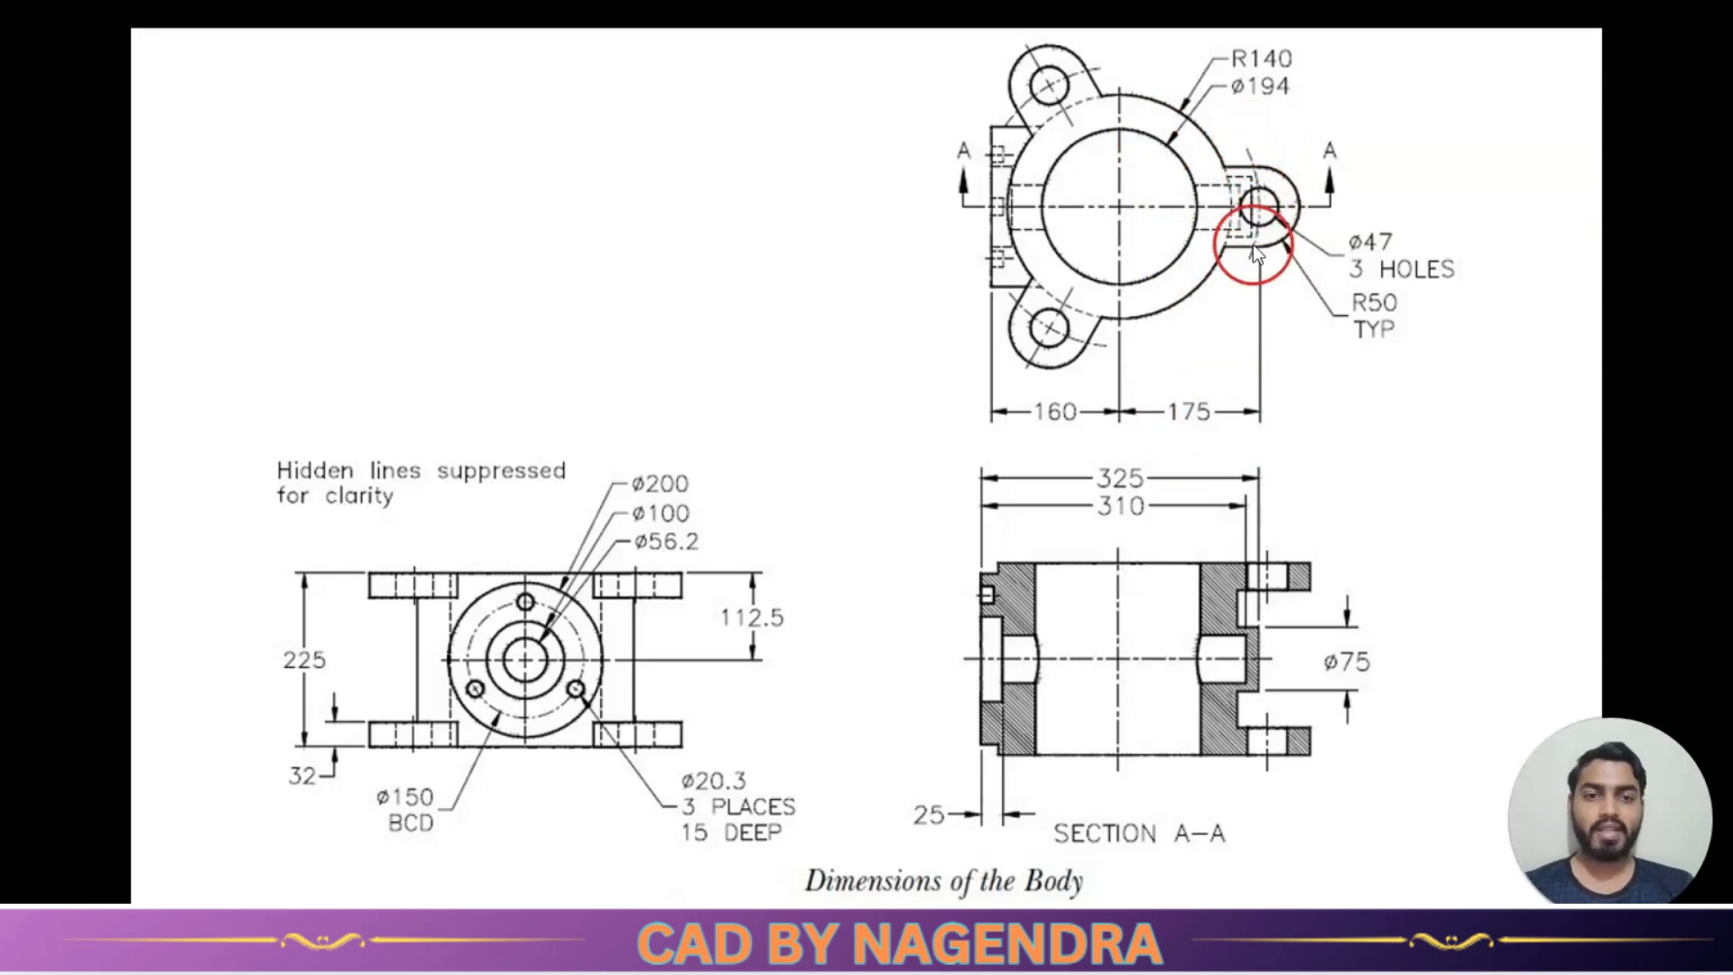
{"action": "key", "text": "alt+Tab"}
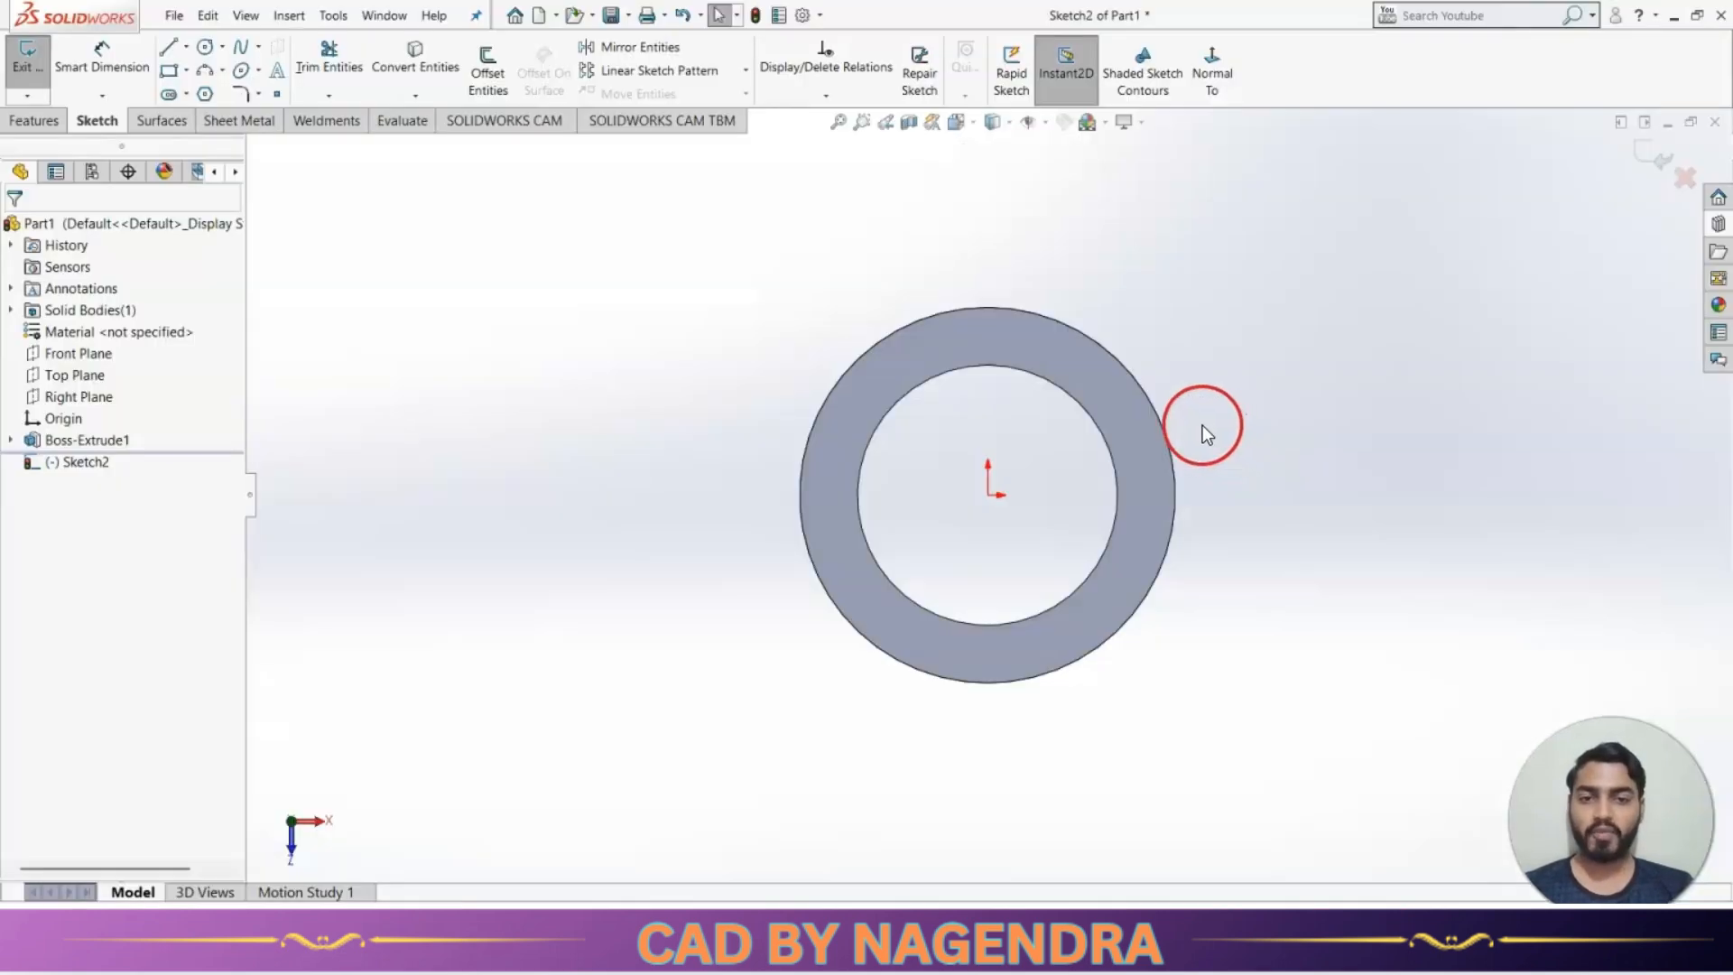
{"action": "left_click", "coordinate": [223, 71]}
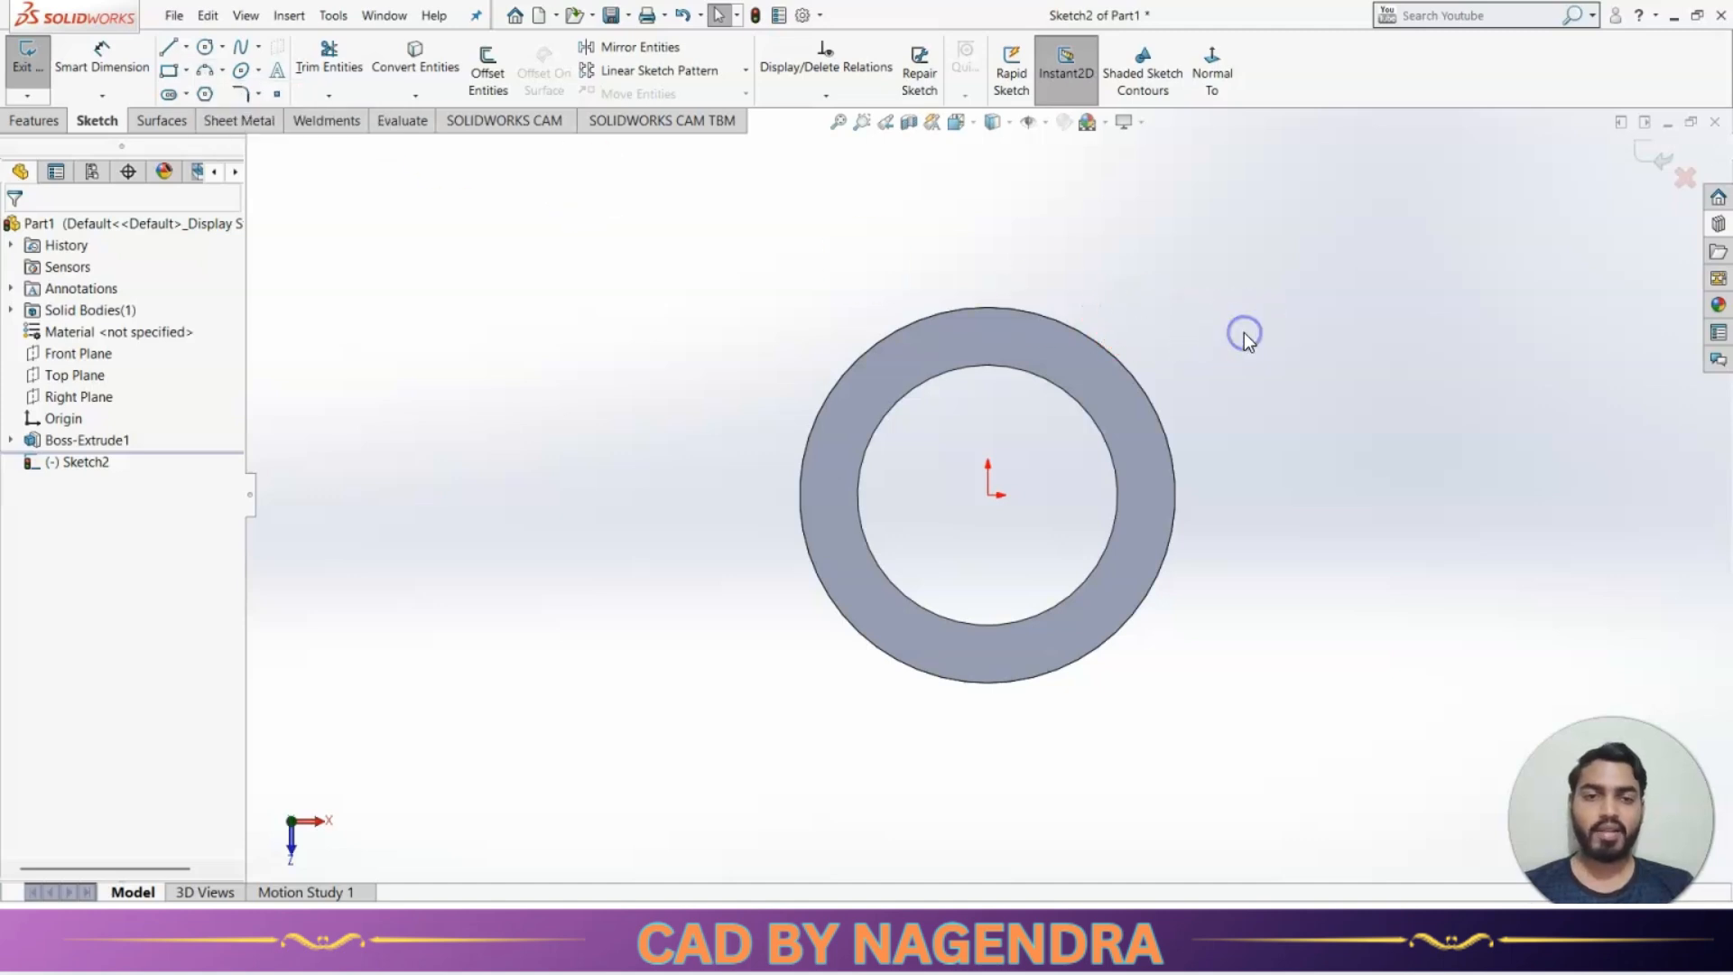
{"action": "key", "text": "alt+Tab"}
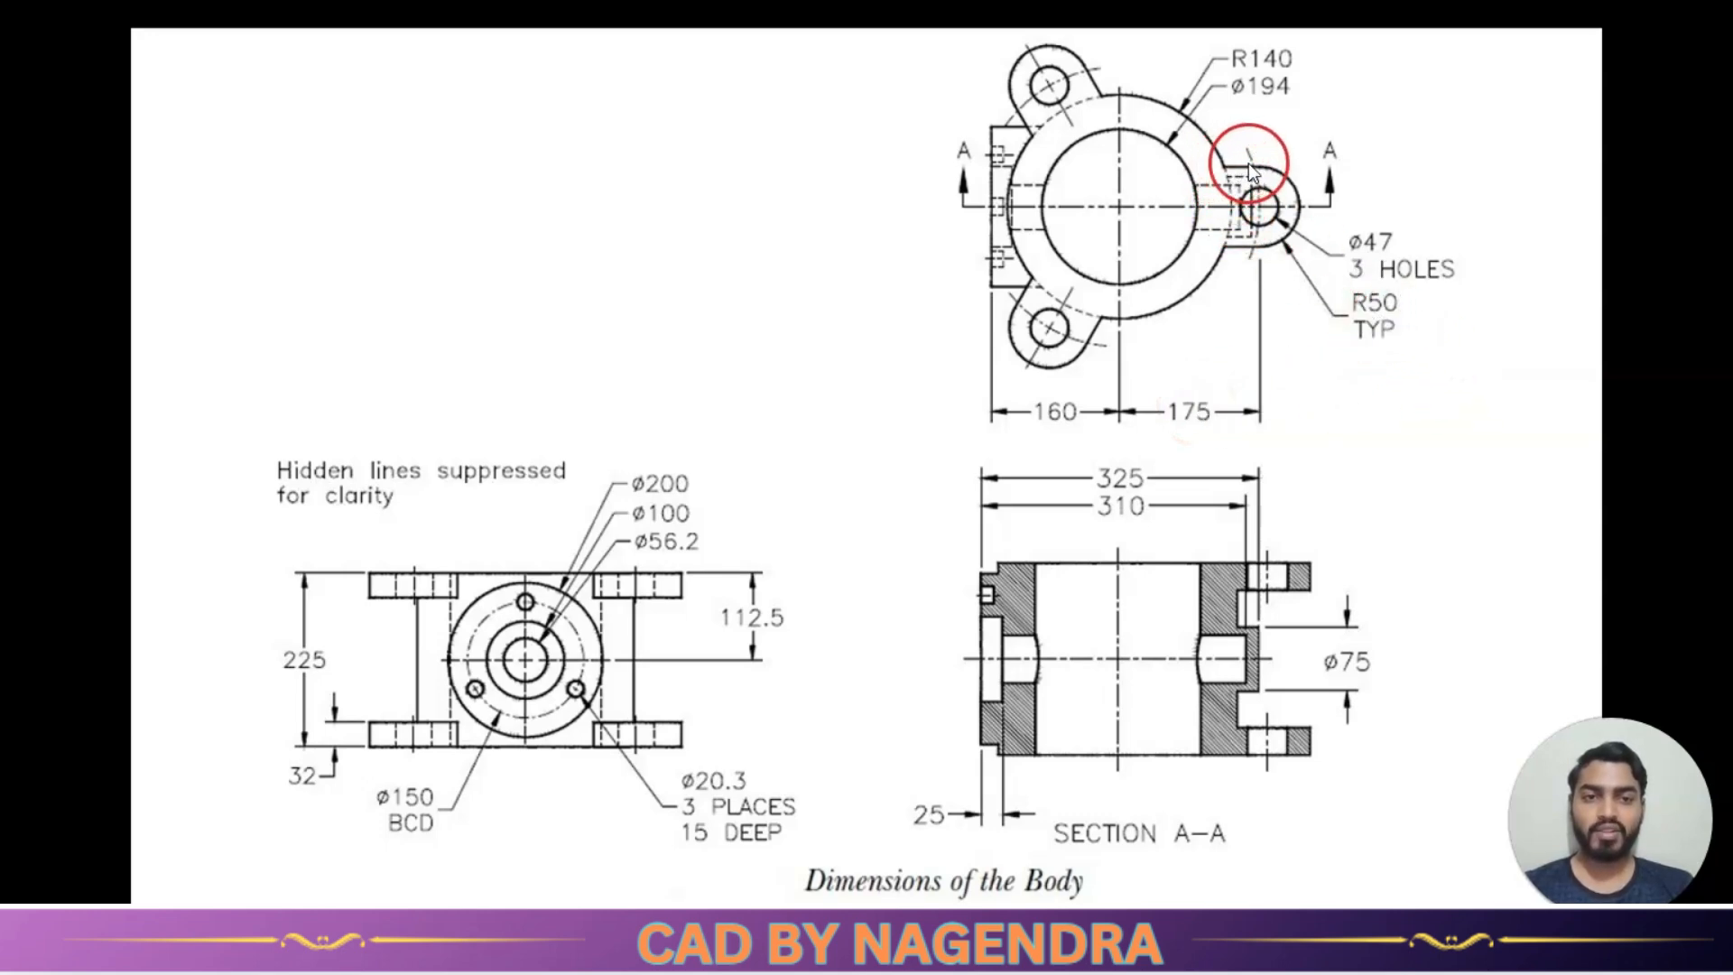
{"action": "key", "text": "alt+Tab"}
Convert the cylinder's outer circular edge into a sketch entity.
{"action": "scroll", "coordinate": [1244, 552], "scroll_direction": "up", "scroll_amount": 2}
{"action": "scroll", "coordinate": [1244, 553], "scroll_direction": "down", "scroll_amount": 3}
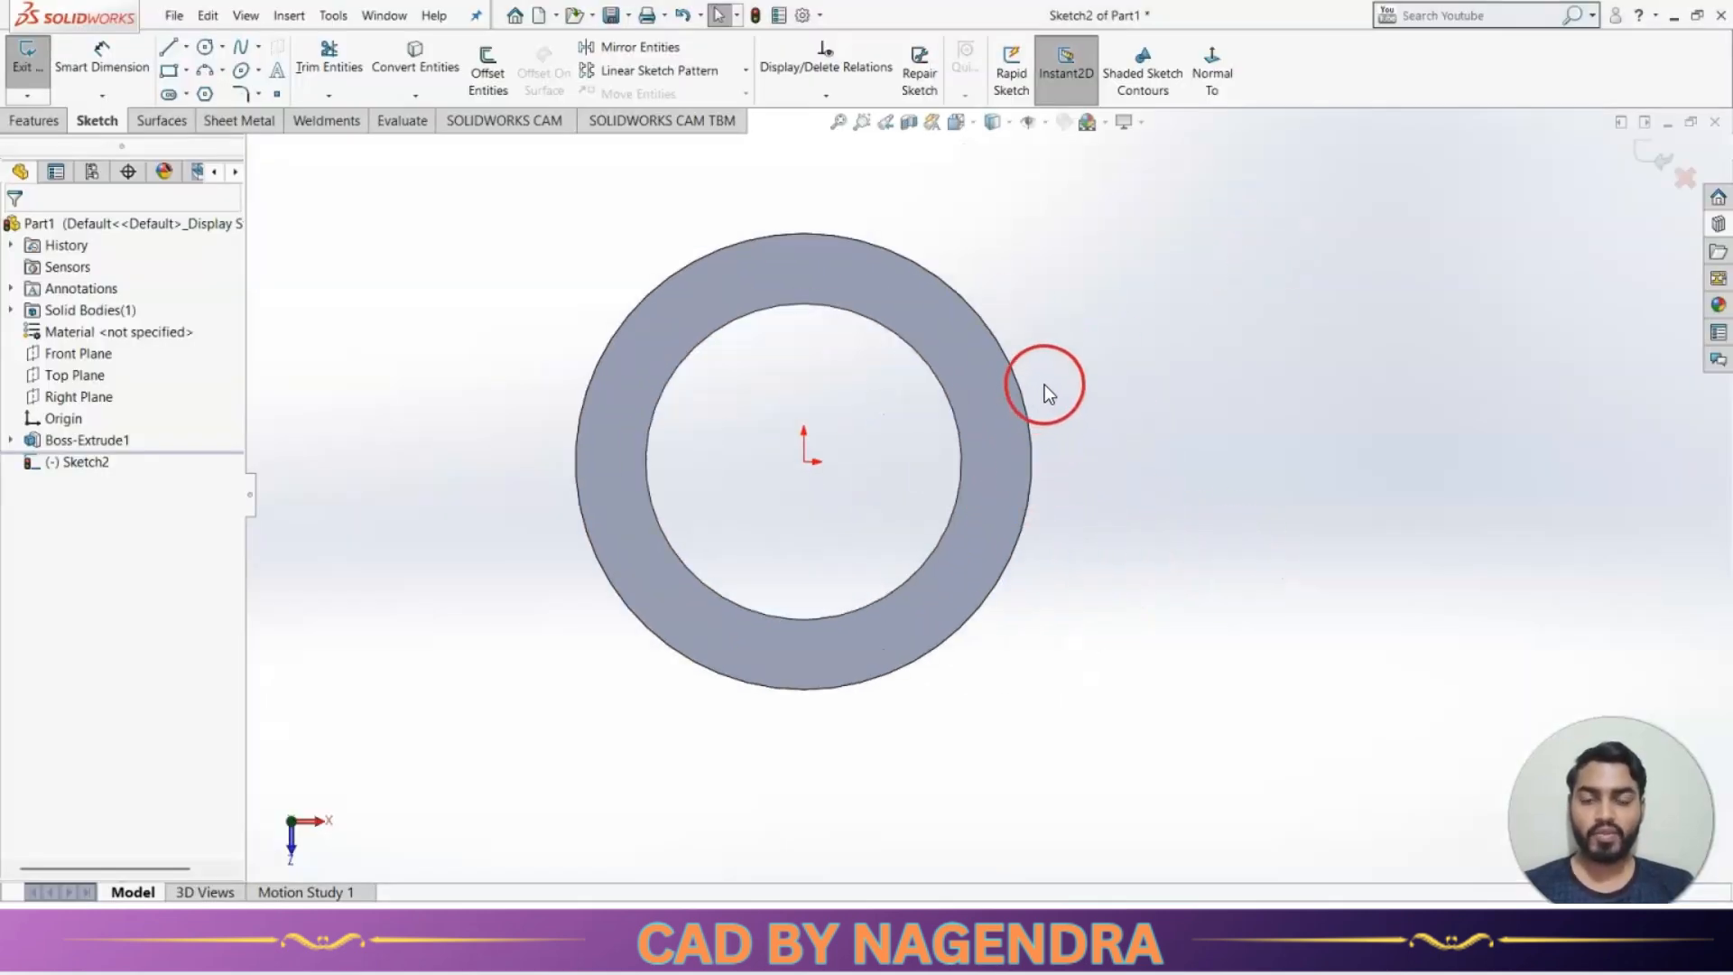
{"action": "left_click", "coordinate": [1009, 363]}
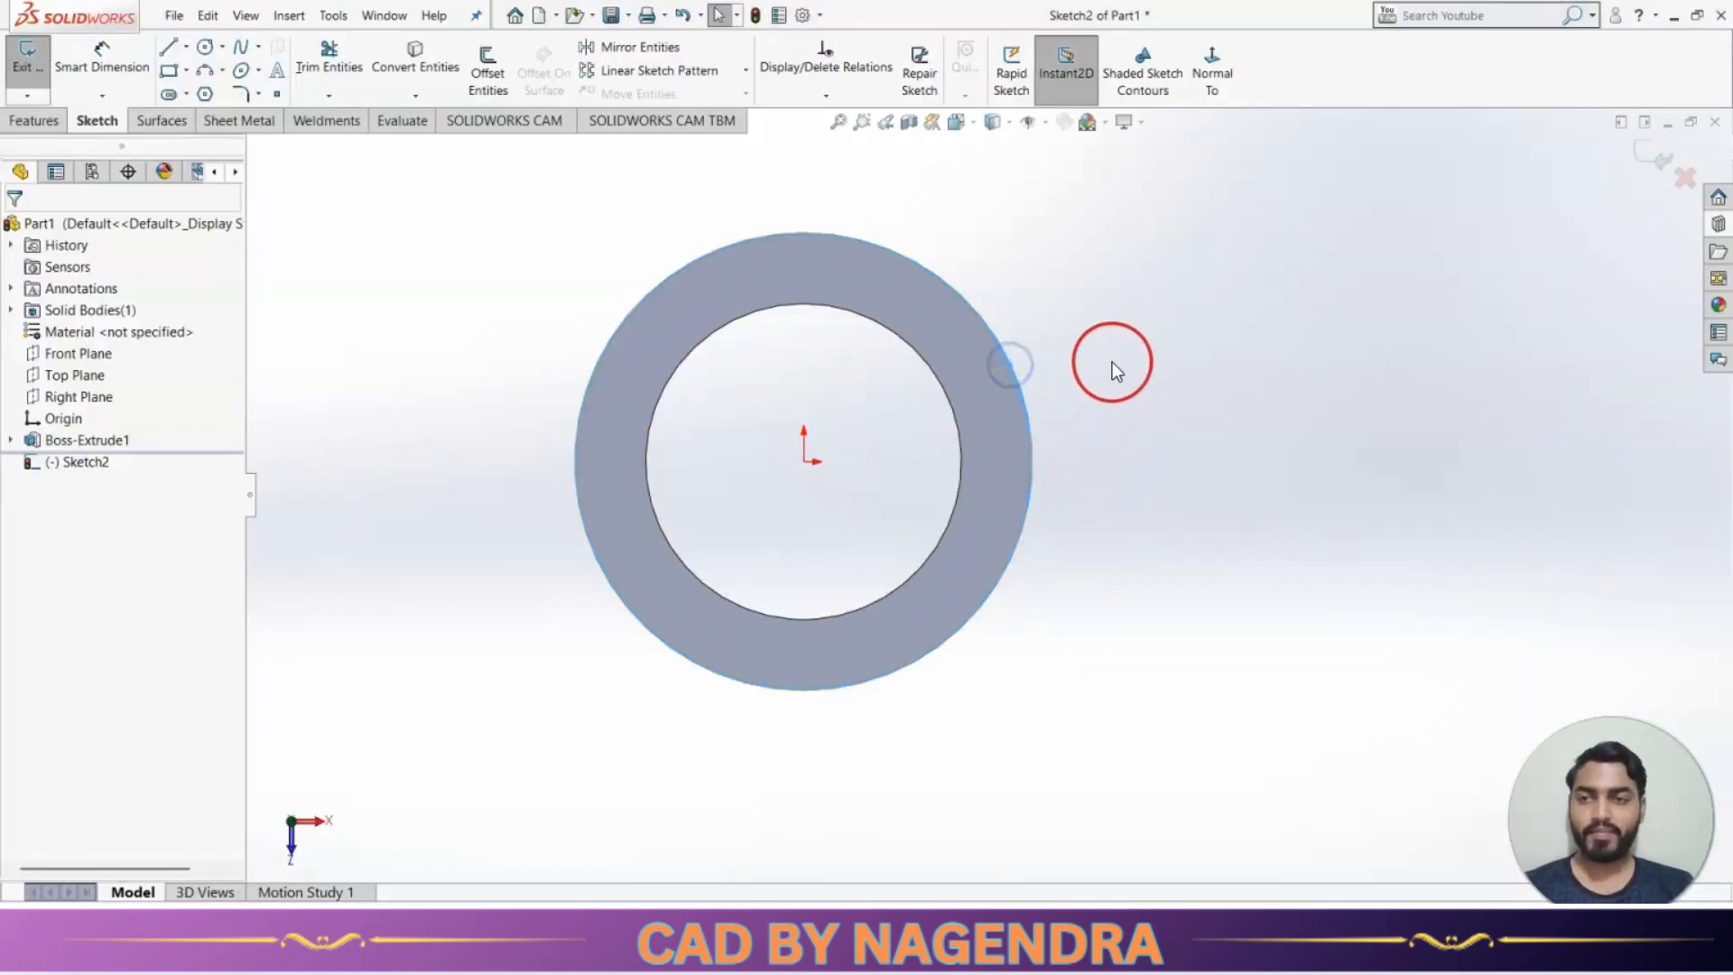
{"action": "left_click", "coordinate": [413, 67]}
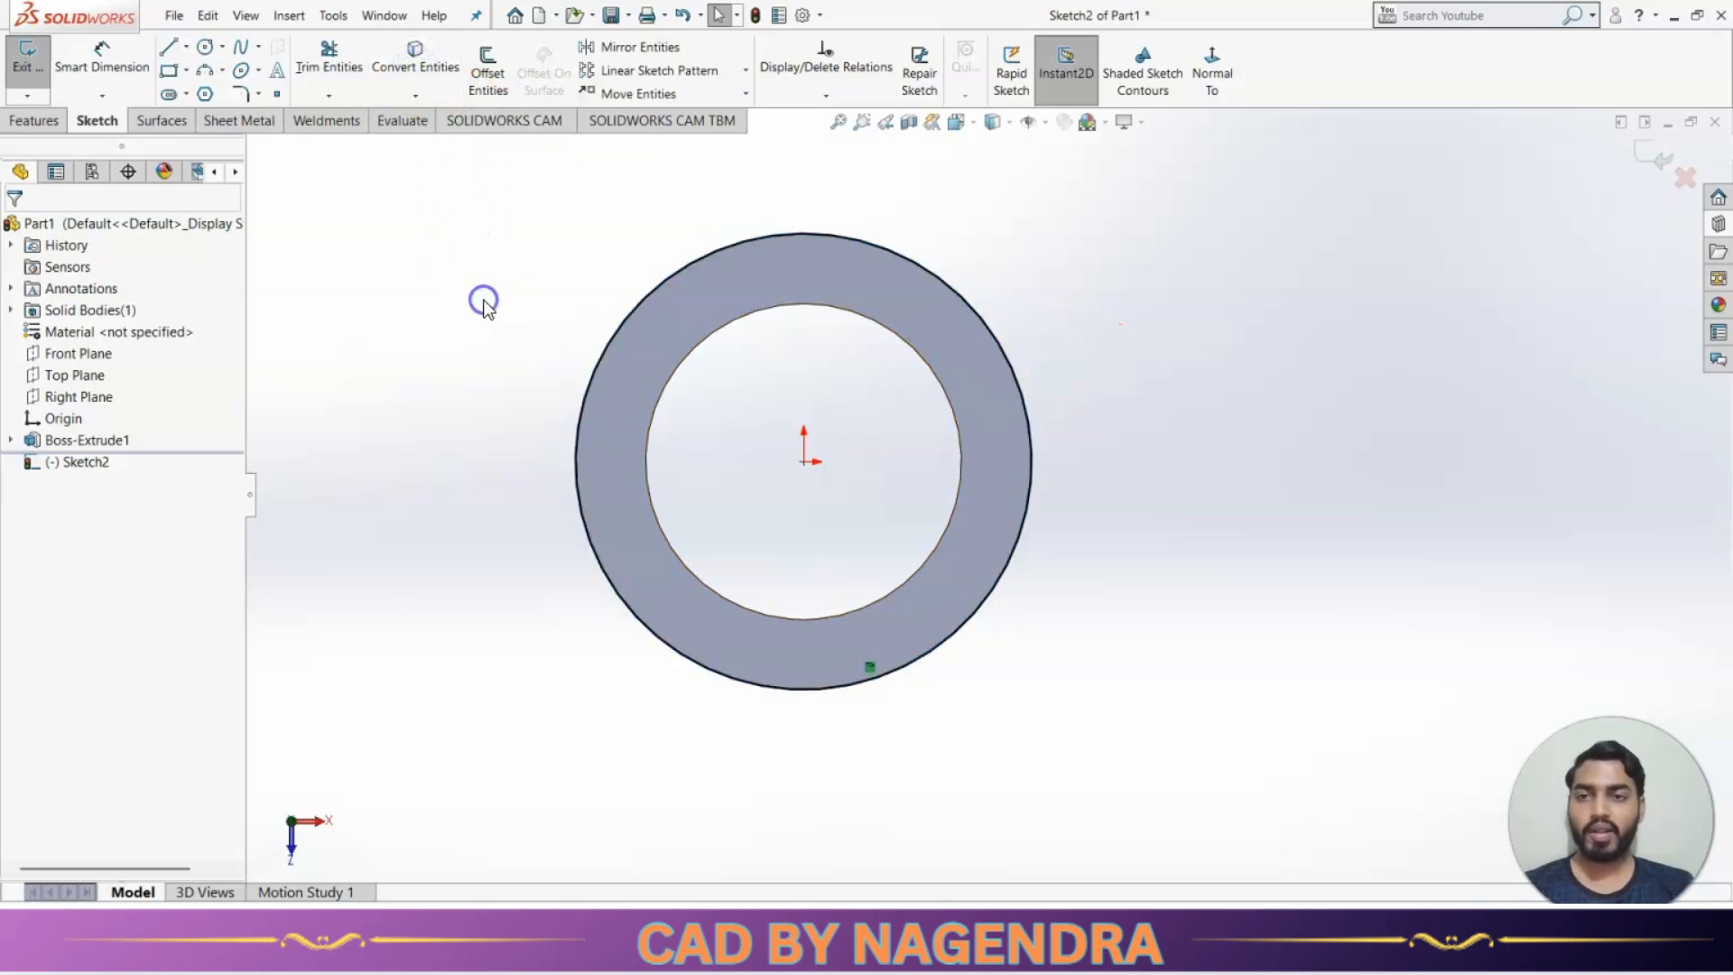
Sketch an open lug profile beside the ring: two horizontal lines starting inside it, joined by a tangent arc of about 35 mm radius.
{"action": "left_click", "coordinate": [166, 55]}
{"action": "scroll", "coordinate": [903, 370], "scroll_direction": "down", "scroll_amount": 2}
{"action": "left_click", "coordinate": [1059, 418]}
{"action": "left_click", "coordinate": [1192, 418]}
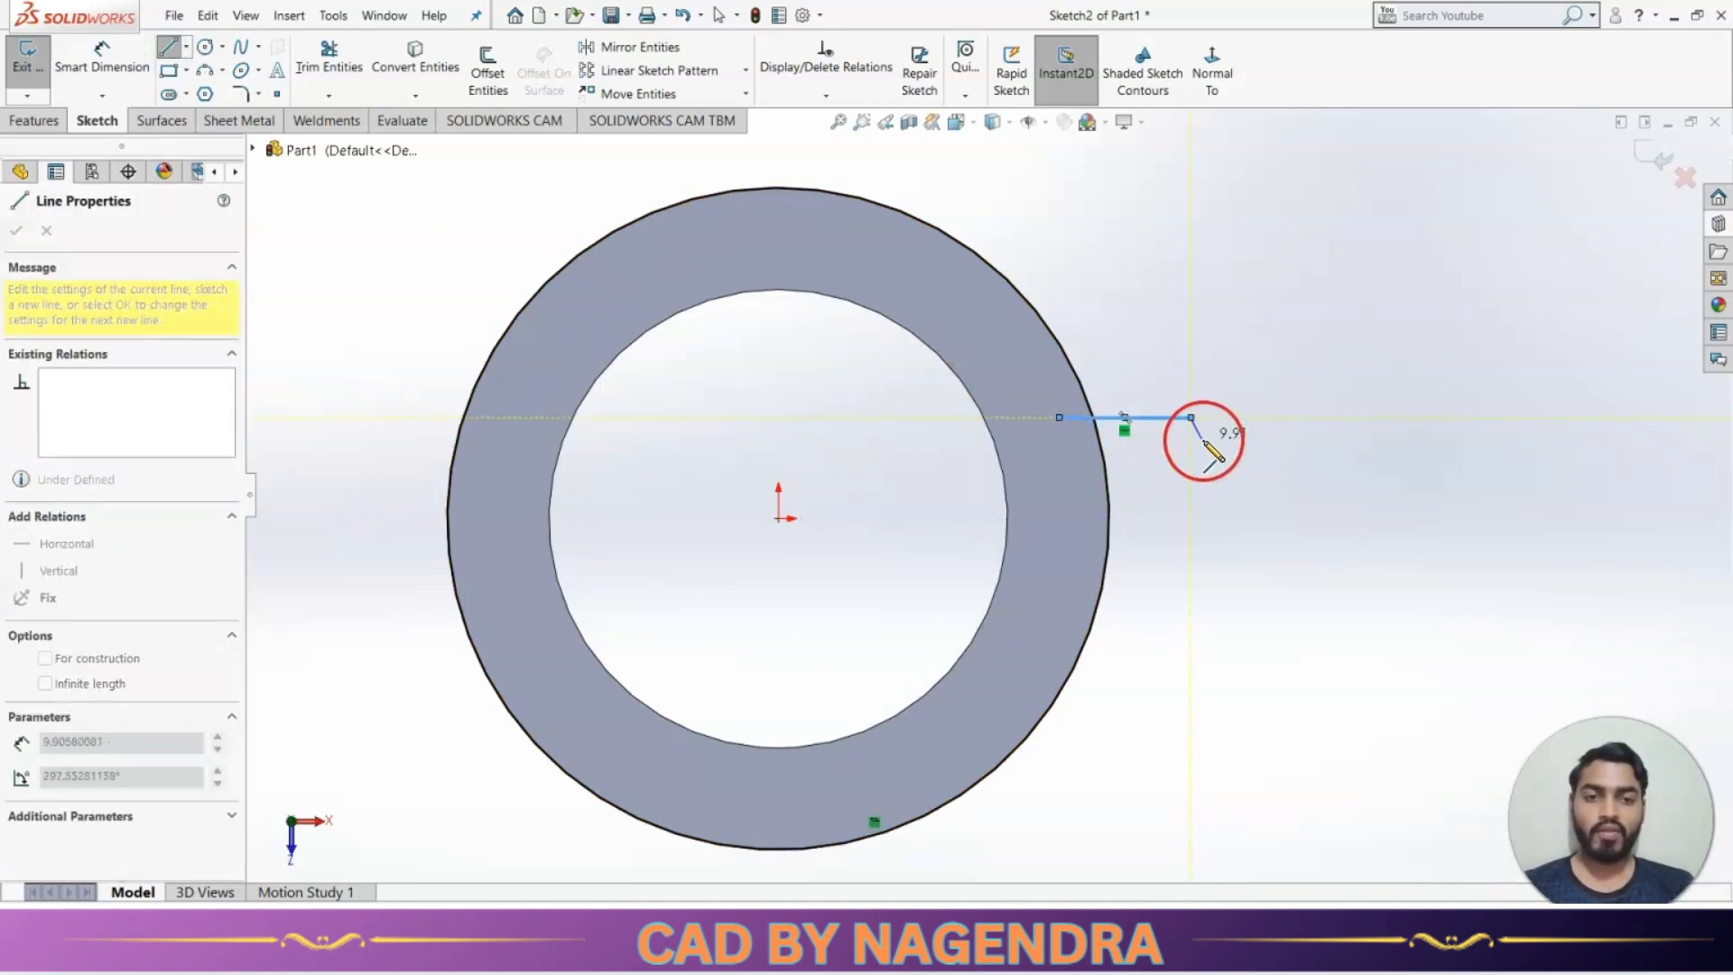
{"action": "left_click", "coordinate": [1191, 582]}
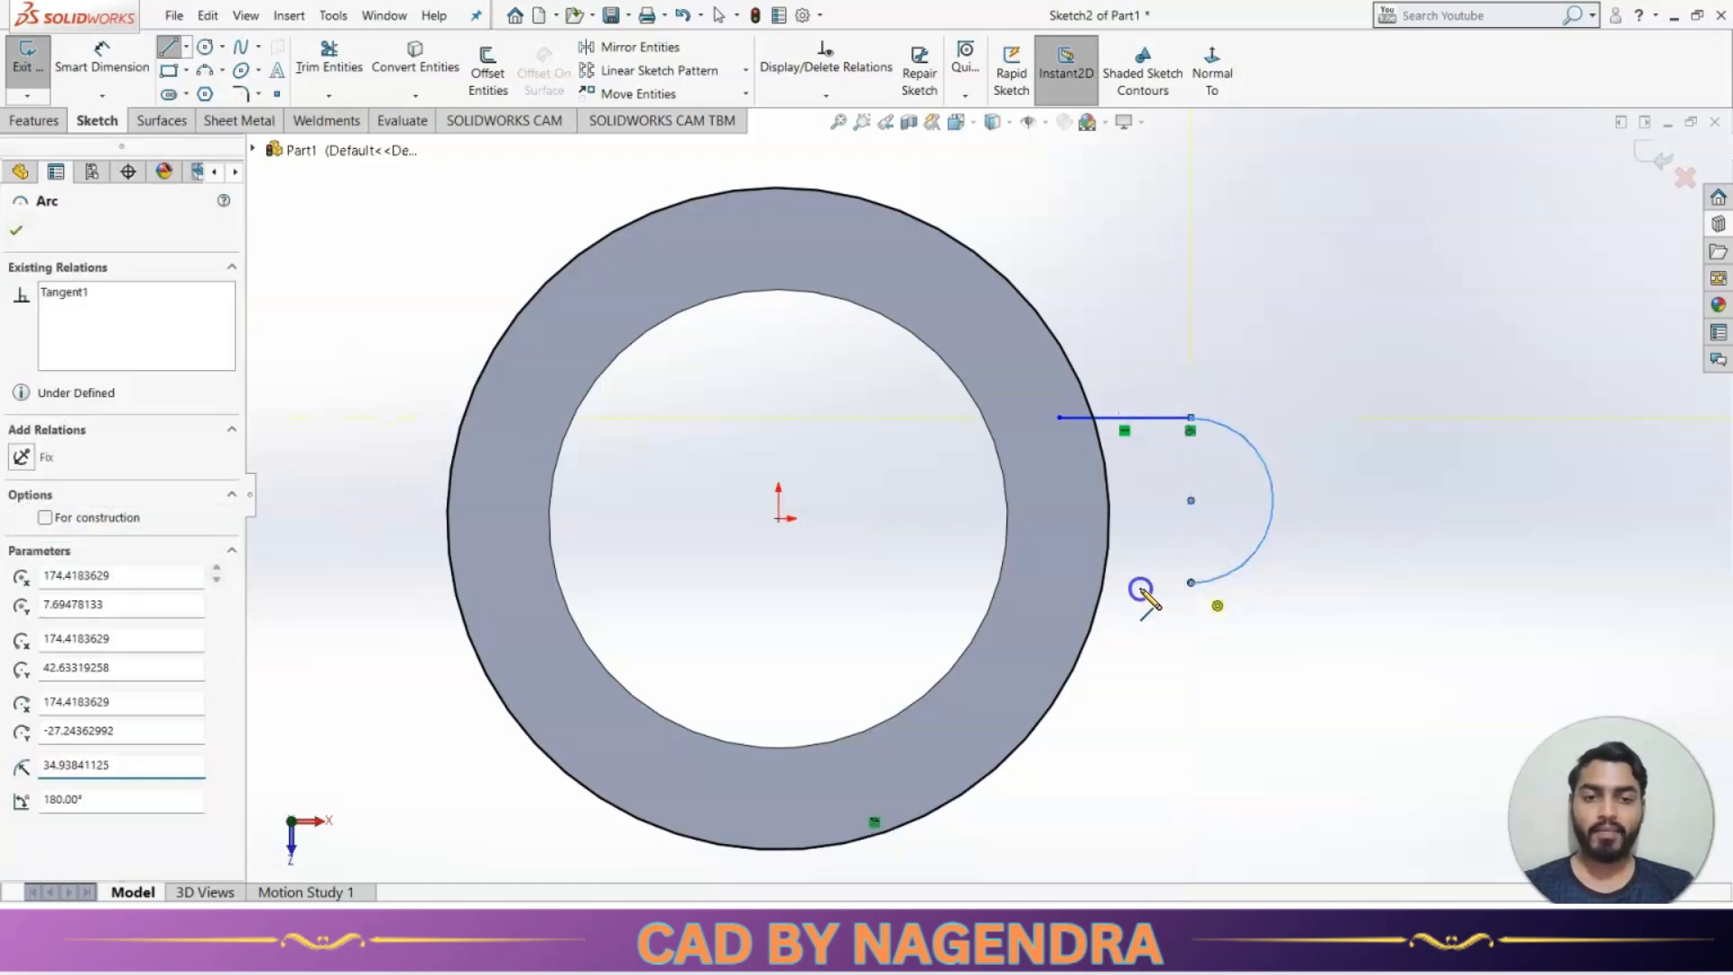
{"action": "double_click", "coordinate": [1063, 582]}
{"action": "key", "text": "Escape"}
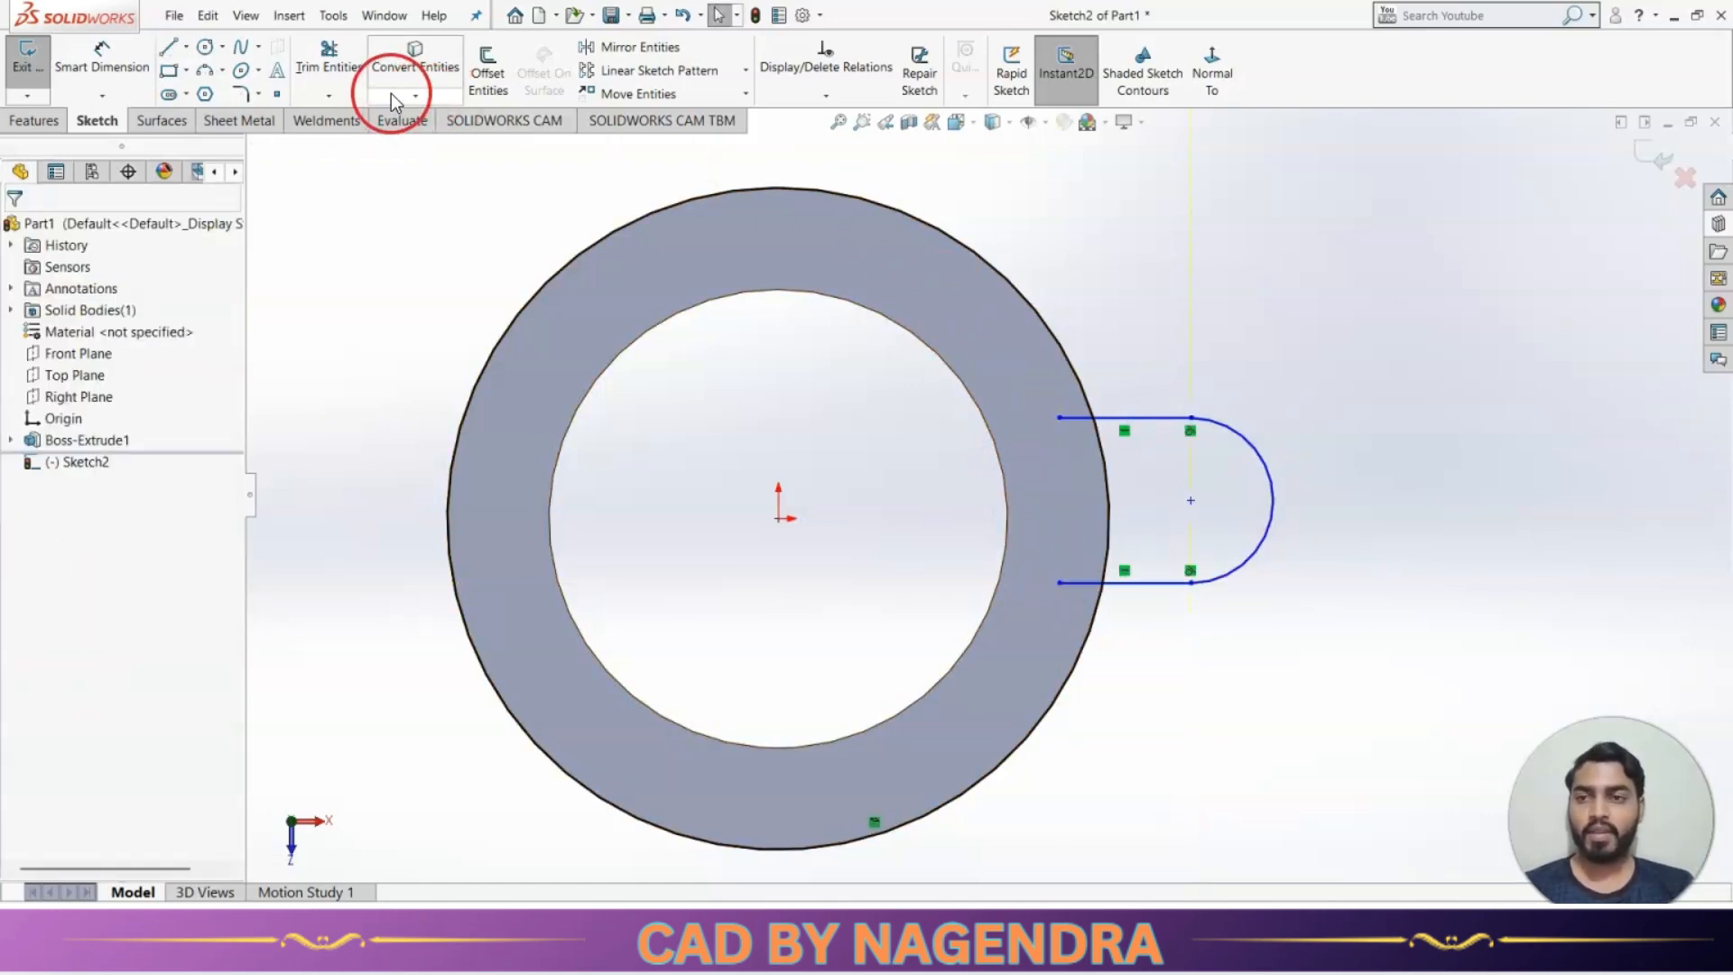
Trim the lug lines' ends inside the ring and the part of the converted circle outside the lug, leaving a closed profile.
{"action": "left_click", "coordinate": [336, 61]}
{"action": "left_click", "coordinate": [954, 391]}
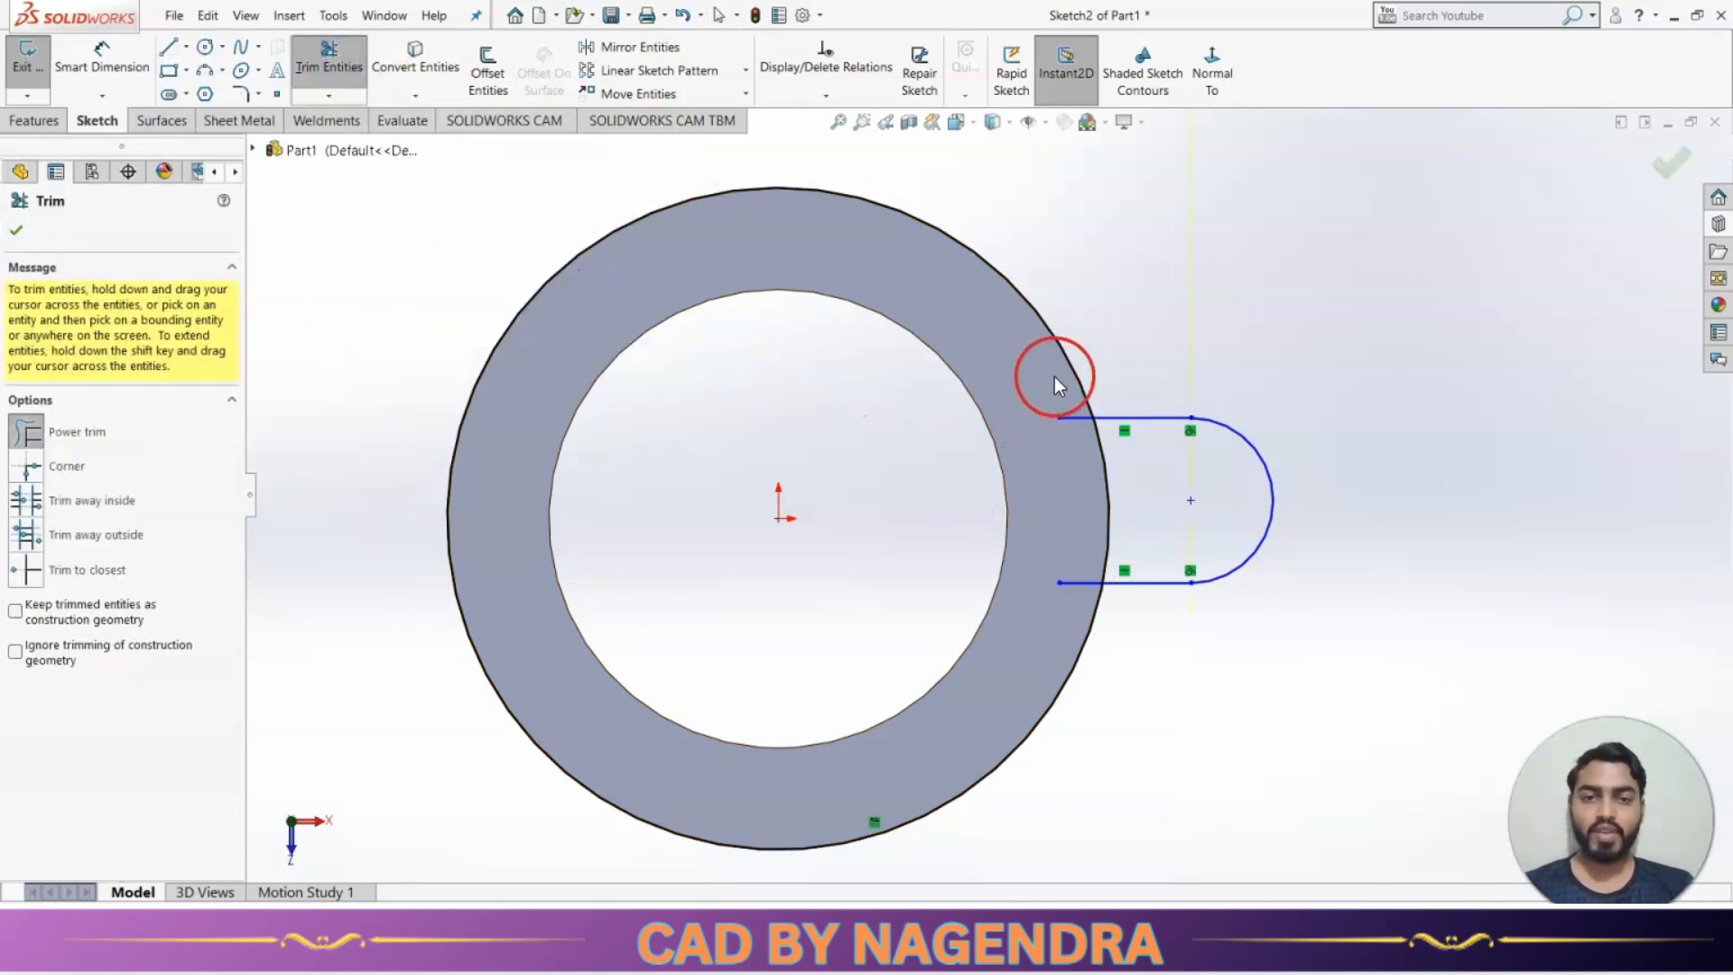
{"action": "scroll", "coordinate": [1209, 648], "scroll_direction": "up", "scroll_amount": 2}
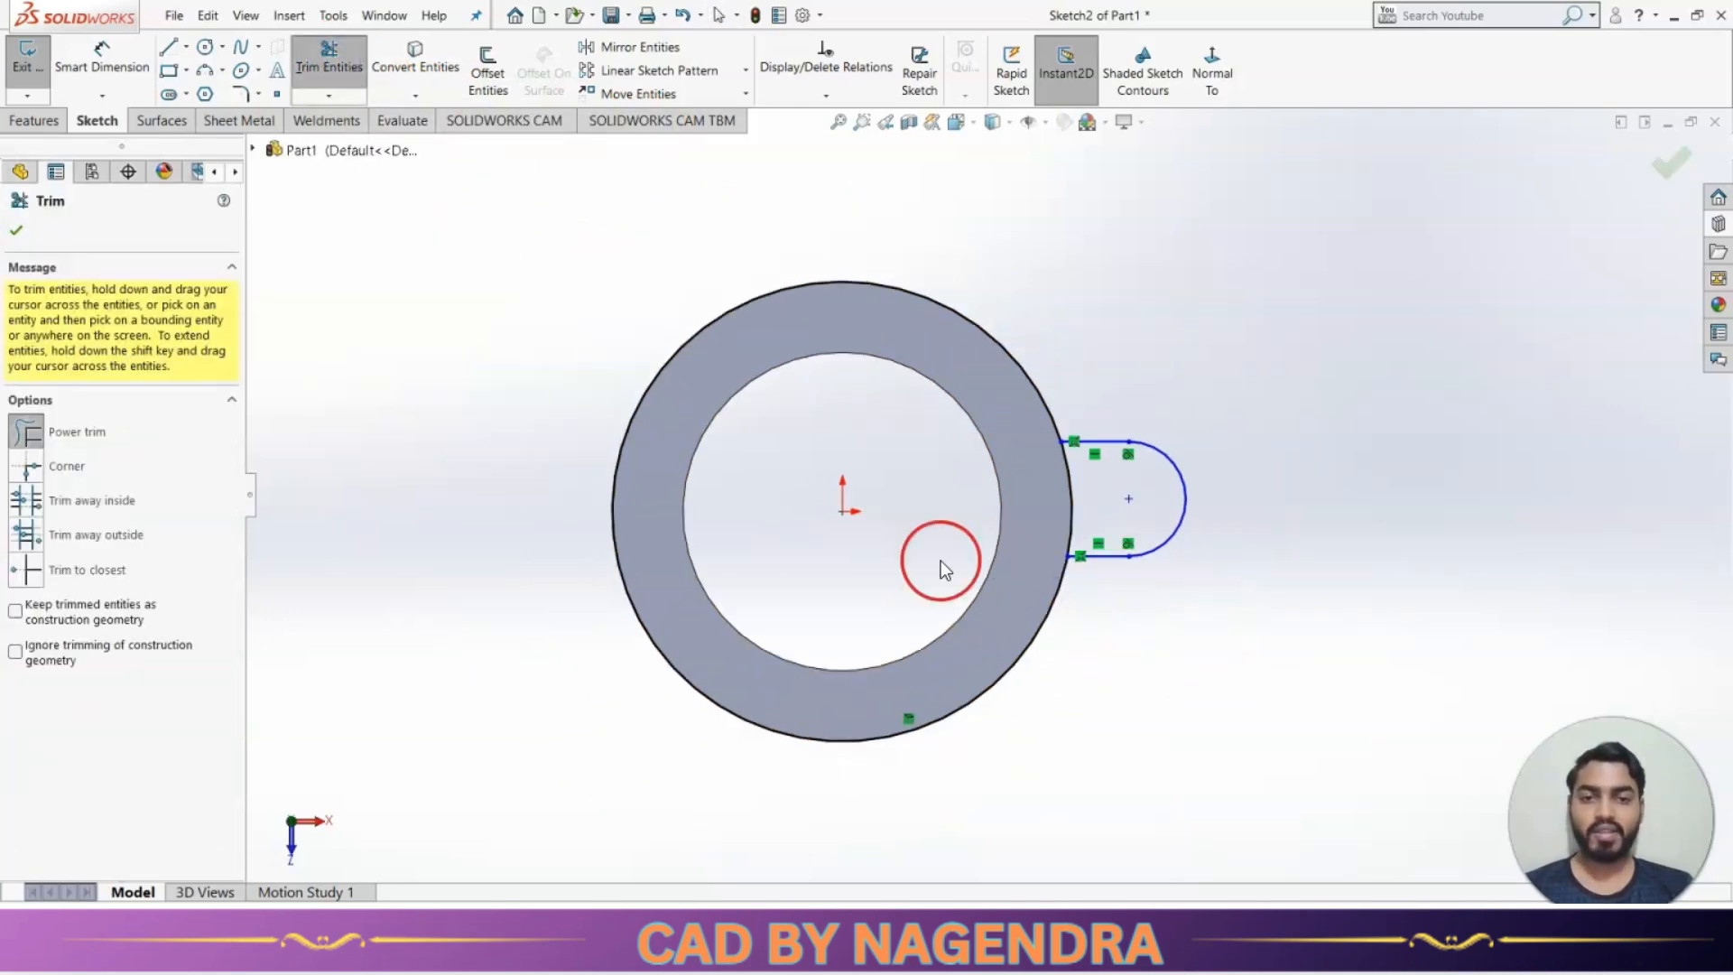
{"action": "scroll", "coordinate": [883, 450], "scroll_direction": "down", "scroll_amount": 1}
{"action": "left_click_drag", "start_coordinate": [1065, 250], "coordinate": [994, 319]}
{"action": "left_click", "coordinate": [1220, 322]}
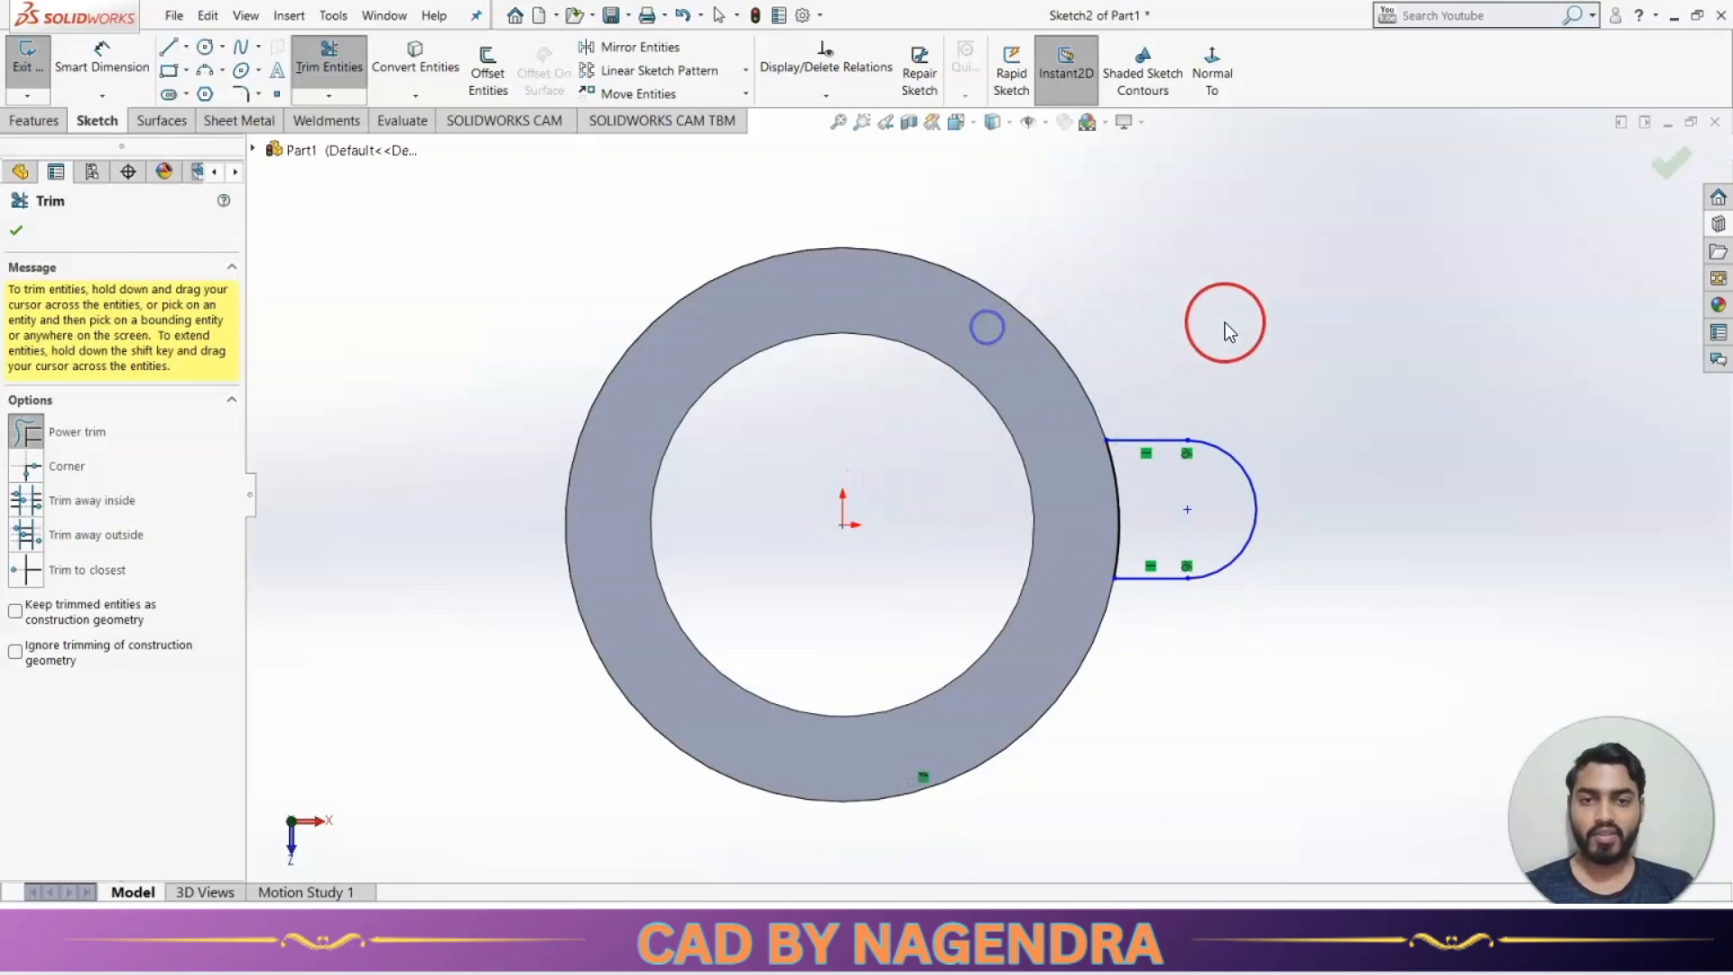
{"action": "key", "text": "Escape"}
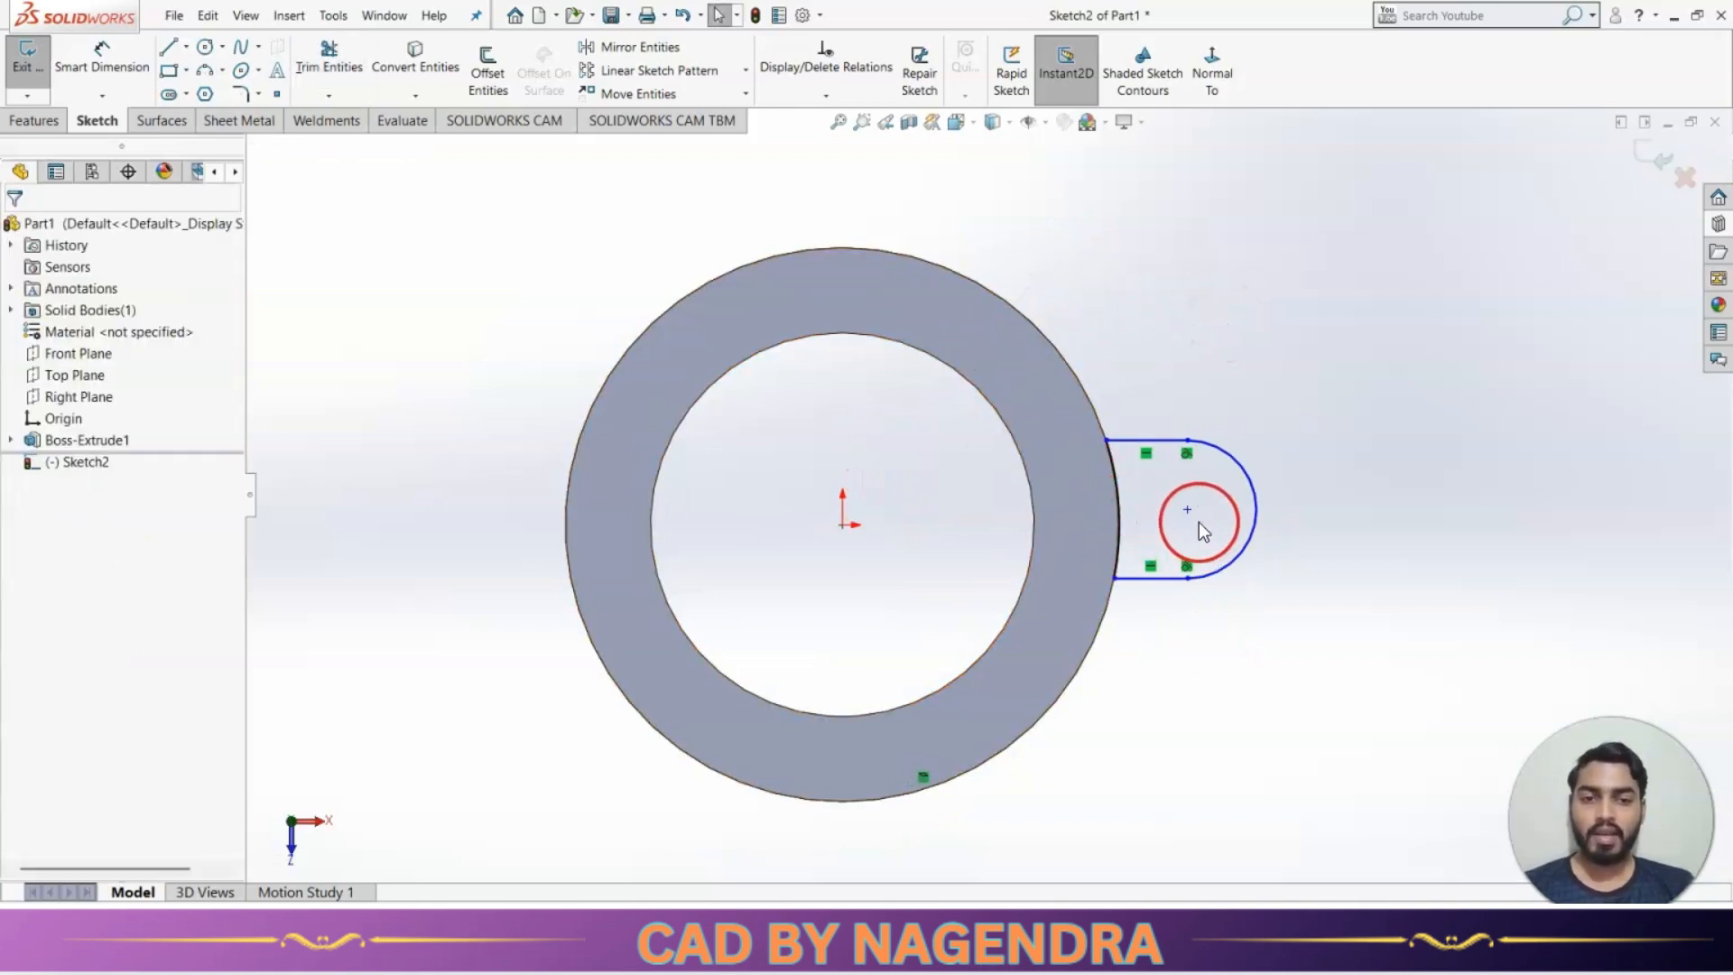
Add a horizontal relation between the lug arc's centre point and the origin.
{"action": "left_click", "coordinate": [1188, 512]}
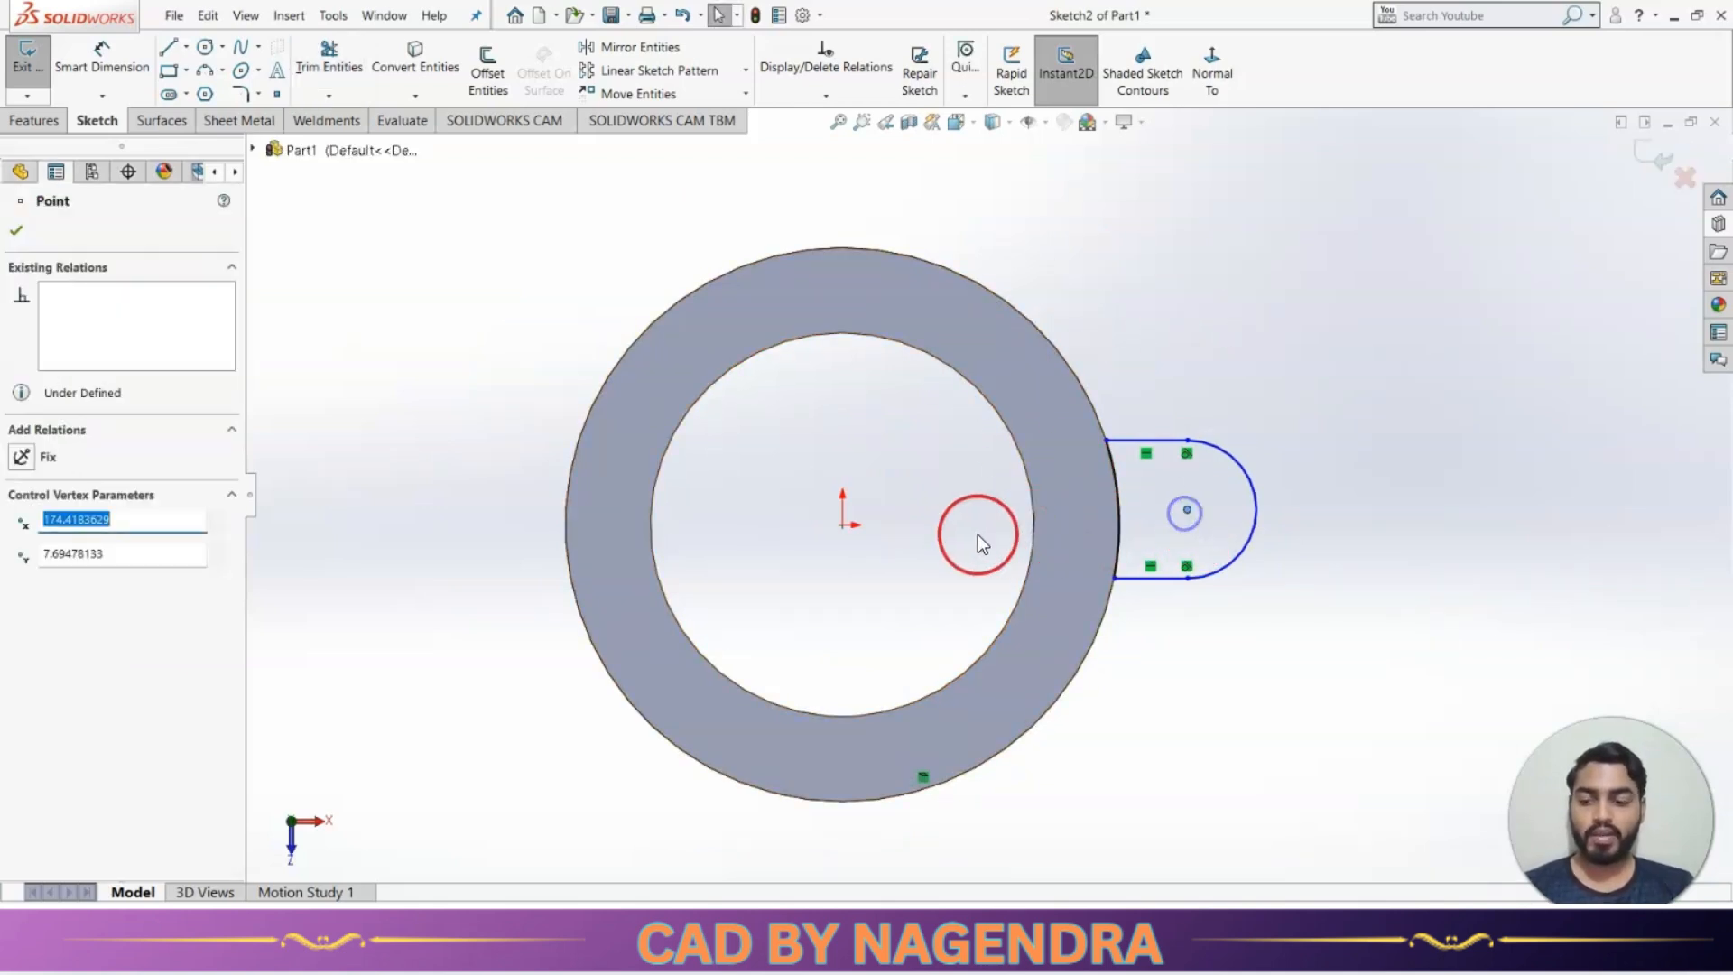
{"action": "left_click", "coordinate": [843, 529], "text": "ctrl"}
{"action": "left_click", "coordinate": [900, 446]}
{"action": "left_click", "coordinate": [1204, 366]}
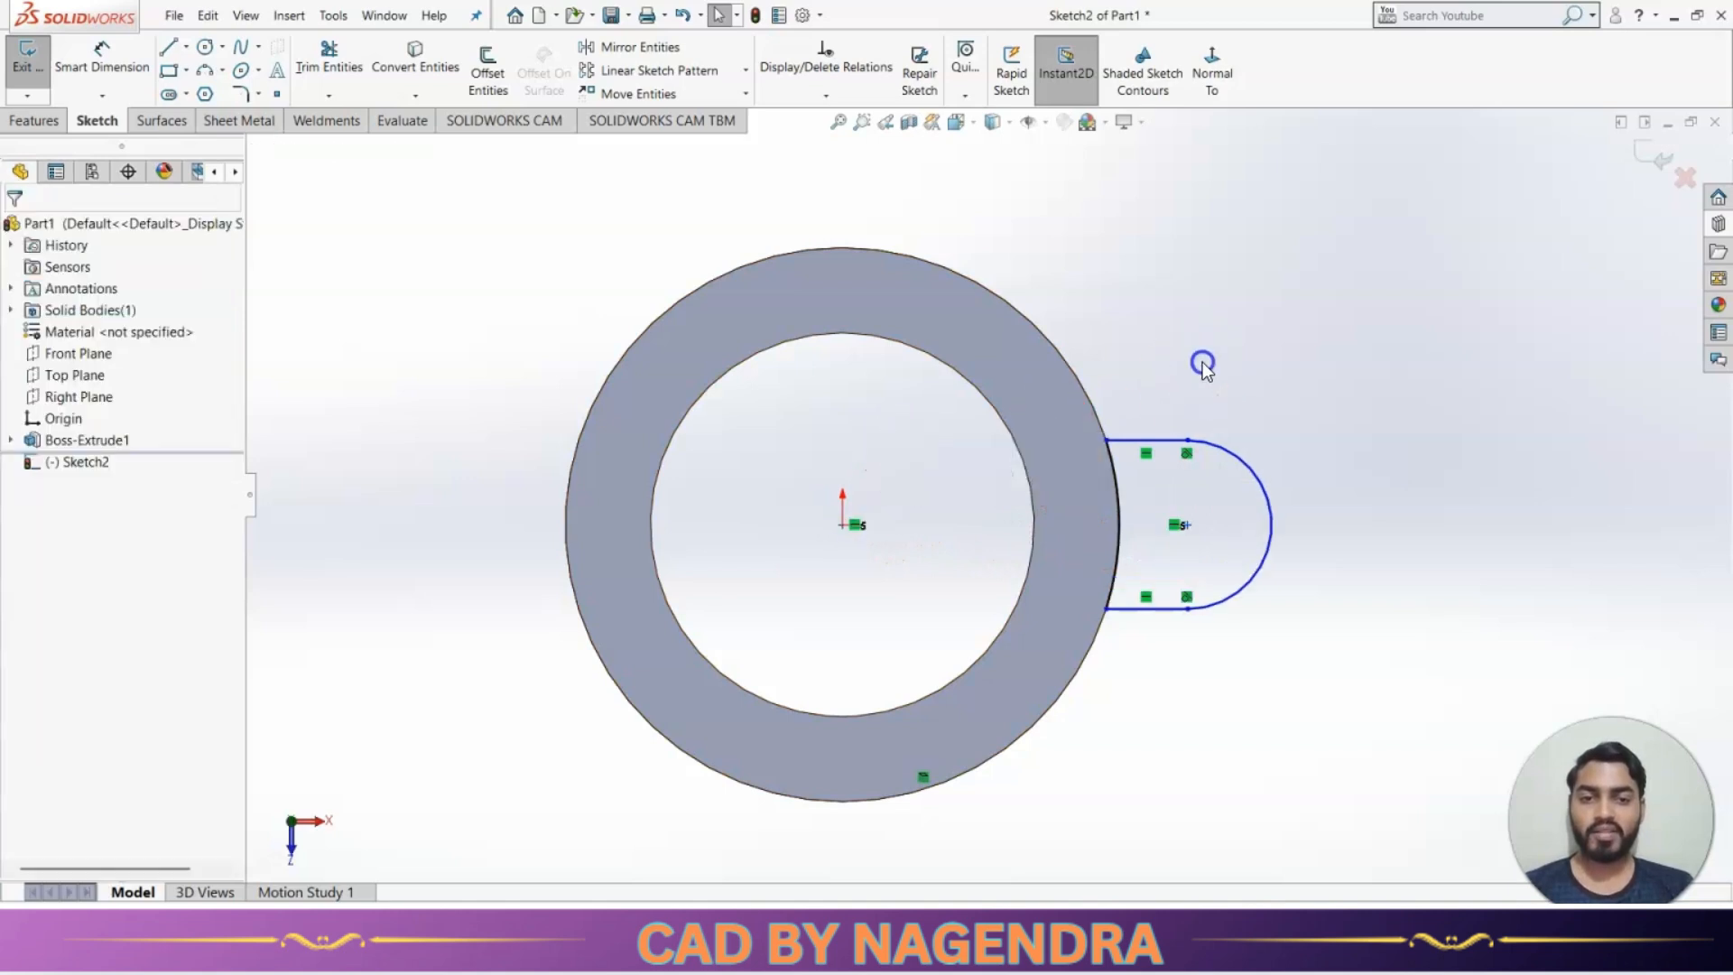
Dimension the lug's end arc with a radius of 50 mm.
{"action": "left_click", "coordinate": [102, 56]}
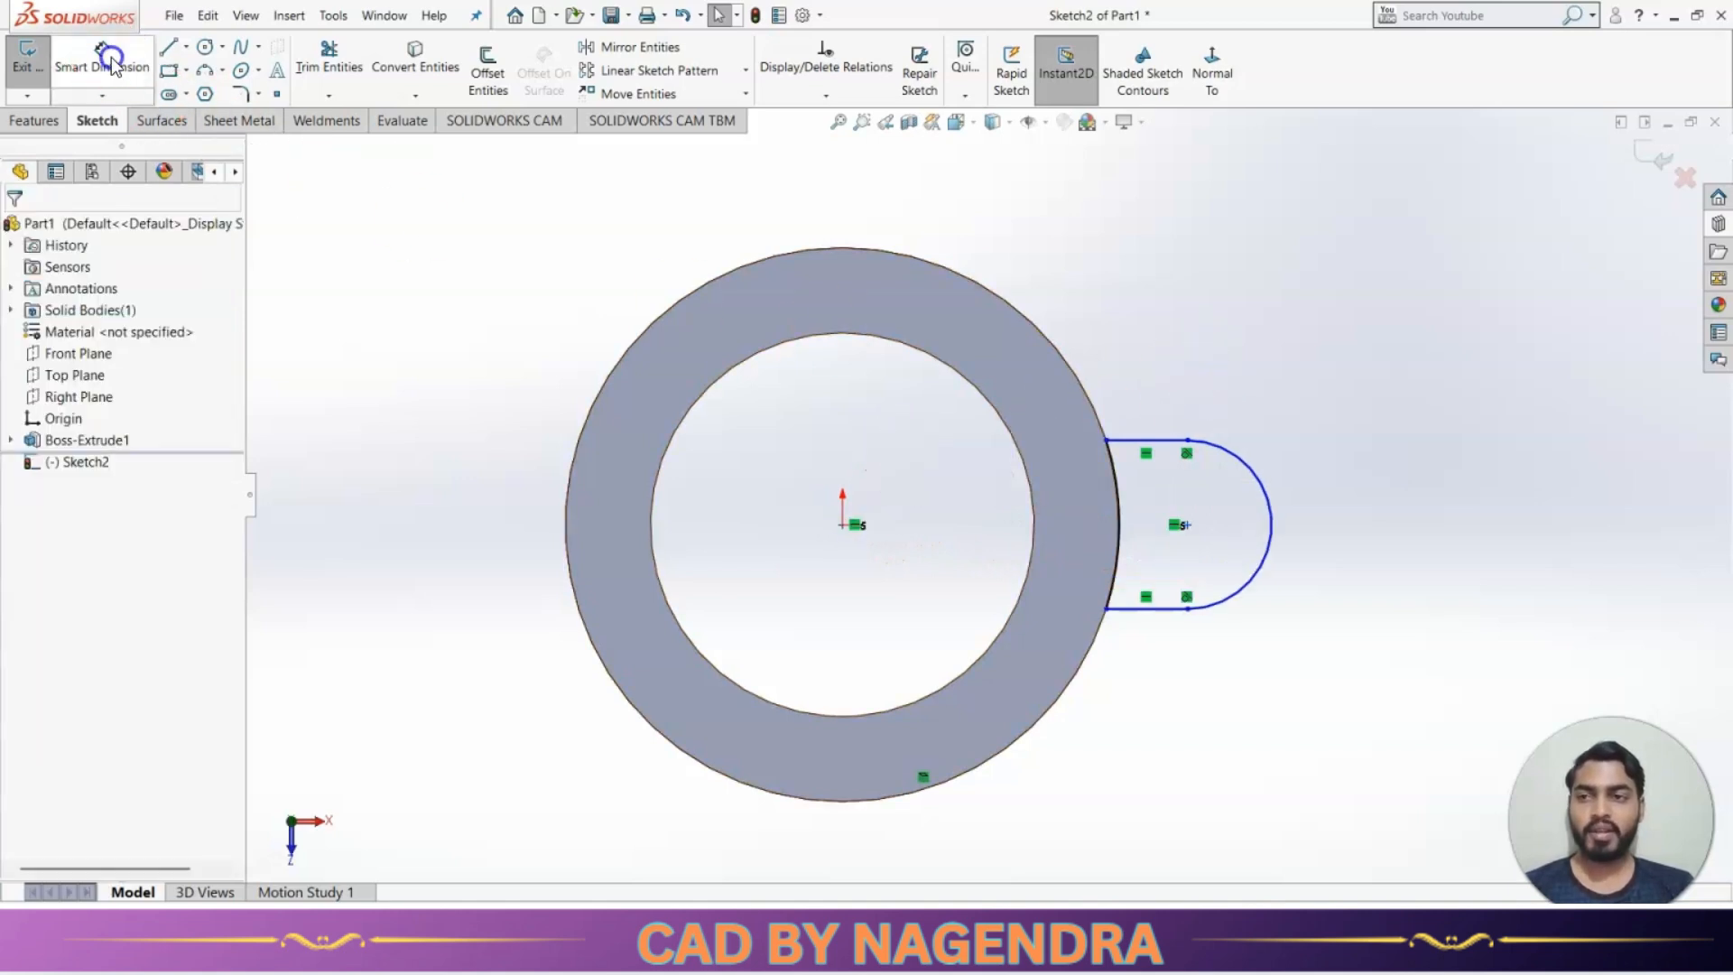
{"action": "left_click", "coordinate": [1272, 507]}
{"action": "left_click", "coordinate": [1390, 415]}
{"action": "type", "text": "50"}
{"action": "key", "text": "Return"}
{"action": "left_click", "coordinate": [1367, 565]}
Dimension the horizontal distance from the origin to the lug arc's centre as 170 mm and check the reference drawing.
{"action": "scroll", "coordinate": [1352, 547], "scroll_direction": "up", "scroll_amount": 3}
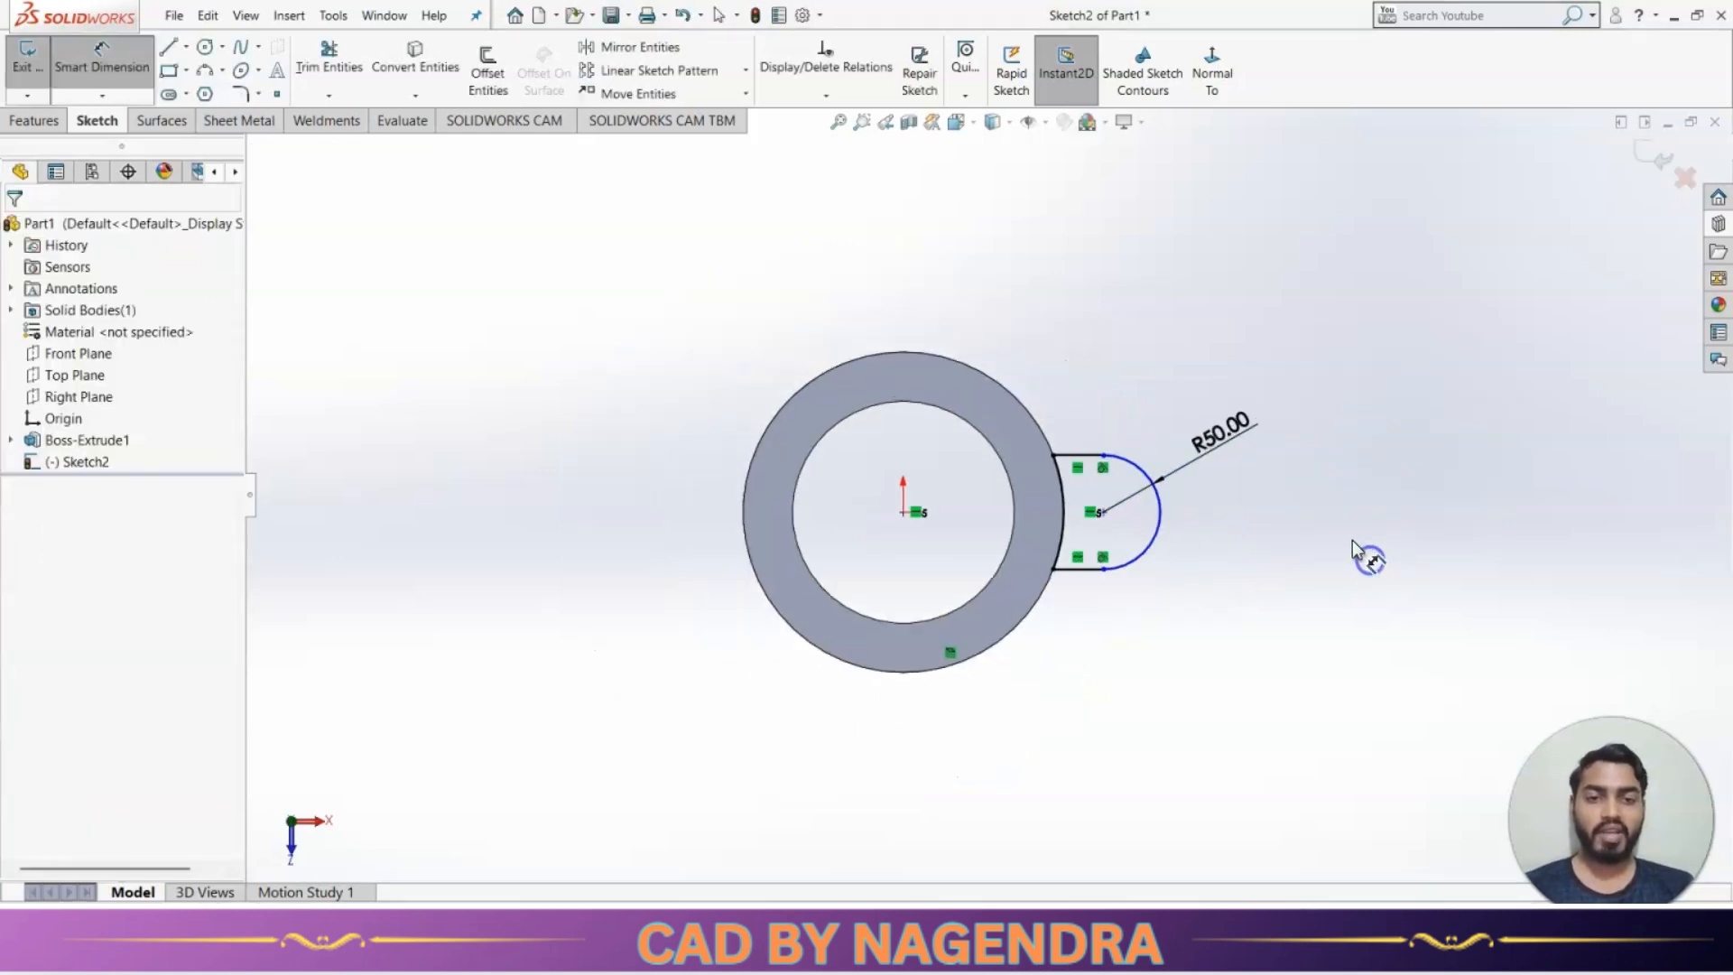
{"action": "left_click", "coordinate": [902, 513]}
{"action": "left_click", "coordinate": [1102, 511]}
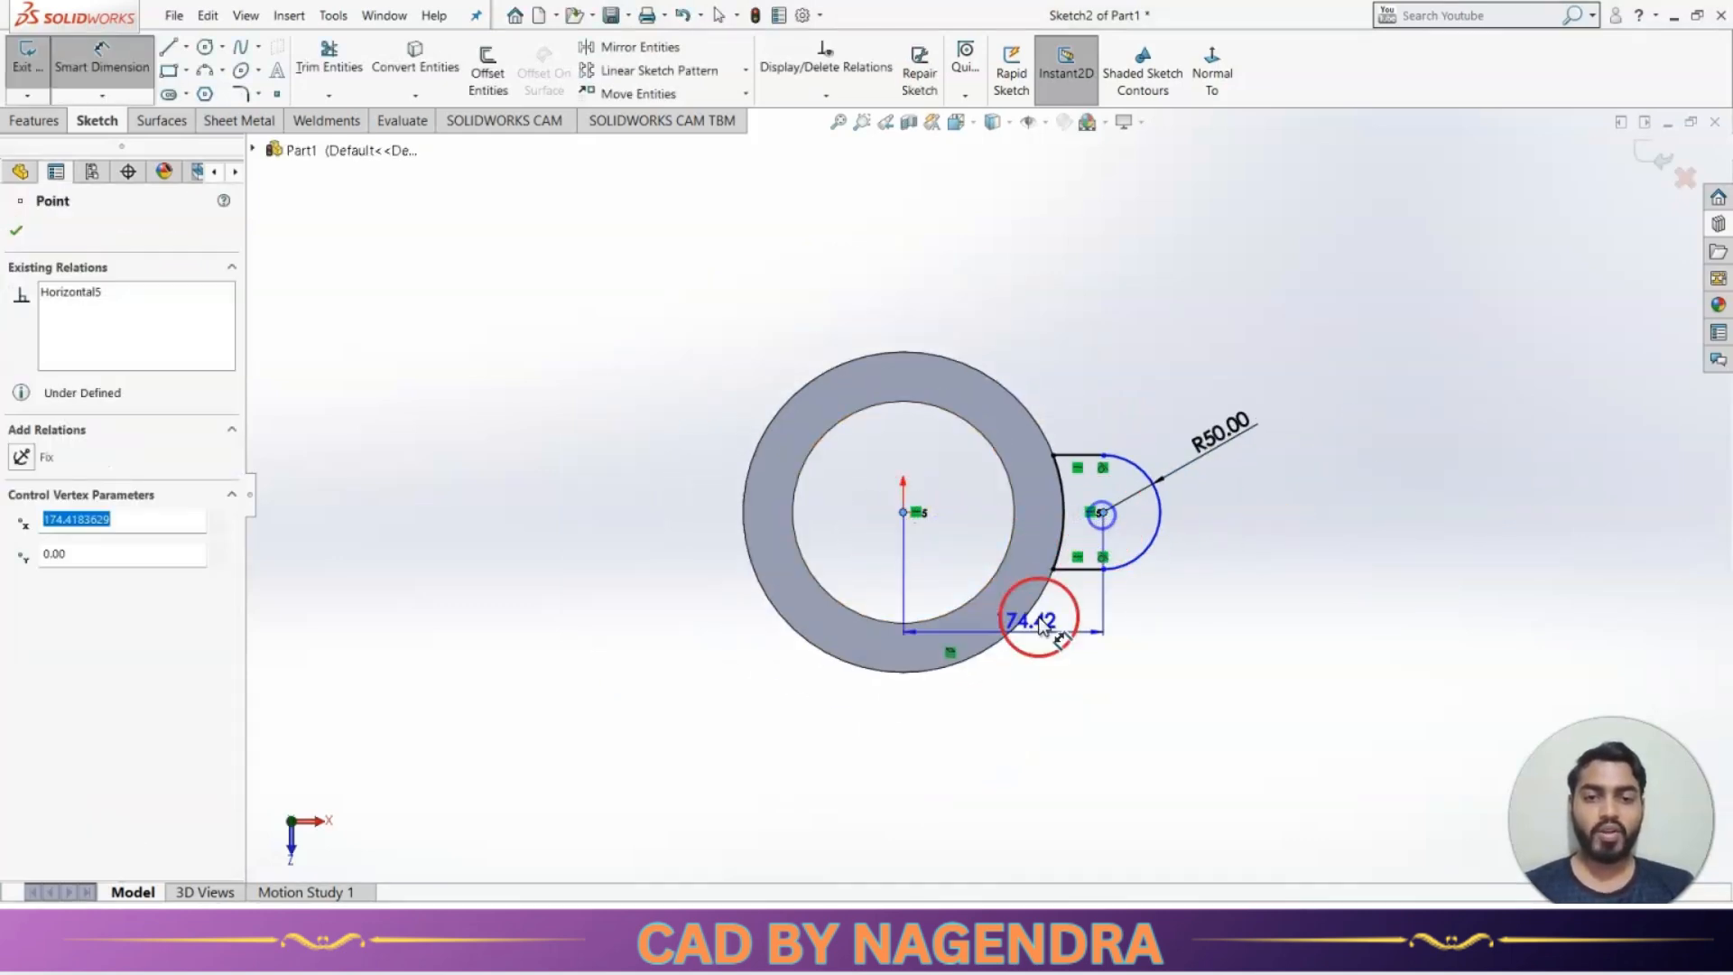
{"action": "left_click", "coordinate": [957, 802]}
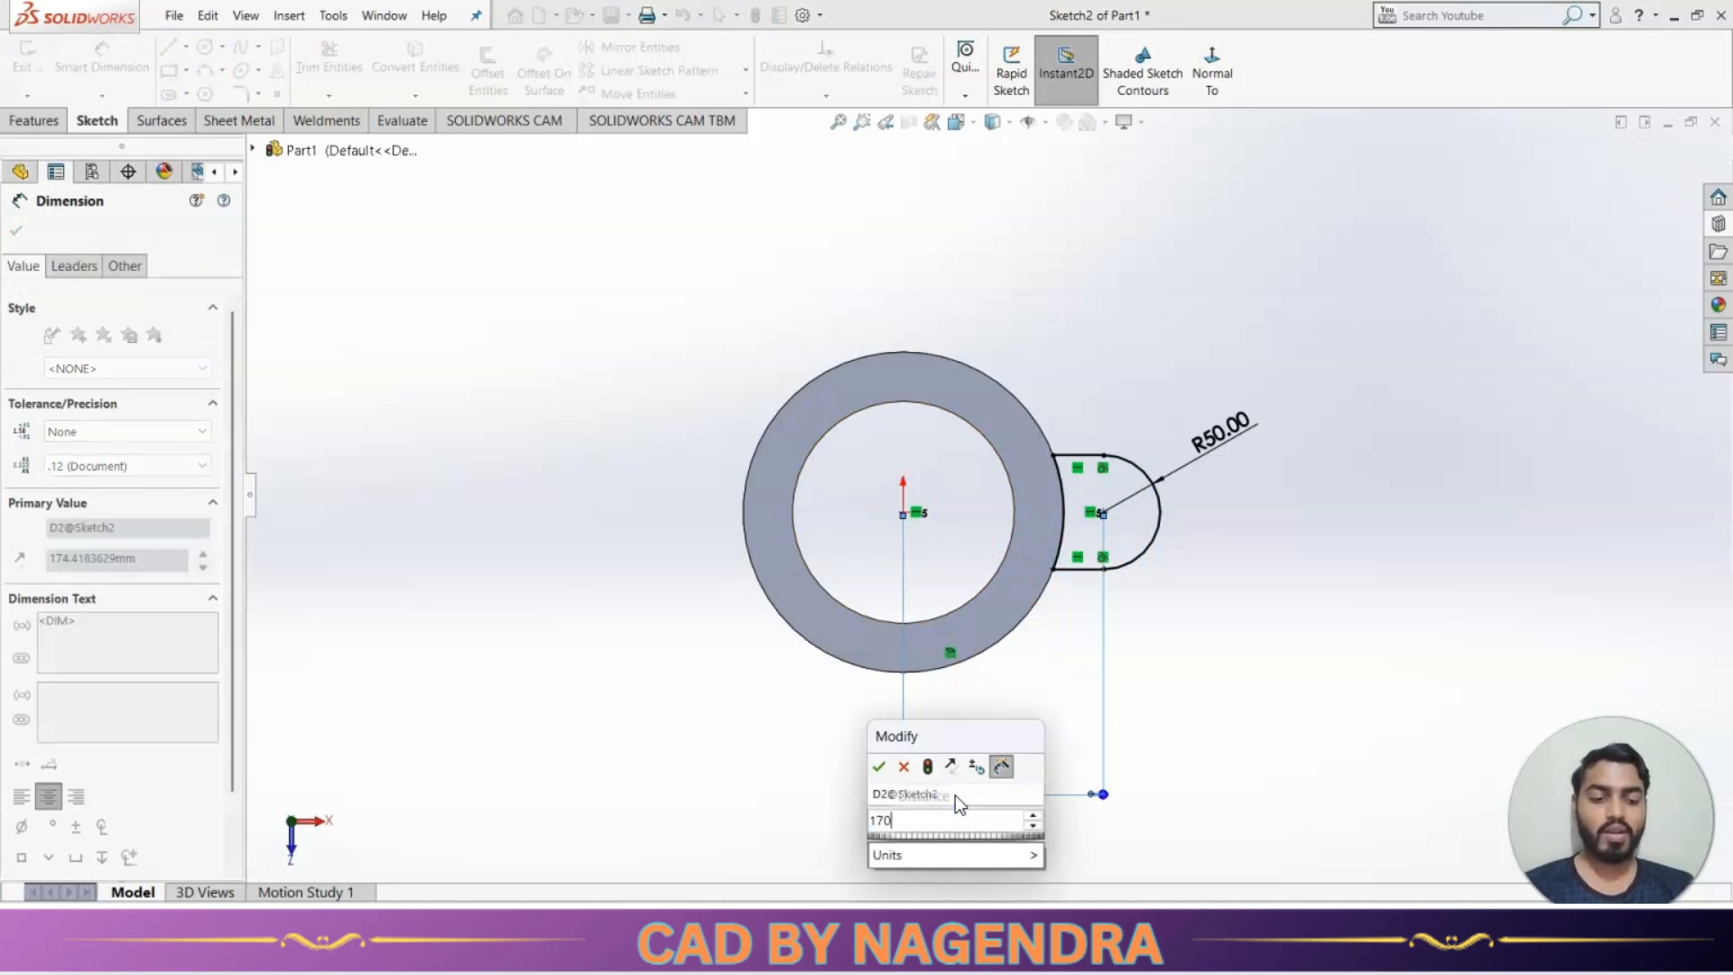
{"action": "left_click", "coordinate": [1225, 698]}
{"action": "left_click", "coordinate": [1315, 572]}
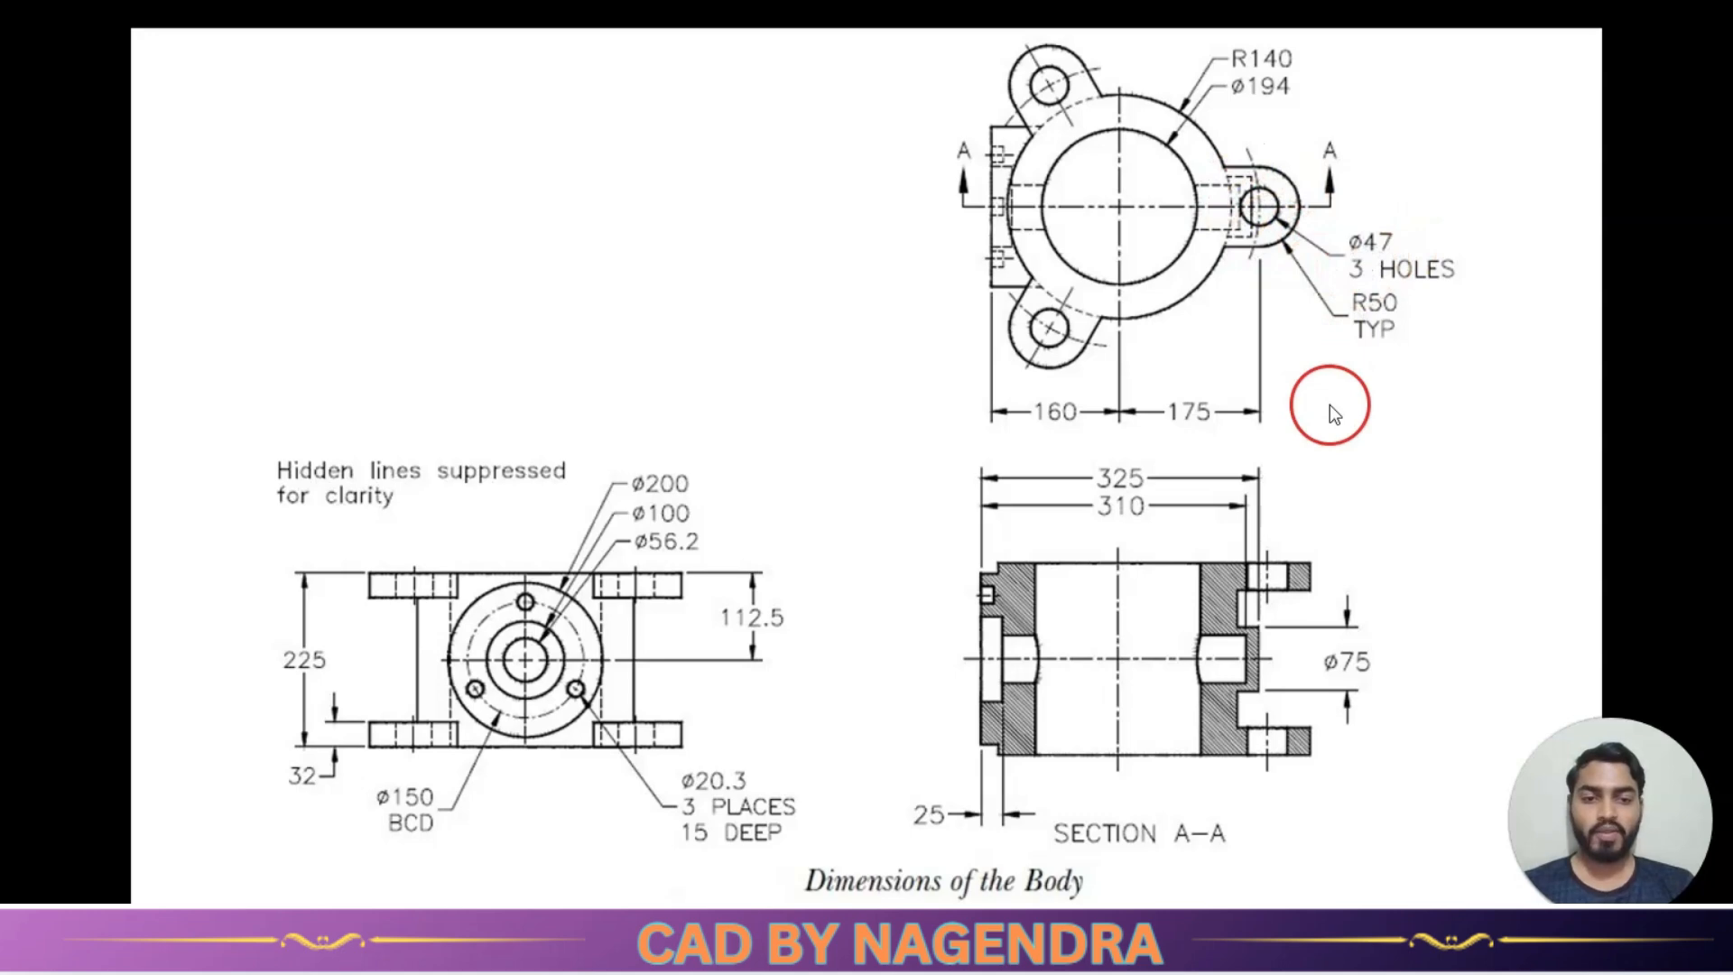
{"action": "key", "text": "alt+Tab"}
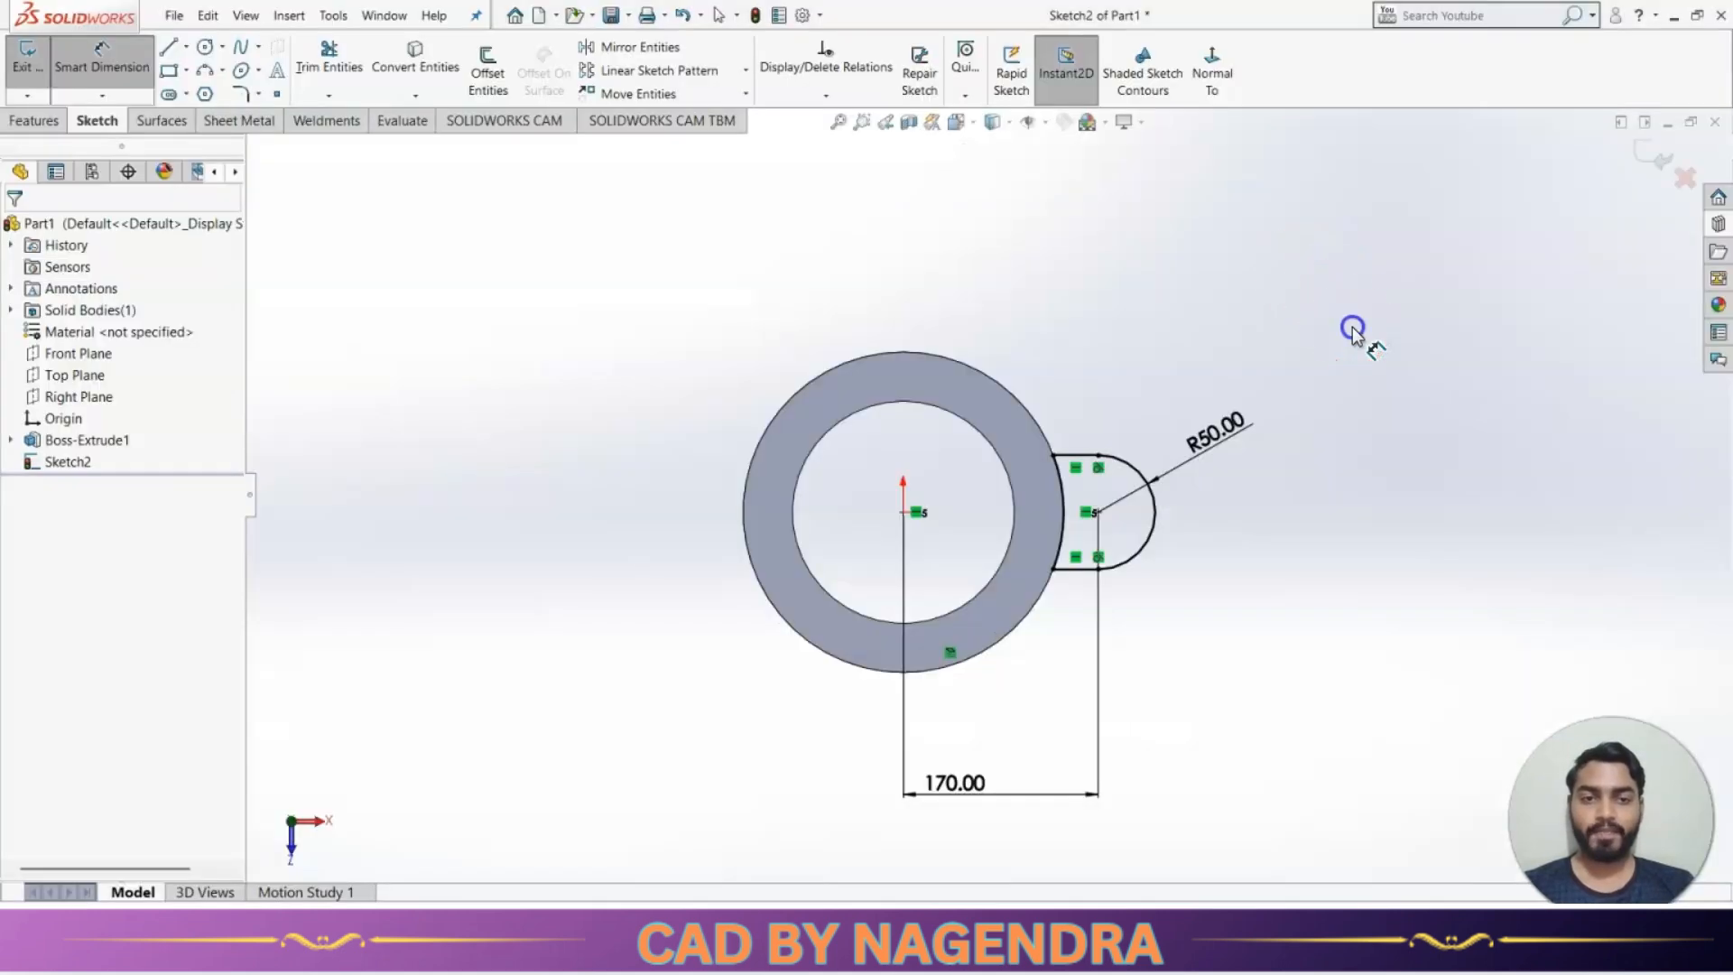
Sketch a circle of about 24 mm radius centred on the lug arc's centre and check the hole size in the reference drawing.
{"action": "scroll", "coordinate": [1125, 481], "scroll_direction": "down", "scroll_amount": 1}
{"action": "scroll", "coordinate": [1047, 567], "scroll_direction": "up", "scroll_amount": 1}
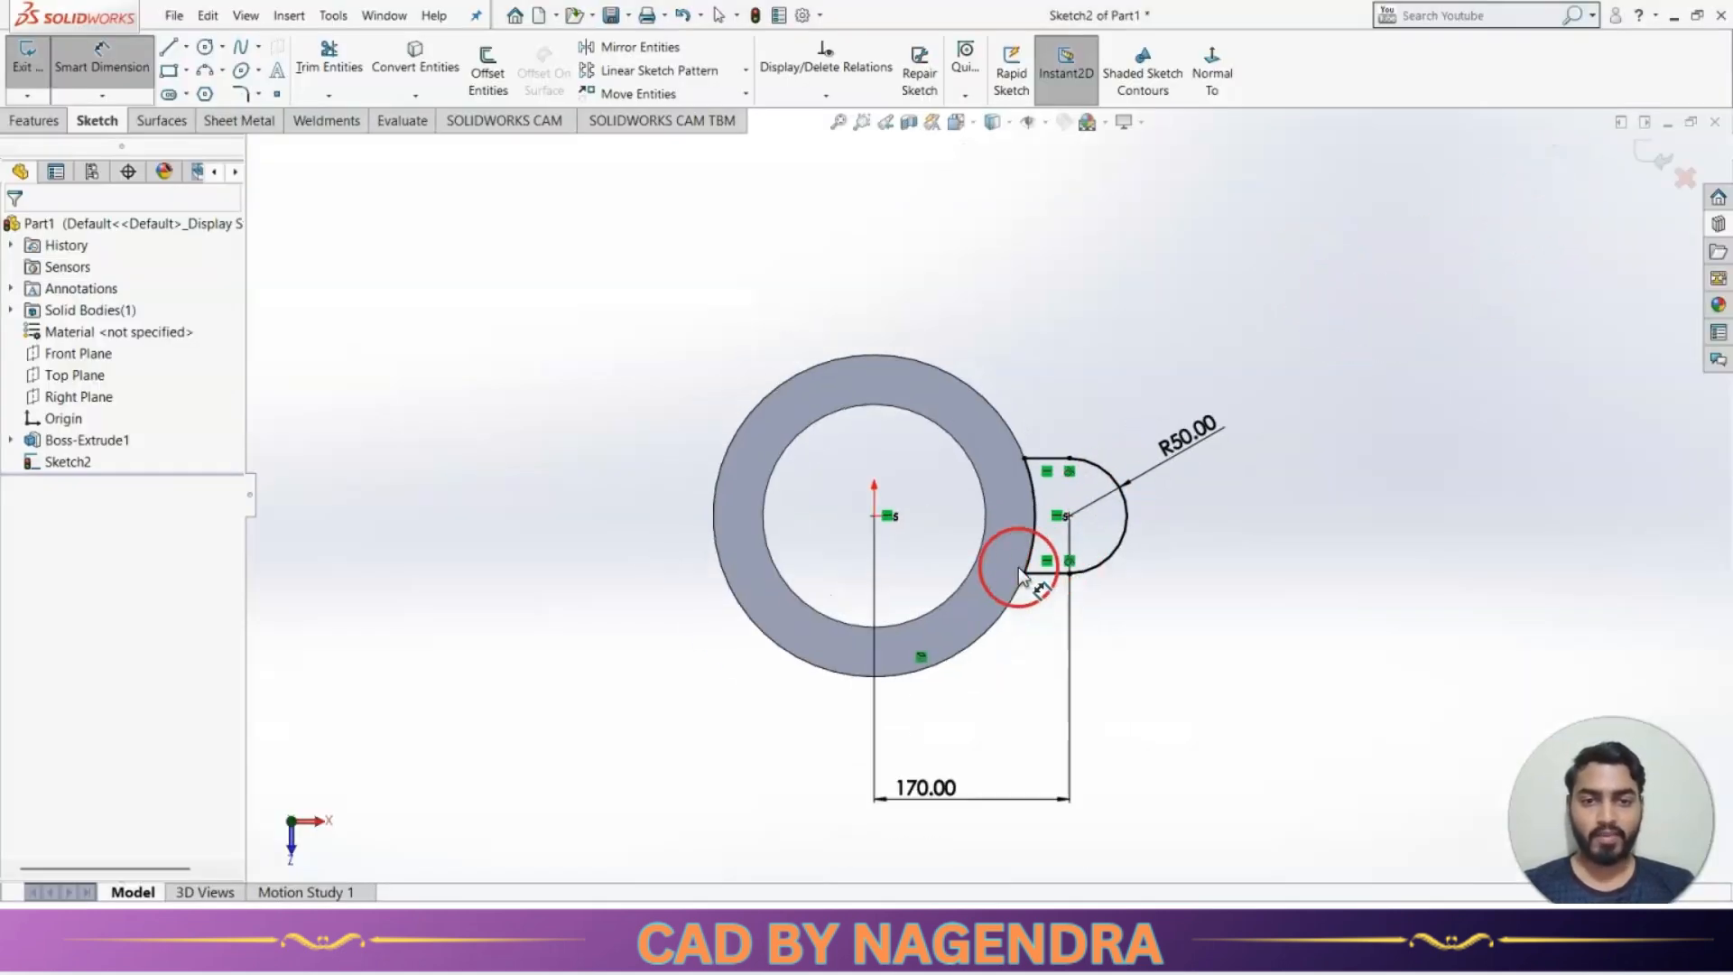
{"action": "scroll", "coordinate": [1000, 571], "scroll_direction": "down", "scroll_amount": 1}
{"action": "left_click", "coordinate": [206, 47]}
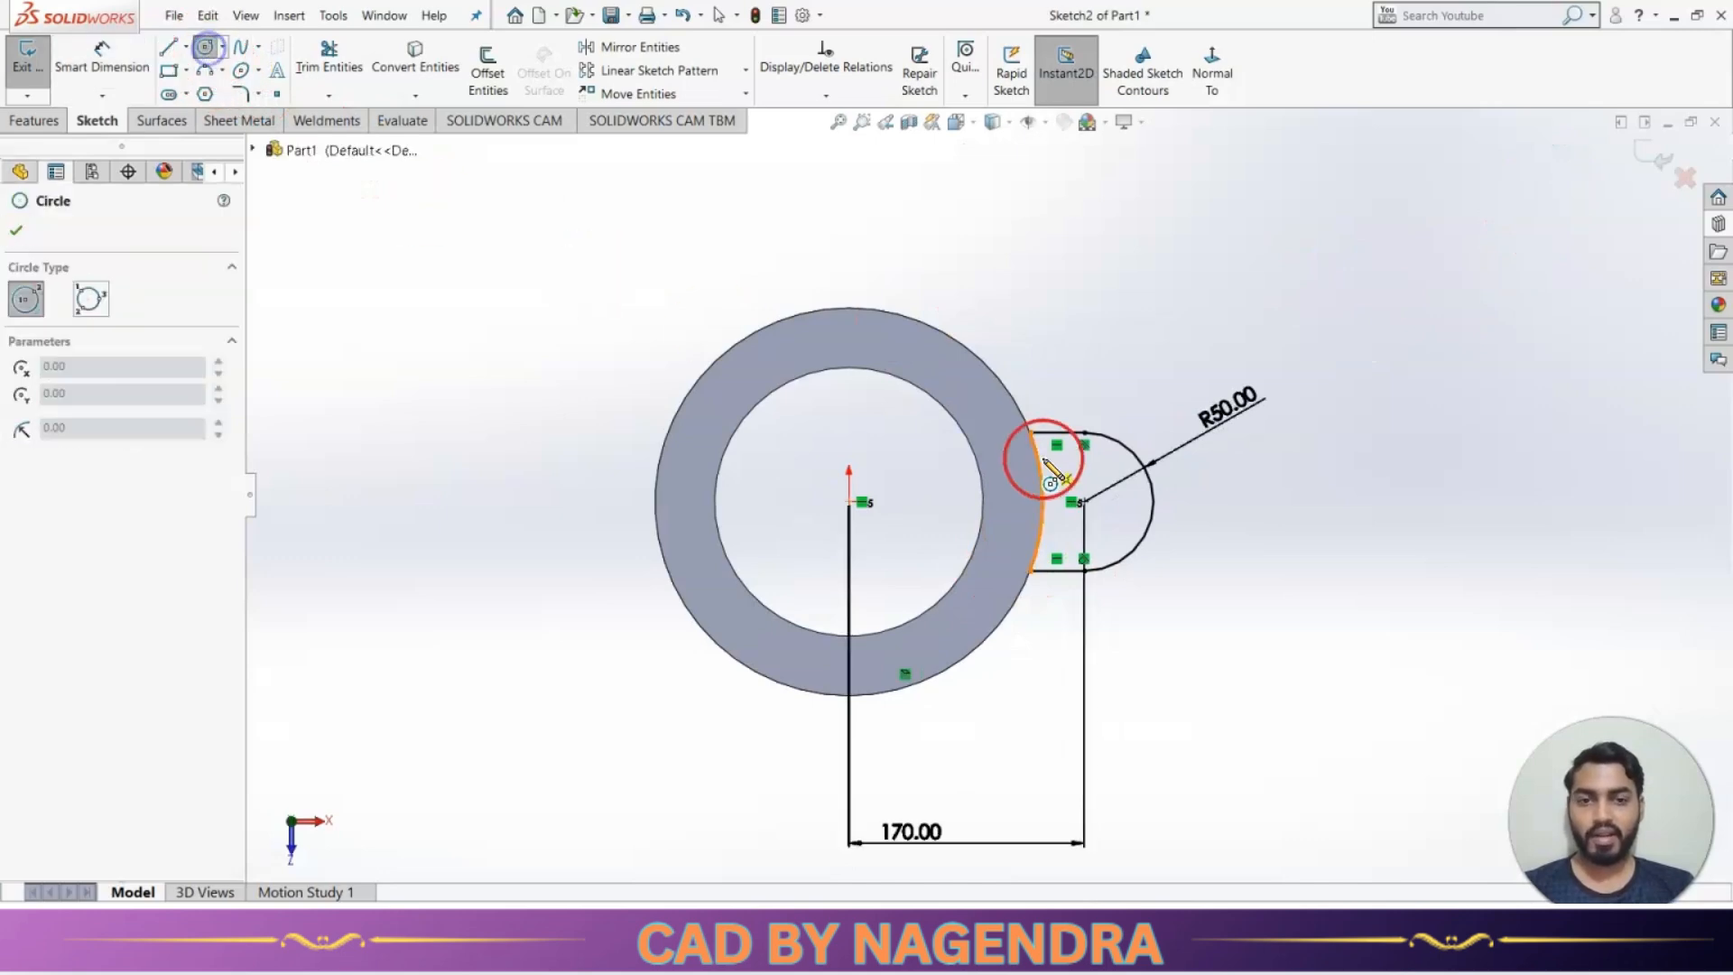
{"action": "left_click", "coordinate": [1084, 501]}
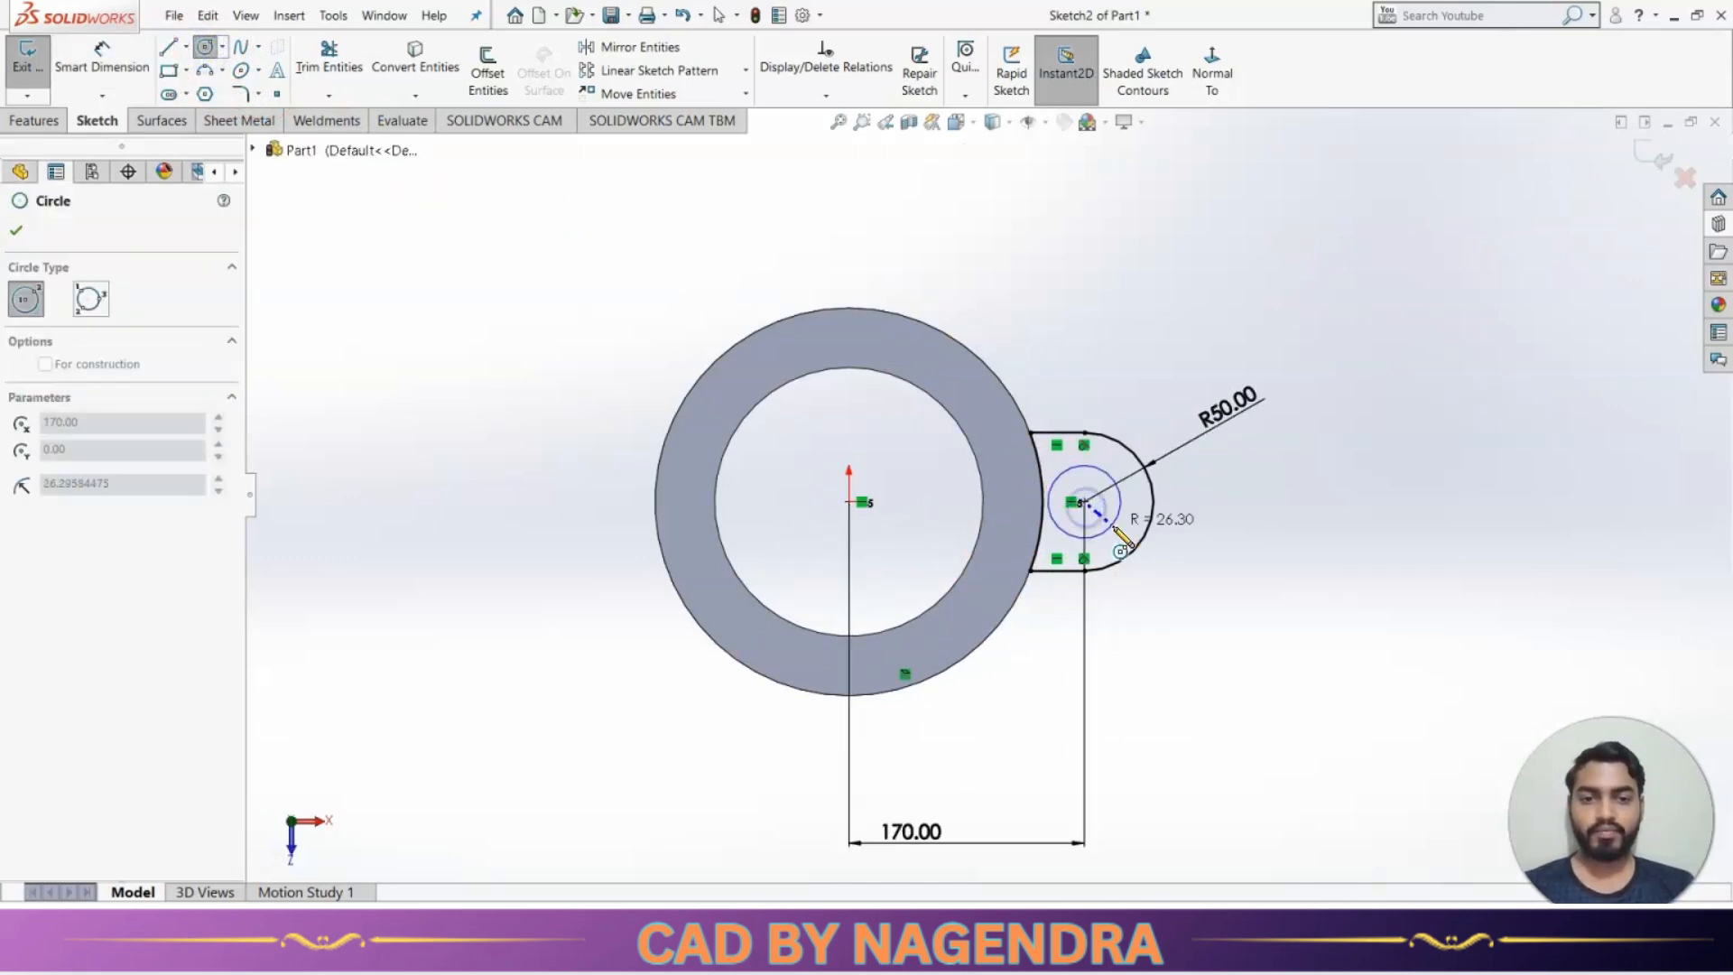
{"action": "left_click", "coordinate": [1108, 527]}
{"action": "key", "text": "alt+Tab"}
{"action": "key", "text": "alt+Tab"}
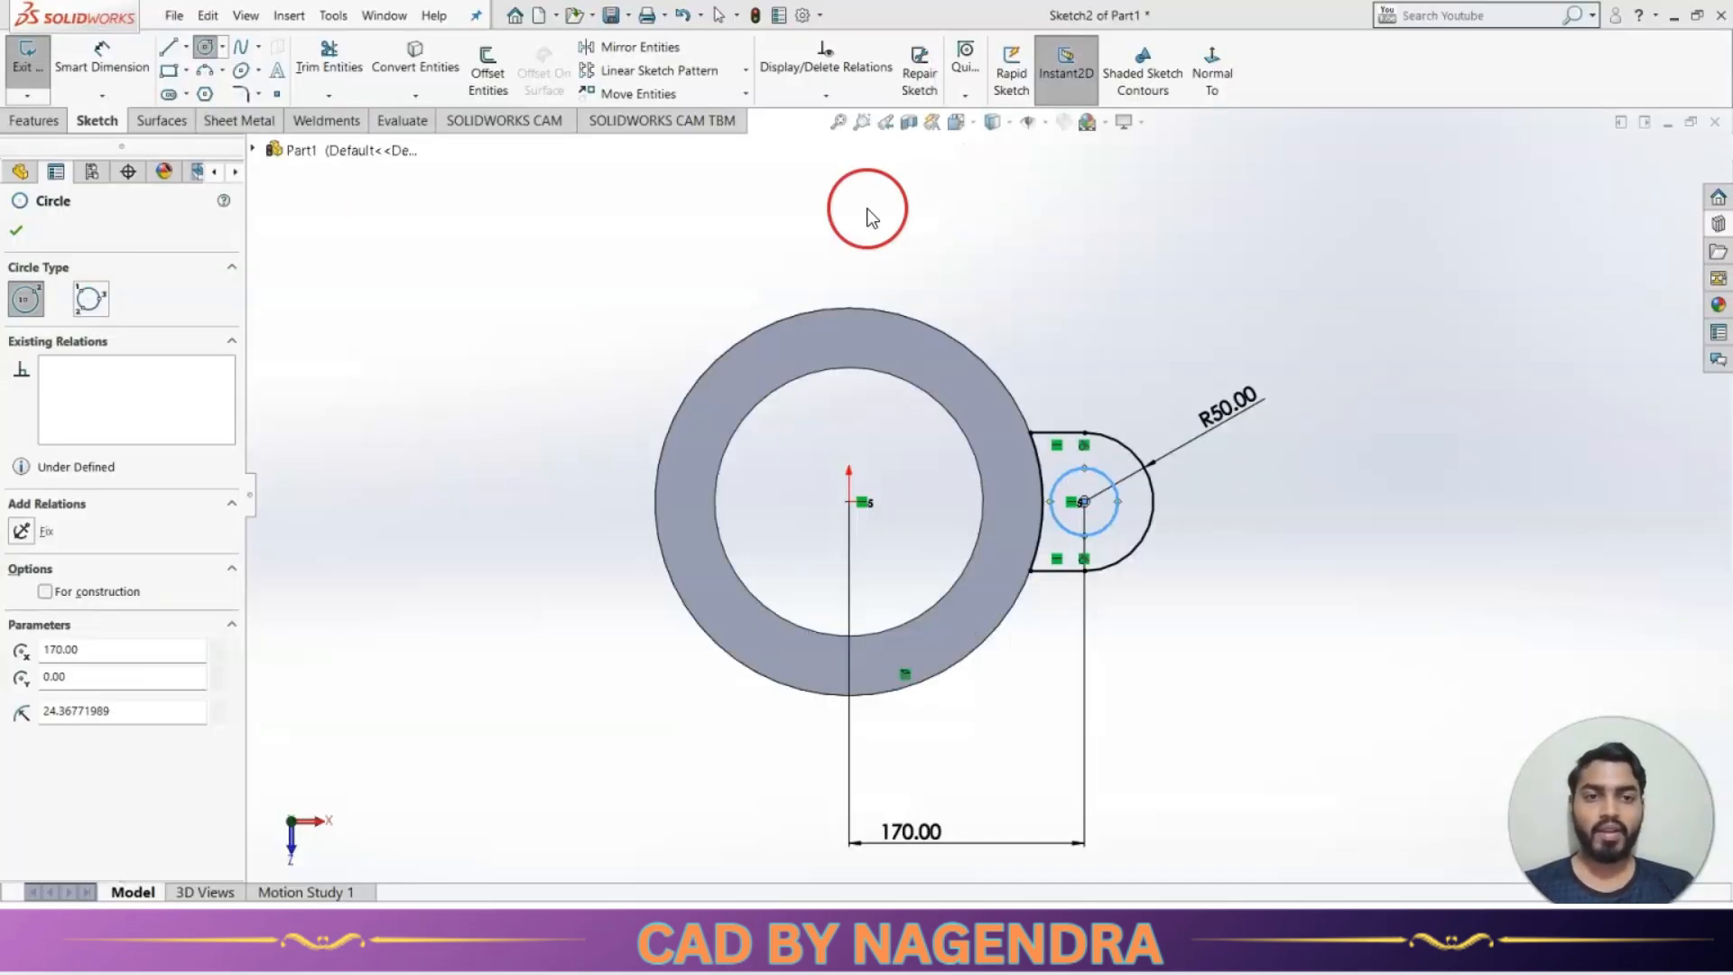
Set the lug hole circle's diameter to 47 mm.
{"action": "left_click", "coordinate": [81, 52]}
{"action": "left_click", "coordinate": [1117, 521]}
{"action": "left_click", "coordinate": [1246, 621]}
{"action": "type", "text": "47"}
{"action": "key", "text": "Return"}
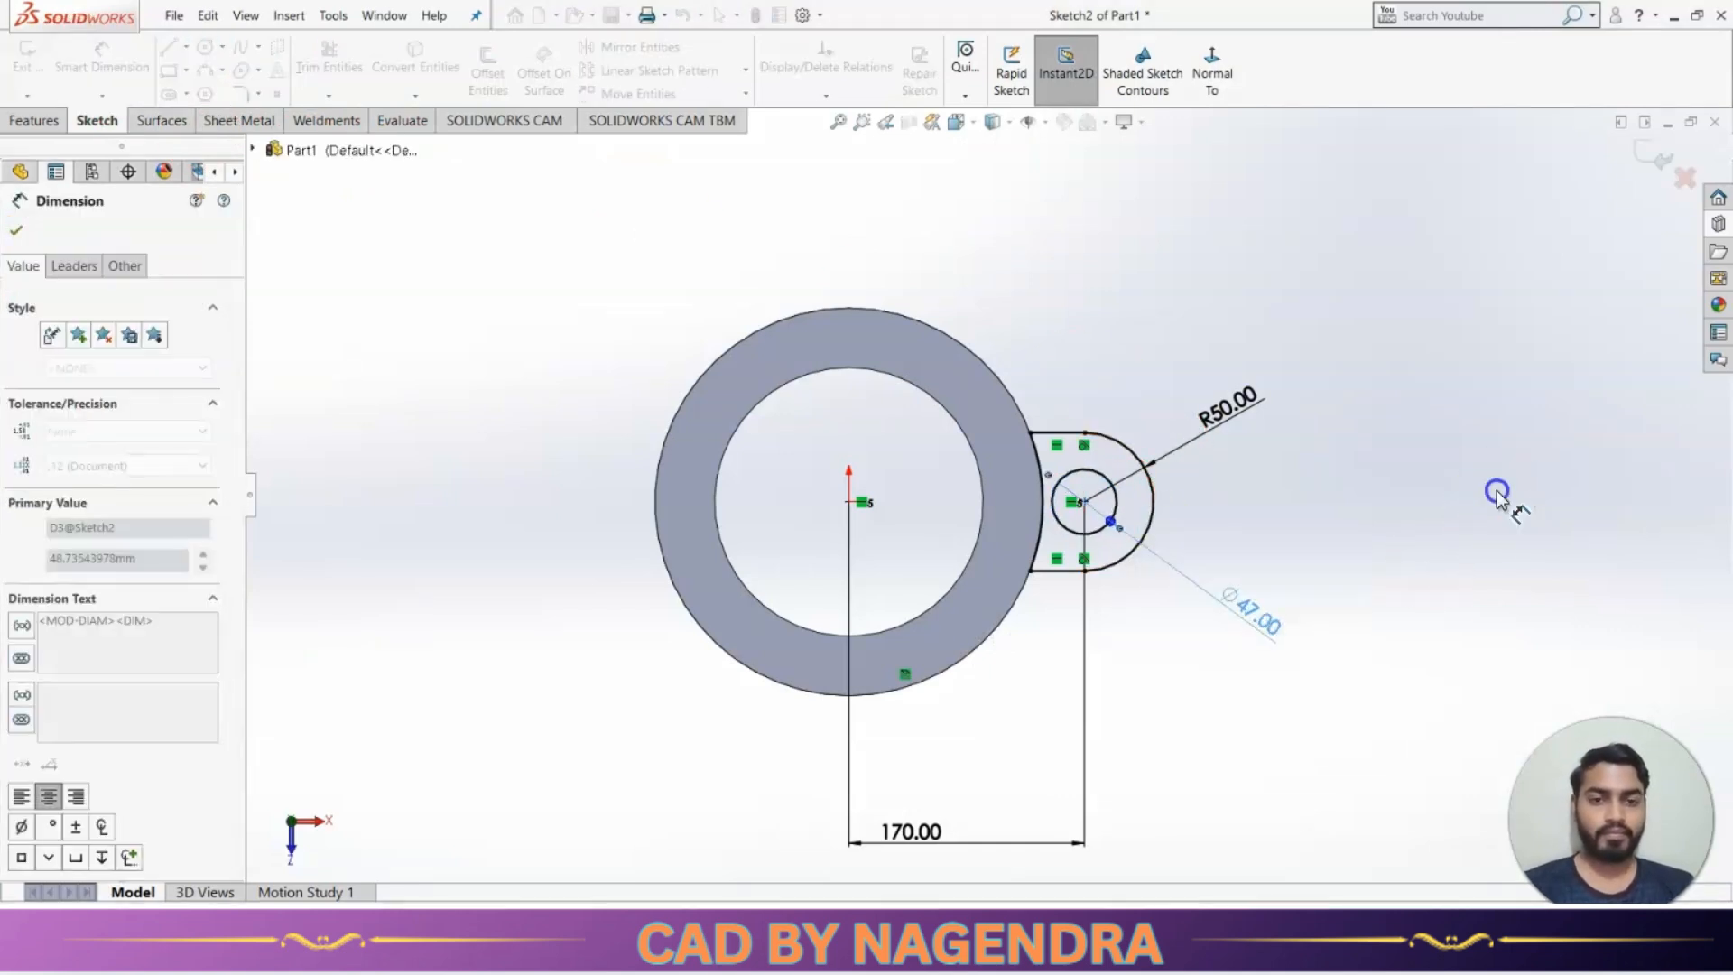
{"action": "left_click", "coordinate": [1497, 493]}
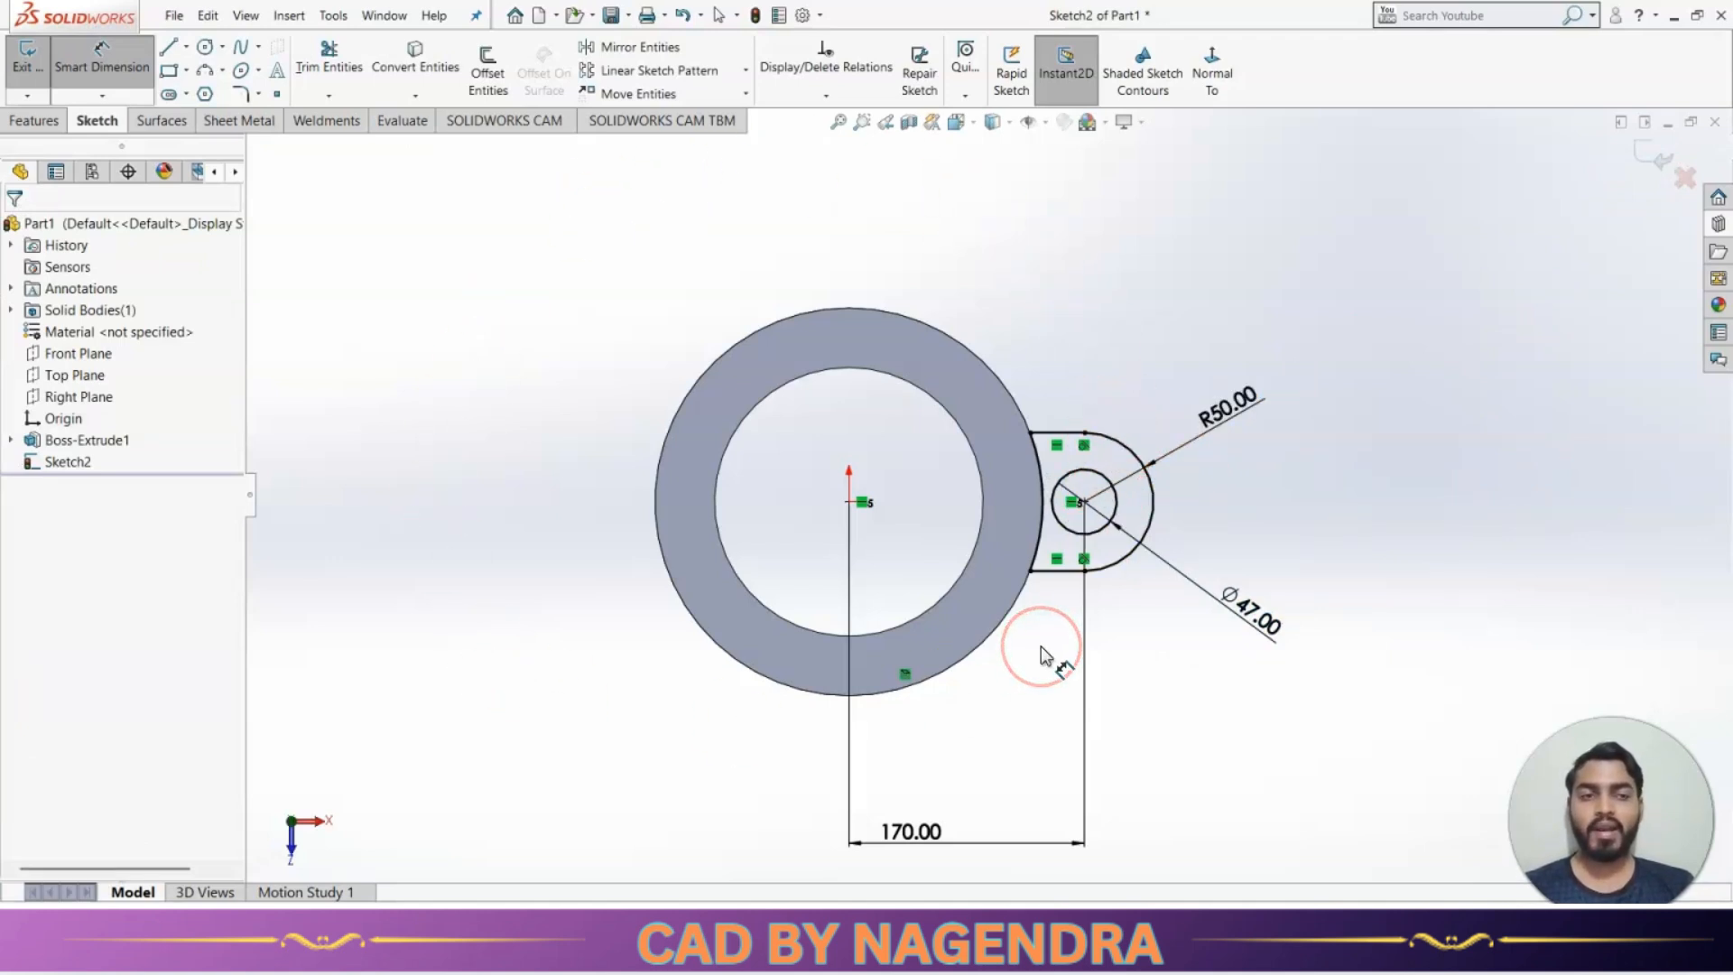
{"action": "key", "text": "Escape"}
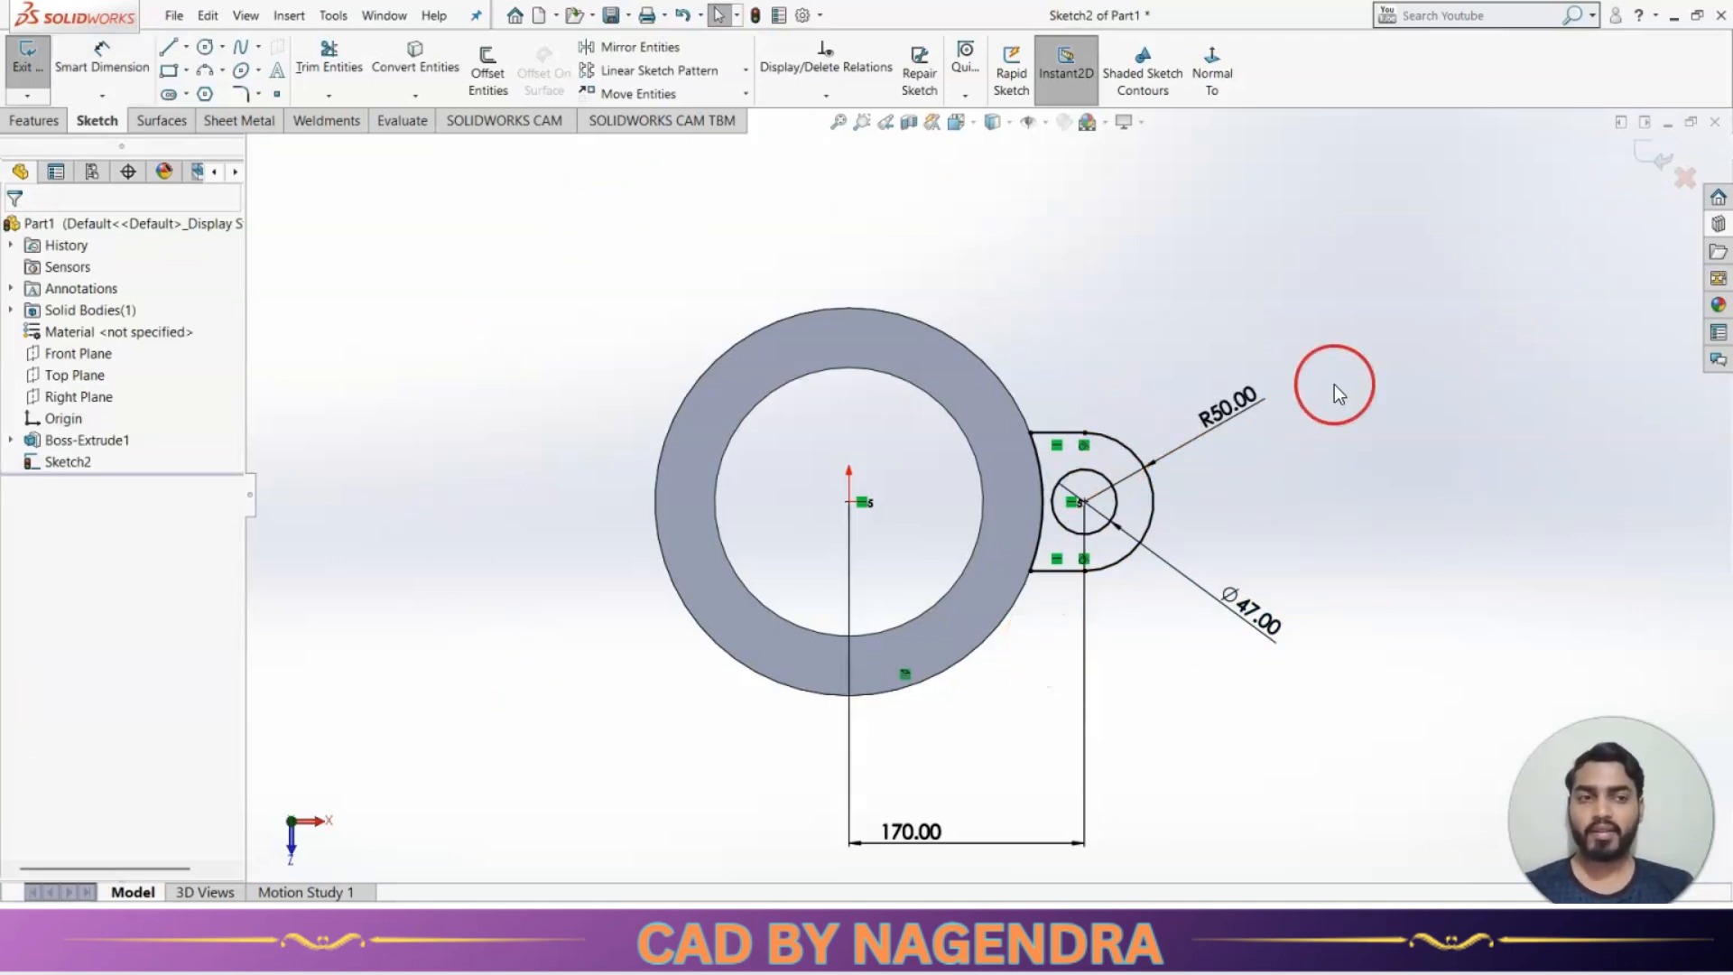
Finish the lug sketch and extrude it 32 mm blind, reversed downward along the cylinder, merged with the body.
{"action": "left_click", "coordinate": [1664, 158]}
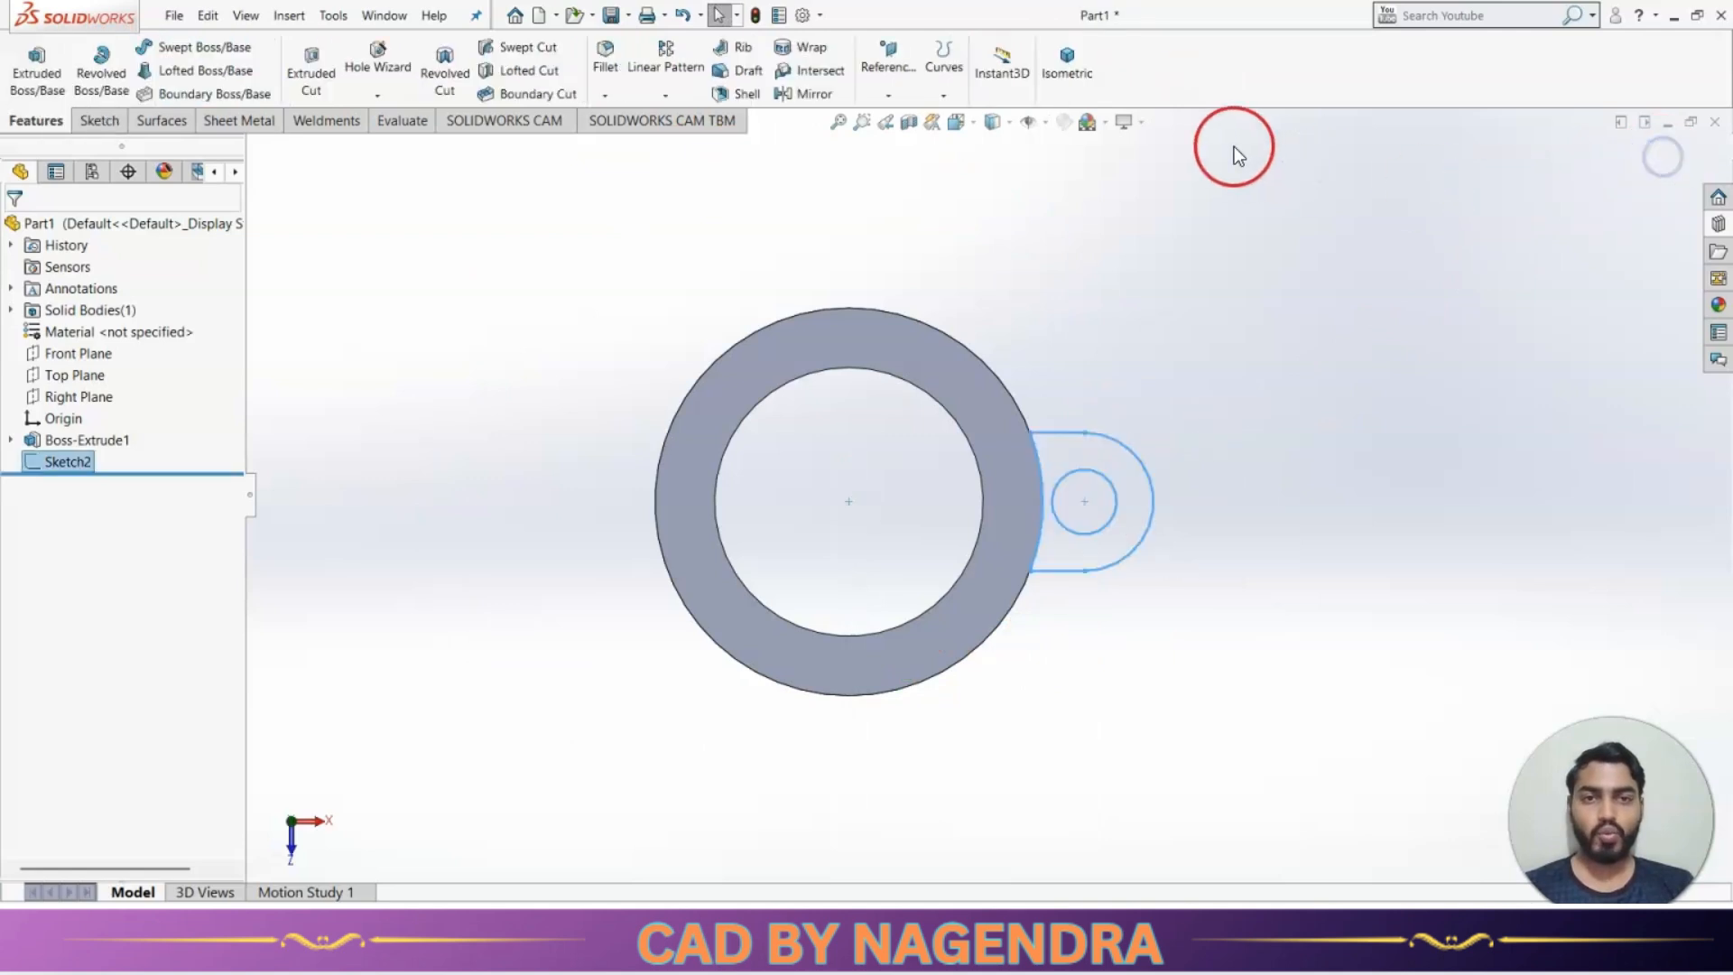
{"action": "left_click", "coordinate": [1069, 65]}
{"action": "left_click", "coordinate": [36, 68]}
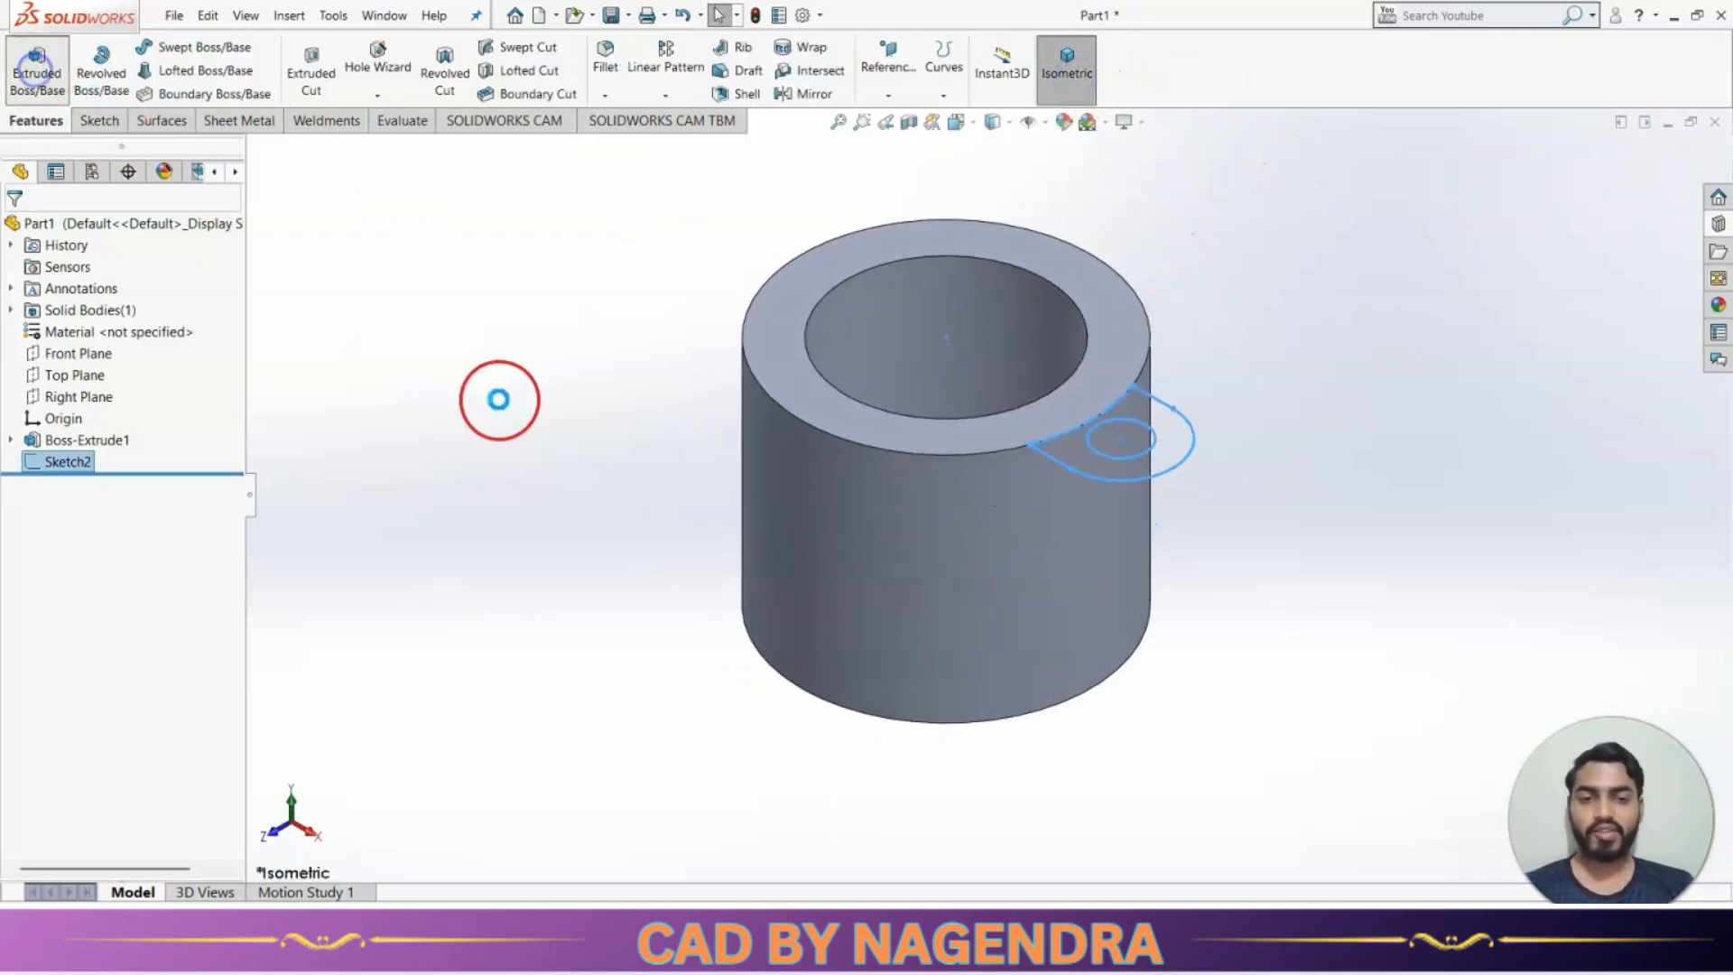
{"action": "left_click", "coordinate": [20, 354]}
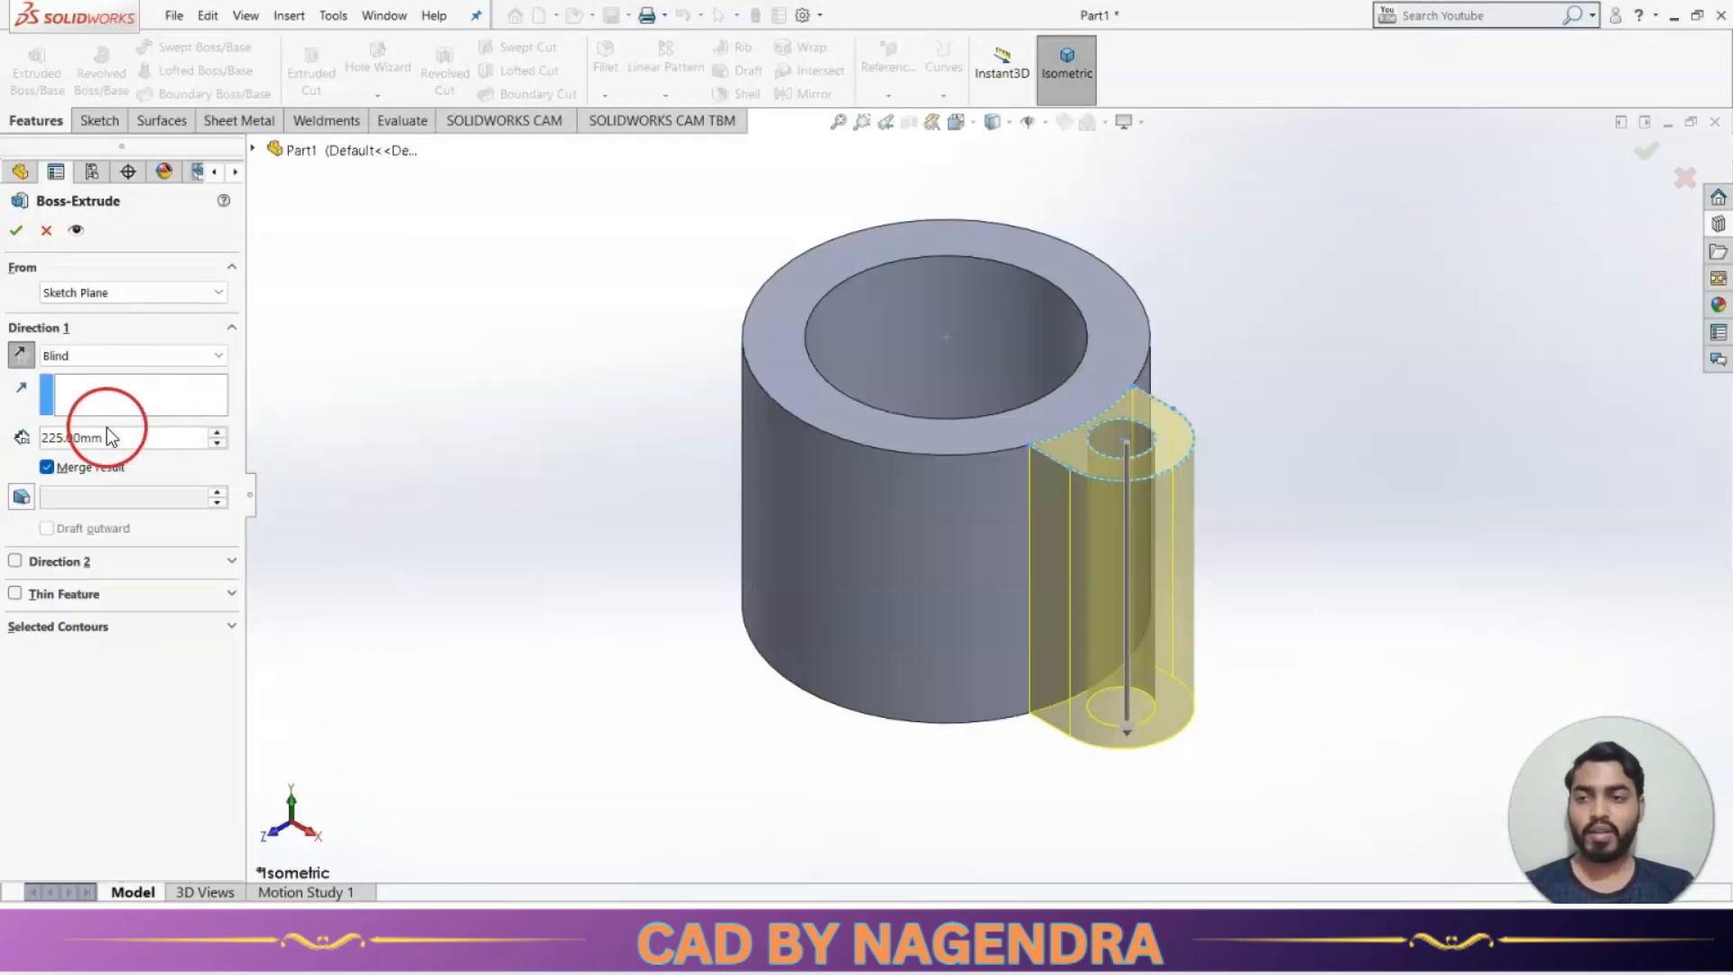
{"action": "double_click", "coordinate": [112, 436]}
{"action": "type", "text": "32"}
{"action": "key", "text": "Return"}
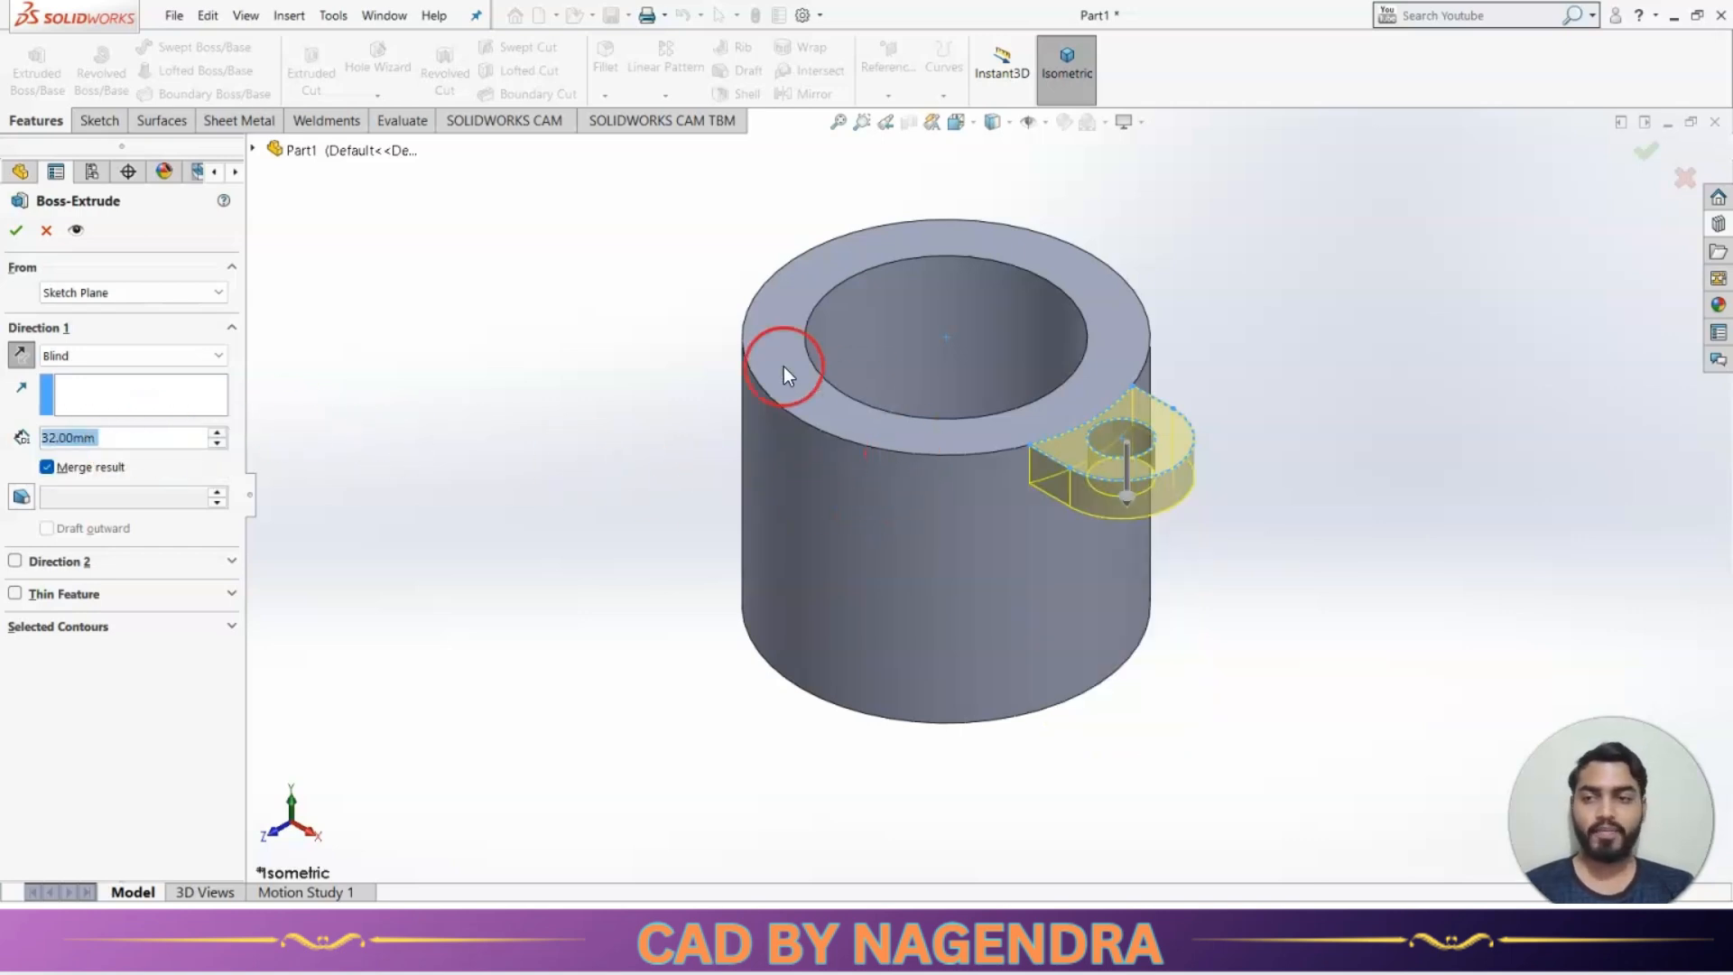
{"action": "left_click", "coordinate": [16, 230]}
Circular-pattern the lug extrusion around the cylinder's inner face as 3 equally spaced instances over 360 degrees.
{"action": "left_click", "coordinate": [112, 461]}
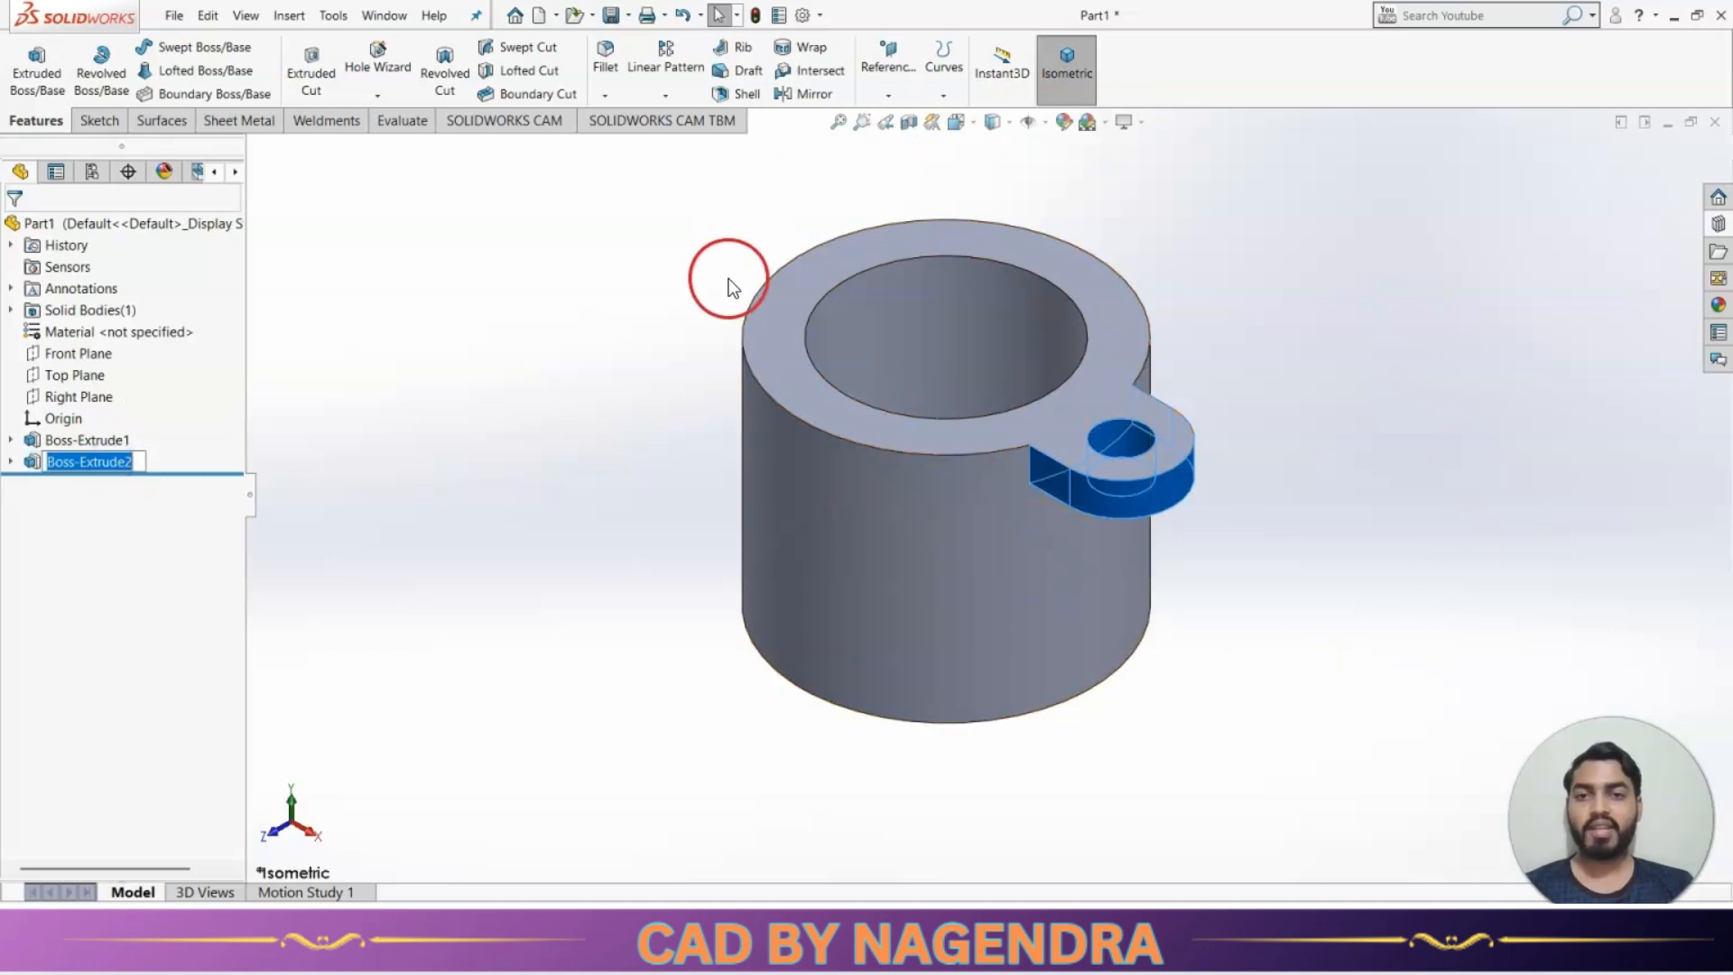
{"action": "left_click", "coordinate": [665, 95]}
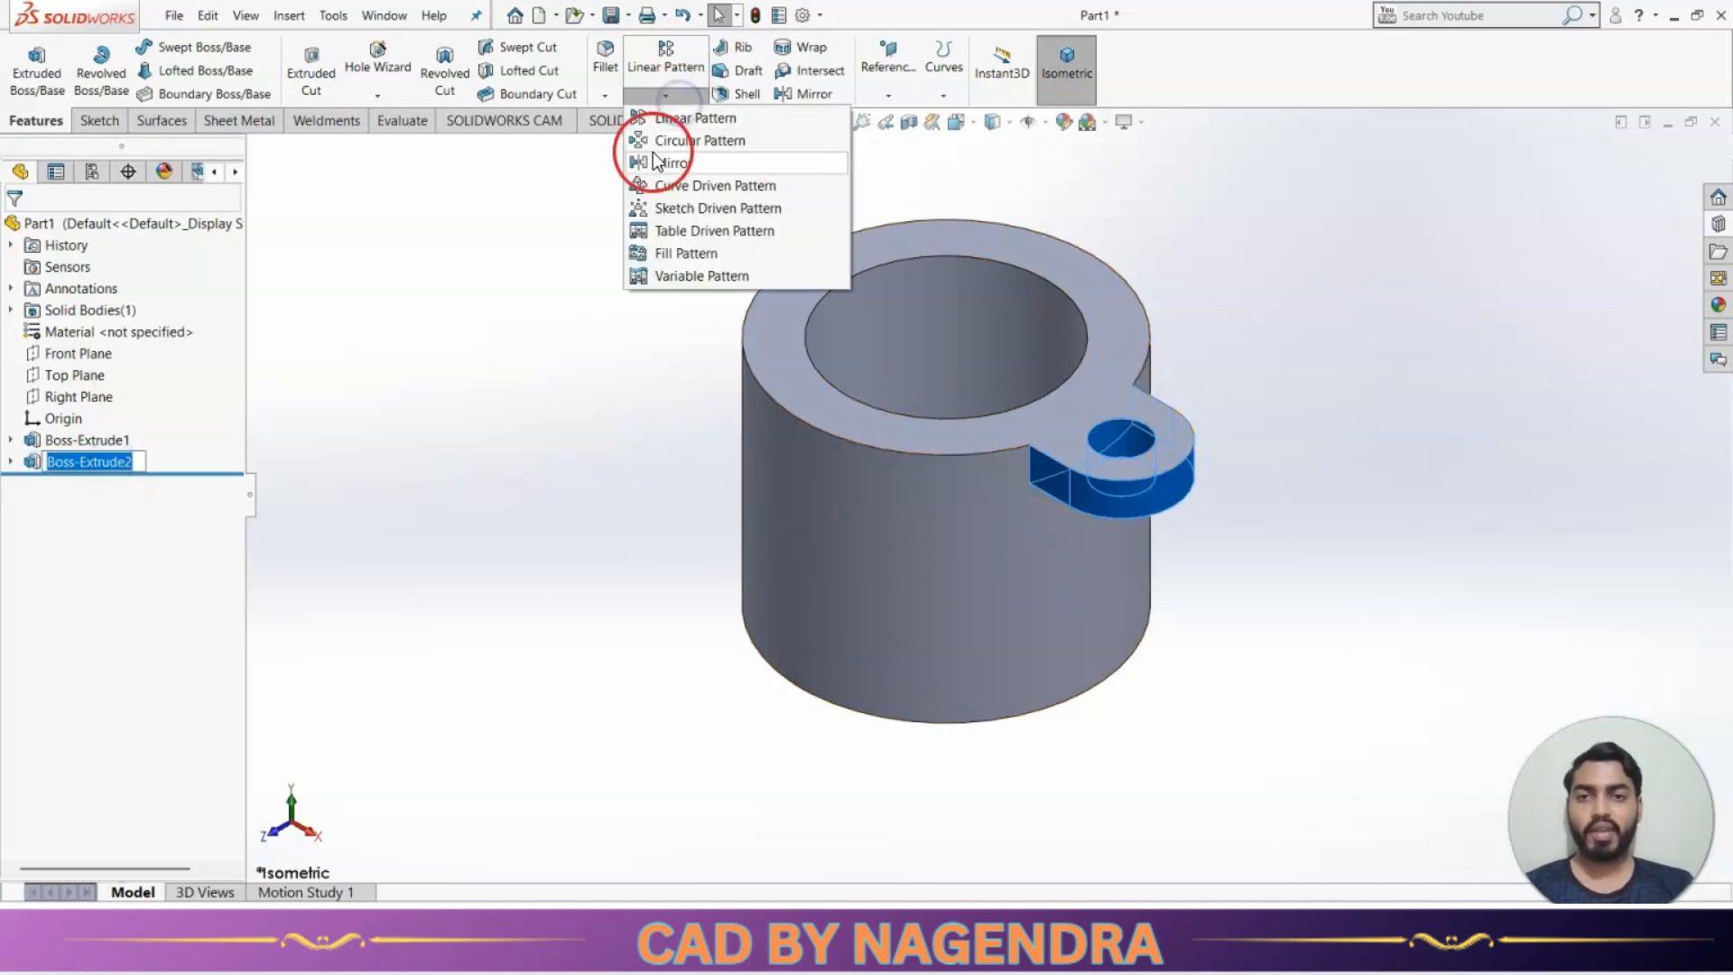
{"action": "left_click", "coordinate": [697, 140]}
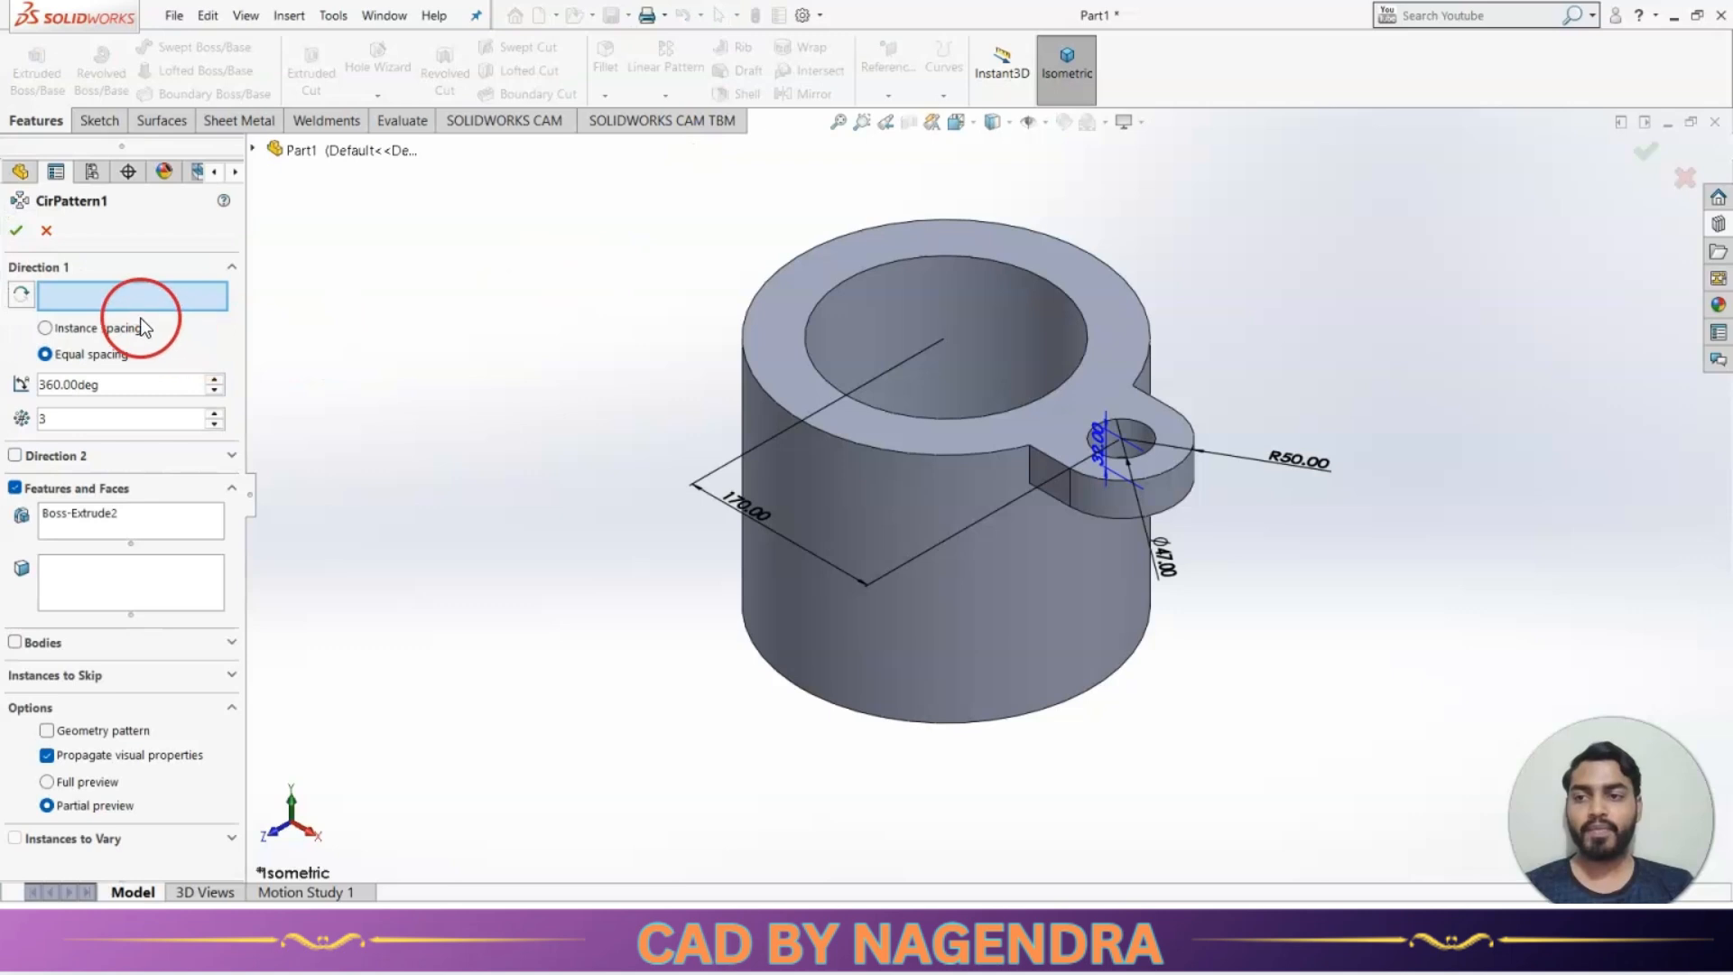
{"action": "left_click", "coordinate": [973, 318]}
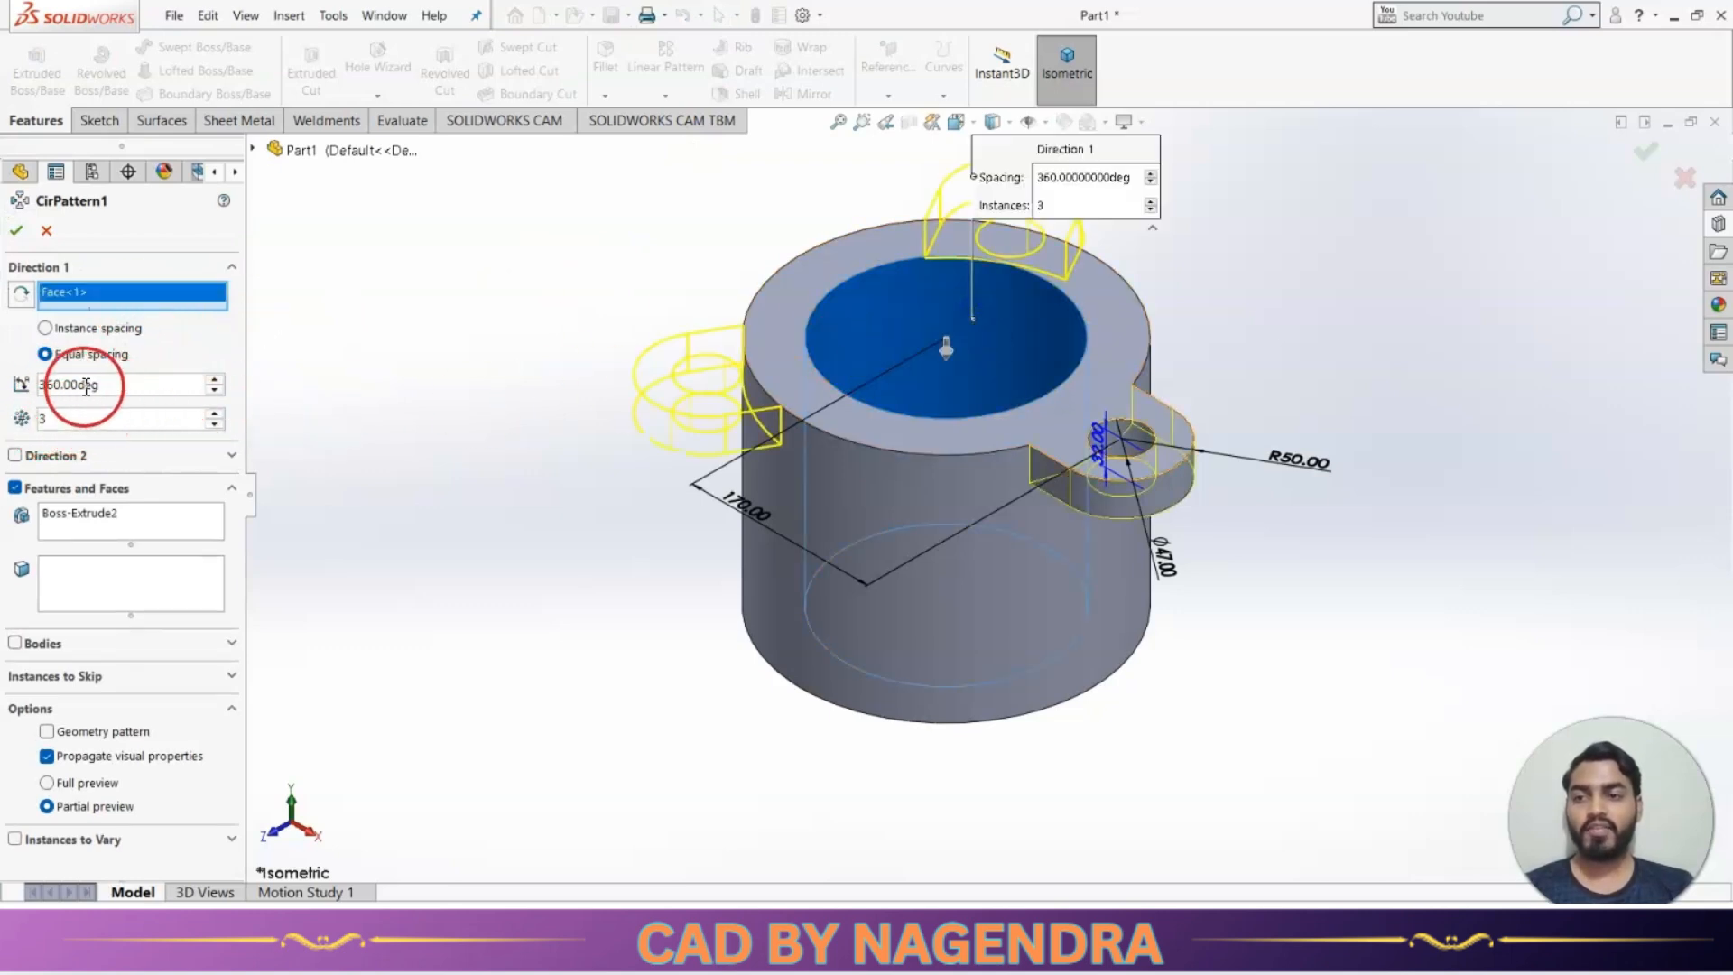
{"action": "left_click", "coordinate": [16, 231]}
{"action": "left_click", "coordinate": [488, 341]}
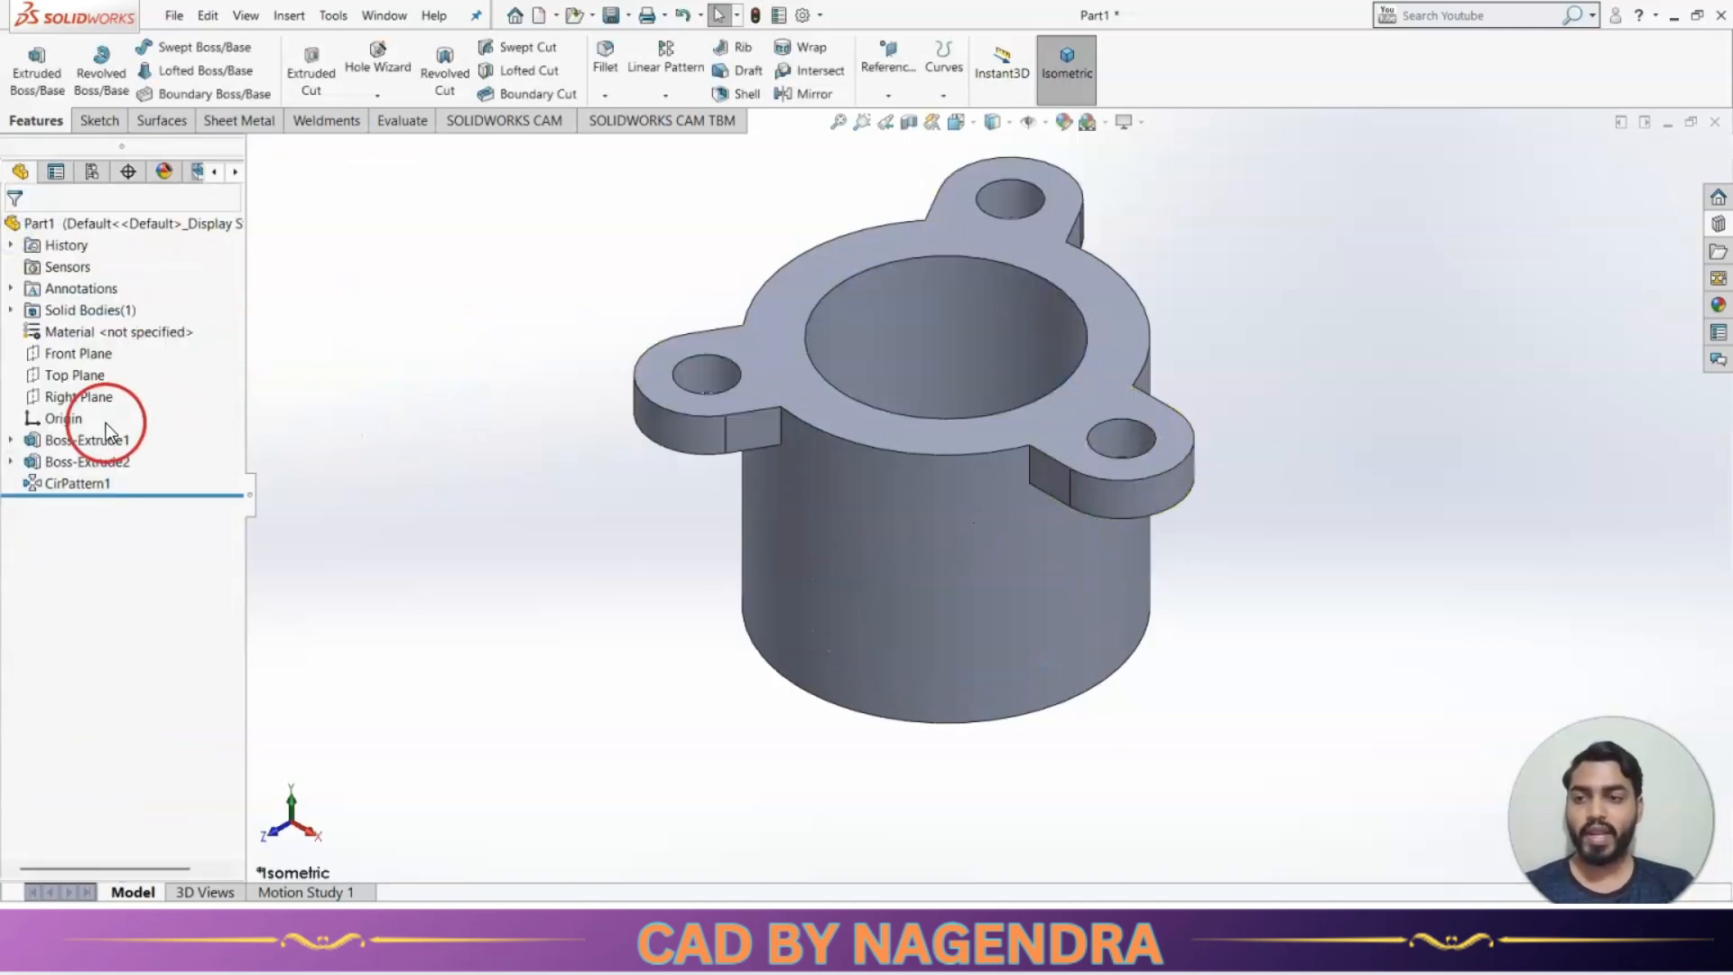
Mirror the lug extrusion and its circular pattern about the Top Plane to add lugs at the cylinder's lower end.
{"action": "left_click", "coordinate": [80, 465]}
{"action": "left_click", "coordinate": [77, 485], "text": "ctrl"}
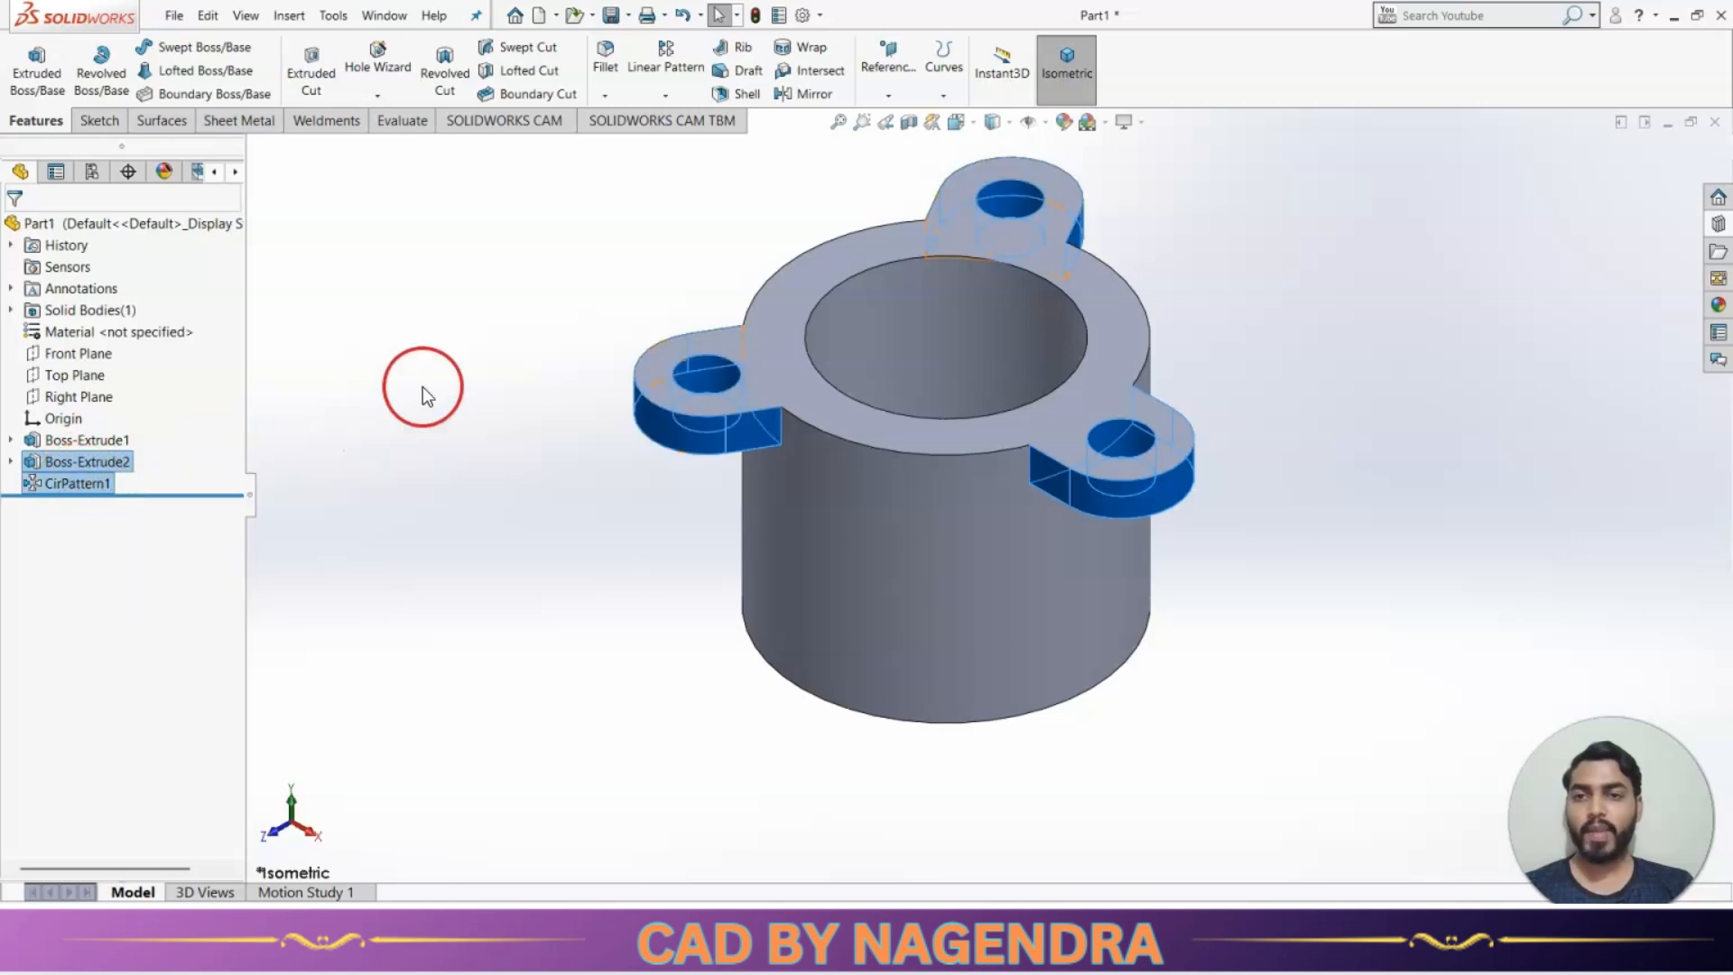
{"action": "left_click", "coordinate": [815, 95]}
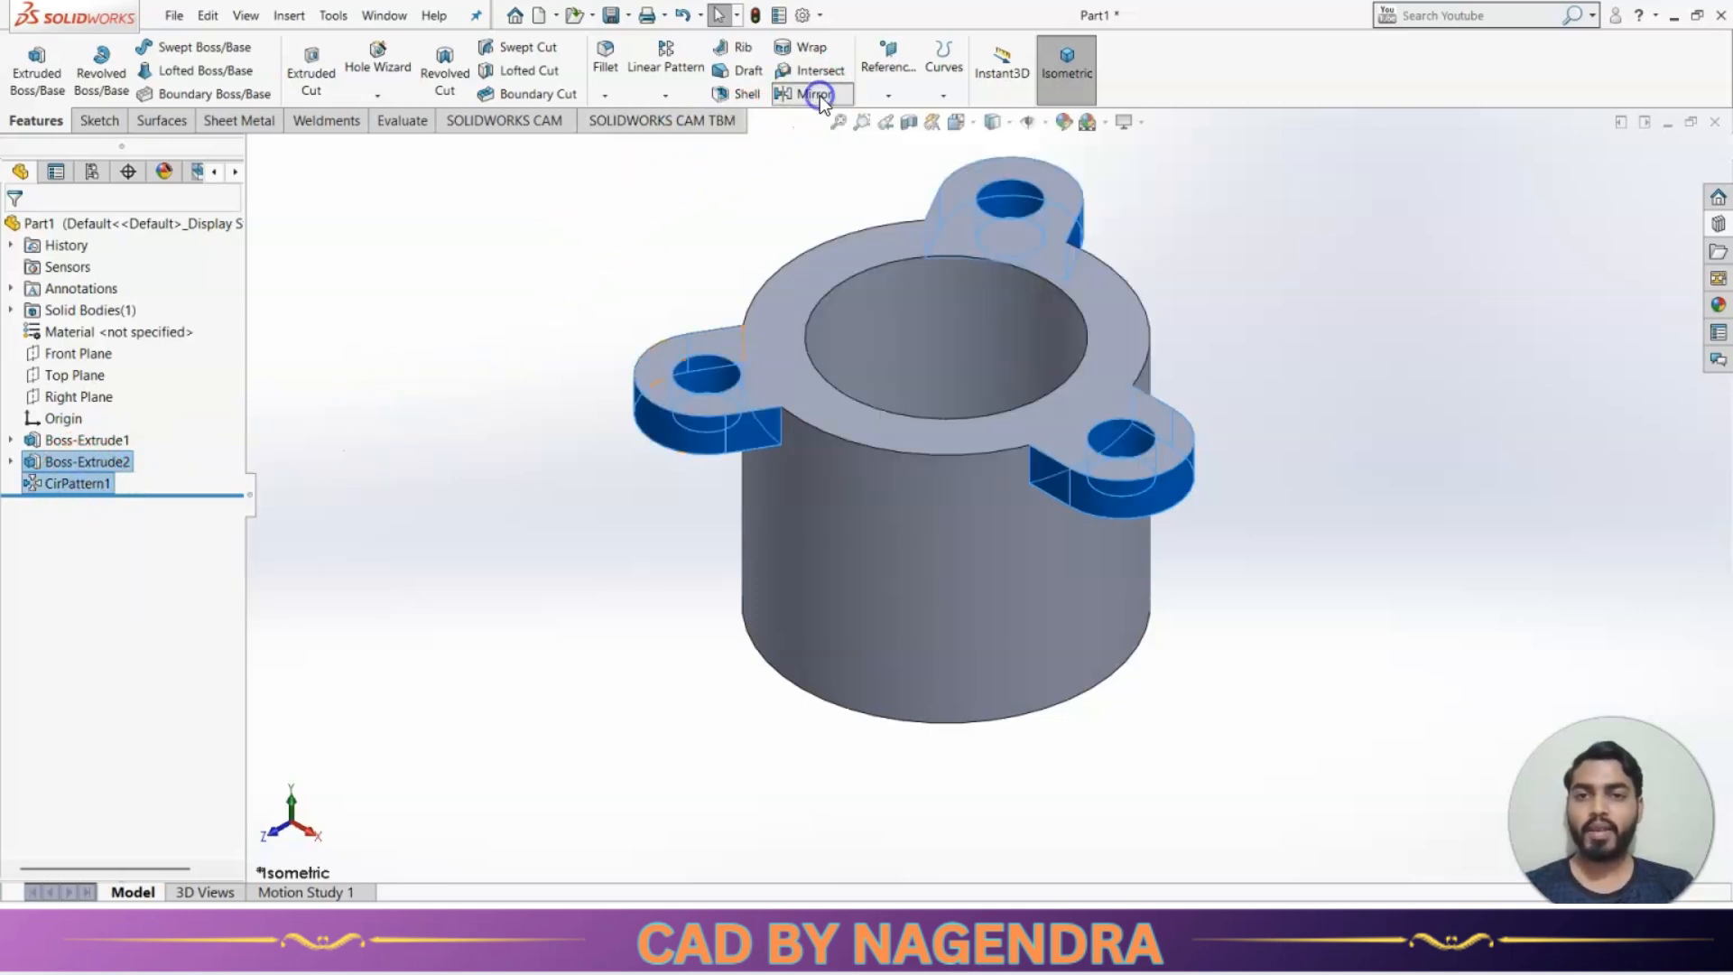
{"action": "left_click", "coordinate": [252, 150]}
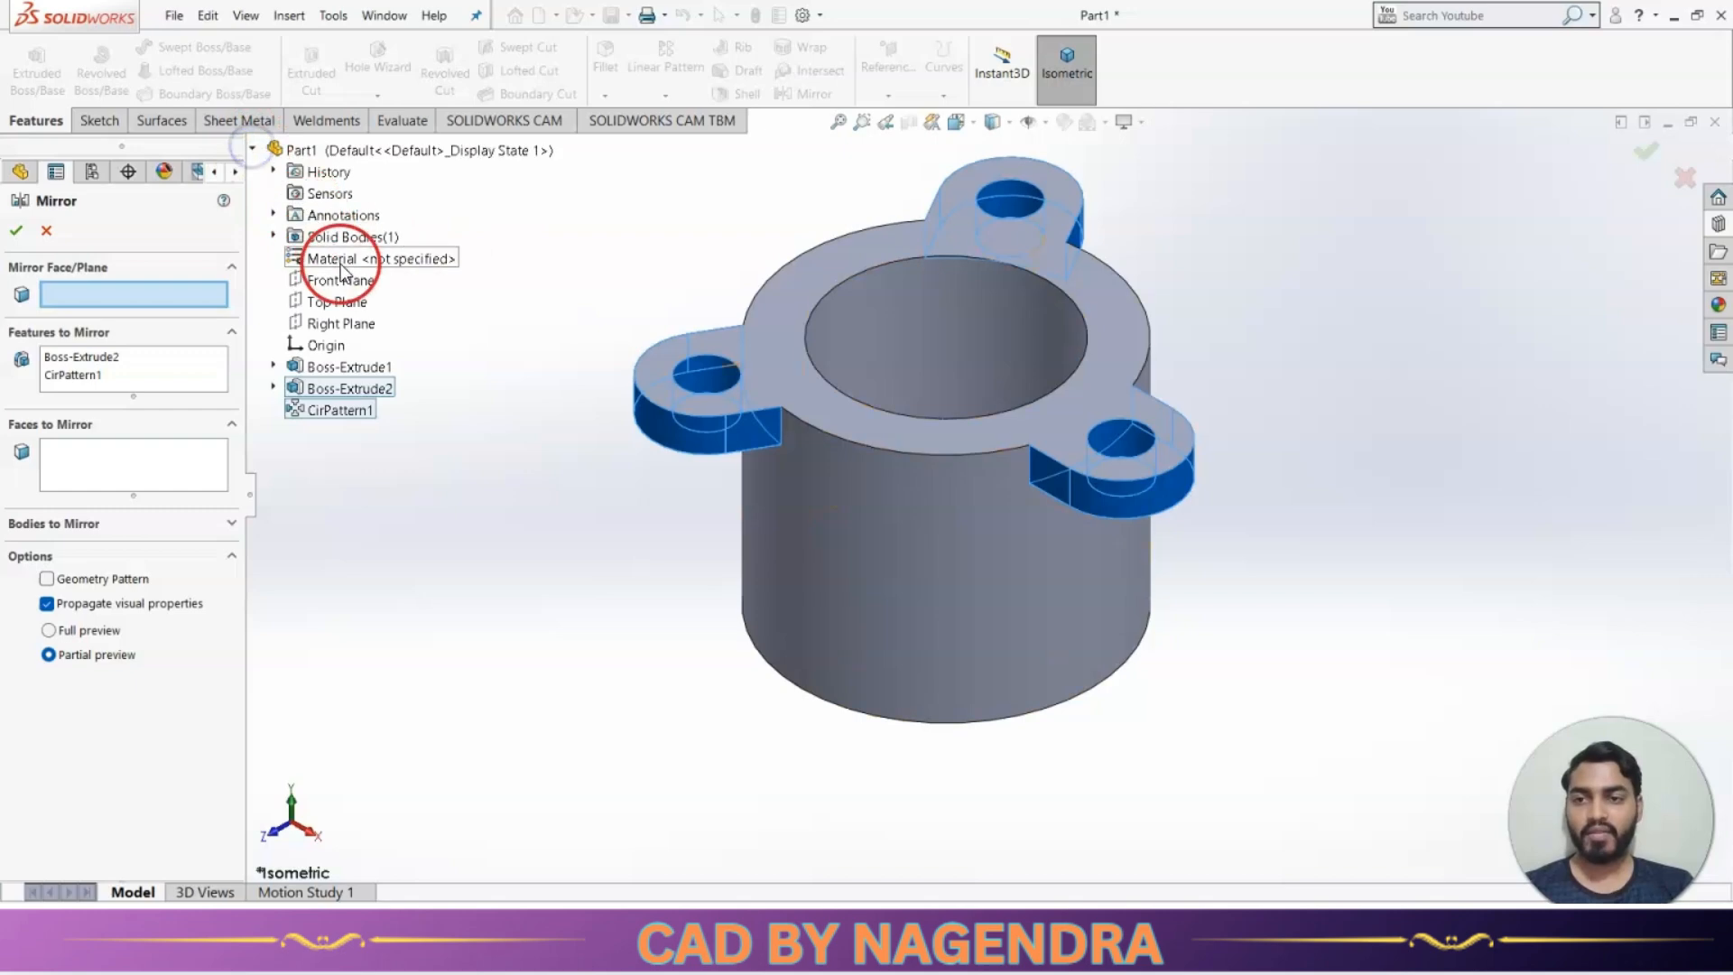
{"action": "left_click", "coordinate": [342, 303]}
{"action": "middle_click_drag", "start_coordinate": [792, 696], "coordinate": [853, 545]}
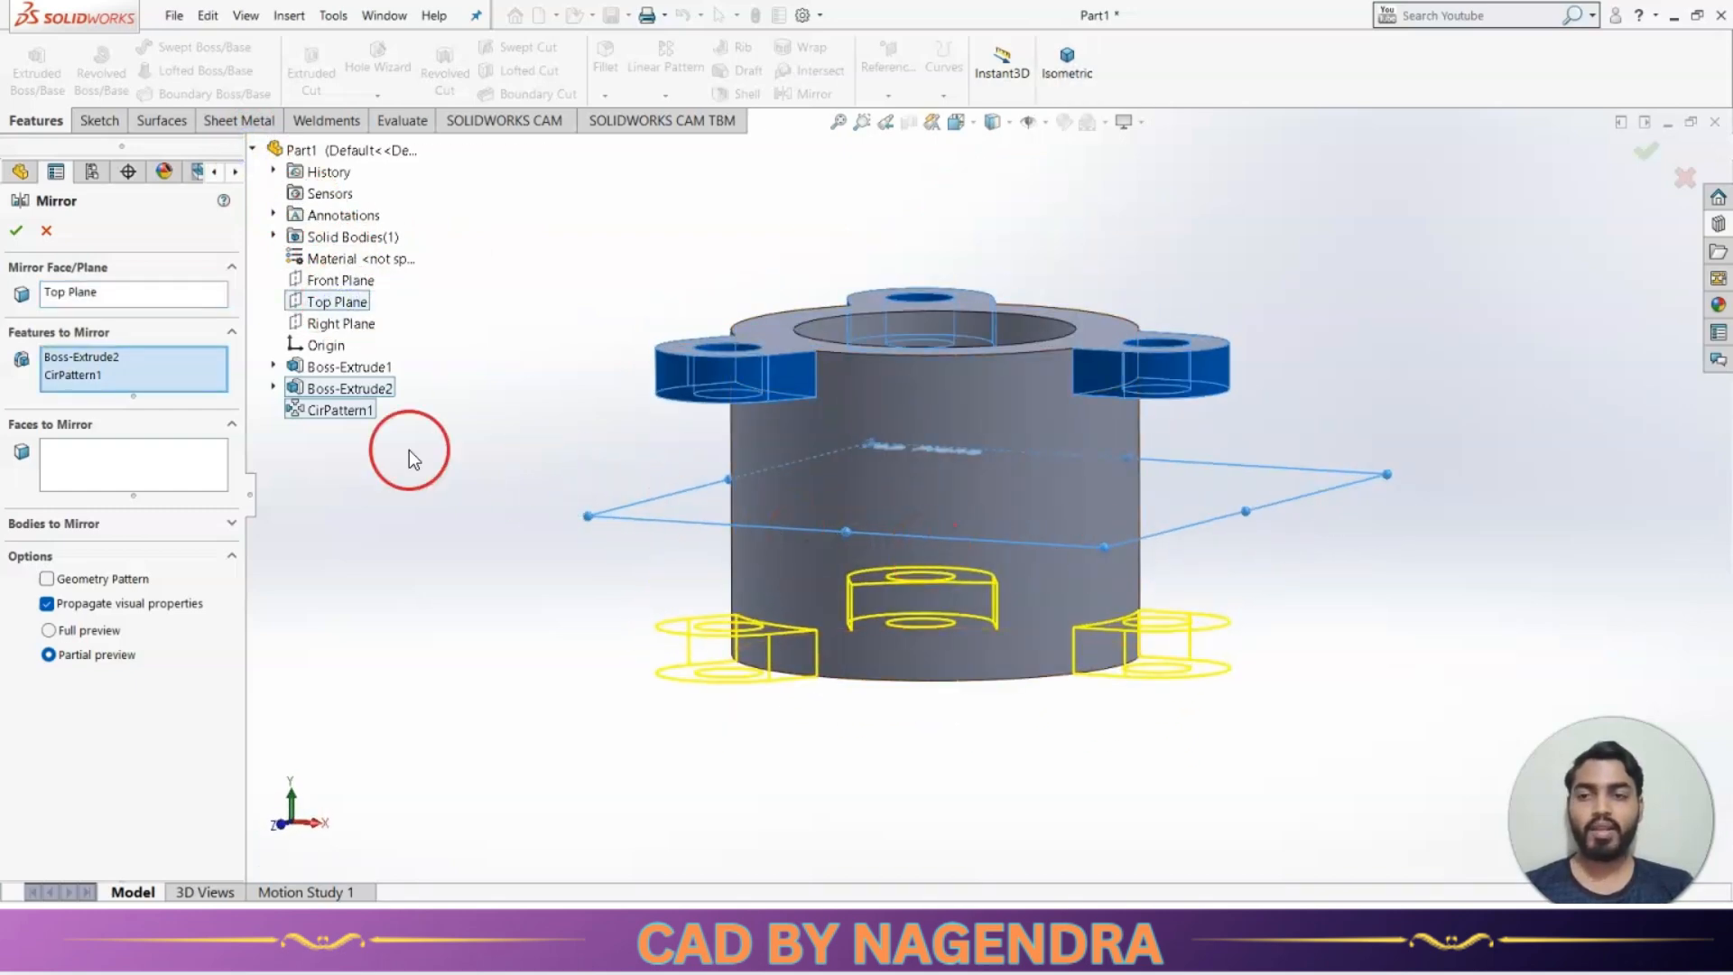
{"action": "left_click", "coordinate": [16, 231]}
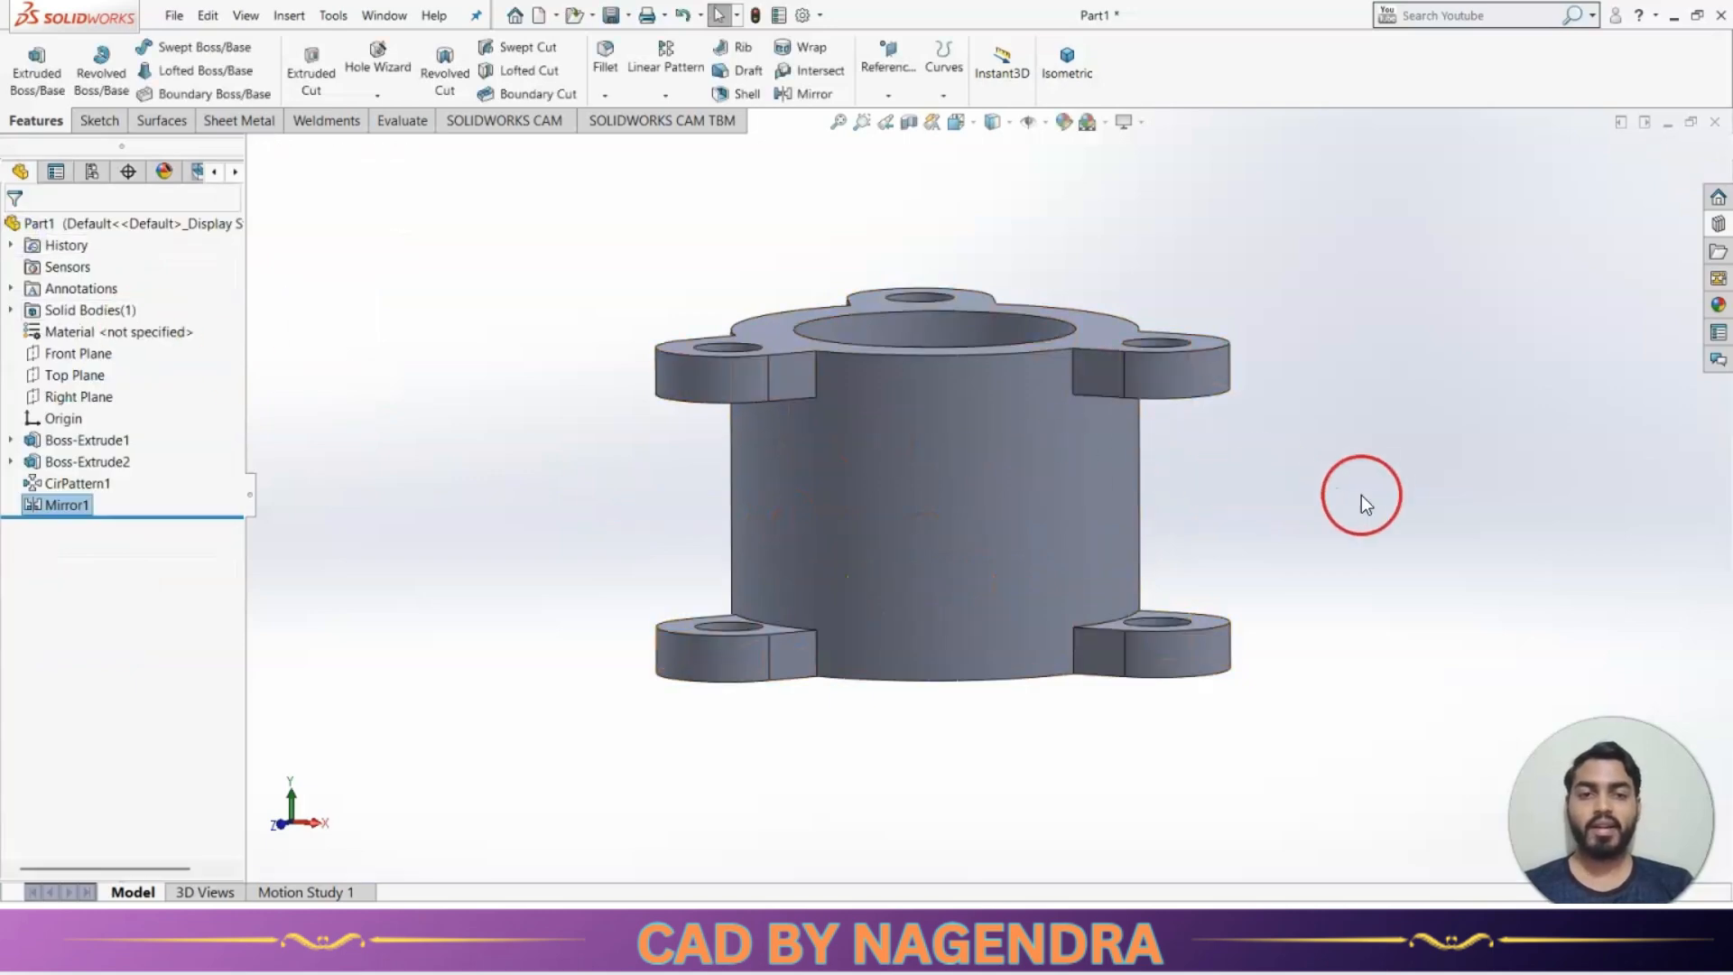
{"action": "middle_click_drag", "start_coordinate": [1366, 491], "coordinate": [1253, 470]}
{"action": "left_click", "coordinate": [1064, 72]}
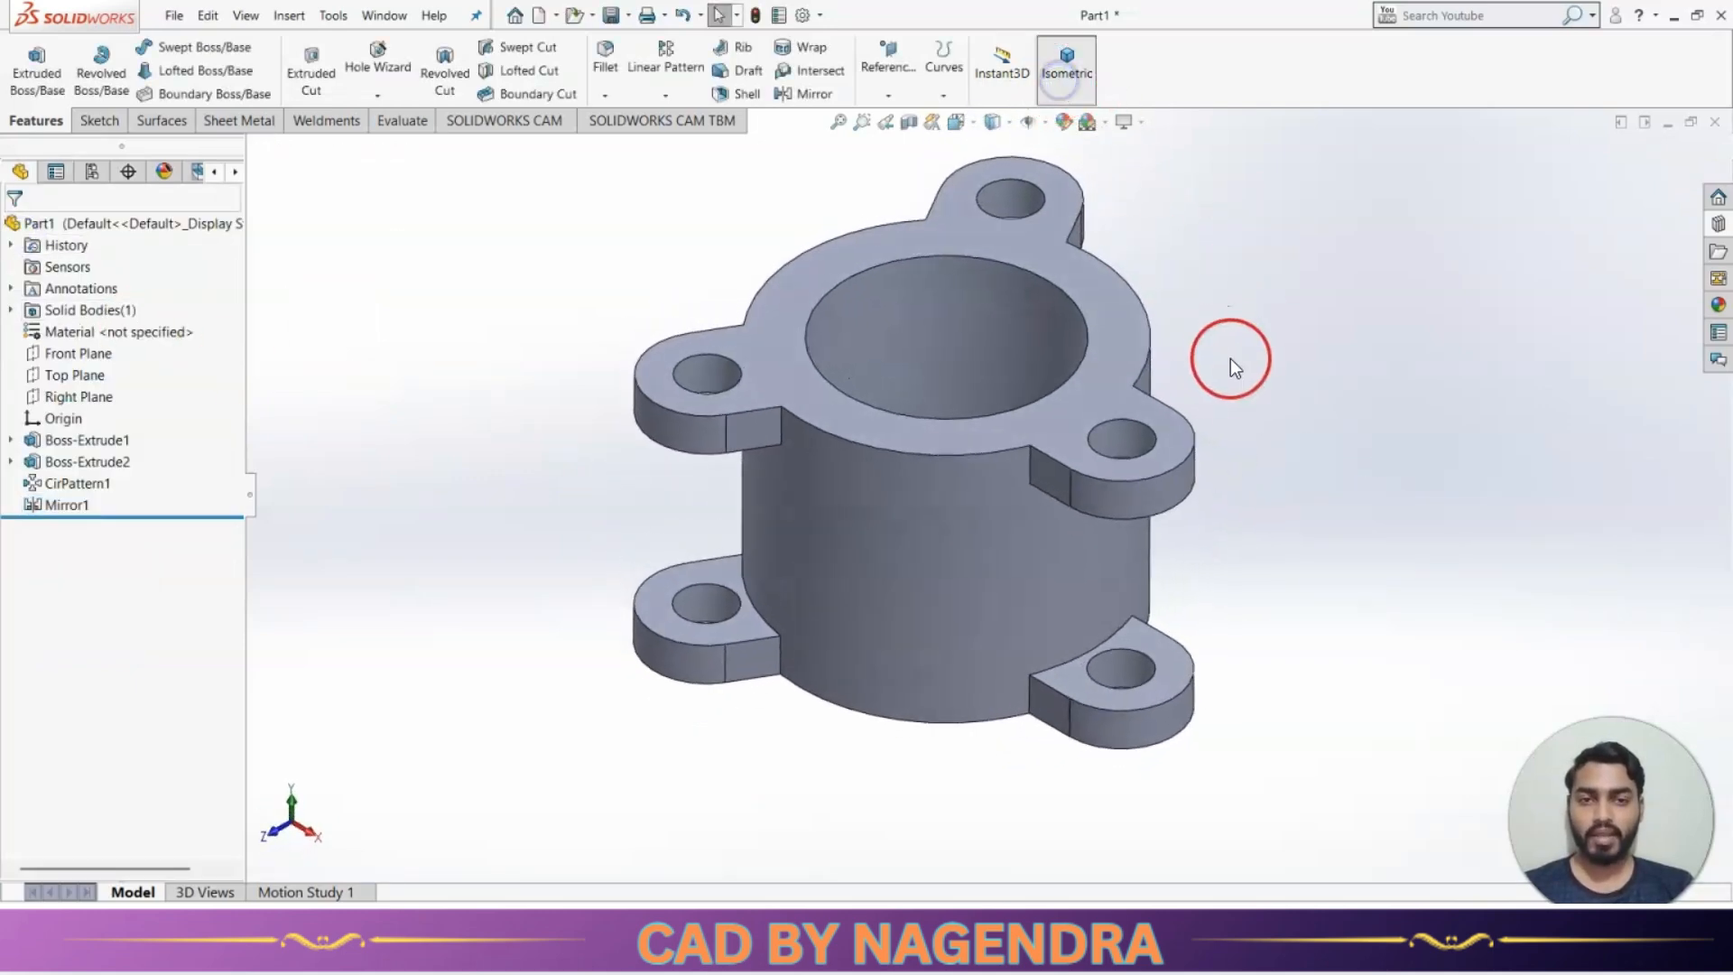
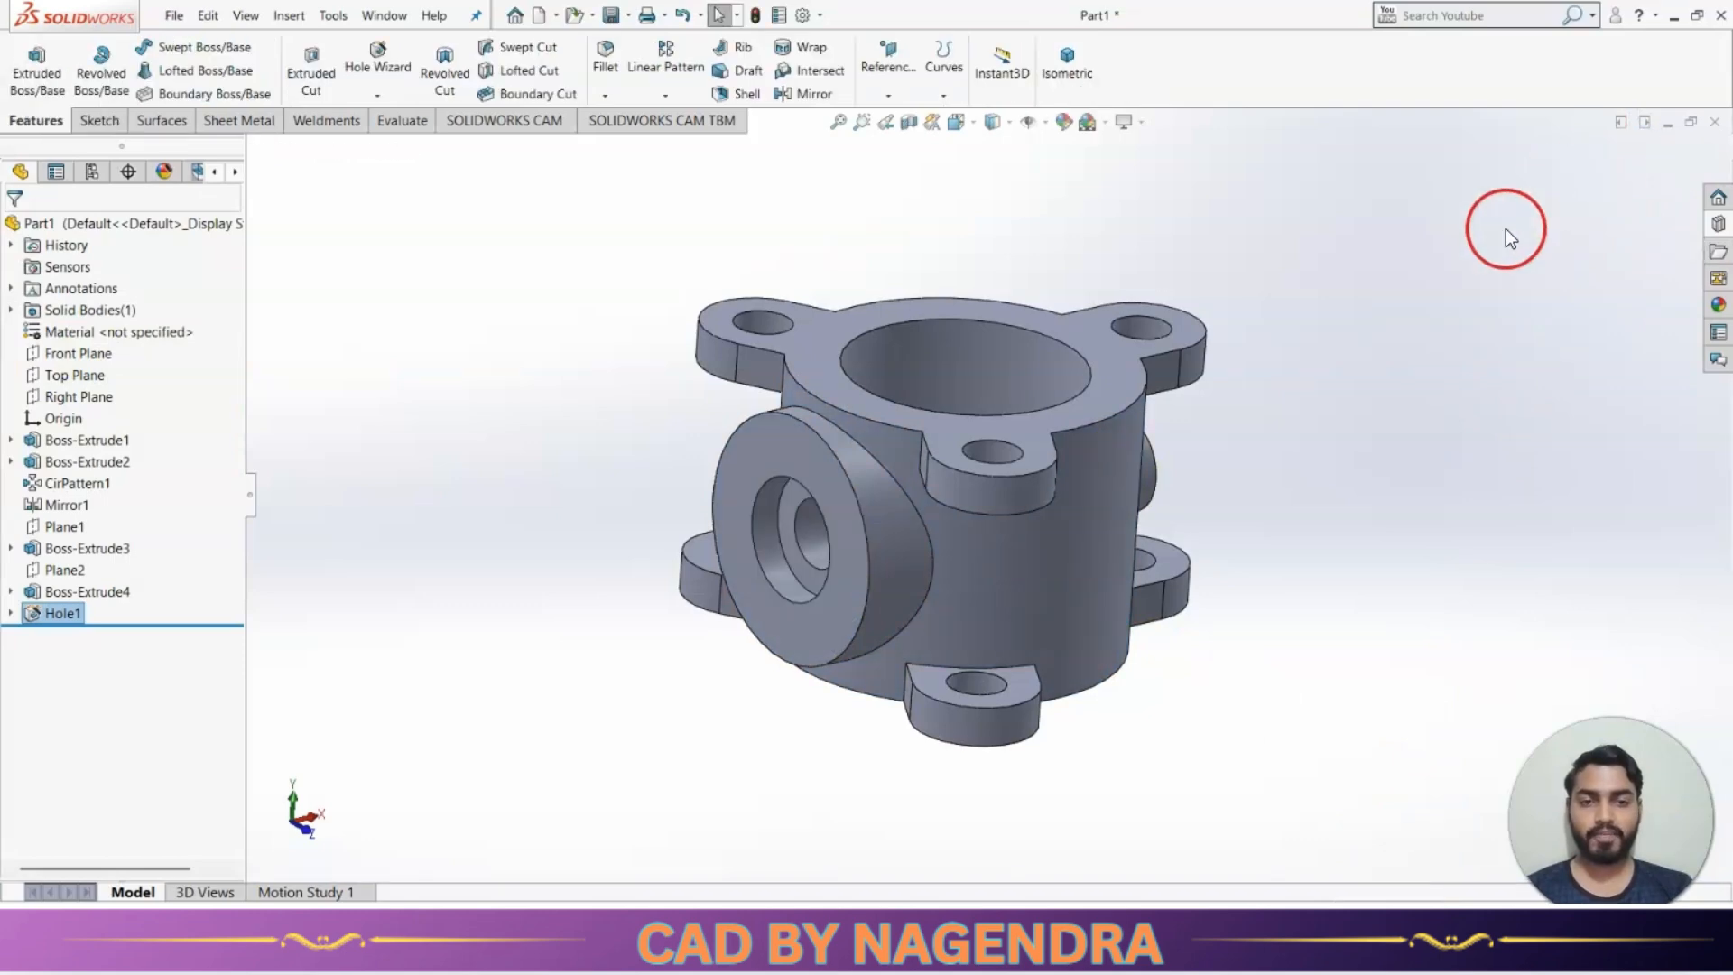
Start a simple blind hole with a 20.3 mm diameter and 15 mm depth, as specified in the body drawing.
{"action": "mouse_move", "coordinate": [1342, 565]}
{"action": "middle_mouse_down"}
{"action": "mouse_move", "coordinate": [1376, 588]}
{"action": "mouse_move", "coordinate": [1323, 592]}
{"action": "mouse_move", "coordinate": [1210, 660]}
{"action": "middle_mouse_up"}
{"action": "key", "text": "alt+Tab"}
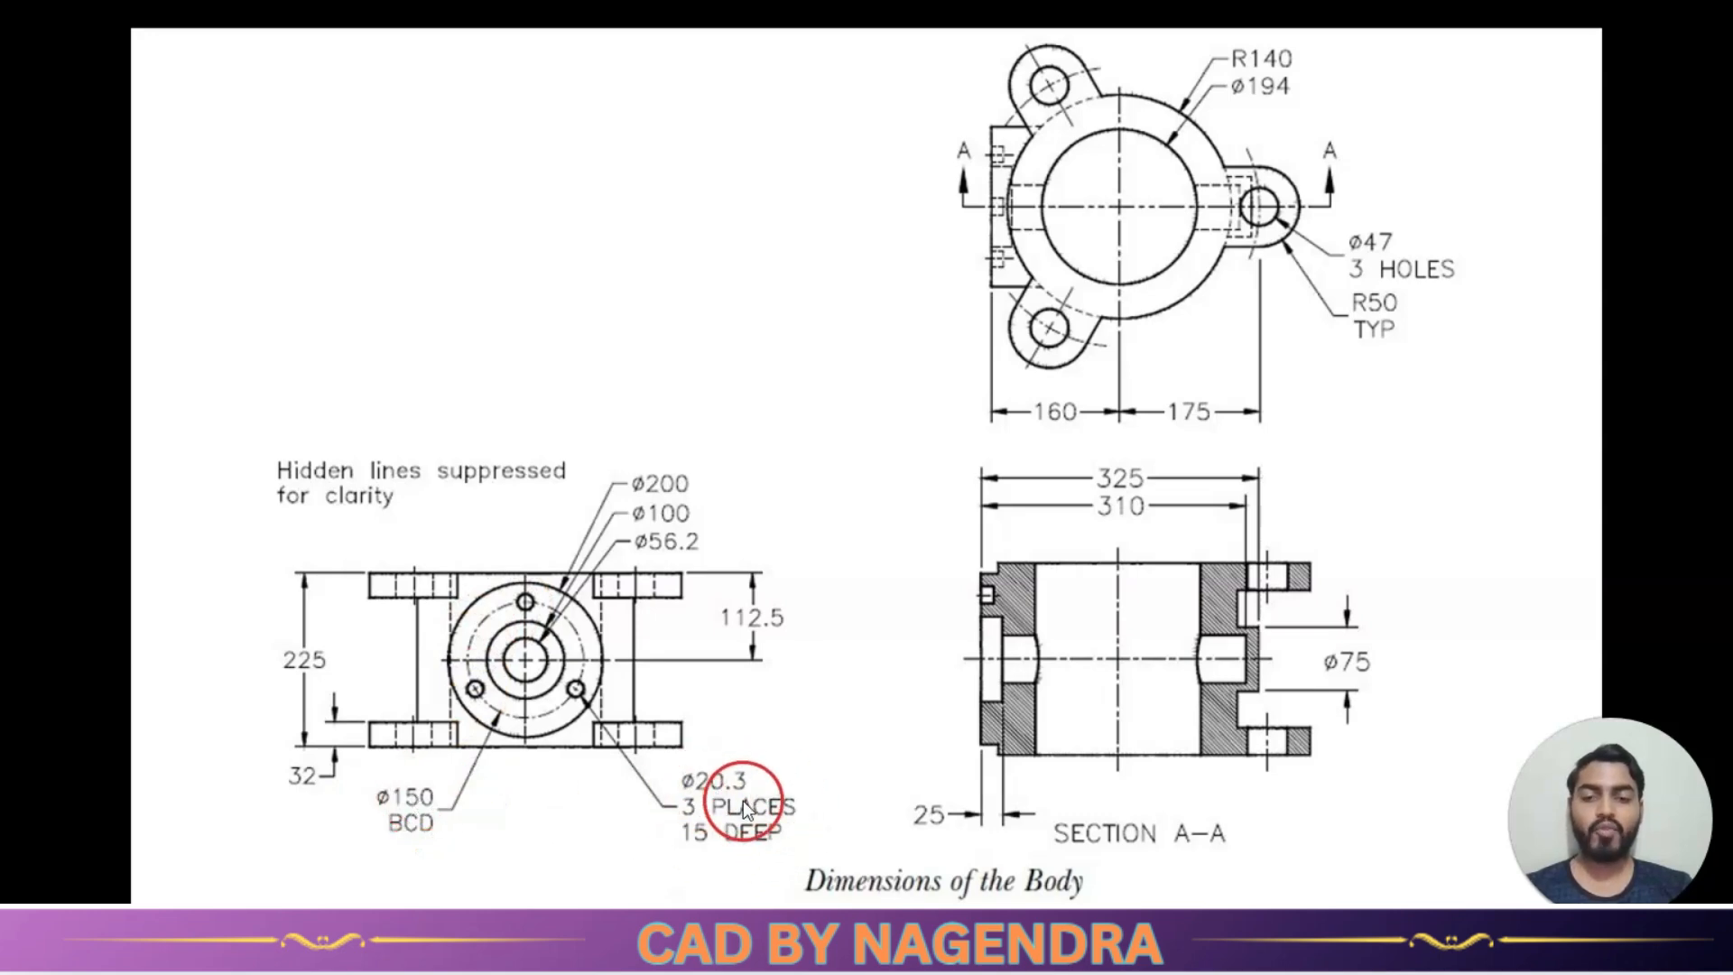
{"action": "key", "text": "alt+Tab"}
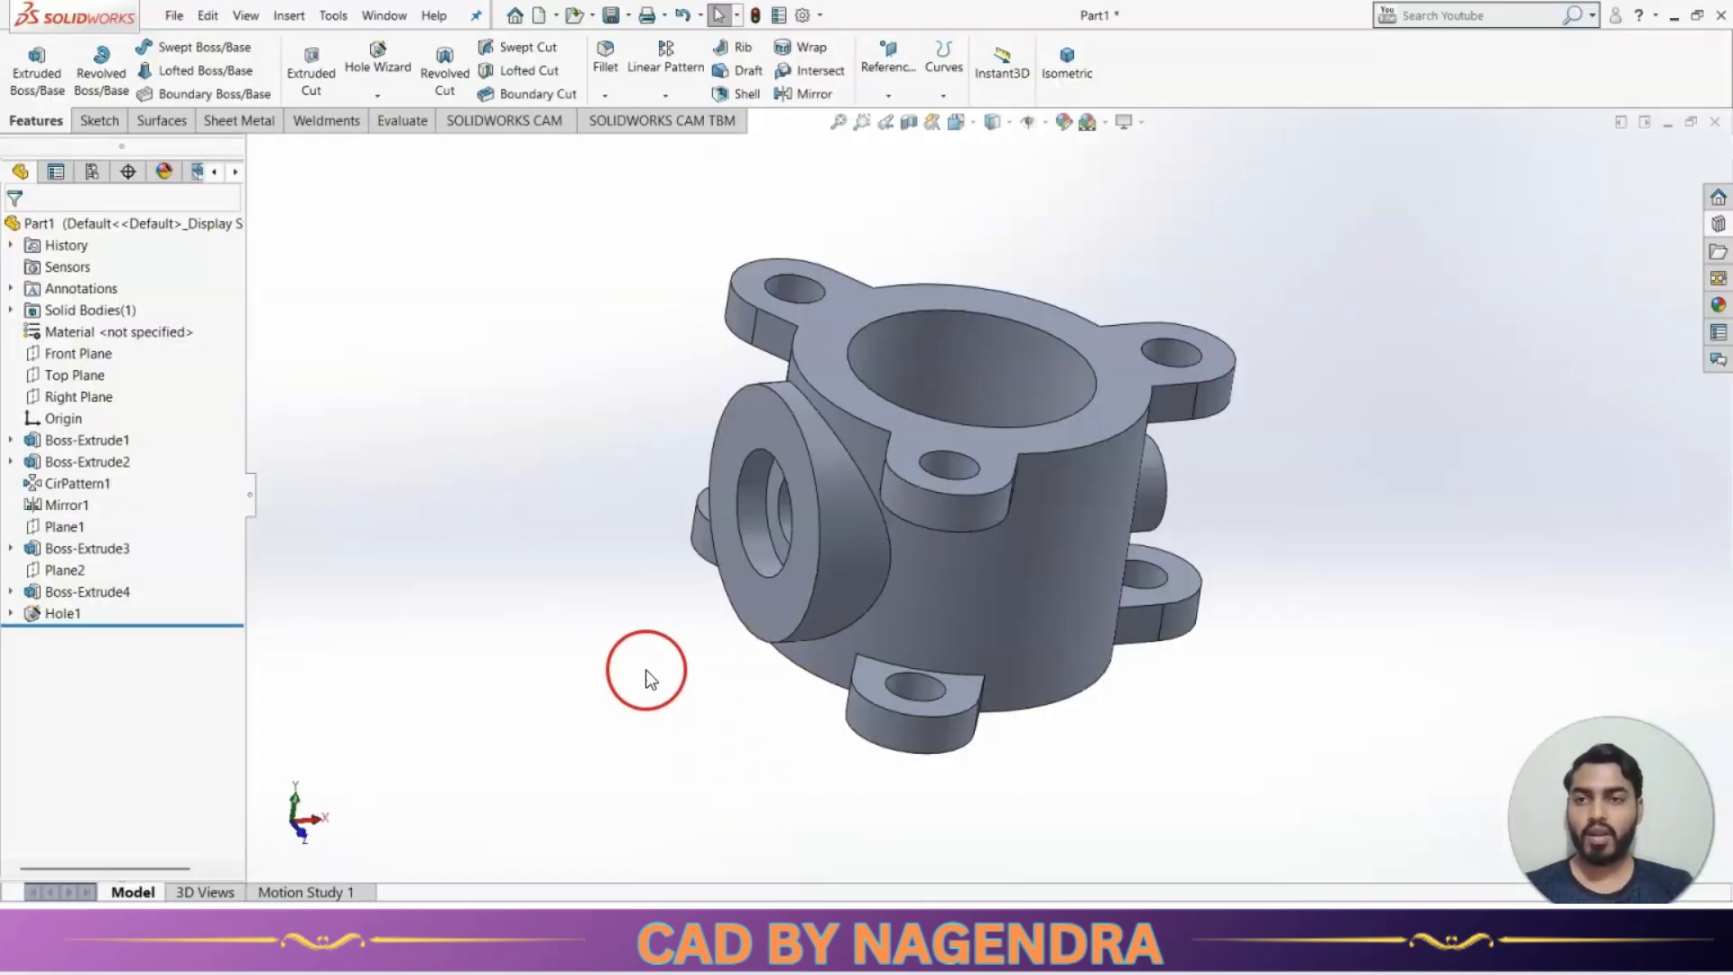
{"action": "left_click", "coordinate": [376, 59]}
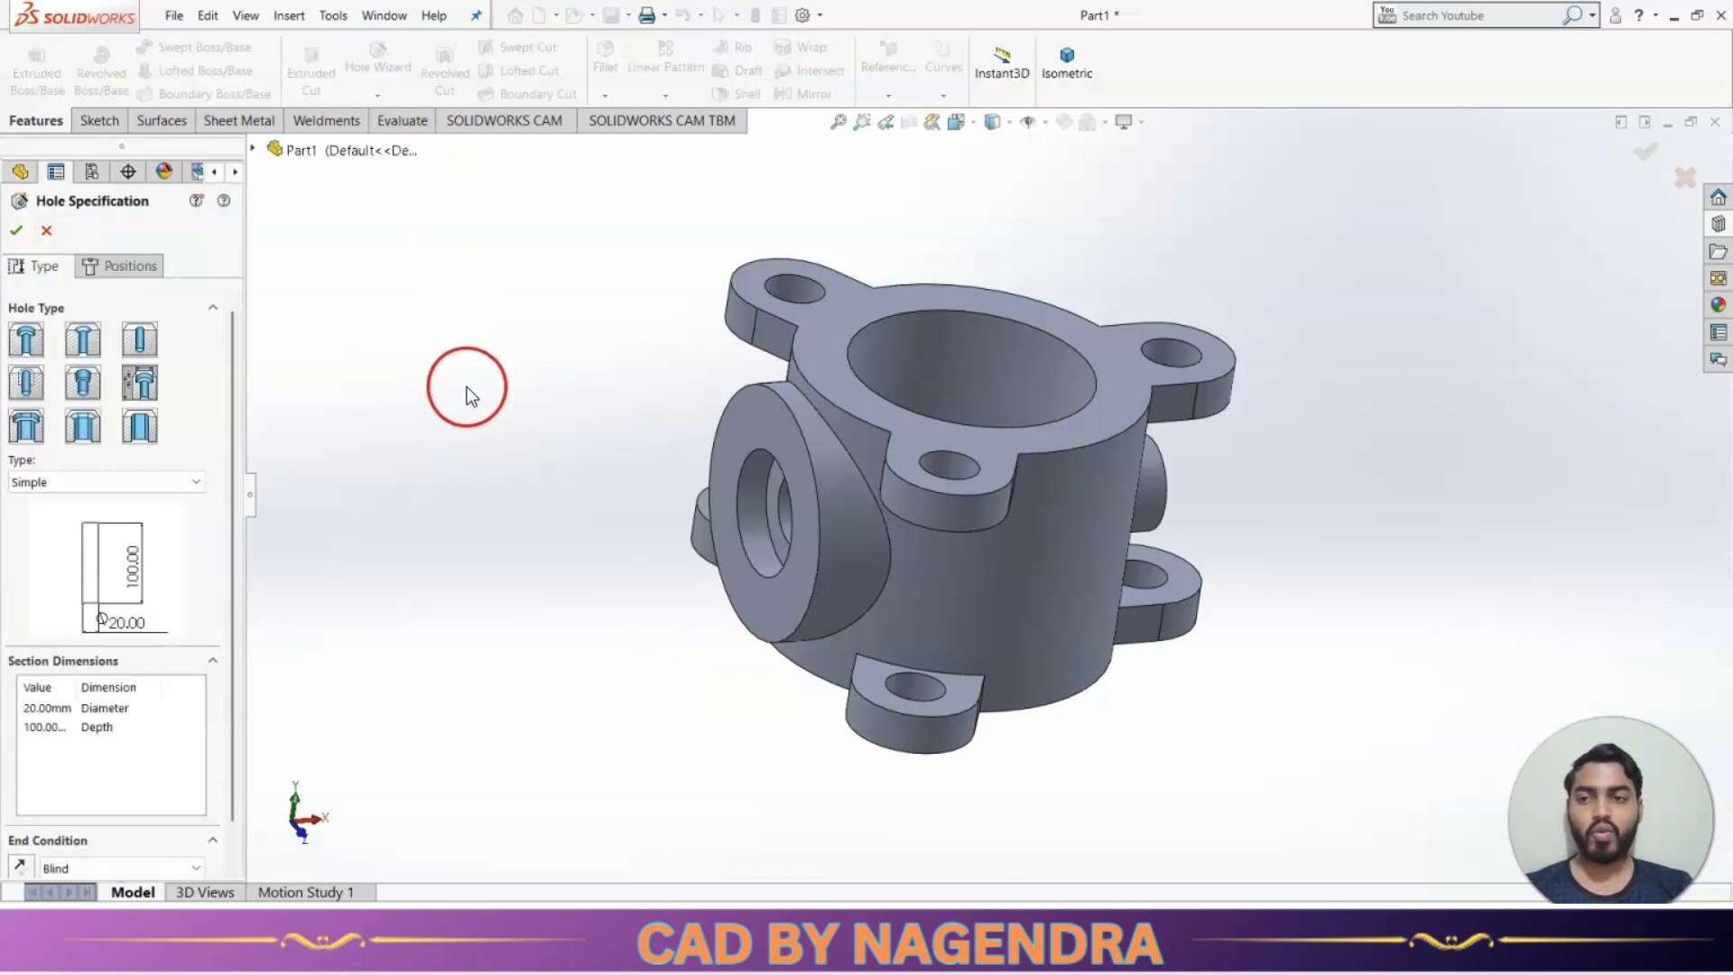
{"action": "double_click", "coordinate": [45, 709]}
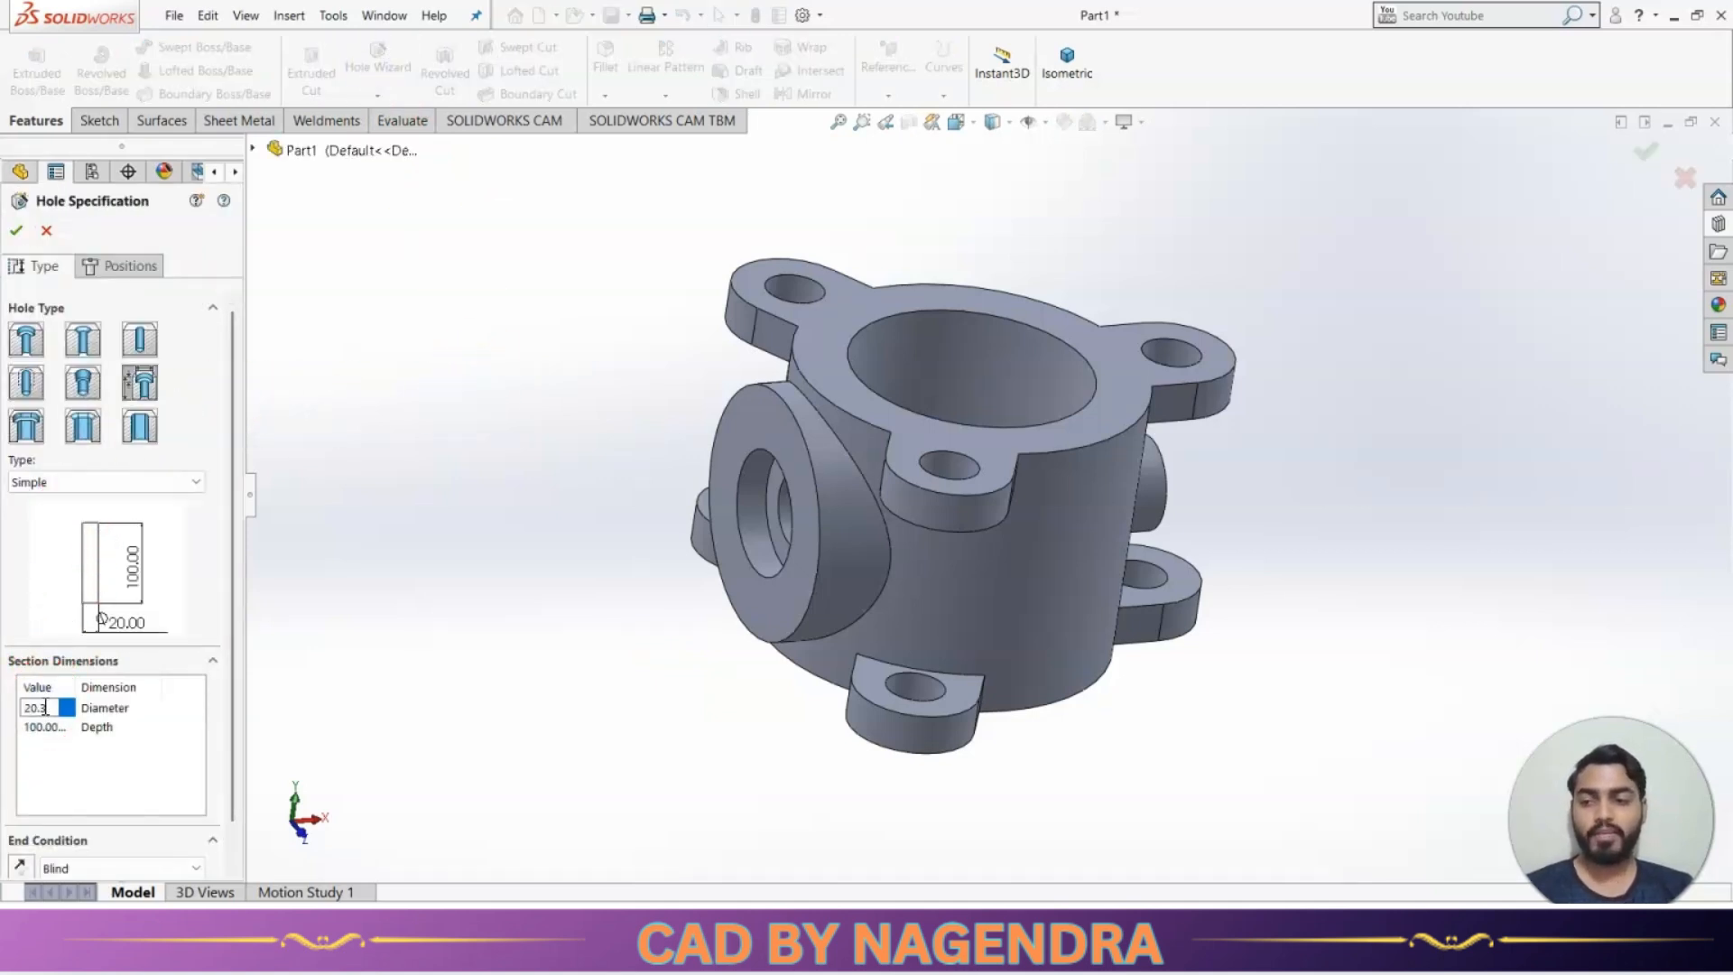
{"action": "key", "text": "alt+Tab"}
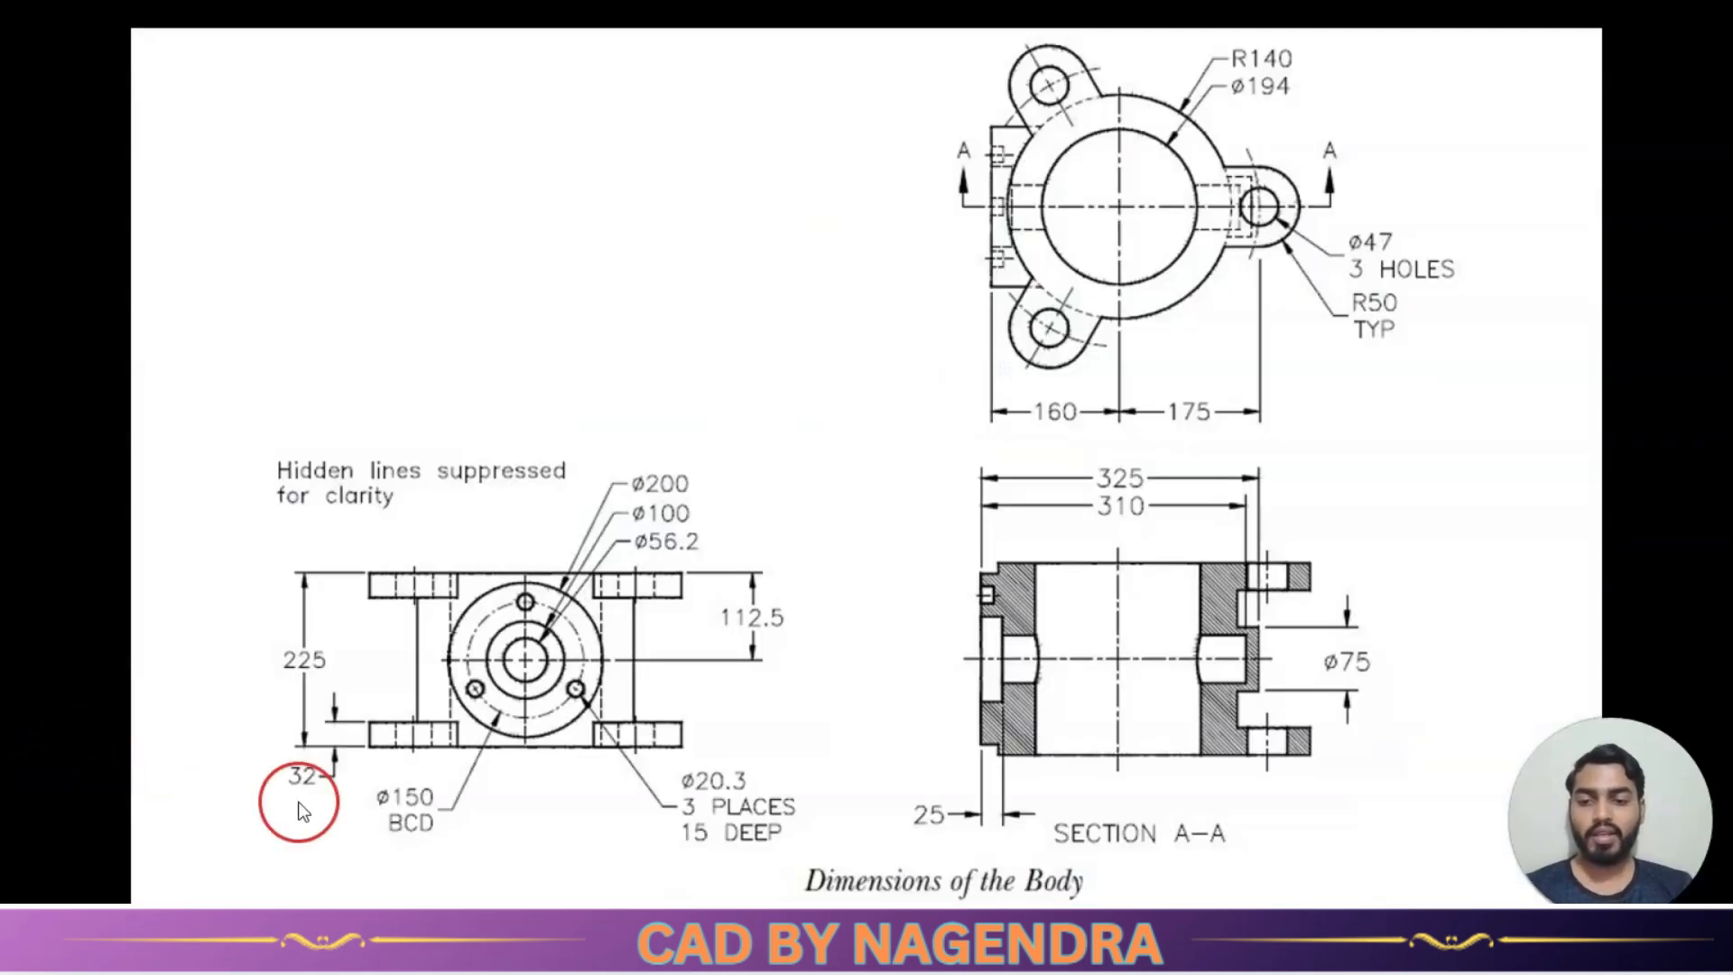
{"action": "key", "text": "alt+Tab"}
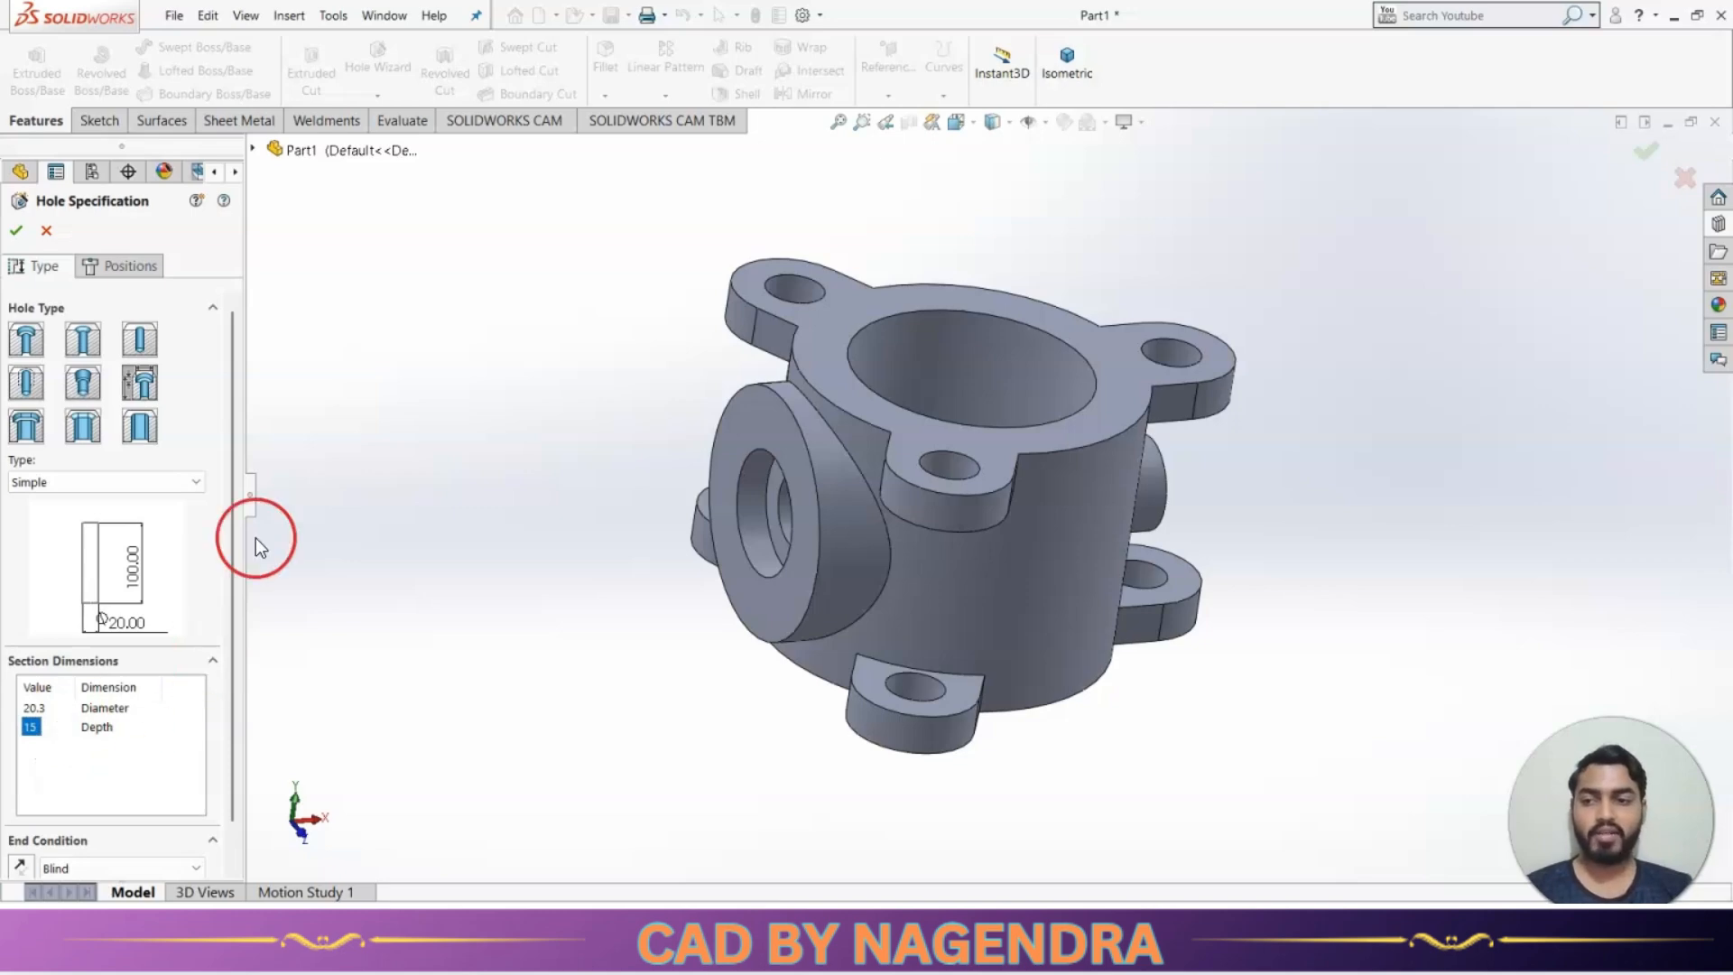
Place one hole point on the large round boss's outer face, directly above the central bore.
{"action": "left_click", "coordinate": [127, 269]}
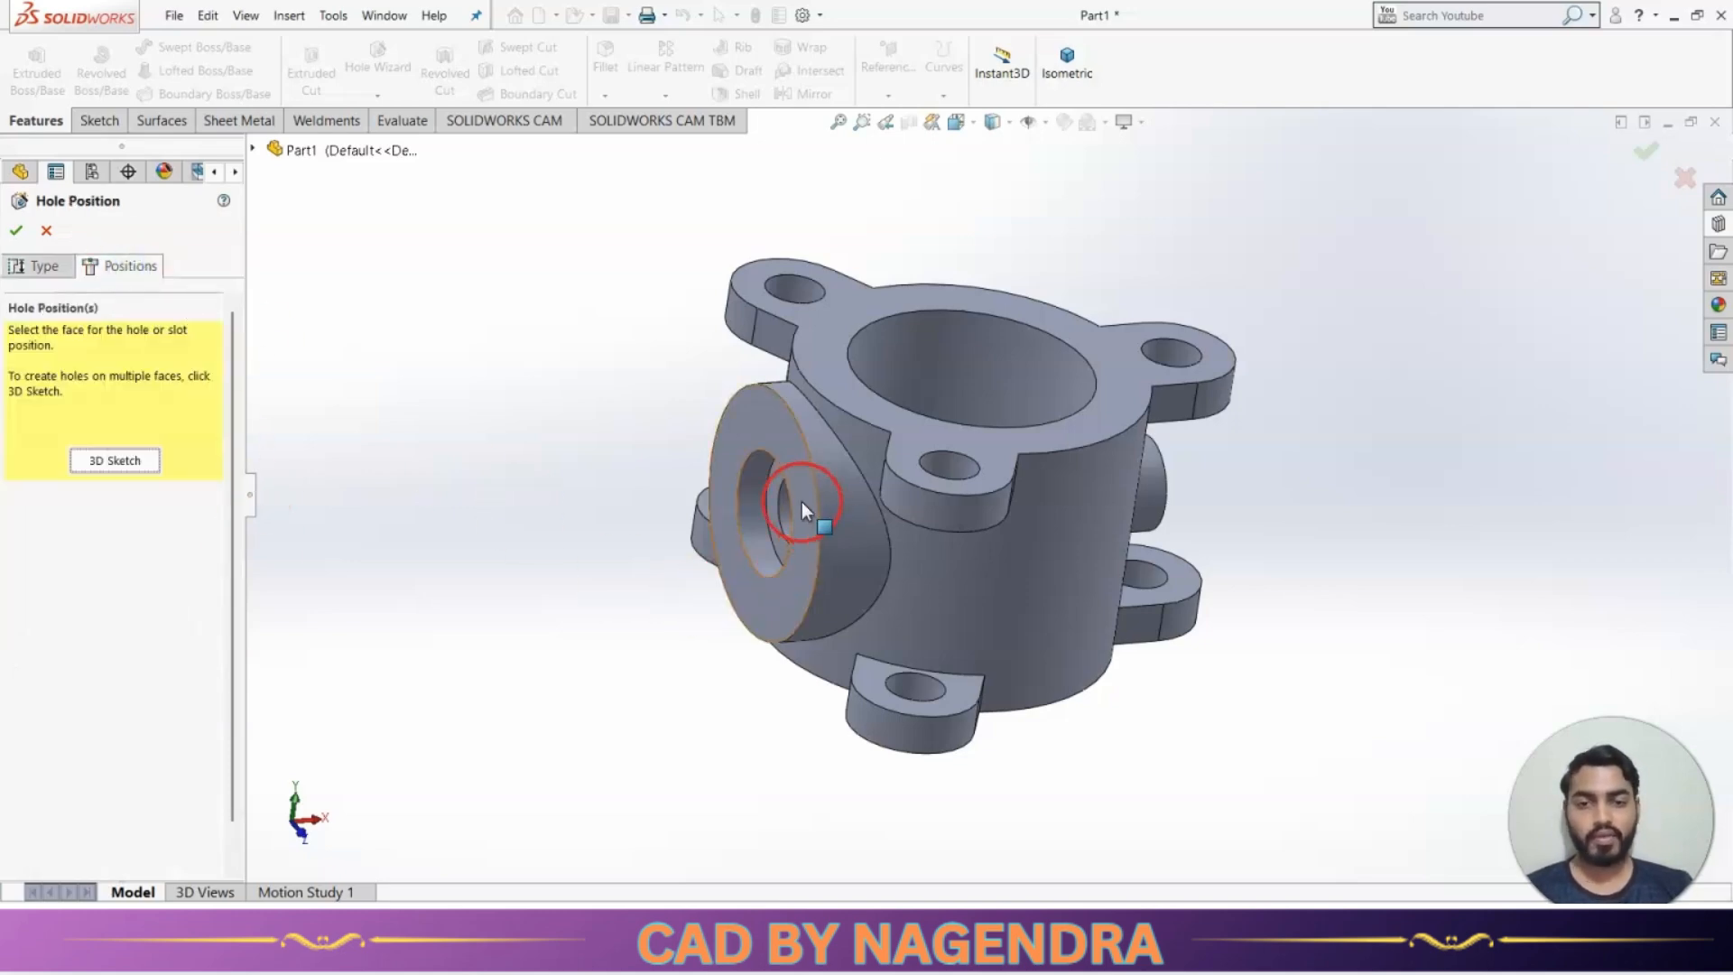
{"action": "left_click", "coordinate": [806, 540]}
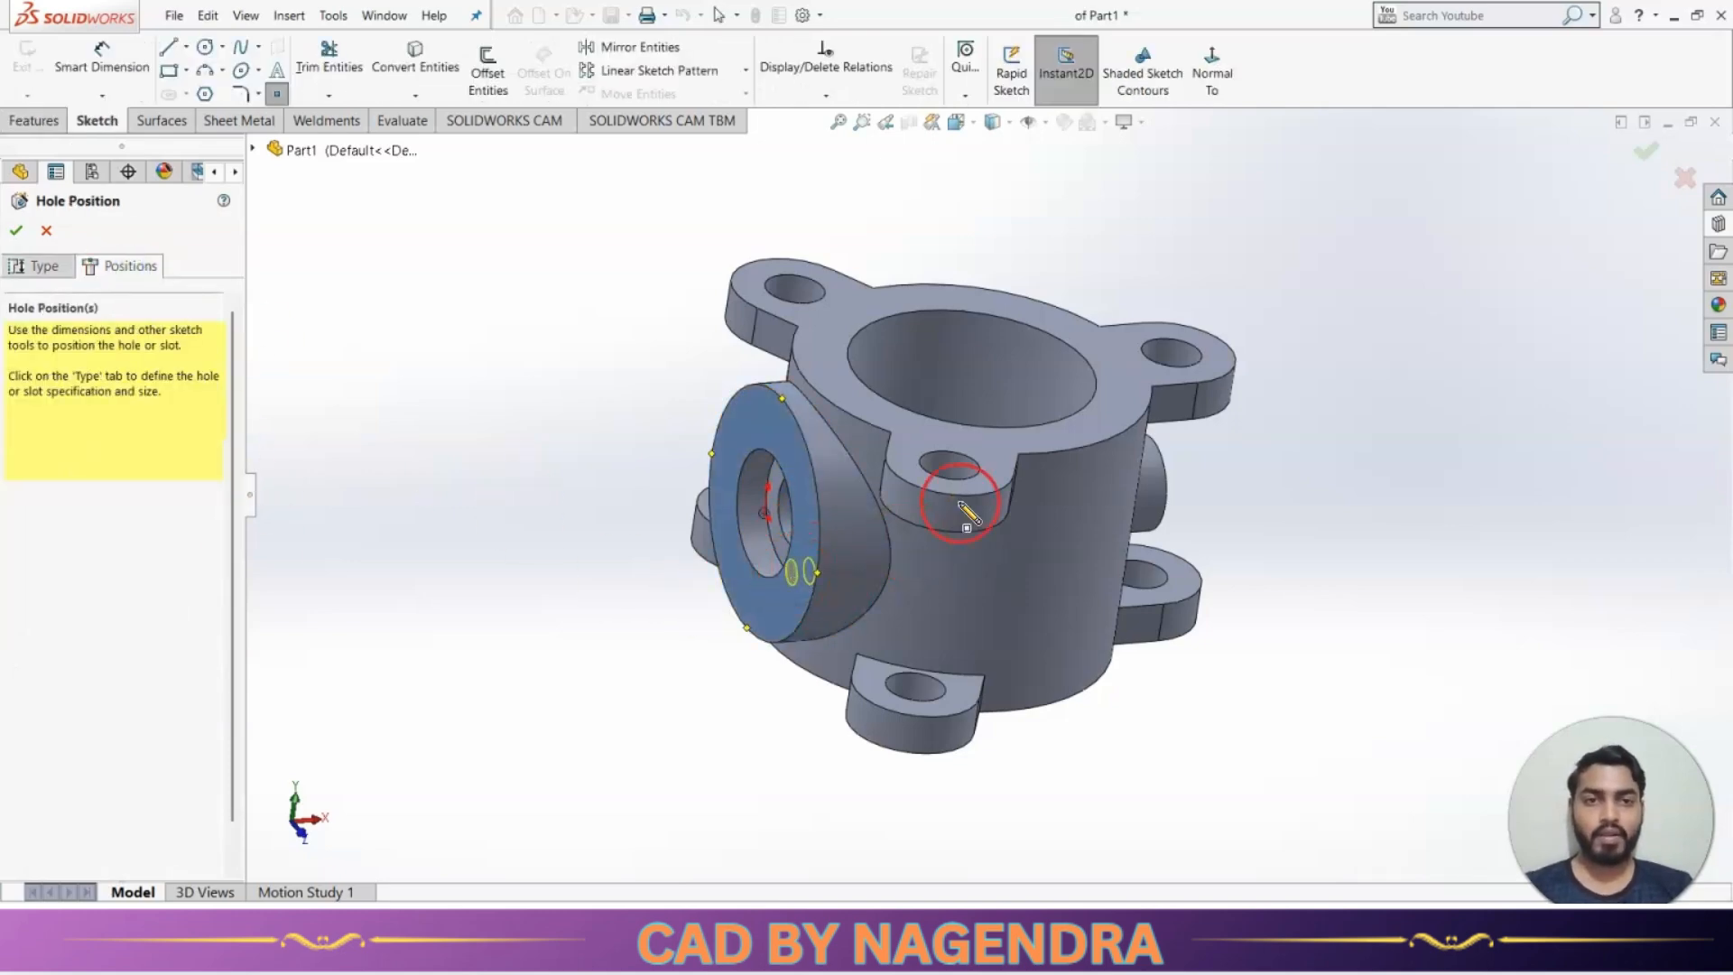
{"action": "left_click", "coordinate": [1211, 65]}
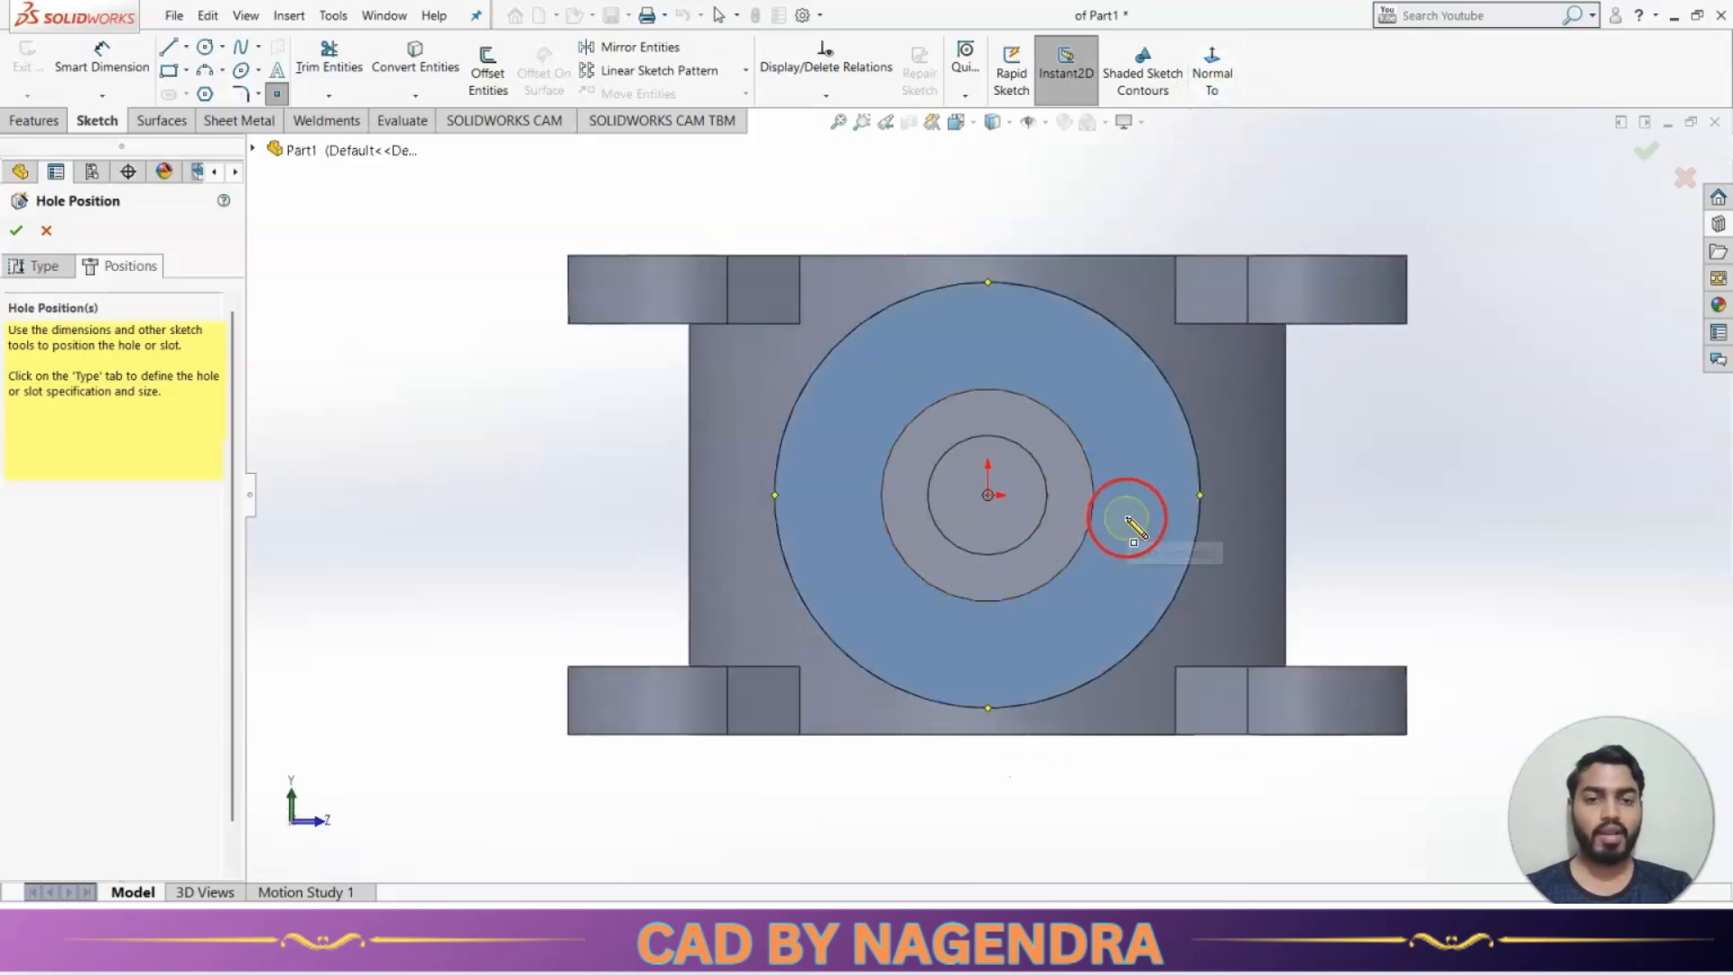
{"action": "key", "text": "alt+Tab"}
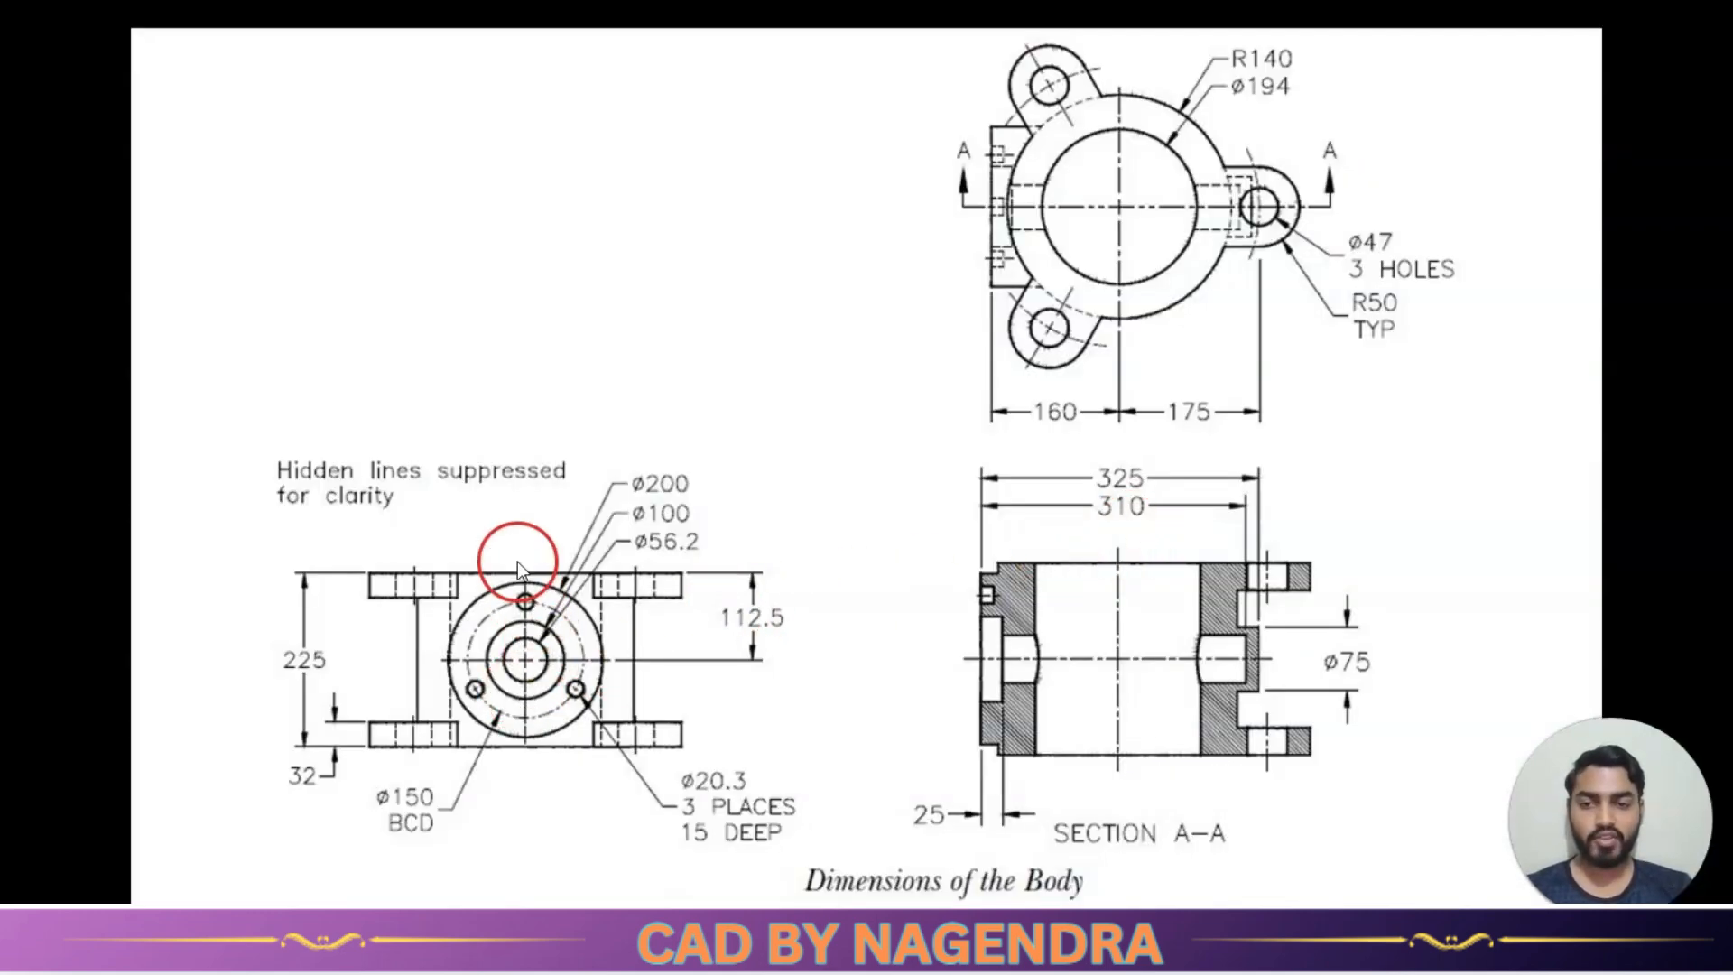
{"action": "key", "text": "alt+Tab"}
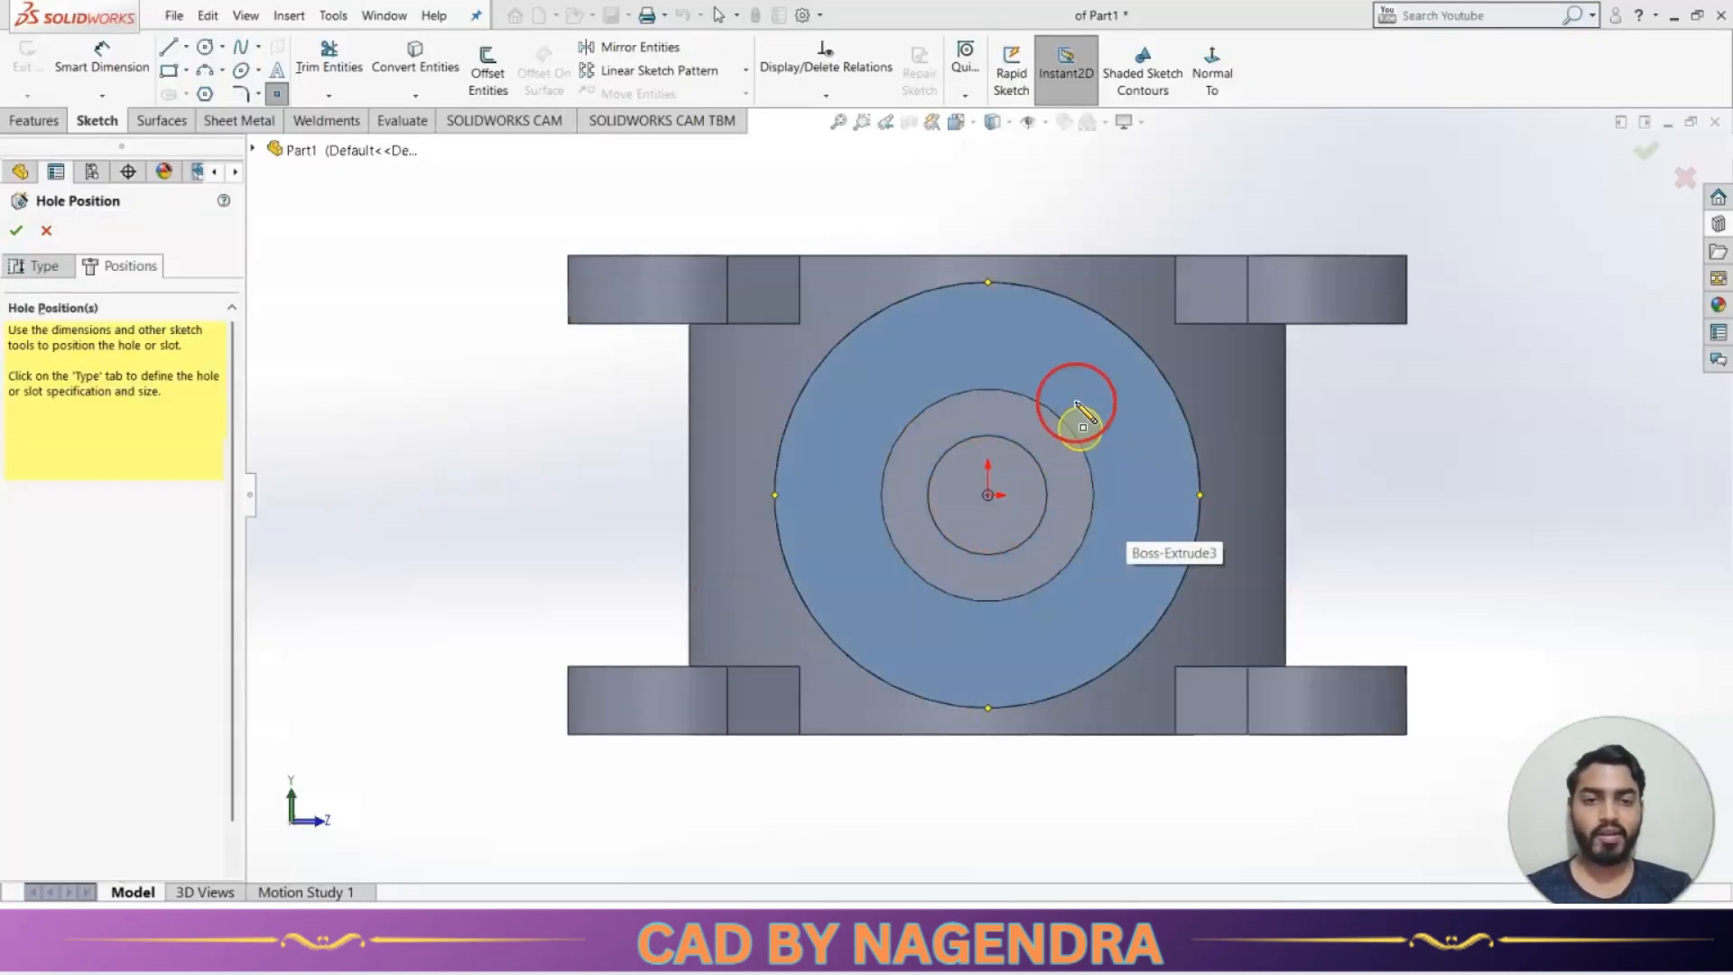
{"action": "left_click", "coordinate": [987, 344]}
{"action": "key", "text": "Escape"}
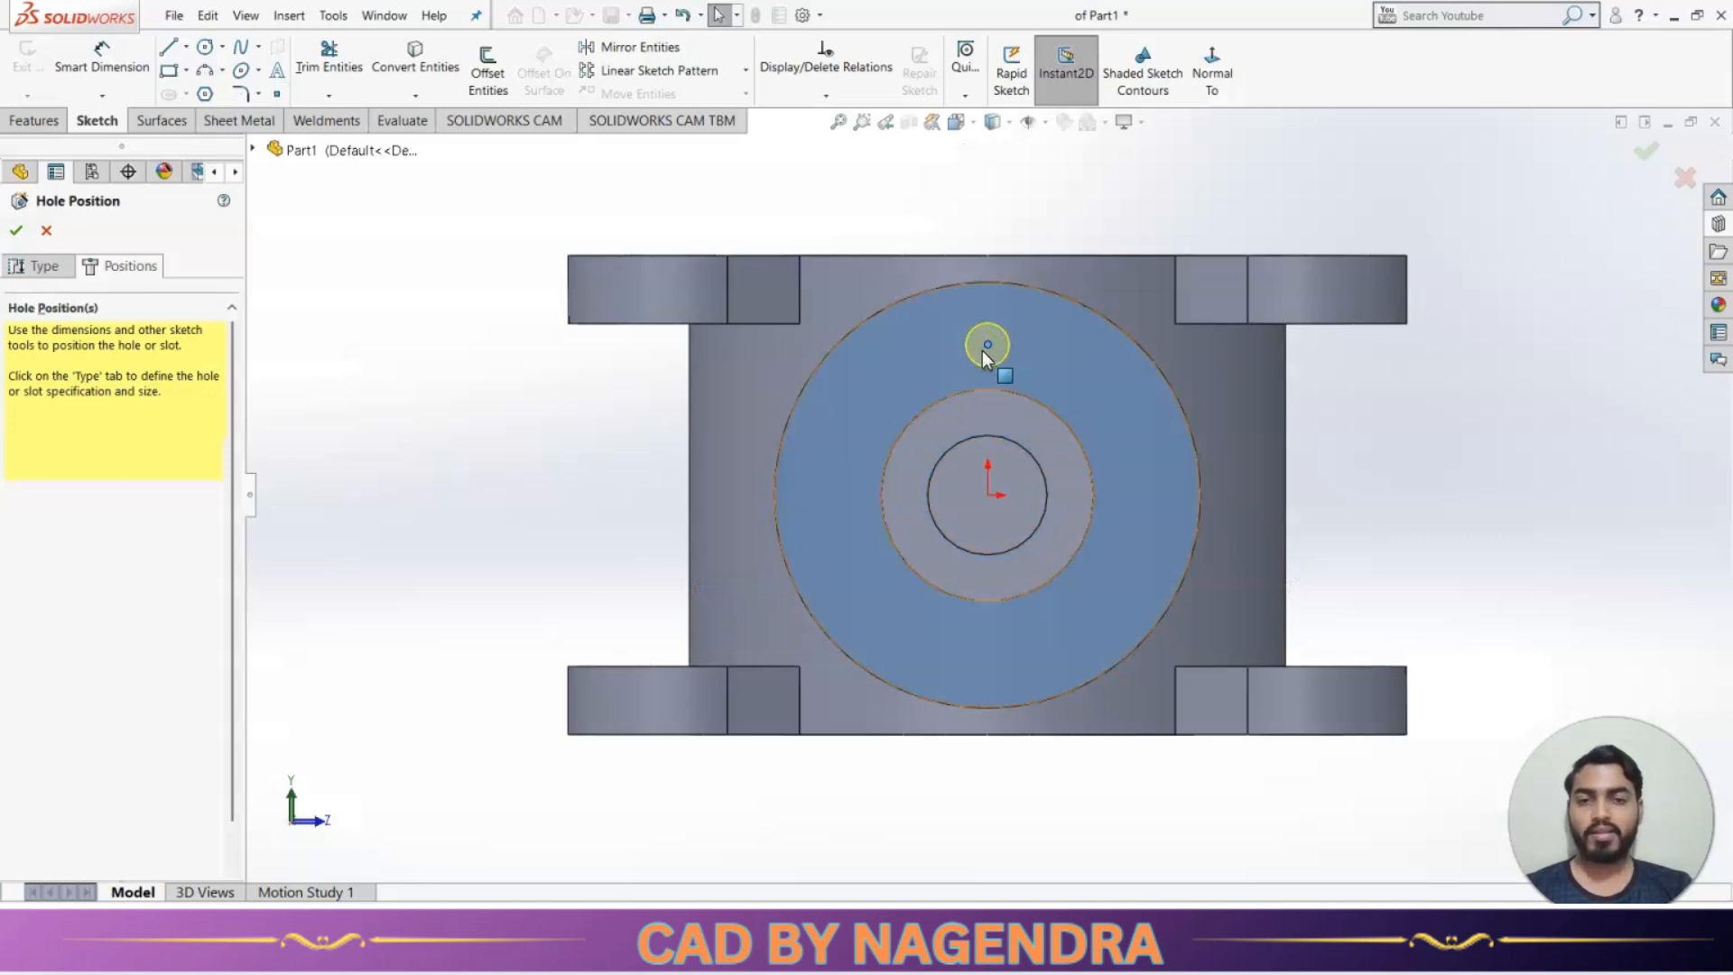
Add a Vertical relation between the hole point and the origin.
{"action": "left_click", "coordinate": [988, 495], "text": "ctrl"}
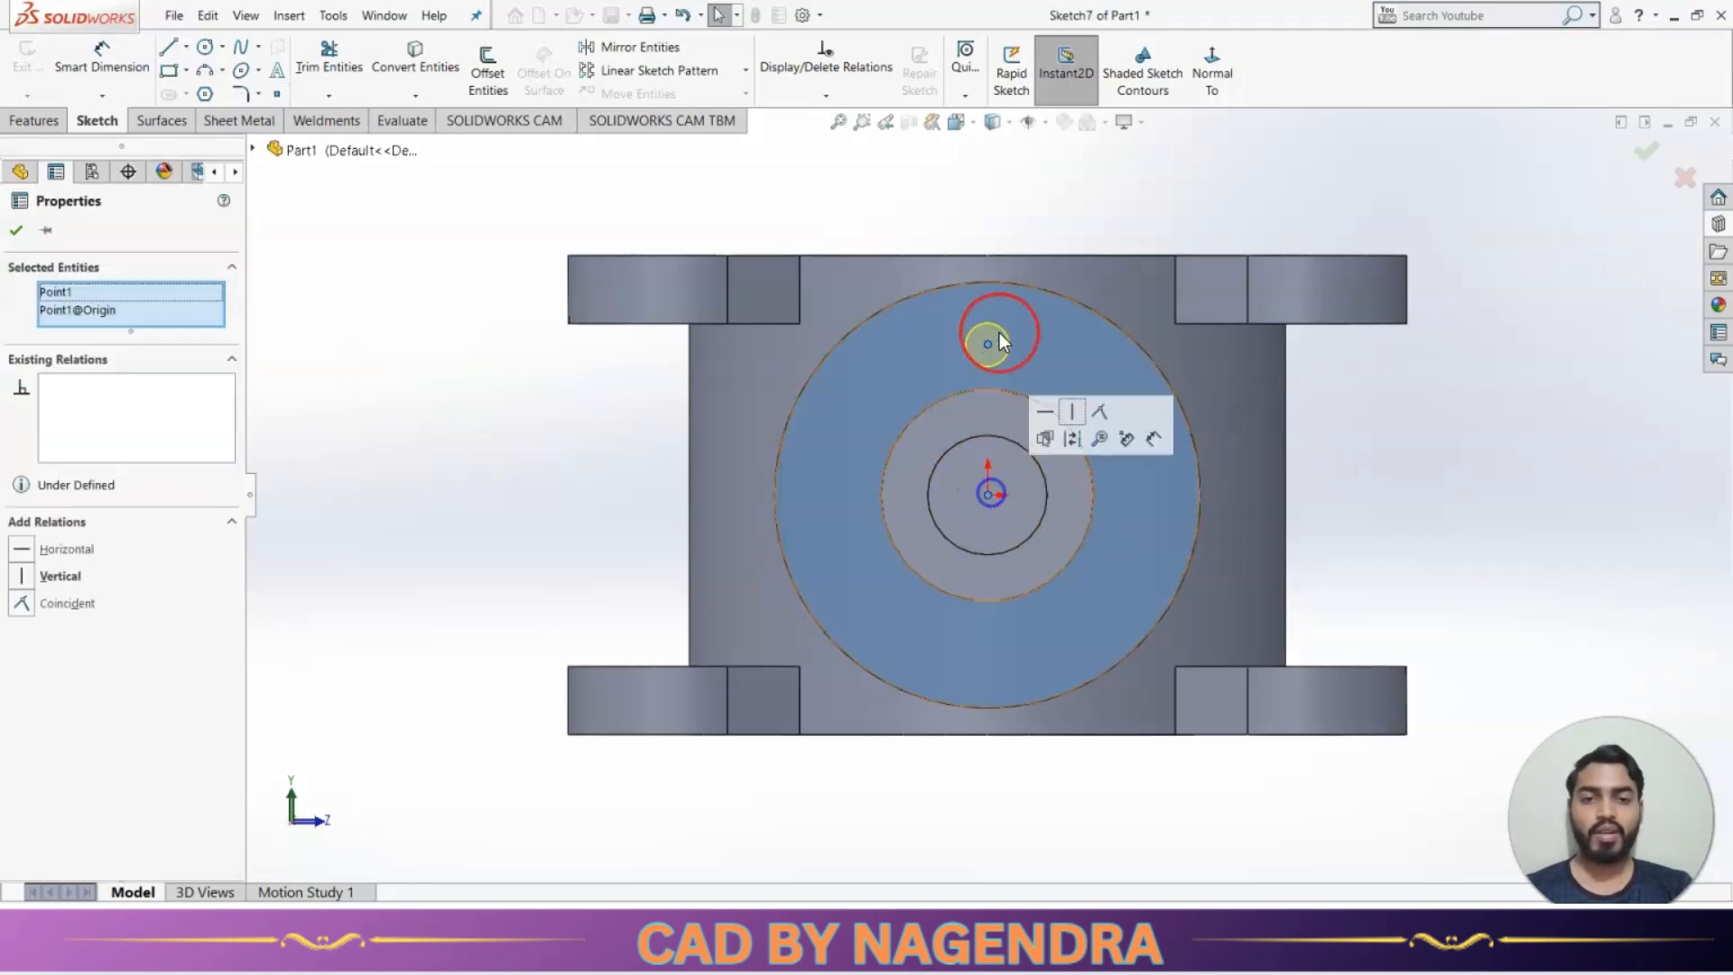
{"action": "left_click", "coordinate": [45, 578]}
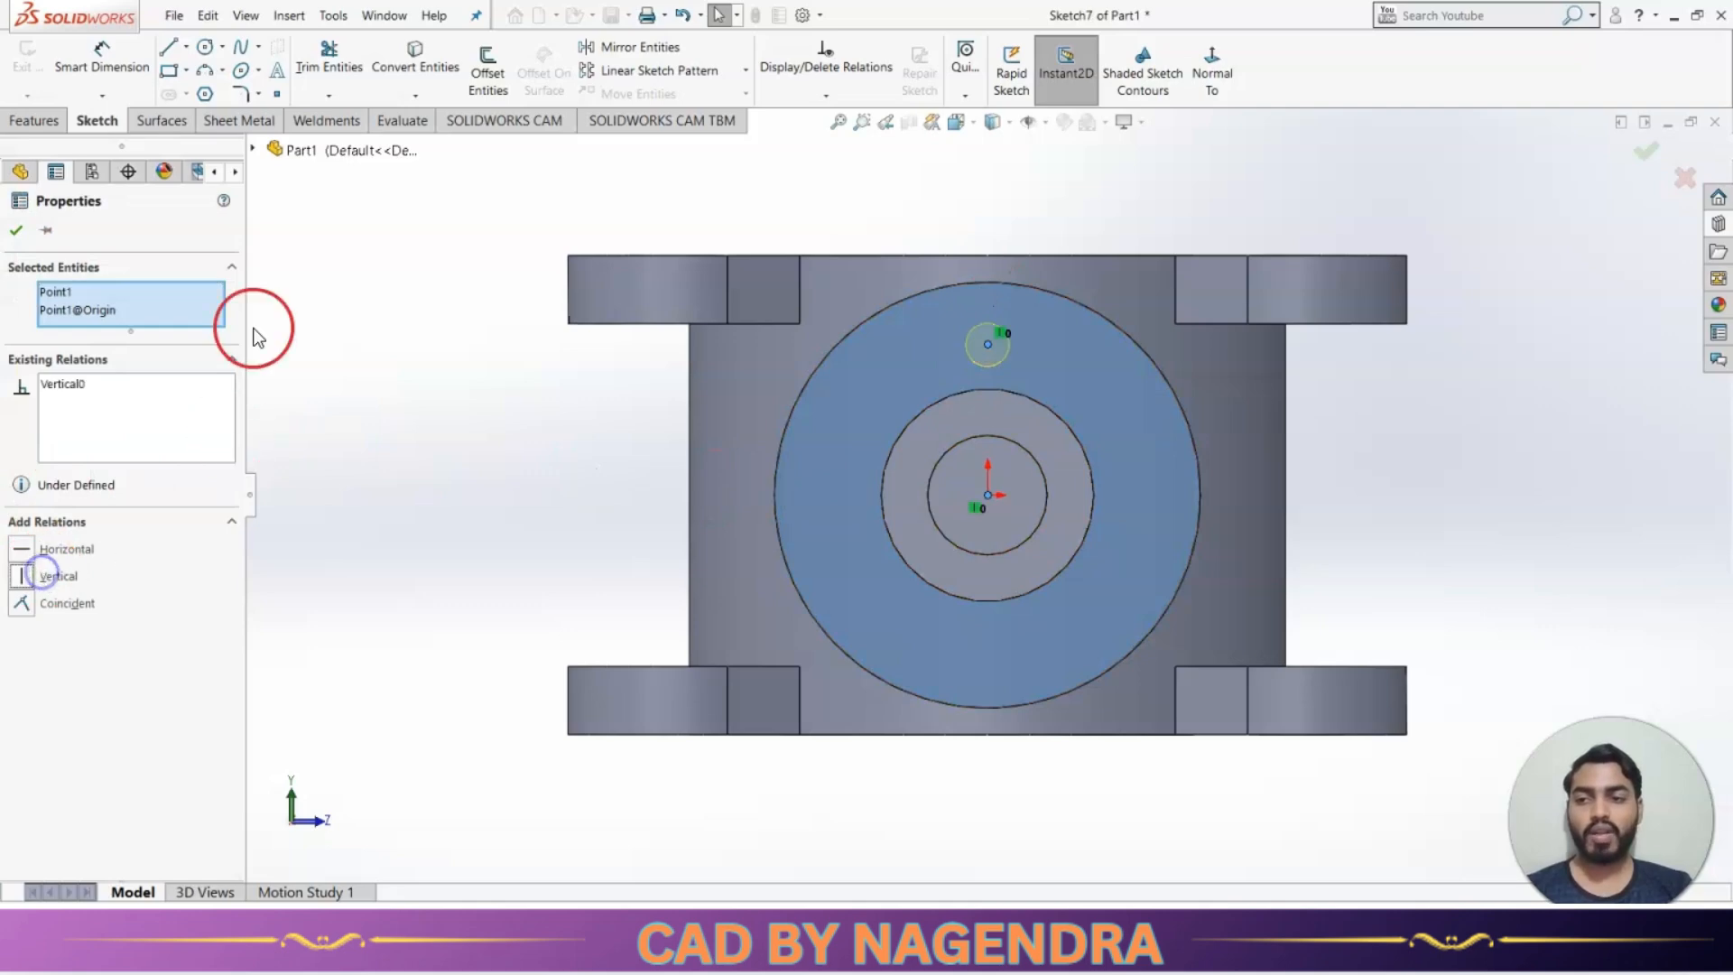
{"action": "left_click", "coordinate": [16, 230]}
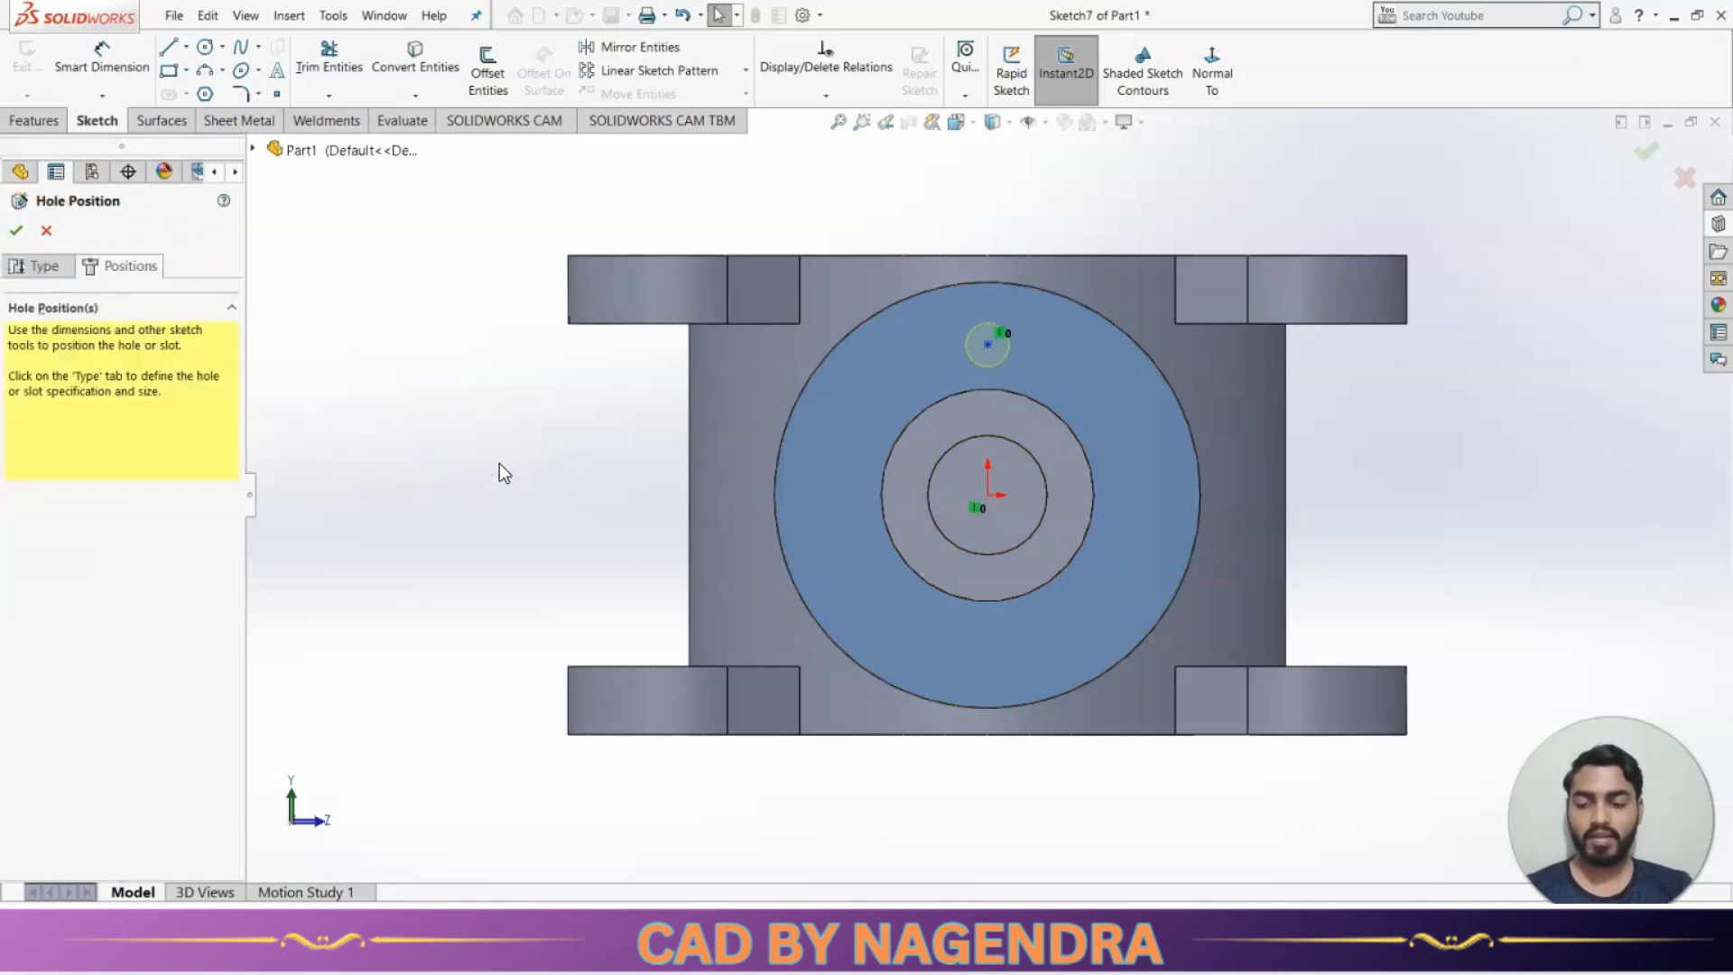
Dimension the hole point 75 mm from the origin, matching the drawing's 150 mm bolt circle, and finish the hole.
{"action": "key", "text": "alt+Tab"}
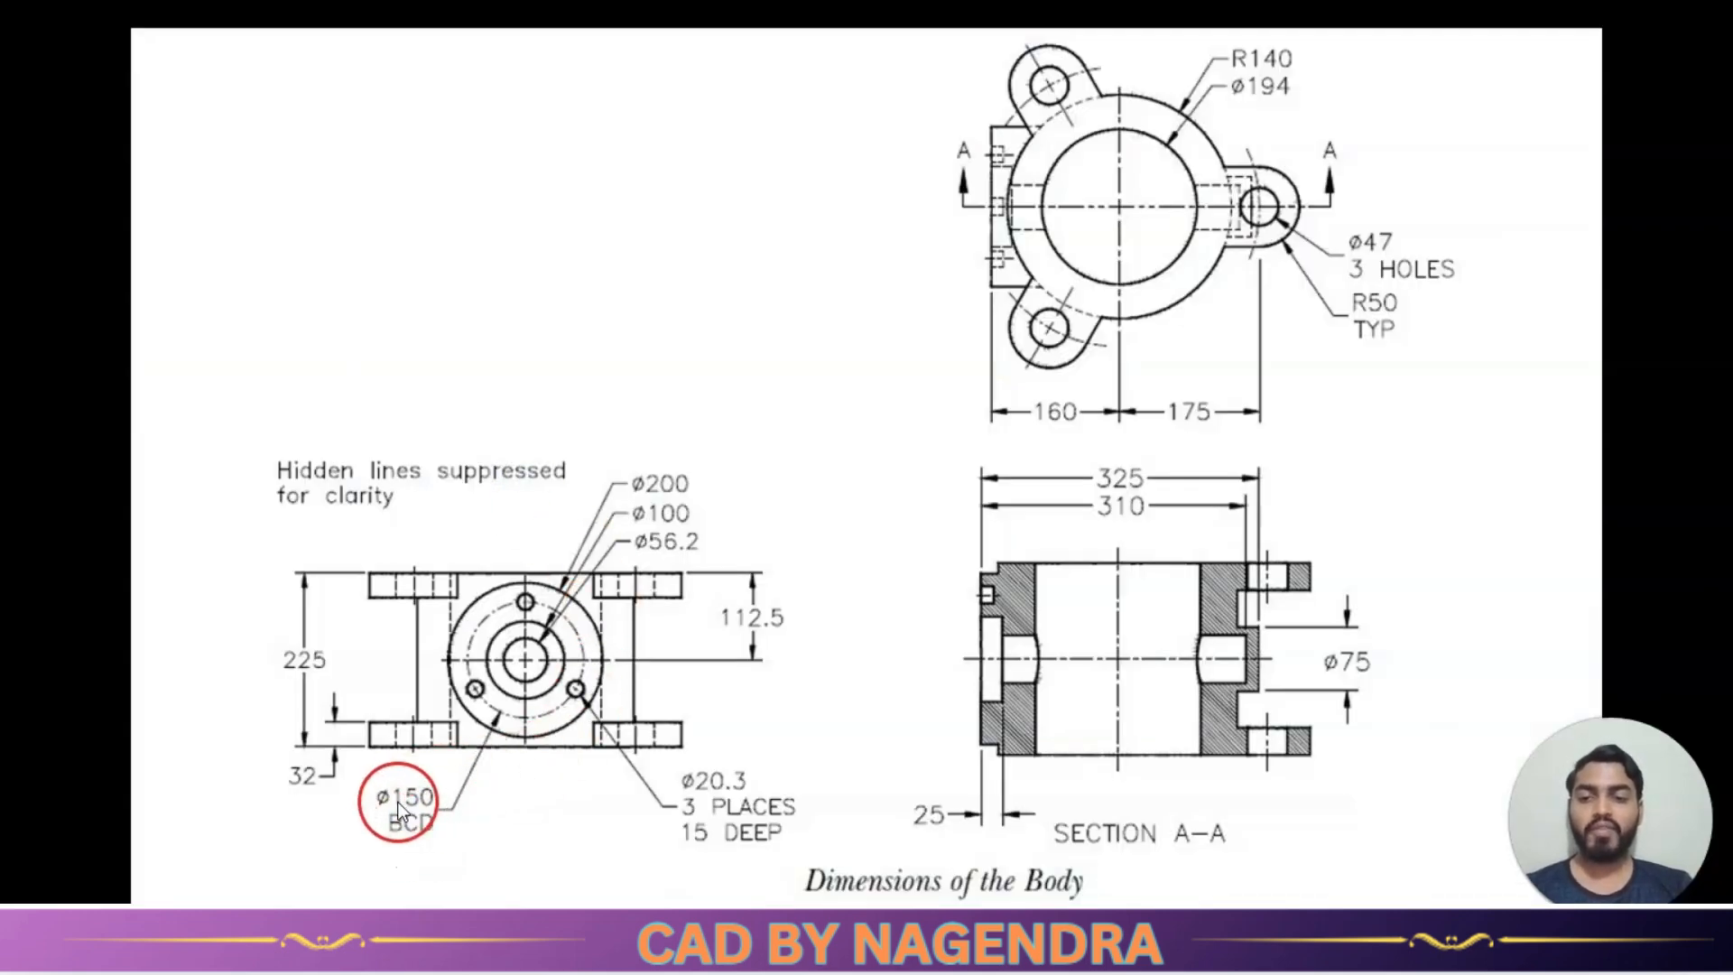
{"action": "key", "text": "alt+Tab"}
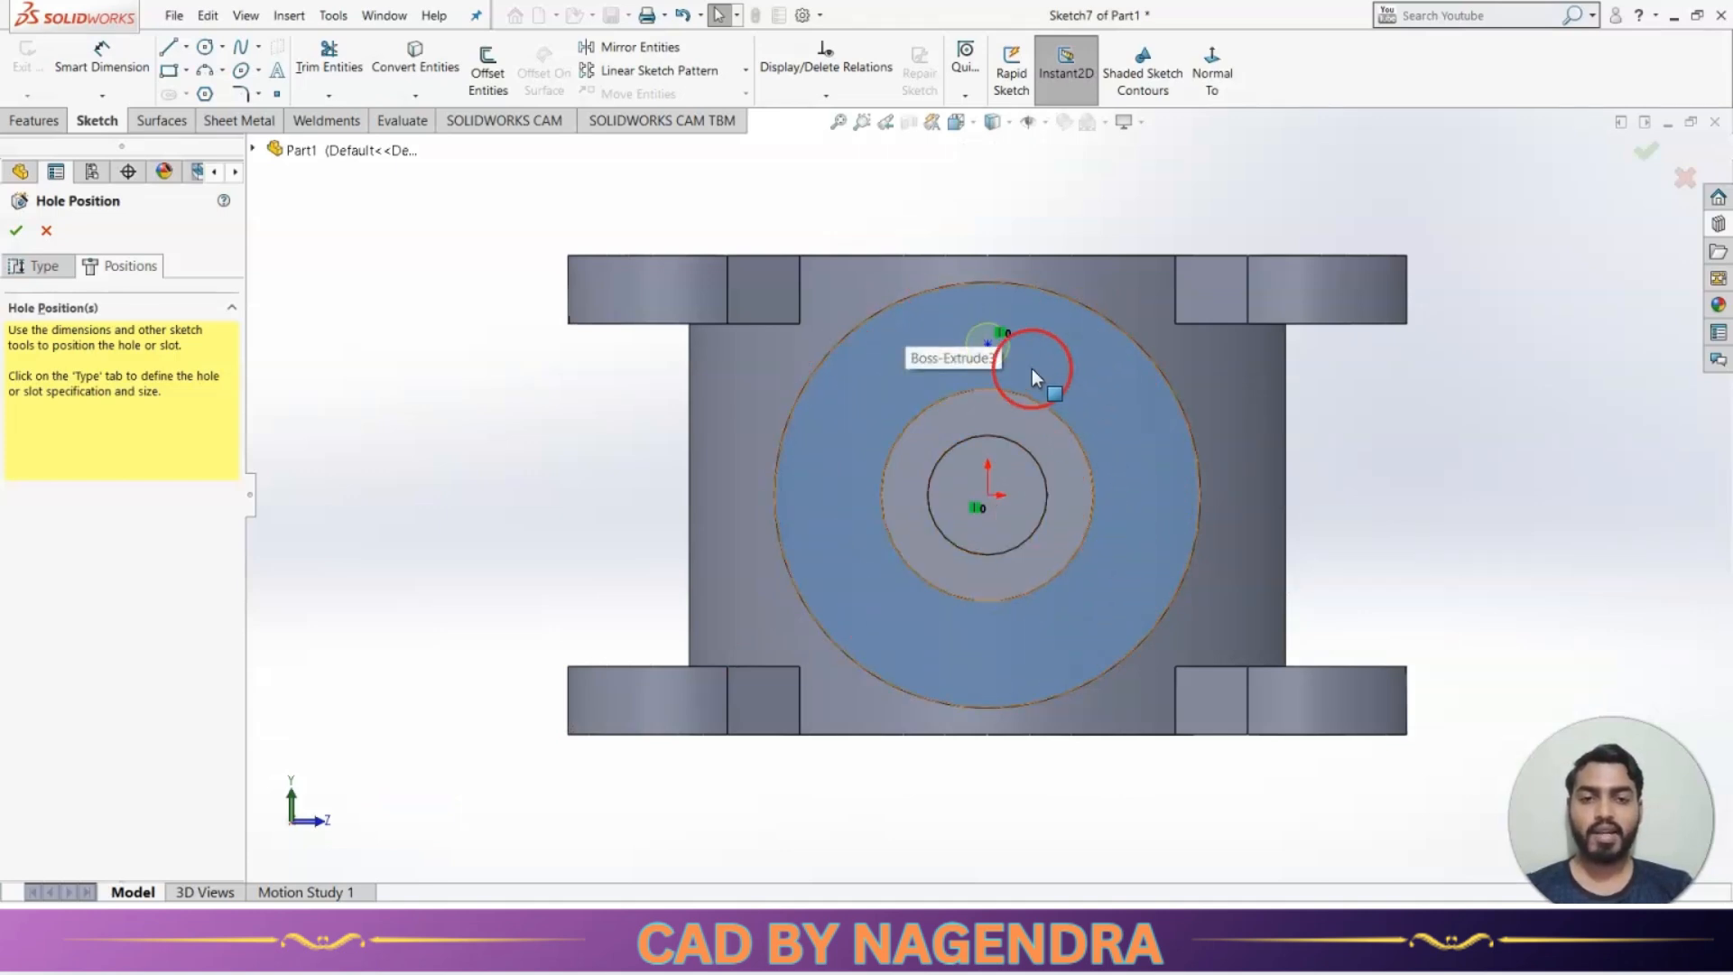
{"action": "left_click", "coordinate": [113, 49]}
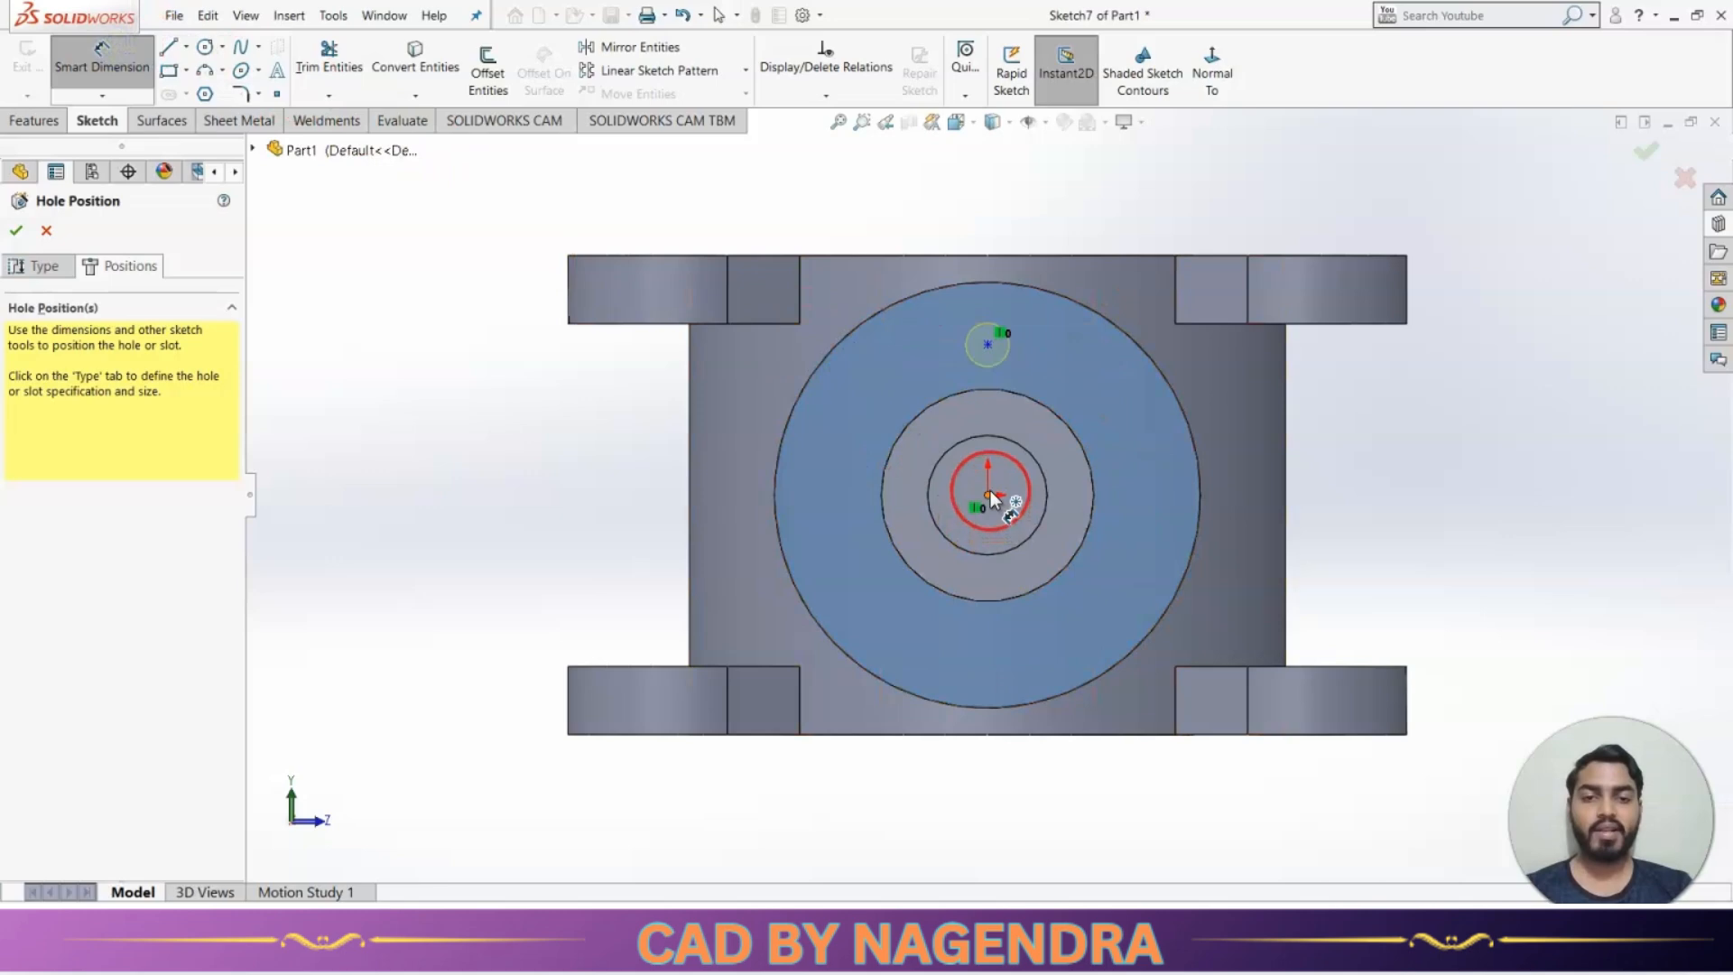
{"action": "left_click", "coordinate": [987, 344]}
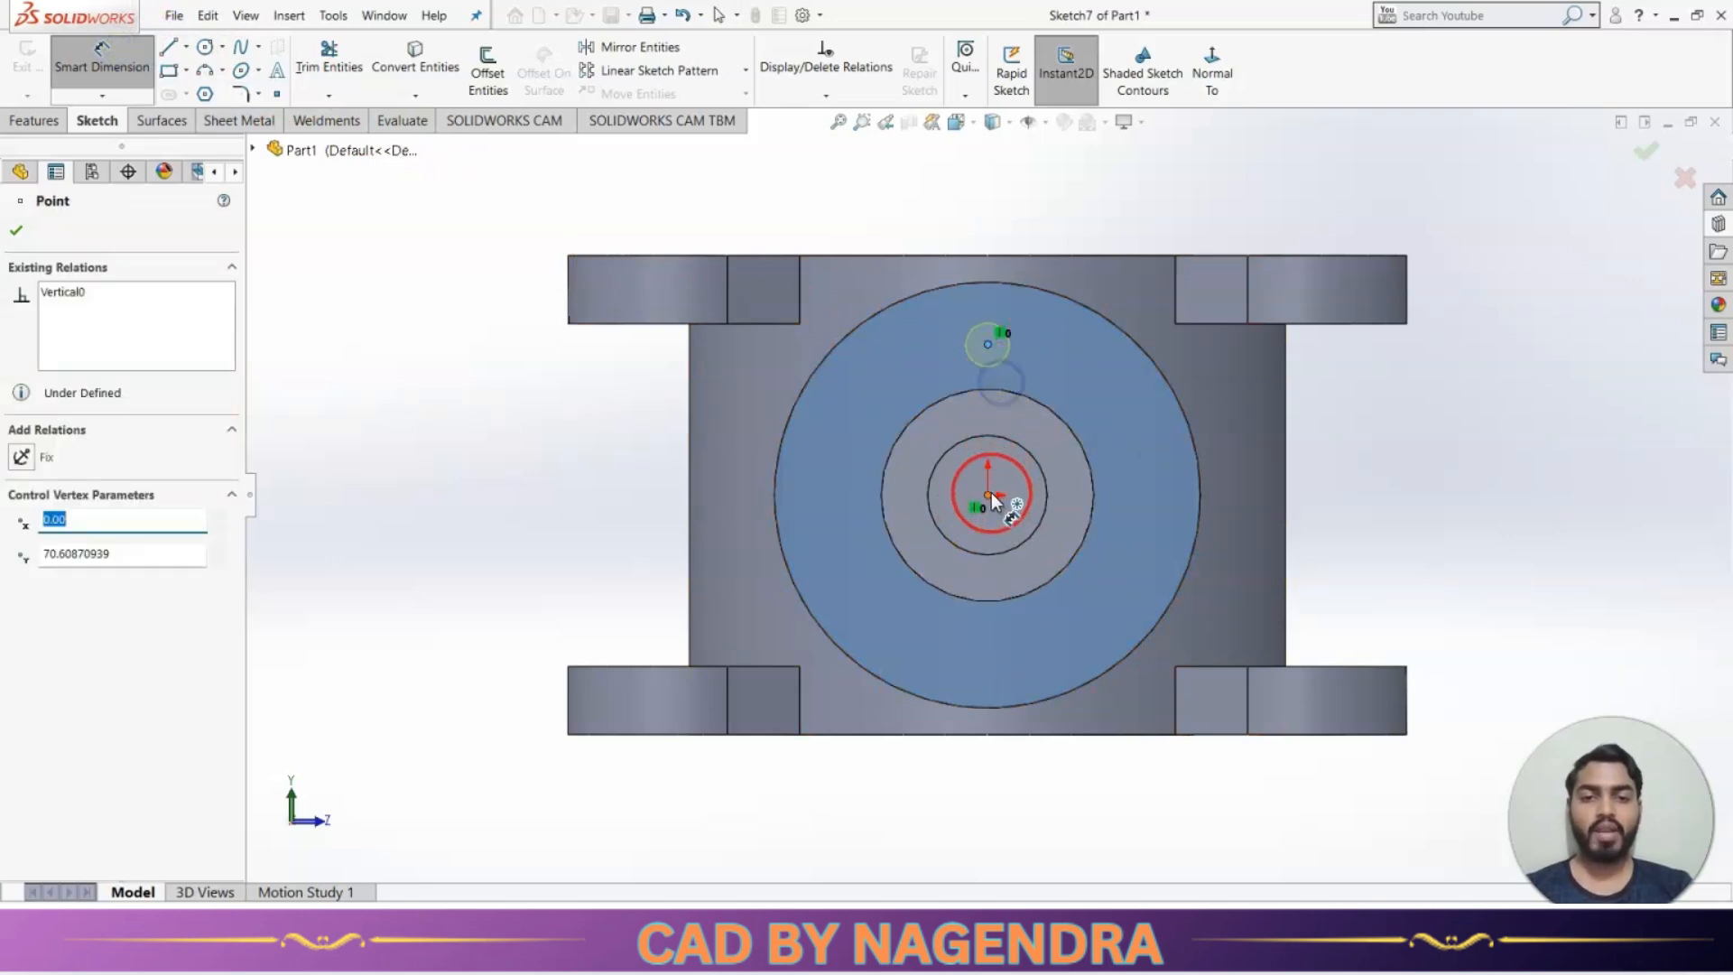
{"action": "left_click", "coordinate": [988, 495]}
{"action": "left_click", "coordinate": [1394, 465]}
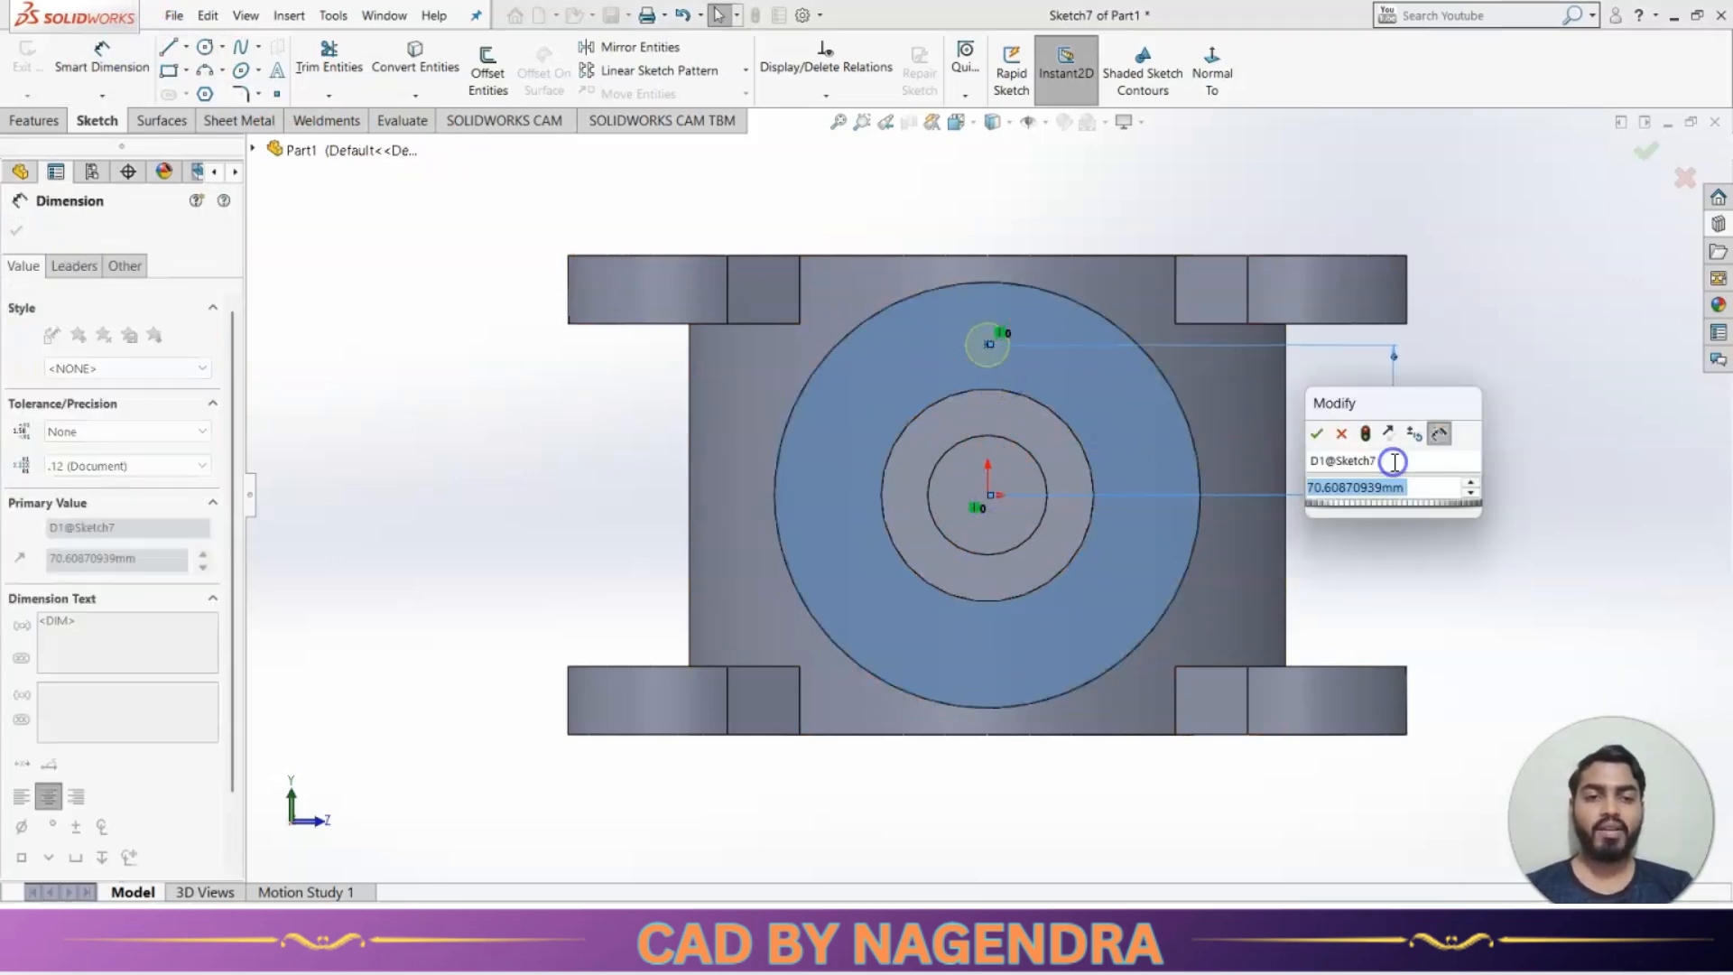
{"action": "type", "text": "75"}
{"action": "key", "text": "Return"}
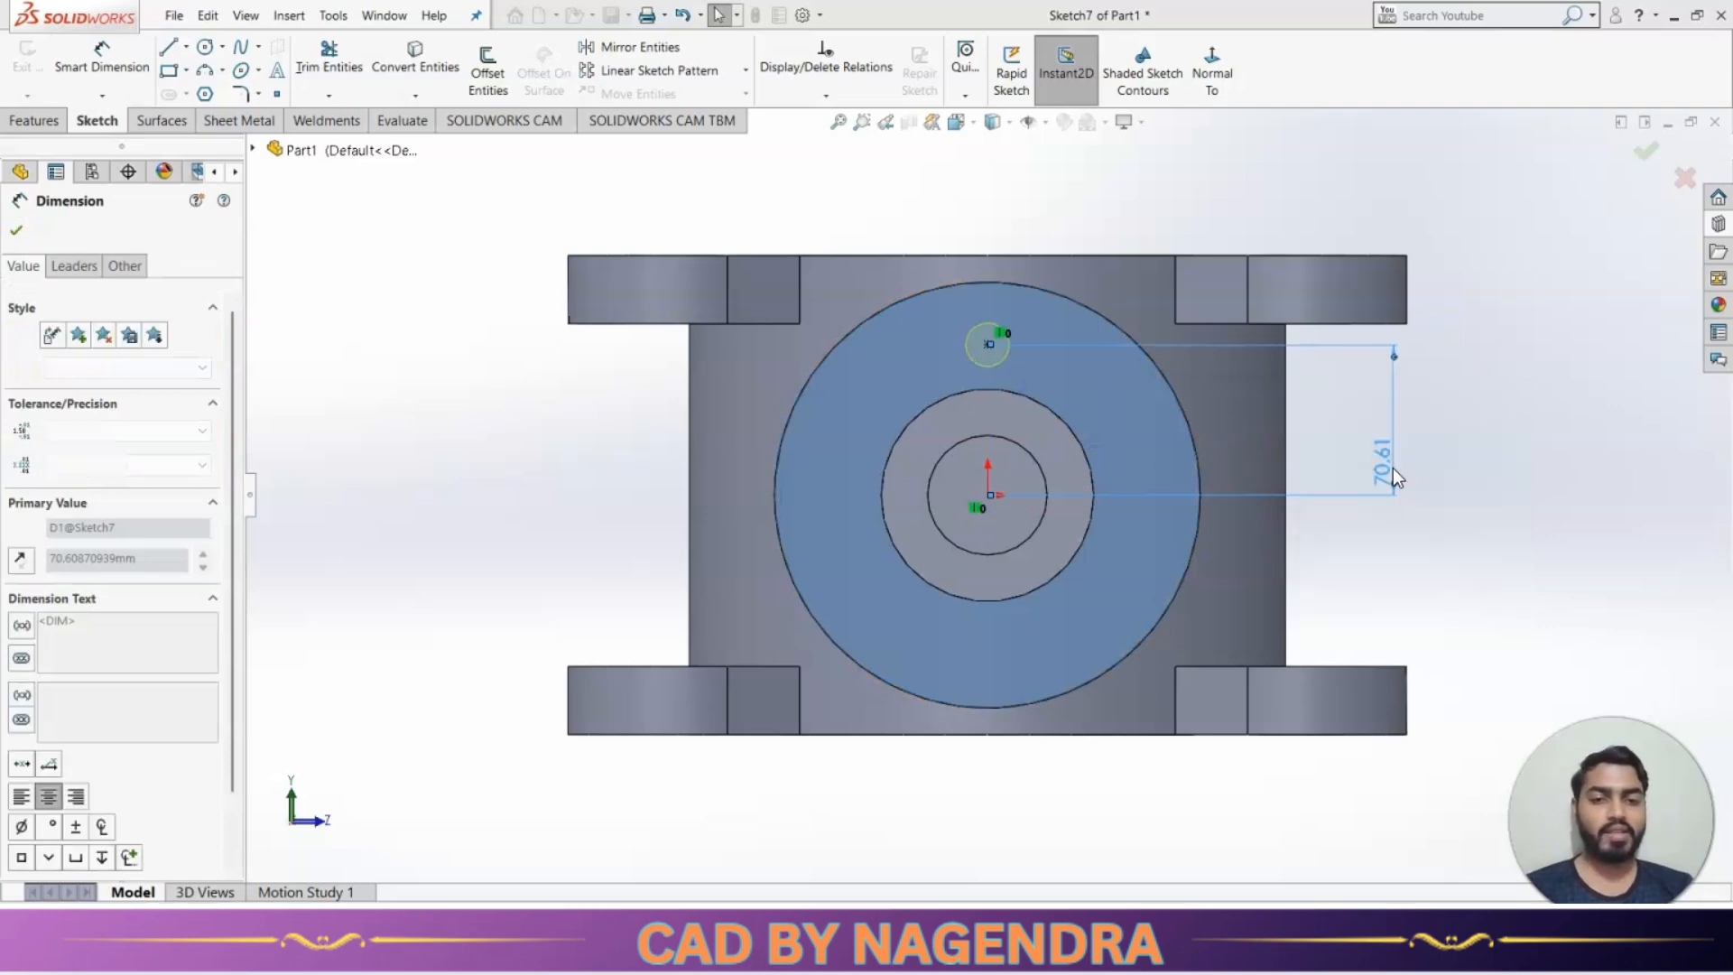
{"action": "left_click", "coordinate": [1469, 569]}
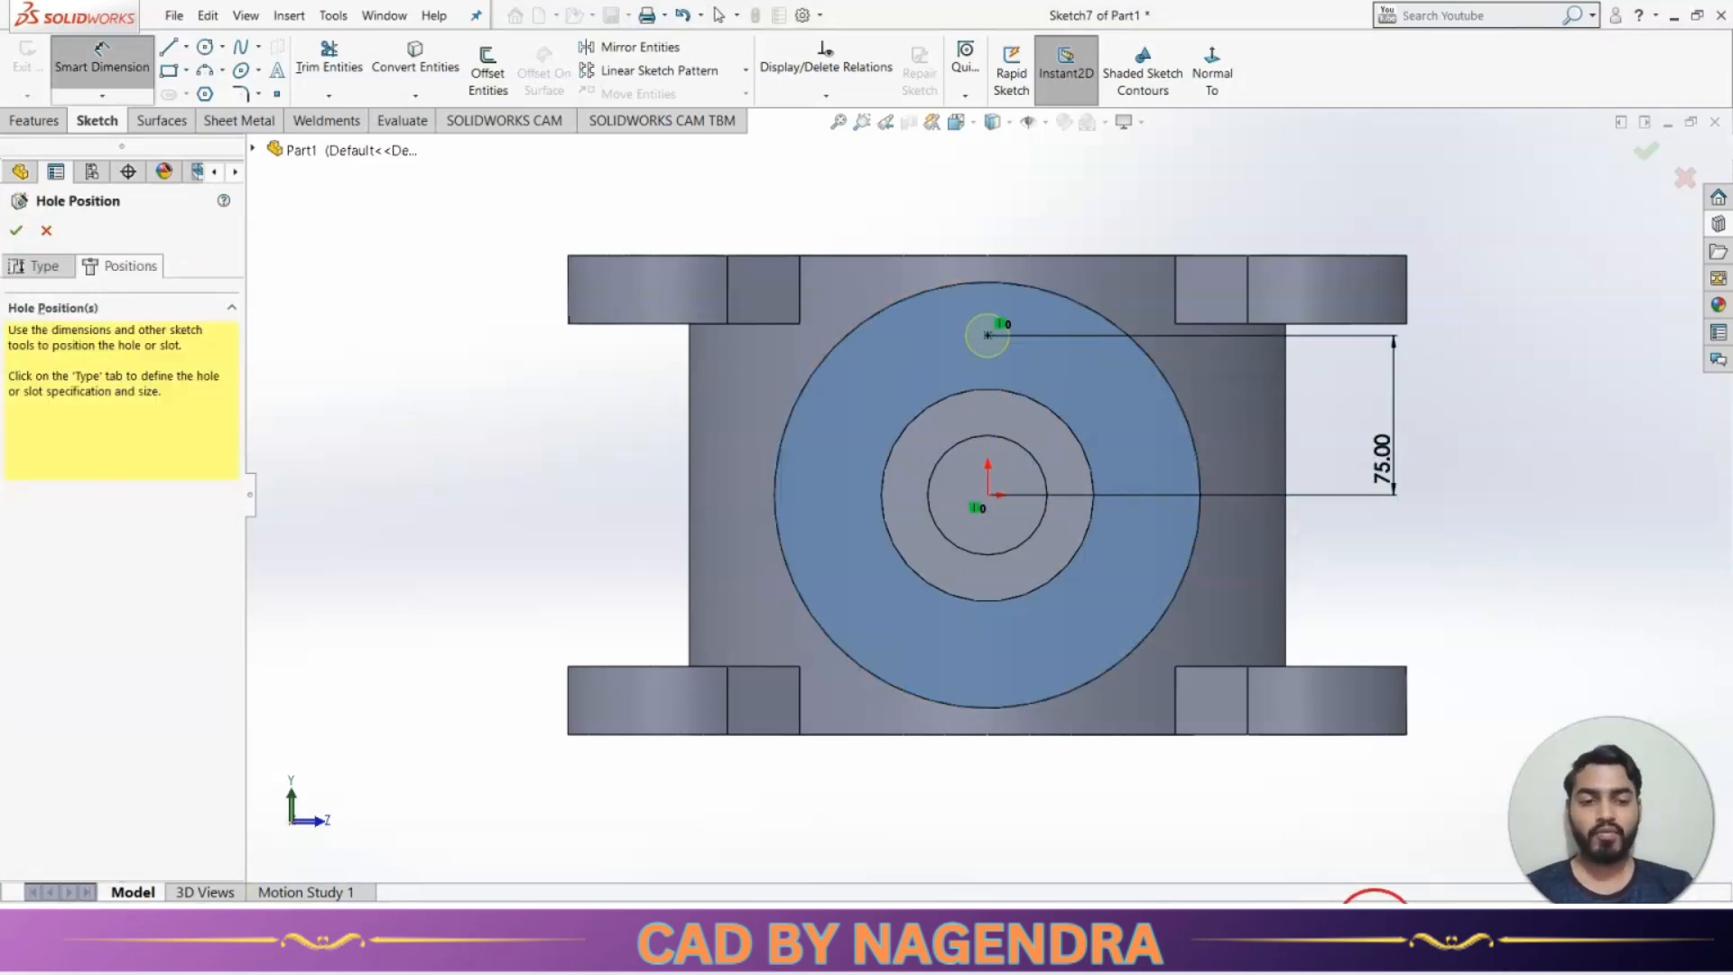
{"action": "left_click", "coordinate": [1647, 152]}
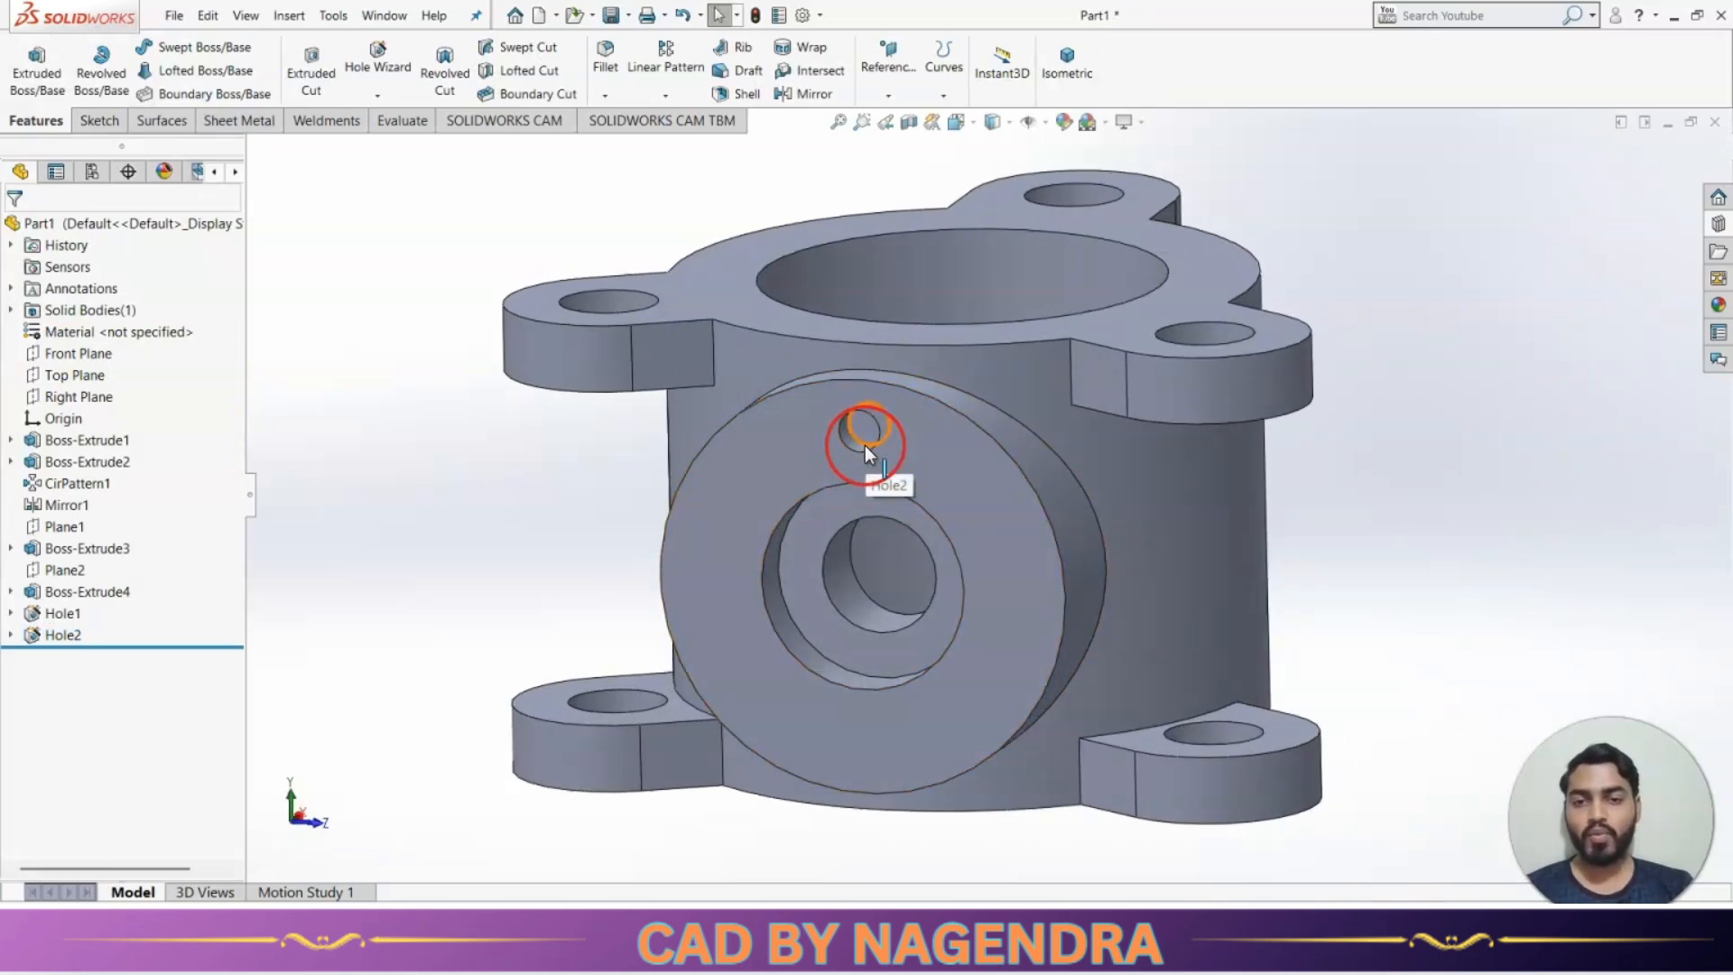
Circular-pattern the small flange hole about the boss's counterbore face as 3 equally spaced instances over 360 degrees.
{"action": "left_click", "coordinate": [858, 446]}
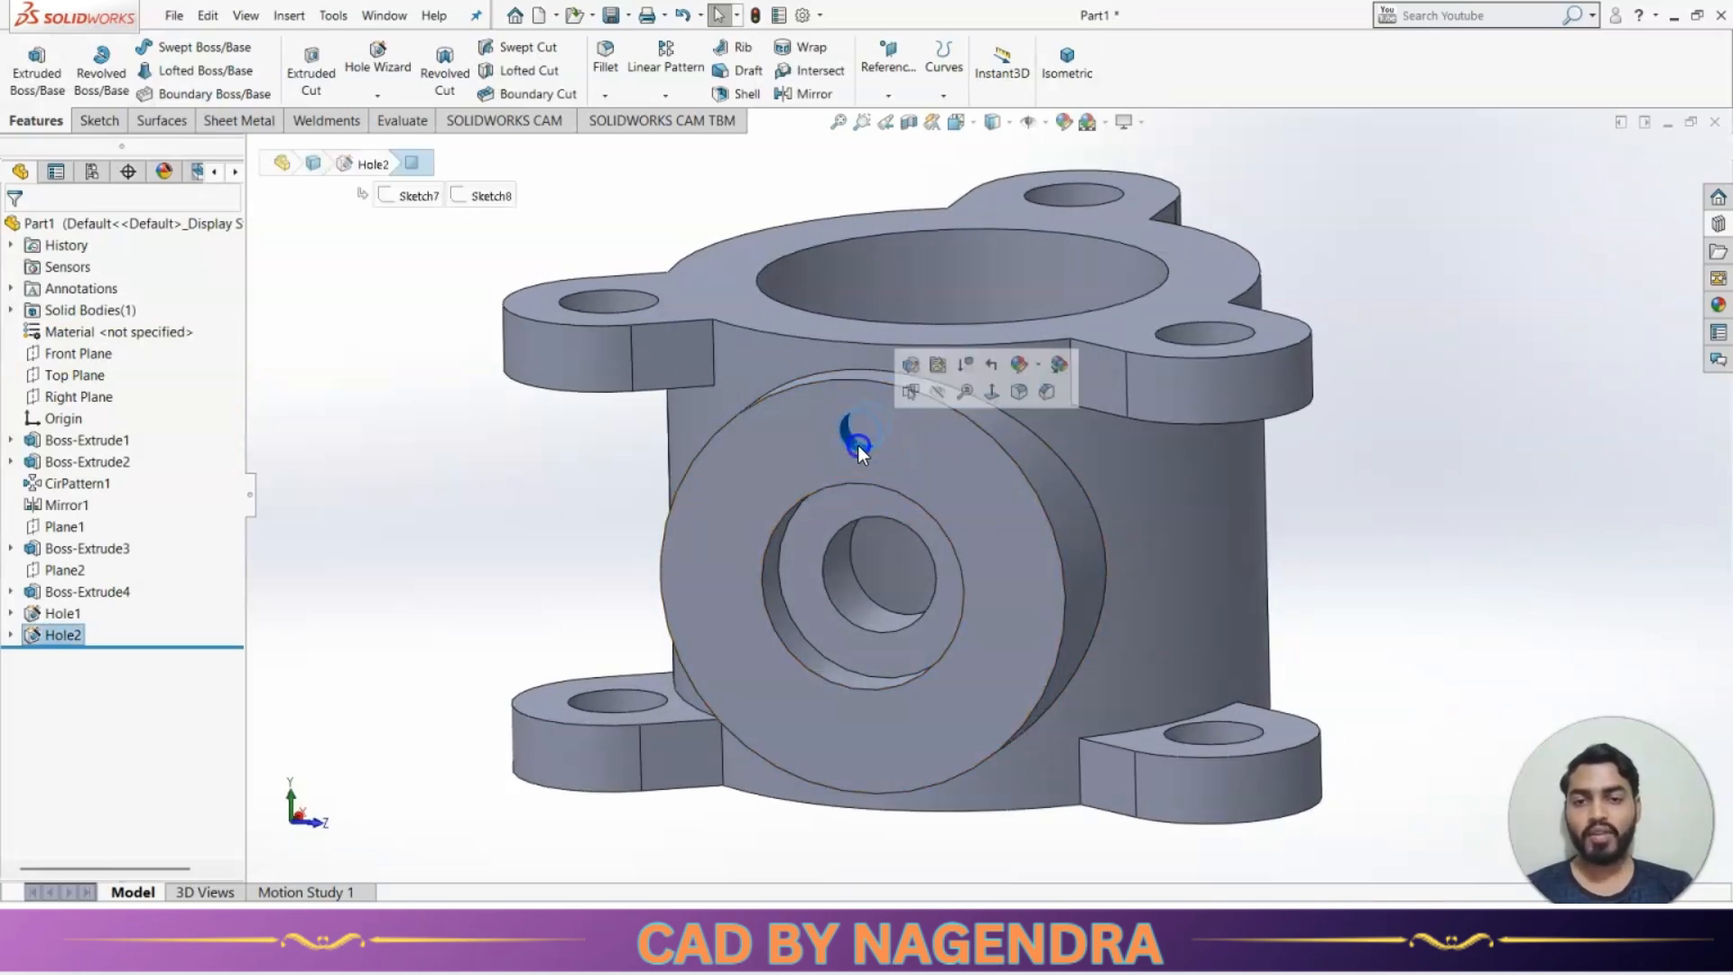
{"action": "left_click", "coordinate": [675, 95]}
{"action": "left_click", "coordinate": [691, 140]}
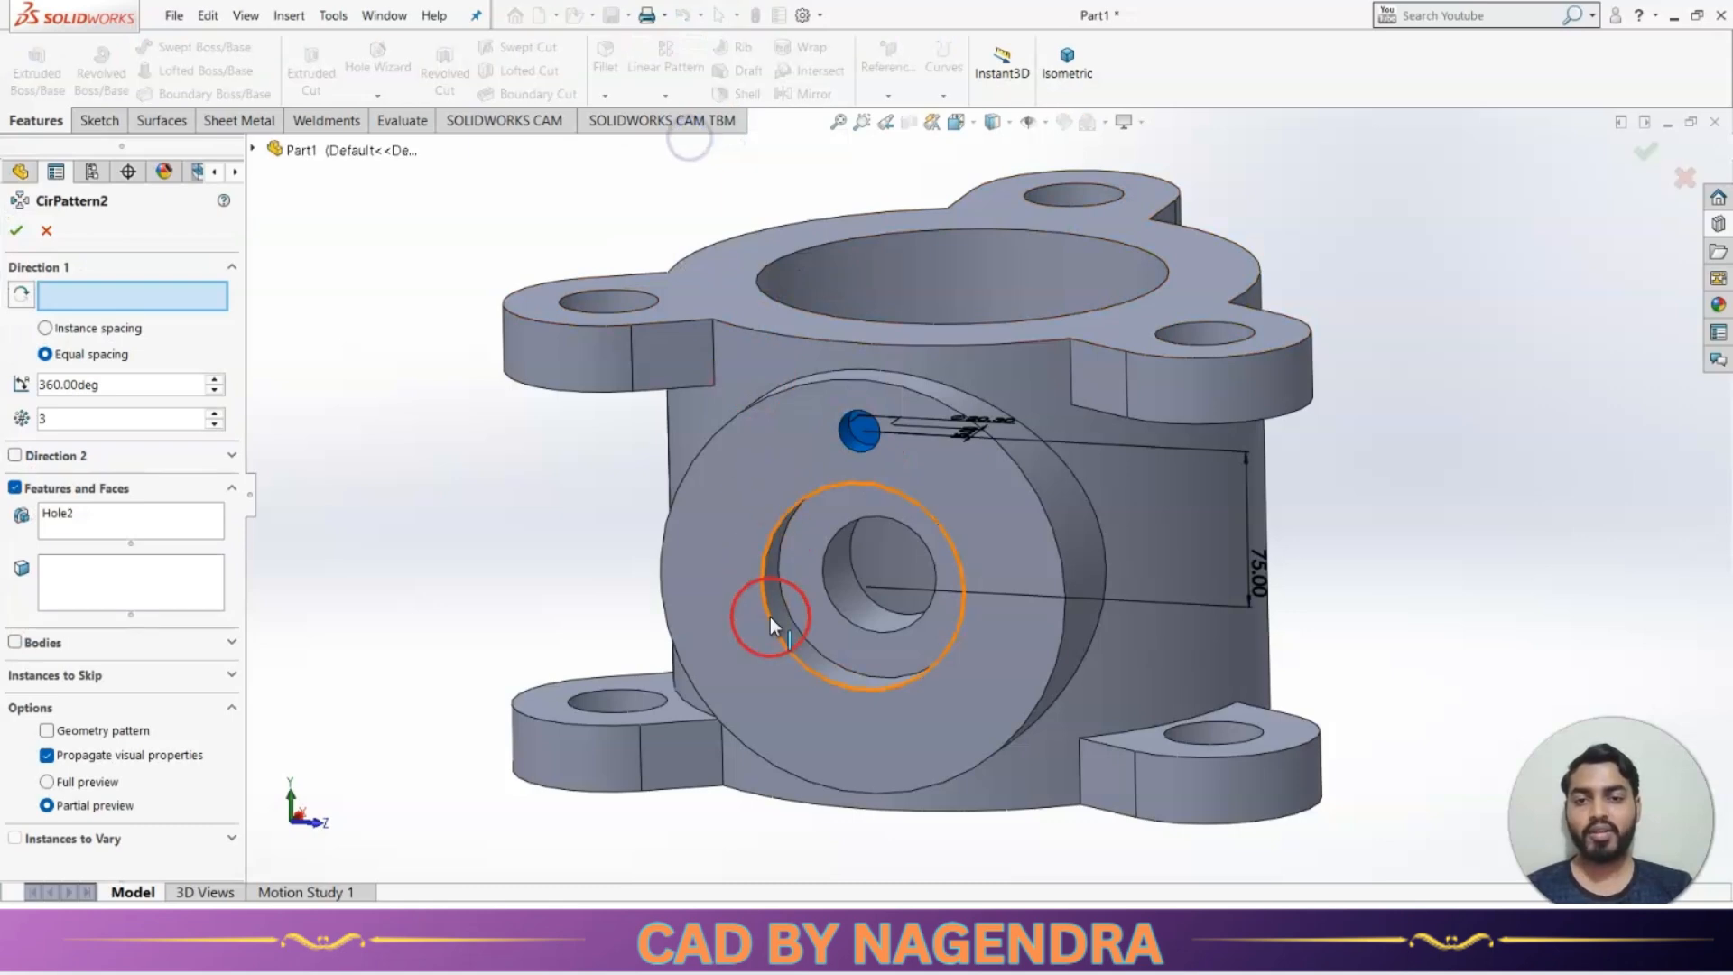
{"action": "left_click", "coordinate": [788, 637]}
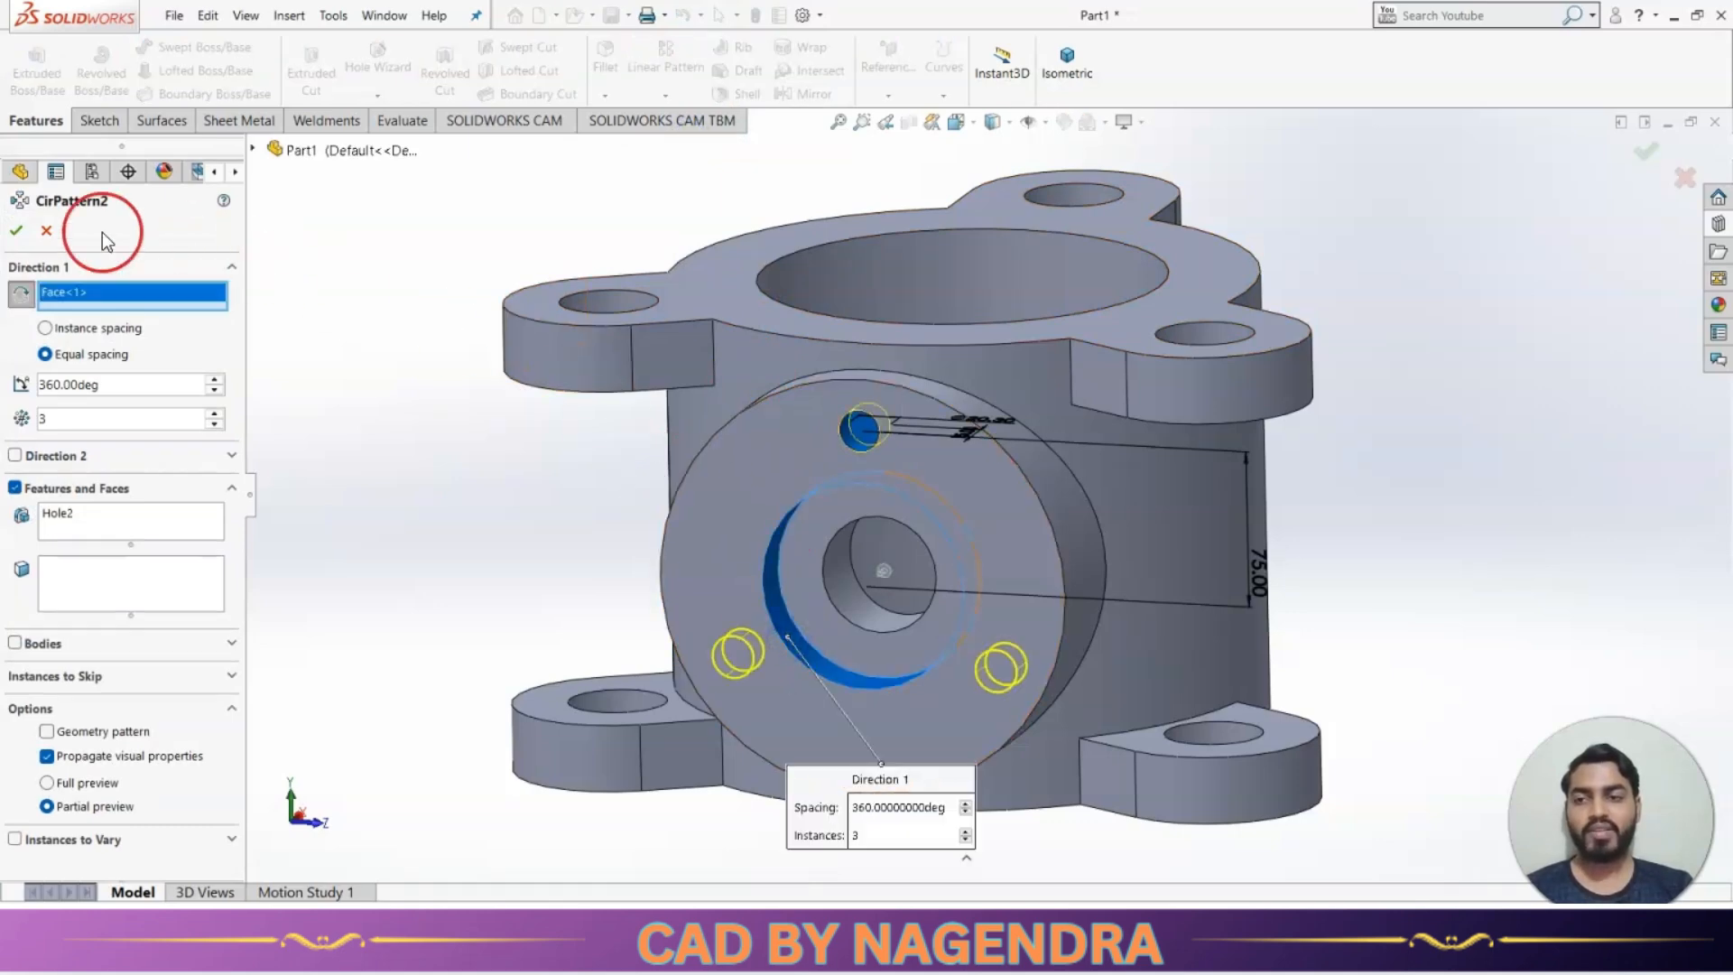
{"action": "left_click", "coordinate": [25, 233]}
{"action": "left_click", "coordinate": [472, 469]}
{"action": "scroll", "coordinate": [1286, 366], "scroll_direction": "up", "scroll_amount": 2}
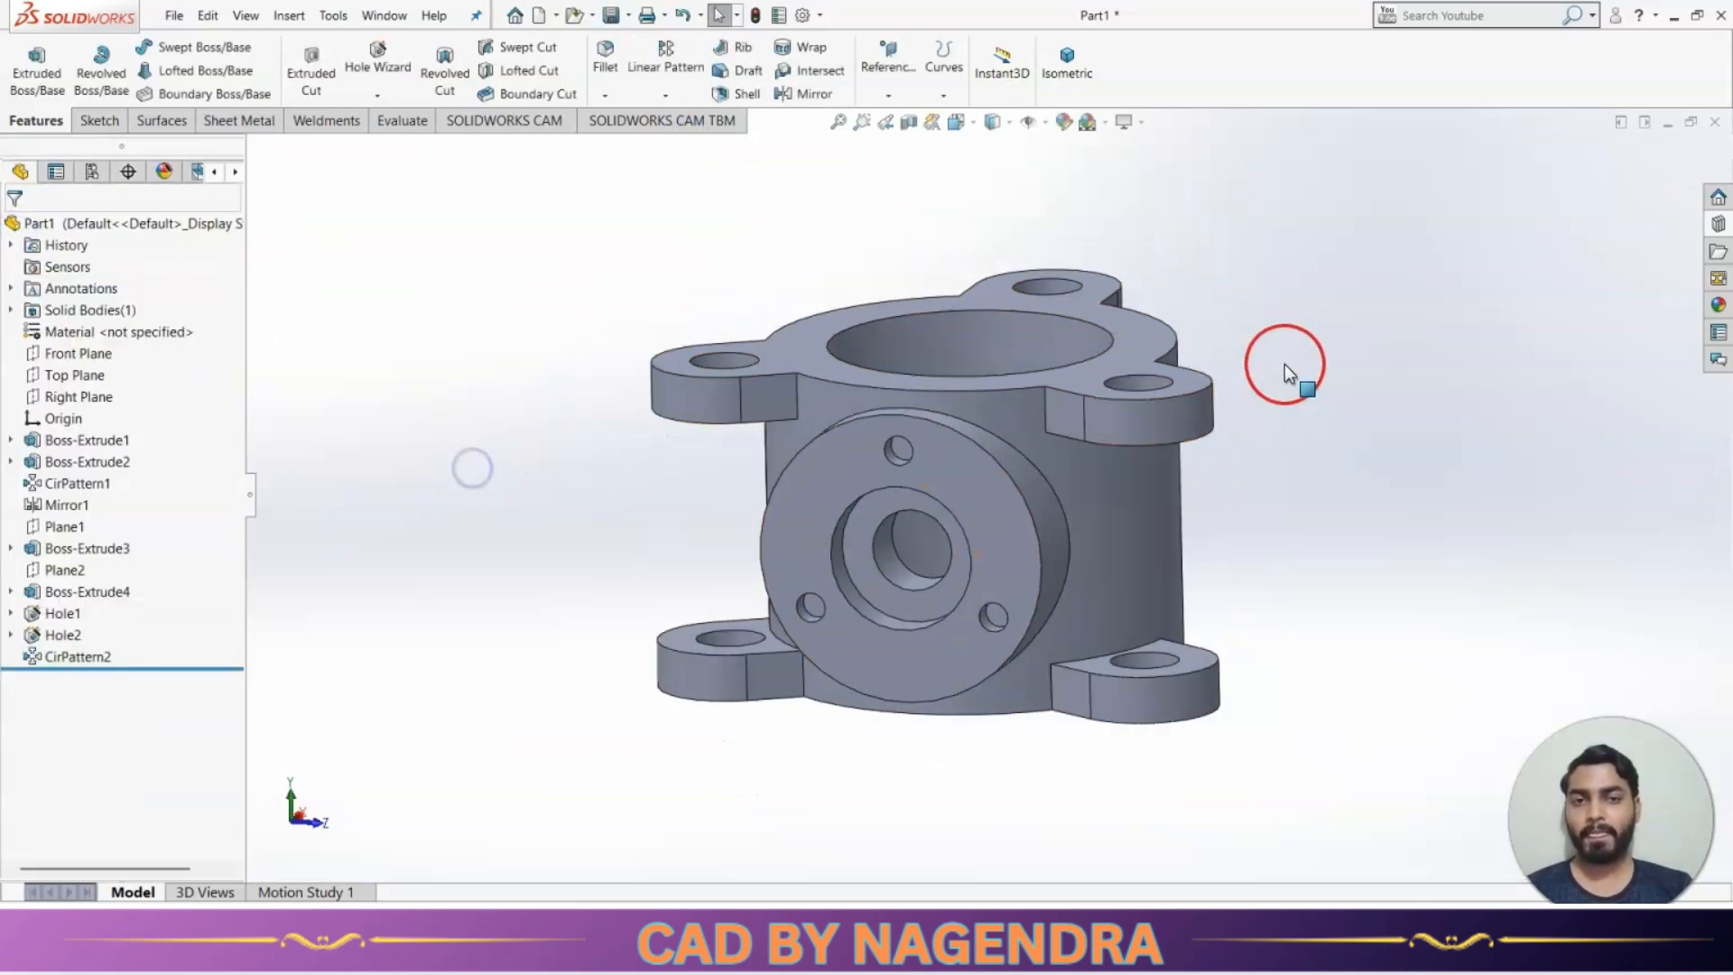
Section the finished body along the Front Plane and show the cut in the front view.
{"action": "left_click", "coordinate": [1071, 56]}
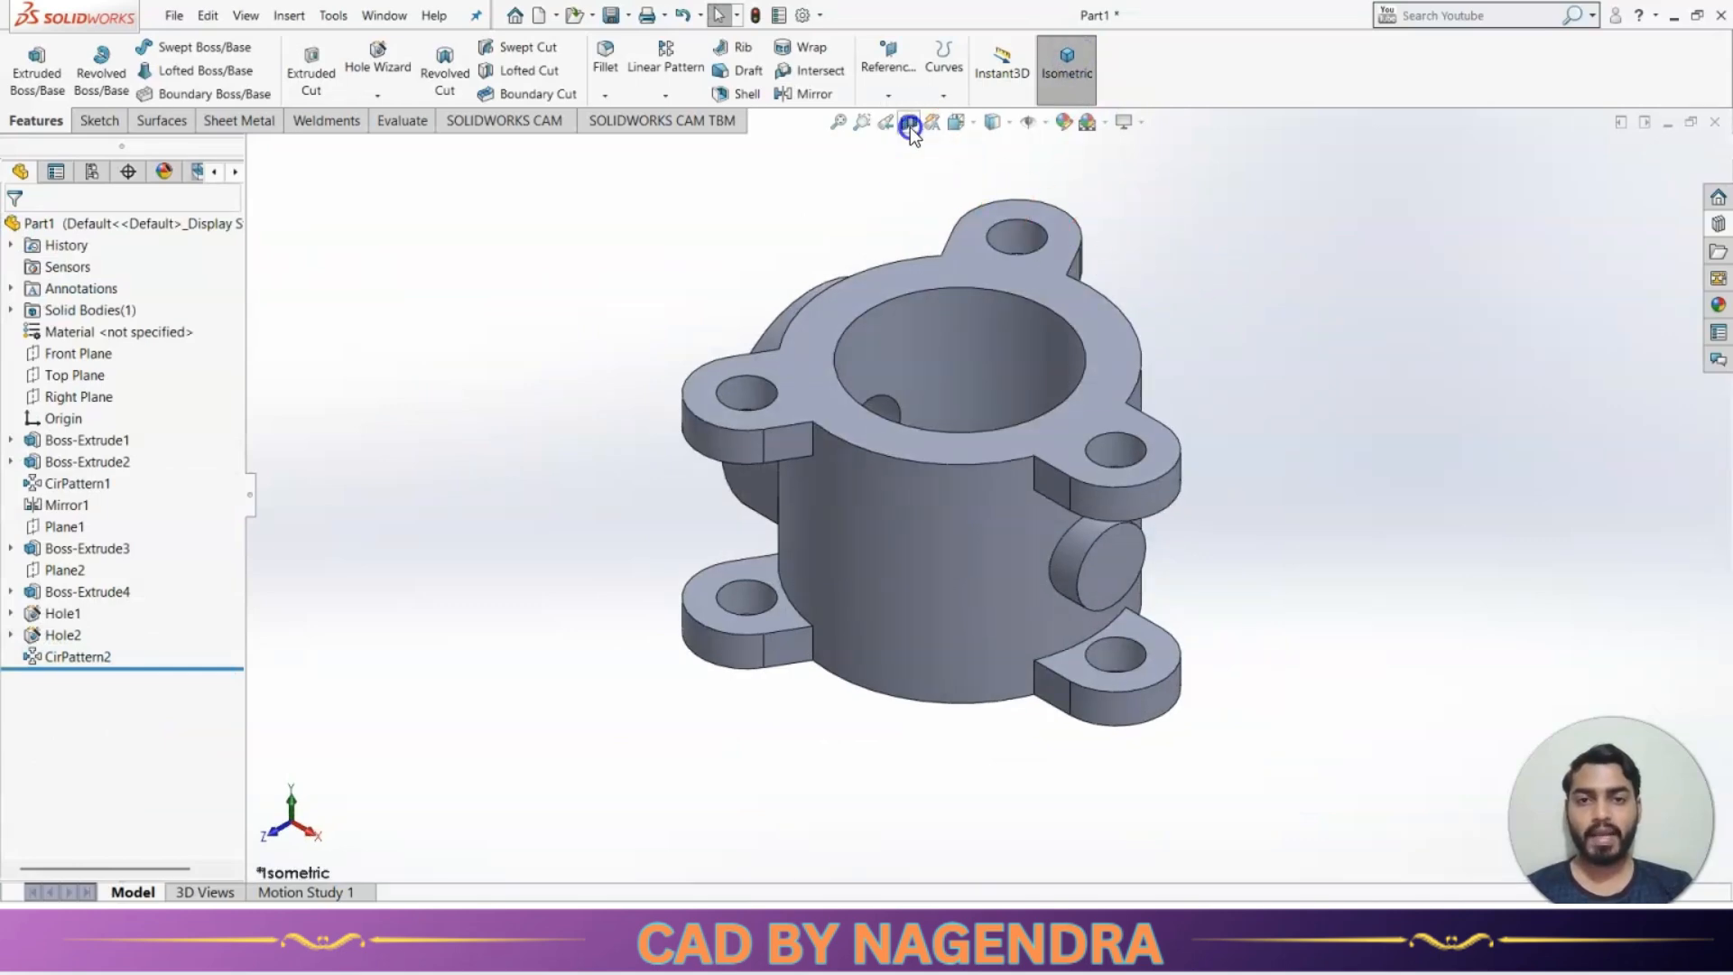
{"action": "left_click", "coordinate": [910, 127]}
{"action": "left_click", "coordinate": [13, 224]}
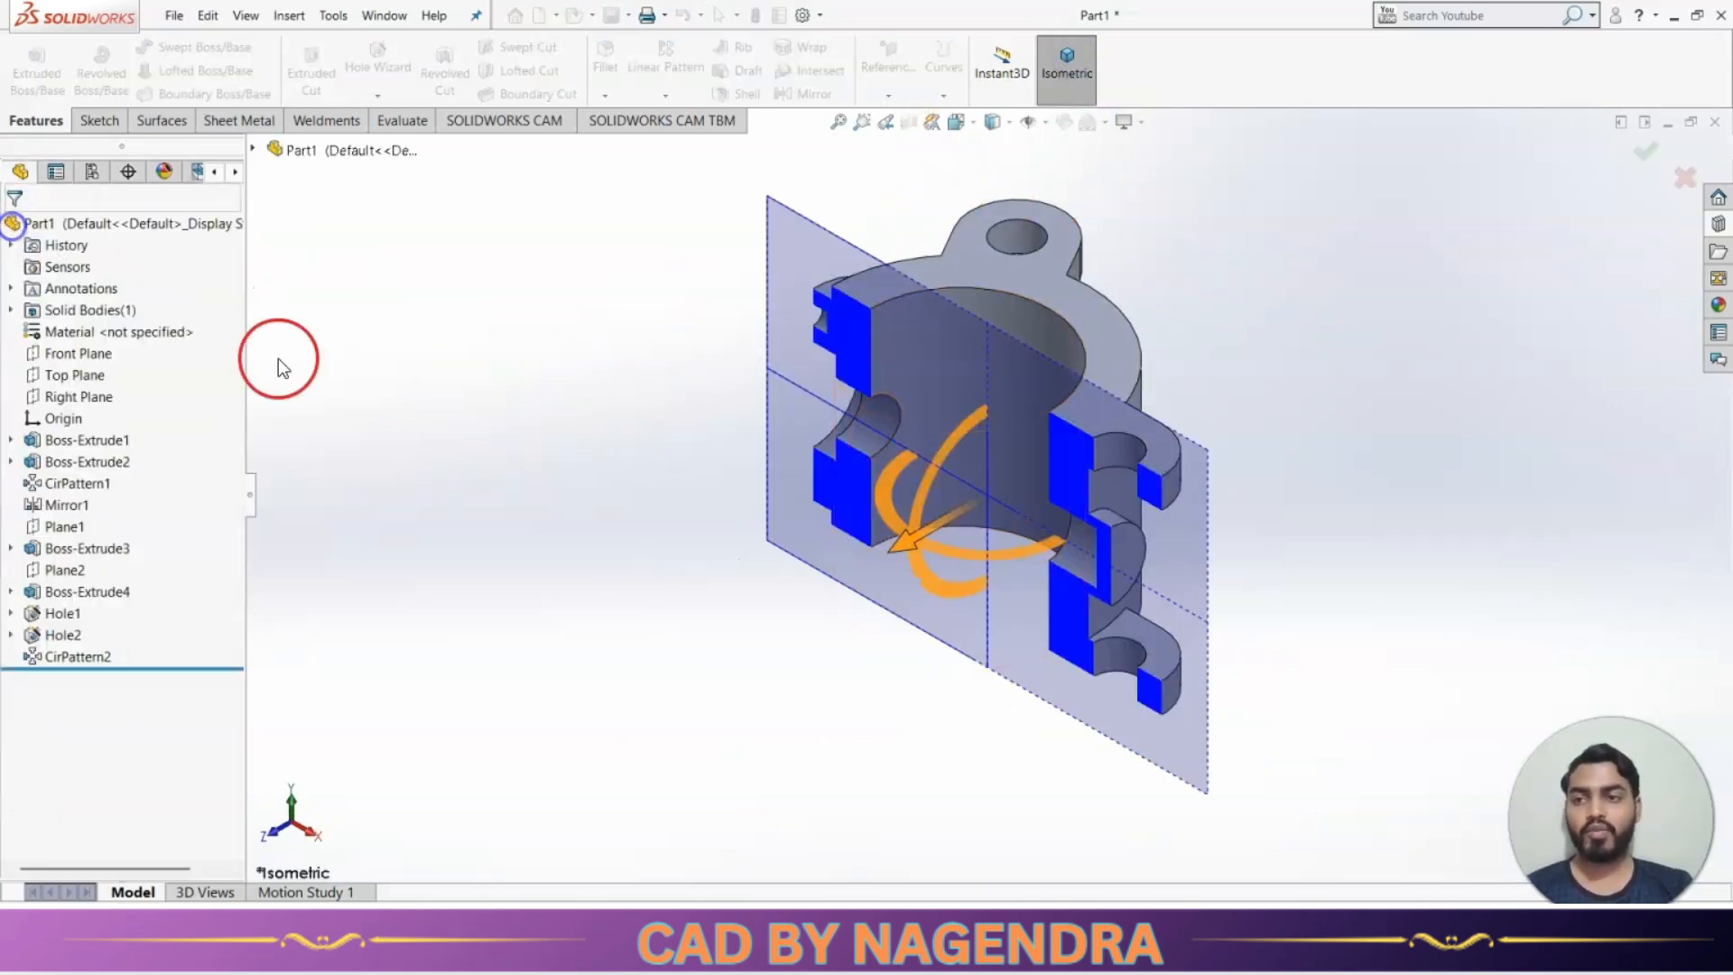
{"action": "left_click", "coordinate": [533, 477]}
{"action": "key", "text": "ctrl+1"}
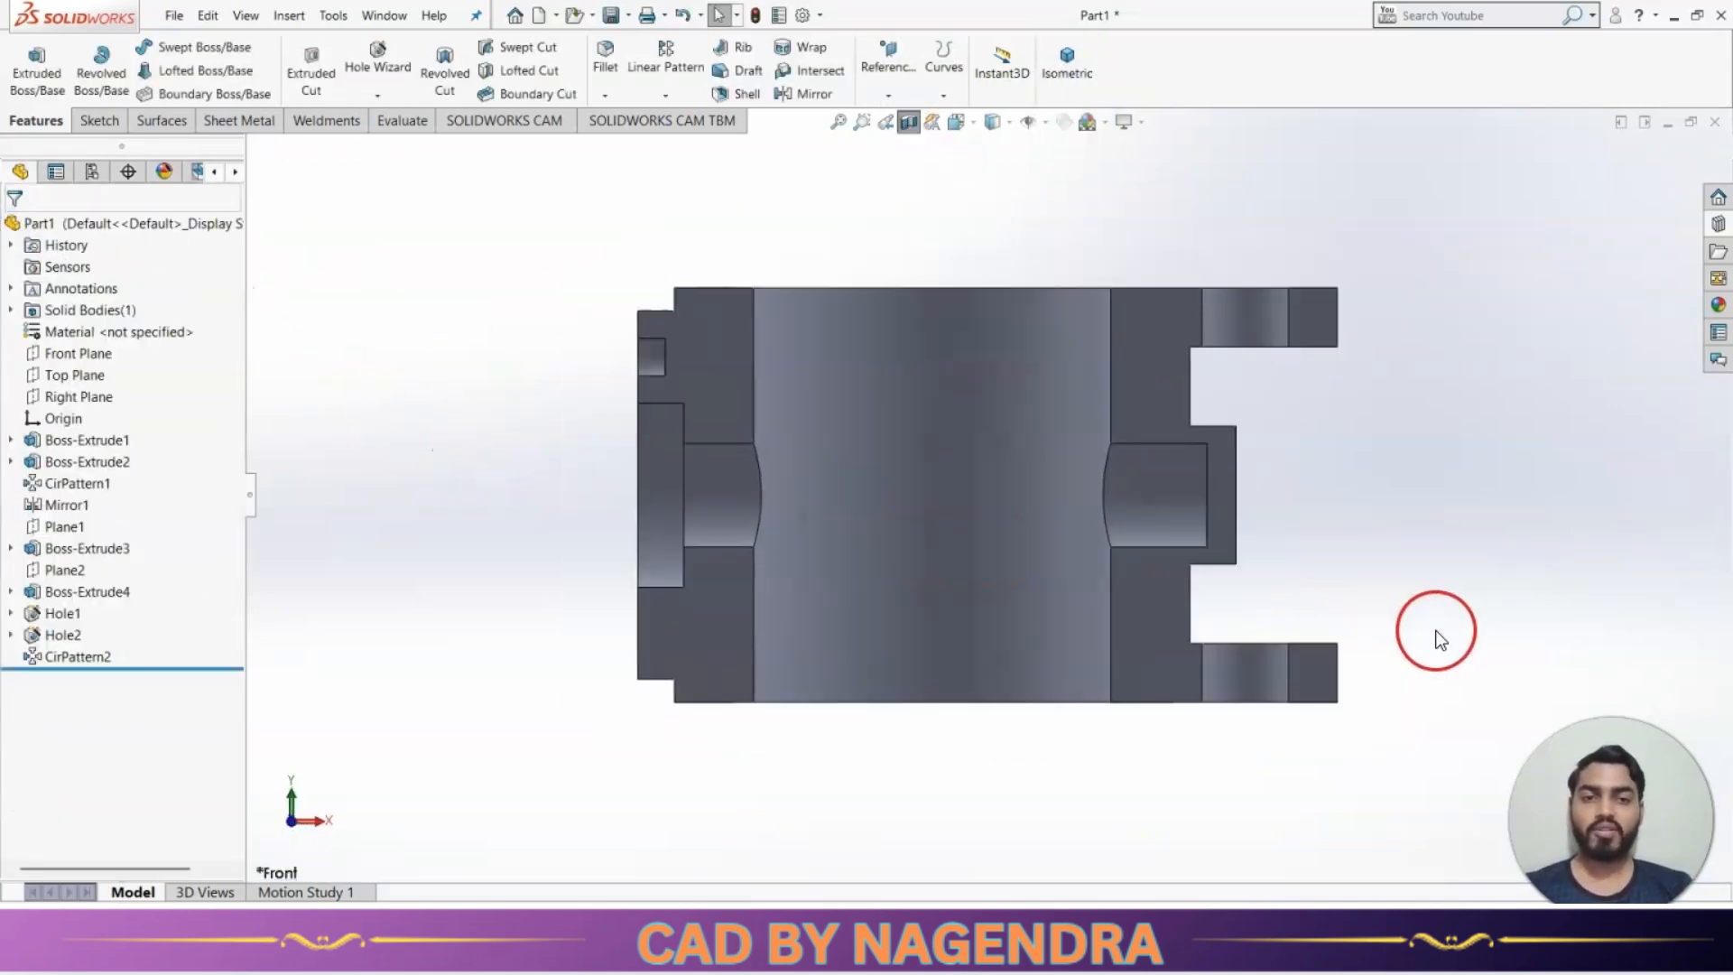
Compare the sectioned model with Section A-A in the reference drawing, then turn the section off and restore the isometric view.
{"action": "key", "text": "alt+Tab"}
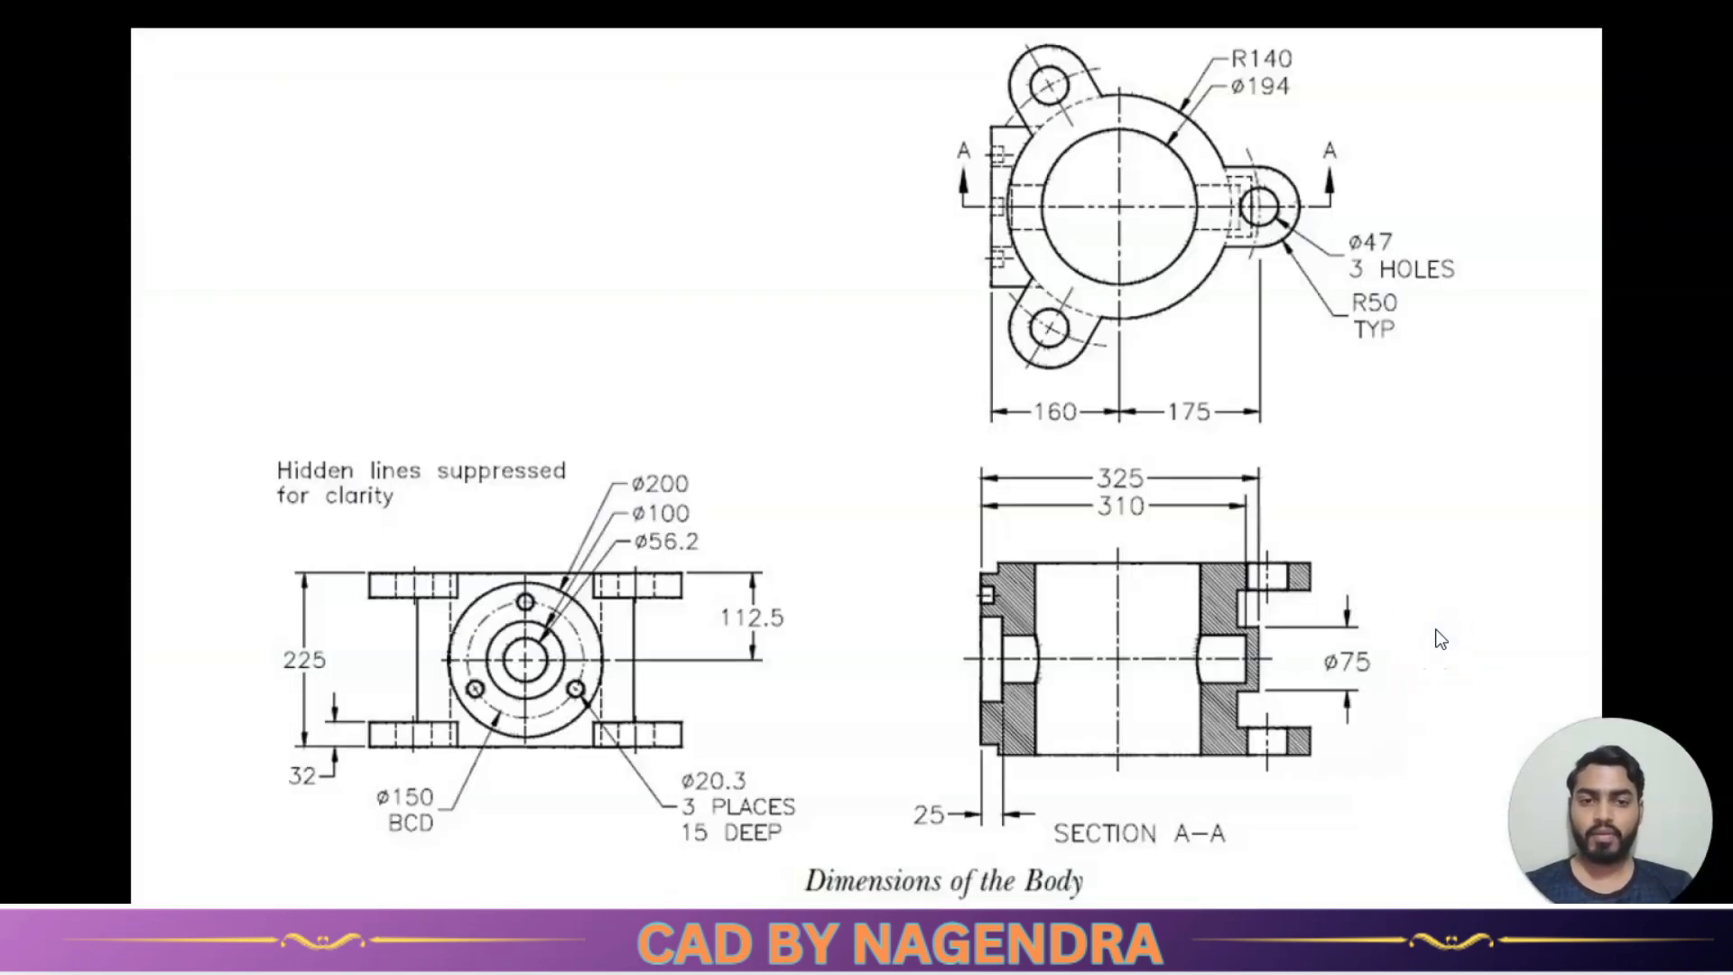
{"action": "key", "text": "super+Tab"}
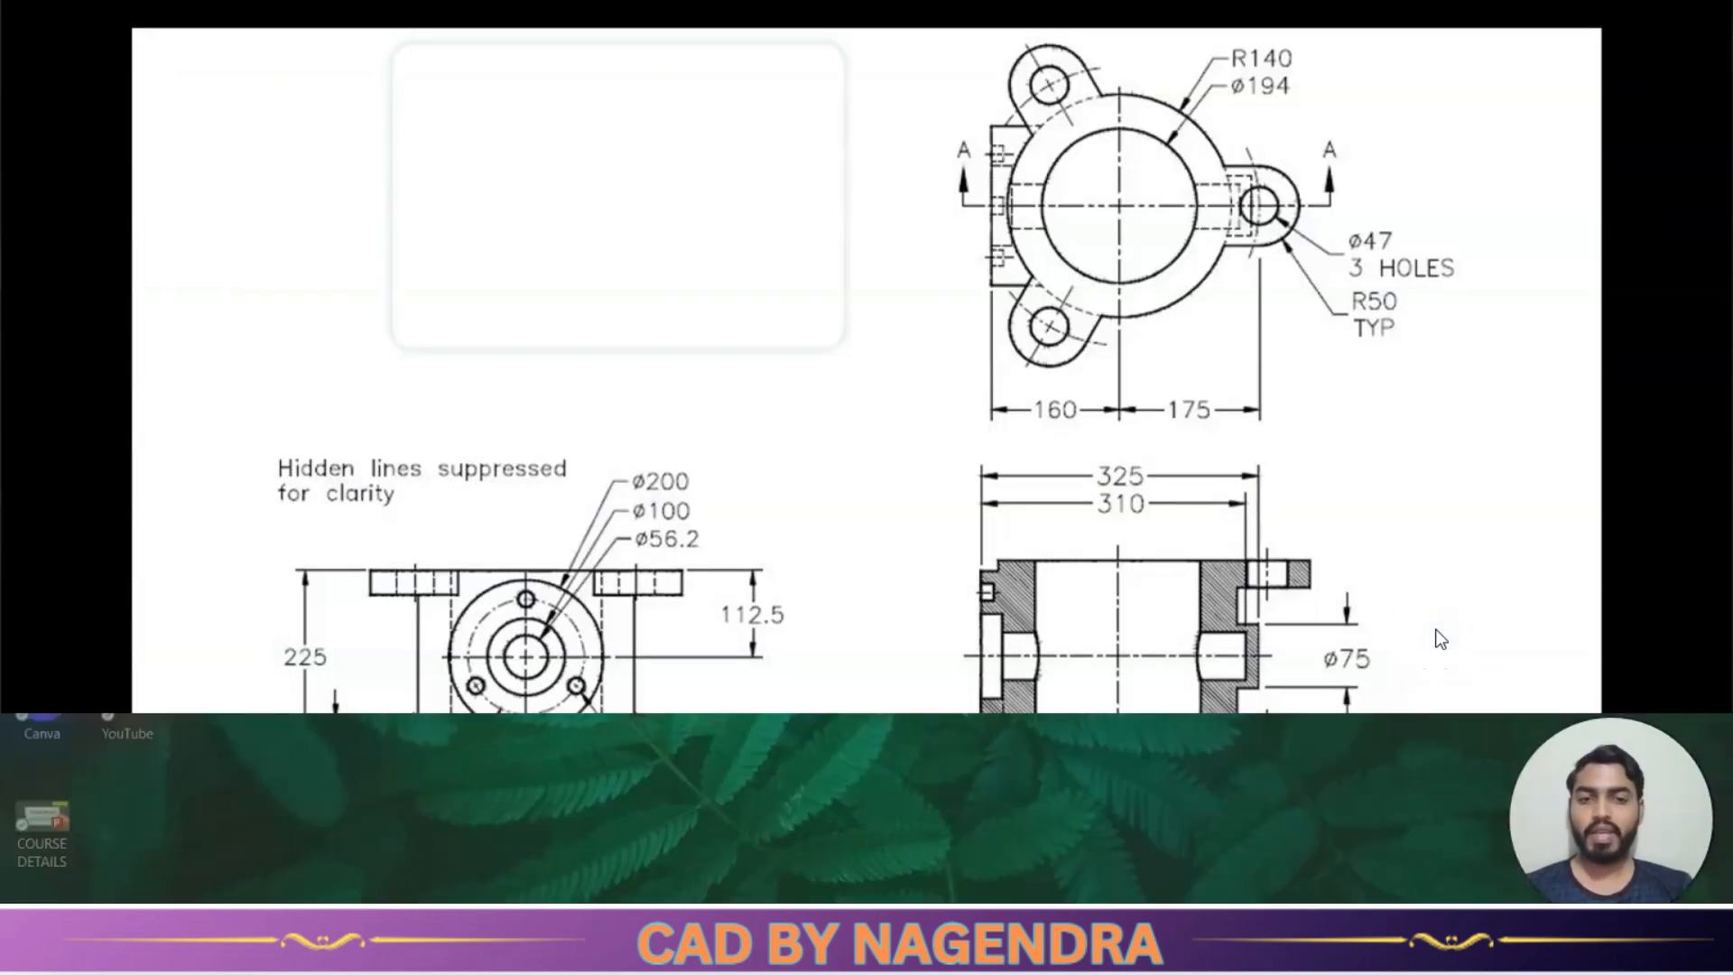
{"action": "left_click", "coordinate": [670, 237]}
{"action": "left_click", "coordinate": [994, 611]}
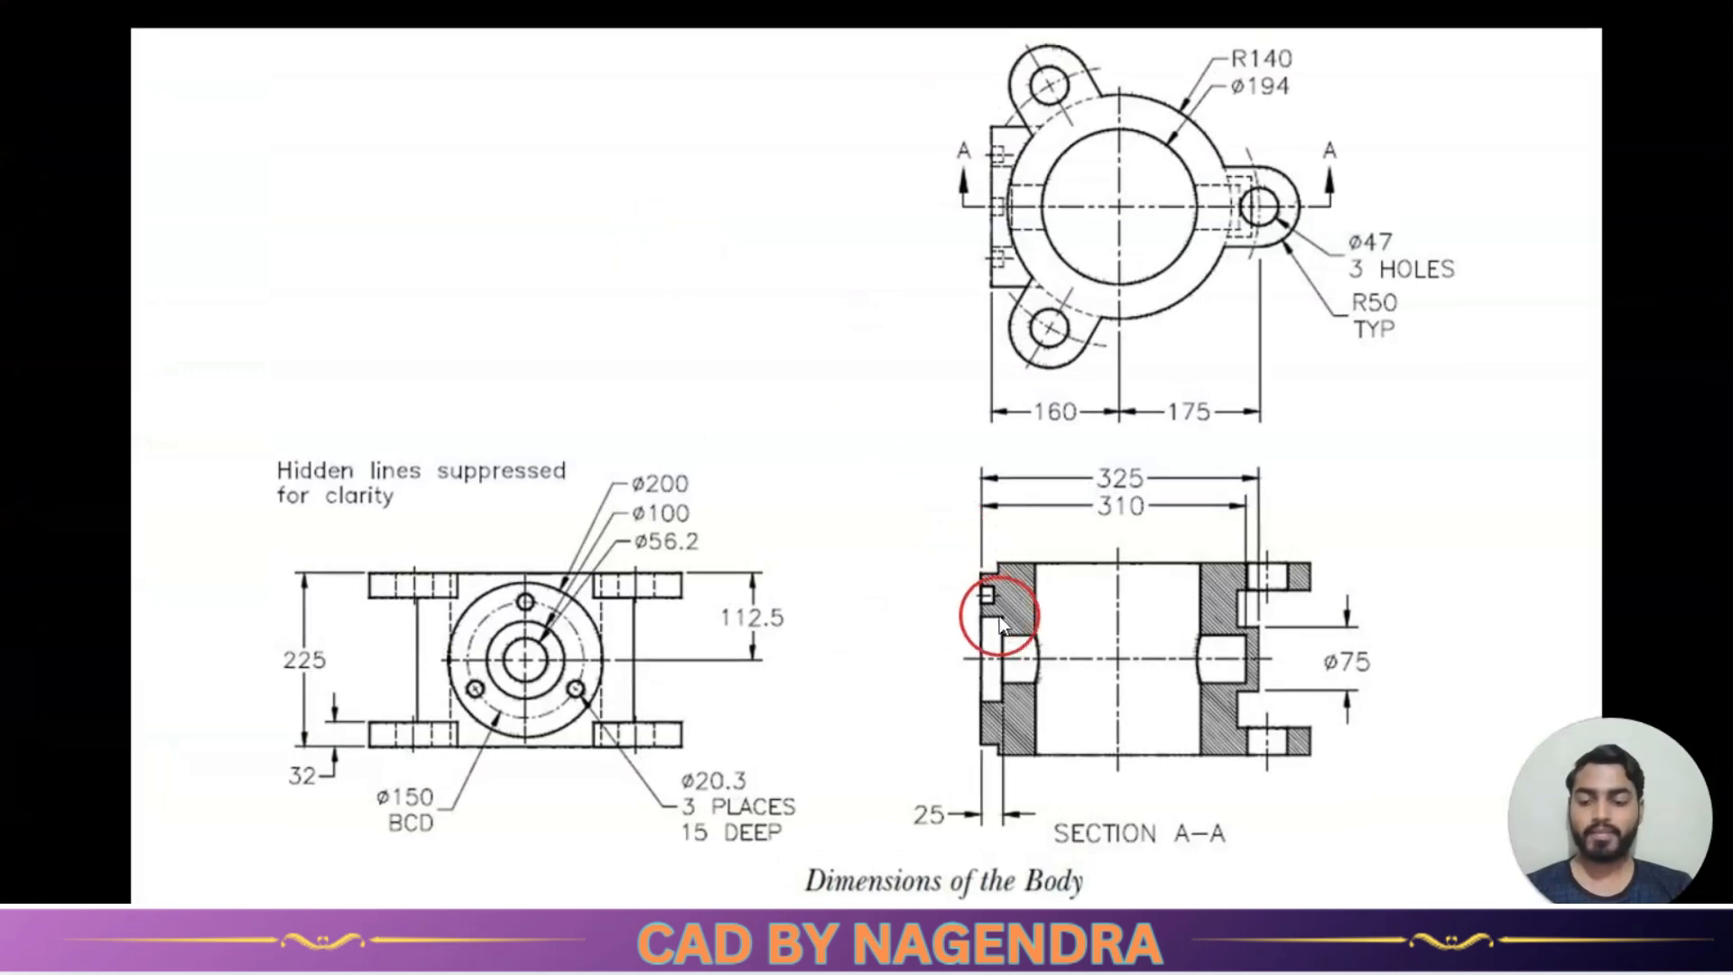
{"action": "key", "text": "alt+Tab"}
{"action": "left_click", "coordinate": [1532, 597]}
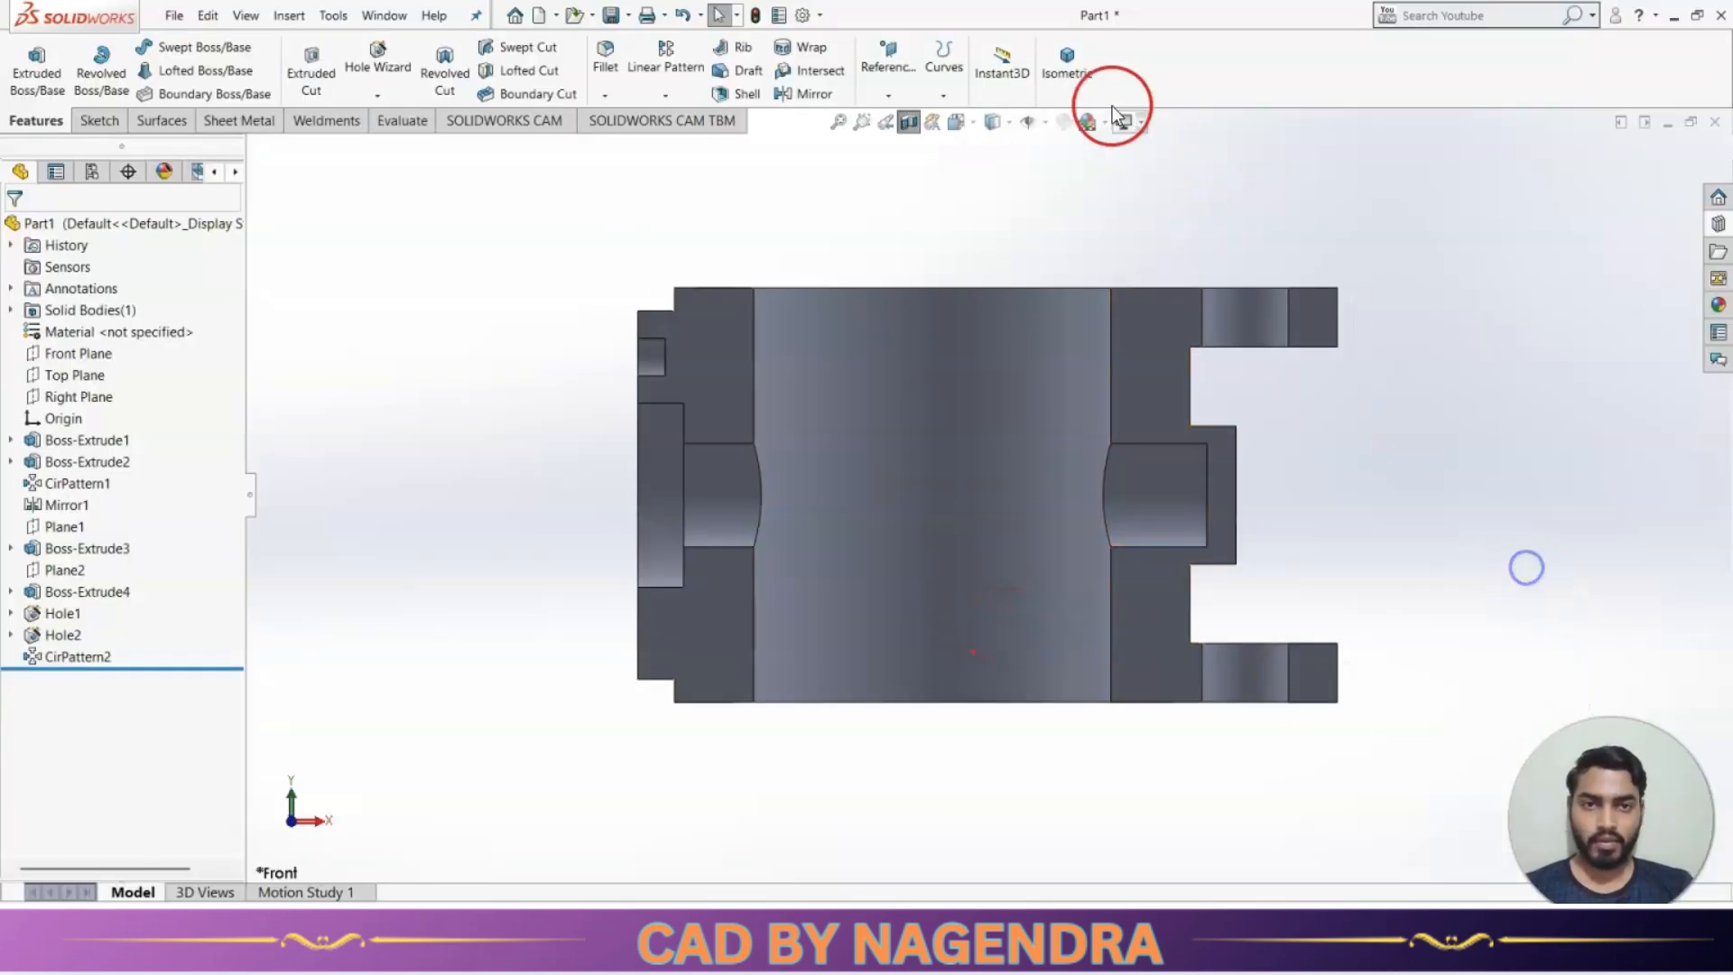
{"action": "left_click", "coordinate": [910, 122]}
{"action": "left_click", "coordinate": [1068, 68]}
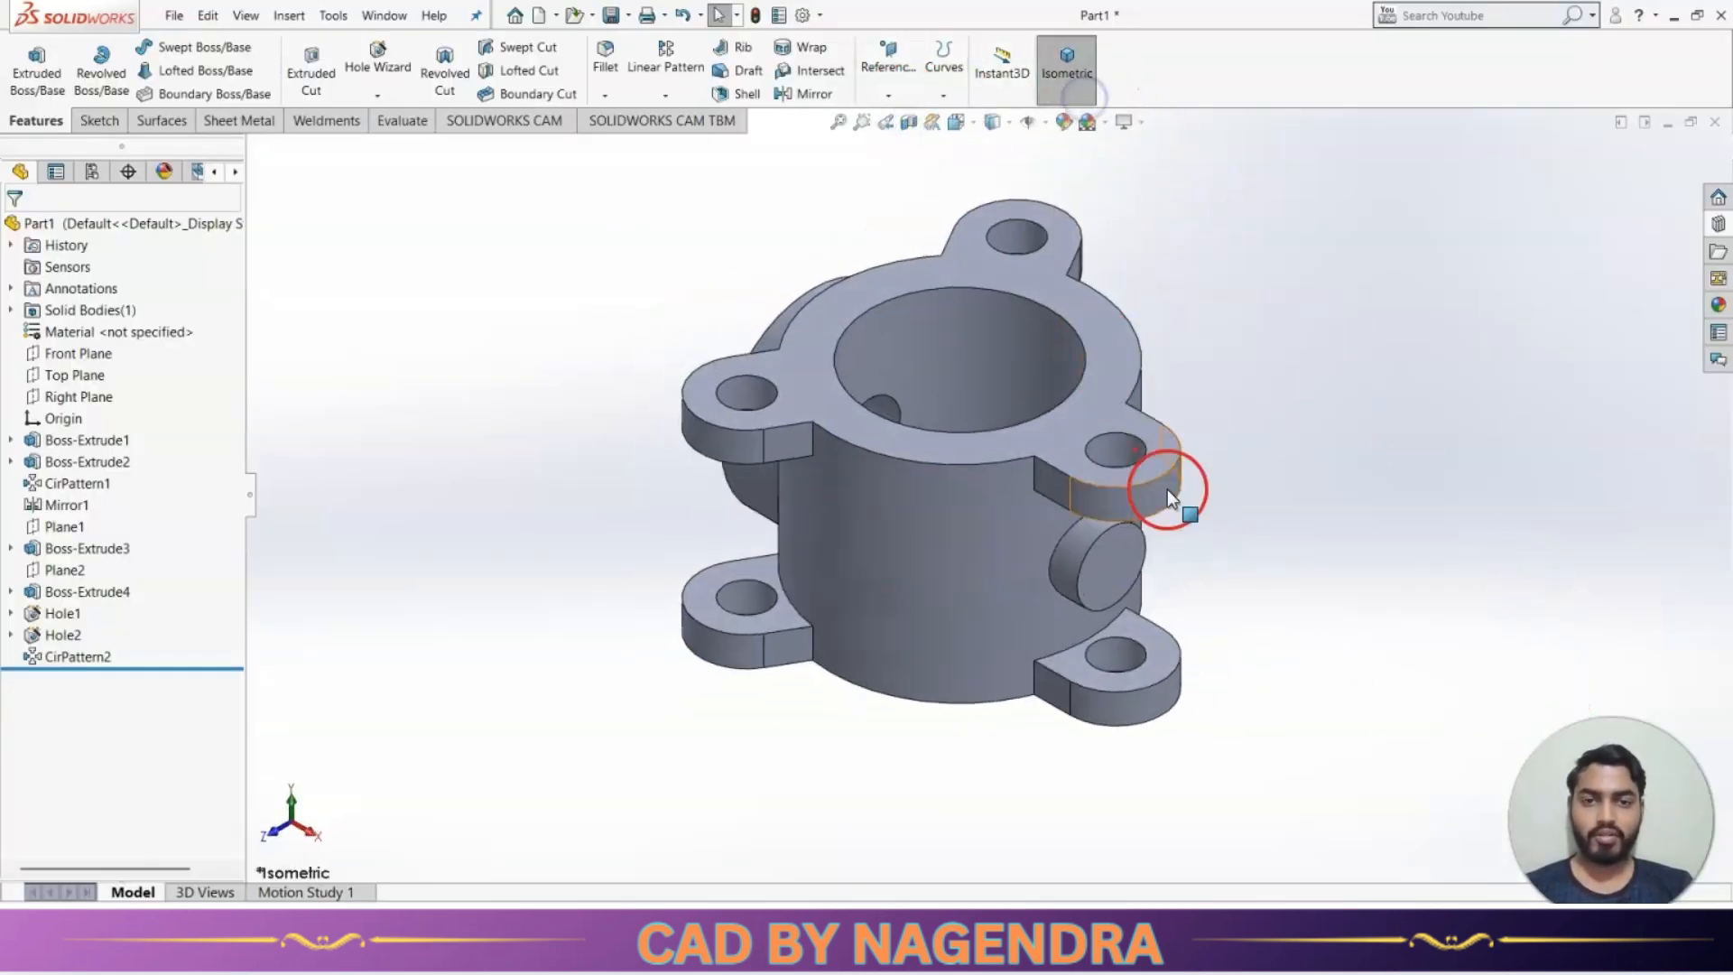
Apply a green appearance colour to the entire body part.
{"action": "middle_click_drag", "start_coordinate": [1167, 489], "coordinate": [1355, 530]}
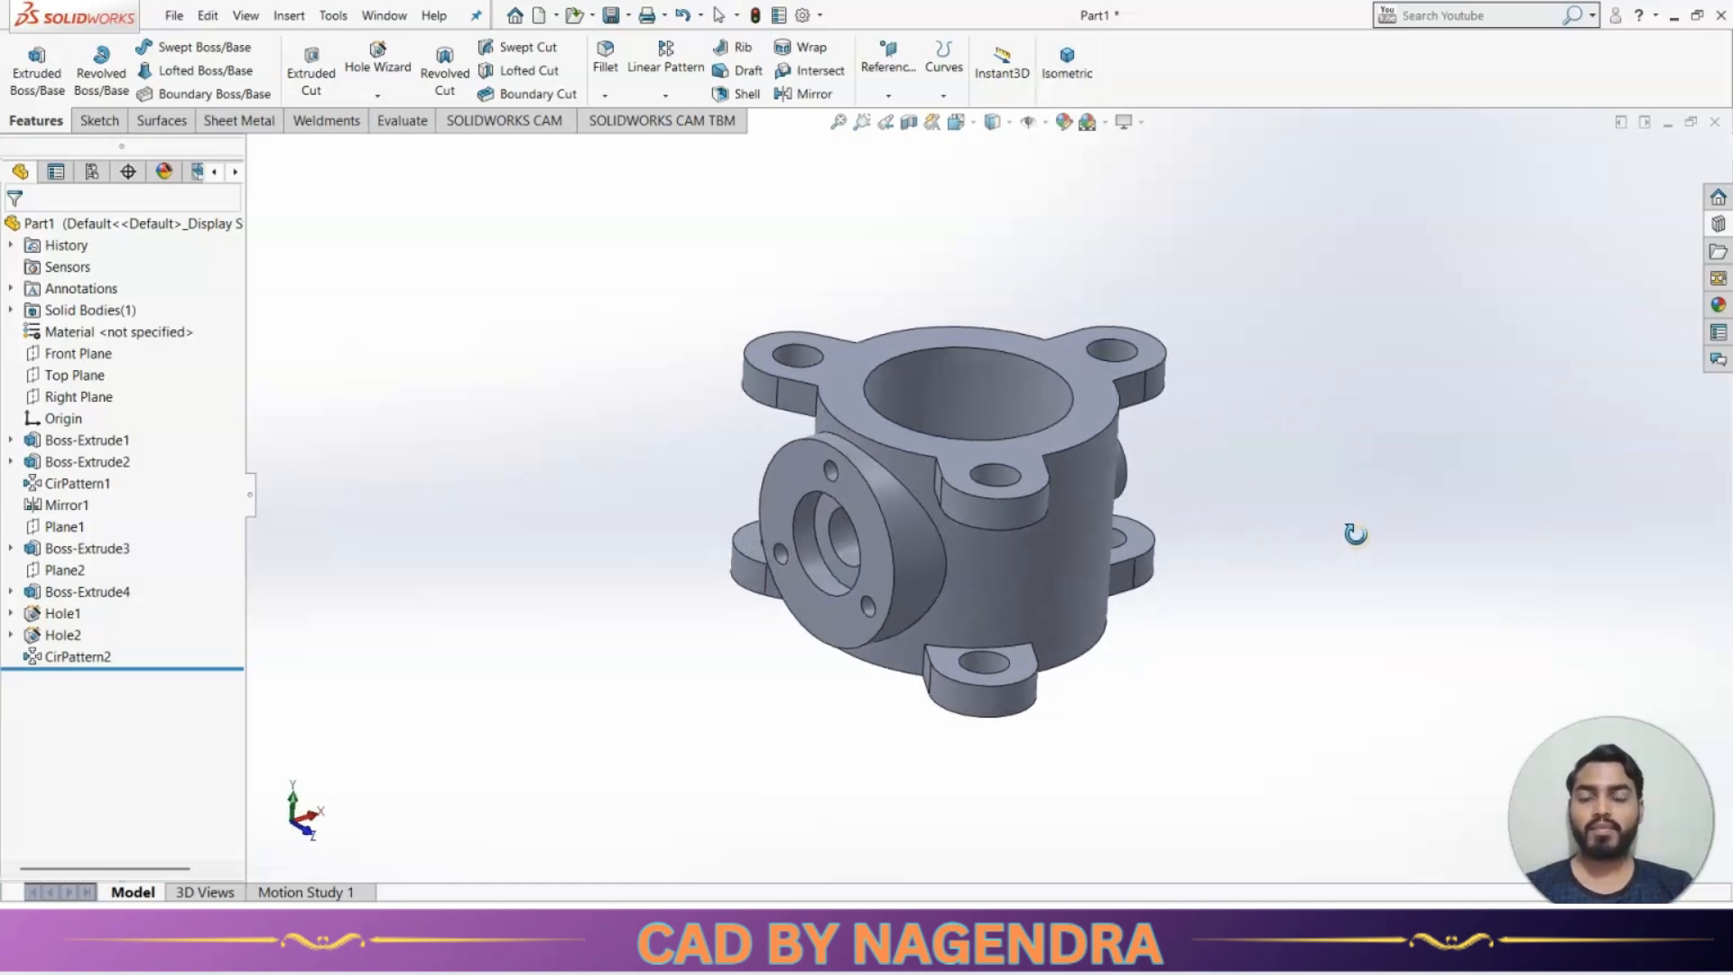
{"action": "left_click", "coordinate": [558, 493]}
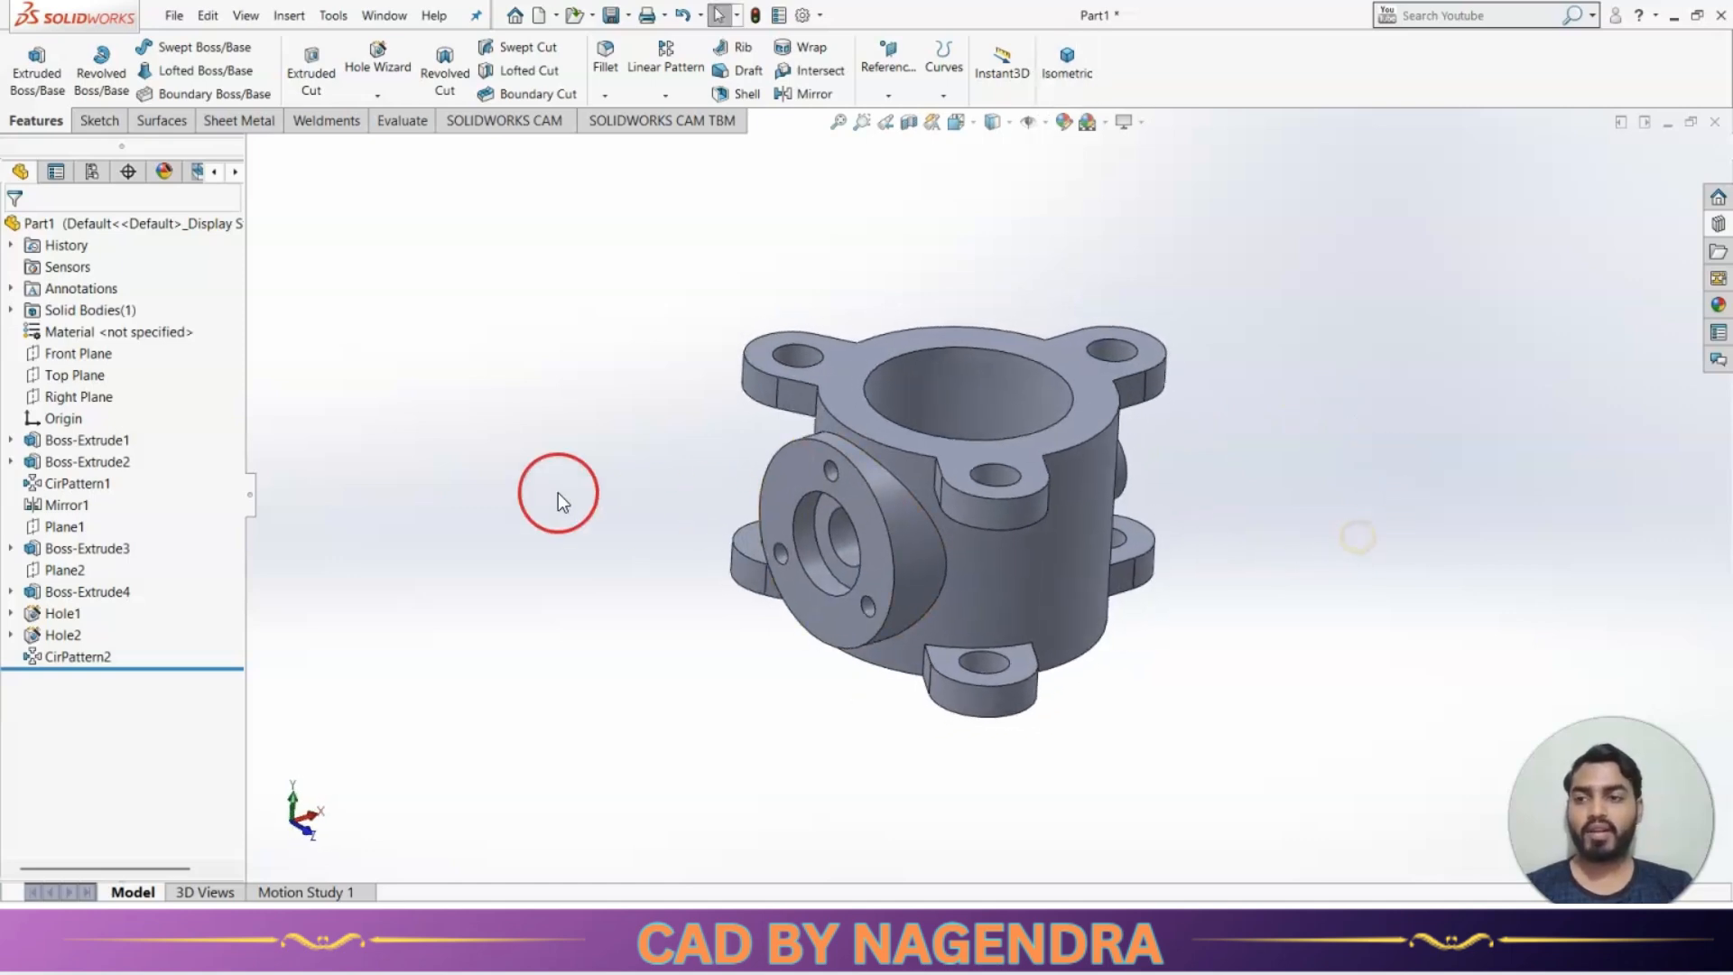
{"action": "right_click", "coordinate": [149, 223]}
{"action": "left_click", "coordinate": [206, 201]}
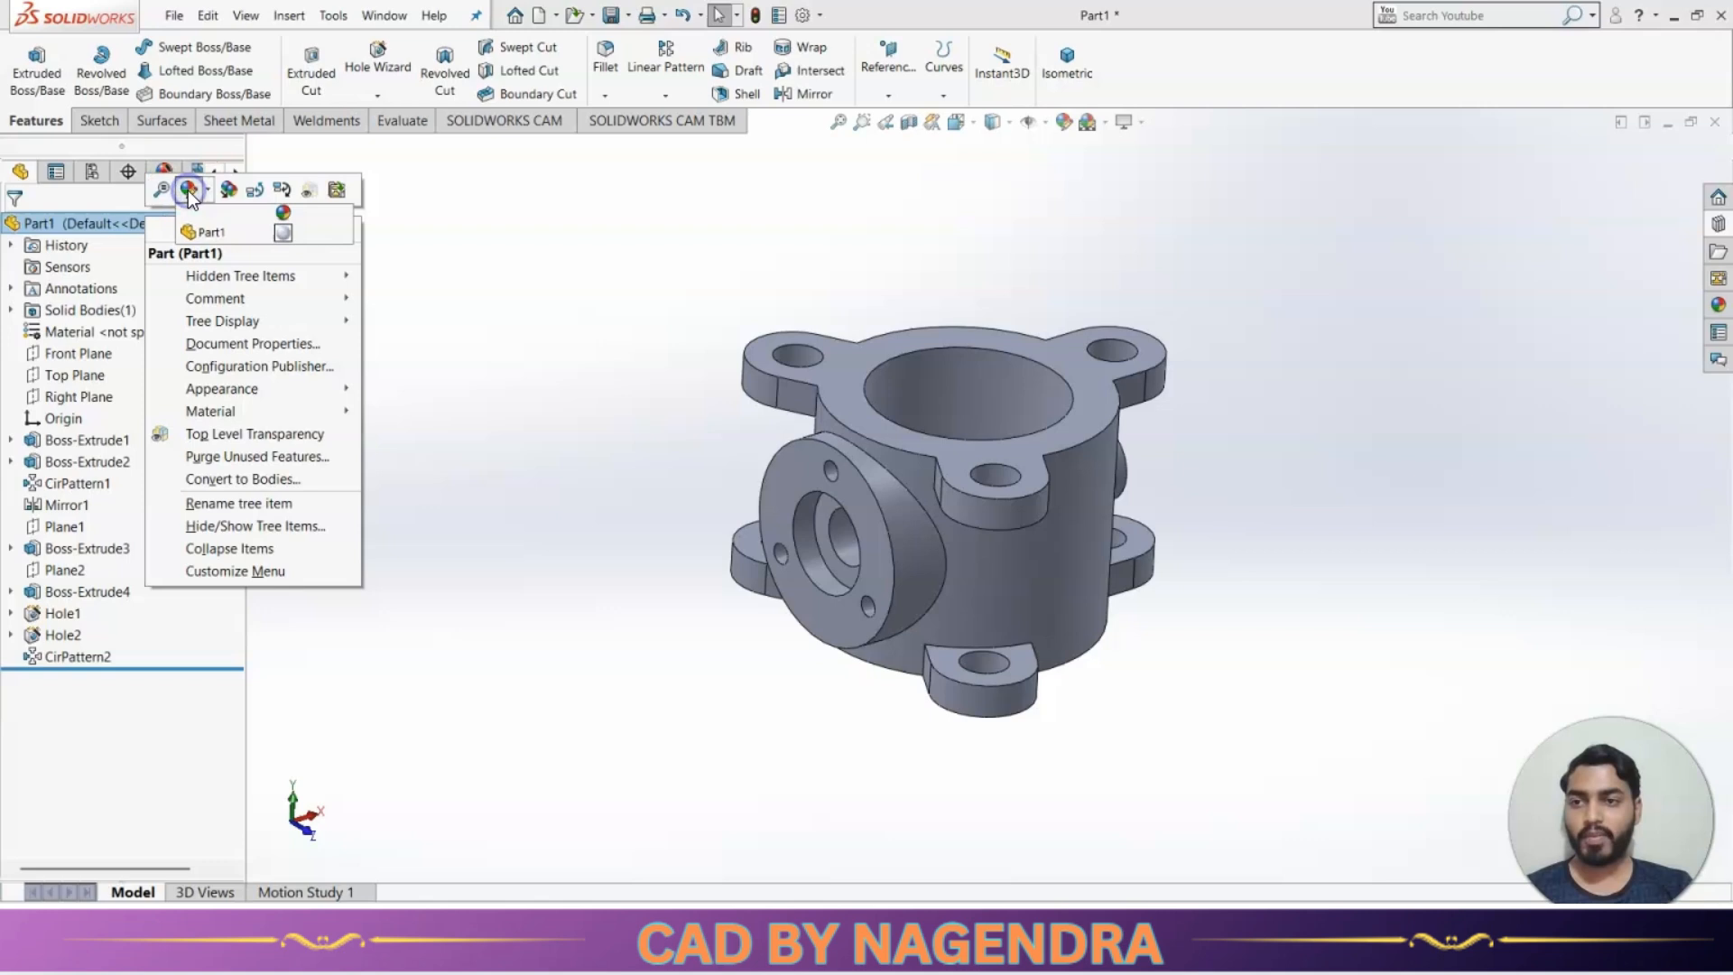
{"action": "left_click", "coordinate": [217, 230]}
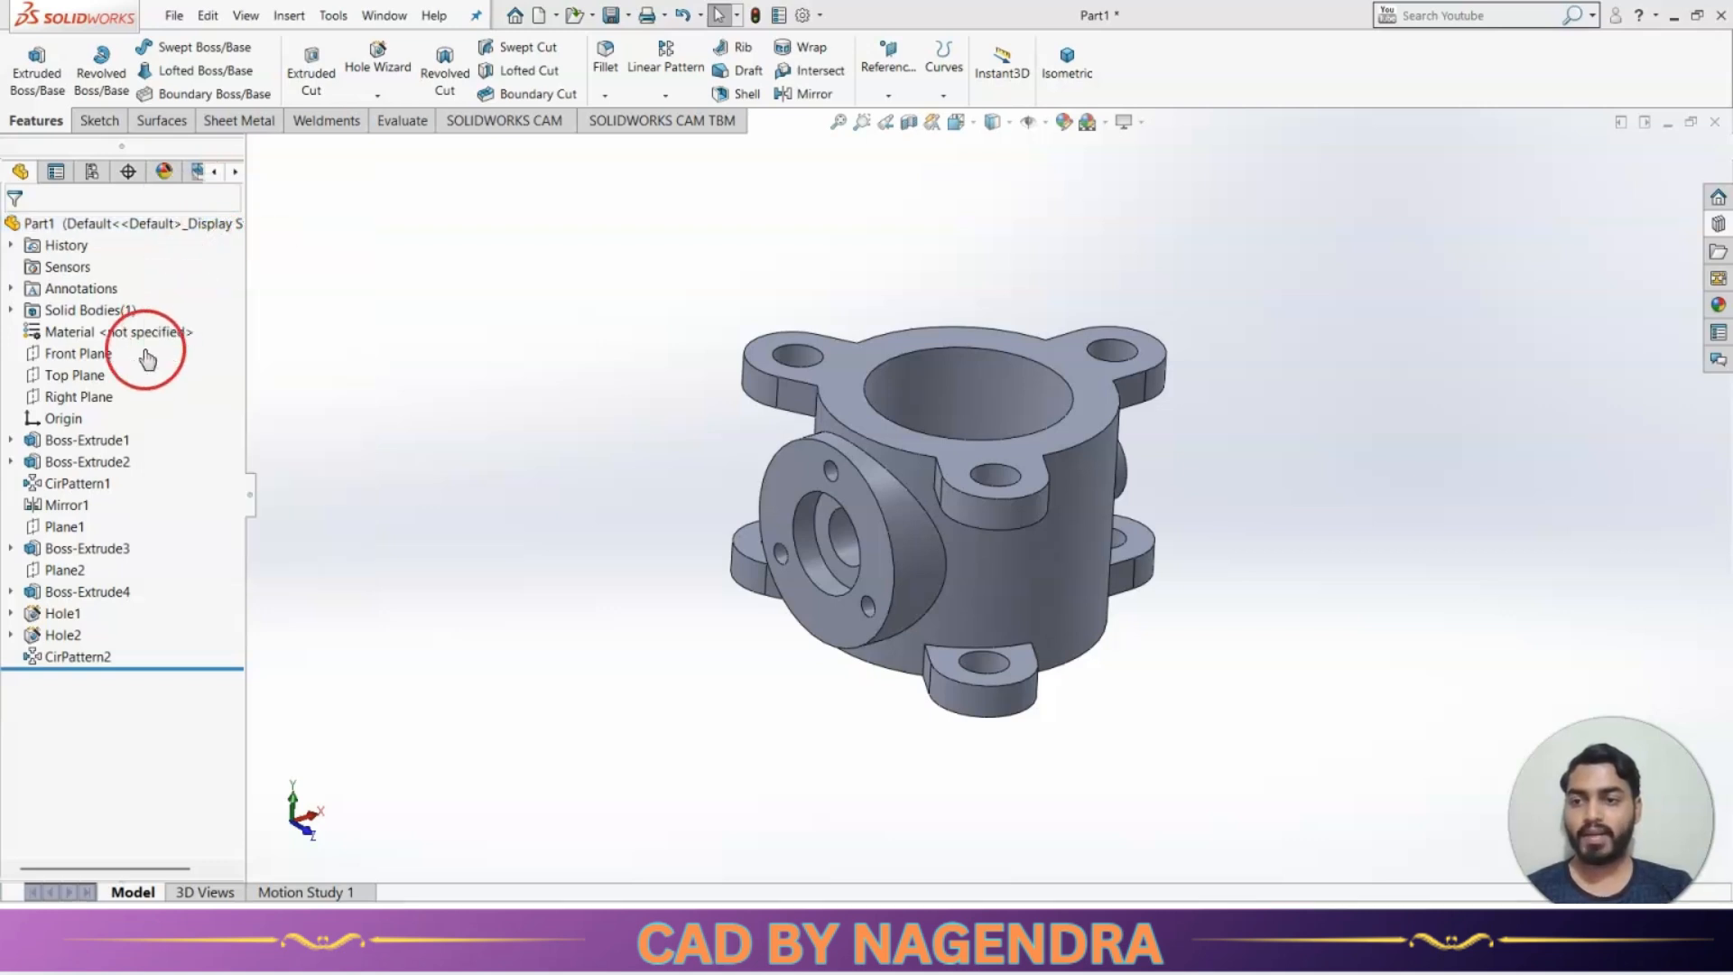
{"action": "left_click_drag", "start_coordinate": [61, 755], "coordinate": [165, 775]}
{"action": "left_click", "coordinate": [112, 771]}
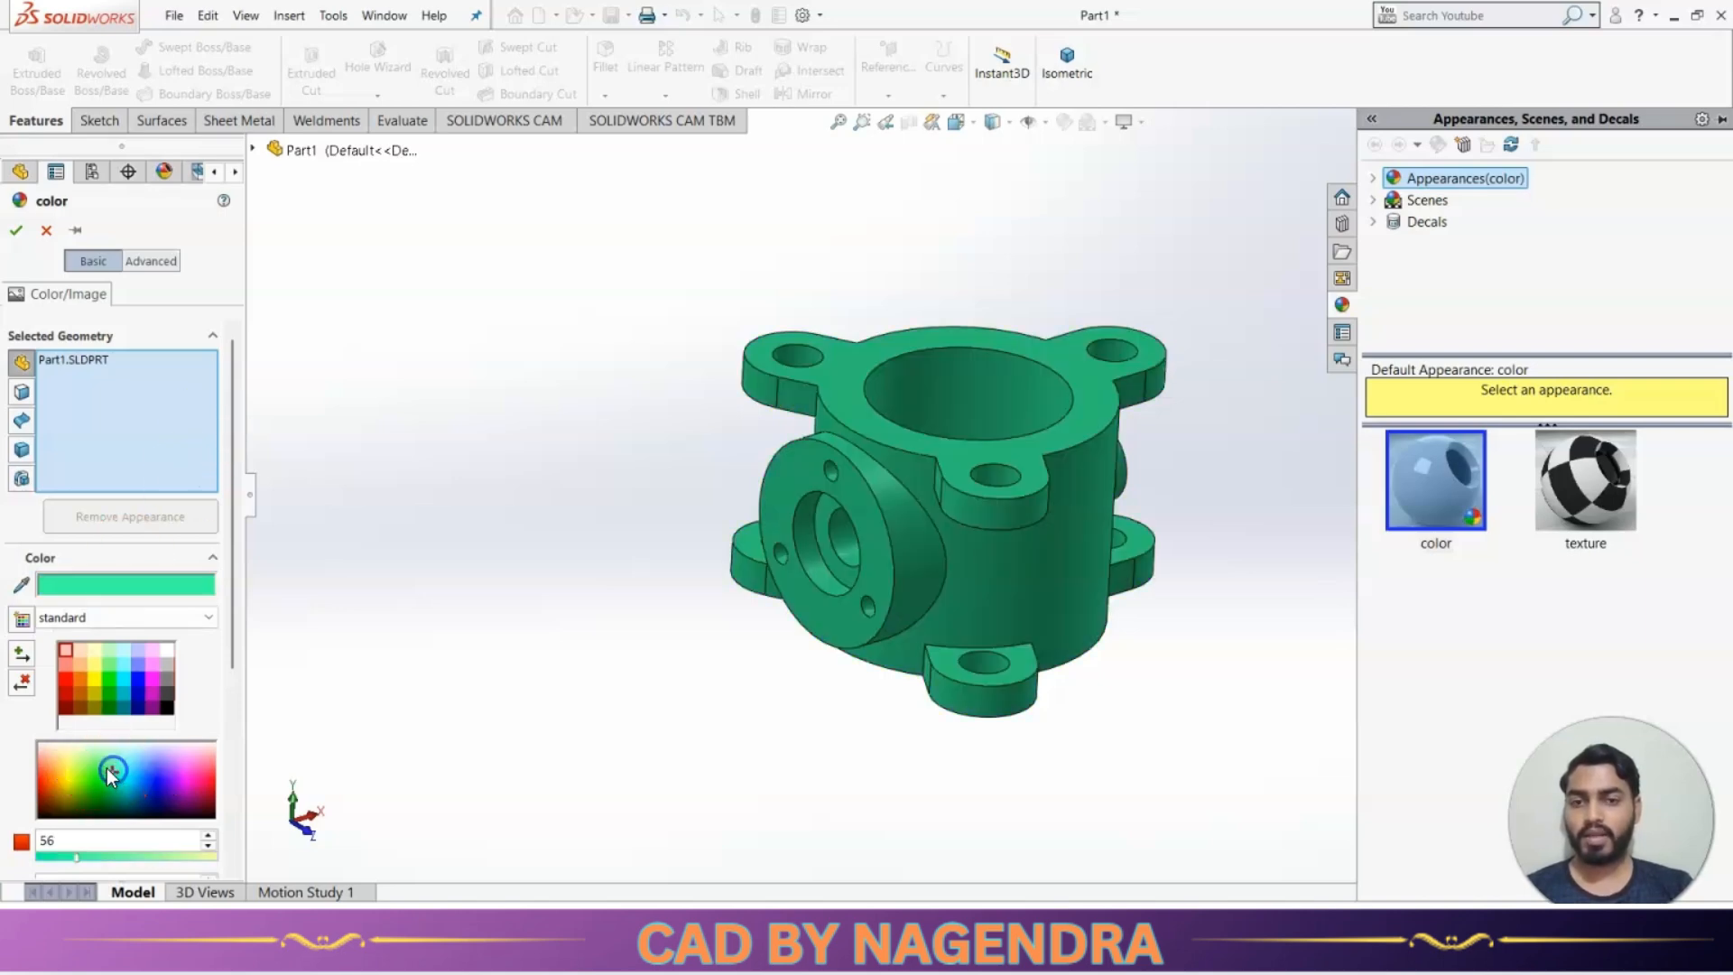
{"action": "left_click", "coordinate": [16, 231]}
{"action": "left_click", "coordinate": [702, 365]}
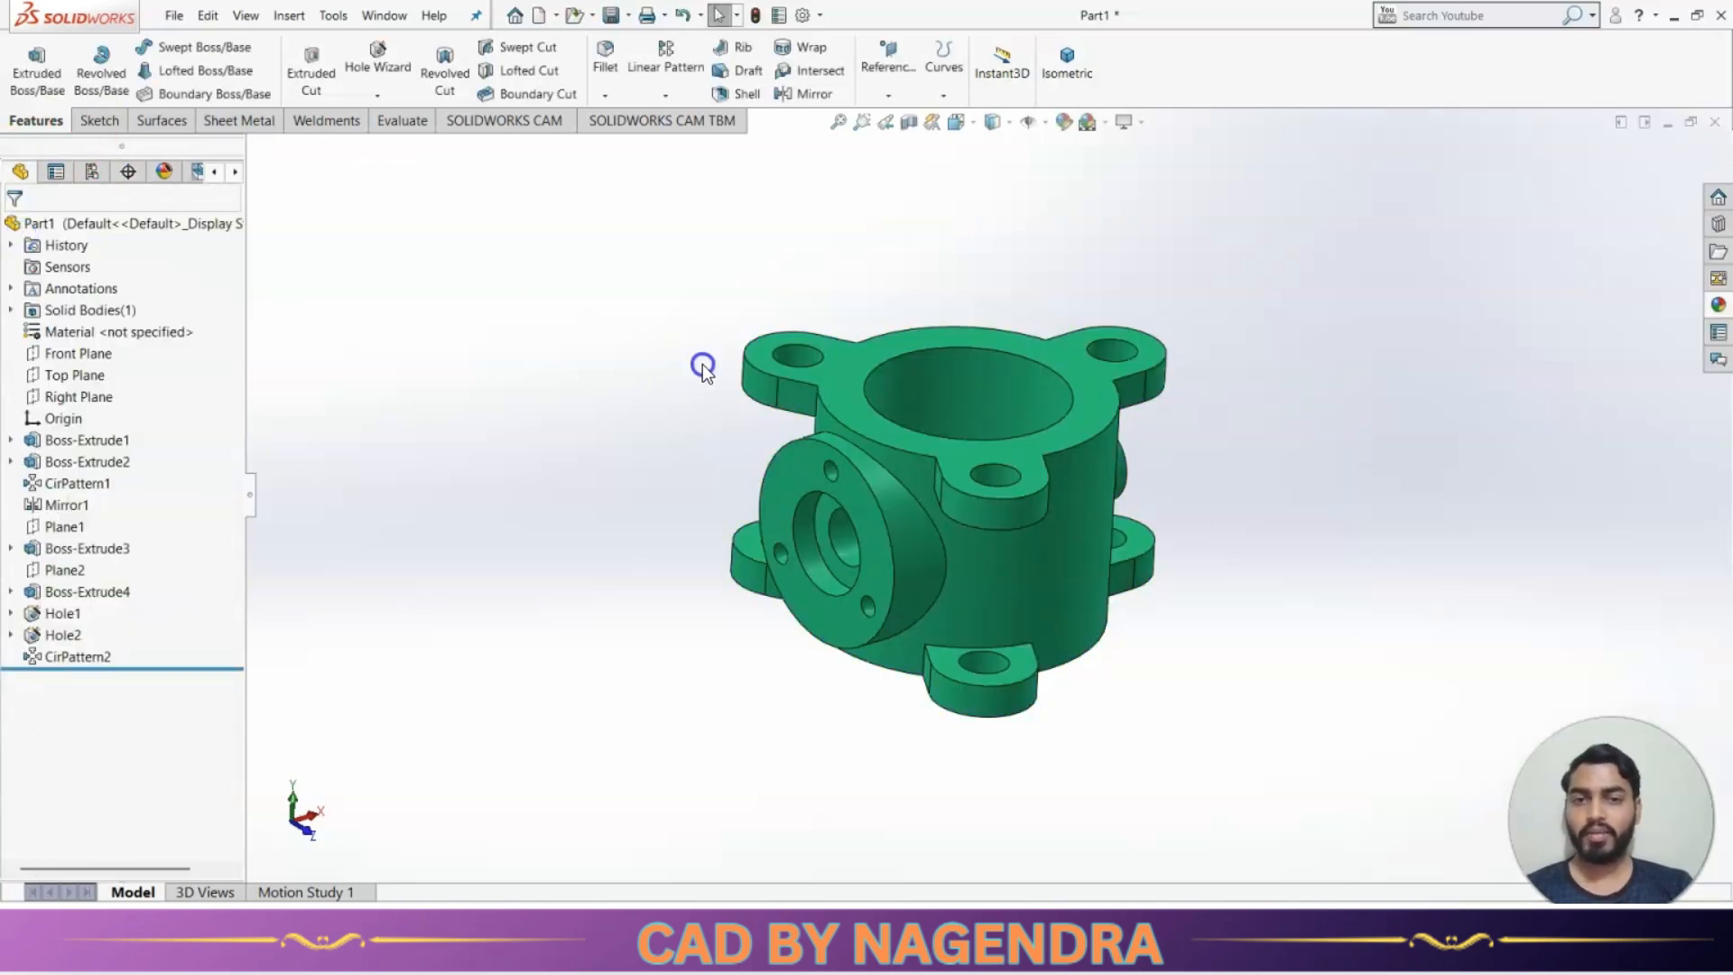
Start saving the part and create a folder named B V A inside the SW Assembly folder.
{"action": "left_click", "coordinate": [613, 16]}
{"action": "left_click", "coordinate": [730, 147]}
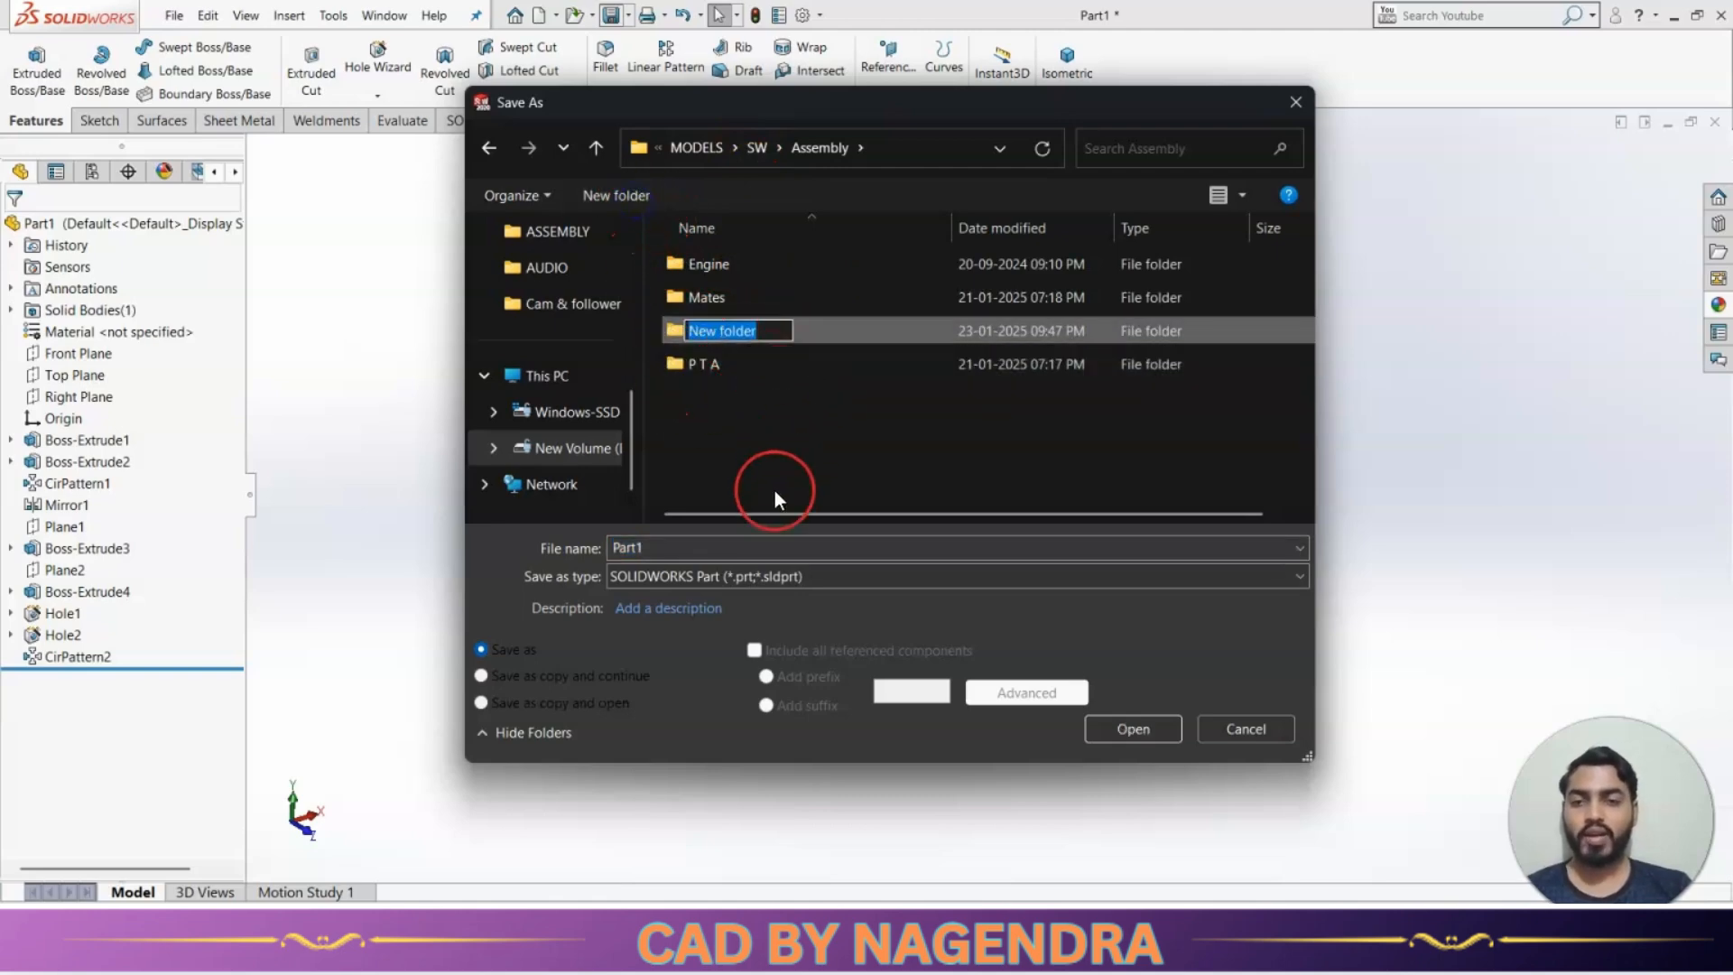
{"action": "key", "text": "BackSpace"}
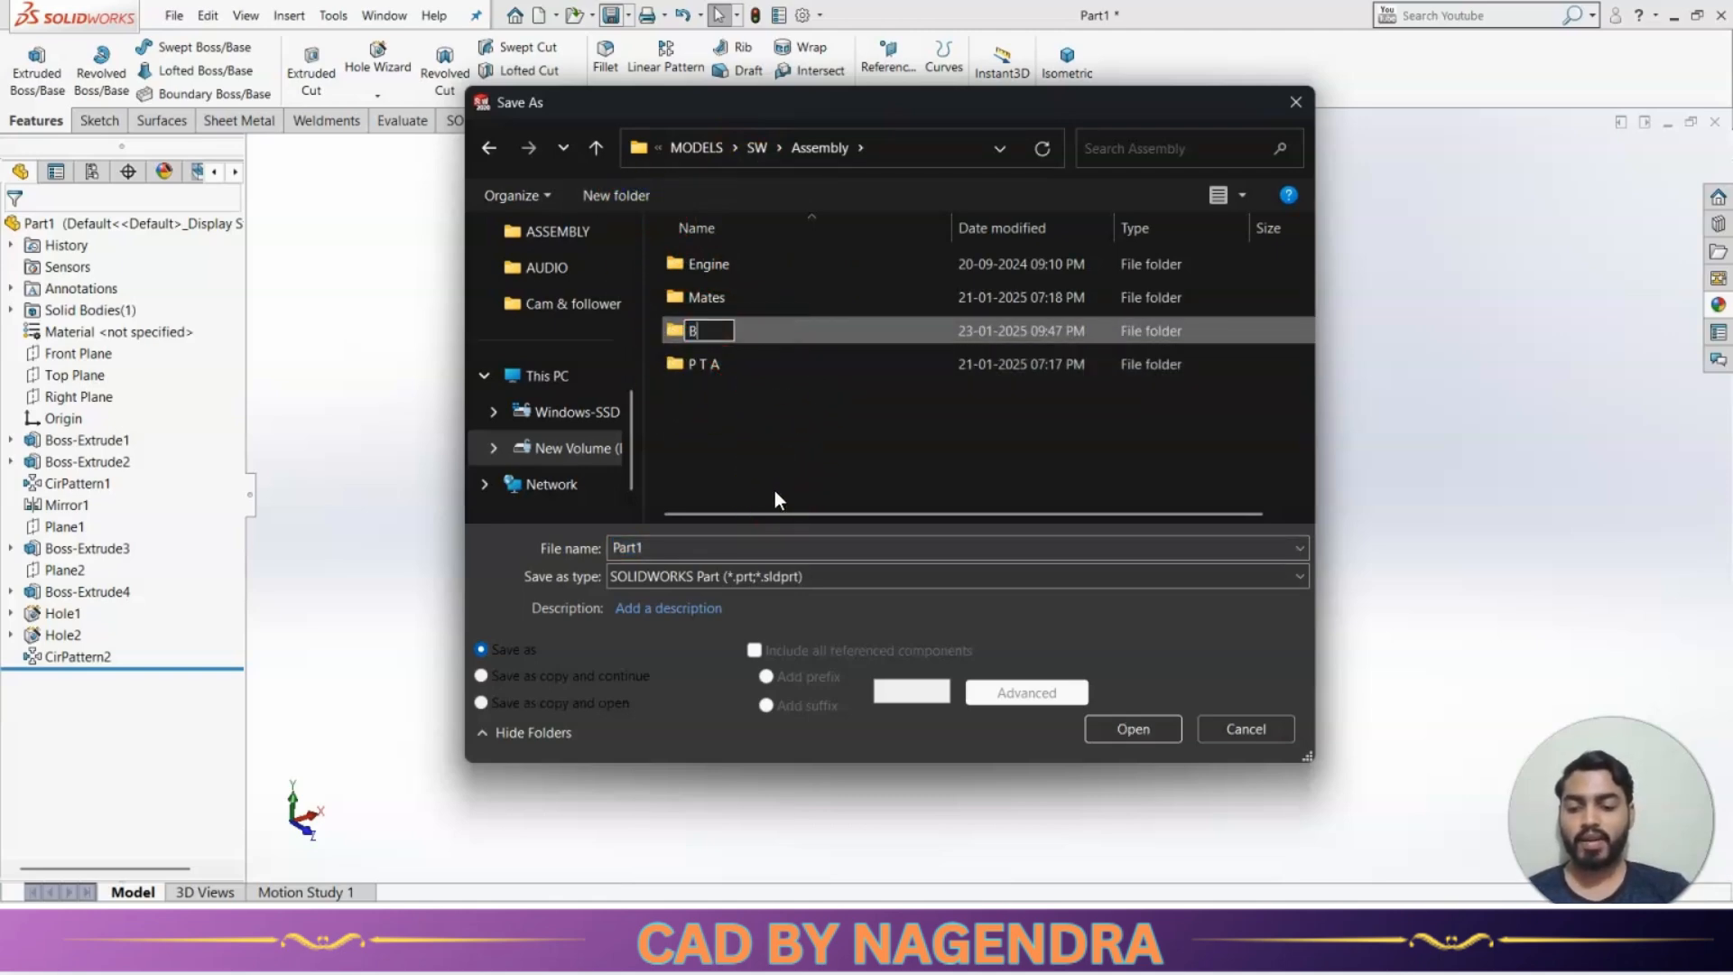
{"action": "type", "text": "B"}
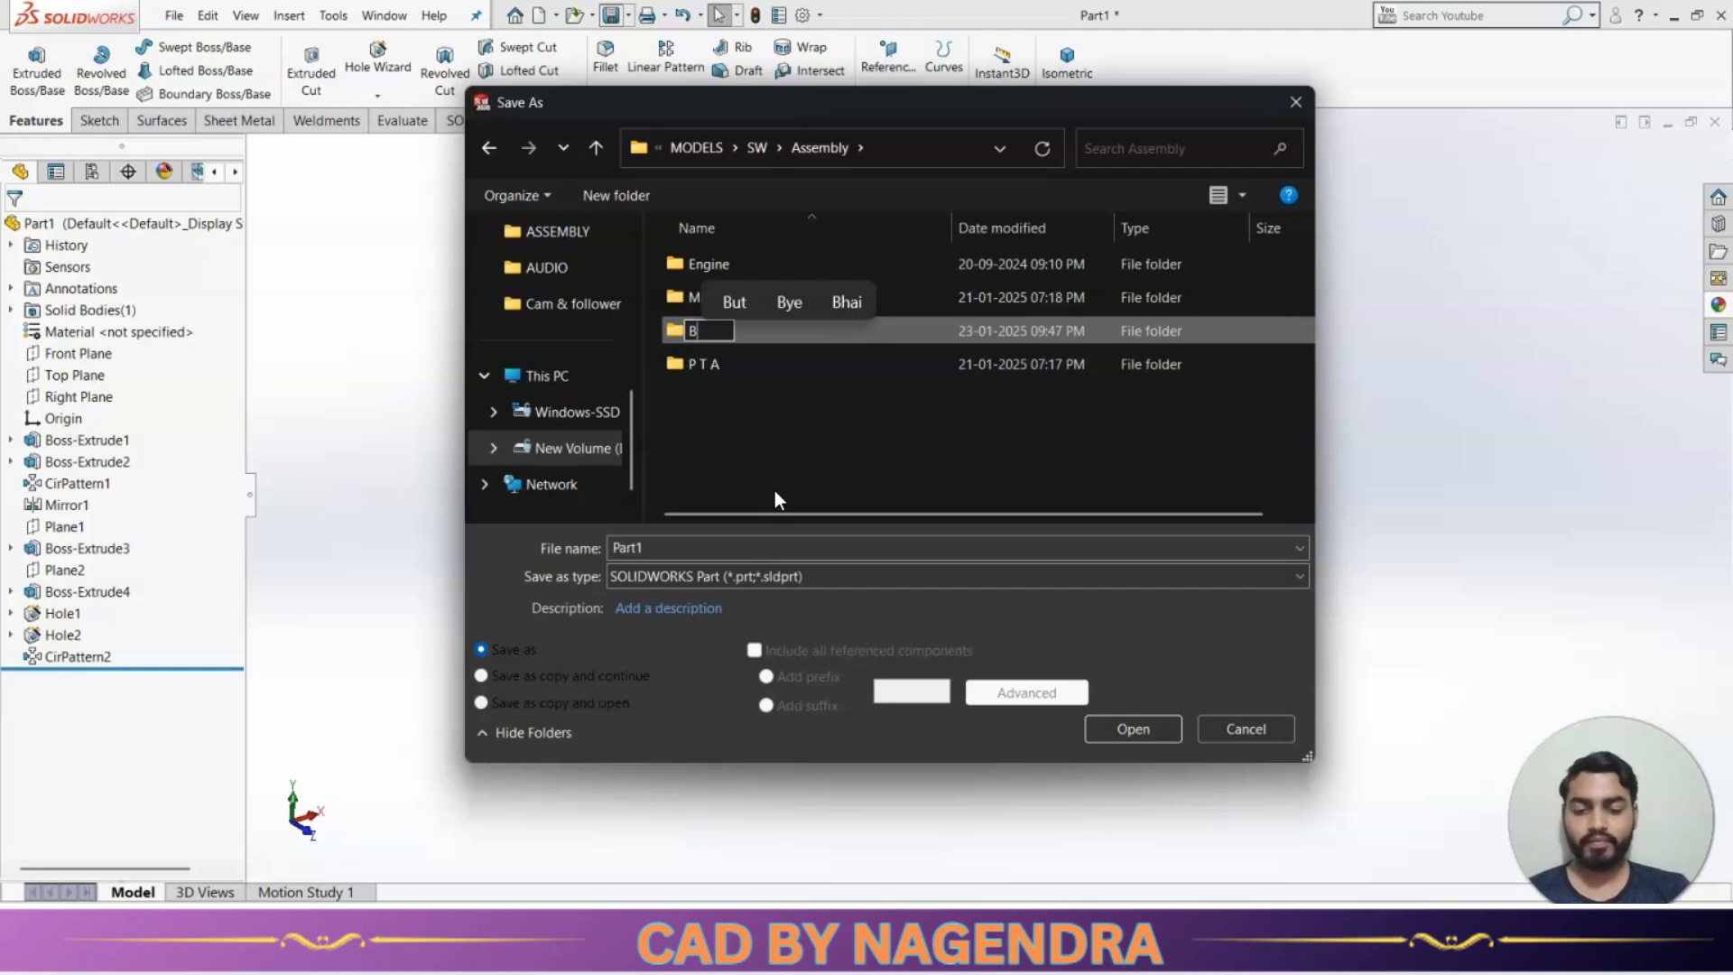
{"action": "type", "text": " V "}
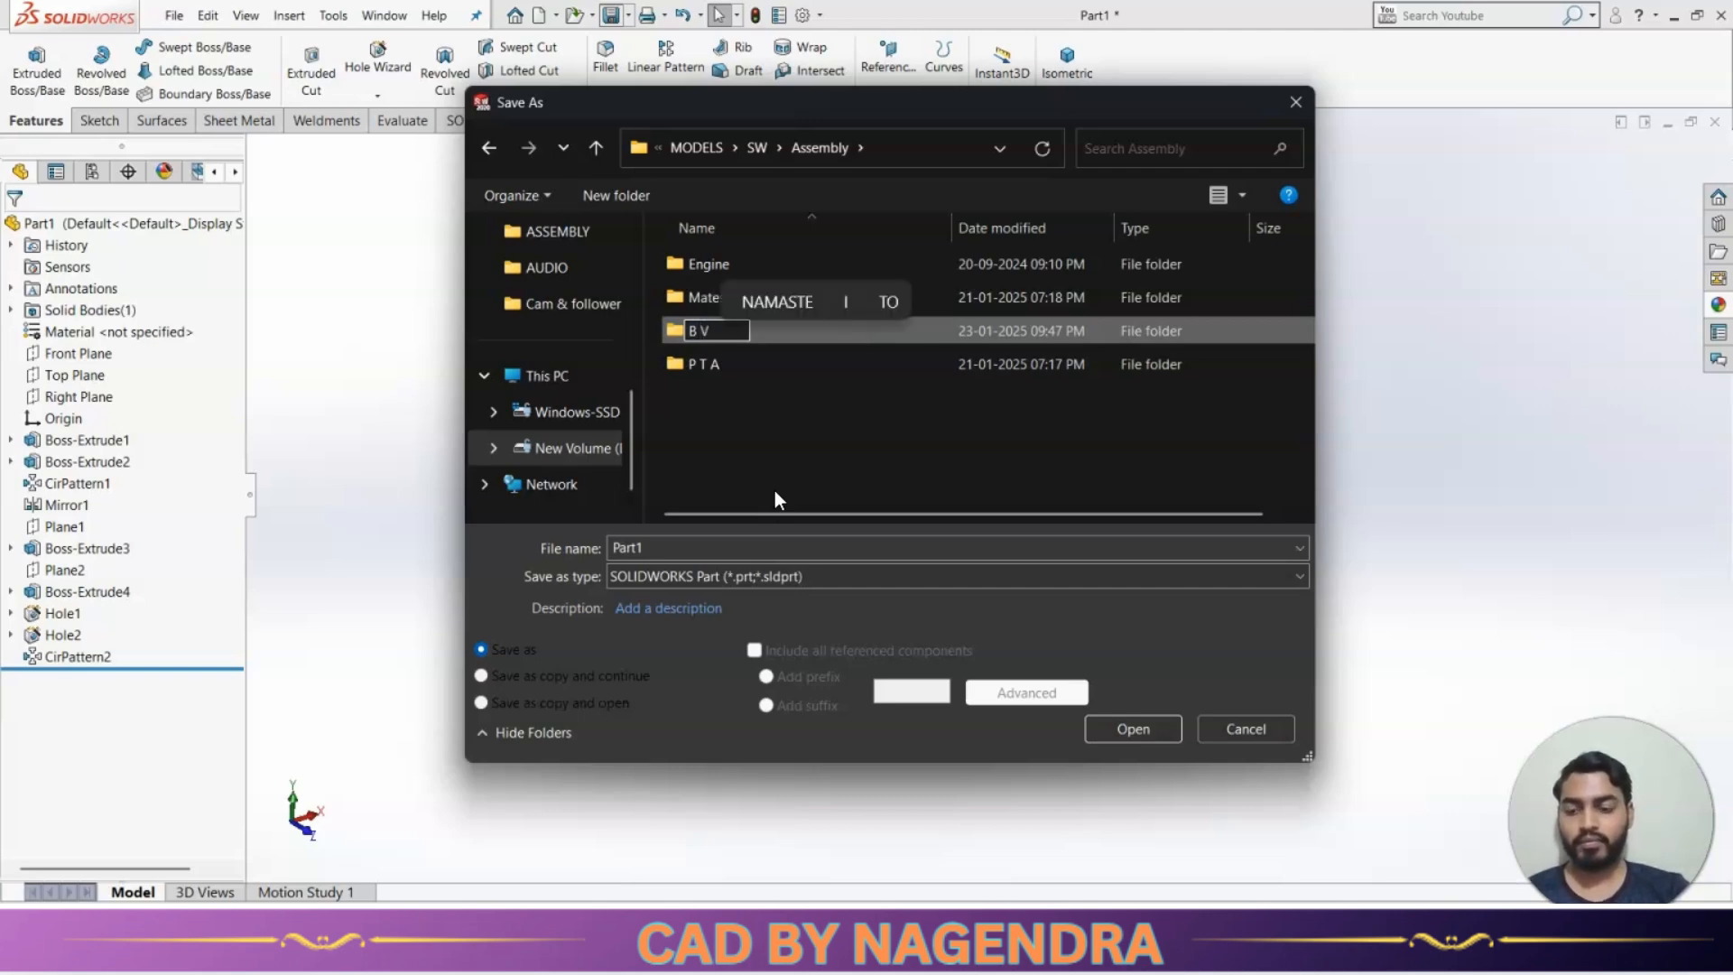
{"action": "type", "text": "A"}
{"action": "left_click", "coordinate": [775, 490]}
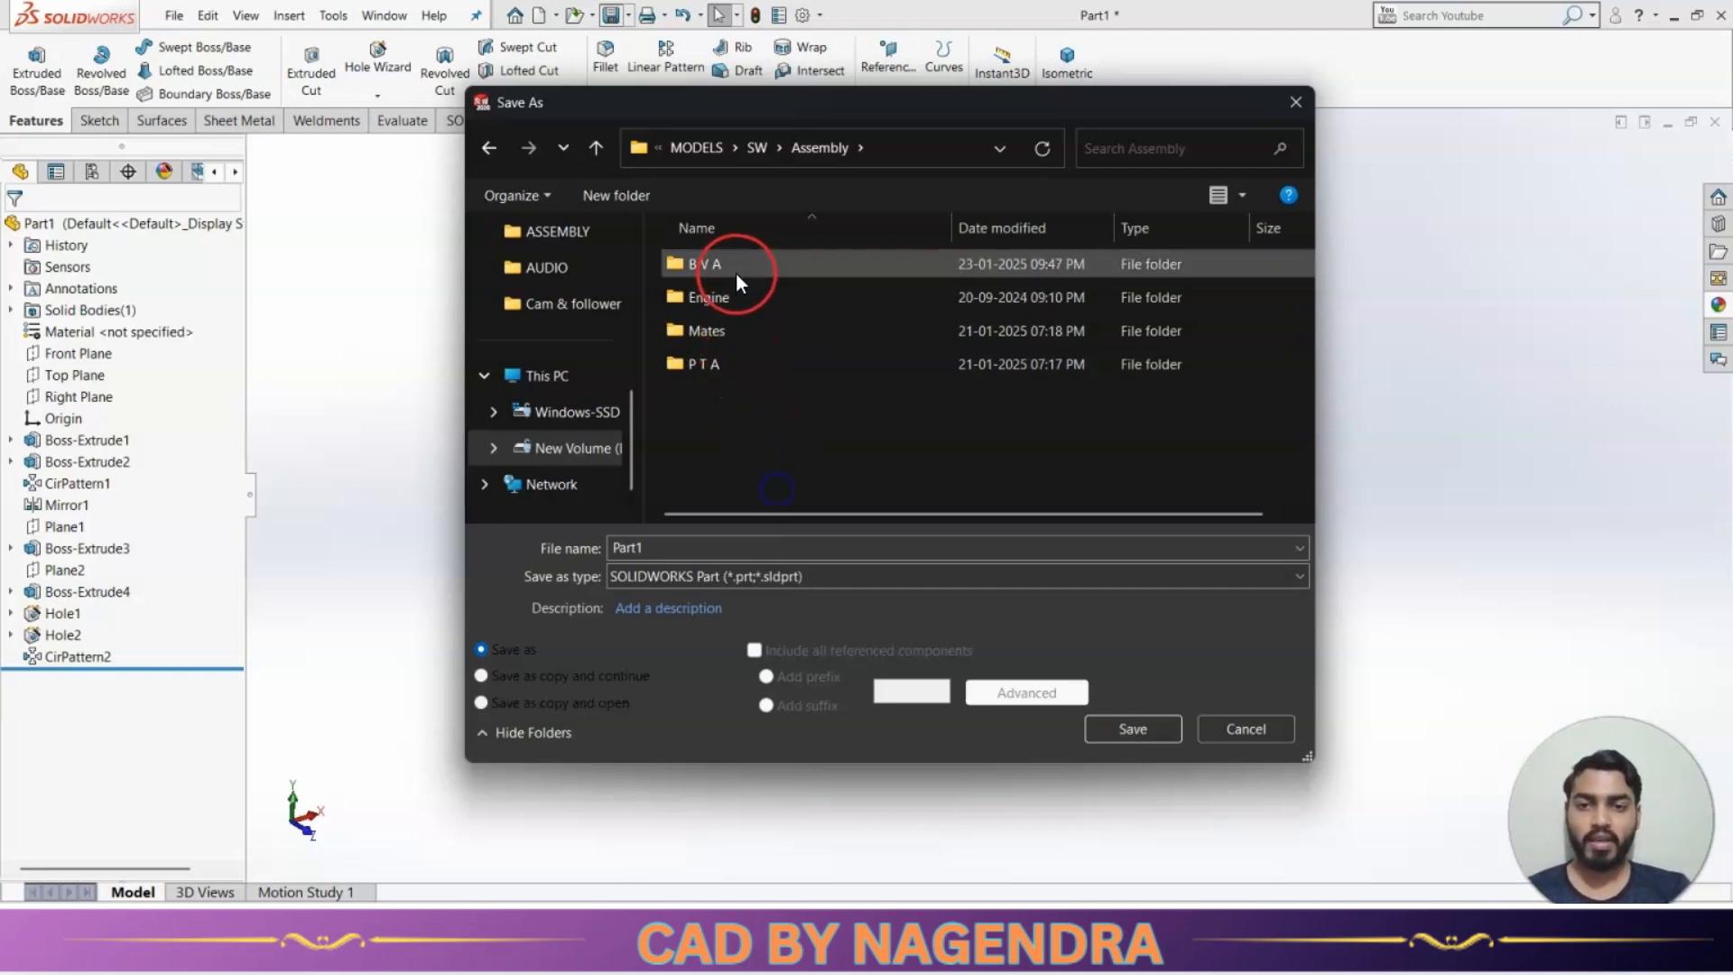
Save the part as Body in the B V A folder and close it.
{"action": "double_click", "coordinate": [735, 267]}
{"action": "left_click_drag", "start_coordinate": [675, 550], "coordinate": [619, 548]}
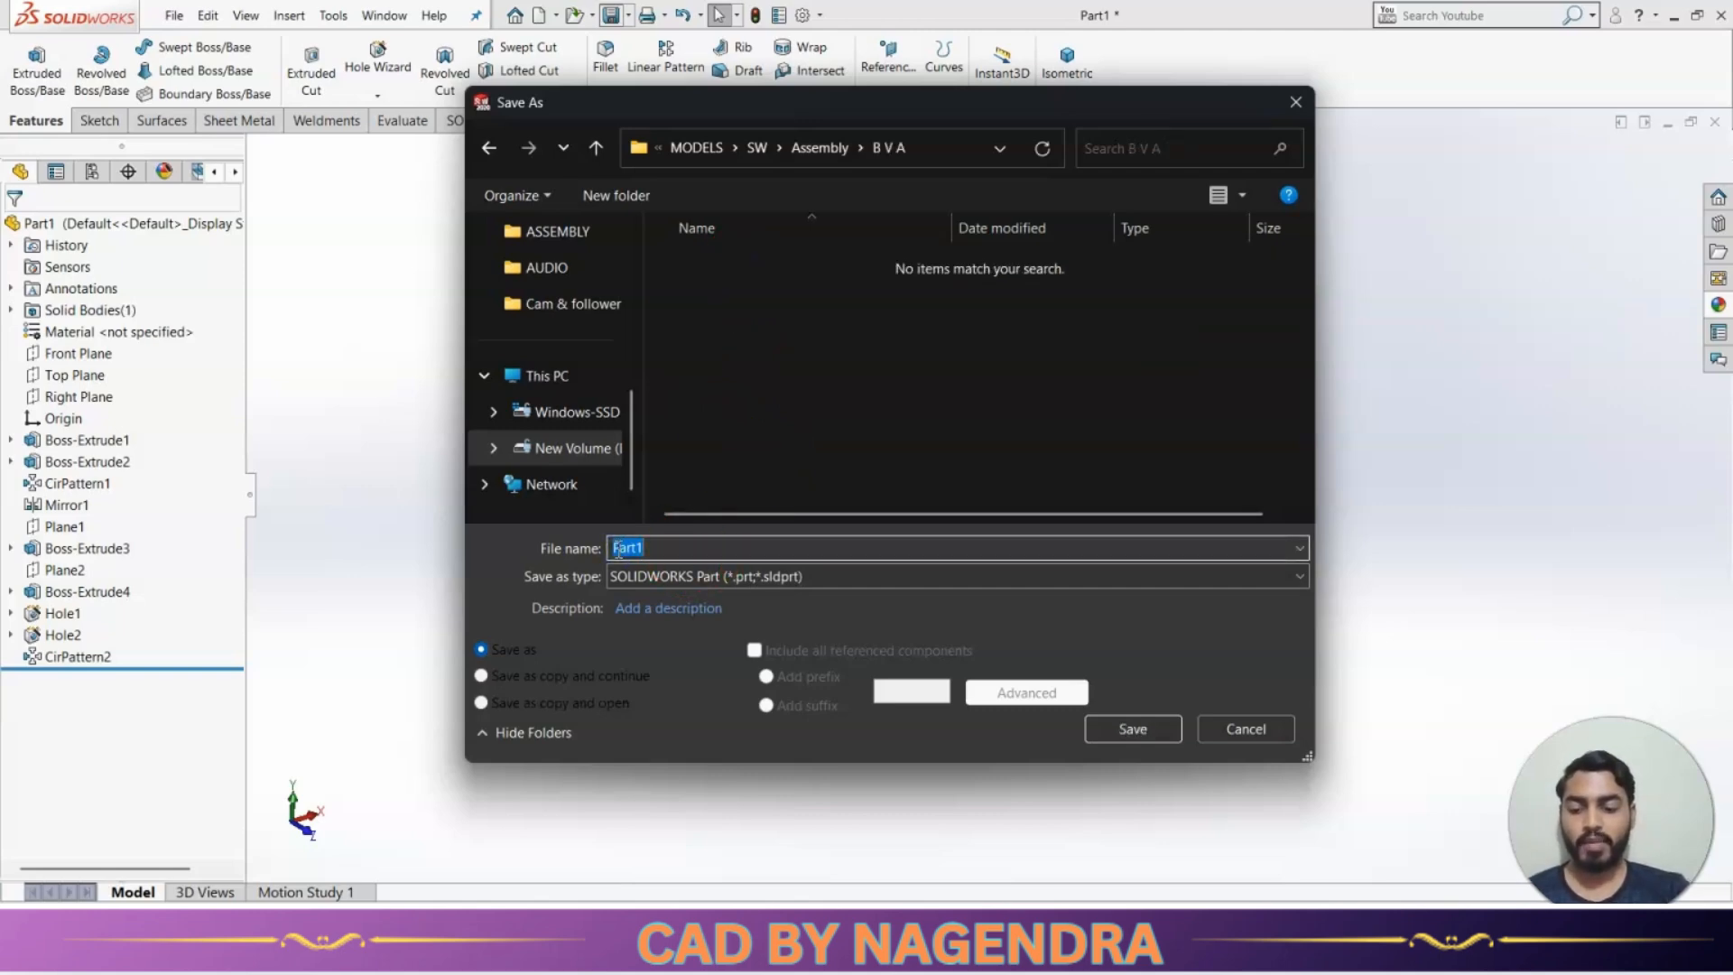
{"action": "type", "text": "Body"}
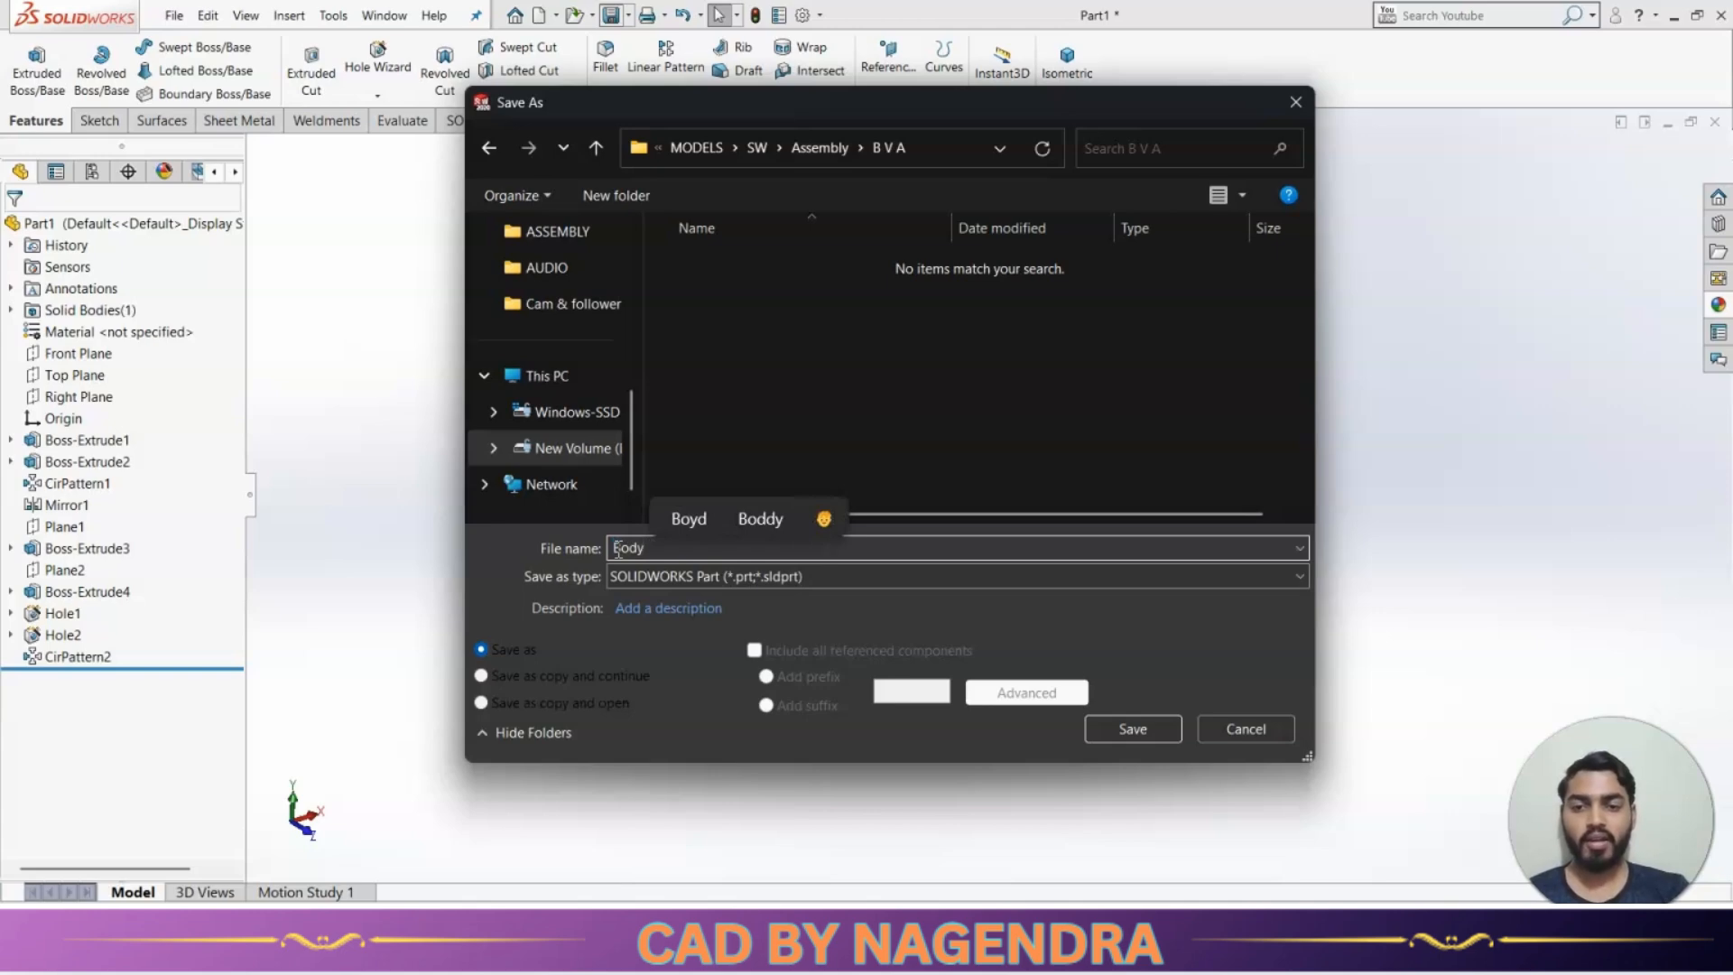
{"action": "left_click", "coordinate": [1141, 735]}
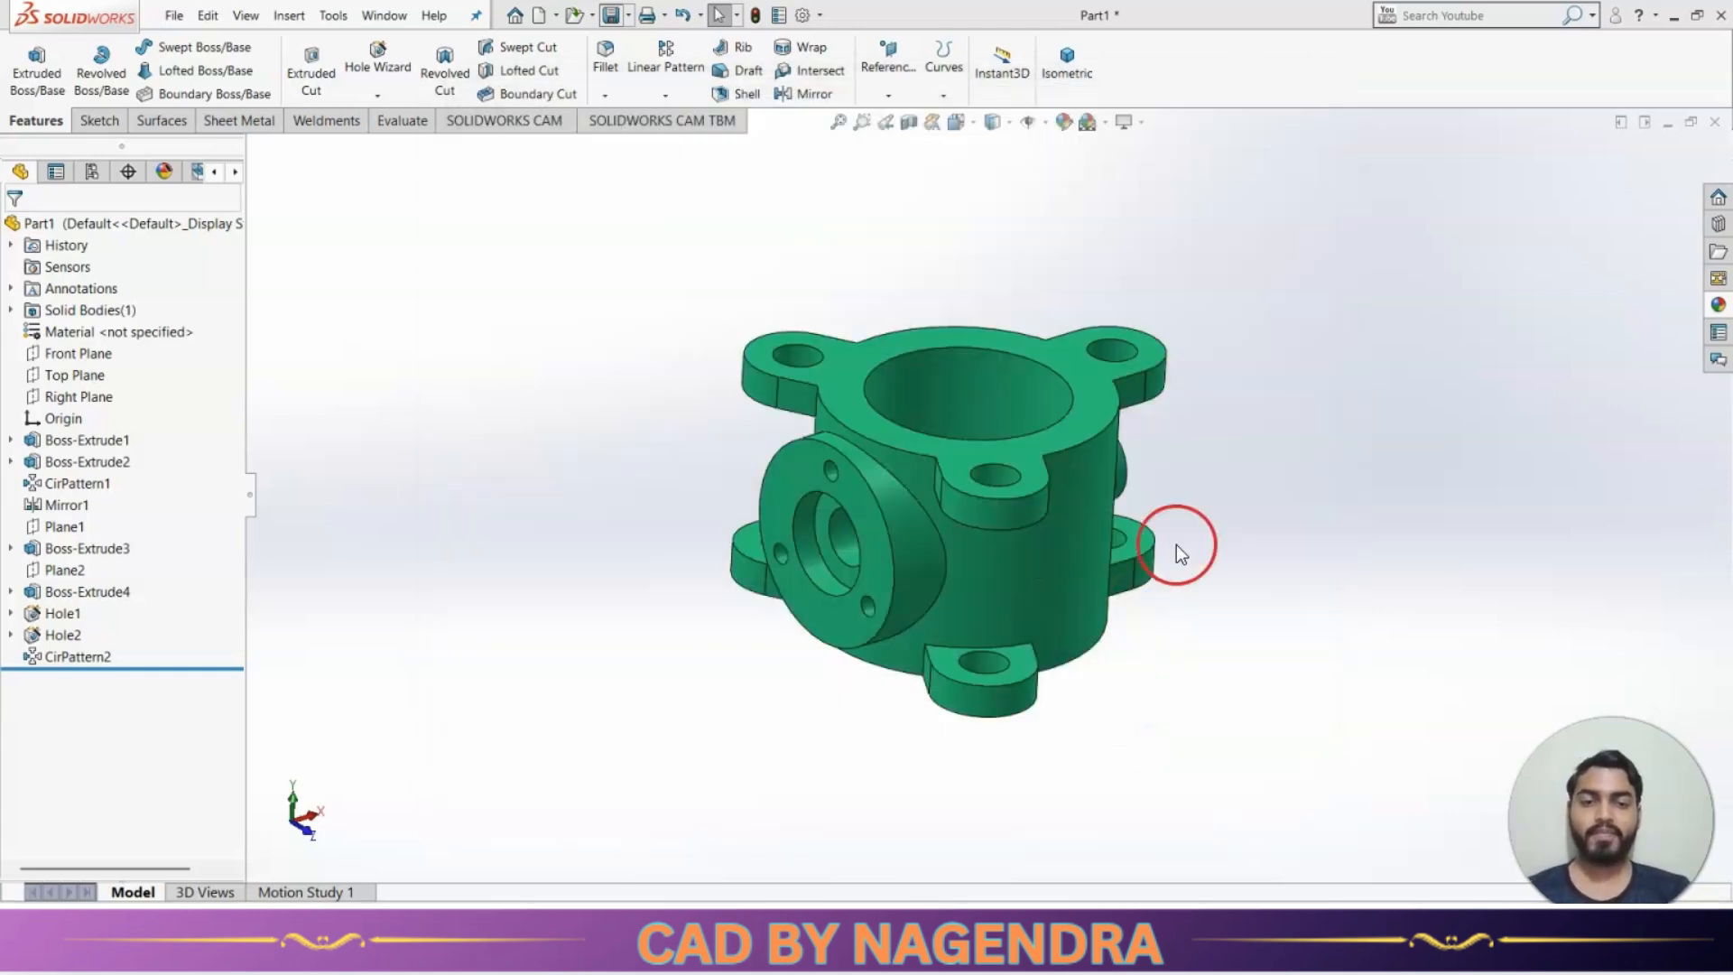
{"action": "left_click", "coordinate": [1714, 122]}
Switch to the reference drawings and examine the dimensions of the shaft.
{"action": "key", "text": "alt+Tab"}
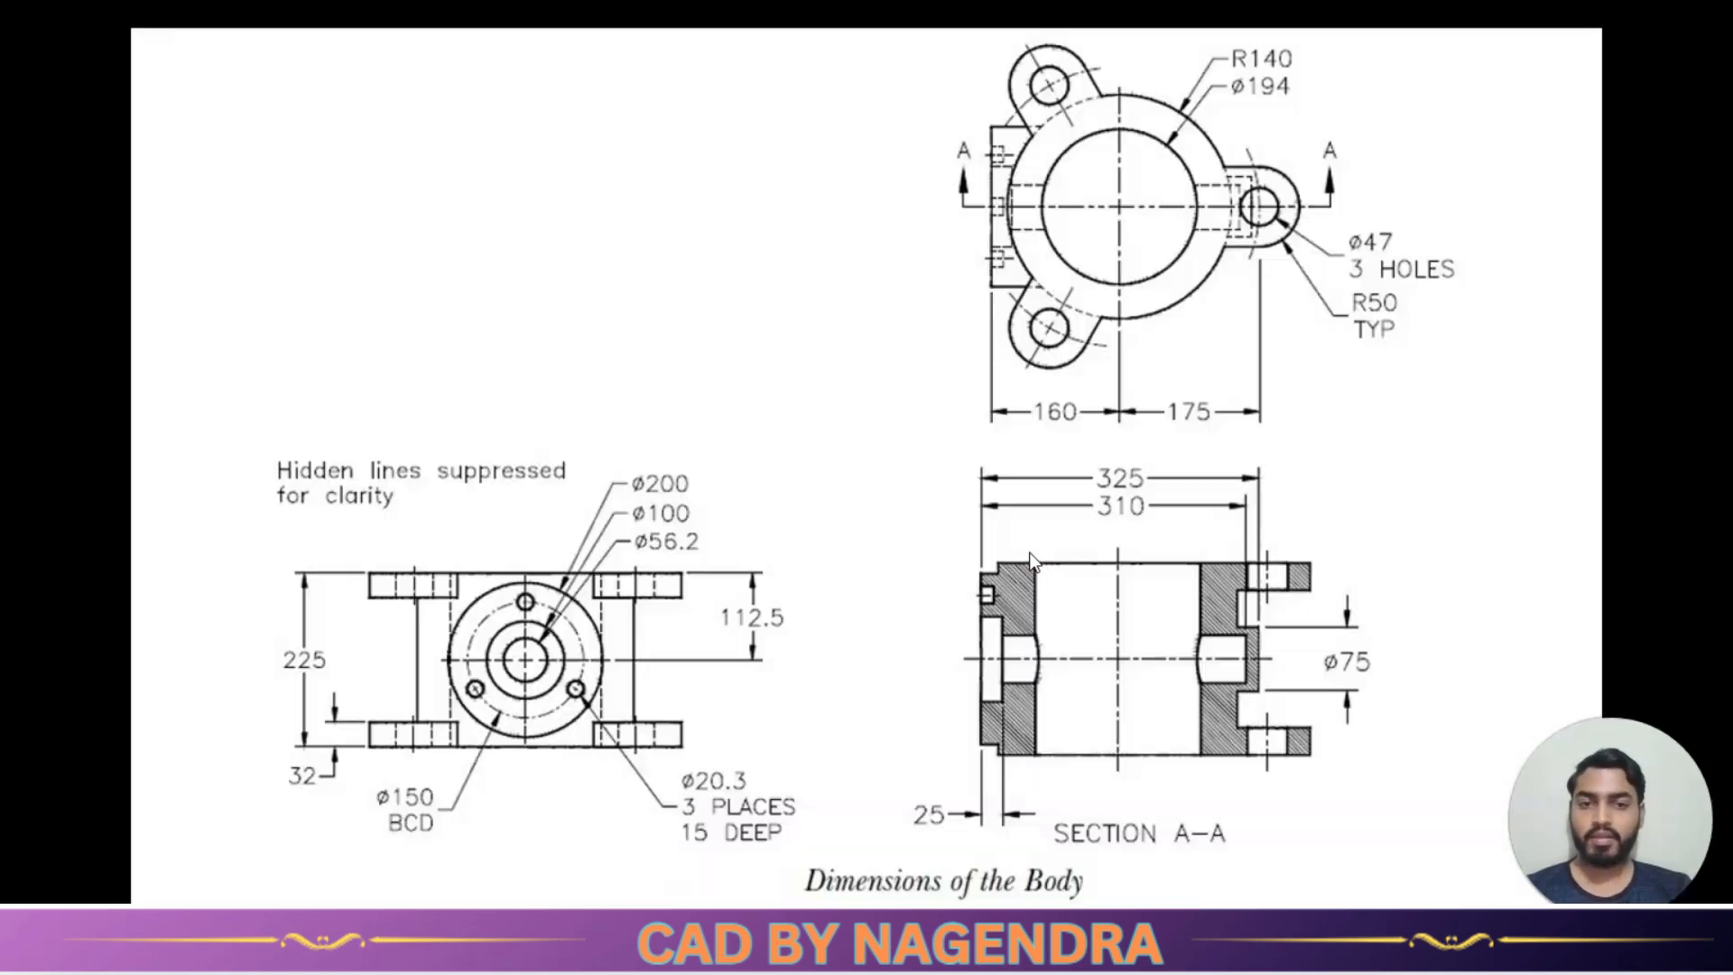
{"action": "key", "text": "Right"}
{"action": "scroll", "coordinate": [856, 612], "scroll_direction": "up", "scroll_amount": 5}
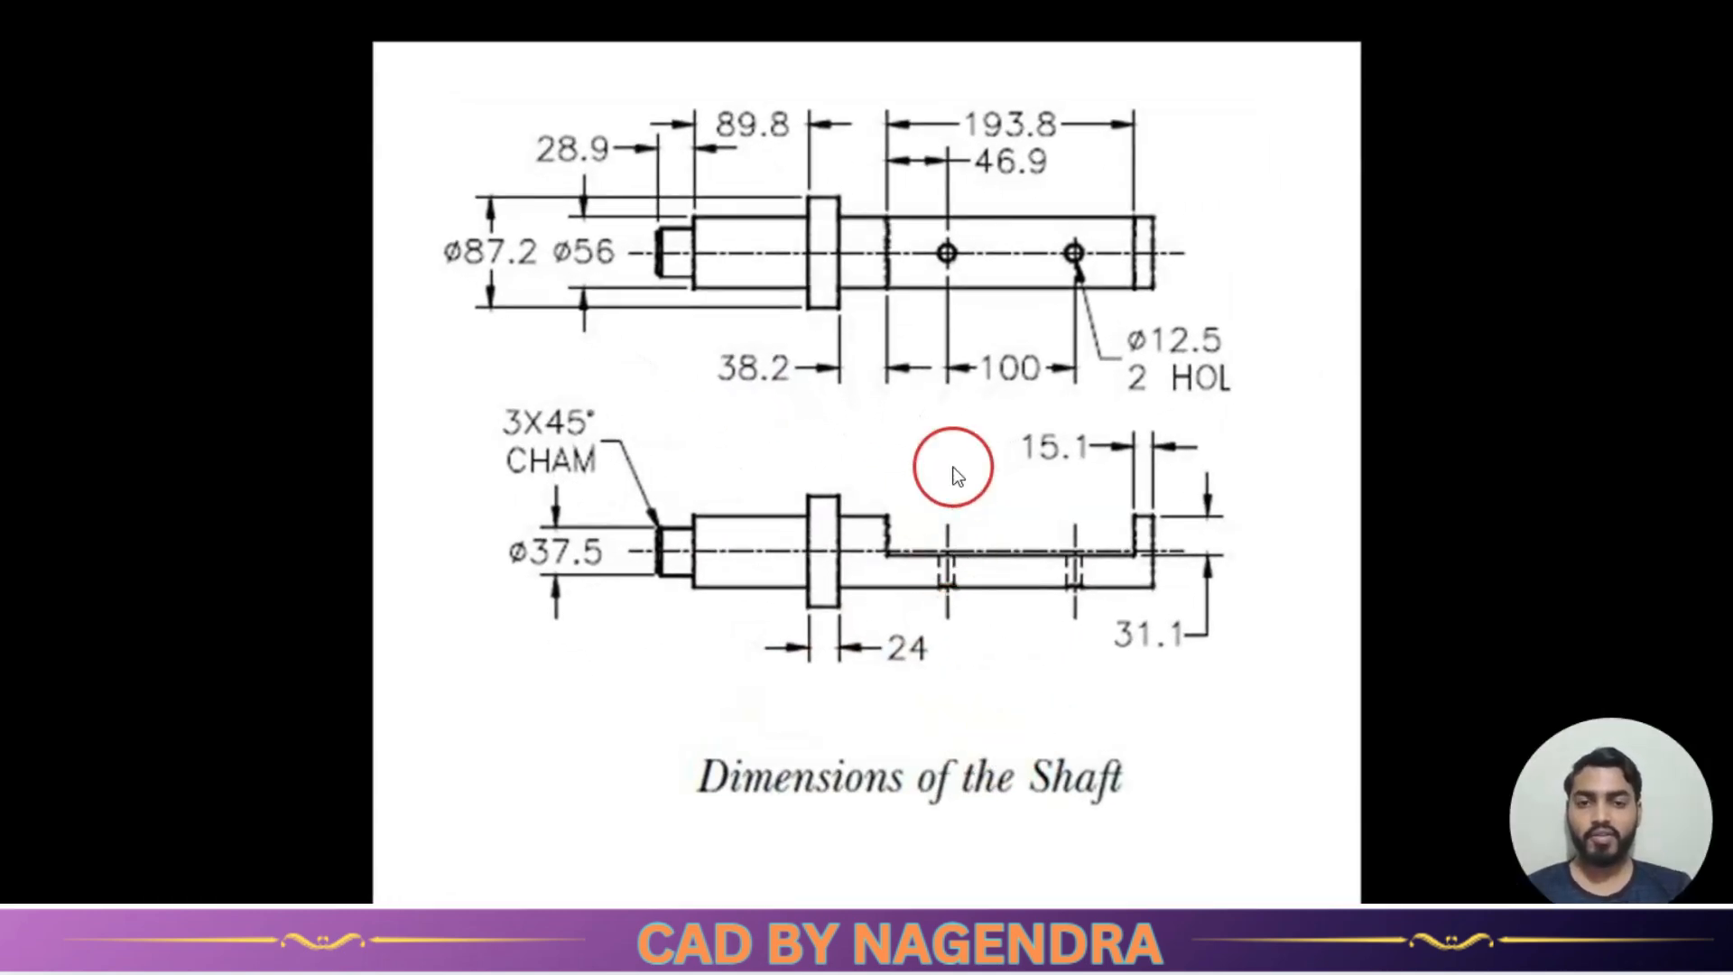
{"action": "scroll", "coordinate": [886, 234], "scroll_direction": "down", "scroll_amount": 1}
{"action": "scroll", "coordinate": [857, 205], "scroll_direction": "up", "scroll_amount": 1}
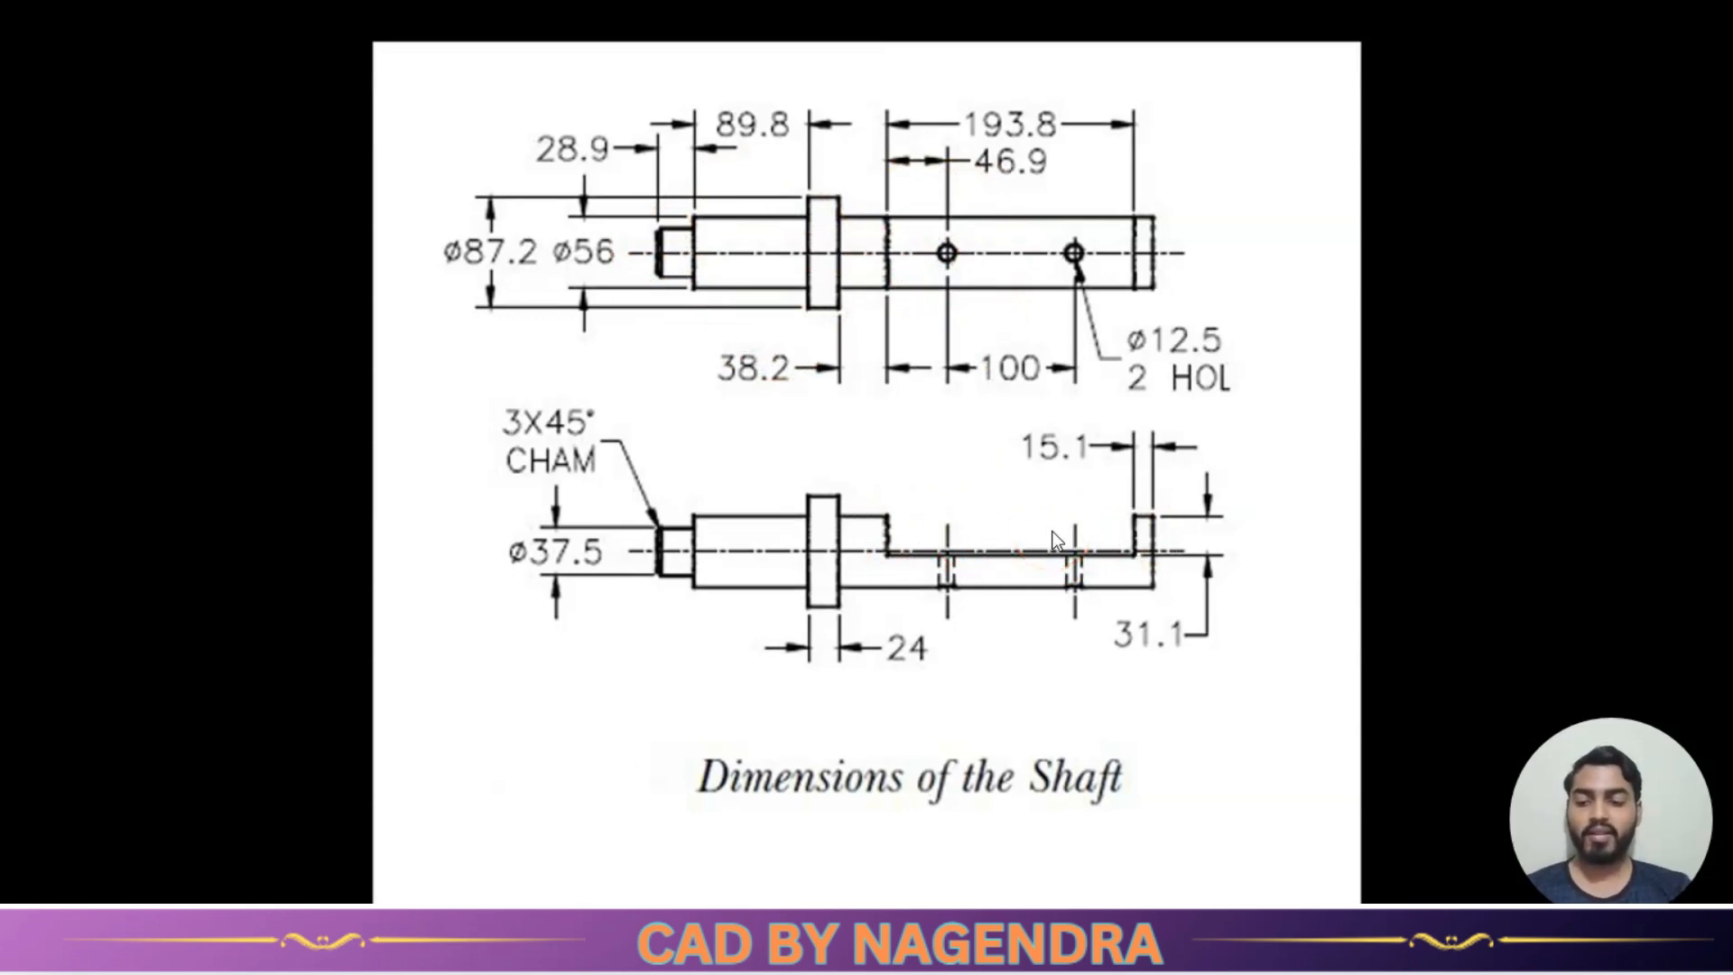
Return to SOLIDWORKS, create a new part and open a sketch on the Front Plane.
{"action": "key", "text": "alt+Tab"}
{"action": "left_click", "coordinate": [398, 16]}
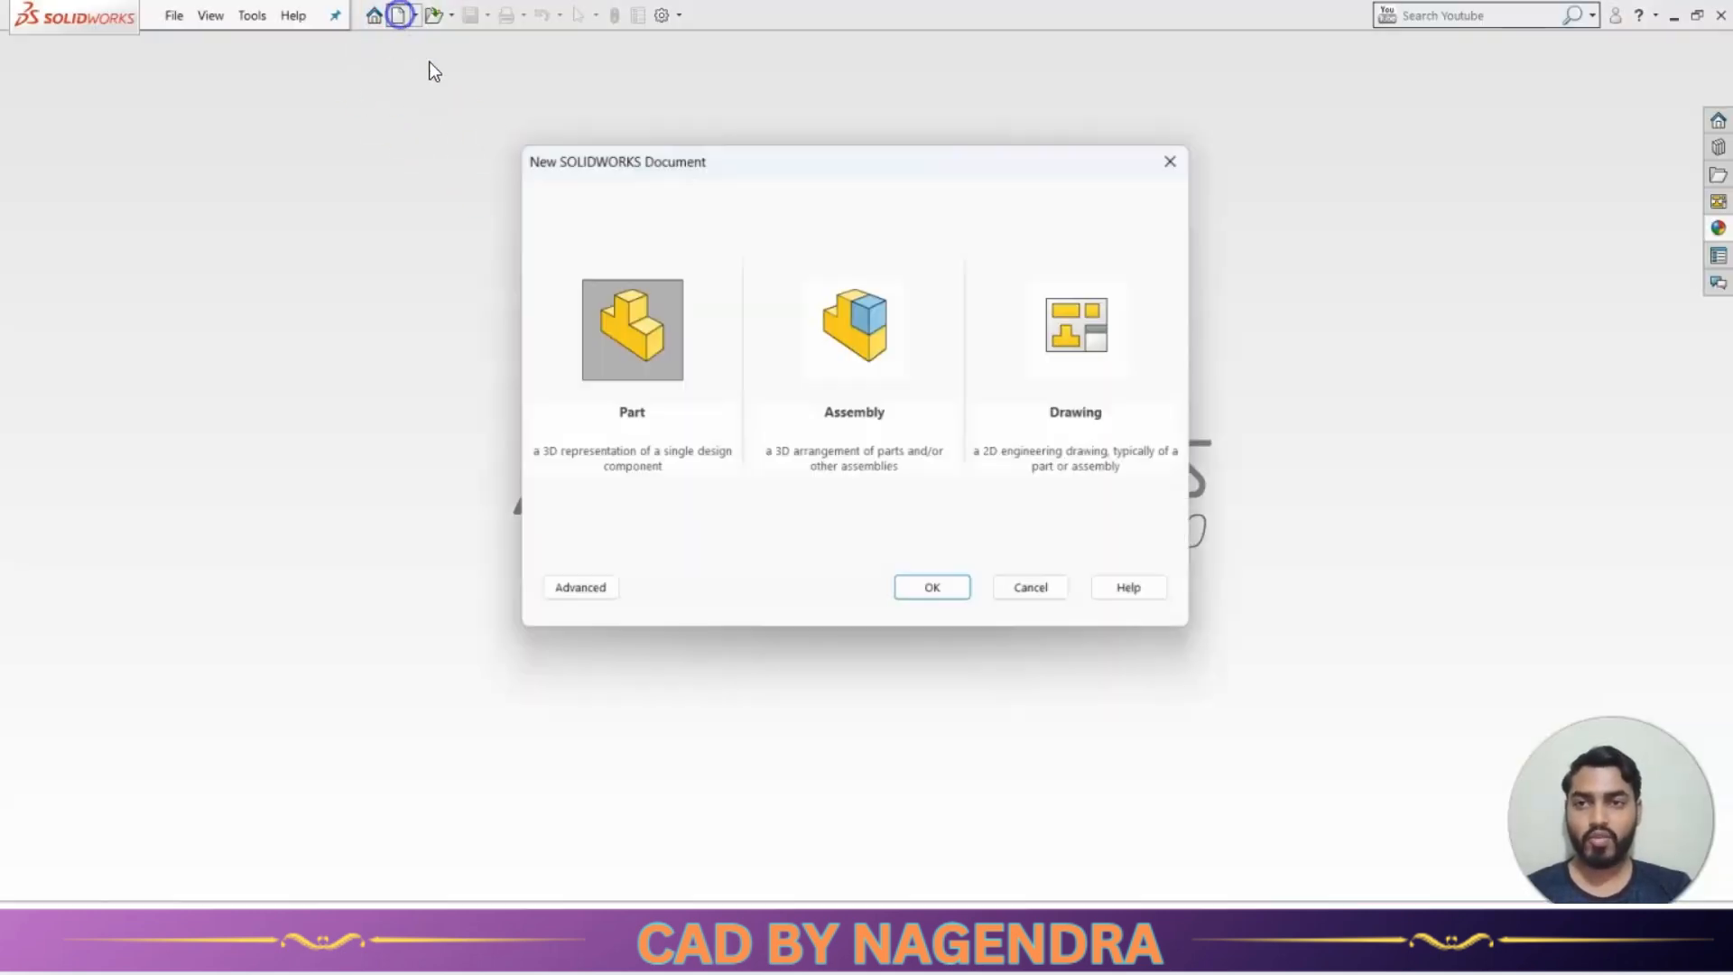
{"action": "left_click", "coordinate": [946, 590]}
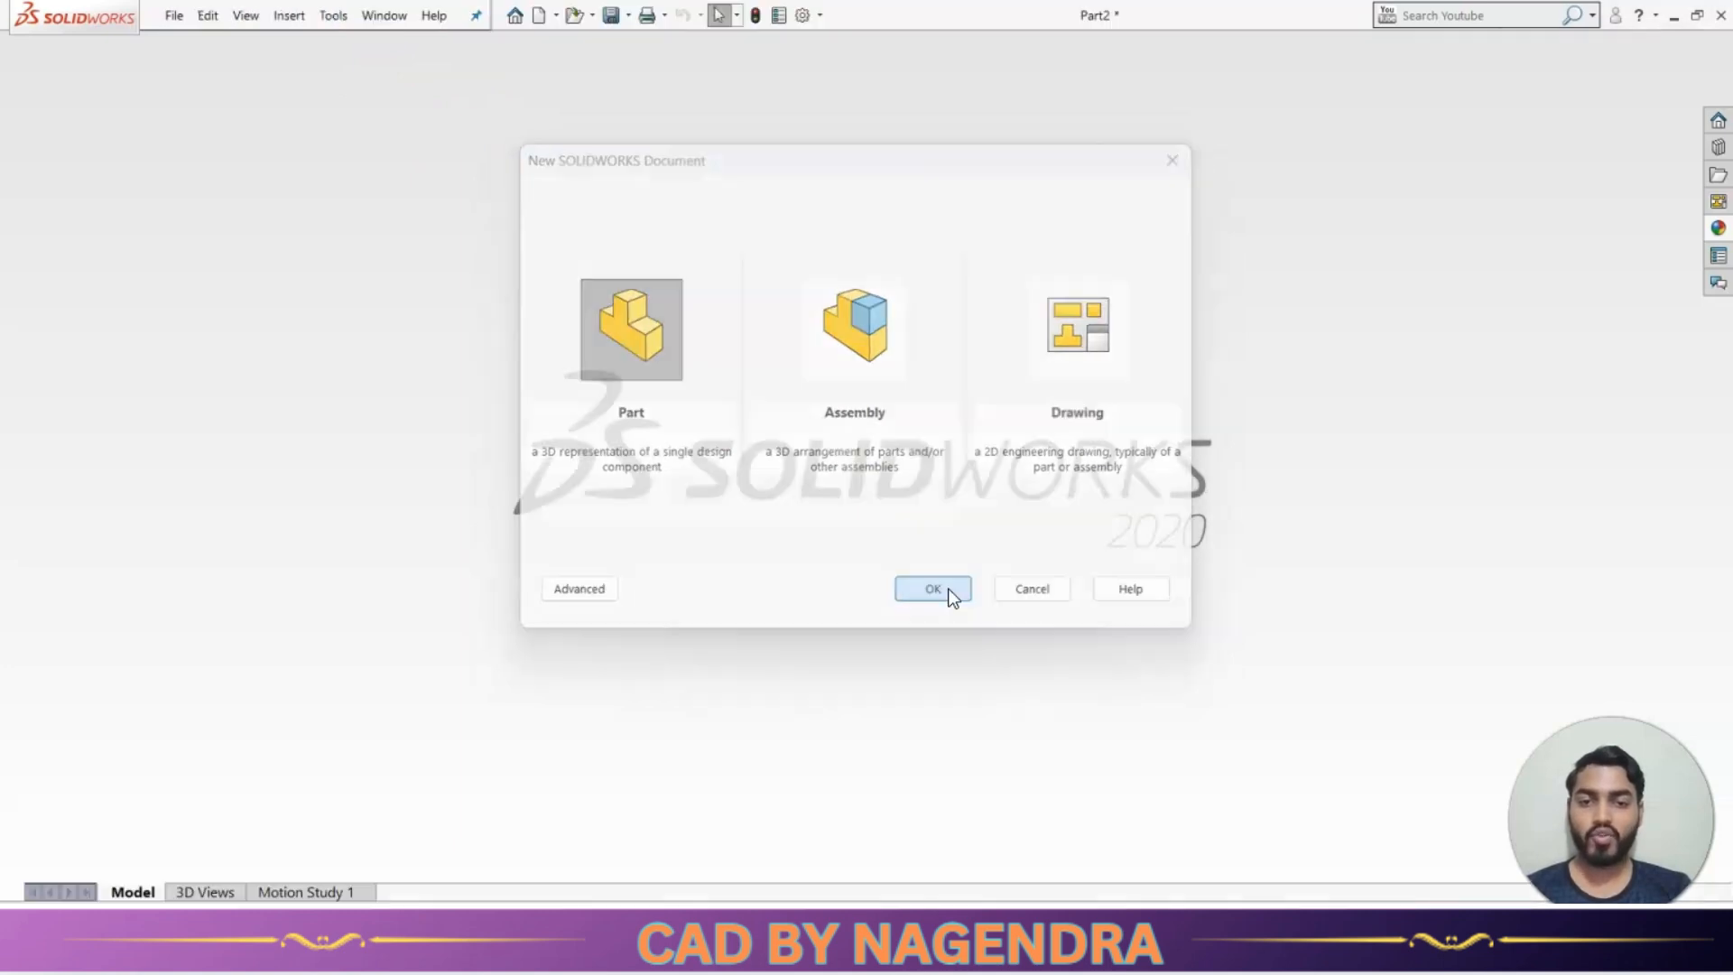
{"action": "left_click", "coordinate": [95, 334]}
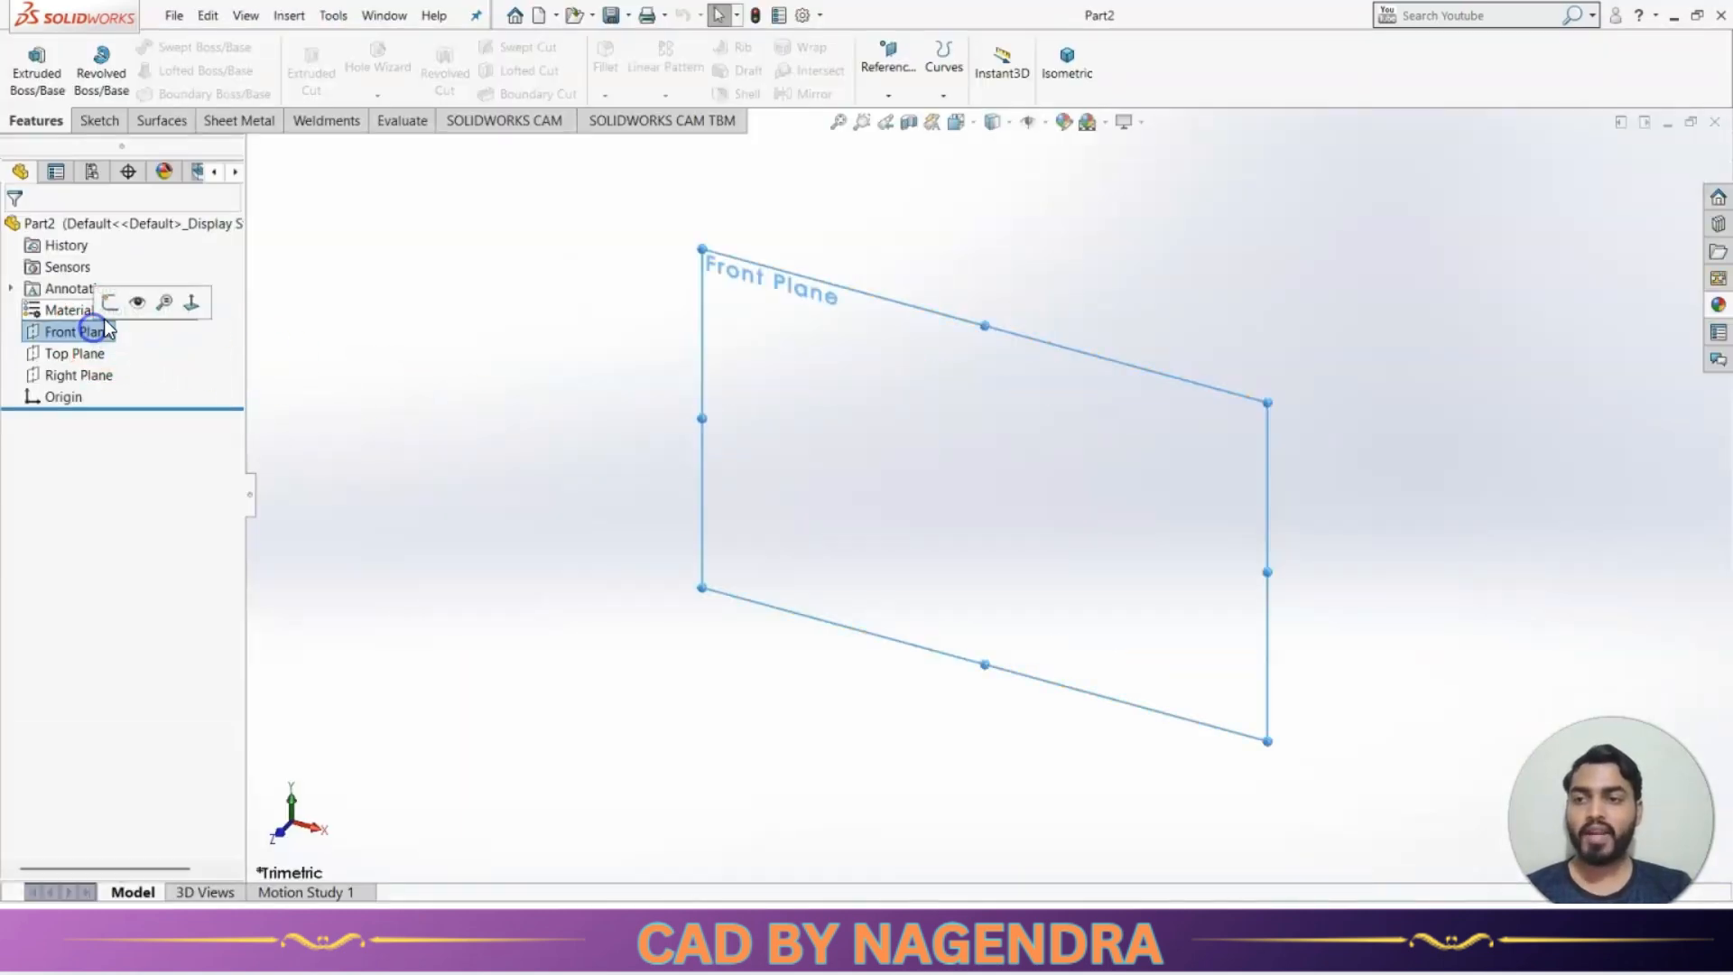
{"action": "left_click", "coordinate": [112, 301]}
{"action": "scroll", "coordinate": [1045, 419], "scroll_direction": "down", "scroll_amount": 2}
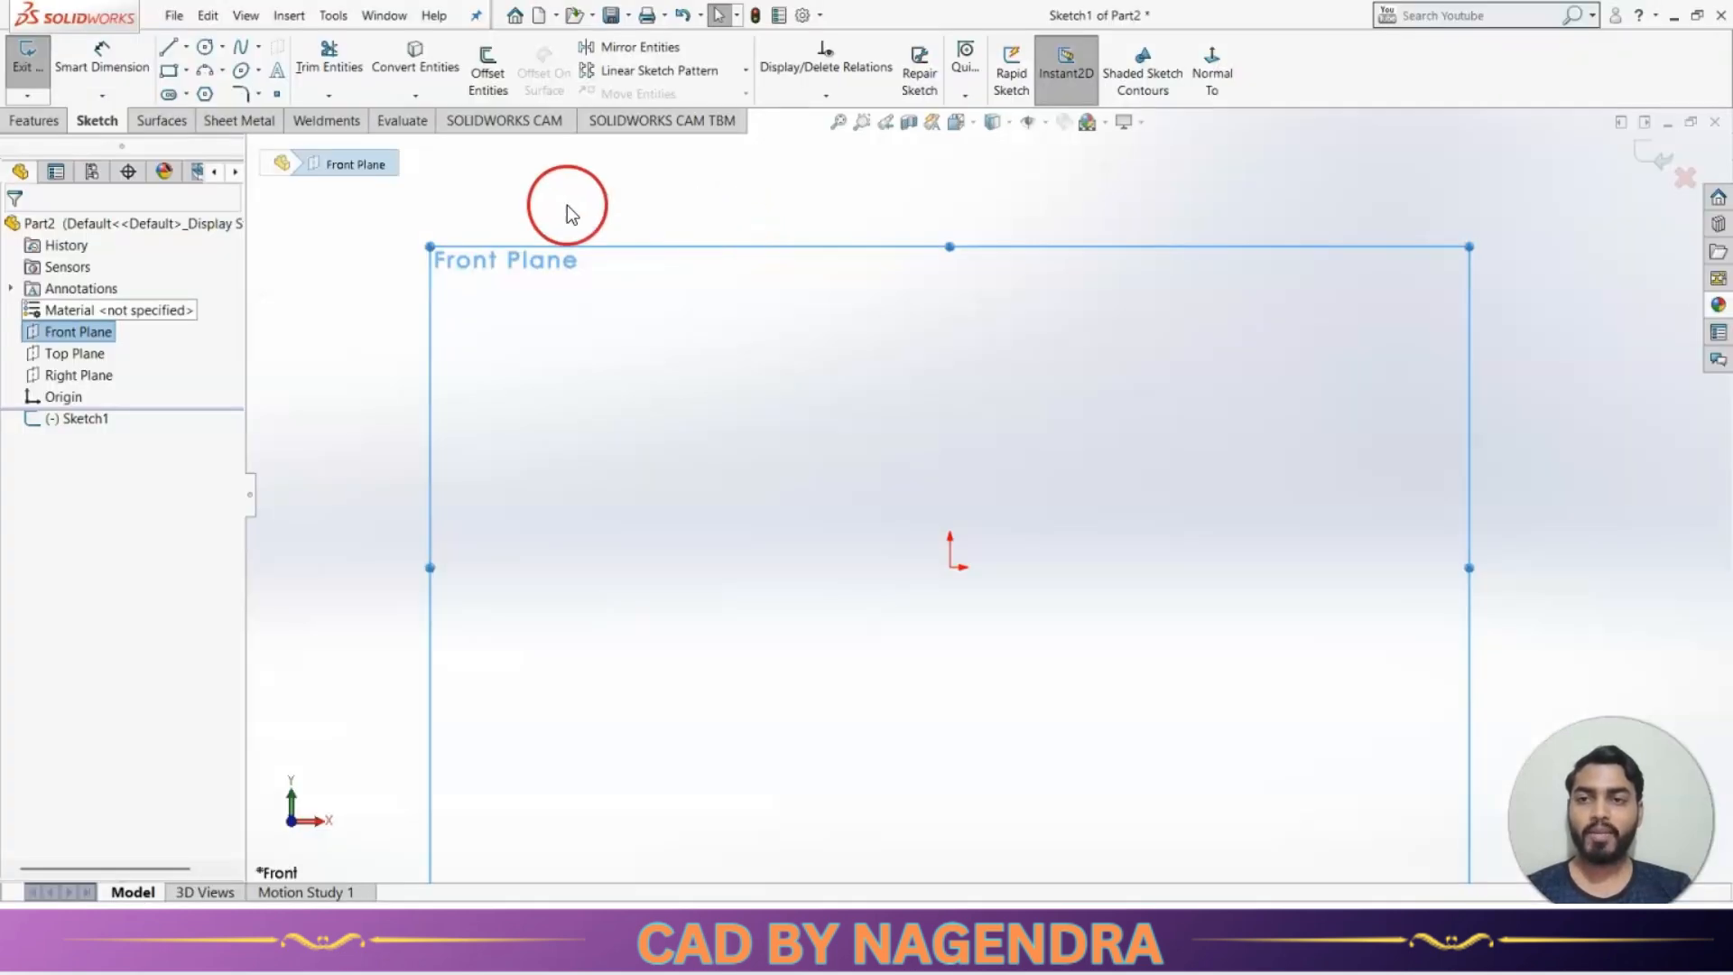
Sketch the stepped upper outline of the shaft from the origin through two steps to a collar about 5.9 mm wide and 10 mm high.
{"action": "left_click", "coordinate": [168, 47]}
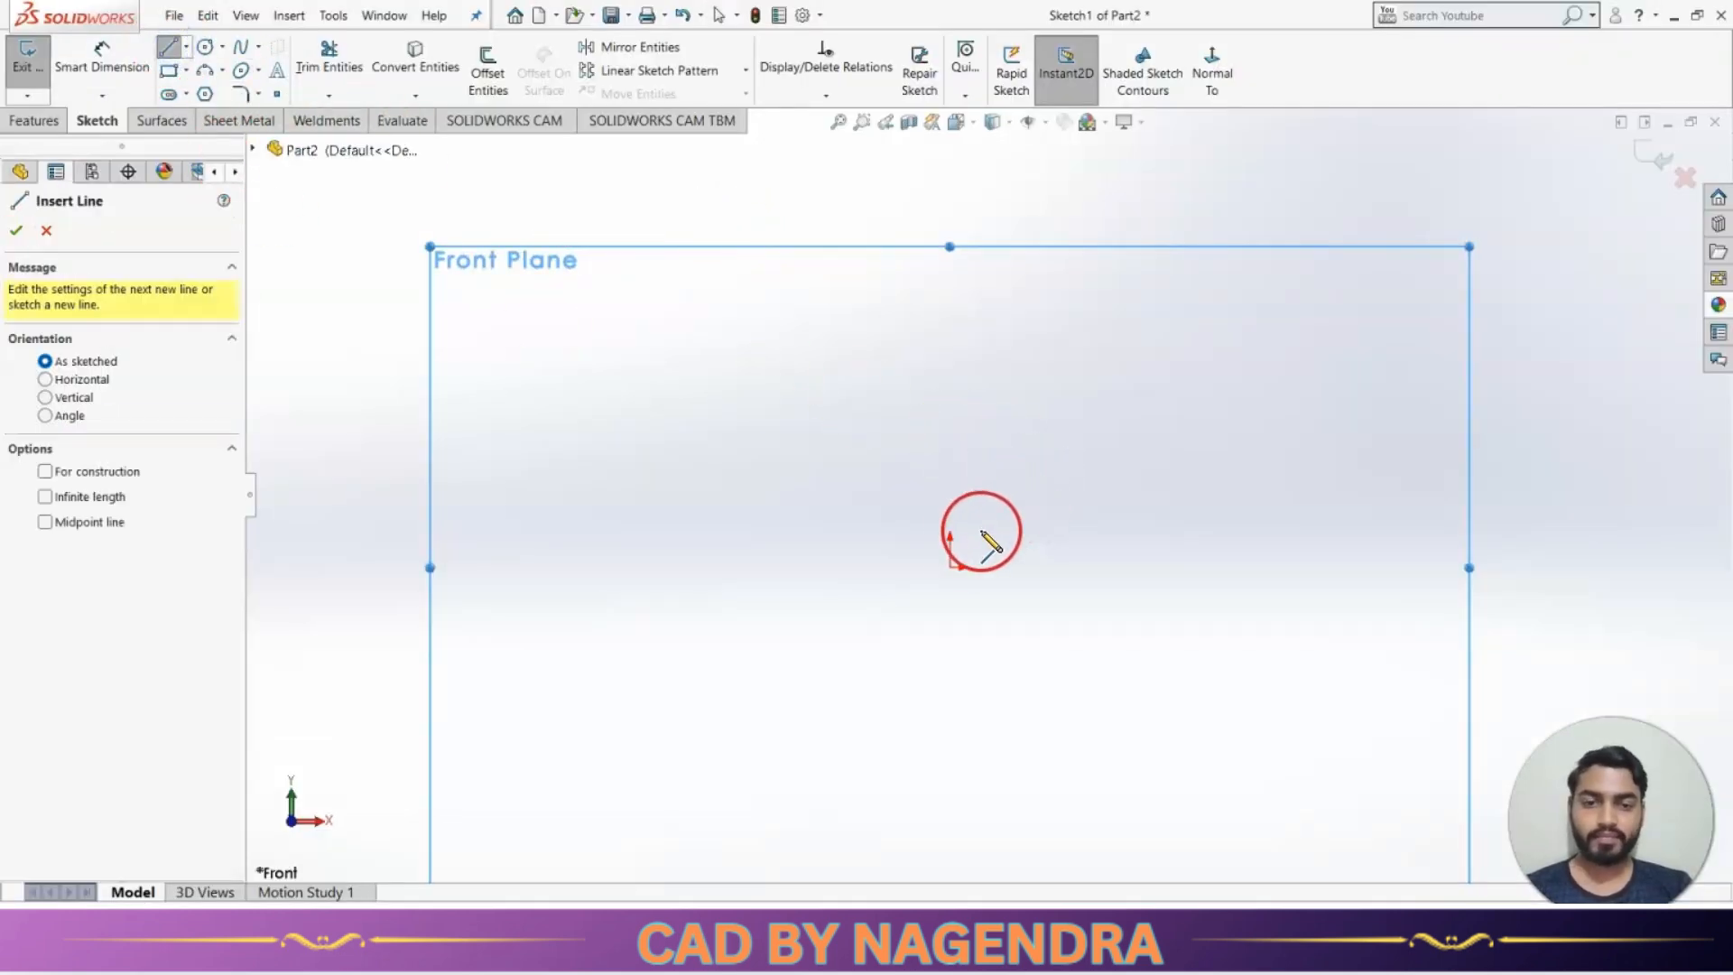
{"action": "left_click", "coordinate": [950, 488]}
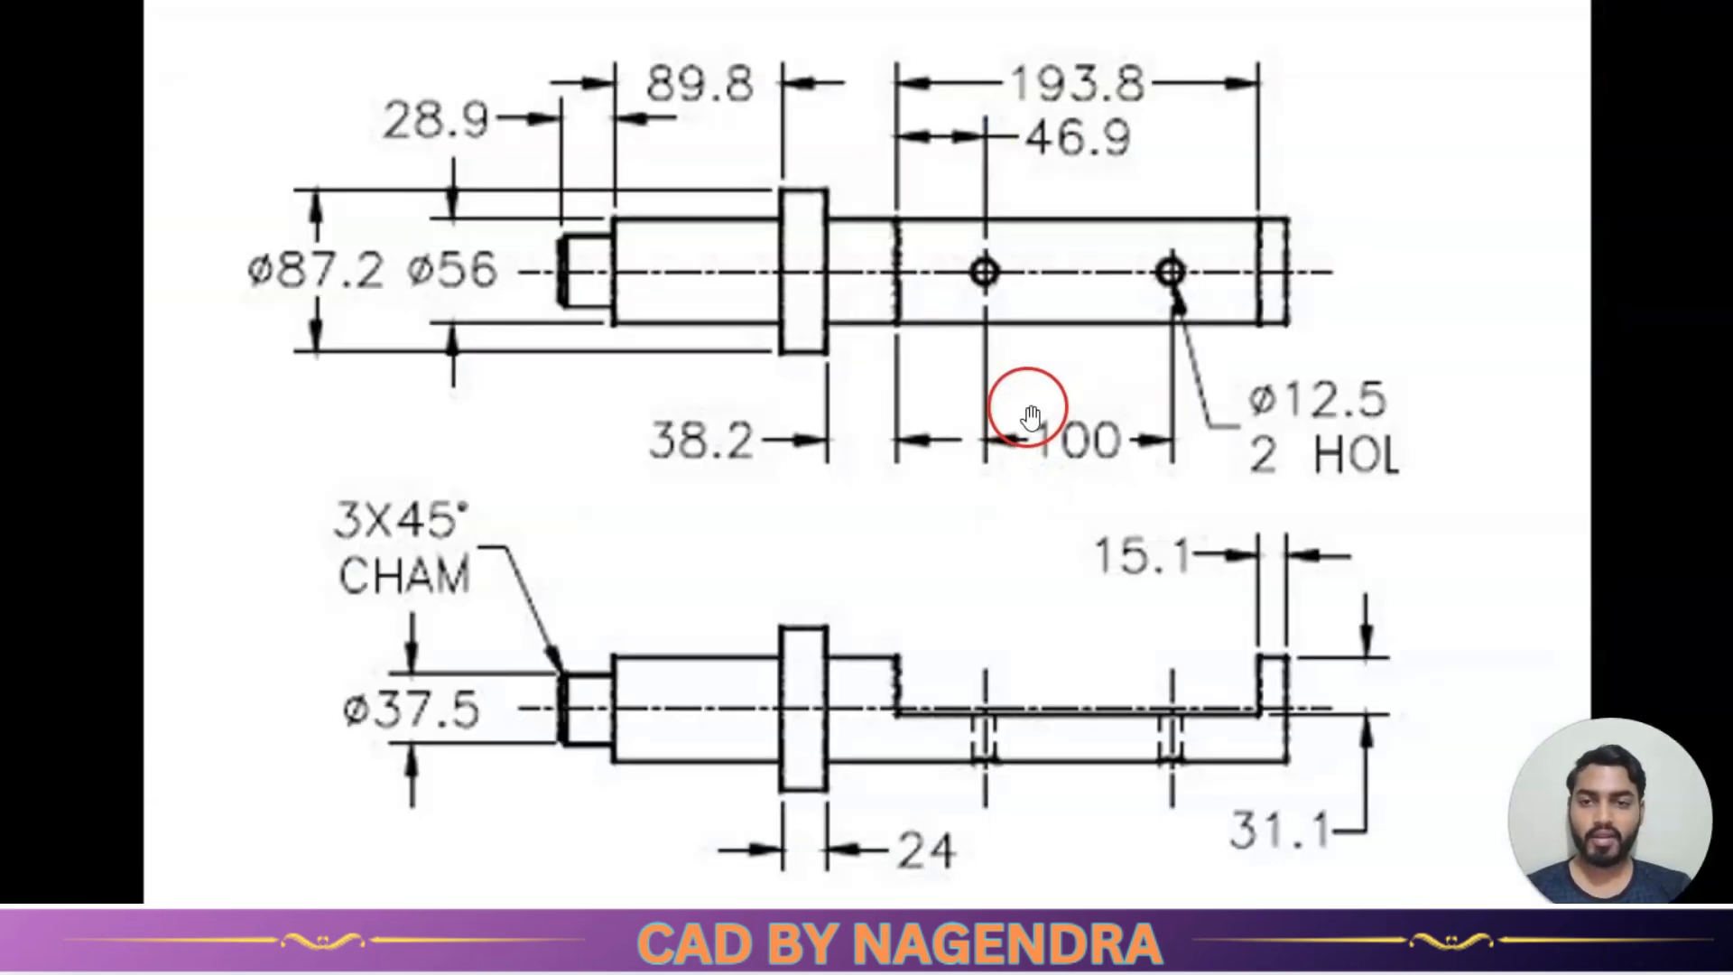
{"action": "left_click", "coordinate": [1022, 488]}
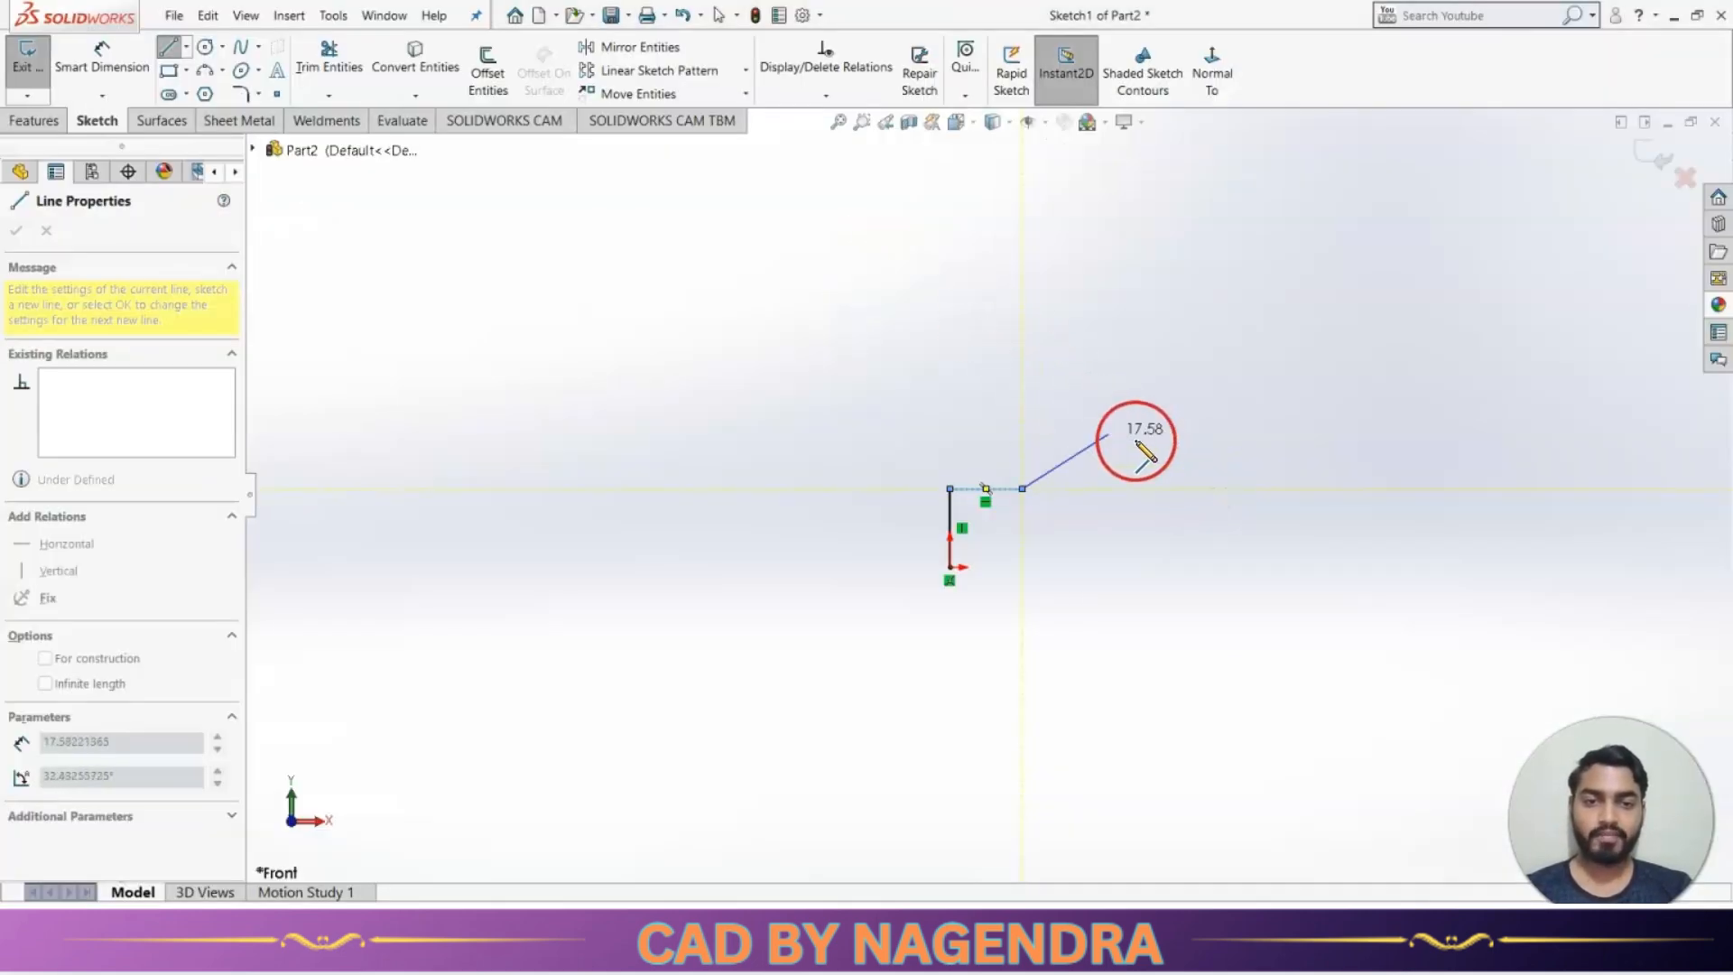
{"action": "left_click", "coordinate": [1022, 449]}
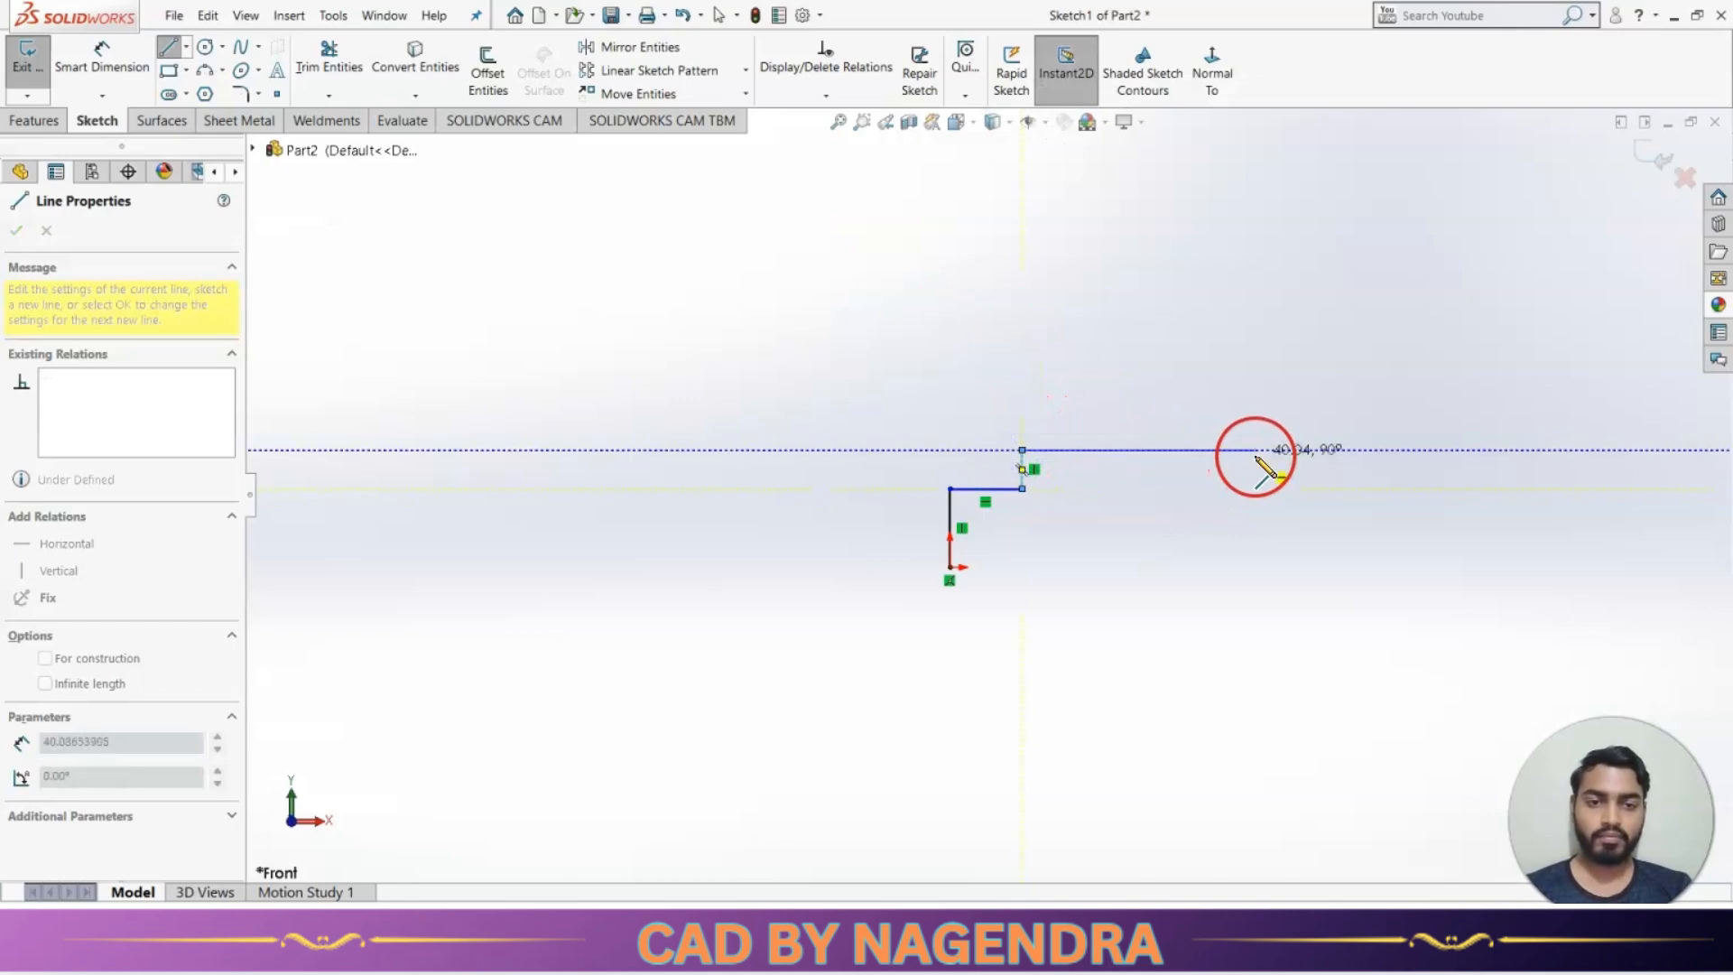
{"action": "left_click", "coordinate": [1261, 450]}
{"action": "left_click", "coordinate": [1260, 391]}
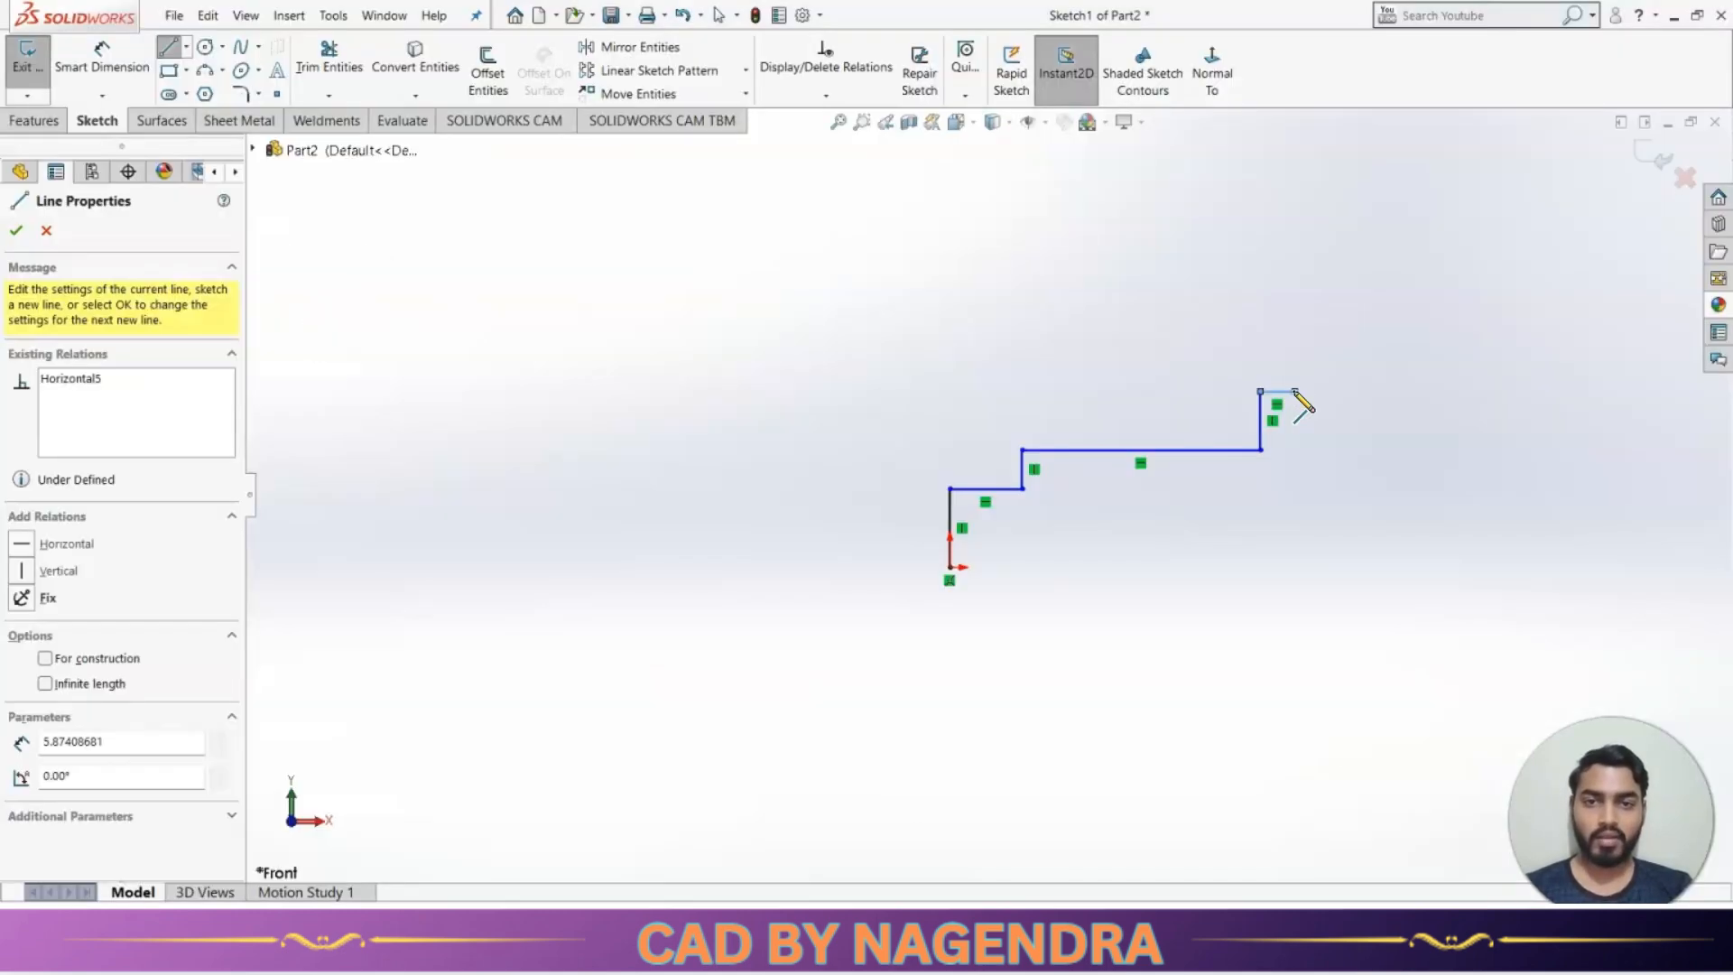
{"action": "left_click", "coordinate": [1294, 391]}
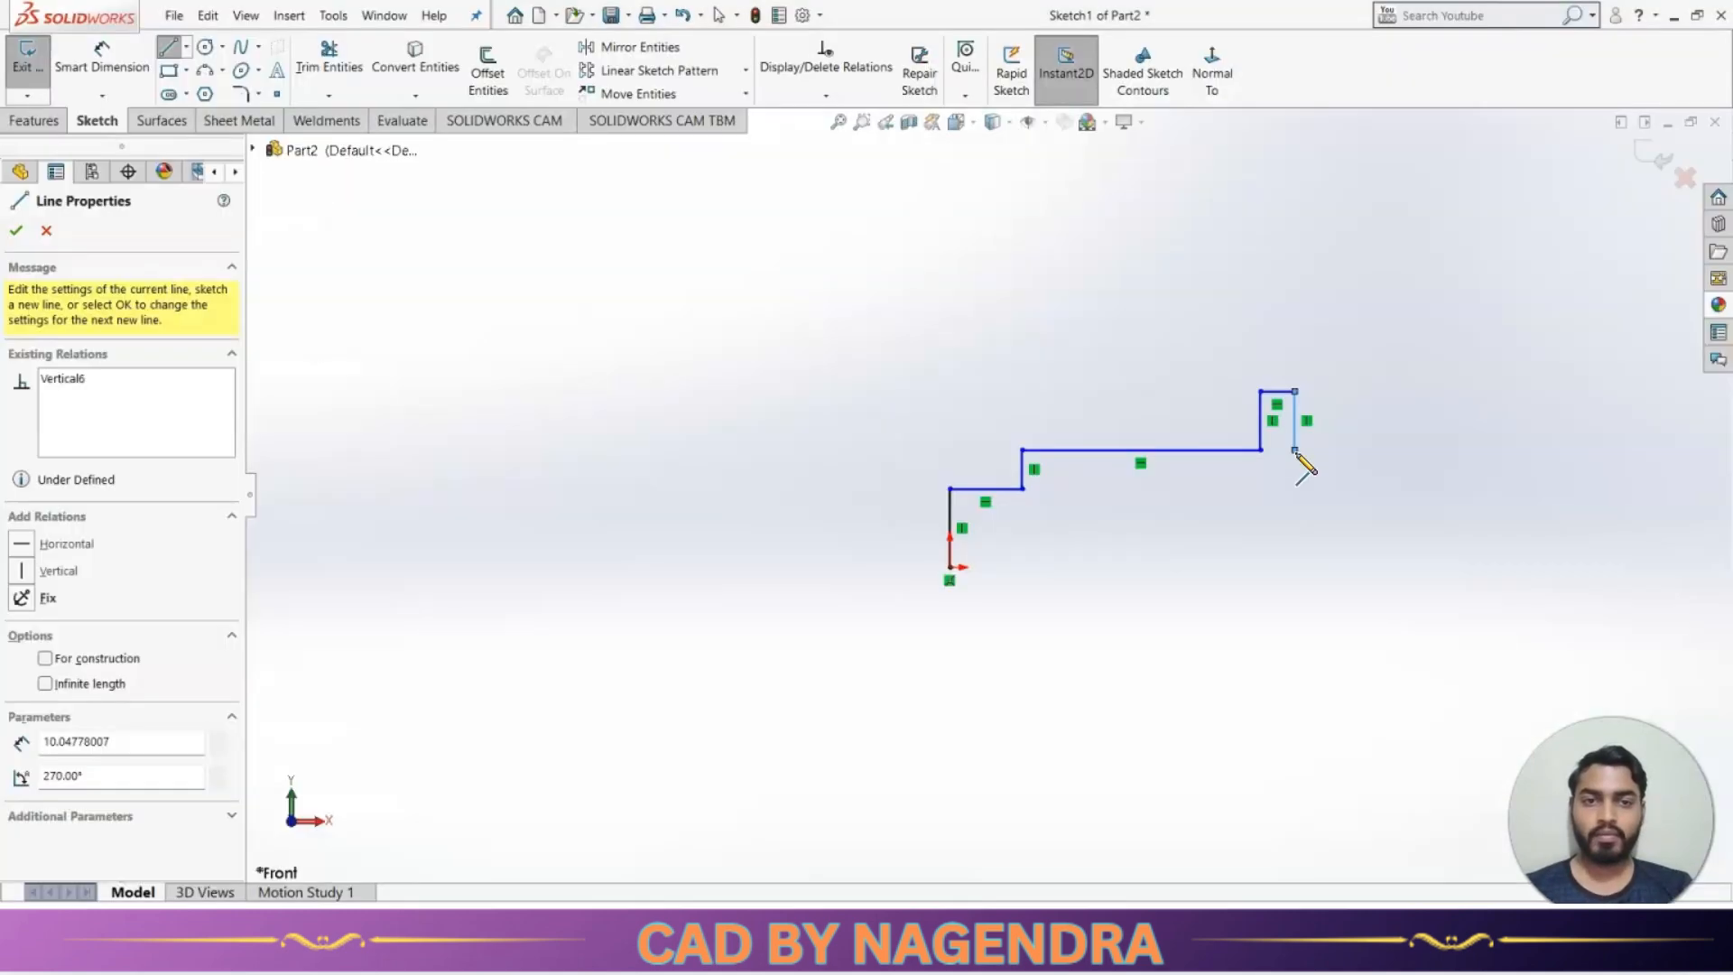
Close the half profile with a long horizontal edge, an end edge about 20 mm high and a baseline about 173 mm long back to the origin.
{"action": "scroll", "coordinate": [1305, 465], "scroll_direction": "up", "scroll_amount": 2}
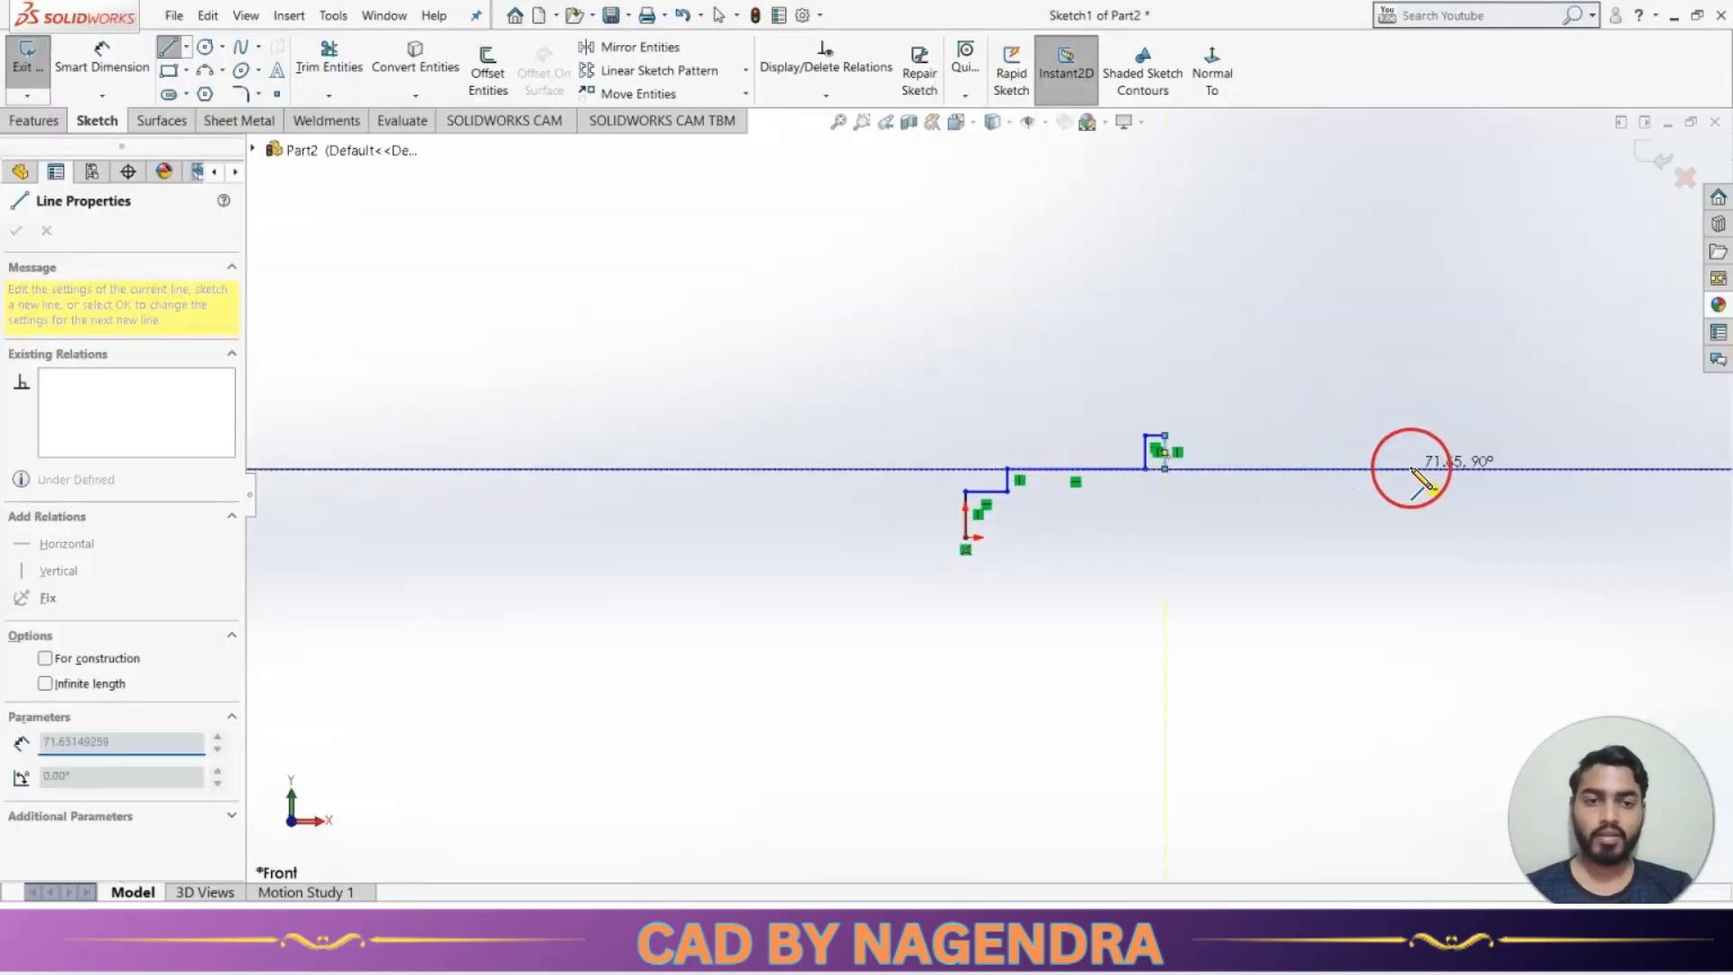
{"action": "left_click", "coordinate": [1550, 468]}
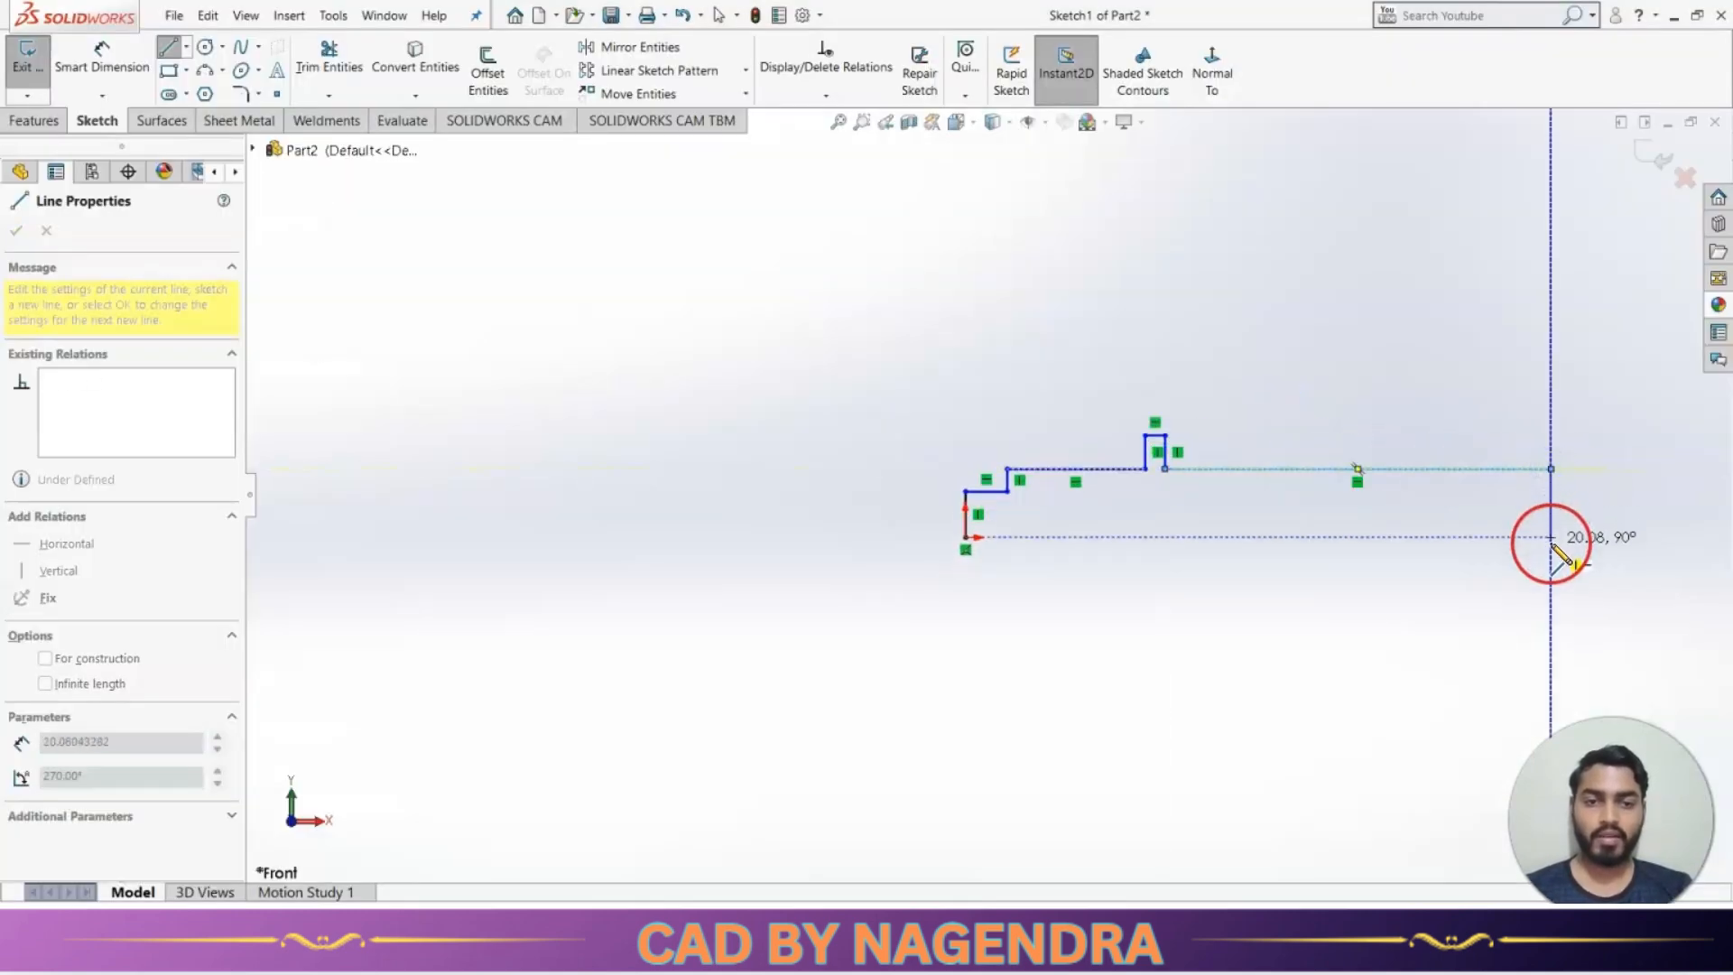
{"action": "left_click", "coordinate": [1551, 538]}
{"action": "left_click", "coordinate": [966, 537]}
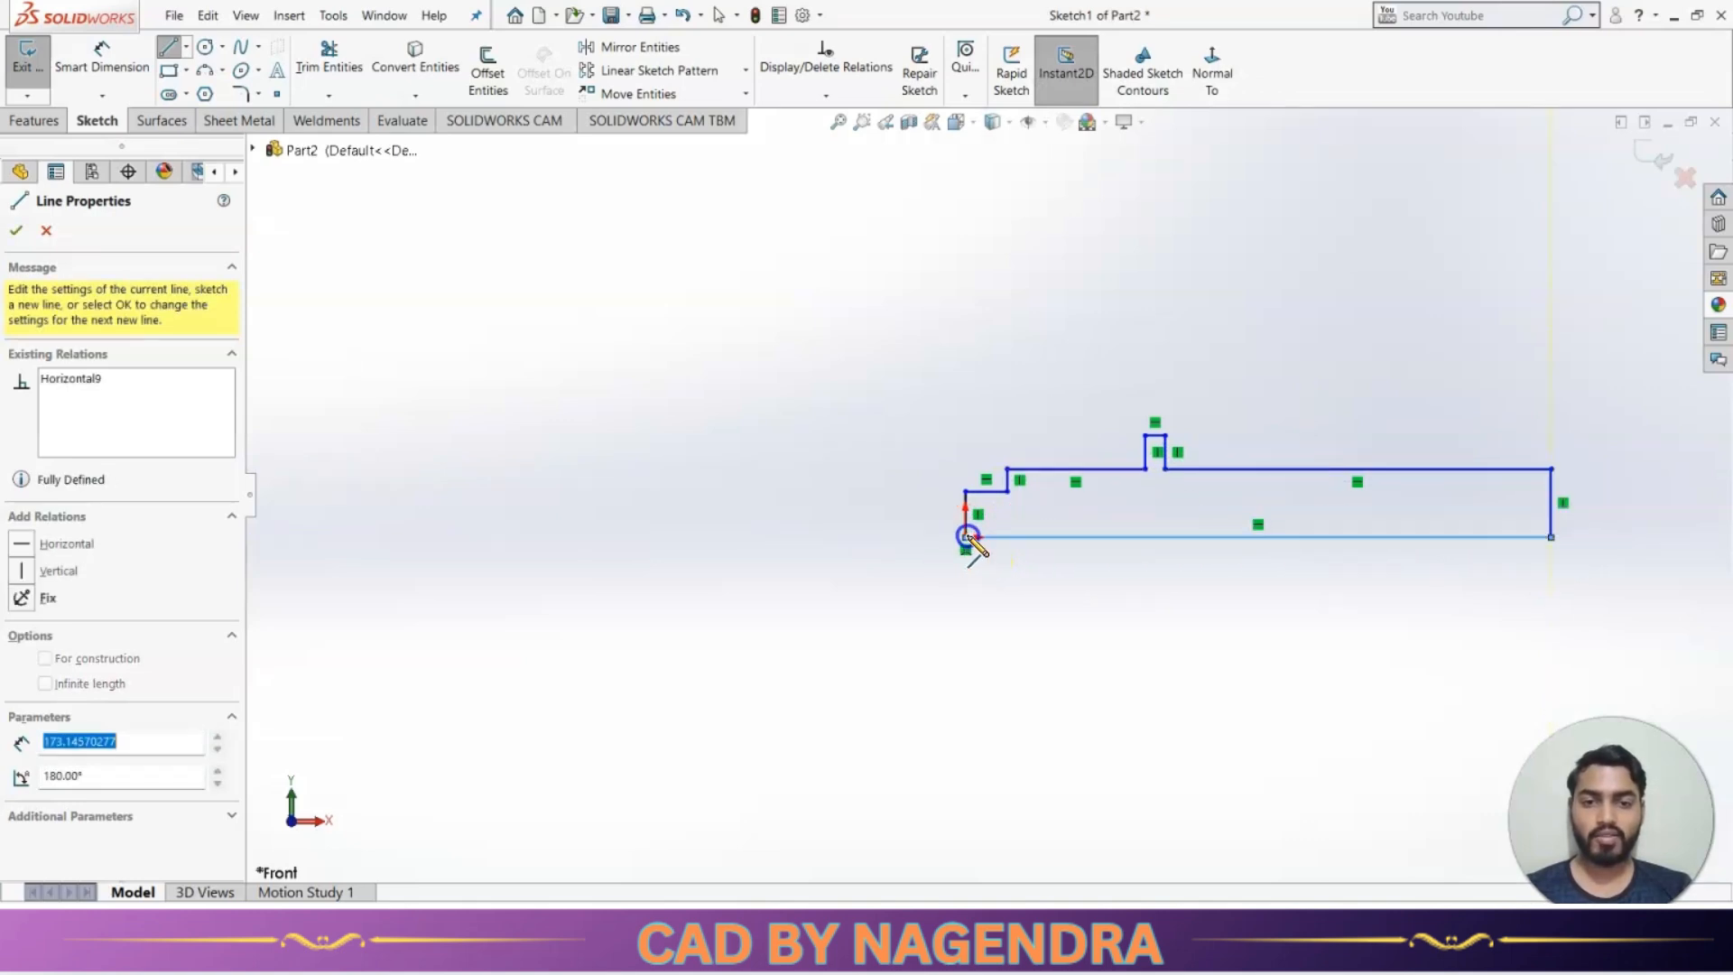
{"action": "left_click", "coordinate": [35, 232]}
{"action": "left_click", "coordinate": [22, 231]}
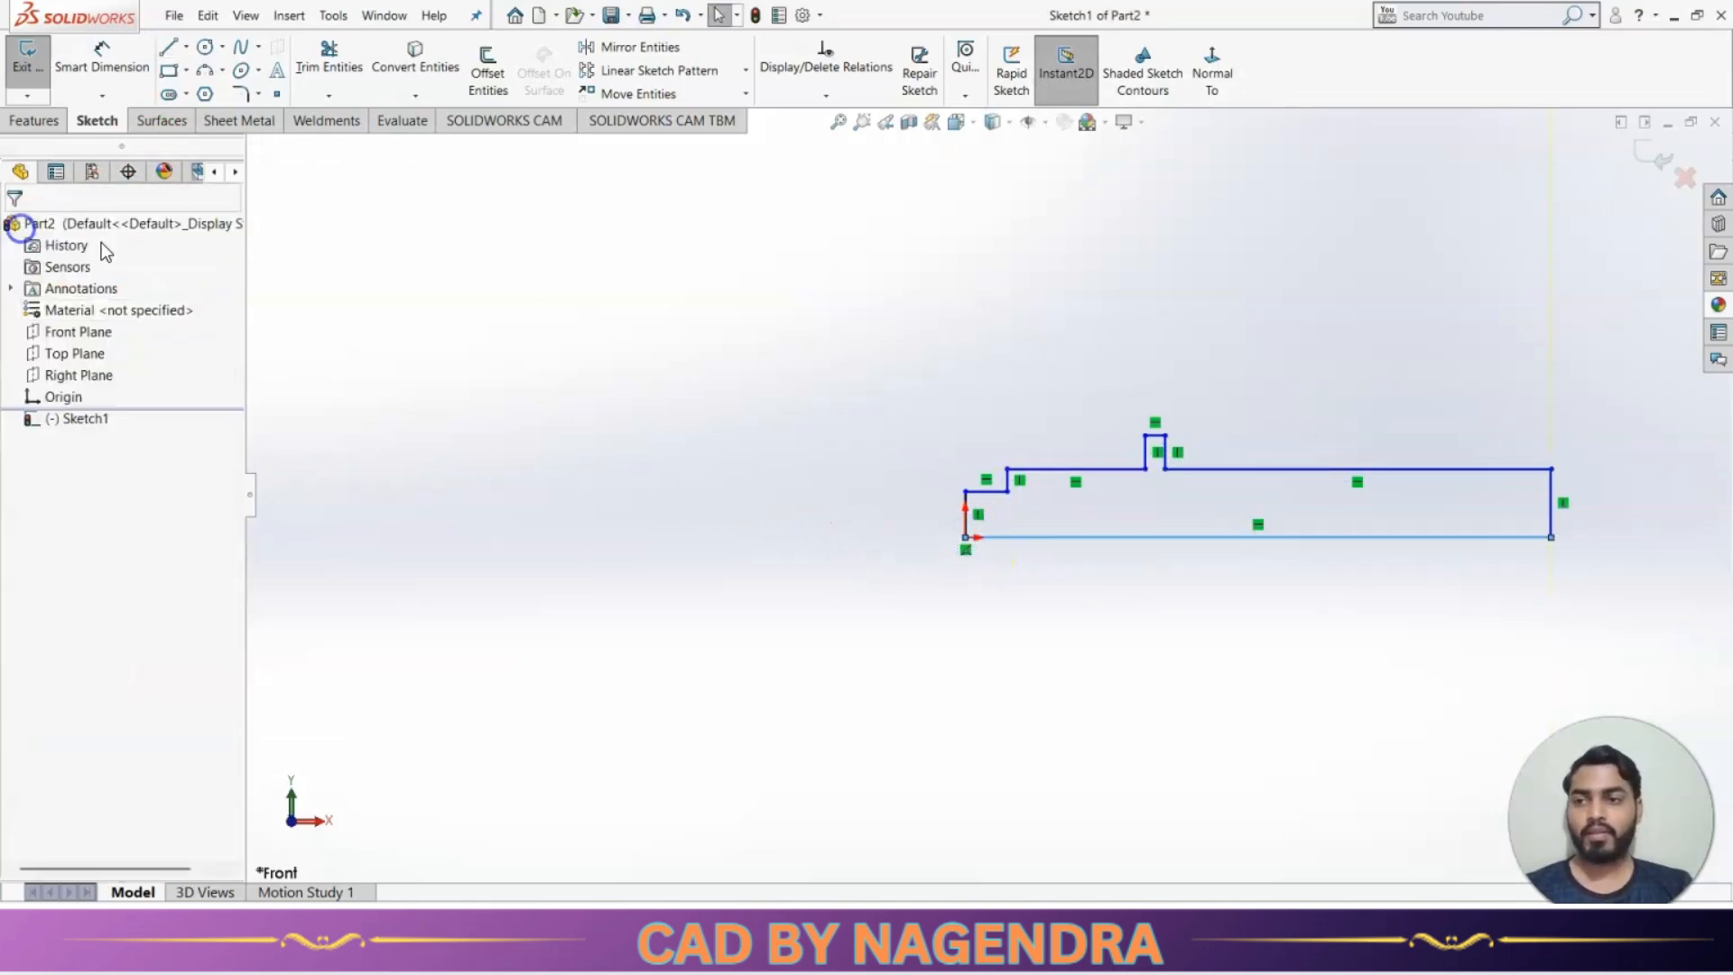
Check the shaft drawing and dimension the collar's top edge from the baseline as 87.2/2 mm.
{"action": "left_click", "coordinate": [125, 59]}
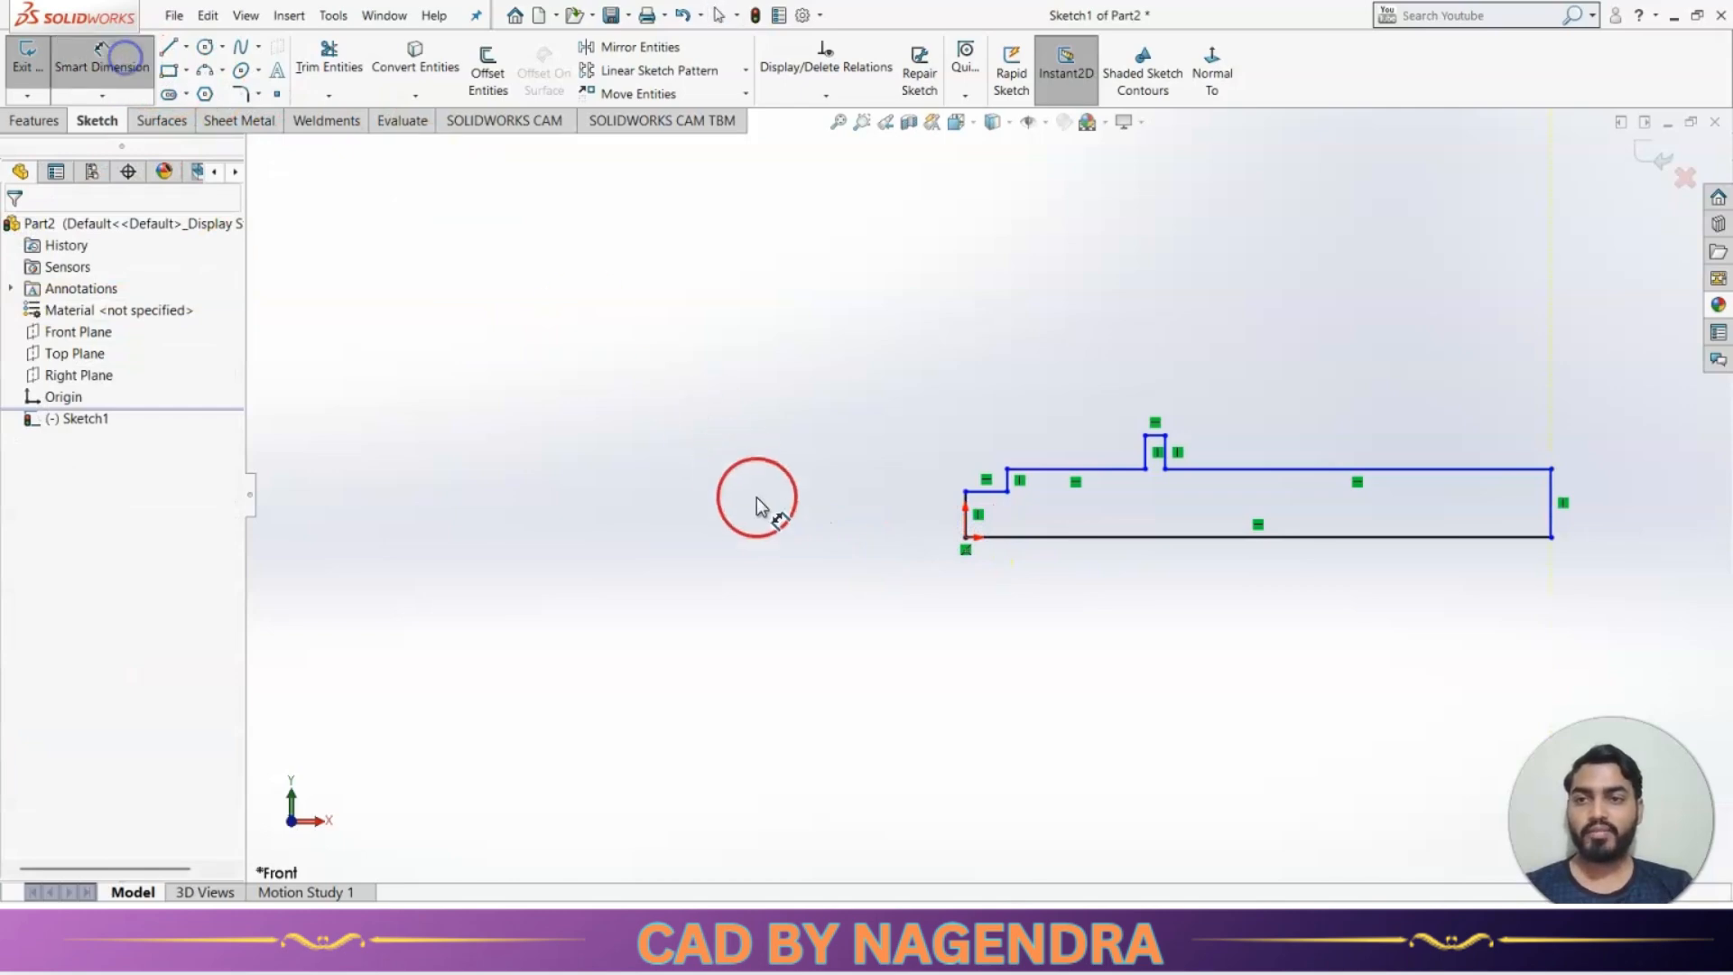
{"action": "key", "text": "alt+Tab"}
{"action": "scroll", "coordinate": [915, 501], "scroll_direction": "down", "scroll_amount": 2}
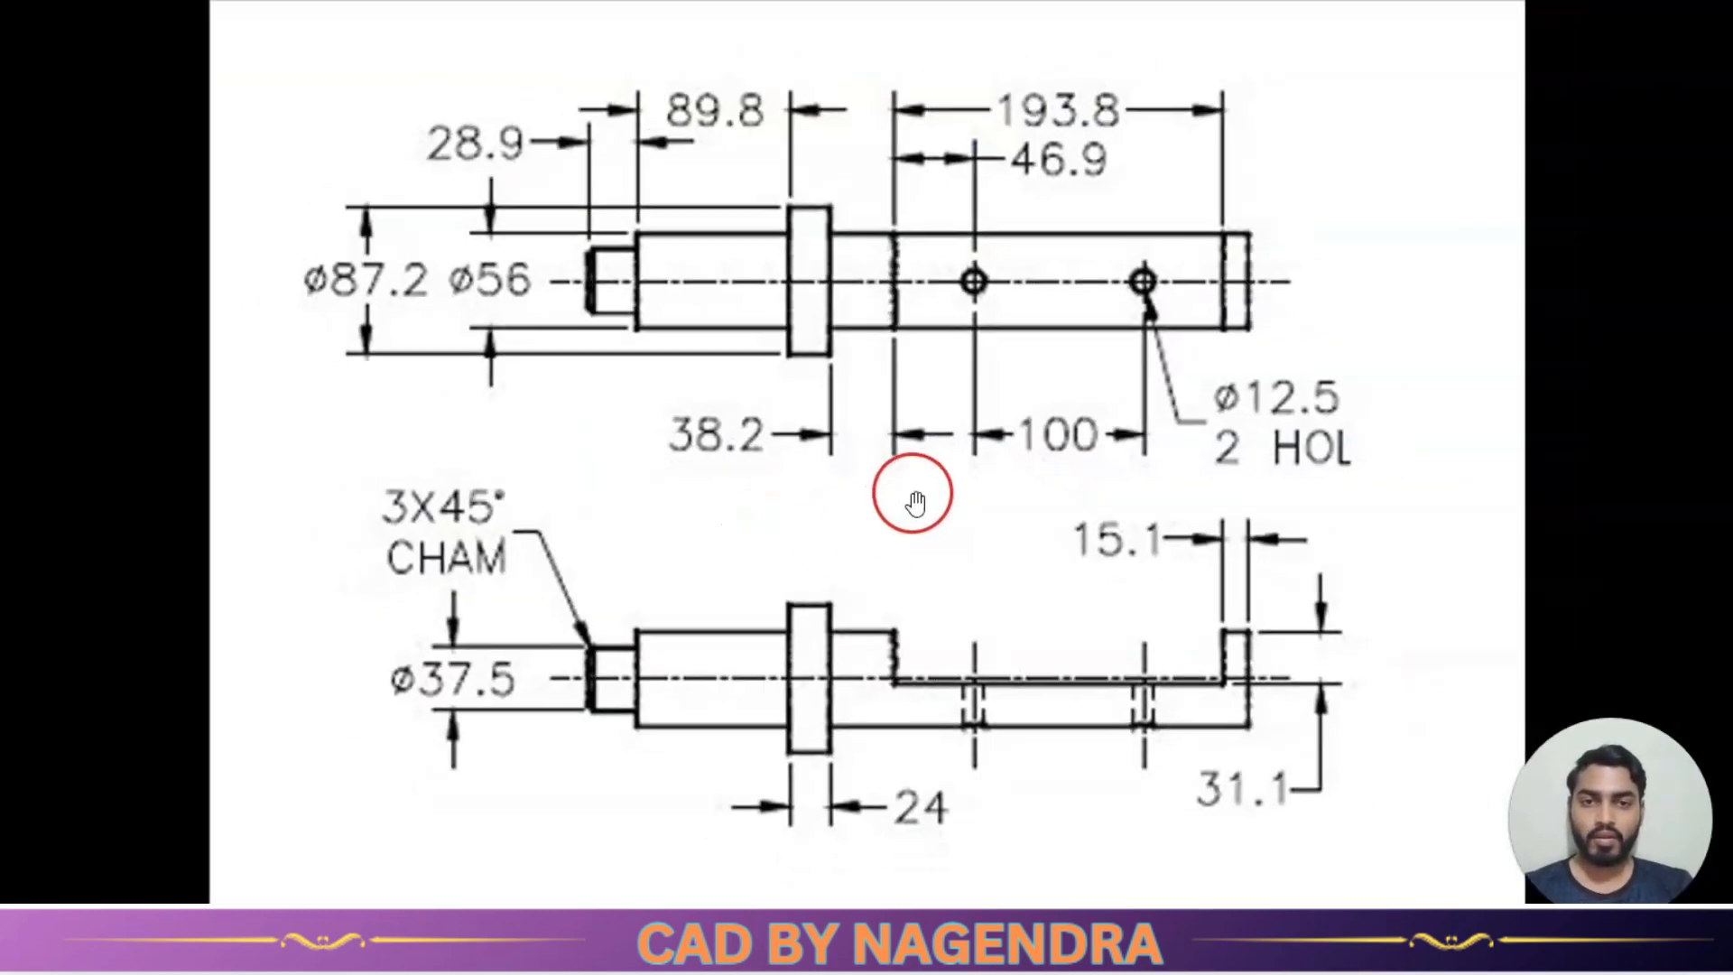
{"action": "scroll", "coordinate": [669, 127], "scroll_direction": "up", "scroll_amount": 1}
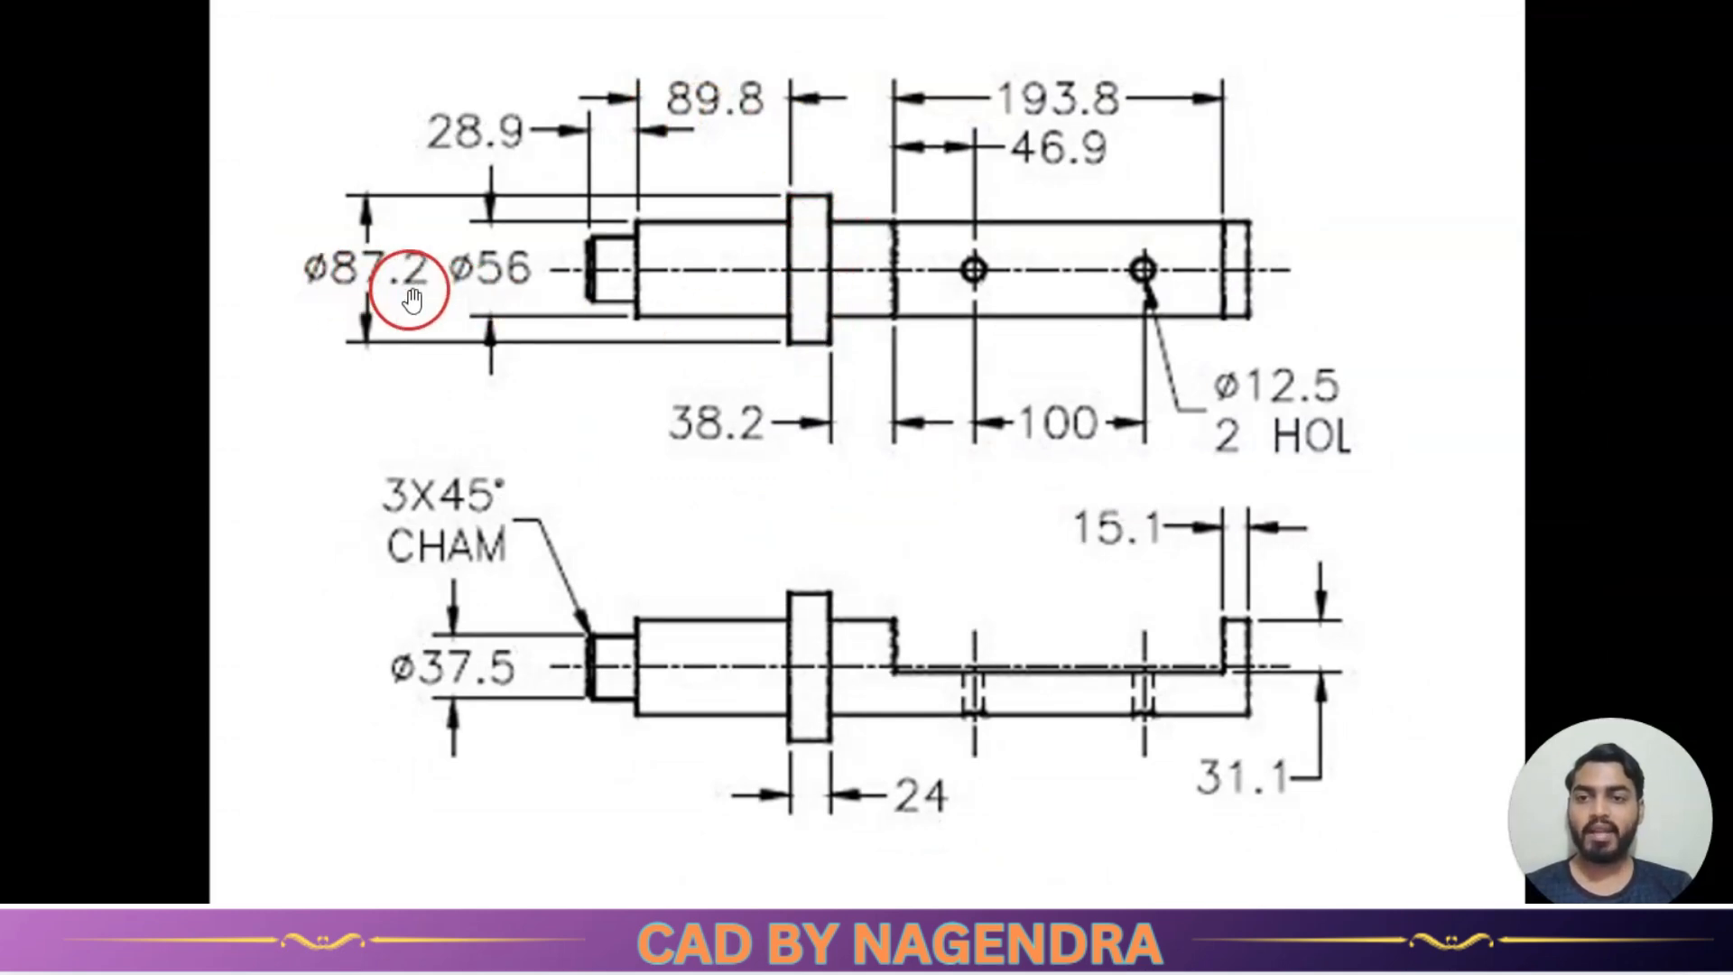
{"action": "key", "text": "alt+Tab"}
{"action": "left_click", "coordinate": [1156, 437]}
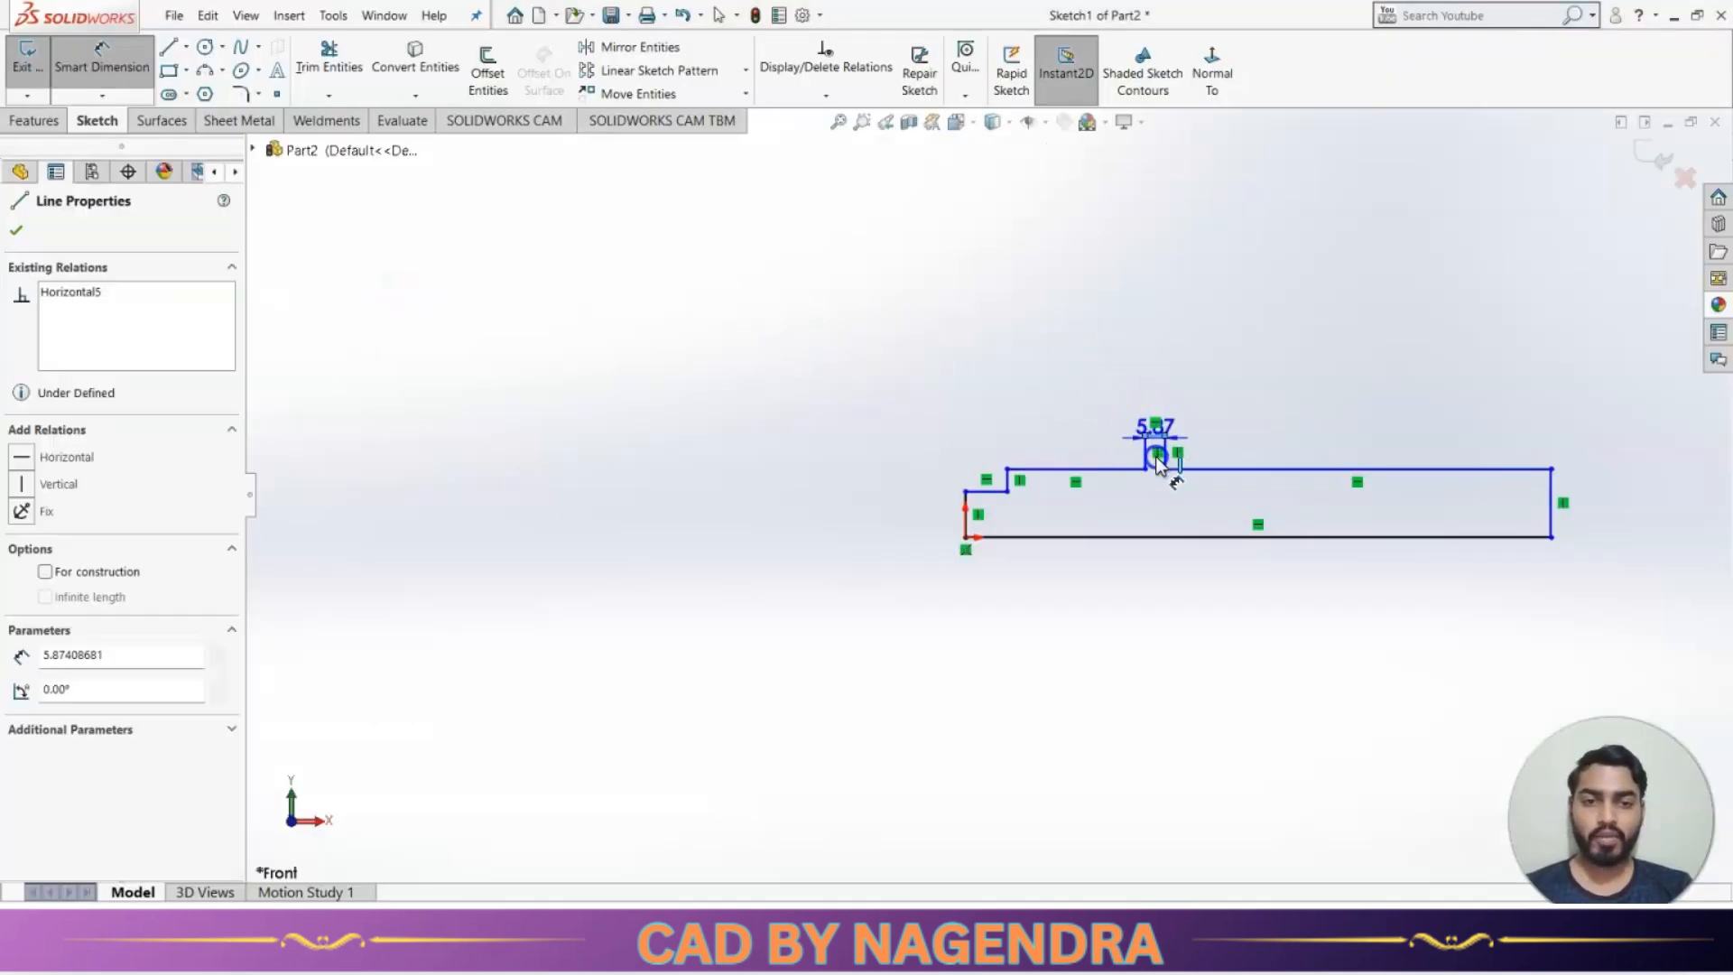
{"action": "left_click", "coordinate": [1147, 536]}
{"action": "left_click", "coordinate": [876, 492]}
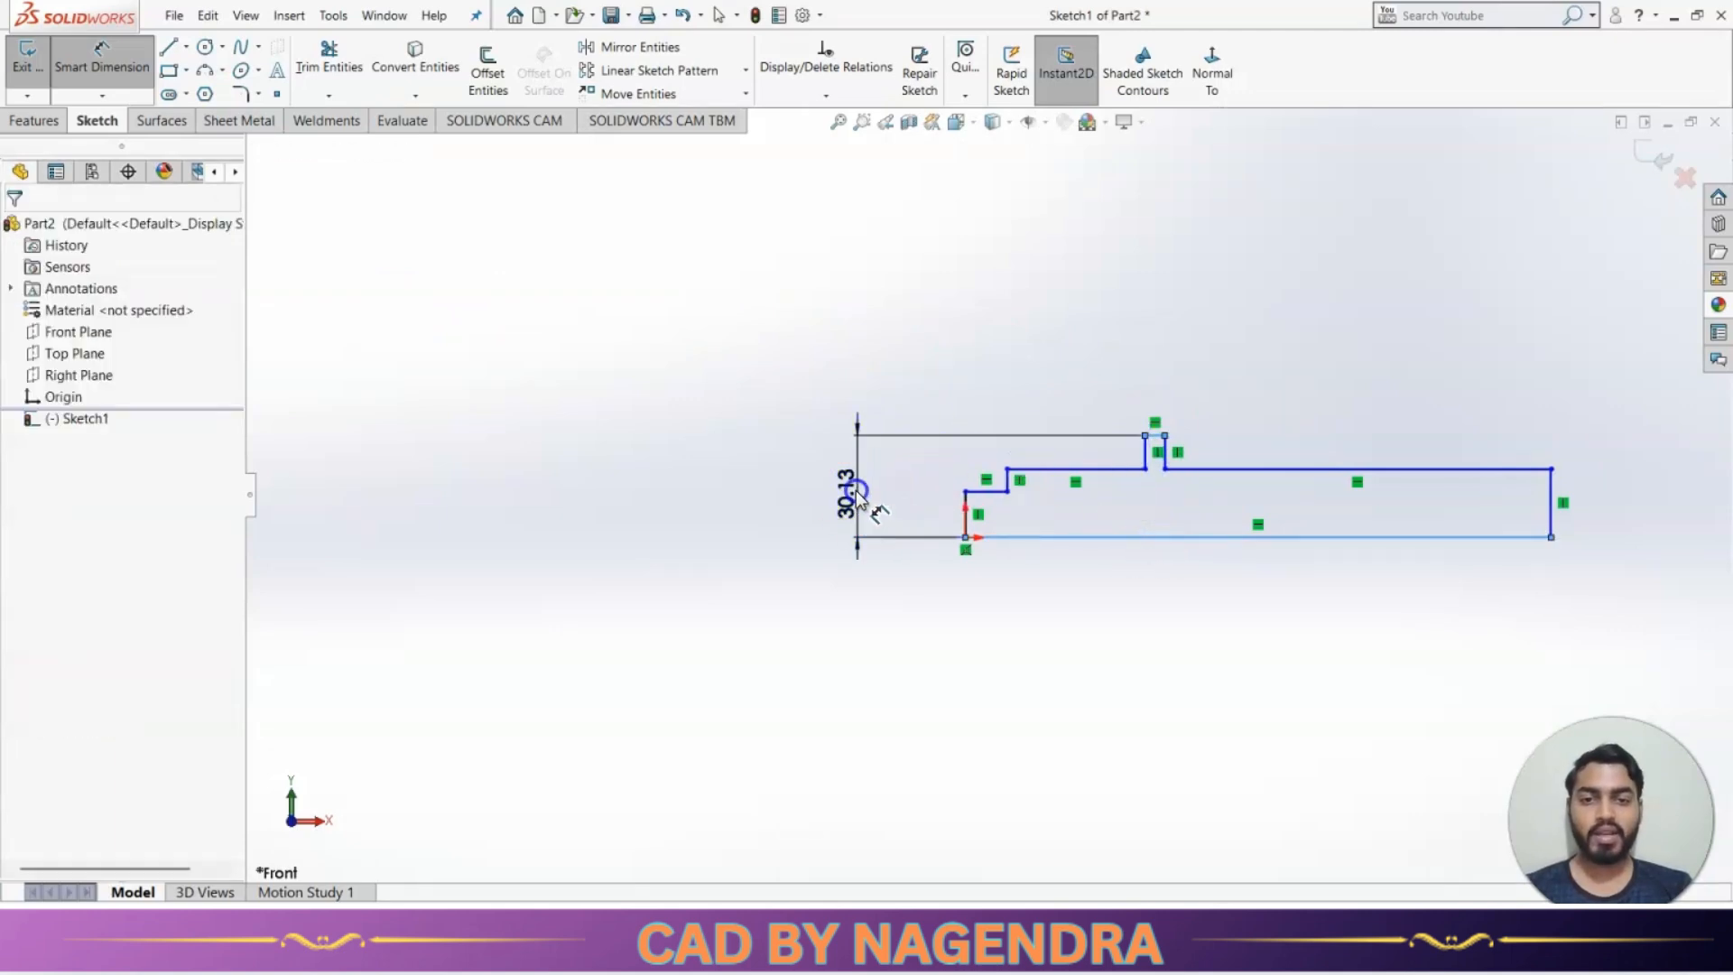
{"action": "type", "text": "87.2/2"}
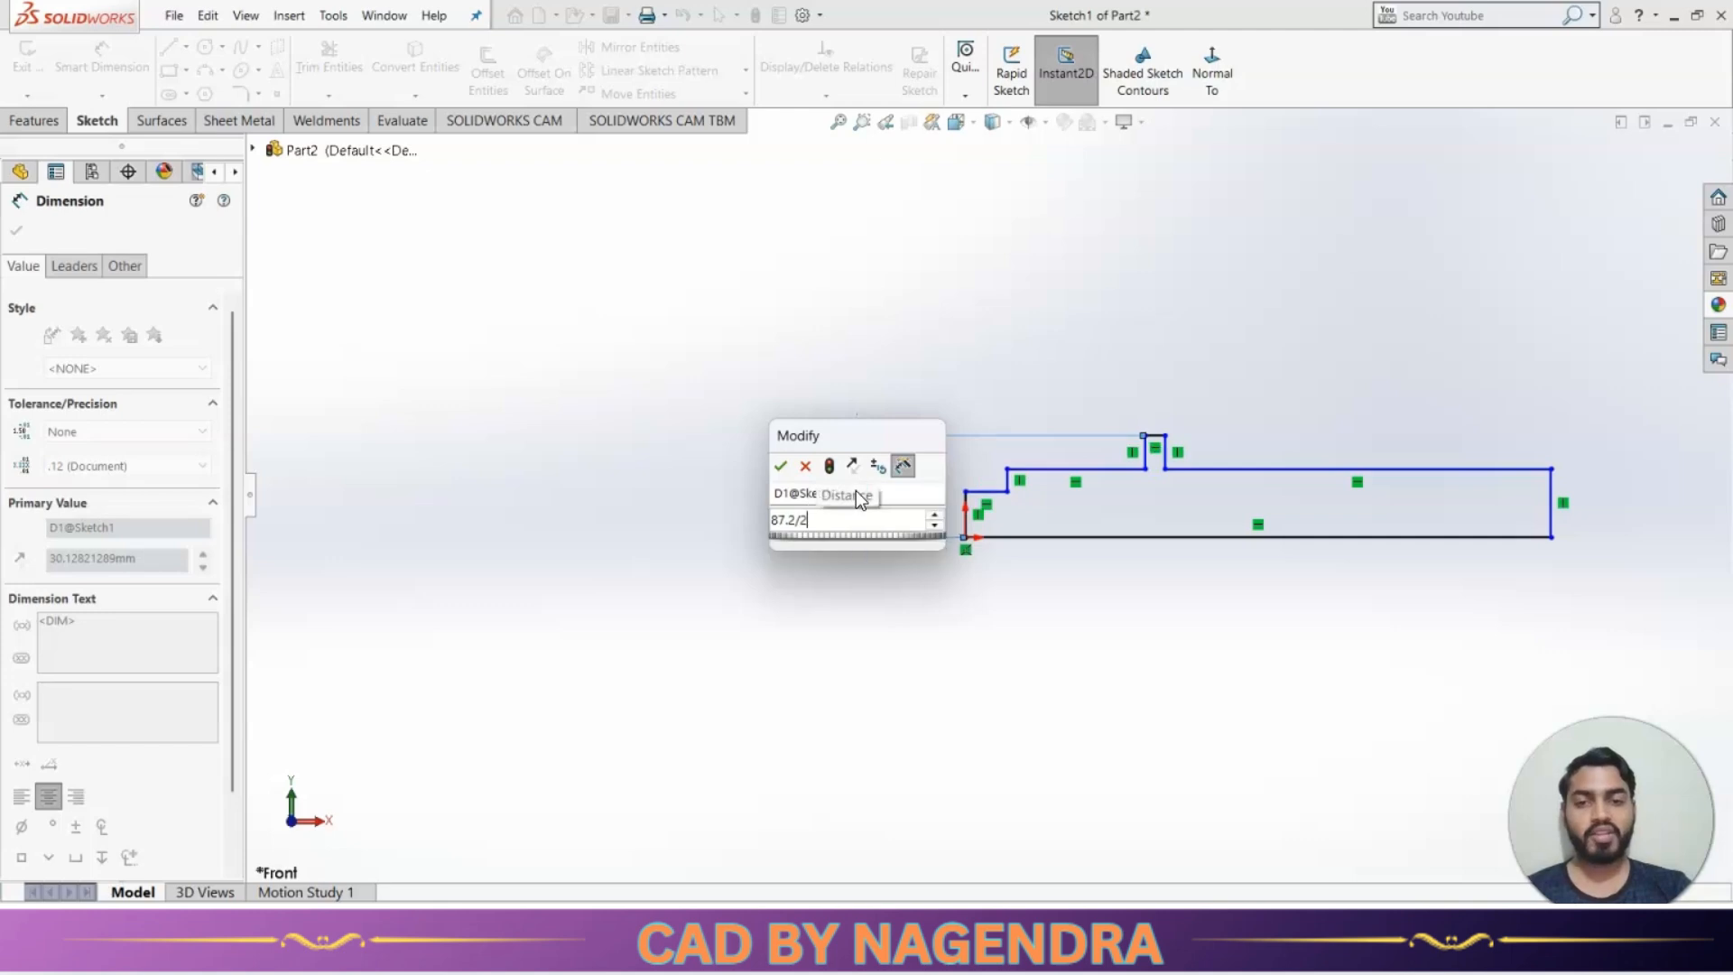
{"action": "key", "text": "Return"}
{"action": "left_click", "coordinate": [1277, 718]}
Check the drawing and dimension the upper edge before the collar as 56/2 mm from the baseline.
{"action": "key", "text": "alt+Tab"}
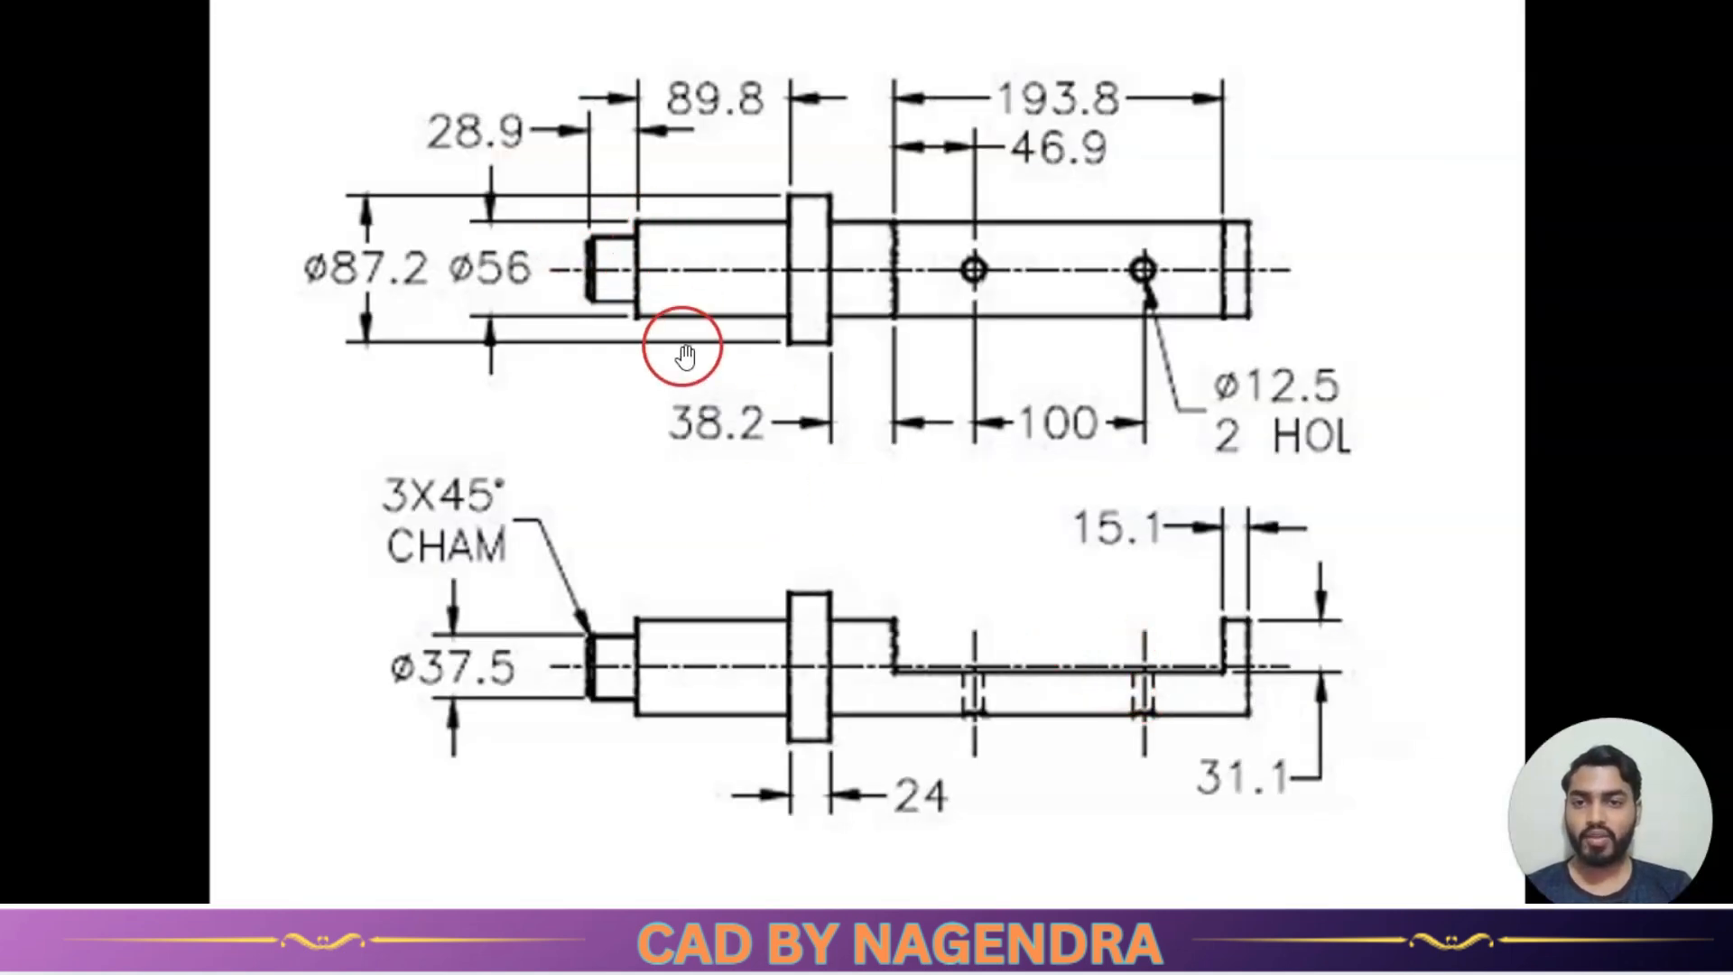
{"action": "key", "text": "alt+Tab"}
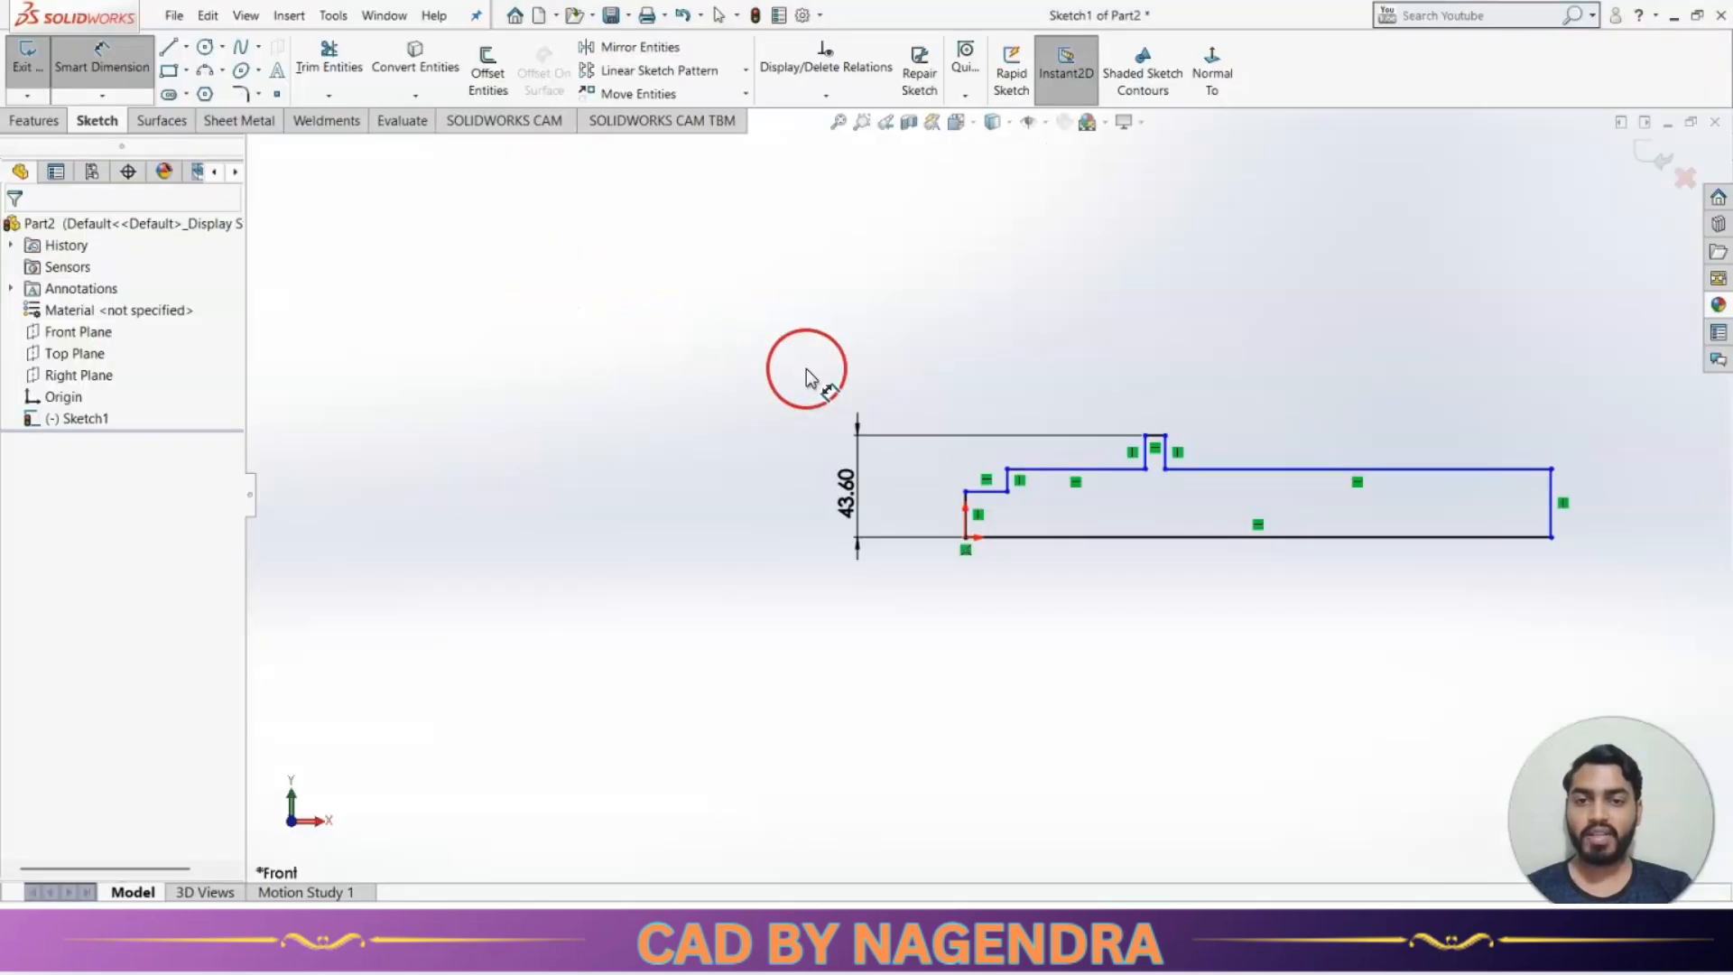
{"action": "left_click", "coordinate": [1040, 478]}
{"action": "left_click", "coordinate": [1063, 538]}
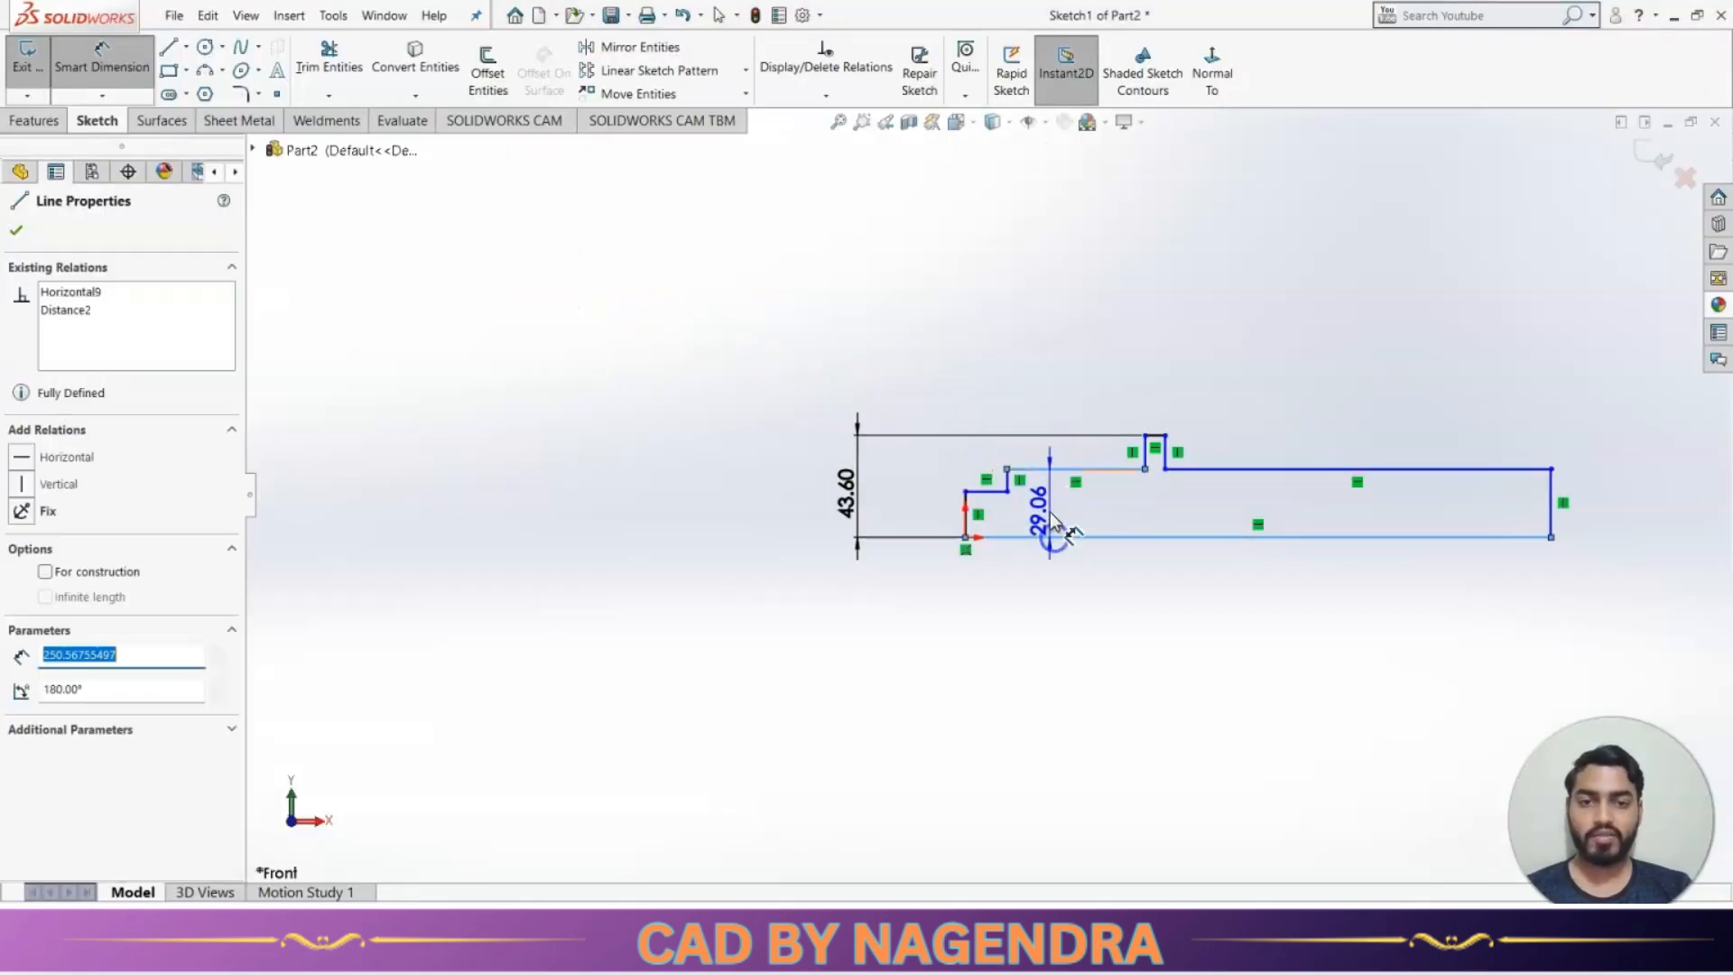
{"action": "left_click", "coordinate": [1050, 510]}
{"action": "type", "text": "28"}
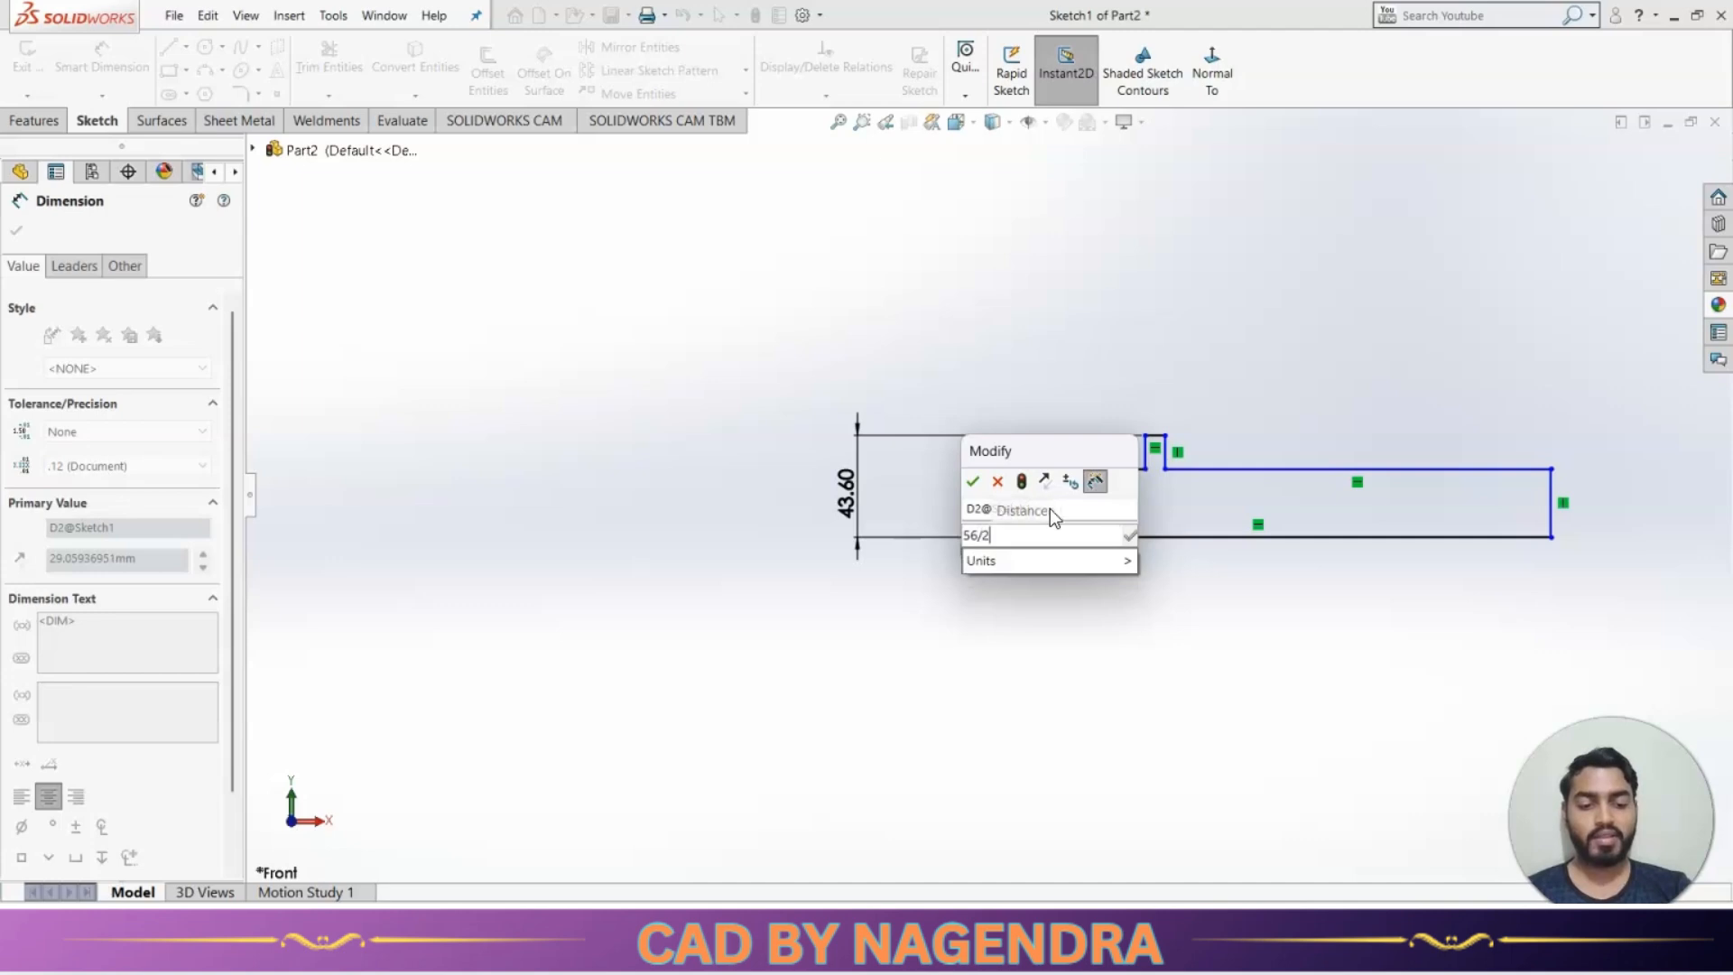
{"action": "key", "text": "Return"}
{"action": "key", "text": "Escape"}
Check the drawing and dimension the vertical end edge at the origin as 37.5/2 mm.
{"action": "key", "text": "alt+Tab"}
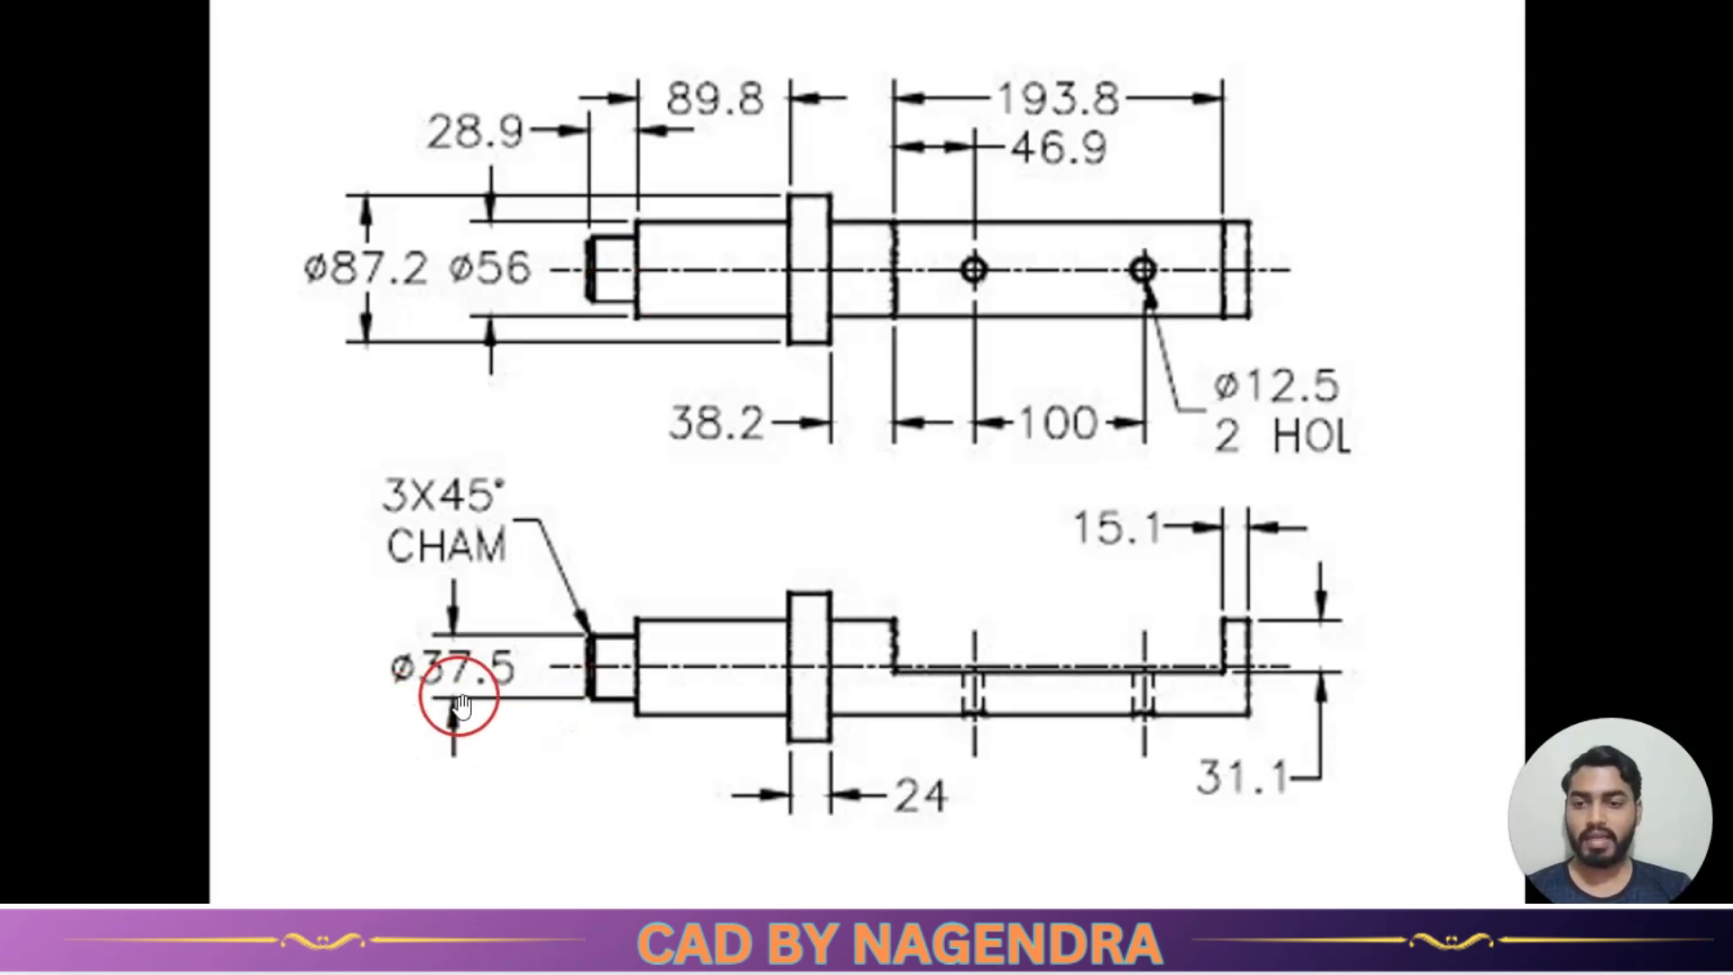
{"action": "key", "text": "alt+Tab"}
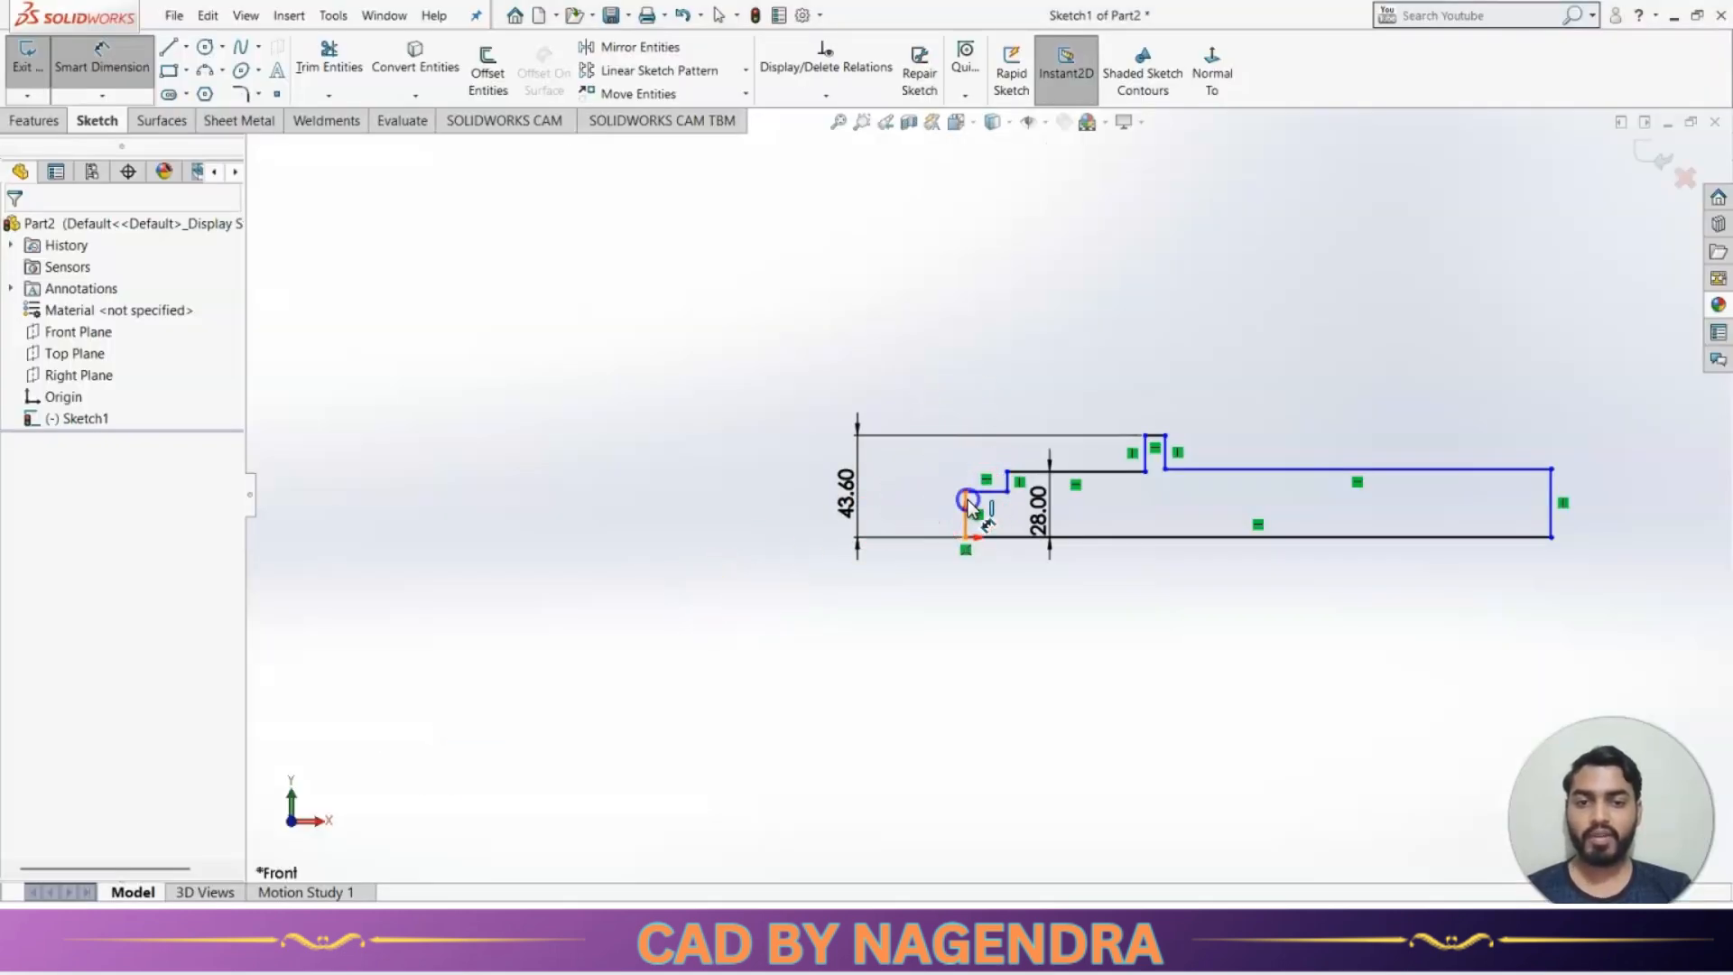
{"action": "left_click", "coordinate": [972, 503]}
{"action": "left_click", "coordinate": [917, 515]}
{"action": "type", "text": "37"}
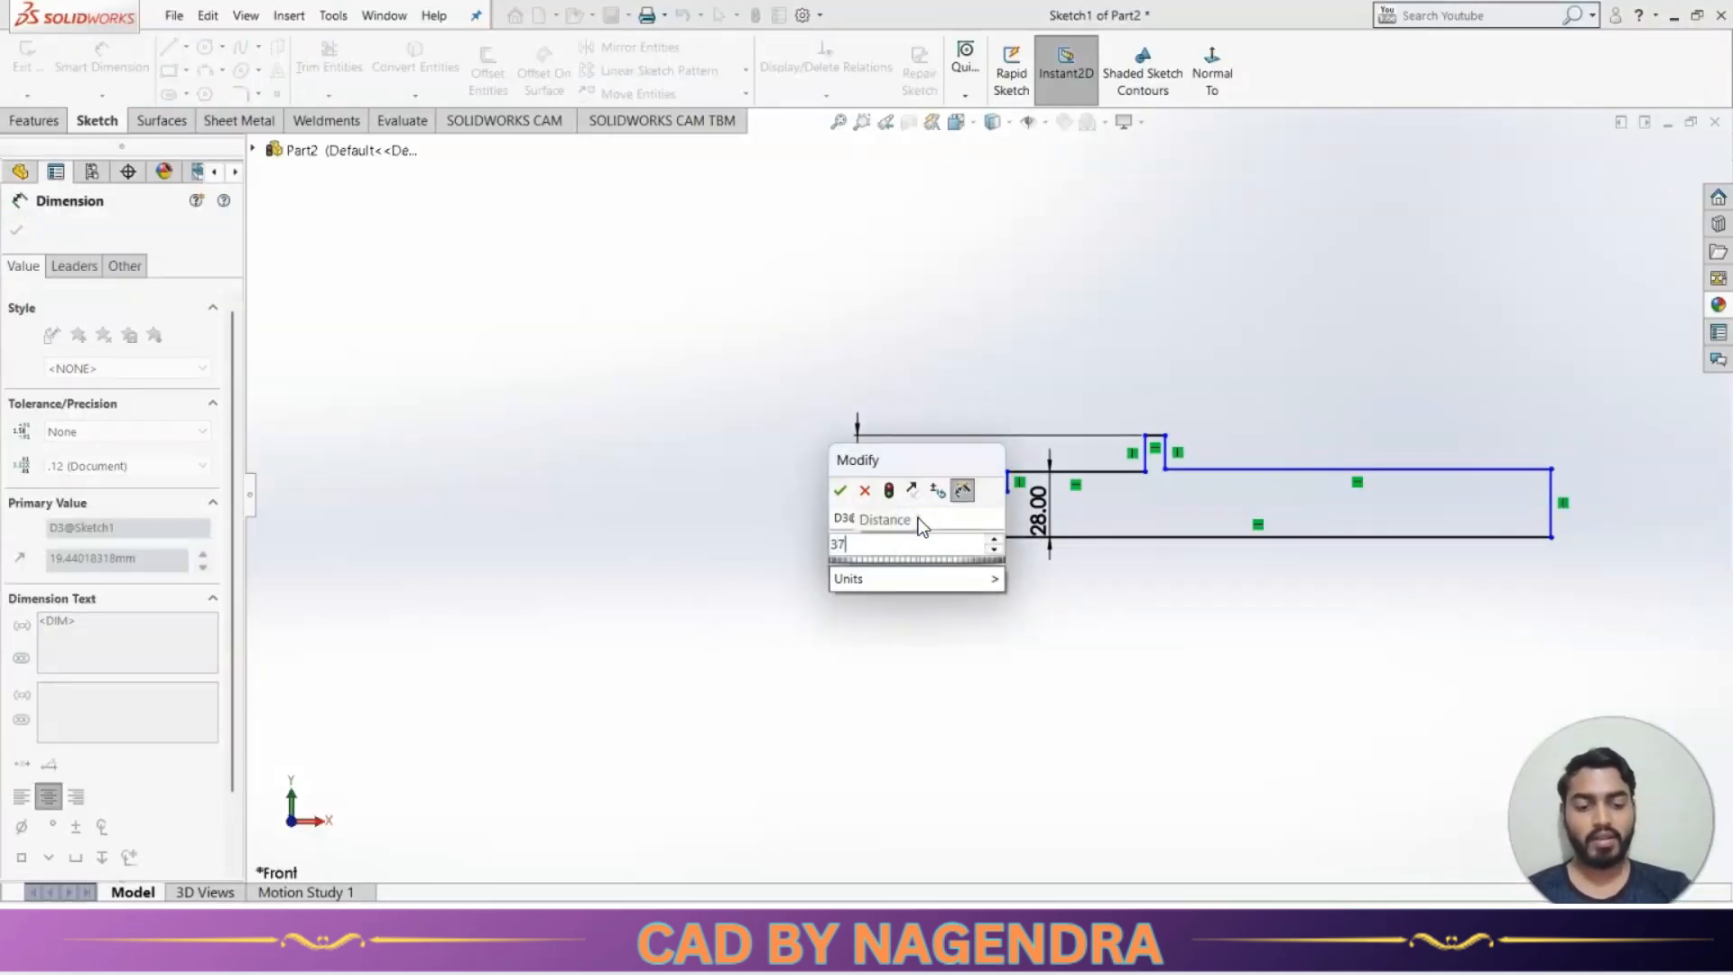
{"action": "type", "text": ".5/2"}
{"action": "key", "text": "Return"}
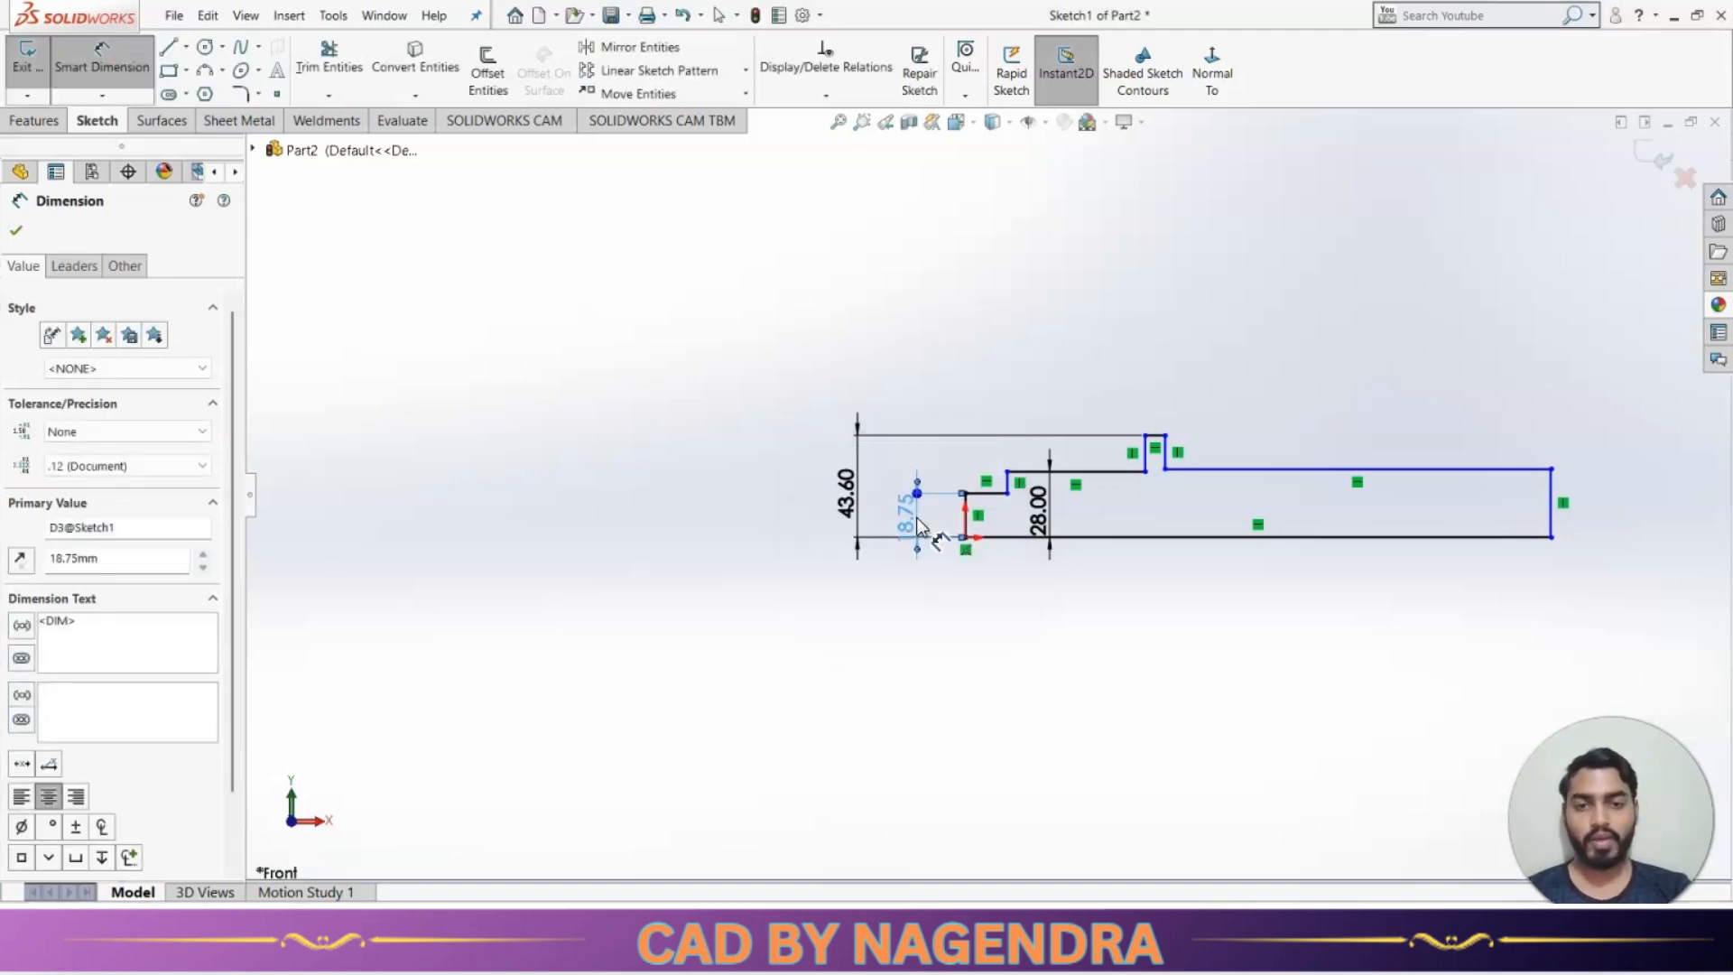
Review the shaft drawing and make the horizontal edges on both sides of the collar collinear.
{"action": "key", "text": "alt+Tab"}
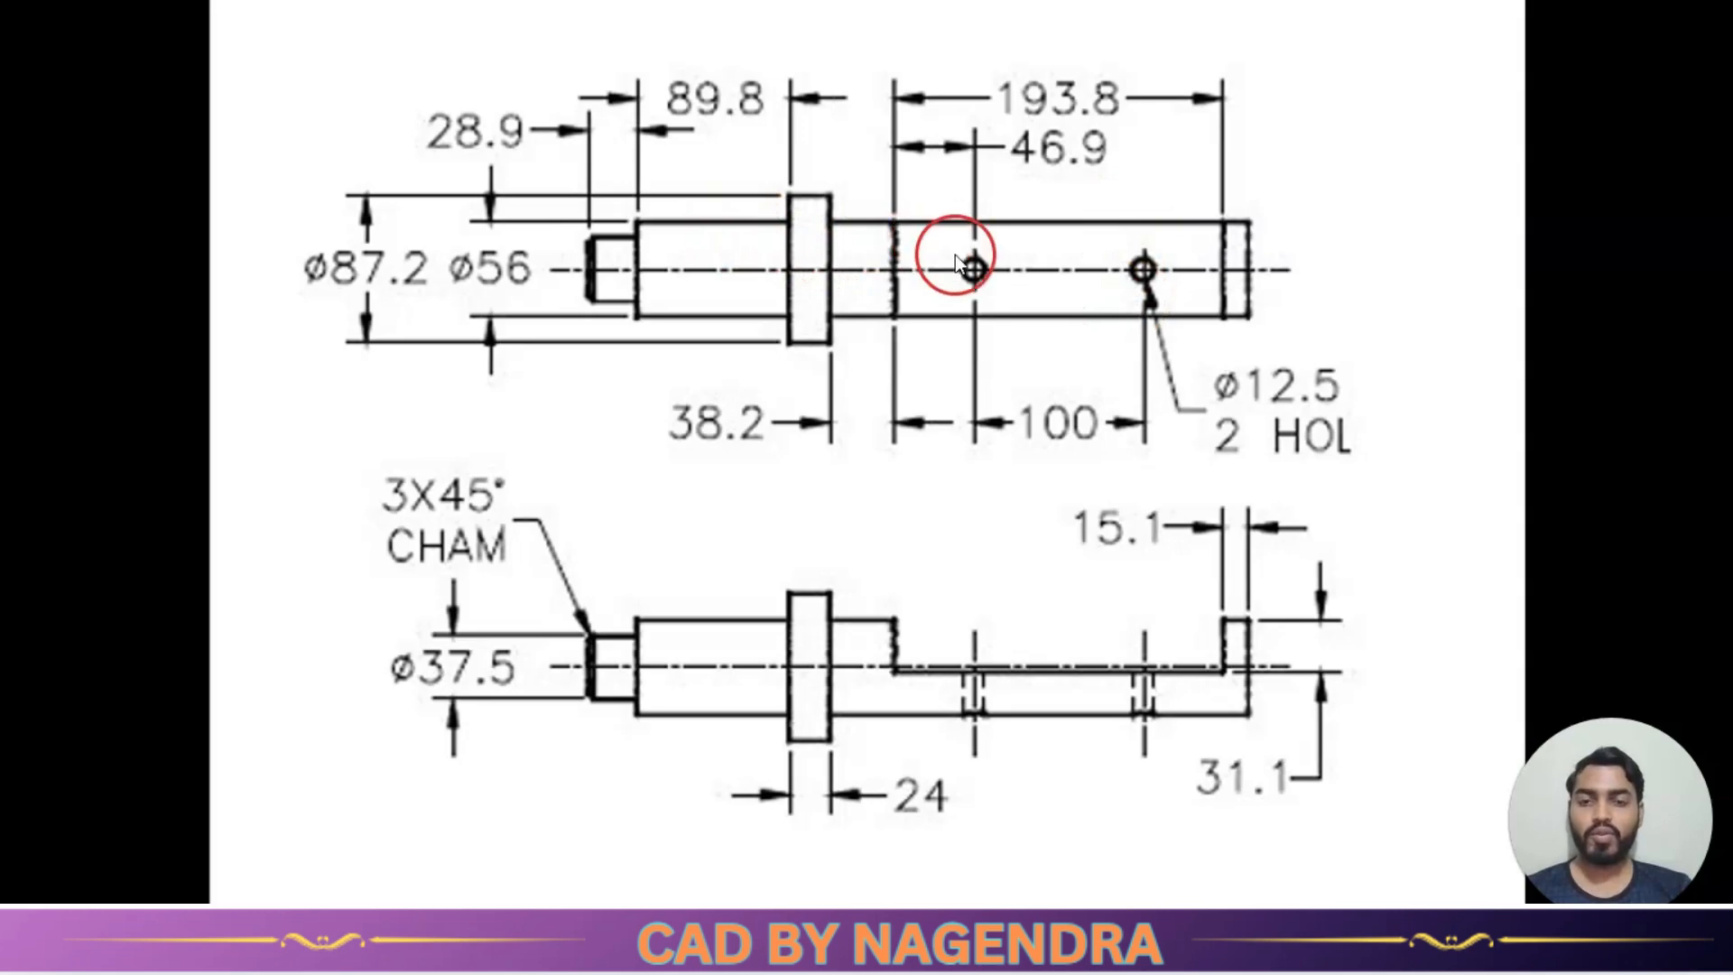
{"action": "key", "text": "Escape"}
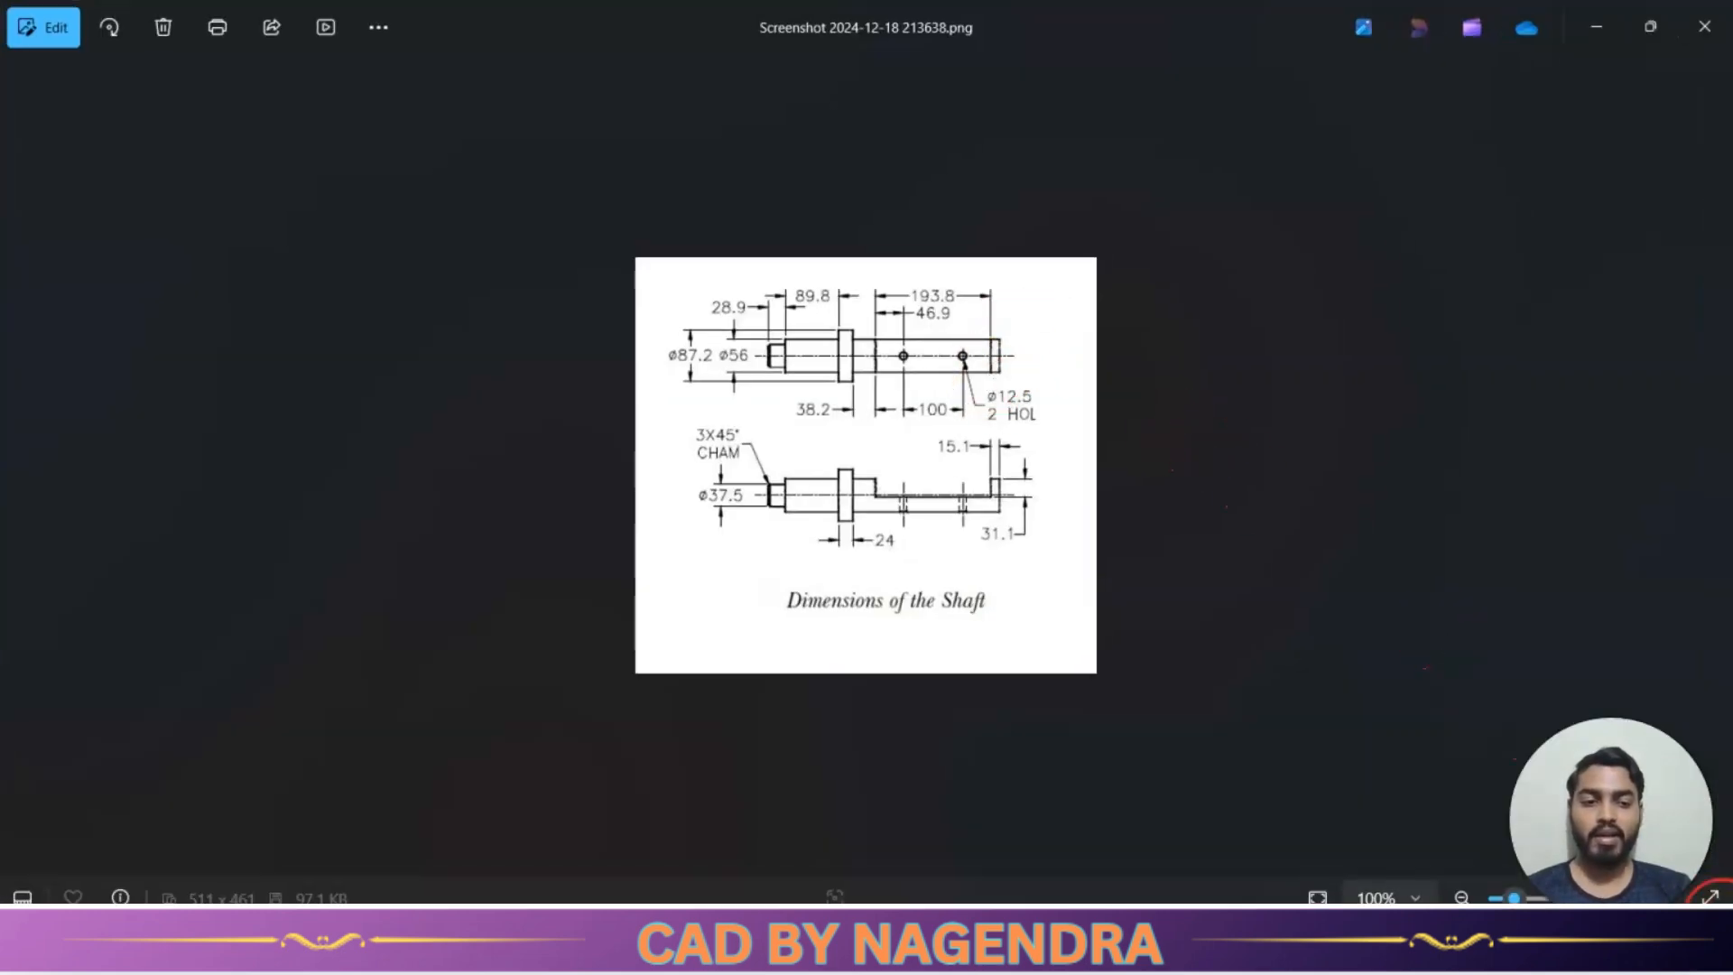
{"action": "left_click", "coordinate": [1709, 897]}
{"action": "scroll", "coordinate": [919, 540], "scroll_direction": "up", "scroll_amount": 3}
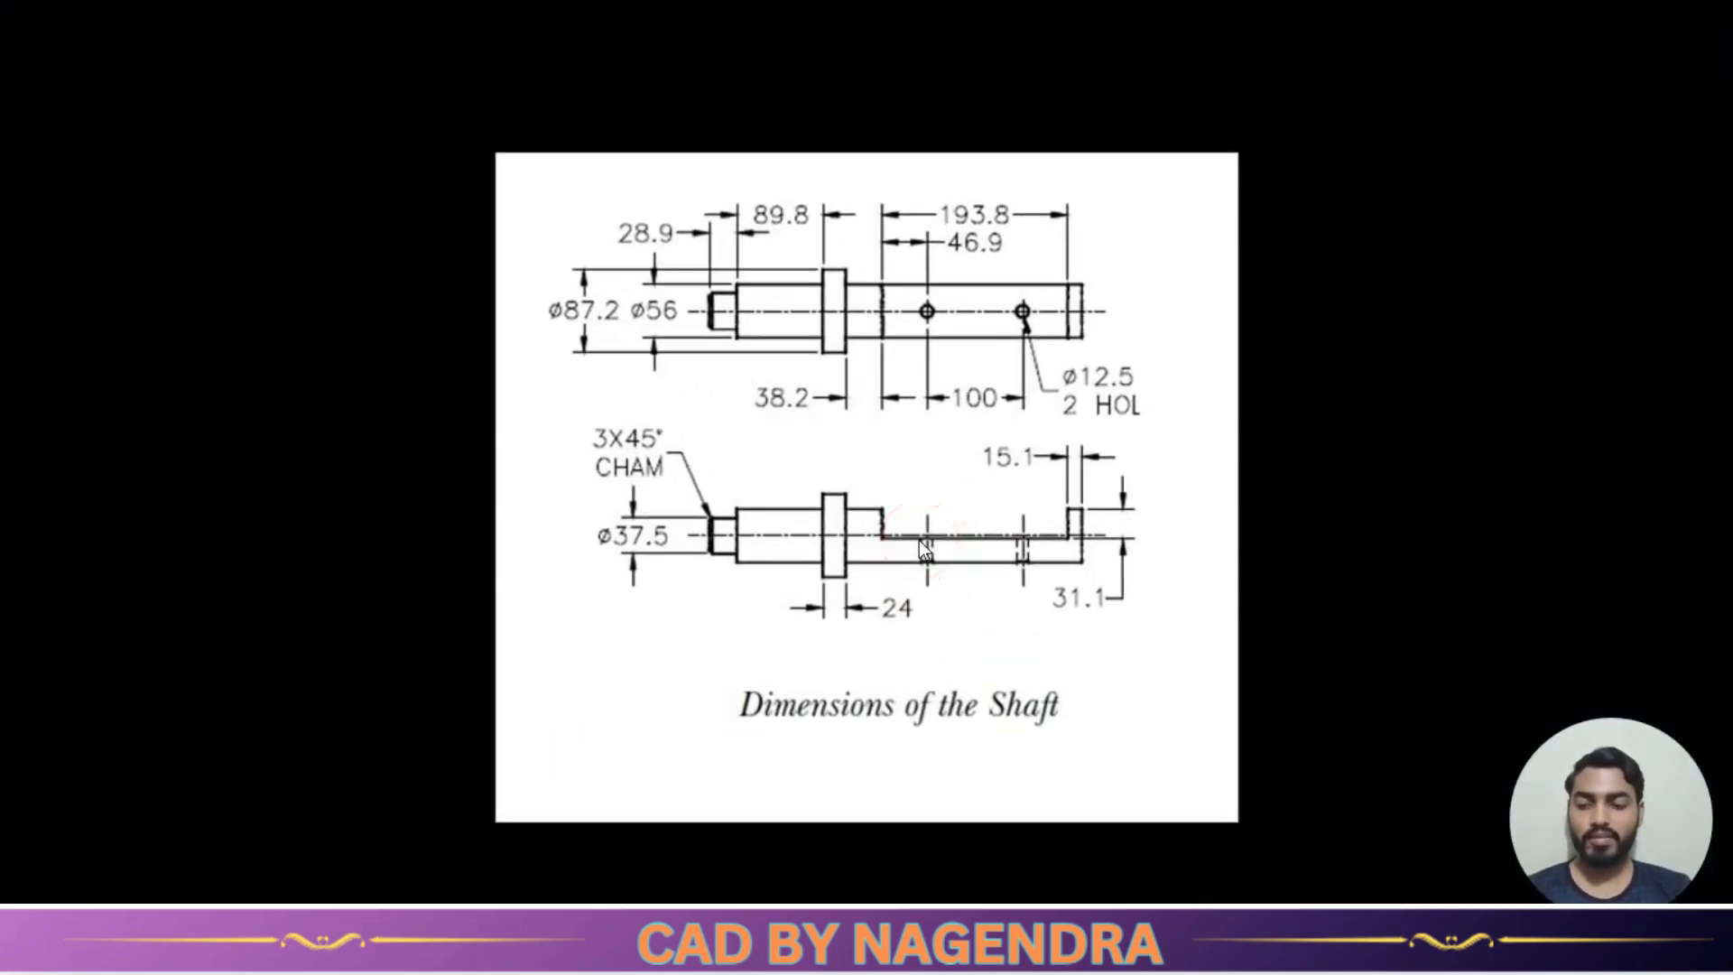
{"action": "key", "text": "alt+Tab"}
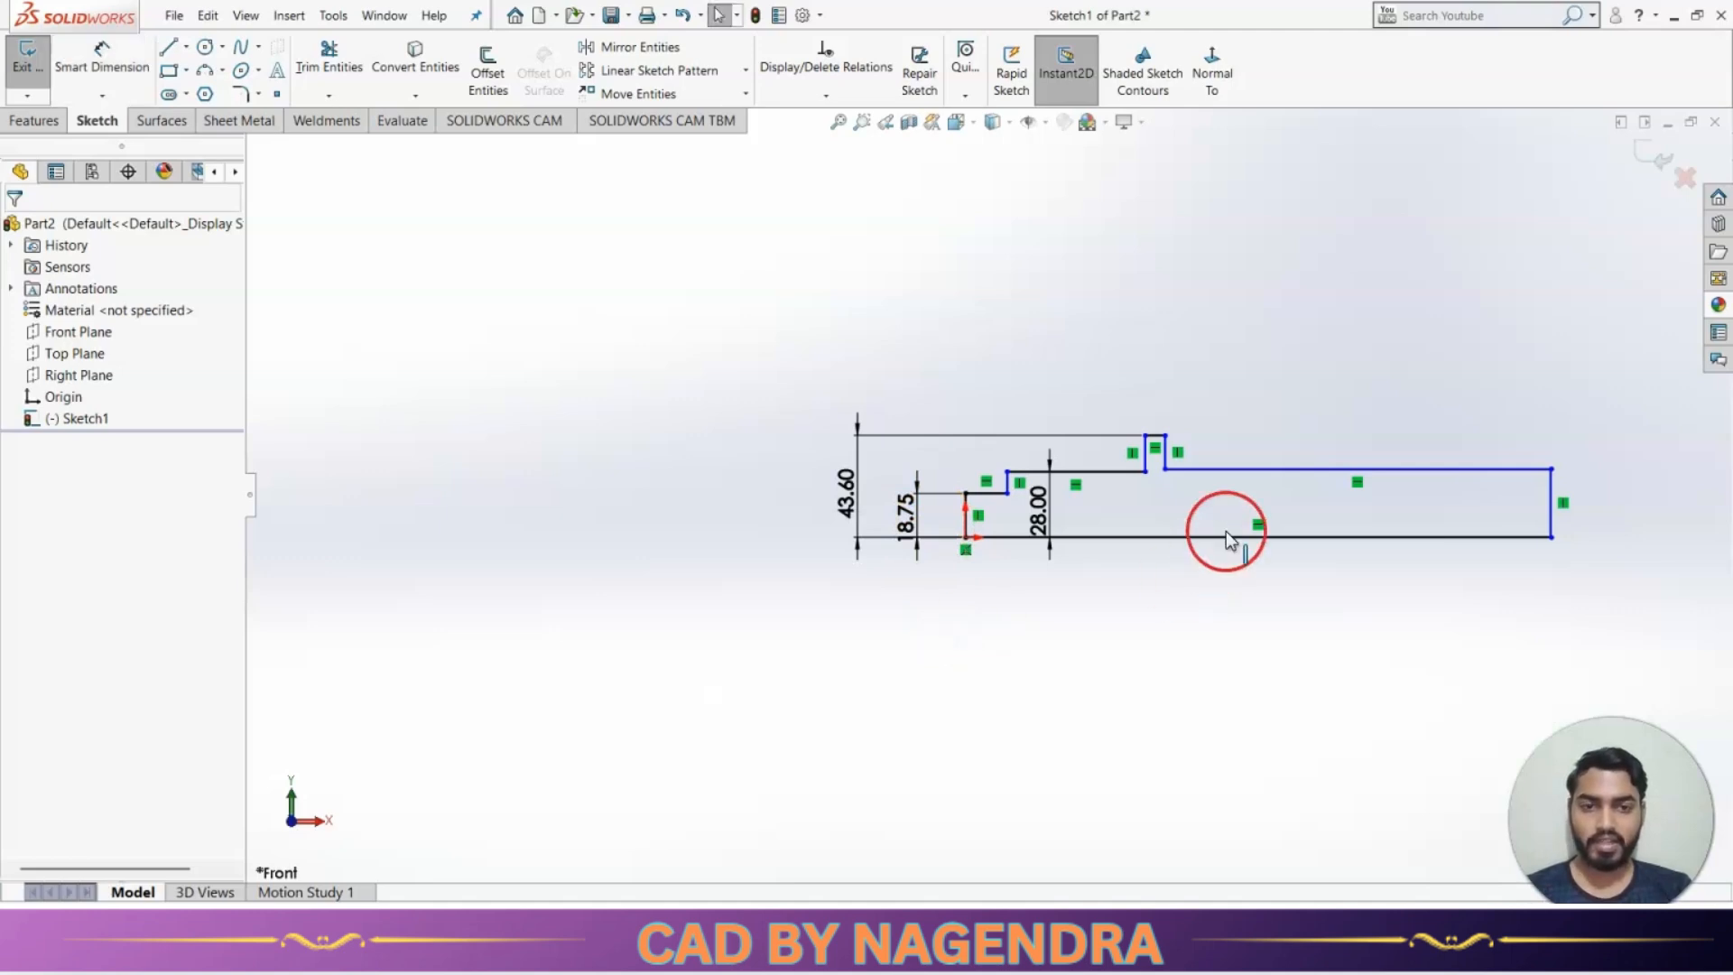
{"action": "left_click", "coordinate": [1097, 472]}
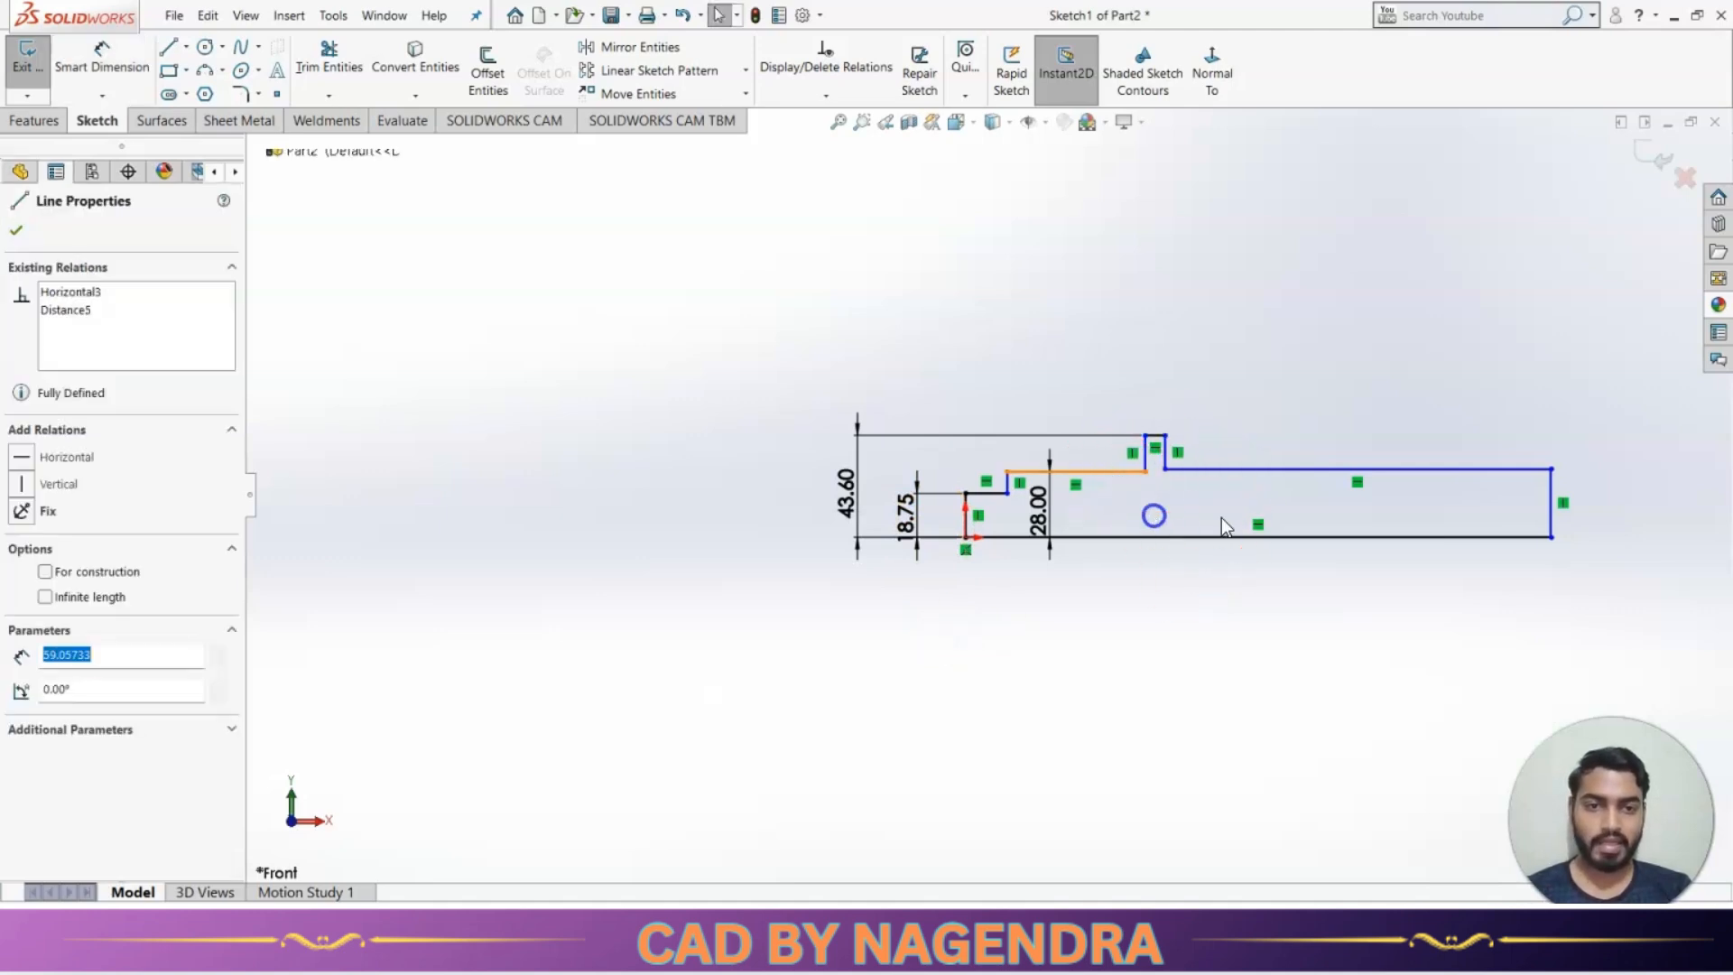
{"action": "left_click", "coordinate": [1235, 472], "text": "ctrl"}
{"action": "left_click", "coordinate": [1175, 355]}
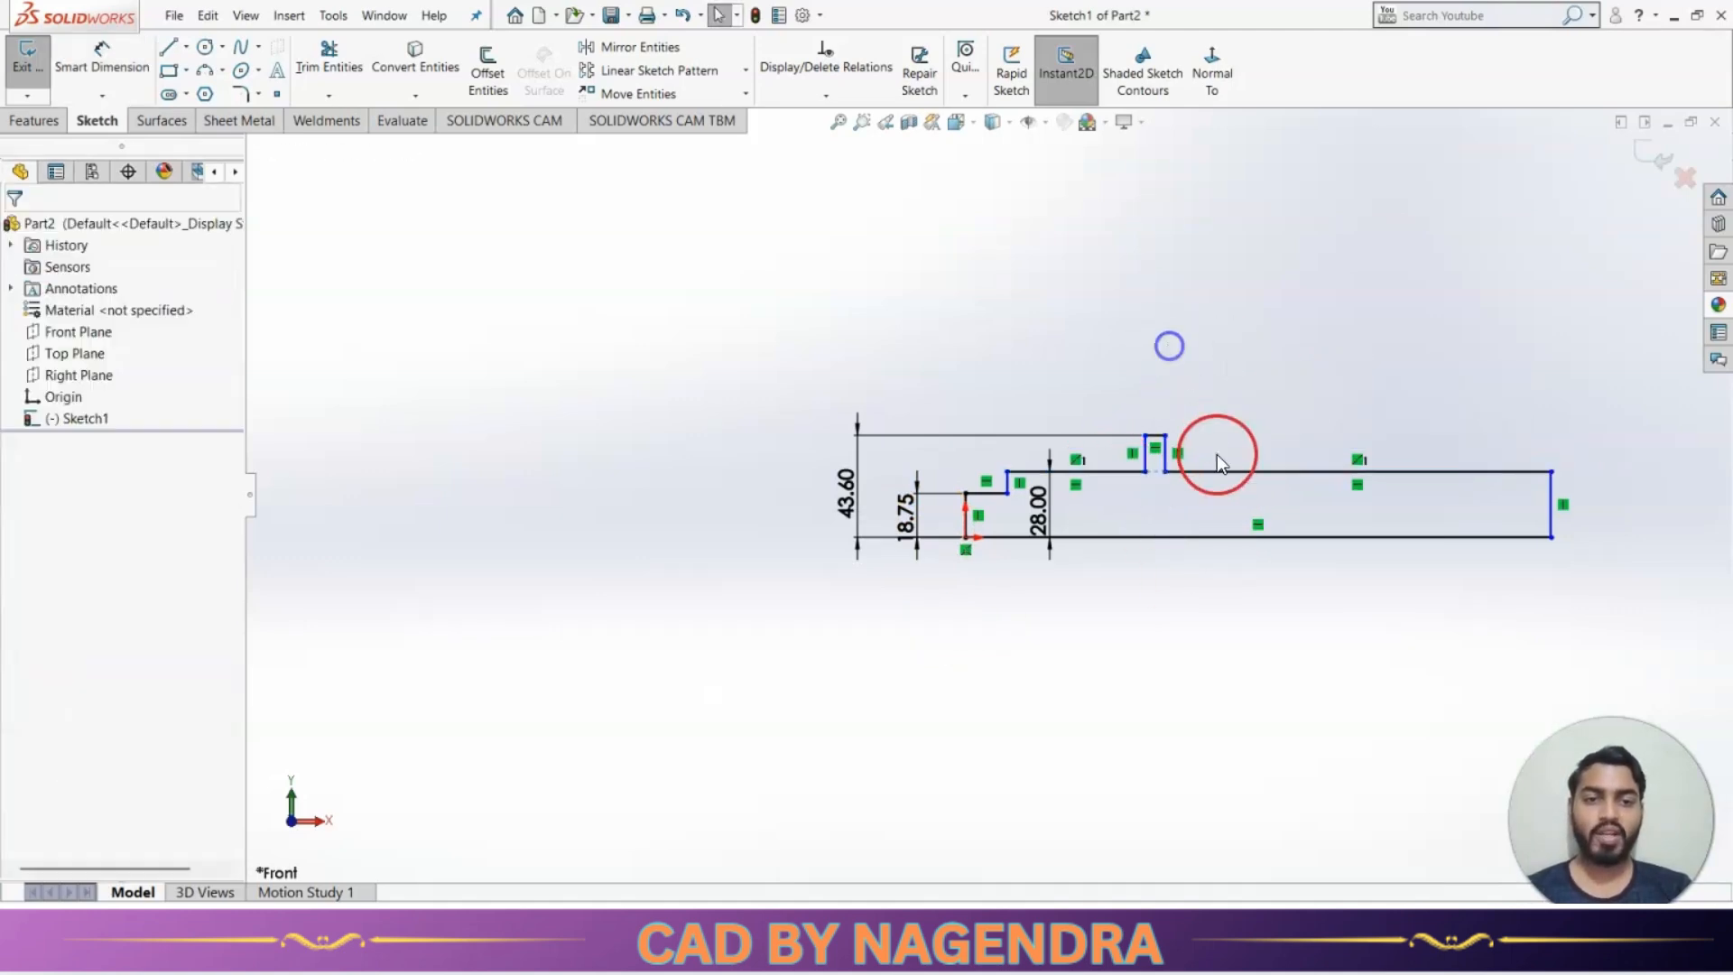
Check the drawing and dimension the length of the small end step as 28.9 mm.
{"action": "left_click", "coordinate": [131, 70]}
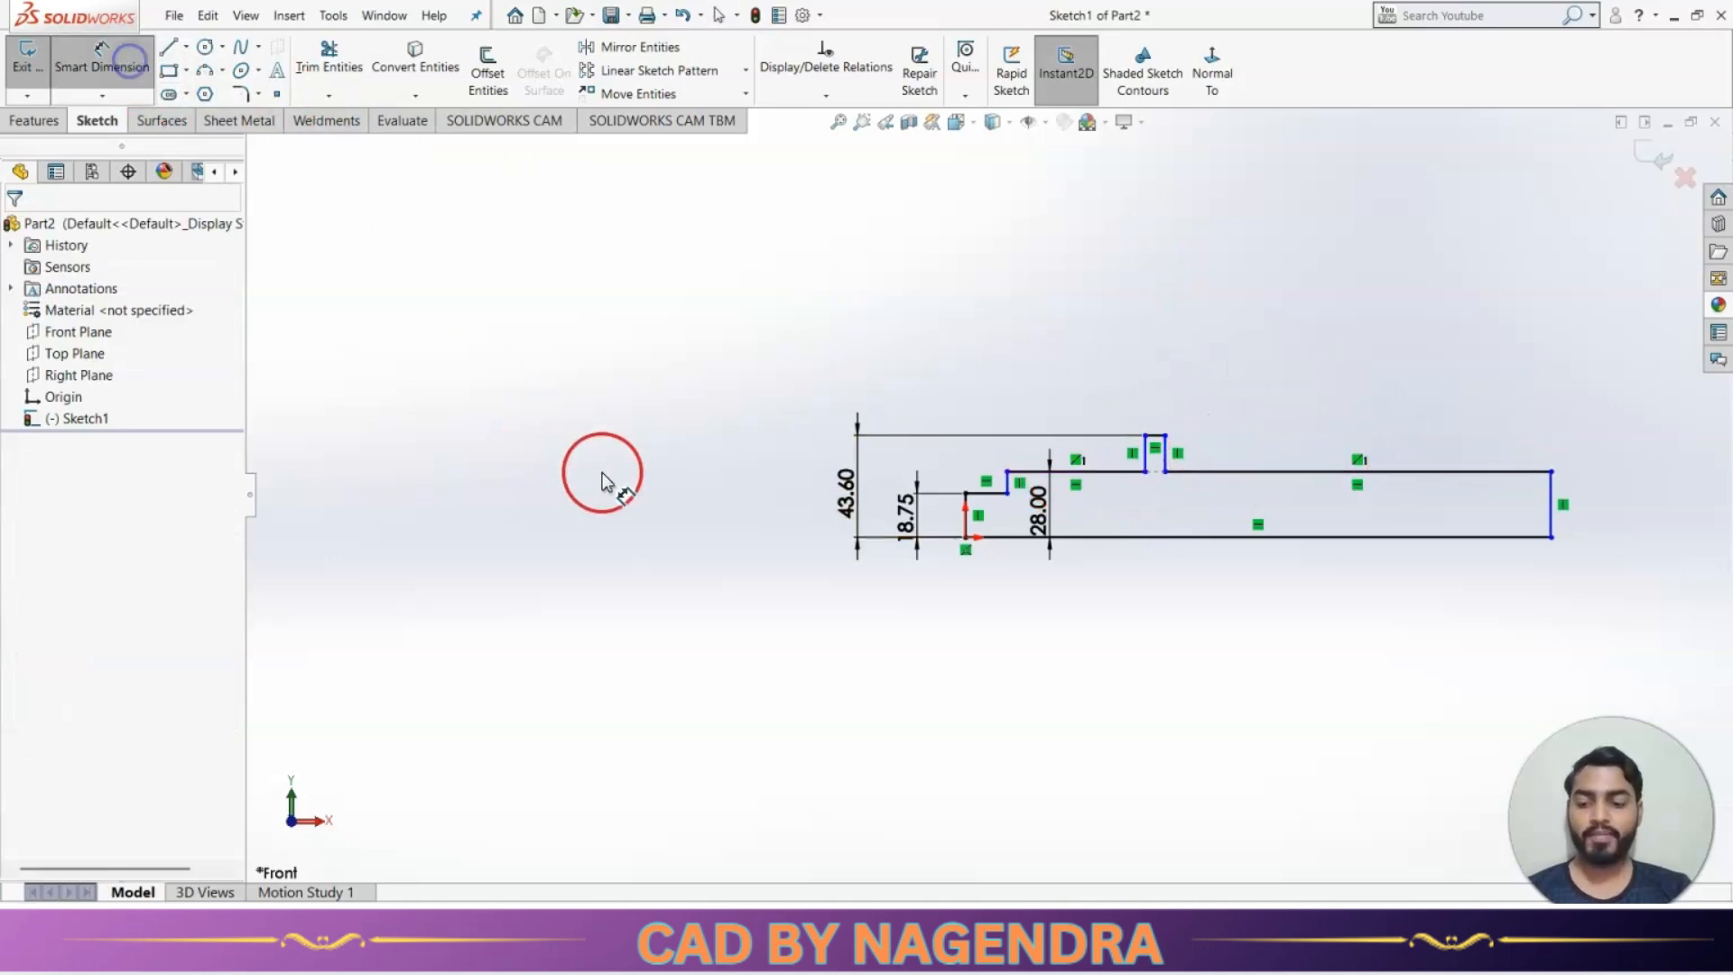
{"action": "key", "text": "alt+Tab"}
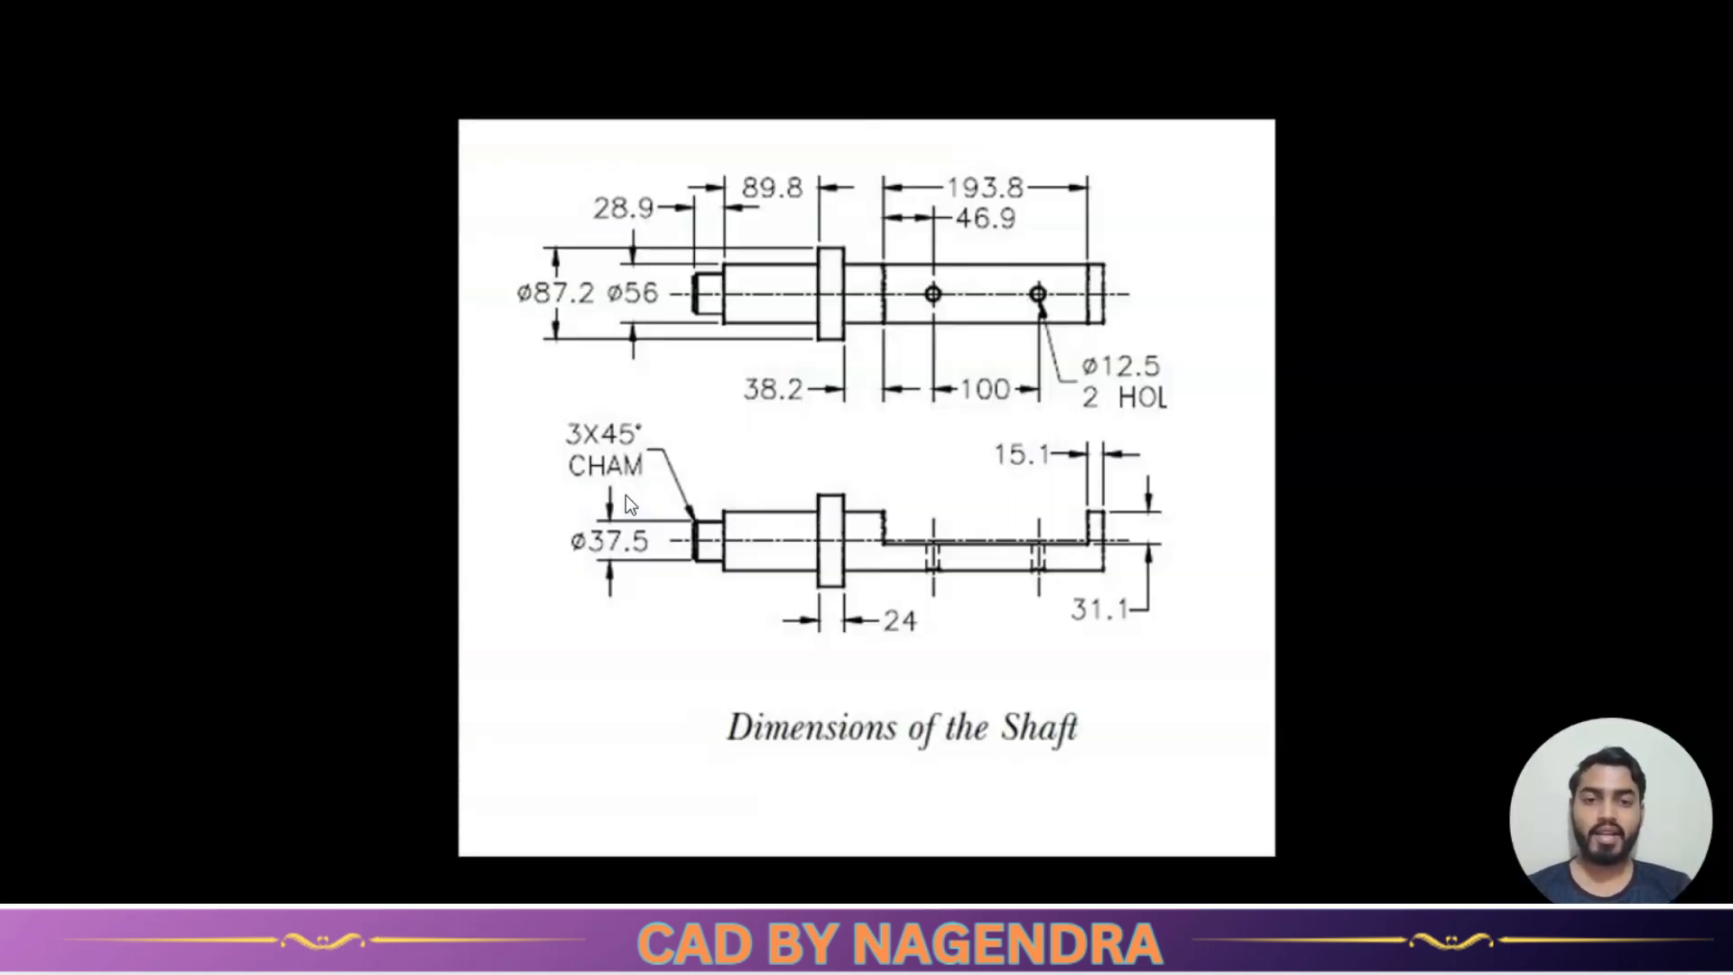
{"action": "scroll", "coordinate": [750, 243], "scroll_direction": "up", "scroll_amount": 2}
{"action": "scroll", "coordinate": [750, 243], "scroll_direction": "up", "scroll_amount": 1}
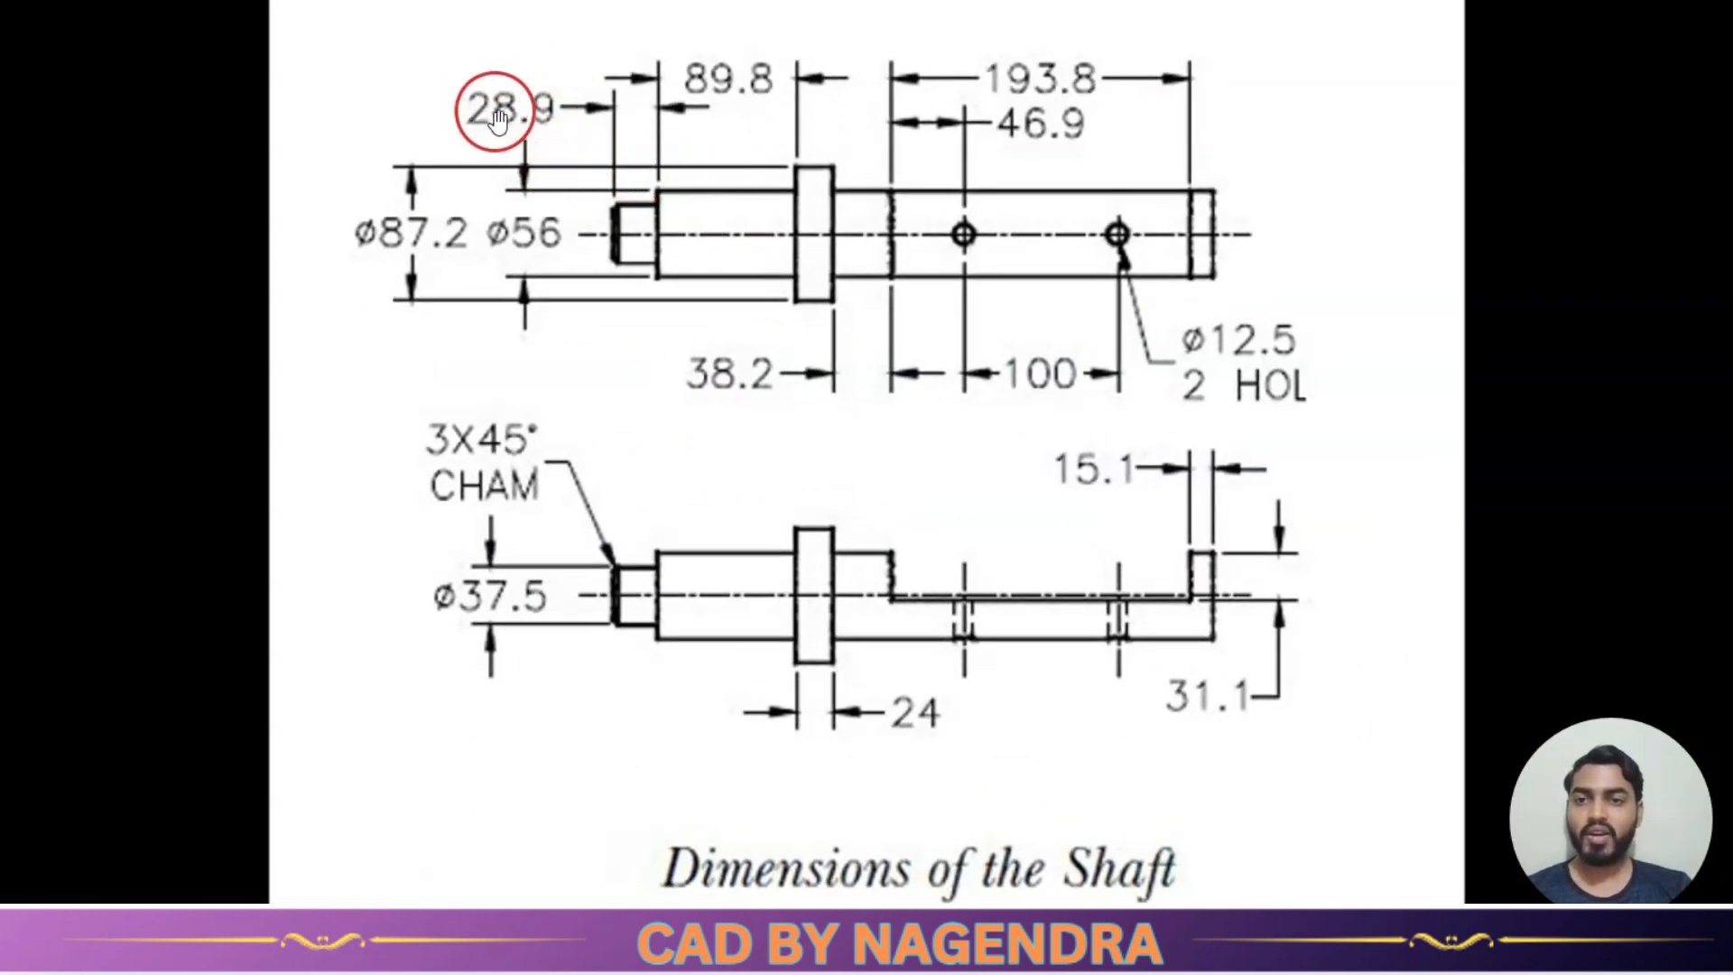
{"action": "key", "text": "alt+Tab"}
{"action": "left_click", "coordinate": [986, 493]}
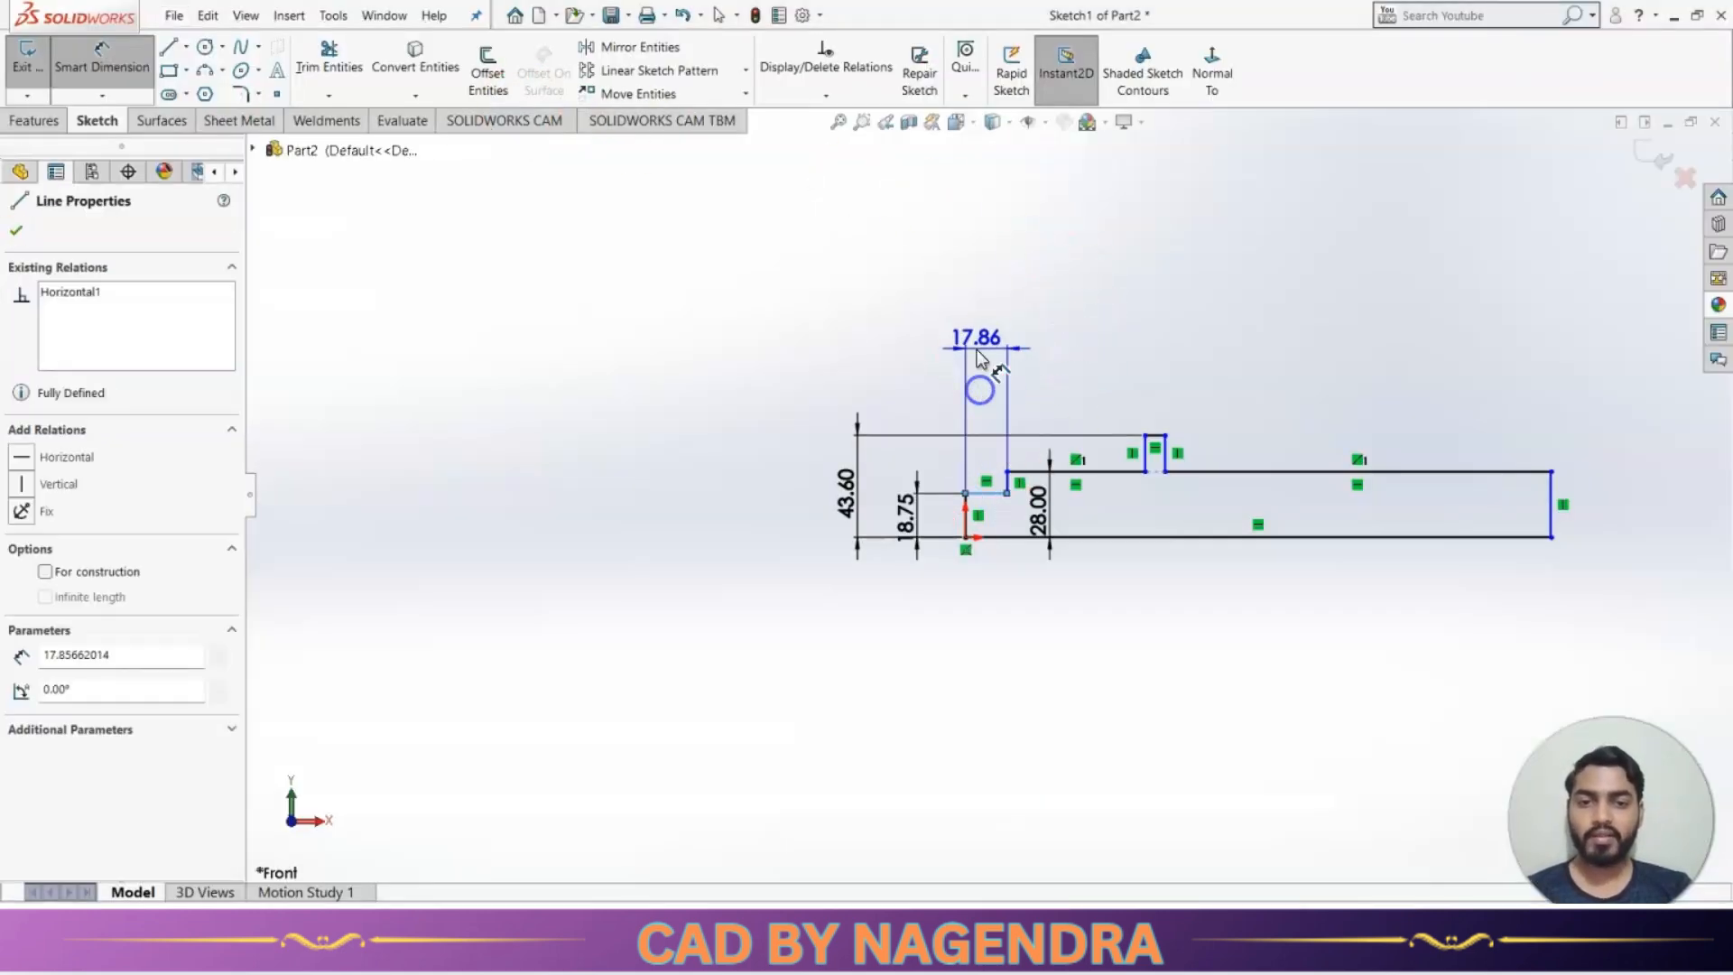
{"action": "left_click", "coordinate": [980, 354]}
{"action": "type", "text": "28.9"}
{"action": "key", "text": "Return"}
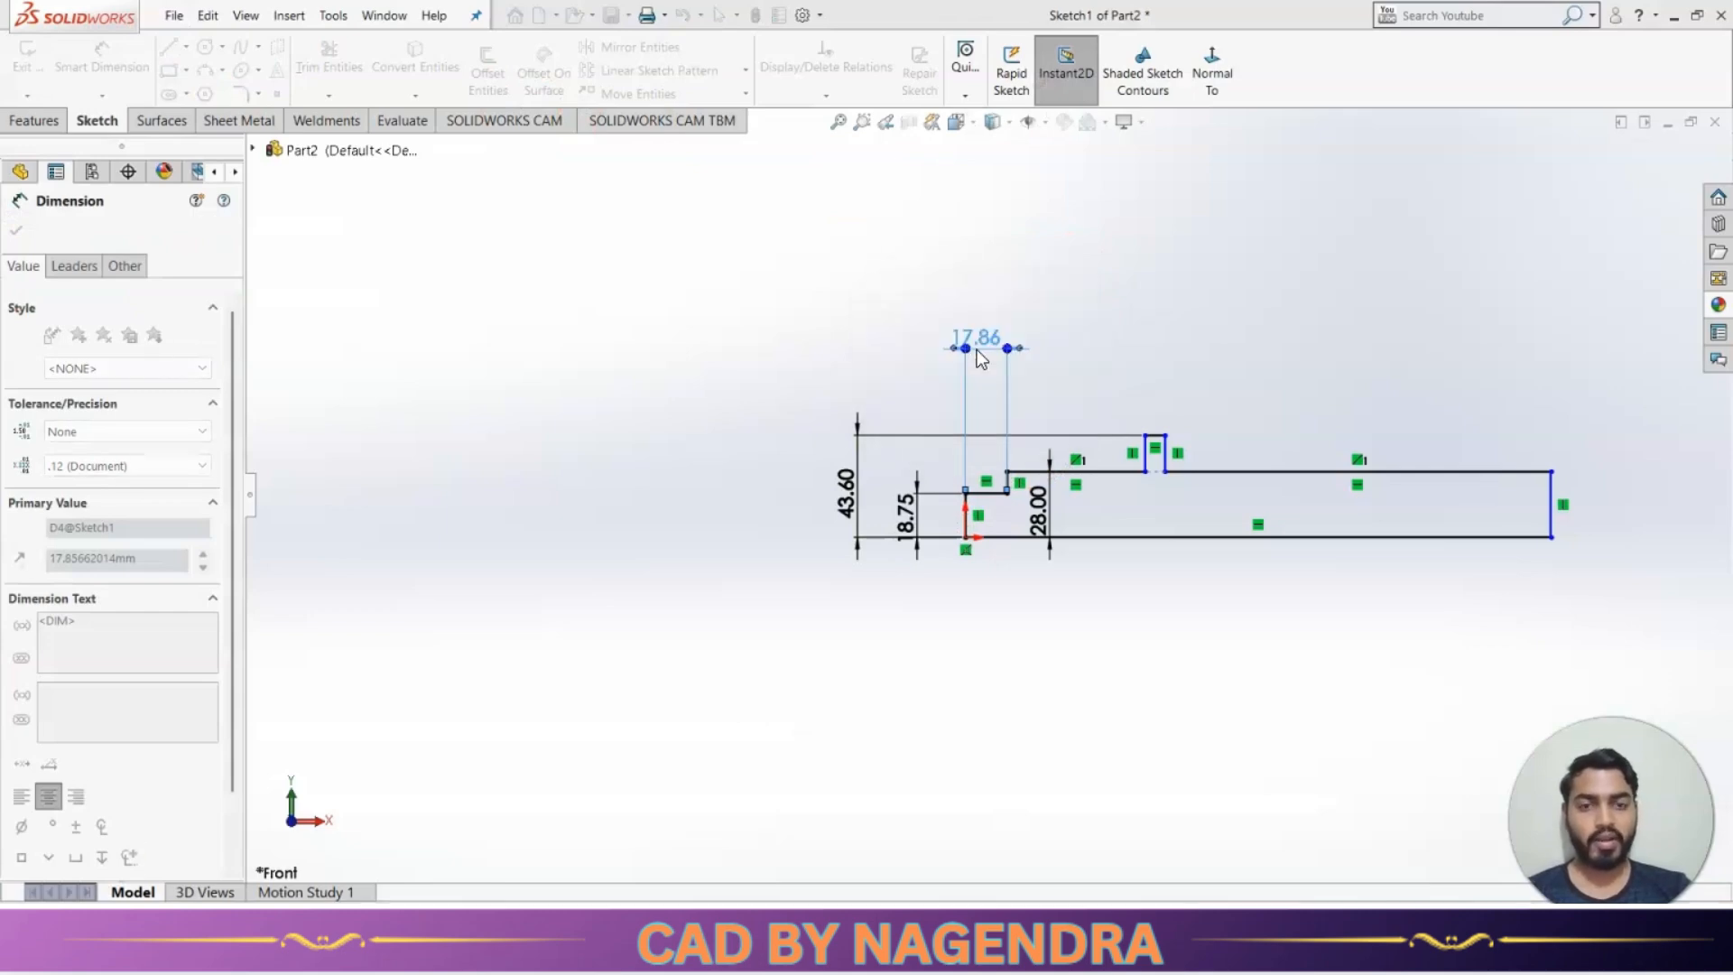
Check the drawing and dimension the horizontal edge between the end step and the collar as 89.8 mm.
{"action": "key", "text": "alt+Tab"}
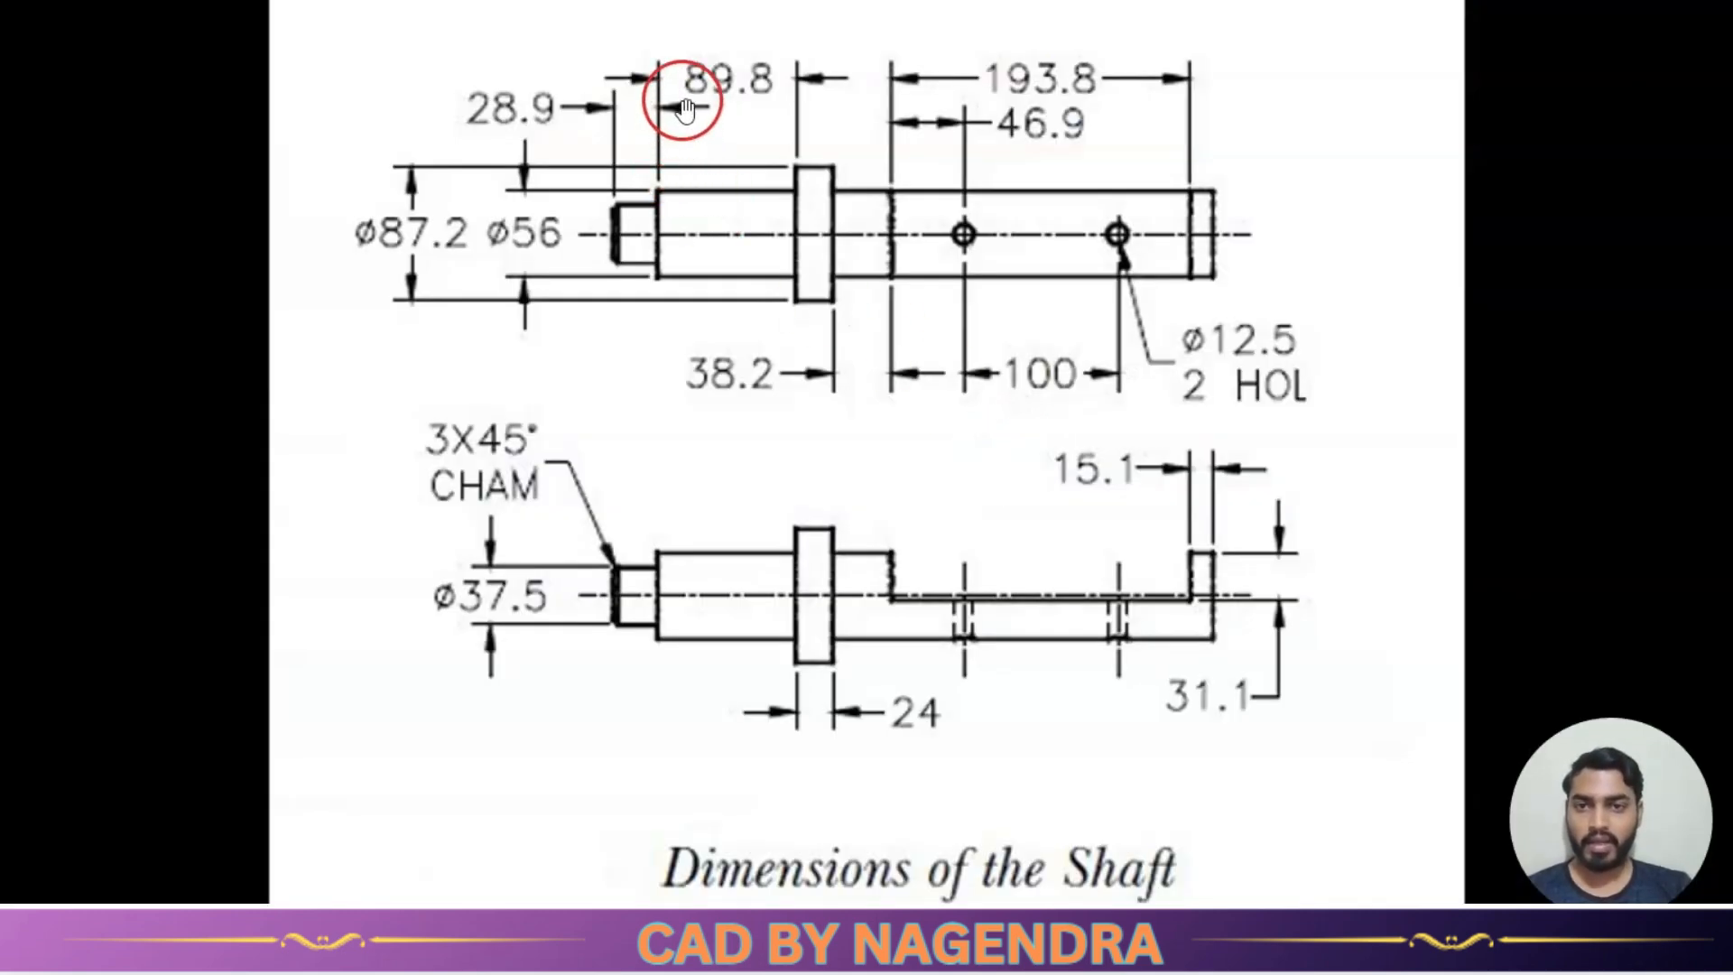
{"action": "key", "text": "alt+Tab"}
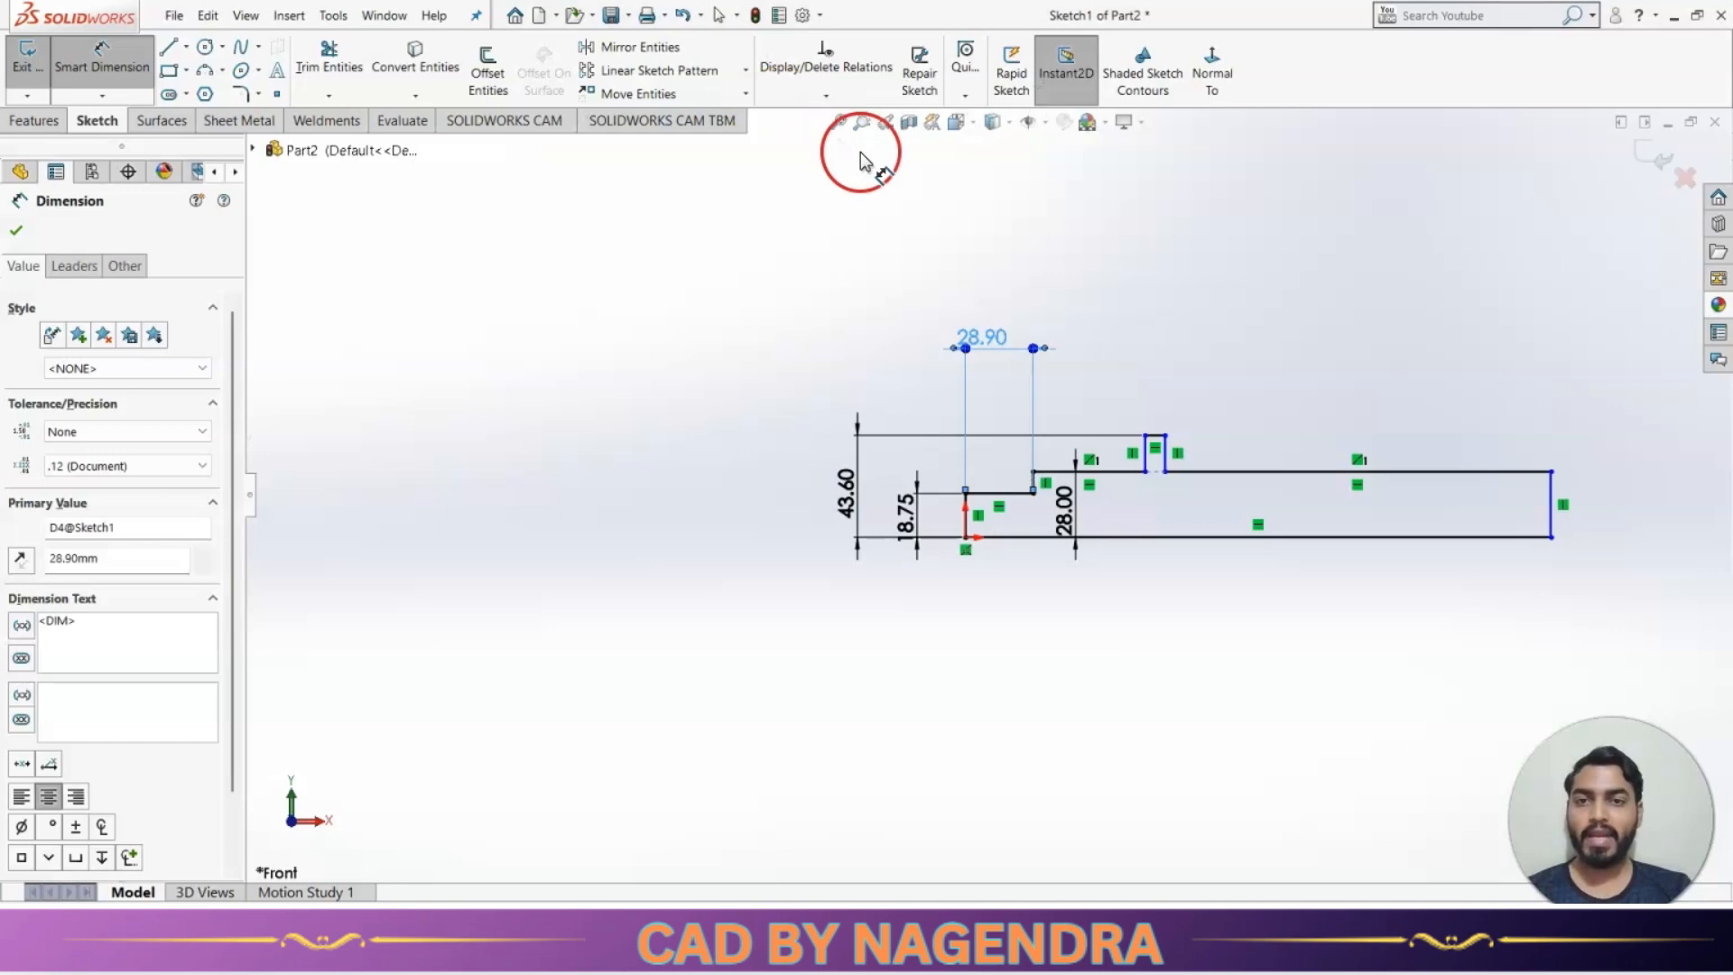
{"action": "left_click", "coordinate": [1110, 481]}
{"action": "left_click", "coordinate": [1087, 386]}
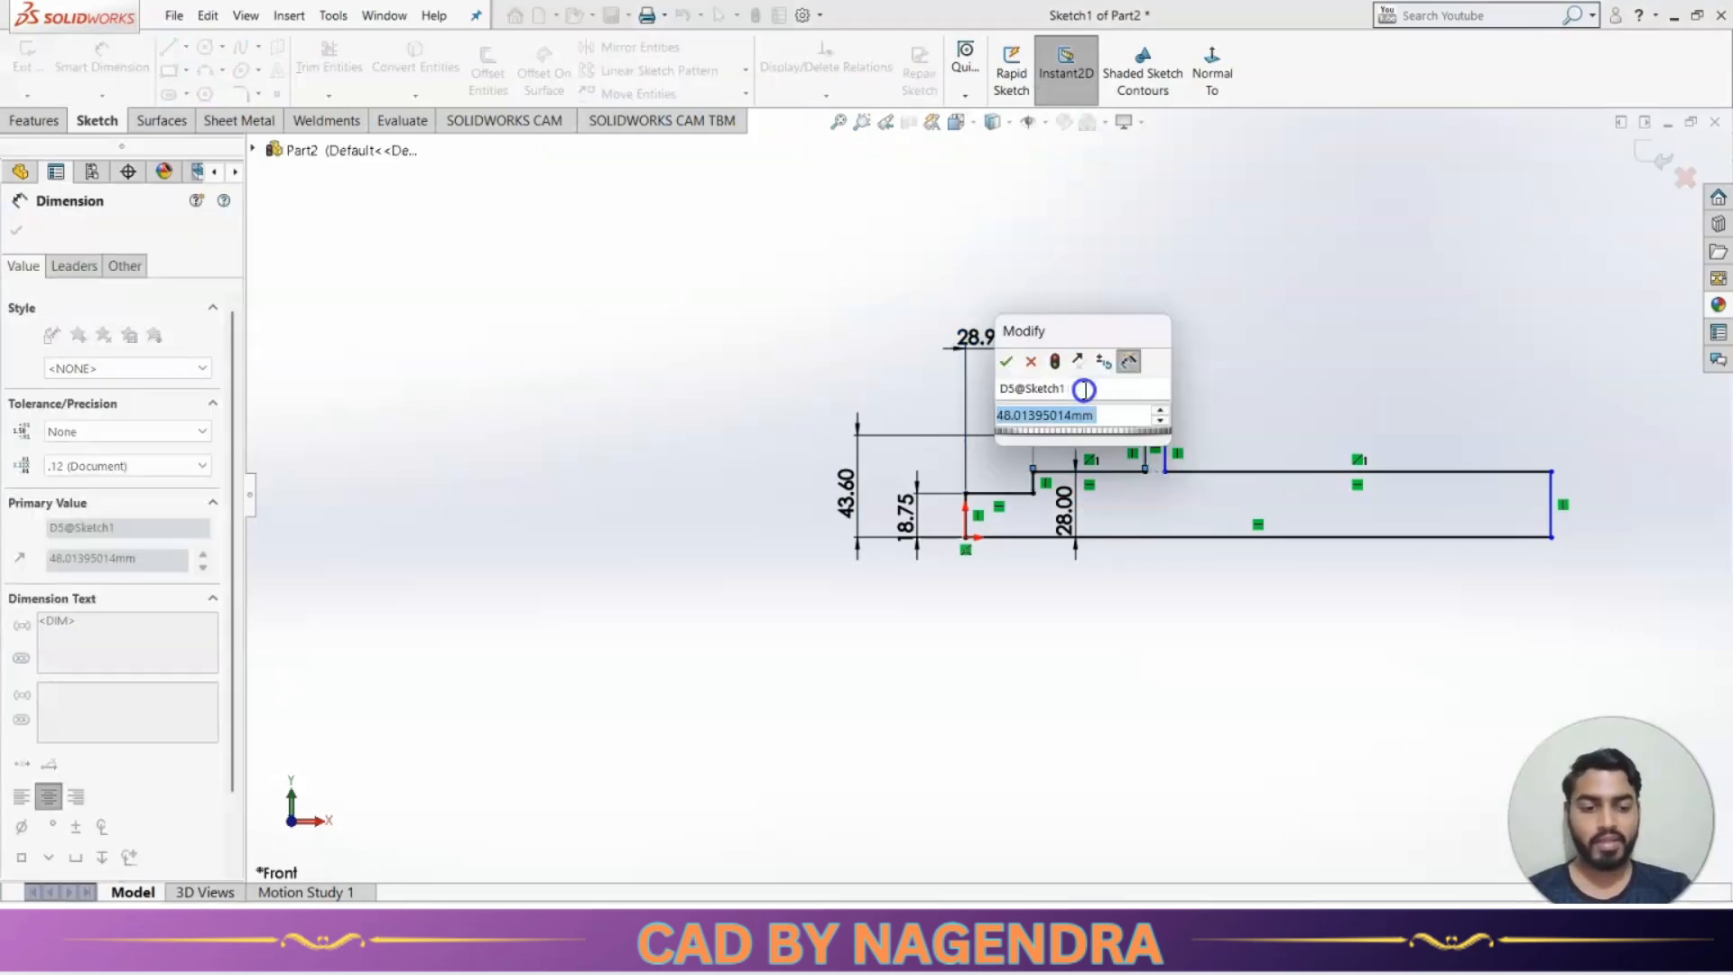
{"action": "type", "text": "89.8"}
{"action": "key", "text": "Return"}
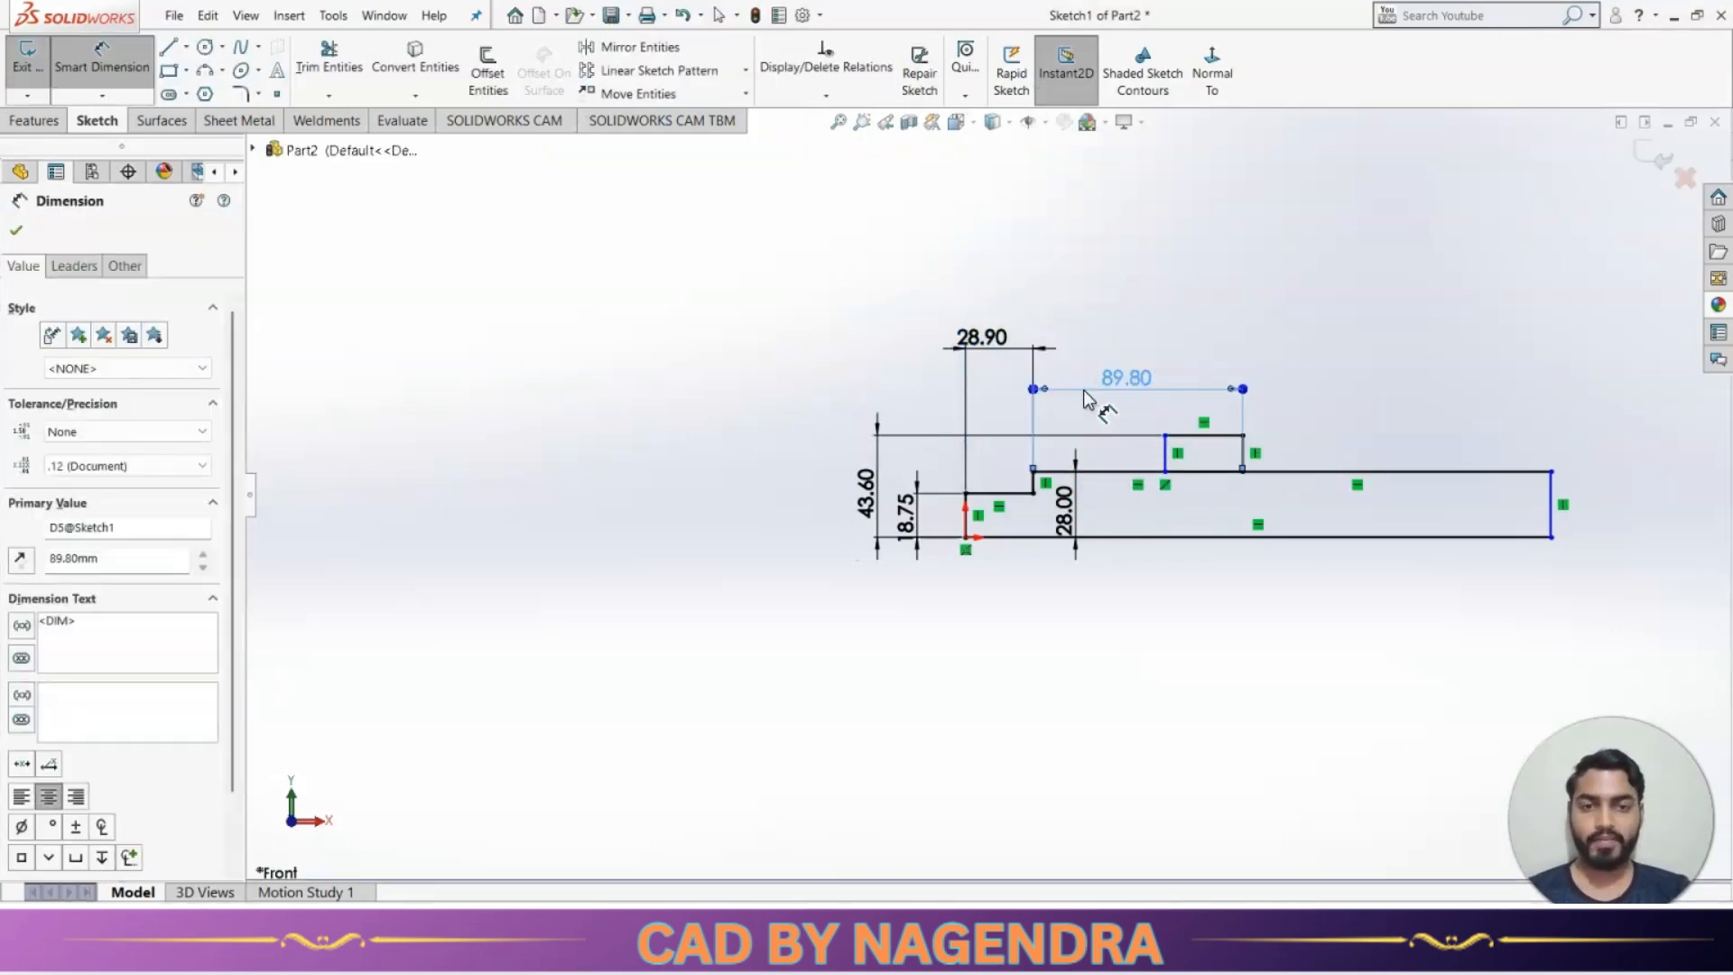
Move the collar's under-defined side edge past its fixed side so the collar is about 23.6 mm wide.
{"action": "key", "text": "alt+Tab"}
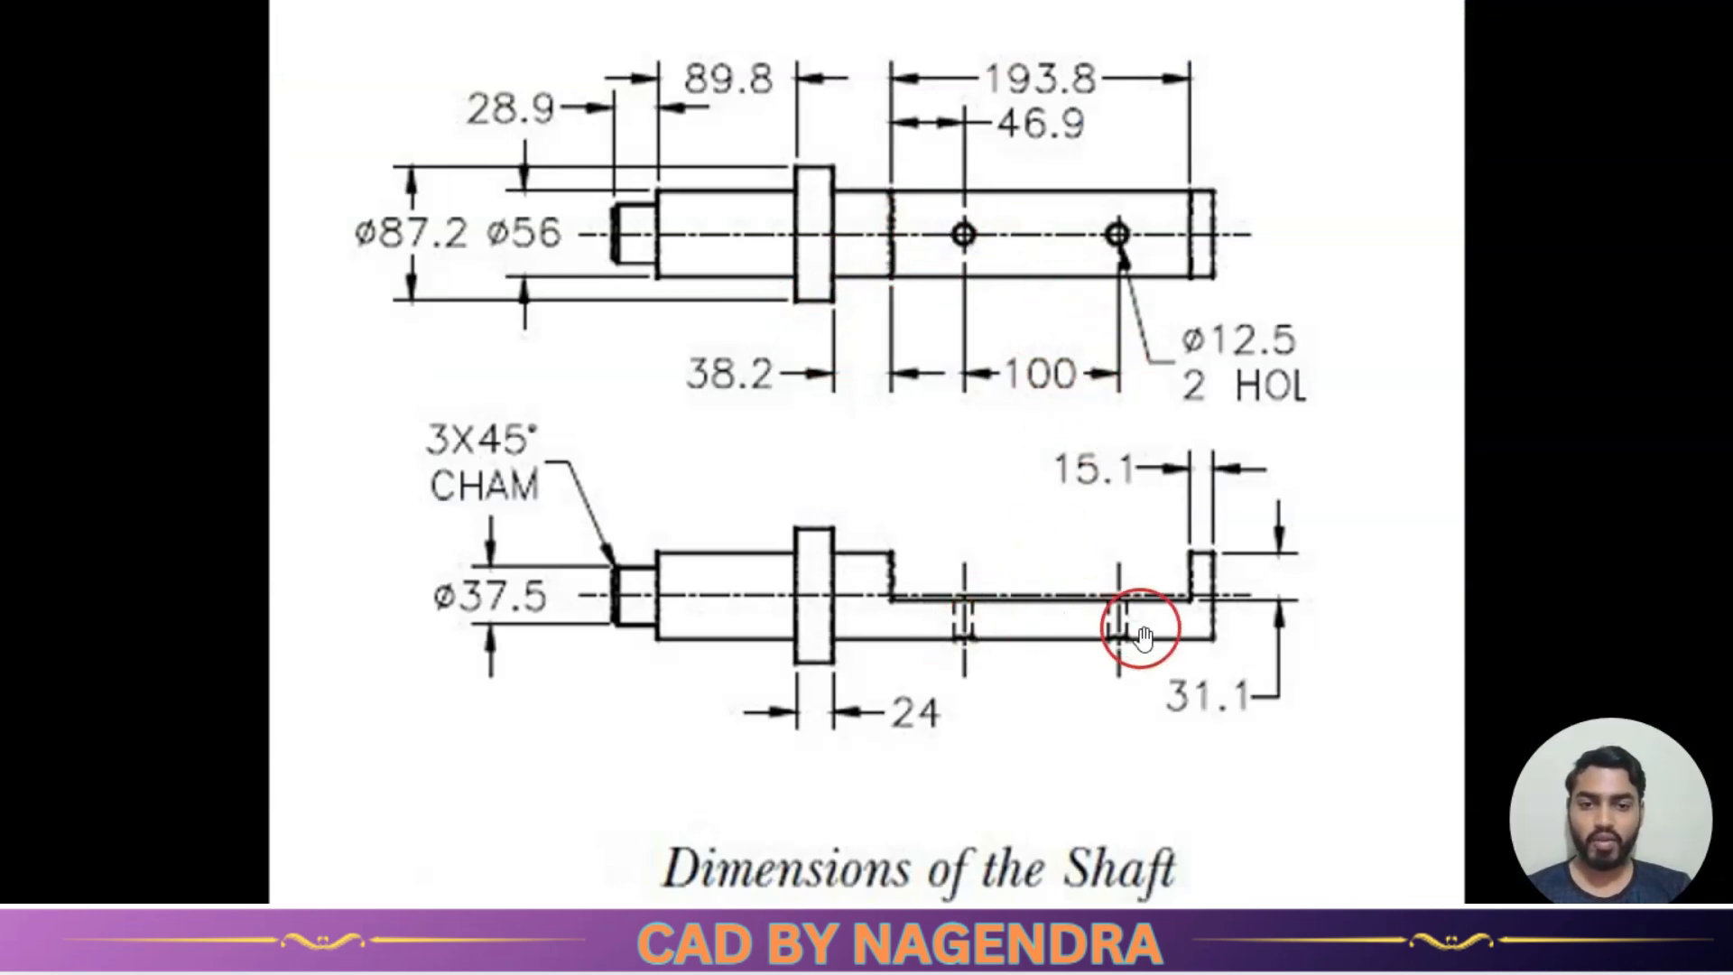
{"action": "key", "text": "alt+Tab"}
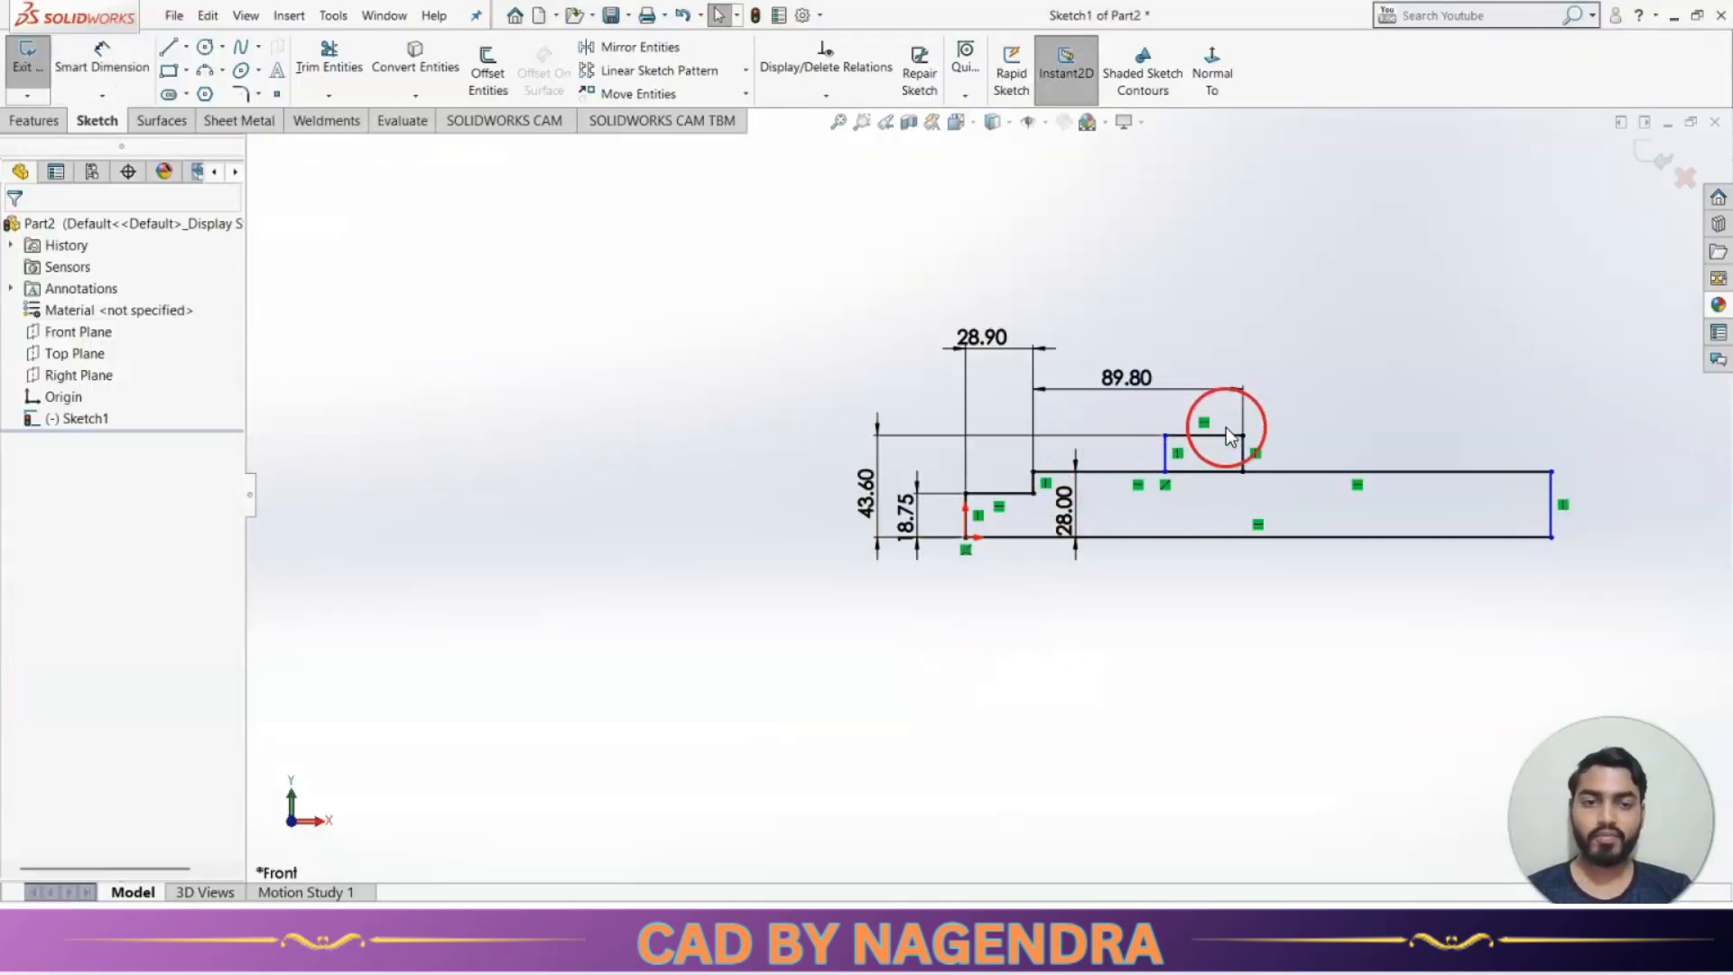
{"action": "left_click", "coordinate": [1169, 460]}
{"action": "left_click_drag", "start_coordinate": [1171, 458], "coordinate": [1260, 456]}
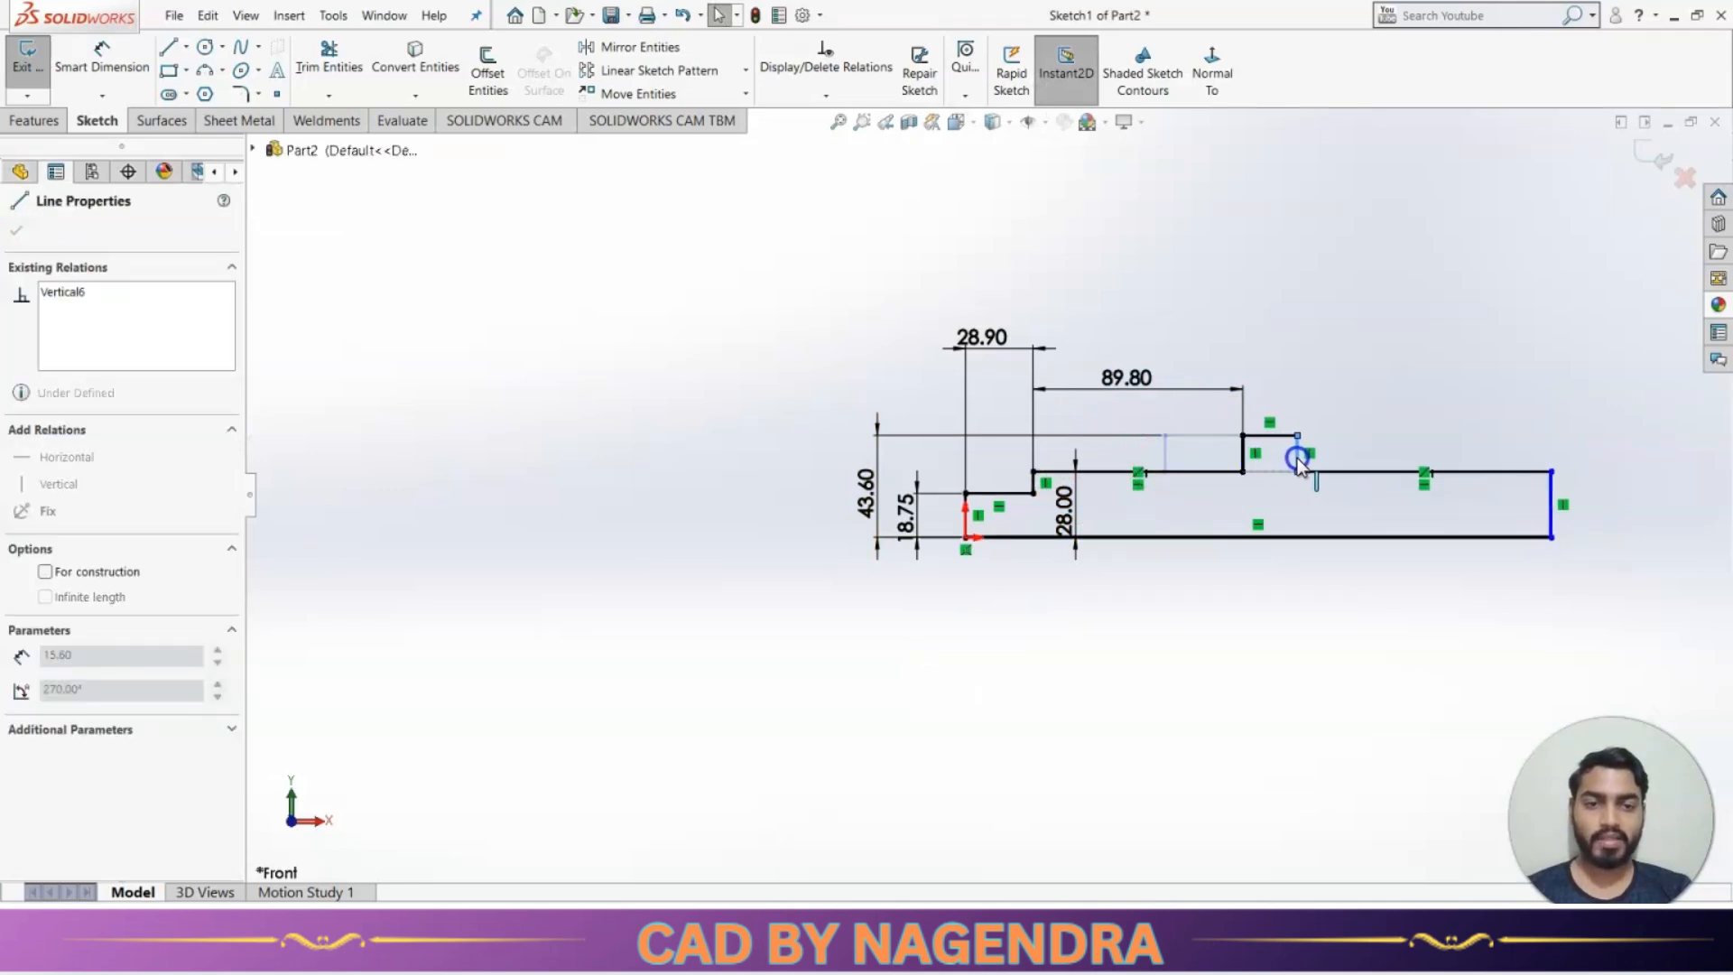
{"action": "left_click", "coordinate": [1358, 662]}
Dimension the collar's width as 24 mm and check the shaft drawing for the remaining length.
{"action": "left_click", "coordinate": [102, 56]}
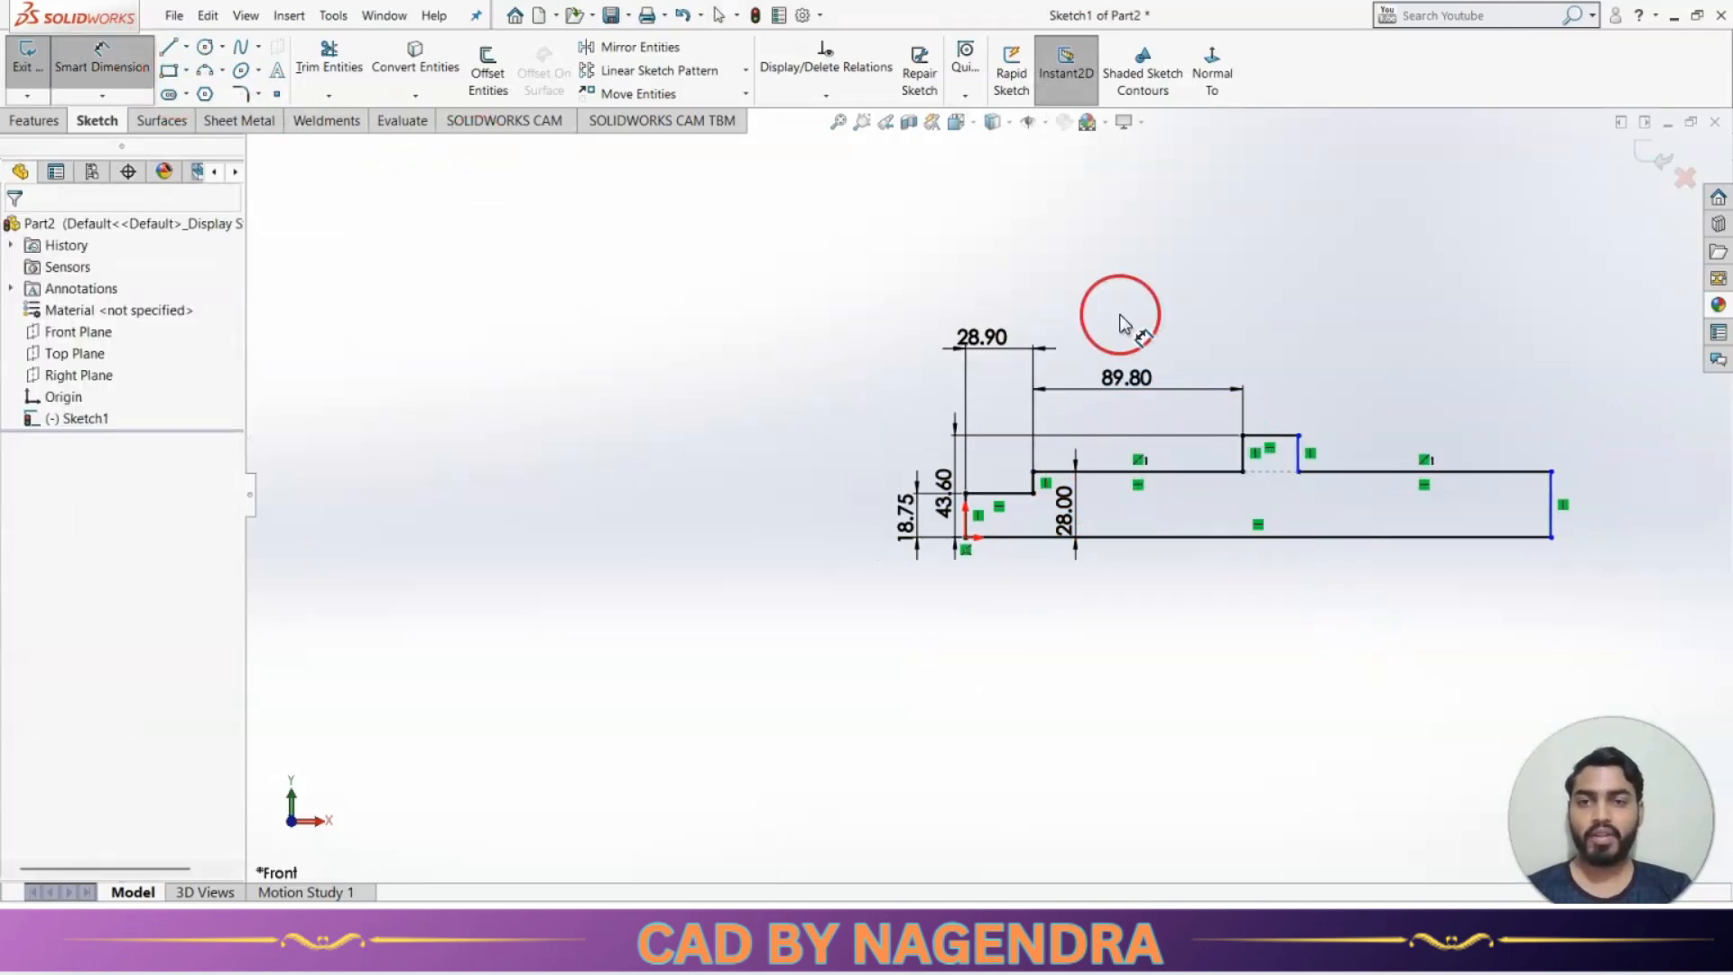
{"action": "left_click", "coordinate": [1280, 442]}
{"action": "left_click", "coordinate": [1277, 395]}
{"action": "key", "text": "Return"}
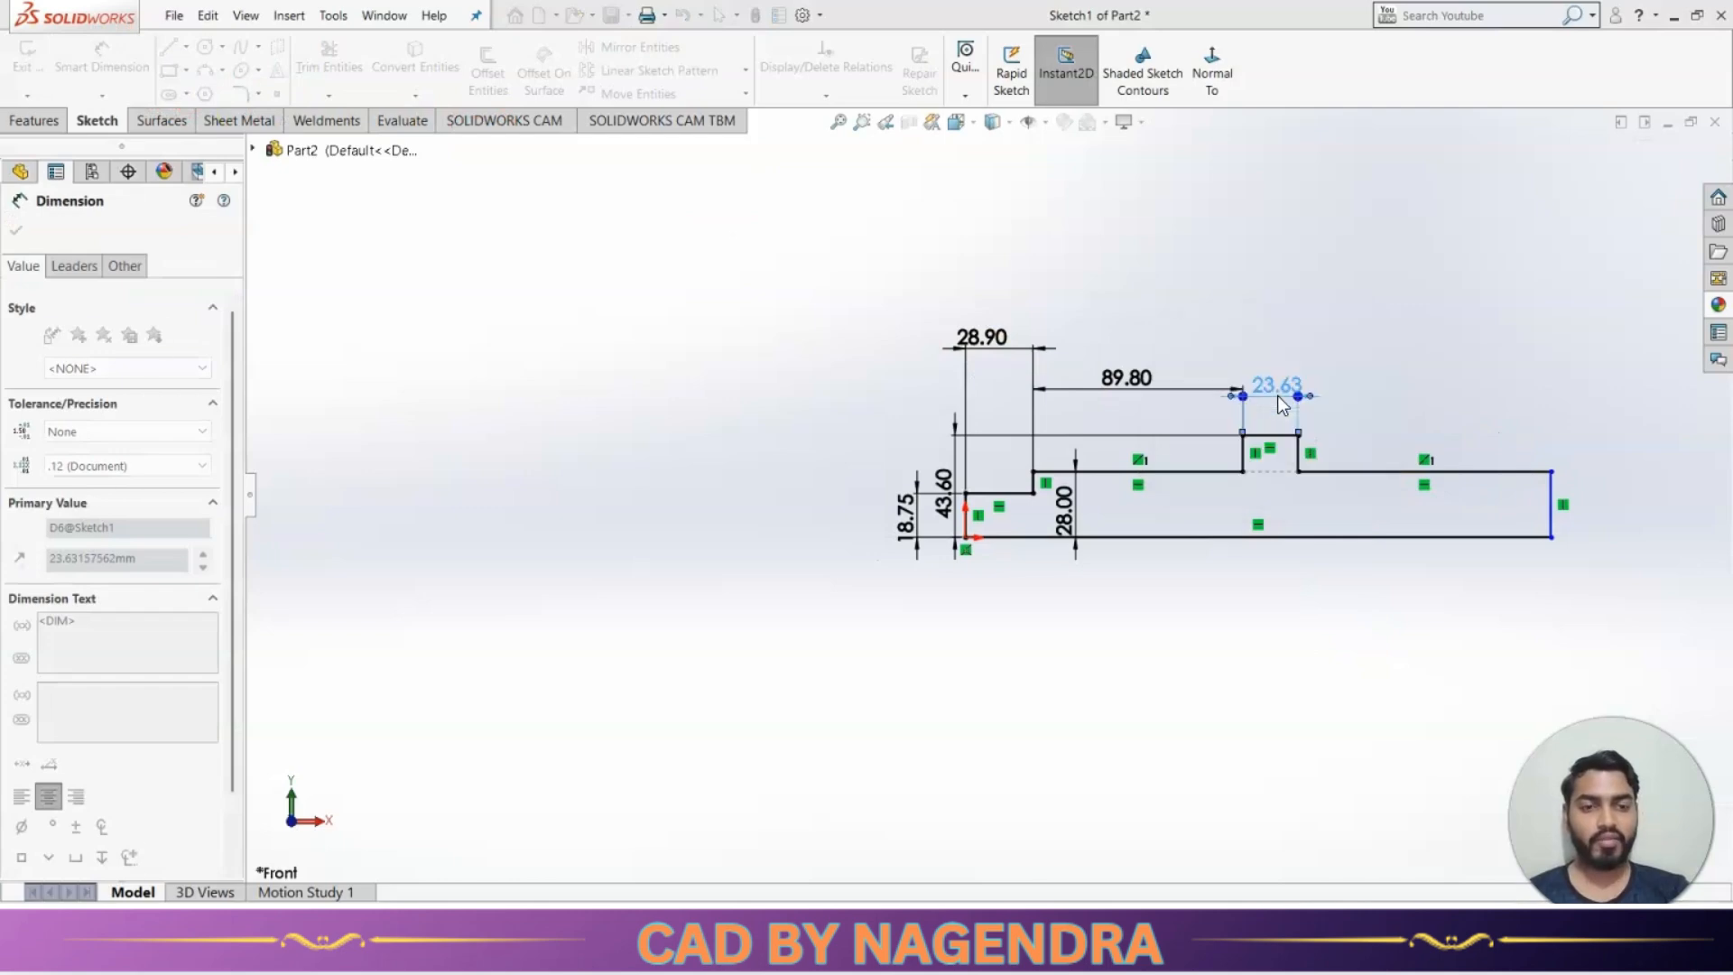
{"action": "left_click", "coordinate": [1276, 522]}
{"action": "left_click", "coordinate": [1264, 728]}
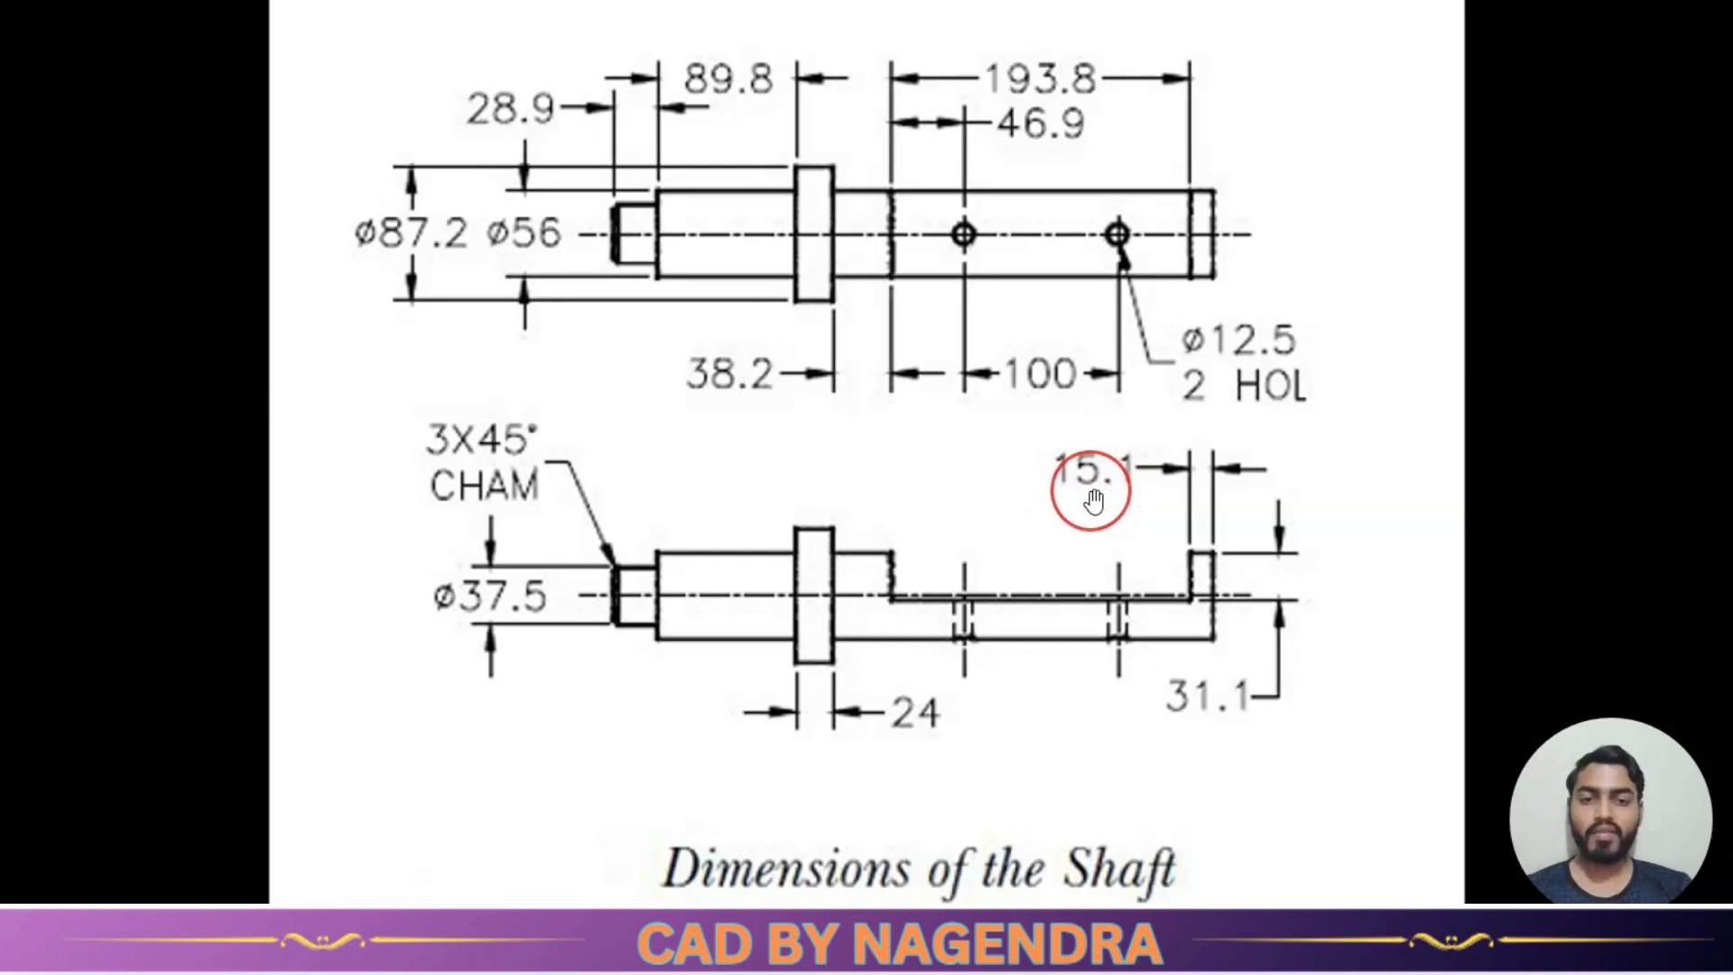
{"action": "key", "text": "alt+Tab"}
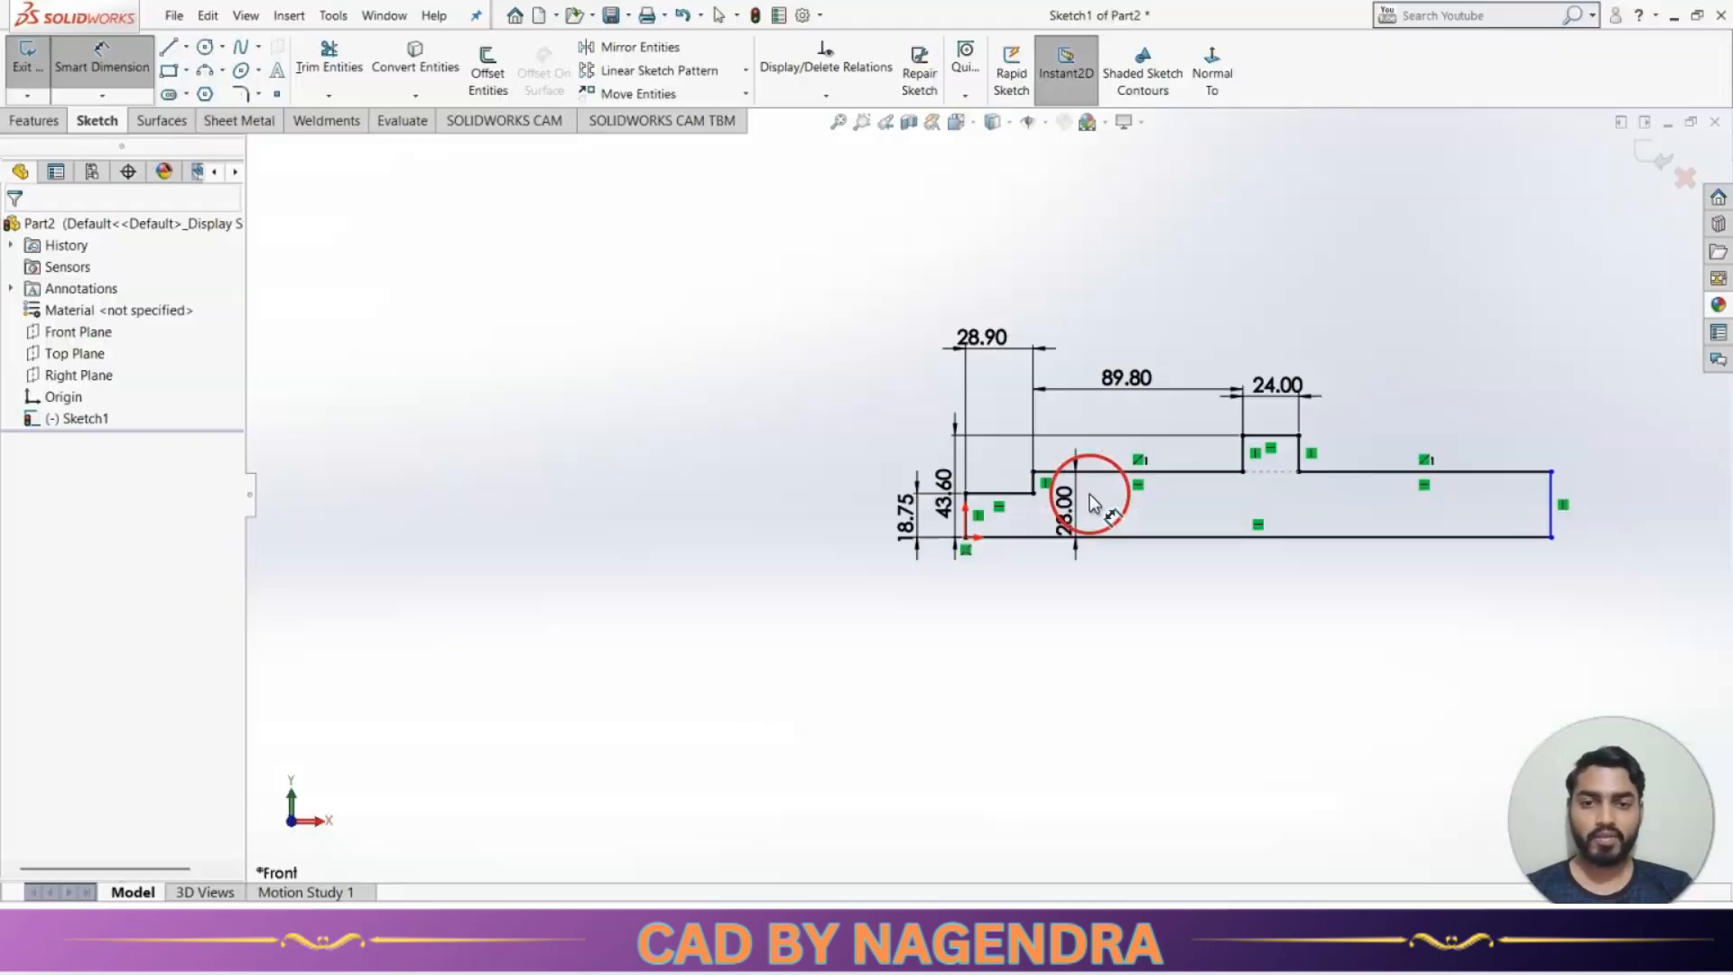
Check the drawing and place a length dimension for the long horizontal edge beyond the collar, below the profile.
{"action": "scroll", "coordinate": [1563, 468], "scroll_direction": "down", "scroll_amount": 2}
{"action": "scroll", "coordinate": [1563, 468], "scroll_direction": "up", "scroll_amount": 2}
{"action": "scroll", "coordinate": [1510, 500], "scroll_direction": "down", "scroll_amount": 1}
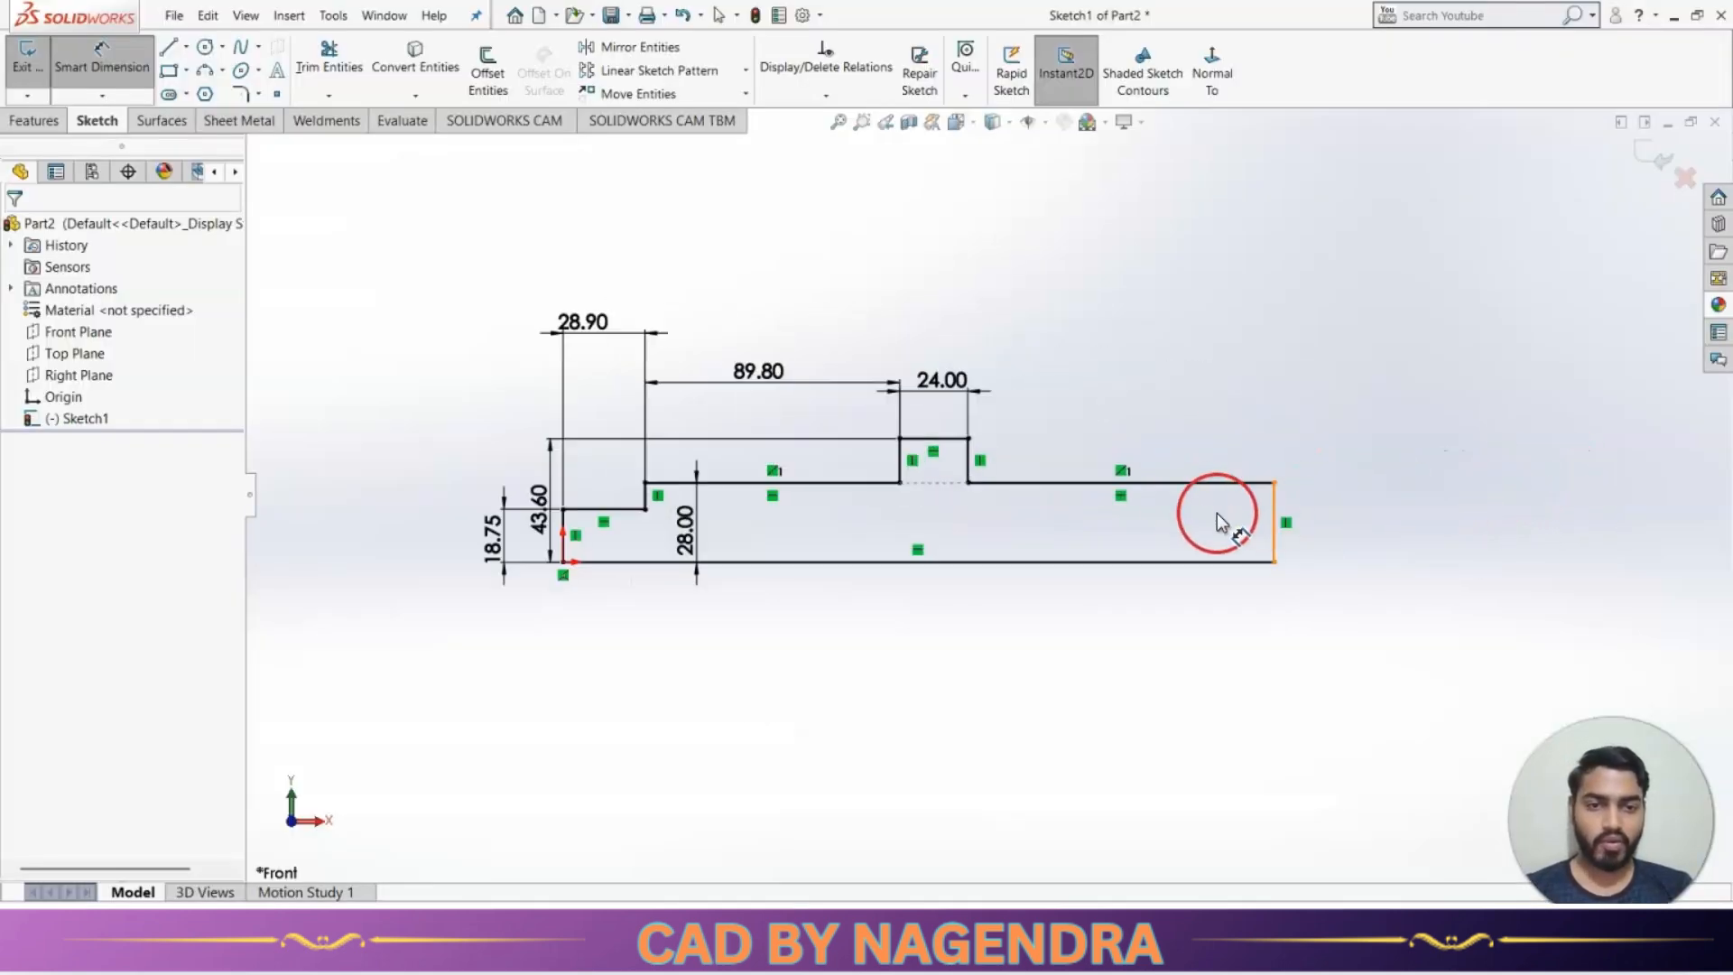
{"action": "left_click", "coordinate": [1197, 489]}
{"action": "key", "text": "alt+Tab"}
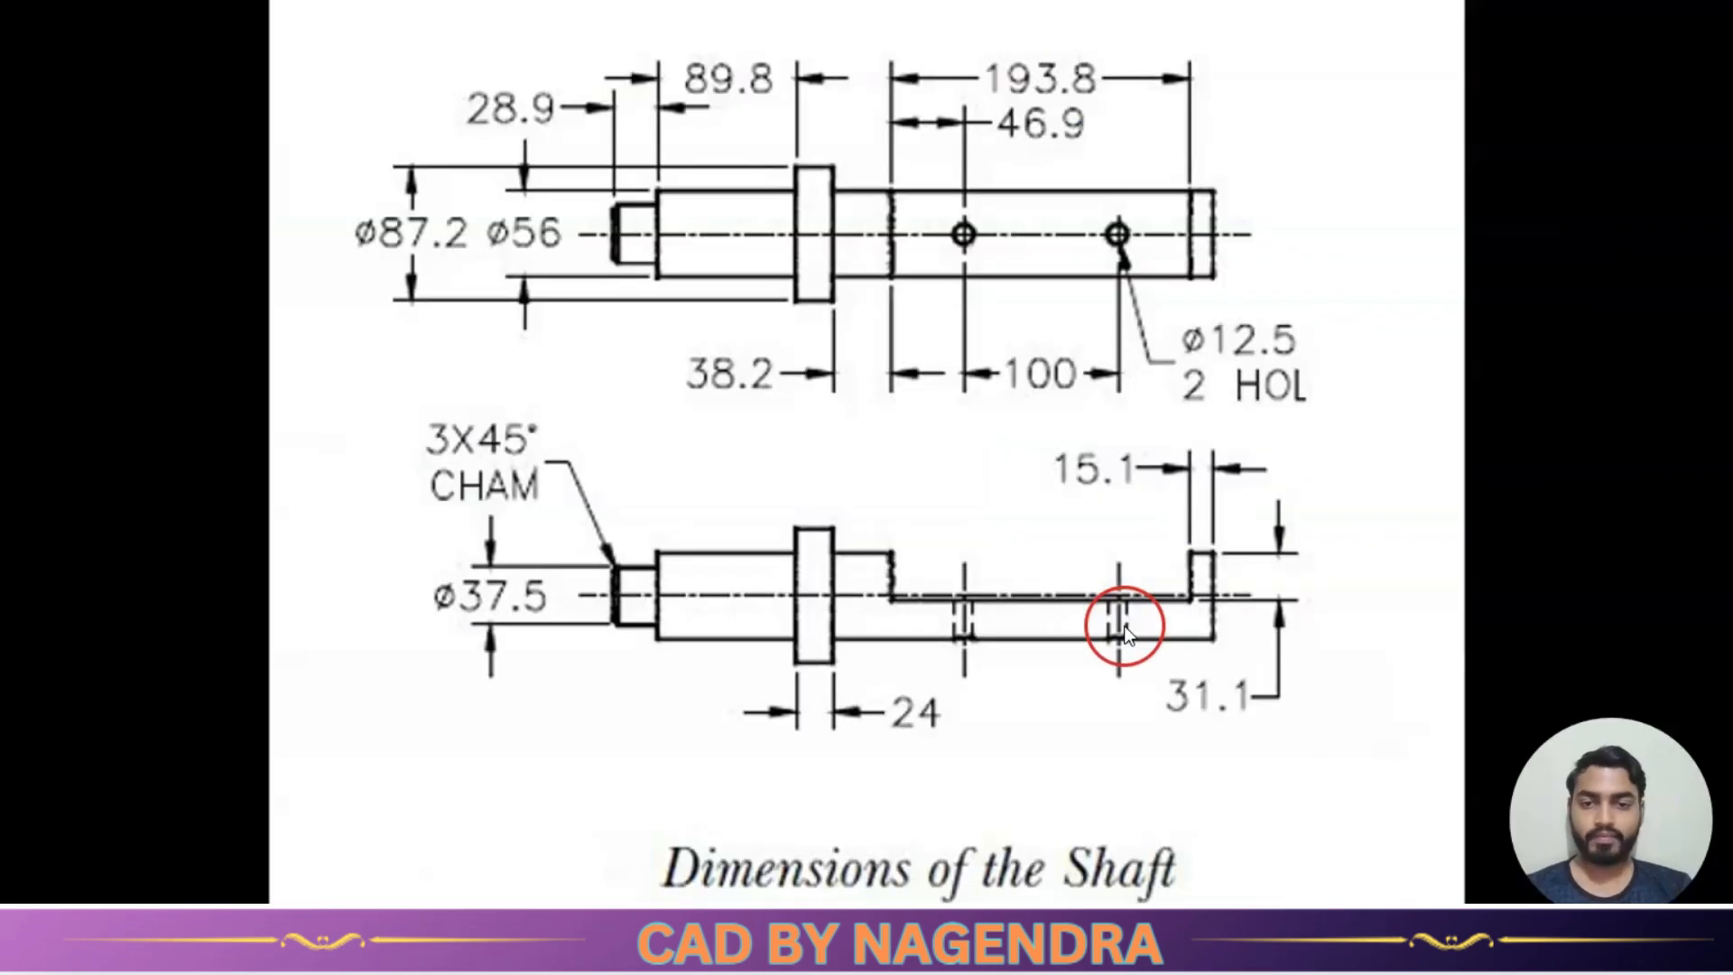
{"action": "key", "text": "alt+Tab"}
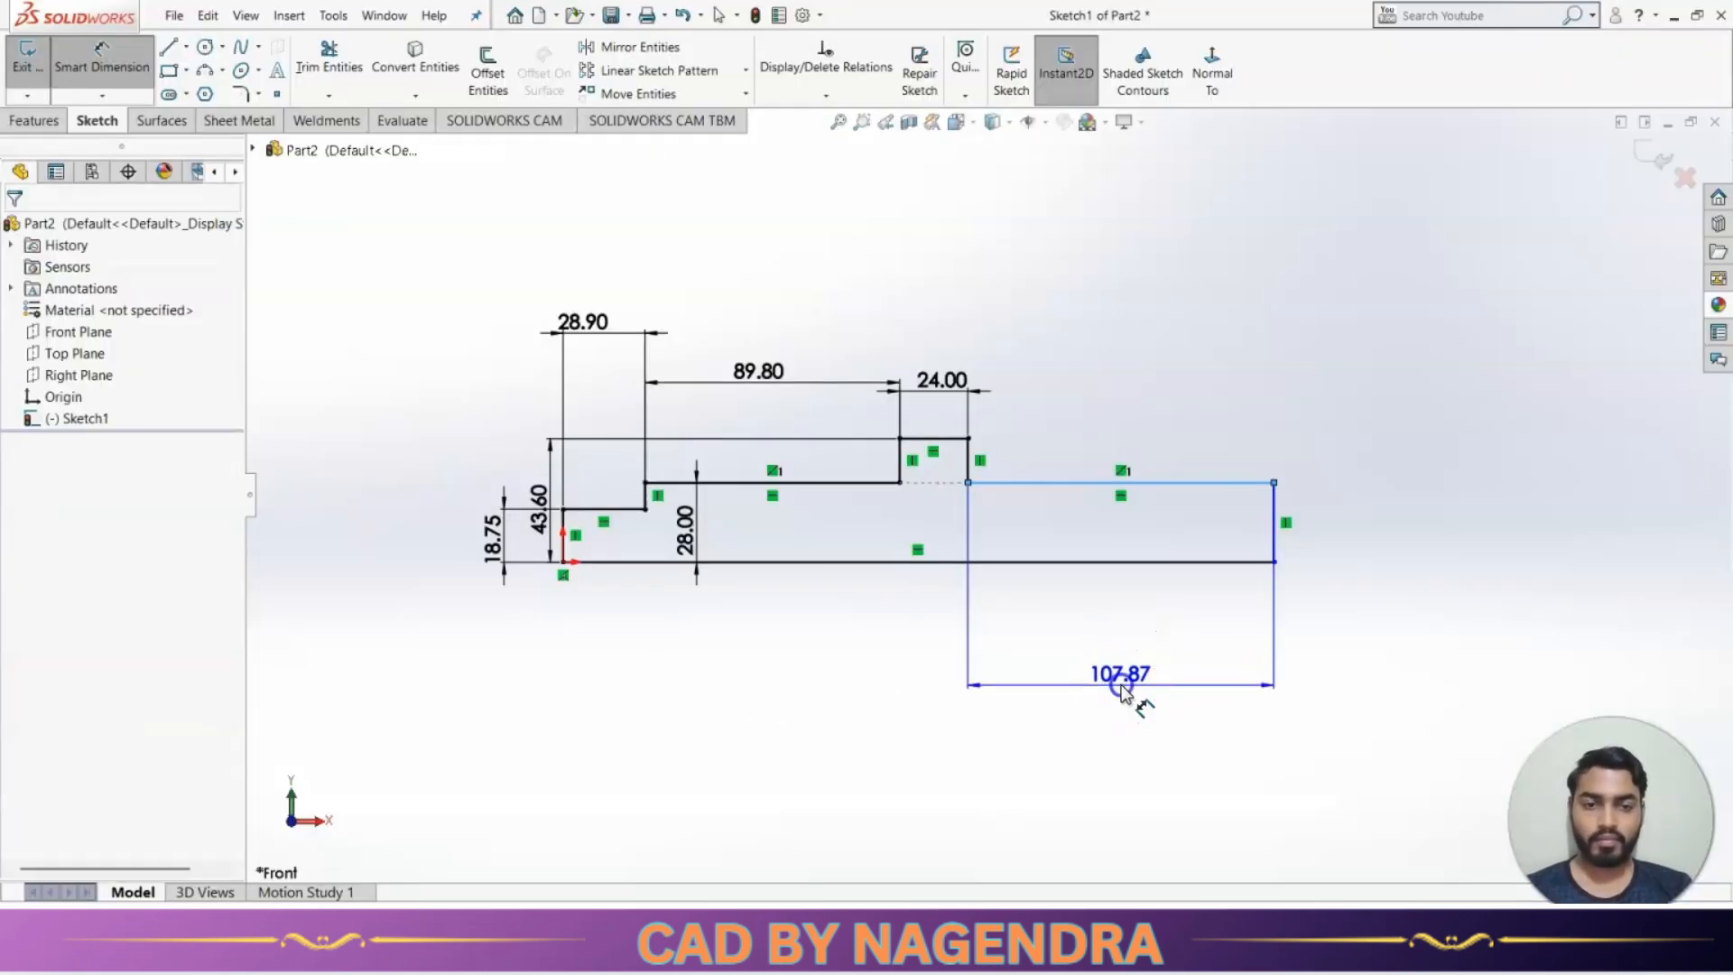
{"action": "left_click", "coordinate": [1133, 695]}
Check the drawing and set the long edge's length to the sum 38.2+193.8+15.1.
{"action": "key", "text": "alt+Tab"}
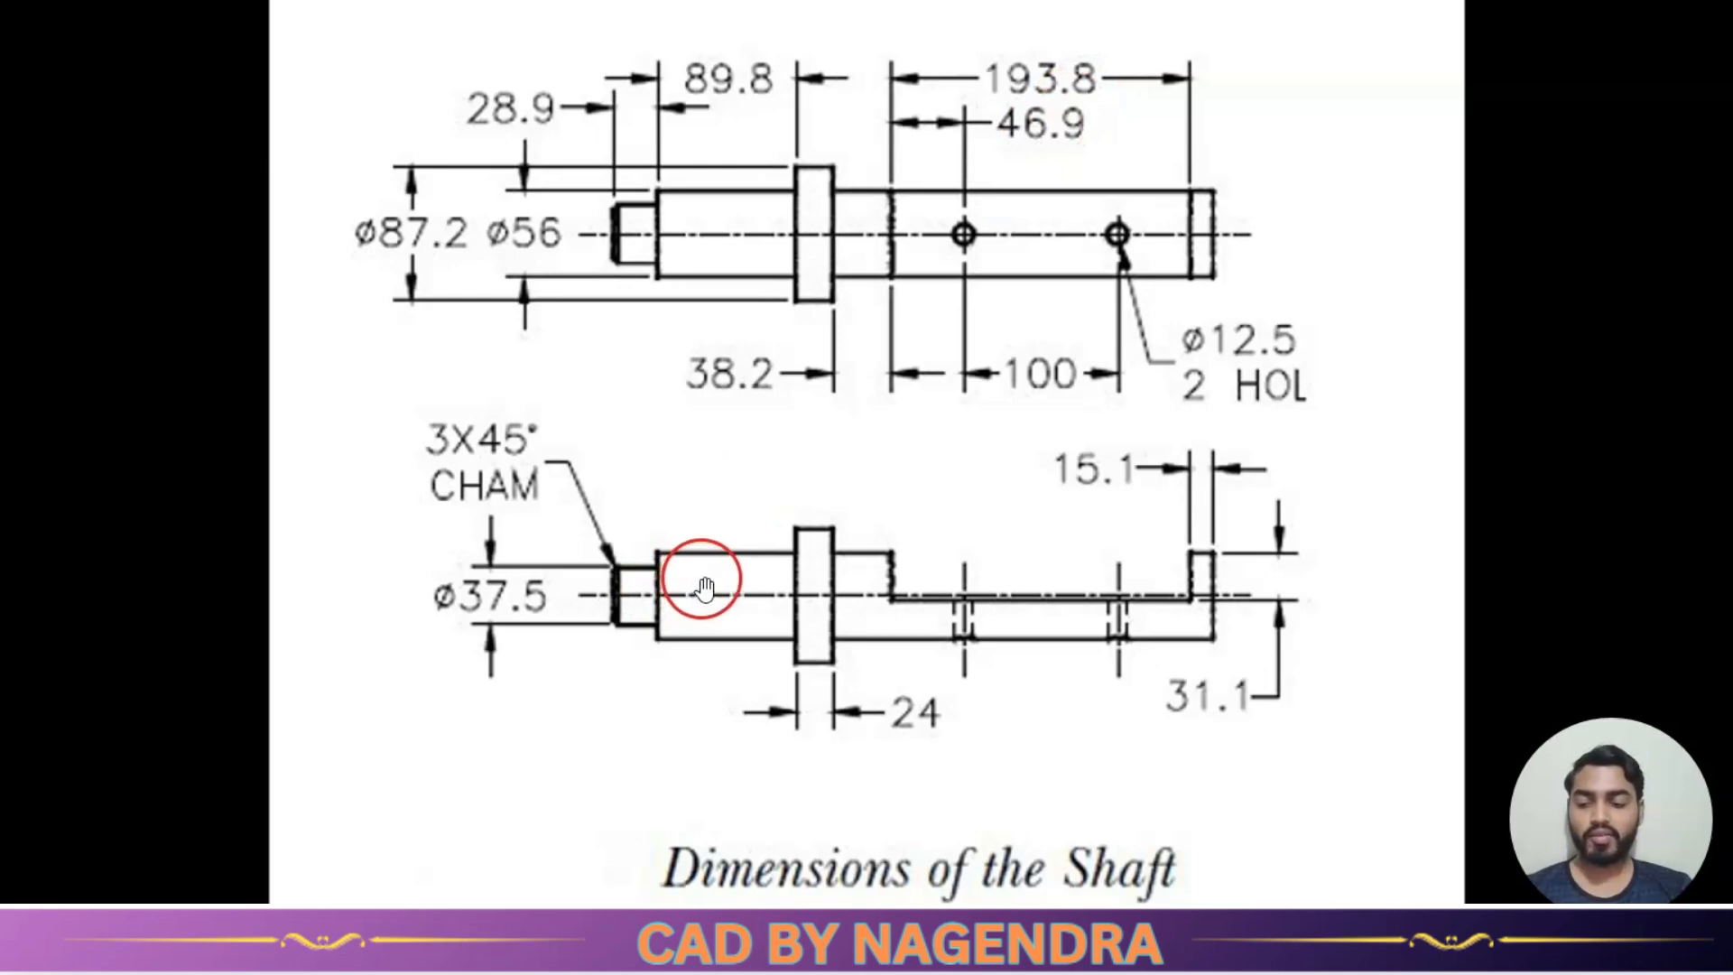
{"action": "key", "text": "alt+Tab"}
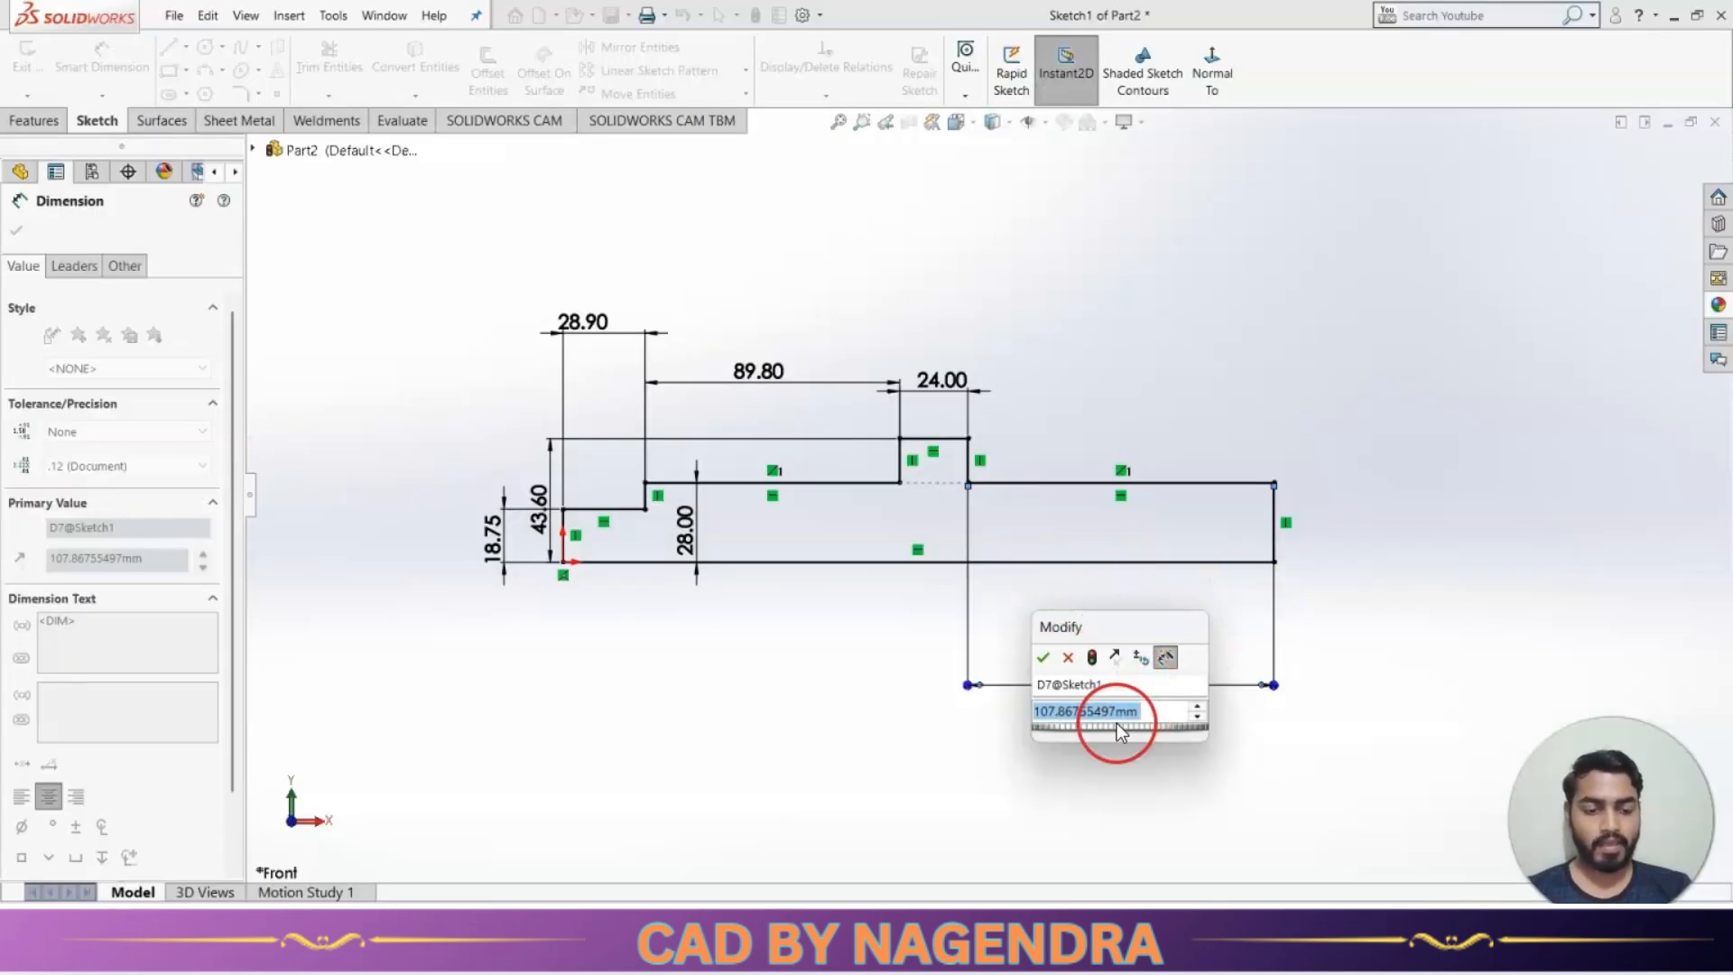
{"action": "type", "text": "38.2+"}
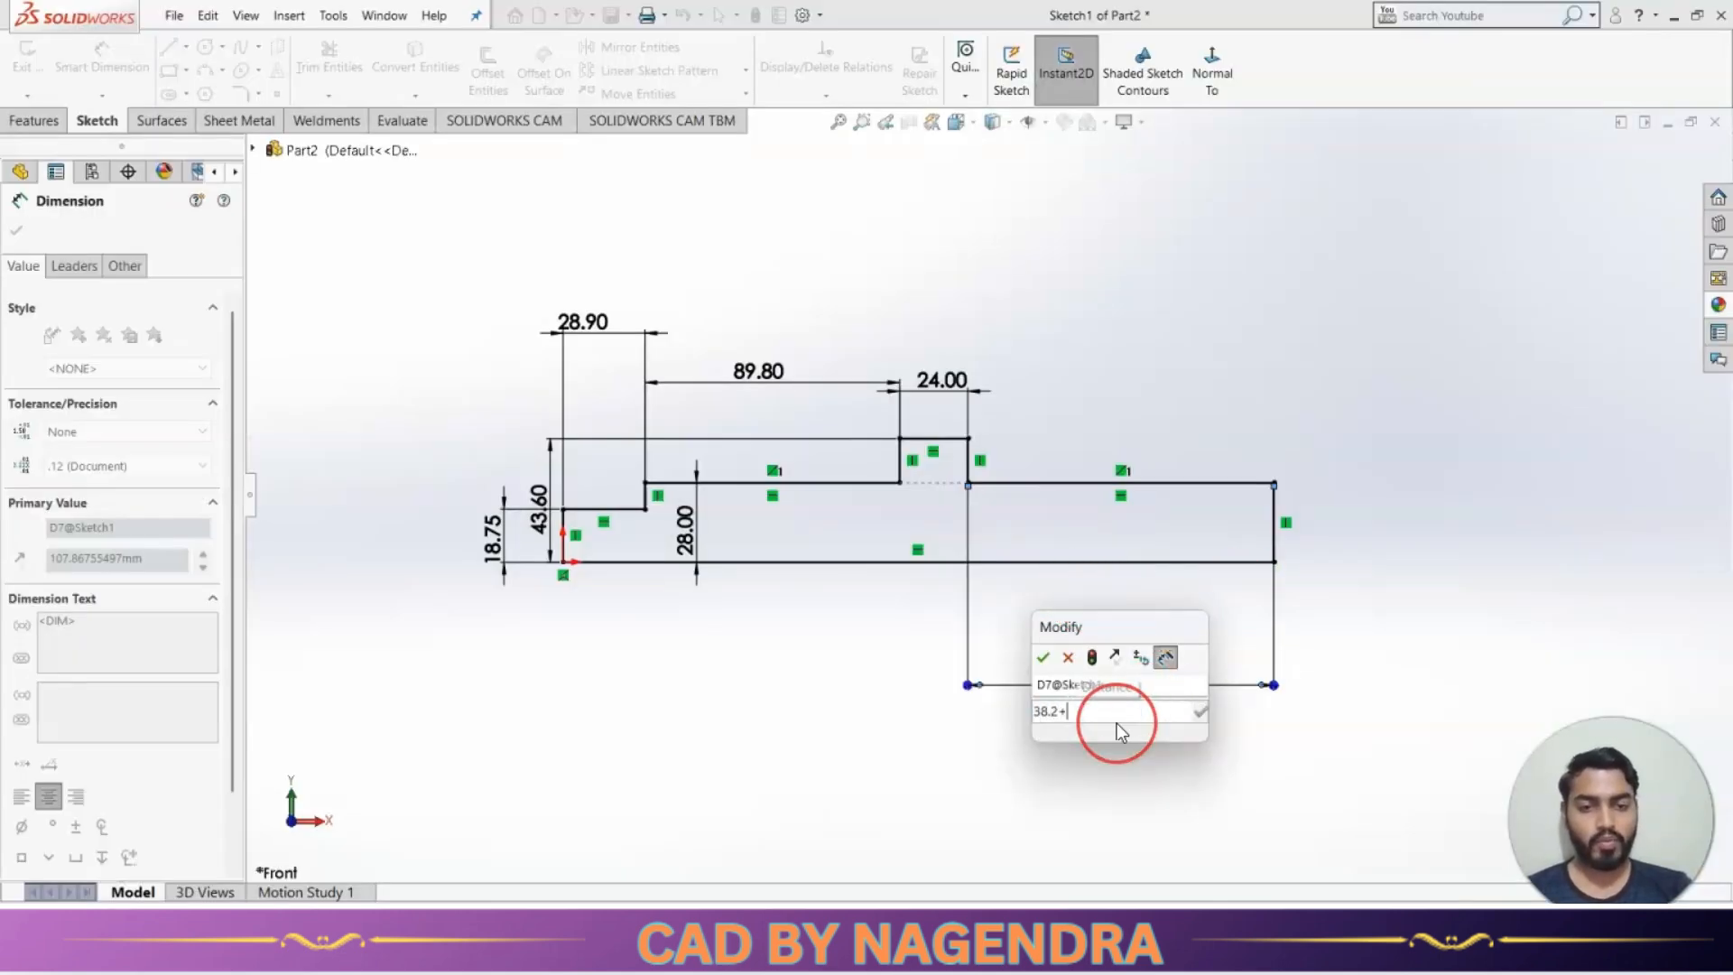
{"action": "key", "text": "alt+Tab"}
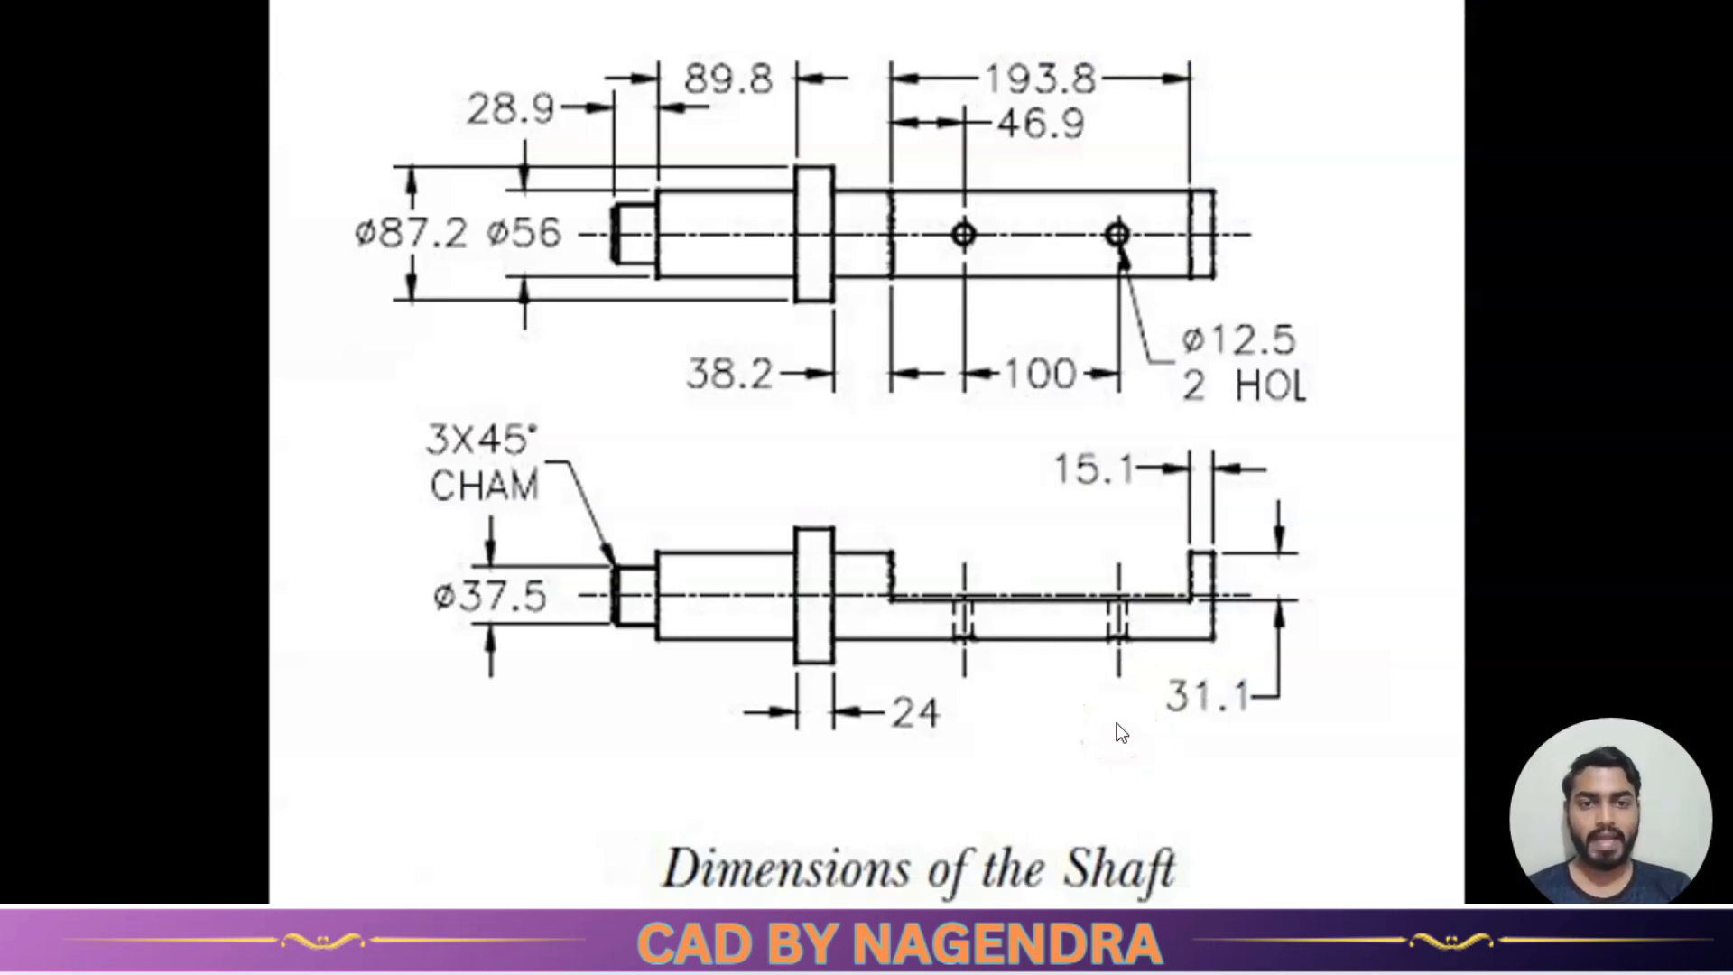
{"action": "key", "text": "alt+Tab"}
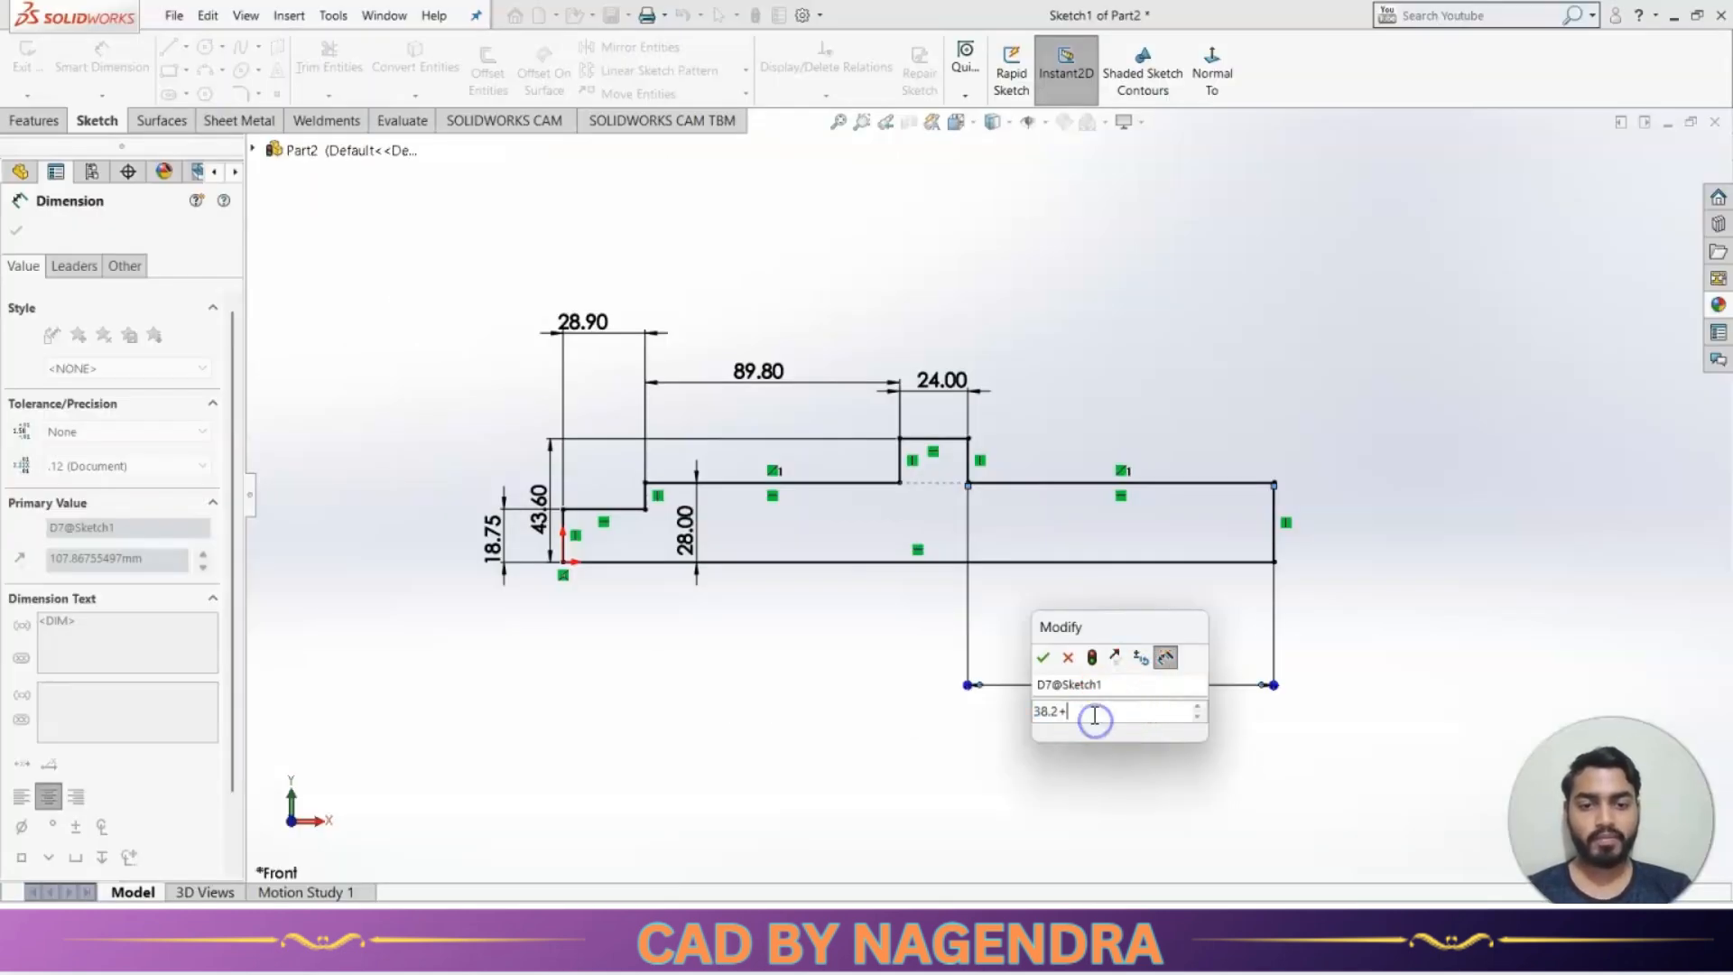
{"action": "type", "text": "+193.5+"}
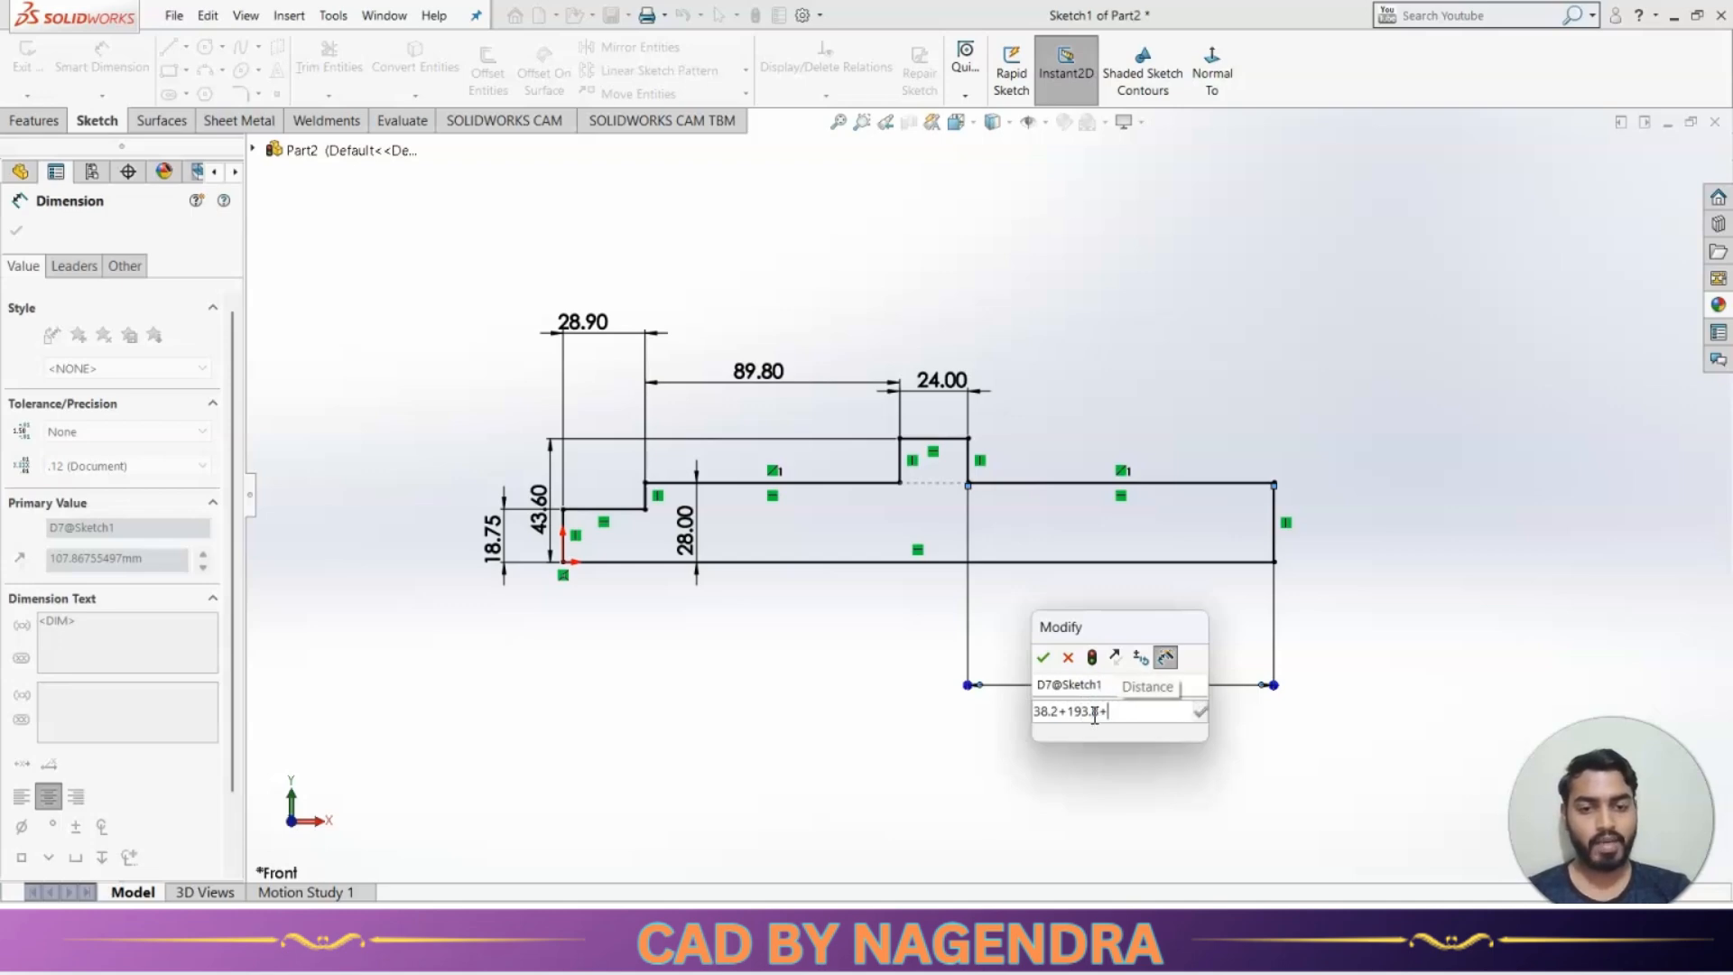
{"action": "key", "text": "alt+Tab"}
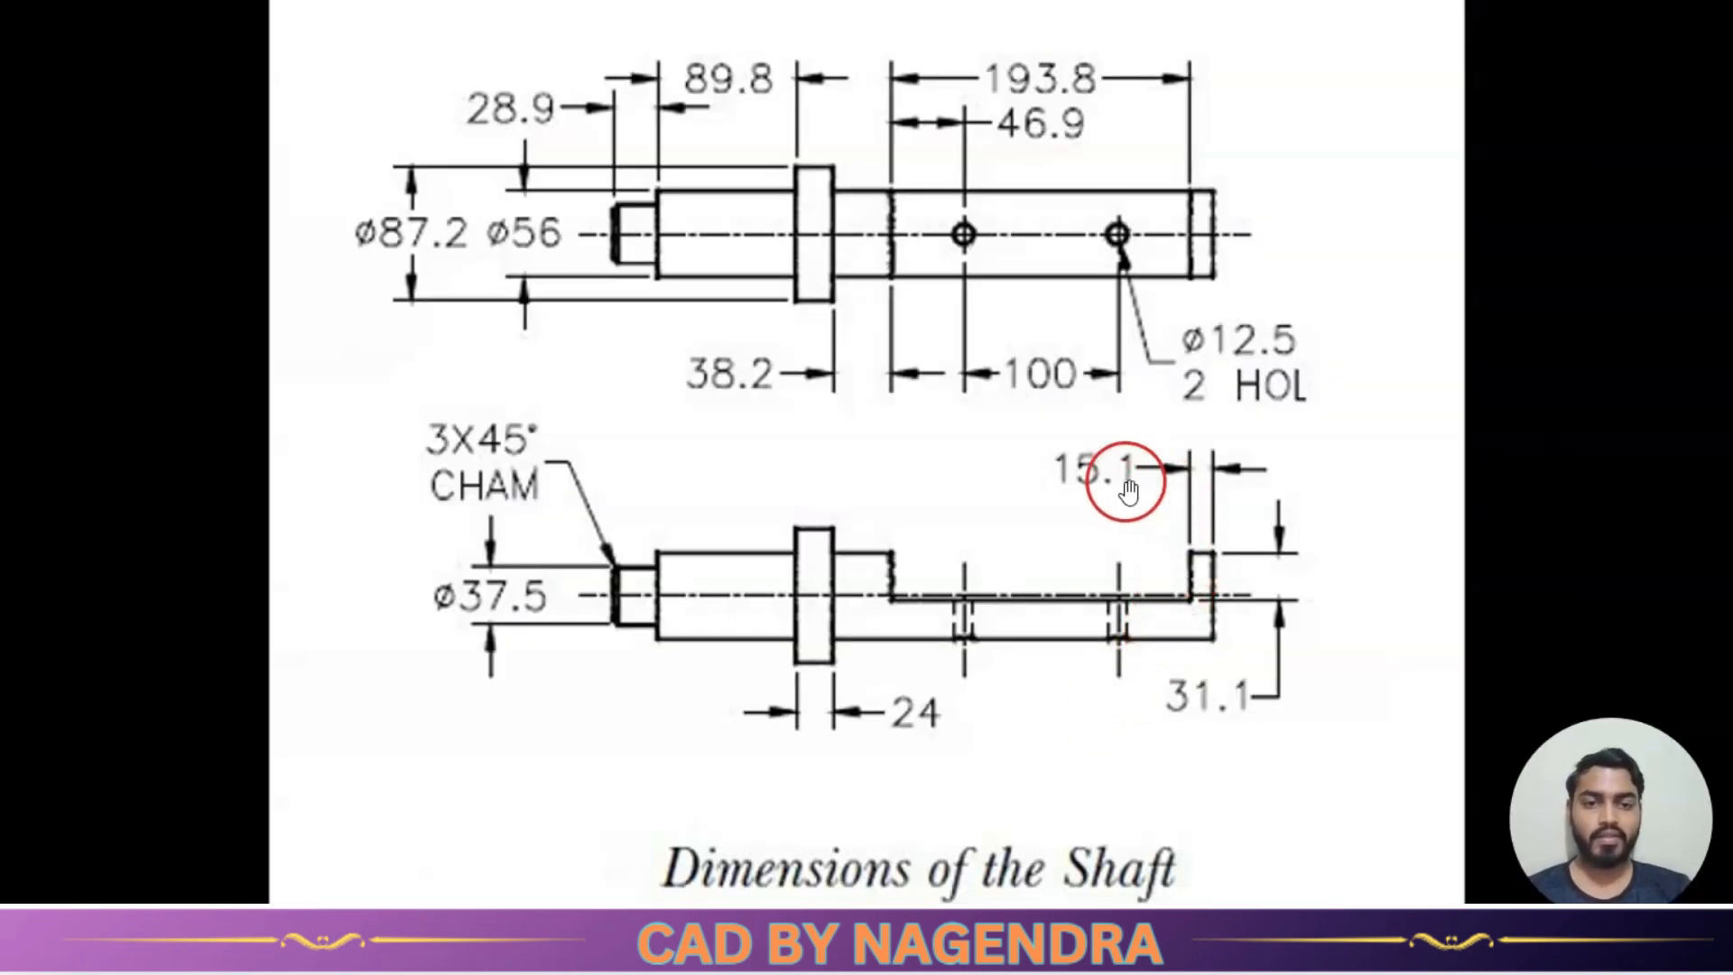
{"action": "key", "text": "alt+Tab"}
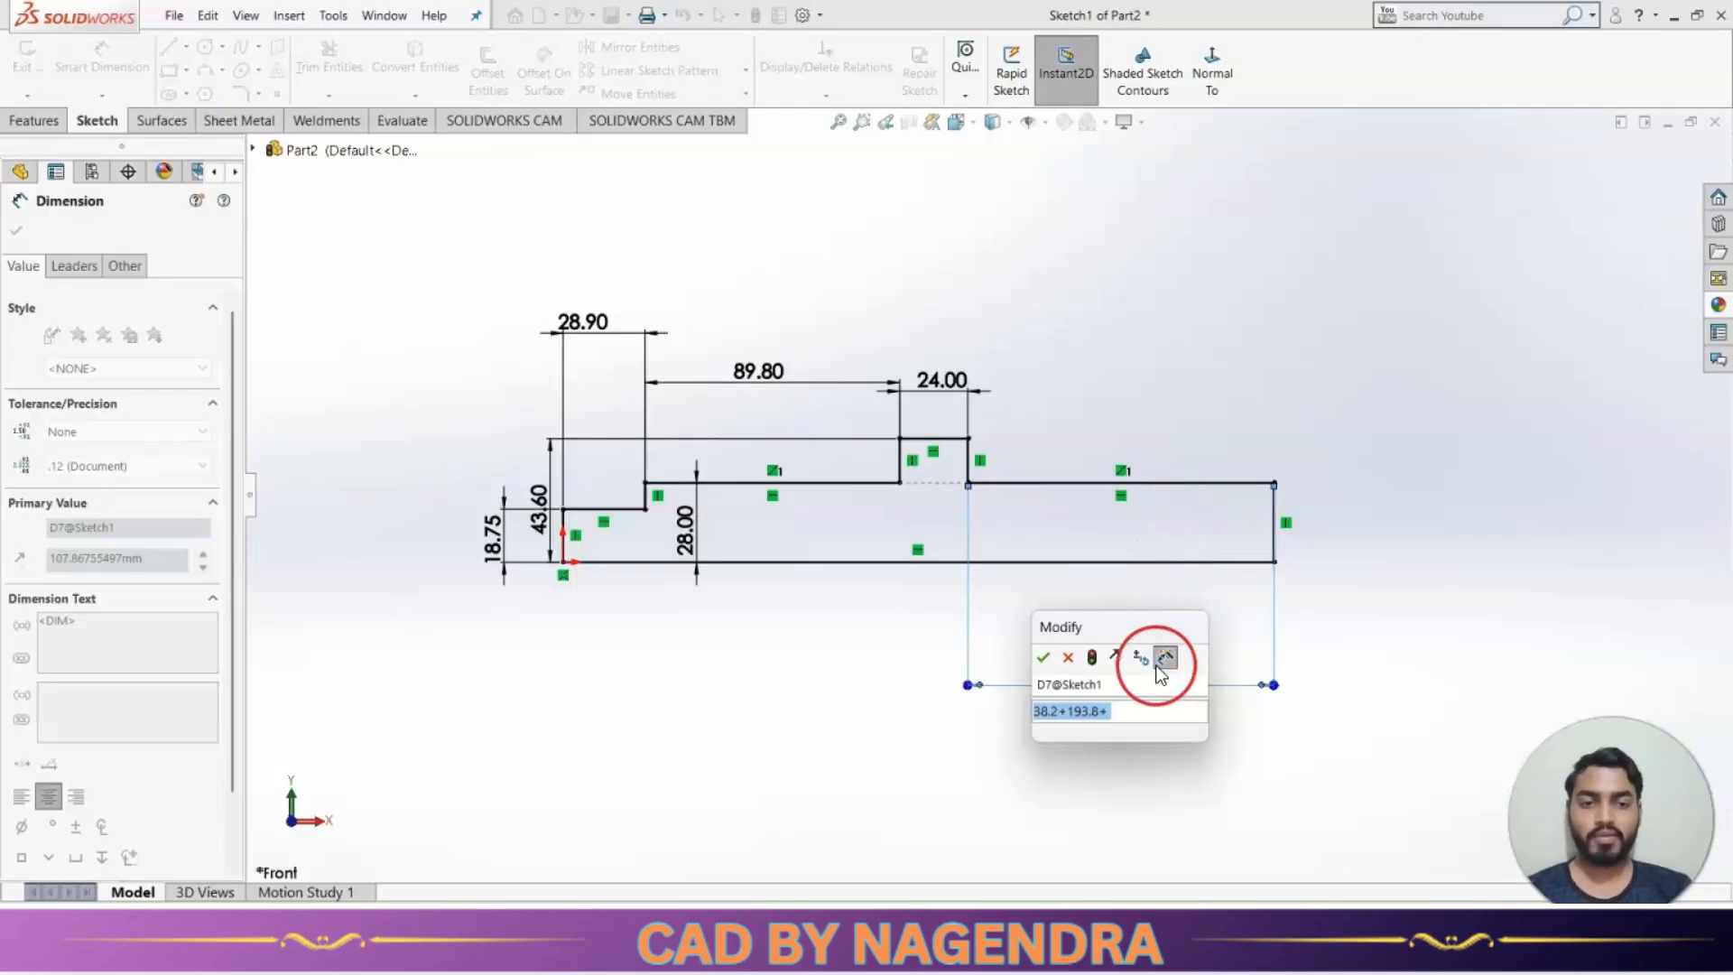
{"action": "left_click", "coordinate": [1135, 713]}
{"action": "type", "text": "15.1"}
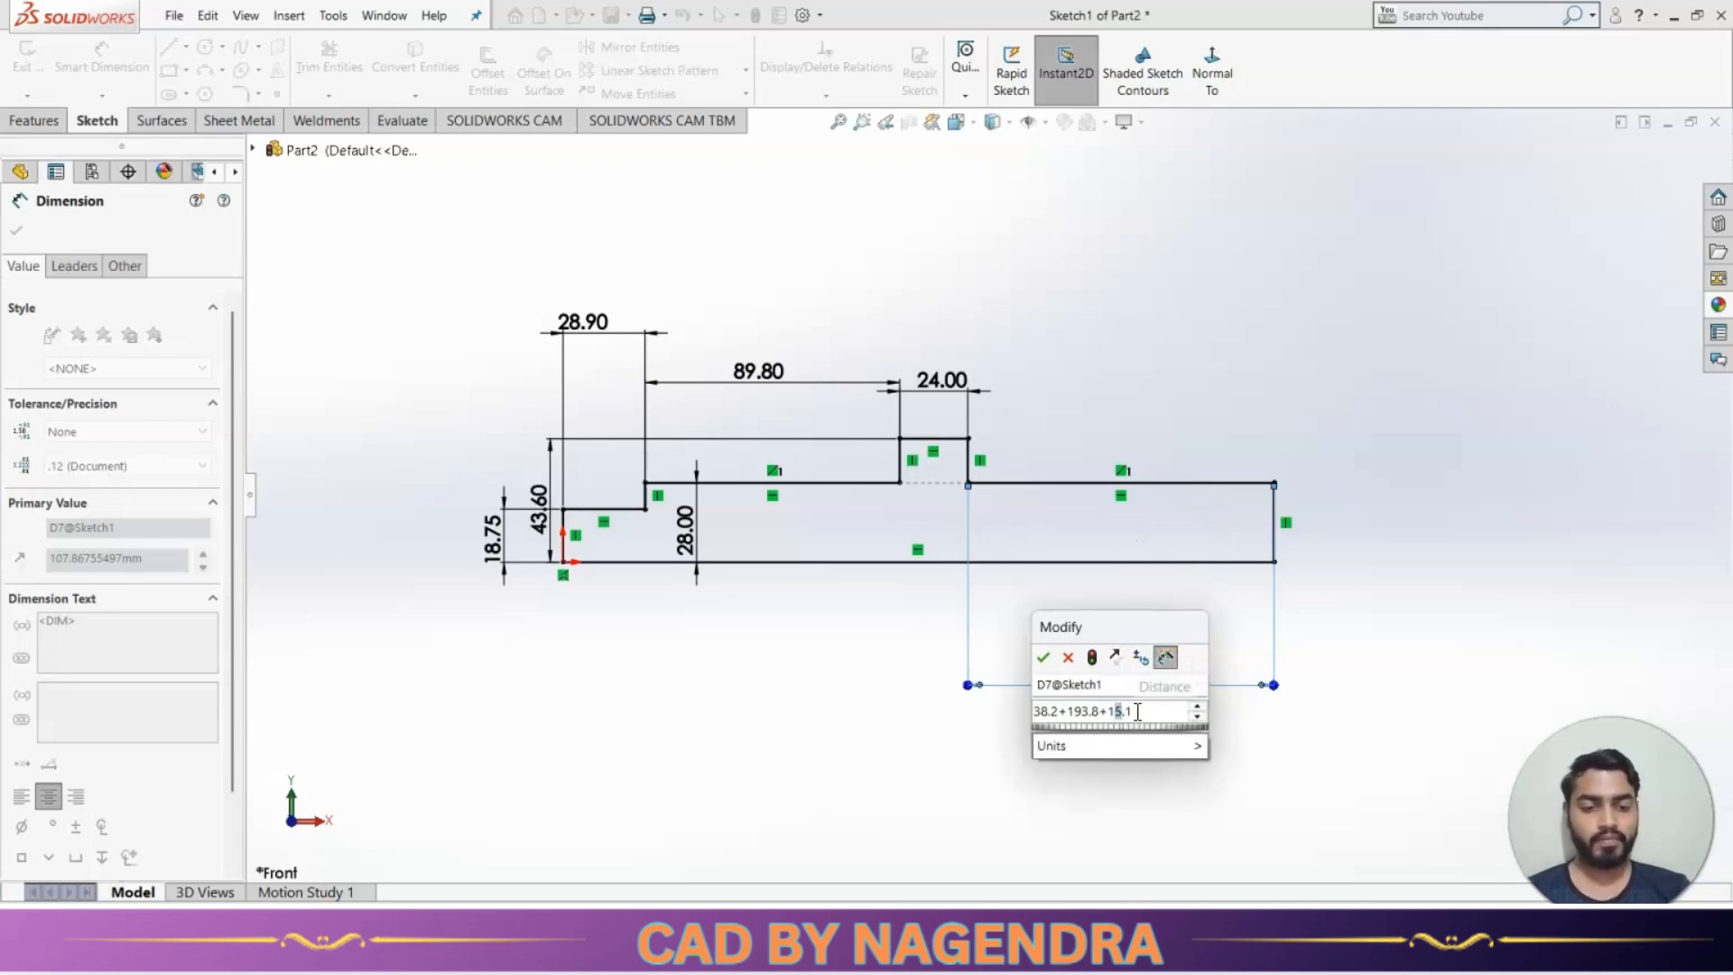
{"action": "key", "text": "Return"}
{"action": "left_click", "coordinate": [1429, 619]}
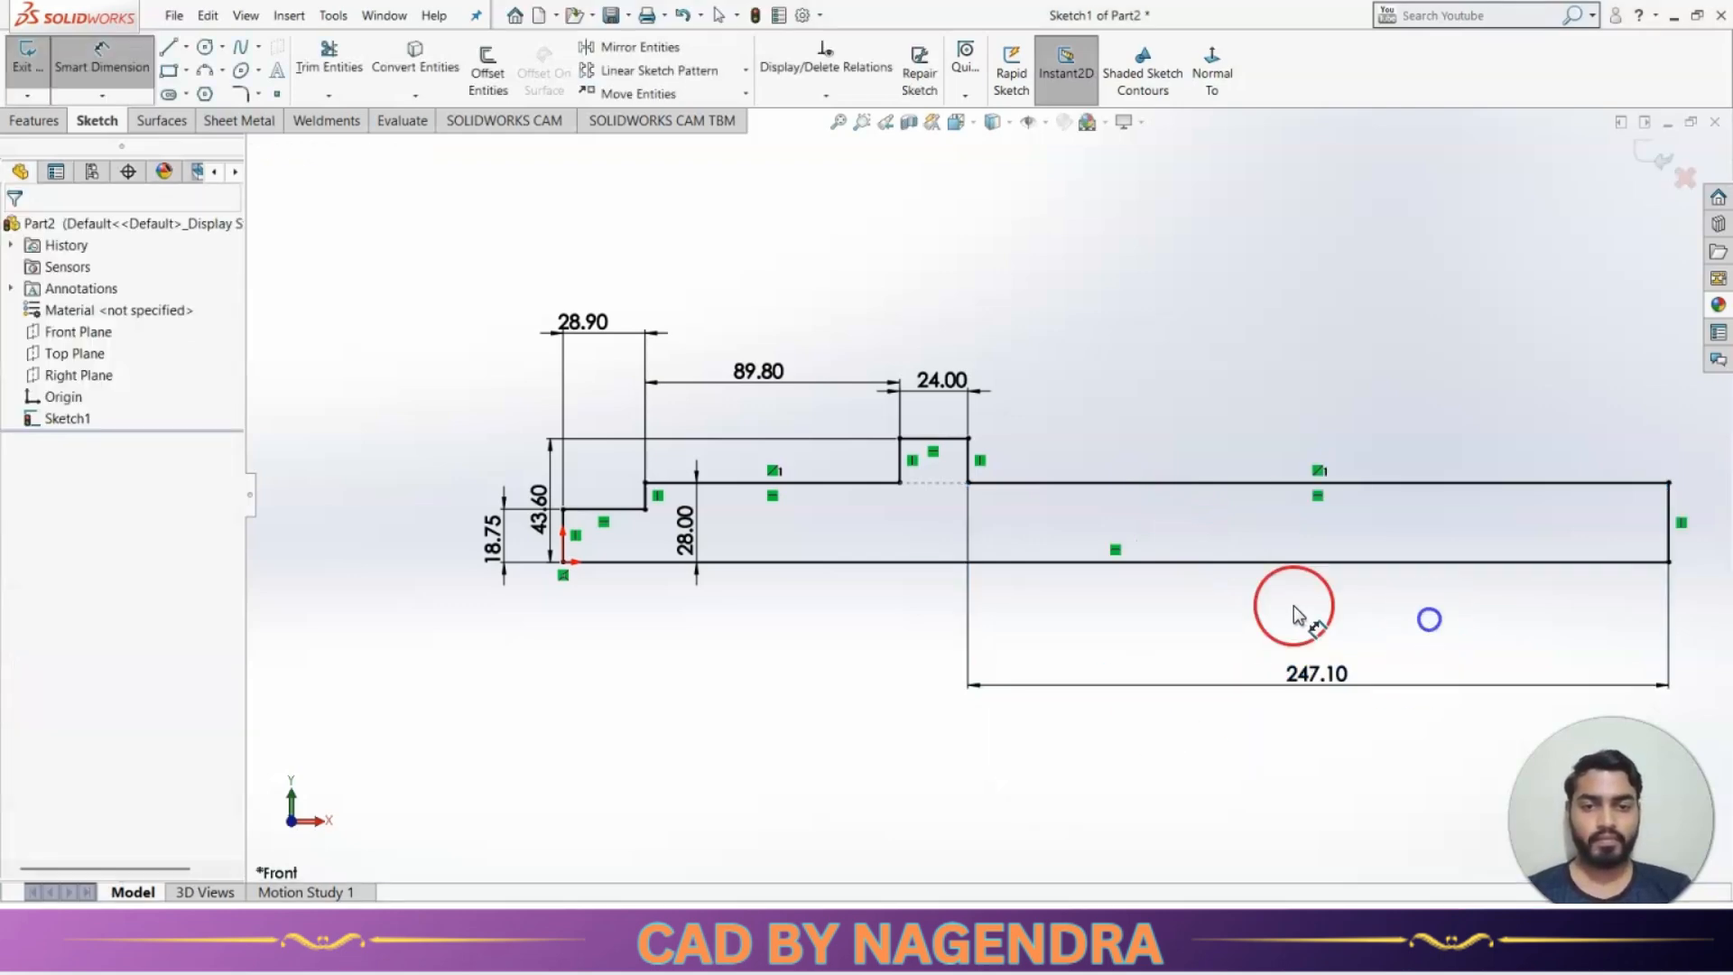
Exit the finished profile sketch and revolve it about its long bottom line into the solid stepped shaft.
{"action": "scroll", "coordinate": [1296, 614], "scroll_direction": "up", "scroll_amount": 2}
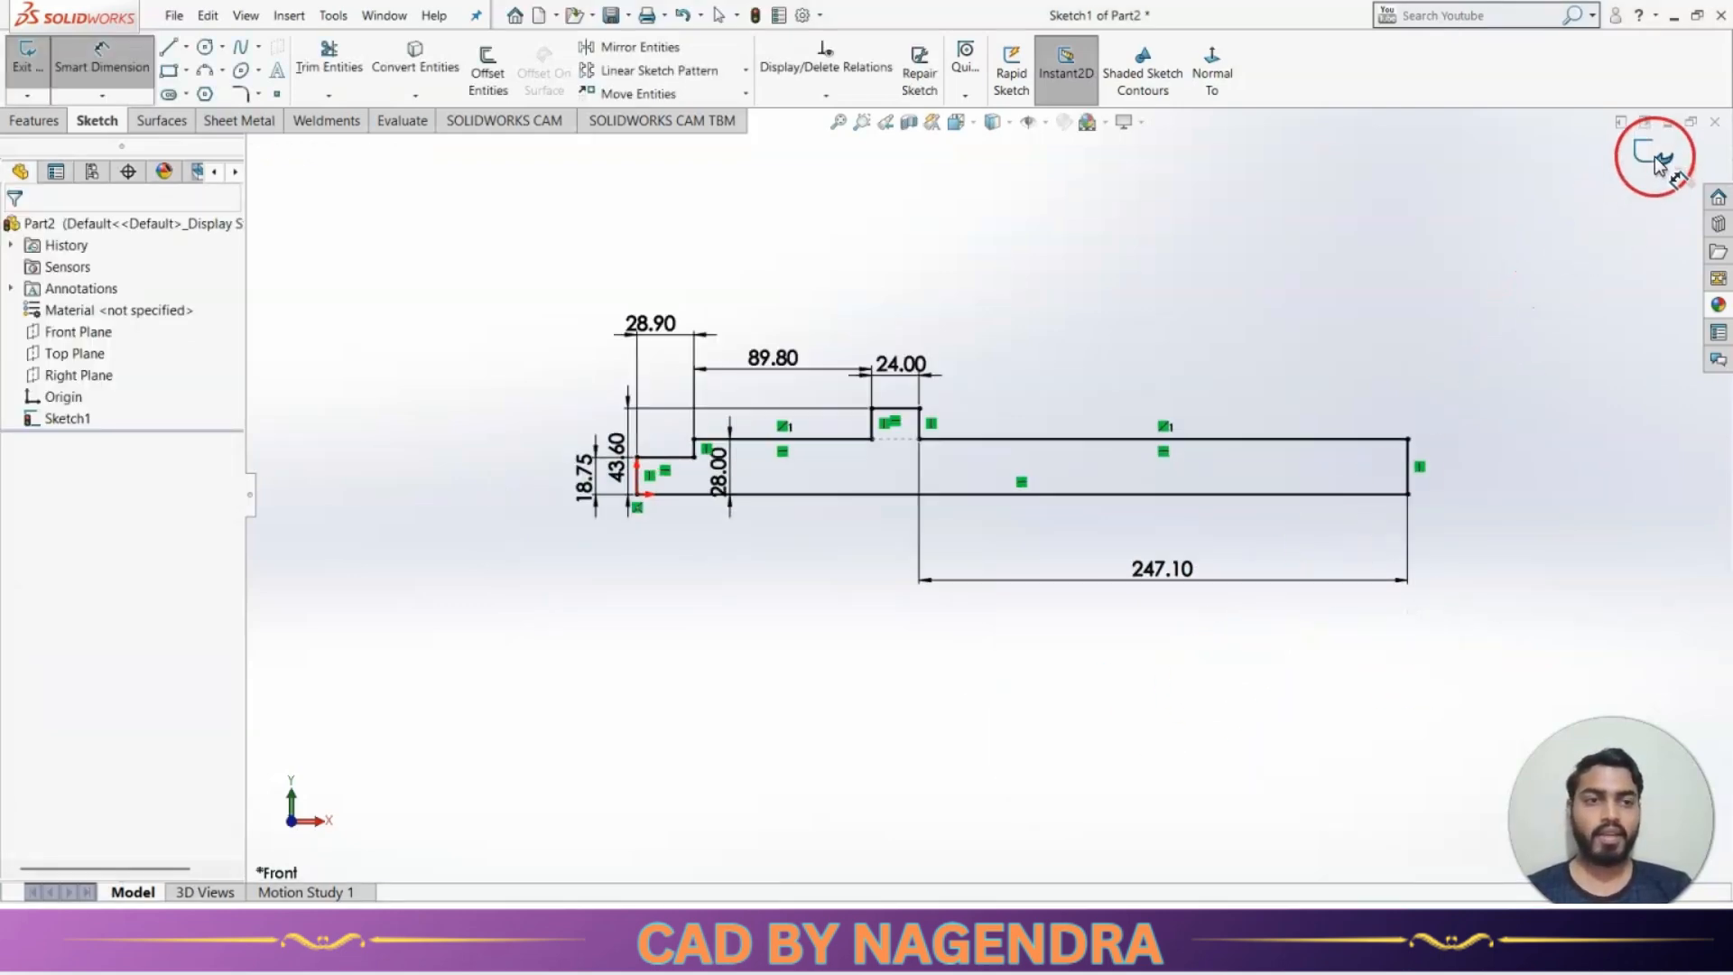
{"action": "scroll", "coordinate": [1424, 277], "scroll_direction": "up", "scroll_amount": 2}
{"action": "middle_click_drag", "start_coordinate": [1408, 295], "coordinate": [1387, 363]}
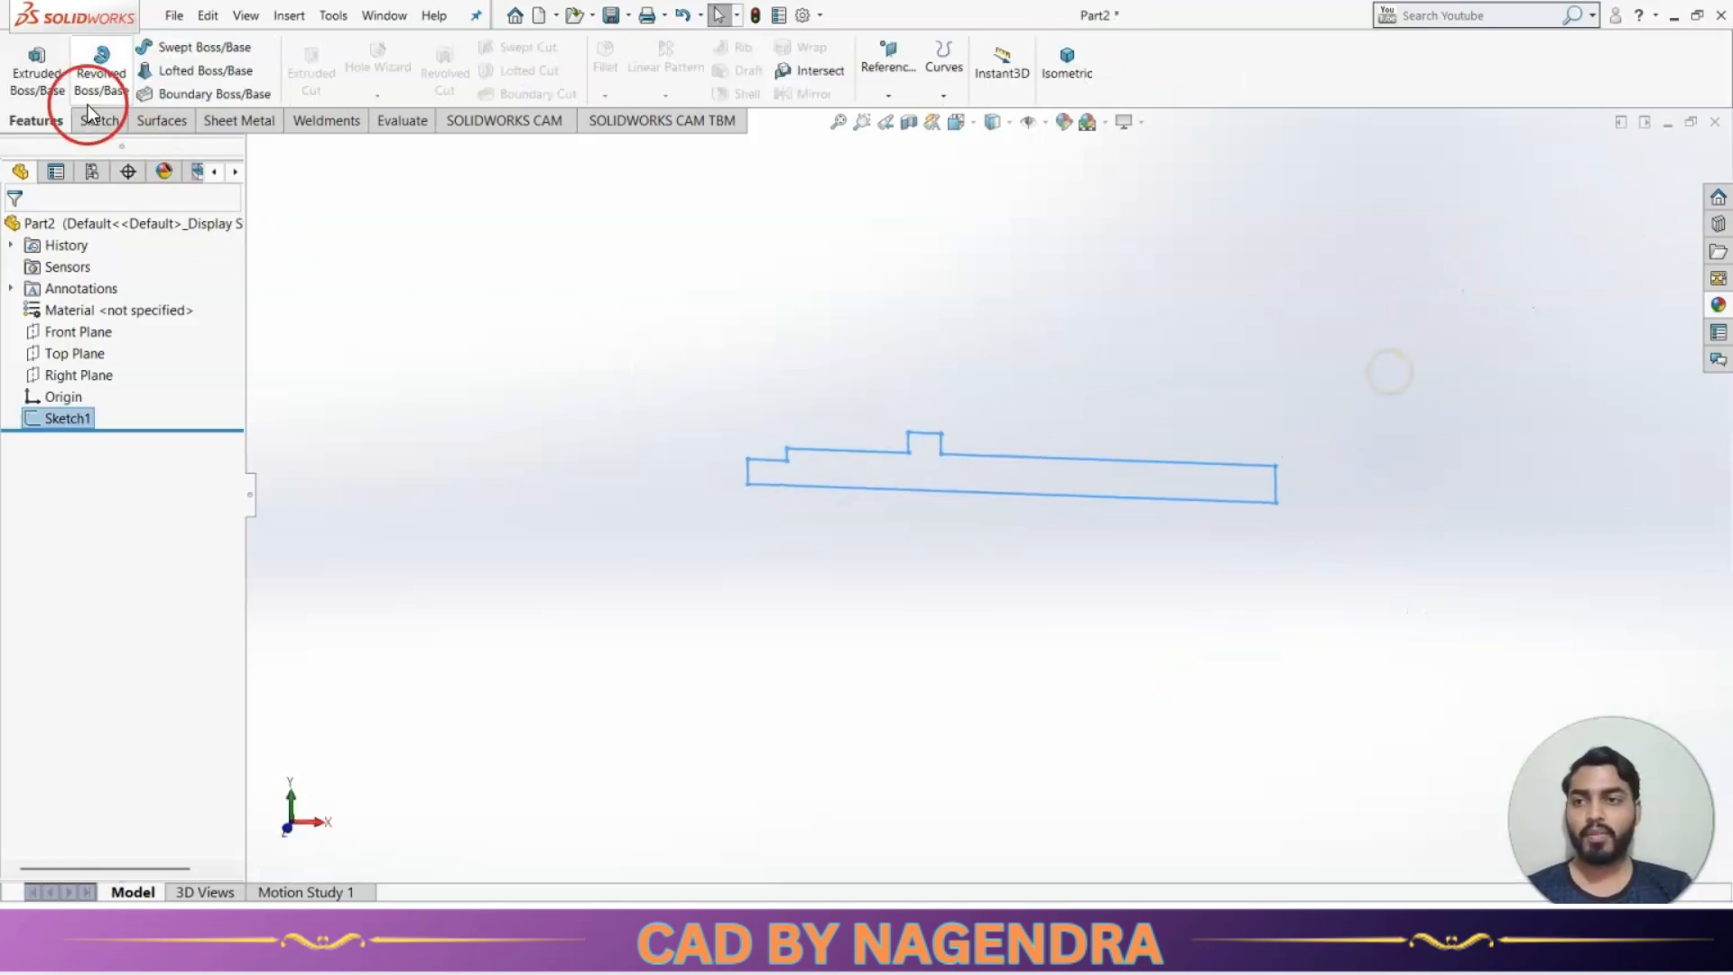
{"action": "left_click", "coordinate": [125, 72]}
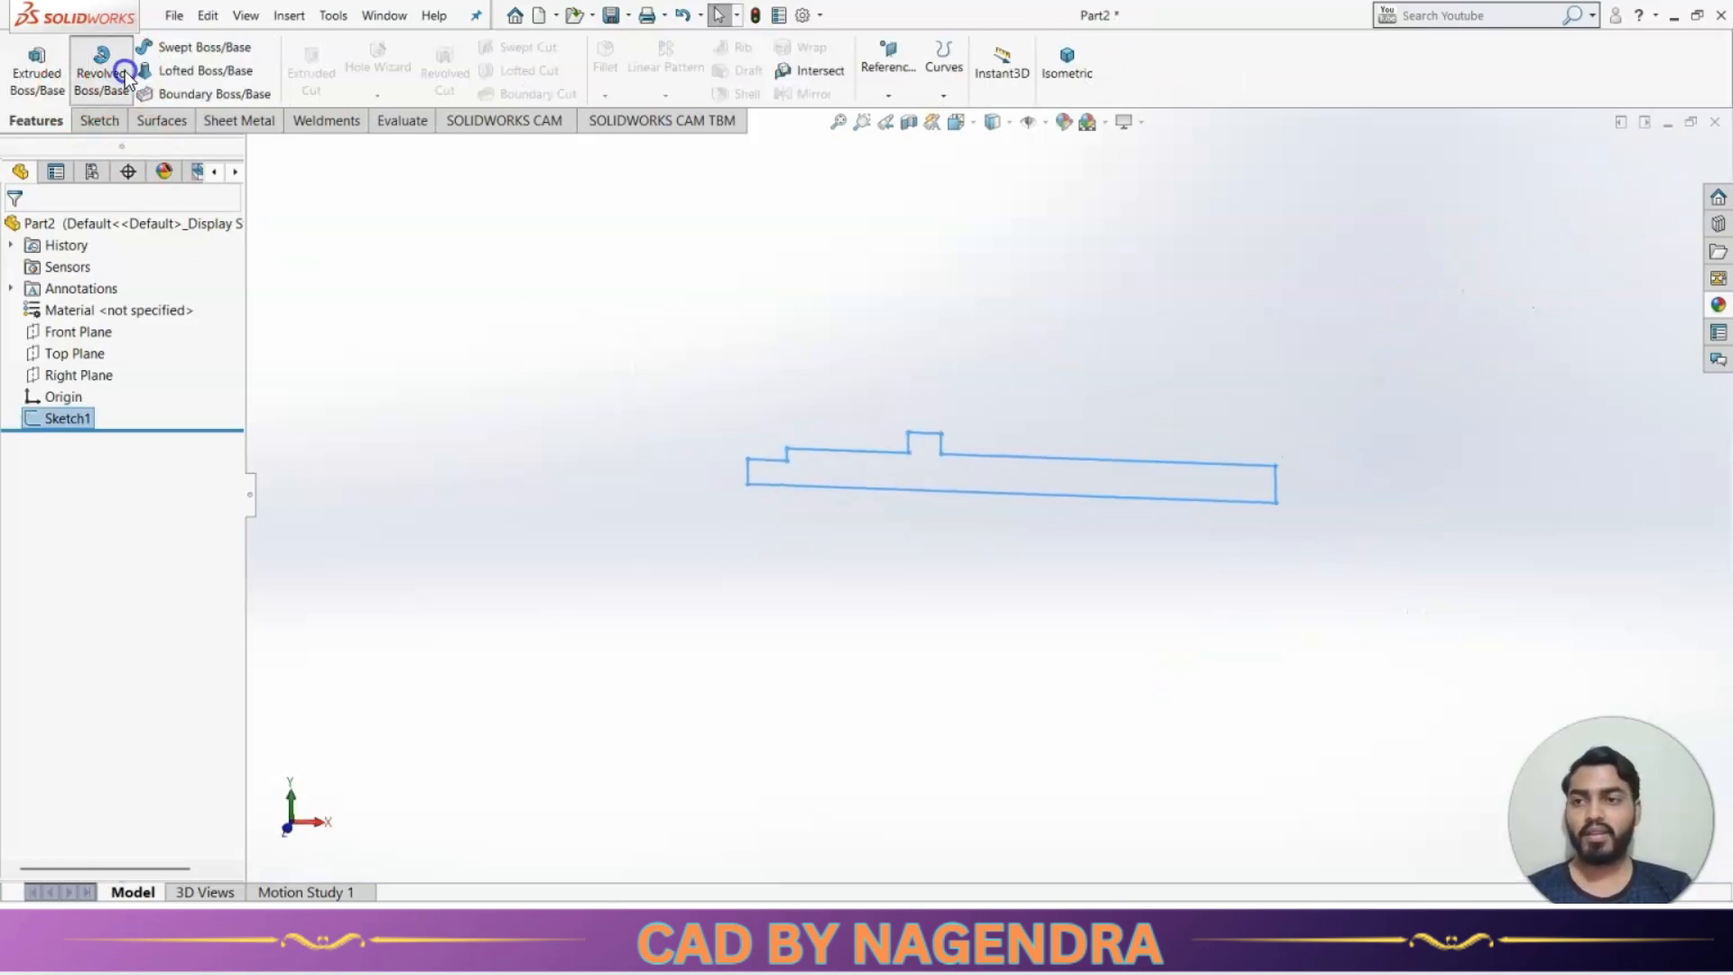
{"action": "left_click", "coordinate": [881, 490]}
{"action": "left_click", "coordinate": [16, 231]}
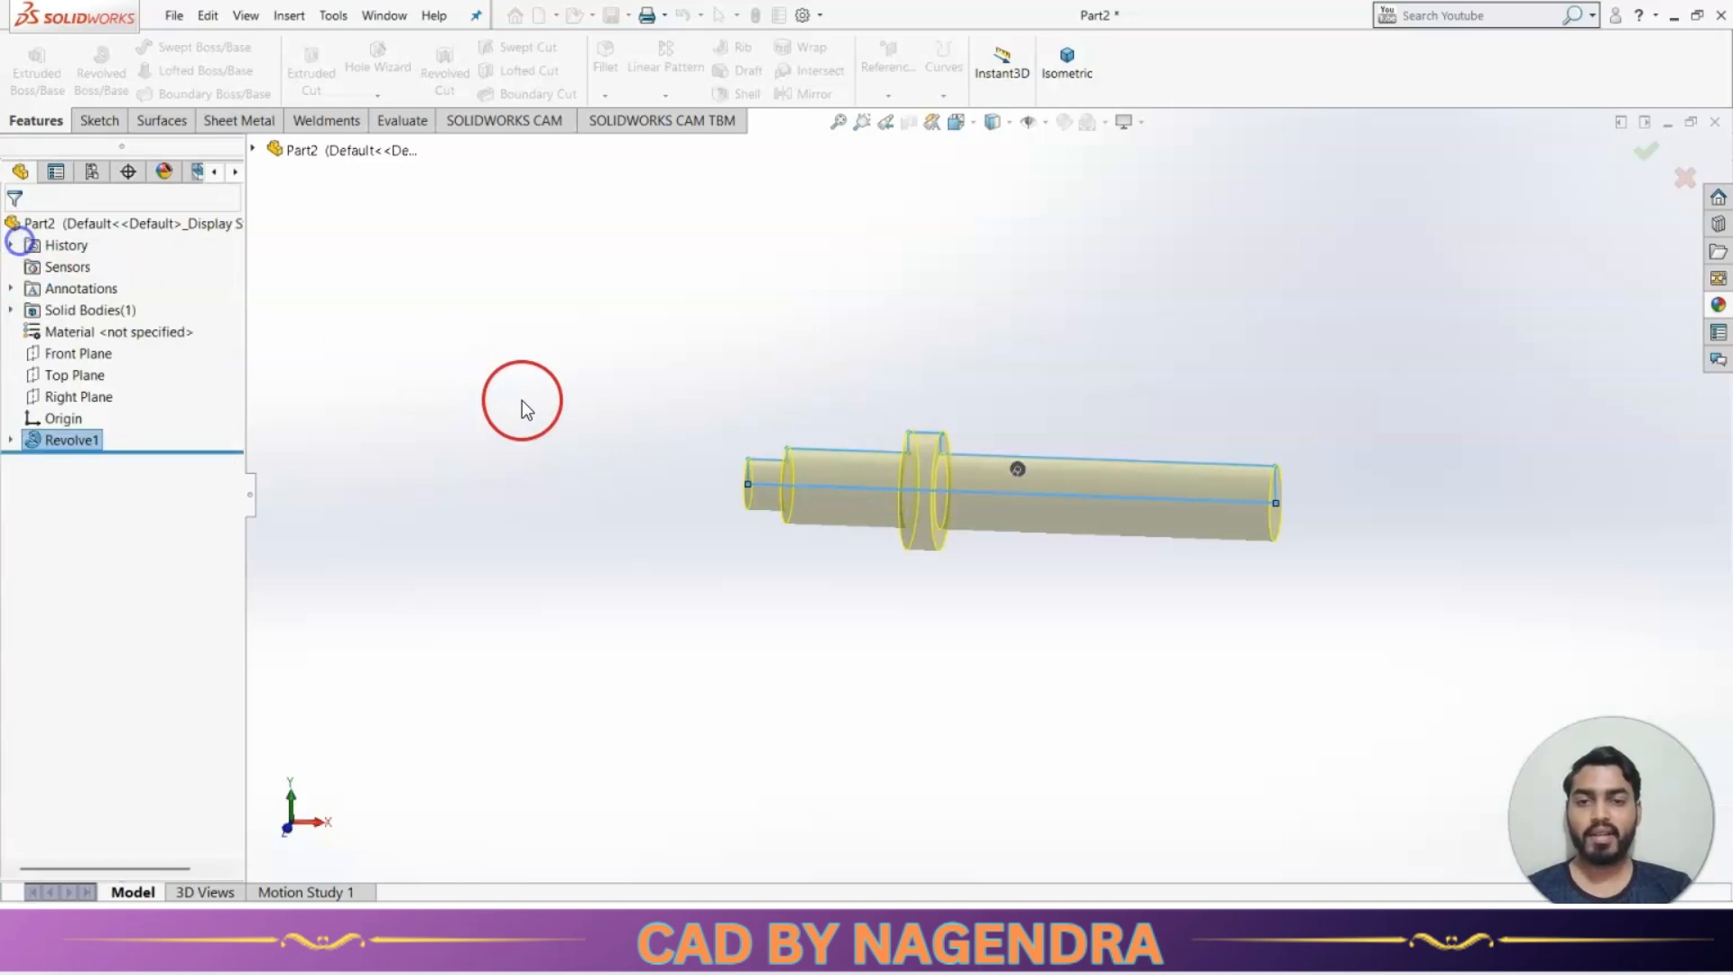
{"action": "mouse_move", "coordinate": [937, 689]}
{"action": "middle_mouse_down"}
{"action": "mouse_move", "coordinate": [1065, 689]}
{"action": "mouse_move", "coordinate": [930, 712]}
{"action": "middle_mouse_up"}
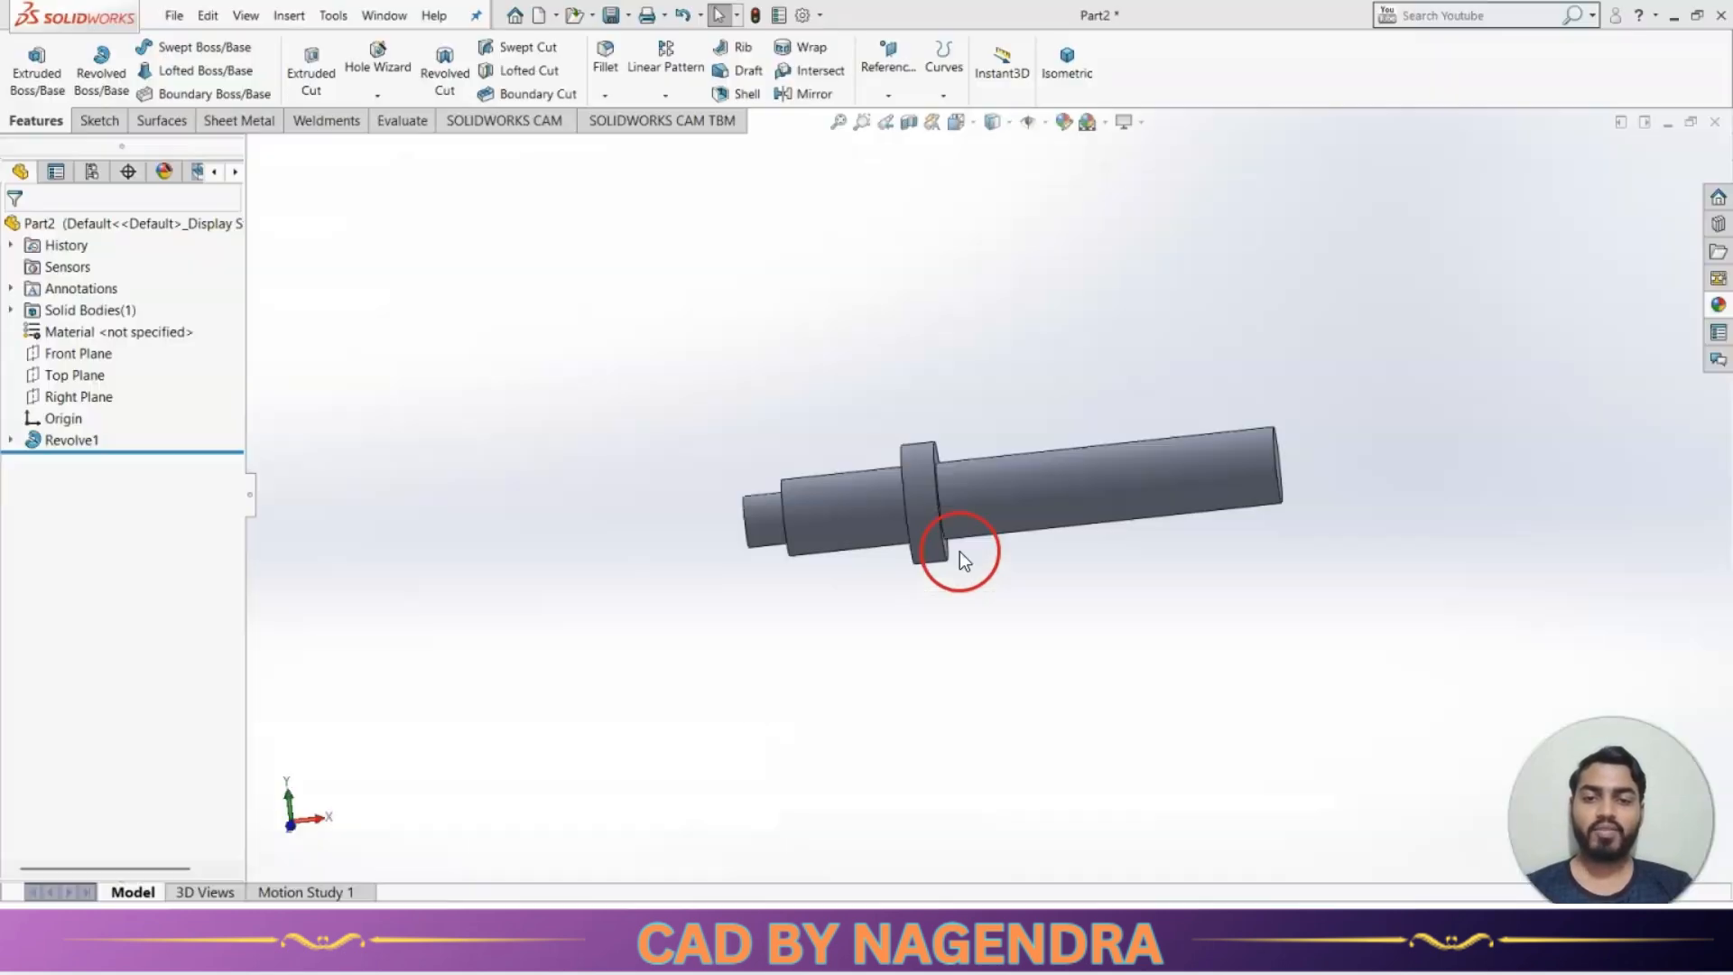
Sketch a corner rectangle on the Front Plane, about 176 mm by 19 mm, down from the long section's upper edge near the shaft's end.
{"action": "left_click", "coordinate": [78, 353]}
{"action": "left_click", "coordinate": [94, 329]}
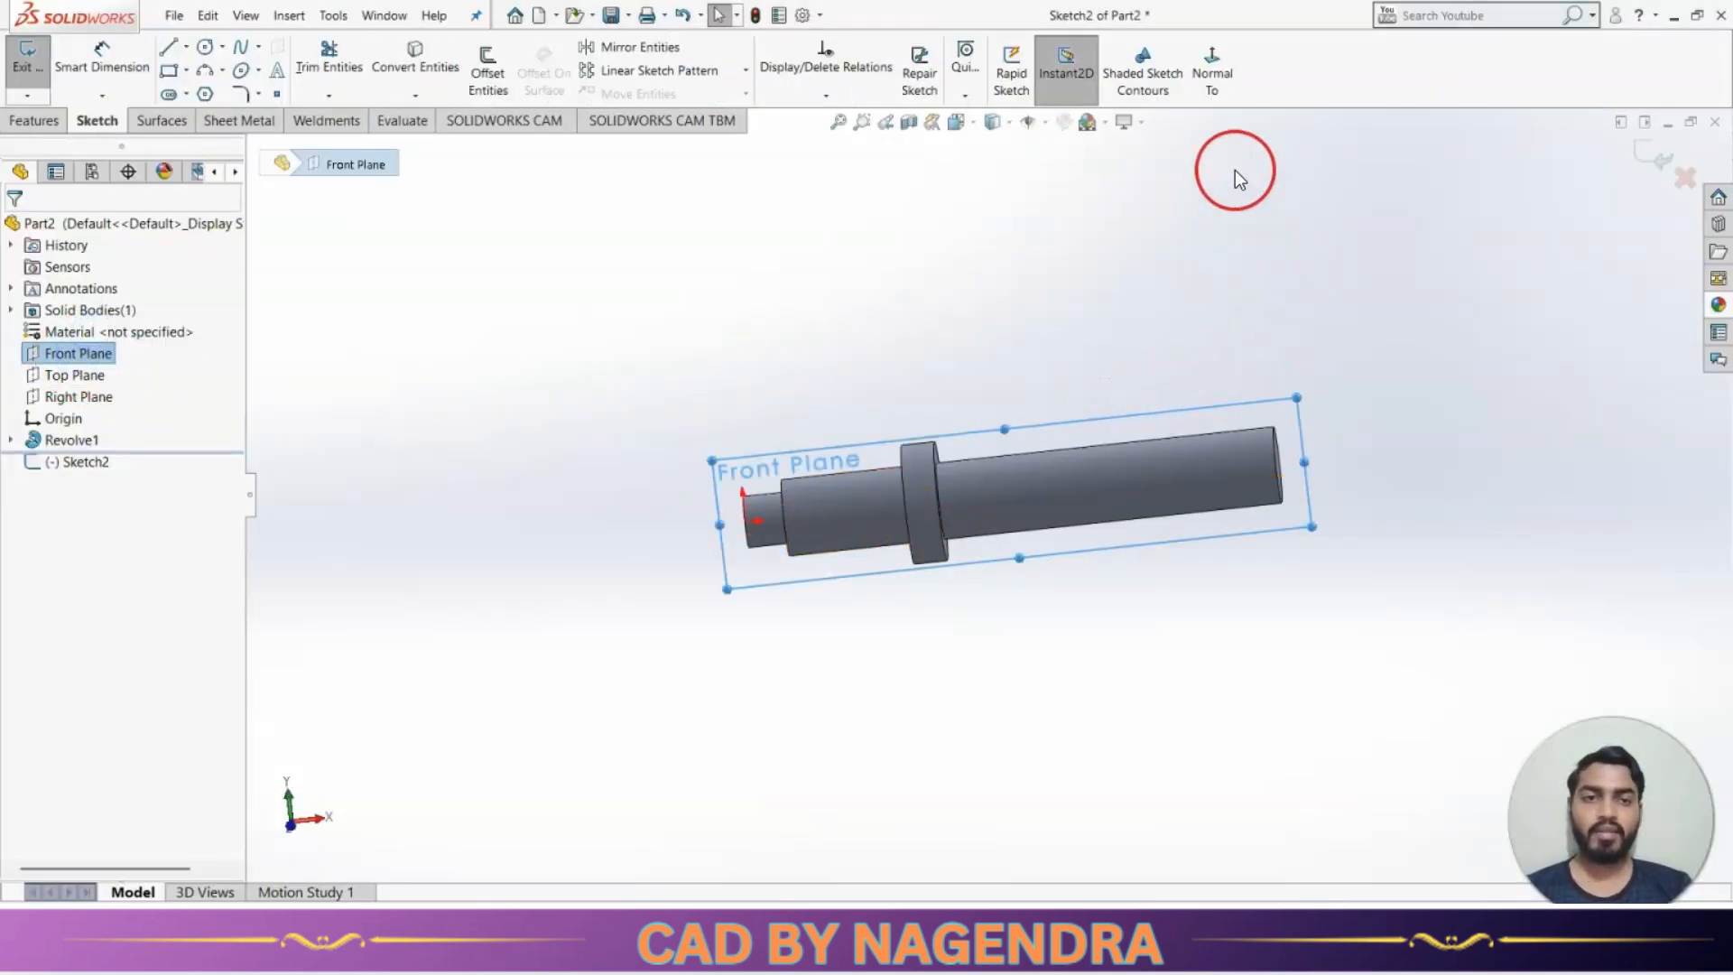
{"action": "left_click", "coordinate": [1212, 70]}
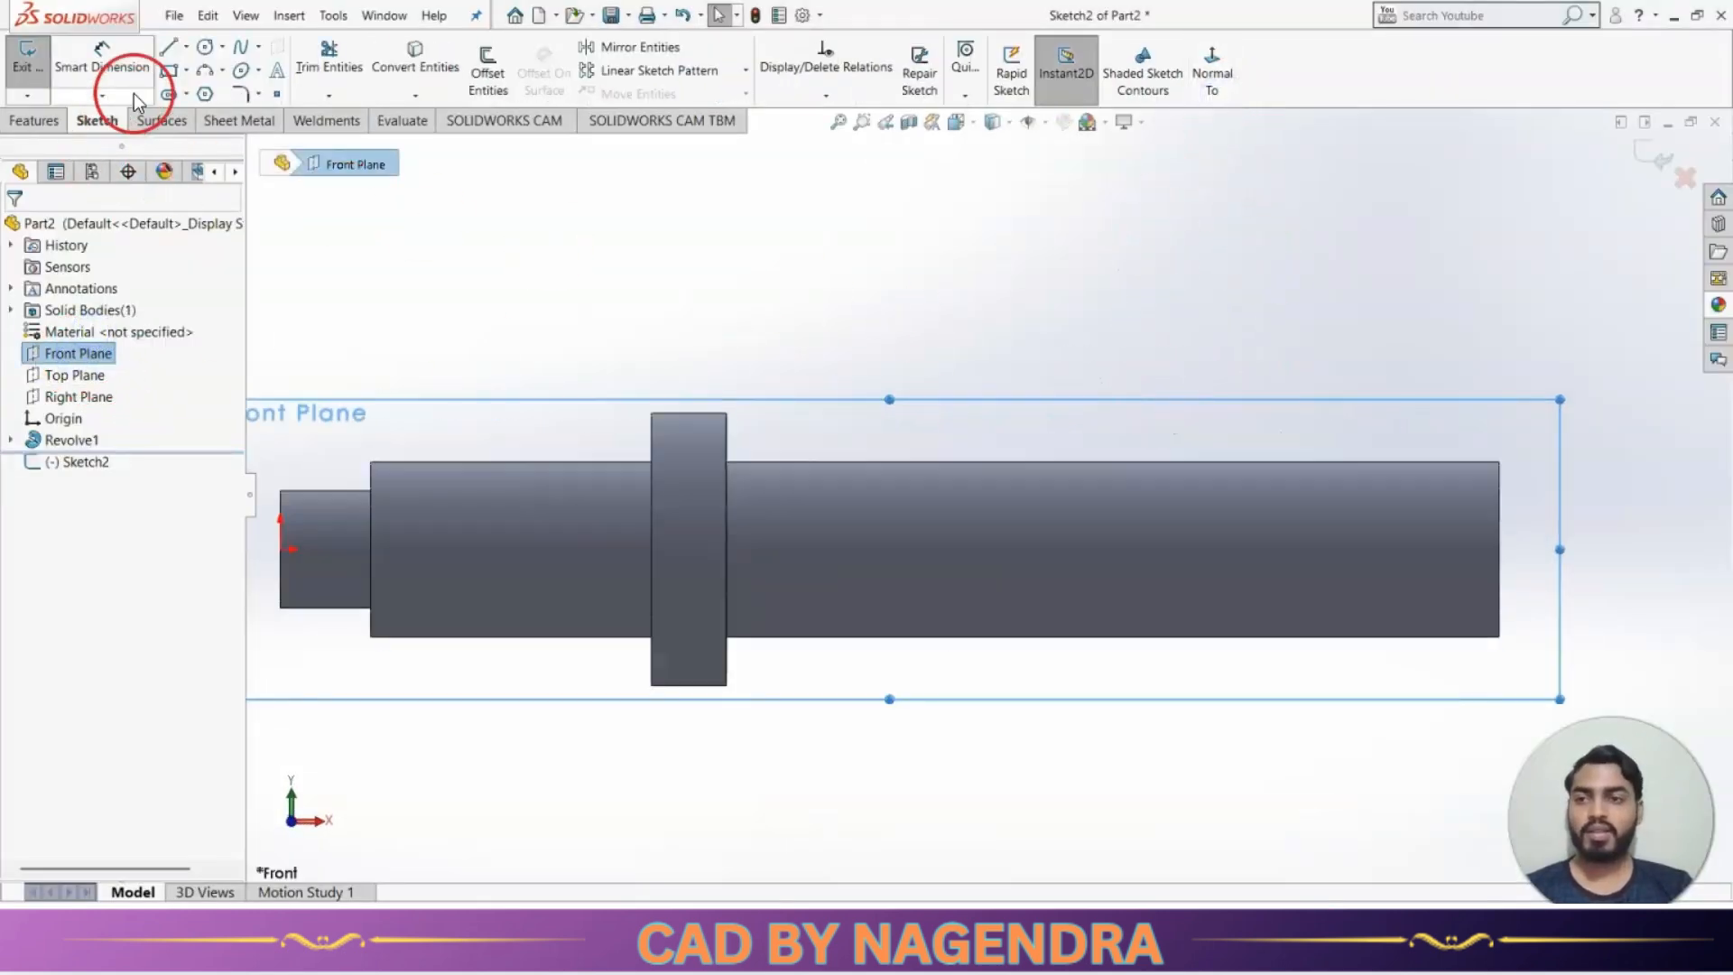
{"action": "left_click", "coordinate": [169, 70]}
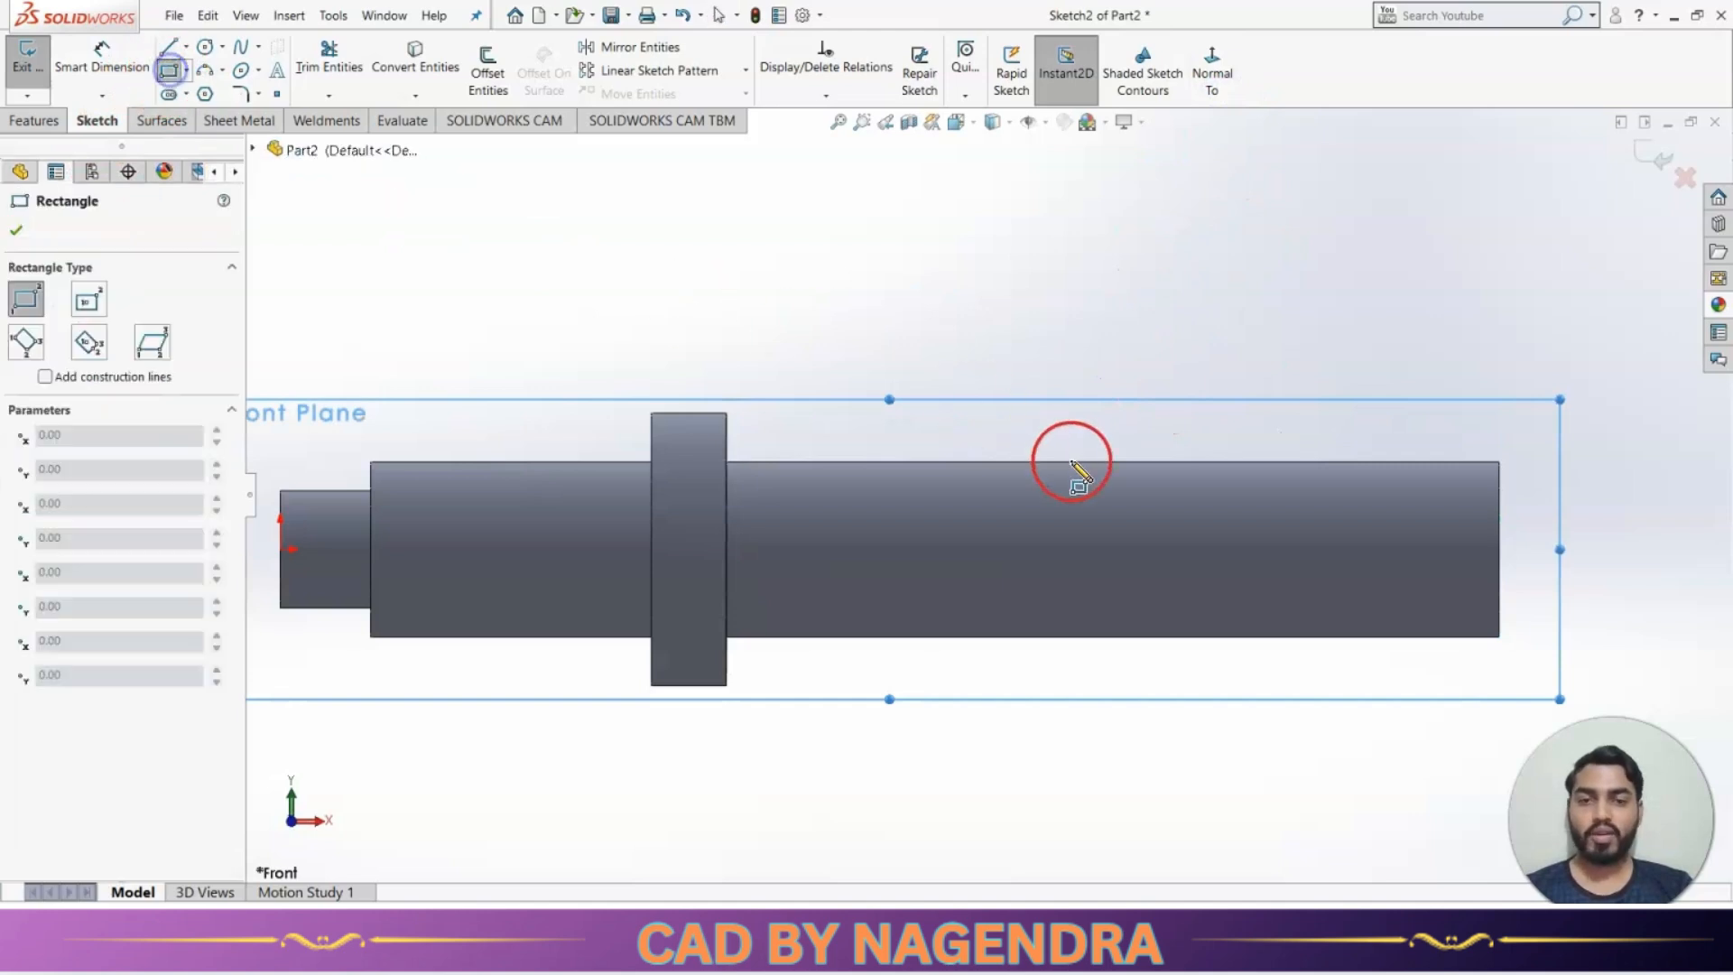
{"action": "left_click", "coordinate": [897, 462]}
{"action": "left_click", "coordinate": [1447, 523]}
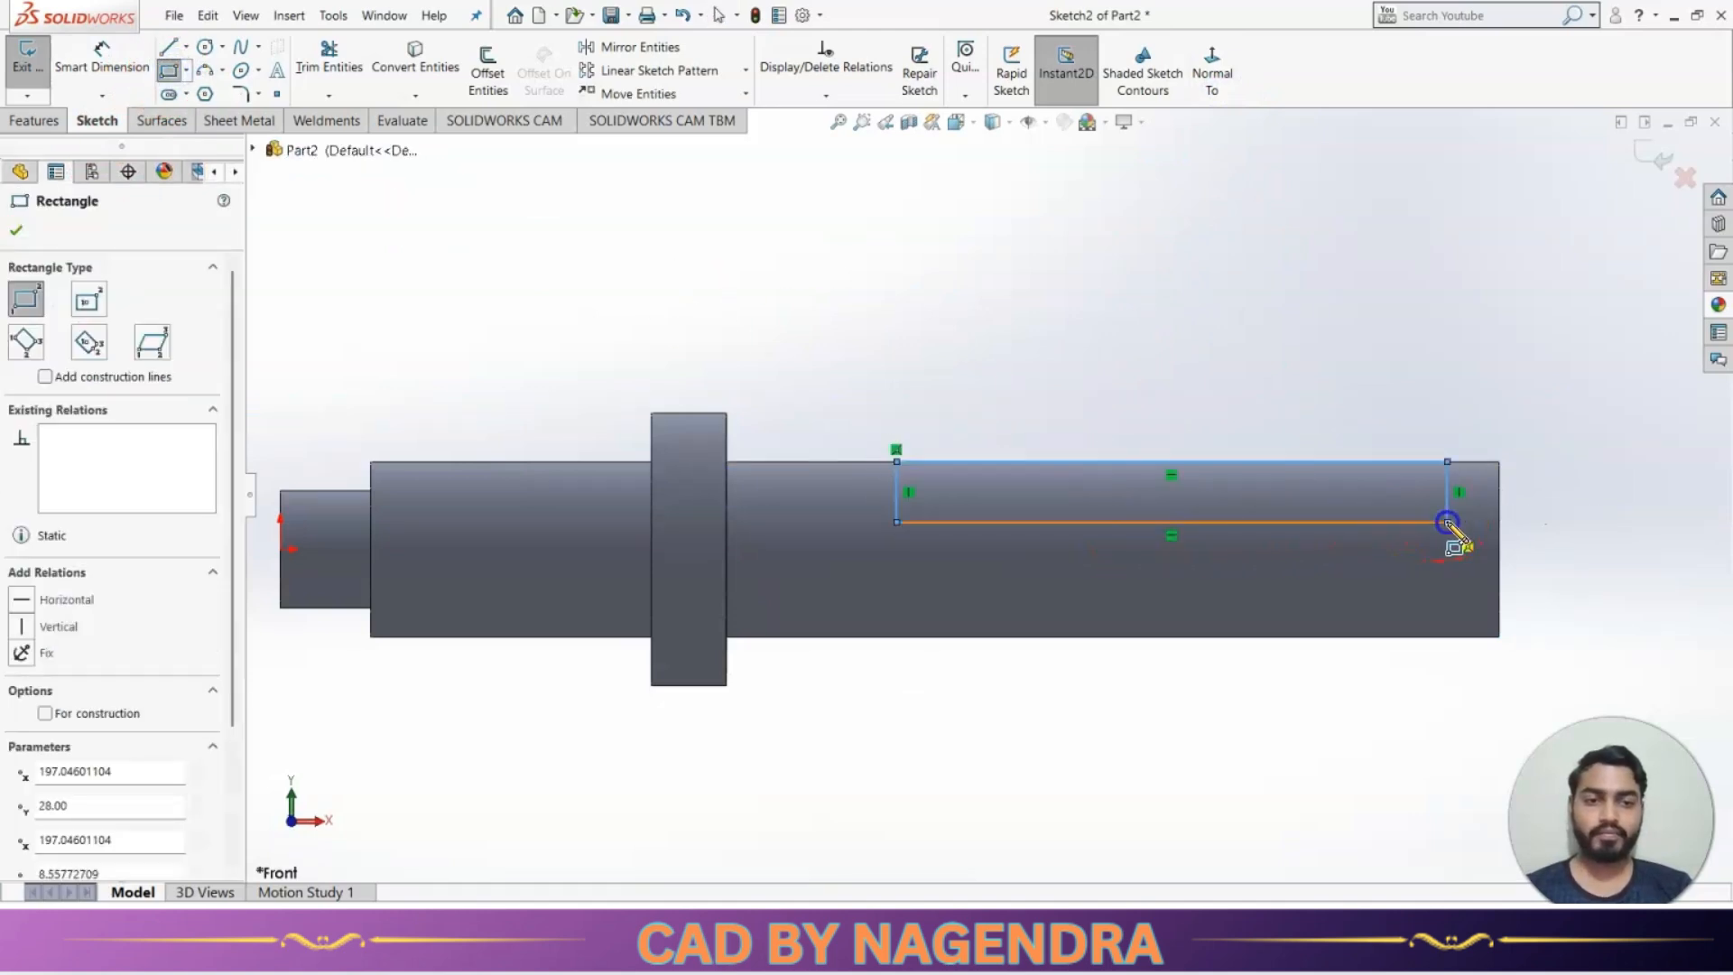
Check the drawing and dimension the gap between the rectangle's near side and the shaft's end face as 15.1 mm.
{"action": "left_click", "coordinate": [111, 66]}
{"action": "key", "text": "alt+Tab"}
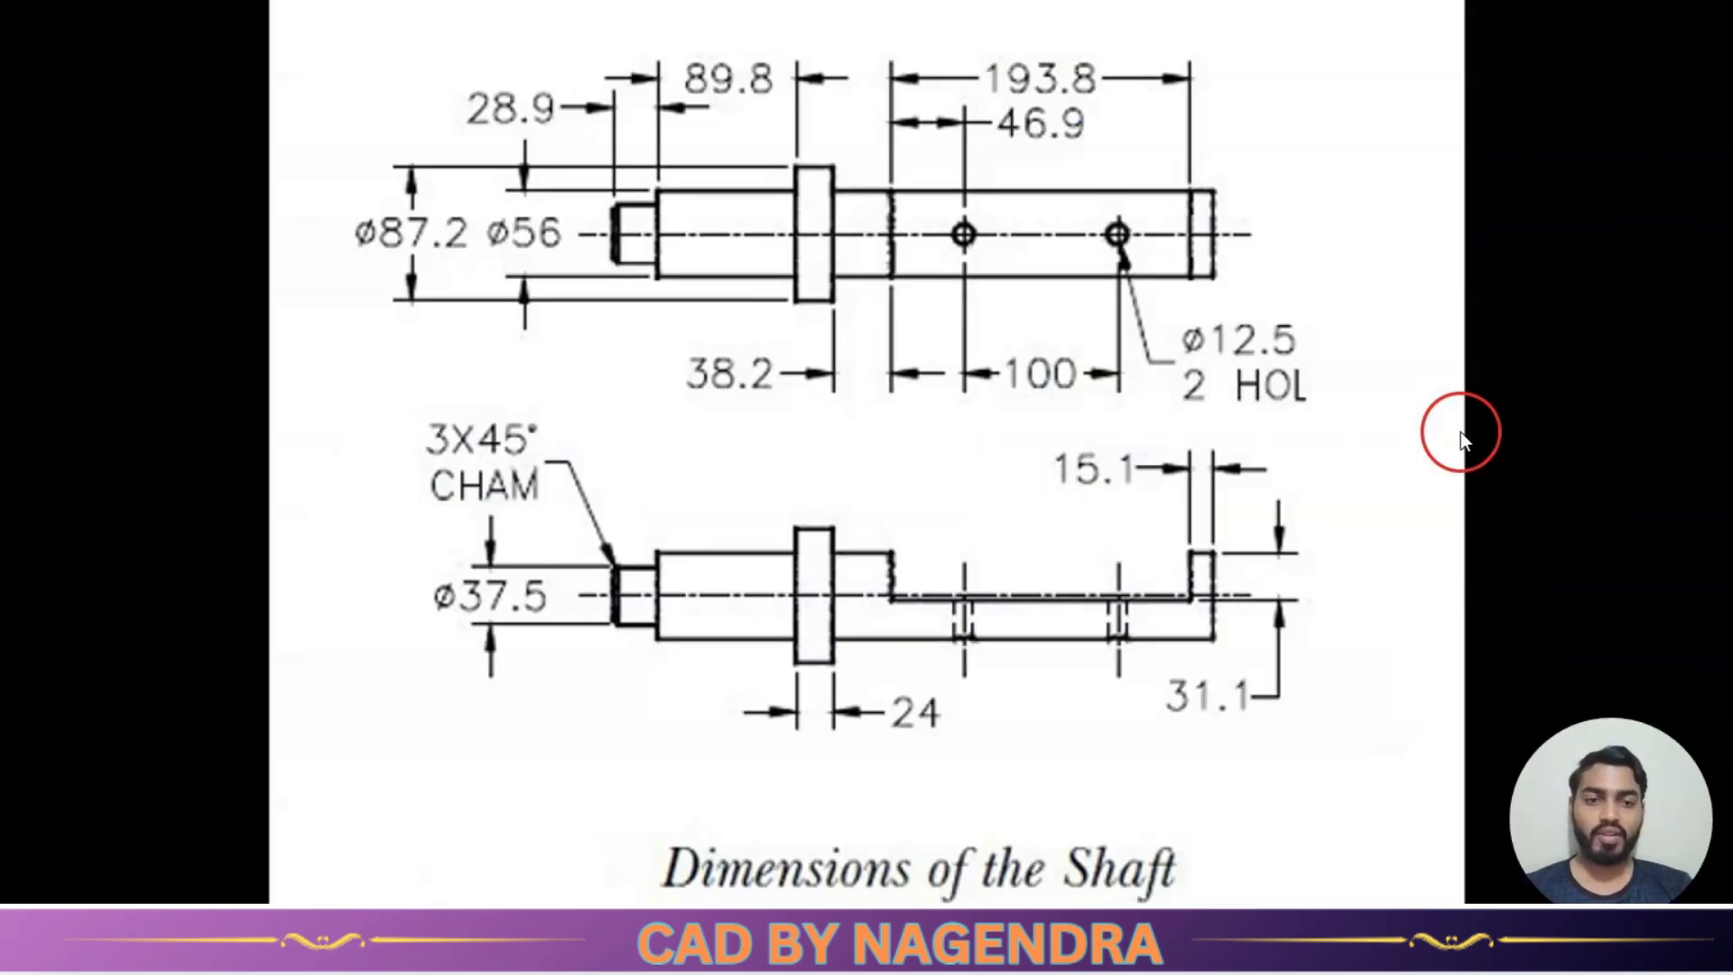
{"action": "key", "text": "alt+Tab"}
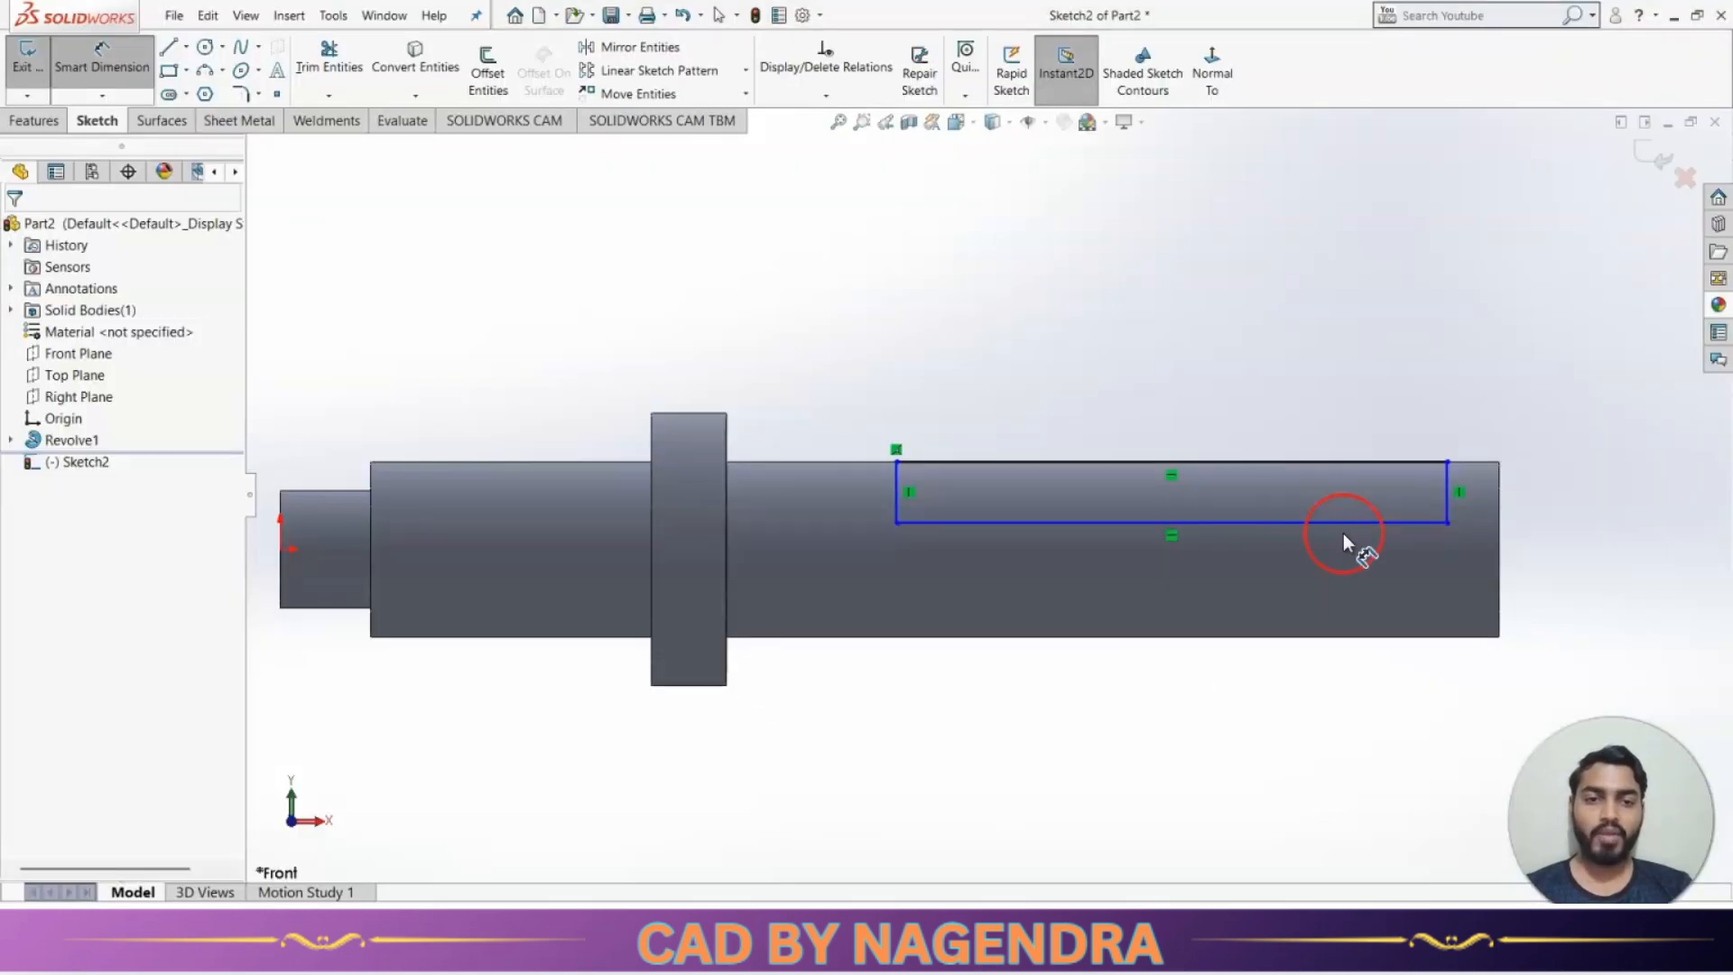
{"action": "left_click", "coordinate": [1466, 505]}
{"action": "left_click", "coordinate": [1498, 516]}
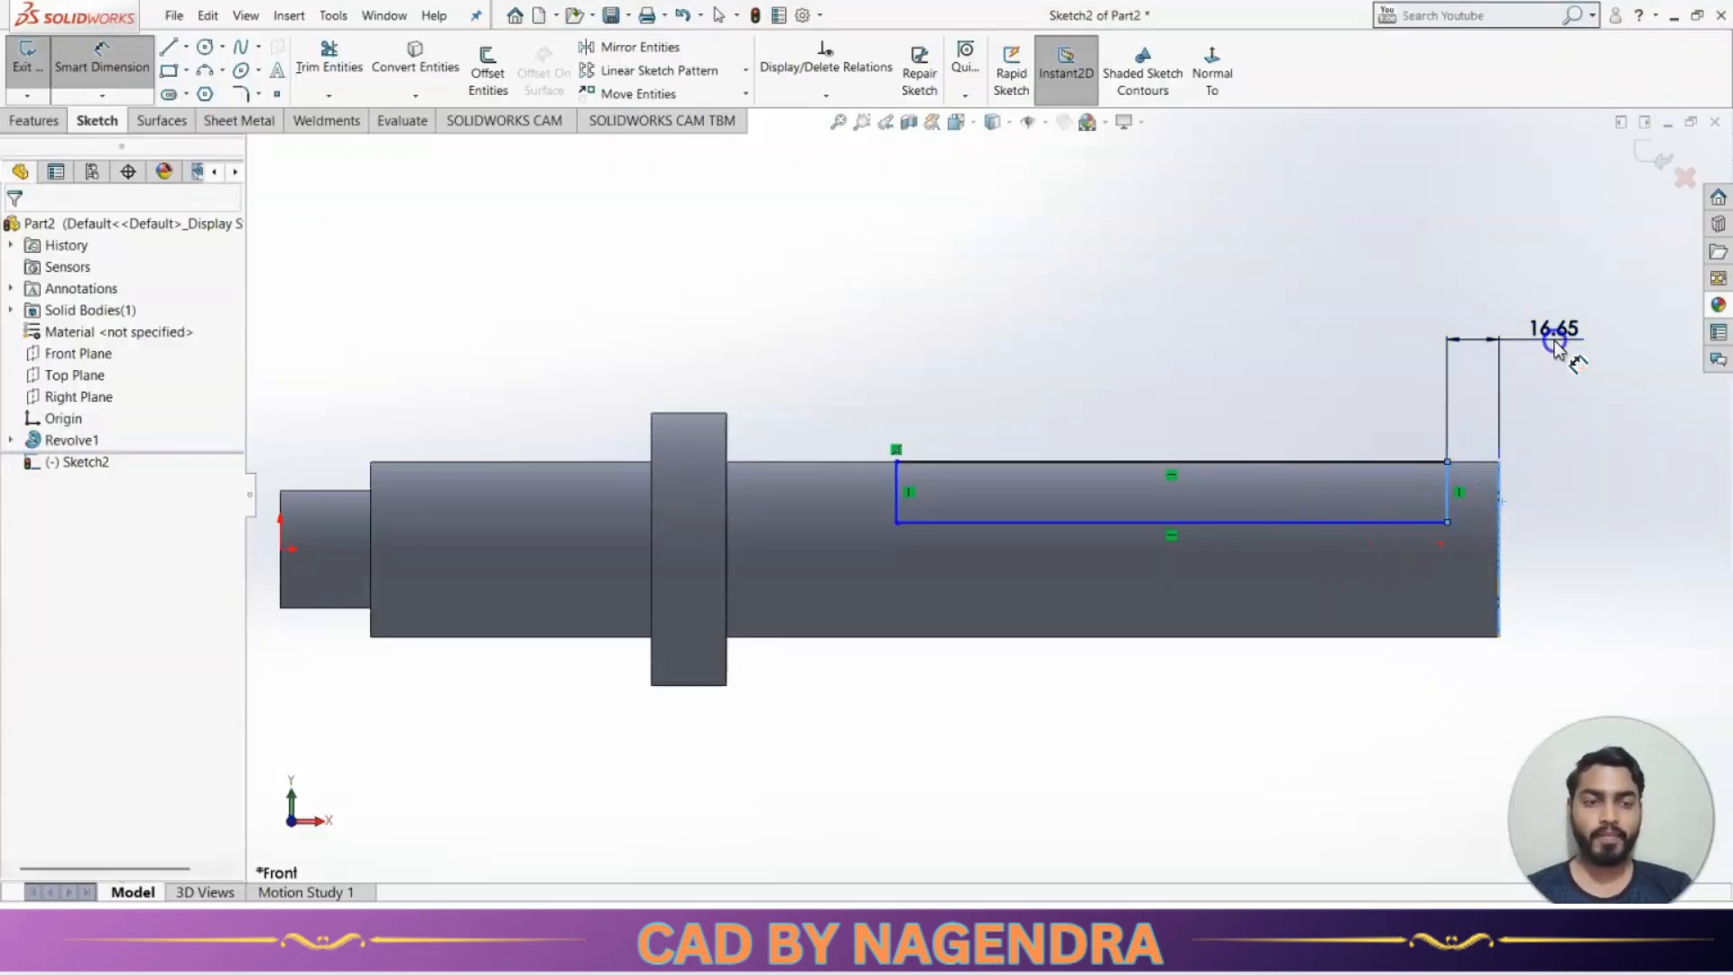
{"action": "left_click", "coordinate": [1553, 340]}
{"action": "type", "text": "15.1"}
{"action": "key", "text": "Return"}
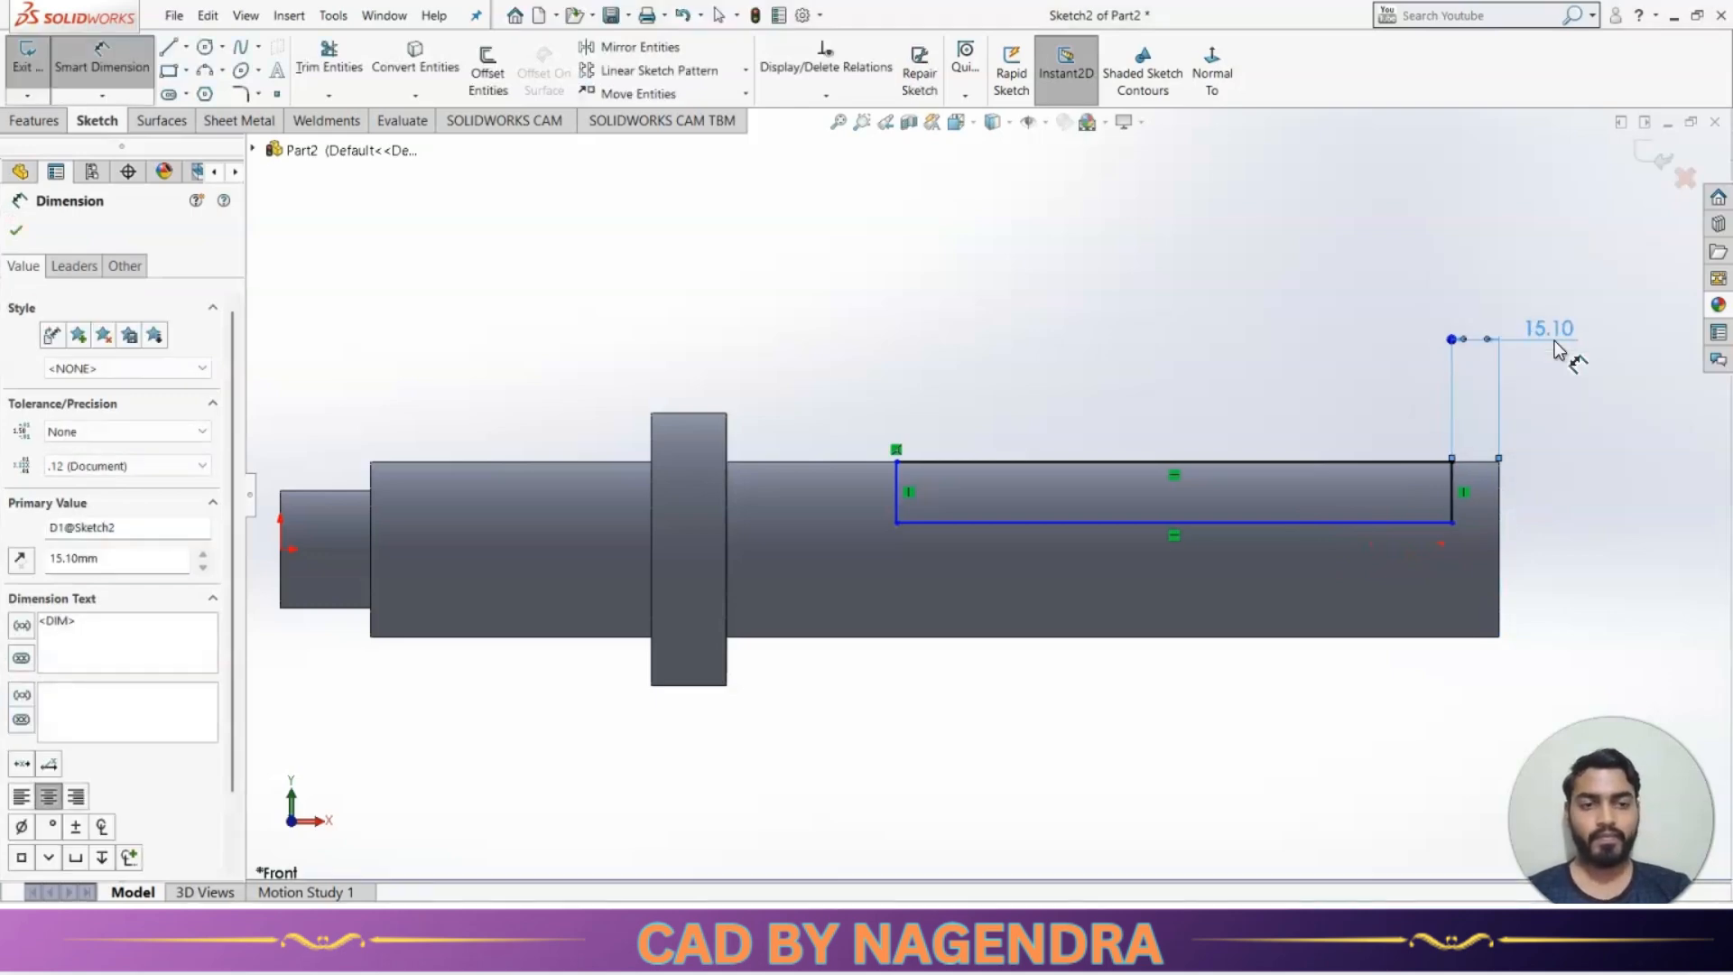
{"action": "left_click", "coordinate": [1618, 529]}
Check the drawing and dimension the distance from the shaft's lower edge to the rectangle's bottom edge as 31.1 mm.
{"action": "key", "text": "alt+Tab"}
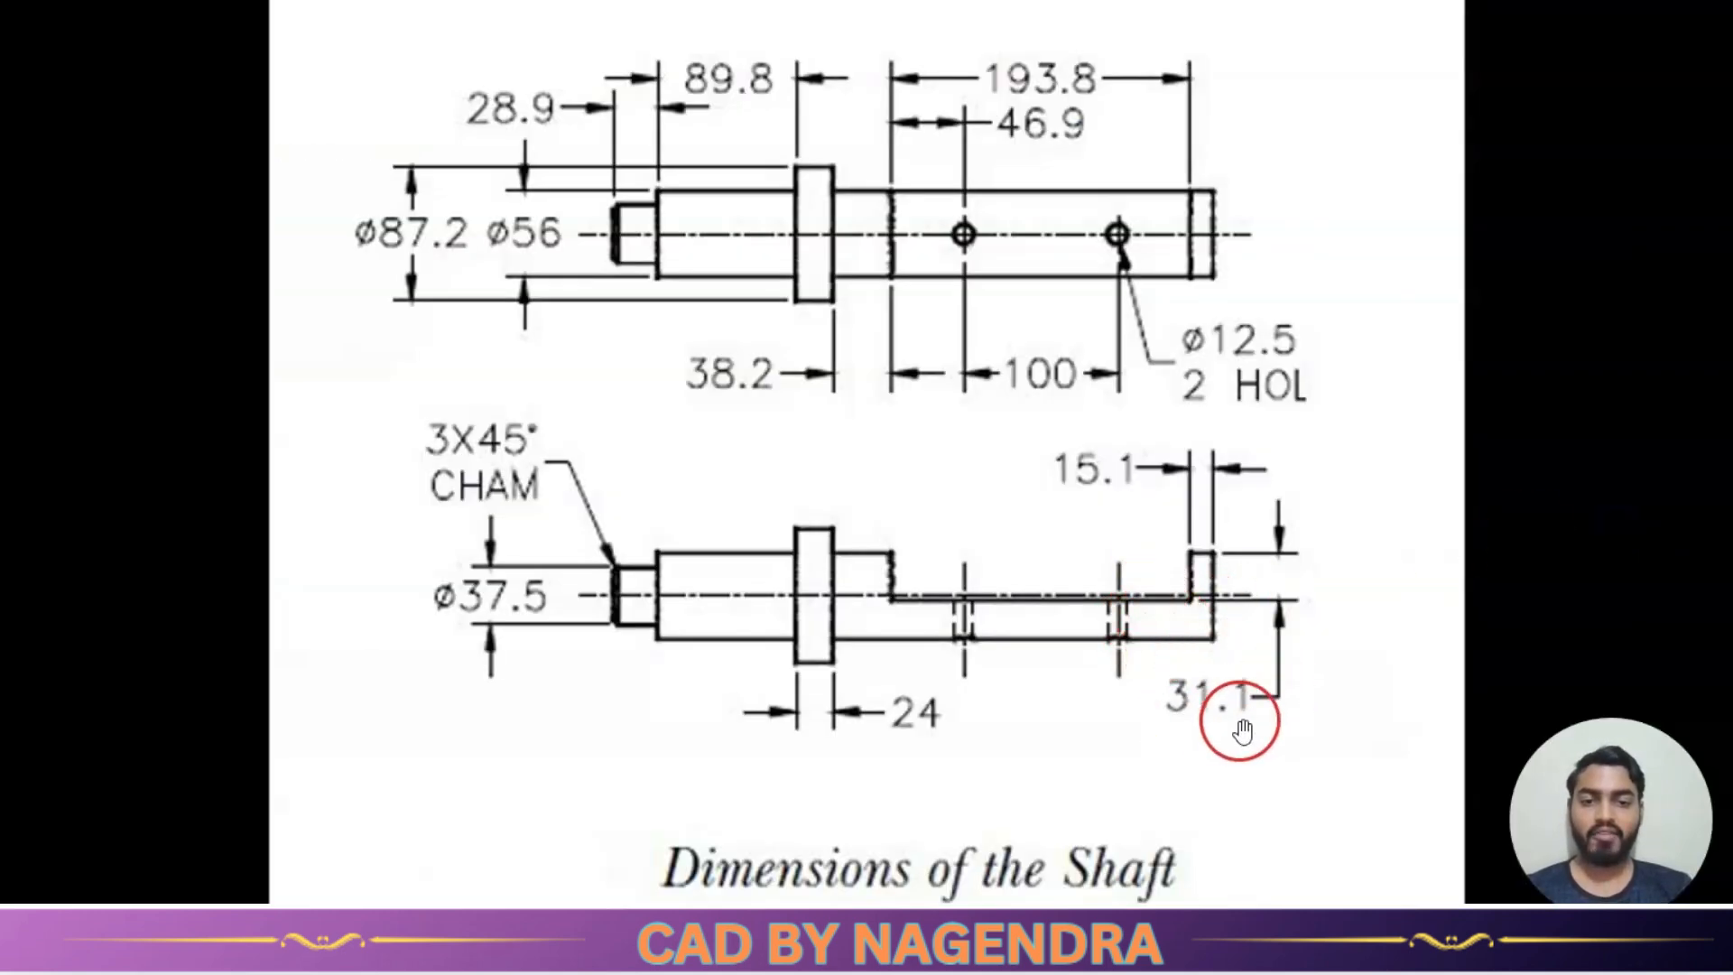
{"action": "key", "text": "alt+Tab"}
{"action": "left_click", "coordinate": [1203, 637]}
{"action": "left_click", "coordinate": [1235, 524]}
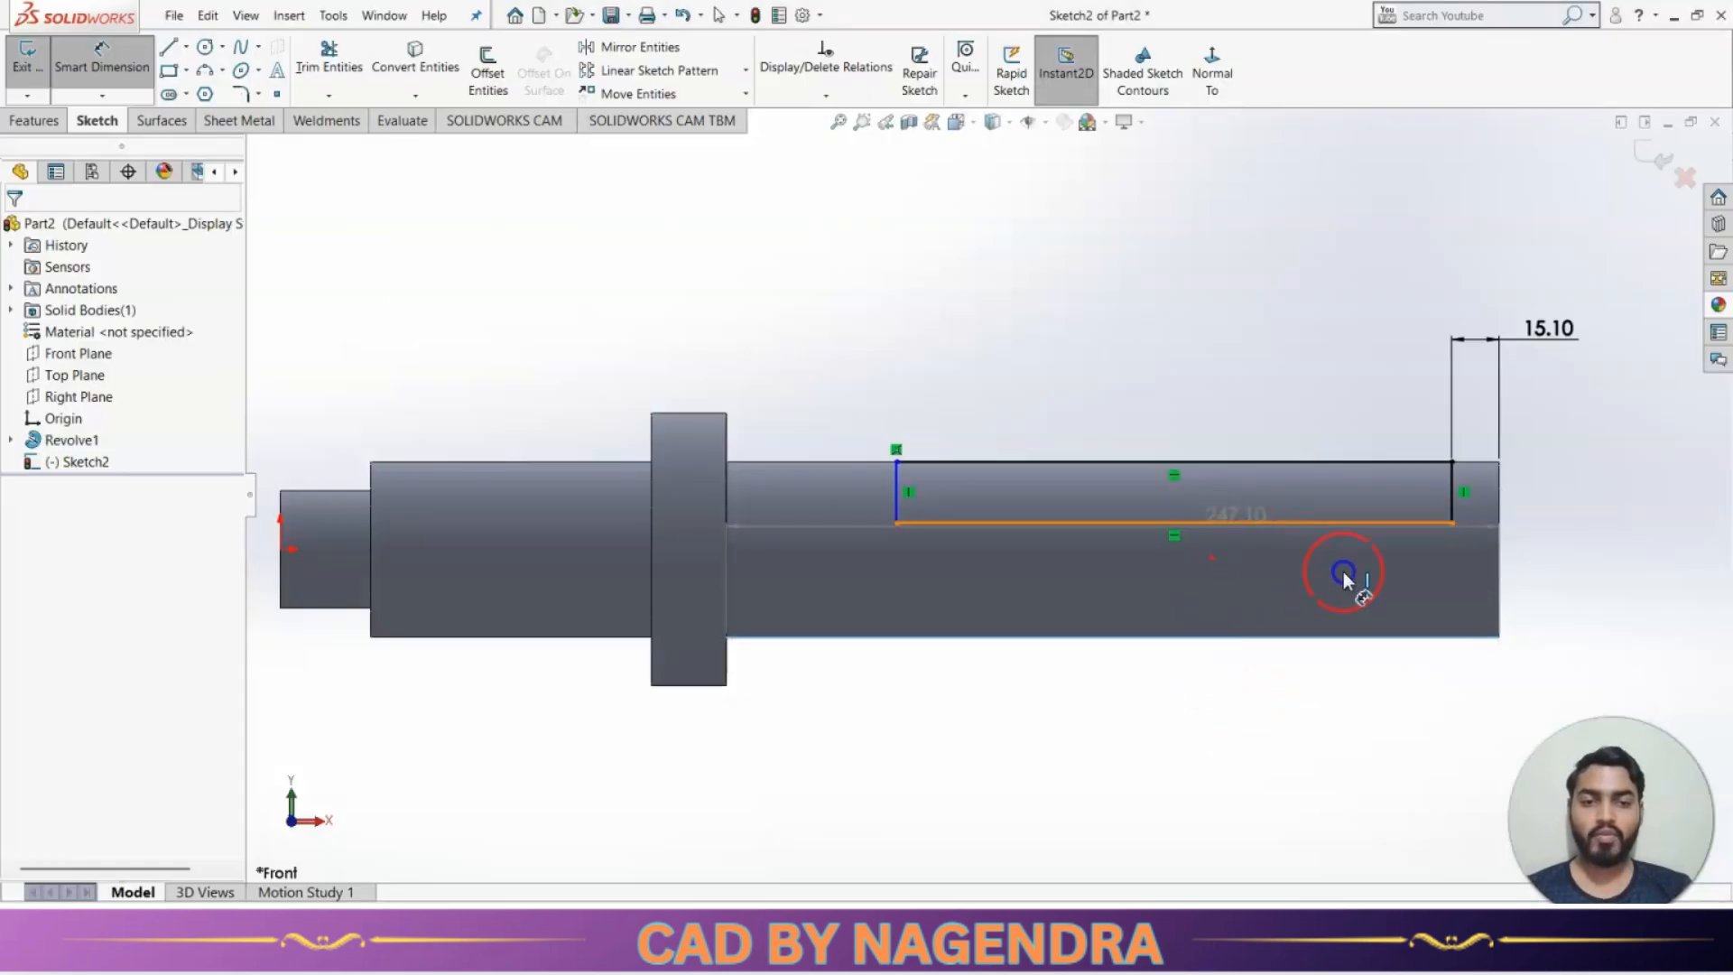
{"action": "left_click", "coordinate": [1593, 587]}
{"action": "type", "text": "31.1"}
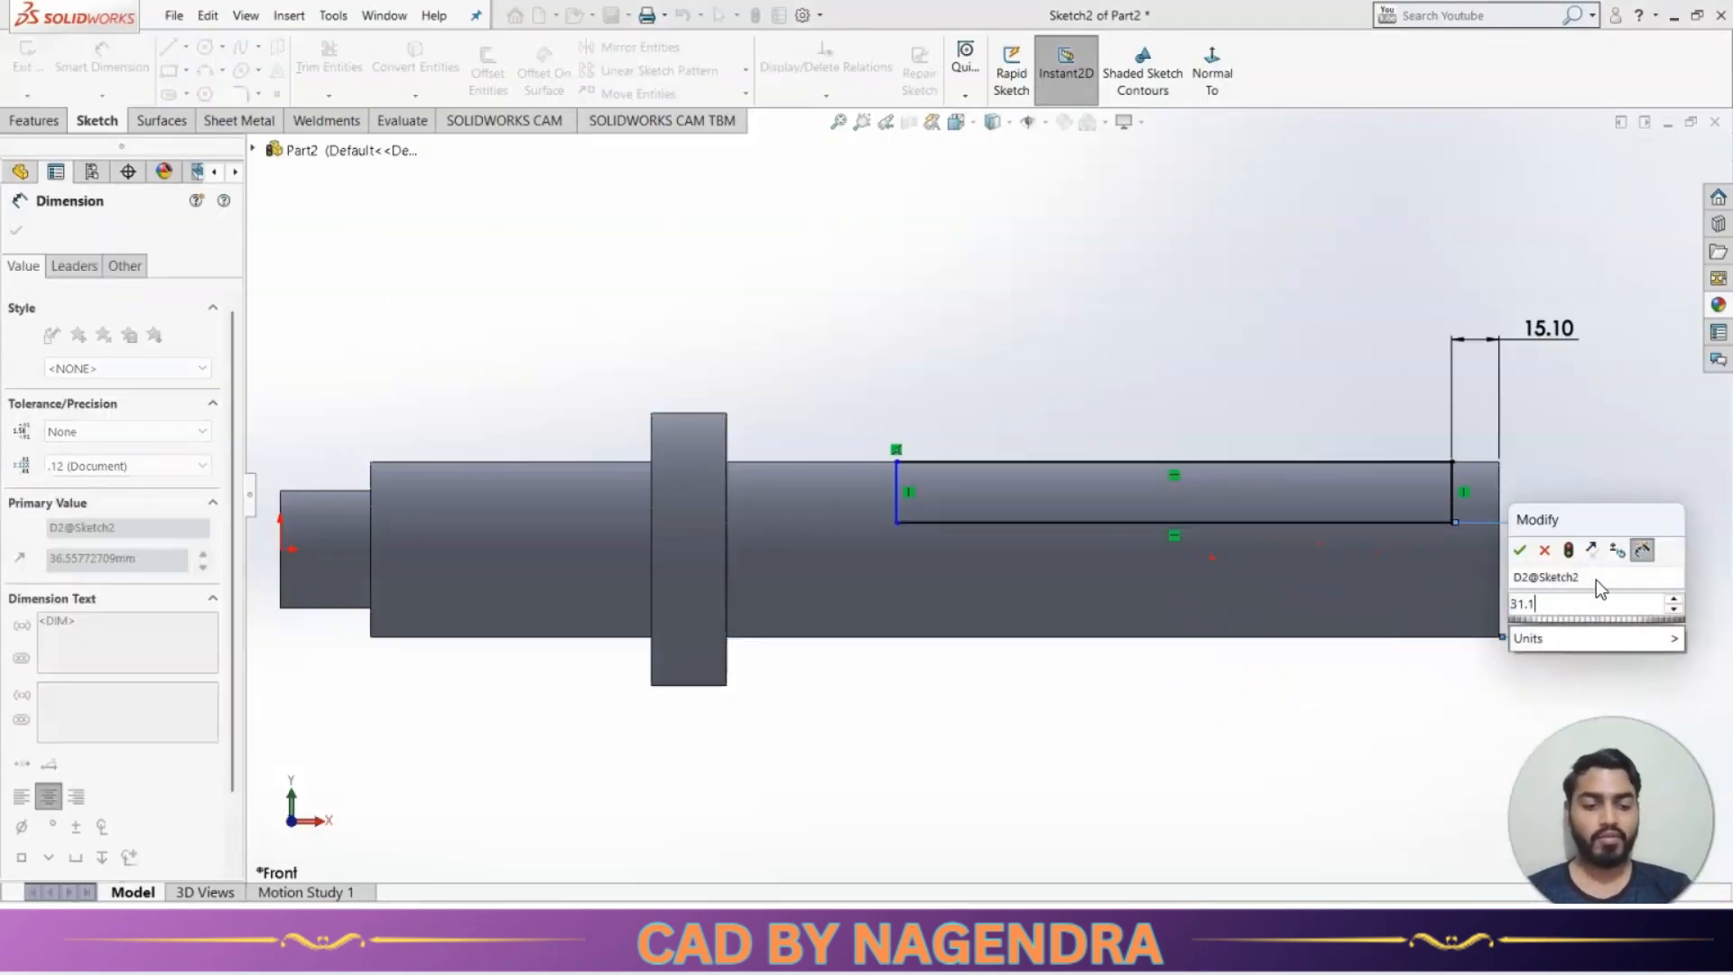
{"action": "key", "text": "Return"}
Check the drawing and dimension the rectangle's length along the shaft as 193.8 mm.
{"action": "key", "text": "alt+Tab"}
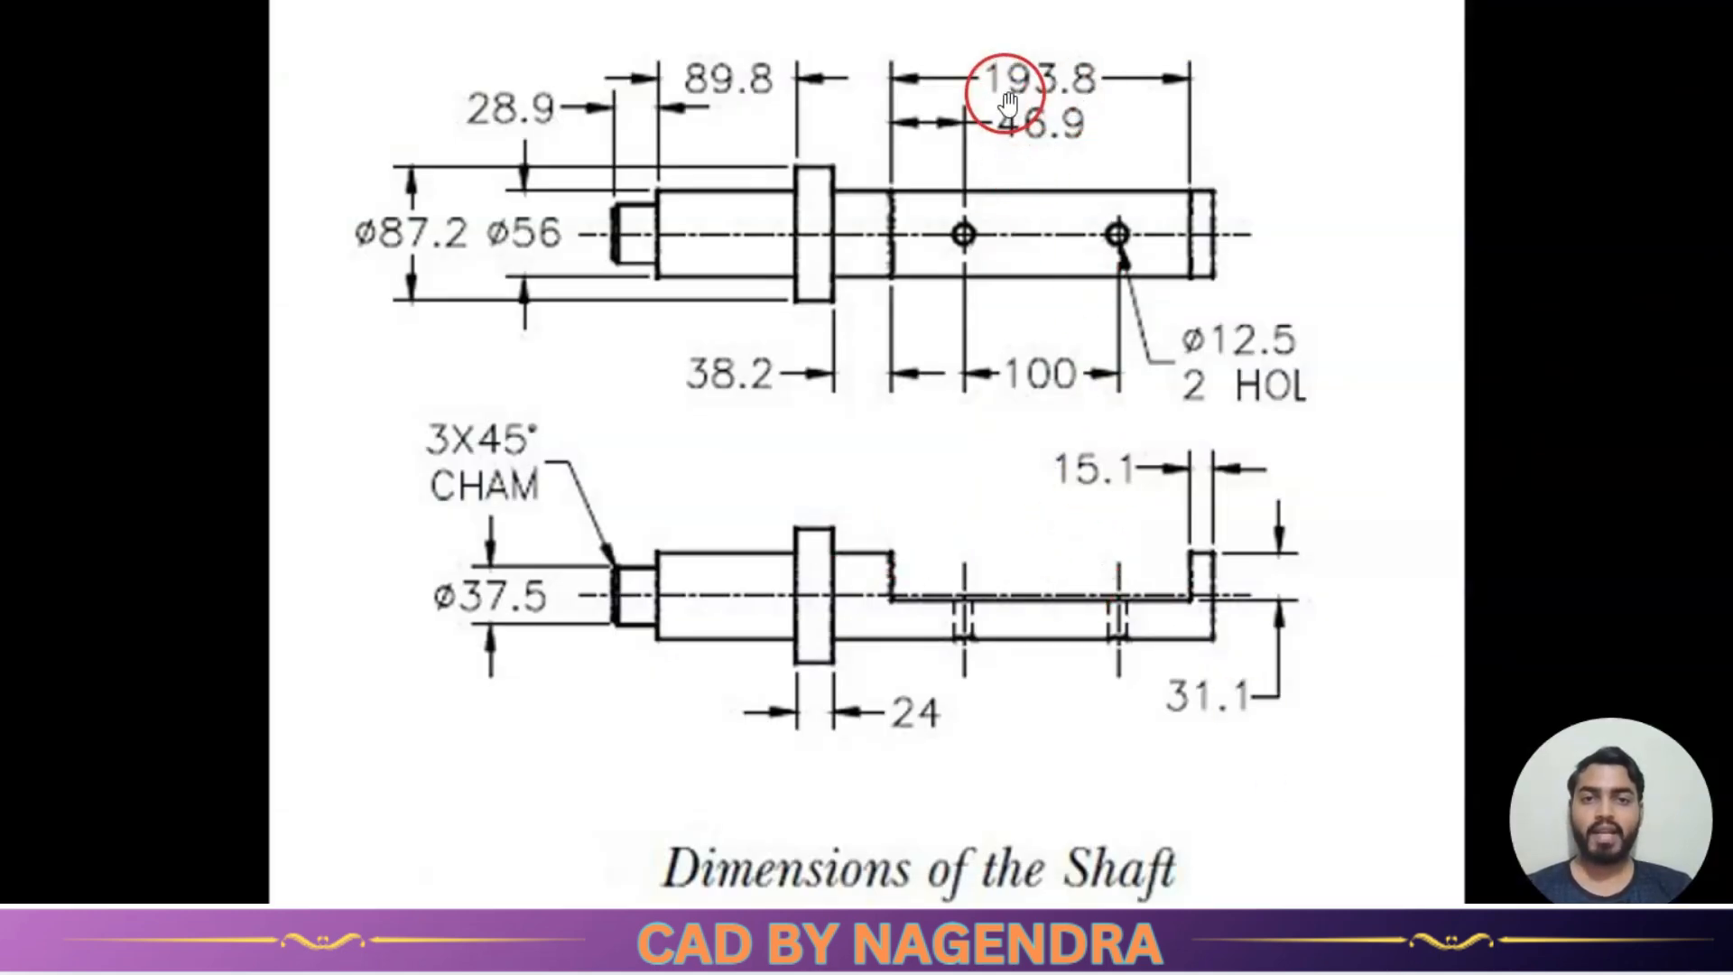
{"action": "key", "text": "alt+Tab"}
{"action": "left_click", "coordinate": [1111, 465]}
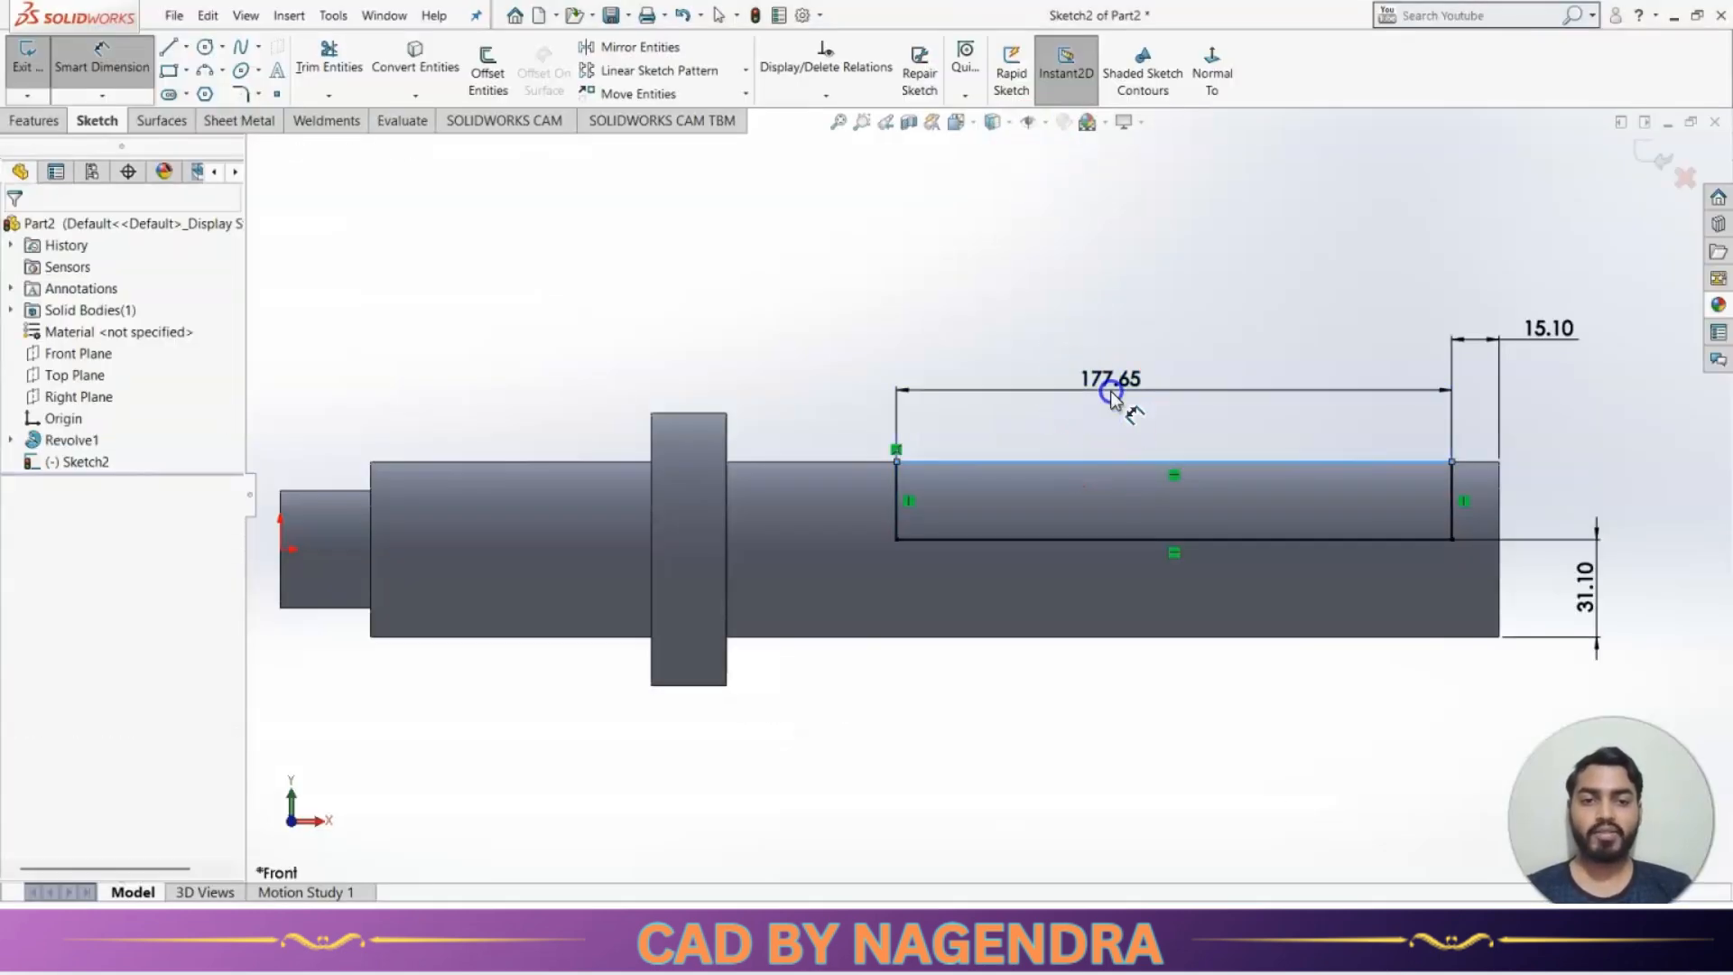
{"action": "left_click", "coordinate": [1111, 392]}
{"action": "type", "text": "193.8"}
{"action": "key", "text": "Return"}
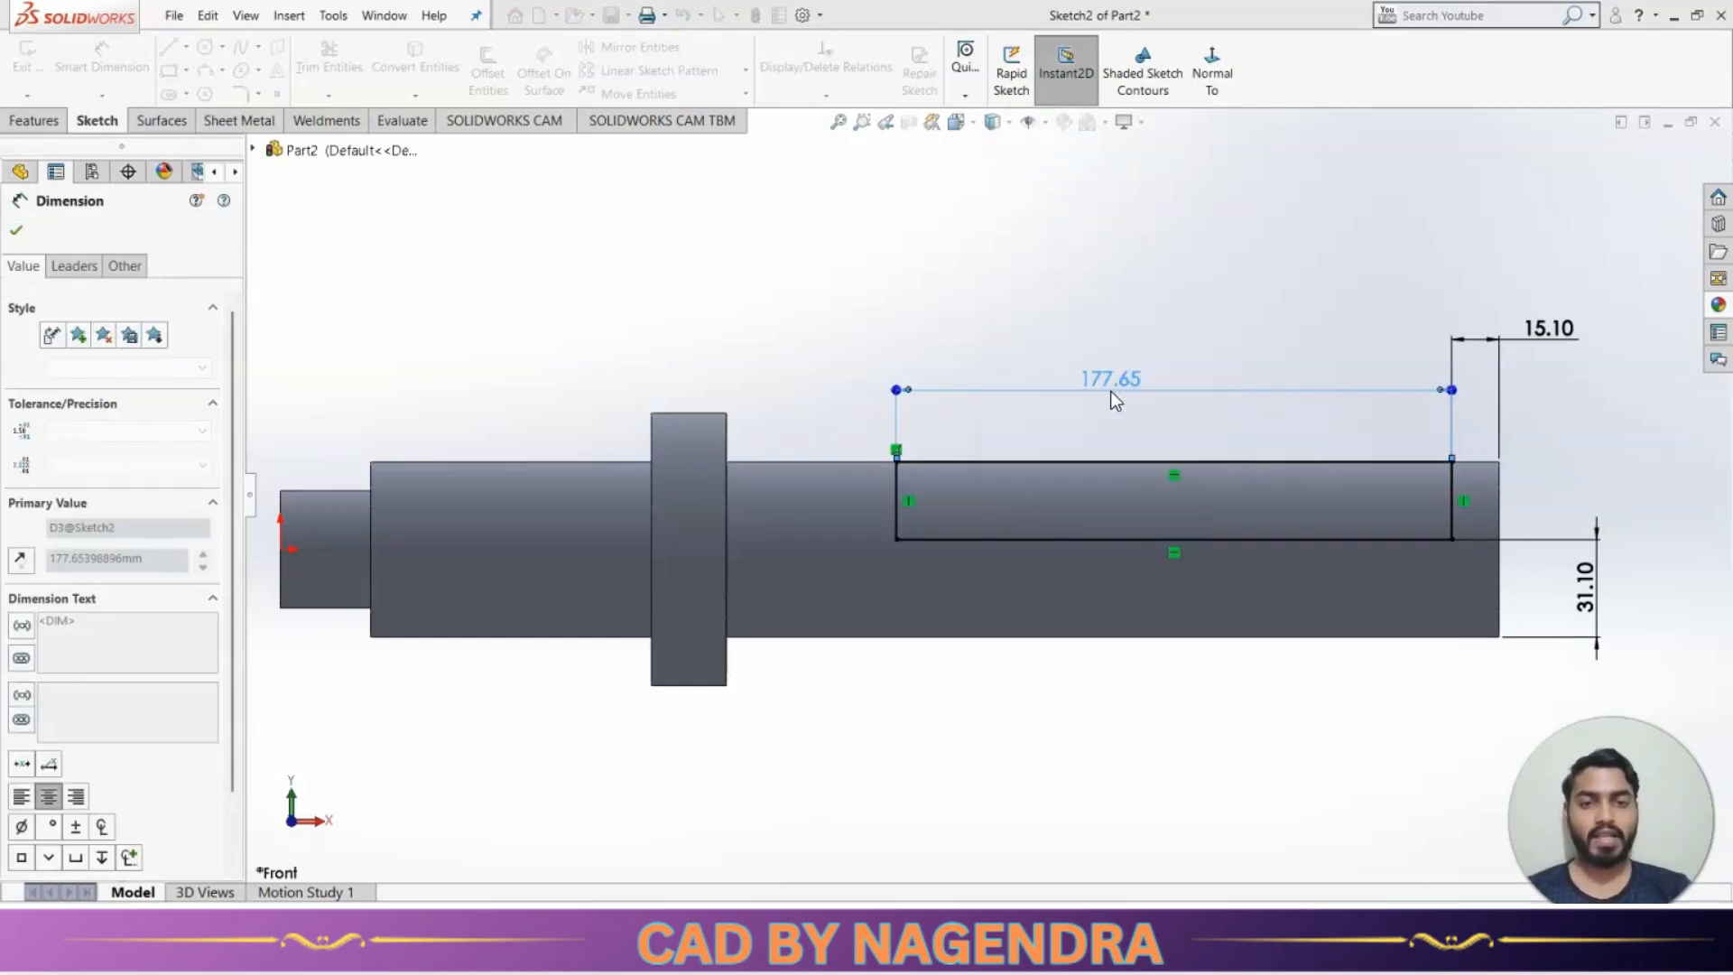
{"action": "left_click", "coordinate": [1113, 355]}
{"action": "key", "text": "f"}
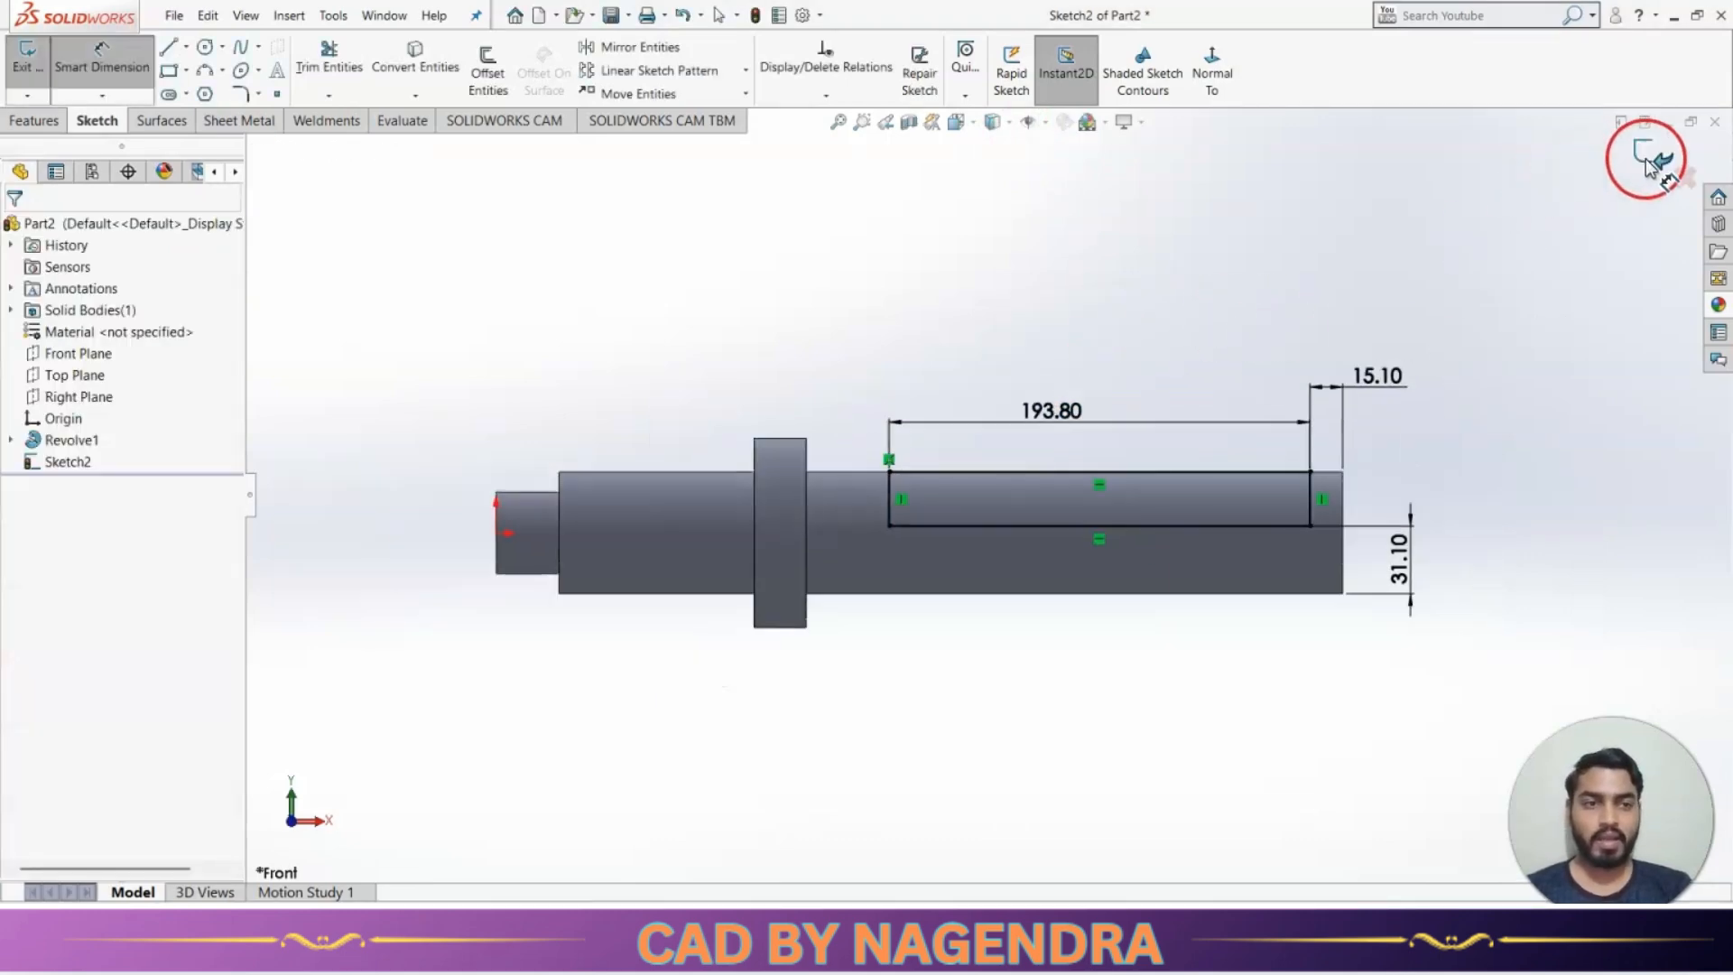
Exit the sketch and extrude-cut the rectangle with a Mid Plane end condition, about 109 mm in total depth.
{"action": "left_click", "coordinate": [1067, 72]}
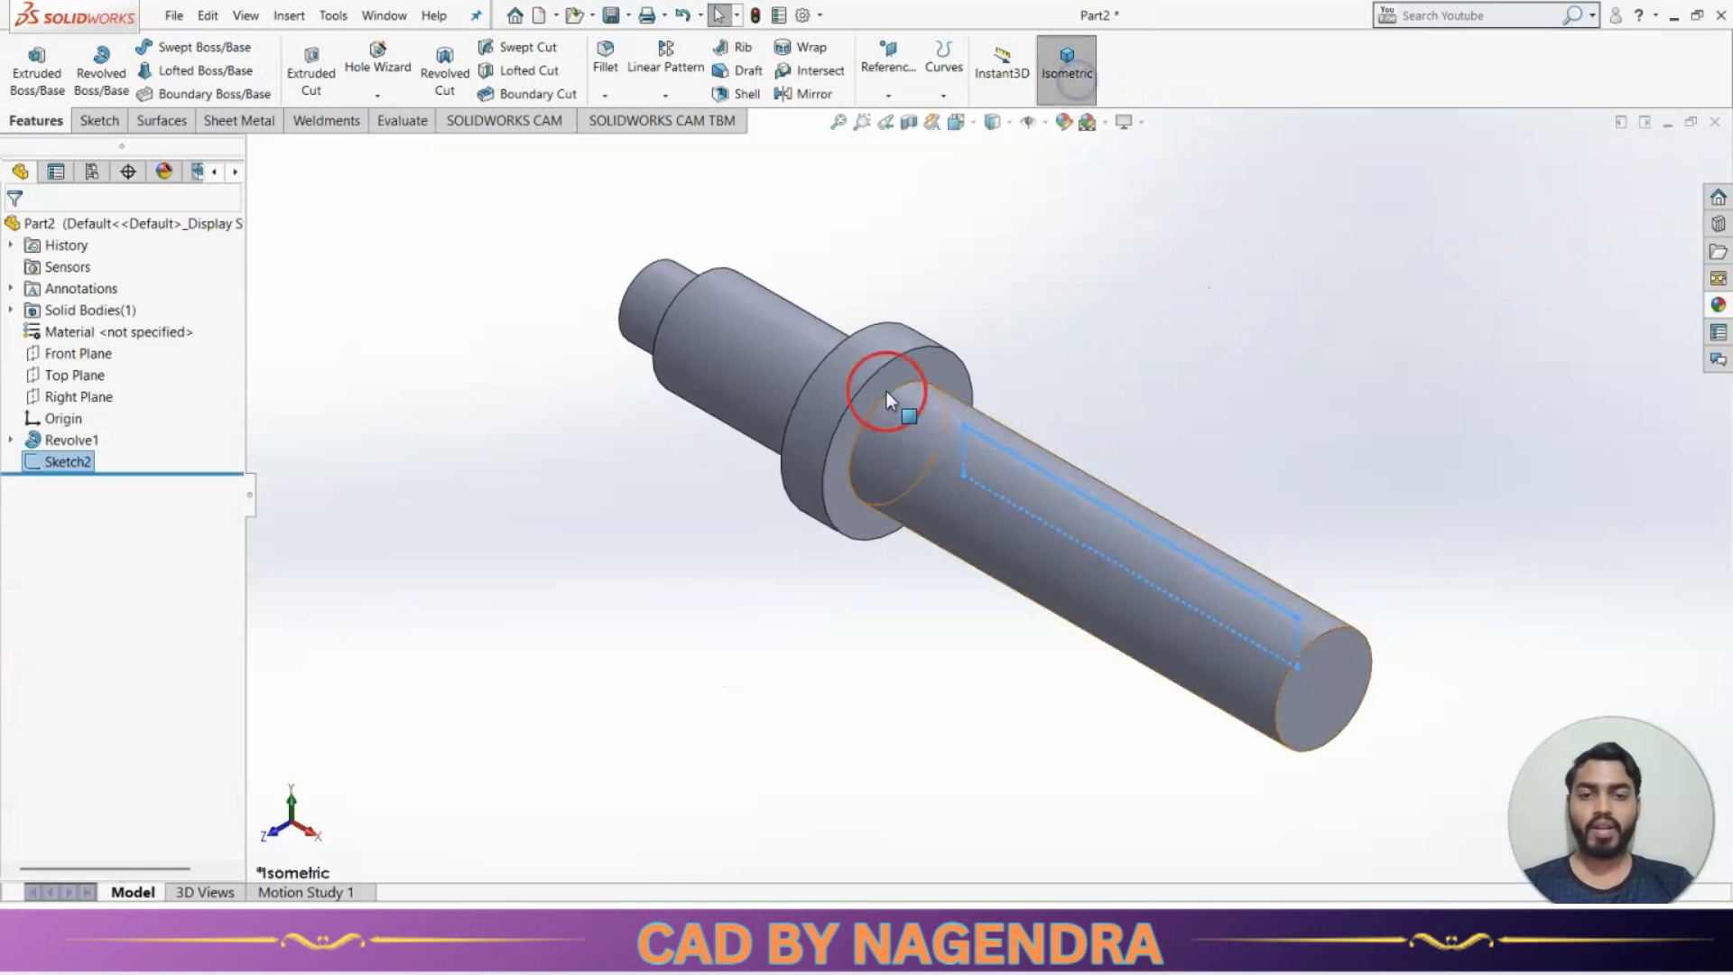
{"action": "left_click", "coordinate": [311, 70]}
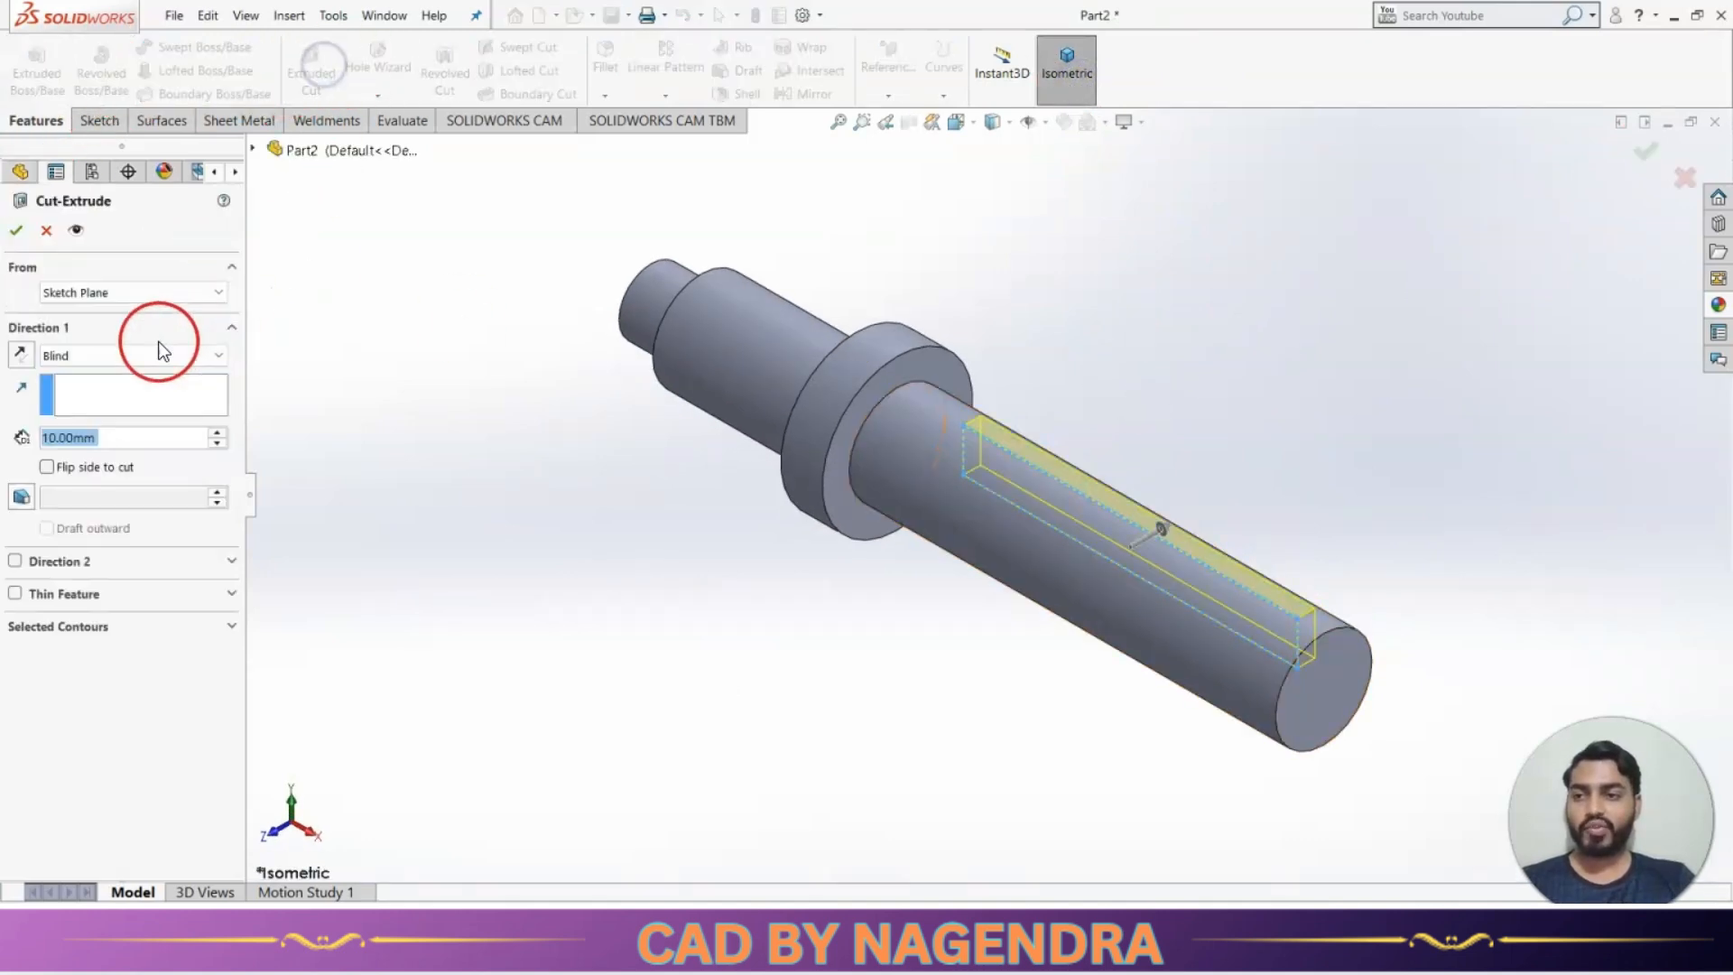
{"action": "left_click", "coordinate": [134, 361]}
{"action": "left_click", "coordinate": [107, 499]}
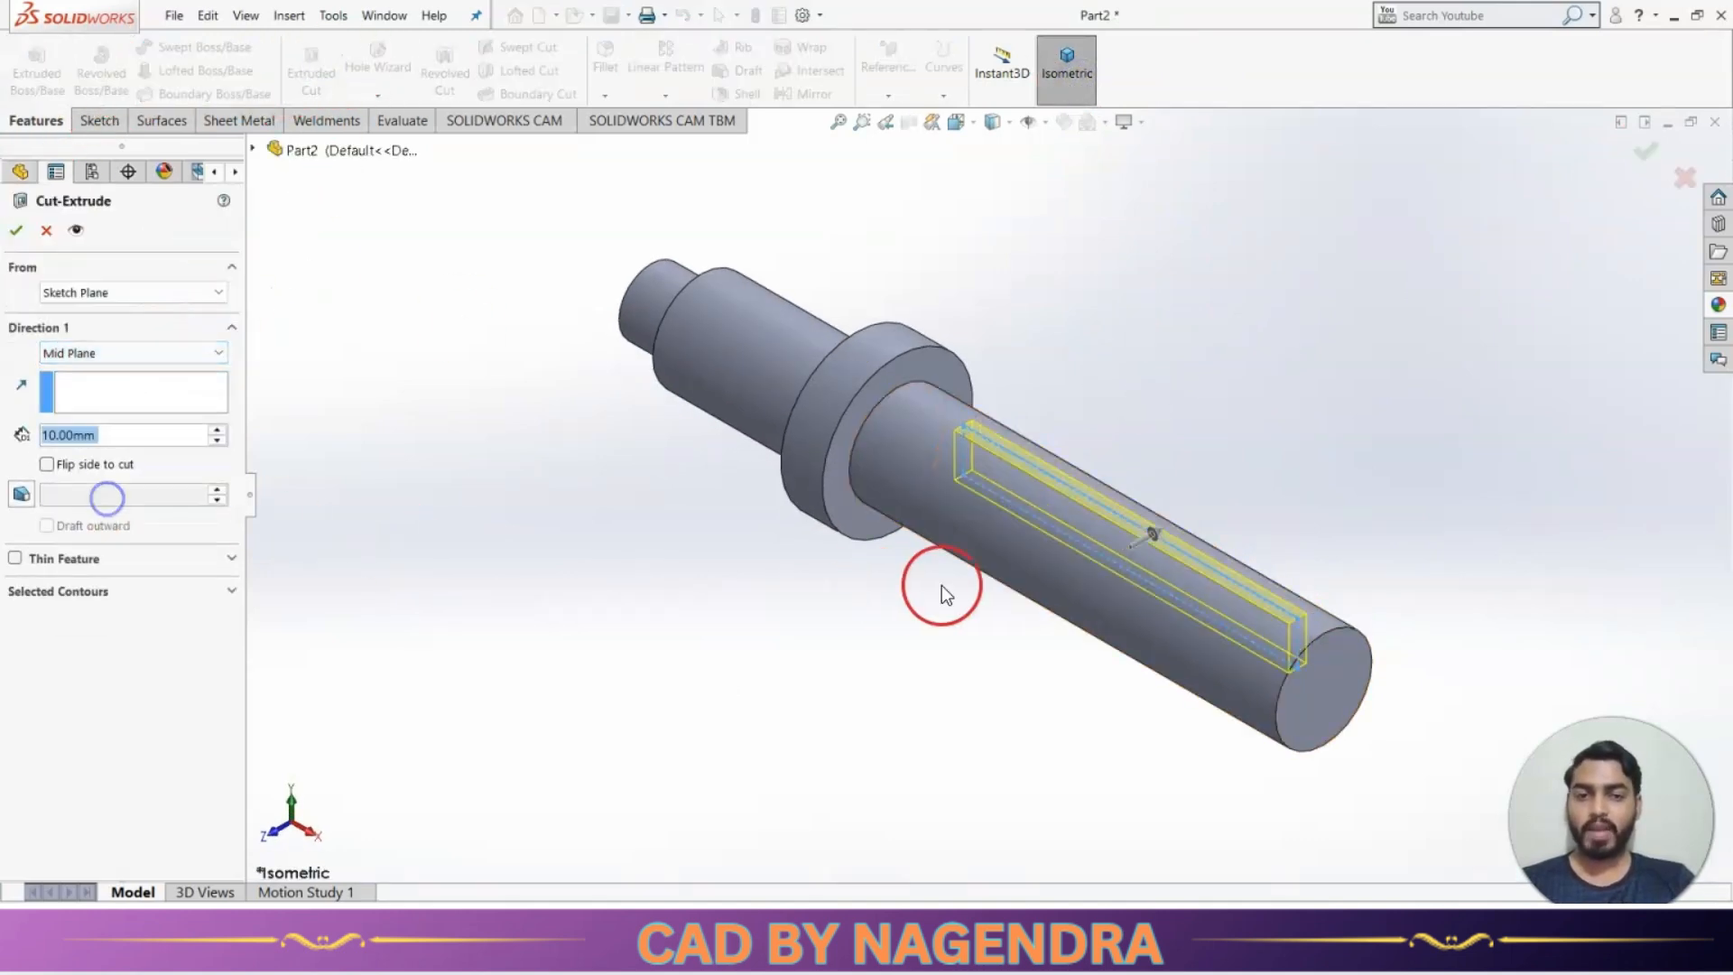
{"action": "left_click_drag", "start_coordinate": [1169, 534], "coordinate": [684, 394]}
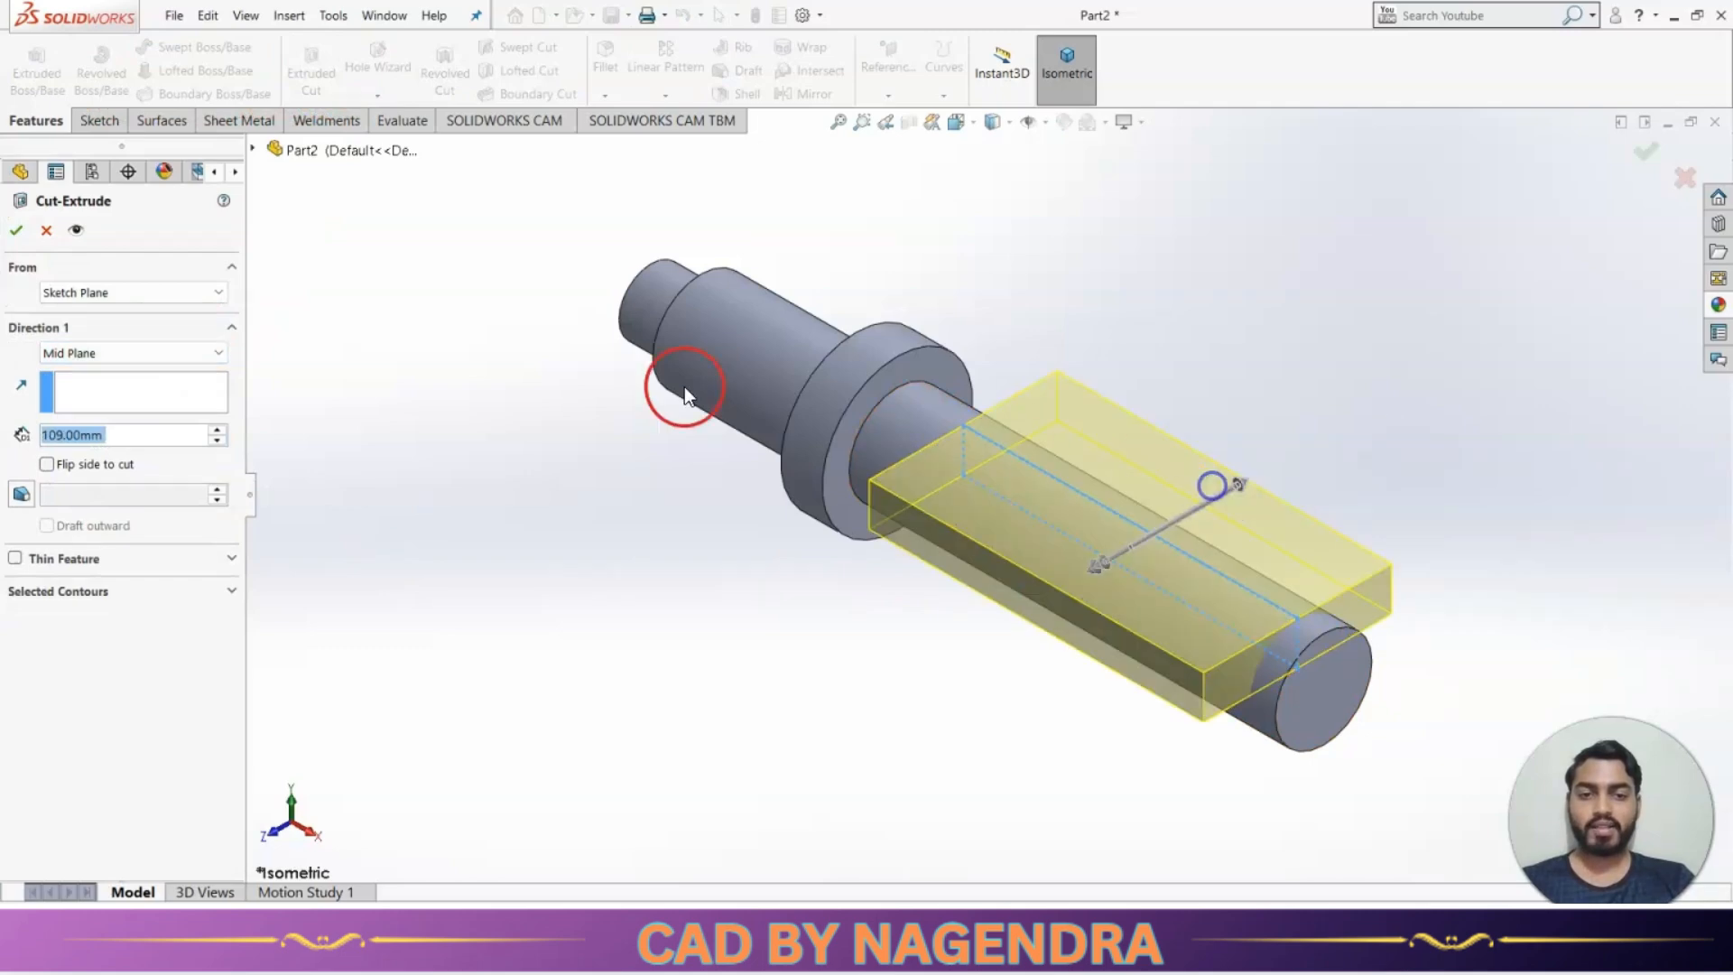
{"action": "left_click", "coordinate": [22, 230]}
Check the drawing and chamfer the outer end edge of the shaft's smallest-diameter section, 3 mm at 45 degrees.
{"action": "mouse_move", "coordinate": [595, 526]}
{"action": "middle_mouse_down"}
{"action": "mouse_move", "coordinate": [897, 611]}
{"action": "mouse_move", "coordinate": [1075, 557]}
{"action": "mouse_move", "coordinate": [922, 666]}
{"action": "mouse_move", "coordinate": [922, 713]}
{"action": "middle_mouse_up"}
{"action": "key", "text": "alt+Tab"}
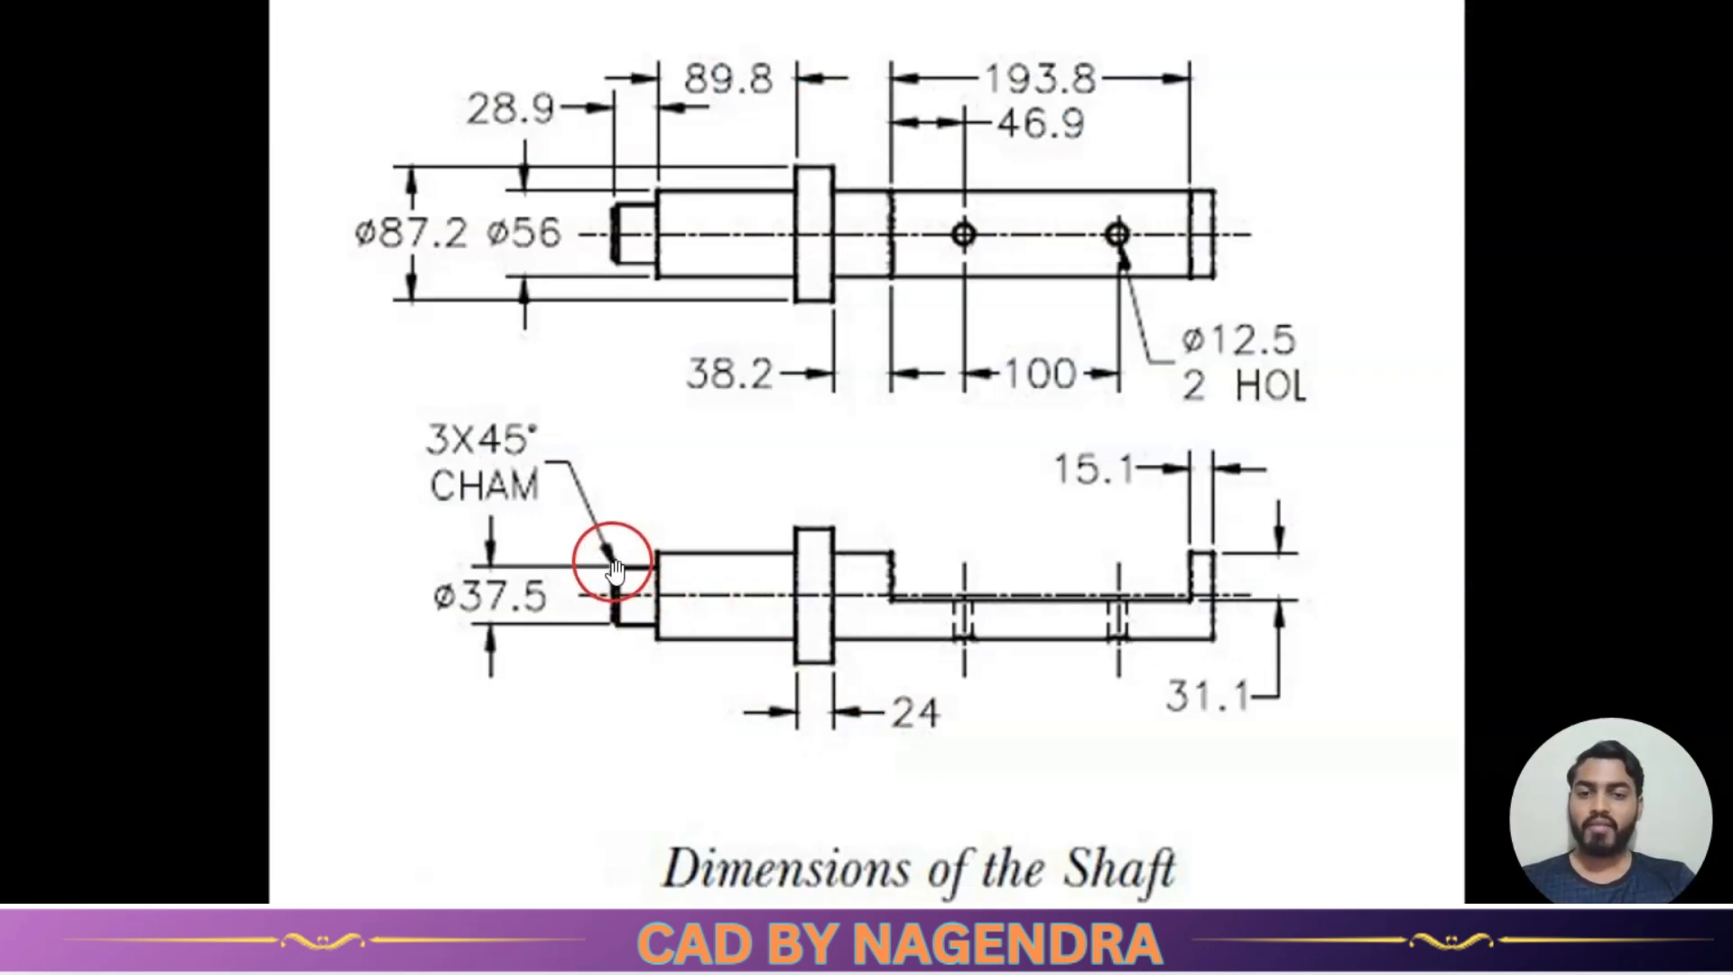
{"action": "key", "text": "alt+Tab"}
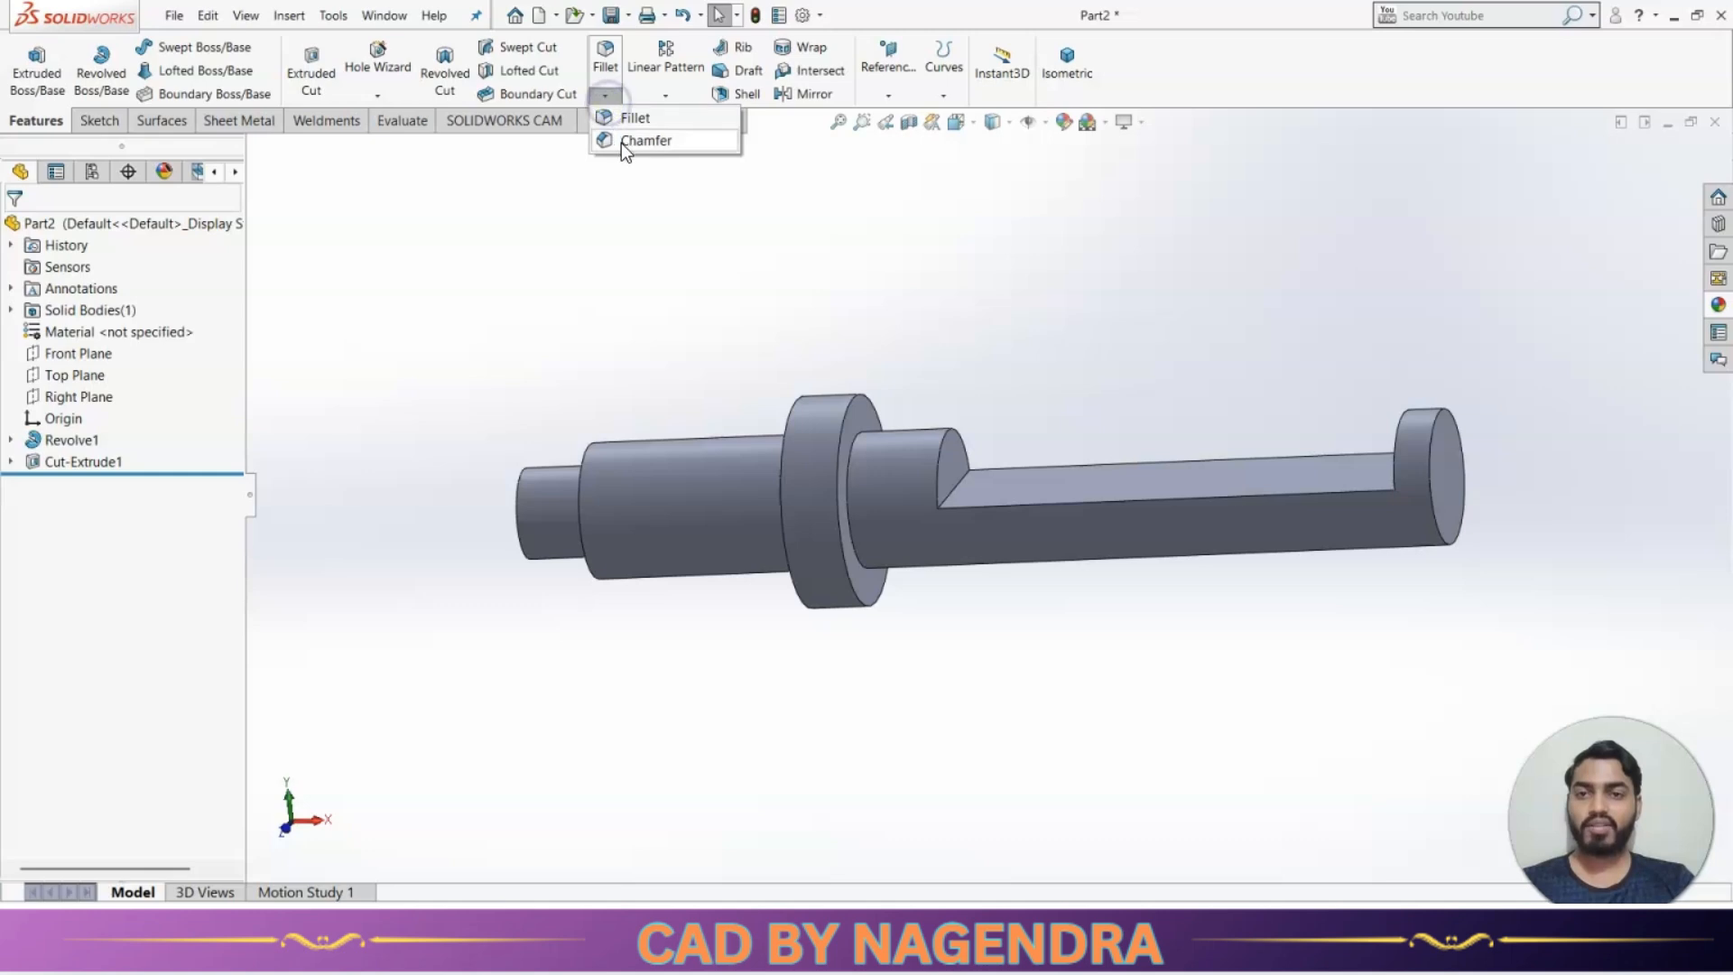
{"action": "left_click", "coordinate": [622, 141]}
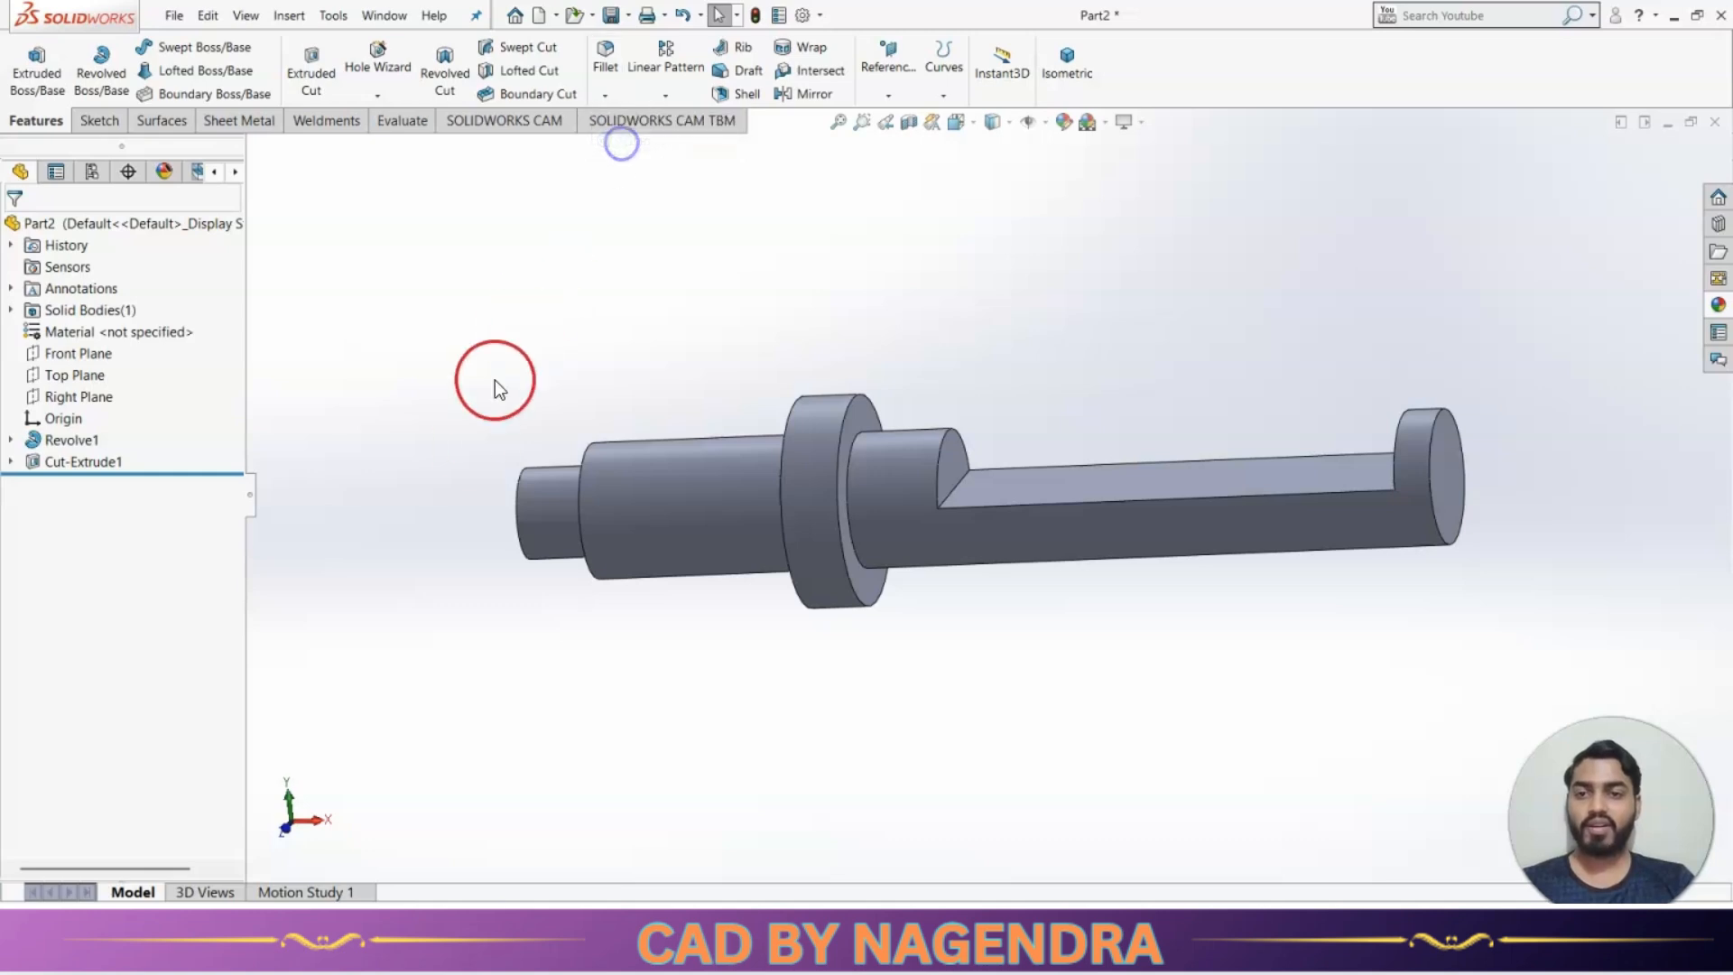
{"action": "left_click", "coordinate": [523, 486]}
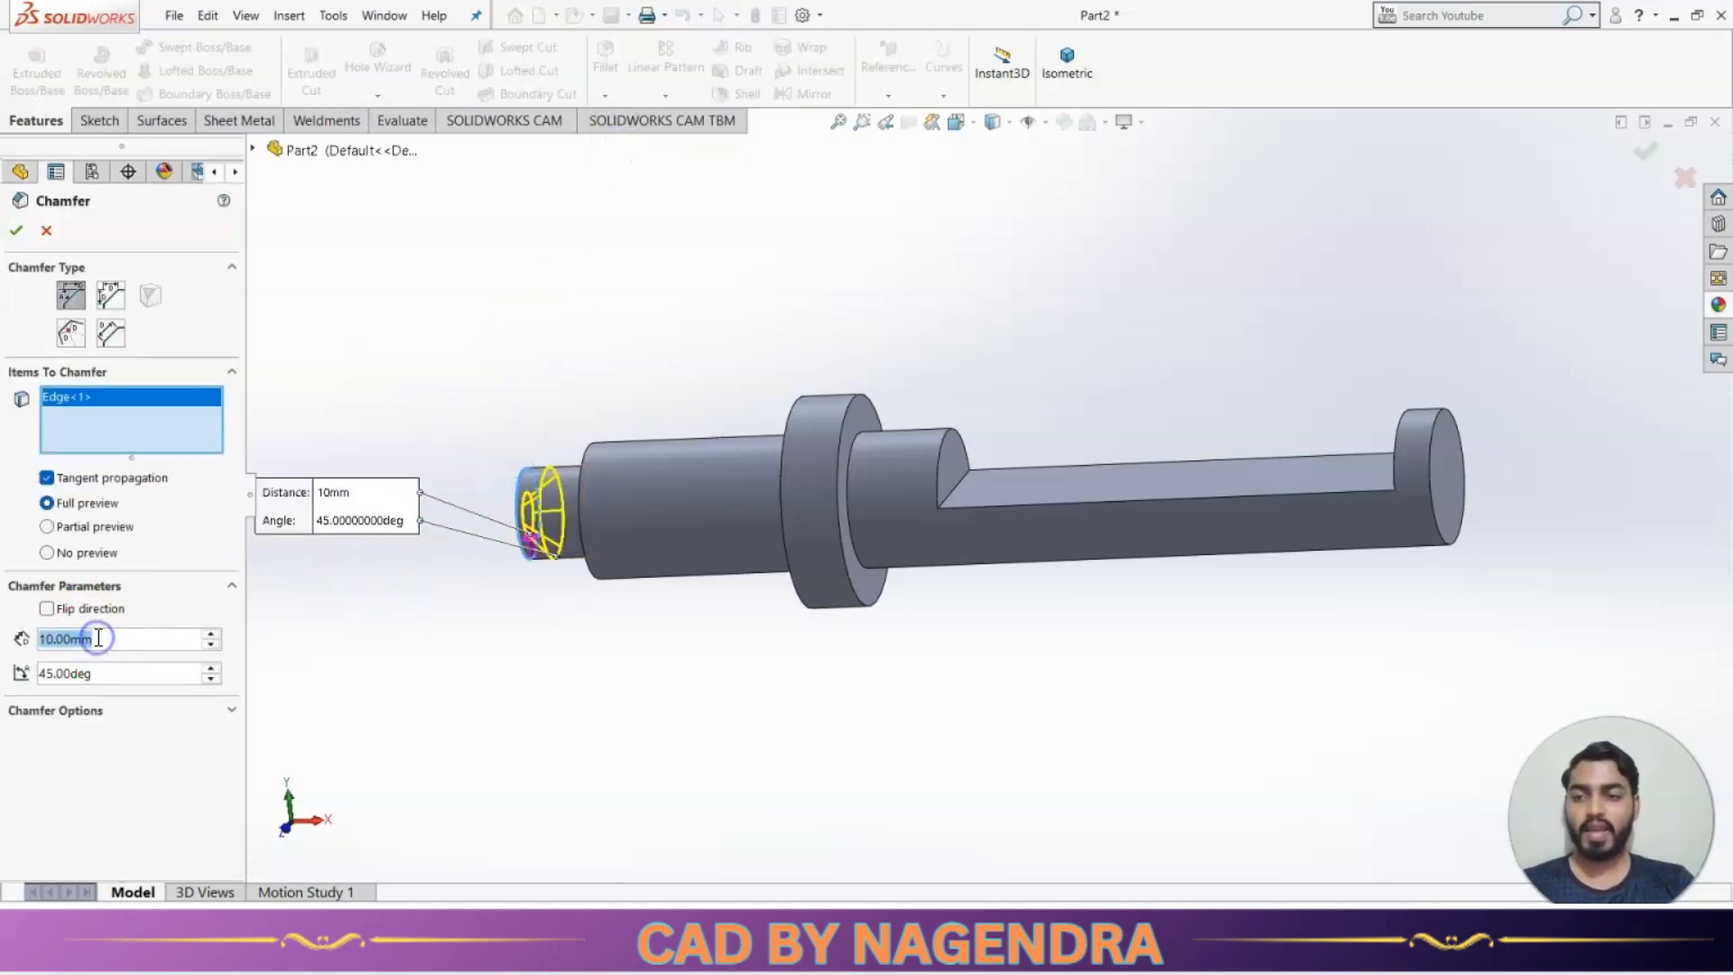
{"action": "type", "text": "3"}
{"action": "key", "text": "Return"}
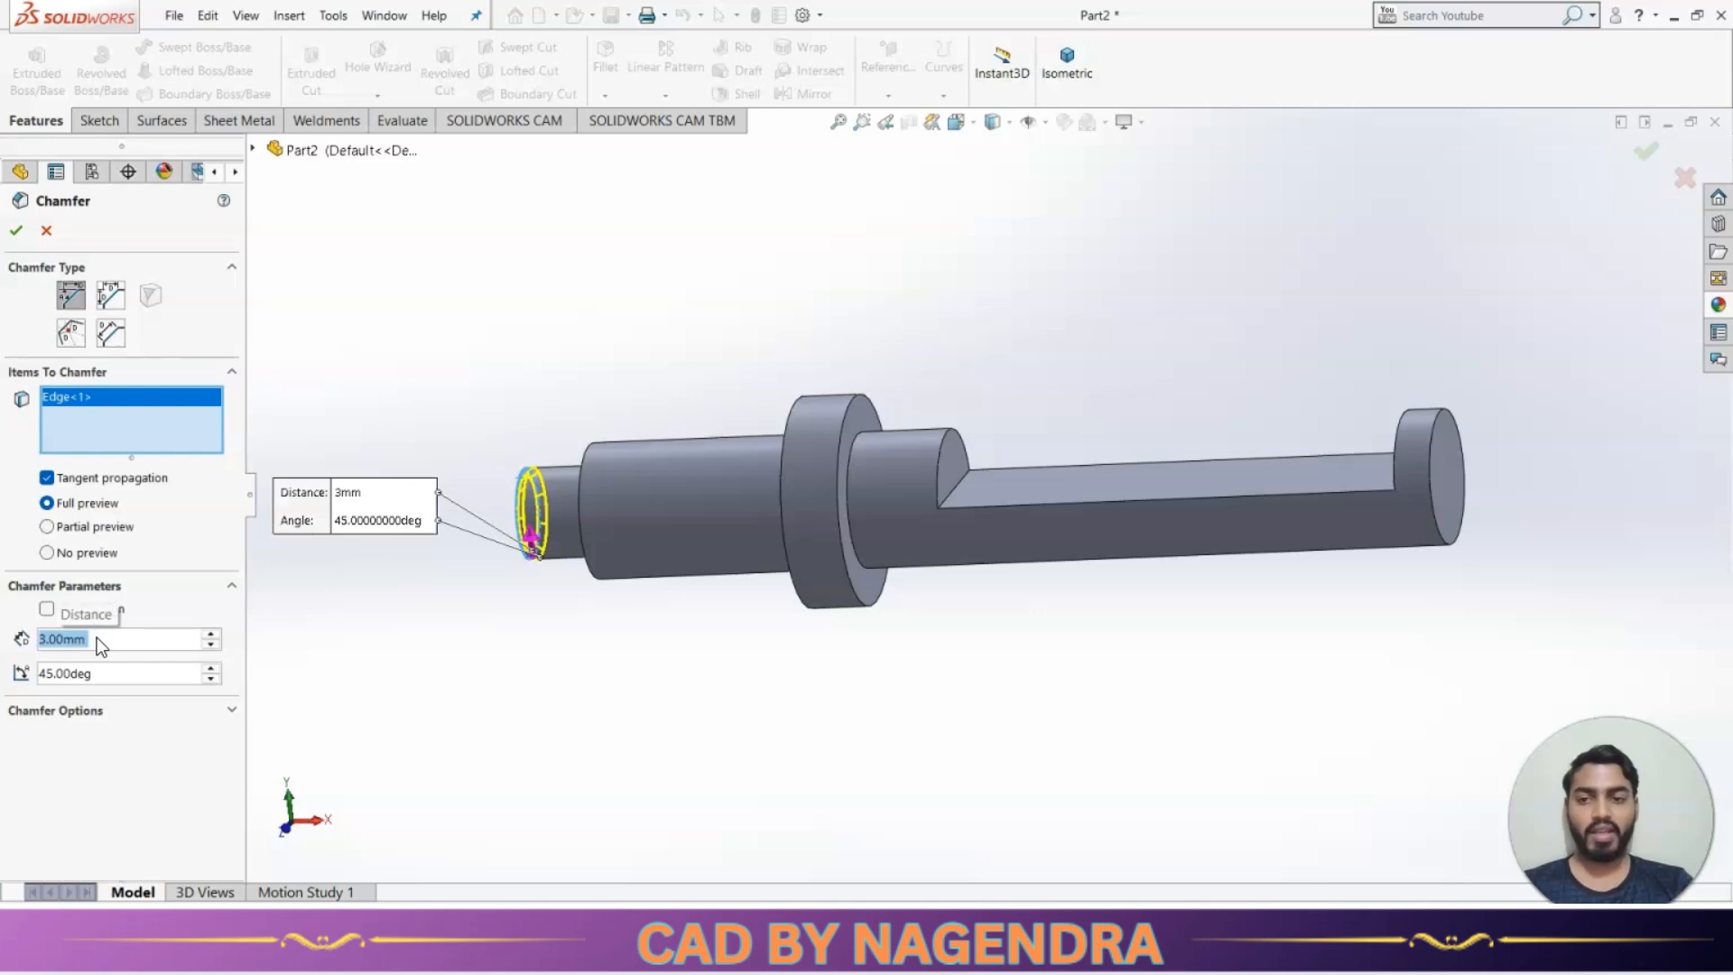
{"action": "left_click", "coordinate": [16, 230]}
Check the drawing and specify a simple legacy hole in the Hole Wizard with a 12.5 mm diameter and Through All end condition.
{"action": "mouse_move", "coordinate": [817, 418]}
{"action": "middle_mouse_down"}
{"action": "mouse_move", "coordinate": [994, 566]}
{"action": "mouse_move", "coordinate": [868, 558]}
{"action": "middle_mouse_up"}
{"action": "key", "text": "alt+Tab"}
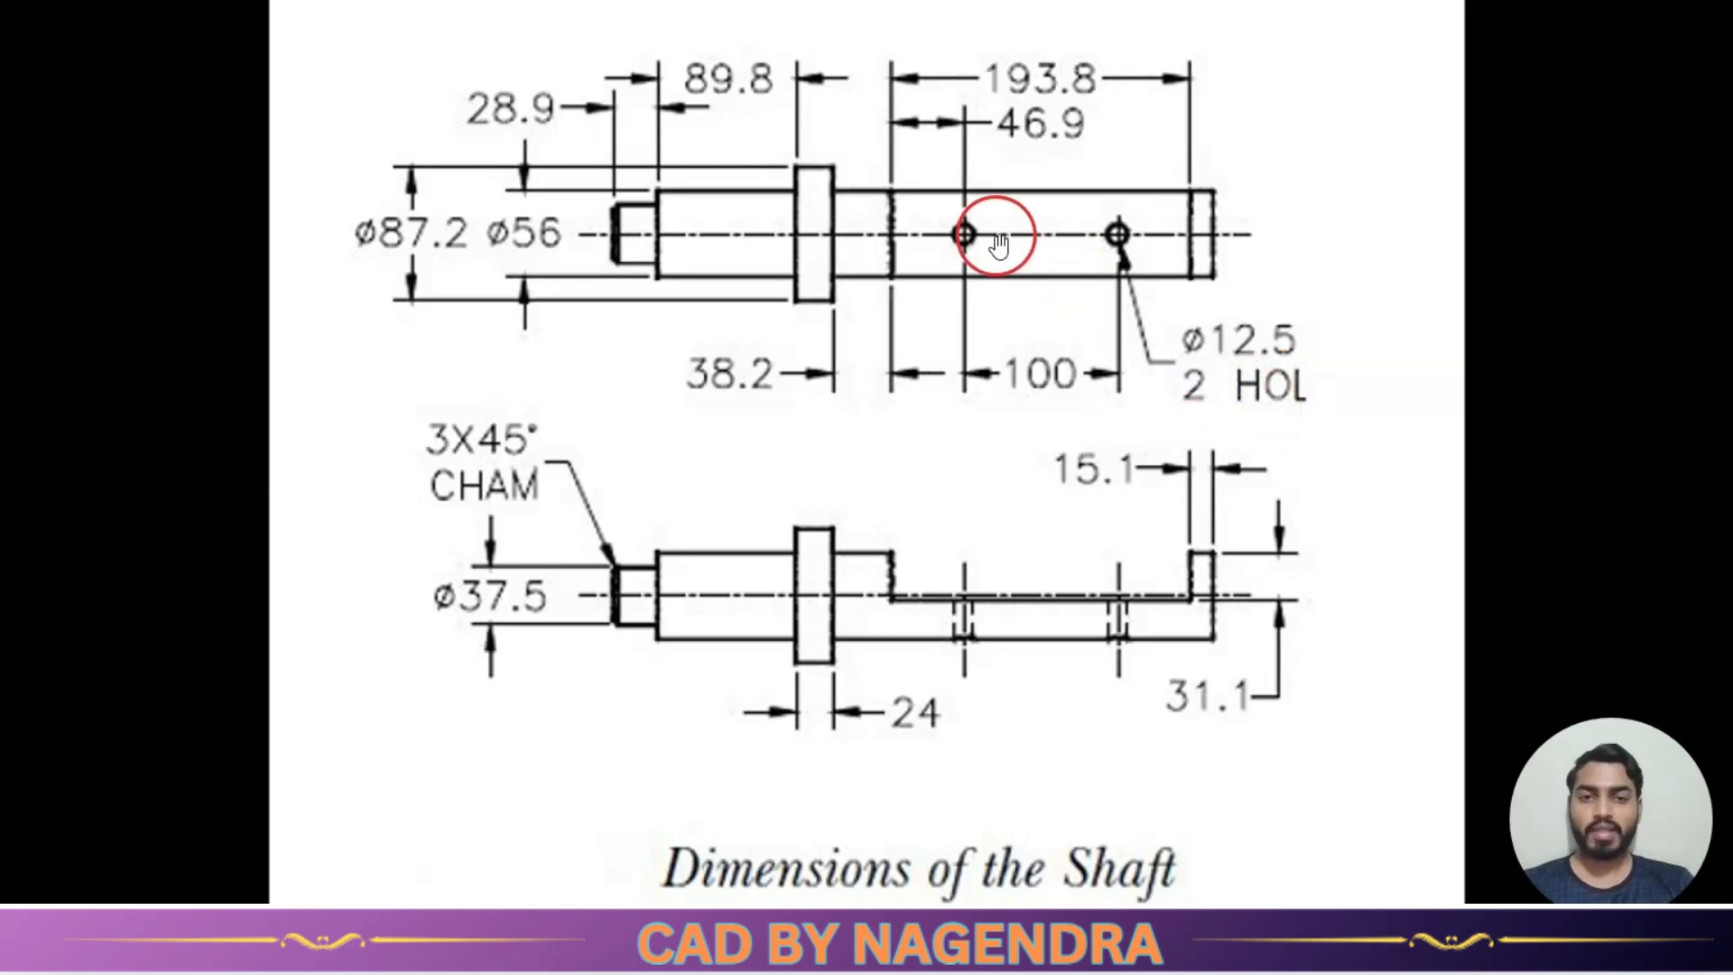
{"action": "key", "text": "alt+Tab"}
{"action": "left_click", "coordinate": [868, 216]}
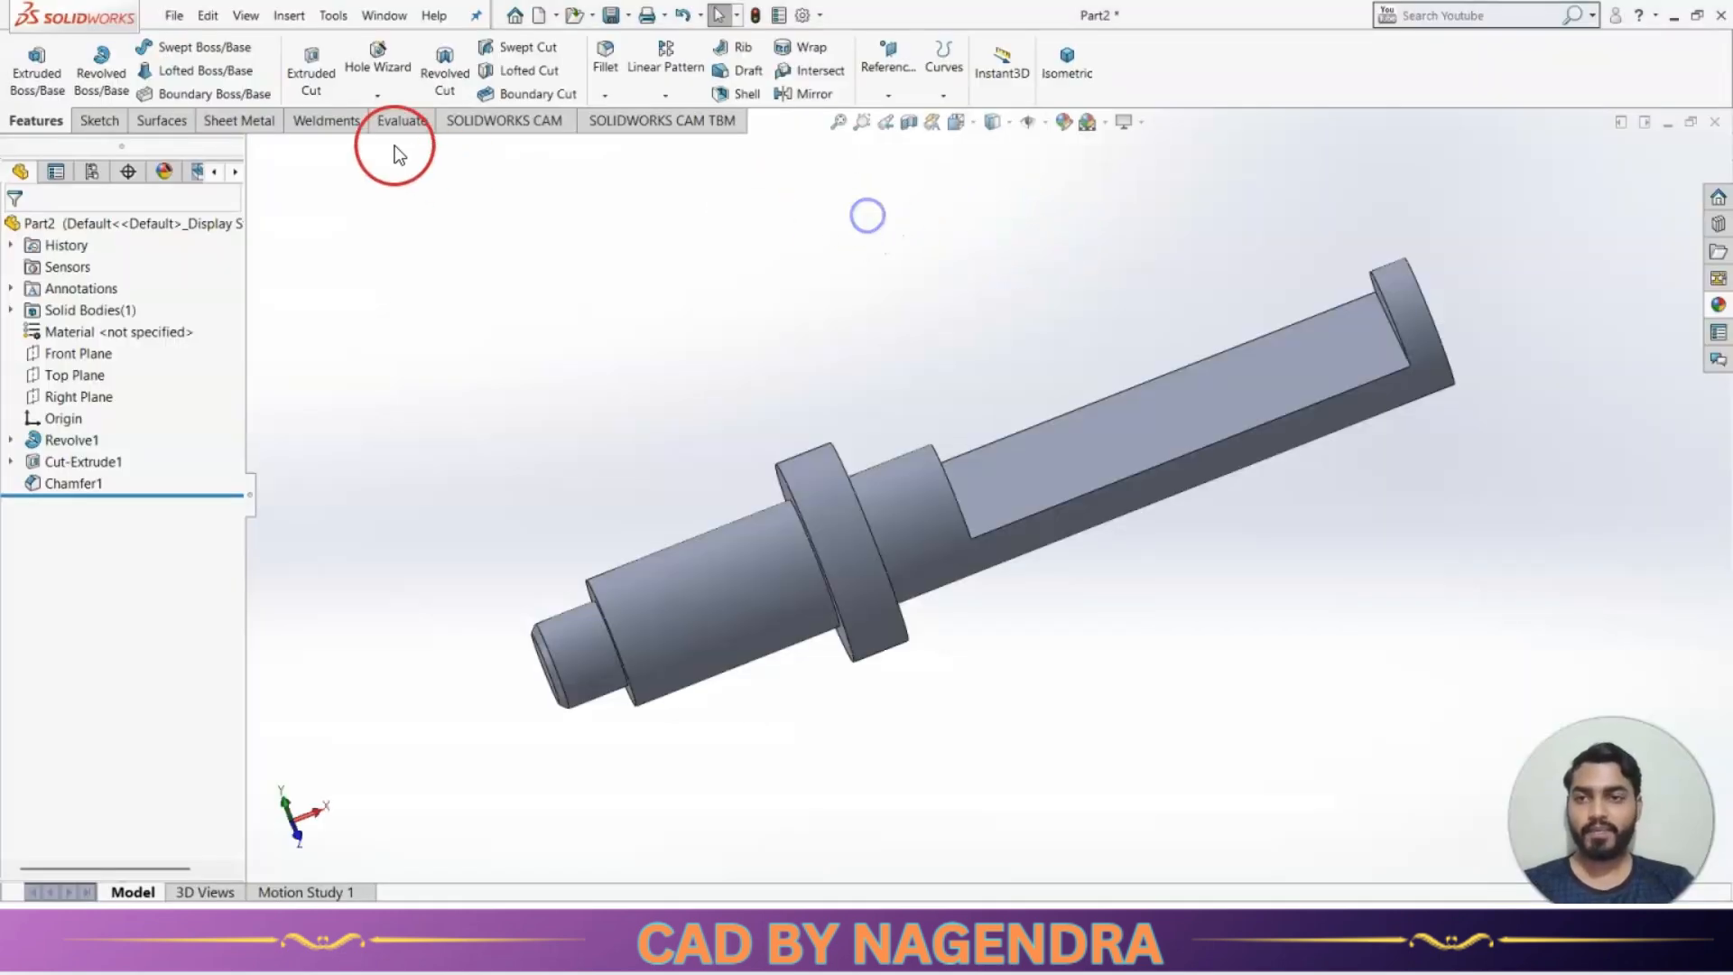
{"action": "left_click", "coordinate": [377, 59]}
{"action": "key", "text": "alt+Tab"}
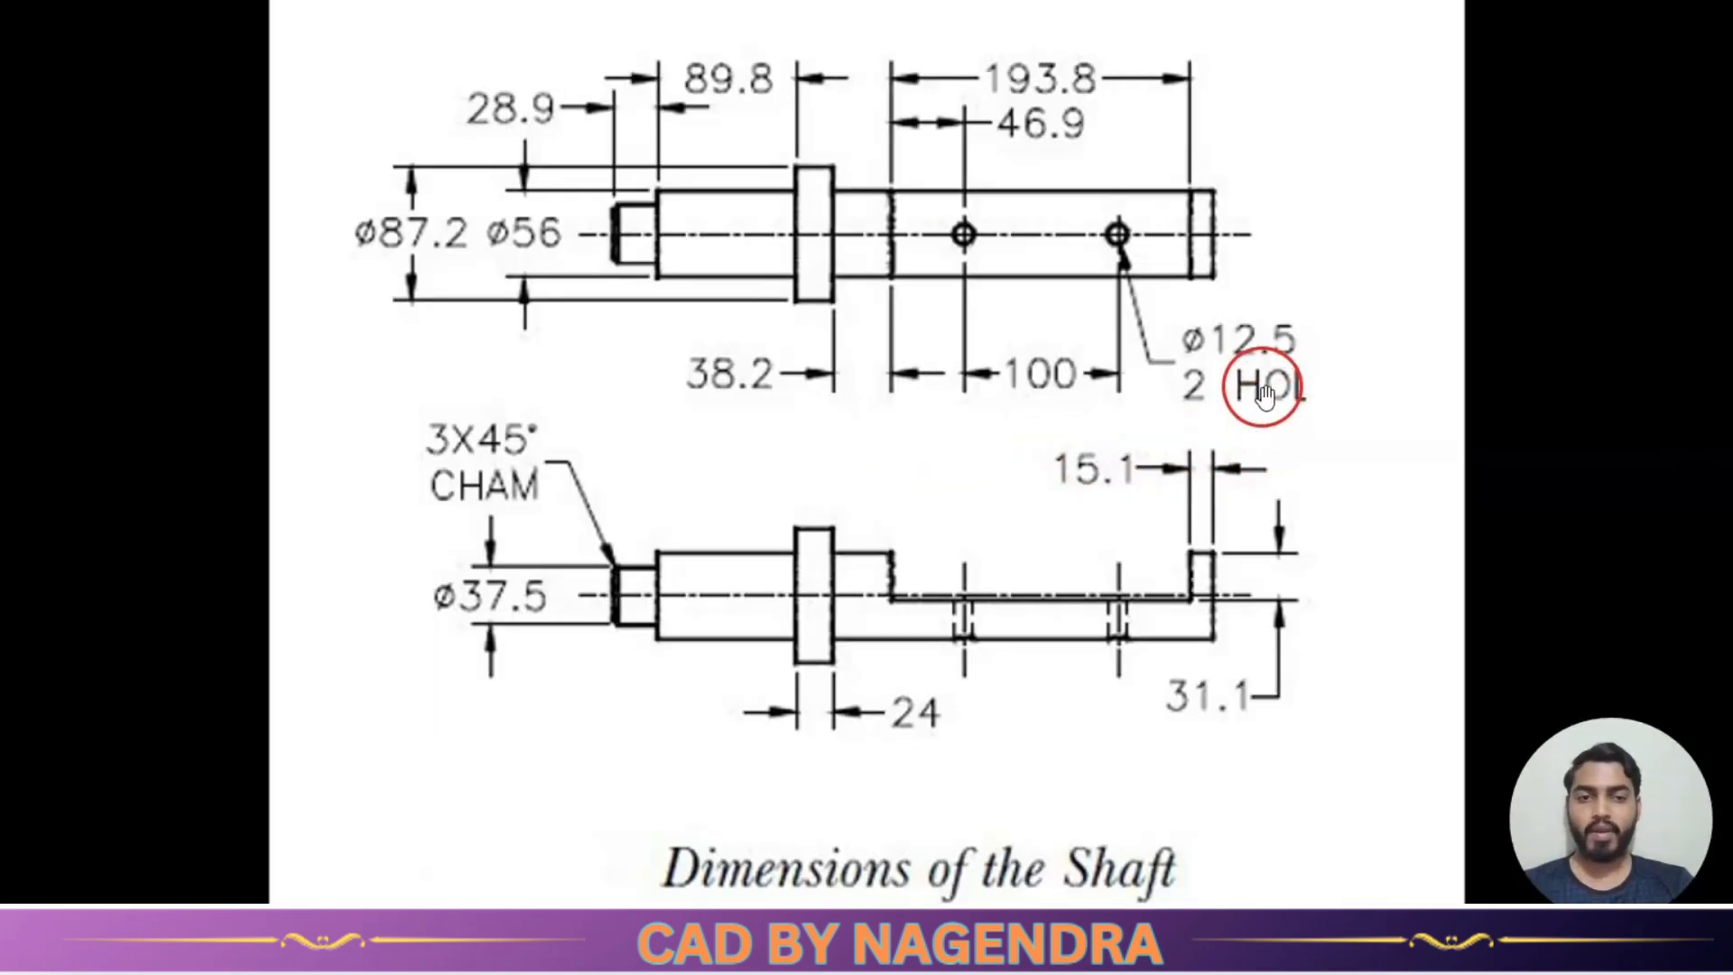
{"action": "key", "text": "alt+Tab"}
{"action": "double_click", "coordinate": [39, 707]}
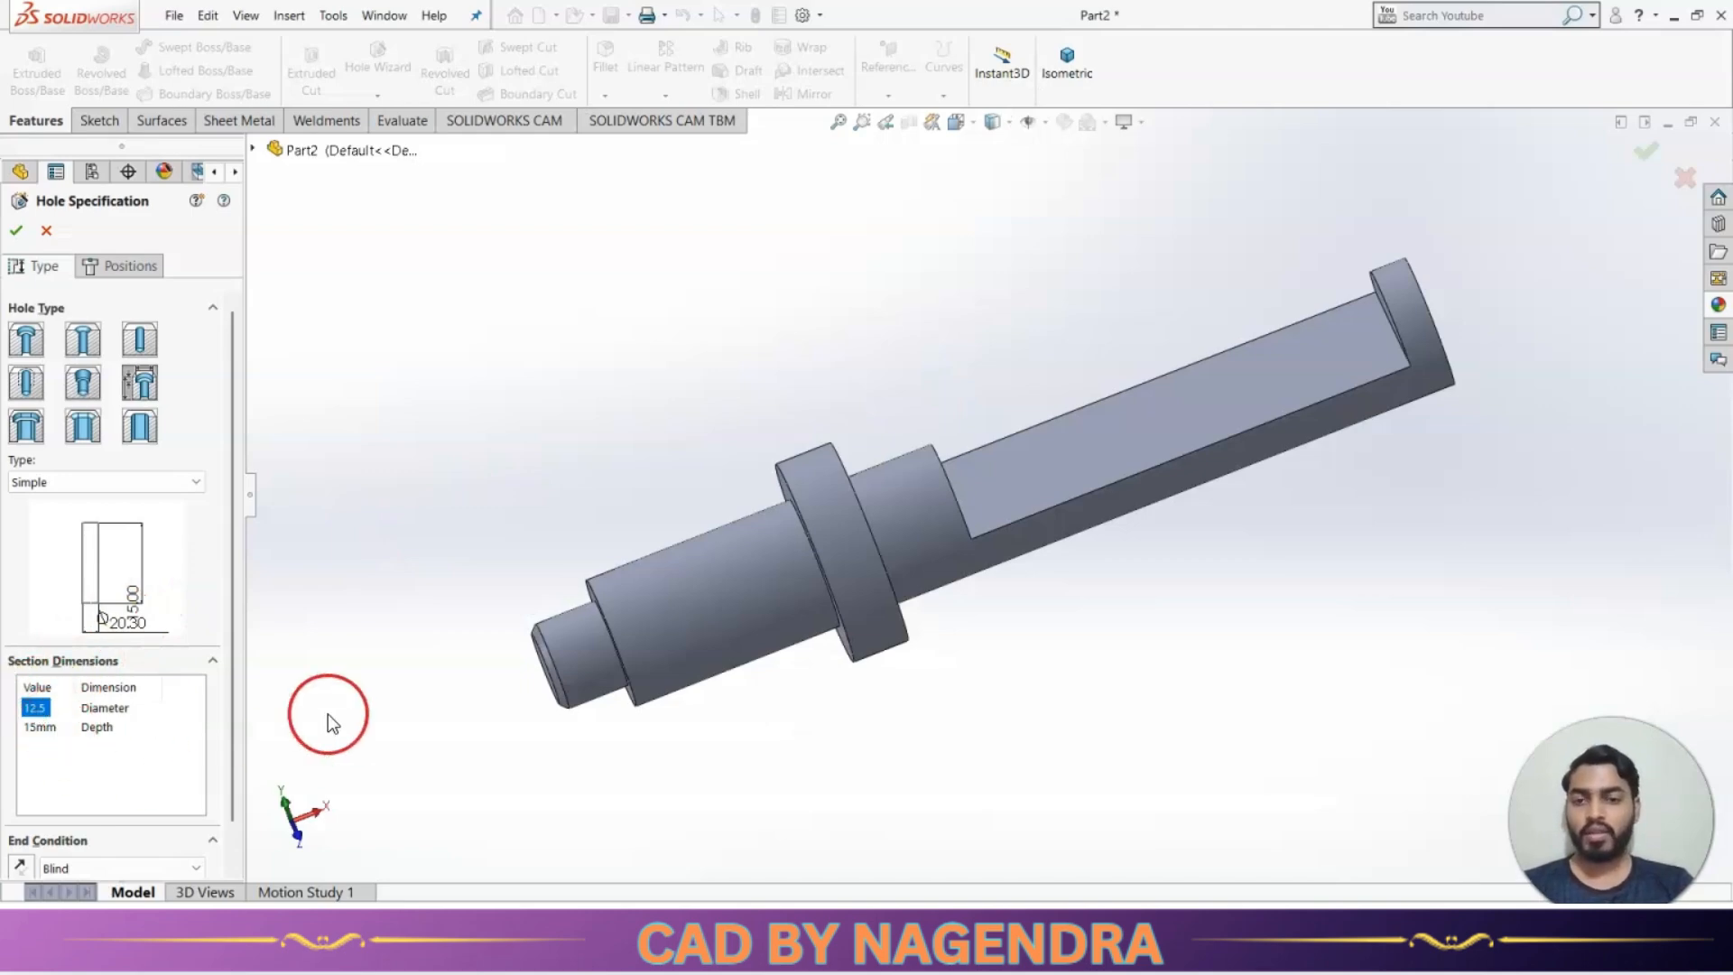
{"action": "key", "text": "alt+Tab"}
{"action": "key", "text": "alt+Tab"}
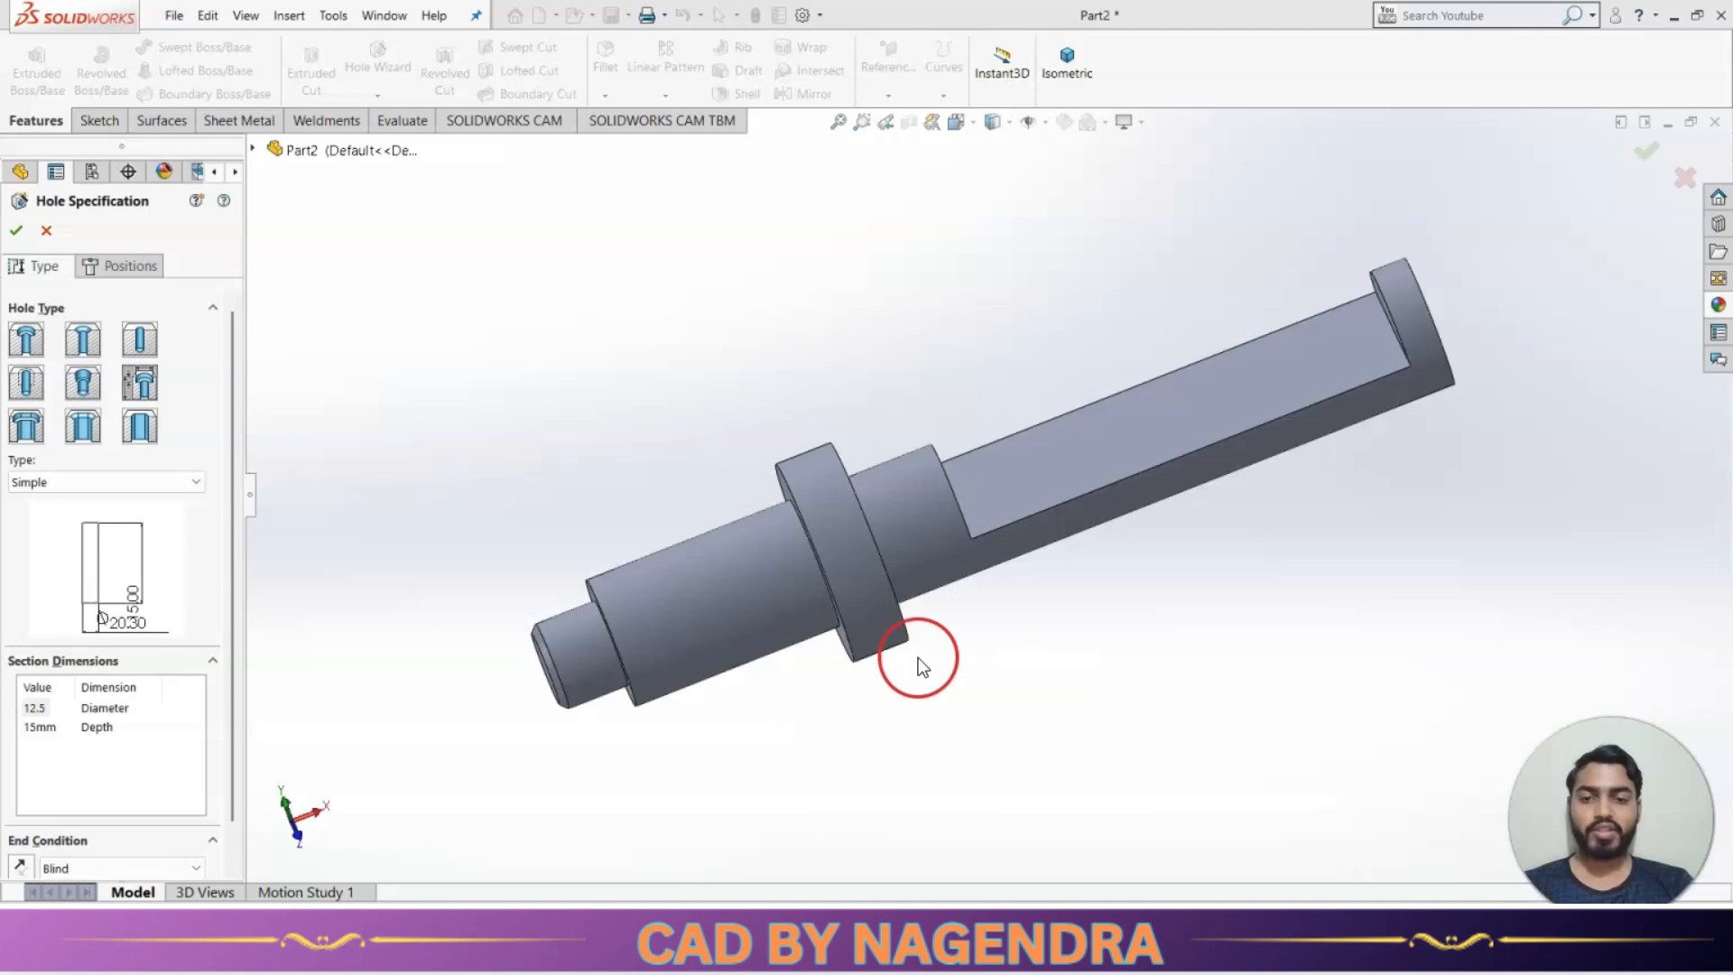
{"action": "left_click", "coordinate": [111, 859]}
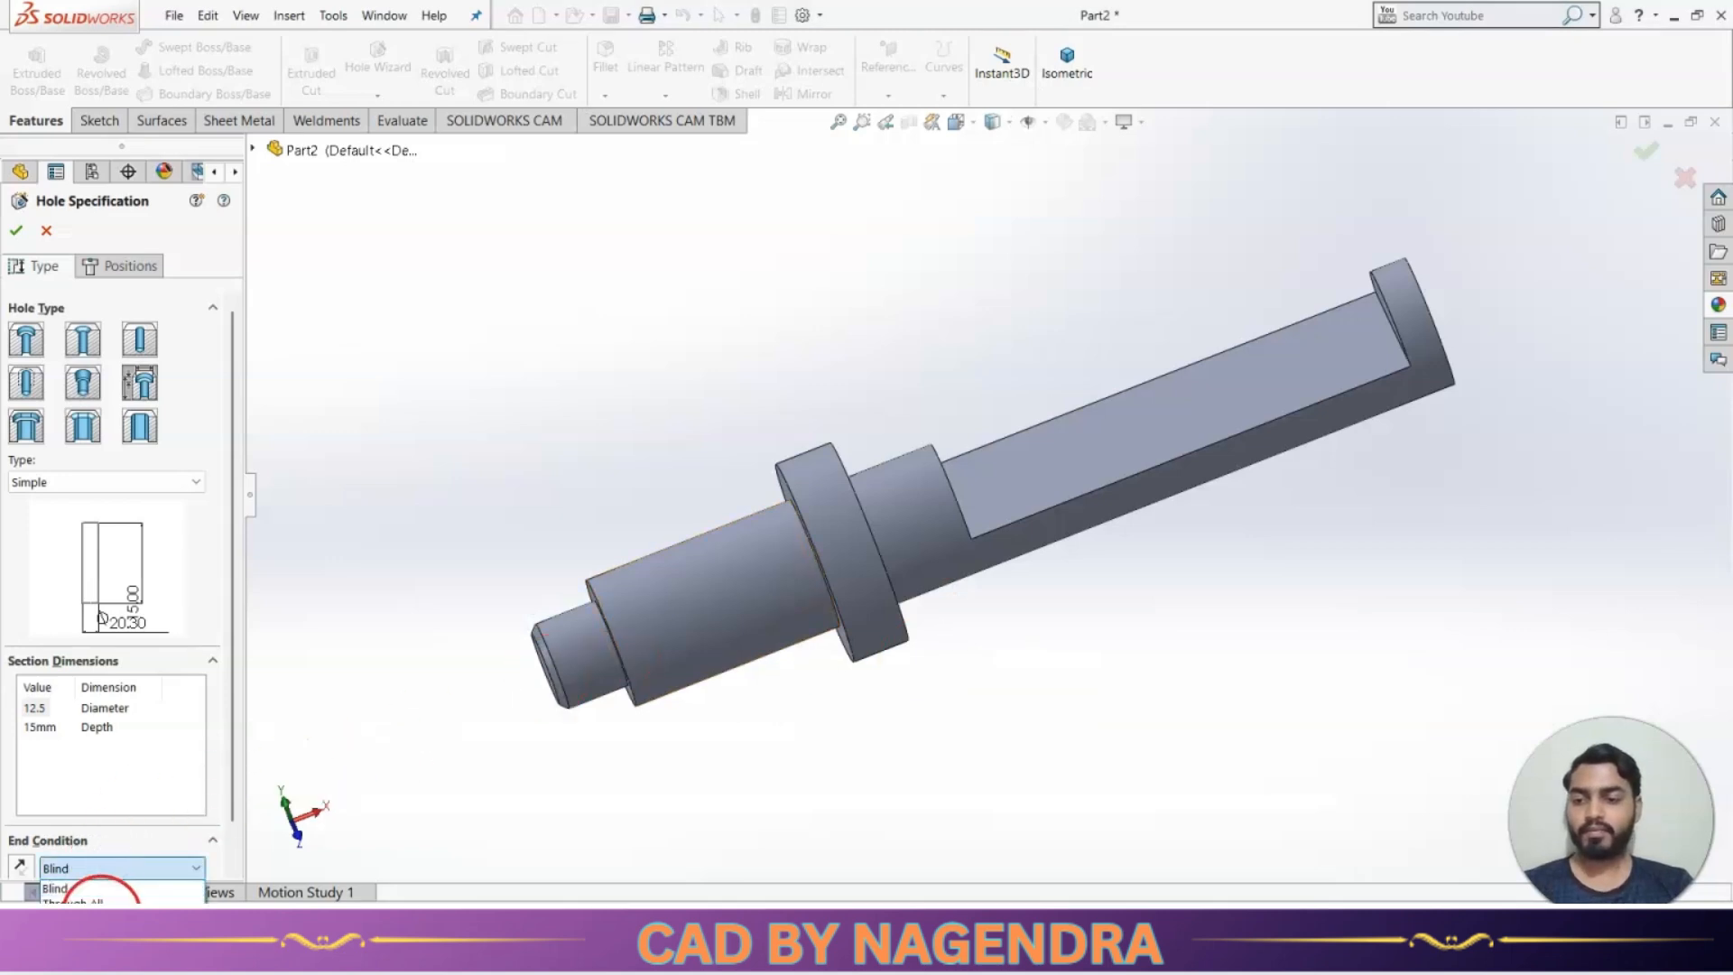
{"action": "left_click", "coordinate": [101, 915]}
Place two hole centres along the middle of the flat cut face, viewed normal to it.
{"action": "left_click", "coordinate": [115, 262]}
{"action": "left_click", "coordinate": [1093, 445]}
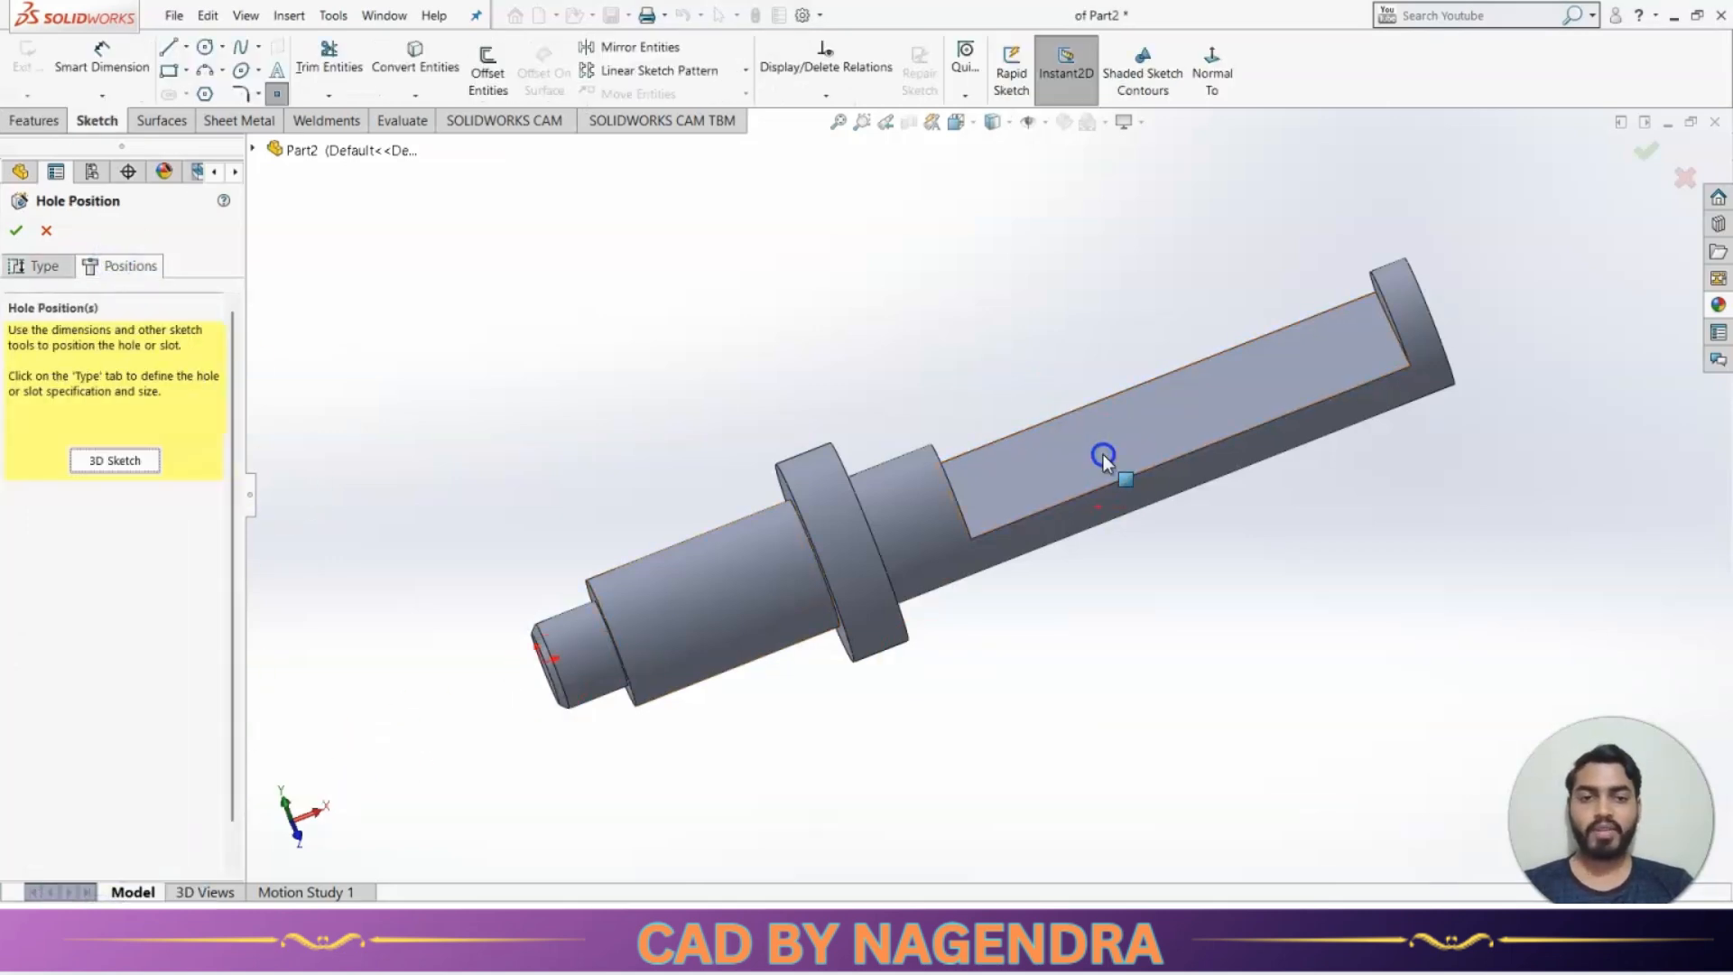
{"action": "left_click", "coordinate": [1212, 101]}
{"action": "left_click_drag", "start_coordinate": [1129, 445], "coordinate": [1023, 503]}
{"action": "left_click", "coordinate": [1035, 502]}
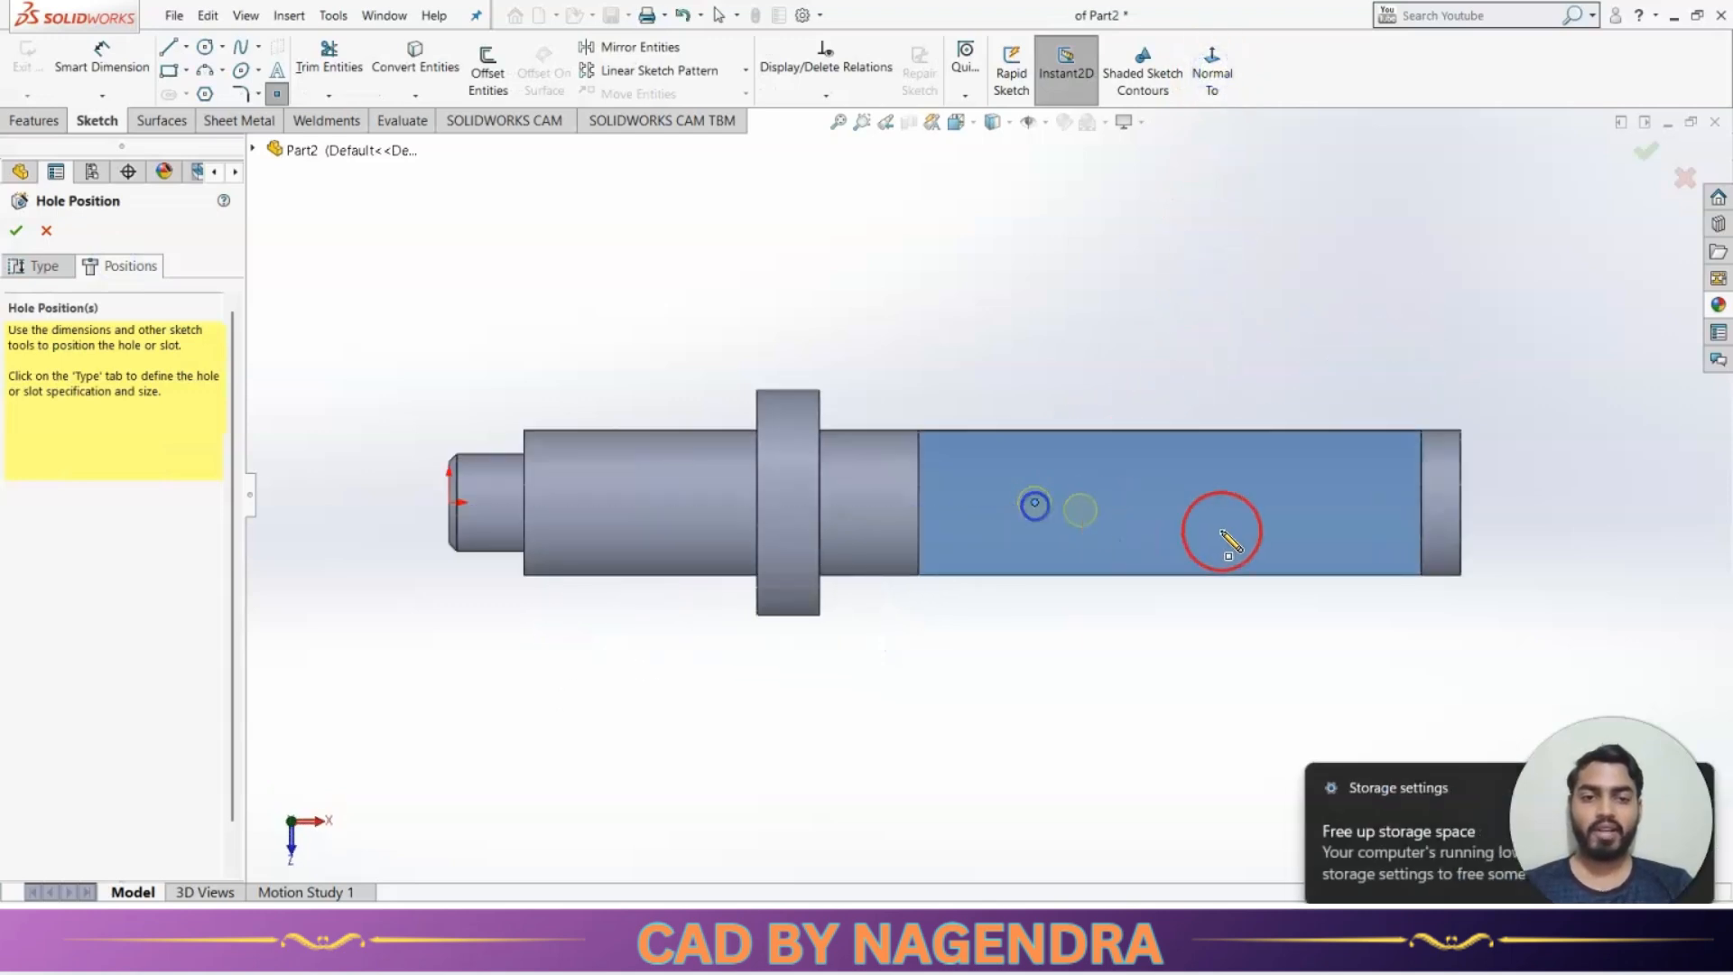
{"action": "left_click", "coordinate": [1255, 503]}
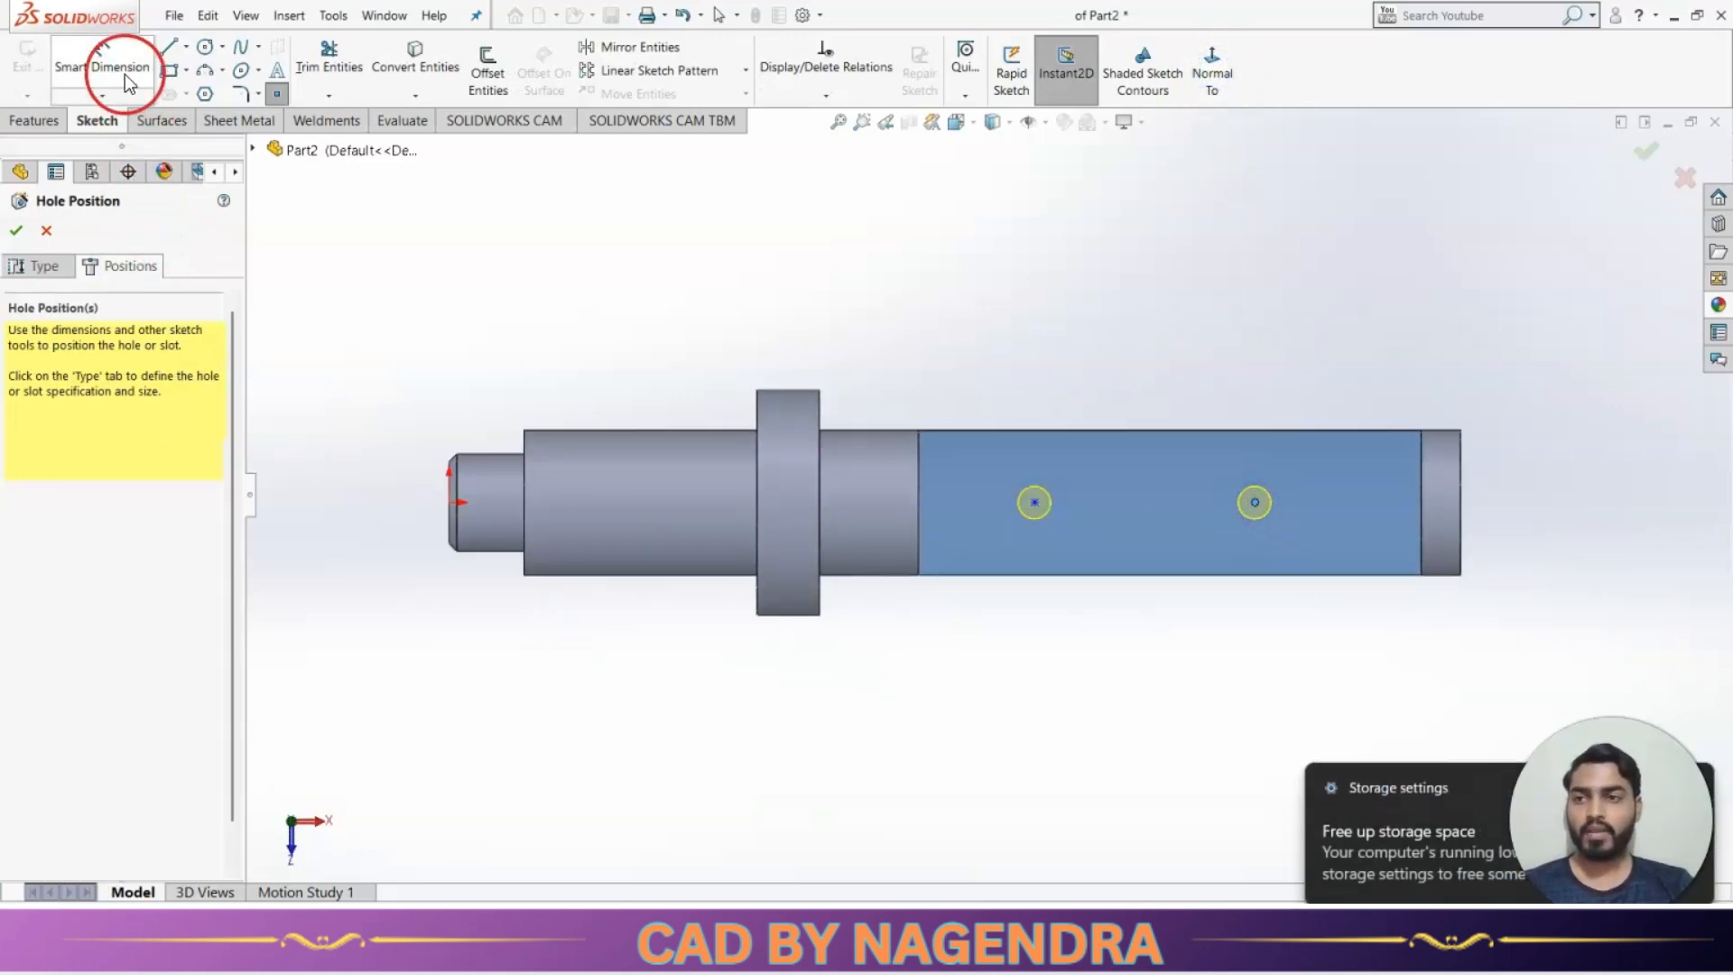
Check the drawing and dimension the first hole's centre 46.9 mm from the flat face's edge nearest the collar.
{"action": "left_click", "coordinate": [102, 56]}
{"action": "key", "text": "alt+Tab"}
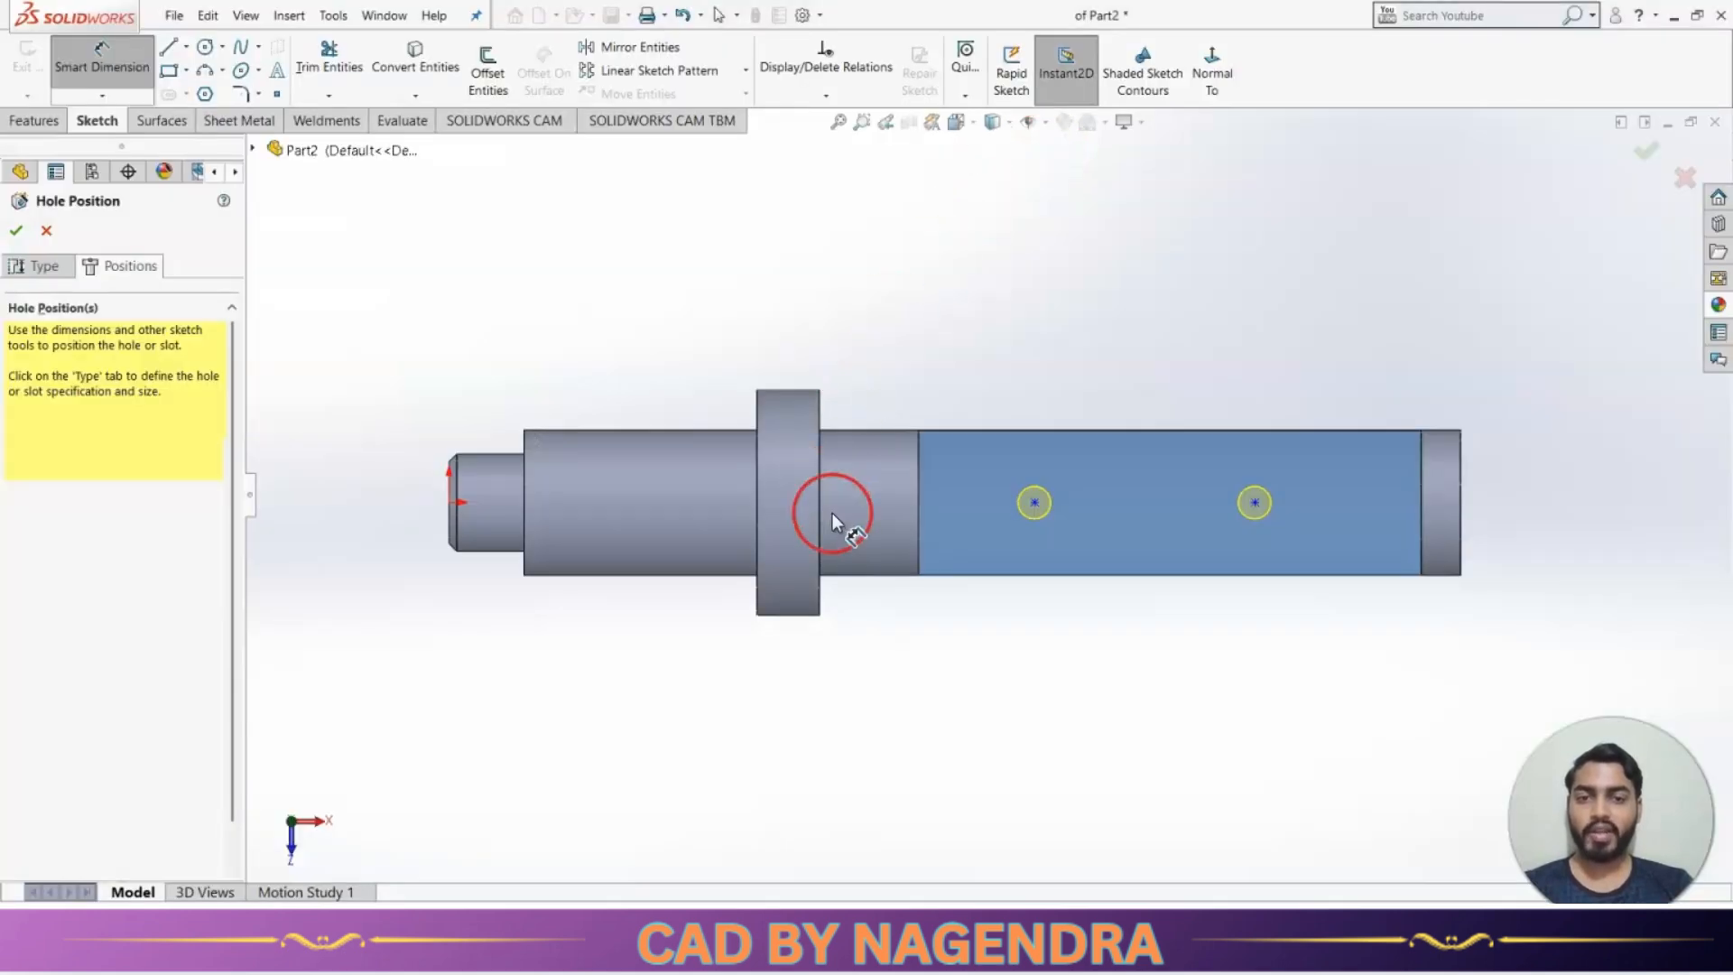
{"action": "scroll", "coordinate": [826, 510], "scroll_direction": "up", "scroll_amount": 3}
{"action": "left_click", "coordinate": [1140, 477]}
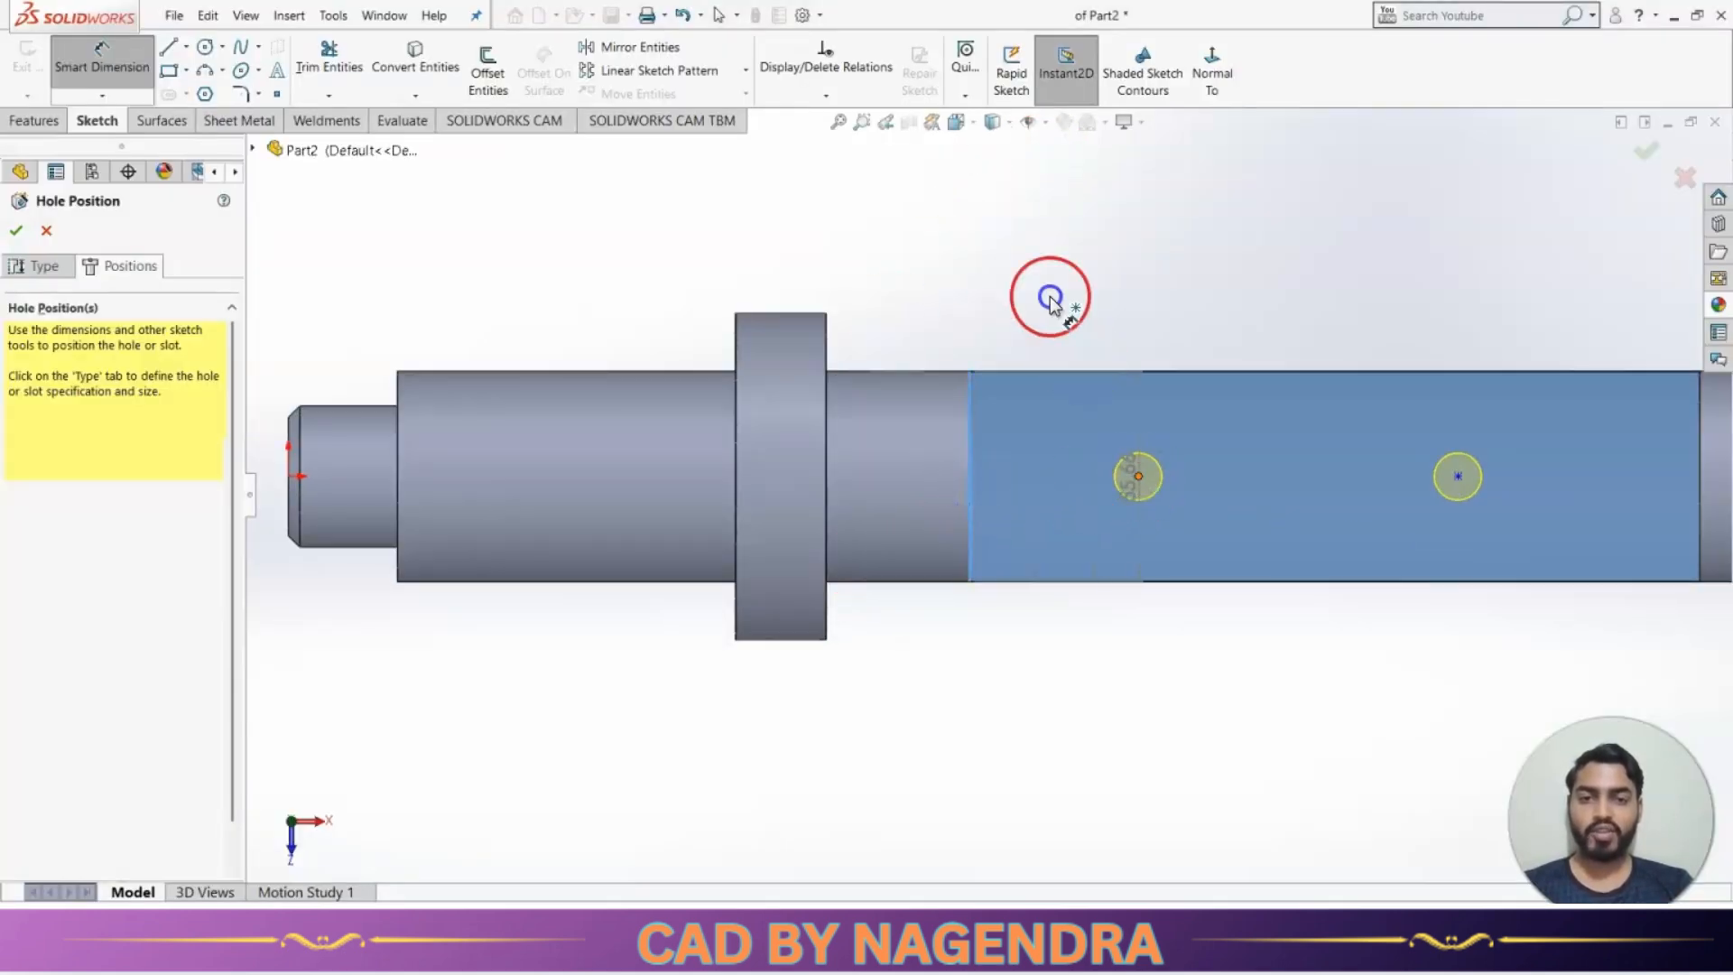
{"action": "left_click", "coordinate": [1031, 260]}
{"action": "type", "text": "46.9"}
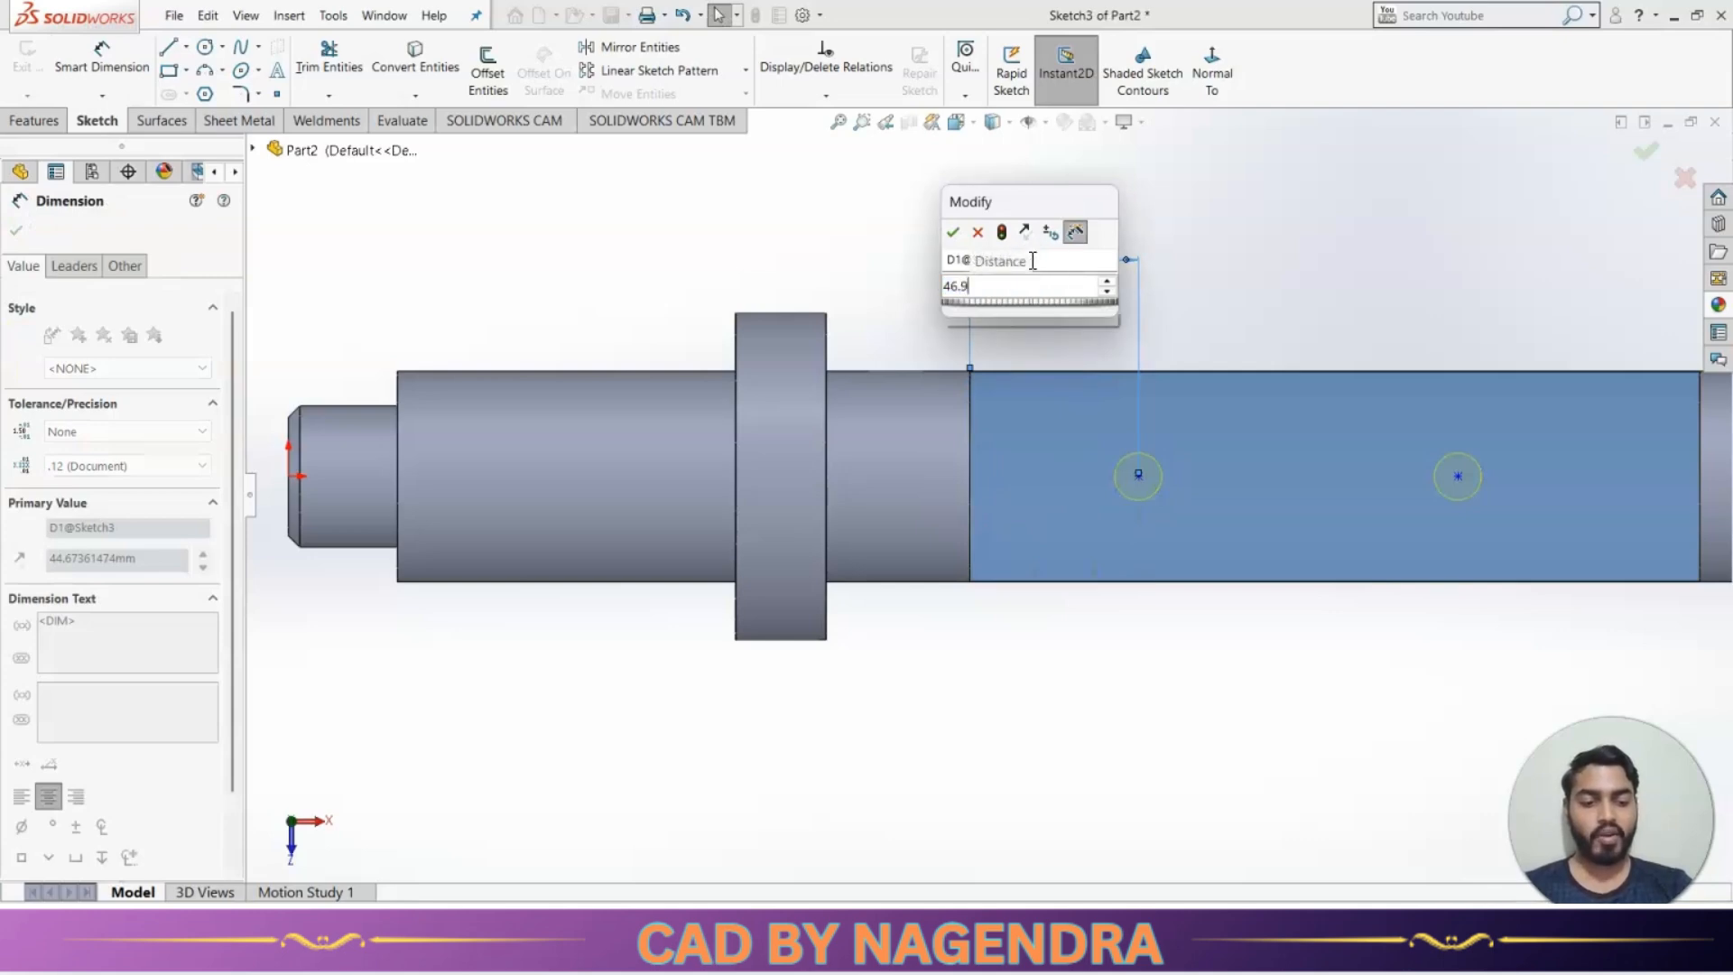
{"action": "key", "text": "Return"}
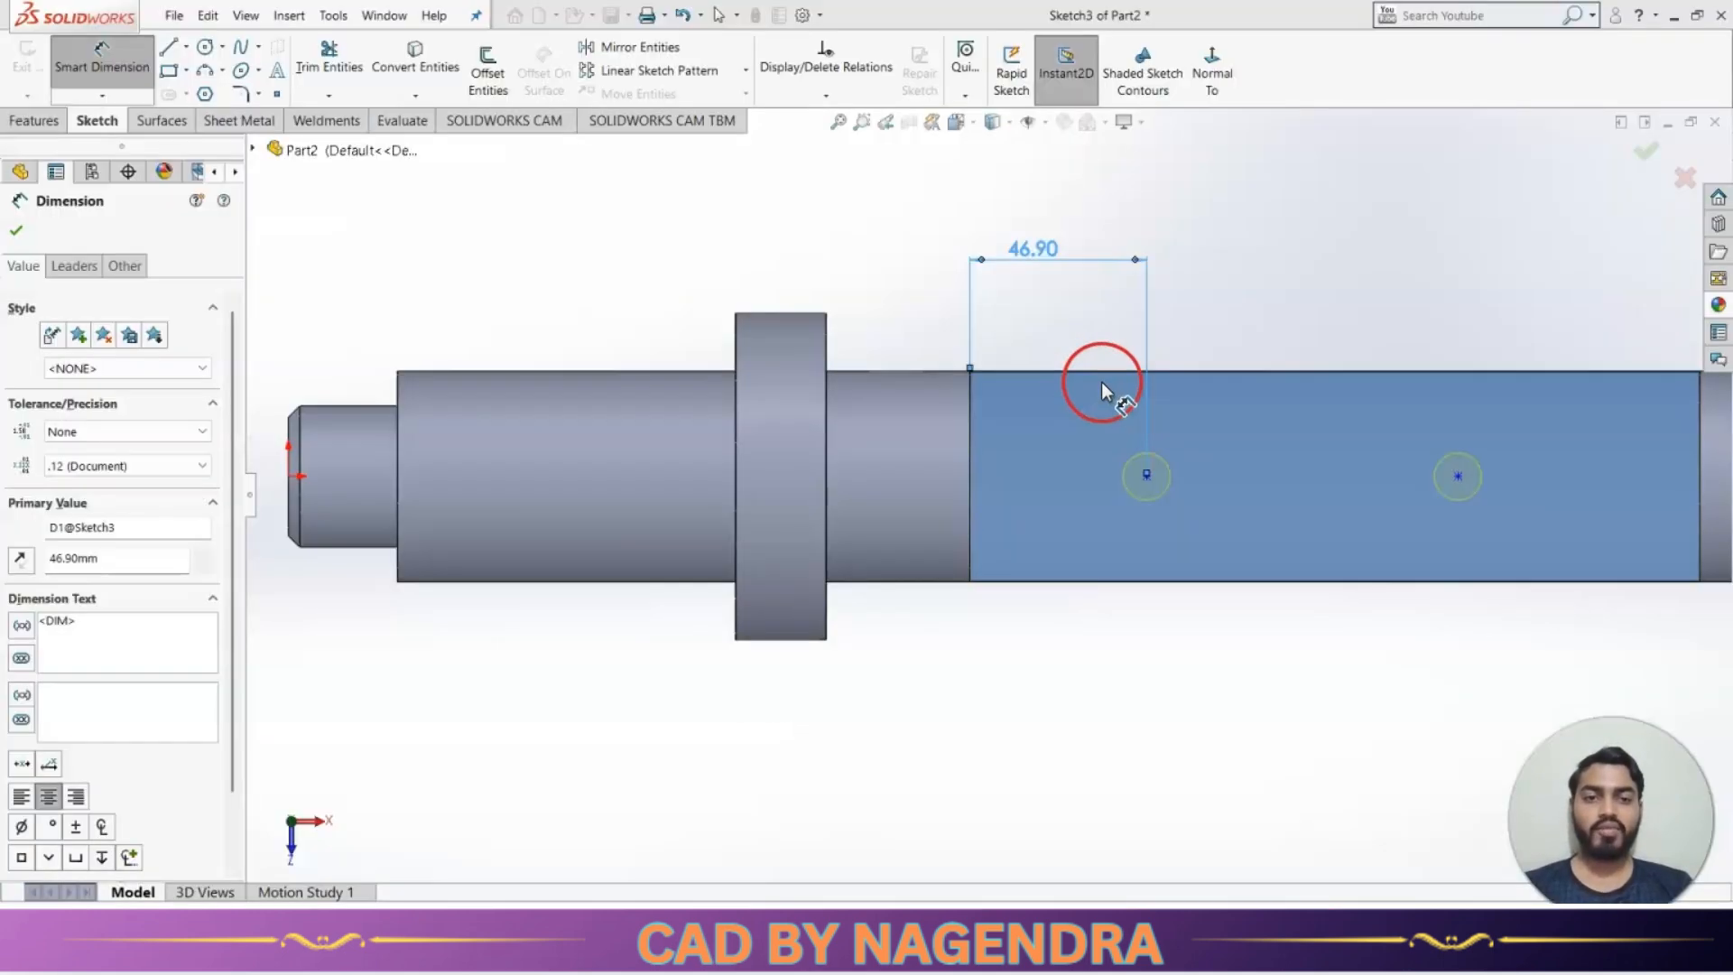
Dimension the spacing between the two hole centres as 100 mm.
{"action": "left_click", "coordinate": [1146, 476]}
{"action": "left_click", "coordinate": [1458, 476]}
{"action": "left_click", "coordinate": [1264, 309]}
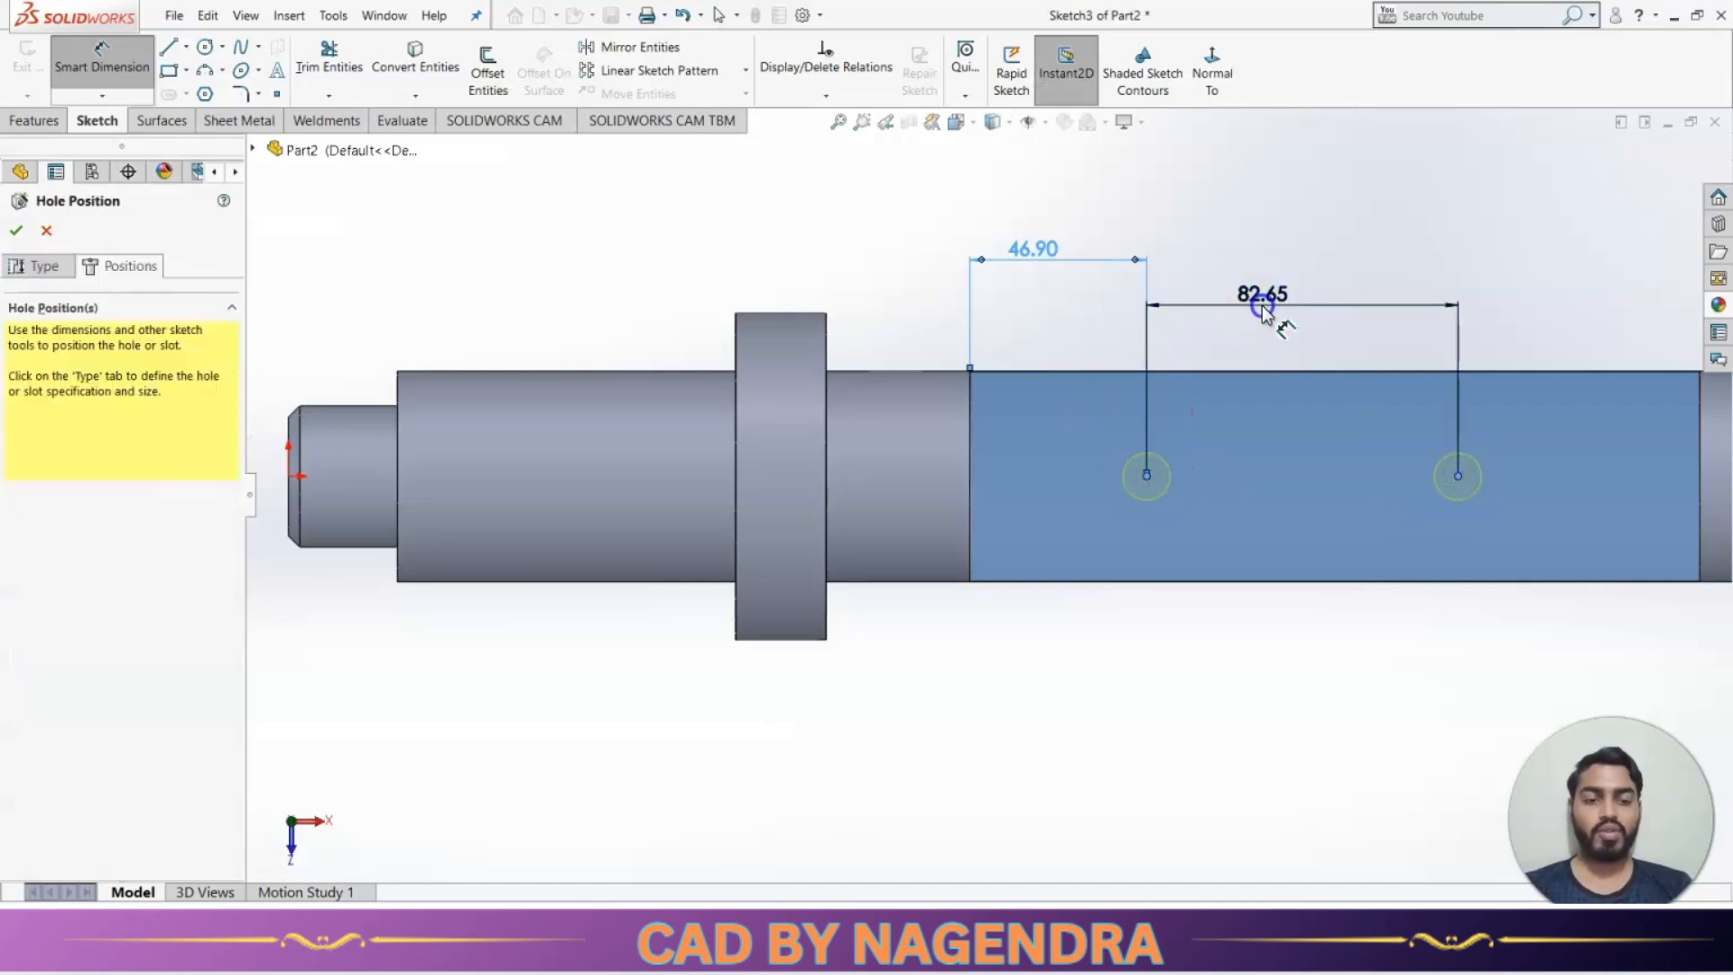
{"action": "type", "text": "100"}
{"action": "key", "text": "Return"}
{"action": "key", "text": "Escape"}
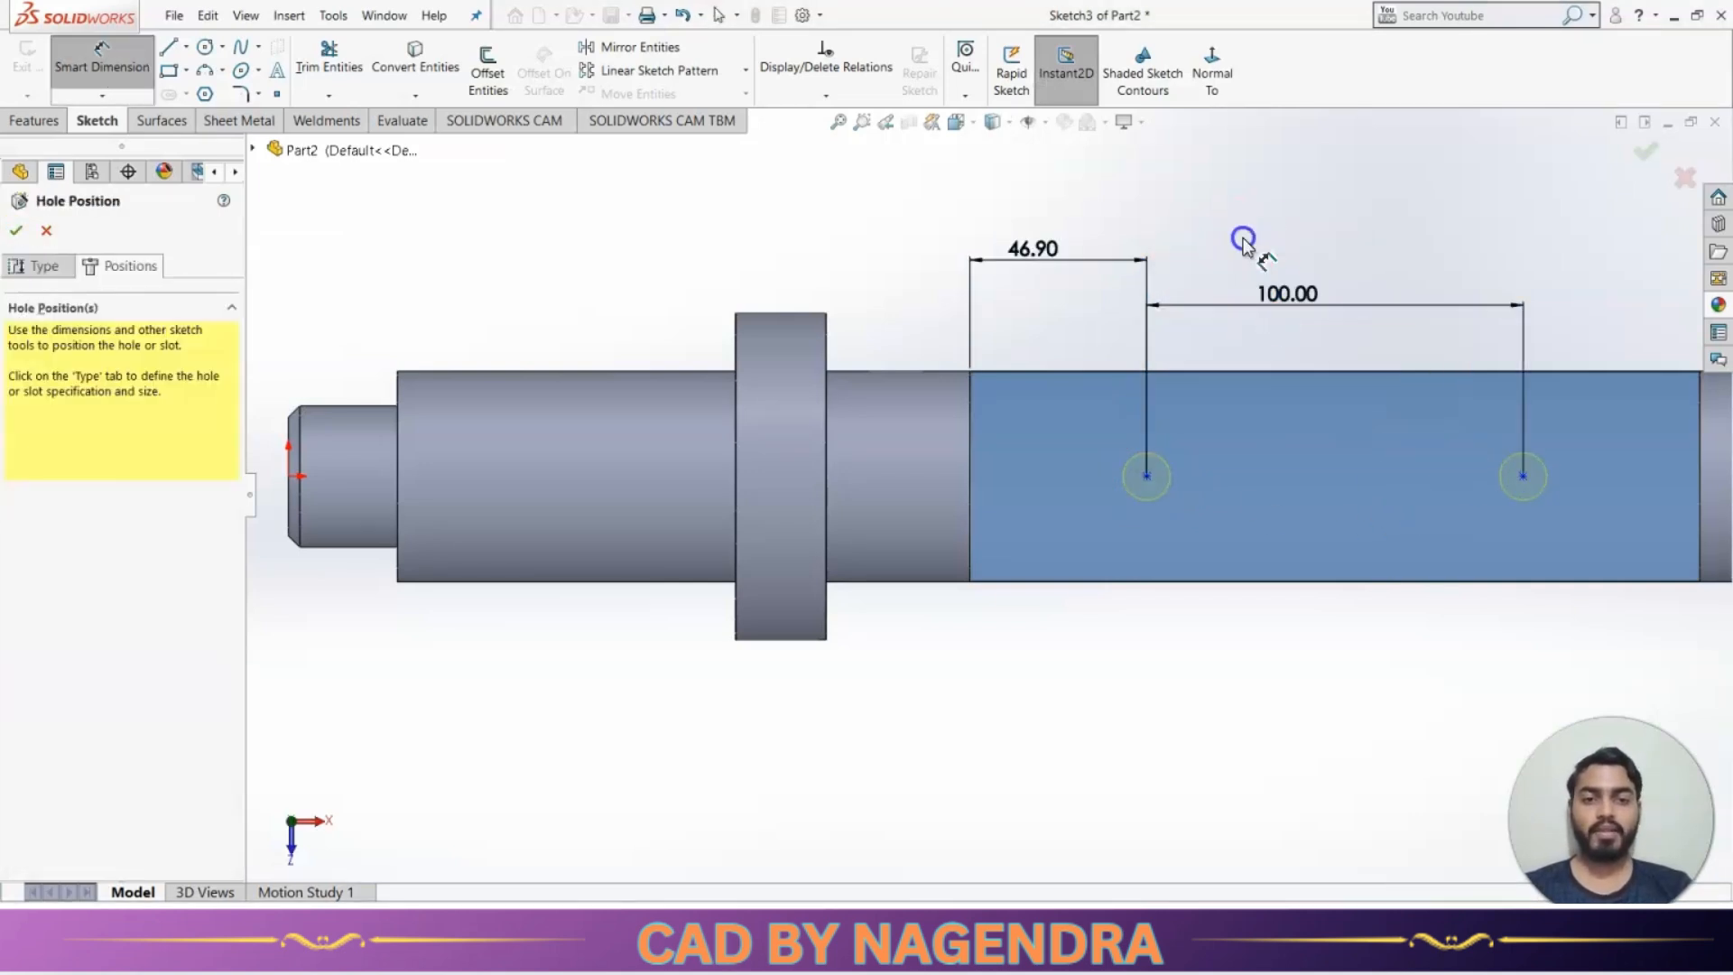
Align both hole centres with the origin using a Horizontal relation and finish the two holes.
{"action": "middle_click_drag", "start_coordinate": [1221, 507], "coordinate": [1103, 517], "text": "ctrl"}
{"action": "scroll", "coordinate": [1103, 523], "scroll_direction": "up", "scroll_amount": 2}
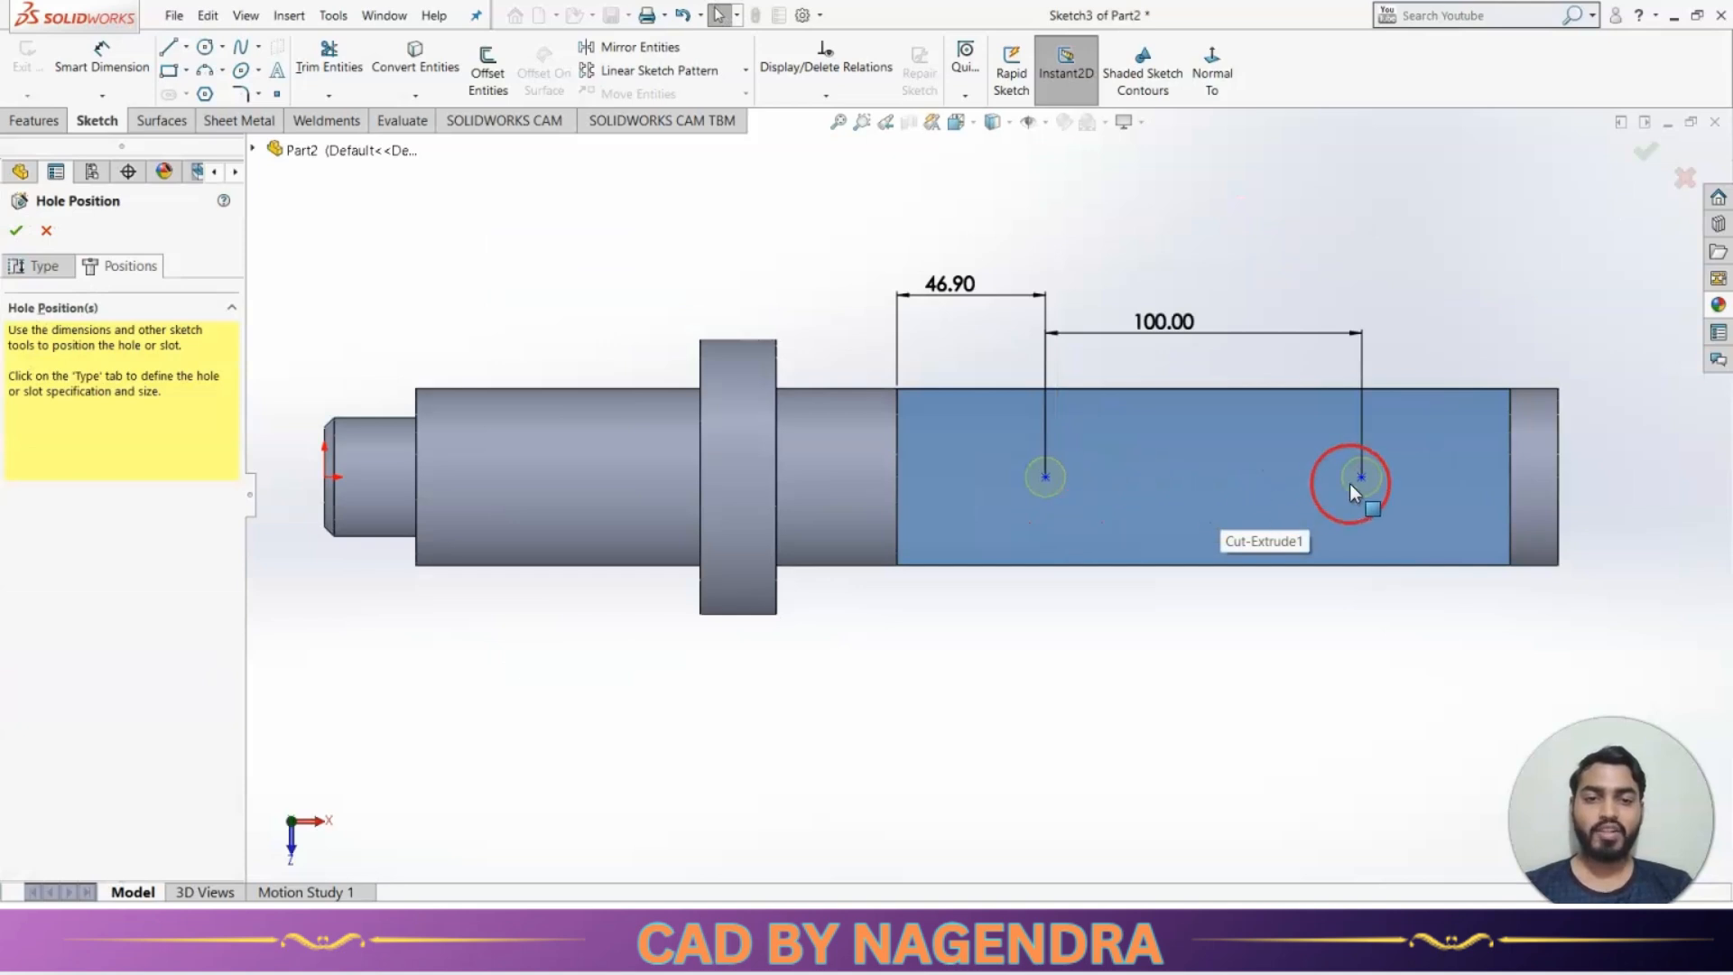
{"action": "left_click", "coordinate": [1361, 479]}
{"action": "left_click", "coordinate": [1045, 477]}
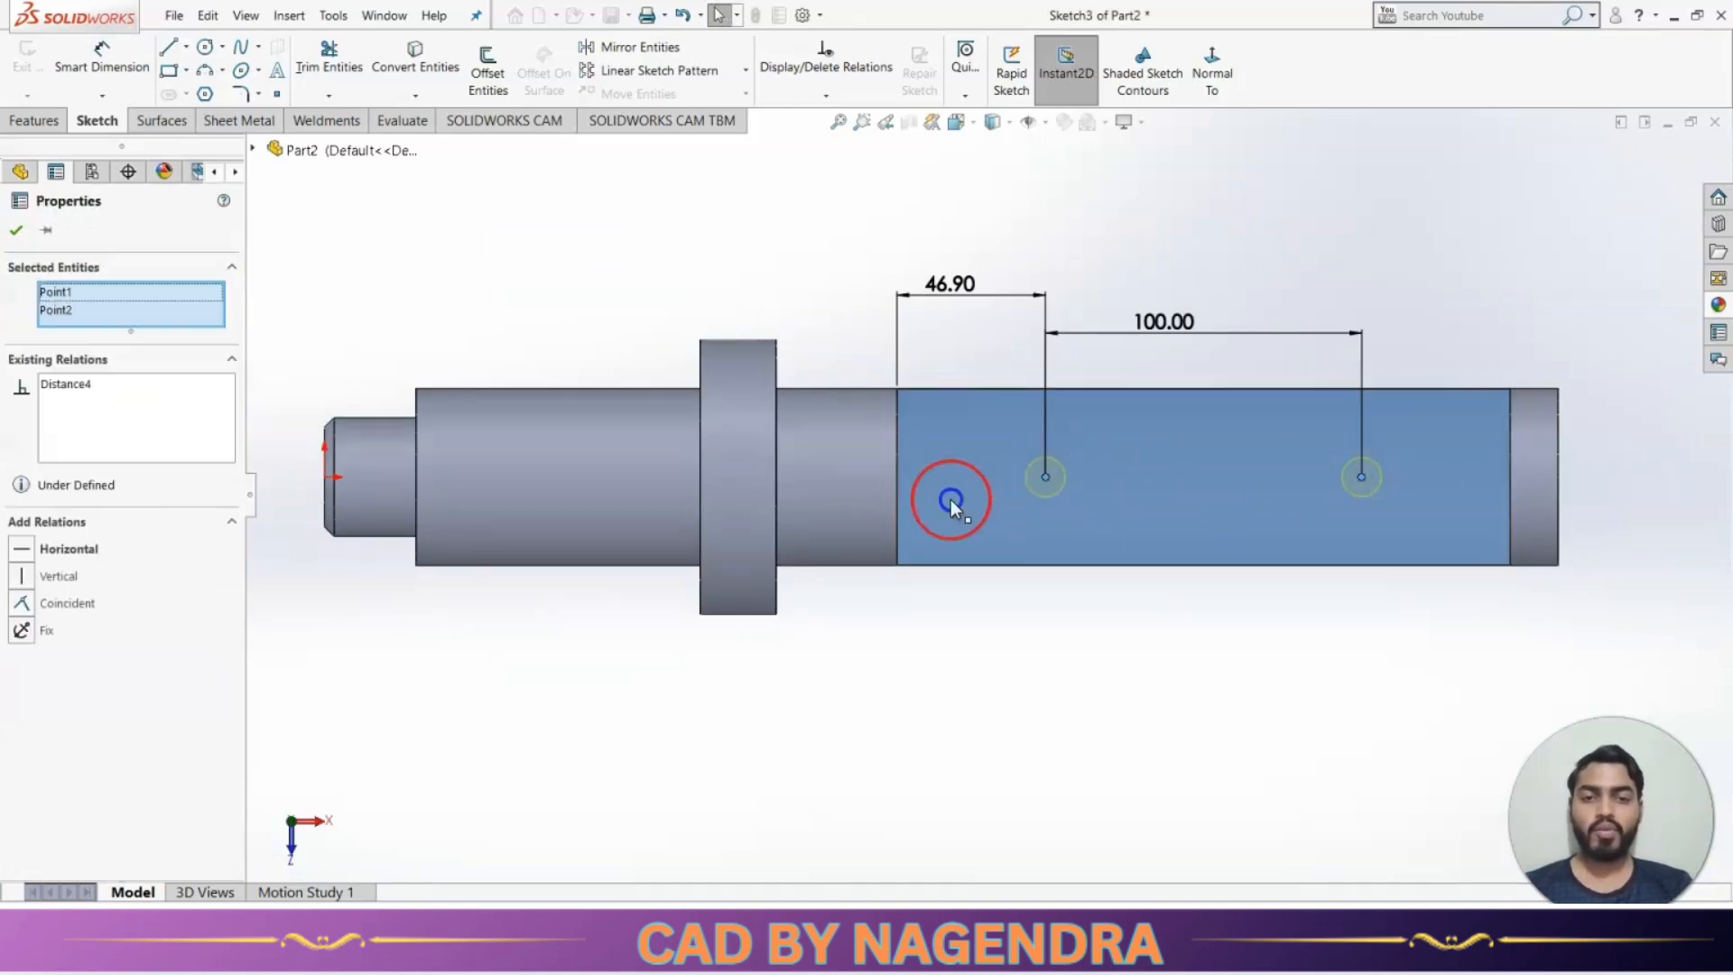
{"action": "left_click", "coordinate": [325, 477], "text": "ctrl"}
{"action": "left_click", "coordinate": [375, 398]}
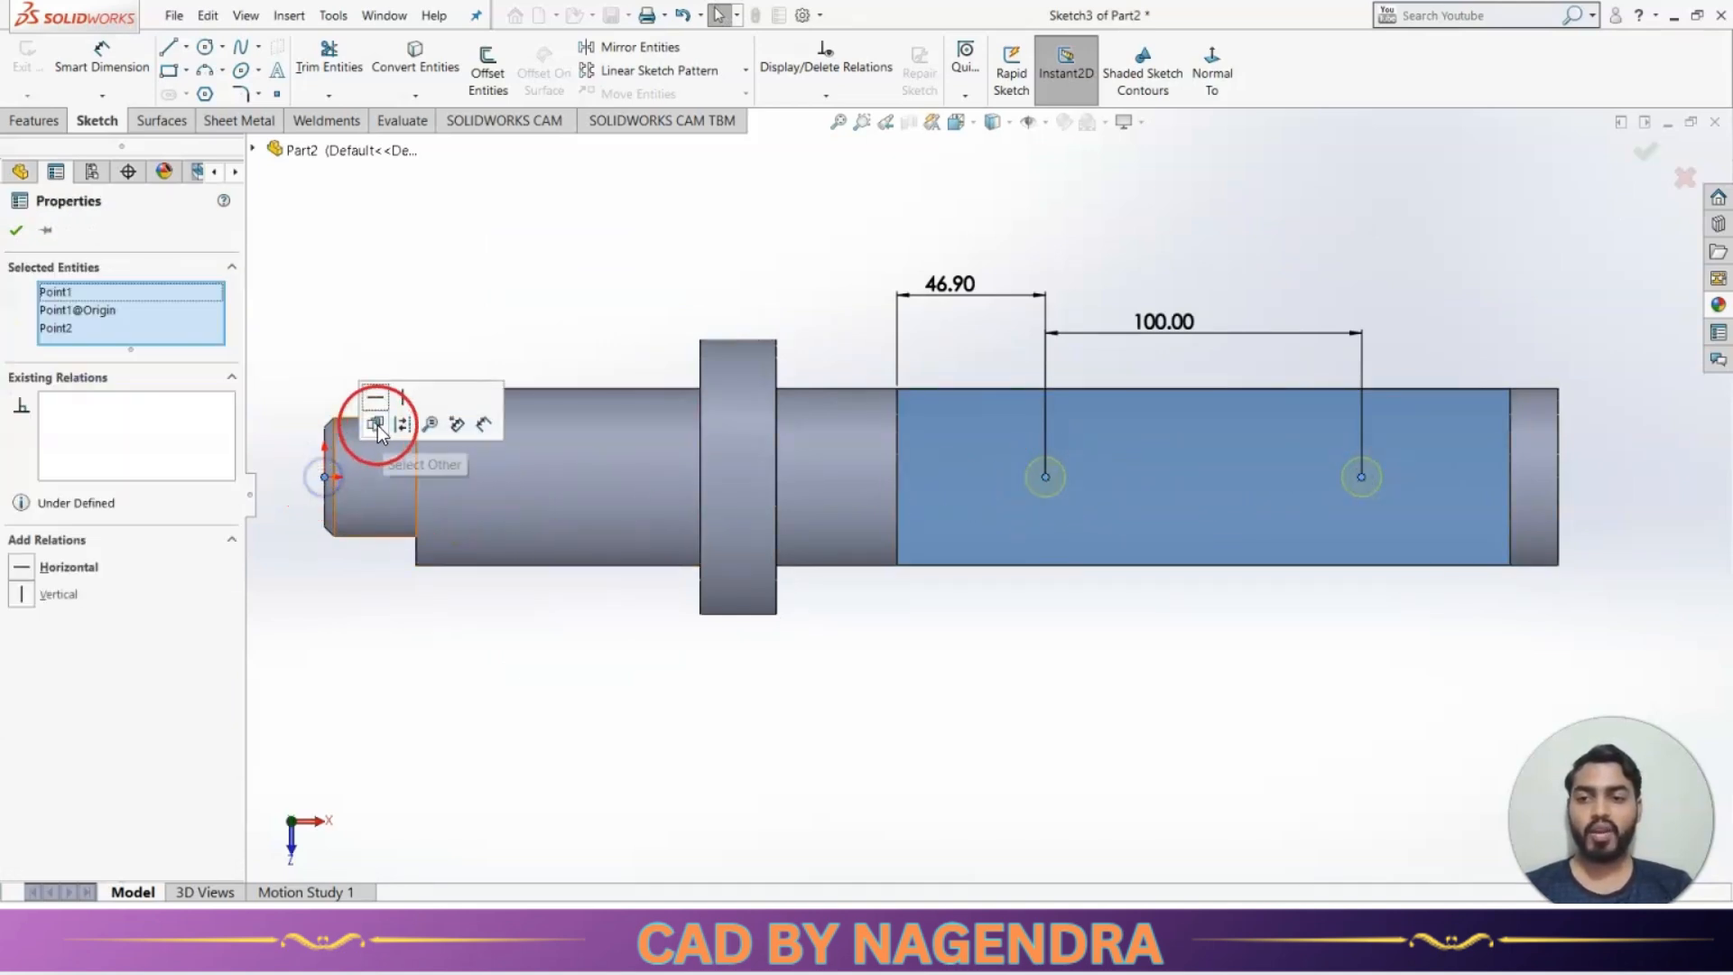
{"action": "left_click", "coordinate": [600, 267]}
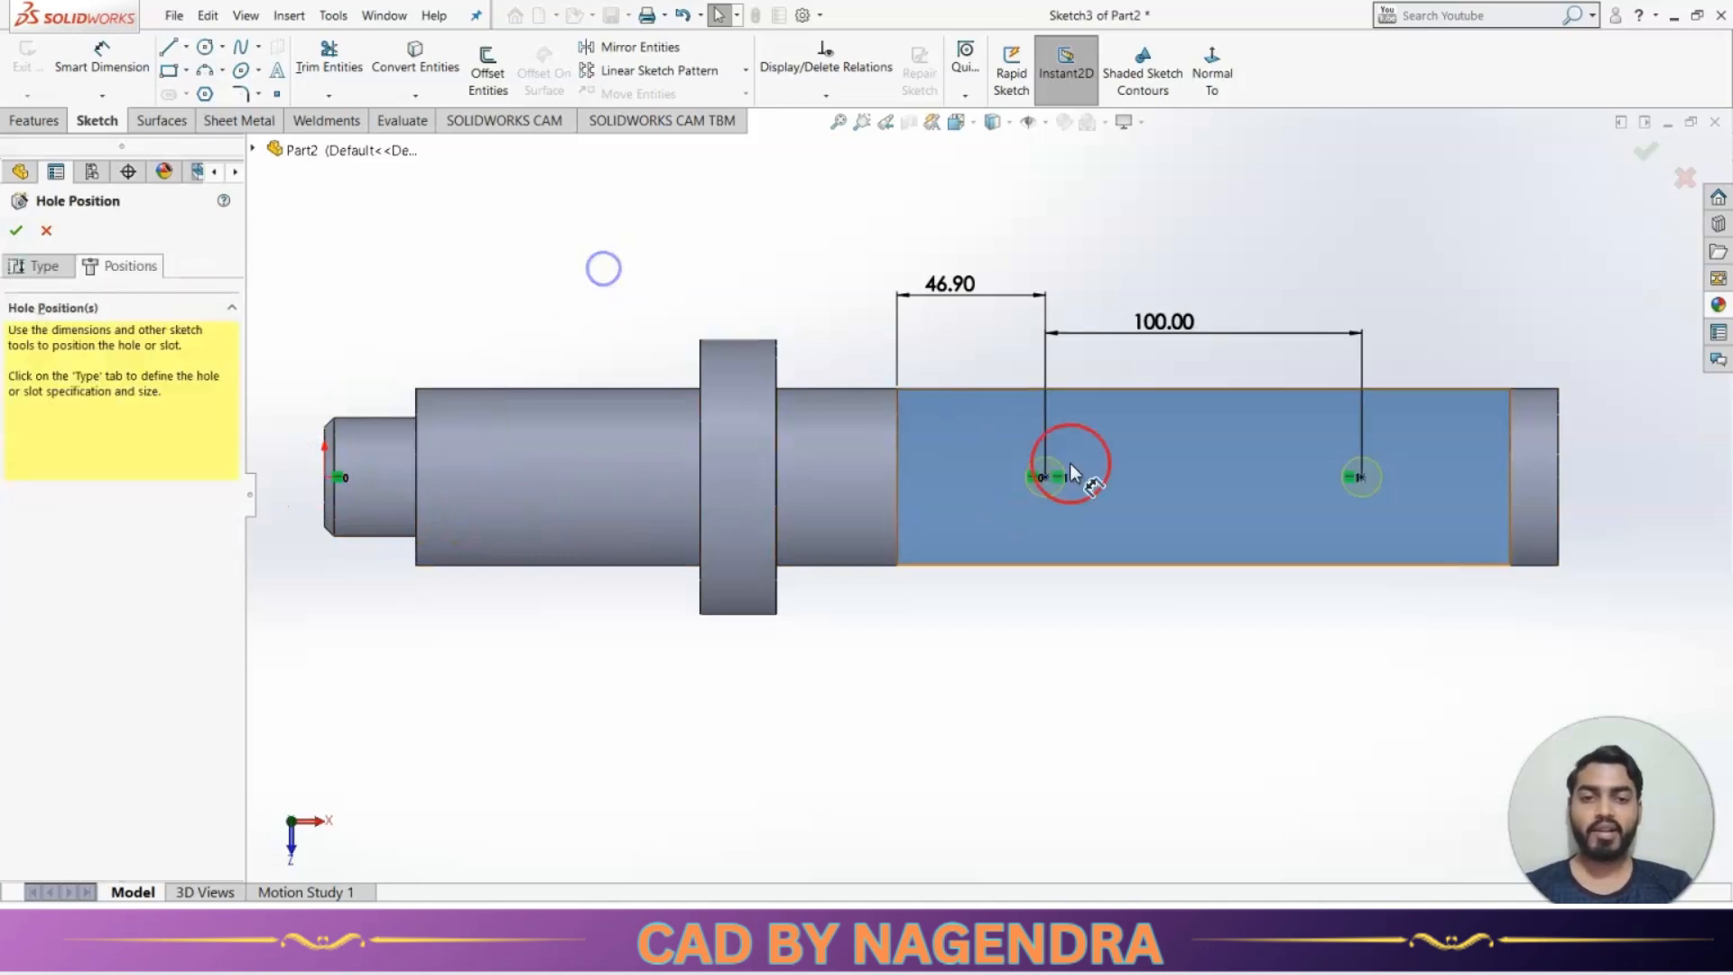
{"action": "left_click", "coordinate": [1655, 152]}
{"action": "left_click", "coordinate": [1071, 67]}
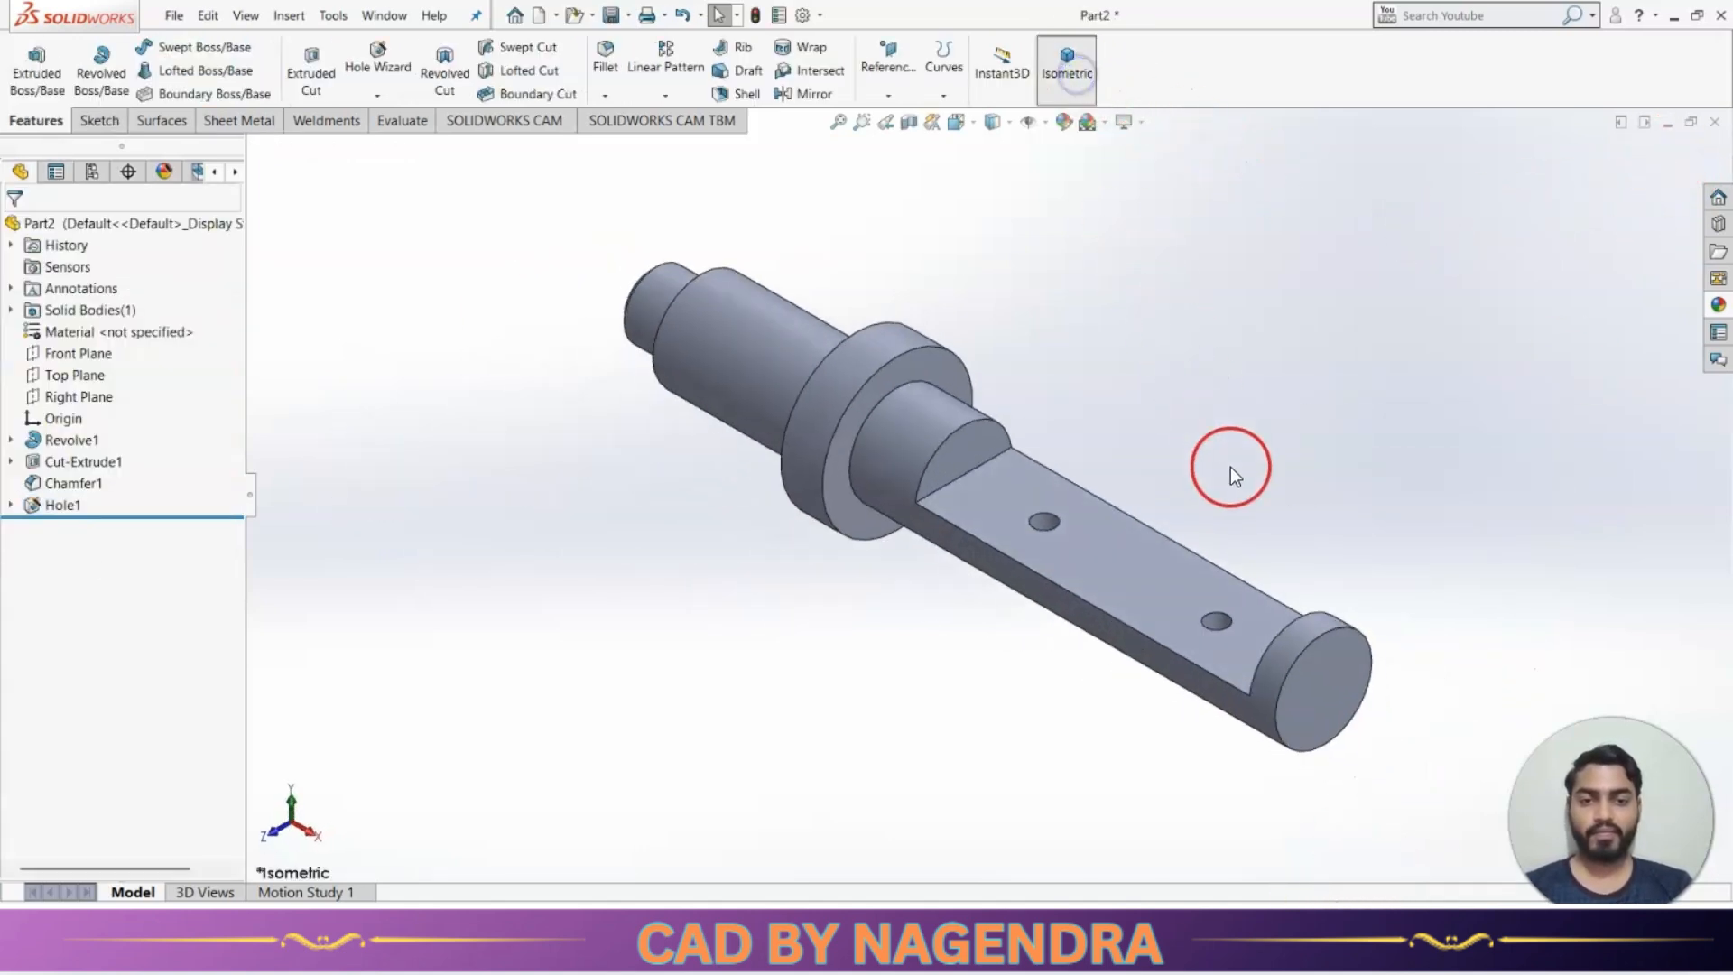
Apply a blue color appearance to the whole shaft part.
{"action": "middle_click_drag", "start_coordinate": [1231, 468], "coordinate": [1163, 632]}
{"action": "right_click", "coordinate": [60, 223]}
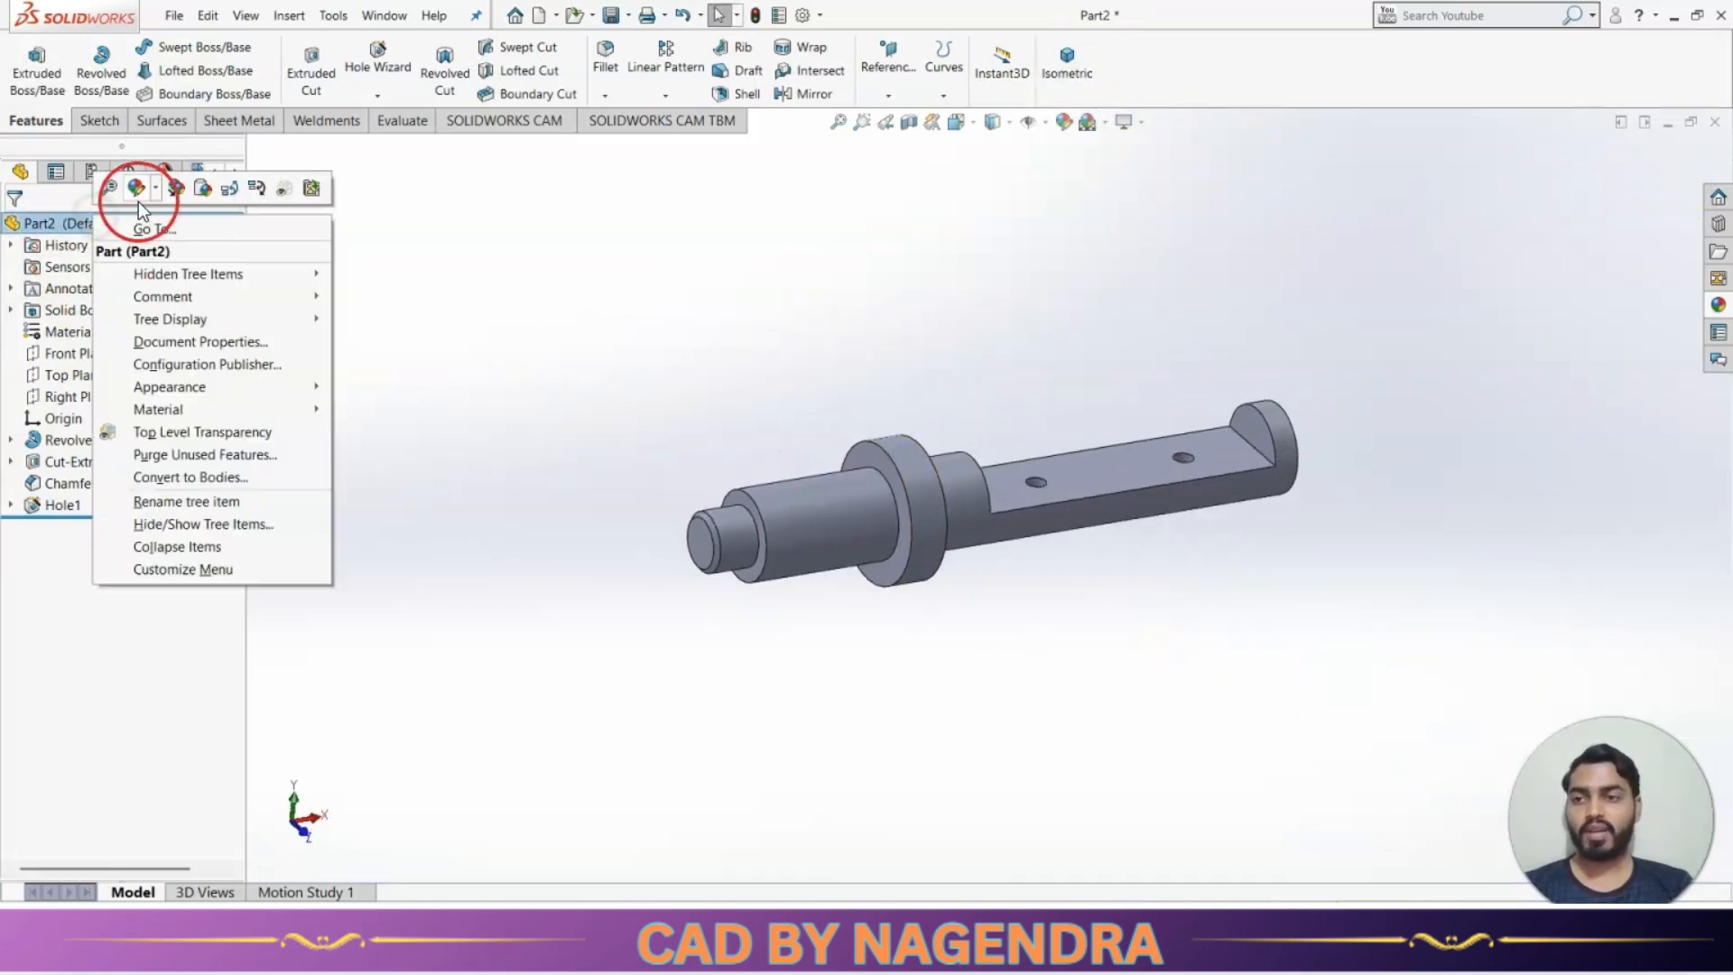
{"action": "left_click", "coordinate": [136, 193]}
{"action": "left_click", "coordinate": [165, 230]}
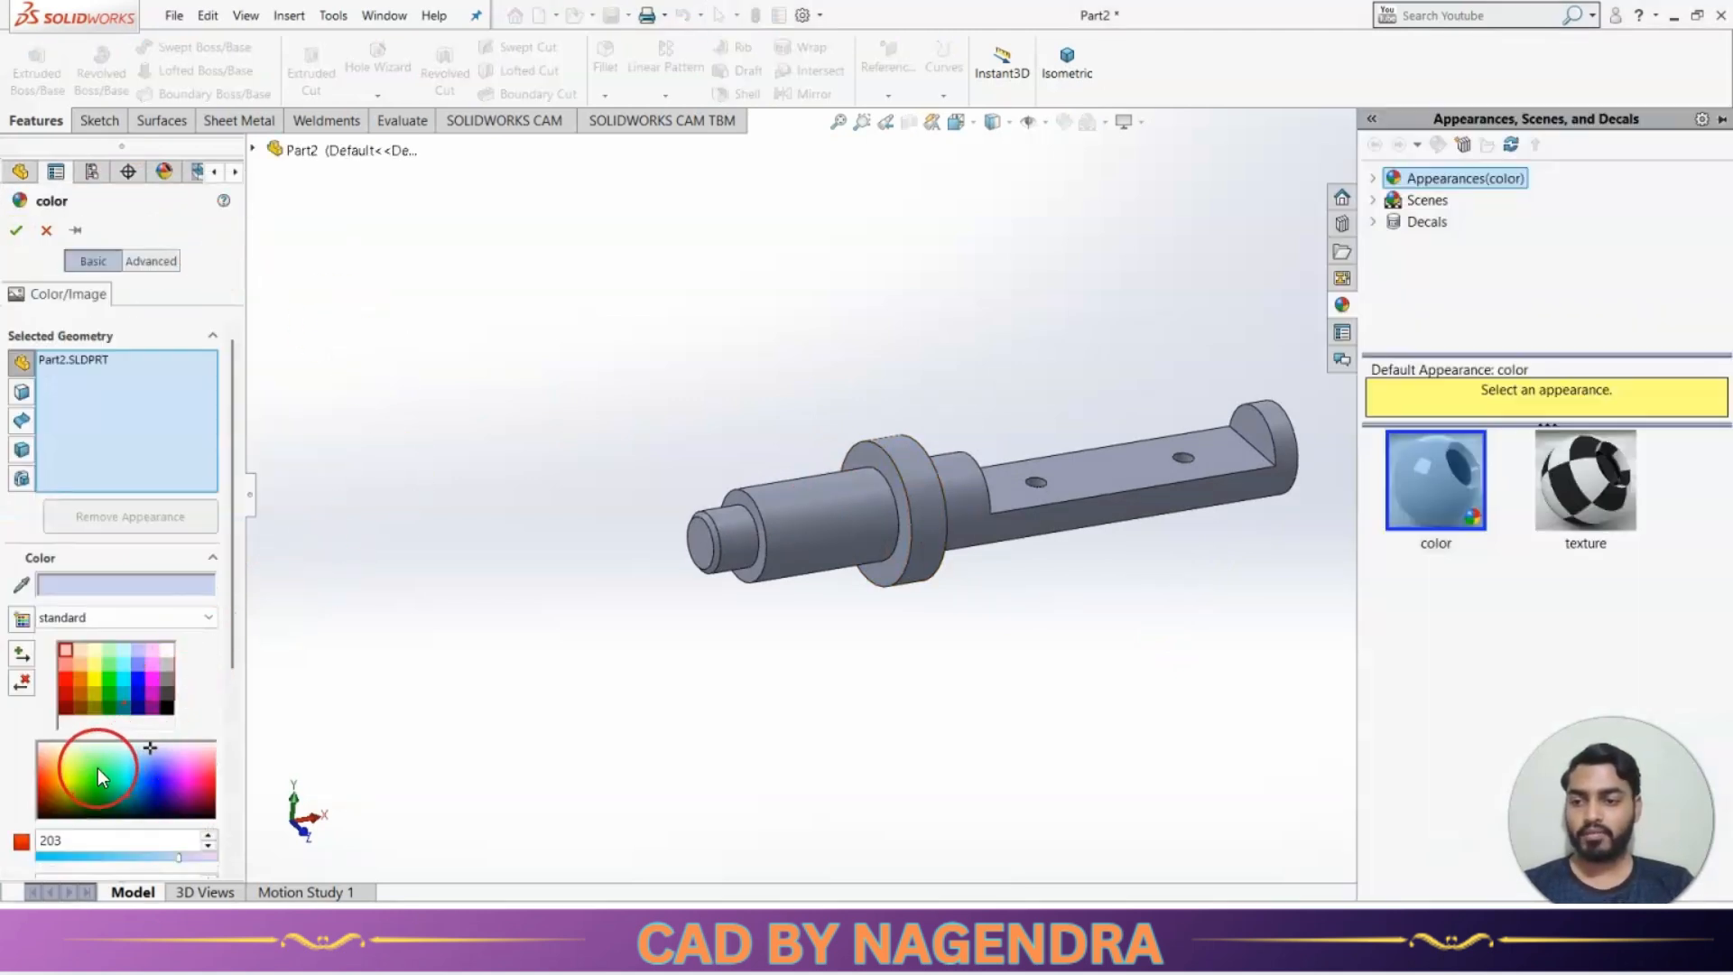
{"action": "left_click", "coordinate": [152, 770]}
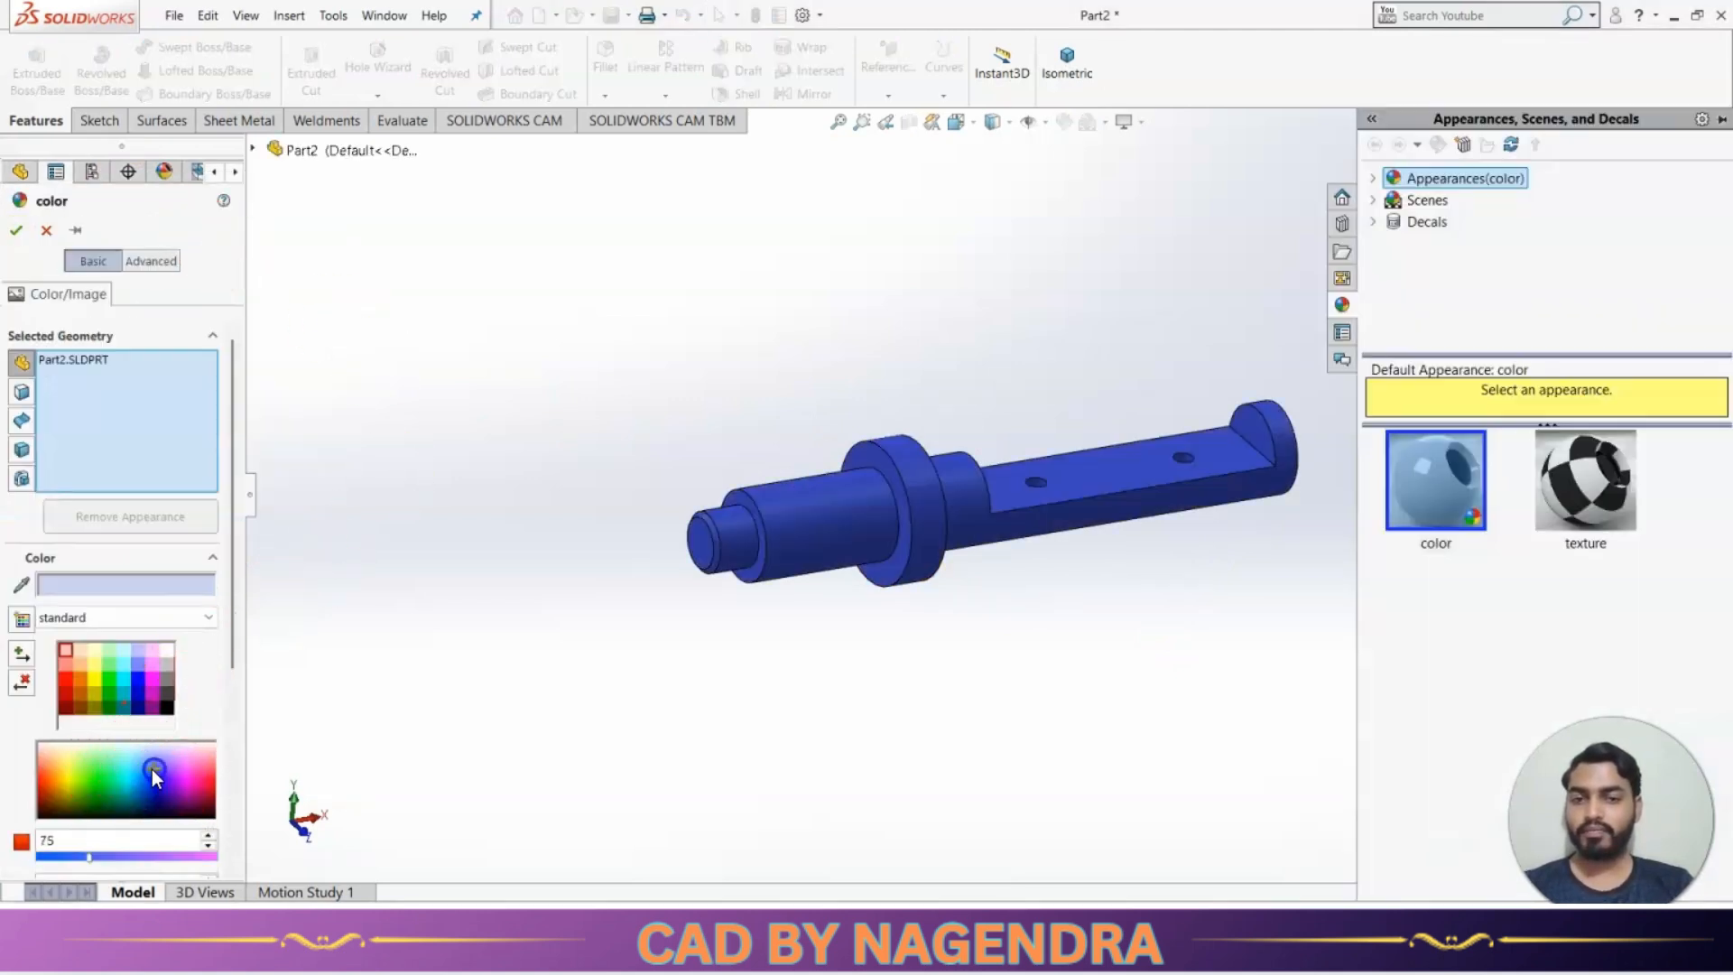
{"action": "left_click", "coordinate": [20, 232]}
Save the part as Shaft in the B V A folder and return it to the isometric view.
{"action": "middle_click_drag", "start_coordinate": [1244, 367], "coordinate": [1188, 363]}
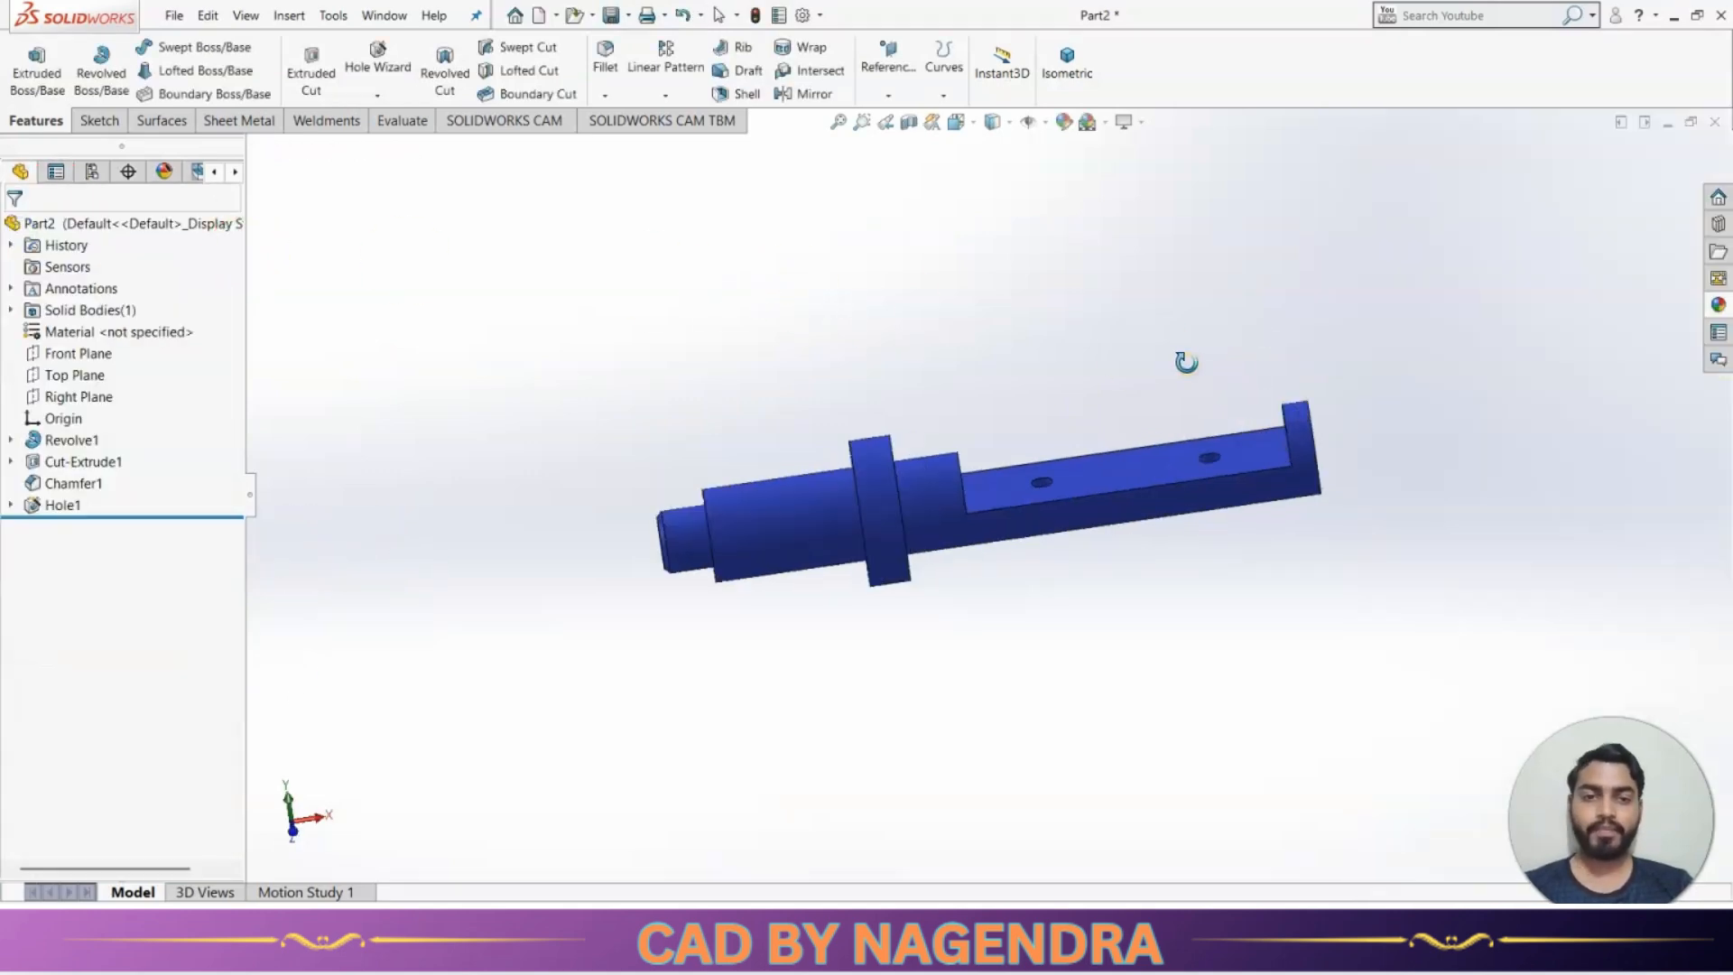
{"action": "left_click", "coordinate": [611, 16]}
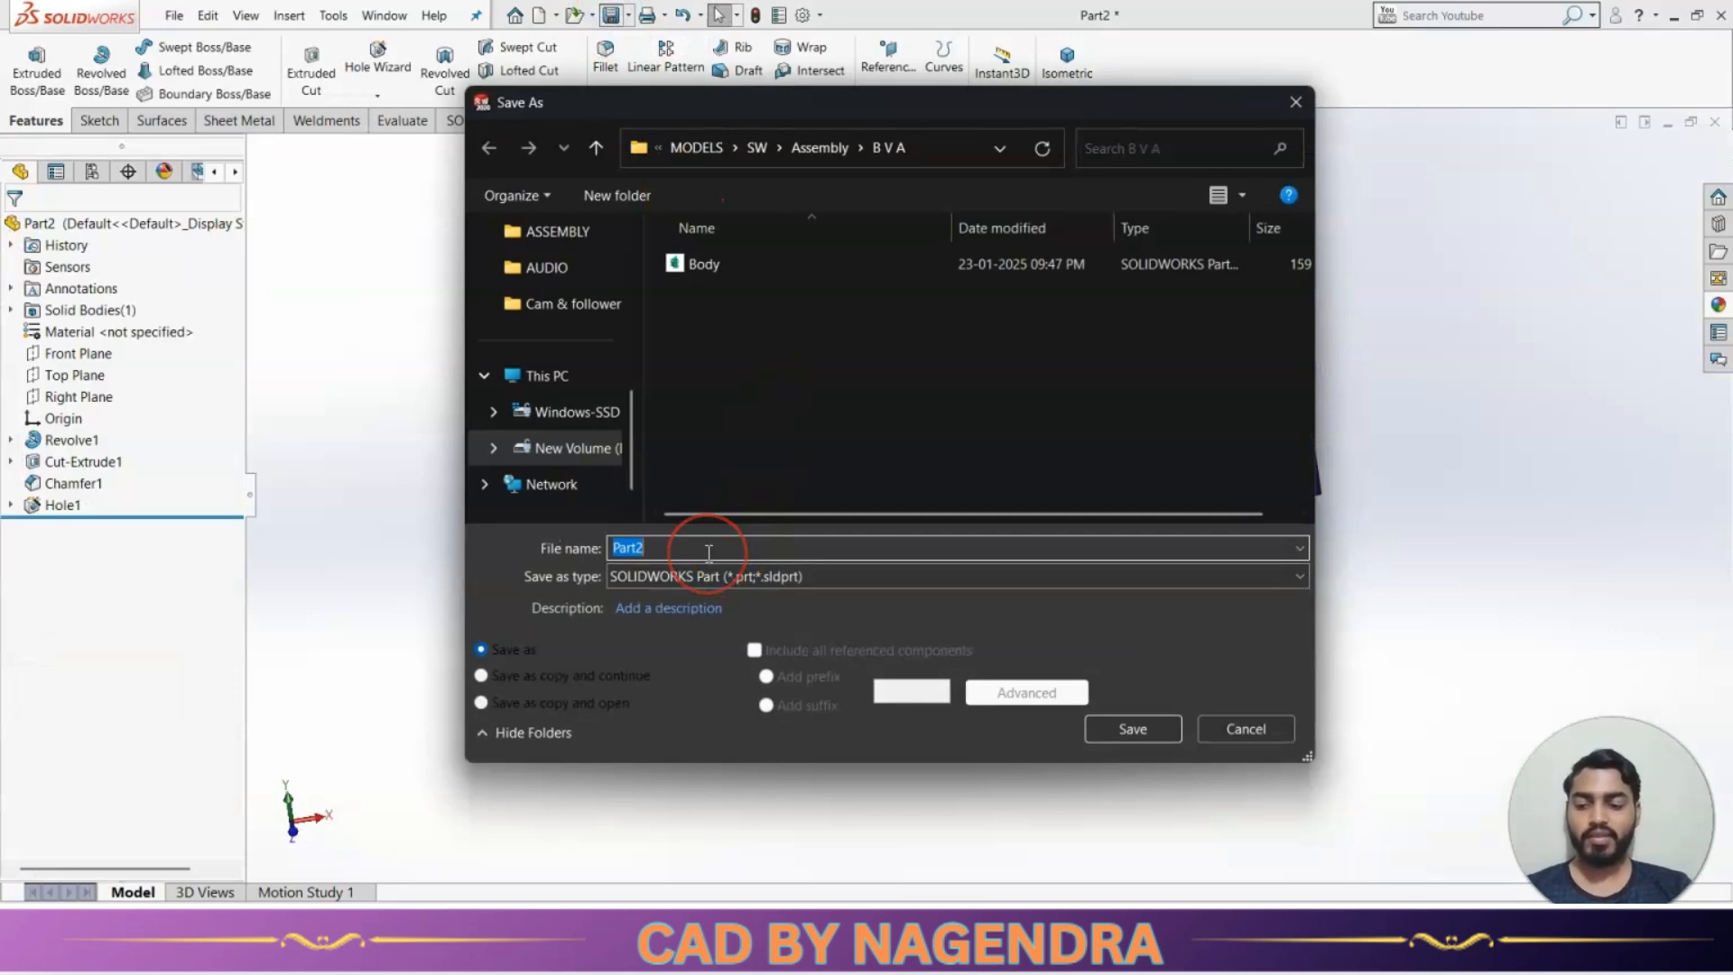
{"action": "type", "text": "Shaft"}
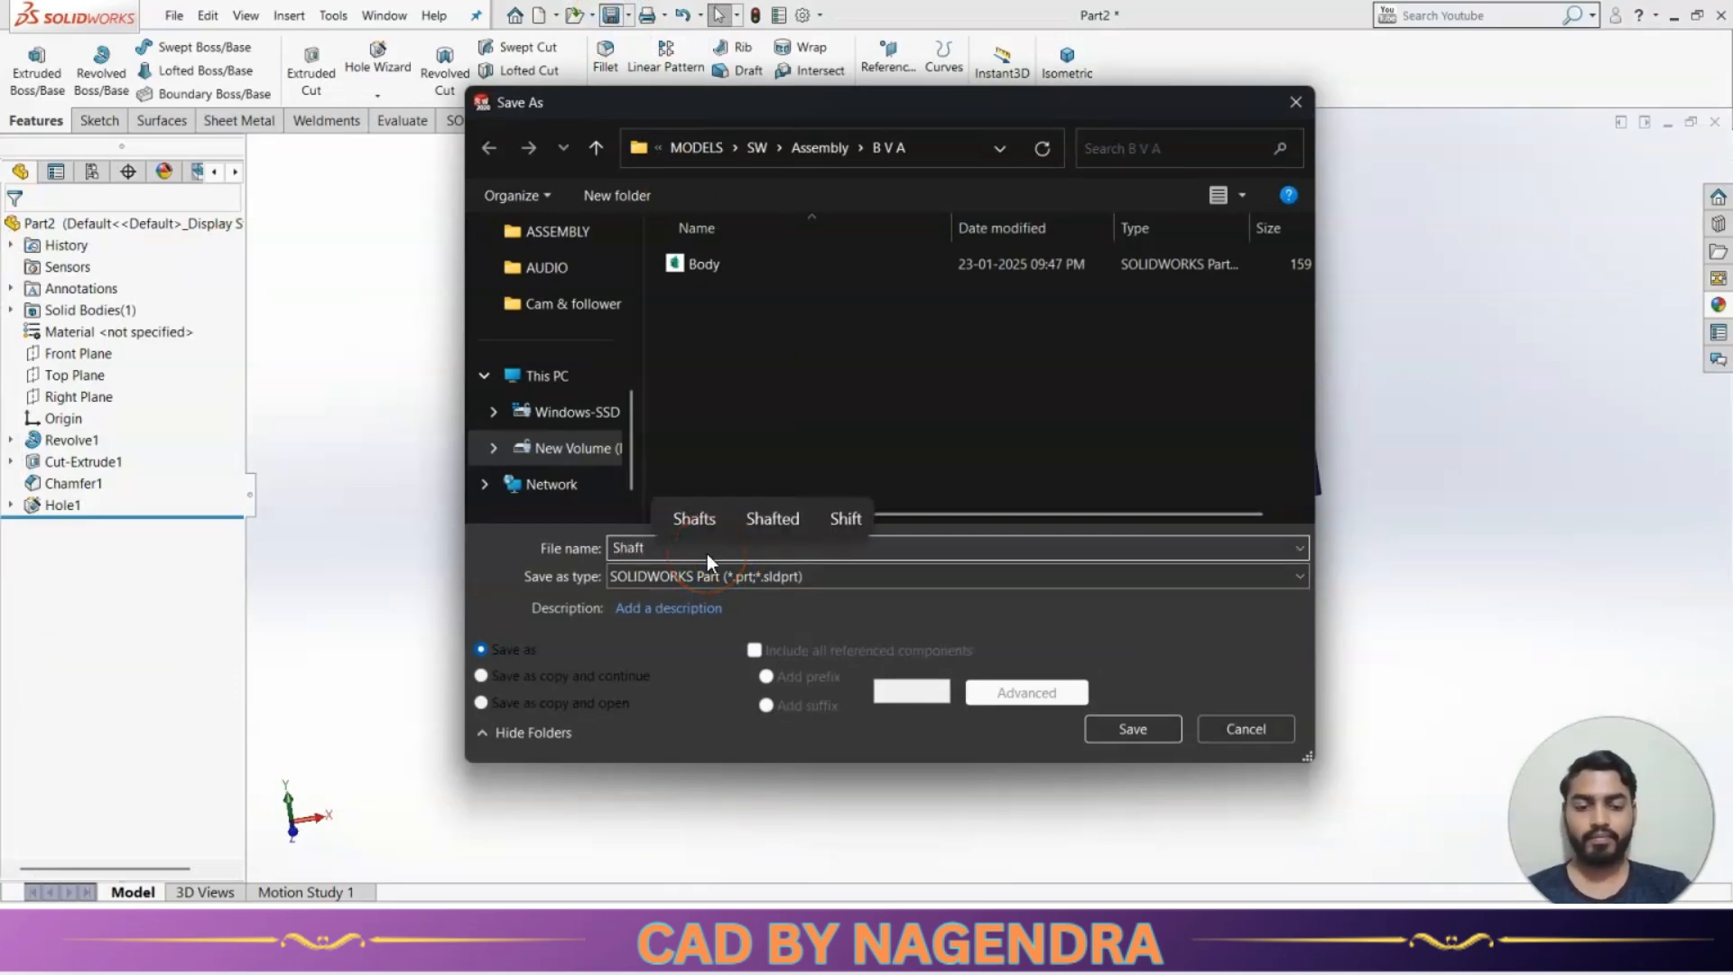
{"action": "key", "text": "Return"}
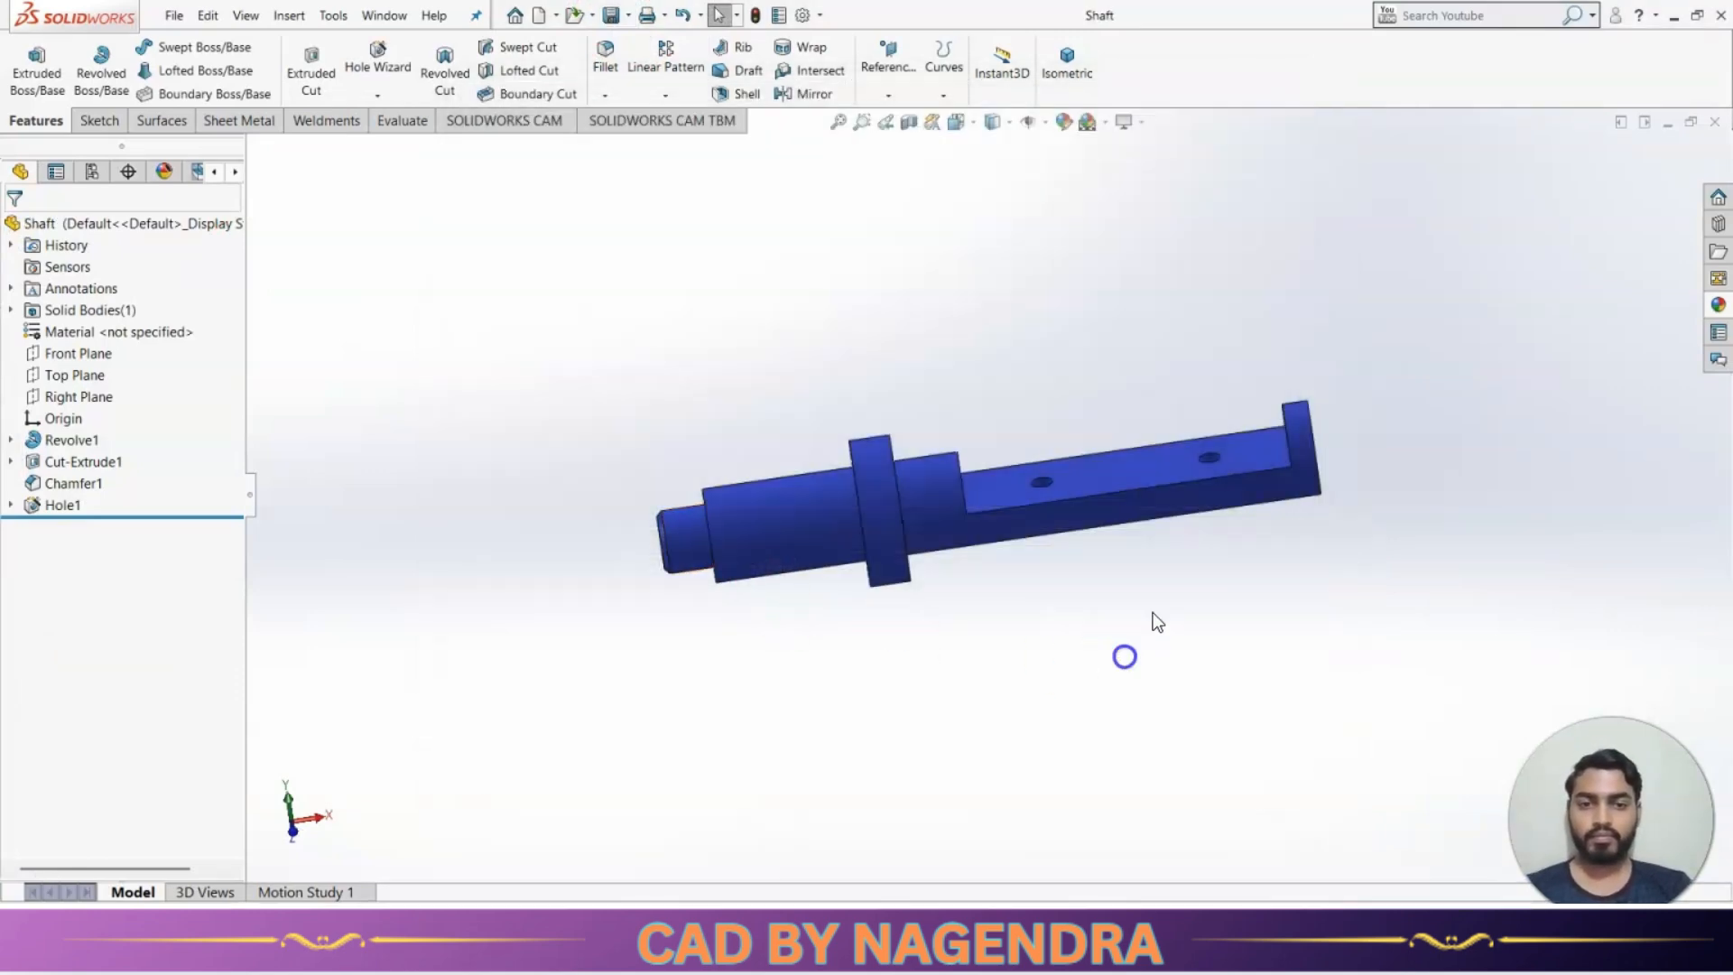
{"action": "left_click", "coordinate": [1075, 56]}
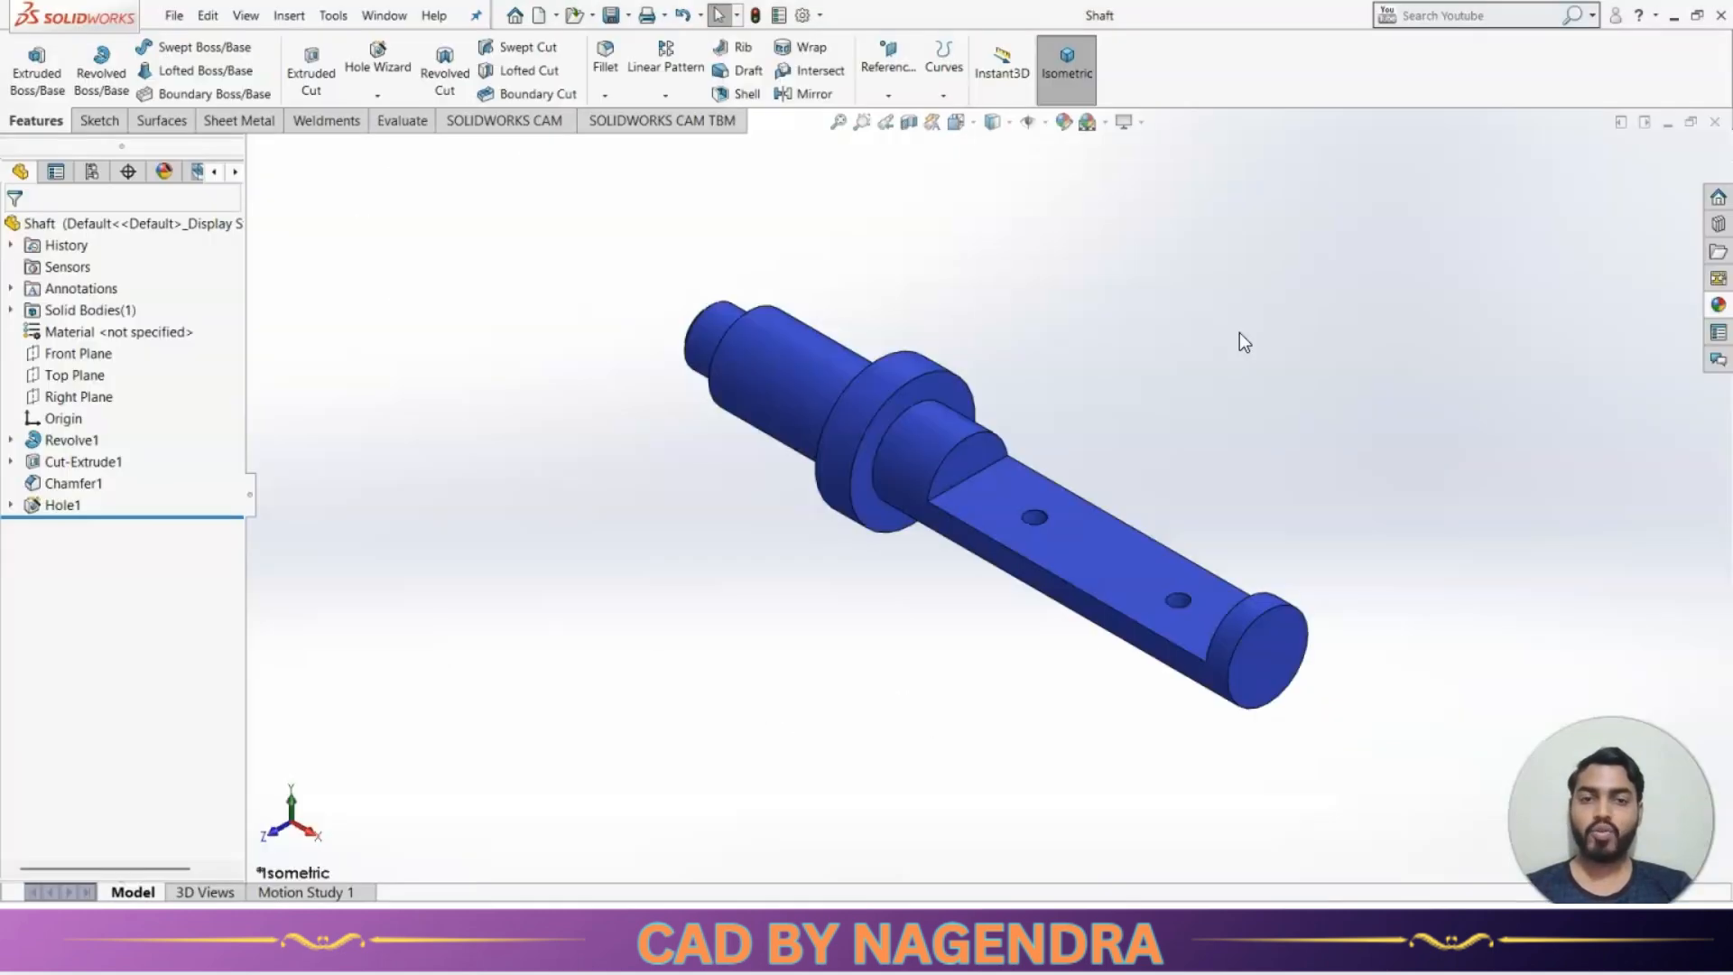
{"action": "left_click", "coordinate": [1224, 340]}
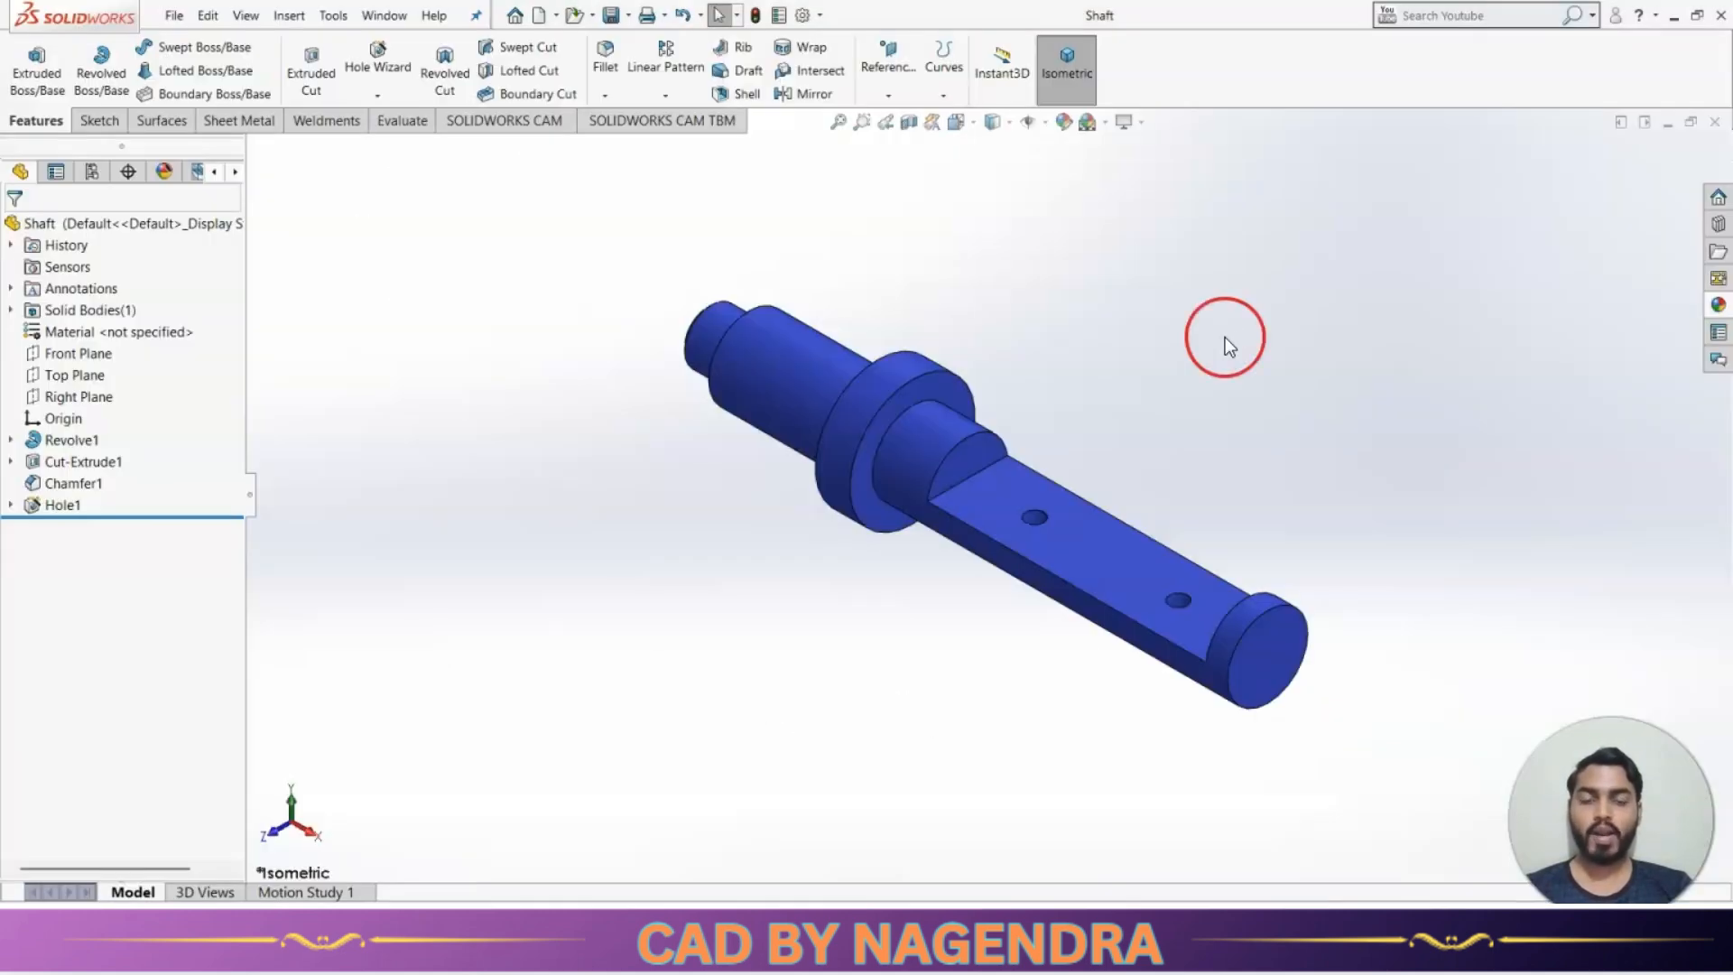
Check the Retainer's dimension drawing and create a new part document.
{"action": "left_click", "coordinate": [296, 806]}
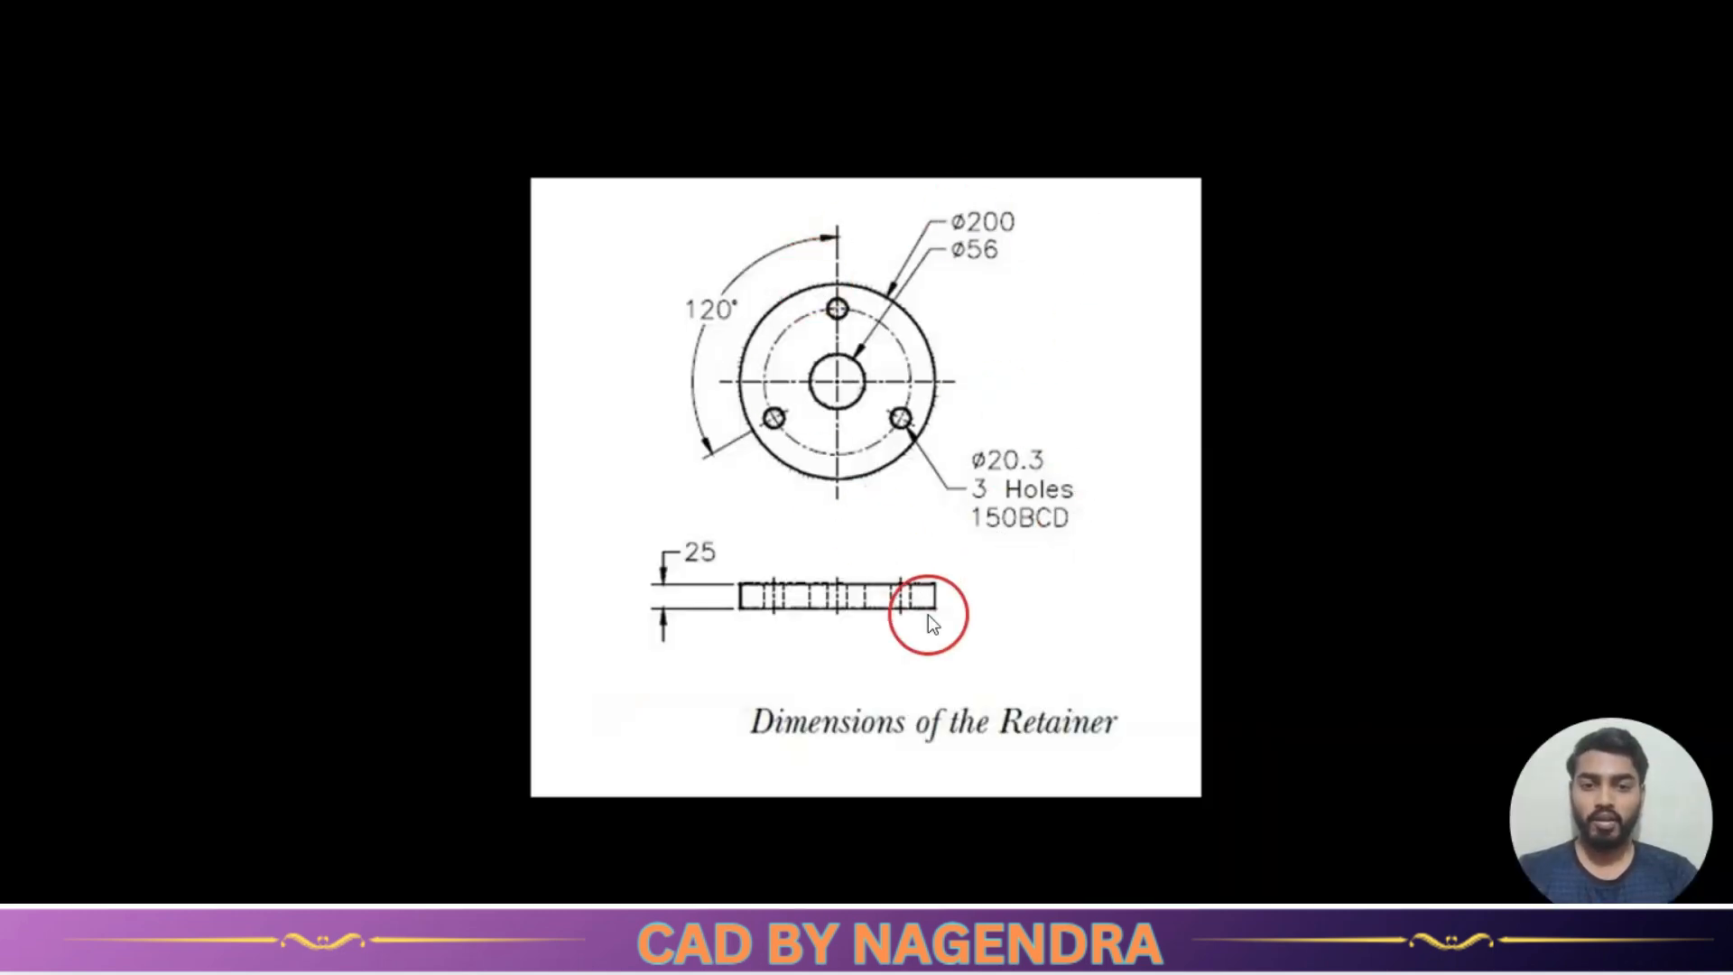
{"action": "scroll", "coordinate": [928, 615], "scroll_direction": "up", "scroll_amount": 1}
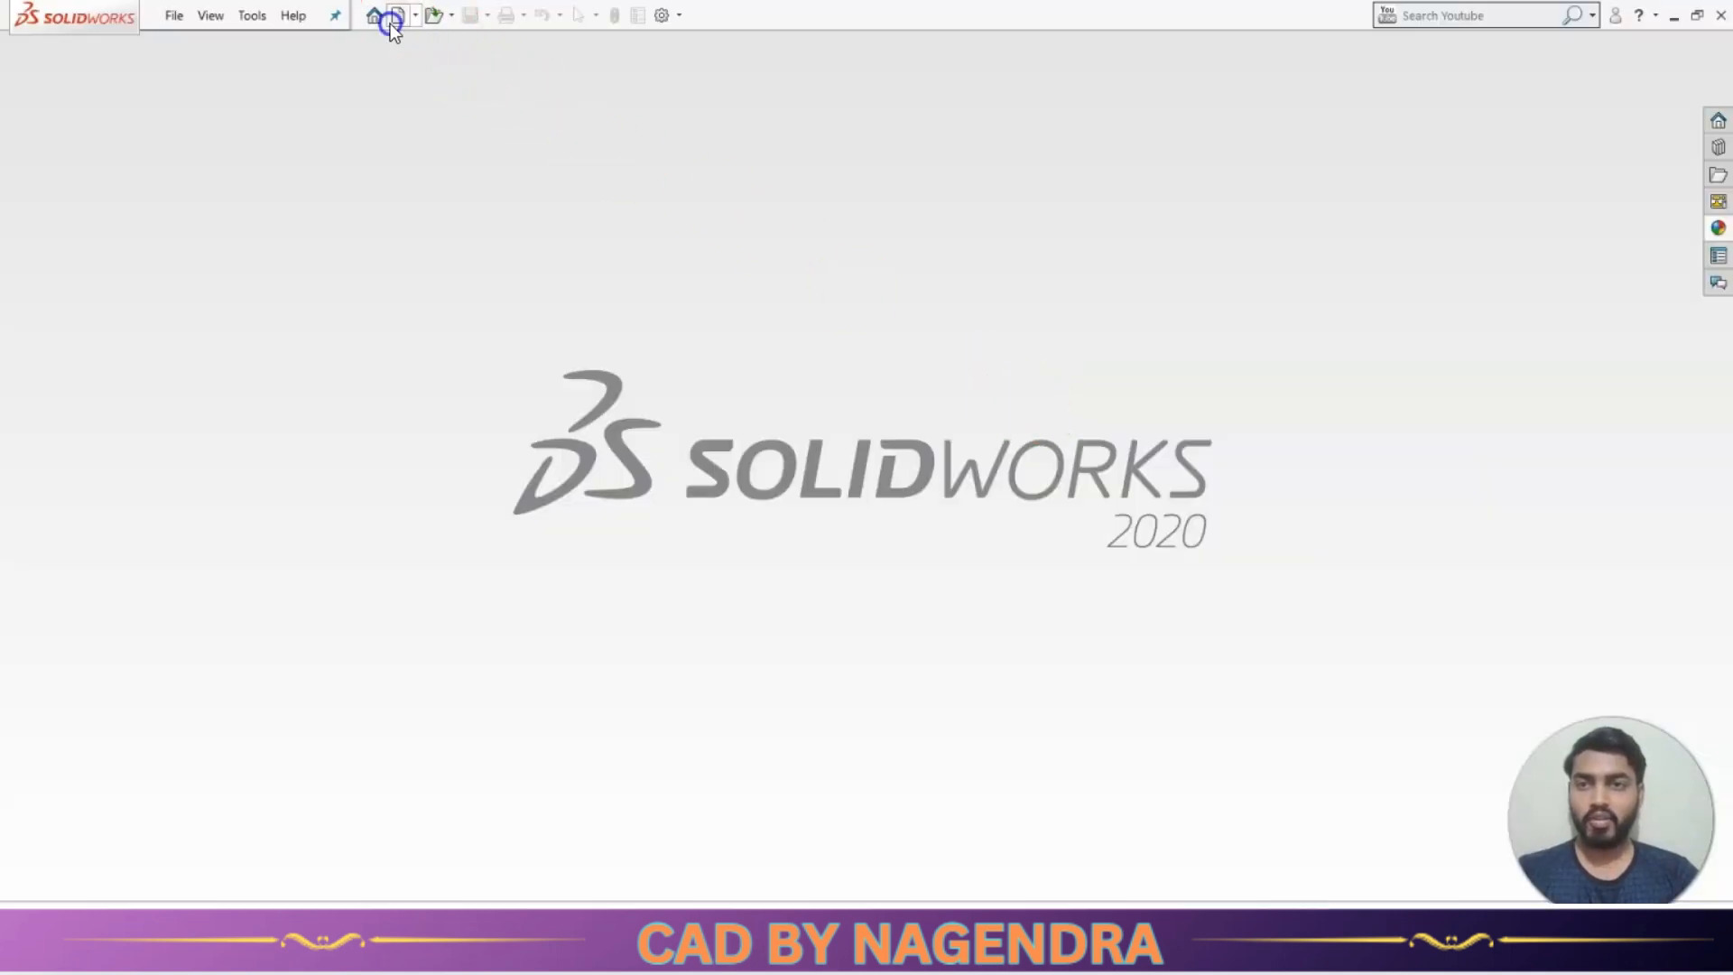
{"action": "left_click", "coordinate": [393, 19]}
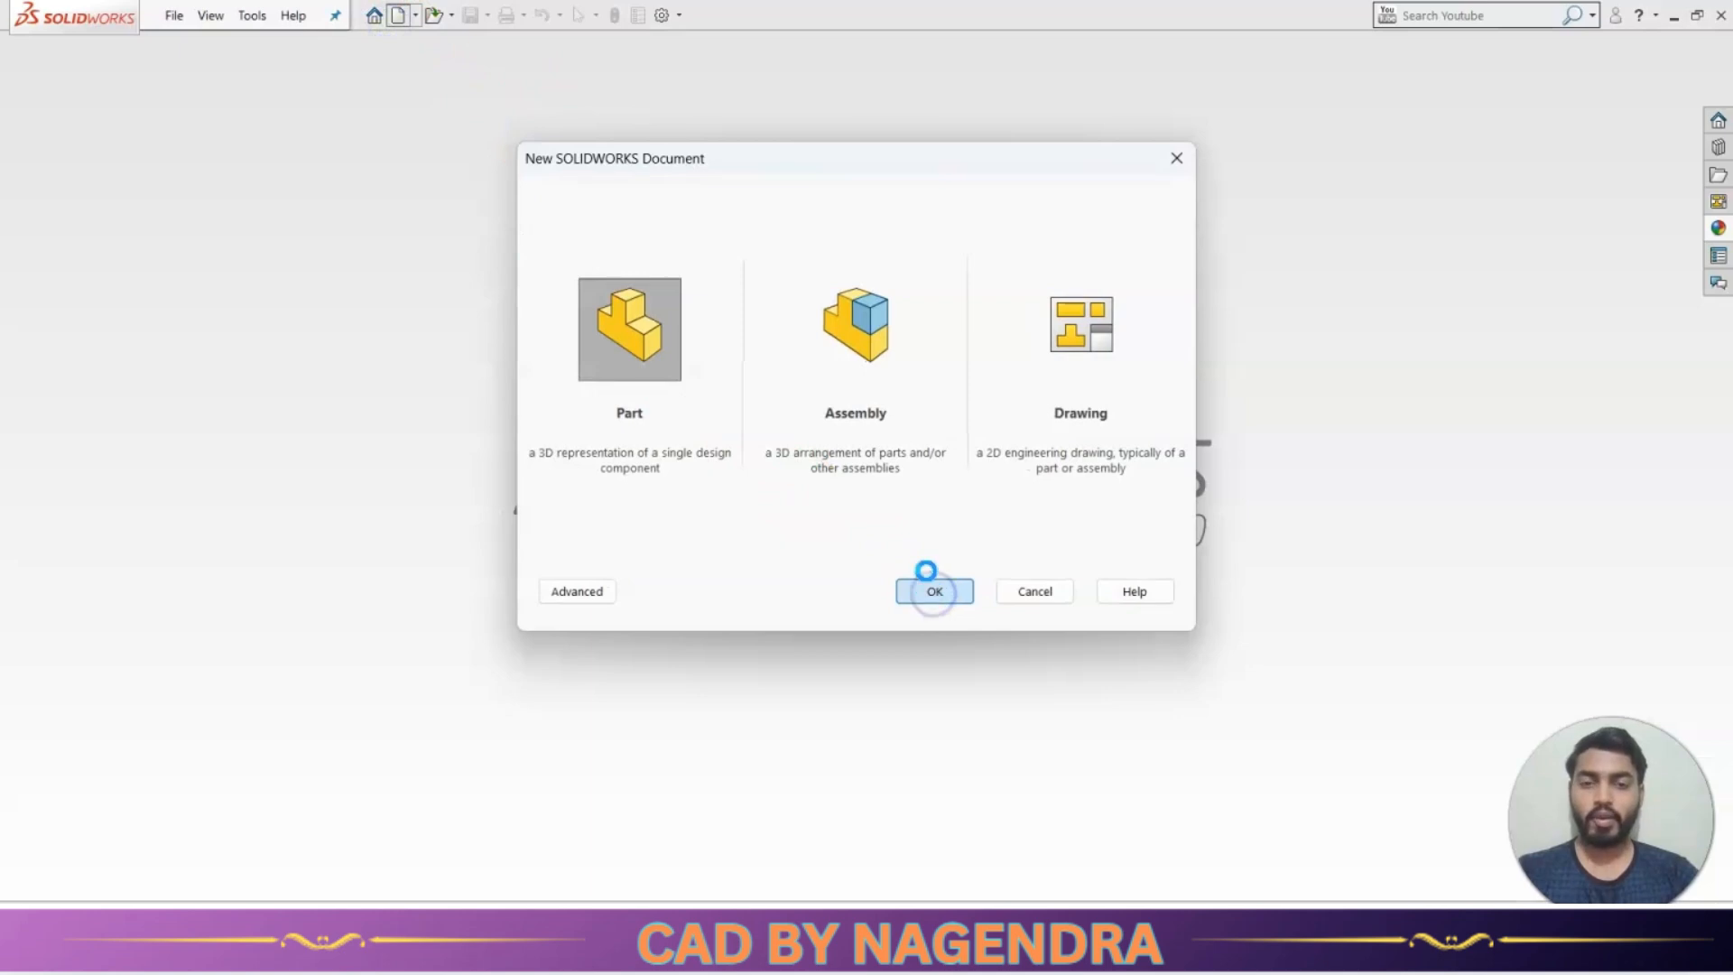
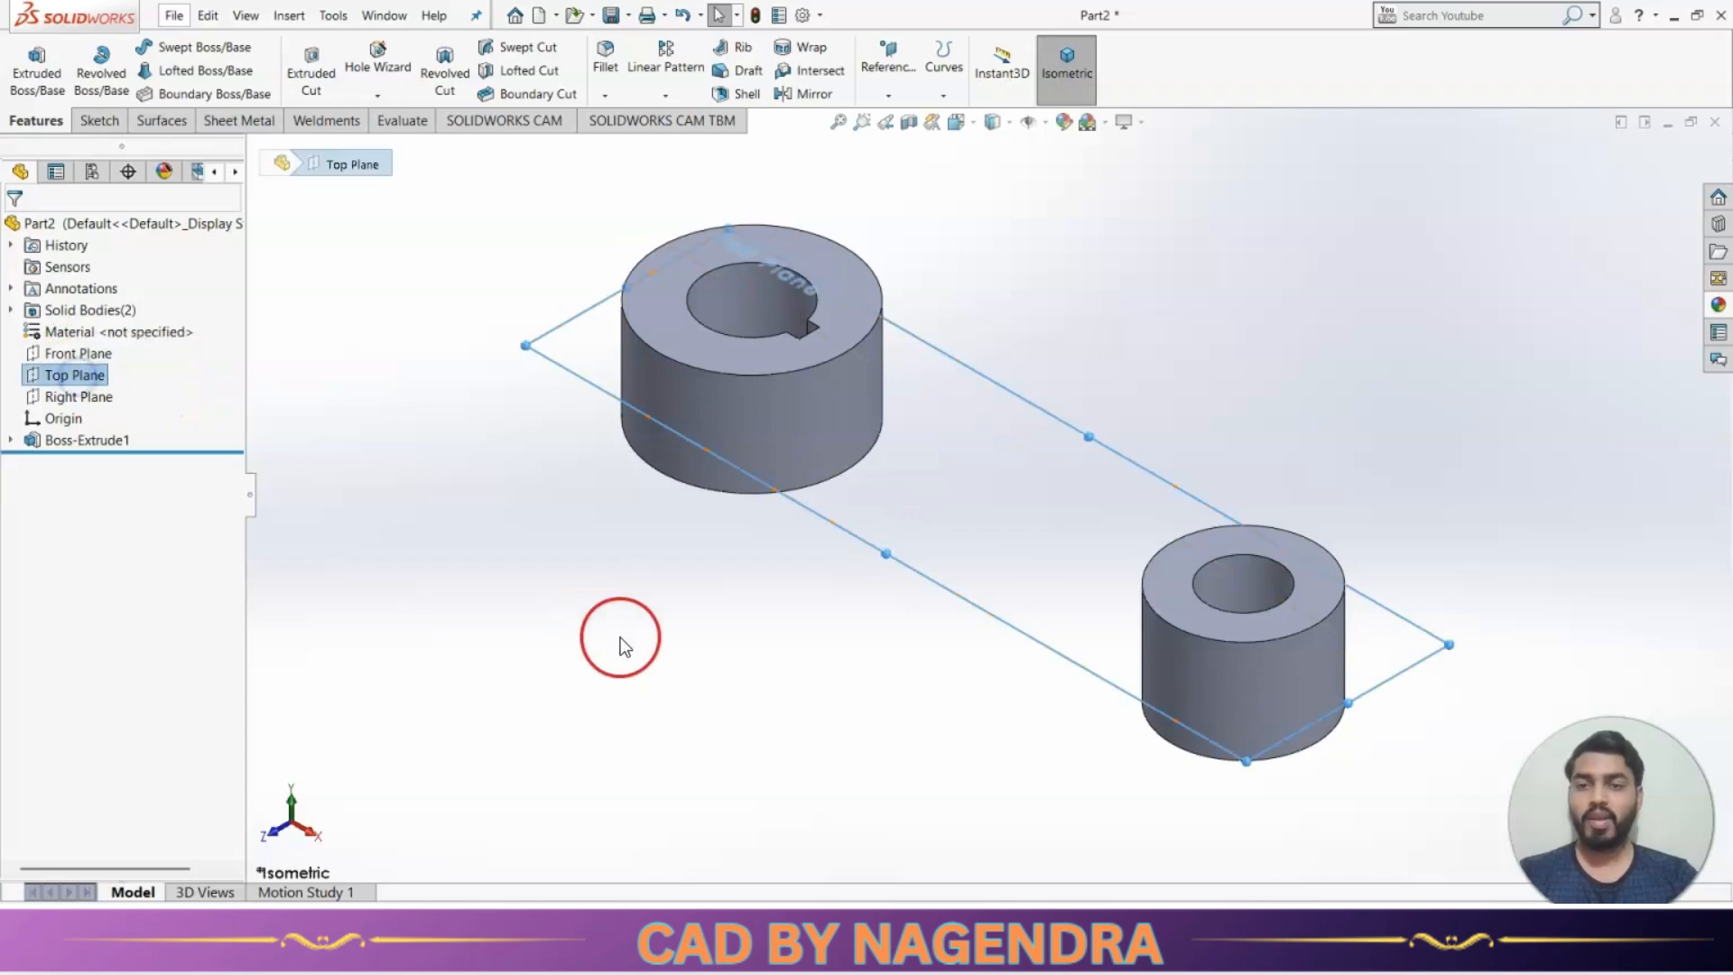
Start a sketch on the Top Plane, viewed normal to it, and convert the outer circular edges of both hubs into sketch entities.
{"action": "middle_click_drag", "start_coordinate": [620, 638], "coordinate": [704, 719]}
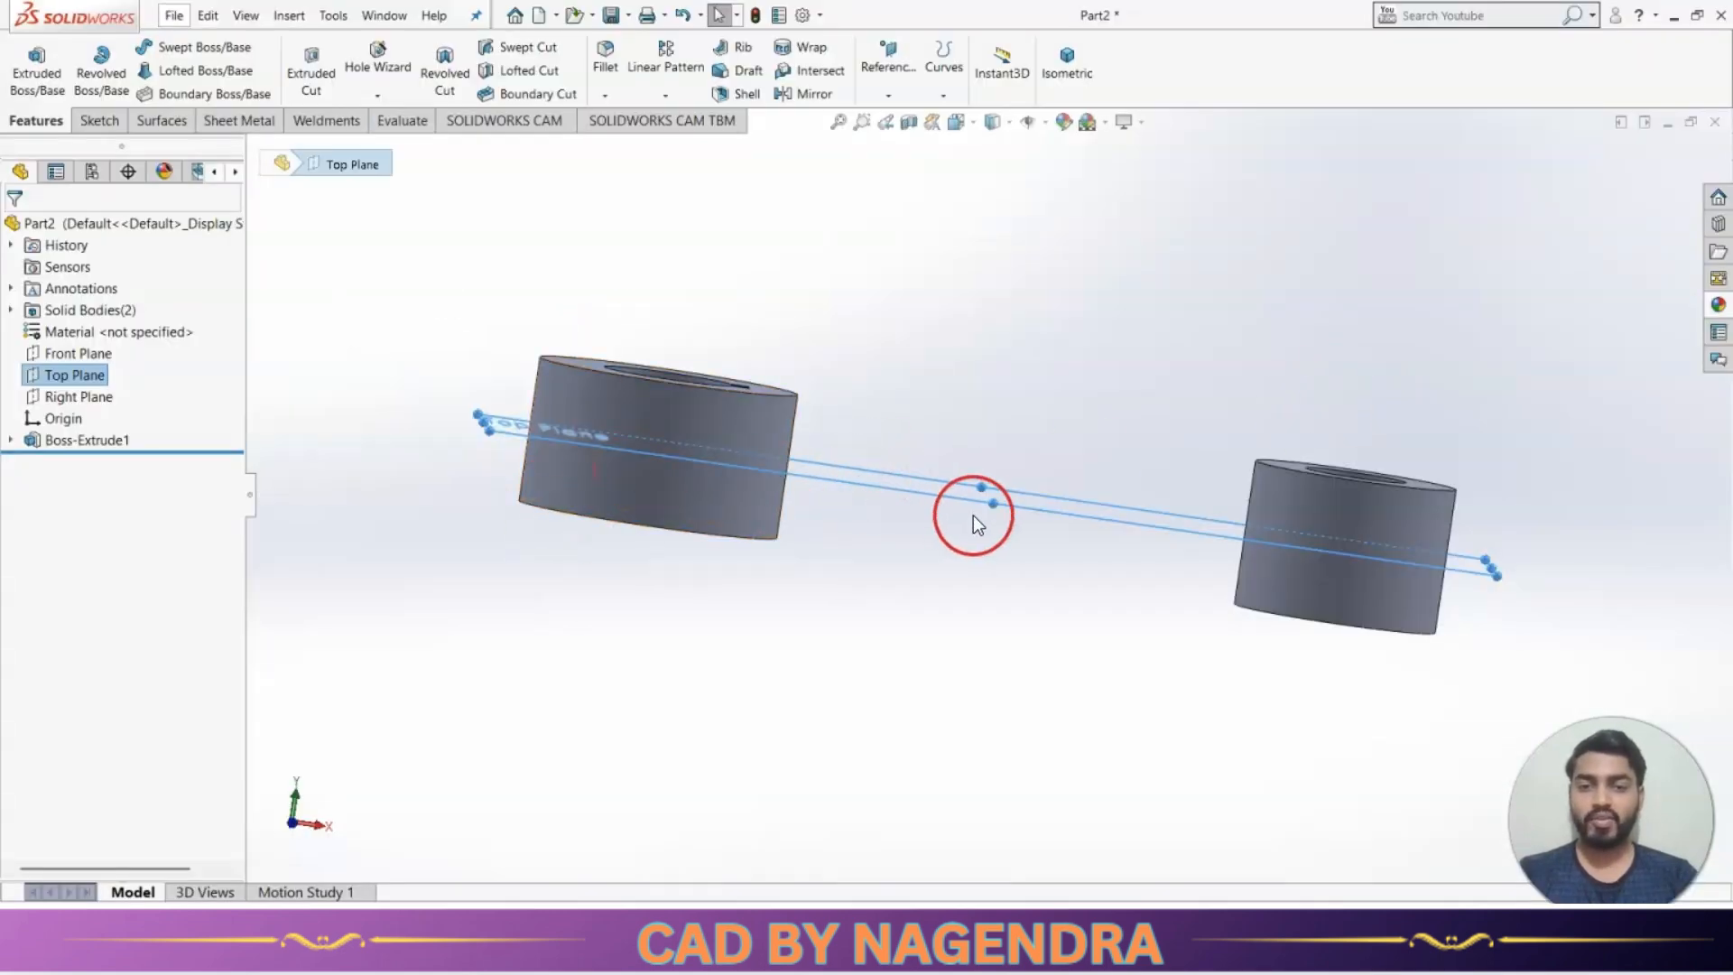
{"action": "right_click", "coordinate": [86, 373]}
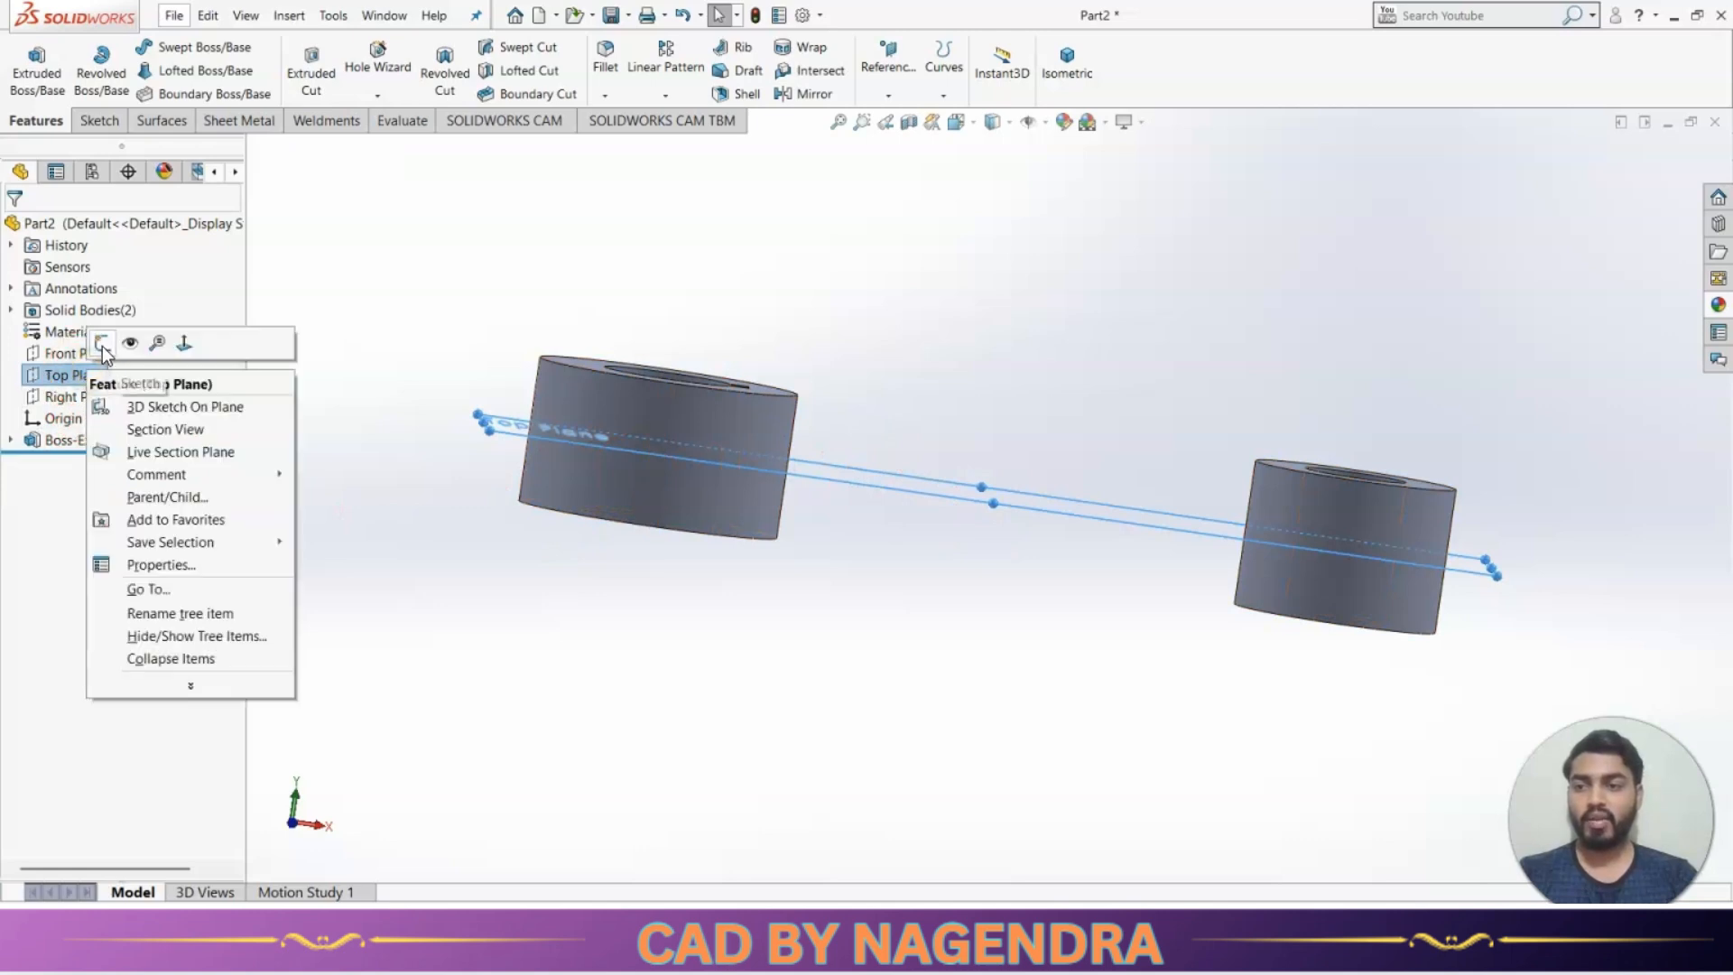
{"action": "left_click", "coordinate": [103, 345]}
{"action": "left_click", "coordinate": [1201, 74]}
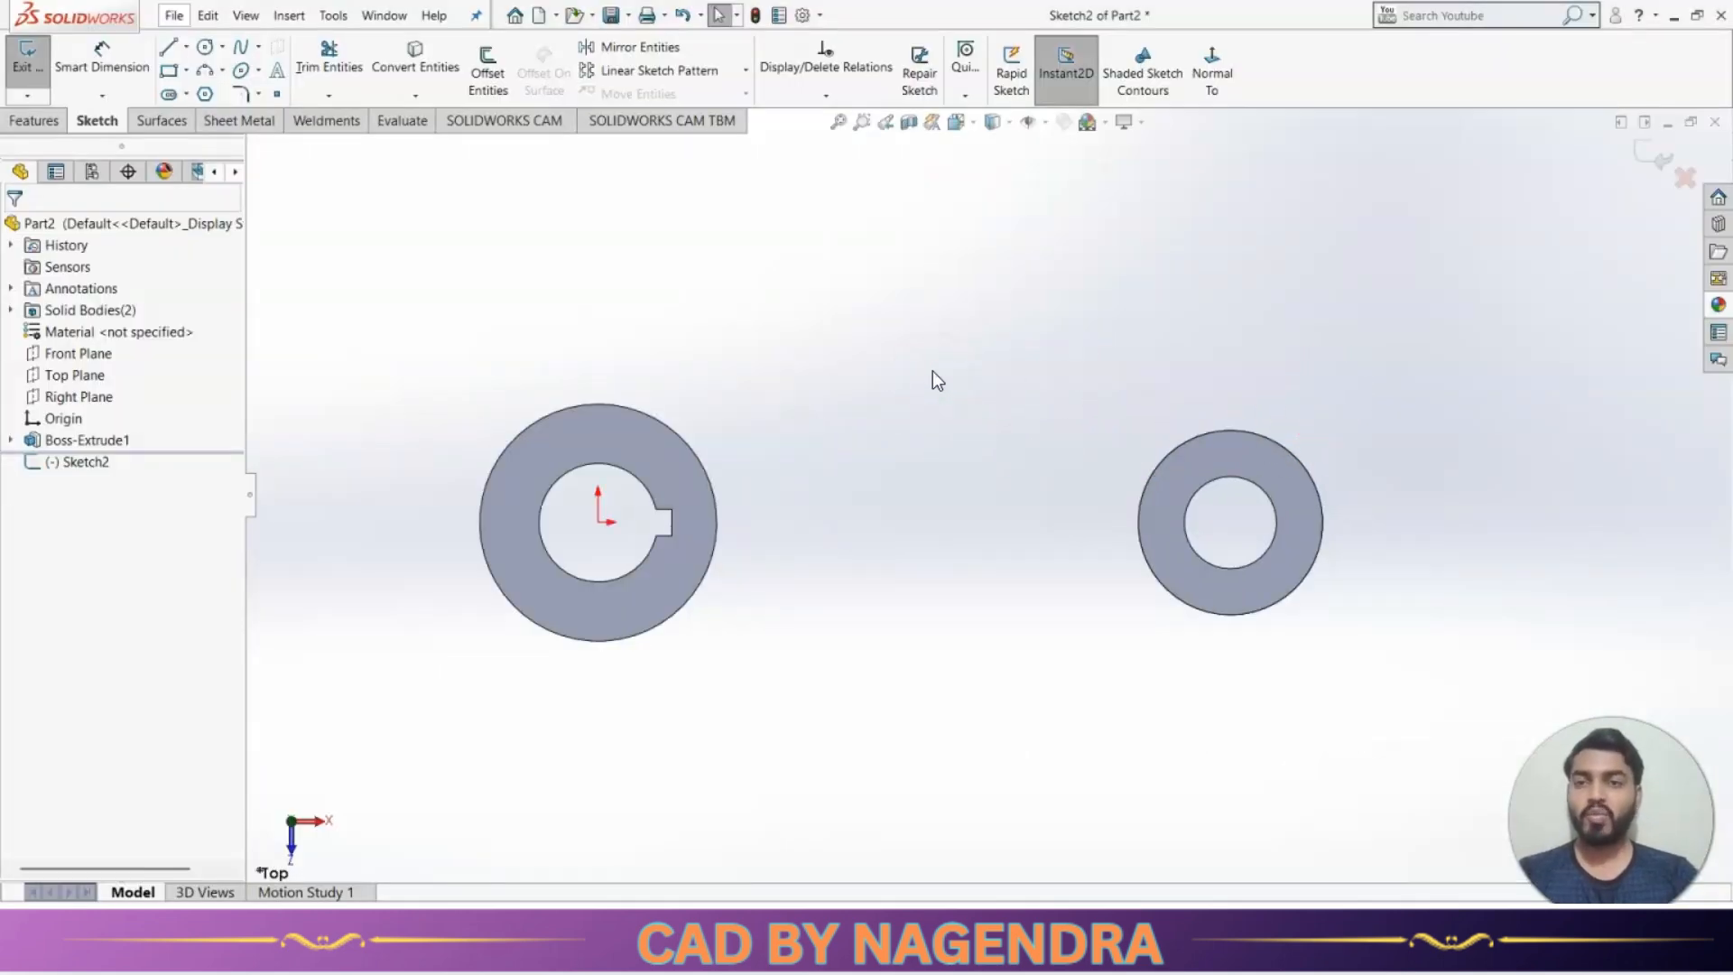
{"action": "left_click", "coordinate": [438, 72]}
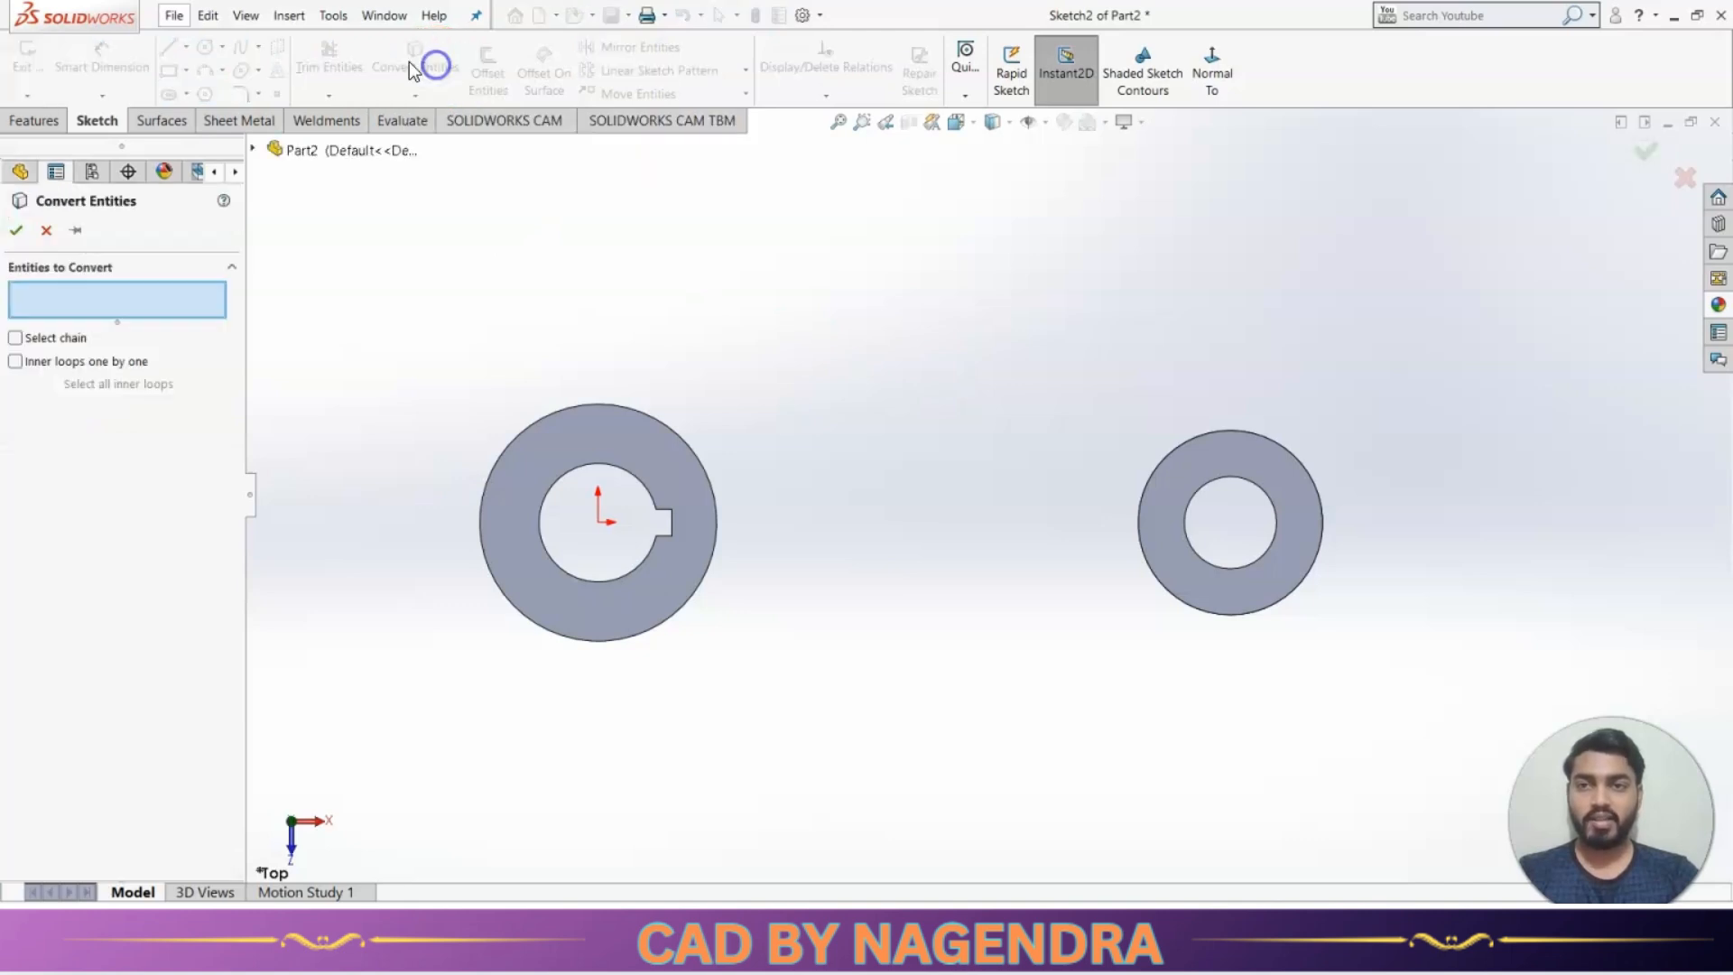
{"action": "left_click", "coordinate": [666, 426]}
{"action": "left_click", "coordinate": [1170, 451]}
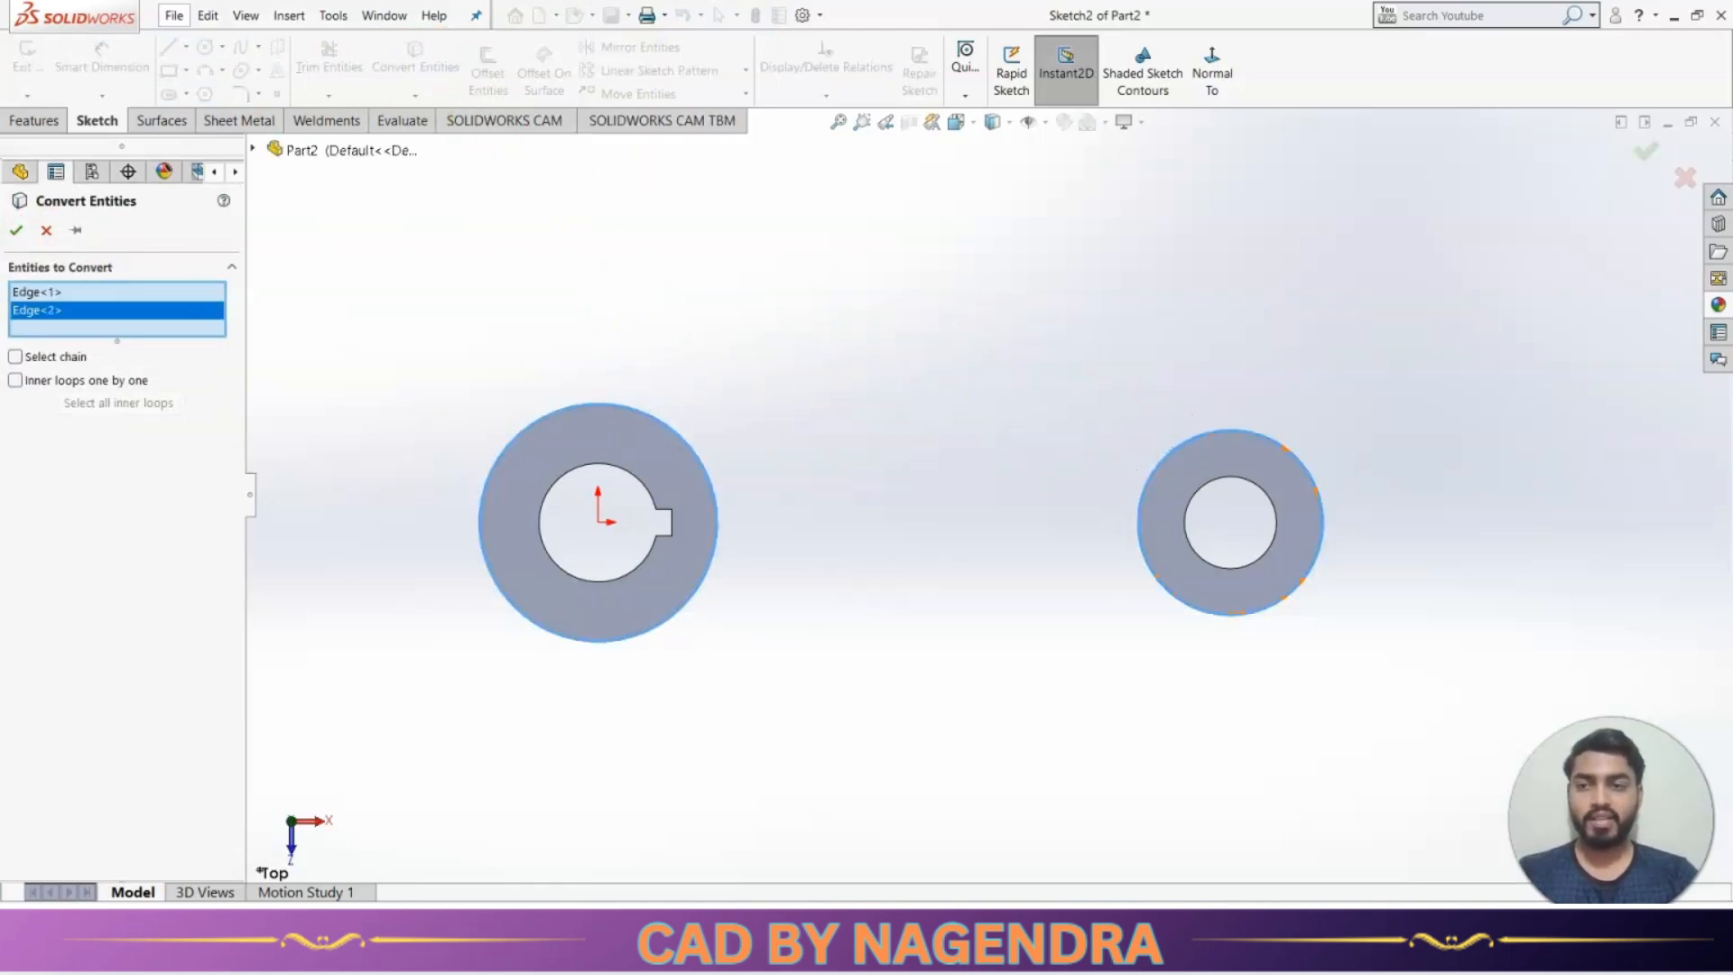
{"action": "left_click", "coordinate": [18, 237]}
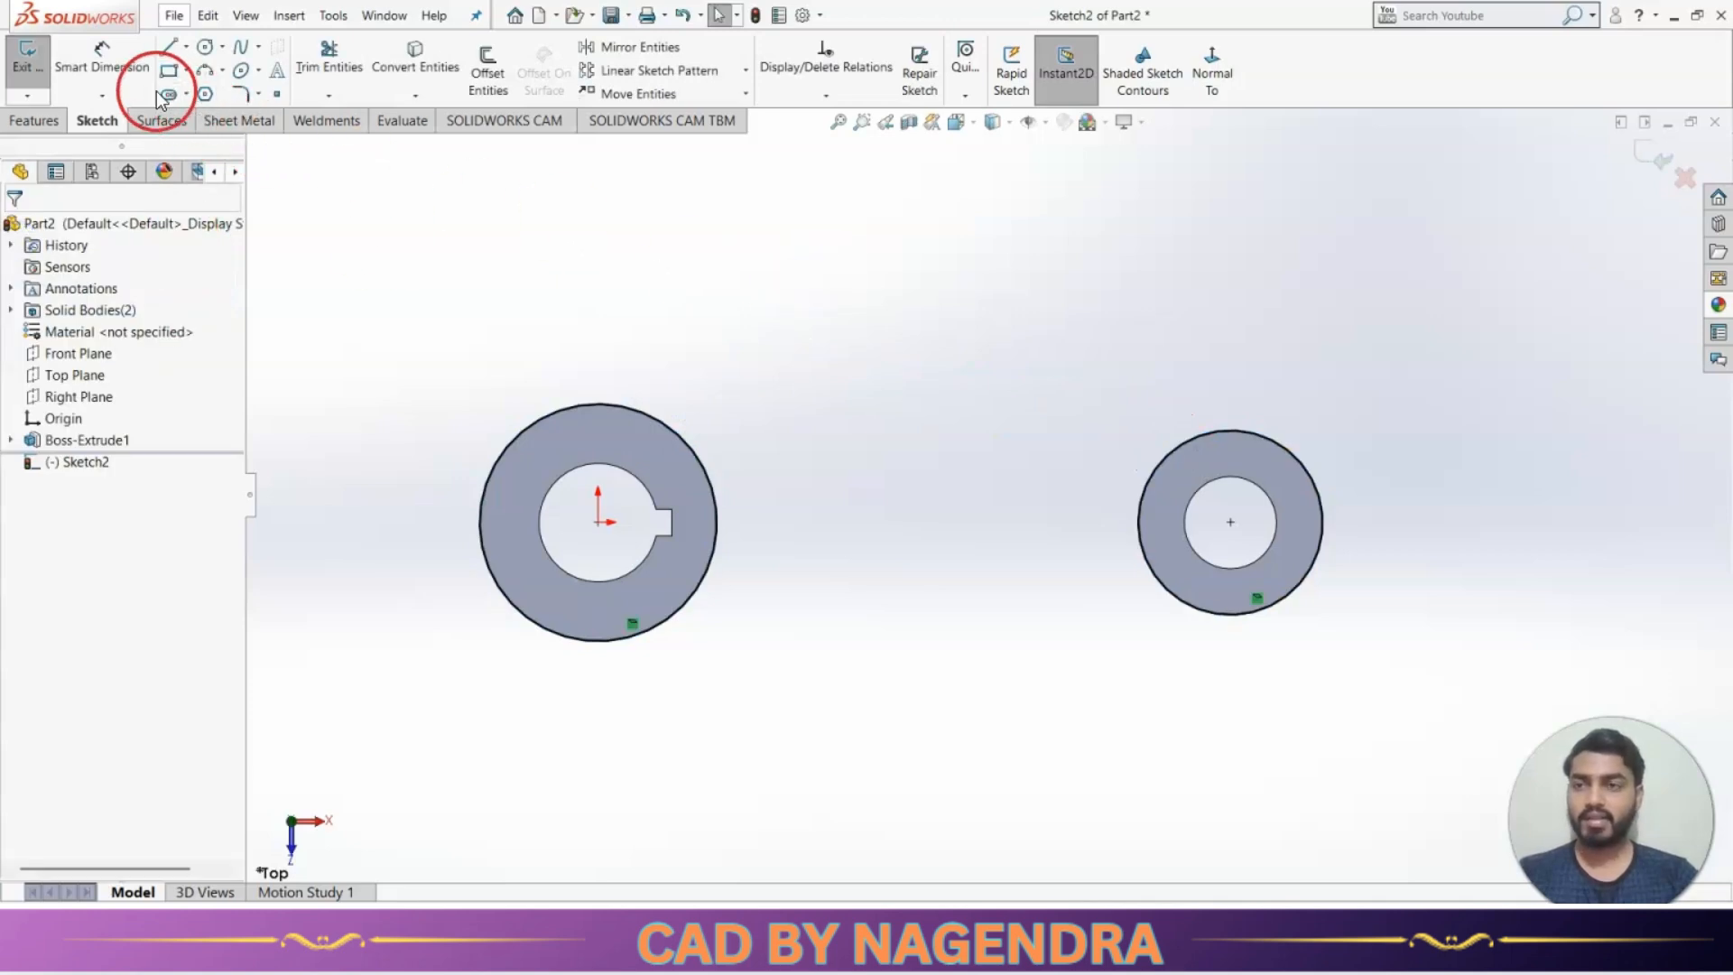
Sketch a slightly sloping line just above both circles, spanning from the larger hub past the smaller one.
{"action": "left_click", "coordinate": [169, 63]}
{"action": "left_click", "coordinate": [549, 375]}
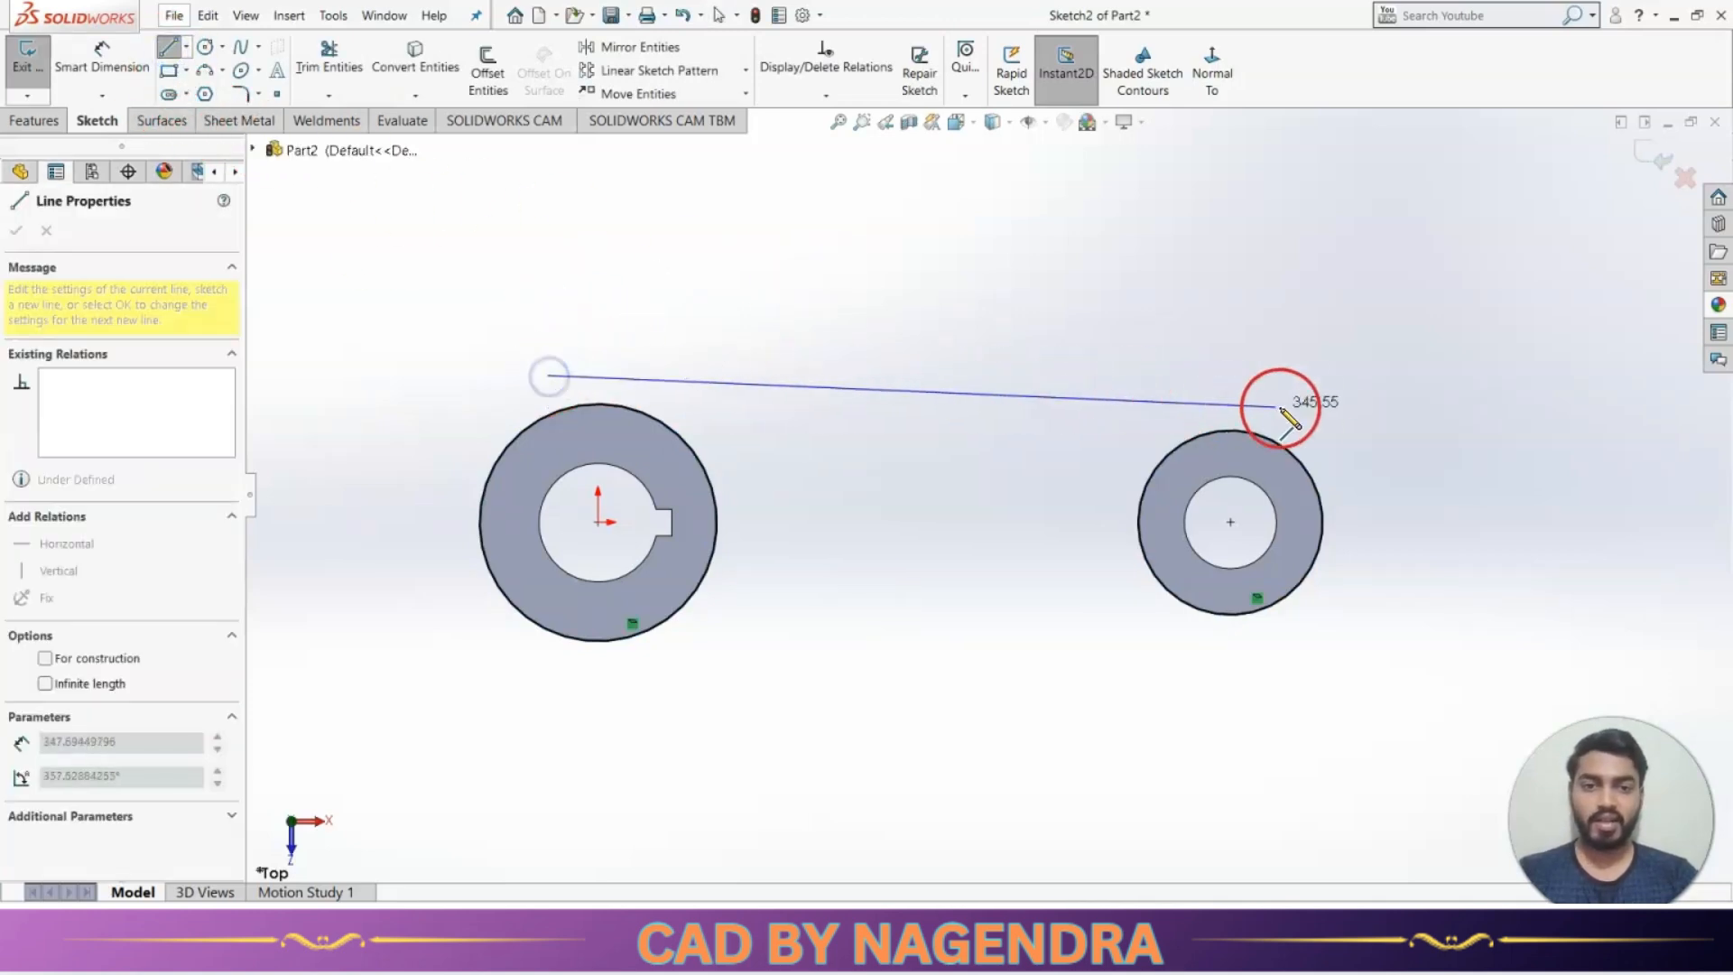
{"action": "left_click", "coordinate": [1324, 406]}
{"action": "key", "text": "Escape"}
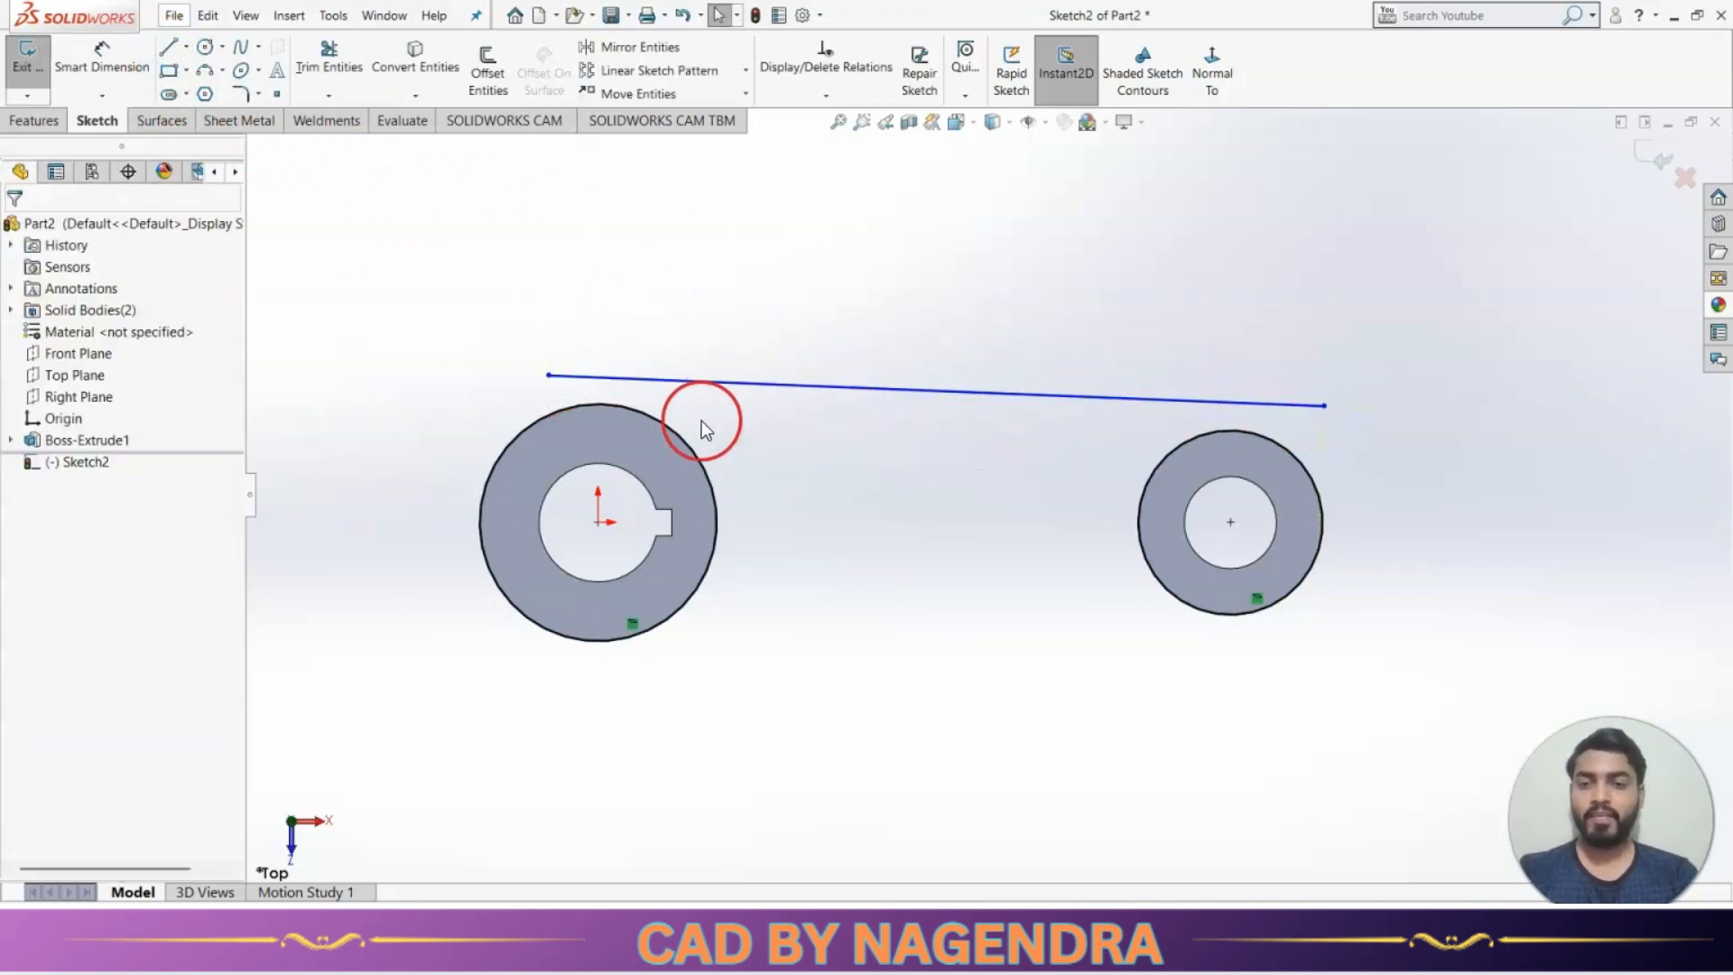
Make the sloping line tangent to both the larger and the smaller hub circle.
{"action": "left_click", "coordinate": [616, 406]}
{"action": "left_click", "coordinate": [620, 378], "text": "ctrl"}
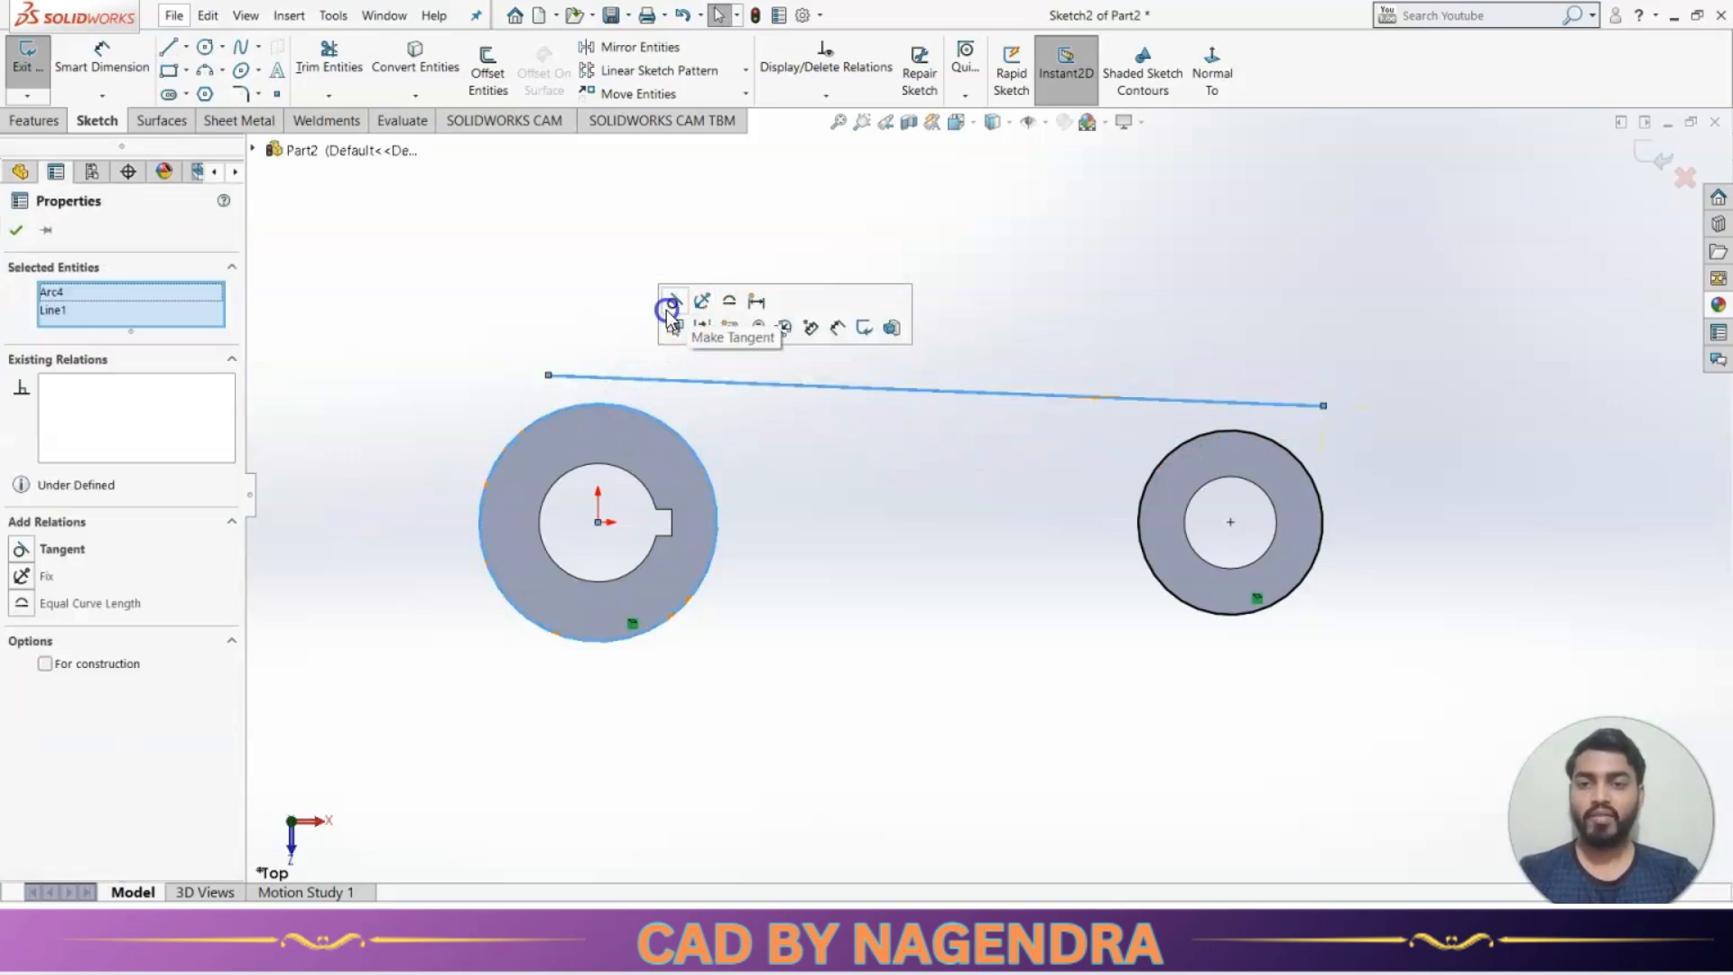
{"action": "left_click", "coordinate": [669, 306]}
{"action": "left_click", "coordinate": [1203, 437]}
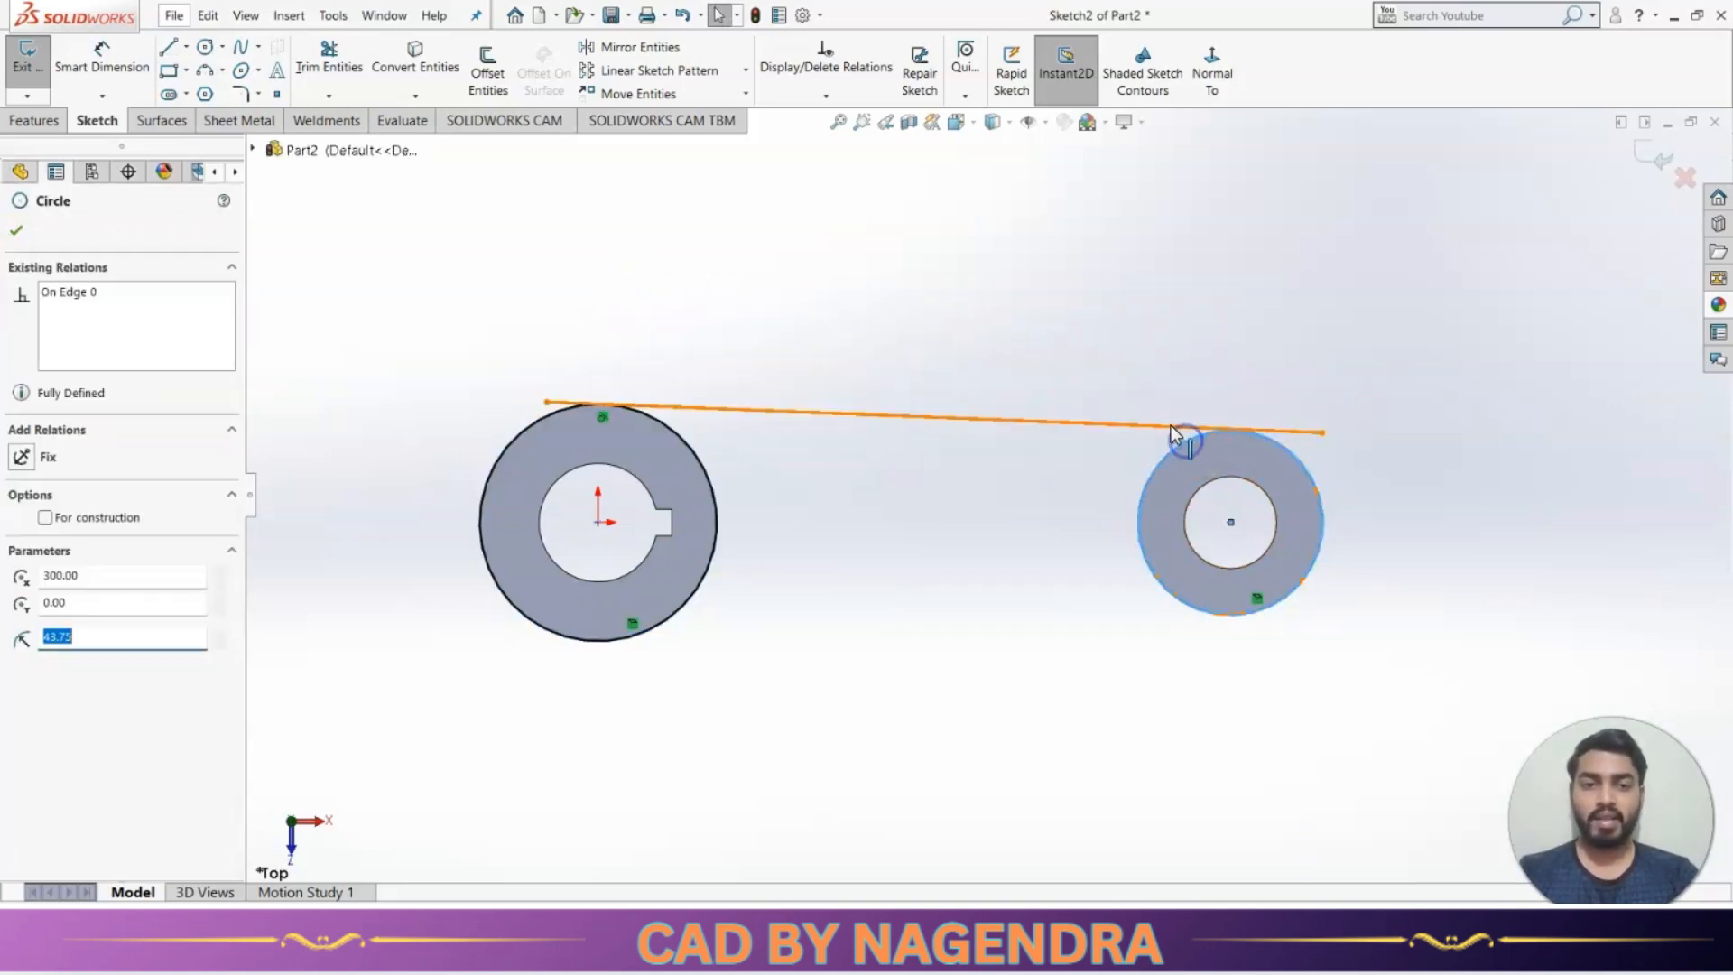
{"action": "left_click", "coordinate": [1170, 424], "text": "ctrl"}
{"action": "left_click", "coordinate": [1224, 344]}
{"action": "left_click", "coordinate": [1049, 327]}
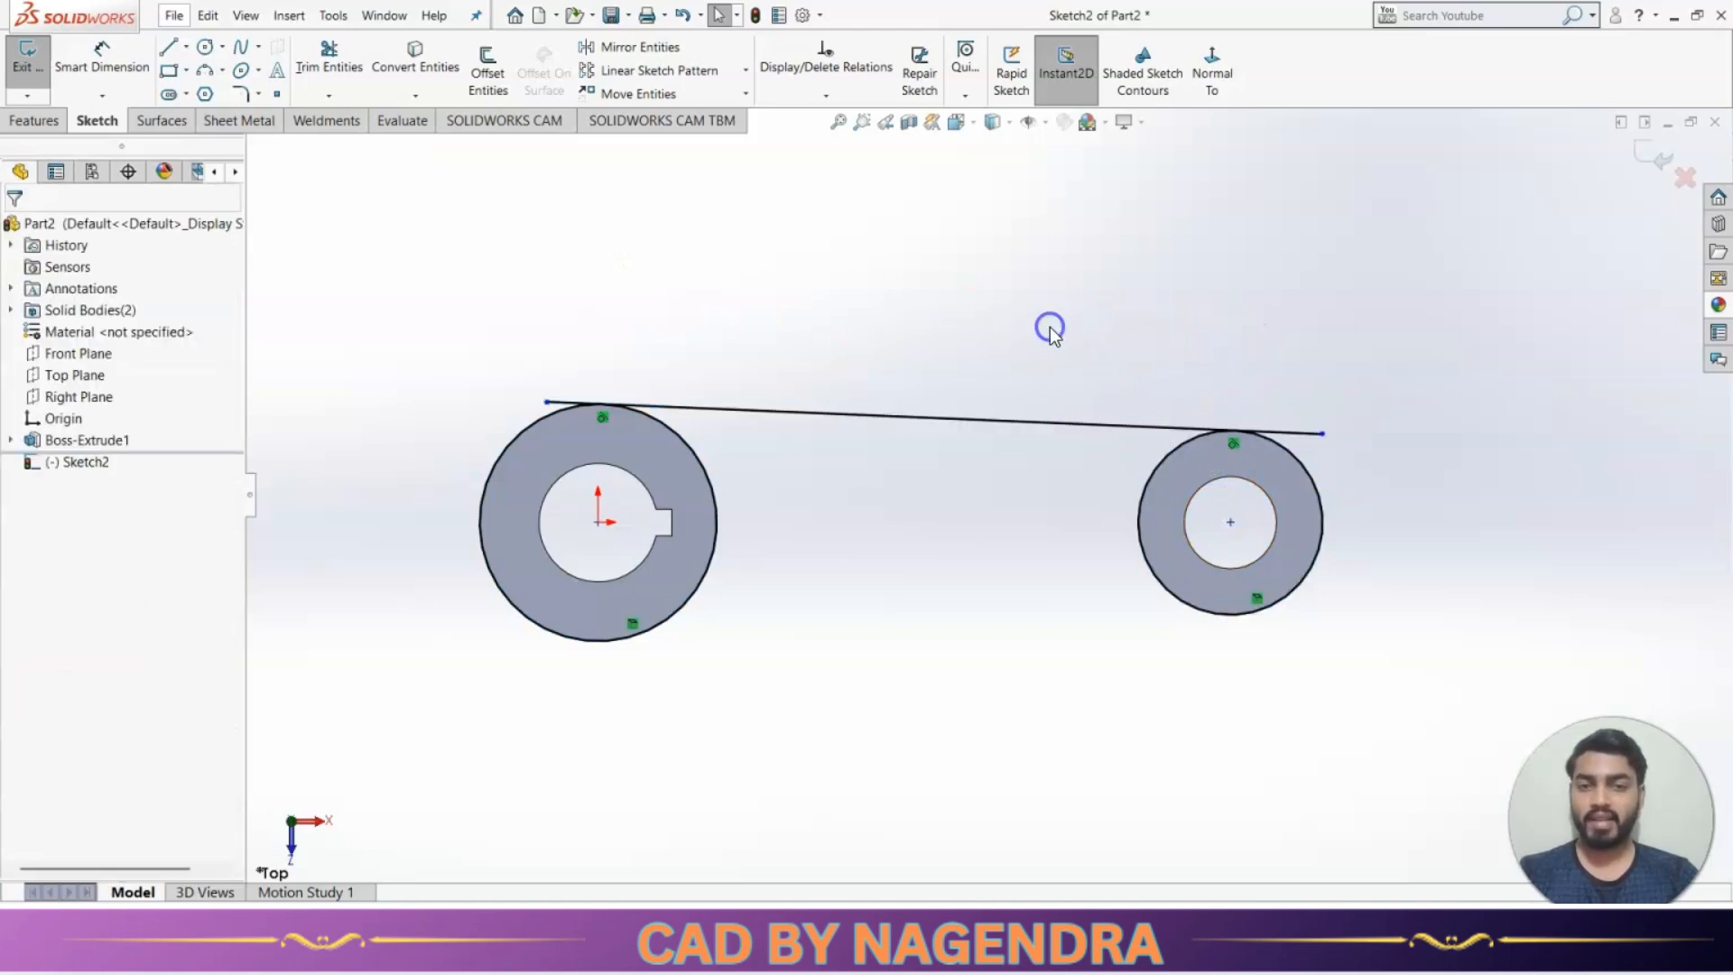
Trim both overhanging ends of the line back to its tangent points using Power trim.
{"action": "left_click", "coordinate": [328, 56]}
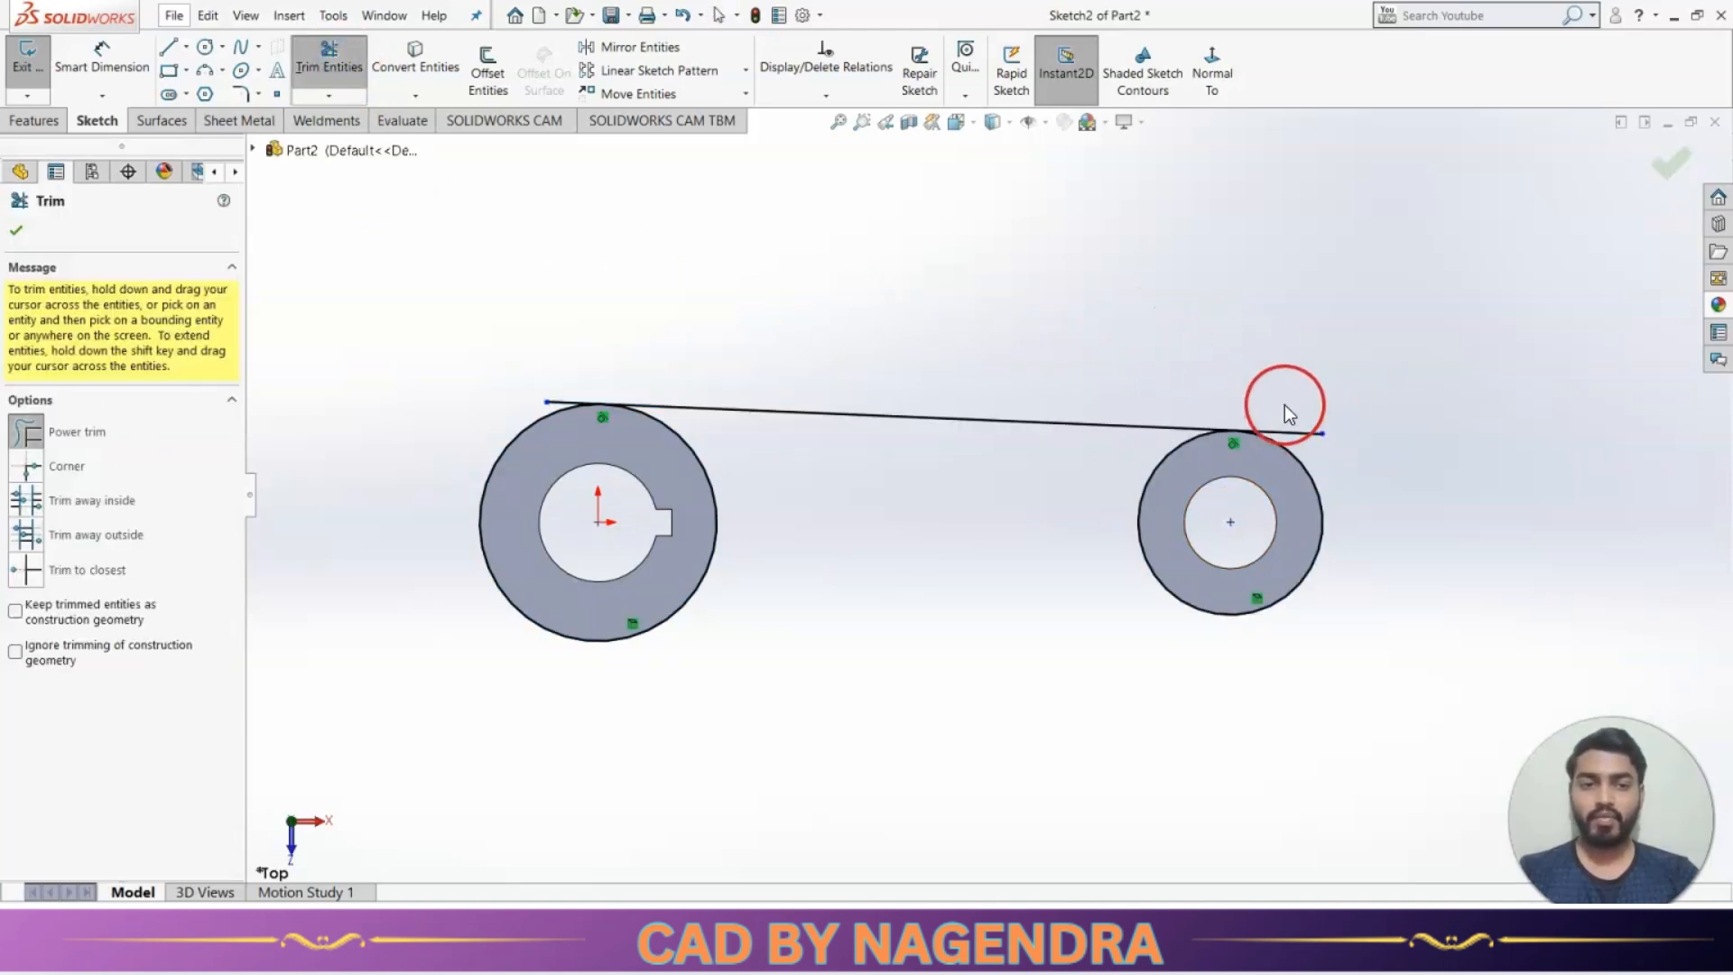
{"action": "left_click_drag", "start_coordinate": [1291, 409], "coordinate": [1312, 443]}
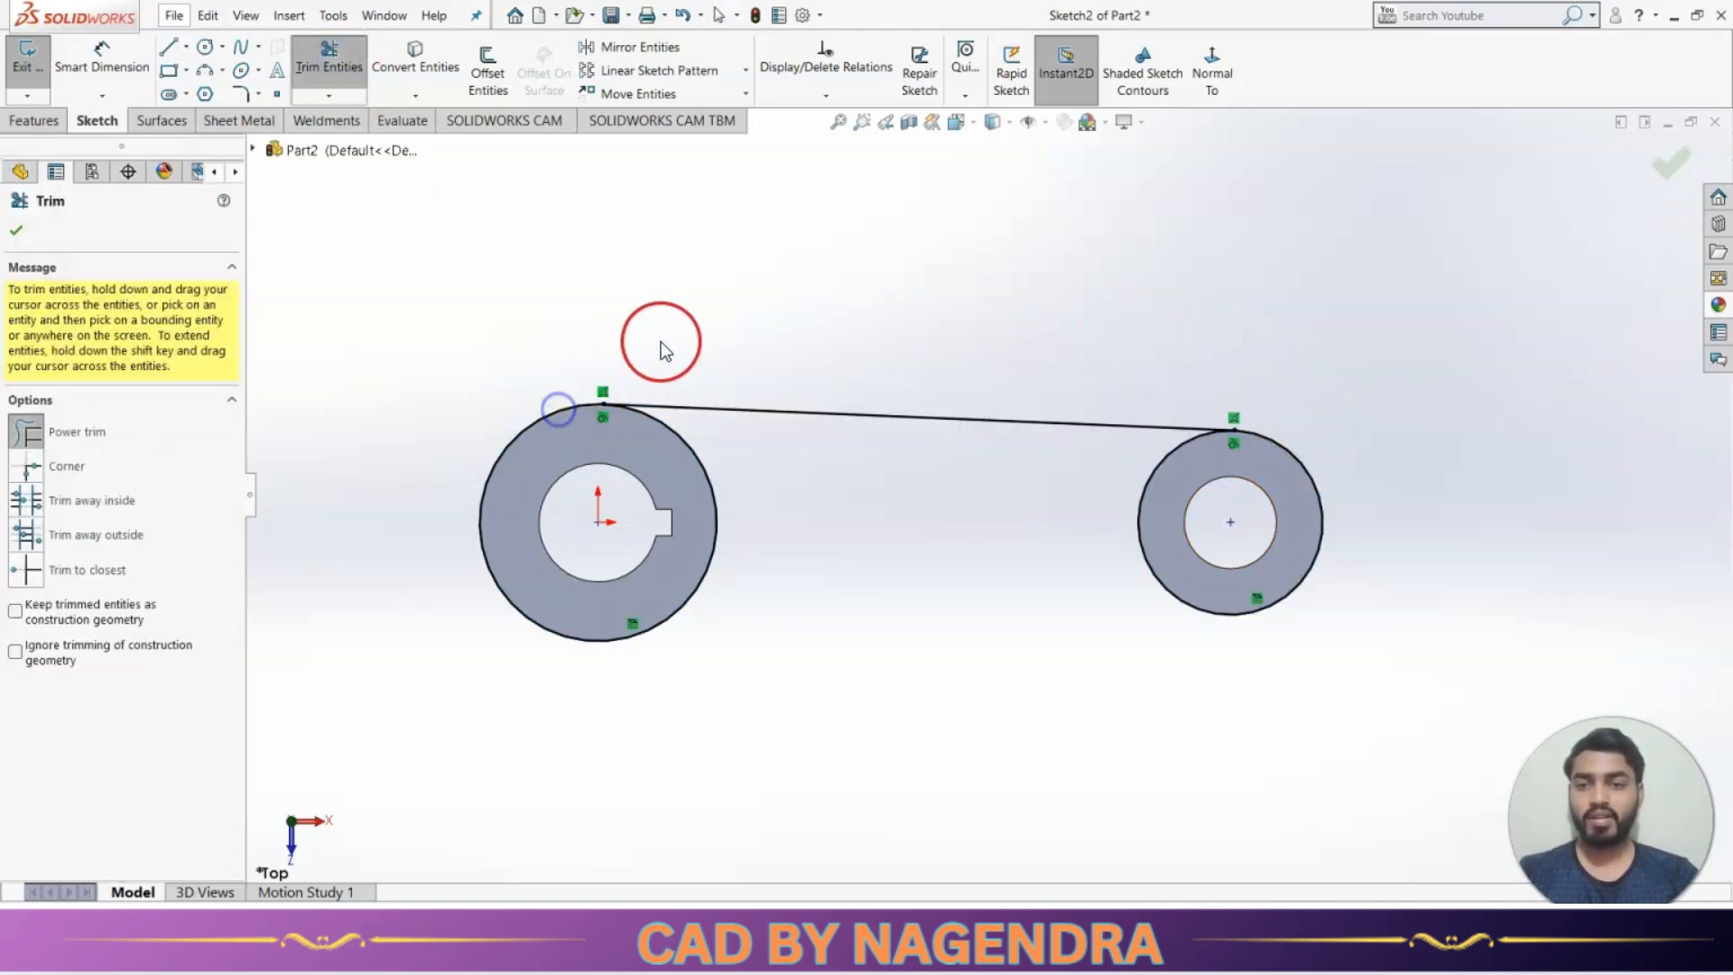
{"action": "key", "text": "Escape"}
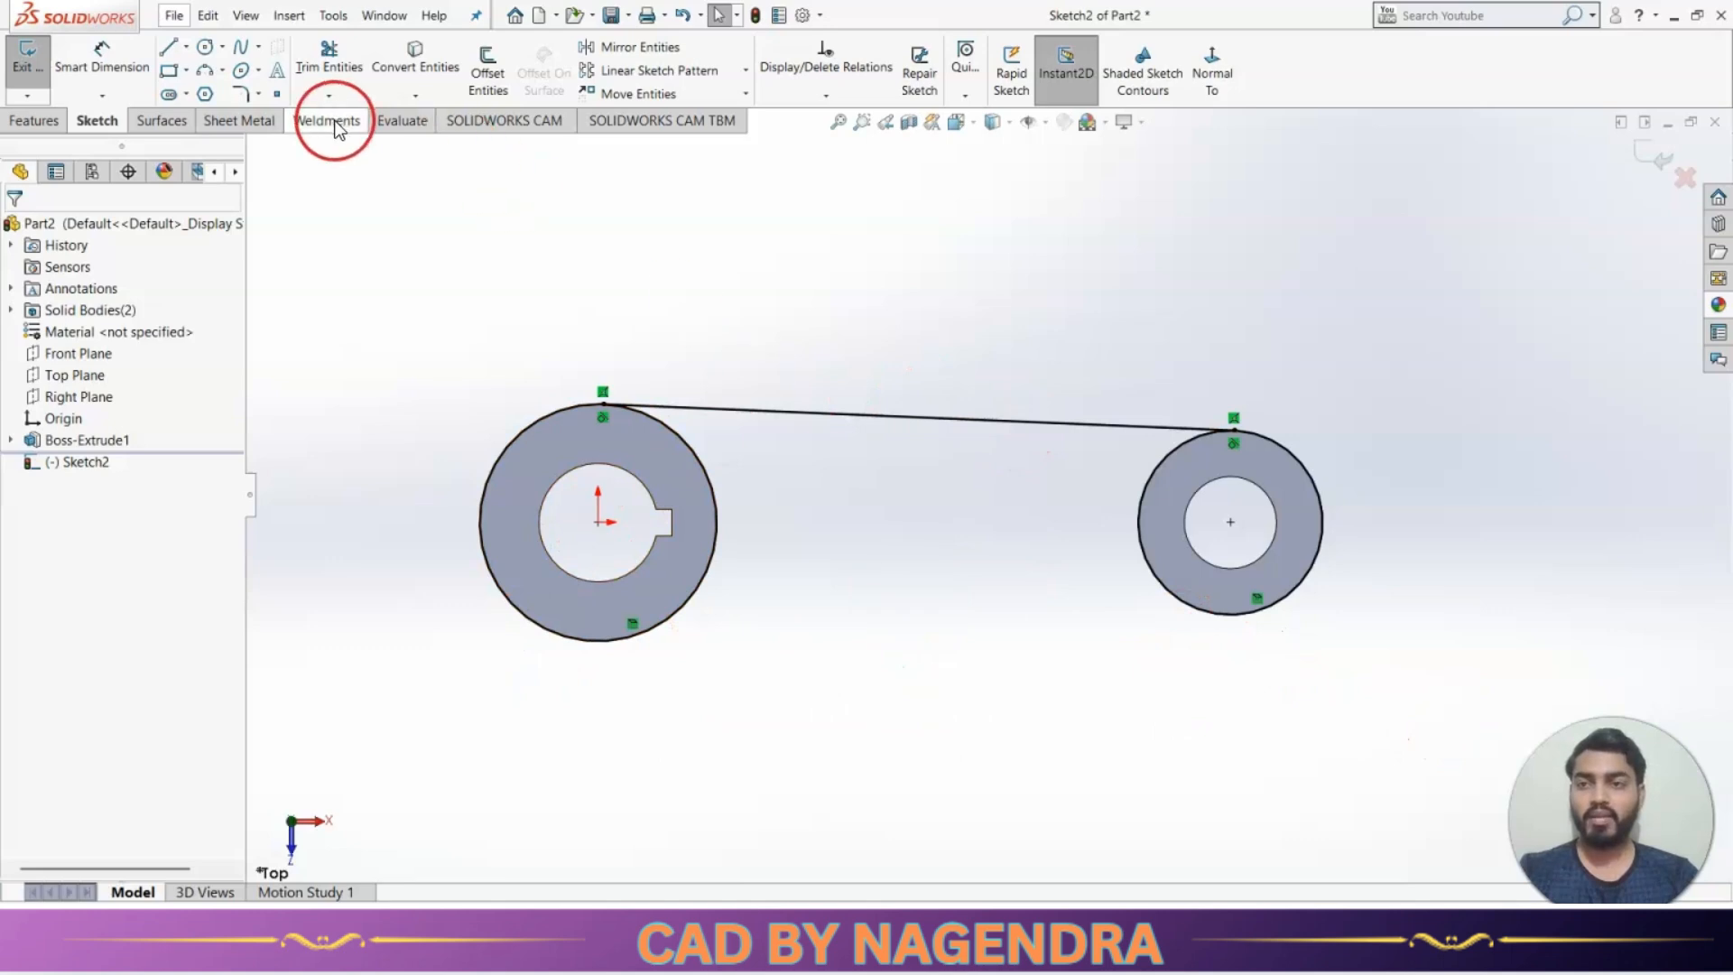
Draw a horizontal construction line from the origin to the centre of the smaller hub circle.
{"action": "left_click", "coordinate": [167, 50]}
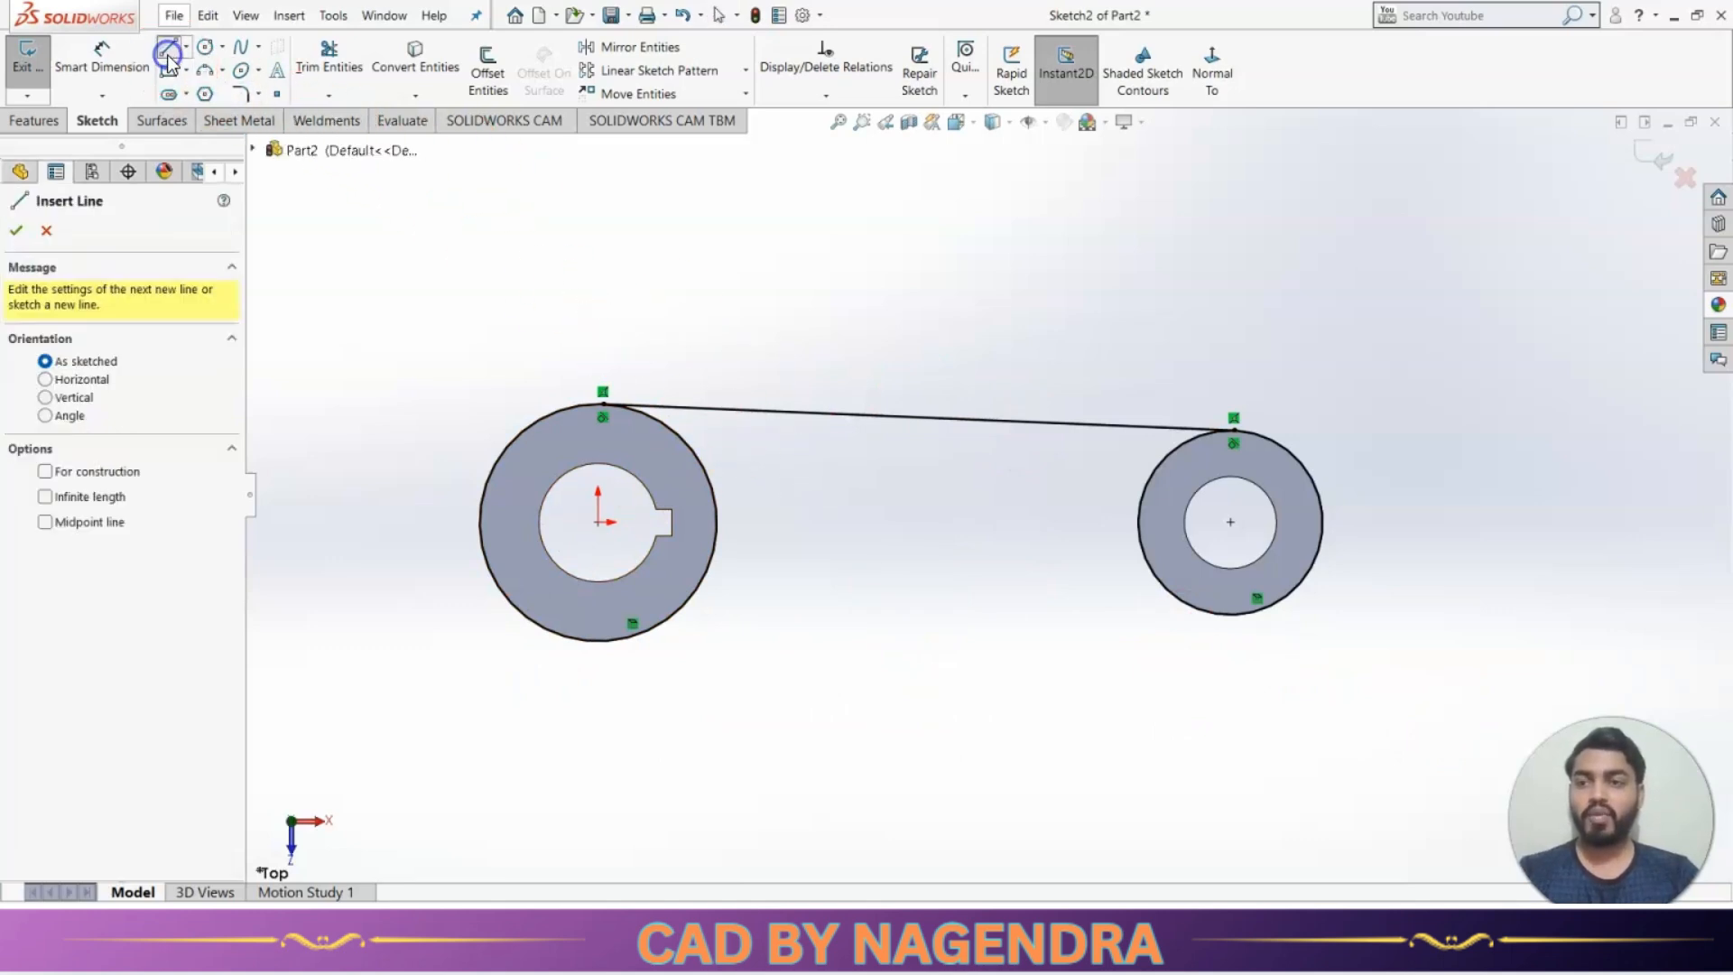
{"action": "left_click", "coordinate": [94, 383]}
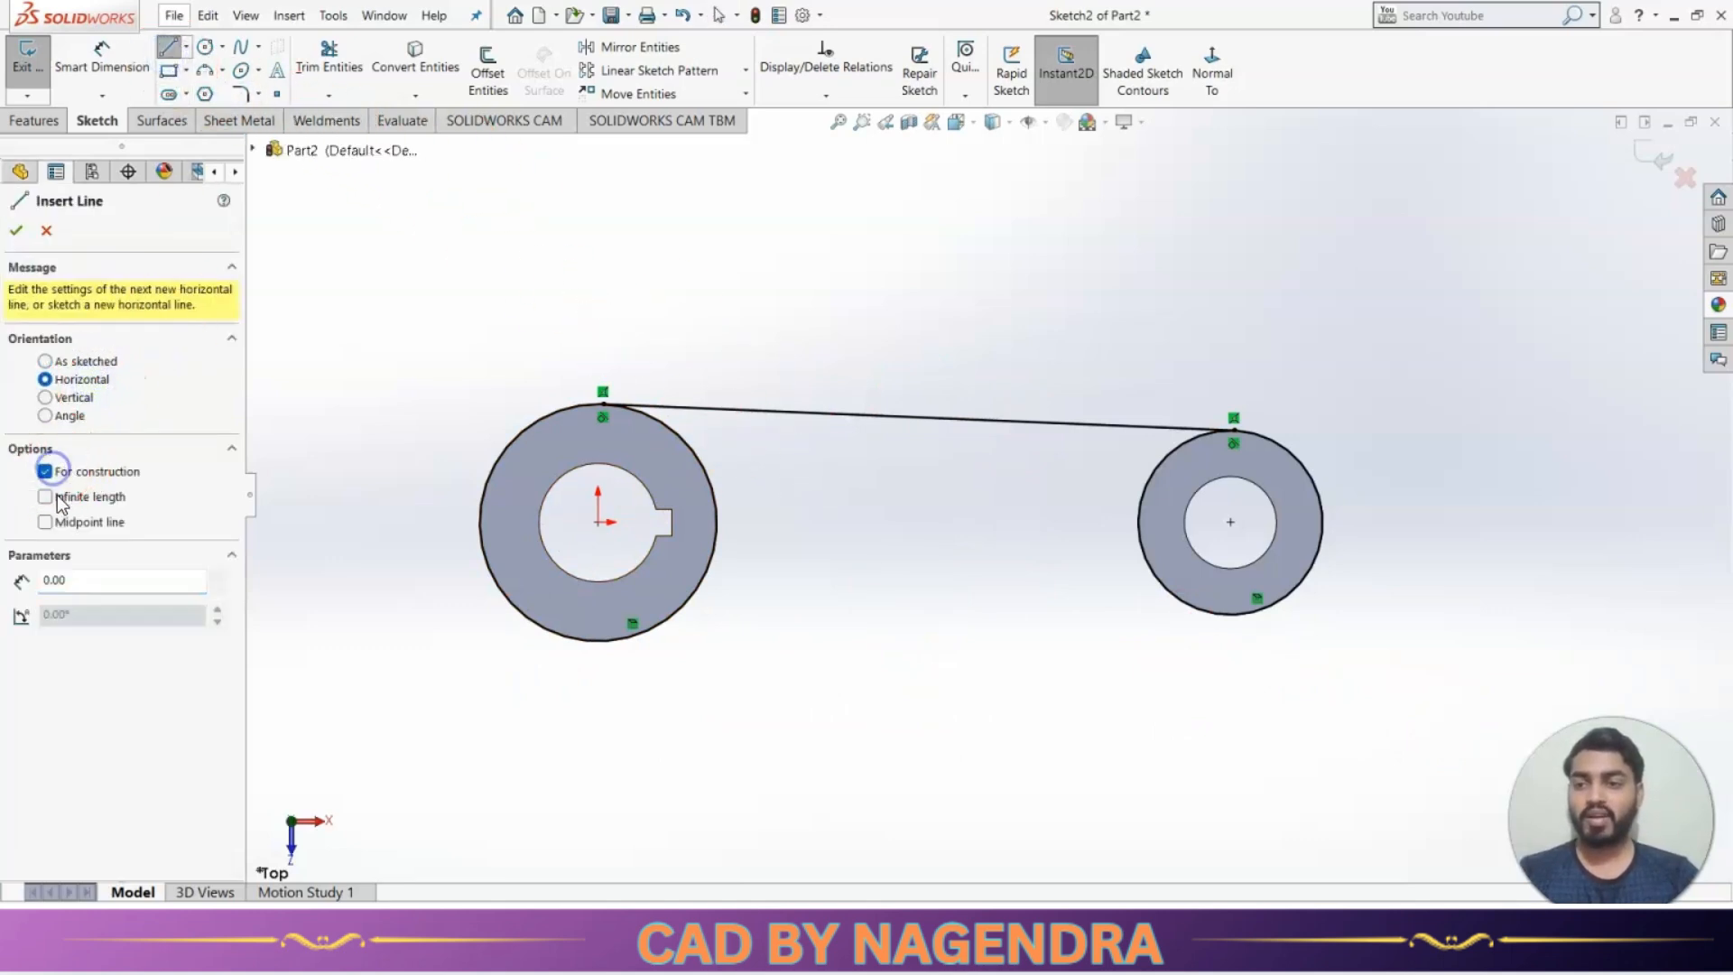
{"action": "left_click", "coordinate": [598, 521]}
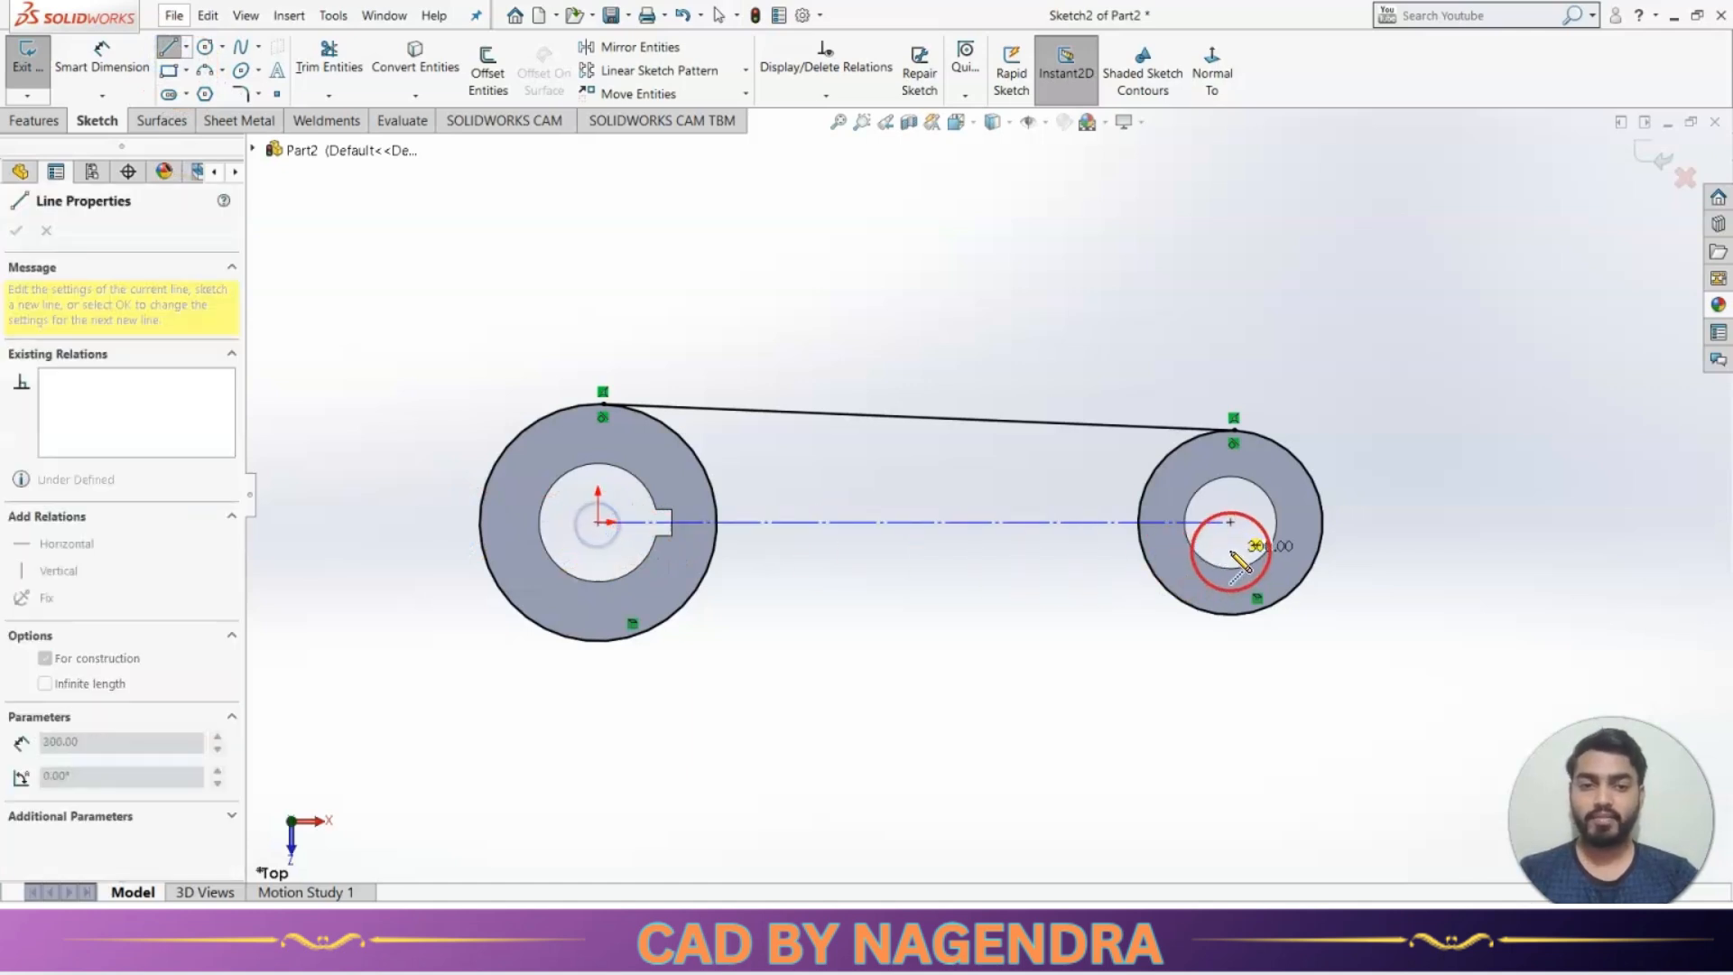
{"action": "left_click", "coordinate": [1232, 522]}
{"action": "key", "text": "Escape"}
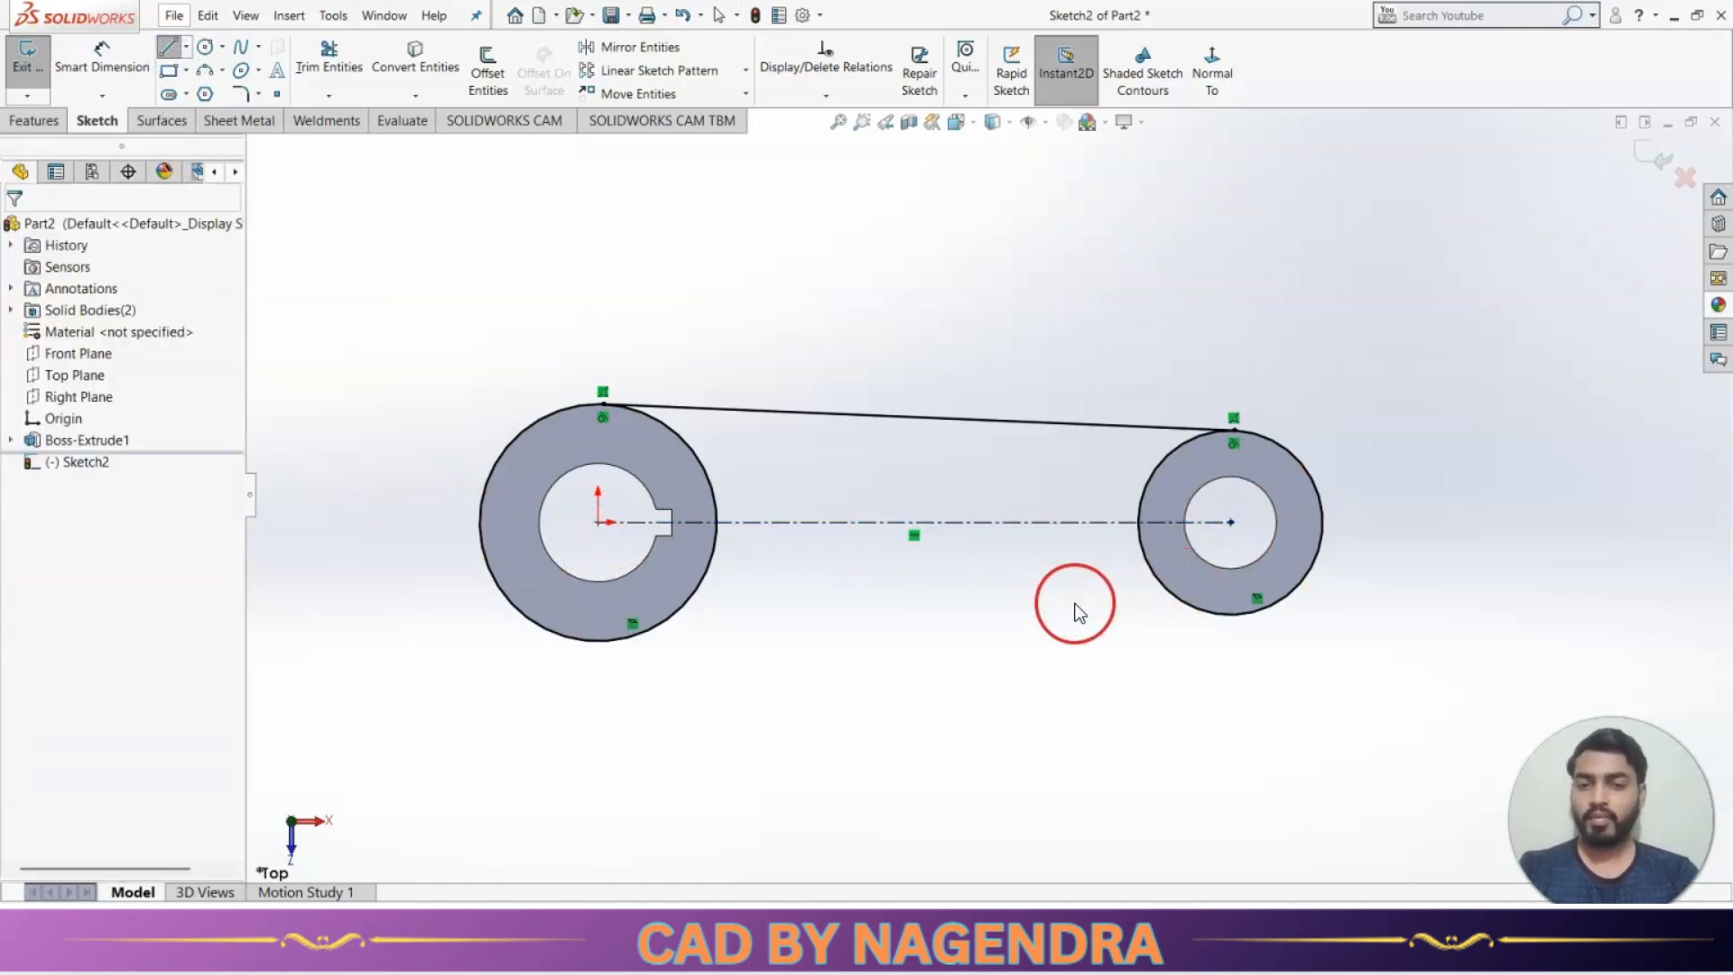
Mirror the tangent line about the horizontal construction line, keeping the original.
{"action": "left_click", "coordinate": [617, 46]}
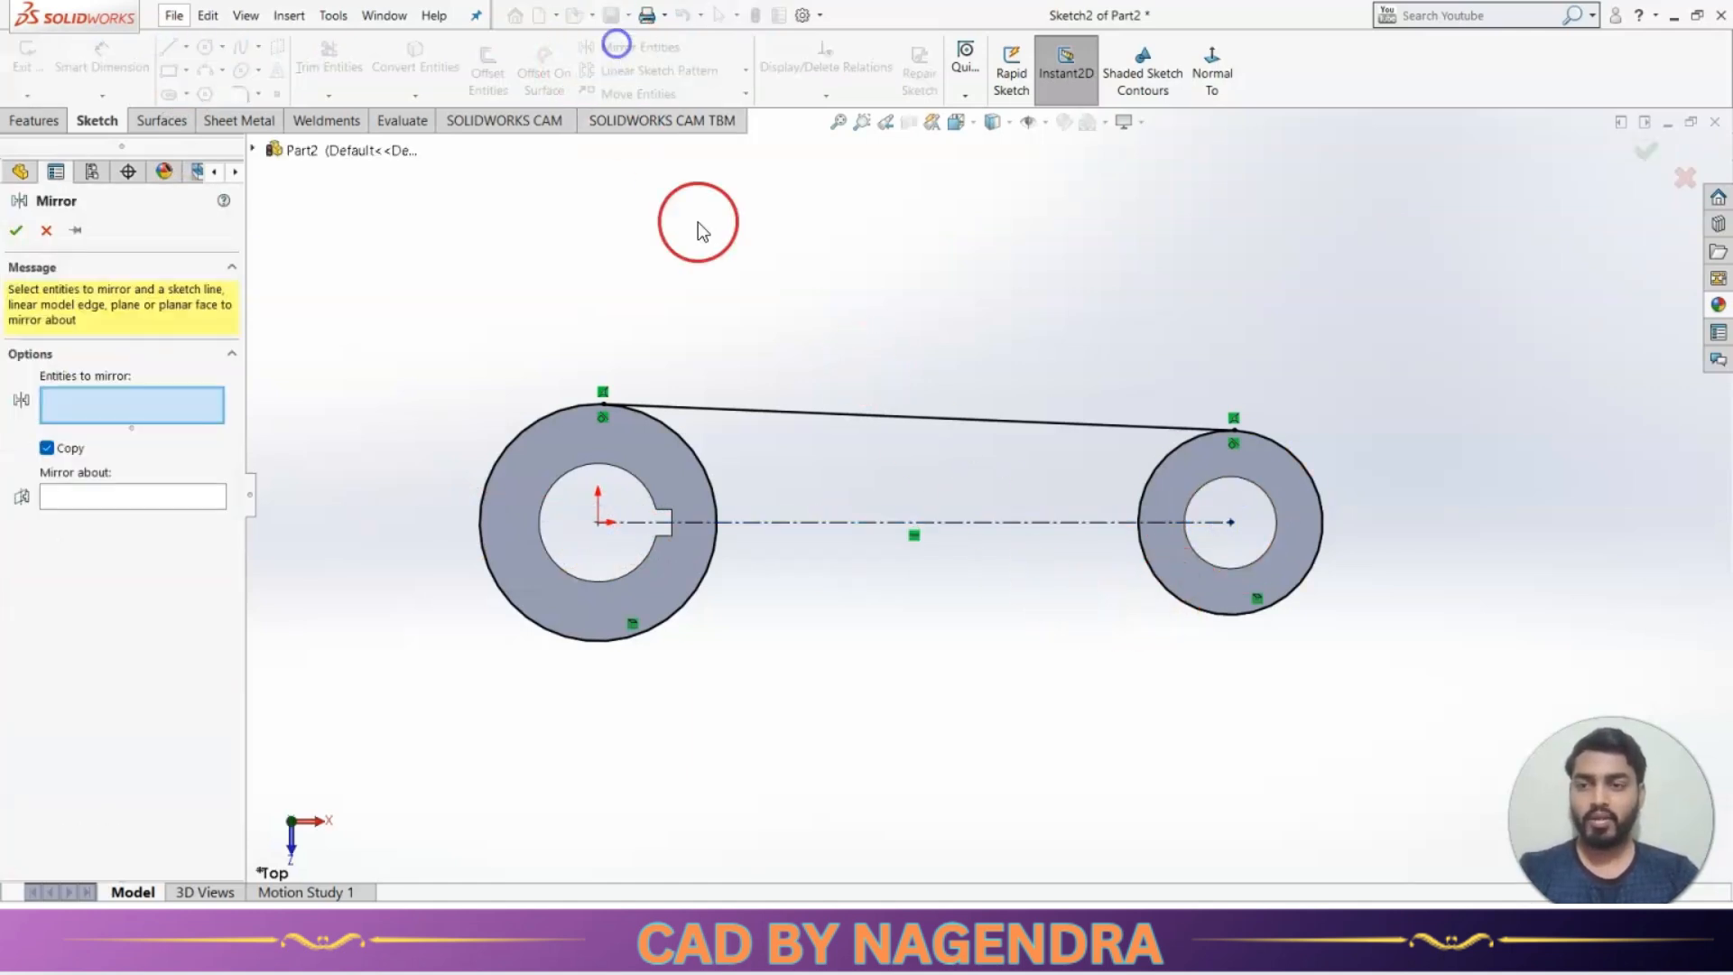
{"action": "left_click", "coordinate": [755, 408]}
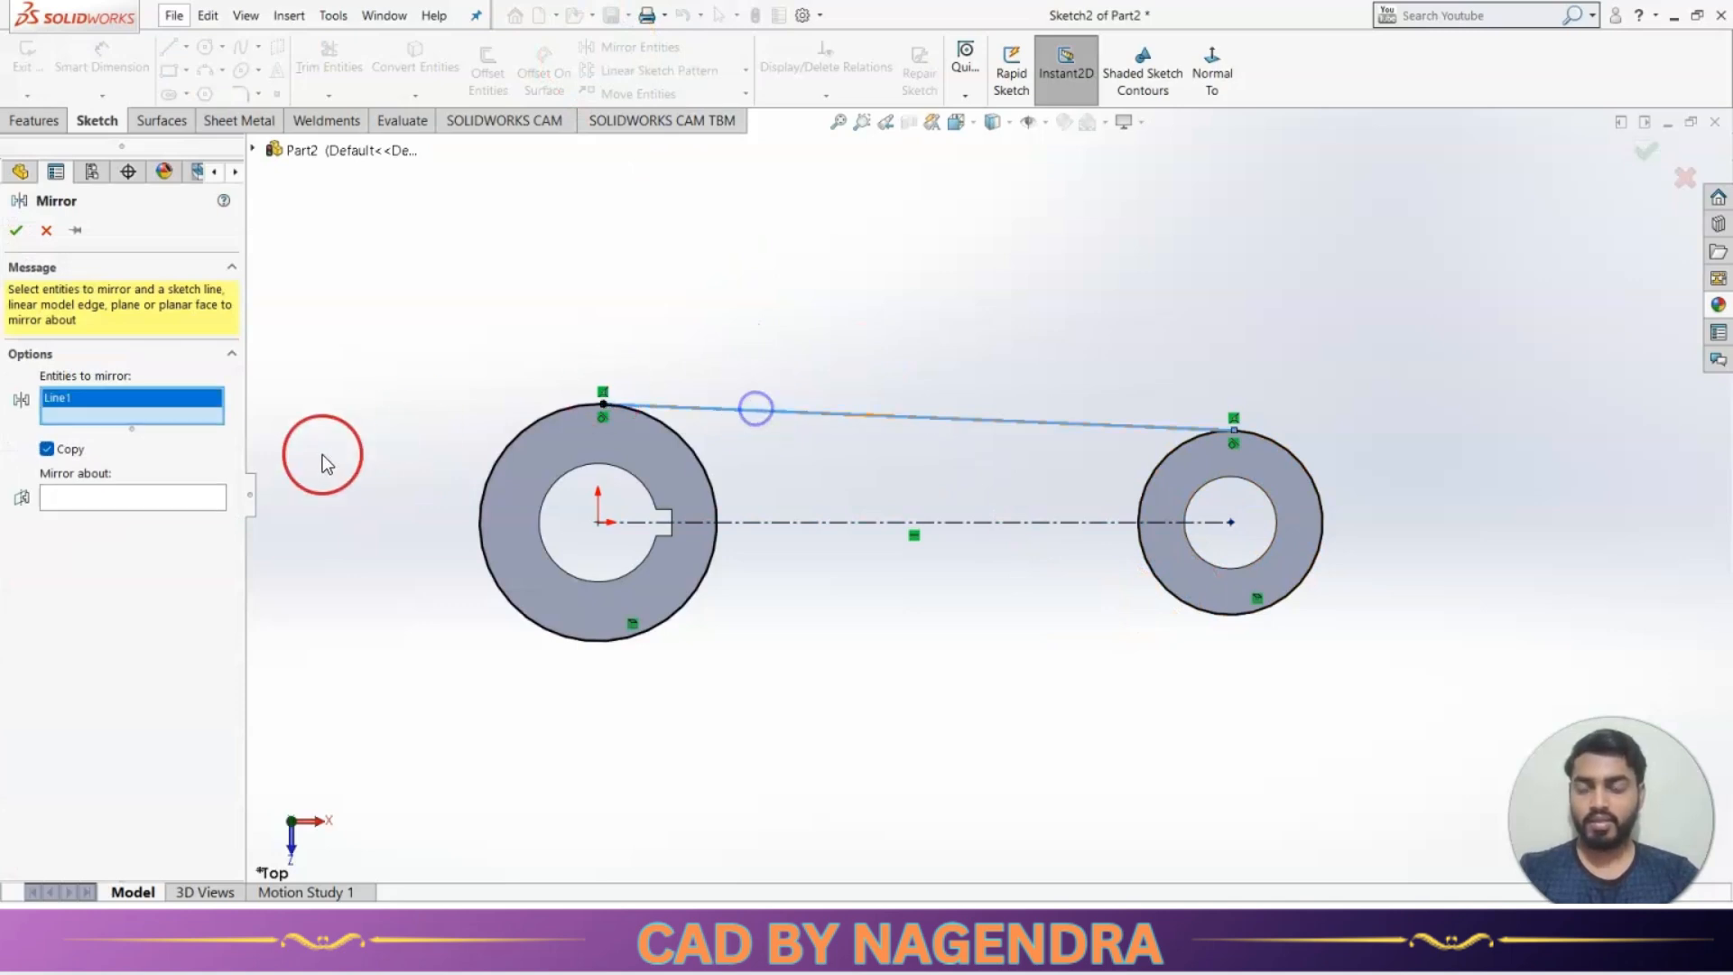
{"action": "left_click", "coordinate": [130, 497]}
{"action": "left_click", "coordinate": [780, 523]}
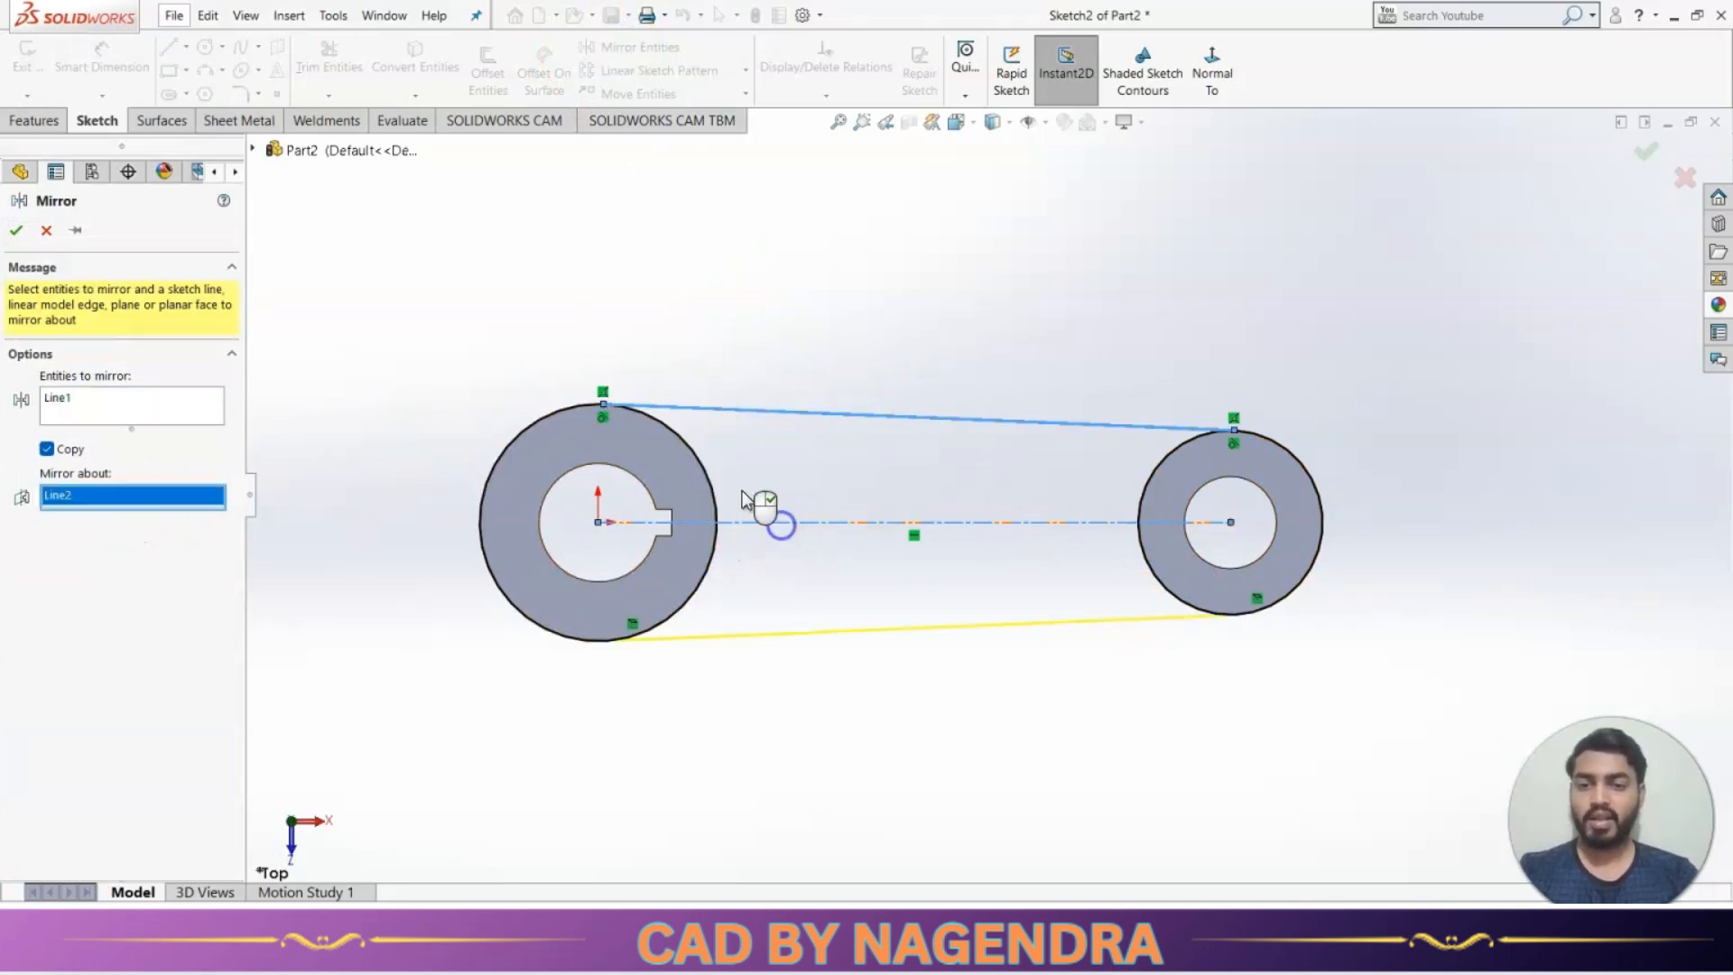
{"action": "left_click", "coordinate": [18, 231]}
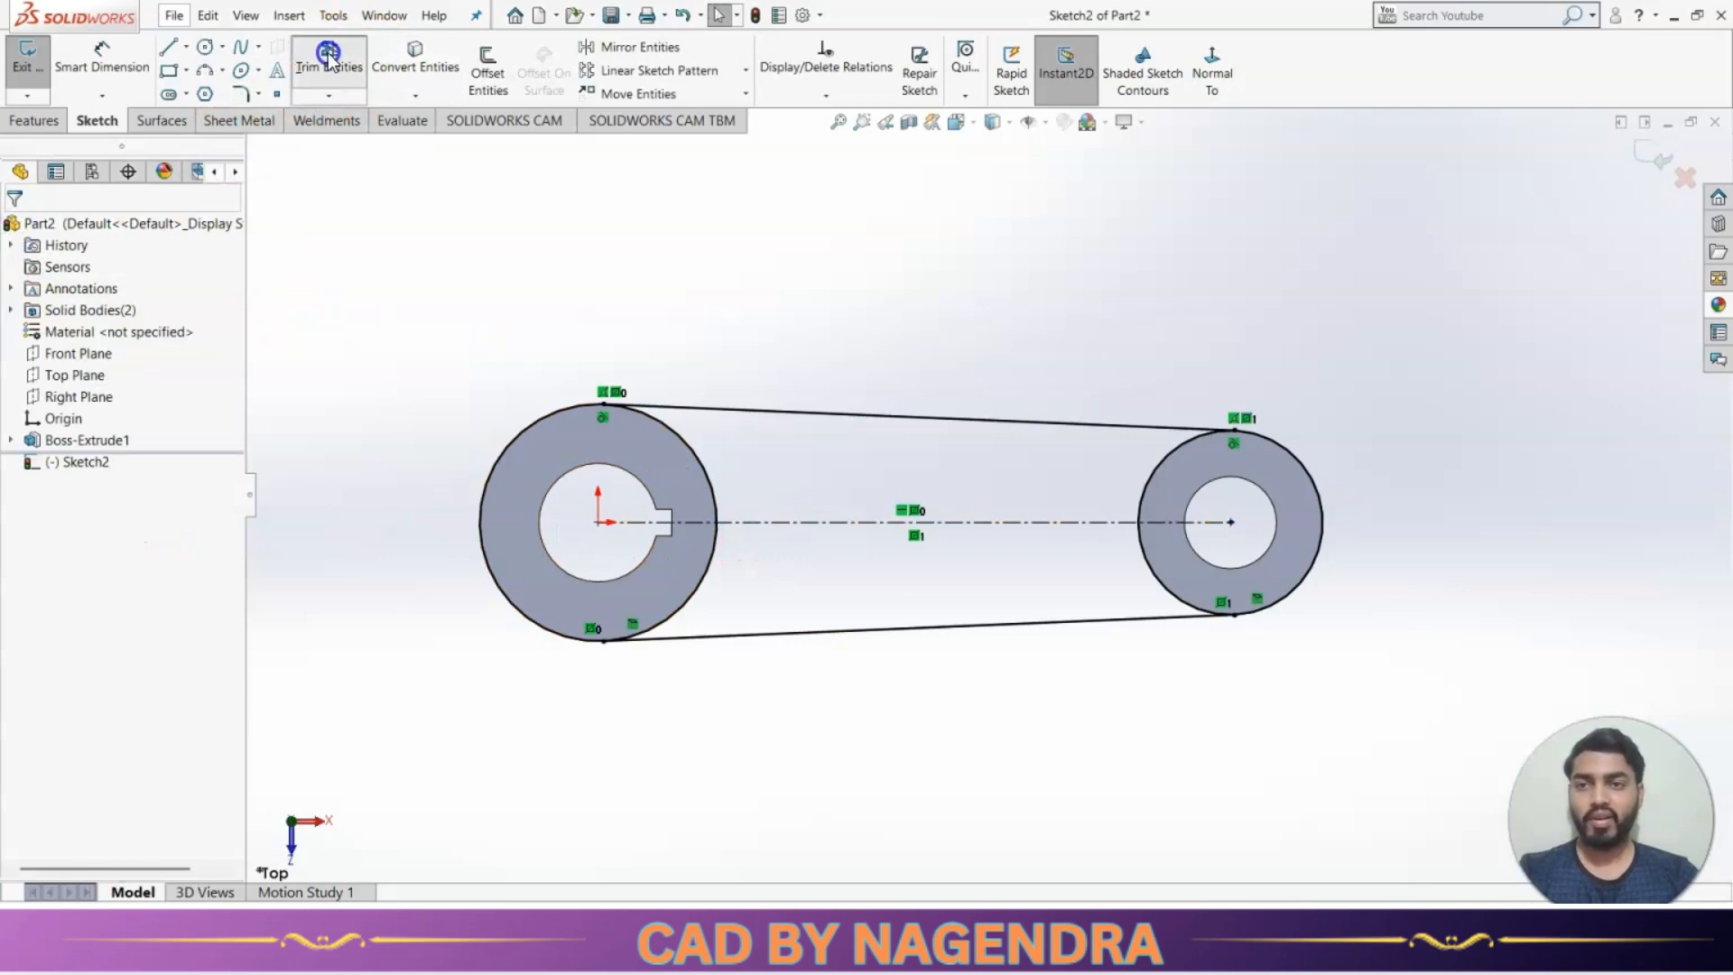
Trim away the outer arcs of both hub circles using Power trim, leaving one closed arm profile, and exit the sketch.
{"action": "left_click", "coordinate": [328, 54]}
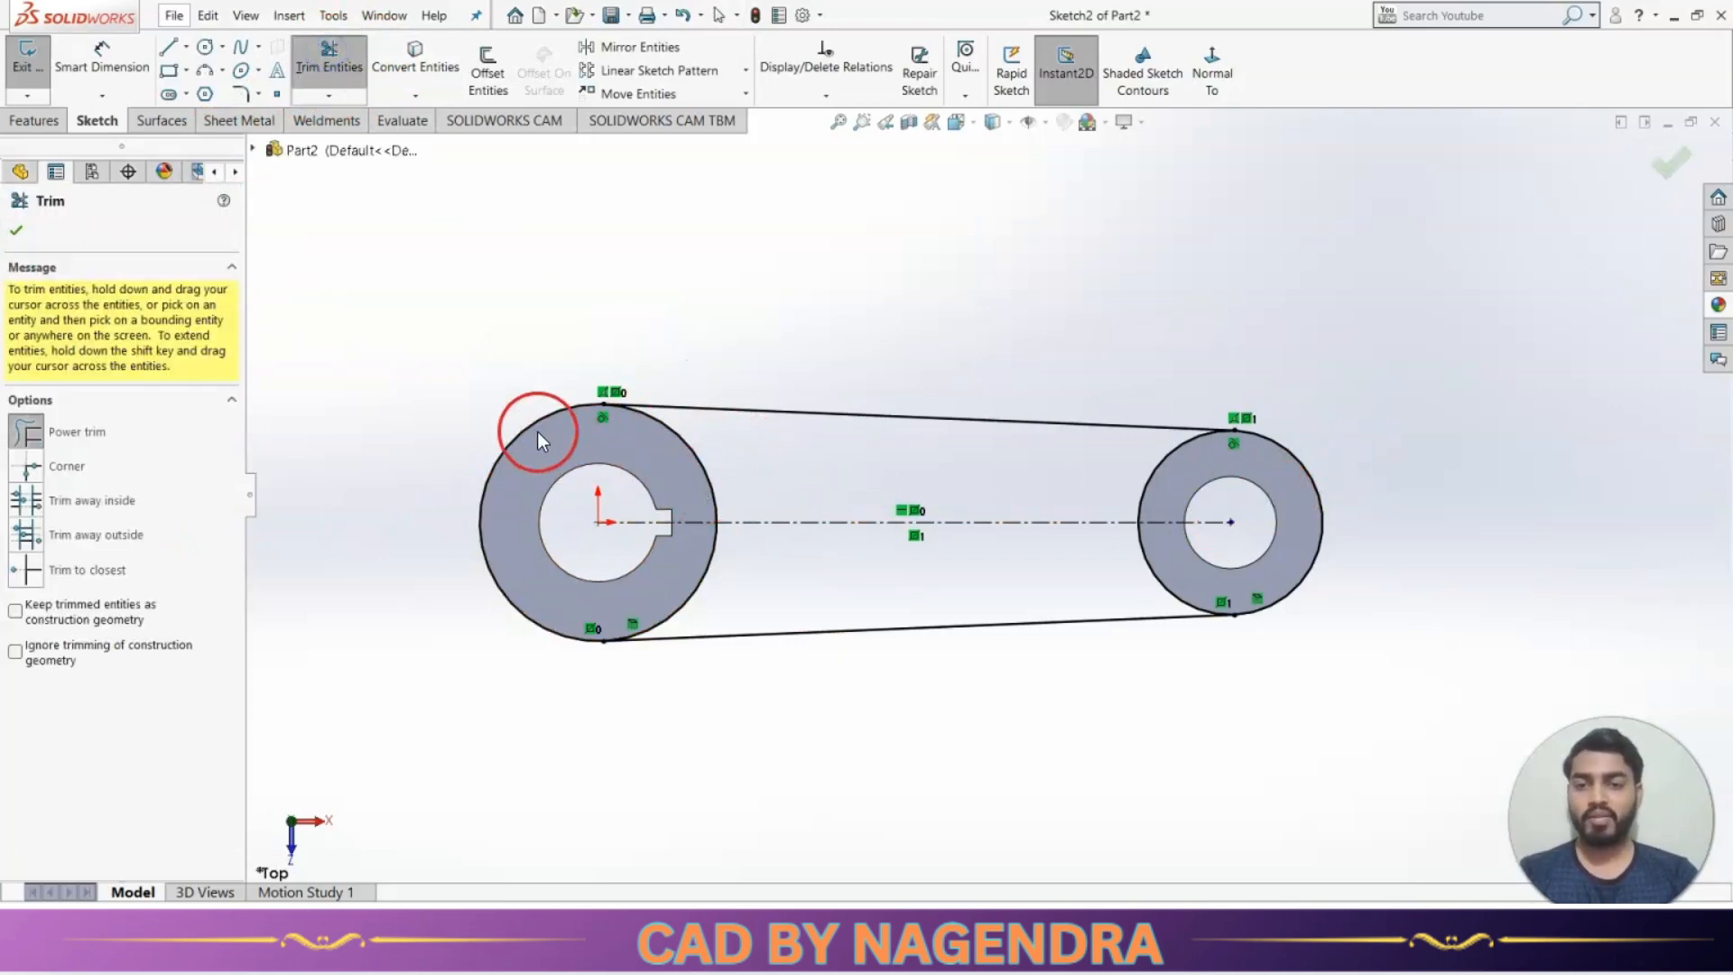
{"action": "mouse_move", "coordinate": [538, 432]}
{"action": "left_mouse_down"}
{"action": "mouse_move", "coordinate": [500, 413]}
{"action": "mouse_move", "coordinate": [522, 441]}
{"action": "mouse_move", "coordinate": [1320, 467]}
{"action": "left_mouse_up"}
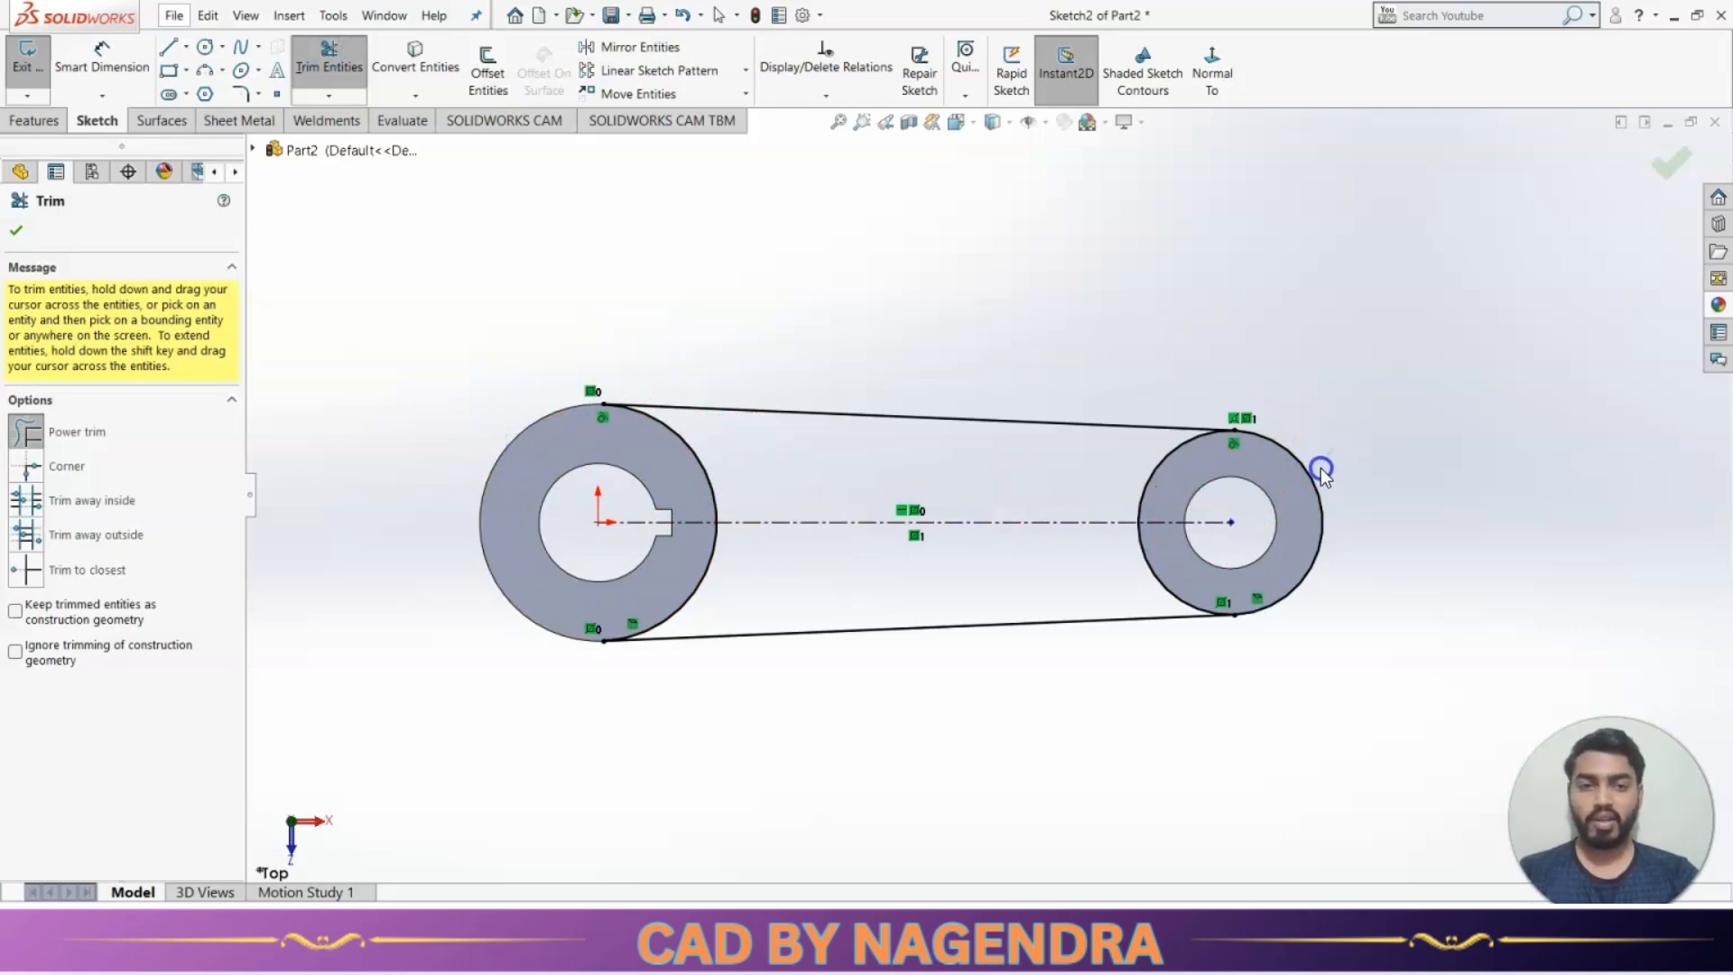
{"action": "key", "text": "Escape"}
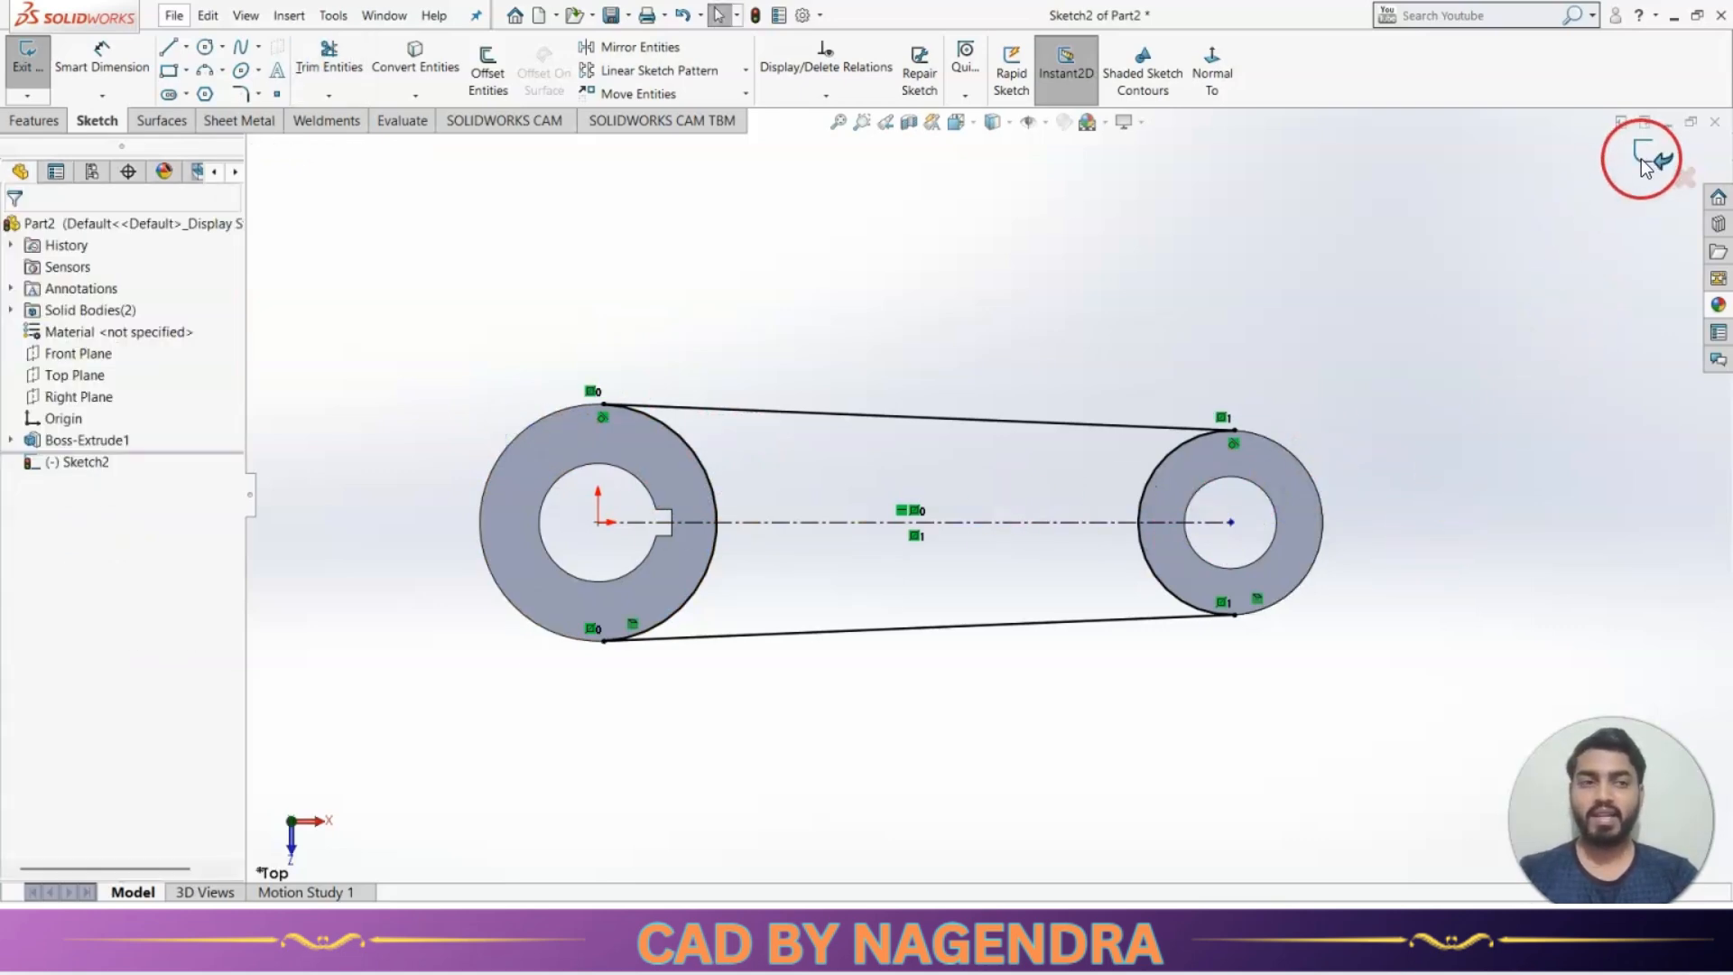
{"action": "left_click", "coordinate": [1668, 160]}
Extrude the arm profile 25 mm as a Mid Plane boss merged with both hubs.
{"action": "left_click", "coordinate": [1067, 61]}
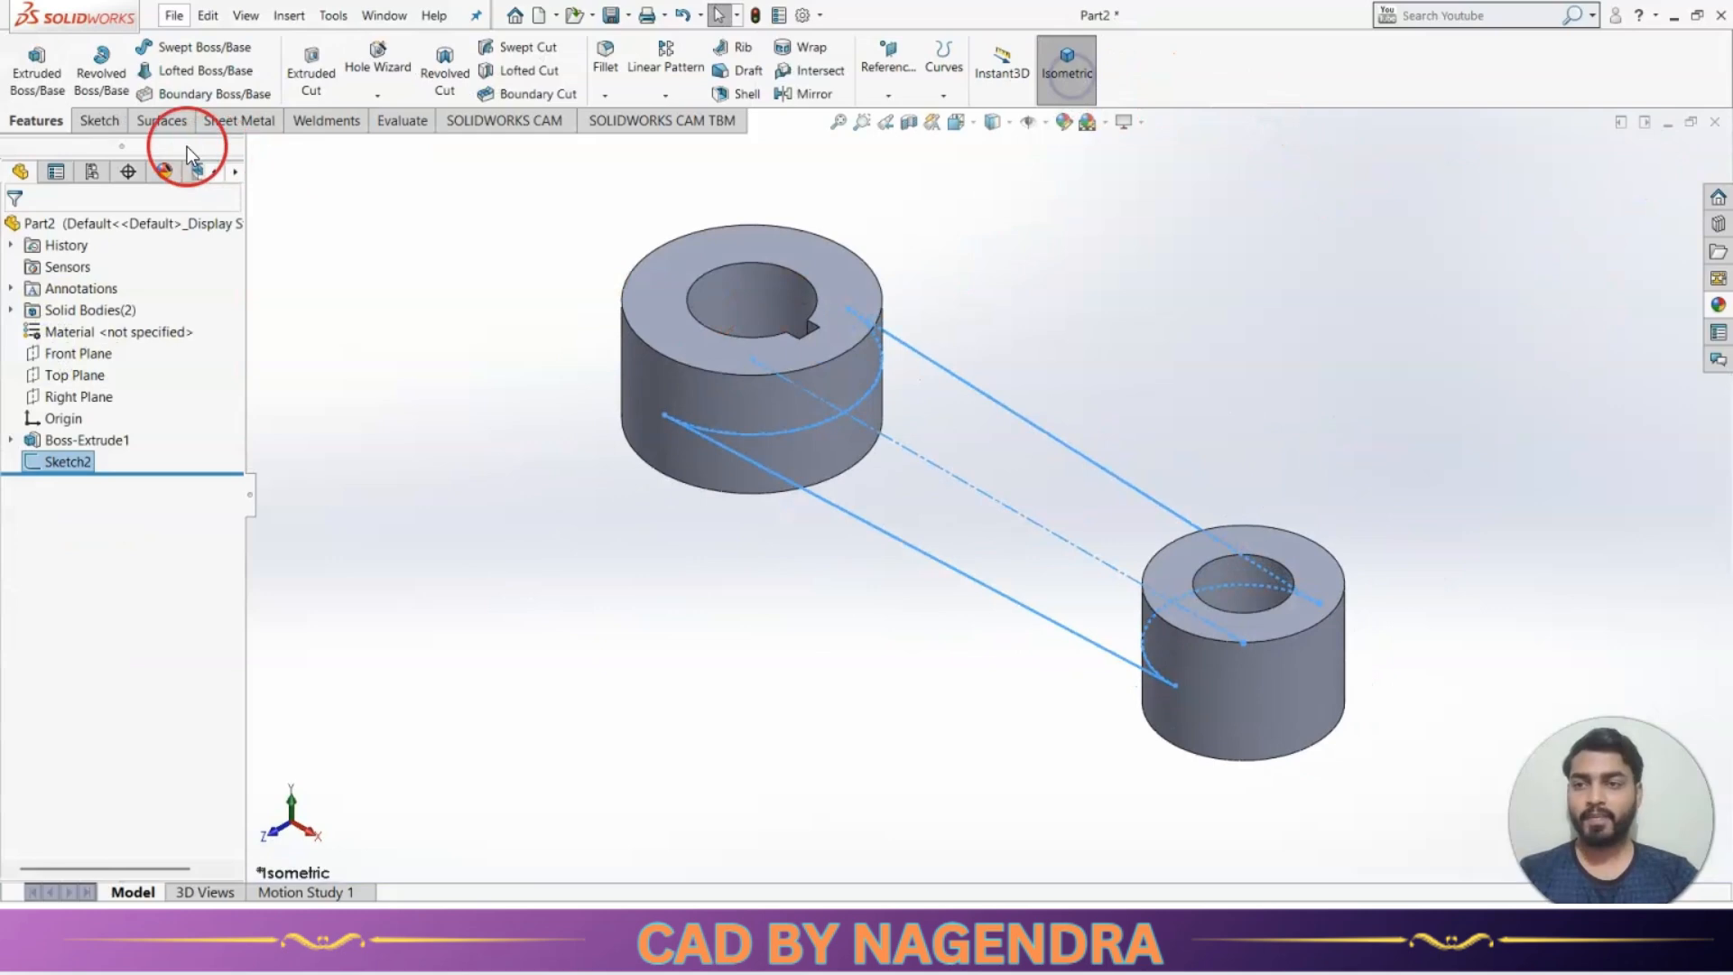
{"action": "left_click", "coordinate": [27, 90]}
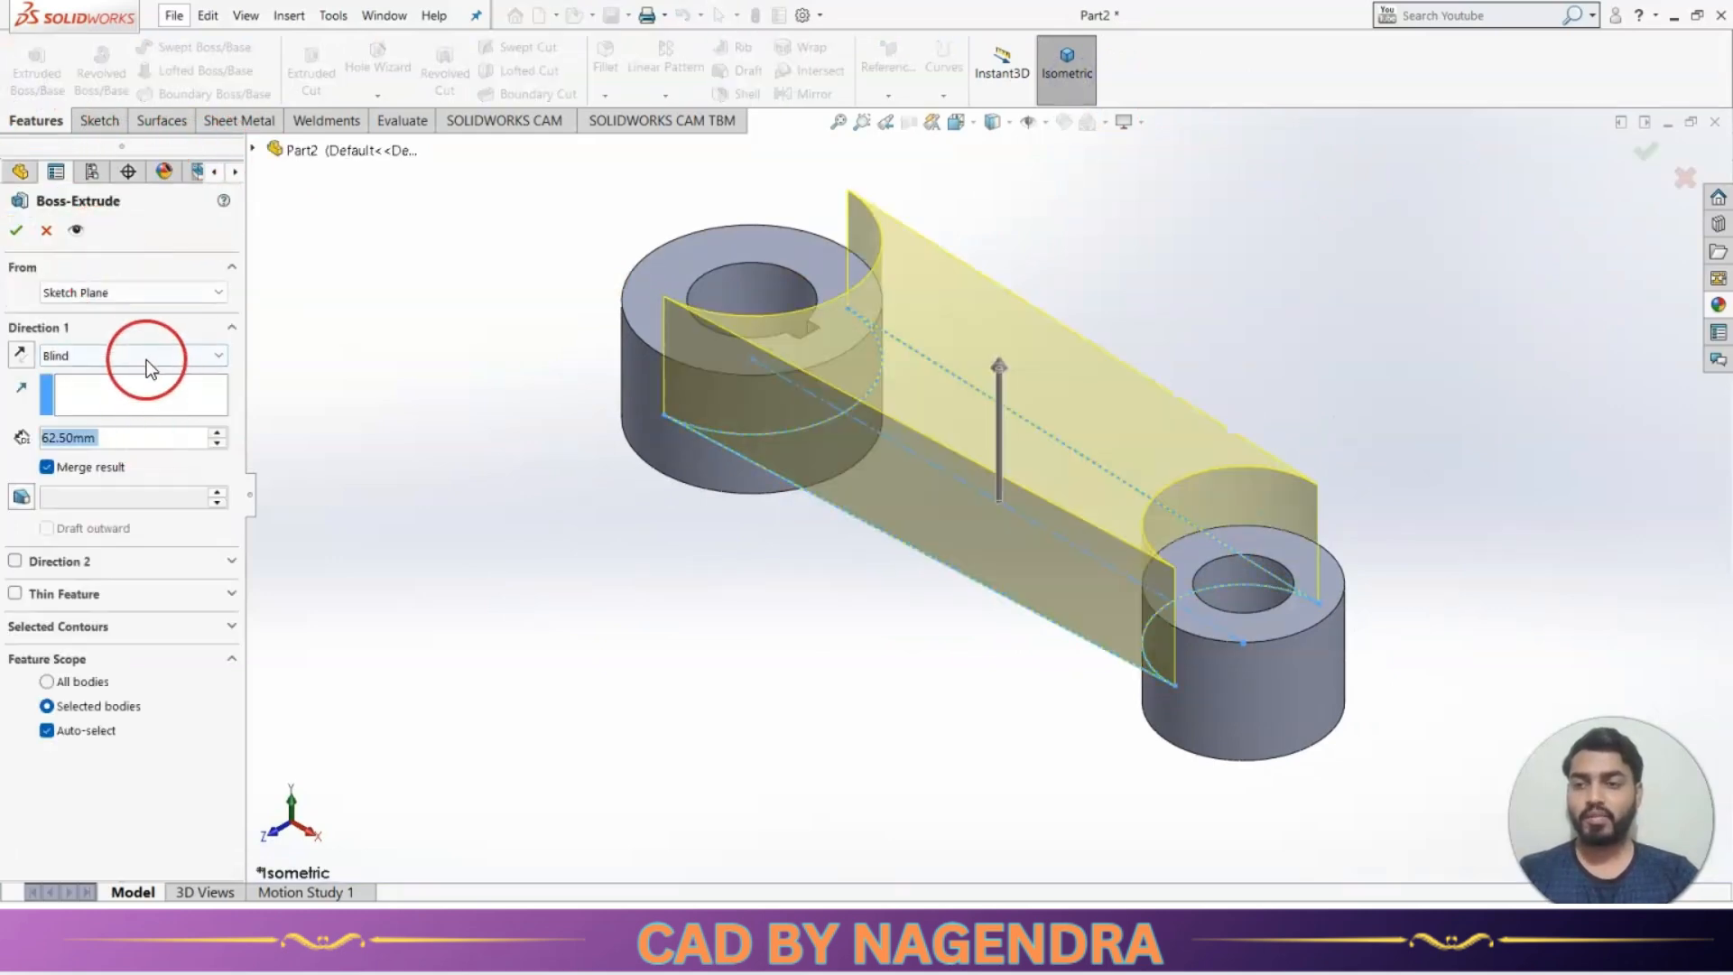
{"action": "left_click", "coordinate": [147, 359]}
{"action": "left_click", "coordinate": [120, 468]}
{"action": "mouse_move", "coordinate": [402, 514]}
{"action": "middle_mouse_down"}
{"action": "mouse_move", "coordinate": [852, 545]}
{"action": "mouse_move", "coordinate": [788, 566]}
{"action": "middle_mouse_up"}
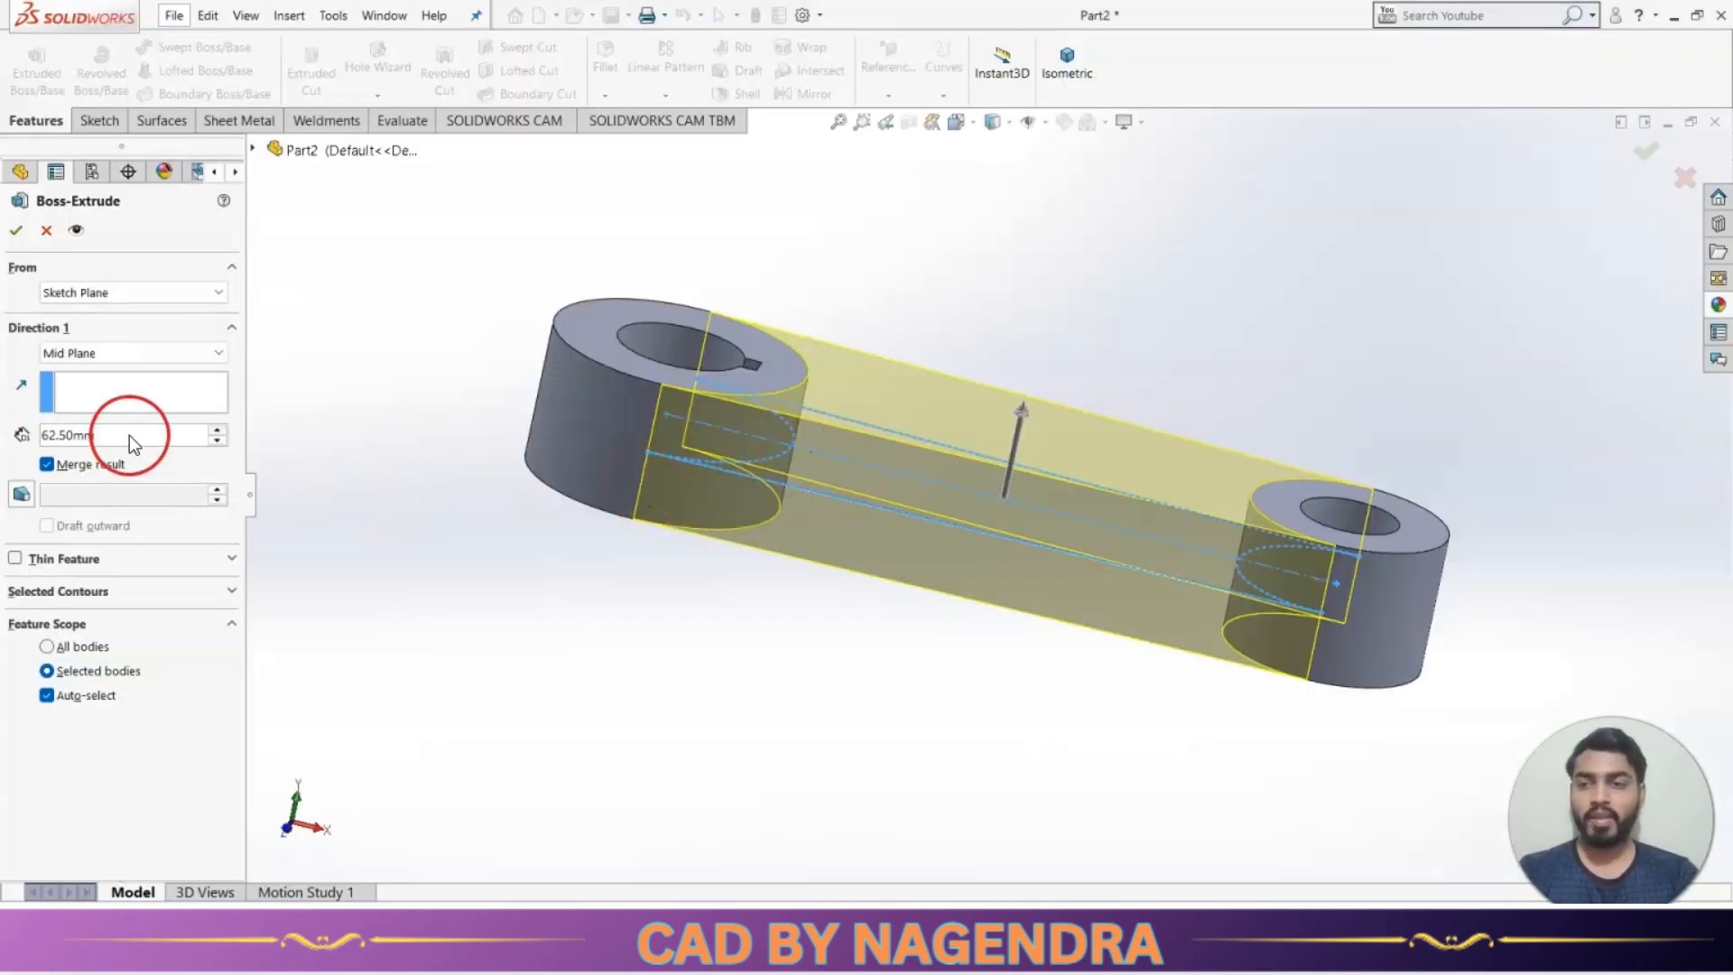
{"action": "type", "text": "25"}
{"action": "key", "text": "Return"}
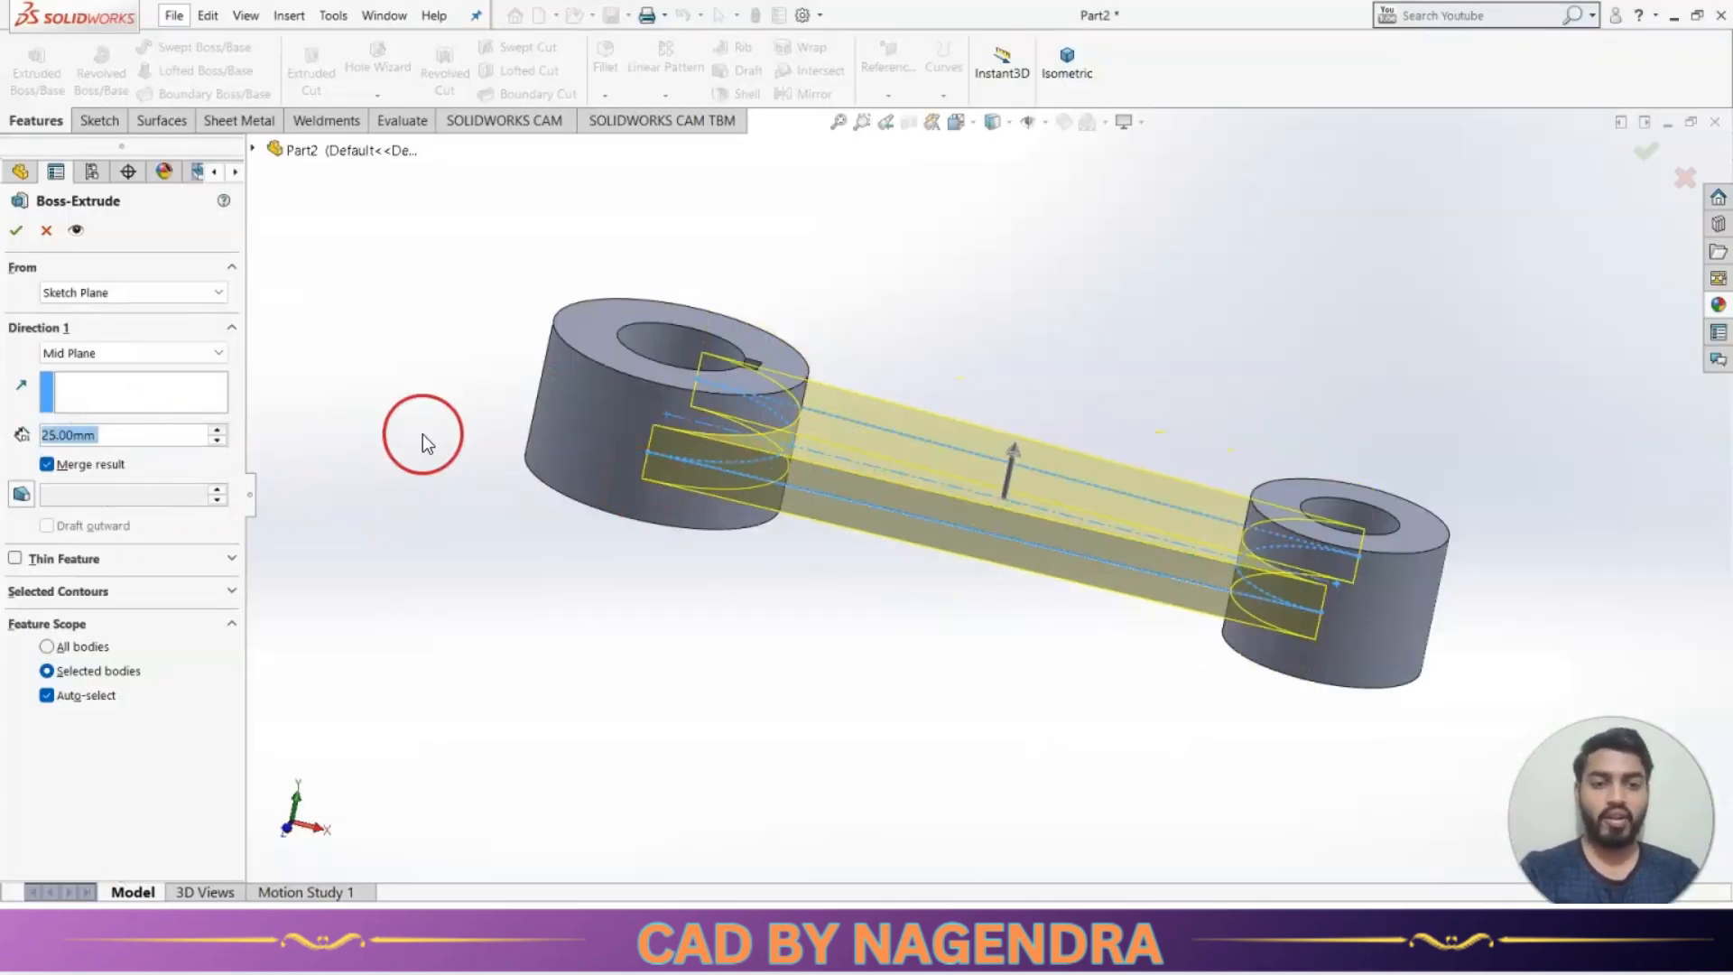
{"action": "right_click", "coordinate": [1032, 274]}
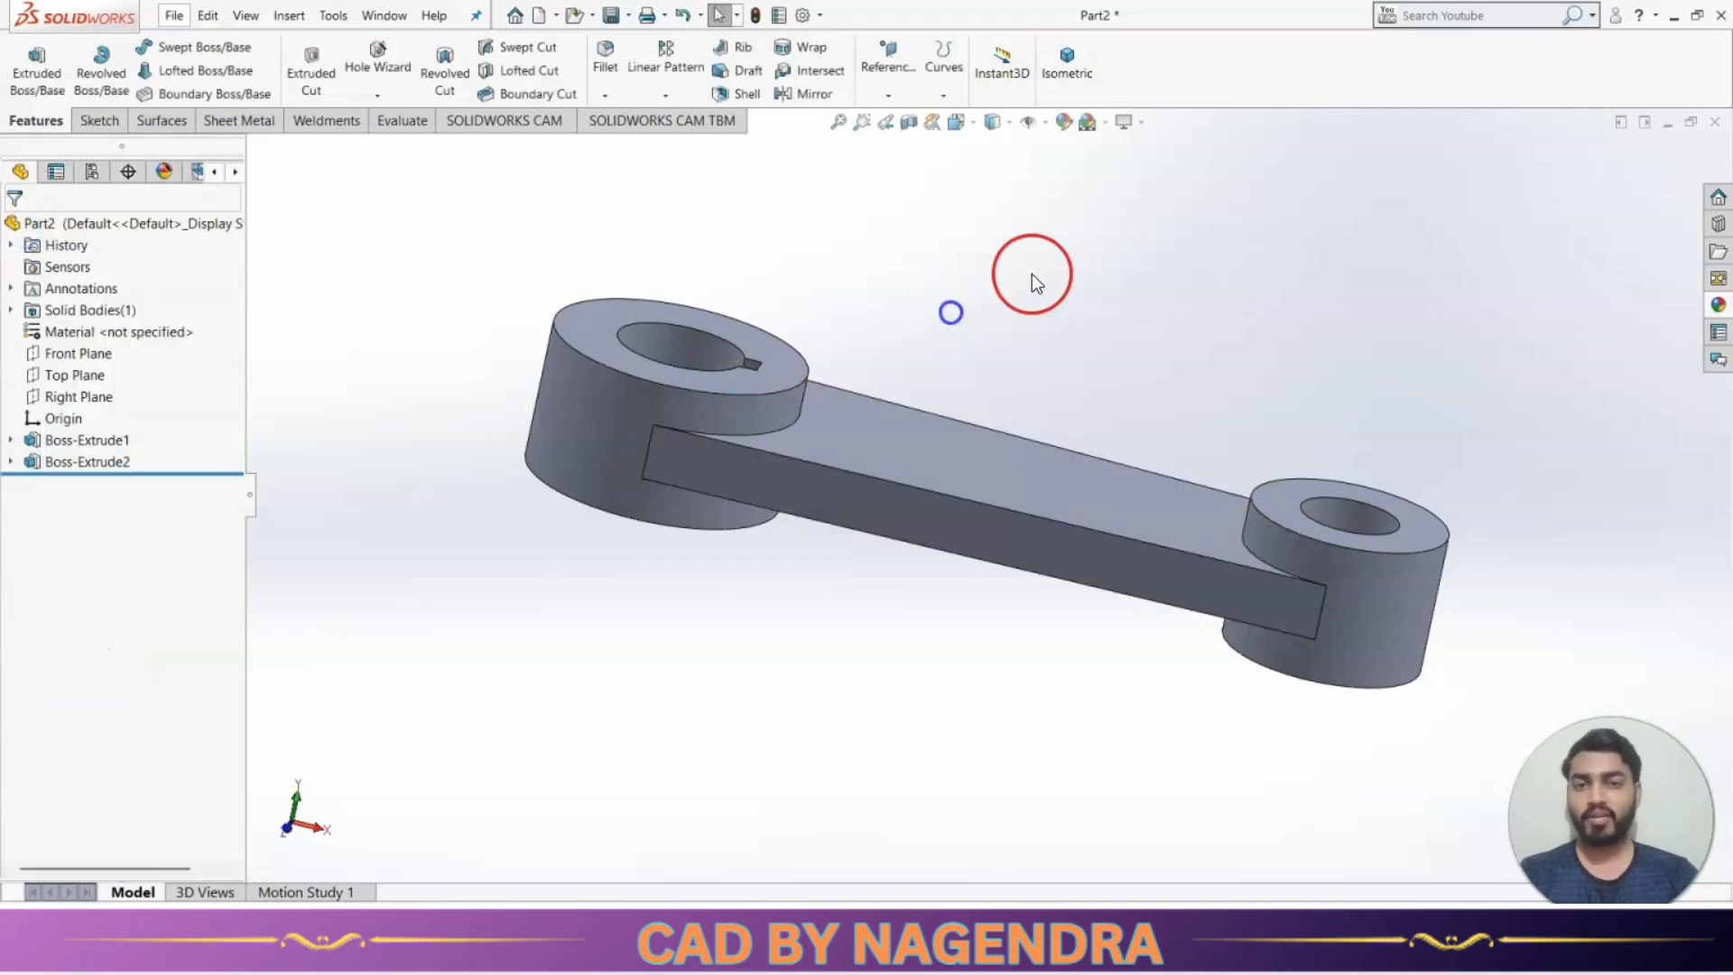
Apply an orange color appearance to the whole part.
{"action": "left_click", "coordinate": [1090, 65]}
{"action": "middle_click_drag", "start_coordinate": [984, 545], "coordinate": [978, 598]}
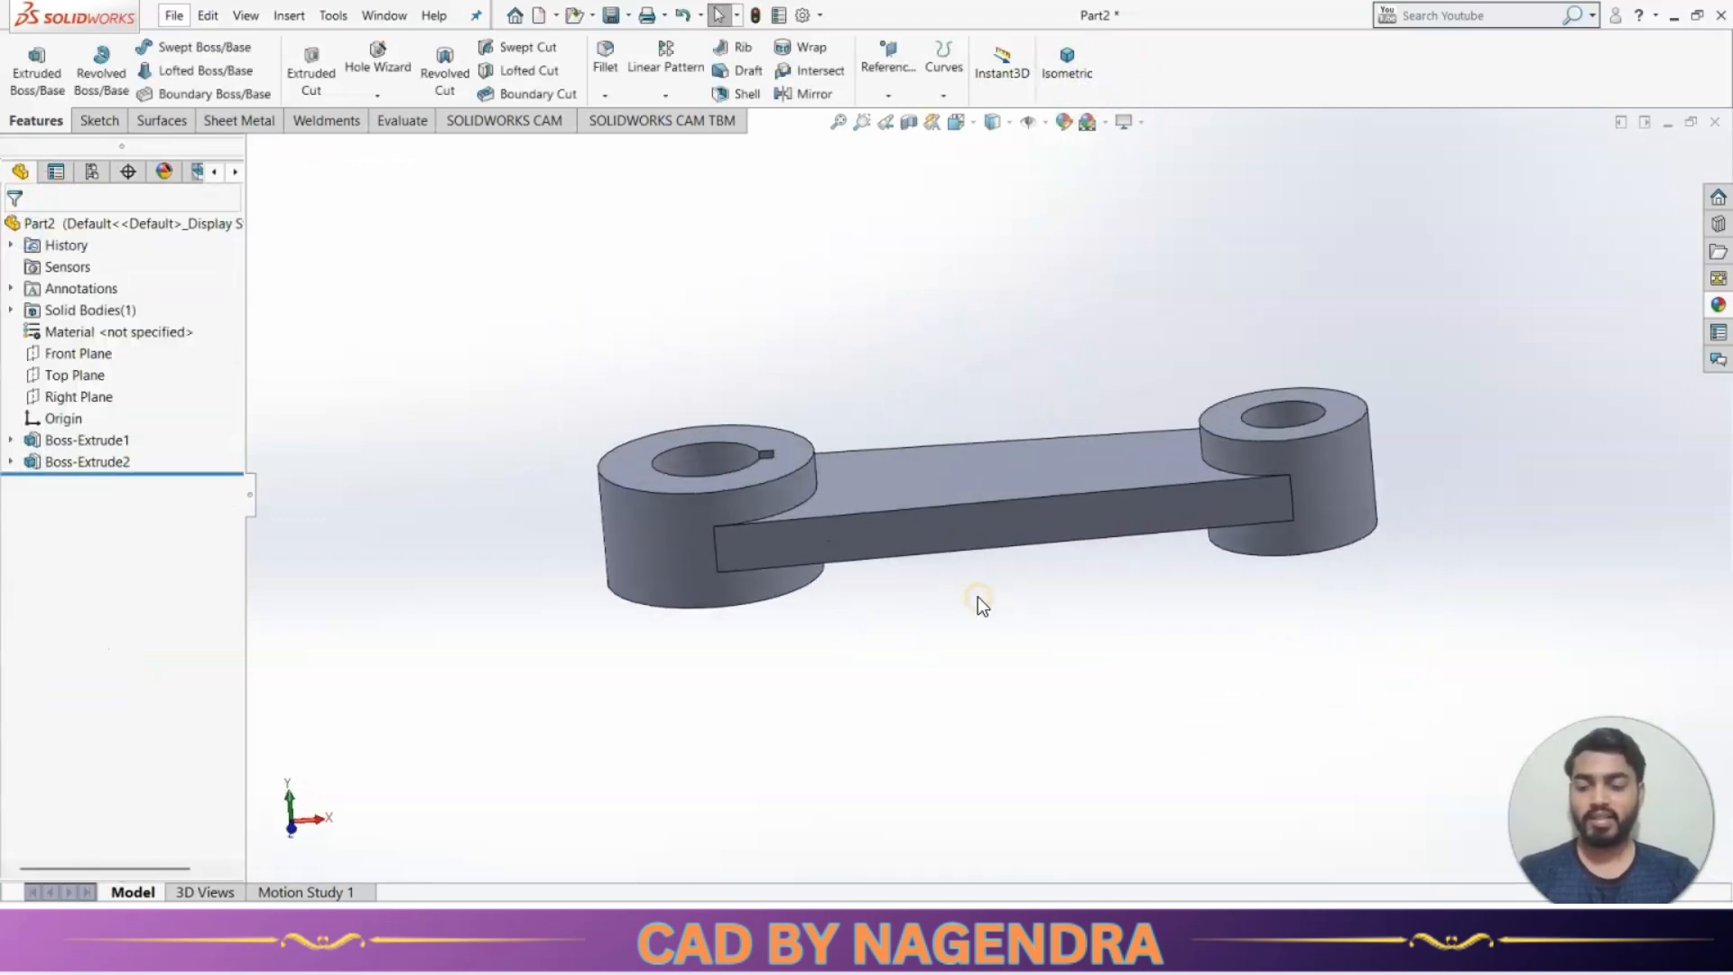
{"action": "right_click", "coordinate": [209, 222]}
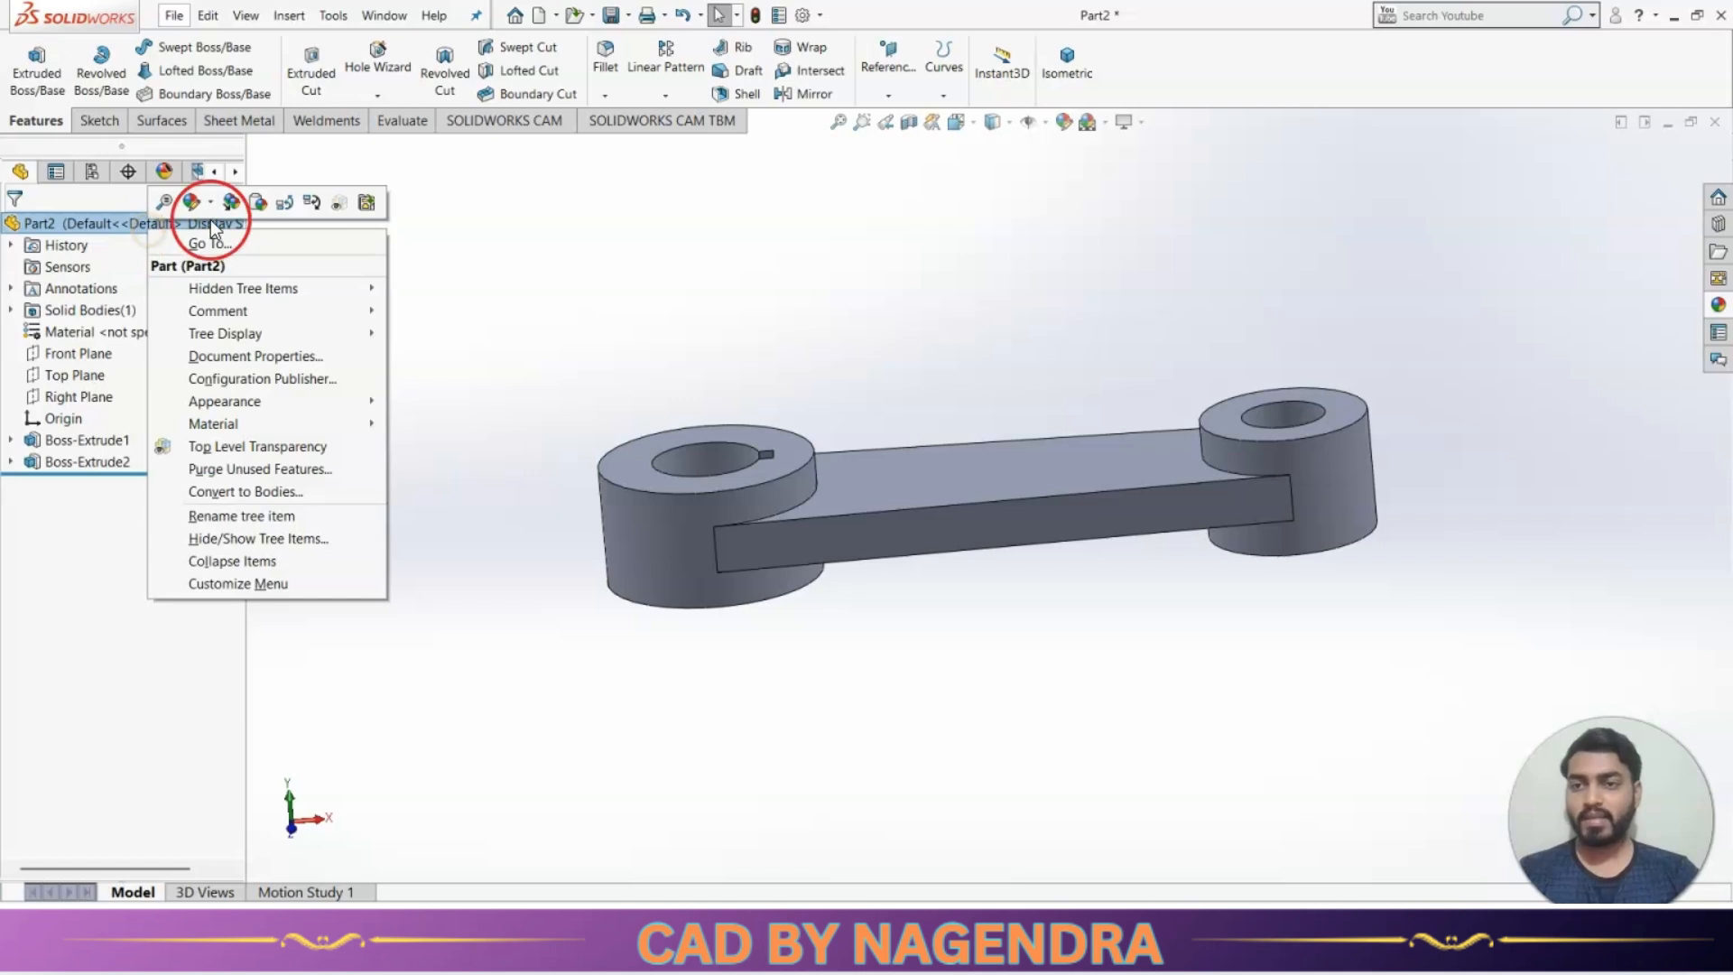
{"action": "left_click", "coordinate": [215, 239]}
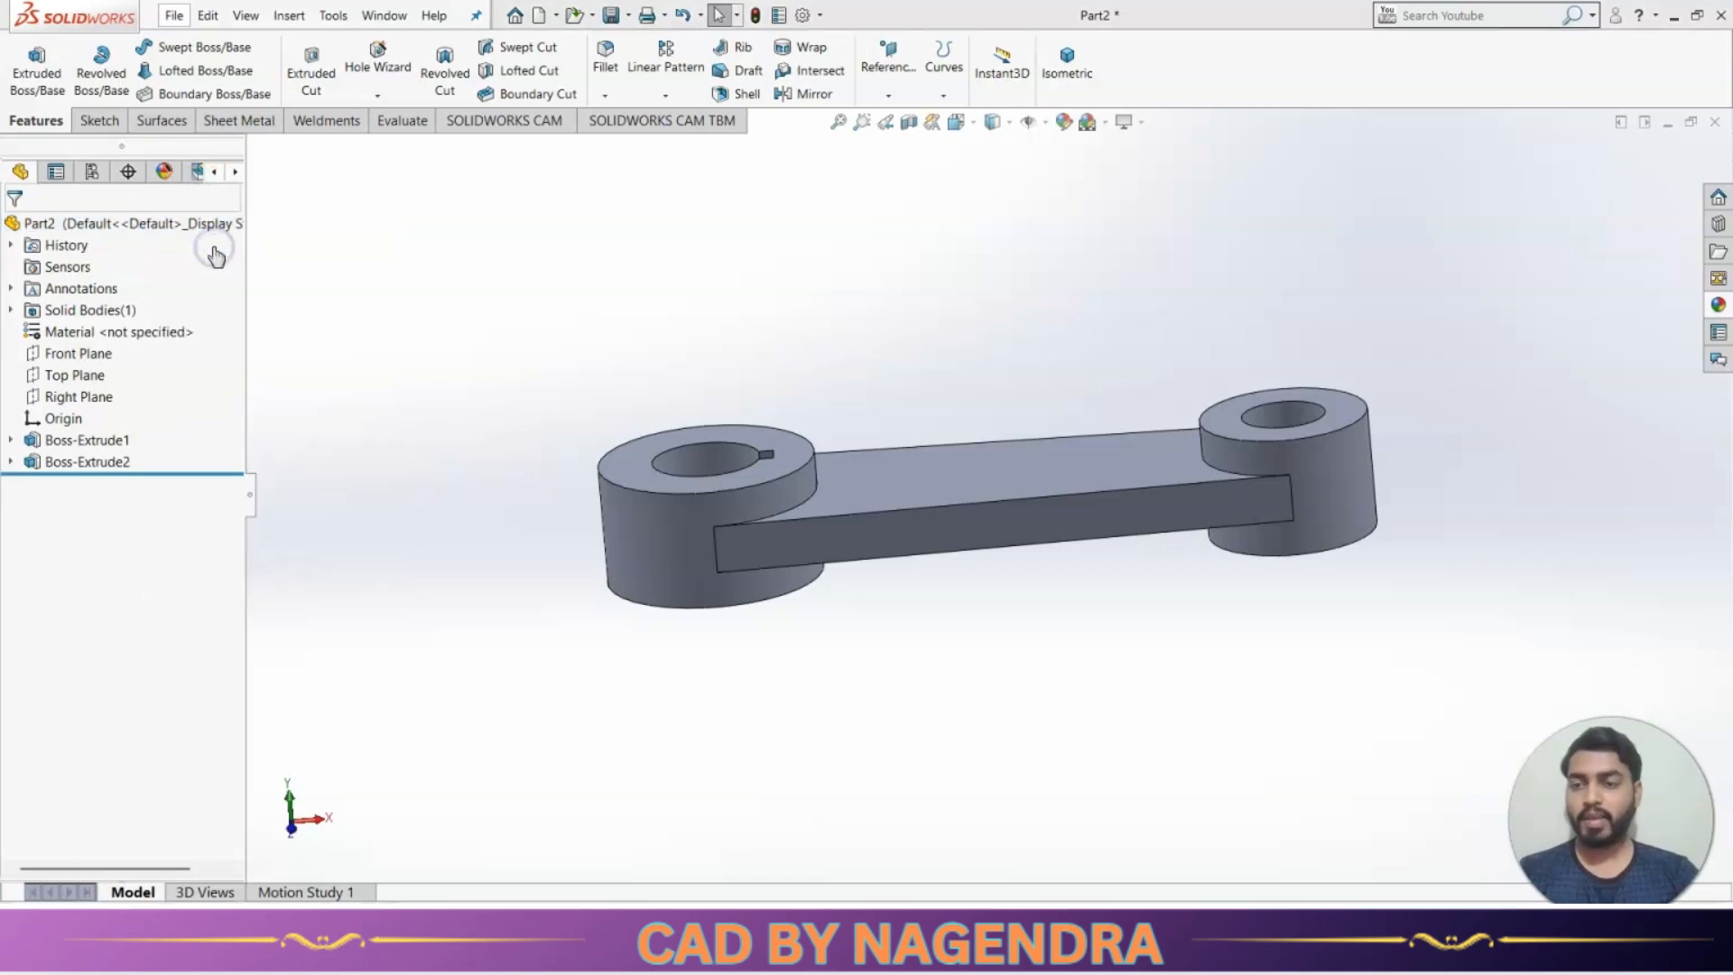
{"action": "left_click_drag", "start_coordinate": [121, 757], "coordinate": [57, 763]}
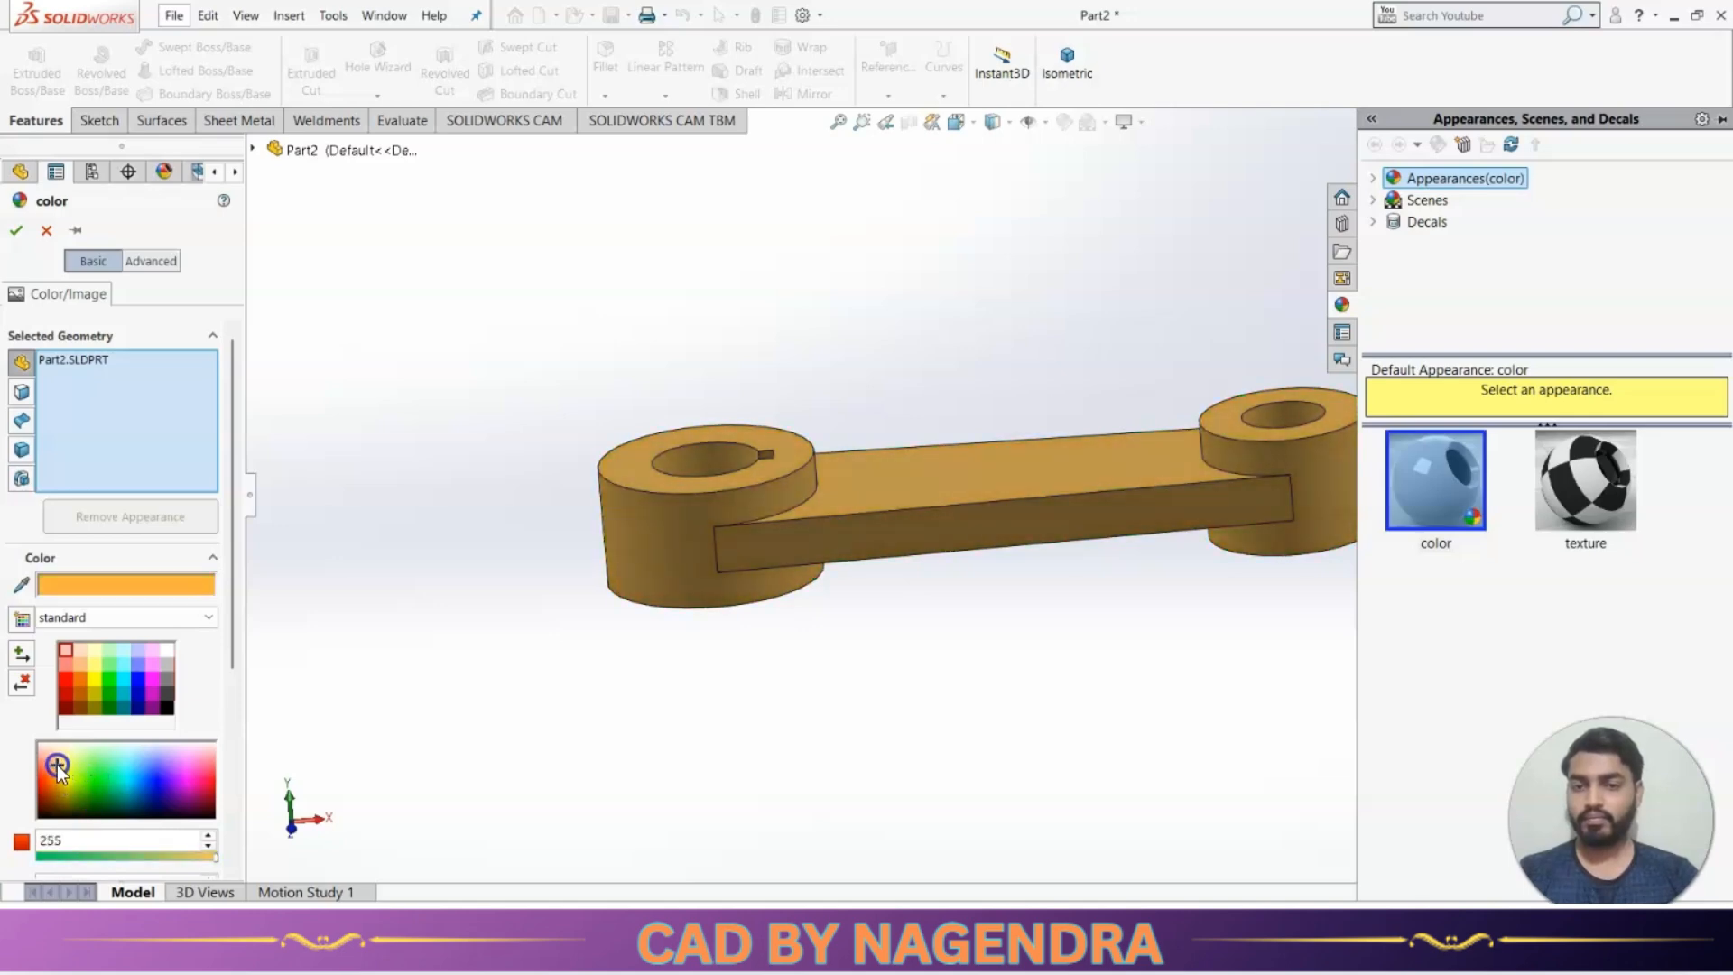
{"action": "left_click", "coordinate": [15, 231]}
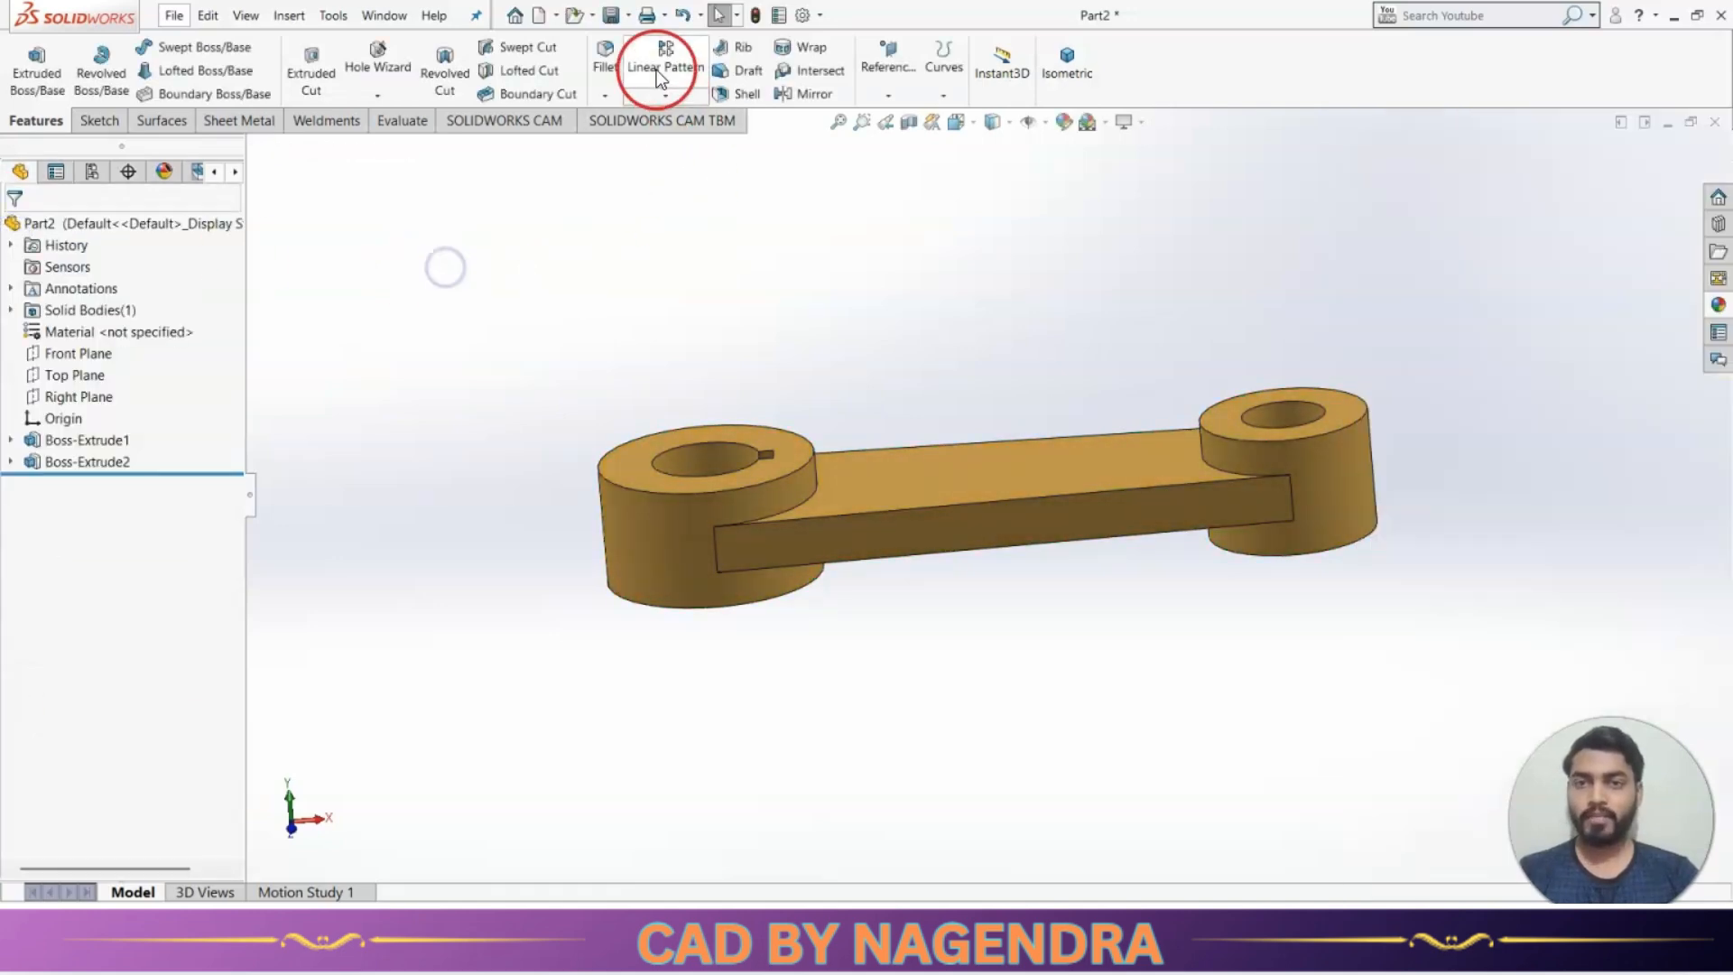
Save the part as Arm in the B V A folder and close it.
{"action": "left_click", "coordinate": [612, 15]}
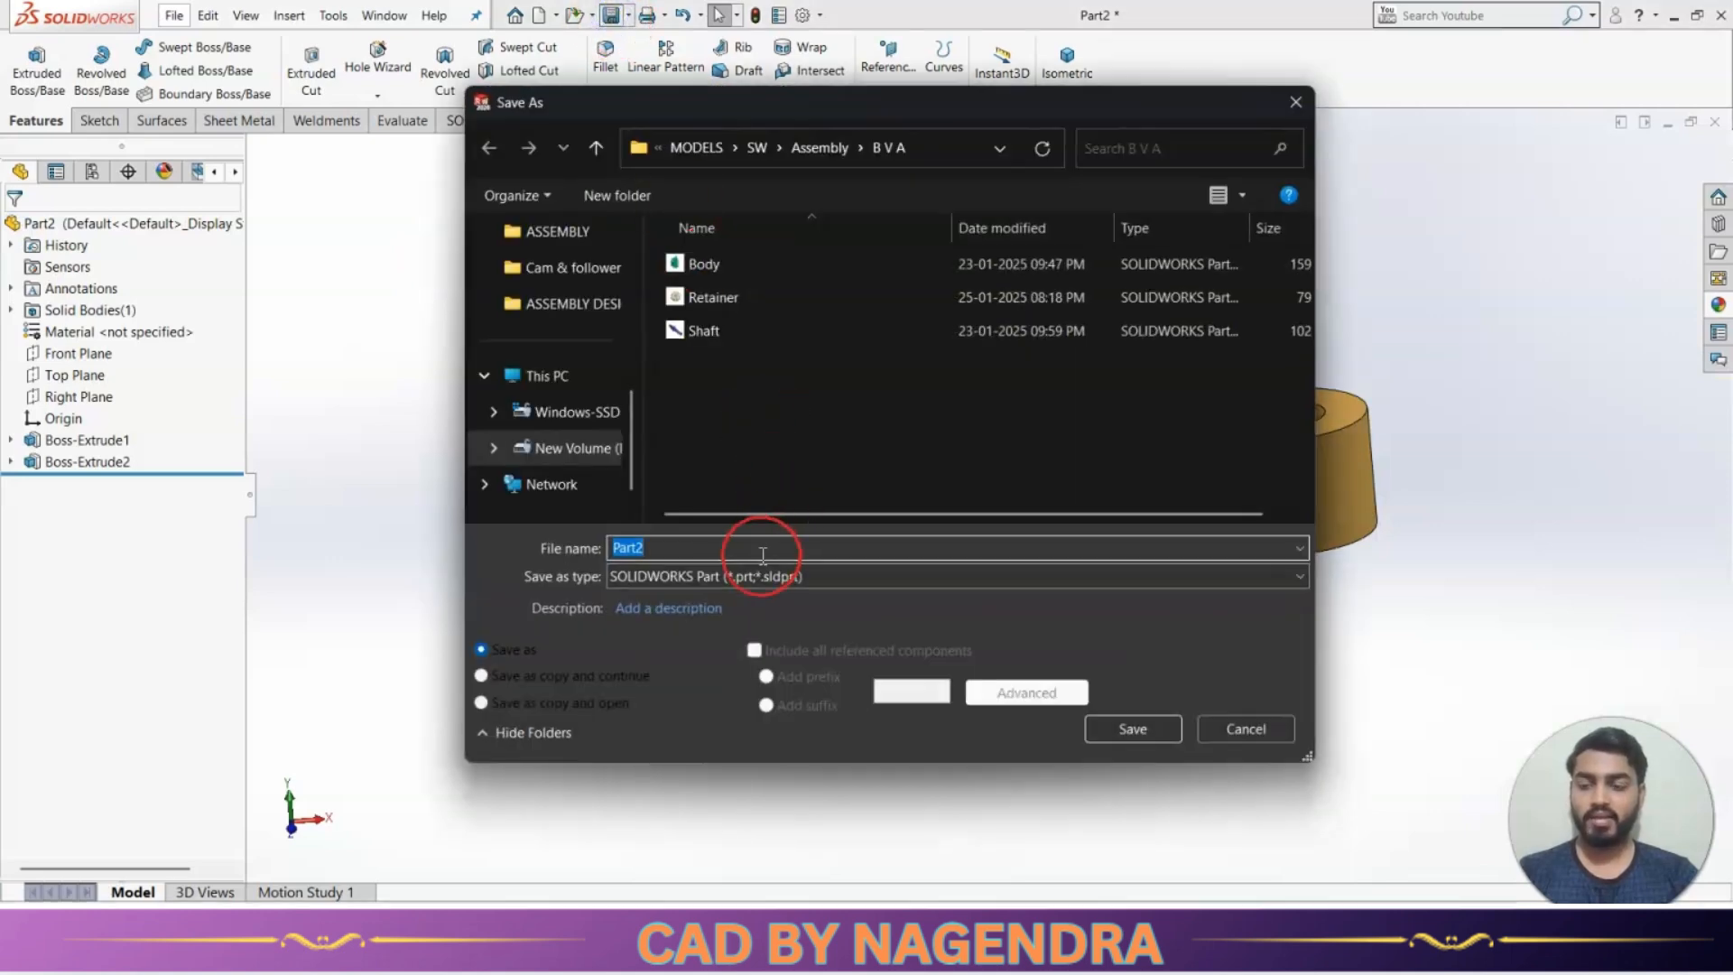
{"action": "type", "text": "Arm"}
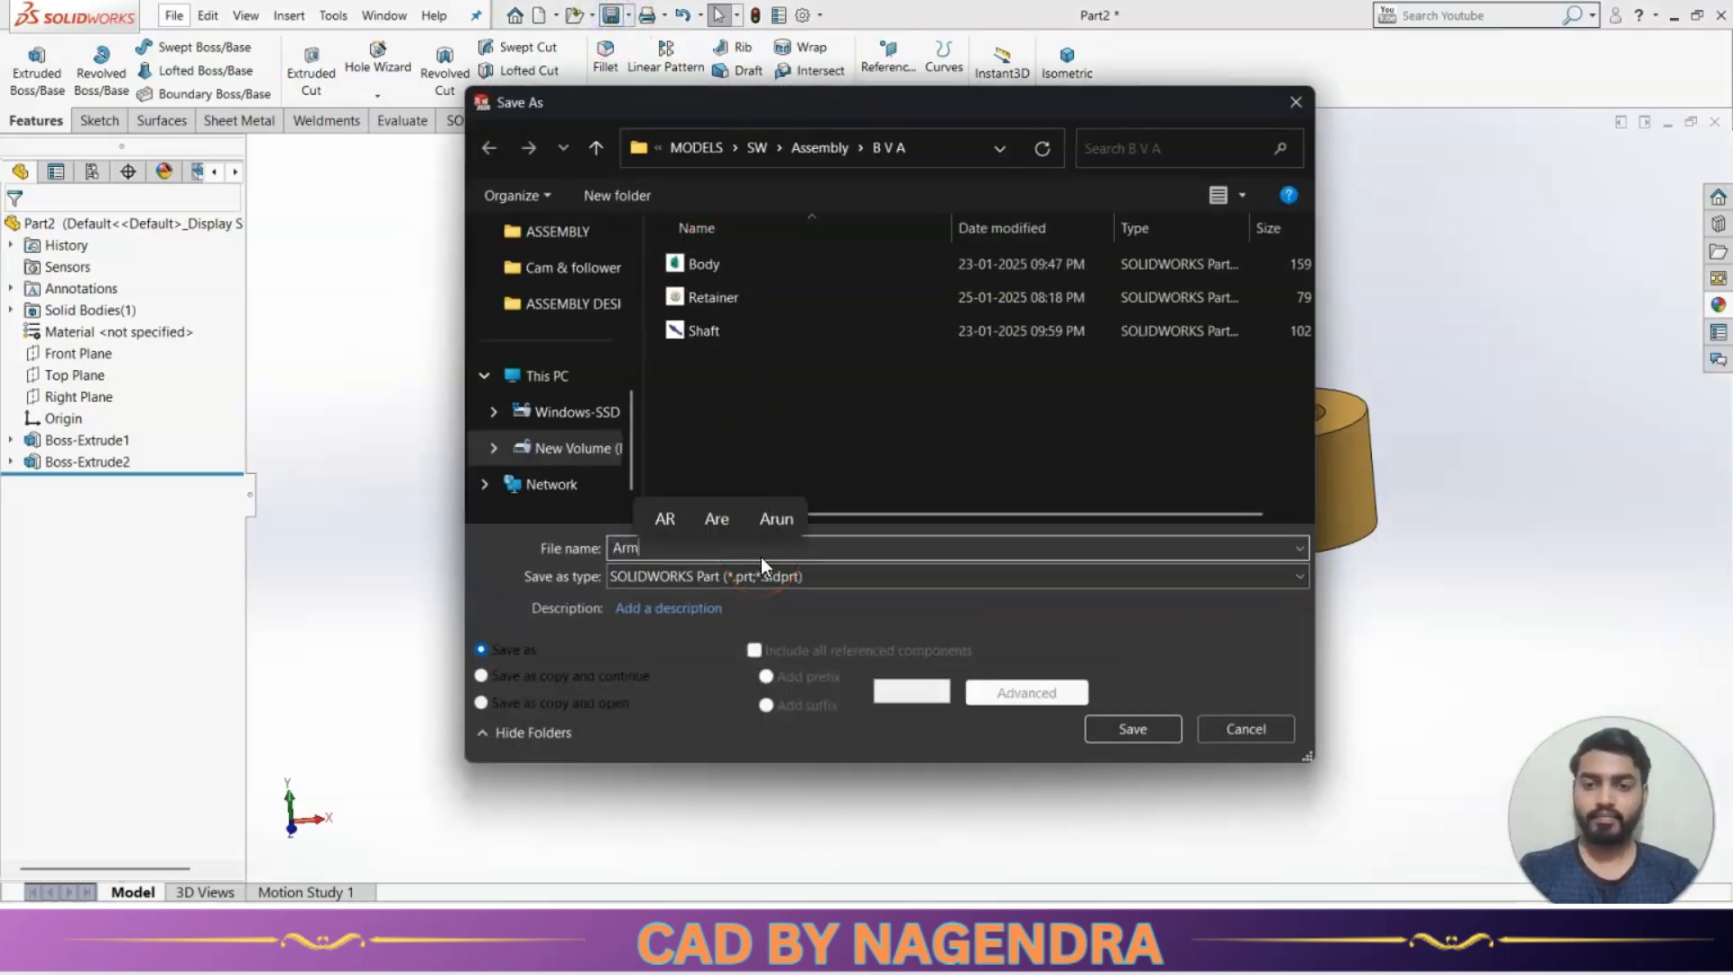
{"action": "left_click", "coordinate": [1130, 733]}
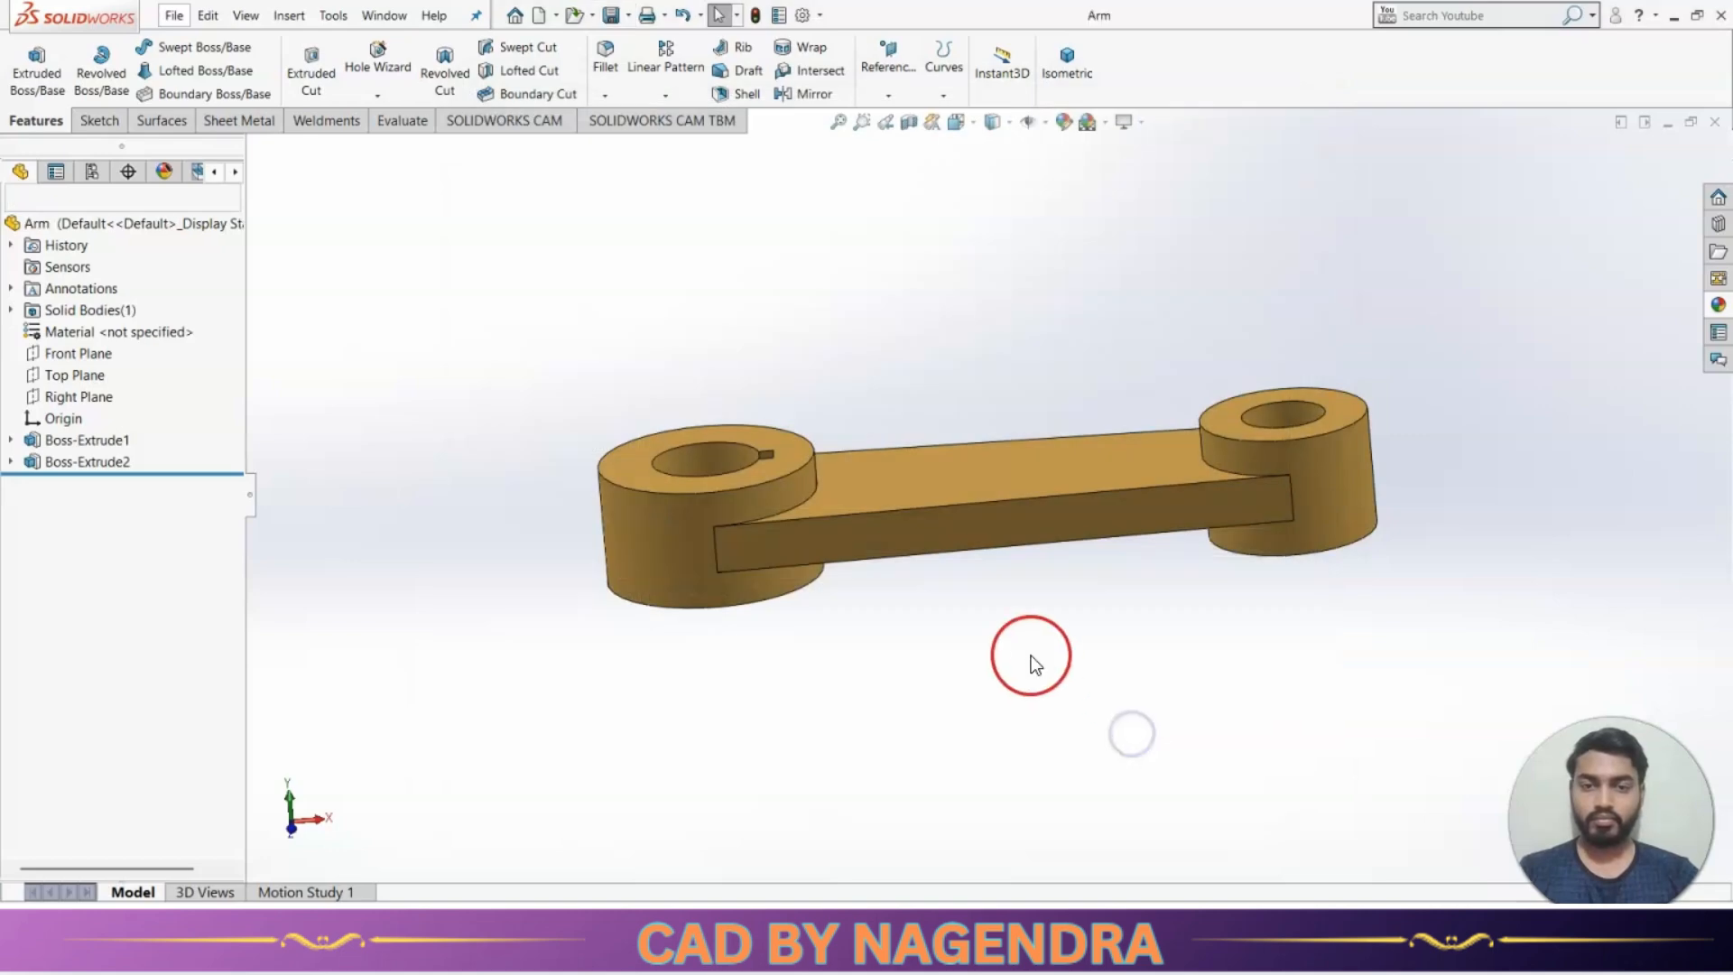
{"action": "left_click", "coordinate": [1714, 121]}
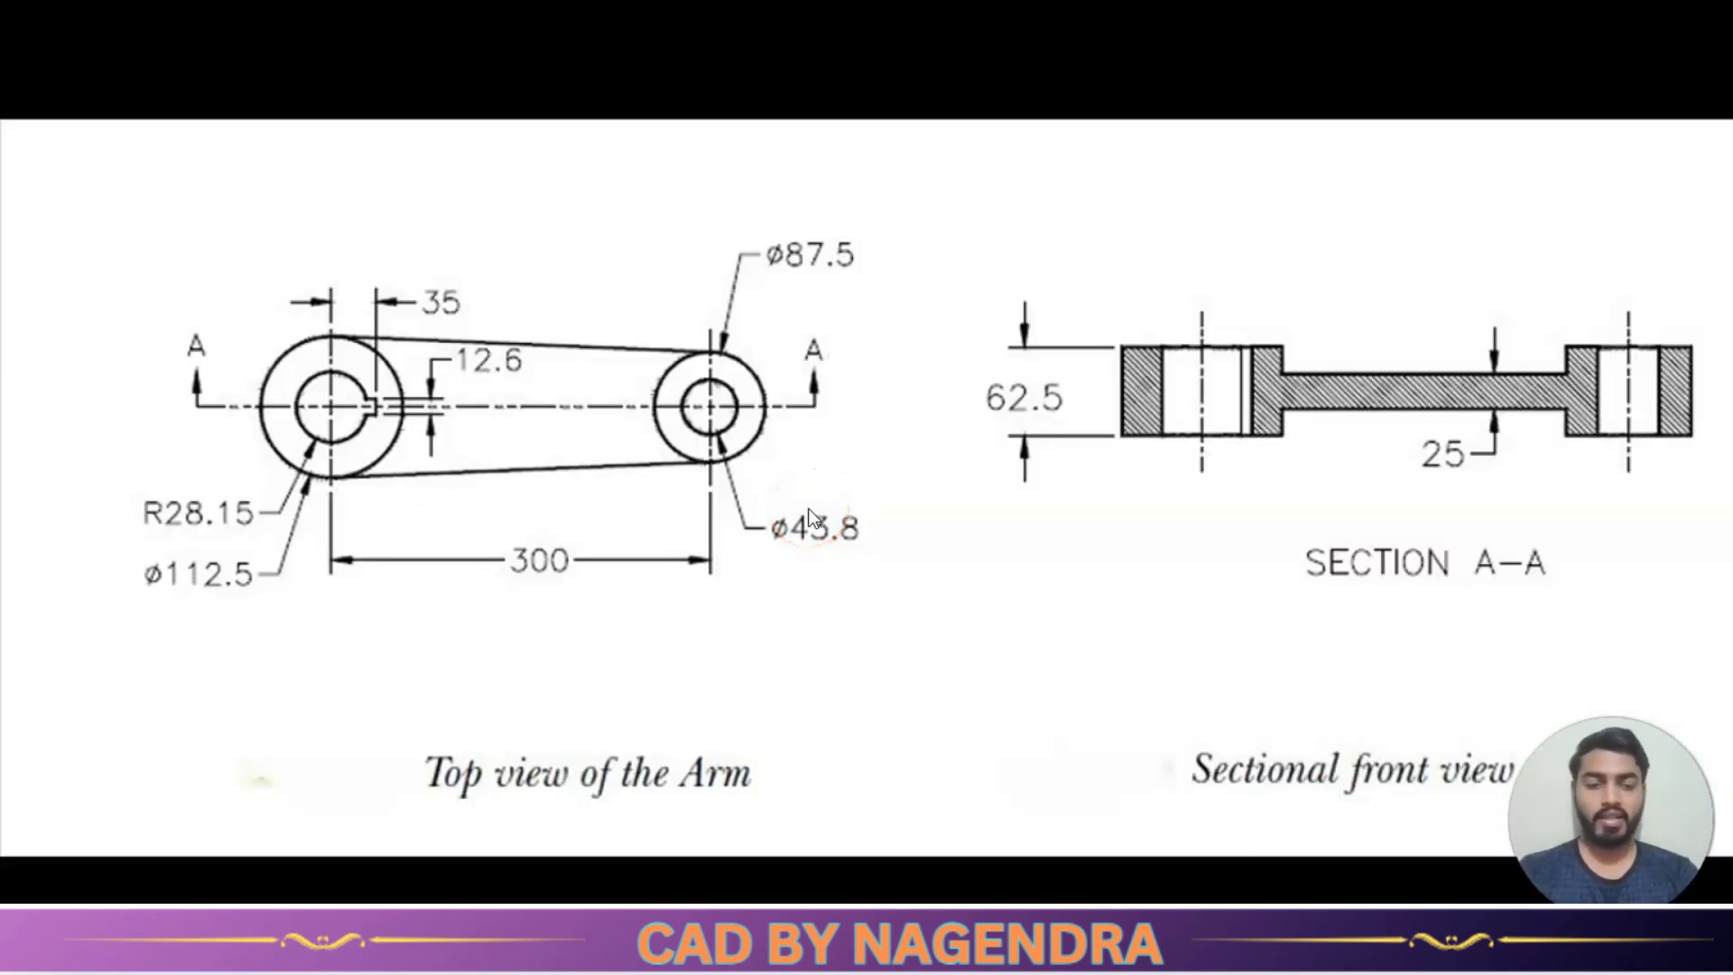
In the reference drawings, move from the arm sheet to the plate, nut and screw sheet and examine the plate's dimensions.
{"action": "mouse_move", "coordinate": [836, 513]}
{"action": "left_mouse_down"}
{"action": "mouse_move", "coordinate": [780, 513]}
{"action": "mouse_move", "coordinate": [854, 540]}
{"action": "left_mouse_up"}
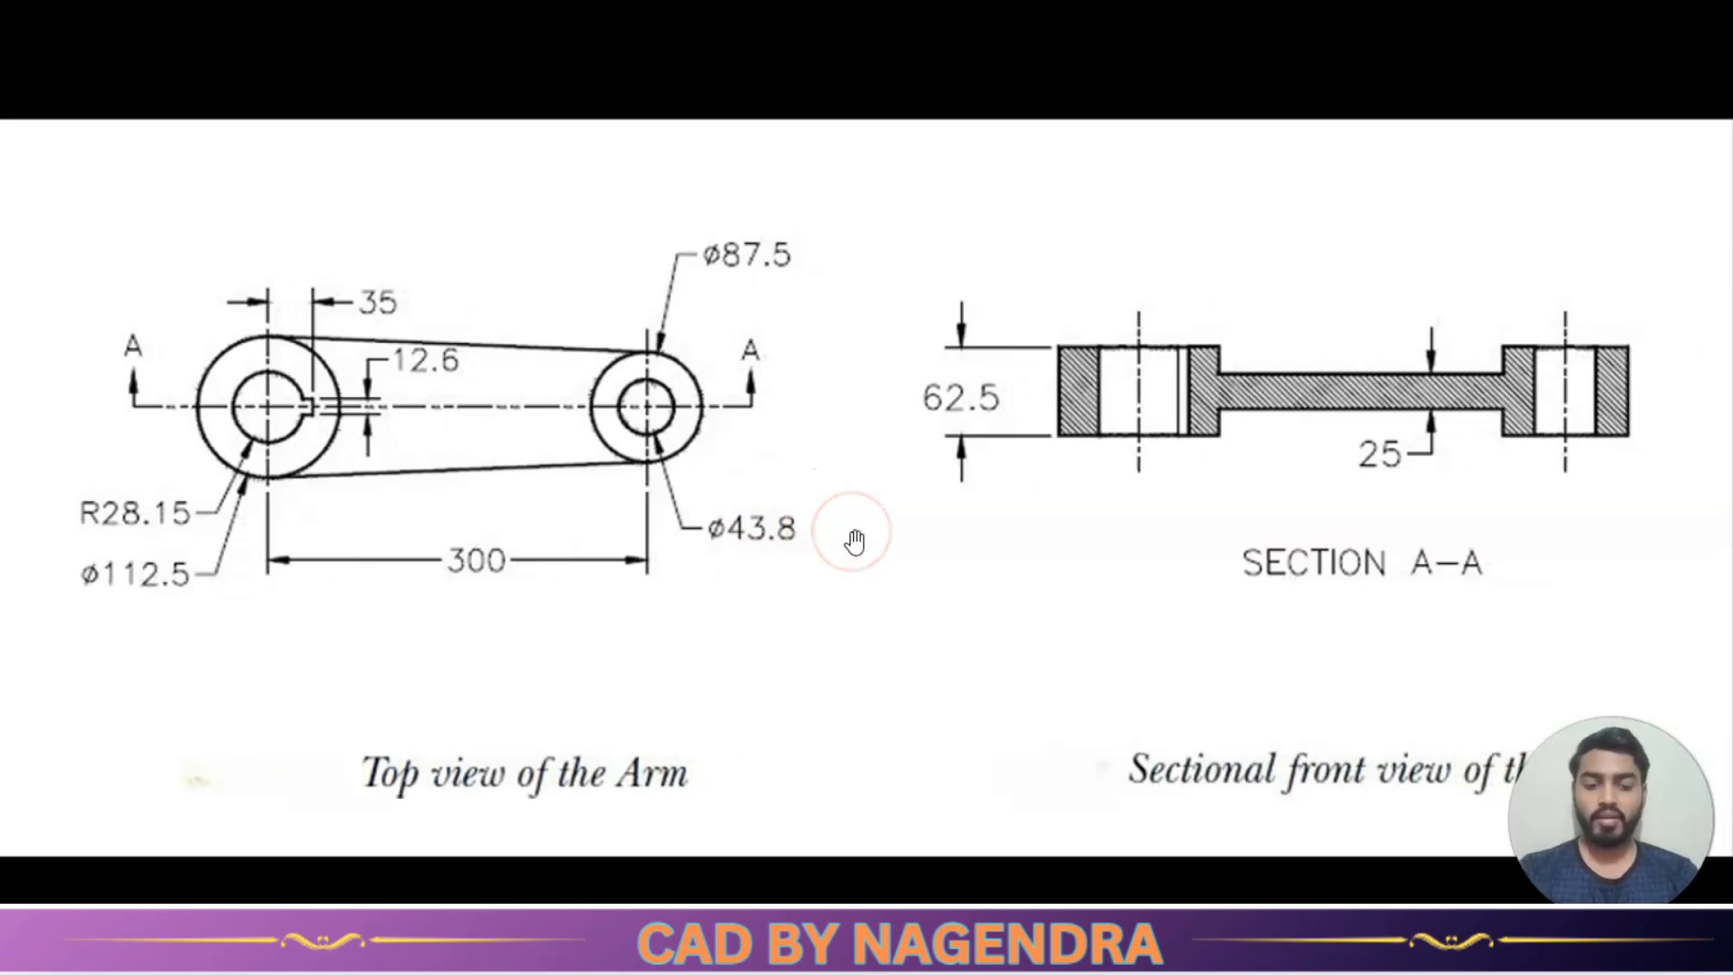
{"action": "scroll", "coordinate": [854, 533], "scroll_direction": "down", "scroll_amount": 2}
{"action": "key", "text": "Right"}
{"action": "scroll", "coordinate": [689, 437], "scroll_direction": "up", "scroll_amount": 4}
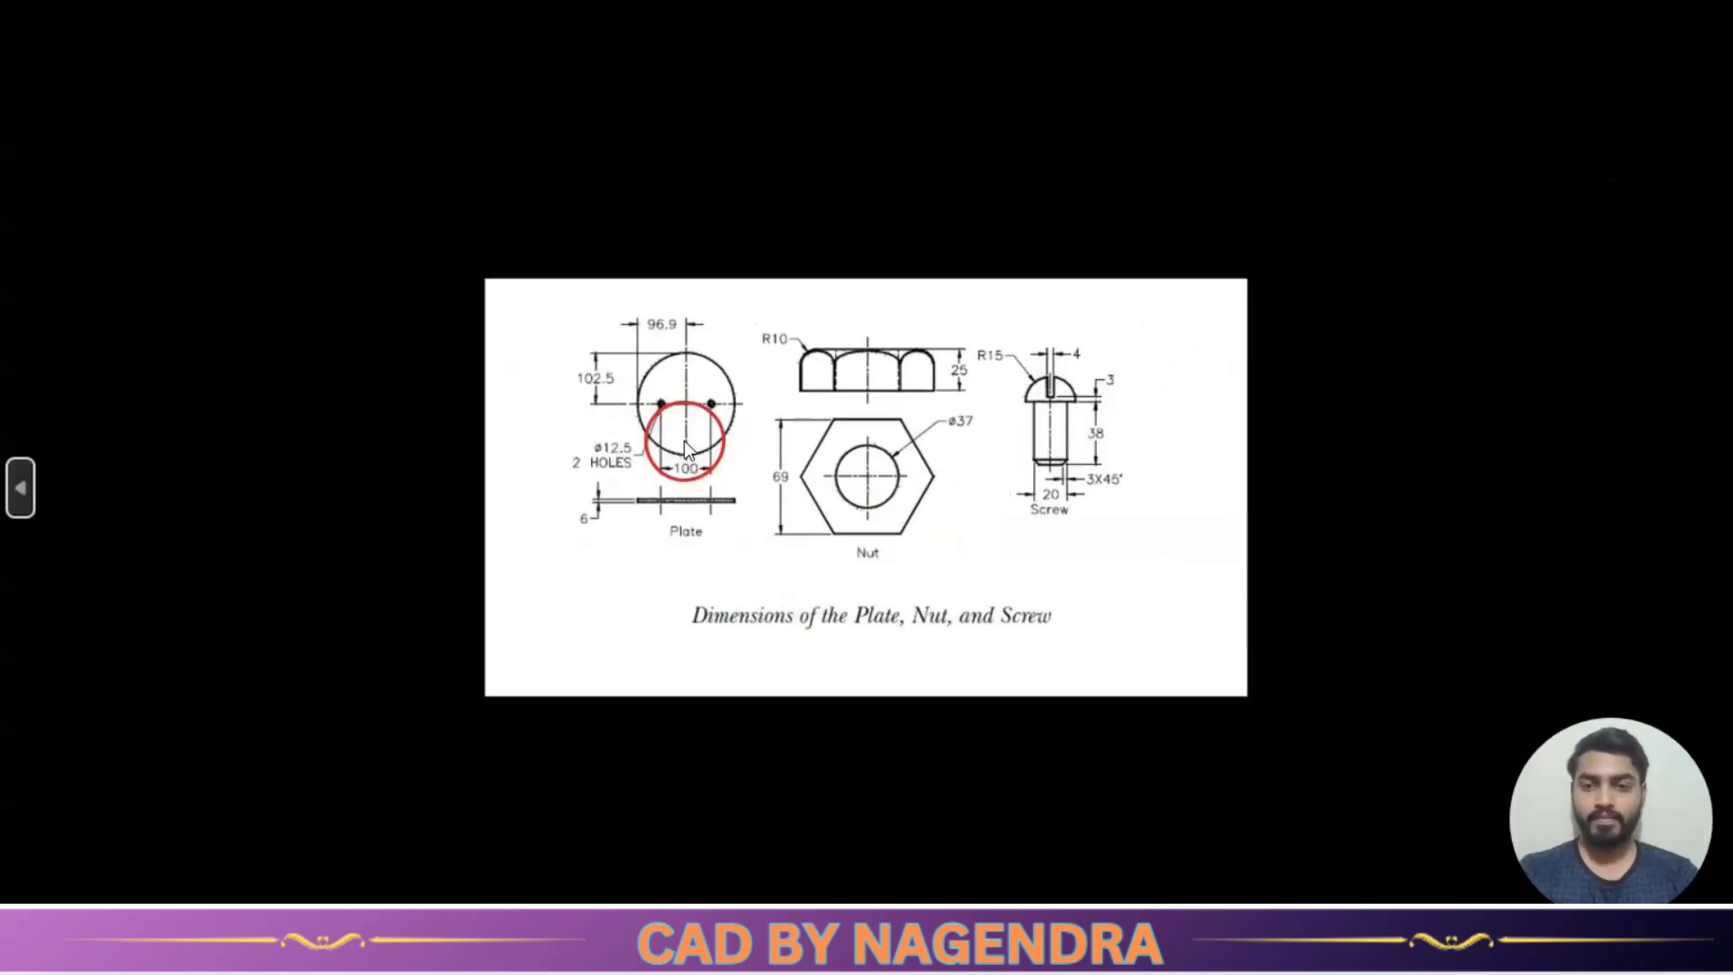
{"action": "scroll", "coordinate": [484, 302], "scroll_direction": "up", "scroll_amount": 2}
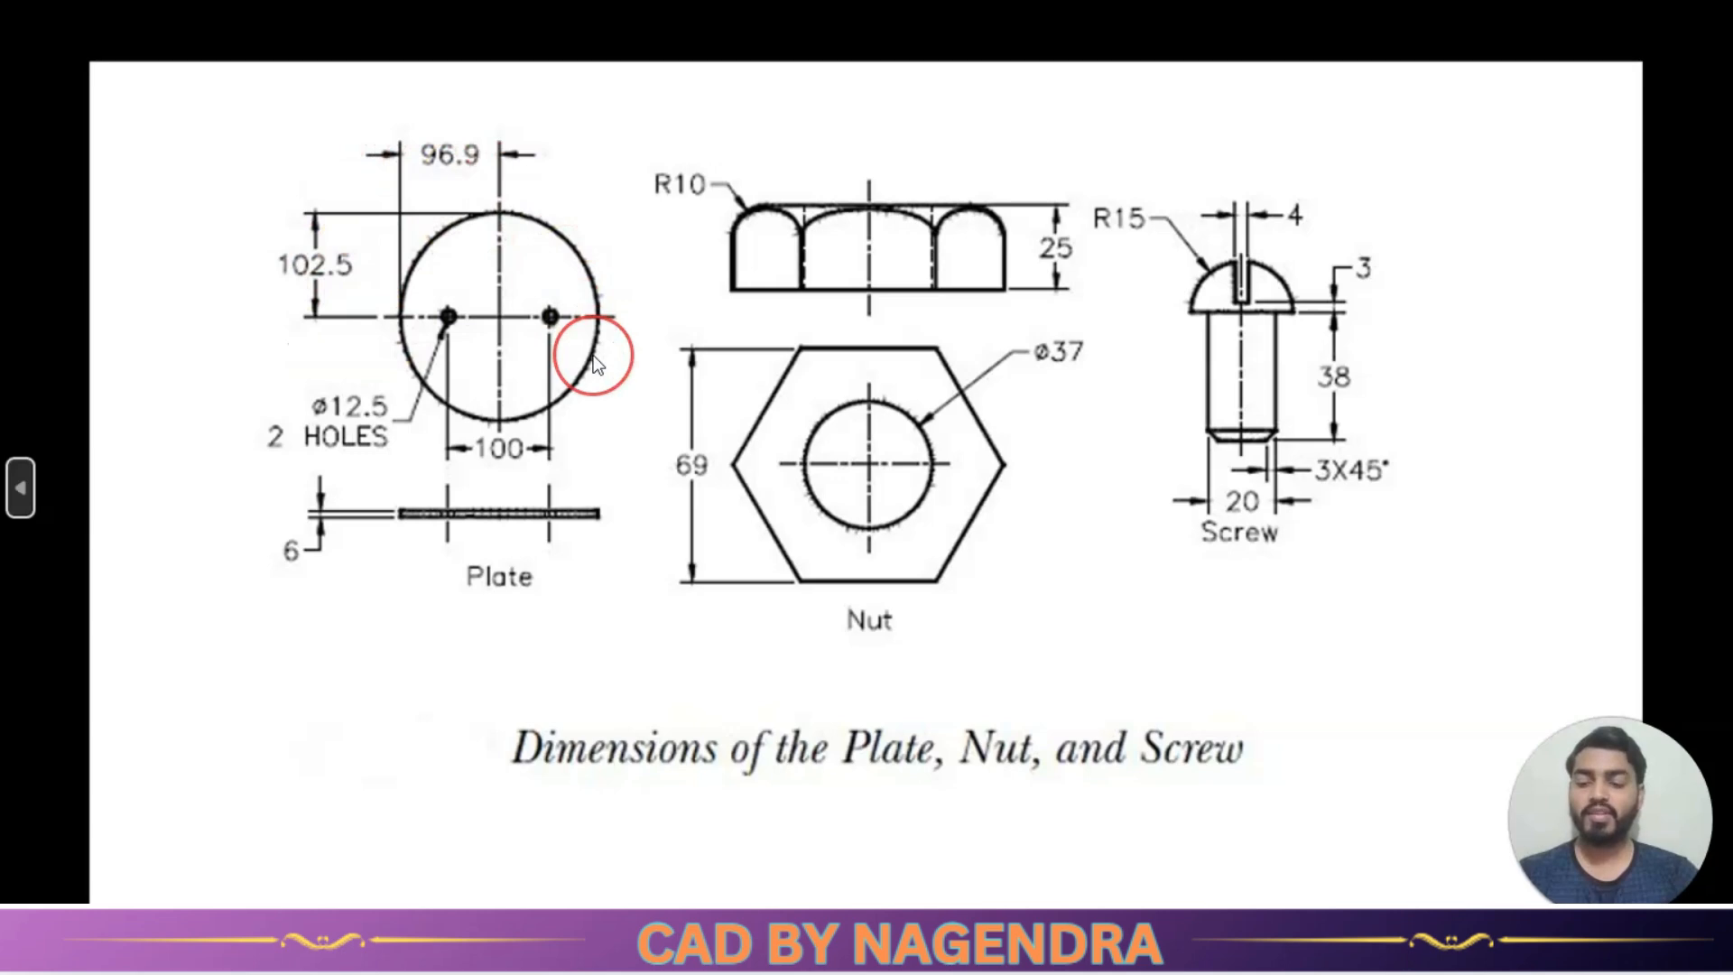
Switch back to SOLIDWORKS, create a new part and start a sketch on the Top Plane.
{"action": "key", "text": "alt+Tab"}
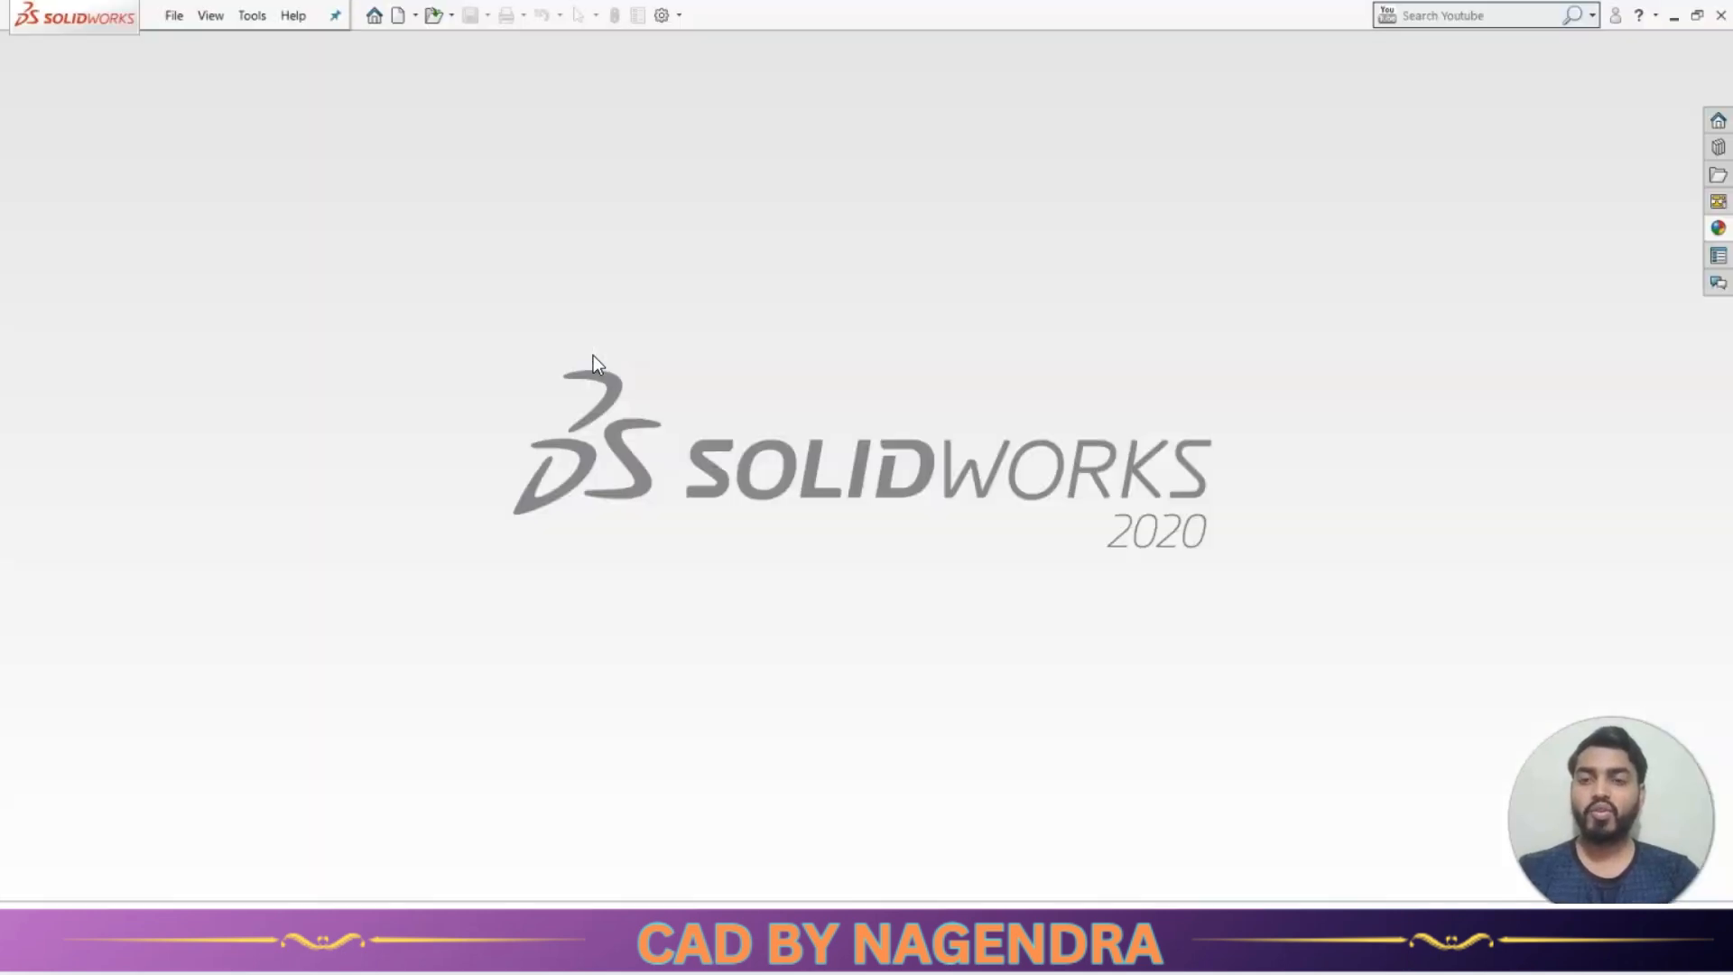
{"action": "left_click", "coordinate": [400, 16]}
{"action": "left_click", "coordinate": [960, 585]}
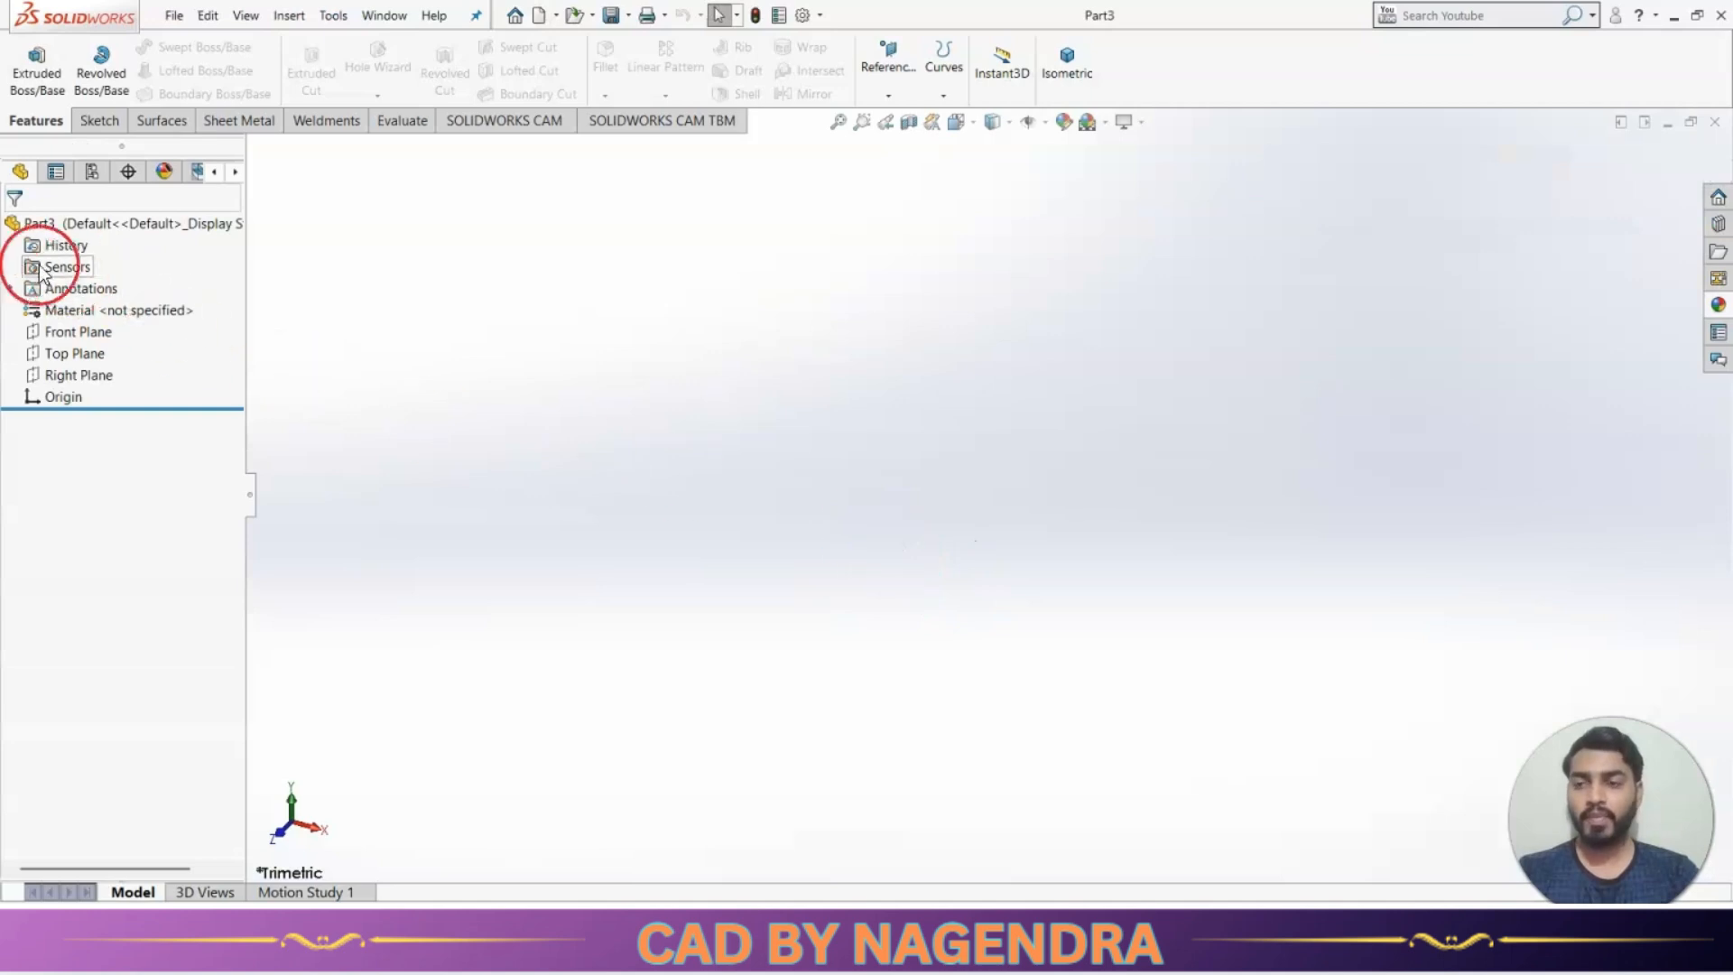
{"action": "left_click", "coordinate": [76, 353]}
{"action": "left_click", "coordinate": [104, 334]}
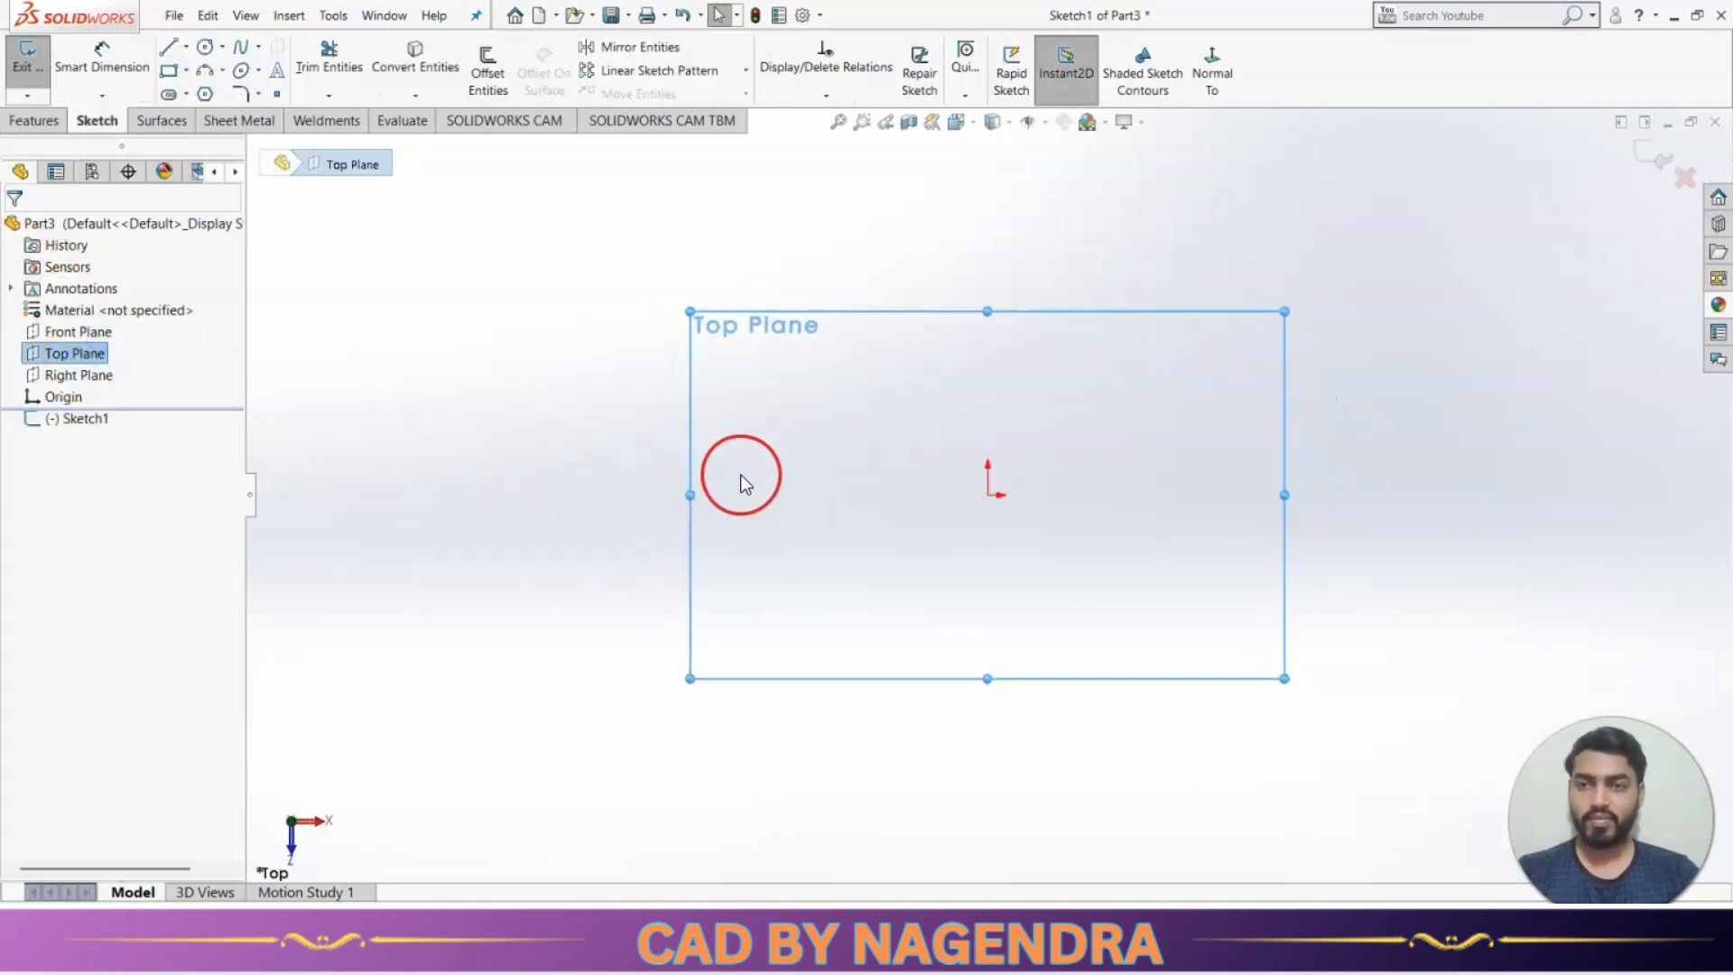
Sketch an ellipse centred on the origin, with a vertical semi-axis of about 48.8 mm and a horizontal one of about 41.4 mm.
{"action": "left_click", "coordinate": [241, 71]}
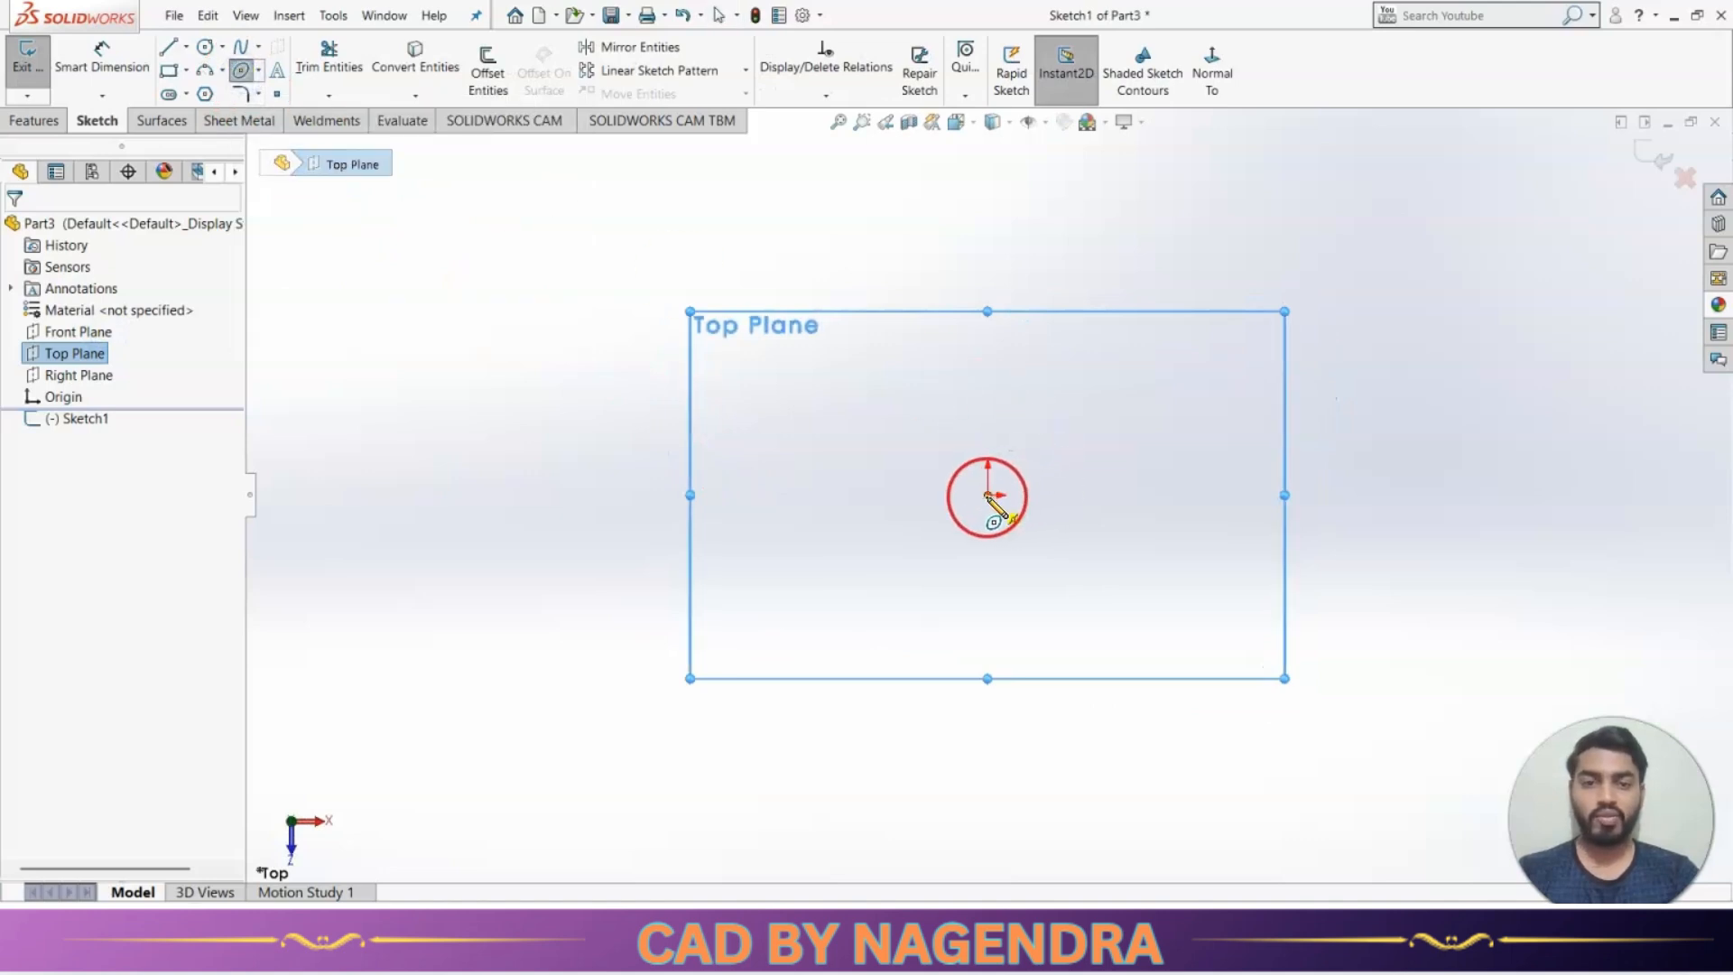
{"action": "left_click", "coordinate": [989, 495]}
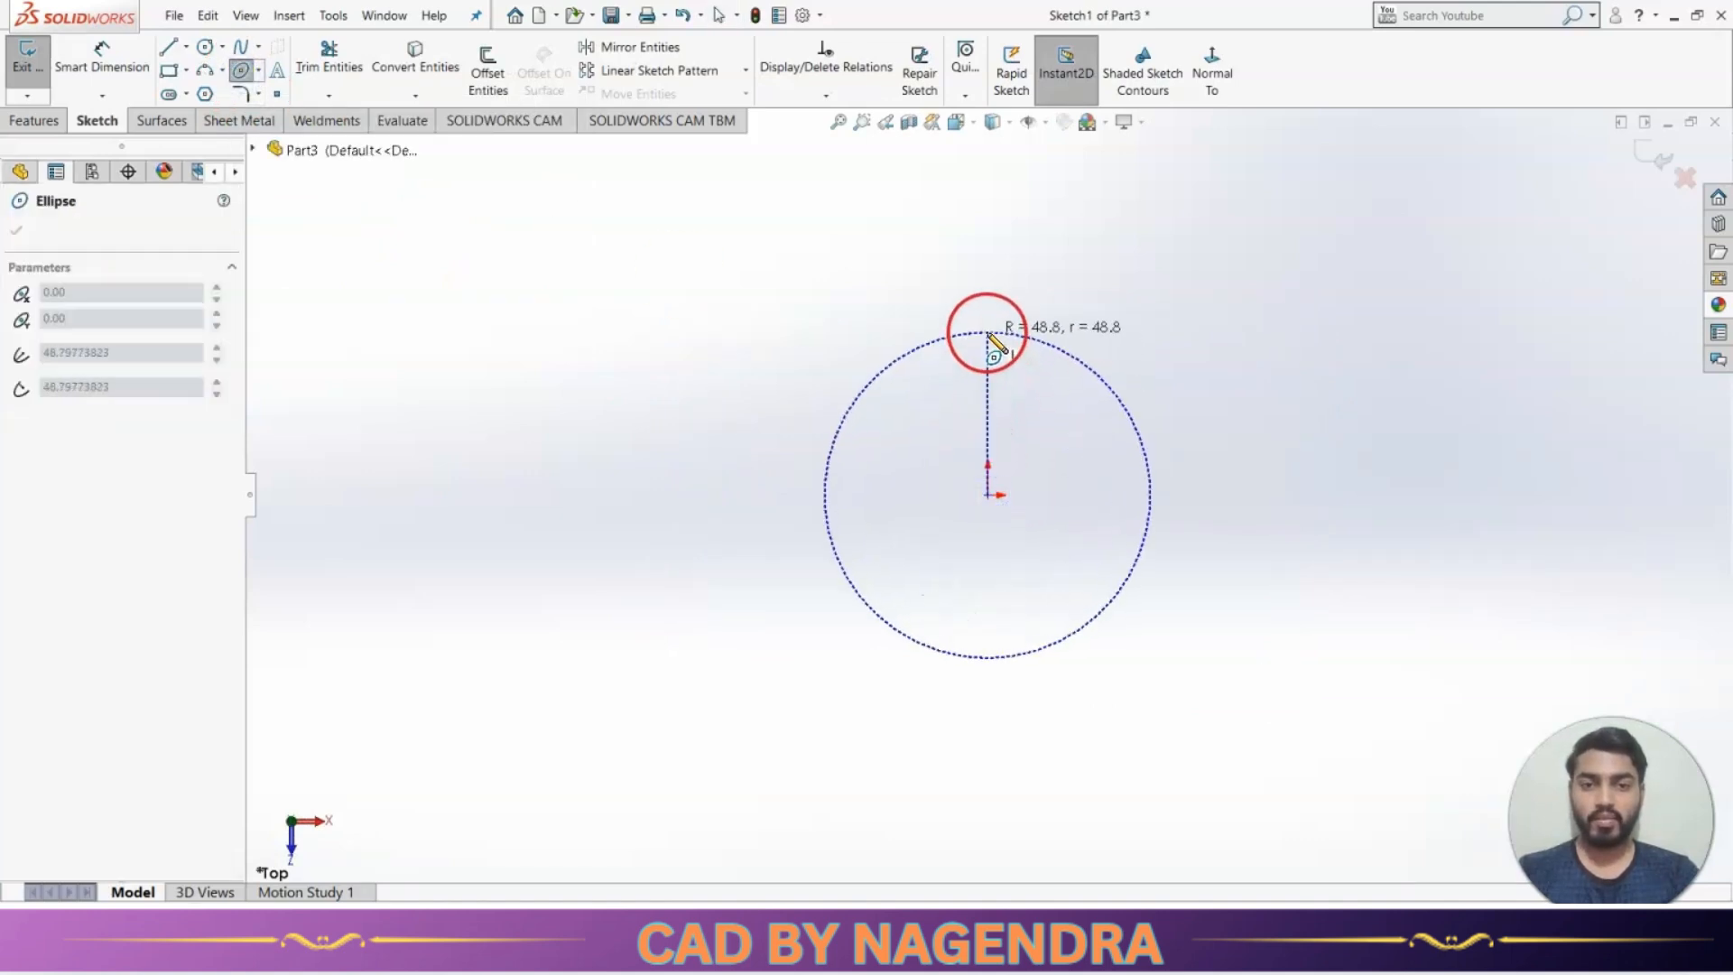
{"action": "left_click", "coordinate": [989, 335]}
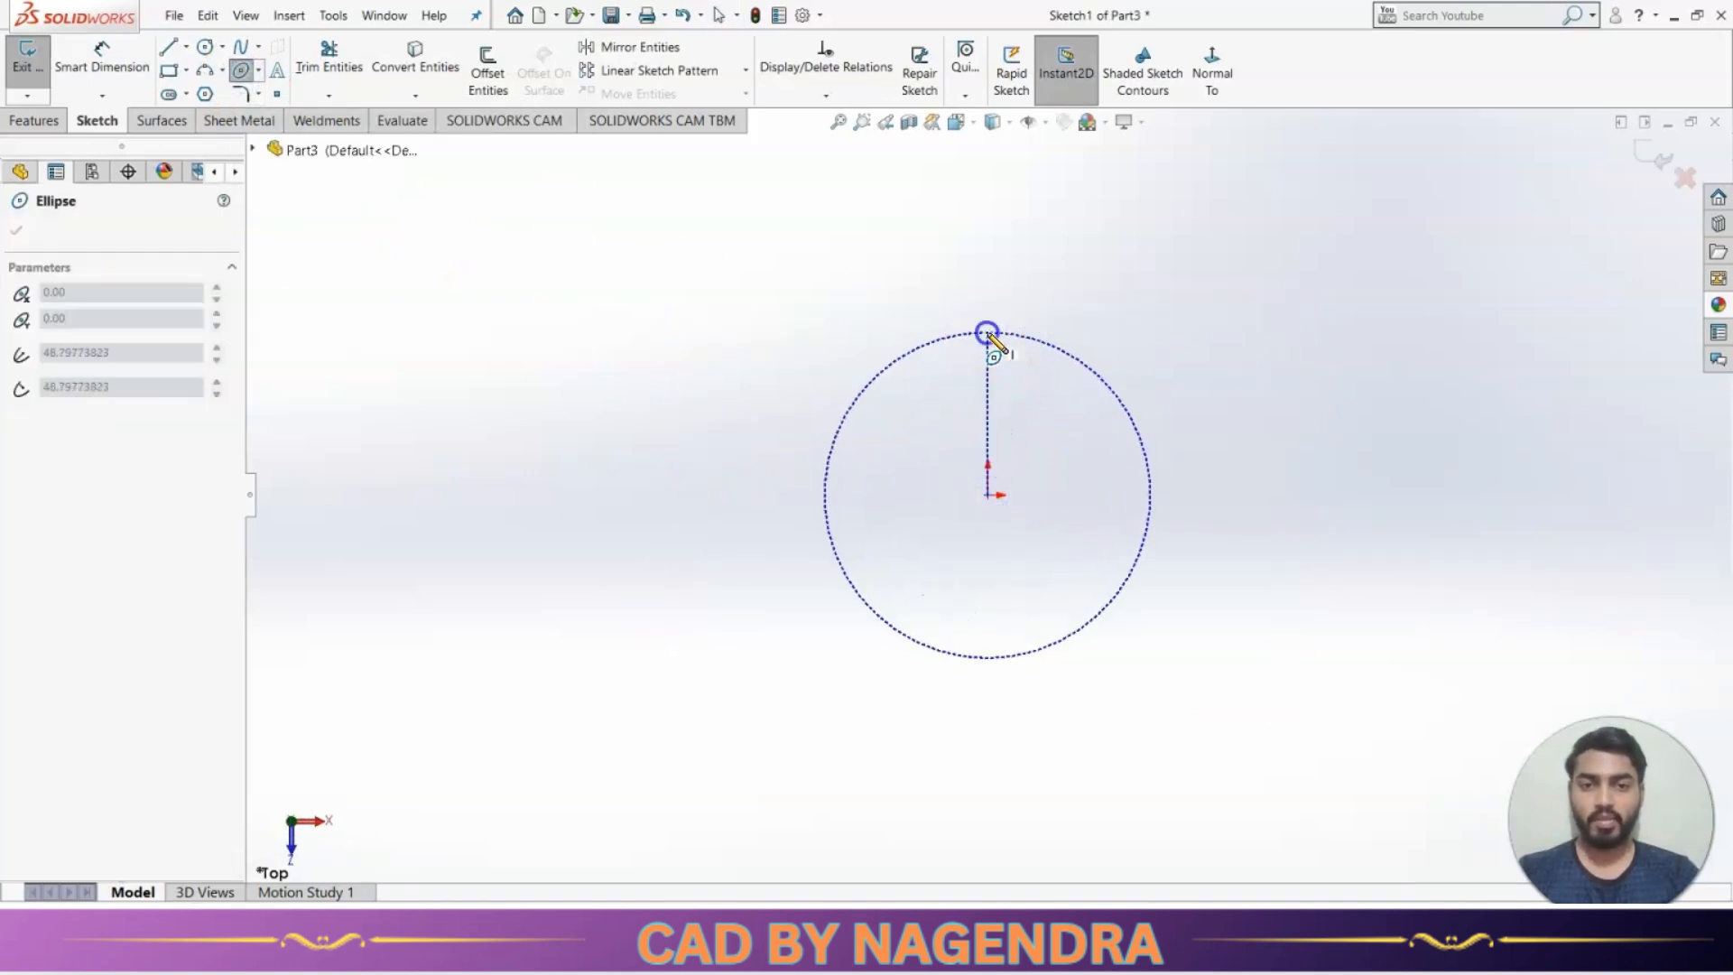
{"action": "left_click", "coordinate": [1126, 397]}
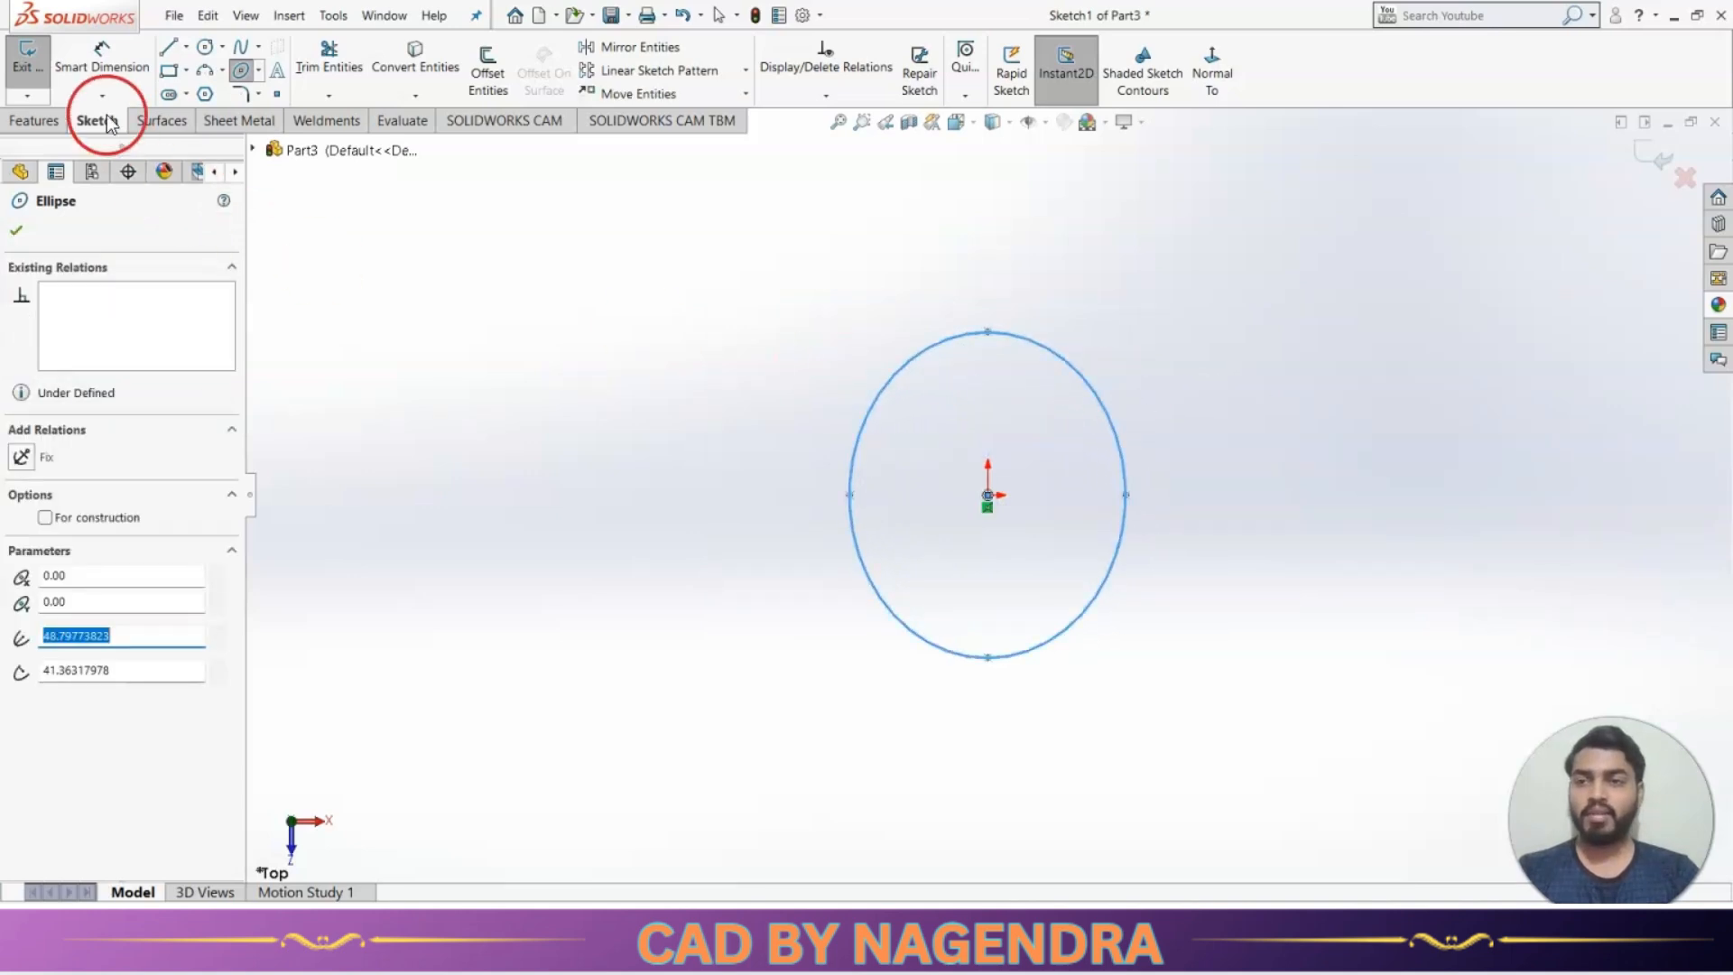
Dimension the vertical distance from the origin to the ellipse's top point as 102.5 mm.
{"action": "left_click", "coordinate": [101, 56]}
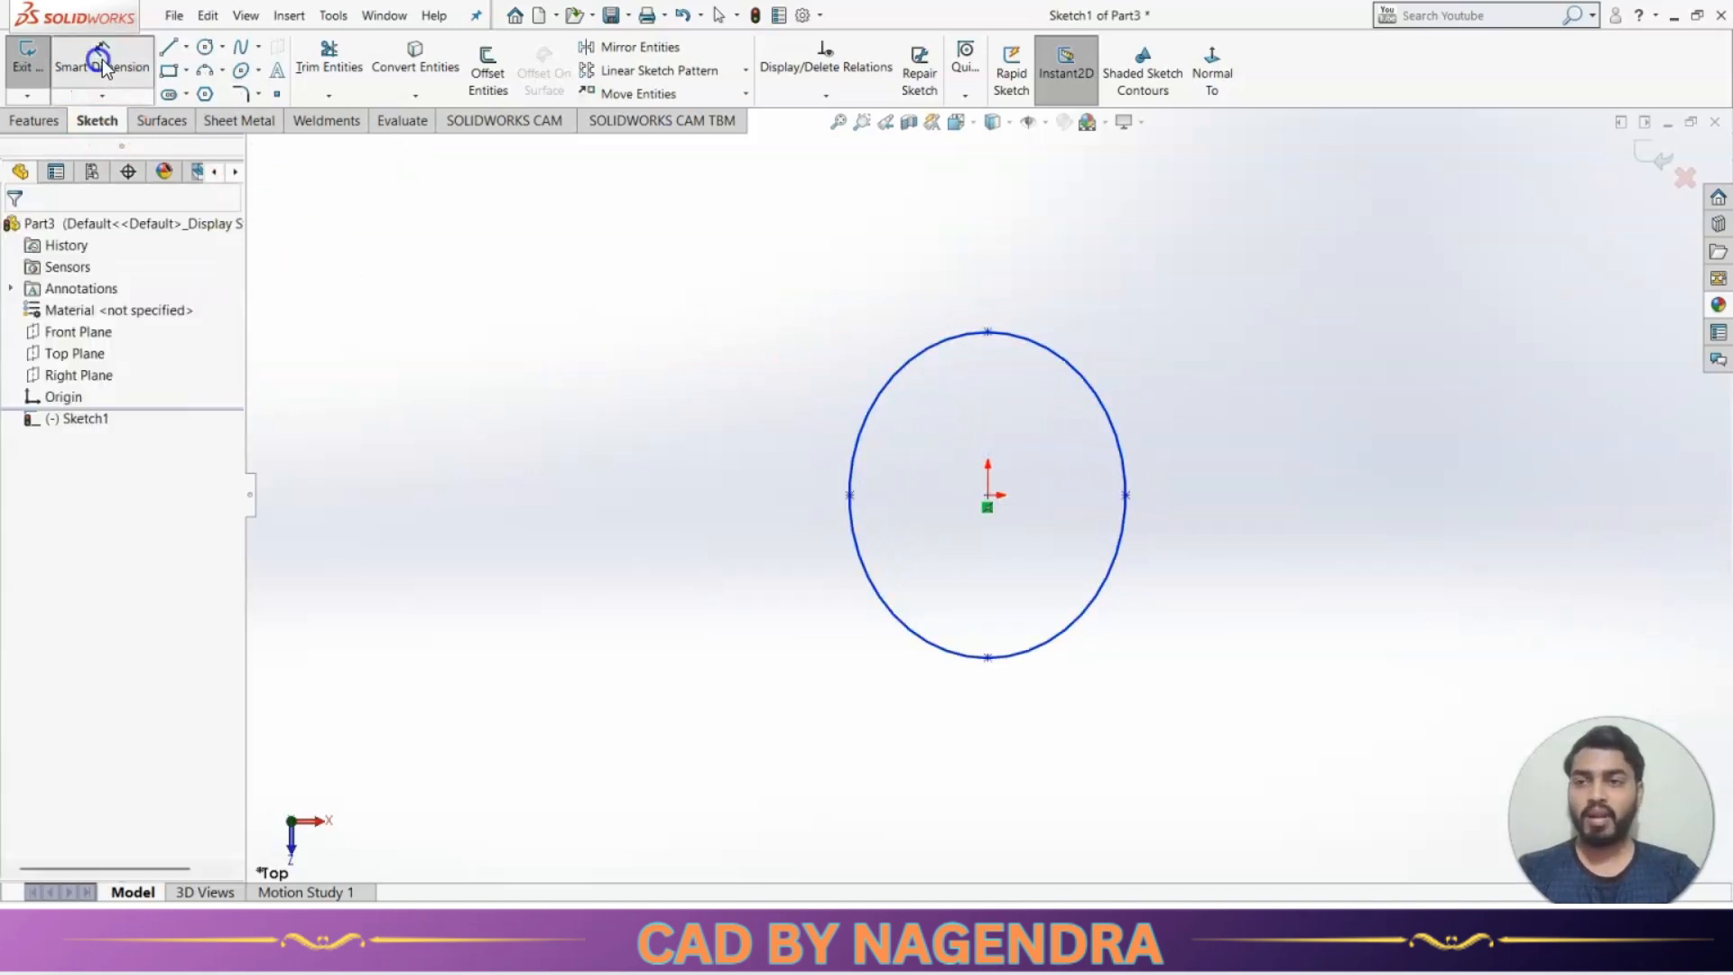
{"action": "left_click", "coordinate": [990, 495]}
{"action": "left_click", "coordinate": [988, 333]}
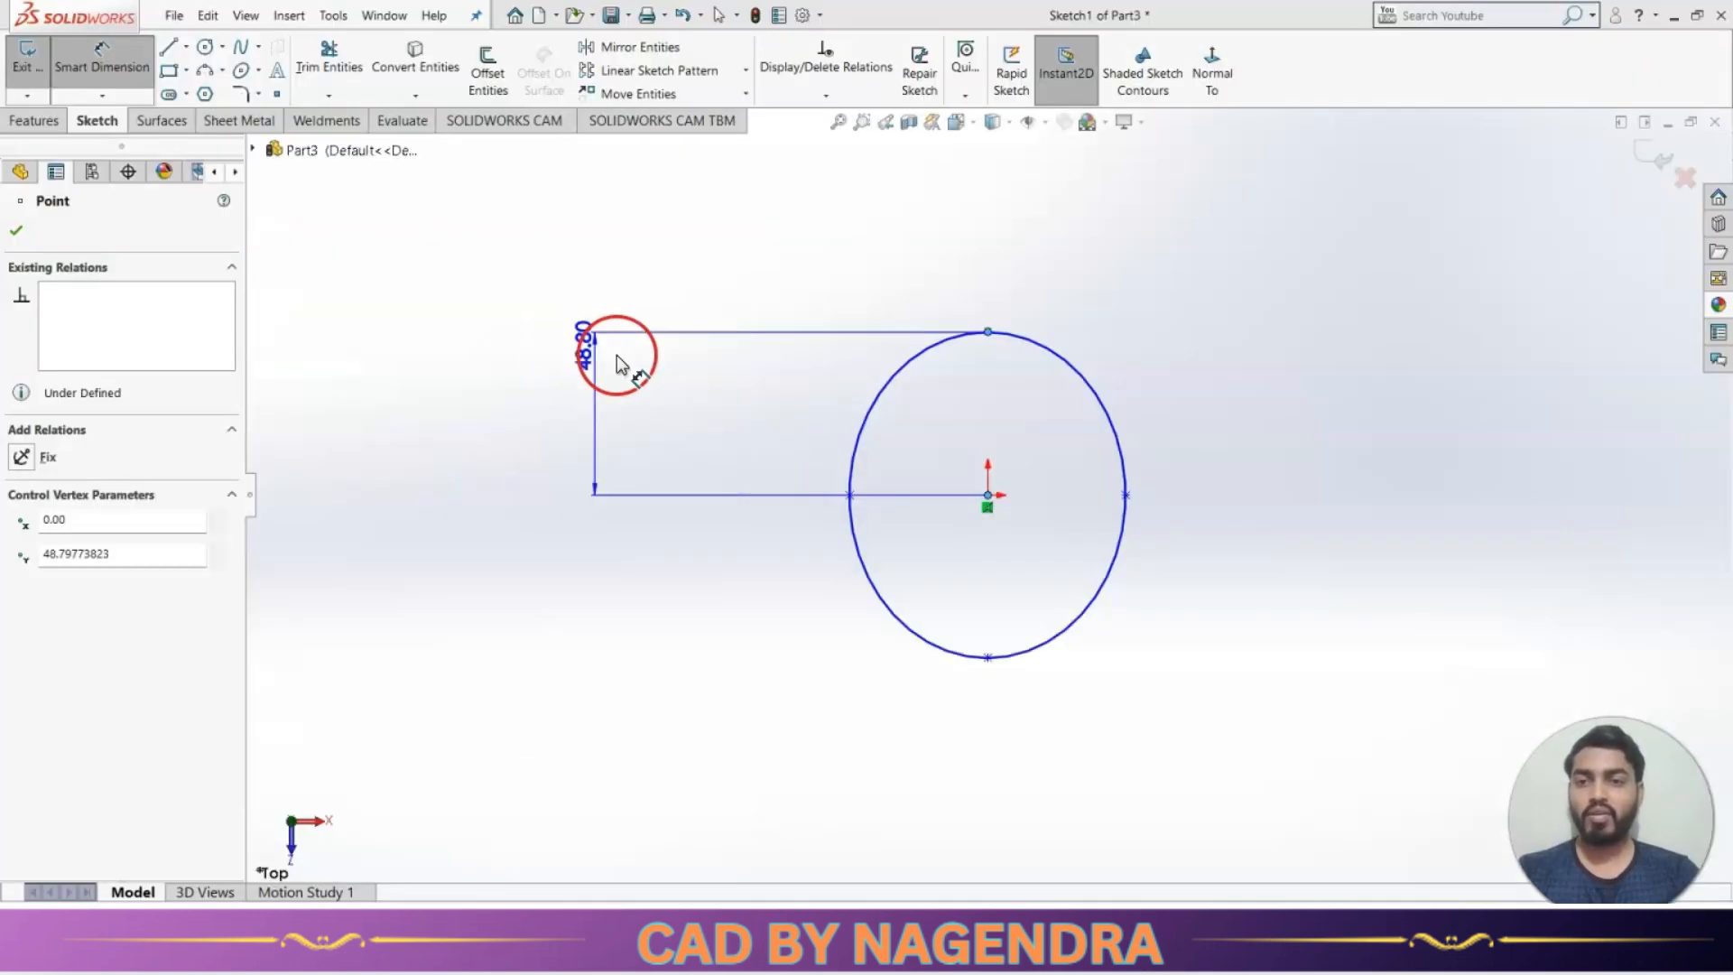
{"action": "left_click", "coordinate": [805, 433]}
{"action": "type", "text": "102.5"}
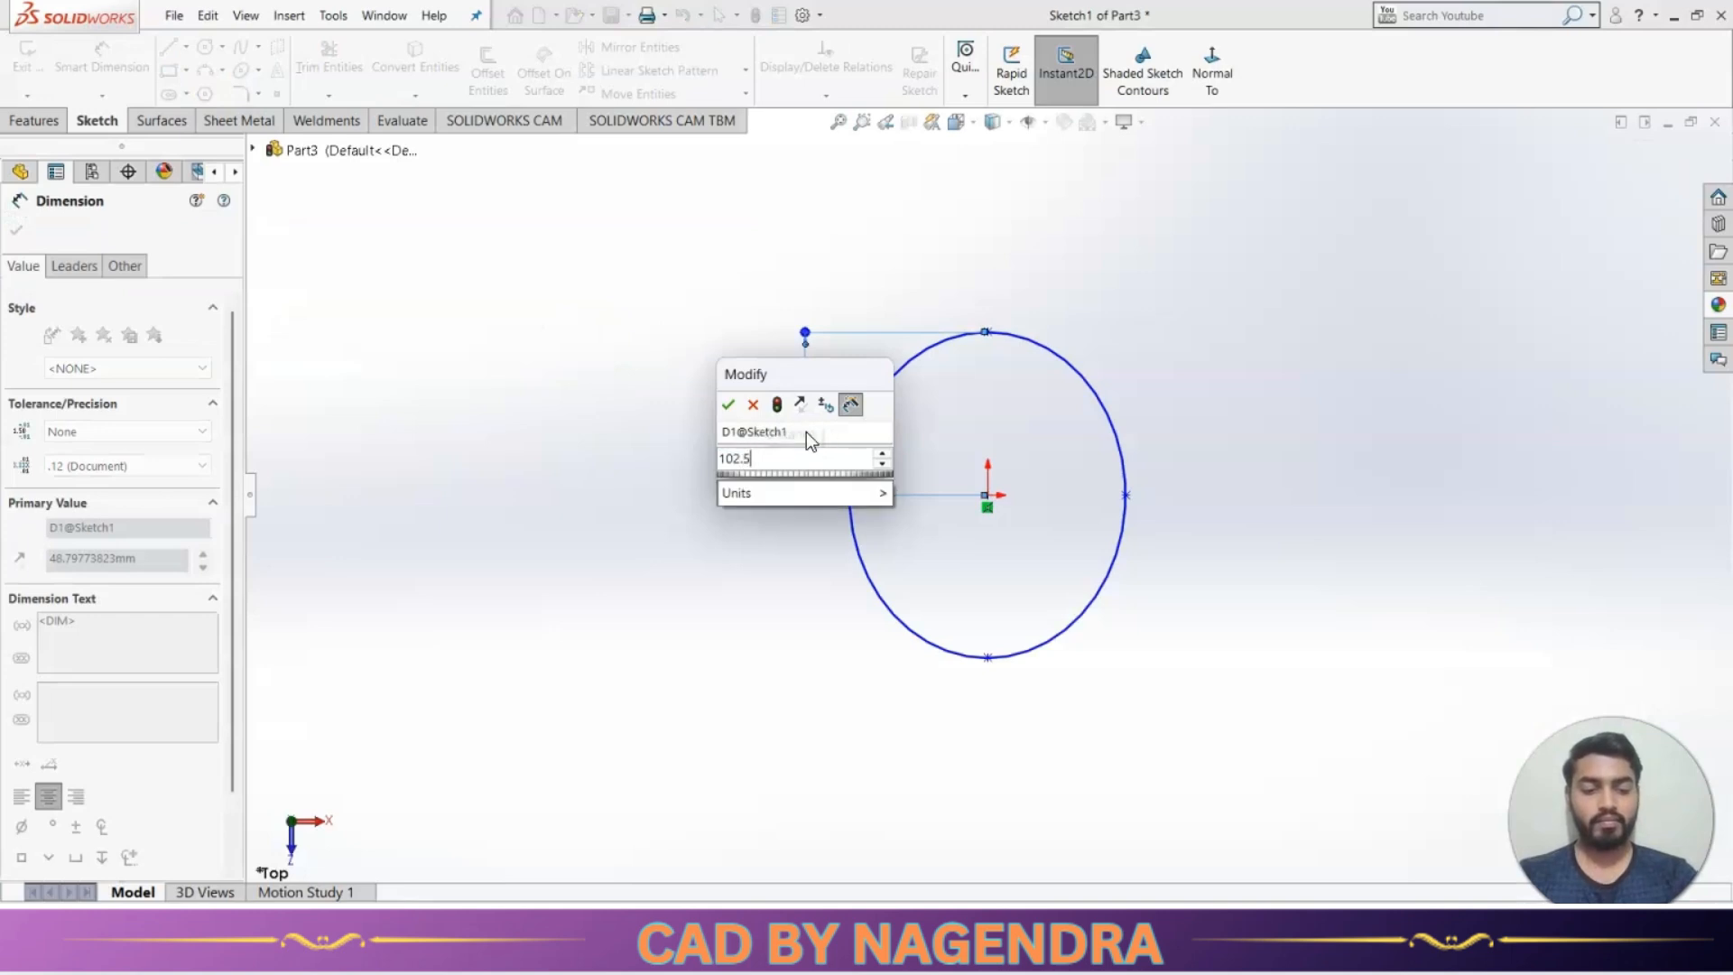
{"action": "key", "text": "Return"}
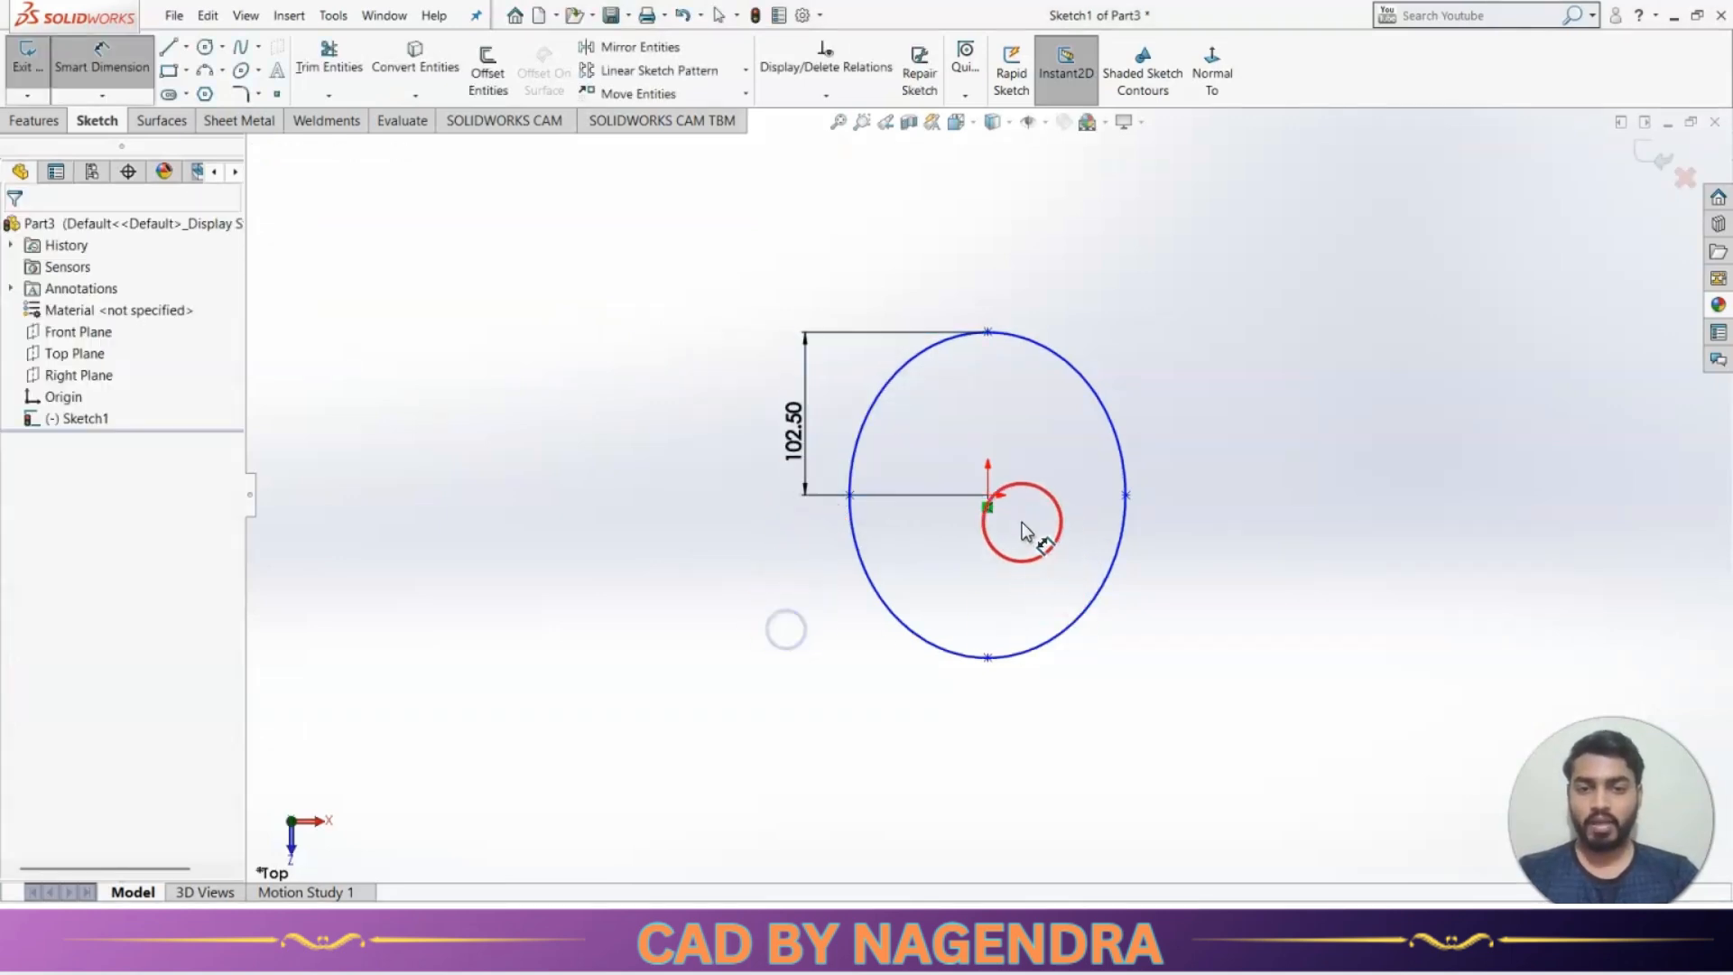
Dimension the horizontal distance from the origin to the ellipse's right-hand point as 96.9 mm.
{"action": "left_click", "coordinate": [988, 495]}
{"action": "left_click", "coordinate": [1126, 498]}
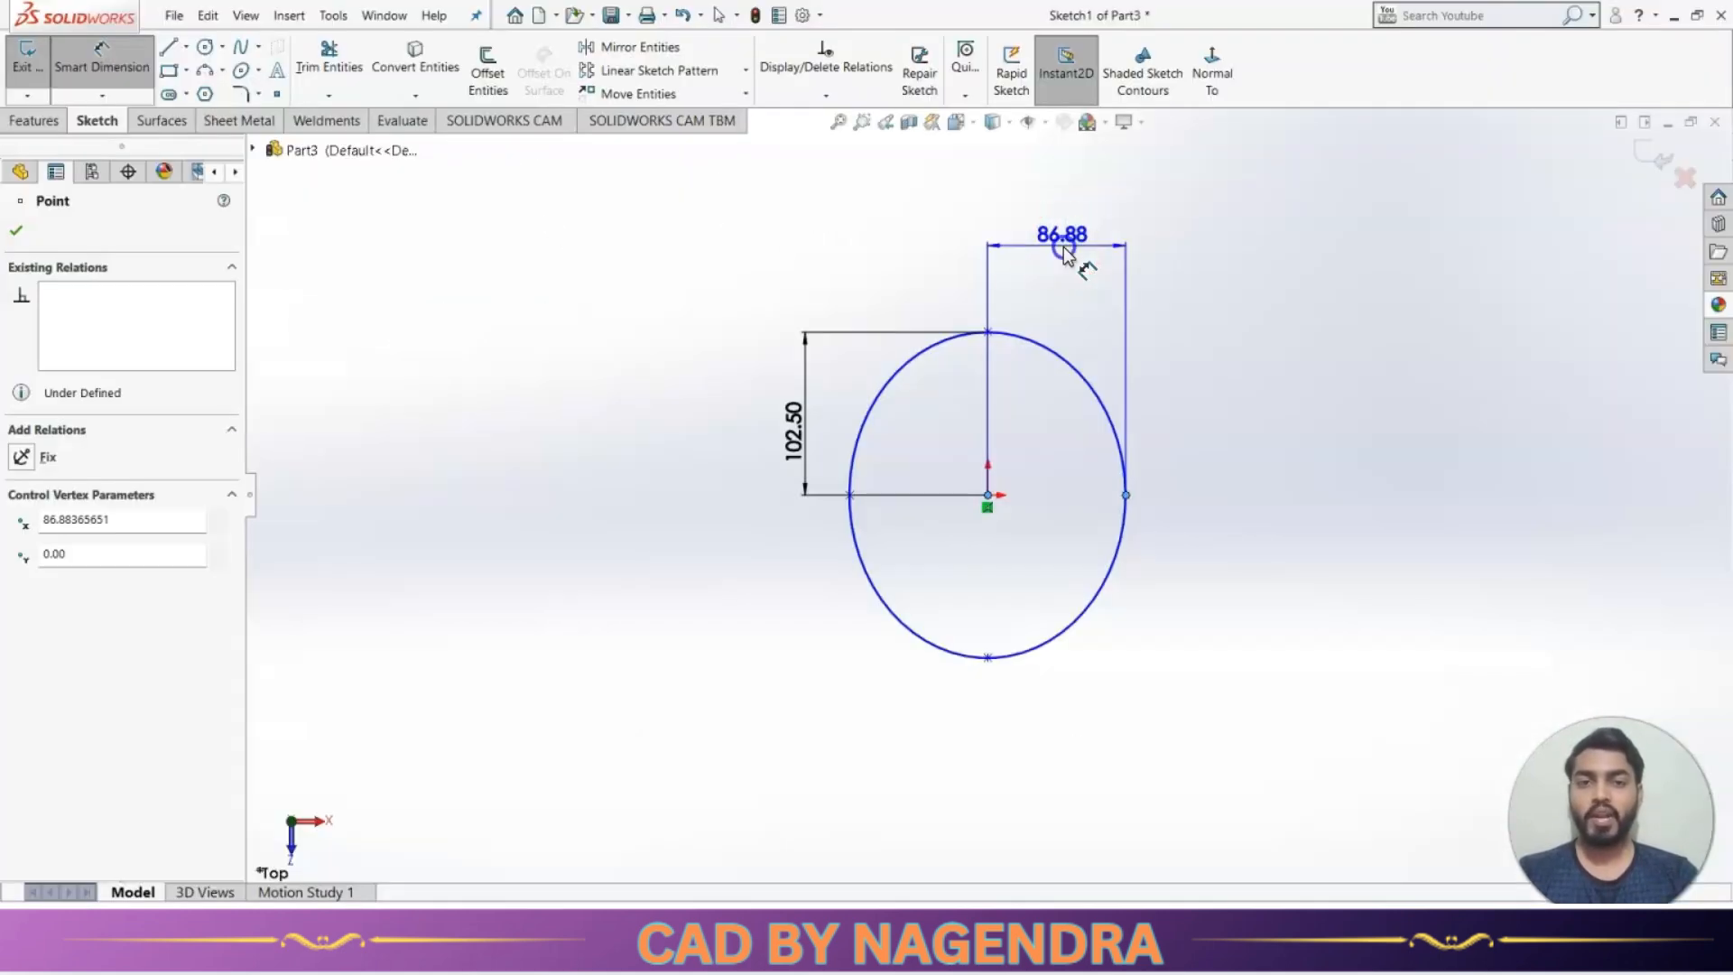
{"action": "left_click", "coordinate": [1067, 253]}
{"action": "type", "text": "96.9"}
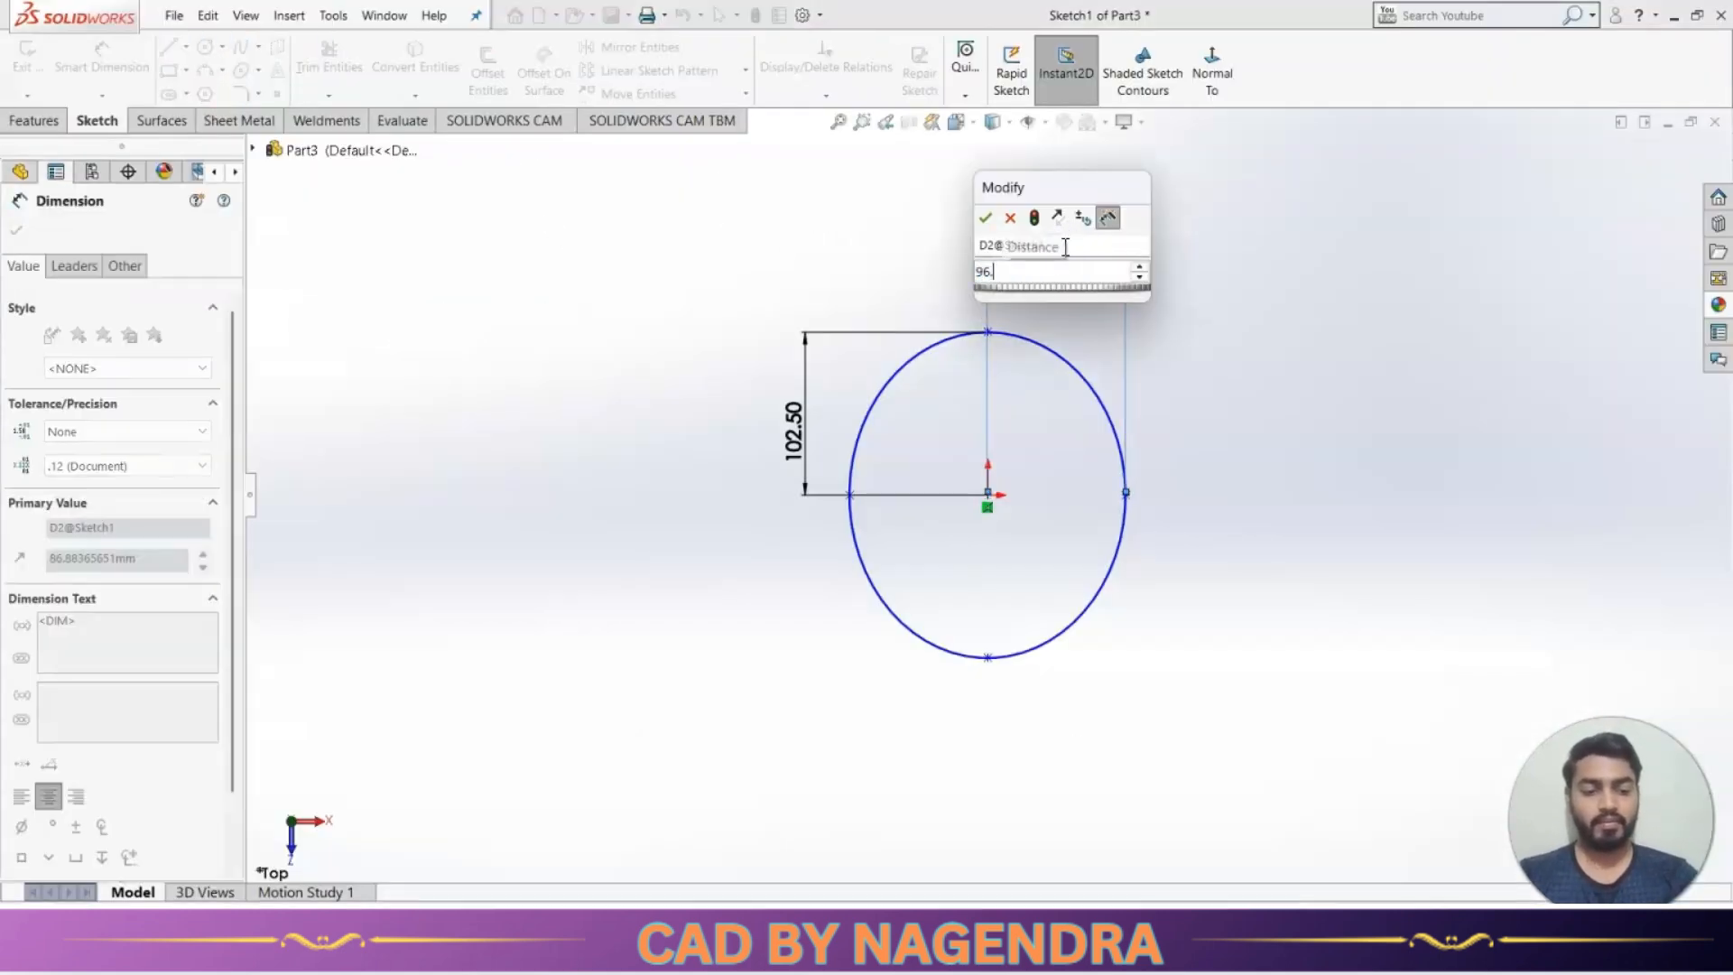
{"action": "key", "text": "Return"}
{"action": "key", "text": "Escape"}
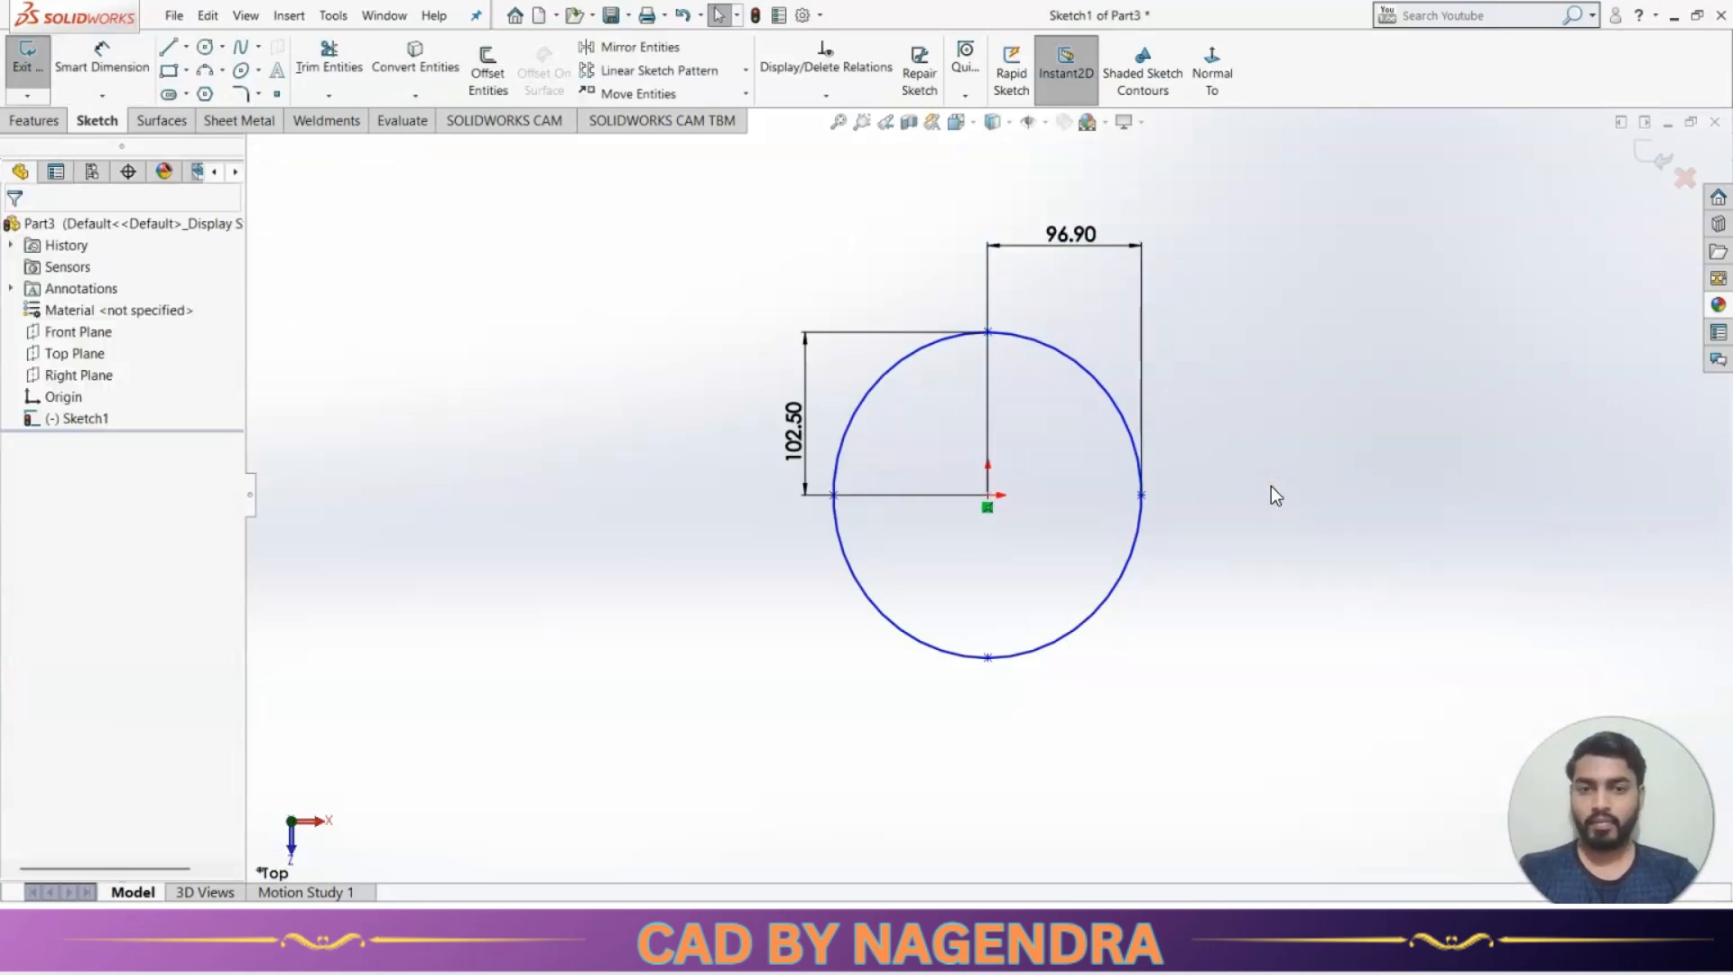
Add a horizontal relation between the origin and the ellipse's right-hand point.
{"action": "left_click", "coordinate": [987, 494]}
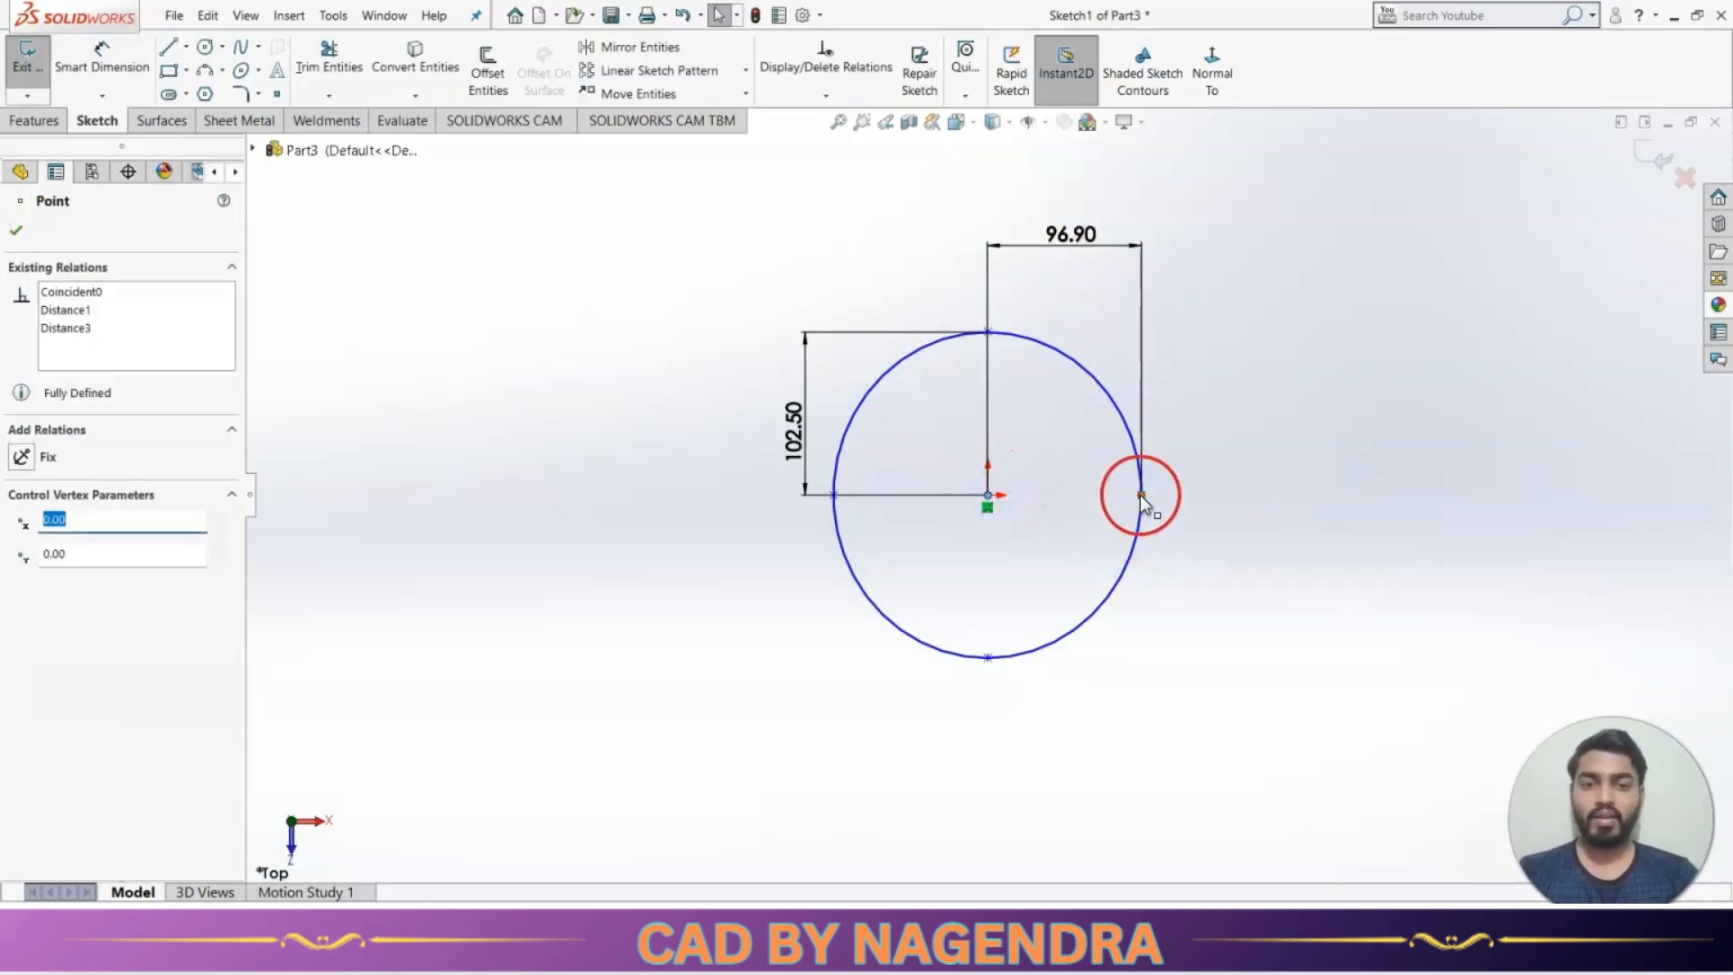
{"action": "left_click", "coordinate": [1142, 494], "text": "ctrl"}
{"action": "left_click", "coordinate": [1194, 415]}
{"action": "left_click", "coordinate": [1243, 603]}
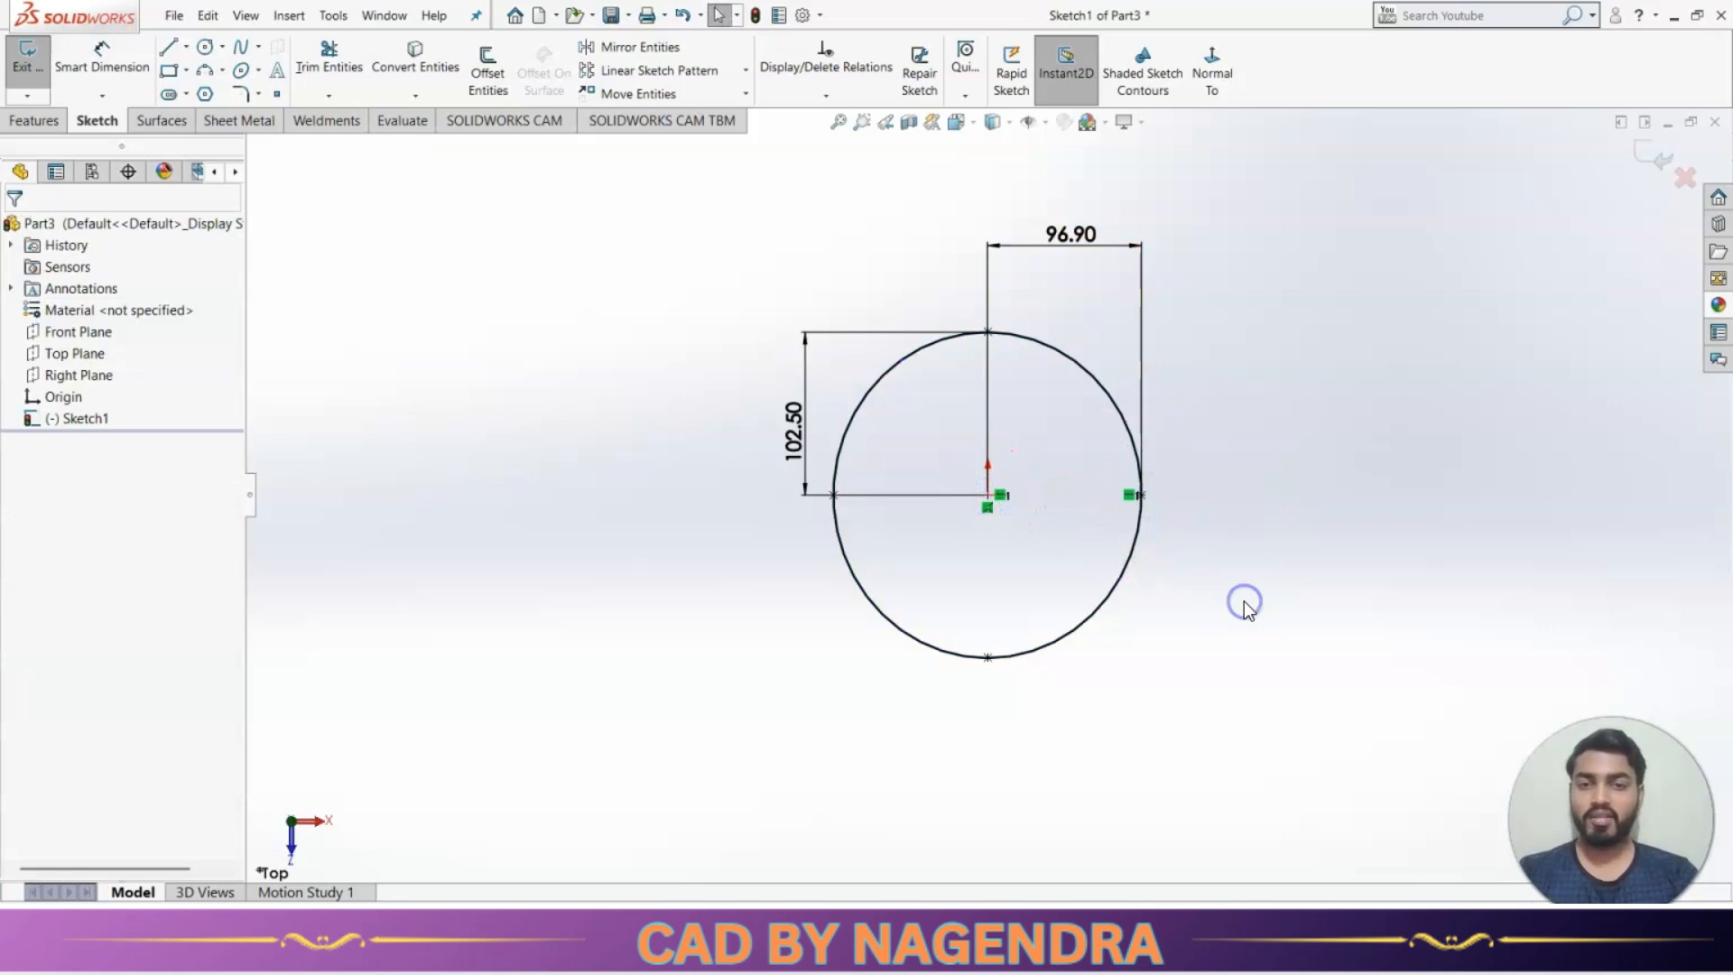
Check the plate's reference drawing and sketch two circles about 21.5 mm in diameter on the horizontal axis, one each side of the origin.
{"action": "key", "text": "alt+Tab"}
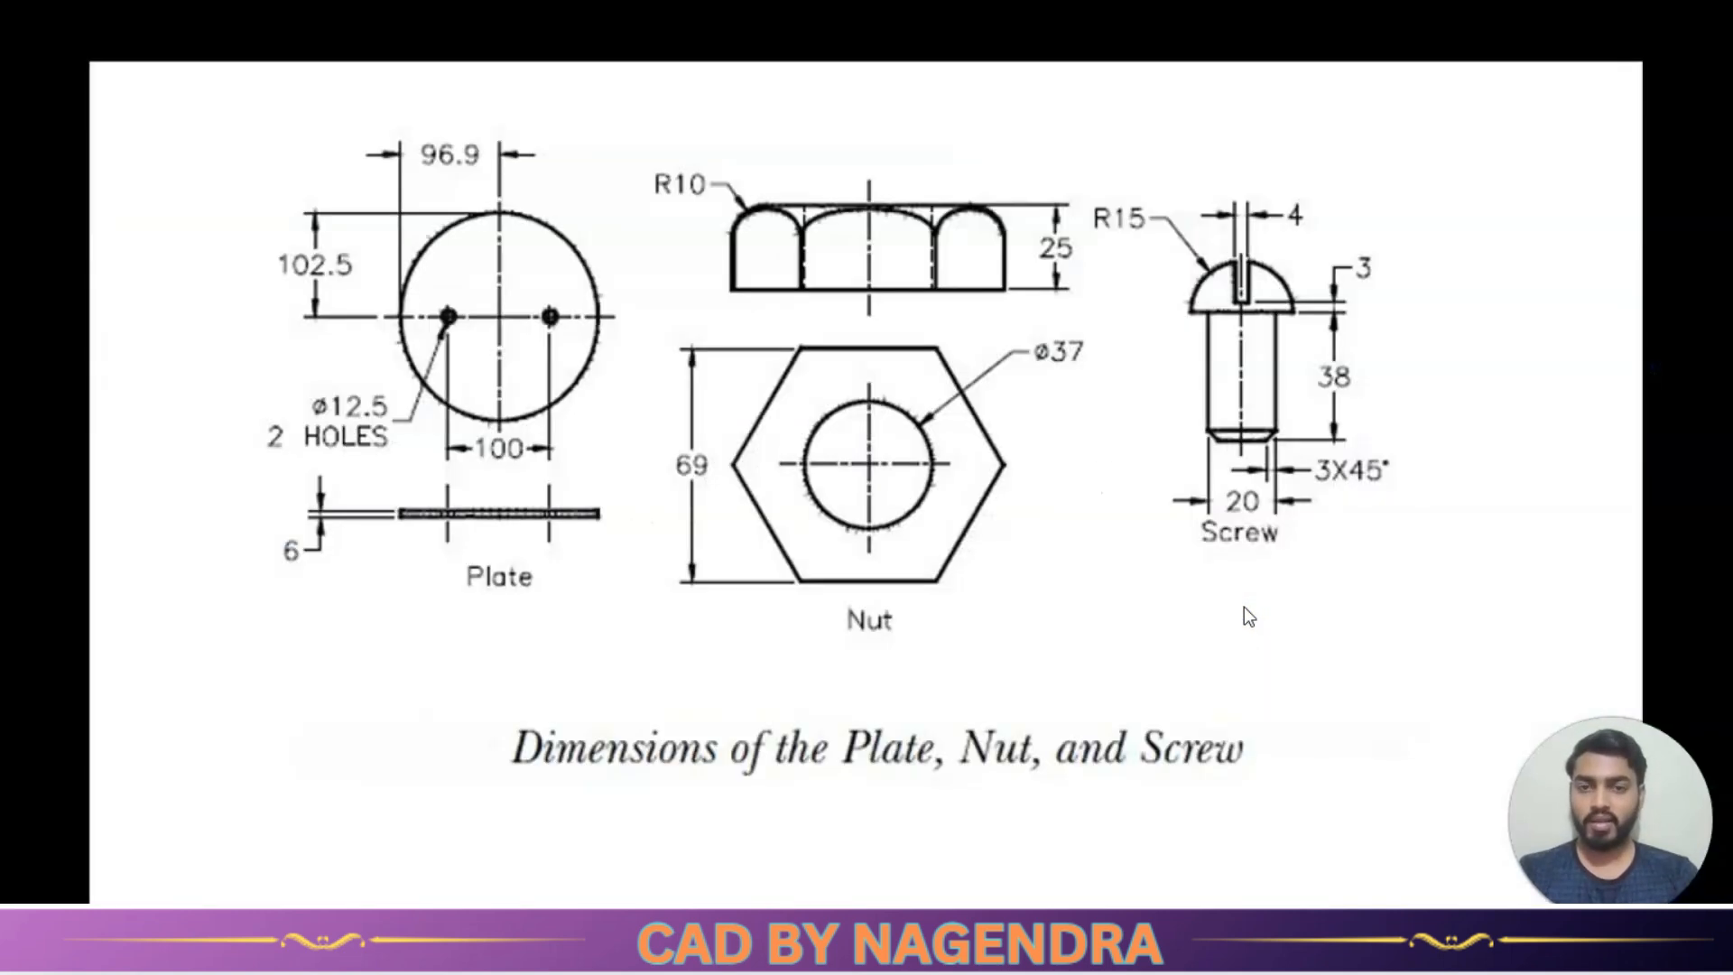
{"action": "left_click", "coordinate": [1183, 644]}
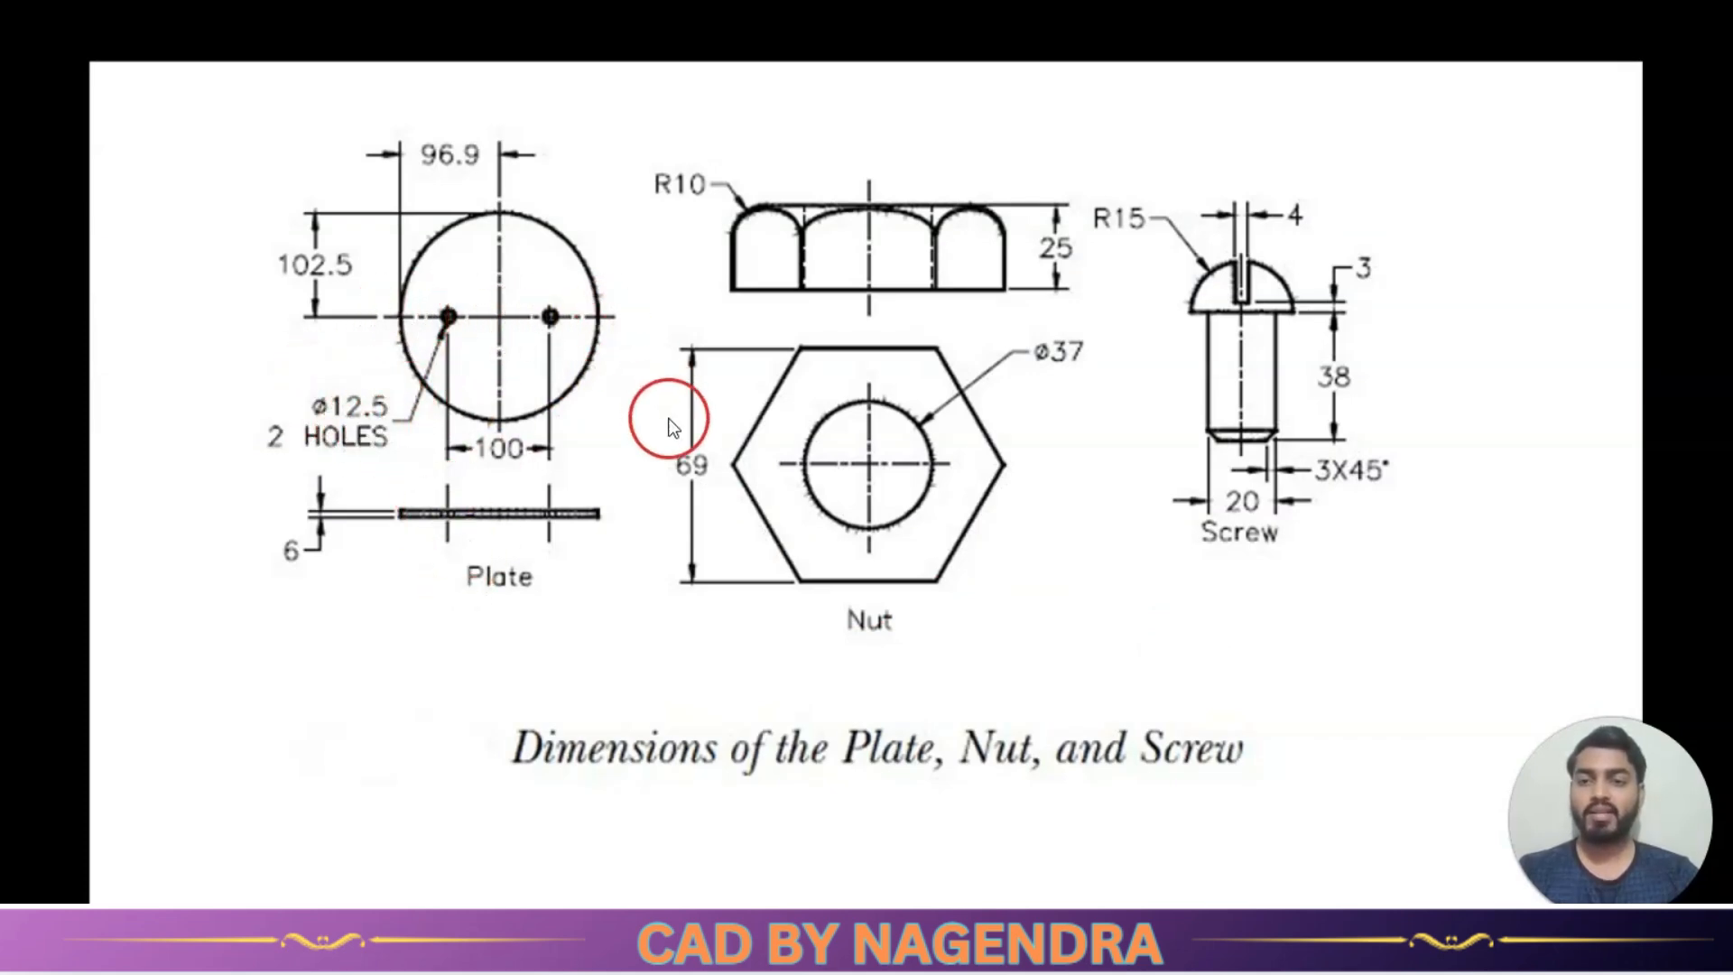
{"action": "key", "text": "alt+Tab"}
{"action": "left_click", "coordinate": [205, 47]}
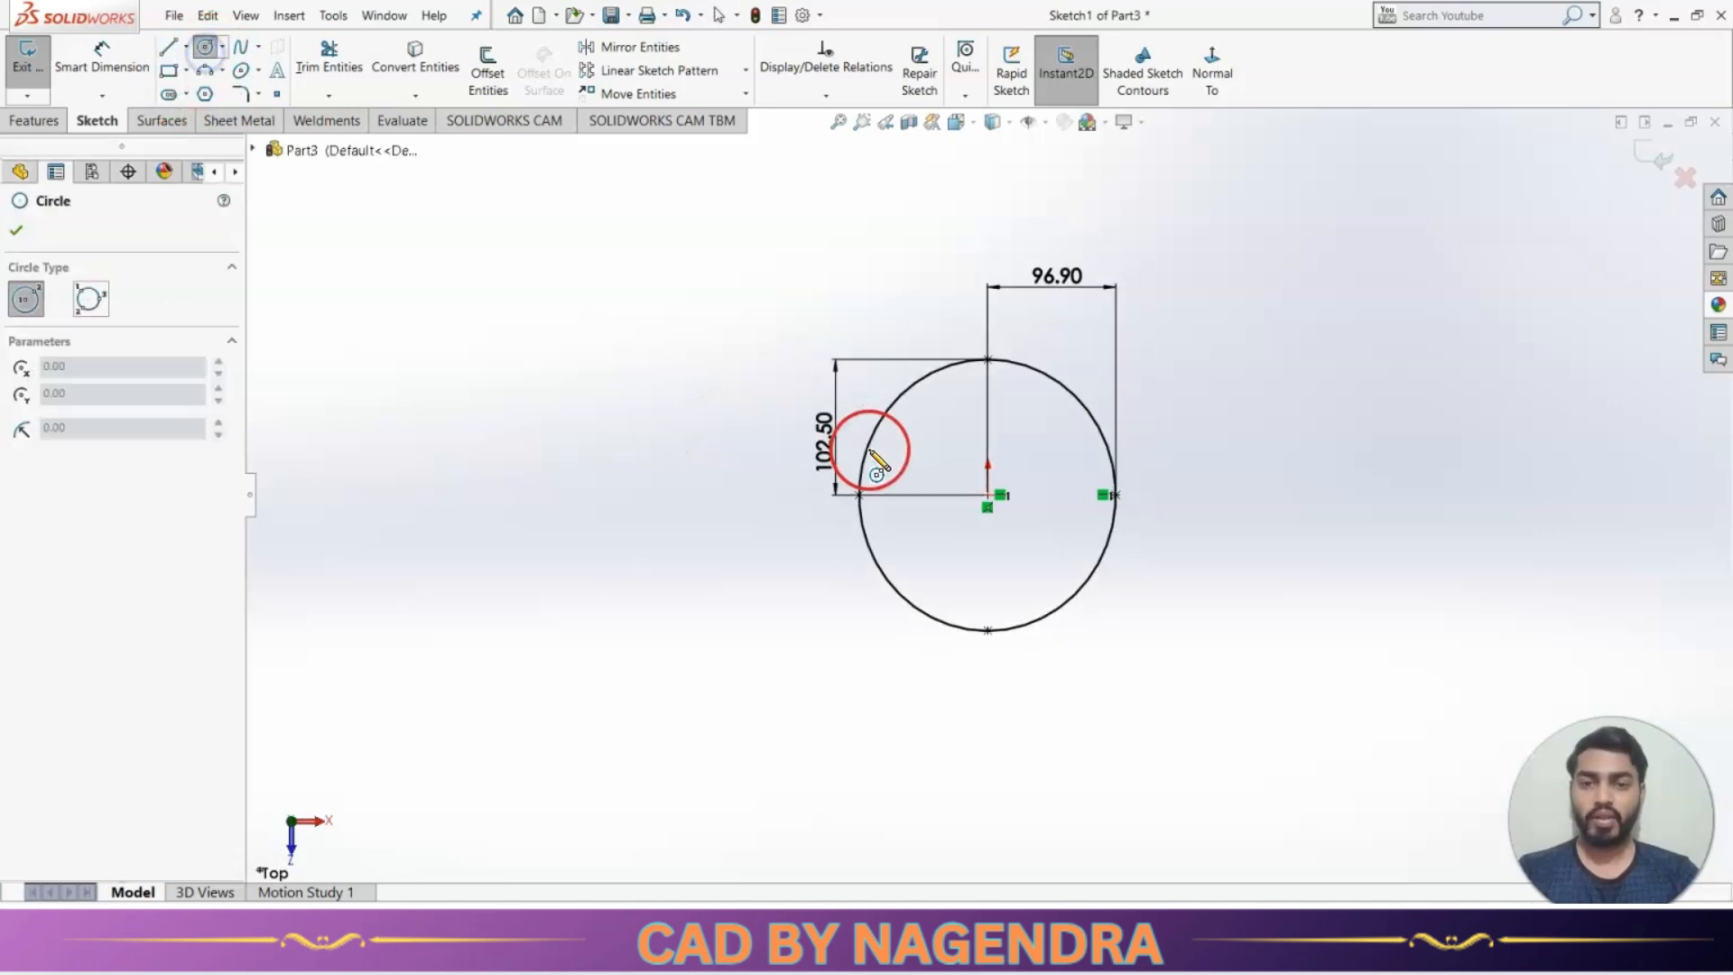
{"action": "scroll", "coordinate": [1020, 505], "scroll_direction": "down", "scroll_amount": 4}
{"action": "left_click", "coordinate": [821, 492]}
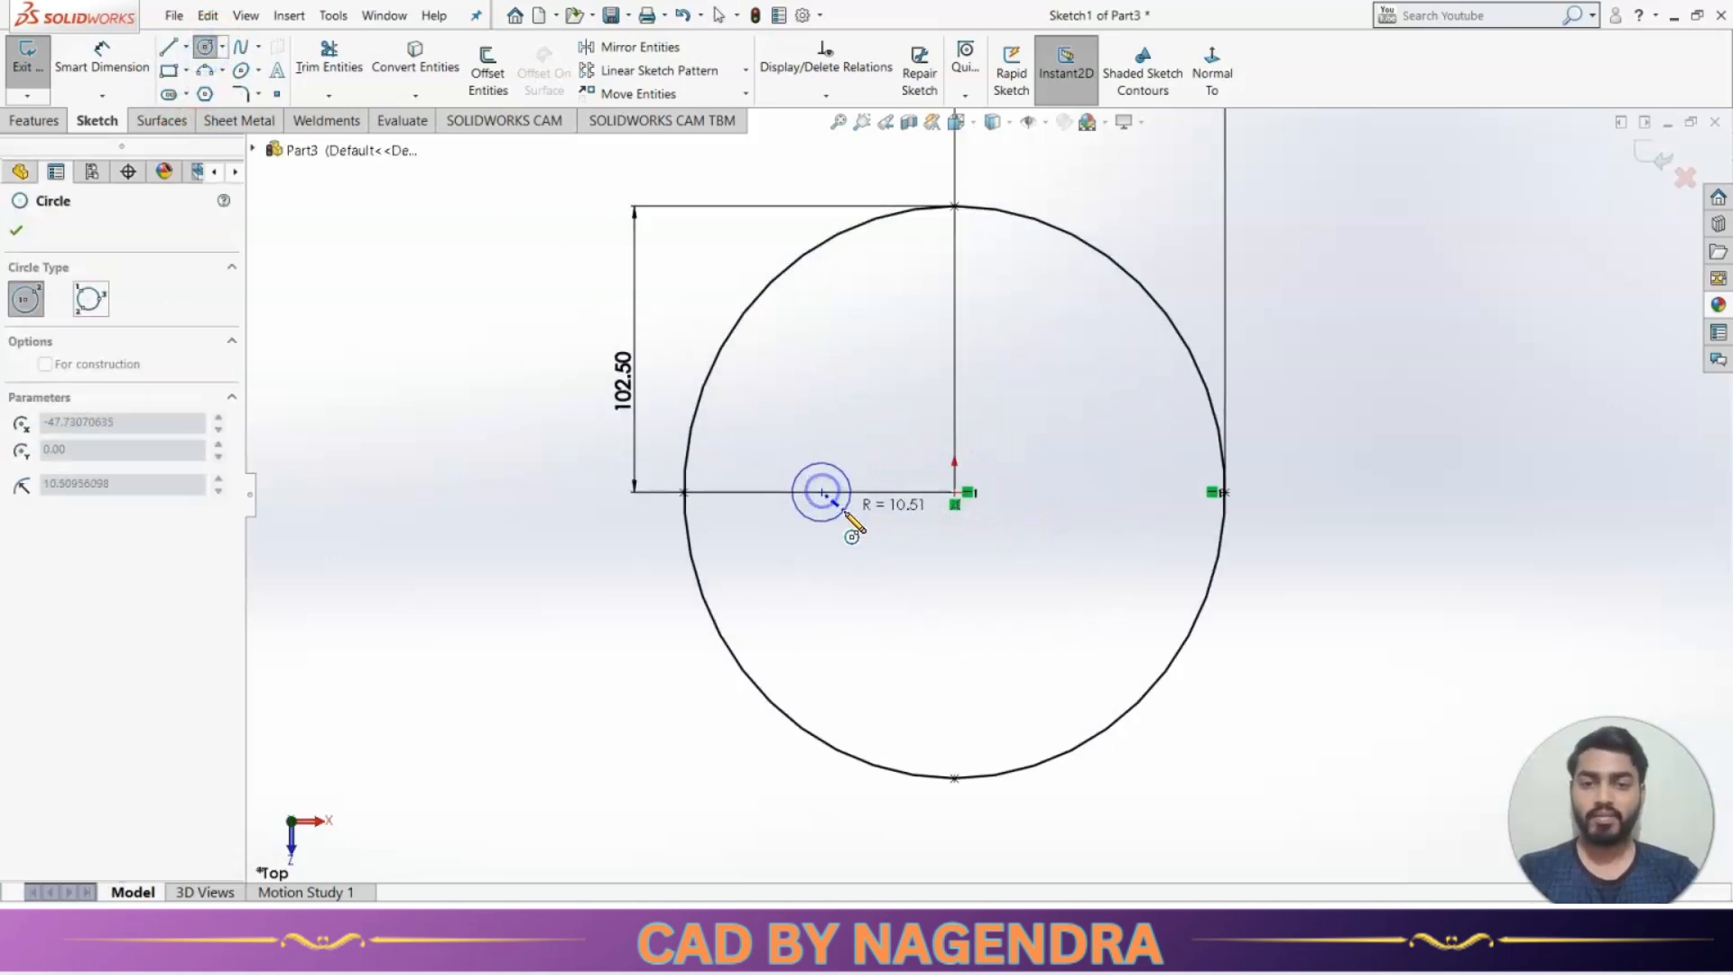
{"action": "left_click", "coordinate": [845, 512]}
{"action": "left_click", "coordinate": [1116, 492]}
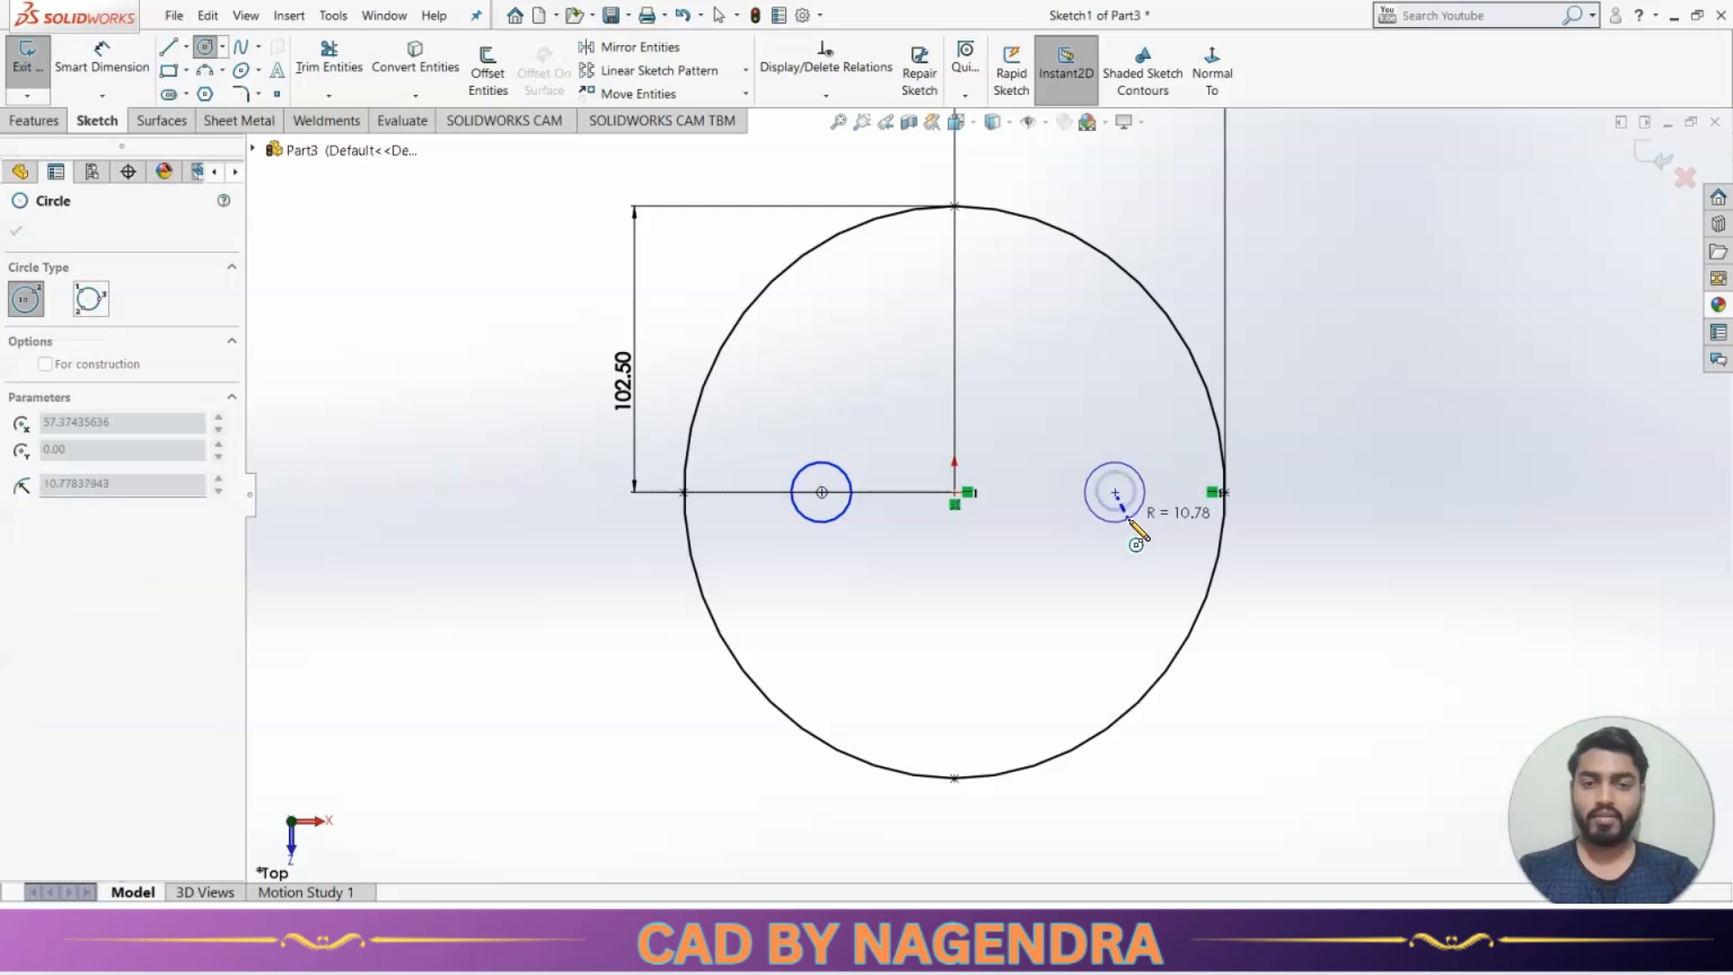
{"action": "left_click", "coordinate": [1129, 522]}
{"action": "key", "text": "Escape"}
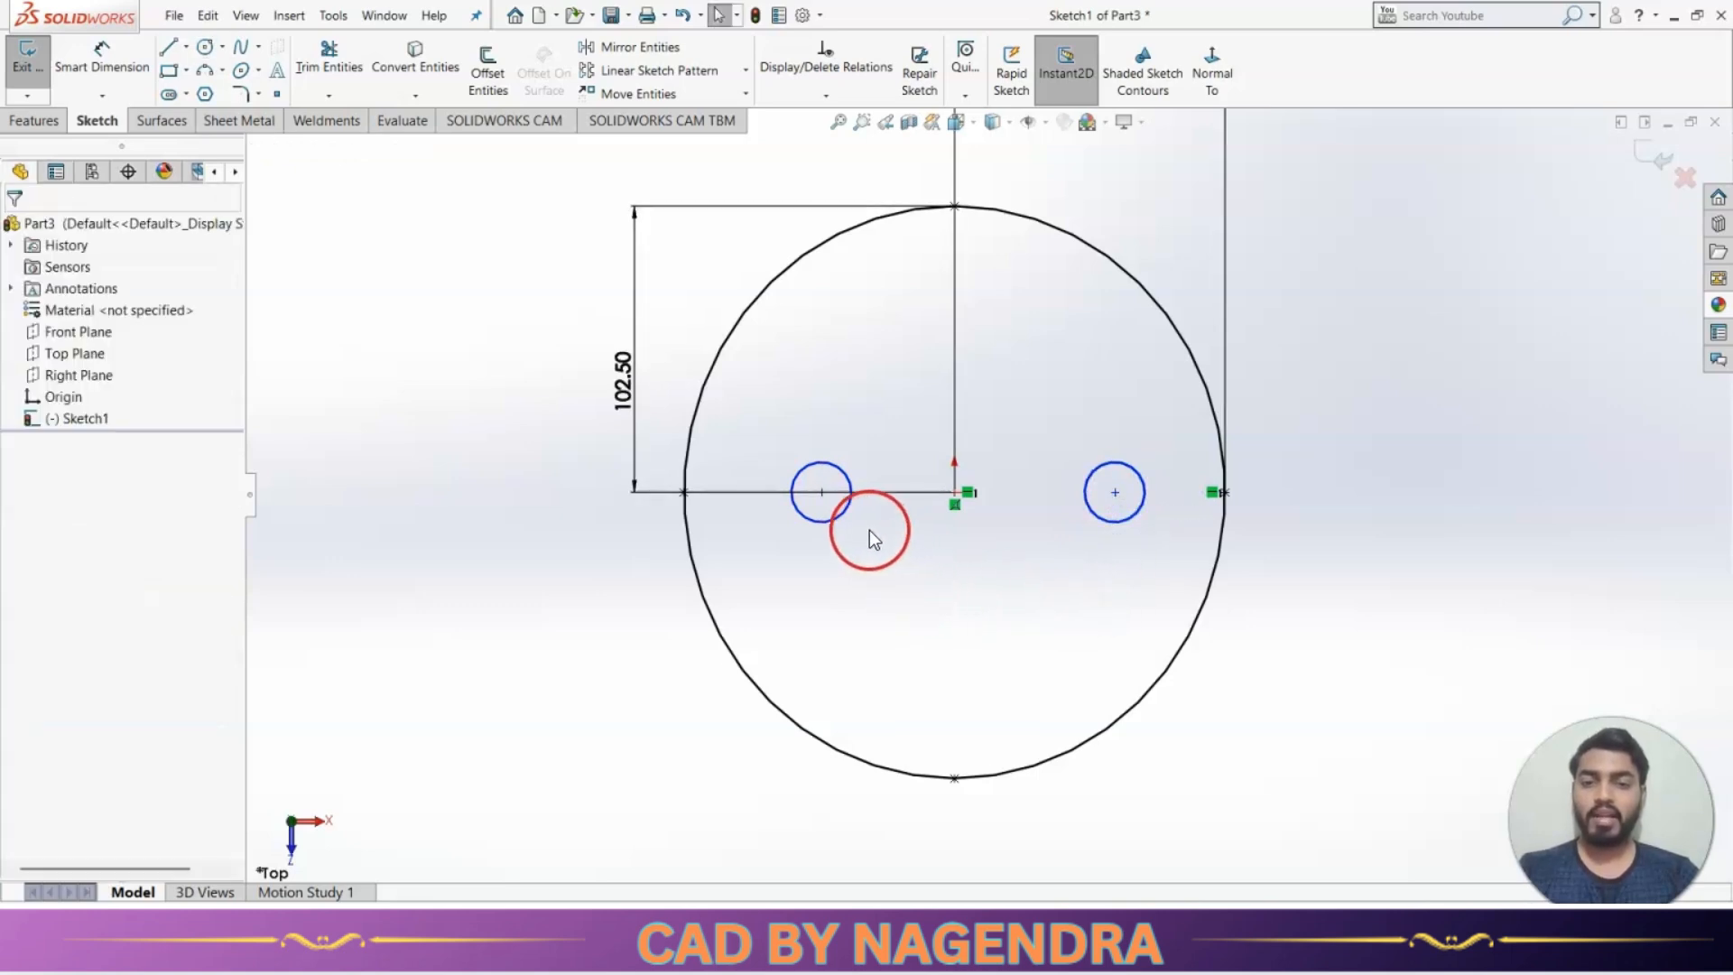
Make the two small circles equal in size.
{"action": "left_click", "coordinate": [844, 522]}
{"action": "left_click", "coordinate": [1124, 526], "text": "ctrl"}
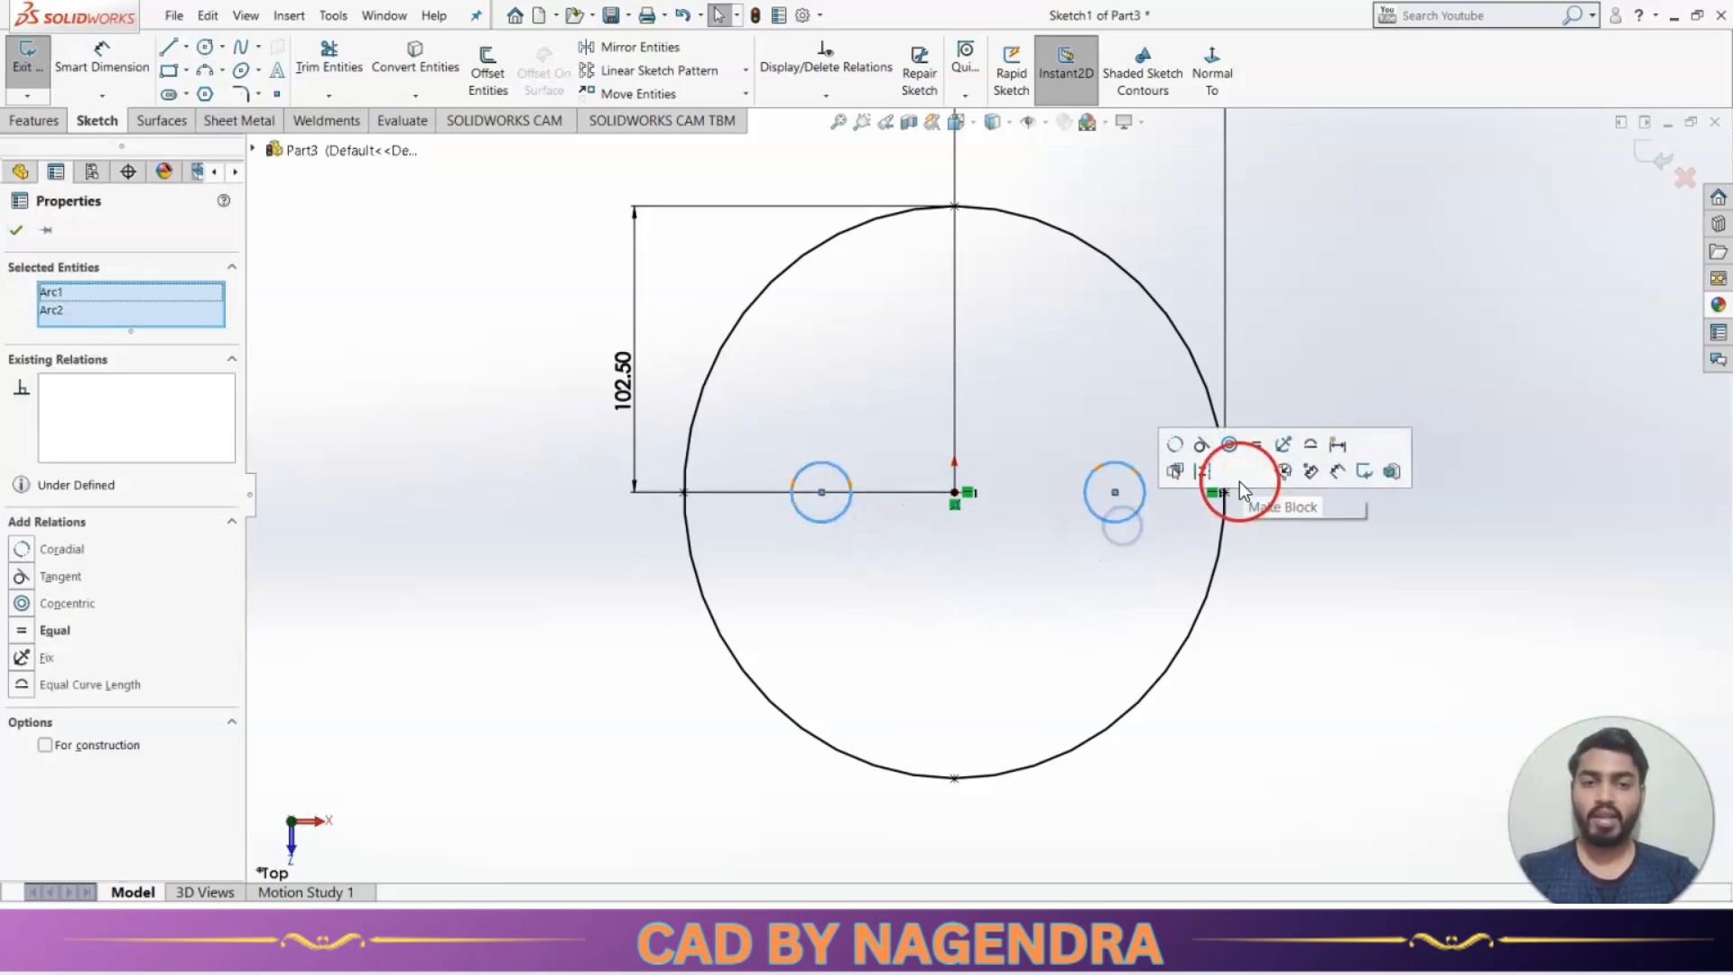
{"action": "left_click", "coordinate": [1257, 444]}
{"action": "left_click", "coordinate": [1105, 581]}
Align both small circles' centres horizontally with the origin.
{"action": "left_click", "coordinate": [1116, 492]}
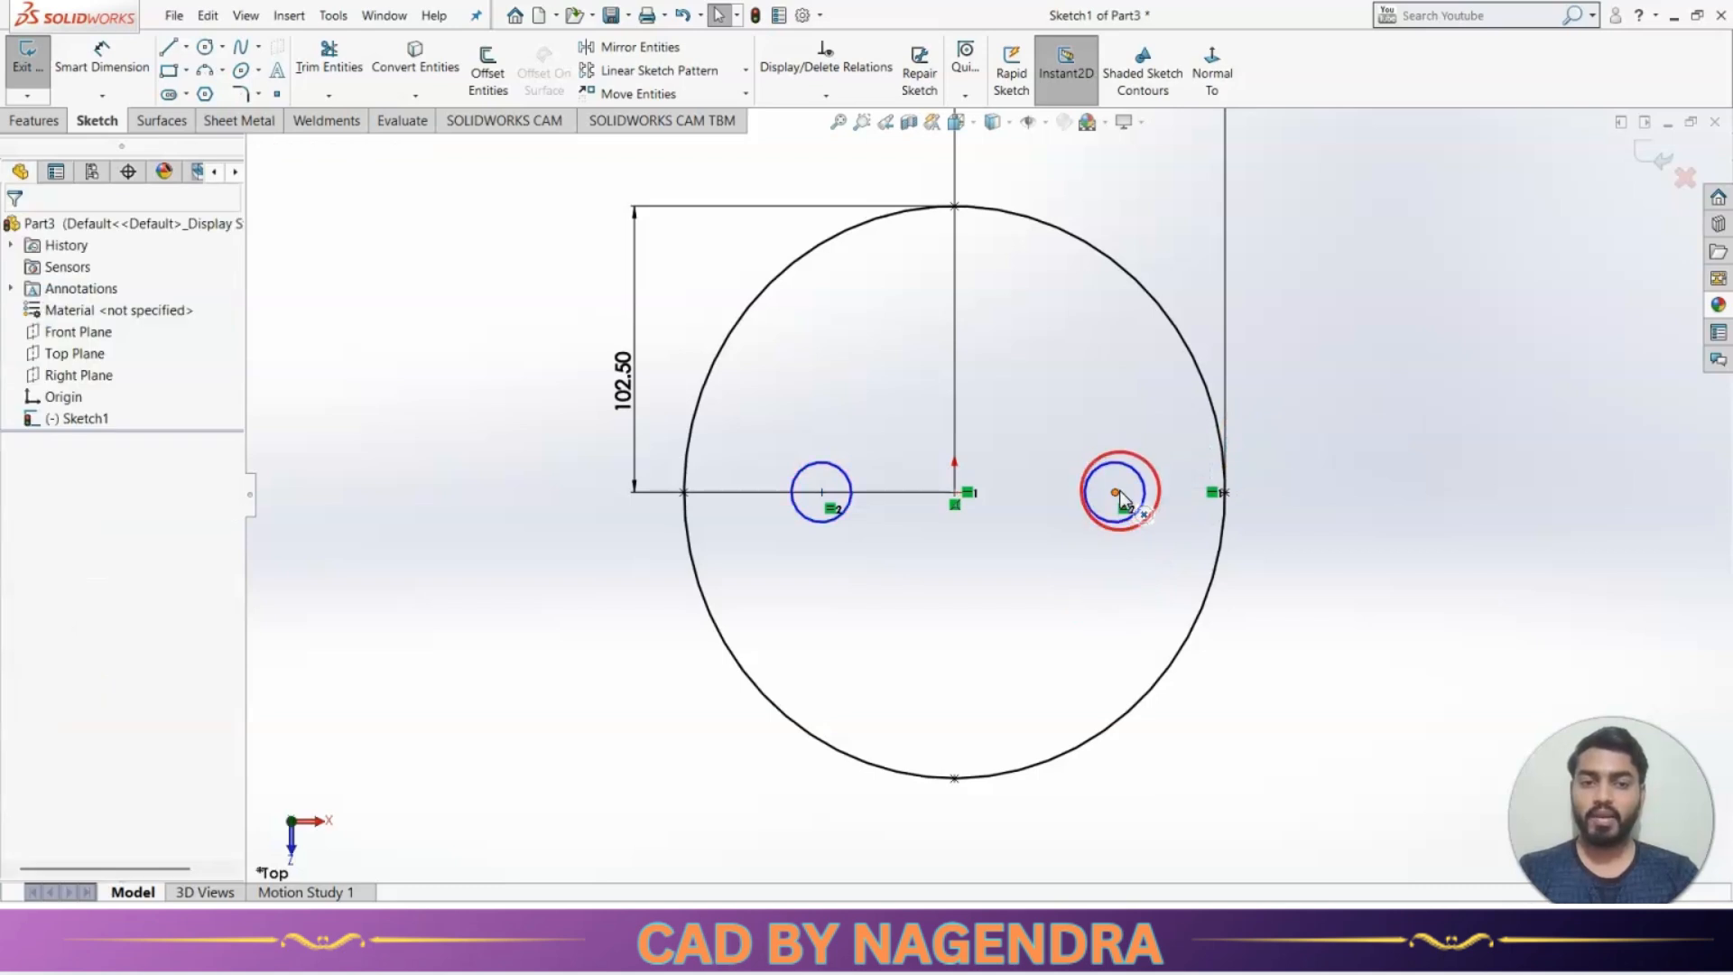
{"action": "left_click", "coordinate": [953, 494], "text": "ctrl"}
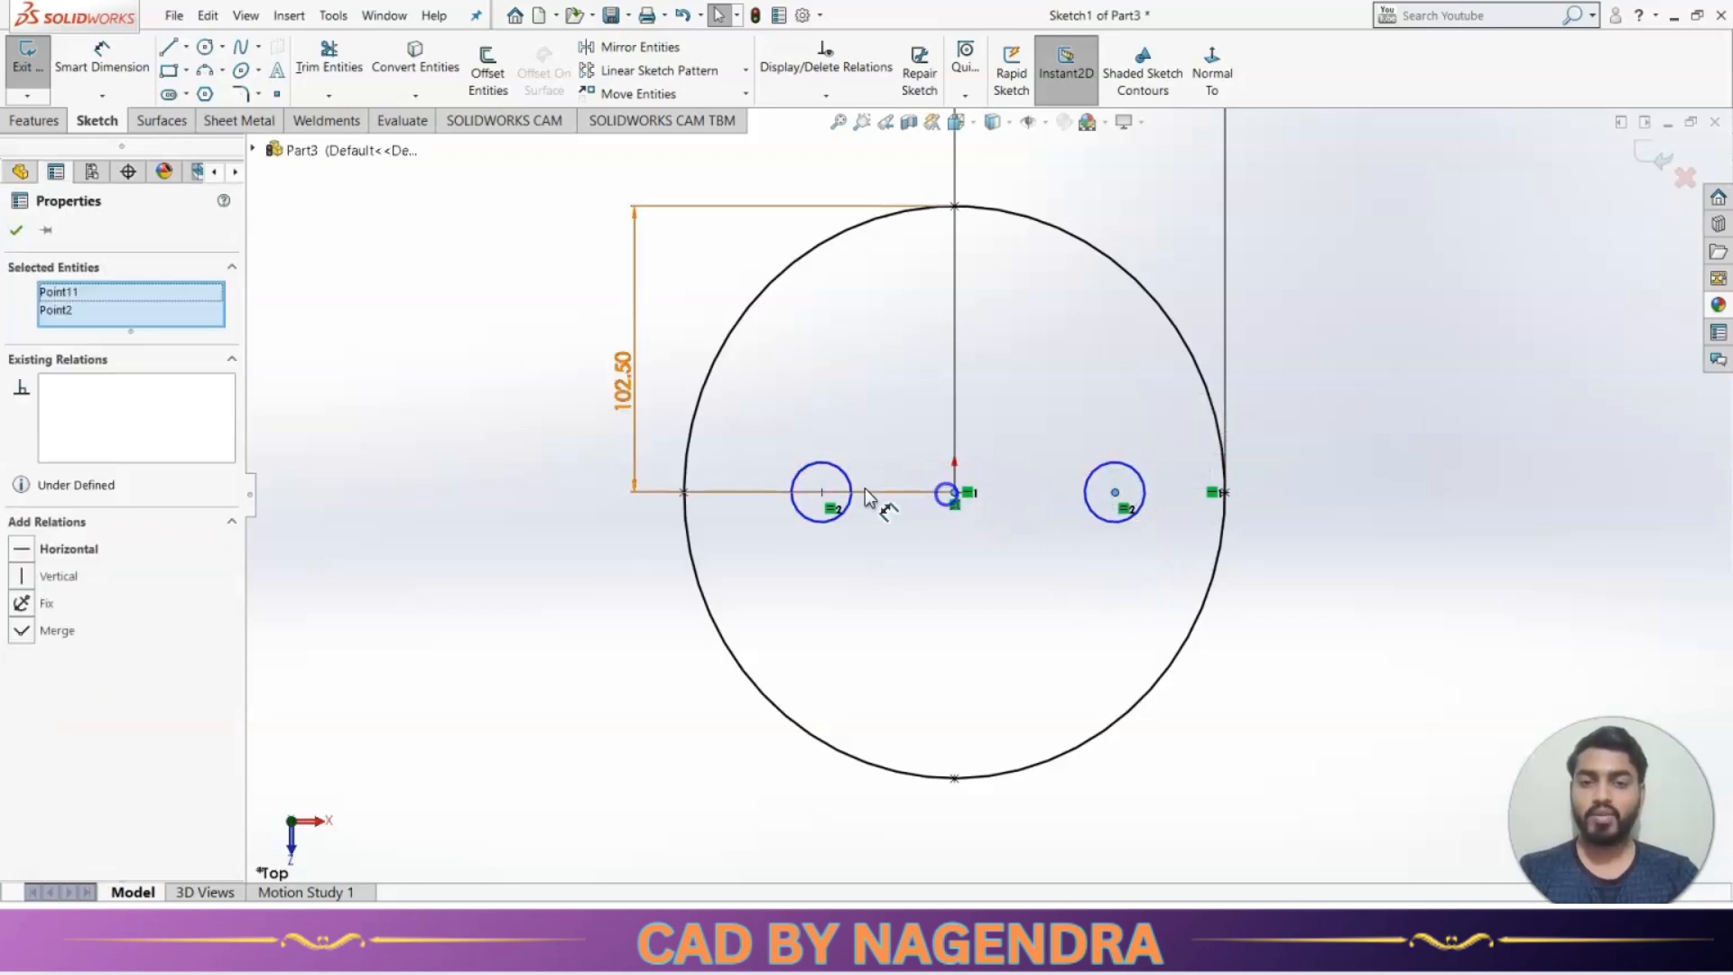
{"action": "left_click", "coordinate": [821, 493], "text": "ctrl"}
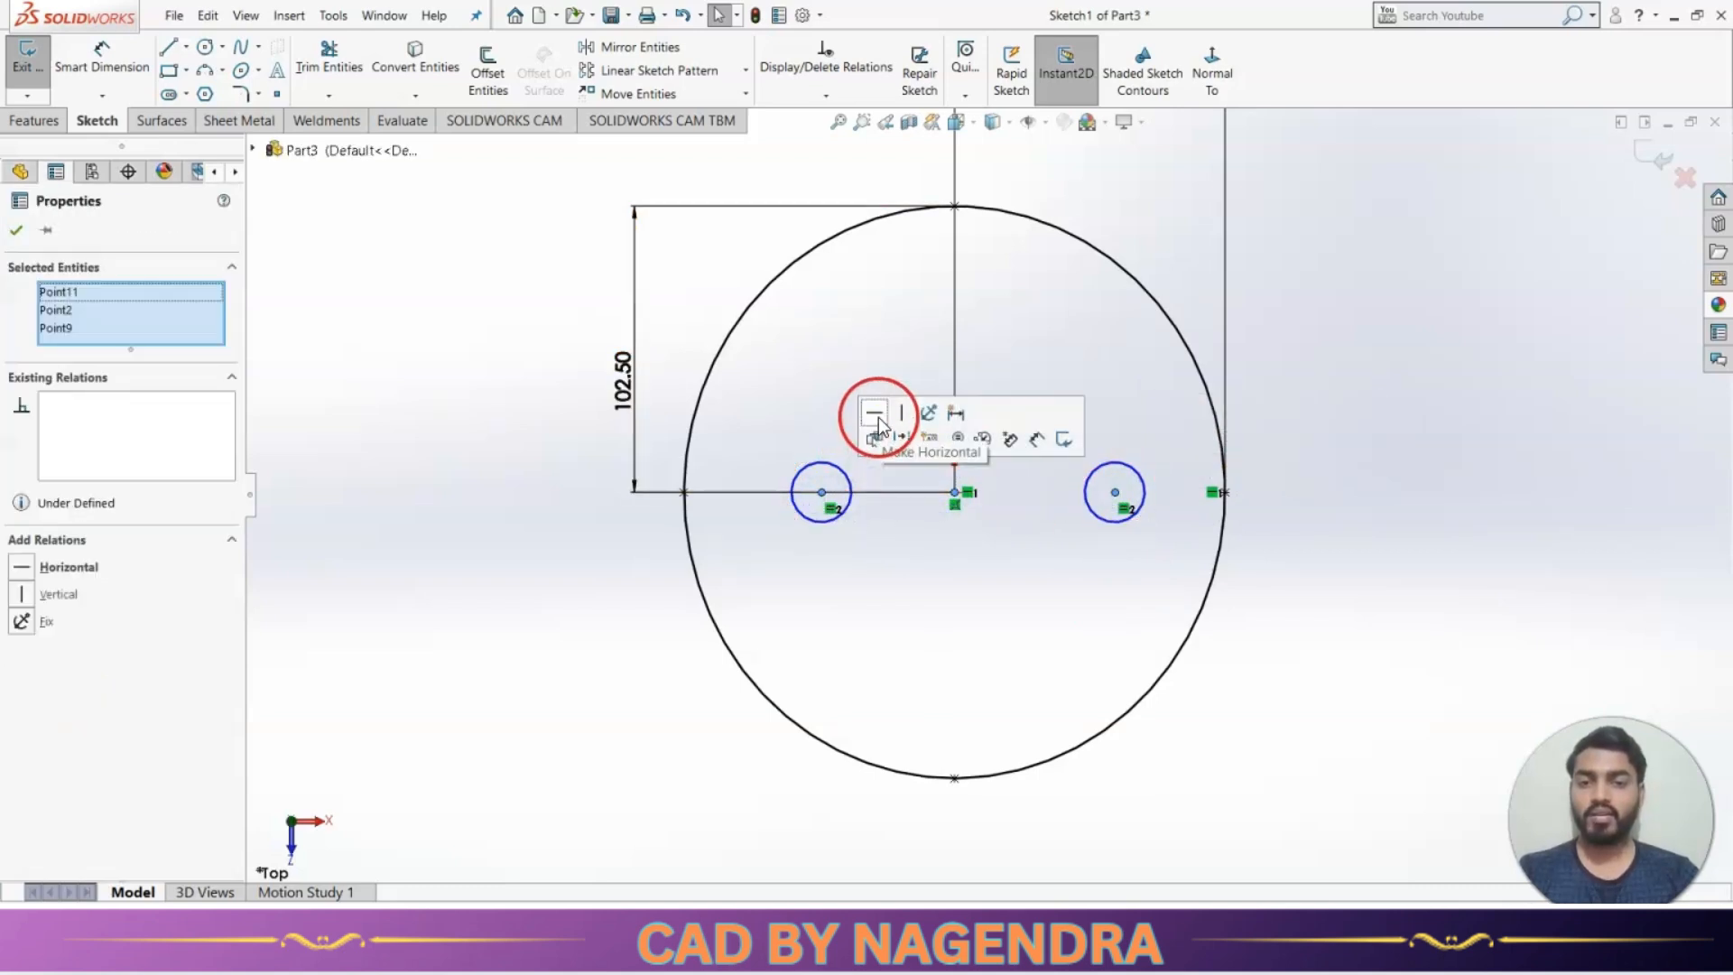
{"action": "left_click", "coordinate": [900, 569]}
Dimension the left small circle's diameter as 12.5 mm, following the reference drawing.
{"action": "left_click", "coordinate": [102, 58]}
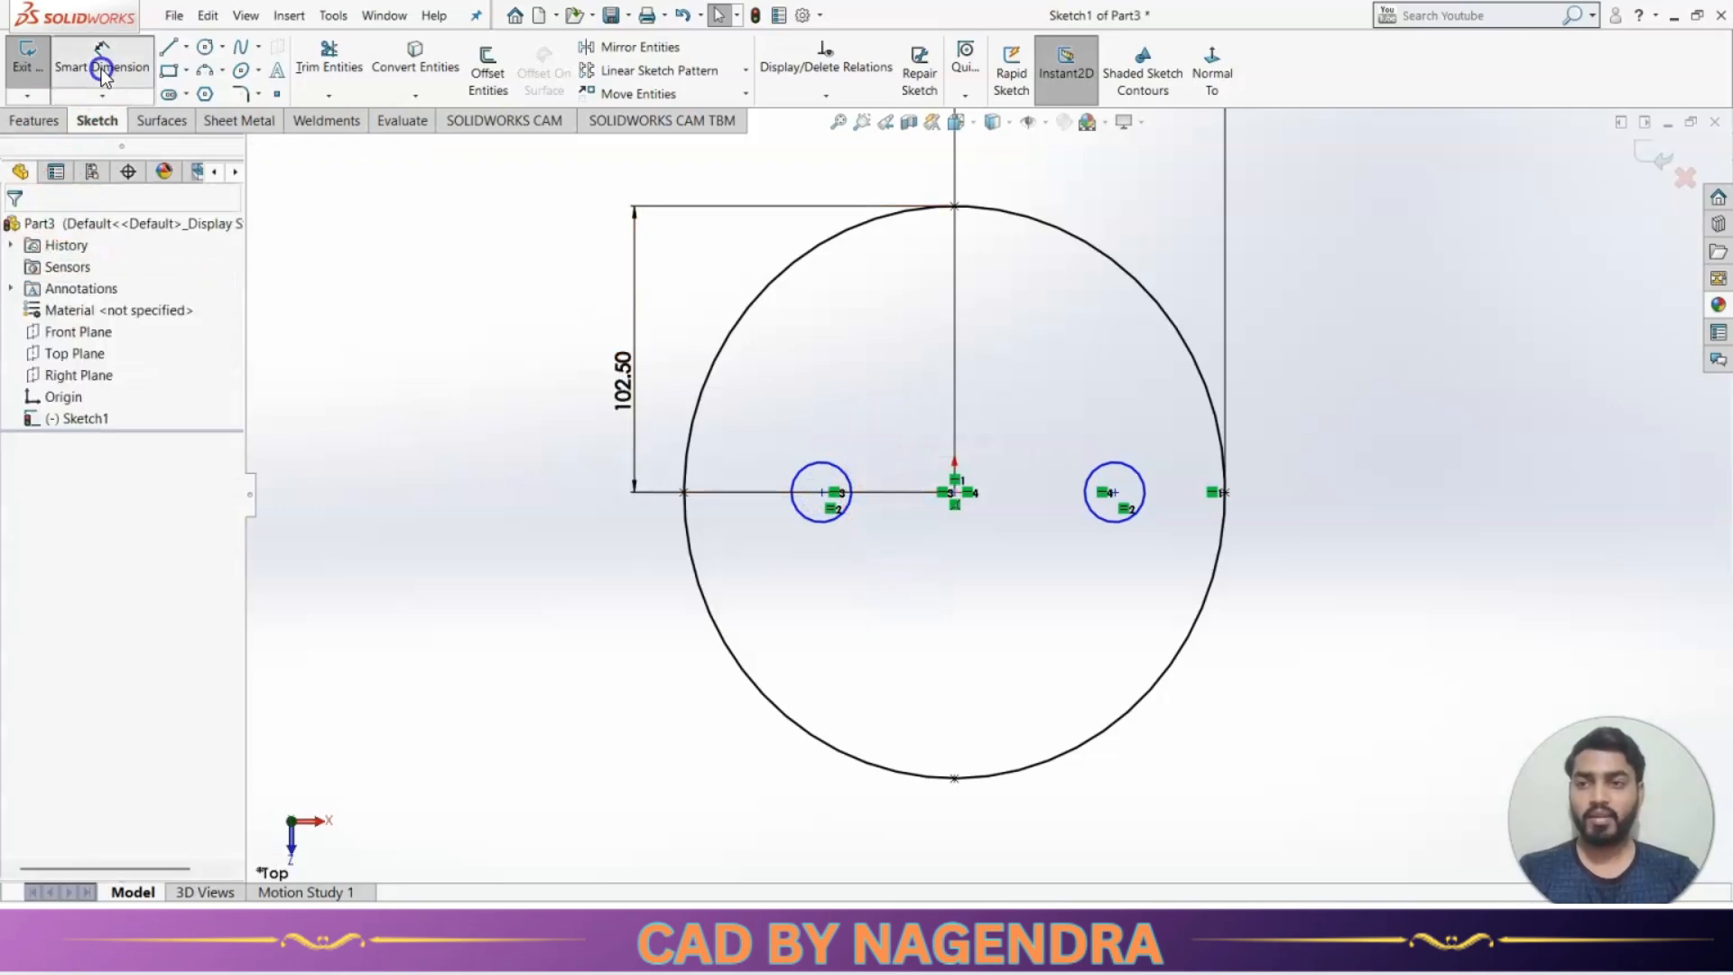
{"action": "key", "text": "alt+Tab"}
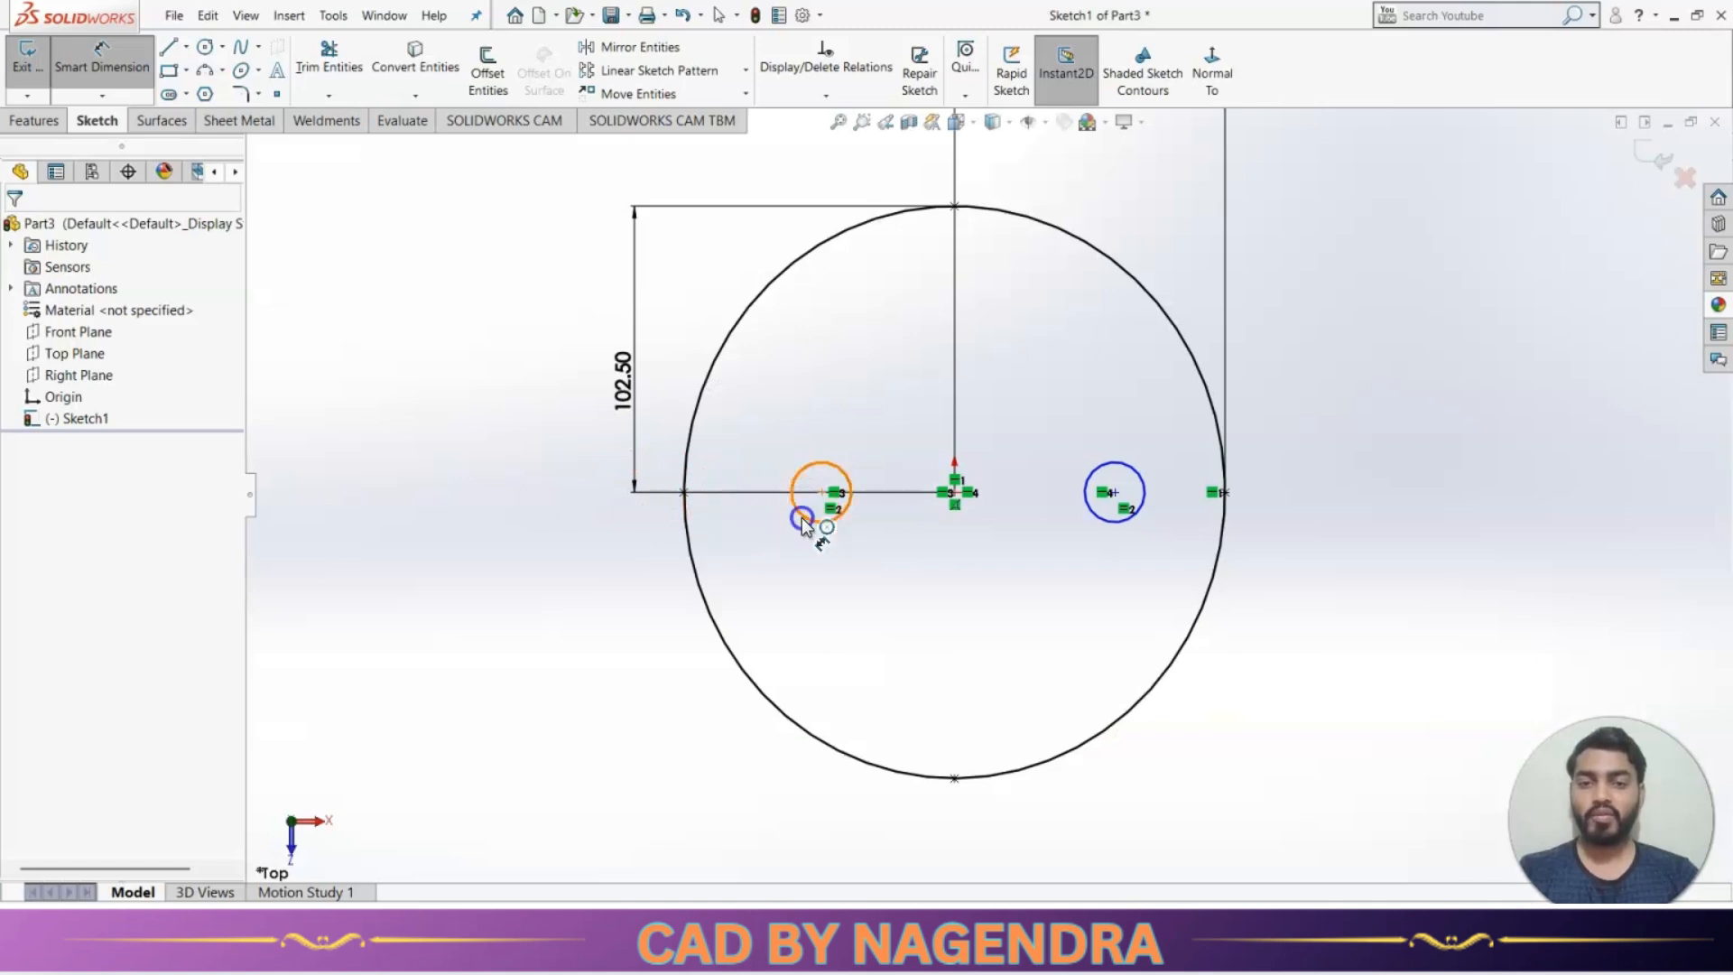
{"action": "left_click", "coordinate": [802, 520]}
{"action": "left_click", "coordinate": [759, 579]}
{"action": "type", "text": "12."}
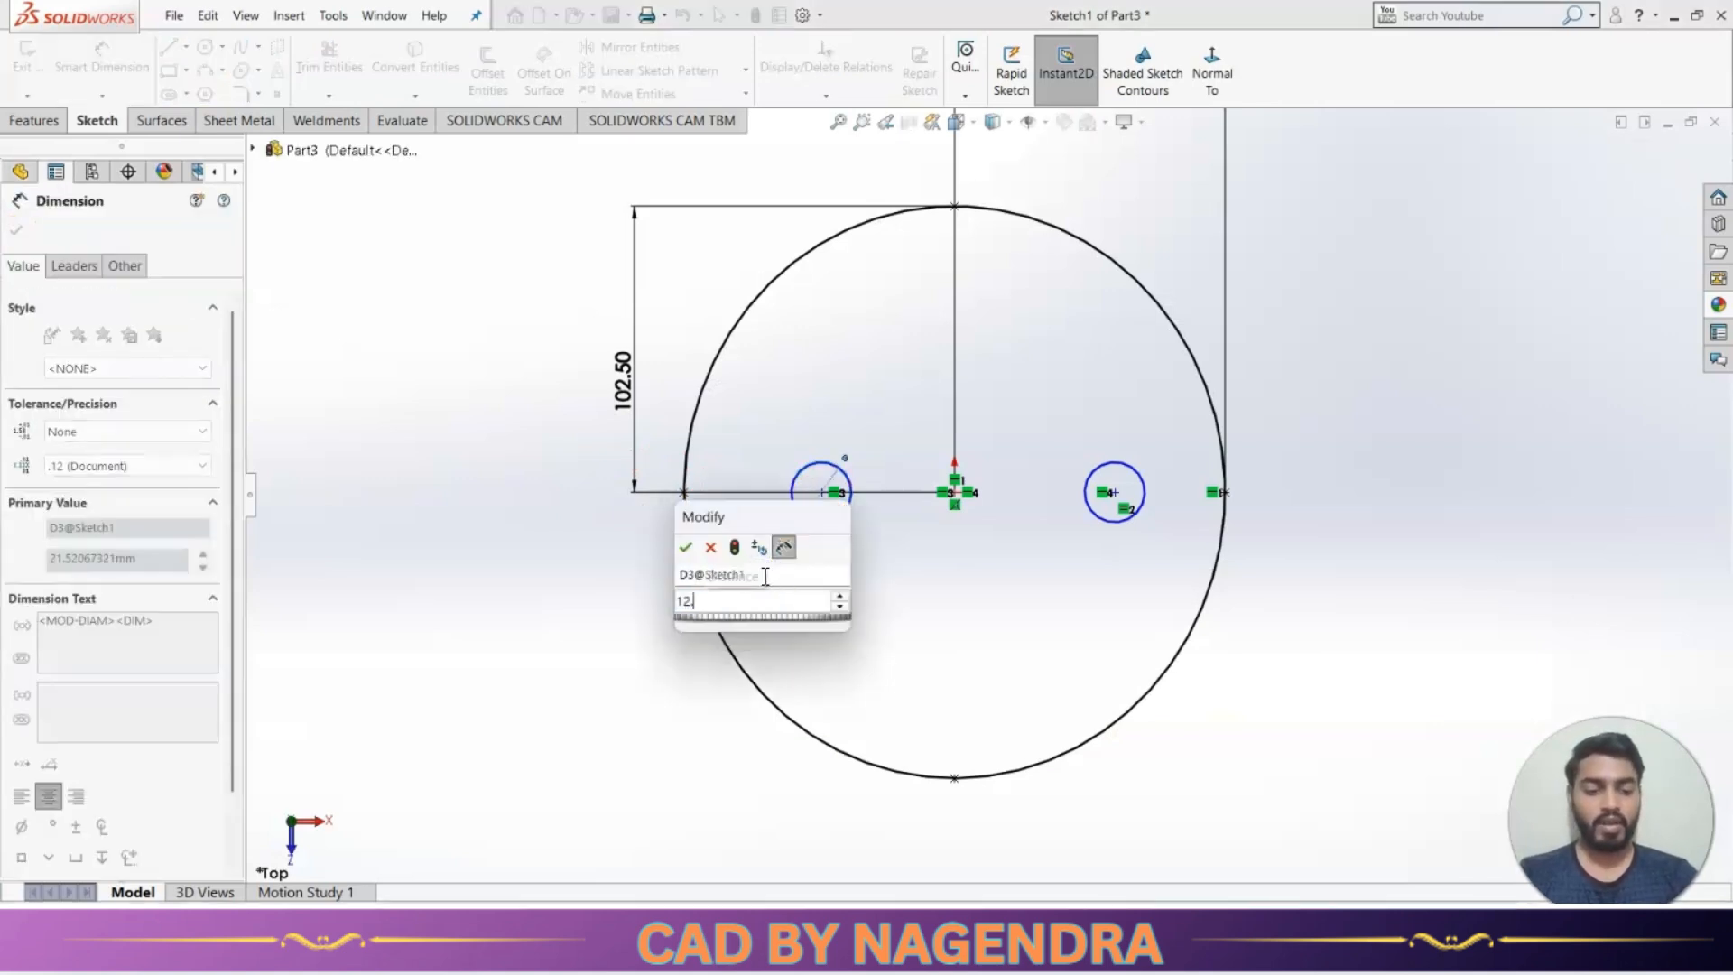
{"action": "type", "text": "5"}
{"action": "key", "text": "Return"}
{"action": "left_click", "coordinate": [823, 593]}
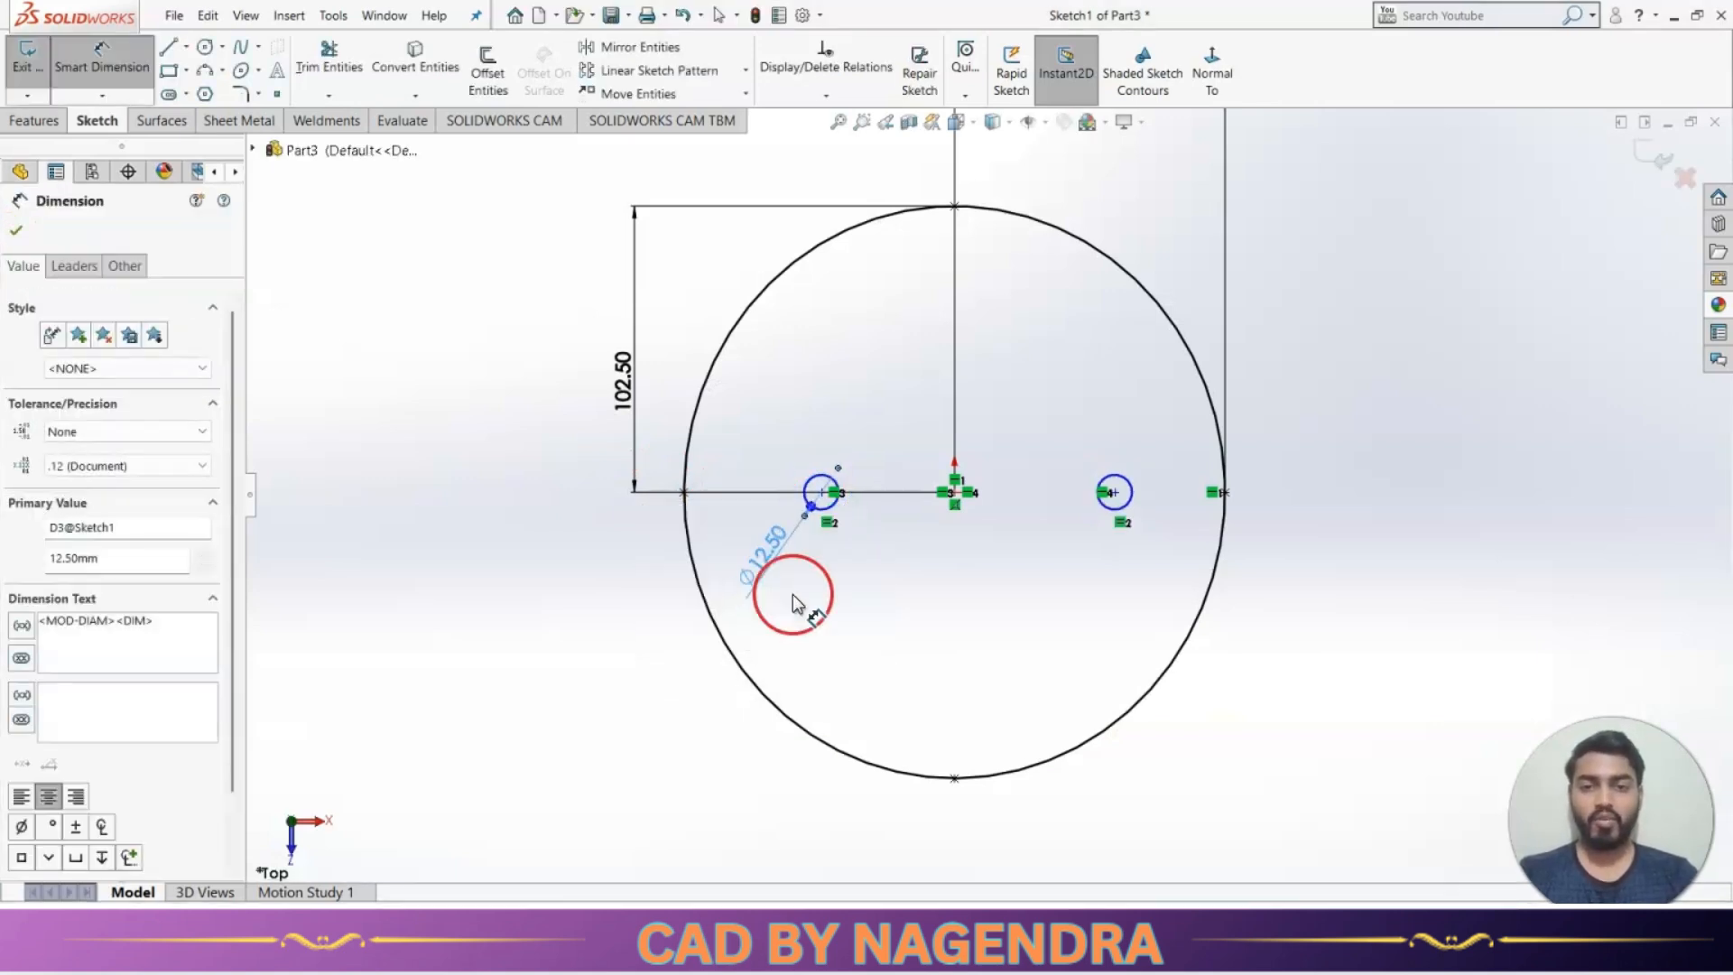
Dimension the distance between the two hole centres as 100 mm, following the reference drawing.
{"action": "left_click", "coordinate": [823, 492]}
{"action": "left_click", "coordinate": [1118, 494]}
{"action": "key", "text": "alt+Tab"}
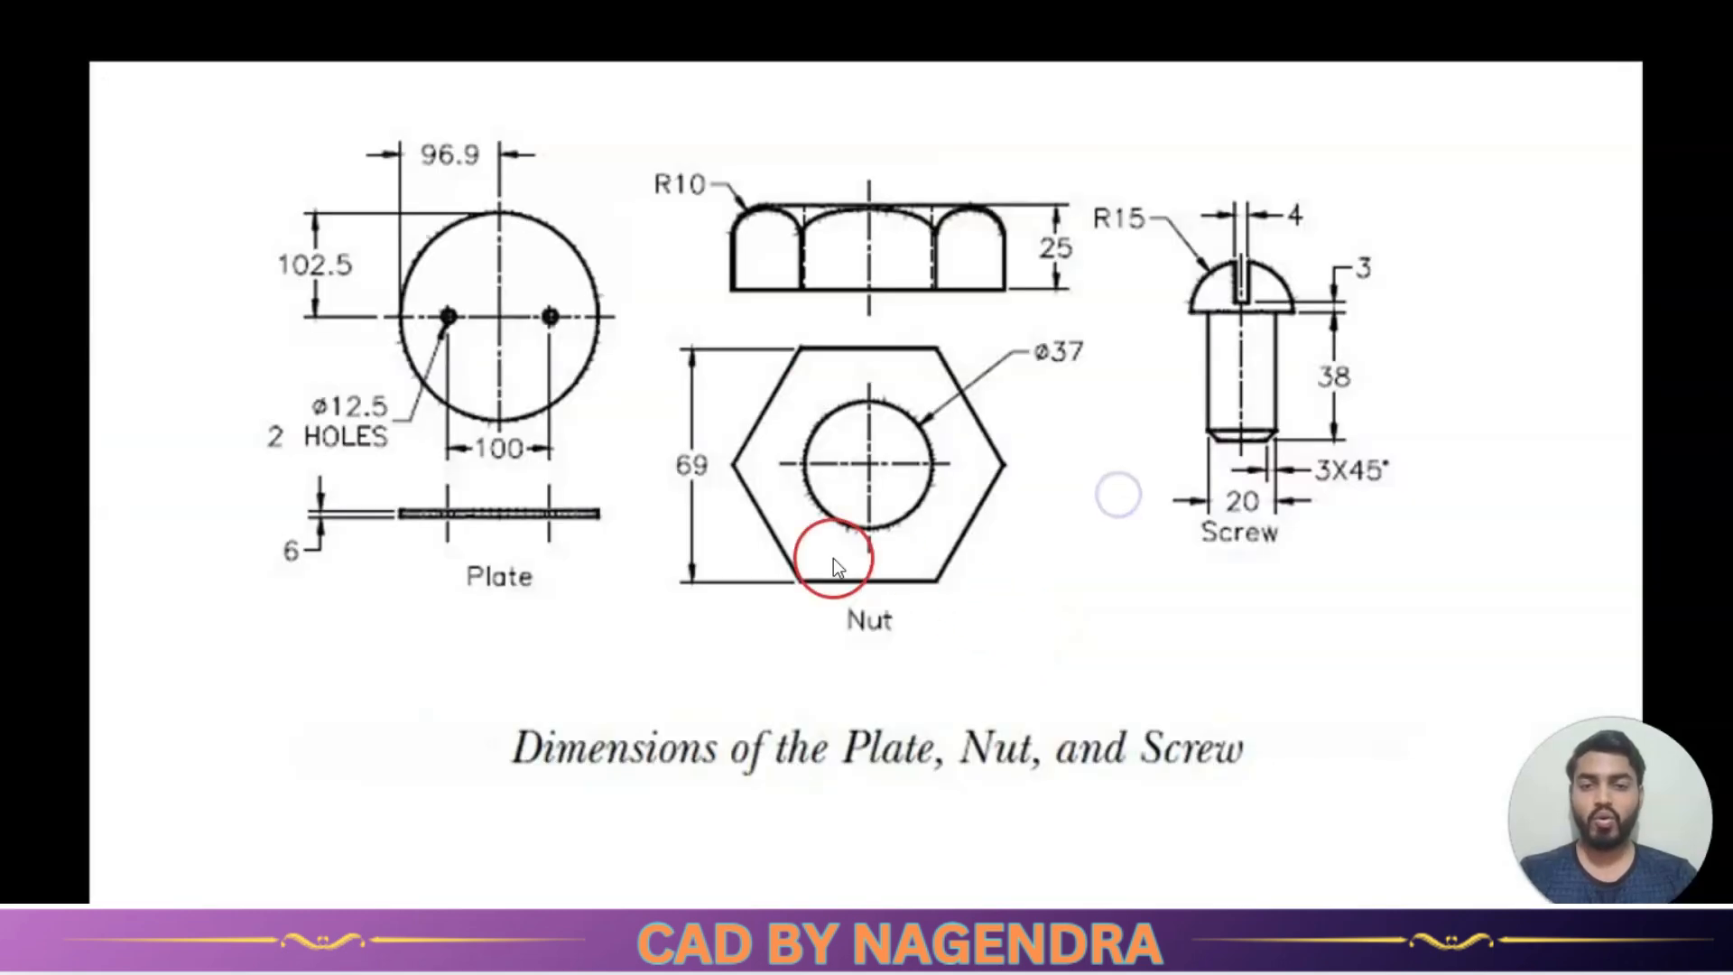
{"action": "key", "text": "alt+Tab"}
{"action": "left_click", "coordinate": [975, 603]}
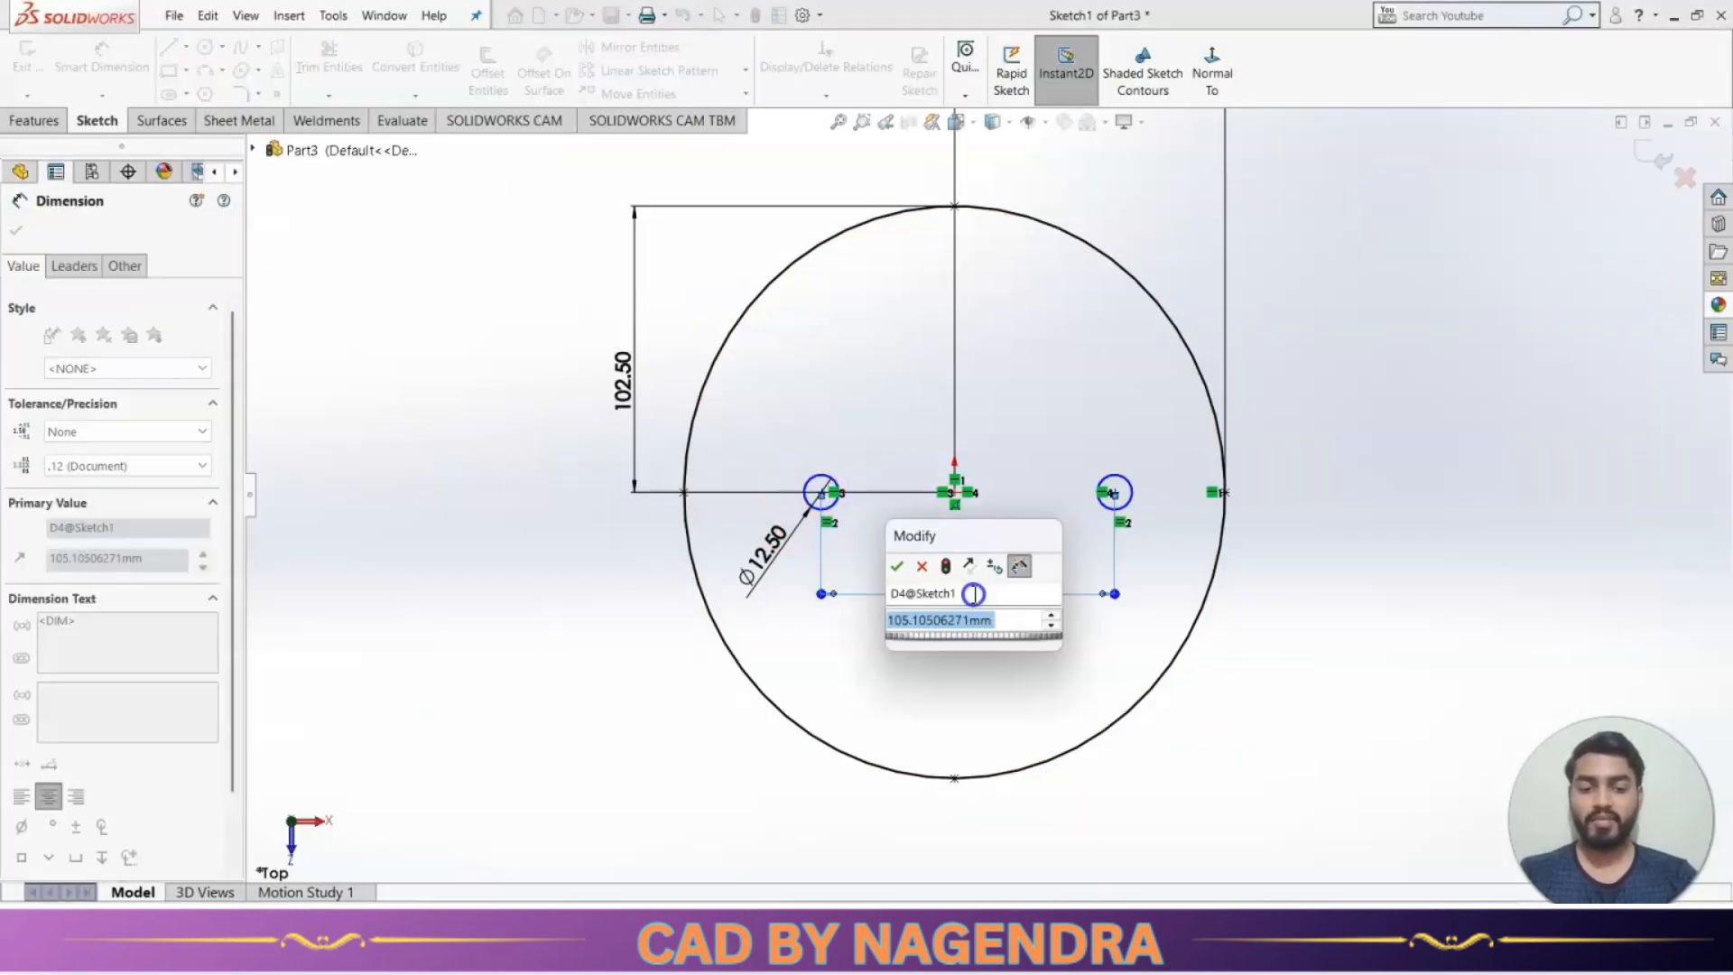
{"action": "type", "text": "100"}
{"action": "key", "text": "Return"}
{"action": "left_click", "coordinate": [1000, 654]}
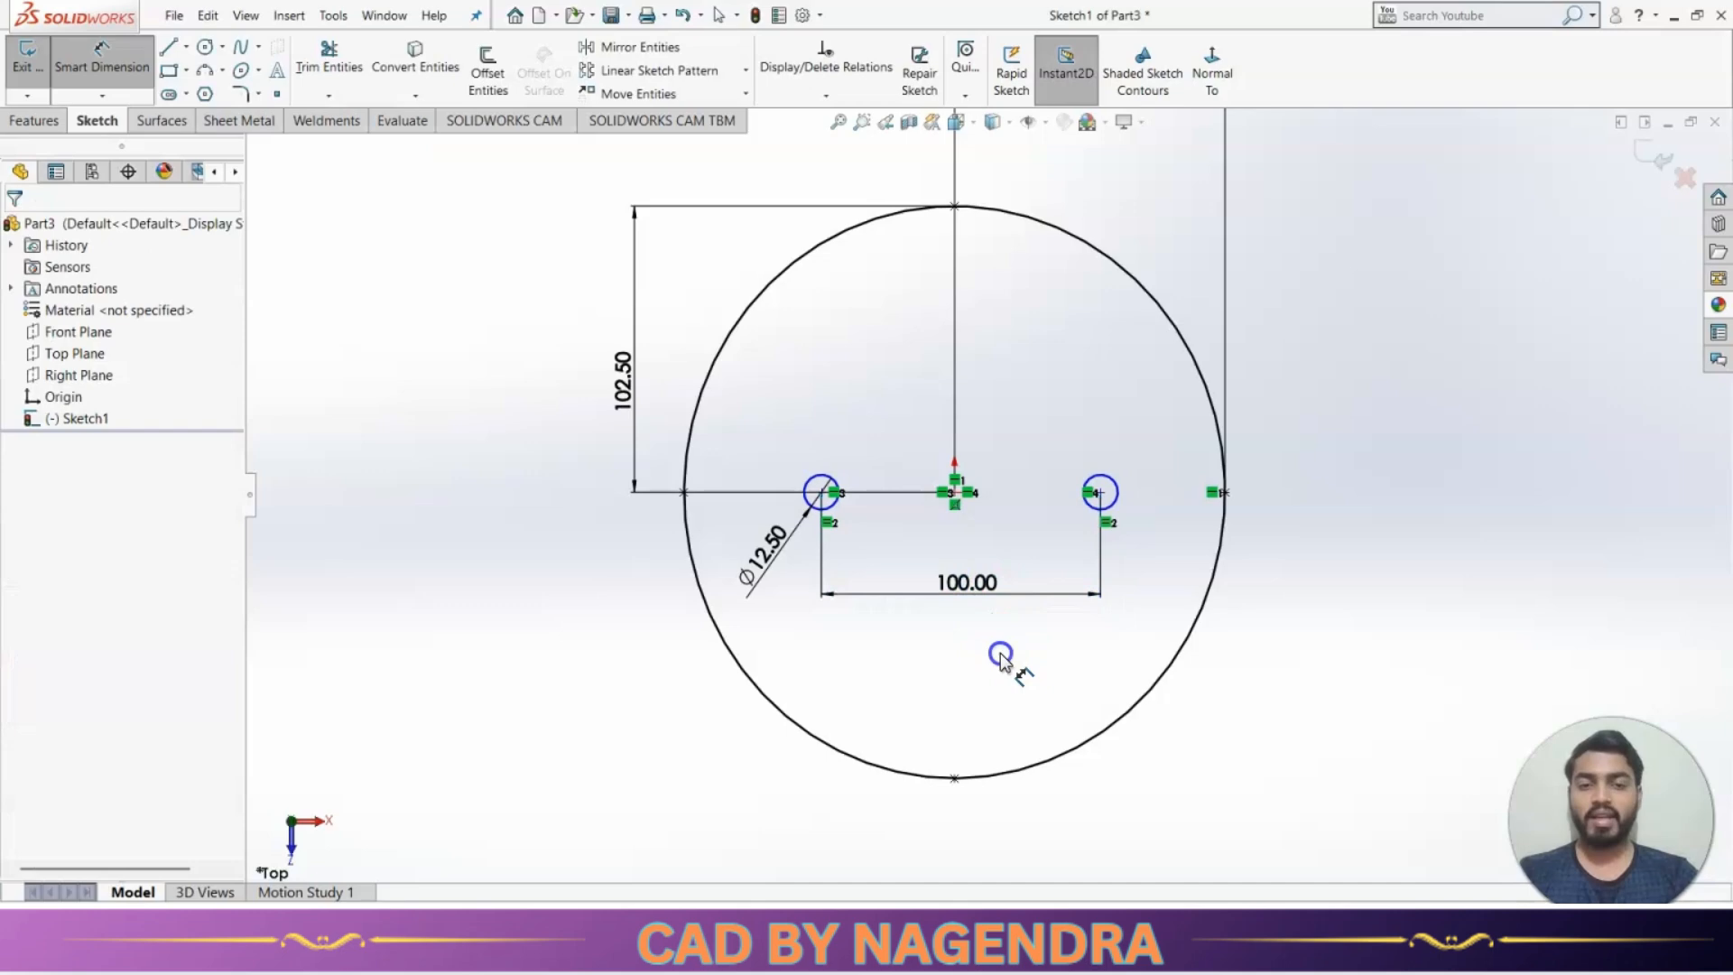
Dimension the horizontal distance from the origin to the right hole's centre as 50 mm.
{"action": "key", "text": "alt+Tab"}
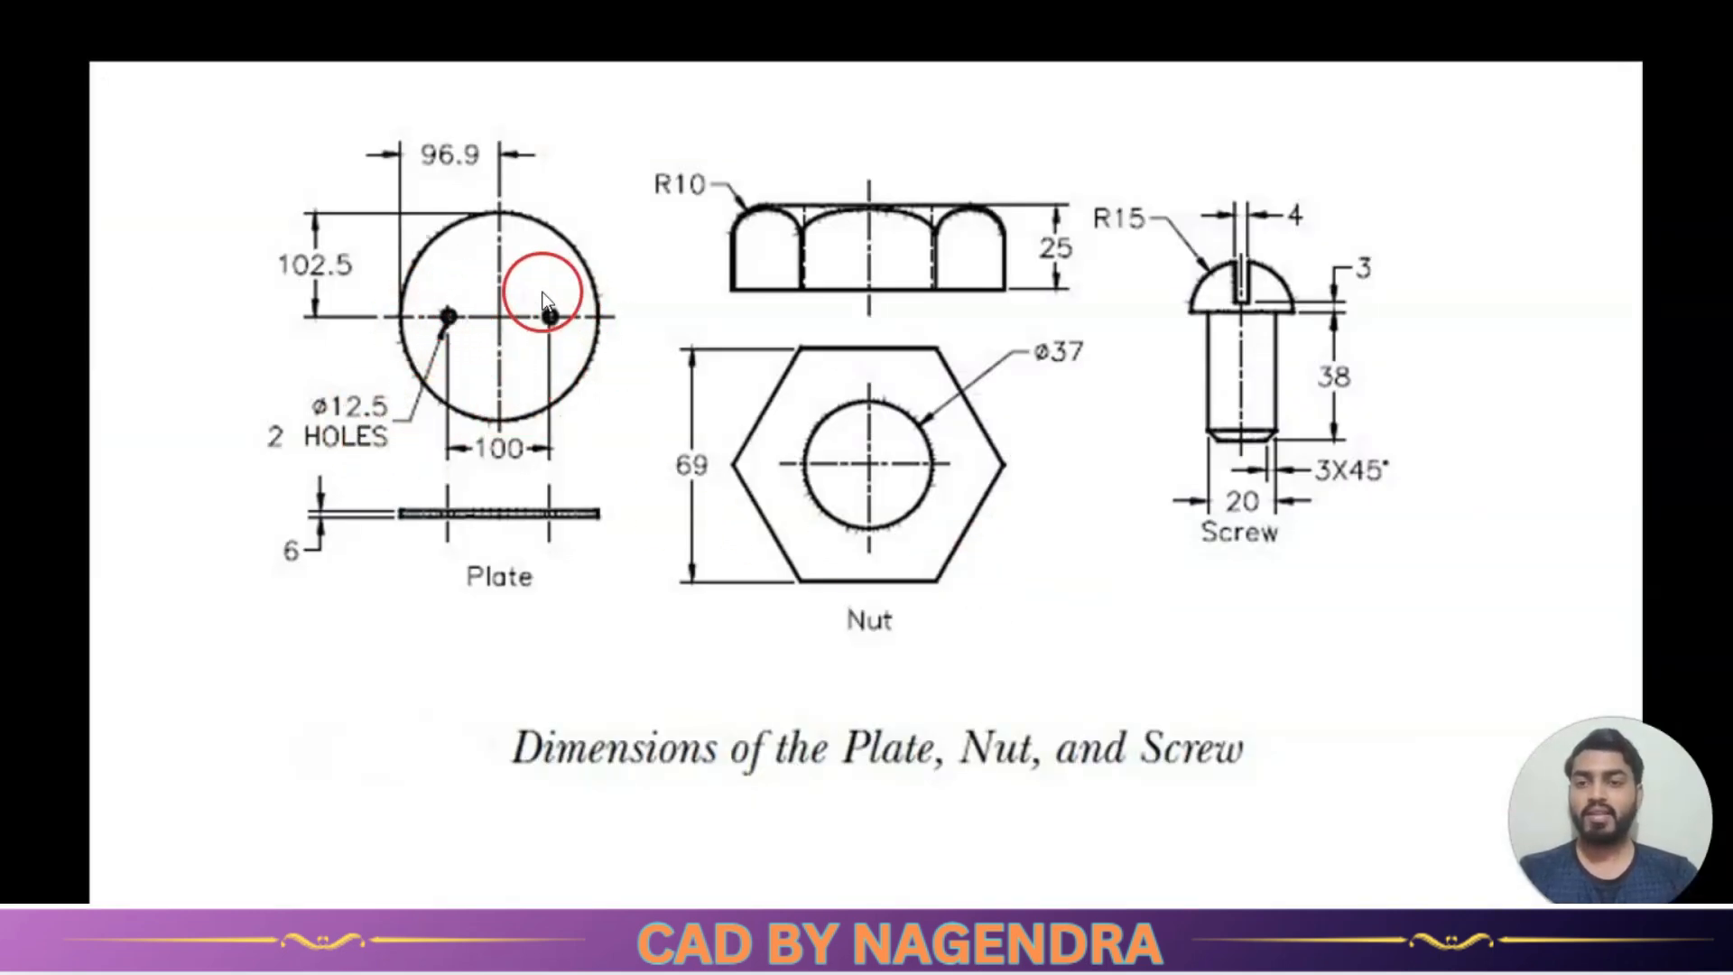
{"action": "key", "text": "alt+Tab"}
{"action": "scroll", "coordinate": [1083, 504], "scroll_direction": "down", "scroll_amount": 2}
{"action": "scroll", "coordinate": [968, 493], "scroll_direction": "up", "scroll_amount": 4}
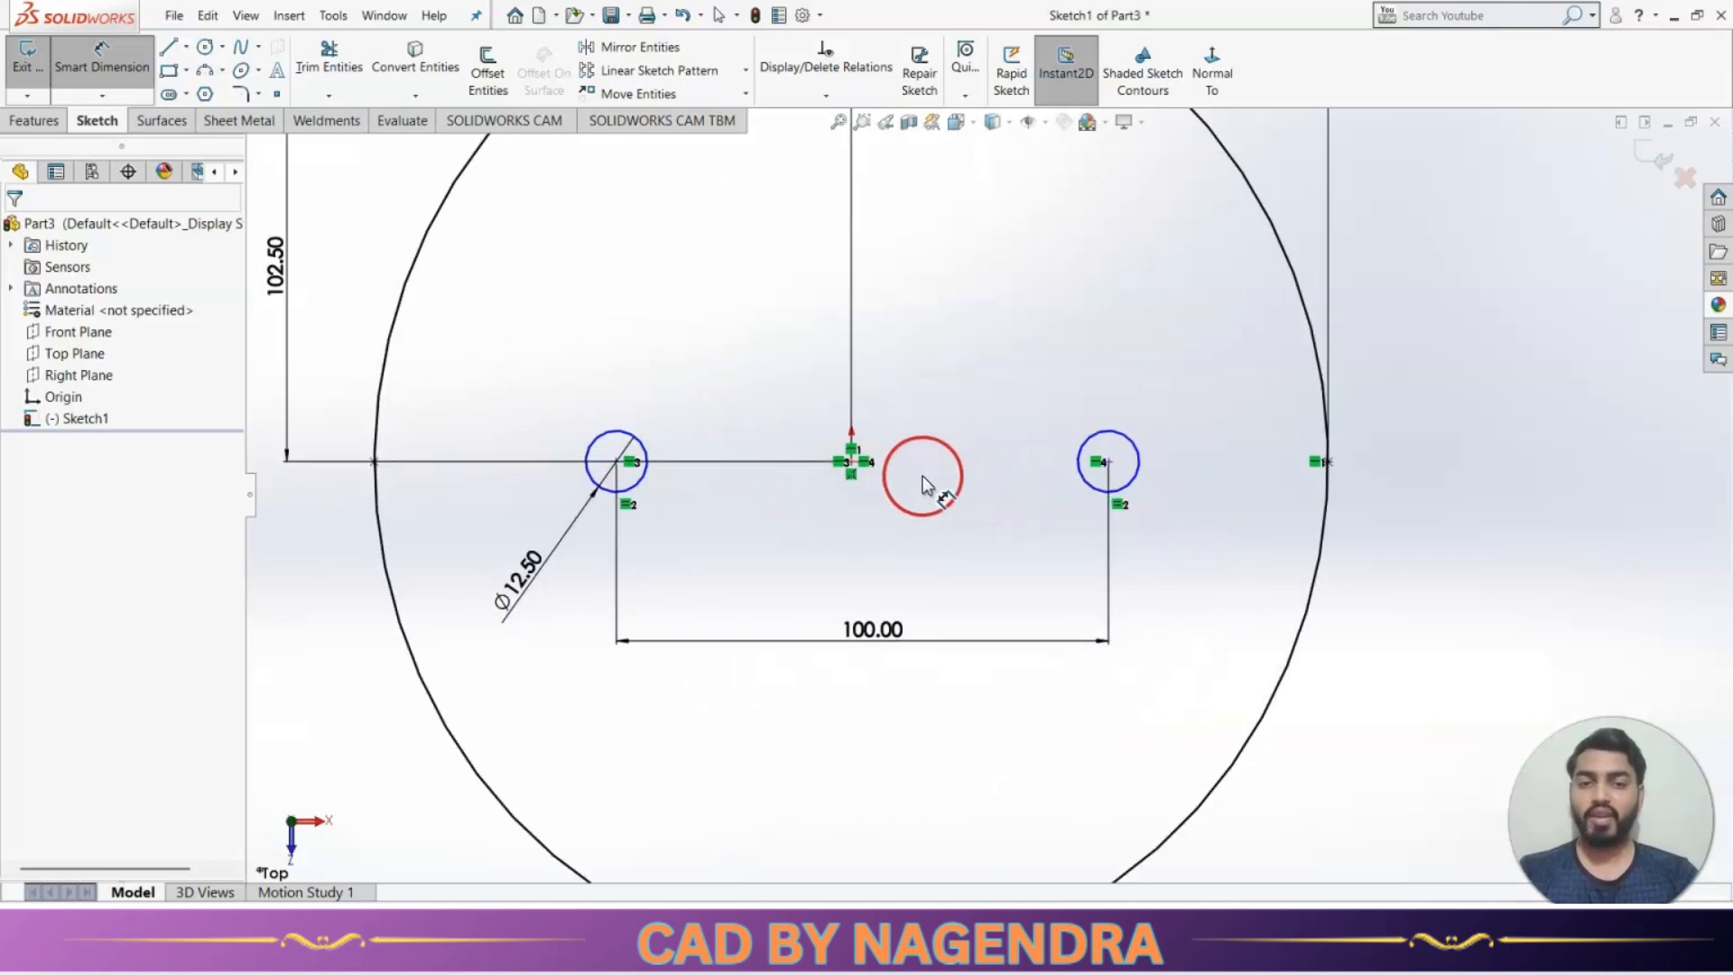
{"action": "left_click", "coordinate": [853, 461]}
{"action": "left_click", "coordinate": [1109, 462]}
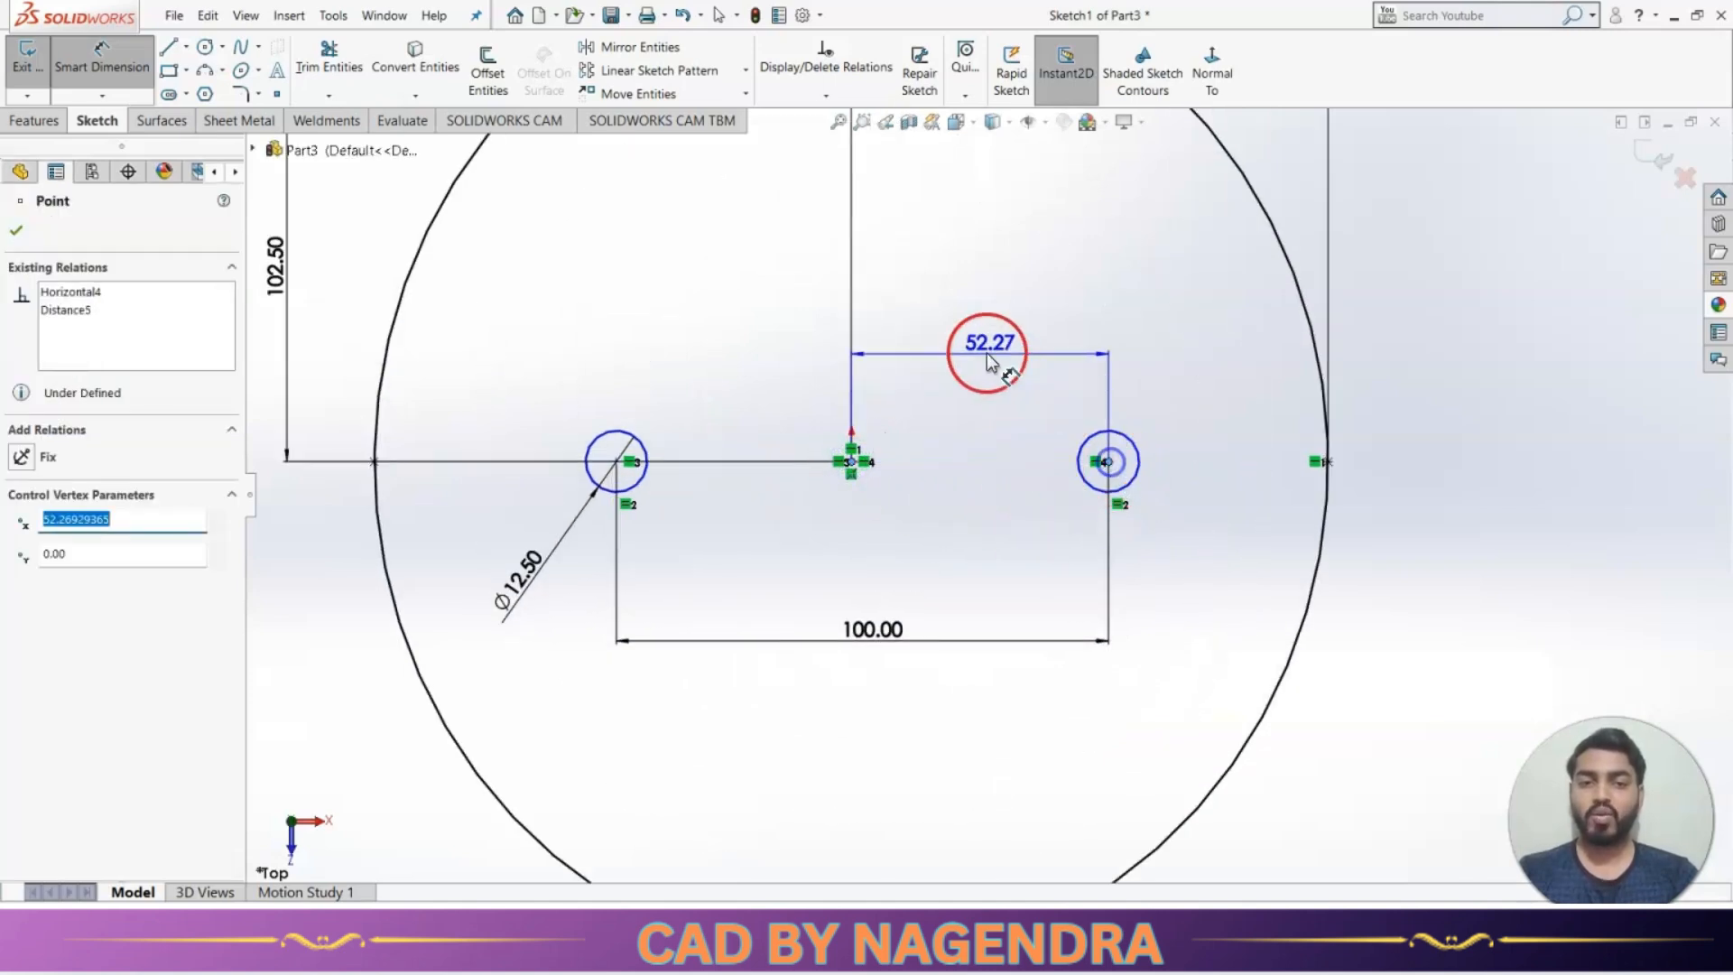
{"action": "left_click", "coordinate": [980, 350]}
{"action": "type", "text": "50"}
{"action": "key", "text": "Return"}
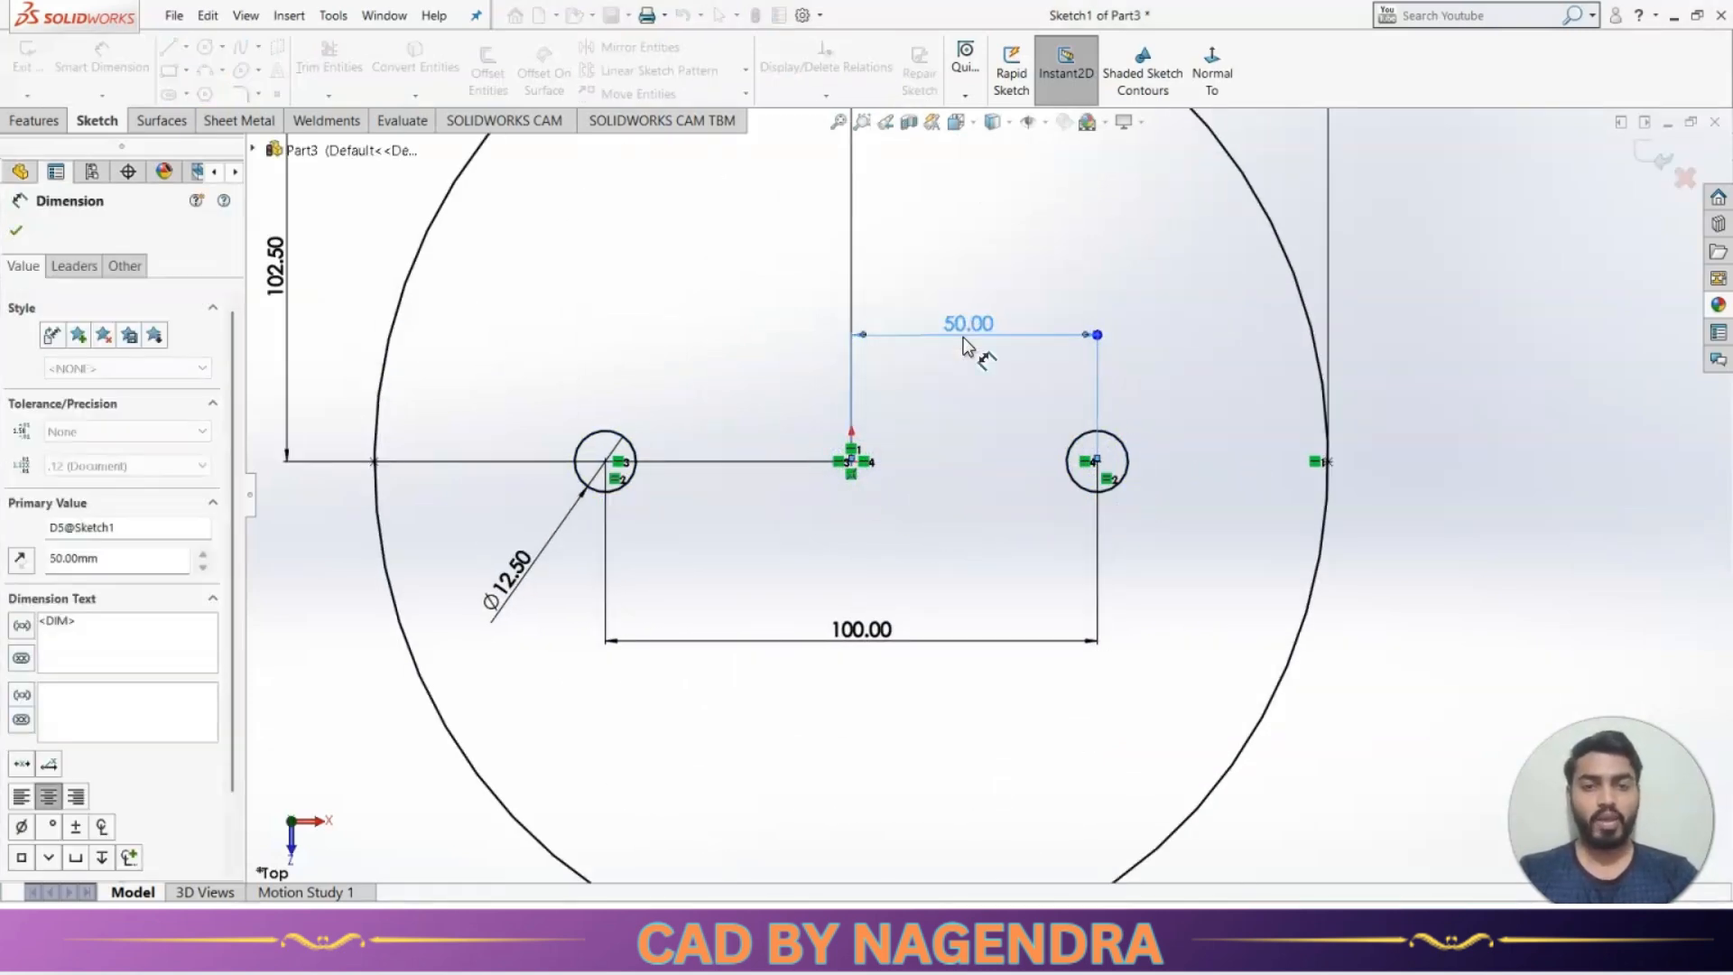
{"action": "left_click", "coordinate": [946, 462]}
{"action": "scroll", "coordinate": [955, 486], "scroll_direction": "up", "scroll_amount": 1}
{"action": "left_click", "coordinate": [1033, 318]}
{"action": "scroll", "coordinate": [896, 462], "scroll_direction": "up", "scroll_amount": 2}
{"action": "left_click", "coordinate": [896, 463]}
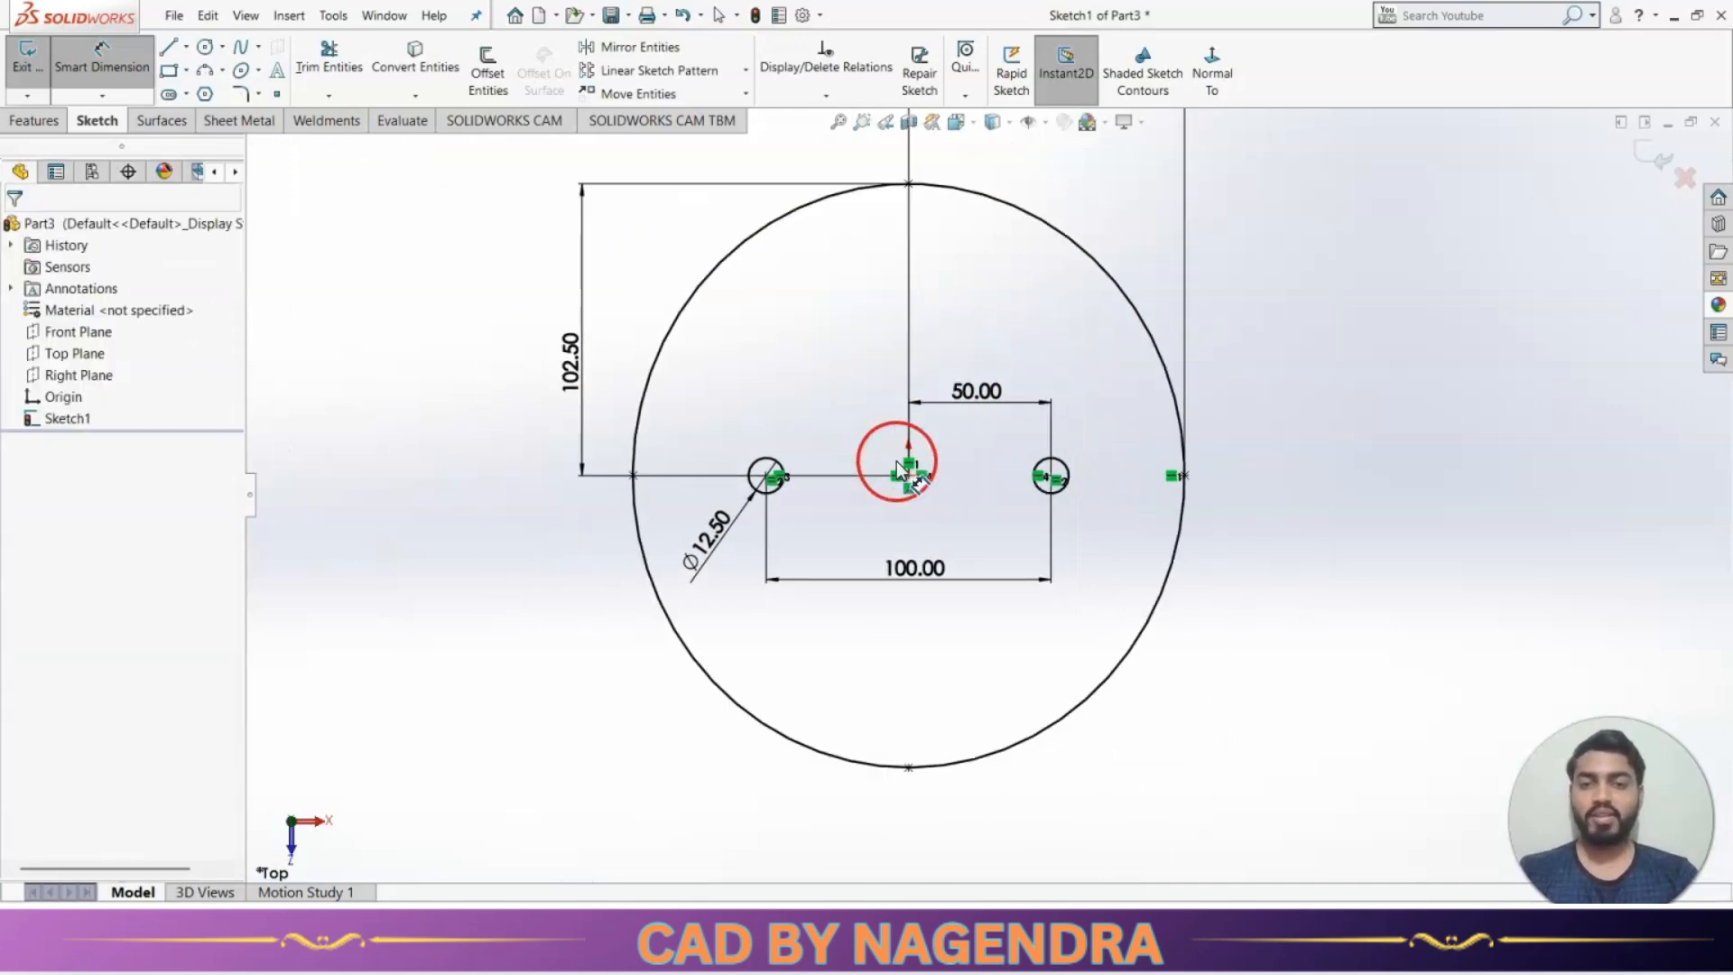
Exit the sketch and extrude the plate profile 6 mm with the Mid Plane end condition.
{"action": "left_click", "coordinate": [1660, 159]}
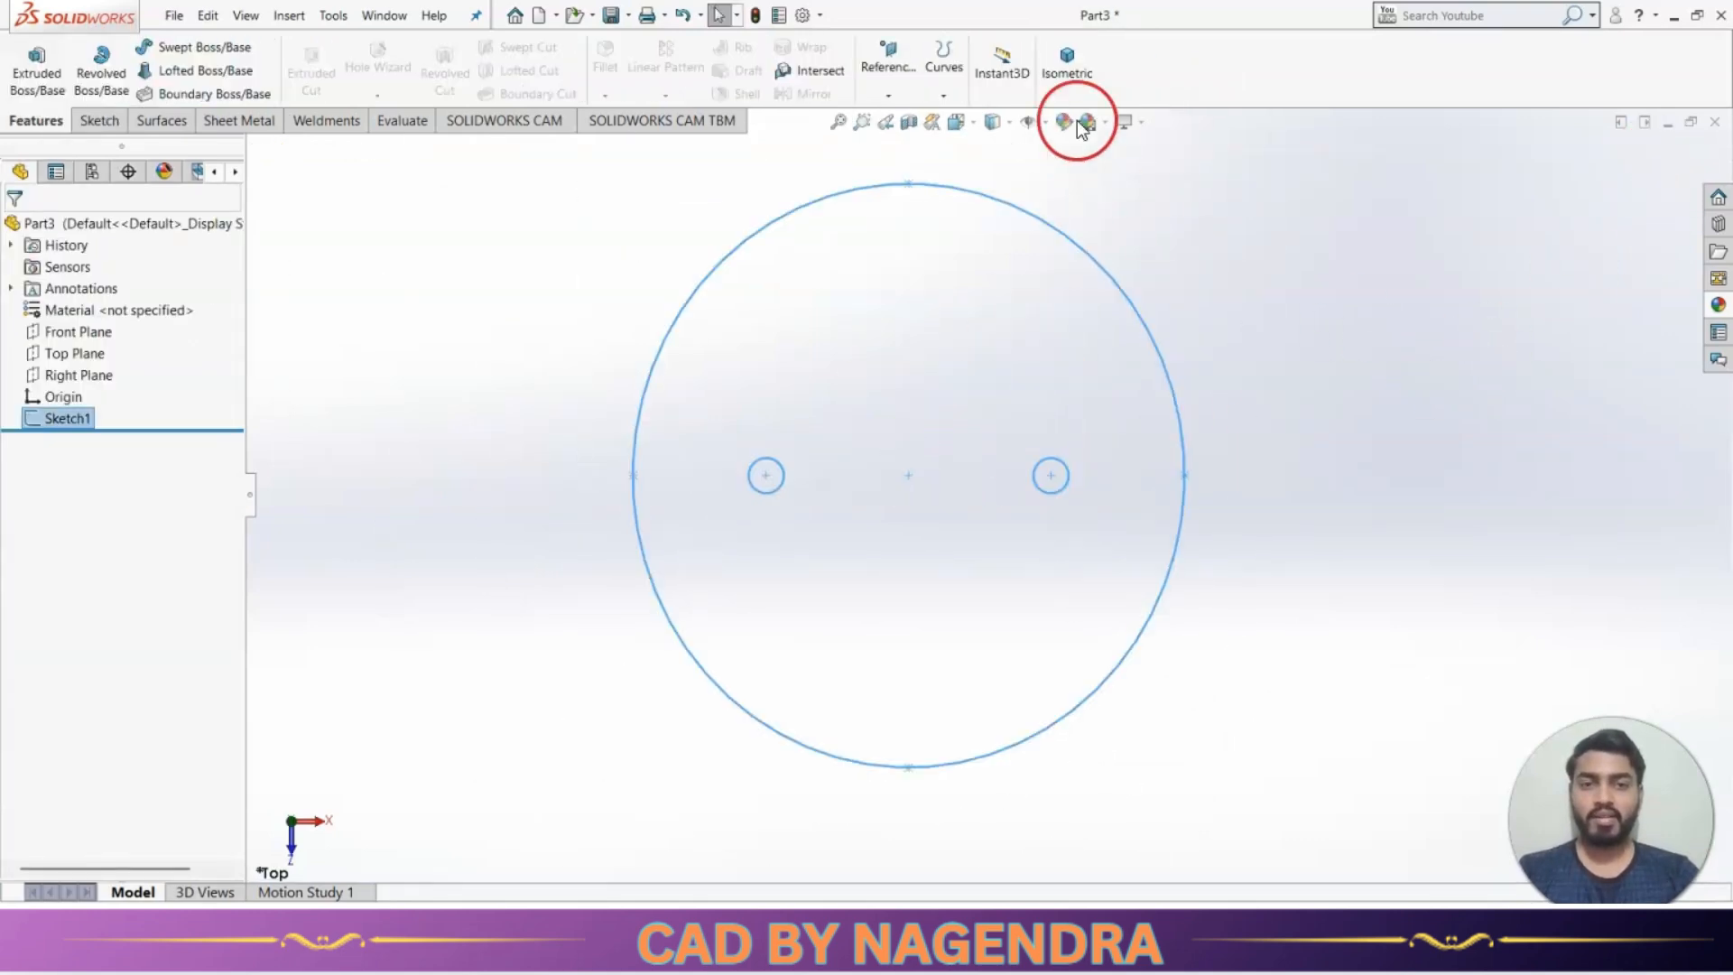
{"action": "left_click", "coordinate": [1067, 63]}
{"action": "left_click", "coordinate": [37, 67]}
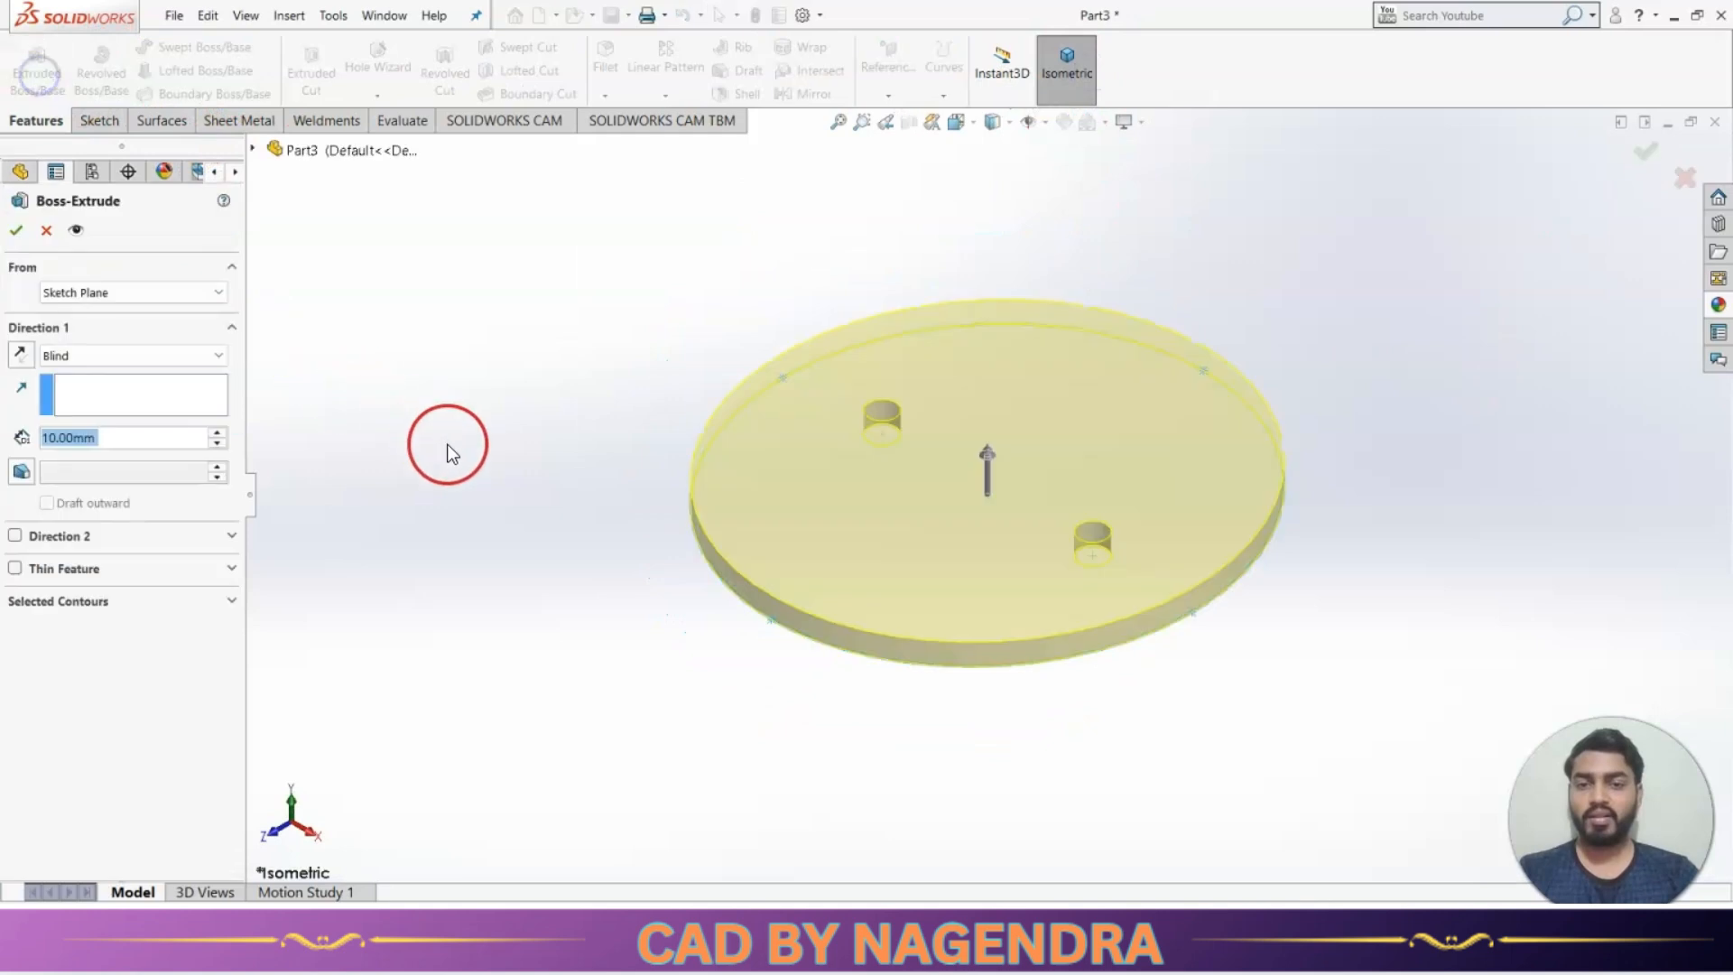
{"action": "left_click", "coordinate": [149, 359]}
{"action": "left_click", "coordinate": [97, 439]}
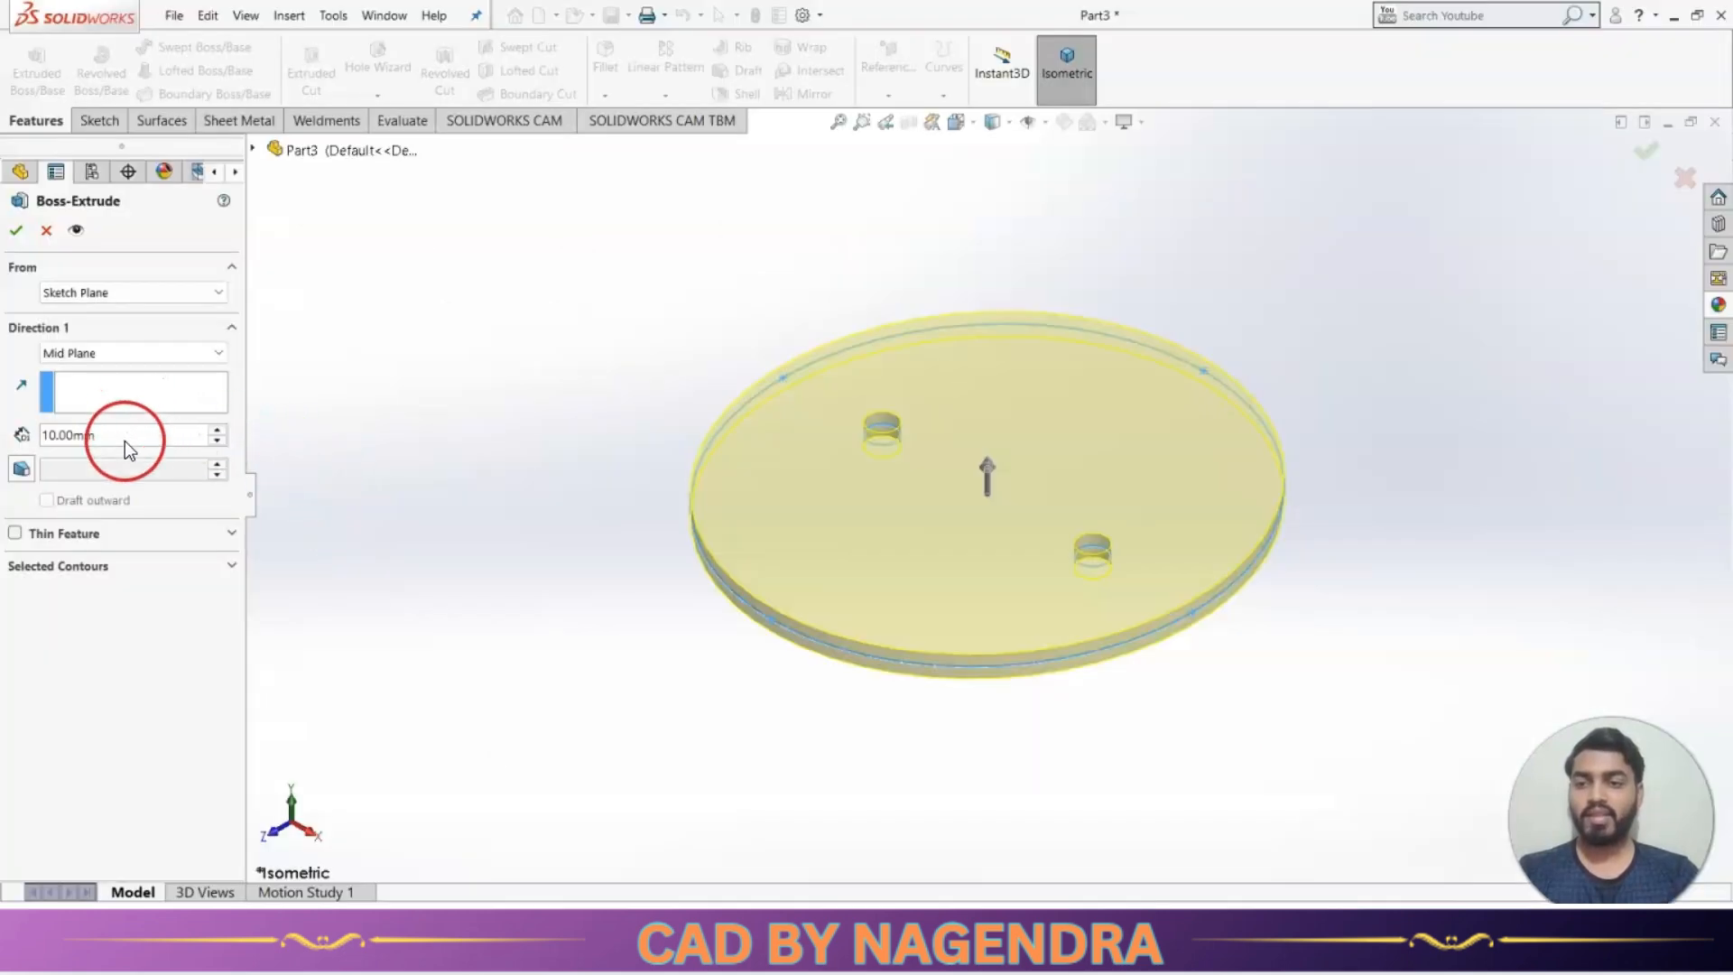
{"action": "type", "text": "6"}
{"action": "key", "text": "Return"}
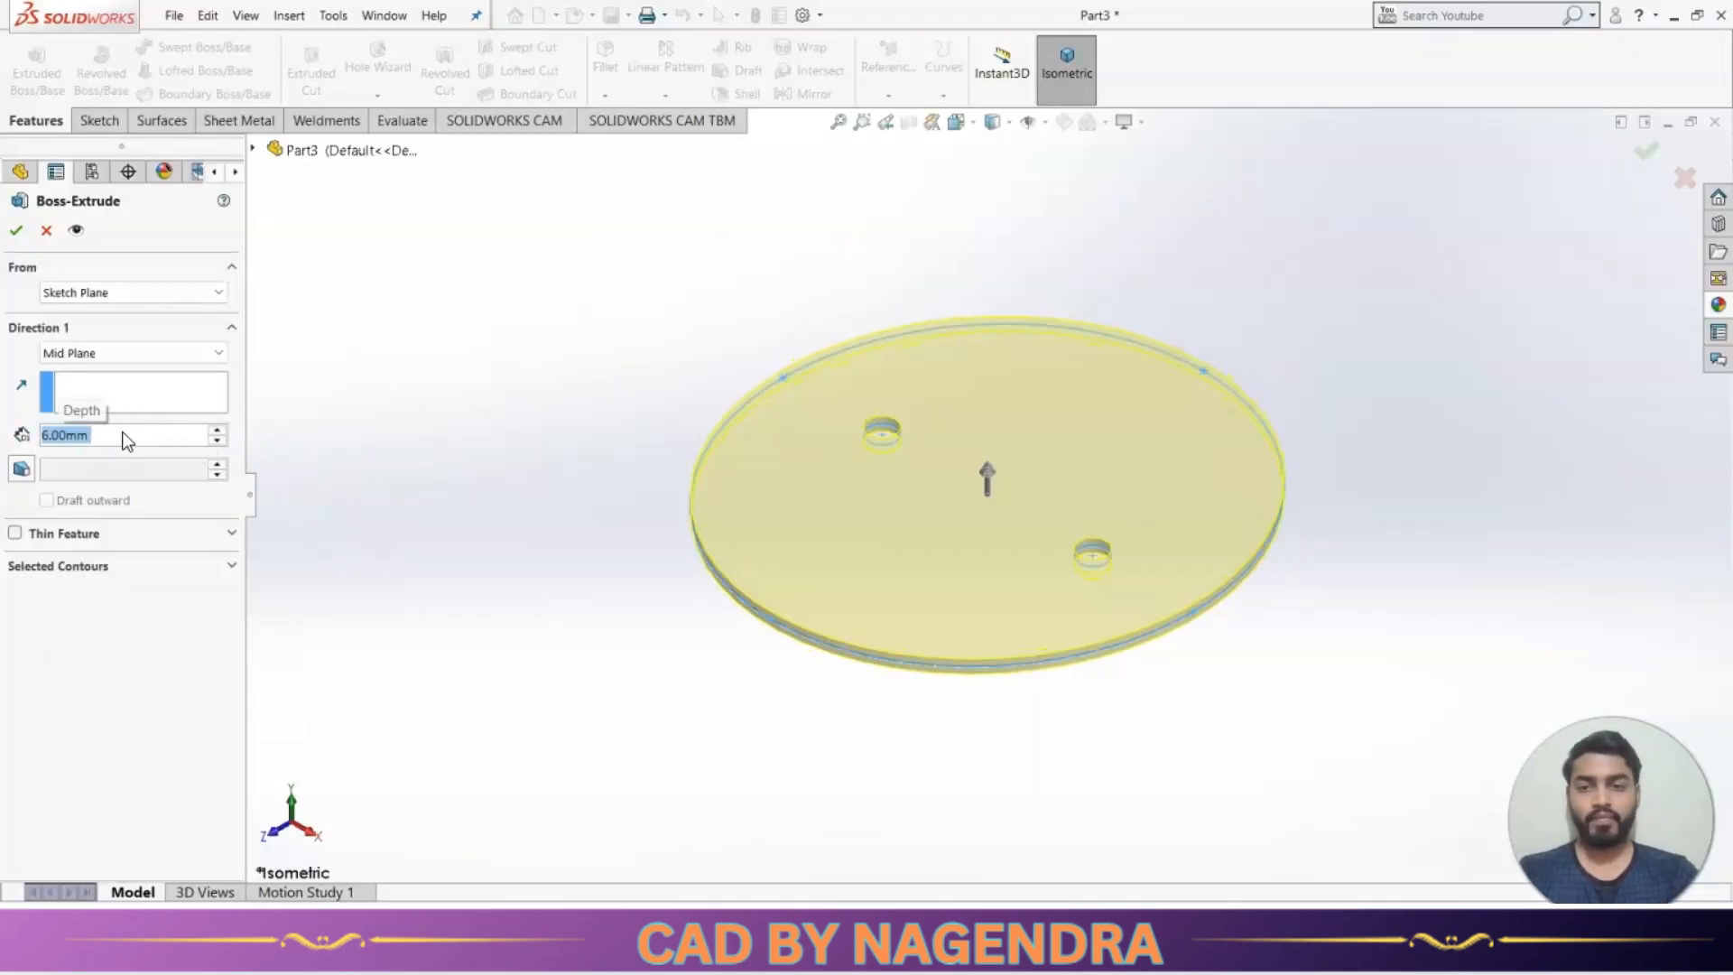
{"action": "left_click", "coordinate": [14, 230]}
{"action": "left_click", "coordinate": [317, 409]}
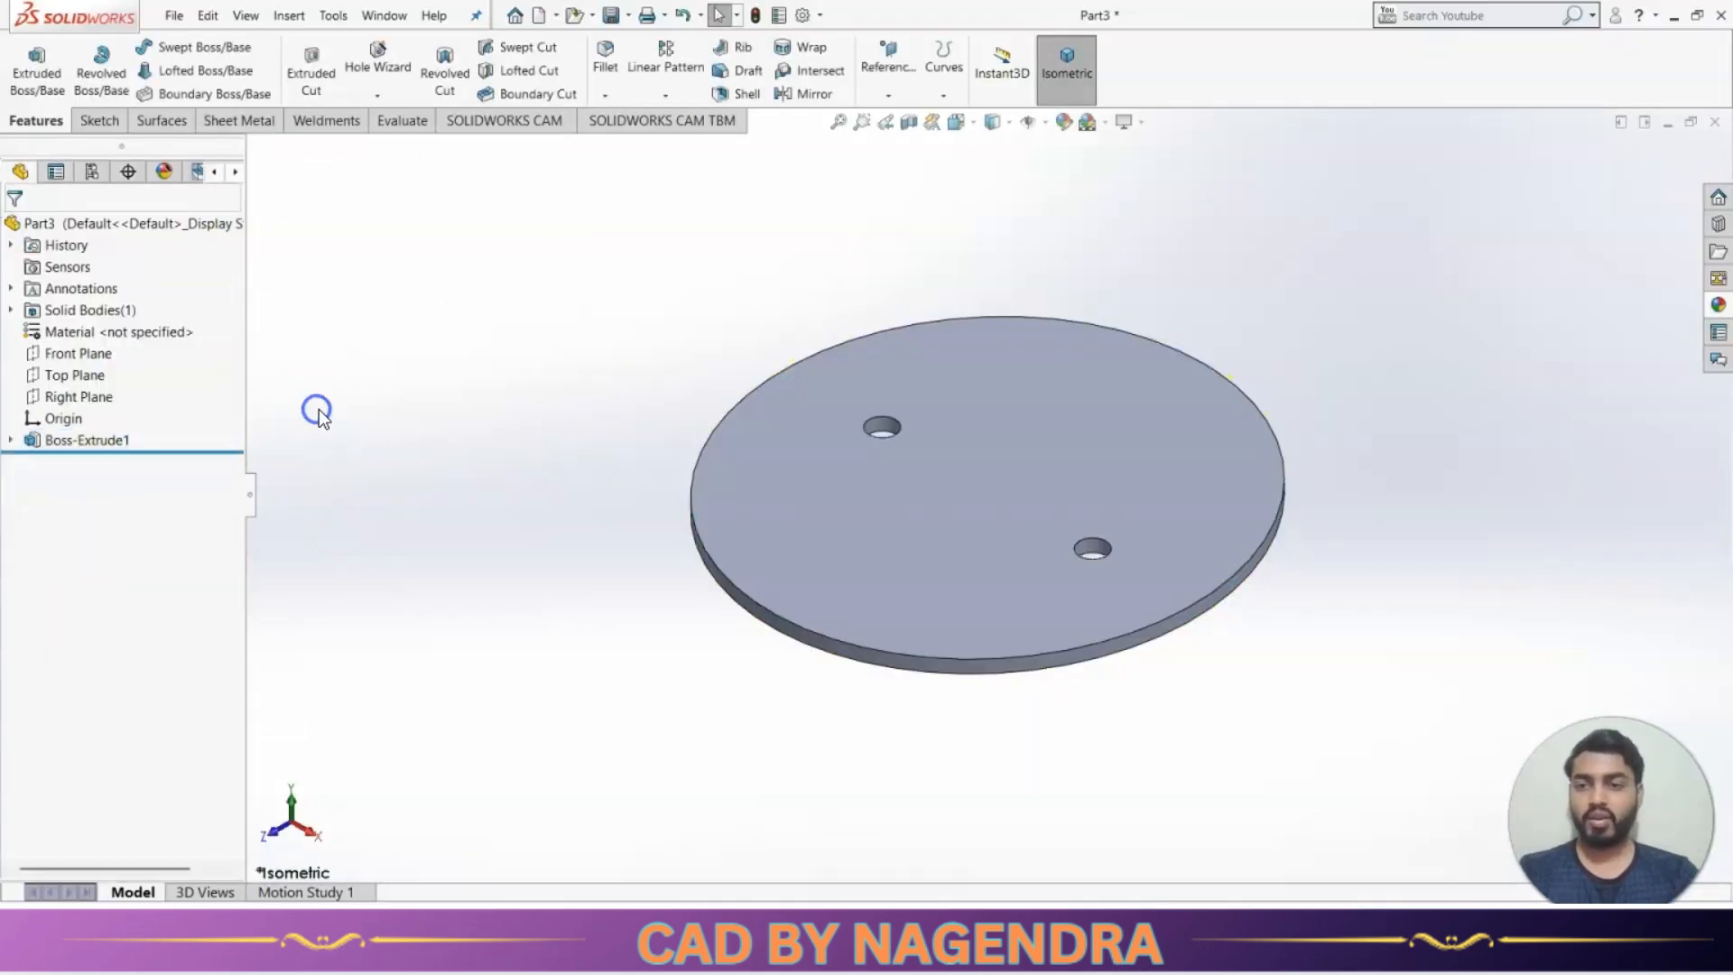
Apply a pinkish-purple colour appearance to the whole plate part.
{"action": "right_click", "coordinate": [90, 231]}
{"action": "left_click", "coordinate": [131, 199]}
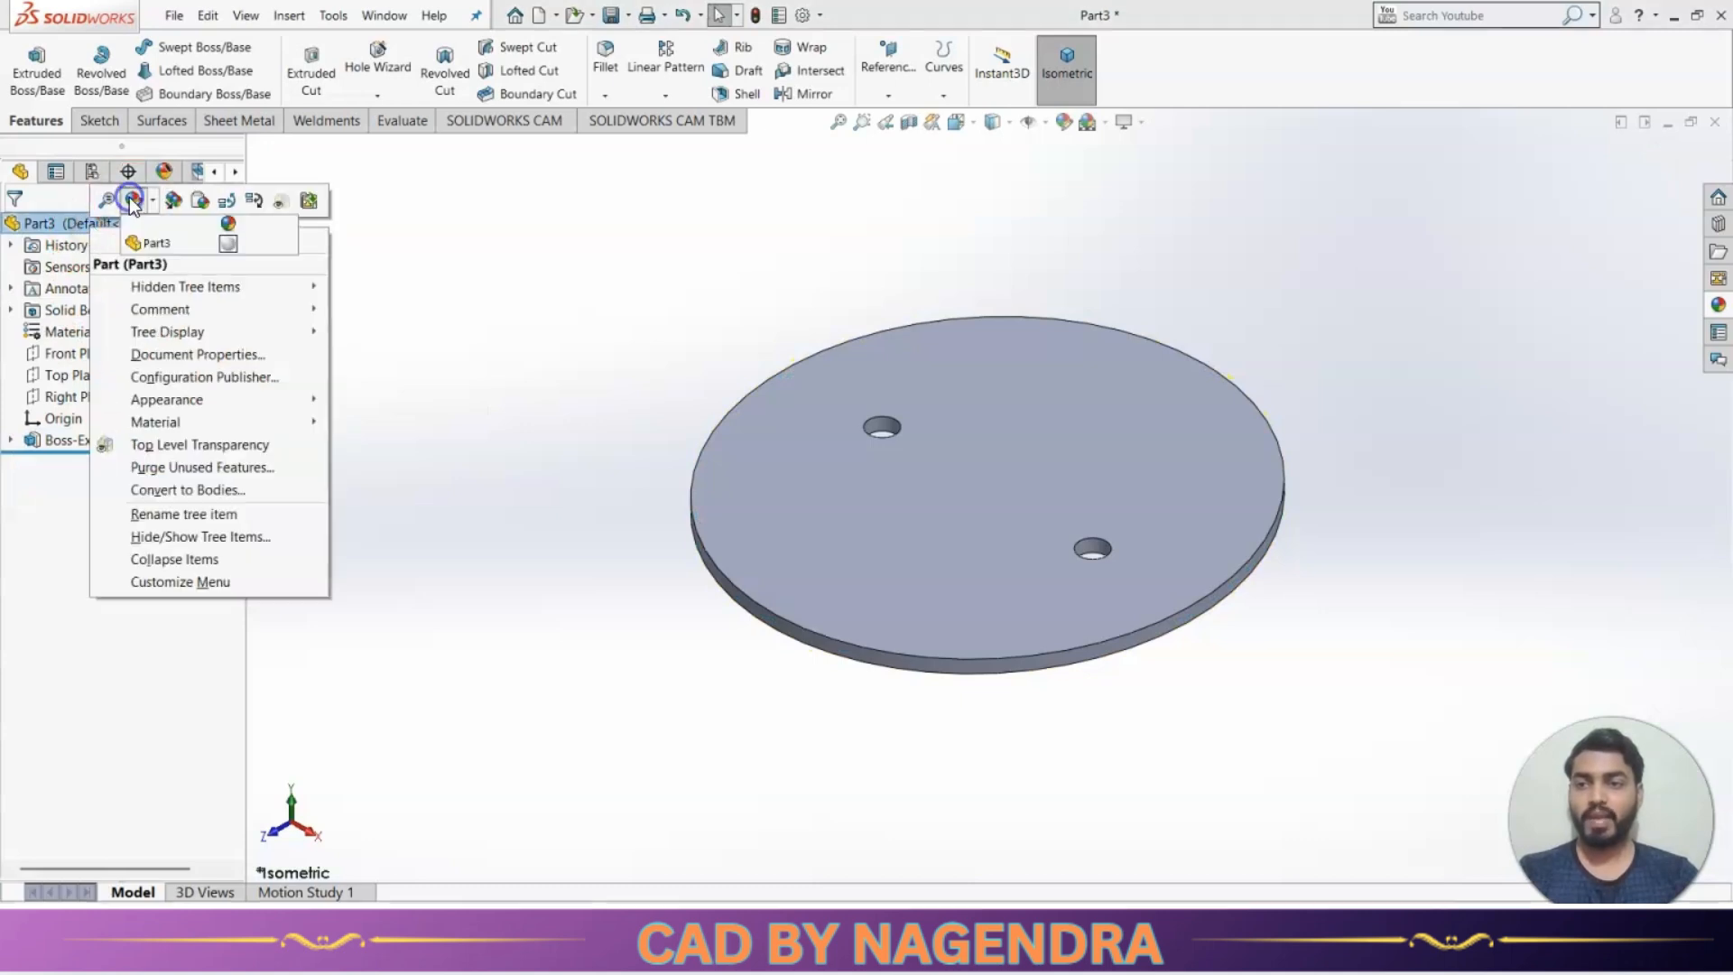
{"action": "left_click", "coordinate": [154, 244]}
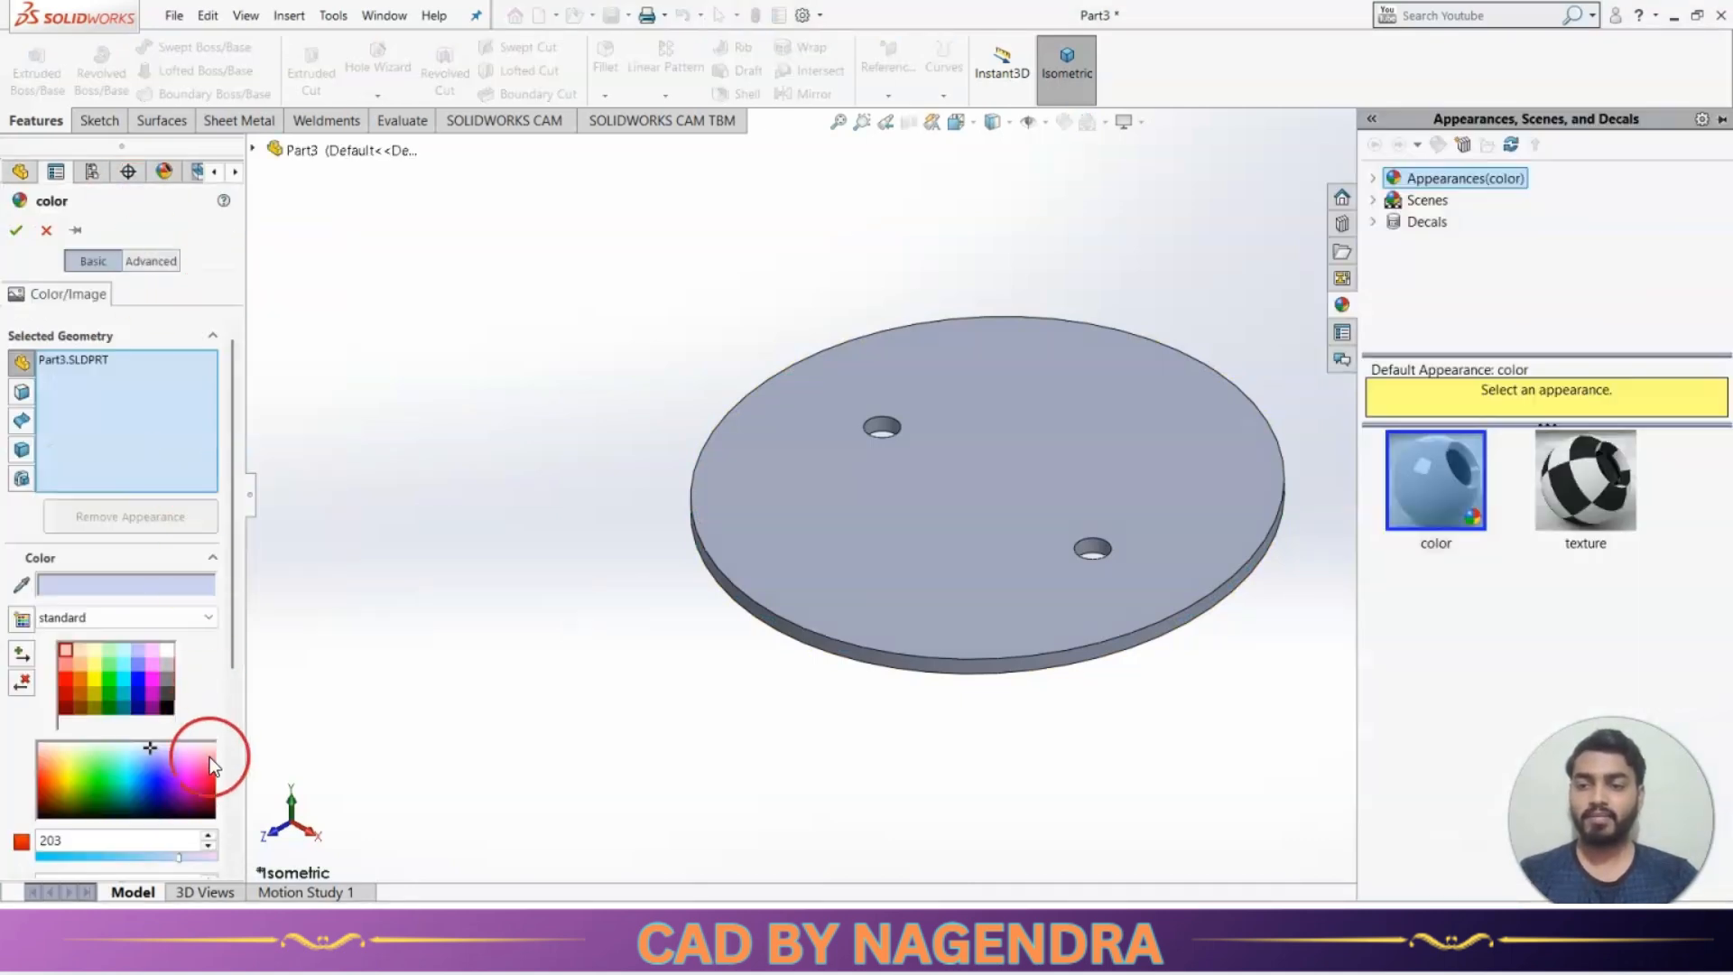
{"action": "left_click", "coordinate": [183, 771]}
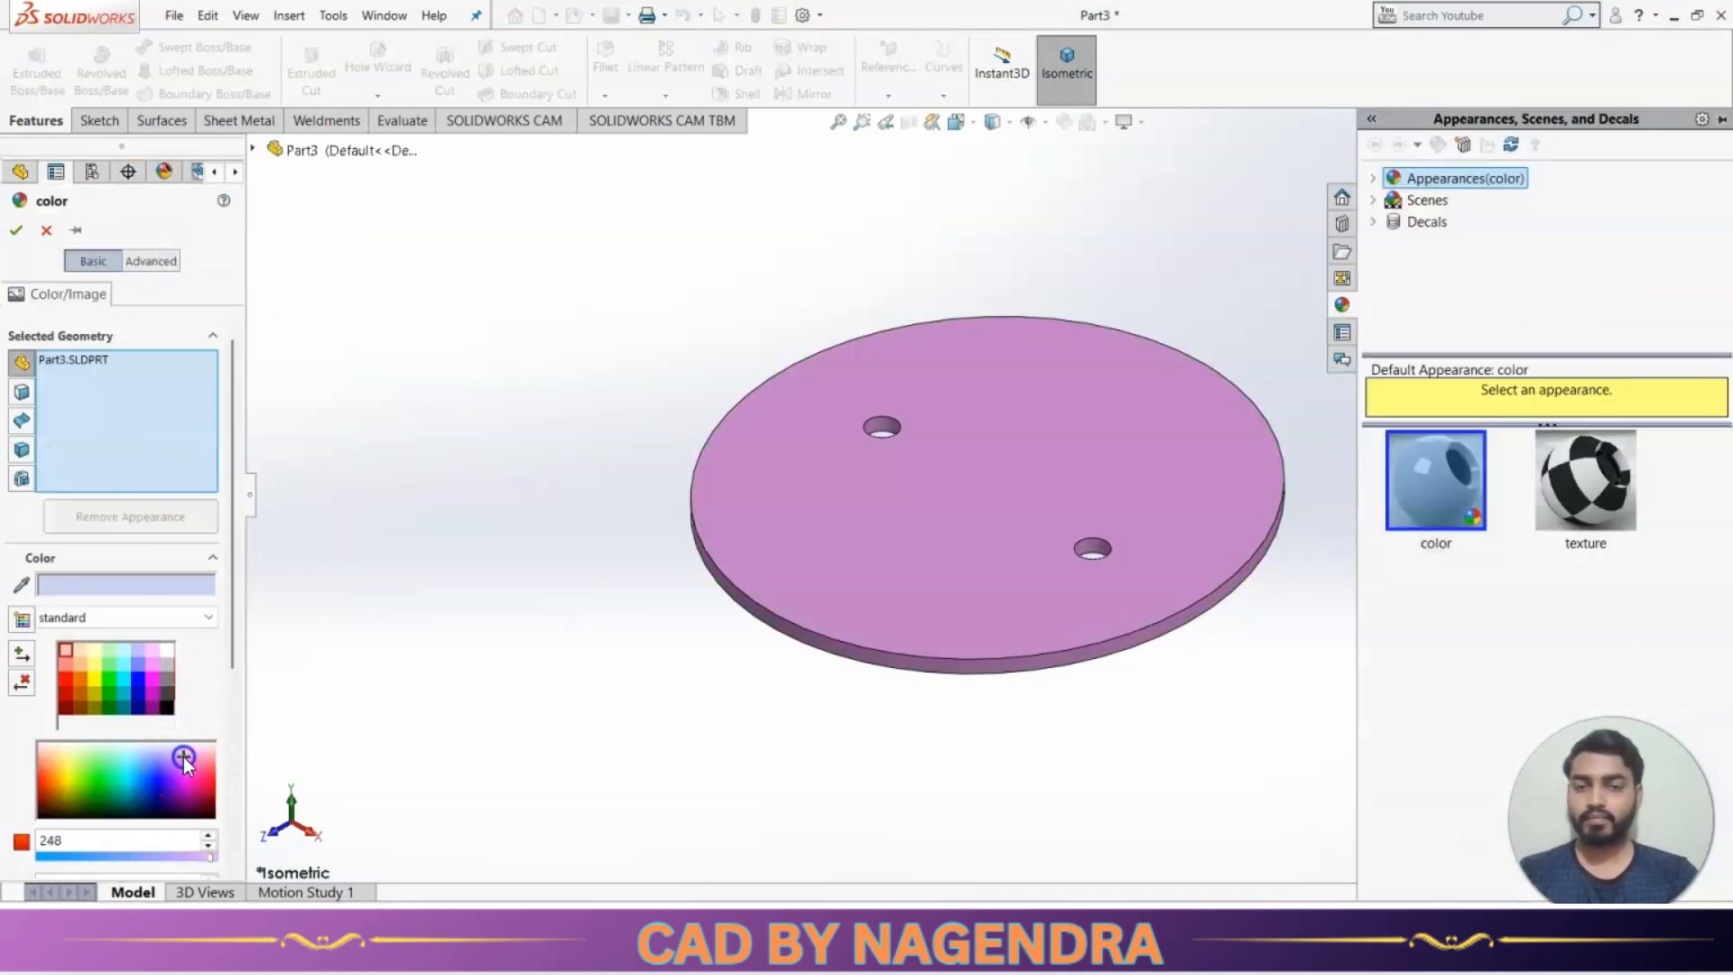
{"action": "left_click", "coordinate": [16, 230]}
{"action": "left_click", "coordinate": [314, 390]}
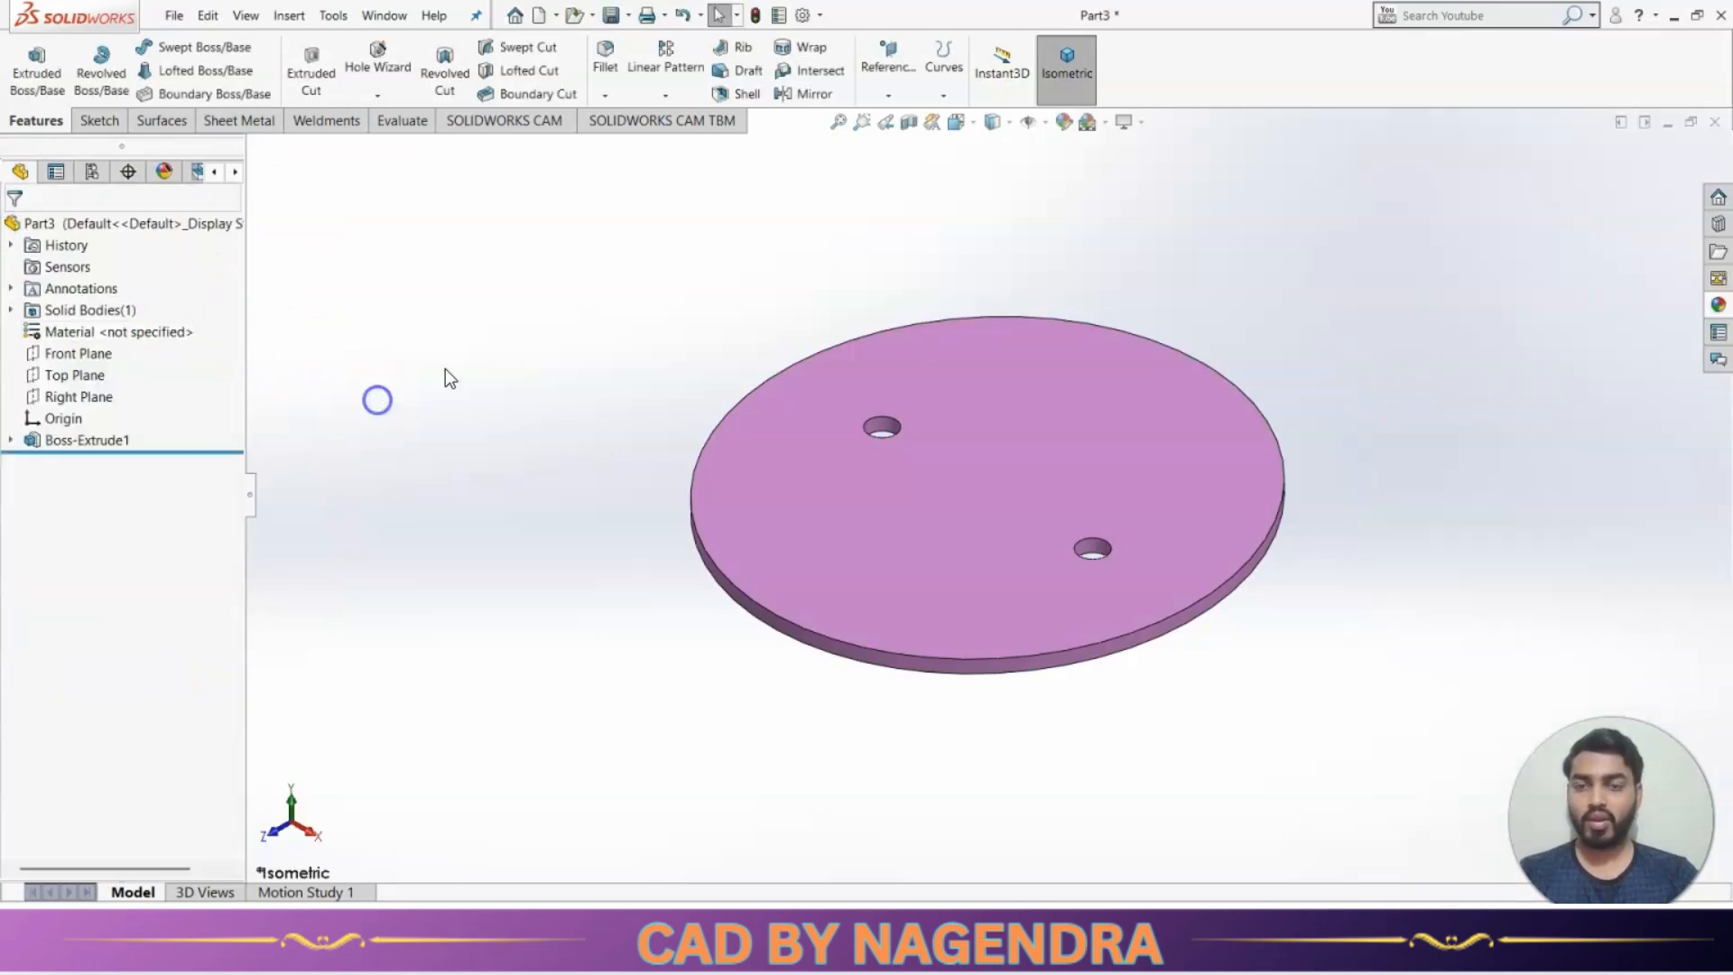
Save the part as Plate in the B V A folder.
{"action": "left_click", "coordinate": [609, 14]}
{"action": "type", "text": "Plate"}
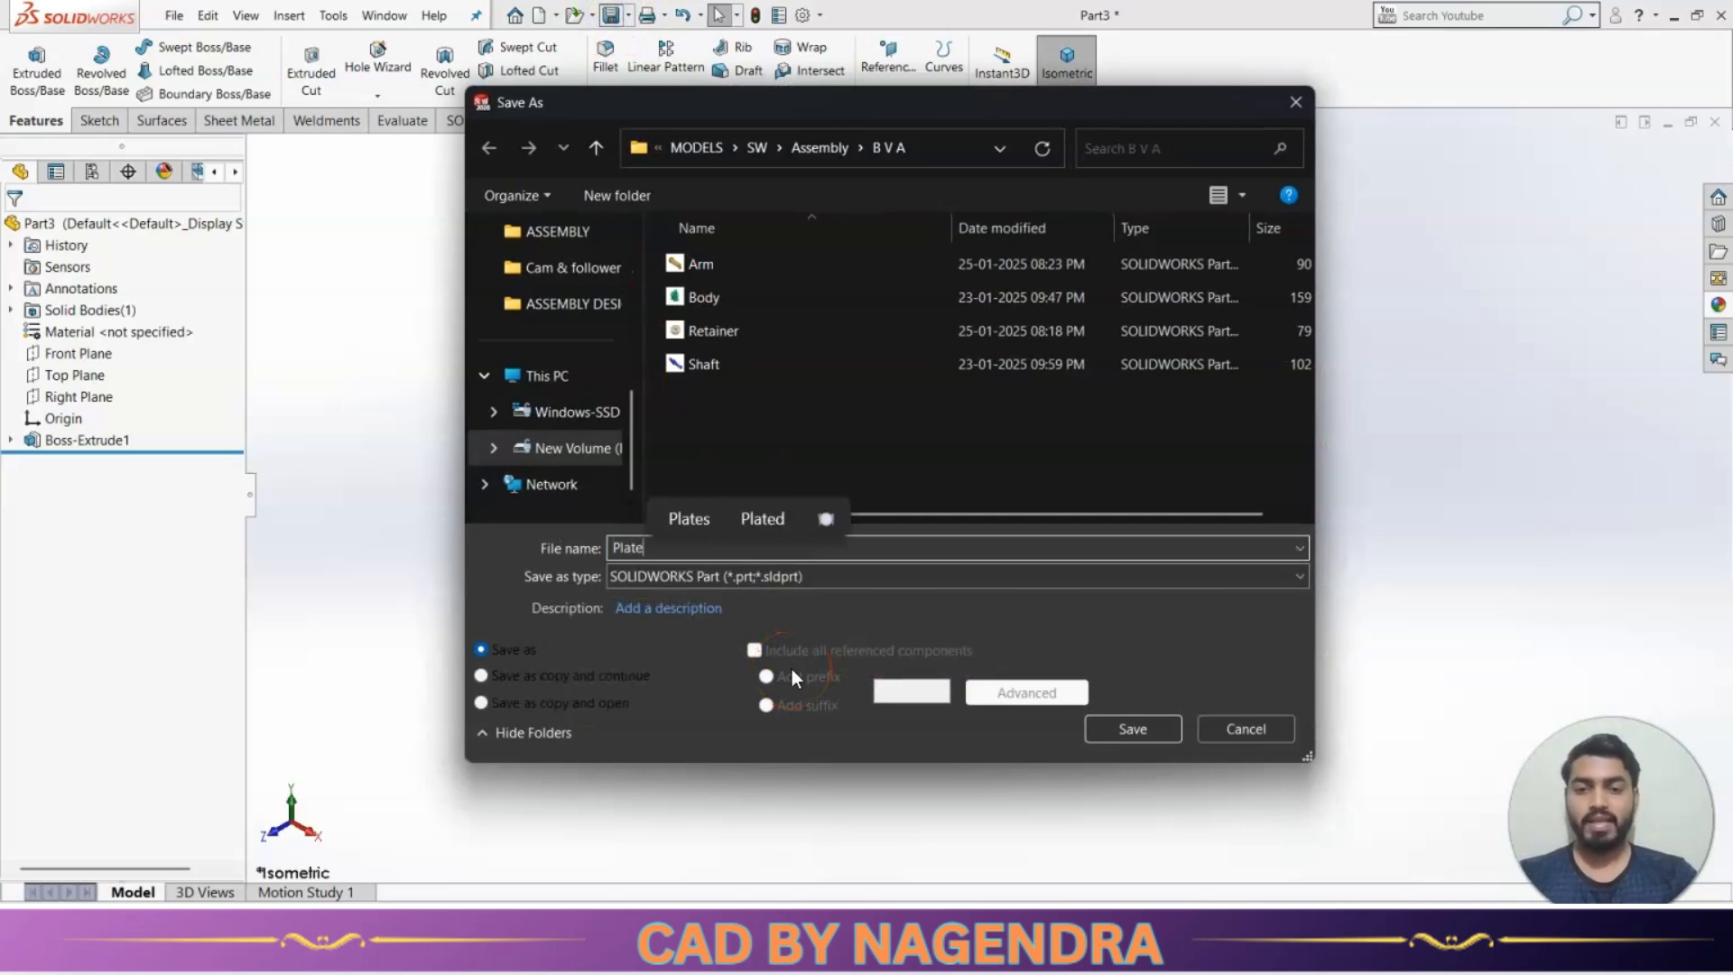
{"action": "key", "text": "Return"}
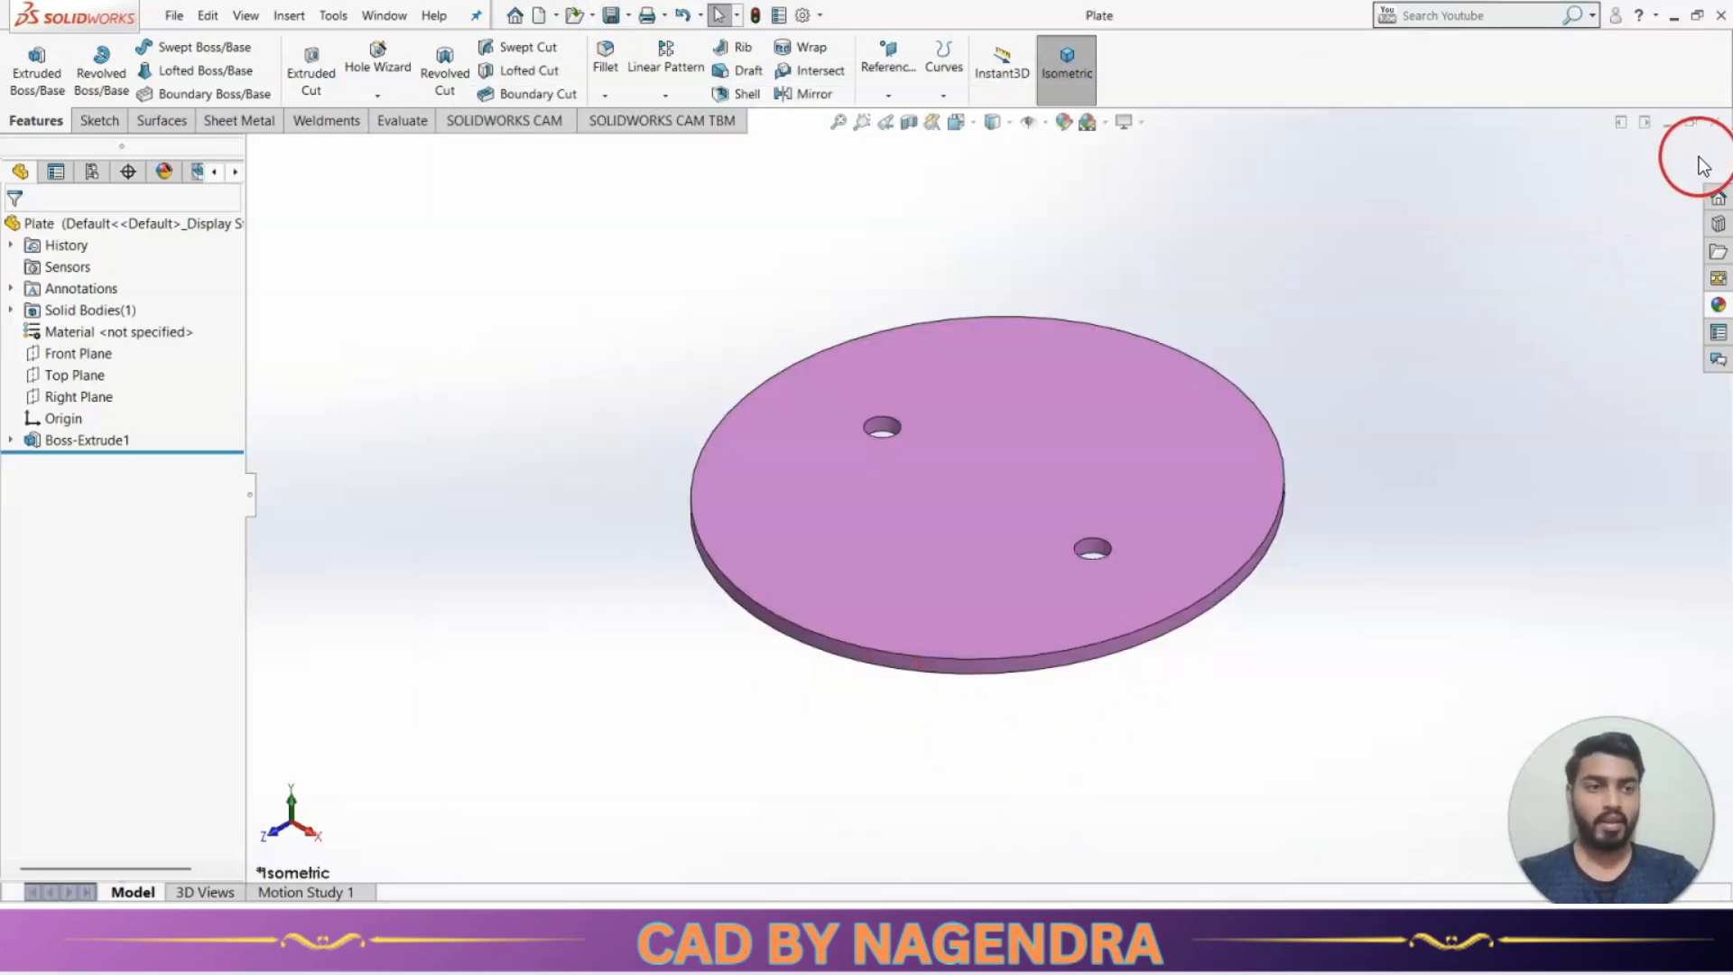
Close the finished plate part and check the nut's views and dimensions in the reference drawing.
{"action": "left_click", "coordinate": [1715, 123]}
{"action": "key", "text": "alt+Tab"}
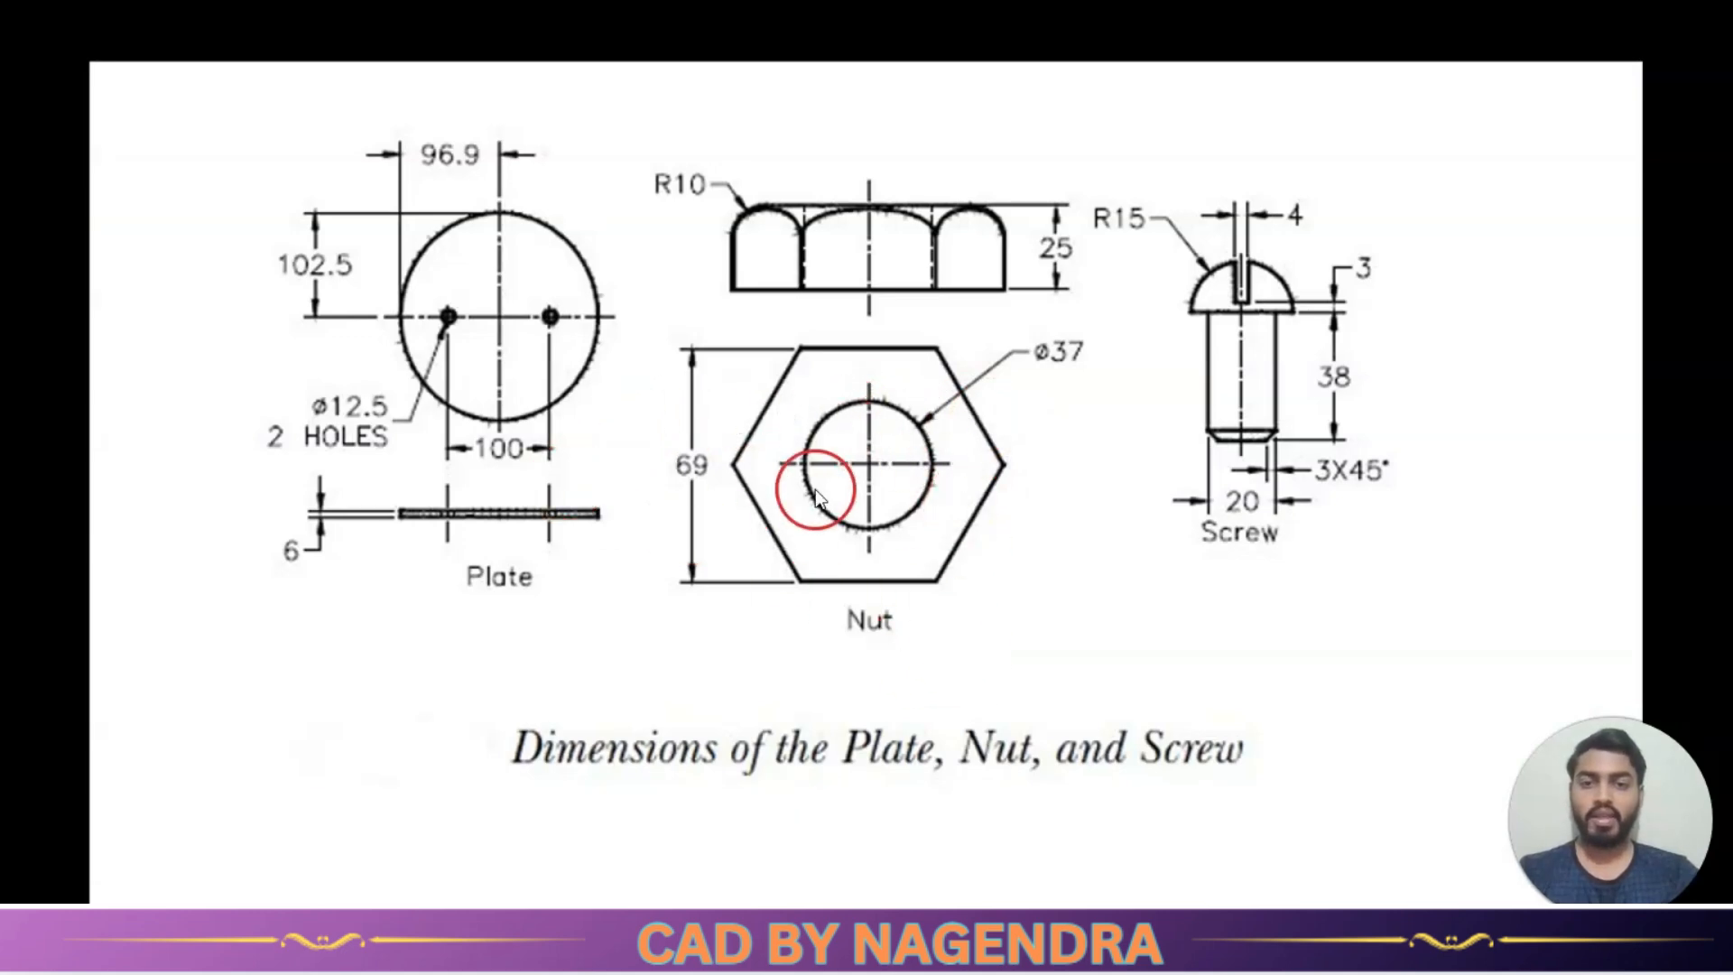
{"action": "key", "text": "alt+Tab"}
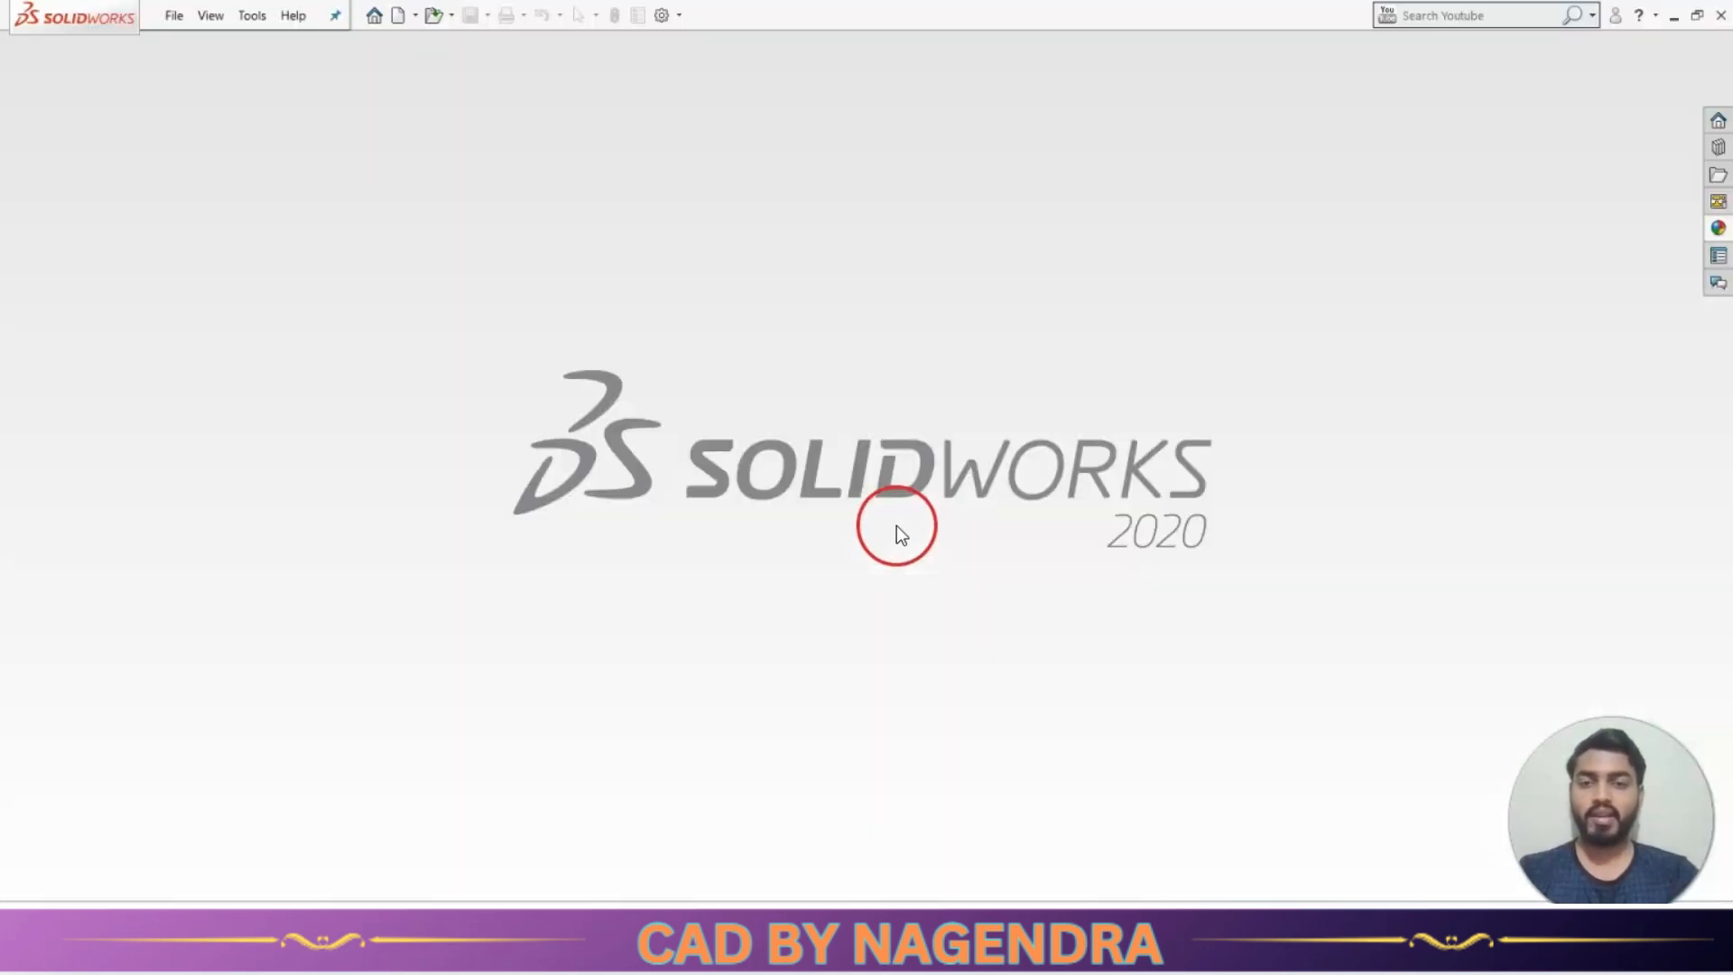
Create a new part and start a sketch on the Top Plane.
{"action": "left_click", "coordinate": [397, 18]}
{"action": "left_click", "coordinate": [936, 592]}
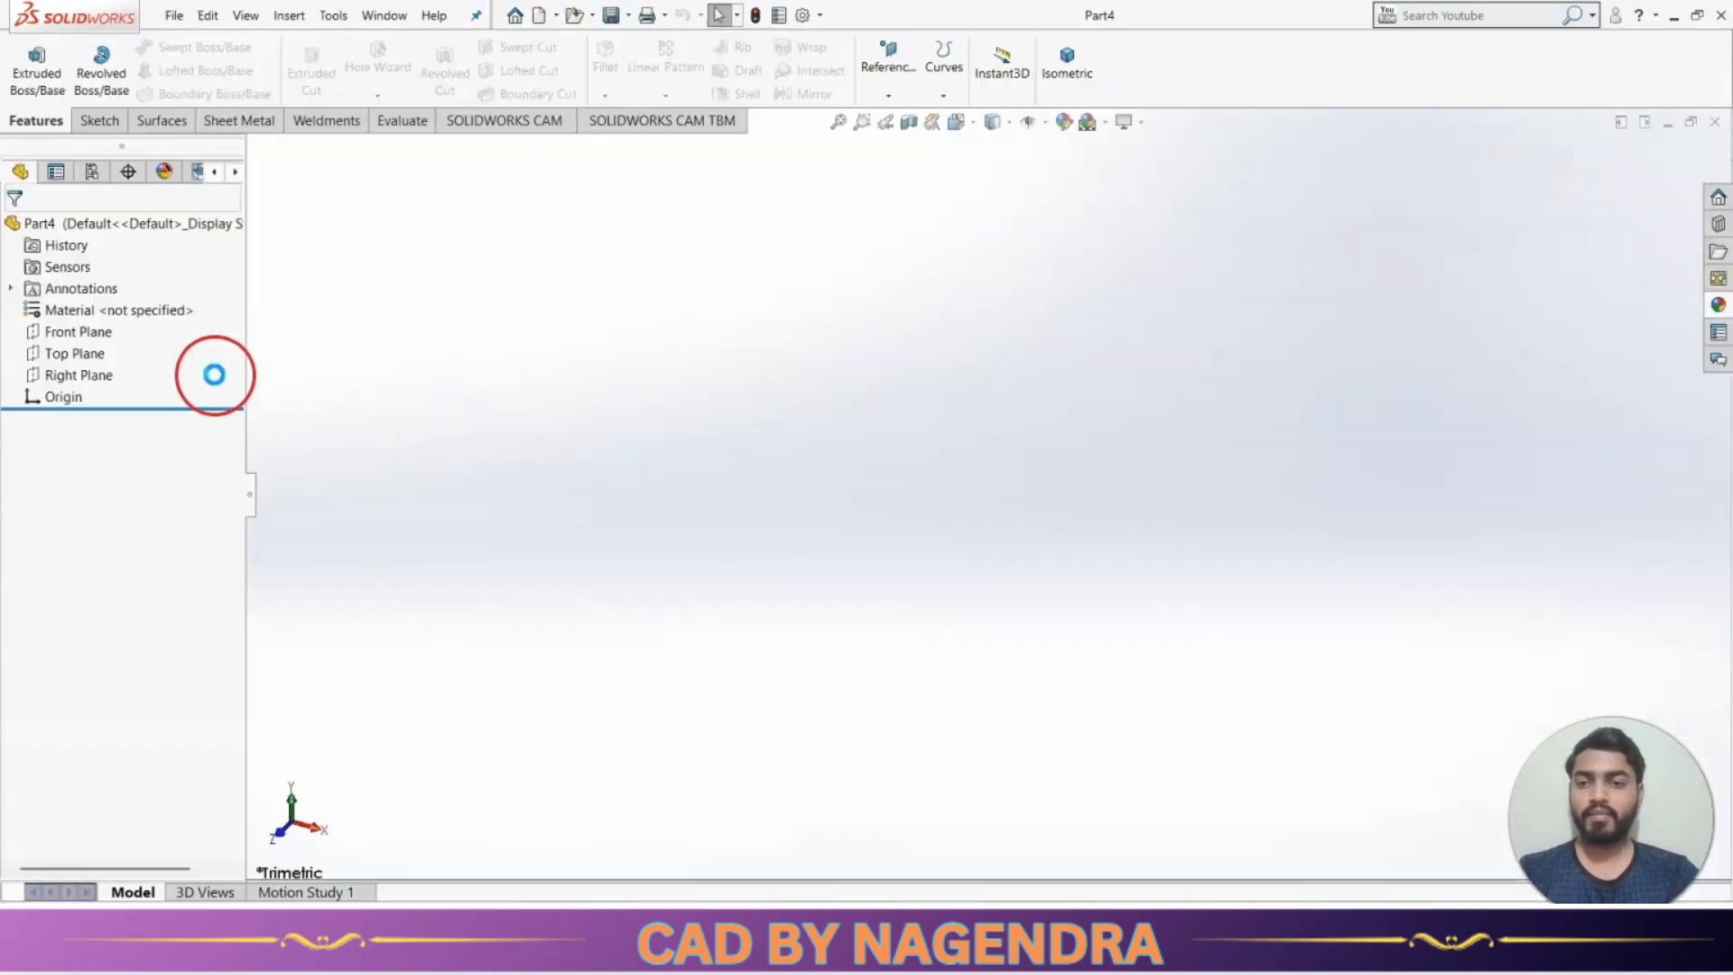
{"action": "left_click", "coordinate": [75, 352]}
{"action": "left_click", "coordinate": [96, 336]}
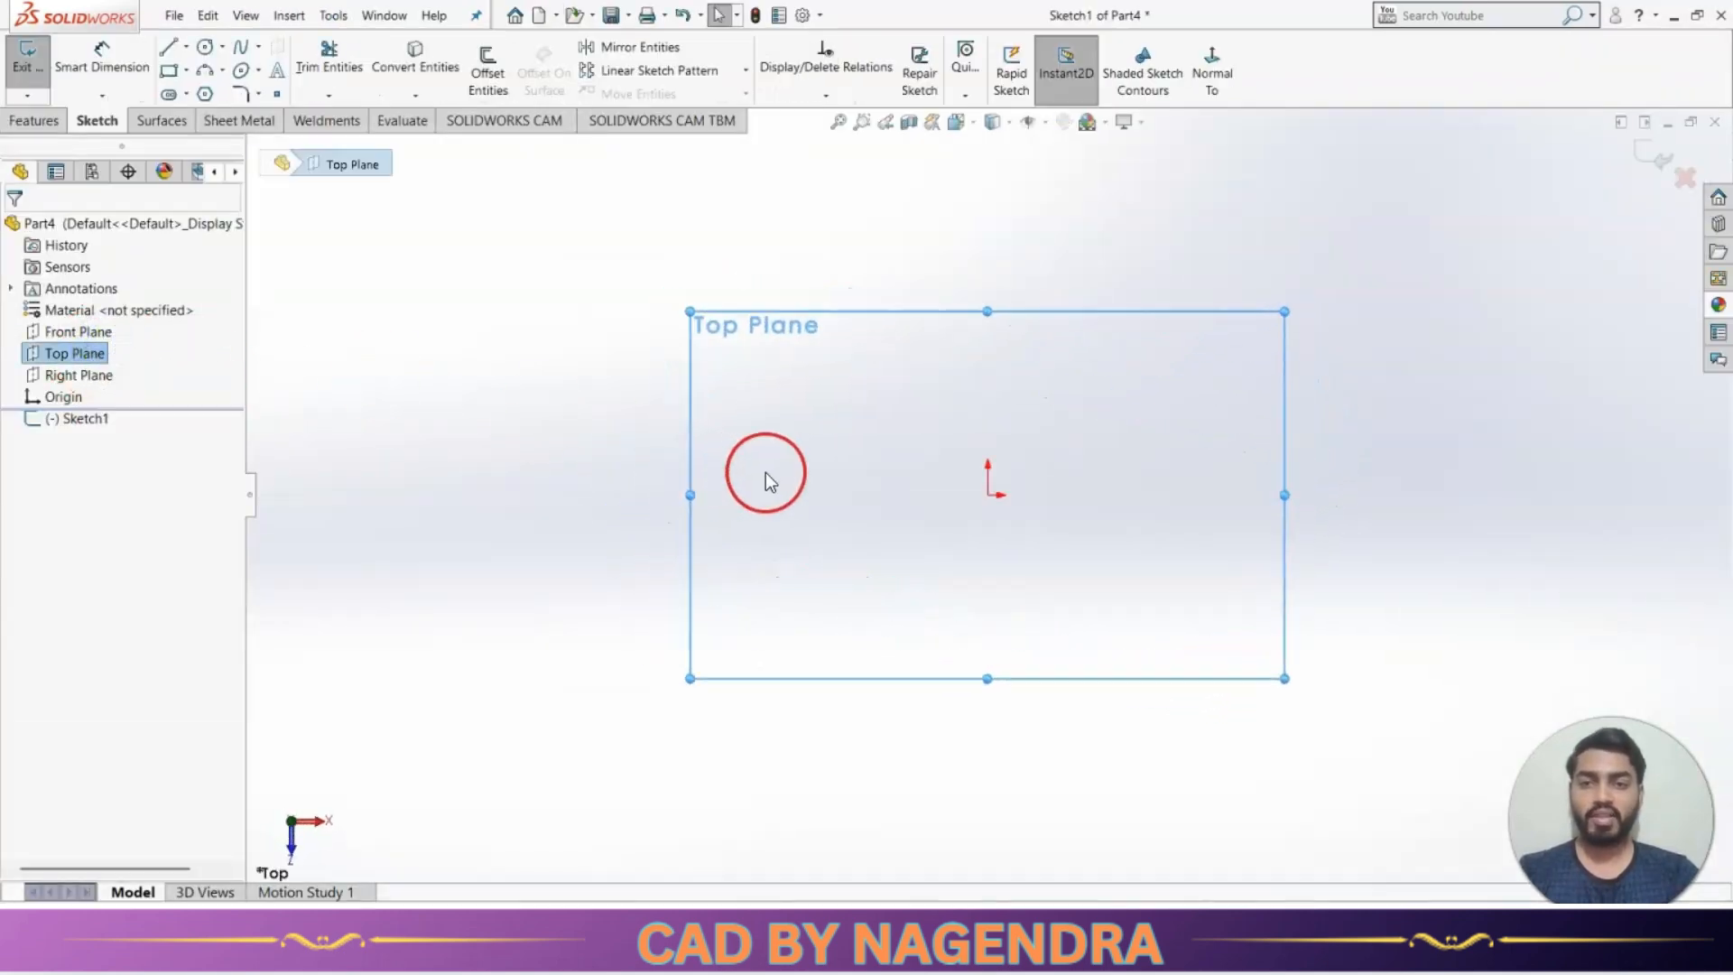
{"action": "left_click", "coordinate": [208, 92]}
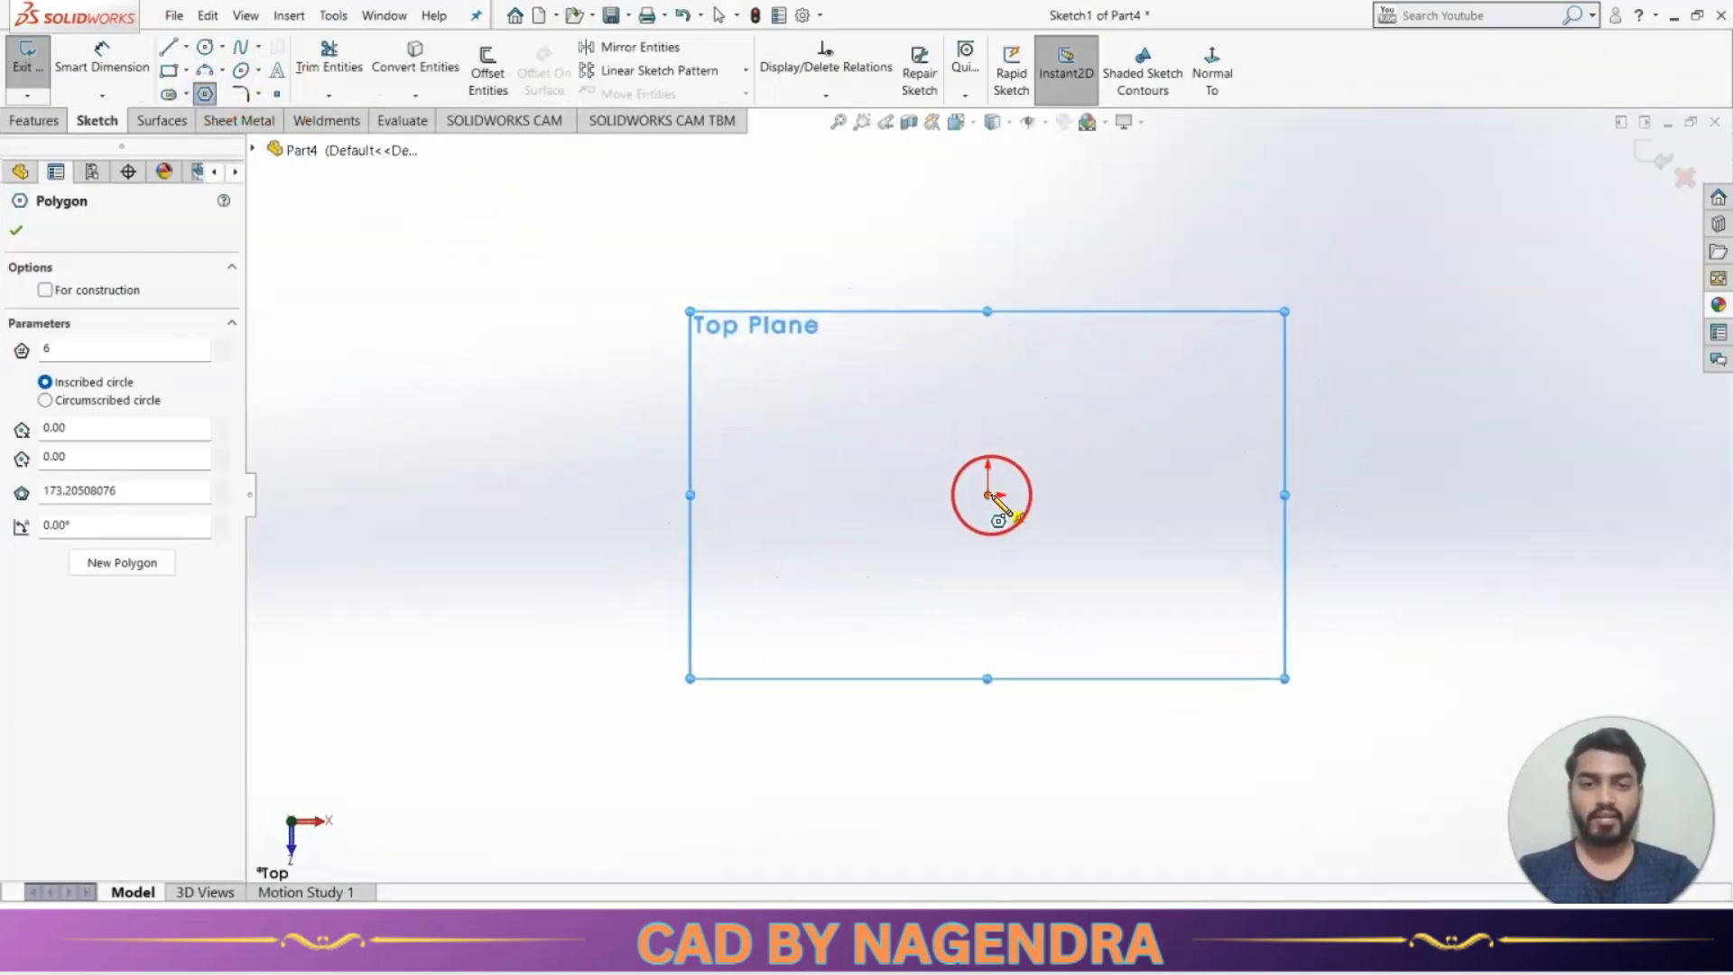
{"action": "left_click", "coordinate": [996, 495]}
{"action": "key", "text": "Escape"}
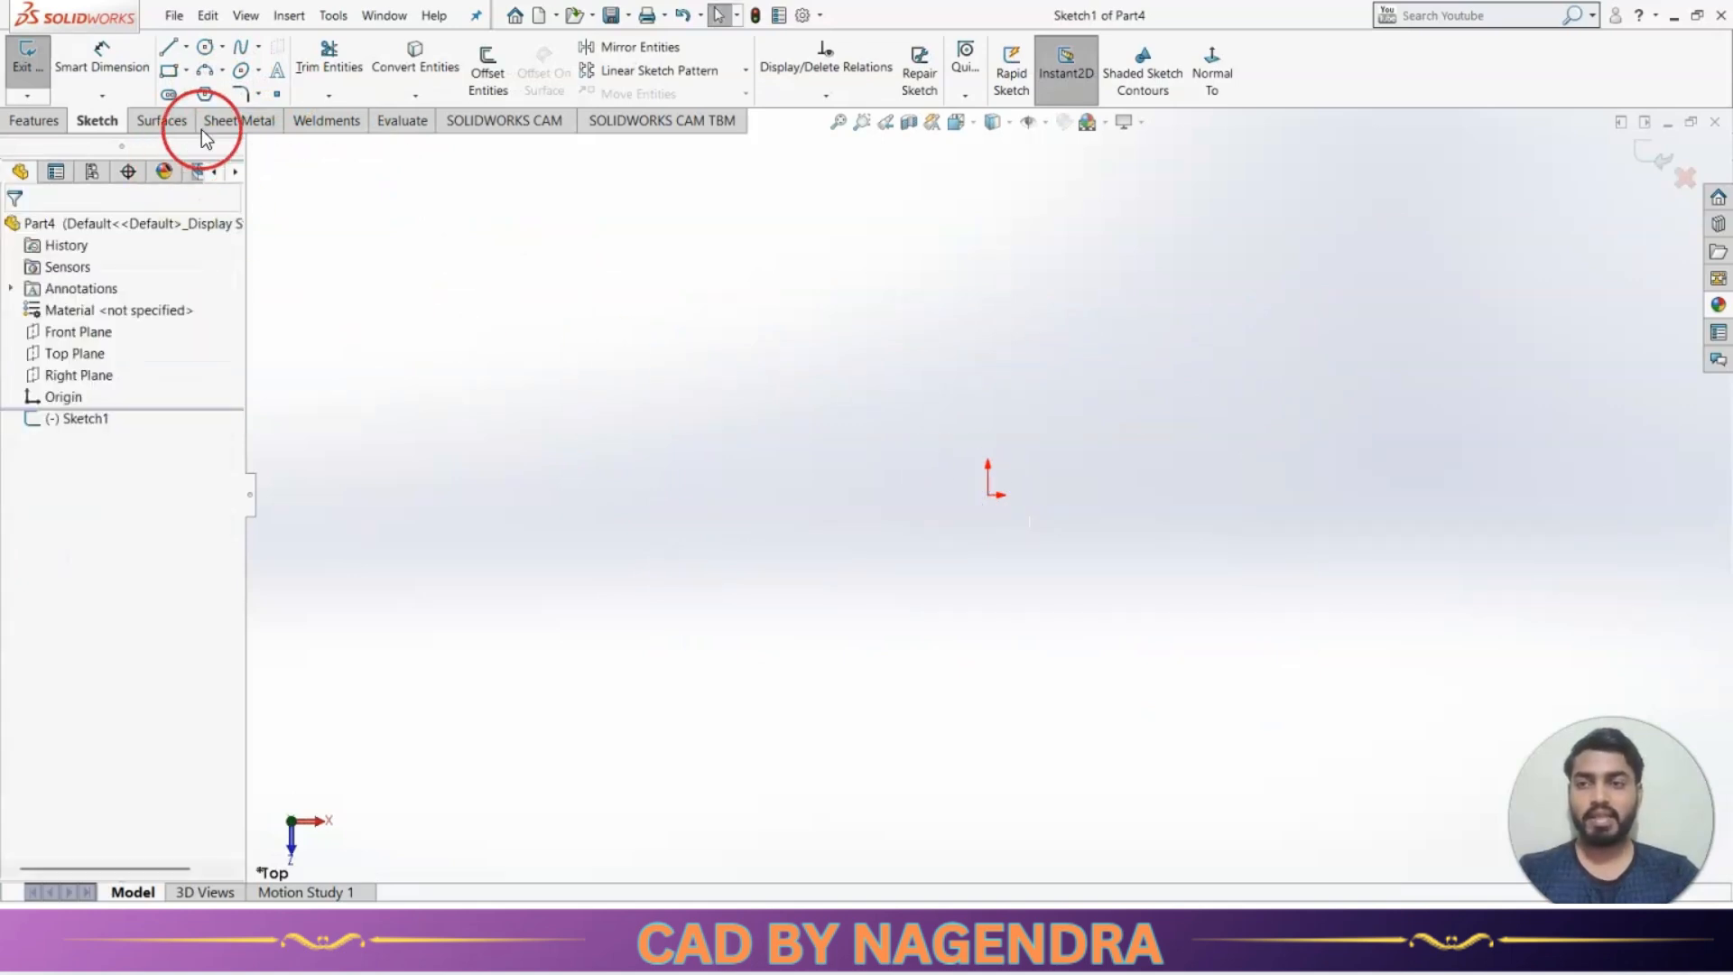
Sketch a six-sided inscribed-circle polygon centred on the origin, about 80 mm across flats, with a vertex on the horizontal axis.
{"action": "left_click", "coordinate": [206, 94]}
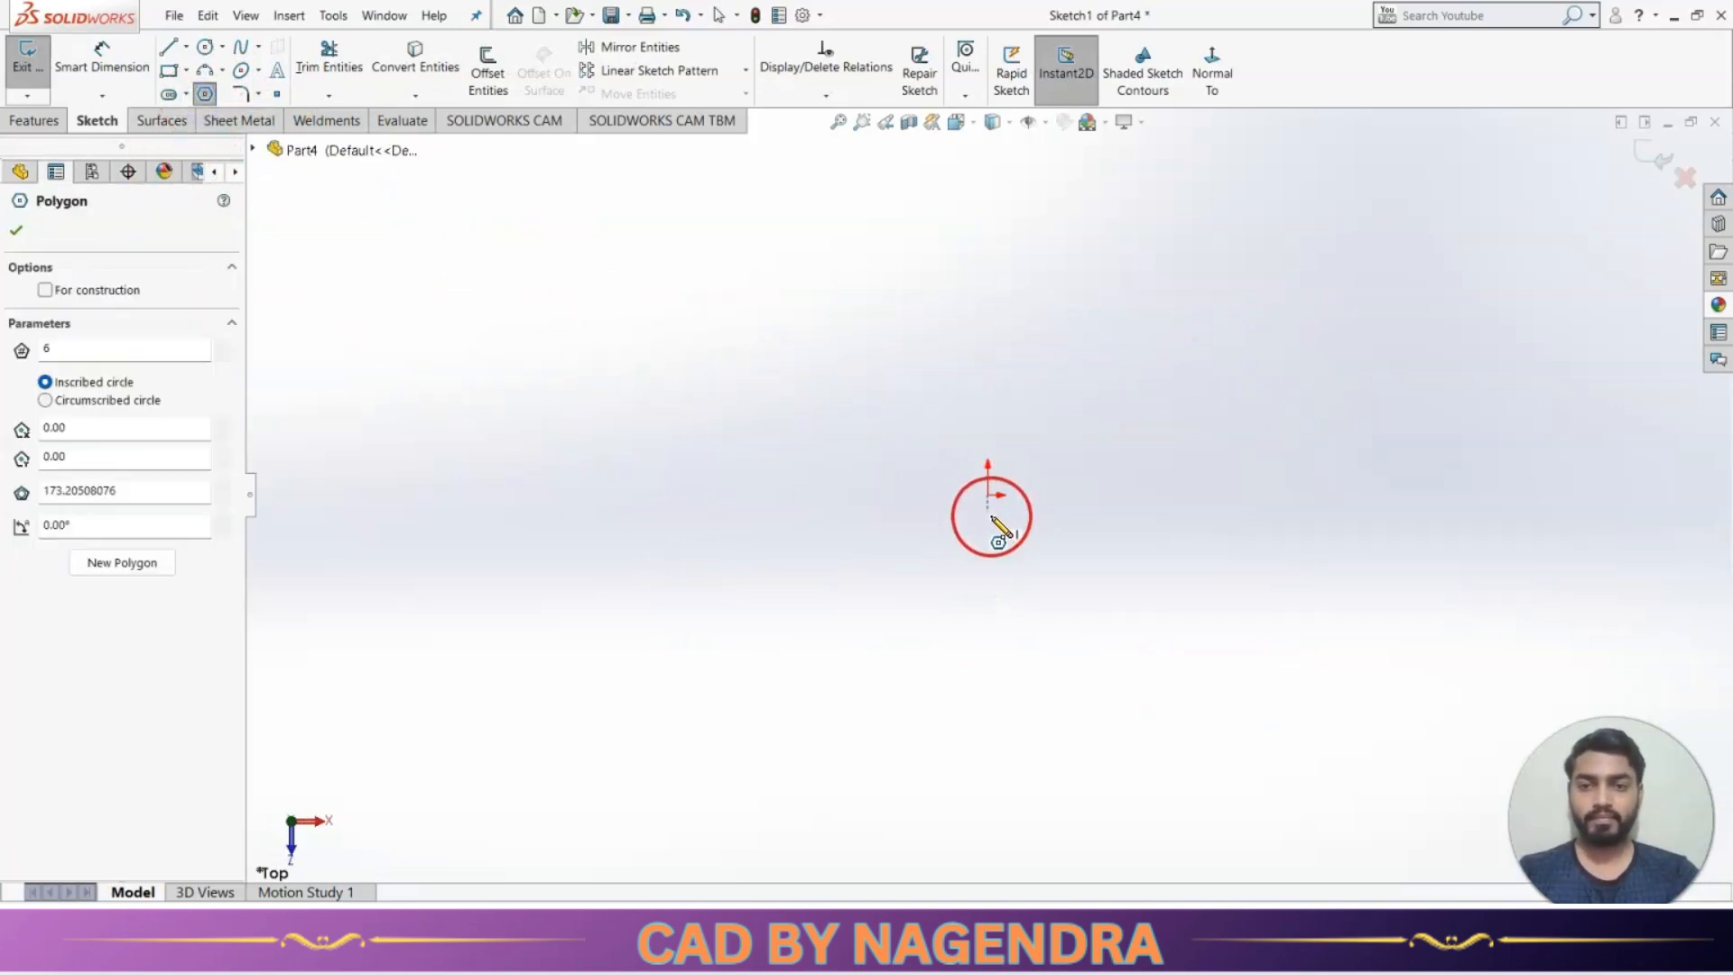
{"action": "left_click", "coordinate": [990, 495]}
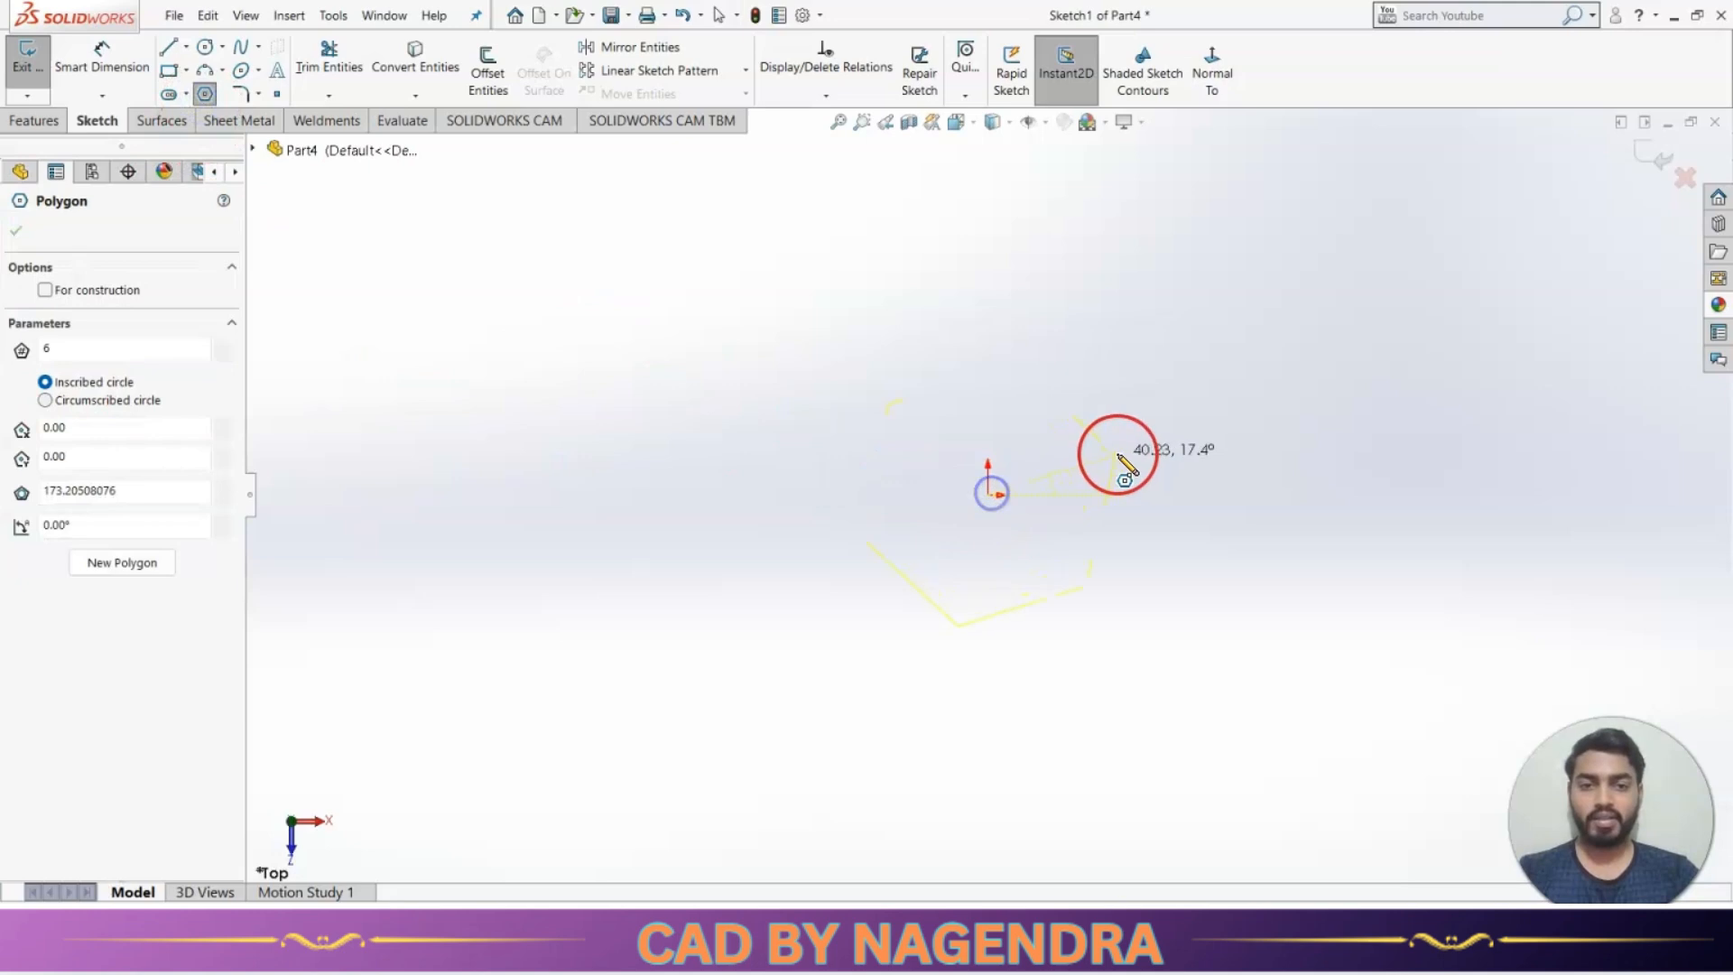
{"action": "left_click", "coordinate": [1142, 496]}
{"action": "key", "text": "Escape"}
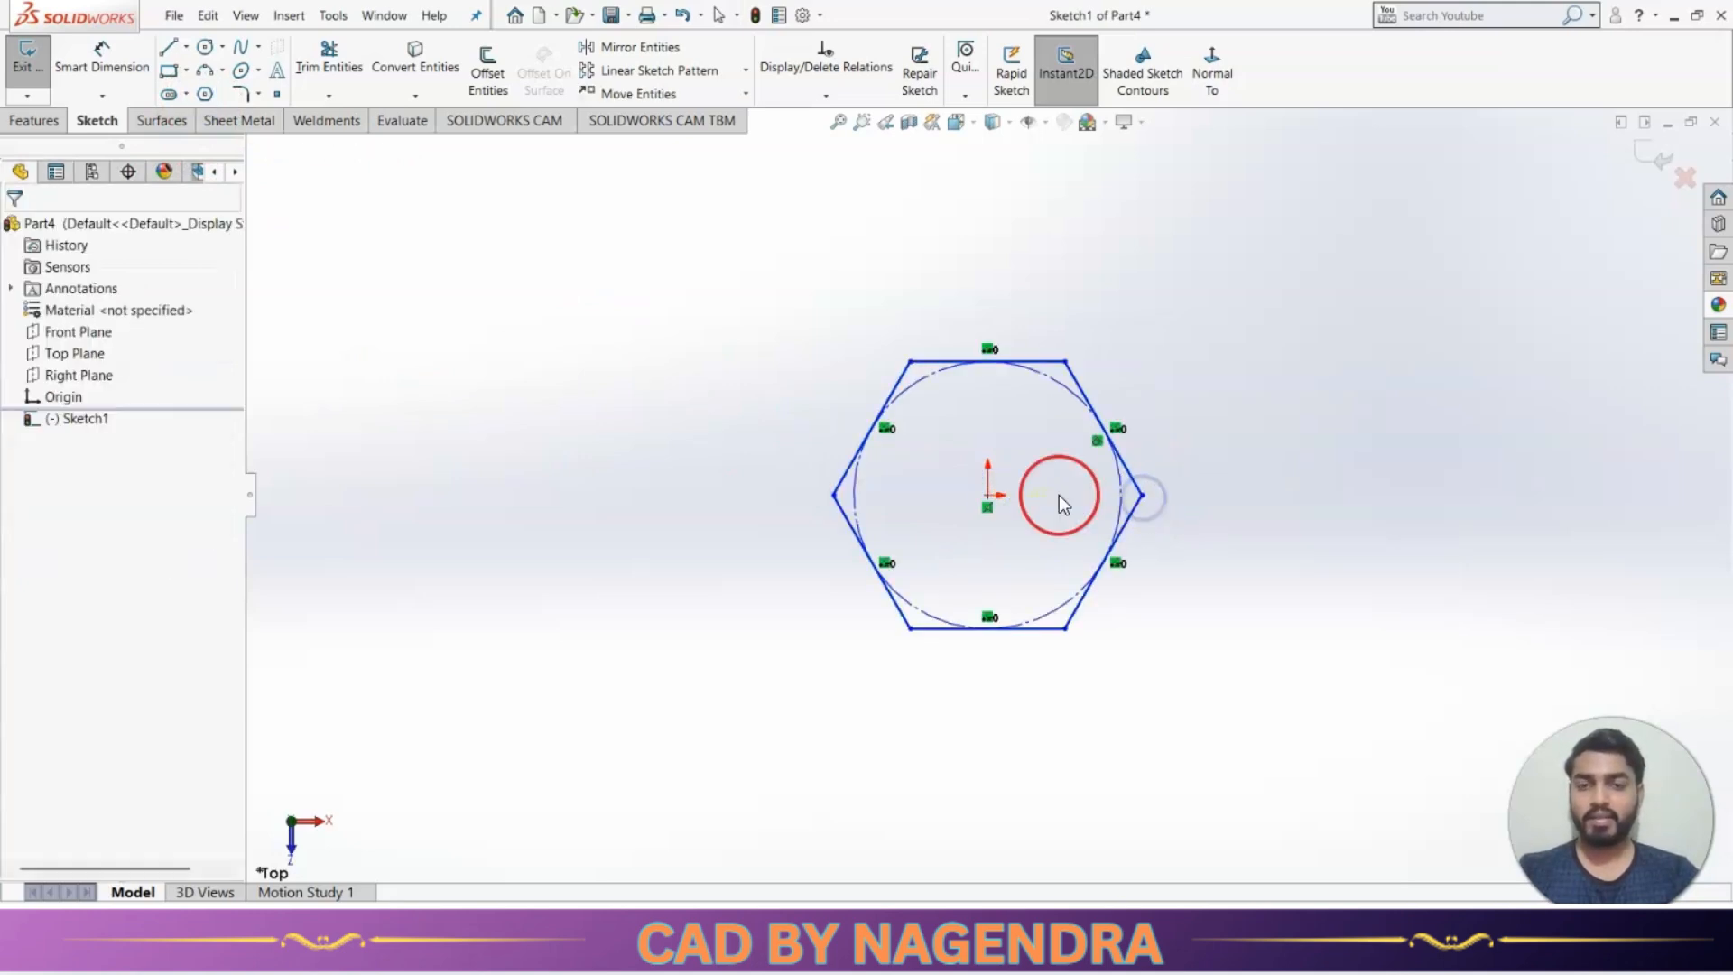
Check the nut's across-flats size in the reference drawing and dimension the distance between the hexagon's upper and lower edges as 69 mm.
{"action": "left_click", "coordinate": [106, 52]}
{"action": "key", "text": "alt+Tab"}
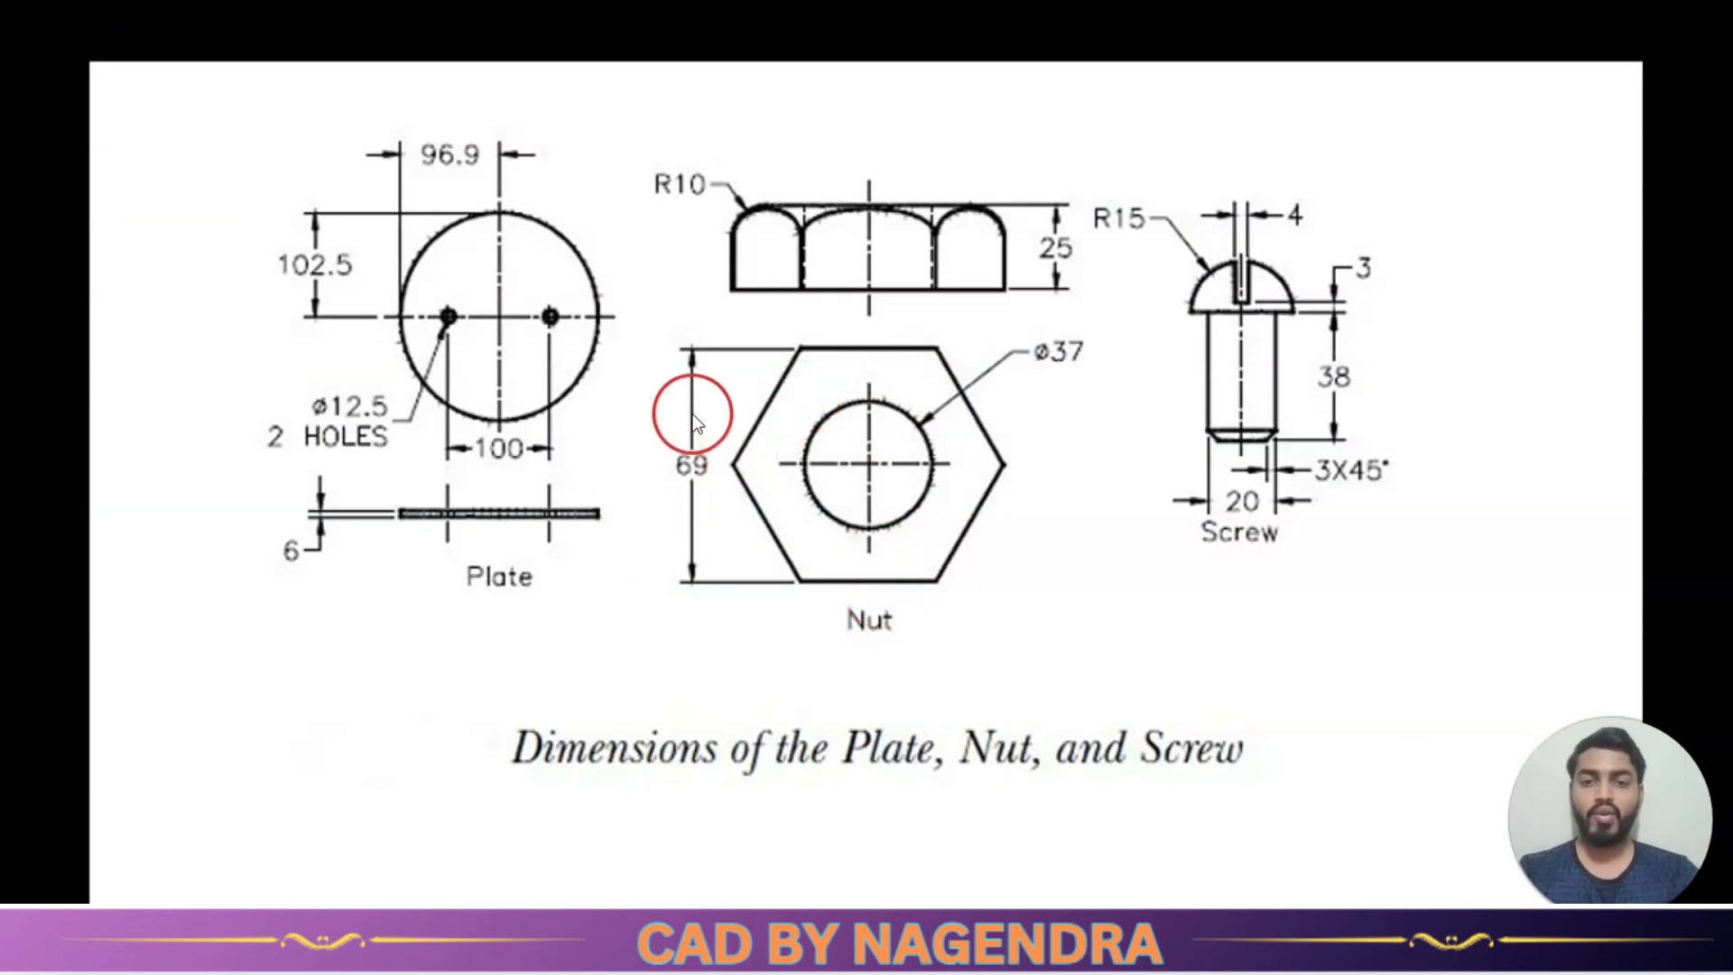
{"action": "key", "text": "alt+Tab"}
{"action": "left_click", "coordinate": [989, 363]}
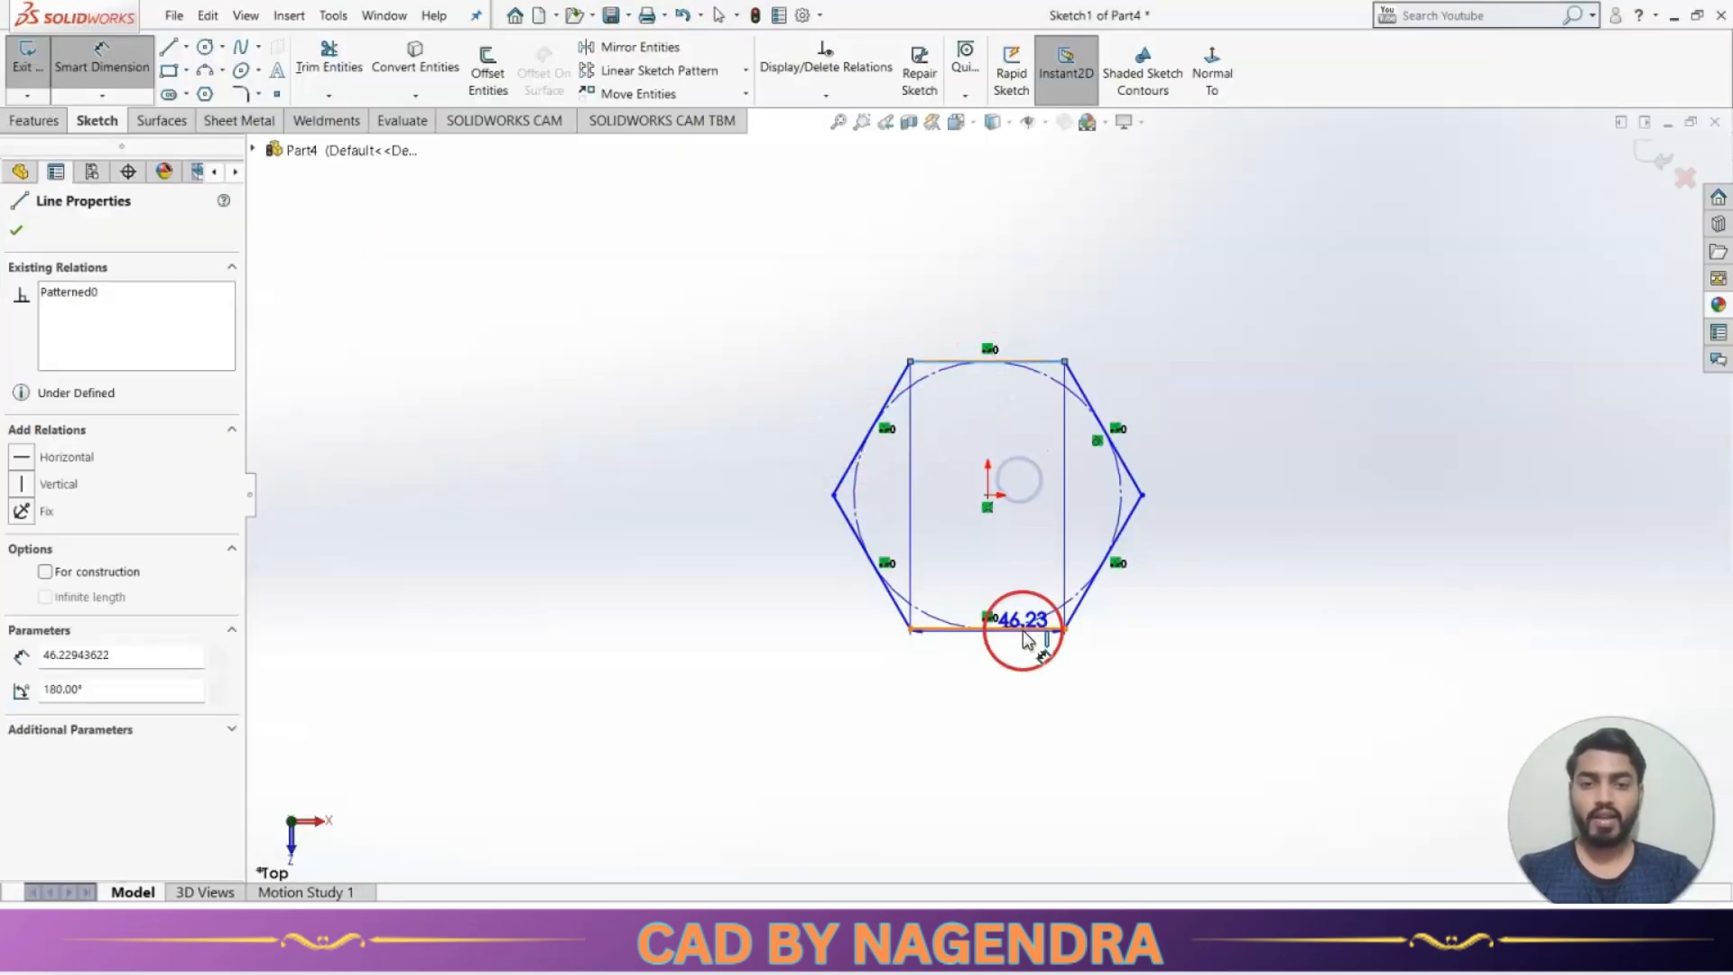
{"action": "left_click", "coordinate": [1025, 631]}
{"action": "left_click", "coordinate": [1341, 538]}
{"action": "type", "text": "69"}
{"action": "key", "text": "Return"}
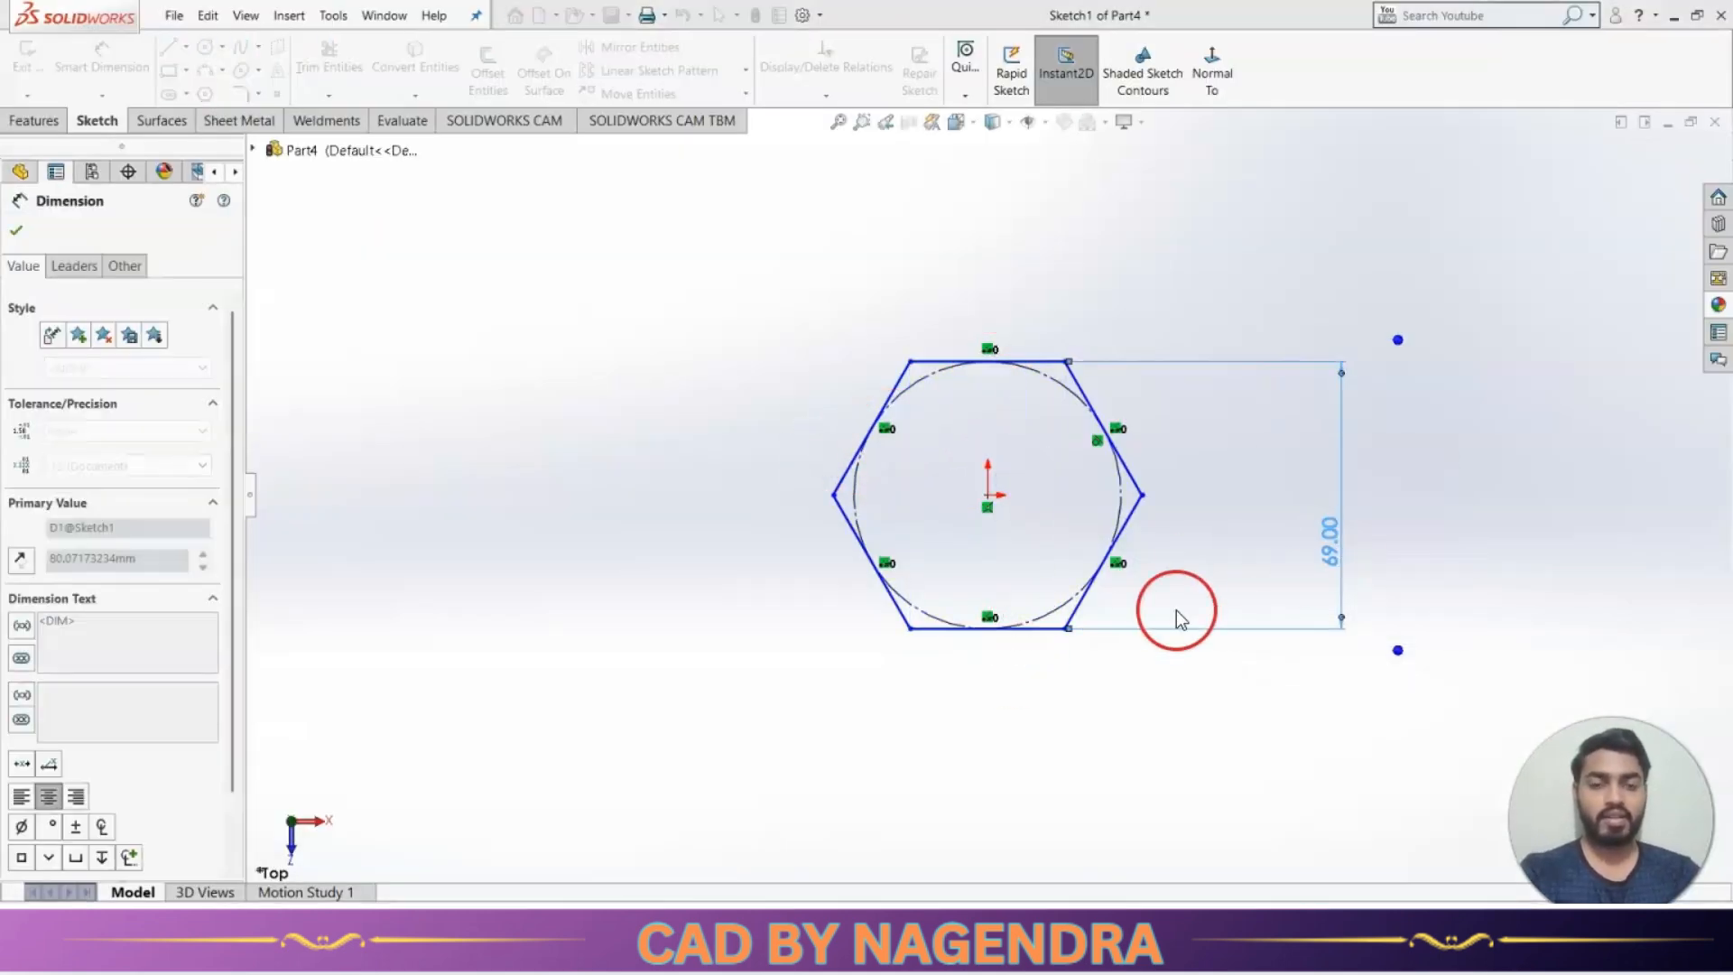
{"action": "key", "text": "Escape"}
Add a Horizontal relation between the hexagon's centre point and its right vertex.
{"action": "left_click", "coordinate": [990, 496]}
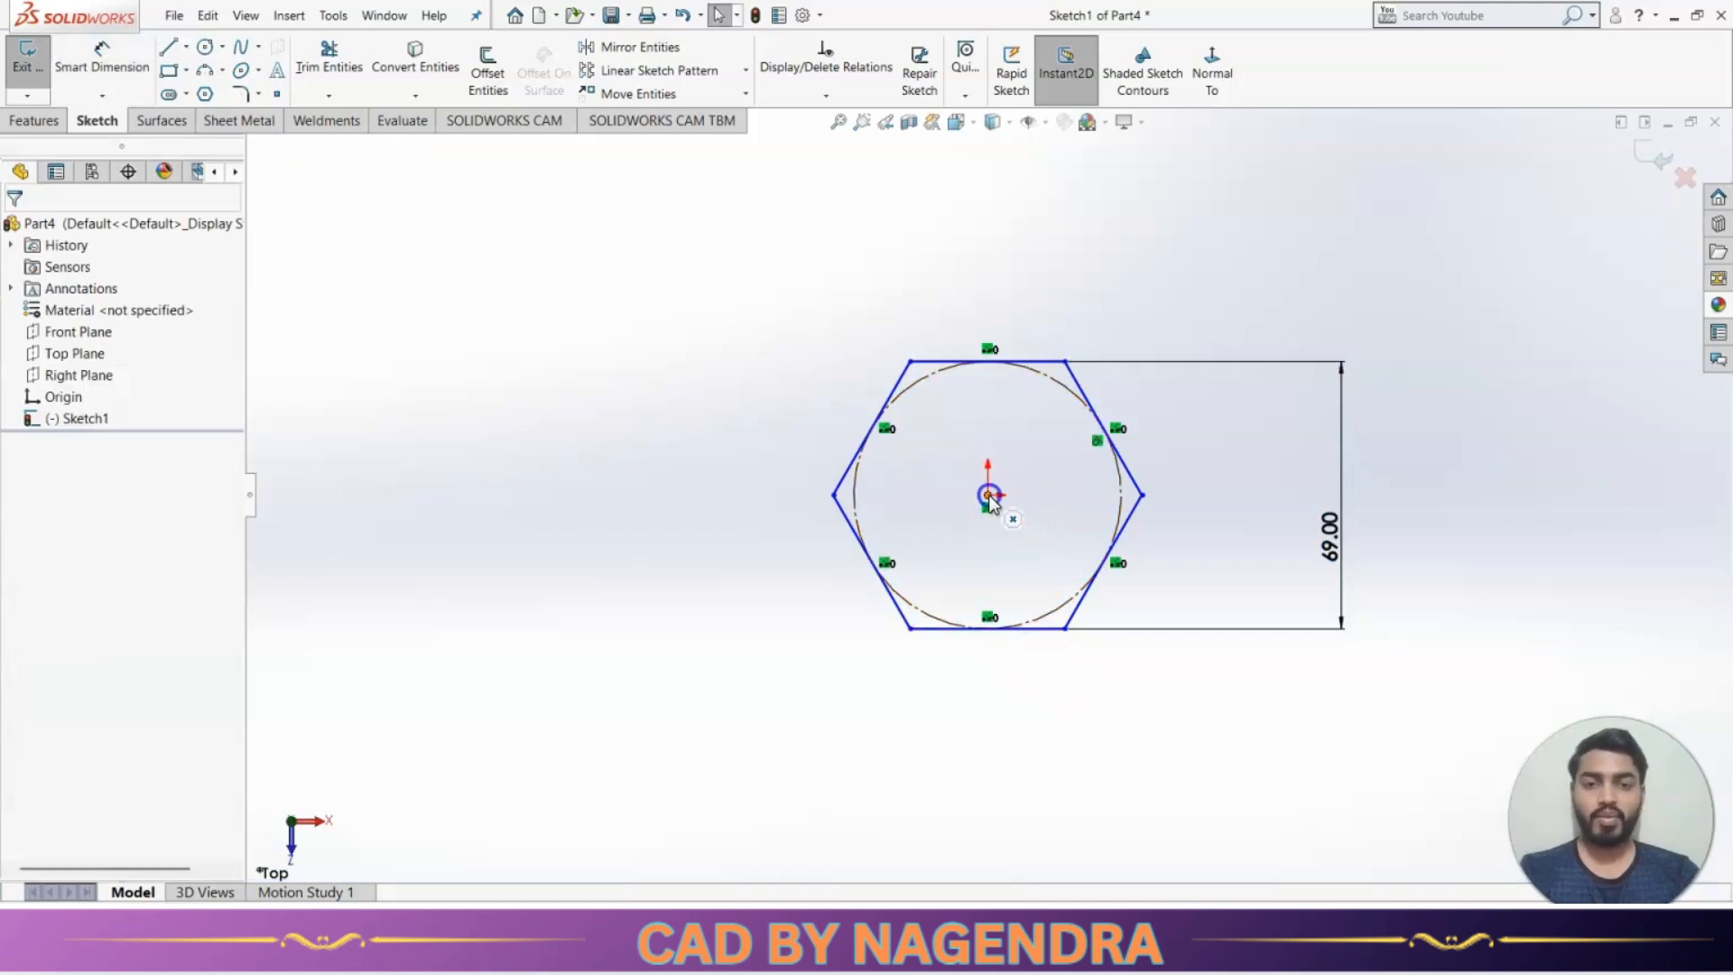
{"action": "left_click", "coordinate": [1140, 495], "text": "ctrl"}
{"action": "left_click", "coordinate": [1194, 416]}
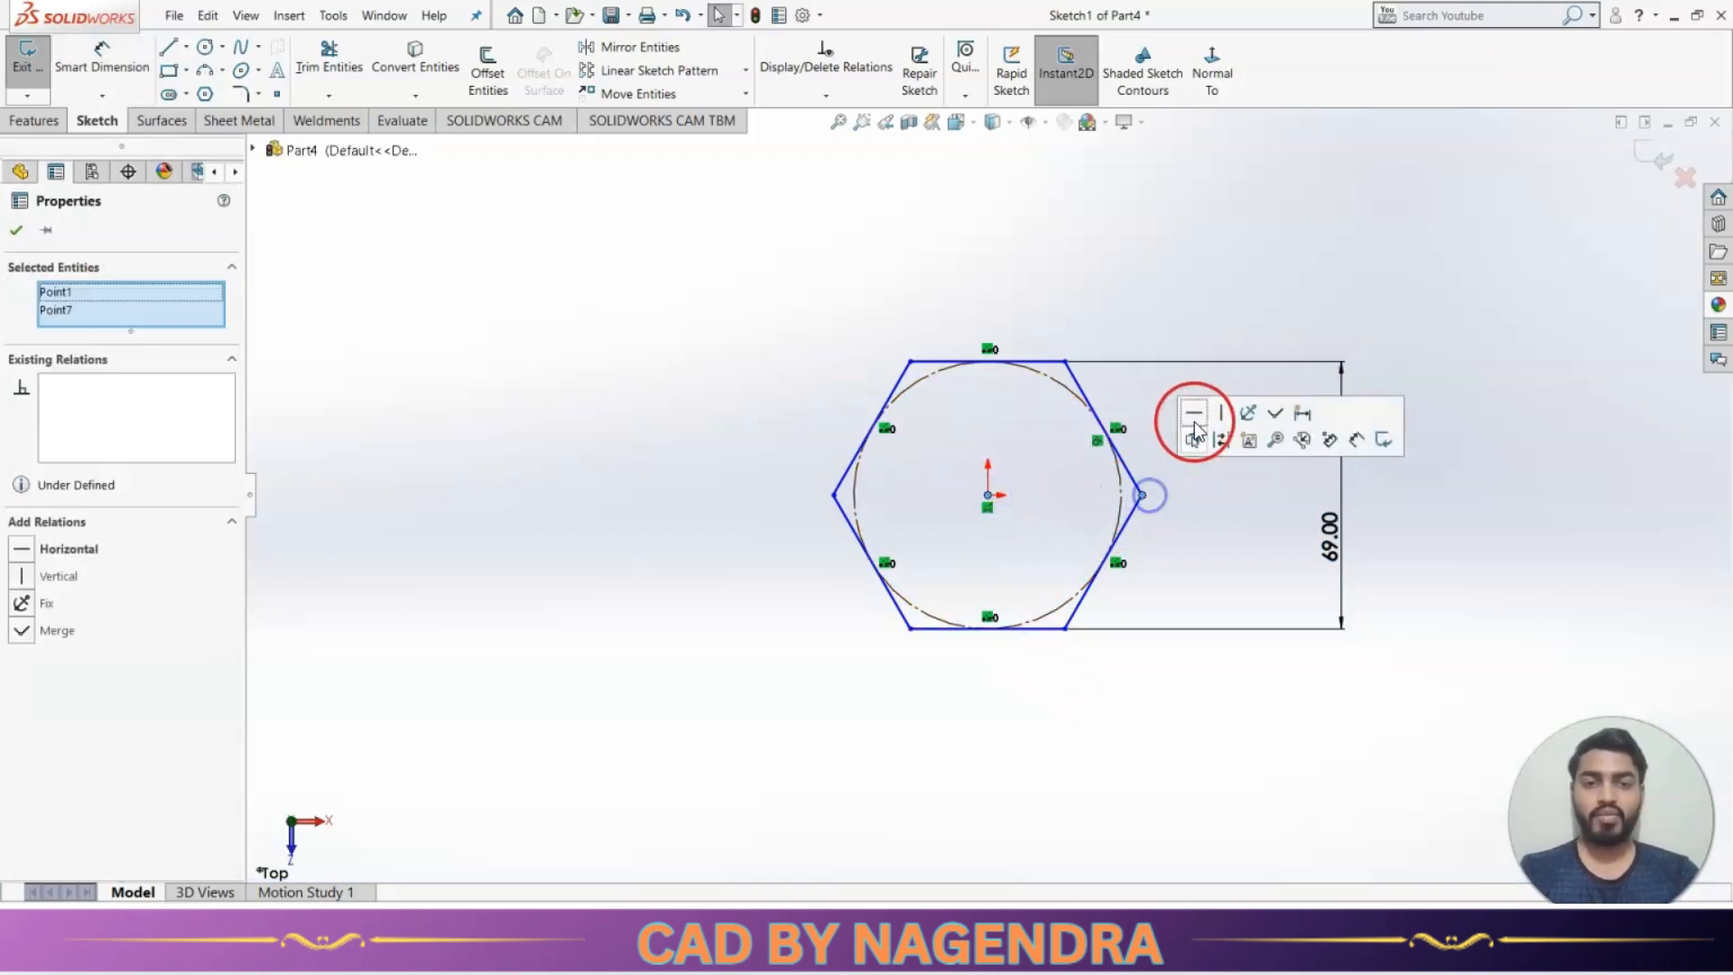
{"action": "left_click", "coordinate": [1203, 551]}
Check the nut's hole diameter in the reference drawing and return to the hexagon sketch.
{"action": "key", "text": "alt+Tab"}
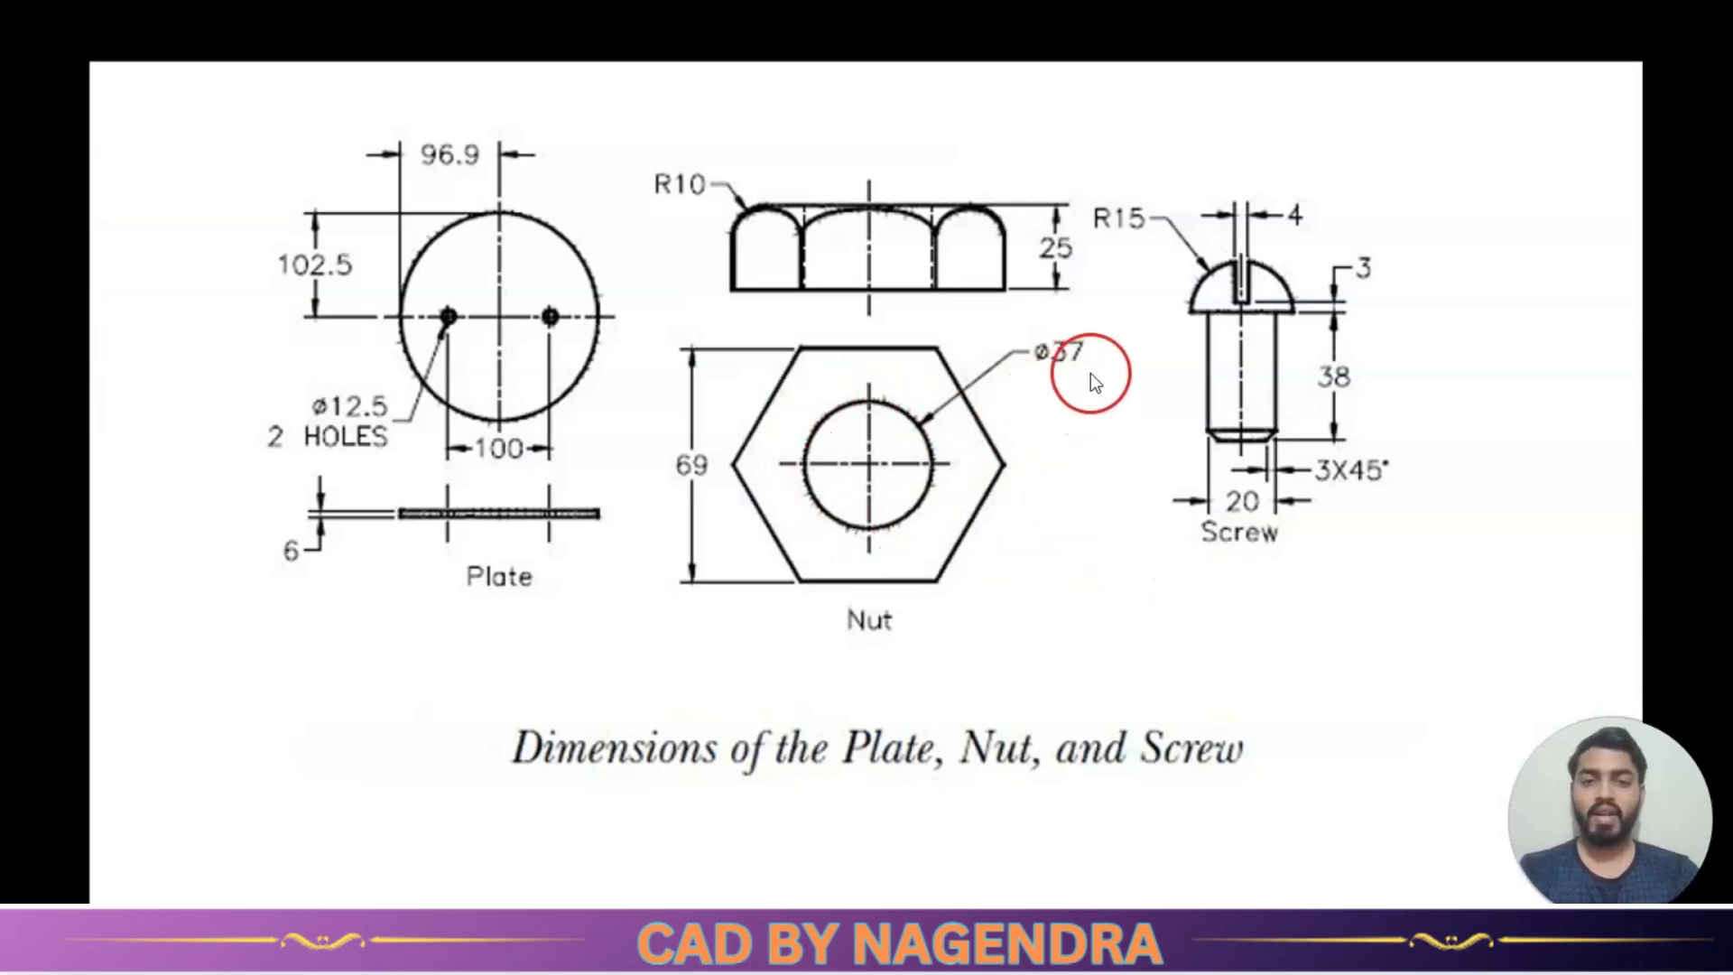
{"action": "key", "text": "alt+Tab"}
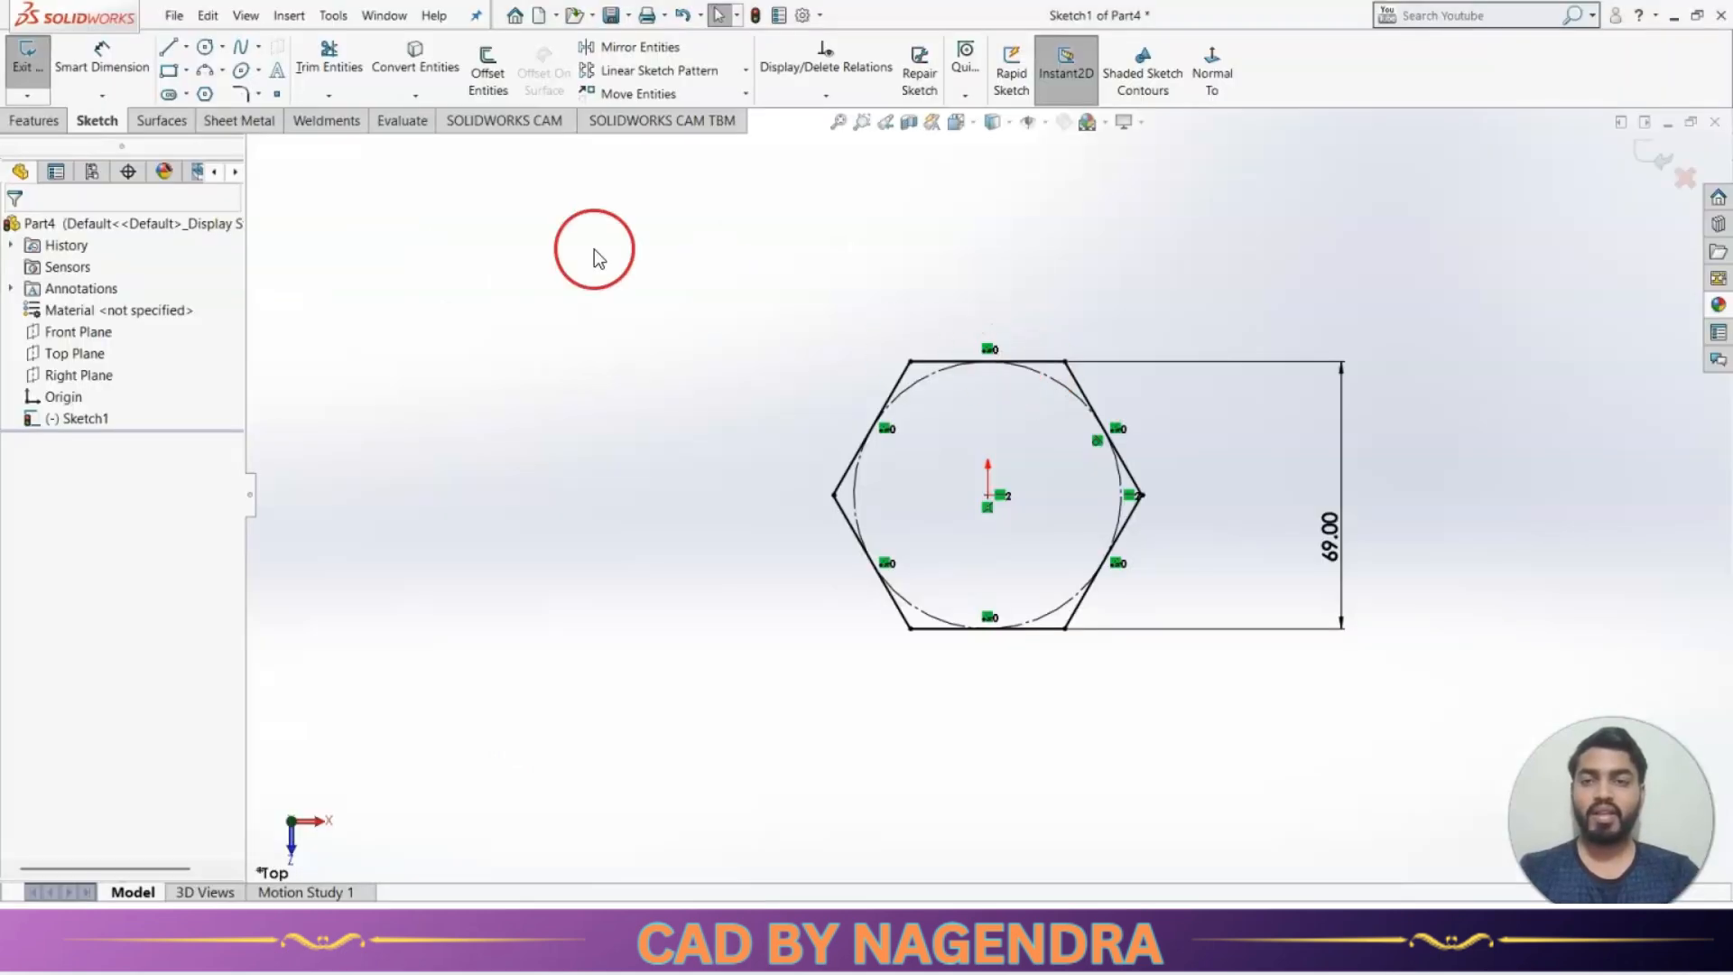
Draw a circle about 29 mm in diameter at the centre of the hexagon, on the origin.
{"action": "left_click", "coordinate": [204, 46]}
{"action": "left_click", "coordinate": [988, 495]}
{"action": "left_click", "coordinate": [1018, 542]}
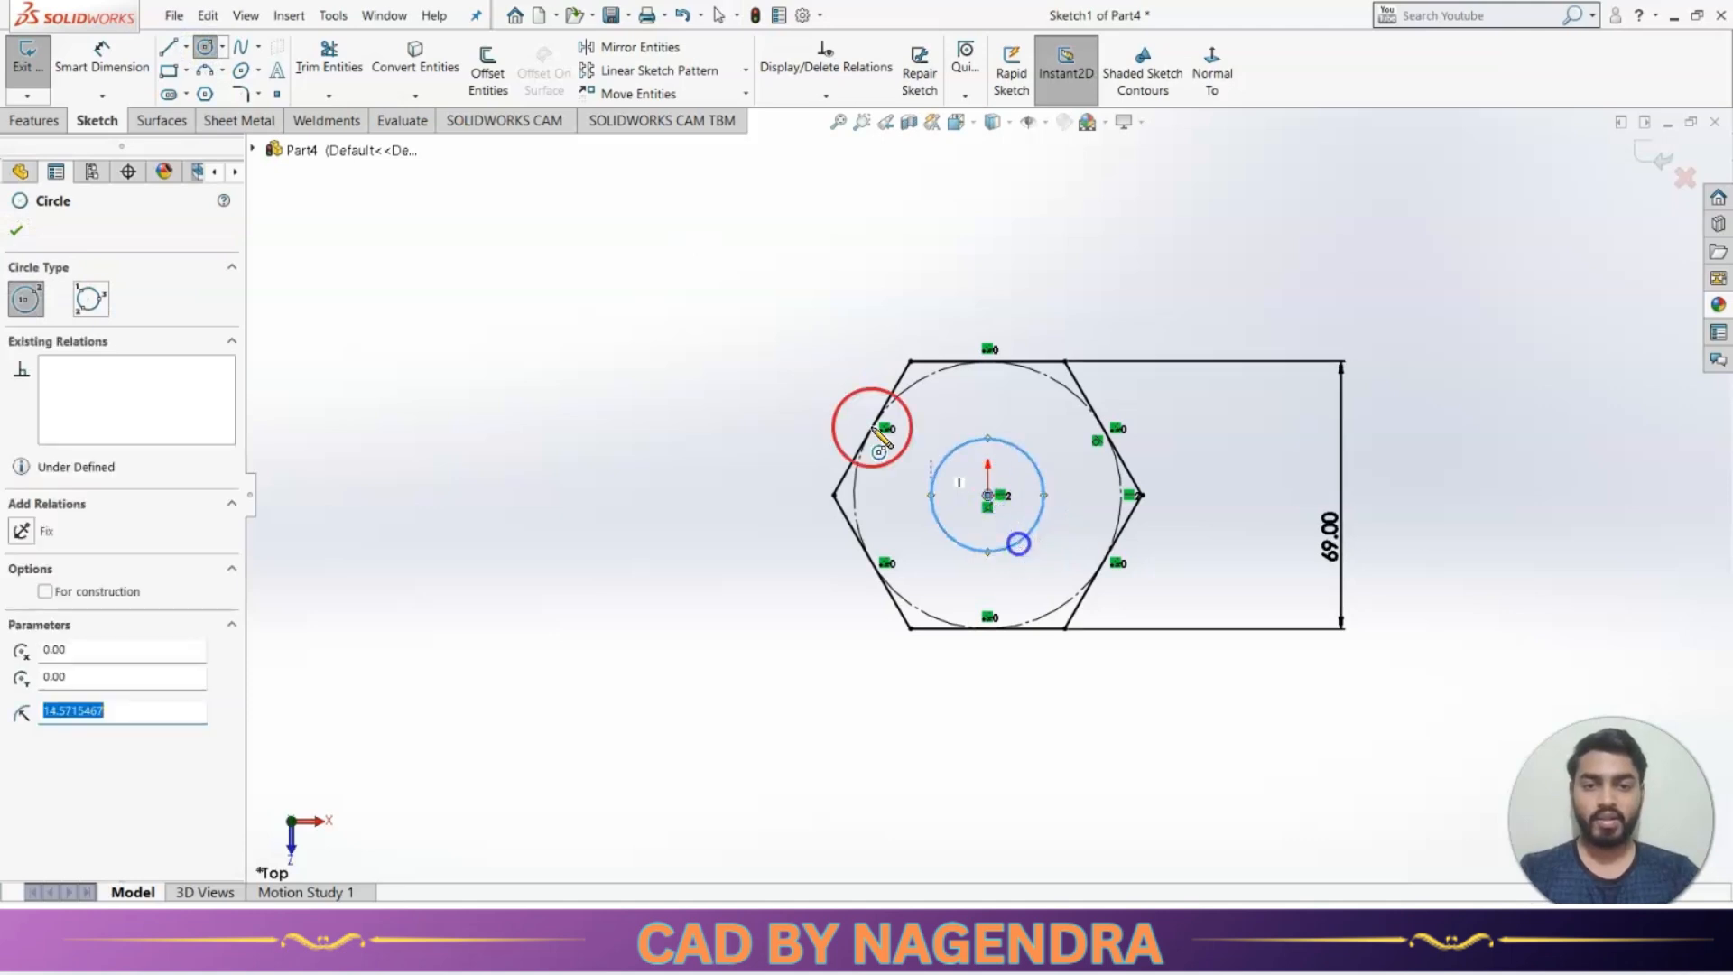
Dimension the centre circle's diameter as 37 mm and exit the sketch.
{"action": "left_click", "coordinate": [133, 72]}
{"action": "left_click", "coordinate": [1038, 492]}
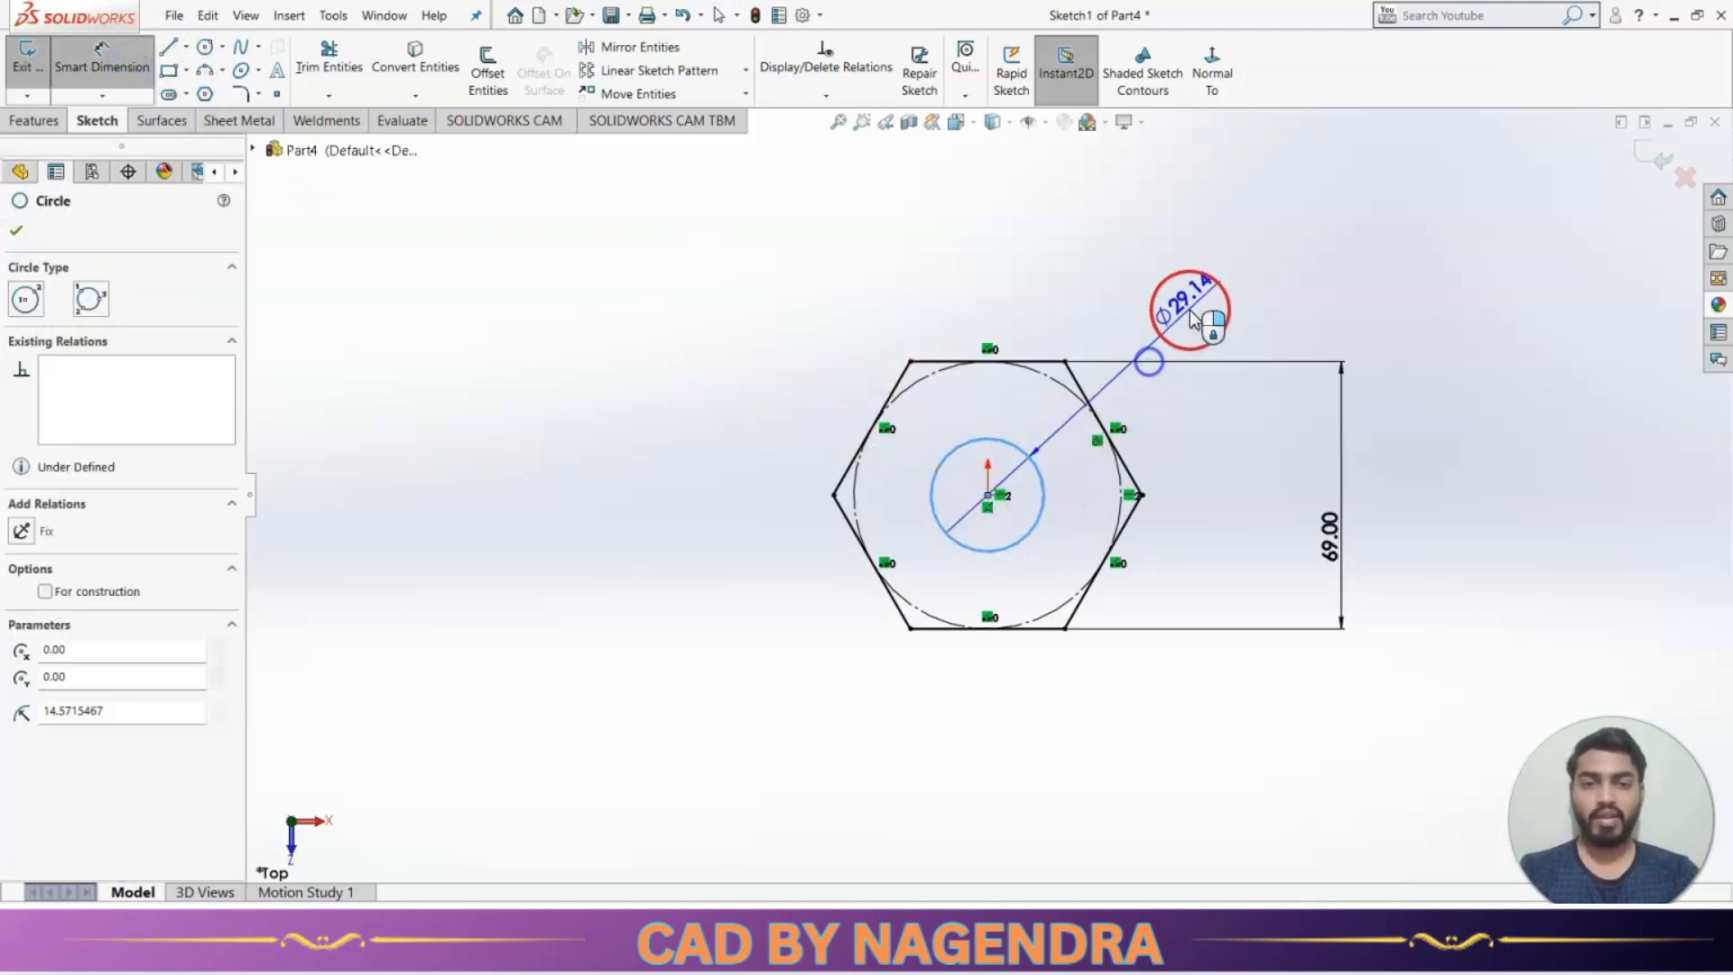
{"action": "left_click", "coordinate": [1190, 311]}
{"action": "type", "text": "37"}
{"action": "left_click", "coordinate": [1217, 313]}
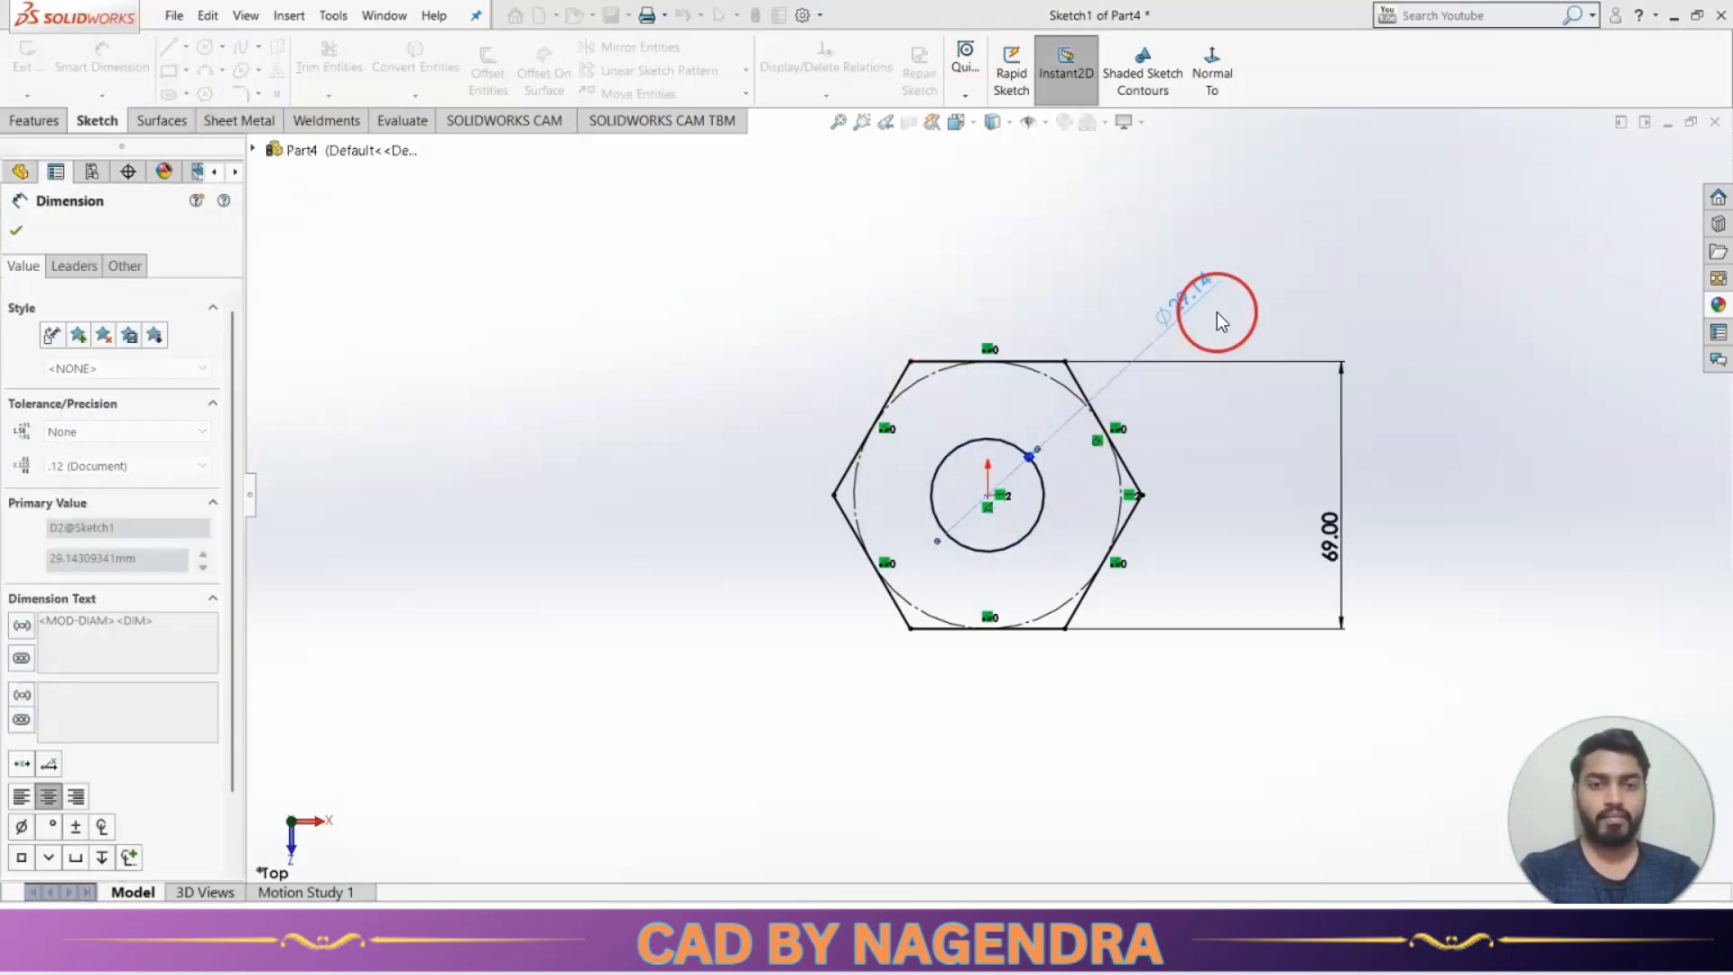
{"action": "left_click", "coordinate": [1645, 196]}
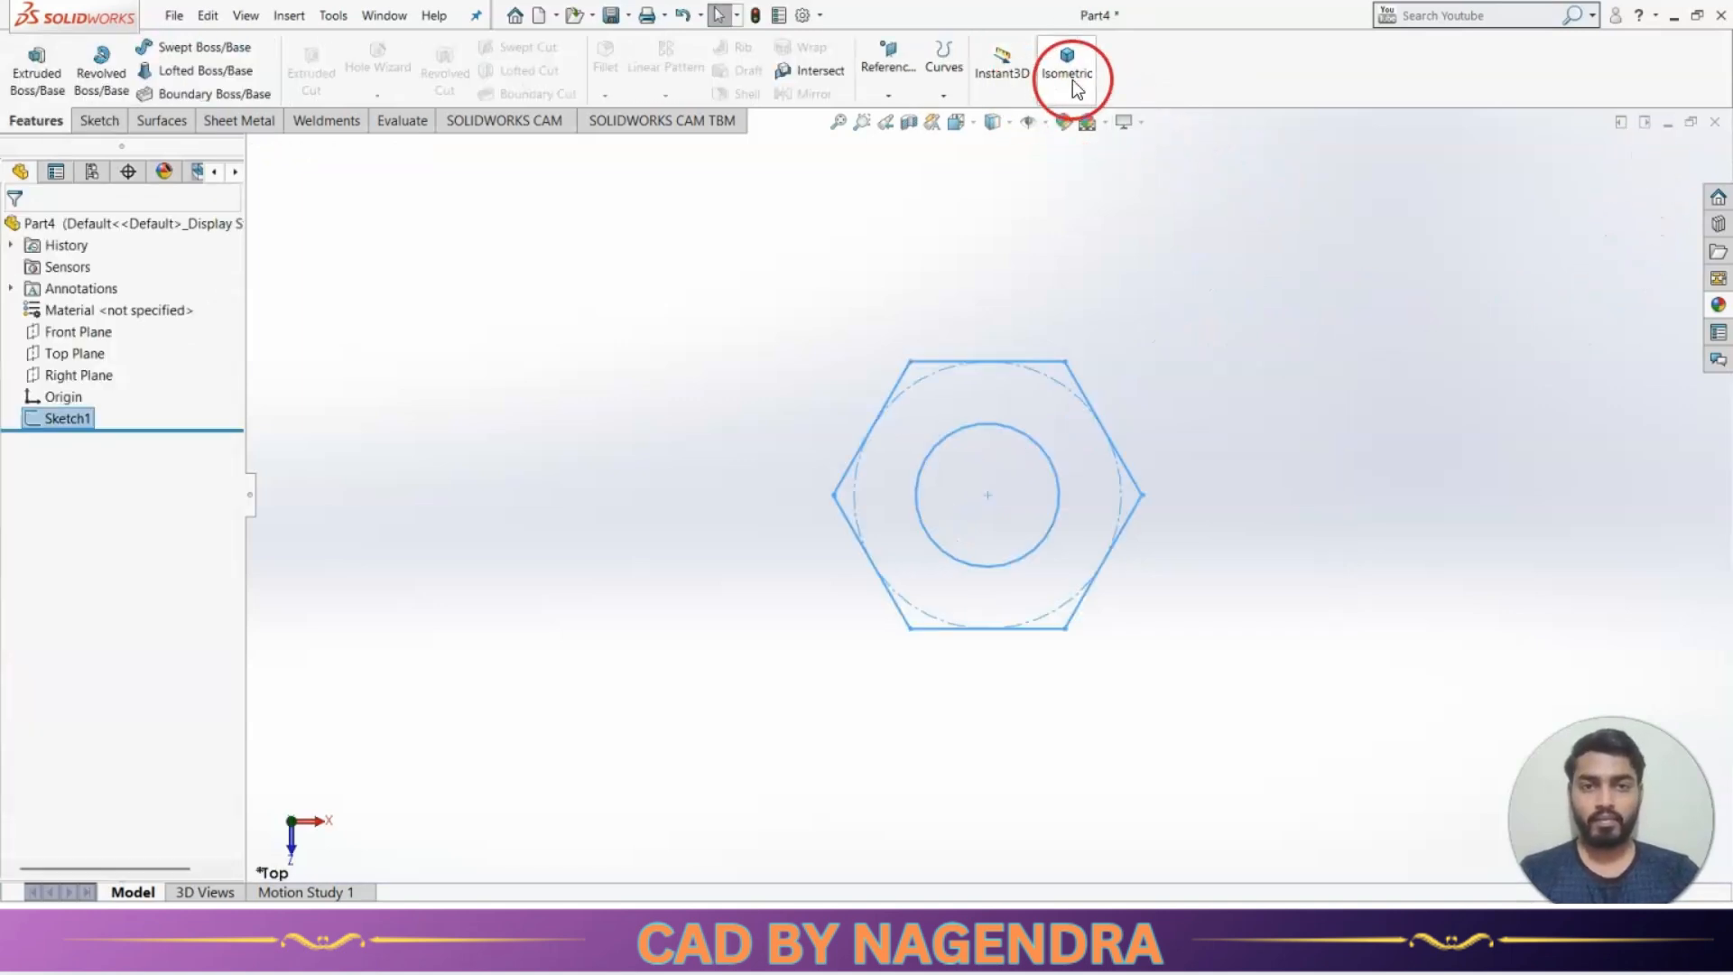
Extrude the hexagon with its circular hole as a Mid Plane boss 25 mm deep.
{"action": "left_click", "coordinate": [1067, 63]}
{"action": "left_click", "coordinate": [37, 67]}
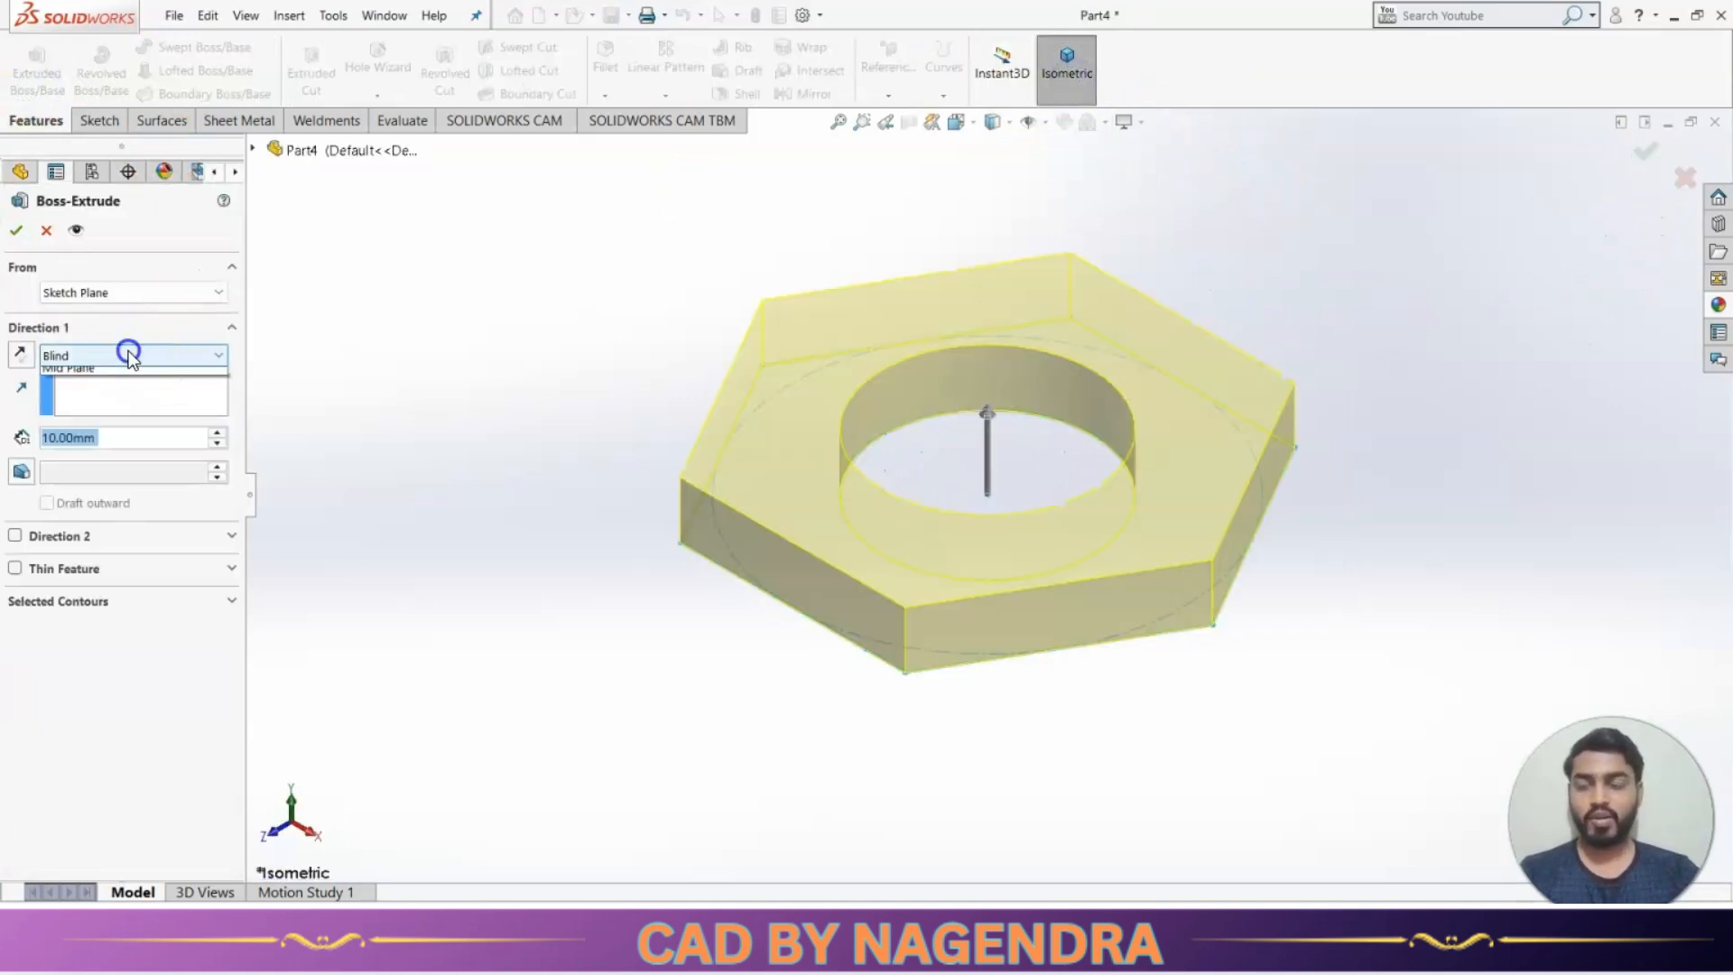
{"action": "left_click", "coordinate": [128, 355]}
{"action": "left_click", "coordinate": [70, 452]}
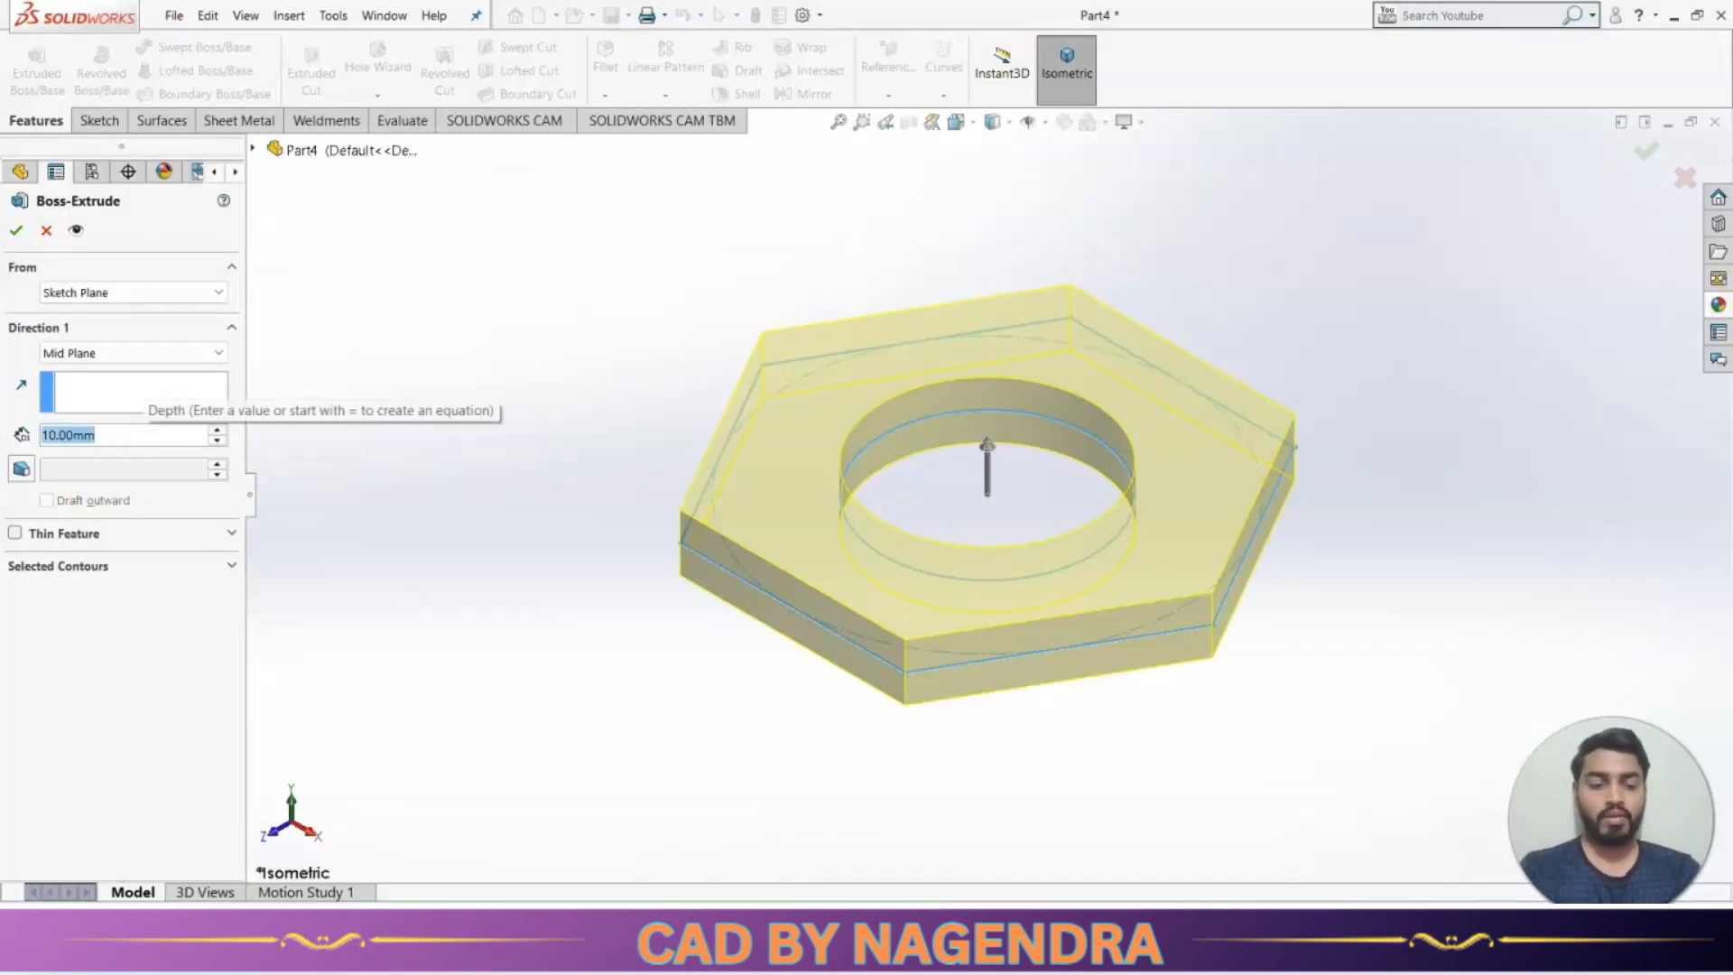
{"action": "type", "text": "25"}
{"action": "key", "text": "Return"}
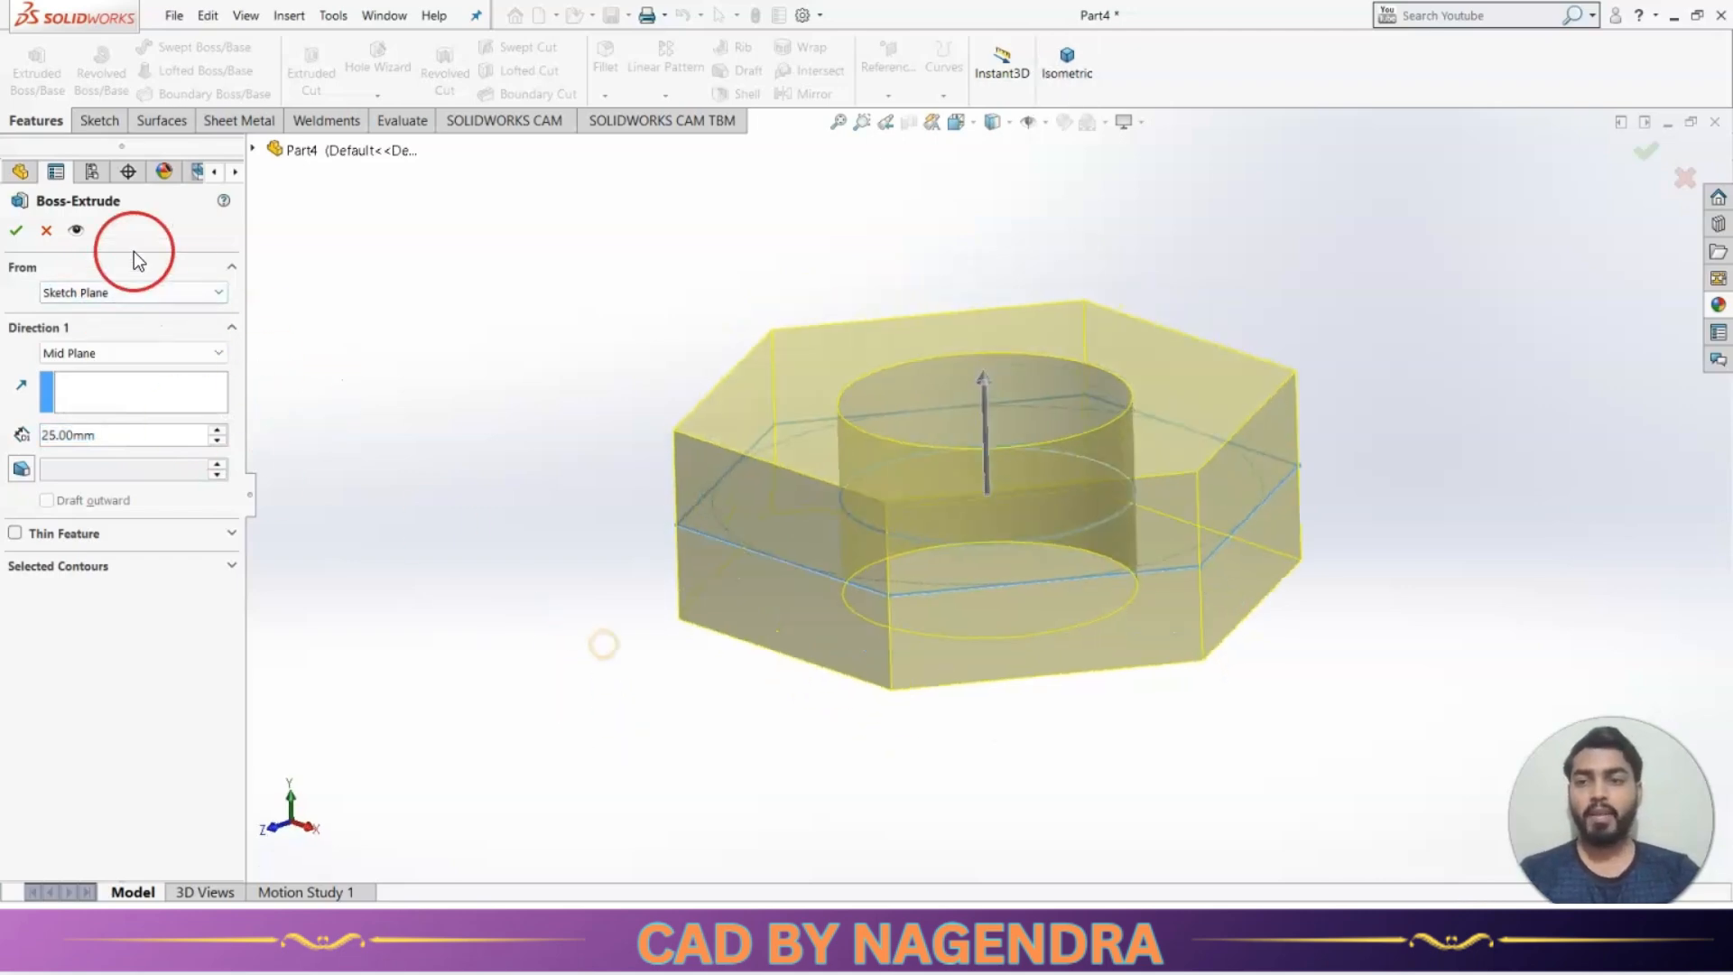
{"action": "left_click", "coordinate": [17, 230]}
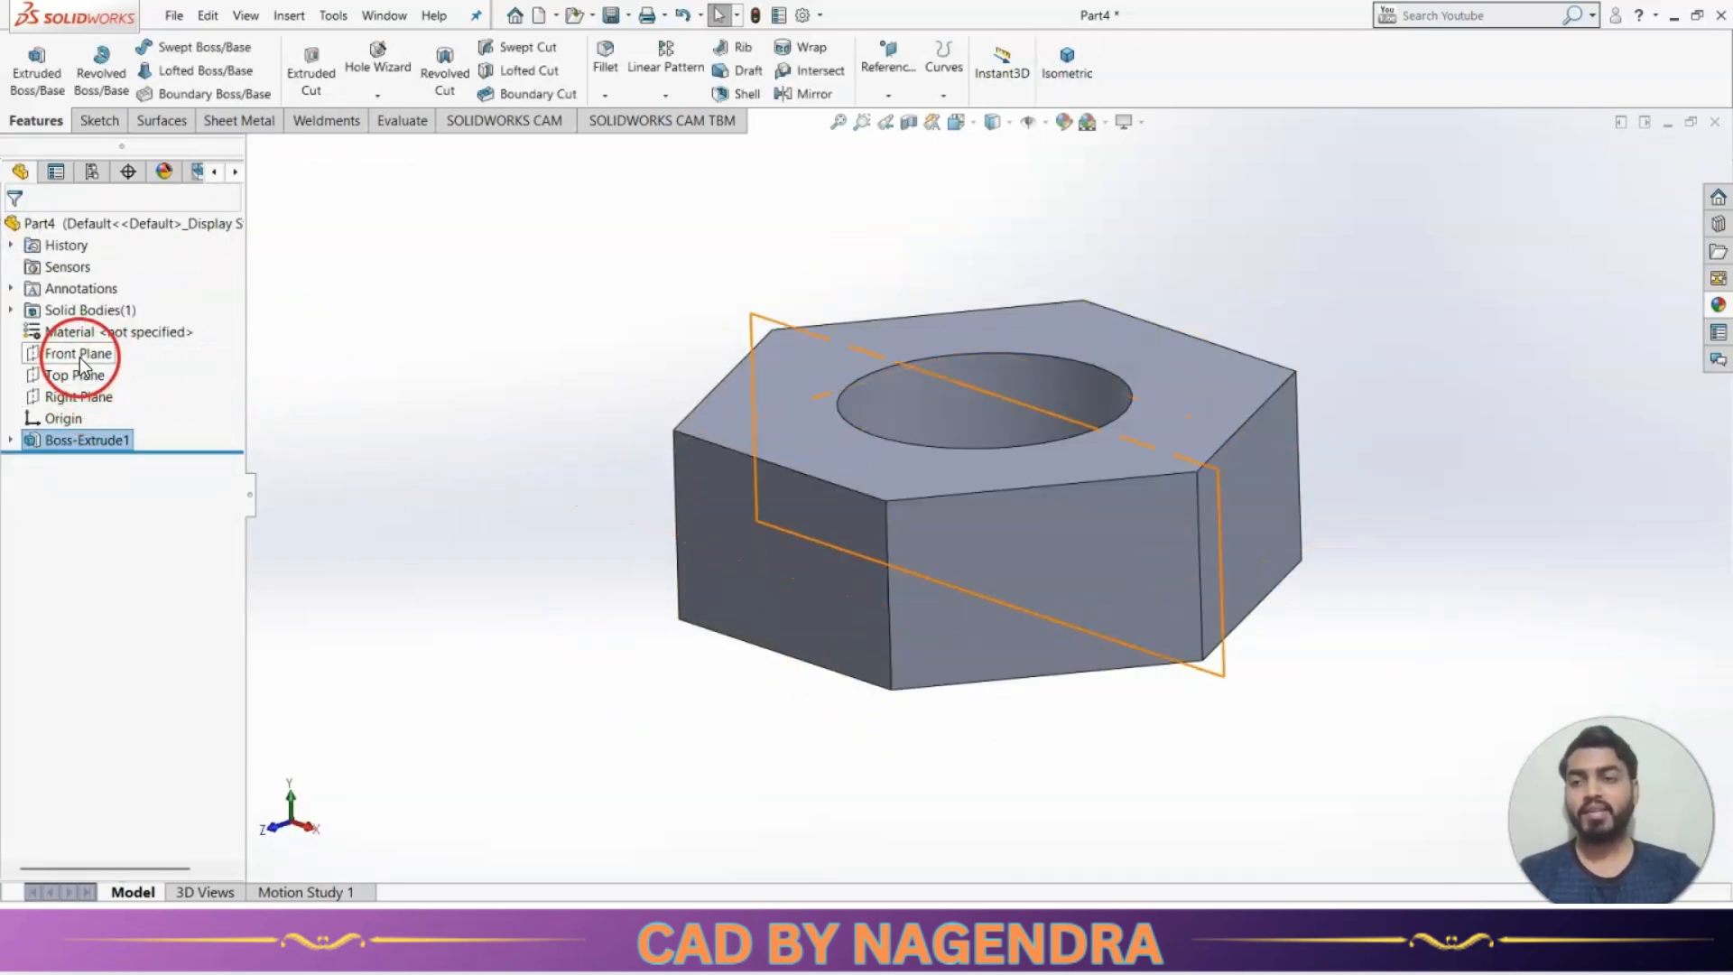
Examine the extruded nut and check the rounding of its upper edge in the reference drawing.
{"action": "middle_click_drag", "start_coordinate": [493, 552], "coordinate": [539, 628]}
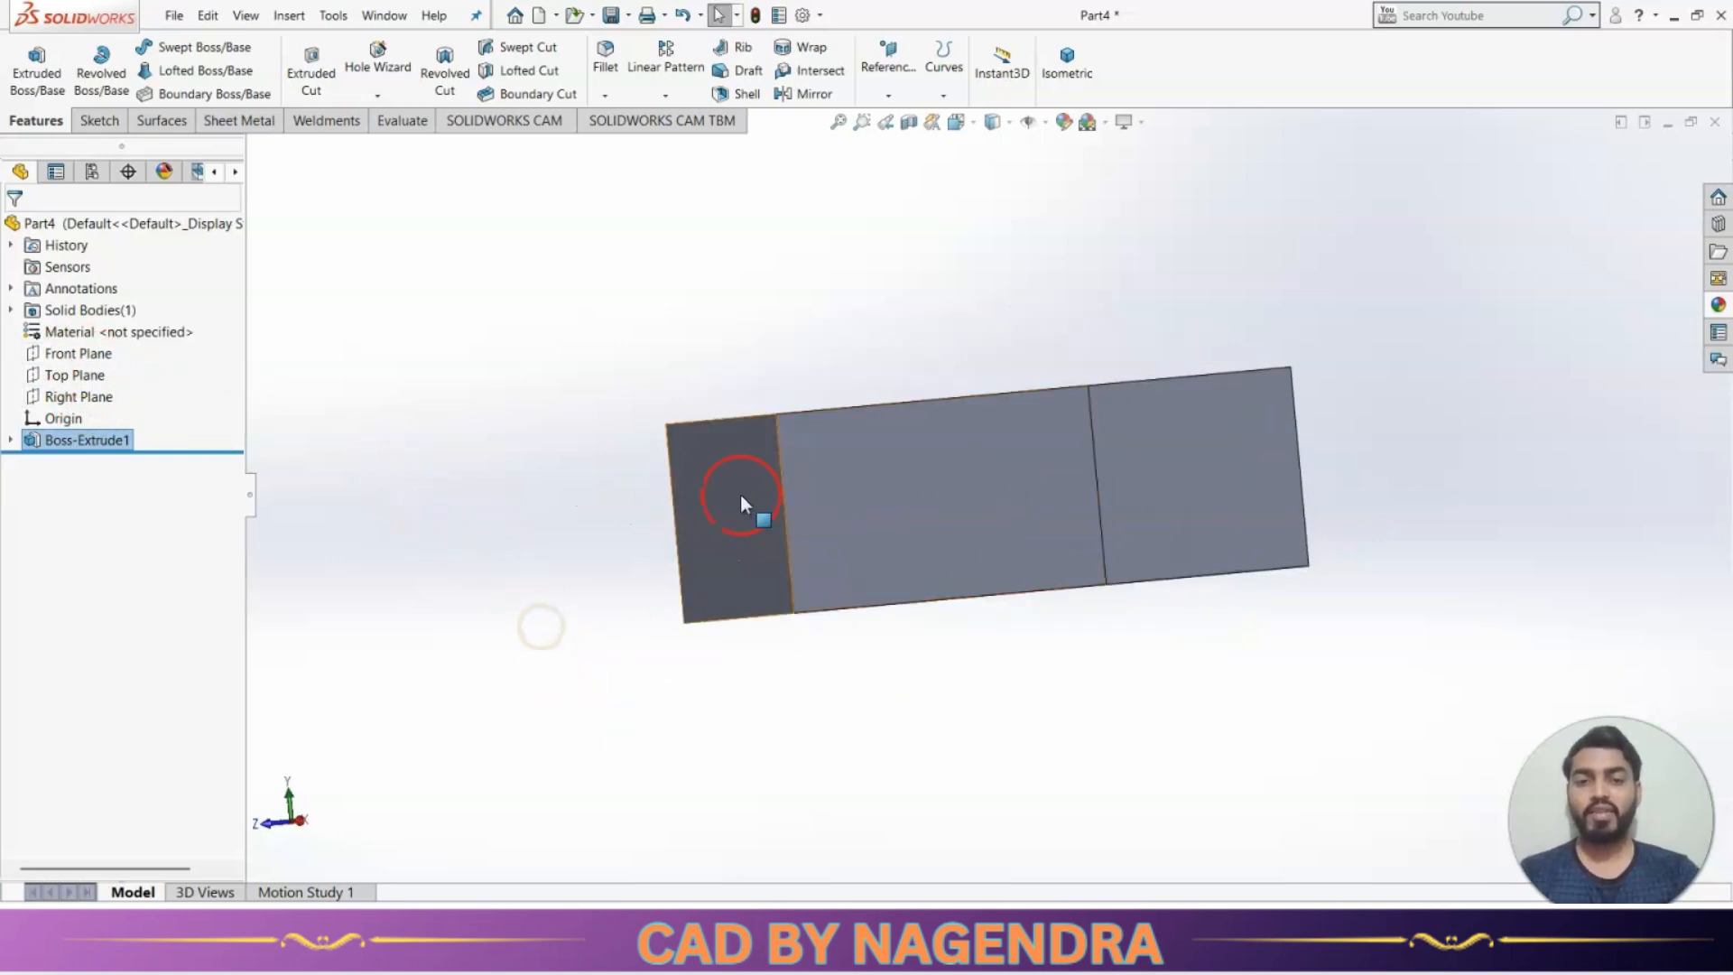
{"action": "middle_click_drag", "start_coordinate": [867, 511], "coordinate": [599, 596]}
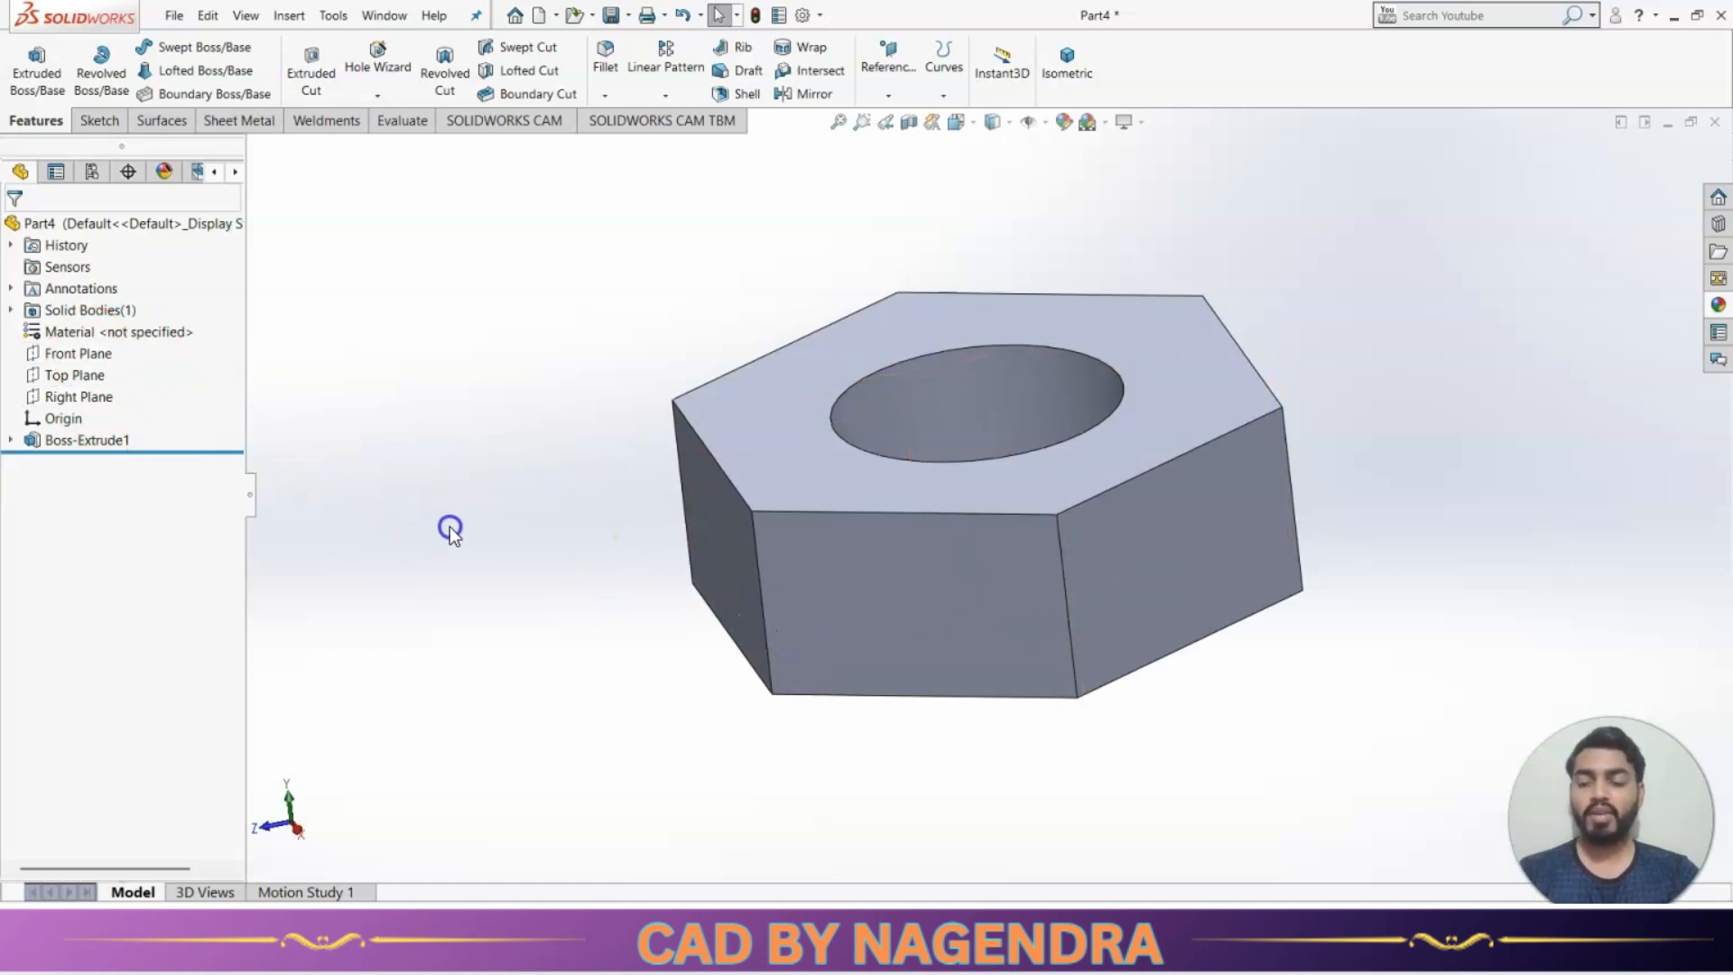
{"action": "key", "text": "alt+Tab"}
{"action": "left_click", "coordinate": [439, 540]}
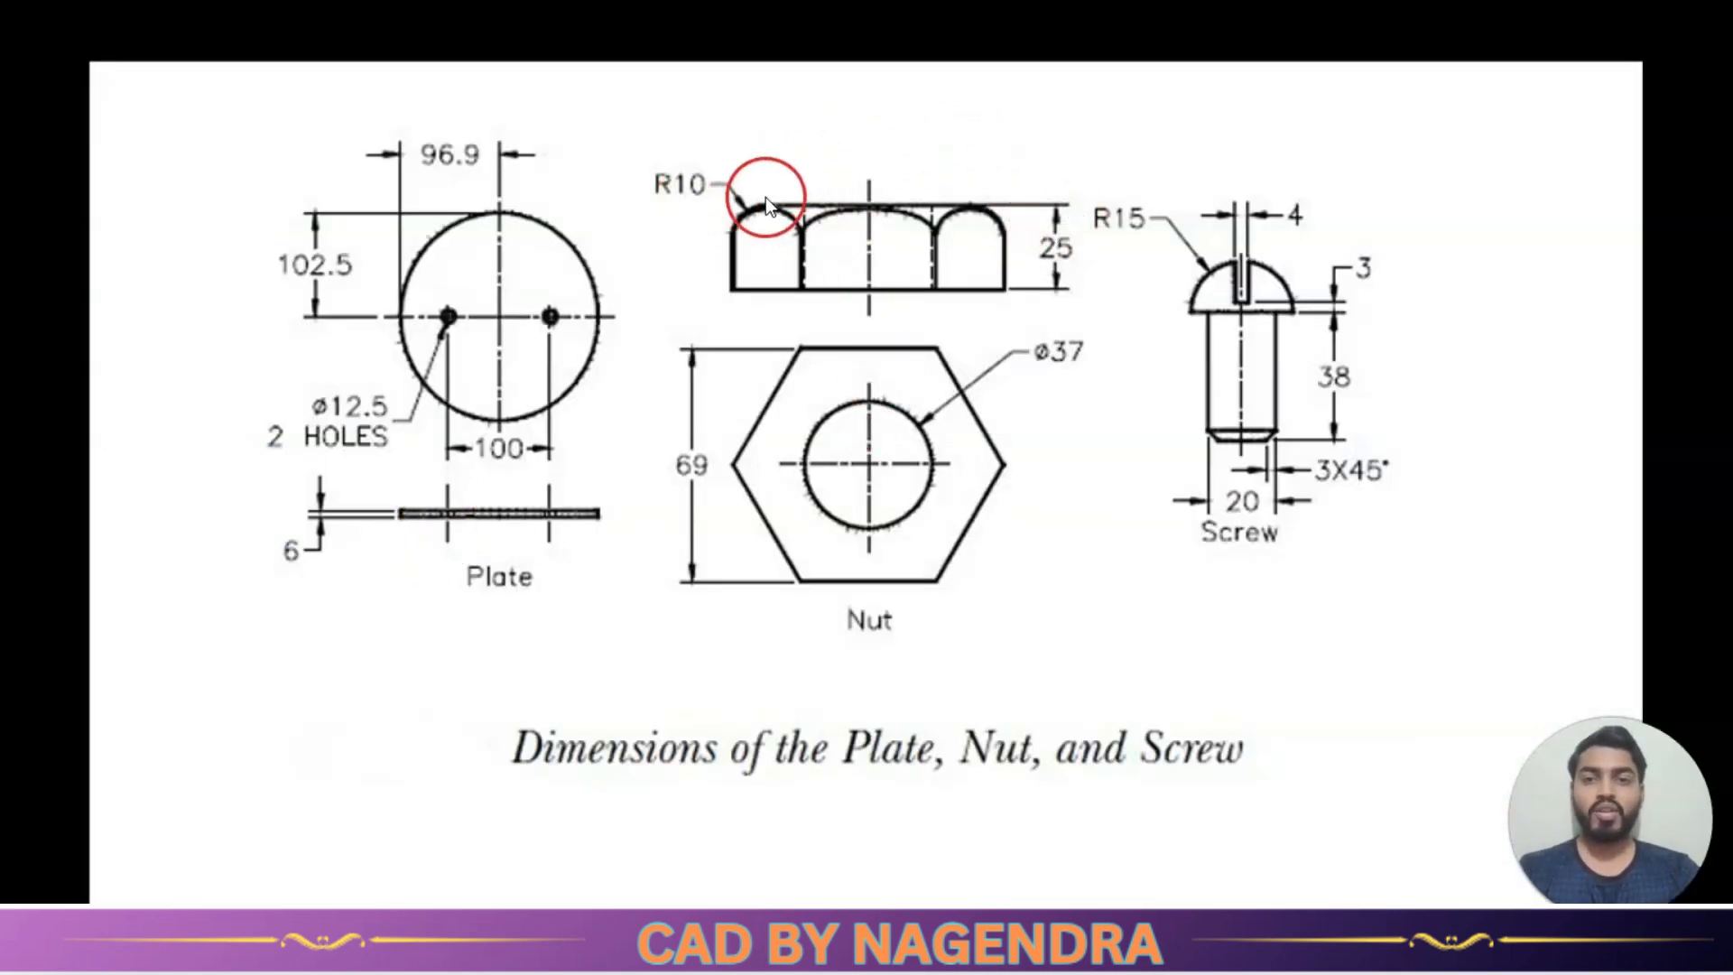
{"action": "key", "text": "alt+Tab"}
Examine how the Right Plane and Front Plane cut through the hexagonal body to find the one crossing opposite corners.
{"action": "mouse_move", "coordinate": [705, 472]}
{"action": "middle_mouse_down"}
{"action": "mouse_move", "coordinate": [767, 622]}
{"action": "mouse_move", "coordinate": [751, 790]}
{"action": "middle_mouse_up"}
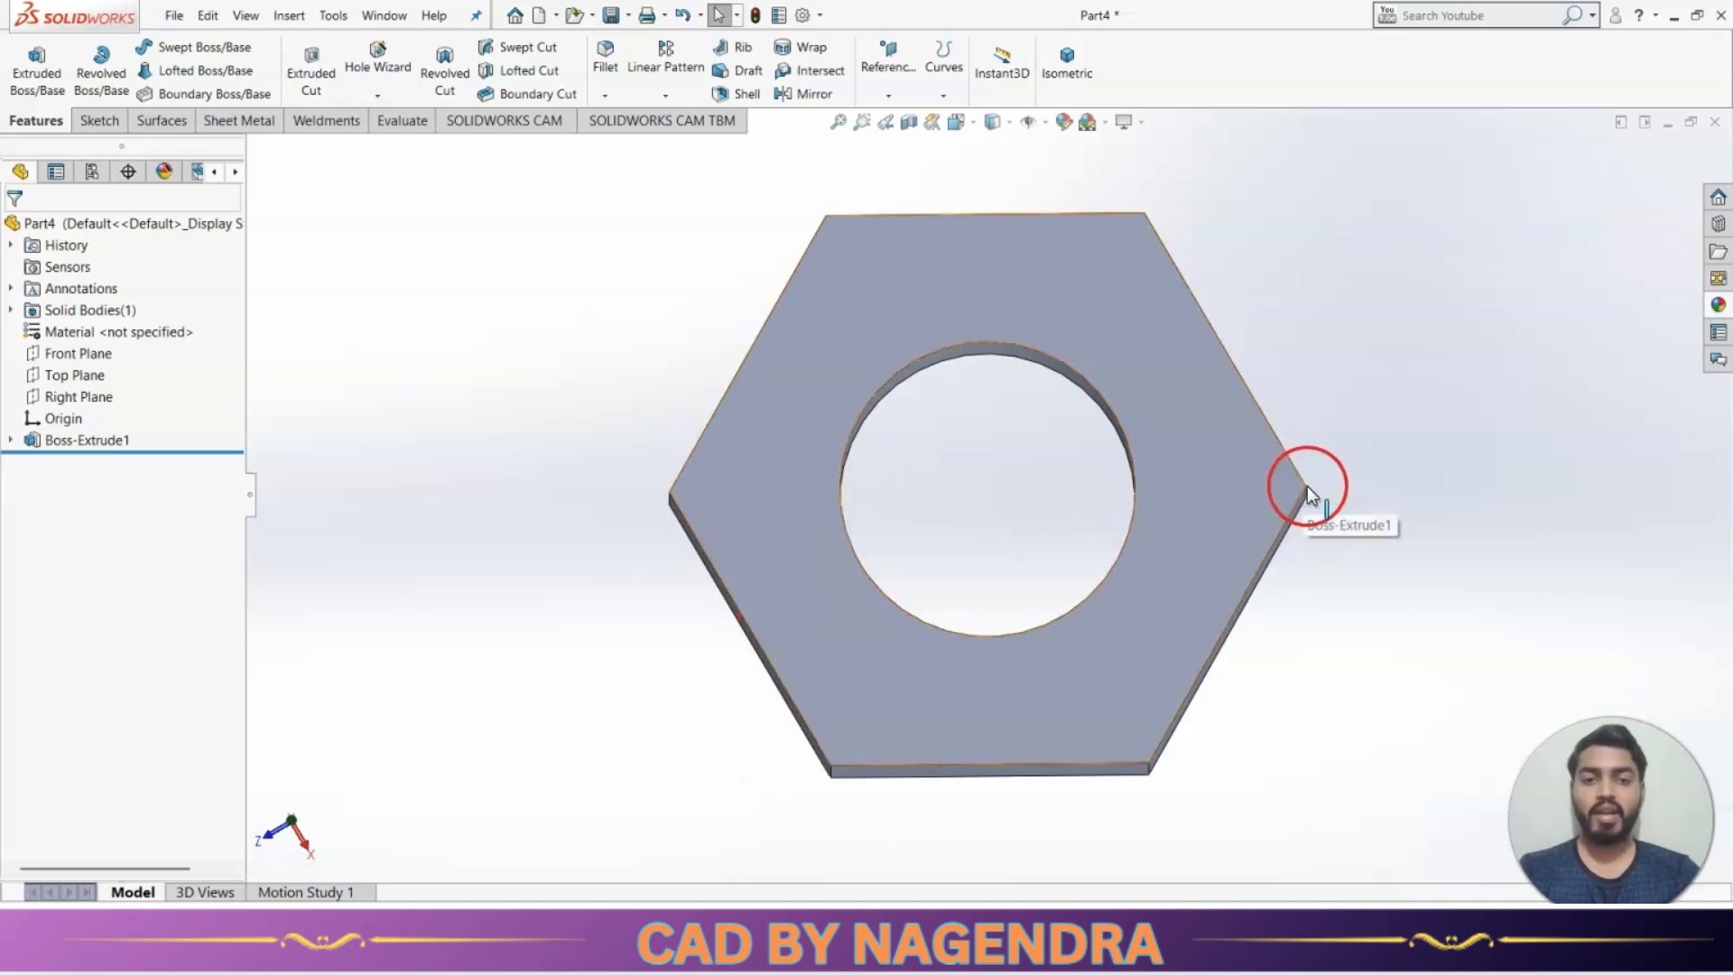
{"action": "middle_click_drag", "start_coordinate": [615, 588], "coordinate": [619, 560]}
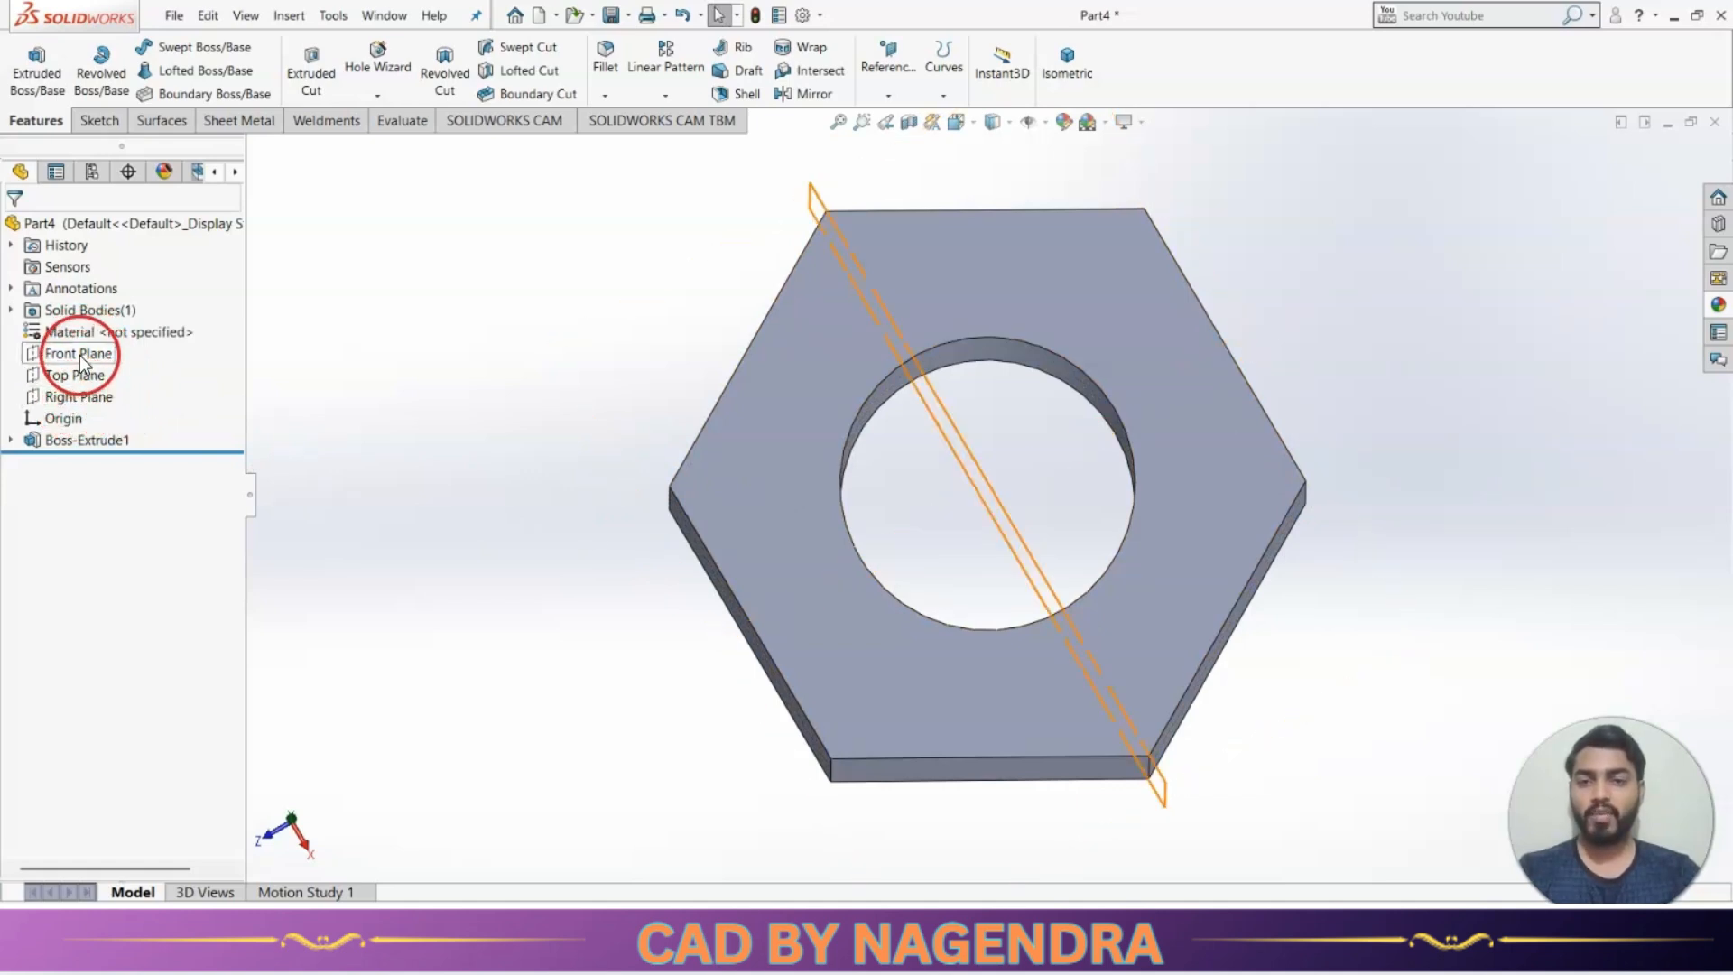
{"action": "middle_click_drag", "start_coordinate": [669, 565], "coordinate": [479, 464]}
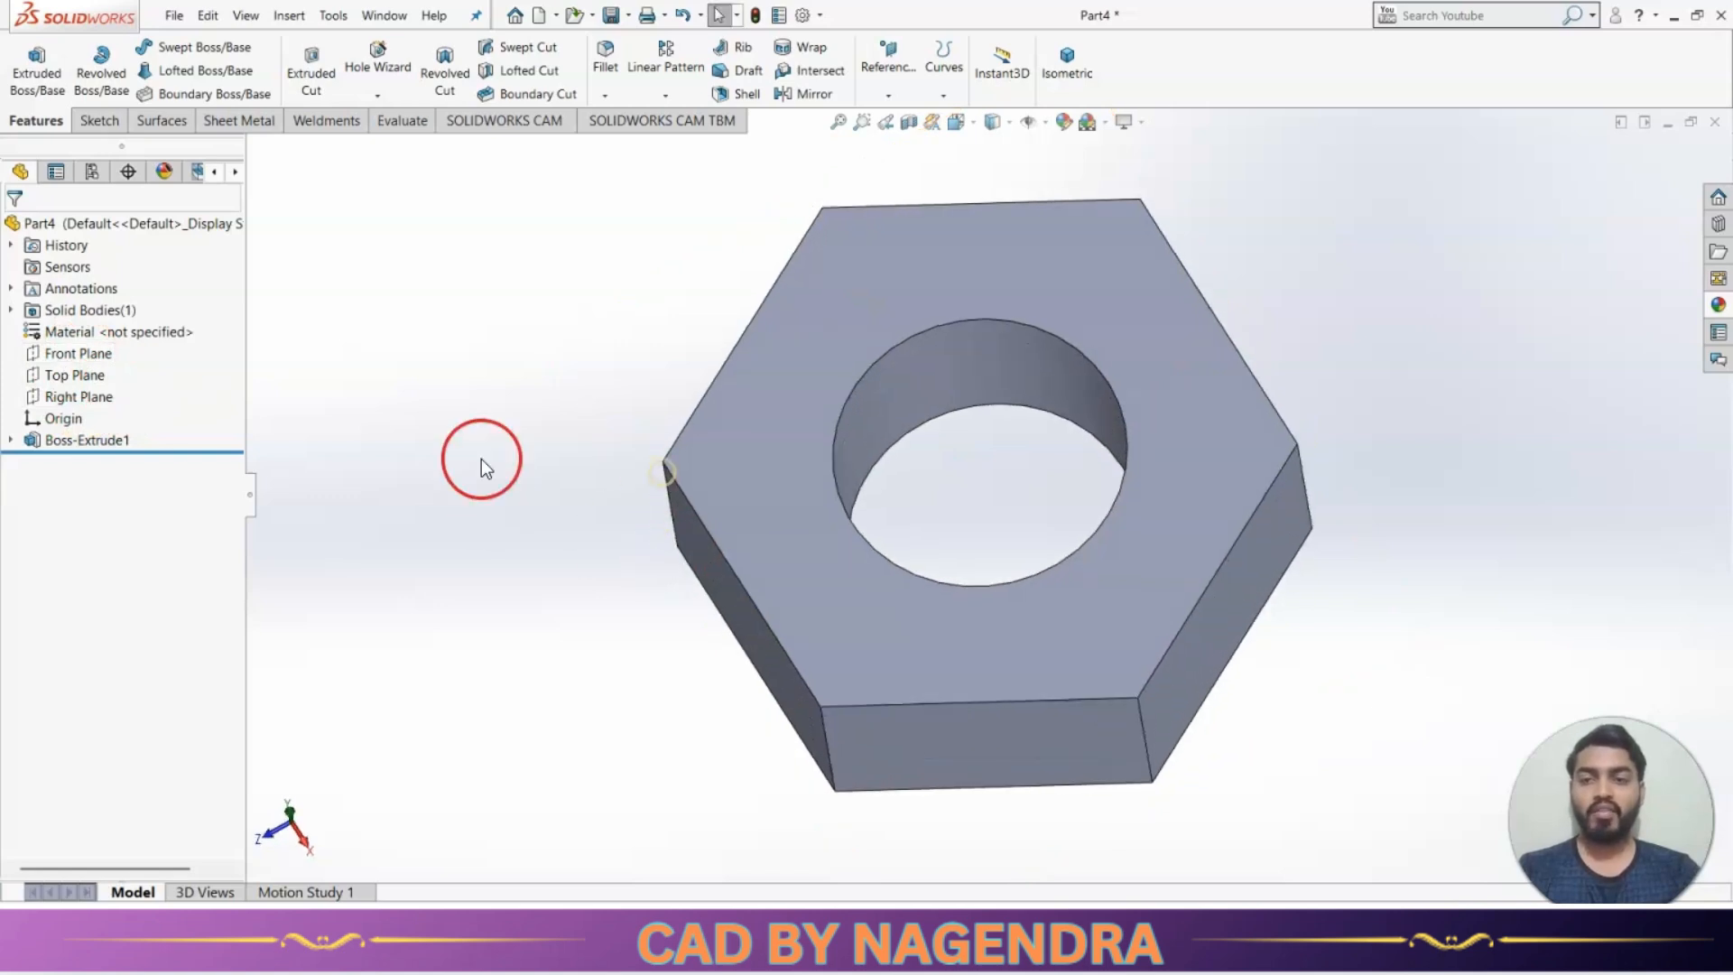
{"action": "left_click", "coordinate": [106, 404]}
{"action": "middle_click_drag", "start_coordinate": [1392, 610], "coordinate": [1399, 426]}
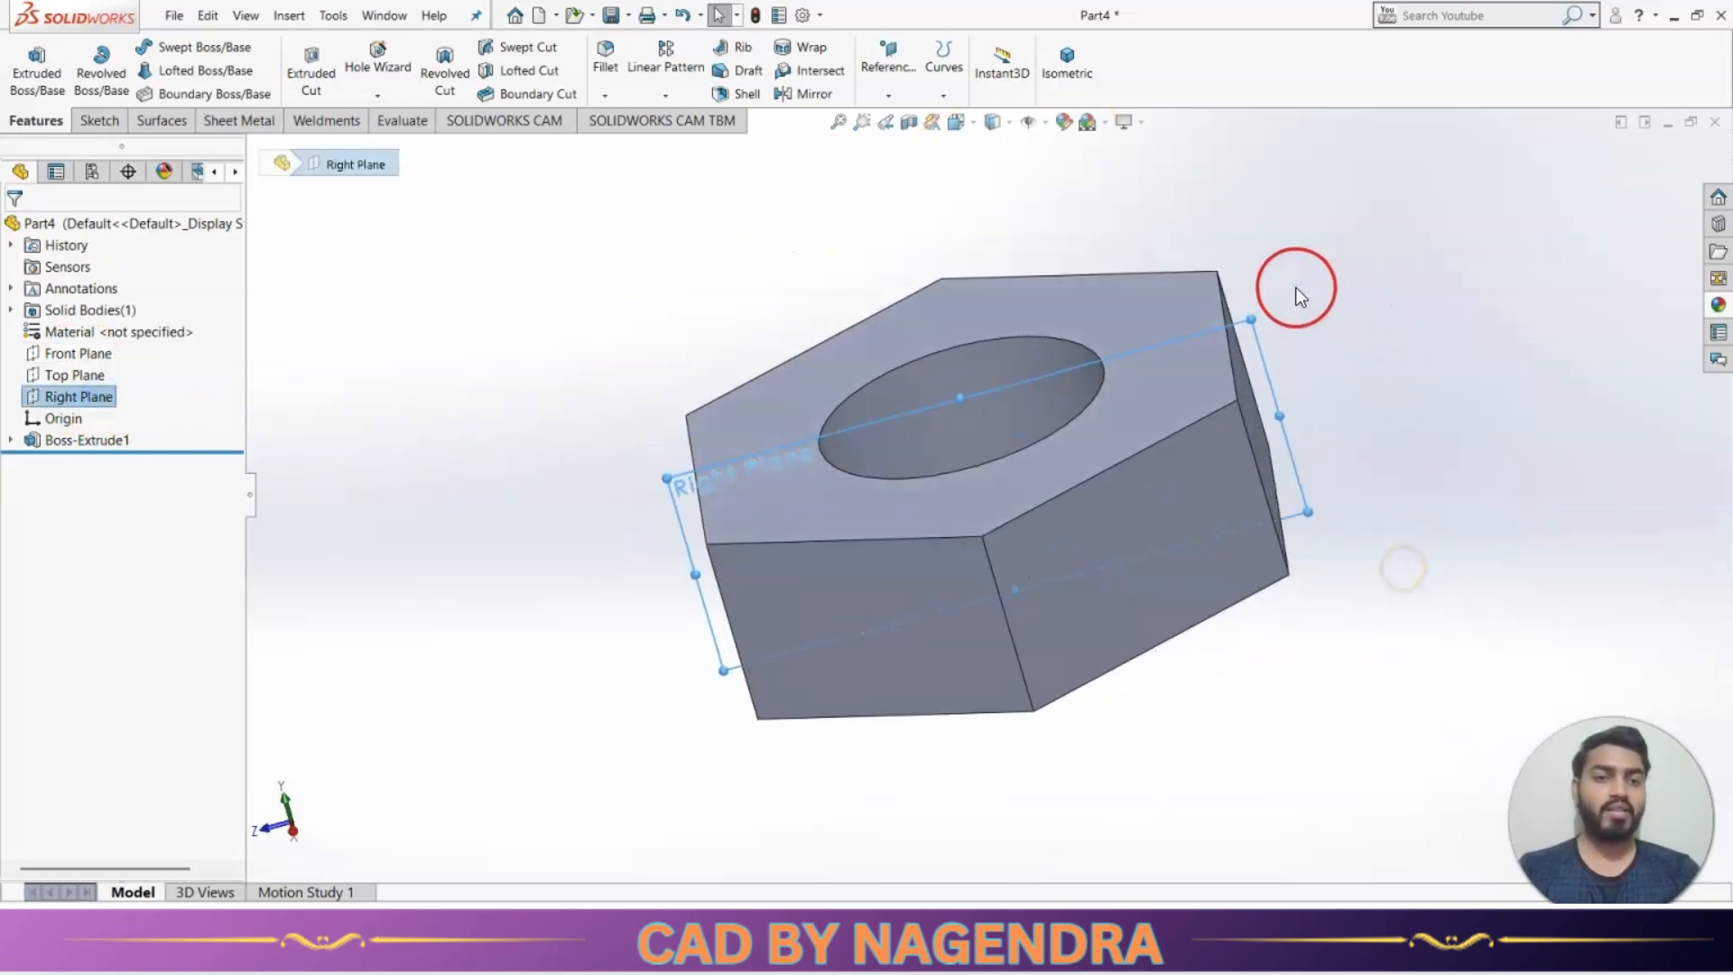
{"action": "middle_click_drag", "start_coordinate": [1270, 622], "coordinate": [1300, 650]}
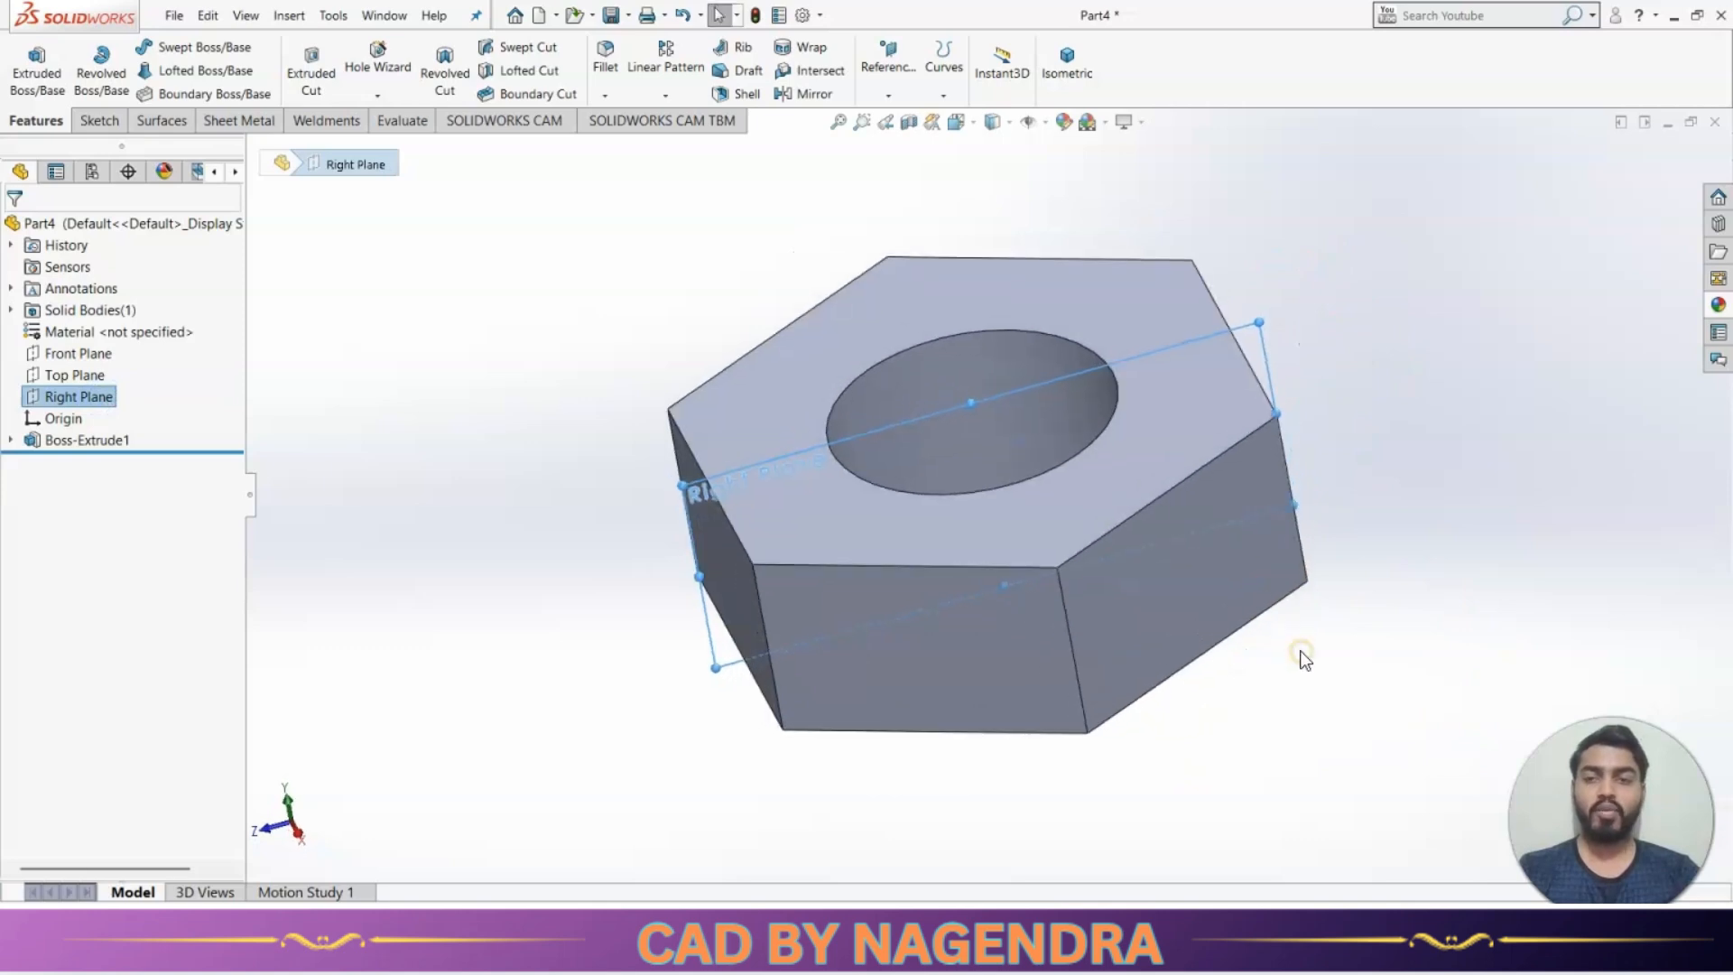
{"action": "left_click", "coordinate": [65, 351]}
{"action": "middle_click_drag", "start_coordinate": [381, 610], "coordinate": [507, 785]}
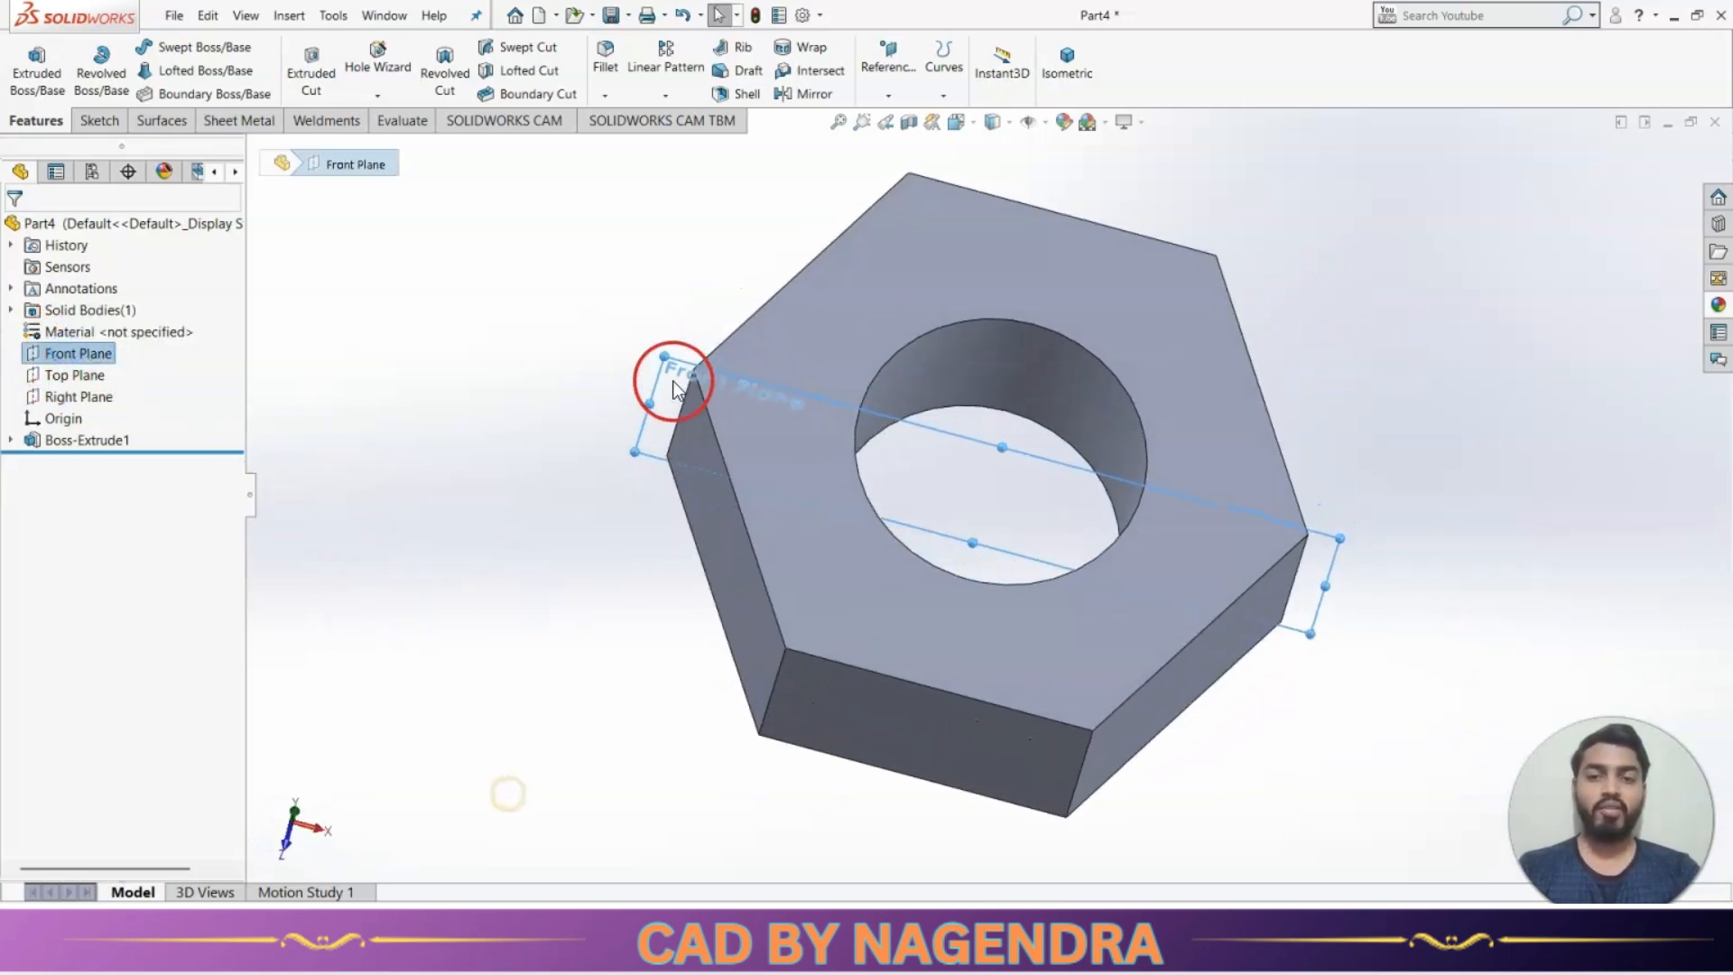
Start a sketch on the Front Plane and convert the upper and outer vertical edges at the nut's right end into sketch lines.
{"action": "right_click", "coordinate": [82, 353]}
{"action": "left_click", "coordinate": [102, 323]}
{"action": "left_click", "coordinate": [1211, 74]}
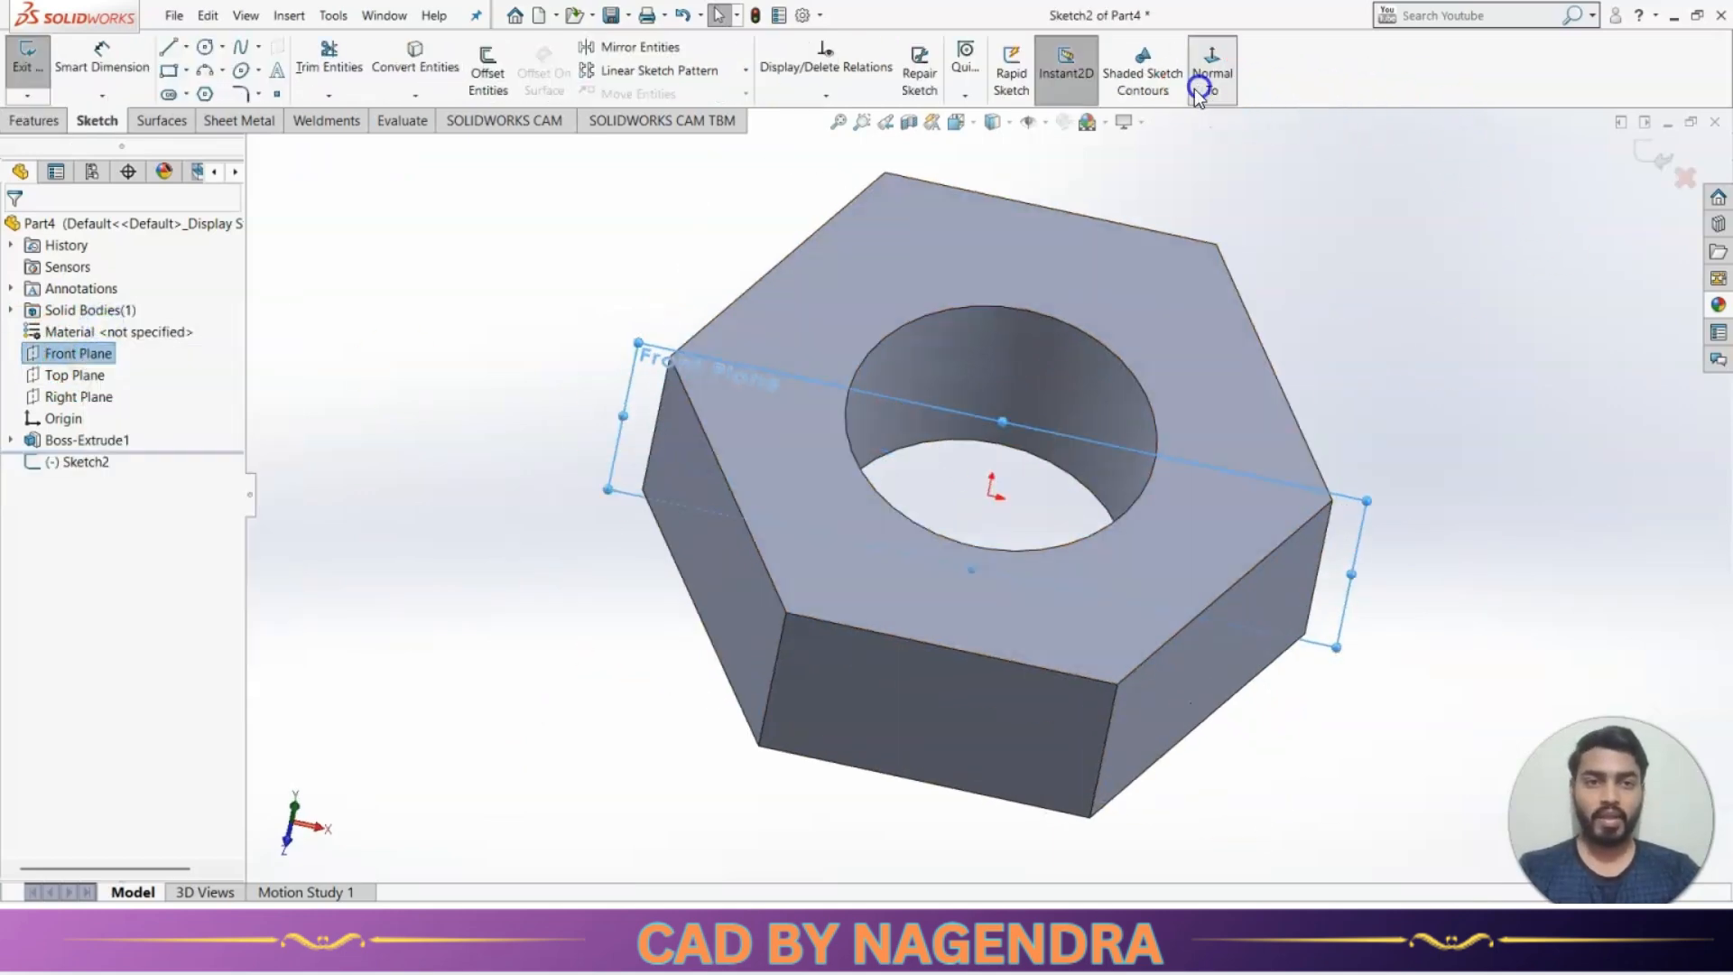
{"action": "left_click", "coordinate": [1394, 386]}
{"action": "scroll", "coordinate": [1393, 387], "scroll_direction": "down", "scroll_amount": 3}
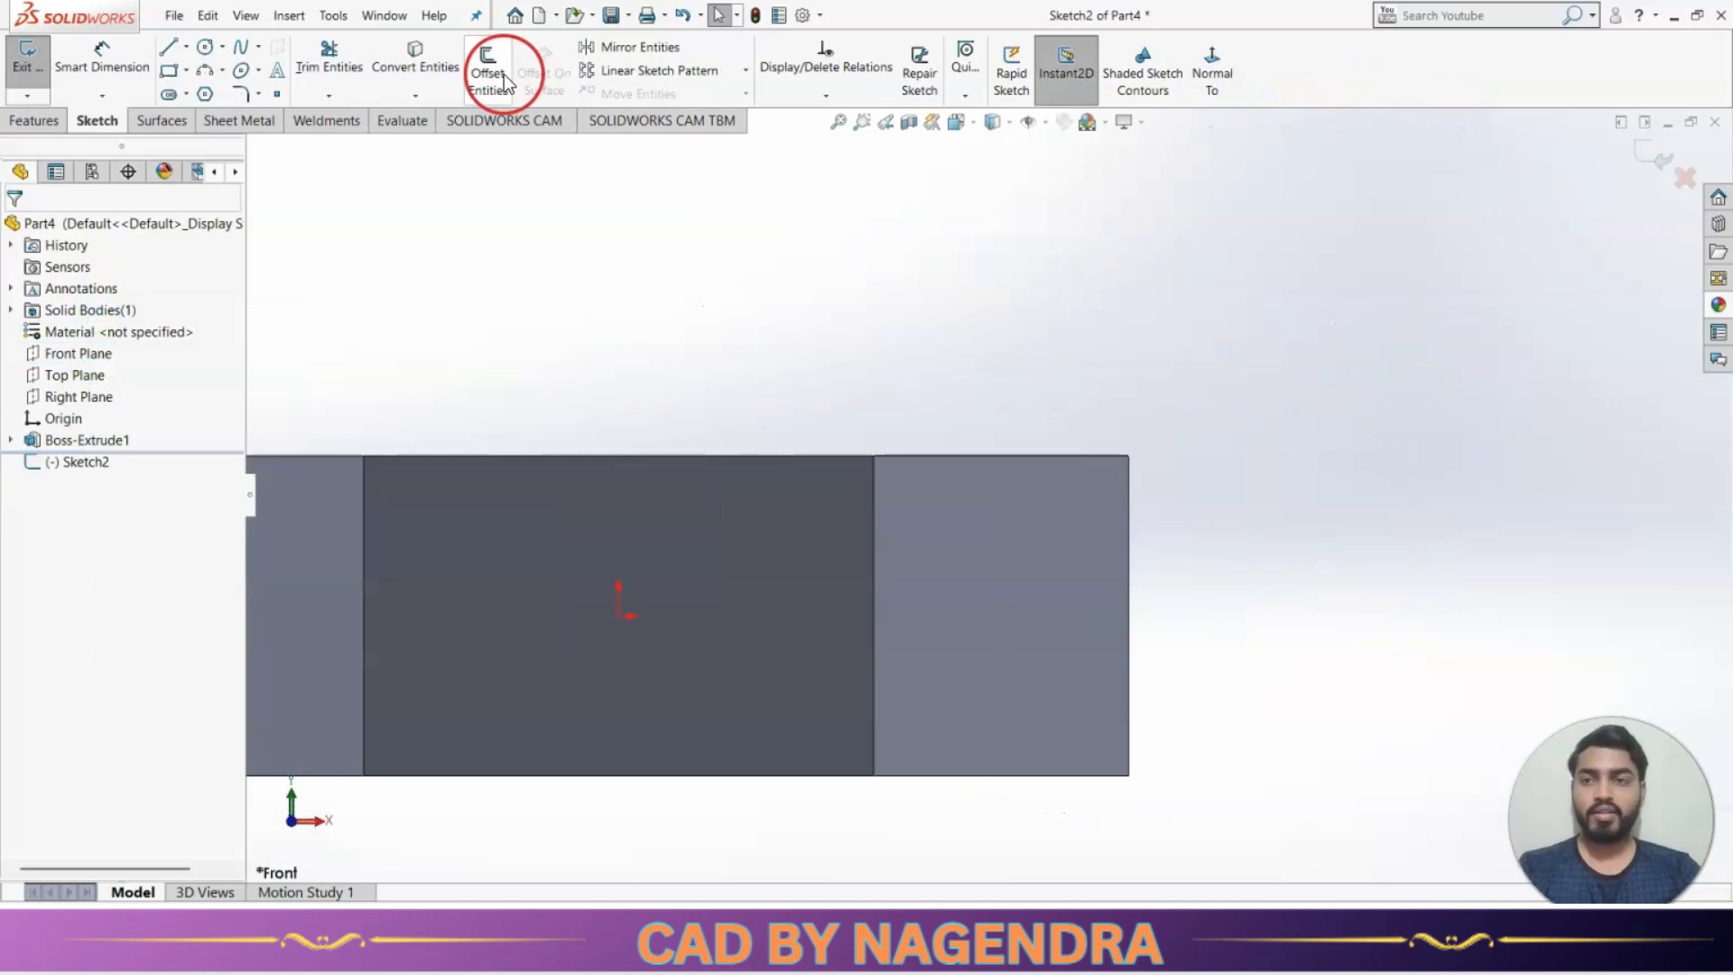
{"action": "left_click", "coordinate": [415, 59]}
{"action": "left_click", "coordinate": [1072, 454]}
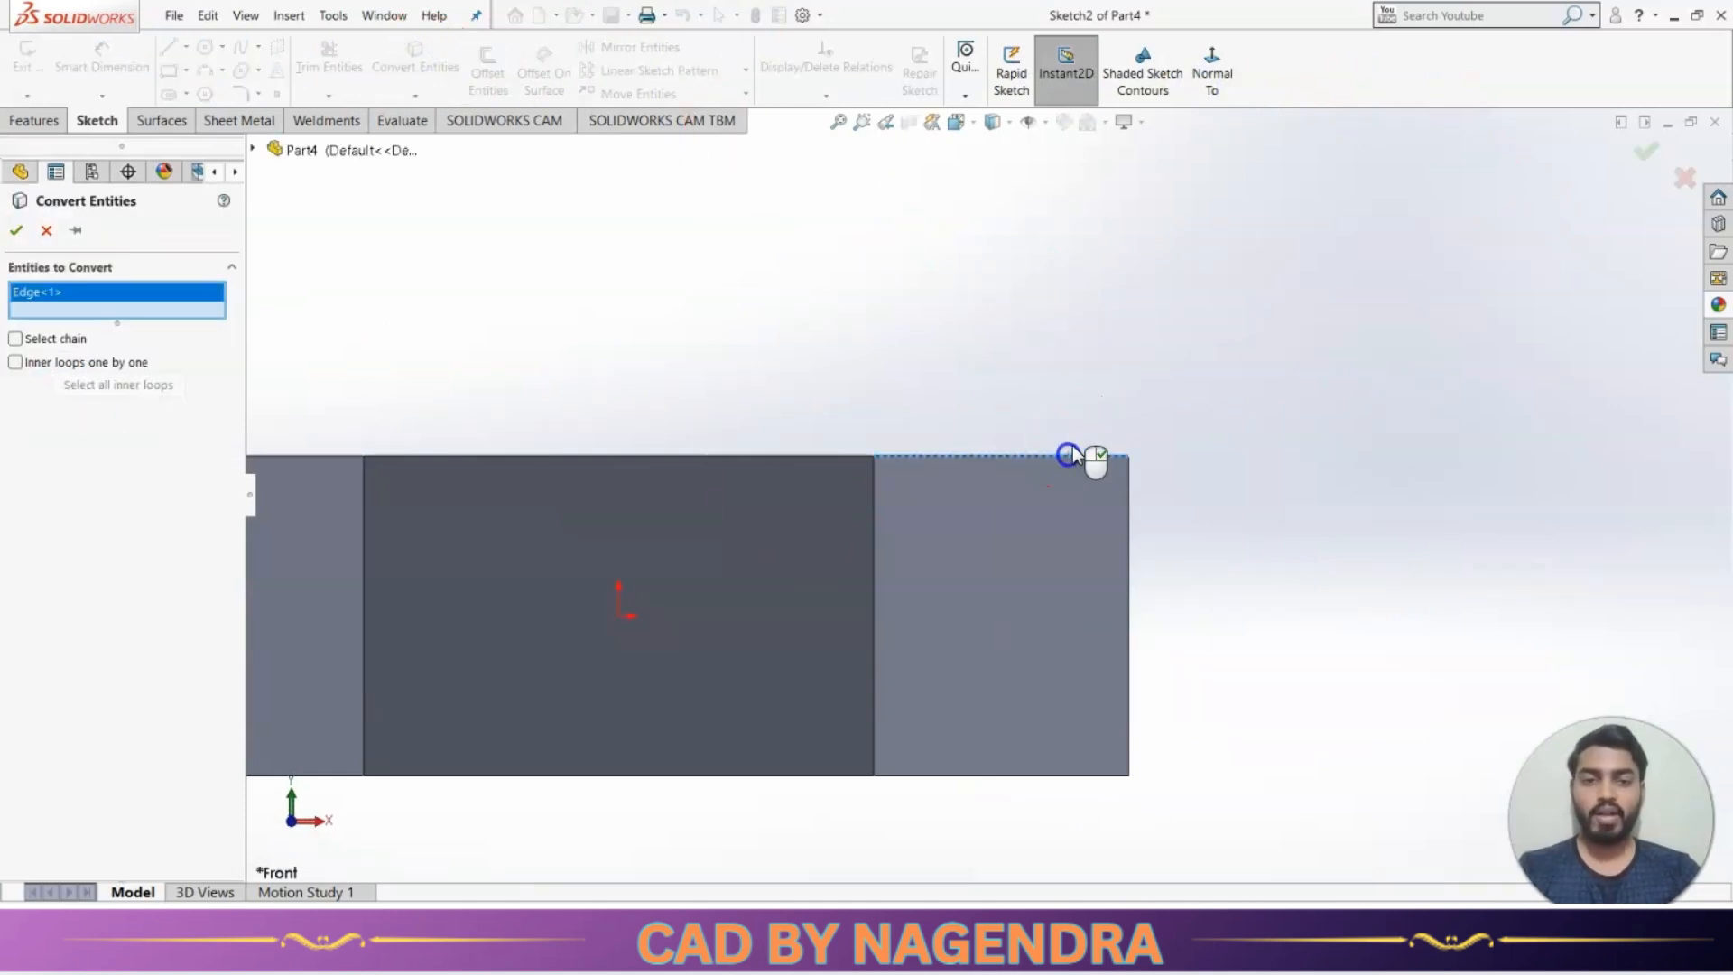
{"action": "left_click", "coordinate": [1129, 510]}
{"action": "left_click", "coordinate": [15, 230]}
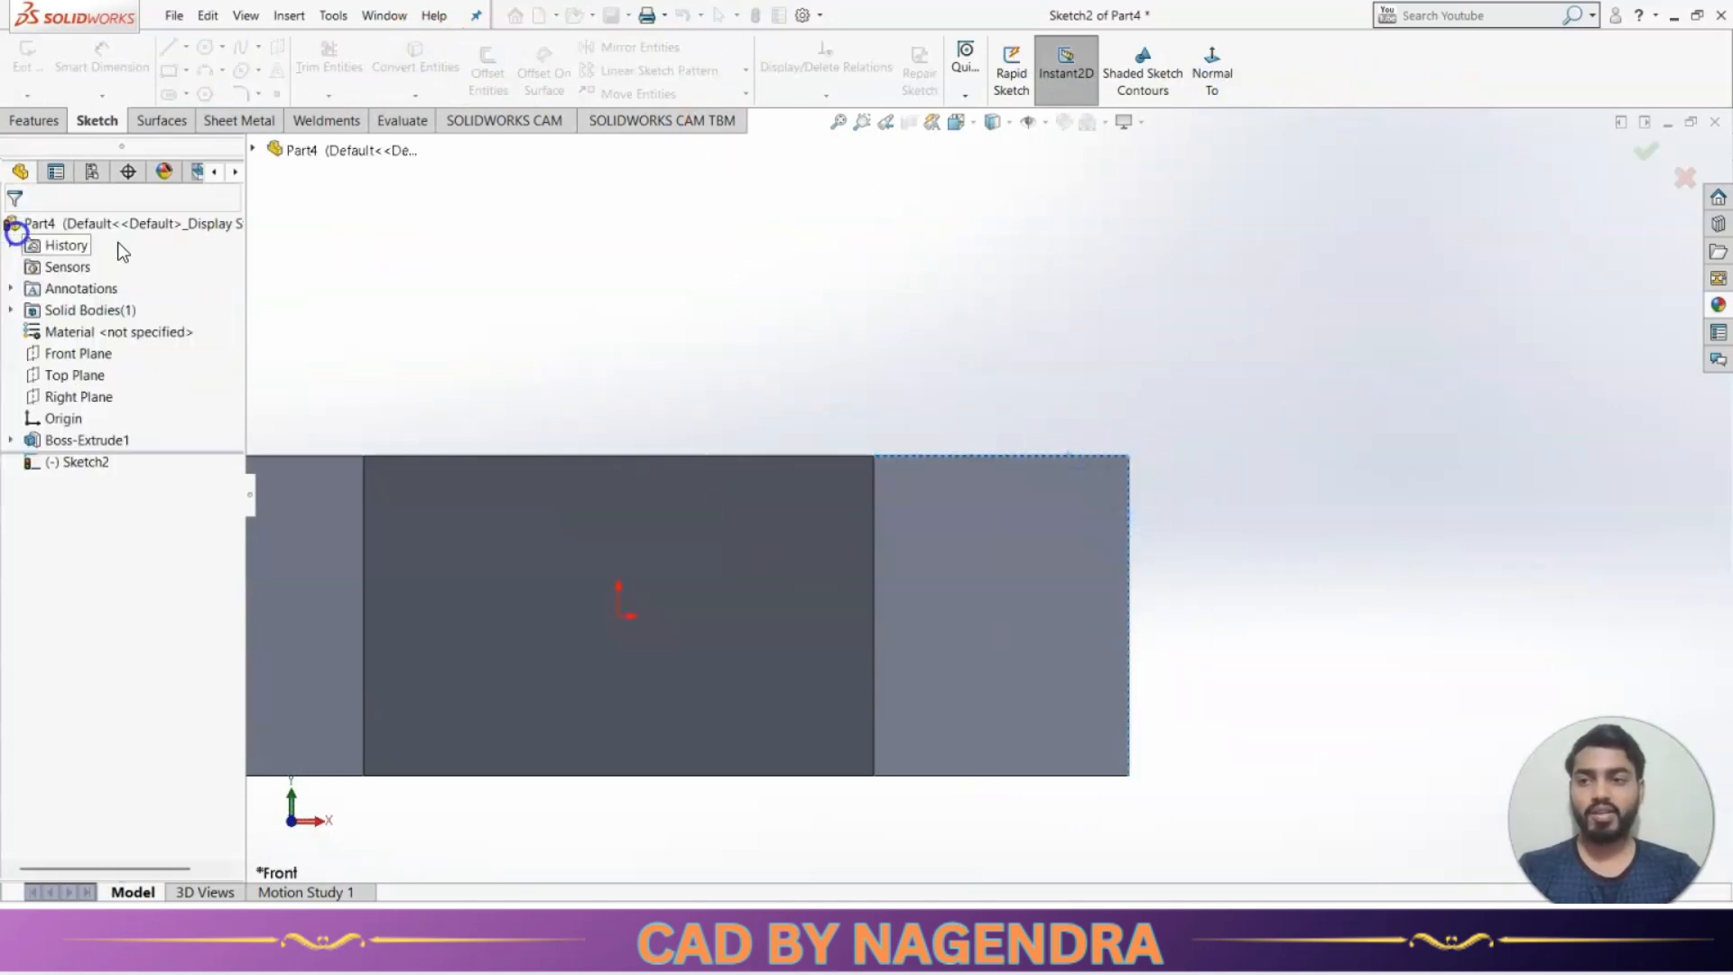
Try a 10 mm sketch fillet on the upper outer corner with both converted lines trimmed away, and undo these changes.
{"action": "left_click", "coordinate": [241, 93]}
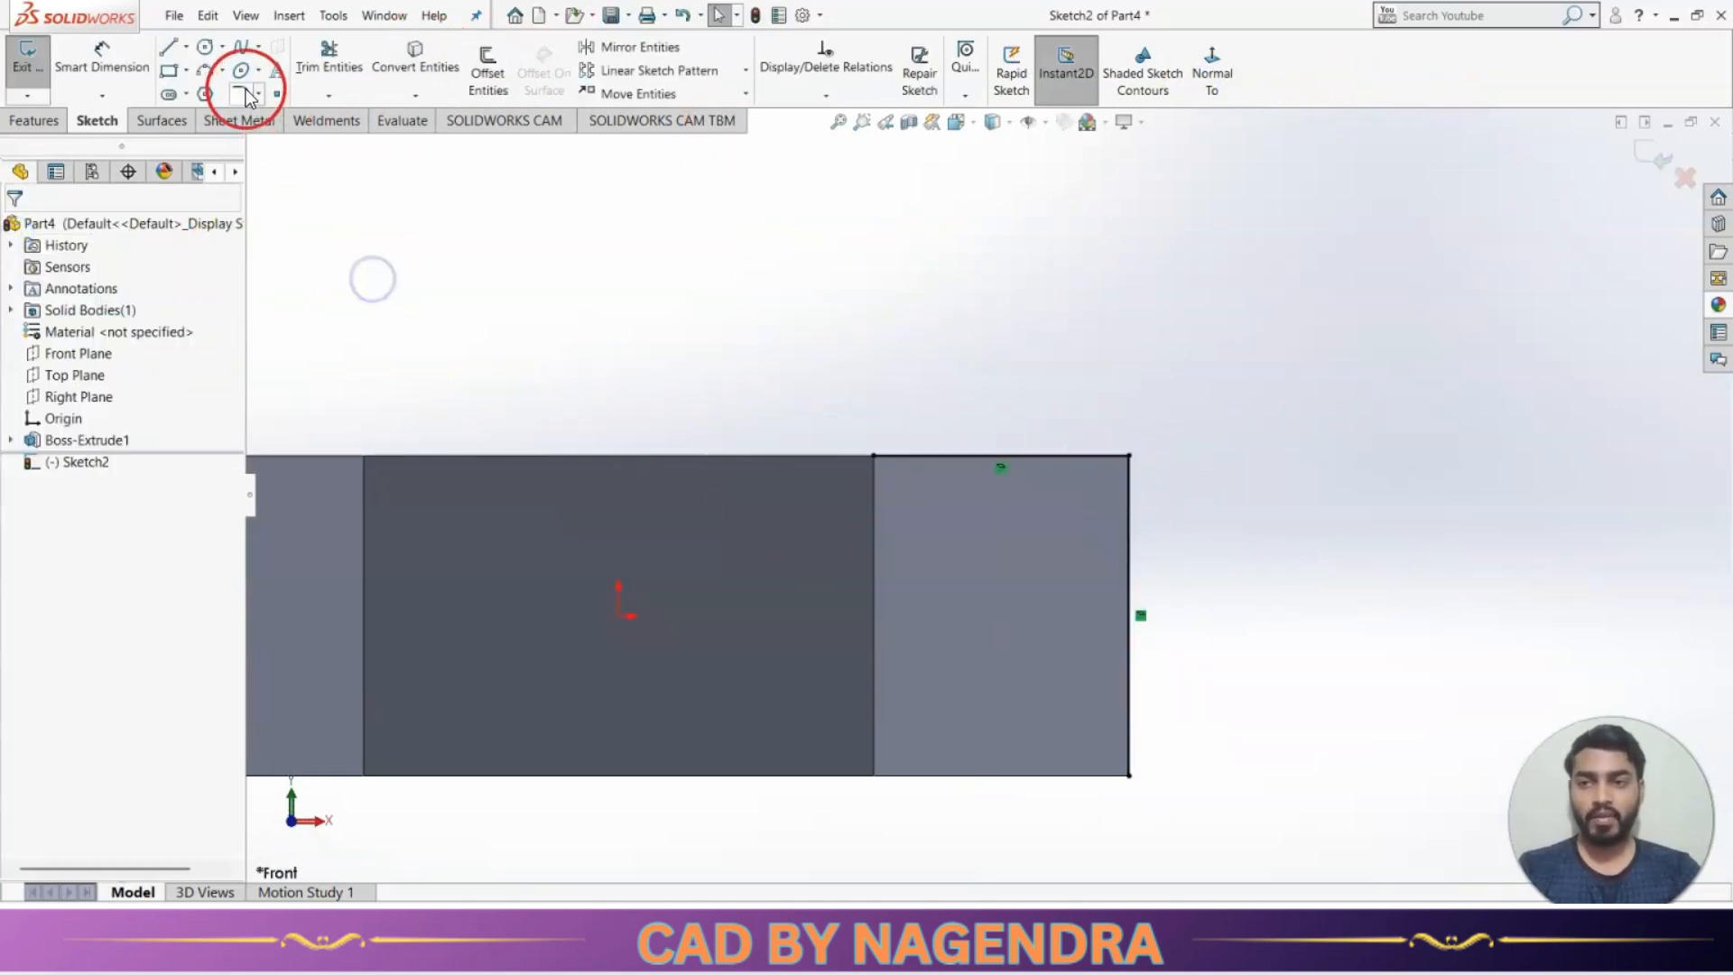
{"action": "left_click", "coordinate": [1129, 456]}
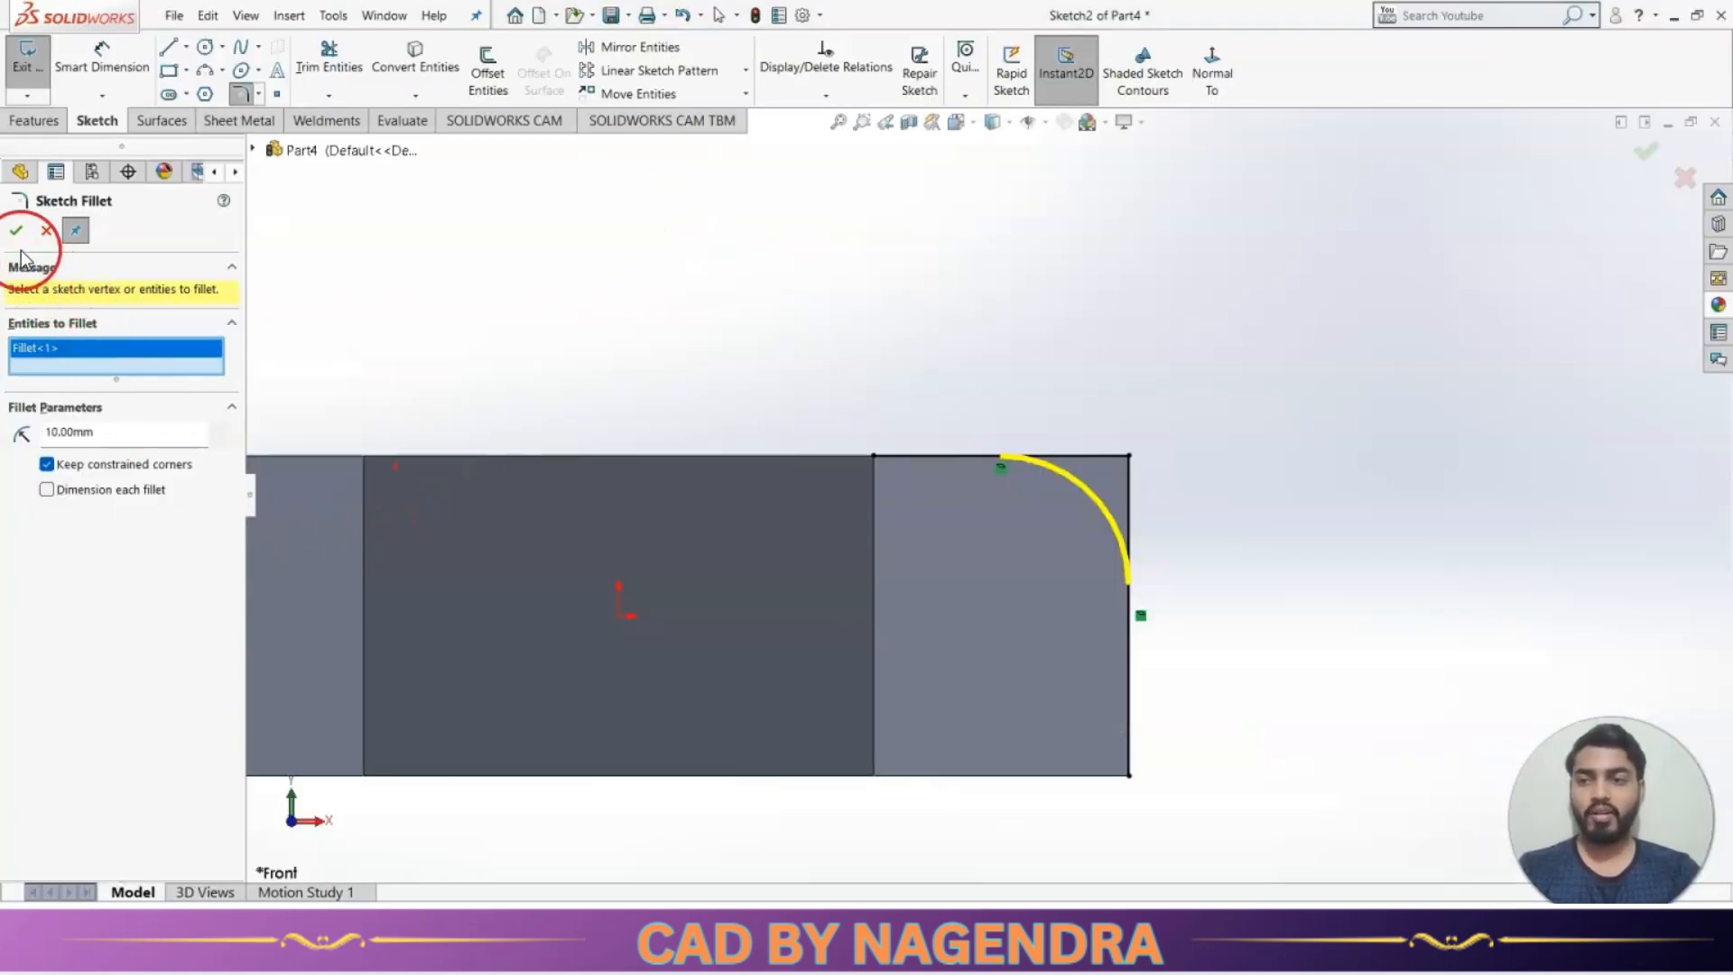
{"action": "left_click", "coordinate": [19, 233]}
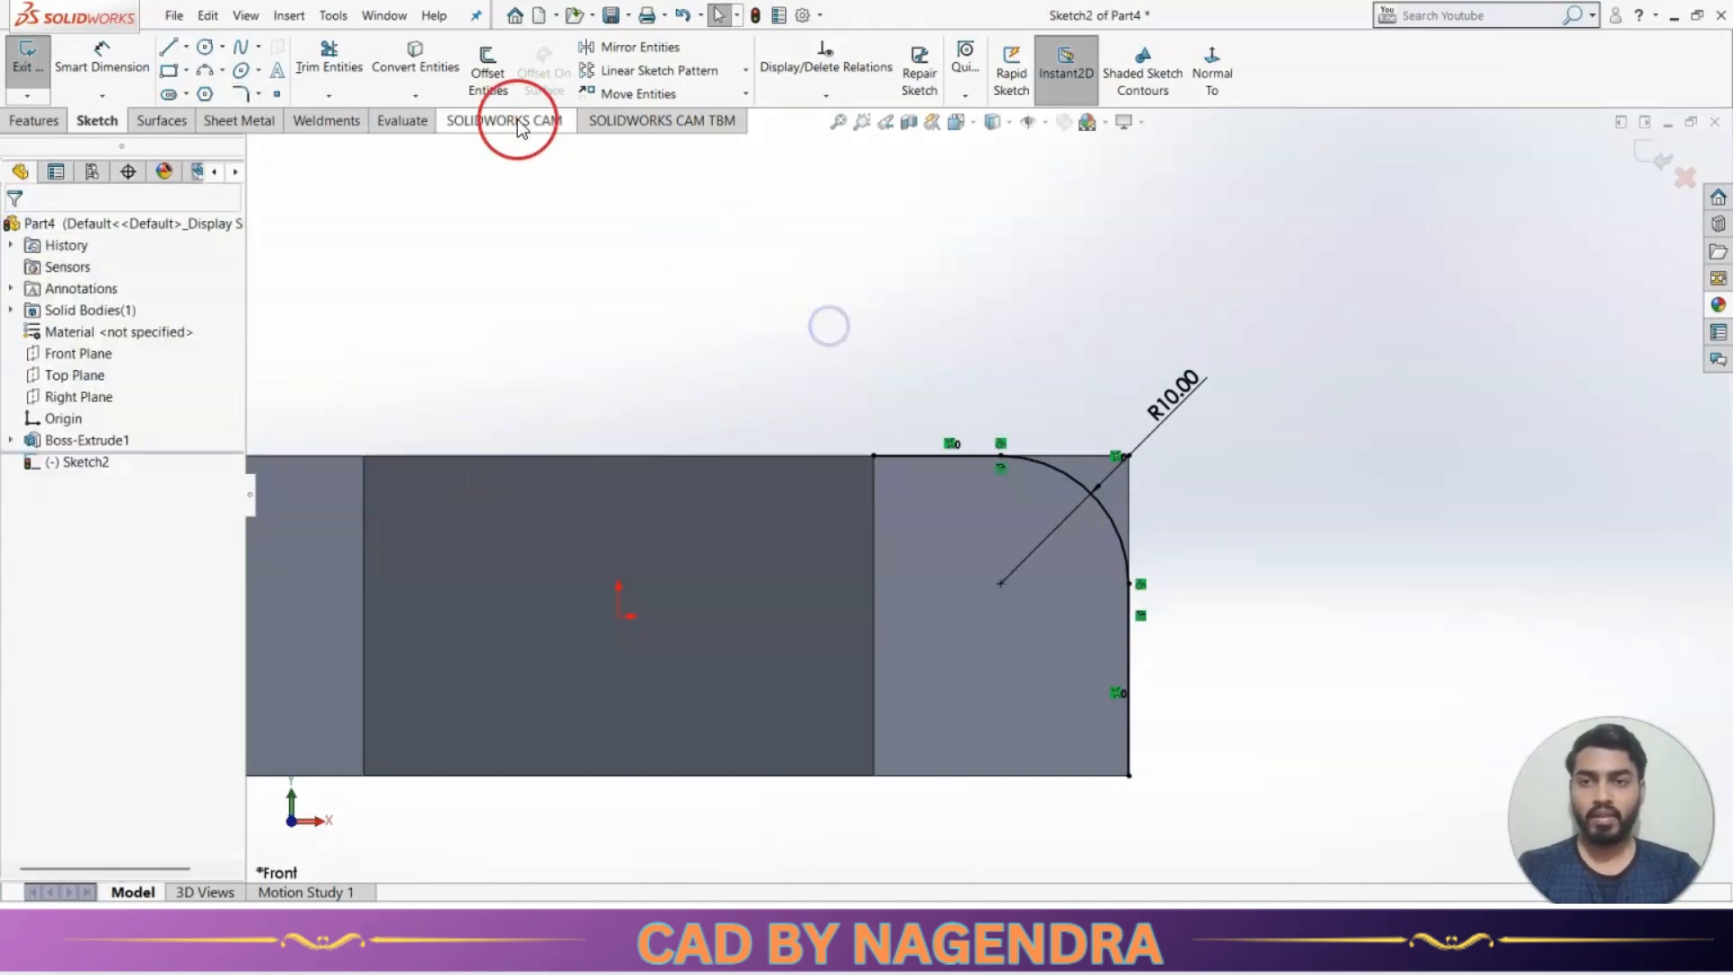
{"action": "left_click", "coordinate": [343, 59]}
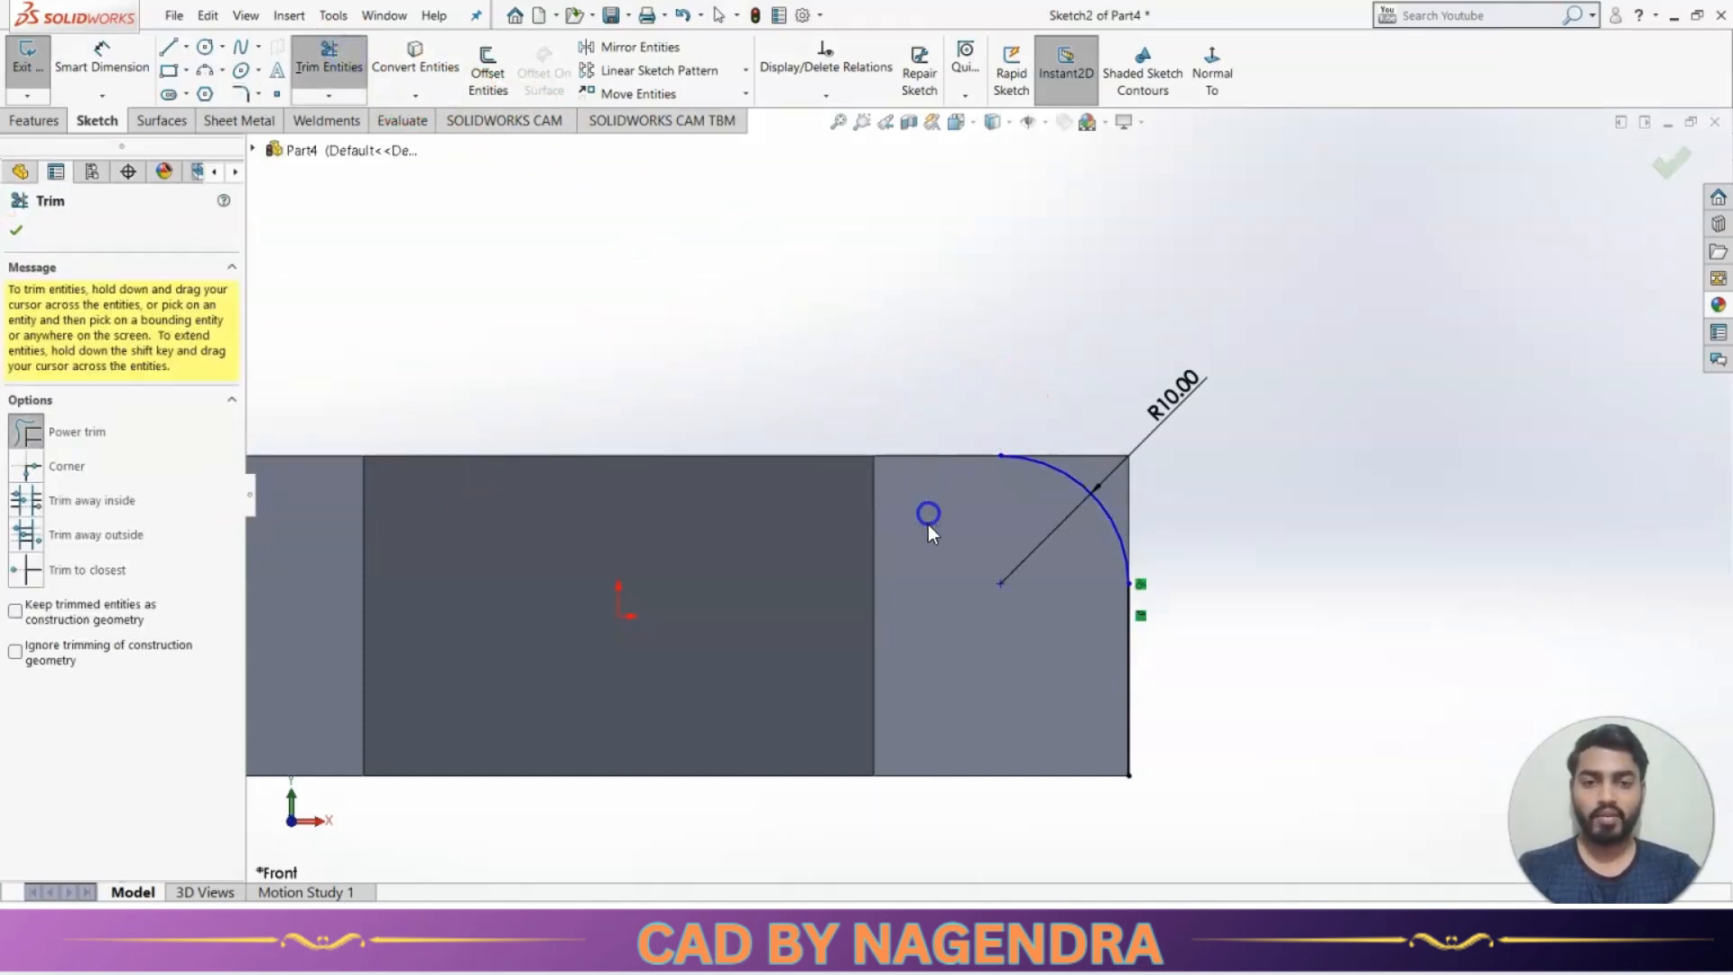
{"action": "scroll", "coordinate": [1091, 477], "scroll_direction": "down", "scroll_amount": 3}
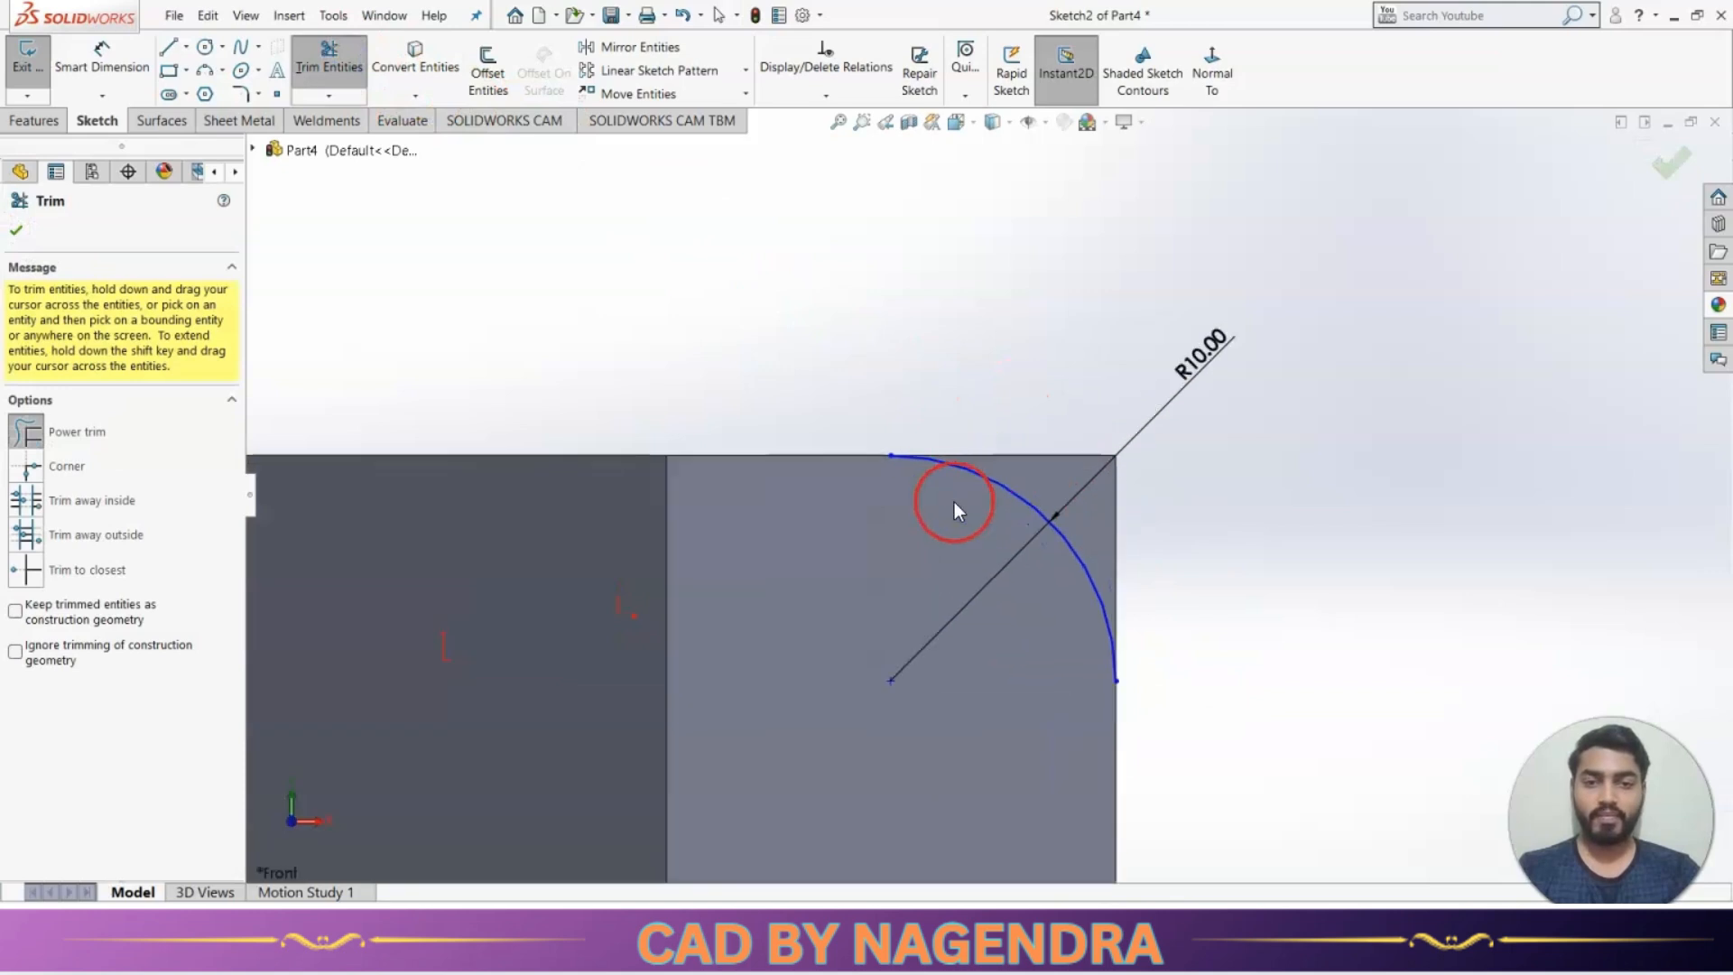
{"action": "left_click", "coordinate": [1190, 452]}
{"action": "left_click", "coordinate": [1211, 538]}
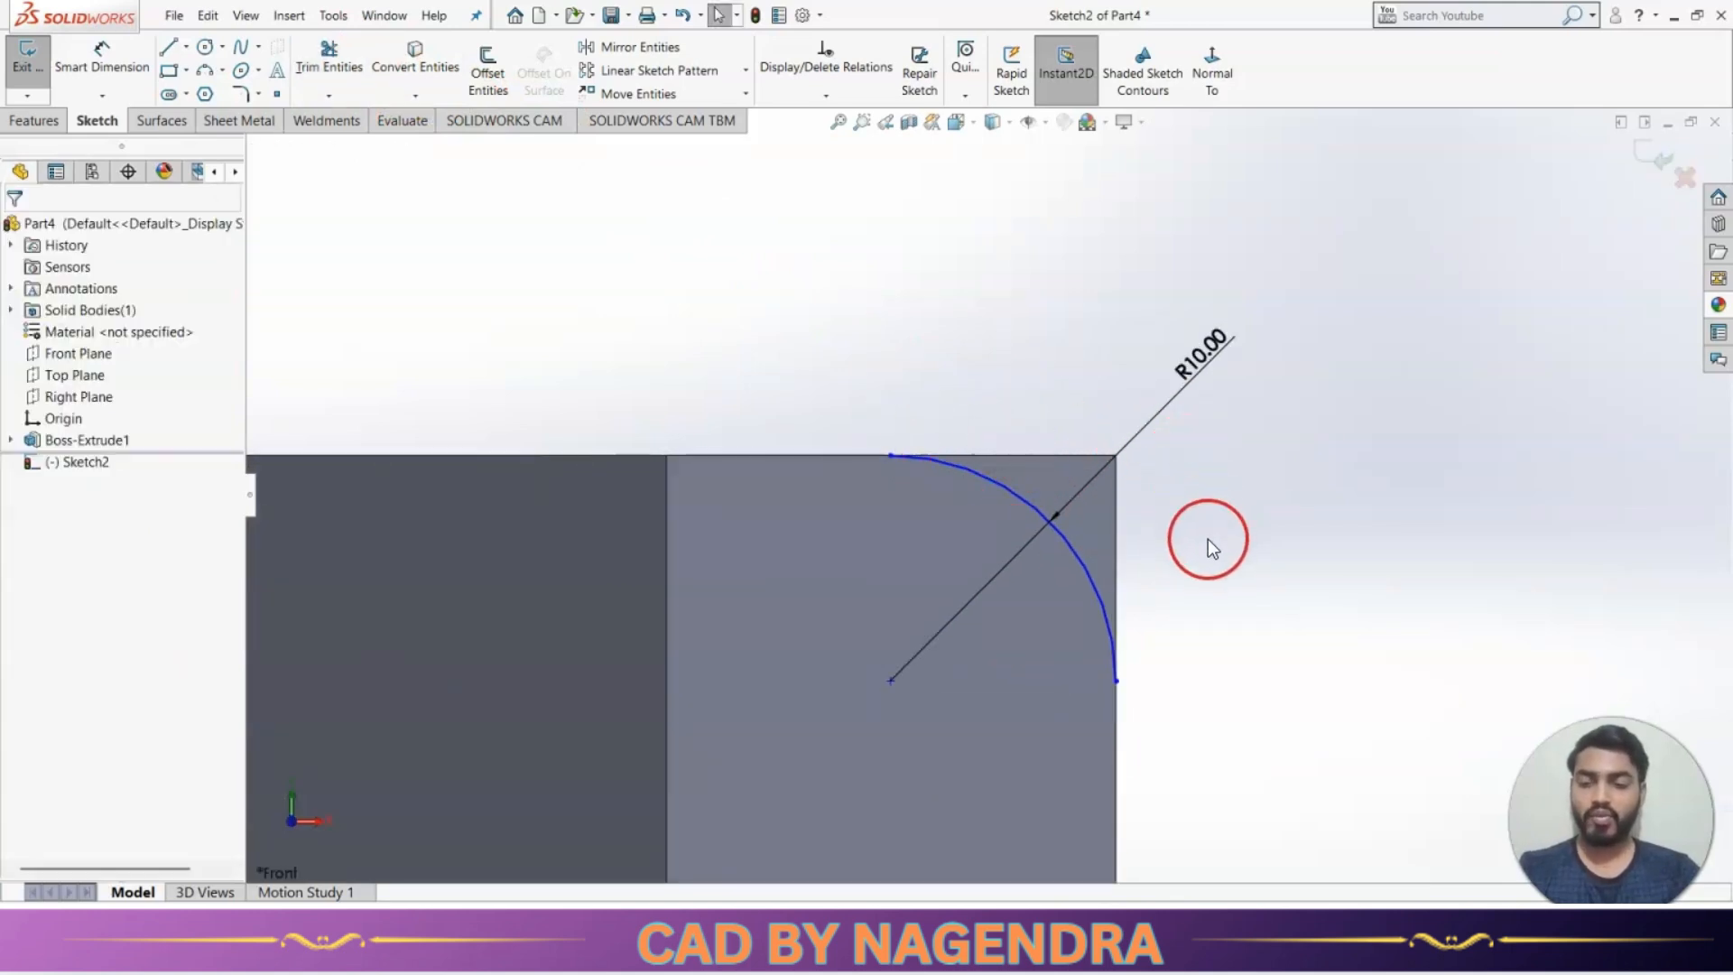
{"action": "key", "text": "ctrl+z"}
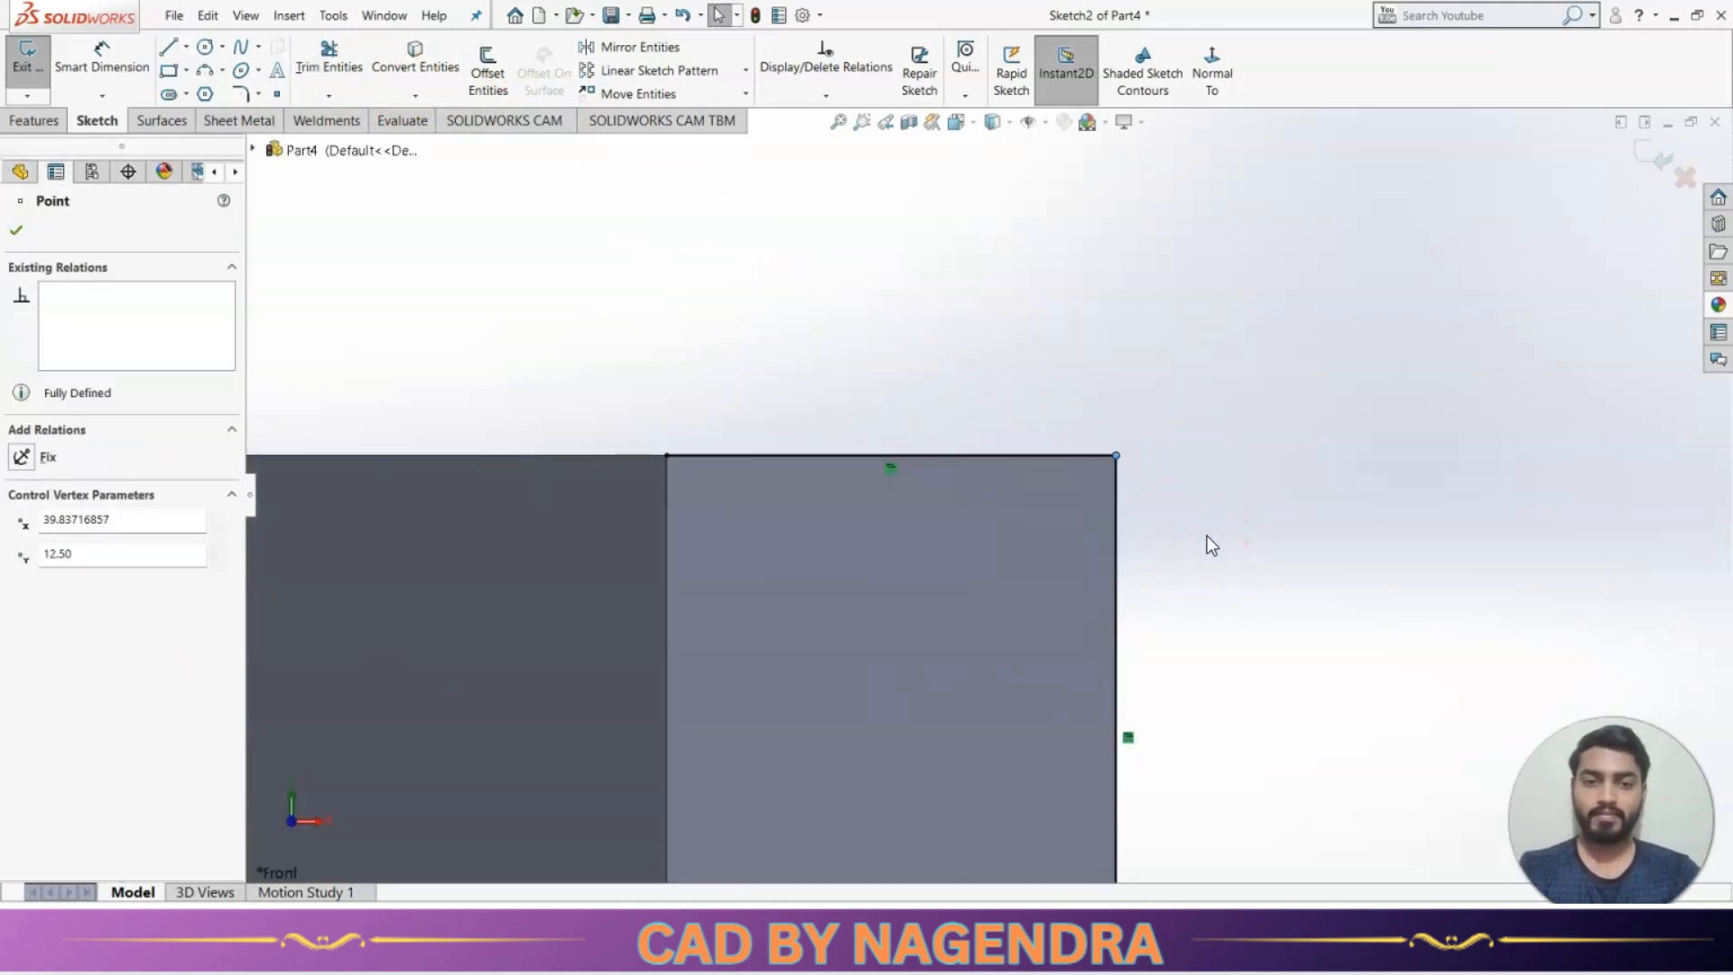
{"action": "left_click", "coordinate": [1207, 535]}
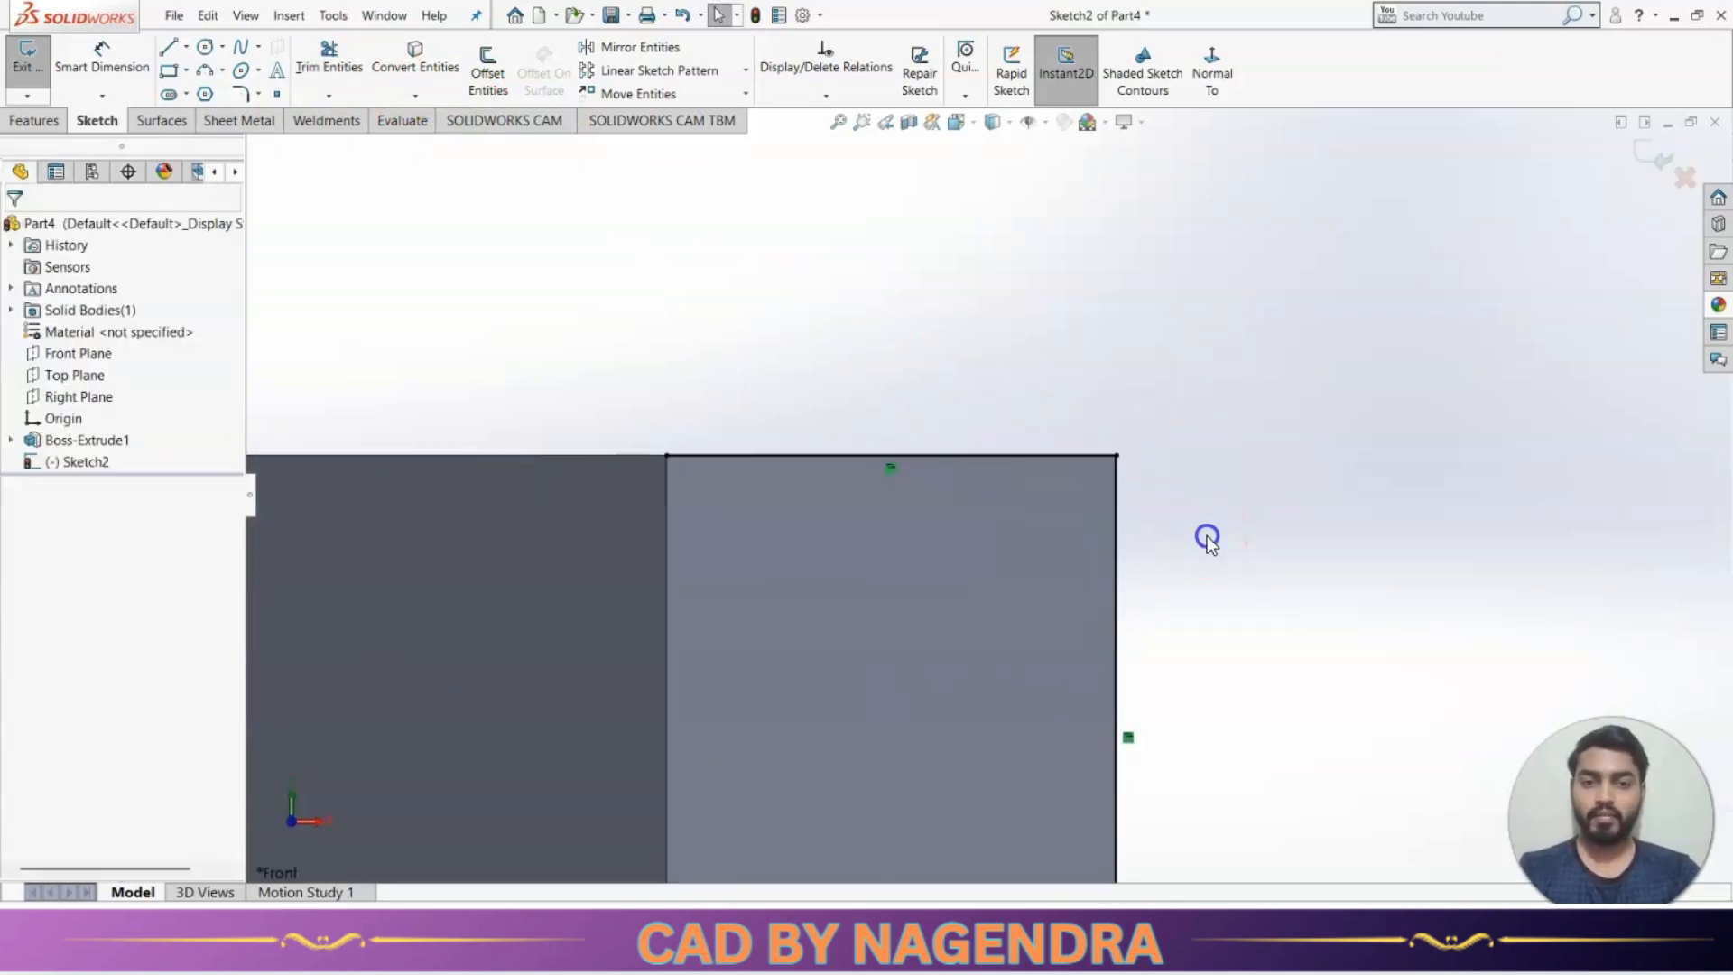
Round the corner between the two converted lines with a 10 mm sketch fillet.
{"action": "left_click", "coordinate": [247, 96]}
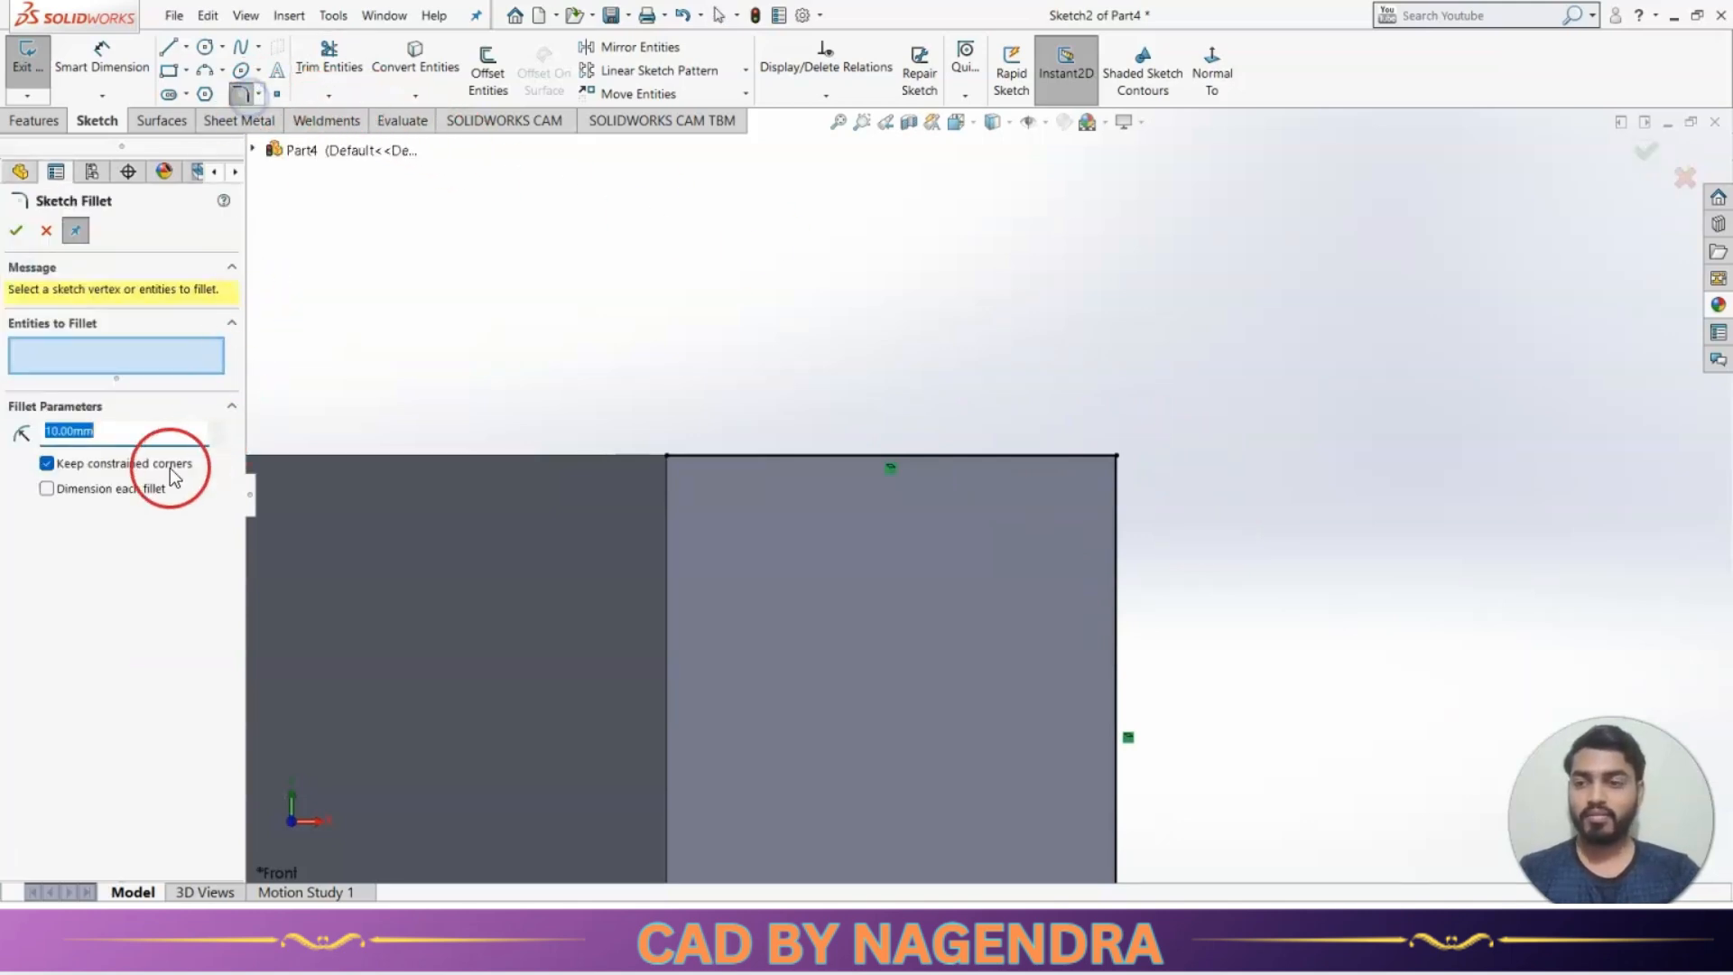
{"action": "left_click", "coordinate": [1118, 457]}
{"action": "left_click", "coordinate": [61, 205]}
{"action": "left_click", "coordinate": [21, 233]}
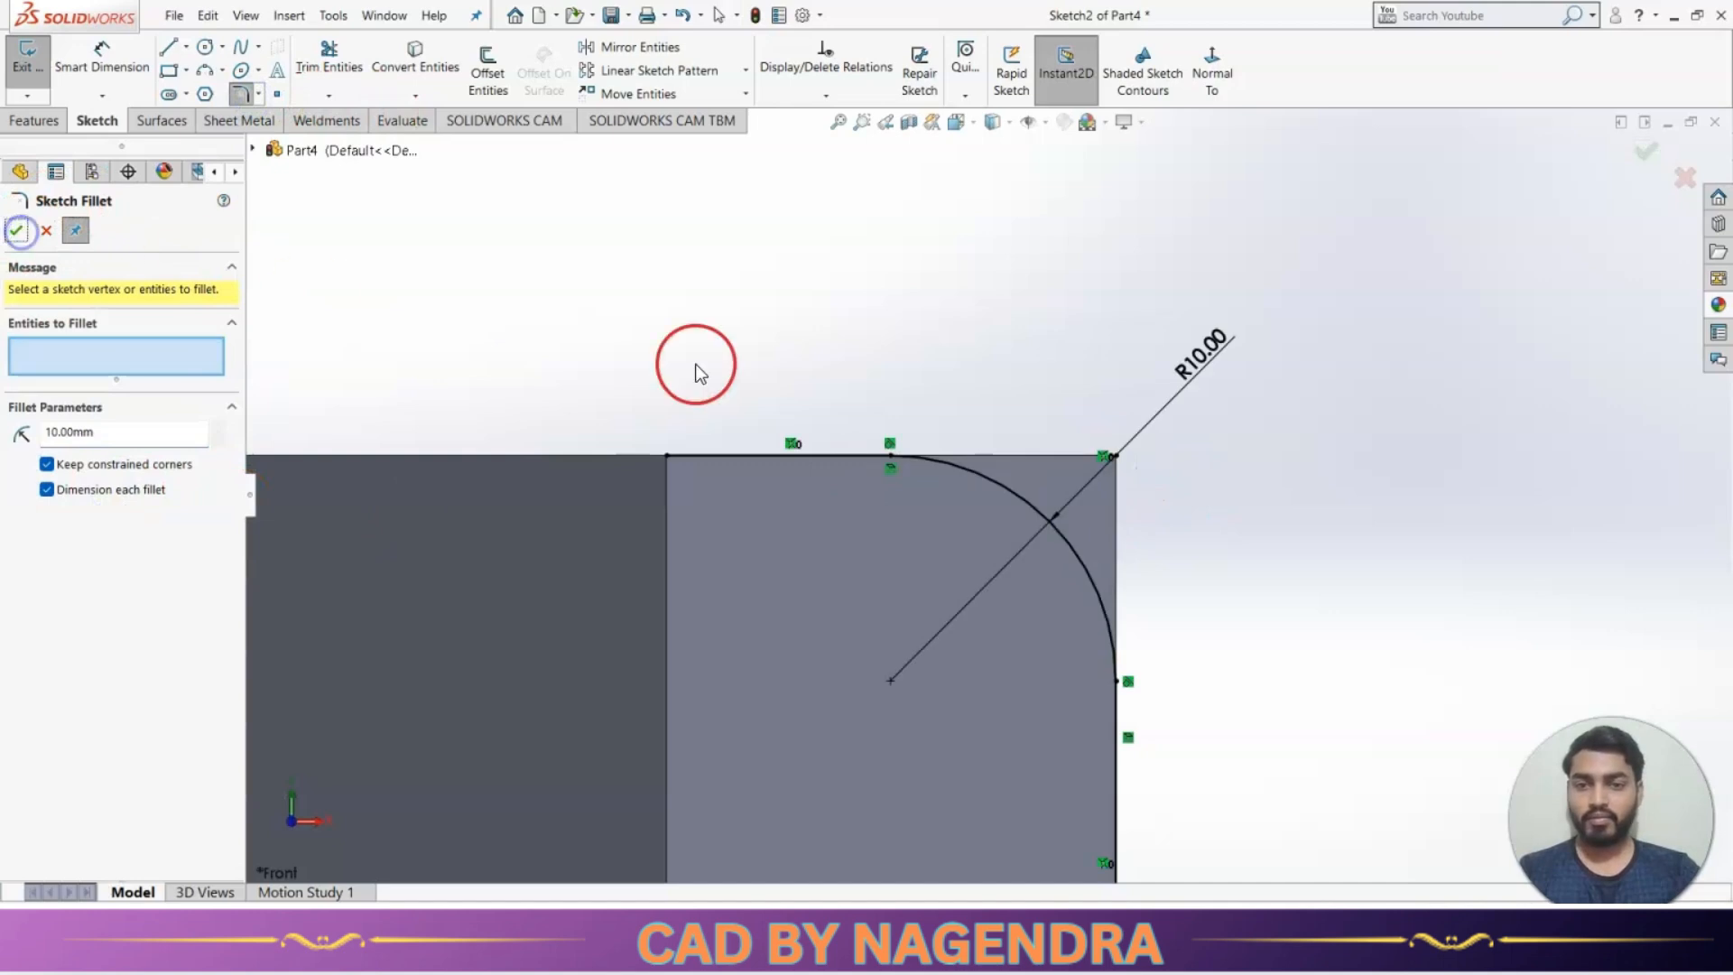
{"action": "left_click", "coordinate": [1132, 400]}
{"action": "left_click", "coordinate": [16, 231]}
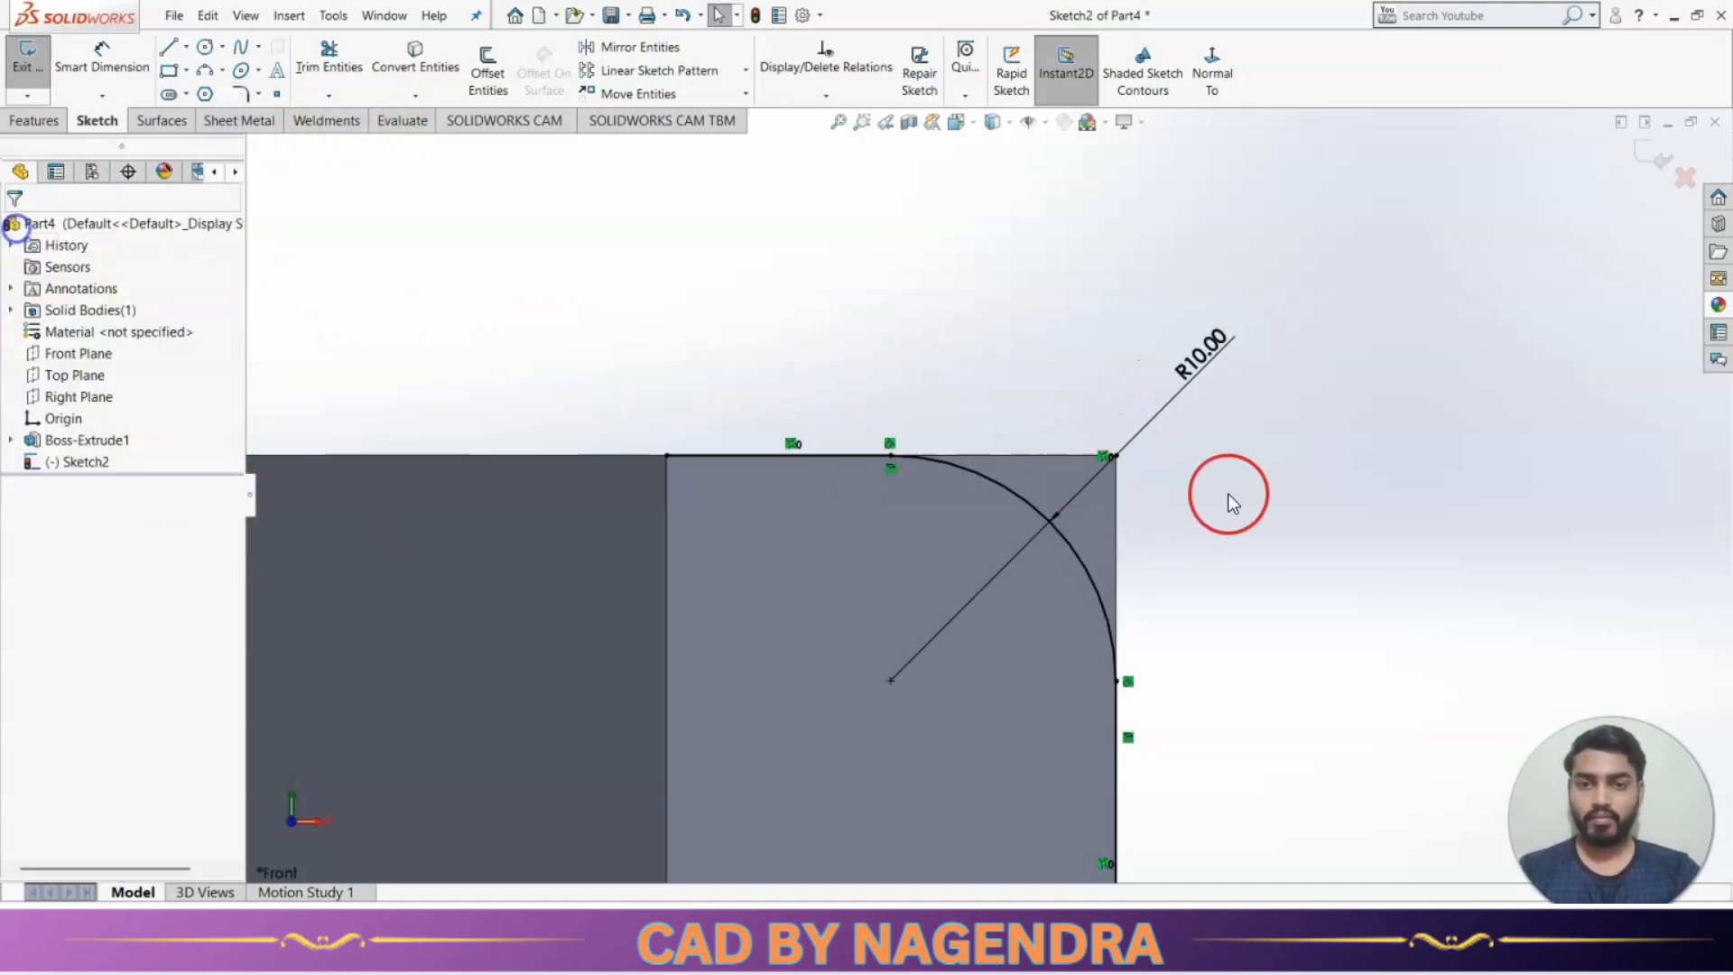
Trim away the converted vertical line below the fillet arc, keeping the upper horizontal line.
{"action": "scroll", "coordinate": [1228, 495], "scroll_direction": "up", "scroll_amount": 2}
{"action": "scroll", "coordinate": [1111, 658], "scroll_direction": "down", "scroll_amount": 2}
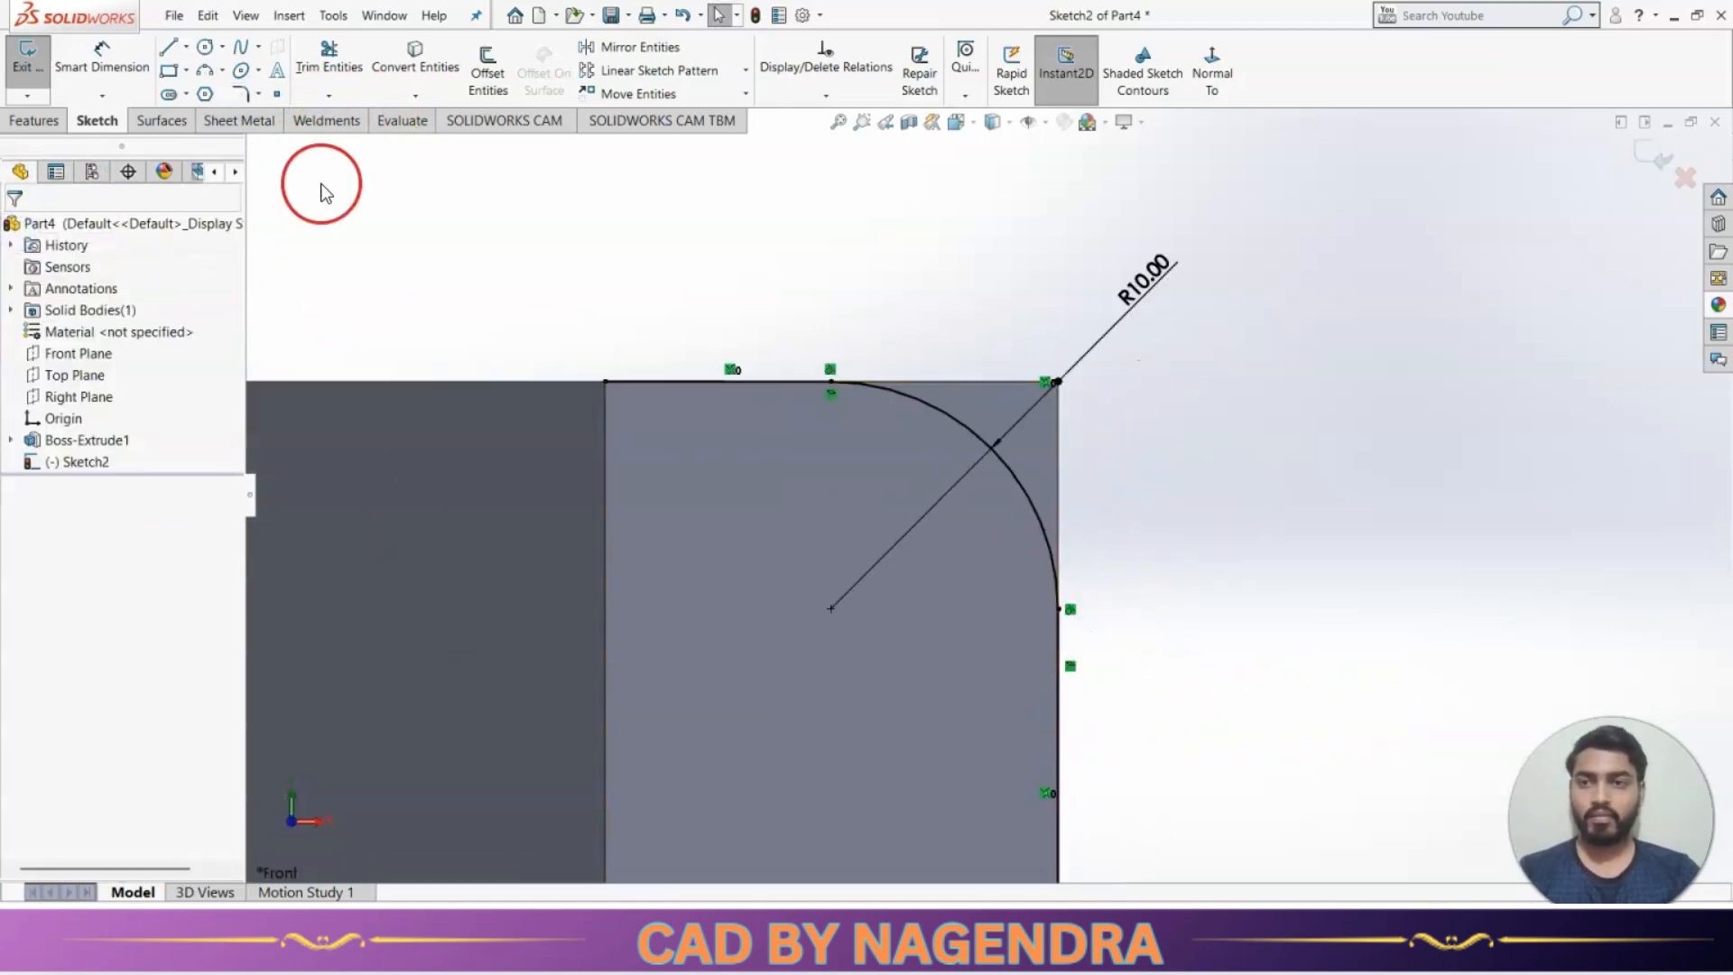
{"action": "left_click", "coordinate": [329, 61]}
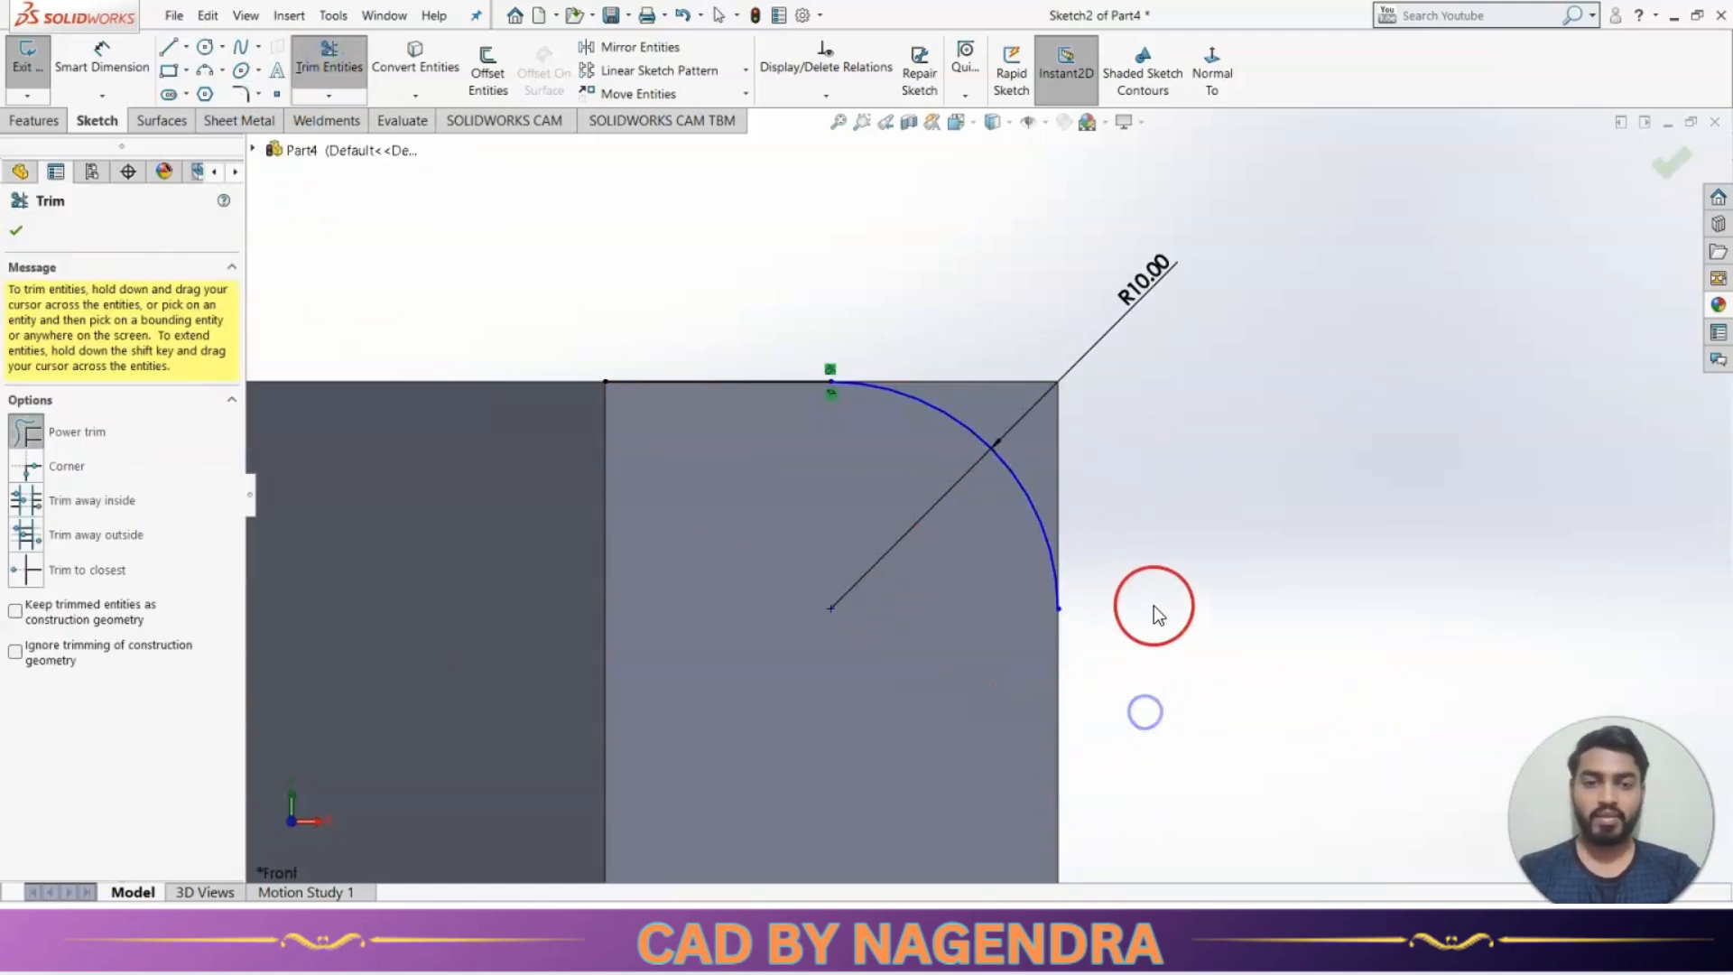
{"action": "key", "text": "Escape"}
{"action": "scroll", "coordinate": [987, 494], "scroll_direction": "up", "scroll_amount": 1}
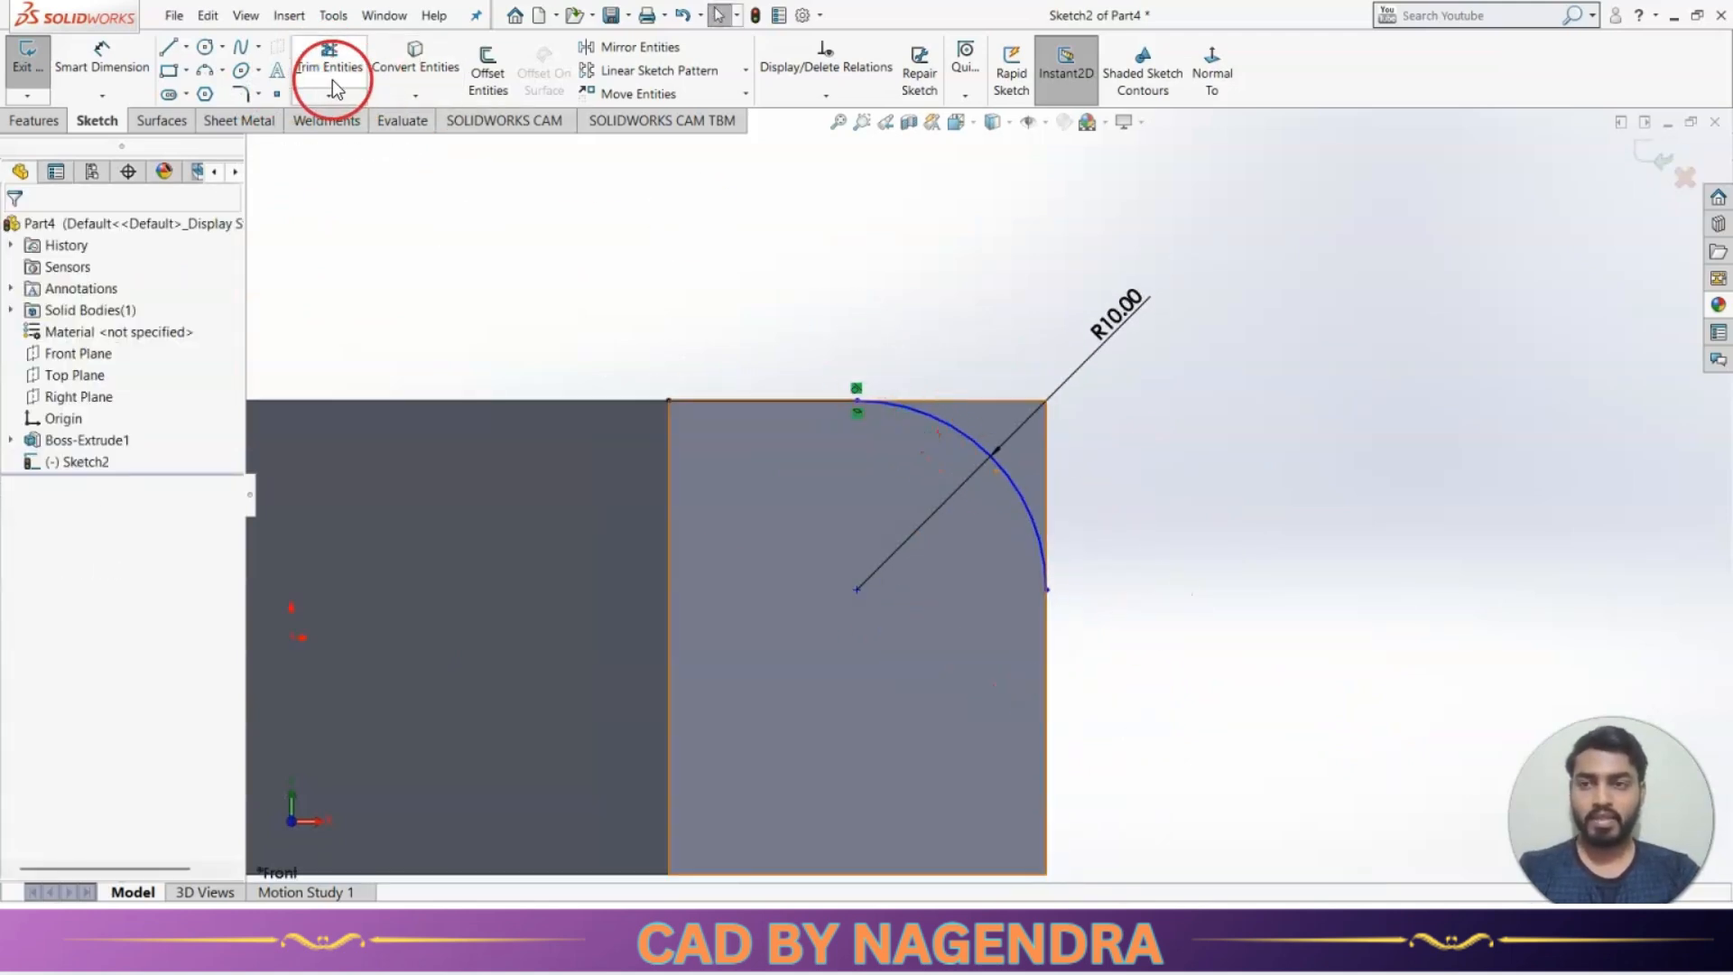
Trim away the remaining converted upper horizontal line beside the R10 arc.
{"action": "left_click", "coordinate": [168, 46]}
{"action": "scroll", "coordinate": [986, 495], "scroll_direction": "up", "scroll_amount": 3}
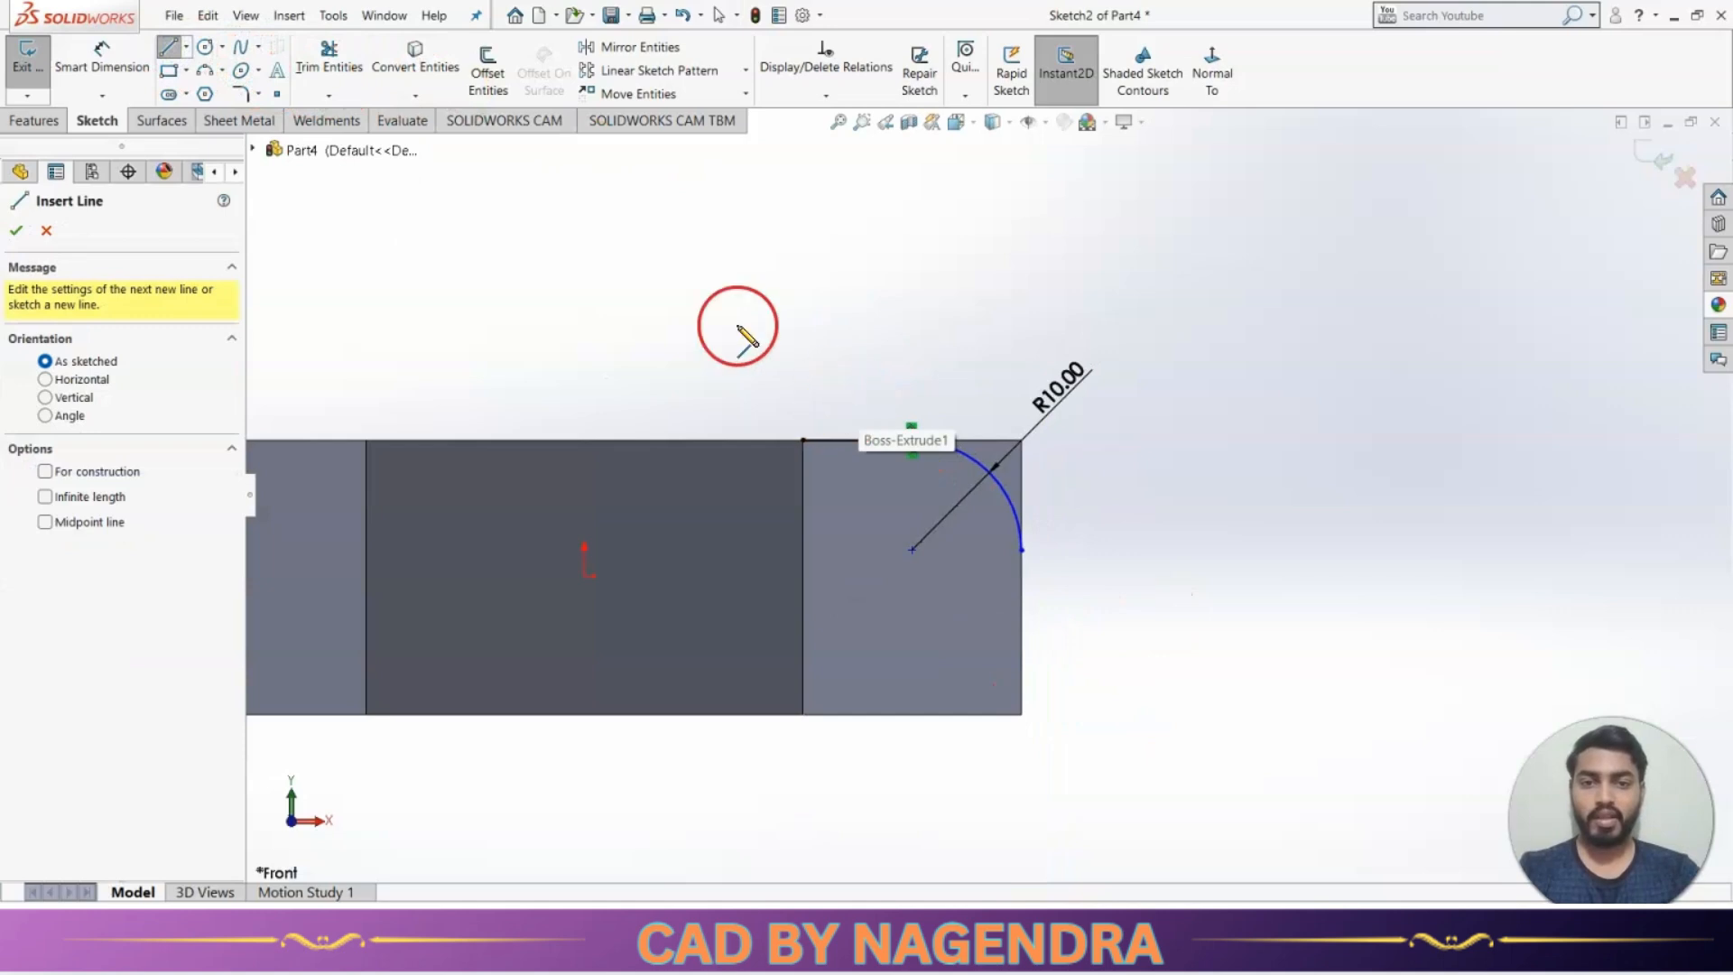
{"action": "left_click", "coordinate": [329, 61]}
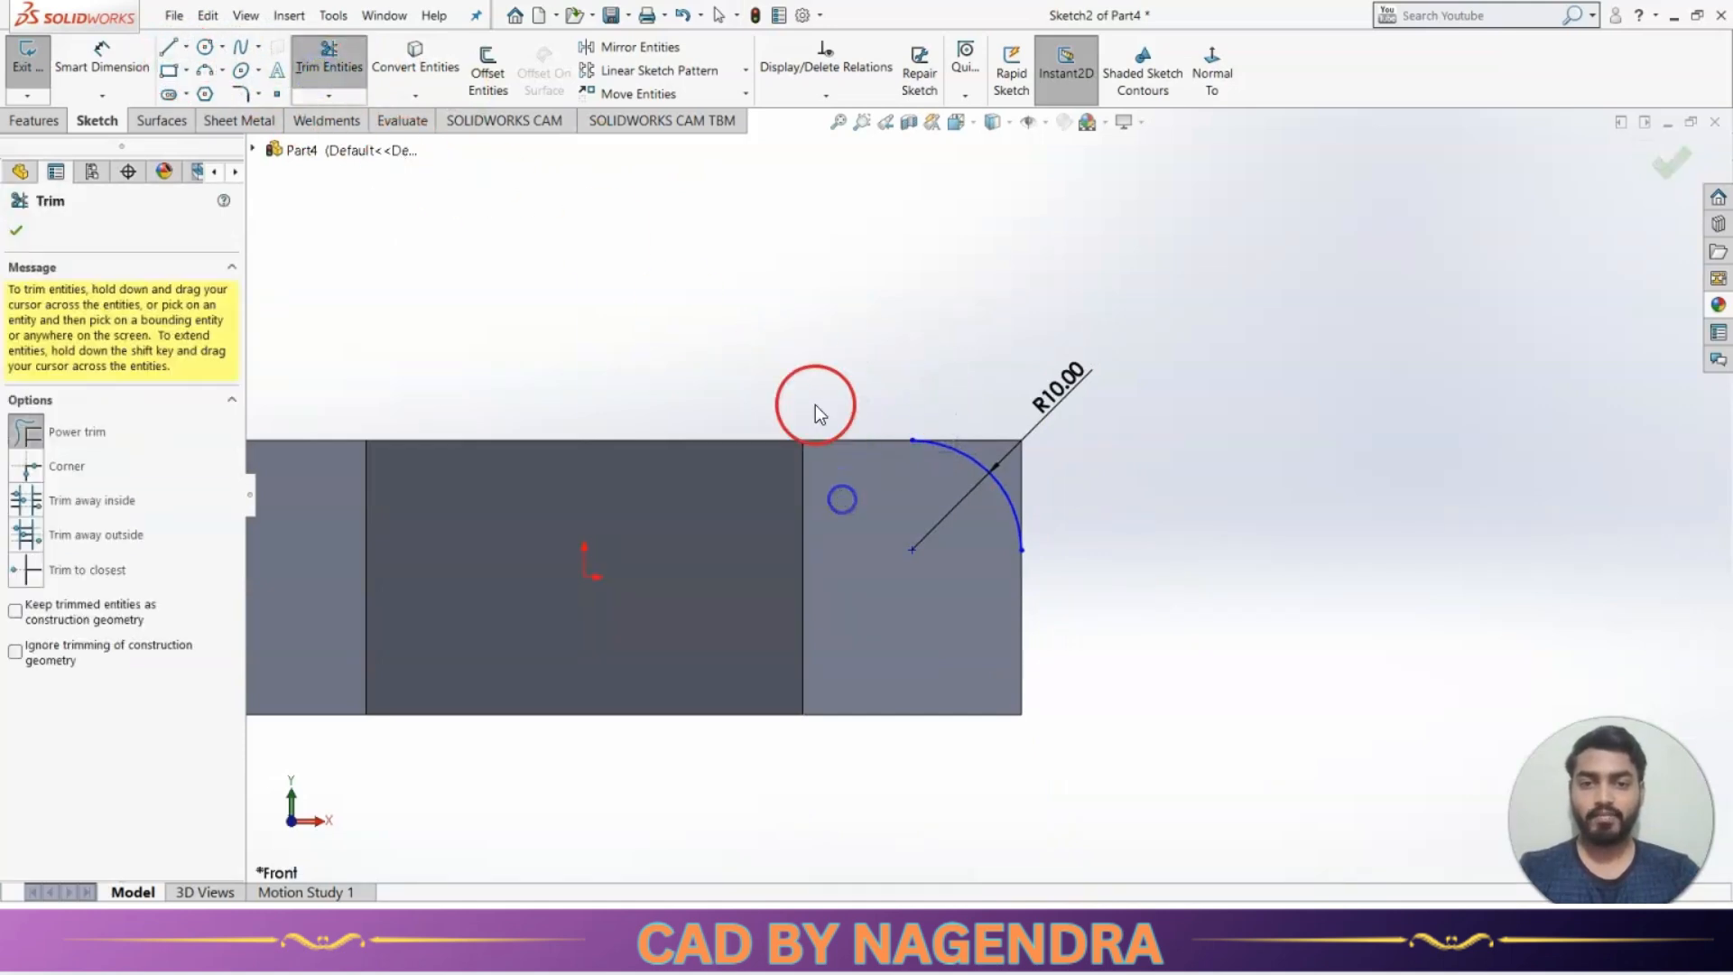
{"action": "key", "text": "Escape"}
Draw a horizontal line from the arc's upper end to the nut's outer corner and a vertical line down to its lower end.
{"action": "left_click", "coordinate": [167, 46]}
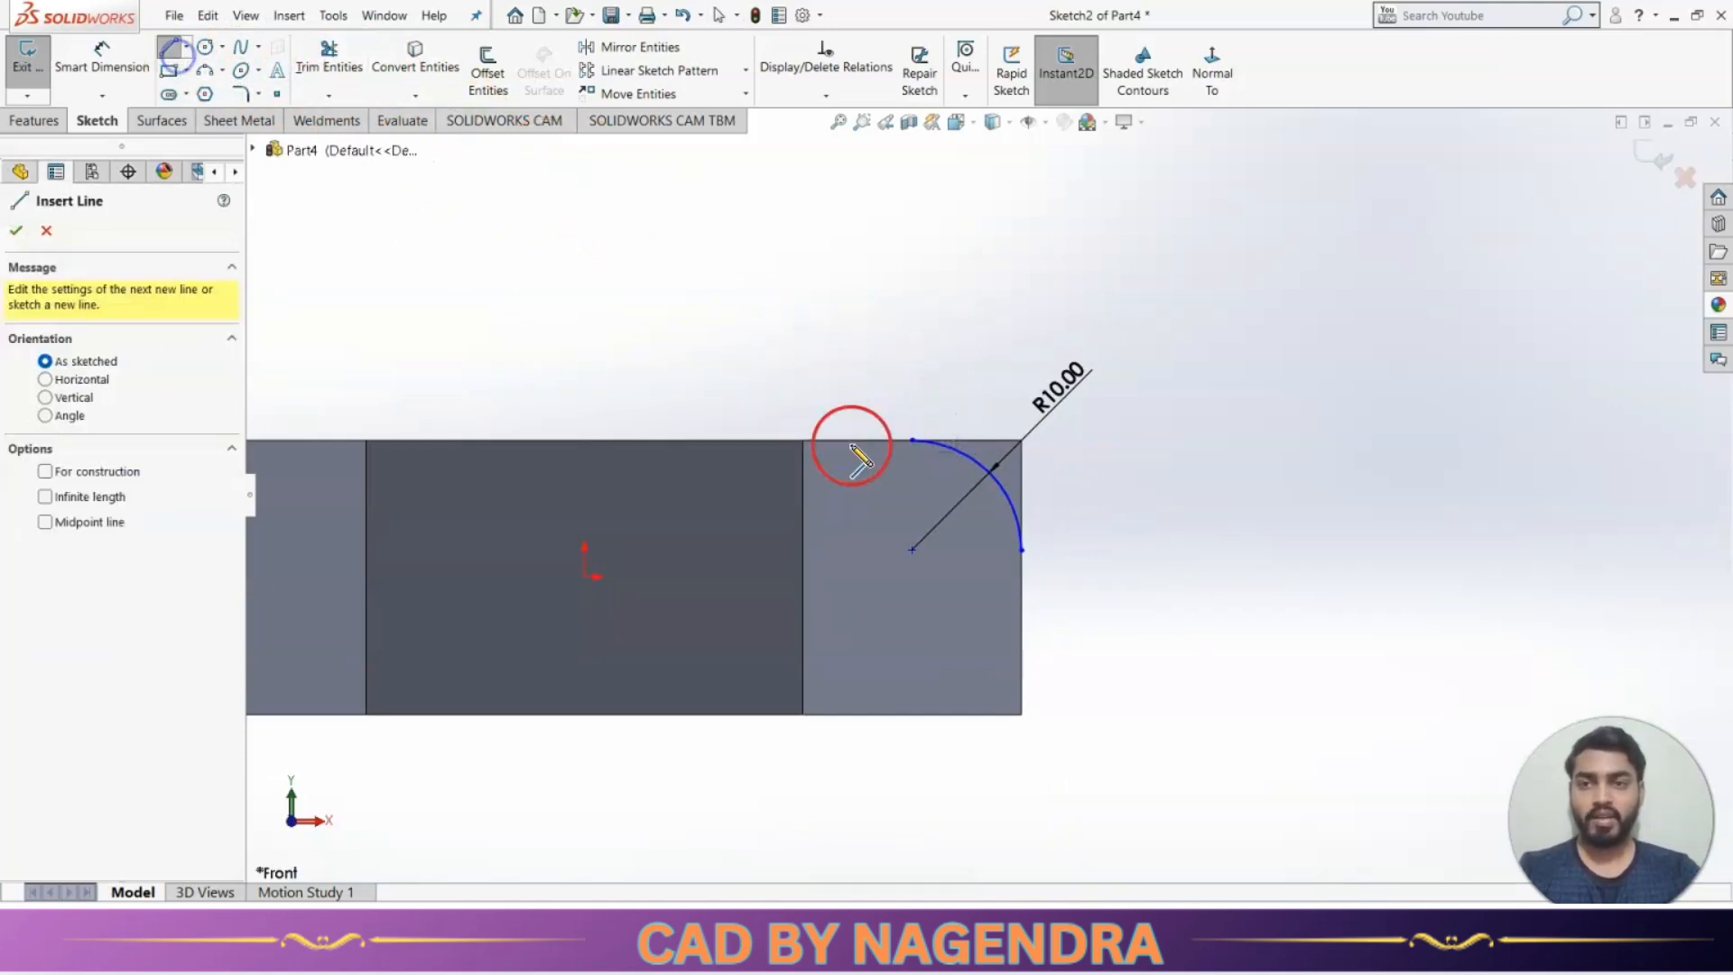
{"action": "scroll", "coordinate": [964, 474], "scroll_direction": "up", "scroll_amount": 3}
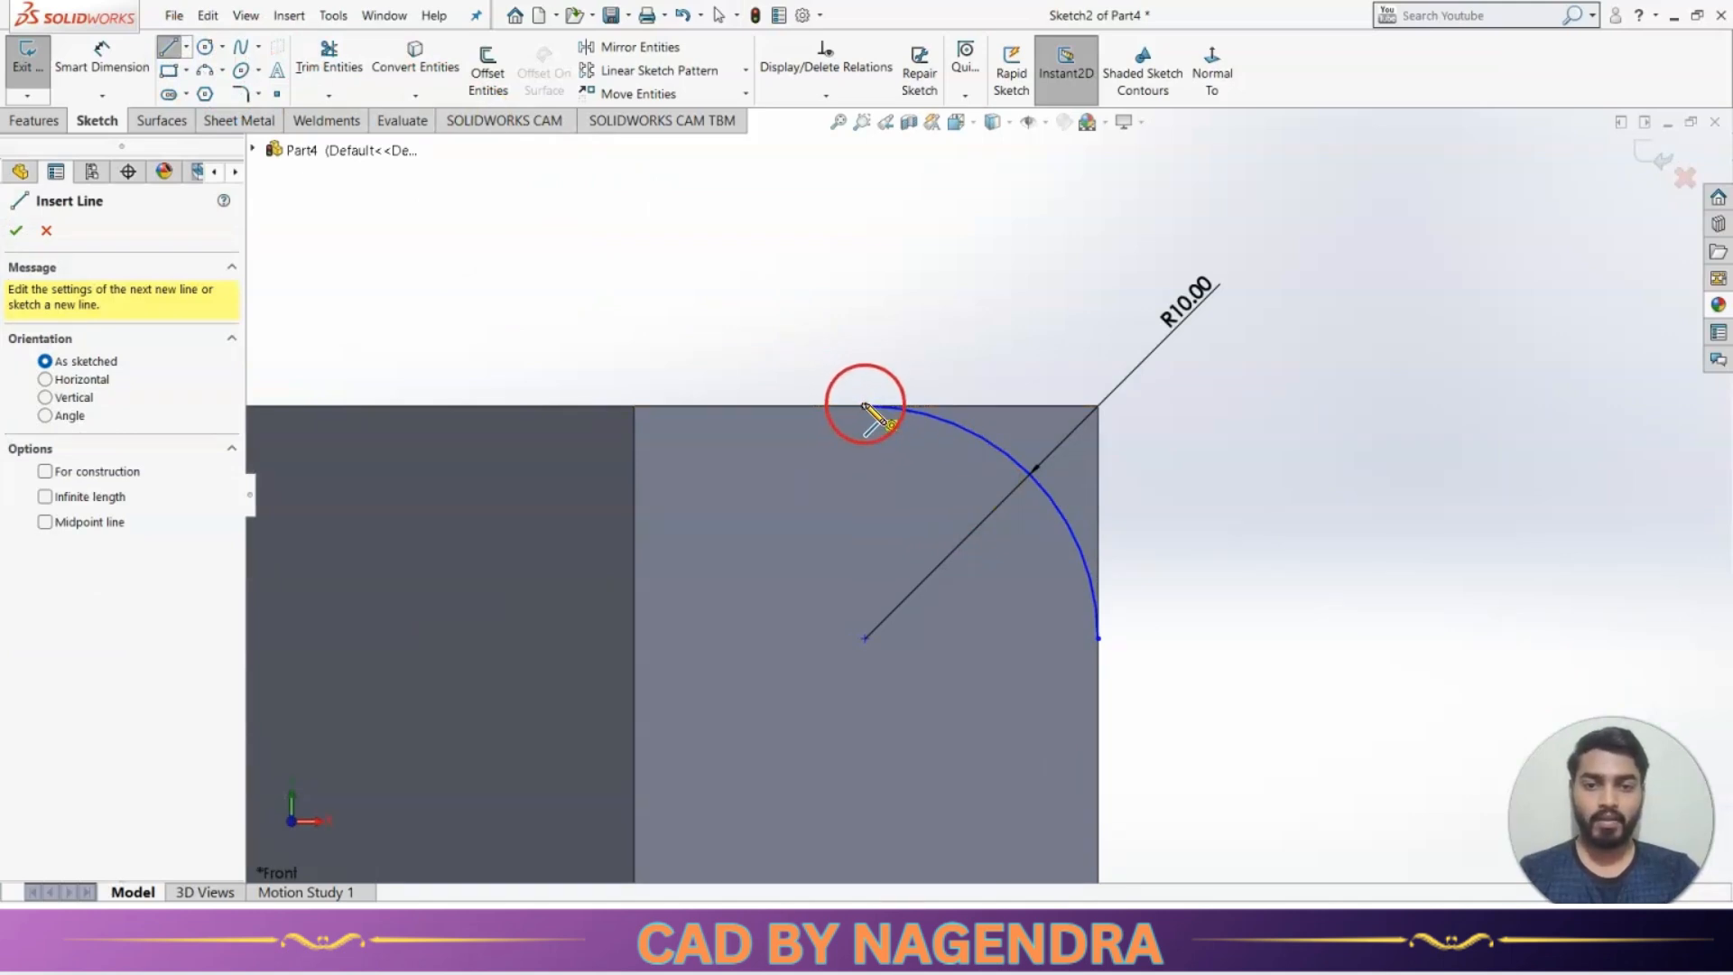
{"action": "left_click", "coordinate": [866, 407]}
{"action": "left_click", "coordinate": [1098, 406]}
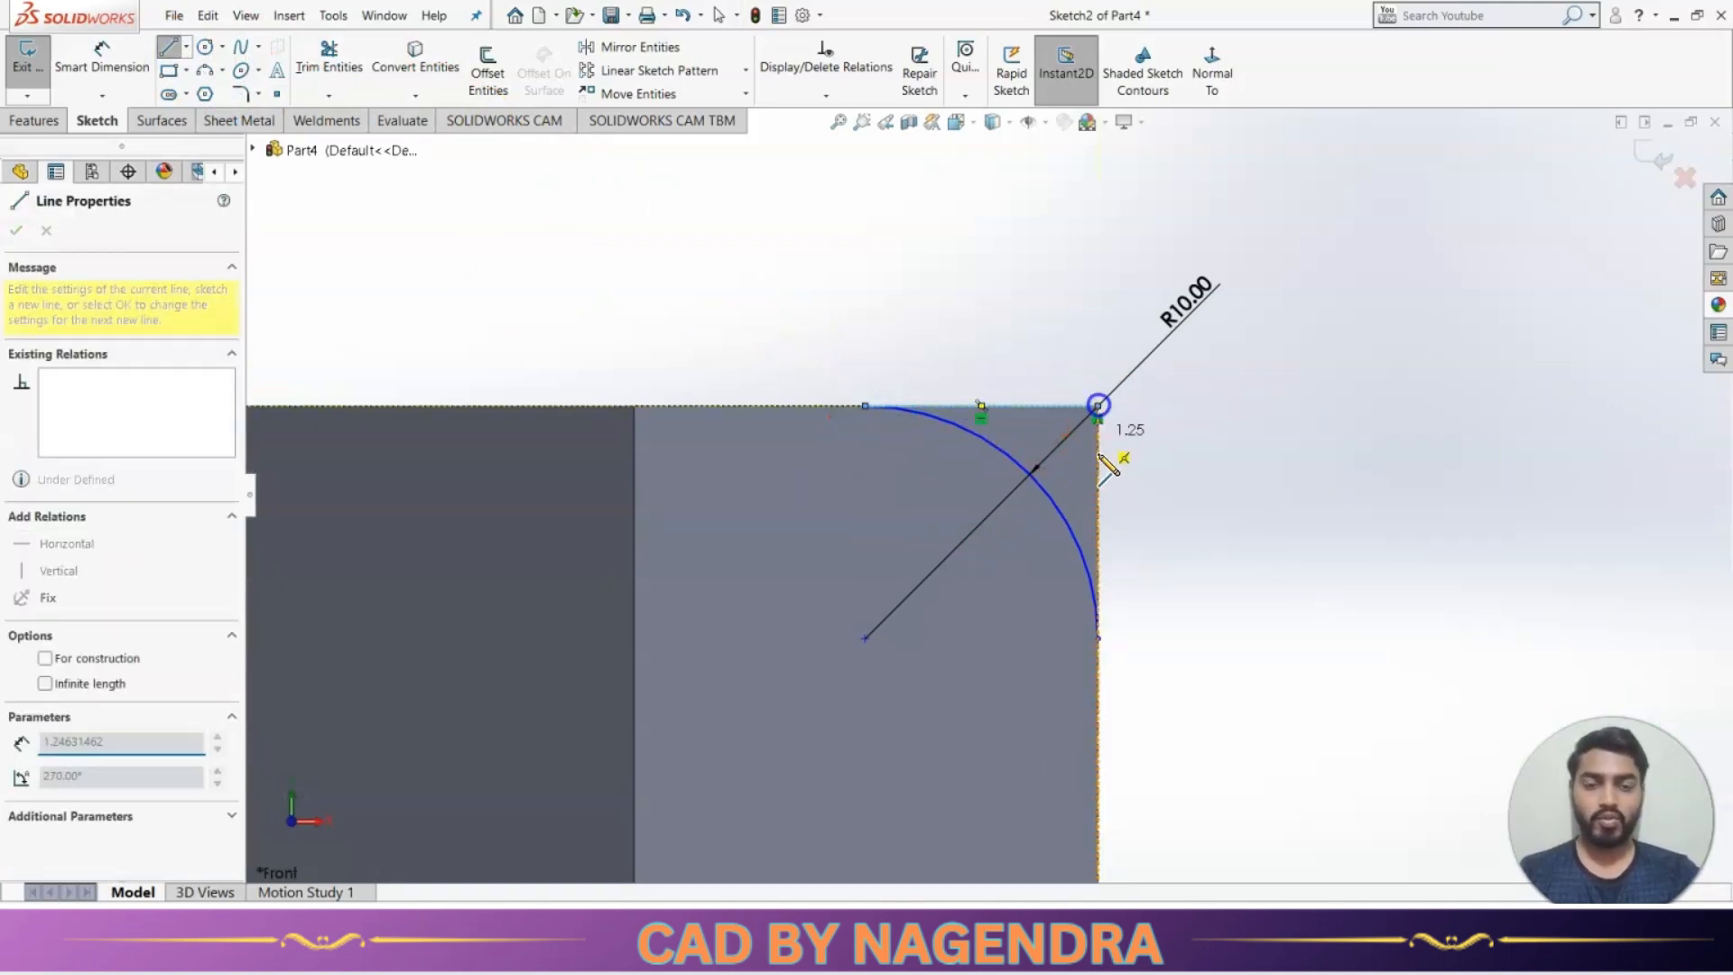
{"action": "double_click", "coordinate": [1099, 640]}
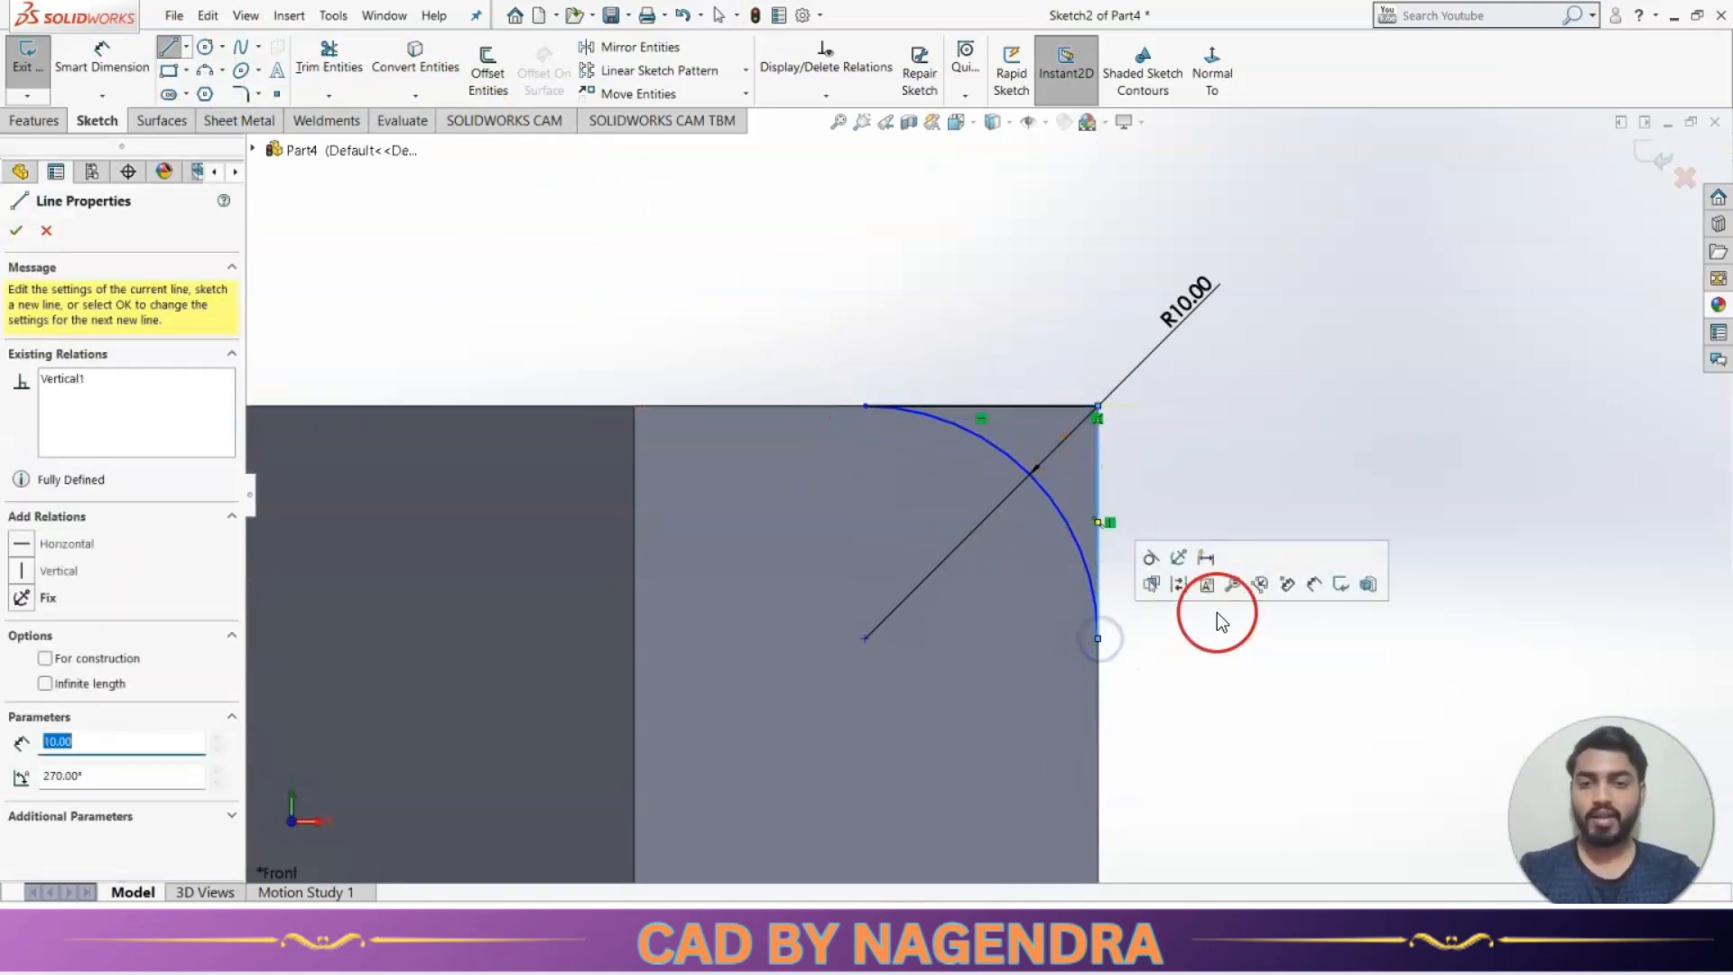
{"action": "key", "text": "Escape"}
Make the arc tangent to both the horizontal and vertical lines and exit the sketch.
{"action": "left_click", "coordinate": [946, 411]}
{"action": "left_click", "coordinate": [946, 419], "text": "ctrl"}
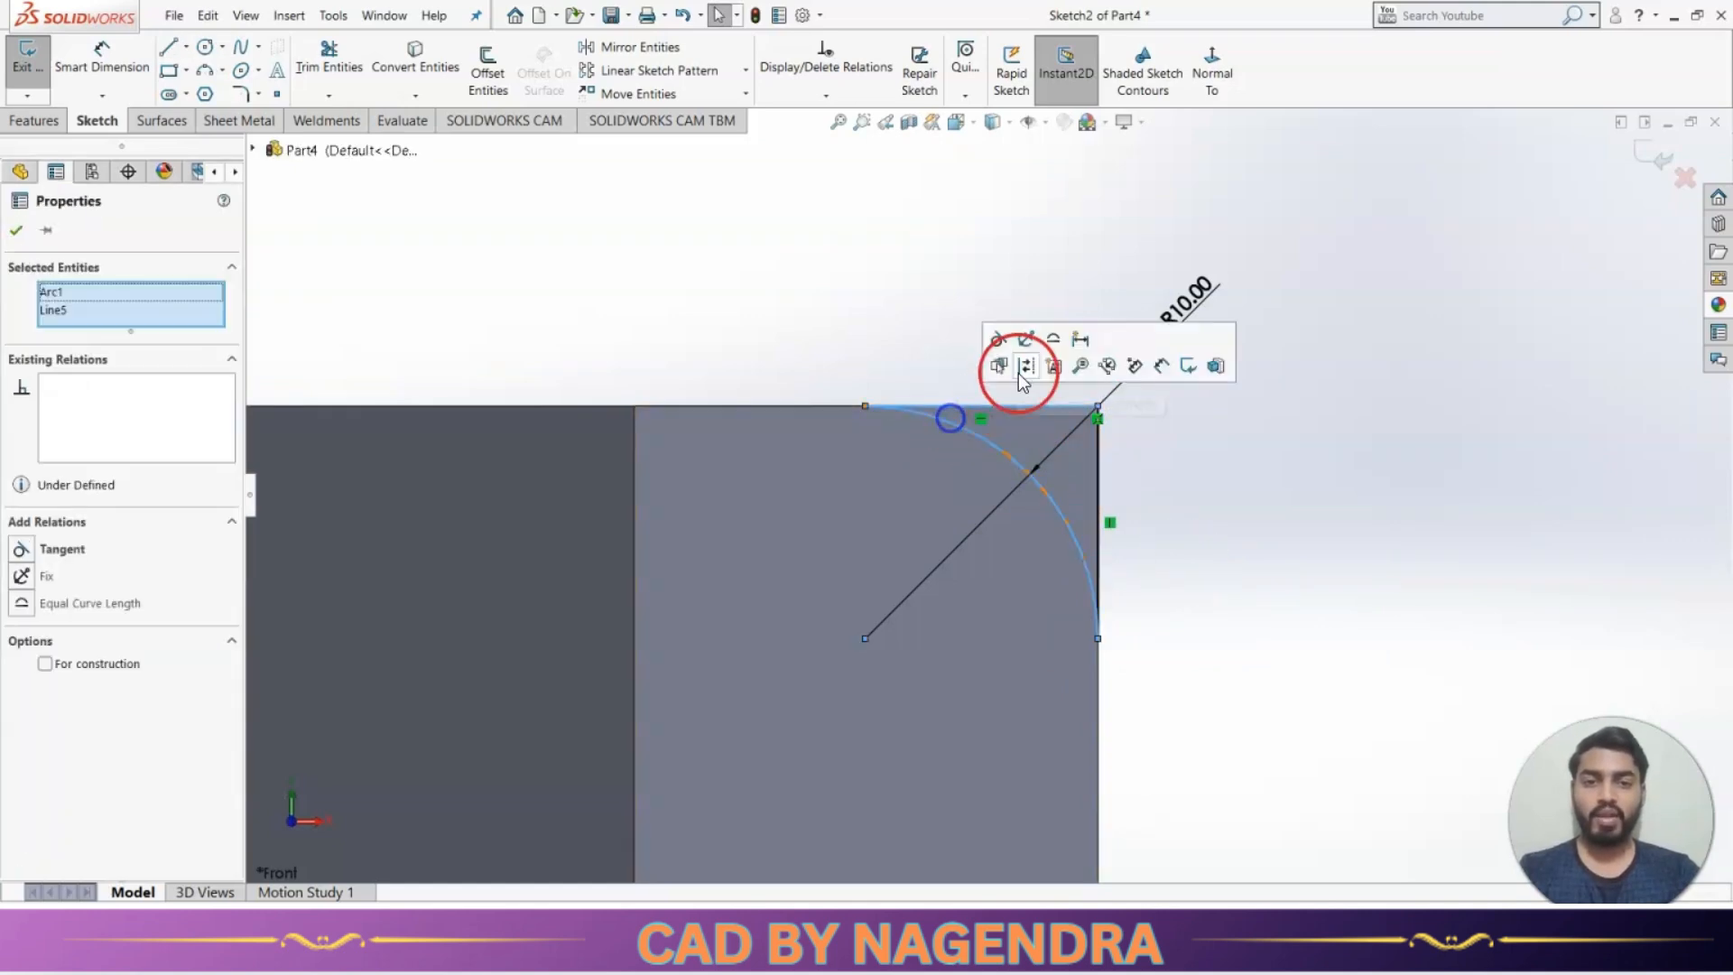
{"action": "left_click", "coordinate": [1006, 341]}
{"action": "left_click", "coordinate": [1073, 527]}
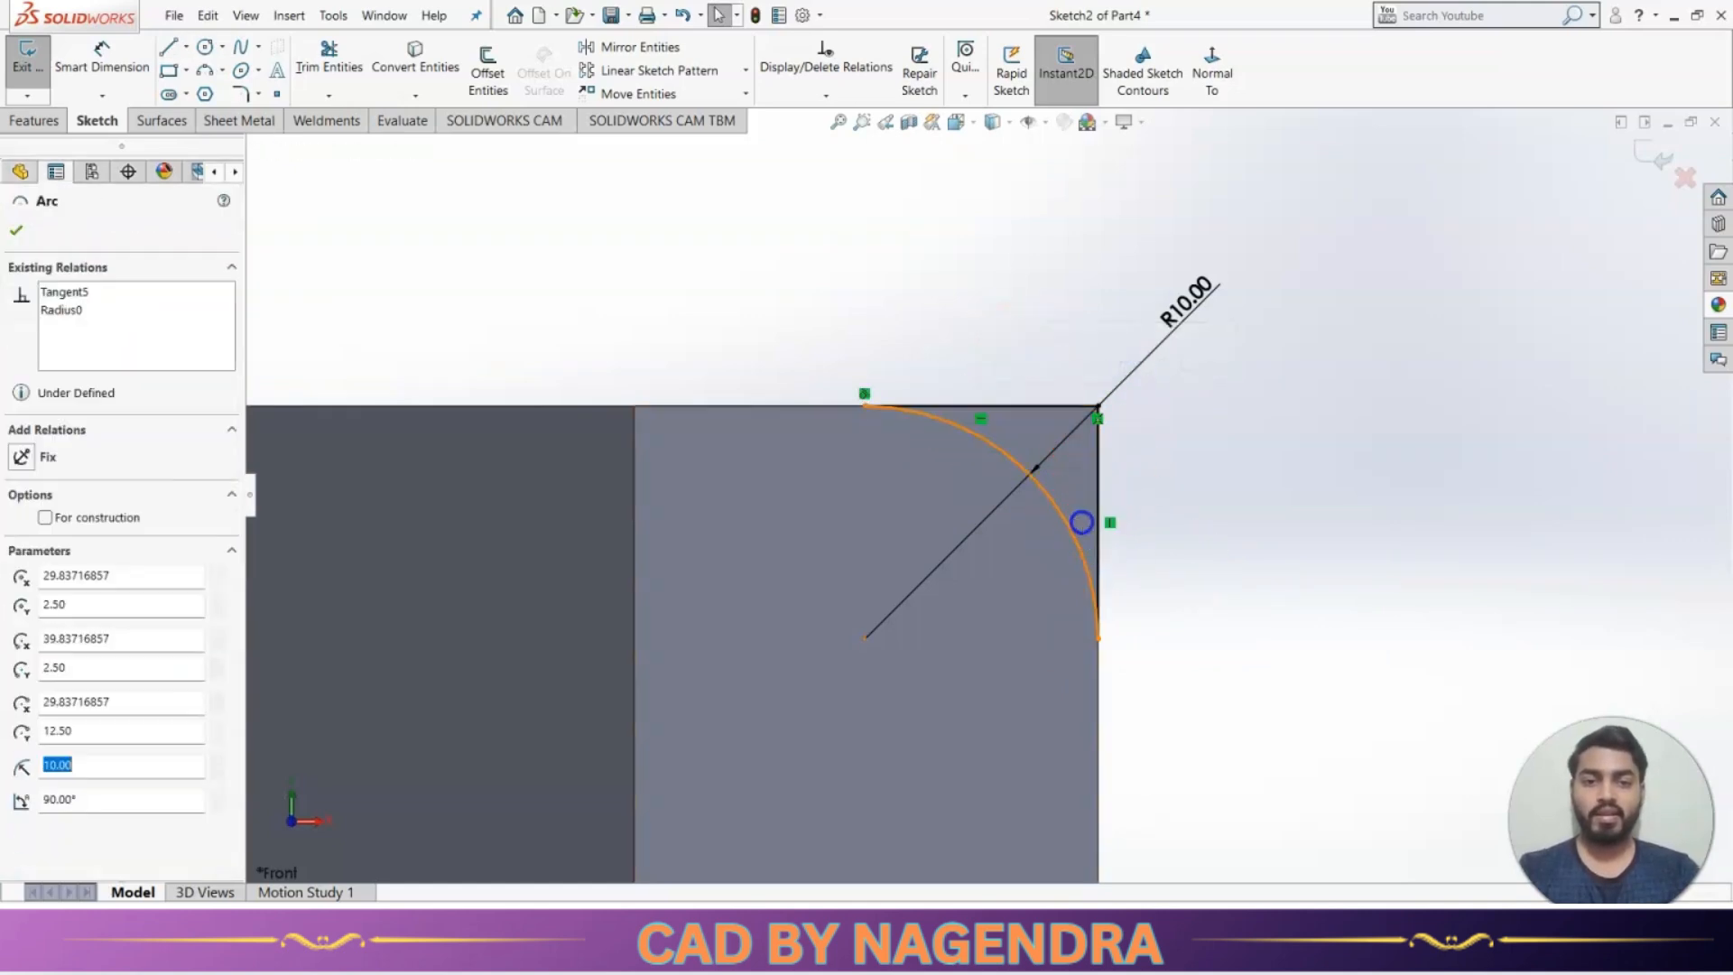
{"action": "left_click", "coordinate": [1116, 500], "text": "ctrl"}
{"action": "left_click", "coordinate": [1151, 422]}
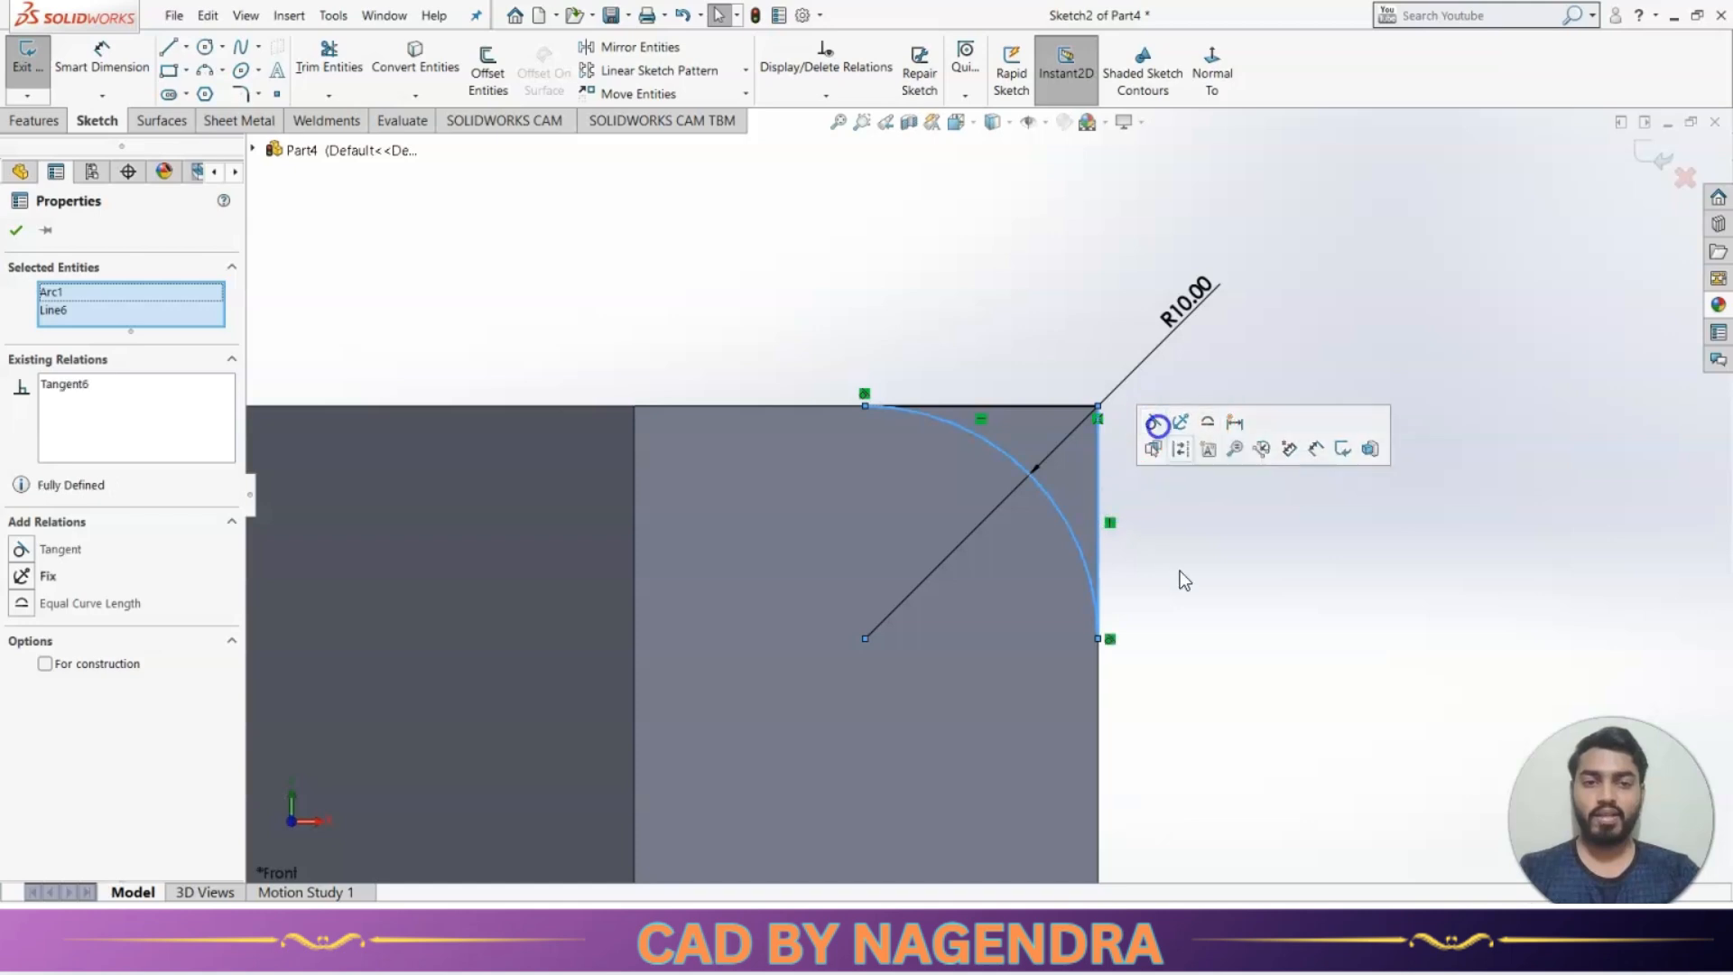
{"action": "left_click", "coordinate": [1183, 592]}
{"action": "left_click", "coordinate": [1655, 172]}
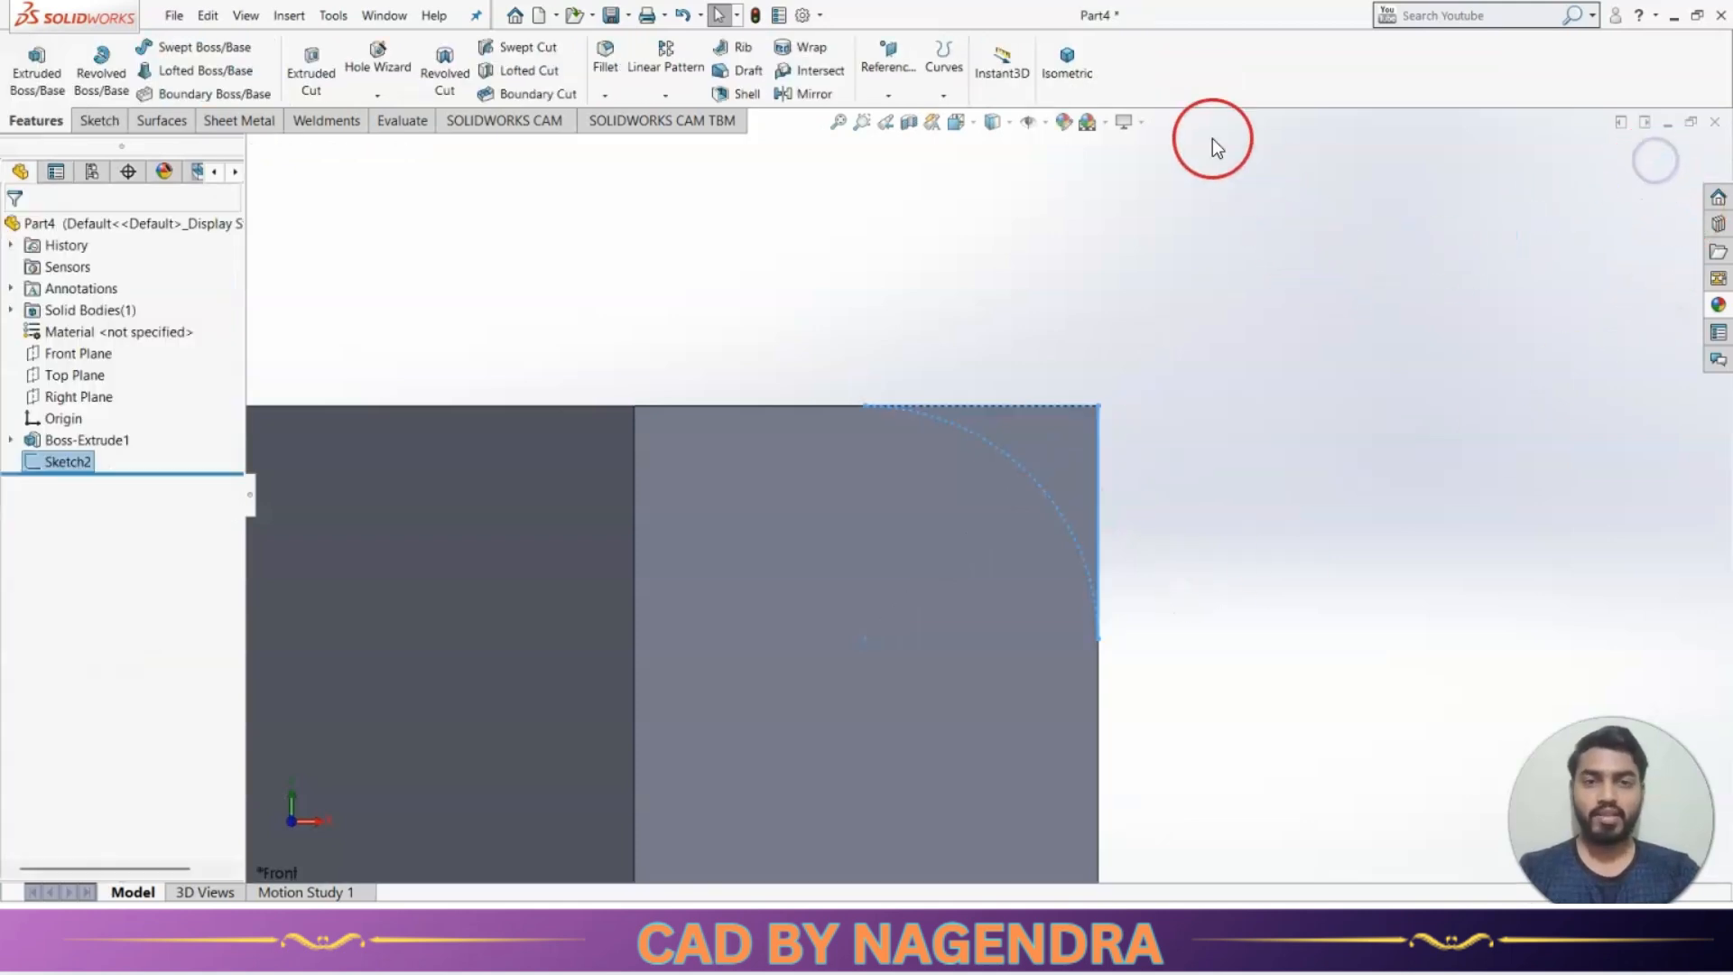
Revolve-cut the corner profile 360 degrees around the hole's temporary axis, with temporary axes shown for the selection.
{"action": "left_click", "coordinate": [1066, 63]}
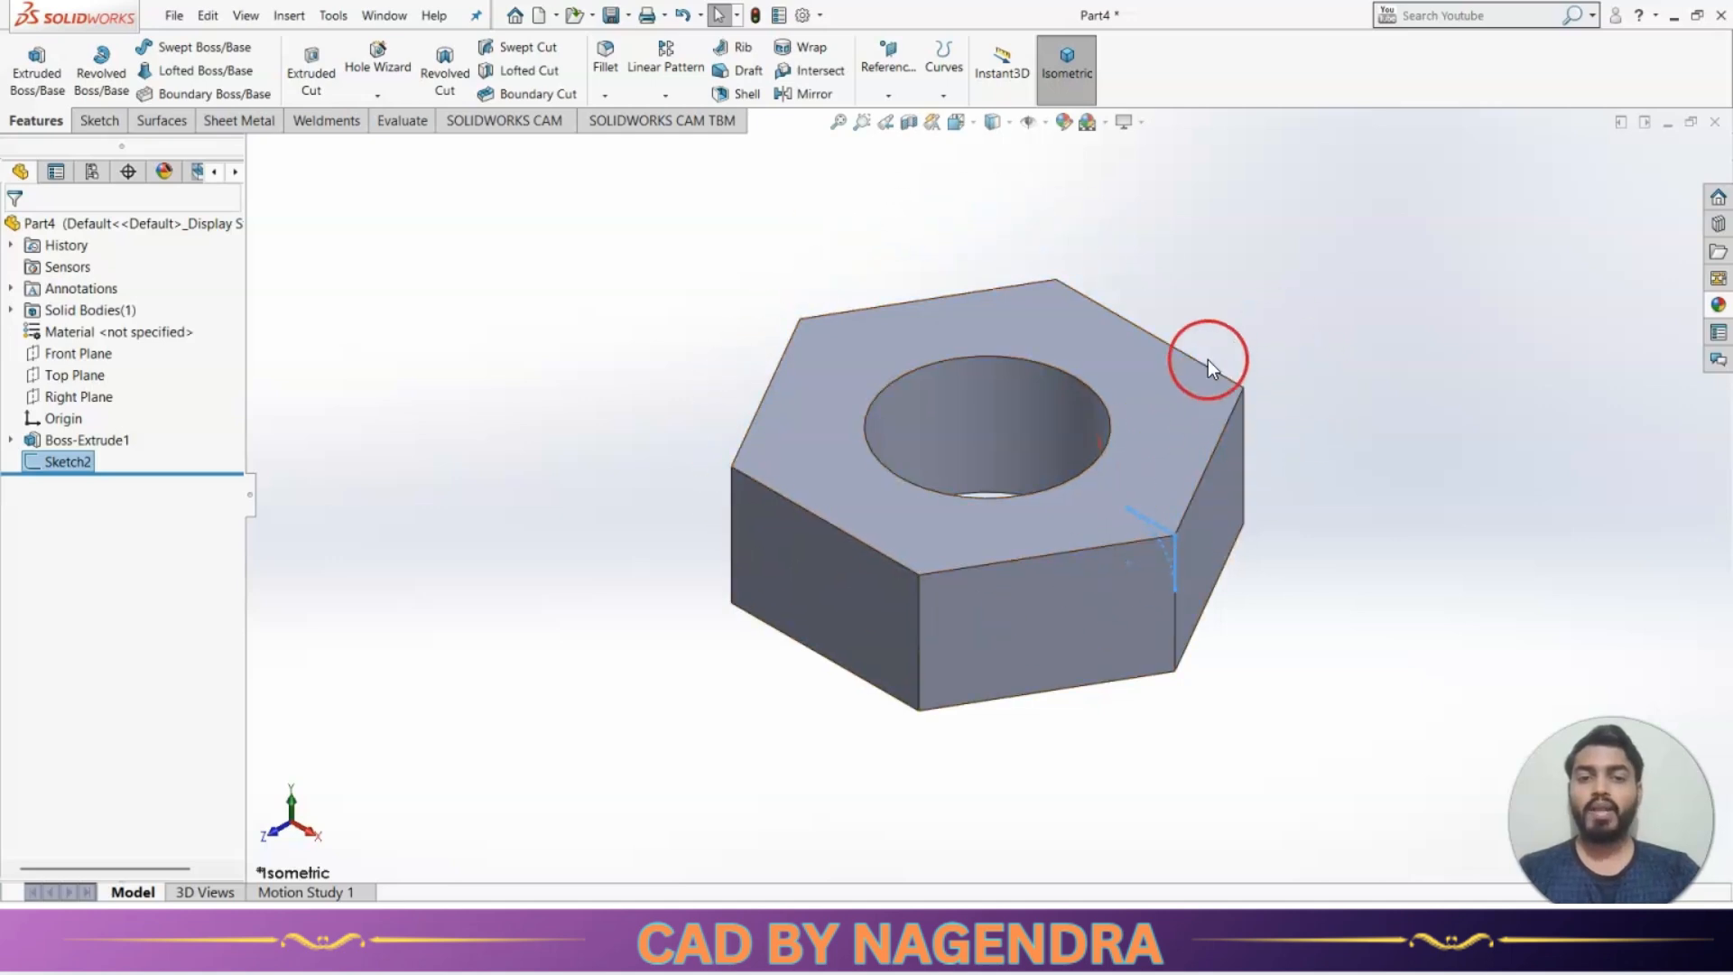
{"action": "left_click", "coordinate": [445, 70]}
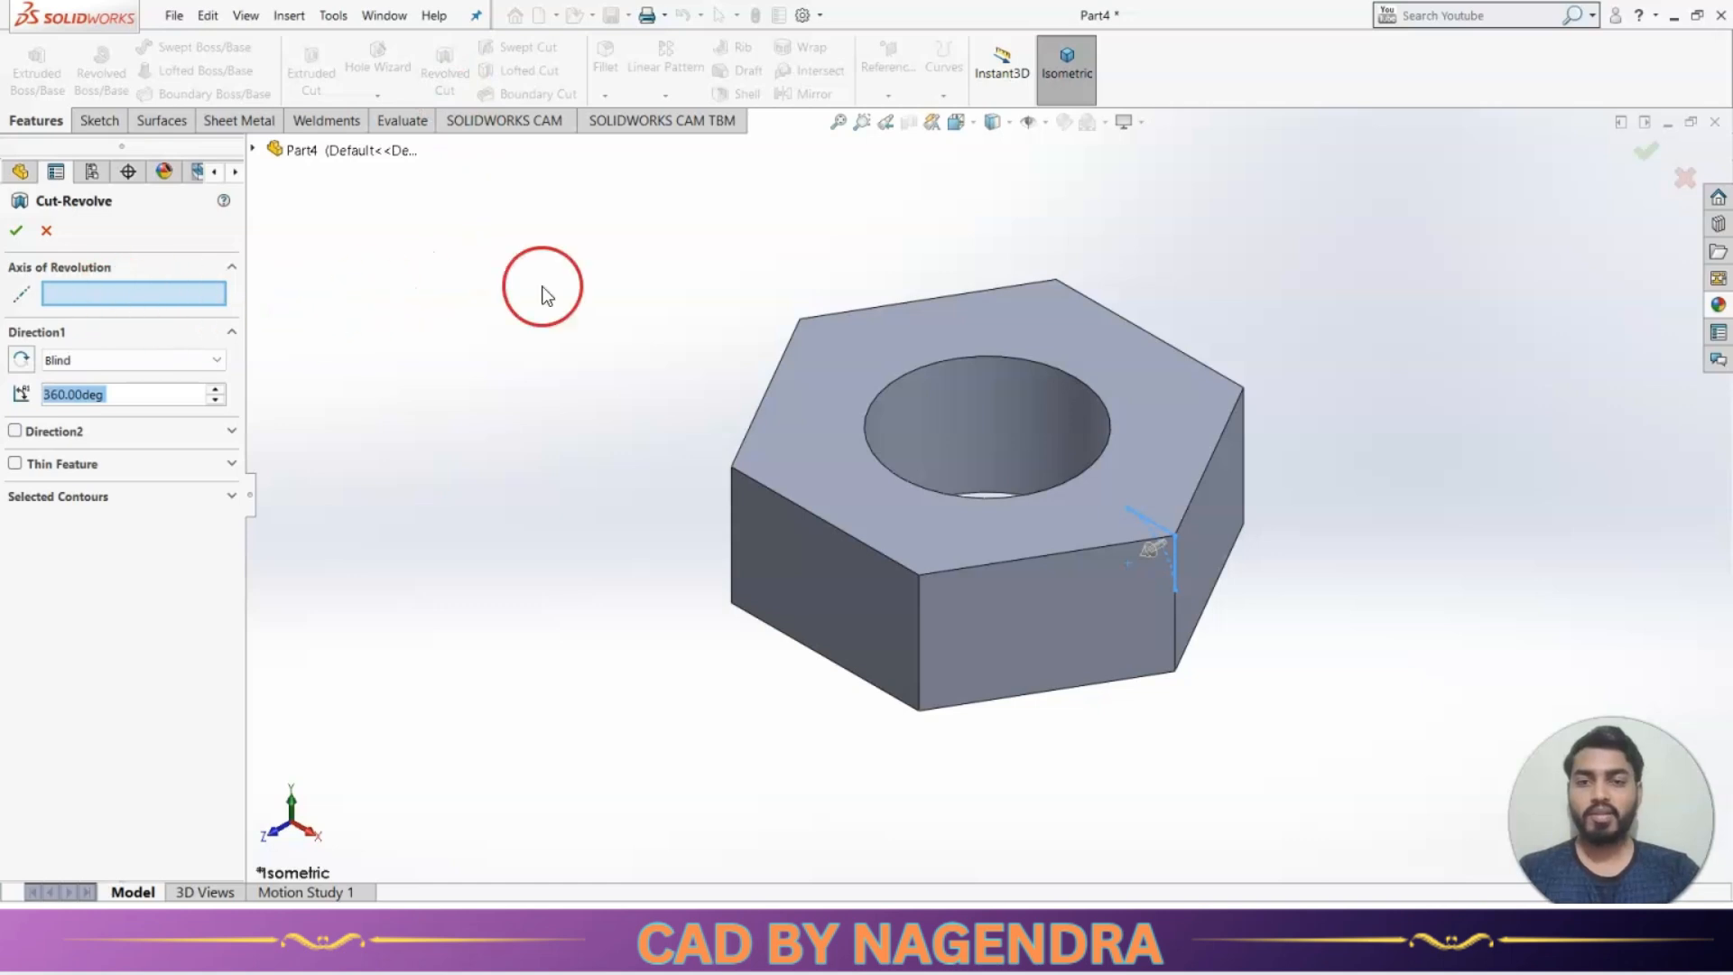
{"action": "left_click", "coordinate": [964, 360]}
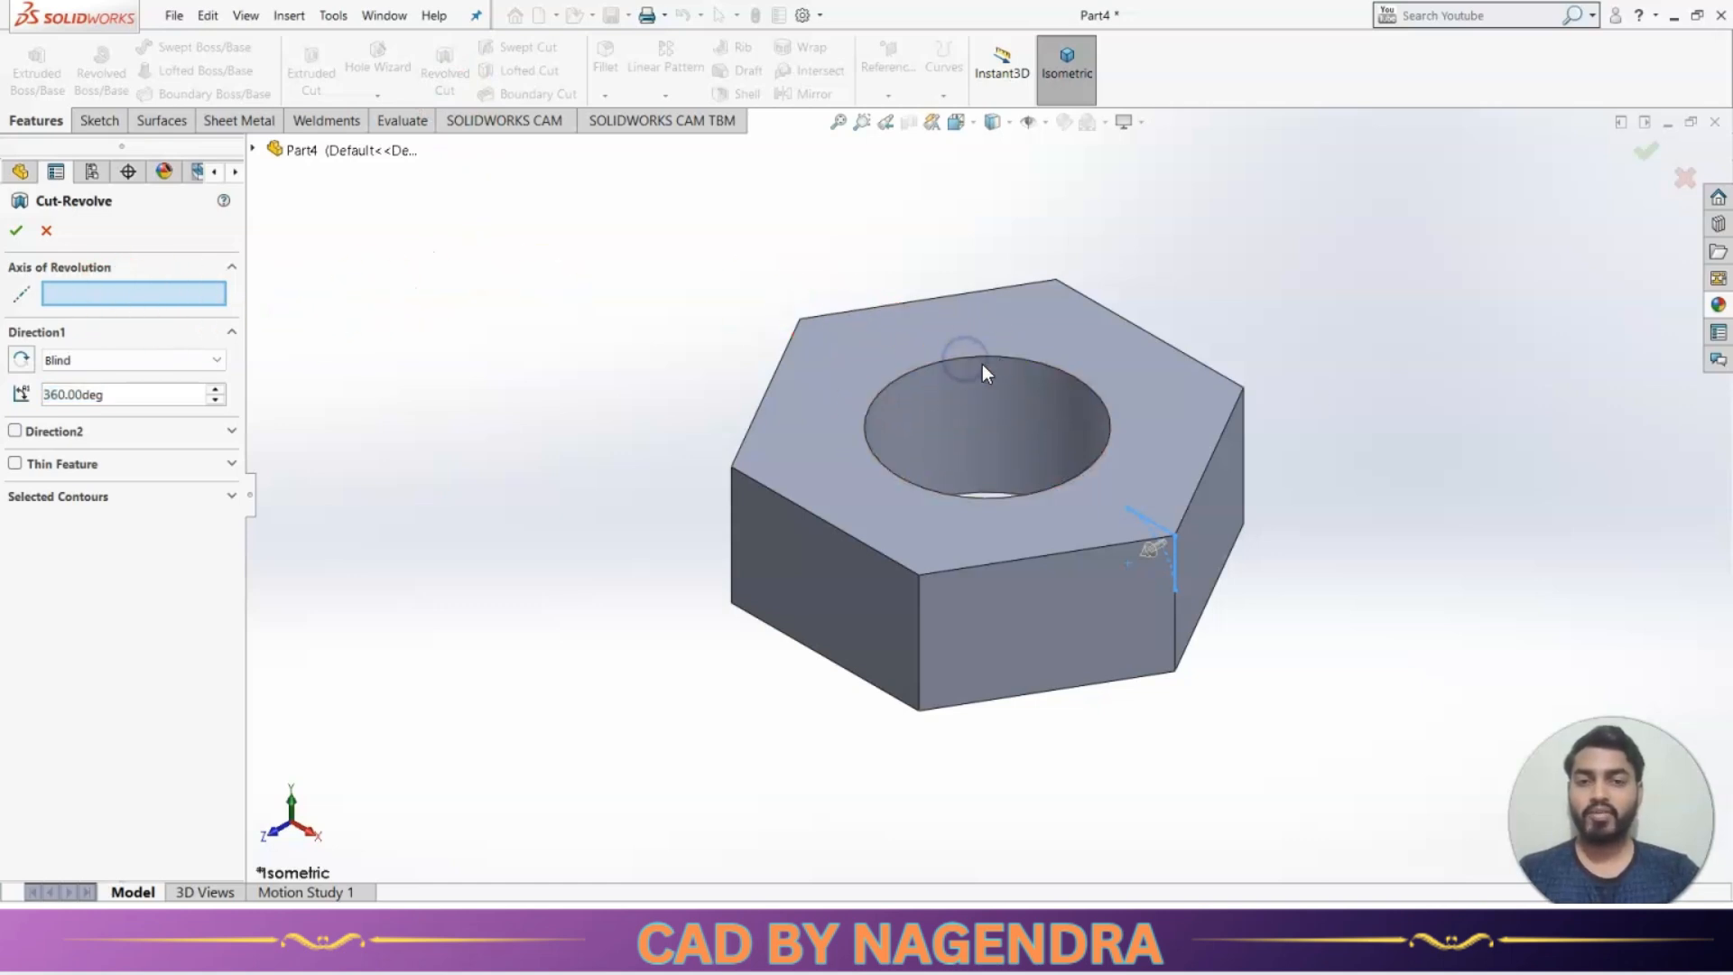
{"action": "left_click", "coordinate": [991, 355]}
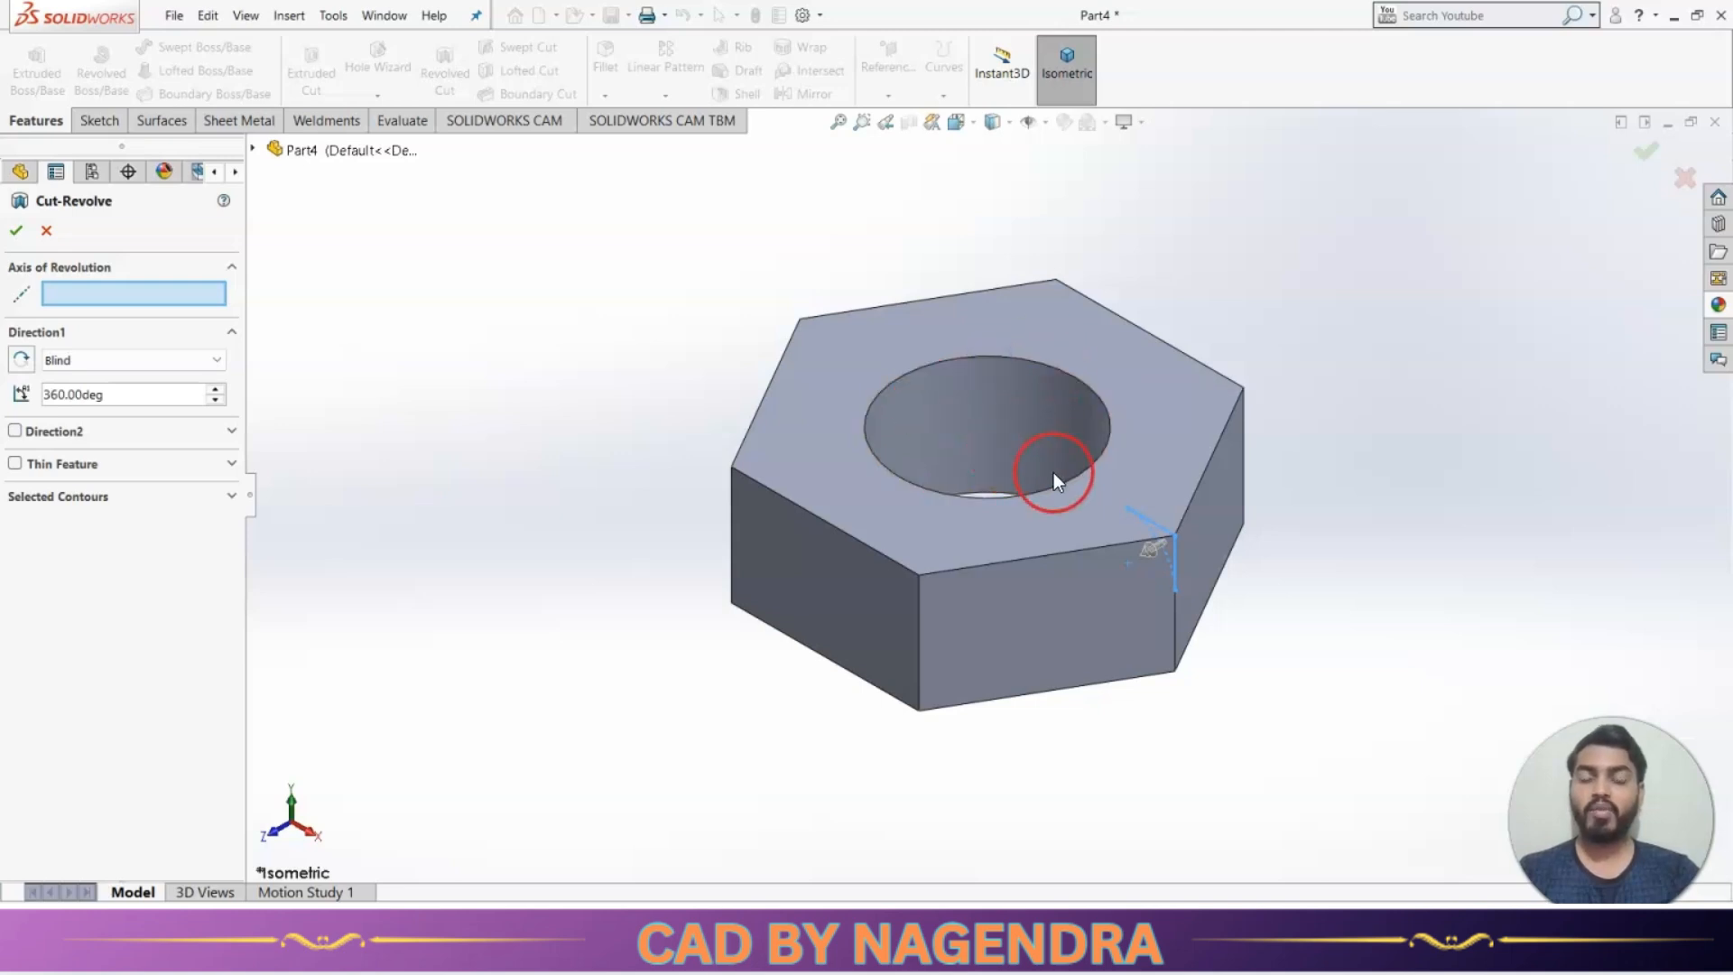
{"action": "left_click", "coordinate": [1047, 123]}
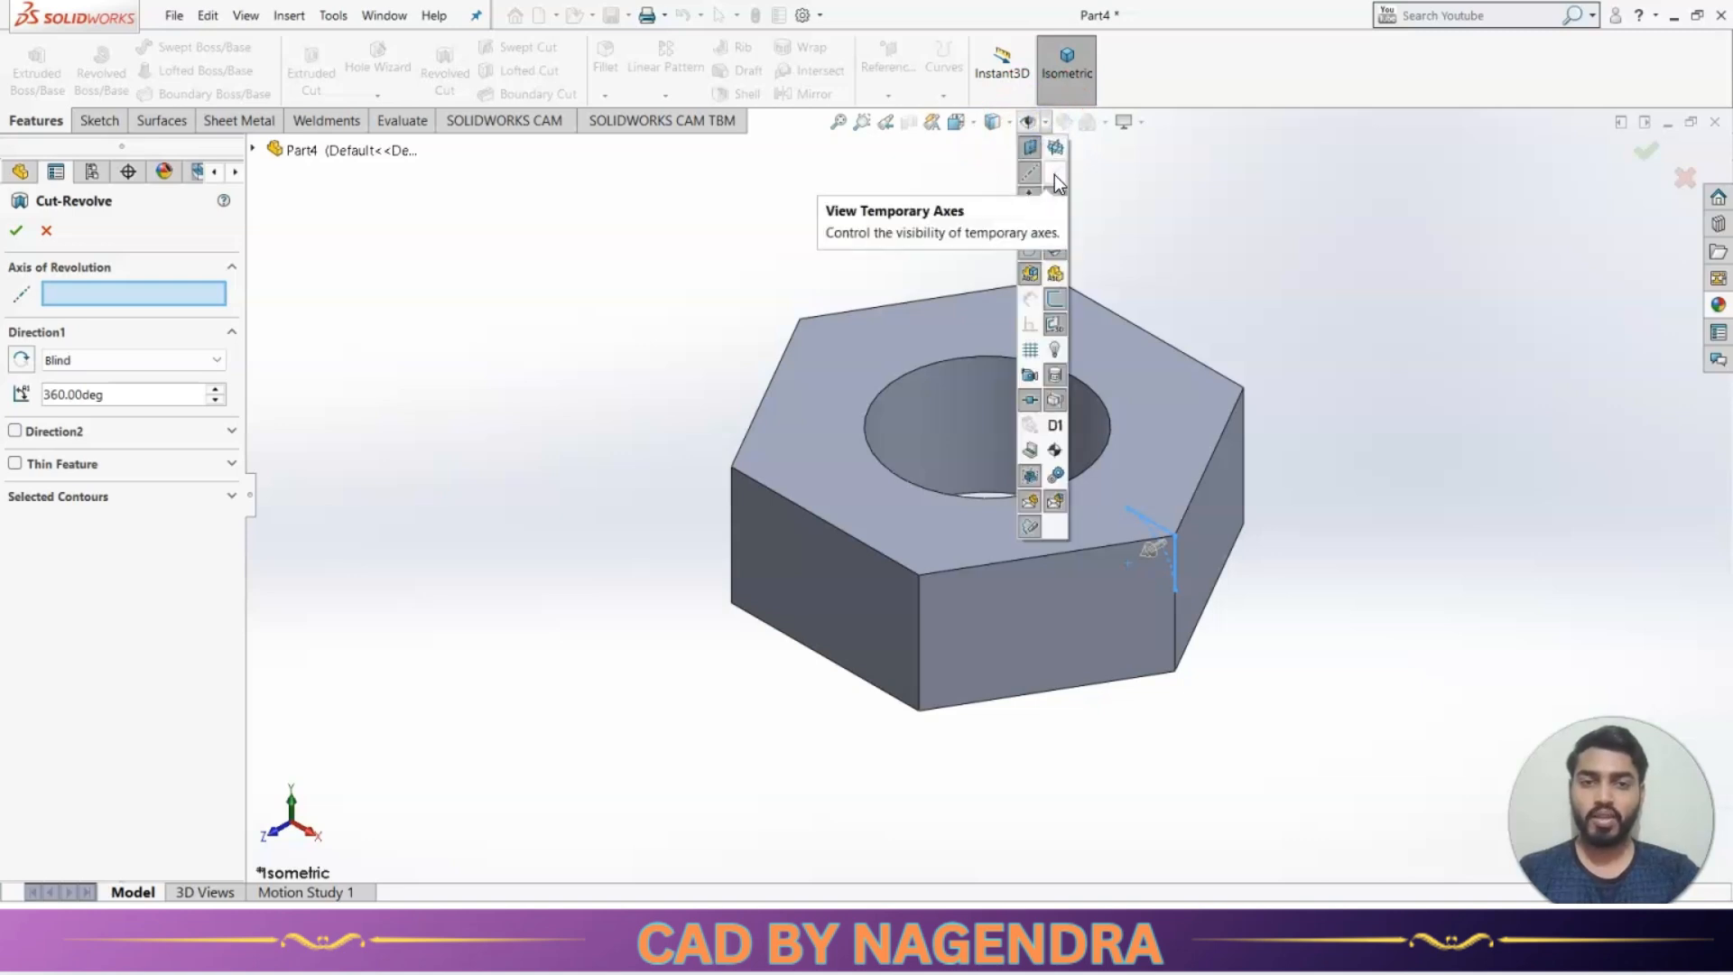
{"action": "left_click", "coordinate": [1054, 175]}
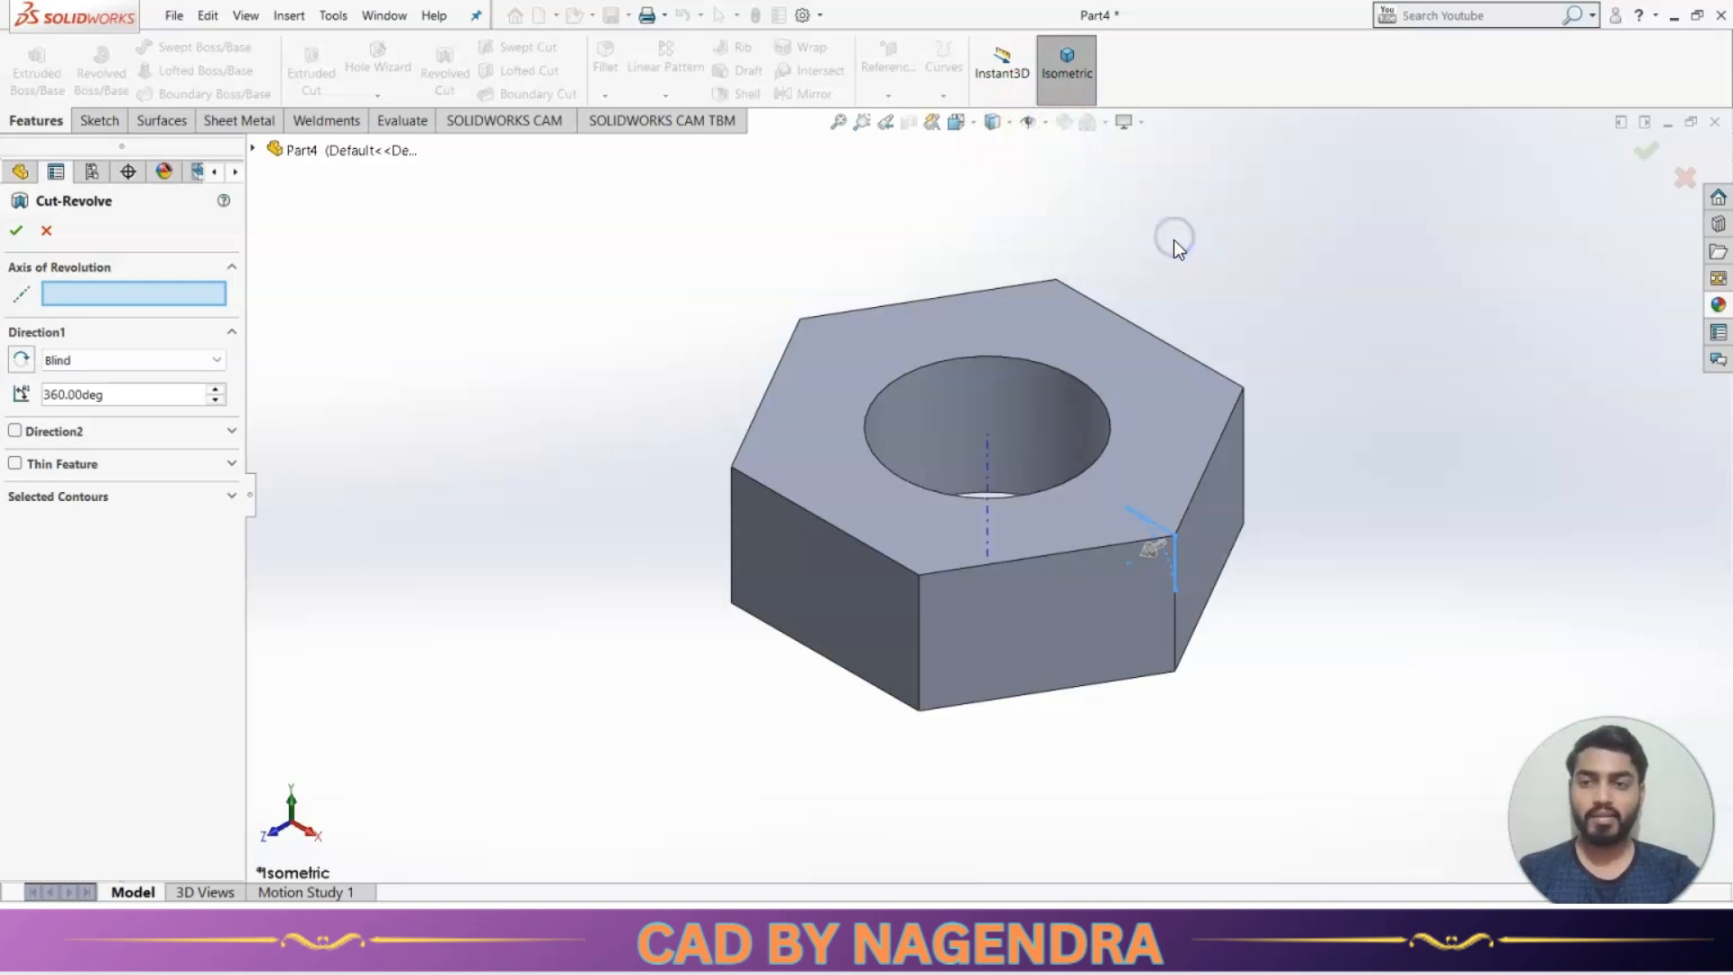
{"action": "left_click", "coordinate": [989, 467]}
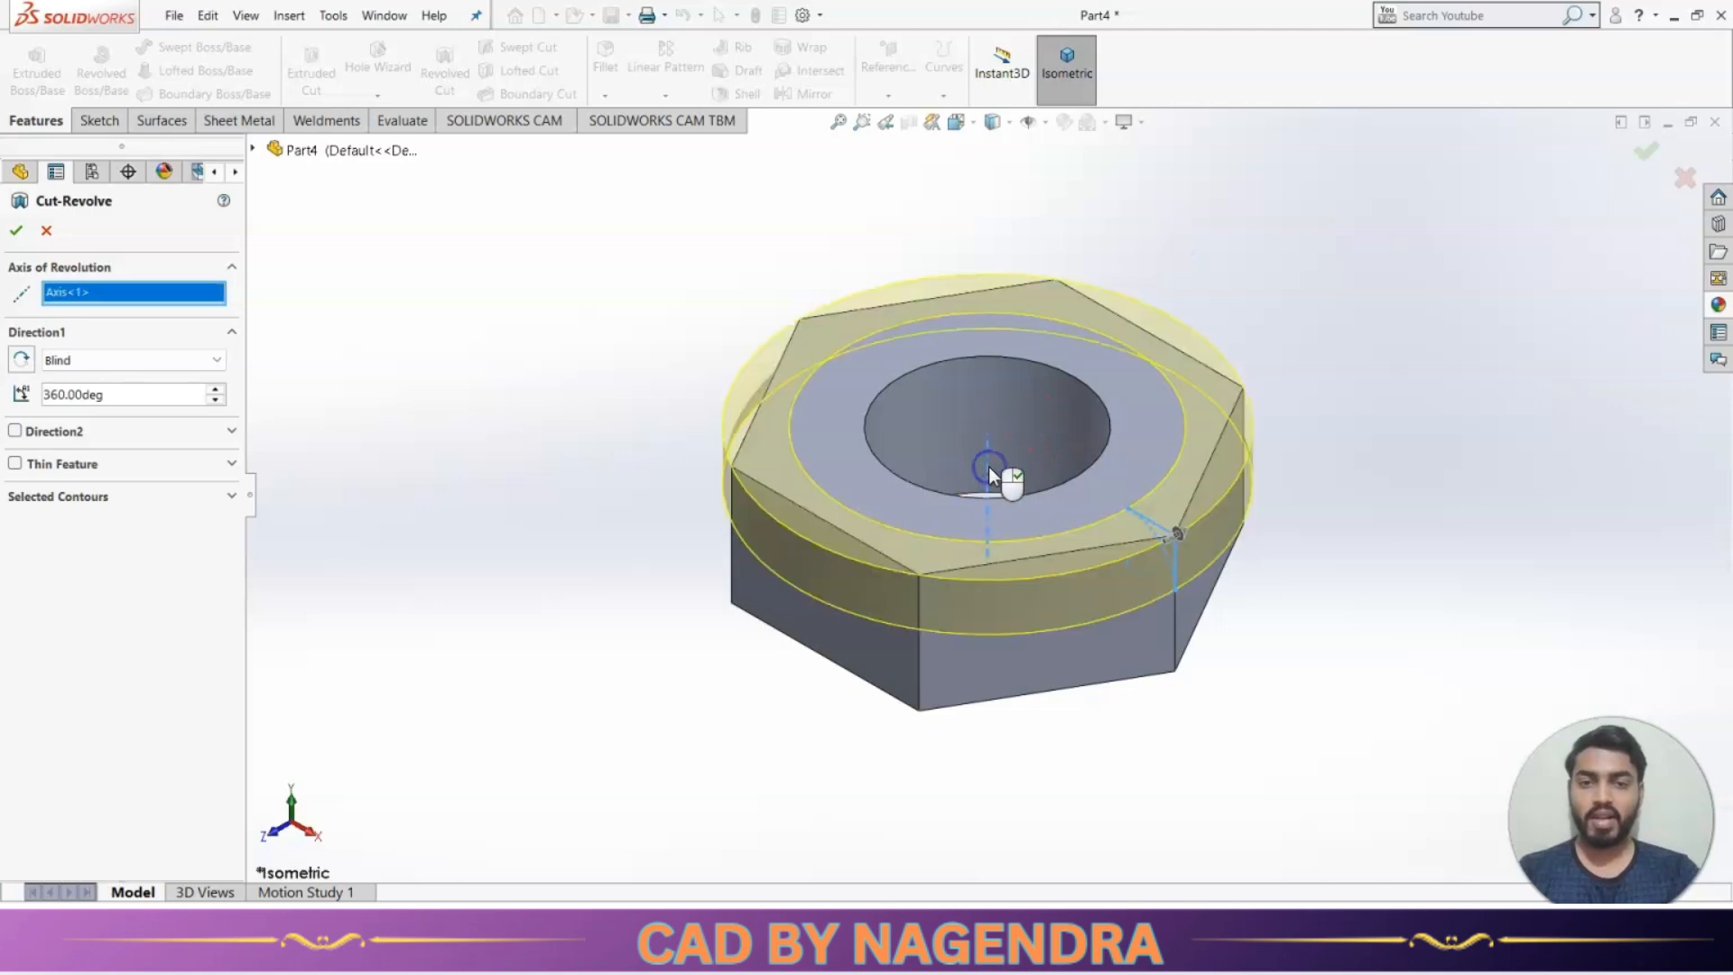
{"action": "right_click", "coordinate": [530, 375]}
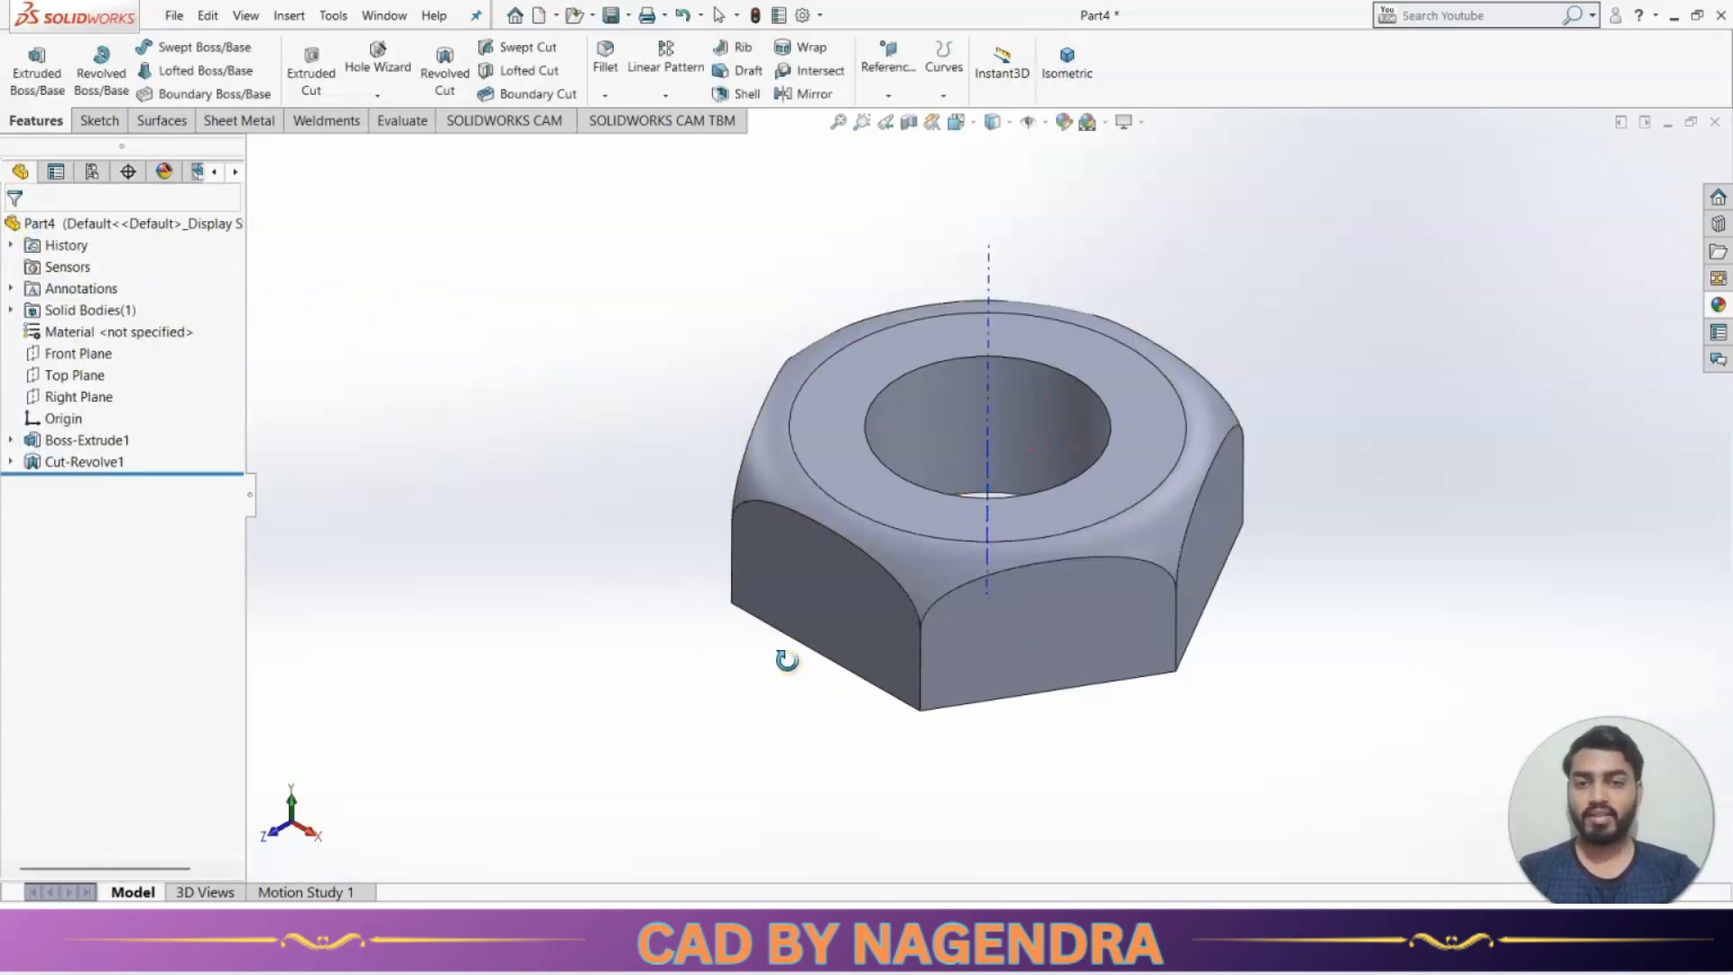
Hide the temporary axes in the nut model.
{"action": "middle_click_drag", "start_coordinate": [785, 658], "coordinate": [921, 735]}
{"action": "left_click", "coordinate": [1054, 170]}
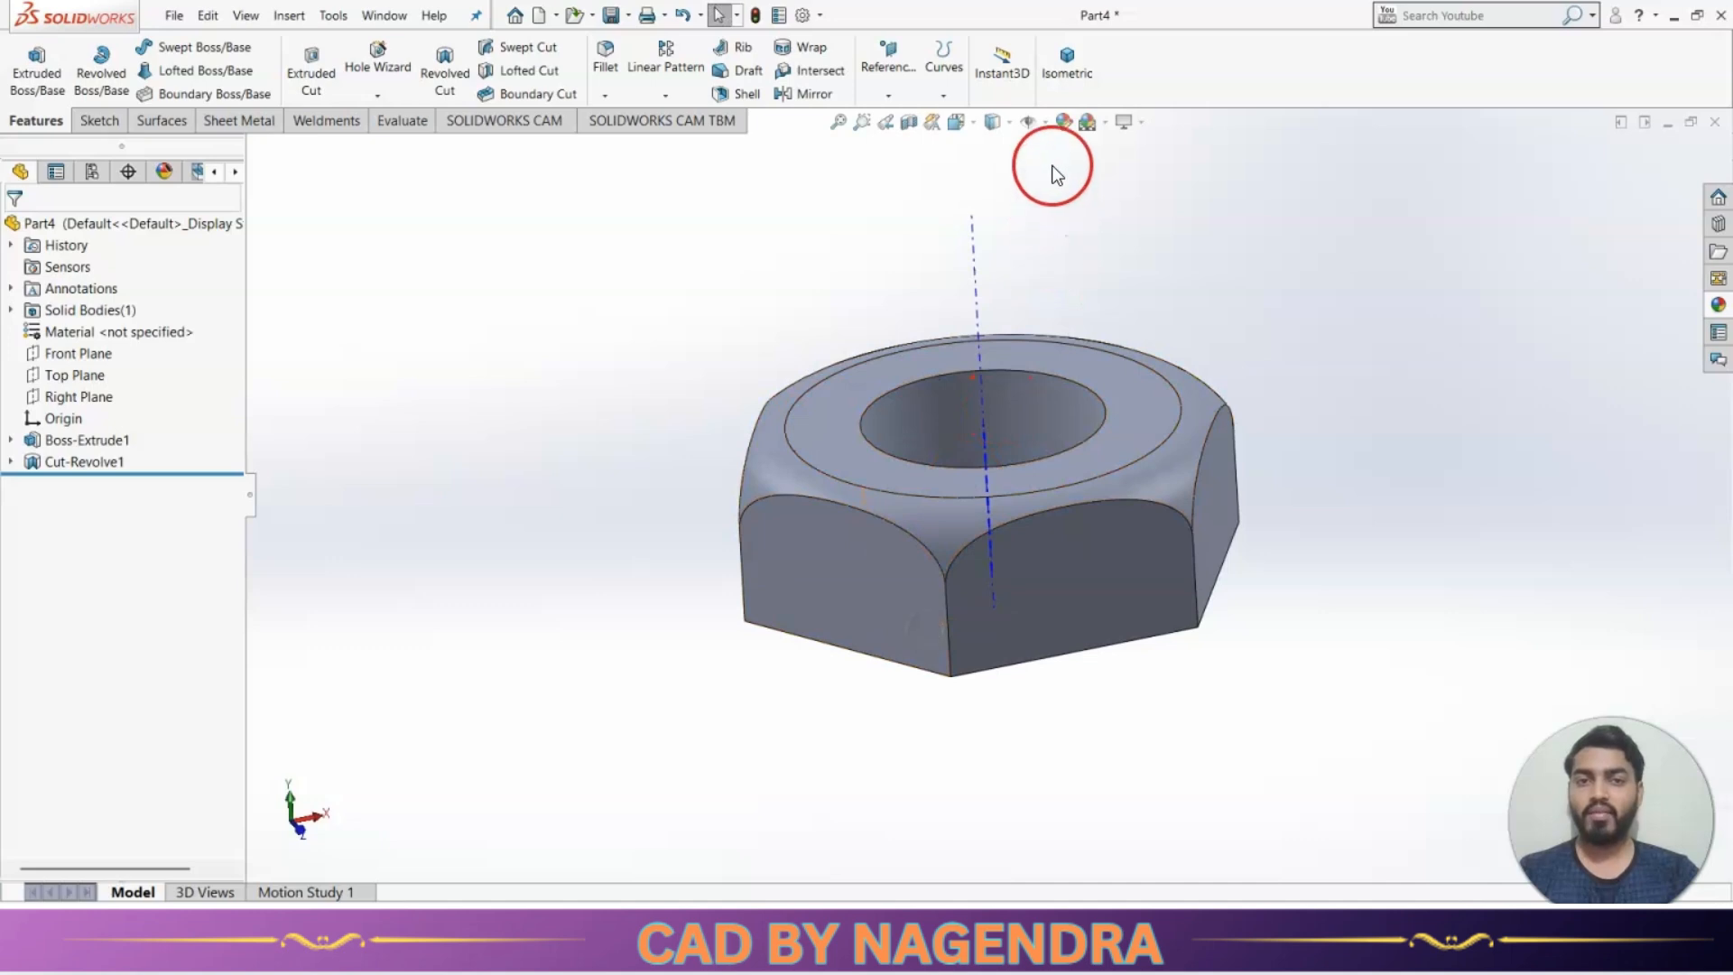
{"action": "left_click", "coordinate": [1045, 125]}
{"action": "left_click", "coordinate": [1049, 171]}
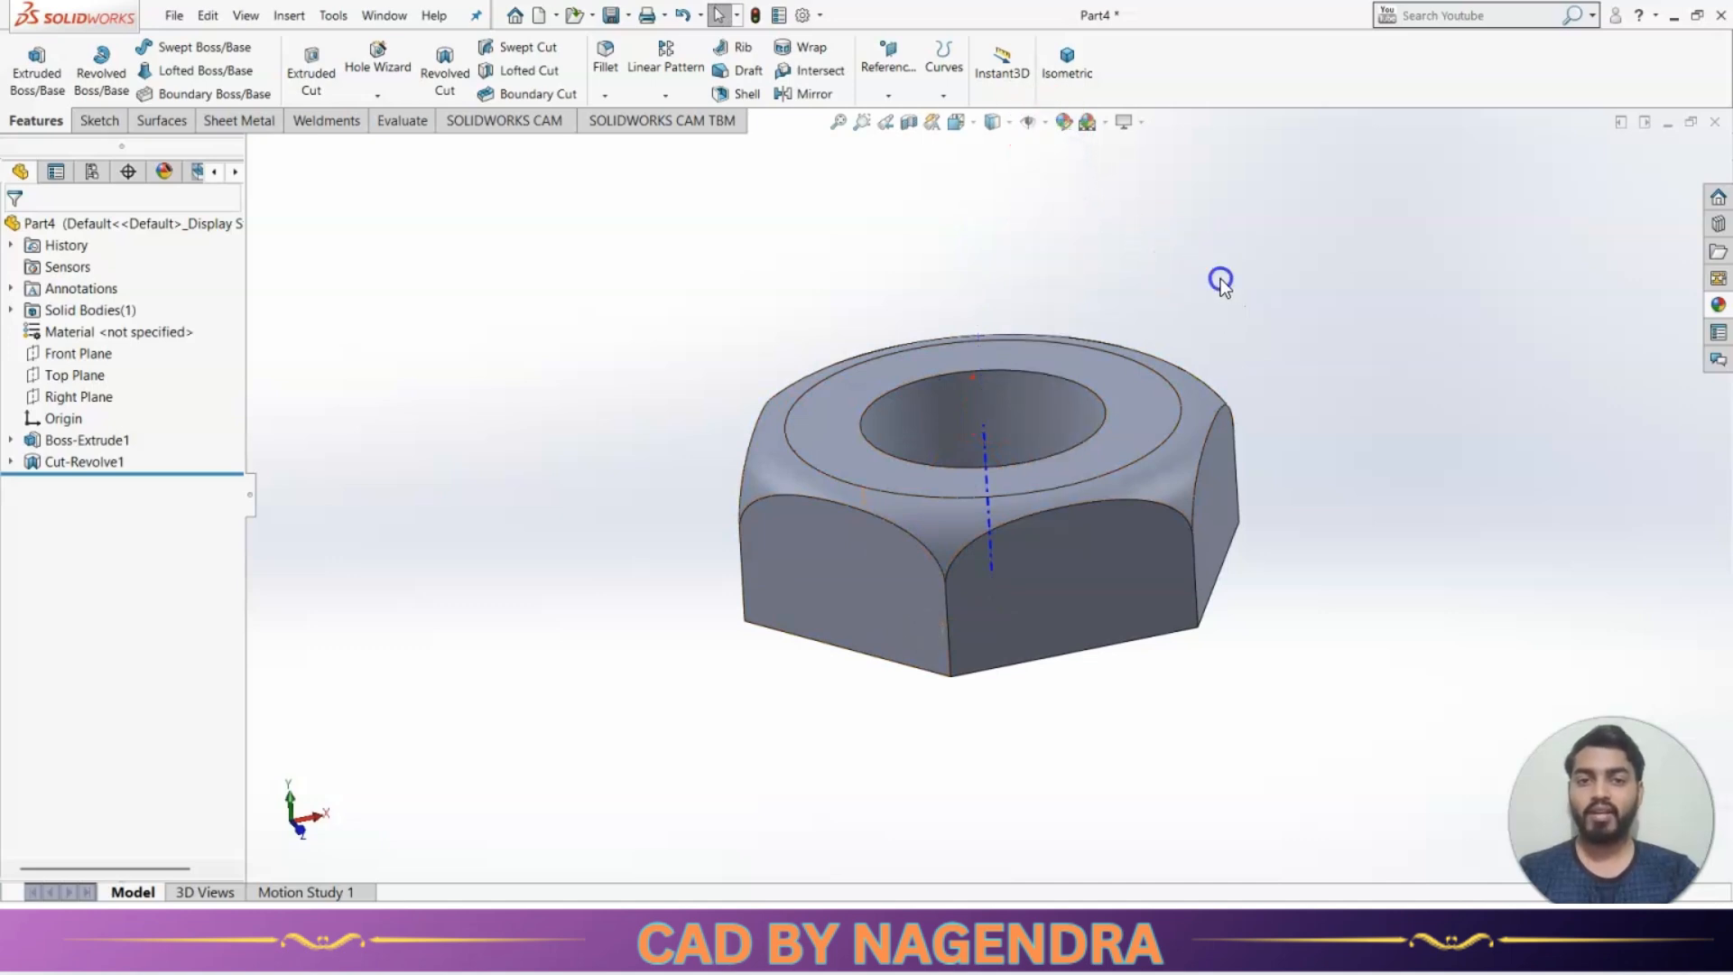
{"action": "left_click", "coordinate": [1080, 97]}
{"action": "left_click", "coordinate": [1047, 122]}
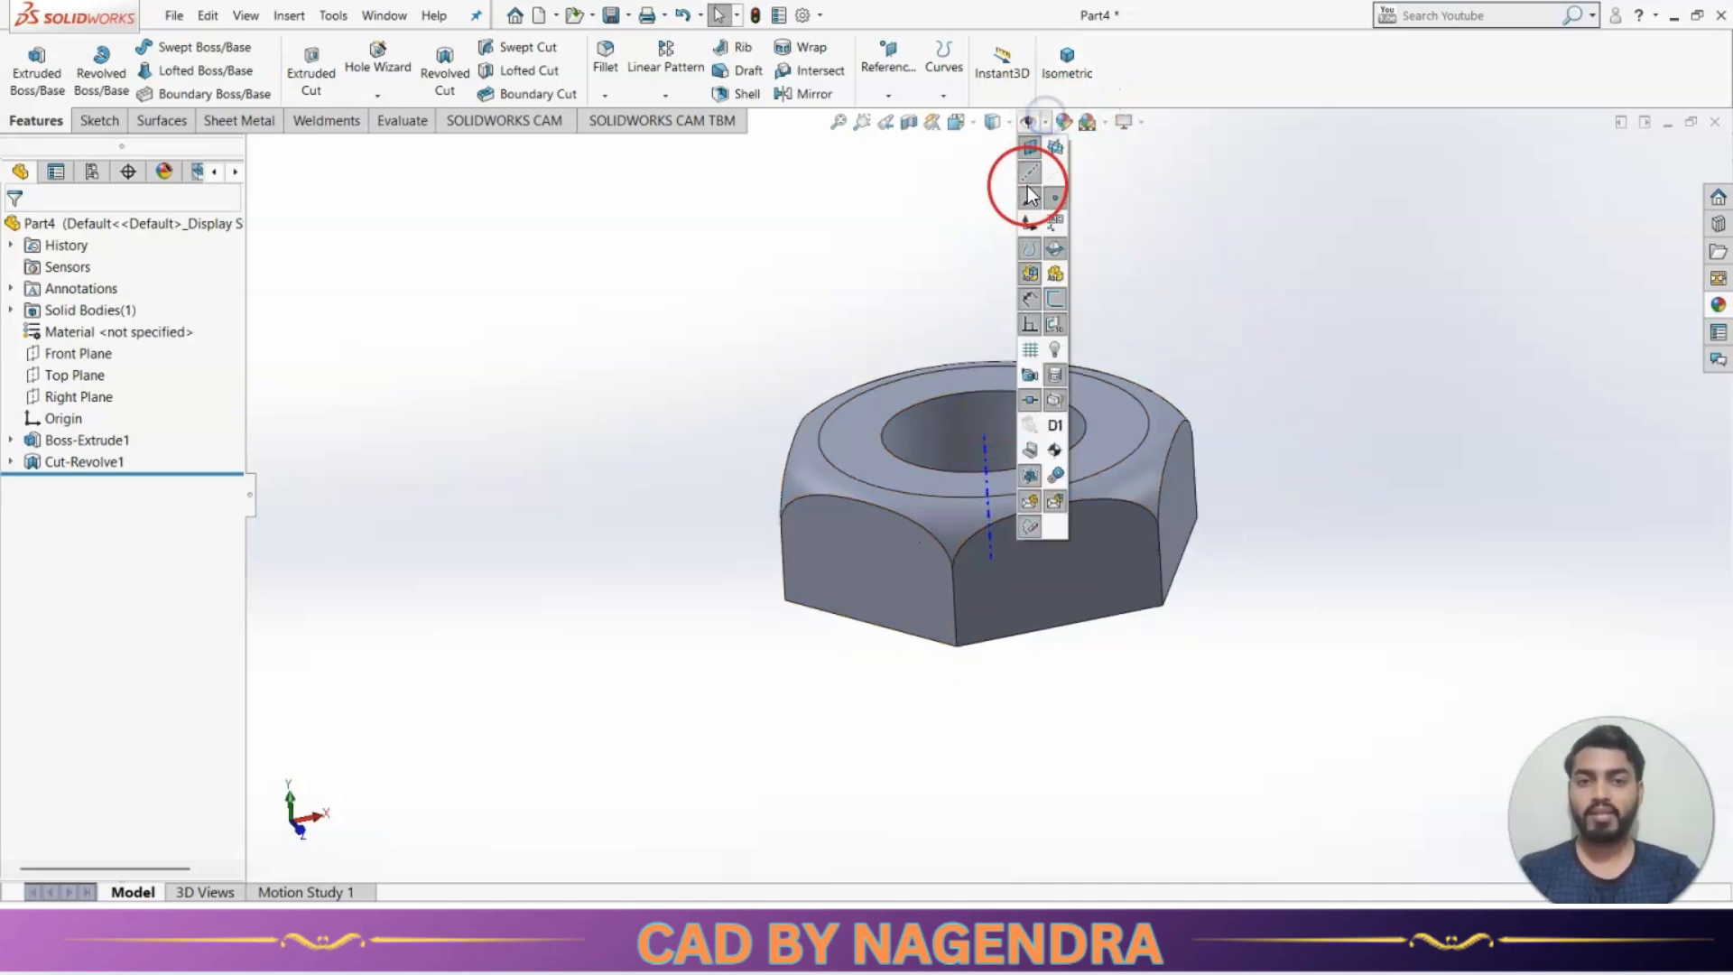
{"action": "middle_click_drag", "start_coordinate": [1200, 352], "coordinate": [1141, 572]}
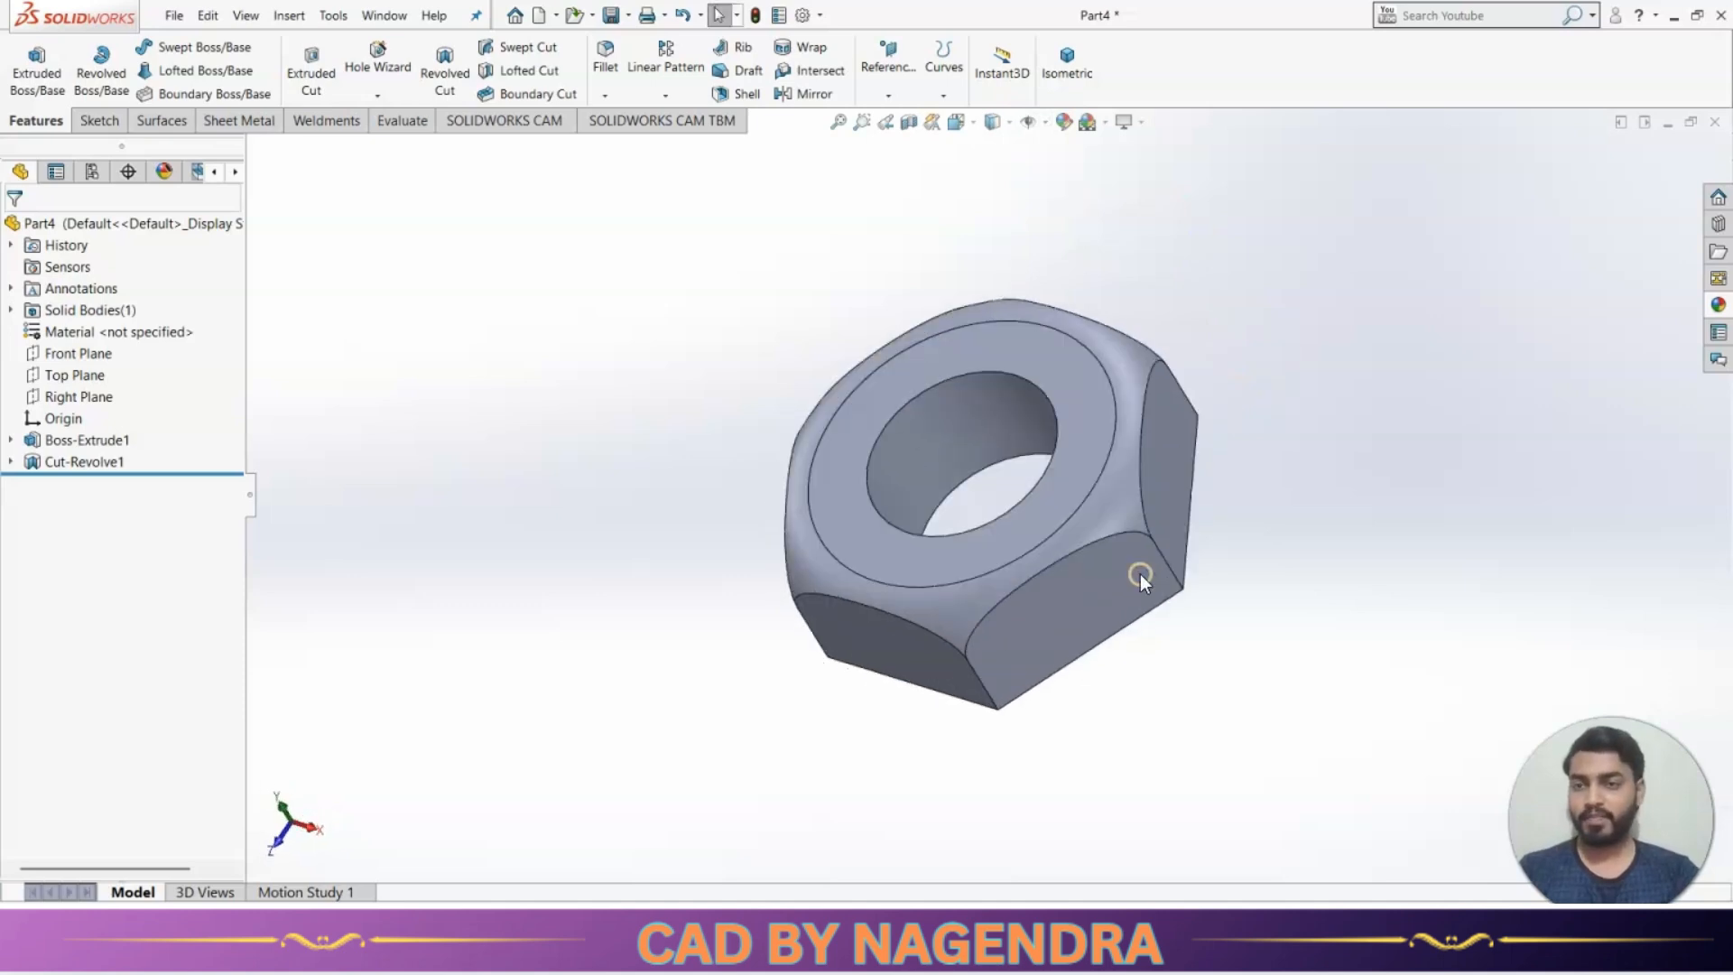
Apply a blue color appearance to the whole nut part.
{"action": "left_click", "coordinate": [30, 223]}
{"action": "right_click", "coordinate": [171, 225]}
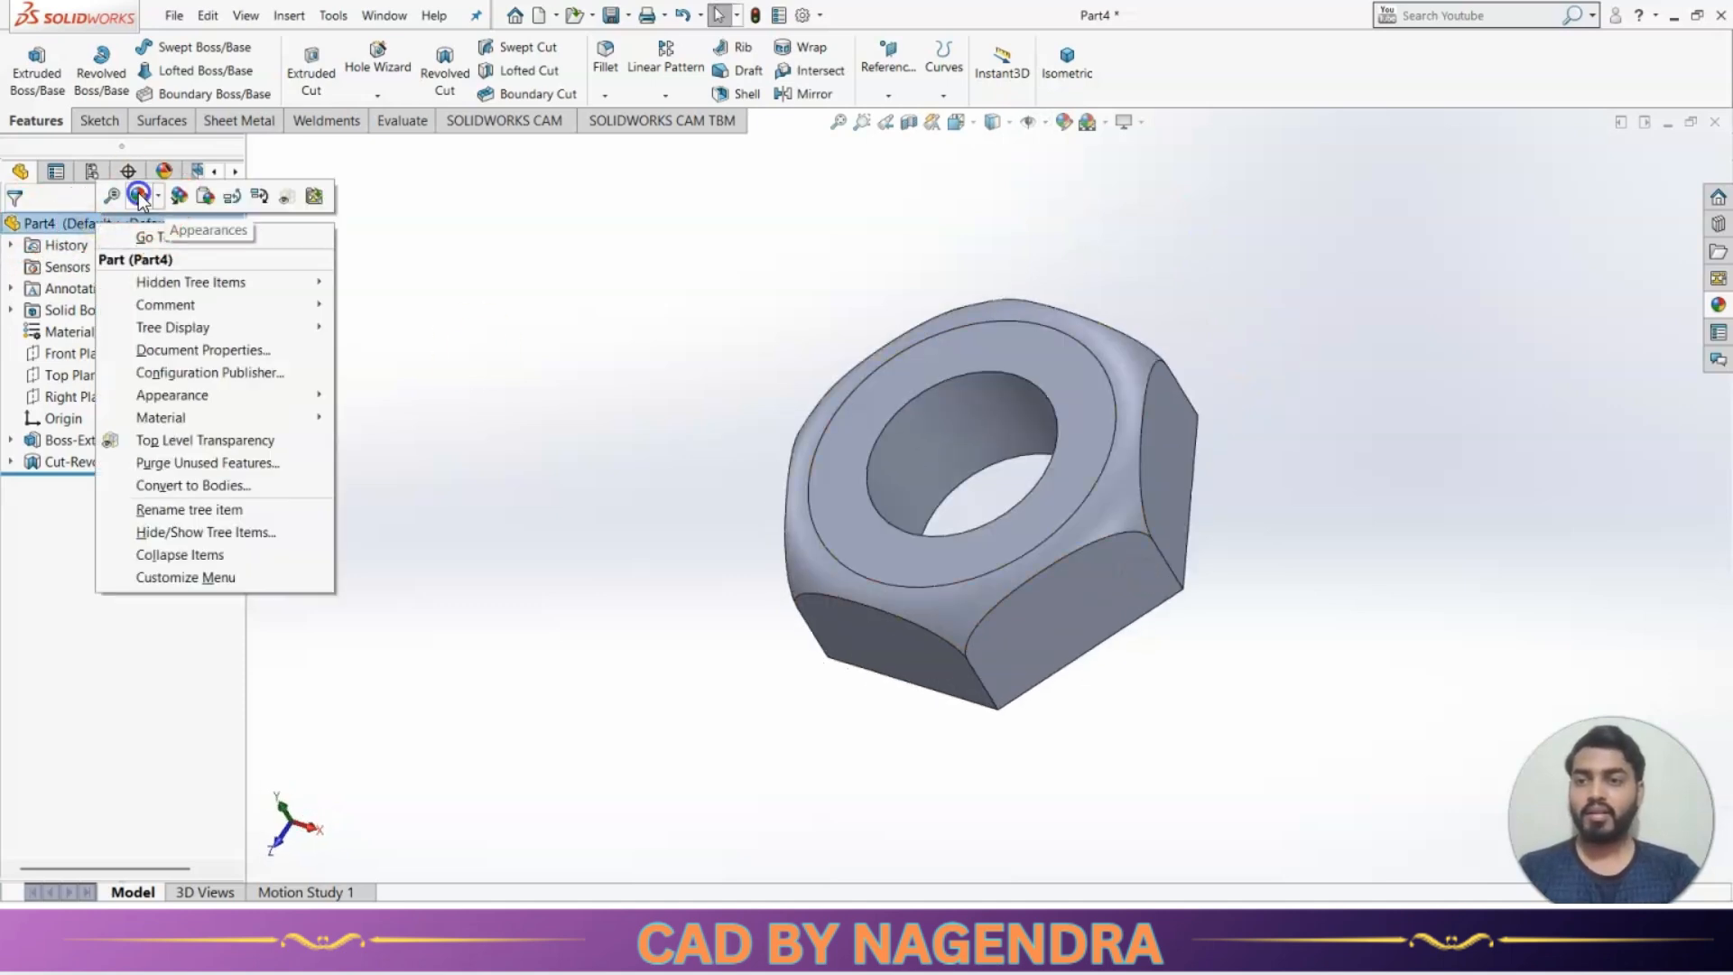
{"action": "left_click", "coordinate": [169, 240]}
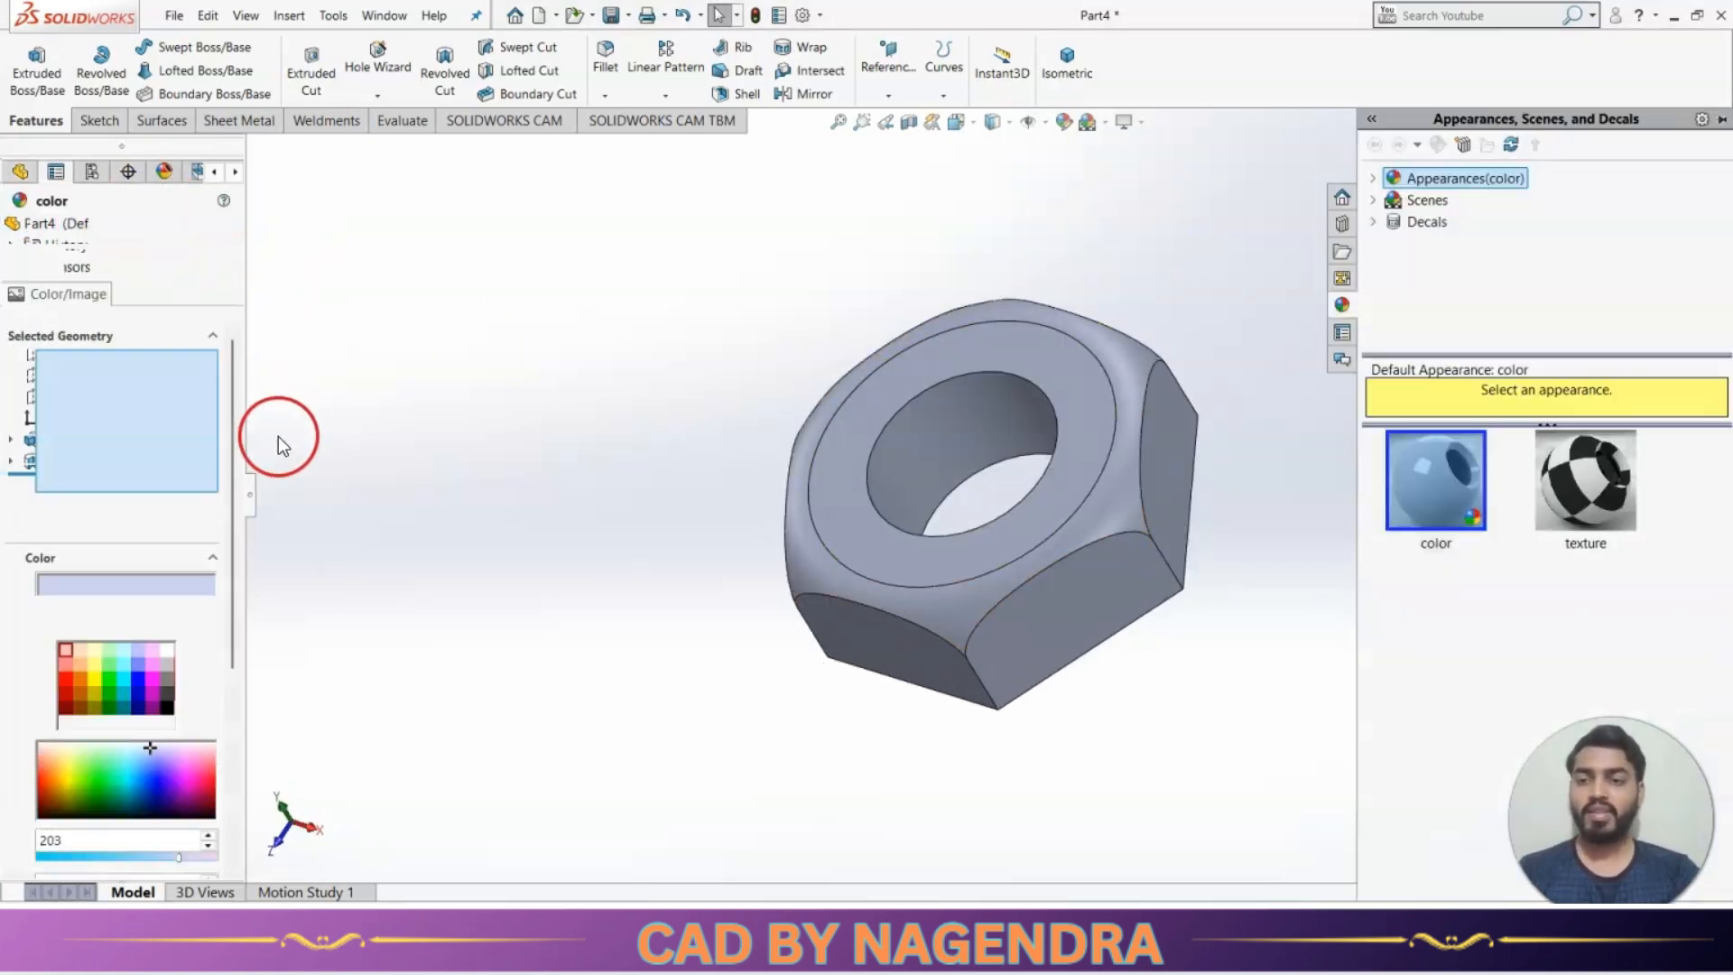
{"action": "left_click", "coordinate": [147, 769]}
{"action": "left_click", "coordinate": [15, 229]}
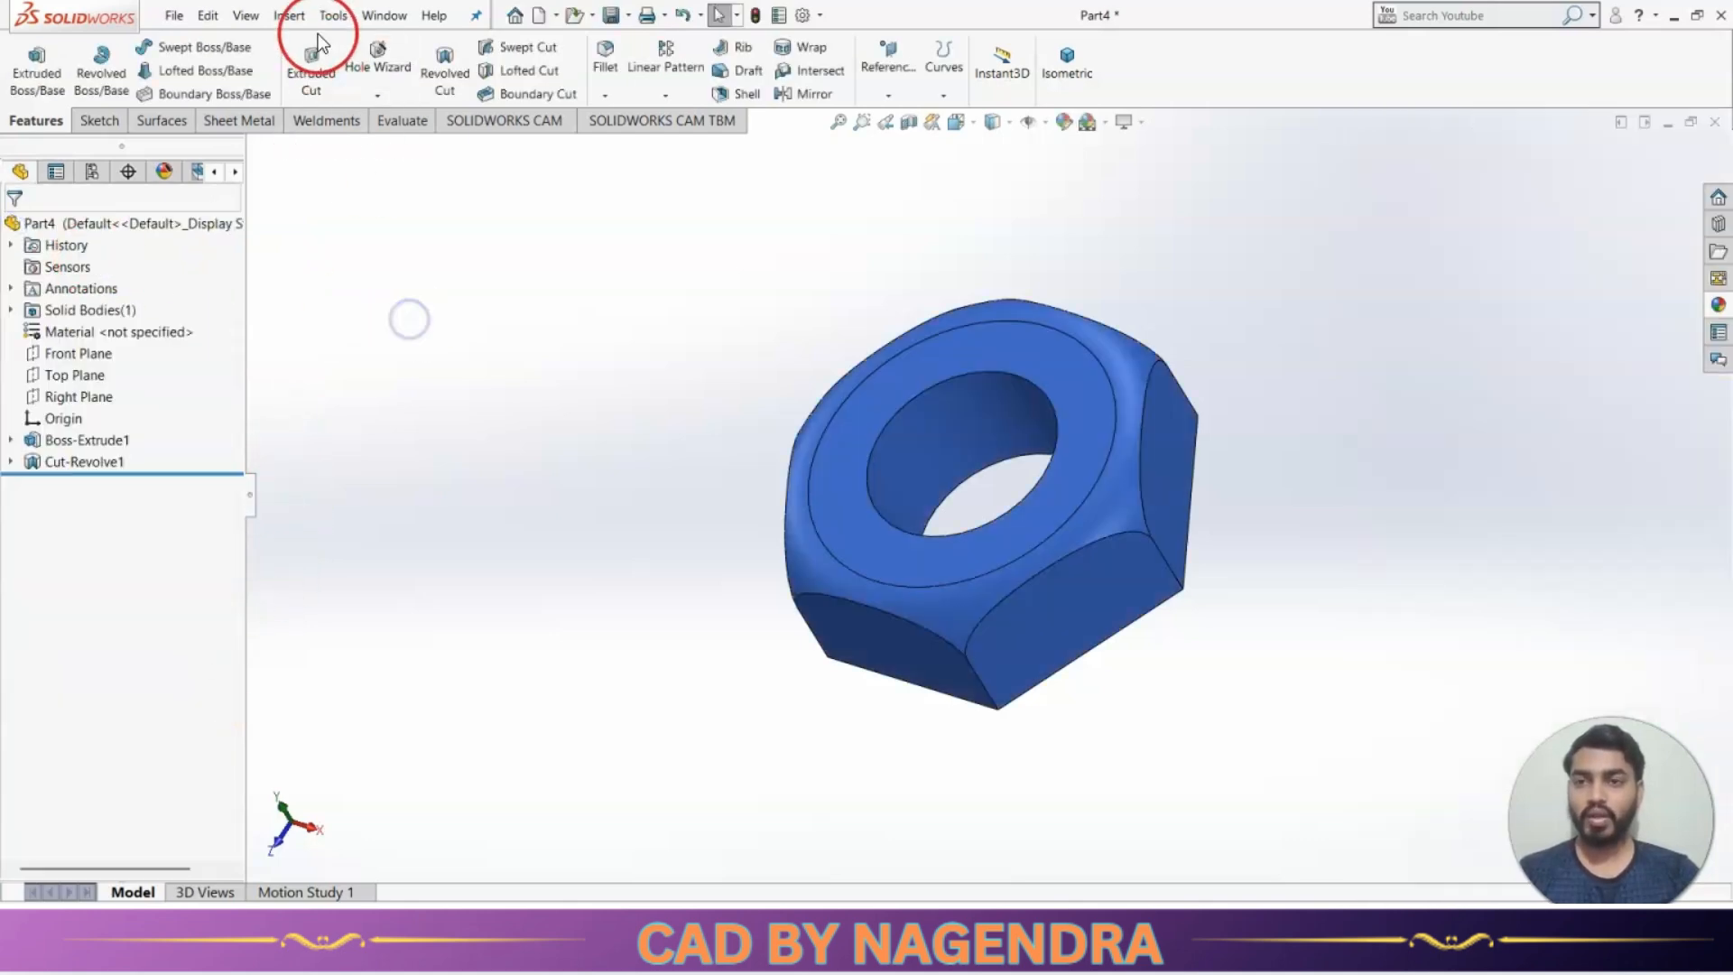
Save the part as Nut in the B V A folder and close it.
{"action": "left_click", "coordinate": [610, 16]}
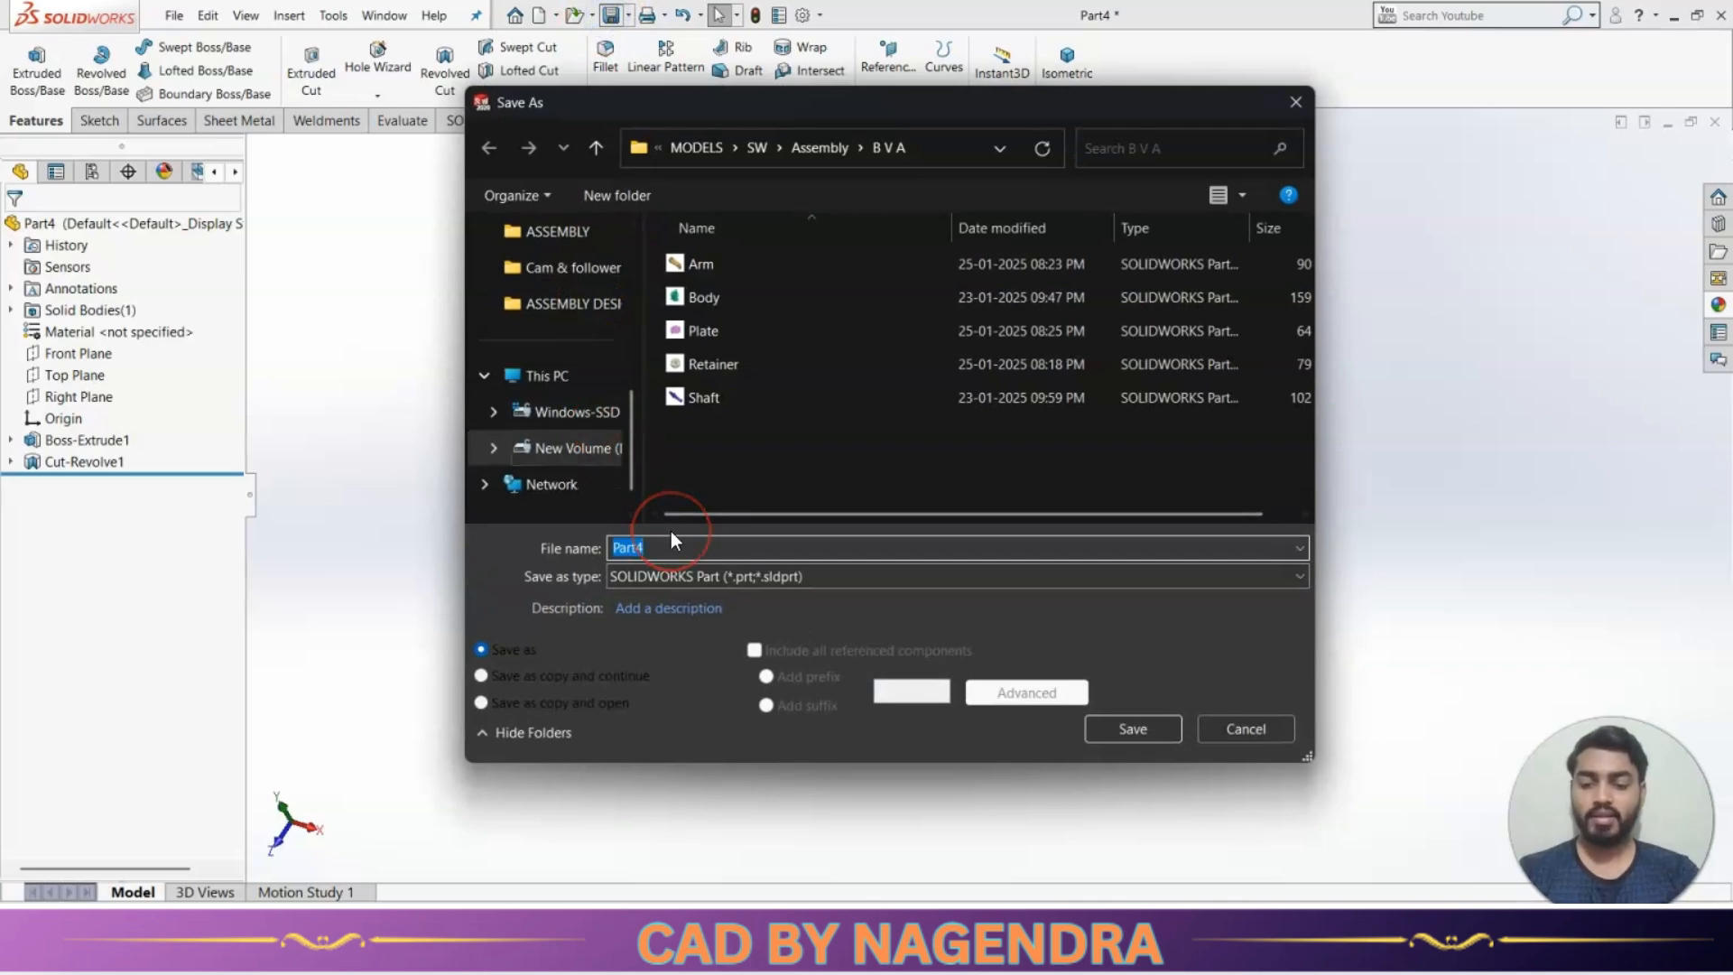
{"action": "type", "text": "Nut"}
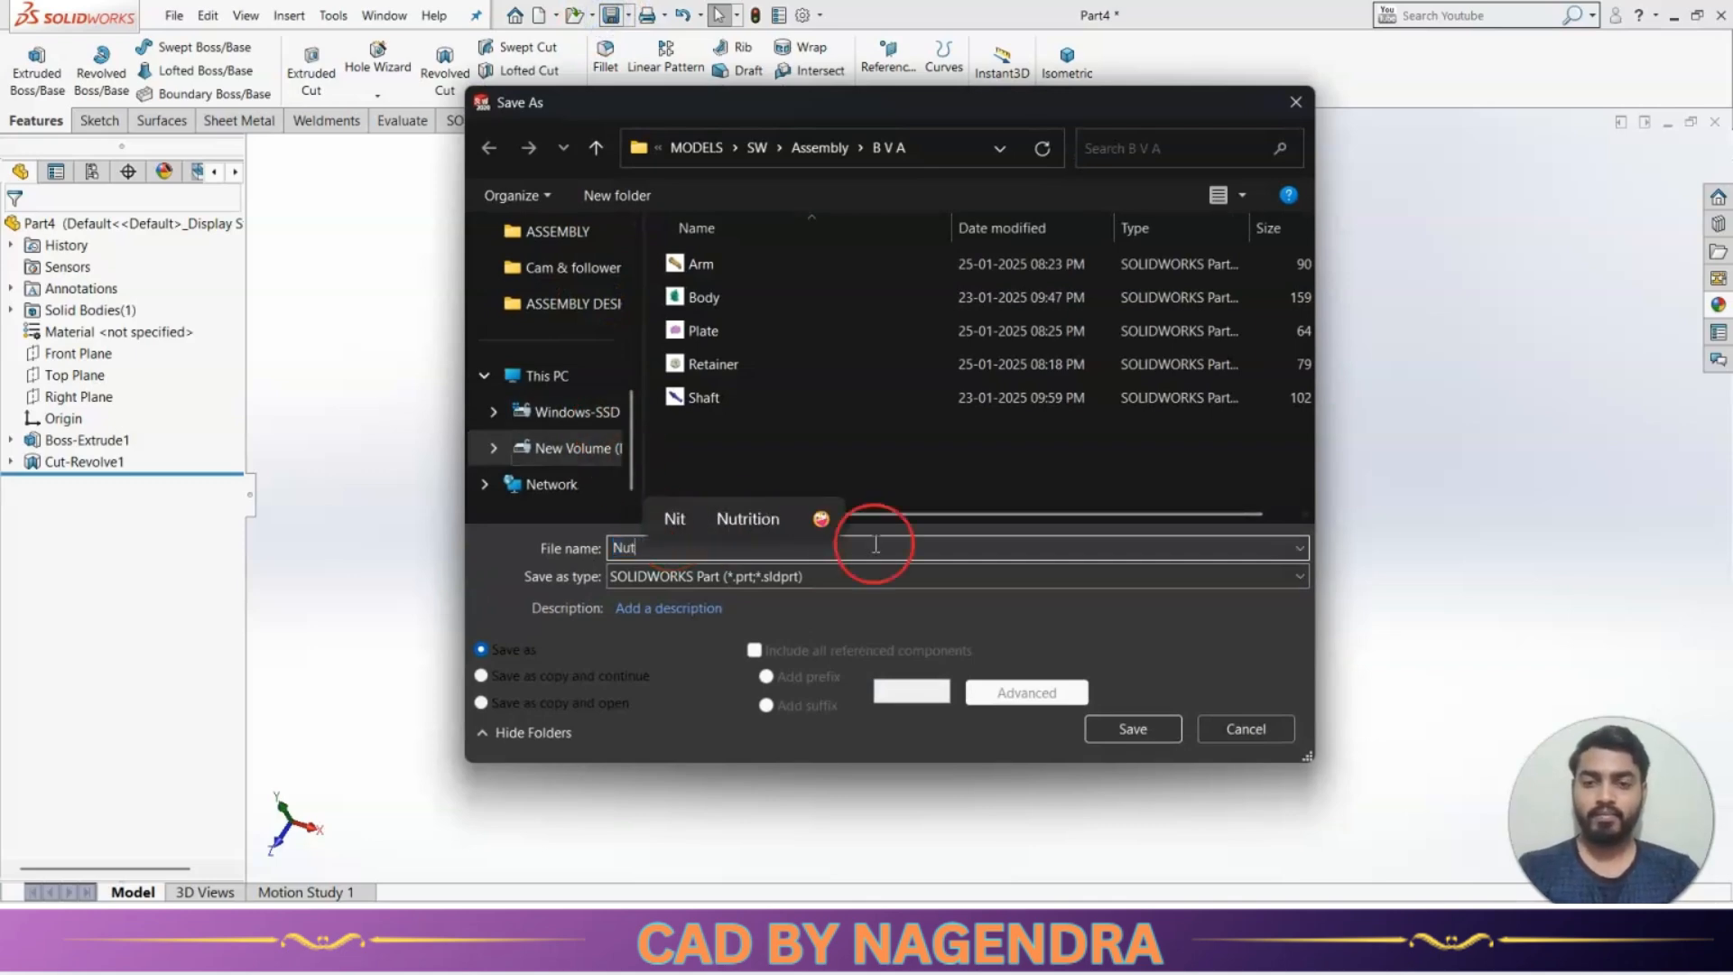
{"action": "left_click", "coordinate": [1144, 731]}
{"action": "middle_click_drag", "start_coordinate": [1307, 394], "coordinate": [1319, 297]}
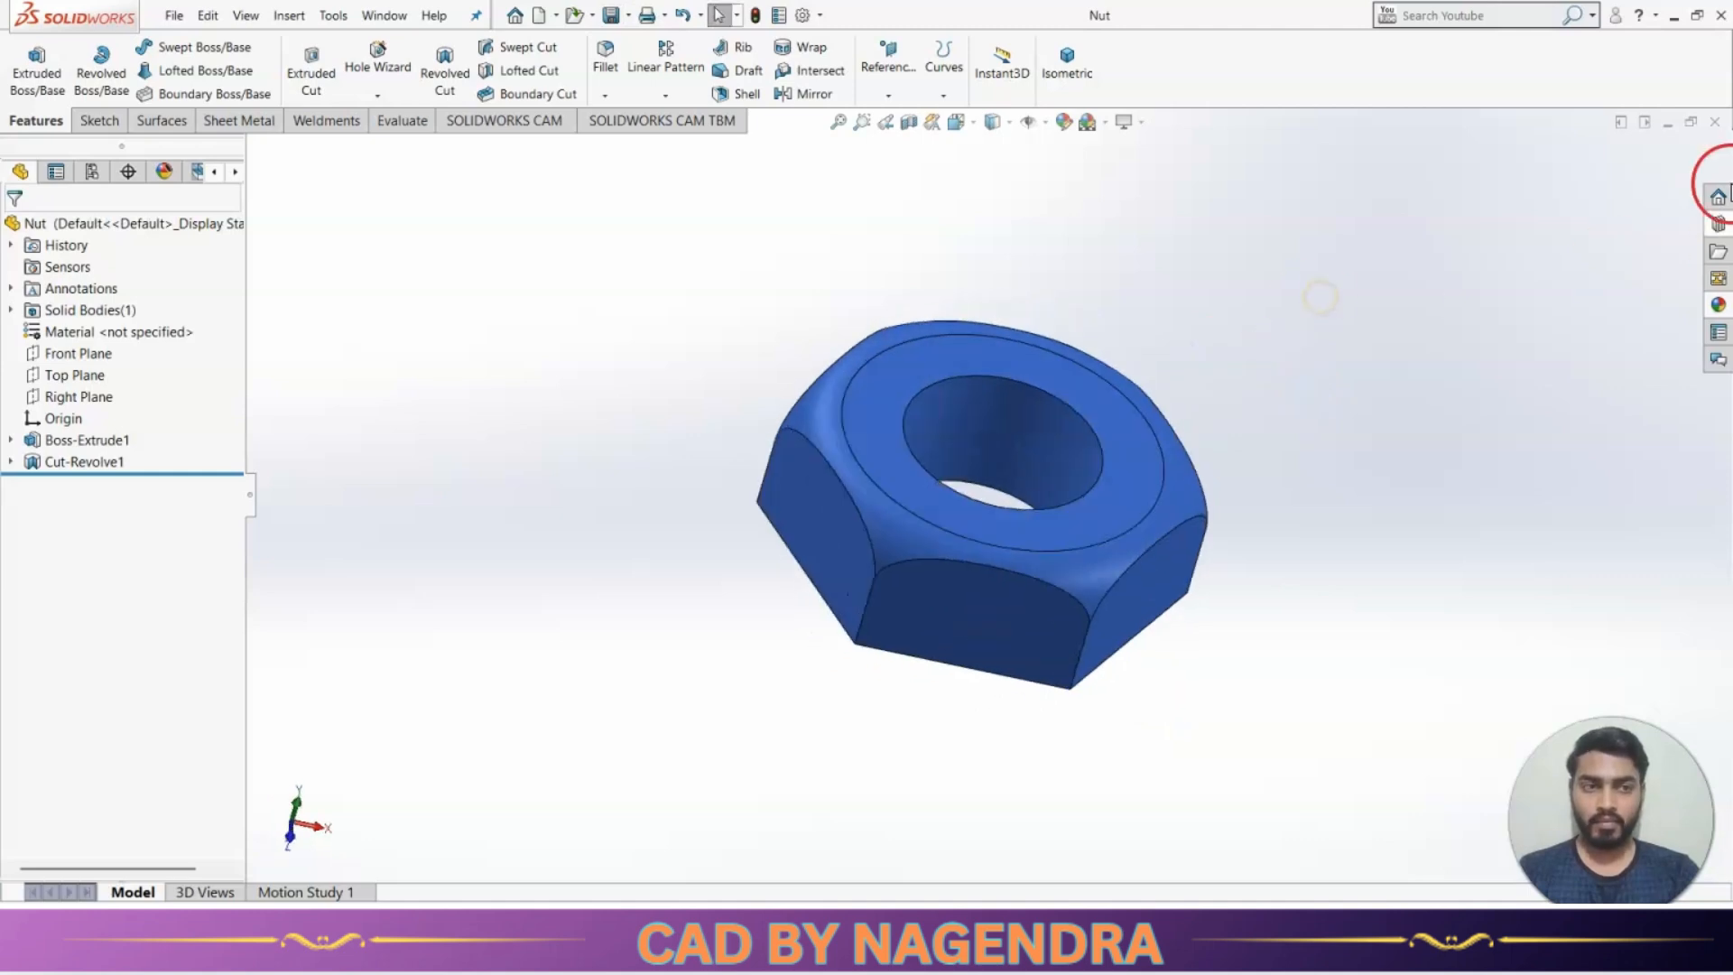
{"action": "left_click", "coordinate": [1721, 125]}
Check the screw in the reference drawing and create a new part document.
{"action": "key", "text": "alt+Tab"}
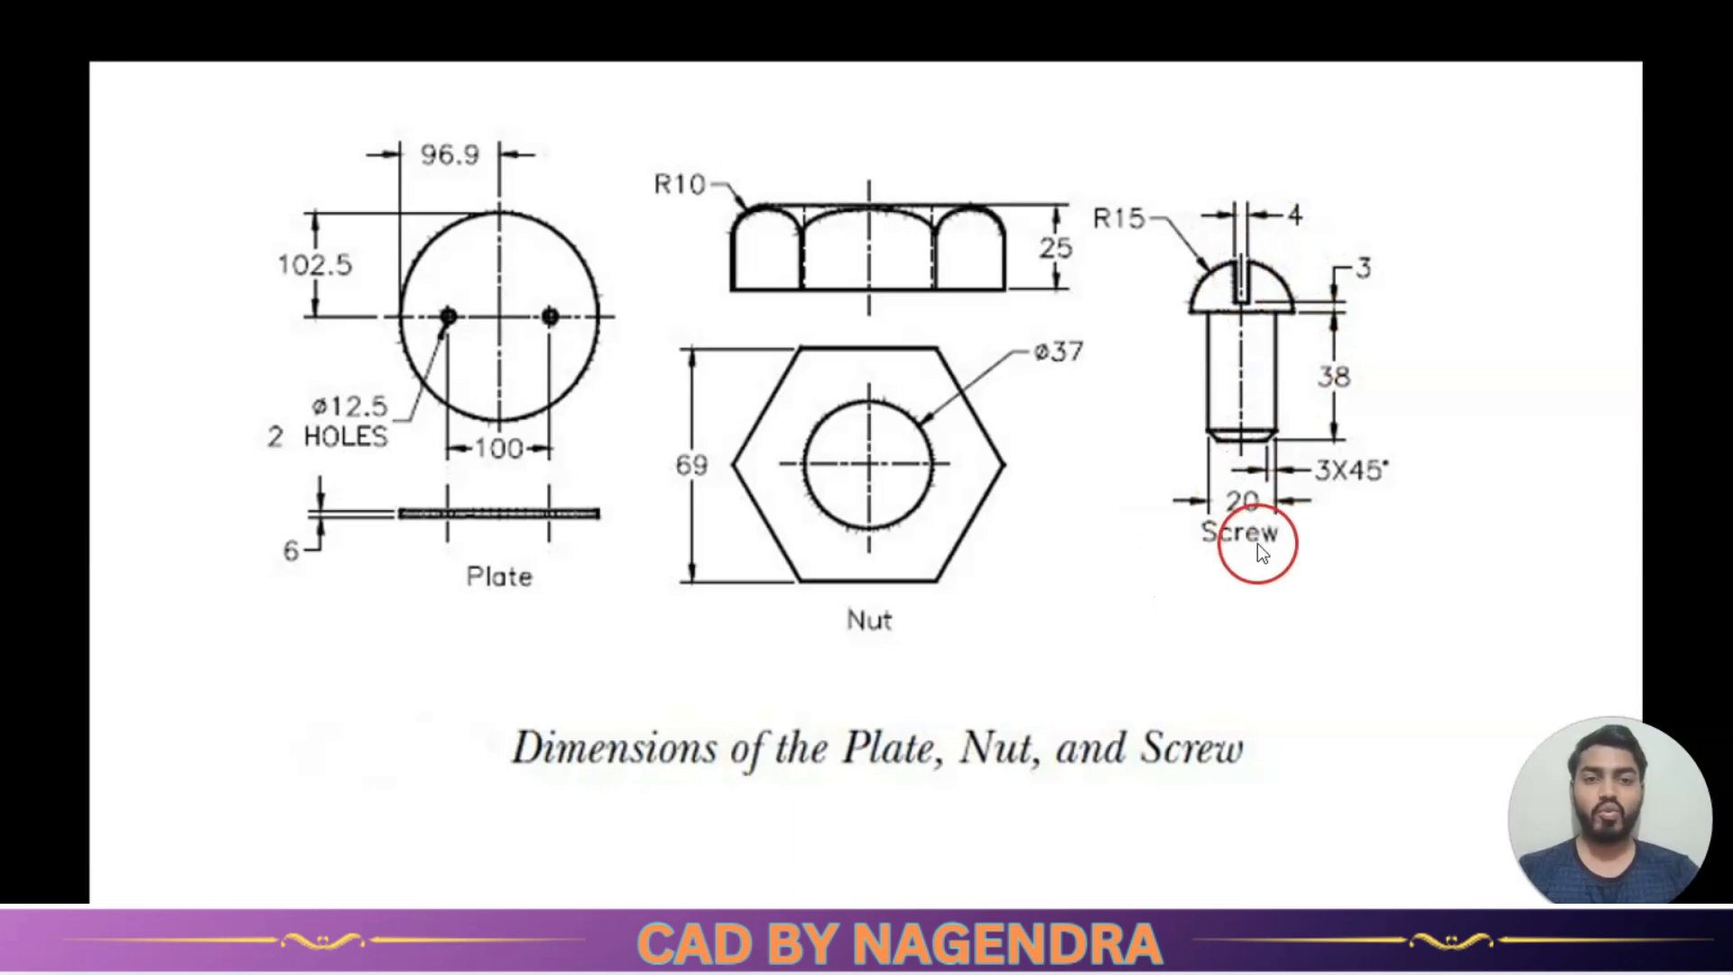
{"action": "key", "text": "alt+Tab"}
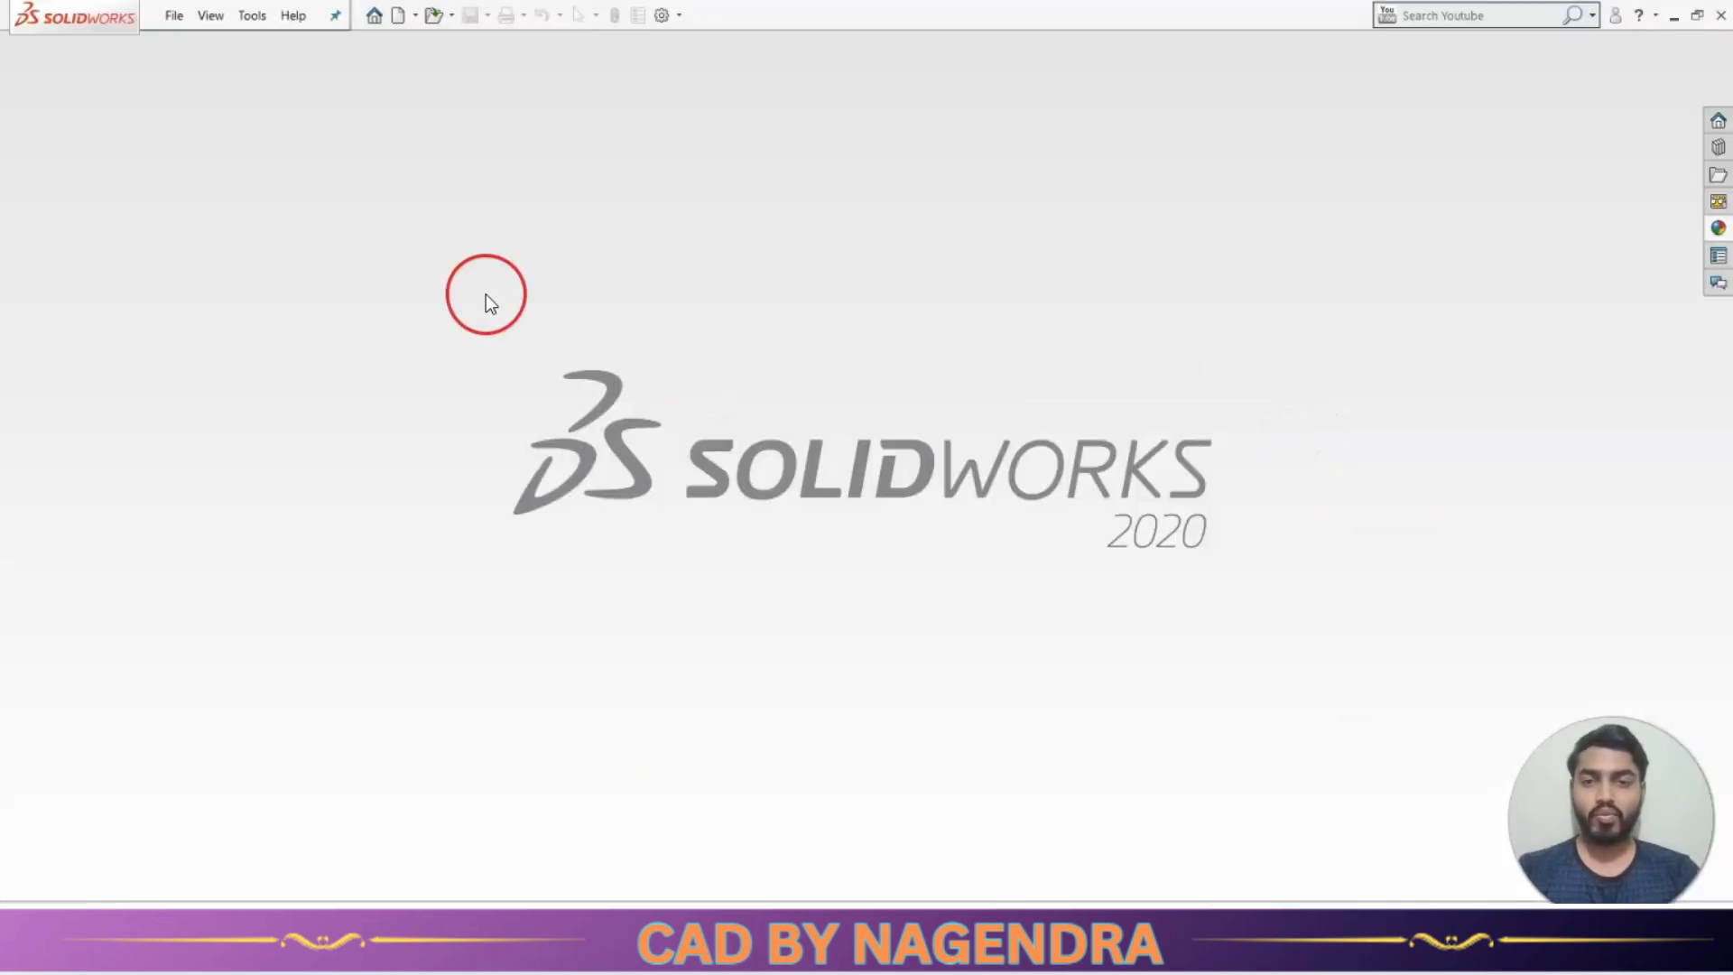
{"action": "left_click", "coordinate": [380, 16]}
{"action": "left_click", "coordinate": [392, 16]}
{"action": "left_click", "coordinate": [641, 343]}
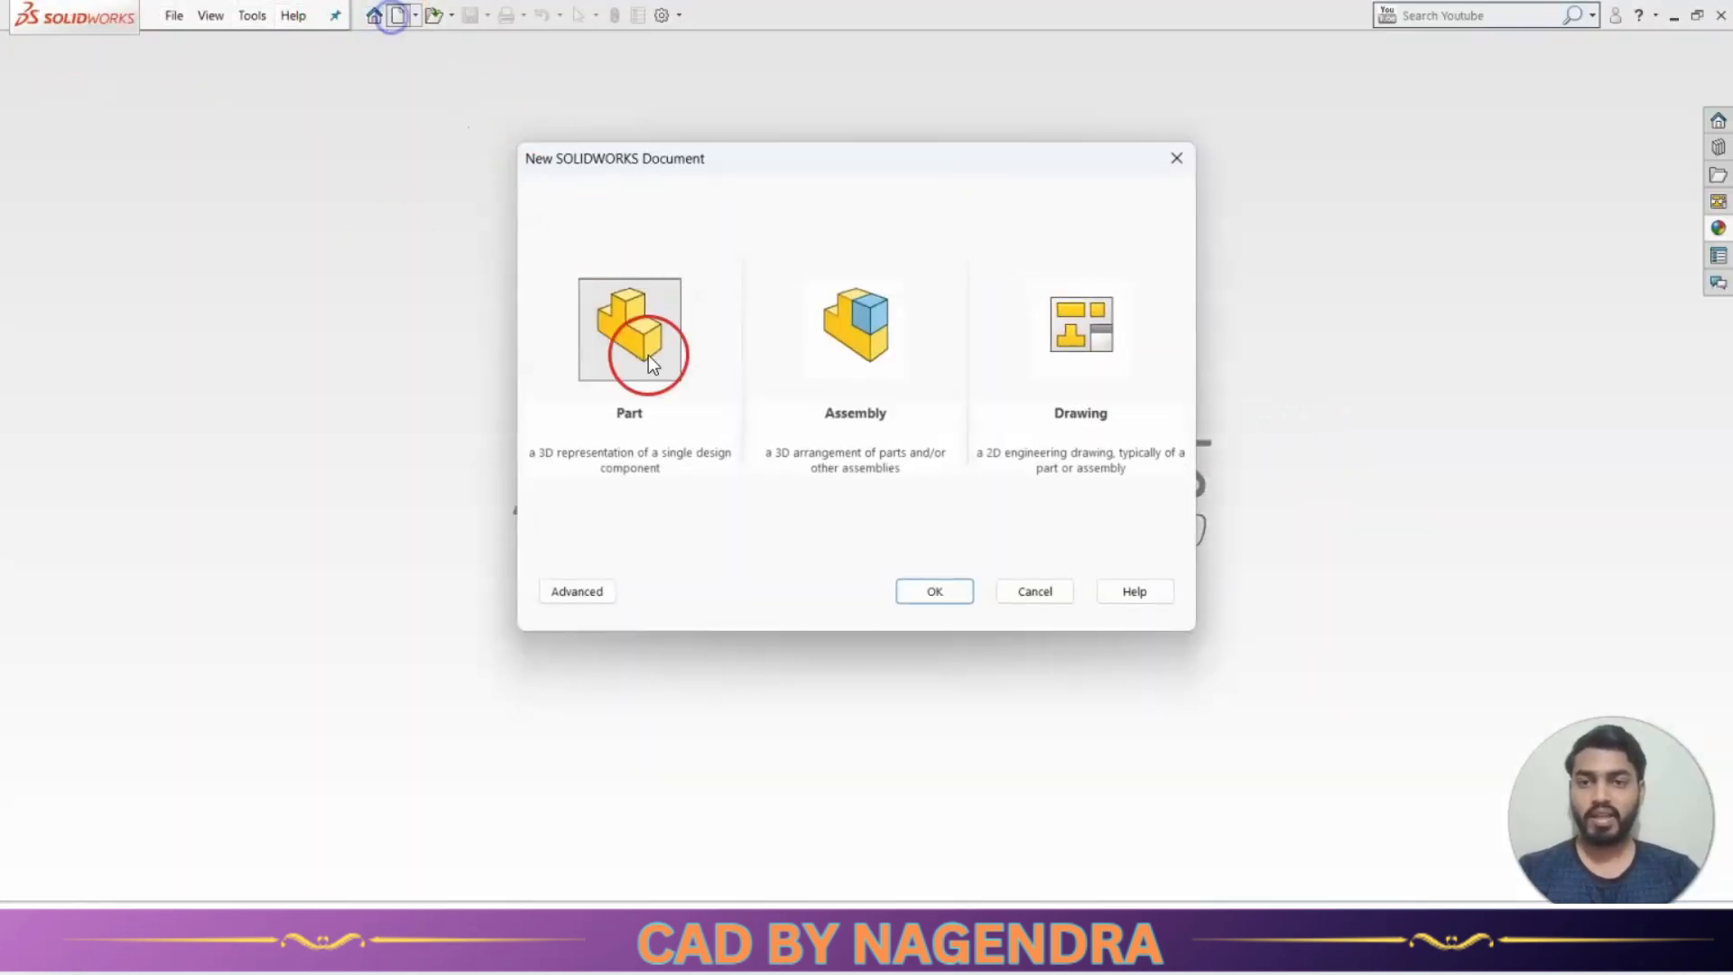
{"action": "left_click", "coordinate": [934, 588]}
{"action": "left_click", "coordinate": [389, 350]}
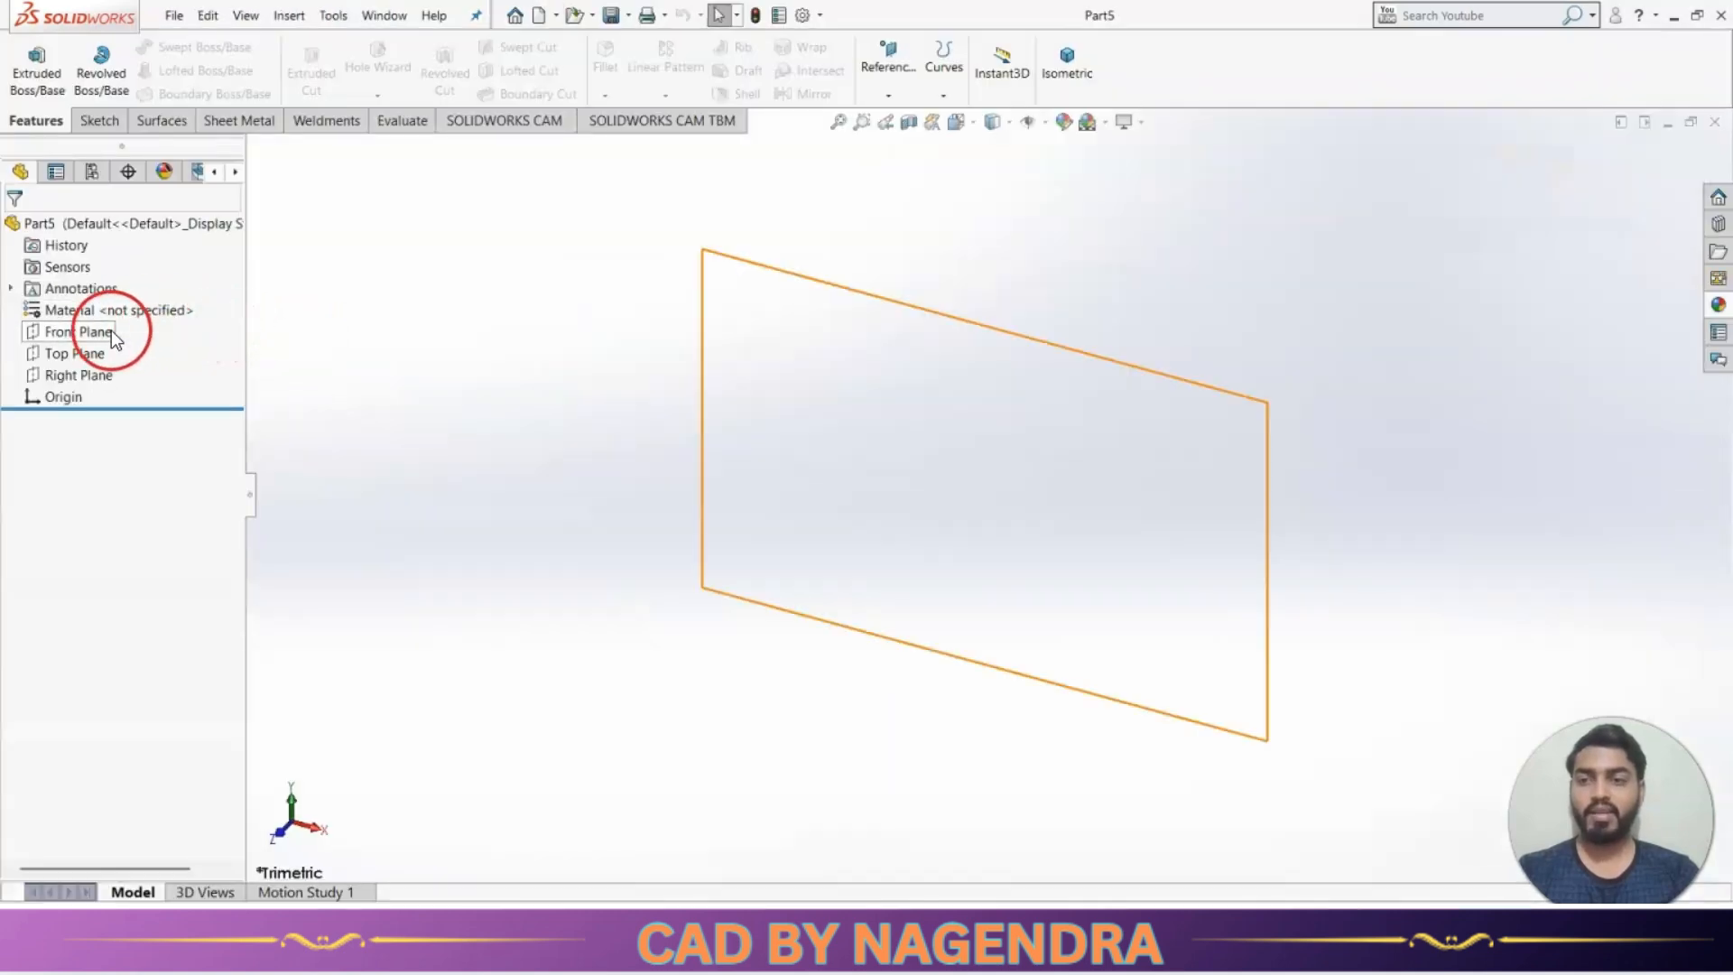
Start a sketch on the Front Plane and check the screw's dimensions in the reference drawing.
{"action": "left_click", "coordinate": [78, 331]}
{"action": "left_click", "coordinate": [101, 307]}
{"action": "scroll", "coordinate": [1316, 501], "scroll_direction": "down", "scroll_amount": 1}
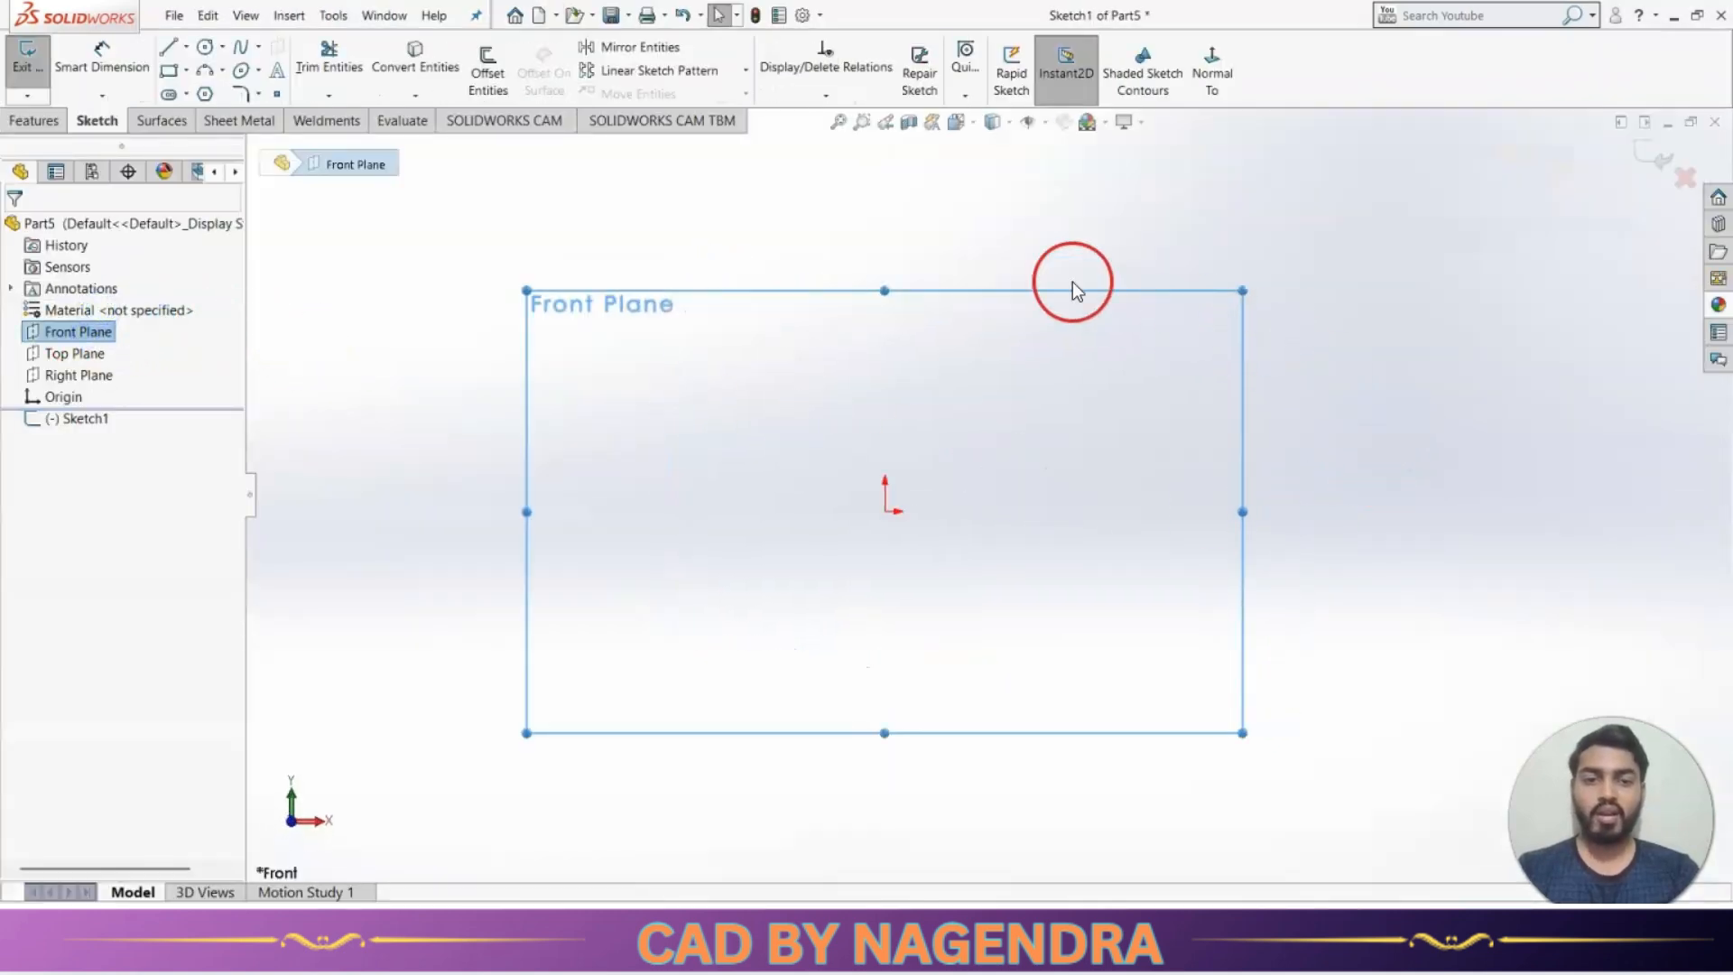
{"action": "scroll", "coordinate": [1072, 281], "scroll_direction": "up", "scroll_amount": 1}
{"action": "key", "text": "alt+Tab"}
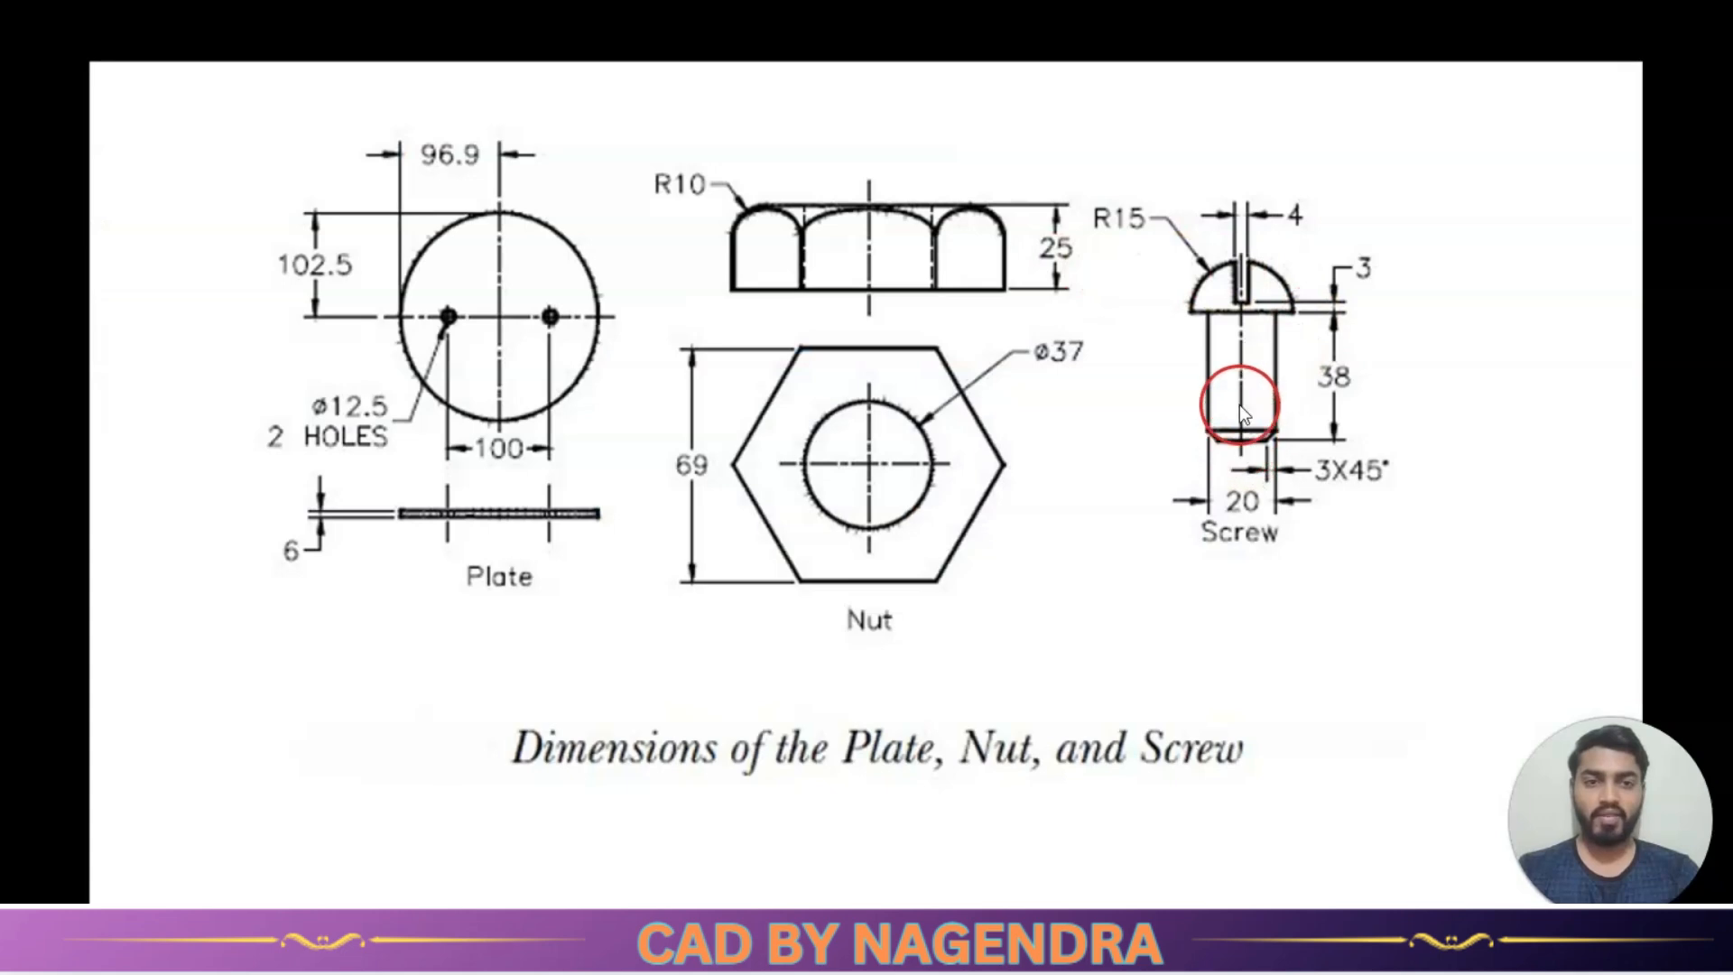
{"action": "key", "text": "alt+Tab"}
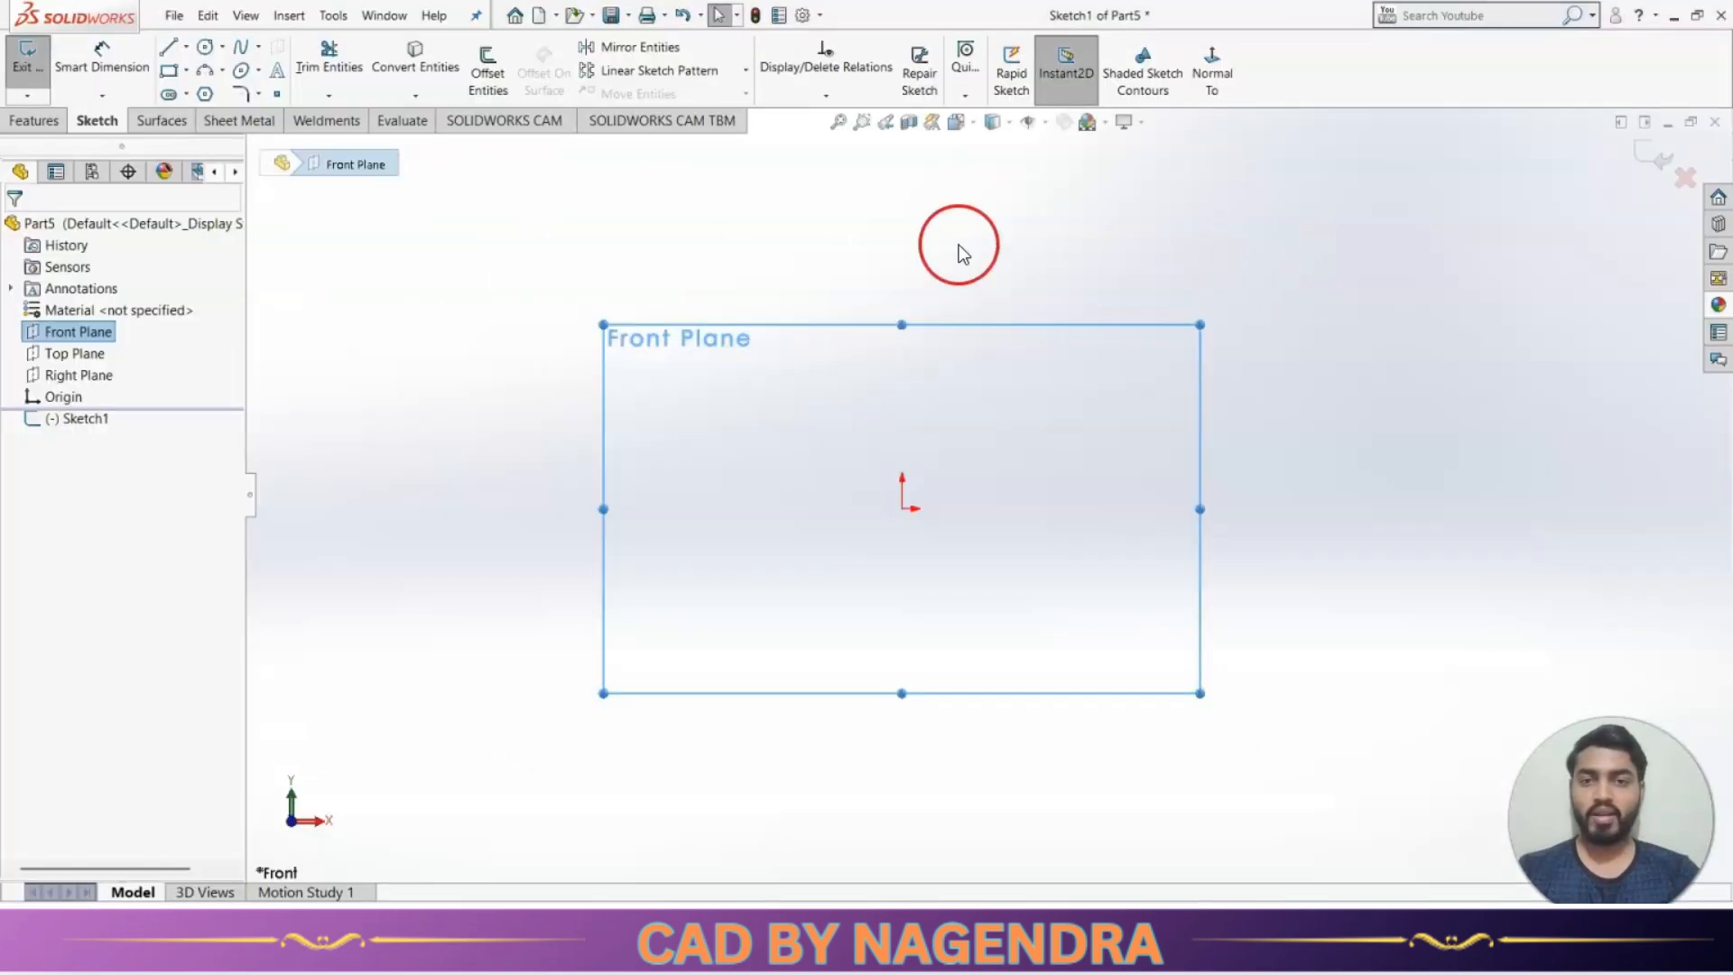
Sketch a horizontal line about 13 mm long from the origin and a vertical line up from its end for the screw's half shank.
{"action": "left_click", "coordinate": [167, 46]}
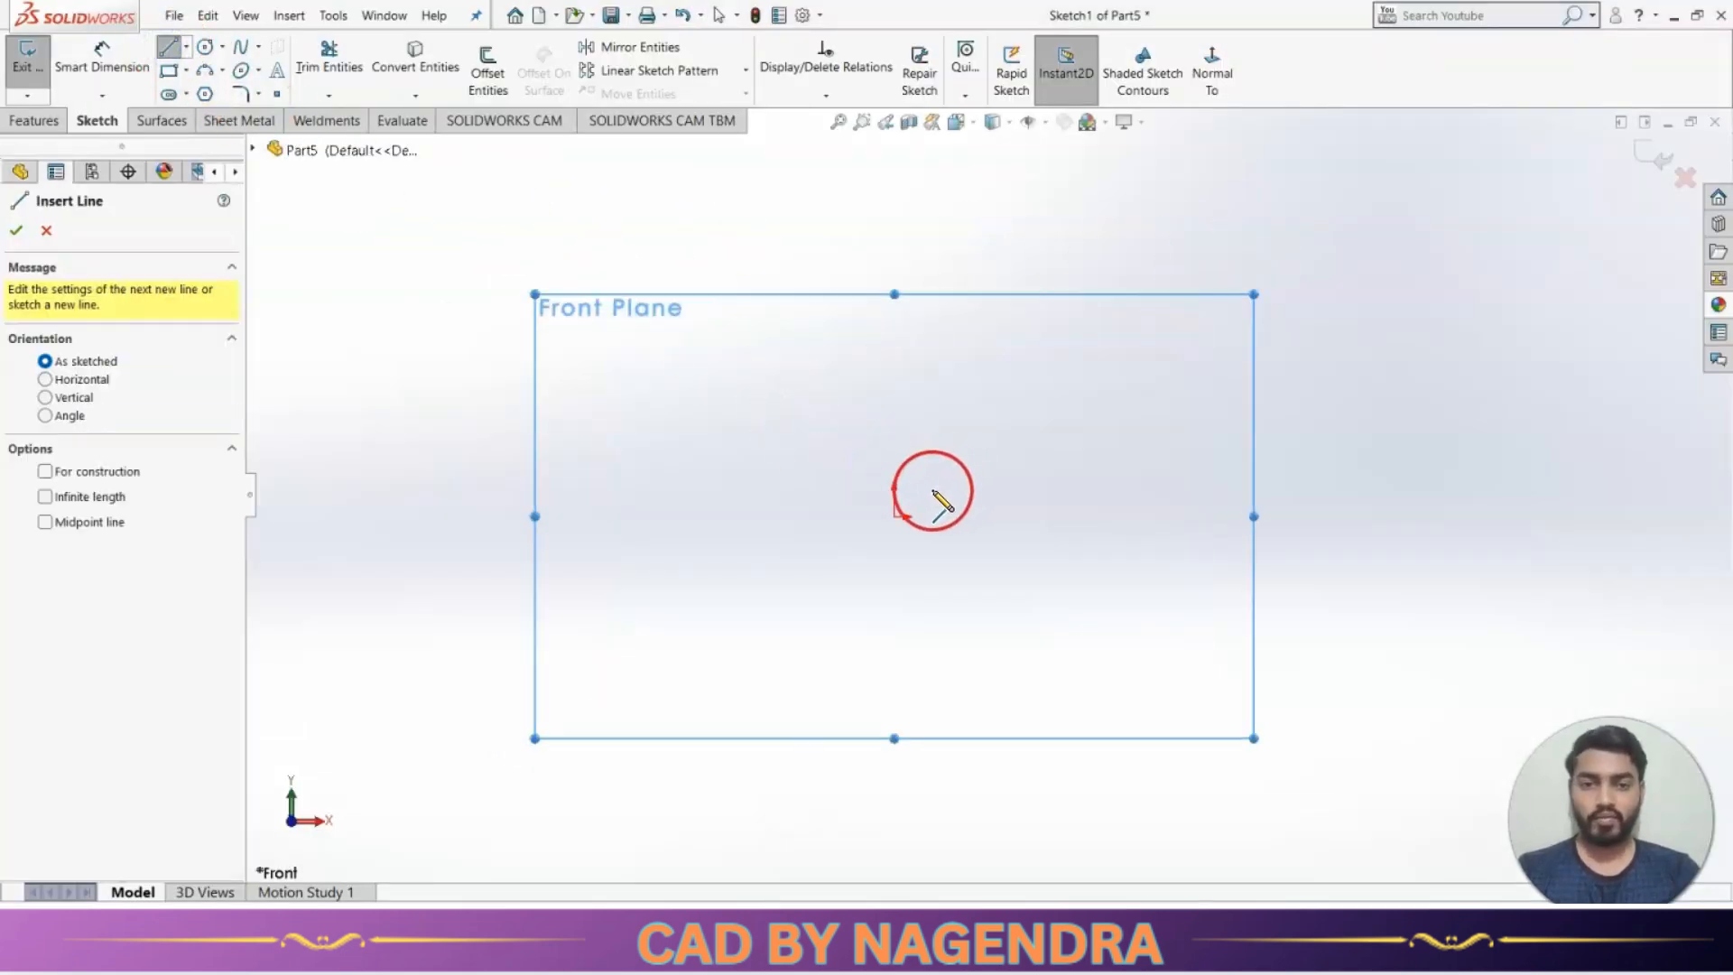
{"action": "left_click", "coordinate": [898, 516]}
{"action": "left_click", "coordinate": [945, 517]}
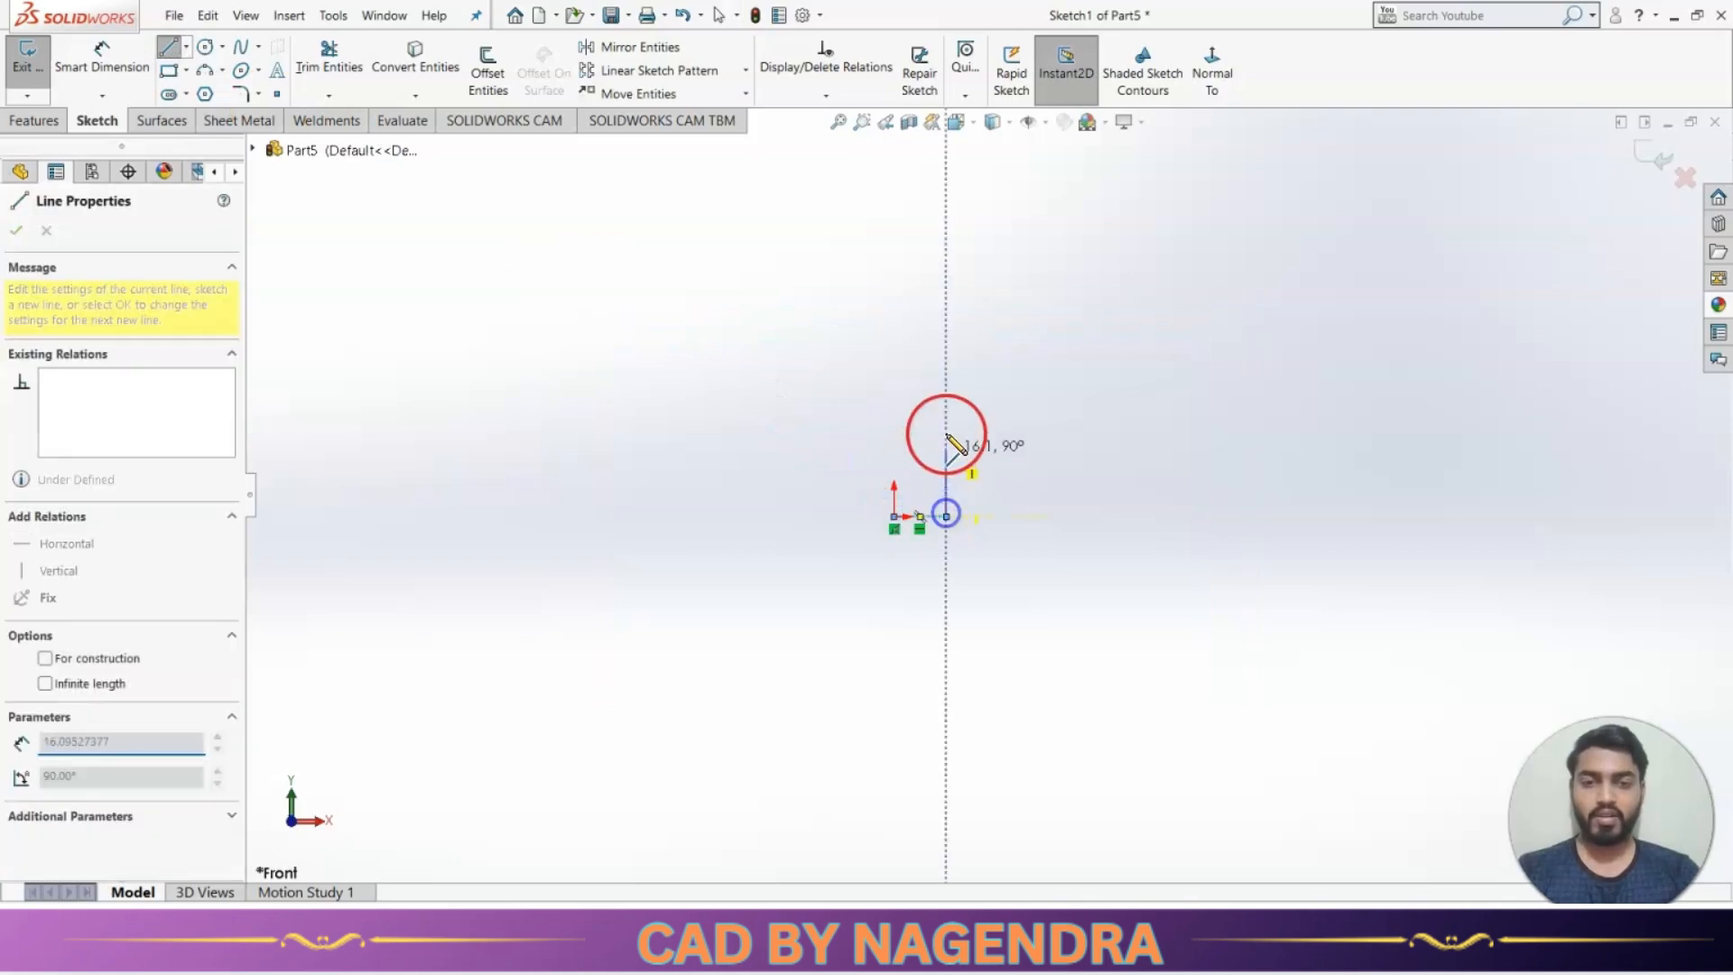
{"action": "left_click", "coordinate": [944, 370]}
{"action": "key", "text": "alt+Tab"}
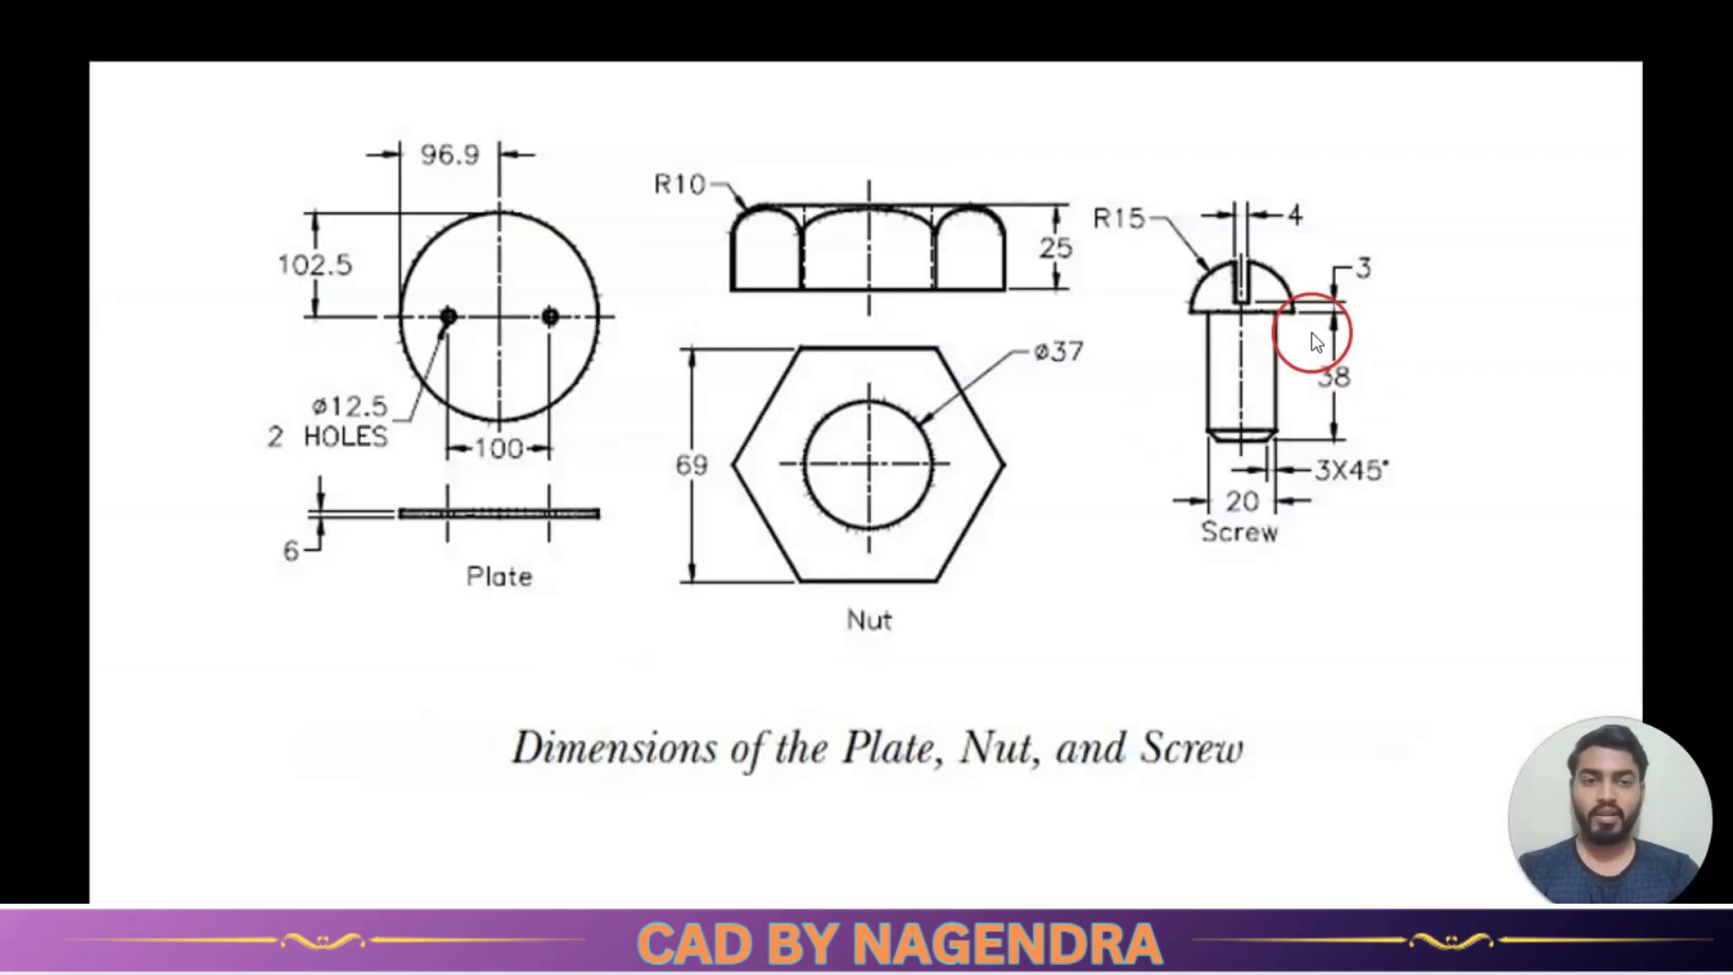
{"action": "key", "text": "alt+Tab"}
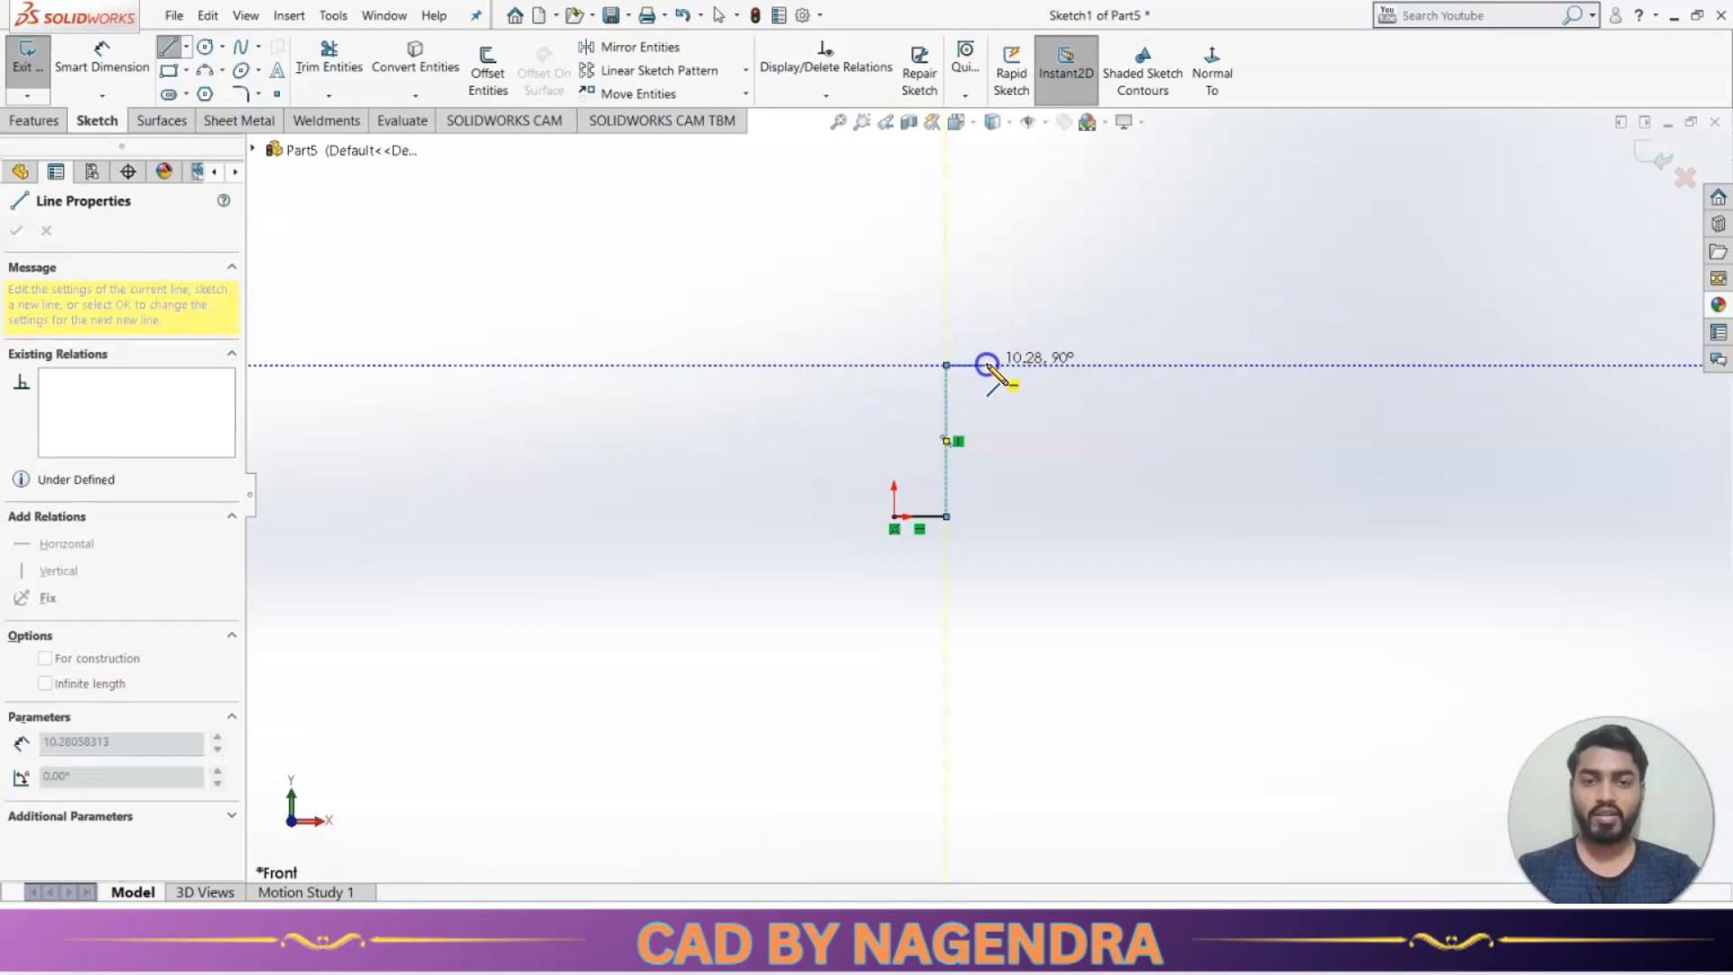
Complete the screw's half profile with the underside of the head, a tangent-style quarter arc, and a vertical centre line about 60 mm long to the origin.
{"action": "key", "text": "alt+Tab"}
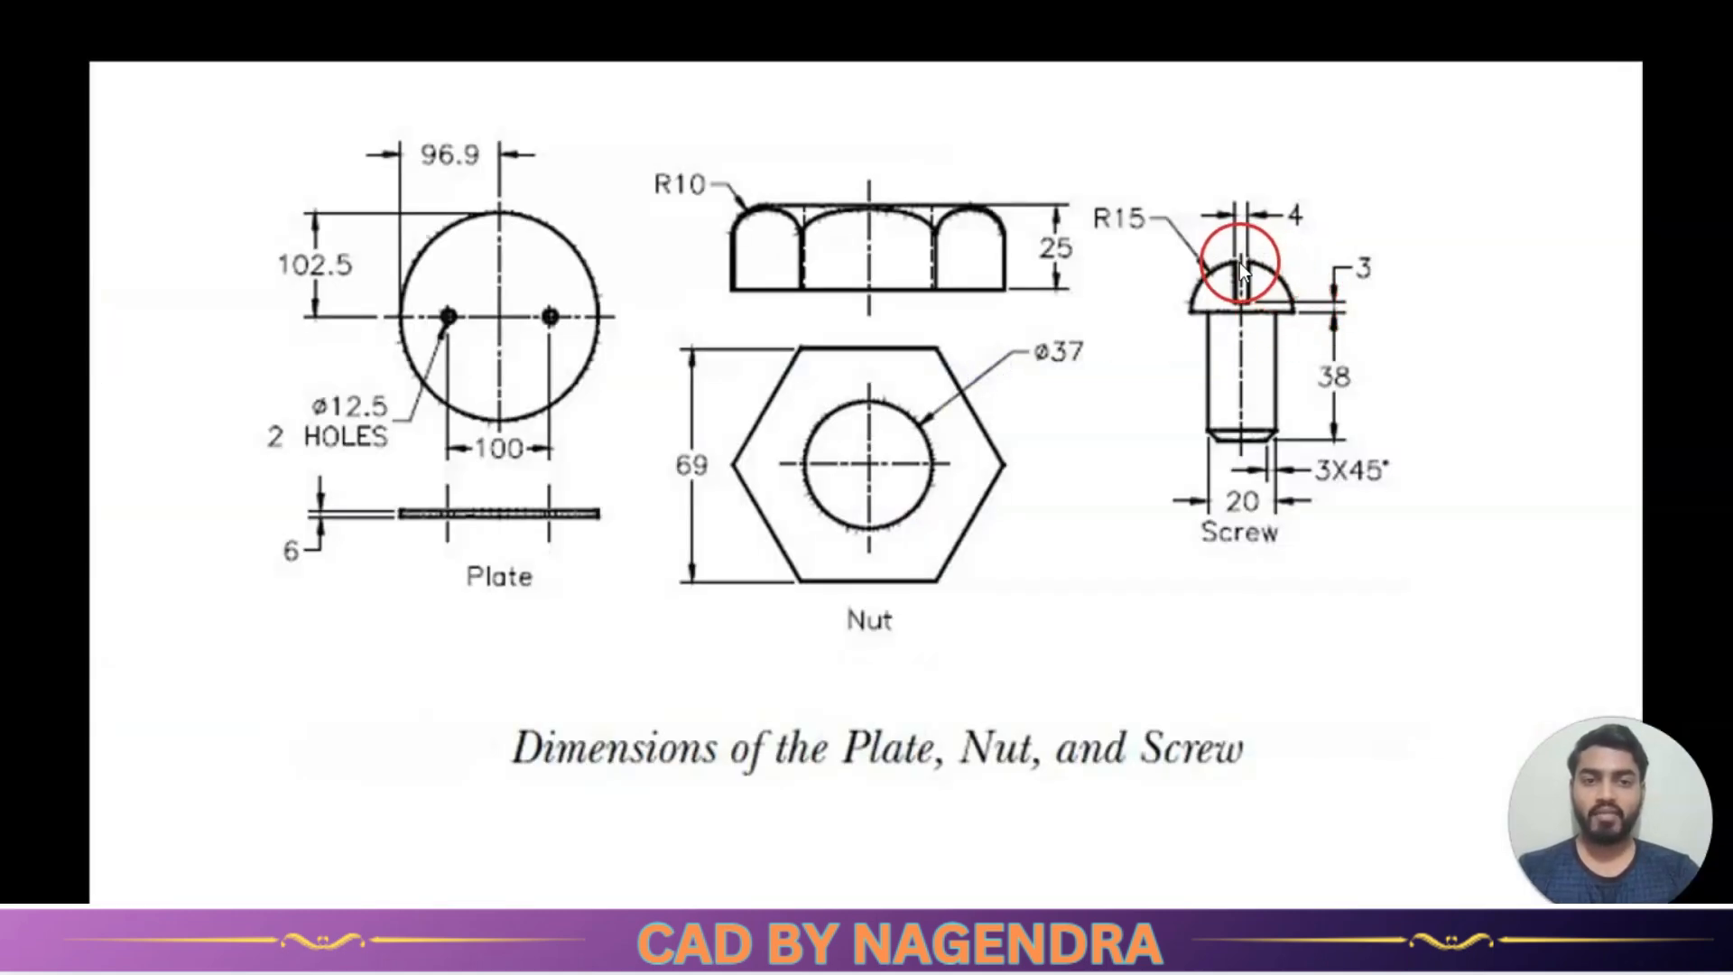
{"action": "key", "text": "alt+Tab"}
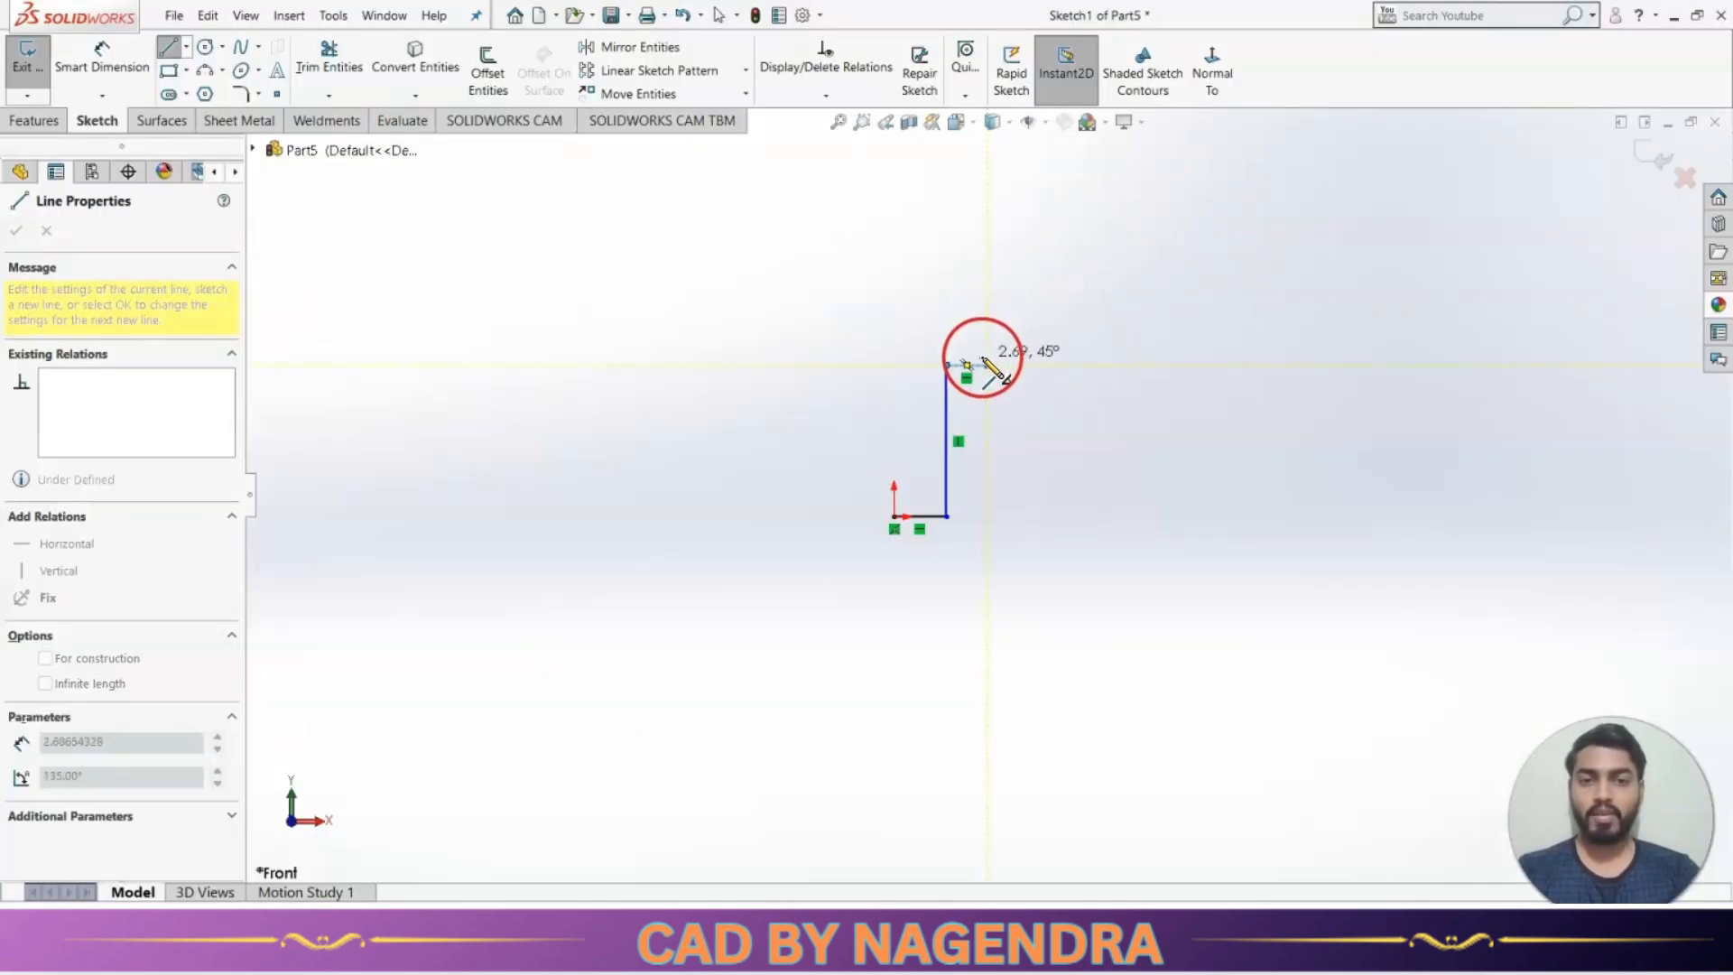
{"action": "left_click_drag", "start_coordinate": [984, 361], "coordinate": [893, 271]}
{"action": "left_click", "coordinate": [894, 517]}
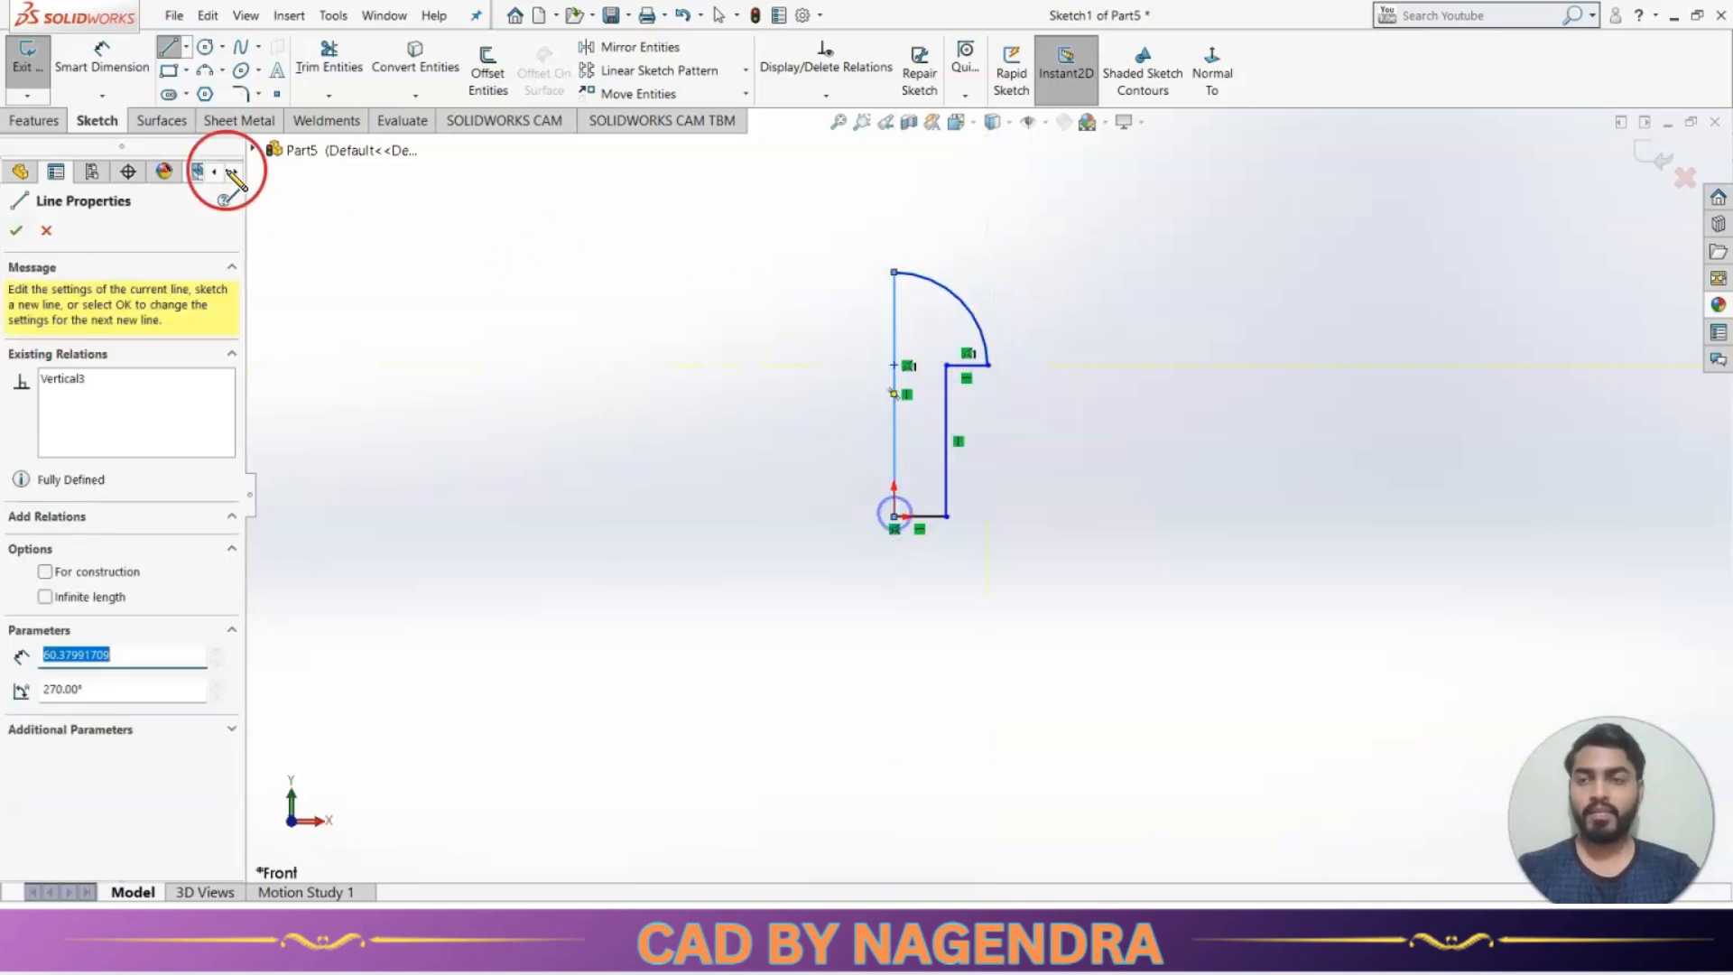
Check the shank diameter in the reference drawing and dimension the profile's base line to 10 mm.
{"action": "left_click", "coordinate": [100, 60]}
{"action": "scroll", "coordinate": [1083, 418], "scroll_direction": "down", "scroll_amount": 3}
{"action": "key", "text": "alt+Tab"}
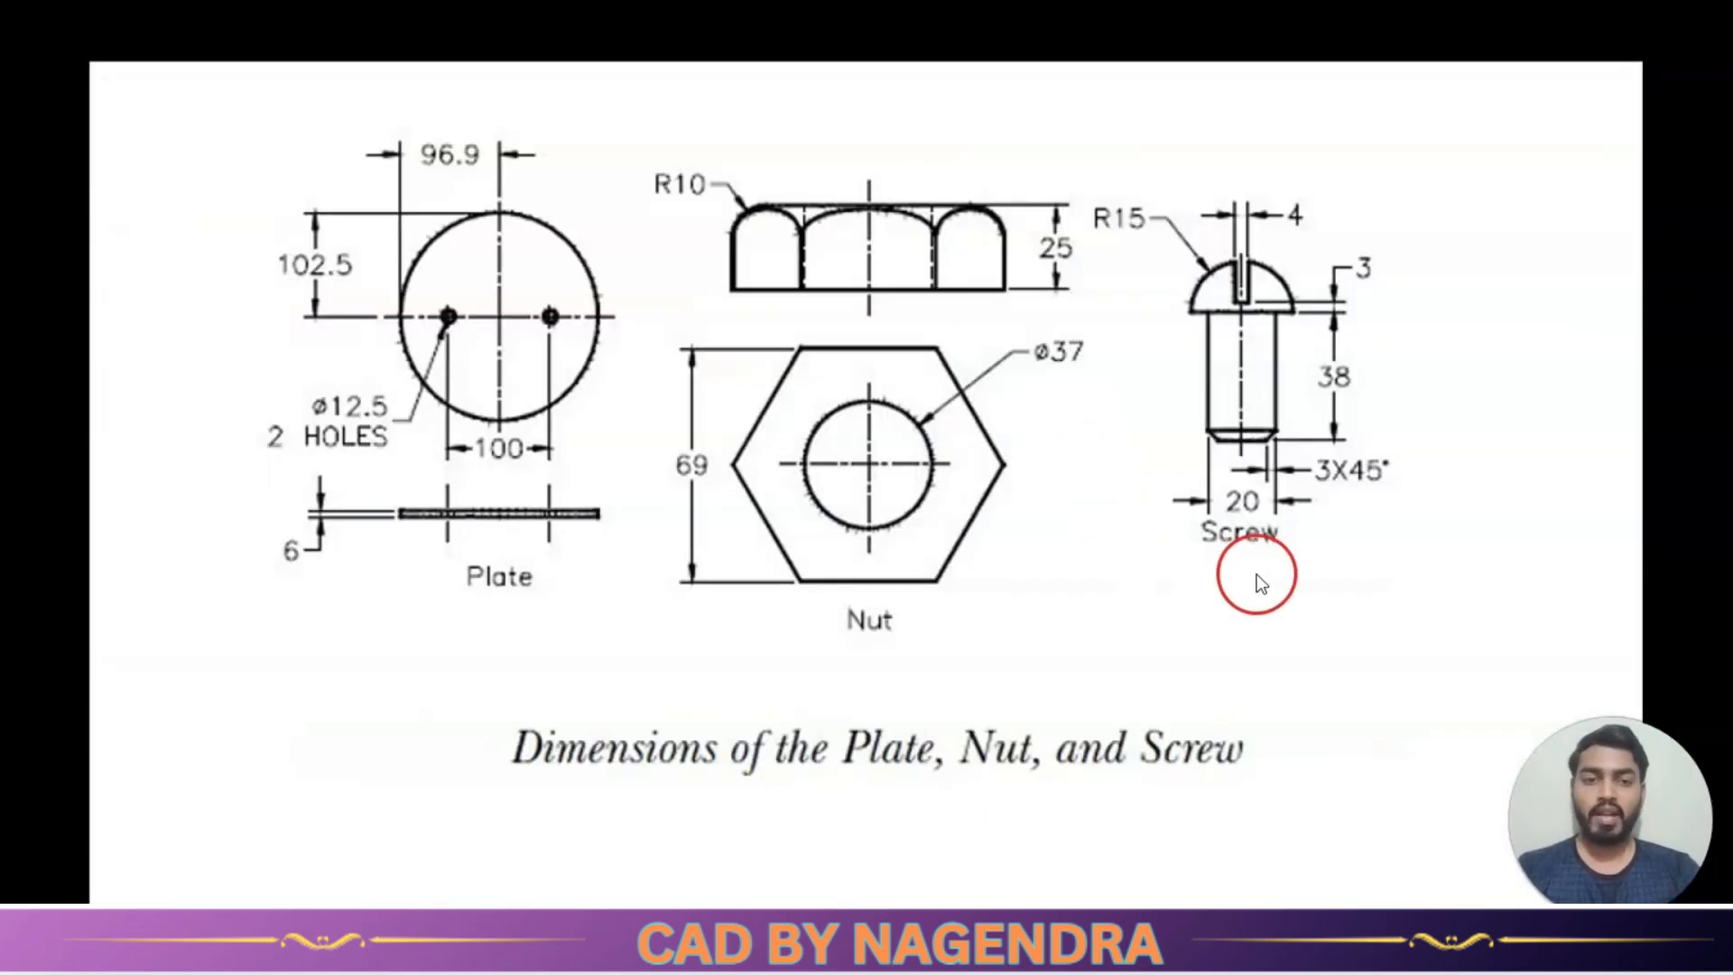
{"action": "key", "text": "alt+Tab"}
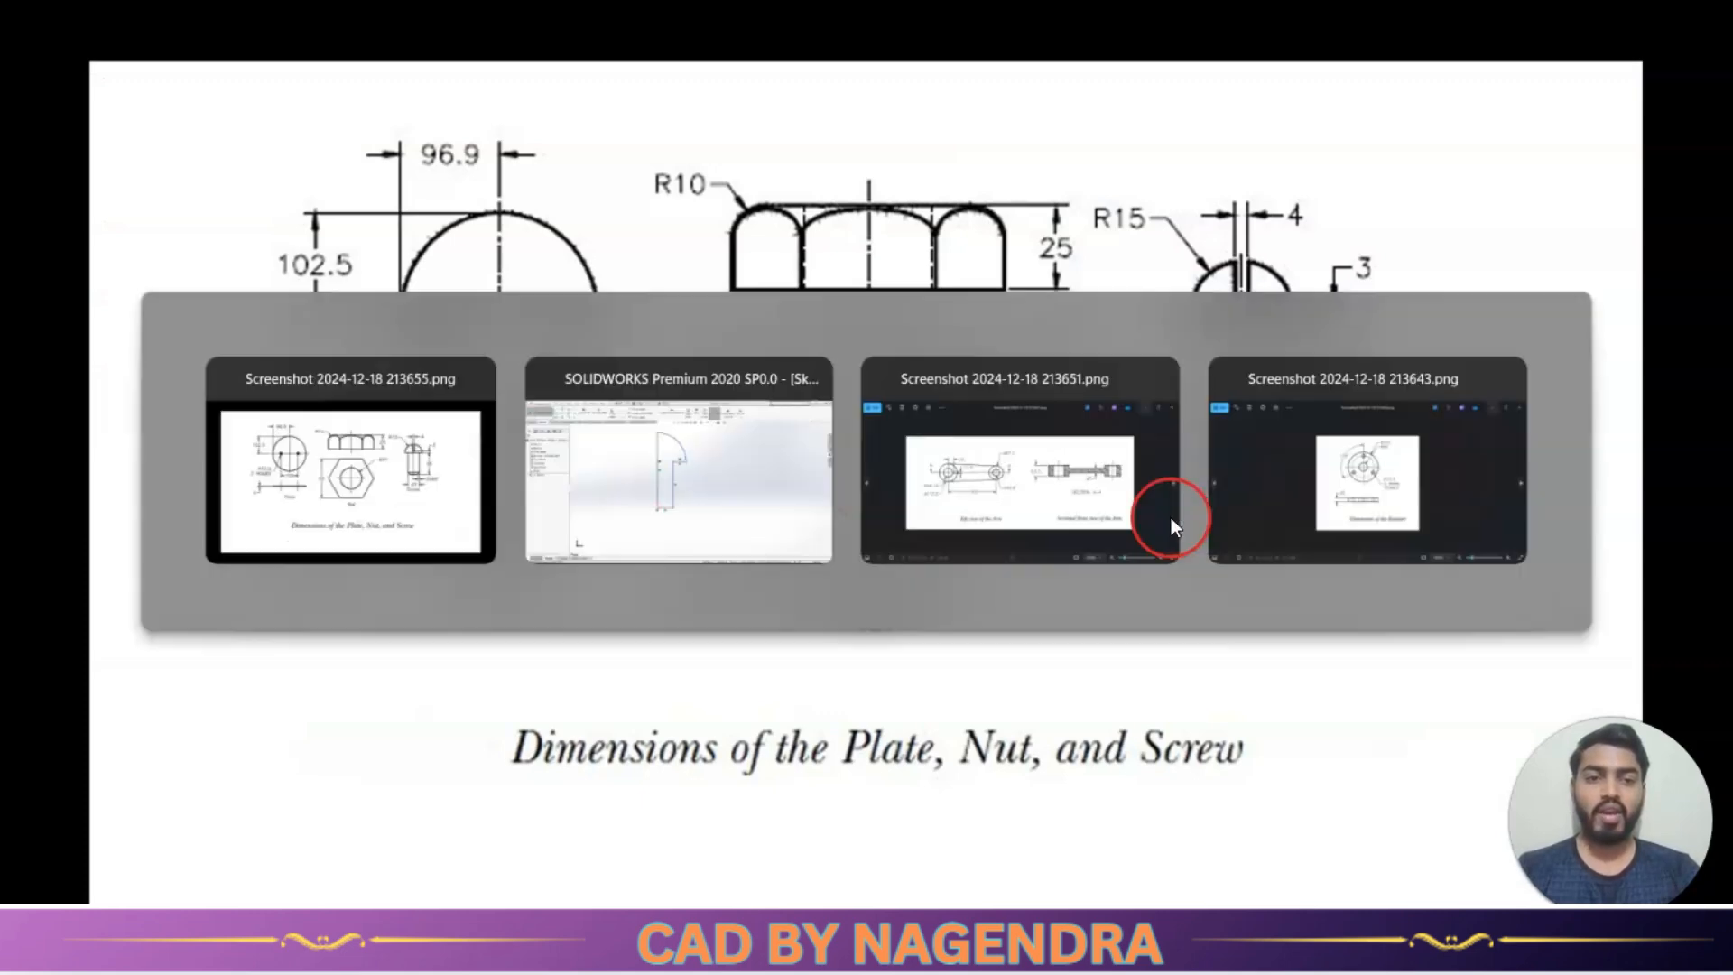
{"action": "left_click", "coordinate": [800, 610]}
{"action": "left_click", "coordinate": [786, 677]}
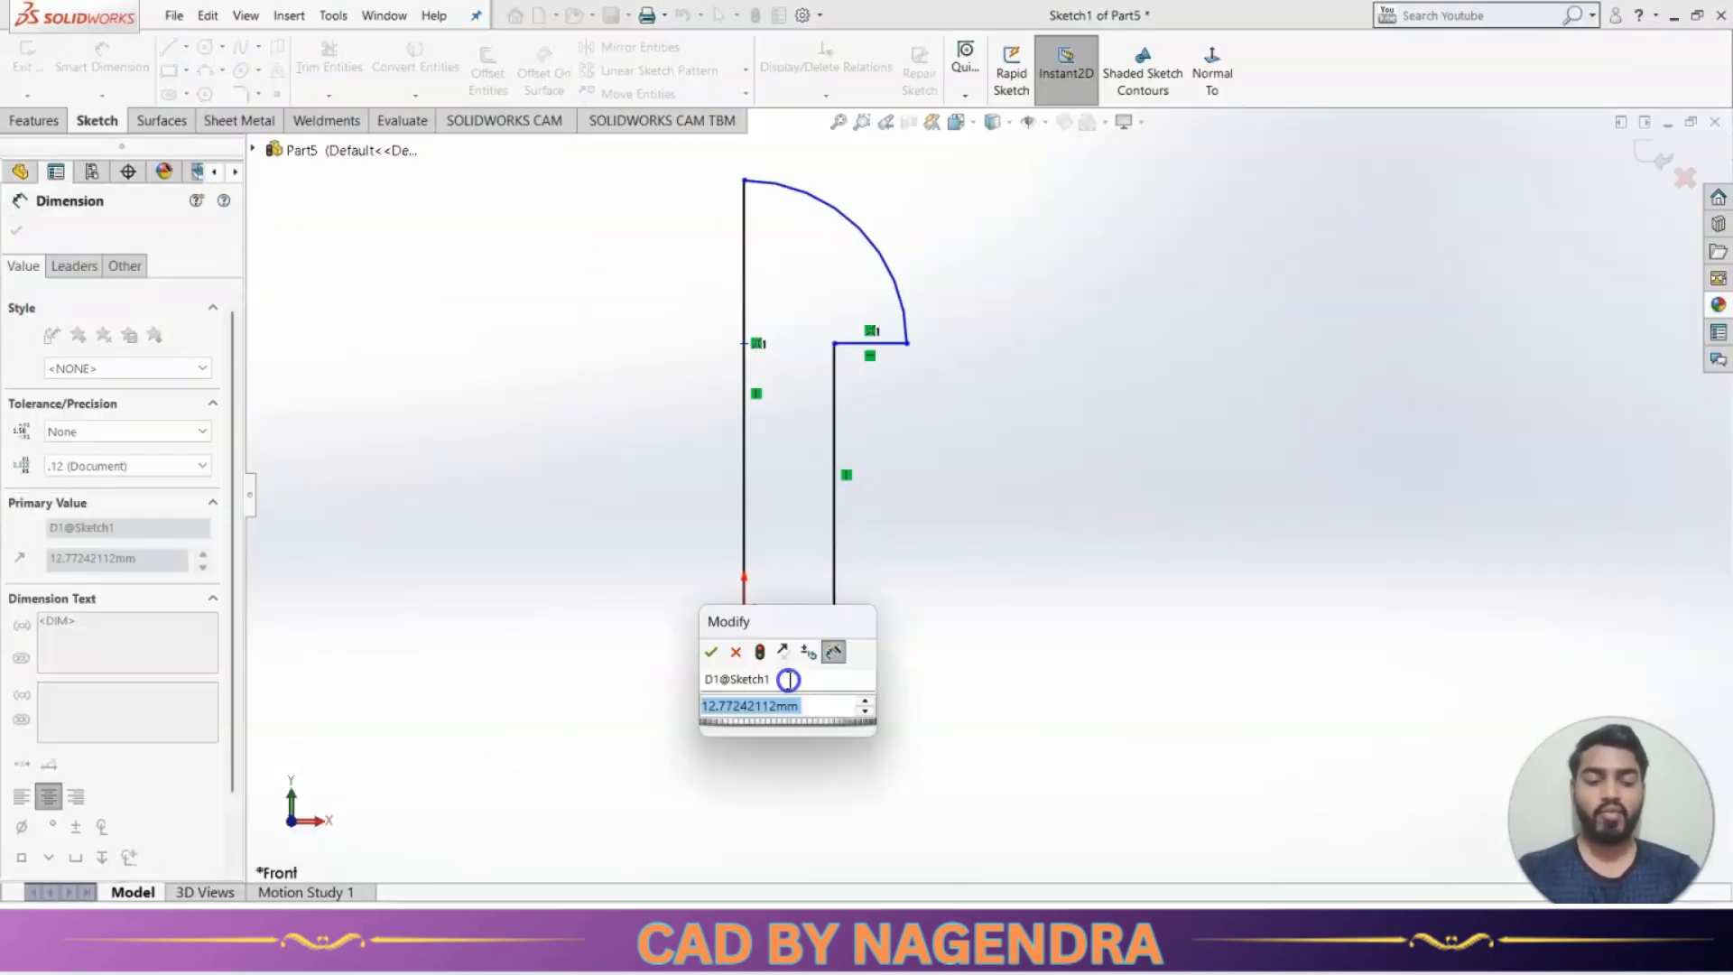
{"action": "type", "text": "10"}
{"action": "key", "text": "Return"}
{"action": "left_click", "coordinate": [918, 593]}
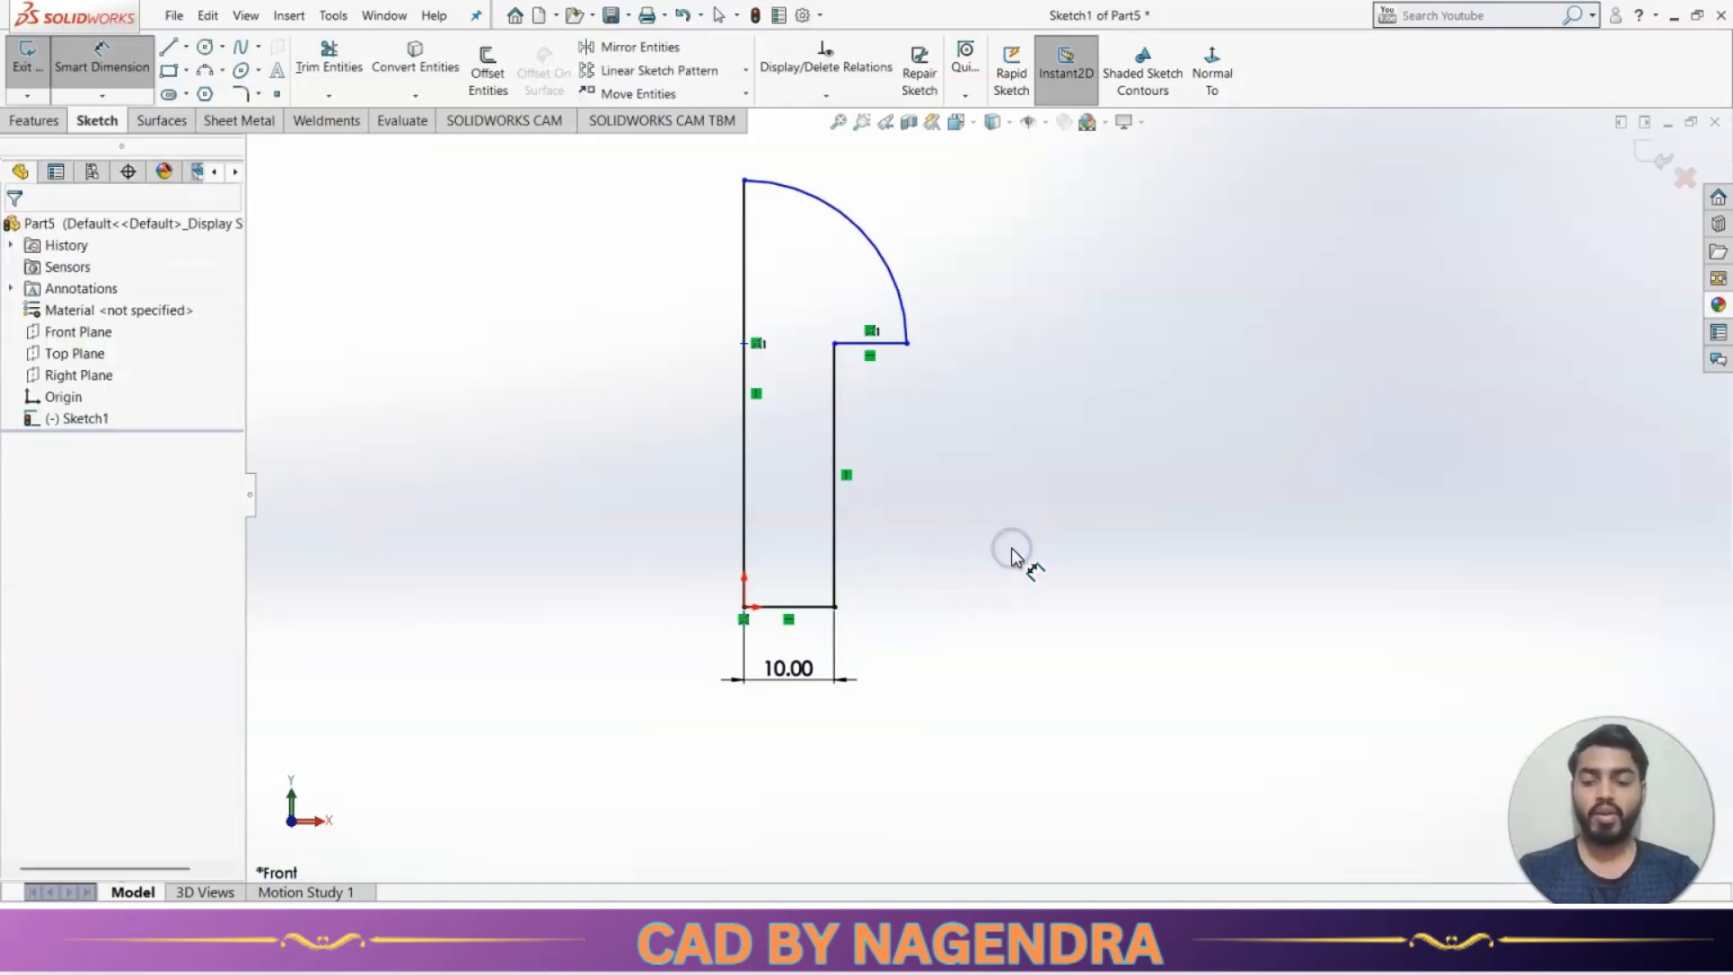
Check the shank length in the reference drawing and dimension the vertical shank line to 38 mm.
{"action": "key", "text": "alt+Tab"}
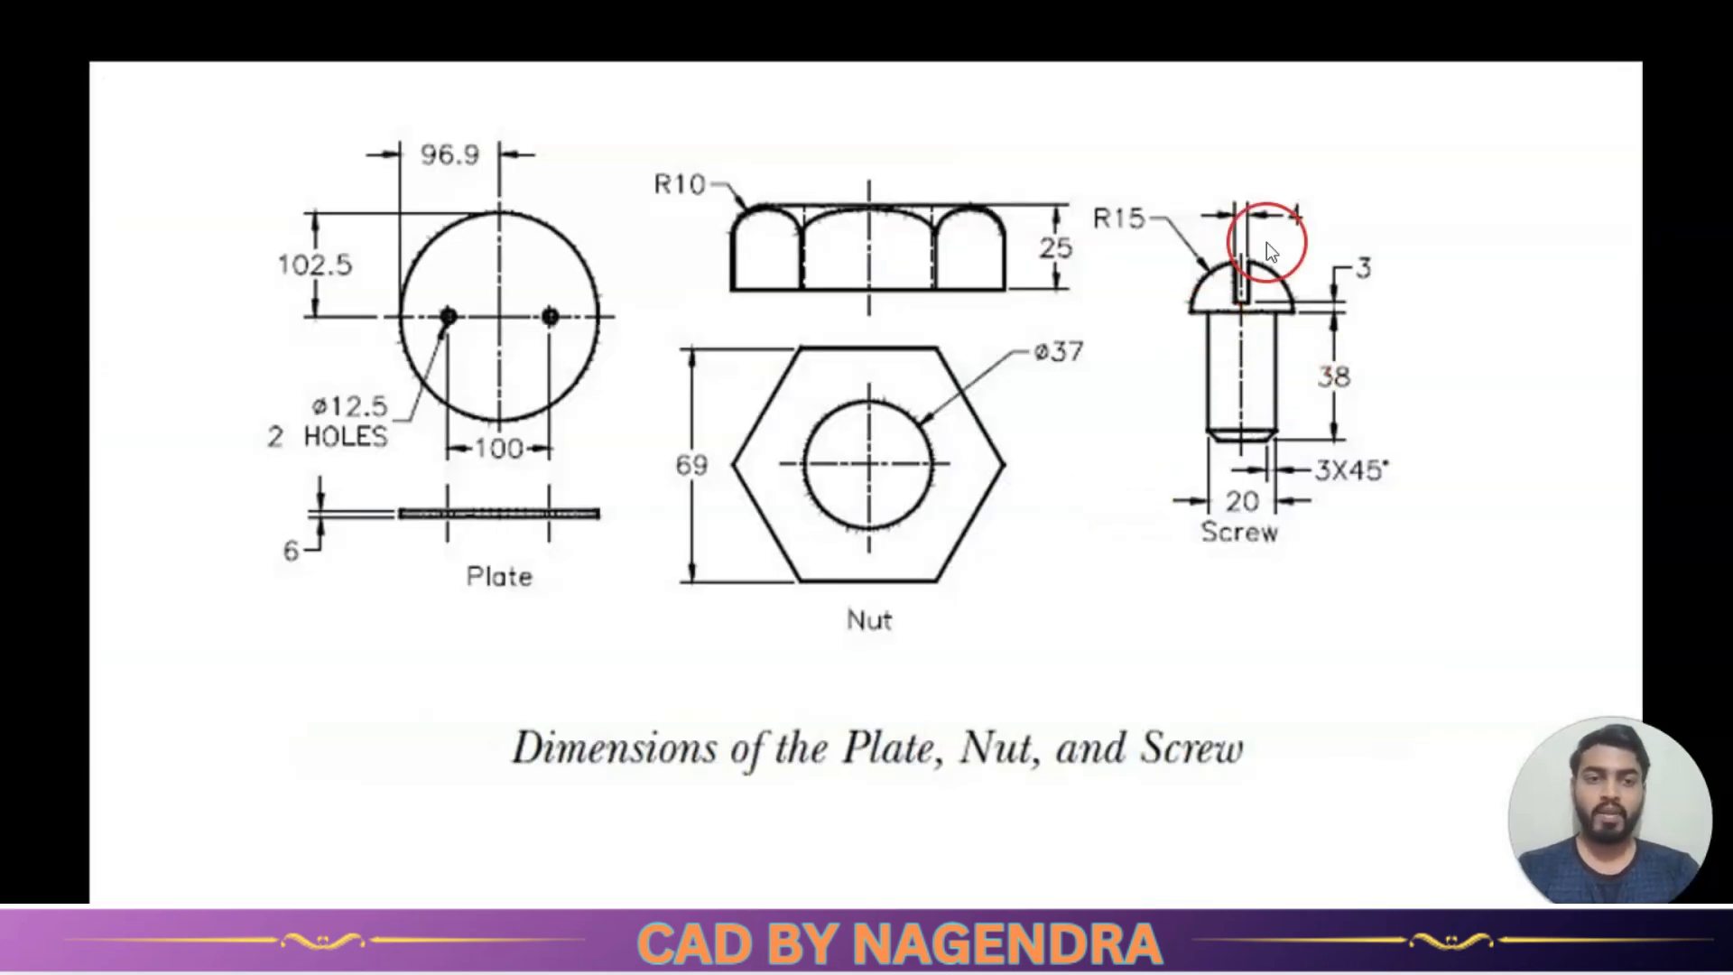
{"action": "key", "text": "alt+Tab"}
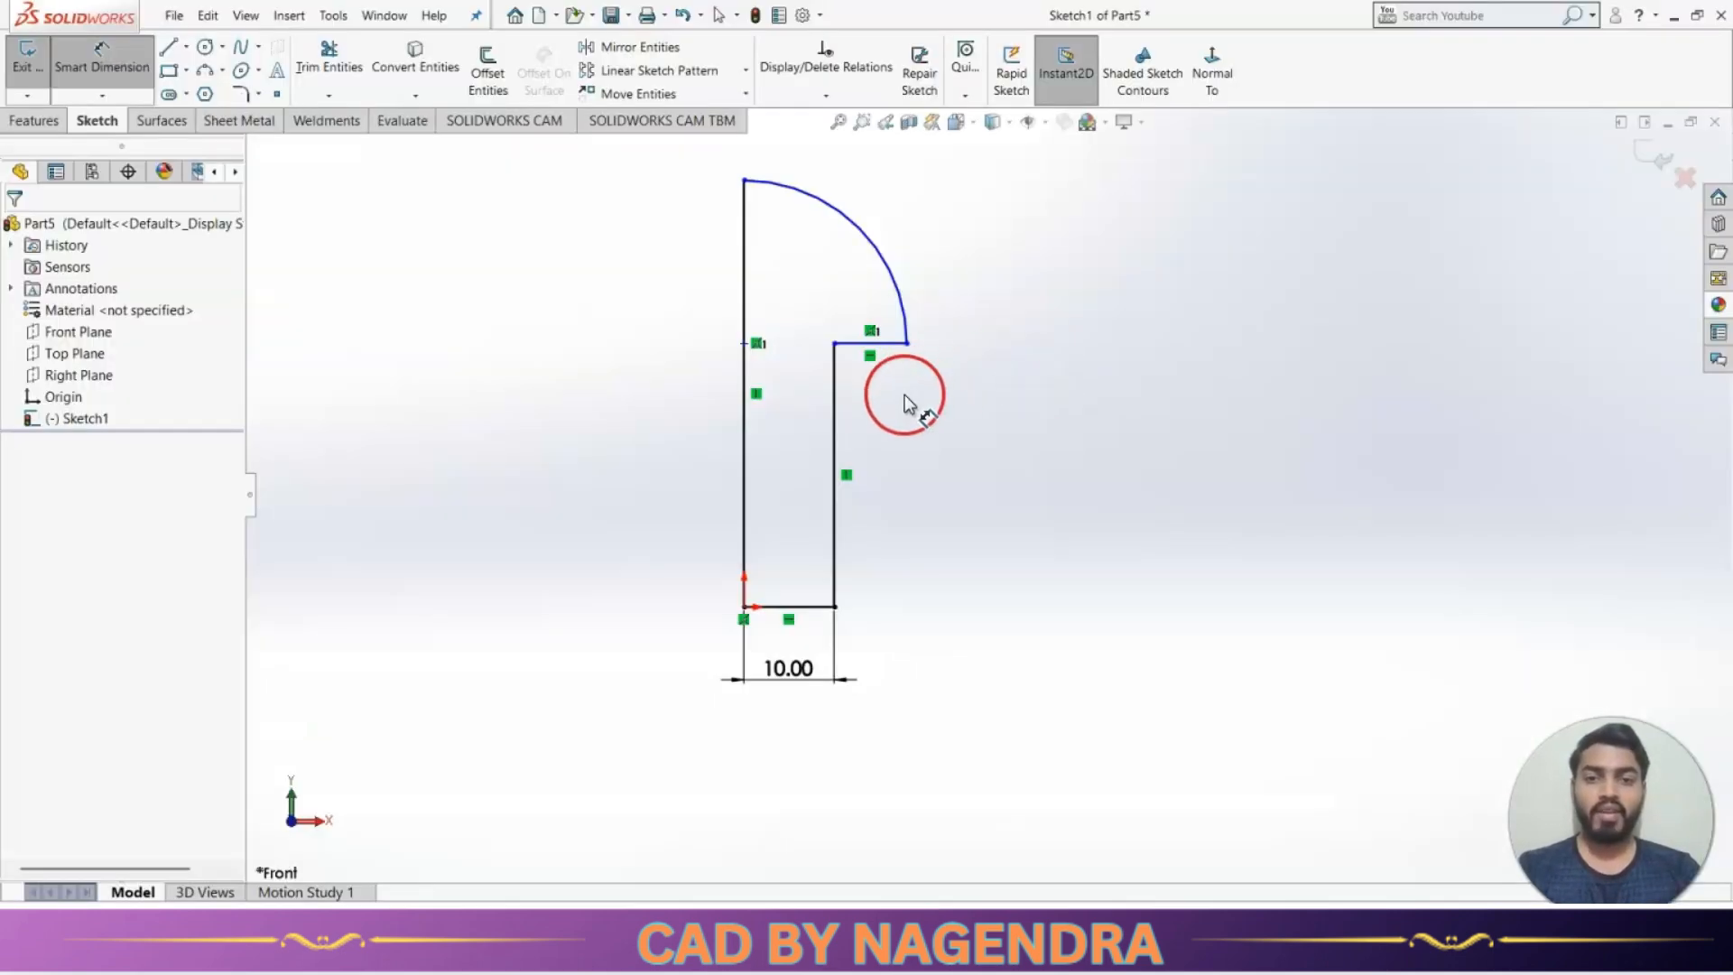
{"action": "left_click", "coordinate": [834, 492]}
{"action": "left_click", "coordinate": [901, 496]}
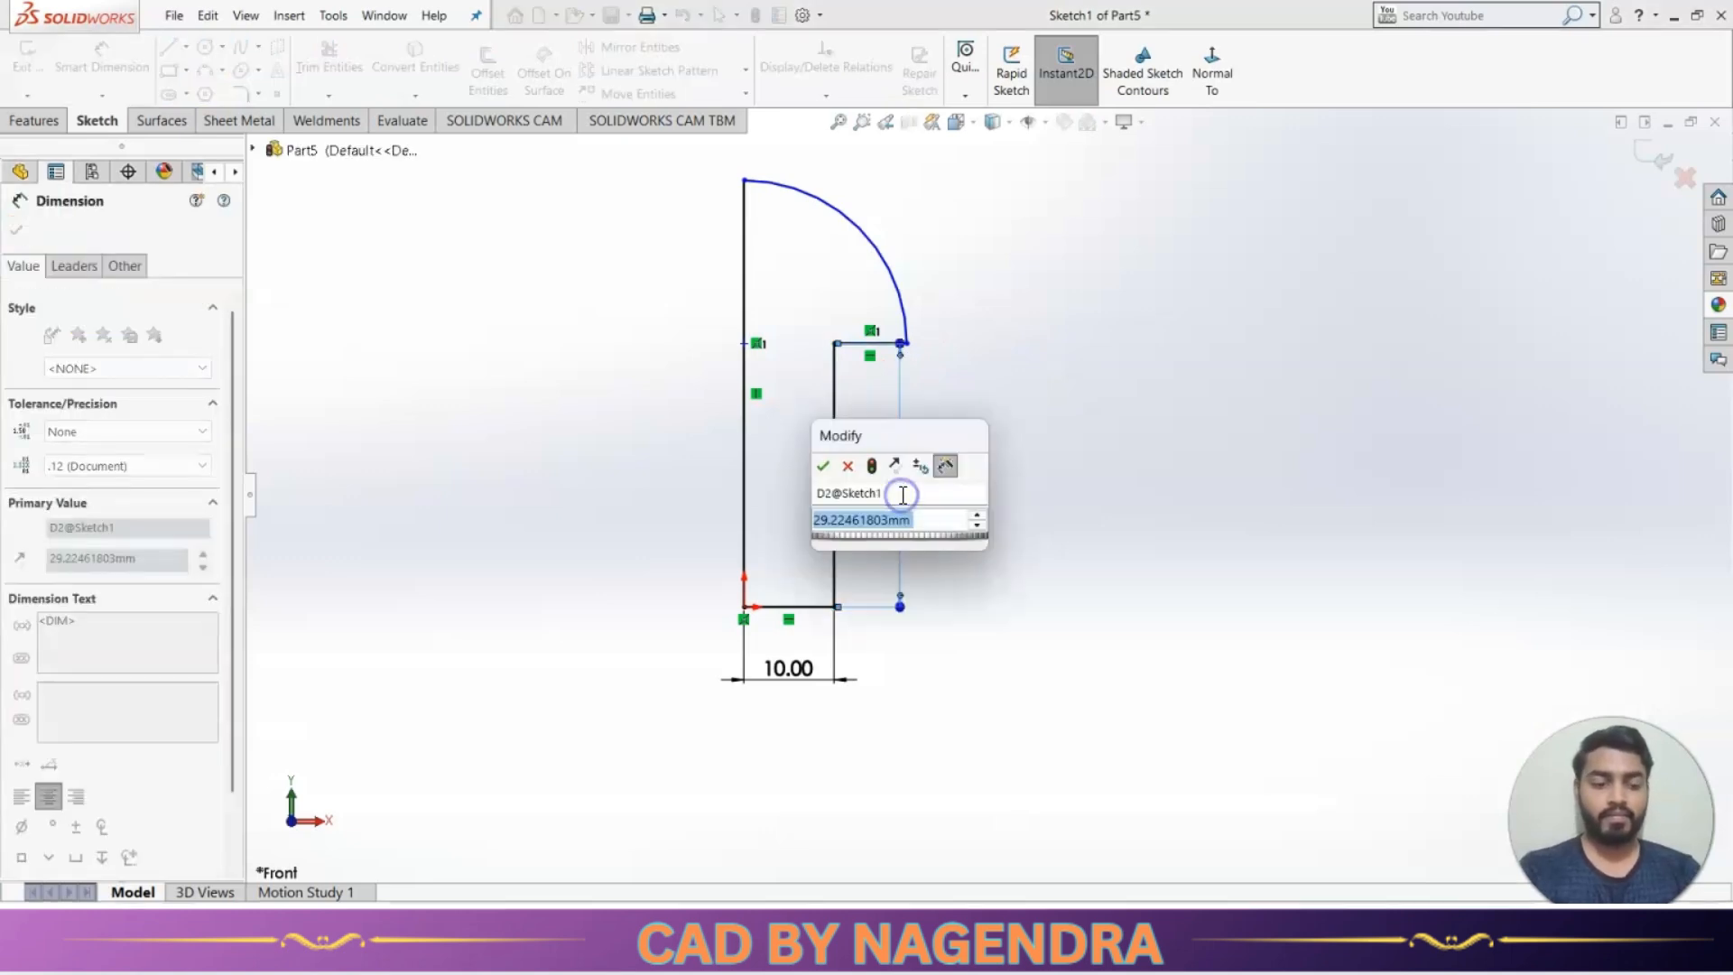
{"action": "type", "text": "38"}
{"action": "key", "text": "Return"}
{"action": "scroll", "coordinate": [945, 488], "scroll_direction": "up", "scroll_amount": 3}
{"action": "scroll", "coordinate": [910, 318], "scroll_direction": "down", "scroll_amount": 3}
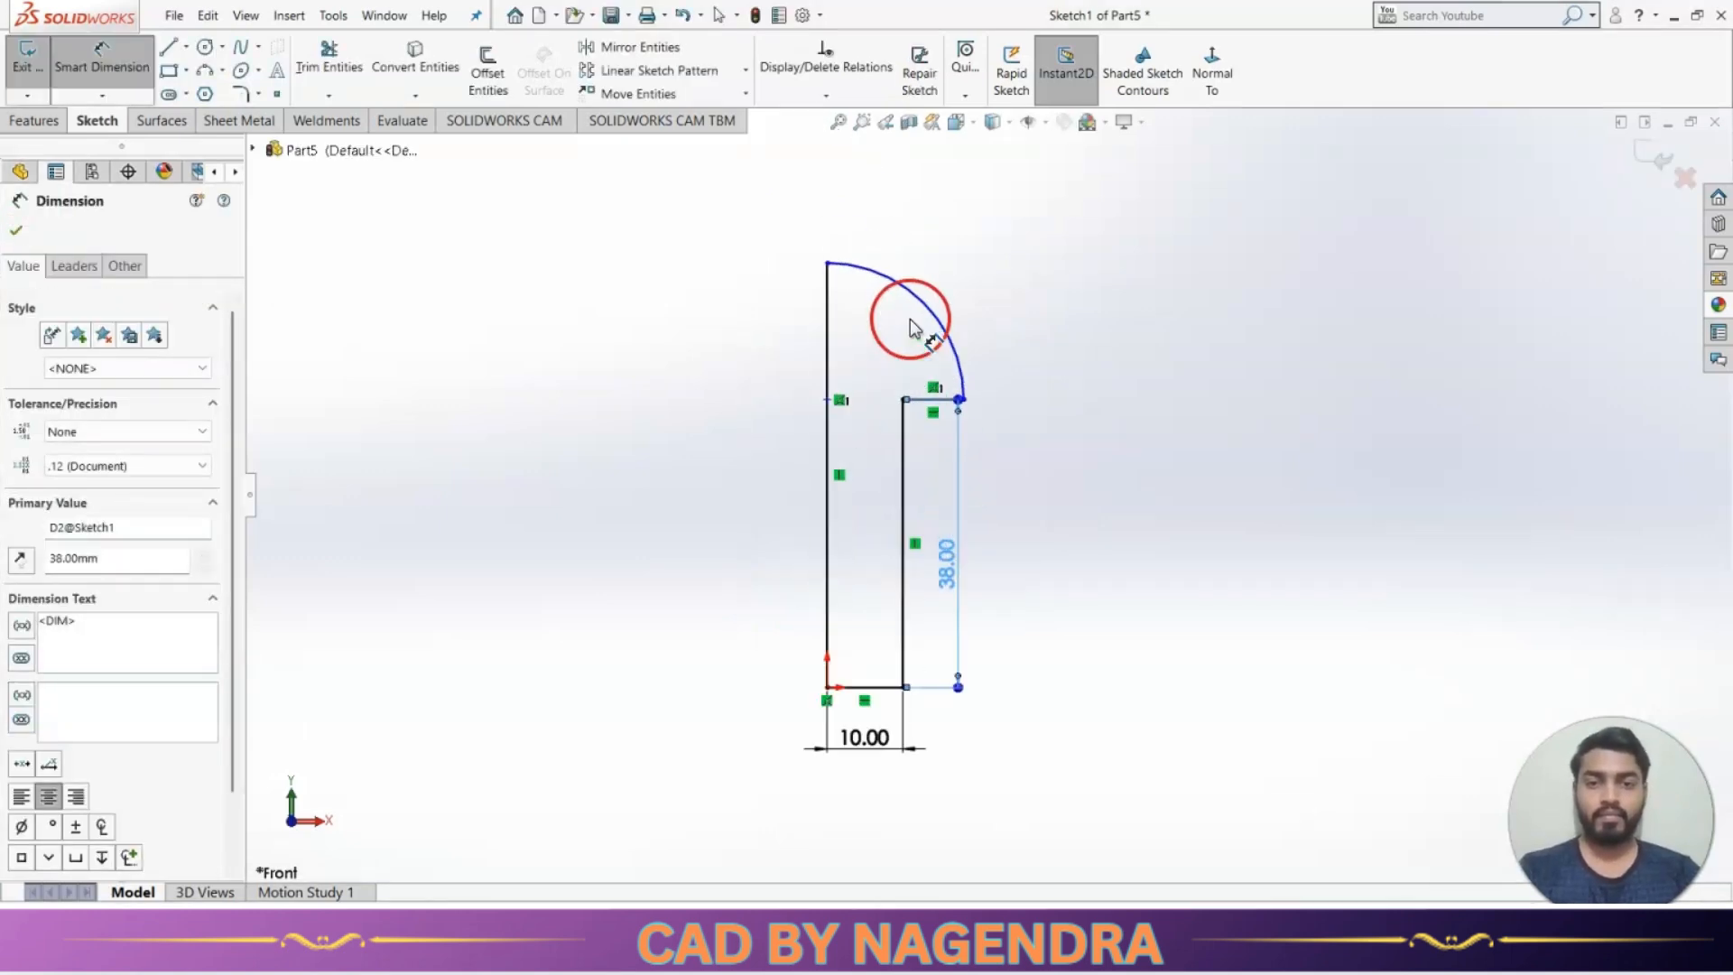
Check the head radius in the reference drawing and dimension the head arc to R15.
{"action": "key", "text": "alt+Tab"}
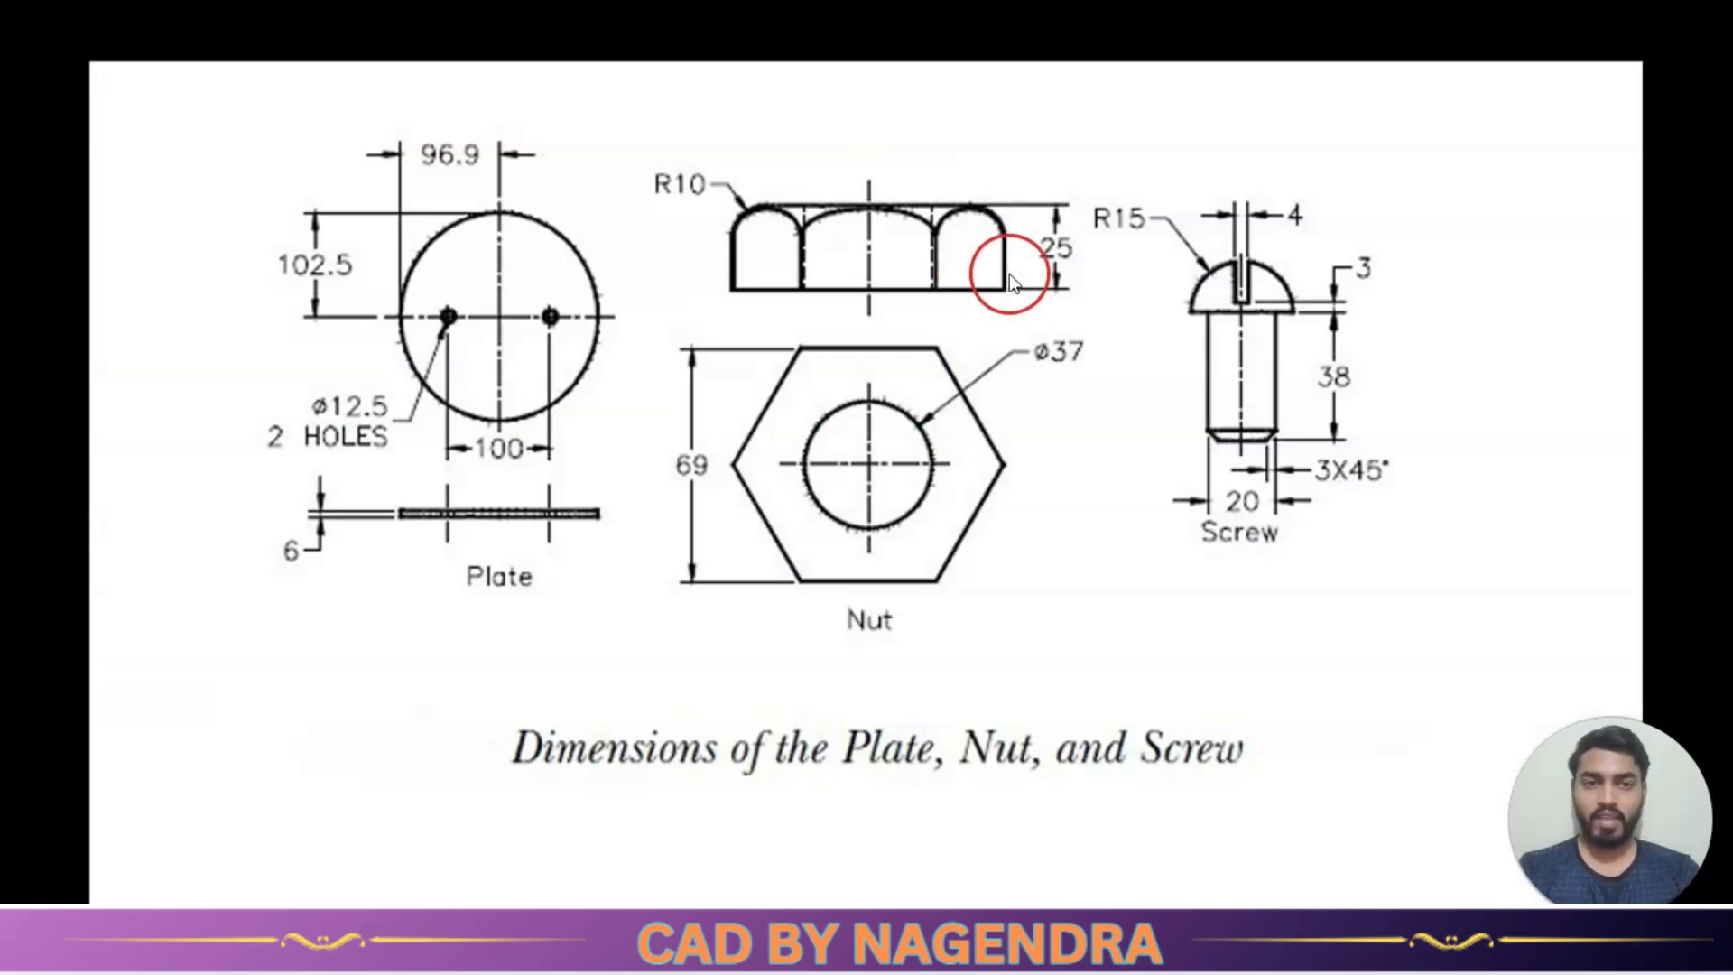
{"action": "key", "text": "alt+Tab"}
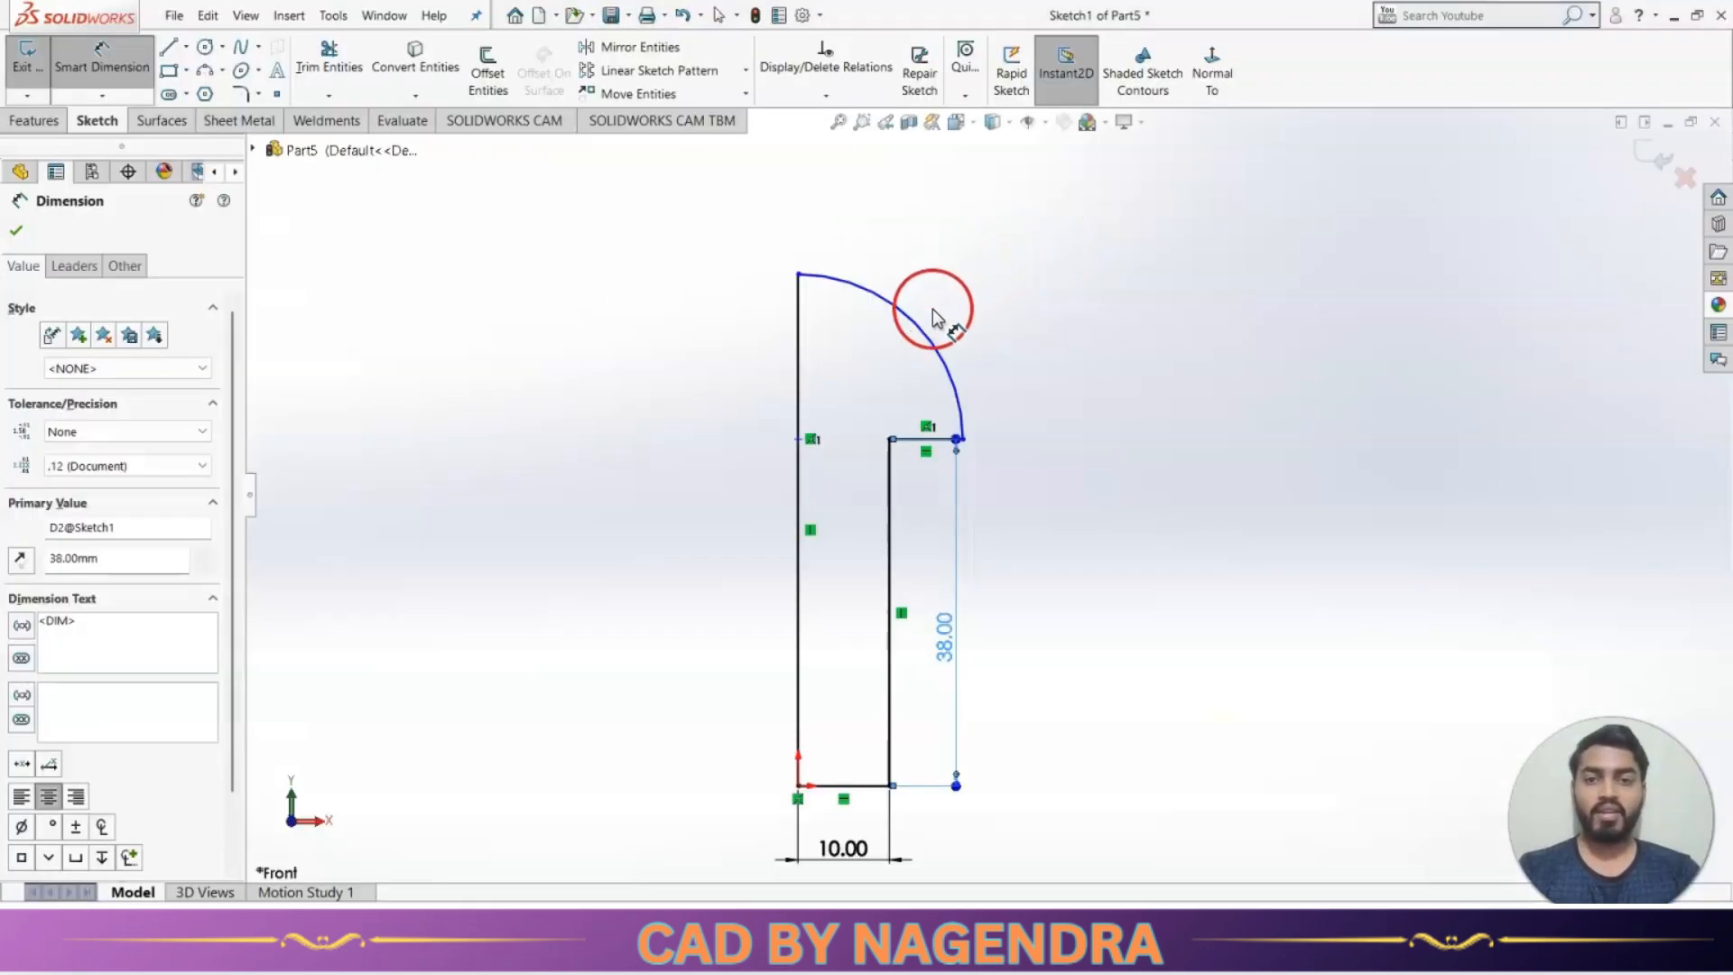
{"action": "left_click", "coordinate": [924, 336]}
{"action": "left_click", "coordinate": [1022, 275]}
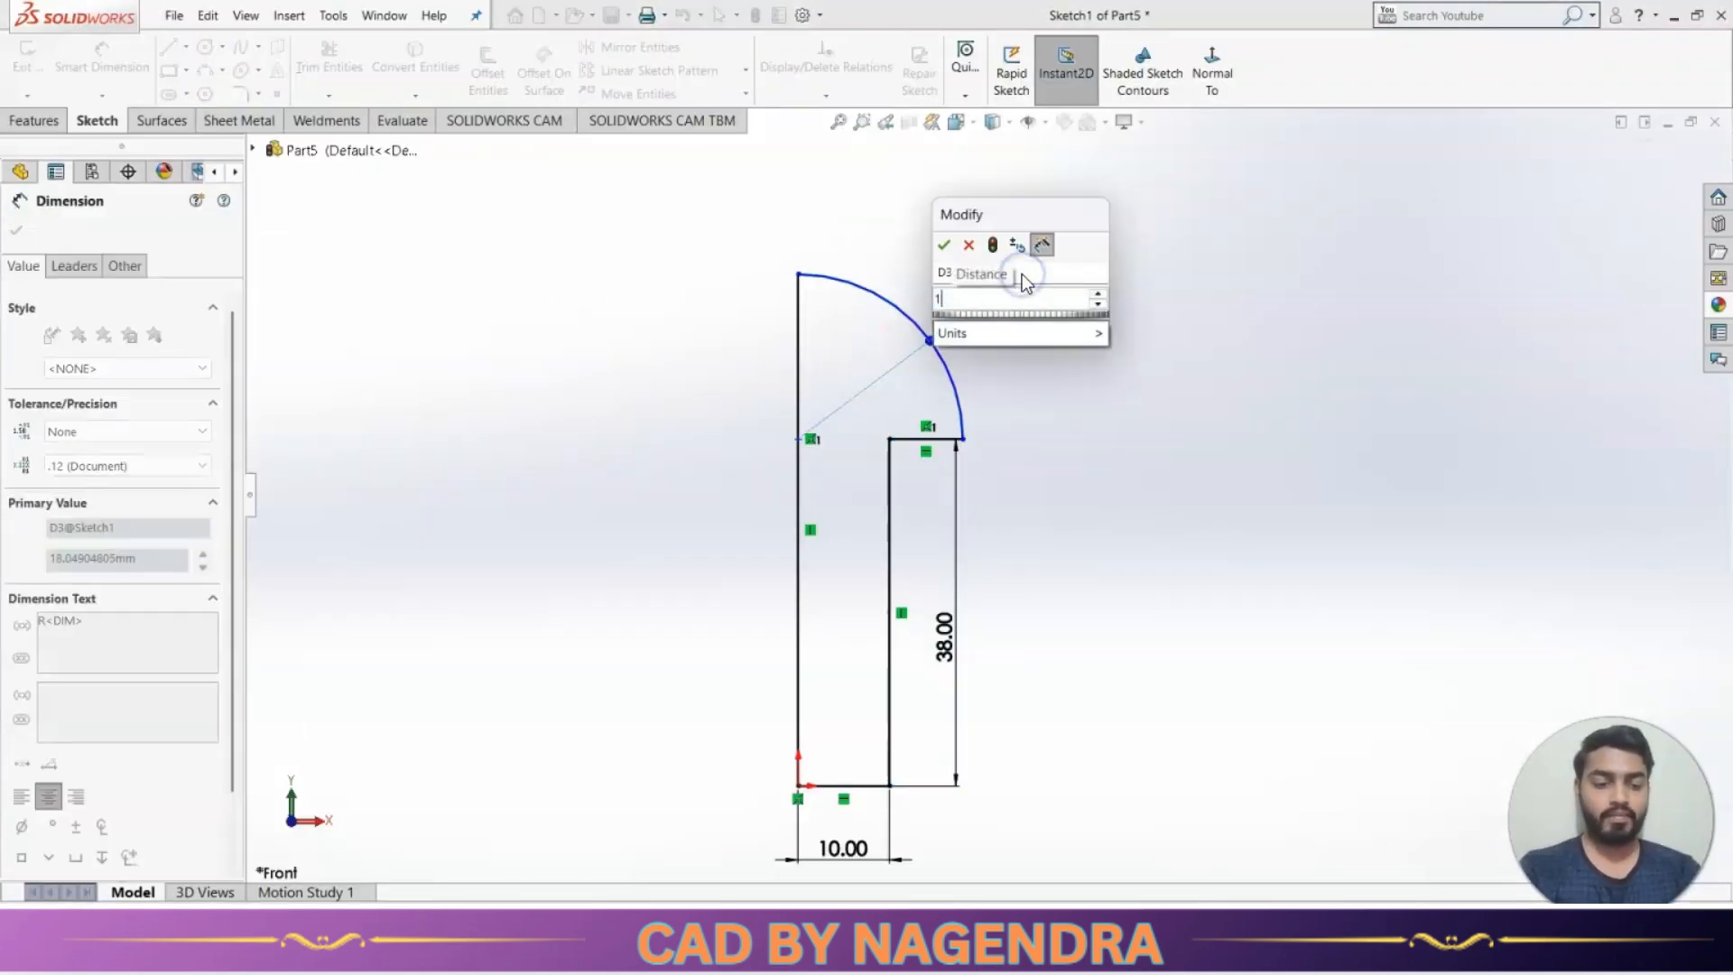
{"action": "left_click", "coordinate": [1136, 404]}
{"action": "double_click", "coordinate": [890, 370]}
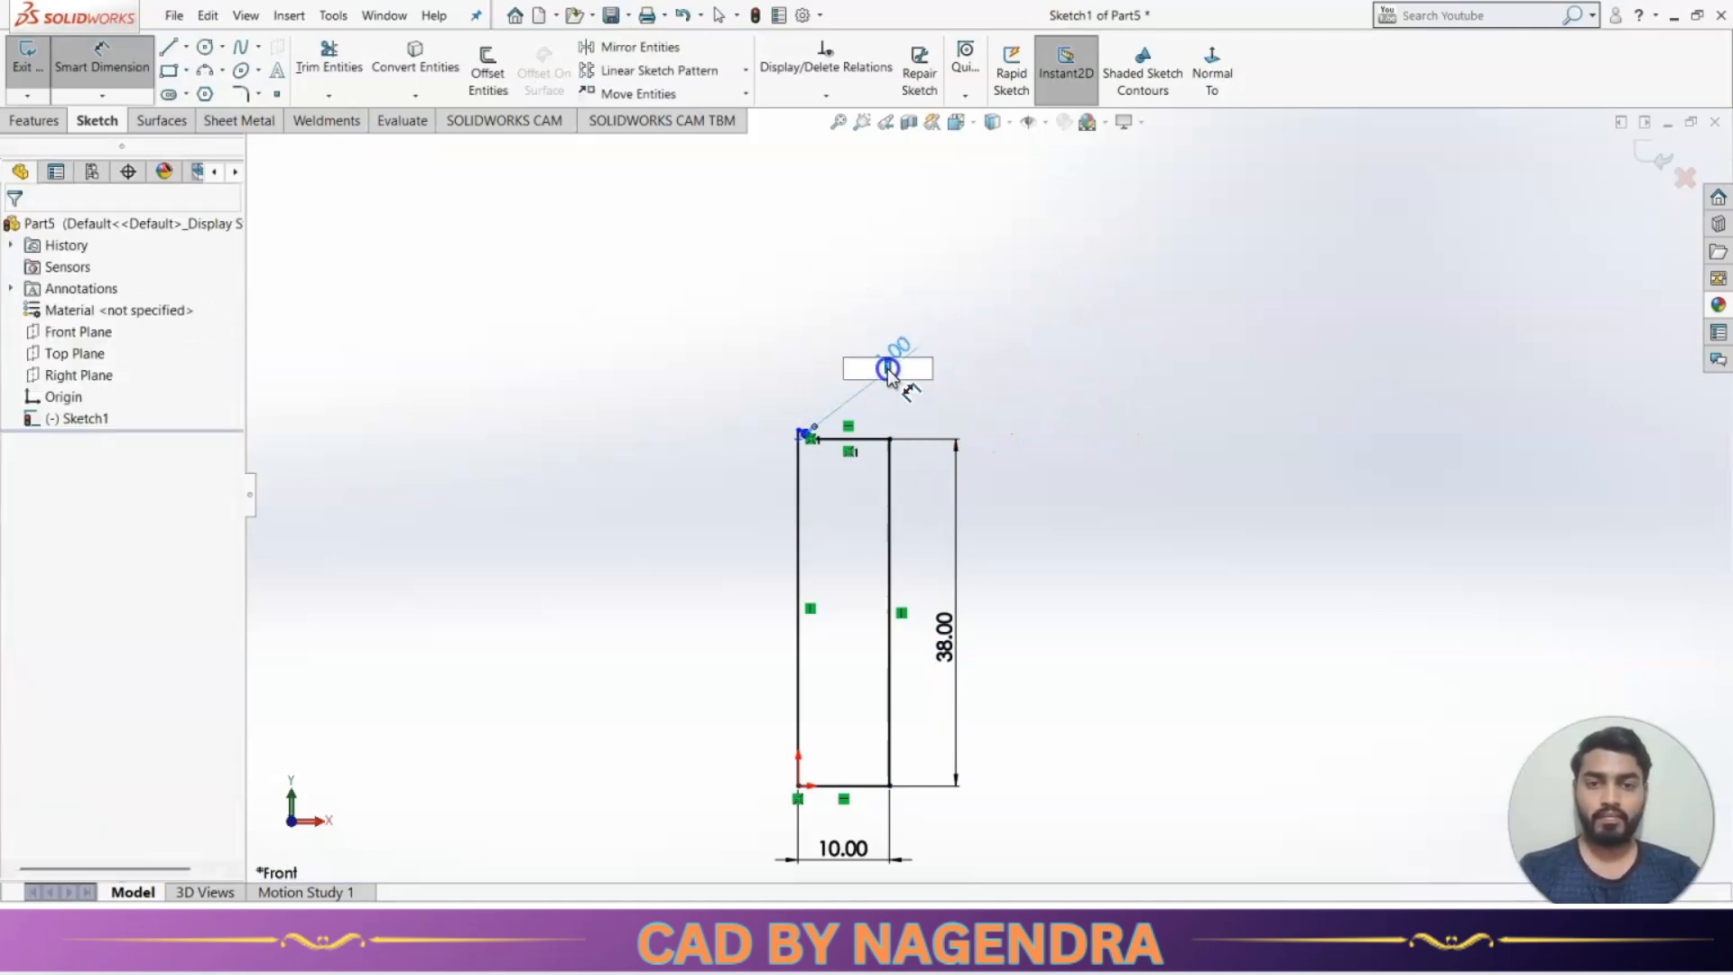
{"action": "left_click", "coordinate": [977, 372]}
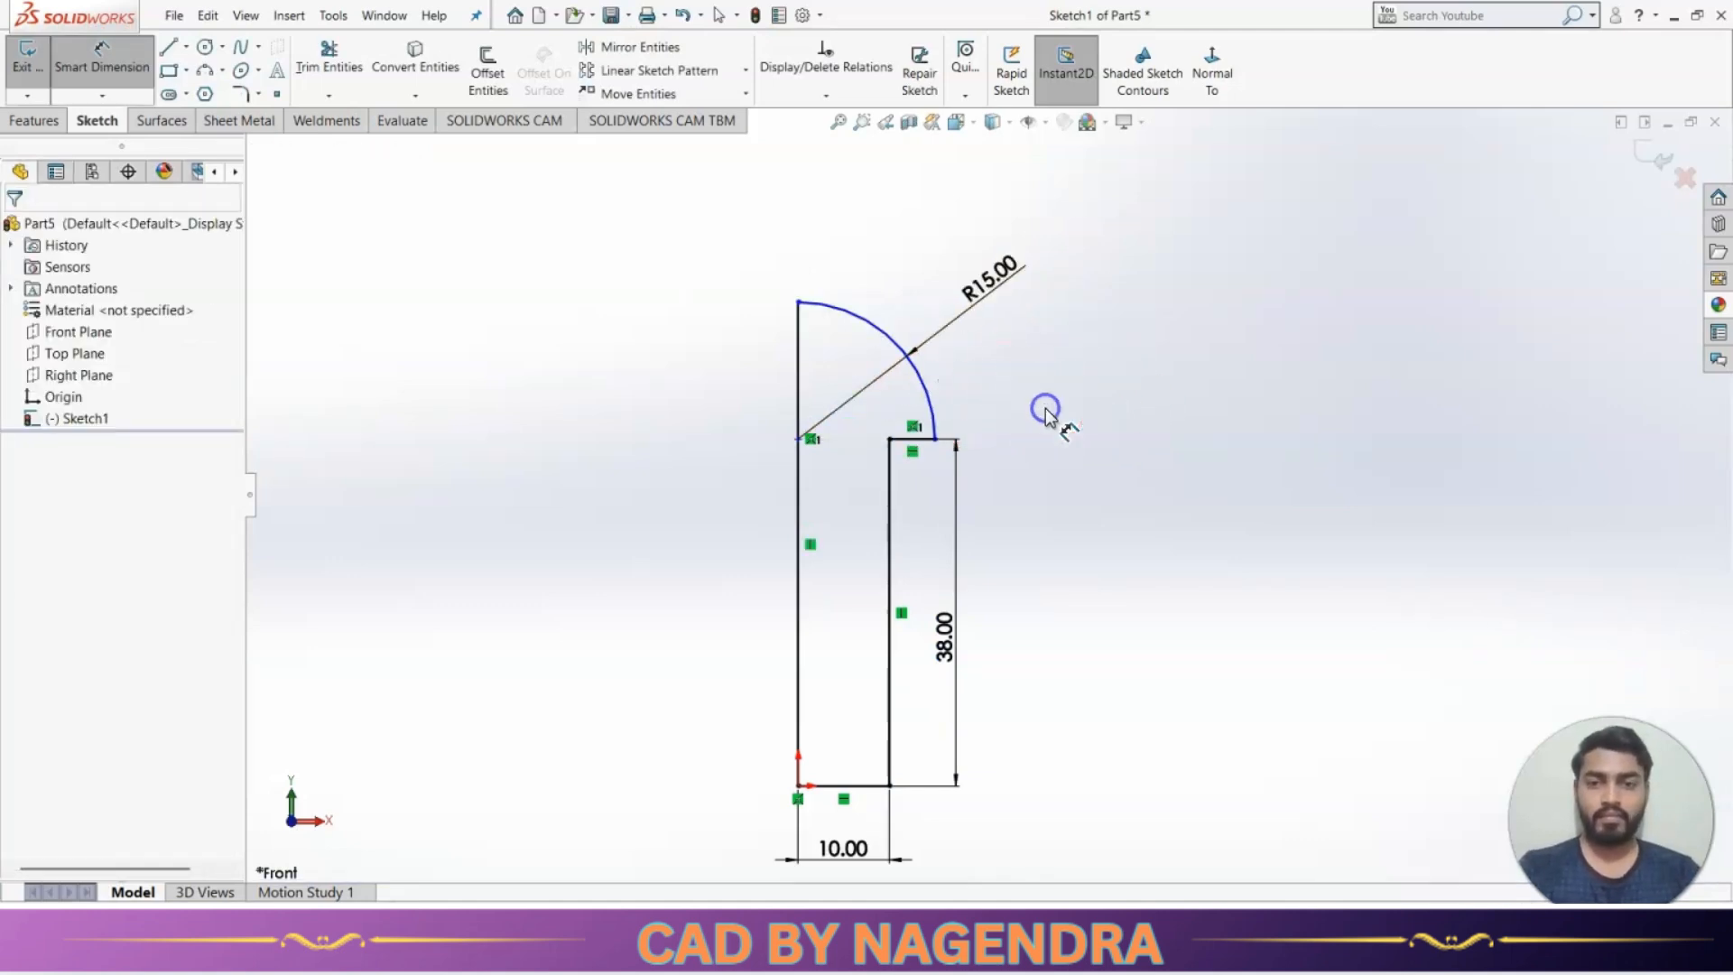
Make the head arc's centre point coincident with the profile's vertical centre line.
{"action": "key", "text": "Escape"}
{"action": "mouse_move", "coordinate": [955, 452]}
{"action": "left_mouse_down"}
{"action": "mouse_move", "coordinate": [939, 439]}
{"action": "mouse_move", "coordinate": [983, 436]}
{"action": "mouse_move", "coordinate": [929, 436]}
{"action": "left_mouse_up"}
{"action": "left_click", "coordinate": [1011, 469]}
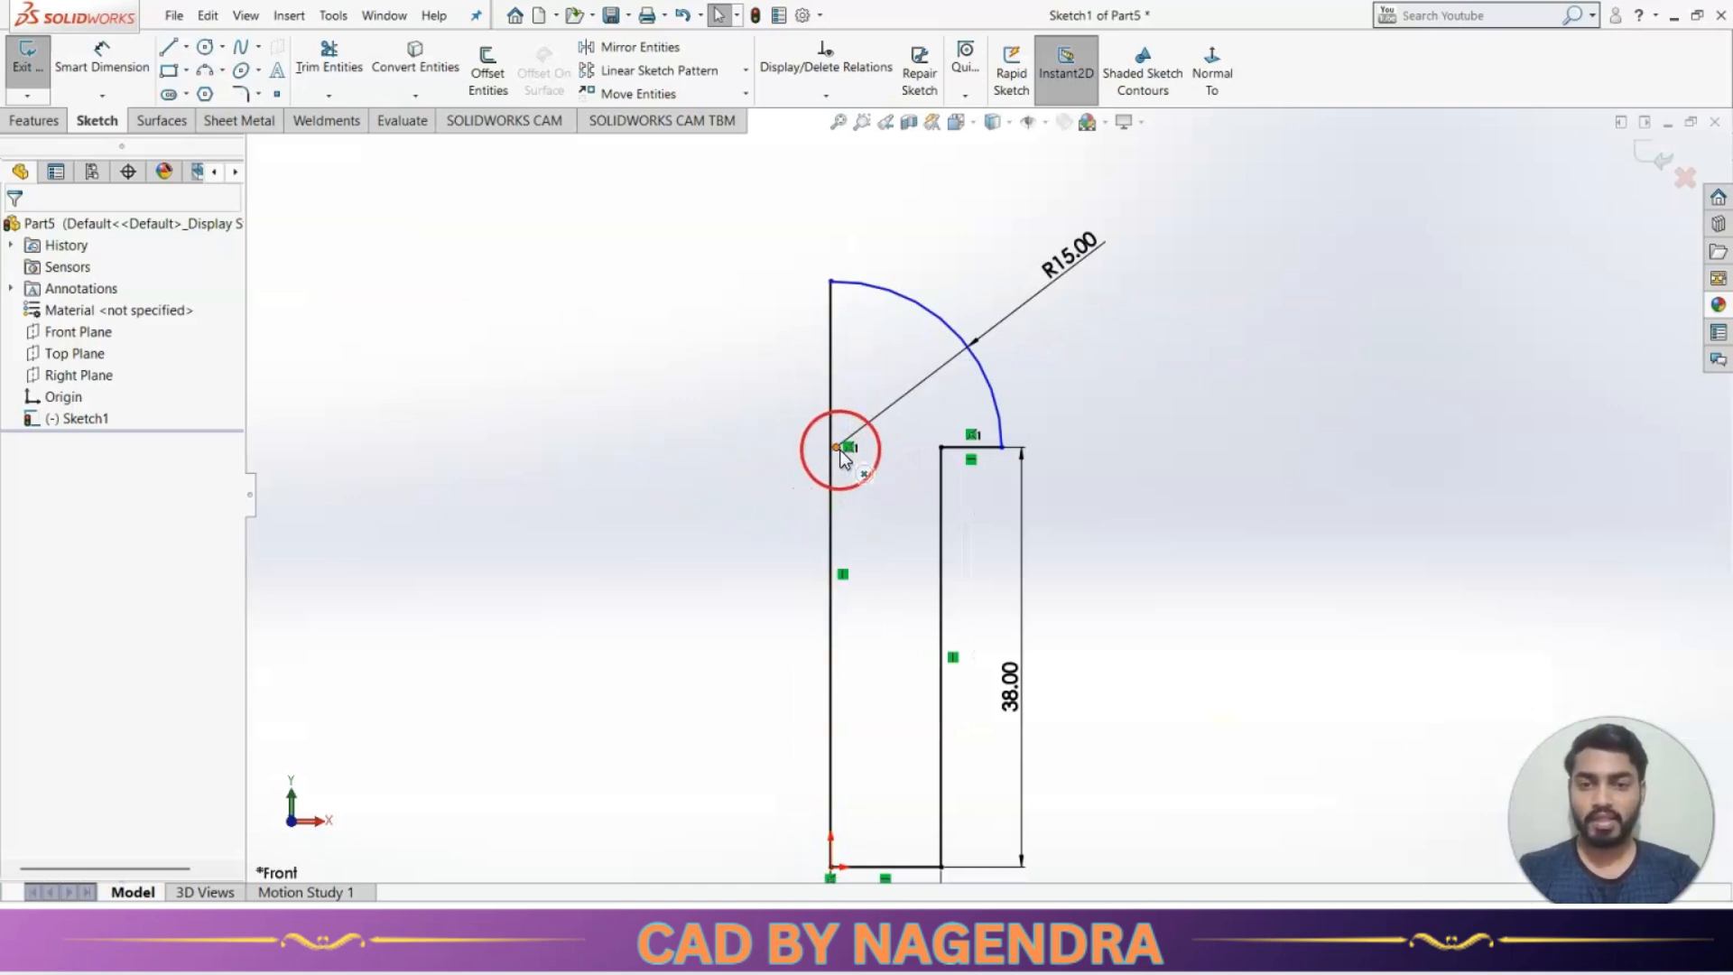
{"action": "left_click", "coordinate": [839, 449]}
{"action": "left_click", "coordinate": [831, 487], "text": "ctrl"}
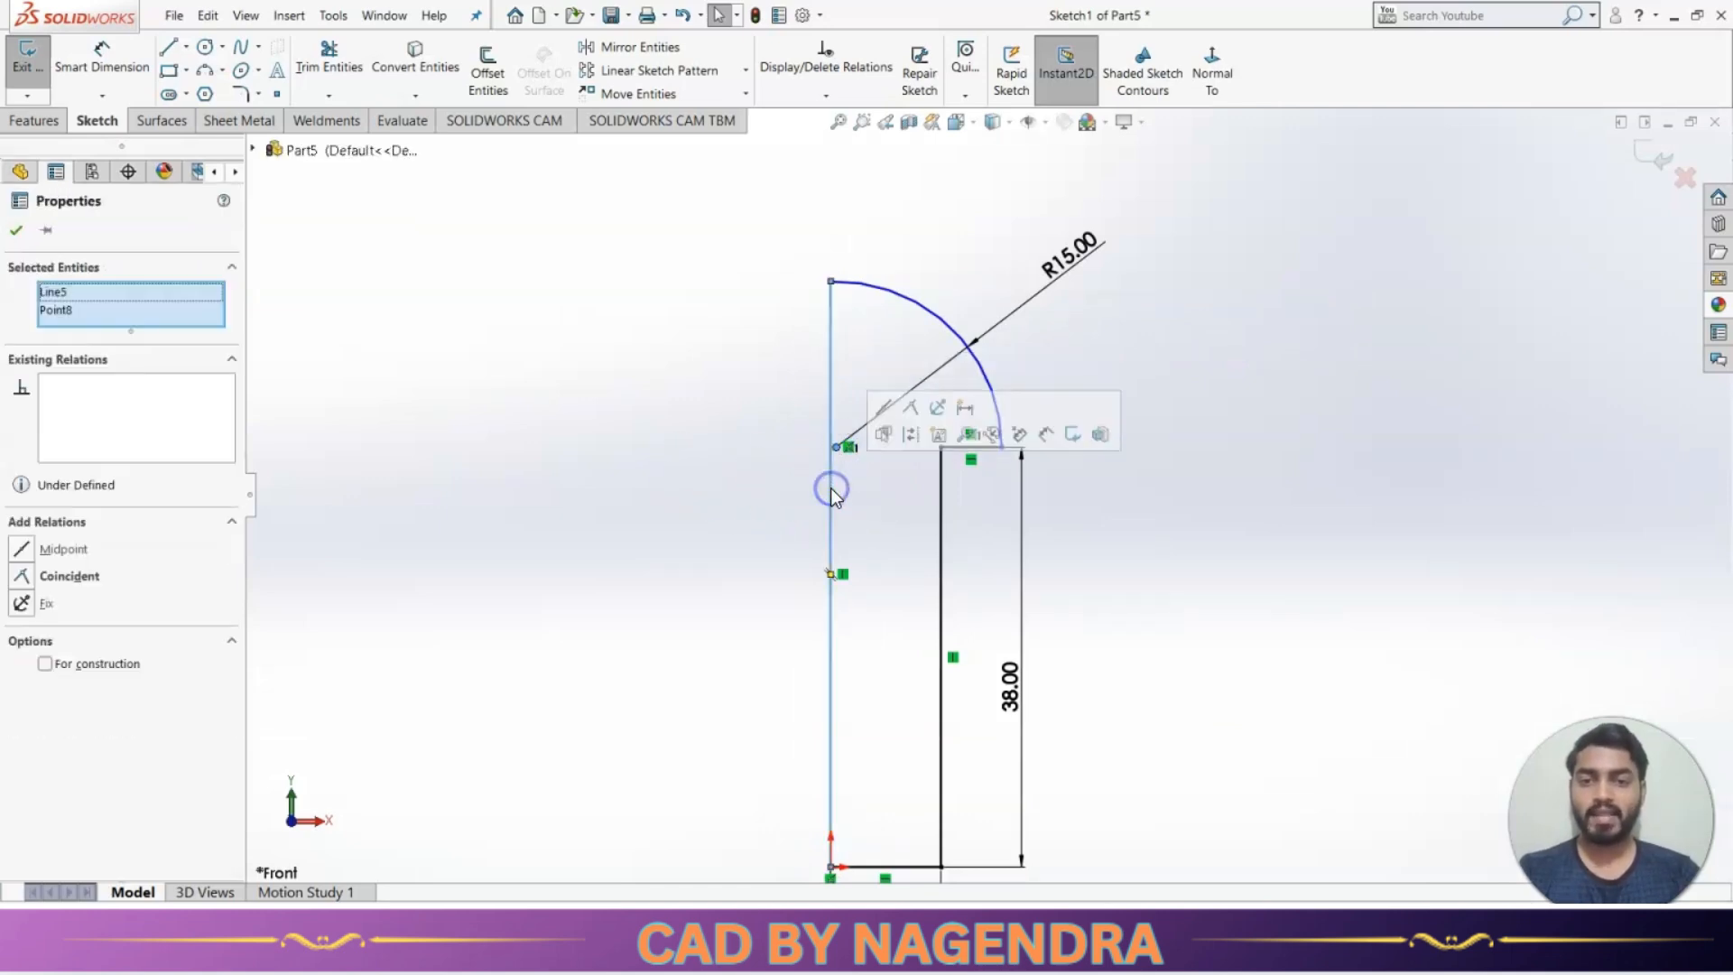
{"action": "left_click", "coordinate": [910, 407]}
{"action": "left_click", "coordinate": [1201, 481]}
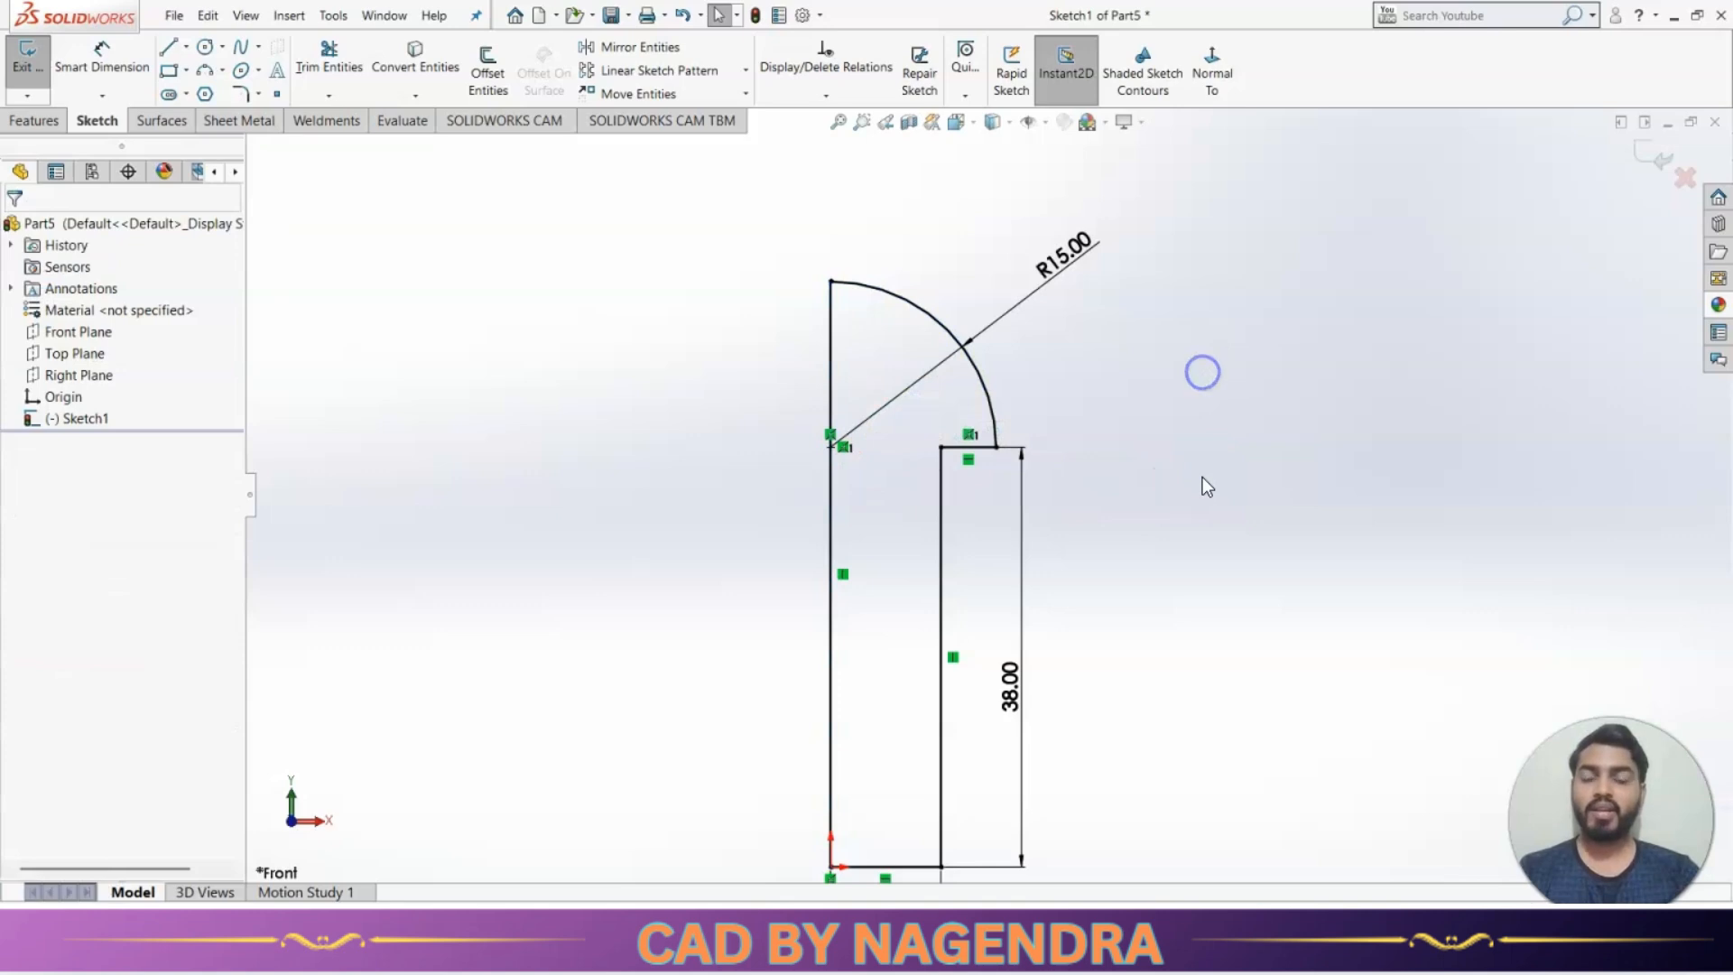
{"action": "scroll", "coordinate": [1203, 477], "scroll_direction": "up", "scroll_amount": 3}
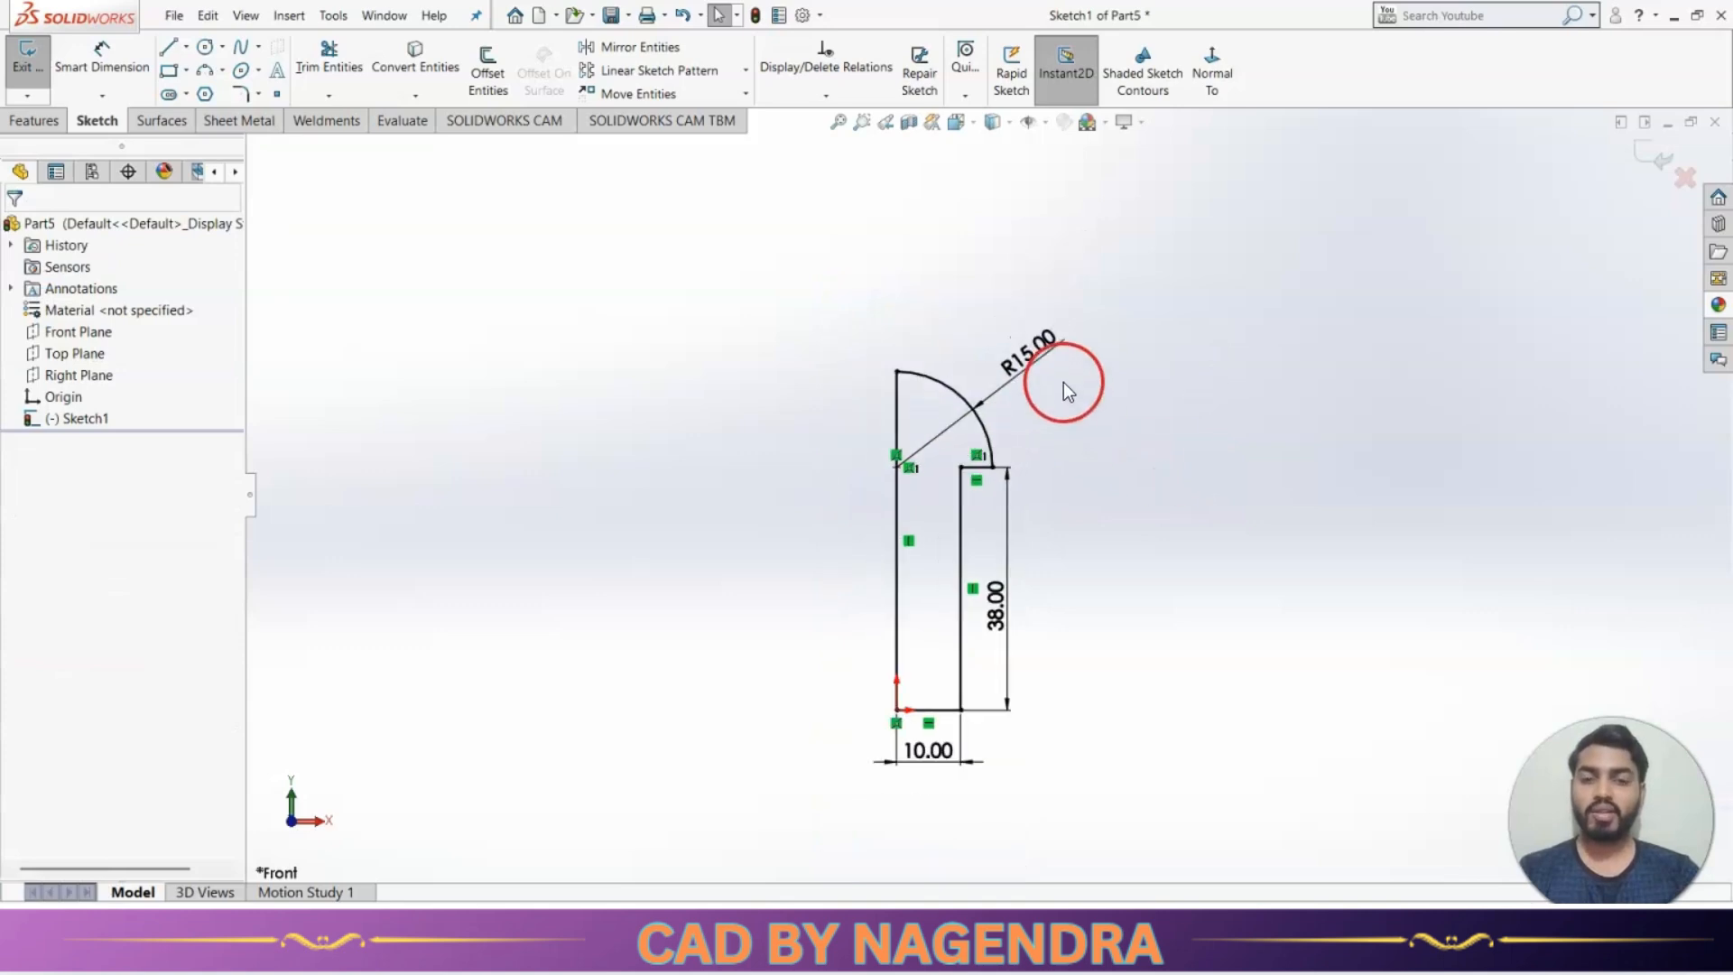
Exit the sketch and revolve the half profile about its vertical centre line into the solid screw body.
{"action": "left_click", "coordinate": [1645, 165]}
{"action": "left_click", "coordinate": [1068, 65]}
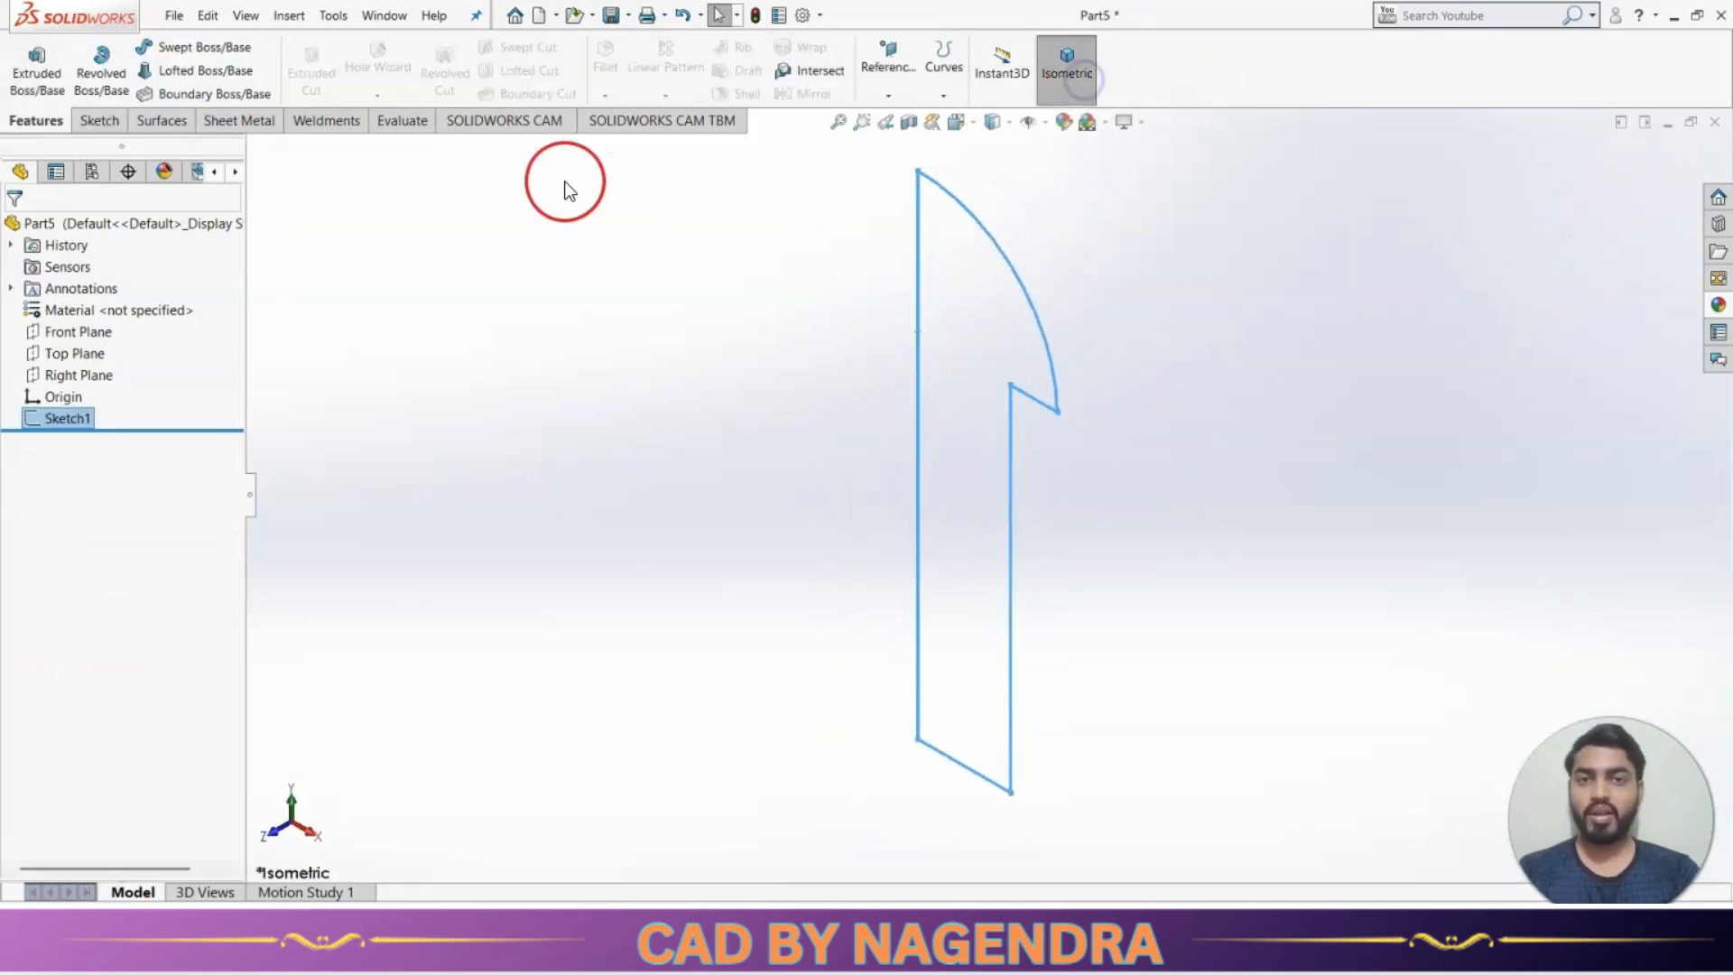
{"action": "left_click", "coordinate": [98, 73]}
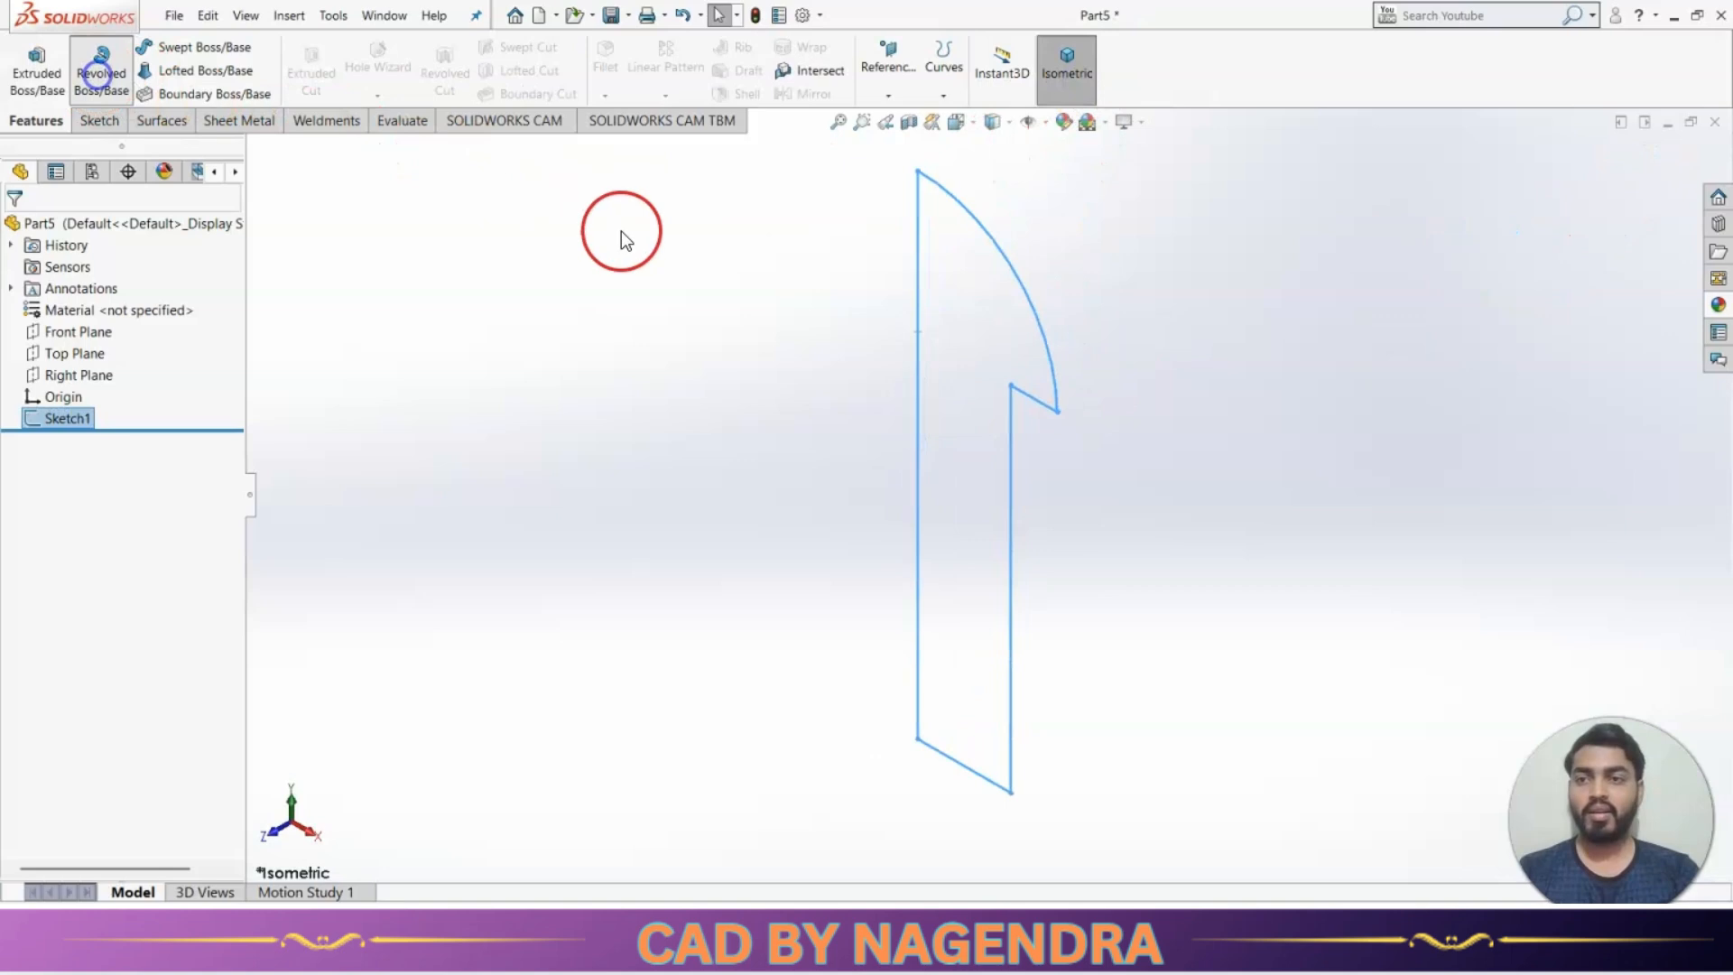
{"action": "left_click", "coordinate": [918, 317]}
{"action": "left_click", "coordinate": [17, 231]}
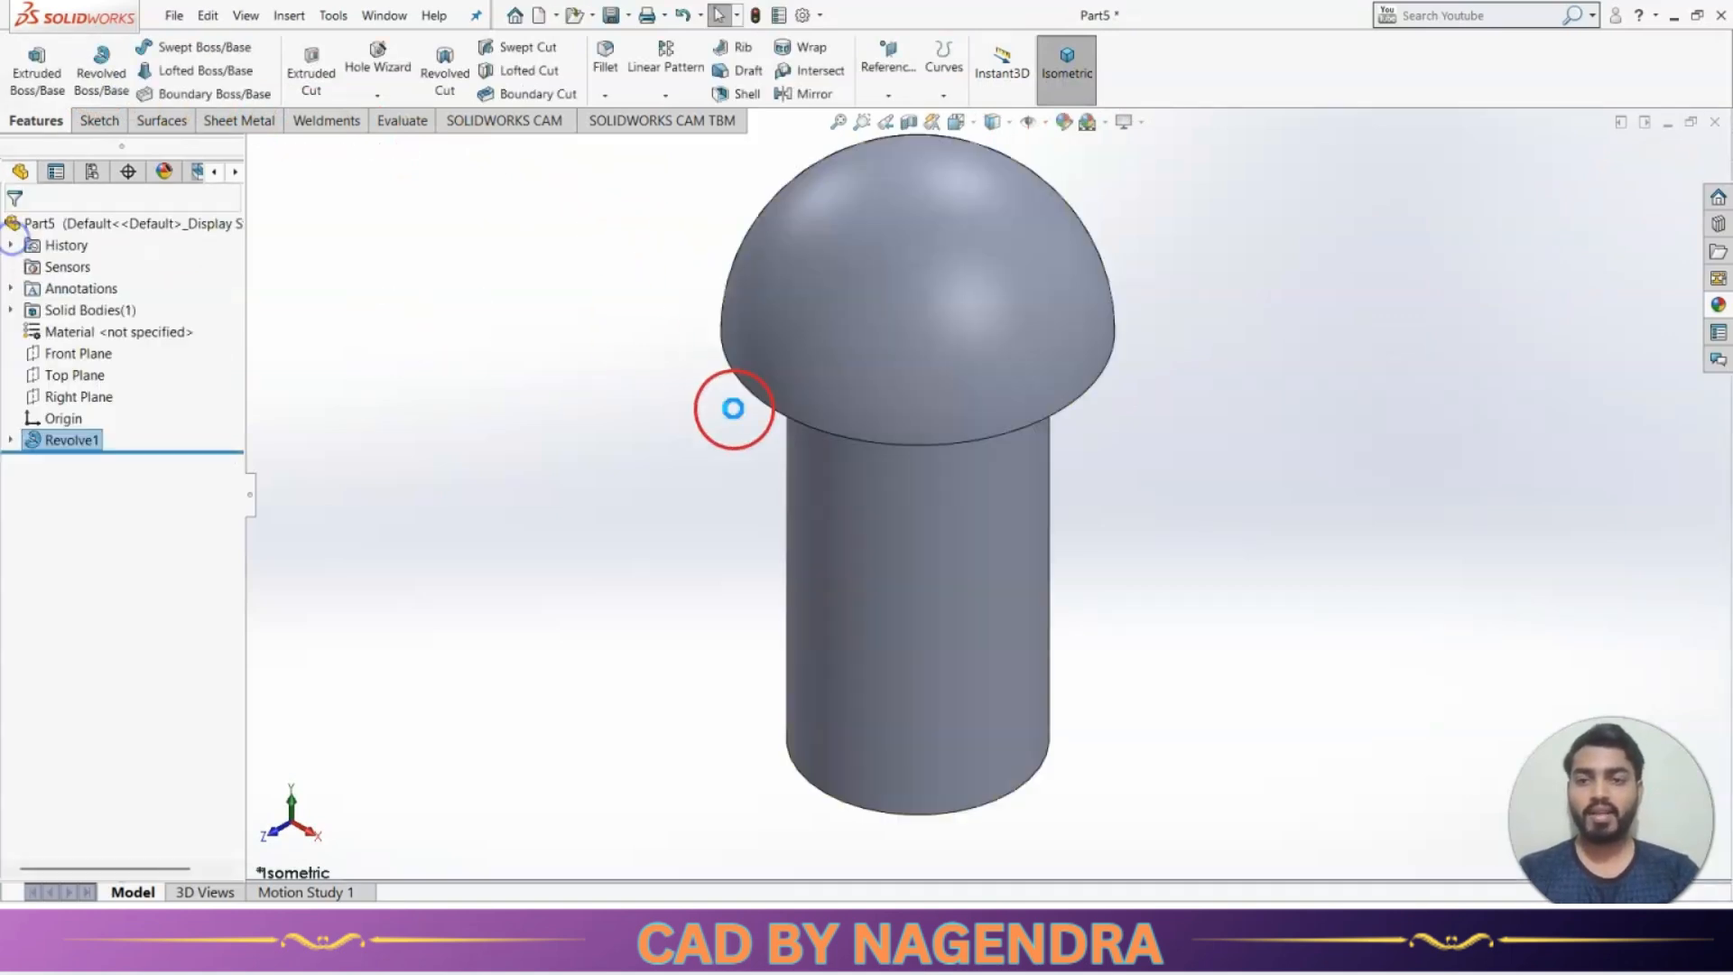
Check the screw head's slot in the reference drawing and start a sketch on the Front Plane, viewed face-on.
{"action": "scroll", "coordinate": [722, 469], "scroll_direction": "up", "scroll_amount": 2}
{"action": "middle_click_drag", "start_coordinate": [708, 545], "coordinate": [812, 402]}
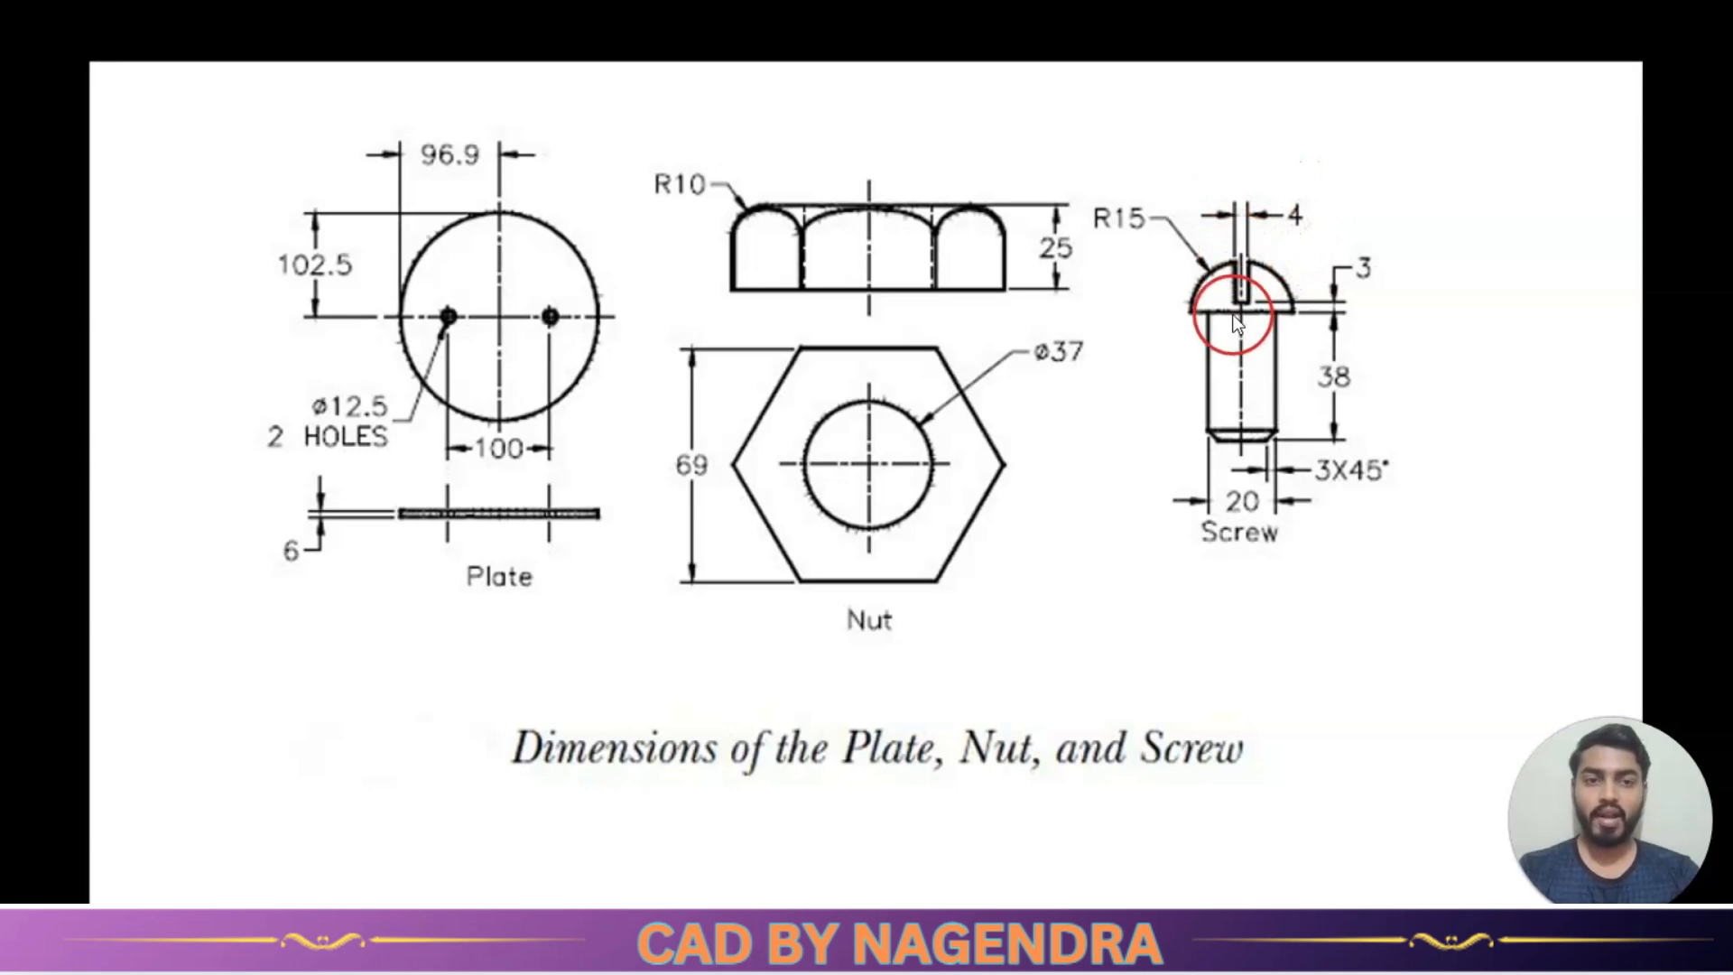
{"action": "key", "text": "alt+Tab"}
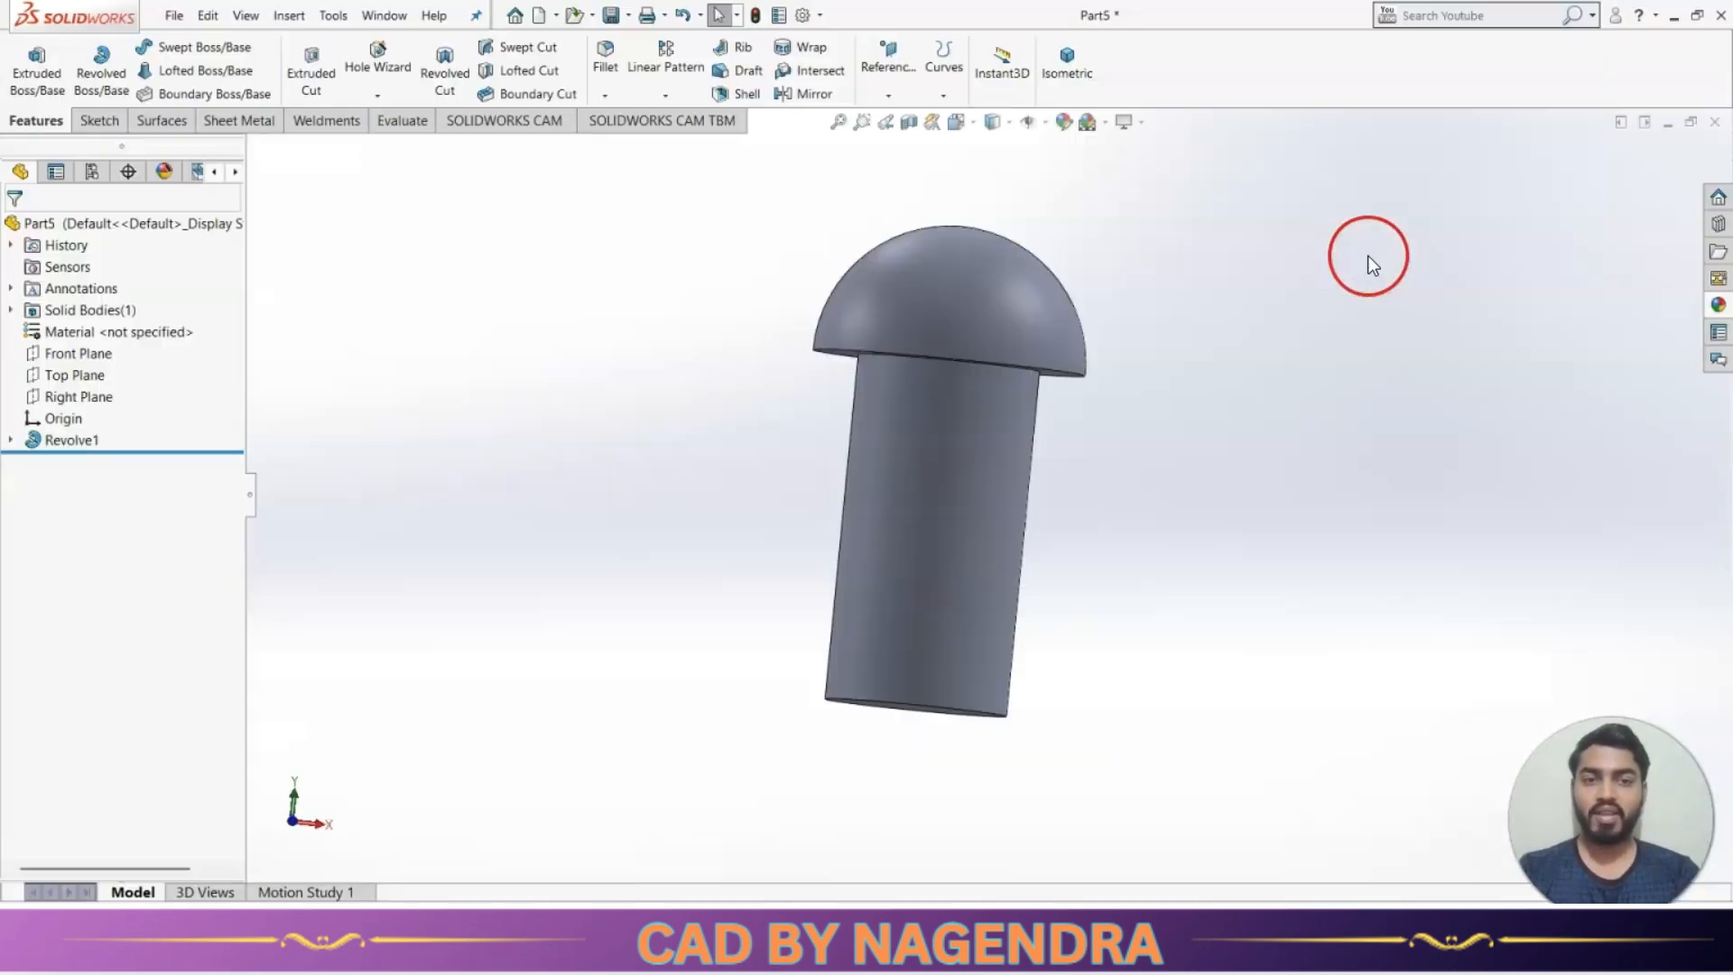
{"action": "left_click", "coordinate": [78, 353]}
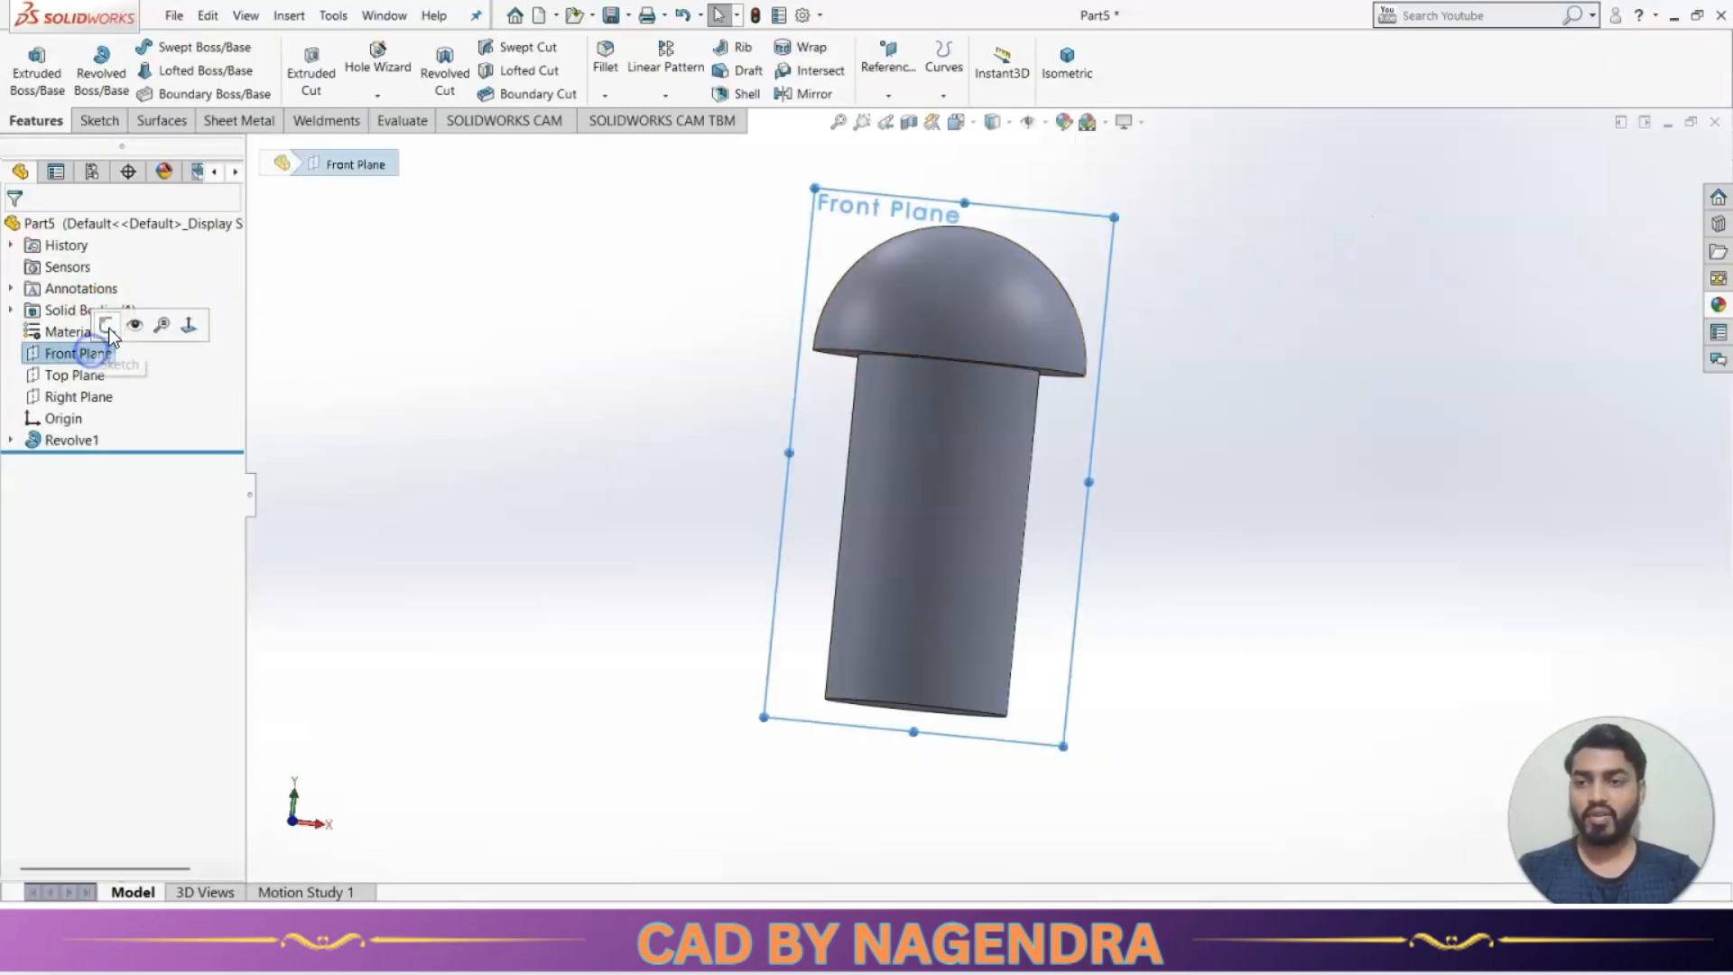
{"action": "left_click", "coordinate": [1211, 72]}
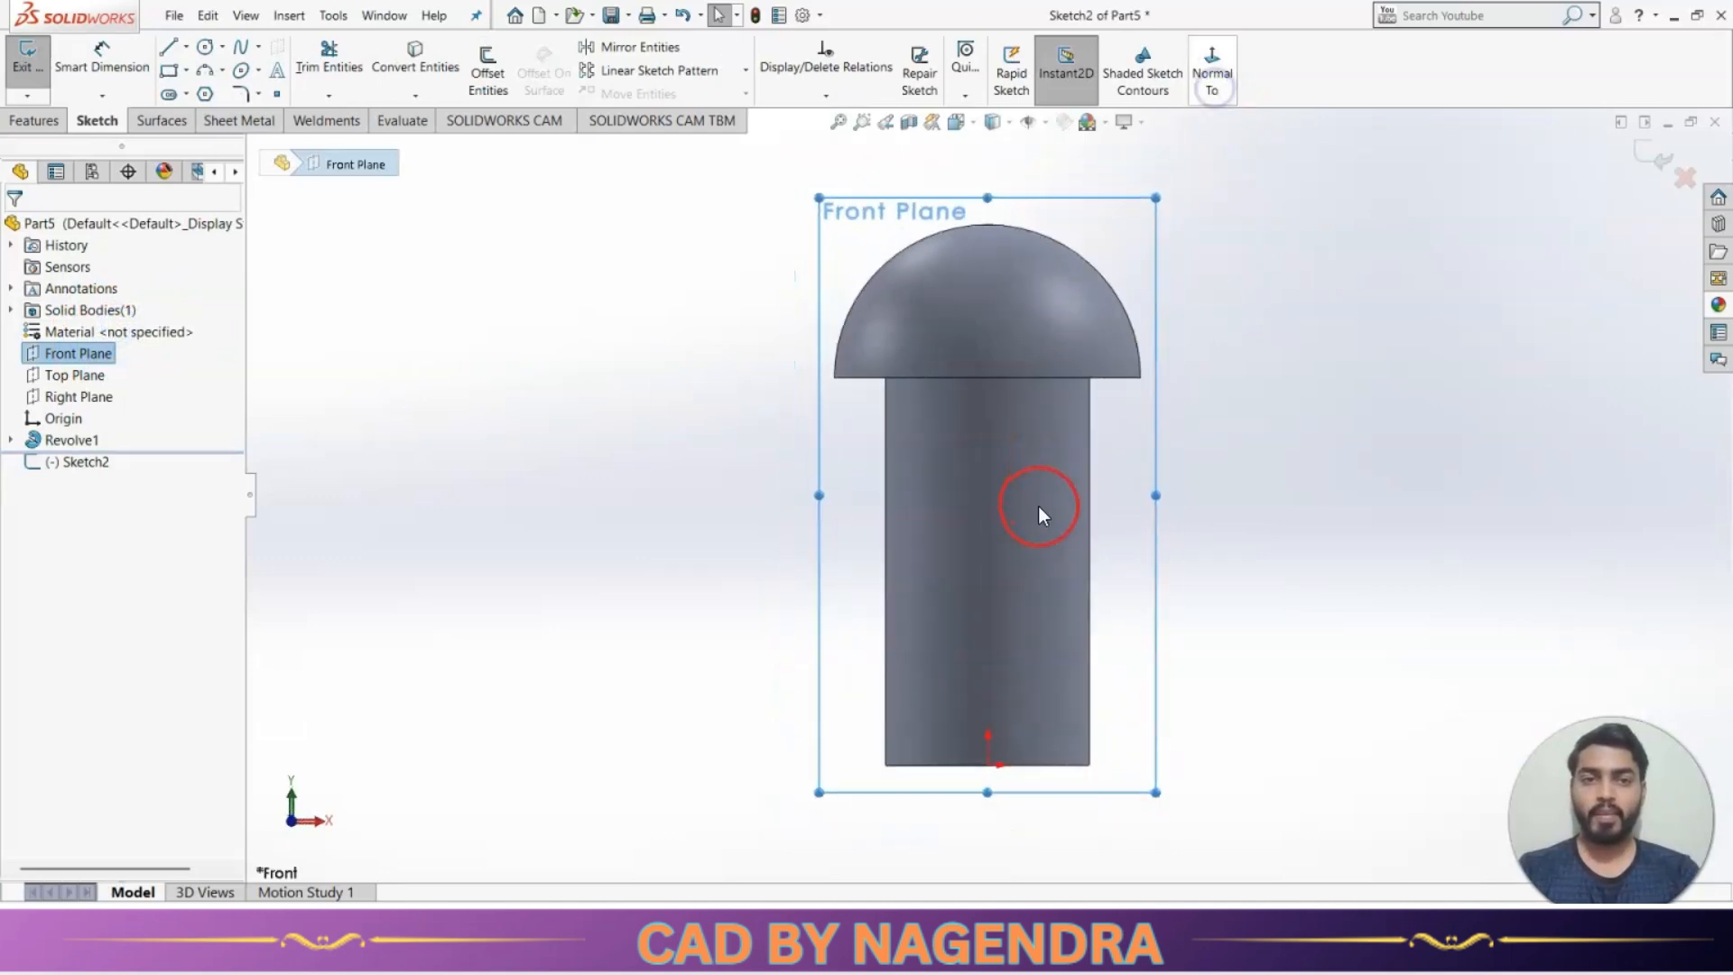
Sketch a narrow upright center rectangle about 2.6 mm wide on the screw's axis, extending above the top of the head.
{"action": "left_click", "coordinate": [171, 73]}
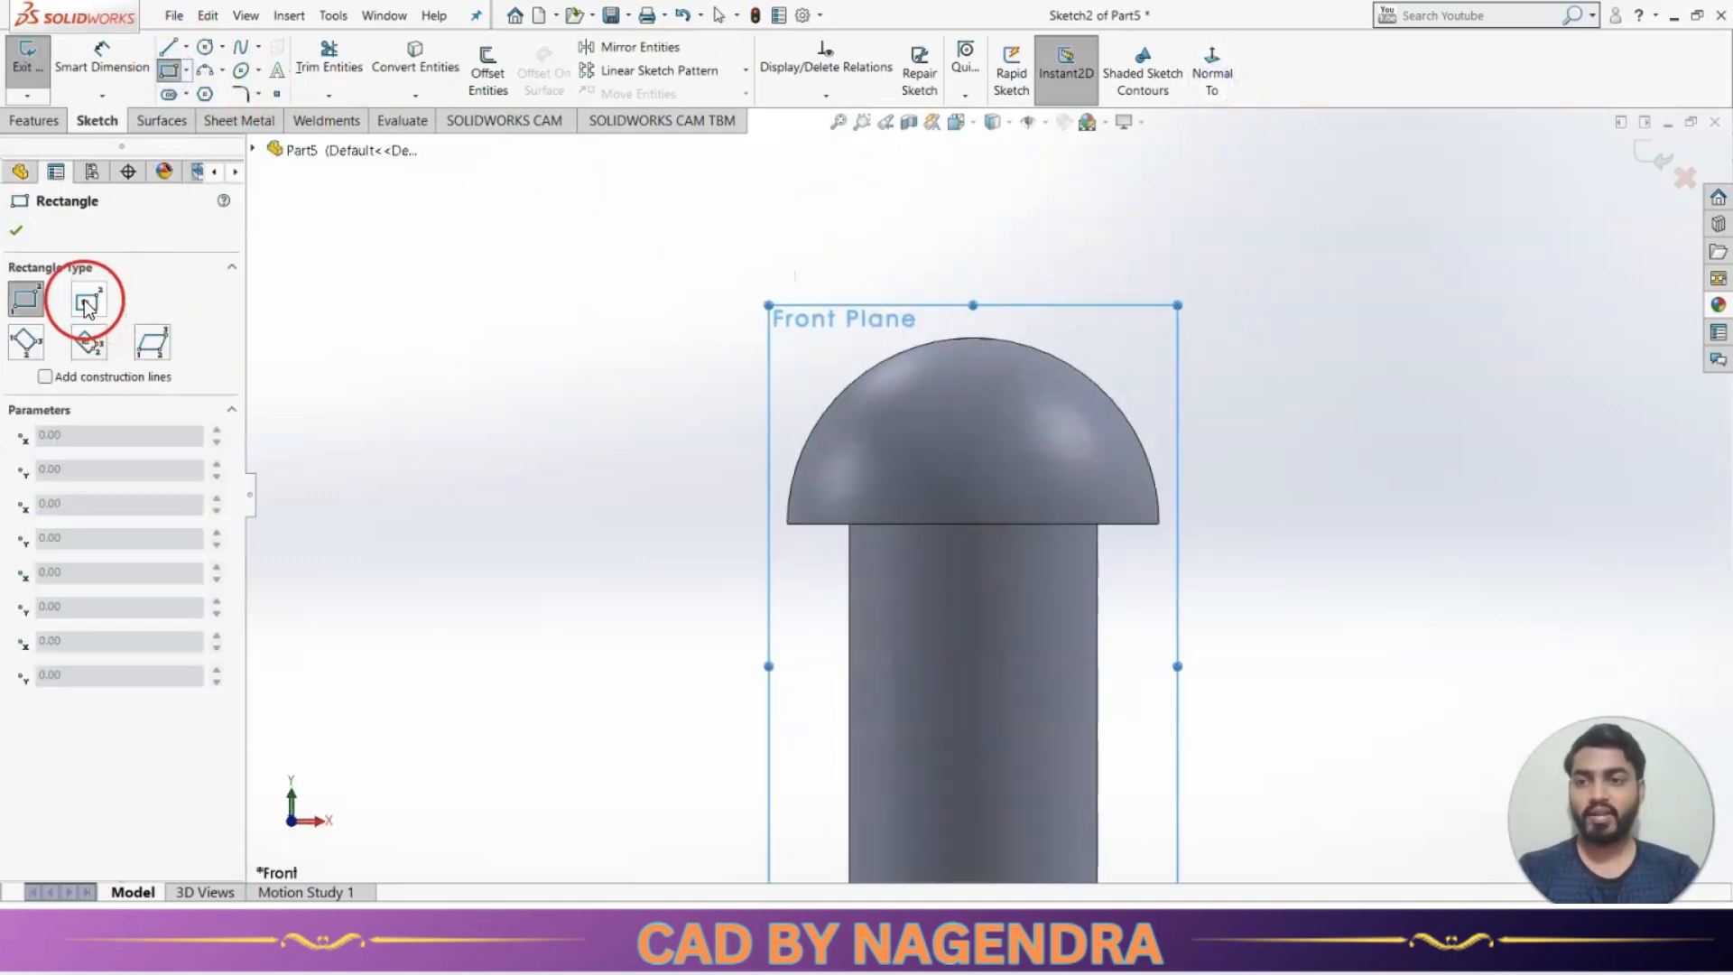
{"action": "left_click", "coordinate": [87, 305]}
{"action": "left_click", "coordinate": [973, 415]}
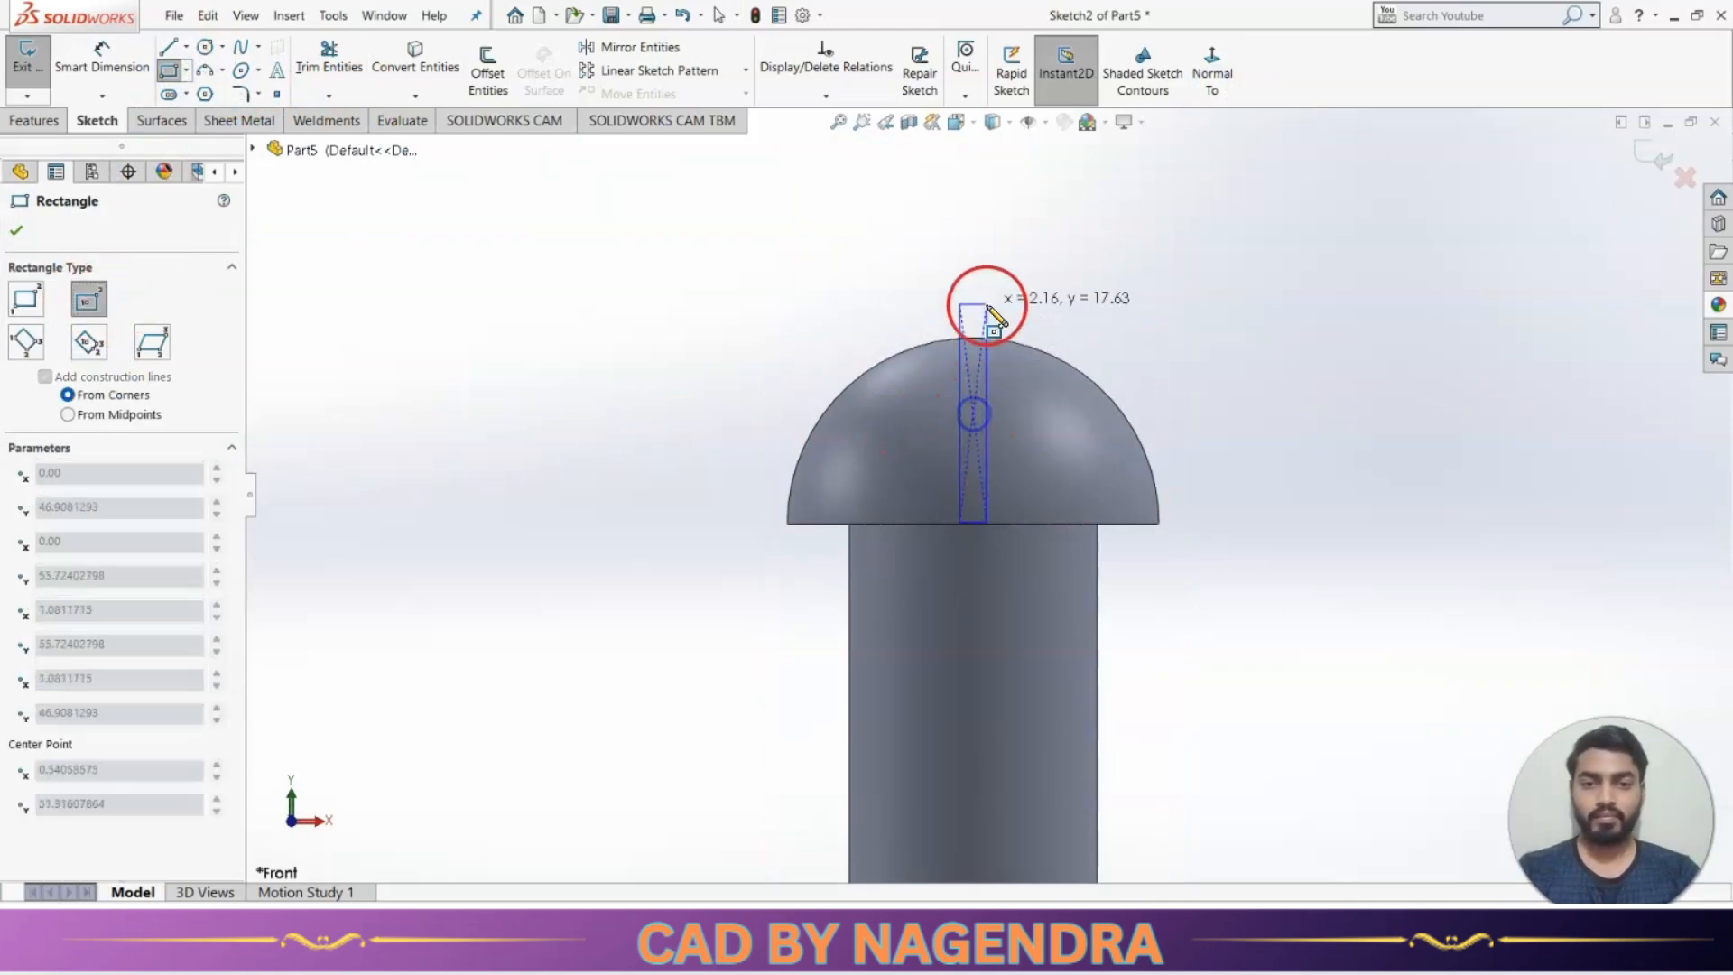
{"action": "left_click", "coordinate": [989, 283]}
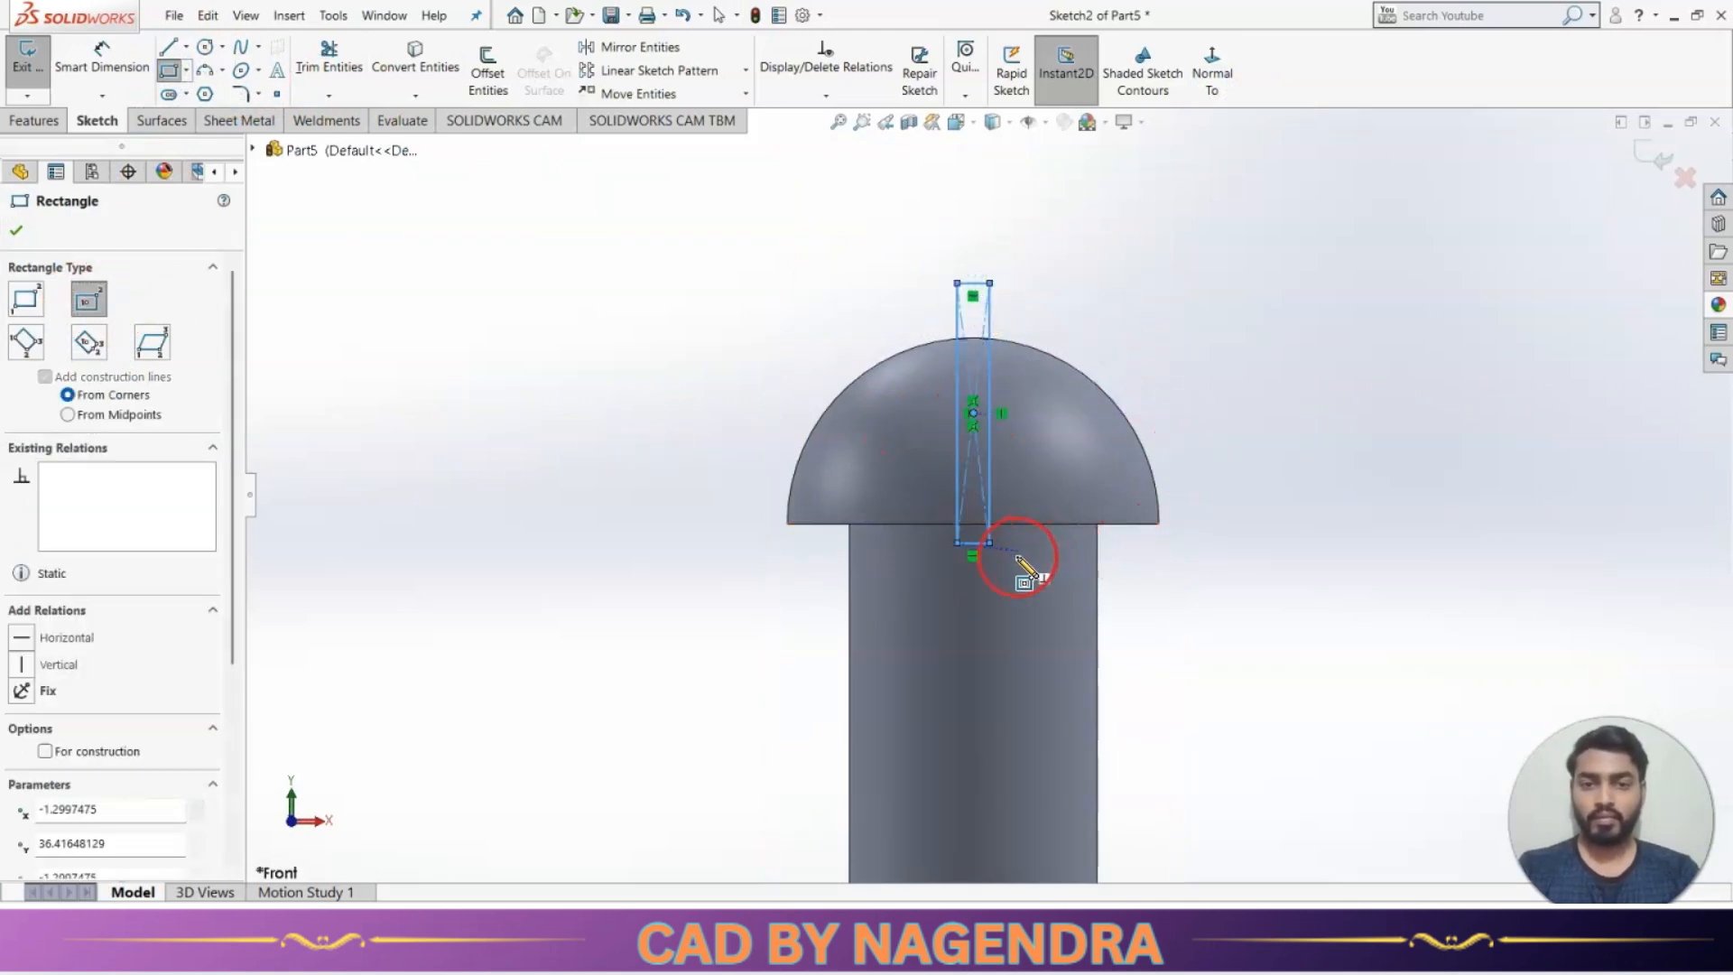
Shorten the slot rectangle from below and dimension its bottom edge 3 mm above the underside of the screw head.
{"action": "key", "text": "Escape"}
{"action": "left_click_drag", "start_coordinate": [988, 549], "coordinate": [987, 488]}
{"action": "left_click", "coordinate": [102, 60]}
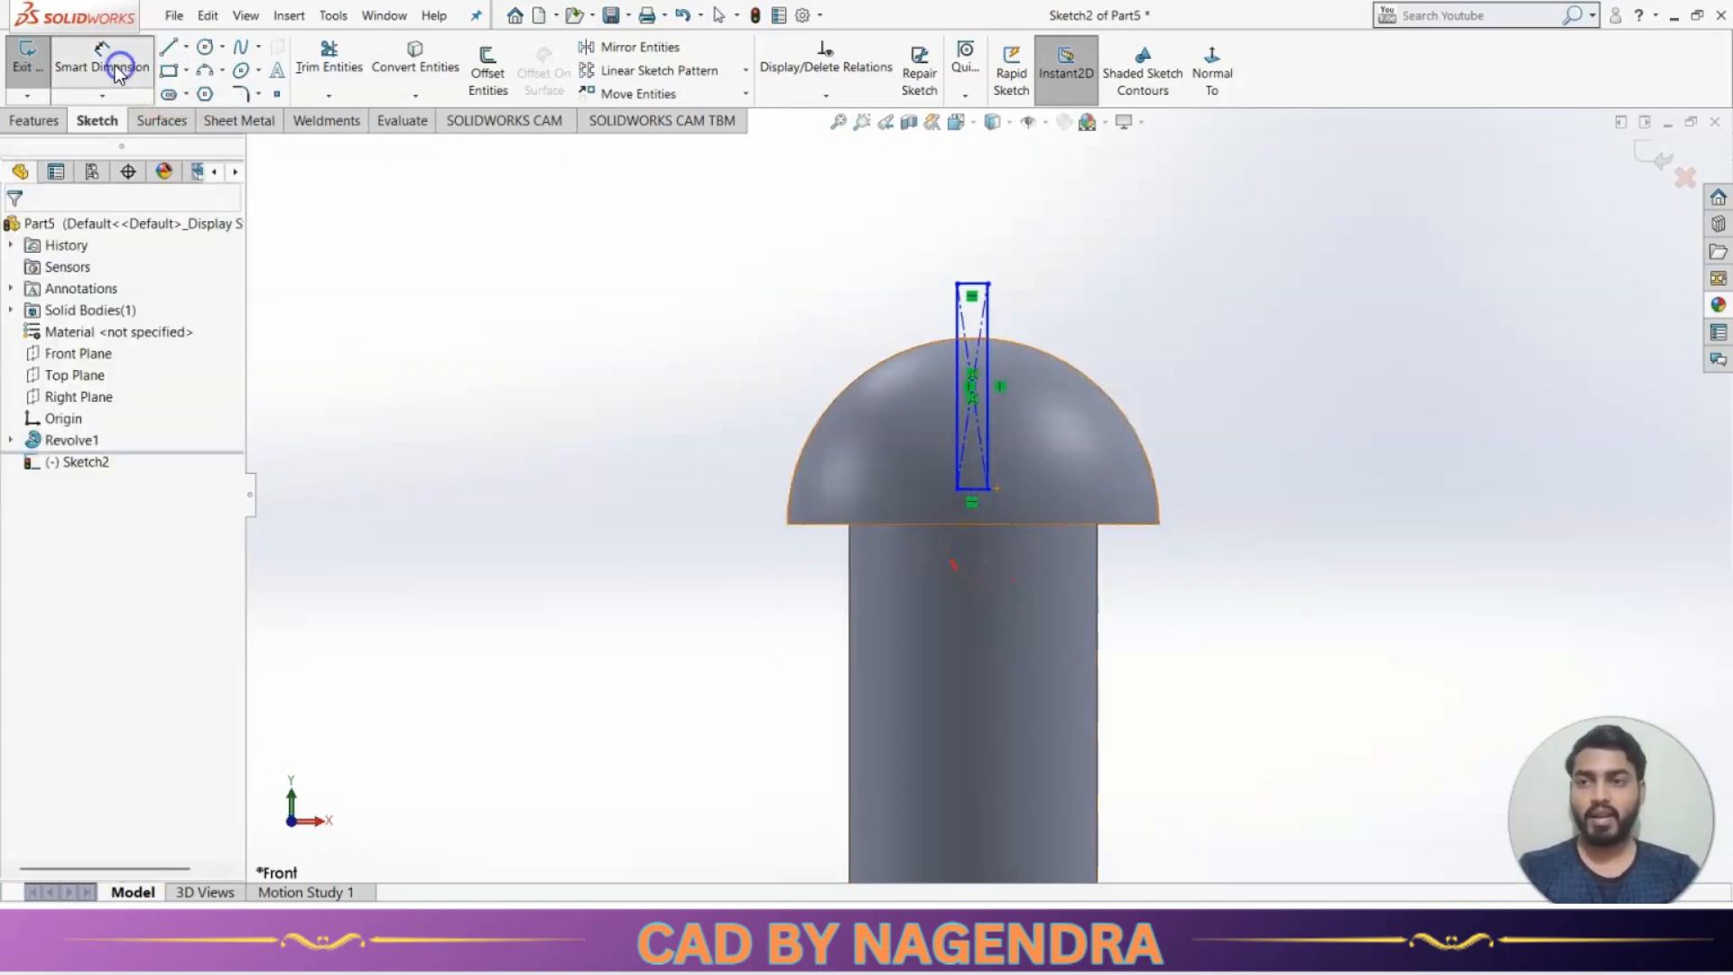
{"action": "left_click", "coordinate": [980, 524]}
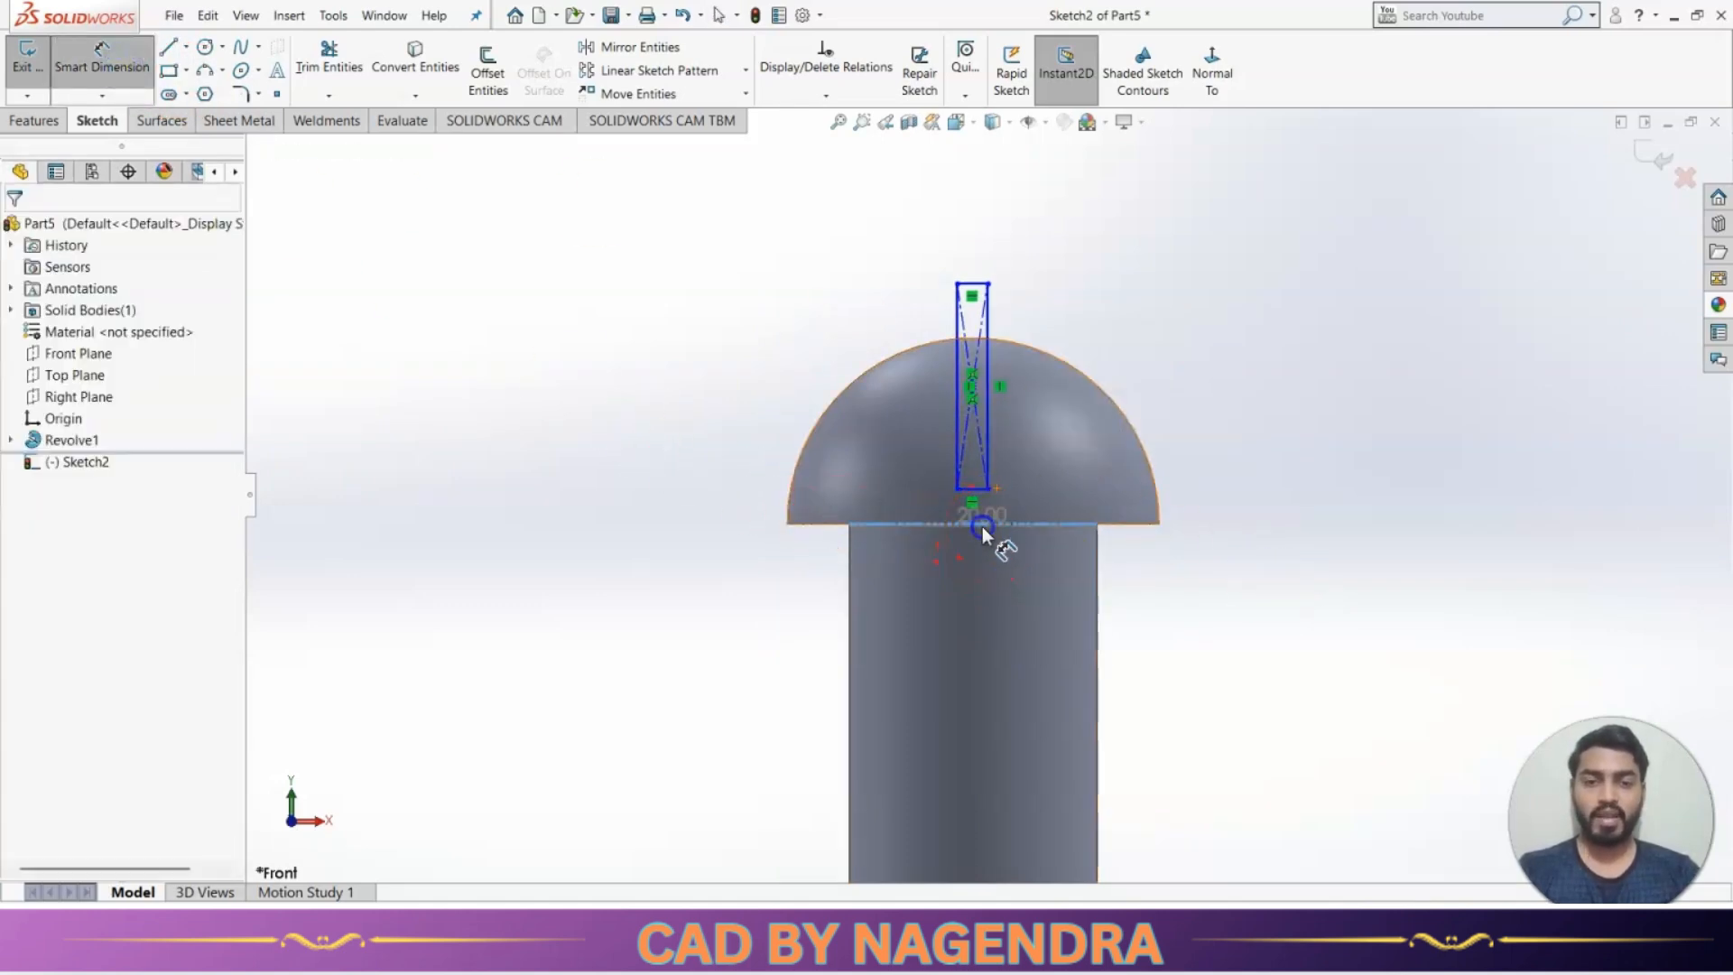
{"action": "left_click", "coordinate": [977, 490]}
{"action": "left_click", "coordinate": [1241, 496]}
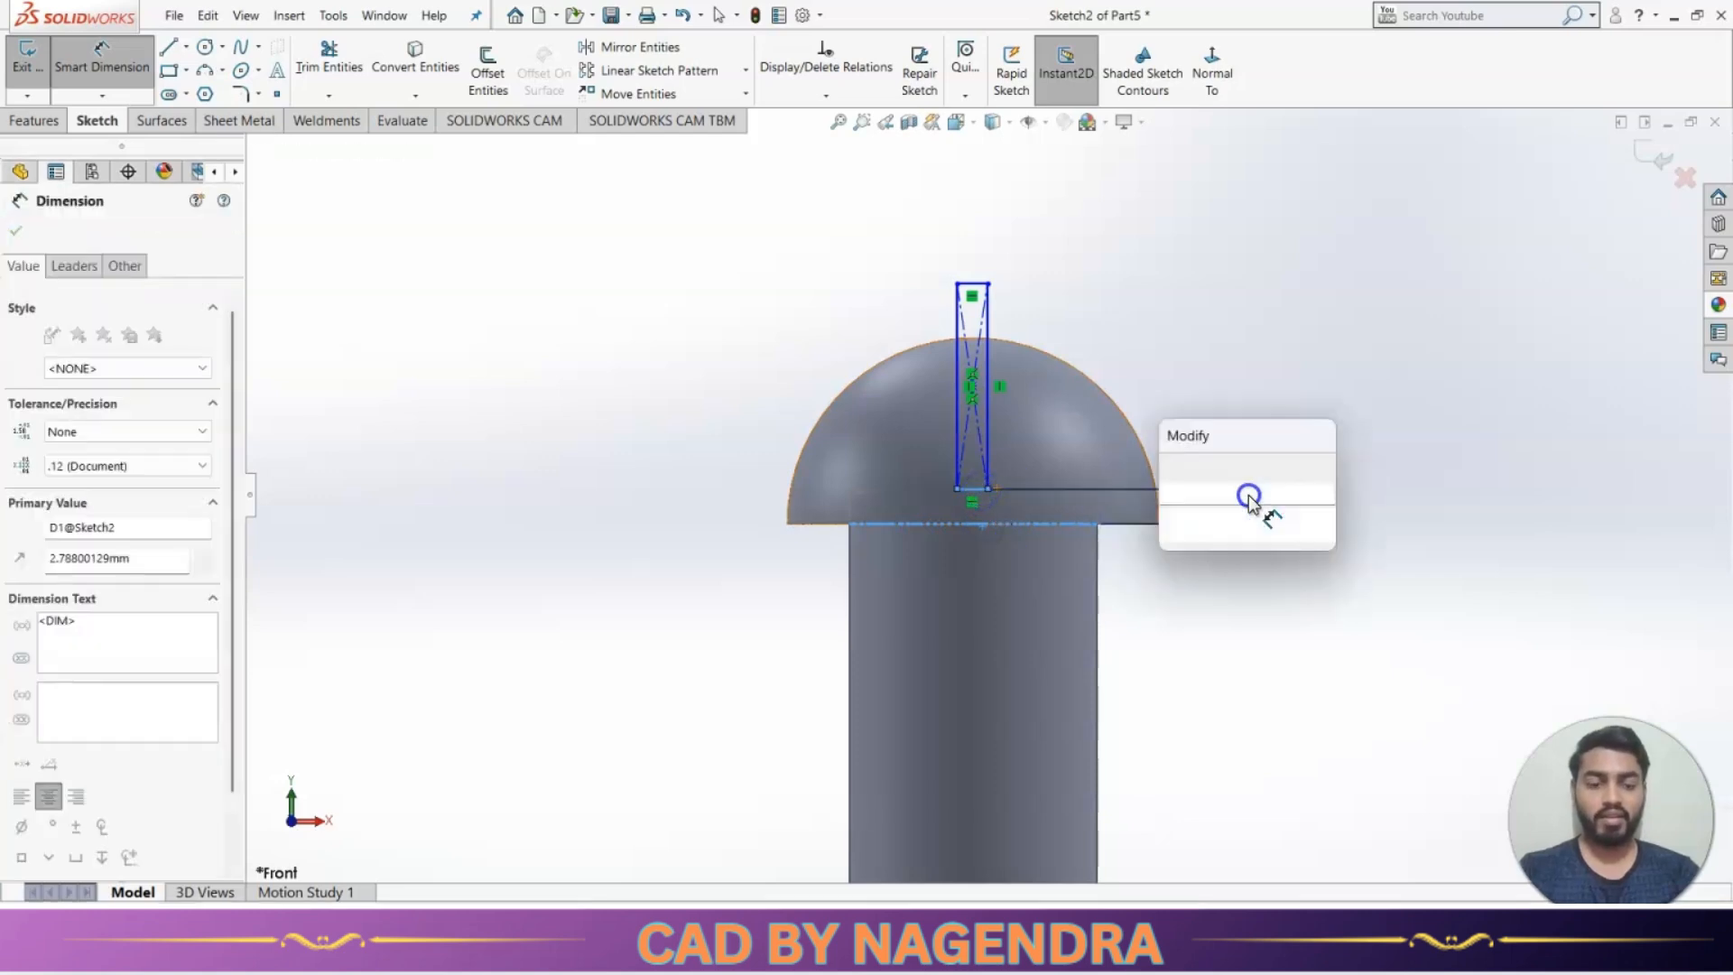
{"action": "type", "text": "3"}
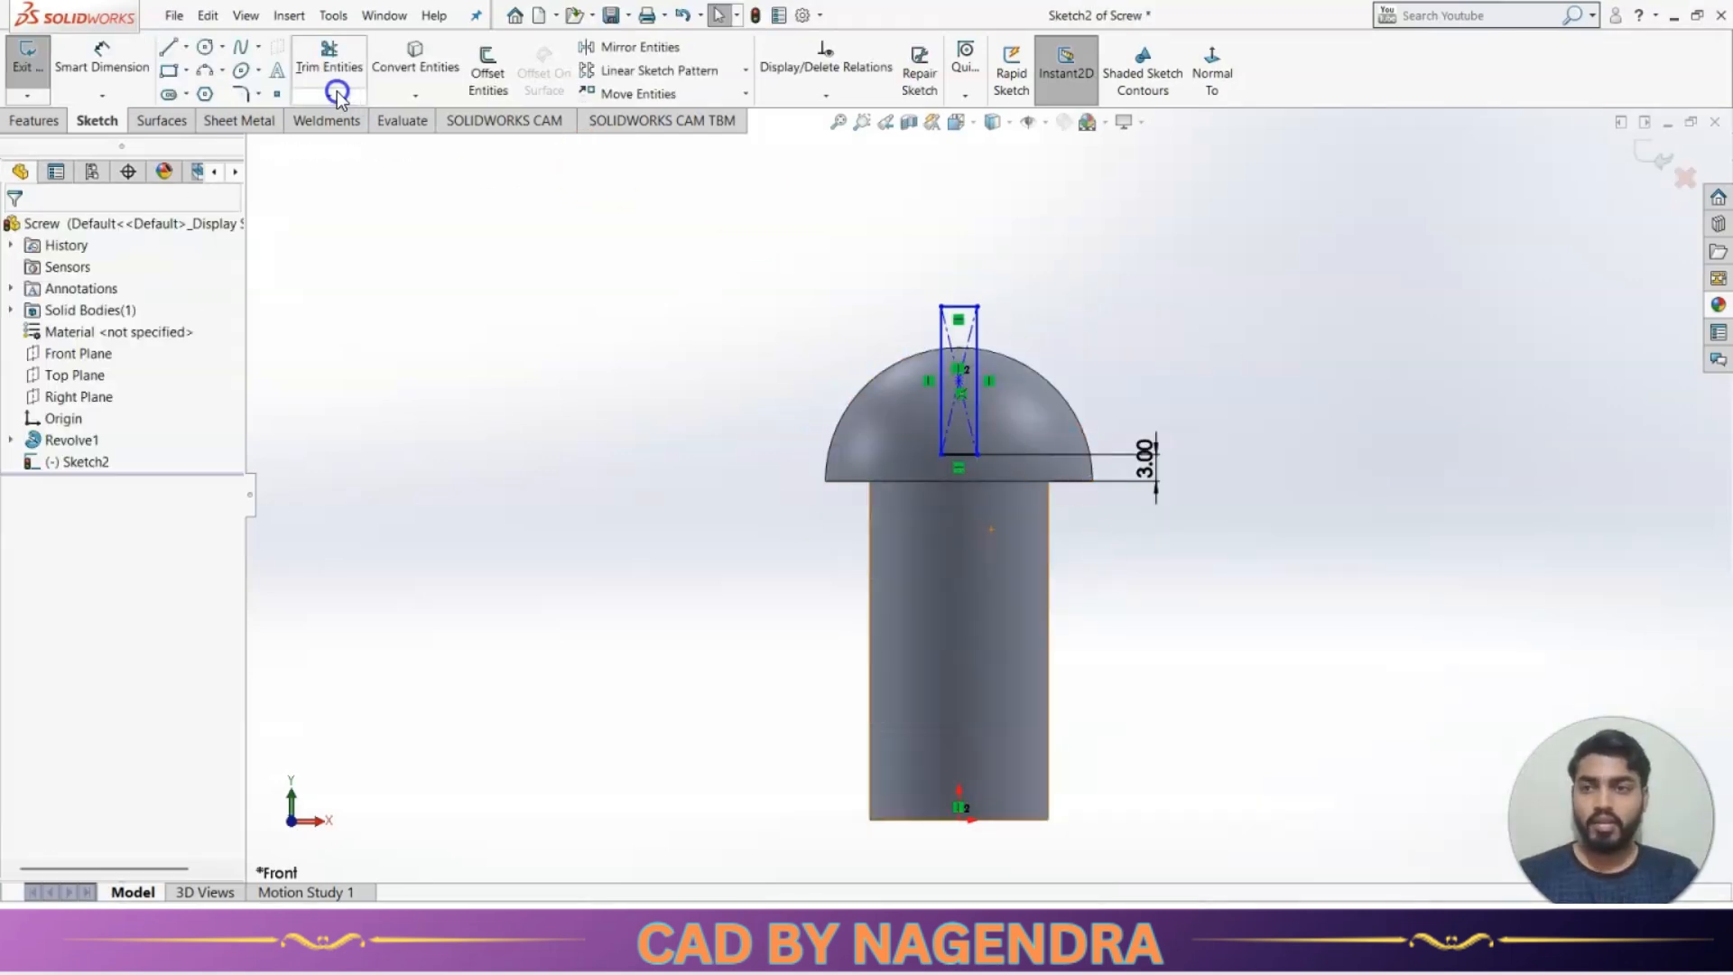
Dimension the slot rectangle's width as 4 mm and exit the sketch.
{"action": "left_click", "coordinate": [87, 56]}
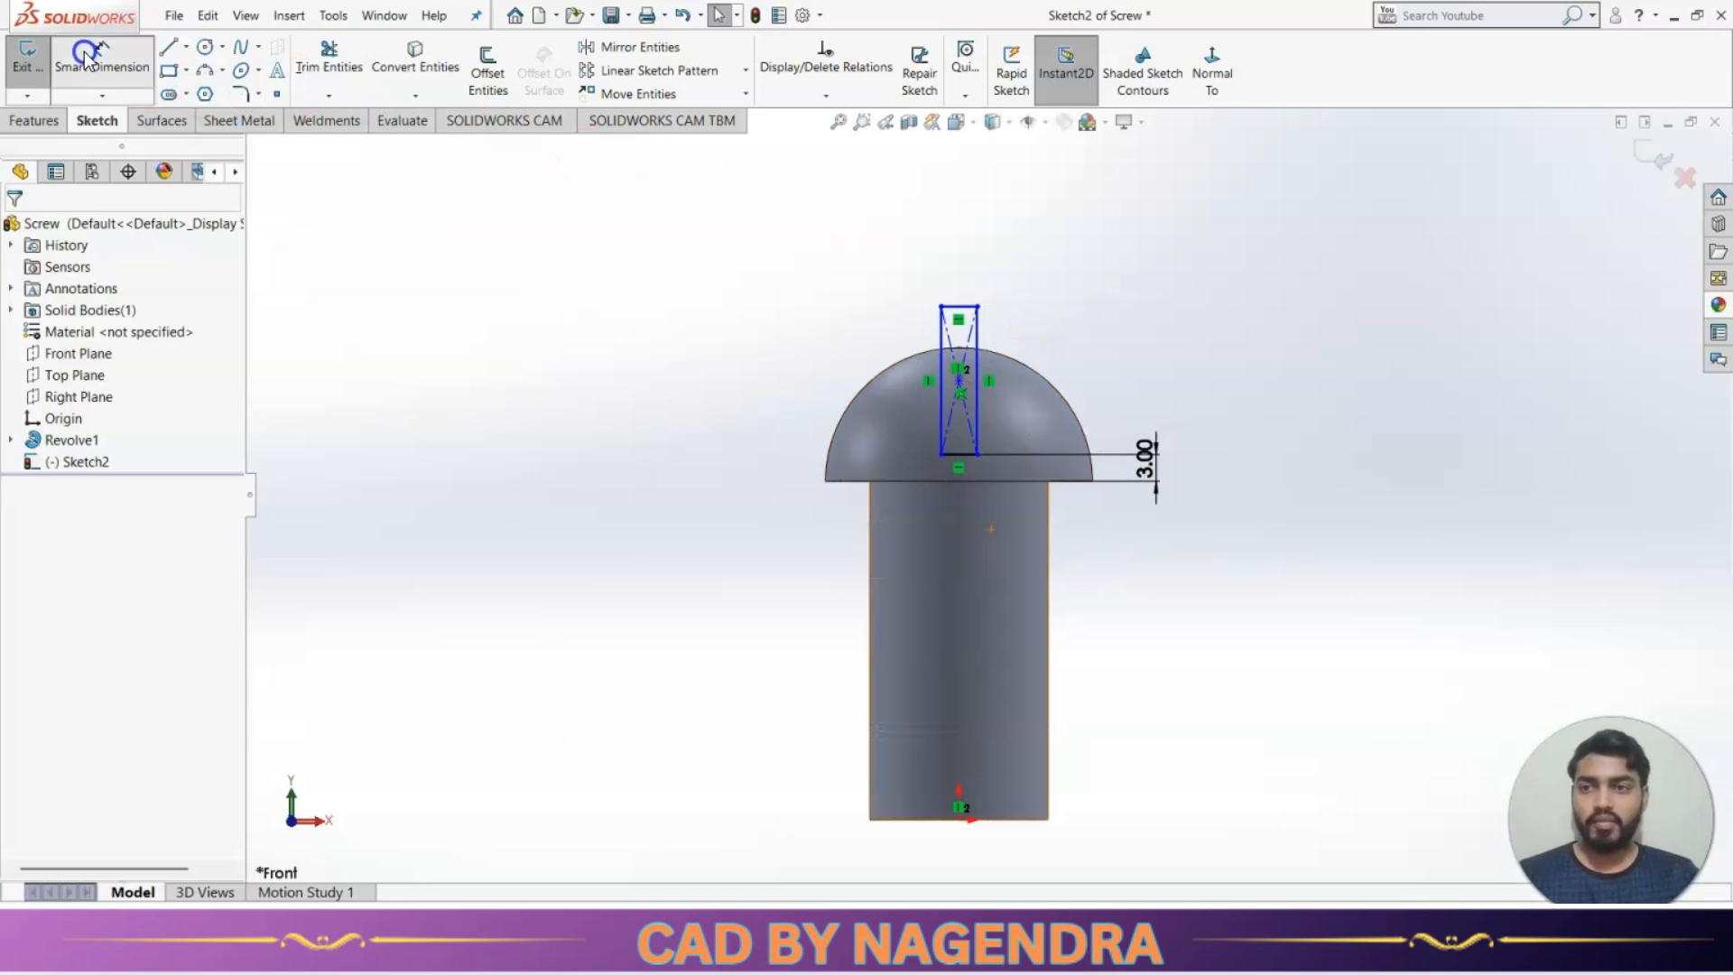
{"action": "left_click", "coordinate": [959, 306]}
{"action": "left_click", "coordinate": [1110, 271]}
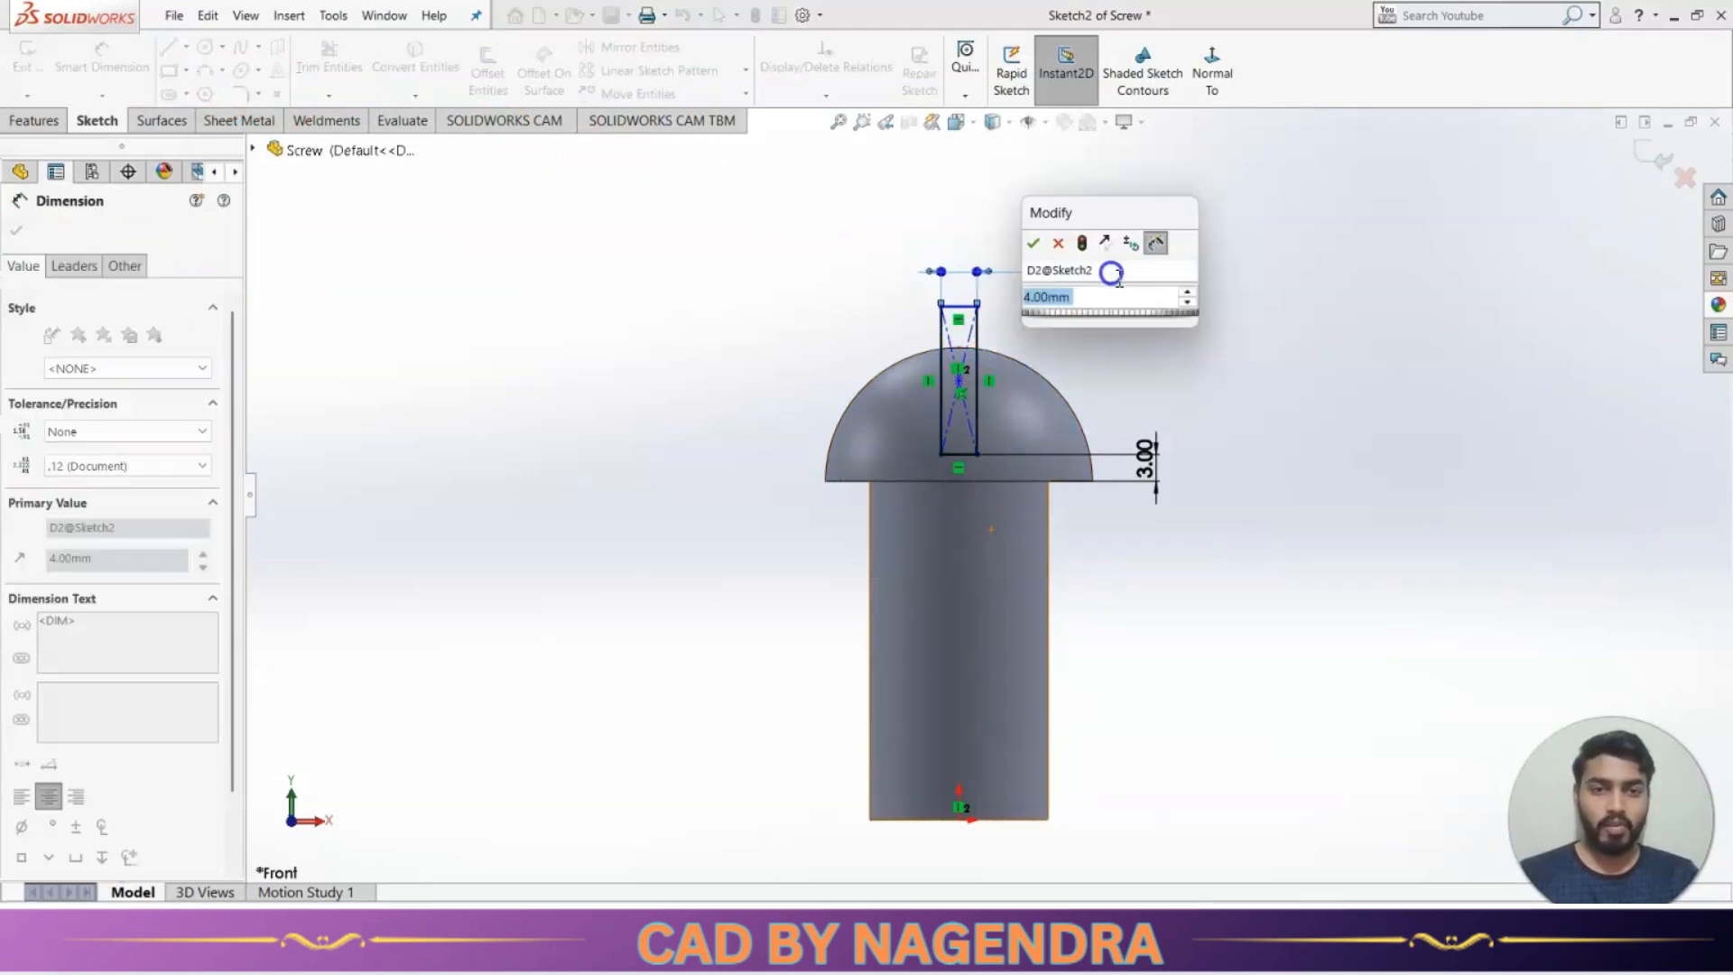
{"action": "left_click", "coordinate": [1050, 252]}
{"action": "left_click", "coordinate": [1145, 363]}
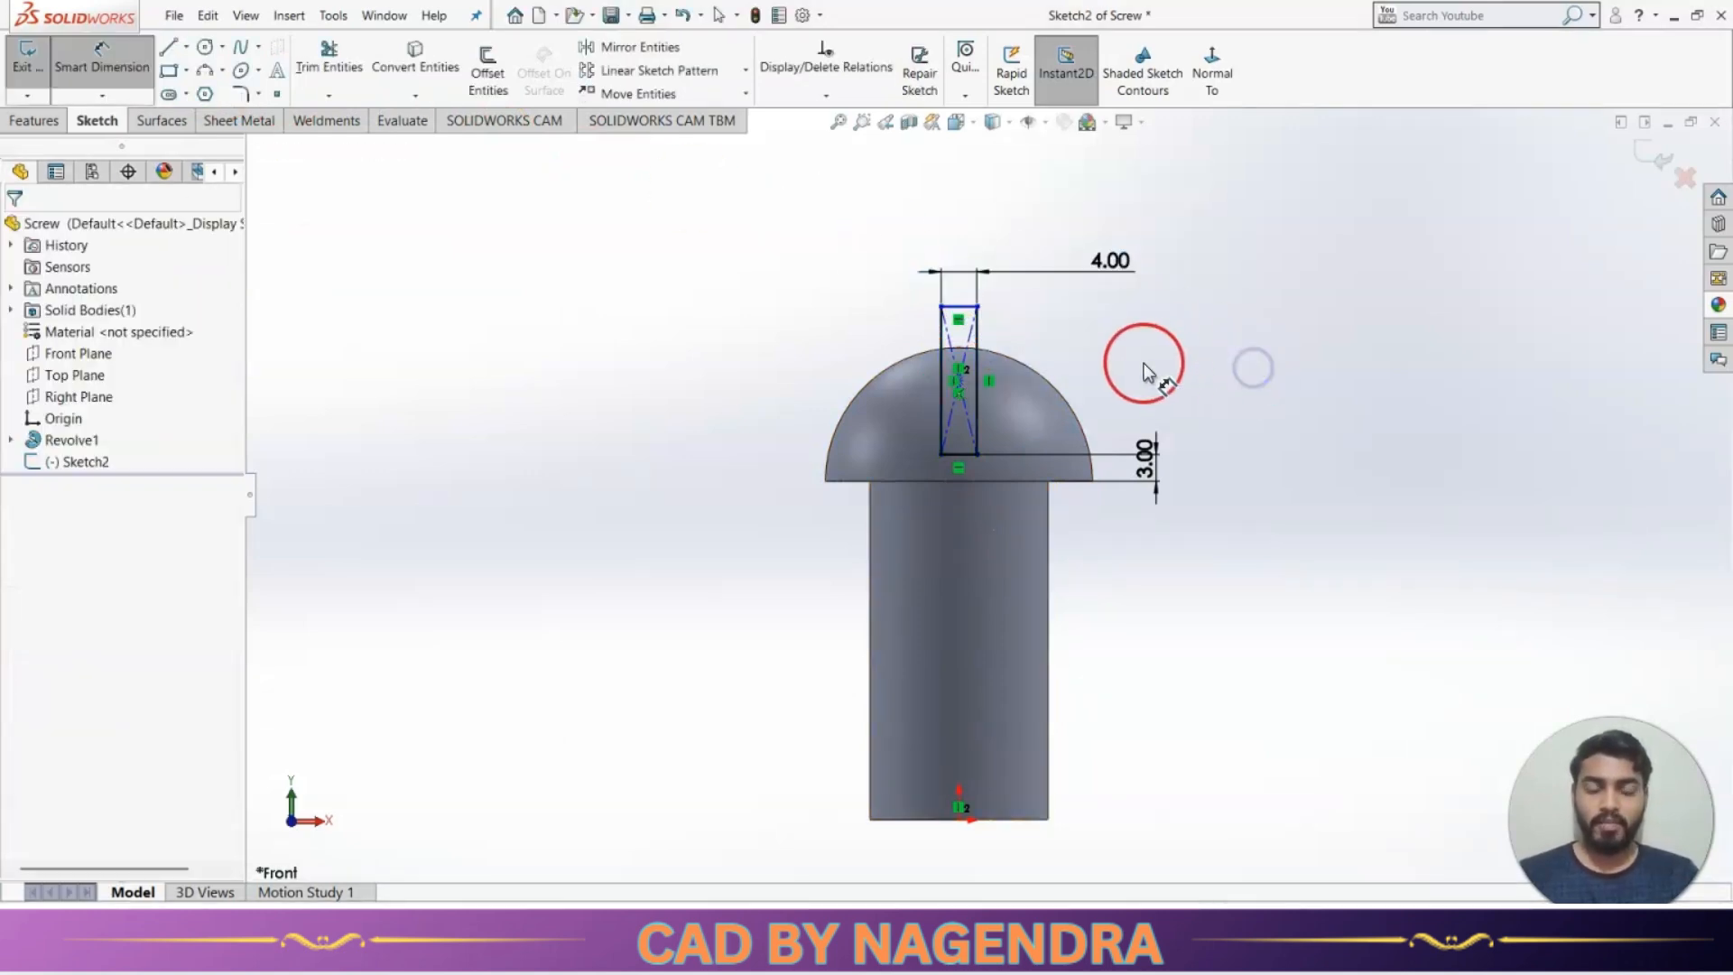
{"action": "left_click", "coordinate": [1661, 157]}
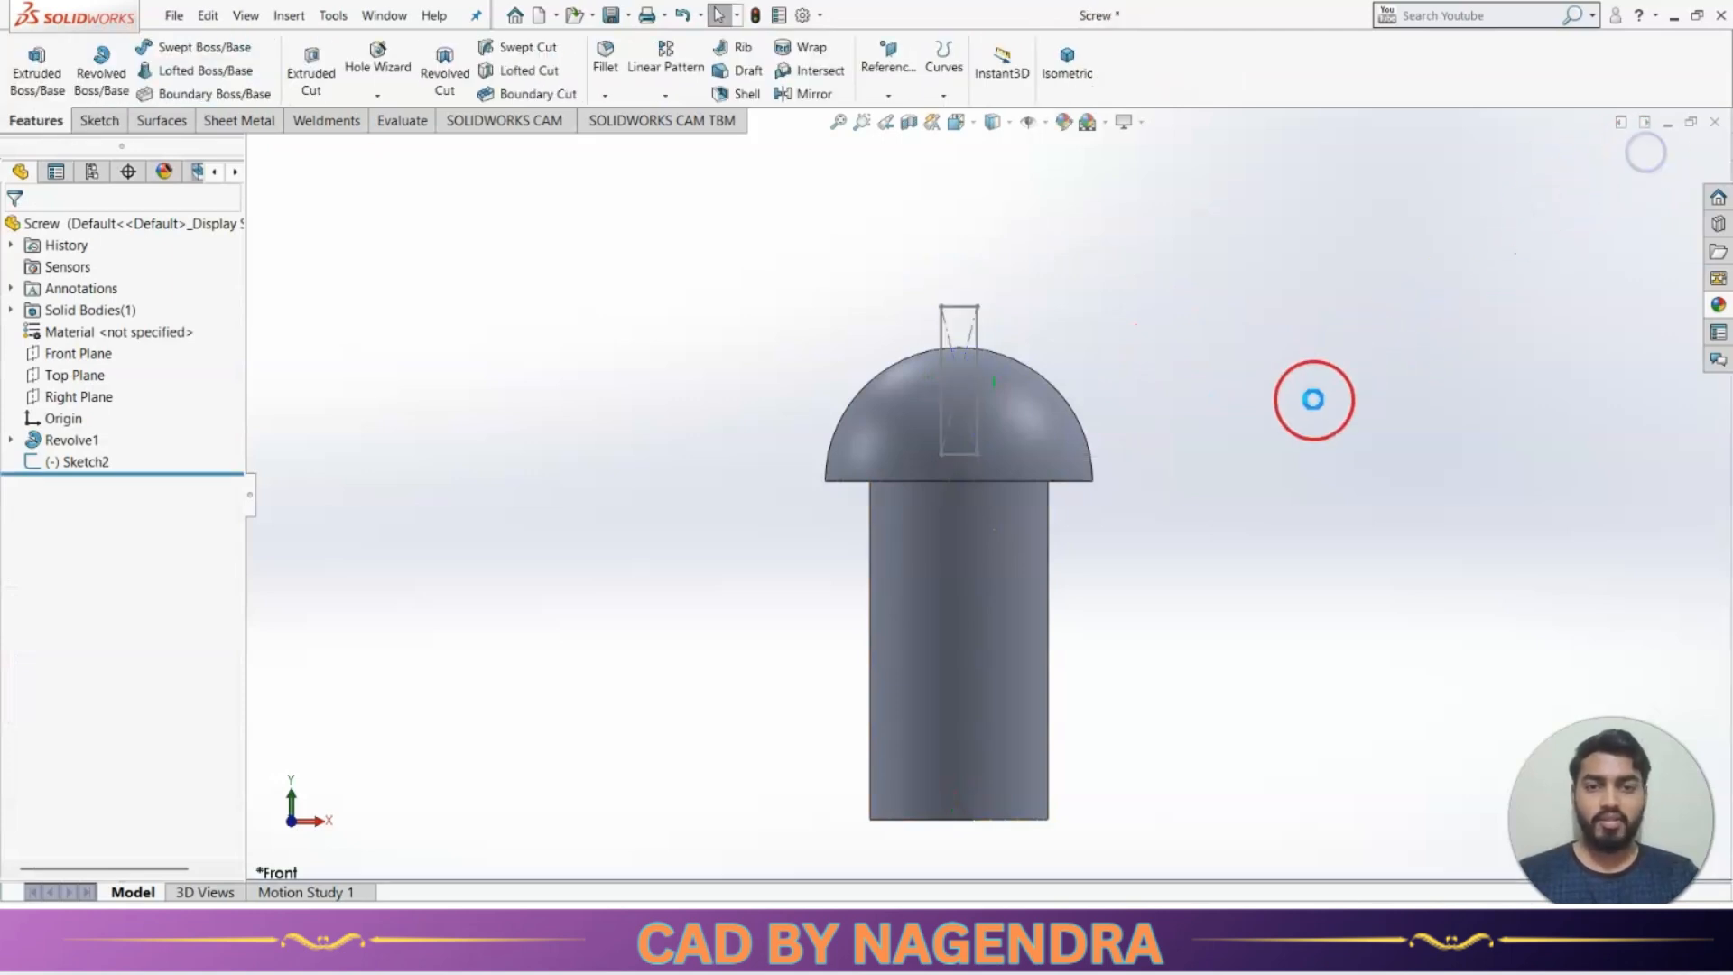
Cut the slot through the screw head with an Extruded Cut of the rectangle sketch, Mid Plane, 35 mm deep.
{"action": "middle_click_drag", "start_coordinate": [1315, 398], "coordinate": [1258, 456]}
{"action": "left_click", "coordinate": [953, 310]}
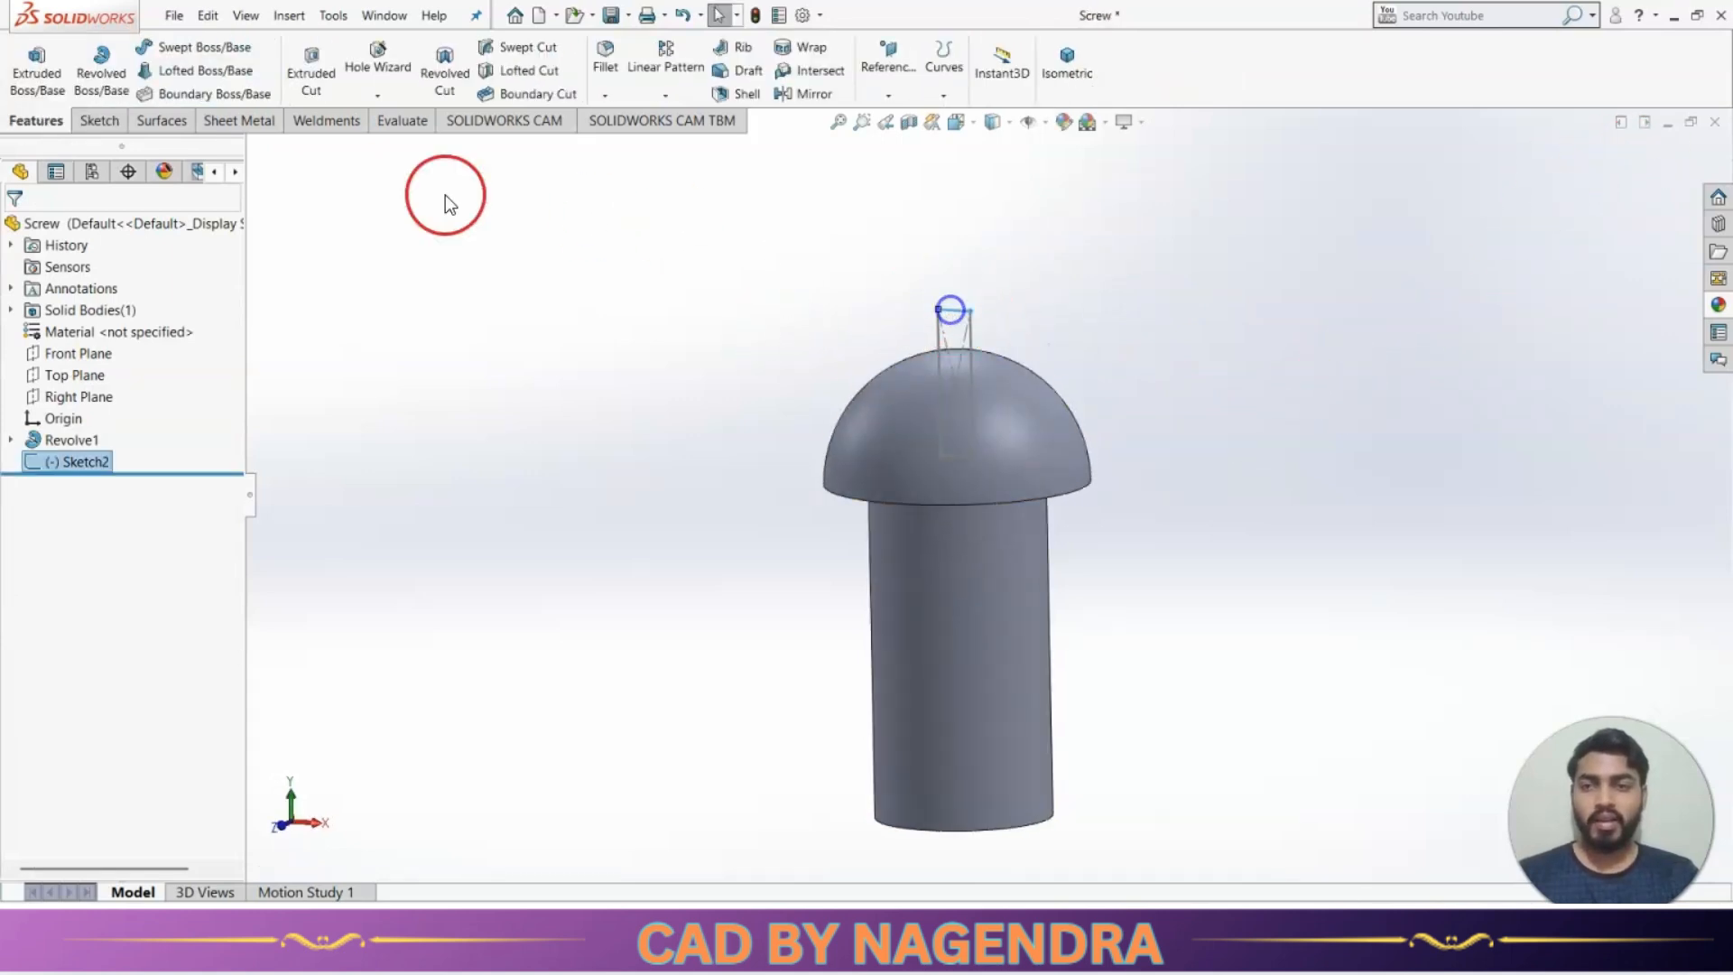
{"action": "left_click", "coordinate": [316, 76]}
{"action": "left_click", "coordinate": [162, 353]}
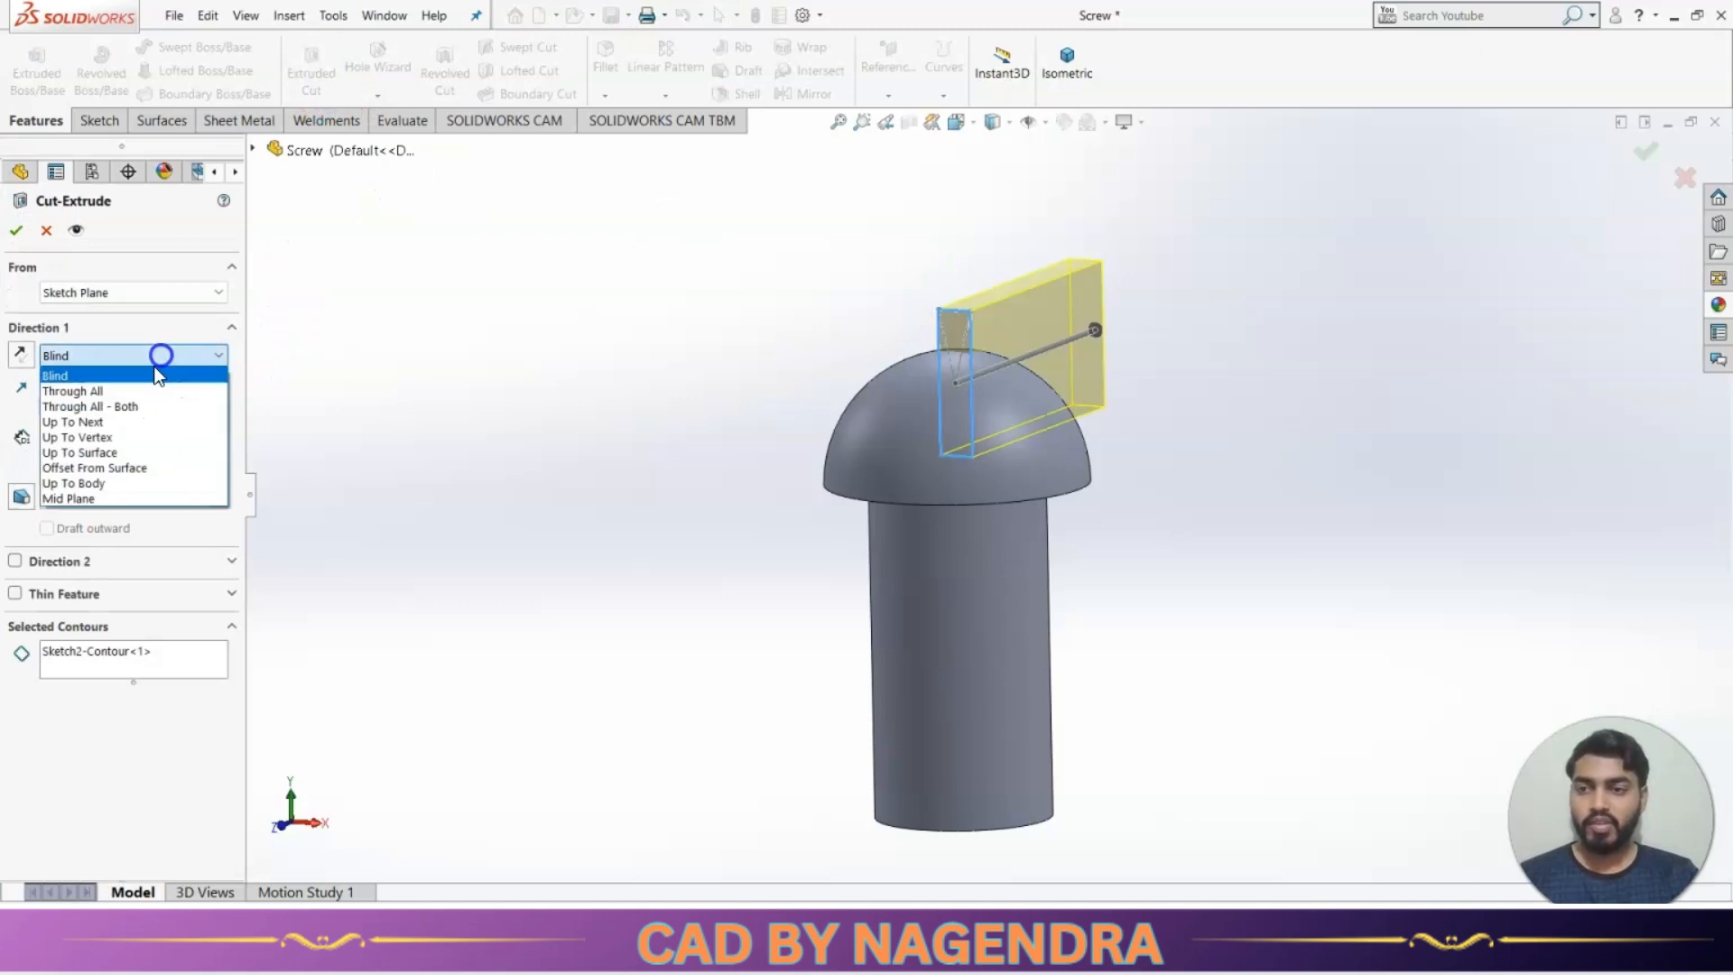
{"action": "left_click", "coordinate": [131, 495]}
{"action": "middle_click_drag", "start_coordinate": [792, 489], "coordinate": [947, 504]}
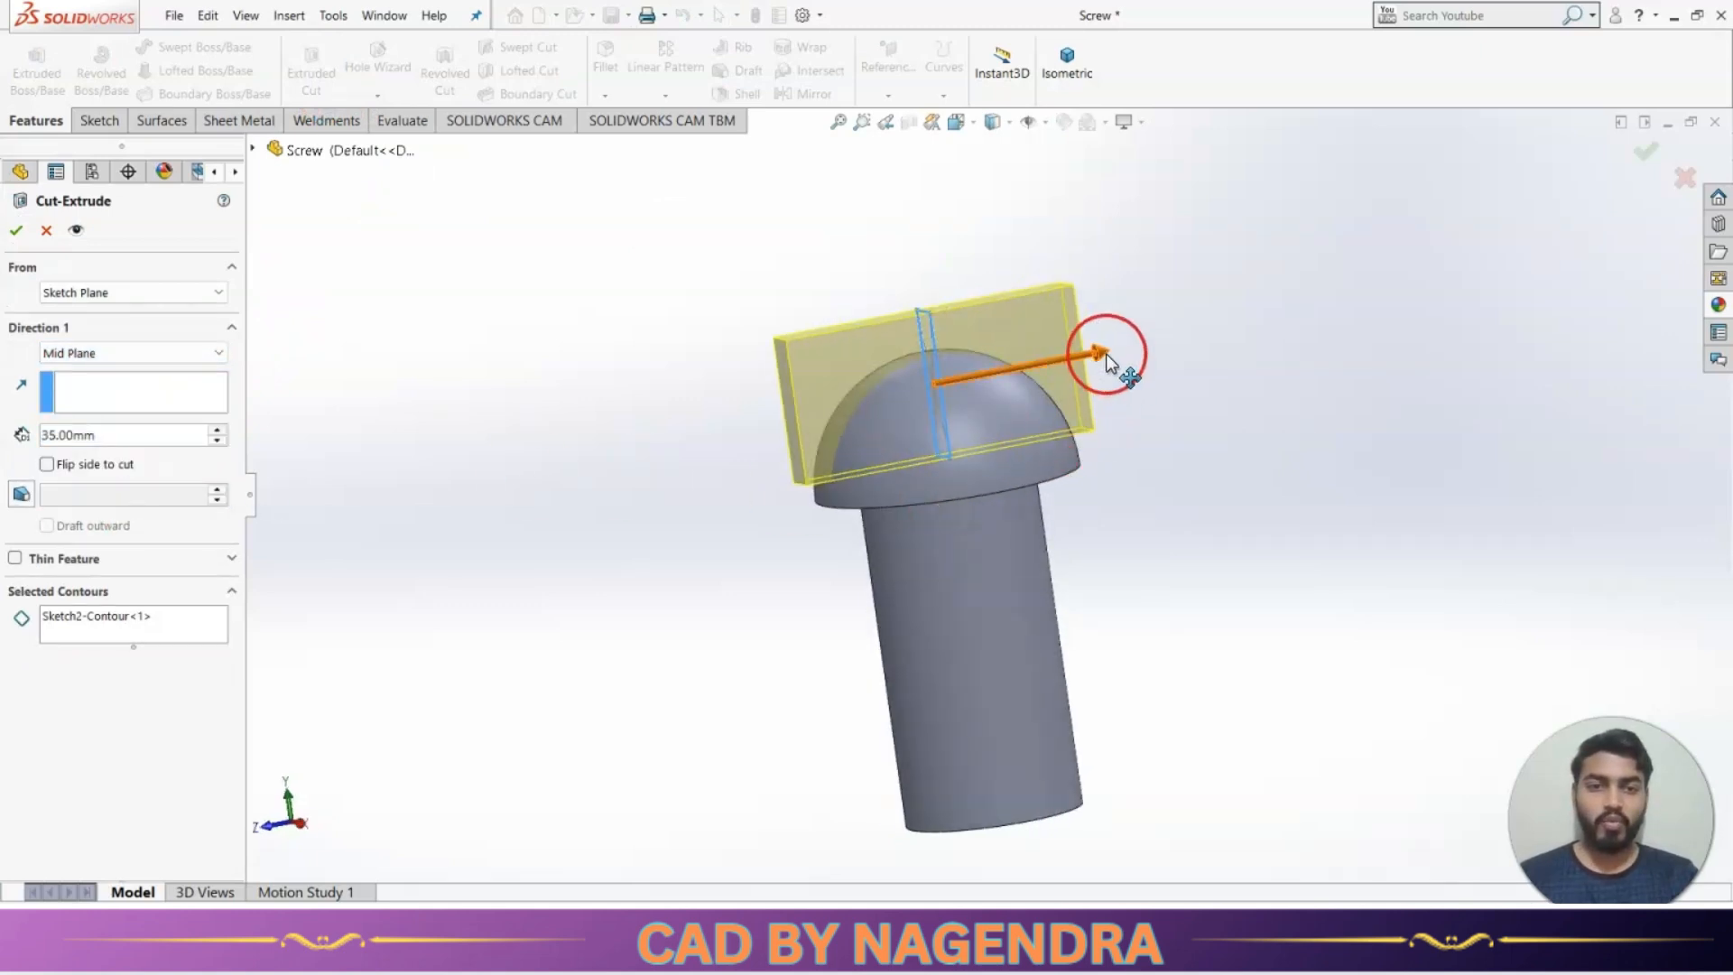
{"action": "left_click", "coordinate": [16, 231]}
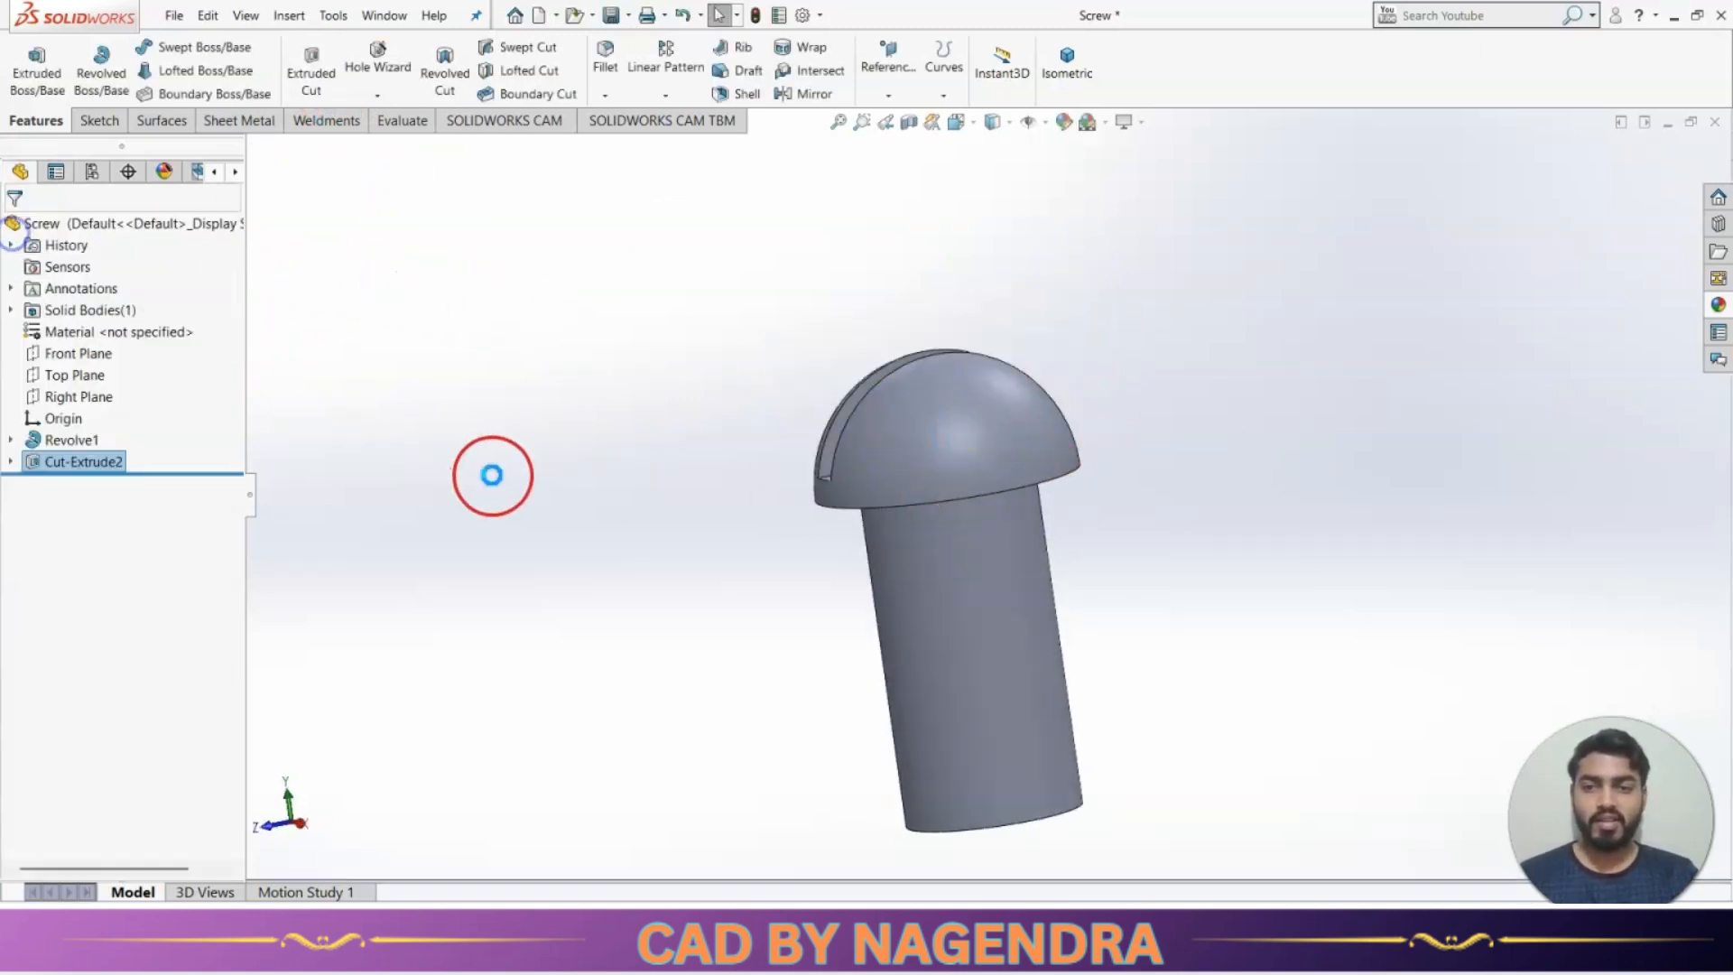
{"action": "mouse_move", "coordinate": [650, 518]}
{"action": "middle_mouse_down"}
{"action": "mouse_move", "coordinate": [835, 573]}
{"action": "mouse_move", "coordinate": [772, 529]}
{"action": "middle_mouse_up"}
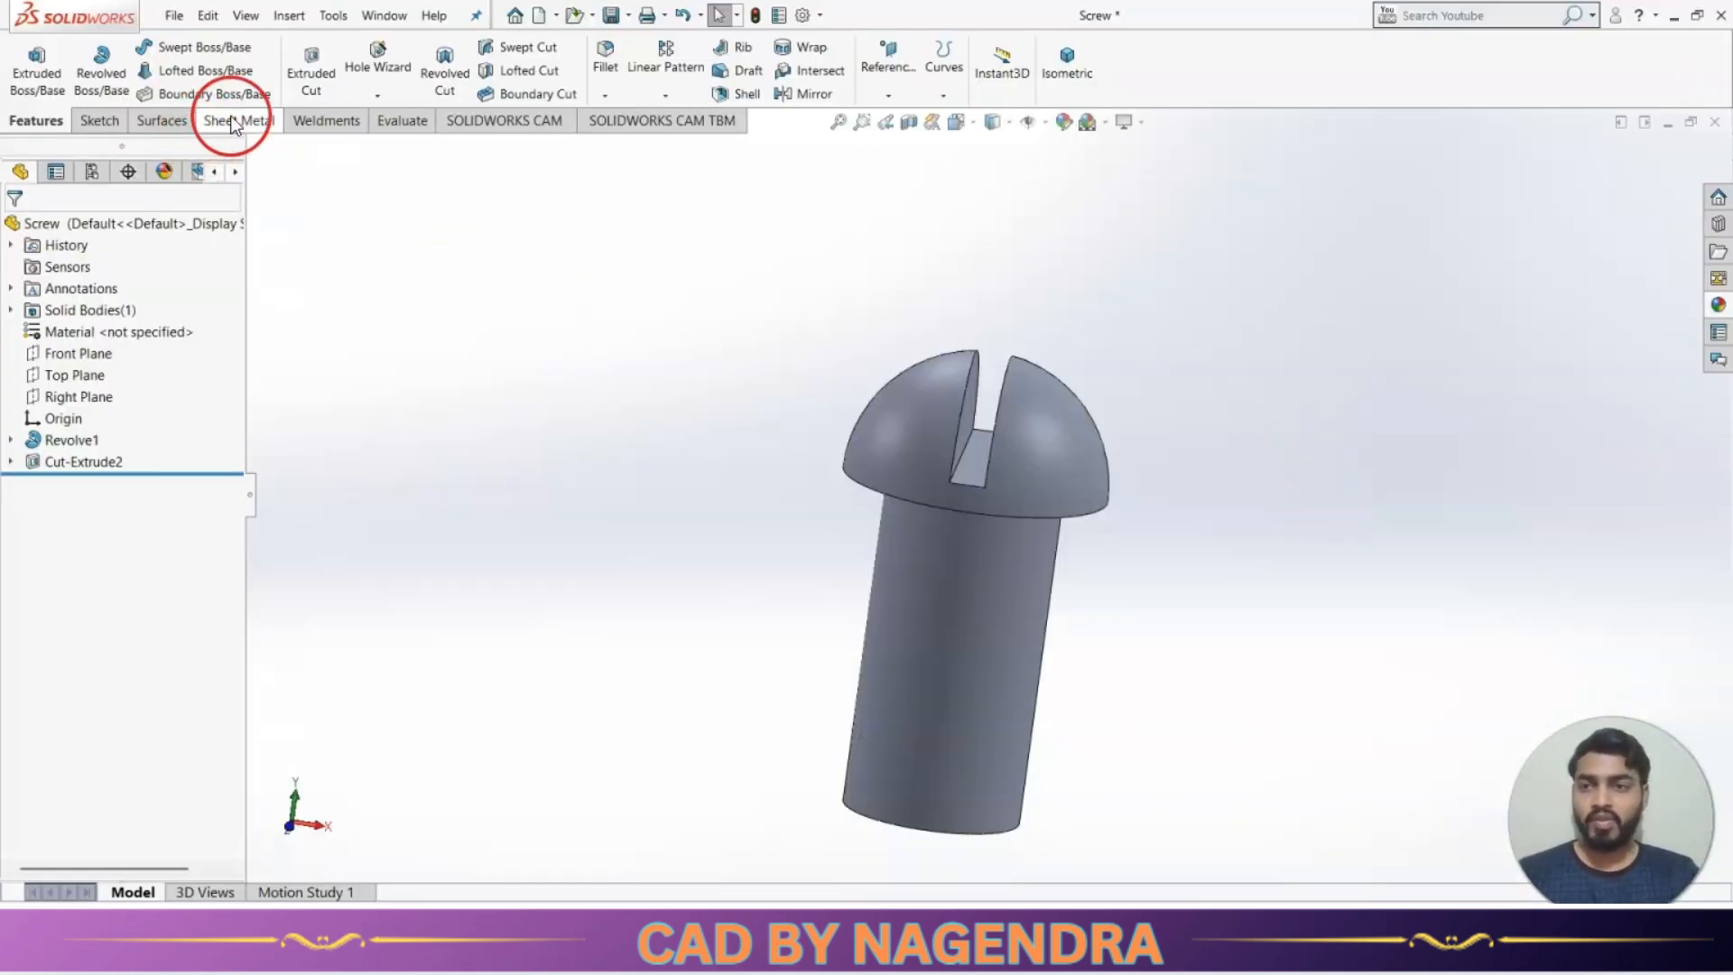
Chamfer the circular edge at the shank's free end by 3 mm at 45 degrees.
{"action": "left_click", "coordinate": [607, 94]}
{"action": "left_click", "coordinate": [631, 137]}
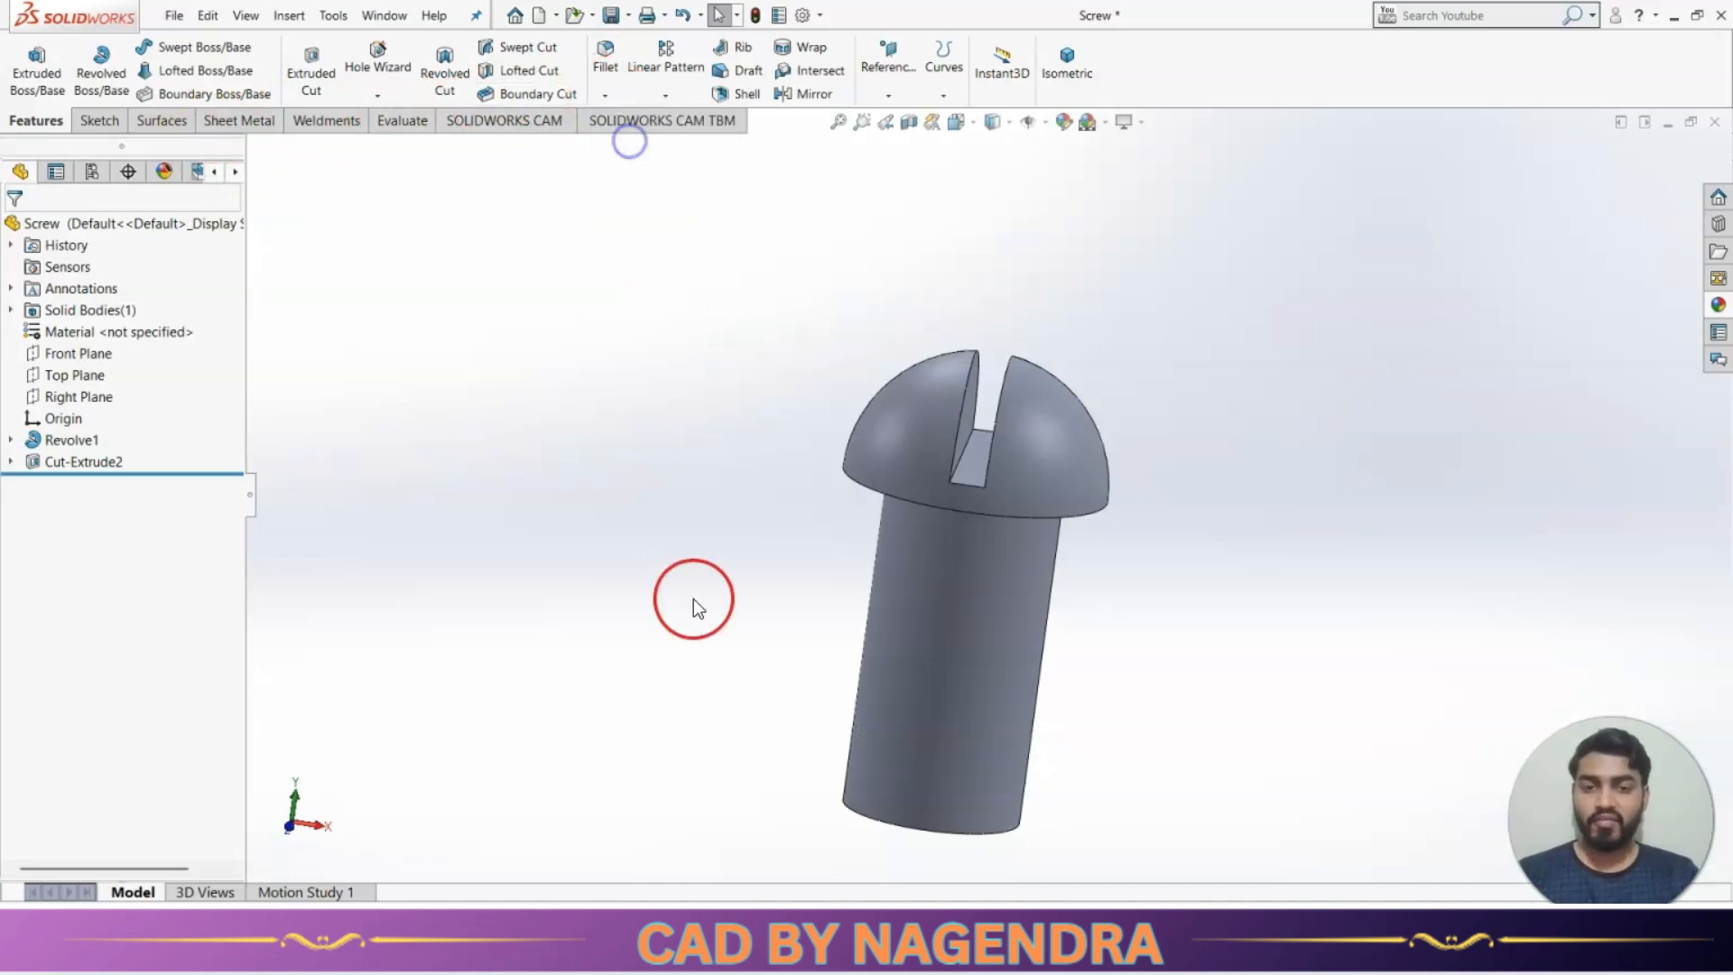
{"action": "left_click", "coordinate": [897, 825]}
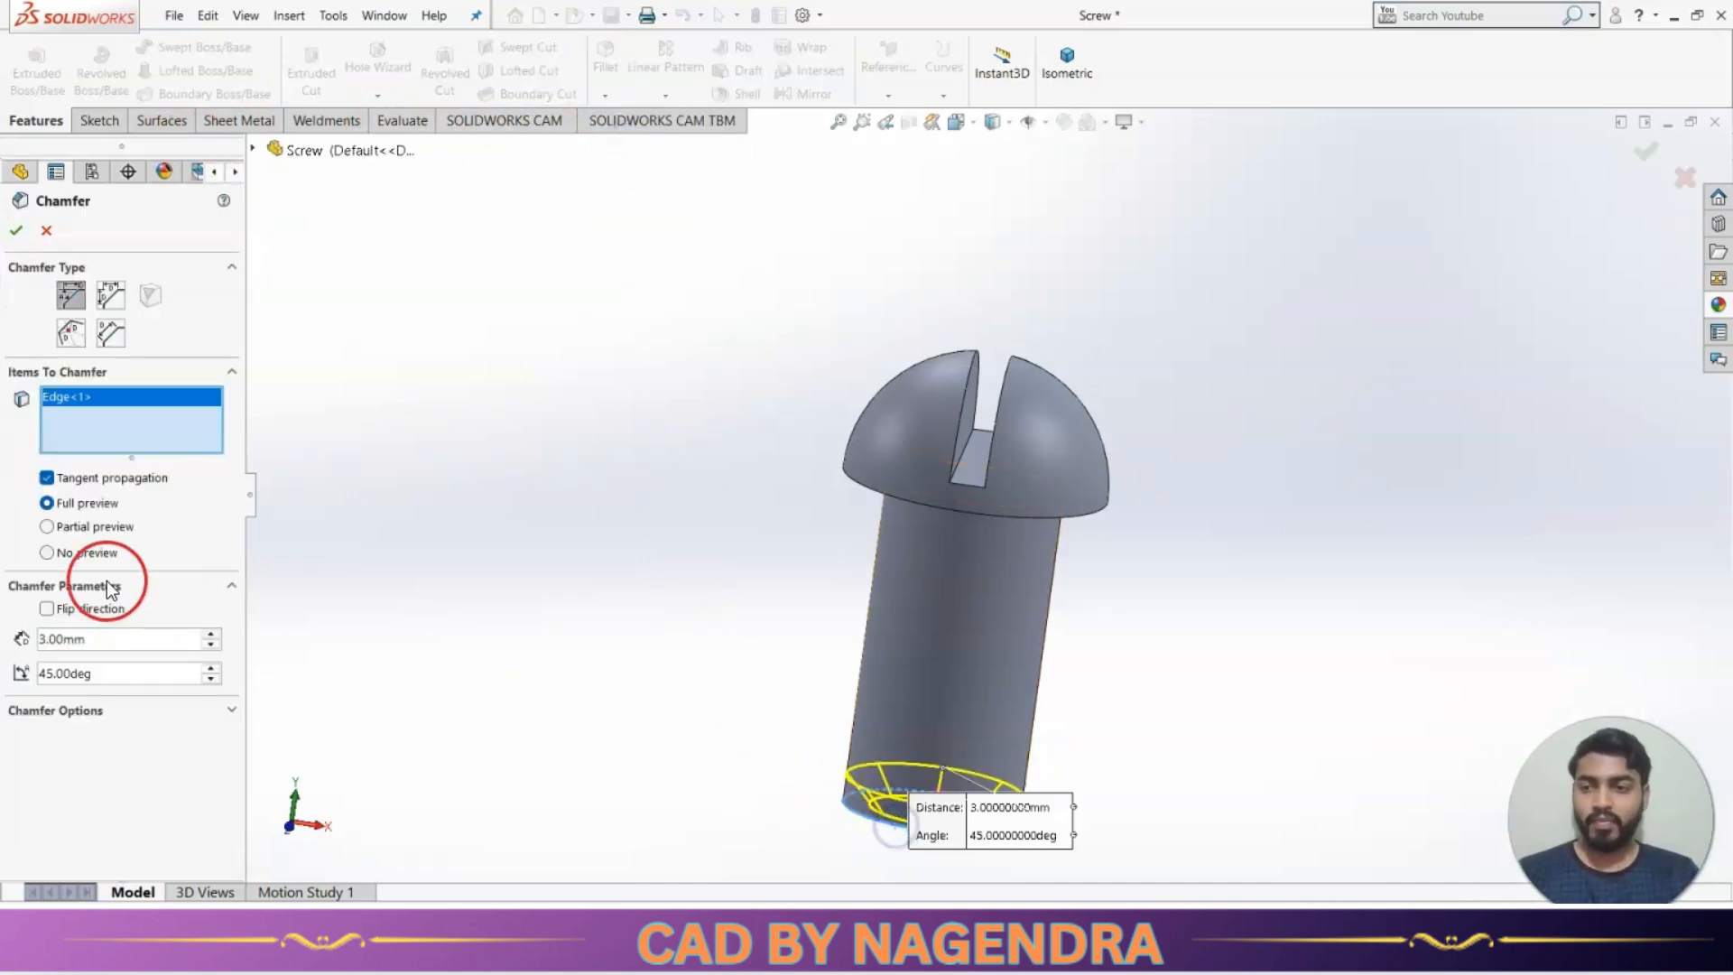
{"action": "left_click", "coordinate": [91, 638]}
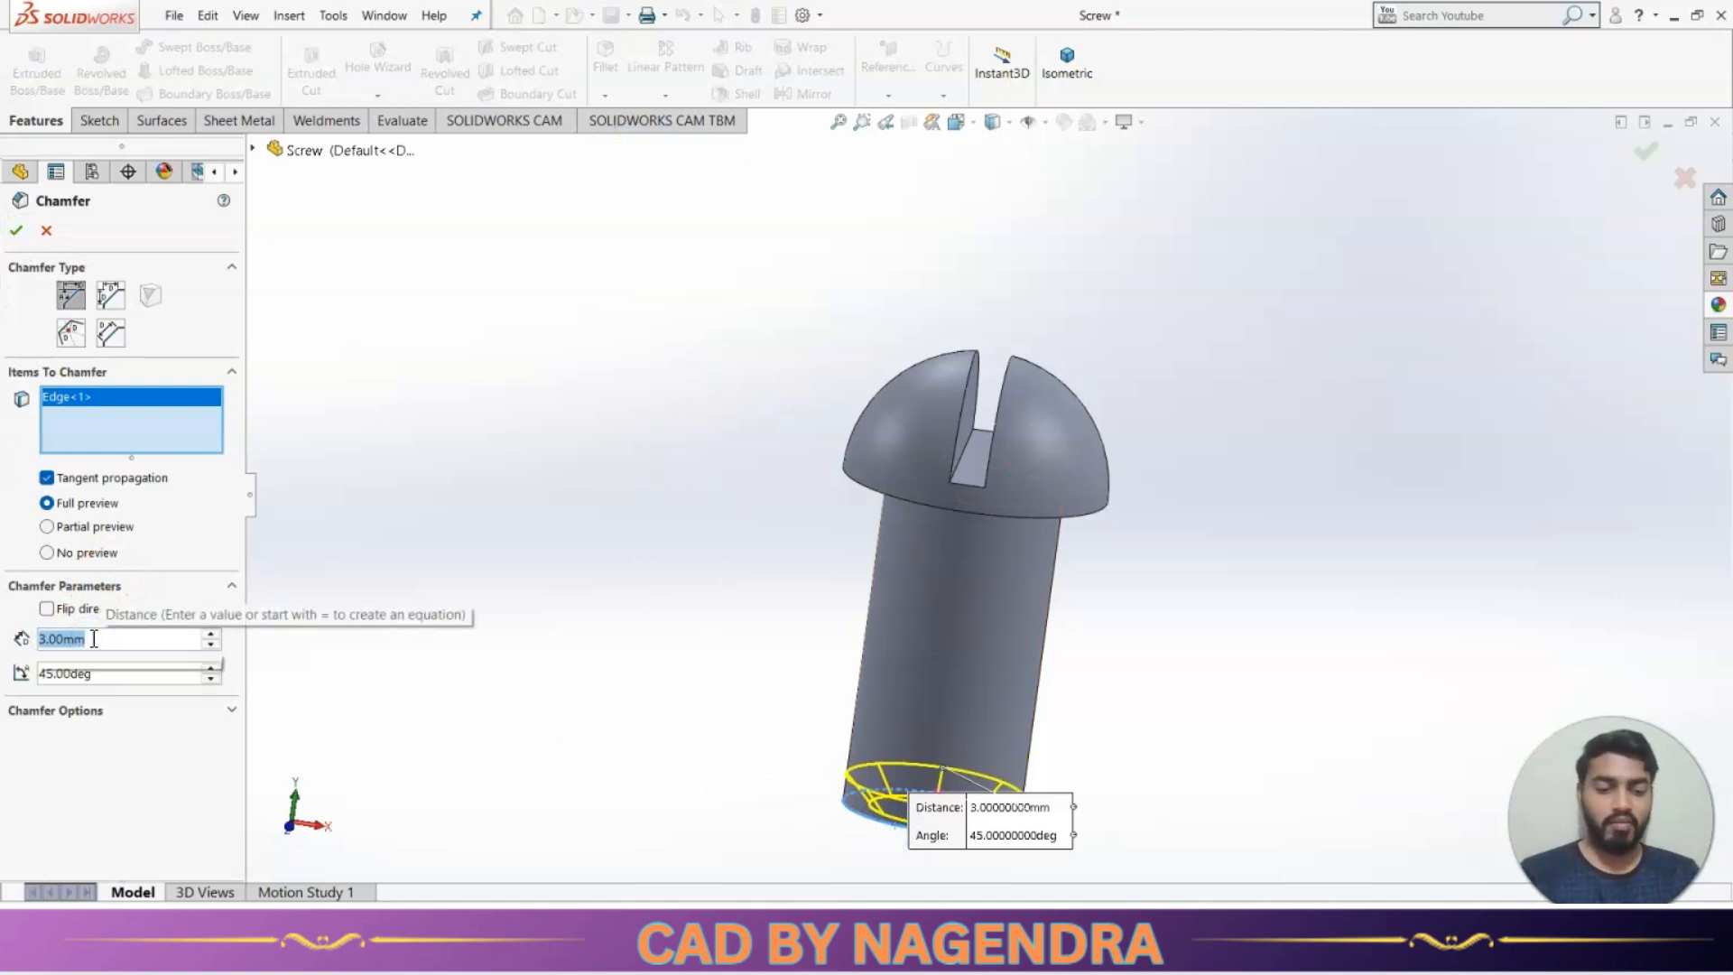
{"action": "left_click", "coordinate": [149, 352]}
{"action": "left_click", "coordinate": [16, 231]}
{"action": "middle_click_drag", "start_coordinate": [658, 352], "coordinate": [715, 462]}
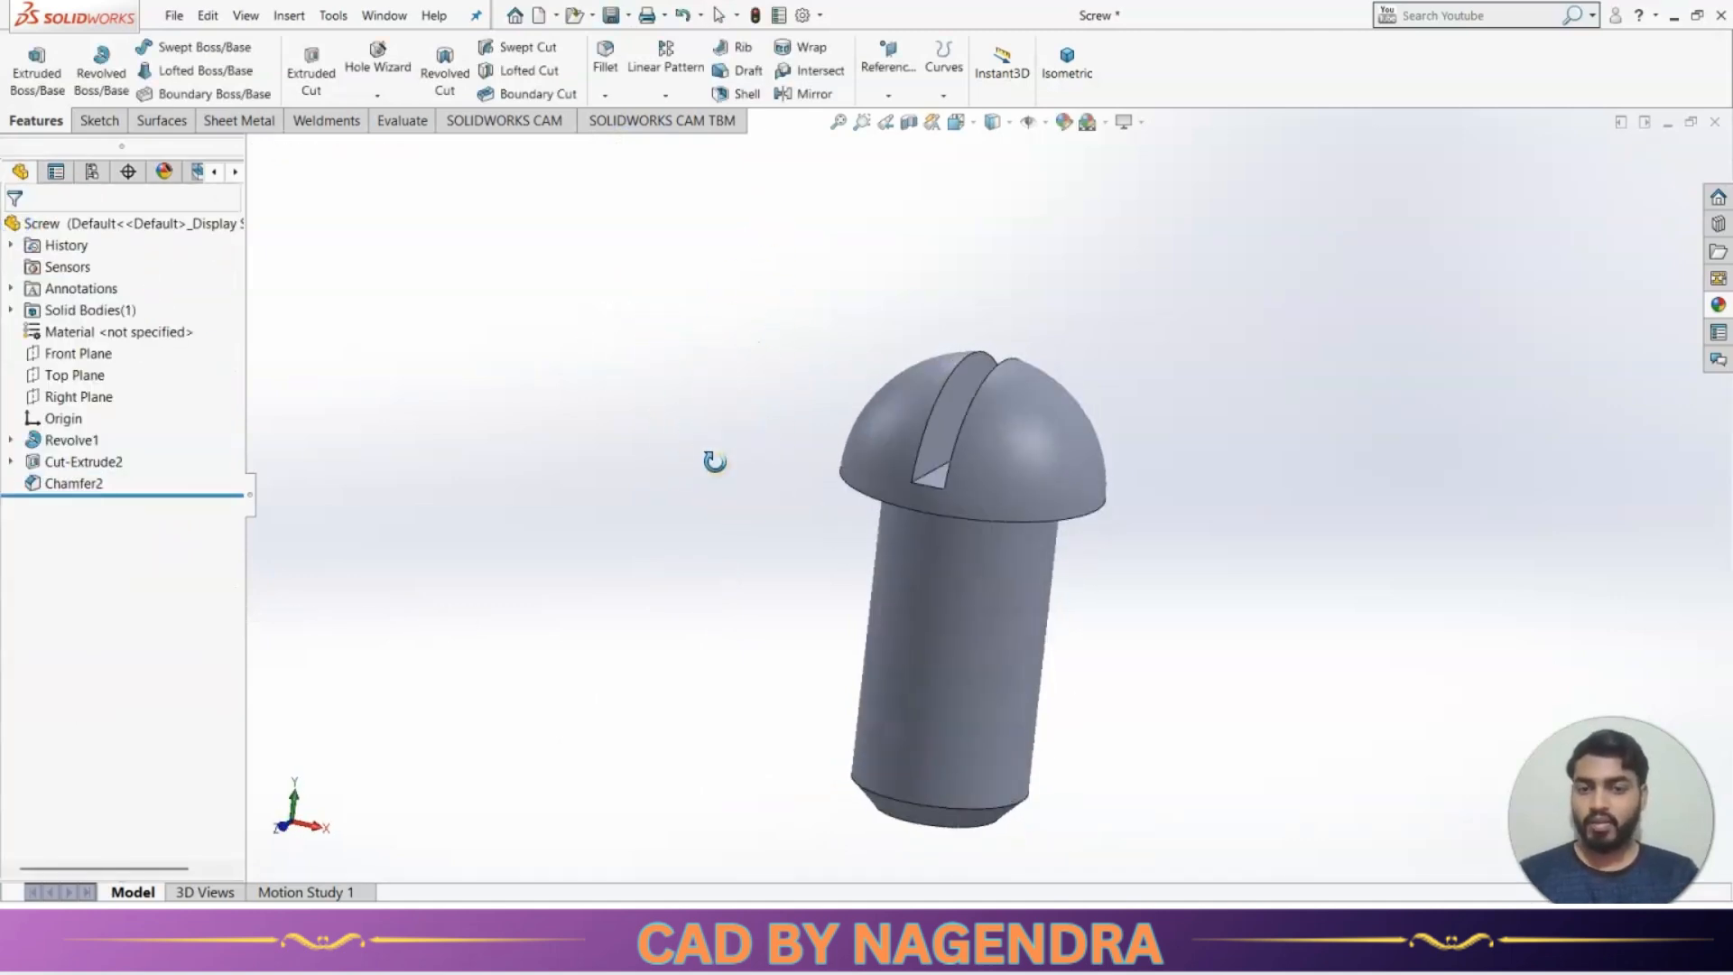
Apply a light purple colour appearance to the whole screw part.
{"action": "right_click", "coordinate": [88, 226]}
{"action": "left_click", "coordinate": [155, 237]}
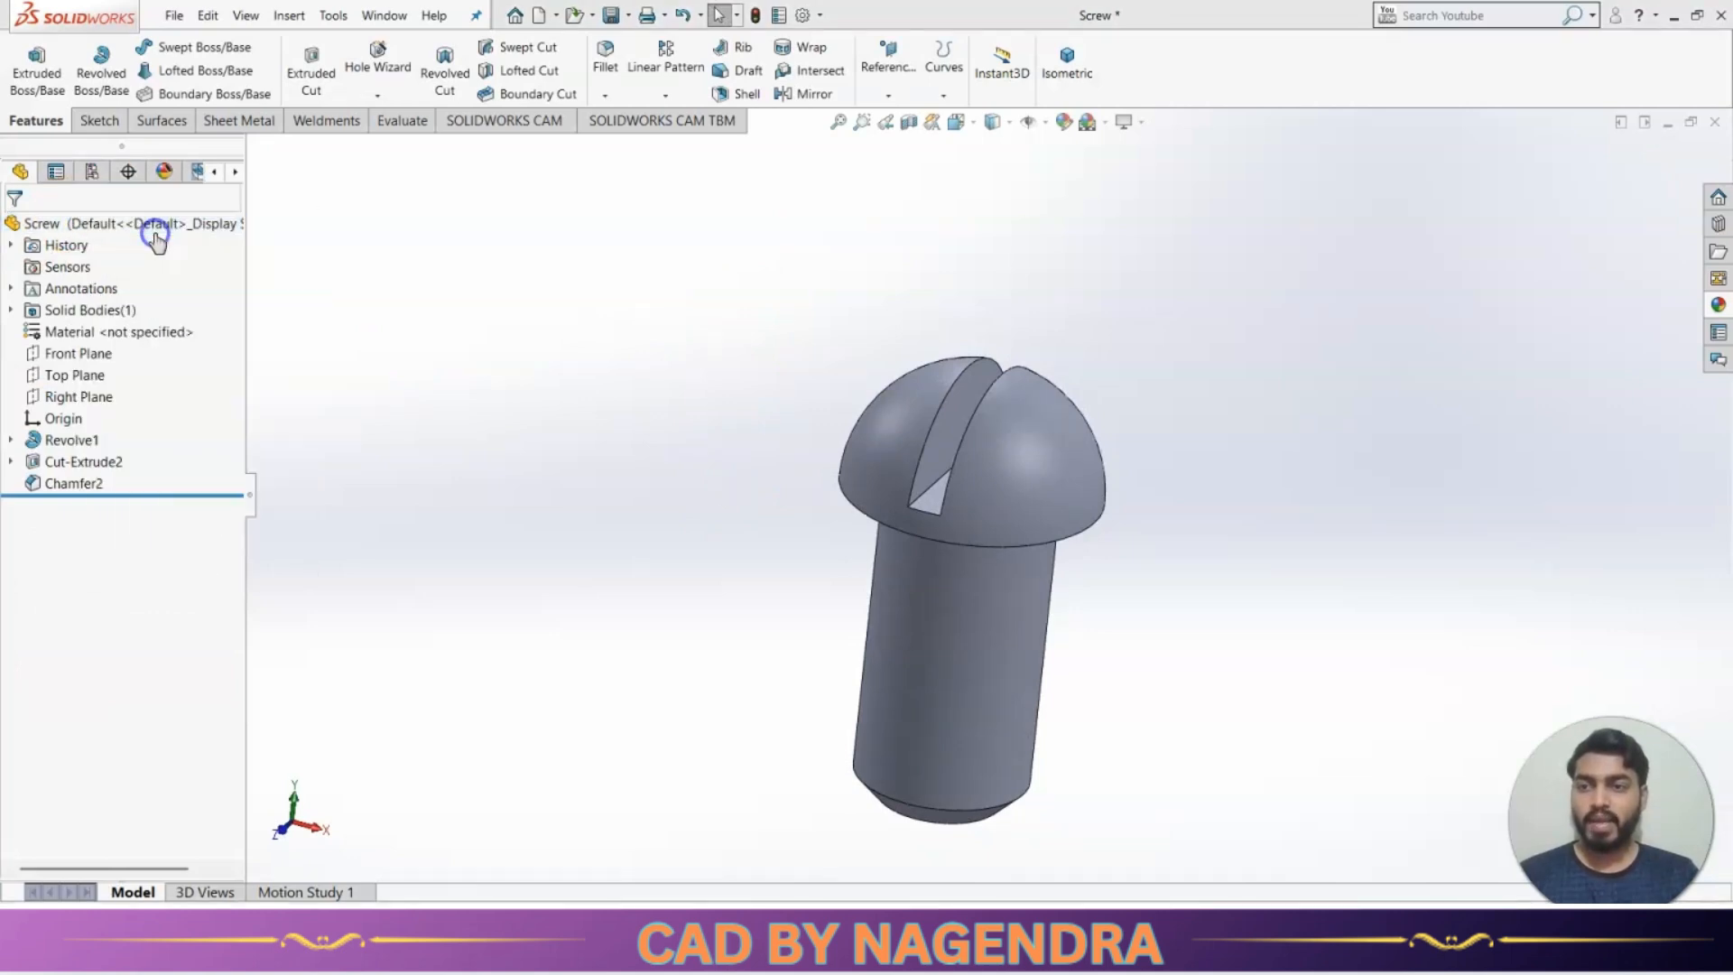
{"action": "left_click", "coordinate": [181, 760]}
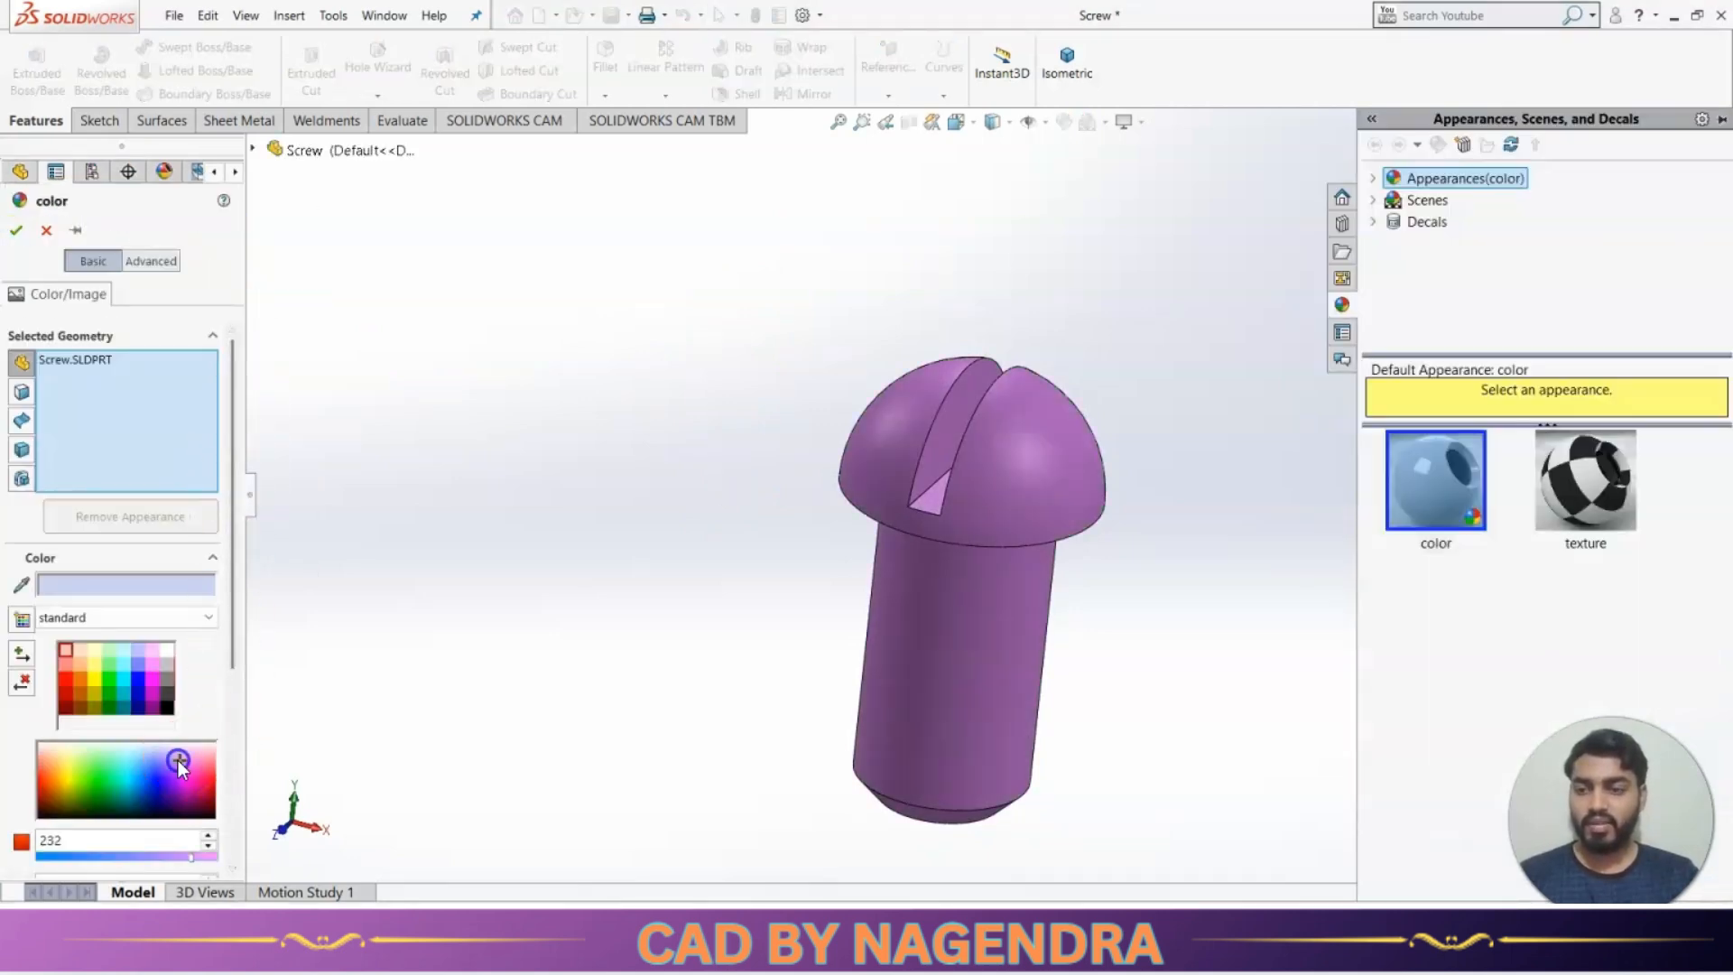
{"action": "left_click", "coordinate": [165, 751]}
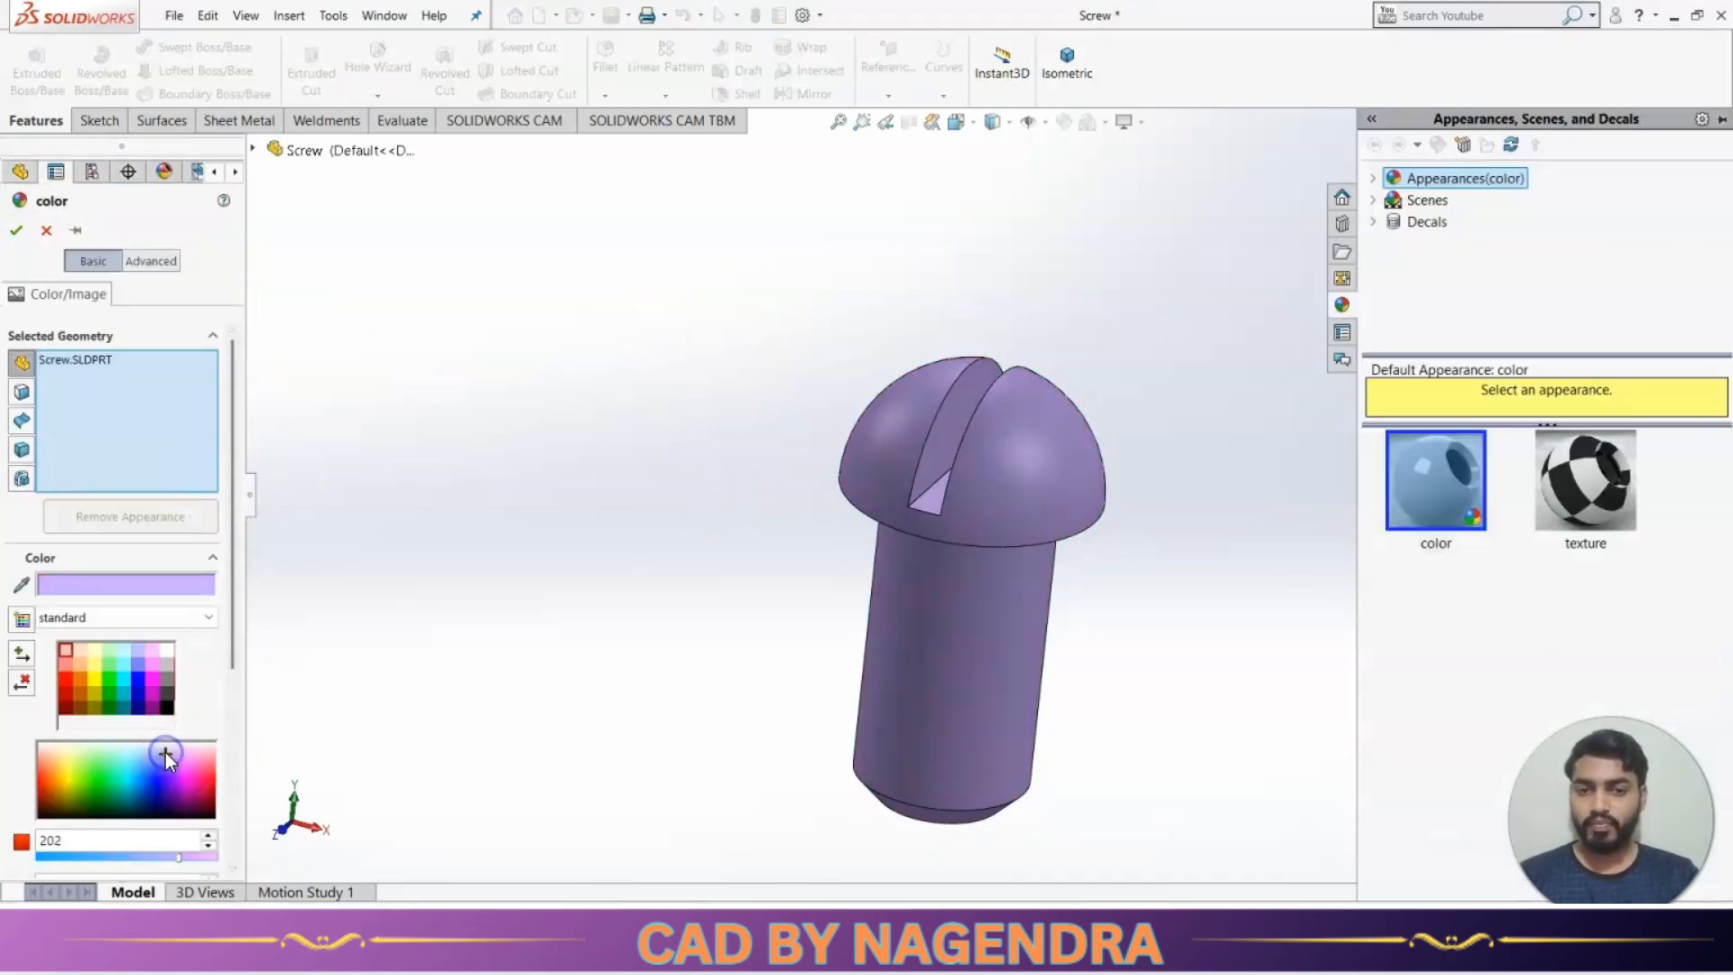
{"action": "left_click", "coordinate": [17, 229]}
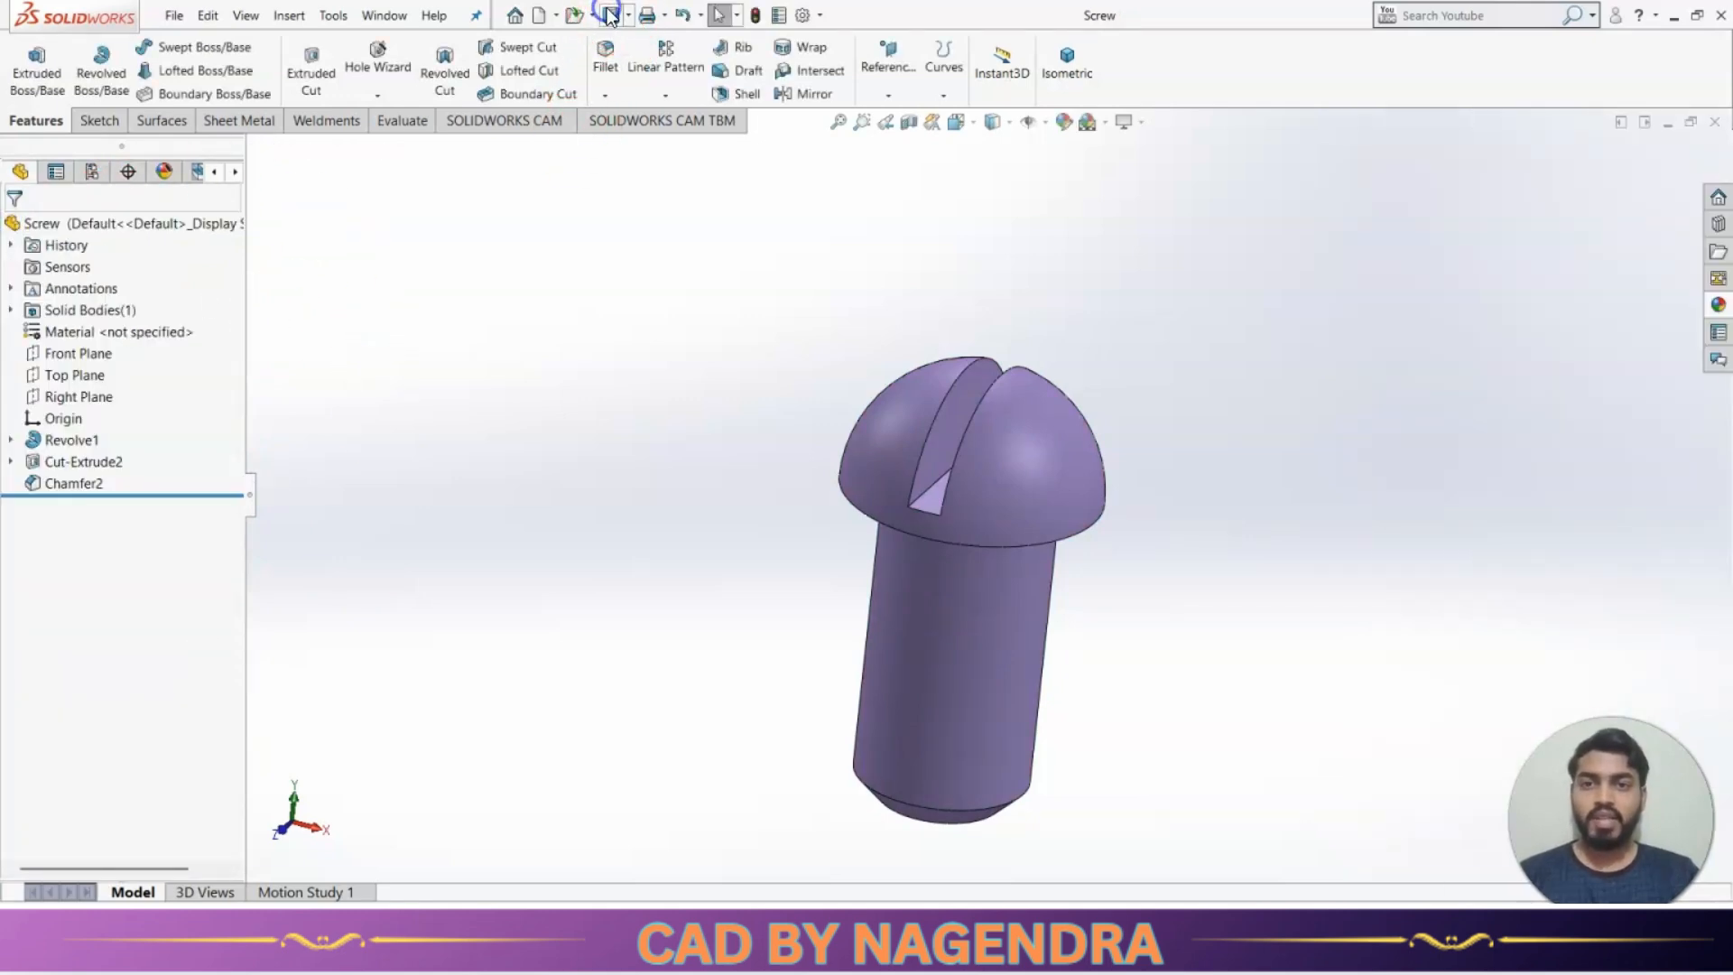
Save the screw part, close its document and dismiss the welcome window.
{"action": "left_click", "coordinate": [687, 252]}
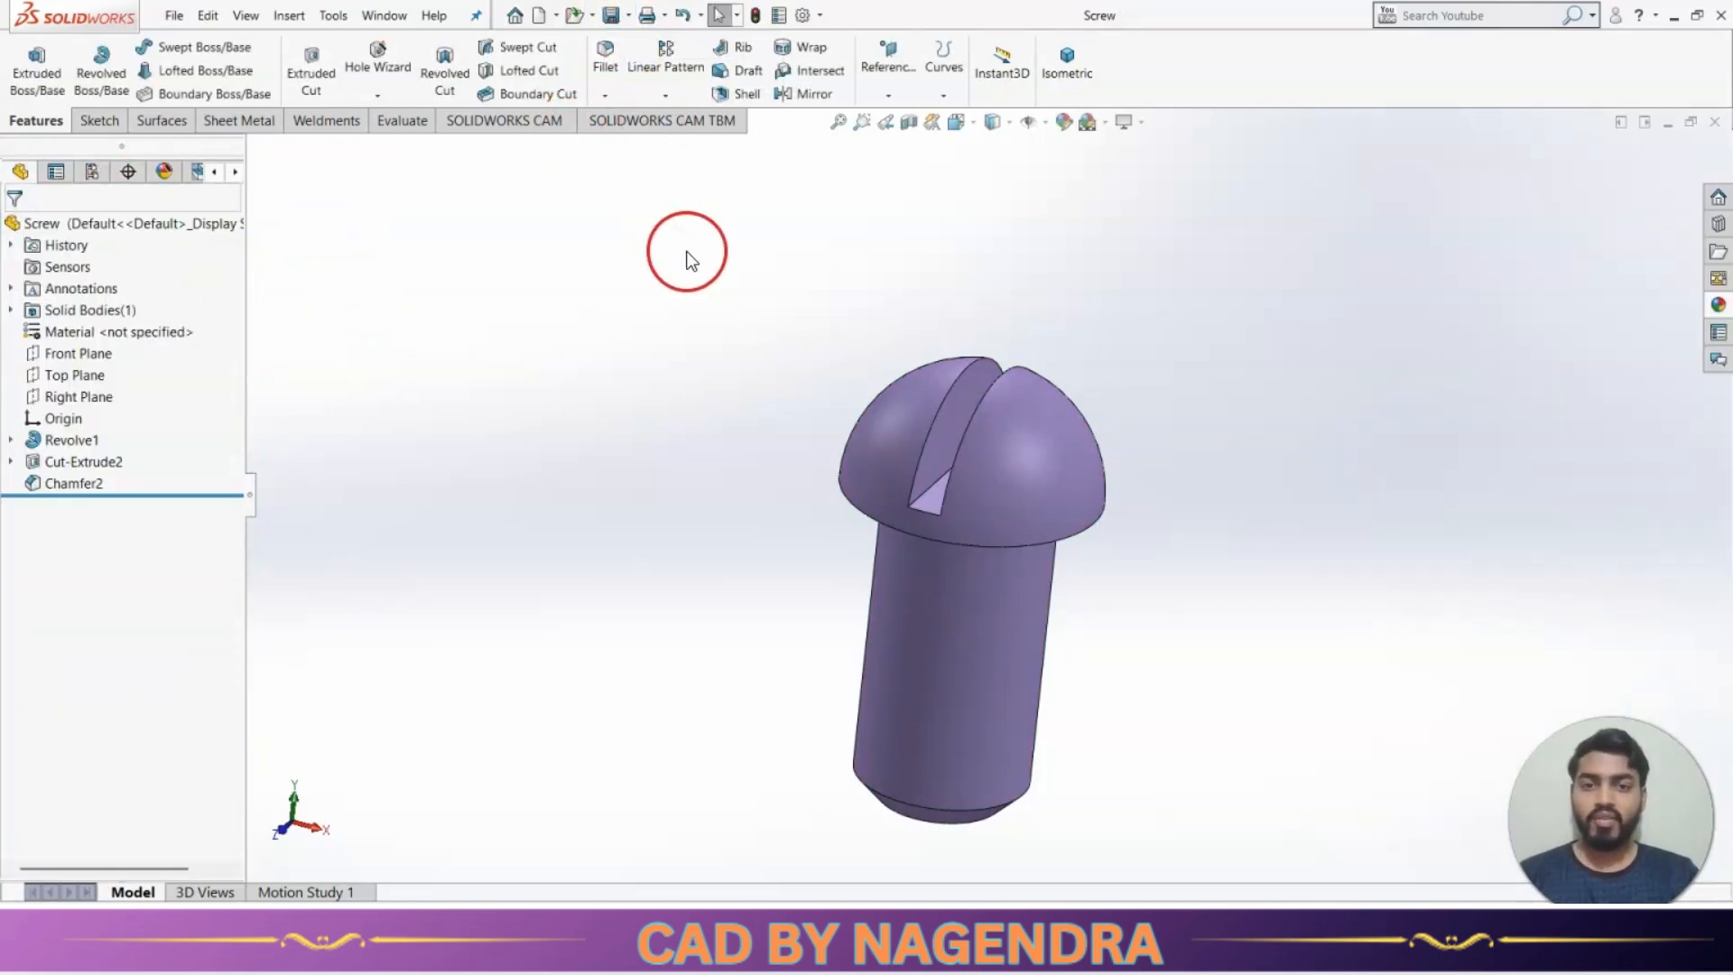
{"action": "left_click", "coordinate": [612, 16]}
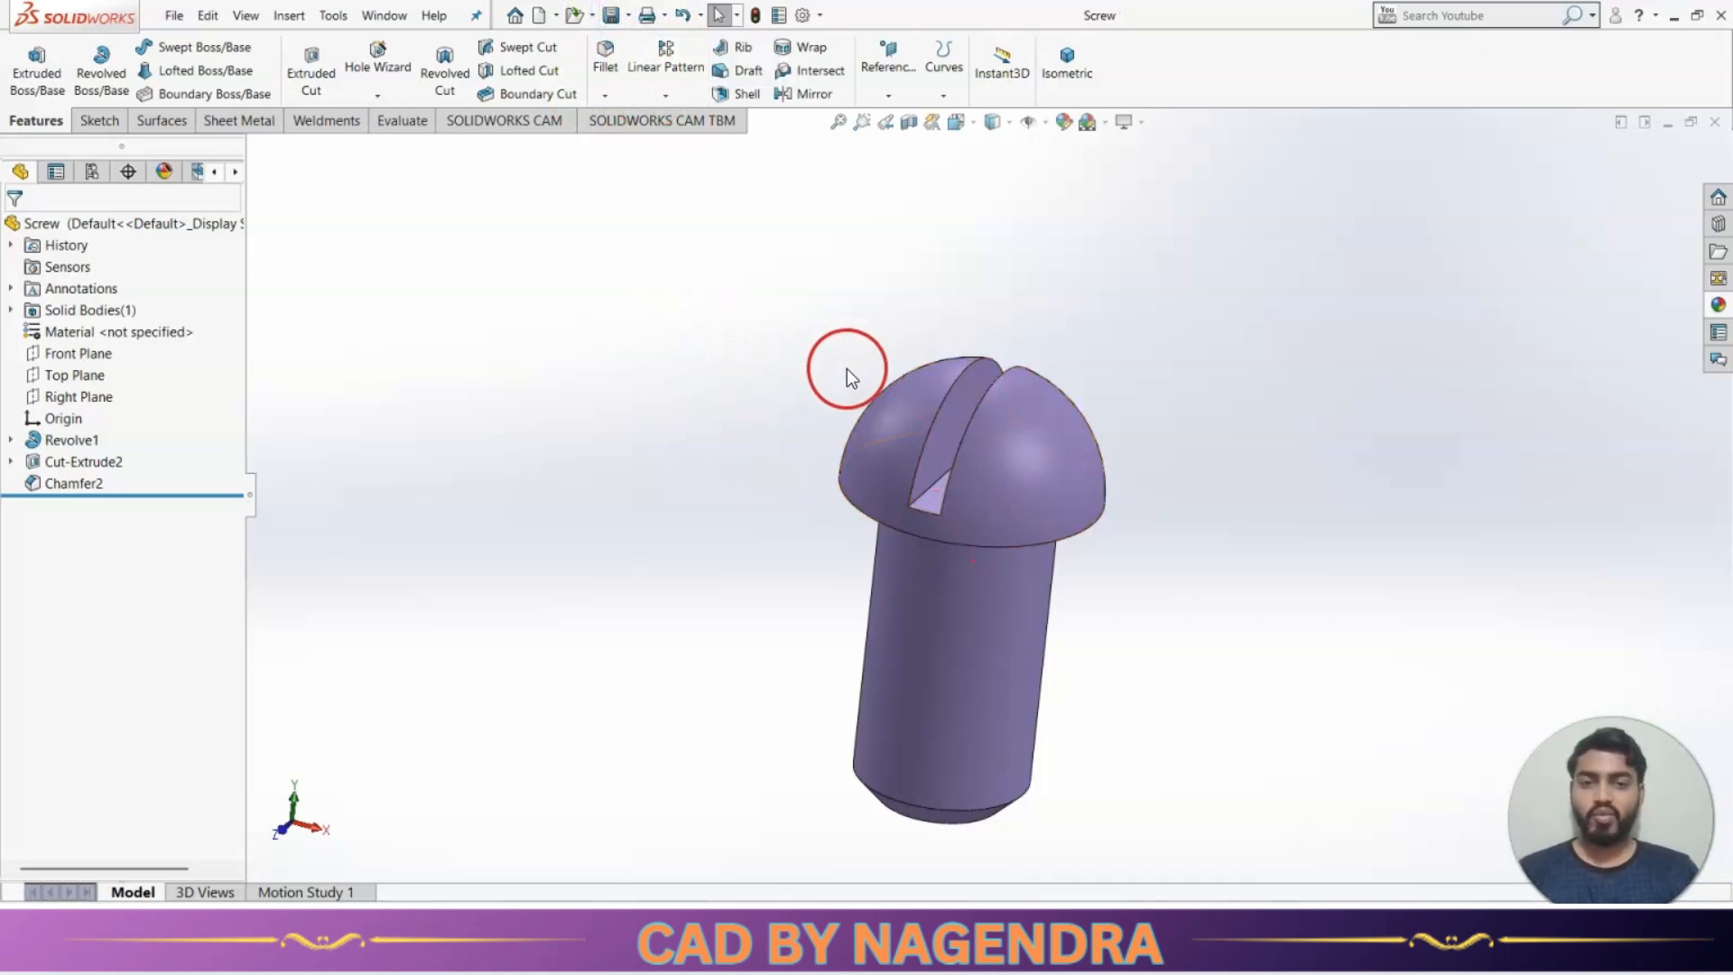
{"action": "left_click", "coordinate": [1152, 405]}
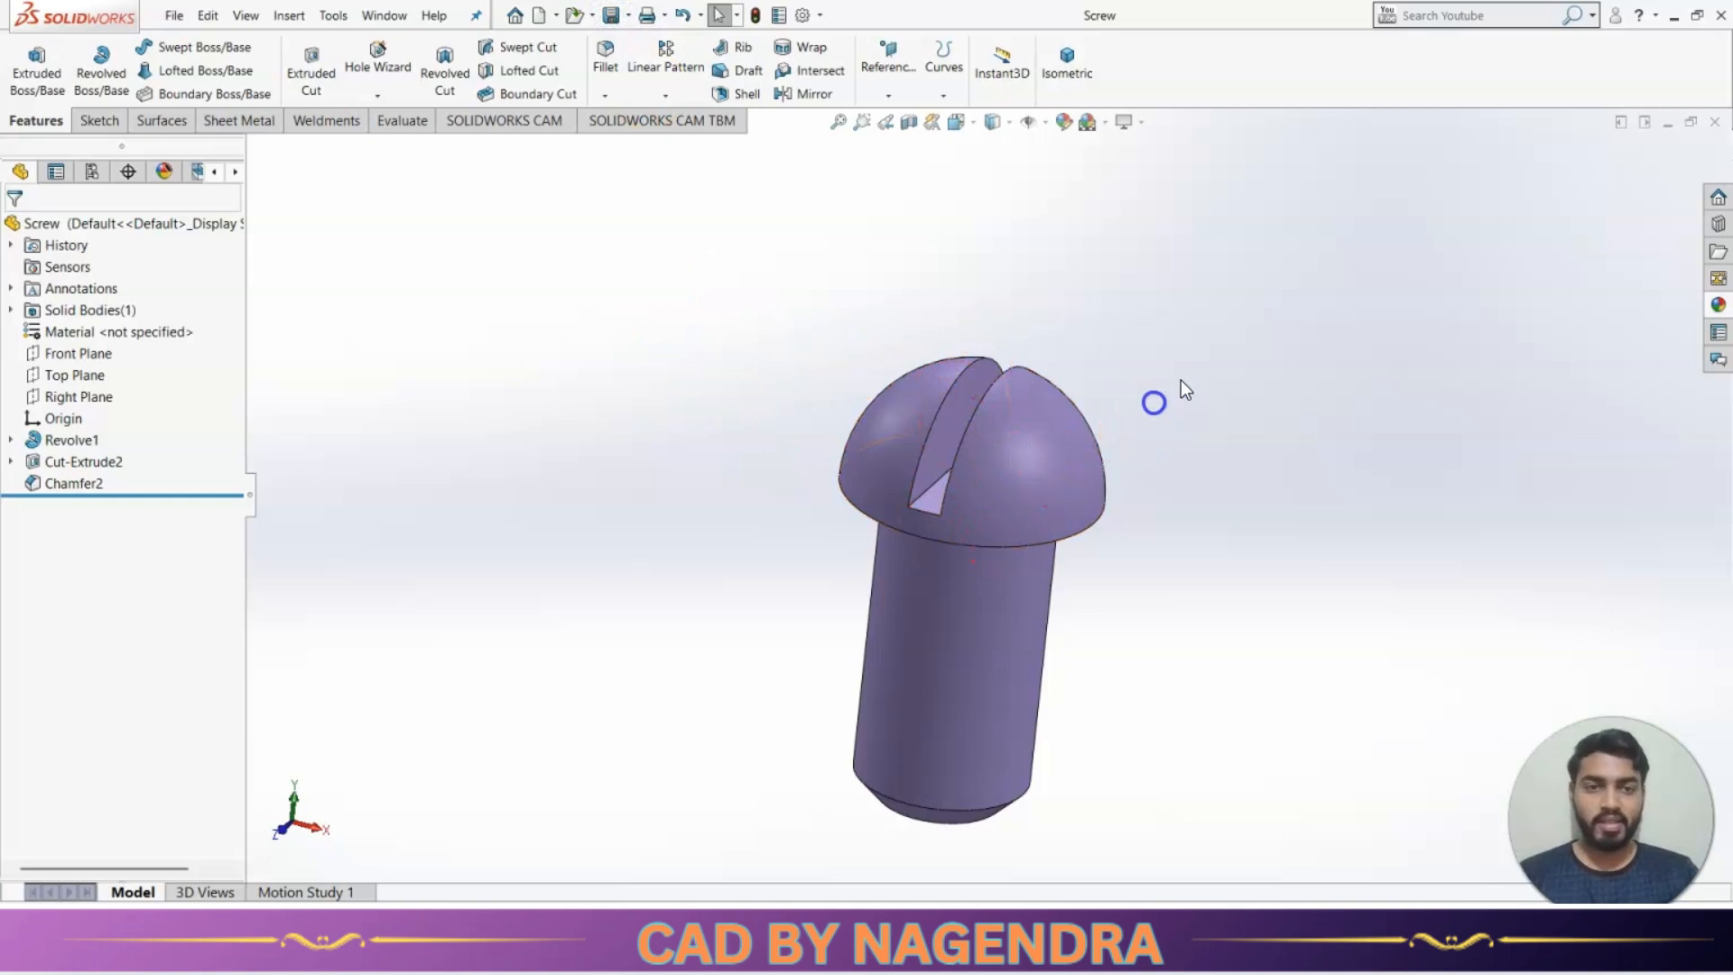
{"action": "left_click", "coordinate": [1716, 123]}
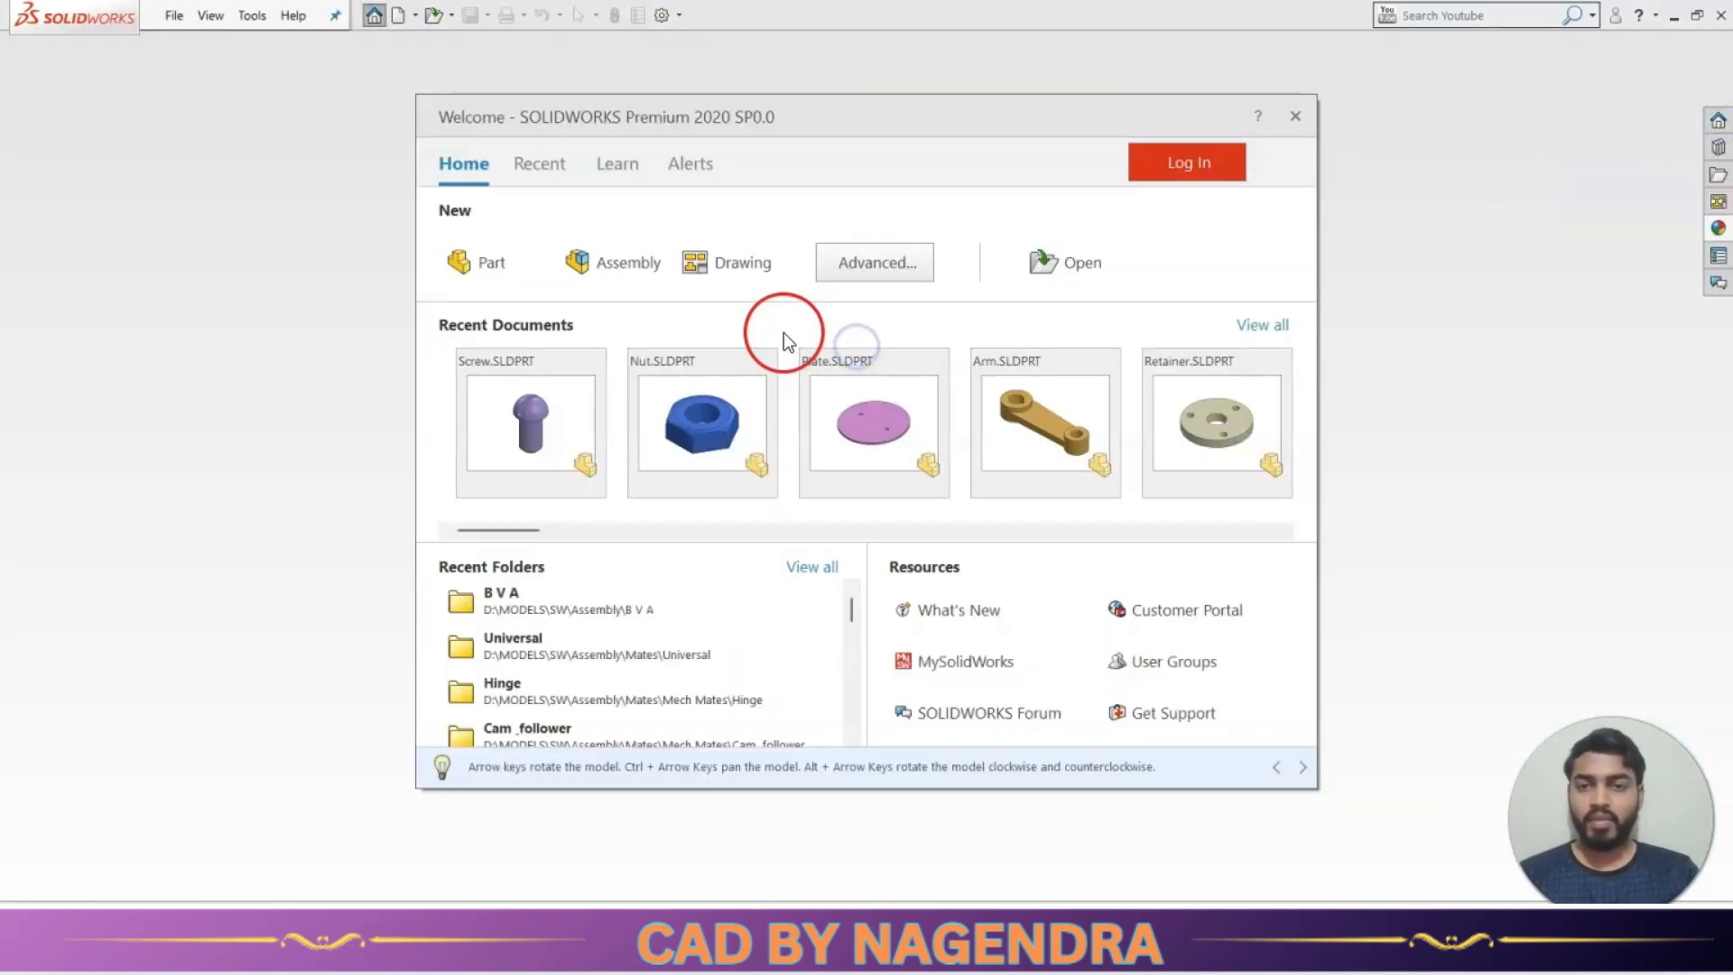
{"action": "left_click", "coordinate": [1241, 372]}
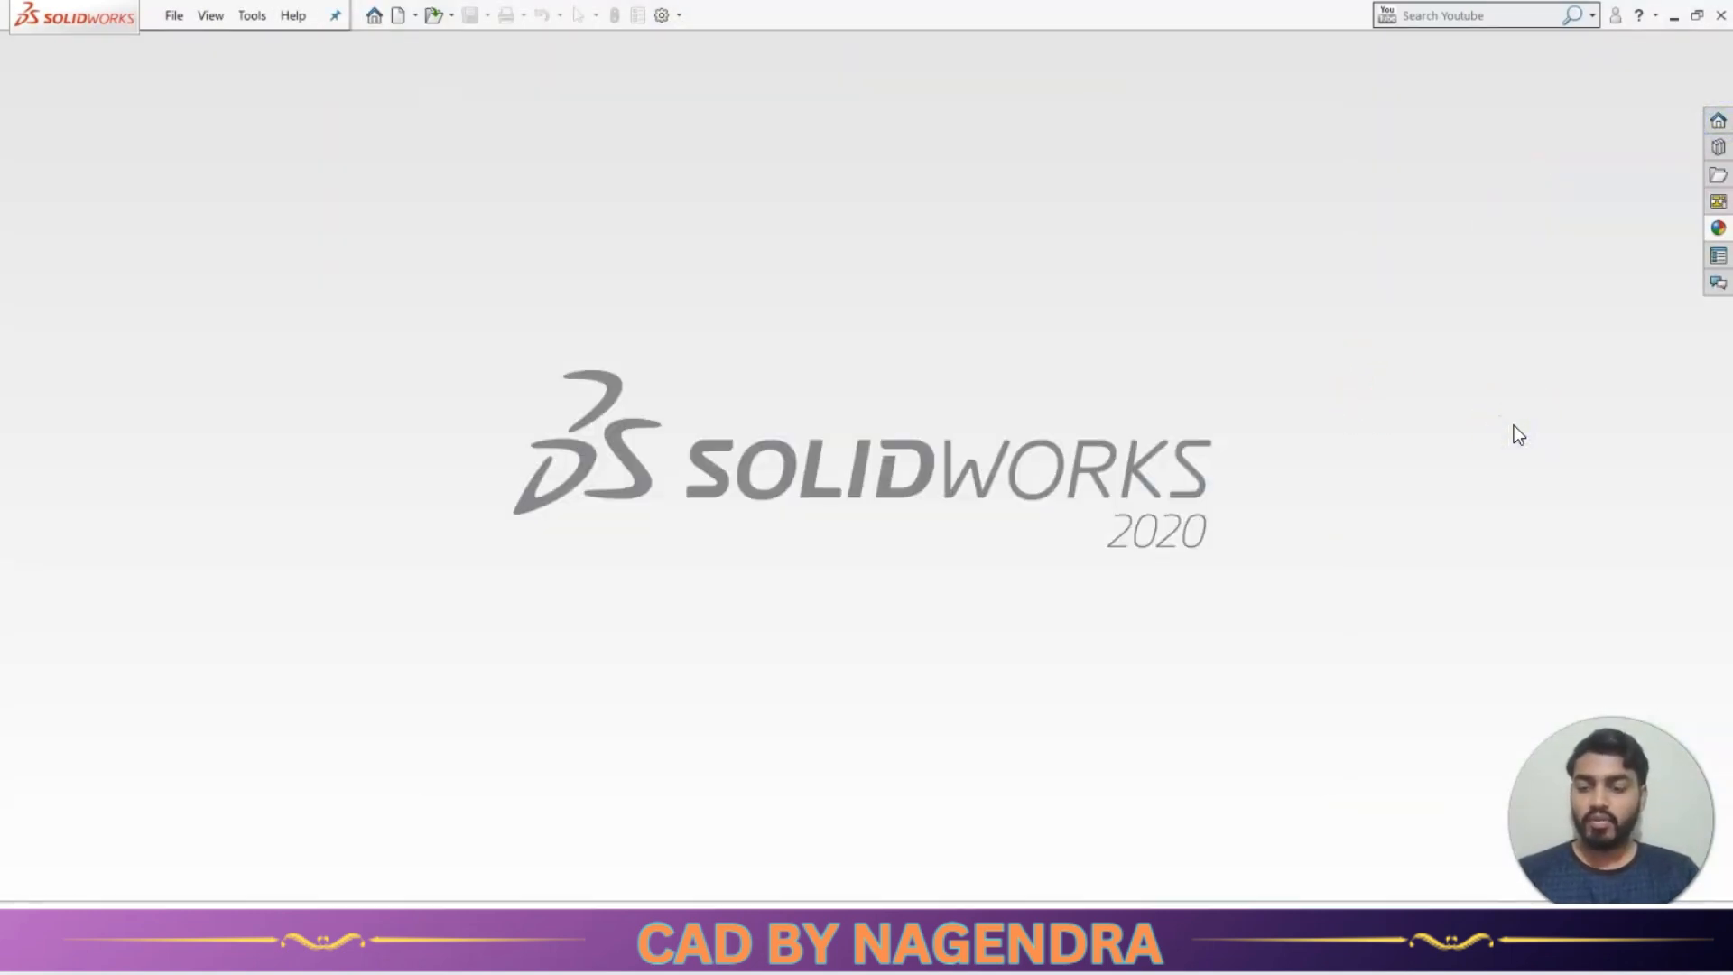
Check the Butterfly Valve assembly picture among the reference drawings and create a new assembly document.
{"action": "left_click", "coordinate": [1425, 463]}
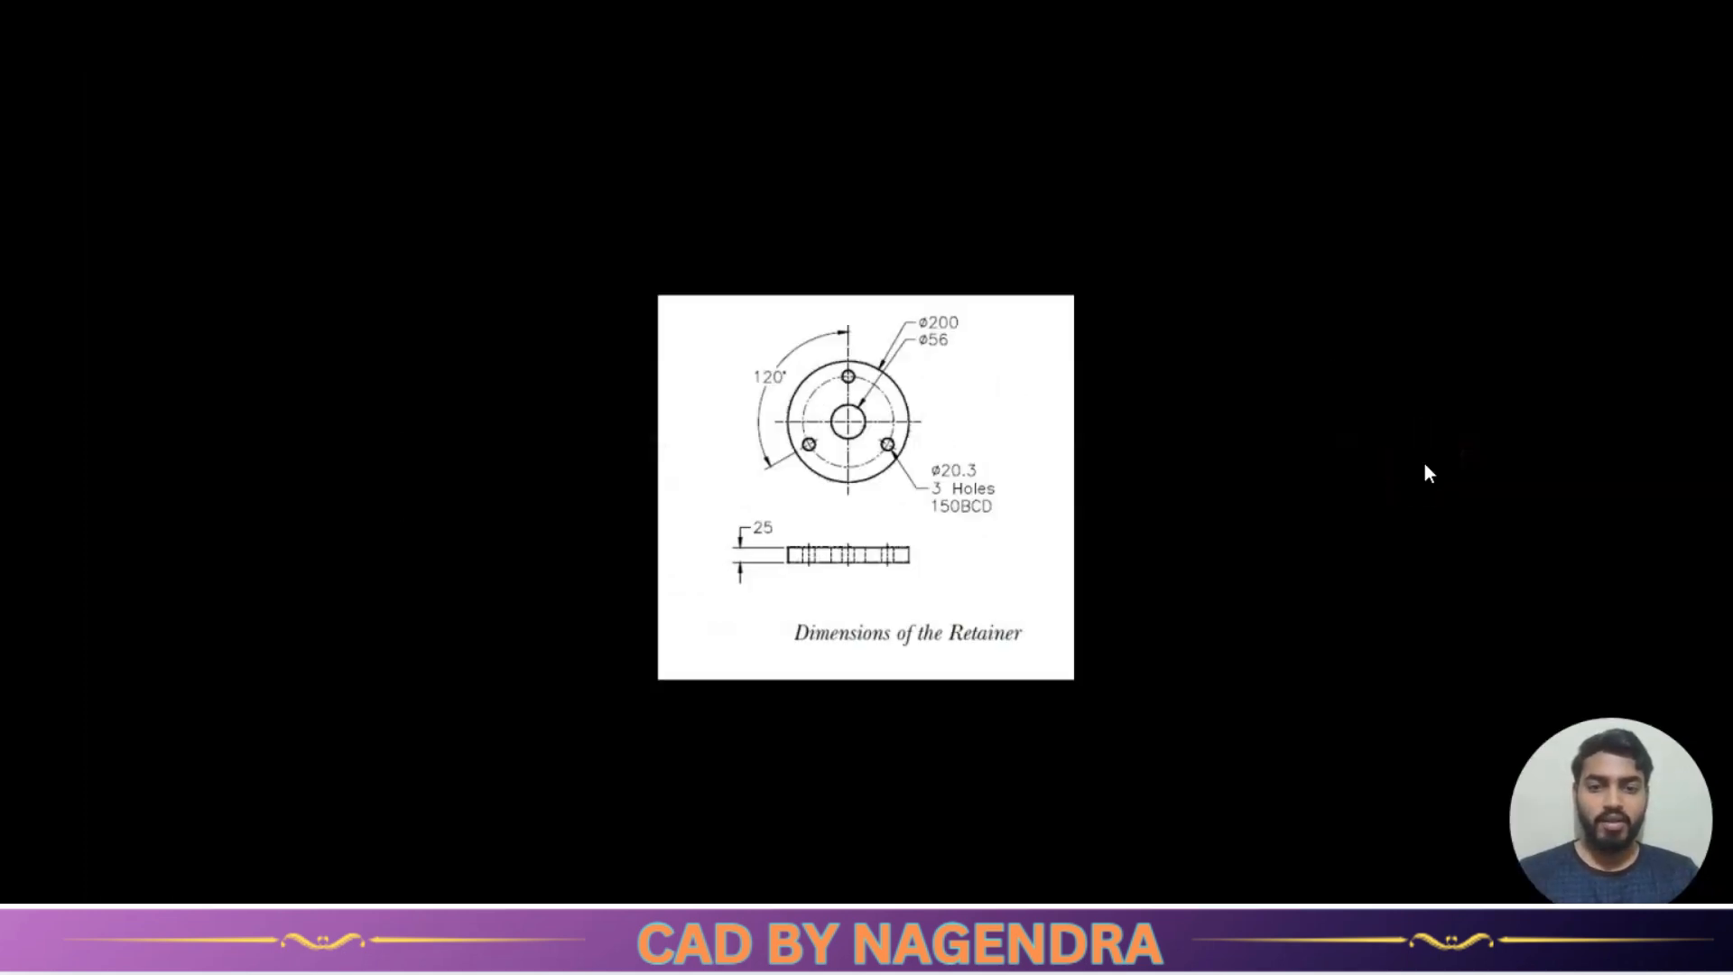
{"action": "left_click", "coordinate": [1425, 463]}
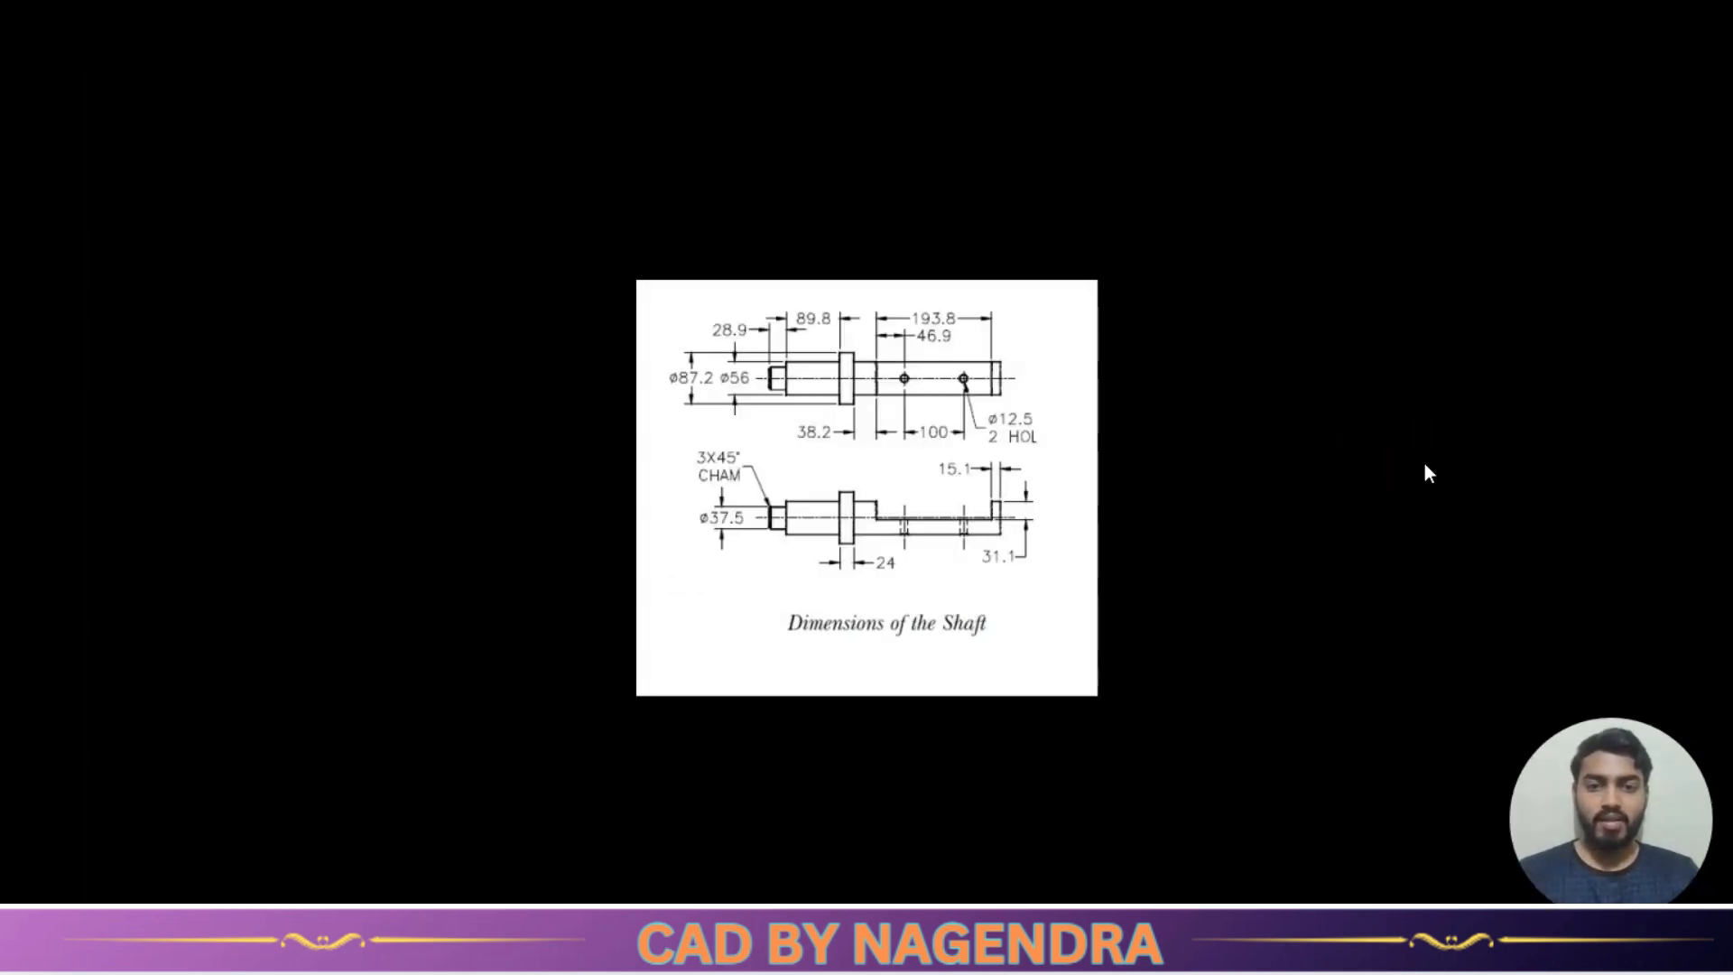
{"action": "left_click", "coordinate": [1424, 463]}
{"action": "left_click", "coordinate": [822, 461]}
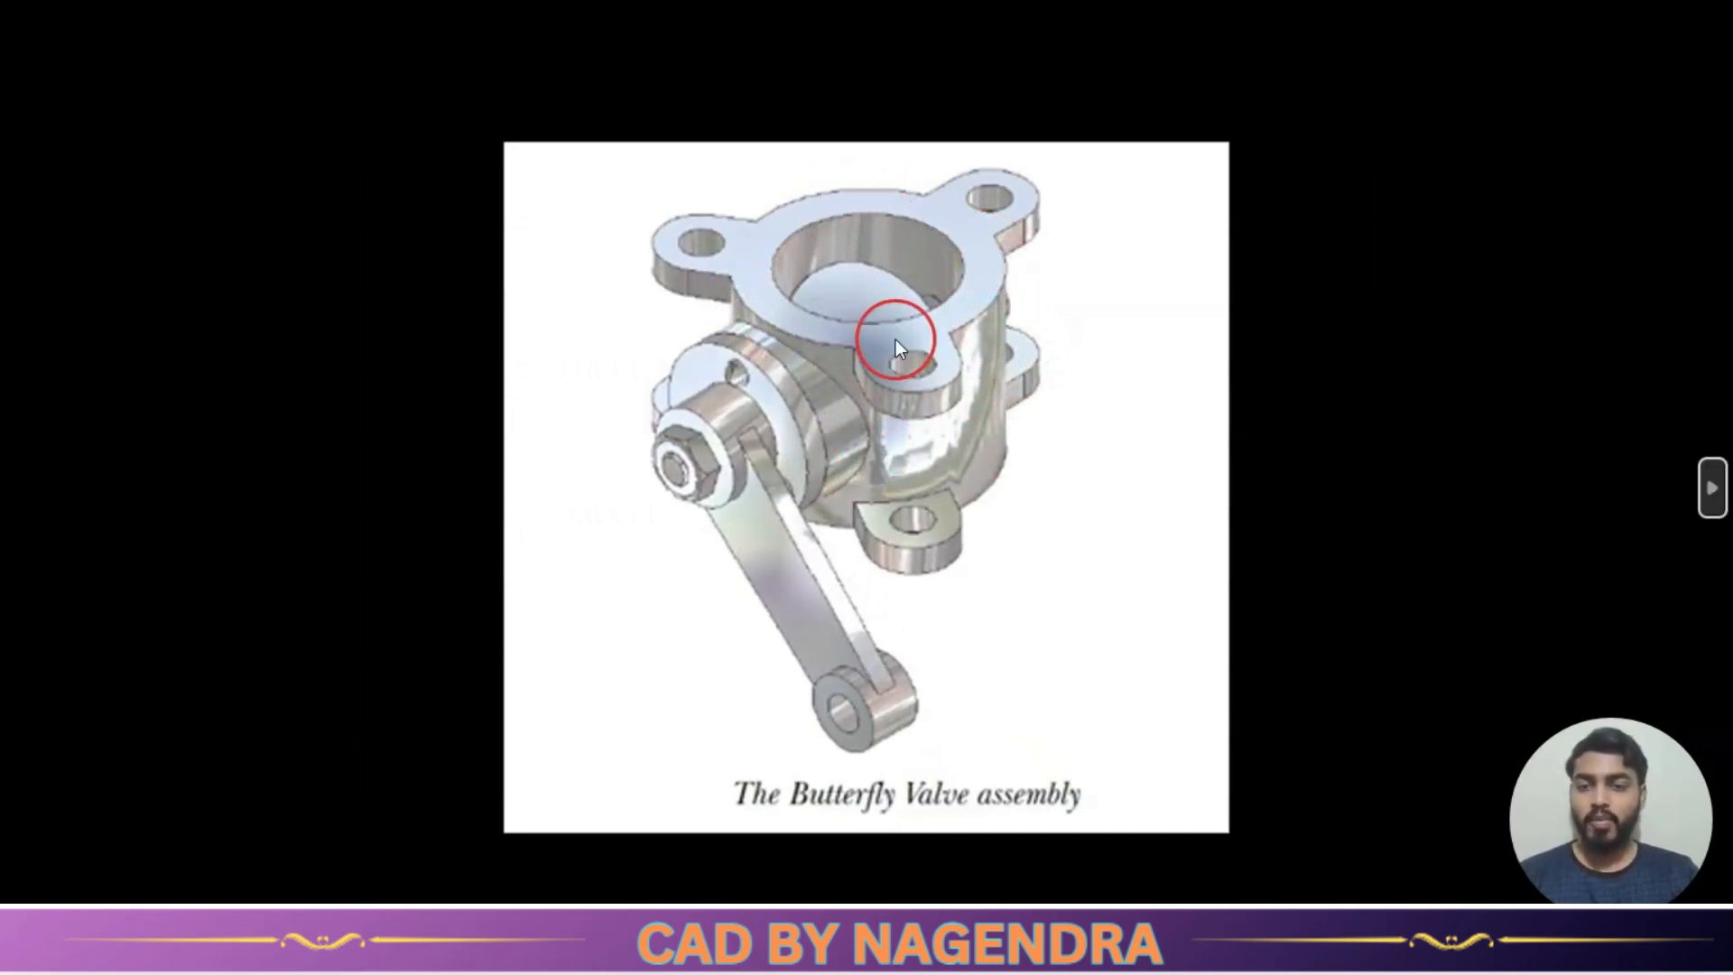
{"action": "key", "text": "alt+Tab"}
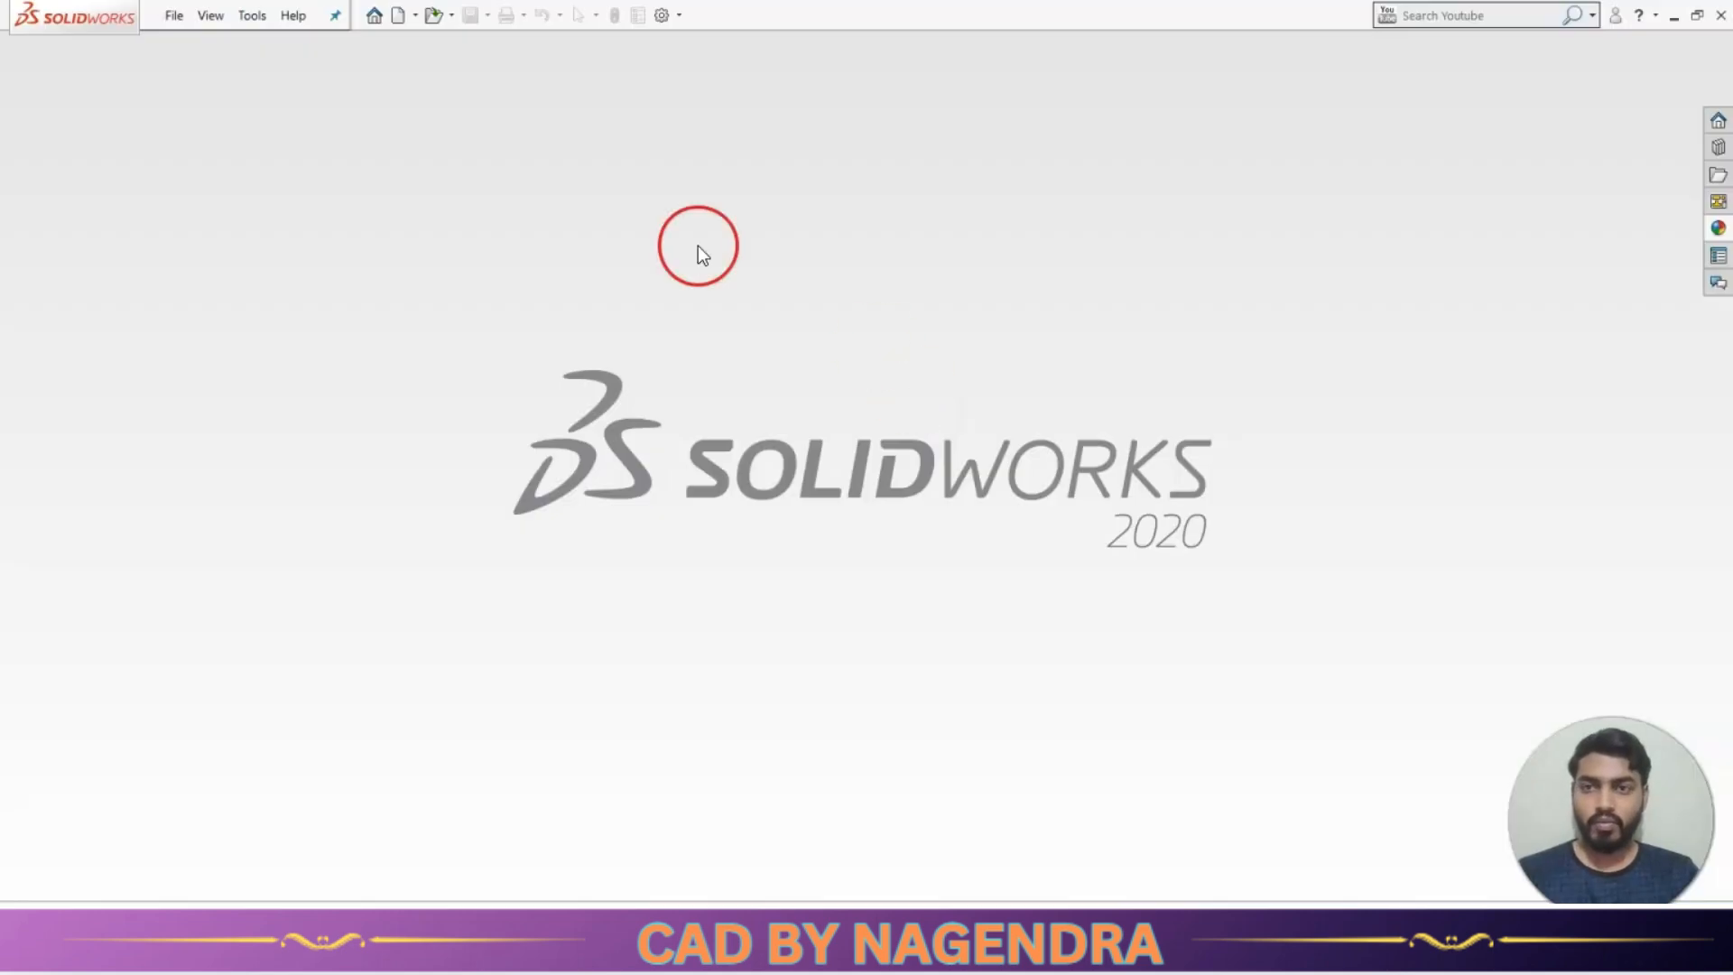
{"action": "left_click", "coordinate": [398, 16]}
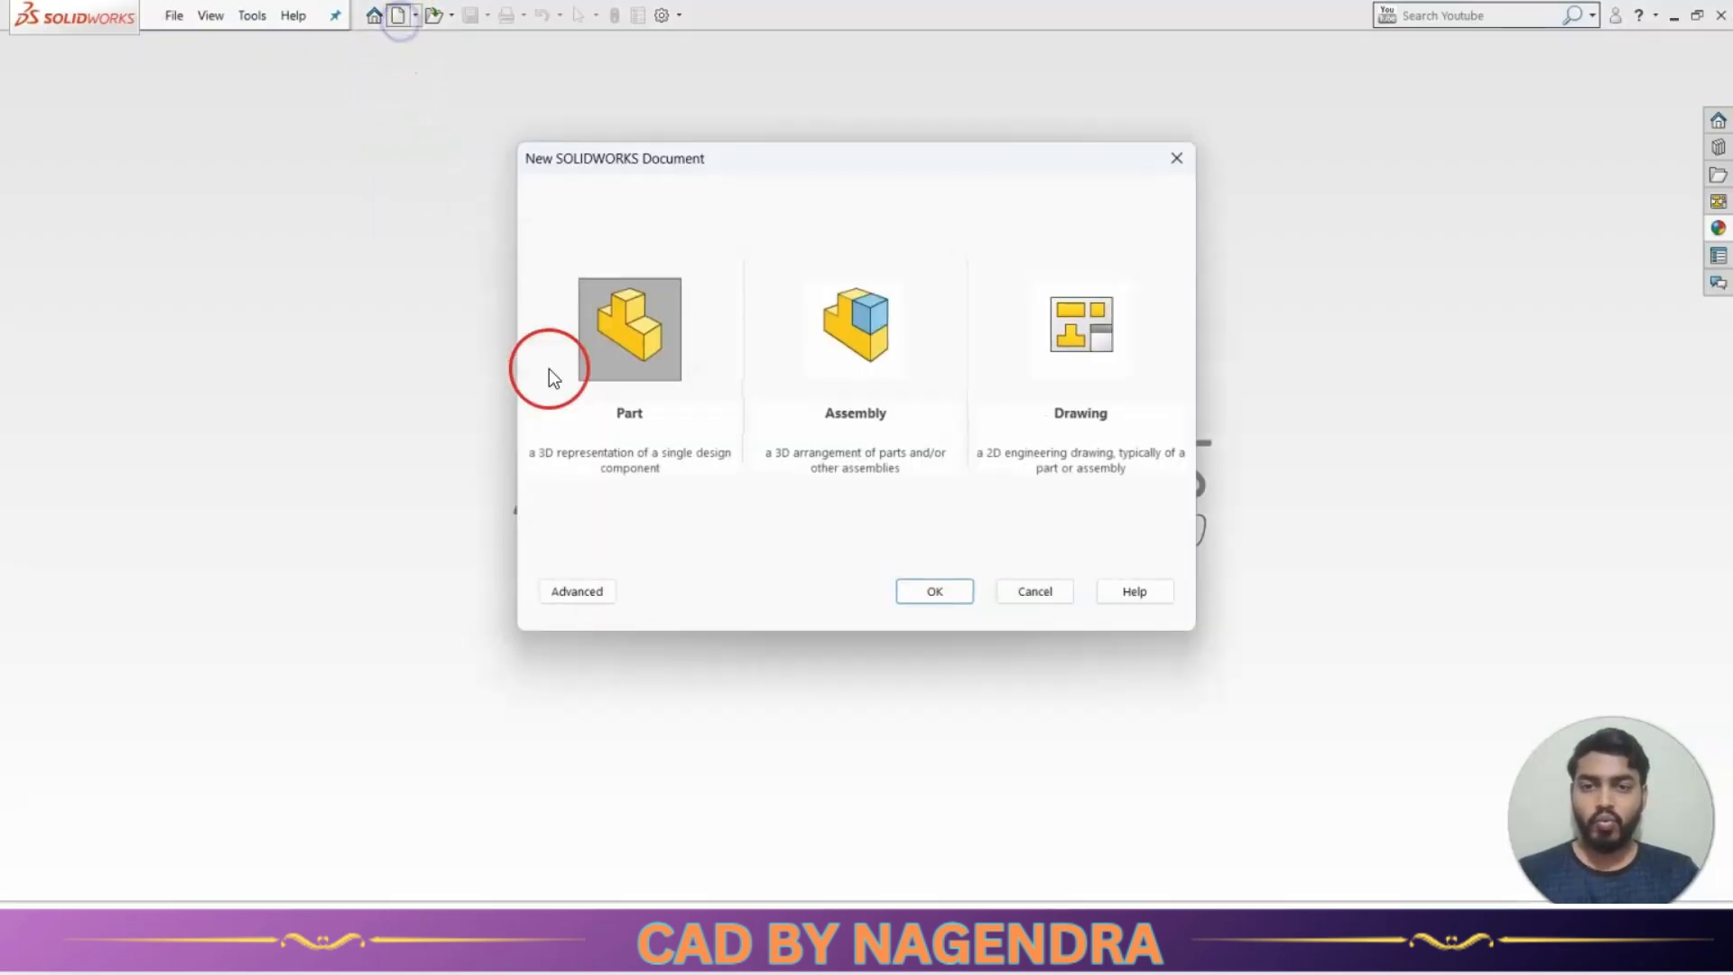
{"action": "left_click", "coordinate": [855, 327]}
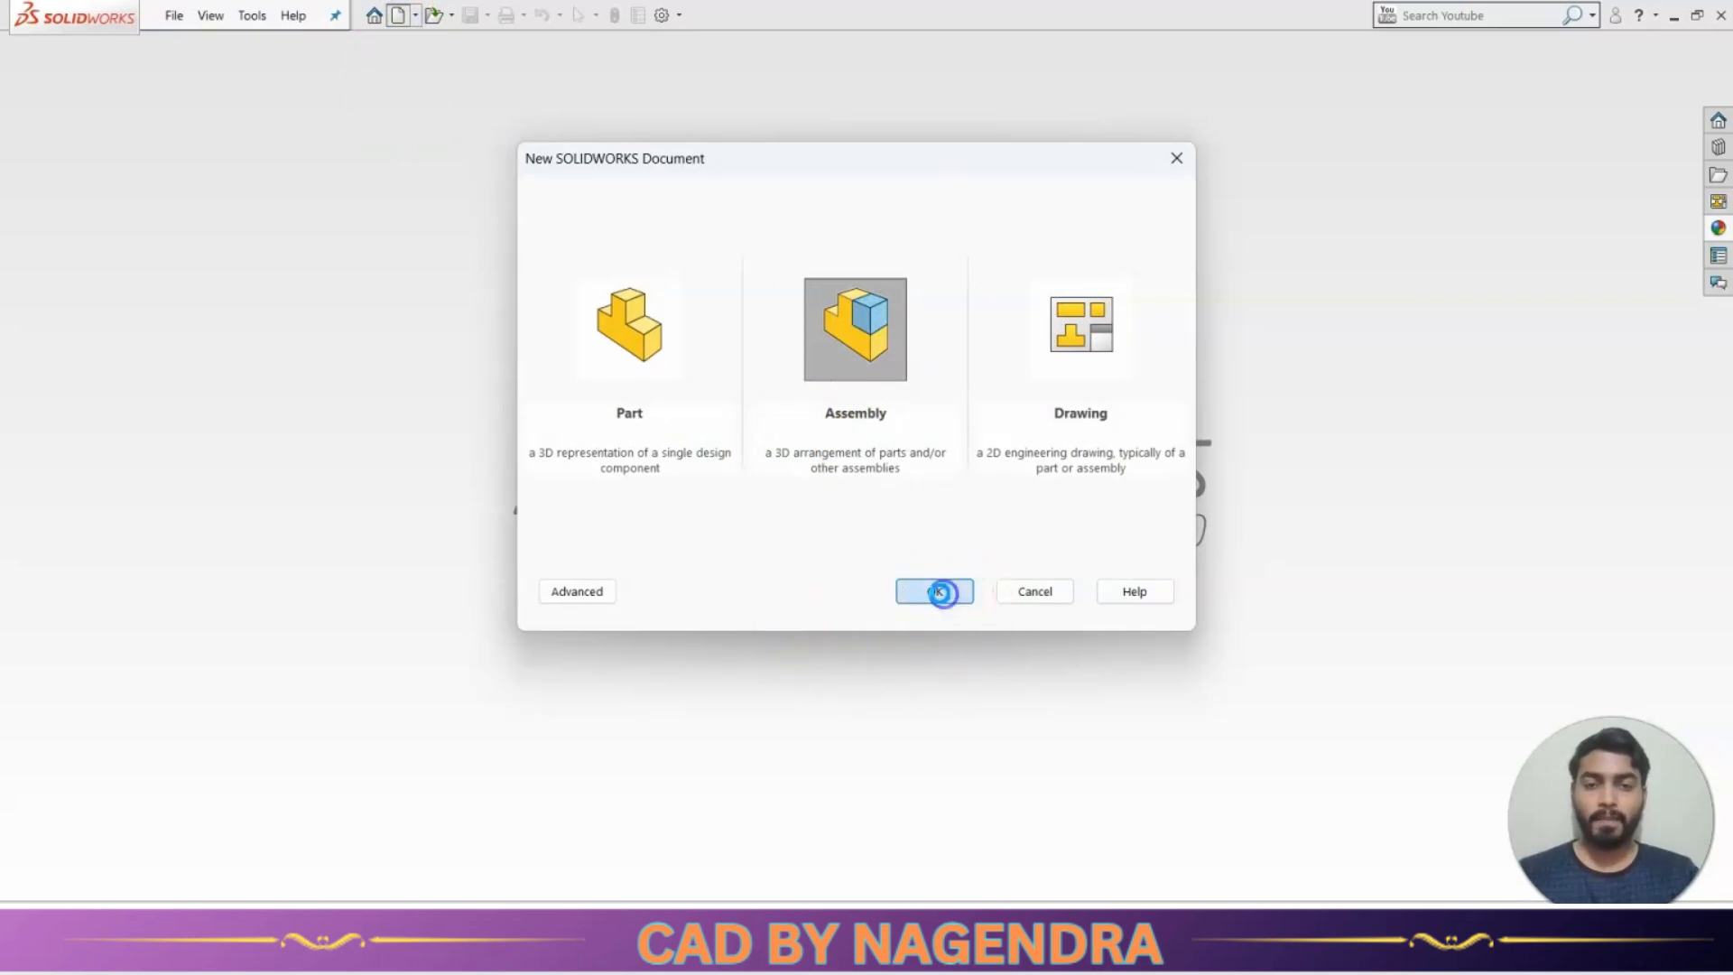
{"action": "left_click", "coordinate": [936, 591]}
Insert the Body part into the new assembly, rotated 90 degrees about the Y axis, and place it as the first component.
{"action": "left_click", "coordinate": [136, 56]}
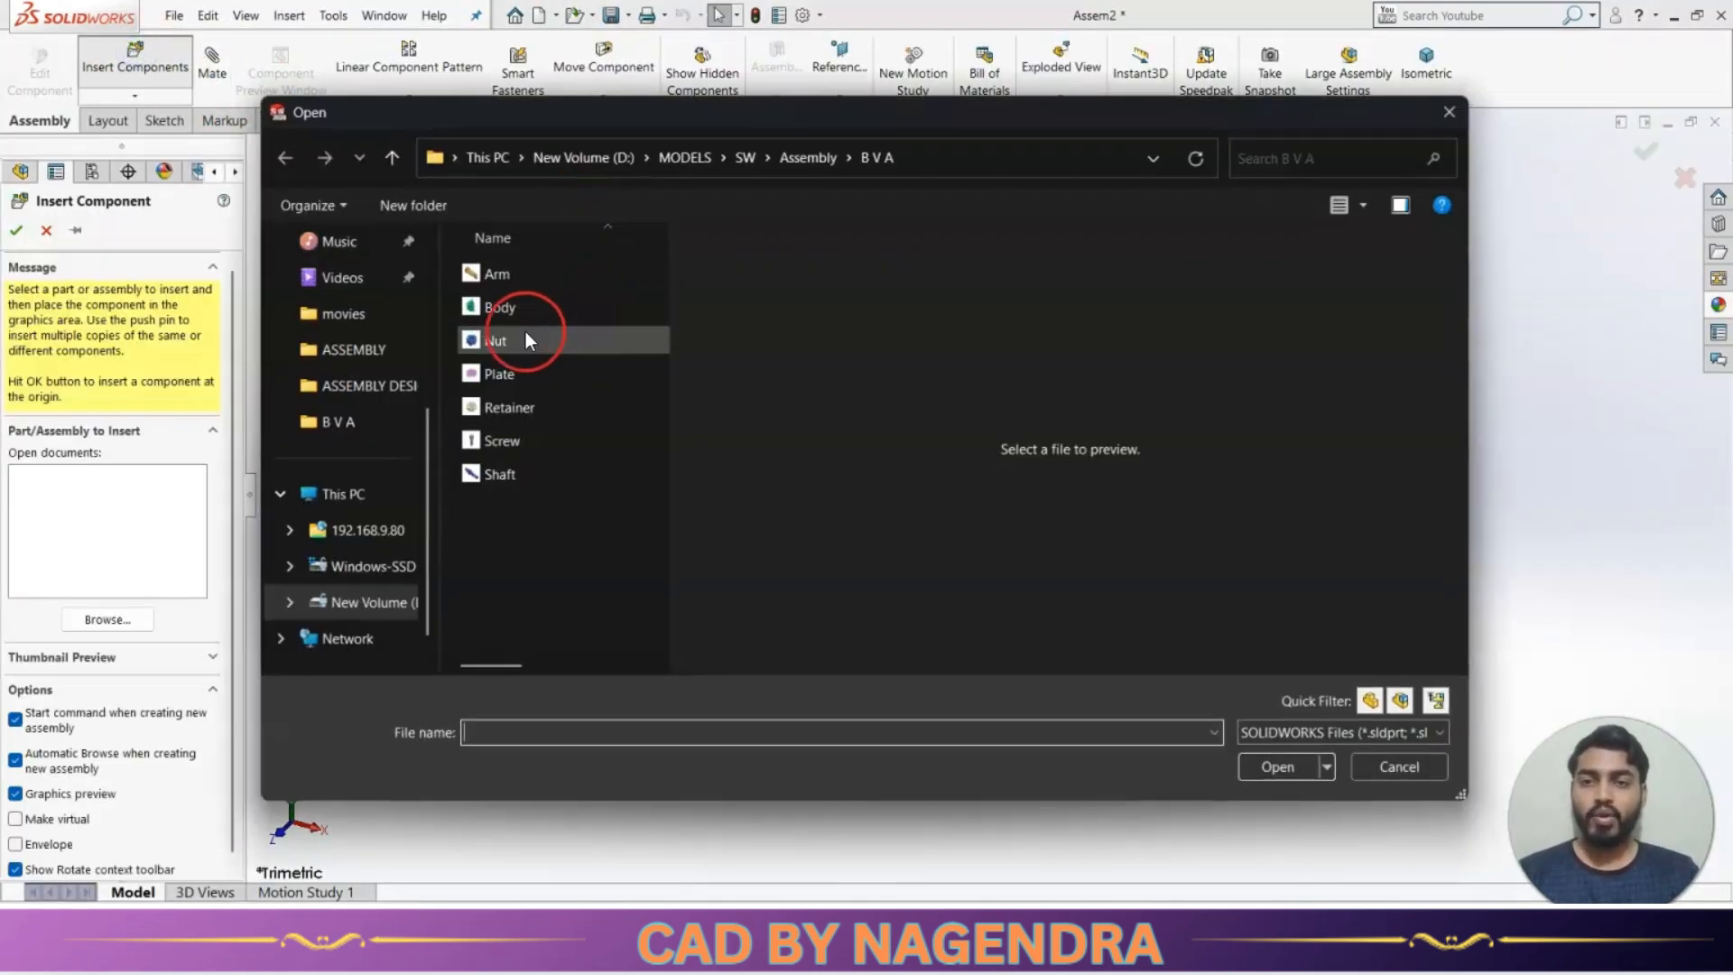
{"action": "left_click", "coordinate": [505, 308]}
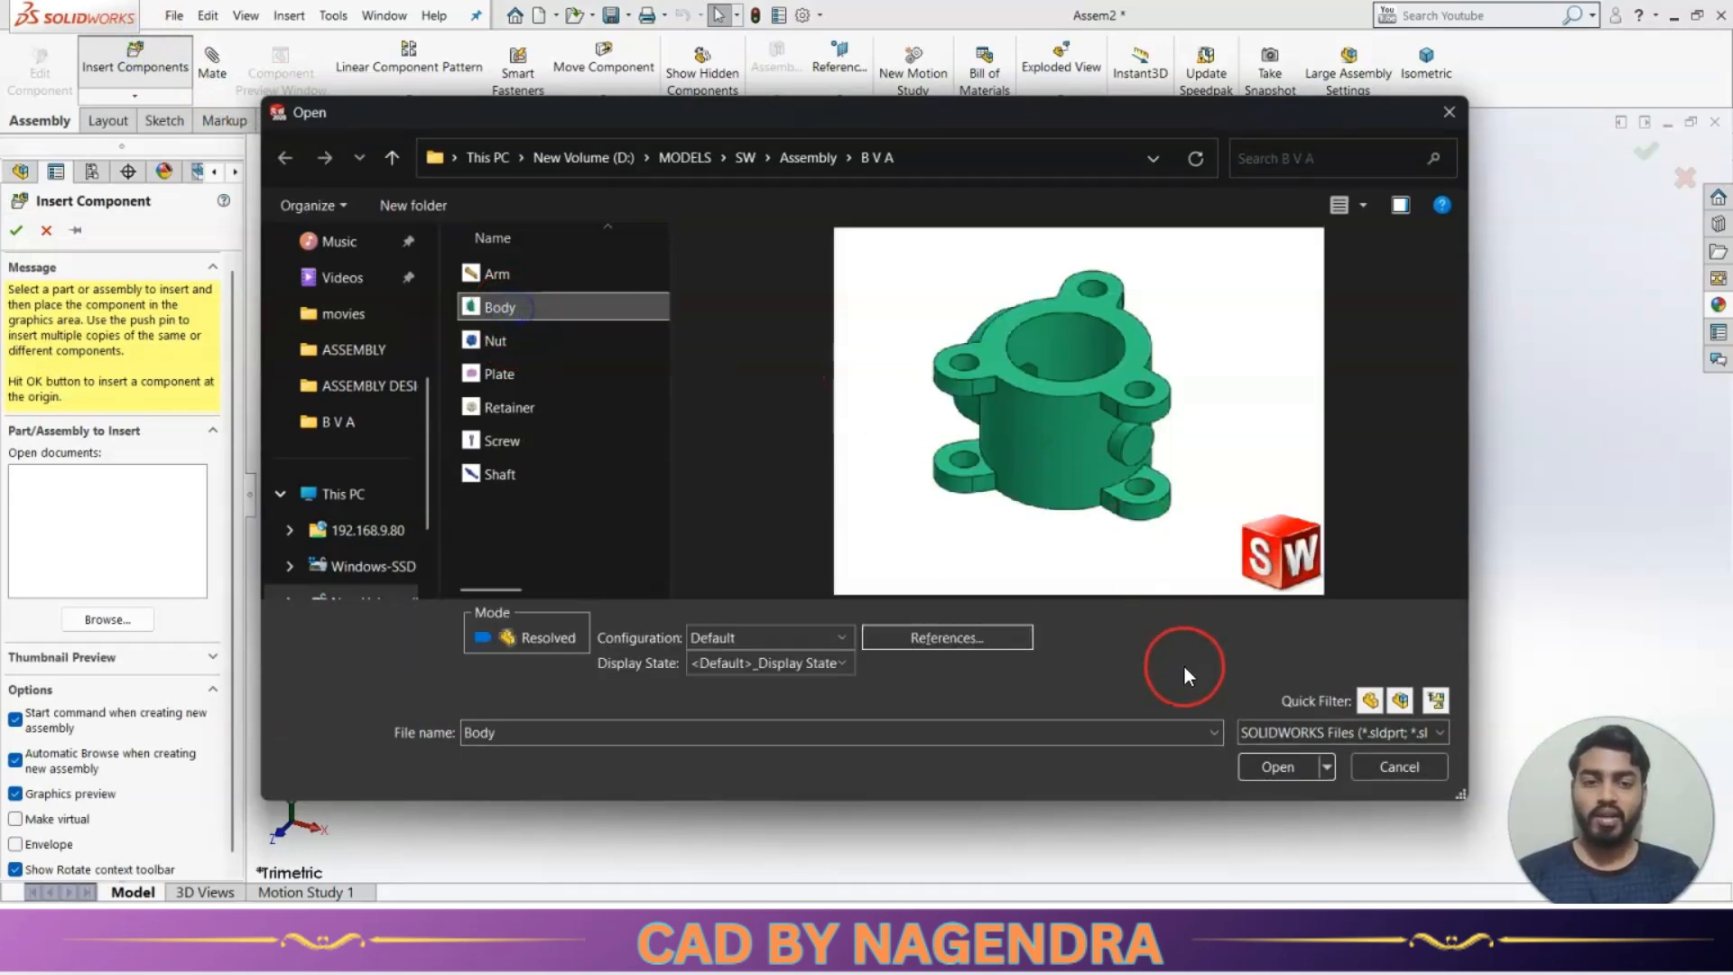
{"action": "left_click", "coordinate": [1255, 766]}
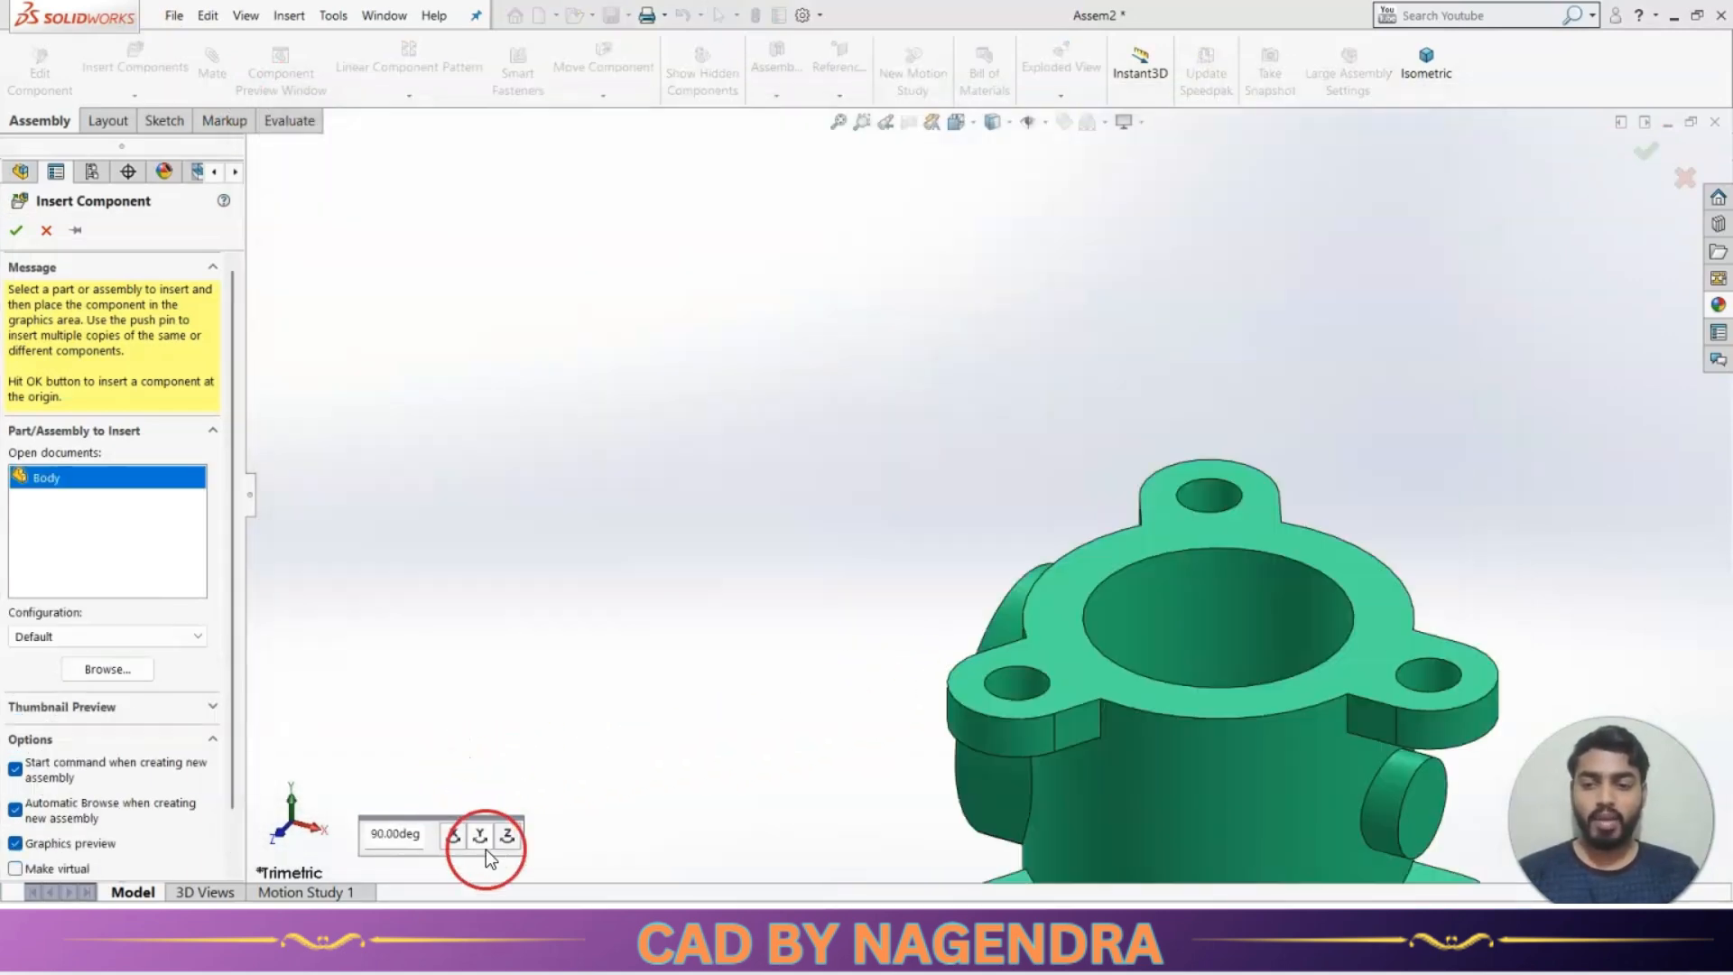
{"action": "left_click", "coordinate": [486, 847]}
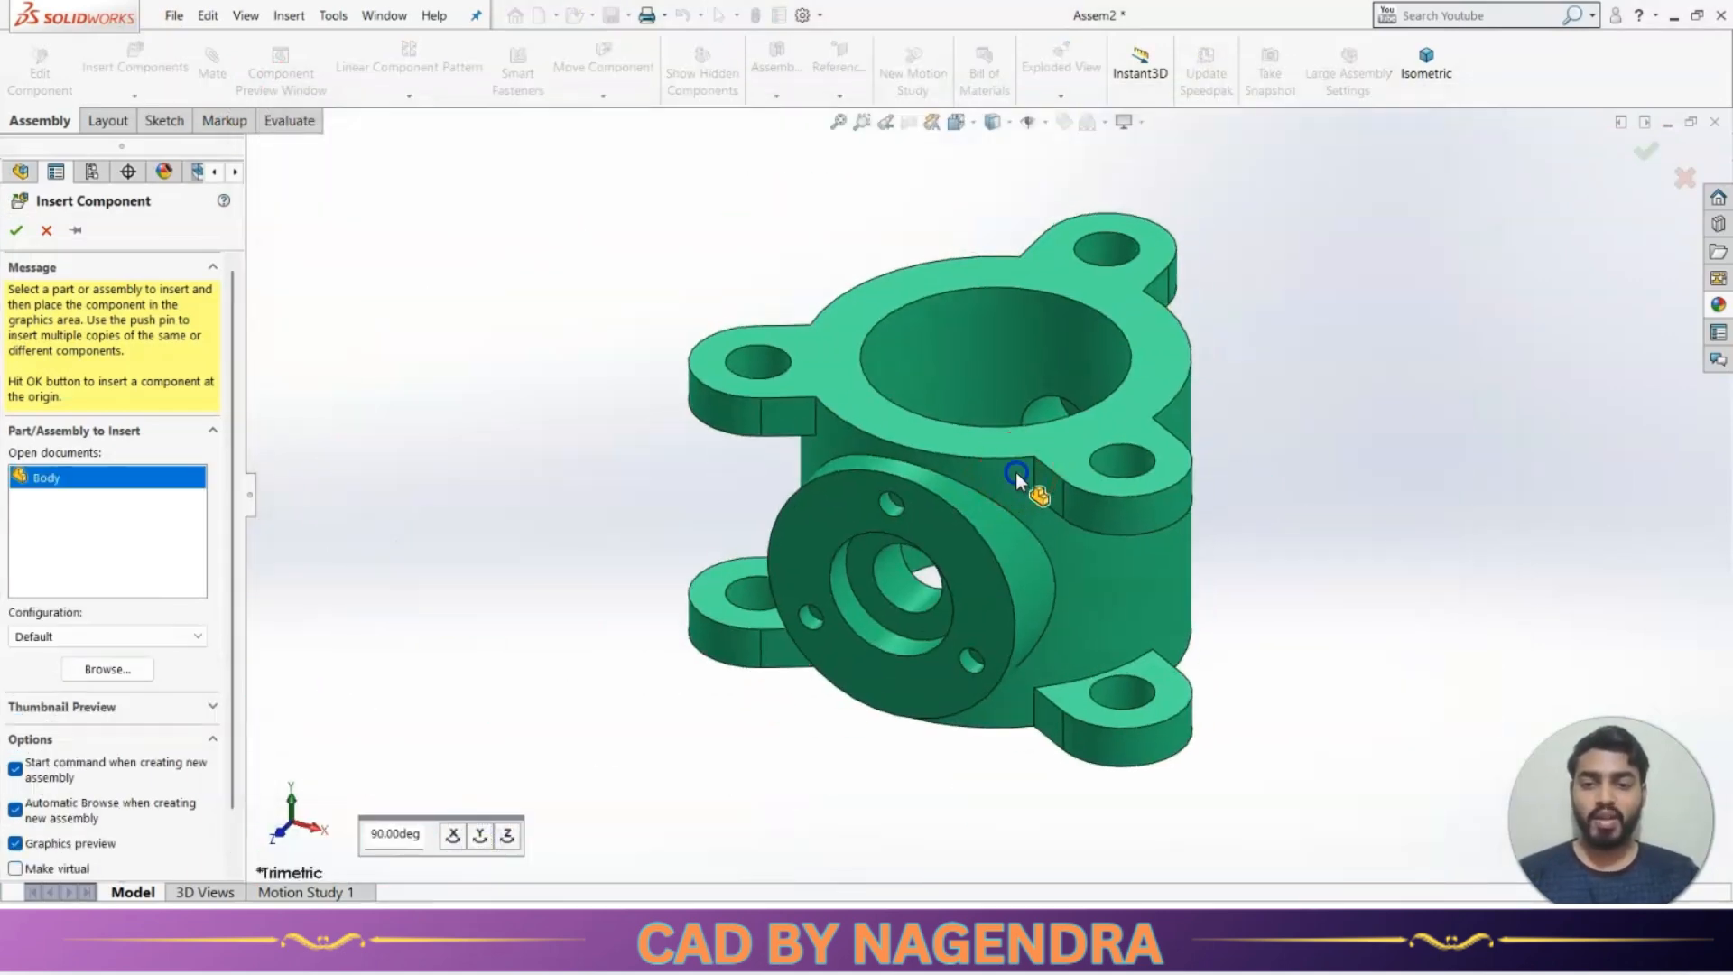
{"action": "left_click", "coordinate": [1016, 473]}
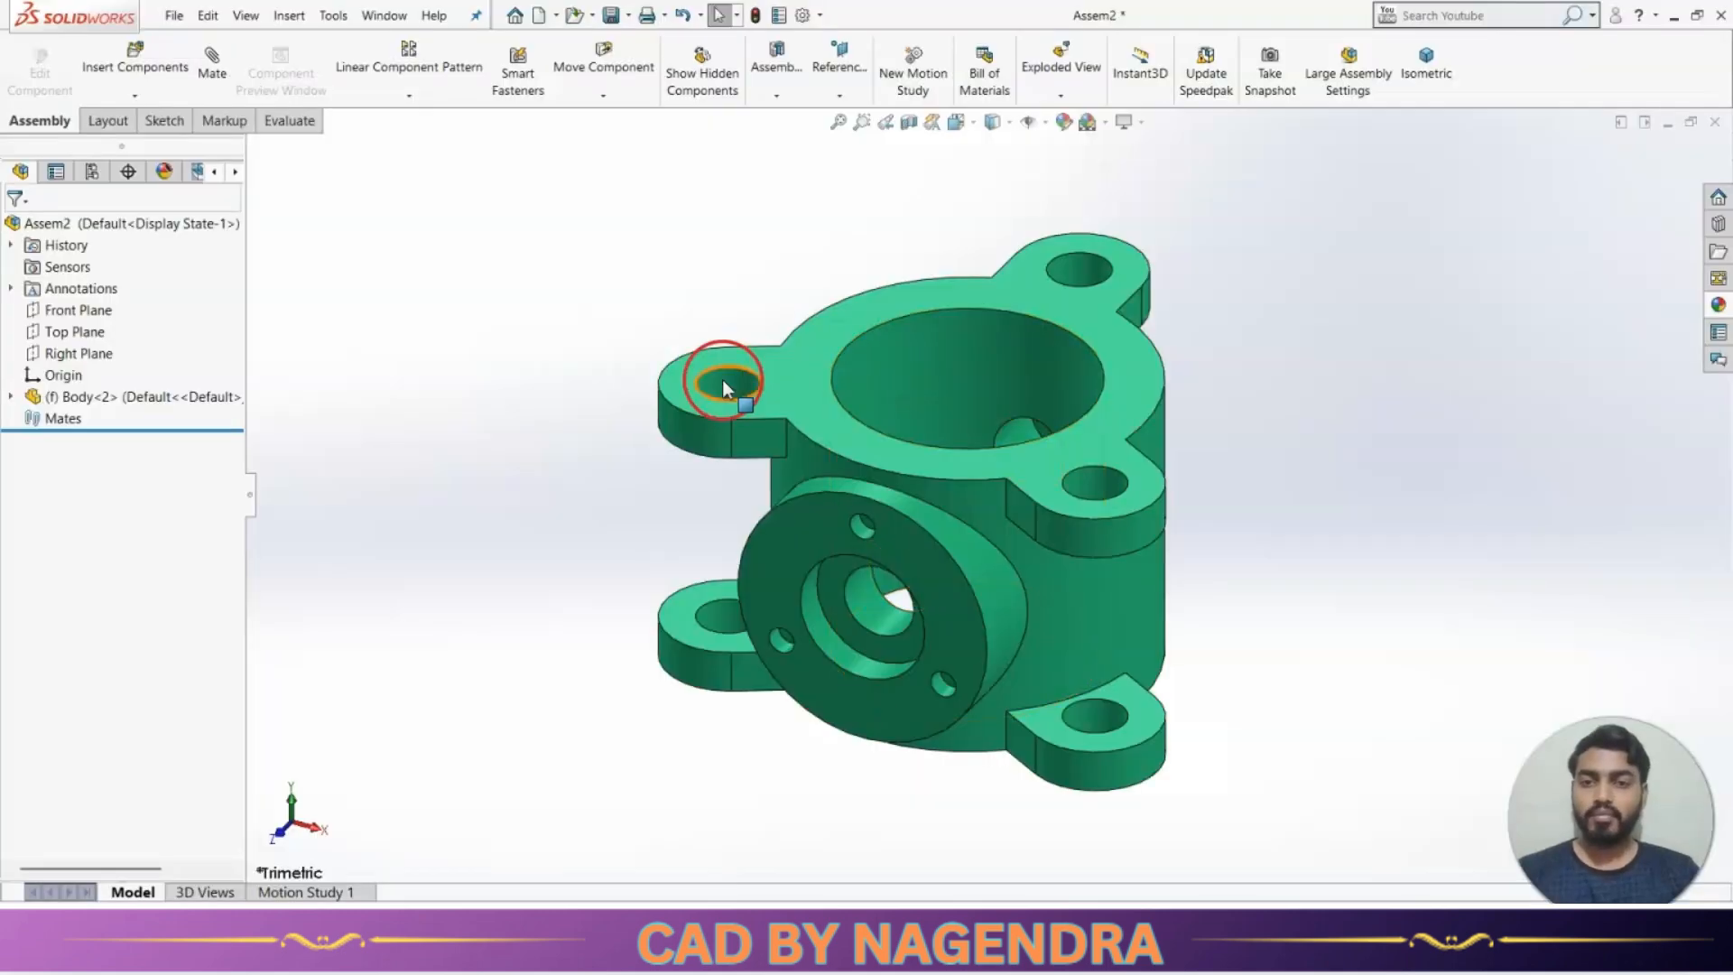
Insert the Shaft part and place it in free space beside the body.
{"action": "left_click", "coordinate": [135, 67]}
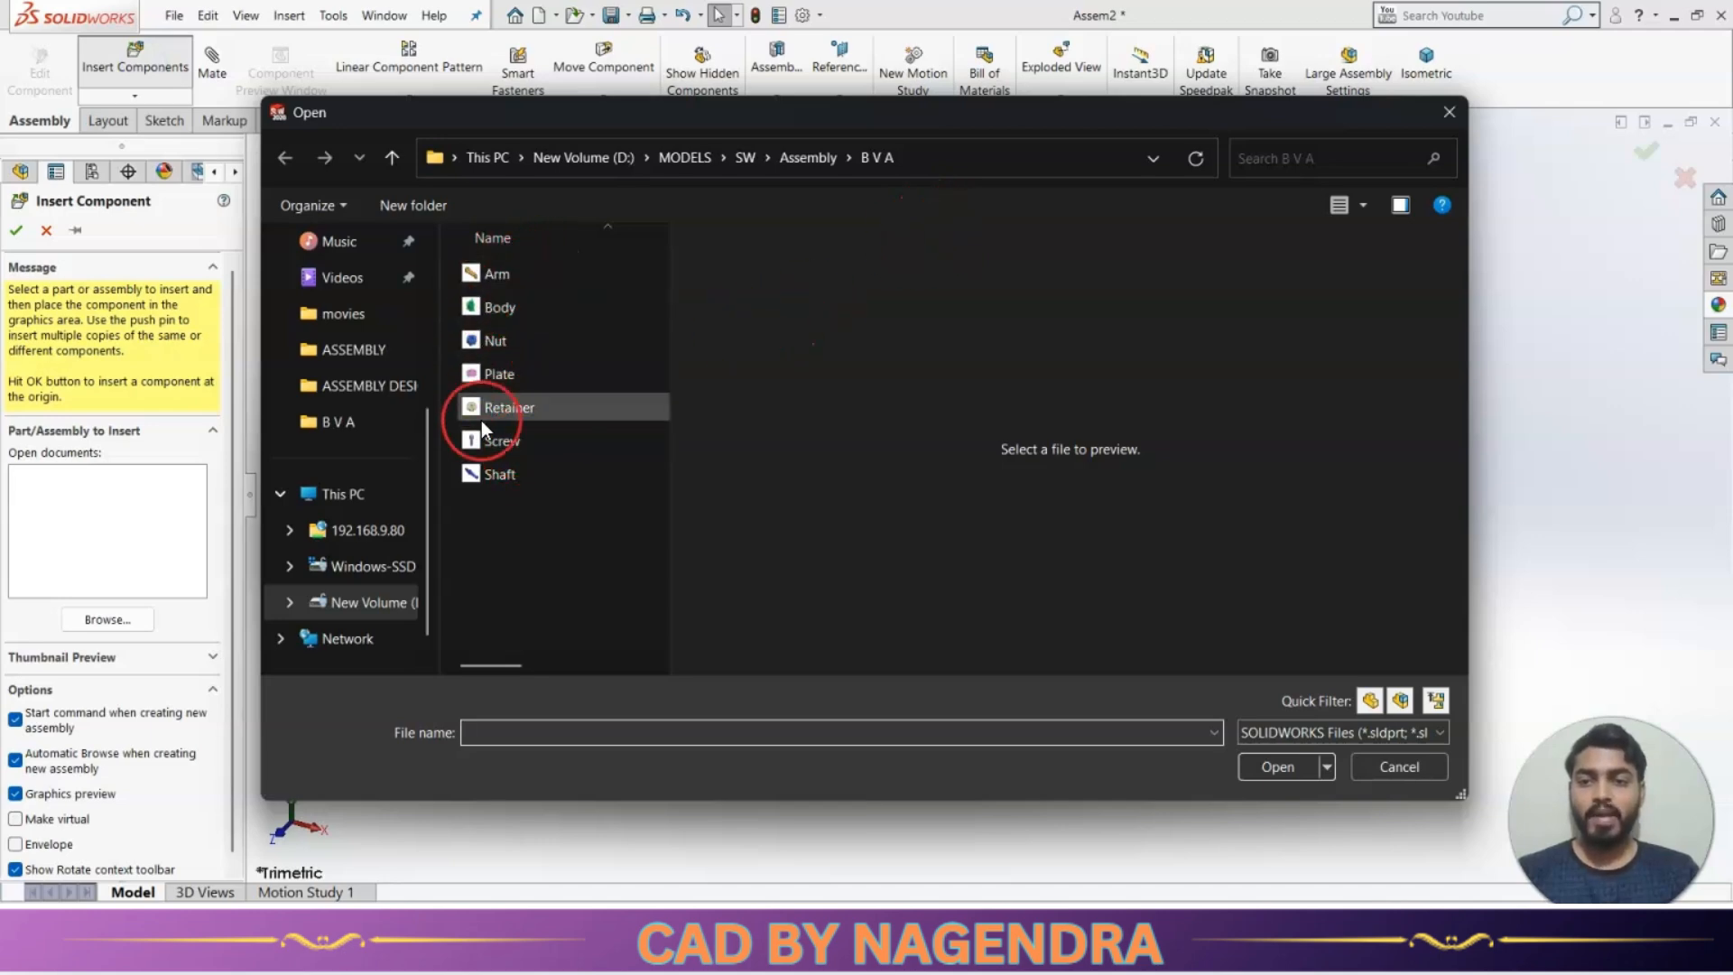
{"action": "left_click", "coordinate": [535, 472]}
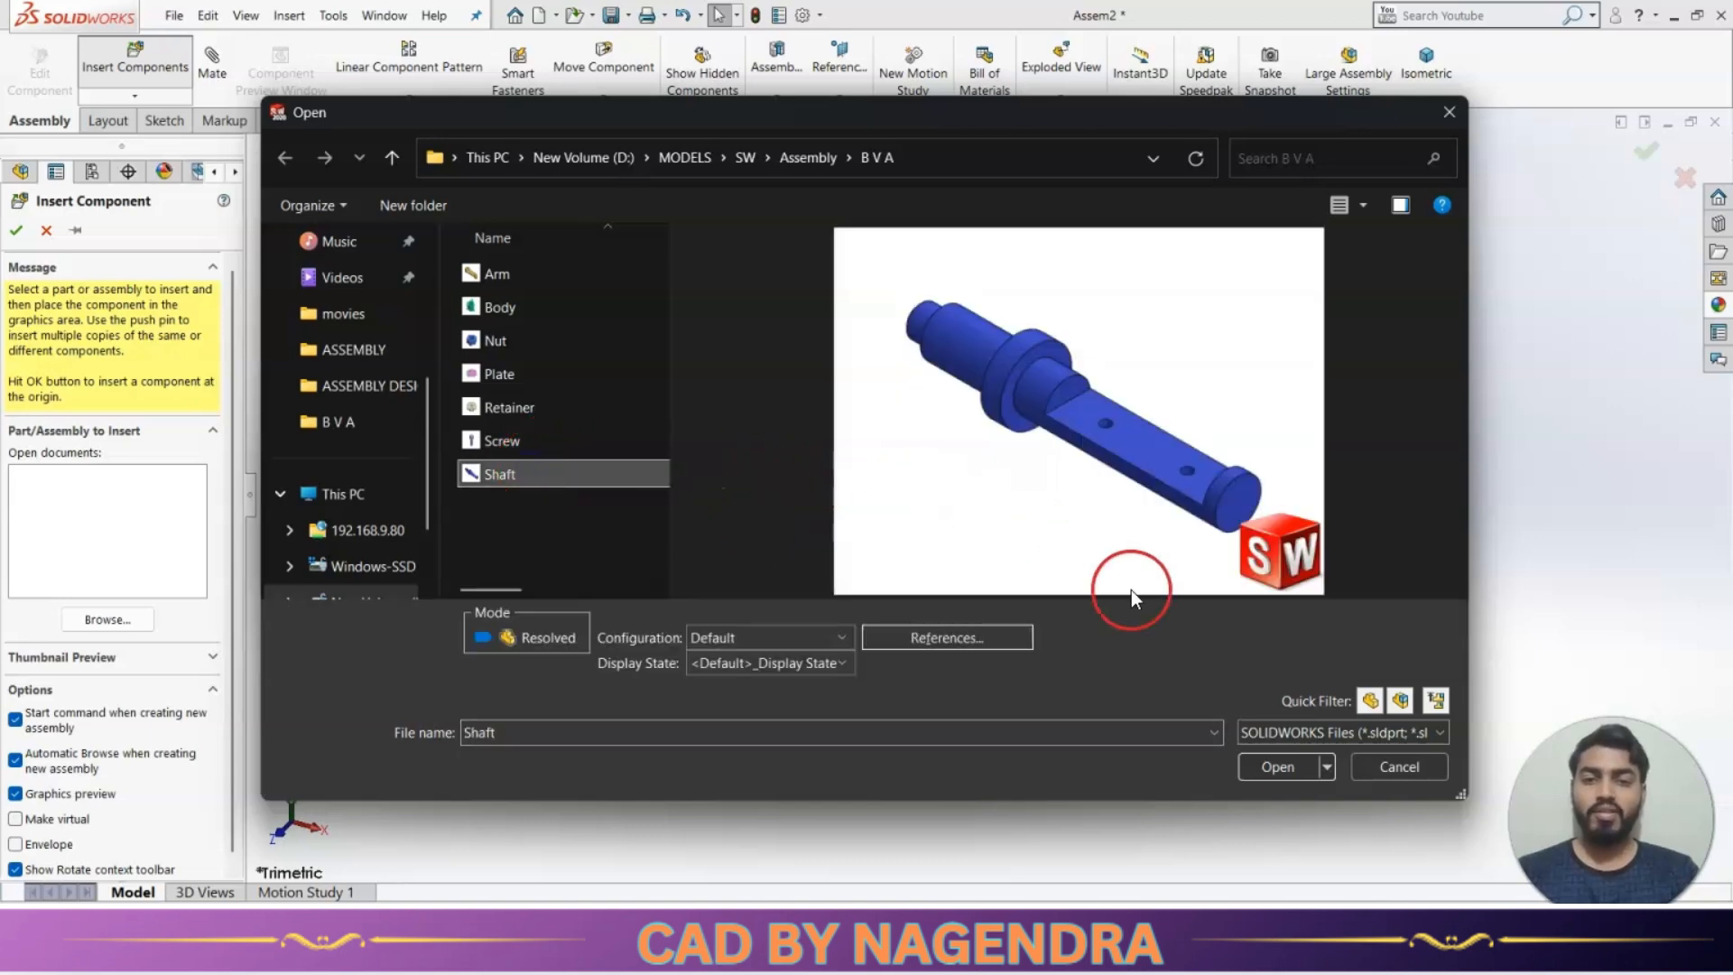
{"action": "left_click", "coordinate": [1280, 773]}
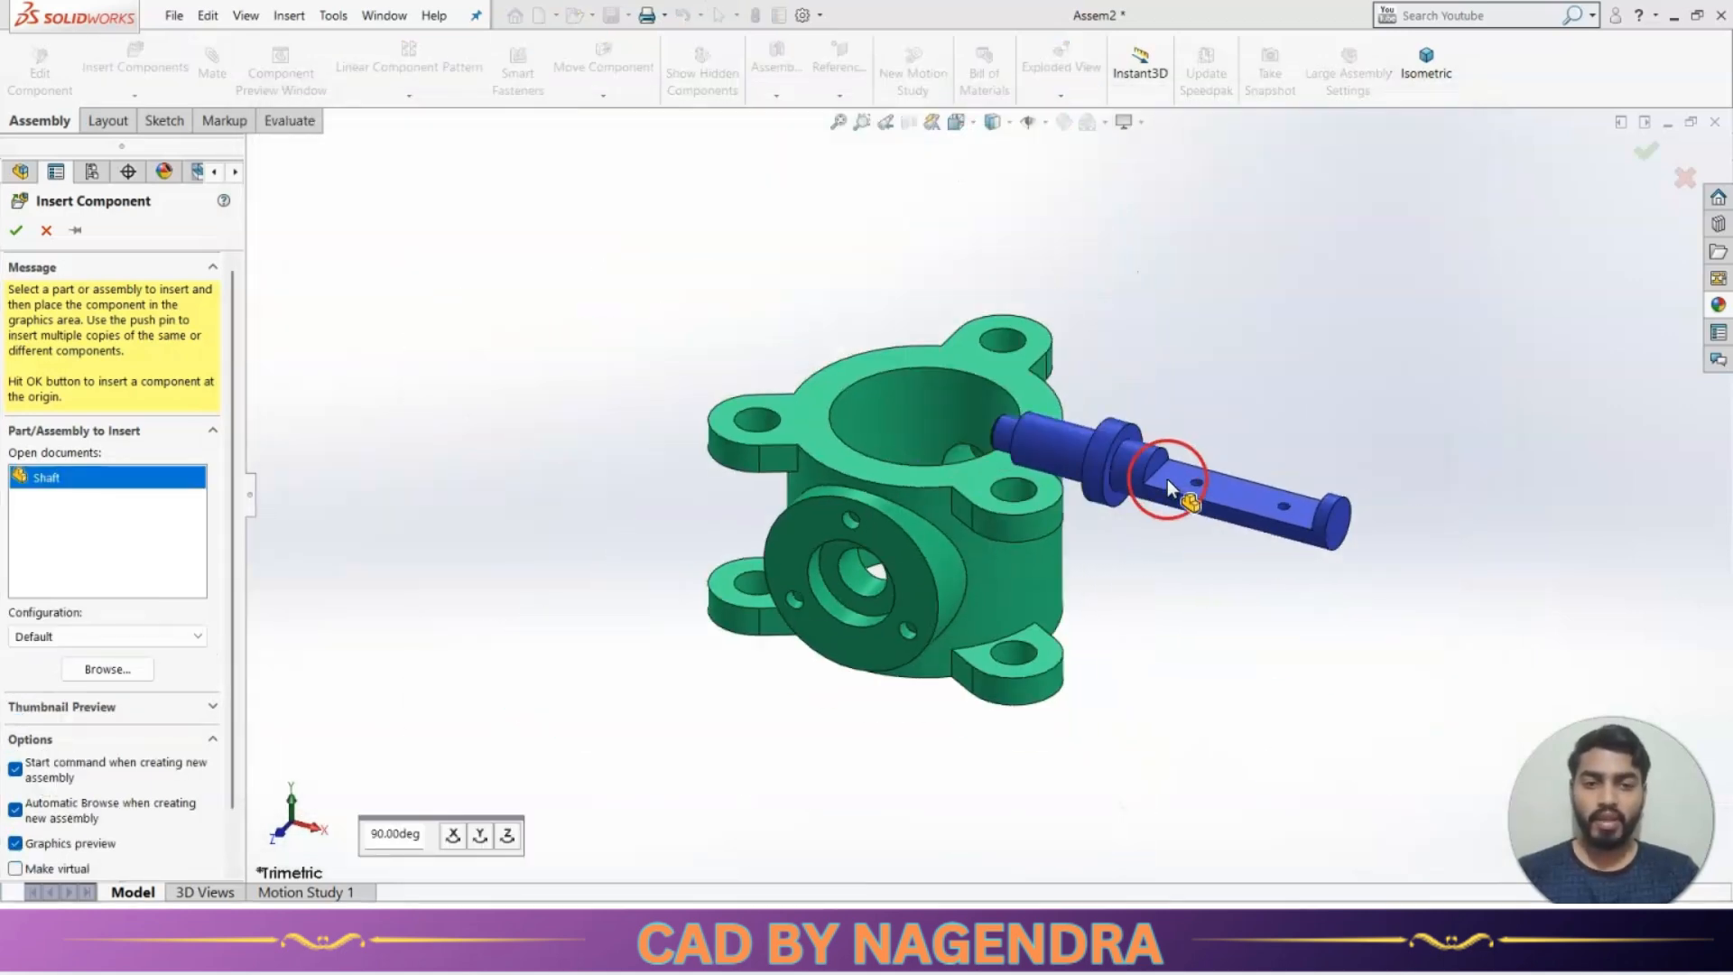
{"action": "scroll", "coordinate": [971, 632], "scroll_direction": "down", "scroll_amount": 3}
{"action": "scroll", "coordinate": [956, 611], "scroll_direction": "up", "scroll_amount": 4}
{"action": "scroll", "coordinate": [1038, 542], "scroll_direction": "down", "scroll_amount": 2}
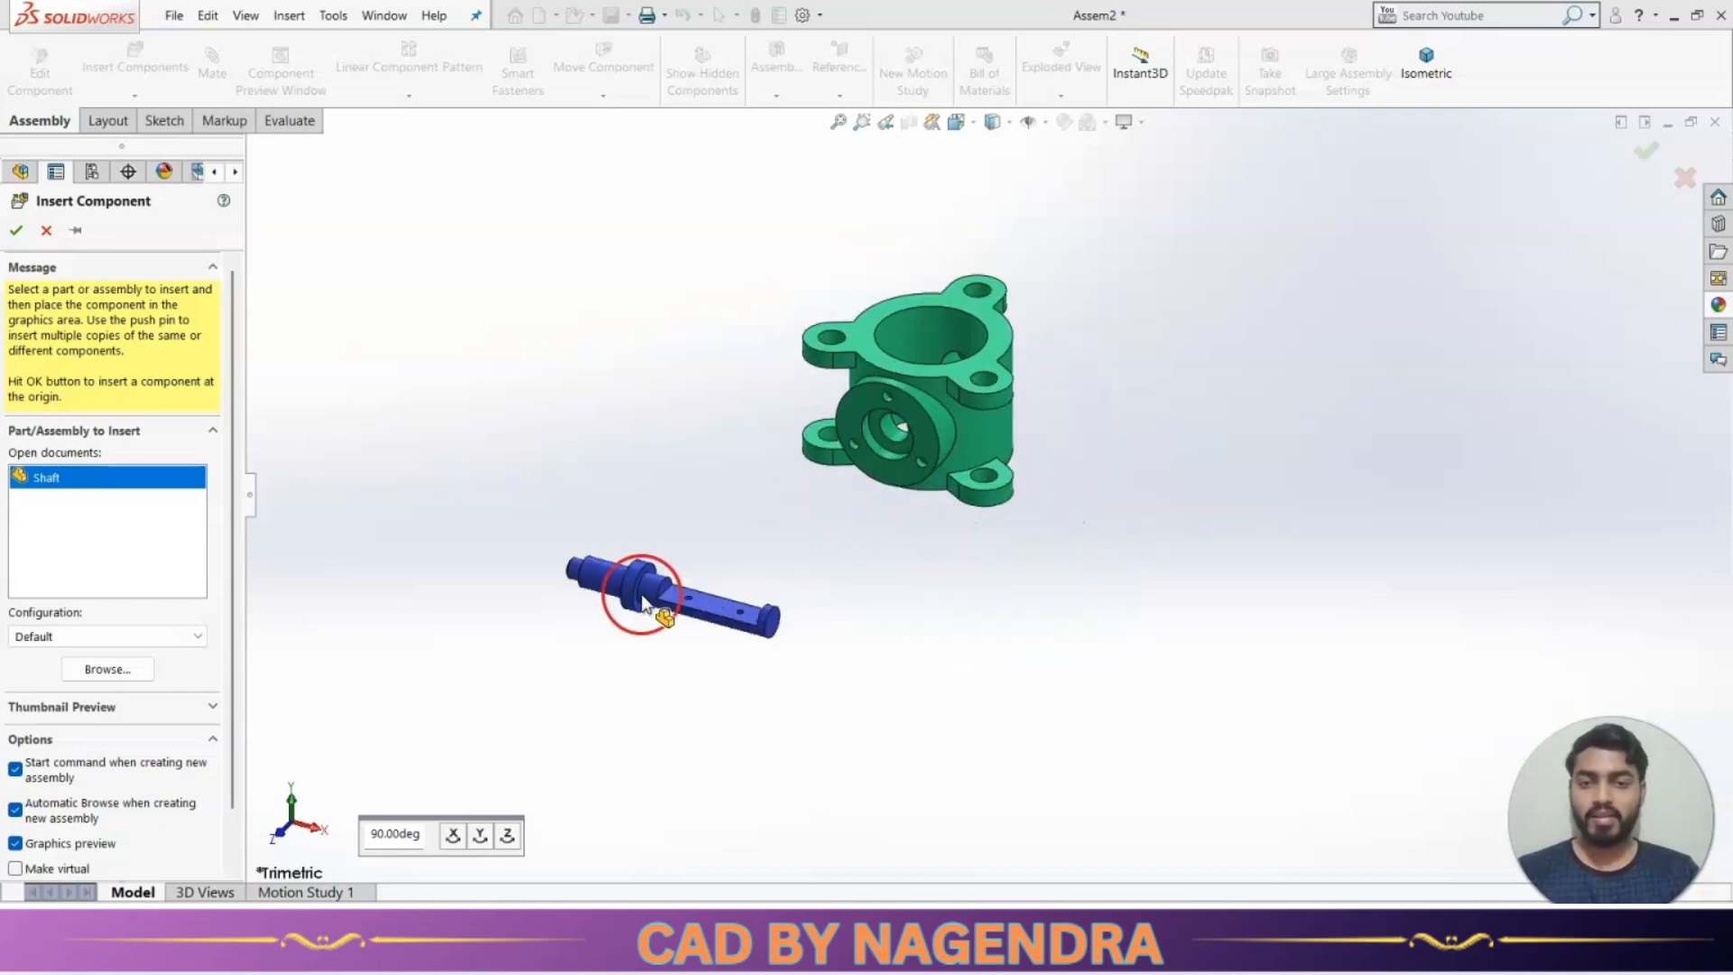
{"action": "left_click", "coordinate": [661, 528]}
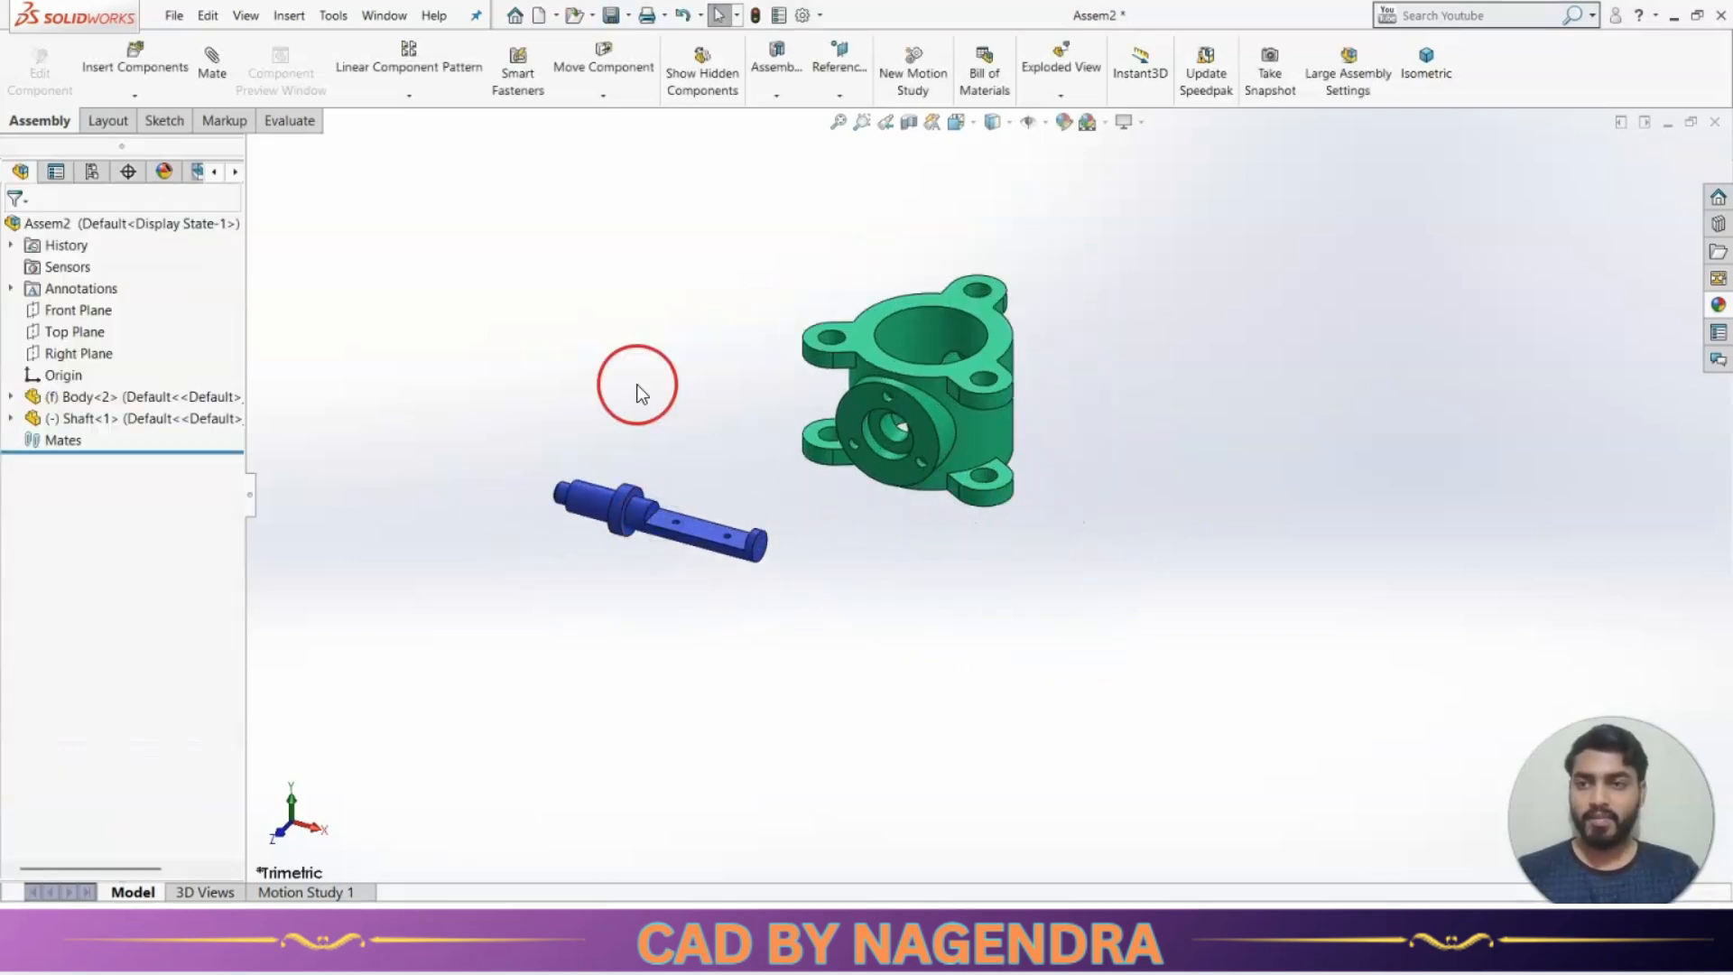
Add a concentric mate between the bore in the body's side flange and the cylindrical face of the shaft's flattened section.
{"action": "left_click", "coordinate": [217, 67]}
{"action": "scroll", "coordinate": [1065, 397], "scroll_direction": "down", "scroll_amount": 5}
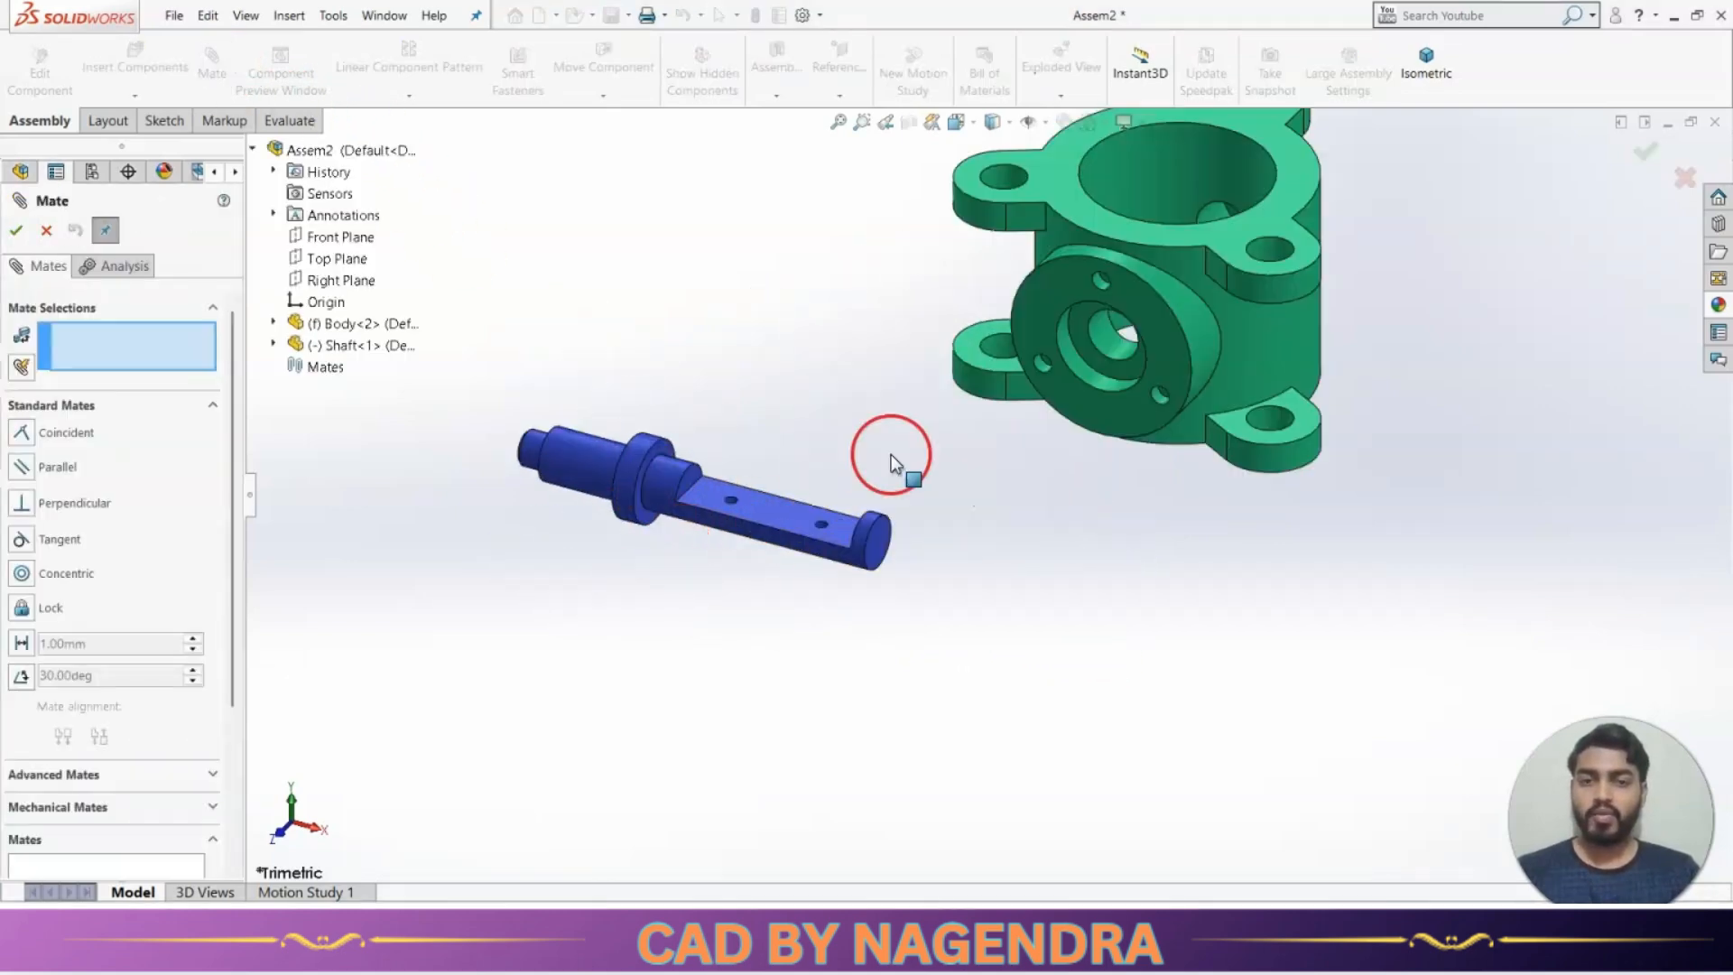
{"action": "left_click", "coordinate": [1052, 398]}
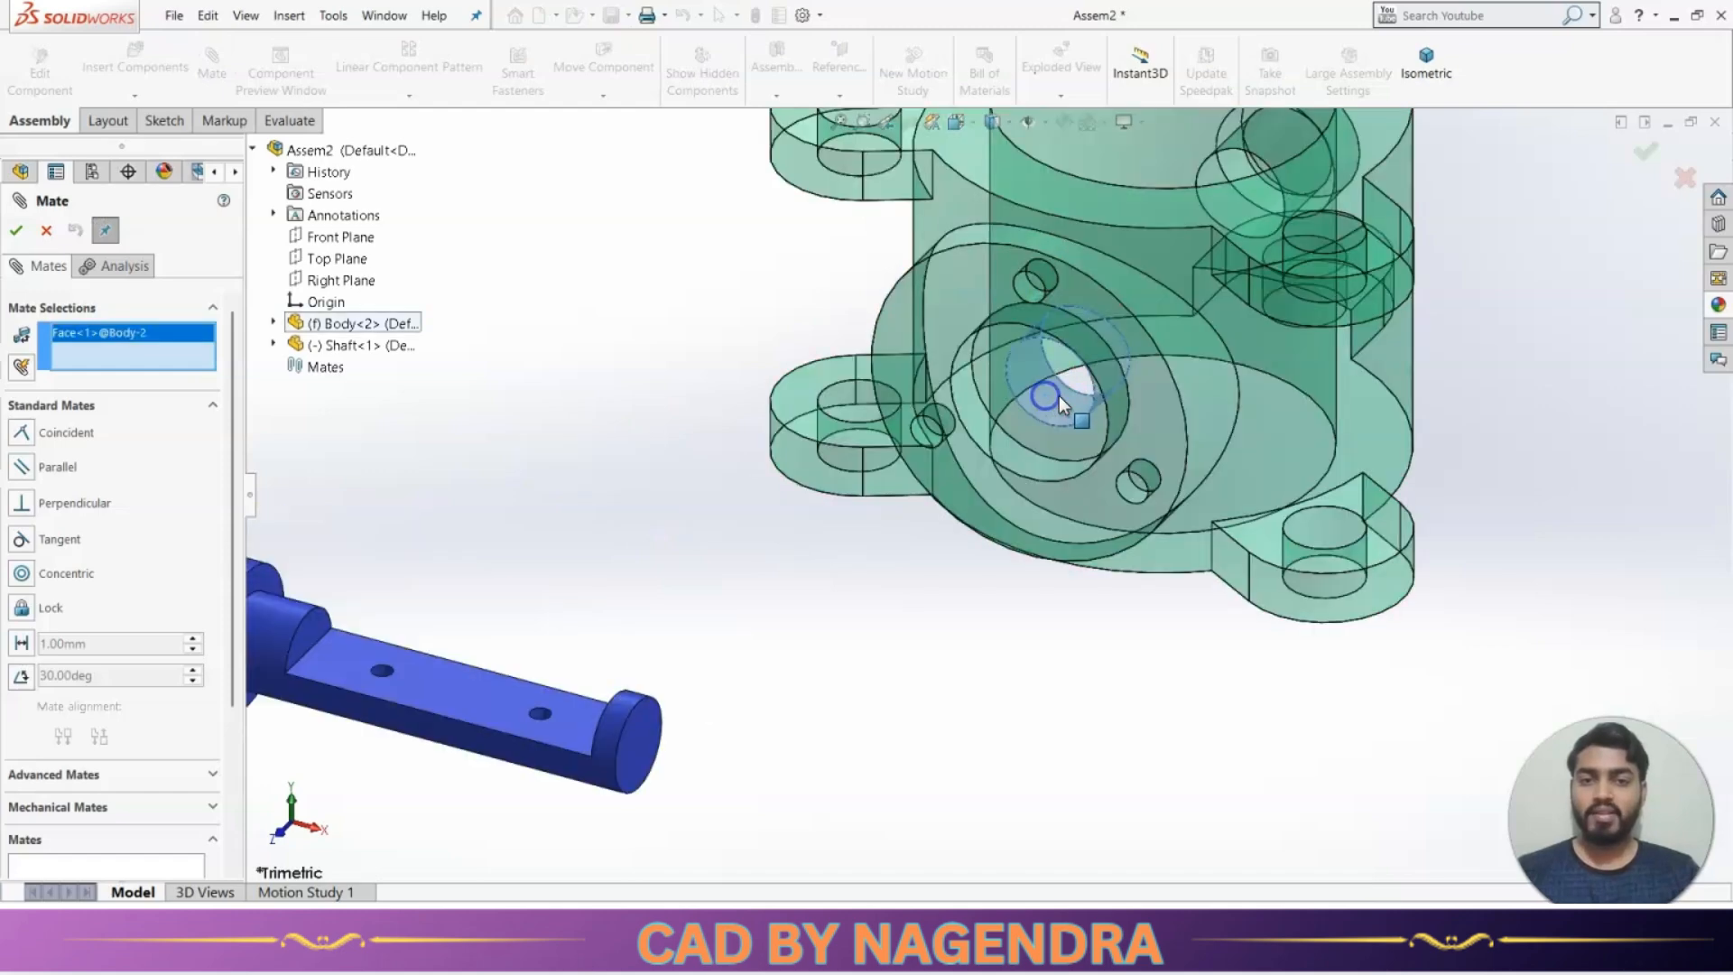
{"action": "scroll", "coordinate": [1056, 397], "scroll_direction": "up", "scroll_amount": 3}
{"action": "scroll", "coordinate": [686, 578], "scroll_direction": "down", "scroll_amount": 2}
{"action": "left_click", "coordinate": [606, 570]}
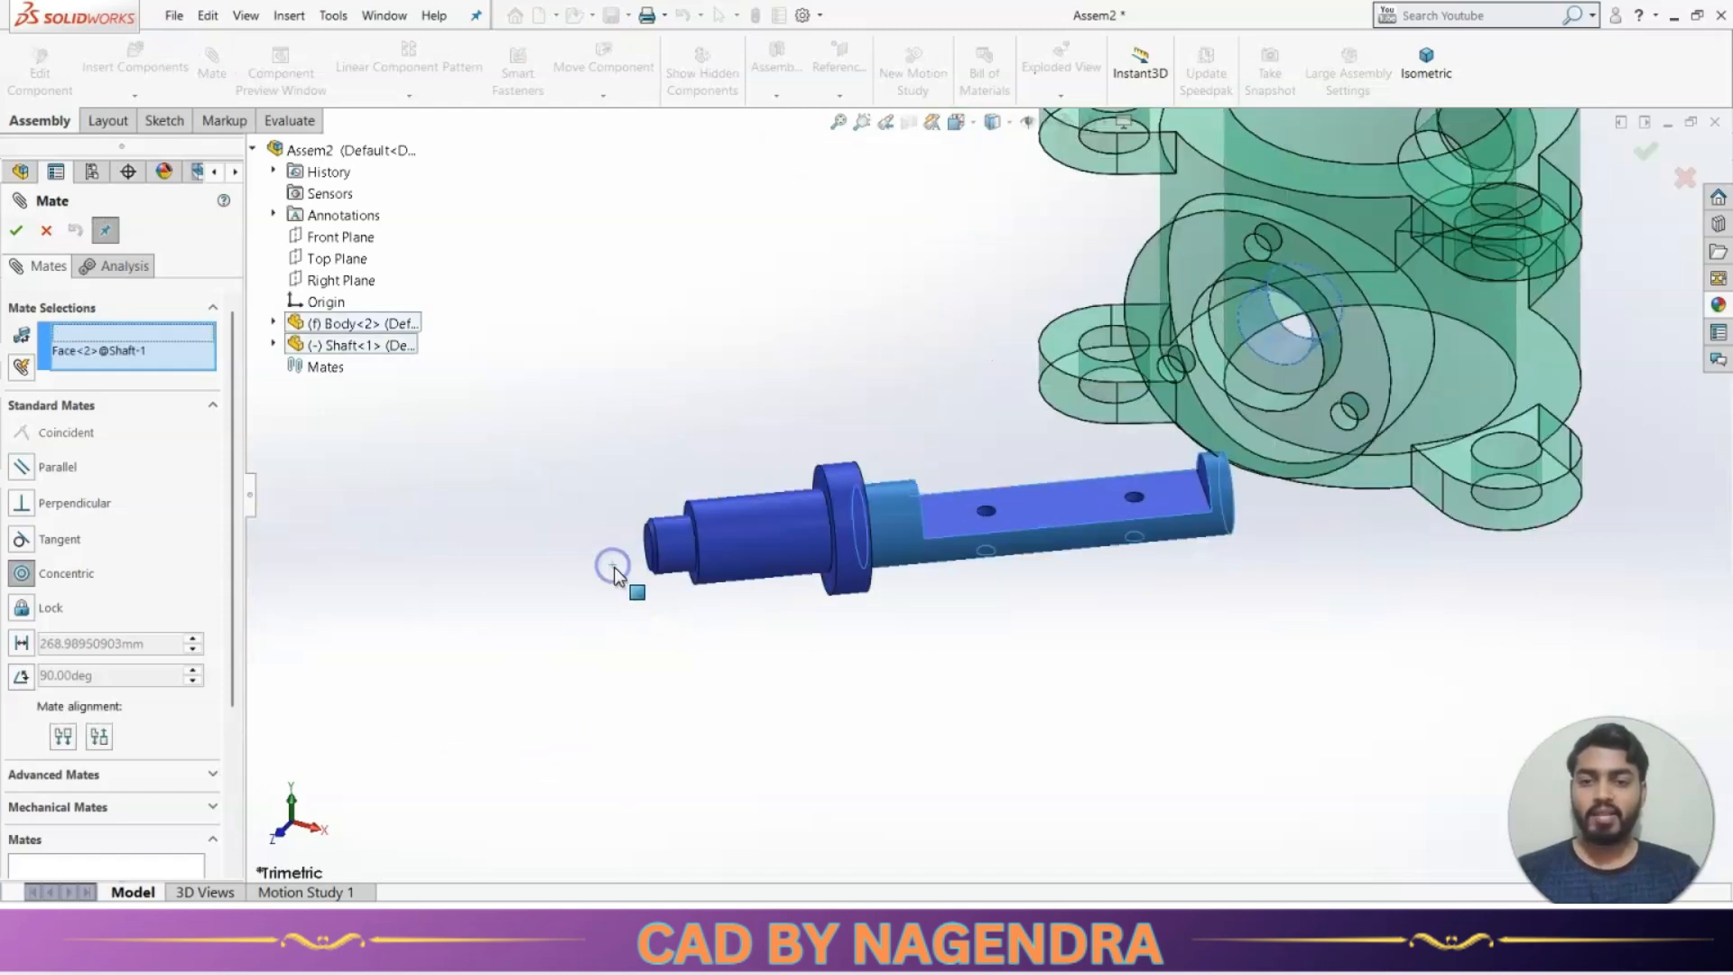
{"action": "scroll", "coordinate": [1299, 548], "scroll_direction": "up", "scroll_amount": 3}
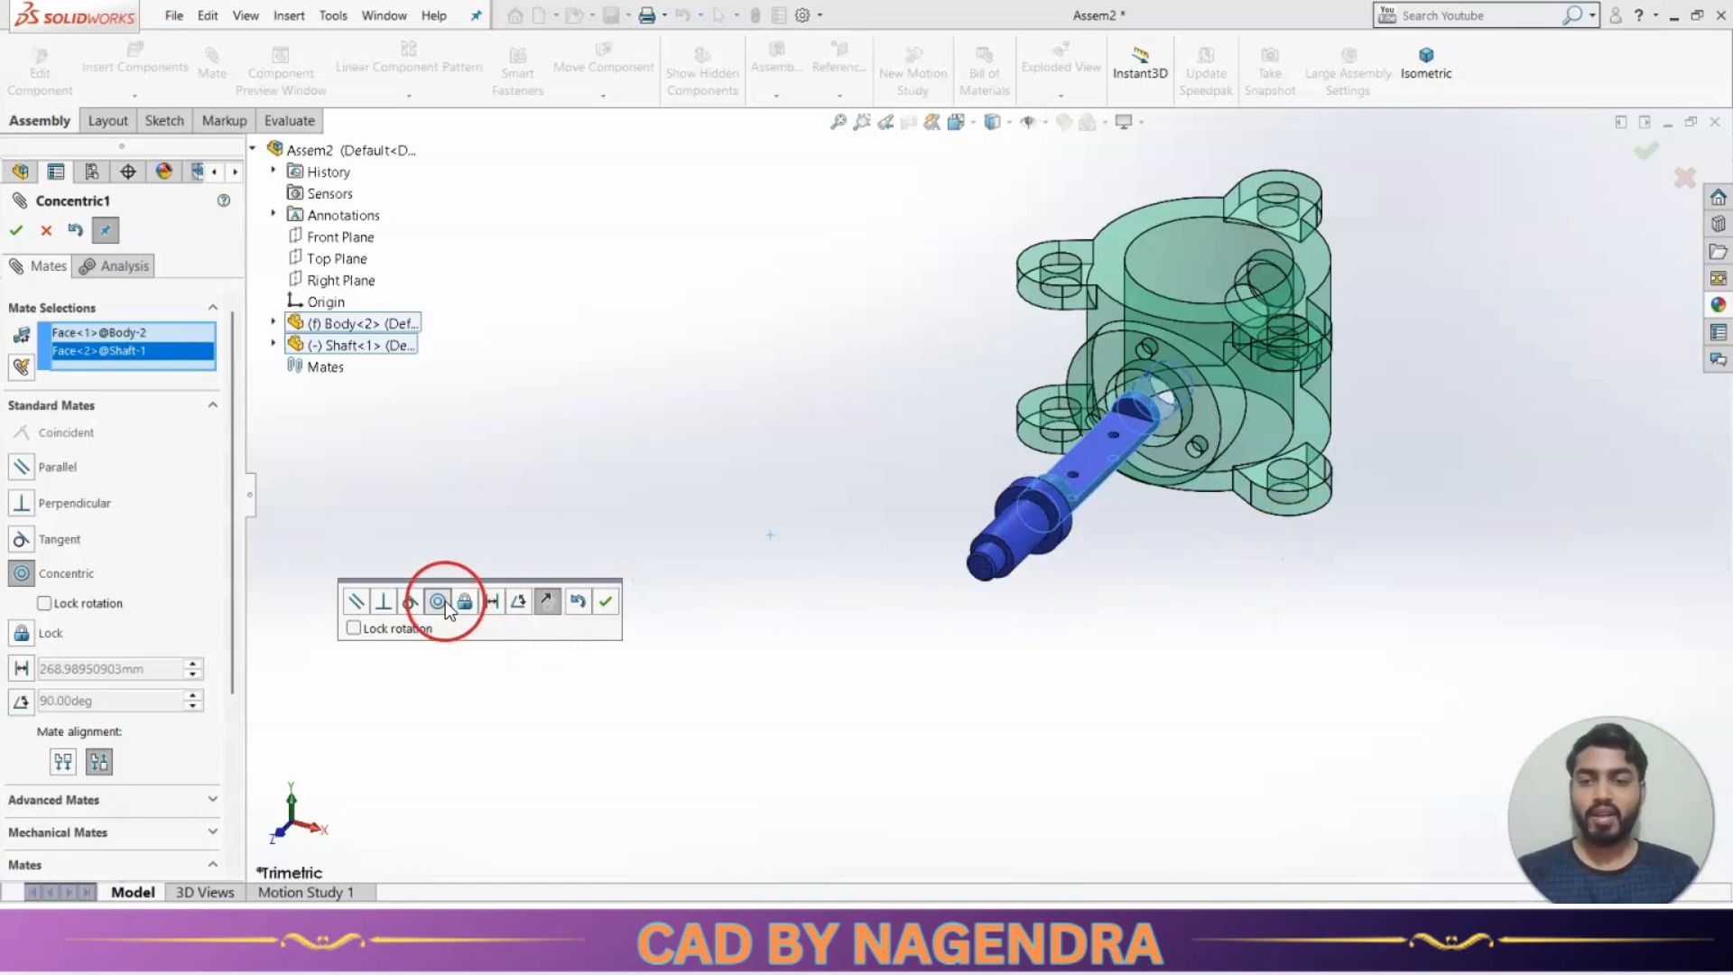
{"action": "left_click", "coordinate": [608, 599]}
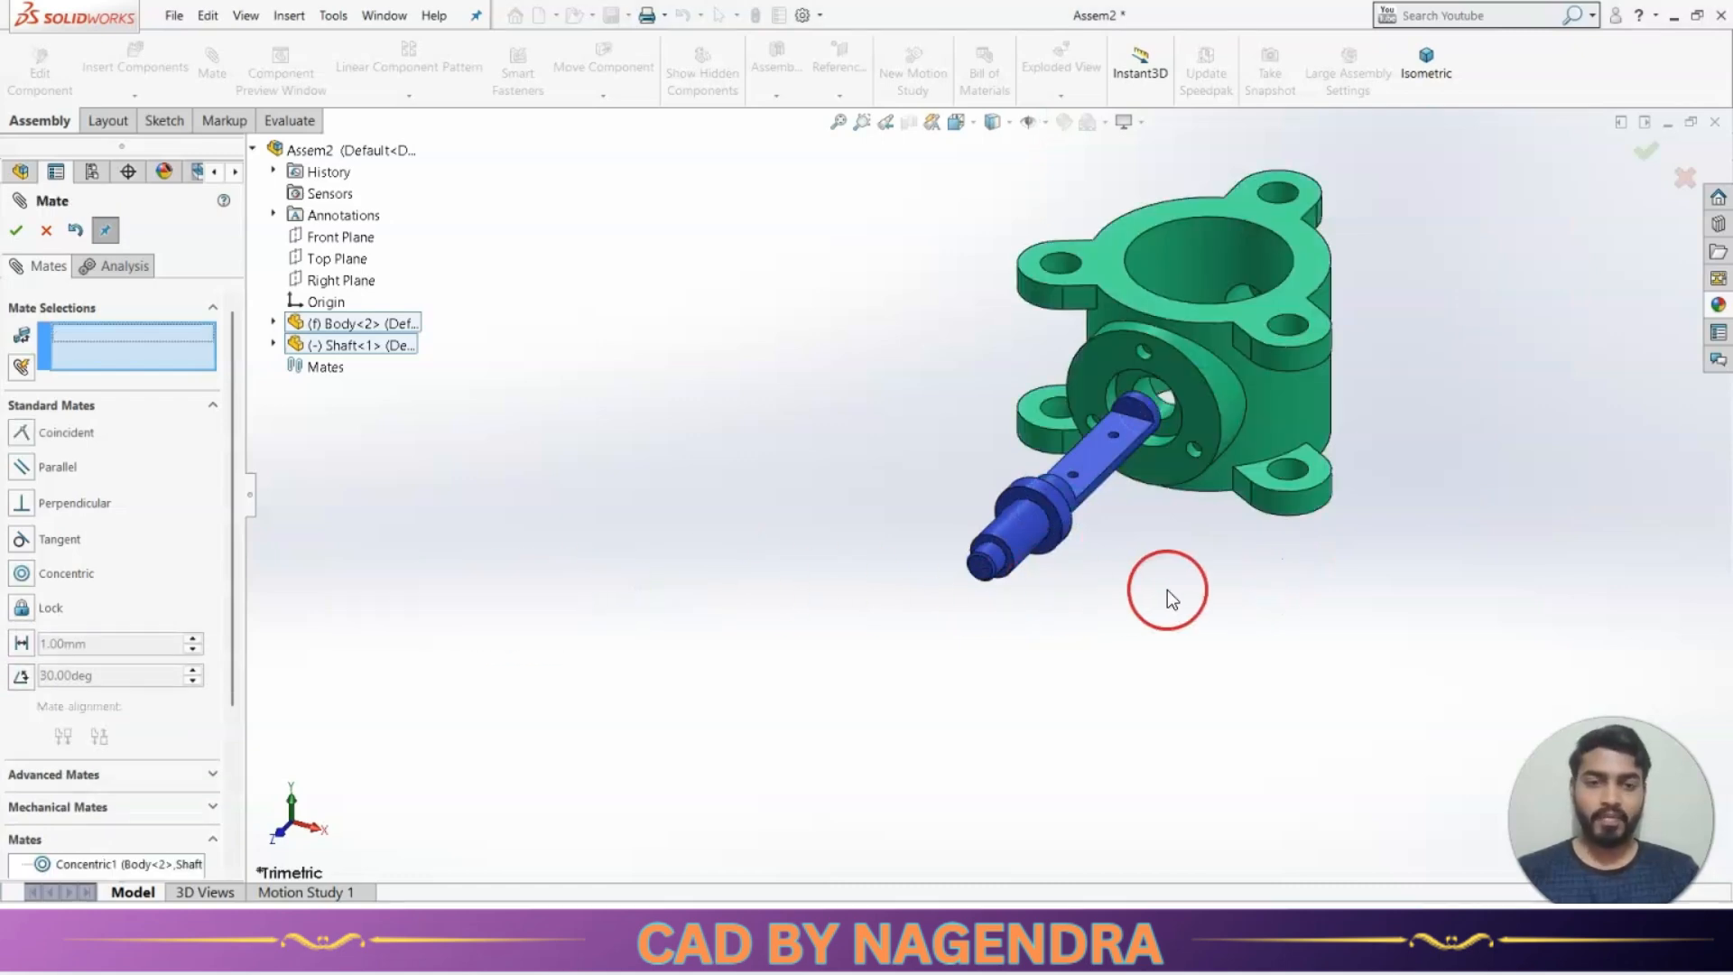
Add a coincident mate between the inner face of the shaft's collar and the stepped face inside the body's flange bore.
{"action": "scroll", "coordinate": [1243, 397], "scroll_direction": "down", "scroll_amount": 3}
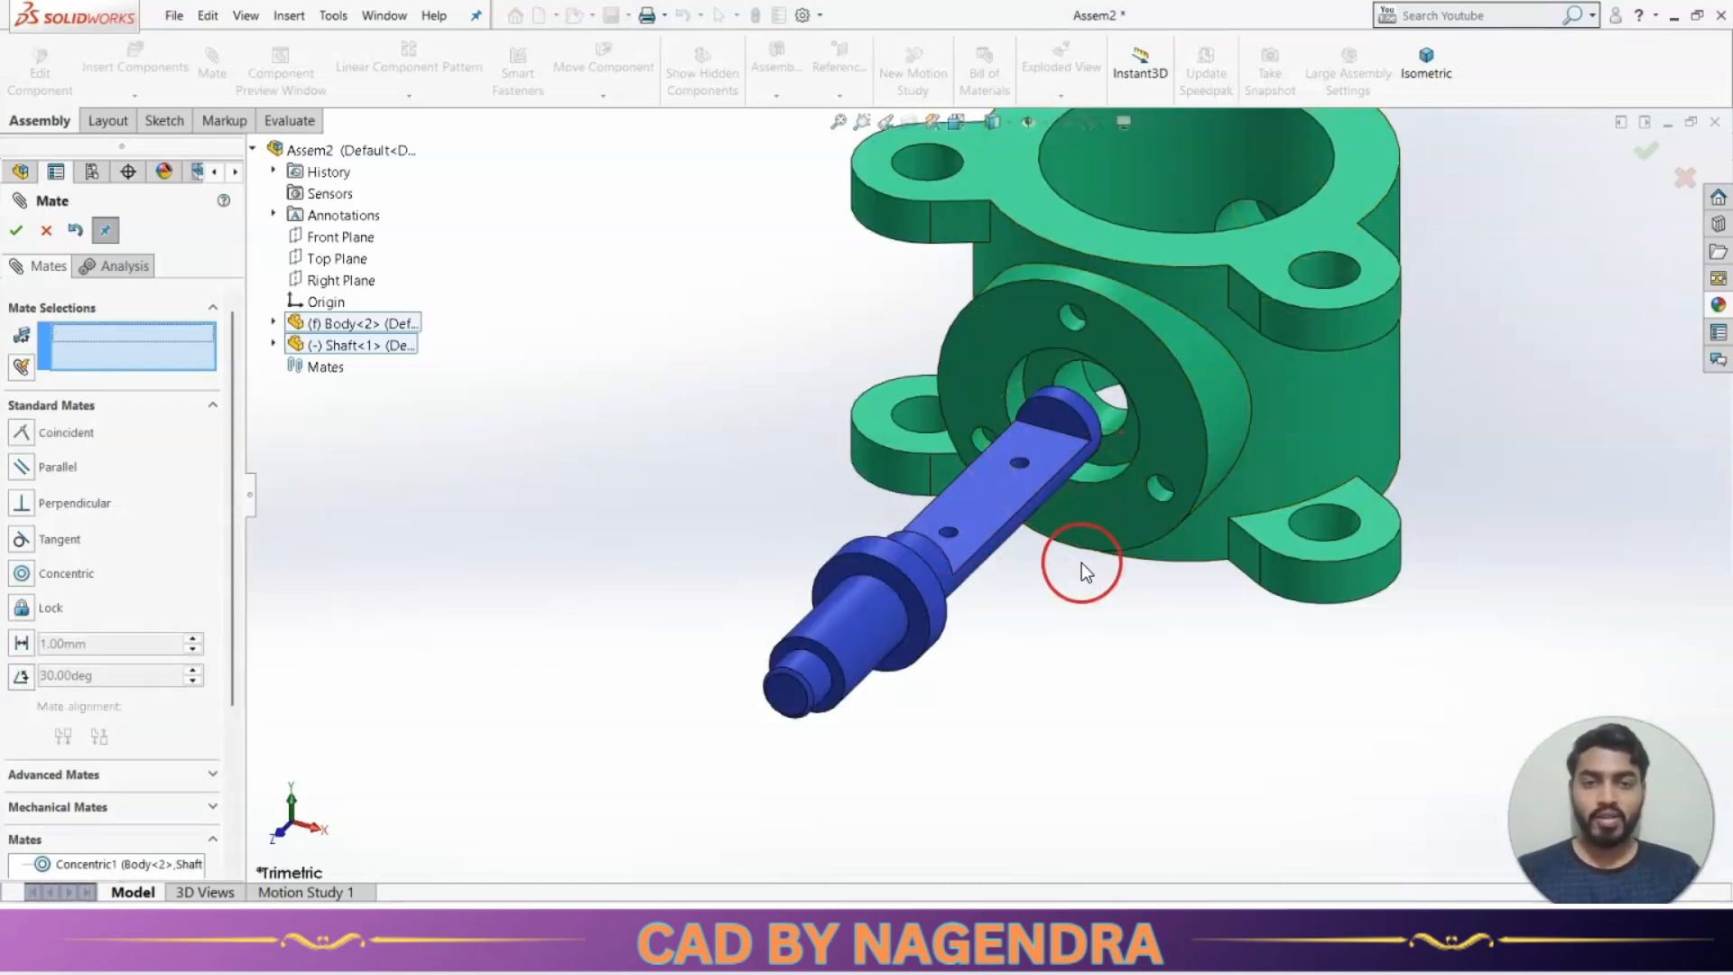
{"action": "scroll", "coordinate": [1072, 551], "scroll_direction": "down", "scroll_amount": 3}
{"action": "scroll", "coordinate": [1071, 554], "scroll_direction": "up", "scroll_amount": 3}
{"action": "middle_click_drag", "start_coordinate": [1118, 426], "coordinate": [1020, 493]}
{"action": "scroll", "coordinate": [1117, 362], "scroll_direction": "down", "scroll_amount": 5}
{"action": "middle_click_drag", "start_coordinate": [1118, 365], "coordinate": [1128, 454]}
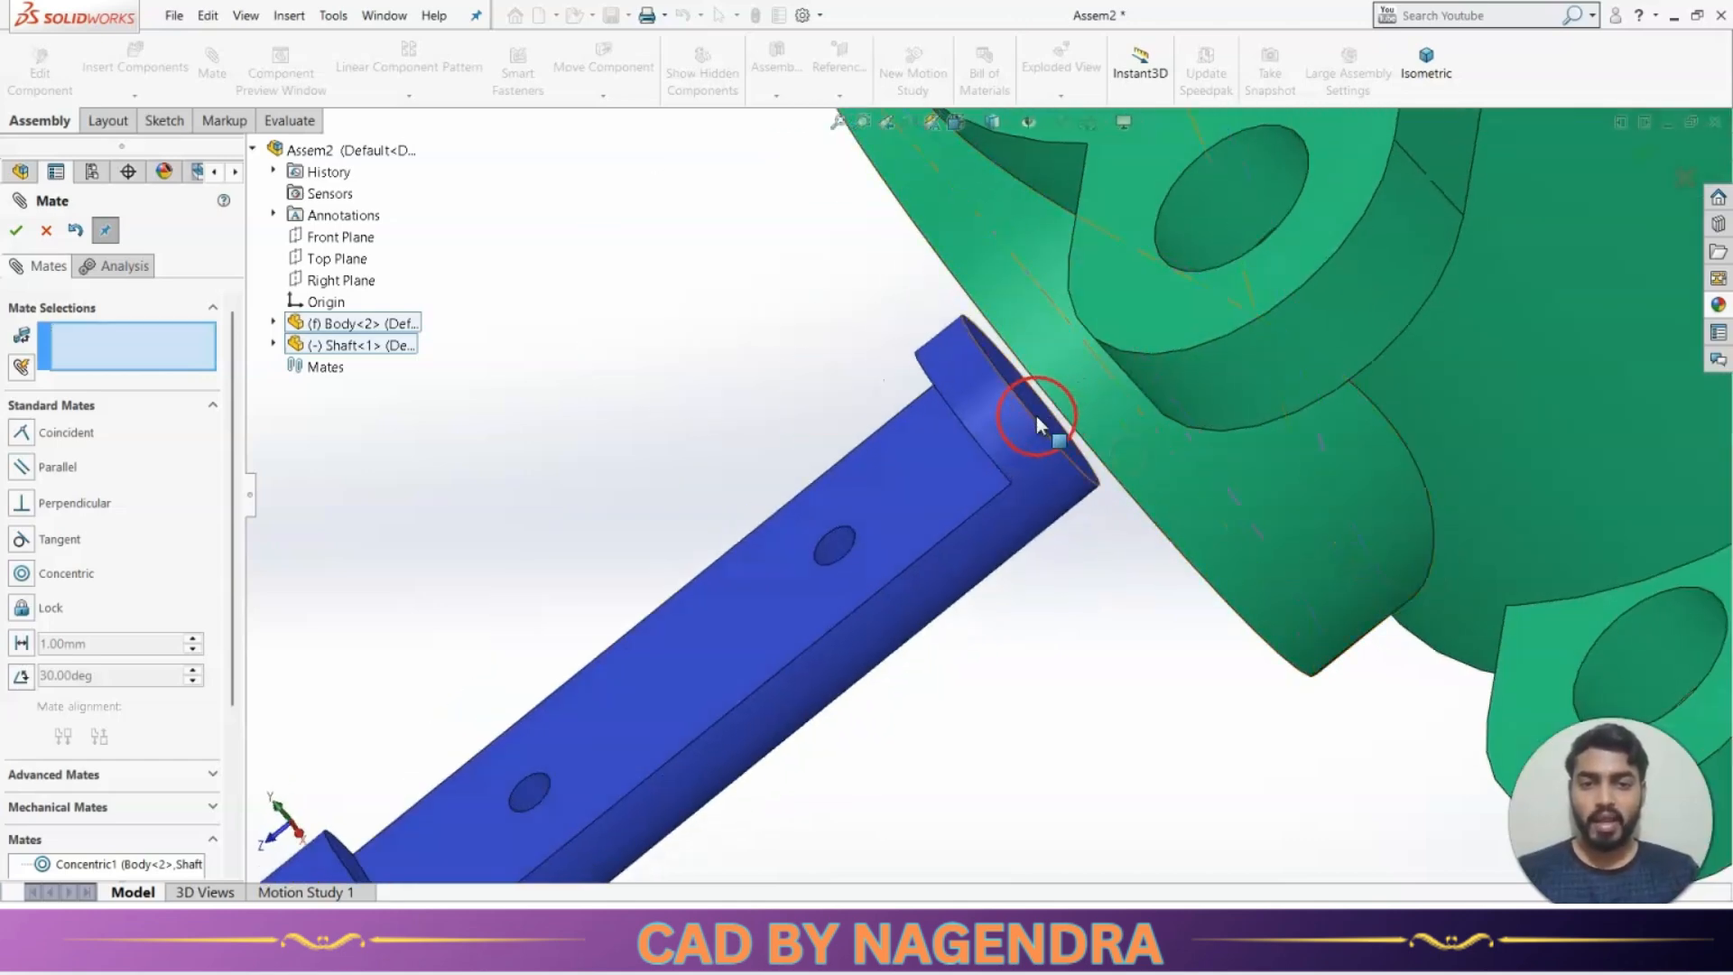
{"action": "scroll", "coordinate": [1038, 442], "scroll_direction": "up", "scroll_amount": 6}
{"action": "middle_click_drag", "start_coordinate": [1268, 313], "coordinate": [1393, 256]}
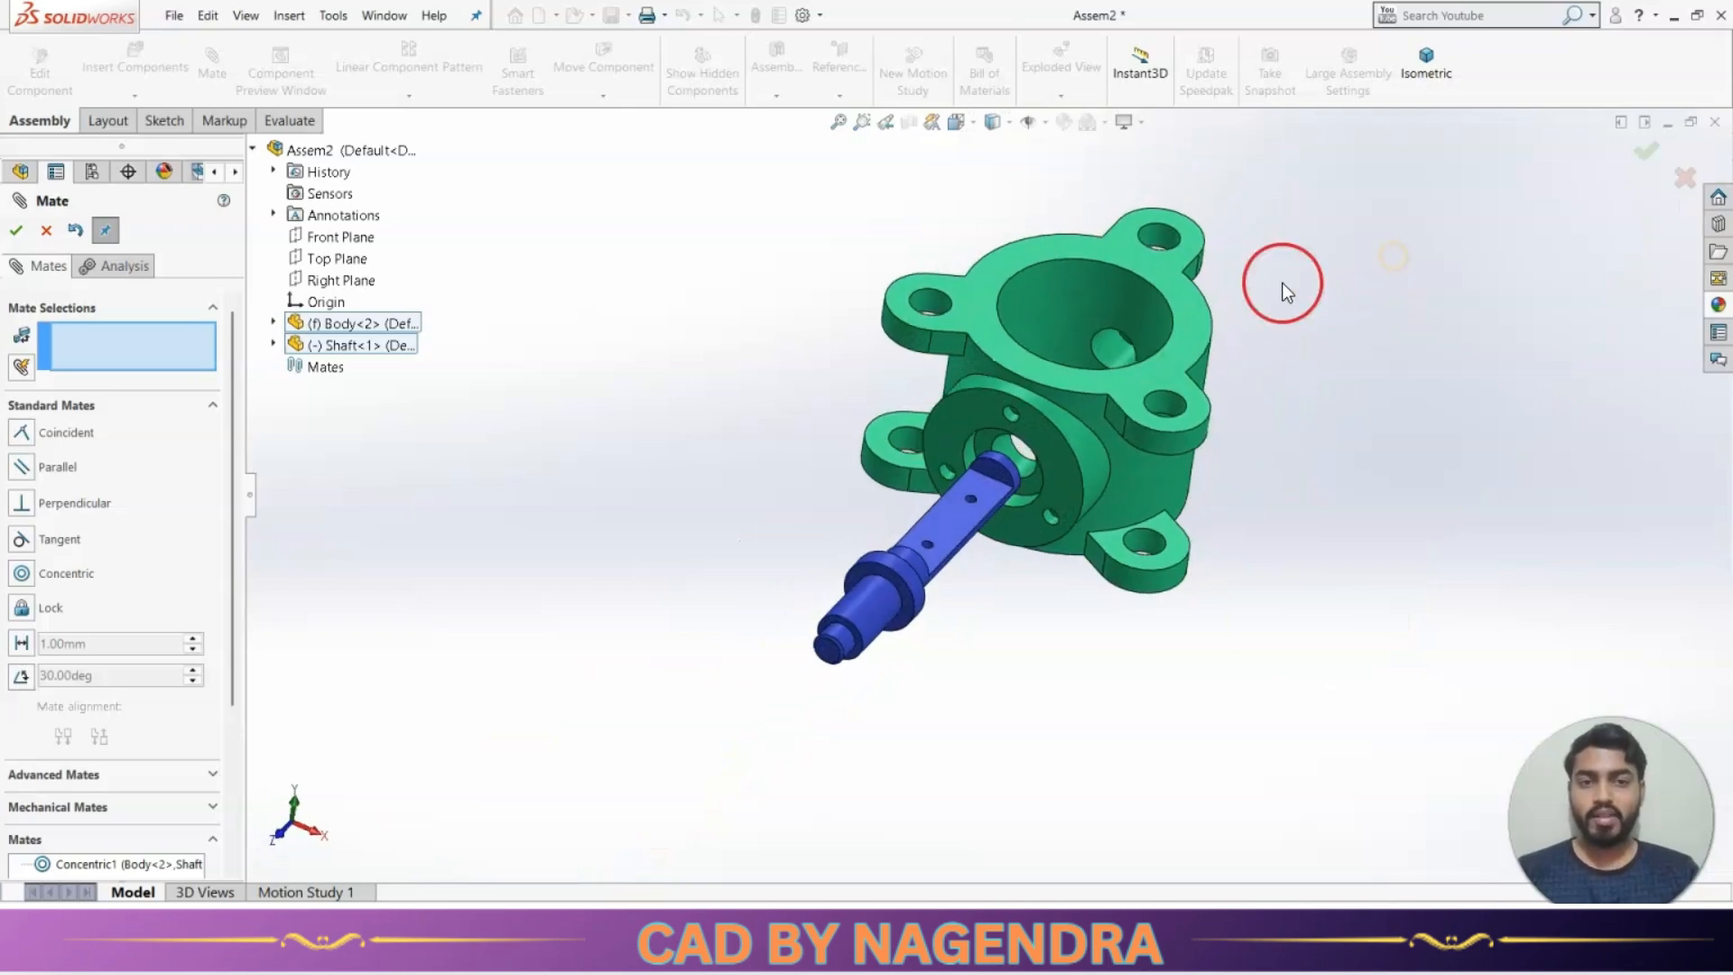
{"action": "scroll", "coordinate": [975, 564], "scroll_direction": "down", "scroll_amount": 6}
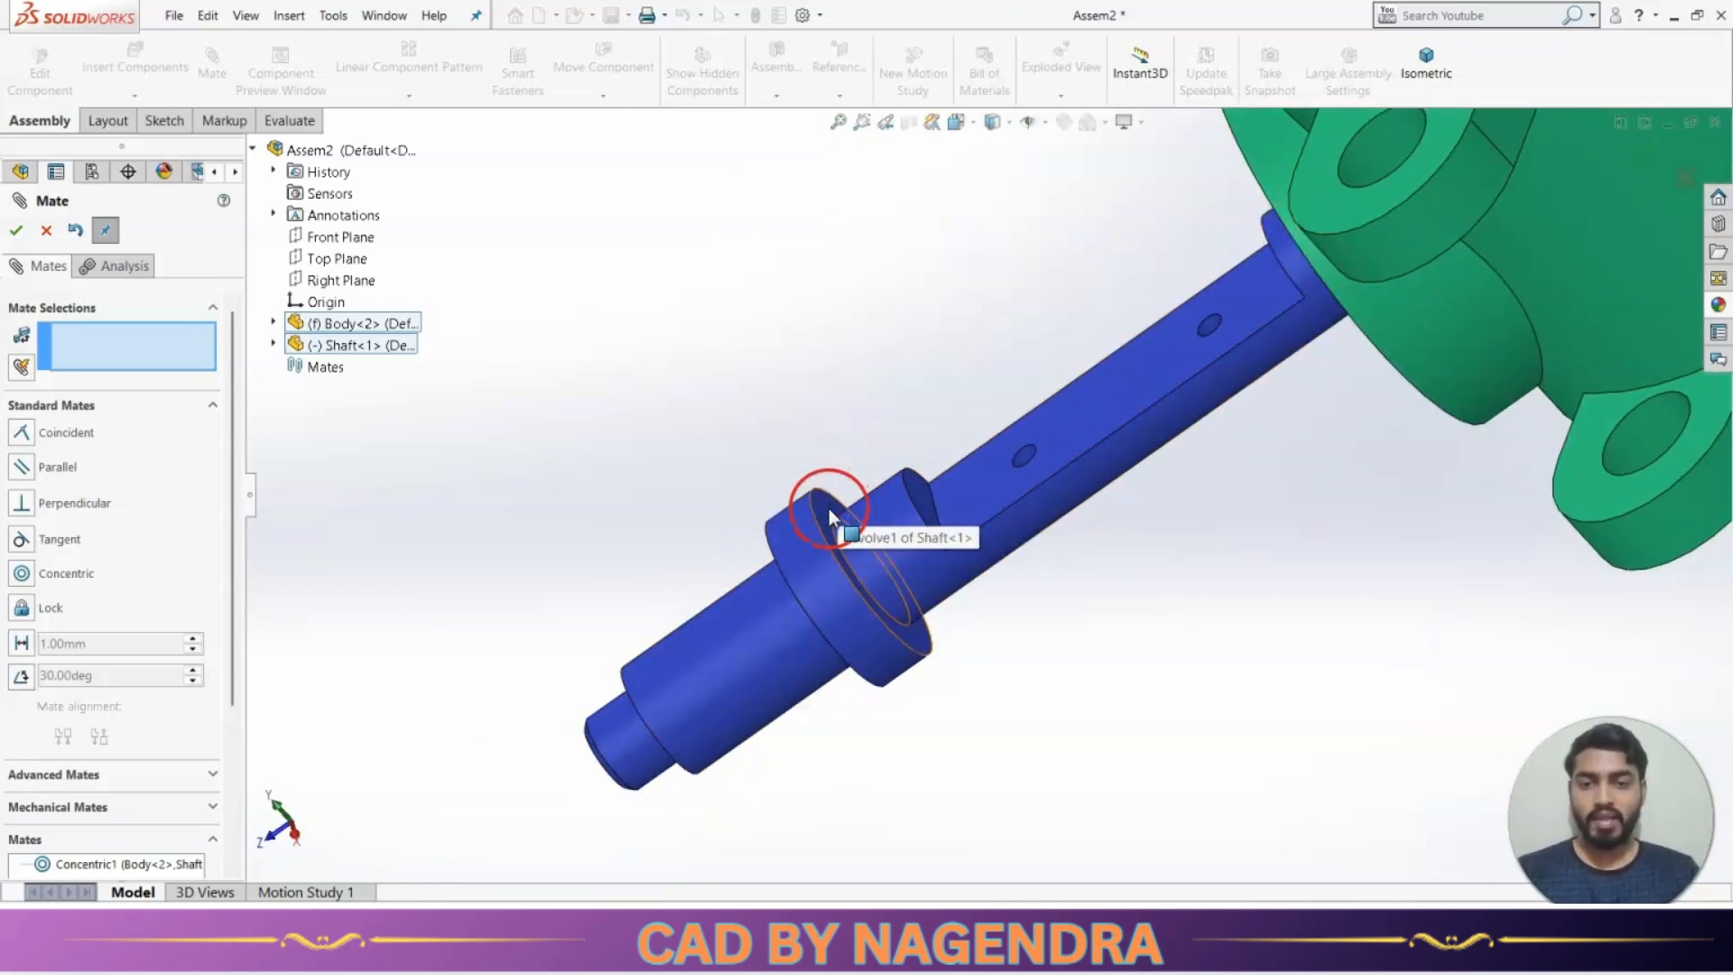
{"action": "left_click", "coordinate": [829, 508]}
{"action": "middle_click_drag", "start_coordinate": [829, 508], "coordinate": [1166, 450]}
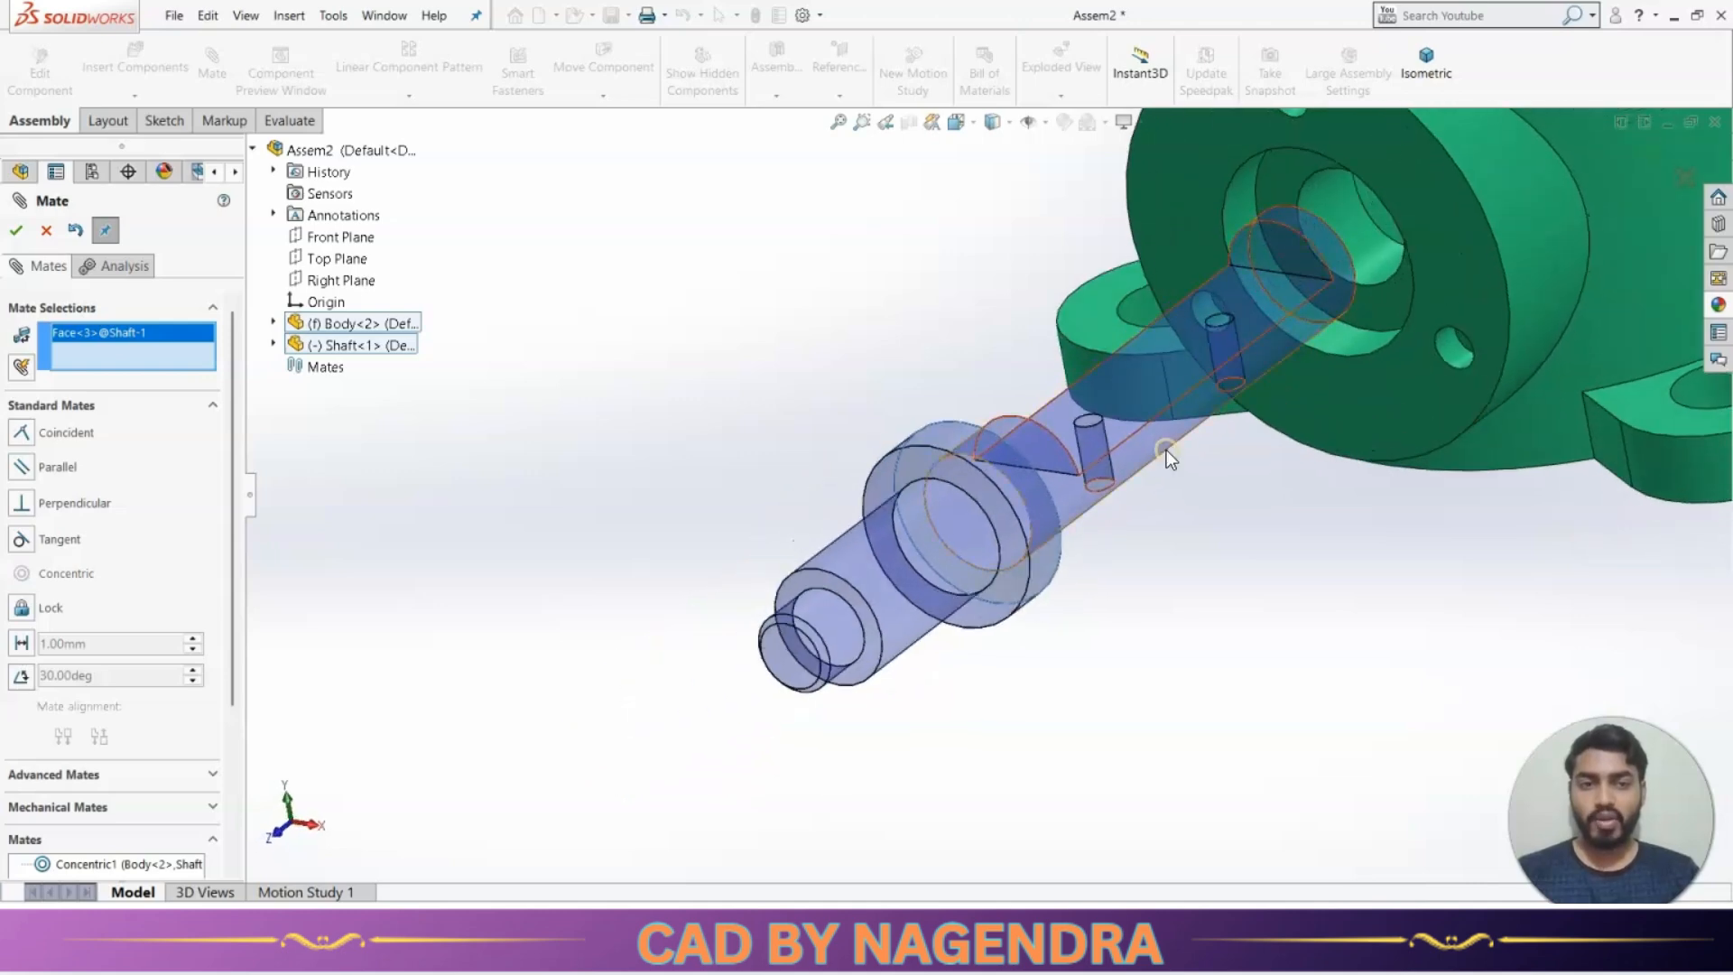
{"action": "left_click", "coordinate": [1388, 303]}
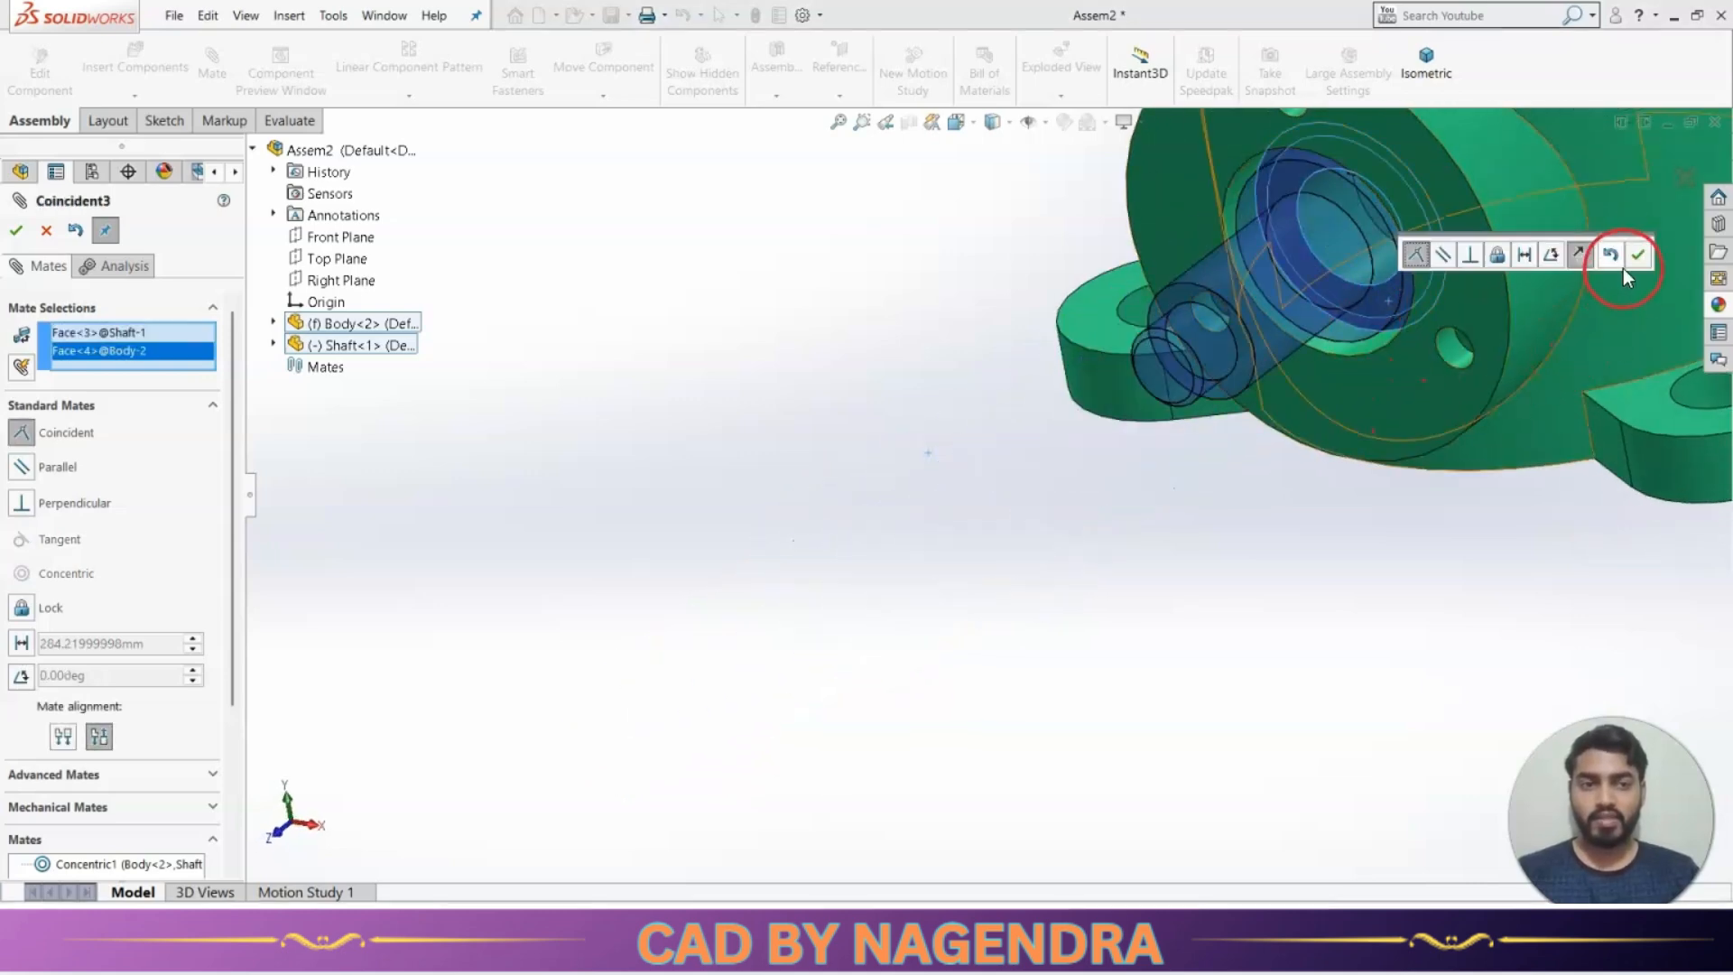
{"action": "left_click", "coordinate": [1638, 254]}
{"action": "scroll", "coordinate": [1108, 544], "scroll_direction": "up", "scroll_amount": 4}
{"action": "middle_click_drag", "start_coordinate": [1108, 543], "coordinate": [1201, 561]}
{"action": "key", "text": "Escape"}
Turn the shaft by hand about its axis inside the body to check its remaining freedom of movement.
{"action": "scroll", "coordinate": [1069, 603], "scroll_direction": "down", "scroll_amount": 2}
{"action": "scroll", "coordinate": [1069, 603], "scroll_direction": "up", "scroll_amount": 1}
{"action": "left_click", "coordinate": [810, 571]}
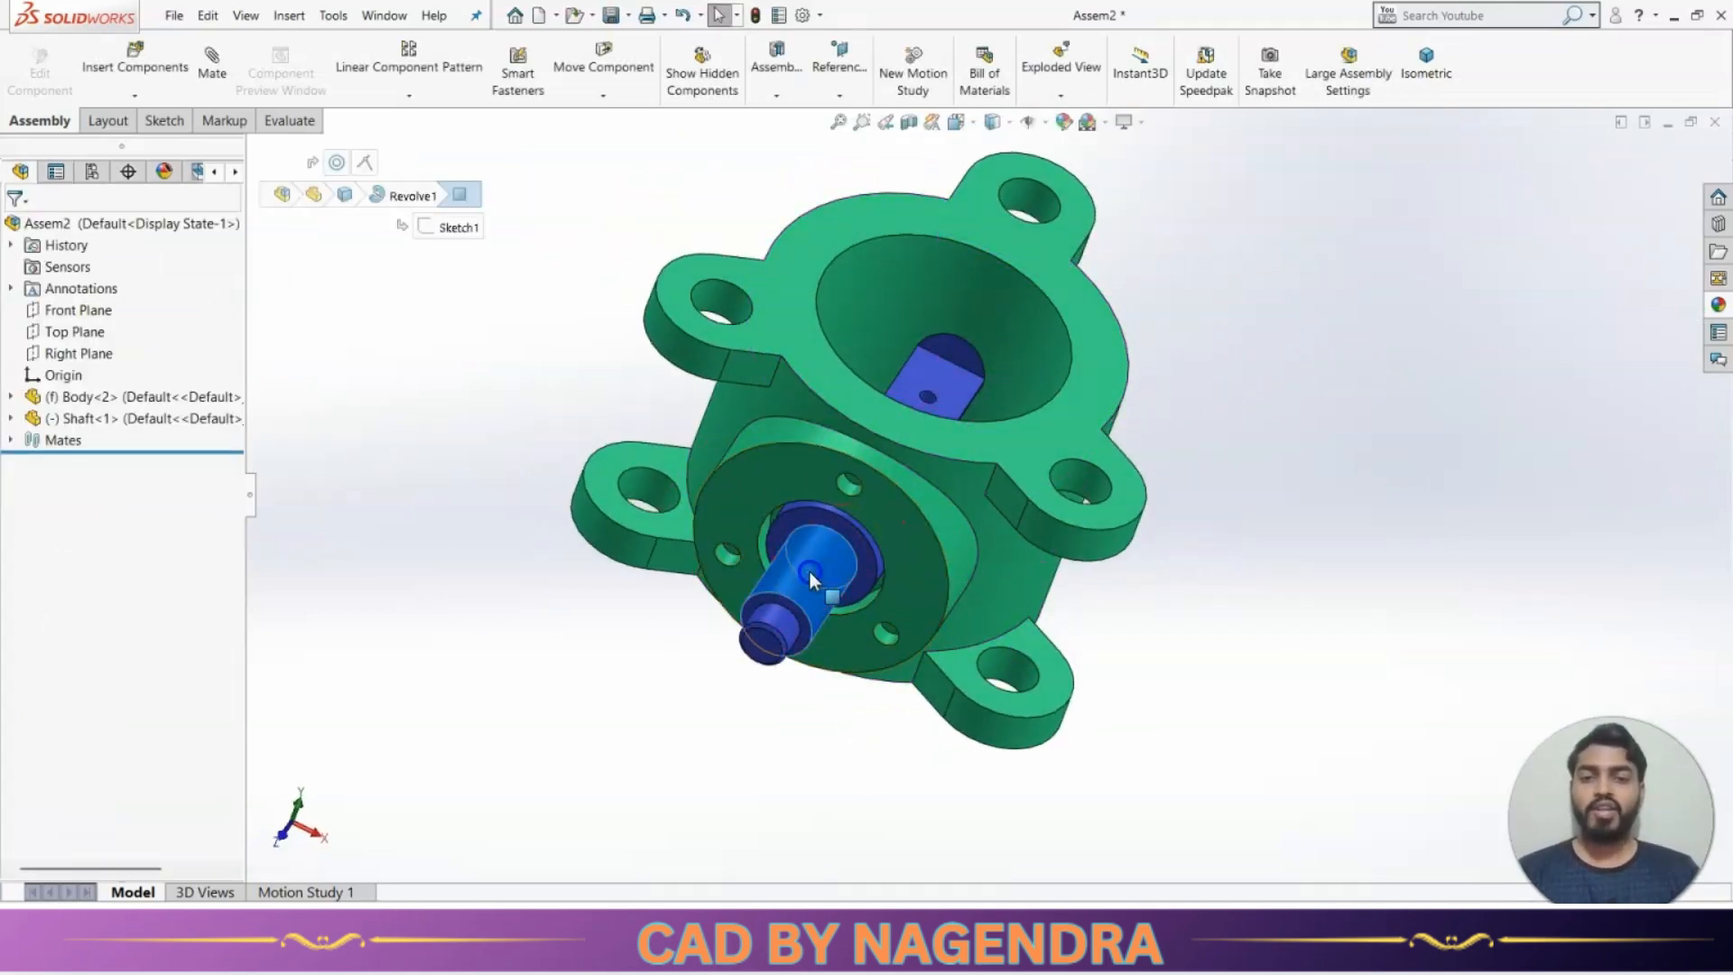
{"action": "mouse_move", "coordinate": [810, 572]}
{"action": "left_mouse_down"}
{"action": "mouse_move", "coordinate": [731, 524]}
{"action": "mouse_move", "coordinate": [812, 609]}
{"action": "mouse_move", "coordinate": [798, 574]}
{"action": "mouse_move", "coordinate": [820, 582]}
{"action": "left_mouse_up"}
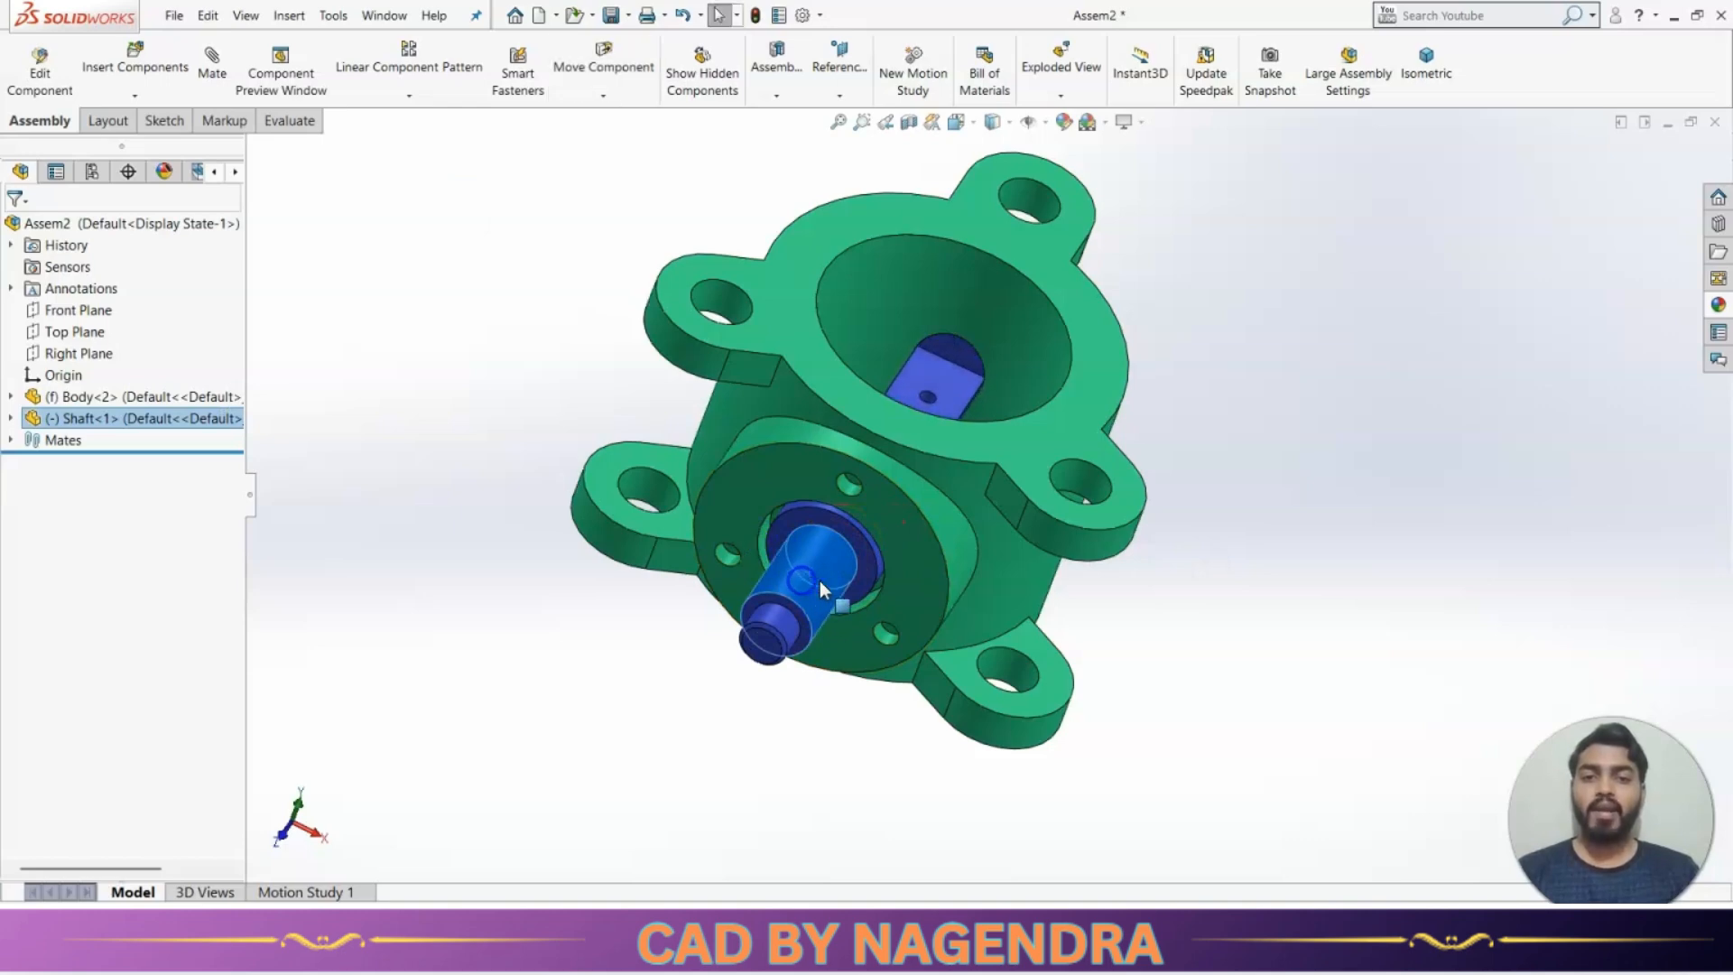
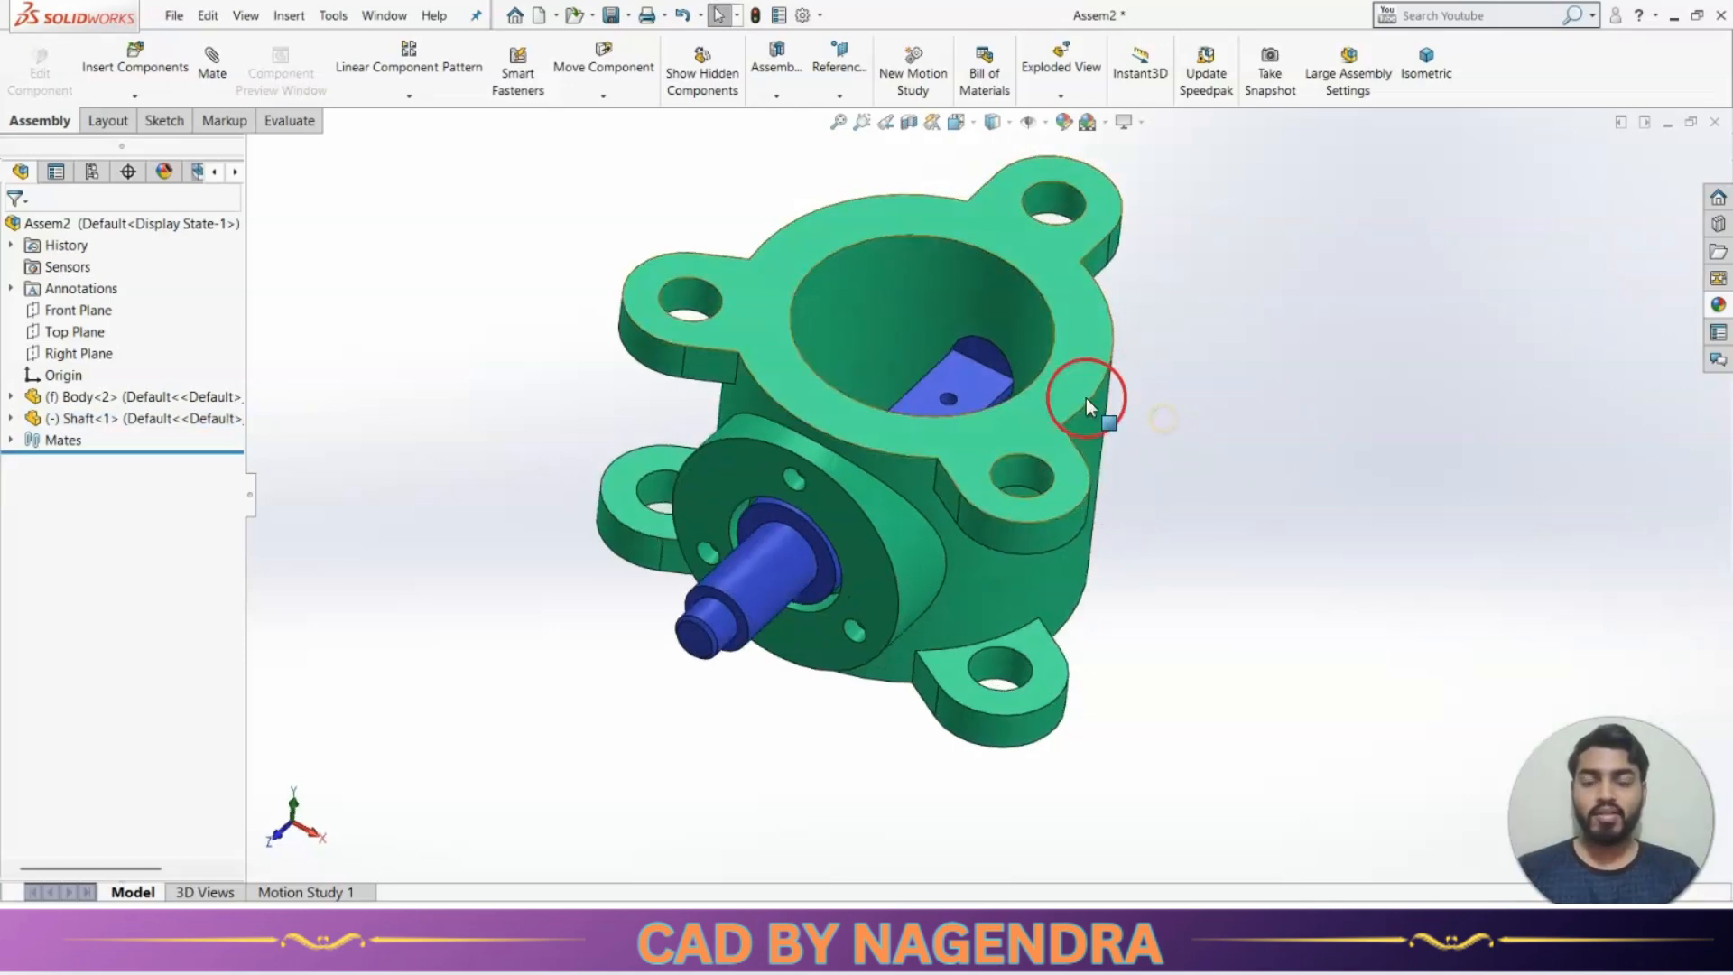
{"action": "left_click", "coordinate": [973, 386]}
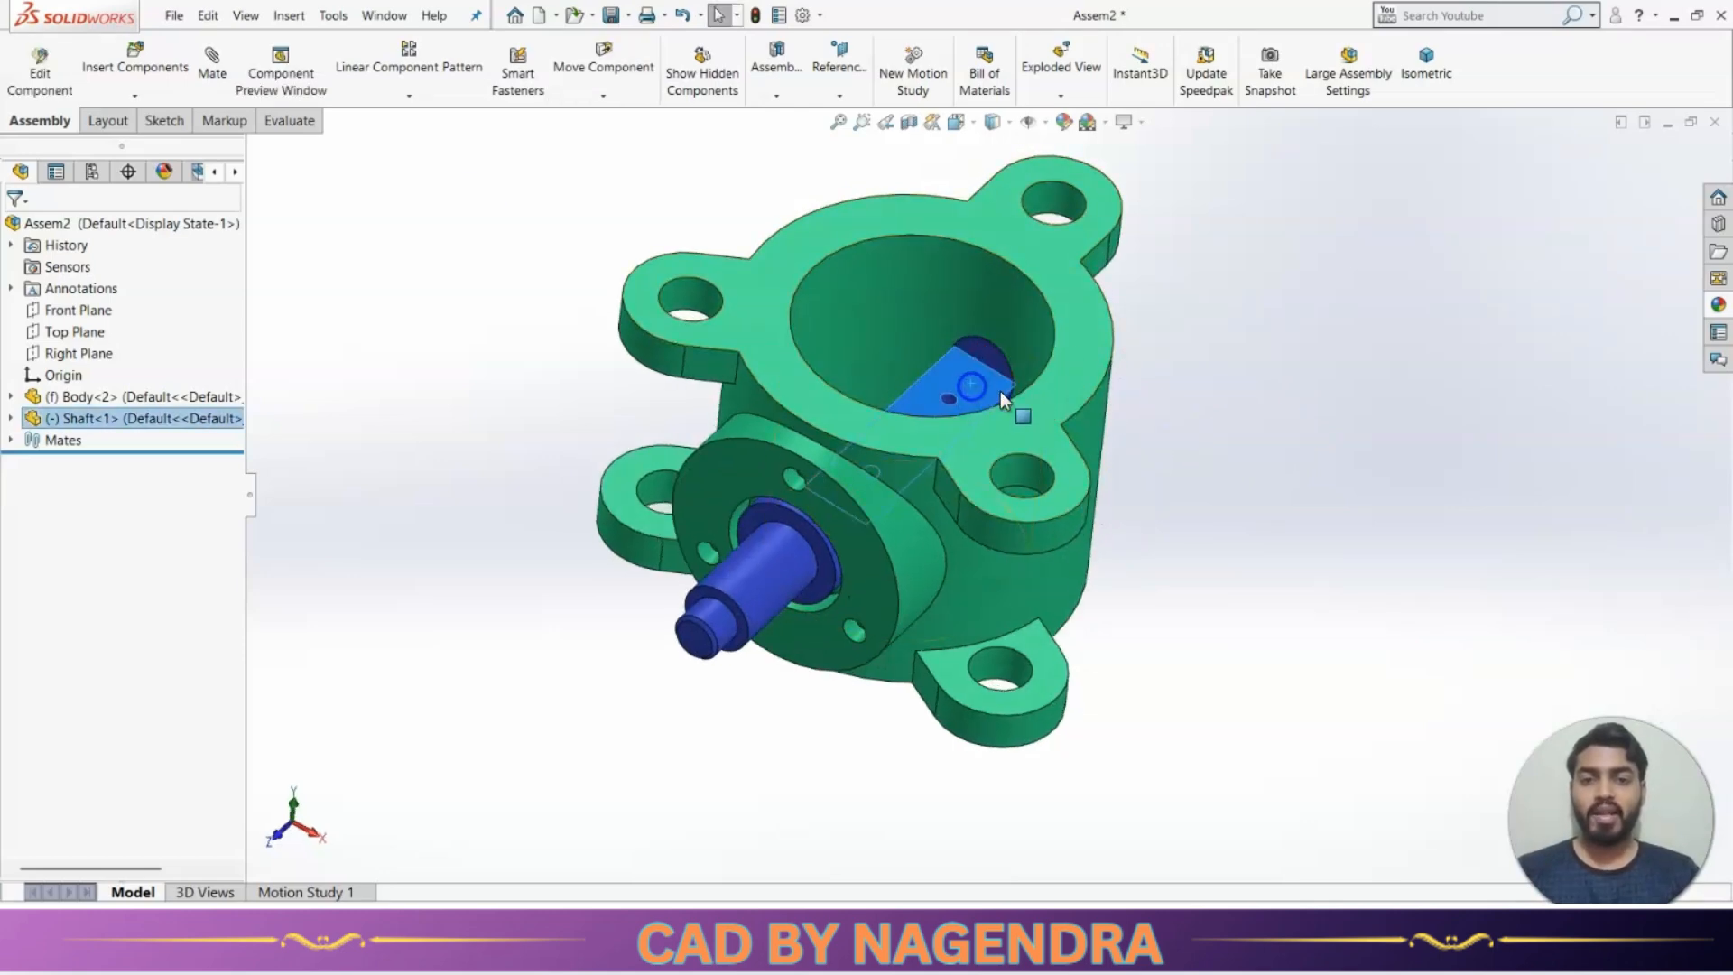
{"action": "left_click_drag", "start_coordinate": [973, 373], "coordinate": [978, 378]}
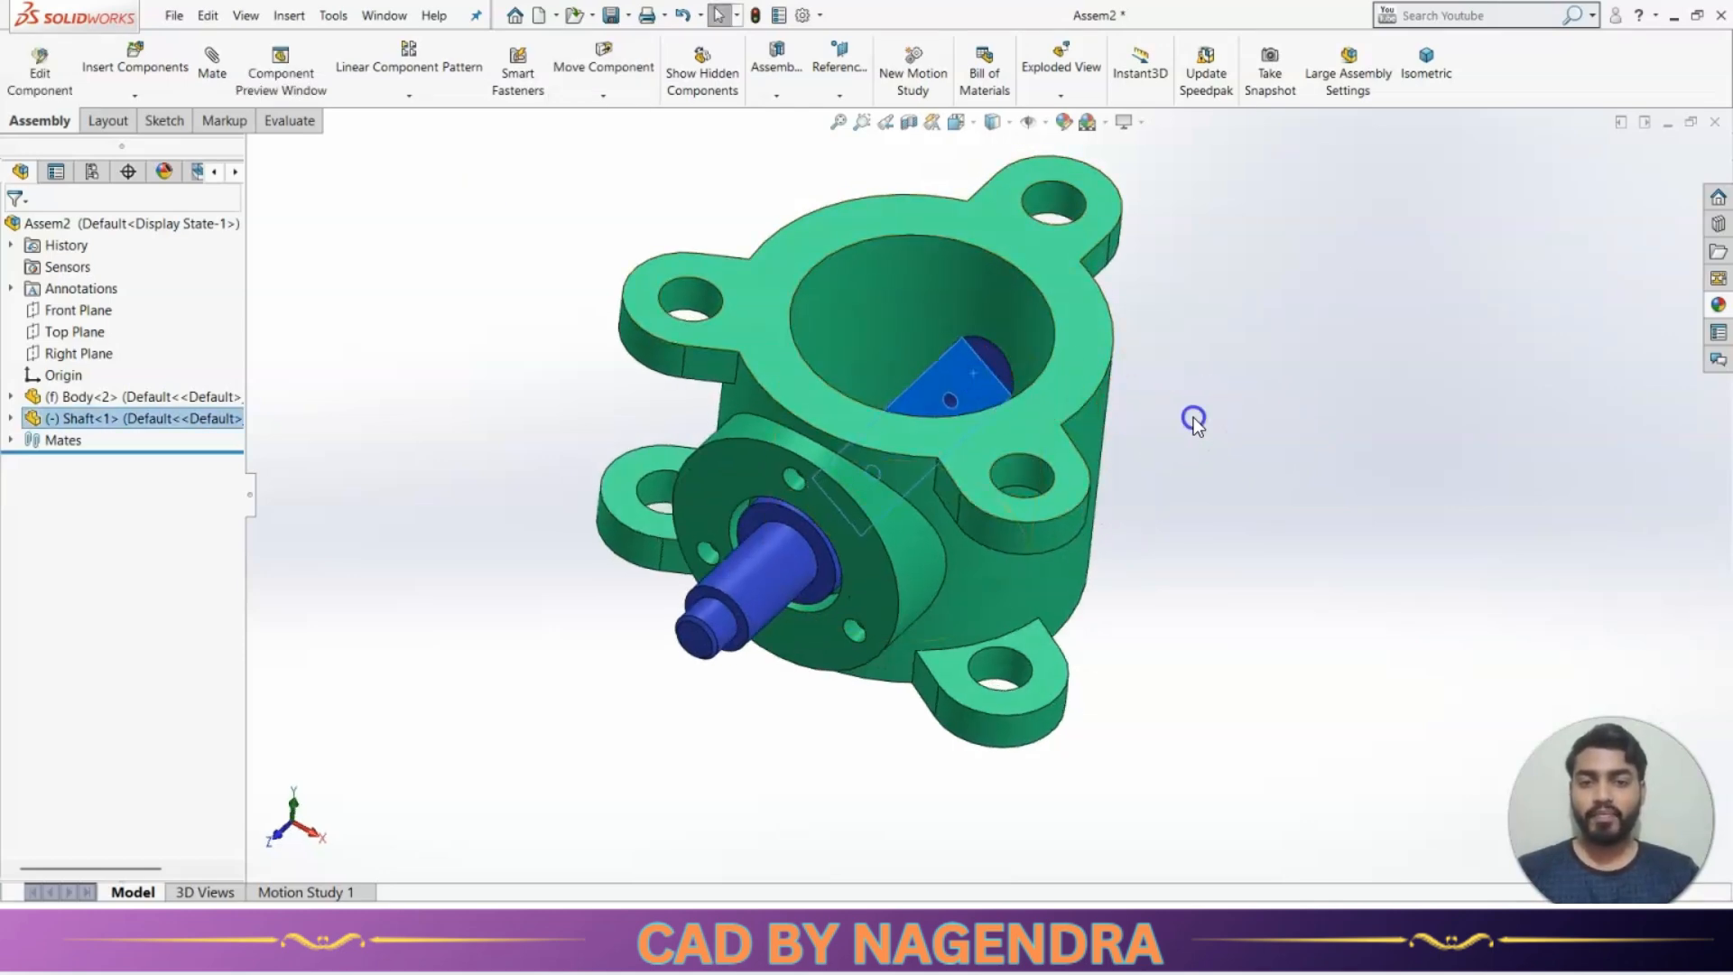
Add a 45-degree angle mate between the flat face of the shaft and the Front Plane of the body.
{"action": "left_click", "coordinate": [213, 70]}
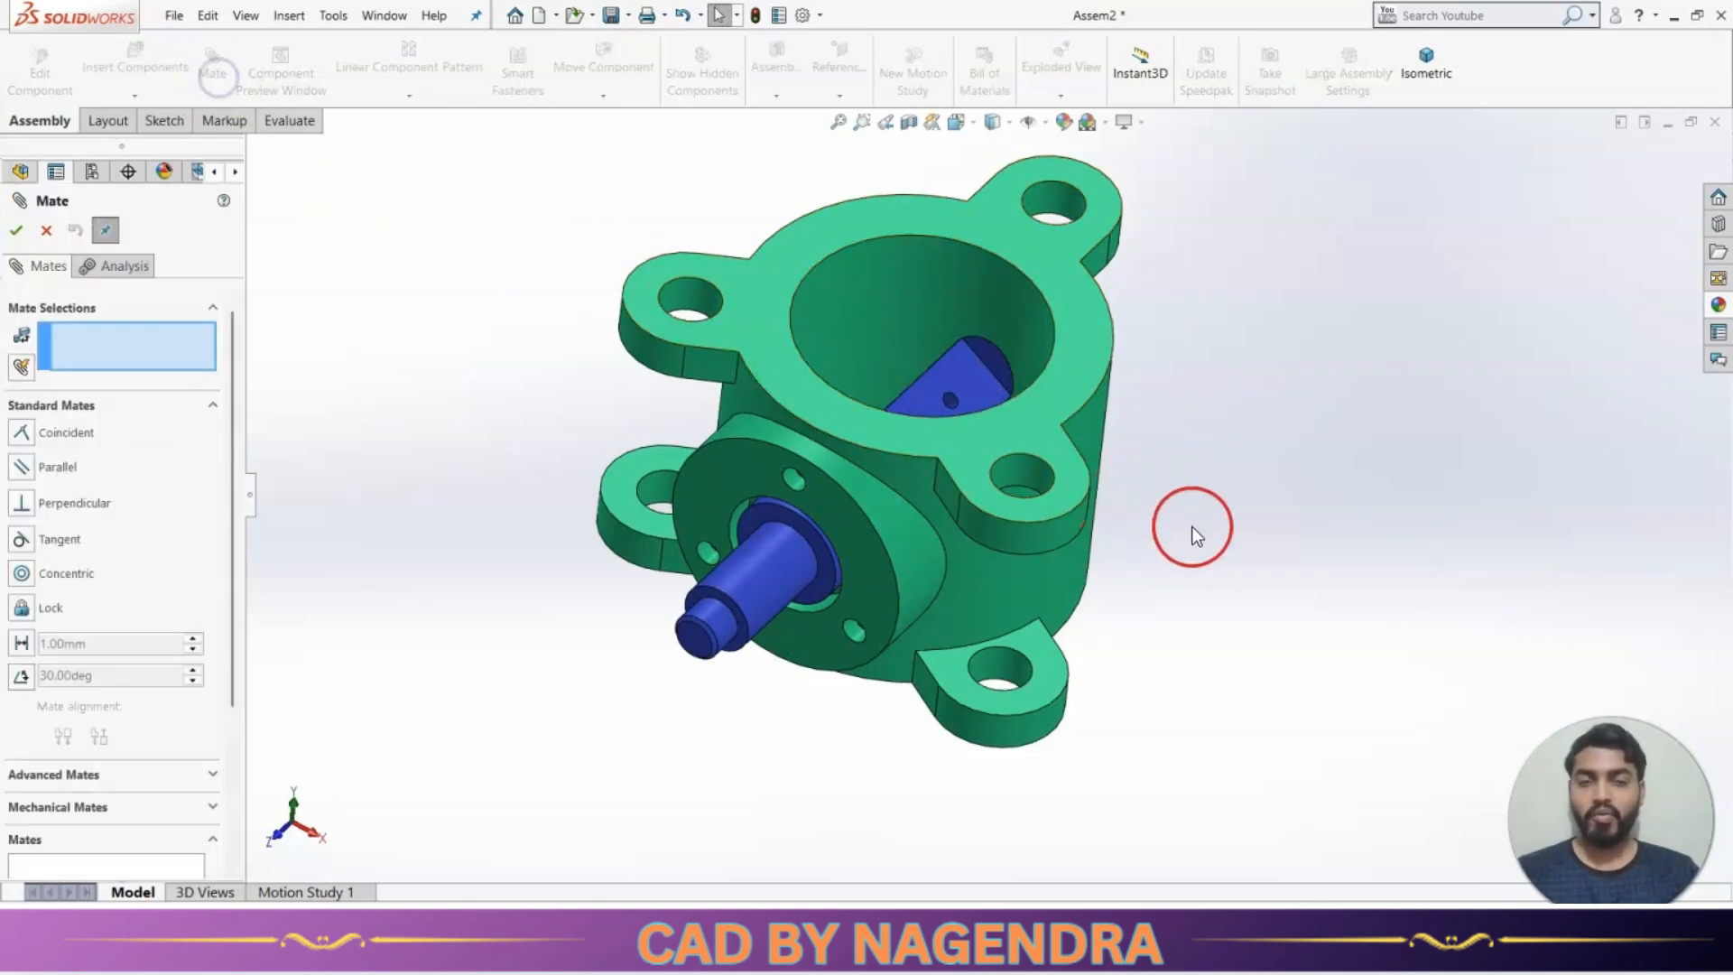
{"action": "scroll", "coordinate": [1194, 528], "scroll_direction": "up", "scroll_amount": 2}
{"action": "middle_click_drag", "start_coordinate": [1200, 531], "coordinate": [1175, 578]}
{"action": "scroll", "coordinate": [1107, 522], "scroll_direction": "down", "scroll_amount": 2}
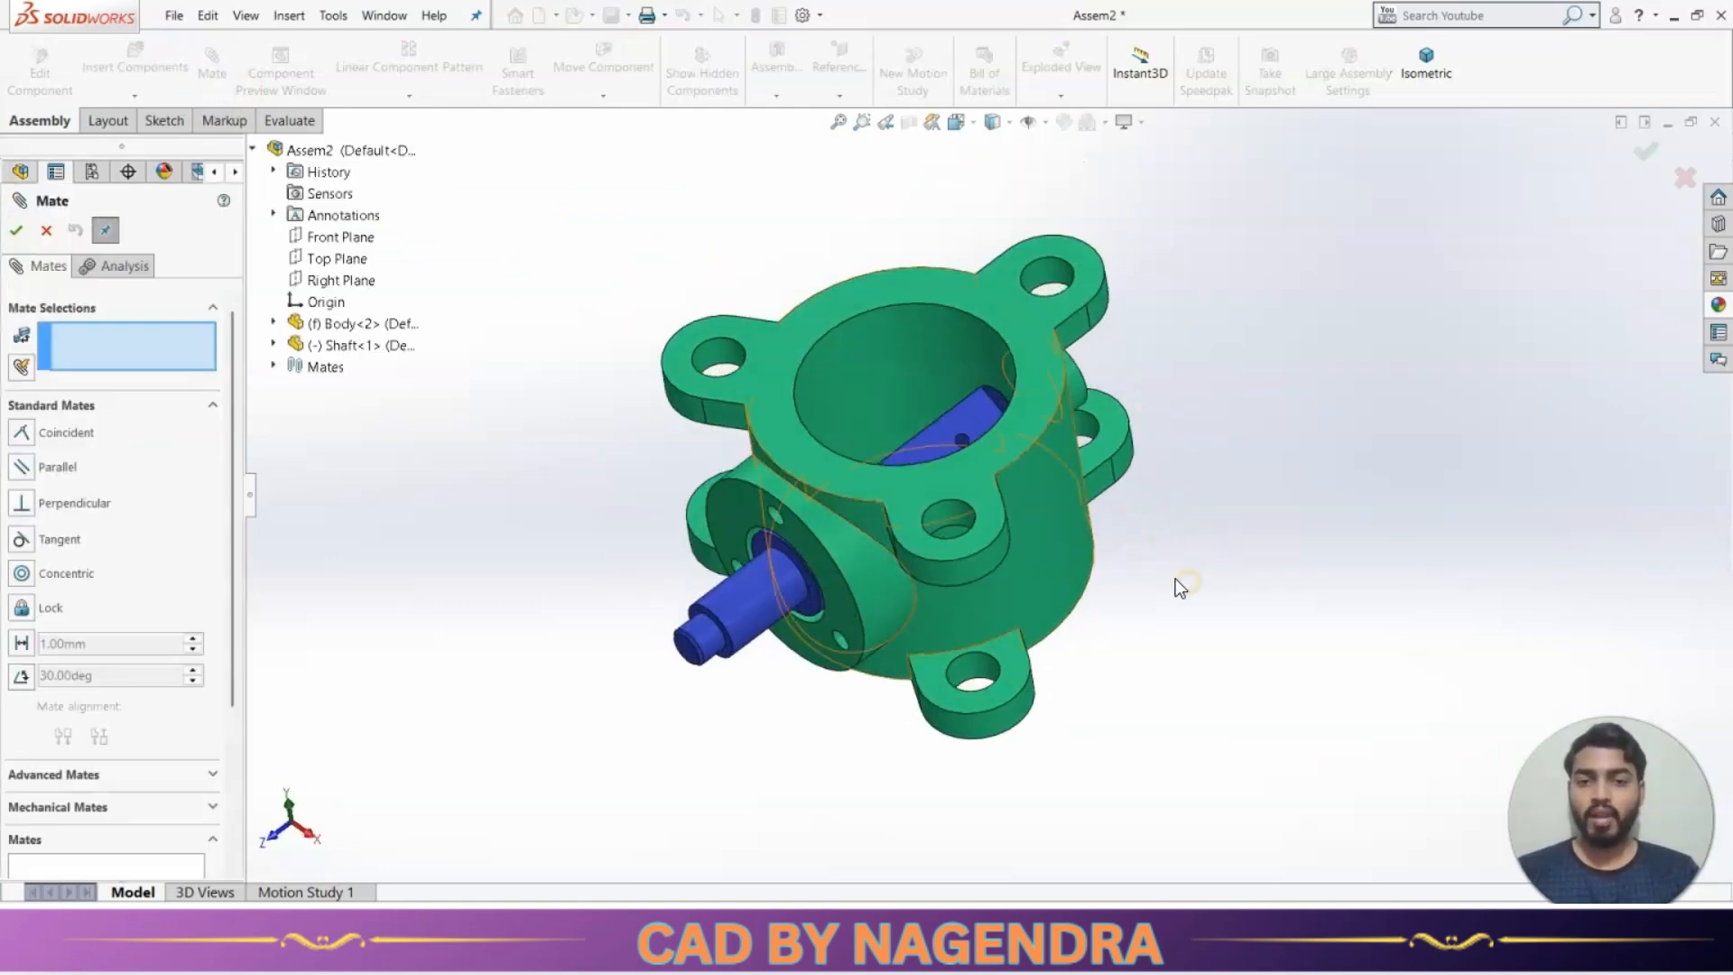
{"action": "scroll", "coordinate": [1175, 578], "scroll_direction": "down", "scroll_amount": 2}
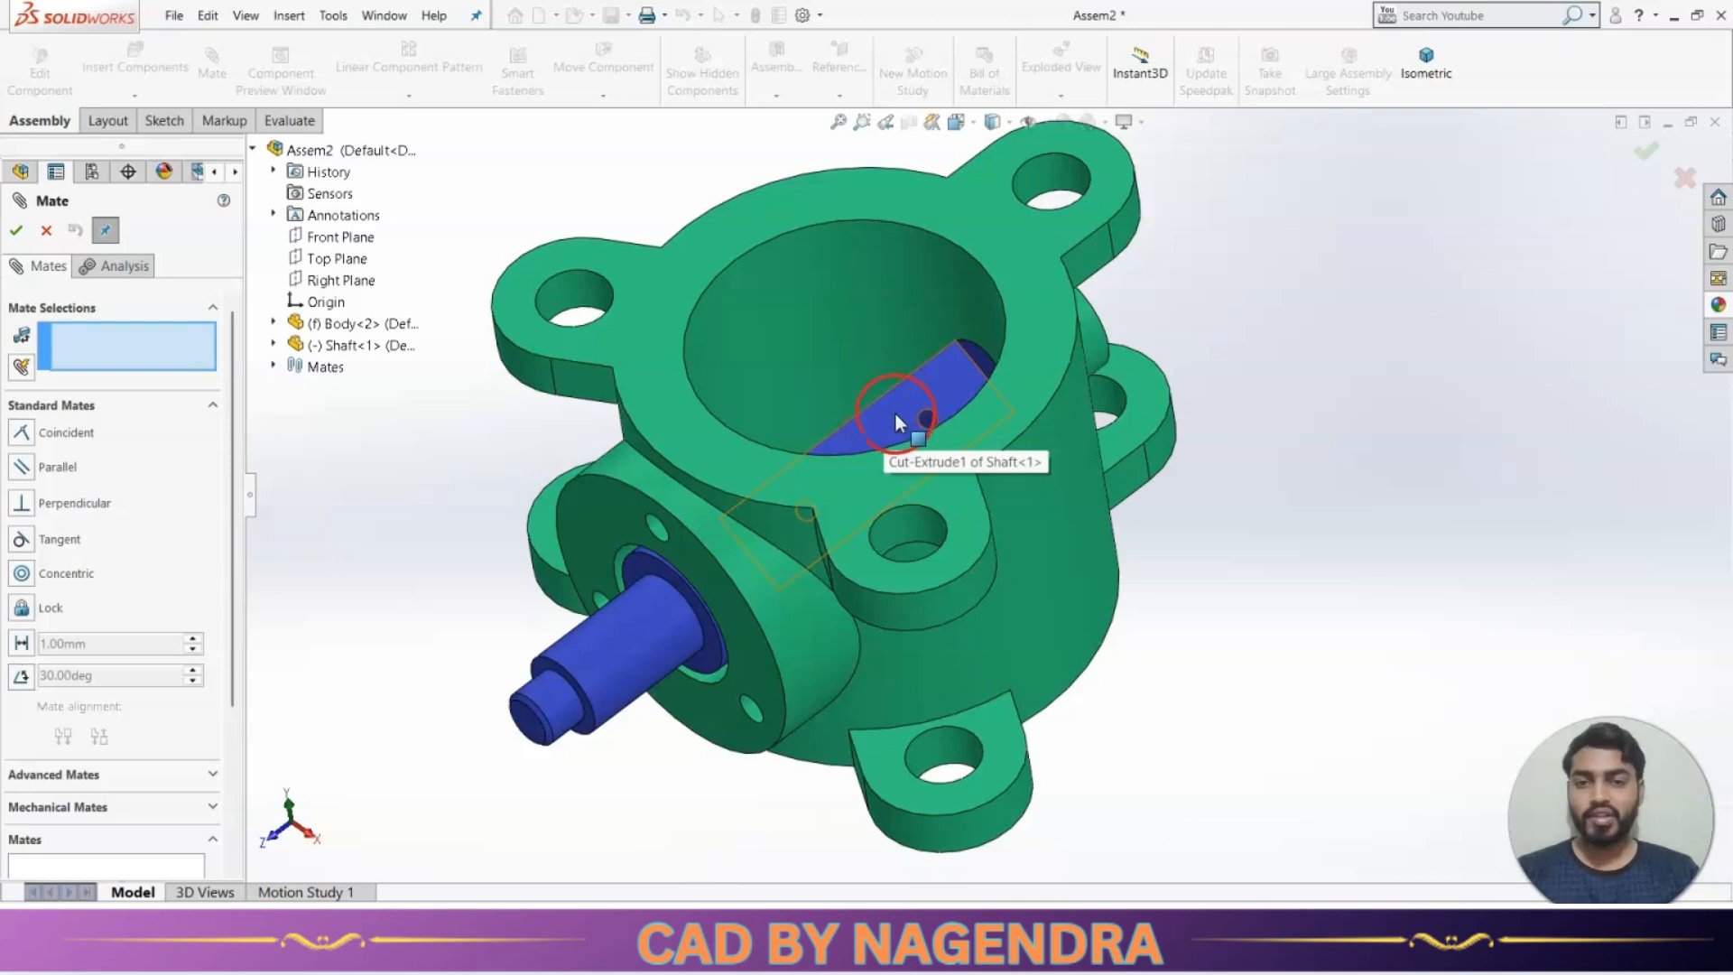
{"action": "left_click", "coordinate": [894, 417]}
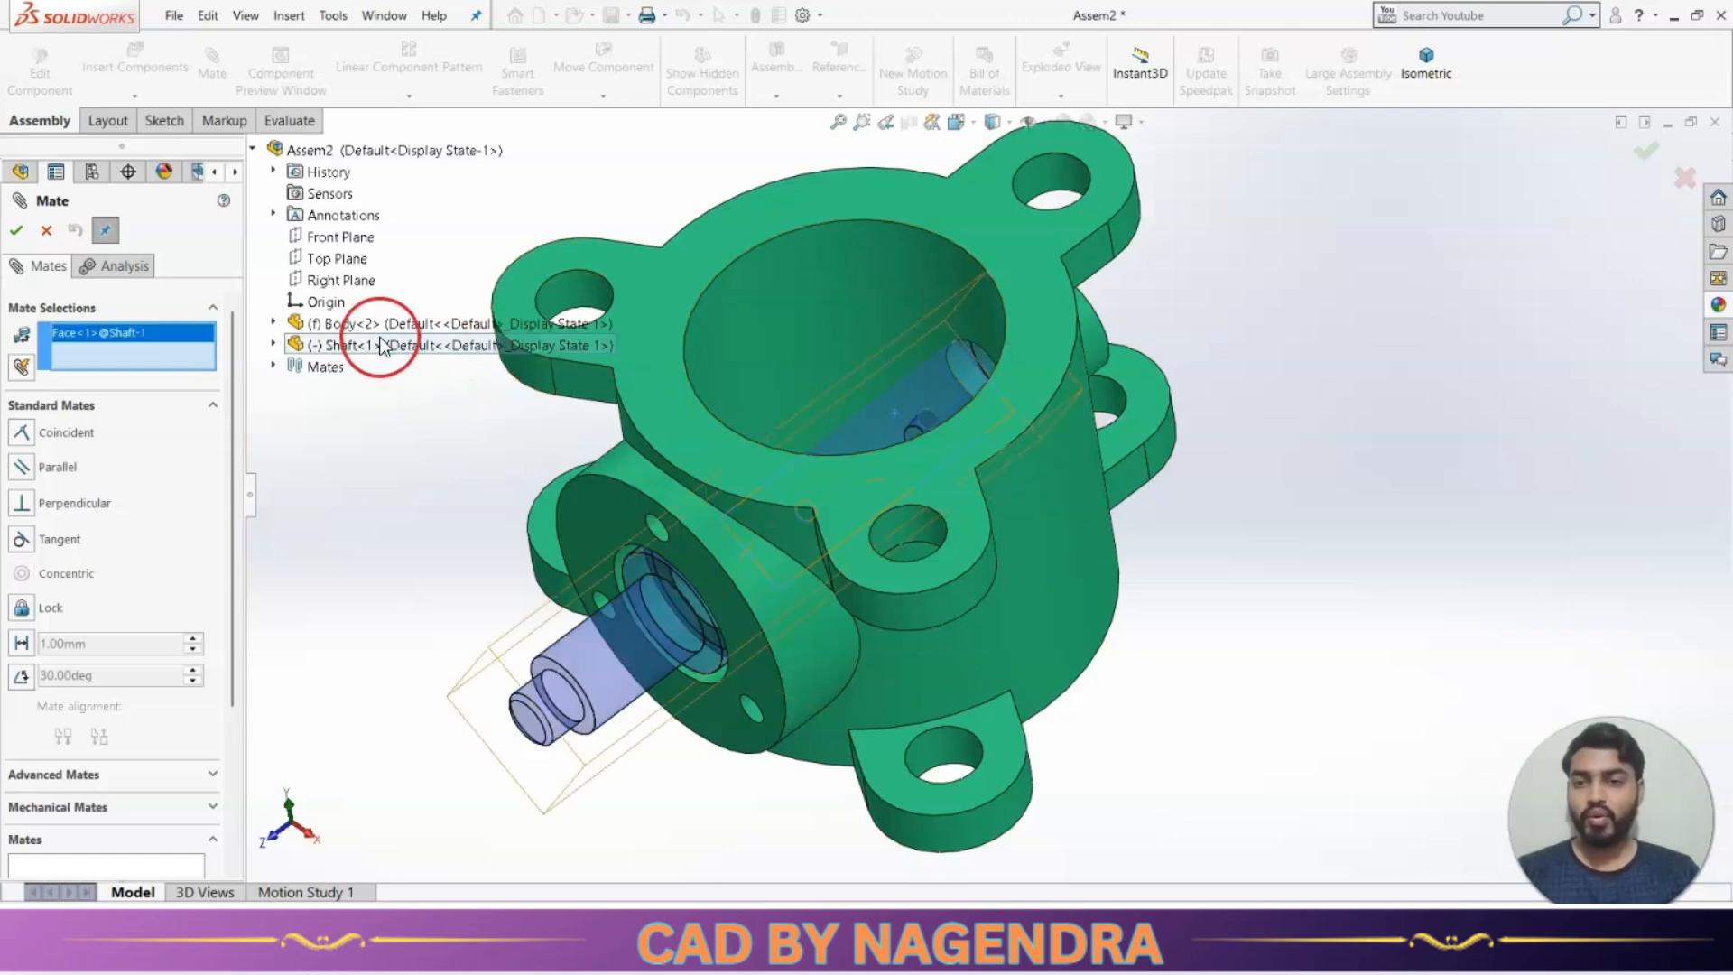
{"action": "left_click", "coordinate": [274, 323]}
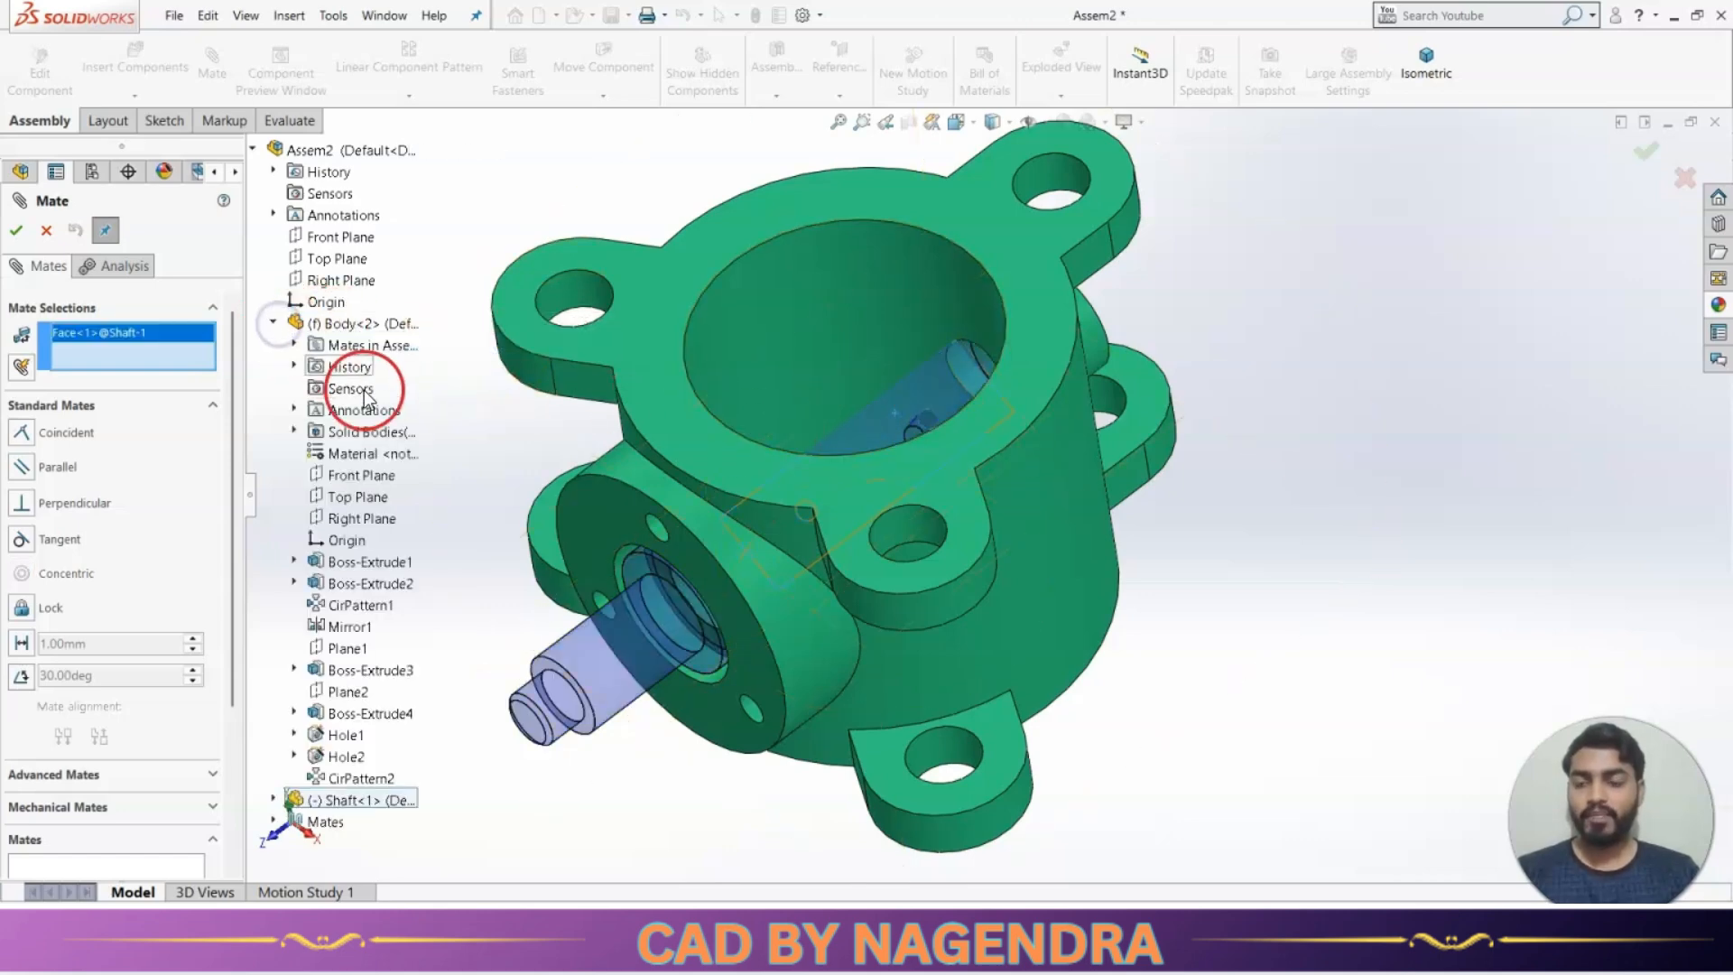
{"action": "left_click", "coordinate": [361, 475]}
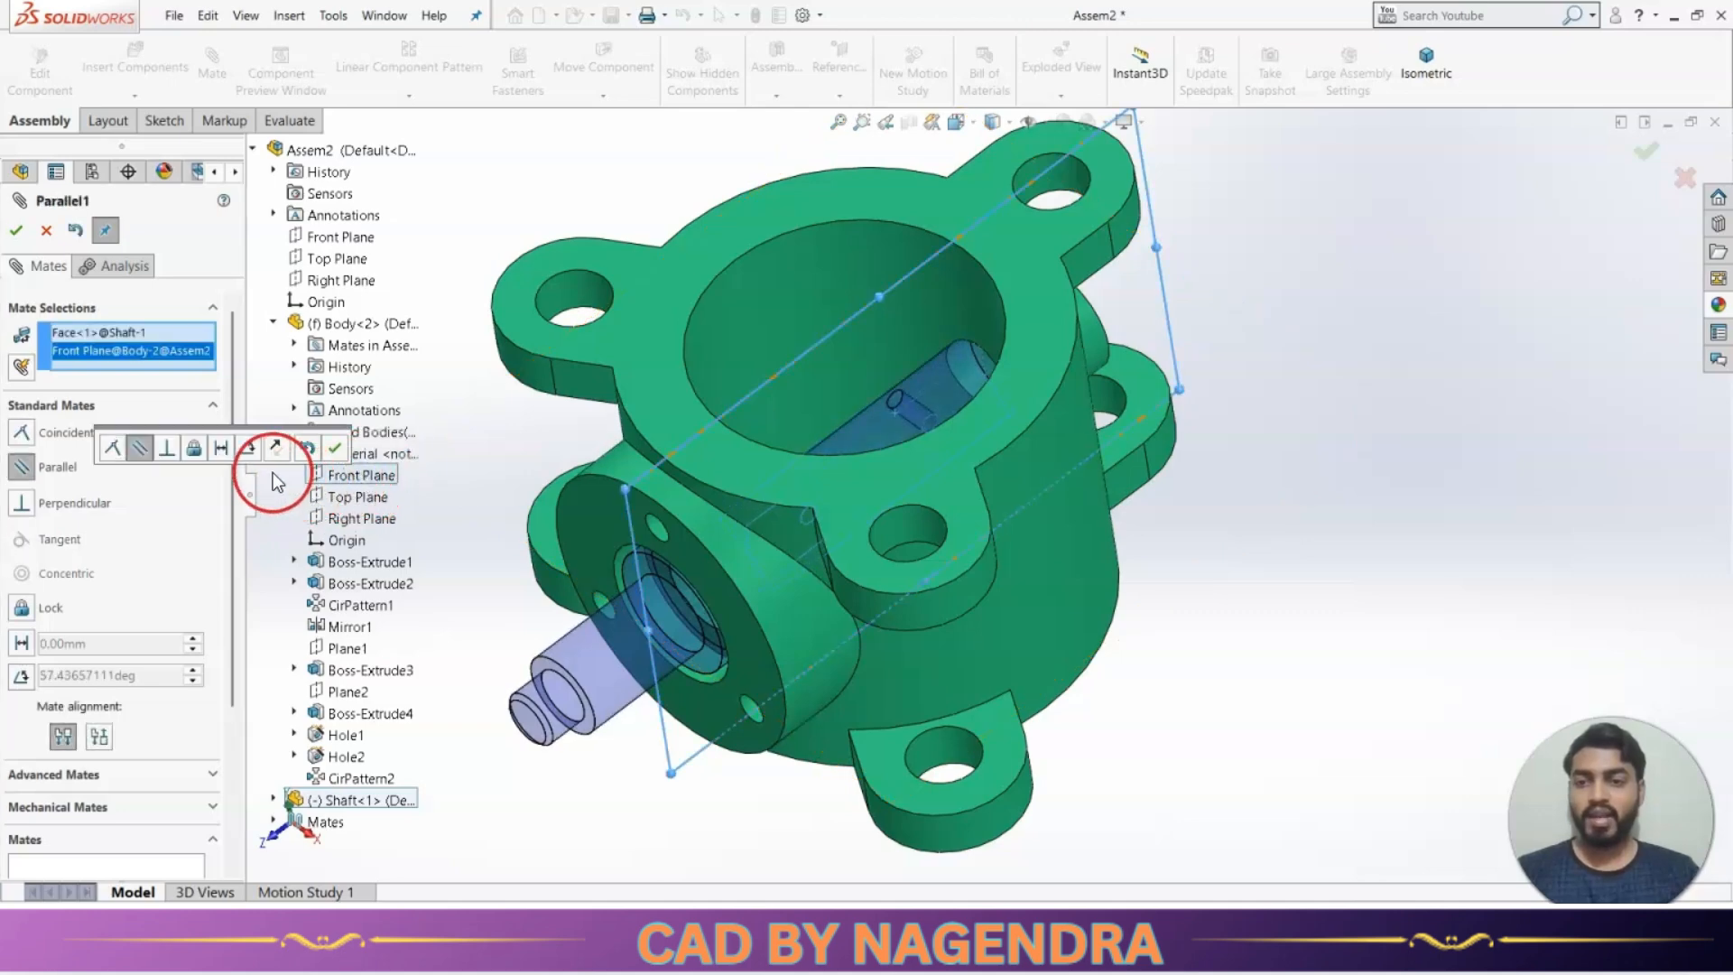
{"action": "left_click", "coordinate": [247, 449]}
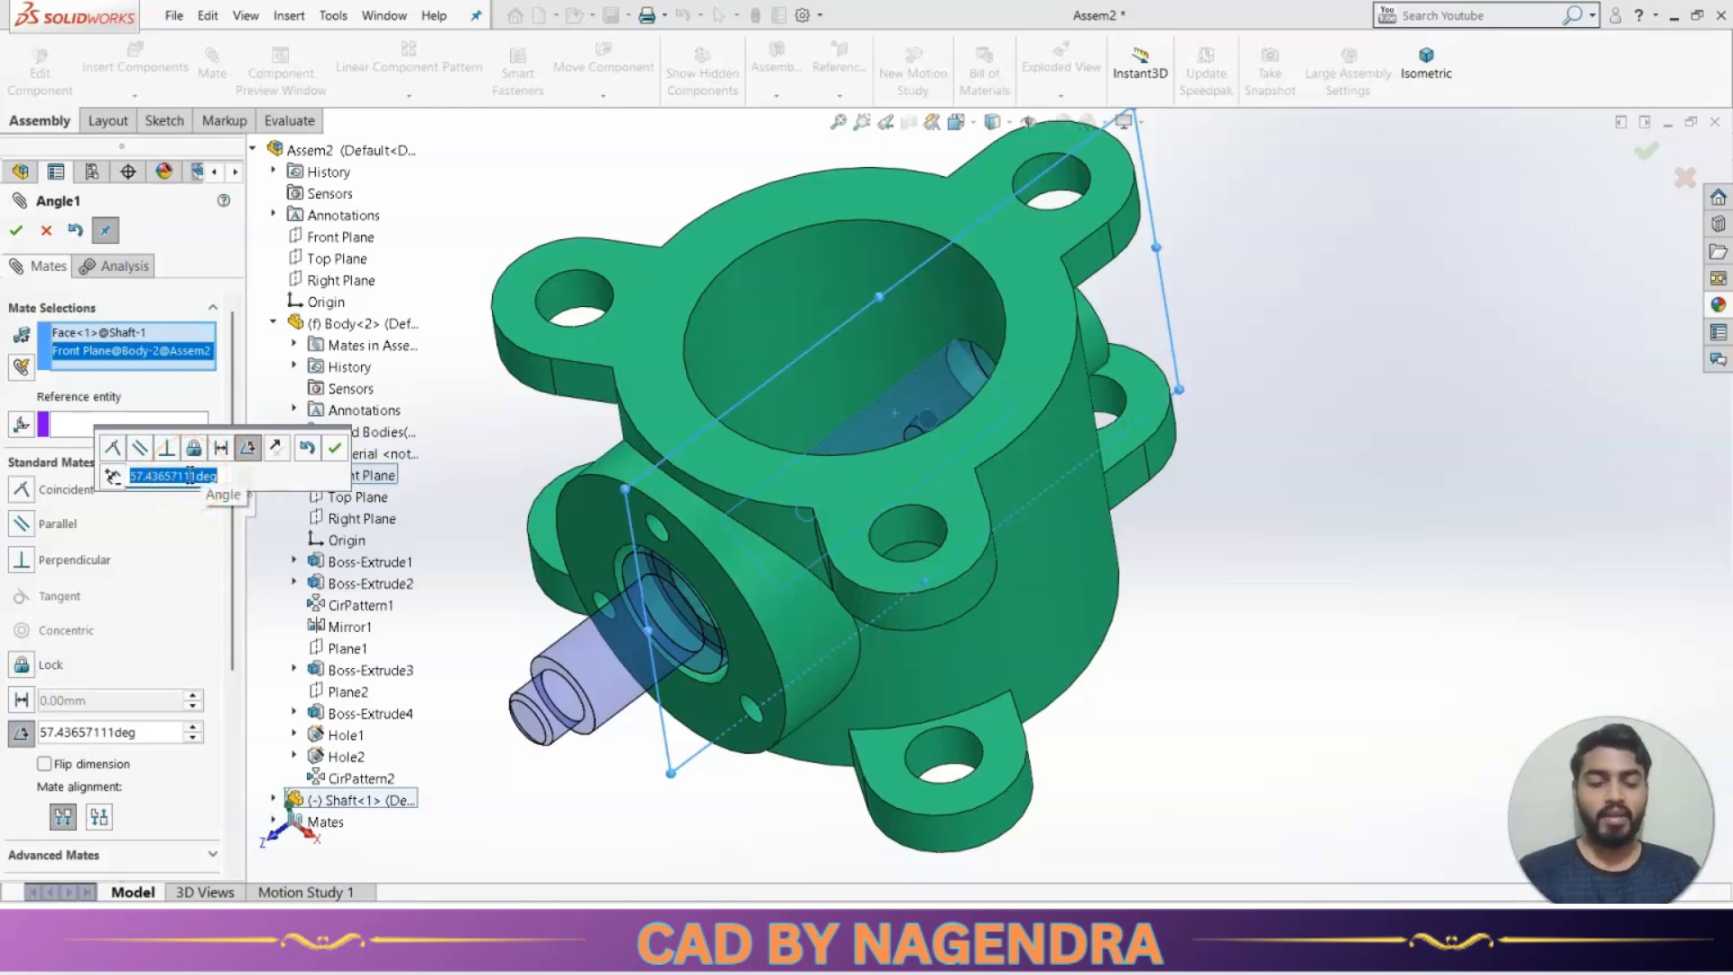
{"action": "type", "text": "45"}
{"action": "key", "text": "Return"}
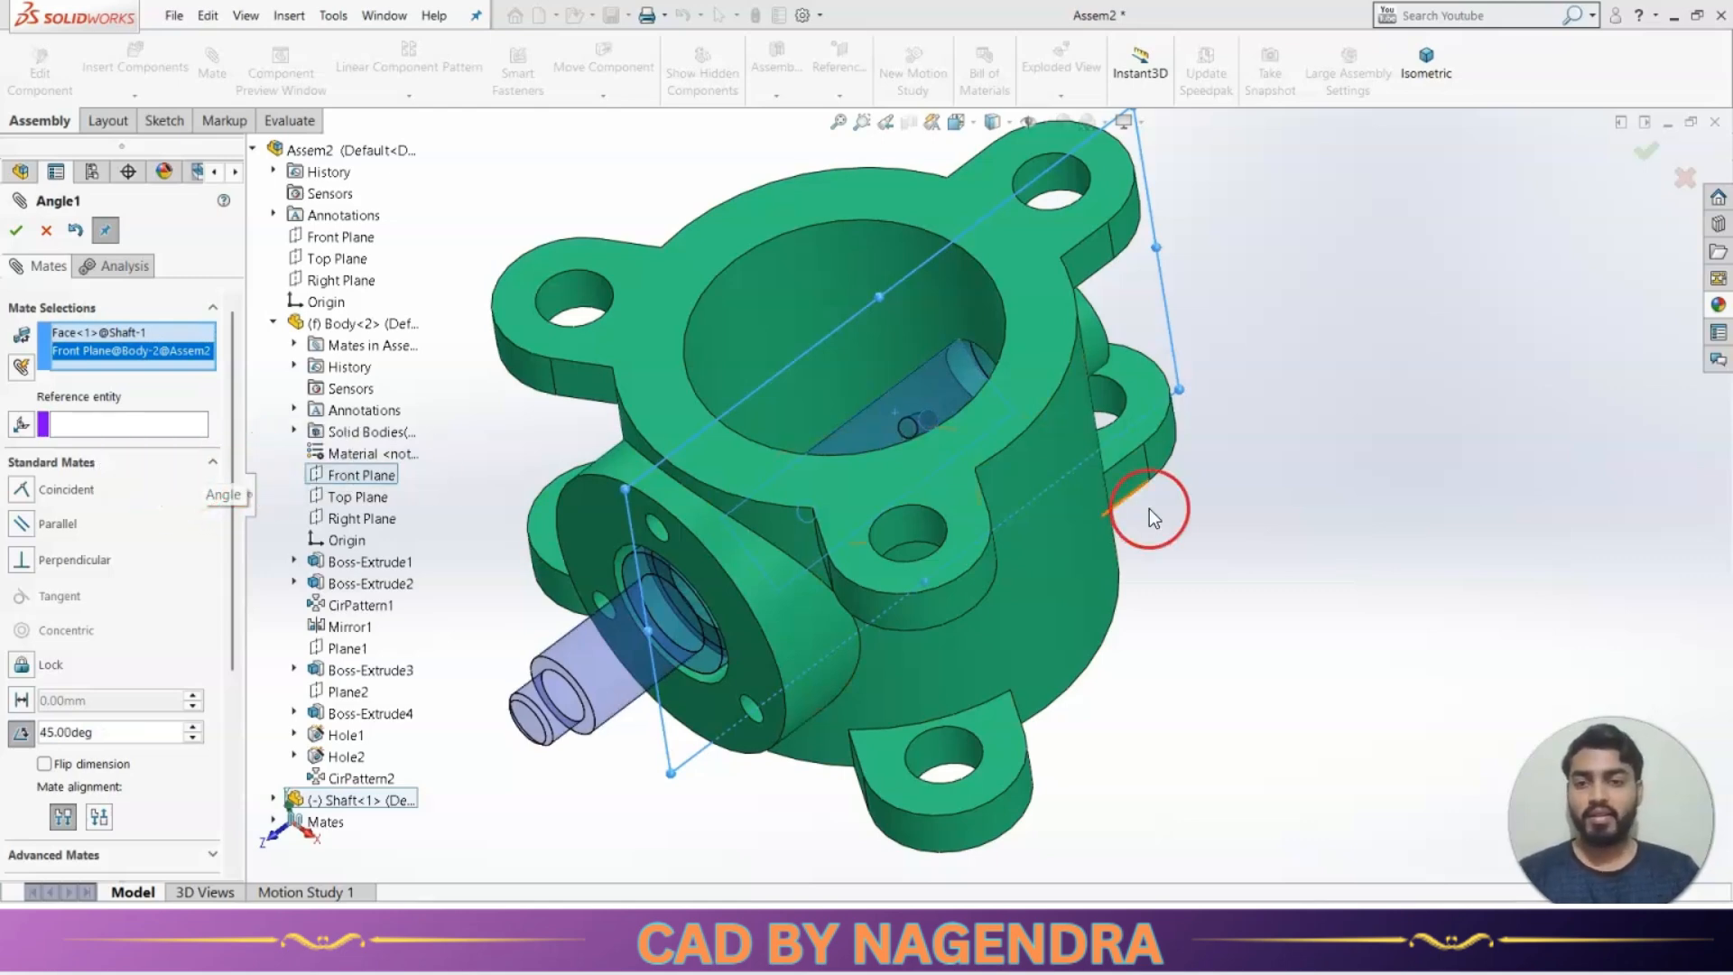
{"action": "middle_click_drag", "start_coordinate": [1149, 503], "coordinate": [823, 467]}
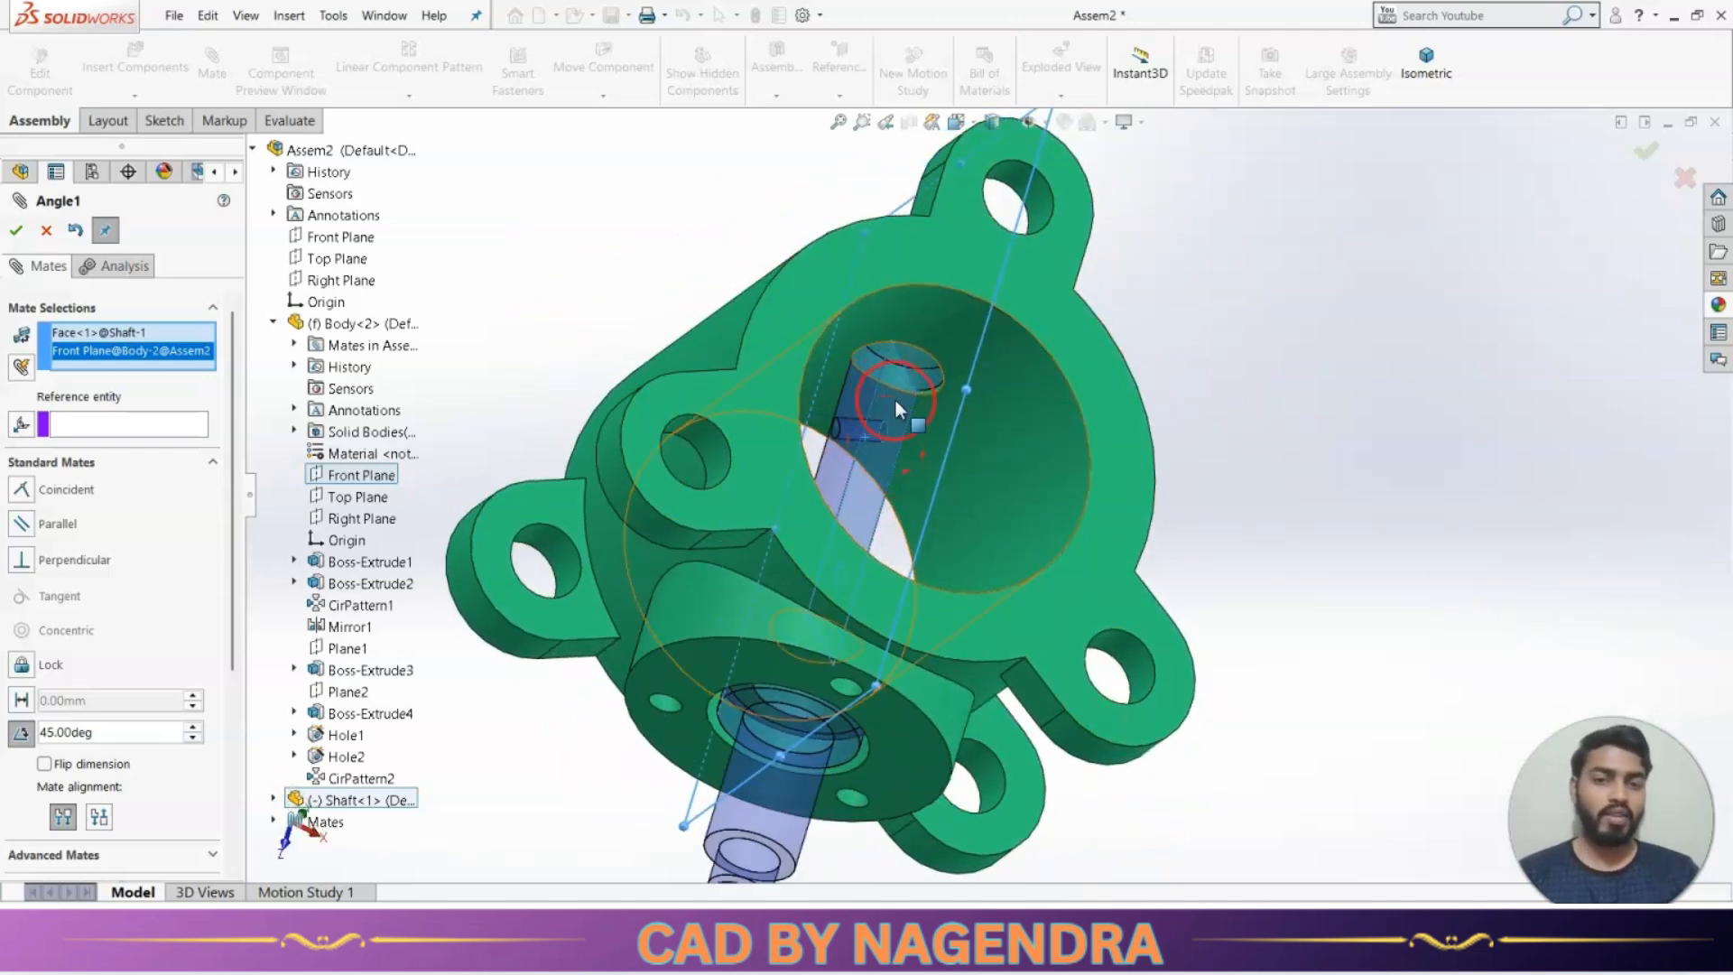
{"action": "left_click", "coordinate": [17, 231]}
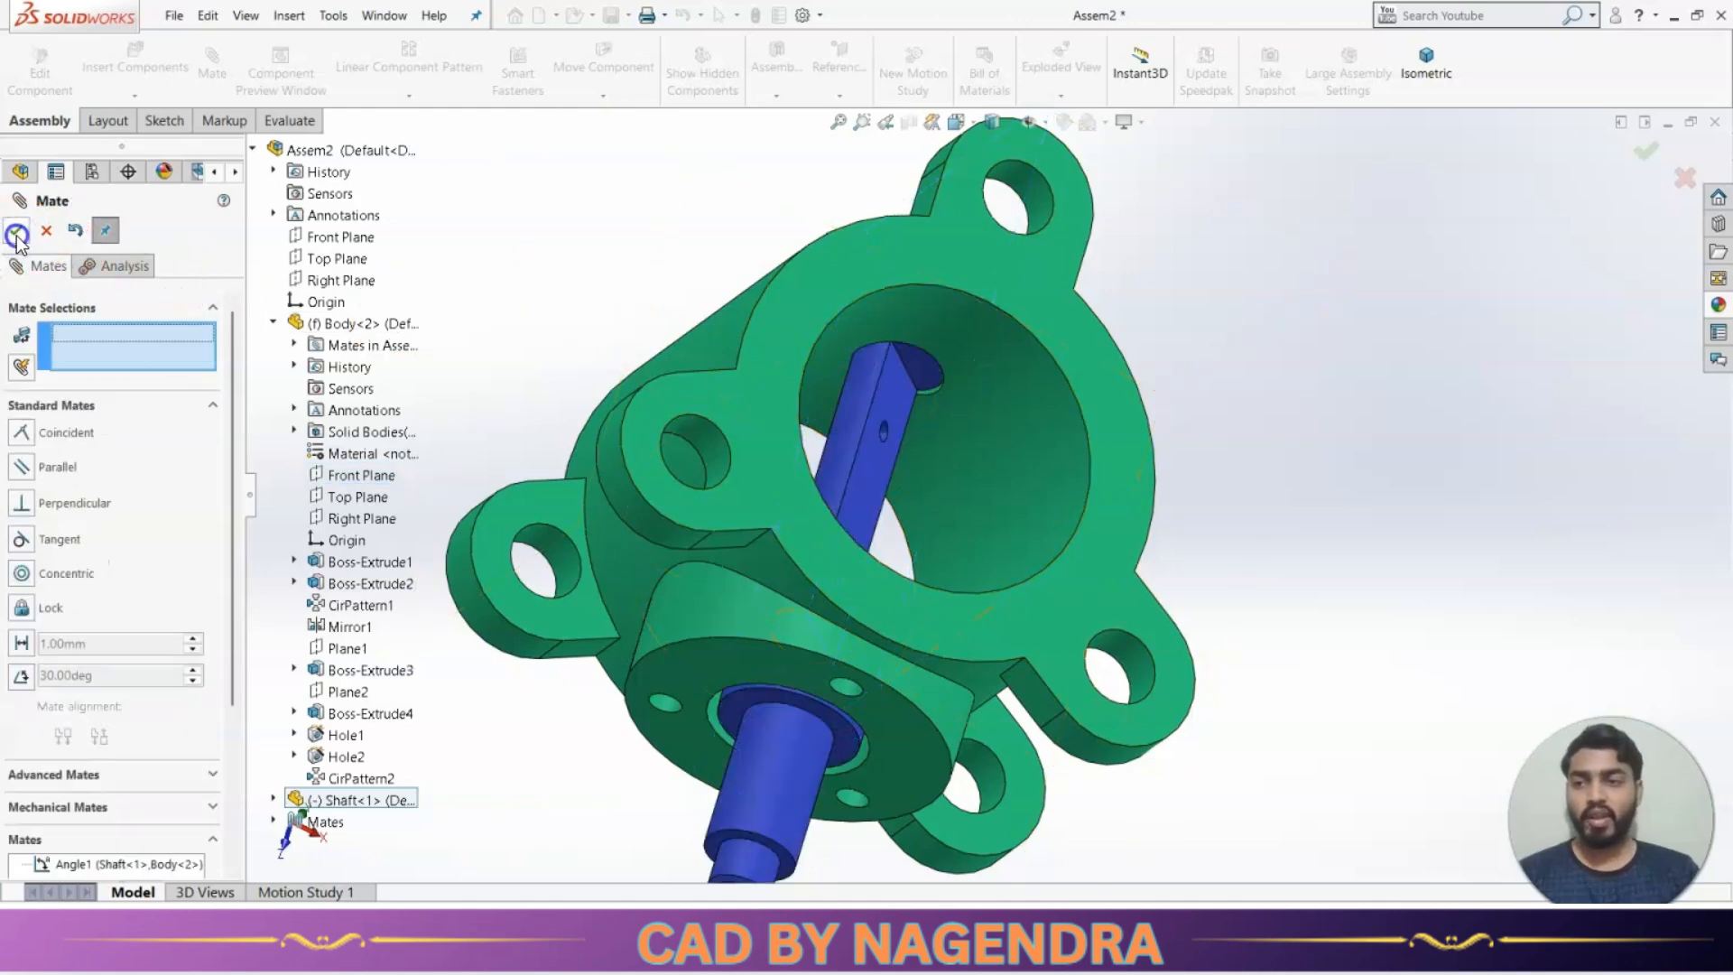
{"action": "left_click", "coordinate": [17, 232]}
Insert the Plate part and place it in free space beside the body.
{"action": "left_click", "coordinate": [1436, 86]}
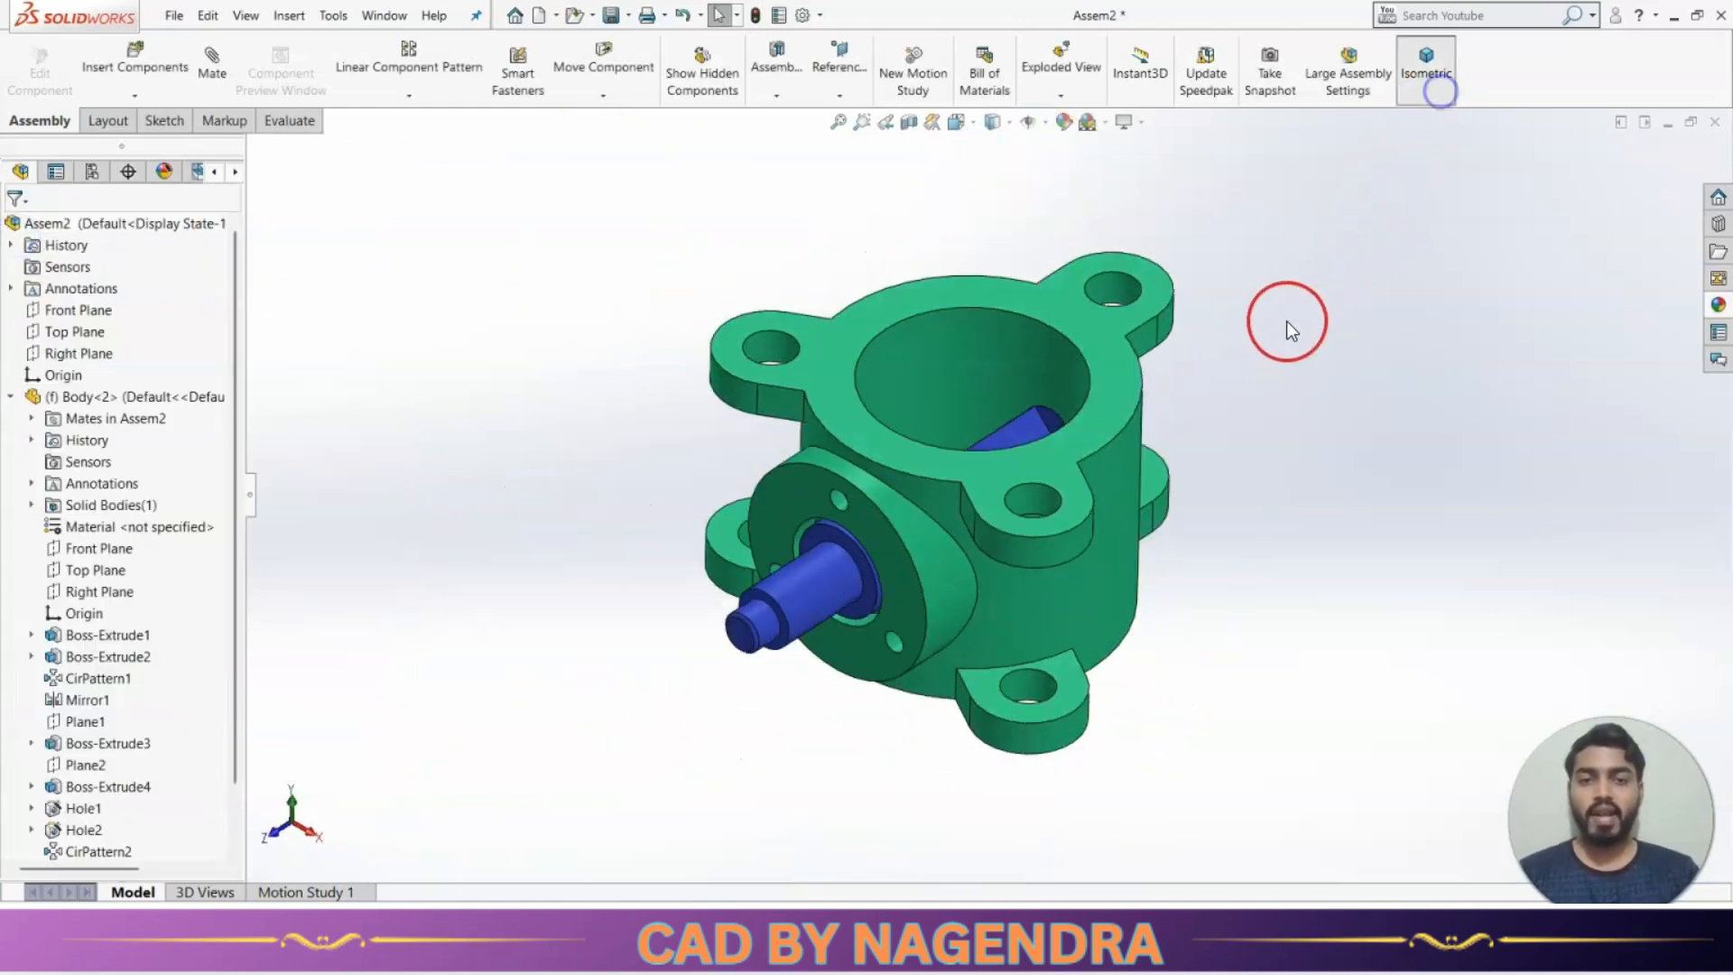
{"action": "middle_click_drag", "start_coordinate": [1086, 635], "coordinate": [1194, 646]}
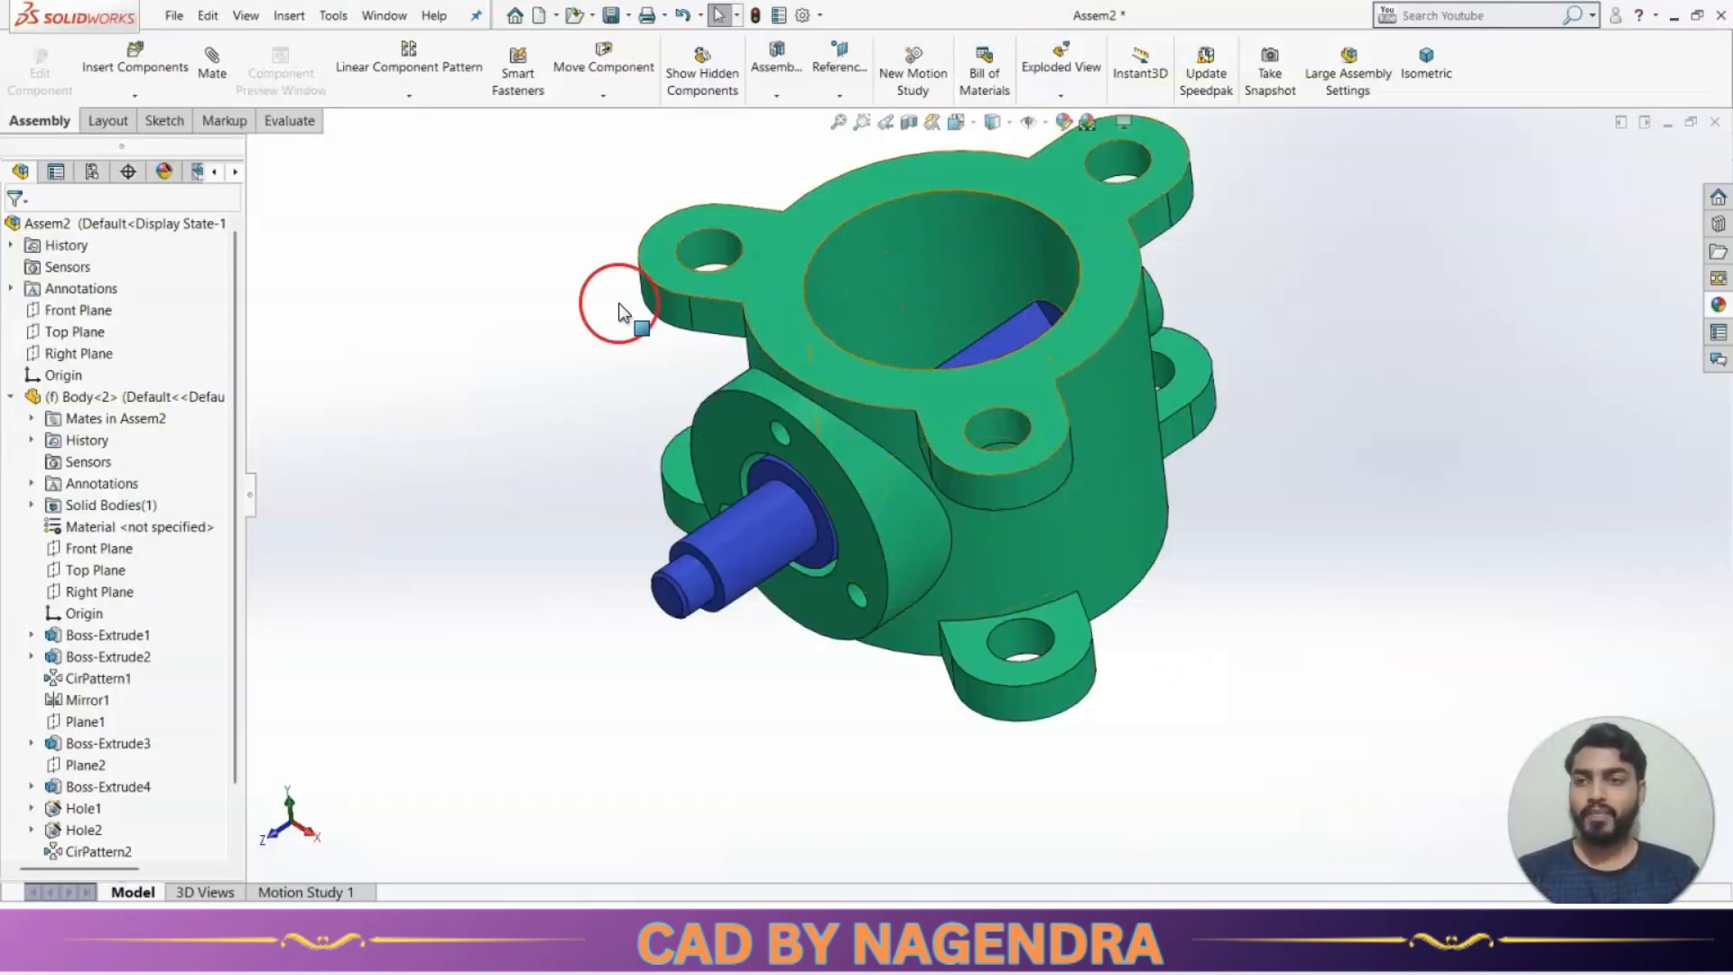
{"action": "left_click", "coordinate": [165, 63]}
{"action": "left_click", "coordinate": [492, 374]}
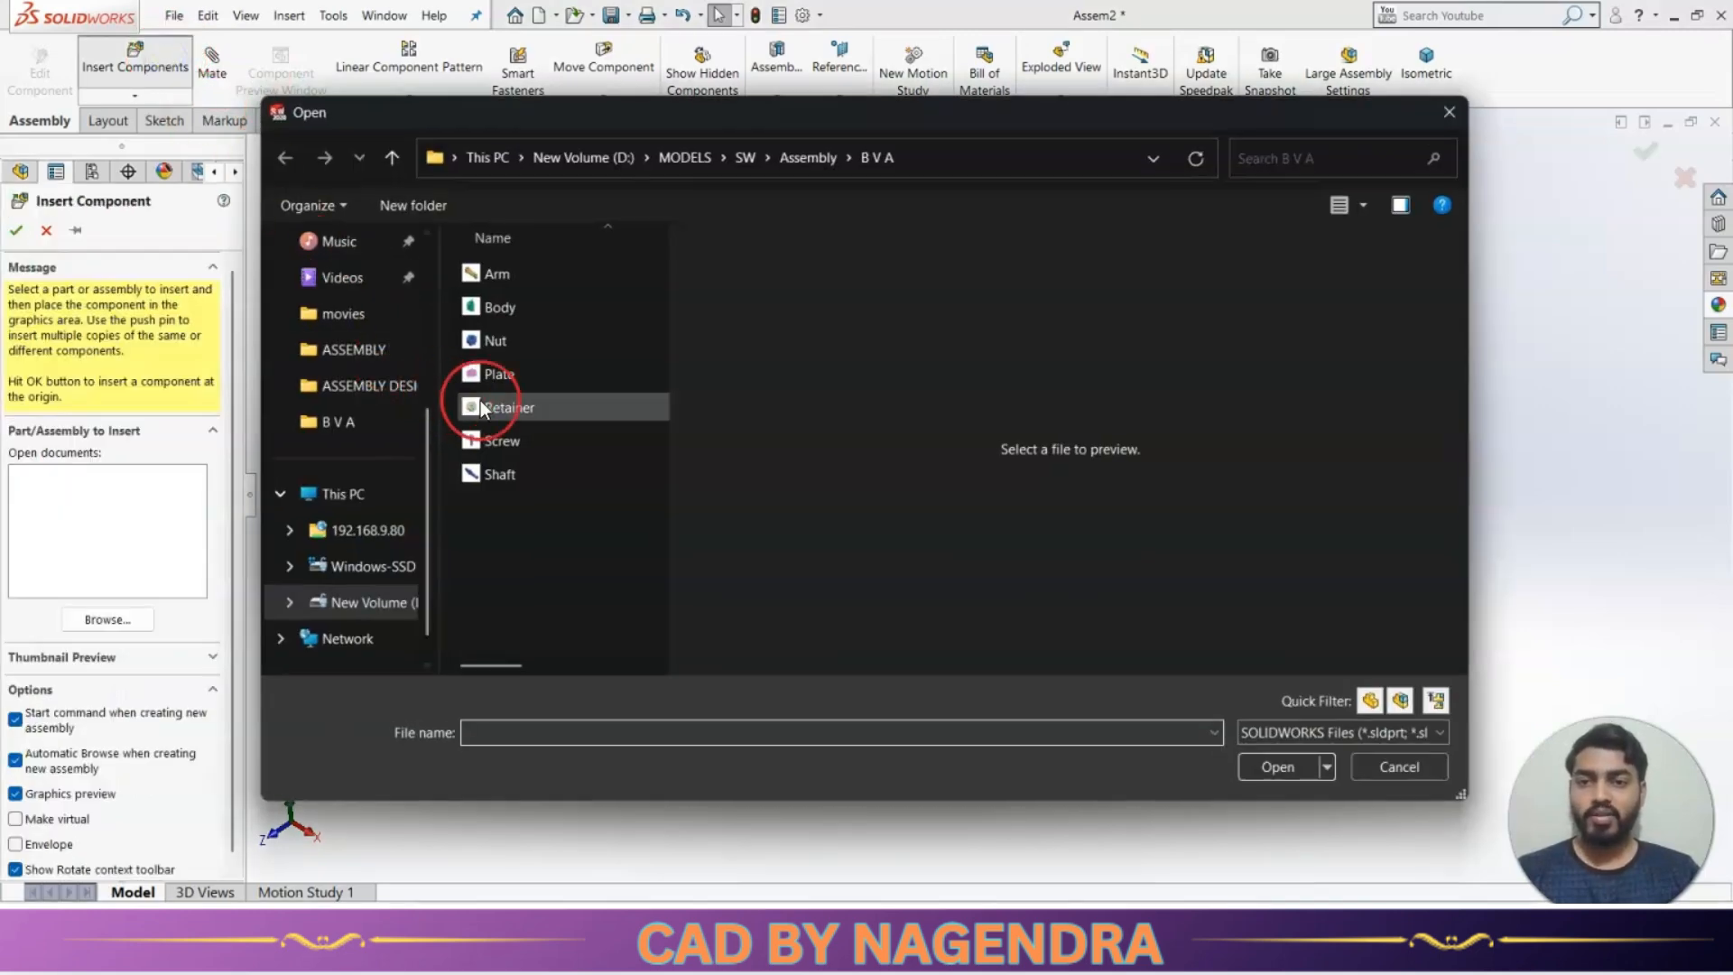
{"action": "left_click", "coordinate": [1278, 766]}
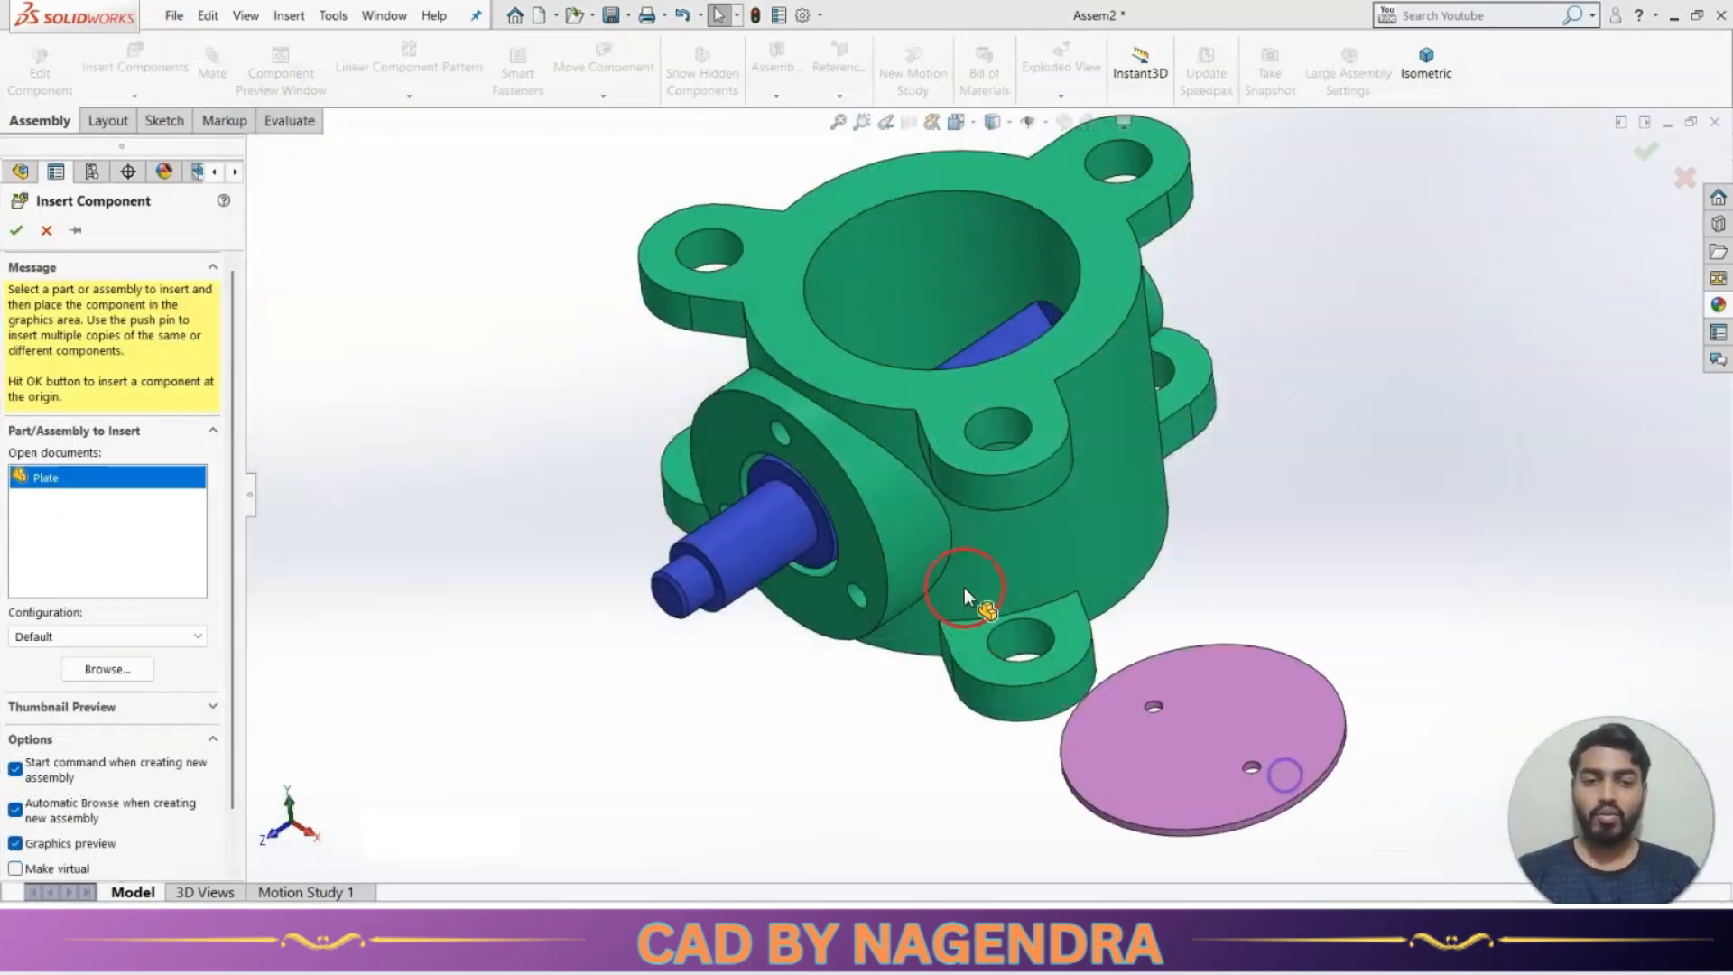
{"action": "left_click", "coordinate": [1268, 339]}
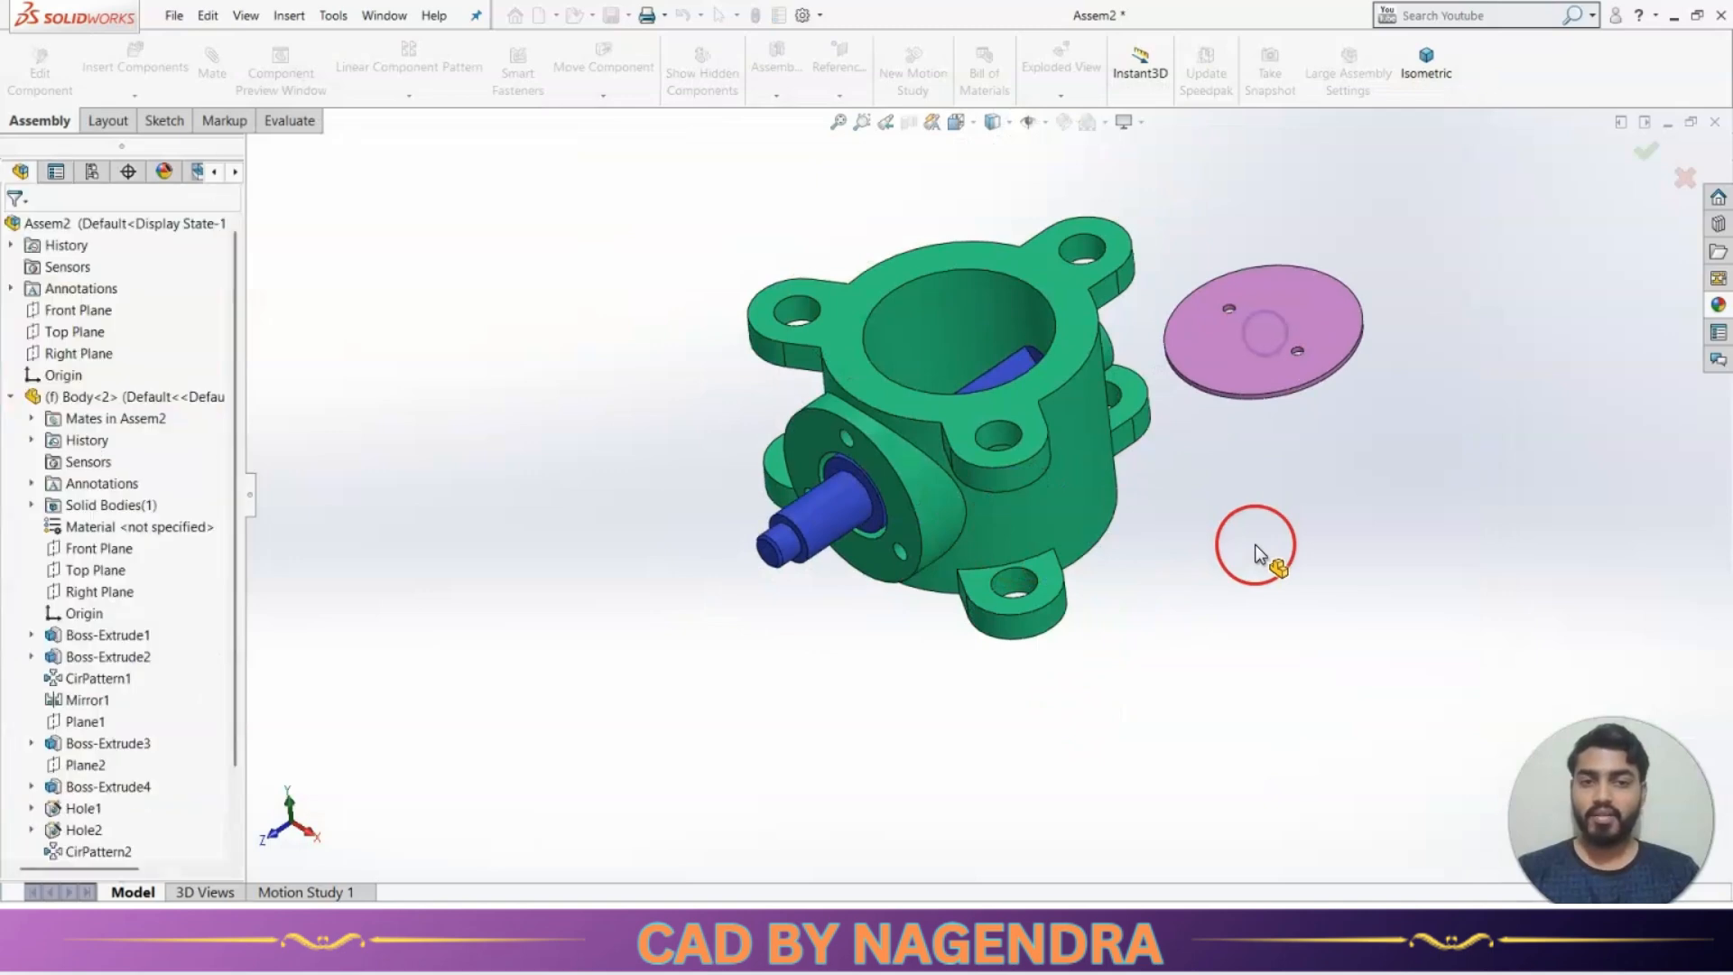
Add a concentric mate between one of the plate's small holes and the hole in the shaft's flat nearest the collar.
{"action": "left_click", "coordinate": [211, 65]}
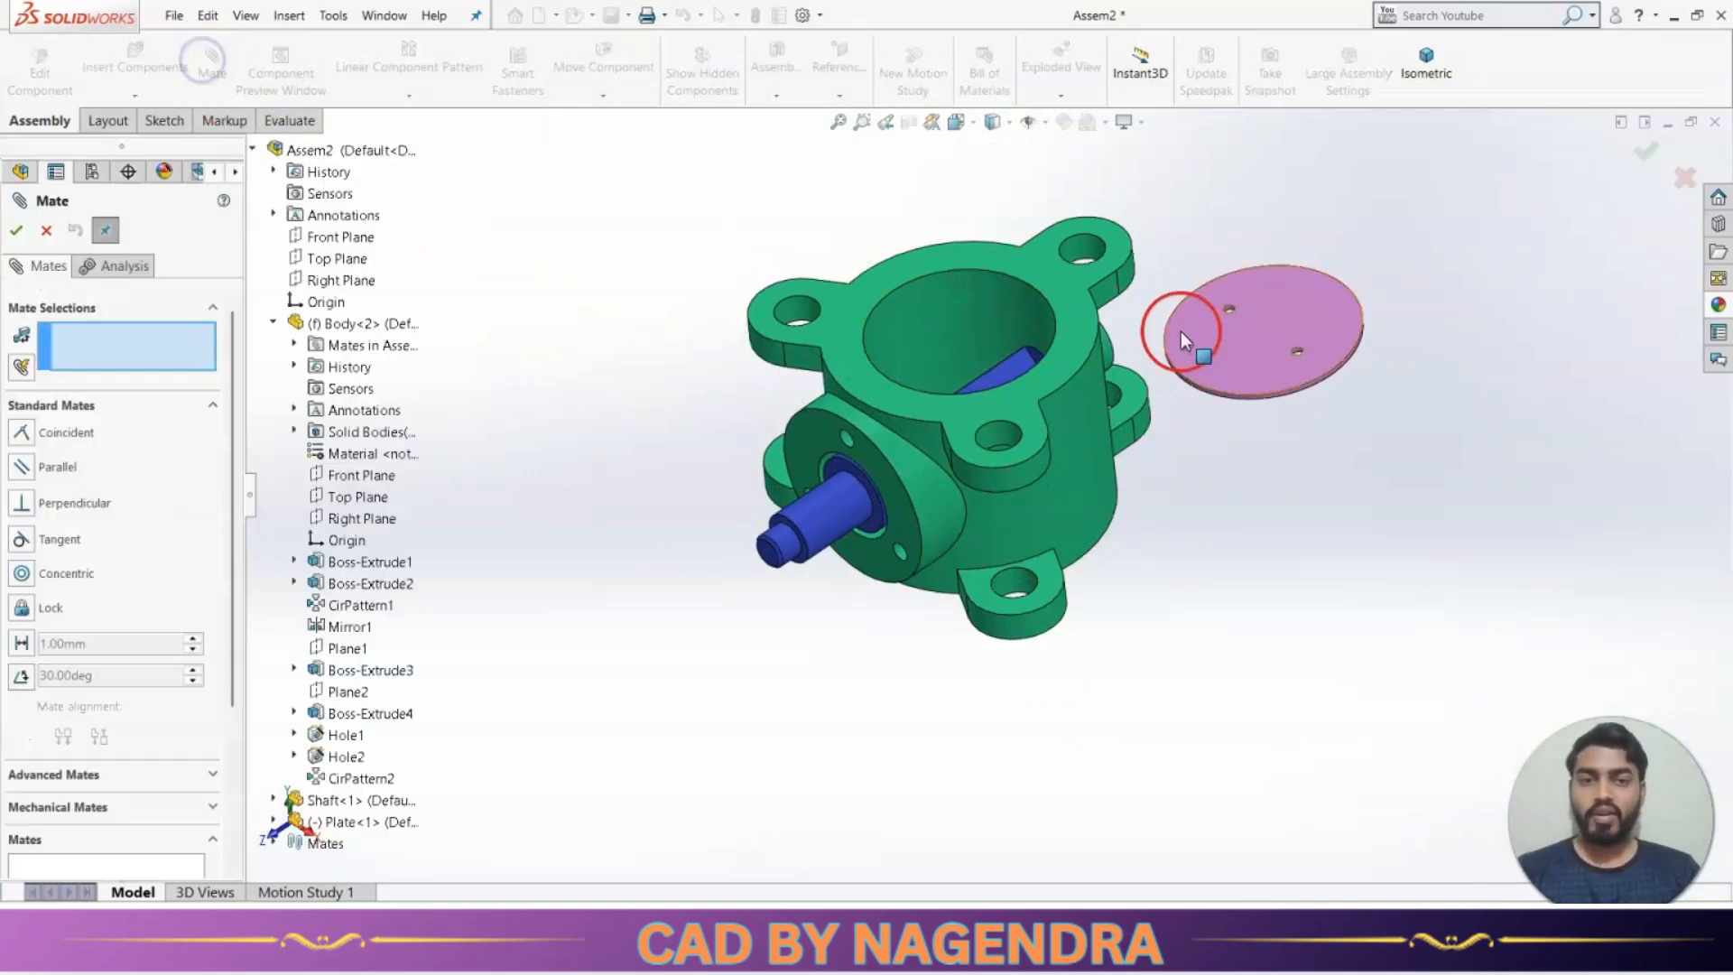
{"action": "scroll", "coordinate": [1181, 333], "scroll_direction": "down", "scroll_amount": 3}
{"action": "scroll", "coordinate": [1150, 377], "scroll_direction": "down", "scroll_amount": 5}
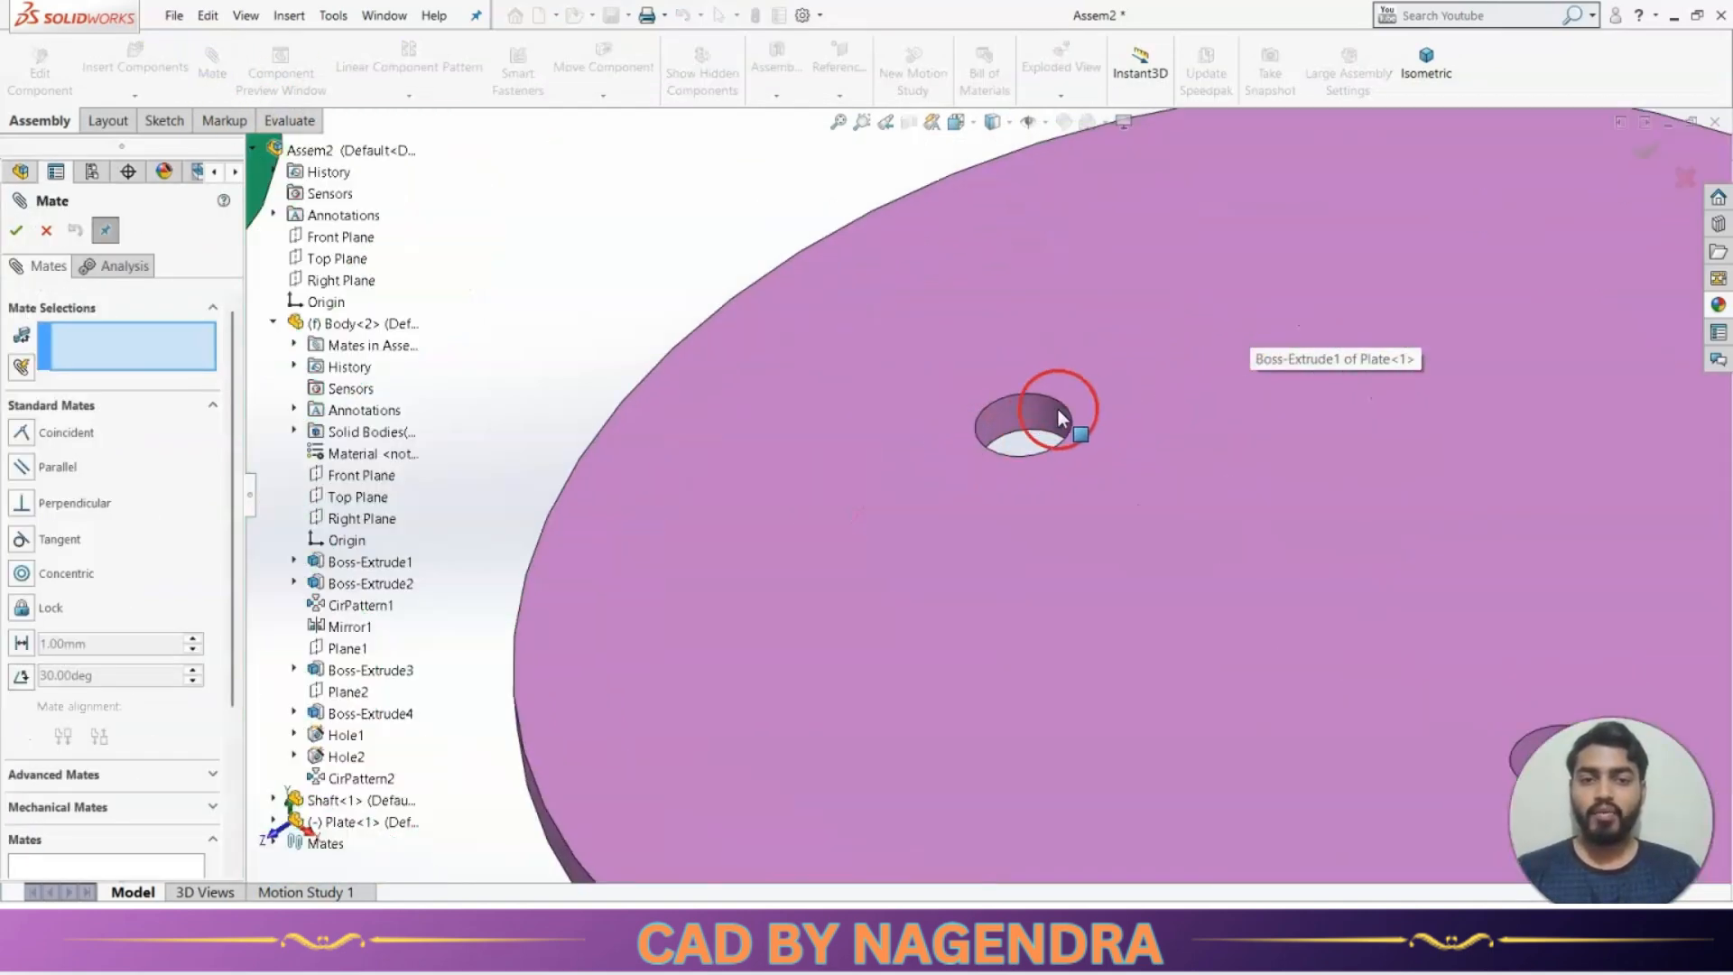
{"action": "left_click", "coordinate": [1020, 415]}
{"action": "scroll", "coordinate": [1158, 413], "scroll_direction": "up", "scroll_amount": 8}
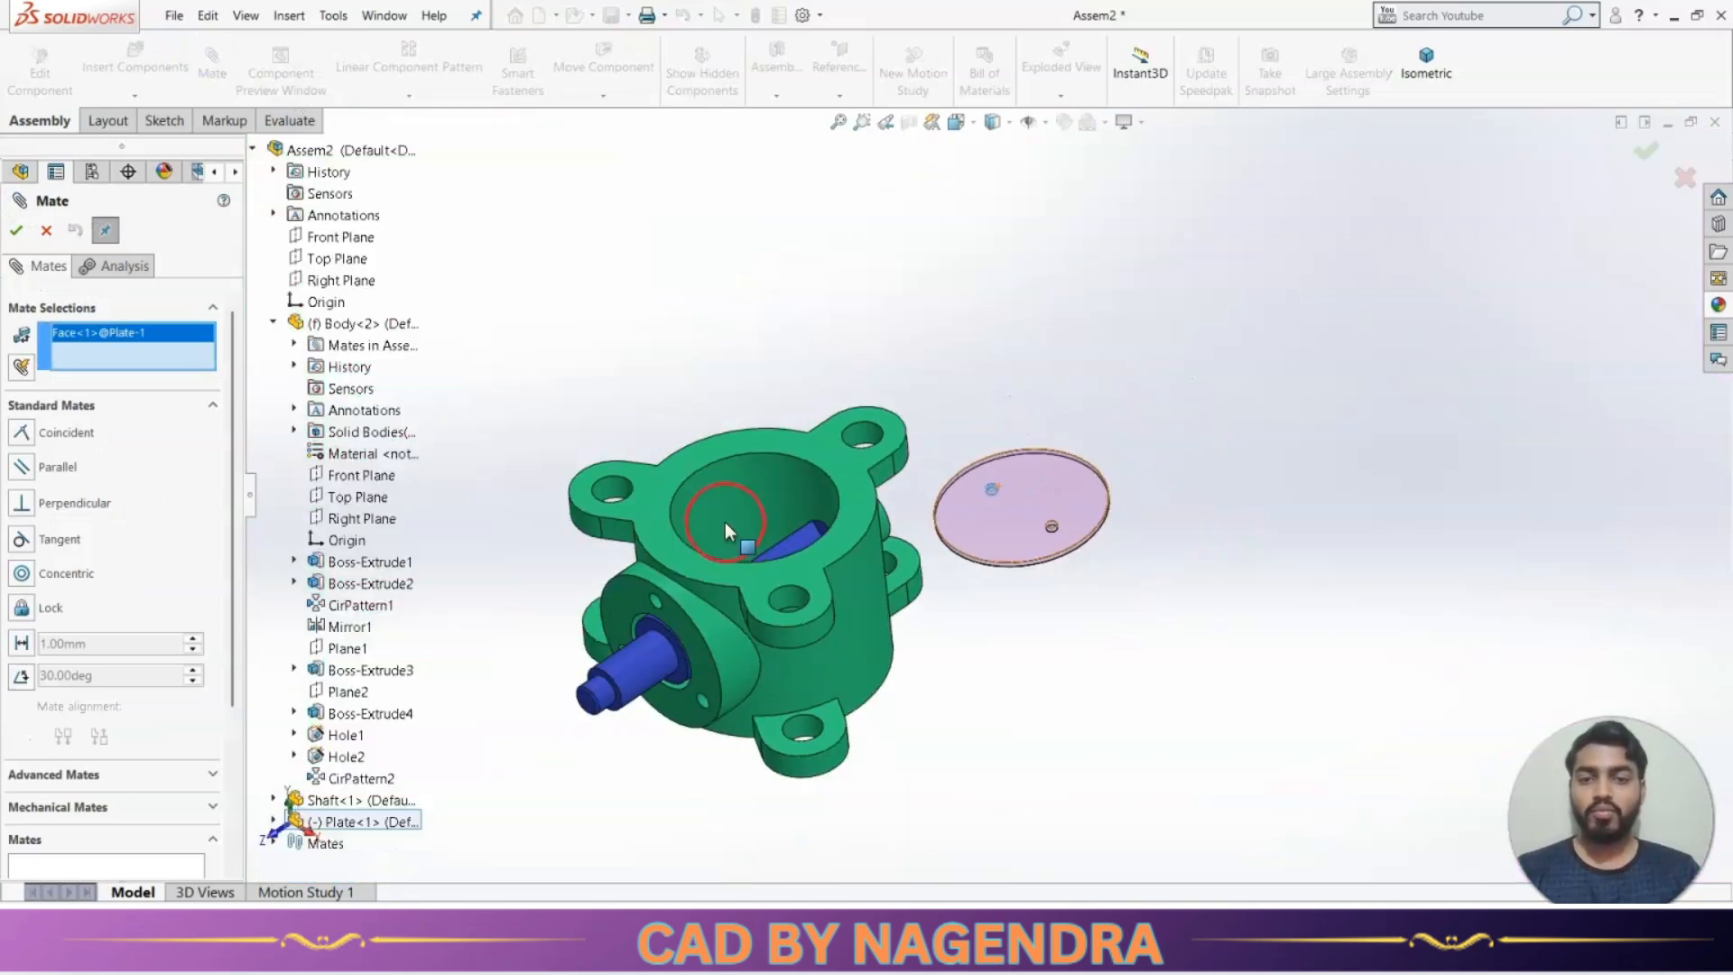
{"action": "scroll", "coordinate": [724, 522], "scroll_direction": "down", "scroll_amount": 3}
{"action": "scroll", "coordinate": [875, 753], "scroll_direction": "down", "scroll_amount": 3}
{"action": "scroll", "coordinate": [917, 626], "scroll_direction": "up", "scroll_amount": 4}
{"action": "scroll", "coordinate": [998, 496], "scroll_direction": "down", "scroll_amount": 6}
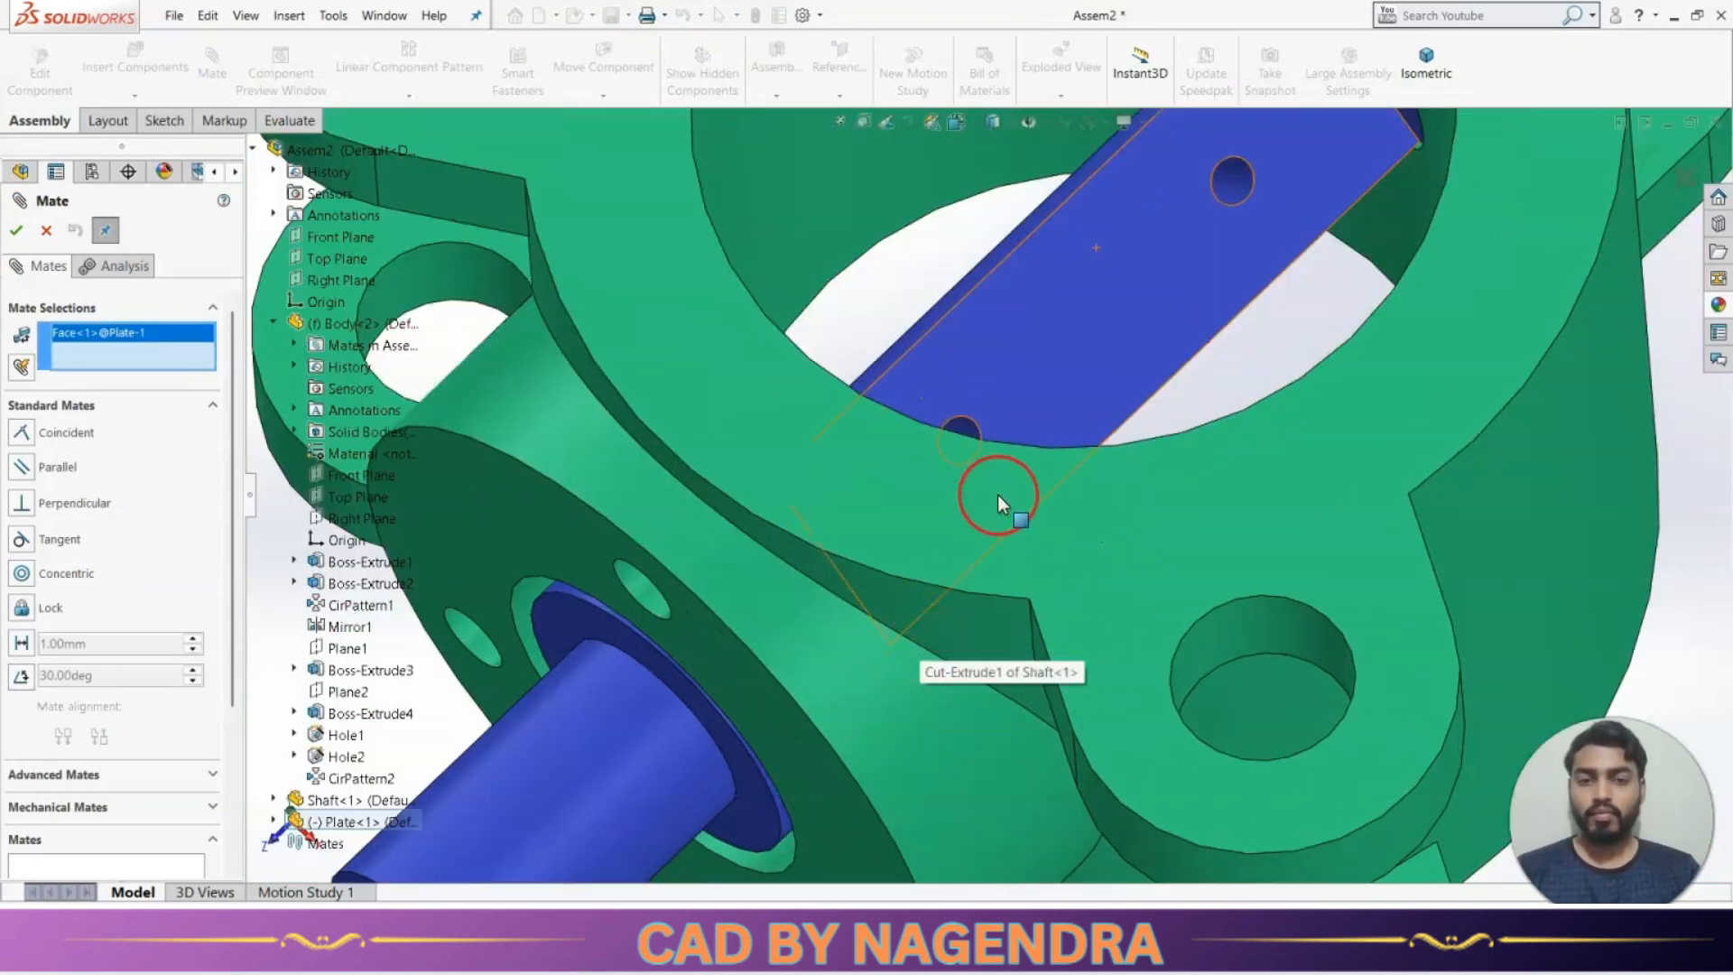
{"action": "left_click", "coordinate": [924, 385]}
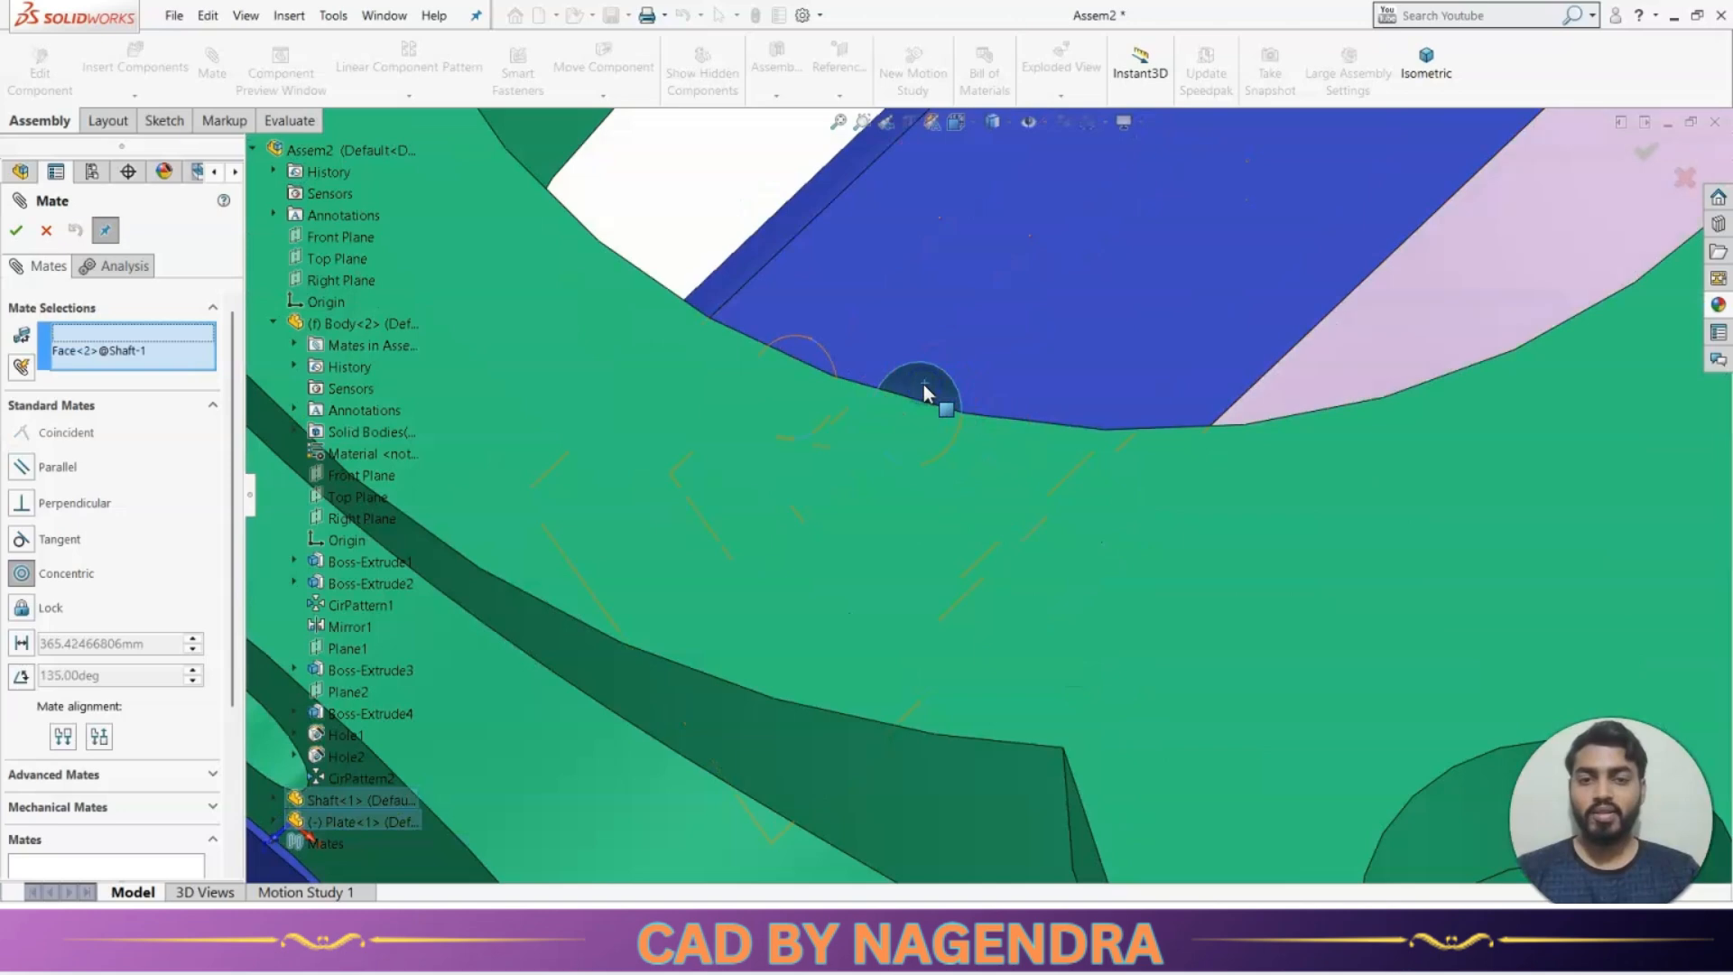
{"action": "left_click", "coordinate": [1200, 336]}
{"action": "scroll", "coordinate": [1113, 361], "scroll_direction": "up", "scroll_amount": 6}
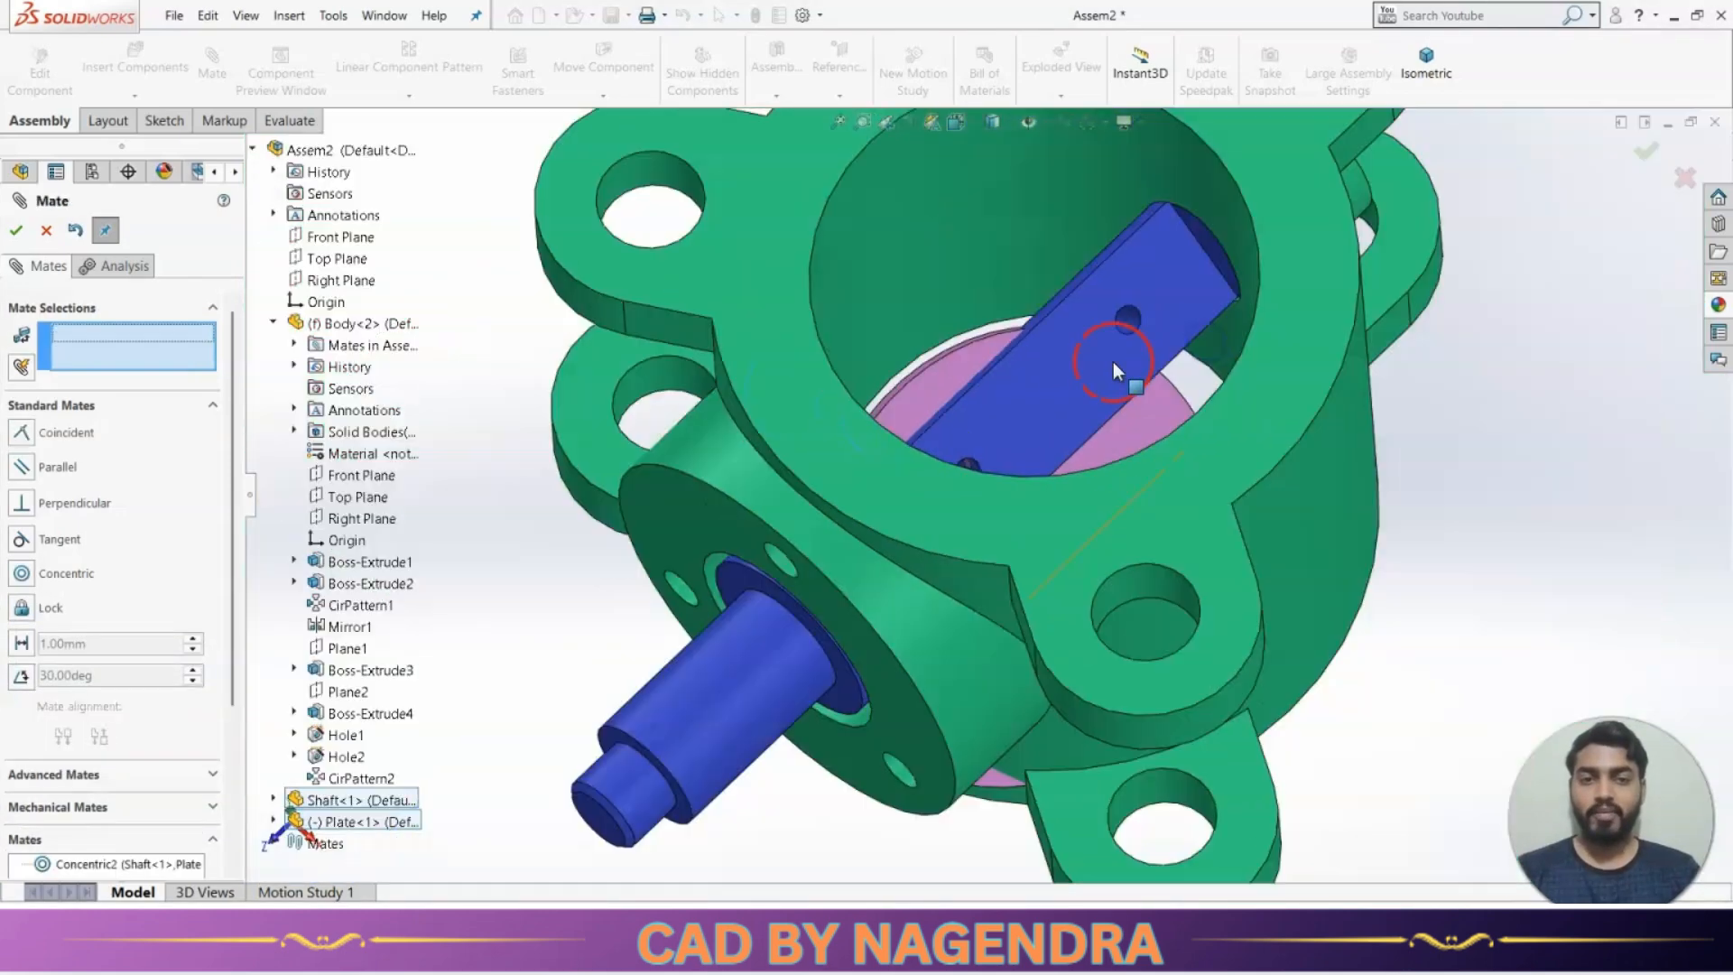
Move the plate clear of the body and add a concentric mate between its other hole and the shaft's far hole.
{"action": "left_click_drag", "start_coordinate": [1121, 439], "coordinate": [1504, 399]}
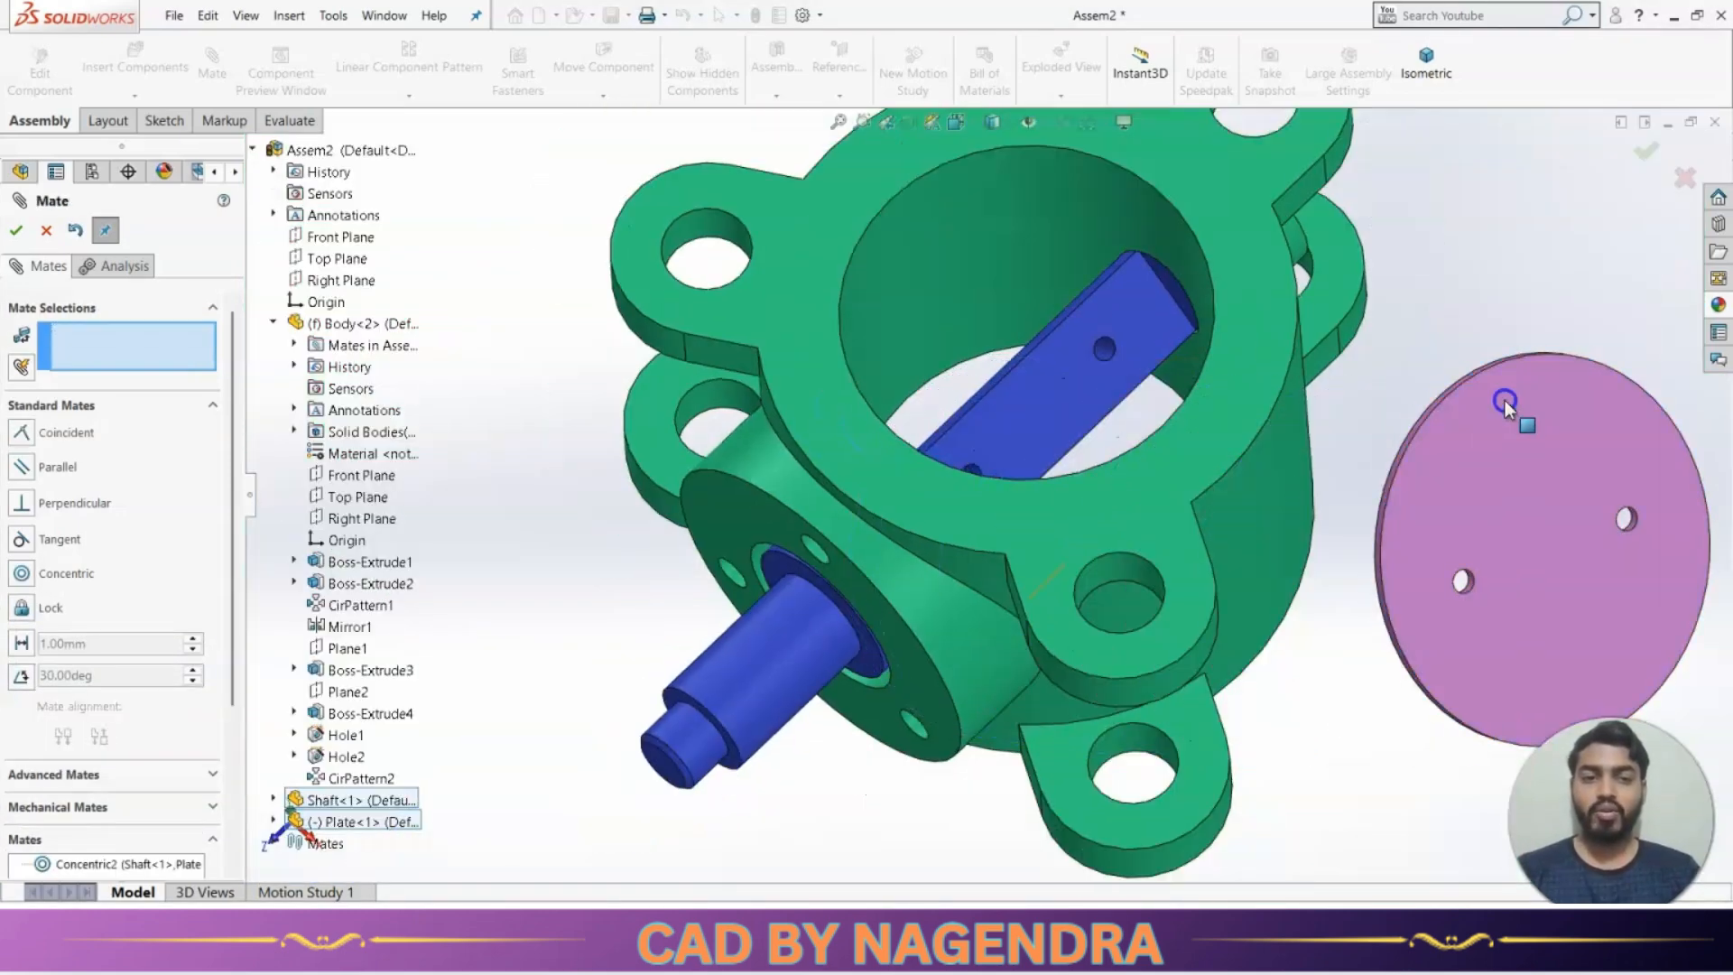
{"action": "scroll", "coordinate": [1460, 512], "scroll_direction": "down", "scroll_amount": 4}
{"action": "scroll", "coordinate": [1444, 515], "scroll_direction": "down", "scroll_amount": 3}
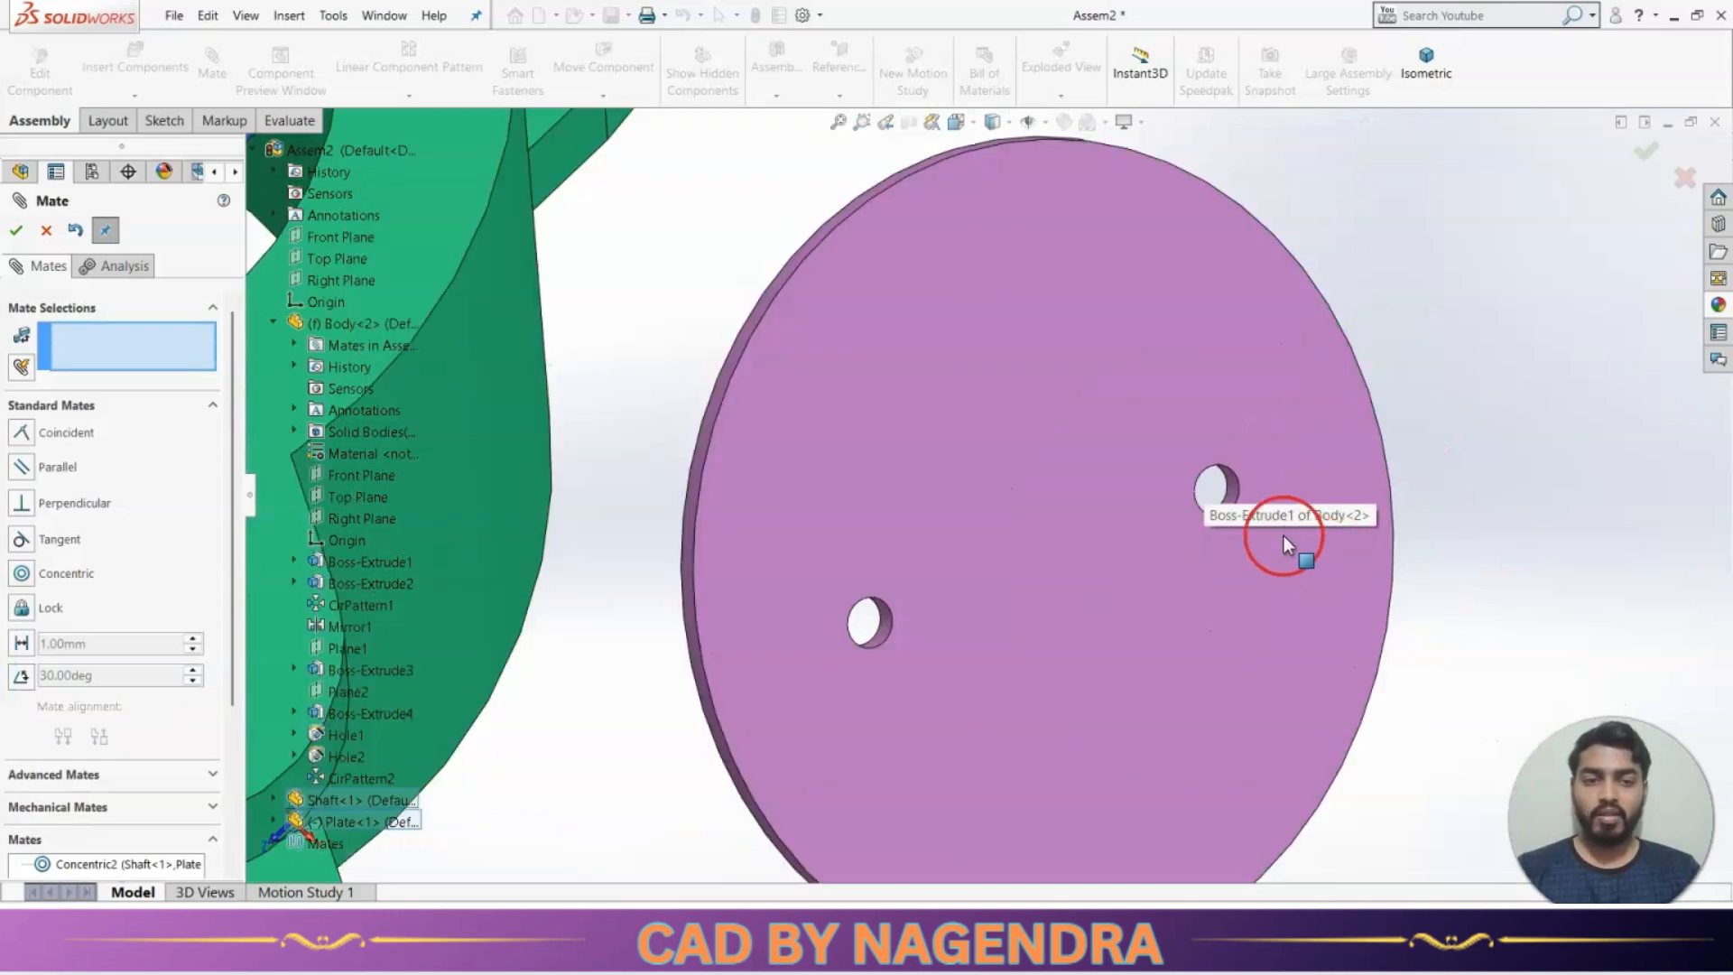
{"action": "left_click", "coordinate": [1232, 495]}
{"action": "scroll", "coordinate": [1280, 535], "scroll_direction": "up", "scroll_amount": 4}
{"action": "scroll", "coordinate": [1083, 505], "scroll_direction": "up", "scroll_amount": 4}
{"action": "scroll", "coordinate": [812, 402], "scroll_direction": "down", "scroll_amount": 5}
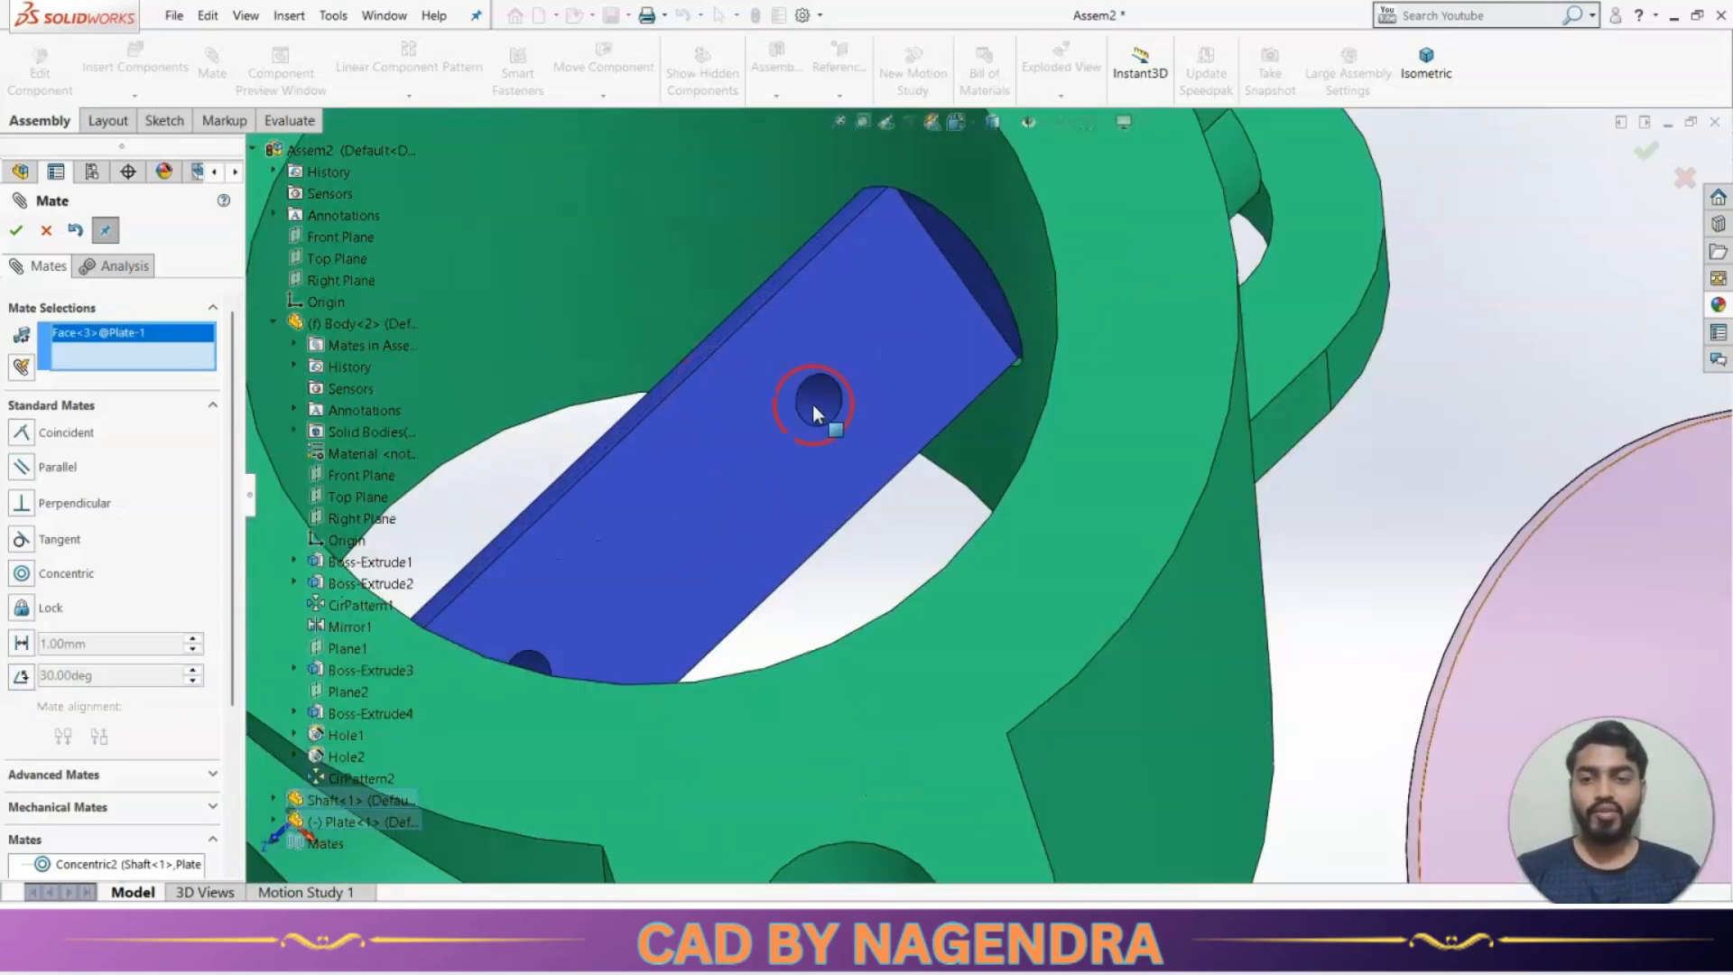
{"action": "left_click", "coordinate": [826, 400]}
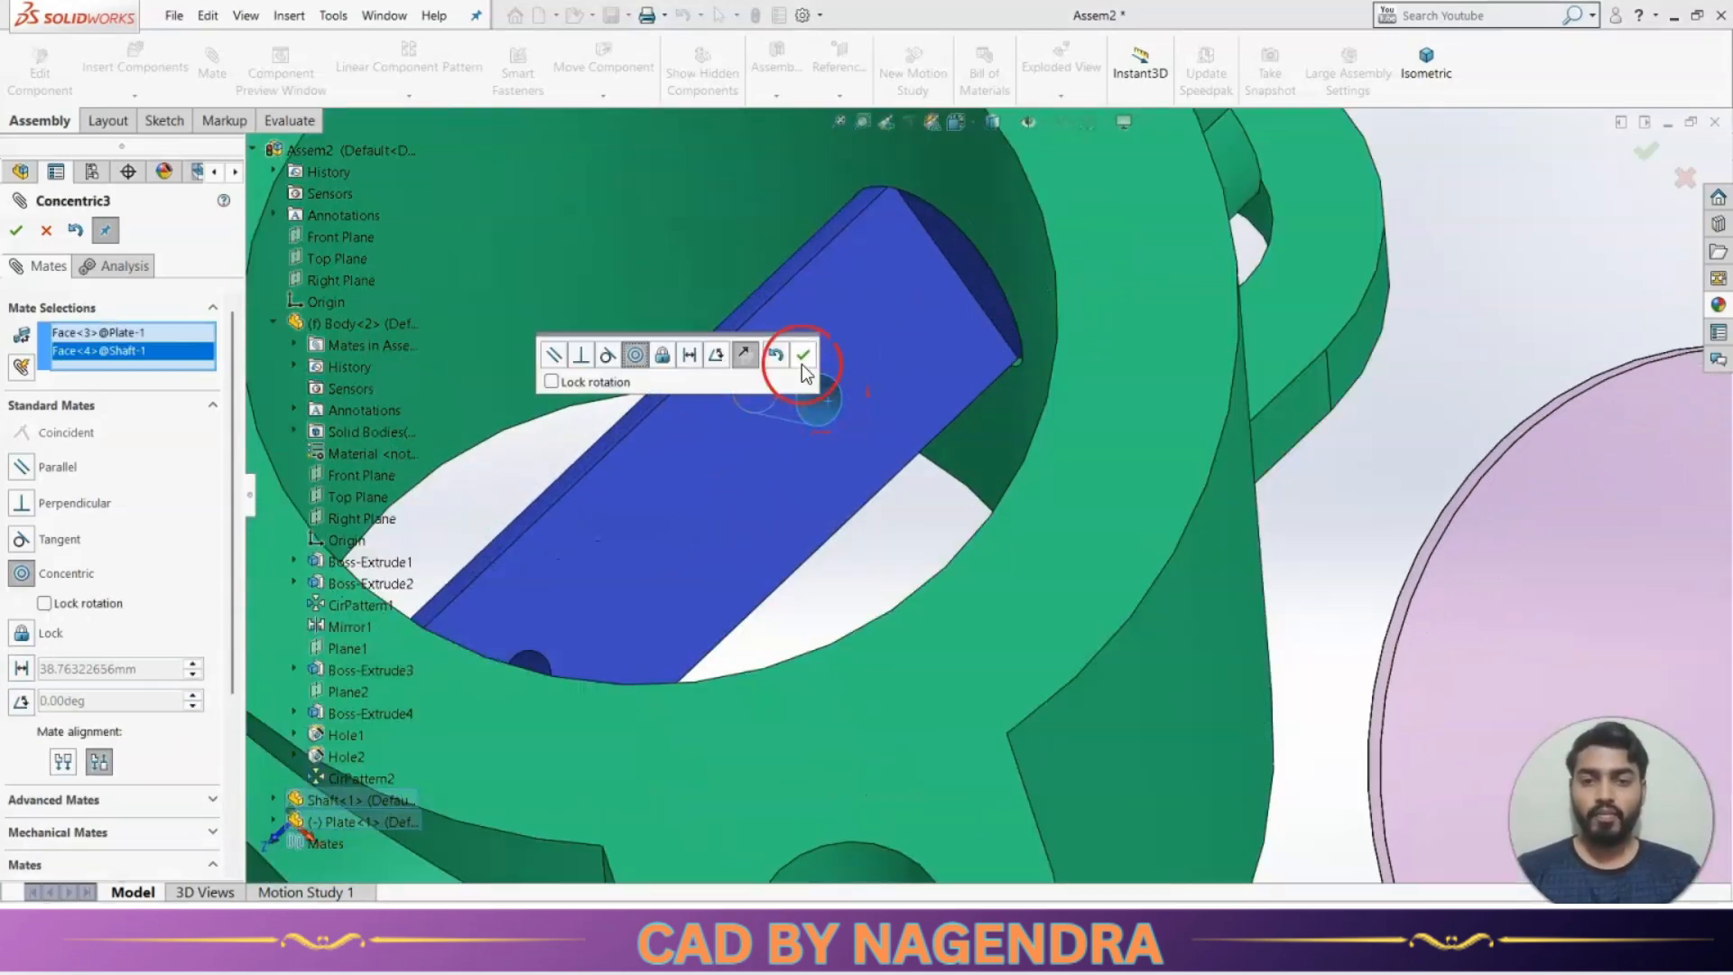
{"action": "left_click", "coordinate": [802, 355]}
Add a coincident mate between the flat face of the shaft and the plate's underside to seat the plate.
{"action": "left_click", "coordinate": [876, 345]}
{"action": "scroll", "coordinate": [879, 365], "scroll_direction": "up", "scroll_amount": 6}
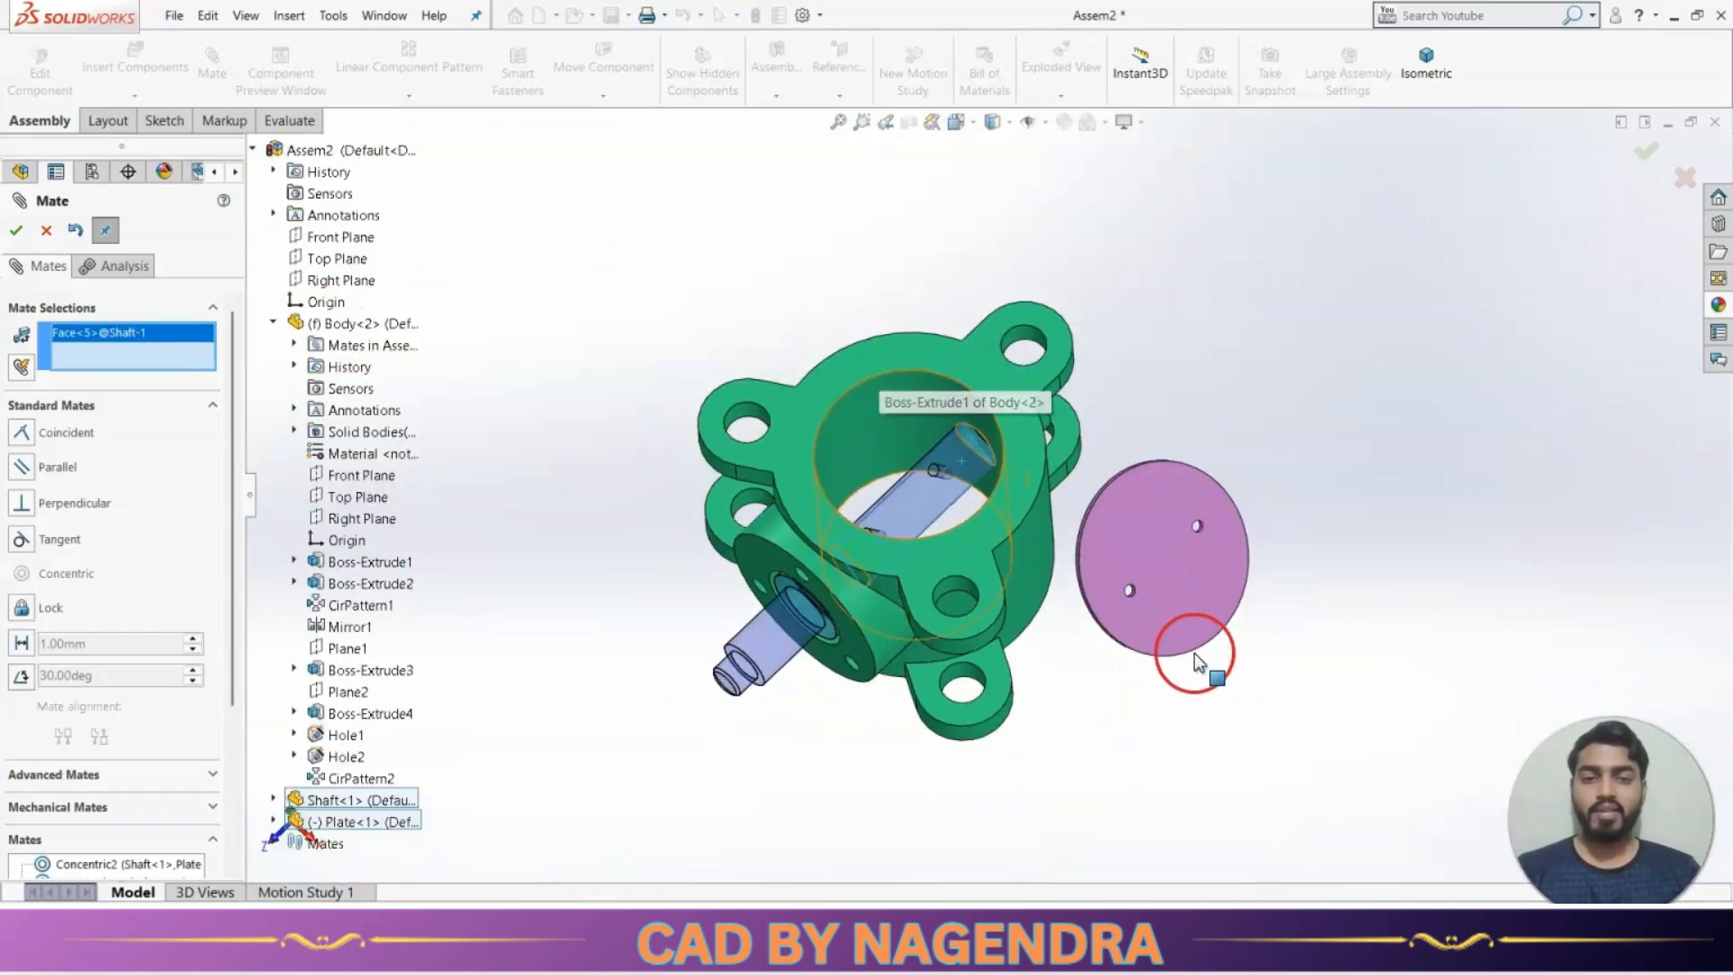
{"action": "middle_click_drag", "start_coordinate": [1195, 663], "coordinate": [1097, 606]}
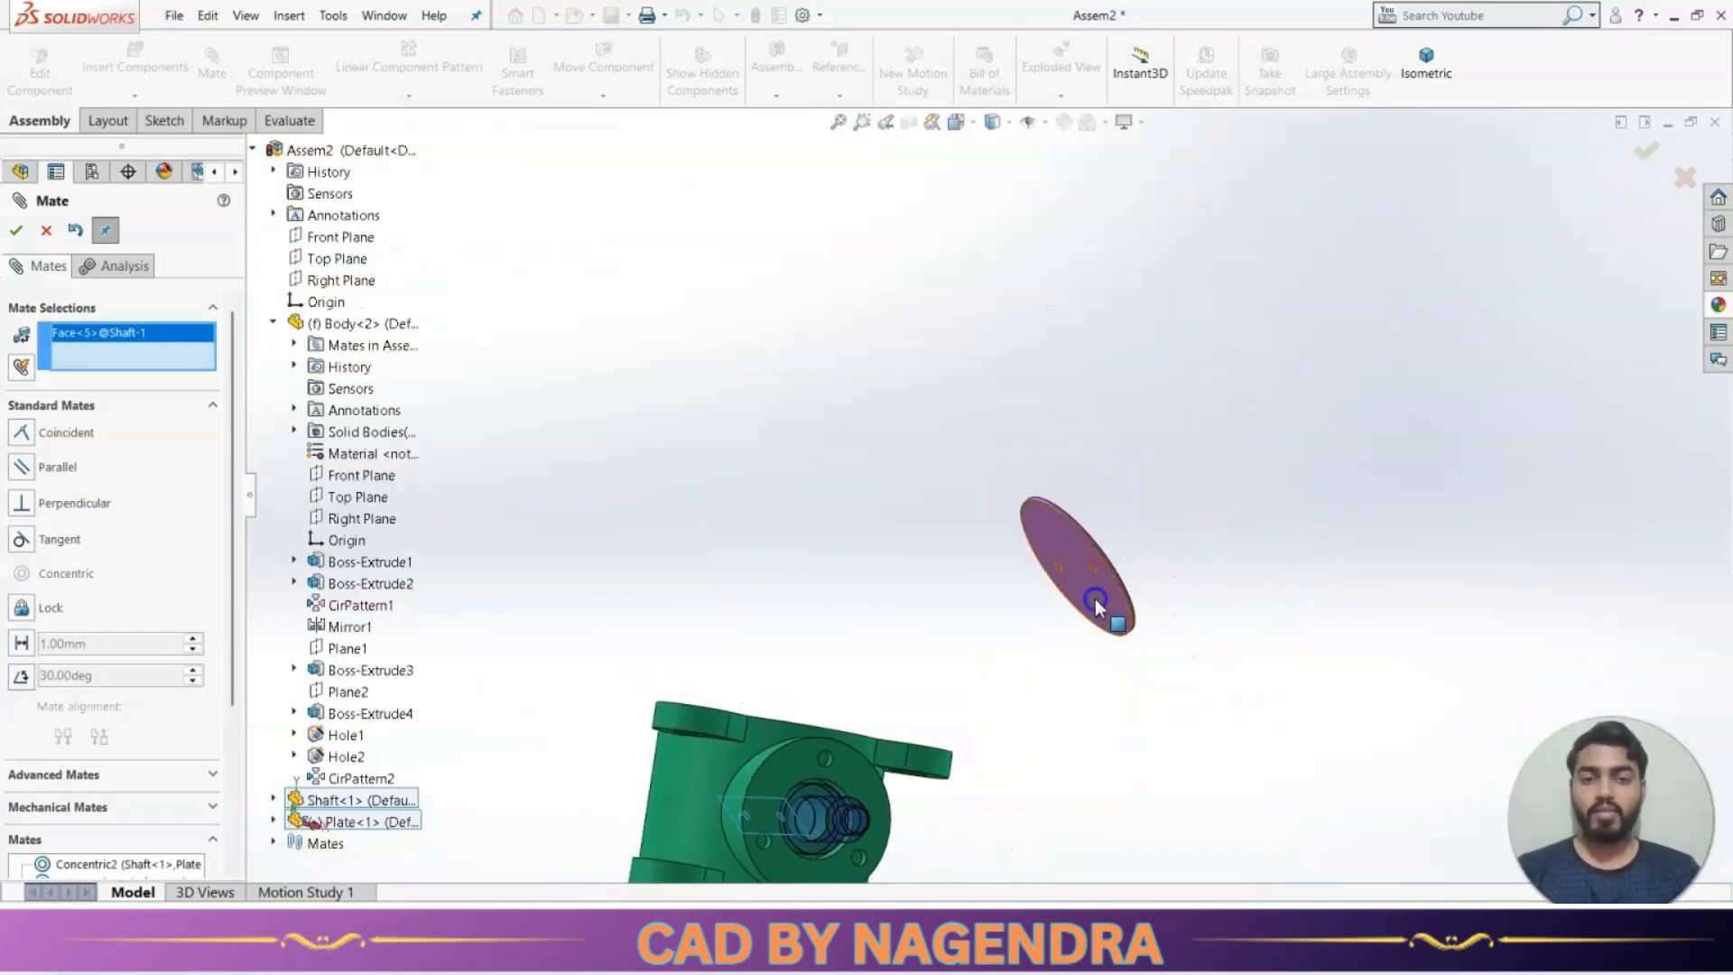
{"action": "left_click", "coordinate": [1095, 605]}
{"action": "left_click", "coordinate": [1343, 631]}
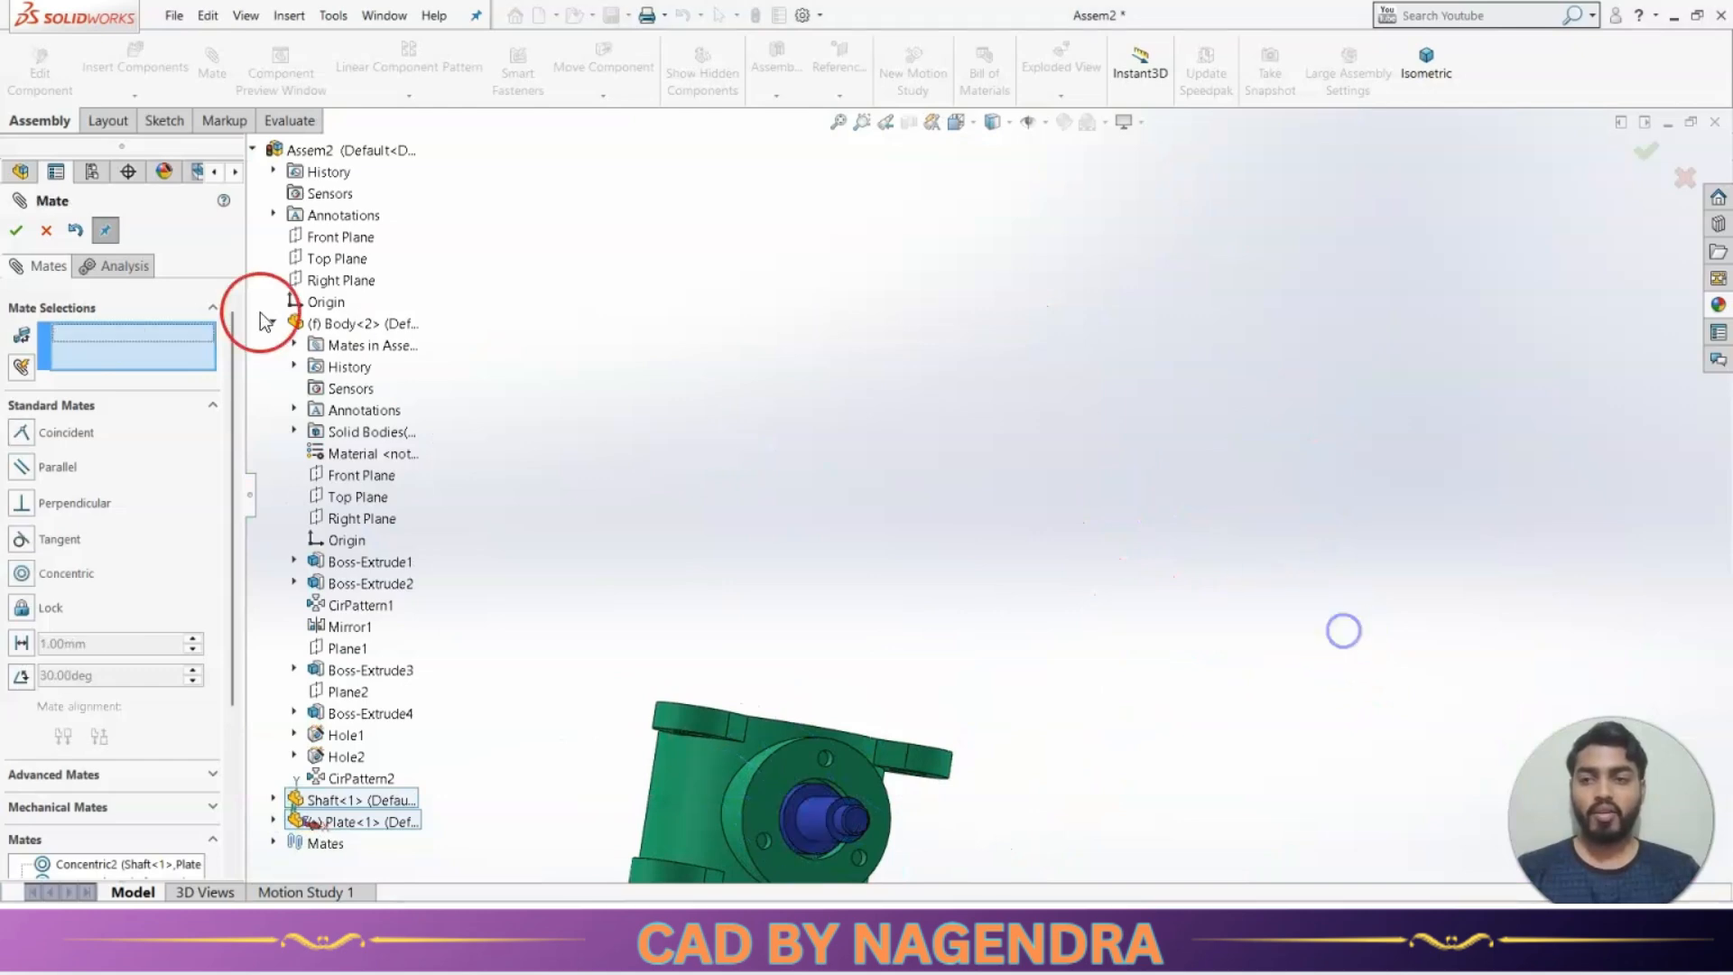
{"action": "left_click", "coordinate": [16, 230]}
Insert the Retainer part and place it in free space in front of the shaft end.
{"action": "left_click", "coordinate": [1425, 74]}
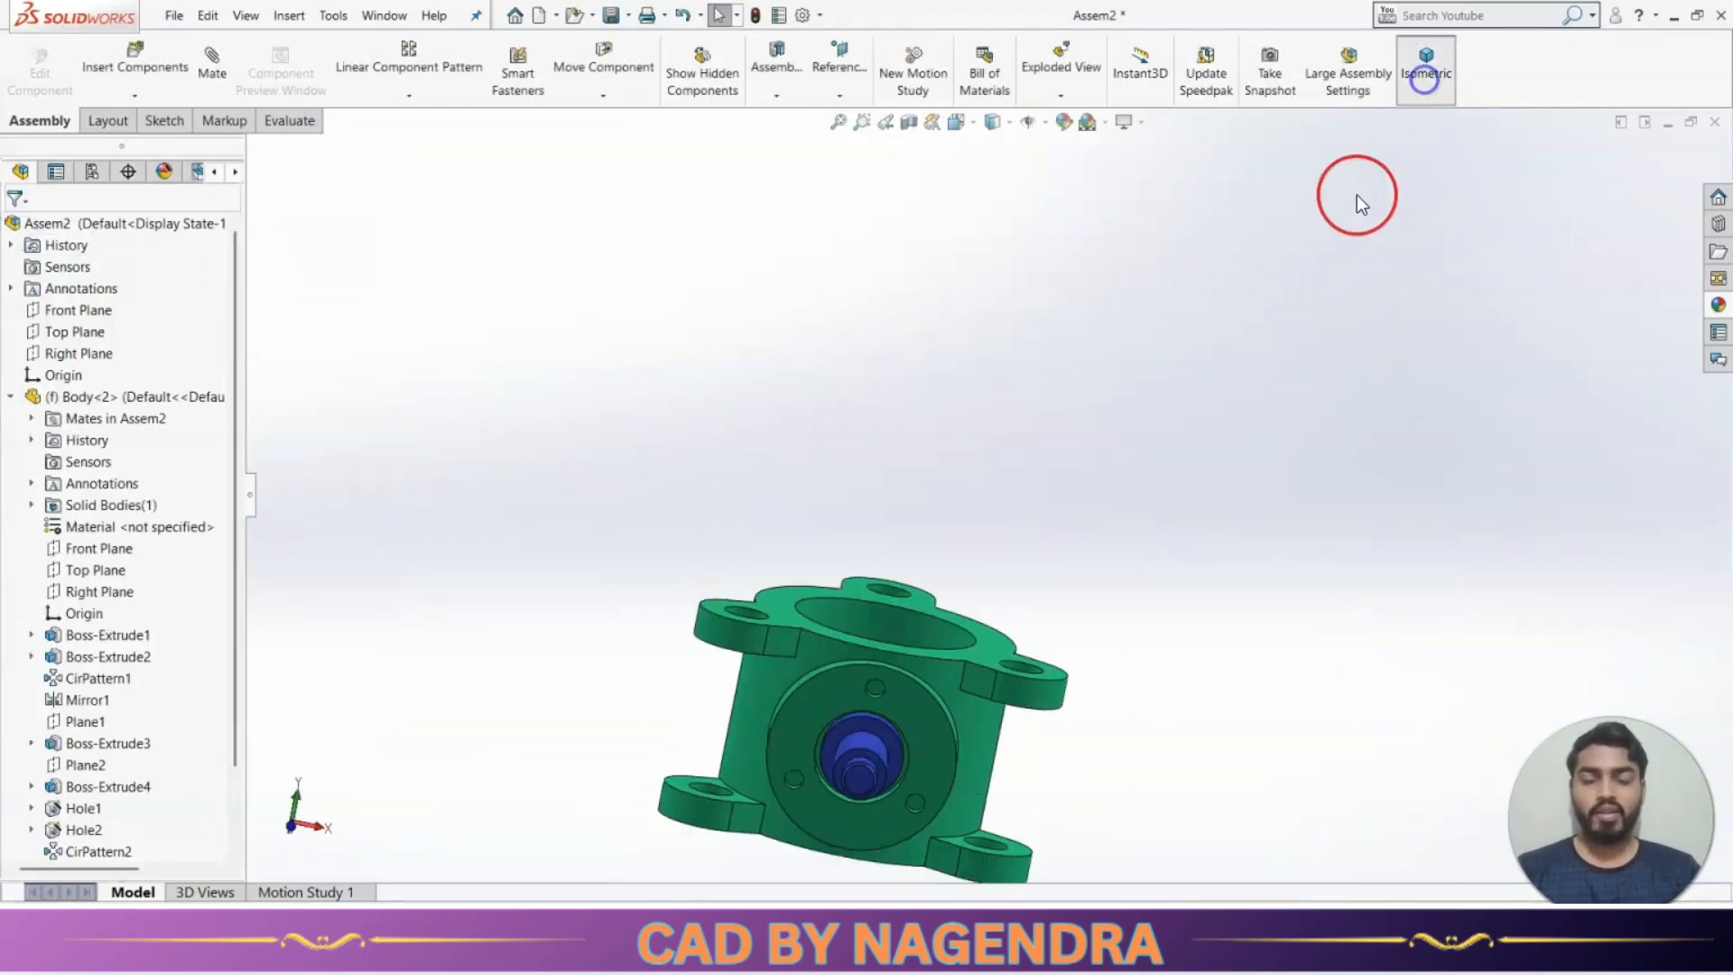
{"action": "middle_click_drag", "start_coordinate": [1356, 195], "coordinate": [1051, 600]}
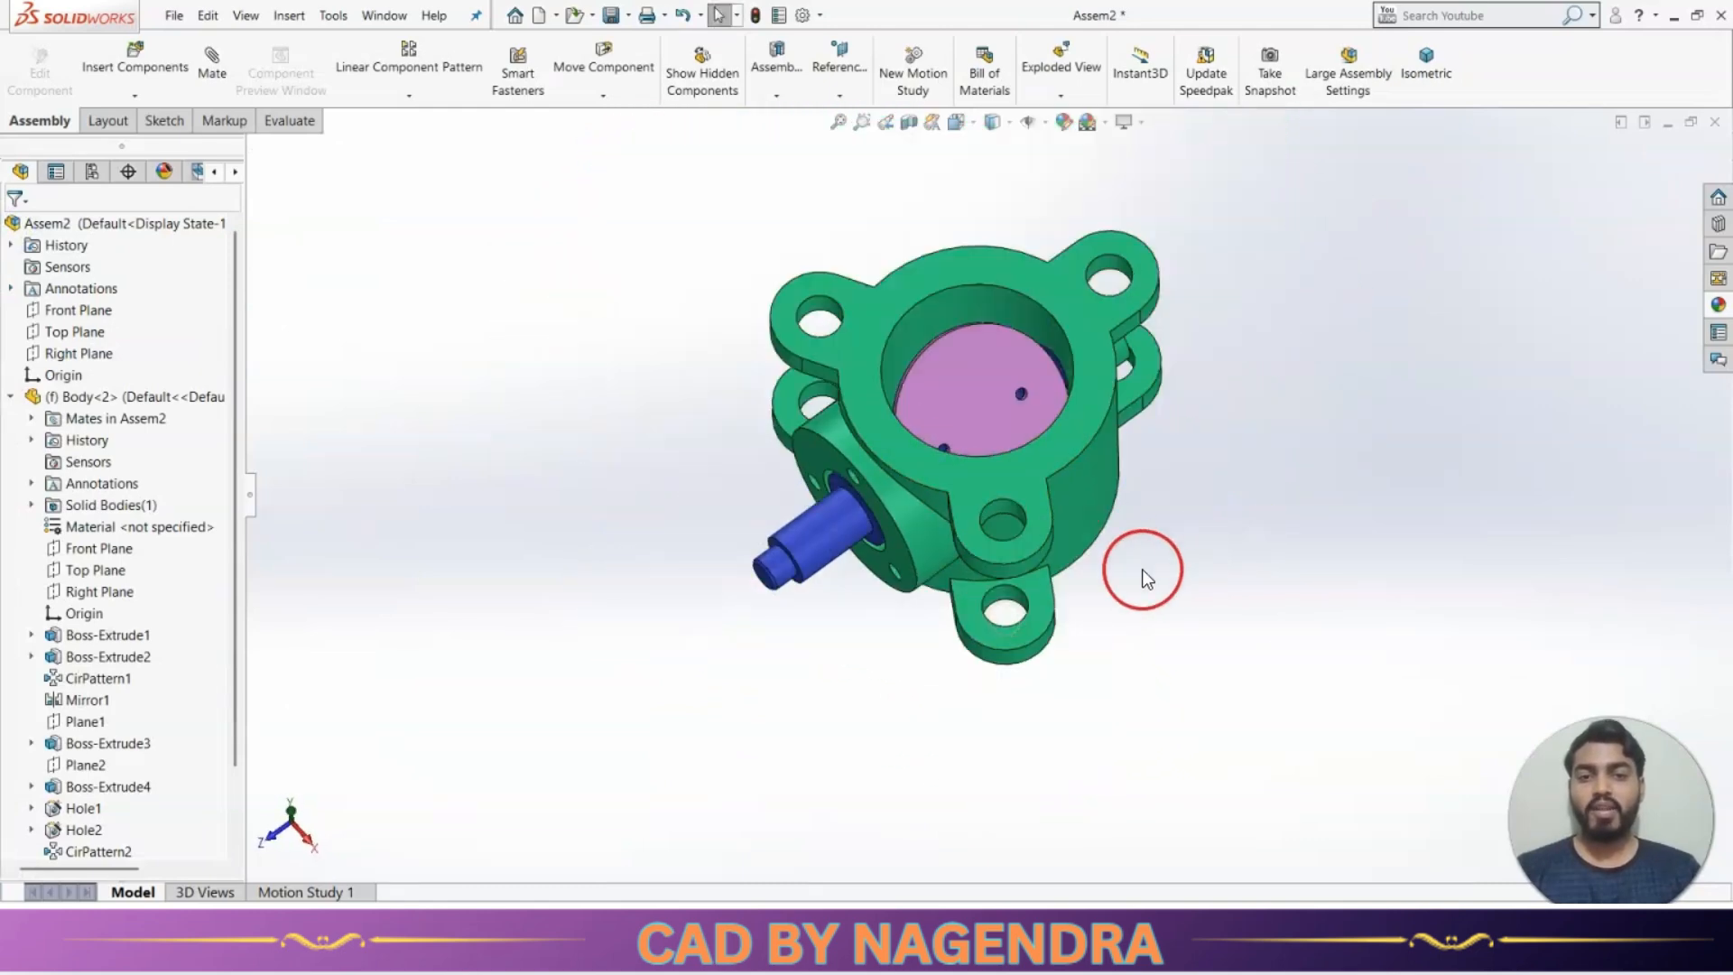
{"action": "middle_click_drag", "start_coordinate": [1141, 569], "coordinate": [1139, 520]}
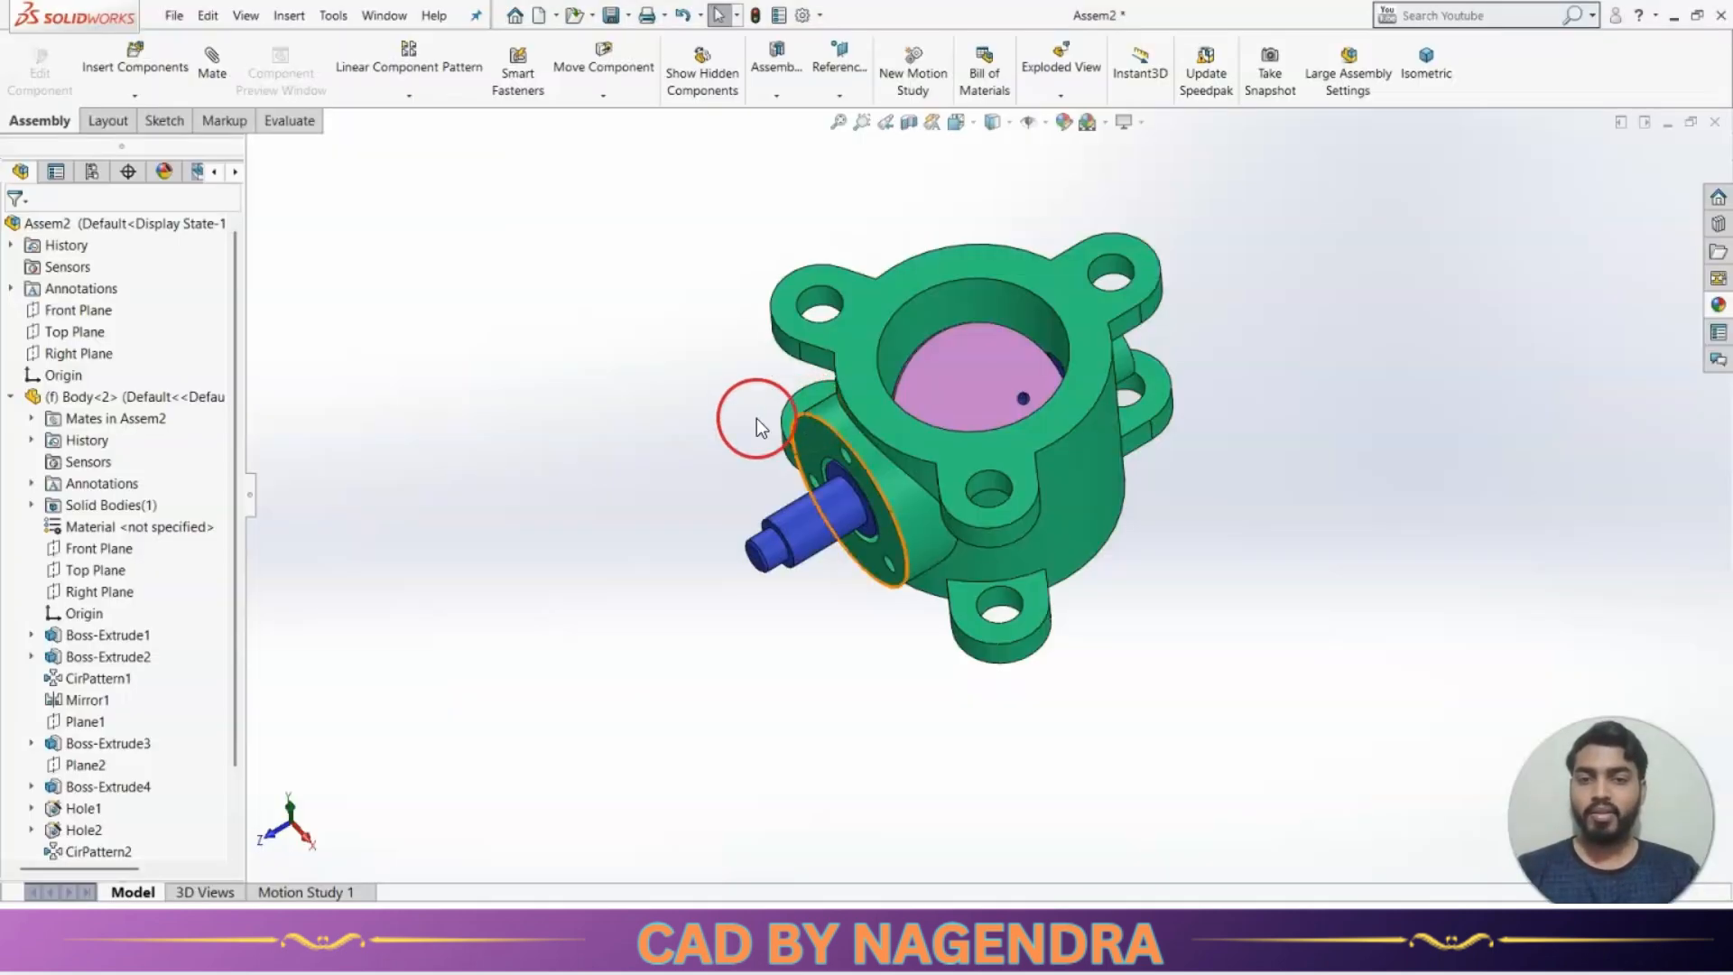
{"action": "left_click", "coordinate": [146, 65]}
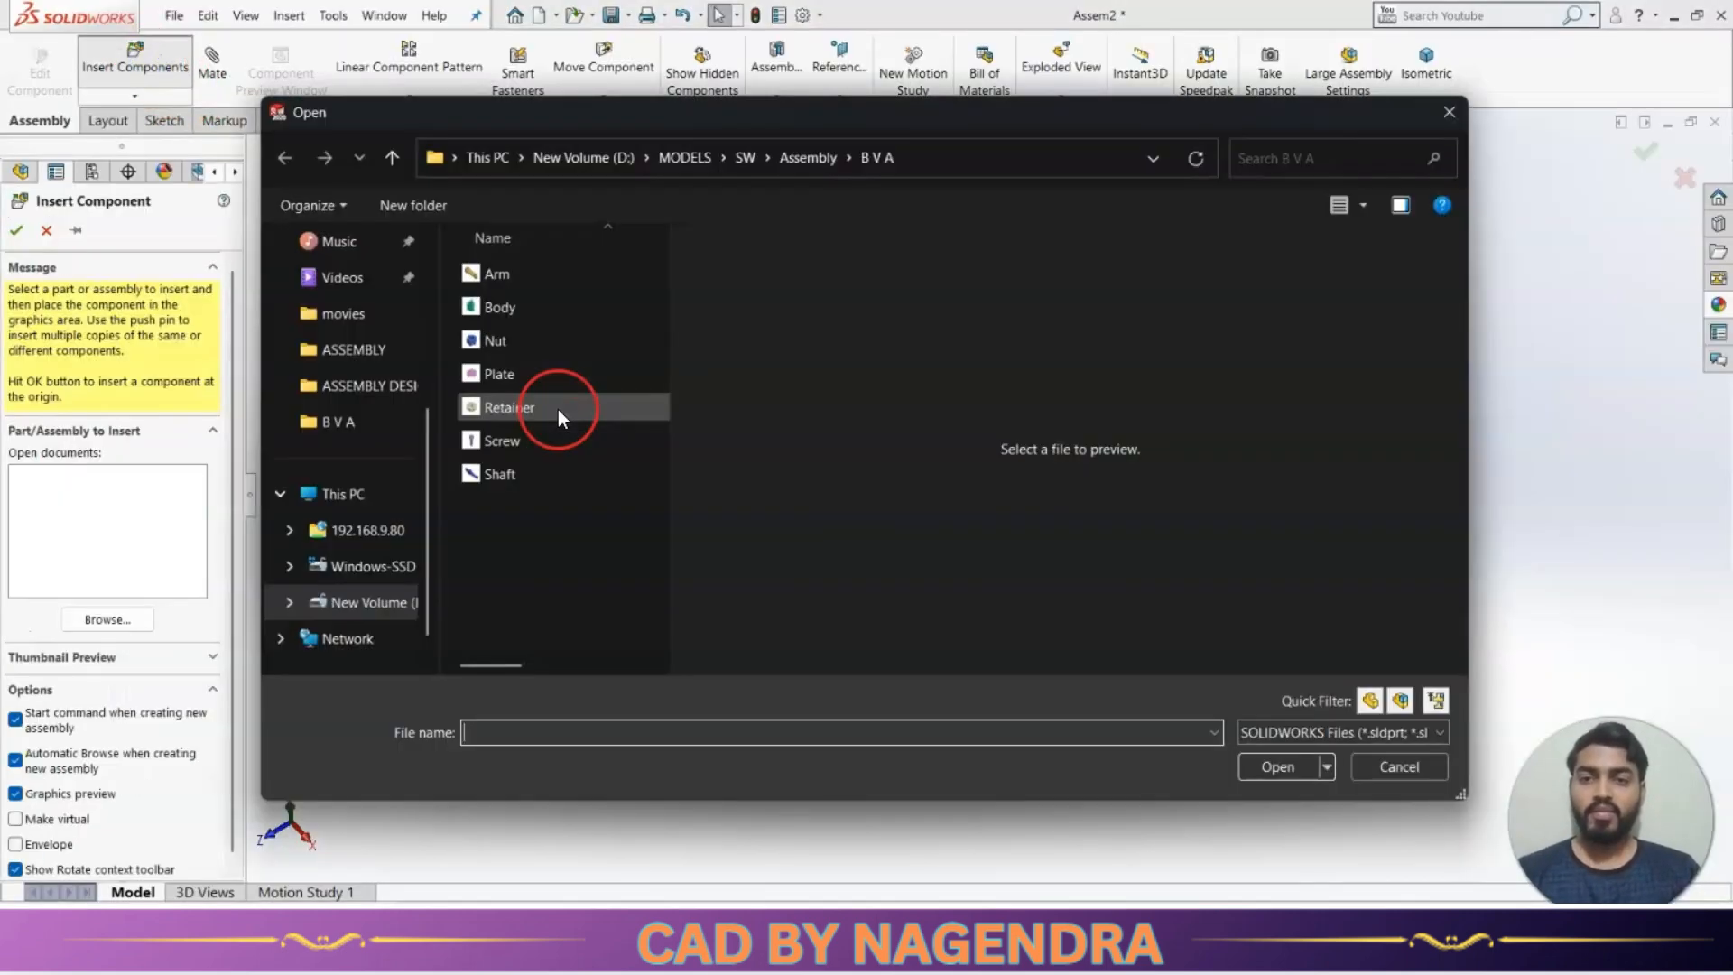
{"action": "left_click", "coordinate": [504, 408]}
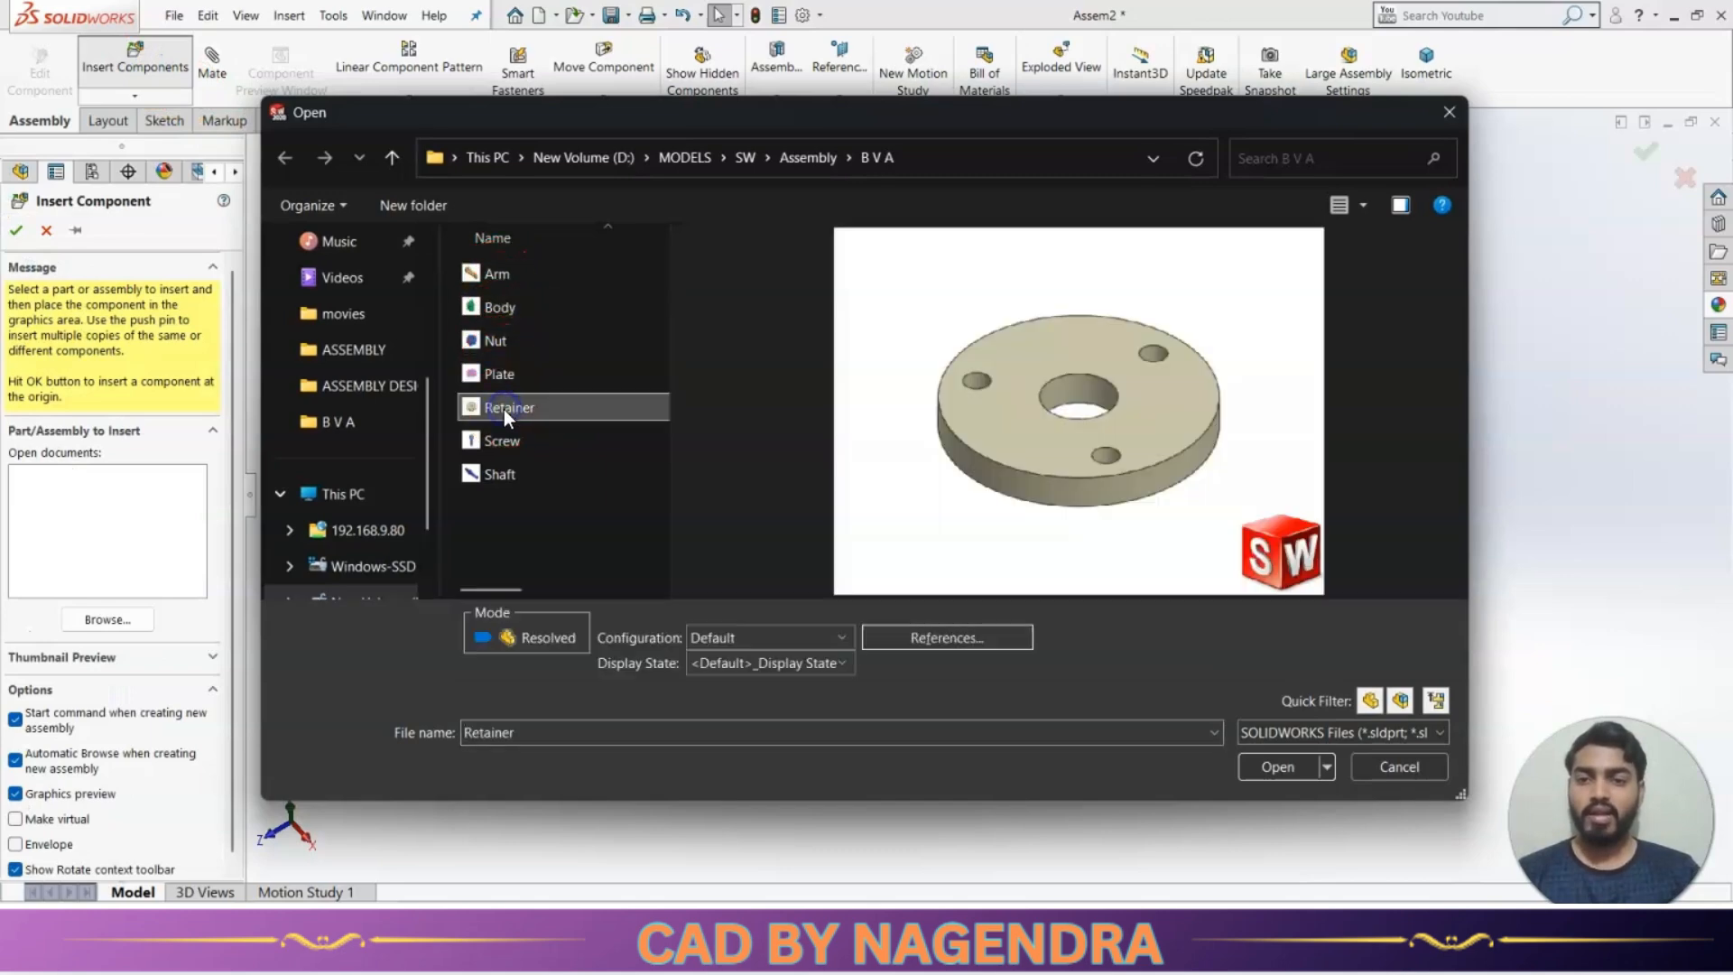
{"action": "left_click", "coordinate": [1276, 766]}
{"action": "scroll", "coordinate": [819, 592], "scroll_direction": "down", "scroll_amount": 3}
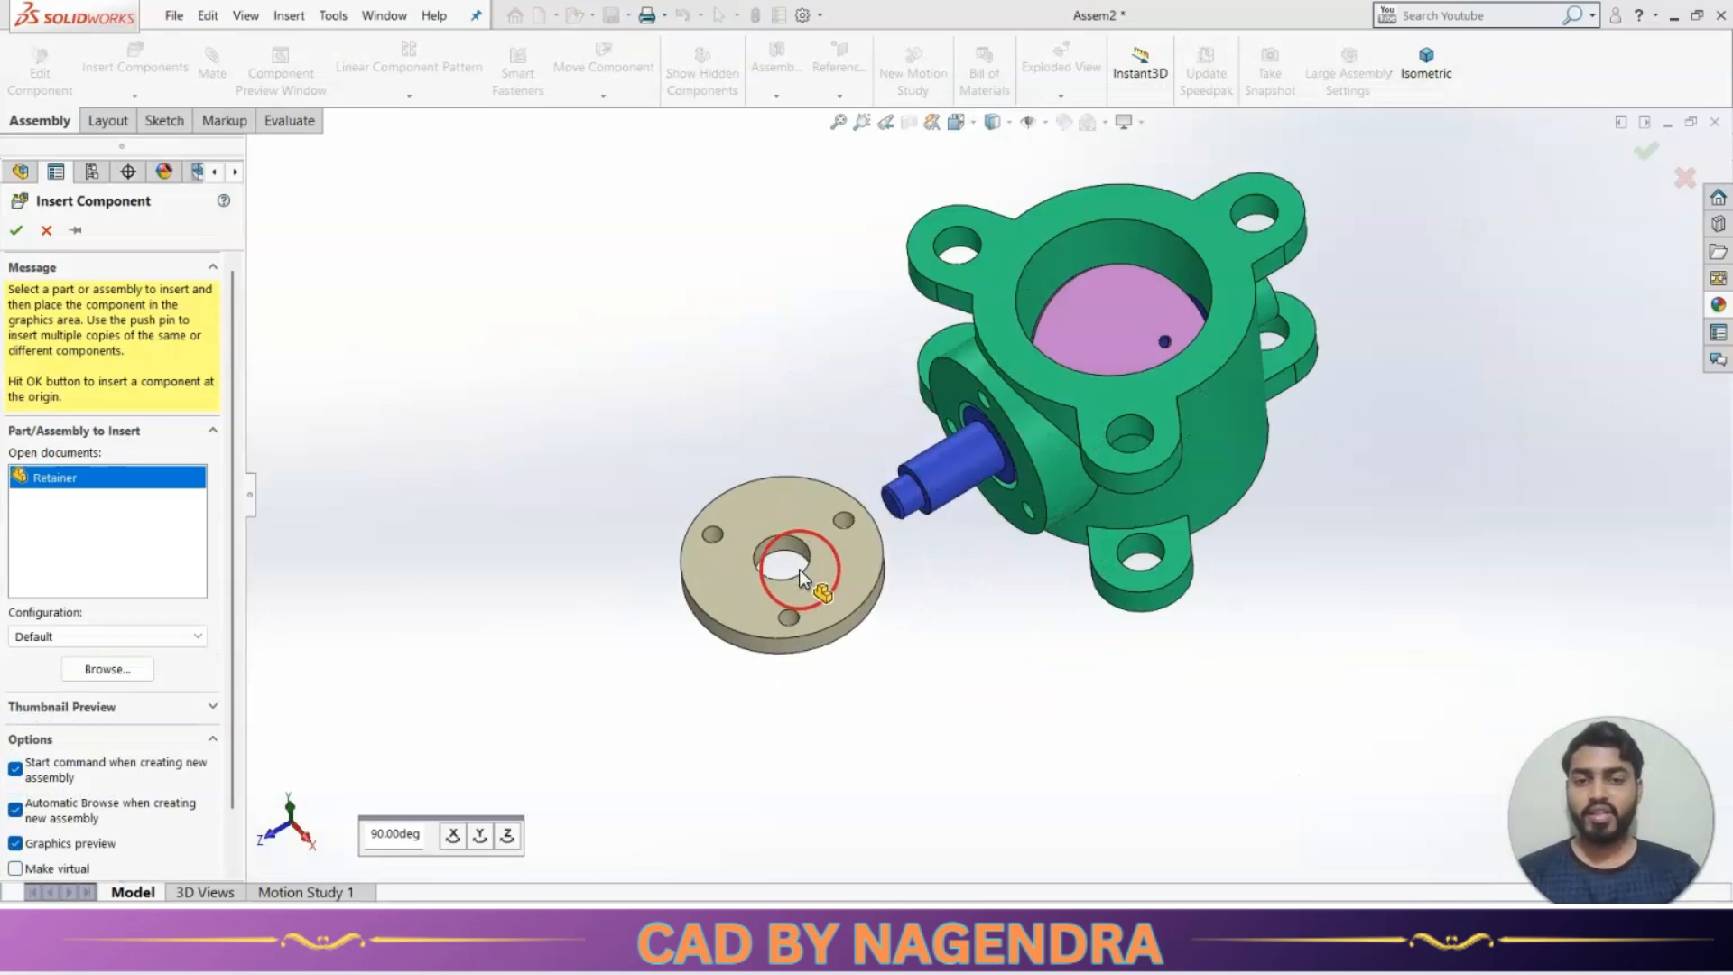
{"action": "left_click", "coordinate": [794, 562]}
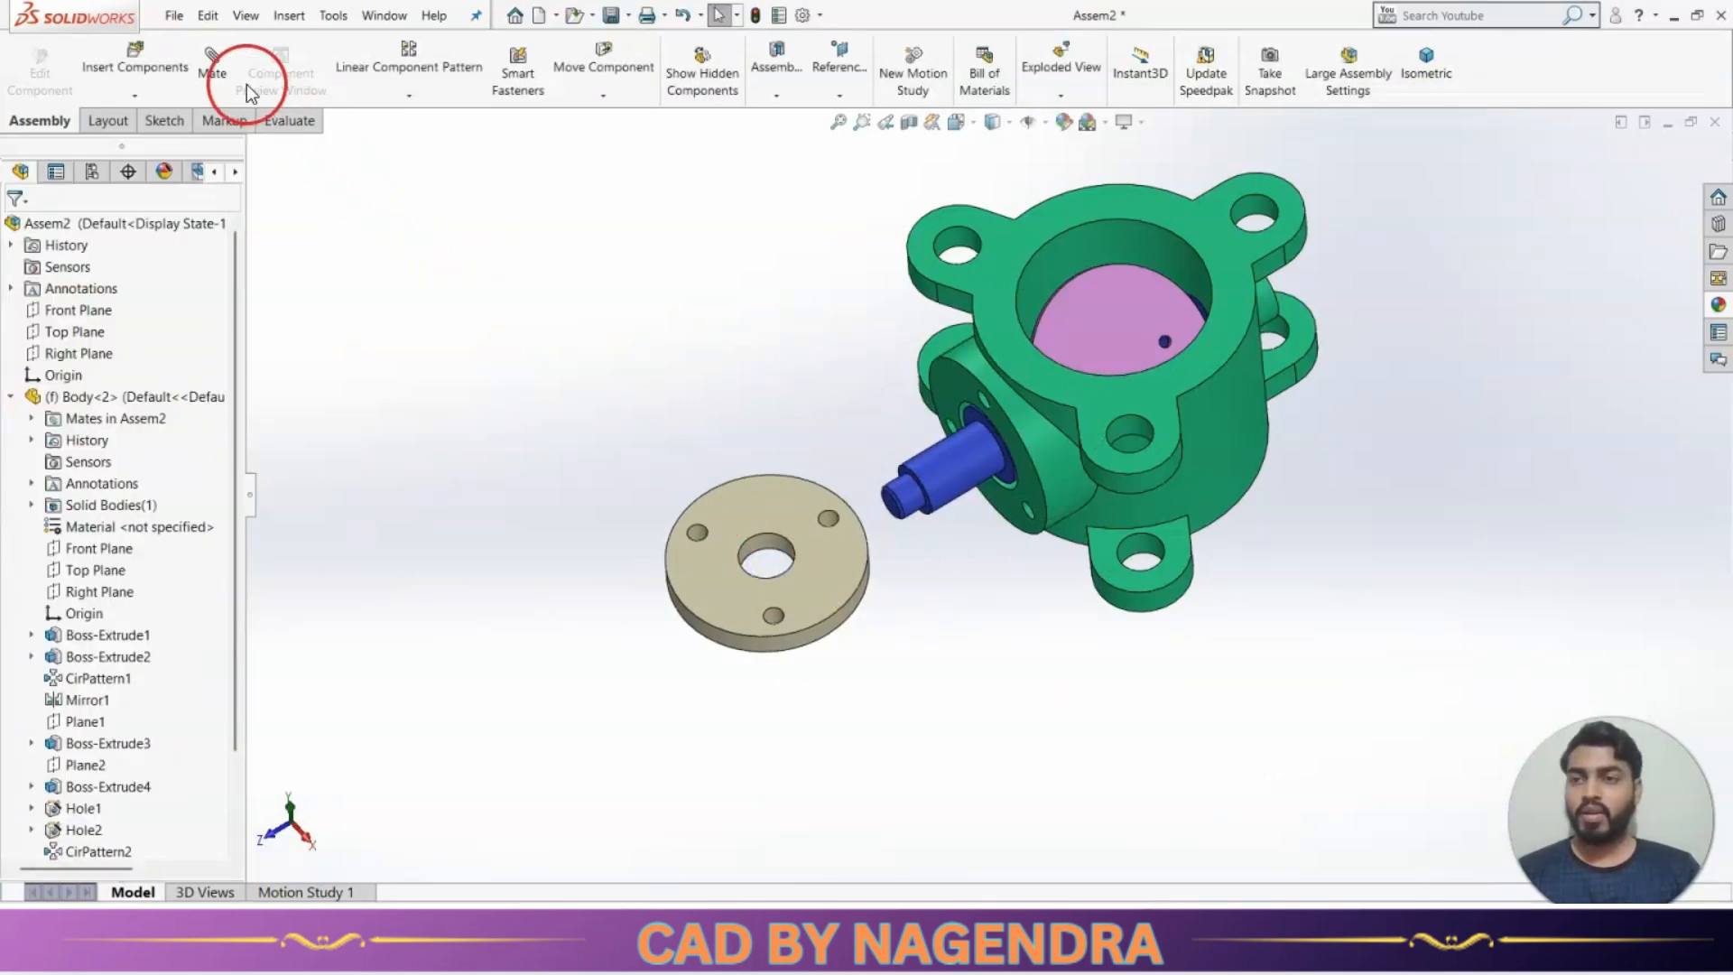
Add a concentric mate between the Retainer's centre bore and the cylindrical face of the shaft.
{"action": "left_click", "coordinate": [213, 65]}
{"action": "scroll", "coordinate": [842, 584], "scroll_direction": "down", "scroll_amount": 5}
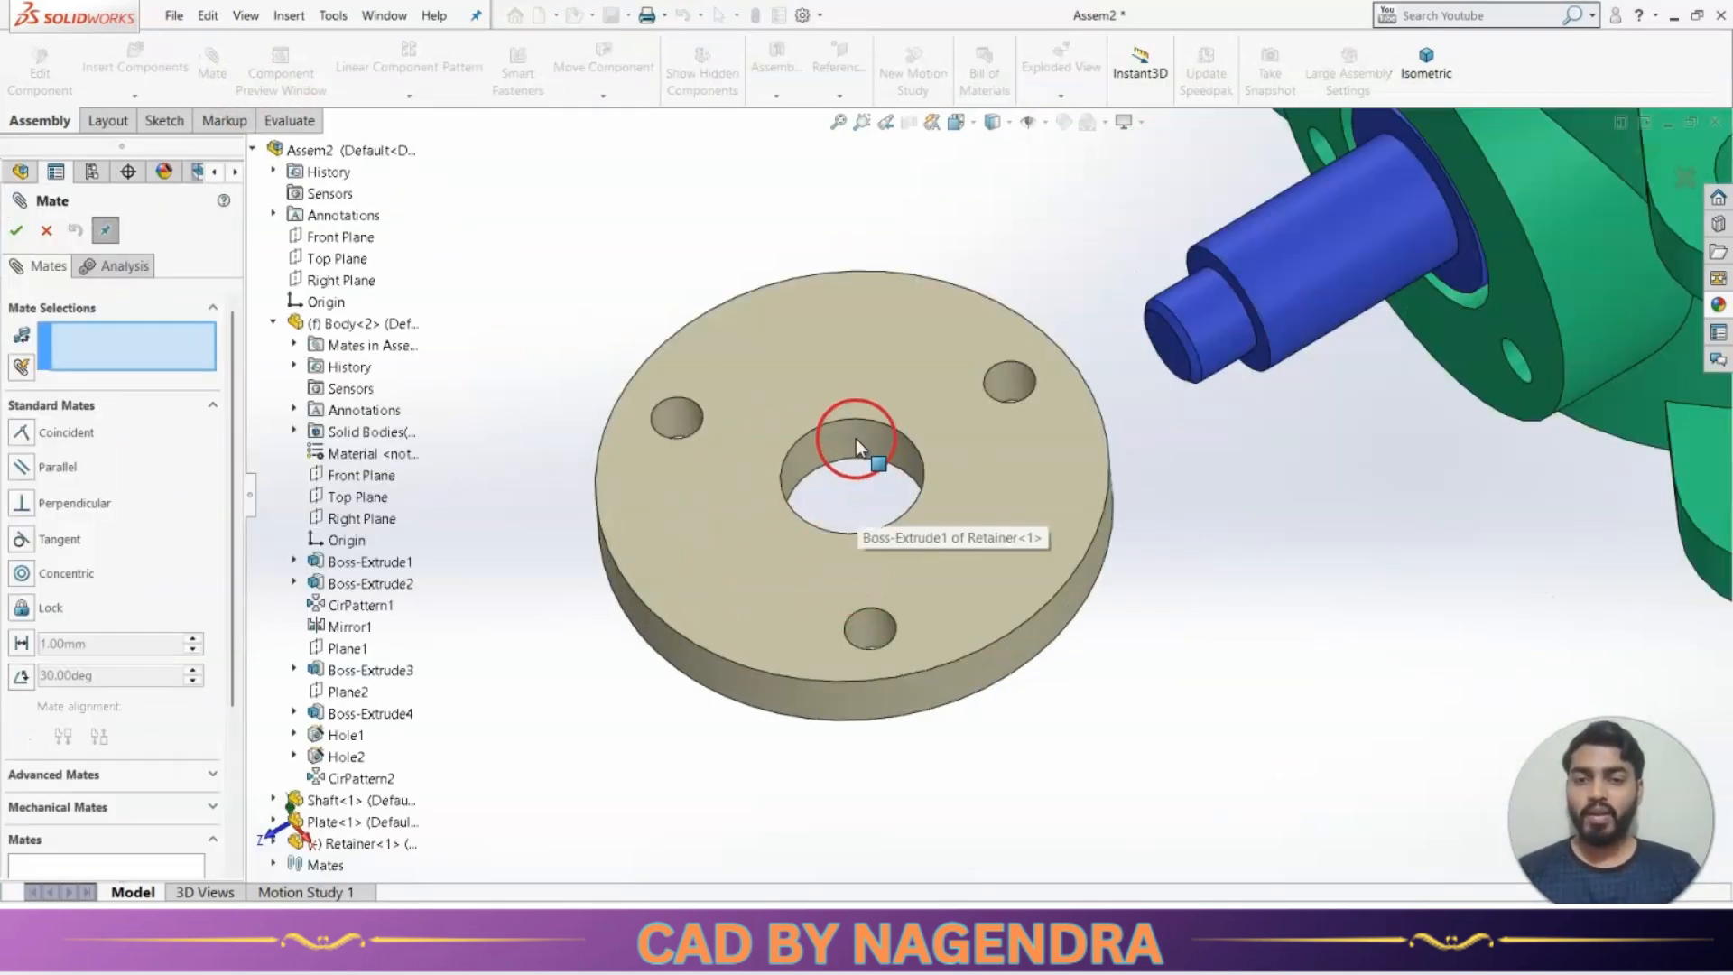
{"action": "left_click", "coordinate": [847, 441]}
{"action": "left_click", "coordinate": [1296, 278]}
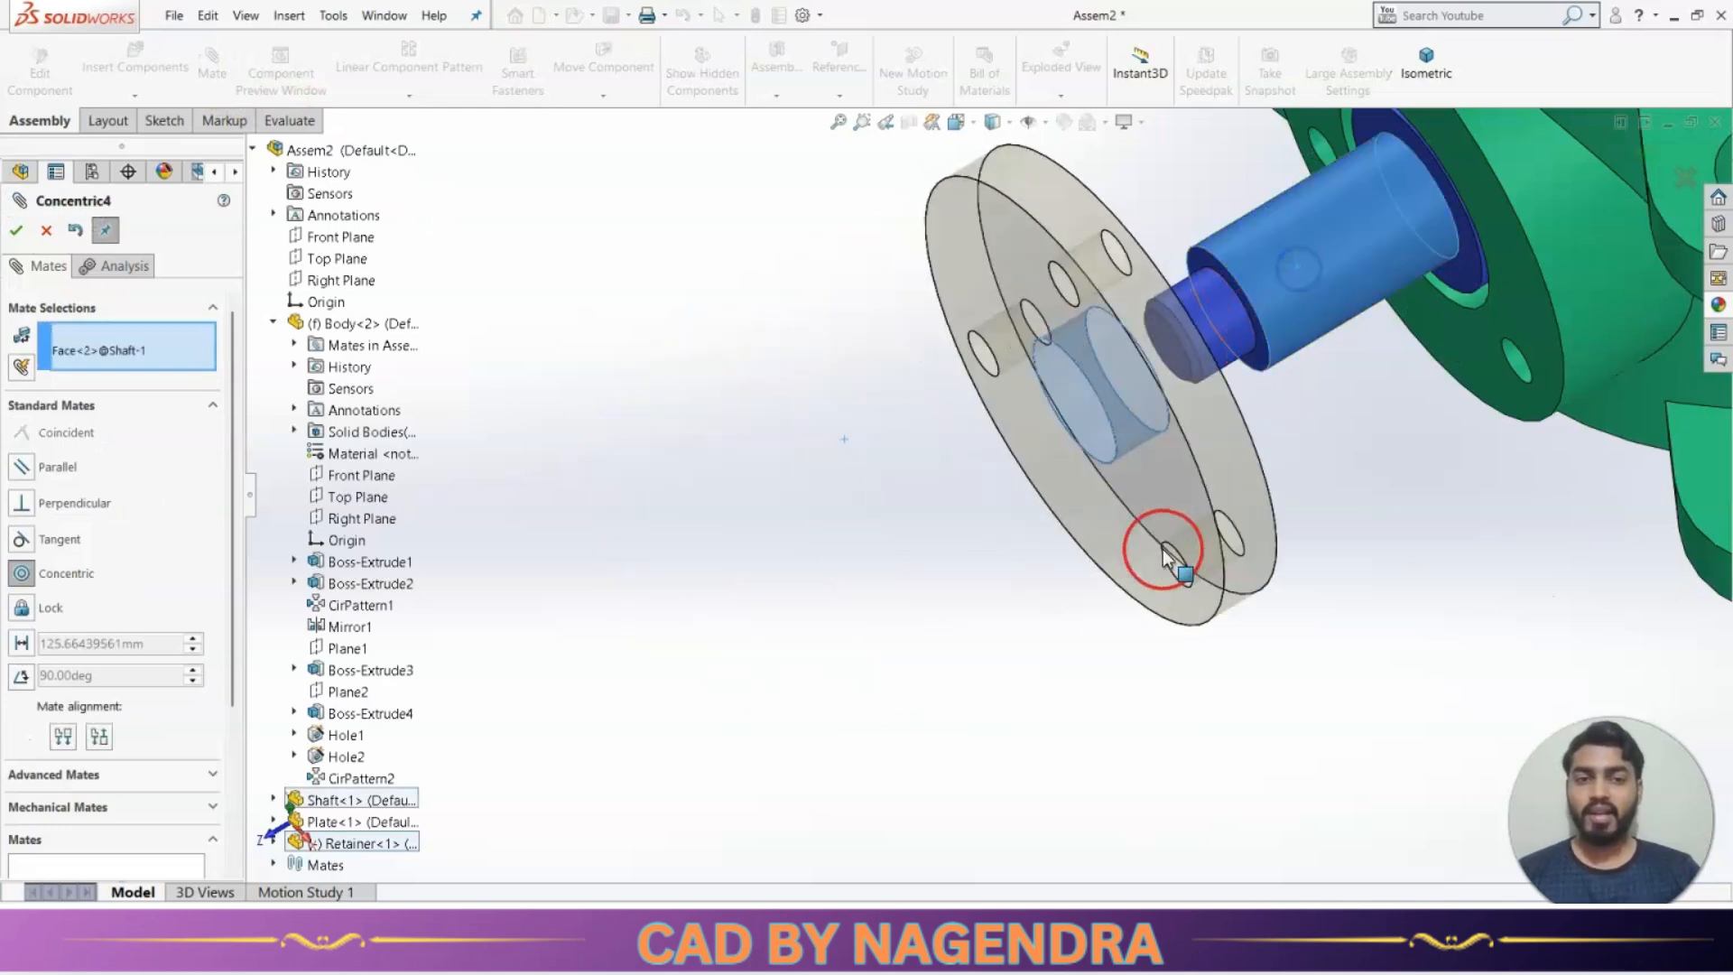
{"action": "left_click", "coordinate": [1438, 584]}
Add a concentric mate between one of the Retainer's small holes and the matching hole in the Body's side flange.
{"action": "scroll", "coordinate": [1389, 597], "scroll_direction": "down", "scroll_amount": 4}
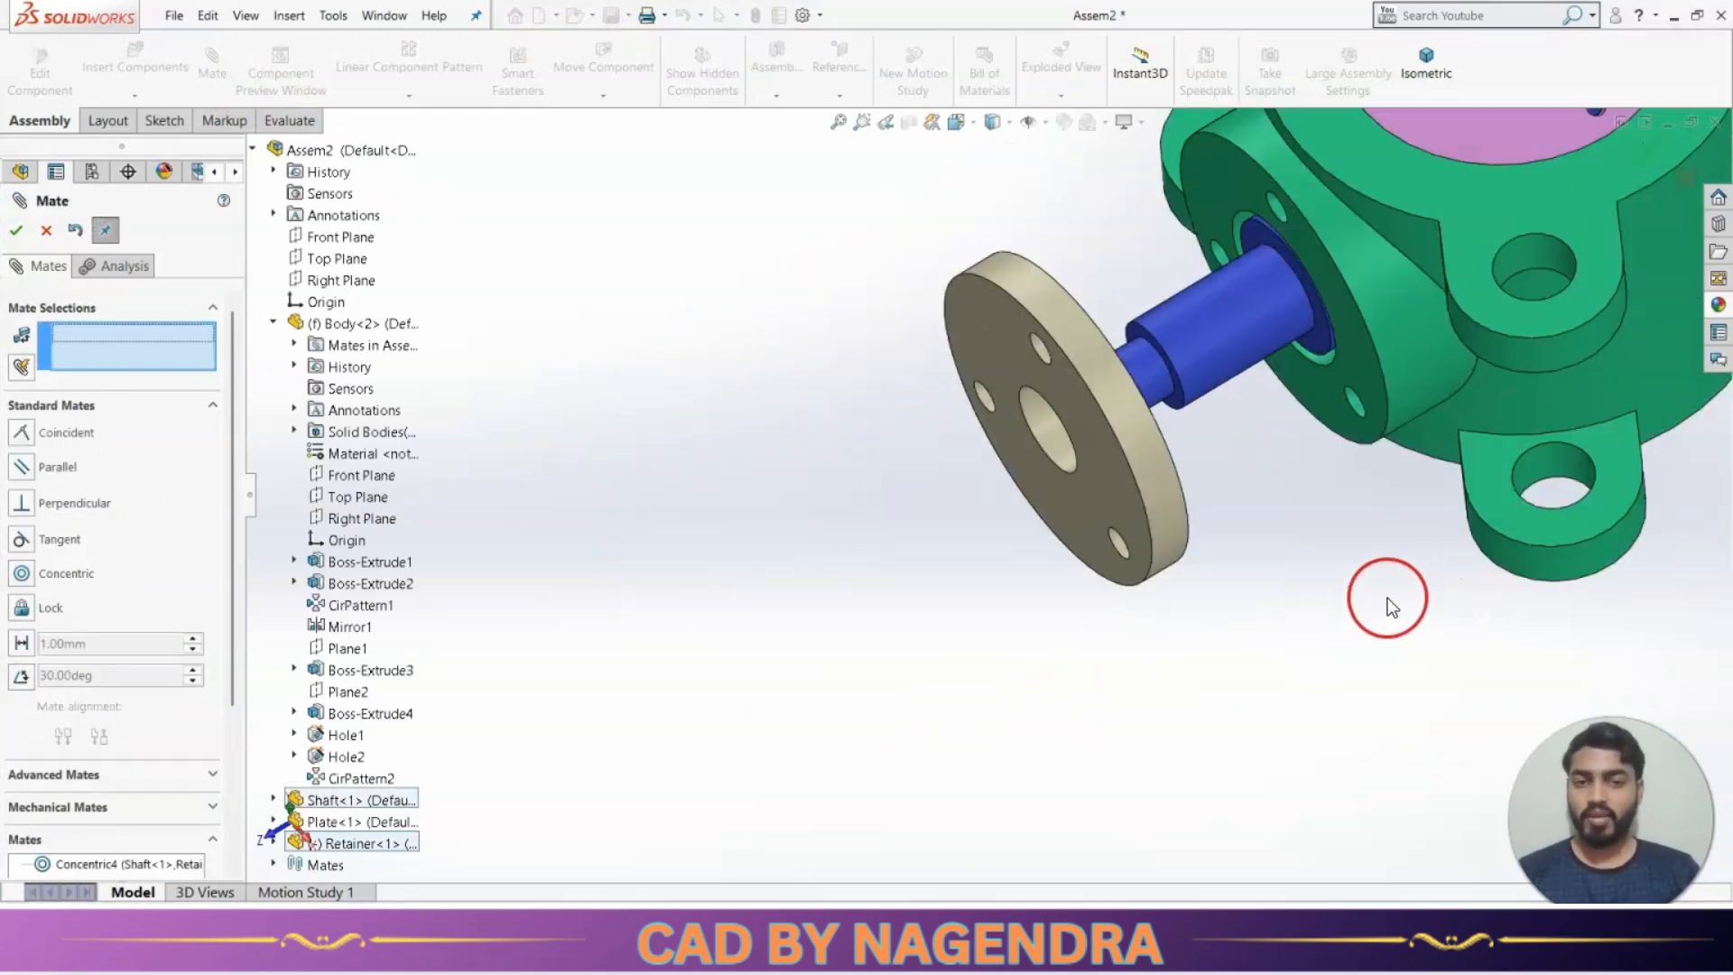
{"action": "scroll", "coordinate": [1239, 585], "scroll_direction": "up", "scroll_amount": 4}
{"action": "scroll", "coordinate": [1092, 596], "scroll_direction": "down", "scroll_amount": 4}
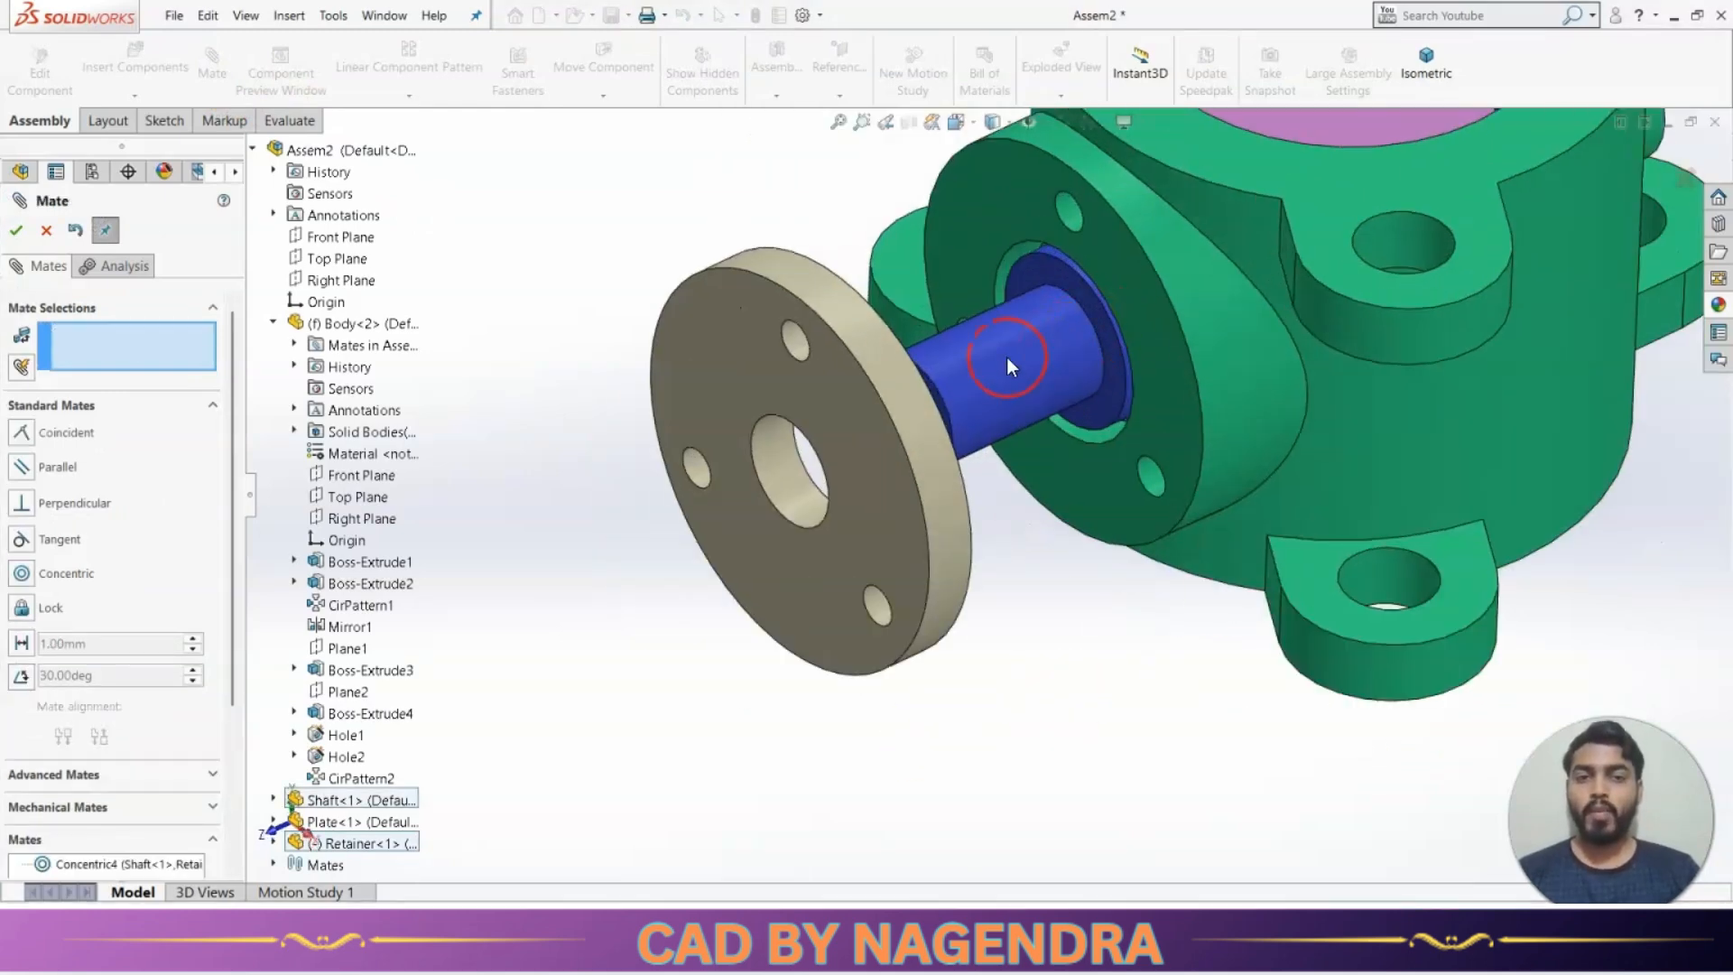
{"action": "left_click", "coordinate": [793, 344]}
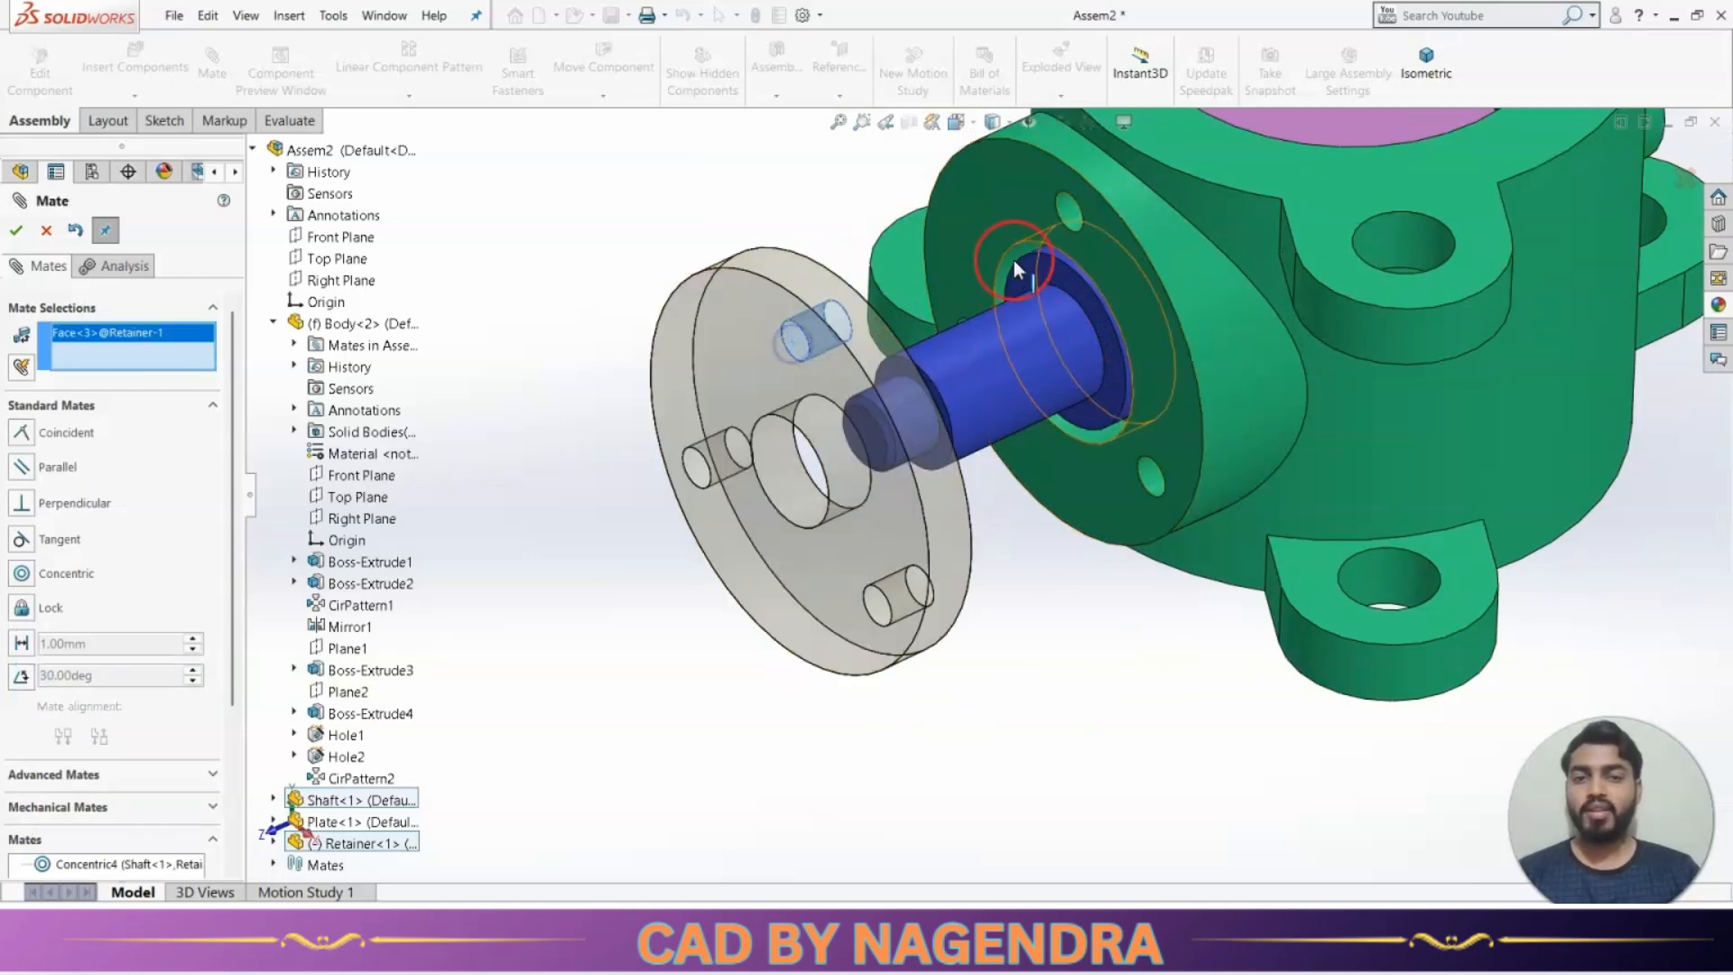
{"action": "left_click", "coordinate": [1073, 215]}
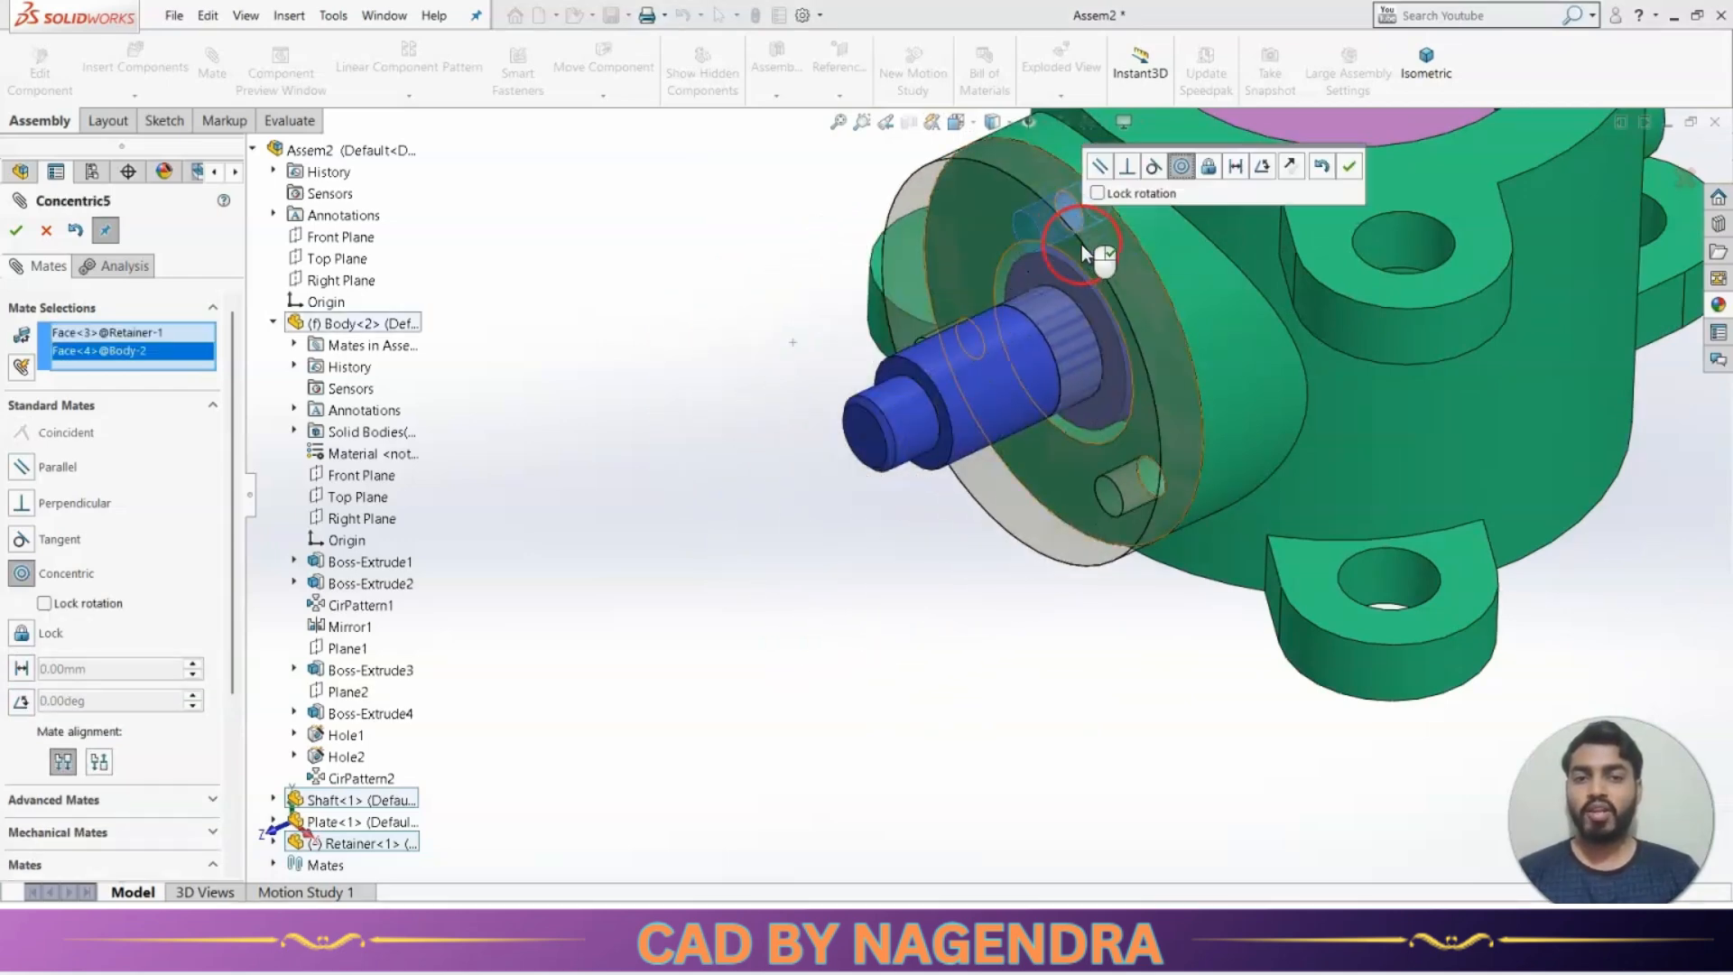
{"action": "left_click", "coordinate": [1345, 181]}
Move the Retainer clear of the Body, add a coincident mate between its inner face and the Body's side flange face, and return to the isometric view.
{"action": "left_click_drag", "start_coordinate": [1150, 399], "coordinate": [873, 561]}
{"action": "left_click", "coordinate": [1170, 399]}
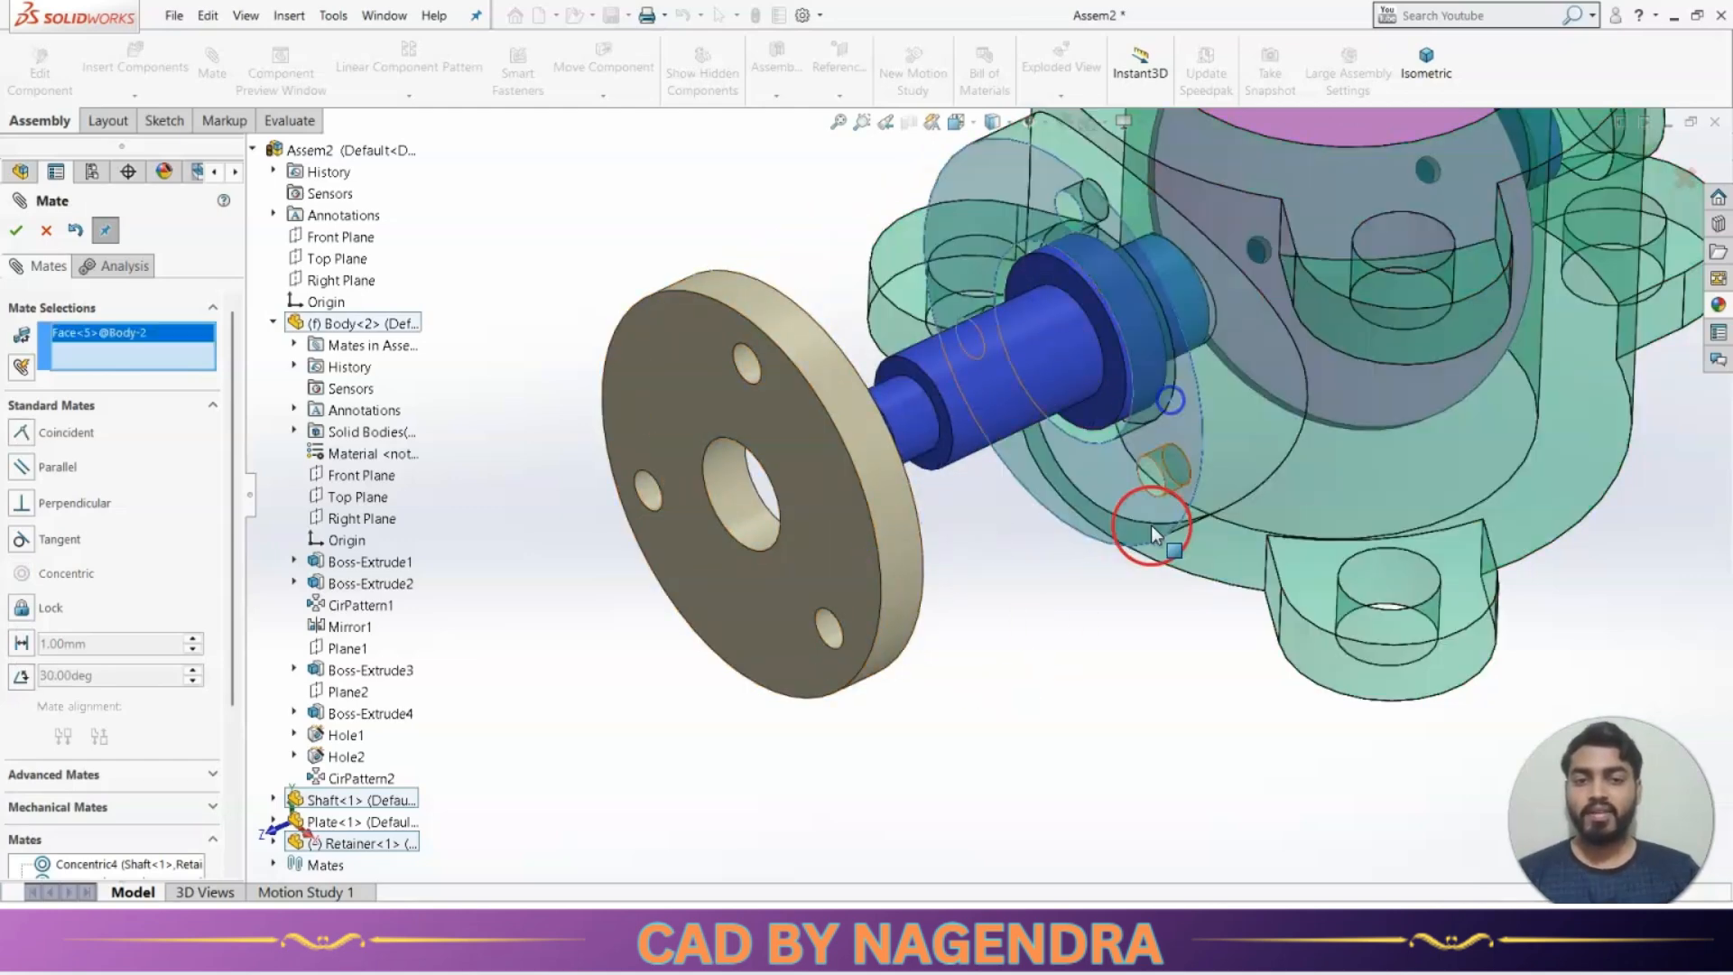
{"action": "middle_click_drag", "start_coordinate": [1151, 524], "coordinate": [1071, 669]}
{"action": "left_click", "coordinate": [793, 581]}
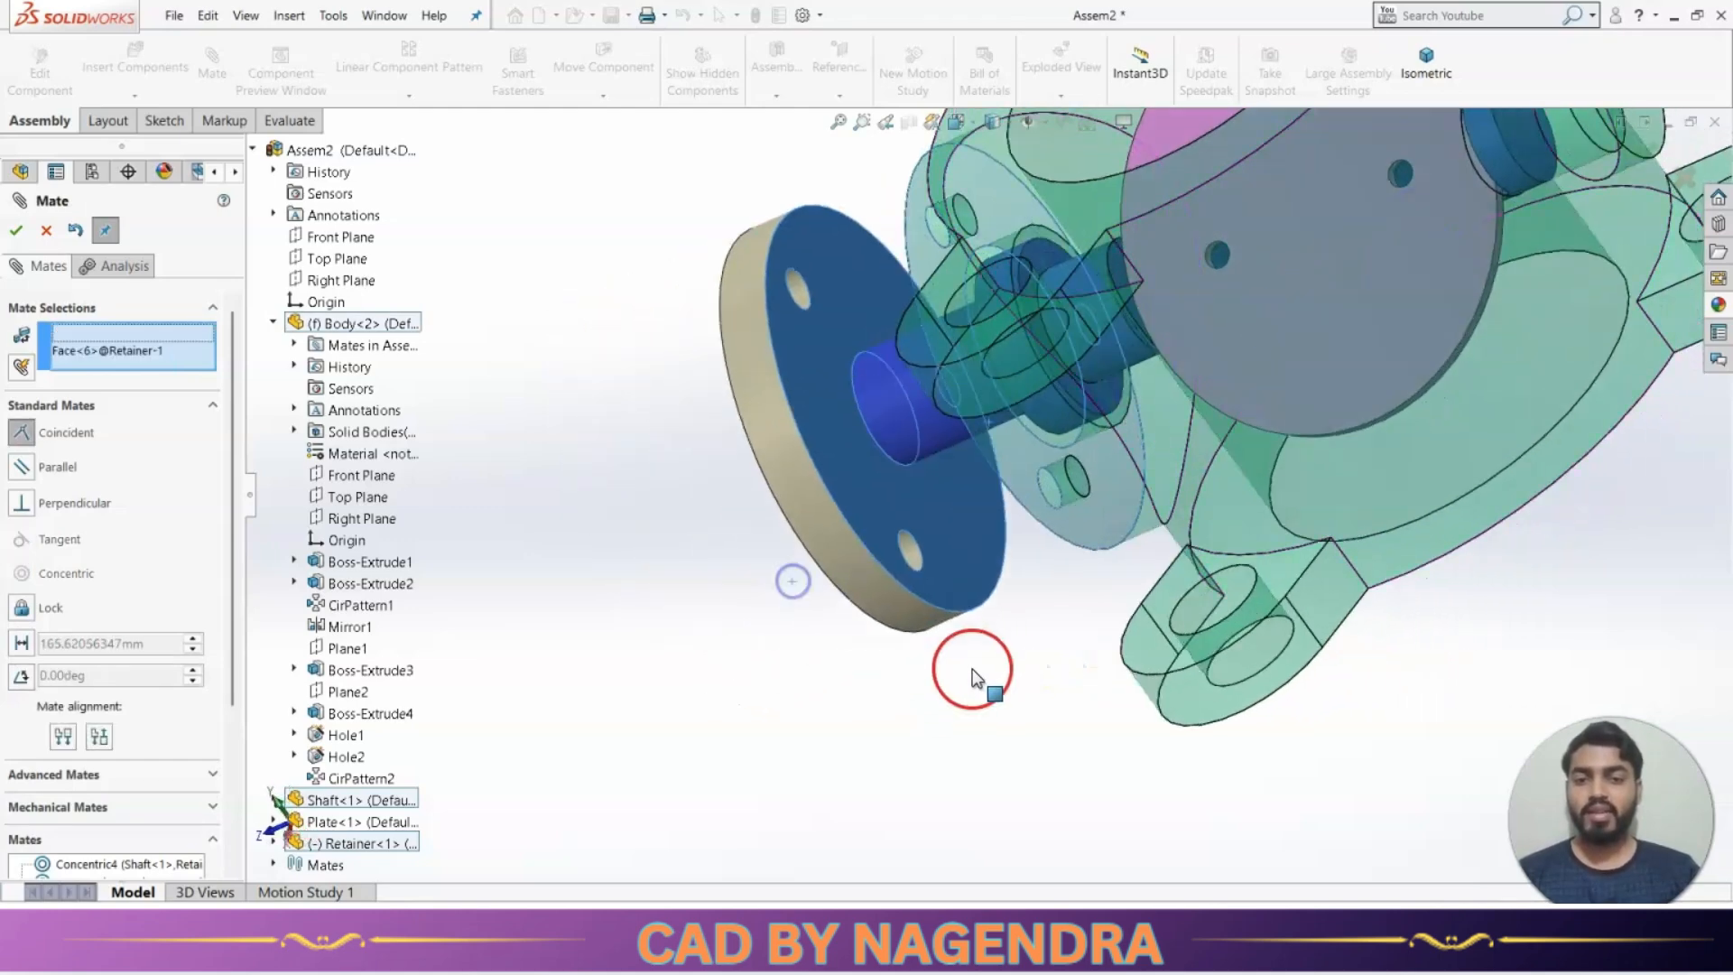
{"action": "left_click", "coordinate": [1224, 704]}
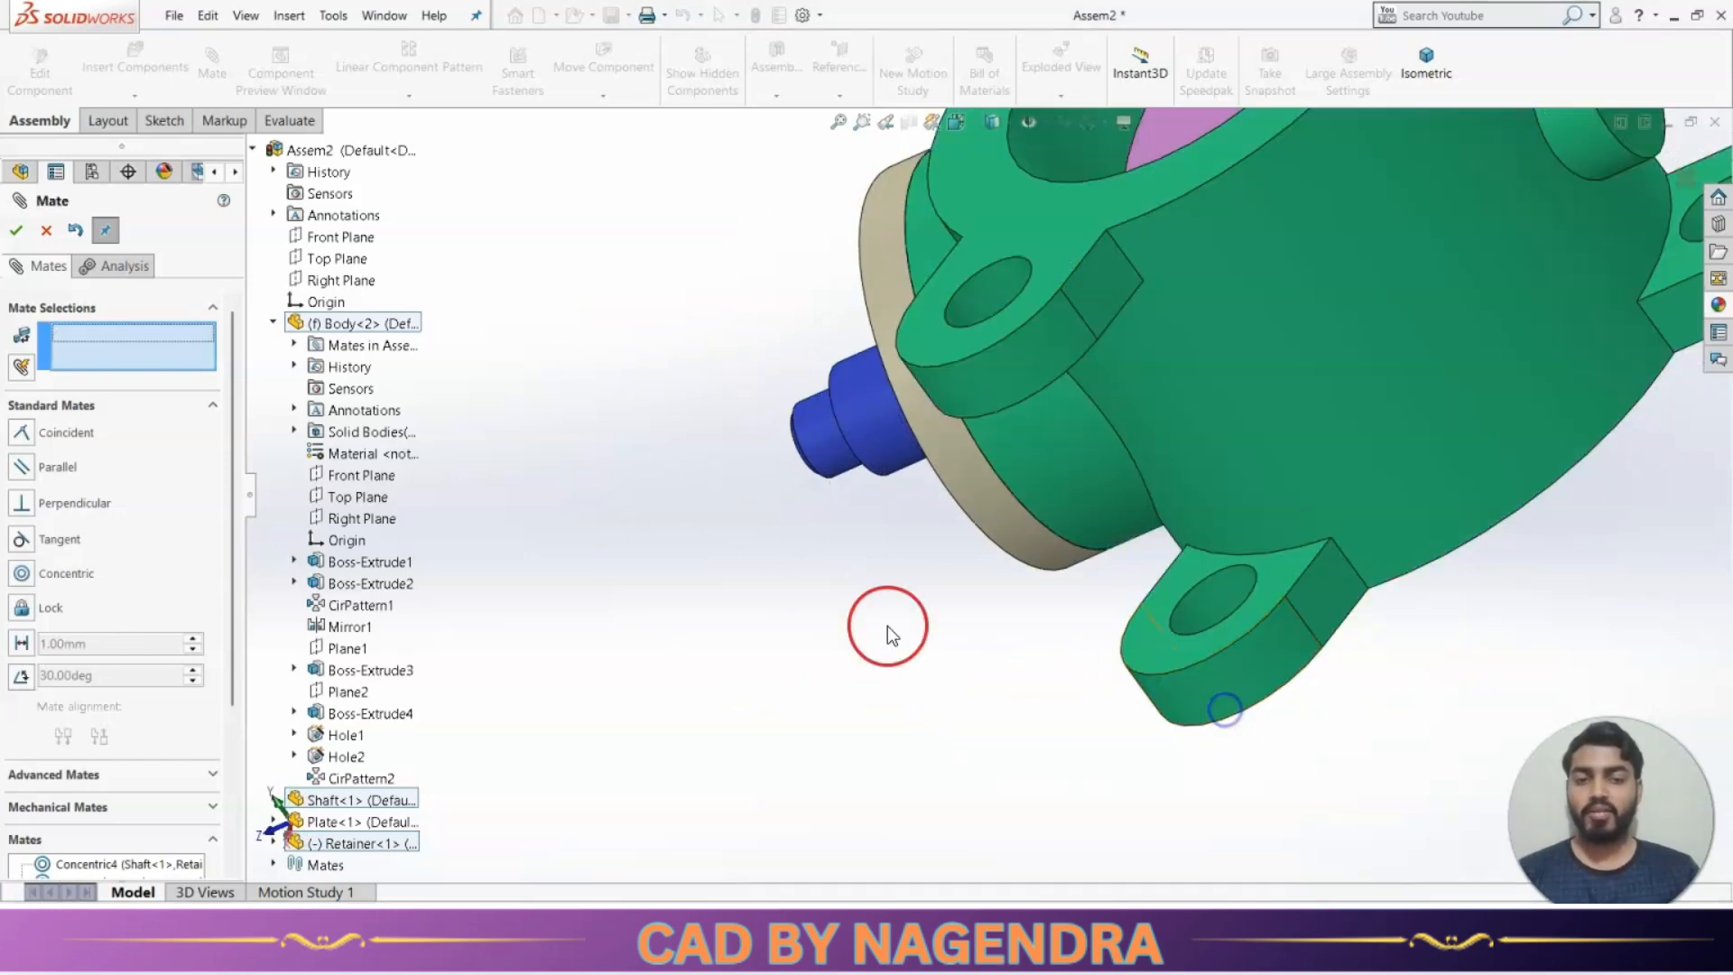
{"action": "left_click", "coordinate": [1419, 61]}
{"action": "left_click", "coordinate": [911, 539]}
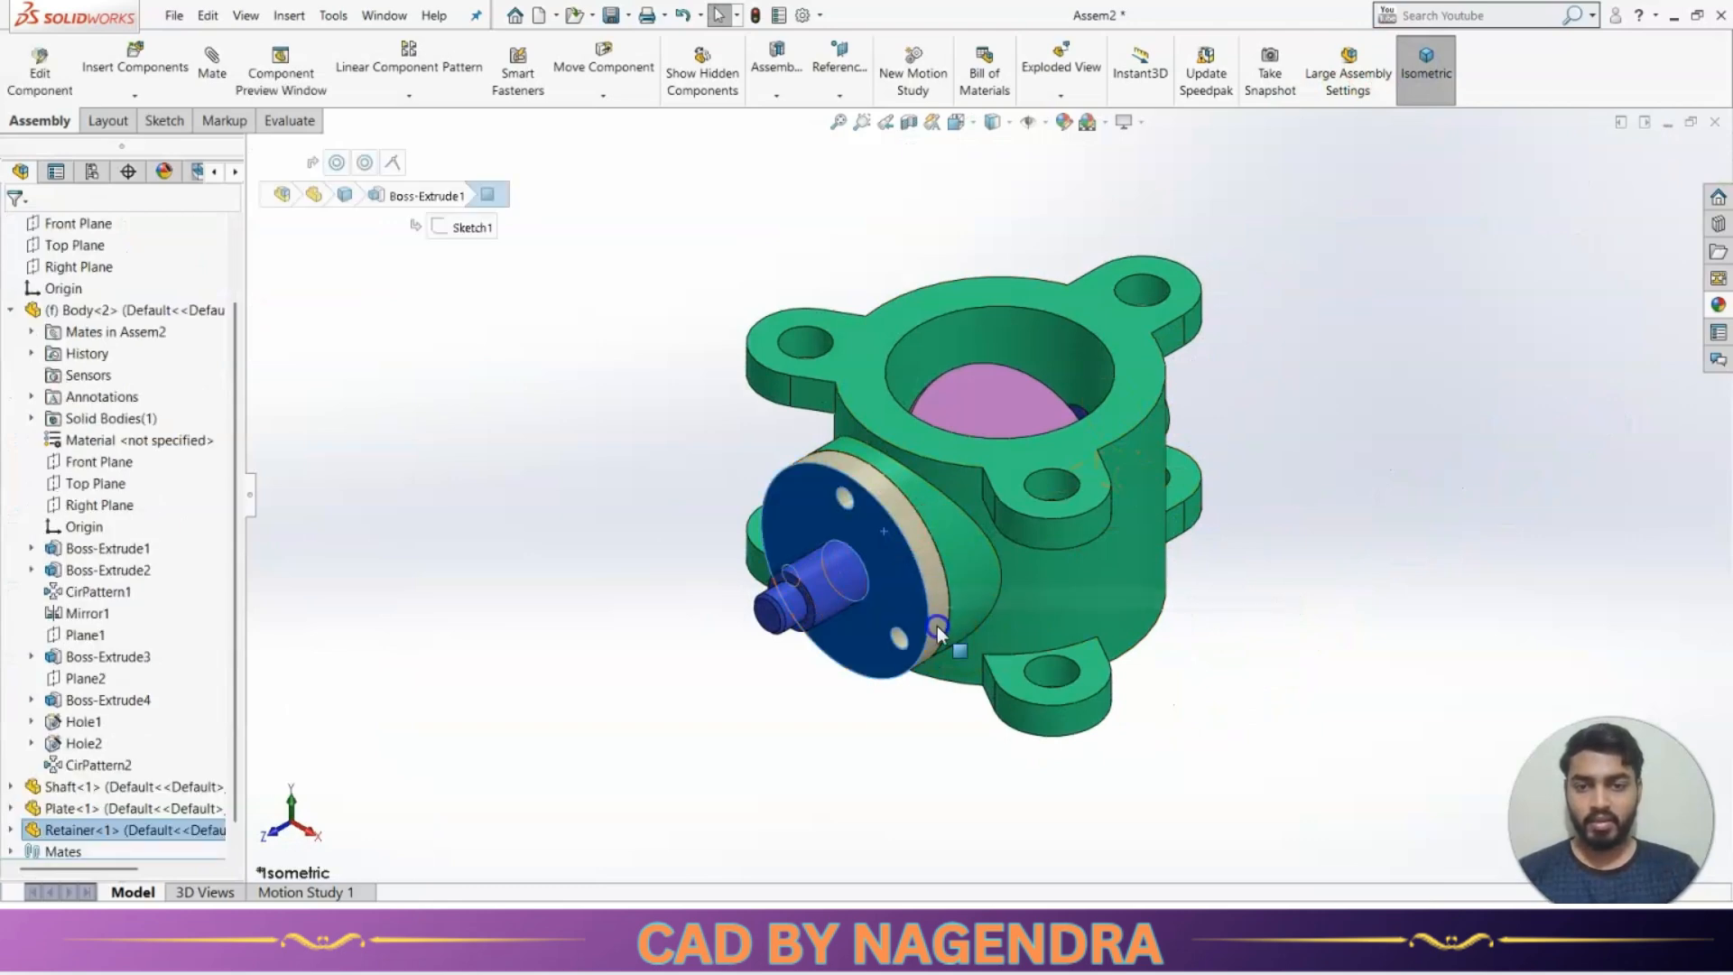
{"action": "left_click", "coordinate": [1431, 702]}
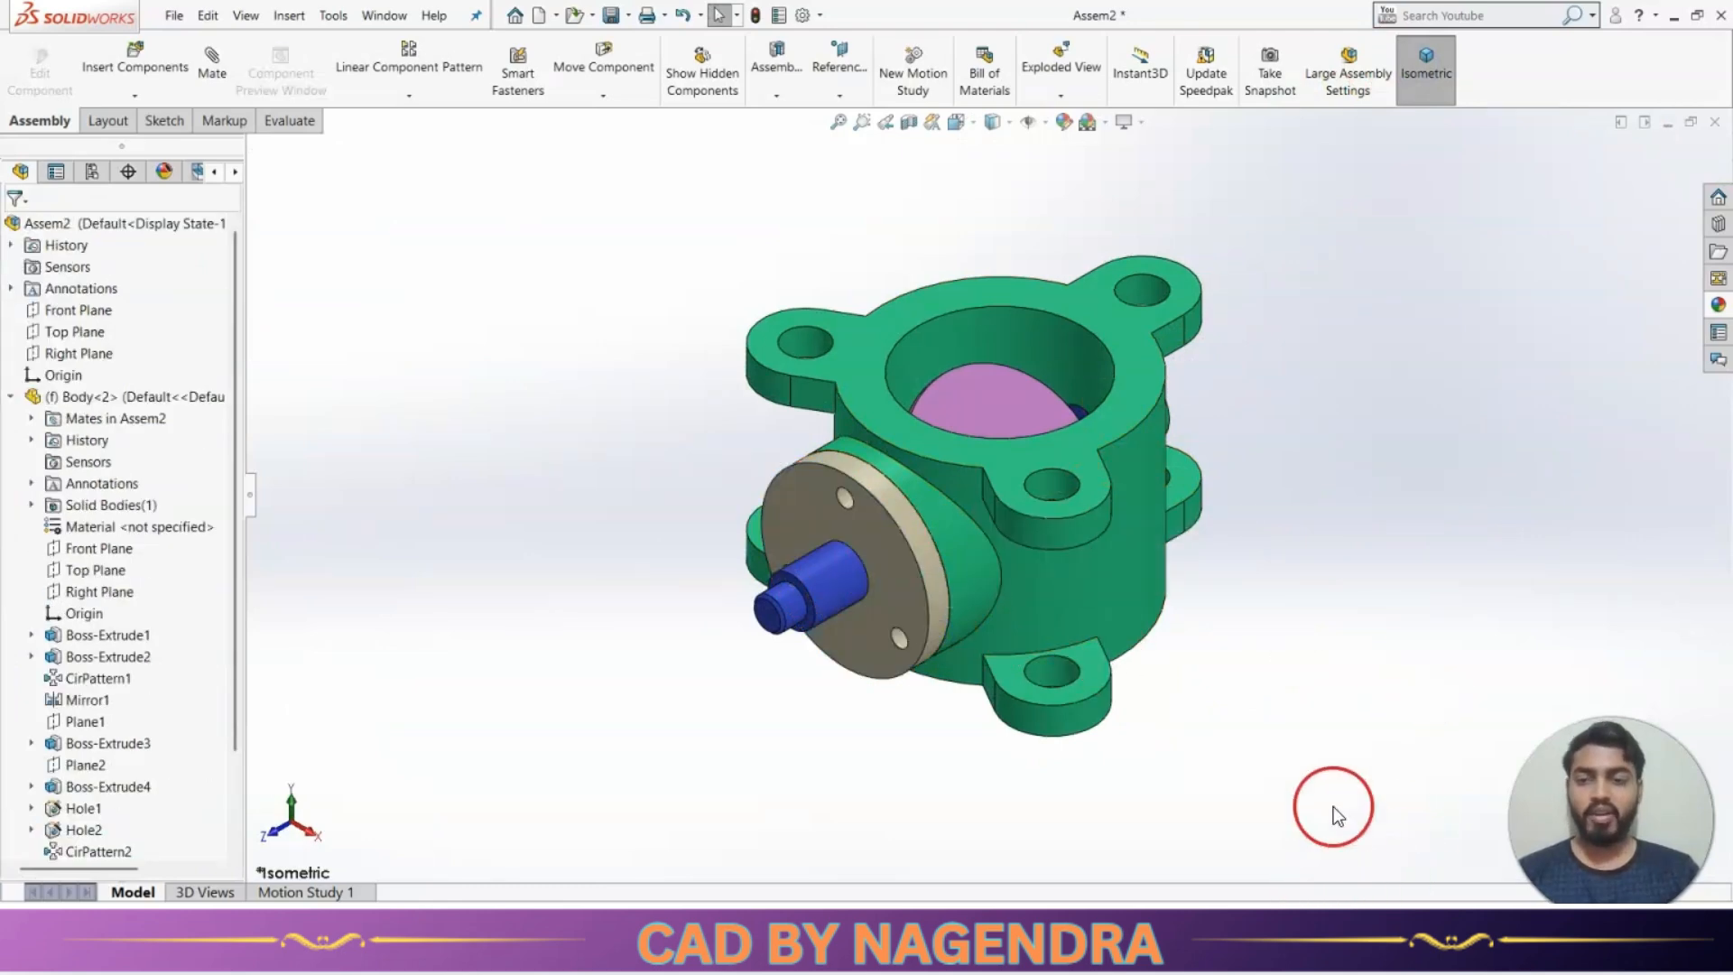
Insert the Arm part and place it in free space in front of the valve body.
{"action": "left_click", "coordinate": [11, 397]}
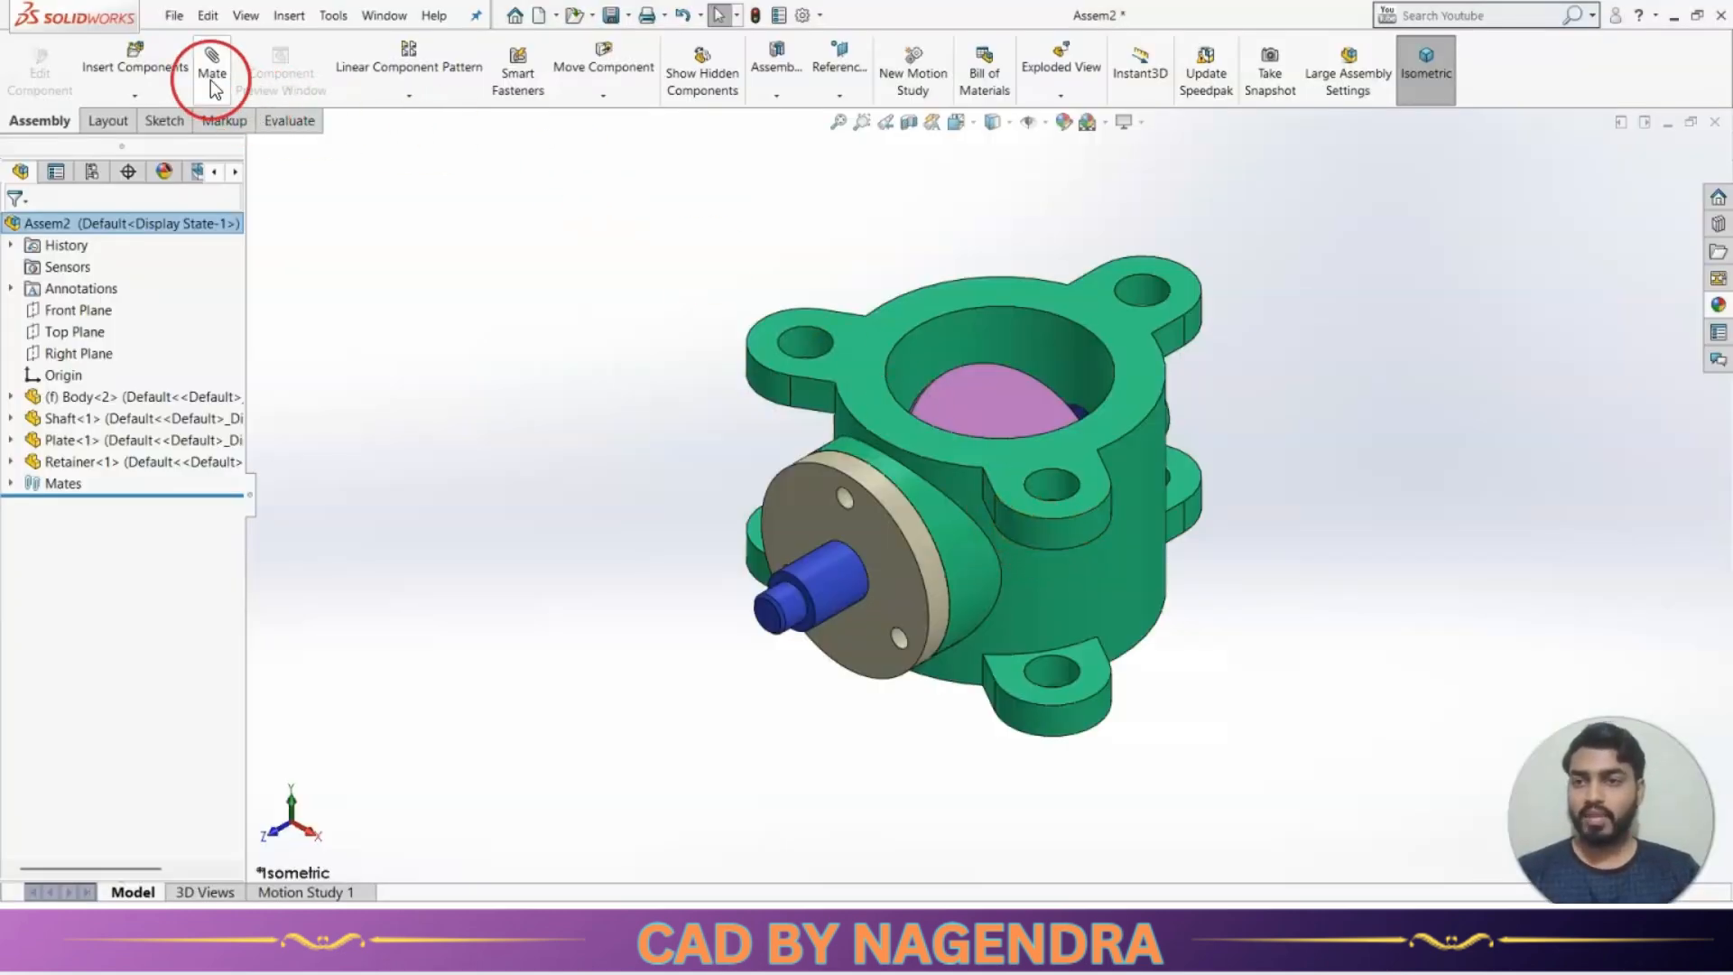
{"action": "left_click", "coordinate": [136, 56]}
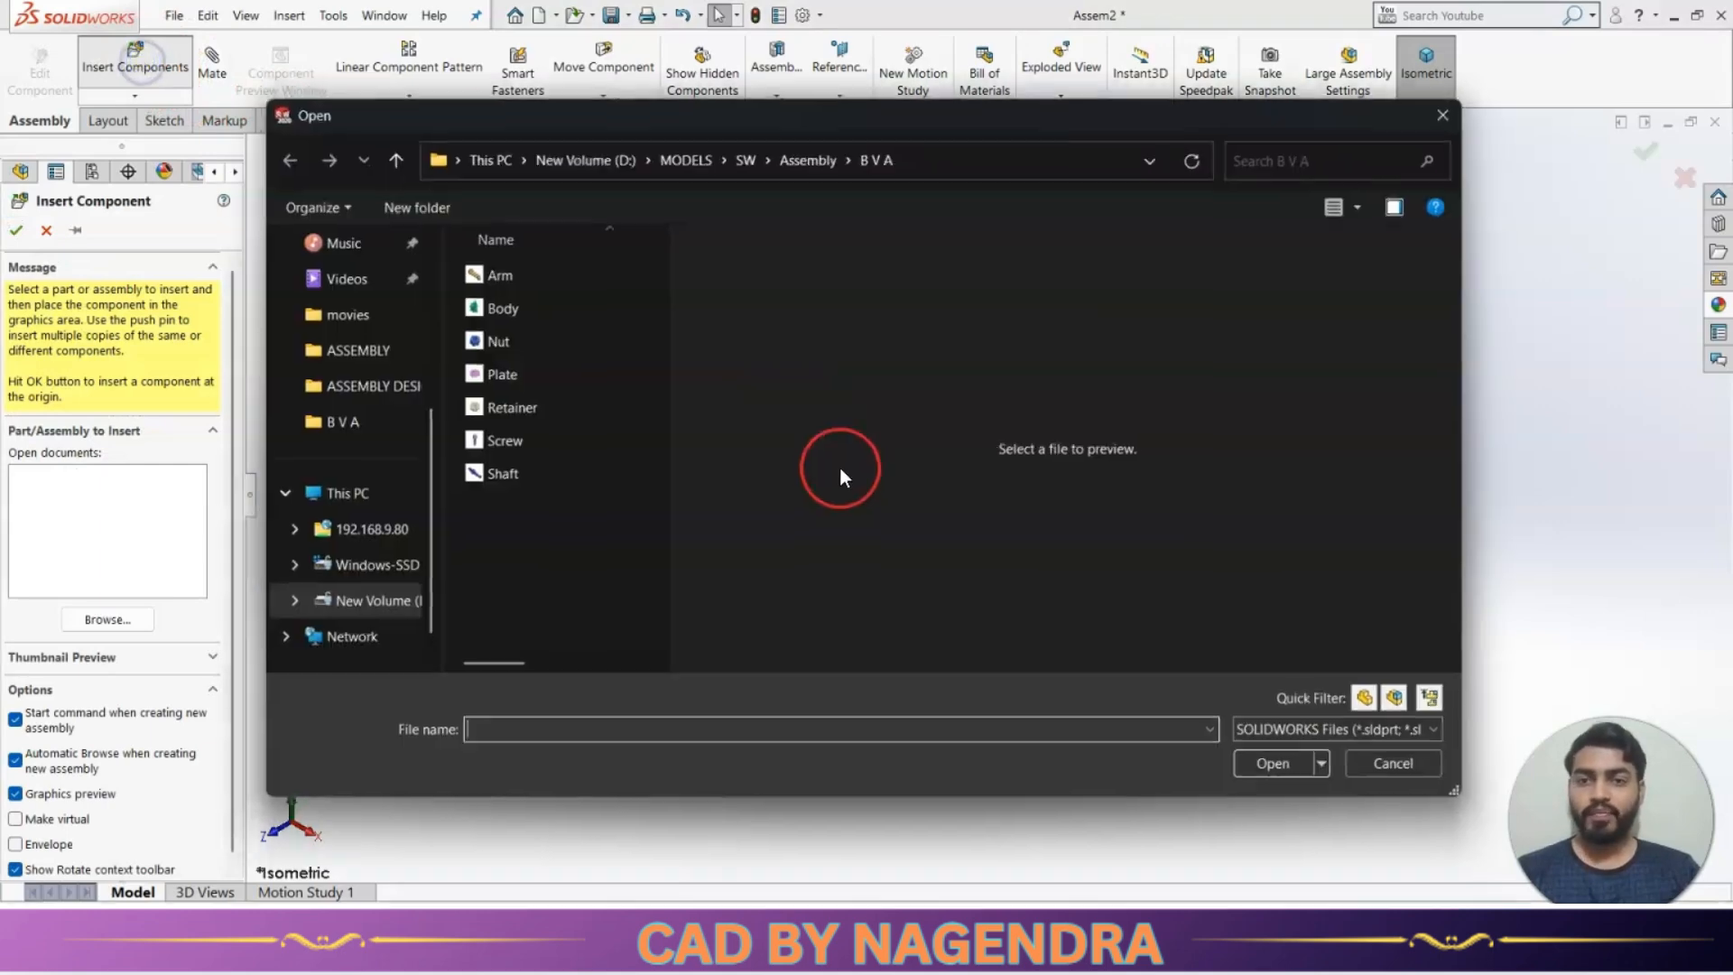
{"action": "left_click", "coordinate": [529, 284]}
{"action": "left_click", "coordinate": [1273, 766]}
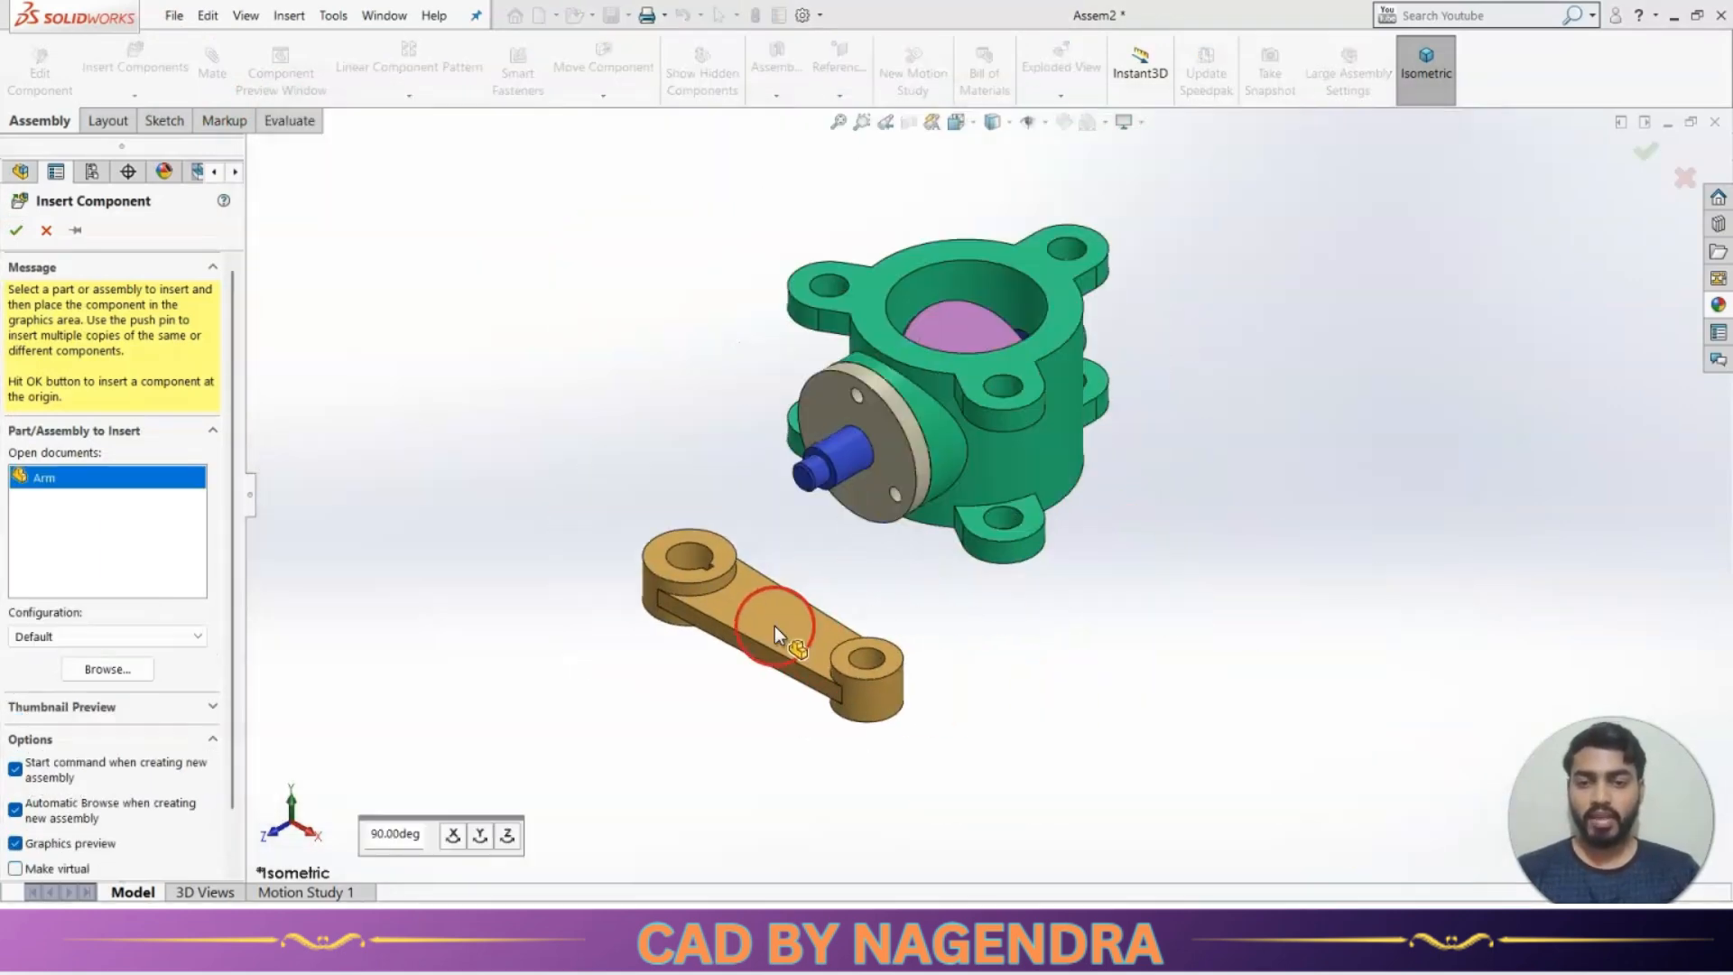
{"action": "left_click", "coordinate": [774, 626]}
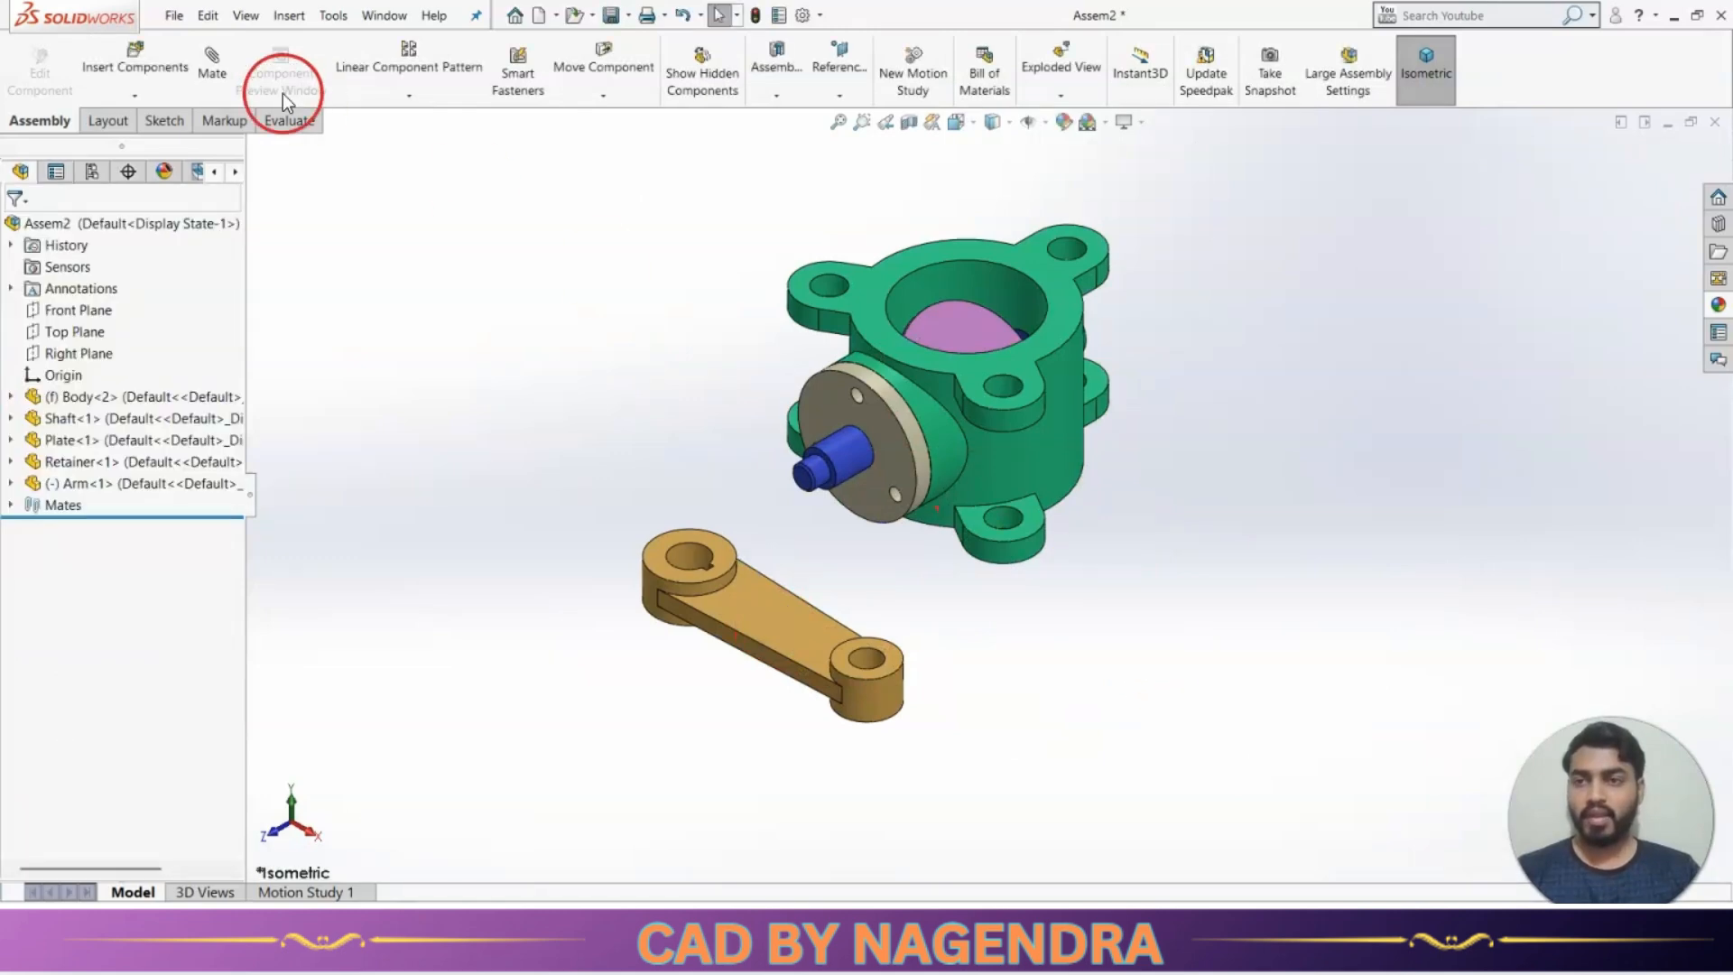
Try a concentric mate between the Arm's keyed bore and the cylindrical face of the shaft.
{"action": "left_click", "coordinate": [212, 63]}
{"action": "scroll", "coordinate": [717, 528], "scroll_direction": "down", "scroll_amount": 3}
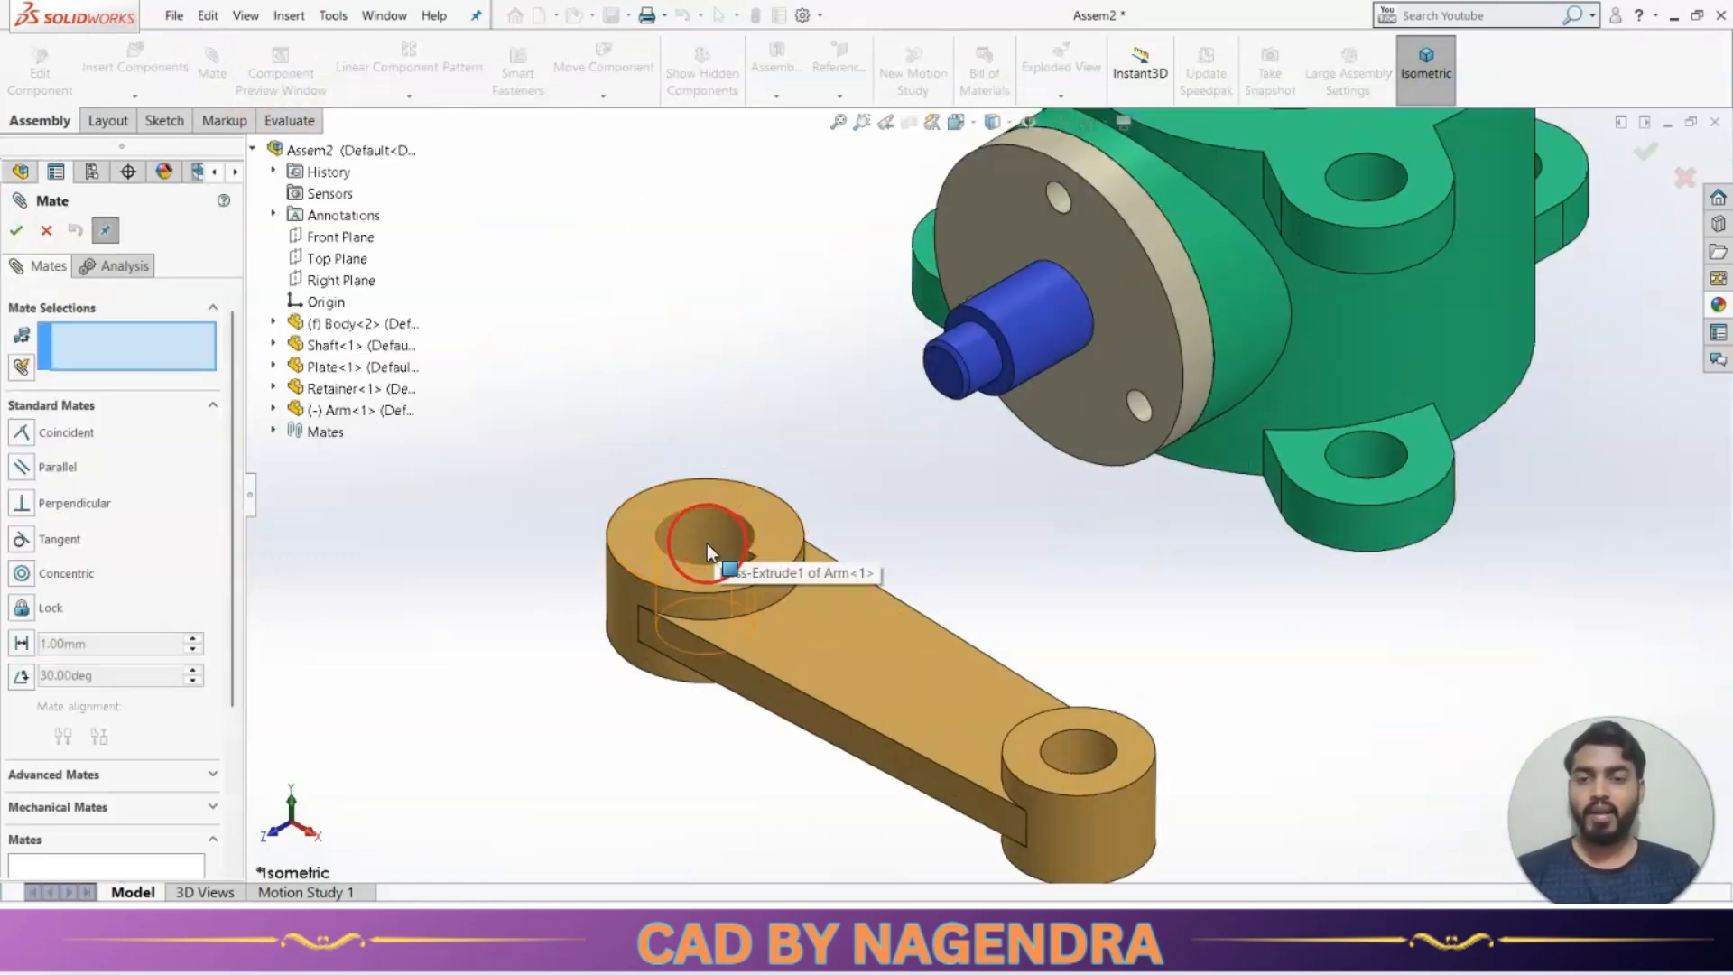
{"action": "left_click", "coordinate": [707, 544]}
{"action": "left_click", "coordinate": [1042, 307]}
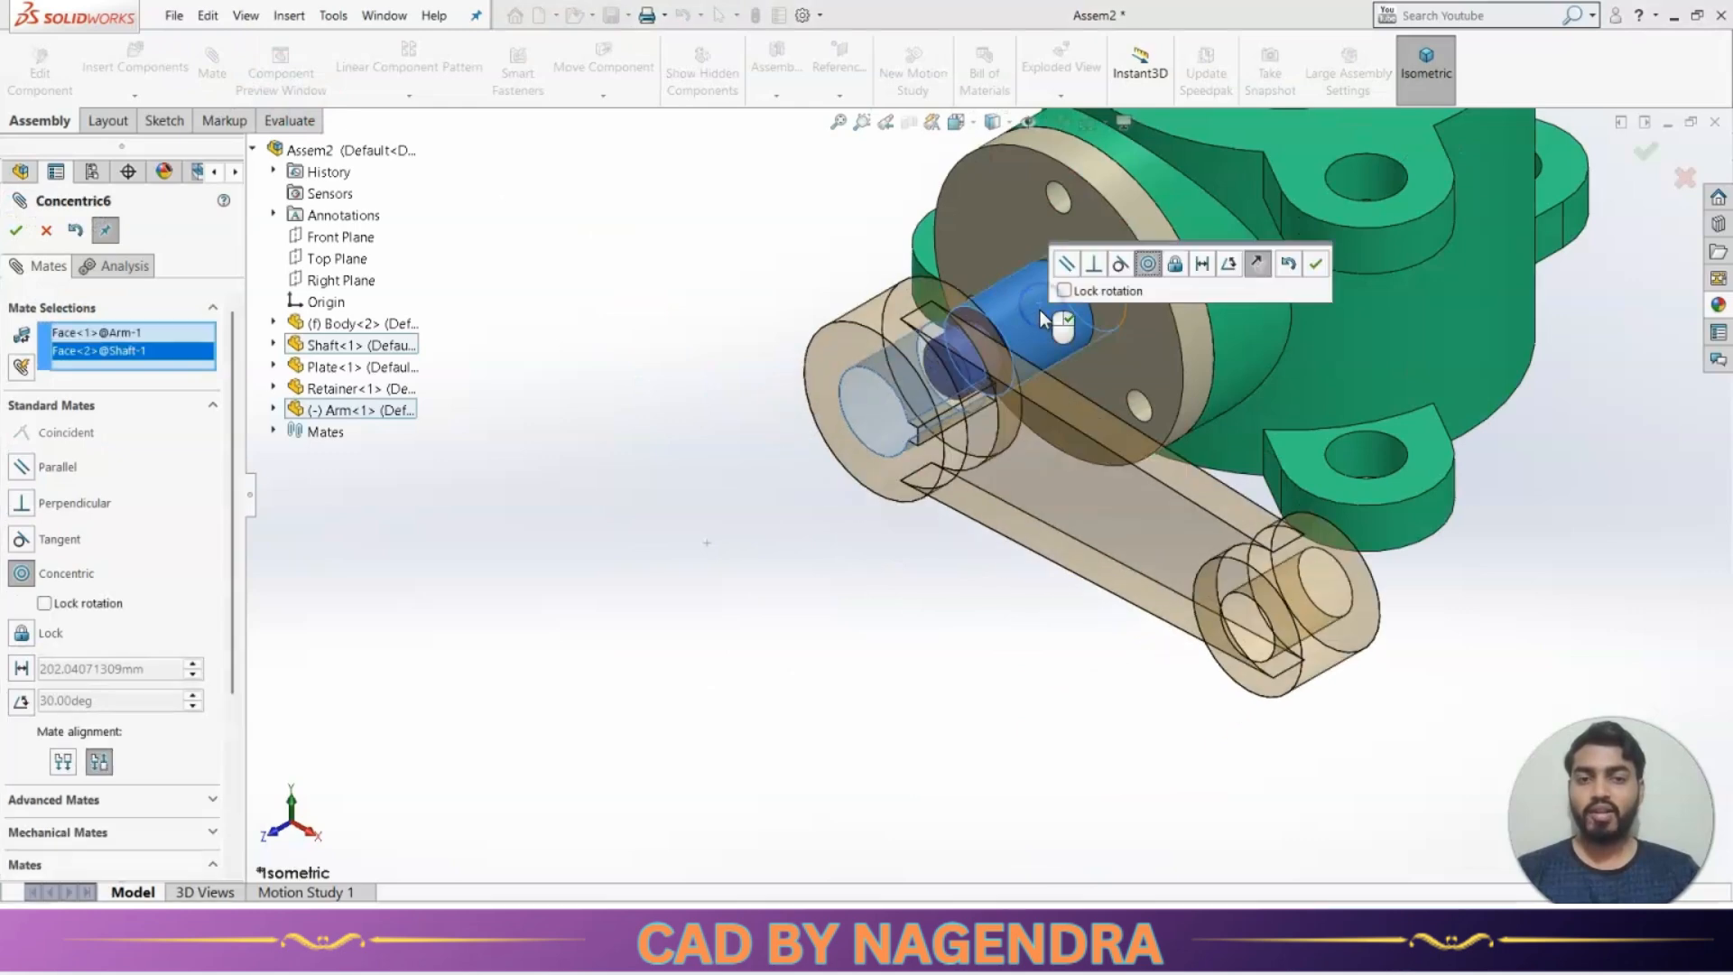
{"action": "left_click", "coordinate": [1317, 265]}
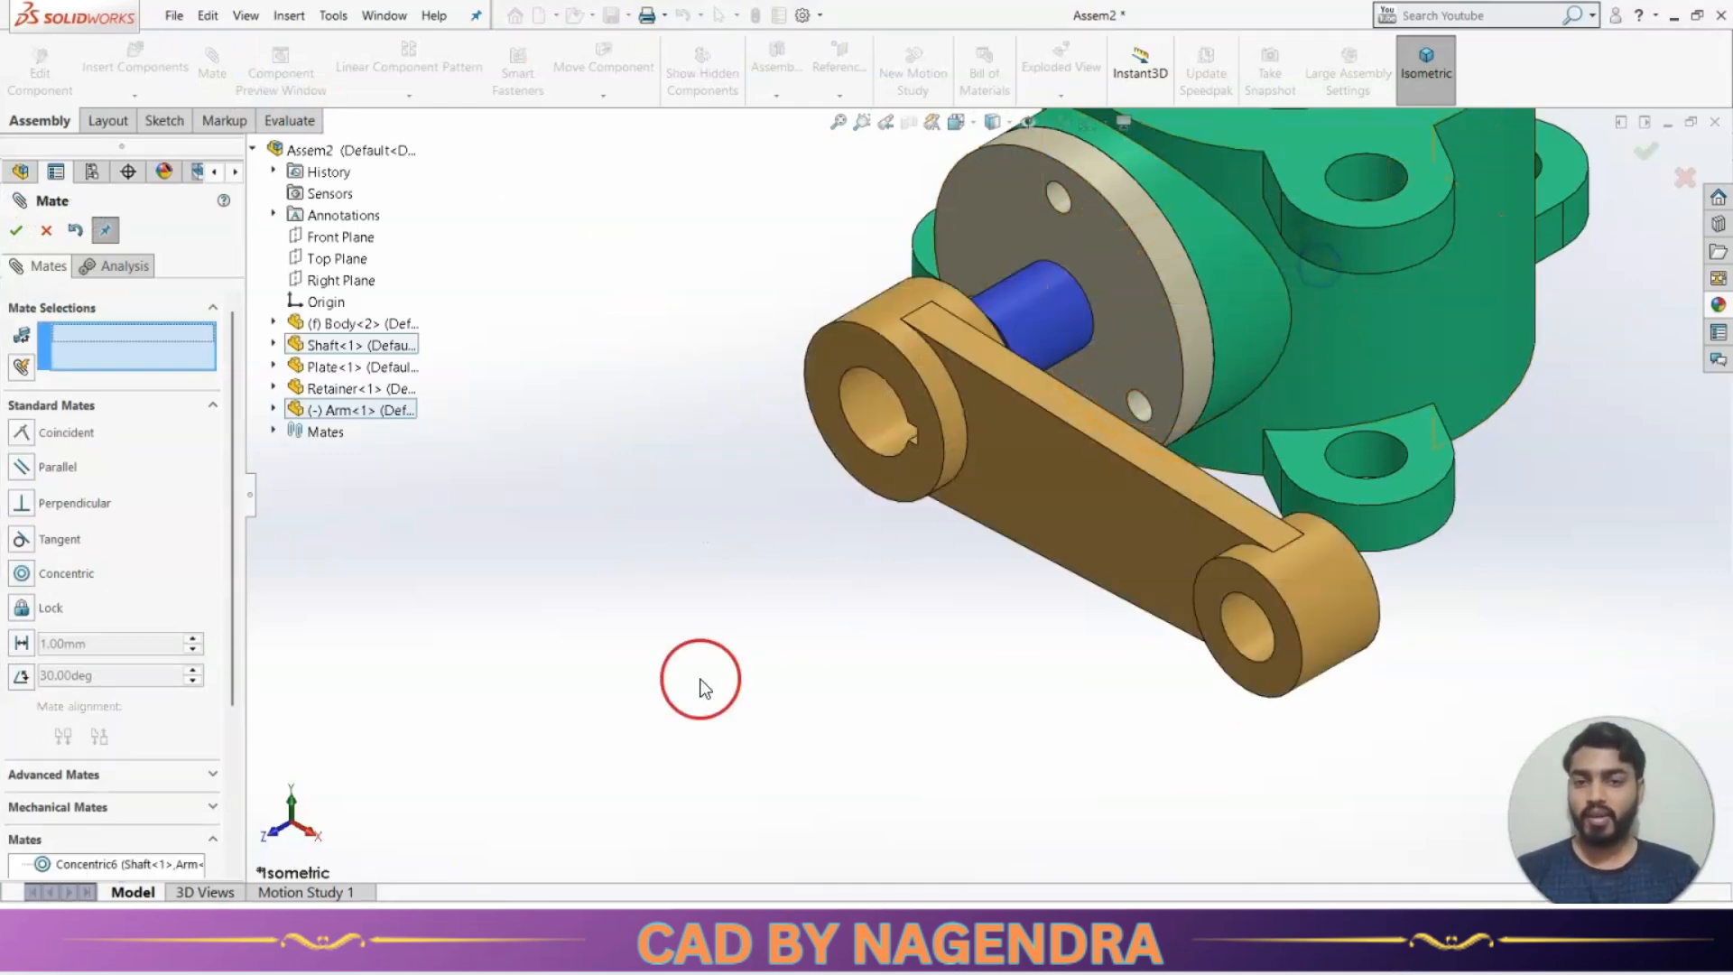
Try a coincident mate between the Retainer's outer face and the end face of the Arm's larger boss.
{"action": "left_click", "coordinate": [1145, 310]}
{"action": "middle_click_drag", "start_coordinate": [1145, 311], "coordinate": [934, 494]}
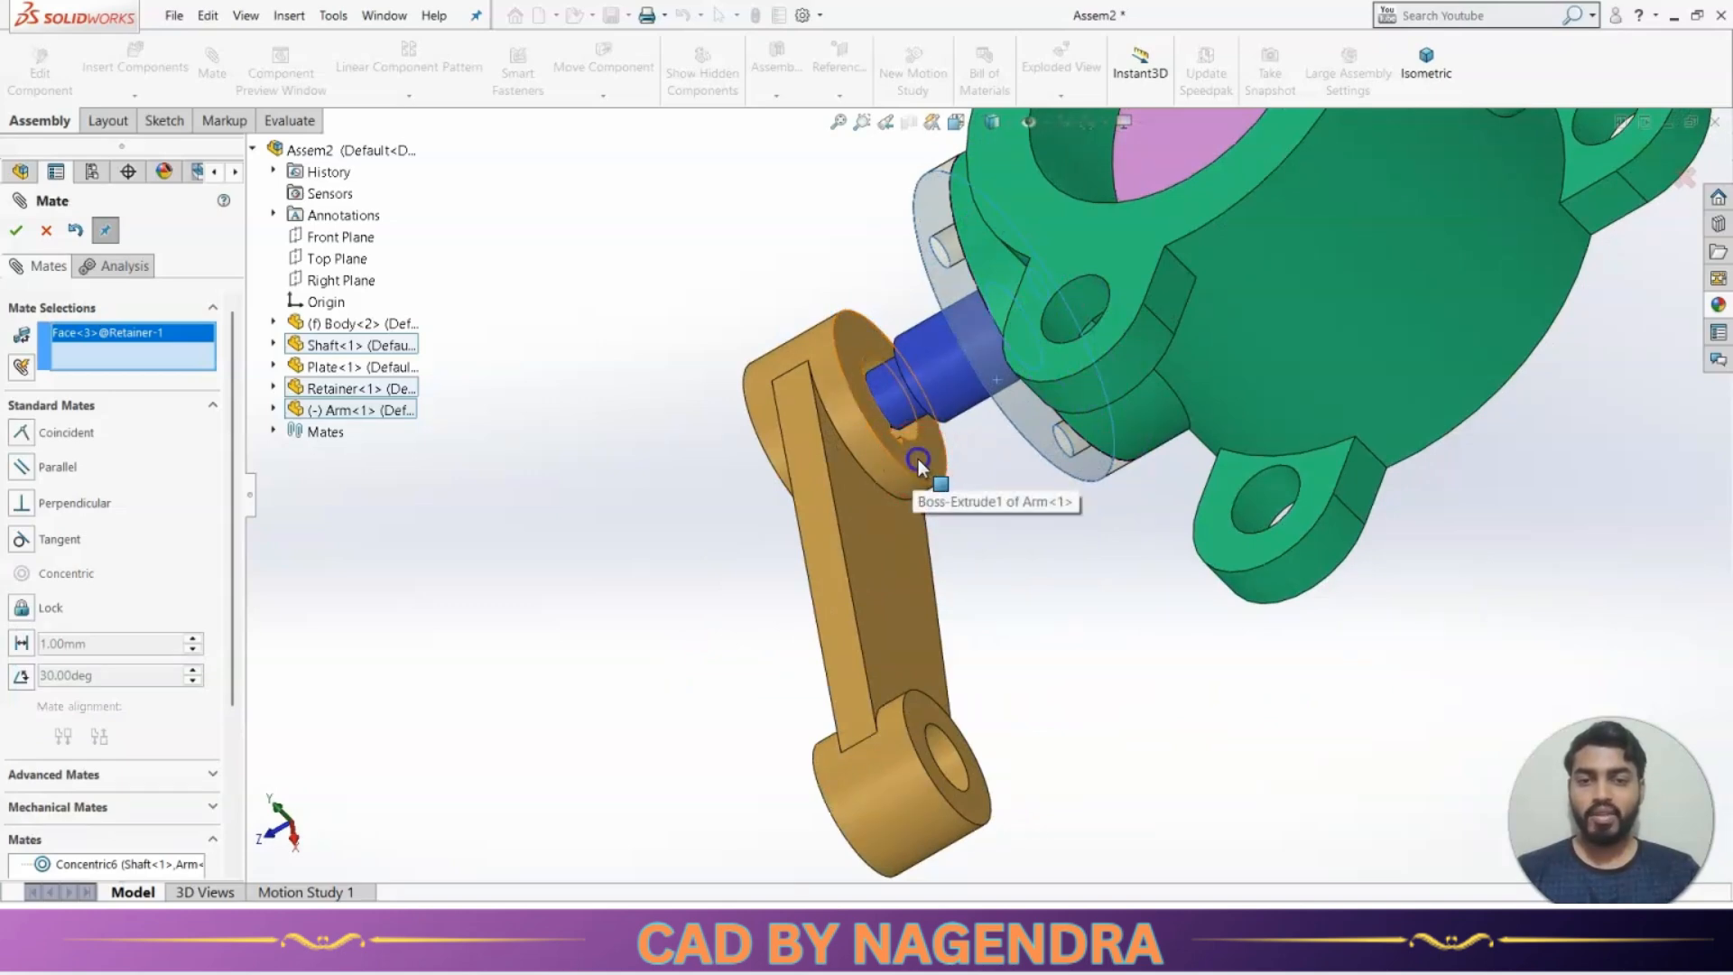
{"action": "left_click", "coordinate": [918, 464]}
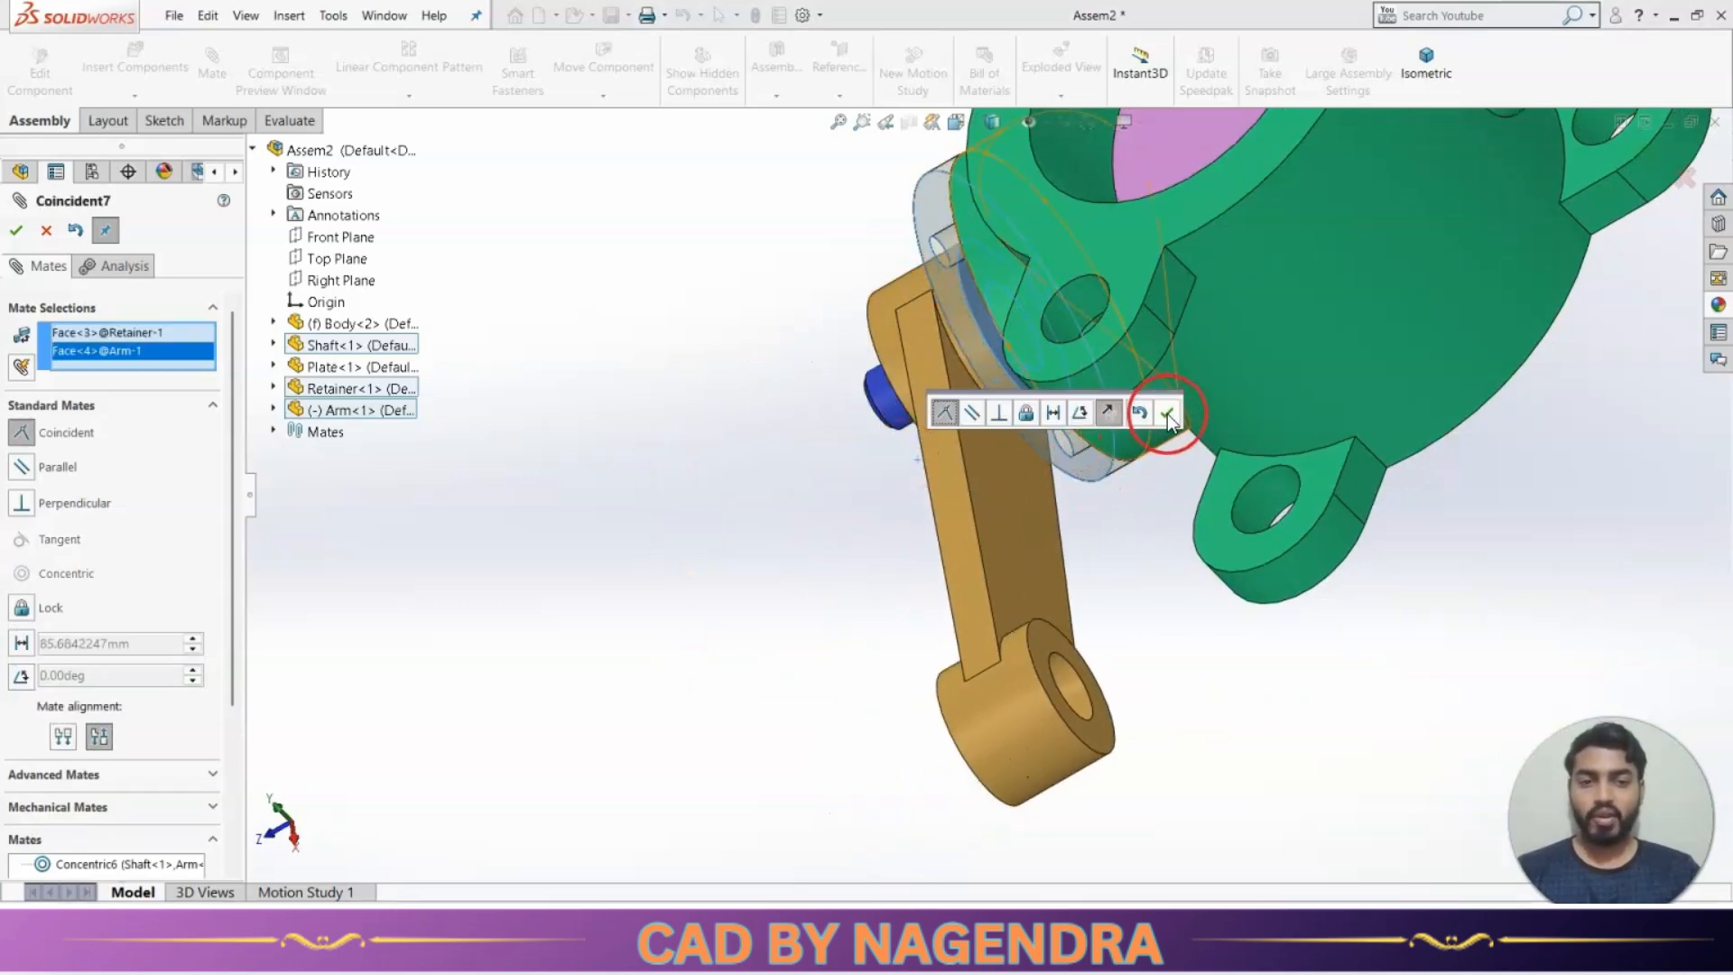
{"action": "left_click", "coordinate": [1168, 415]}
Swing the Arm down around the shaft and compare its pose with the reference picture of the butterfly valve assembly.
{"action": "middle_click_drag", "start_coordinate": [789, 599], "coordinate": [986, 531]}
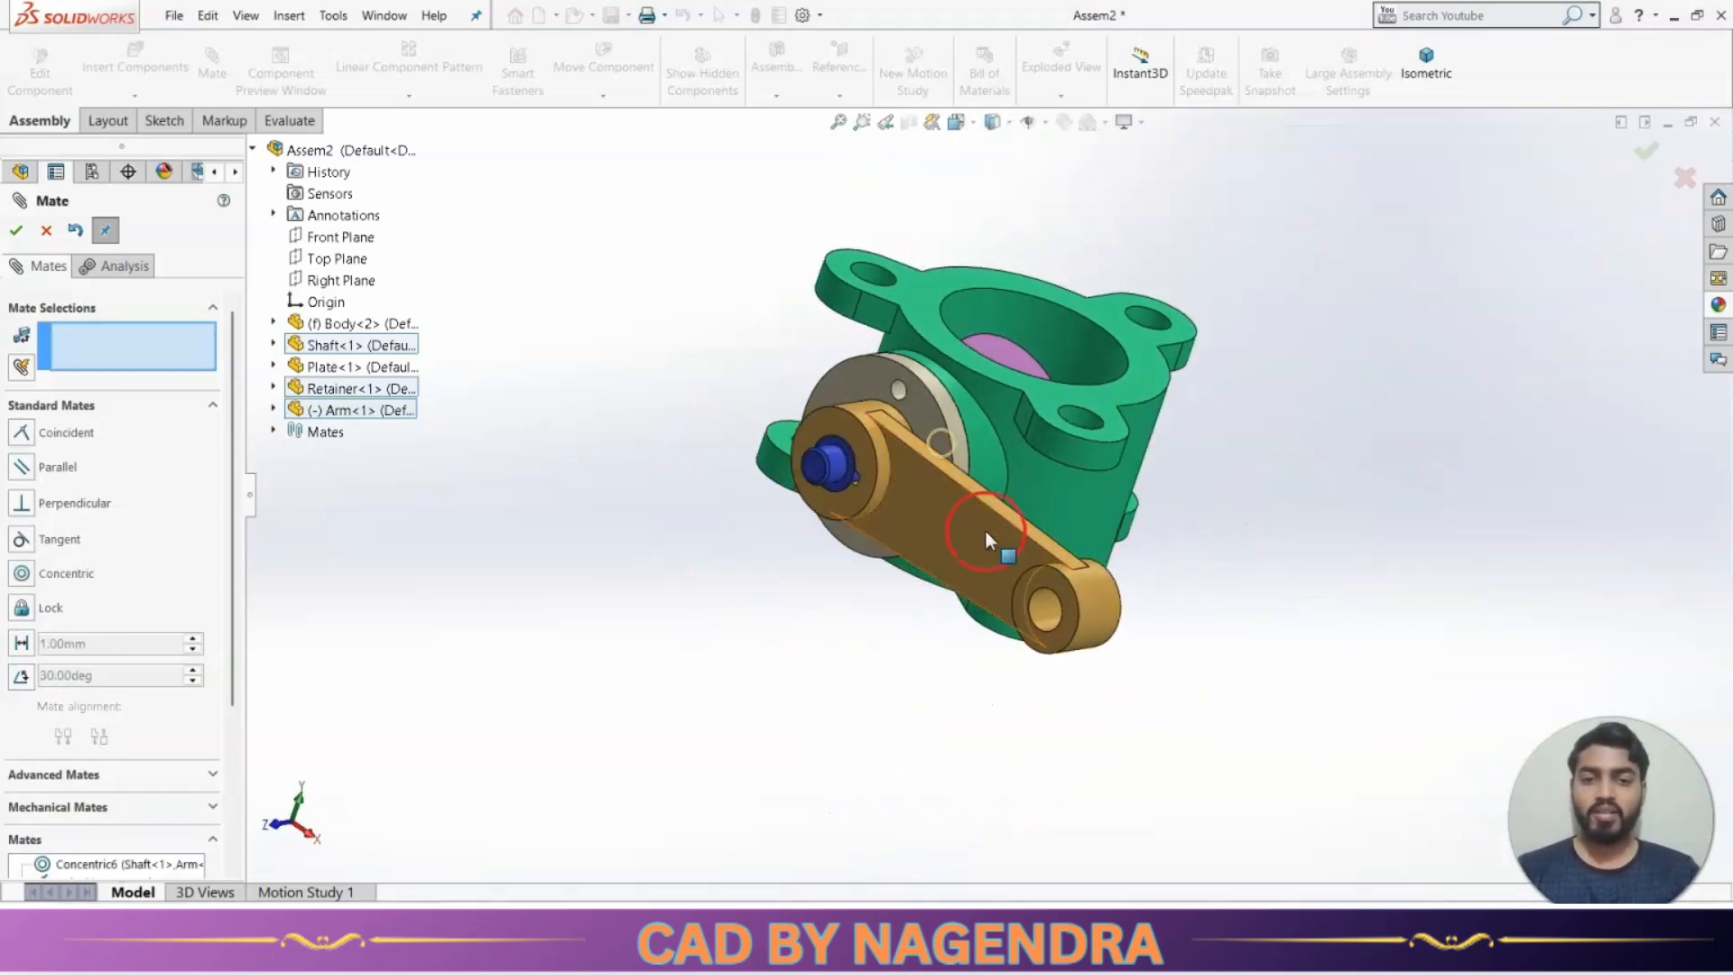
{"action": "left_click_drag", "start_coordinate": [986, 531], "coordinate": [968, 621]}
{"action": "key", "text": "alt+Tab"}
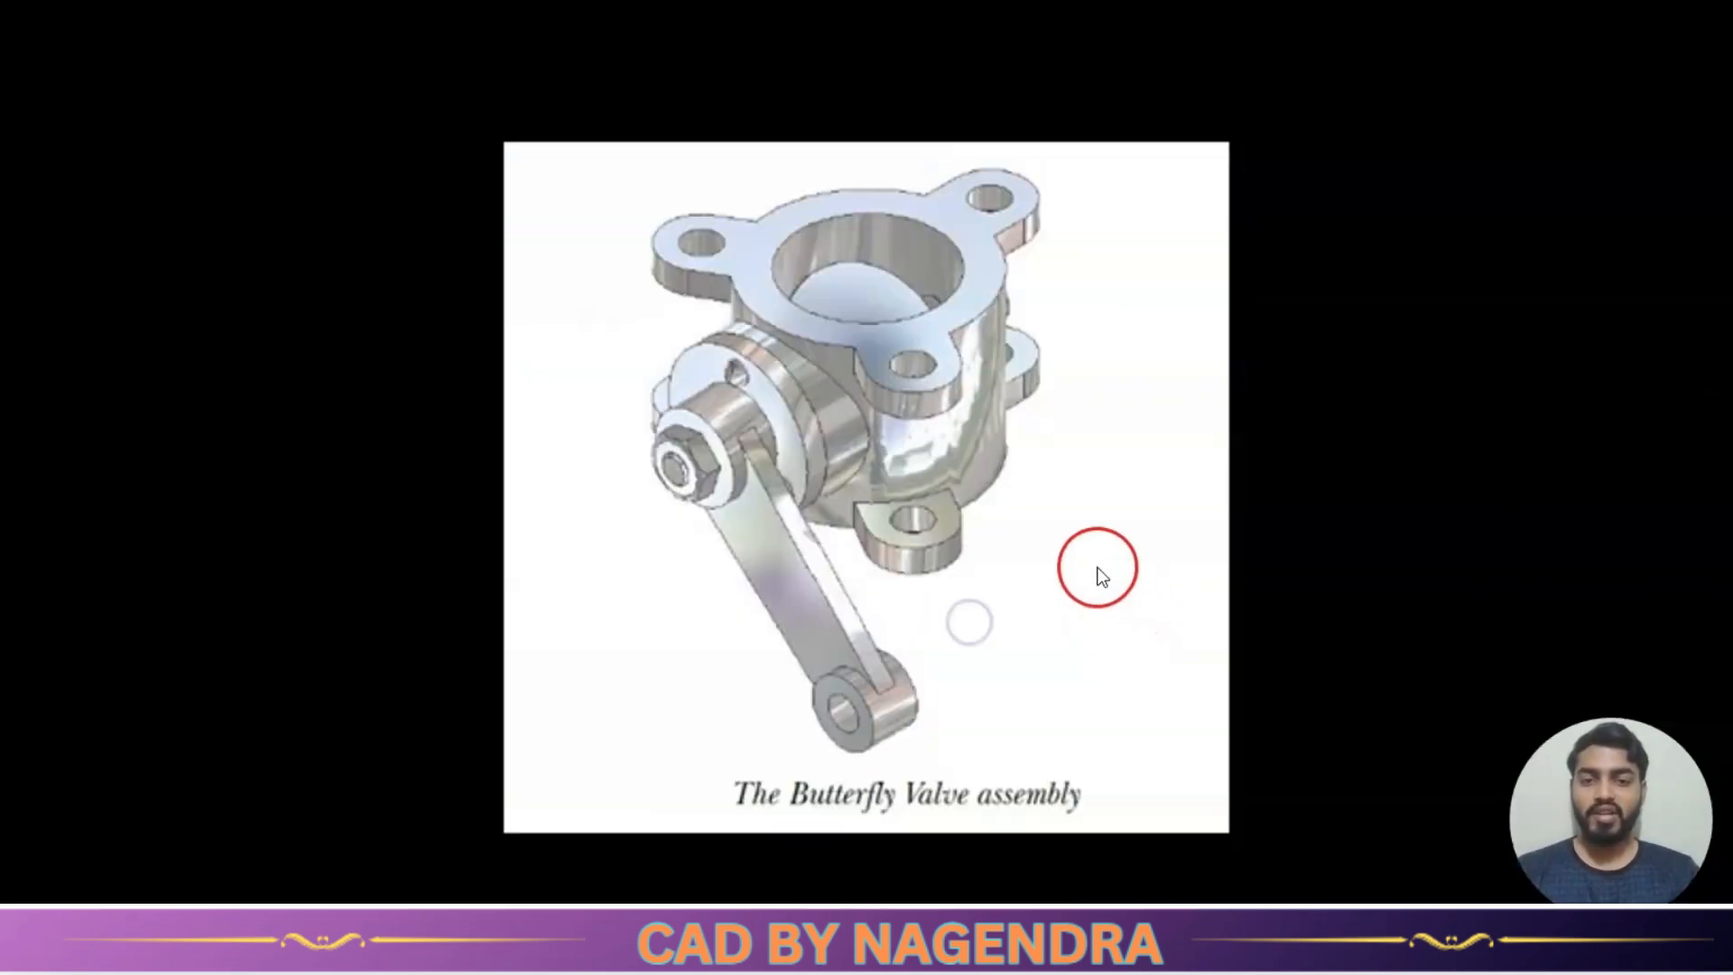
{"action": "key", "text": "alt+Tab"}
{"action": "scroll", "coordinate": [1038, 637], "scroll_direction": "up", "scroll_amount": 2}
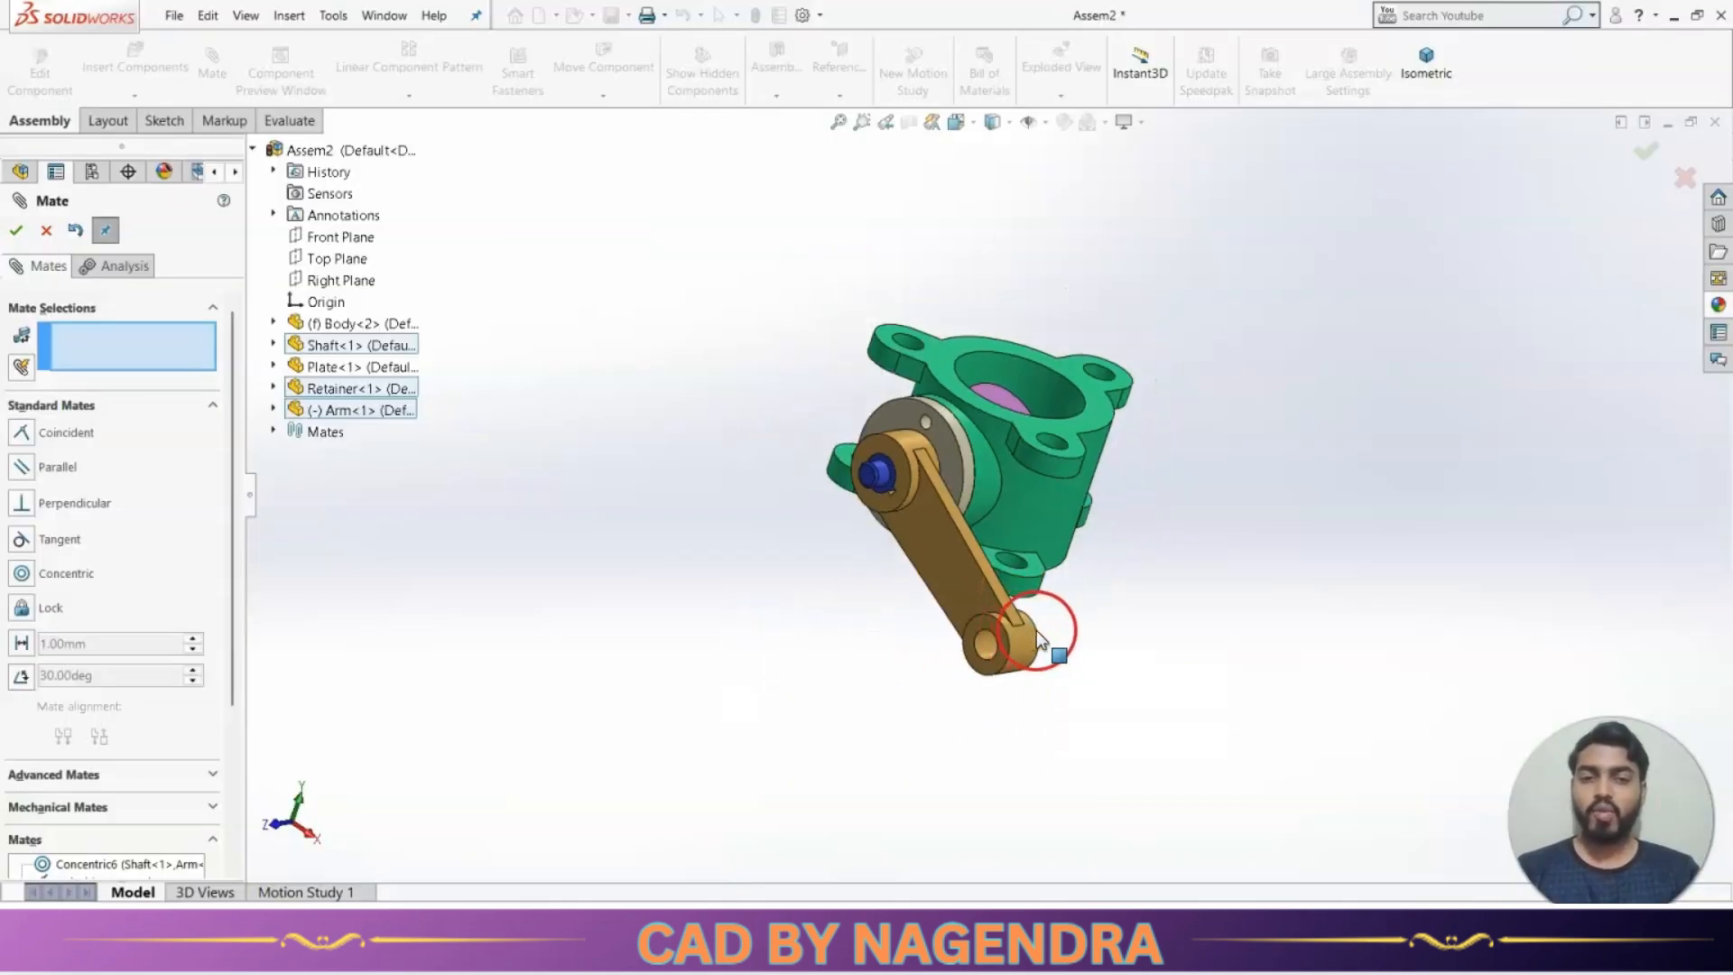
{"action": "middle_click_drag", "start_coordinate": [1129, 632], "coordinate": [1149, 663]}
{"action": "scroll", "coordinate": [920, 568], "scroll_direction": "down", "scroll_amount": 3}
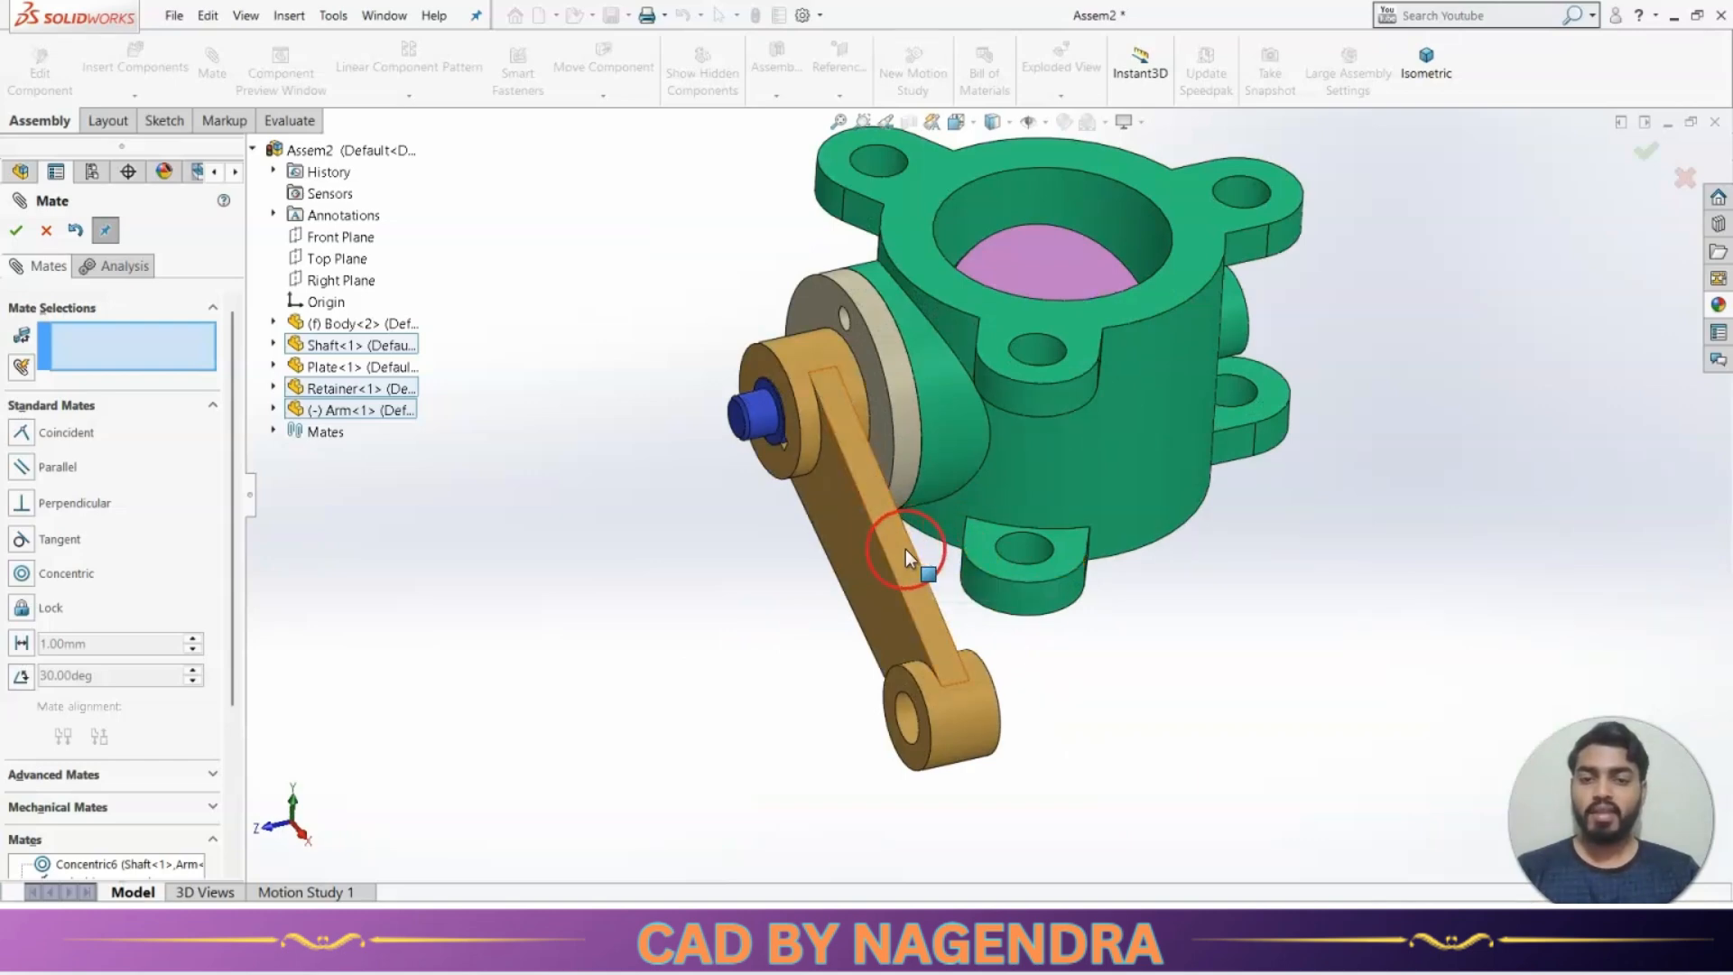
Try a parallel mate between the long narrow side face of the Arm and the Plate's flat face.
{"action": "left_click", "coordinate": [907, 549]}
{"action": "scroll", "coordinate": [1101, 515], "scroll_direction": "down", "scroll_amount": 2}
{"action": "scroll", "coordinate": [1113, 500], "scroll_direction": "up", "scroll_amount": 2}
{"action": "middle_click_drag", "start_coordinate": [982, 284], "coordinate": [982, 413]}
{"action": "left_click", "coordinate": [978, 301]}
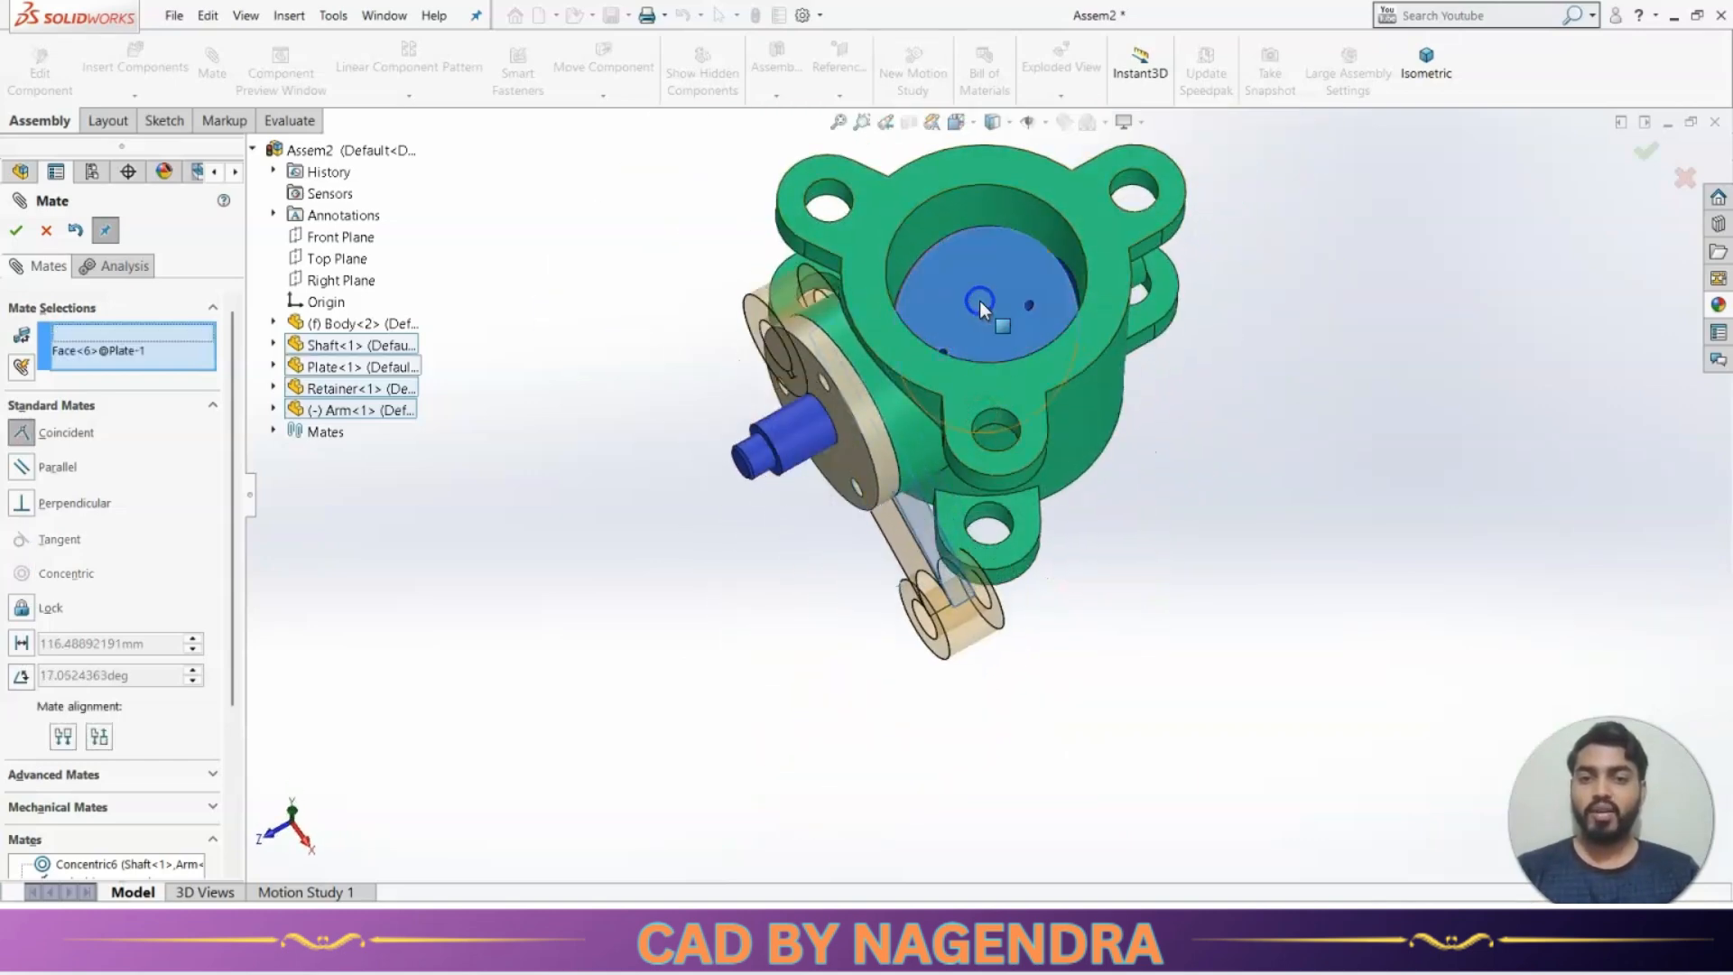
{"action": "middle_click_drag", "start_coordinate": [1087, 696], "coordinate": [802, 311]}
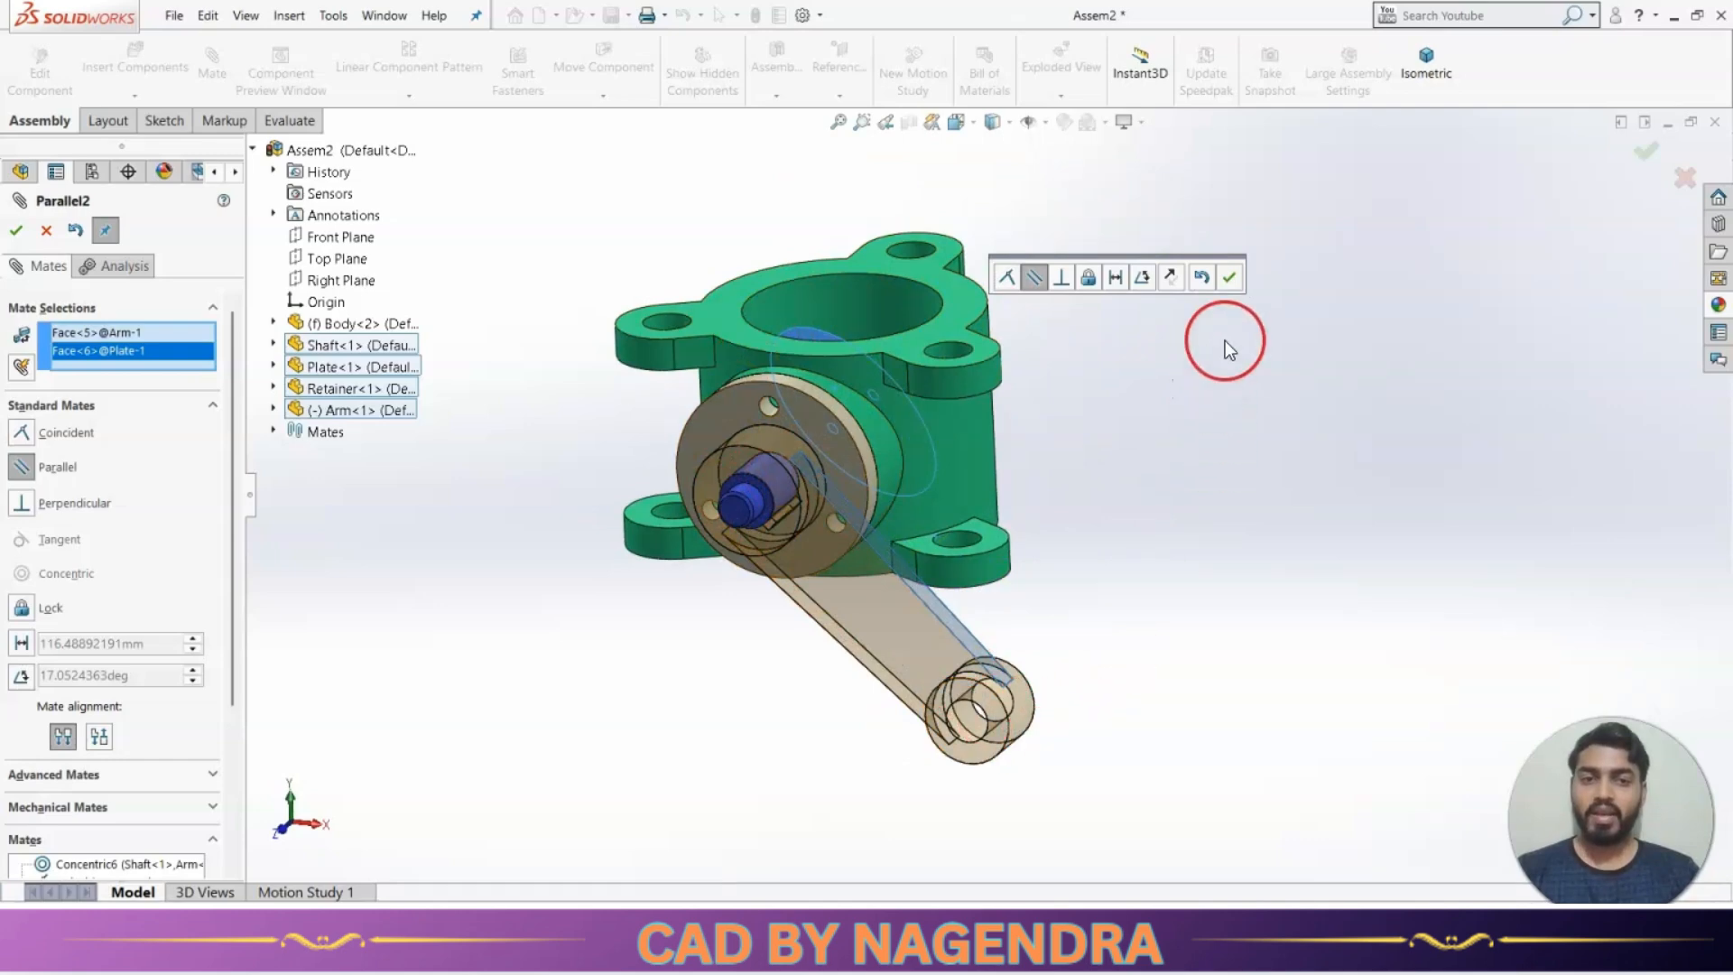
{"action": "left_click", "coordinate": [1229, 278]}
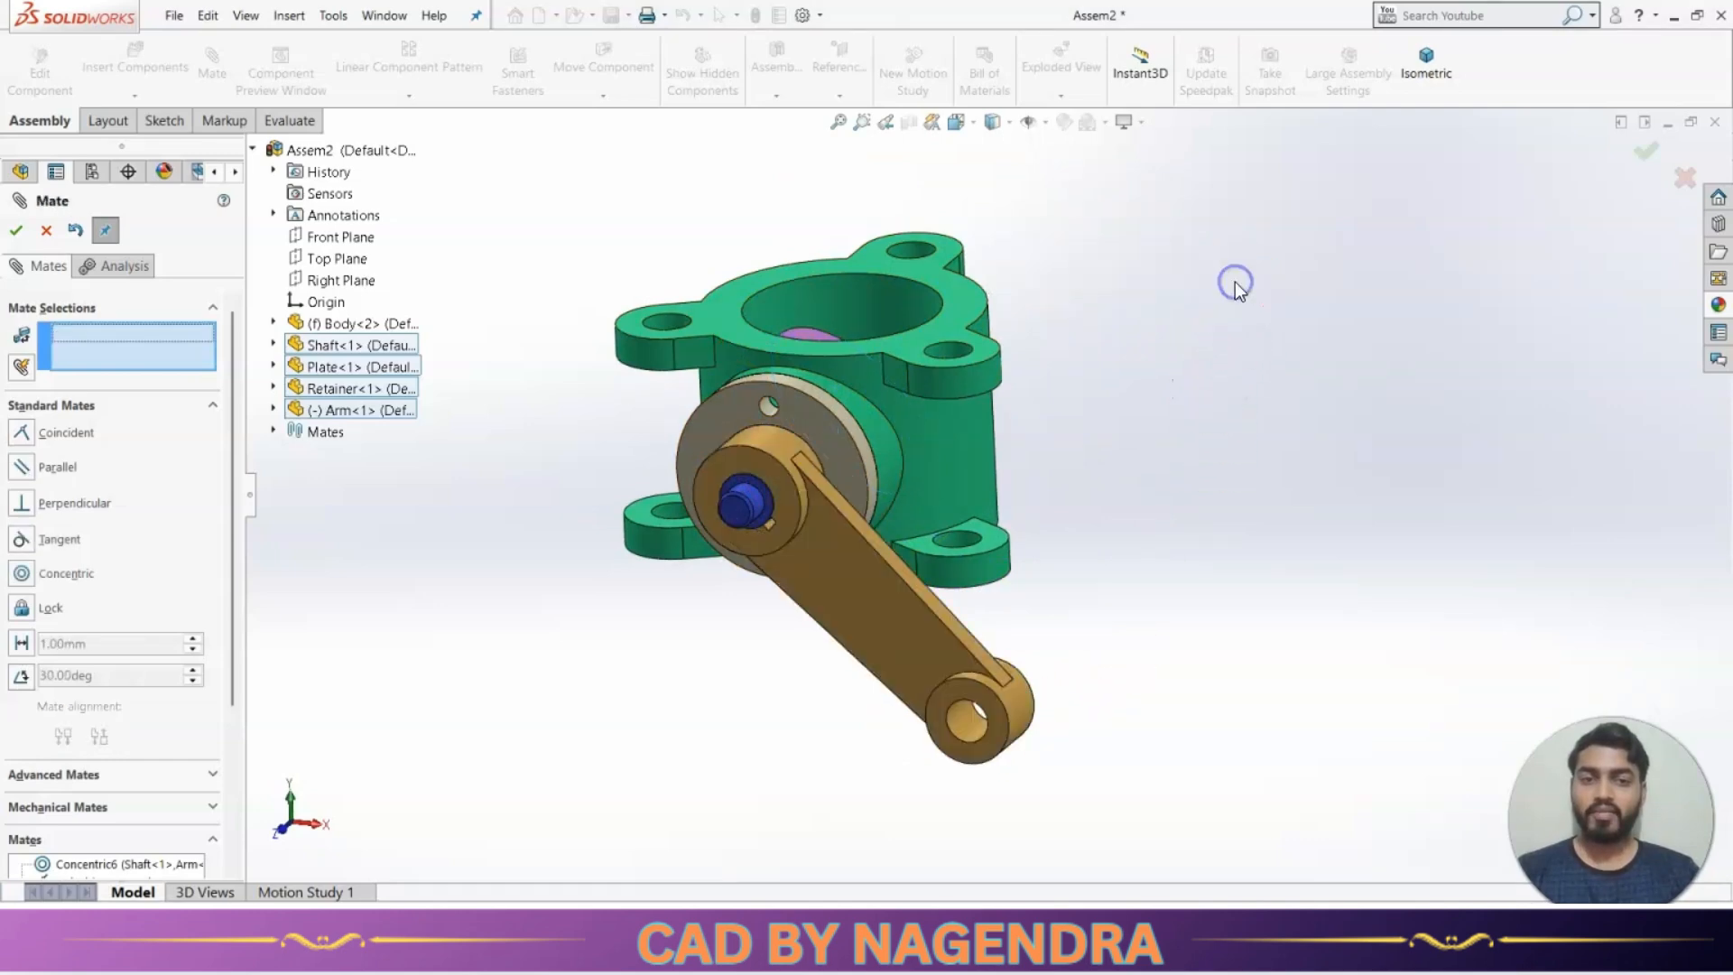
{"action": "left_click", "coordinate": [20, 231]}
{"action": "middle_click_drag", "start_coordinate": [1264, 550], "coordinate": [1317, 620]}
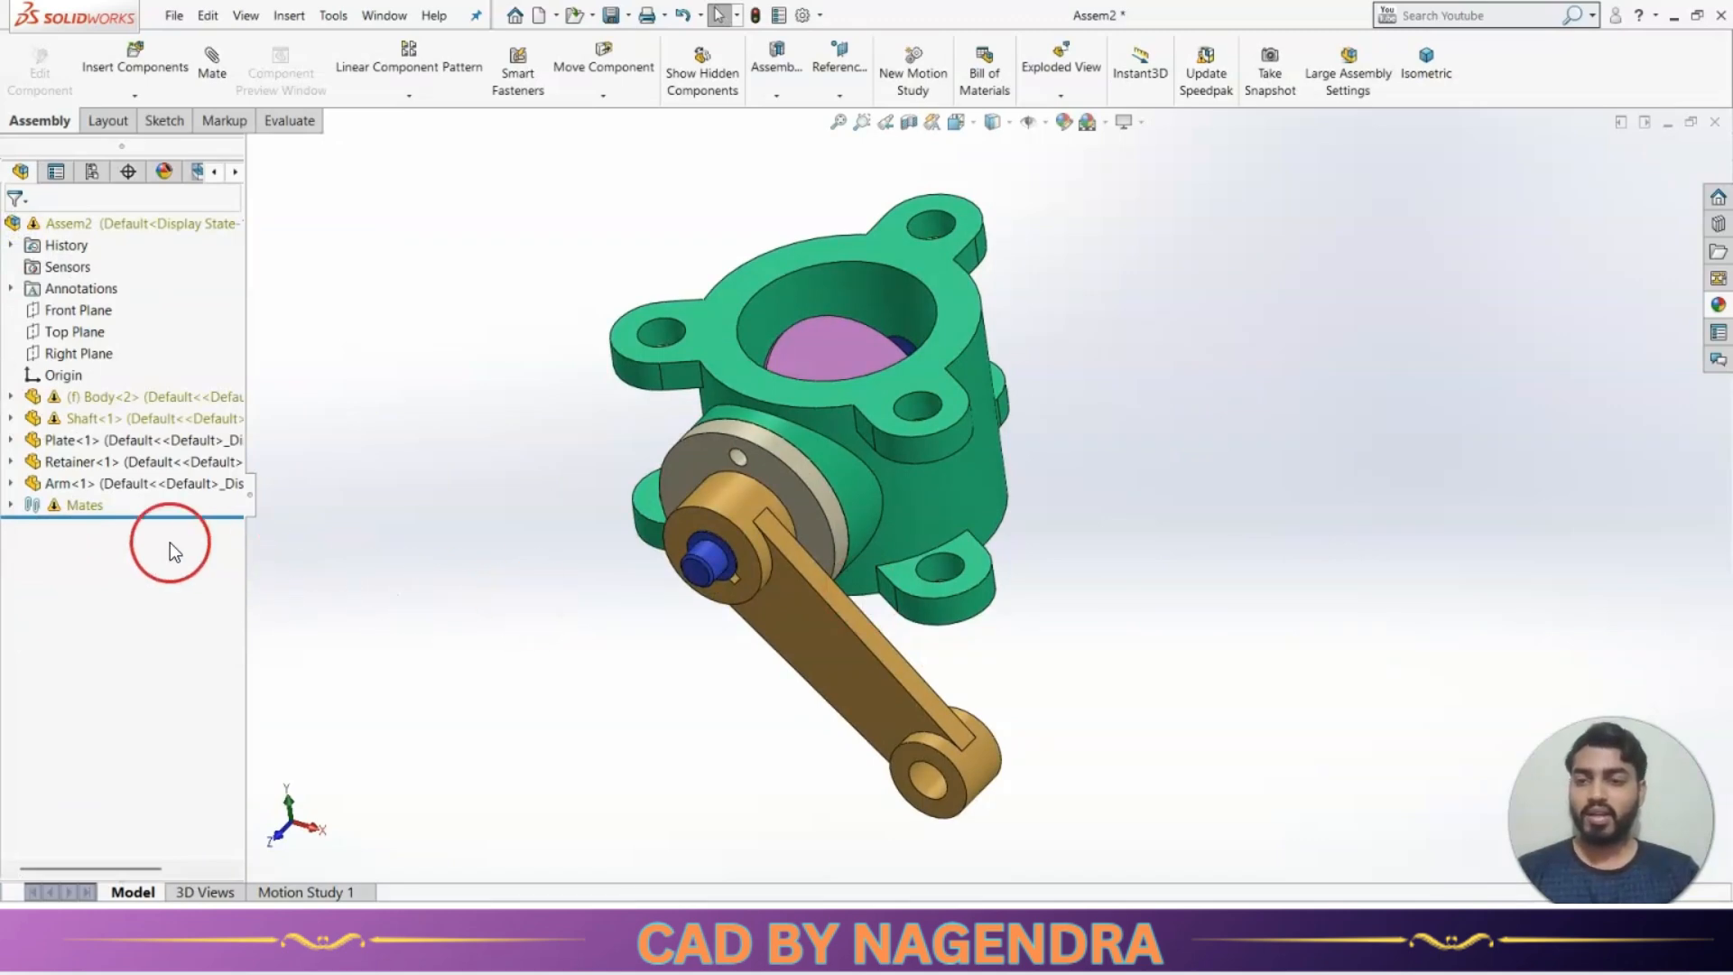
Edit the angle mate between the shaft's face and the Body's Front Plane, trying 30 degrees before setting it to 60 degrees.
{"action": "left_click", "coordinate": [12, 506]}
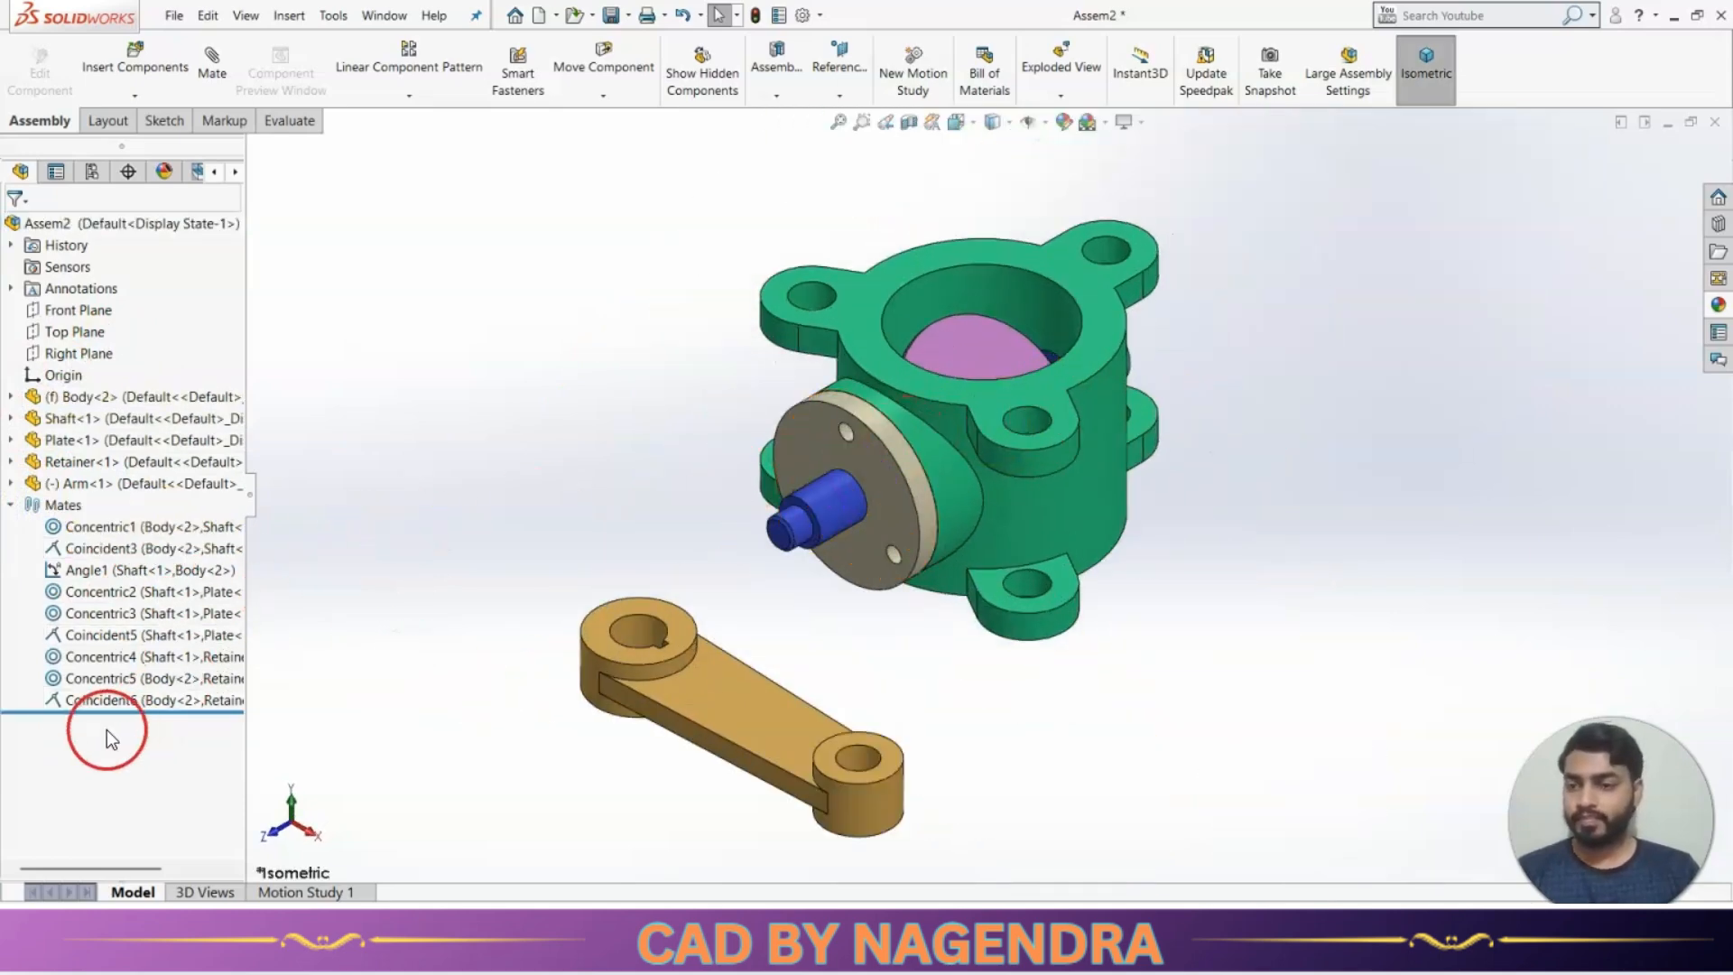
{"action": "left_click", "coordinate": [107, 570]}
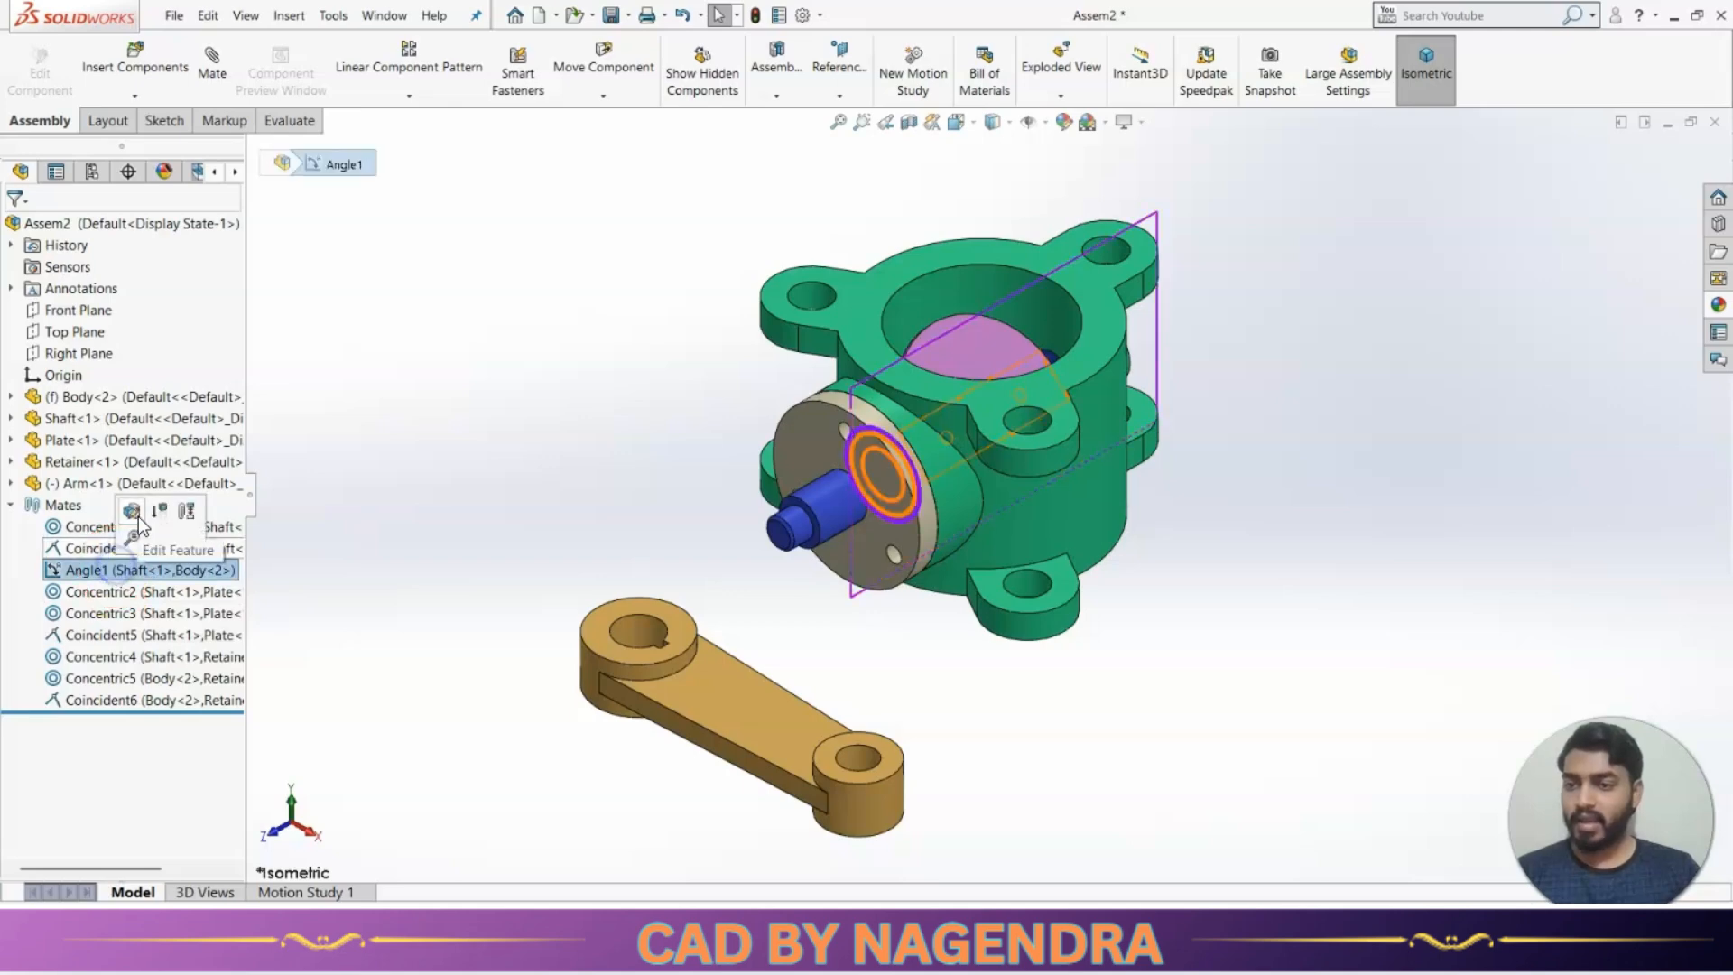
{"action": "left_click", "coordinate": [132, 511]}
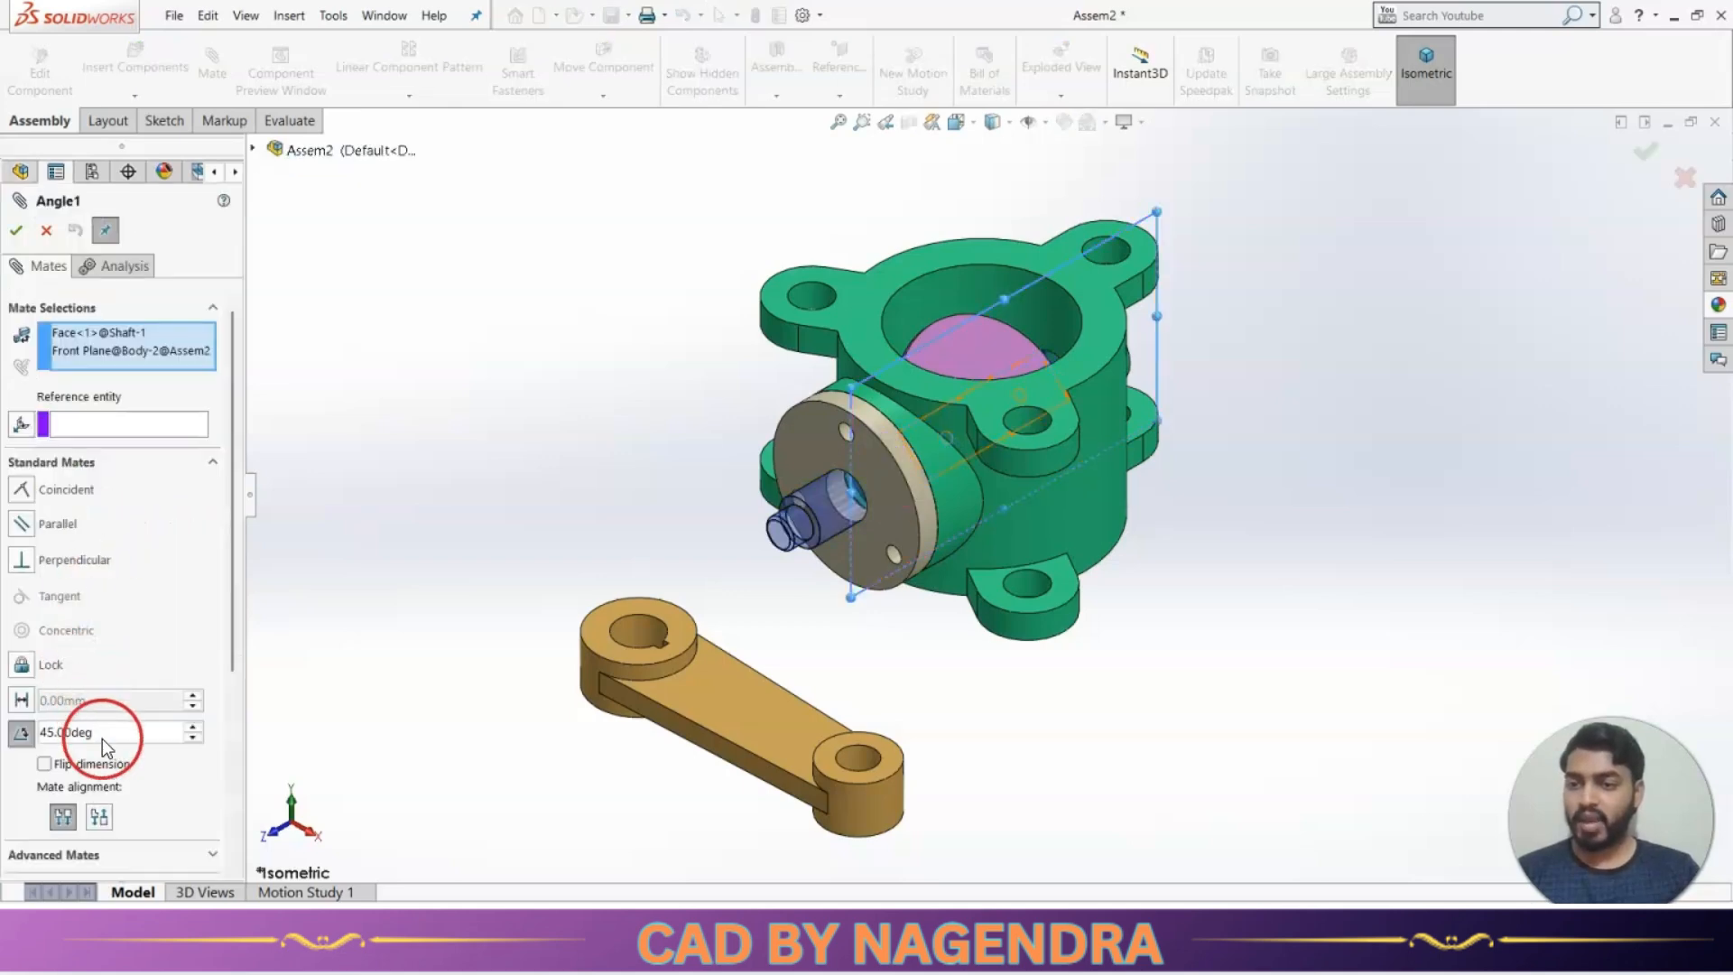
{"action": "double_click", "coordinate": [102, 727]}
{"action": "type", "text": "30"}
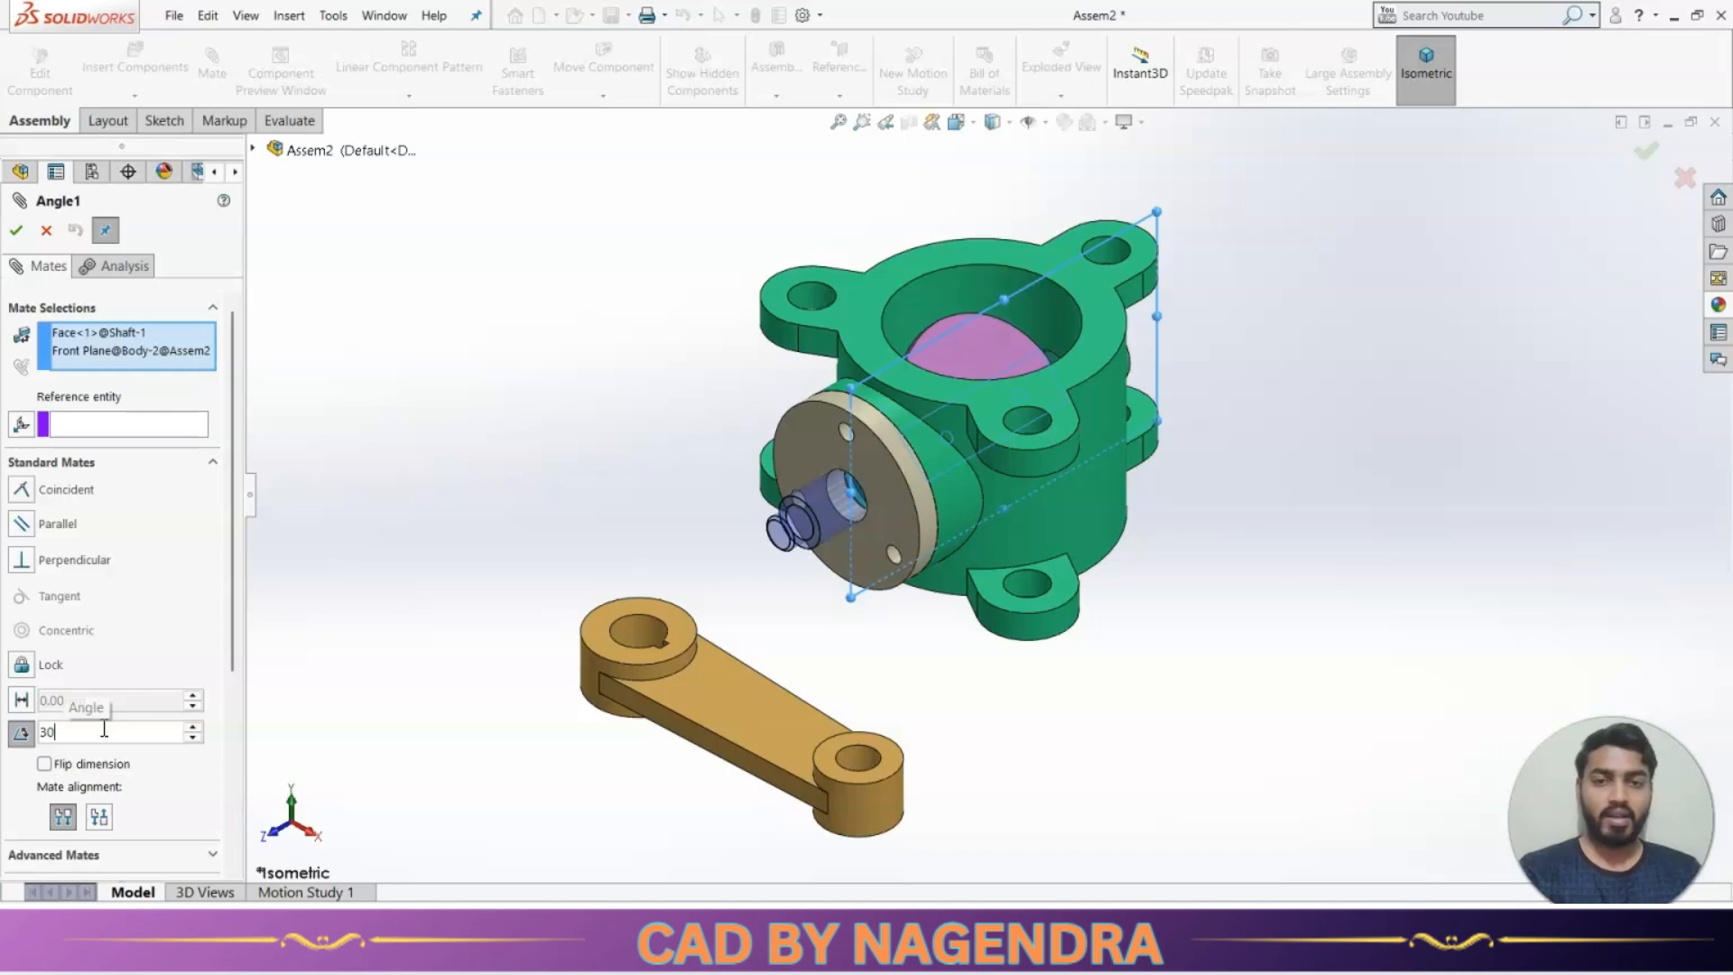
{"action": "key", "text": "Return"}
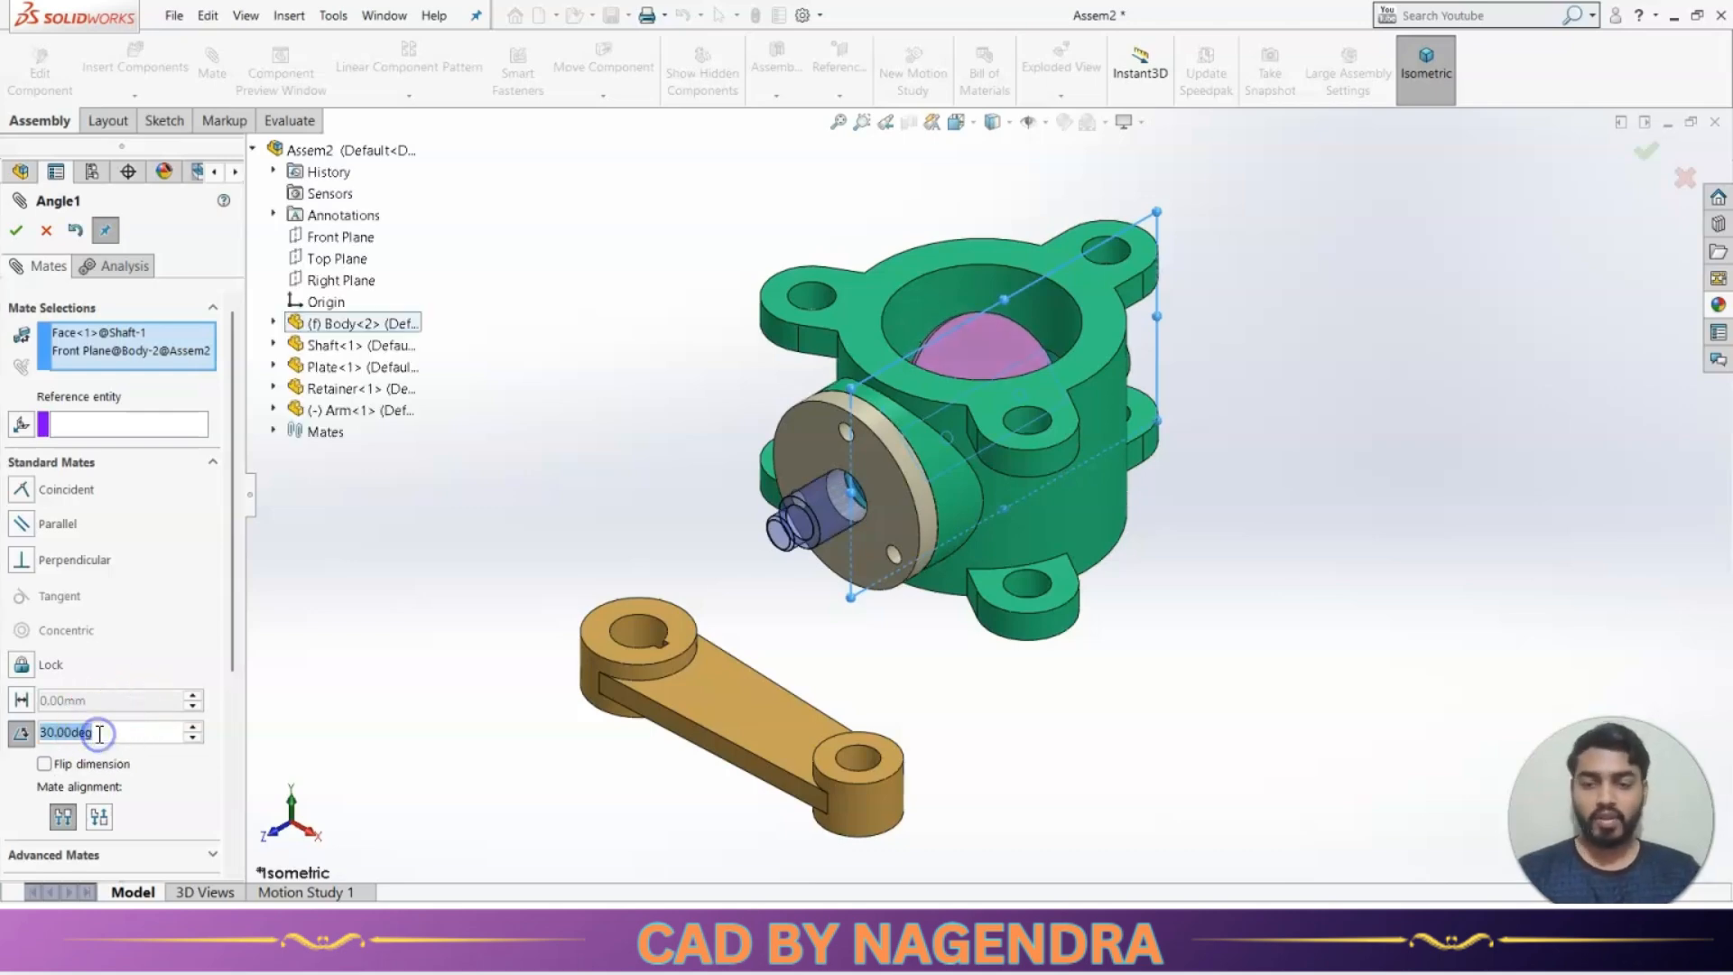
{"action": "type", "text": "60"}
{"action": "key", "text": "Return"}
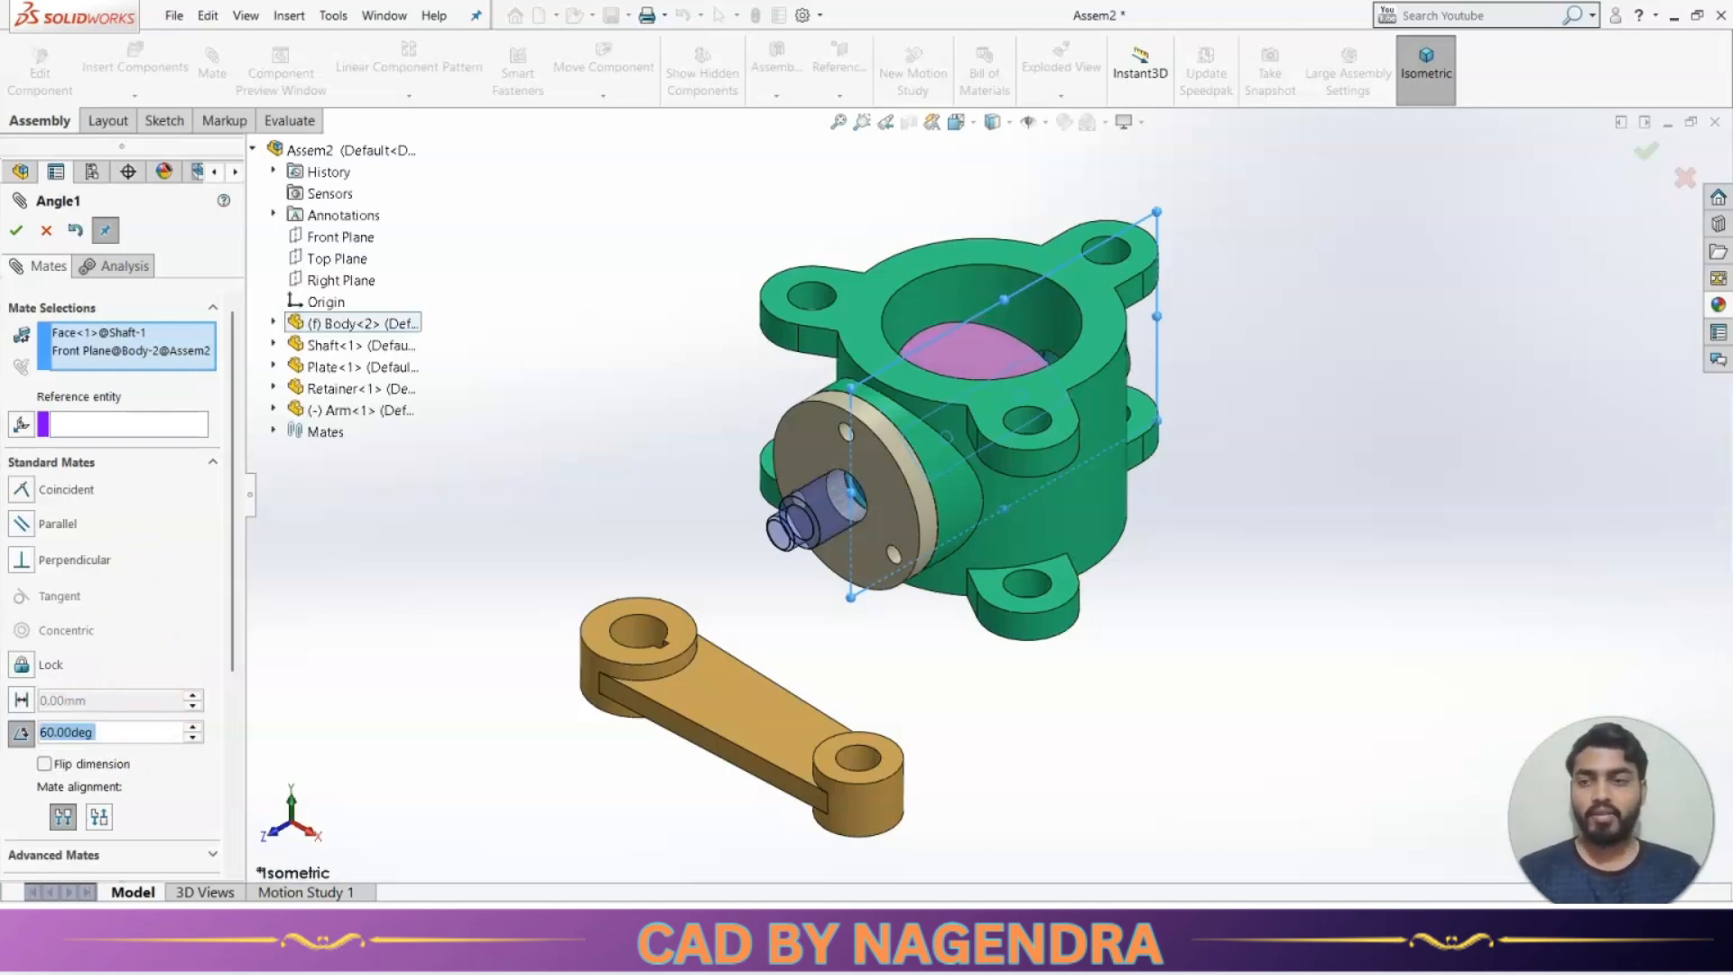
{"action": "left_click", "coordinate": [16, 231]}
{"action": "left_click", "coordinate": [16, 231]}
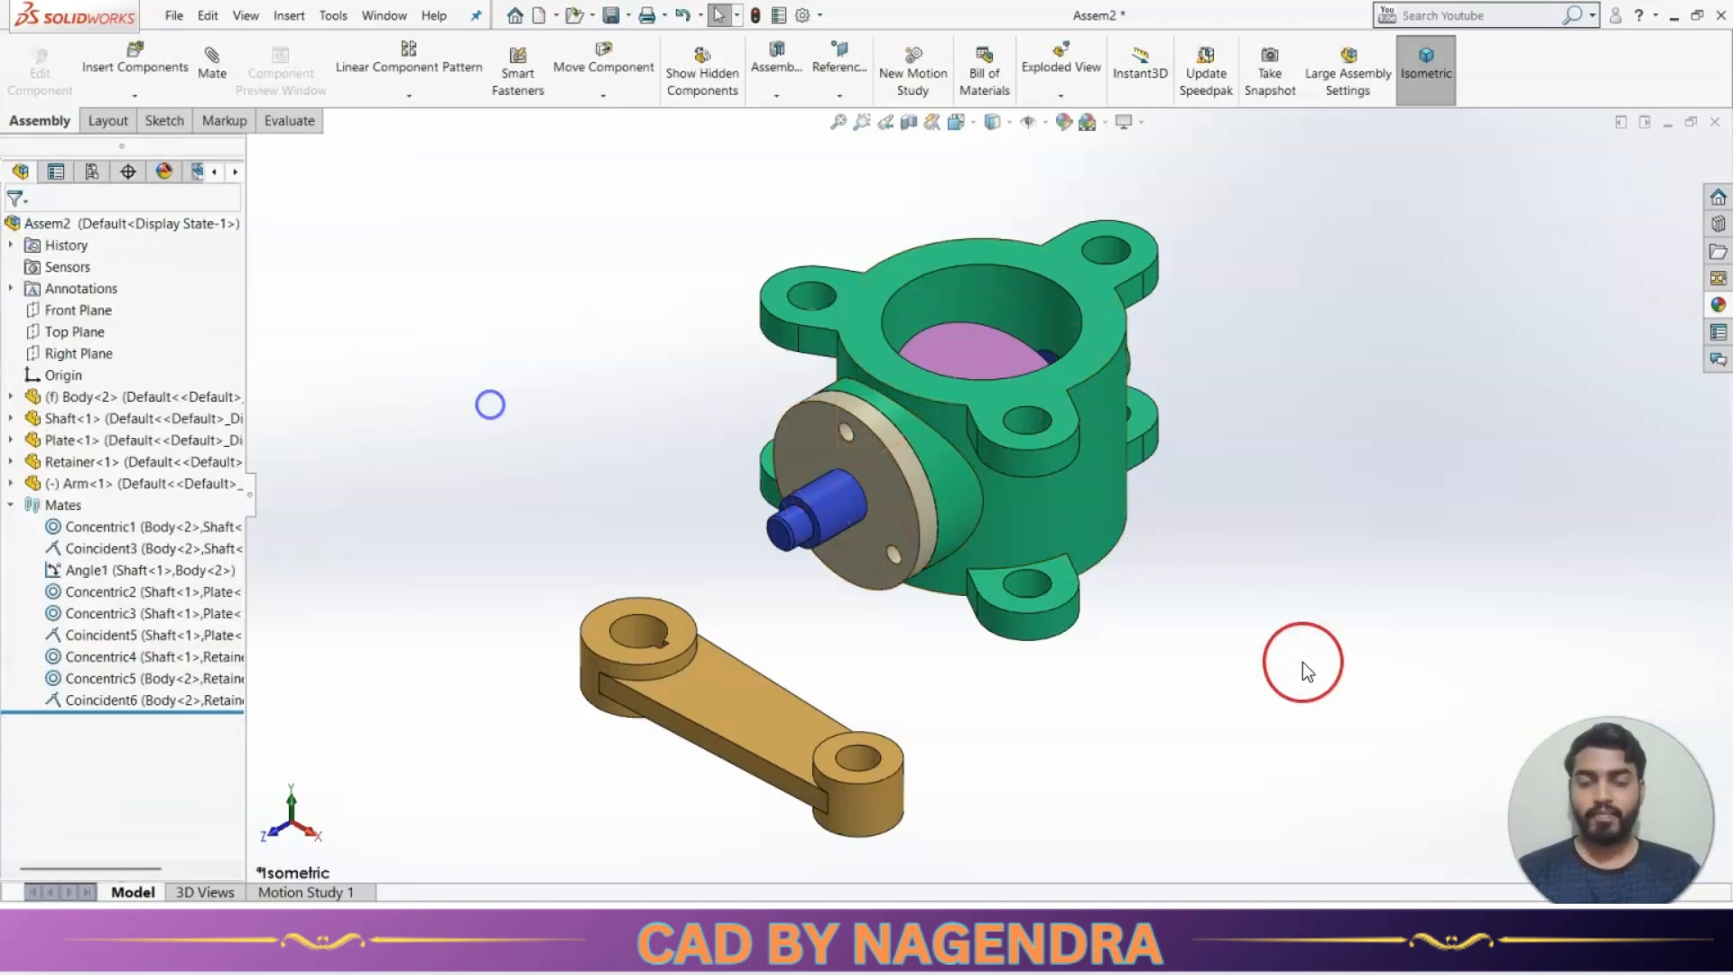
Add a concentric mate between the hole in the Arm's larger boss and the Shaft's cylindrical face.
{"action": "left_click", "coordinate": [219, 96]}
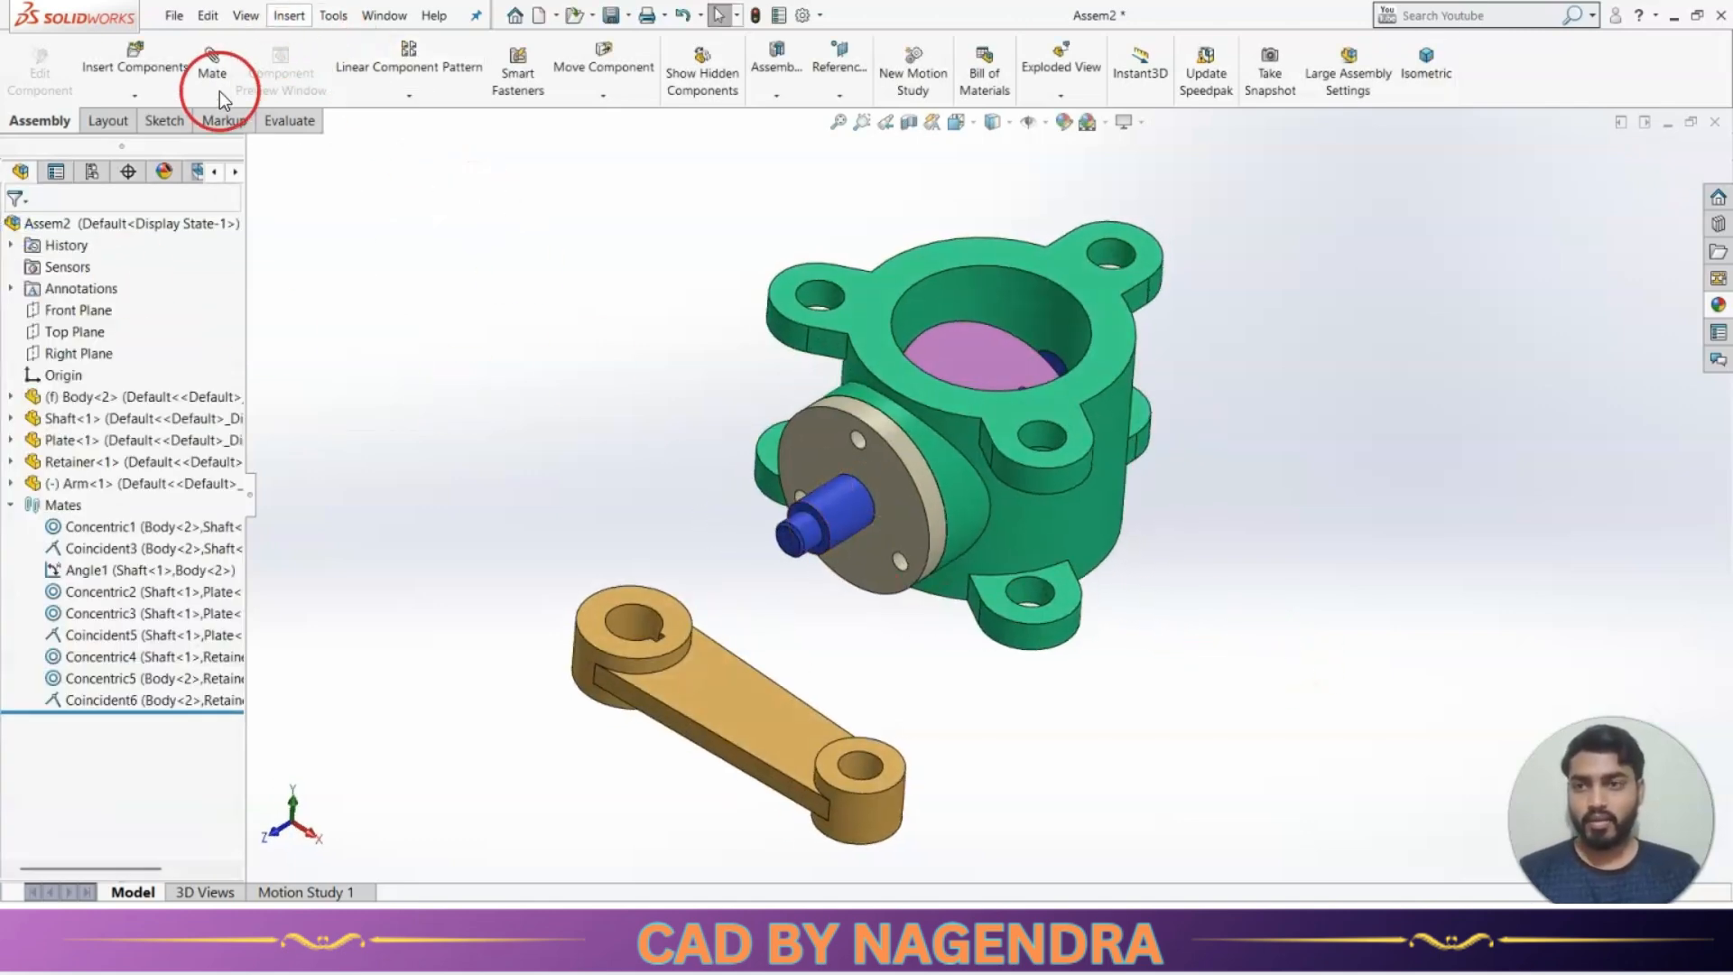
{"action": "left_click", "coordinate": [210, 63]}
{"action": "left_click", "coordinate": [651, 620]}
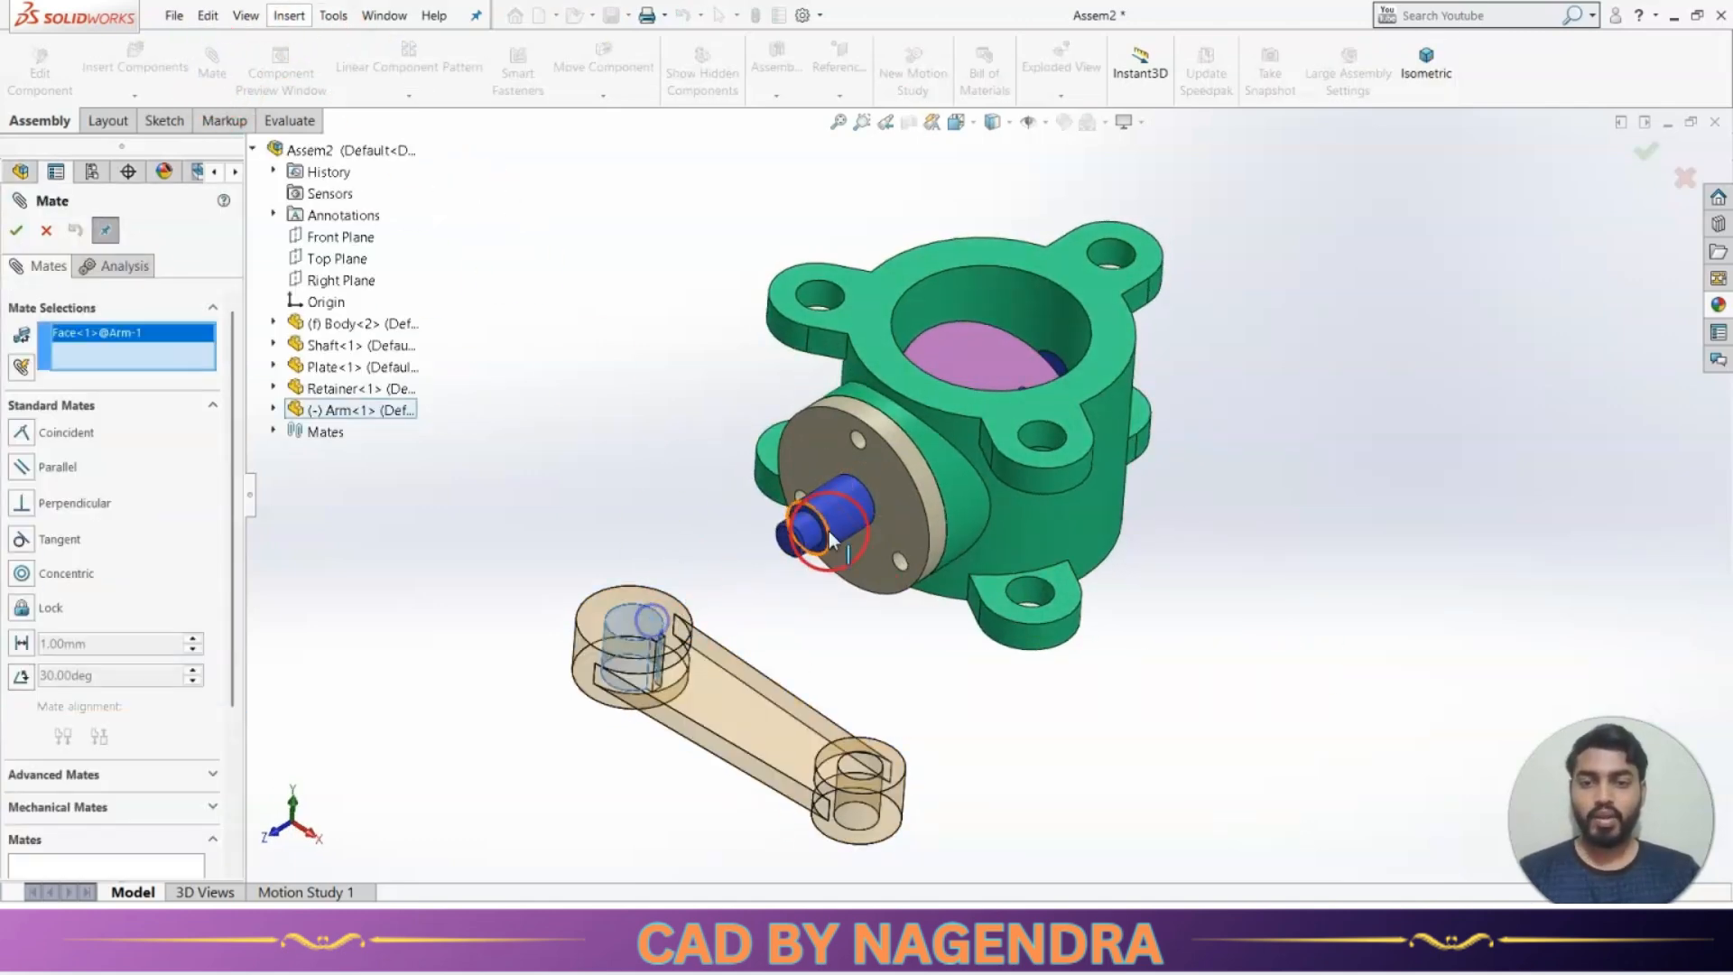
{"action": "left_click", "coordinate": [846, 523]}
{"action": "left_click", "coordinate": [804, 552]}
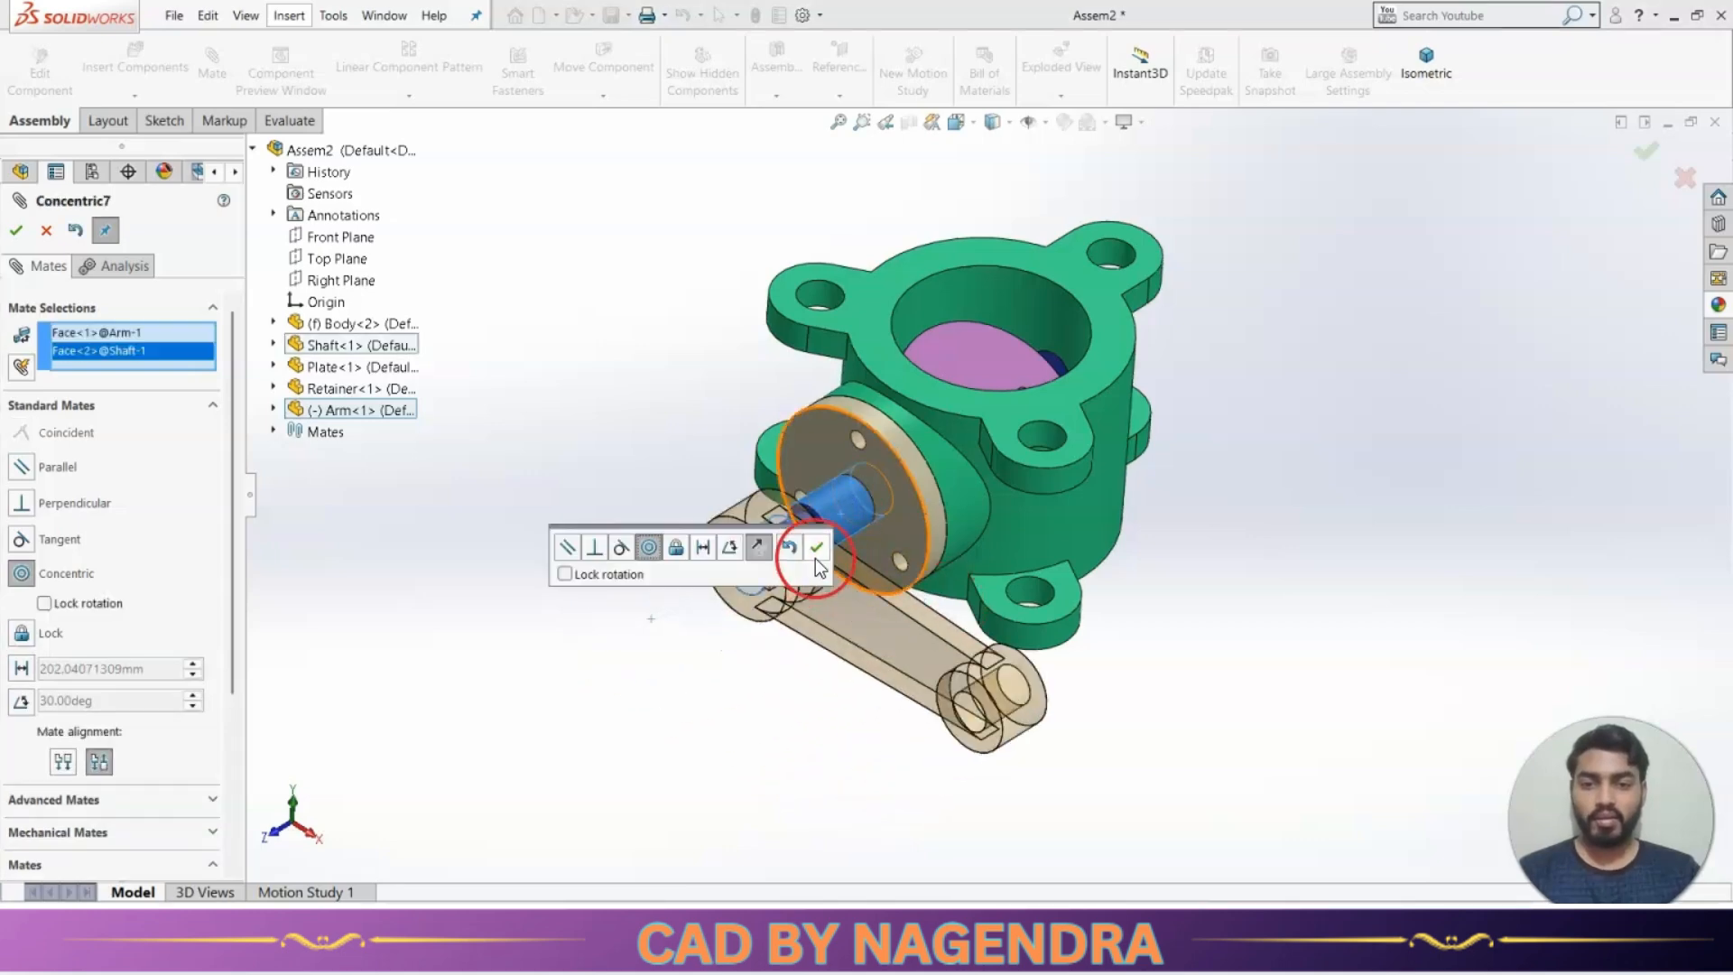
Add a coincident mate between the Retainer's outer face and the facing end face of the Arm's larger boss.
{"action": "left_click", "coordinate": [906, 525]}
{"action": "middle_click_drag", "start_coordinate": [905, 525], "coordinate": [865, 598]}
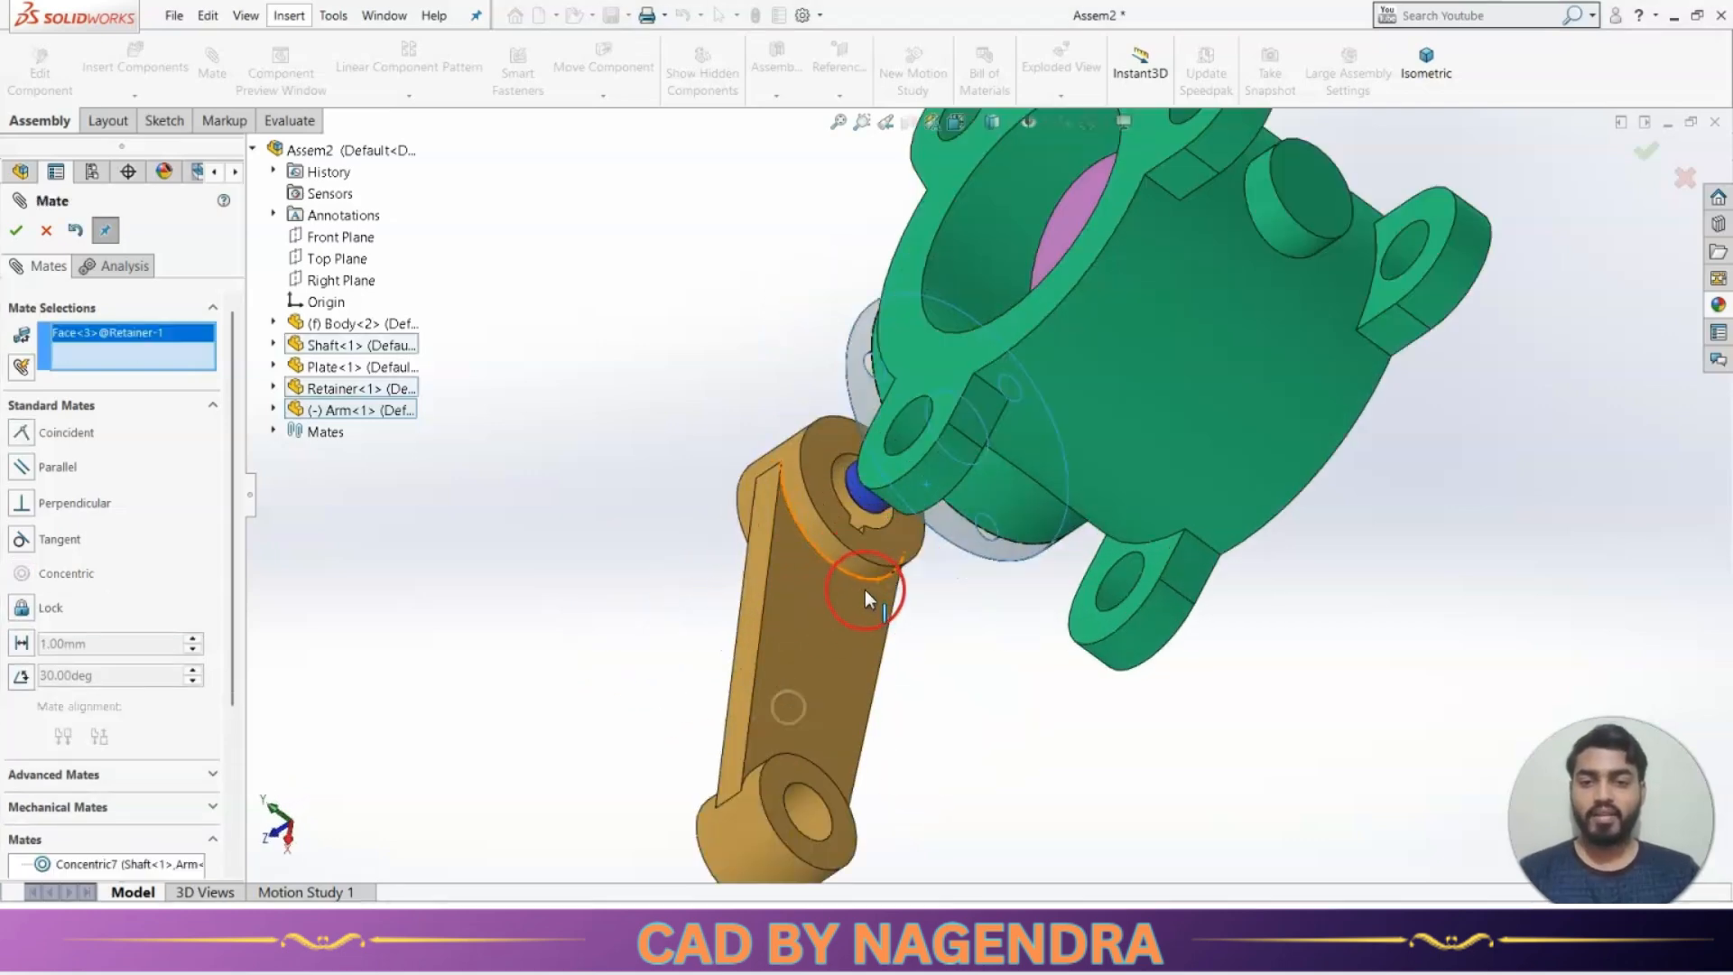
{"action": "left_click", "coordinate": [891, 549]}
{"action": "middle_click_drag", "start_coordinate": [666, 665], "coordinate": [712, 648]}
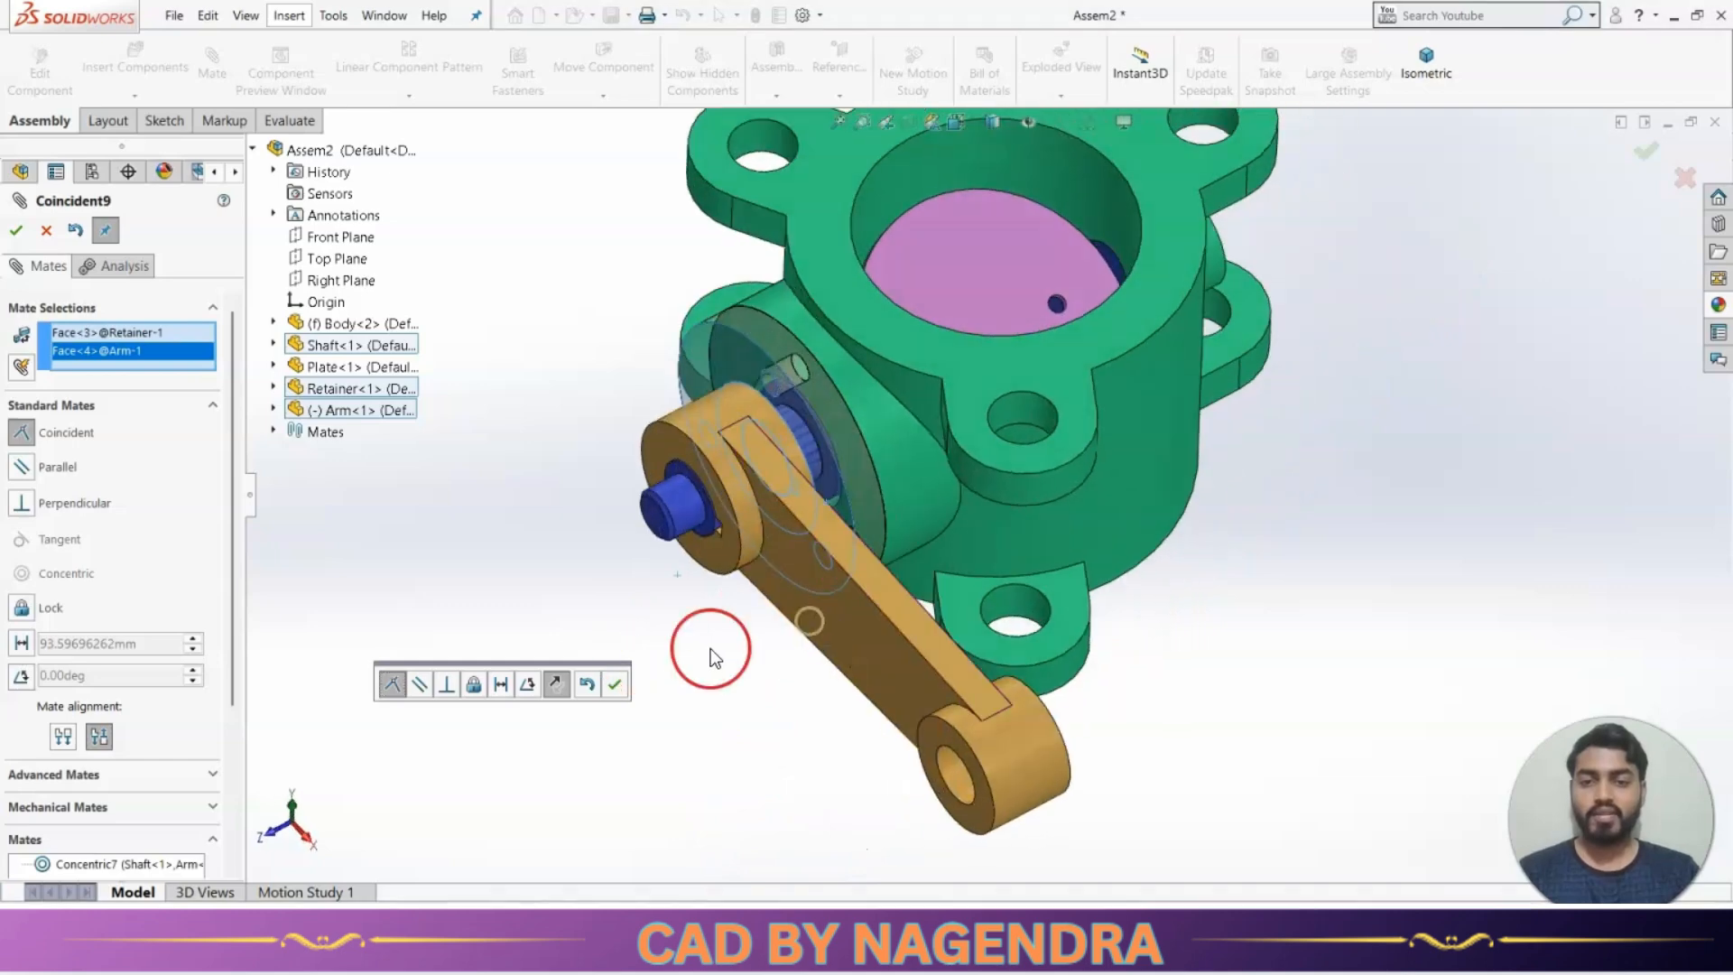
{"action": "left_click", "coordinate": [616, 684]}
{"action": "scroll", "coordinate": [1045, 782], "scroll_direction": "up", "scroll_amount": 2}
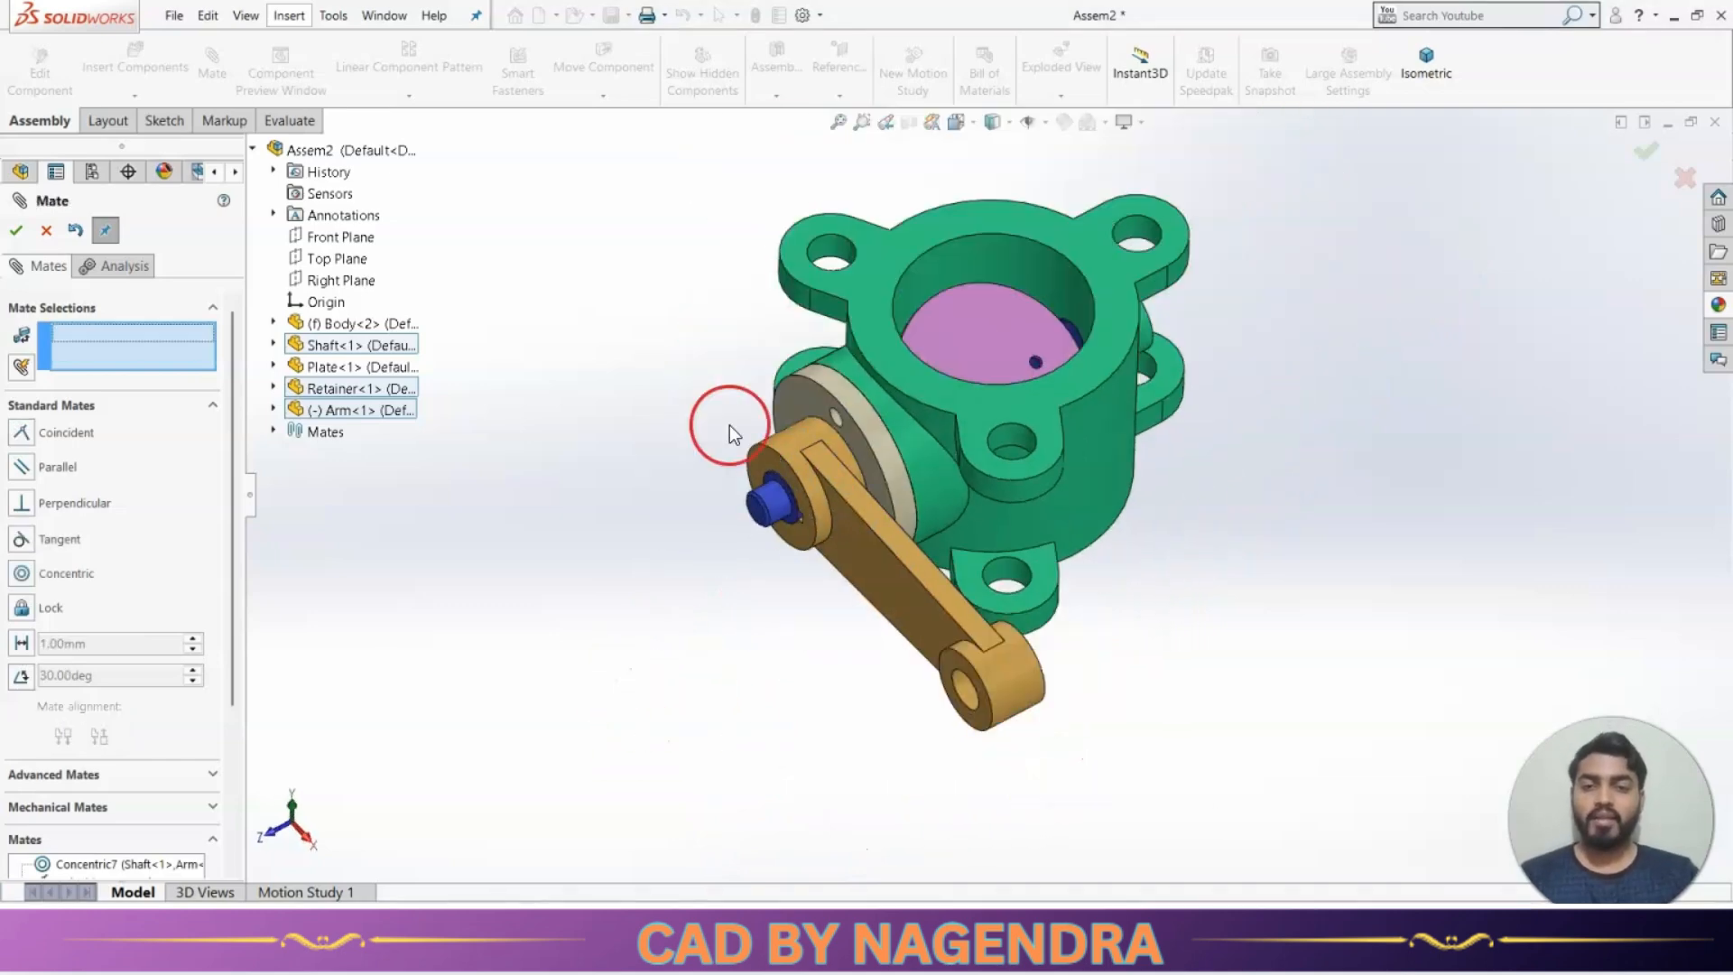
Add a 60-degree angle mate between the Arm's long narrow side face and the Body's Front Plane, and finish mating.
{"action": "scroll", "coordinate": [1005, 495], "scroll_direction": "down", "scroll_amount": 3}
{"action": "middle_click_drag", "start_coordinate": [1011, 605], "coordinate": [875, 511]}
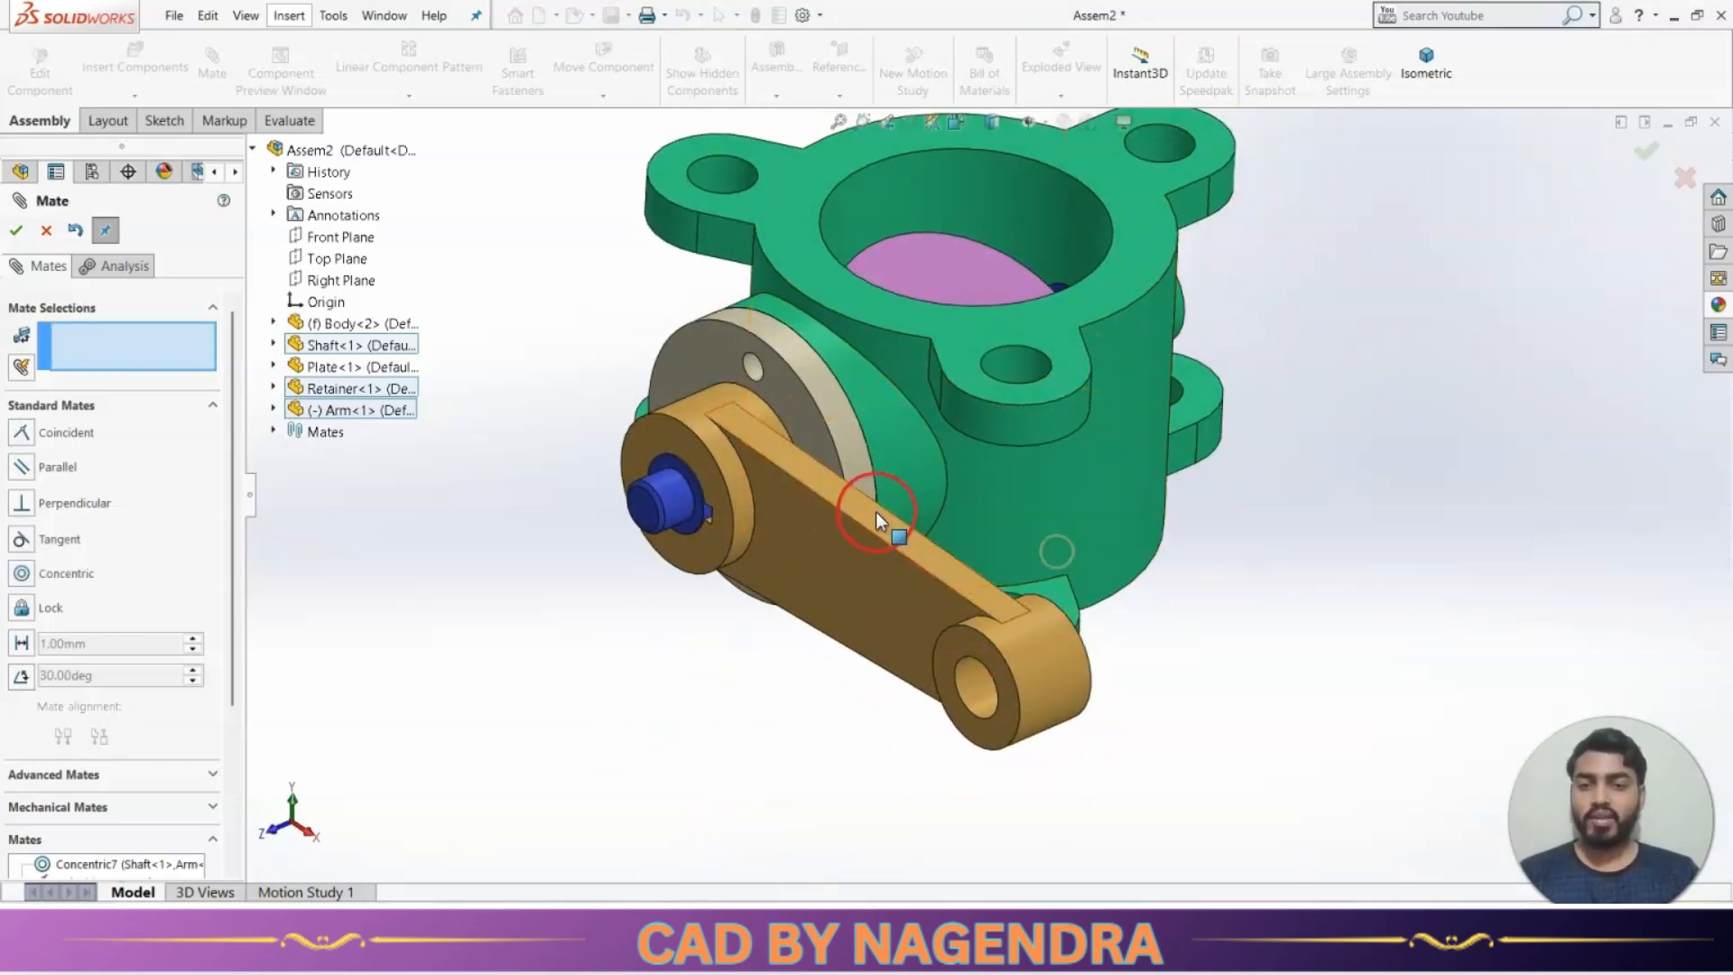
{"action": "left_click", "coordinate": [874, 515]}
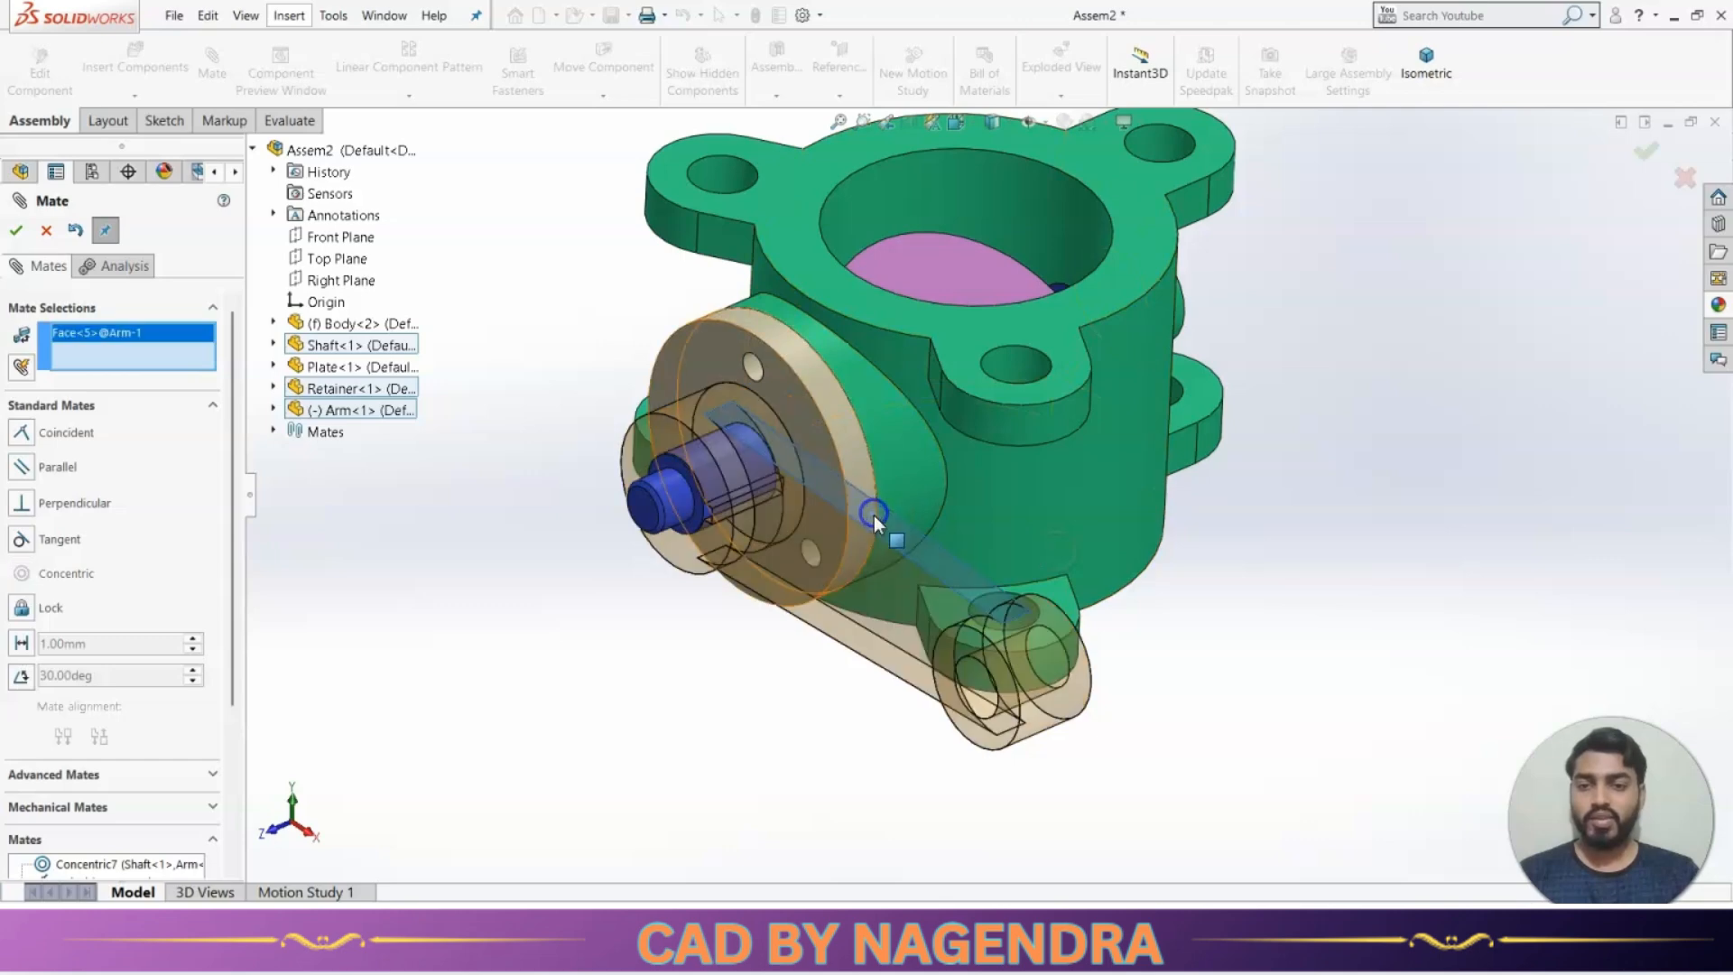
{"action": "left_click", "coordinate": [273, 322]}
{"action": "left_click", "coordinate": [376, 478]}
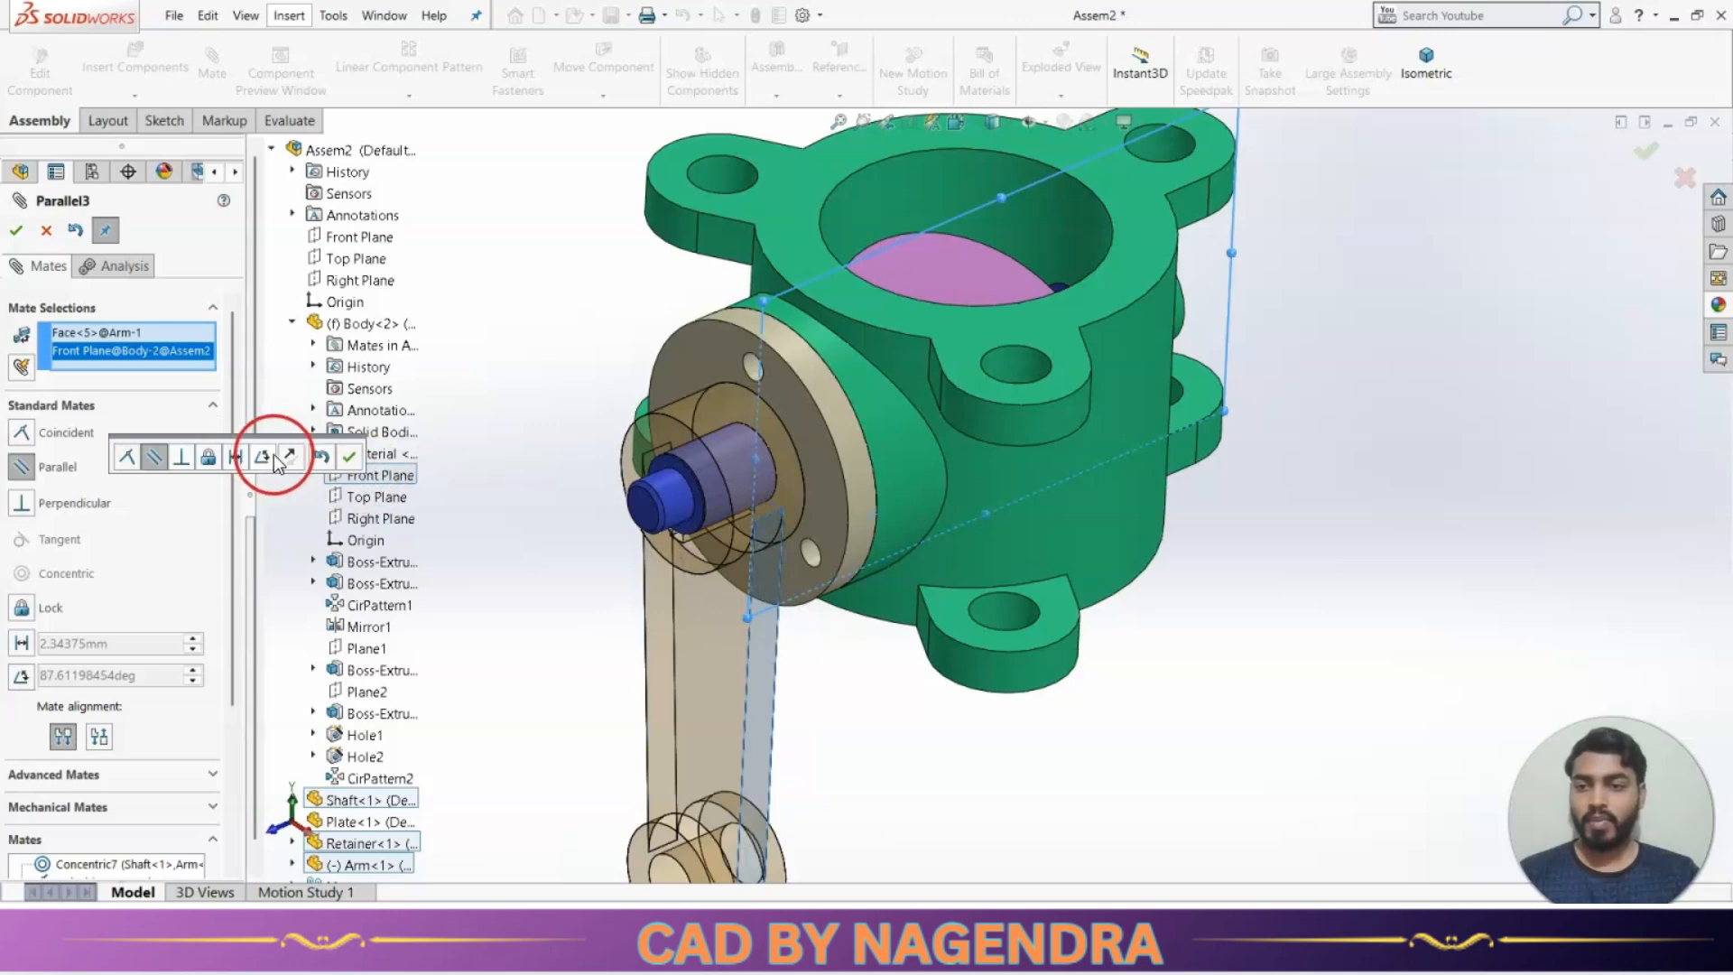
{"action": "left_click", "coordinate": [262, 456]}
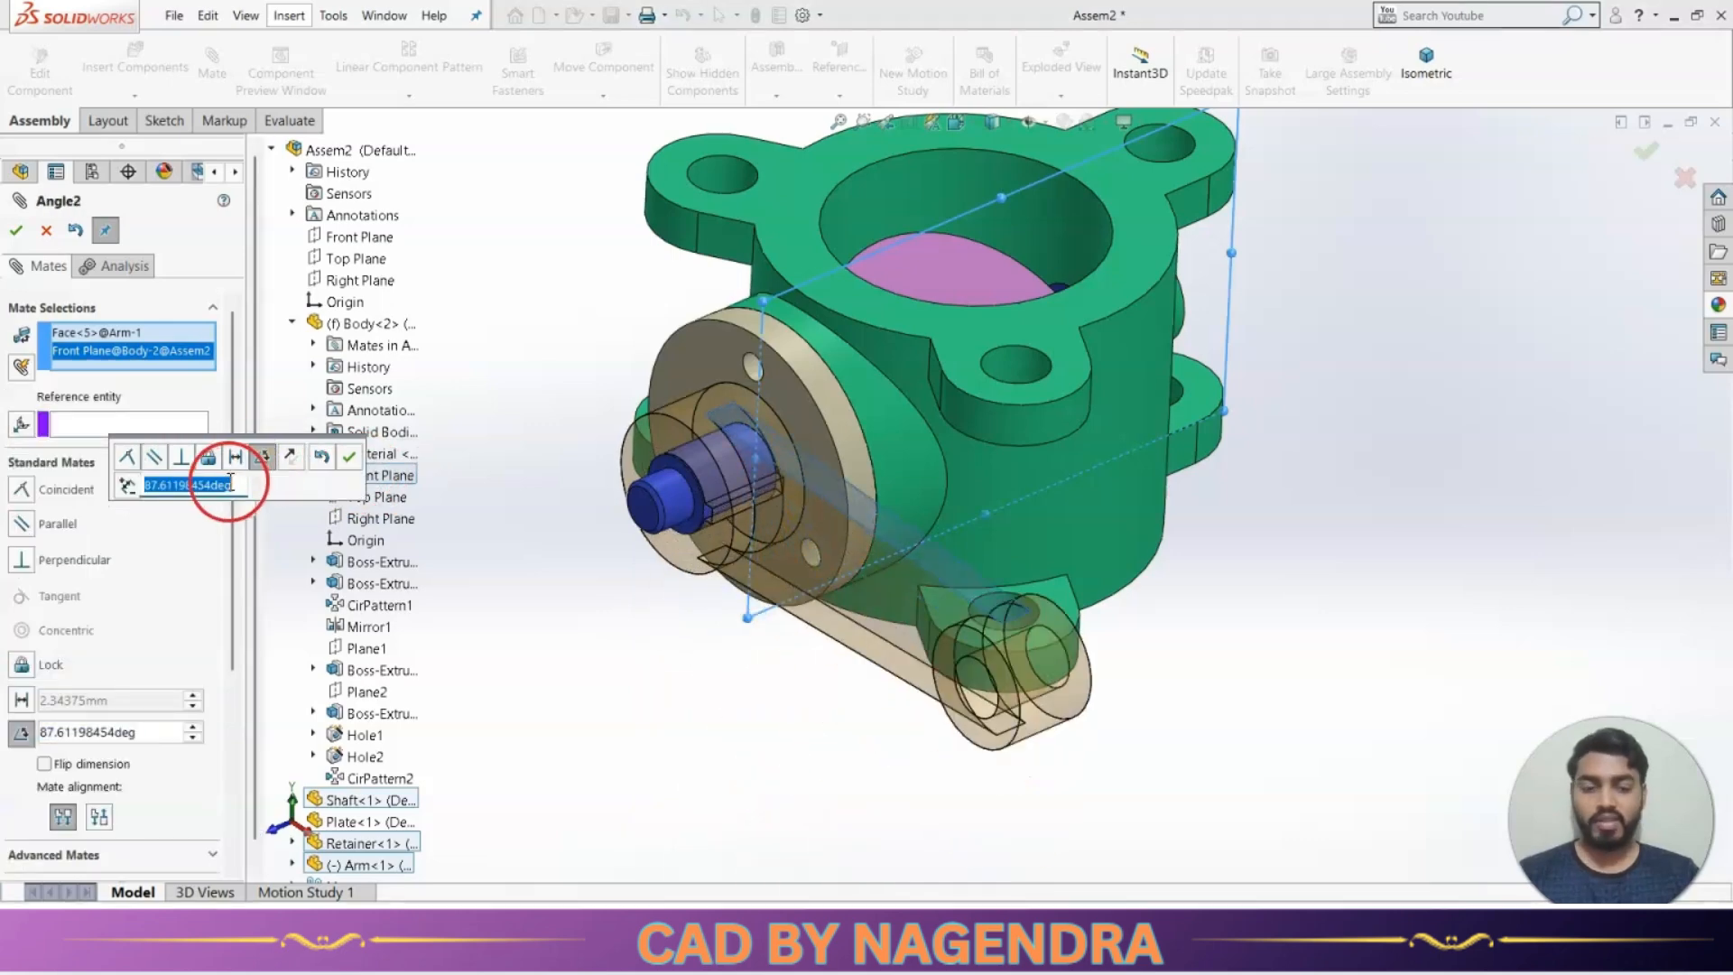
{"action": "type", "text": "60"}
{"action": "key", "text": "Return"}
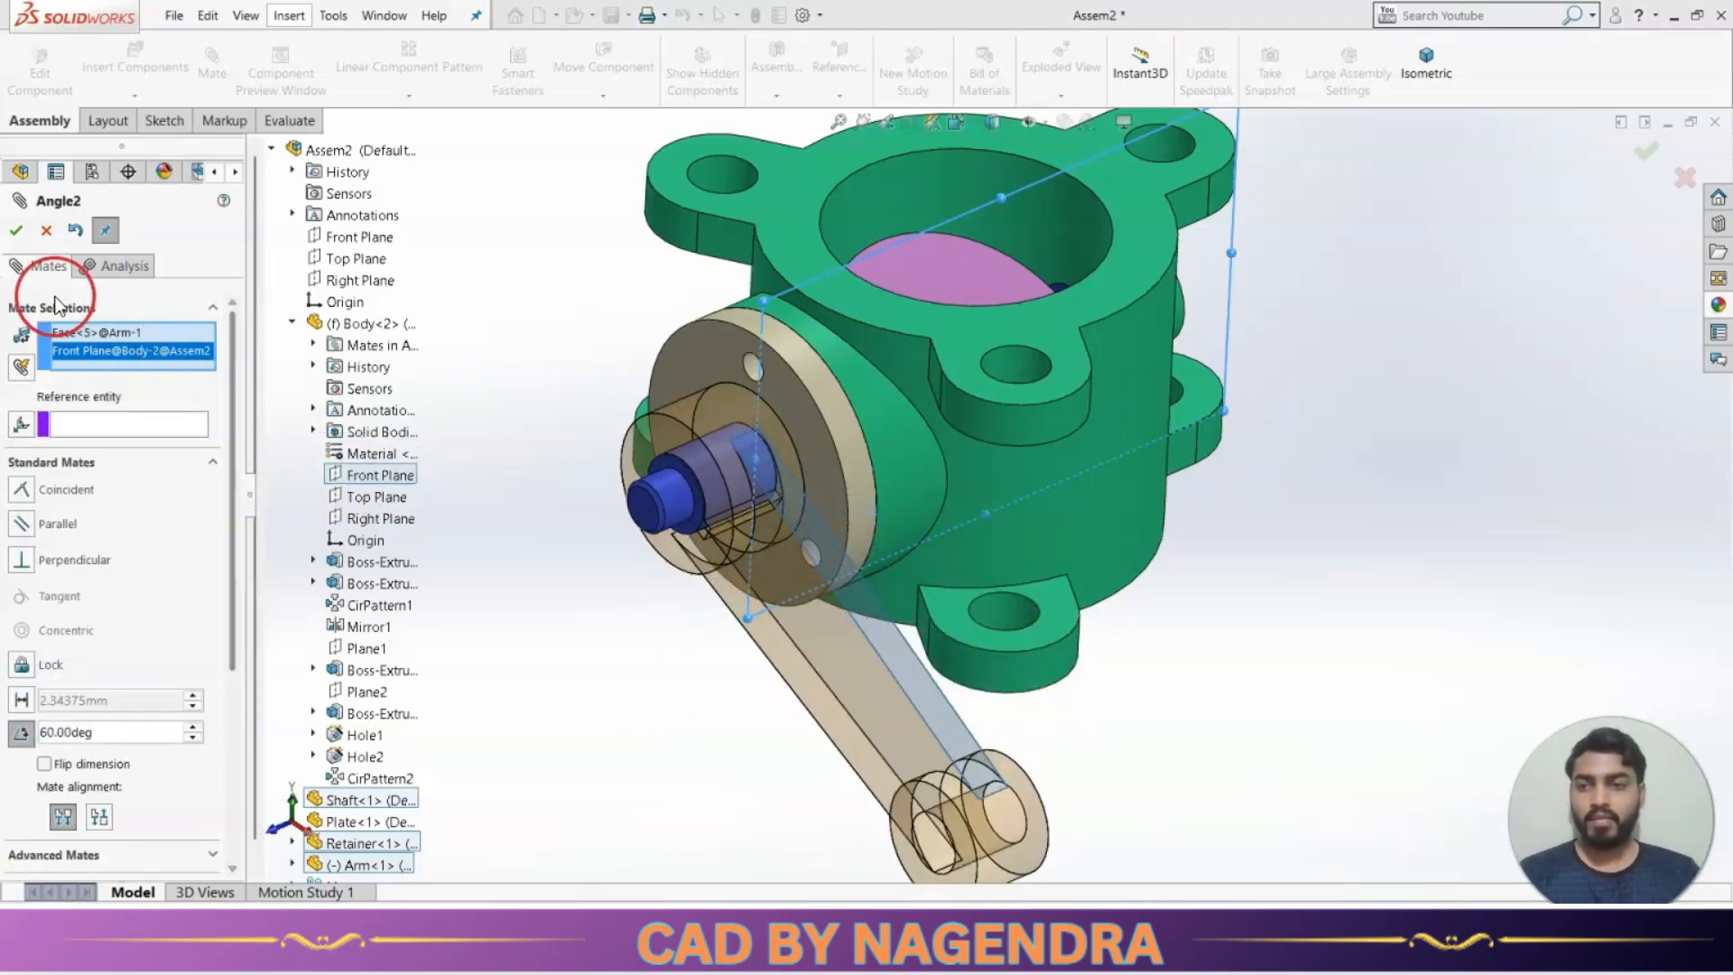
{"action": "left_click", "coordinate": [15, 232]}
{"action": "left_click", "coordinate": [15, 231]}
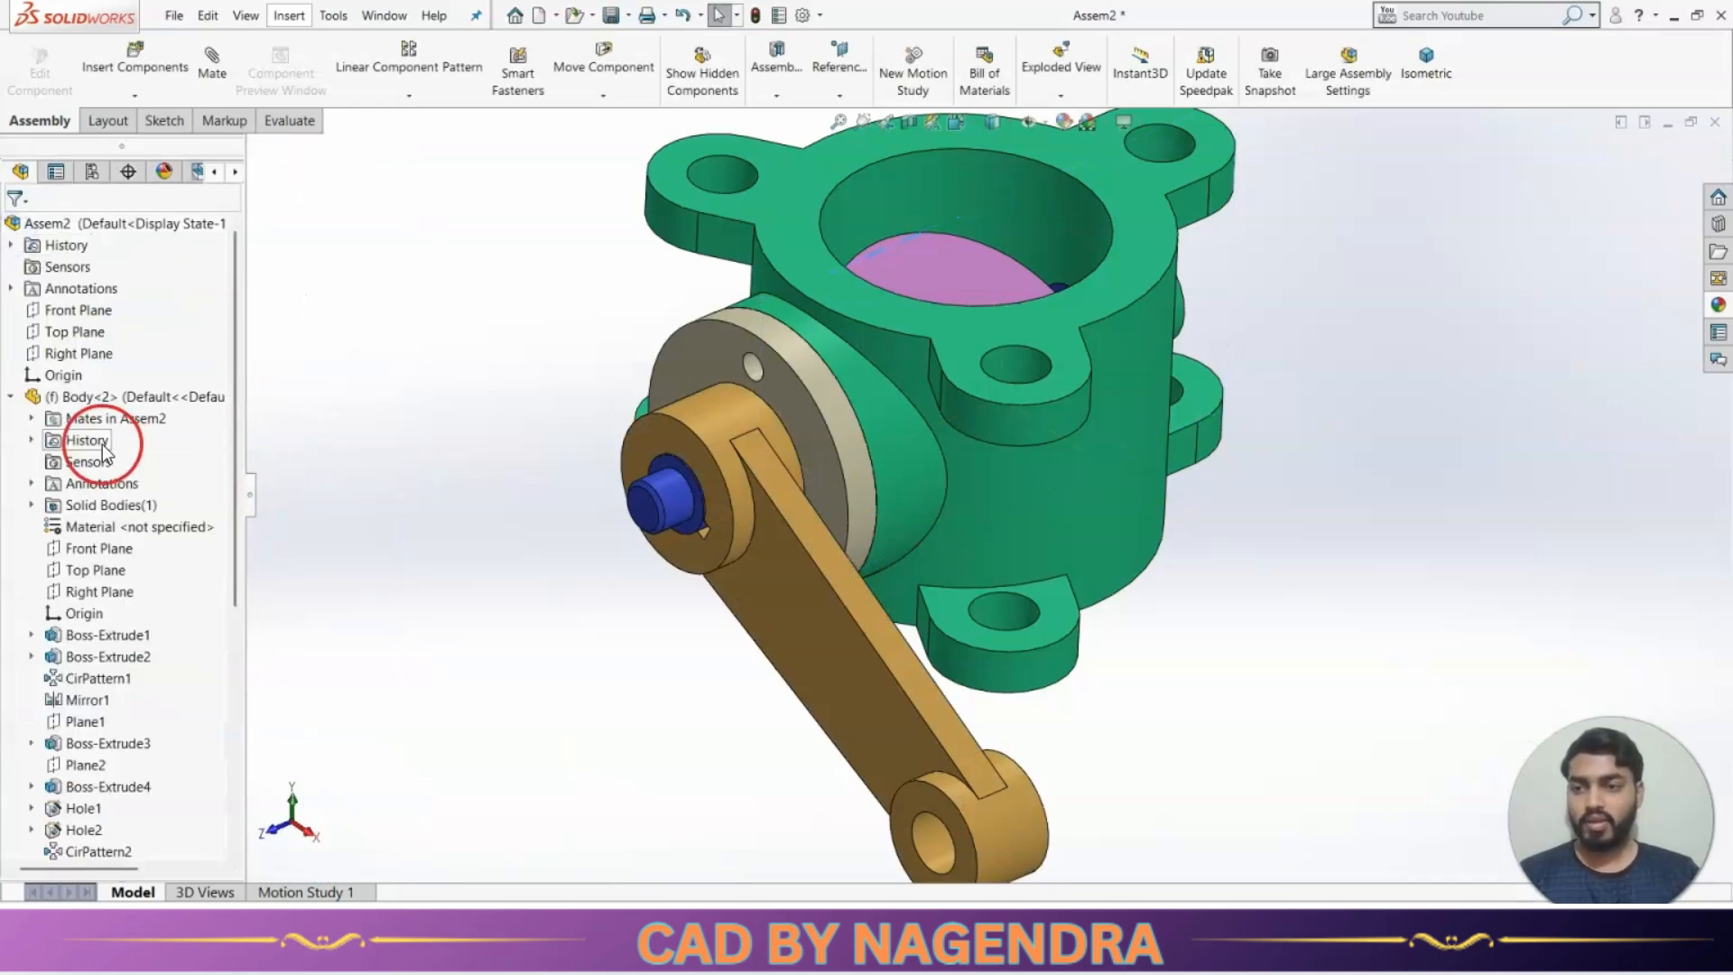
Collapse the Body and Mates branches of the design tree and compare the Arm's angle with the butterfly valve reference picture.
{"action": "left_click", "coordinate": [12, 398]}
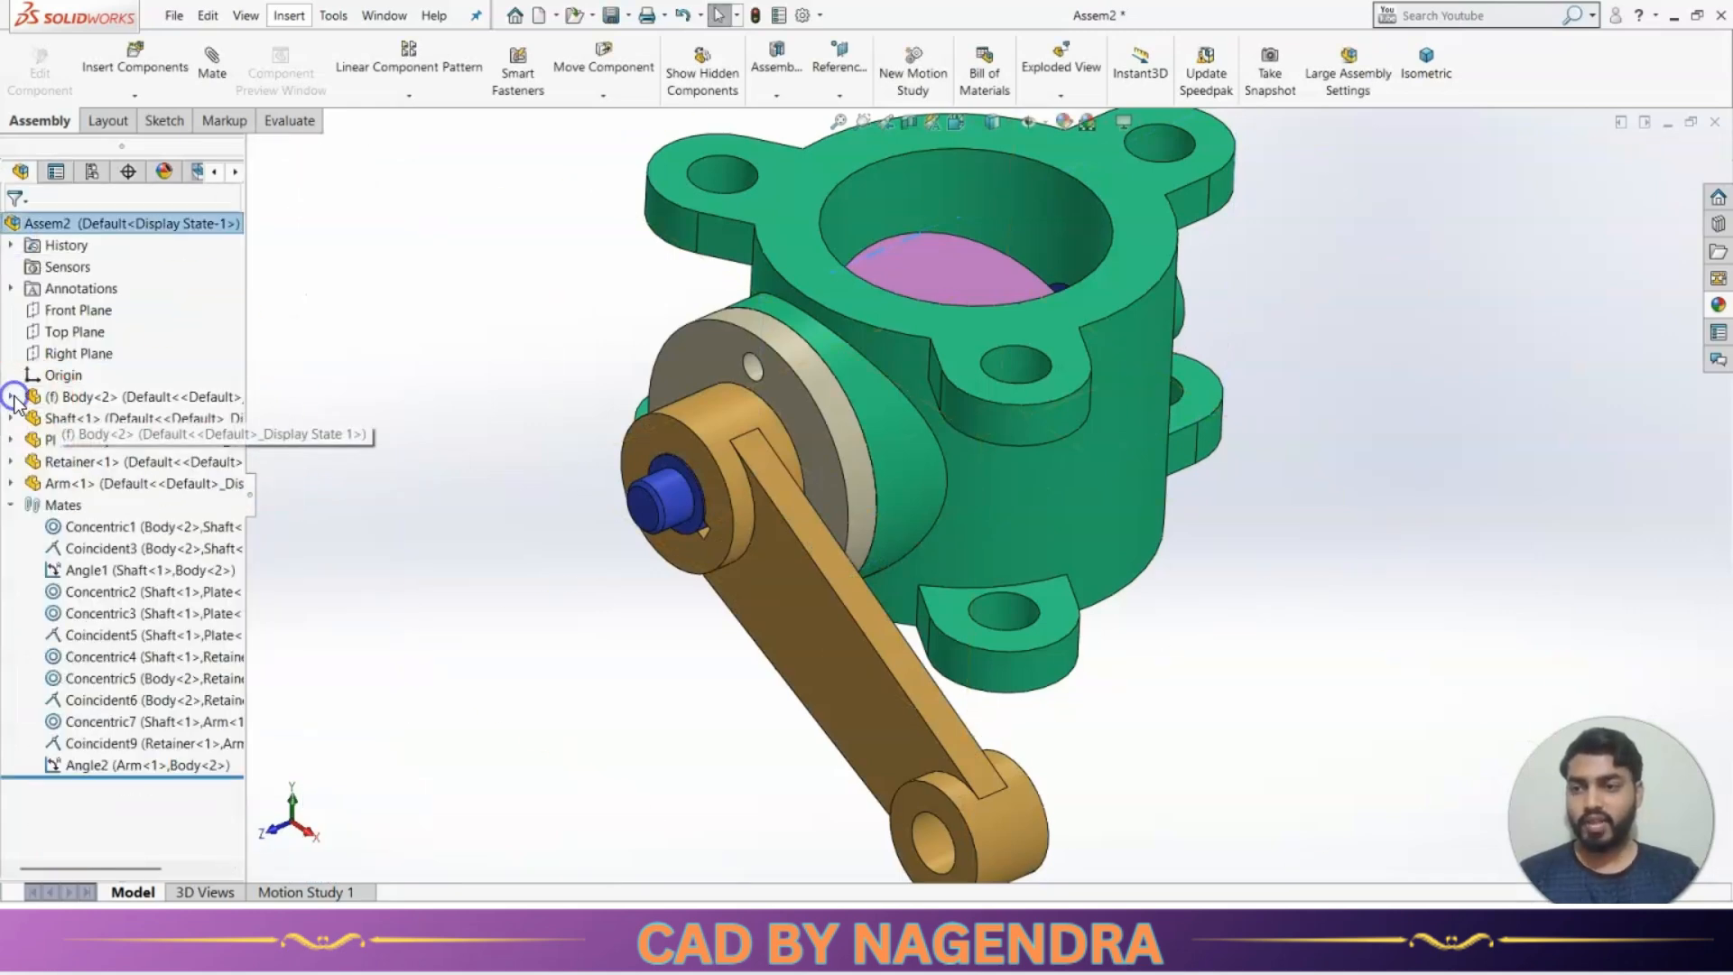
{"action": "left_click", "coordinate": [10, 505]}
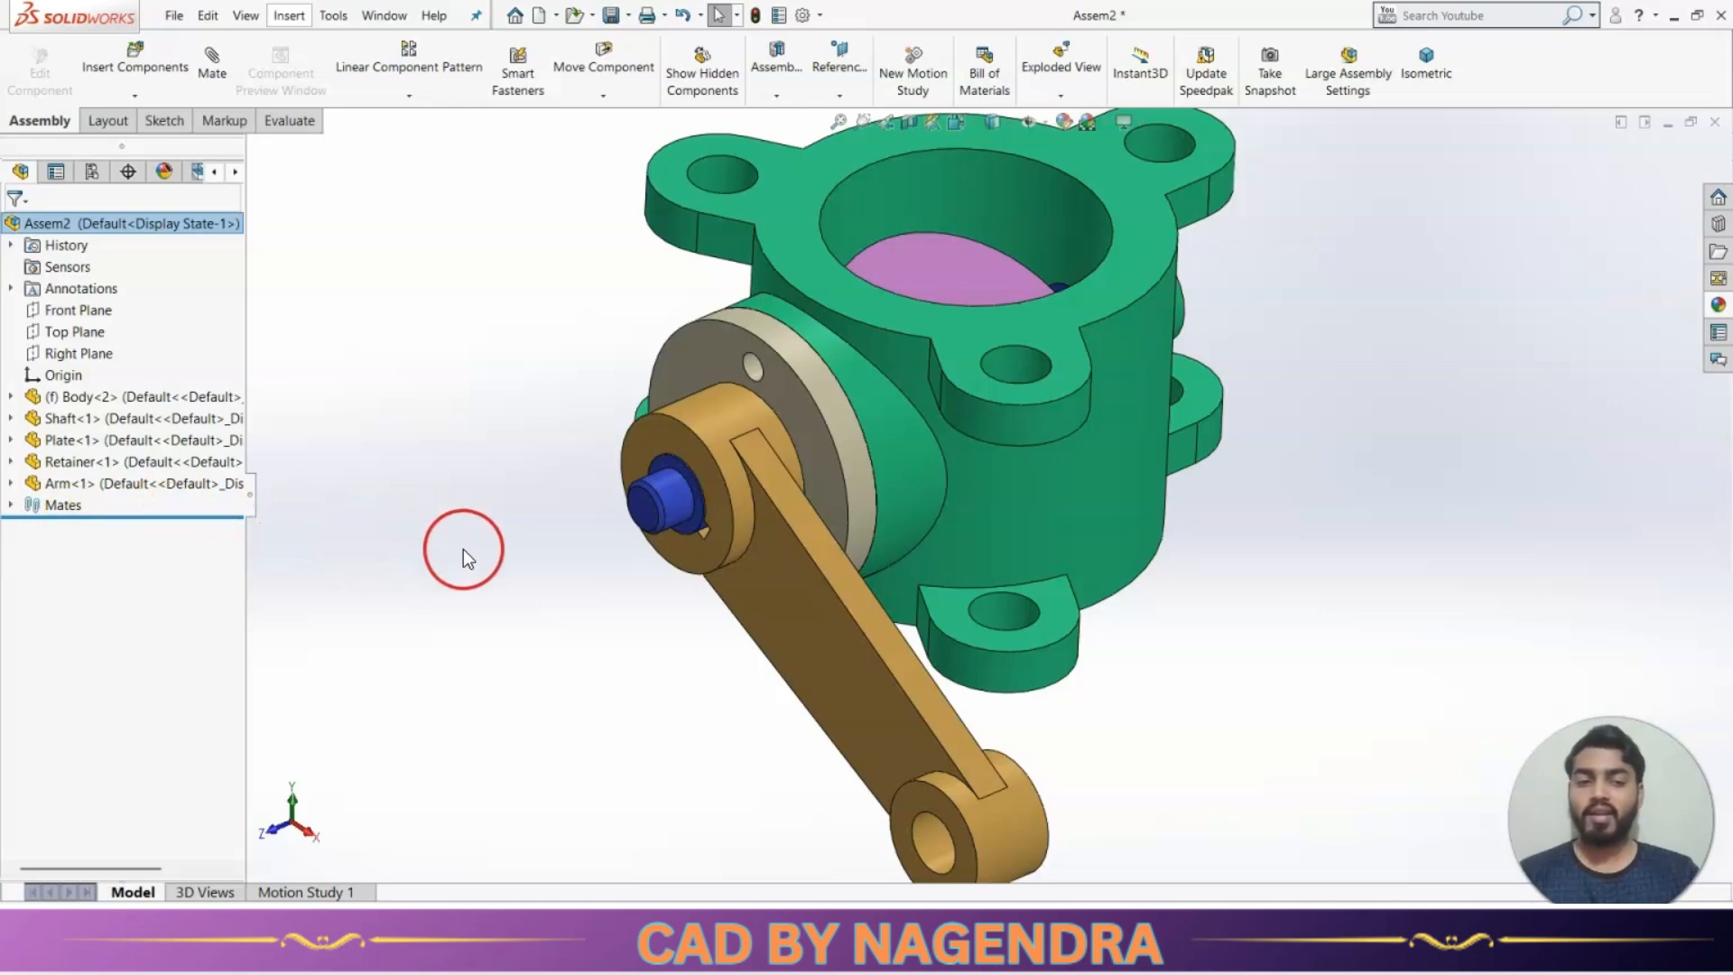
{"action": "middle_click_drag", "start_coordinate": [697, 562], "coordinate": [1117, 507]}
{"action": "key", "text": "alt+Tab"}
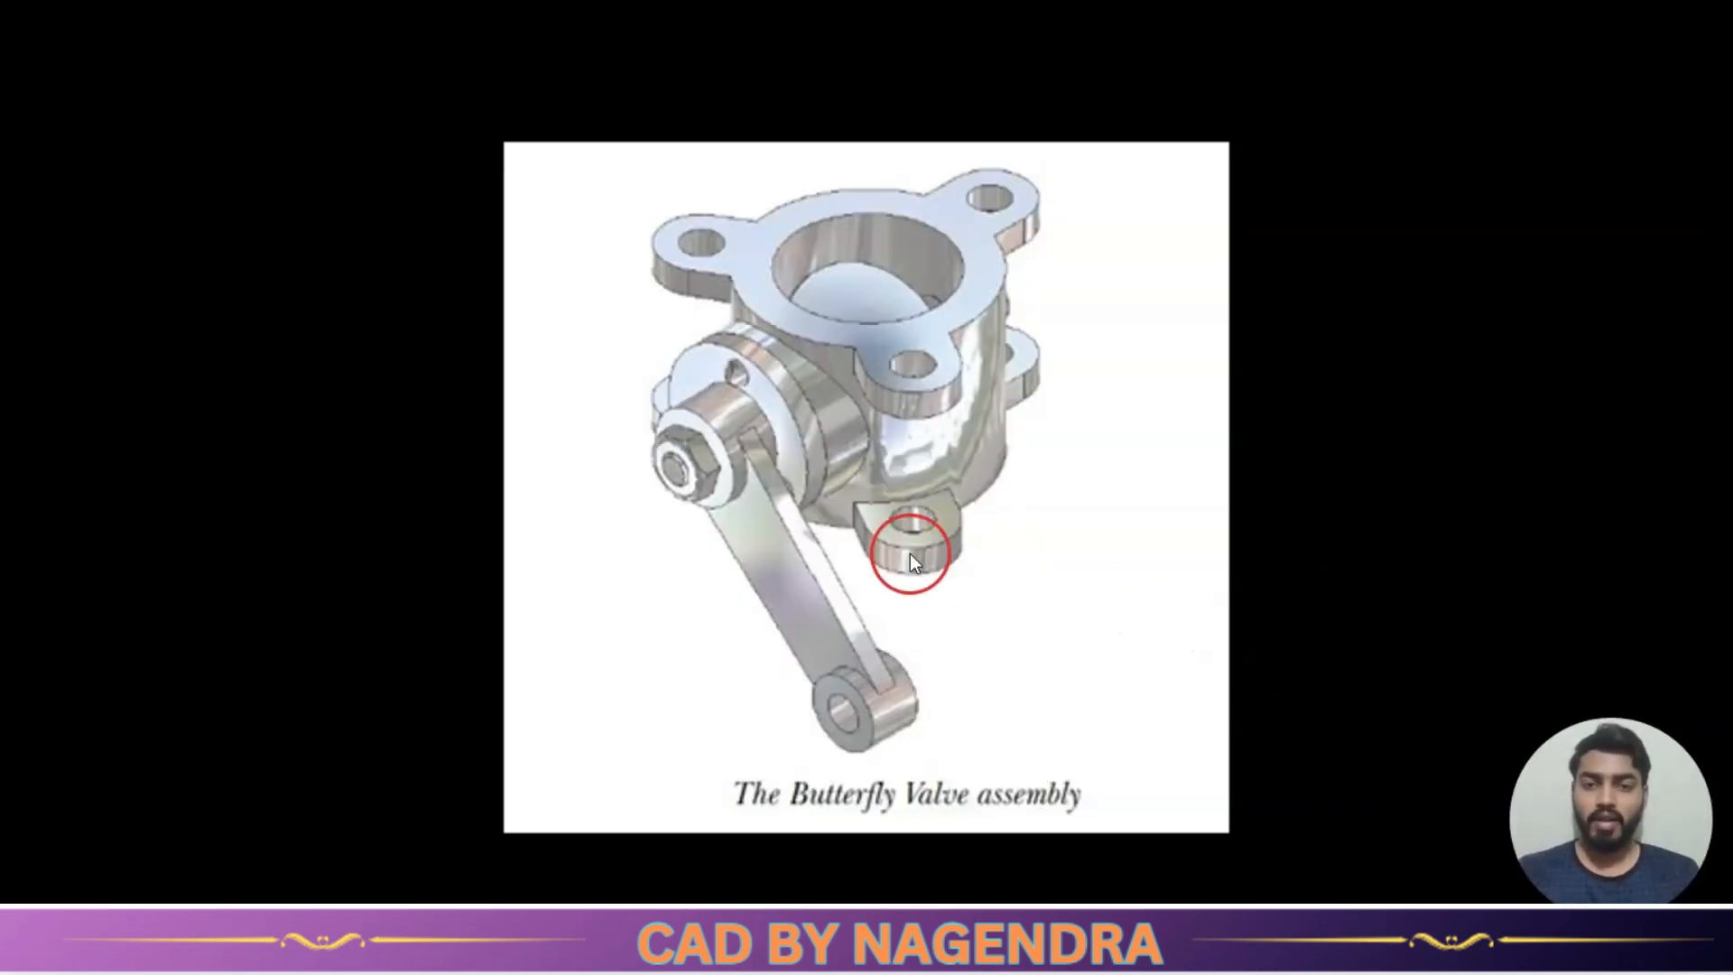
{"action": "key", "text": "alt+Tab"}
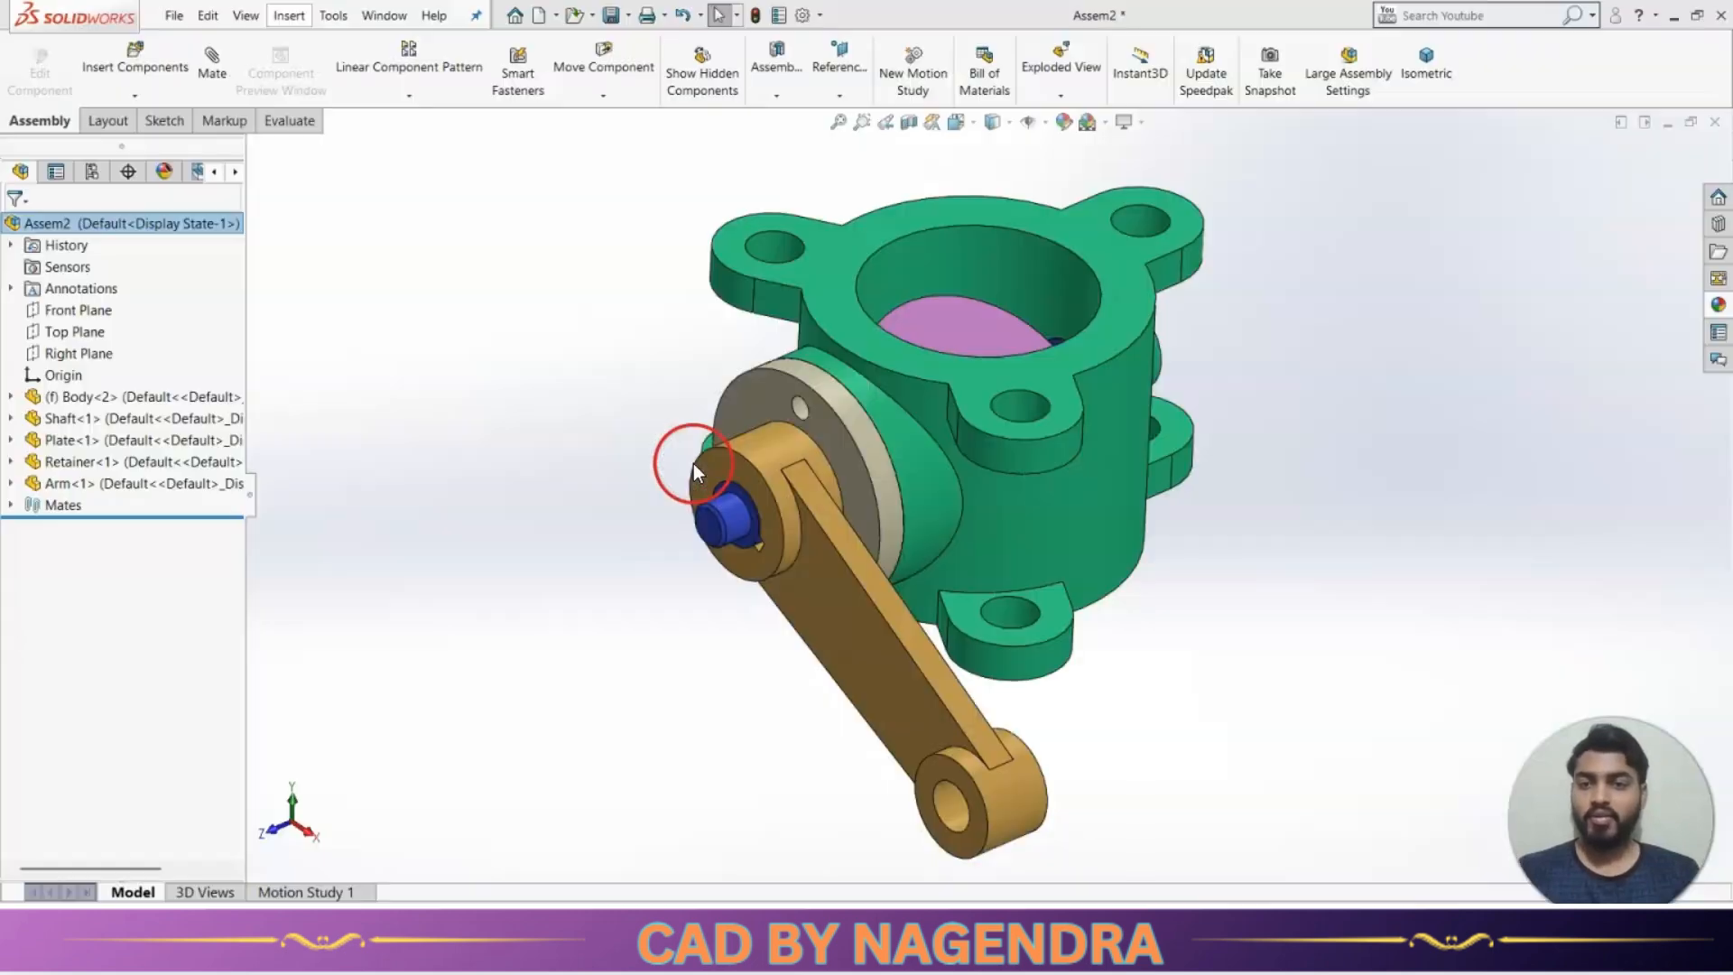
Insert the Nut part from the B V A folder and place it beside the threaded end of the Shaft.
{"action": "left_click", "coordinate": [136, 58]}
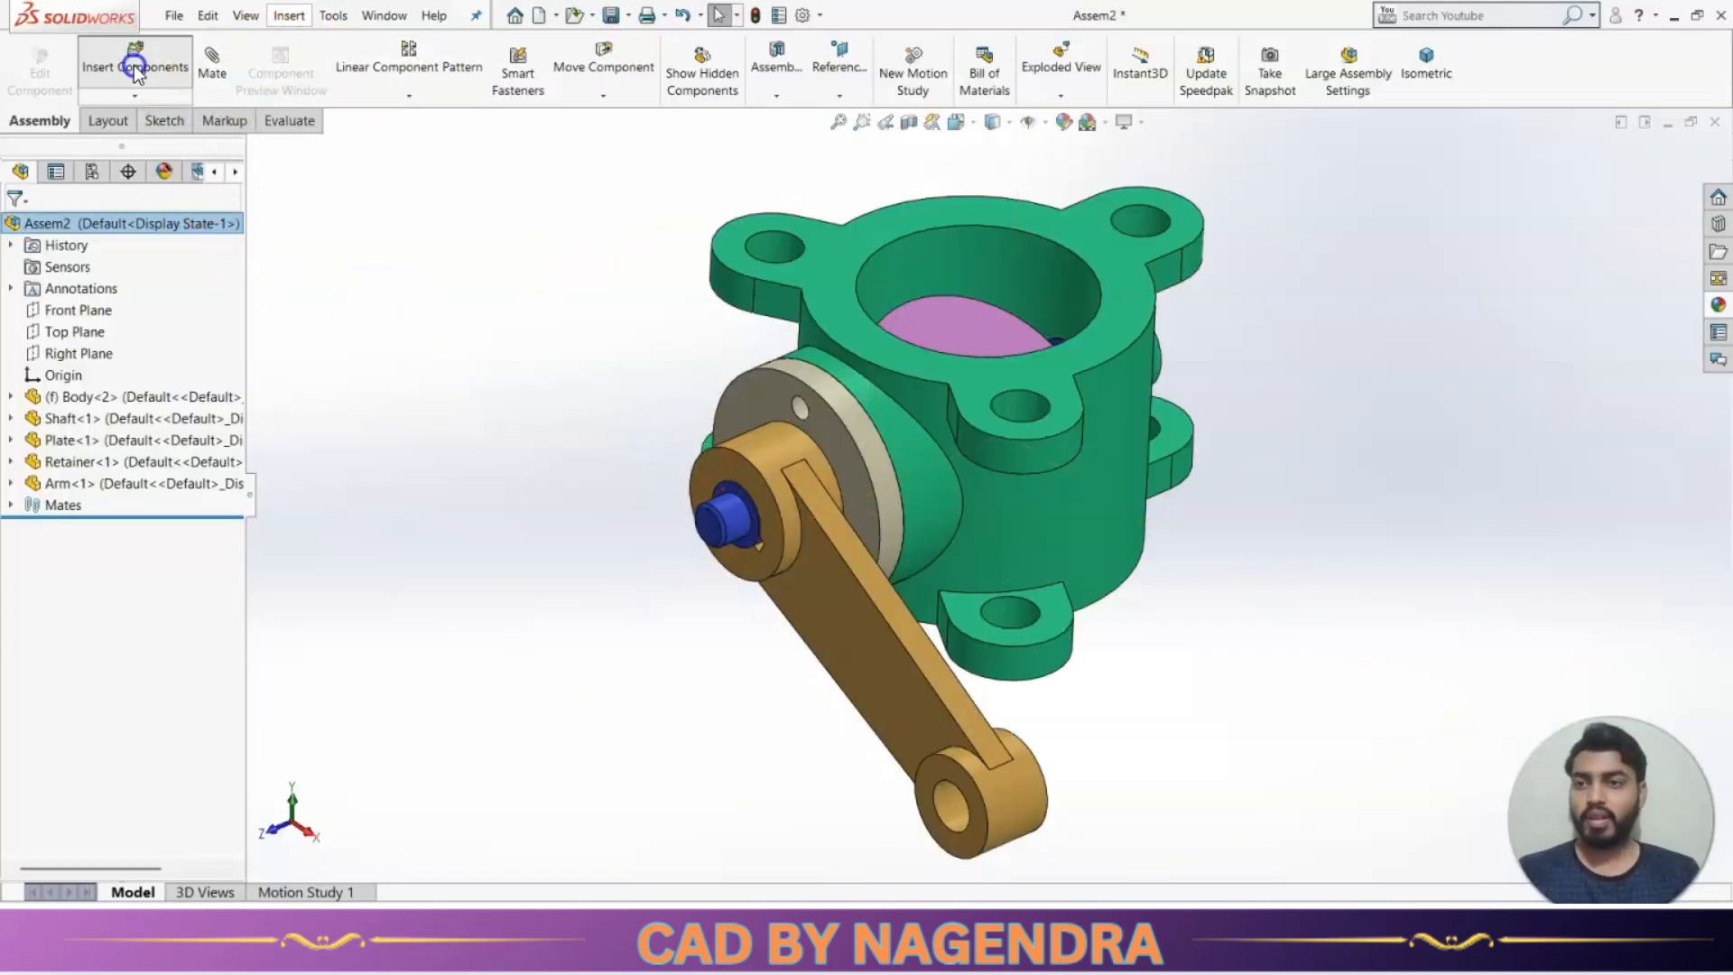
{"action": "left_click", "coordinate": [528, 348]}
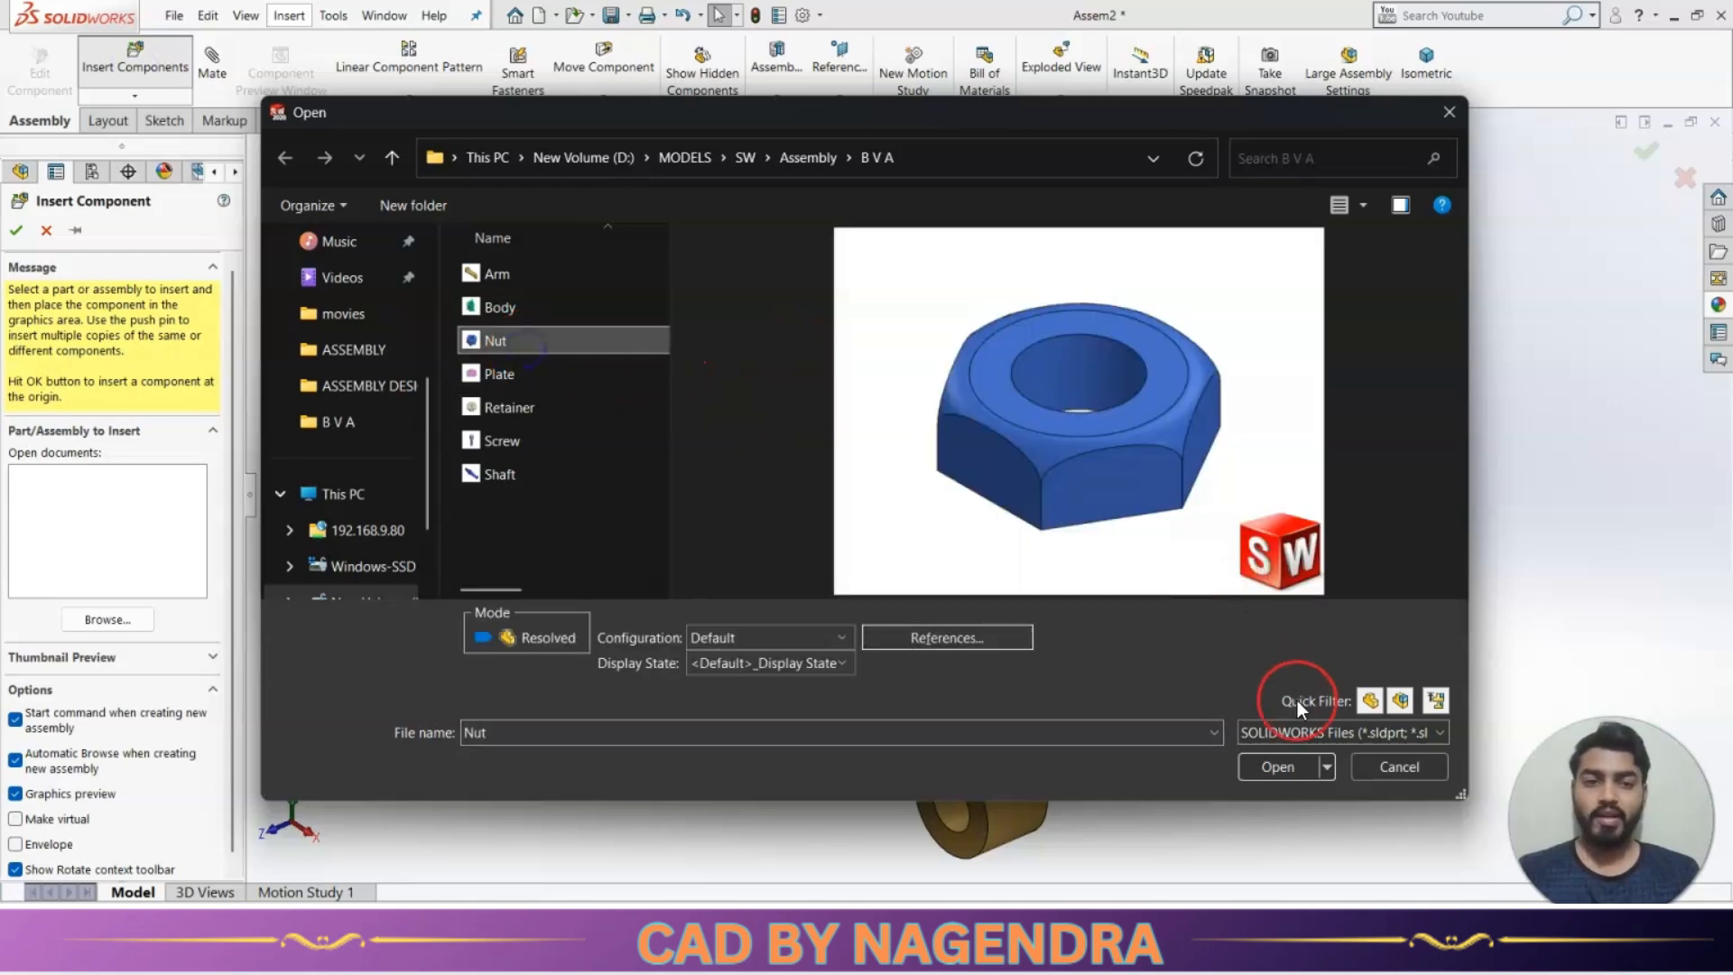
{"action": "left_click", "coordinate": [1278, 767]}
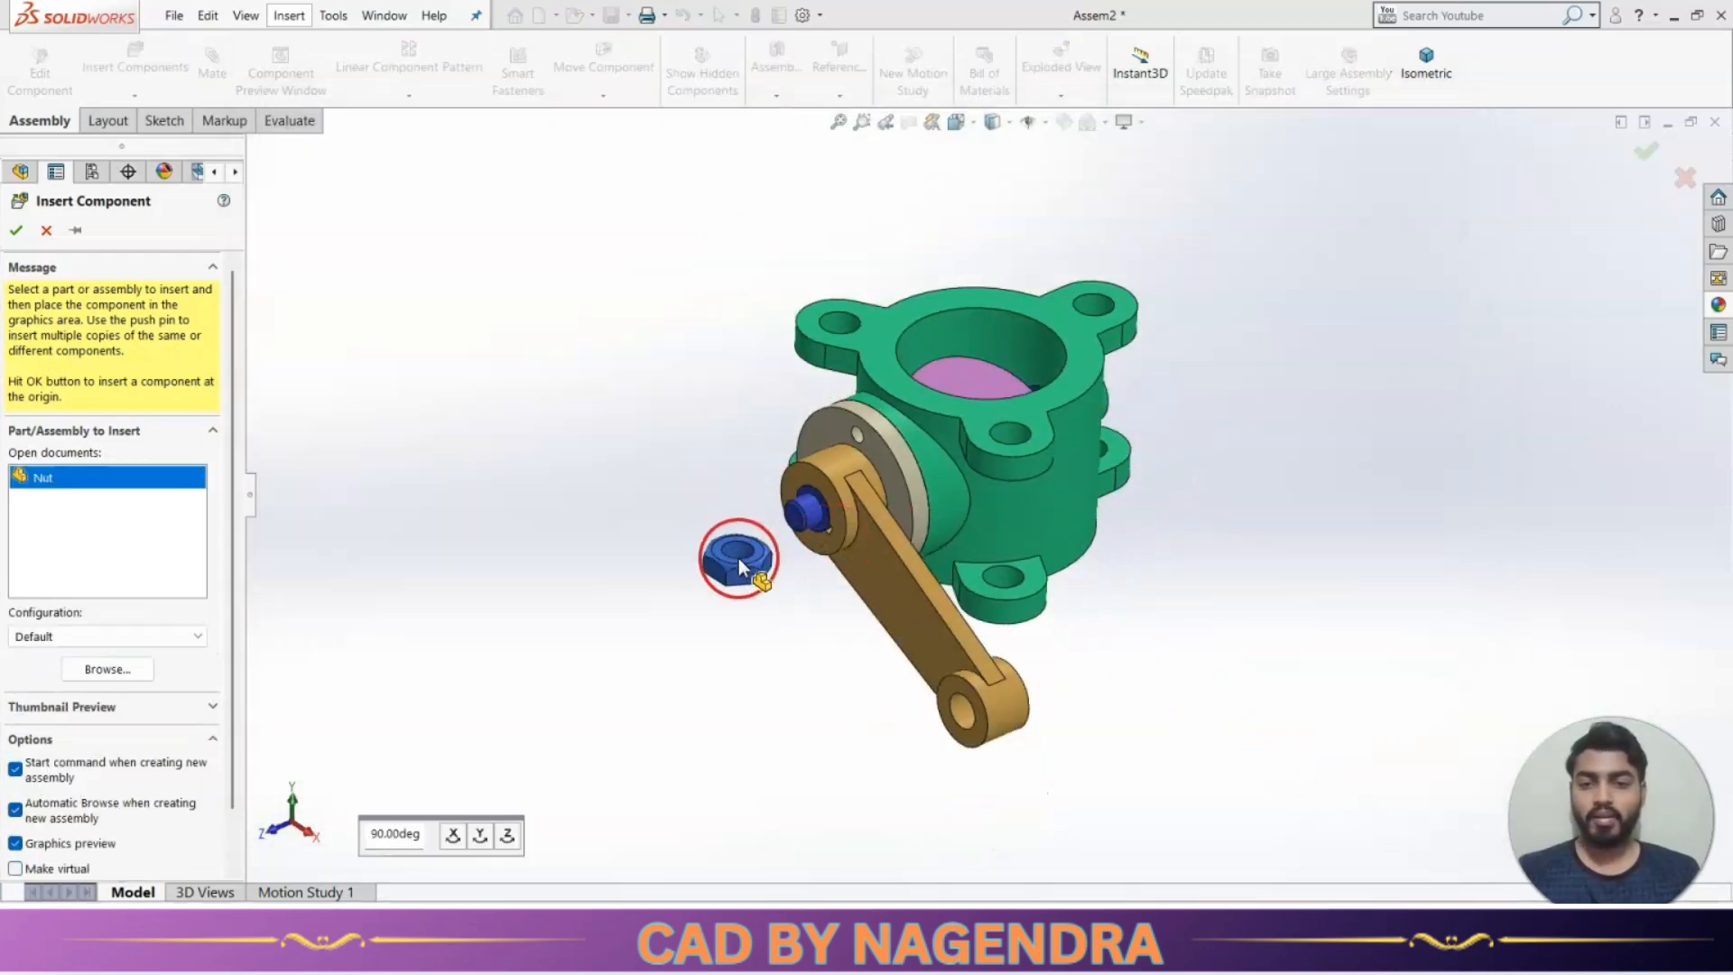
{"action": "left_click", "coordinate": [738, 558]}
Add a concentric mate between the Nut's hole and the Shaft's end cylinder, with the mate alignment flipped.
{"action": "scroll", "coordinate": [813, 541], "scroll_direction": "down", "scroll_amount": 4}
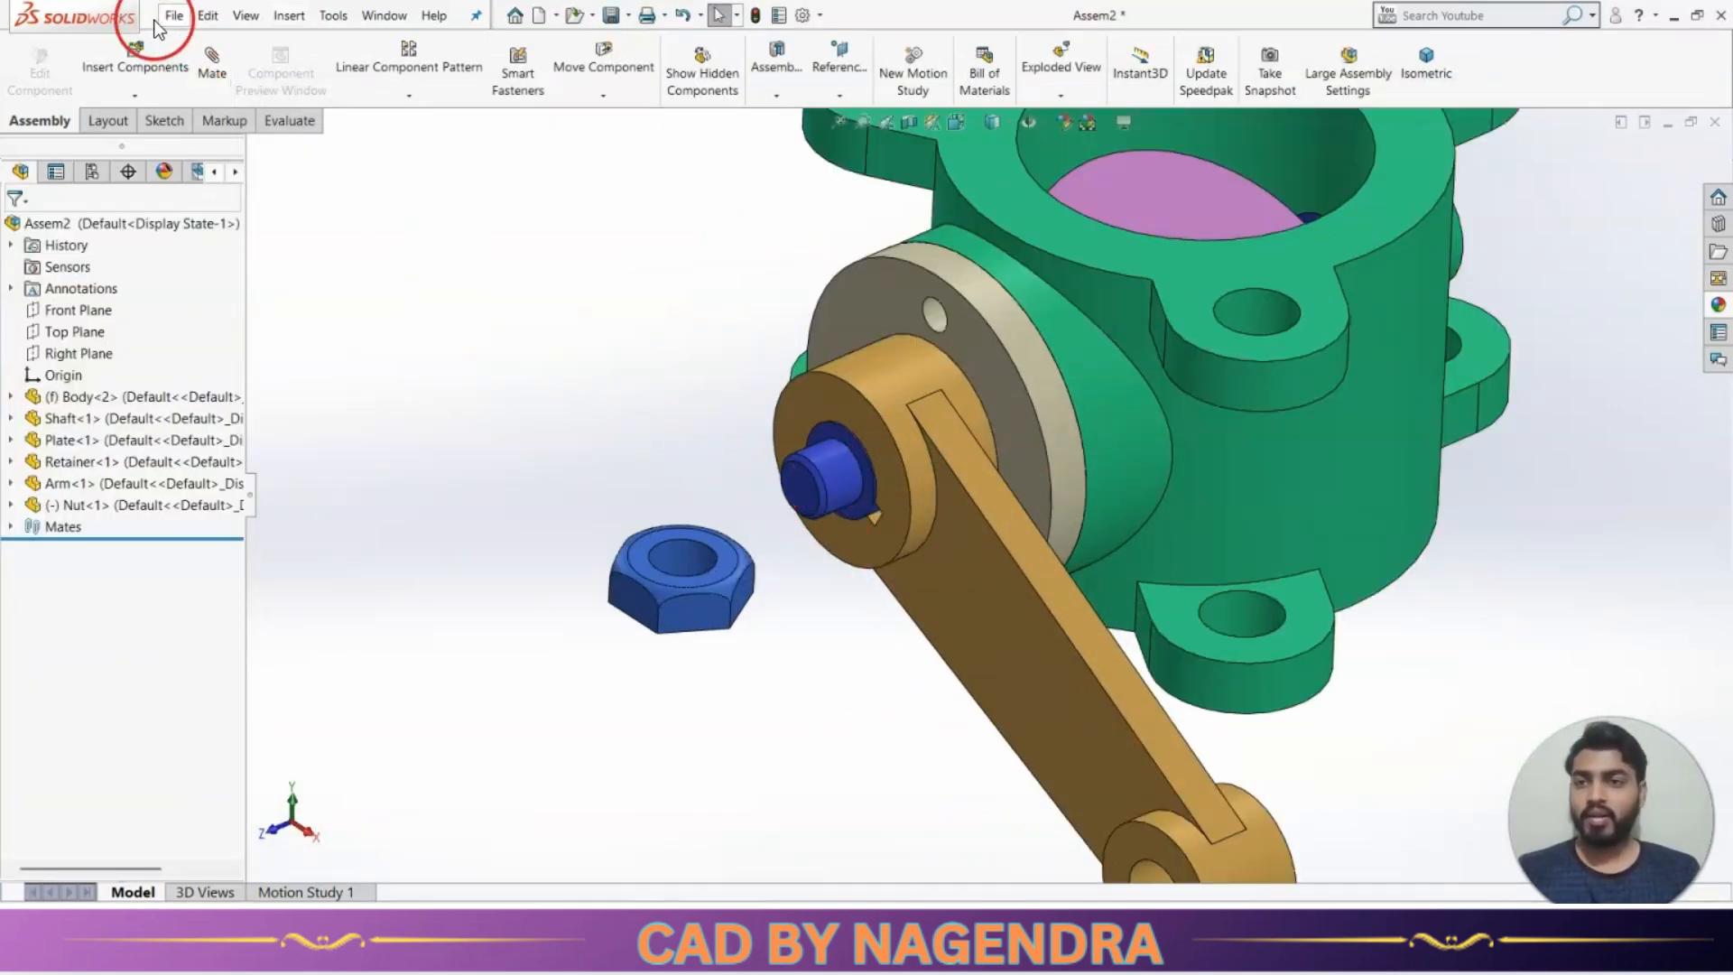
{"action": "scroll", "coordinate": [749, 455], "scroll_direction": "down", "scroll_amount": 2}
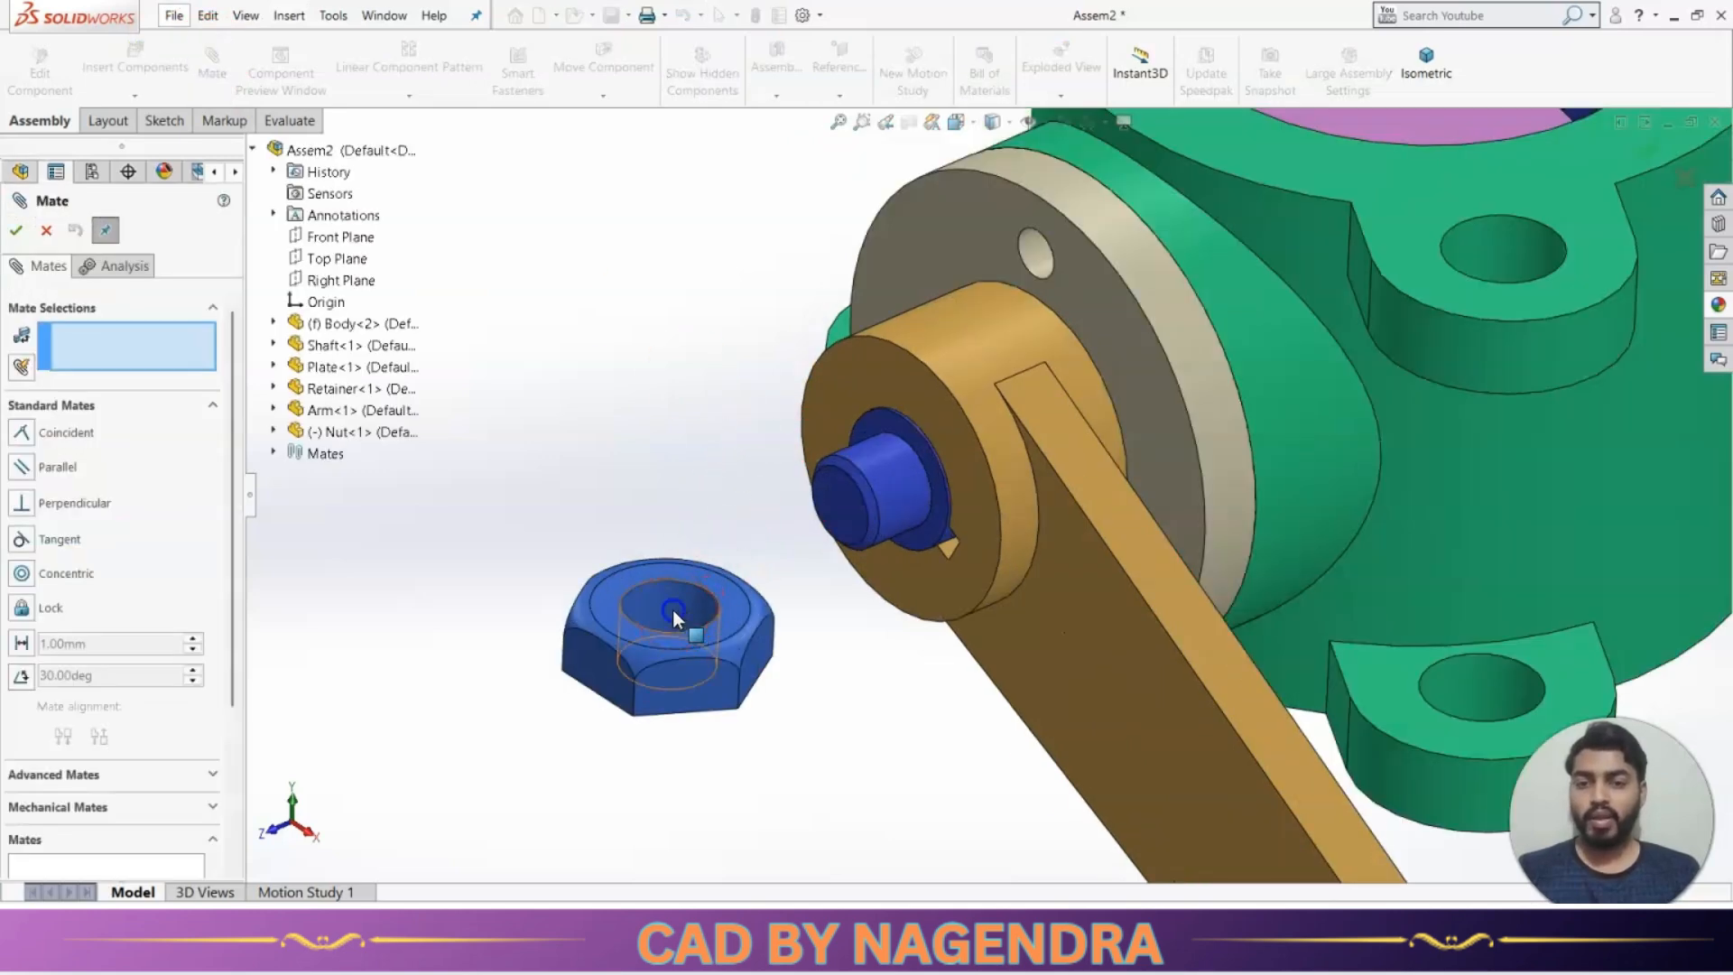
{"action": "left_click", "coordinate": [674, 617]}
{"action": "left_click", "coordinate": [896, 490]}
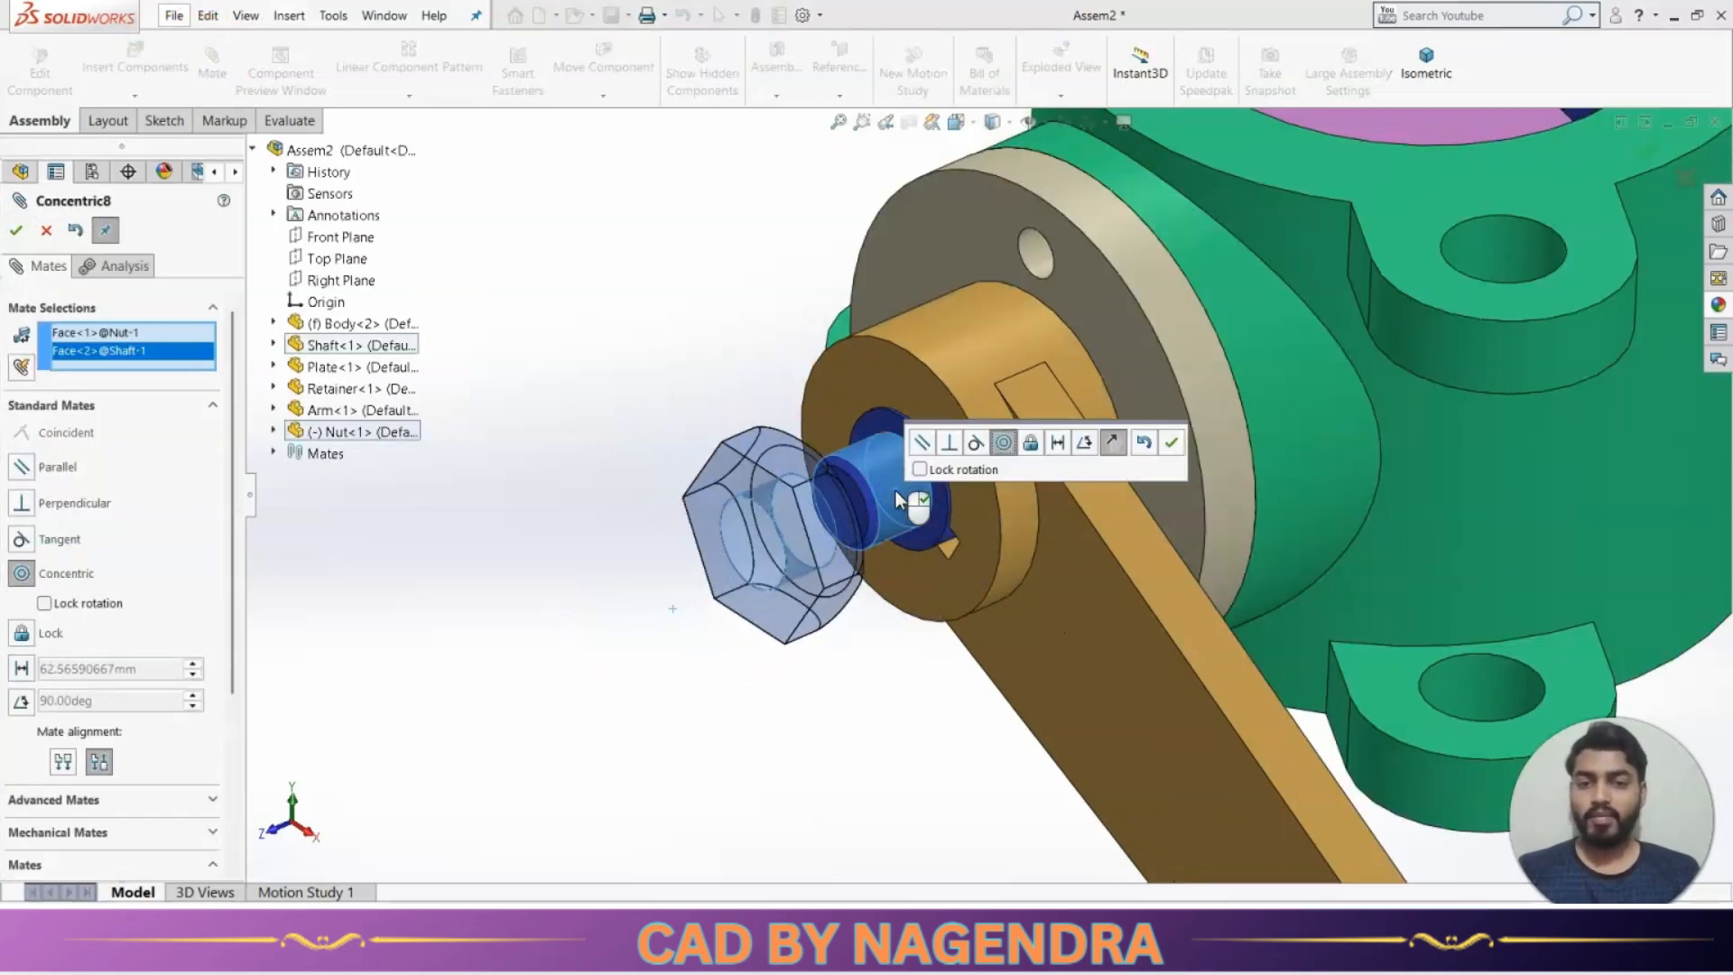
{"action": "left_click", "coordinate": [1113, 444]}
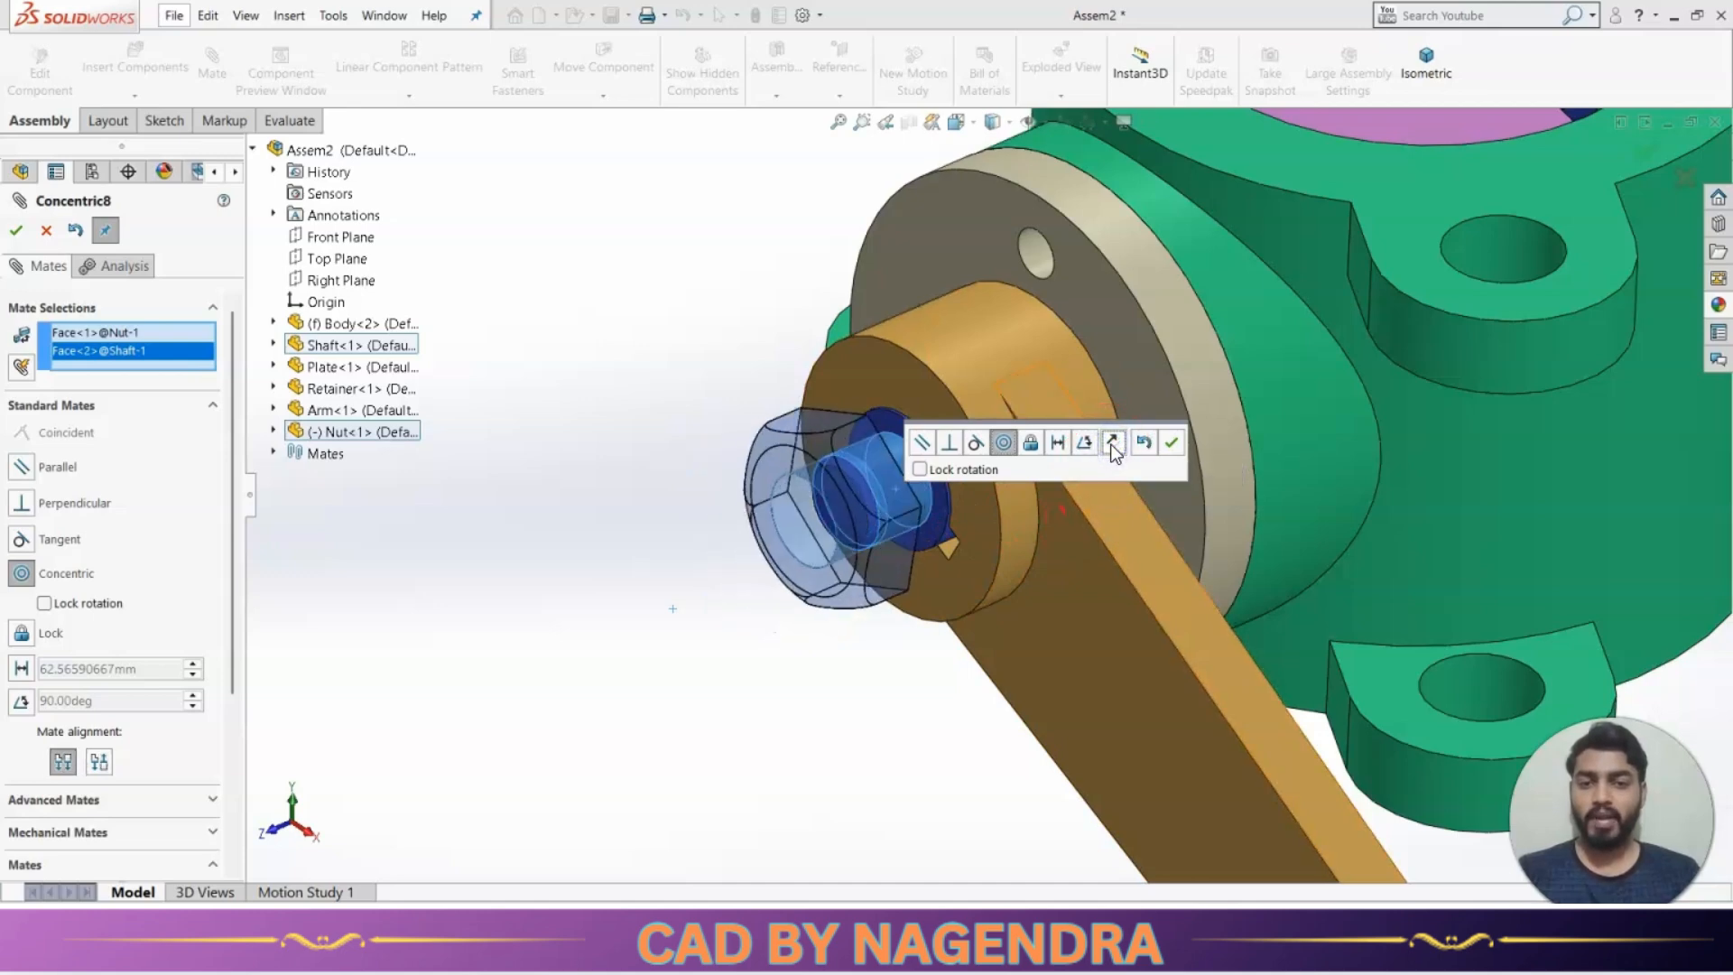
{"action": "left_click", "coordinate": [1176, 443]}
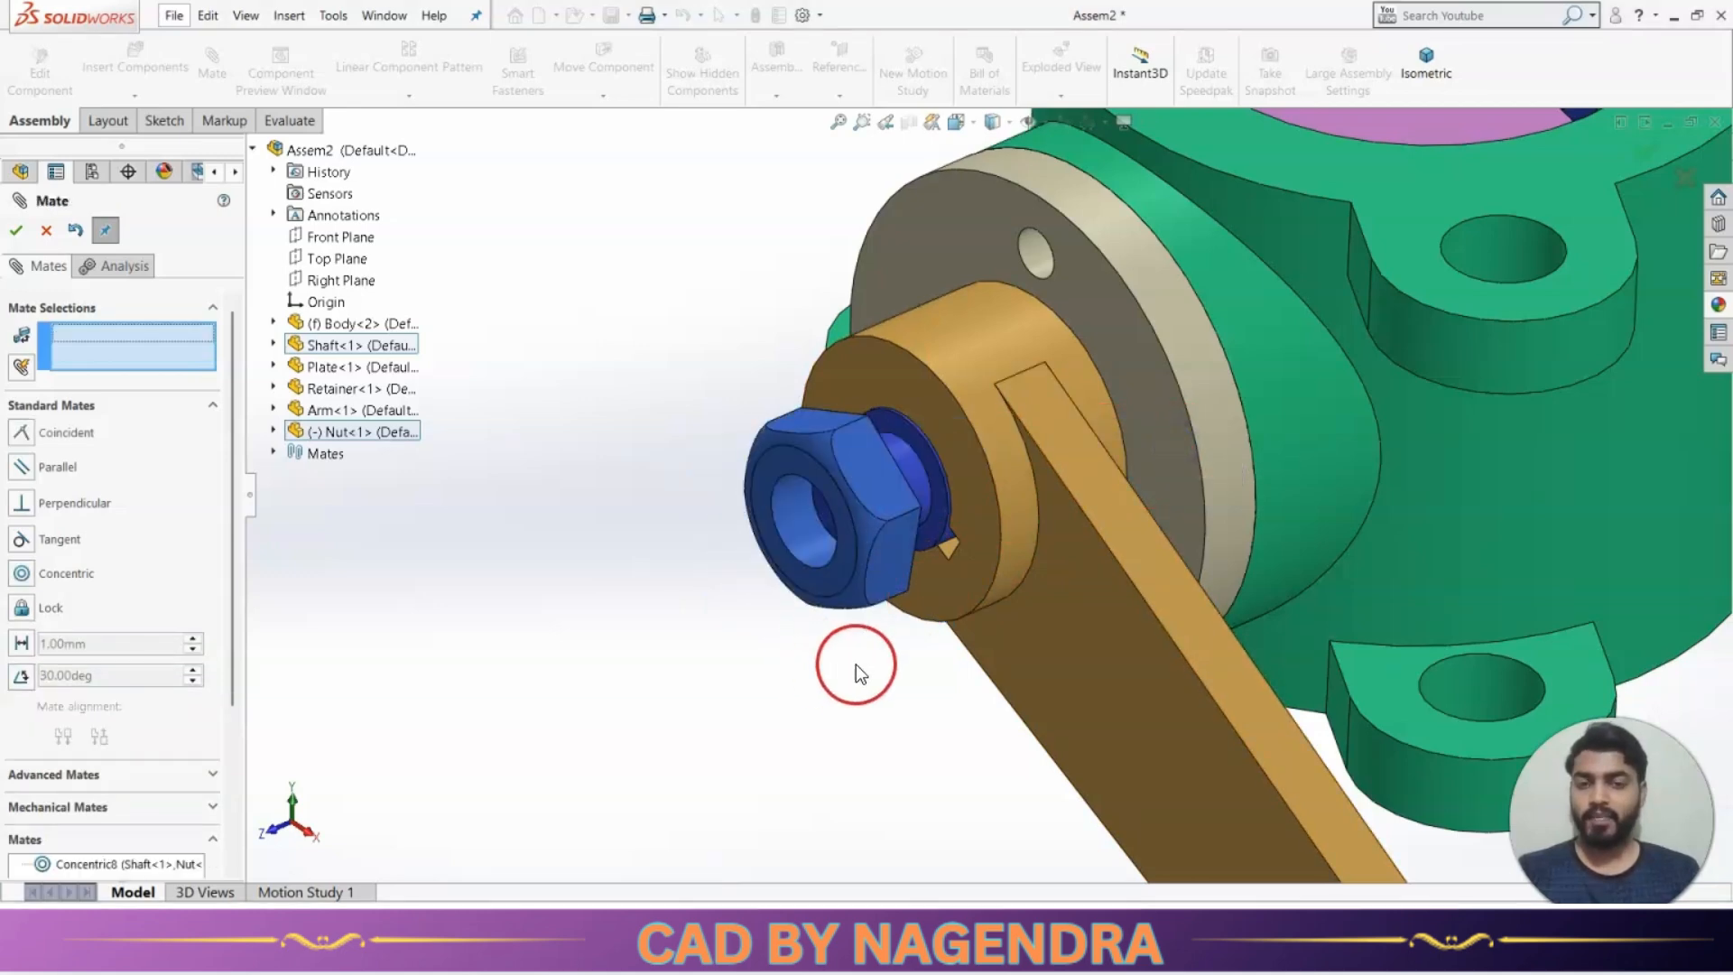
Add a coincident mate between the outer end face of the Arm's larger boss and the Nut's flat inner face.
{"action": "left_click", "coordinate": [962, 436]}
{"action": "middle_click_drag", "start_coordinate": [973, 480], "coordinate": [901, 552]}
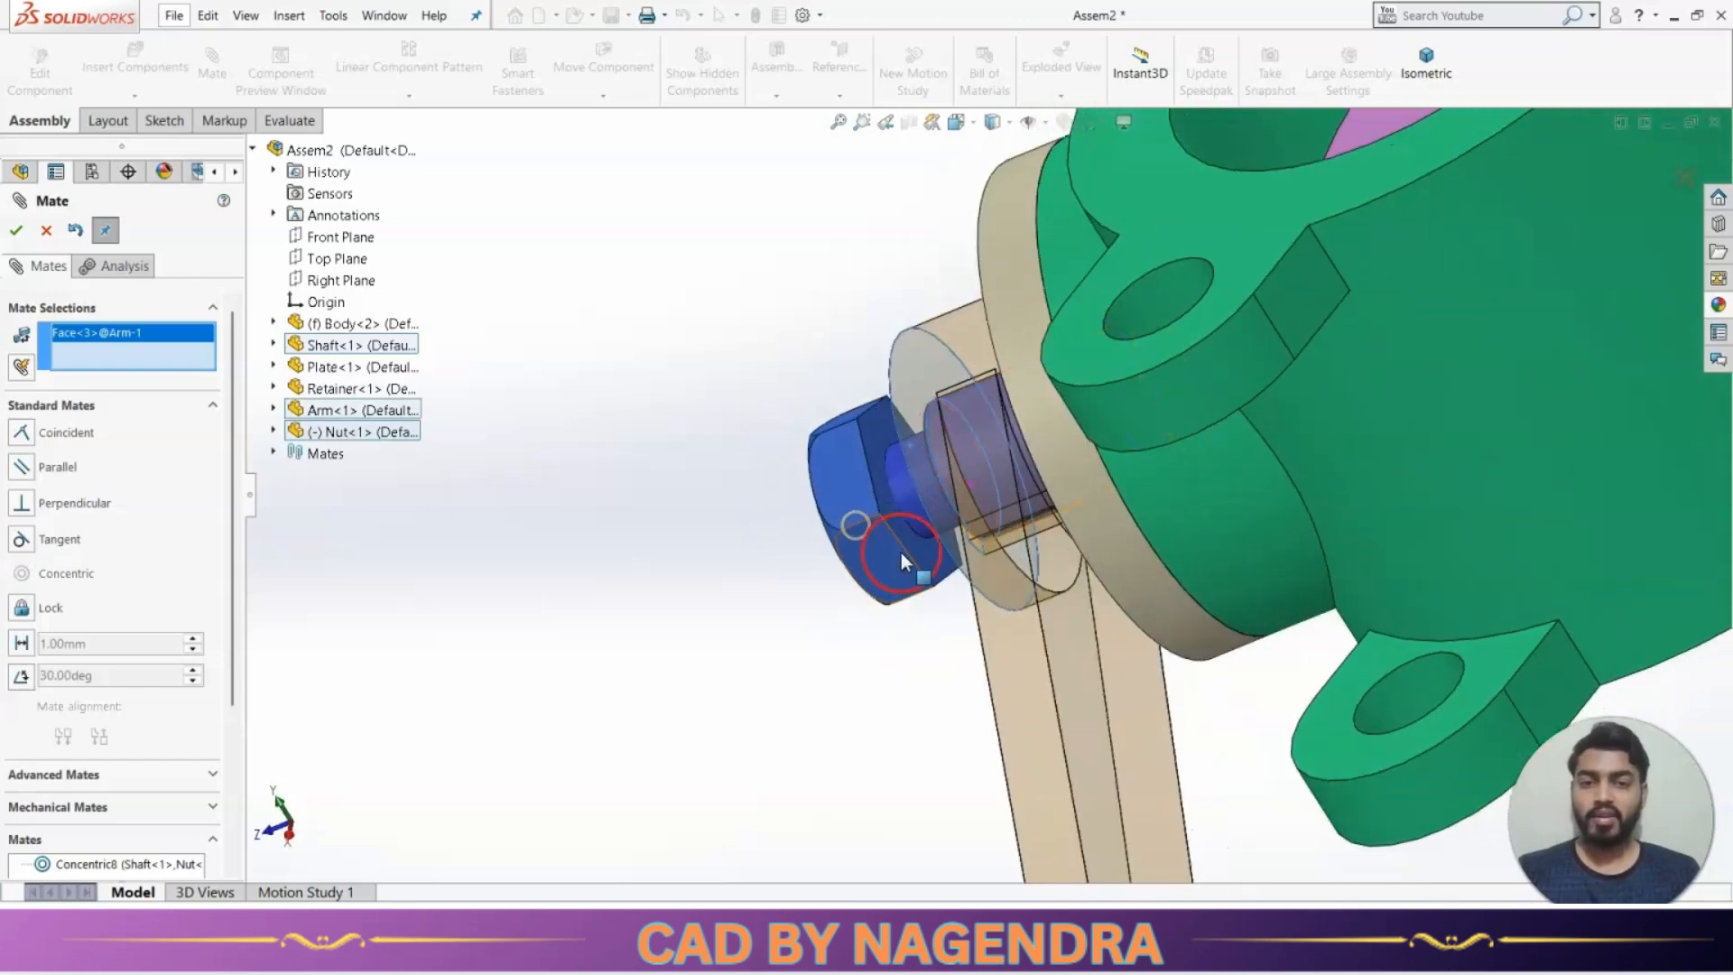
{"action": "left_click", "coordinate": [934, 569]}
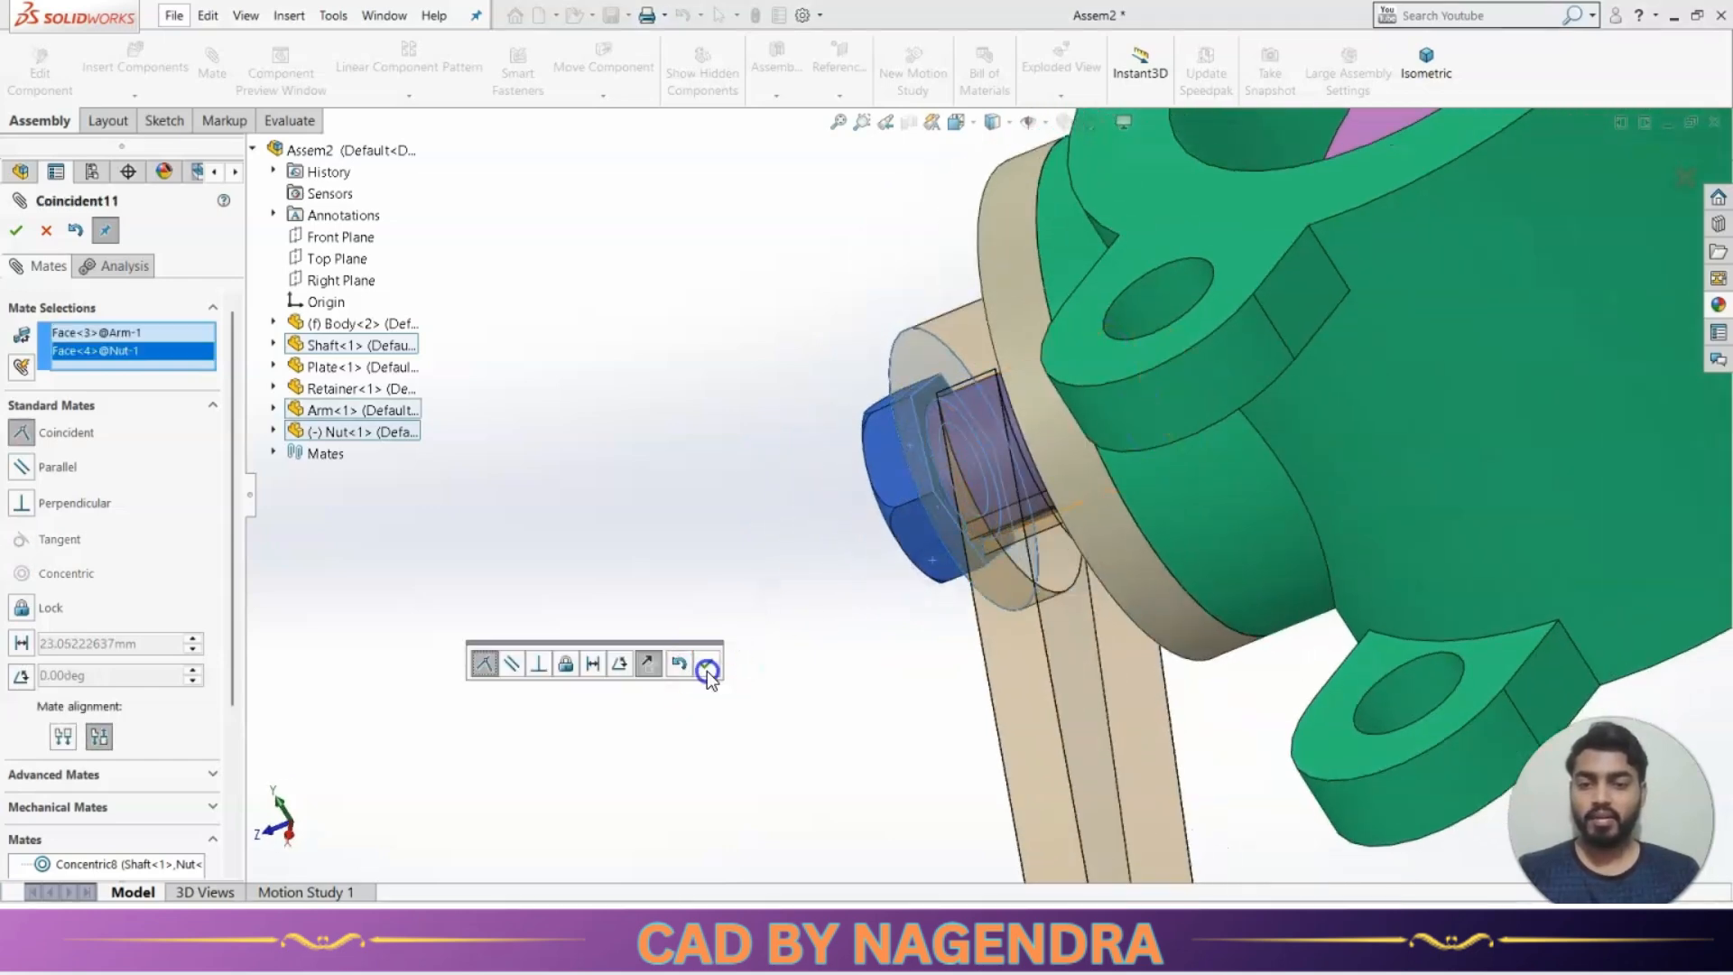
{"action": "left_click", "coordinate": [707, 667]}
Add a parallel mate between one side flat of the Nut and the Arm's long narrow side face, and finish mating.
{"action": "middle_click_drag", "start_coordinate": [847, 638], "coordinate": [983, 551]}
{"action": "scroll", "coordinate": [936, 438], "scroll_direction": "up", "scroll_amount": 1}
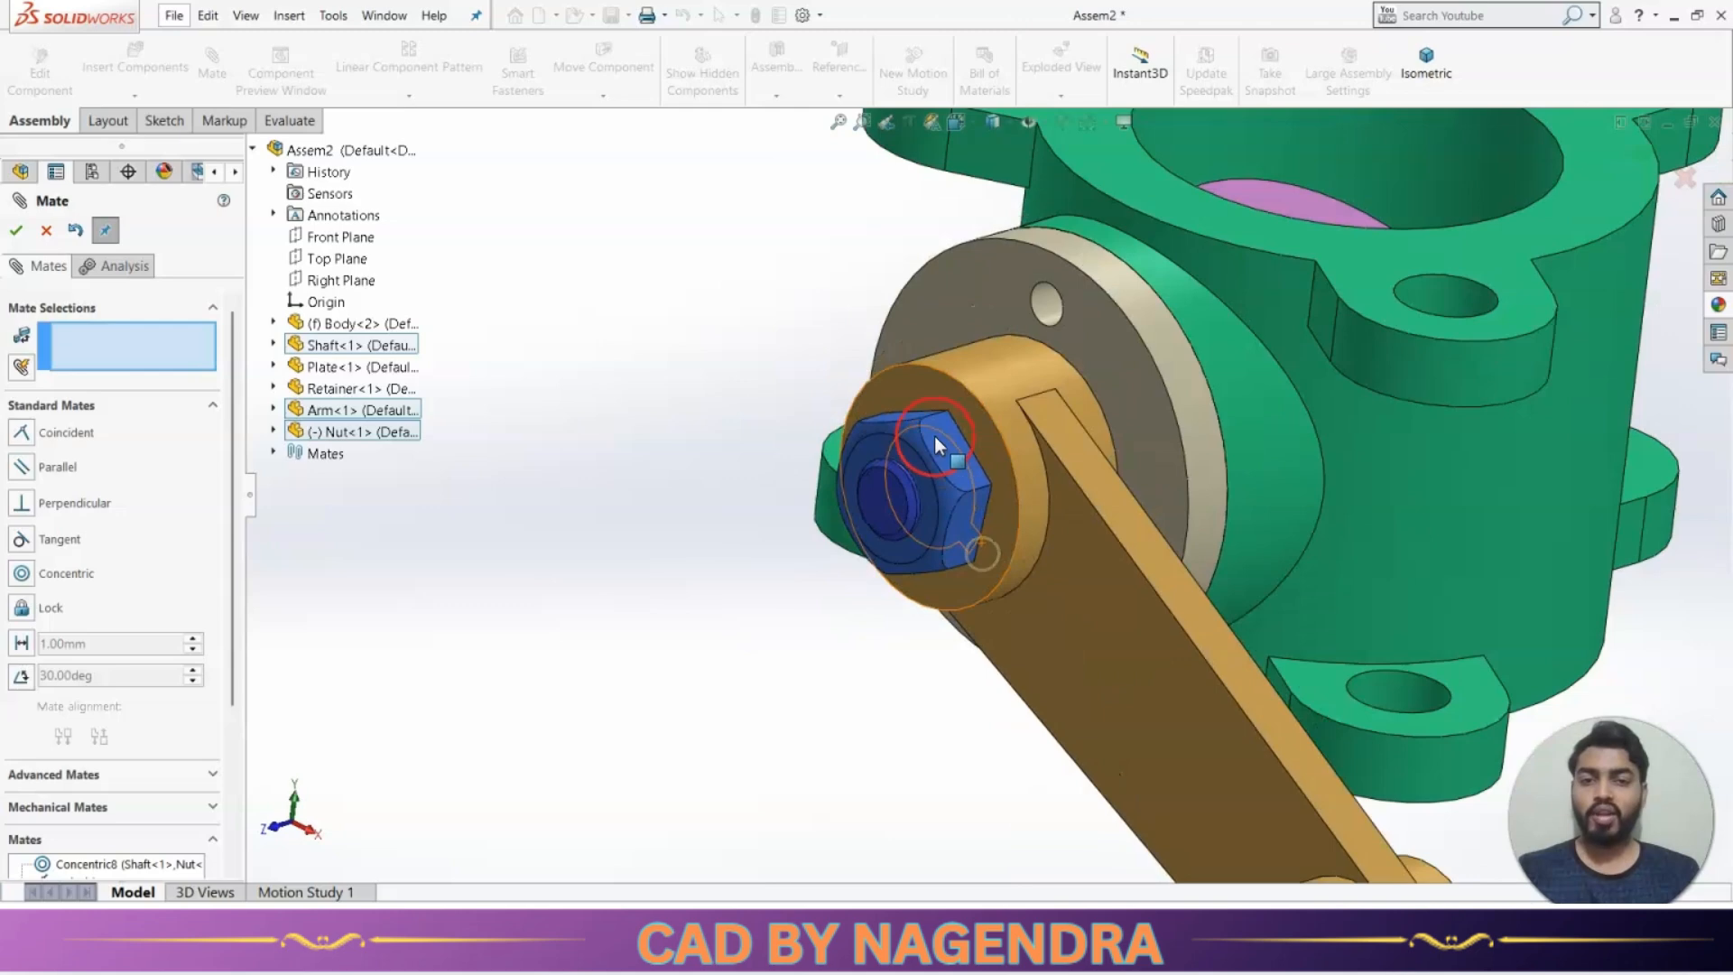
{"action": "scroll", "coordinate": [956, 435], "scroll_direction": "down", "scroll_amount": 2}
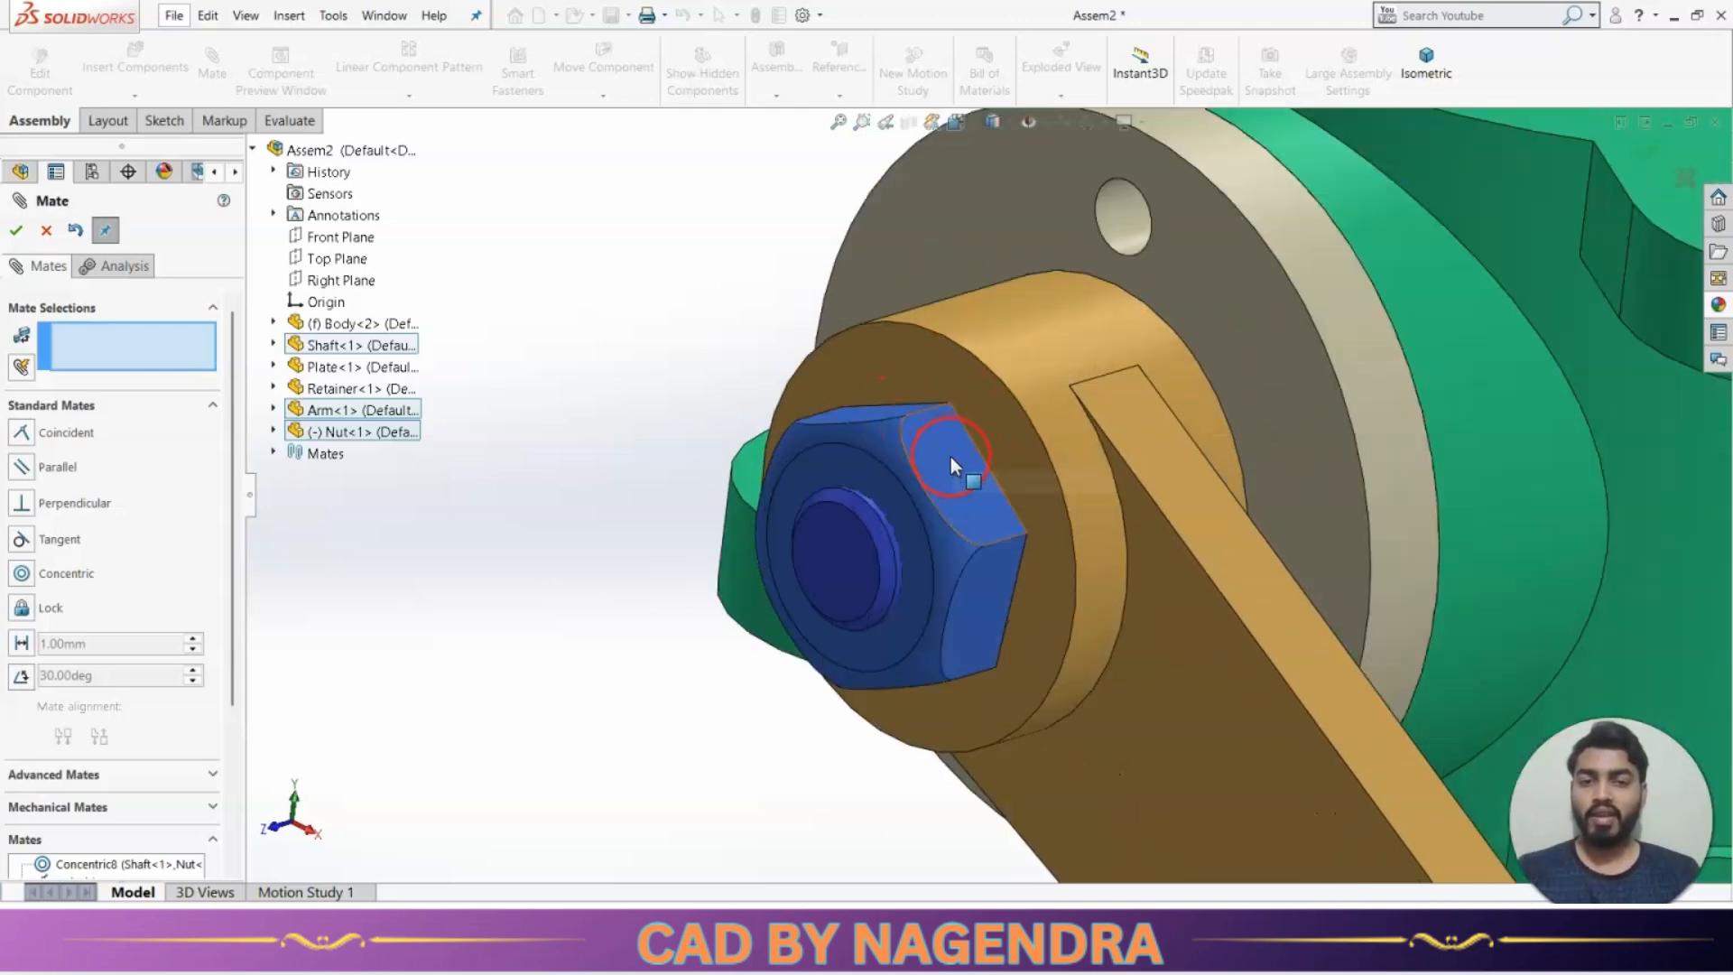
{"action": "left_click", "coordinate": [955, 463]}
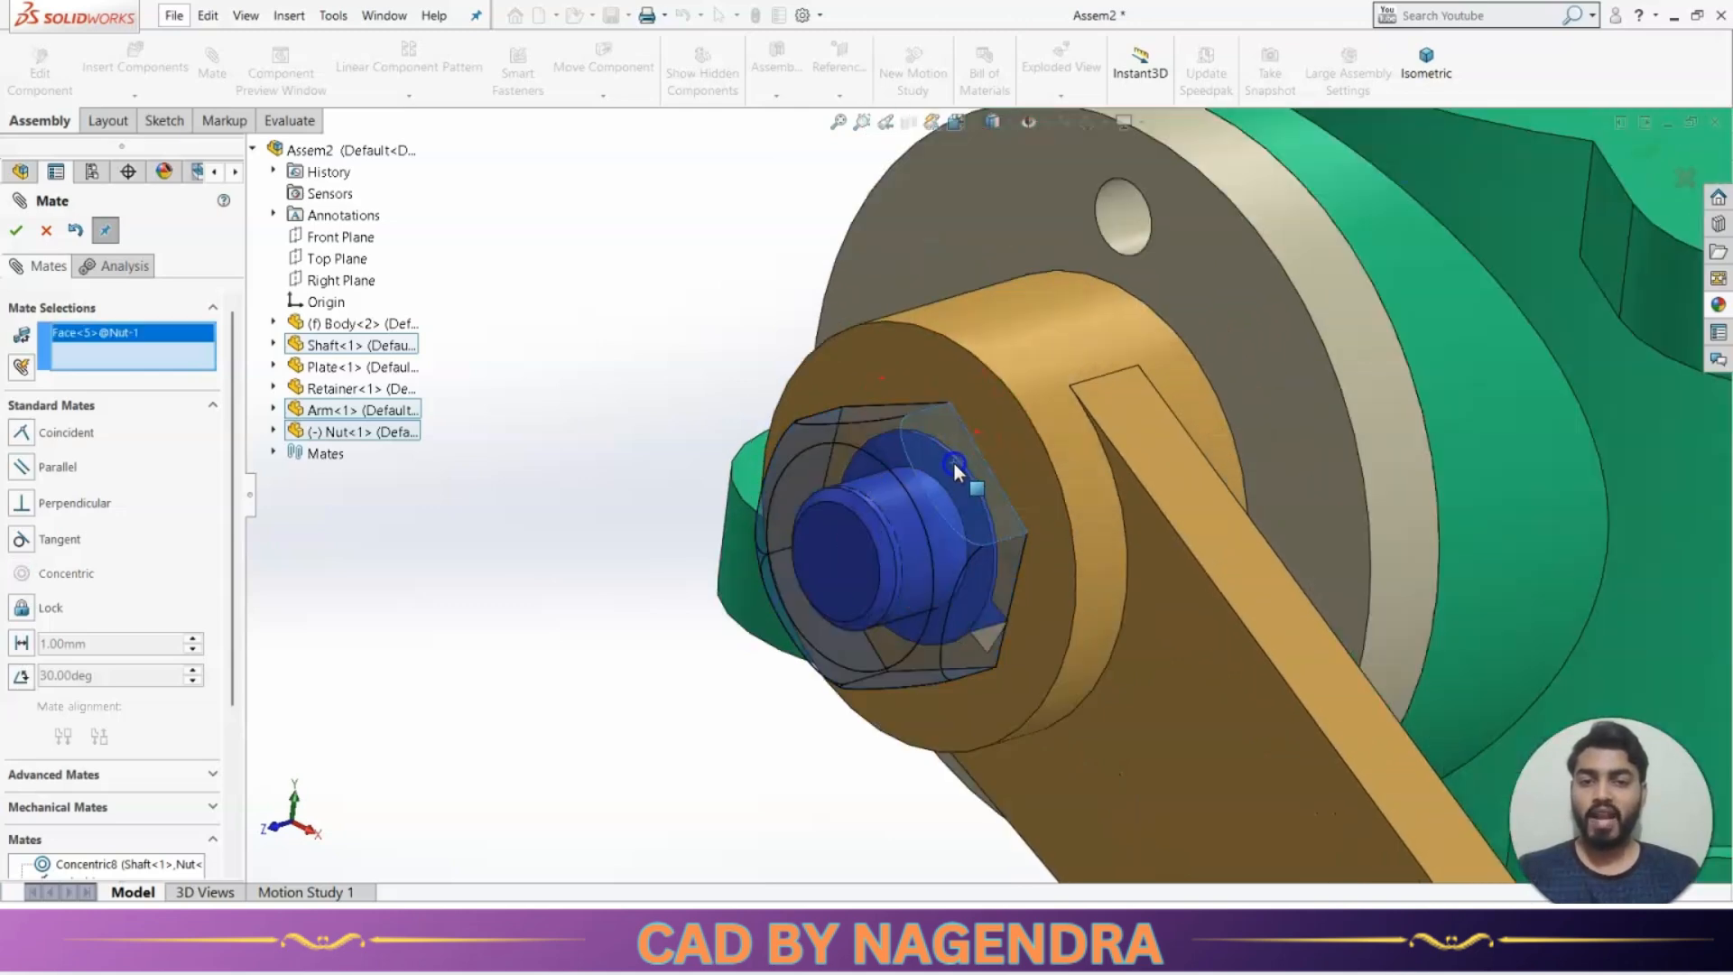
{"action": "left_click", "coordinate": [1185, 480]}
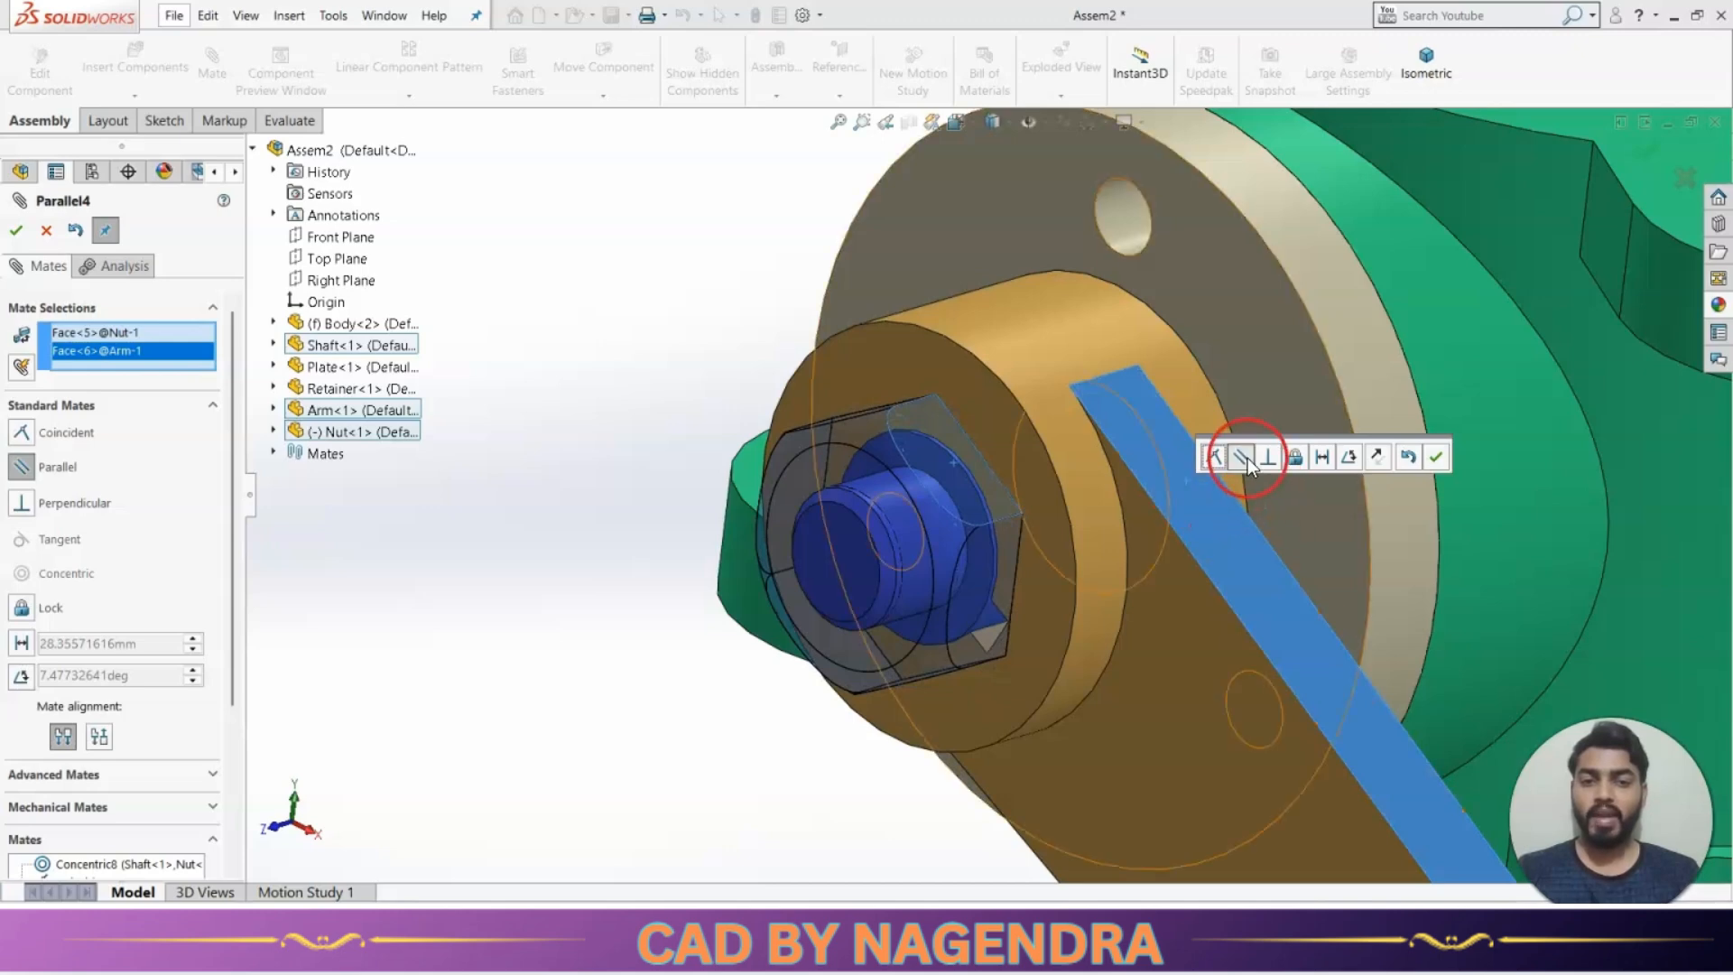
{"action": "left_click", "coordinate": [1436, 458]}
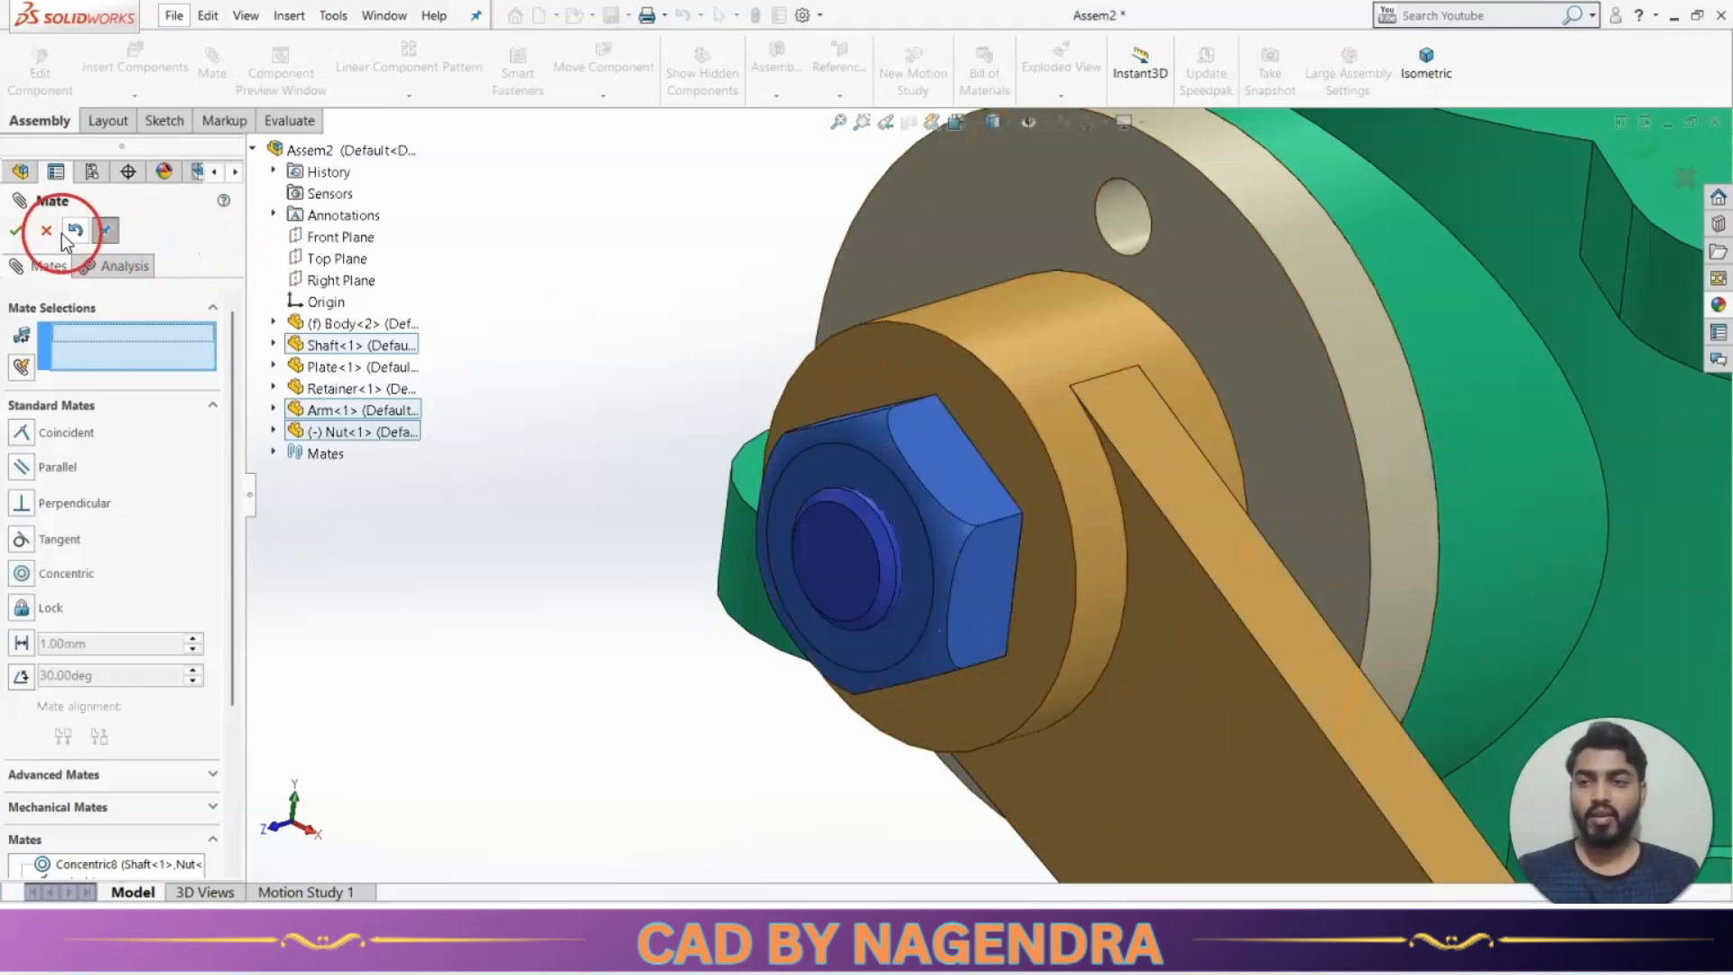
{"action": "left_click", "coordinate": [16, 231]}
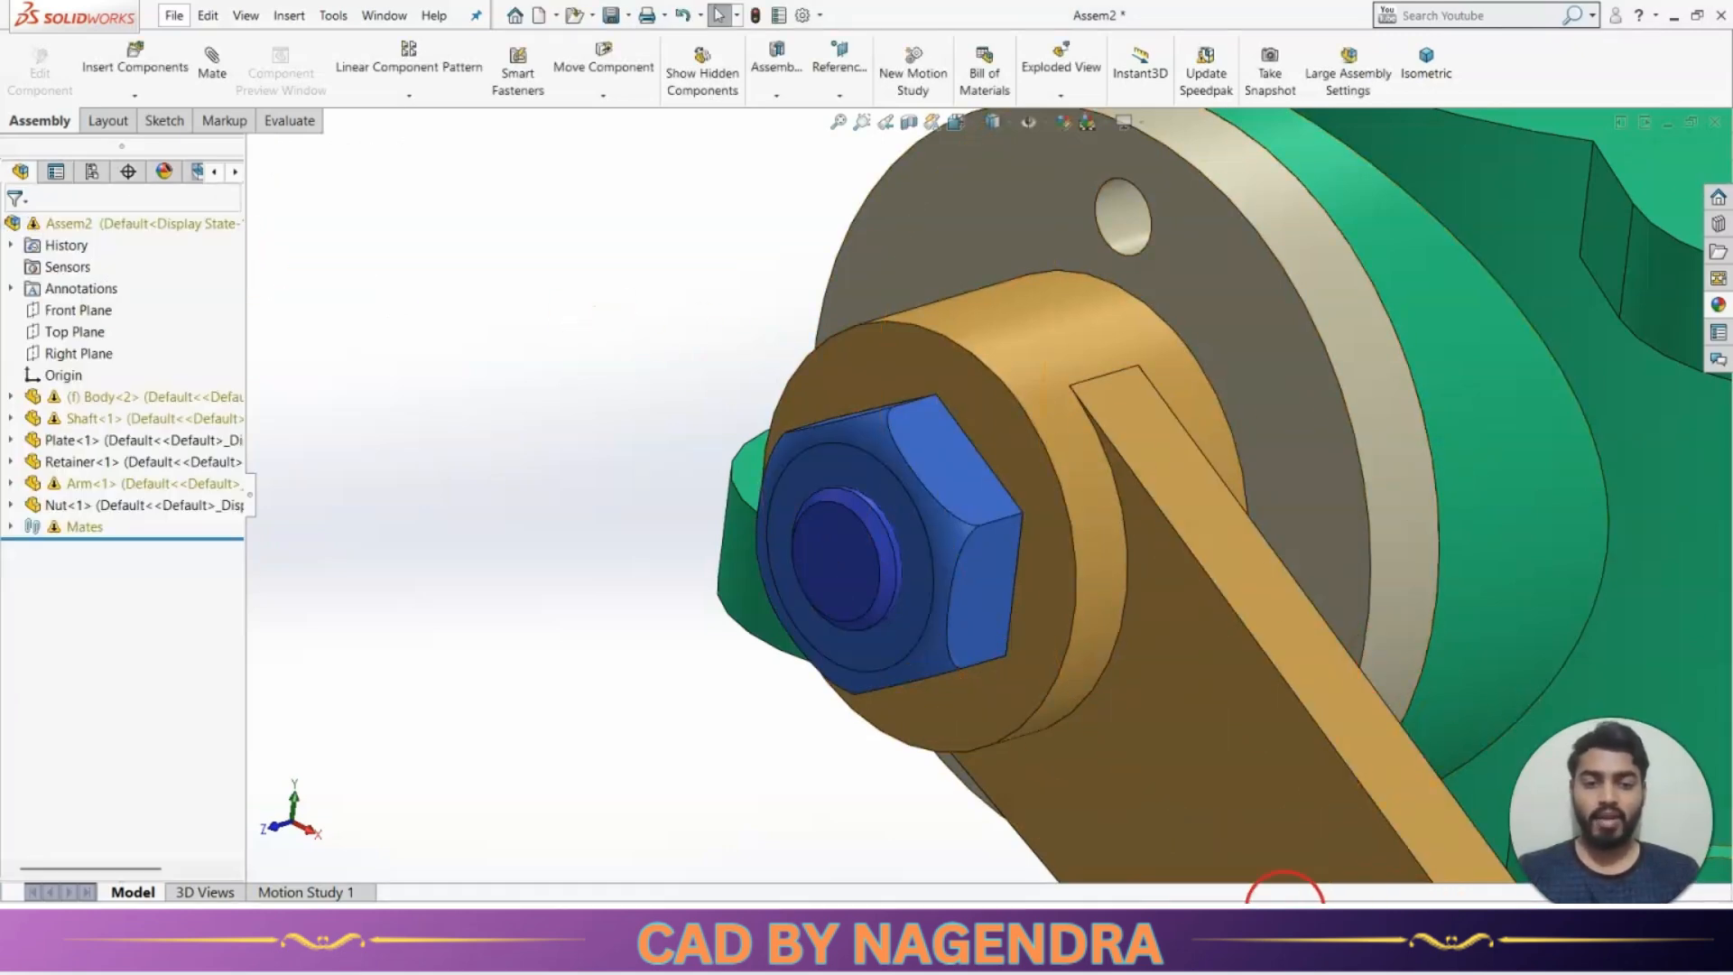
View the whole assembly with the Nut fitted and check the Retainer's screw holes in the reference picture.
{"action": "scroll", "coordinate": [733, 484], "scroll_direction": "up", "scroll_amount": 6}
{"action": "mouse_move", "coordinate": [1189, 691]}
{"action": "middle_mouse_down"}
{"action": "mouse_move", "coordinate": [1292, 669]}
{"action": "mouse_move", "coordinate": [1159, 704]}
{"action": "middle_mouse_up"}
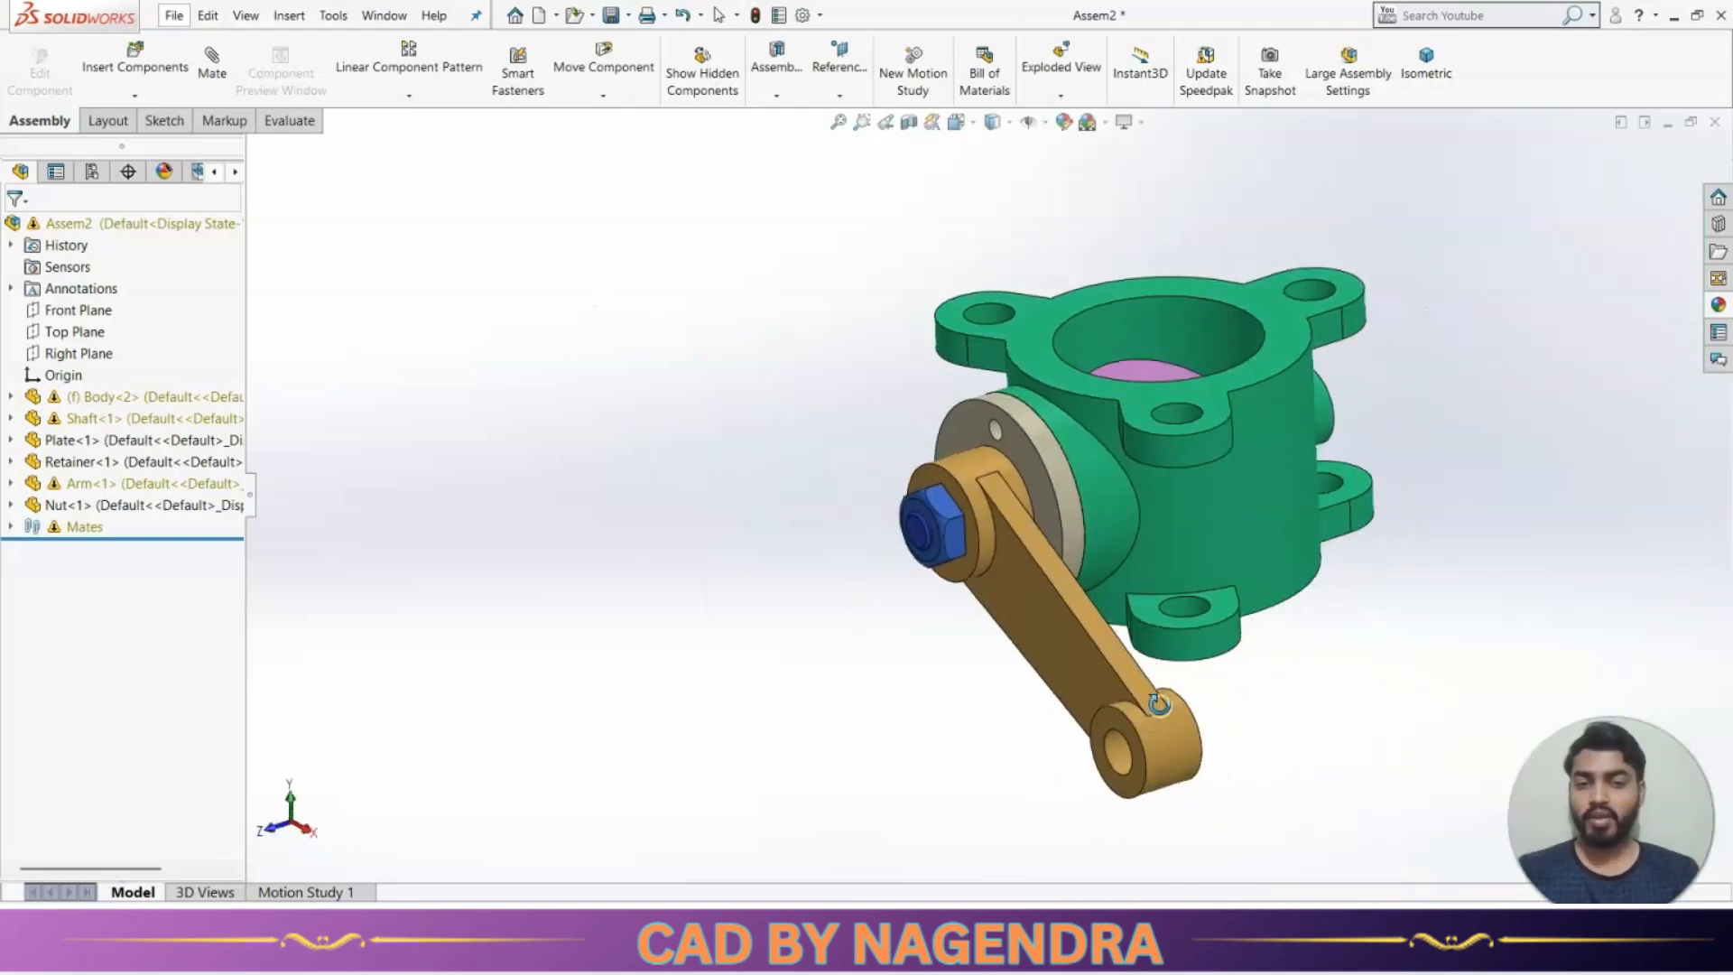
{"action": "key", "text": "alt+Tab"}
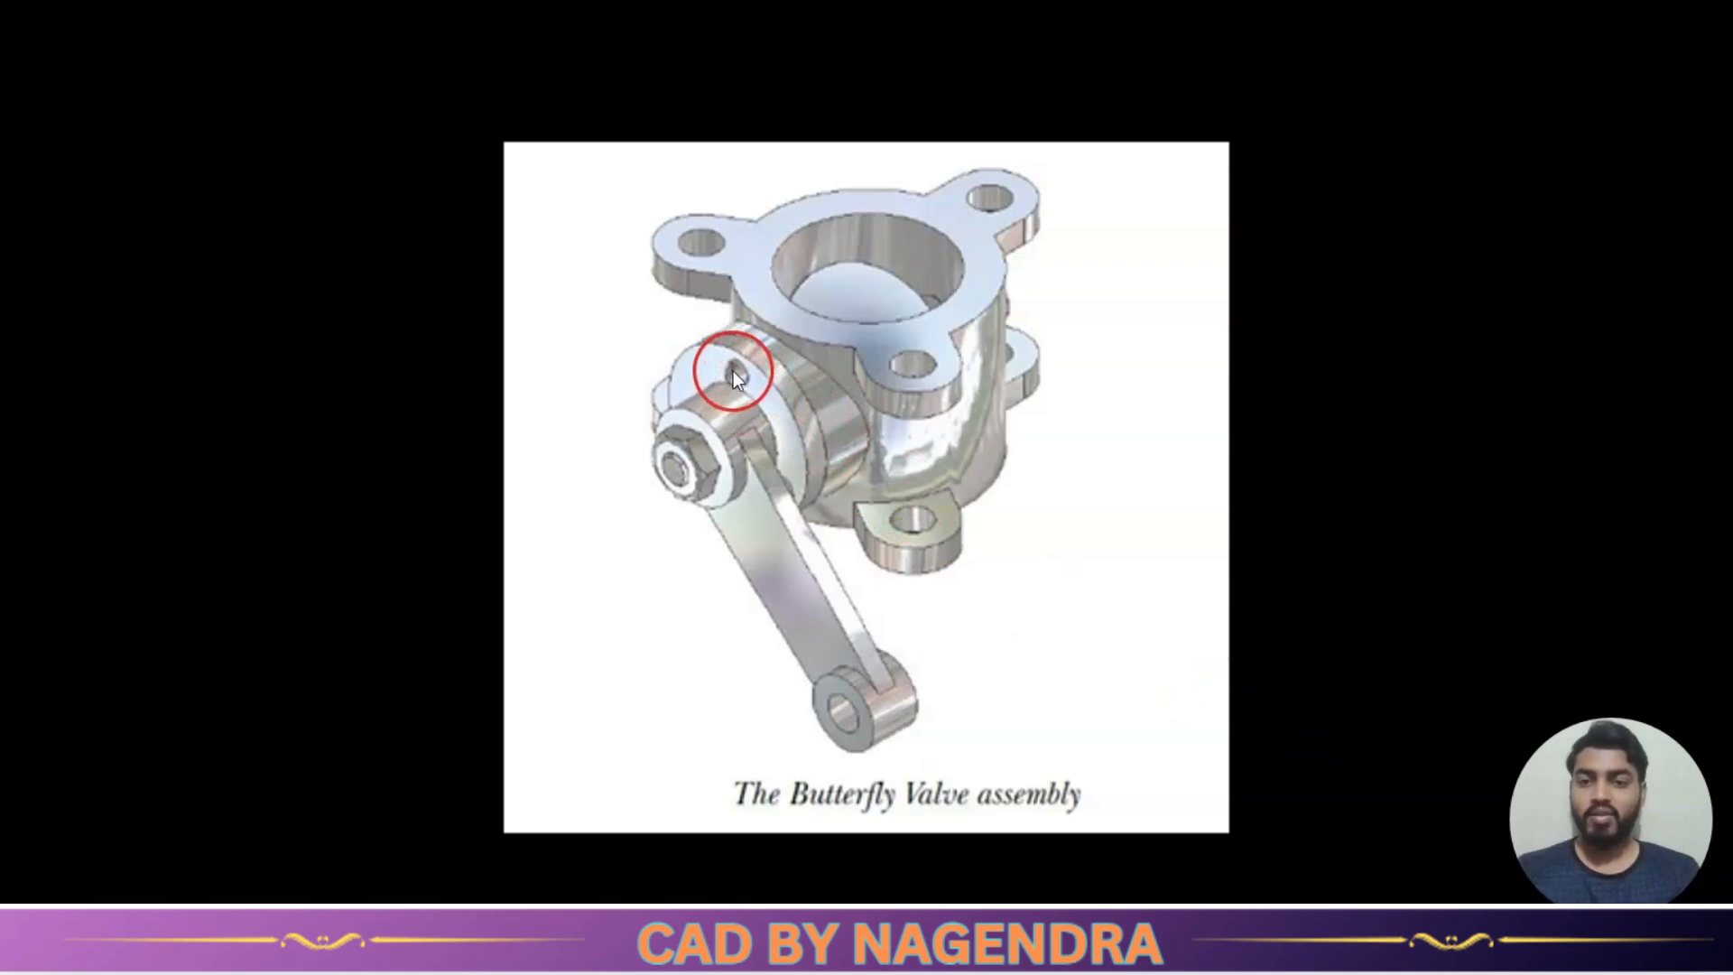
{"action": "key", "text": "alt+Tab"}
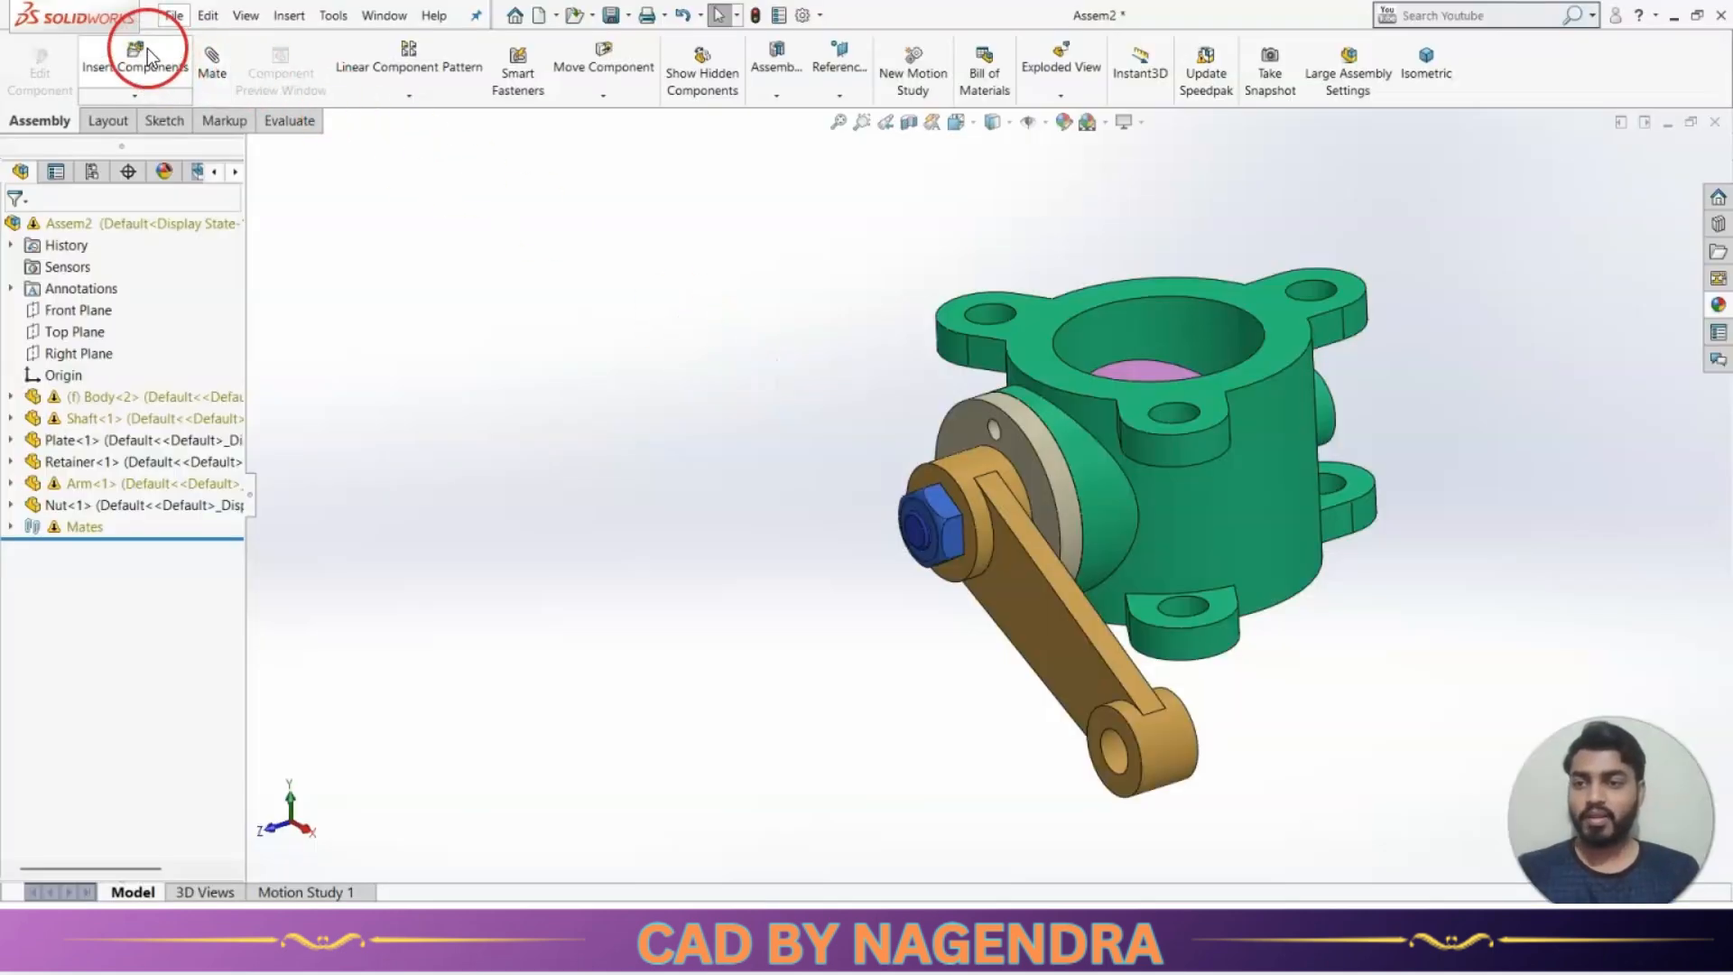
Inspect the assembly's Mates list and undo the concentric, coincident and parallel mates of the Nut.
{"action": "left_click", "coordinate": [110, 226]}
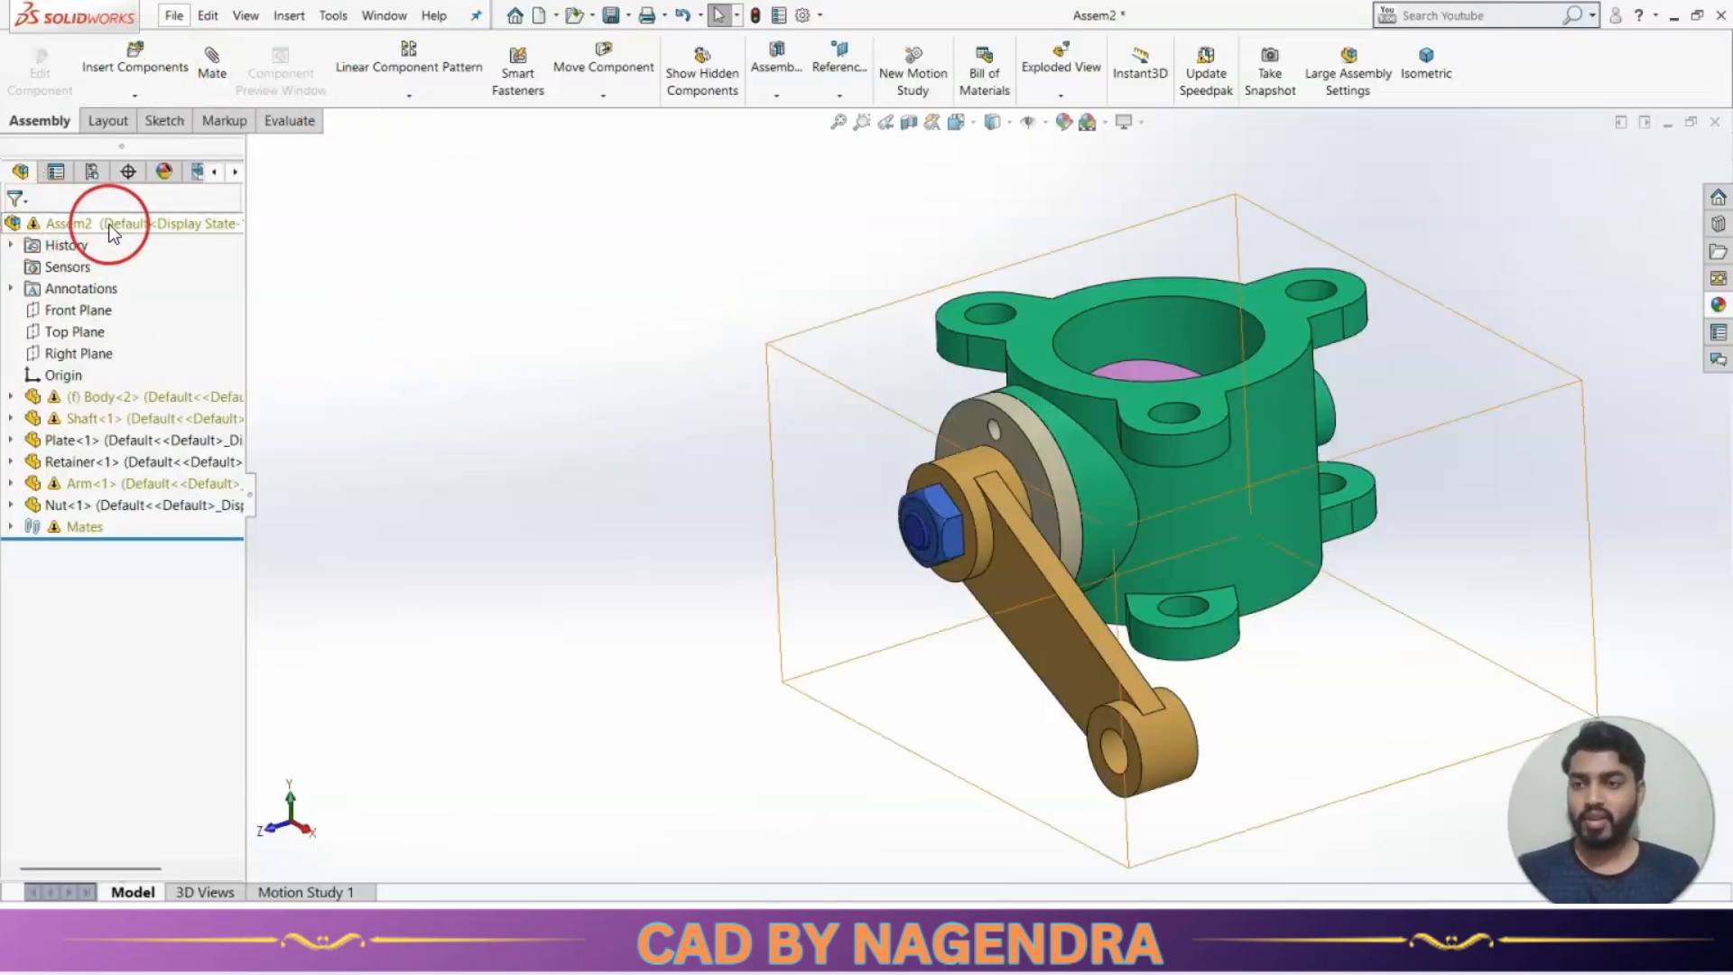
{"action": "left_click", "coordinate": [11, 527]}
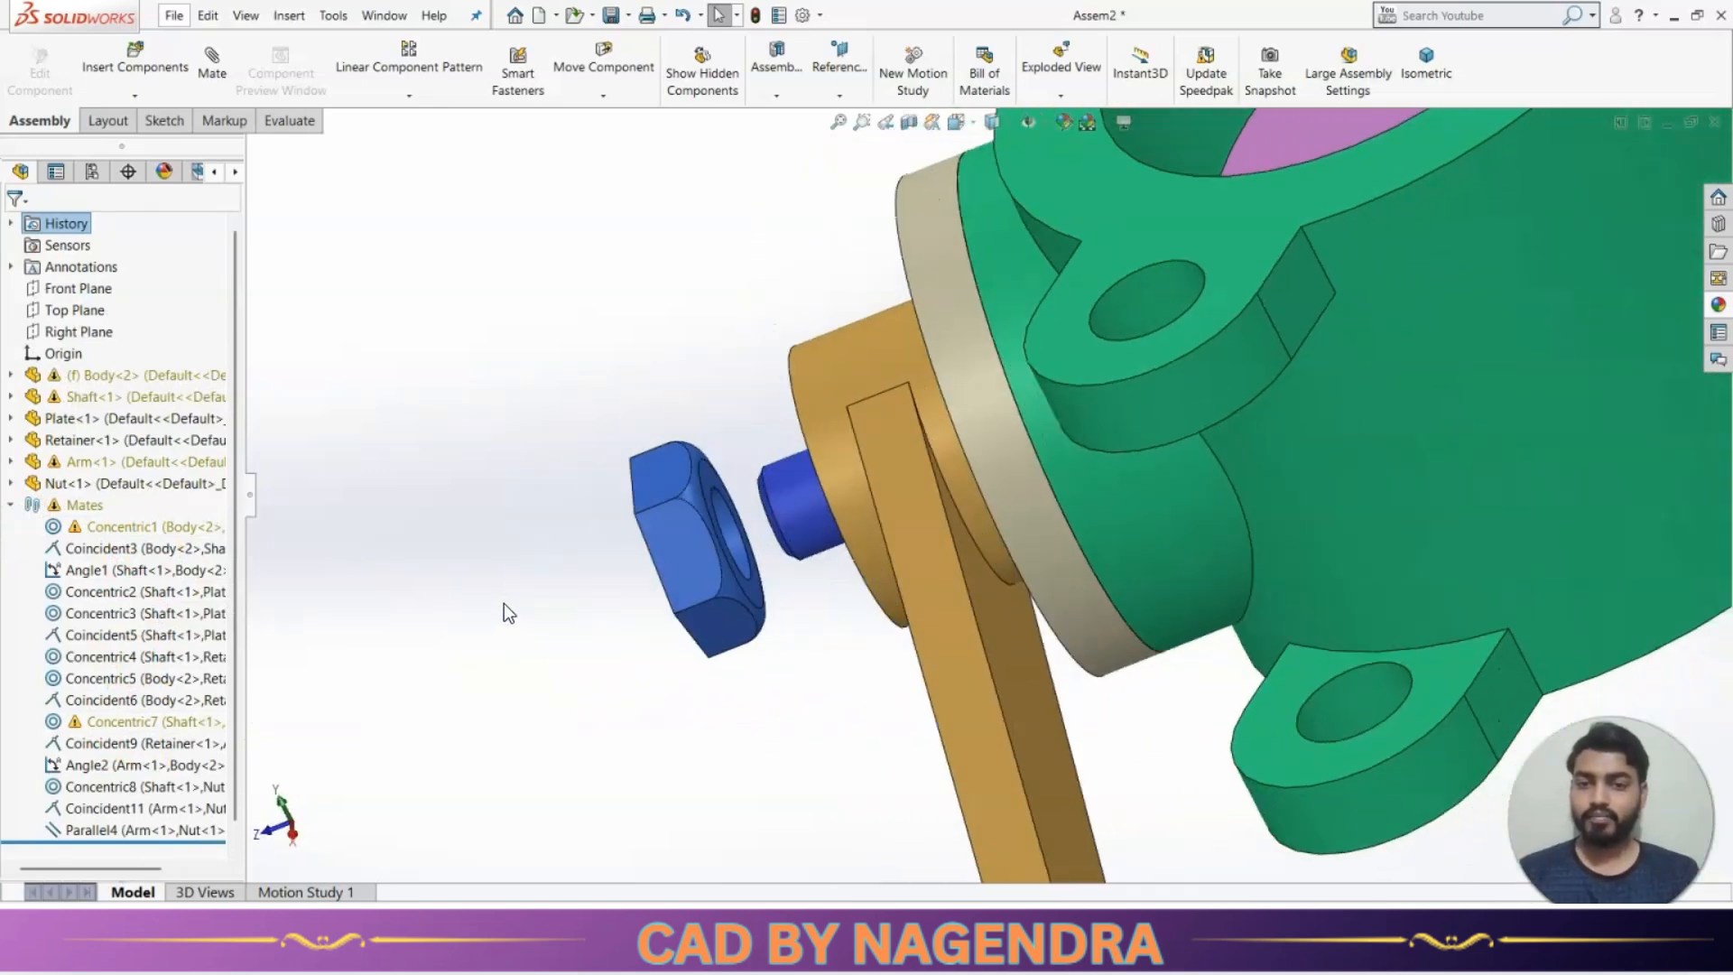
{"action": "key", "text": "ctrl+z"}
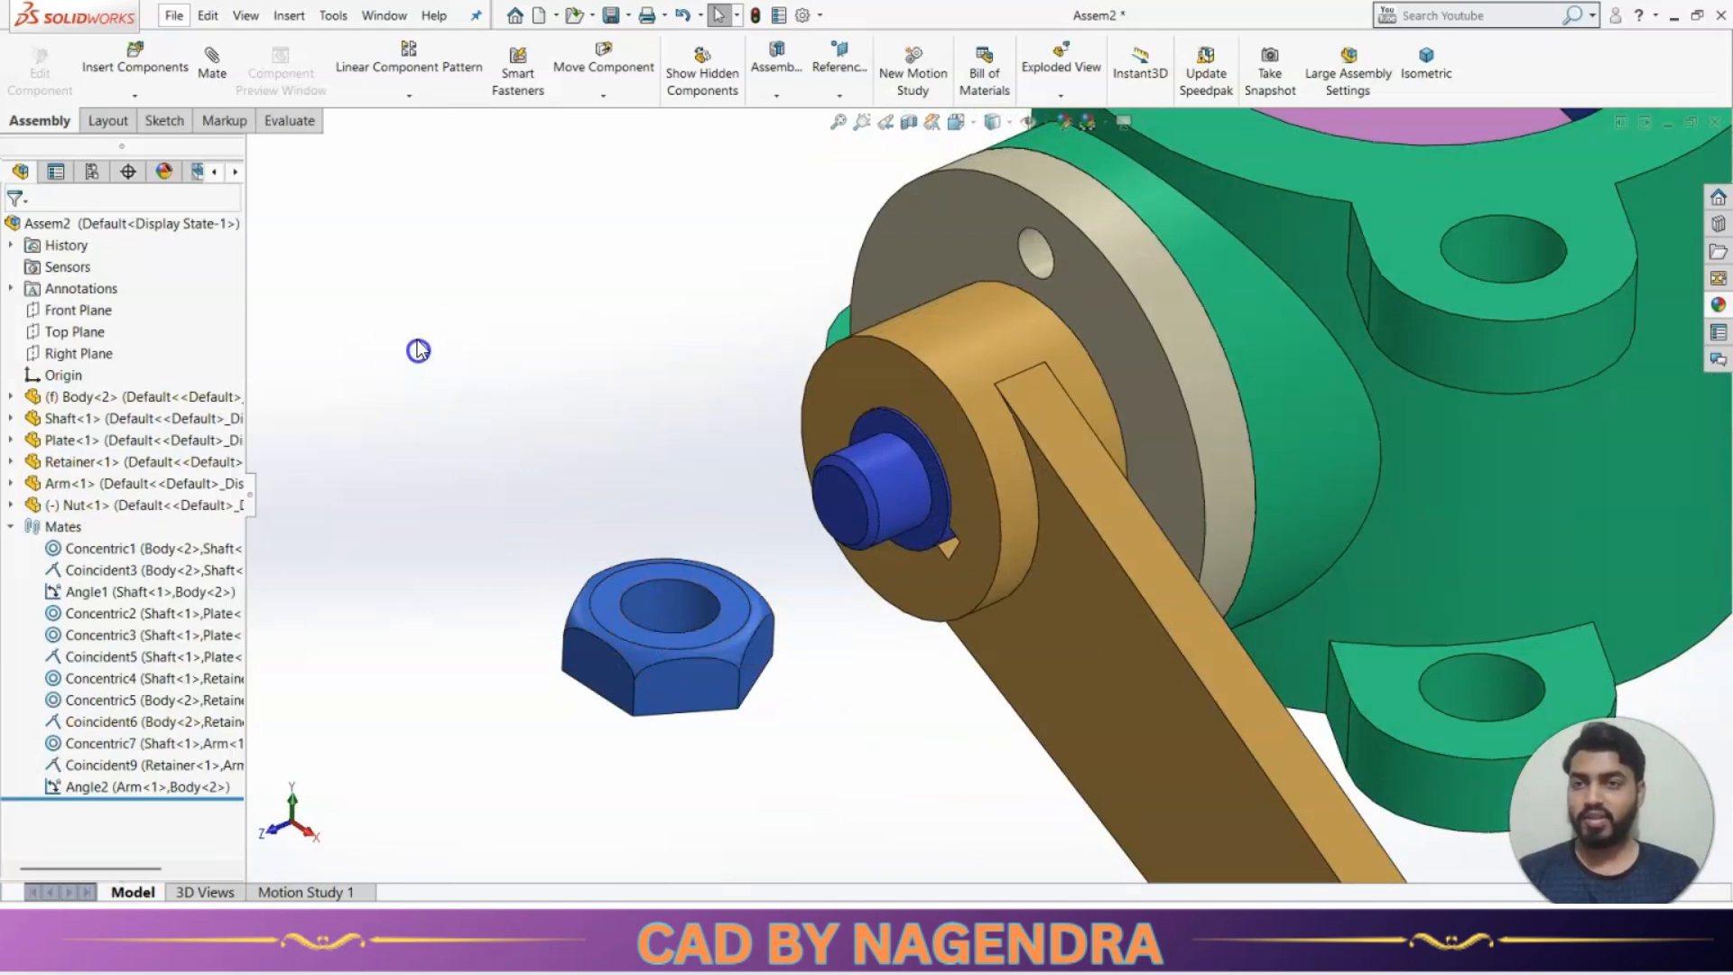
Add a concentric mate between the Nut's hole and the outer cylindrical face of the Arm's larger boss.
{"action": "left_click", "coordinate": [219, 93]}
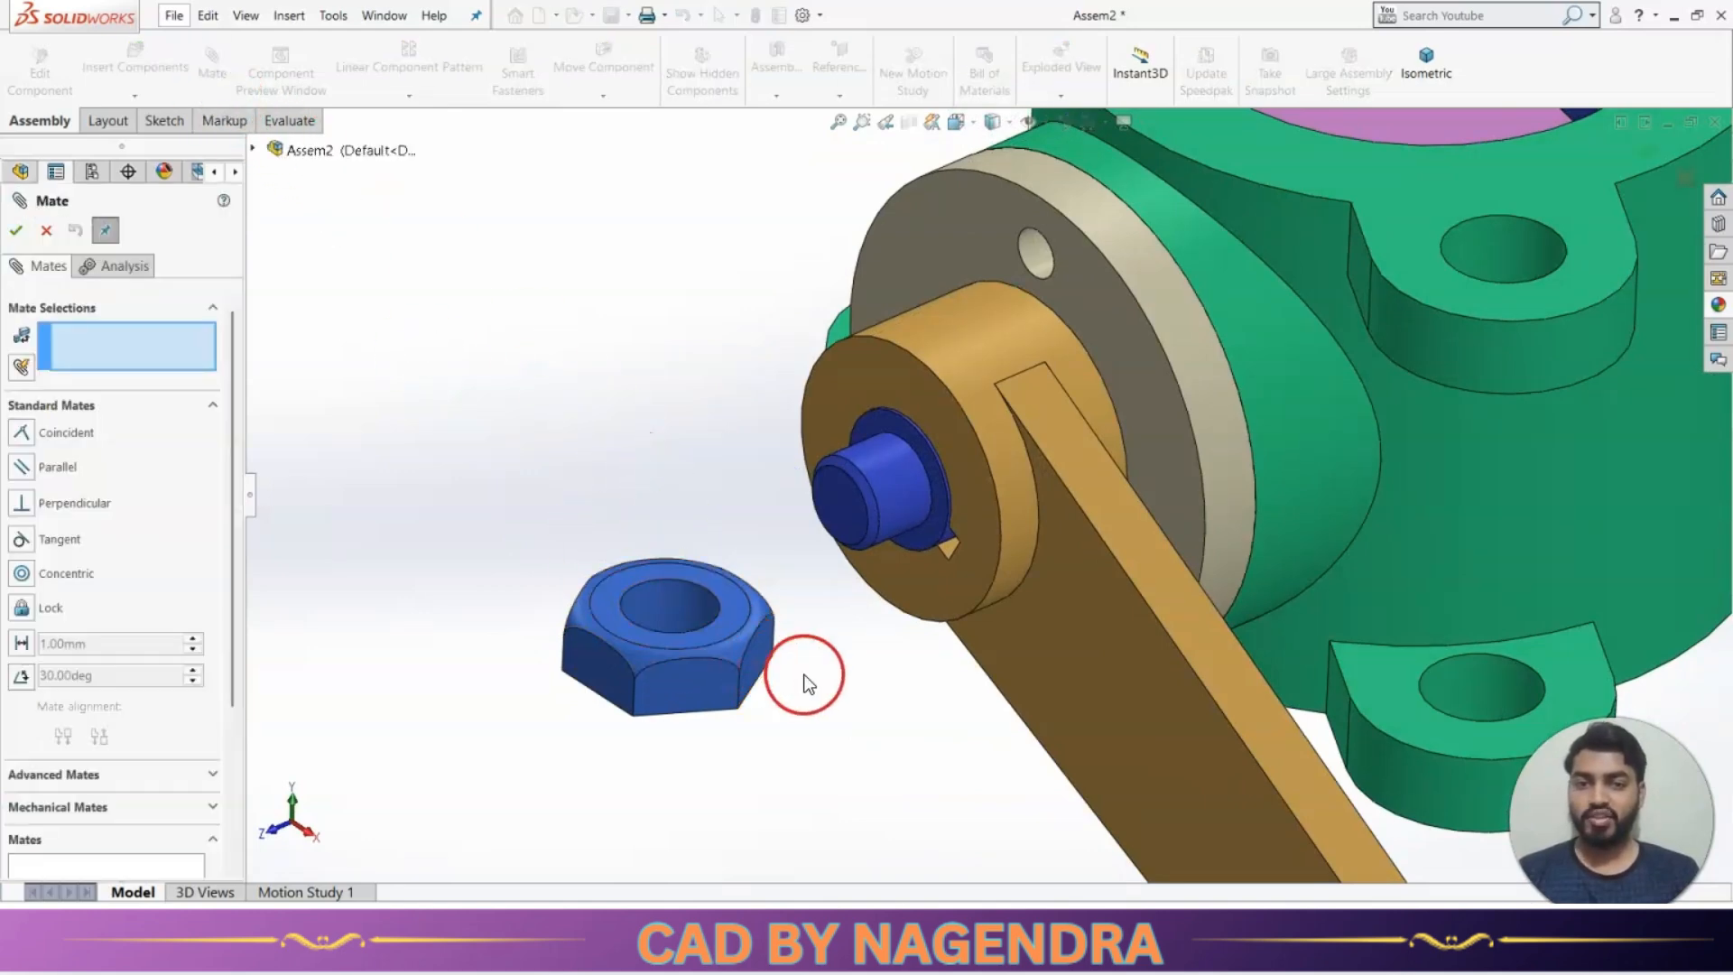
{"action": "left_click", "coordinate": [685, 616]}
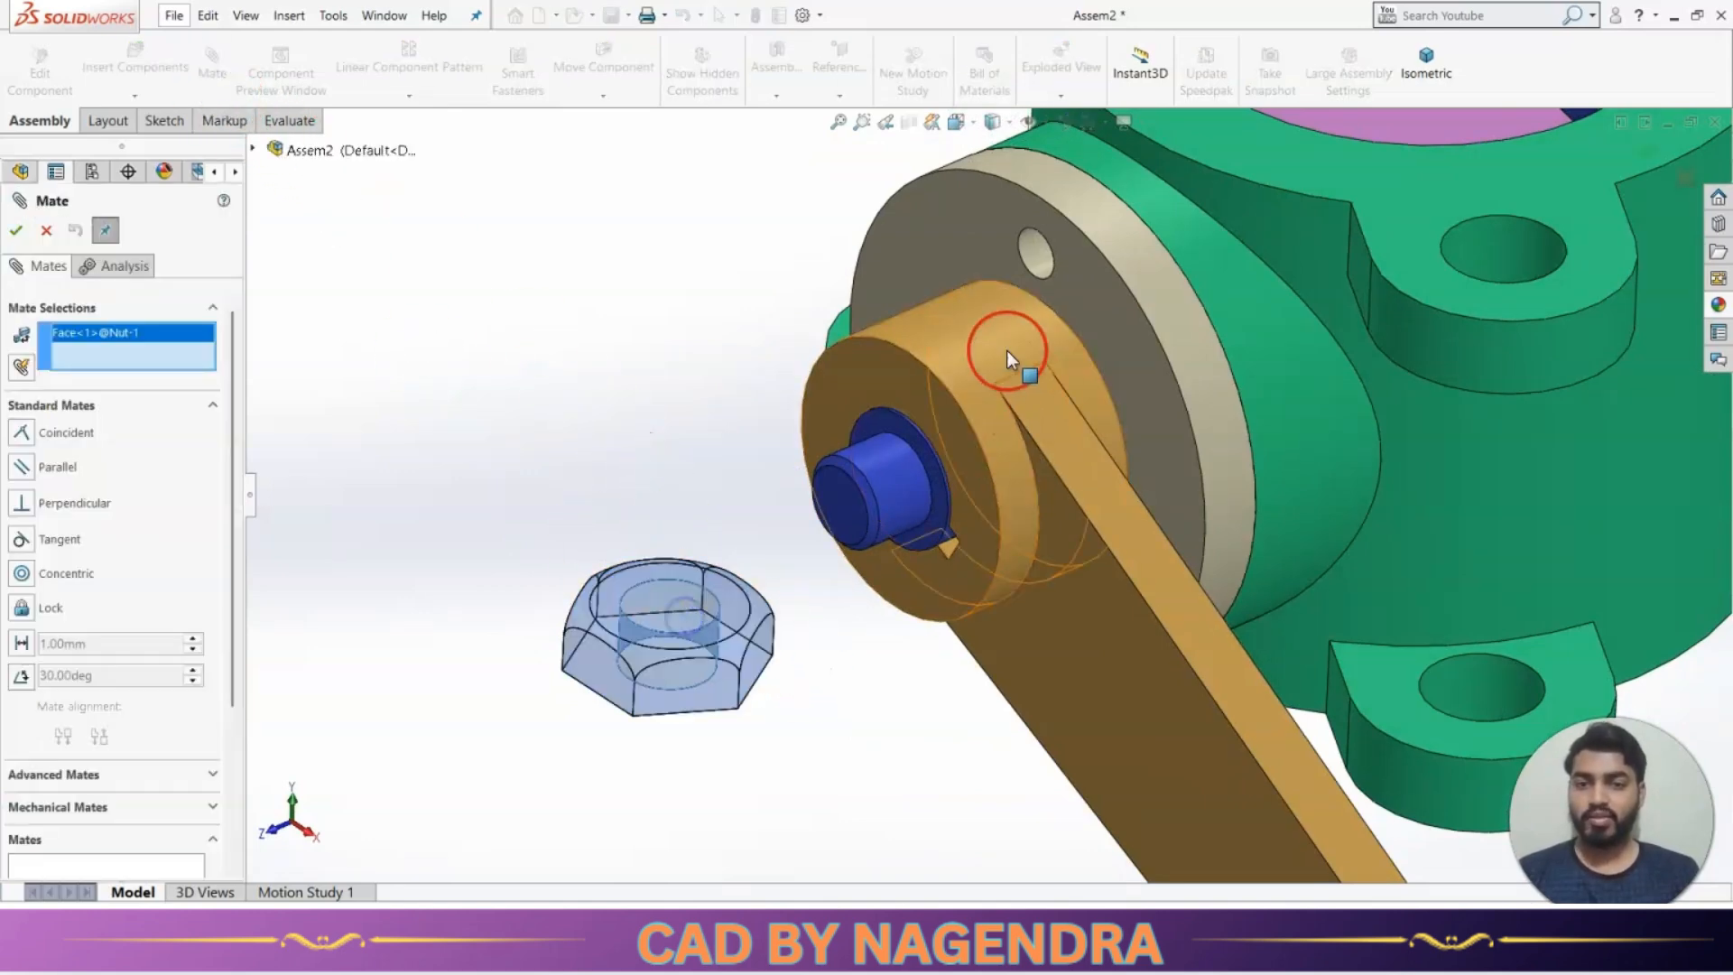
{"action": "left_click", "coordinate": [961, 321]}
{"action": "left_click", "coordinate": [443, 419]}
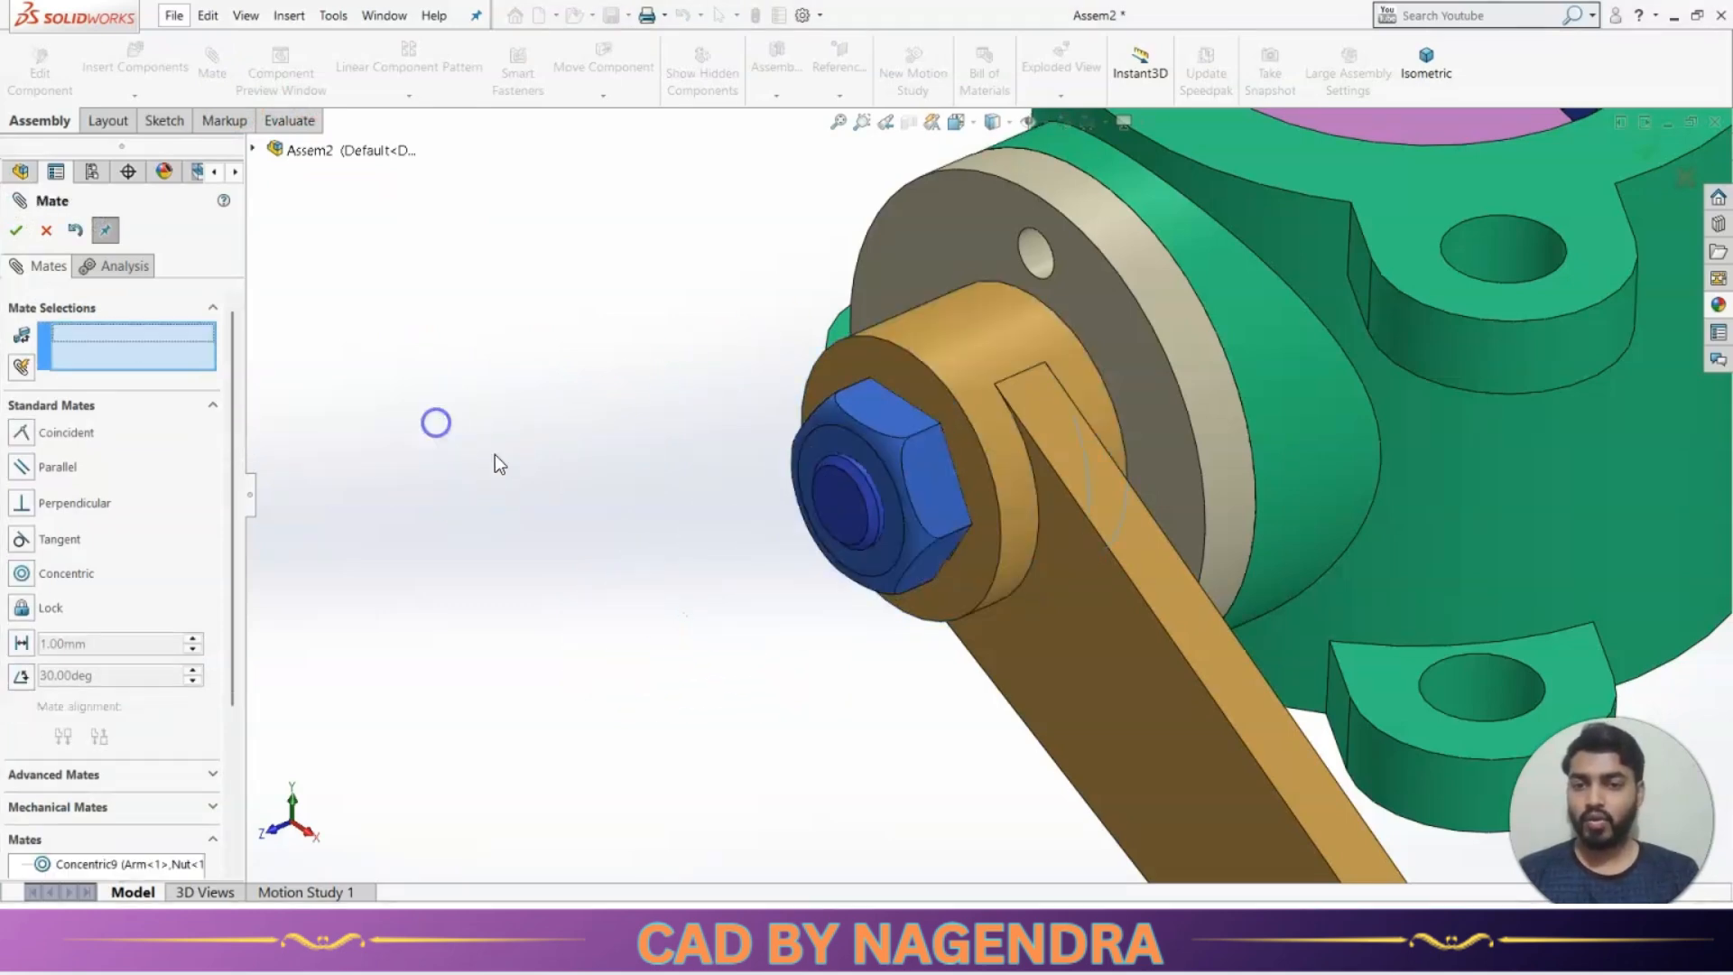
Pull the Nut off the Shaft and add a coincident mate between the Arm boss's outer end face and the Nut's inner face.
{"action": "left_click_drag", "start_coordinate": [886, 485], "coordinate": [763, 542]}
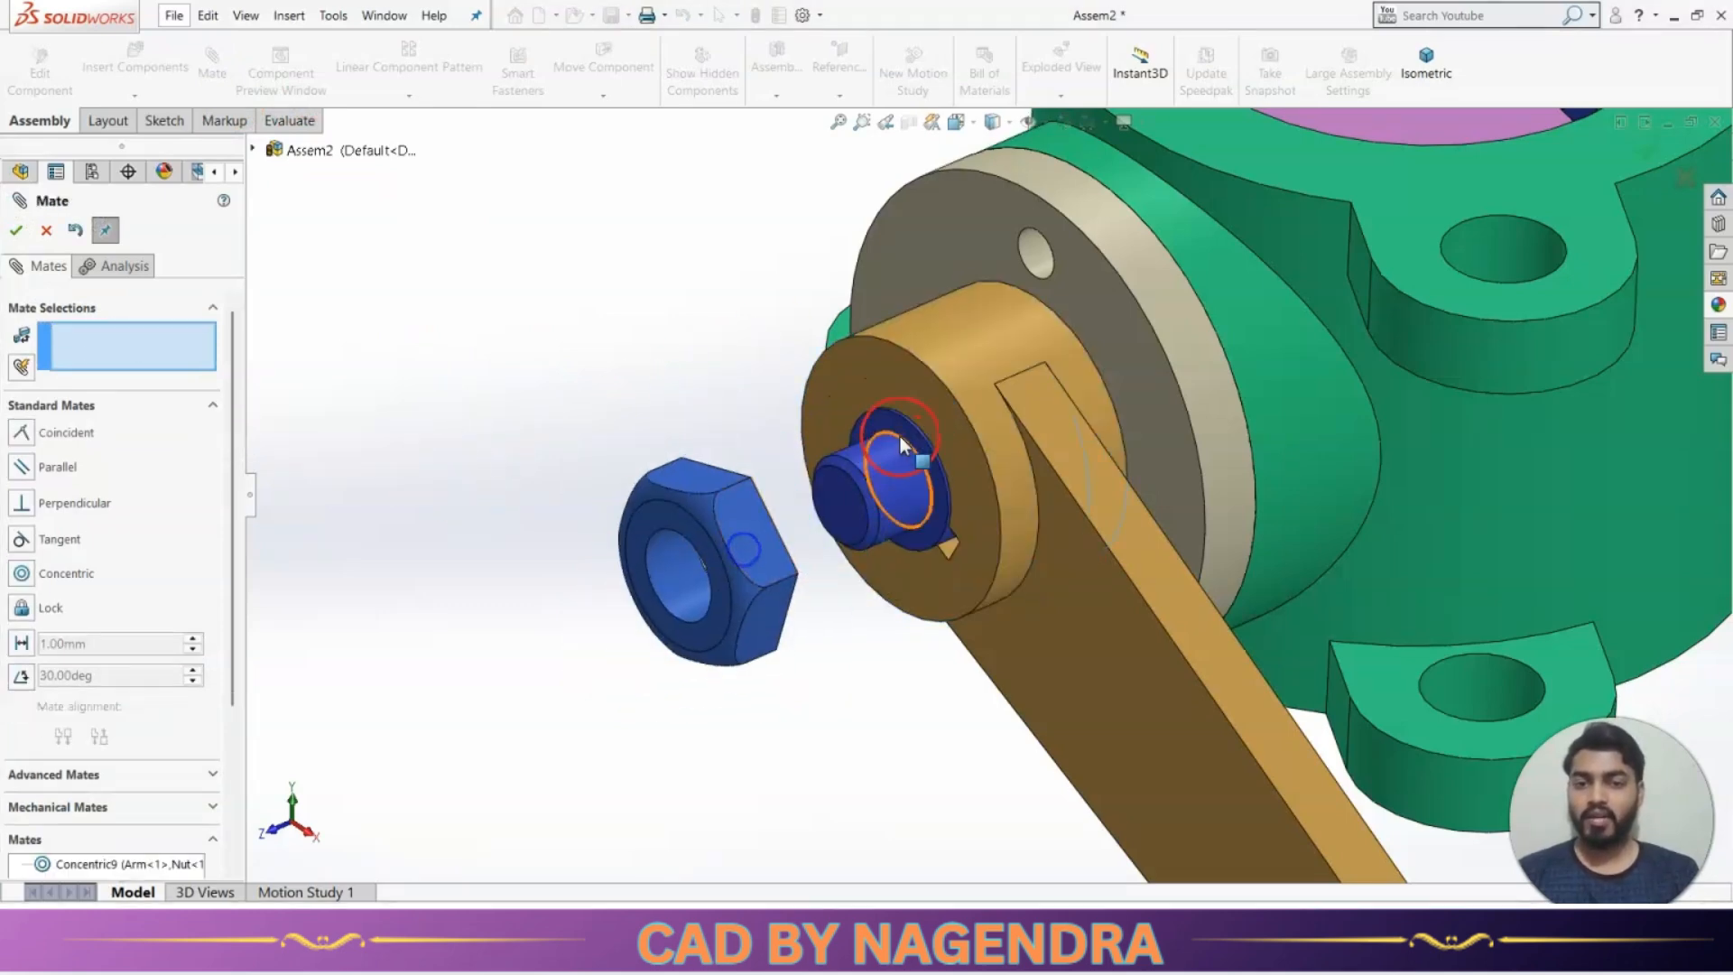
{"action": "left_click", "coordinate": [914, 385]}
{"action": "middle_click_drag", "start_coordinate": [803, 603], "coordinate": [702, 643]}
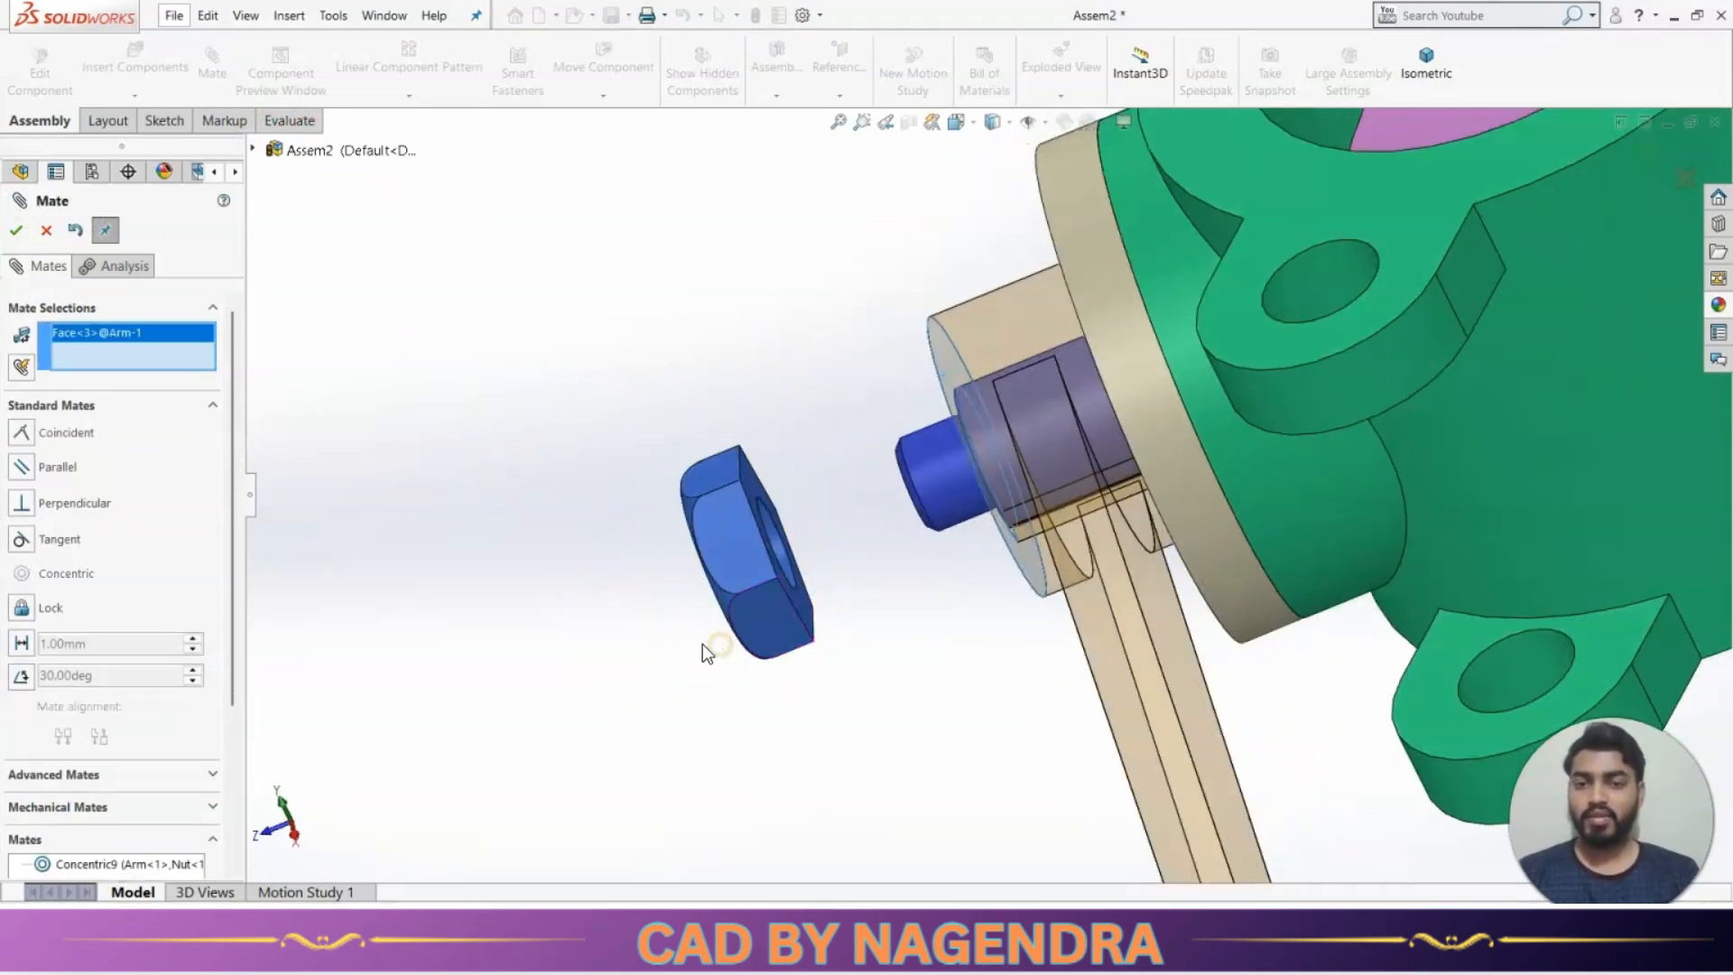
{"action": "left_click", "coordinate": [809, 620]}
{"action": "left_click", "coordinate": [709, 712]}
Add a parallel mate between one side flat of the Nut and the Body's top flange face, and finish mating.
{"action": "middle_click_drag", "start_coordinate": [709, 712], "coordinate": [960, 600]}
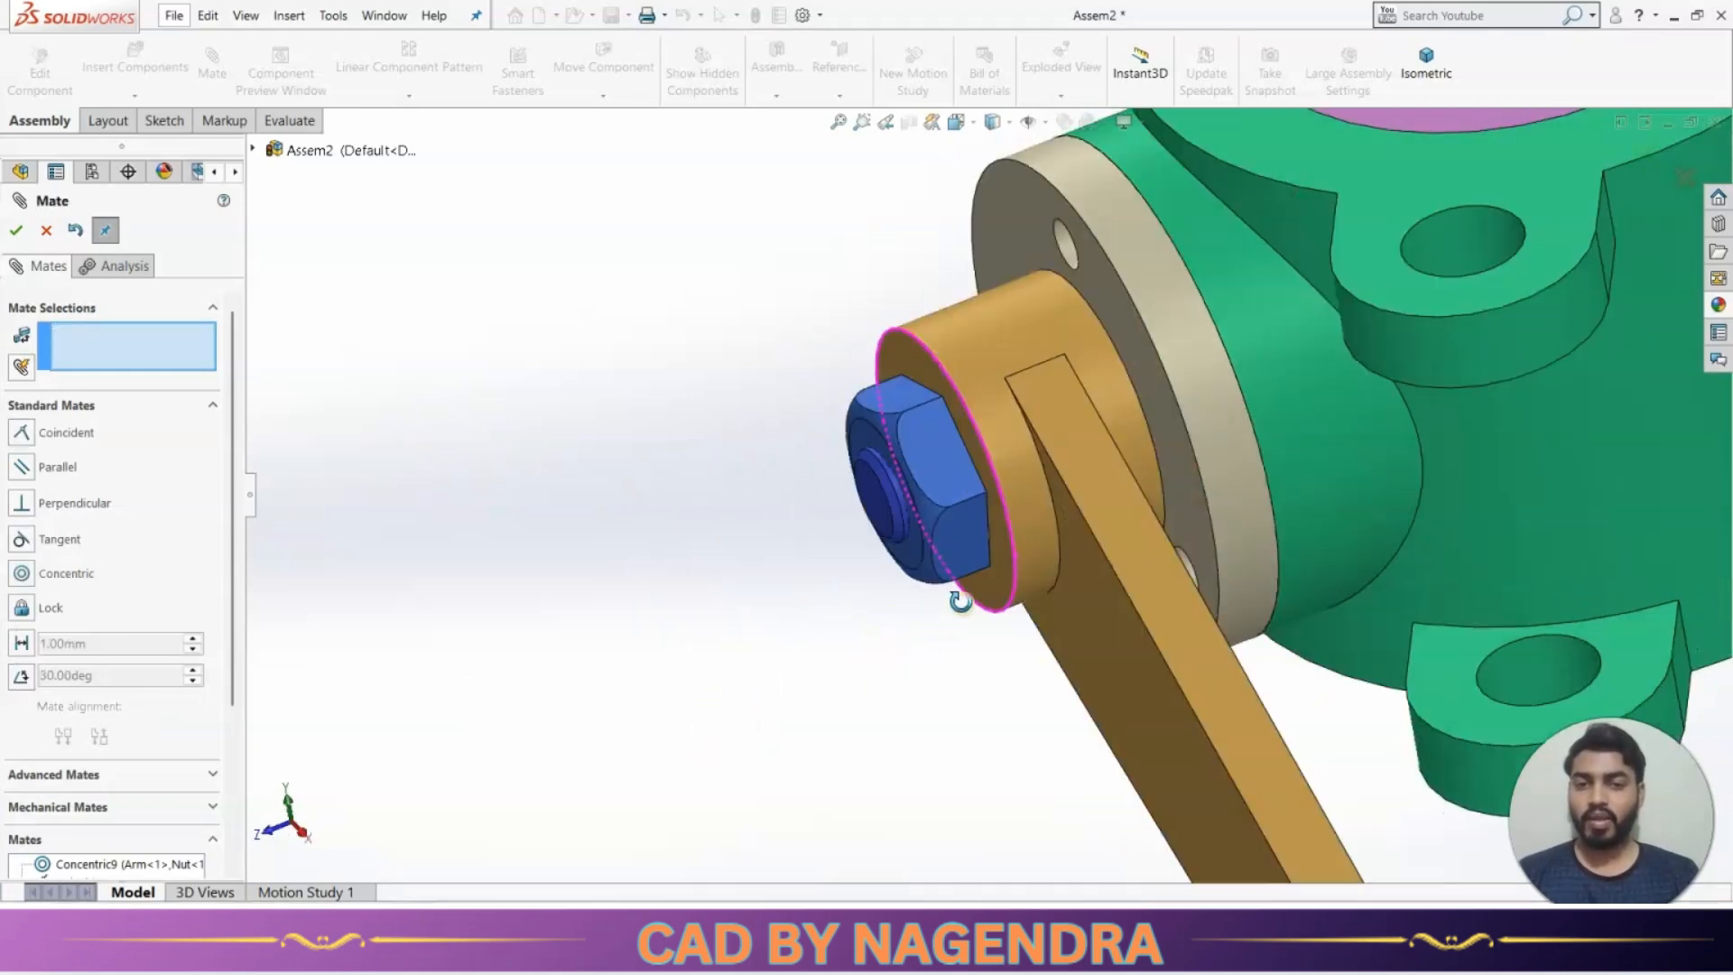
{"action": "left_click", "coordinate": [941, 458]}
{"action": "middle_click_drag", "start_coordinate": [870, 535], "coordinate": [1123, 479]}
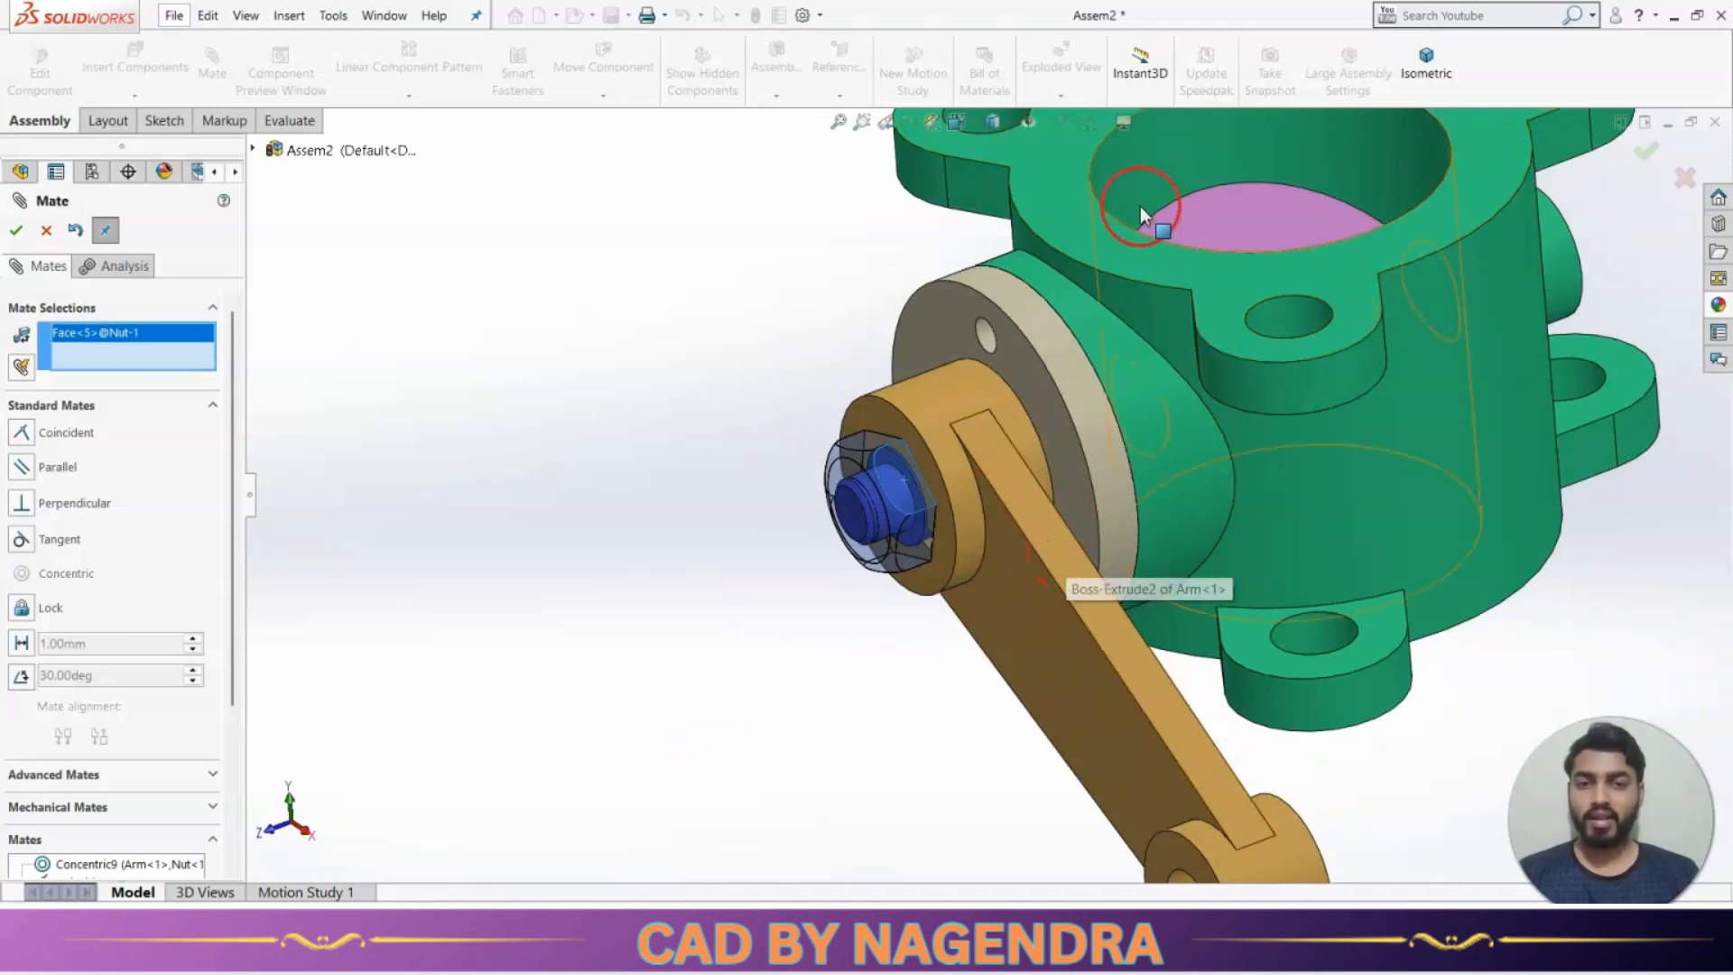
{"action": "left_click", "coordinate": [1049, 214]}
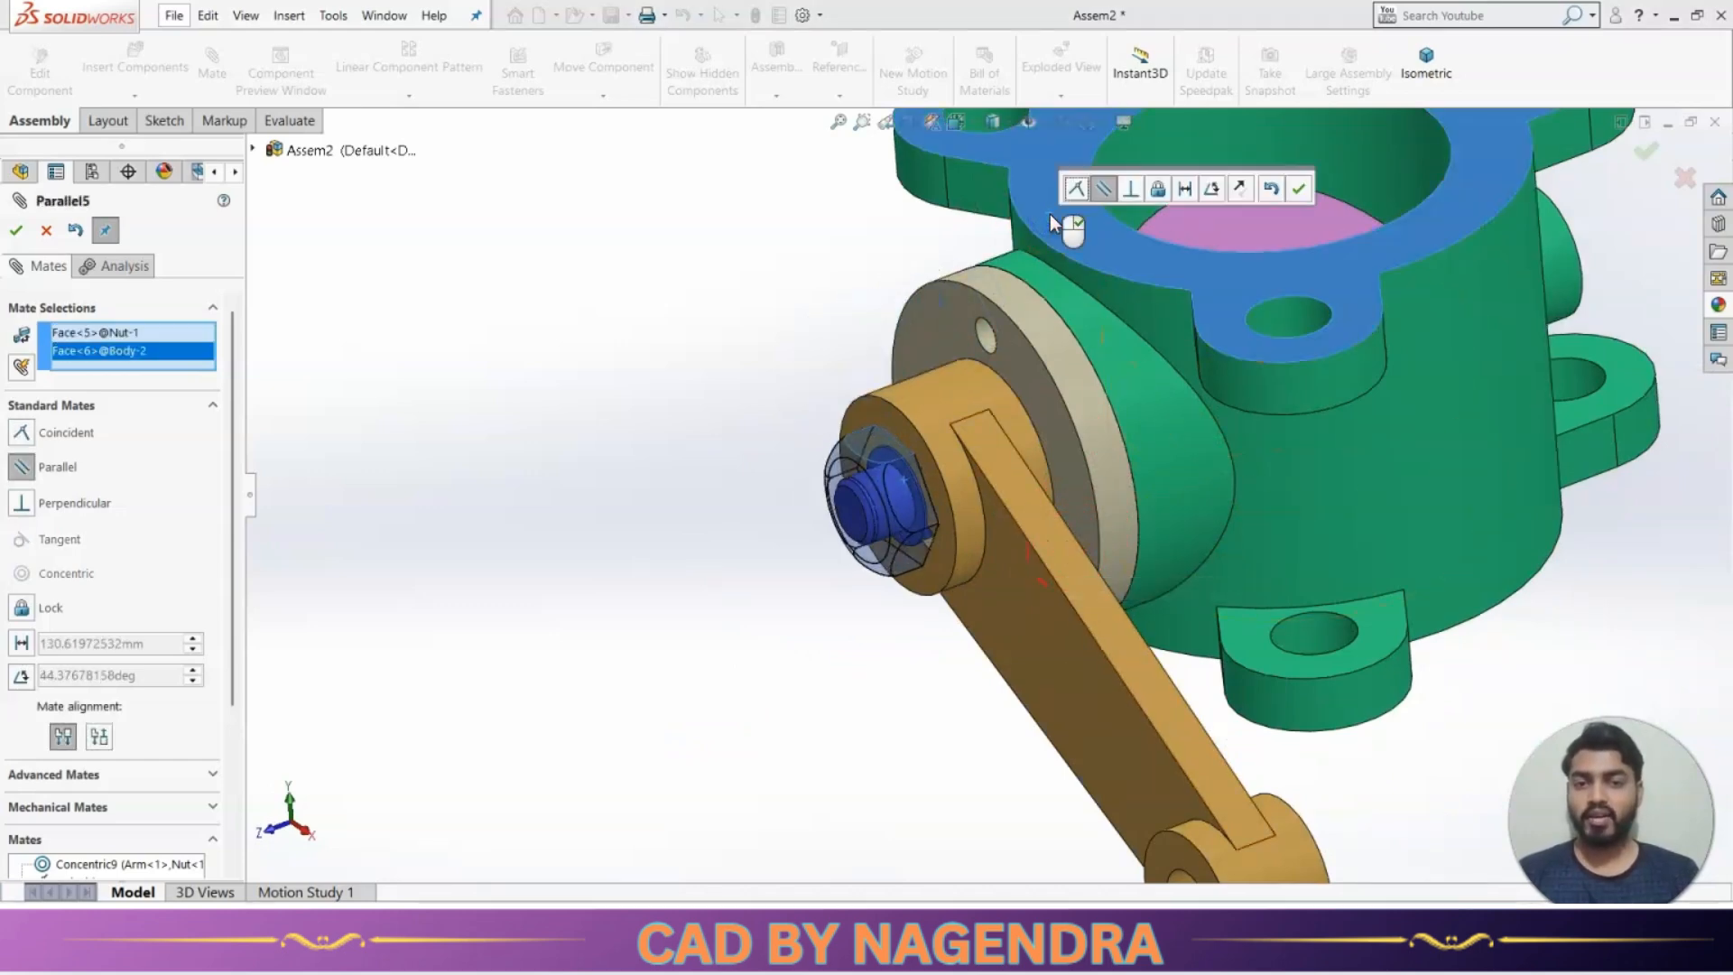
{"action": "left_click", "coordinate": [1296, 190]}
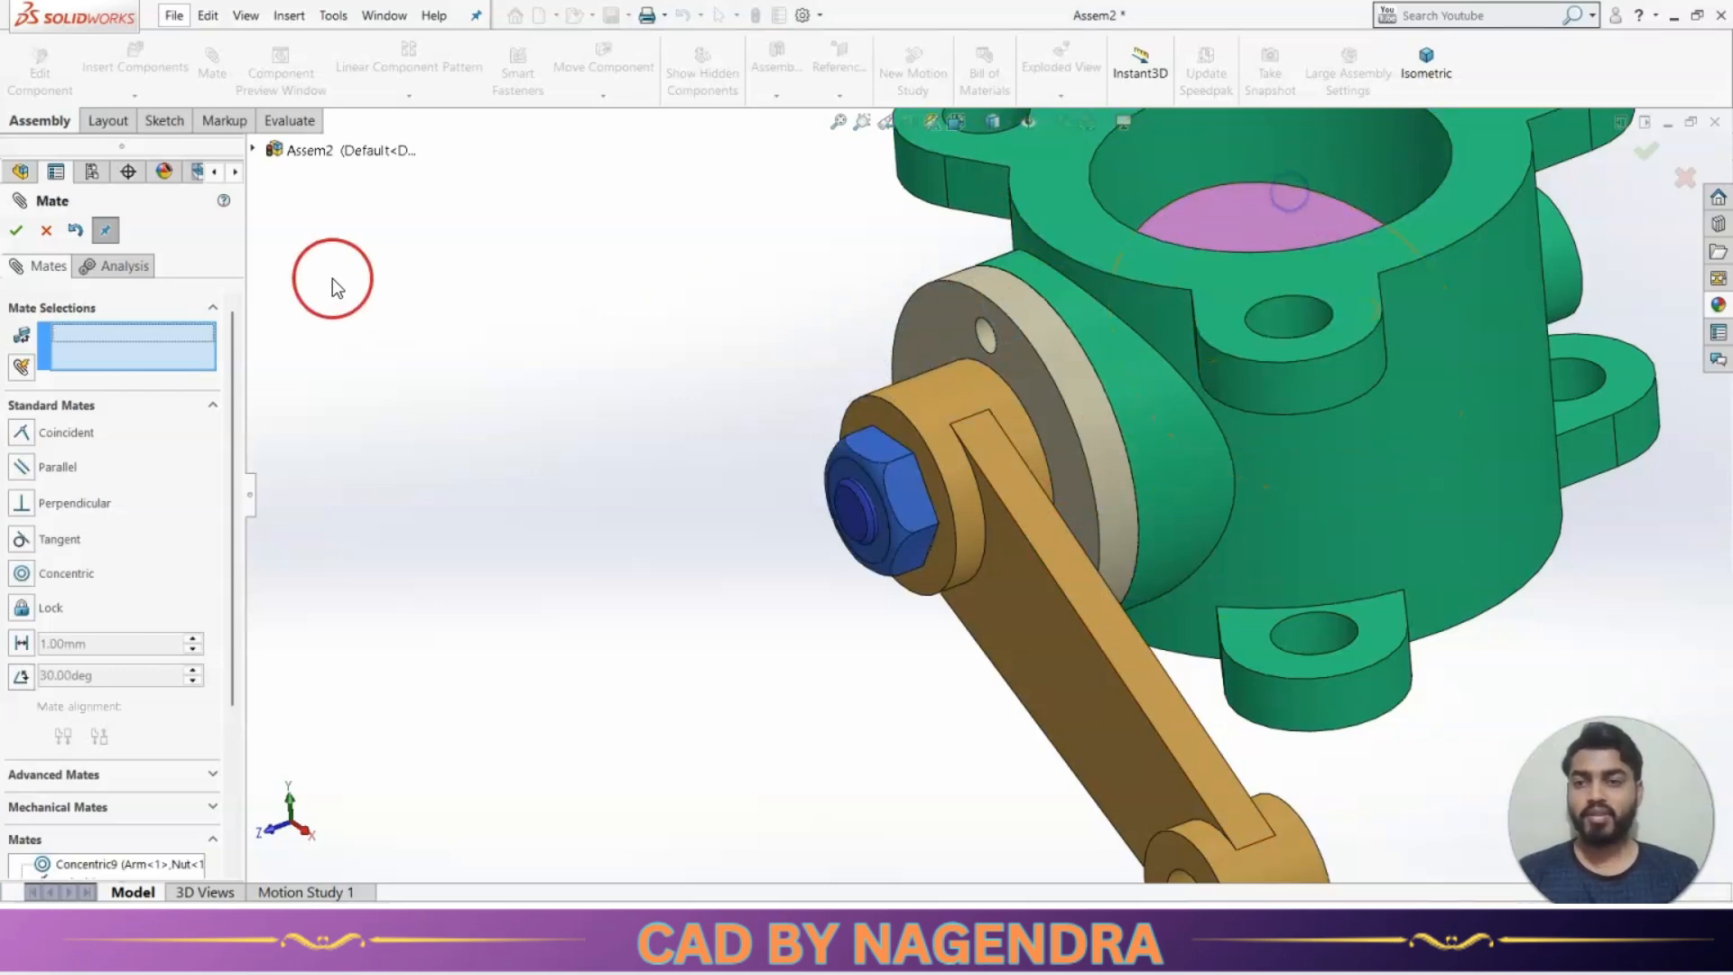
{"action": "left_click", "coordinate": [16, 230]}
Collapse the Mates folder and inspect the whole assembly with the Nut fitted on the Shaft.
{"action": "scroll", "coordinate": [621, 500], "scroll_direction": "up", "scroll_amount": 2}
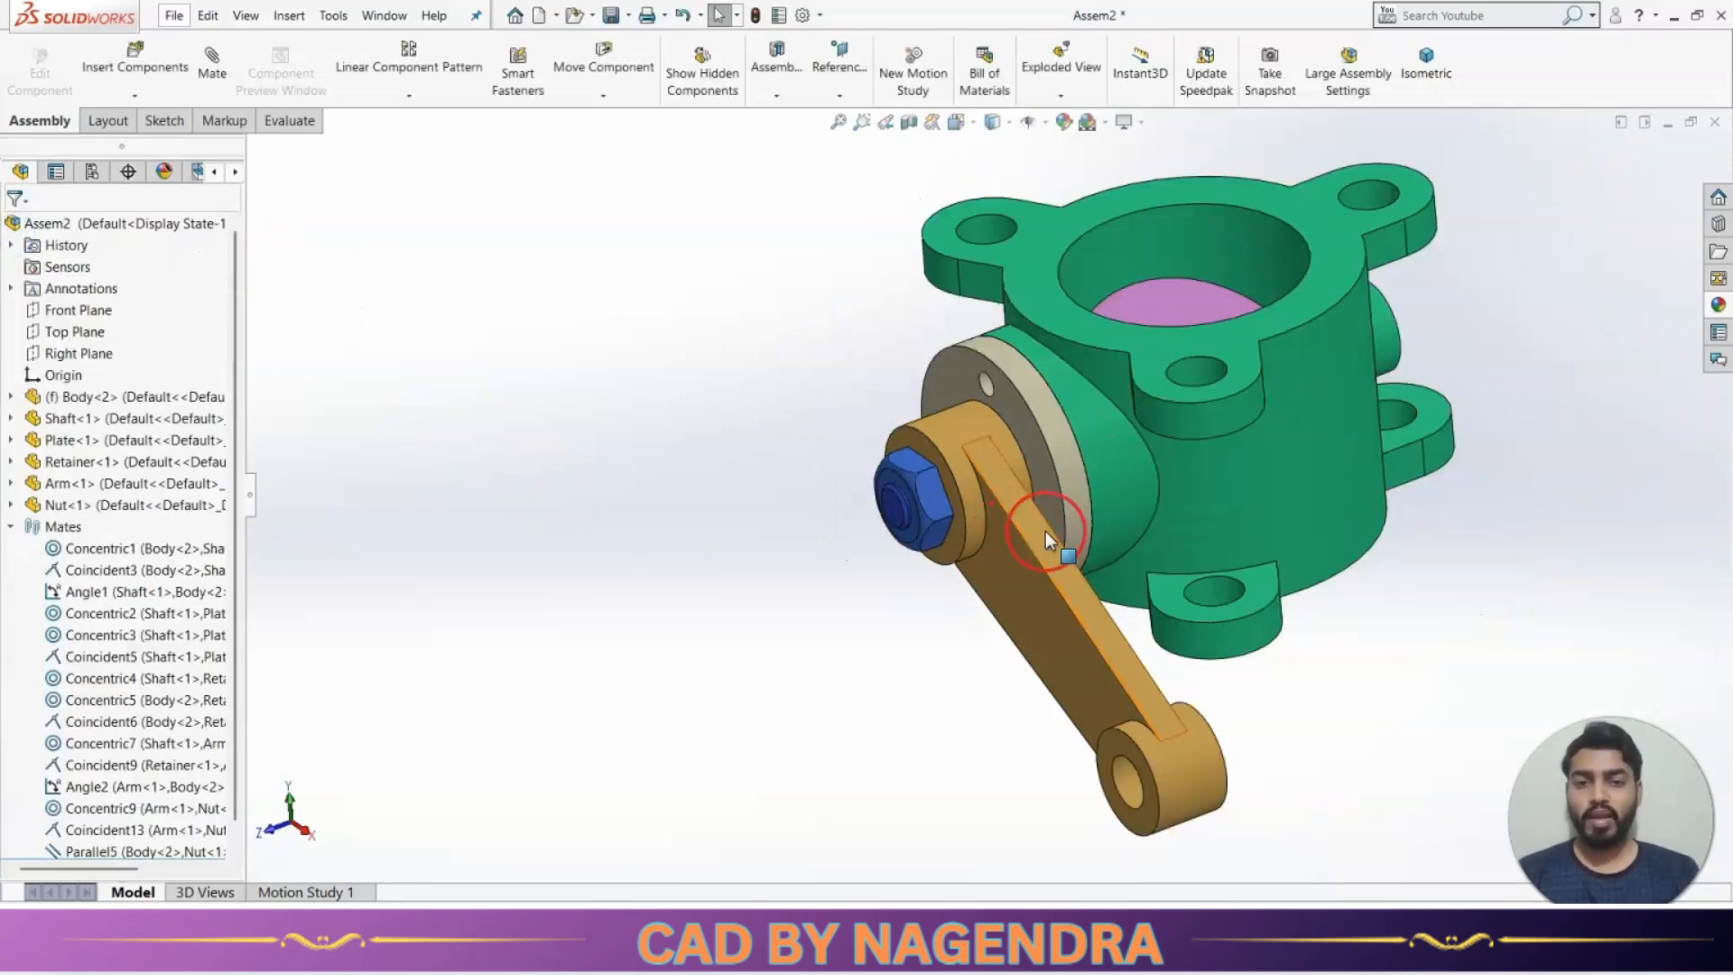
{"action": "middle_click_drag", "start_coordinate": [1046, 531], "coordinate": [1067, 544]}
{"action": "left_click", "coordinate": [36, 527]}
{"action": "left_click", "coordinate": [10, 526]}
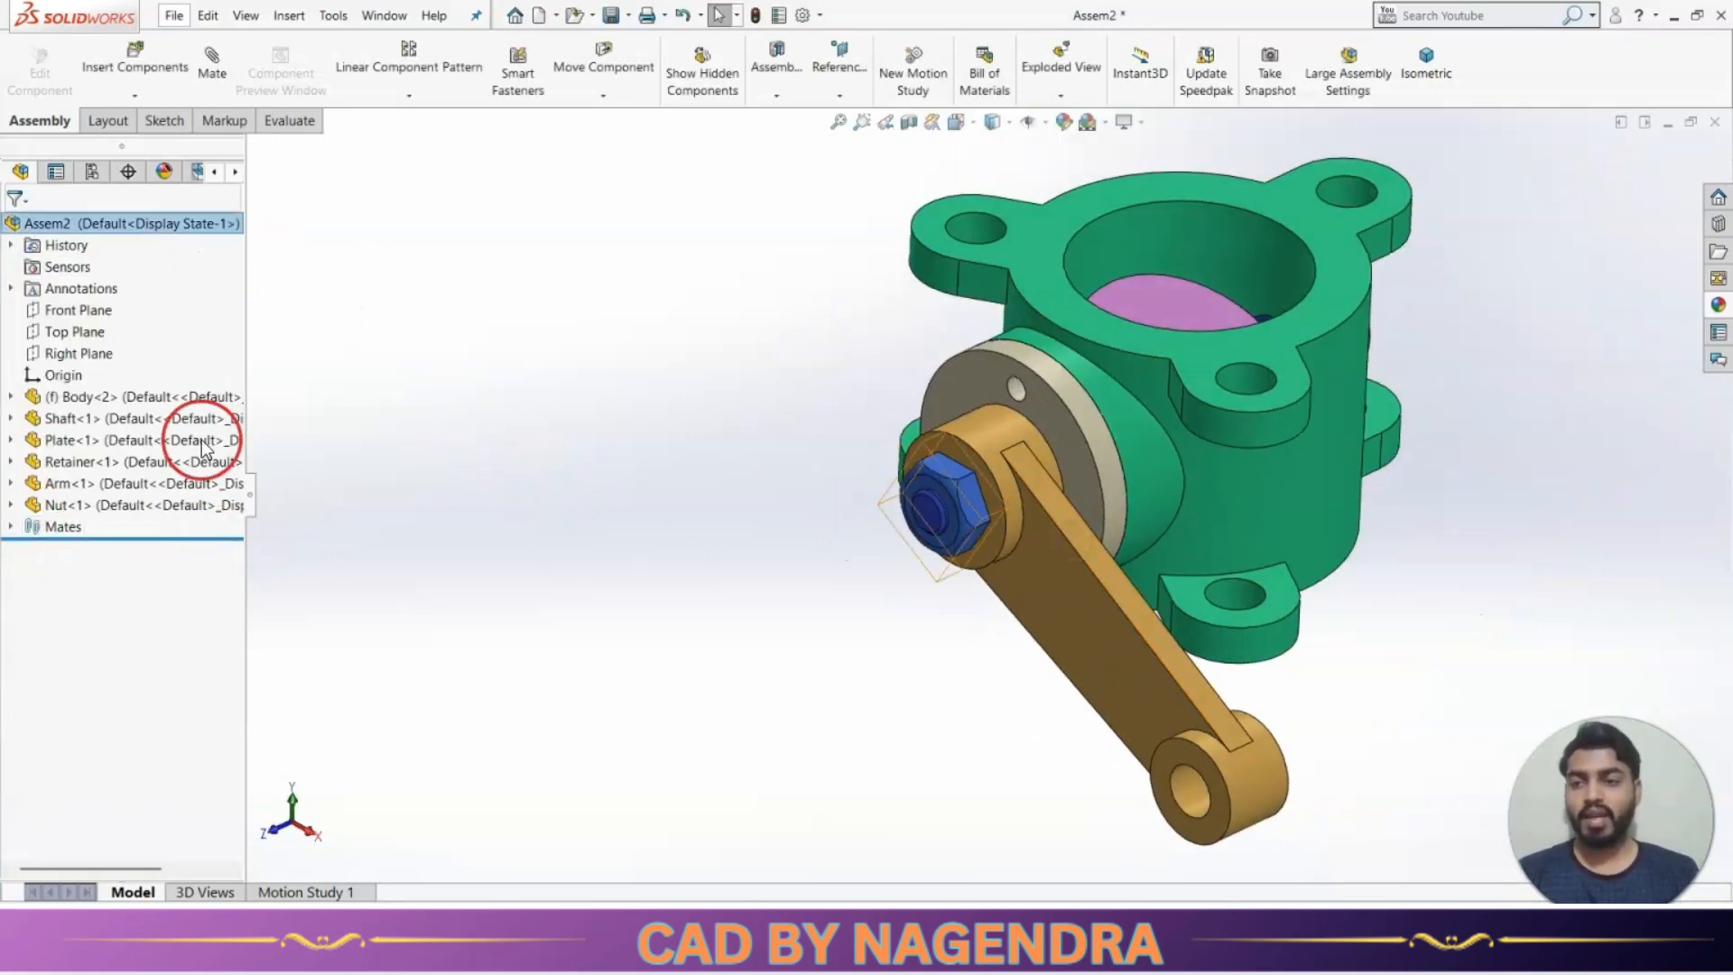
{"action": "left_click", "coordinate": [643, 504]}
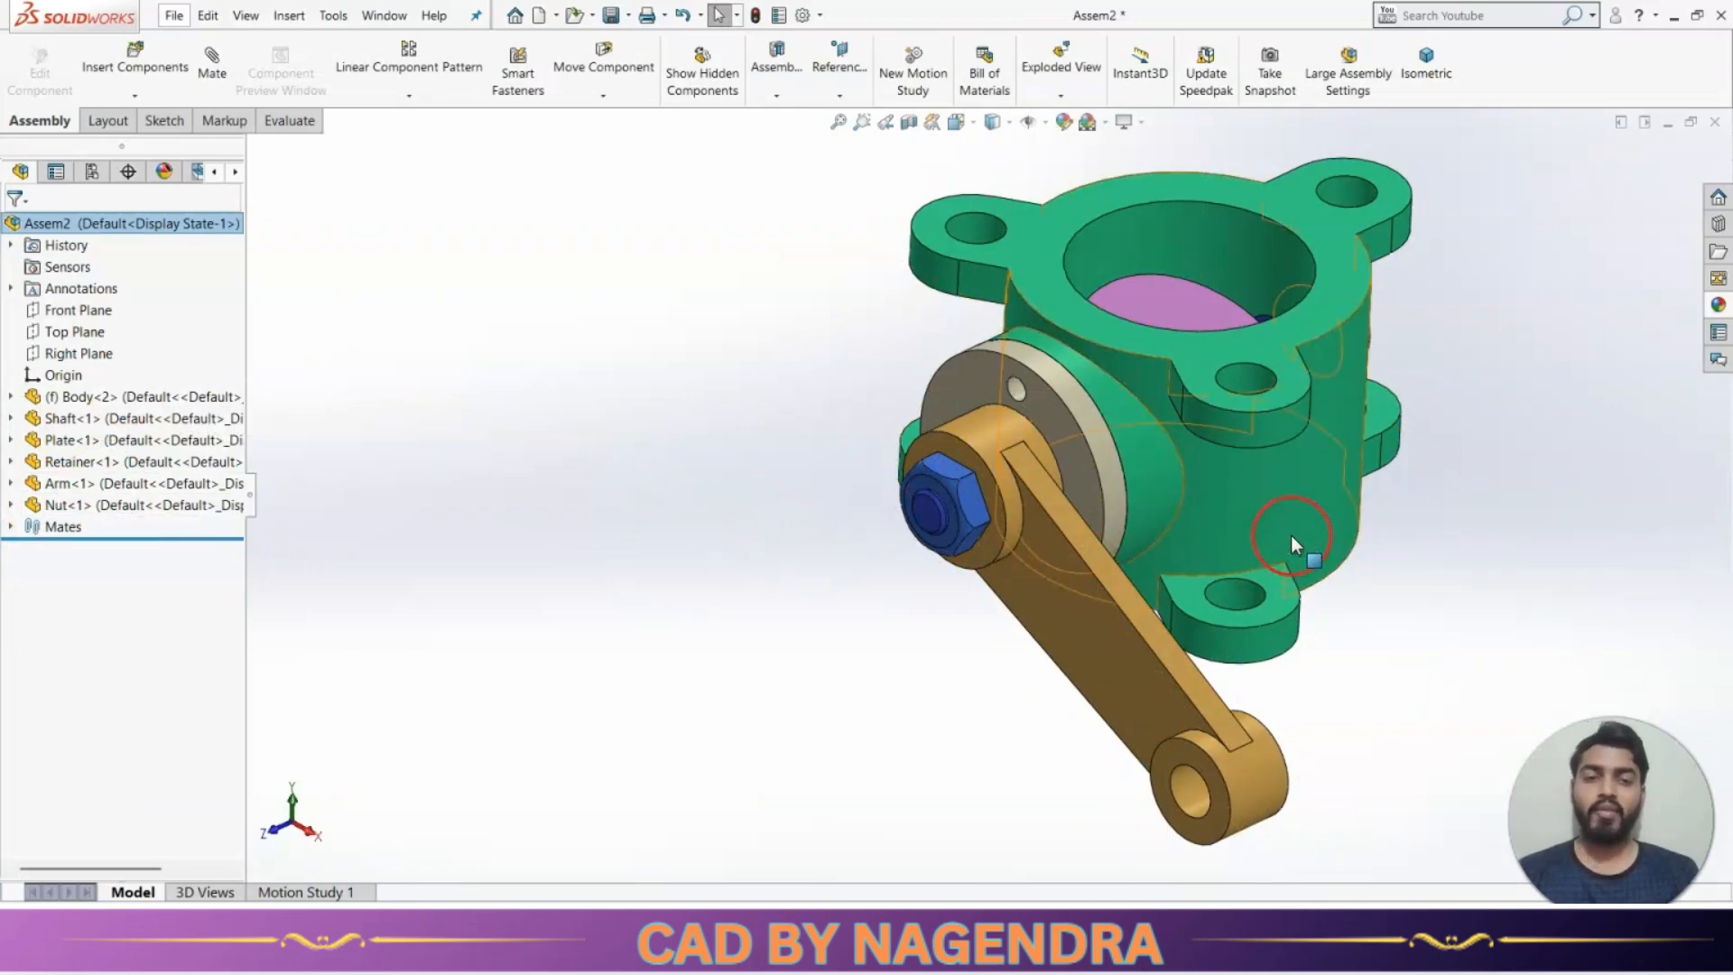
{"action": "scroll", "coordinate": [1327, 434], "scroll_direction": "down", "scroll_amount": 3}
{"action": "middle_click_drag", "start_coordinate": [1327, 433], "coordinate": [1247, 515]}
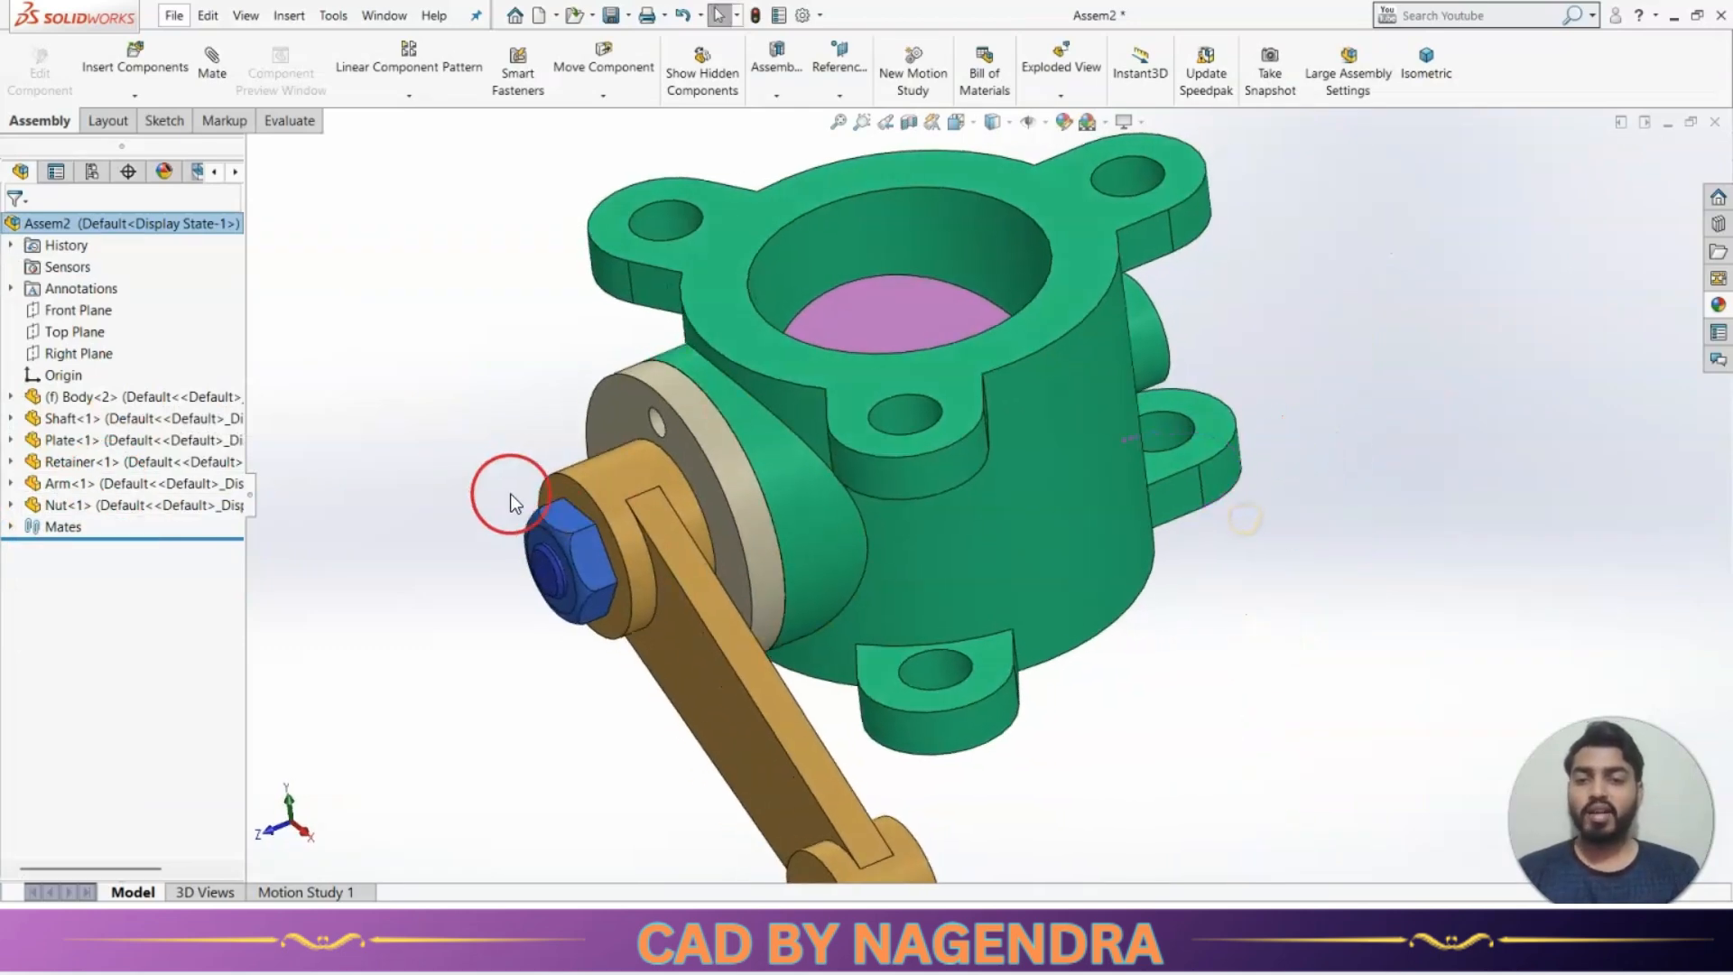
{"action": "scroll", "coordinate": [1275, 670], "scroll_direction": "up", "scroll_amount": 2}
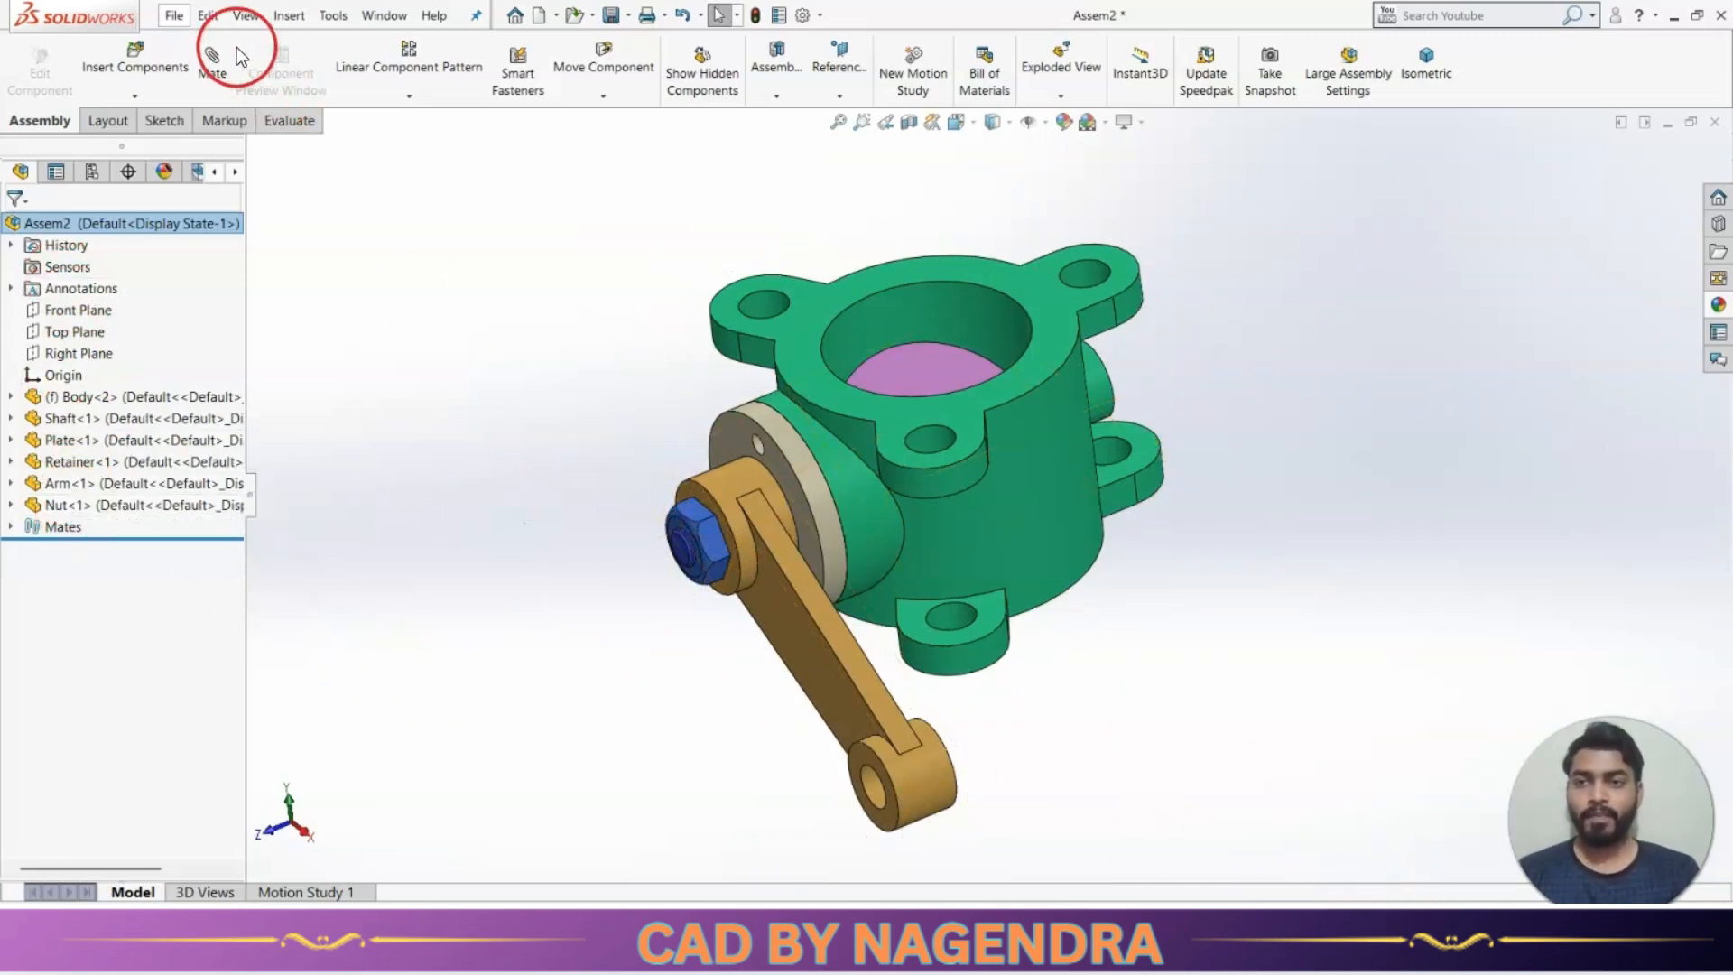
Insert the Screw part from the B V A folder and place it beside the Retainer's upper hole.
{"action": "left_click", "coordinate": [123, 57]}
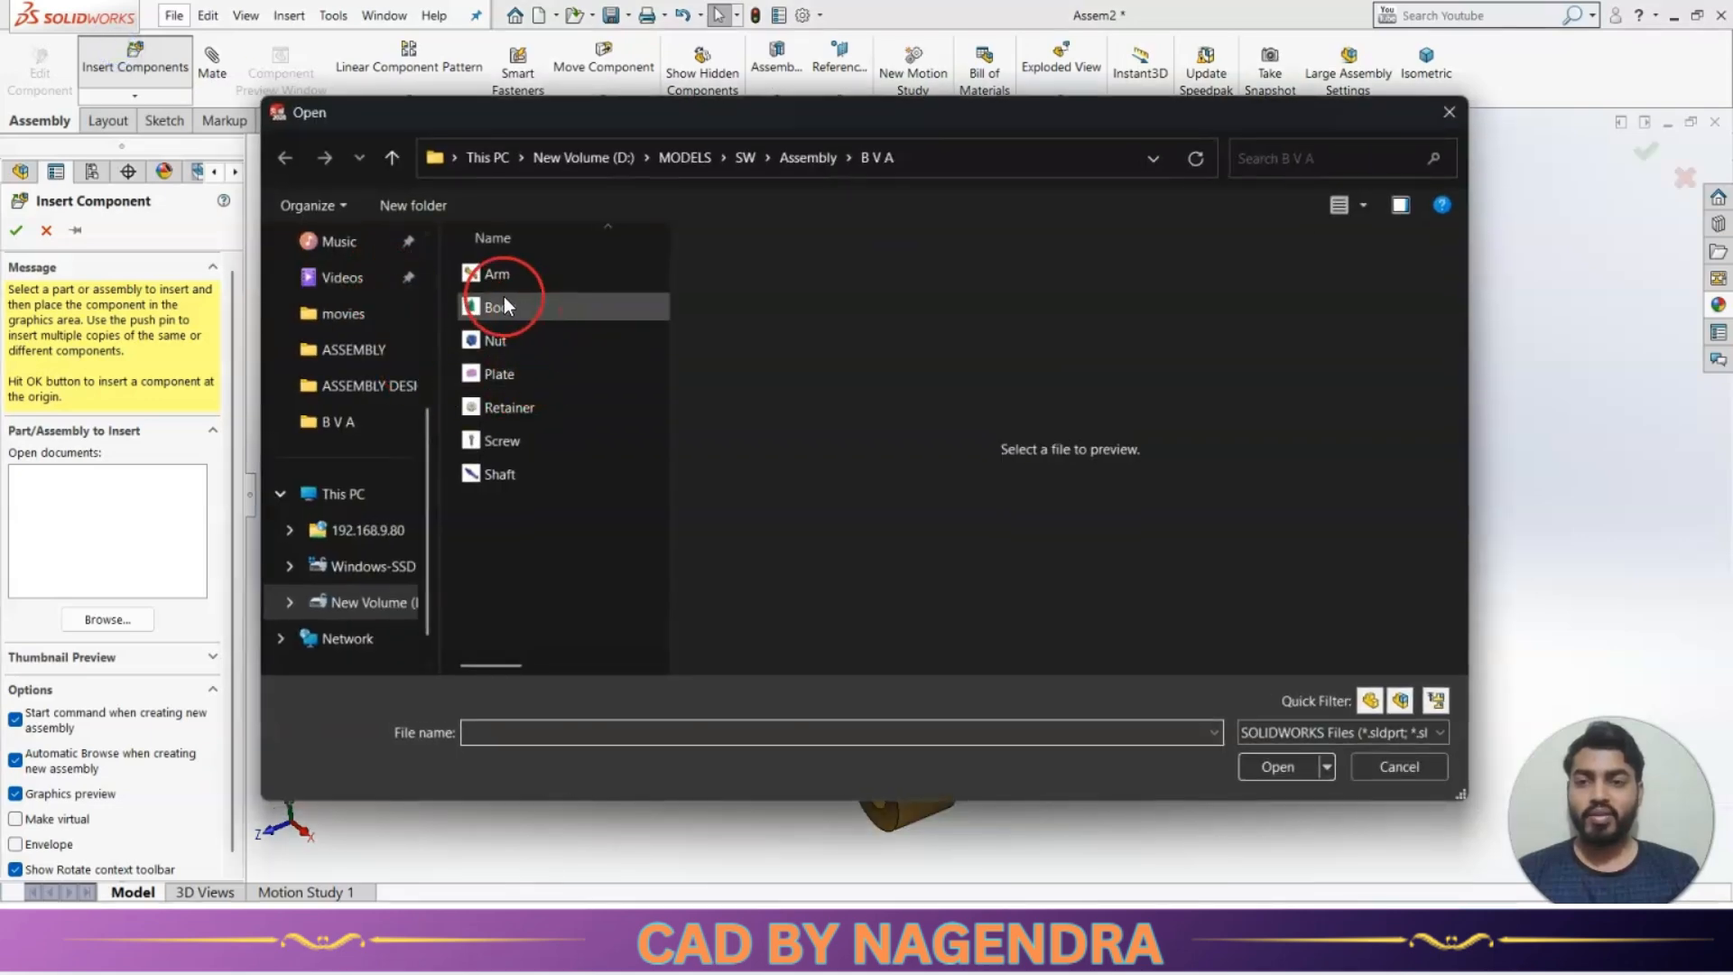
{"action": "left_click", "coordinate": [512, 446]}
{"action": "left_click", "coordinate": [1277, 766]}
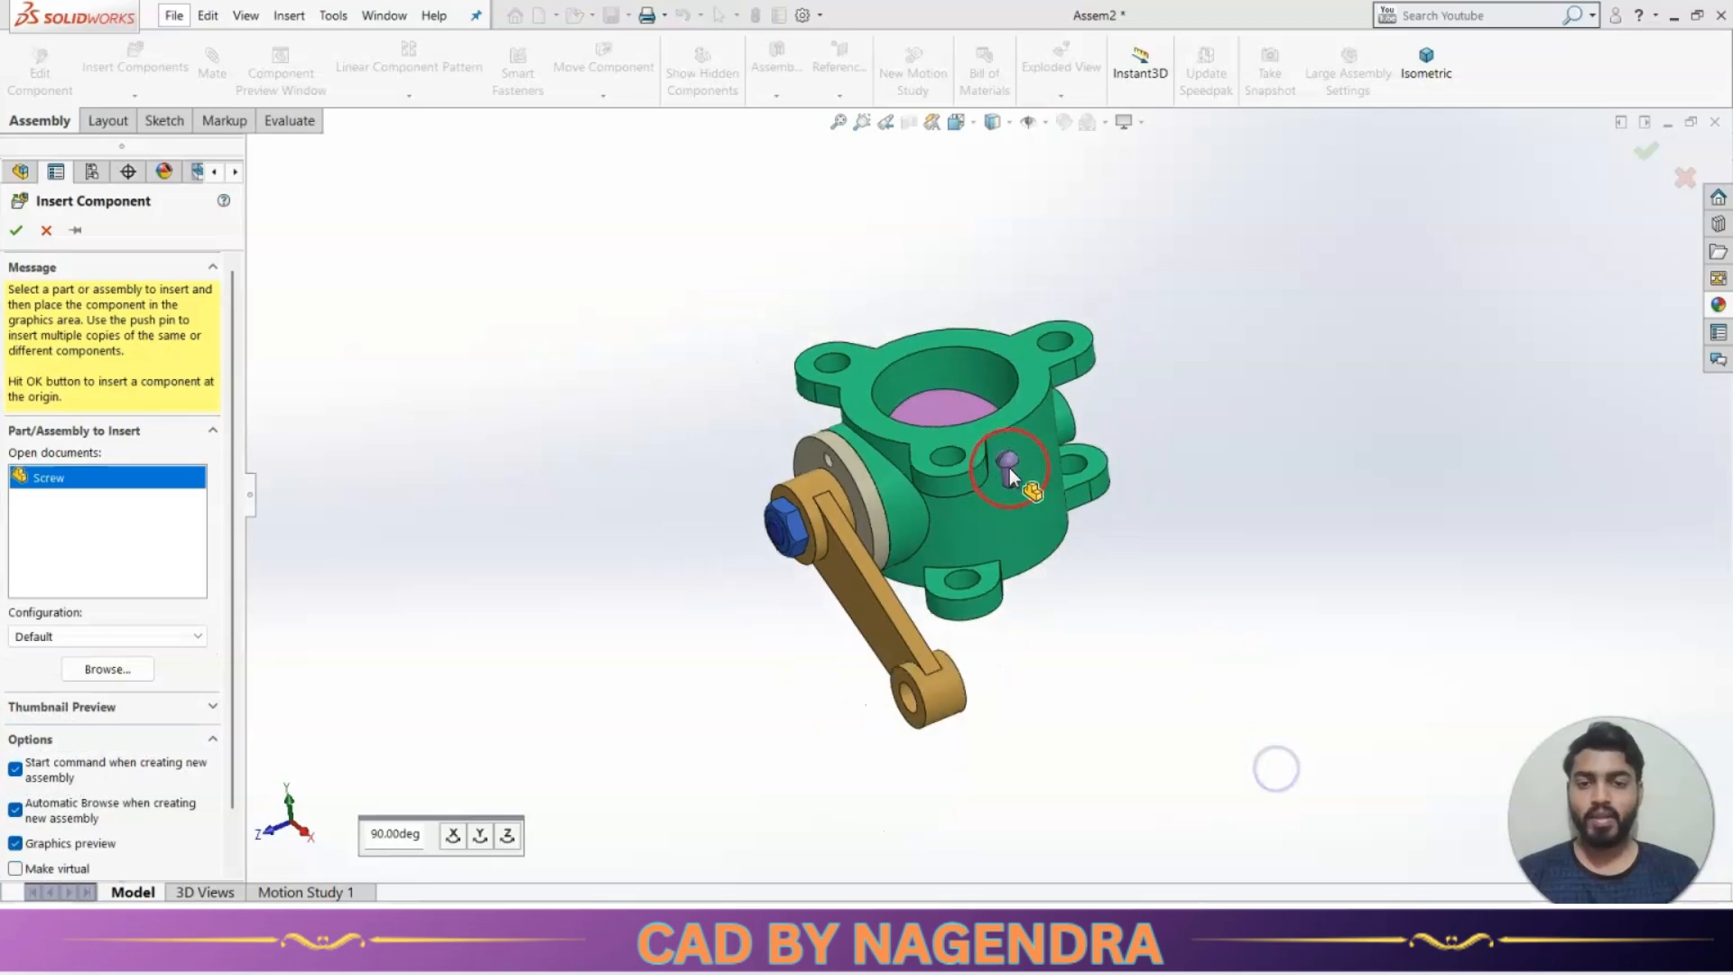
{"action": "scroll", "coordinate": [736, 471], "scroll_direction": "down", "scroll_amount": 5}
{"action": "left_click", "coordinate": [577, 426]}
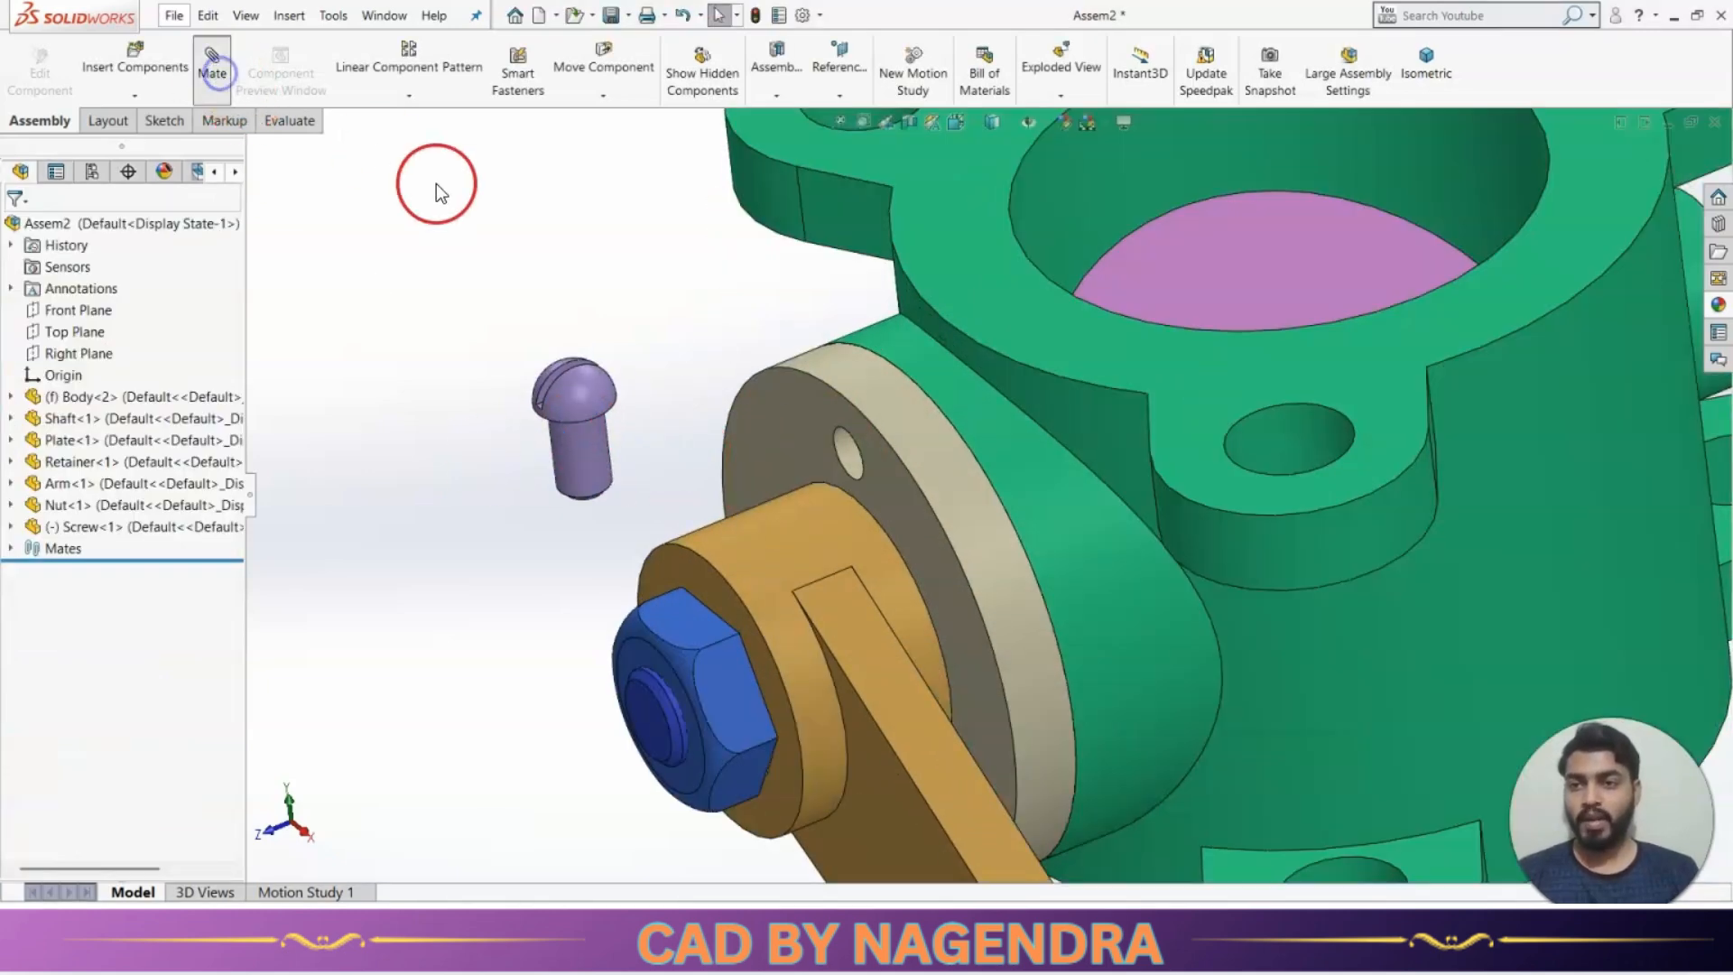
Add a concentric mate between the Screw's shank and the Retainer's upper hole, with the mate alignment flipped.
{"action": "left_click", "coordinate": [577, 459]}
{"action": "left_click", "coordinate": [849, 449]}
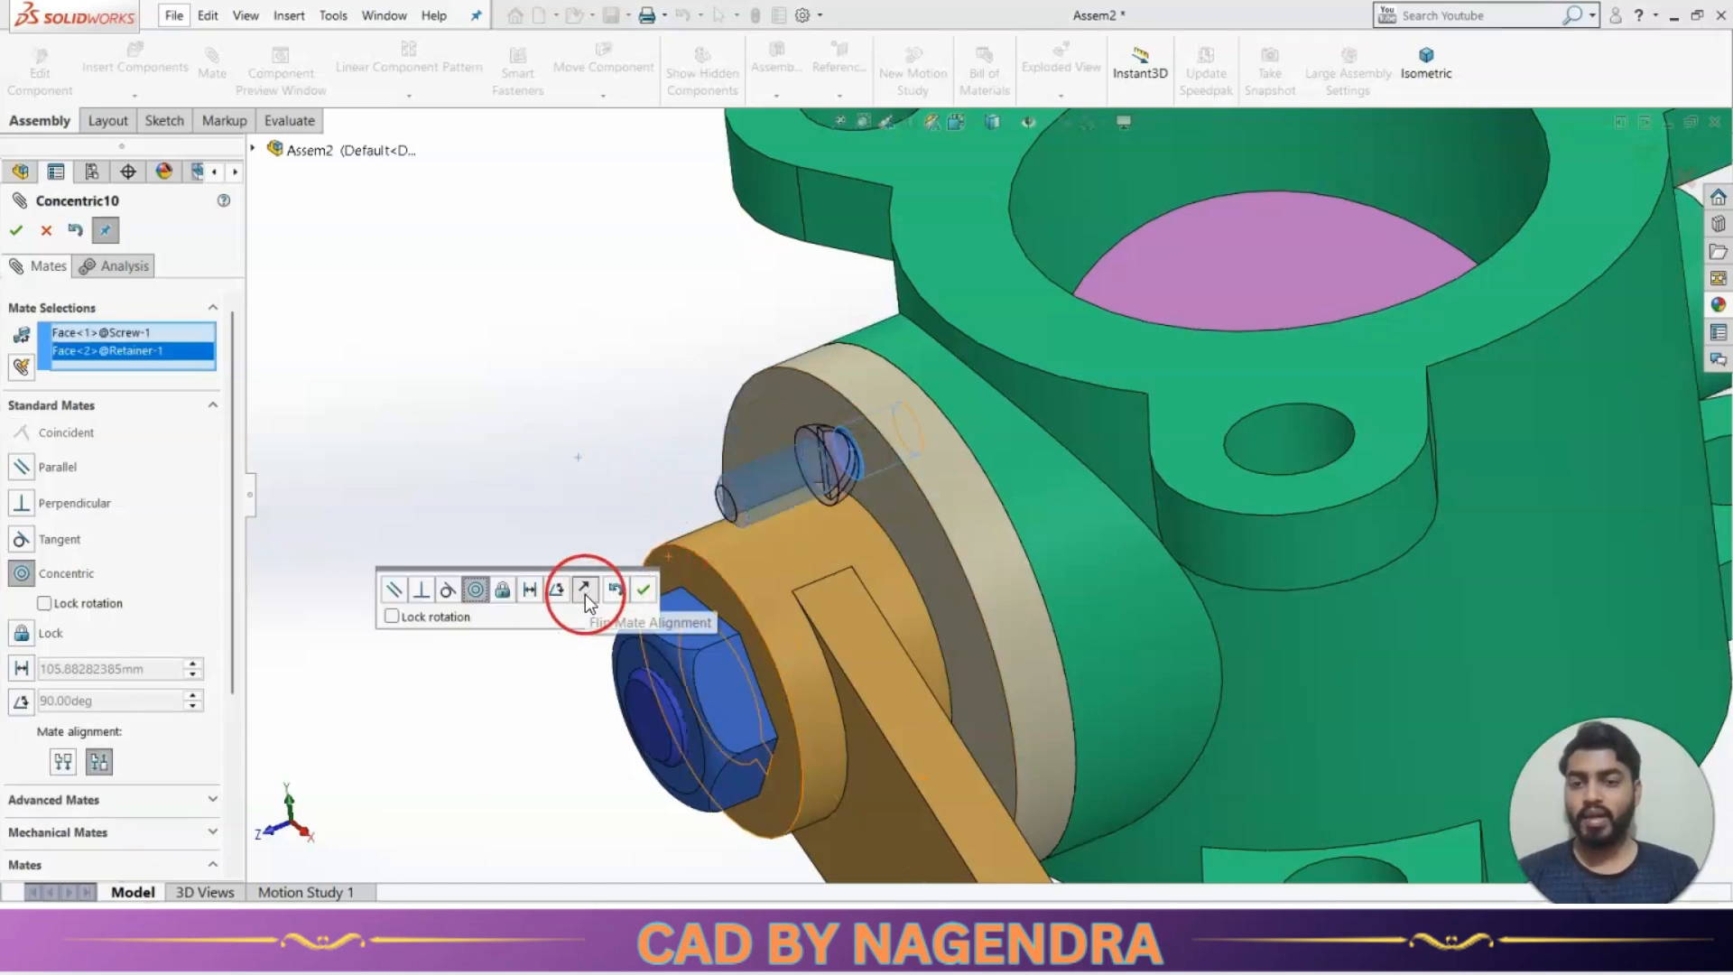
{"action": "left_click", "coordinate": [585, 592]}
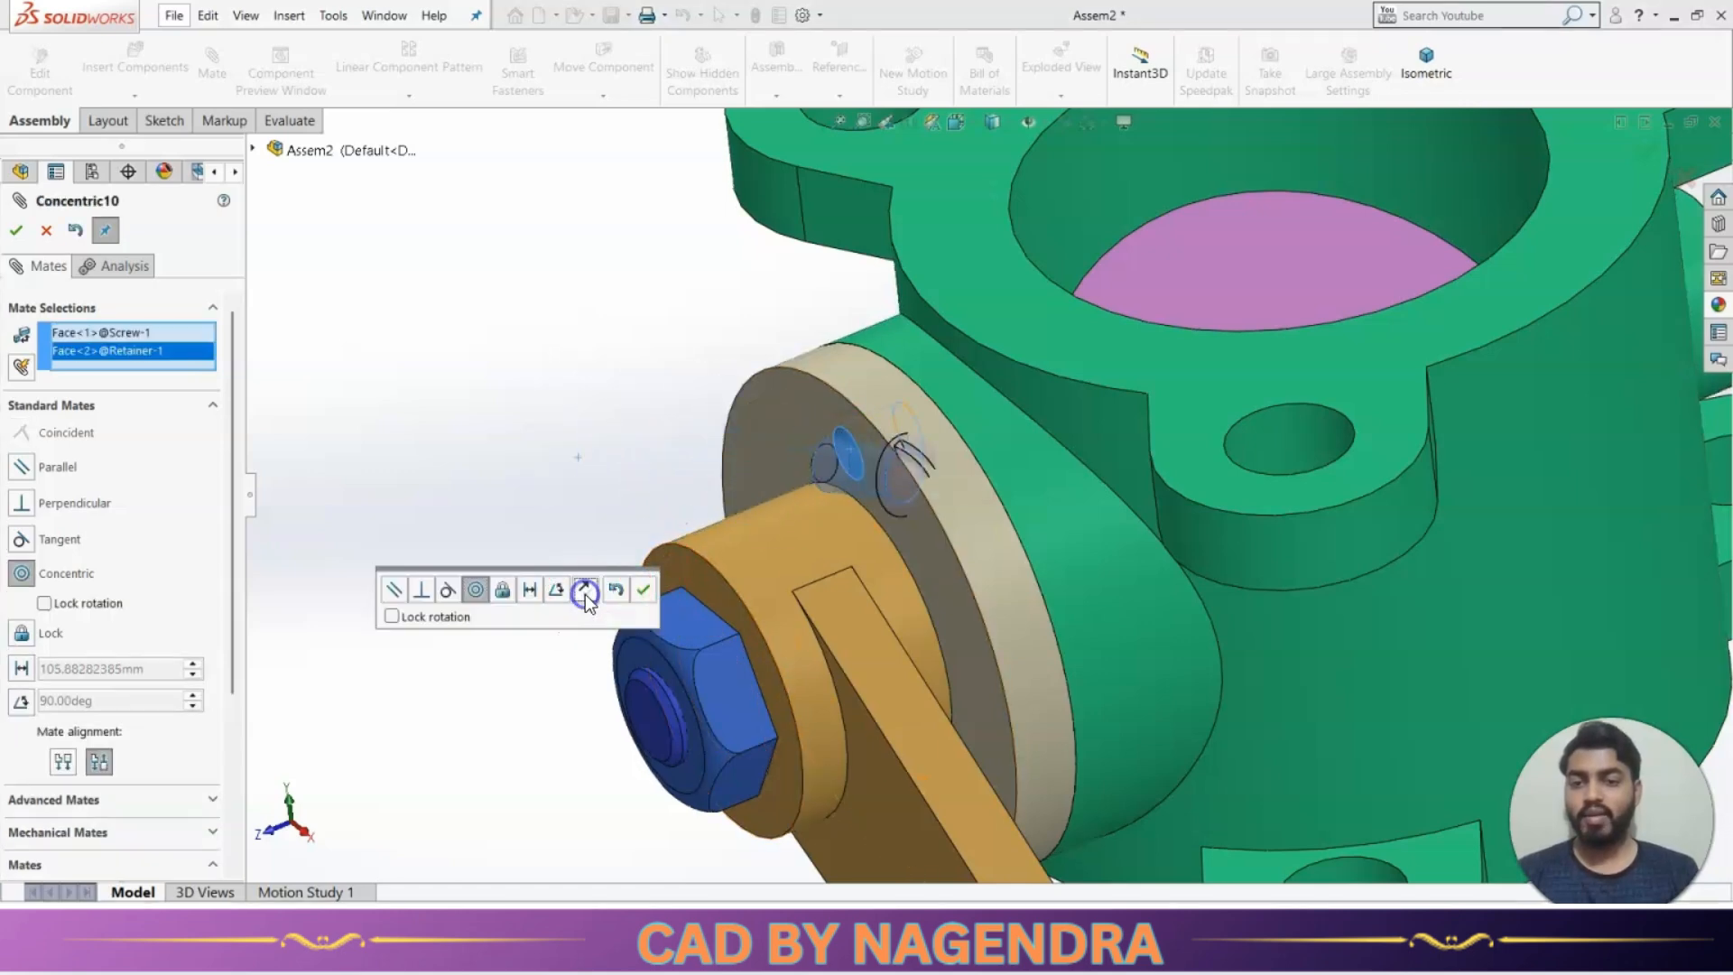
{"action": "left_click", "coordinate": [644, 591]}
{"action": "middle_click_drag", "start_coordinate": [812, 572], "coordinate": [940, 503]}
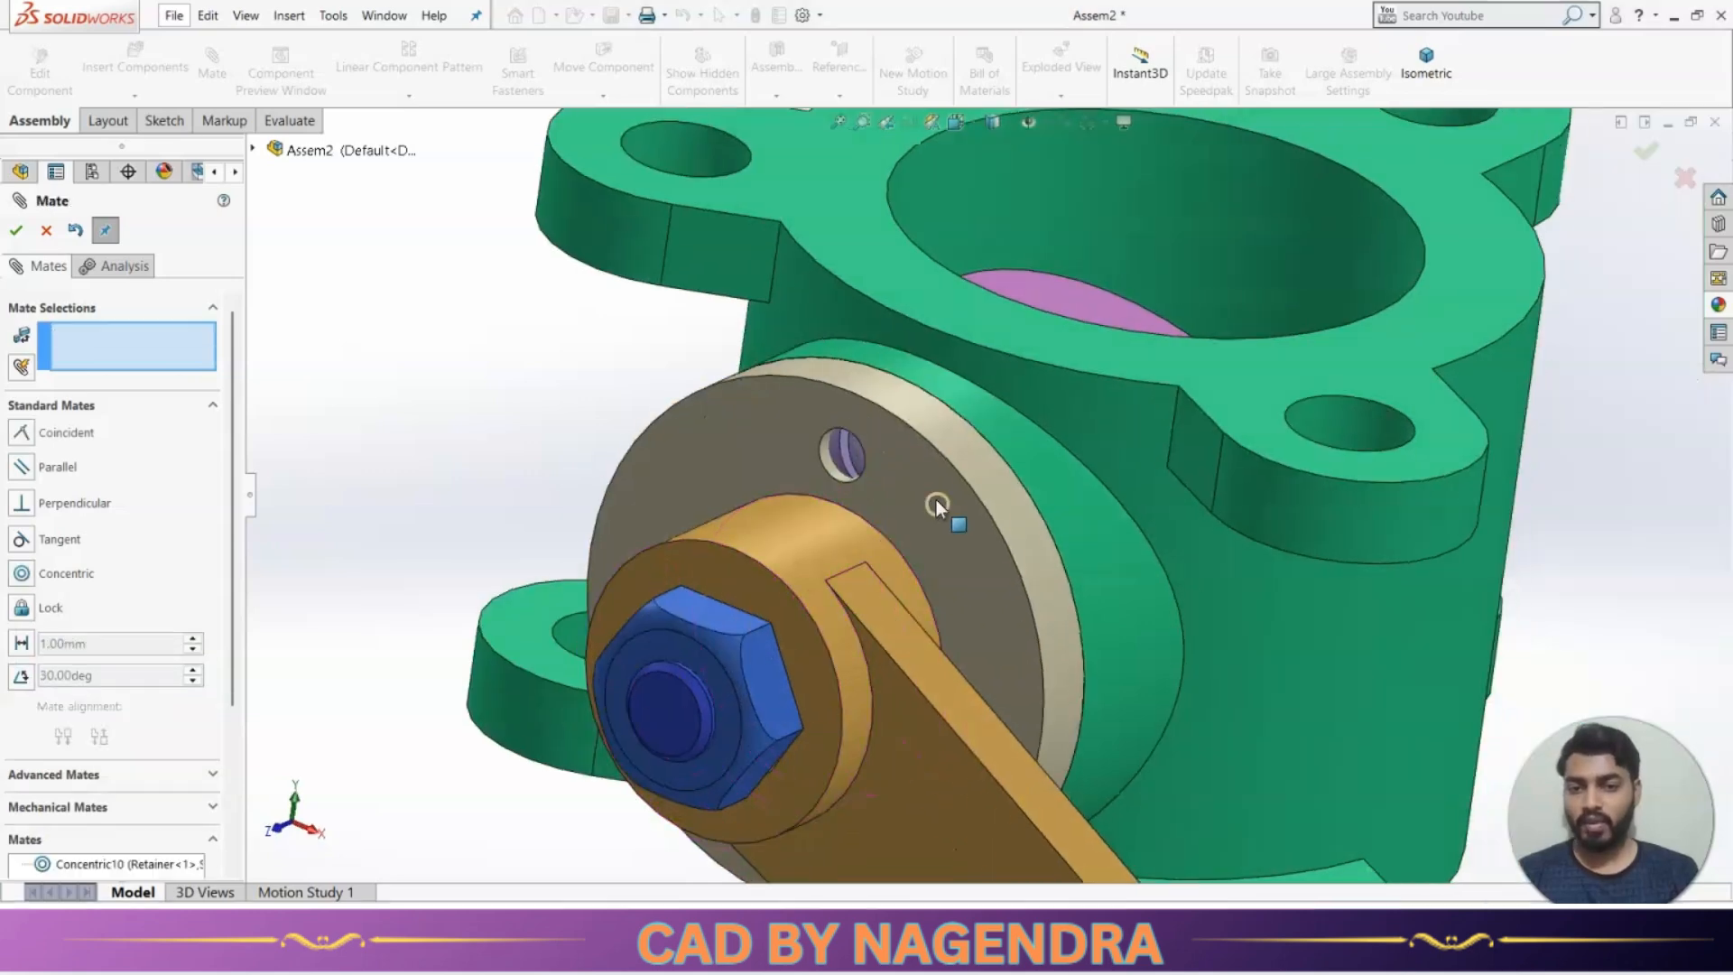
{"action": "left_click", "coordinate": [847, 457]}
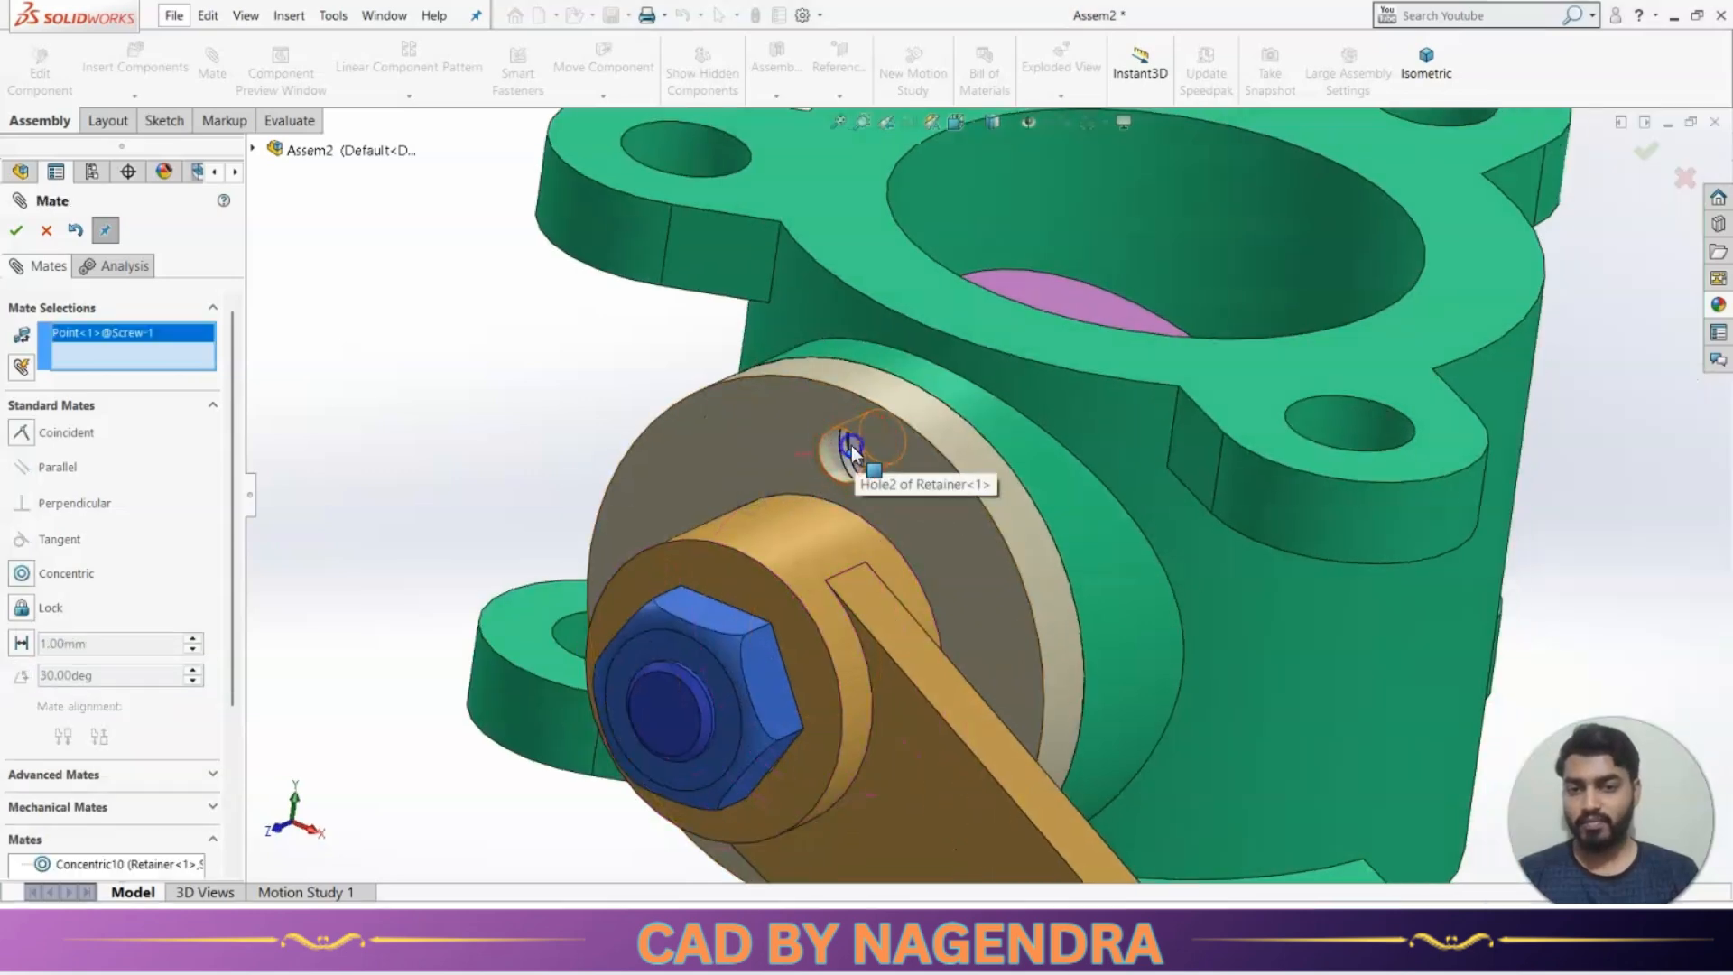
{"action": "middle_click_drag", "start_coordinate": [852, 451], "coordinate": [894, 452]}
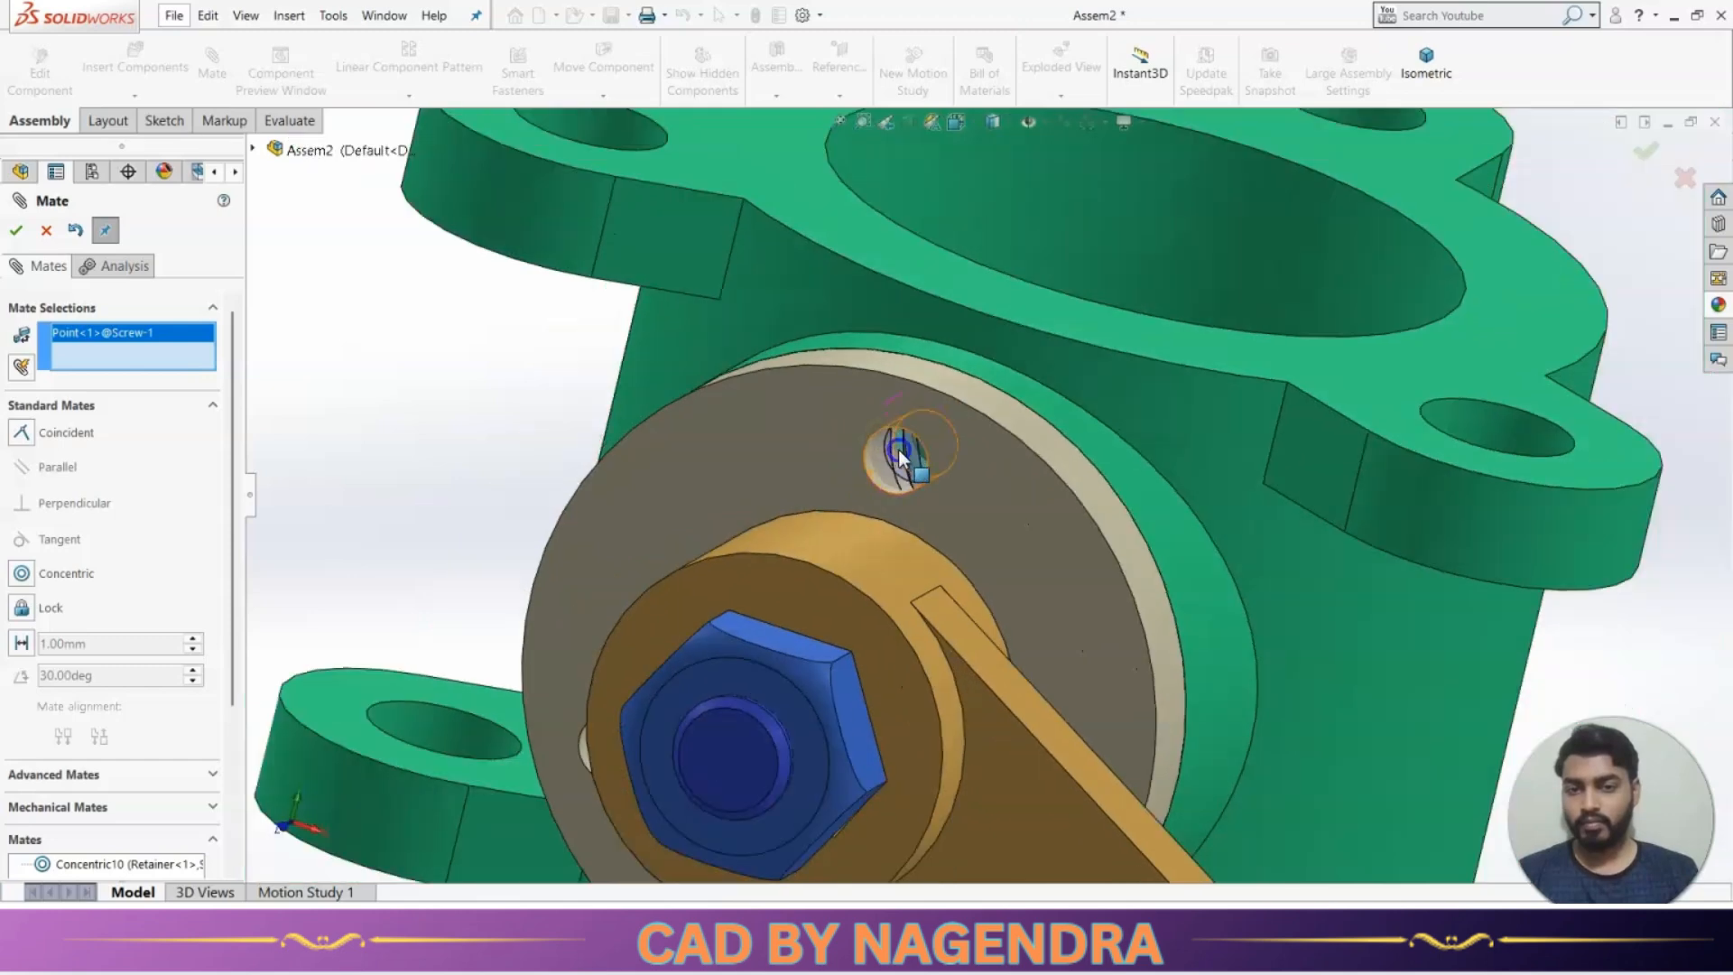
{"action": "scroll", "coordinate": [959, 459], "scroll_direction": "down", "scroll_amount": 5}
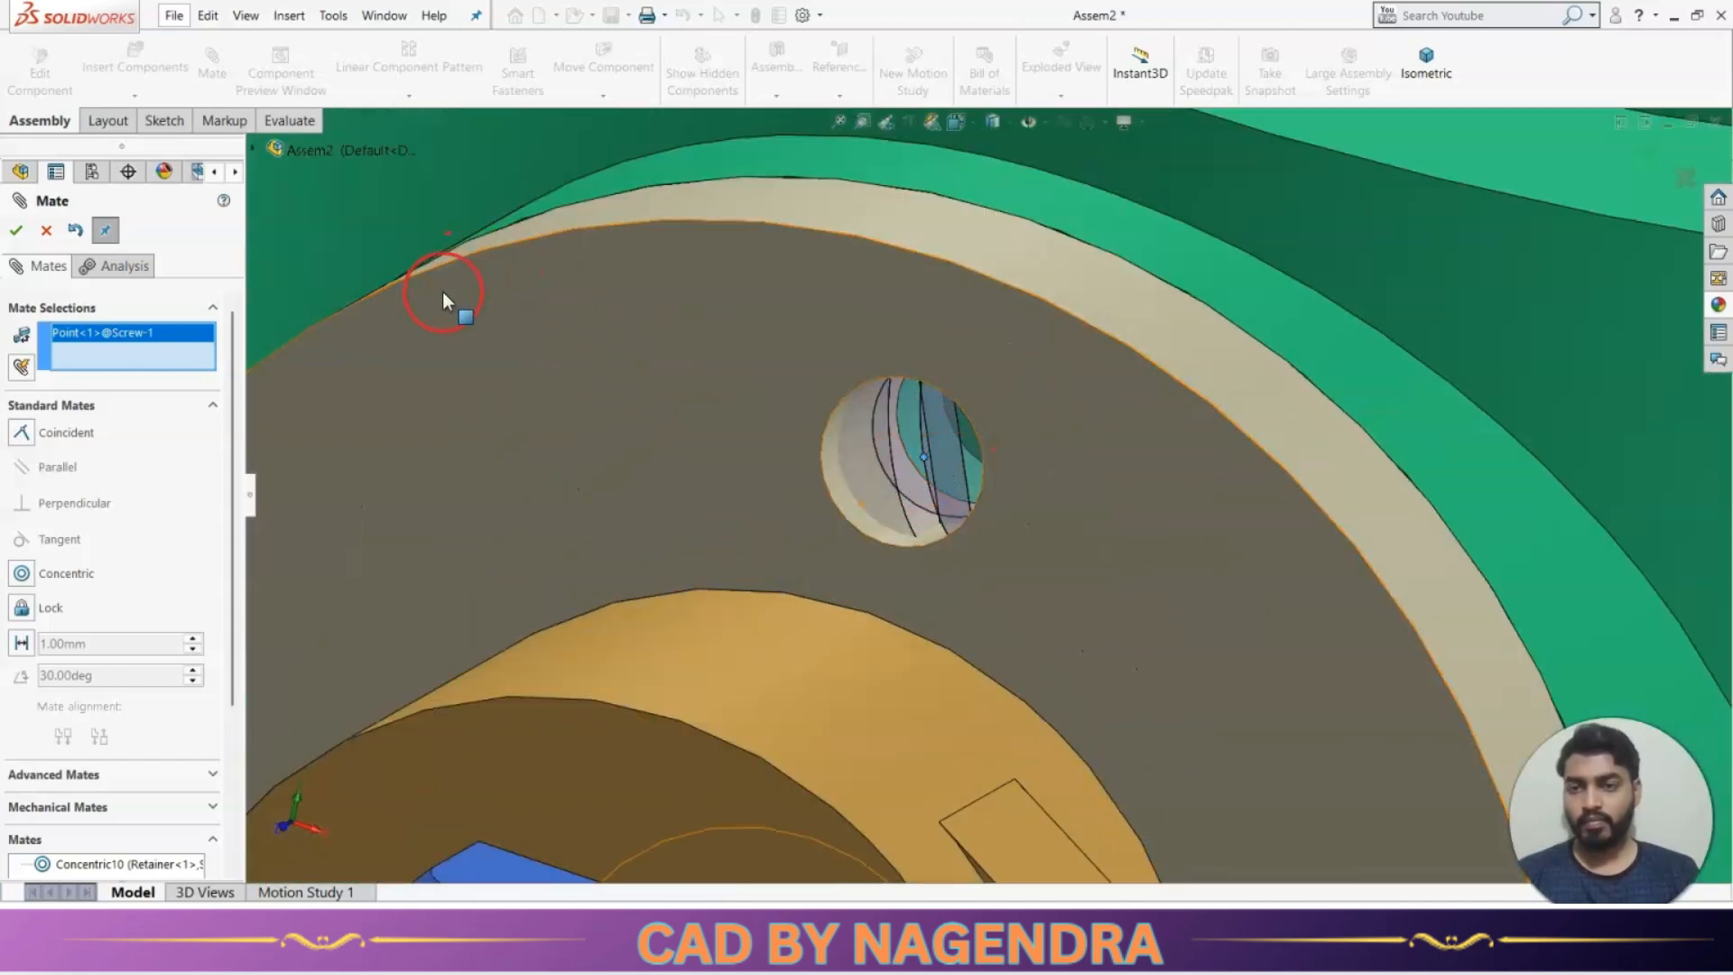
{"action": "key", "text": "Escape"}
Try to pull the hidden Screw out through the Retainer's upper hole.
{"action": "left_click_drag", "start_coordinate": [929, 449], "coordinate": [582, 612]}
{"action": "scroll", "coordinate": [852, 484], "scroll_direction": "up", "scroll_amount": 7}
{"action": "left_click_drag", "start_coordinate": [892, 520], "coordinate": [1002, 472]}
{"action": "middle_click_drag", "start_coordinate": [663, 468], "coordinate": [625, 481]}
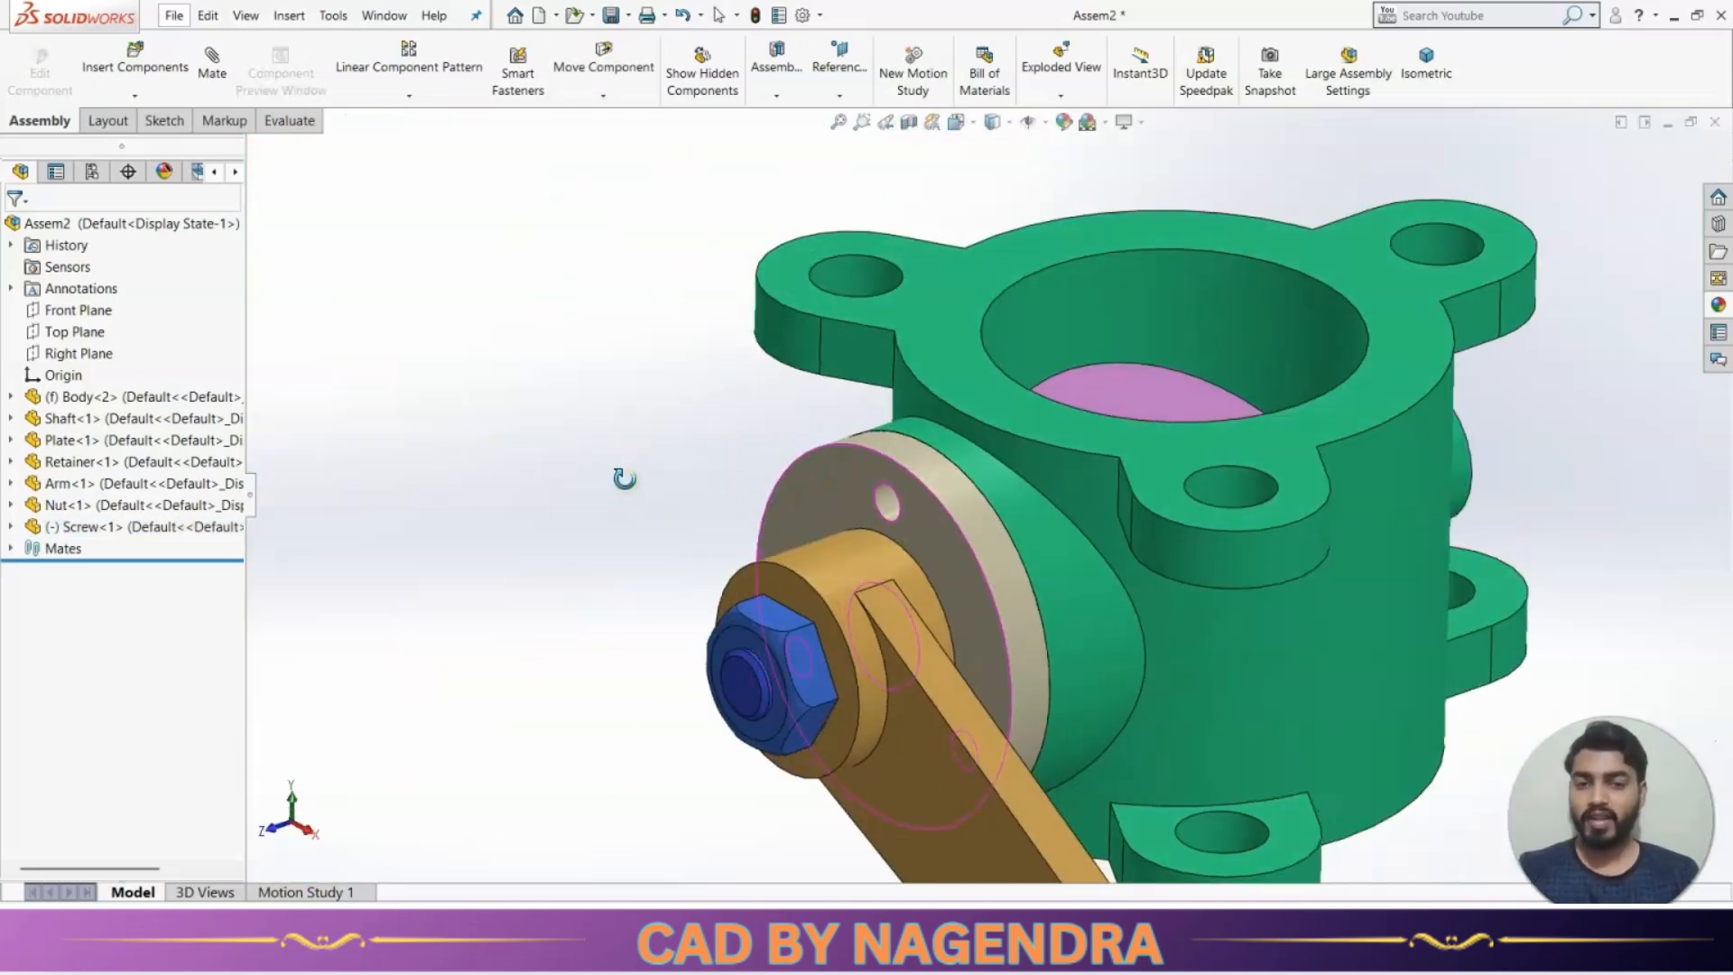
{"action": "scroll", "coordinate": [869, 458], "scroll_direction": "up", "scroll_amount": 3}
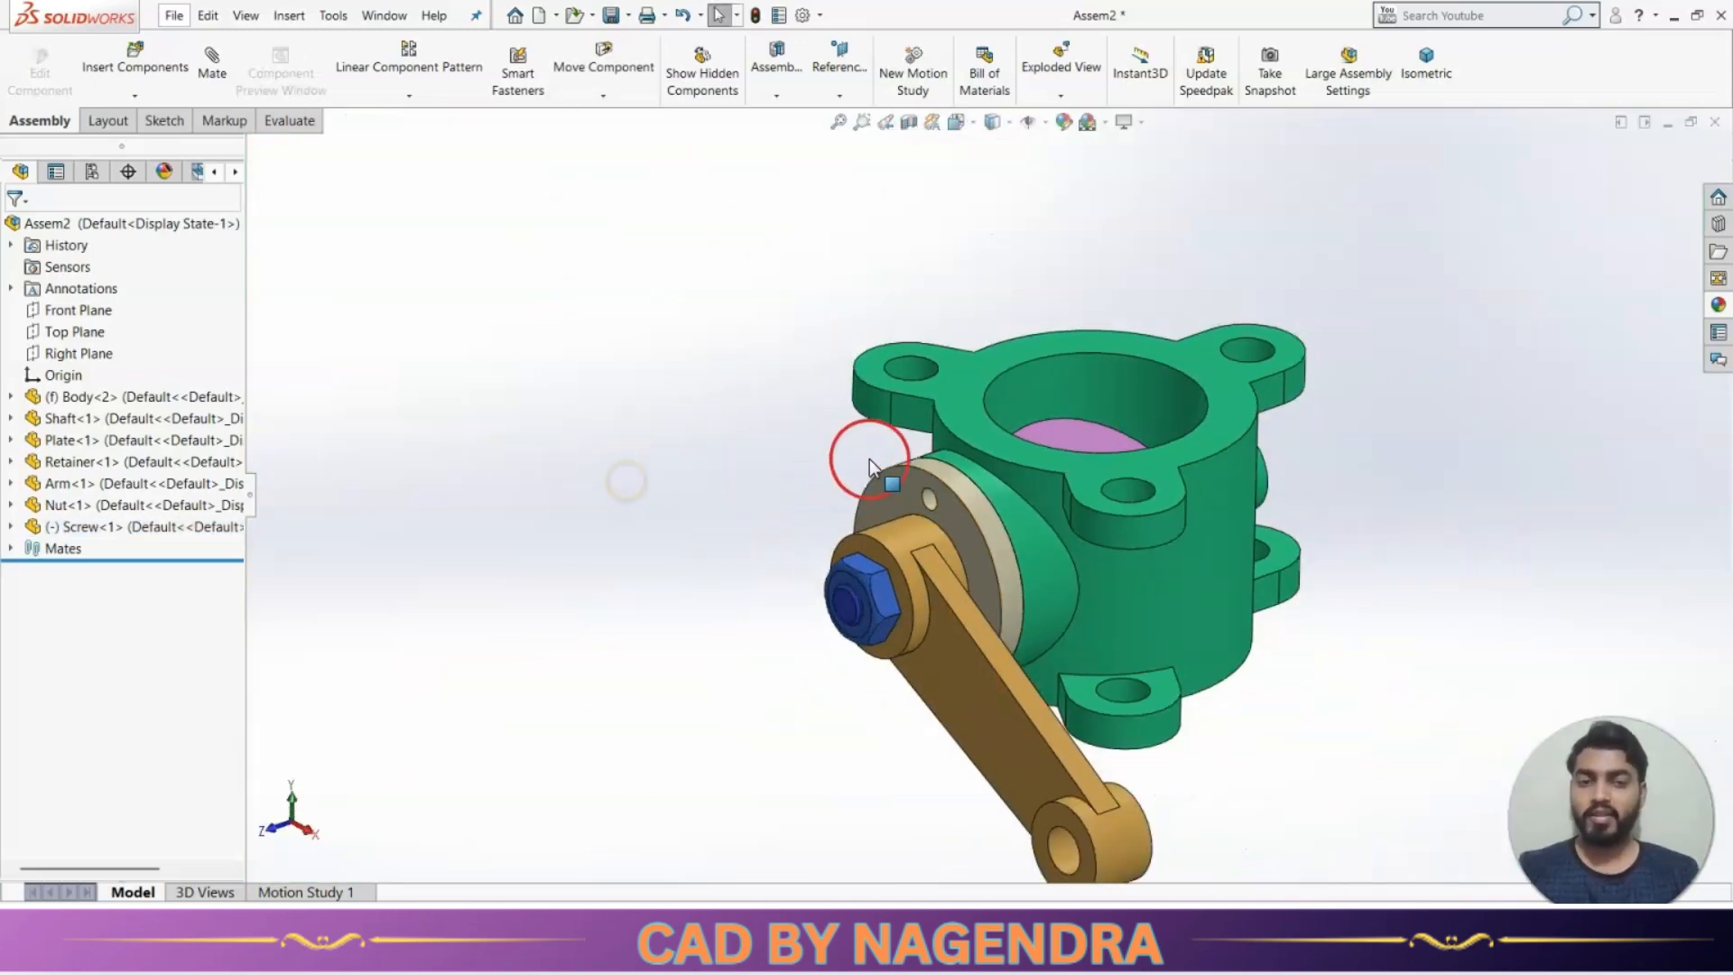
Select the Screw in the component tree and look for its position around the Retainer.
{"action": "left_click", "coordinate": [116, 533]}
{"action": "left_click", "coordinate": [88, 529]}
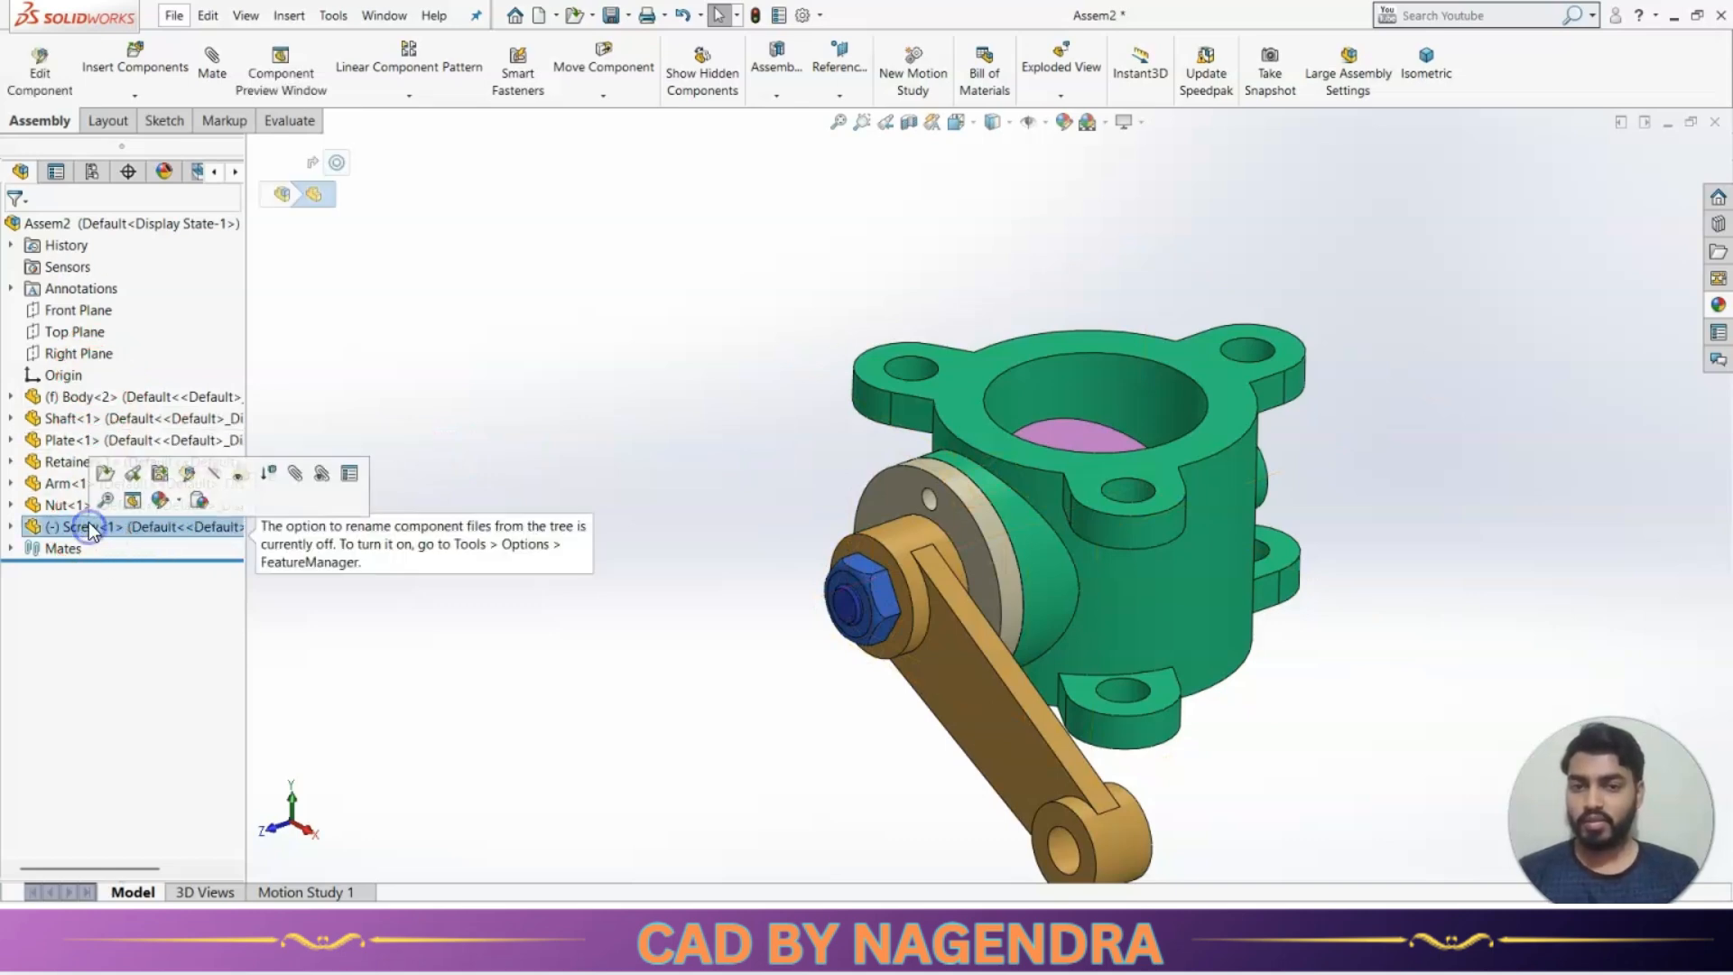
{"action": "scroll", "coordinate": [1019, 517], "scroll_direction": "down", "scroll_amount": 4}
{"action": "middle_click_drag", "start_coordinate": [1018, 517], "coordinate": [1004, 601]}
{"action": "scroll", "coordinate": [1004, 600], "scroll_direction": "up", "scroll_amount": 3}
{"action": "left_click", "coordinate": [697, 512]}
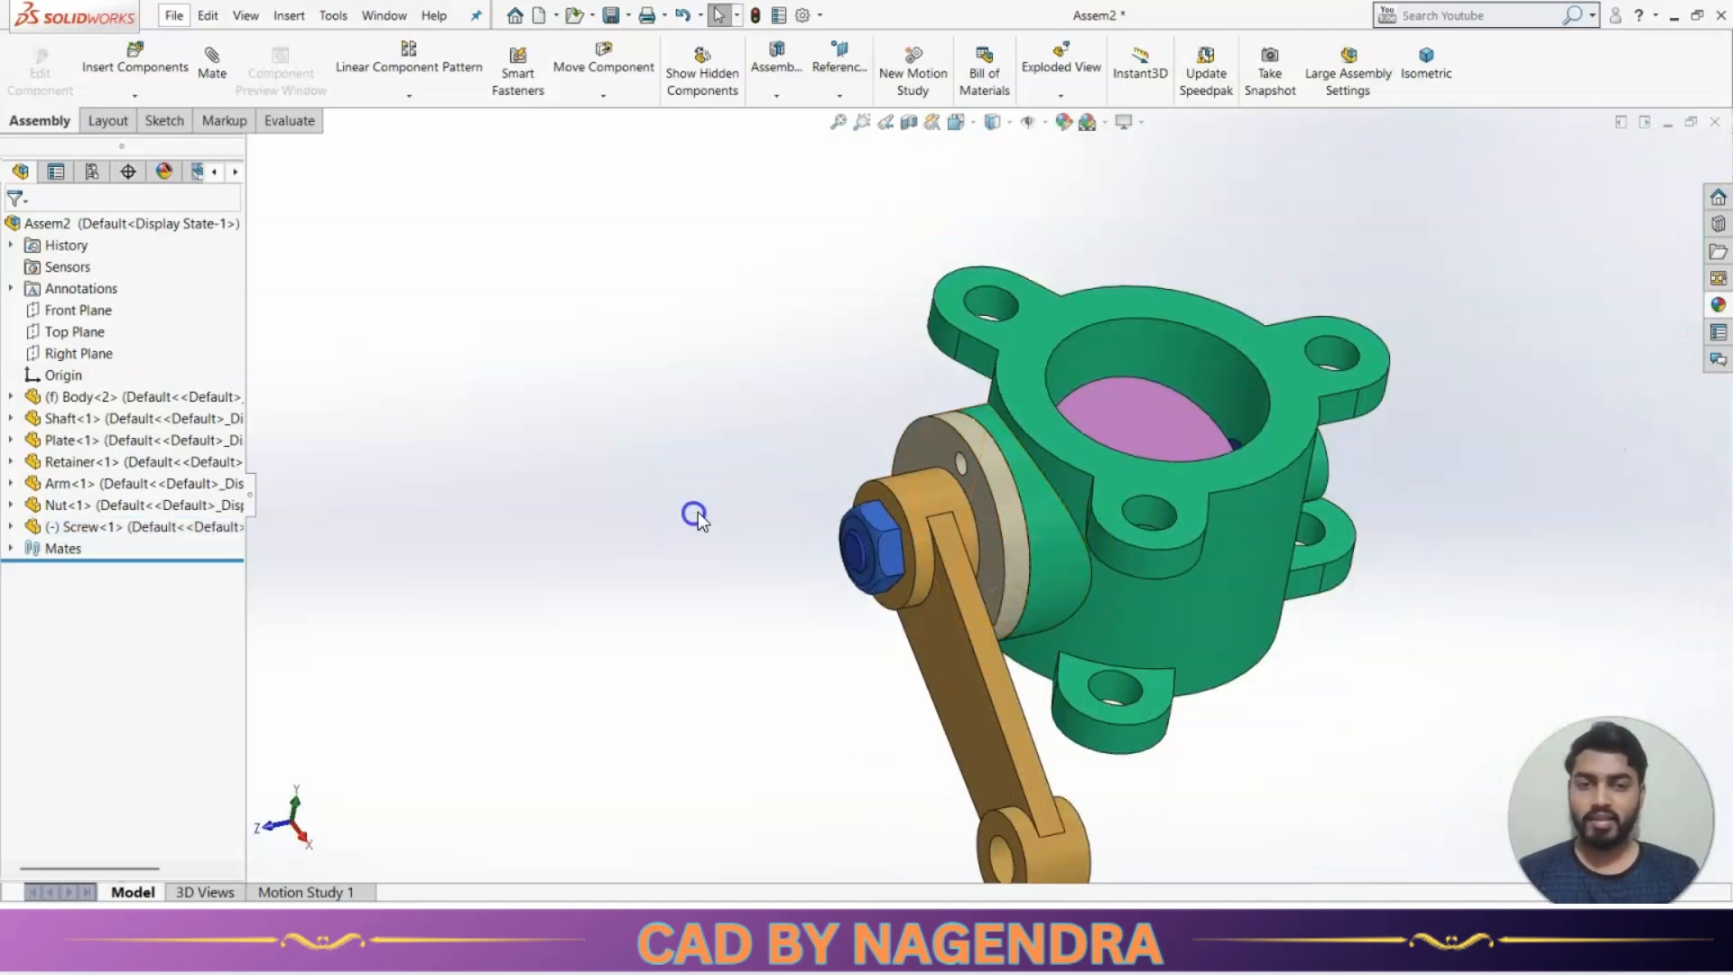
Make the Body component transparent to expose the parts inside it.
{"action": "scroll", "coordinate": [1248, 426], "scroll_direction": "down", "scroll_amount": 1}
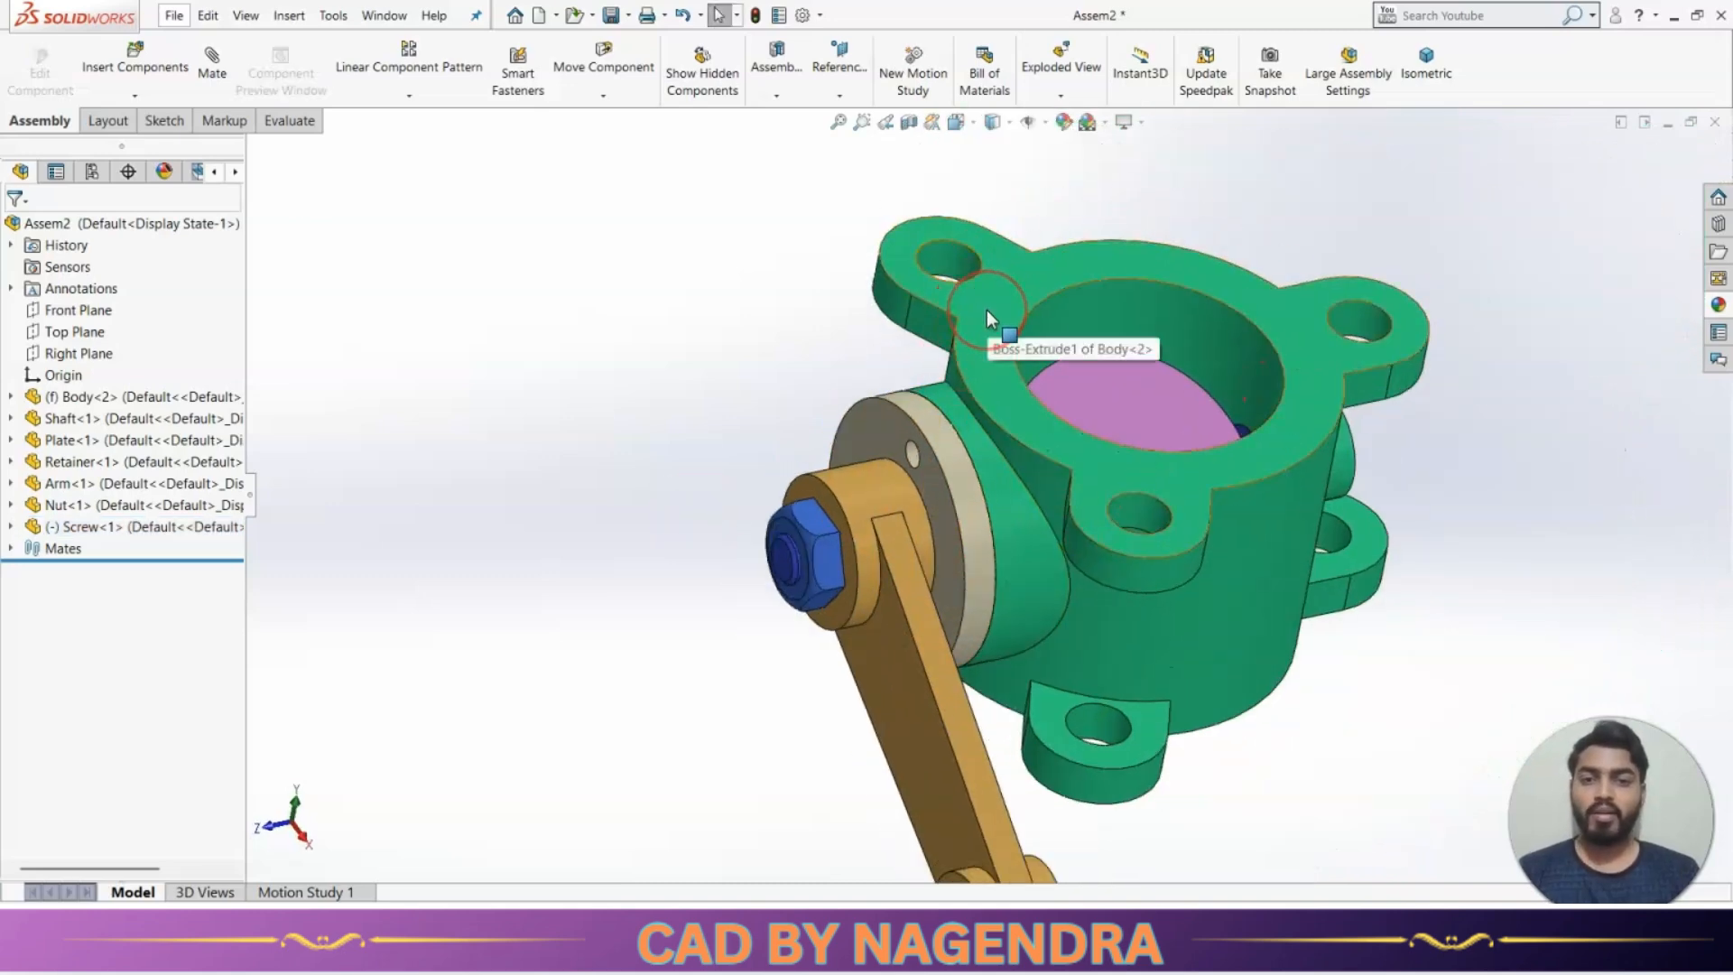
{"action": "left_click", "coordinate": [503, 356]}
{"action": "right_click", "coordinate": [203, 398]}
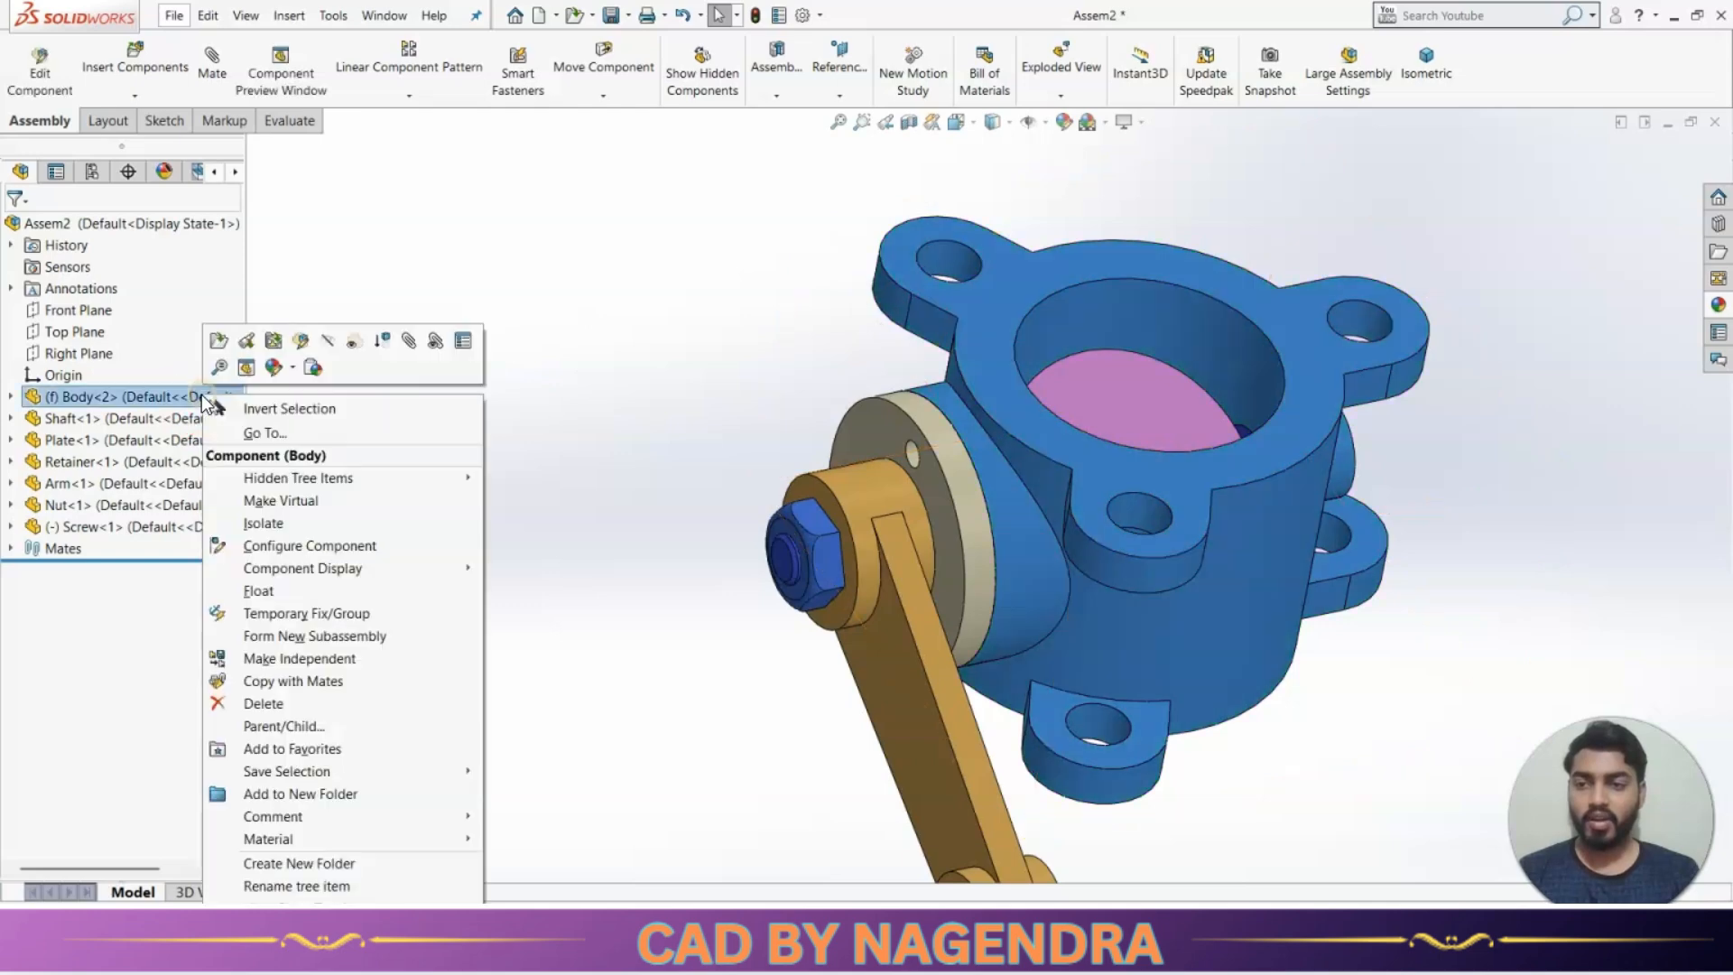
{"action": "left_click", "coordinate": [359, 345]}
{"action": "left_click", "coordinate": [497, 394]}
{"action": "left_click", "coordinate": [1202, 490]}
Move the Screw along its hole axis from inside the Body to the outer side of the Retainer.
{"action": "scroll", "coordinate": [1202, 490], "scroll_direction": "down", "scroll_amount": 3}
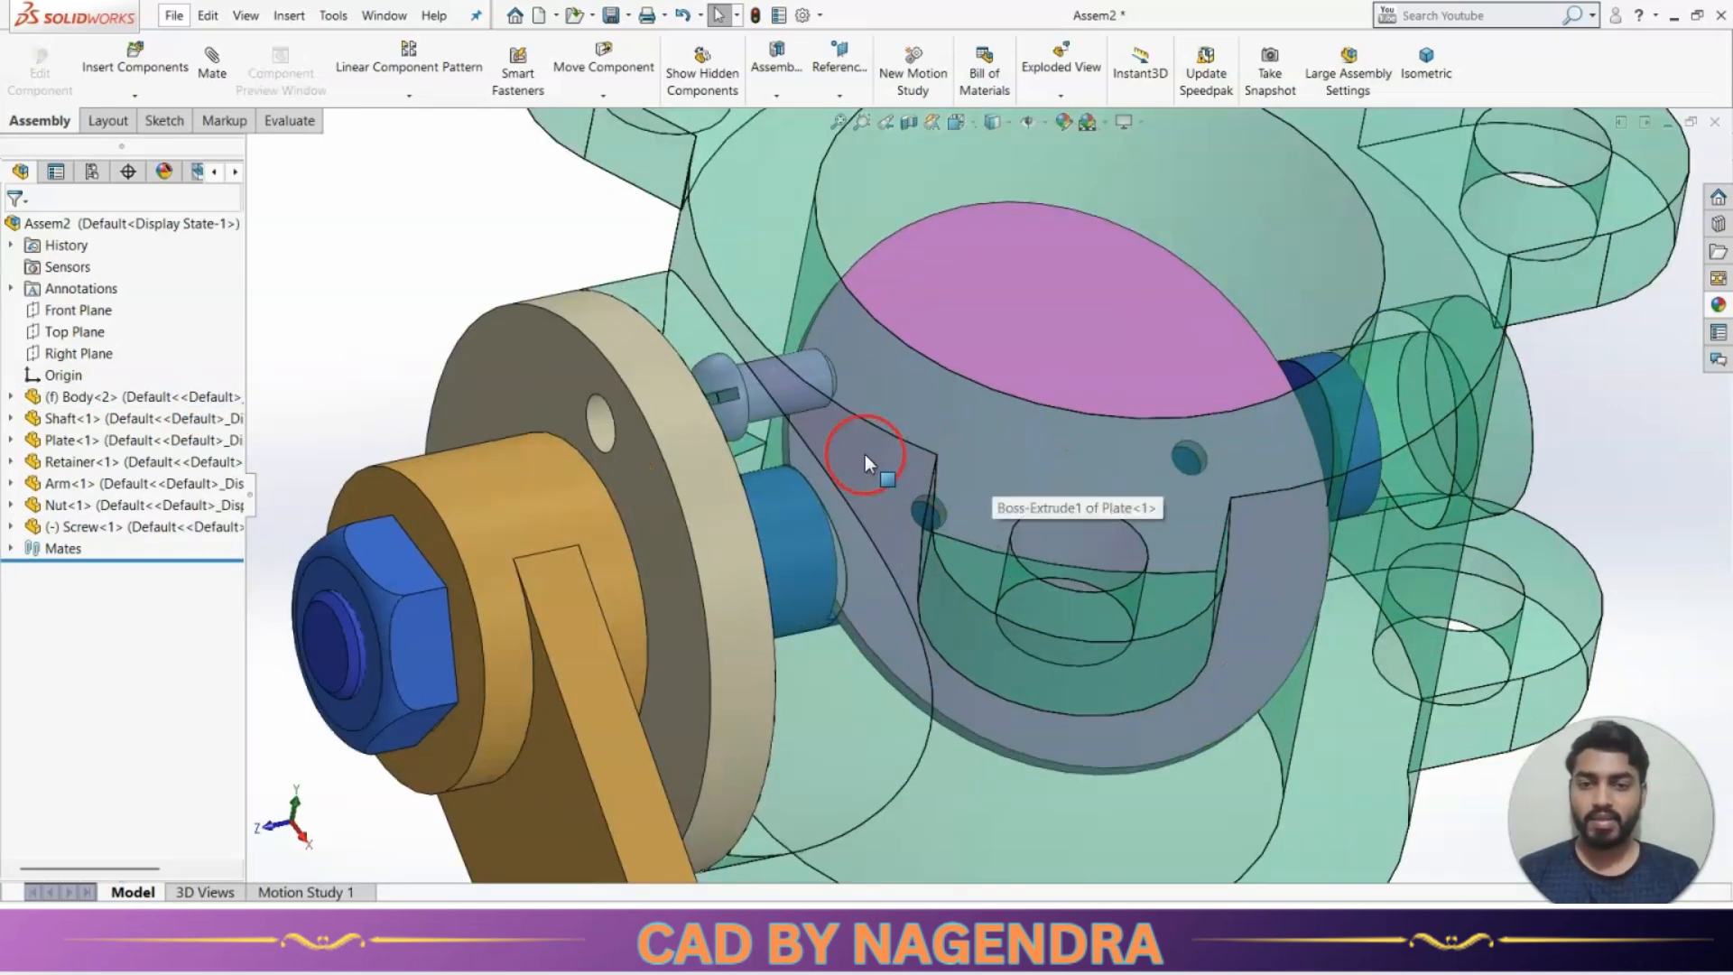
{"action": "left_click_drag", "start_coordinate": [793, 398], "coordinate": [441, 459]}
{"action": "left_click", "coordinate": [442, 315]}
{"action": "scroll", "coordinate": [441, 315], "scroll_direction": "up", "scroll_amount": 4}
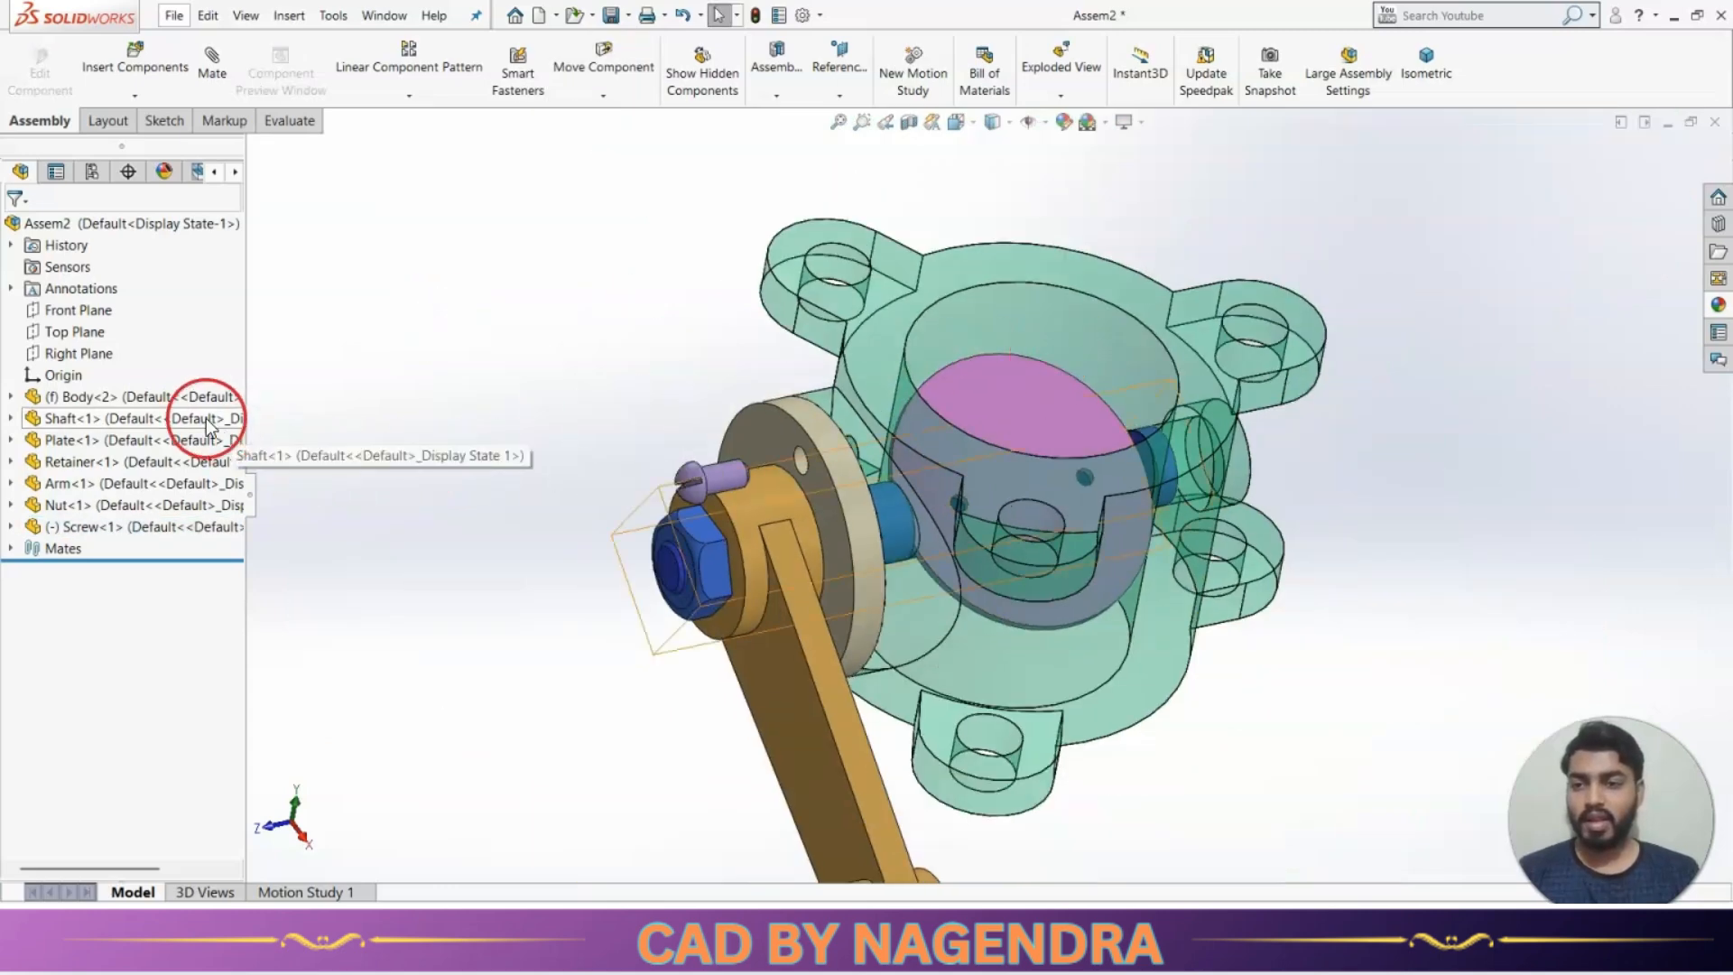
Turn off the transparency of the Body component to display it as opaque again.
{"action": "right_click", "coordinate": [173, 399]}
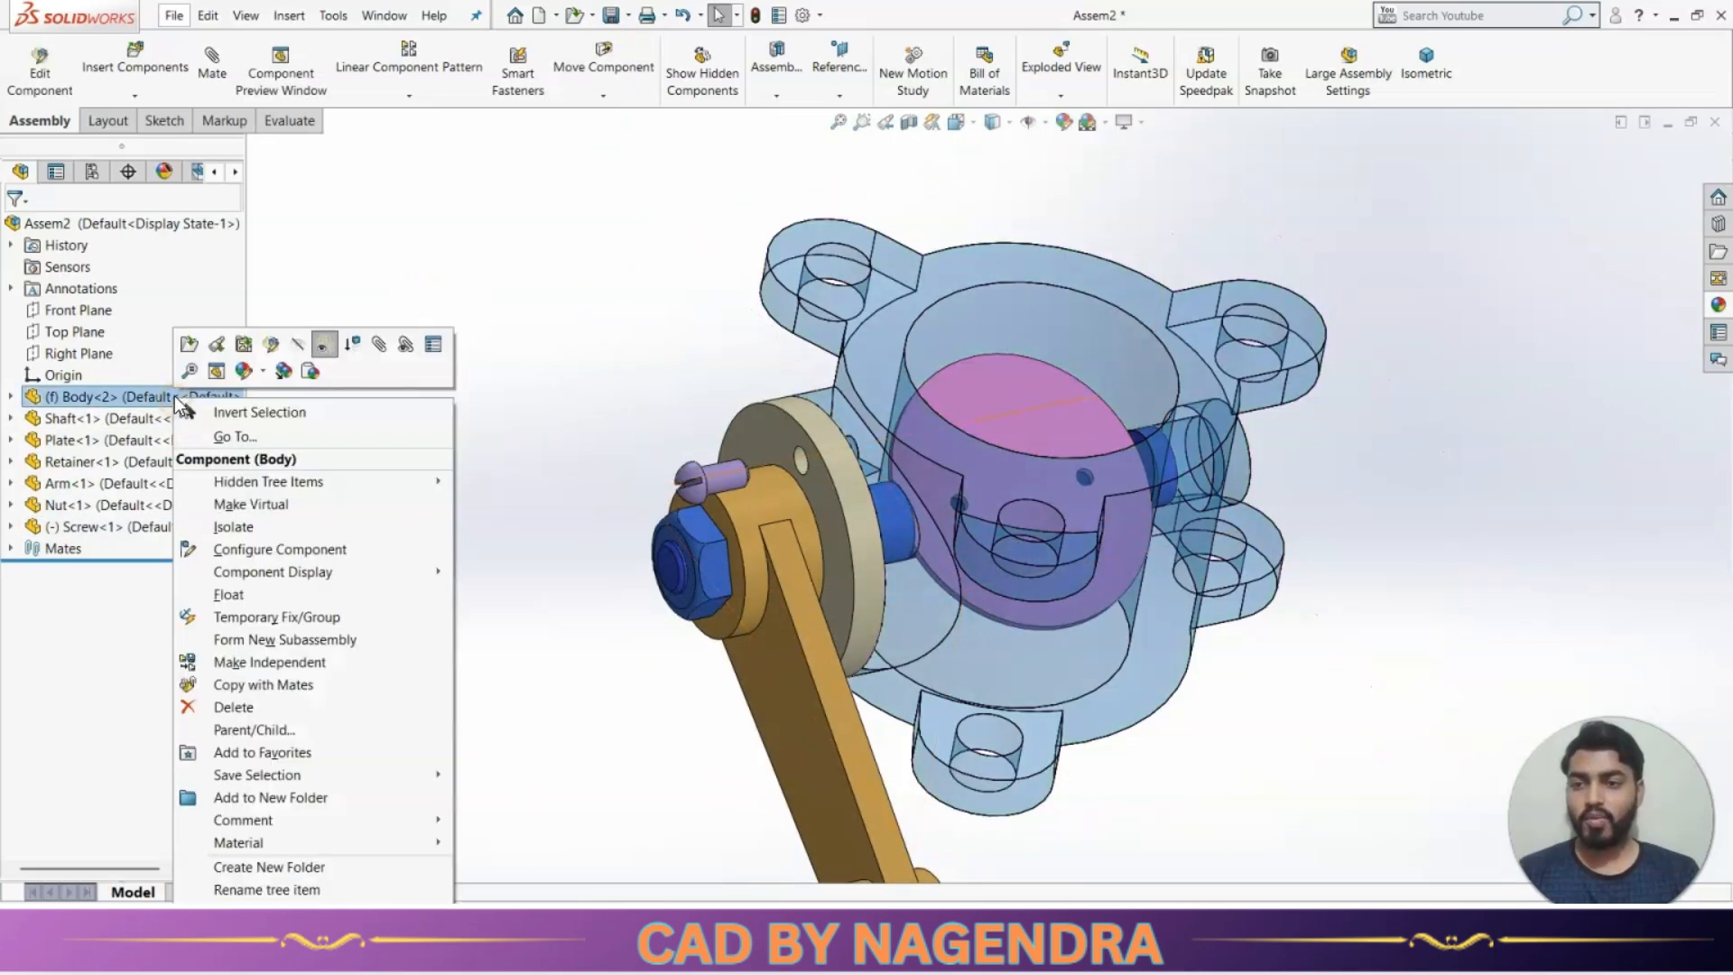
{"action": "left_click", "coordinate": [328, 344]}
{"action": "left_click", "coordinate": [621, 420]}
{"action": "middle_click_drag", "start_coordinate": [621, 421], "coordinate": [675, 497]}
Add a coincident mate between the Retainer's outer face and the underside of the Screw head.
{"action": "left_click", "coordinate": [382, 182]}
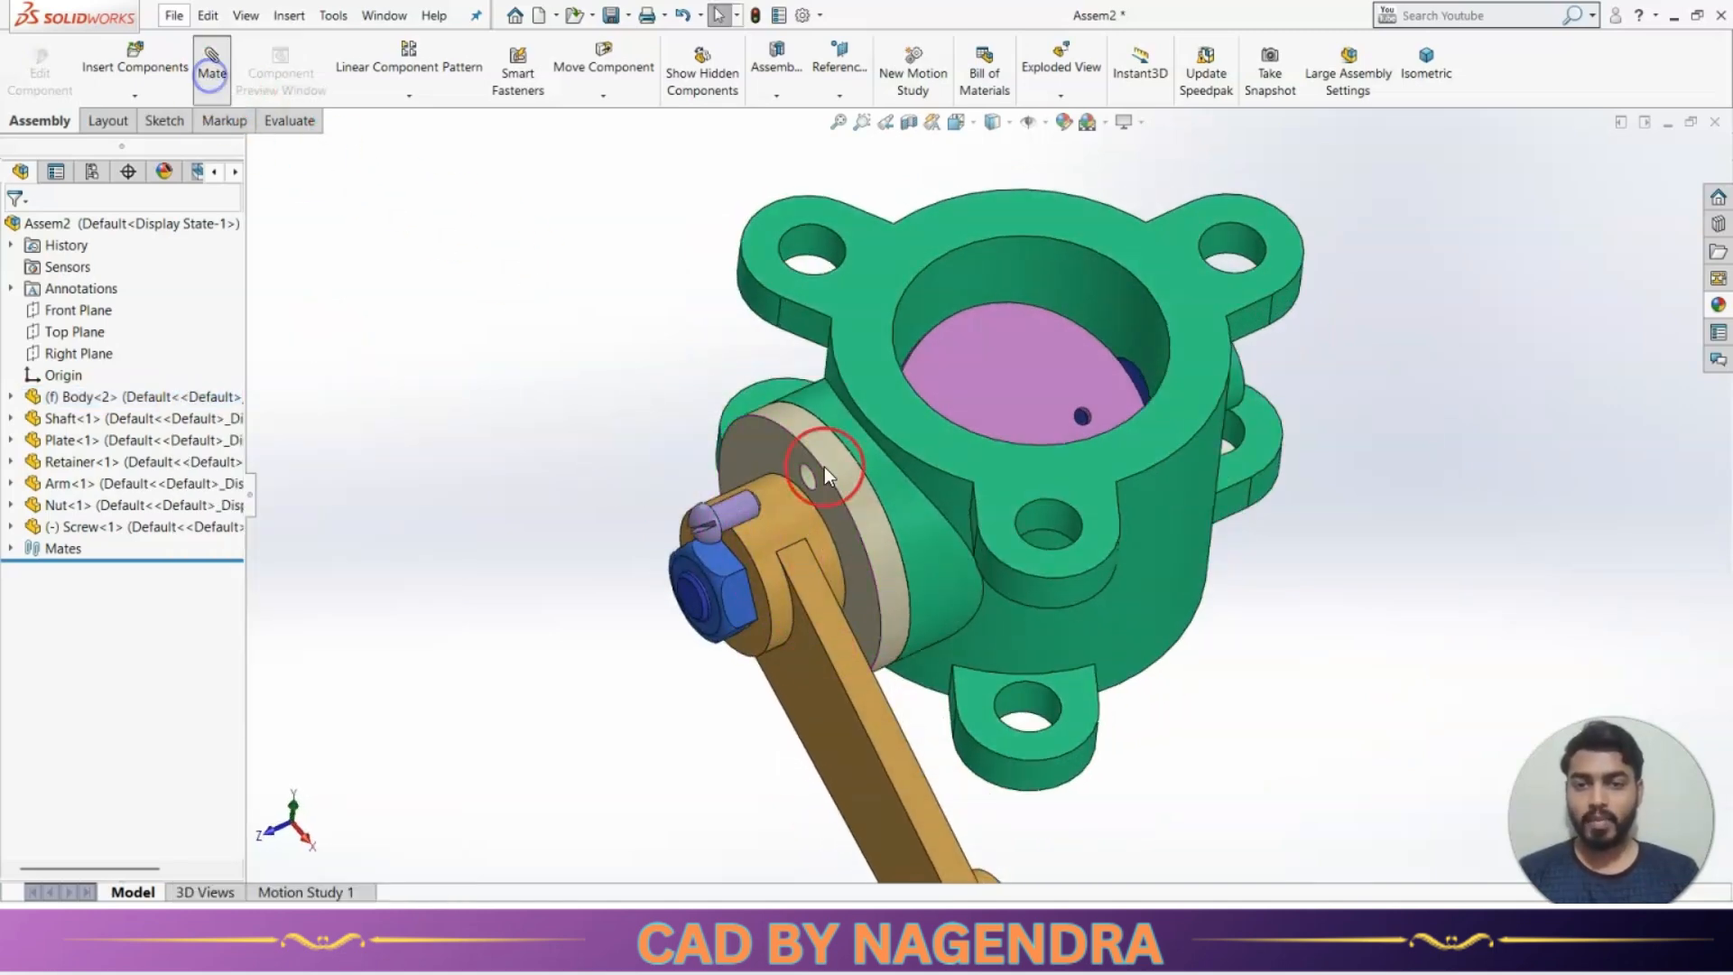
{"action": "scroll", "coordinate": [825, 468], "scroll_direction": "down", "scroll_amount": 3}
{"action": "left_click", "coordinate": [923, 561]}
{"action": "middle_click_drag", "start_coordinate": [910, 566], "coordinate": [636, 561]}
{"action": "left_click", "coordinate": [637, 500]}
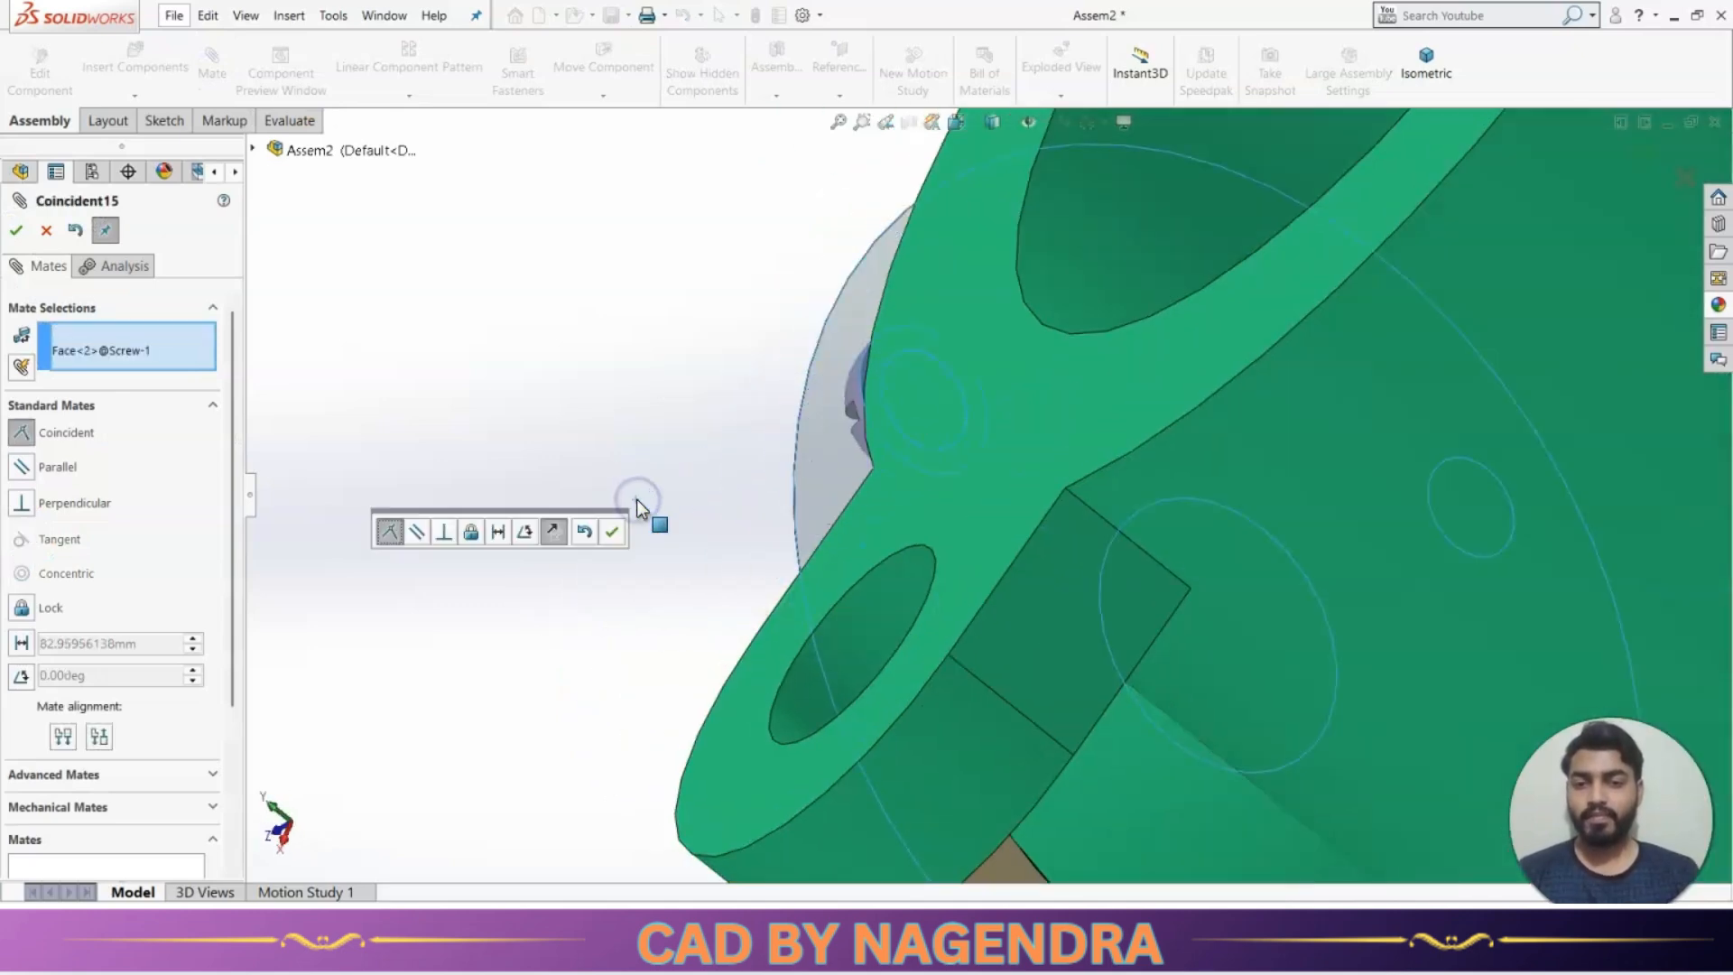
{"action": "left_click", "coordinate": [621, 541]}
{"action": "left_click", "coordinate": [680, 531]}
Add a parallel mate between the Screw's slot face and the Body's upper flange face, and finish mating.
{"action": "scroll", "coordinate": [680, 531], "scroll_direction": "up", "scroll_amount": 4}
{"action": "middle_click_drag", "start_coordinate": [680, 531], "coordinate": [1004, 405]}
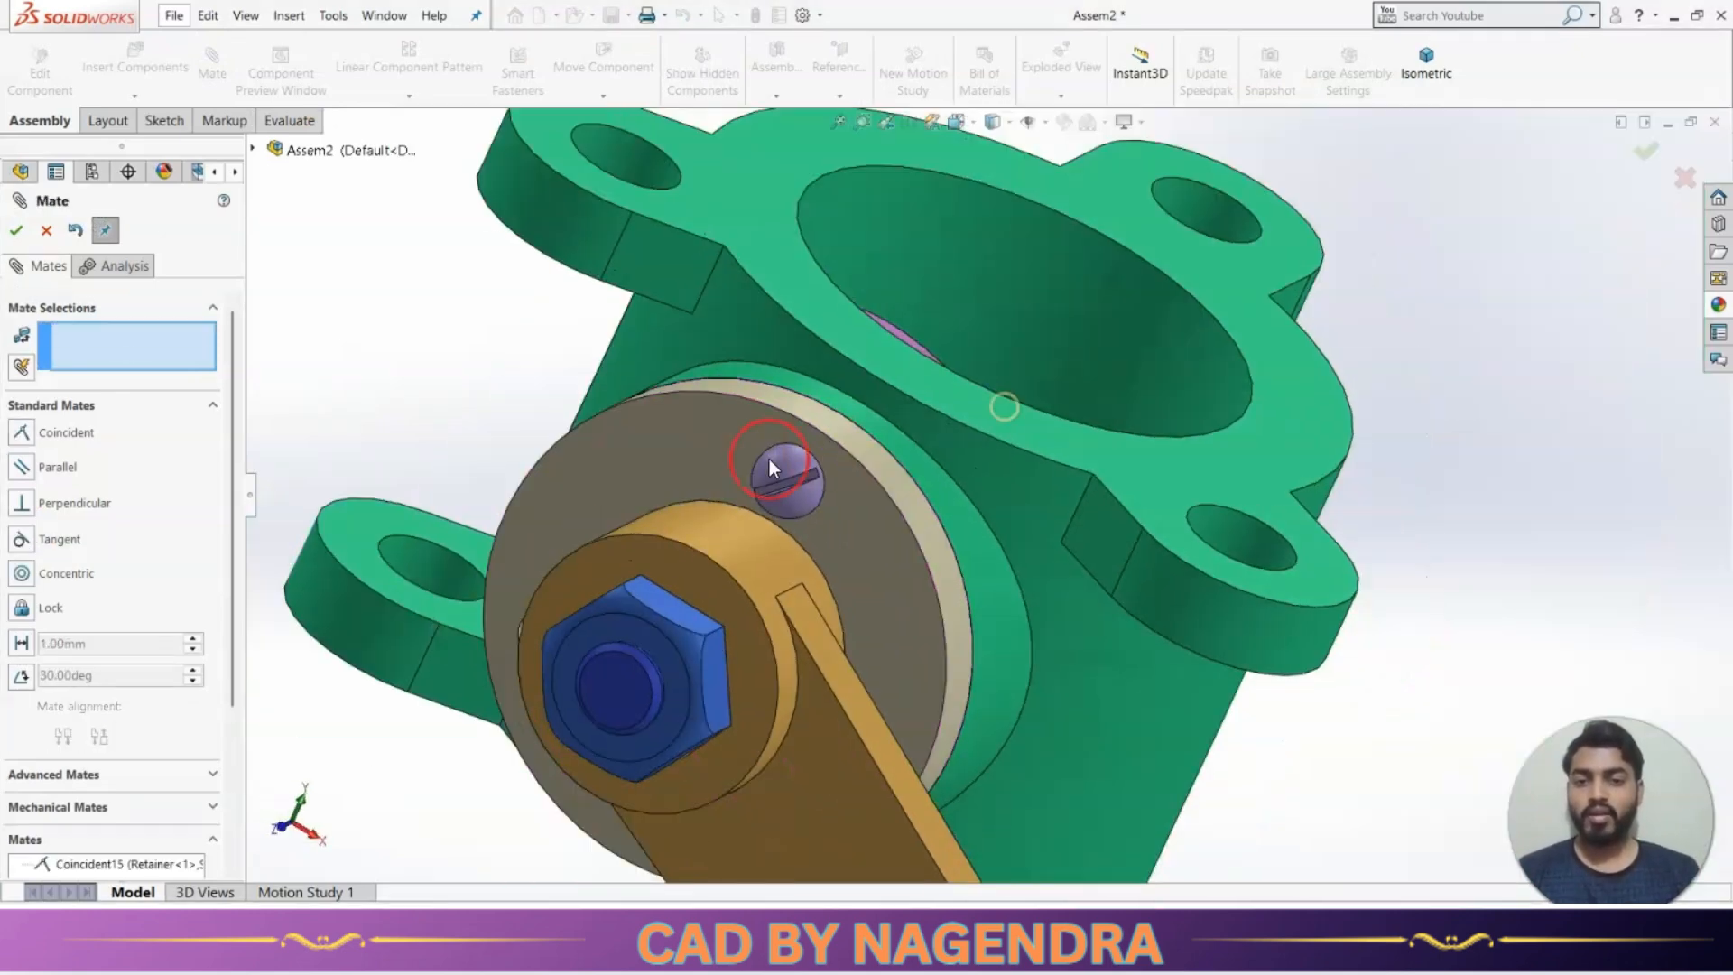
{"action": "scroll", "coordinate": [773, 473], "scroll_direction": "down", "scroll_amount": 5}
{"action": "middle_click_drag", "start_coordinate": [897, 585], "coordinate": [863, 549]}
{"action": "left_click", "coordinate": [847, 521]}
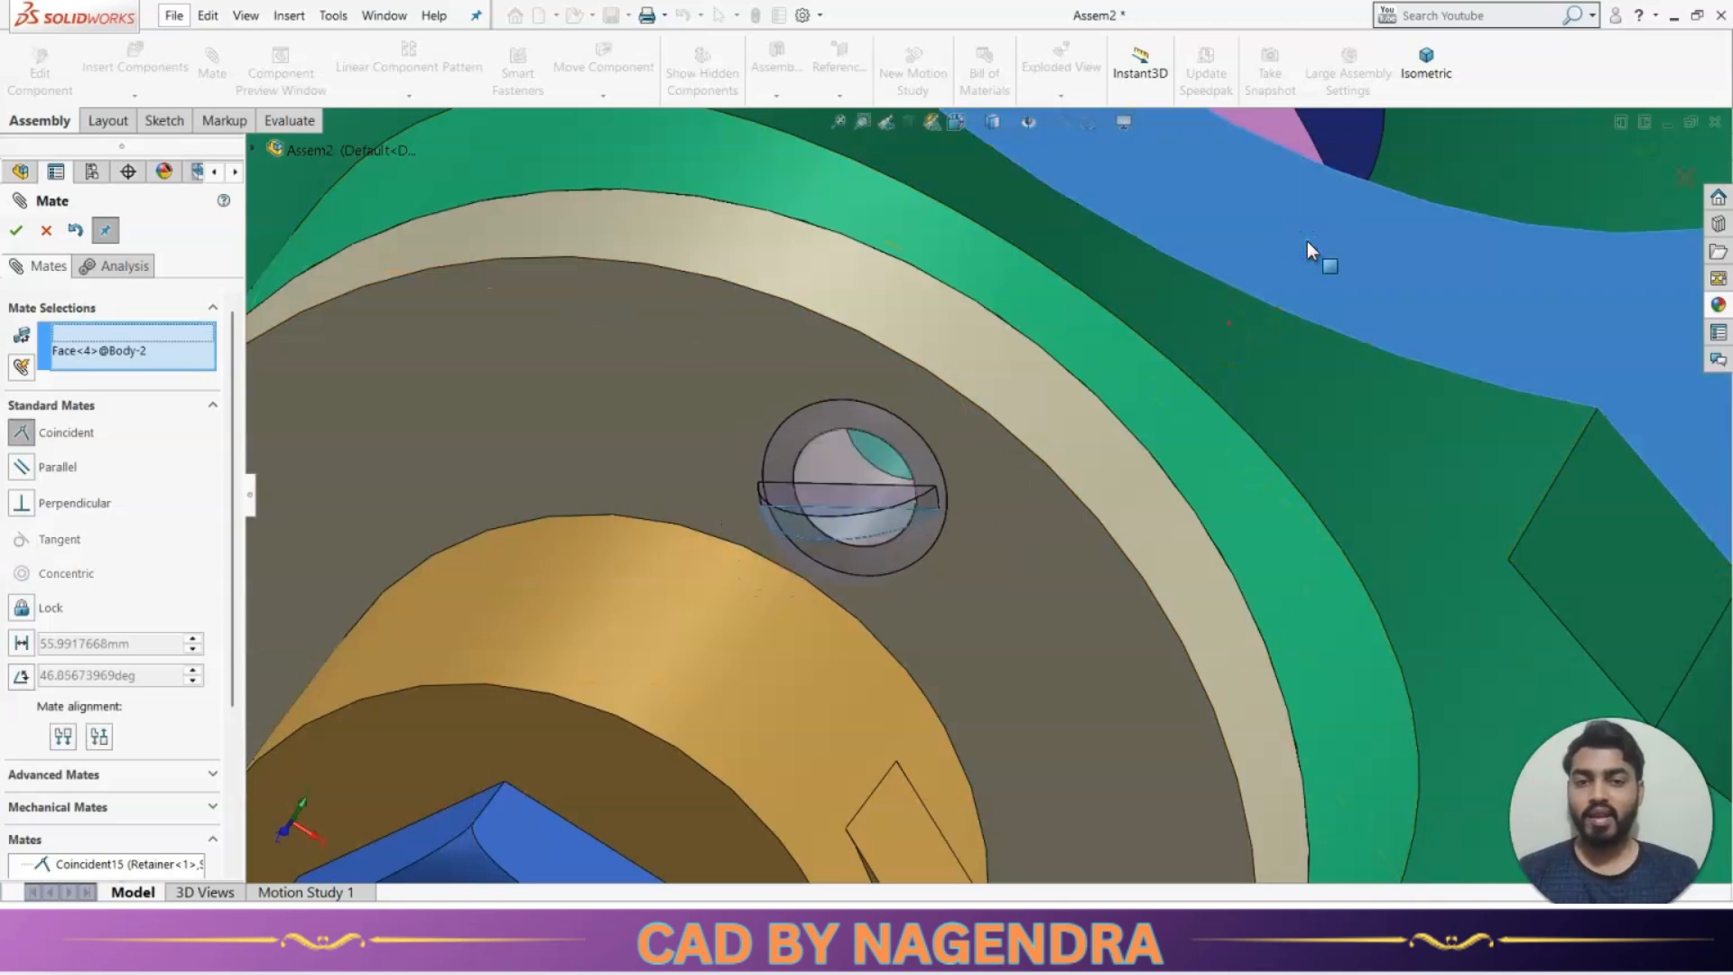
{"action": "left_click", "coordinate": [1307, 241]}
{"action": "left_click", "coordinate": [1555, 217]}
{"action": "scroll", "coordinate": [1060, 540], "scroll_direction": "up", "scroll_amount": 5}
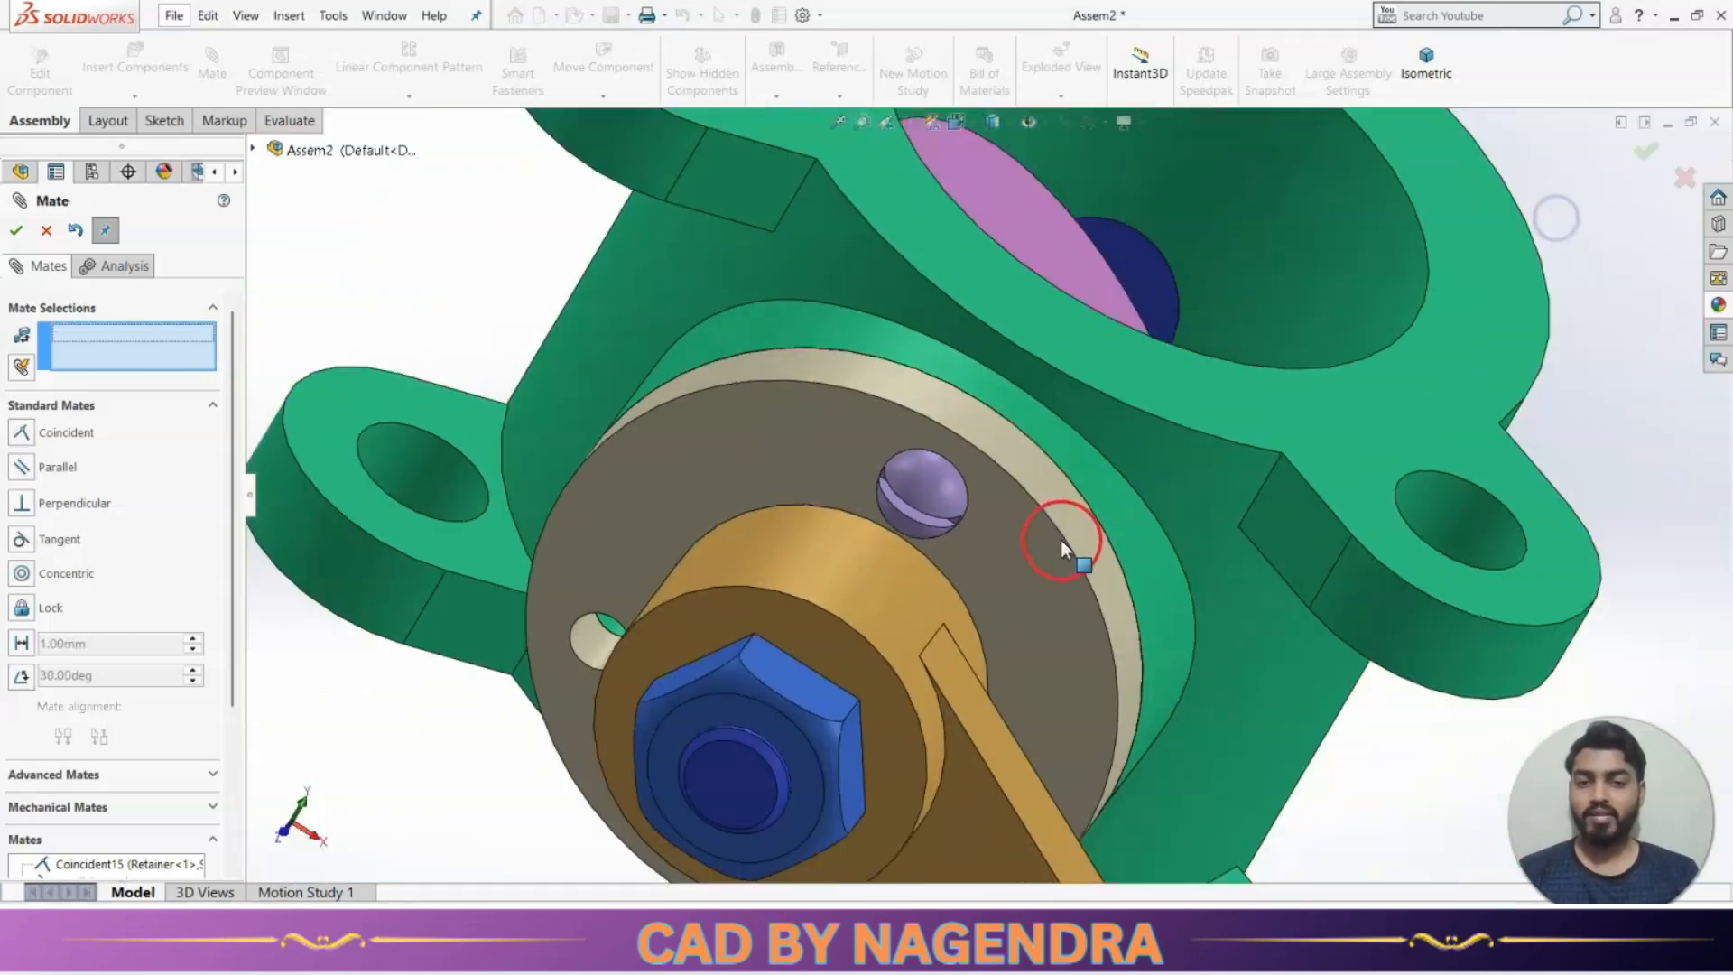
{"action": "key", "text": "Escape"}
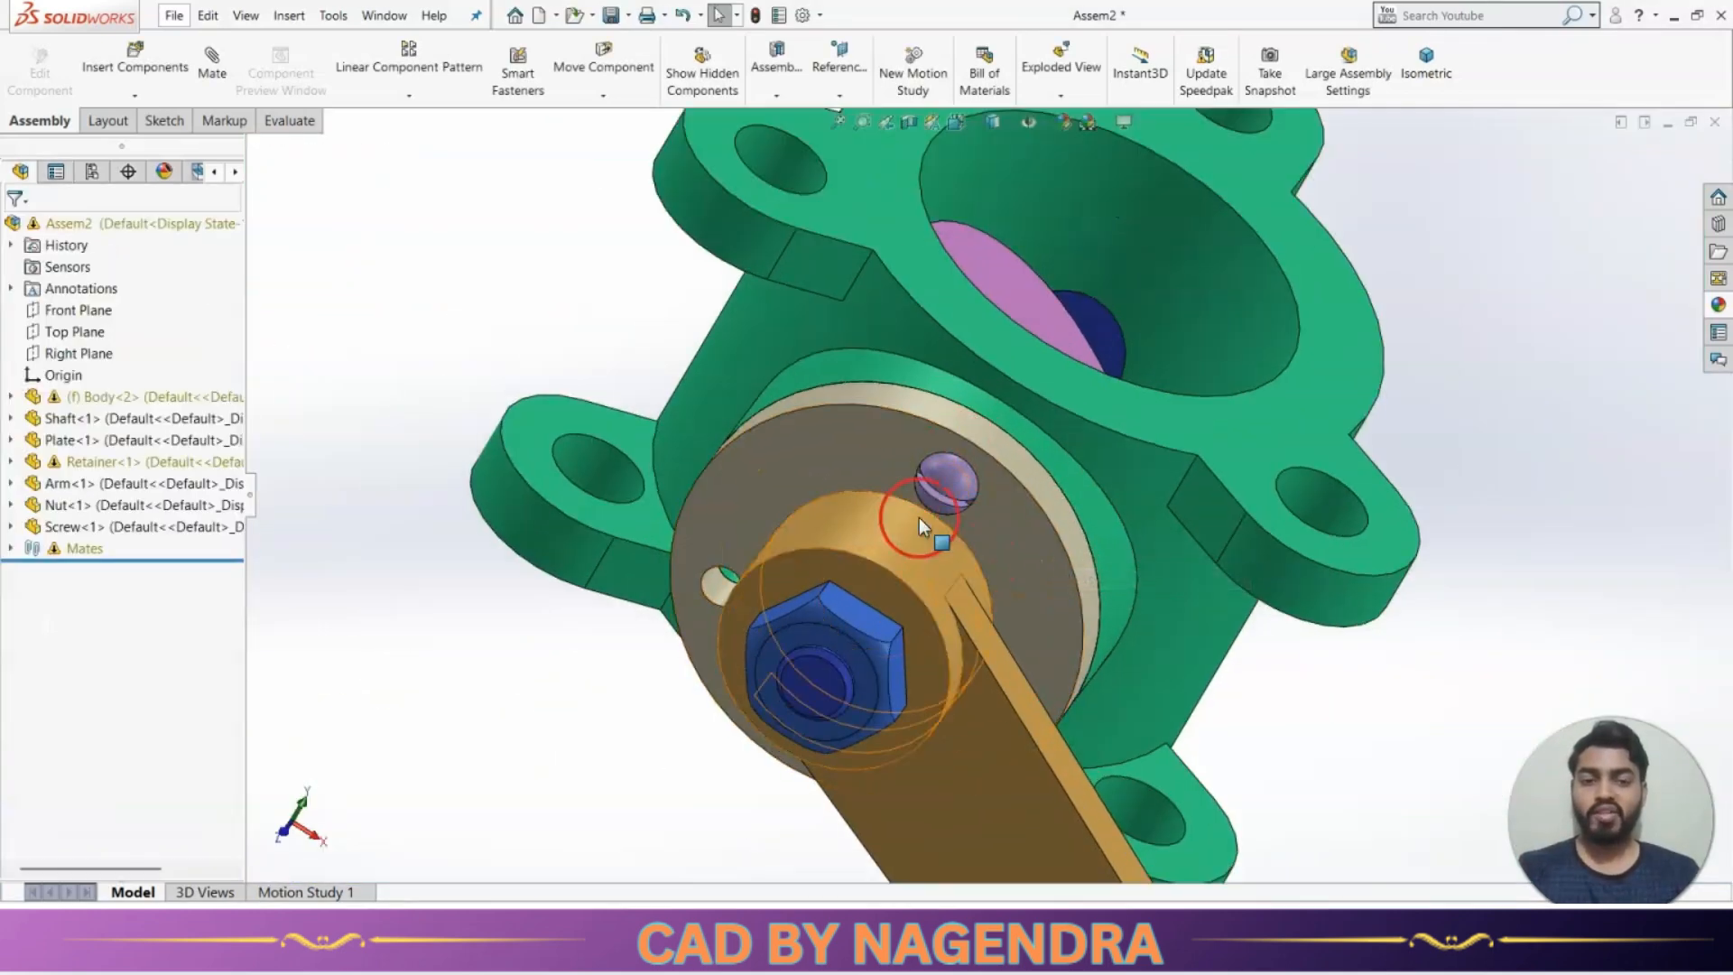
Expand the assembly's mates and inspect which faces the Concentric5 mate between Body and Retainer uses.
{"action": "middle_click_drag", "start_coordinate": [928, 521], "coordinate": [924, 468]}
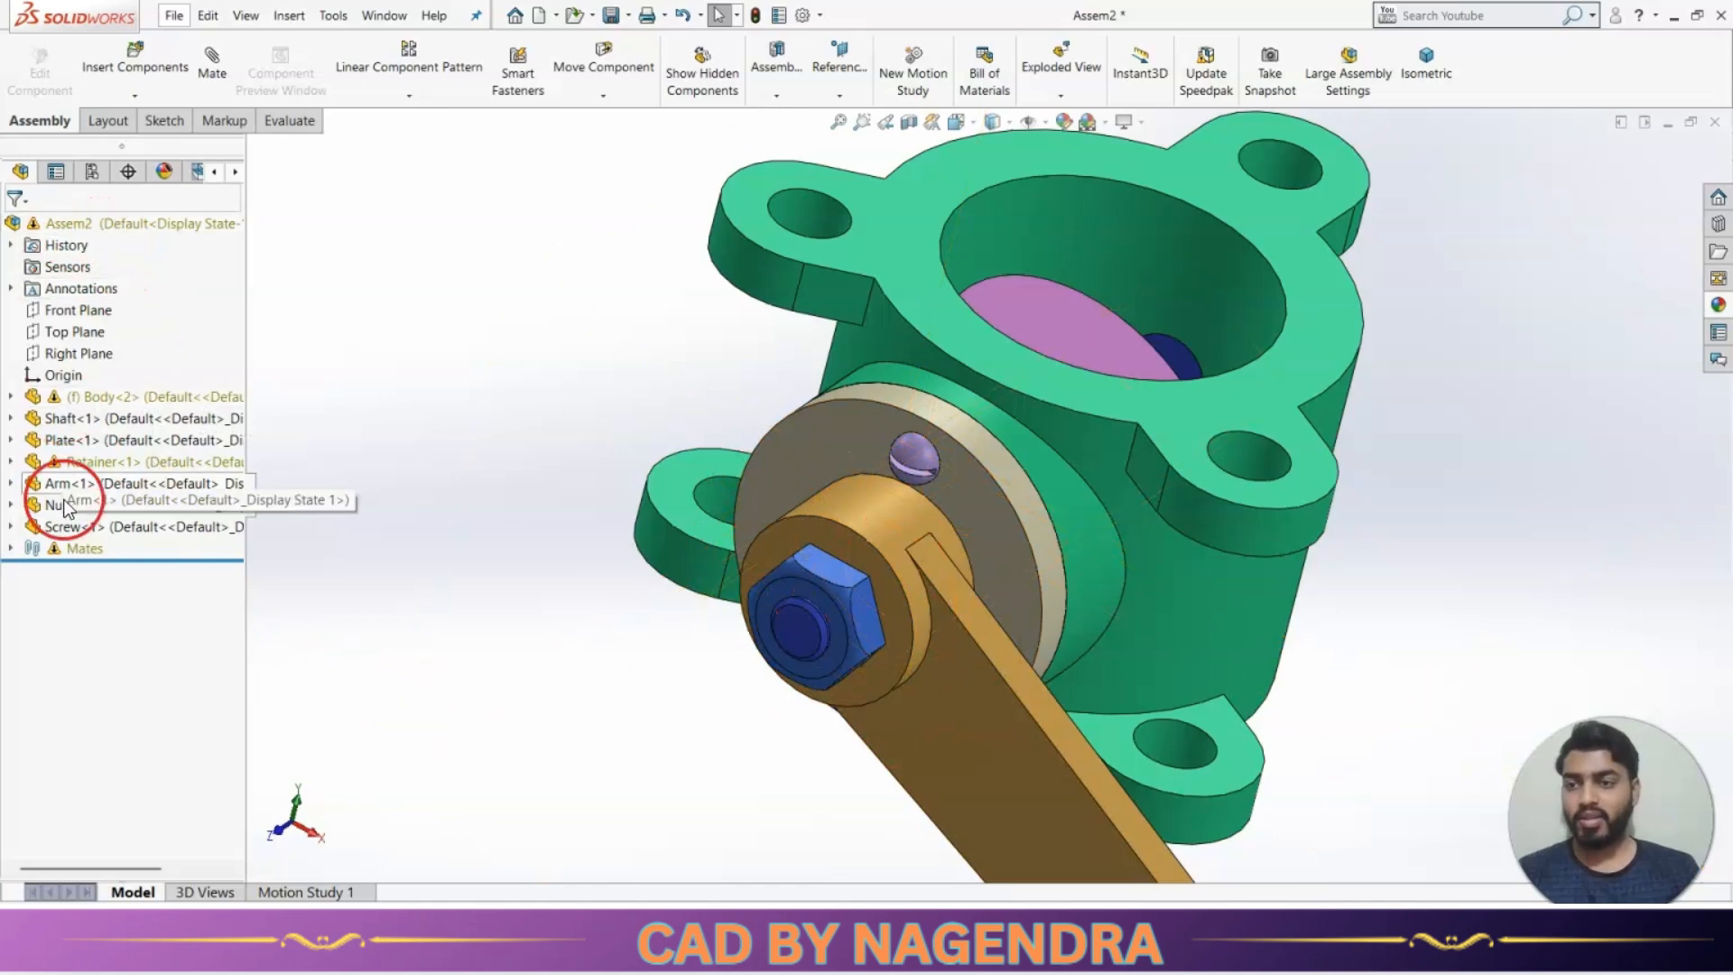
{"action": "left_click", "coordinate": [10, 549]}
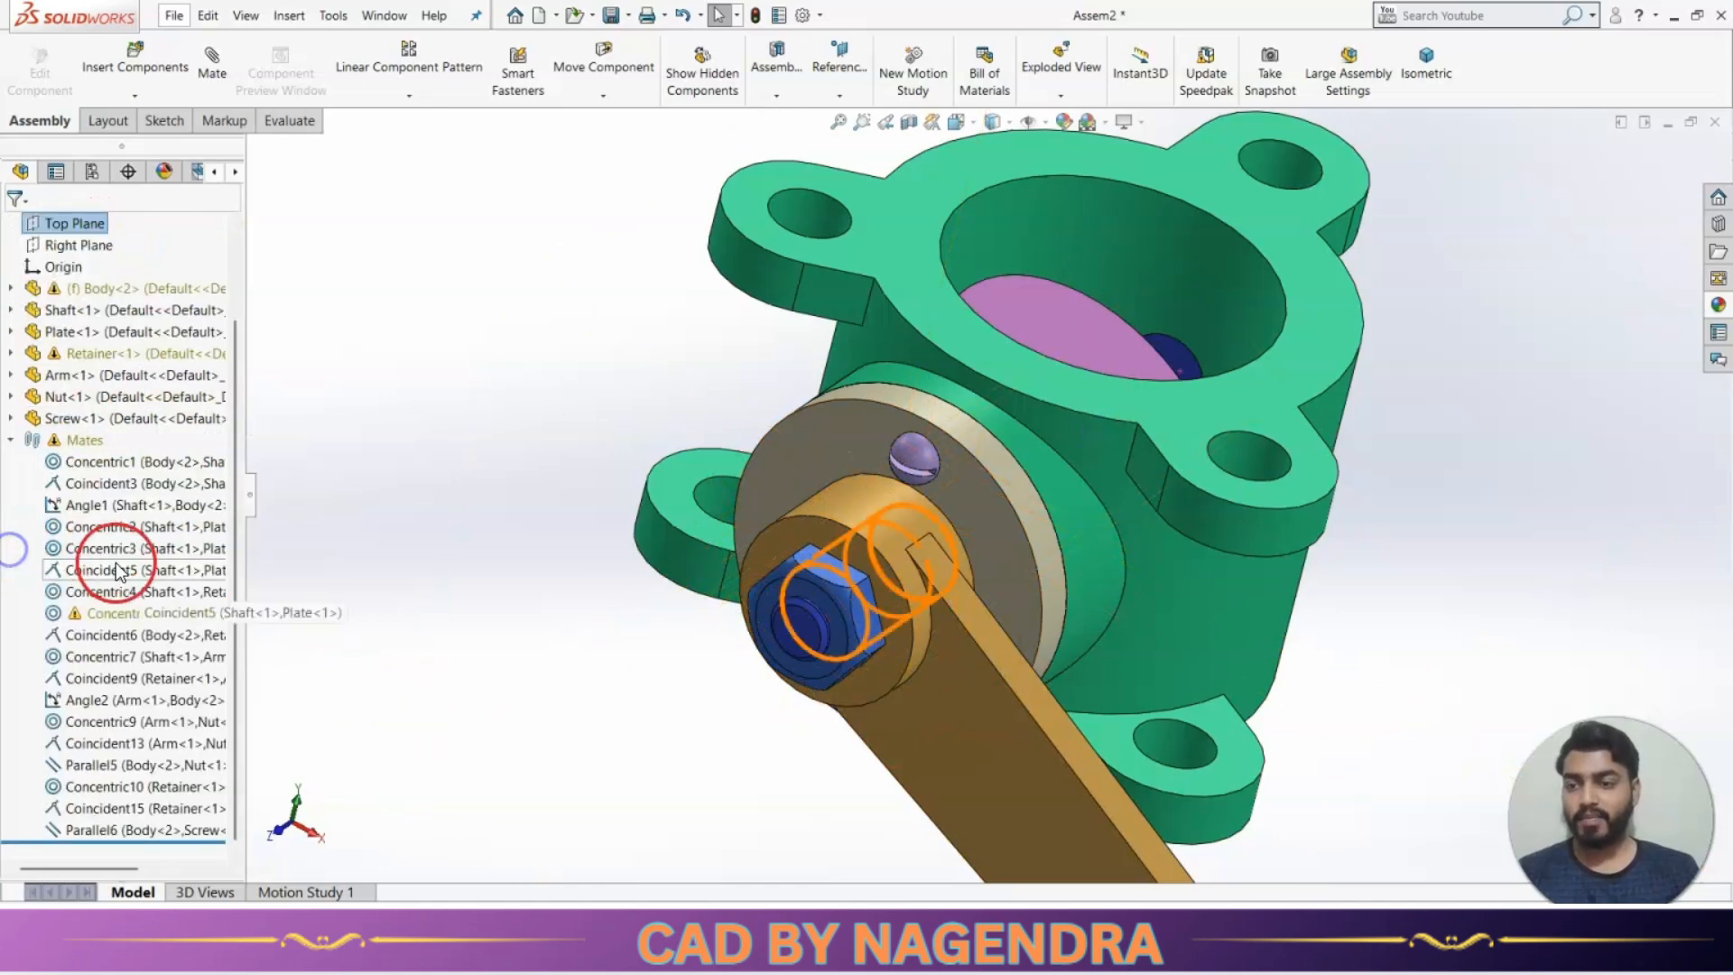
{"action": "left_click", "coordinate": [128, 614]}
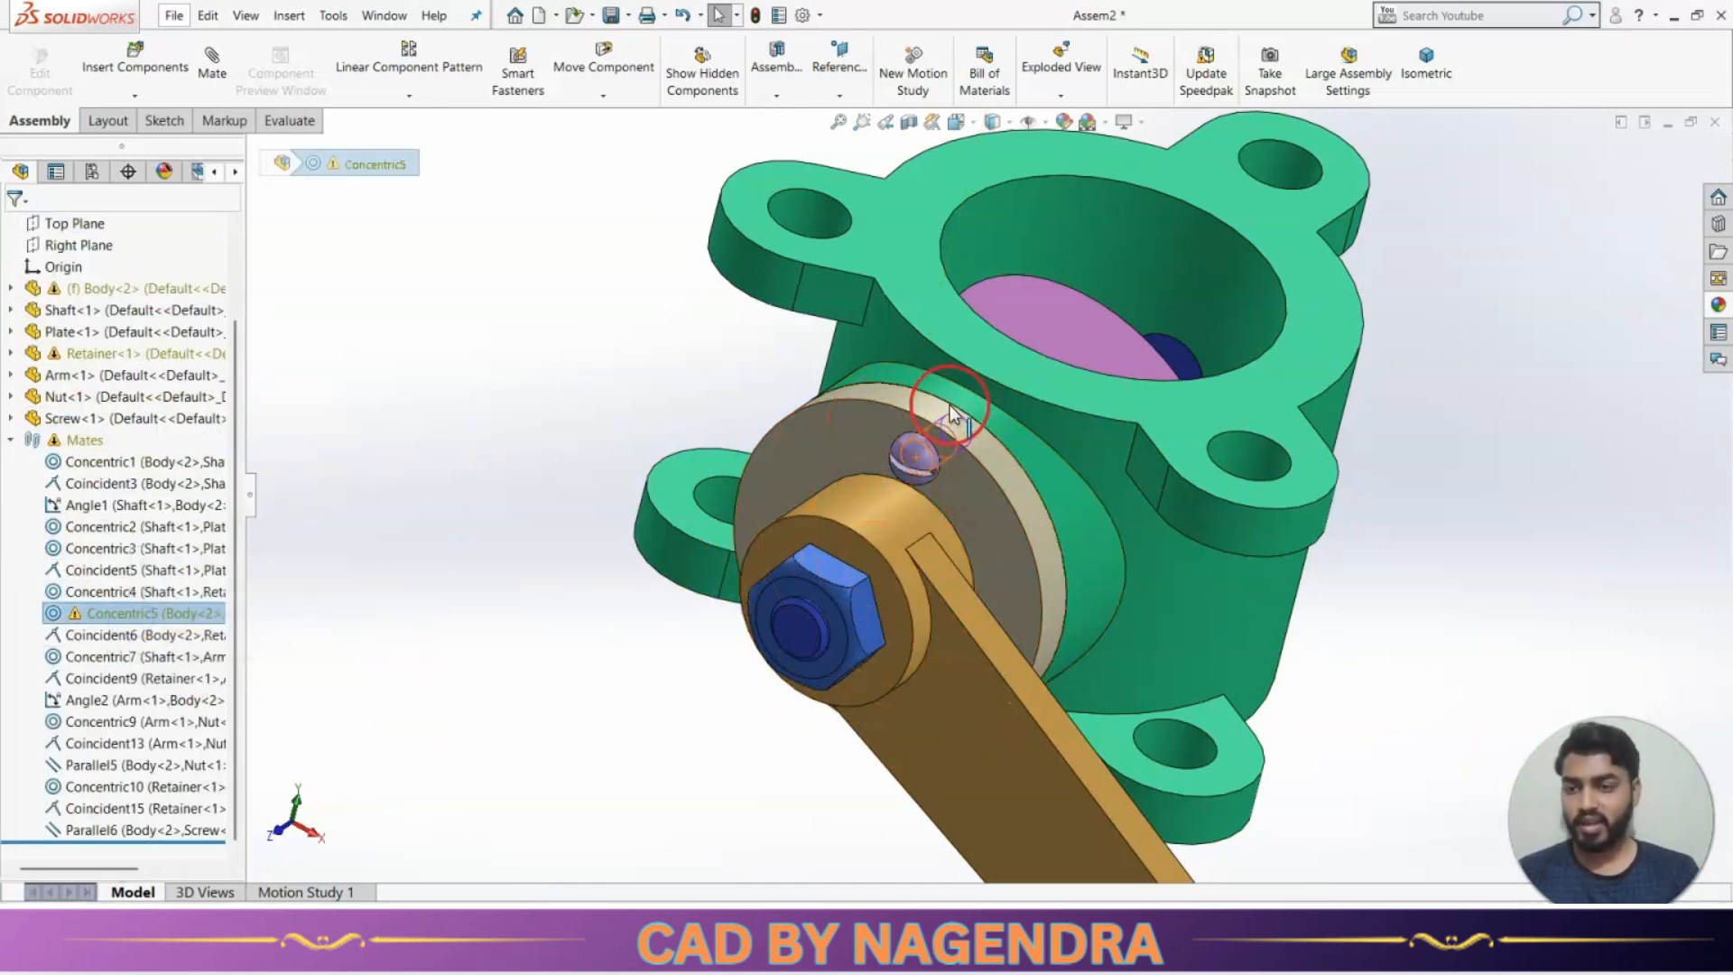
{"action": "left_click", "coordinate": [581, 600]}
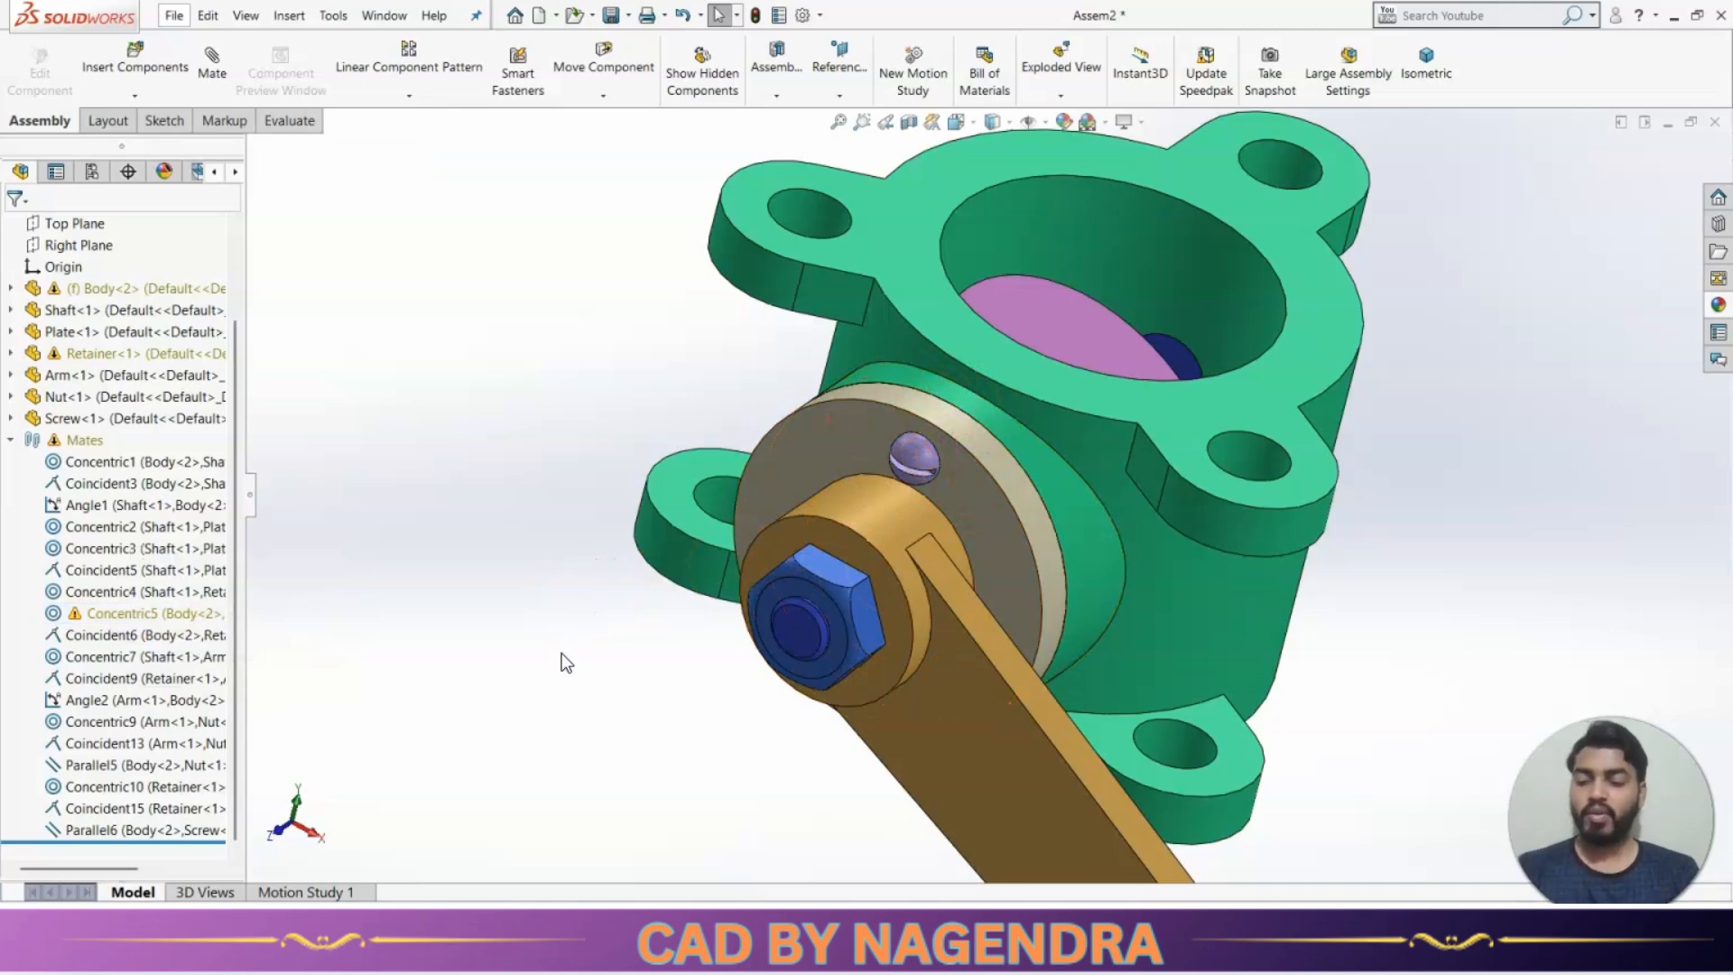
Undo the parallel and coincident mates just added to the Screw.
{"action": "middle_click_drag", "start_coordinate": [562, 653], "coordinate": [744, 635]}
{"action": "scroll", "coordinate": [744, 635], "scroll_direction": "down", "scroll_amount": 4}
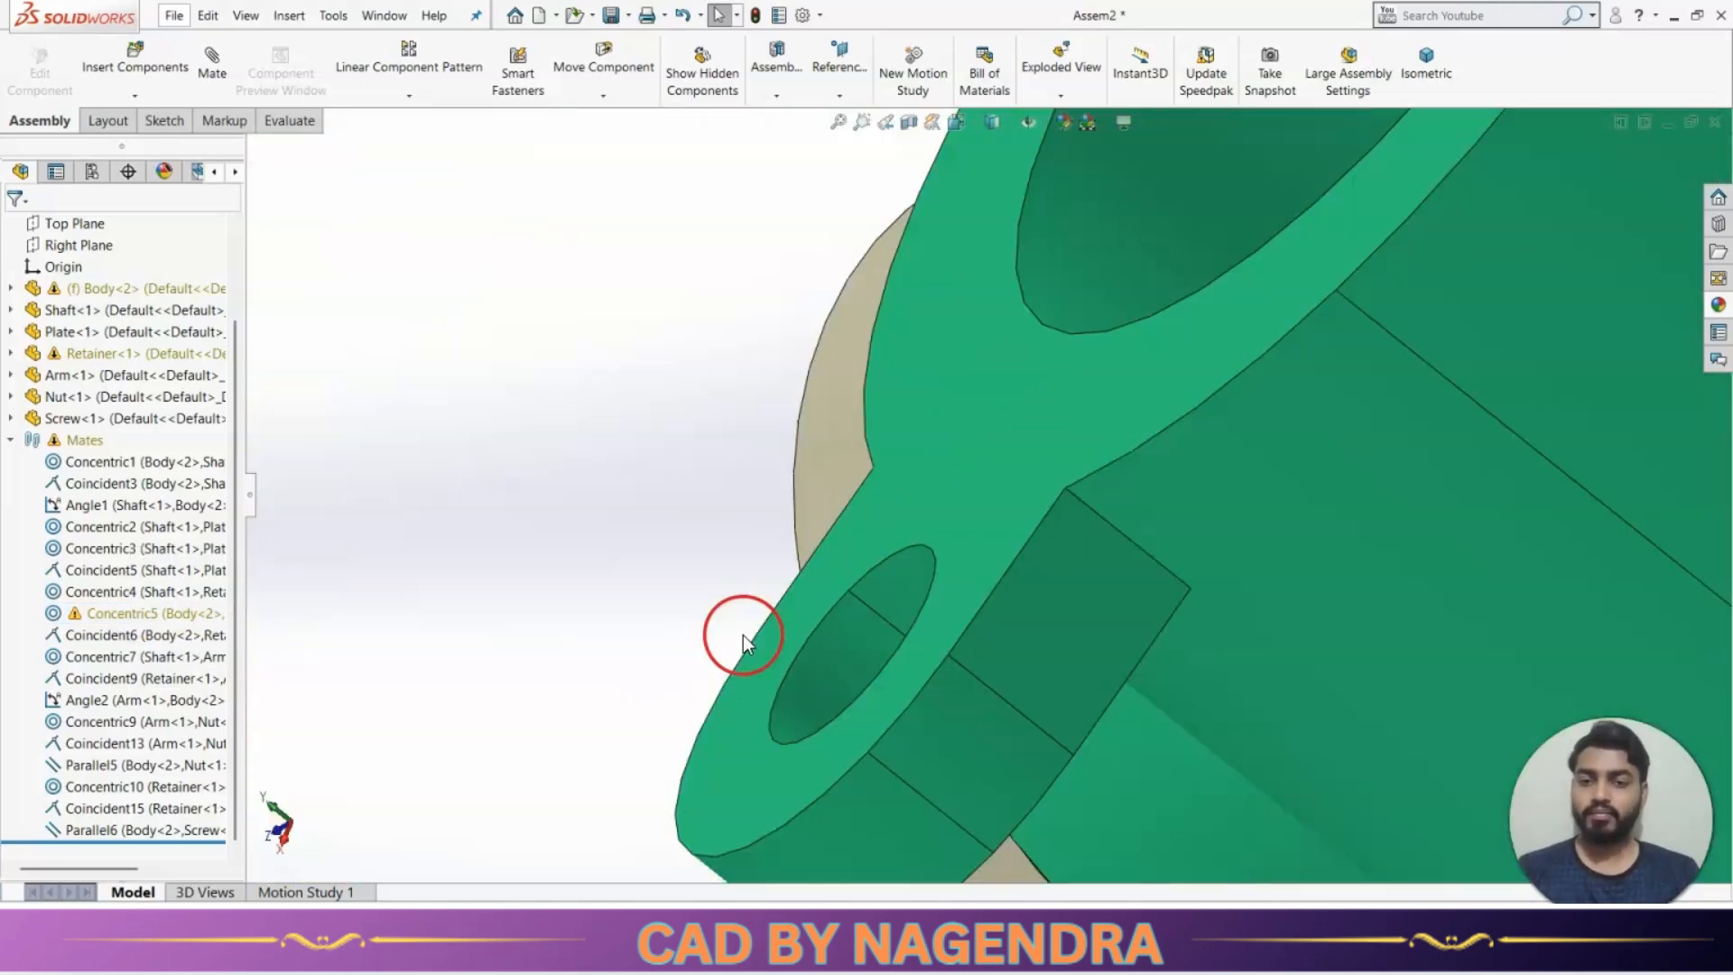
{"action": "key", "text": "ctrl+z"}
{"action": "key", "text": "ctrl+z"}
{"action": "scroll", "coordinate": [843, 603], "scroll_direction": "up", "scroll_amount": 4}
{"action": "middle_click_drag", "start_coordinate": [928, 576], "coordinate": [1068, 555]}
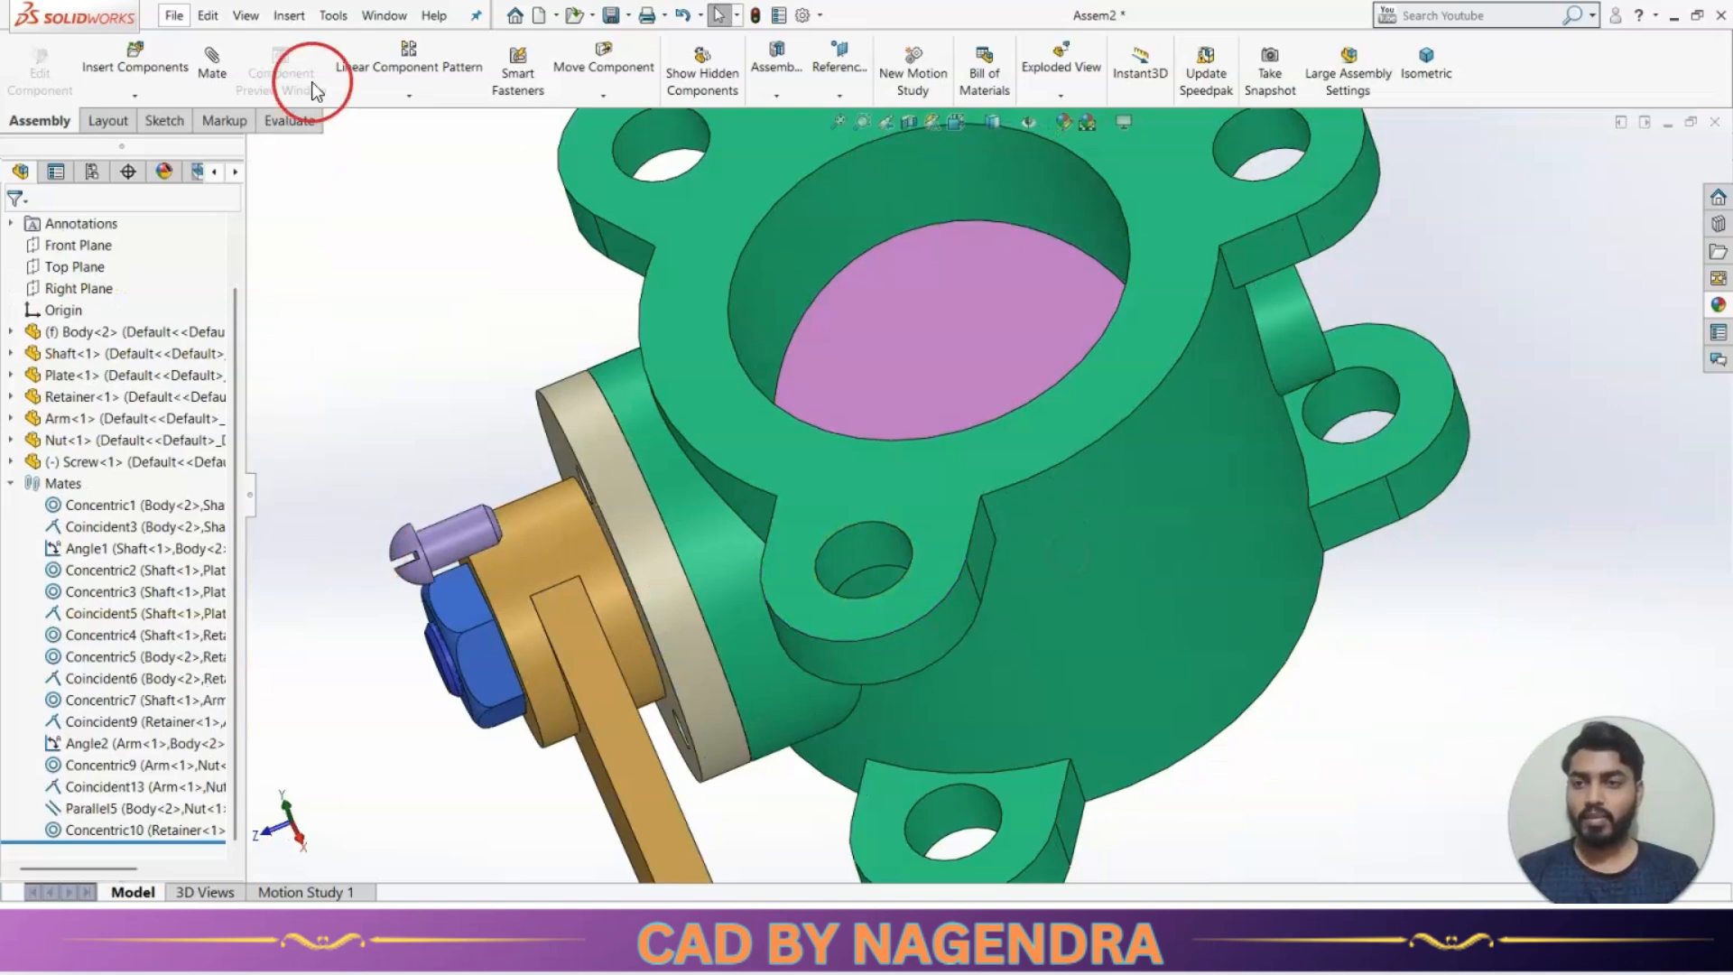
Add a concentric mate between the Retainer's upper hole and the Screw's shank.
{"action": "scroll", "coordinate": [450, 425], "scroll_direction": "up", "scroll_amount": 1}
{"action": "middle_click_drag", "start_coordinate": [450, 426], "coordinate": [540, 409]}
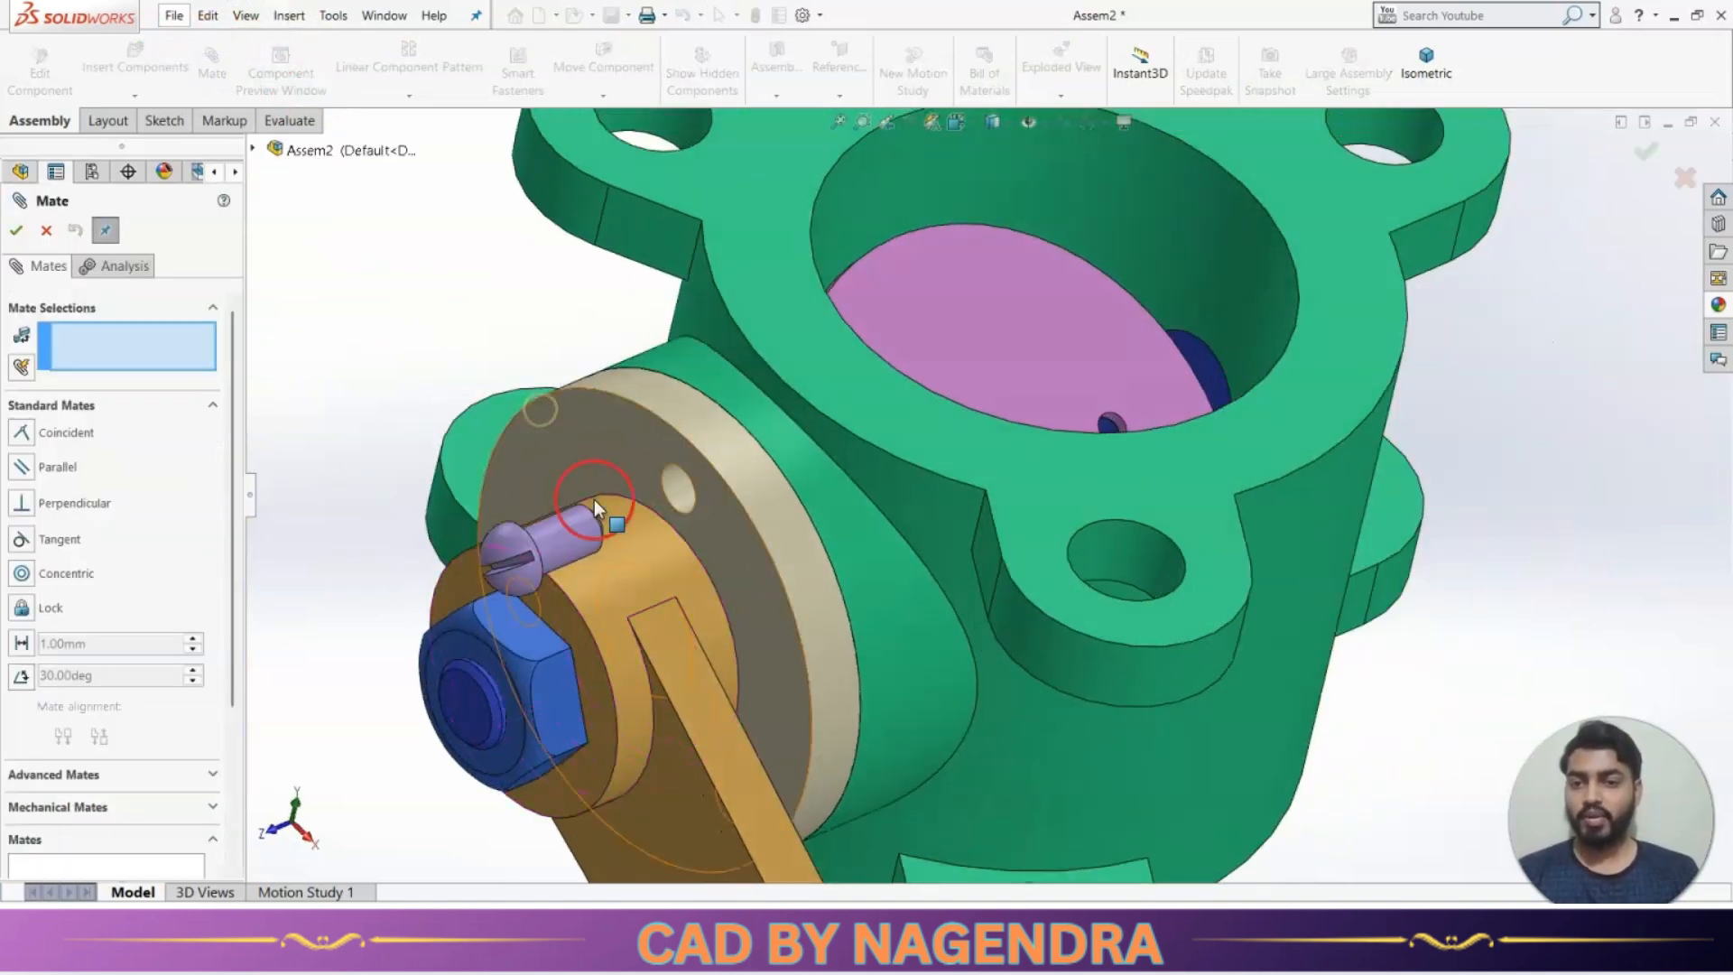
{"action": "left_click", "coordinate": [673, 488]}
{"action": "left_click", "coordinate": [574, 534]}
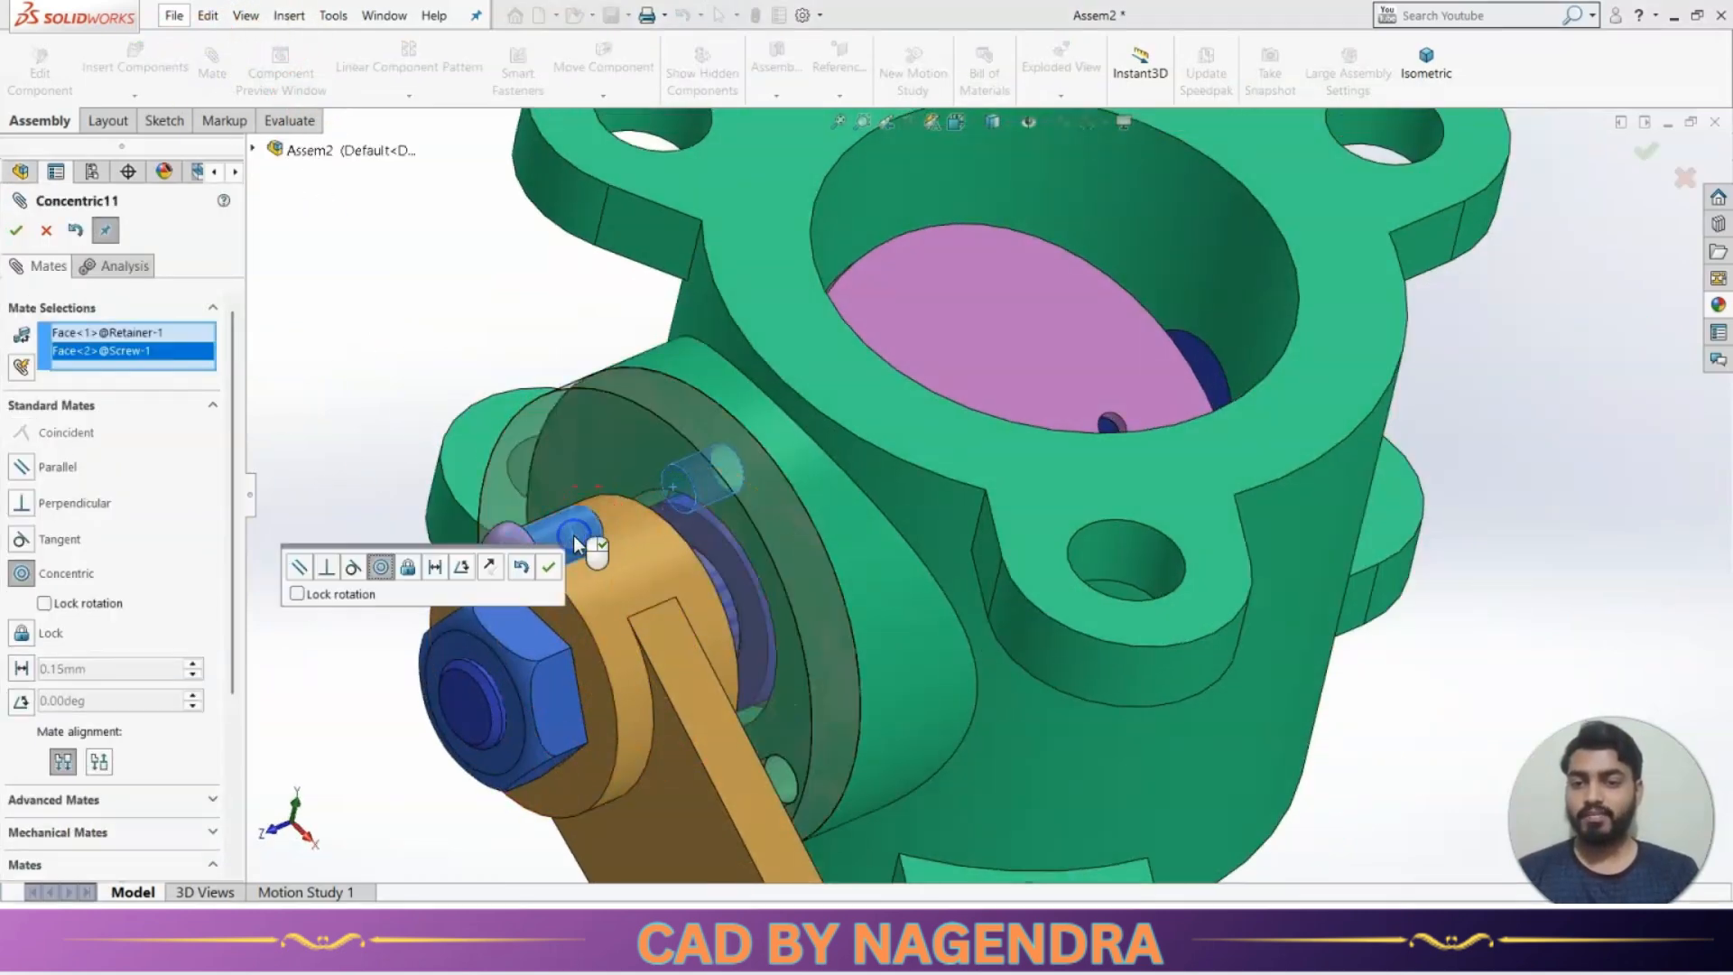
{"action": "left_click", "coordinate": [548, 567]}
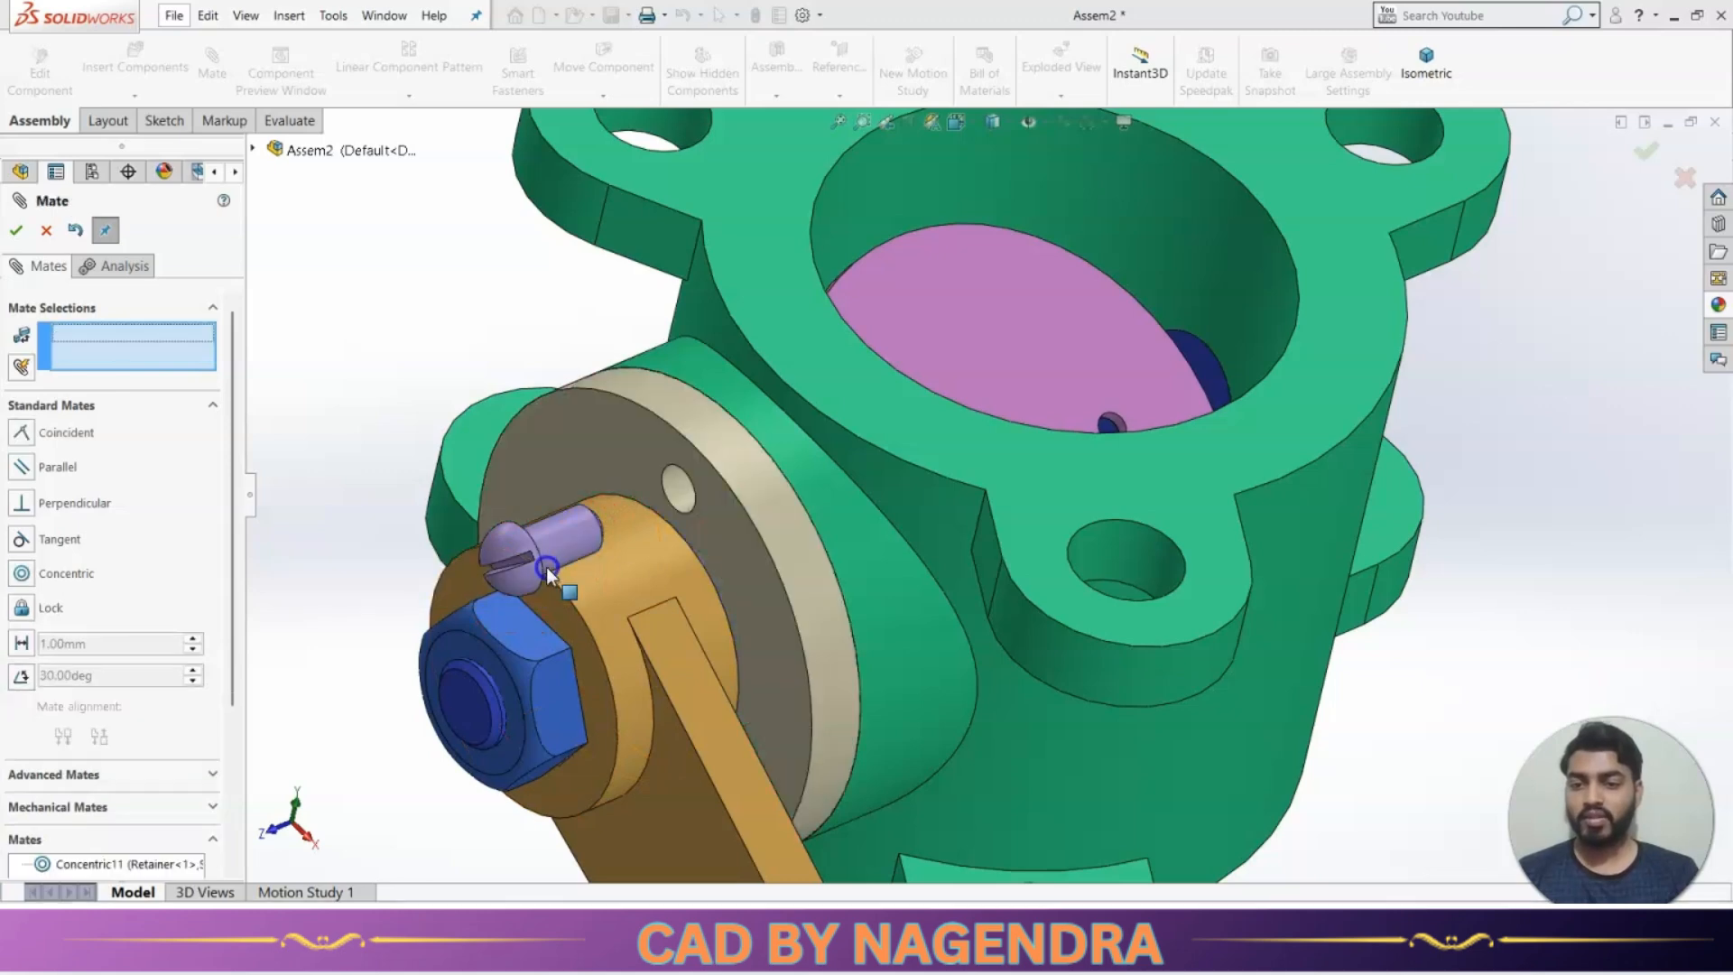
Make the underside of the Screw head coincident with the Retainer's outer face.
{"action": "left_click", "coordinate": [747, 554]}
{"action": "middle_click_drag", "start_coordinate": [746, 553], "coordinate": [517, 594]}
{"action": "scroll", "coordinate": [517, 594], "scroll_direction": "down", "scroll_amount": 3}
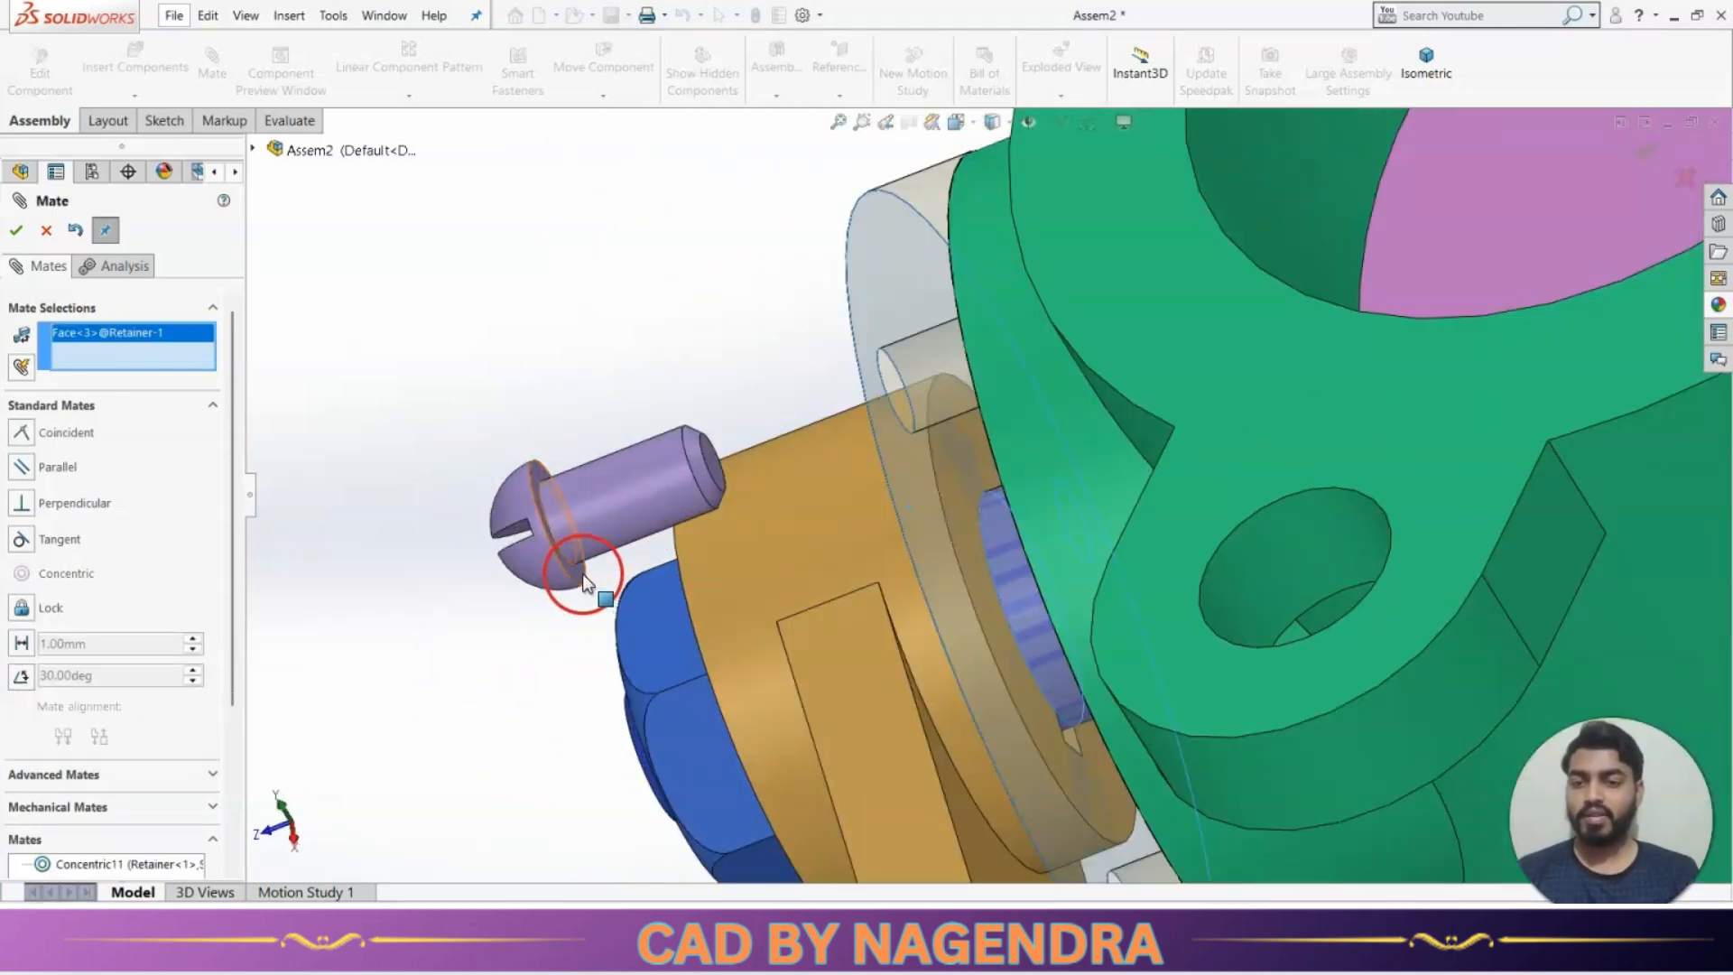
{"action": "left_click", "coordinate": [583, 573]}
{"action": "left_click", "coordinate": [534, 643]}
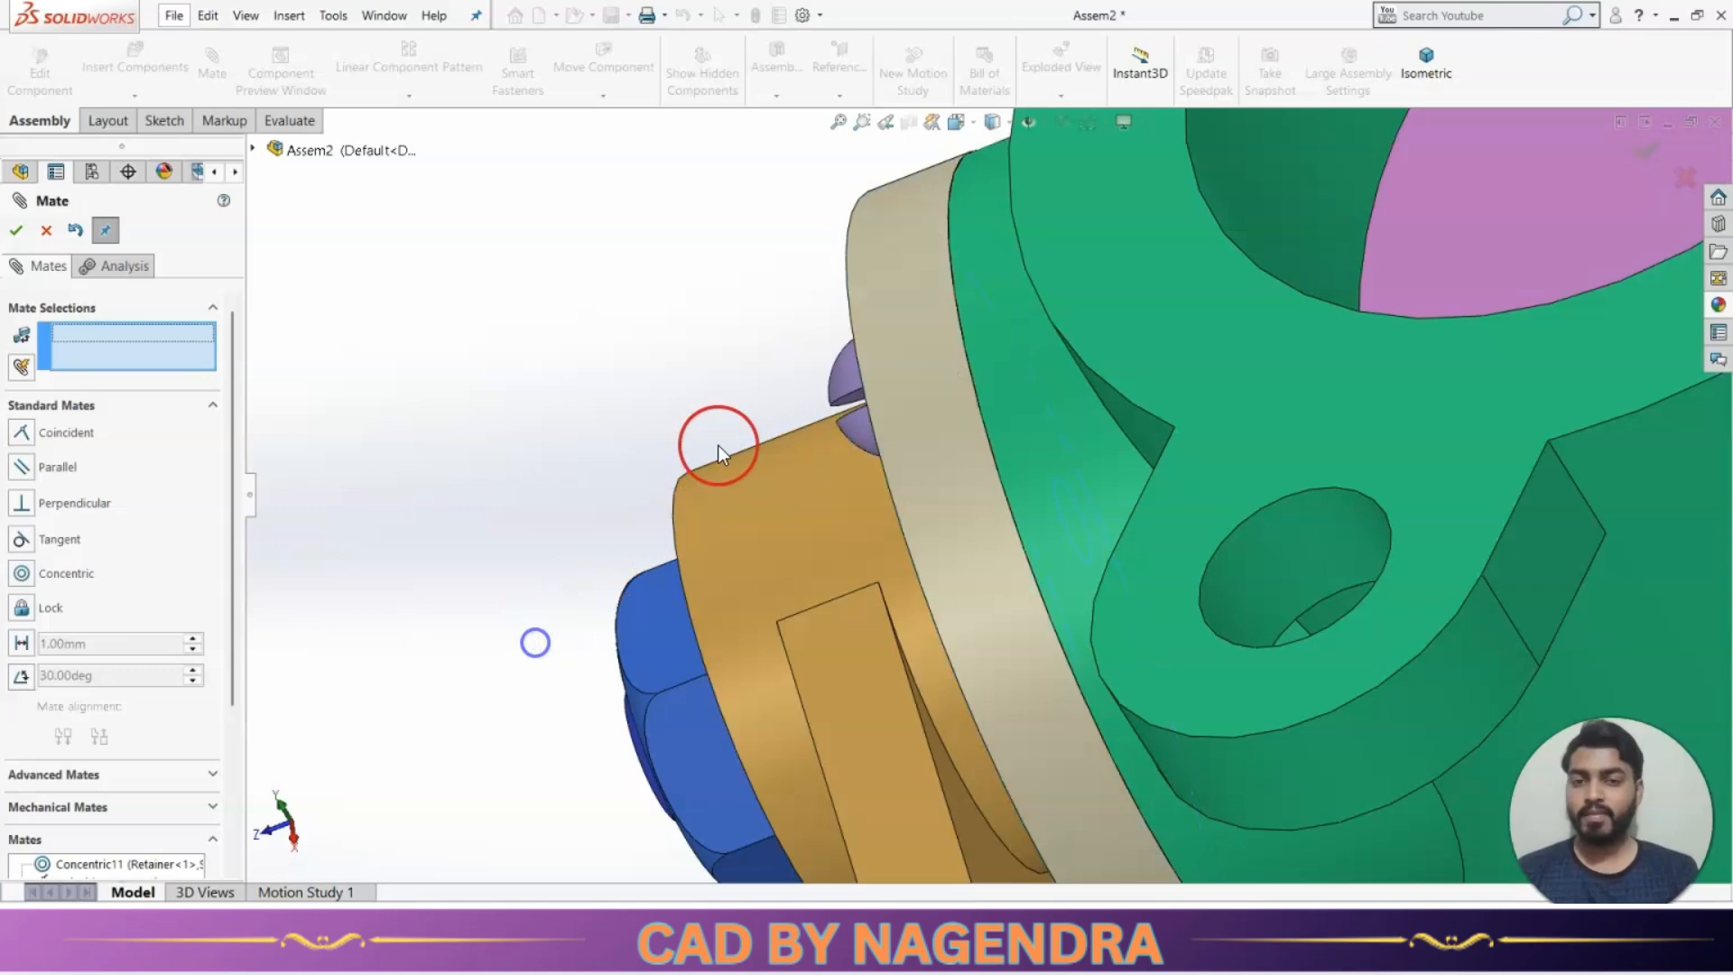
Add a parallel mate between the Screw's slot face and a side face of the Nut, and finish mating.
{"action": "scroll", "coordinate": [813, 452], "scroll_direction": "down", "scroll_amount": 5}
{"action": "left_click", "coordinate": [972, 426]}
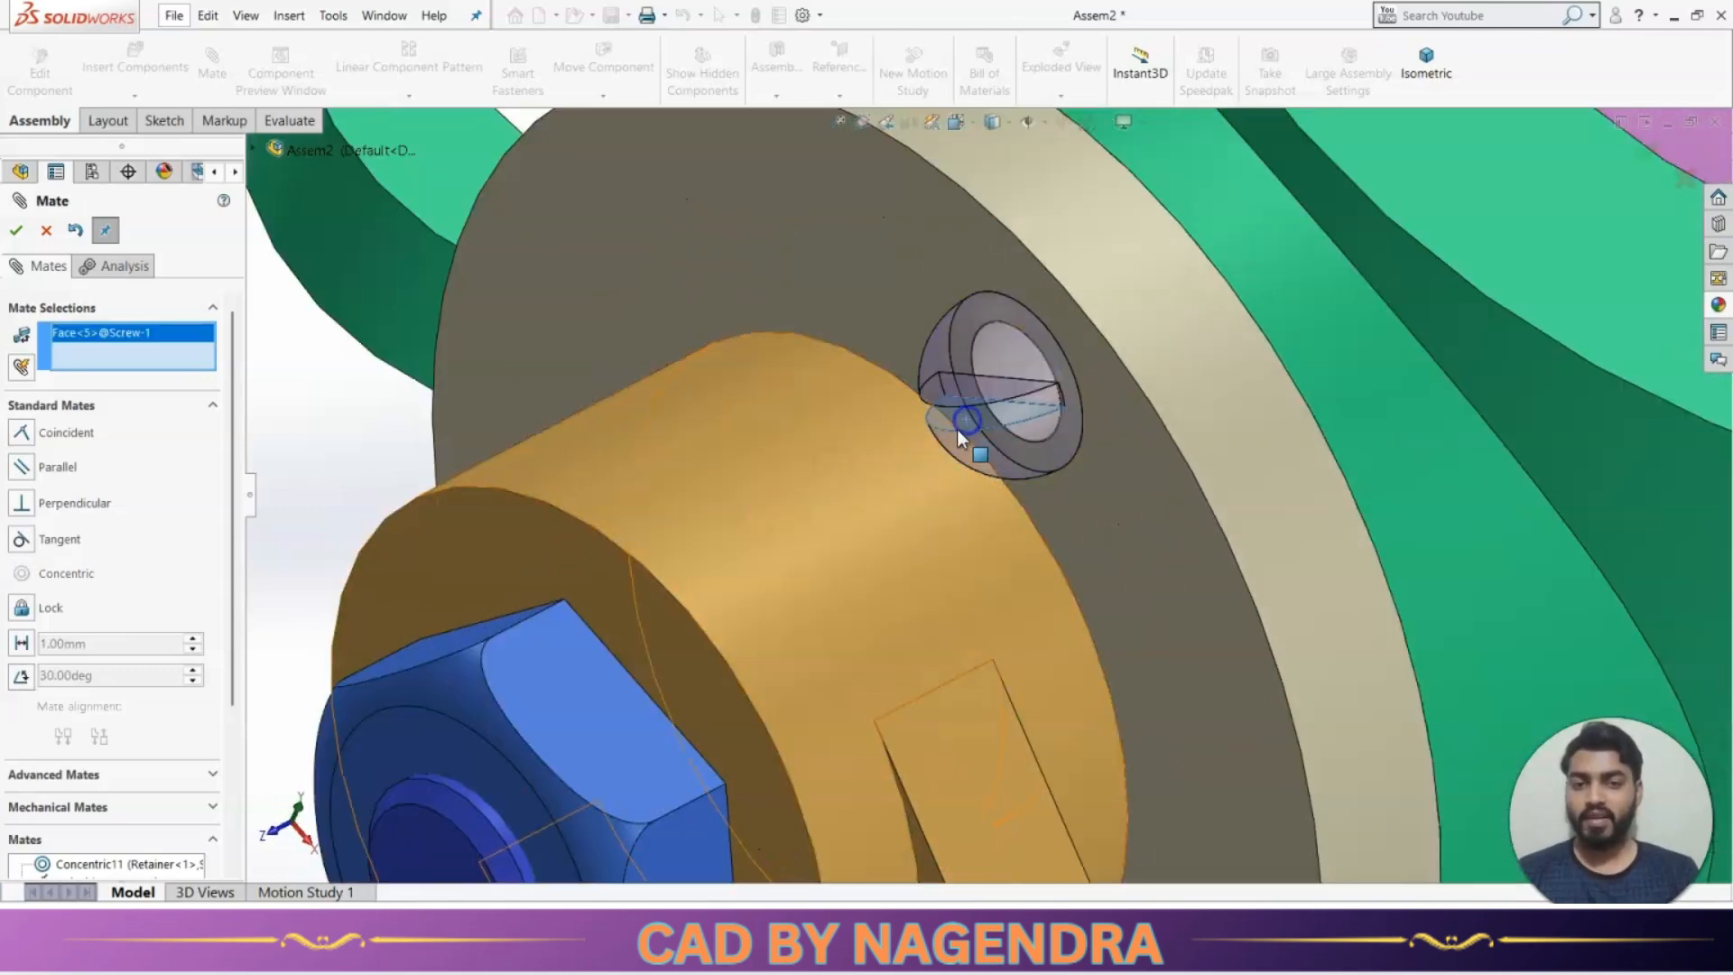
{"action": "scroll", "coordinate": [957, 430], "scroll_direction": "up", "scroll_amount": 3}
{"action": "left_click", "coordinate": [773, 757]}
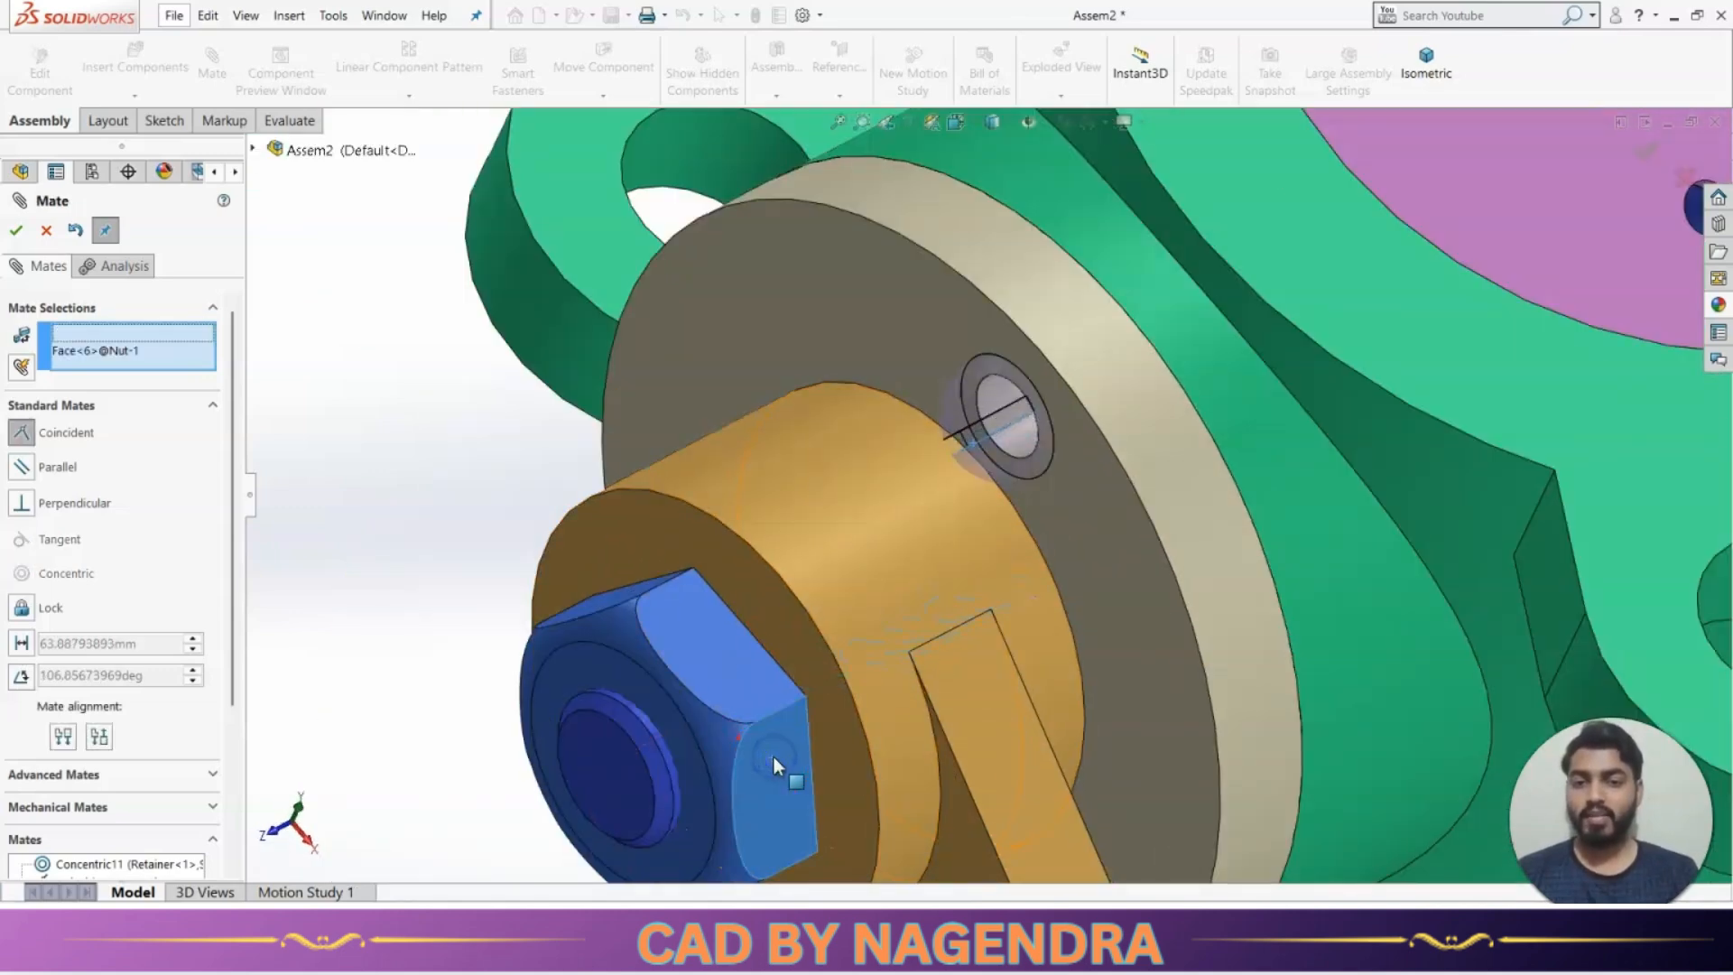
{"action": "left_click", "coordinate": [751, 784]}
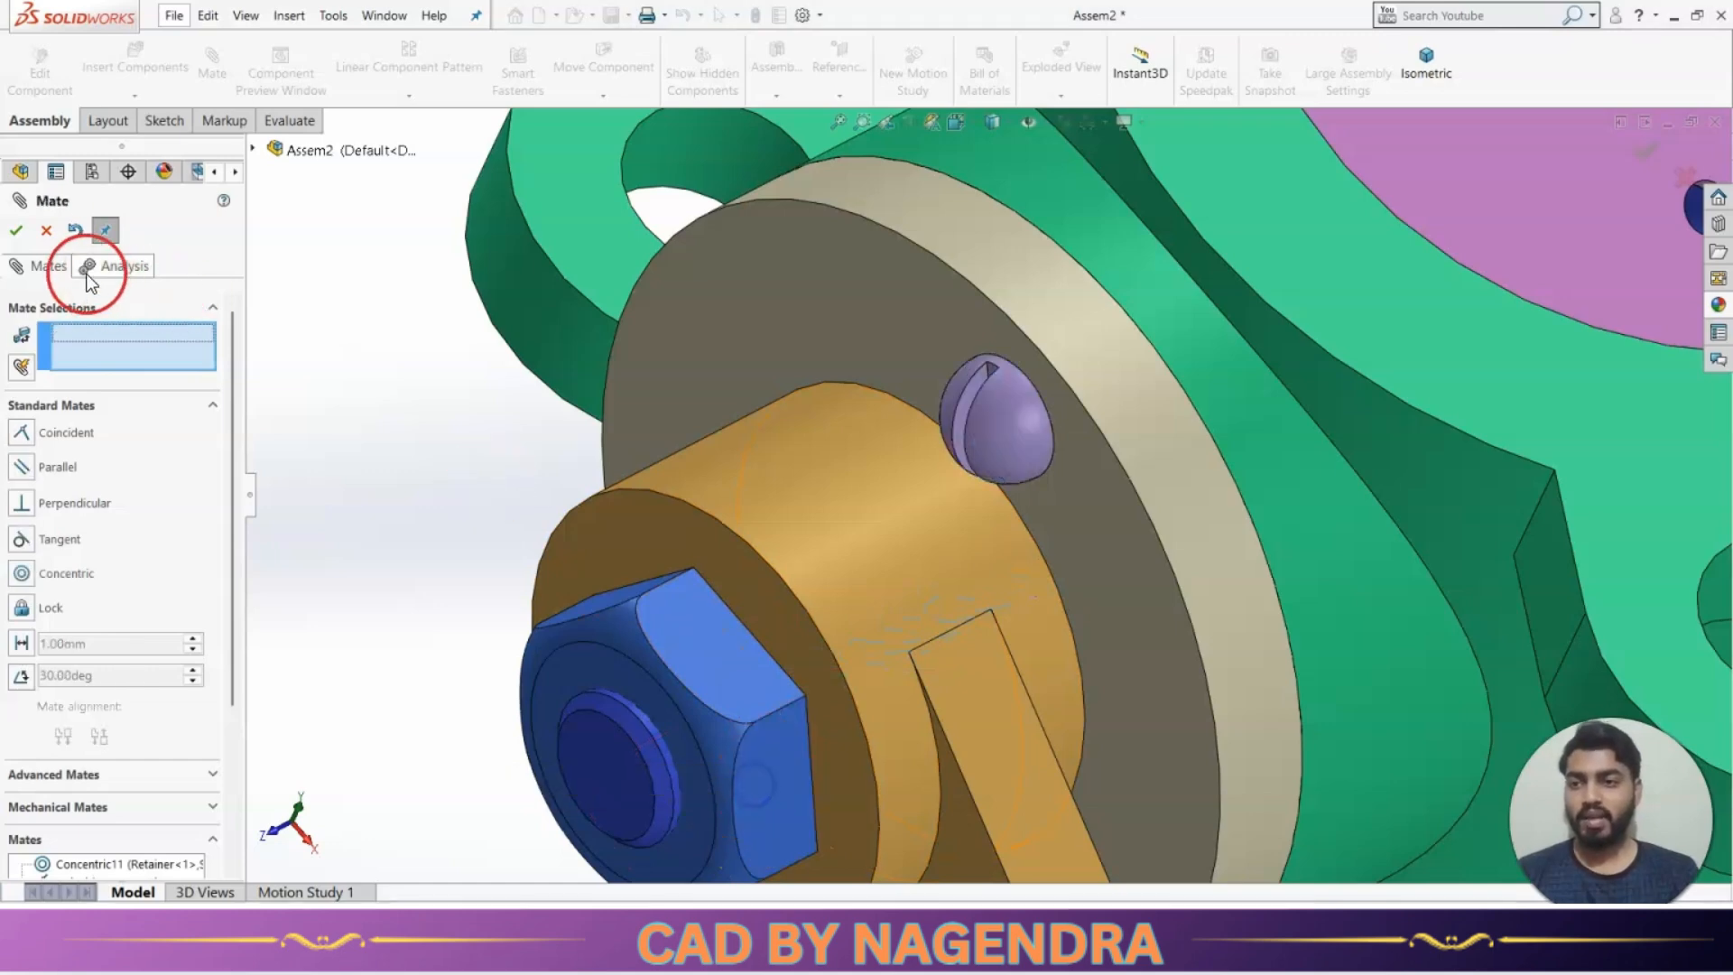
{"action": "left_click", "coordinate": [17, 230]}
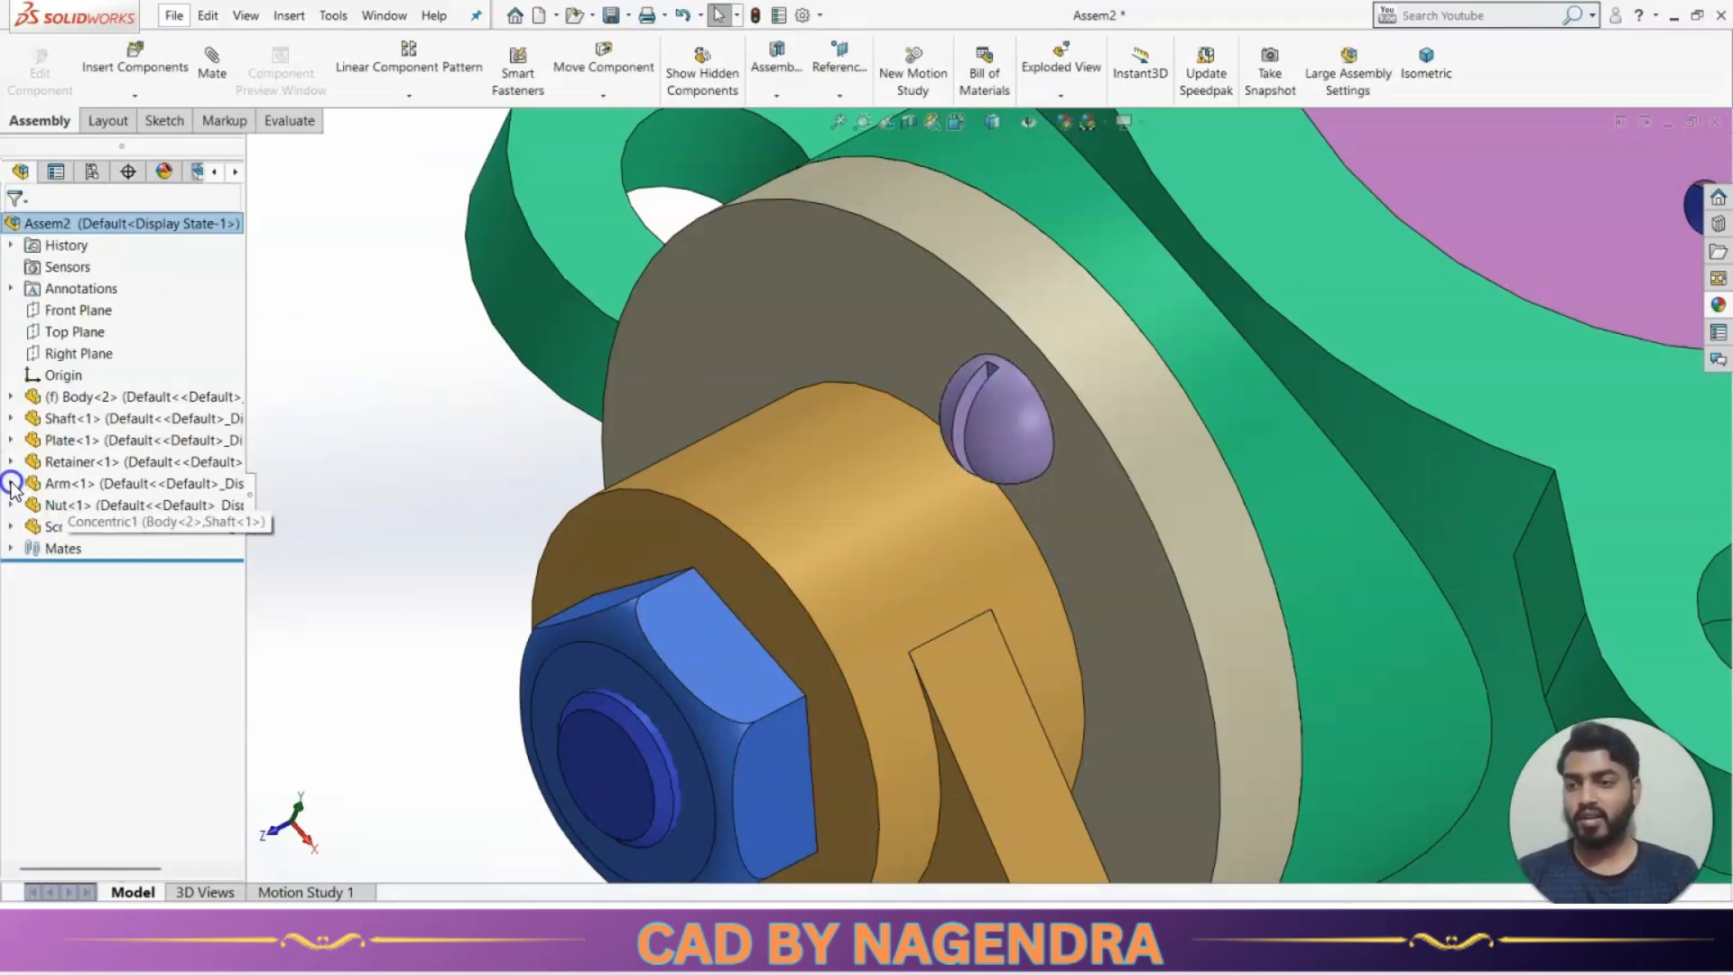
Start Copy with Mates for the Screw in the Retainer's upper hole and proceed to the mate references.
{"action": "scroll", "coordinate": [999, 485], "scroll_direction": "up", "scroll_amount": 6}
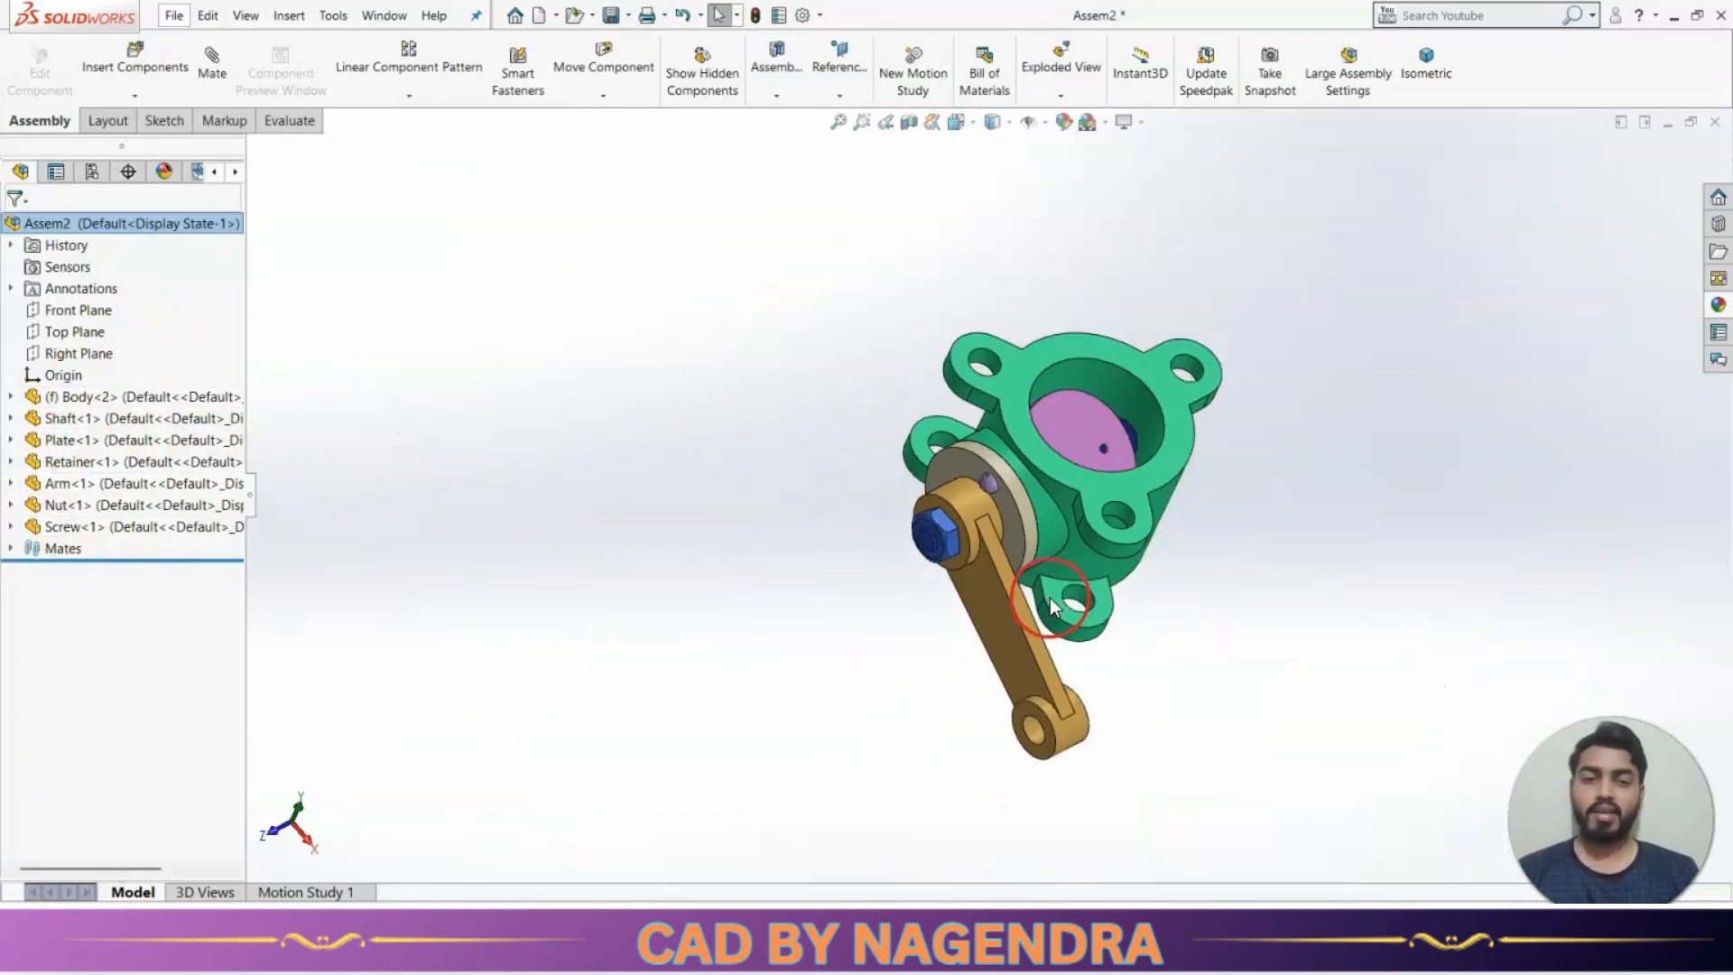
{"action": "middle_click_drag", "start_coordinate": [1049, 598], "coordinate": [1092, 462]}
{"action": "scroll", "coordinate": [1038, 456], "scroll_direction": "down", "scroll_amount": 5}
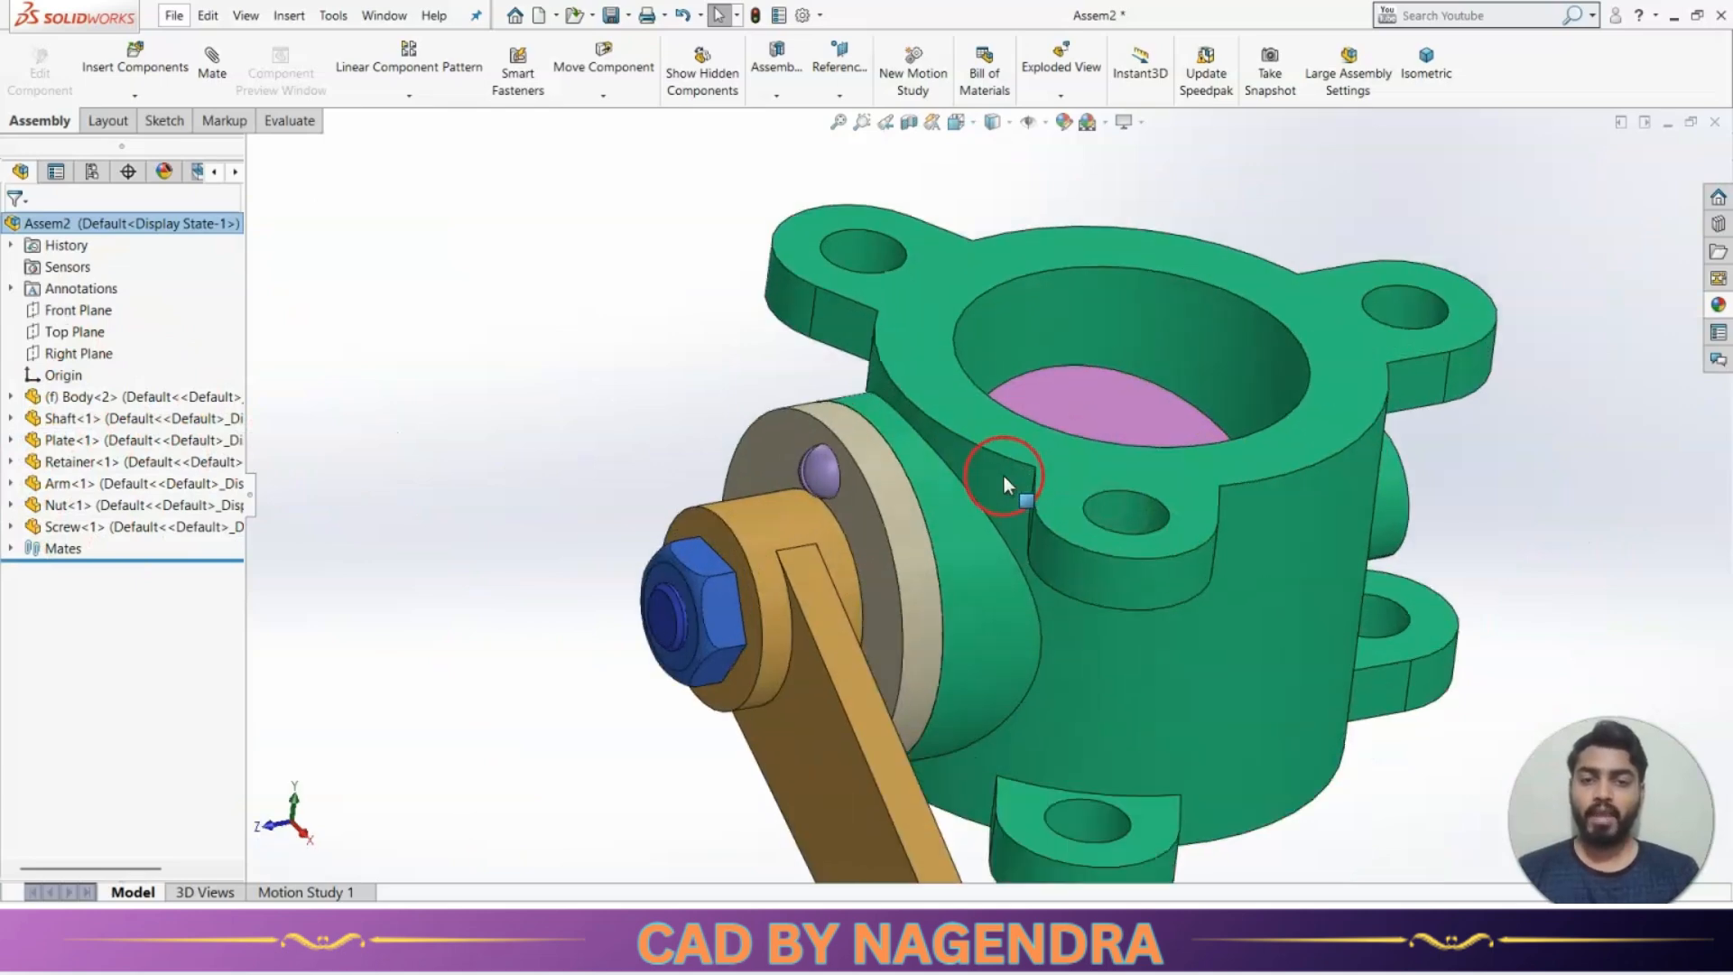
{"action": "left_click", "coordinate": [819, 475]}
{"action": "mouse_move", "coordinate": [825, 517]}
{"action": "middle_mouse_down"}
{"action": "mouse_move", "coordinate": [1062, 353]}
{"action": "mouse_move", "coordinate": [909, 625]}
{"action": "middle_mouse_up"}
{"action": "left_click", "coordinate": [508, 173]}
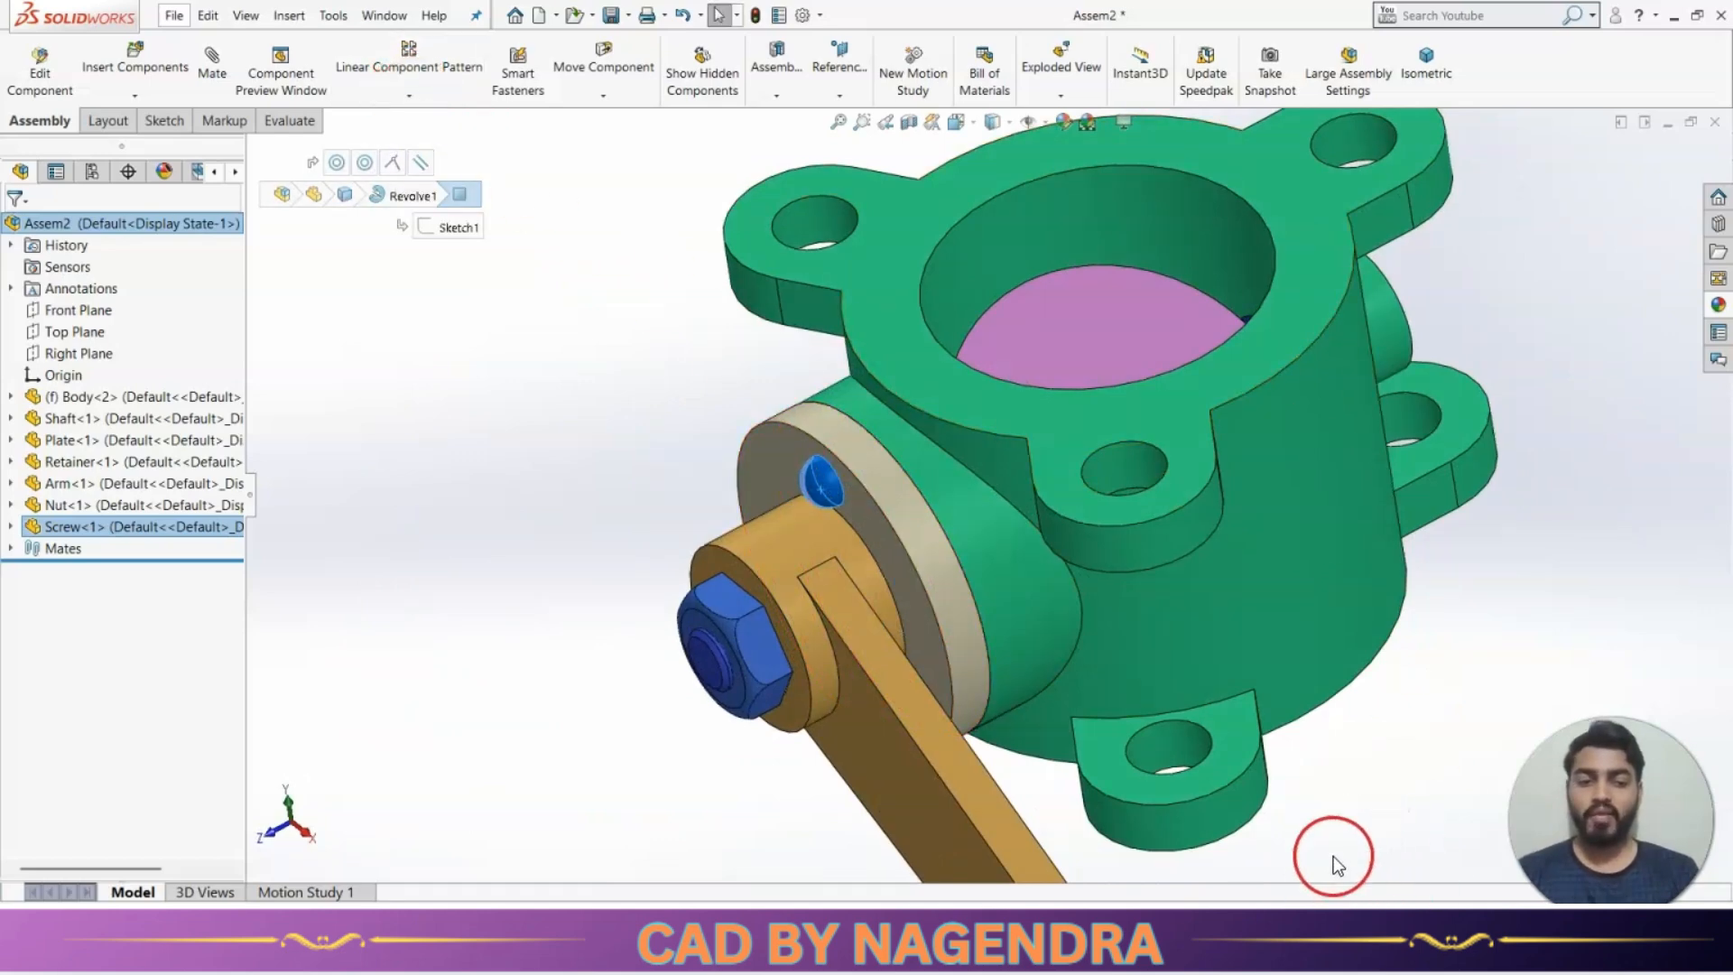
{"action": "left_click", "coordinate": [149, 98]}
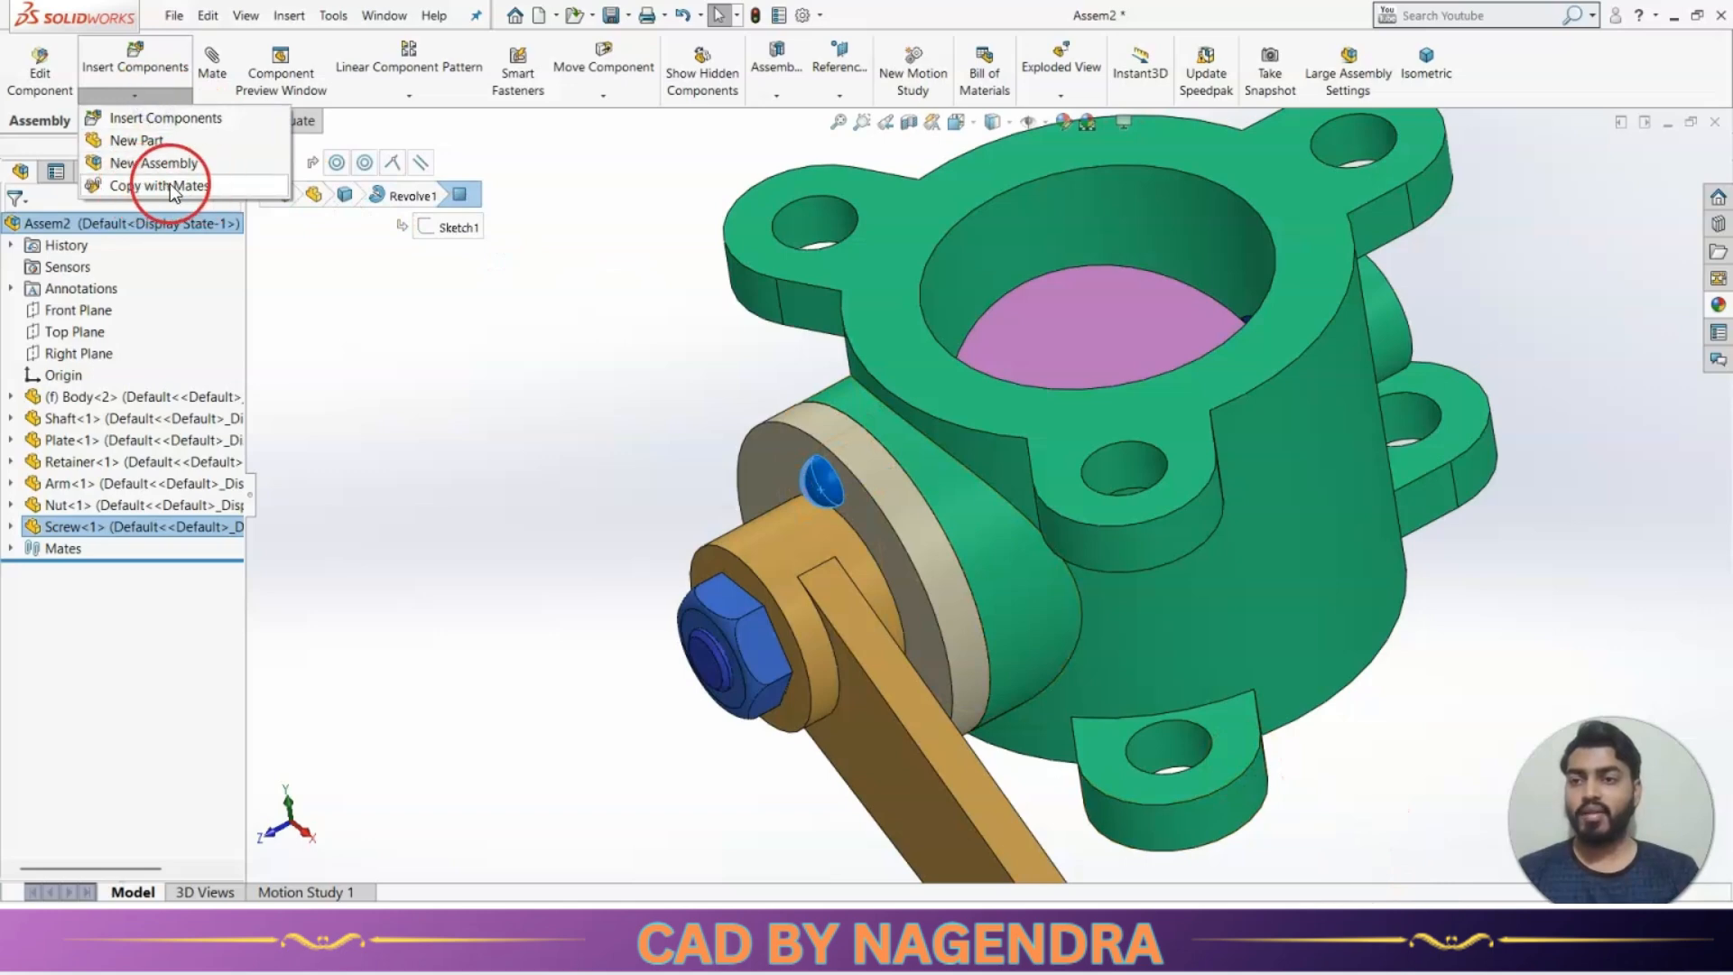
{"action": "left_click", "coordinate": [142, 186]}
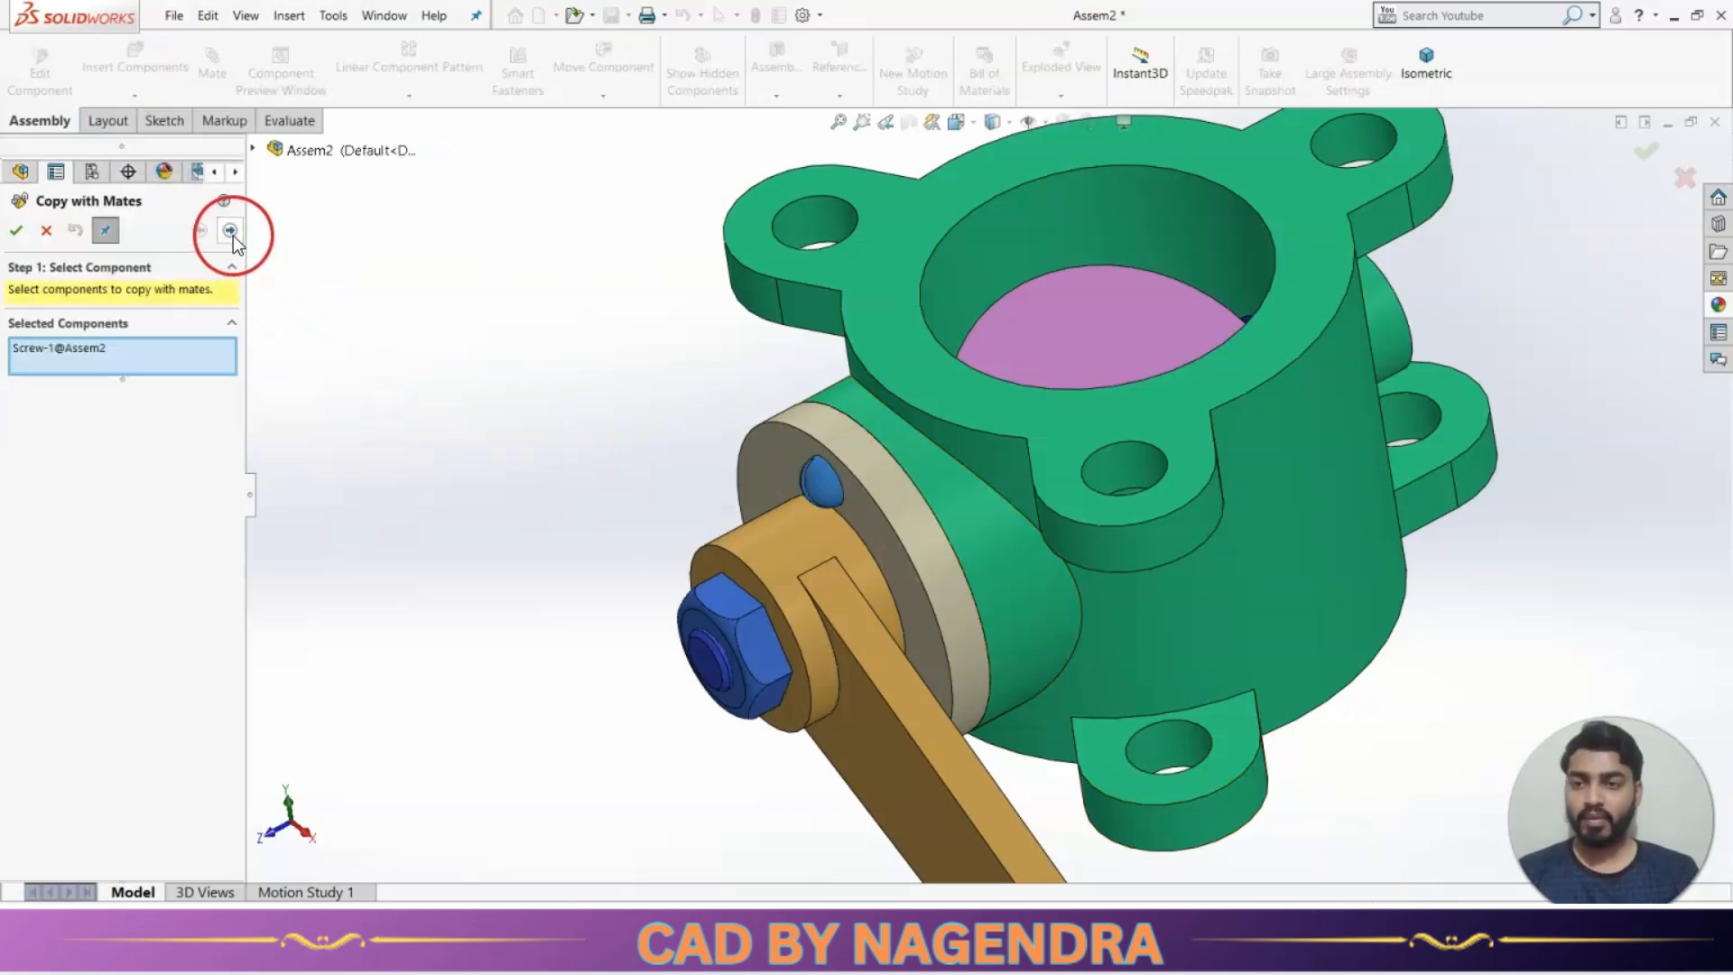
{"action": "left_click", "coordinate": [231, 231]}
Assign the Retainer's second hole as the new reference for the Concentric10 mate of the copied Screw.
{"action": "middle_click_drag", "start_coordinate": [581, 572], "coordinate": [738, 621]}
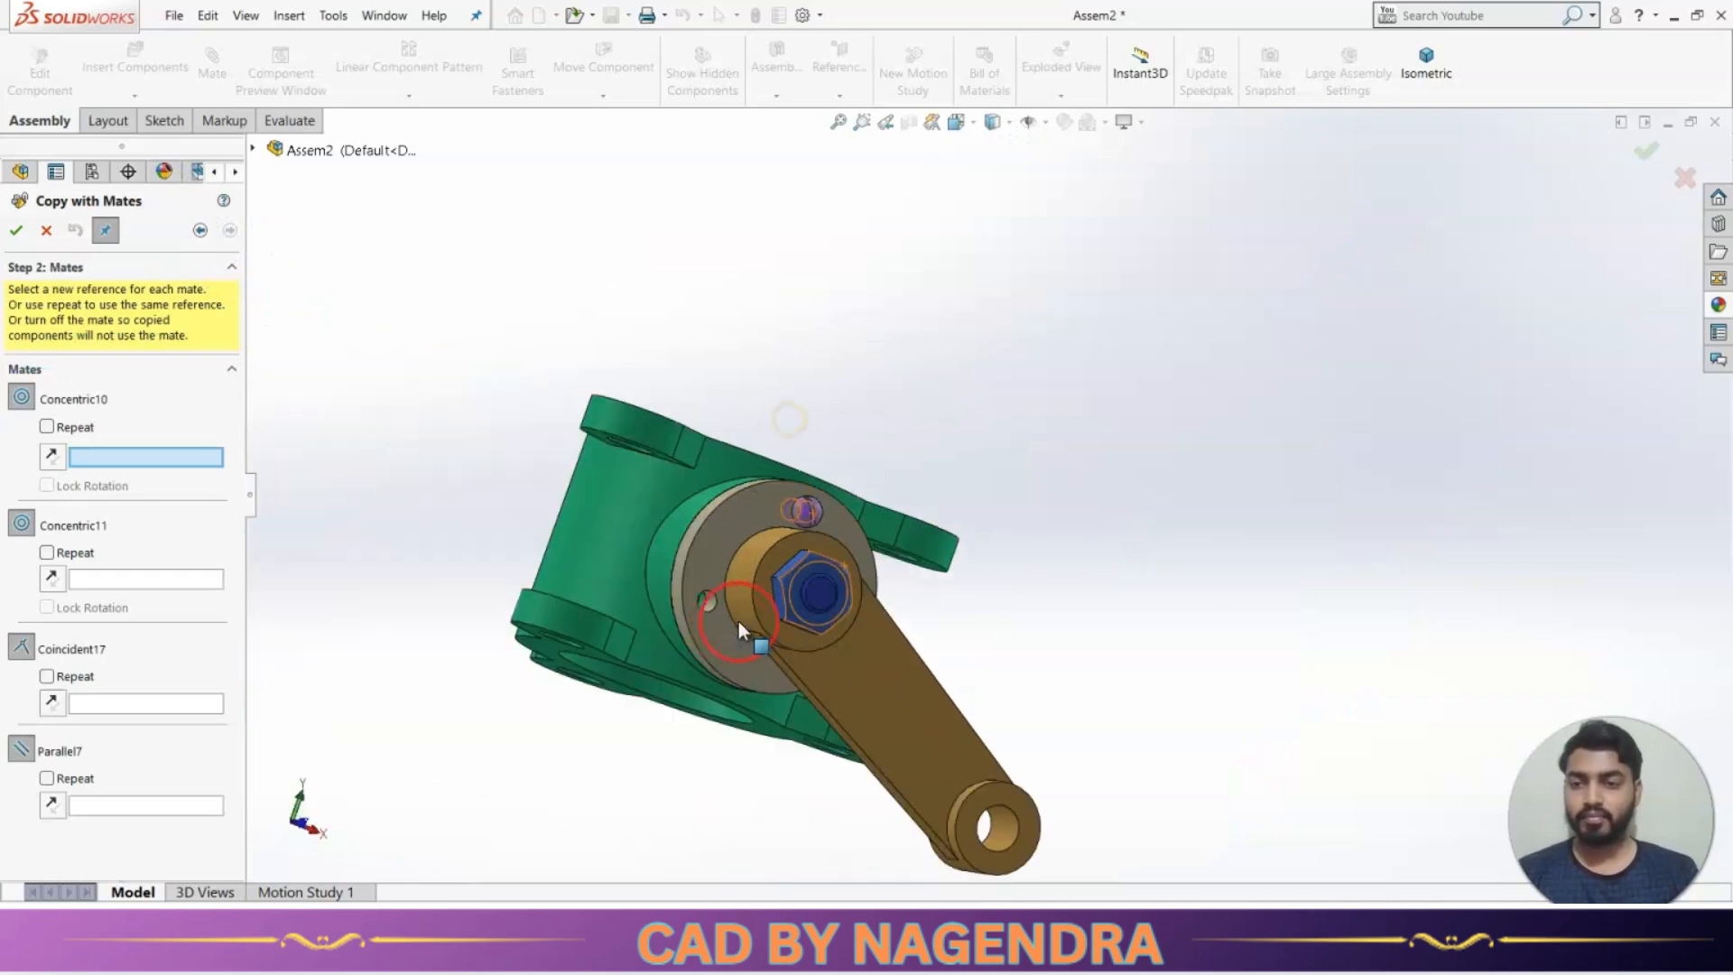
{"action": "scroll", "coordinate": [738, 621], "scroll_direction": "down", "scroll_amount": 6}
{"action": "left_click", "coordinate": [782, 441]}
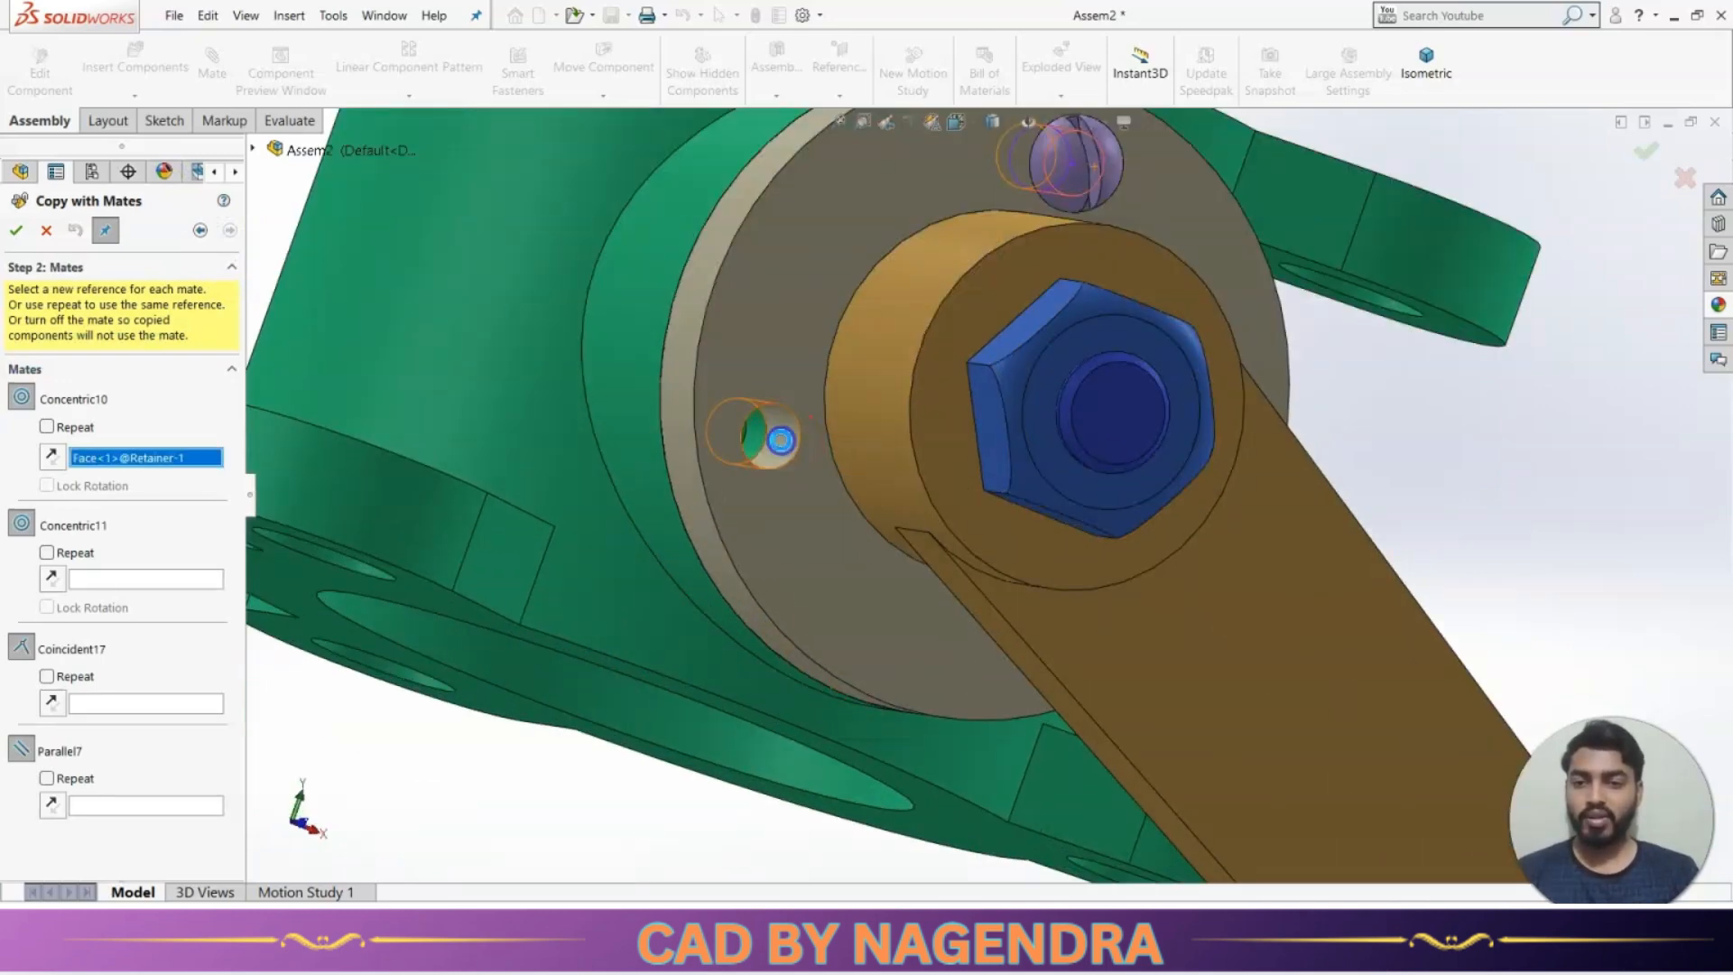
{"action": "left_click", "coordinate": [804, 551]}
{"action": "scroll", "coordinate": [978, 539], "scroll_direction": "up", "scroll_amount": 3}
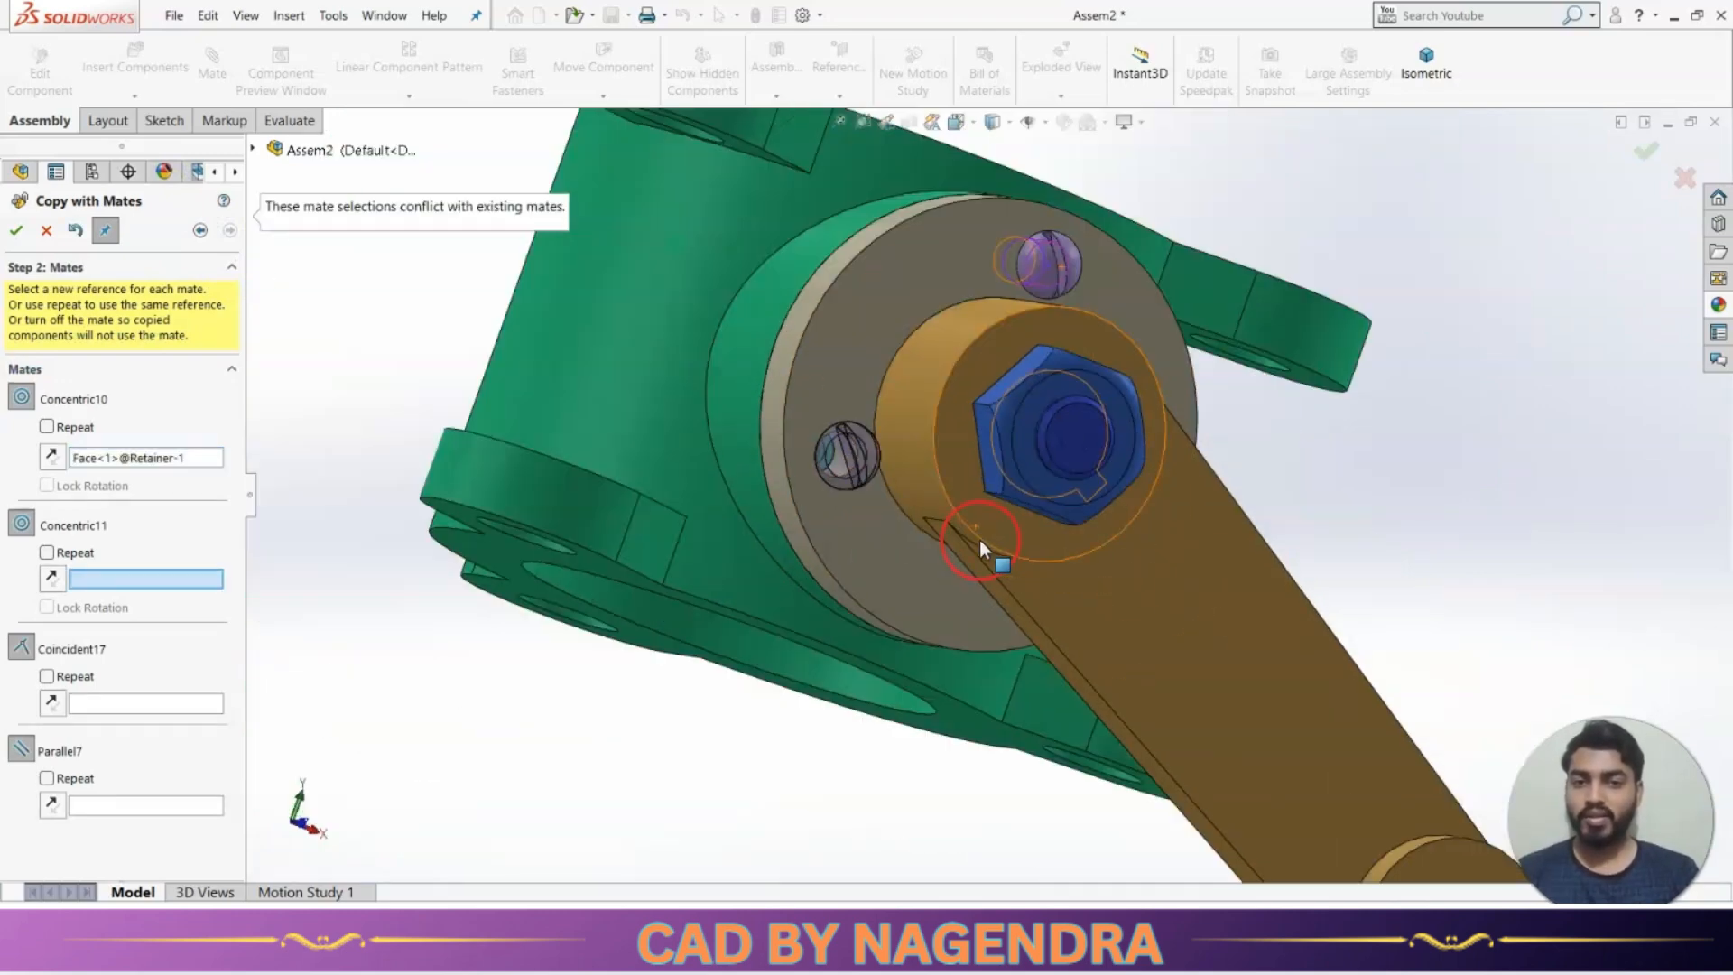
{"action": "middle_click_drag", "start_coordinate": [841, 488], "coordinate": [797, 608]}
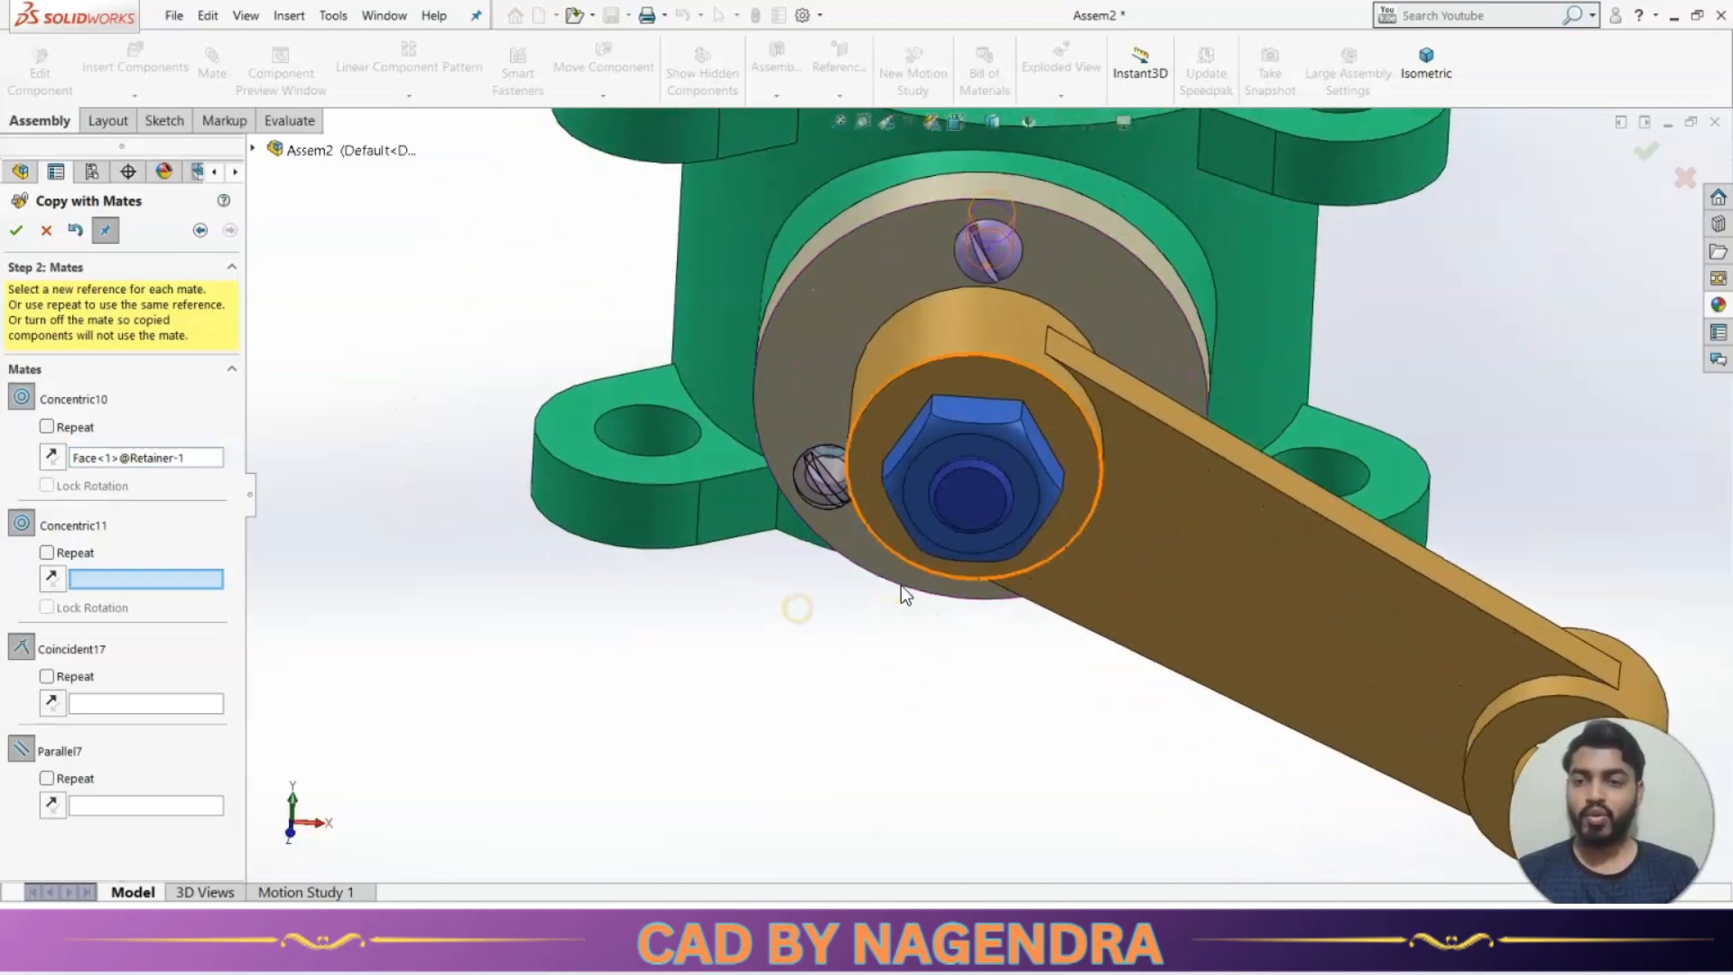
{"action": "left_click", "coordinate": [761, 648]}
Assign a side face of the Nut as the new reference for the Parallel7 mate of the copied Screw.
{"action": "left_click", "coordinate": [122, 803]}
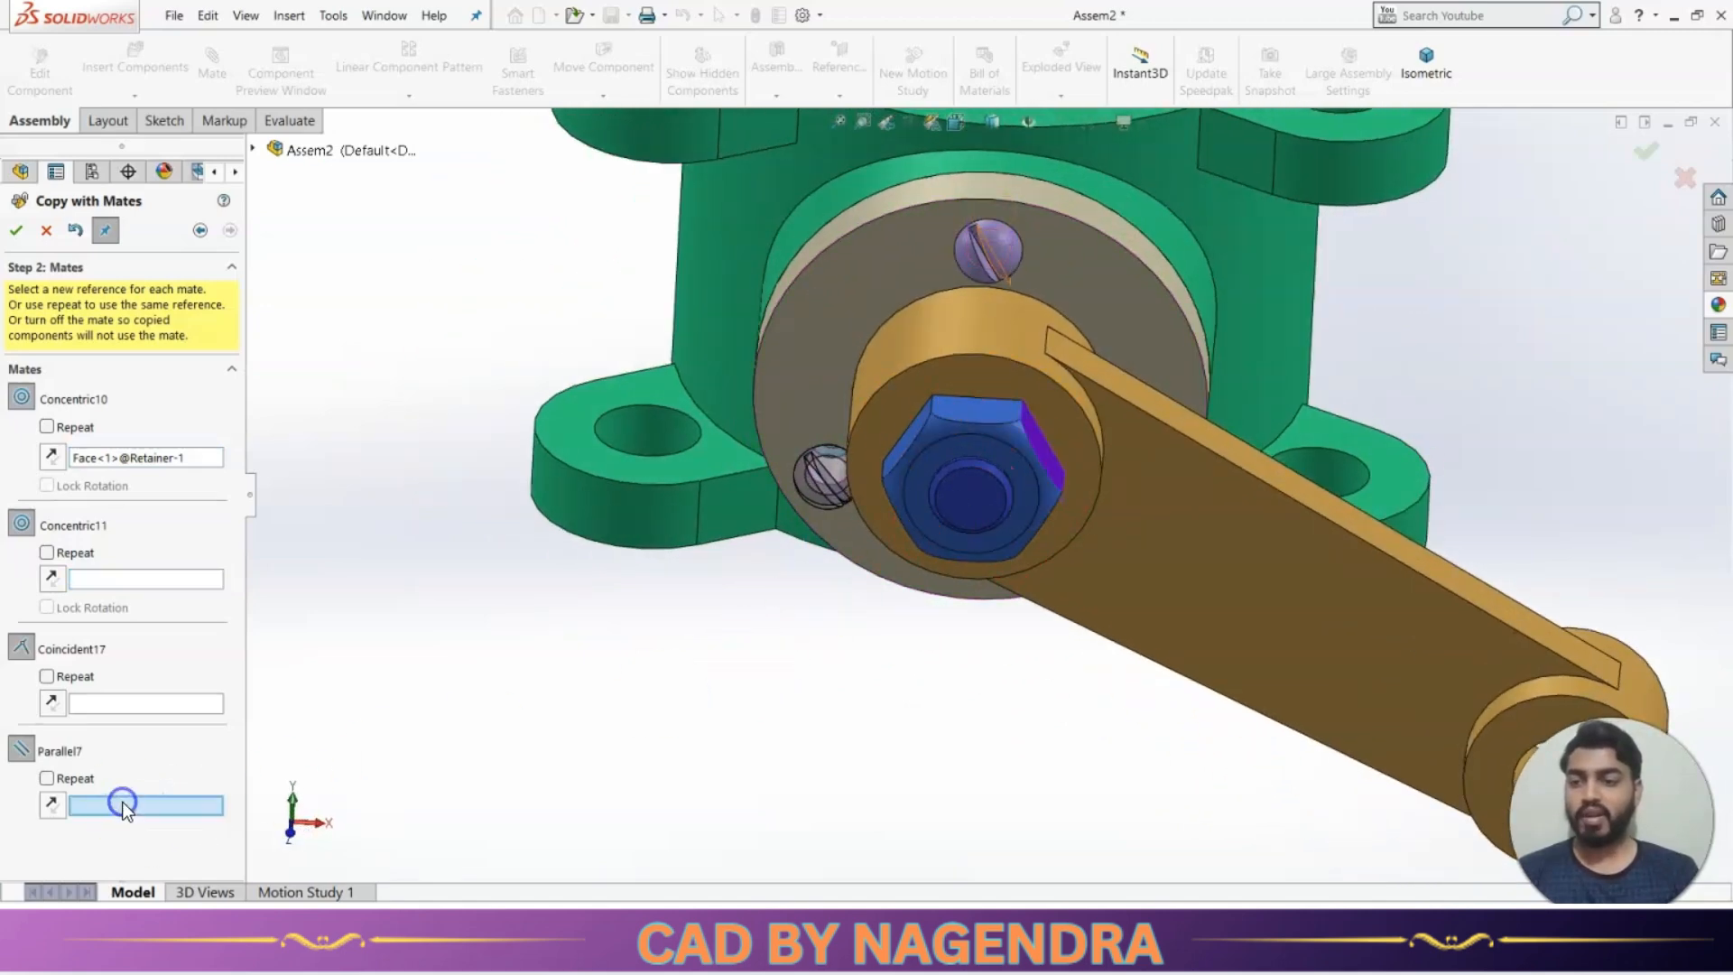
{"action": "scroll", "coordinate": [477, 673], "scroll_direction": "down", "scroll_amount": 1}
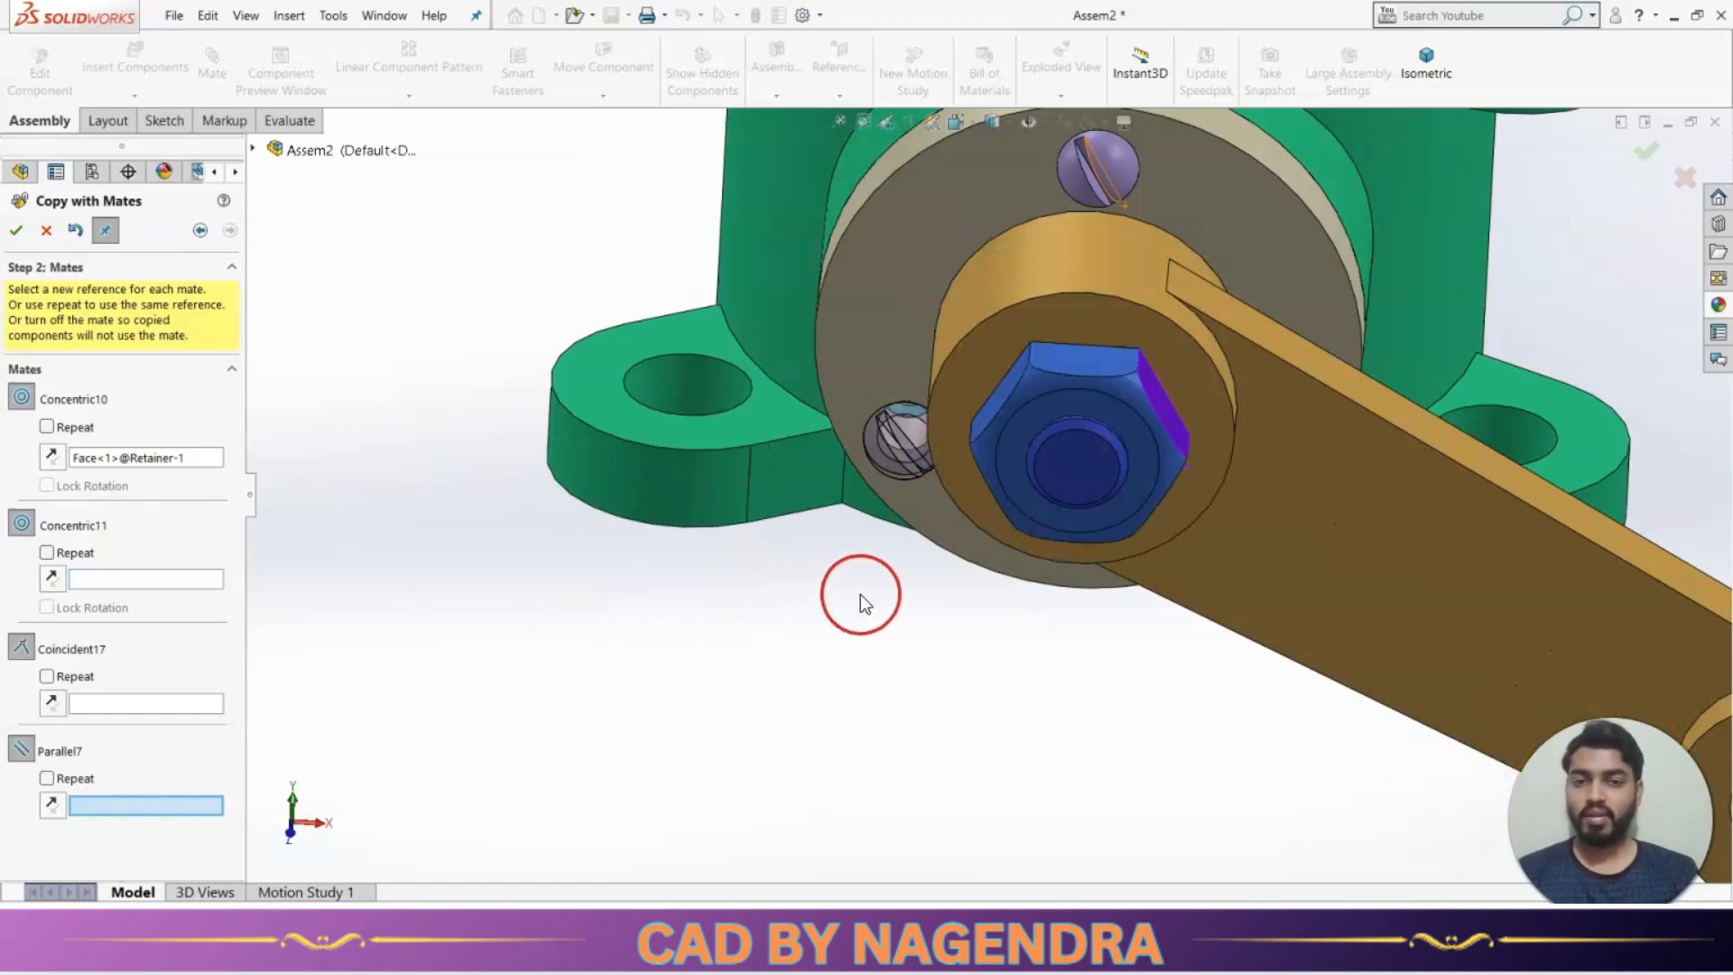
{"action": "scroll", "coordinate": [1208, 441], "scroll_direction": "down", "scroll_amount": 2}
{"action": "left_click", "coordinate": [1119, 407]}
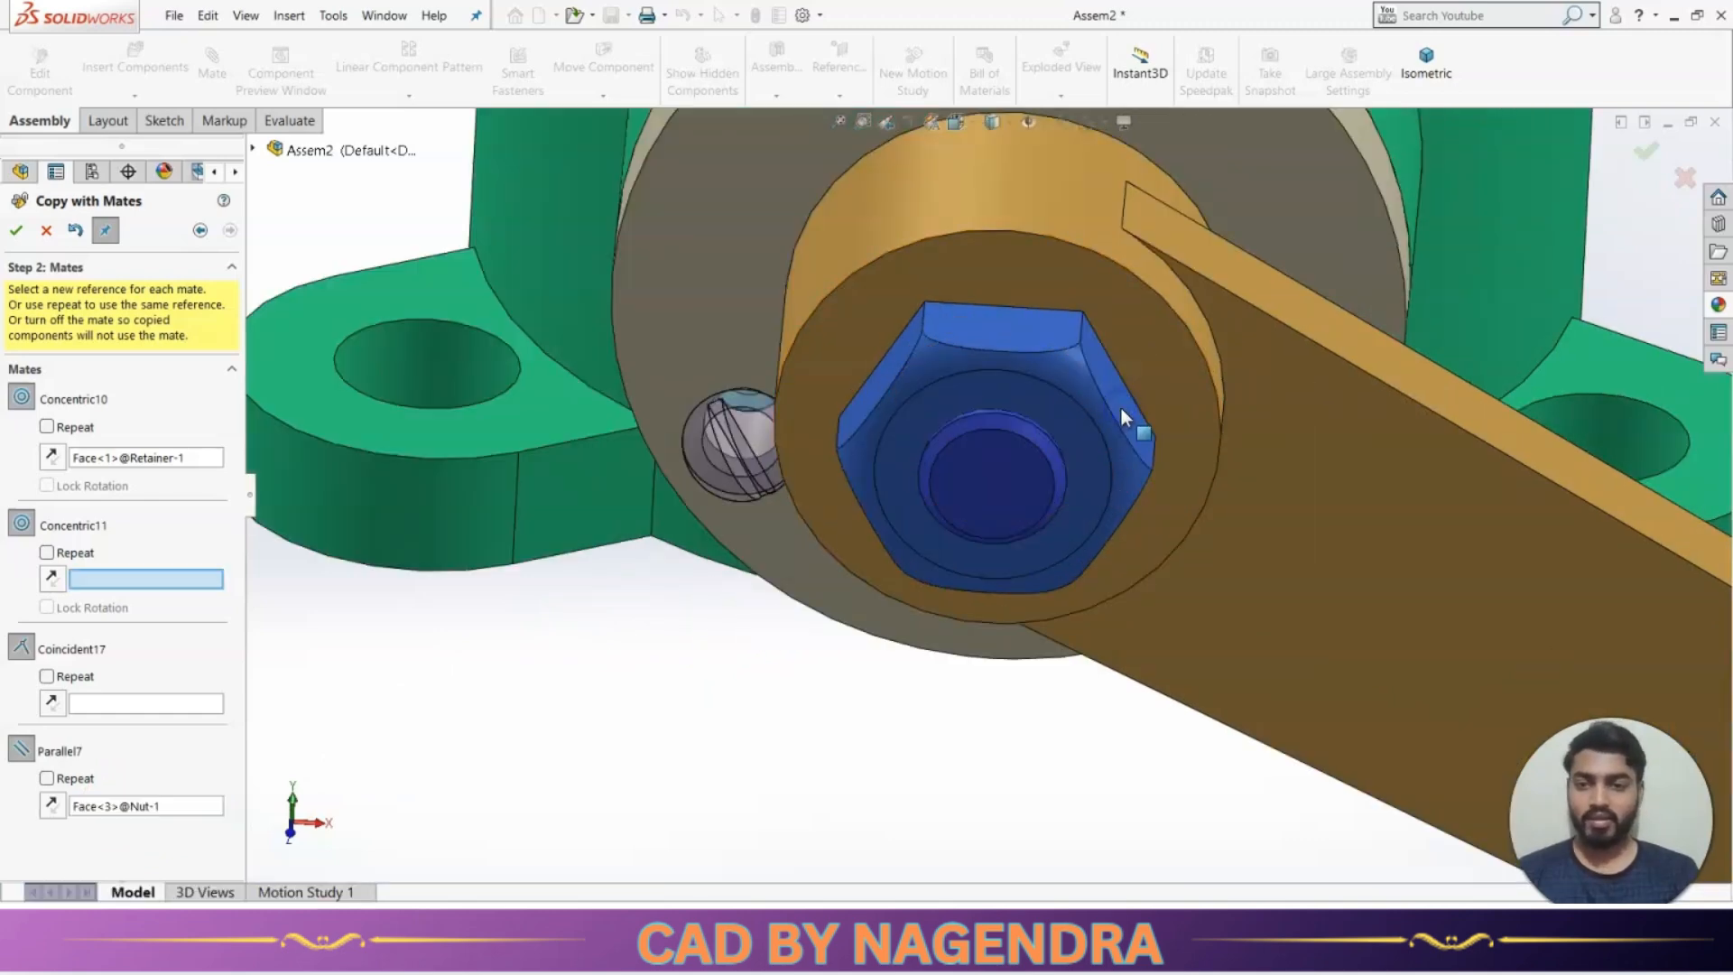
Assign the Retainer's front face as the new Coincident17 reference, exclude the Concentric11 mate, and place the copied Screw.
{"action": "scroll", "coordinate": [712, 691], "scroll_direction": "up", "scroll_amount": 2}
{"action": "left_click", "coordinate": [187, 583]}
{"action": "scroll", "coordinate": [718, 495], "scroll_direction": "down", "scroll_amount": 1}
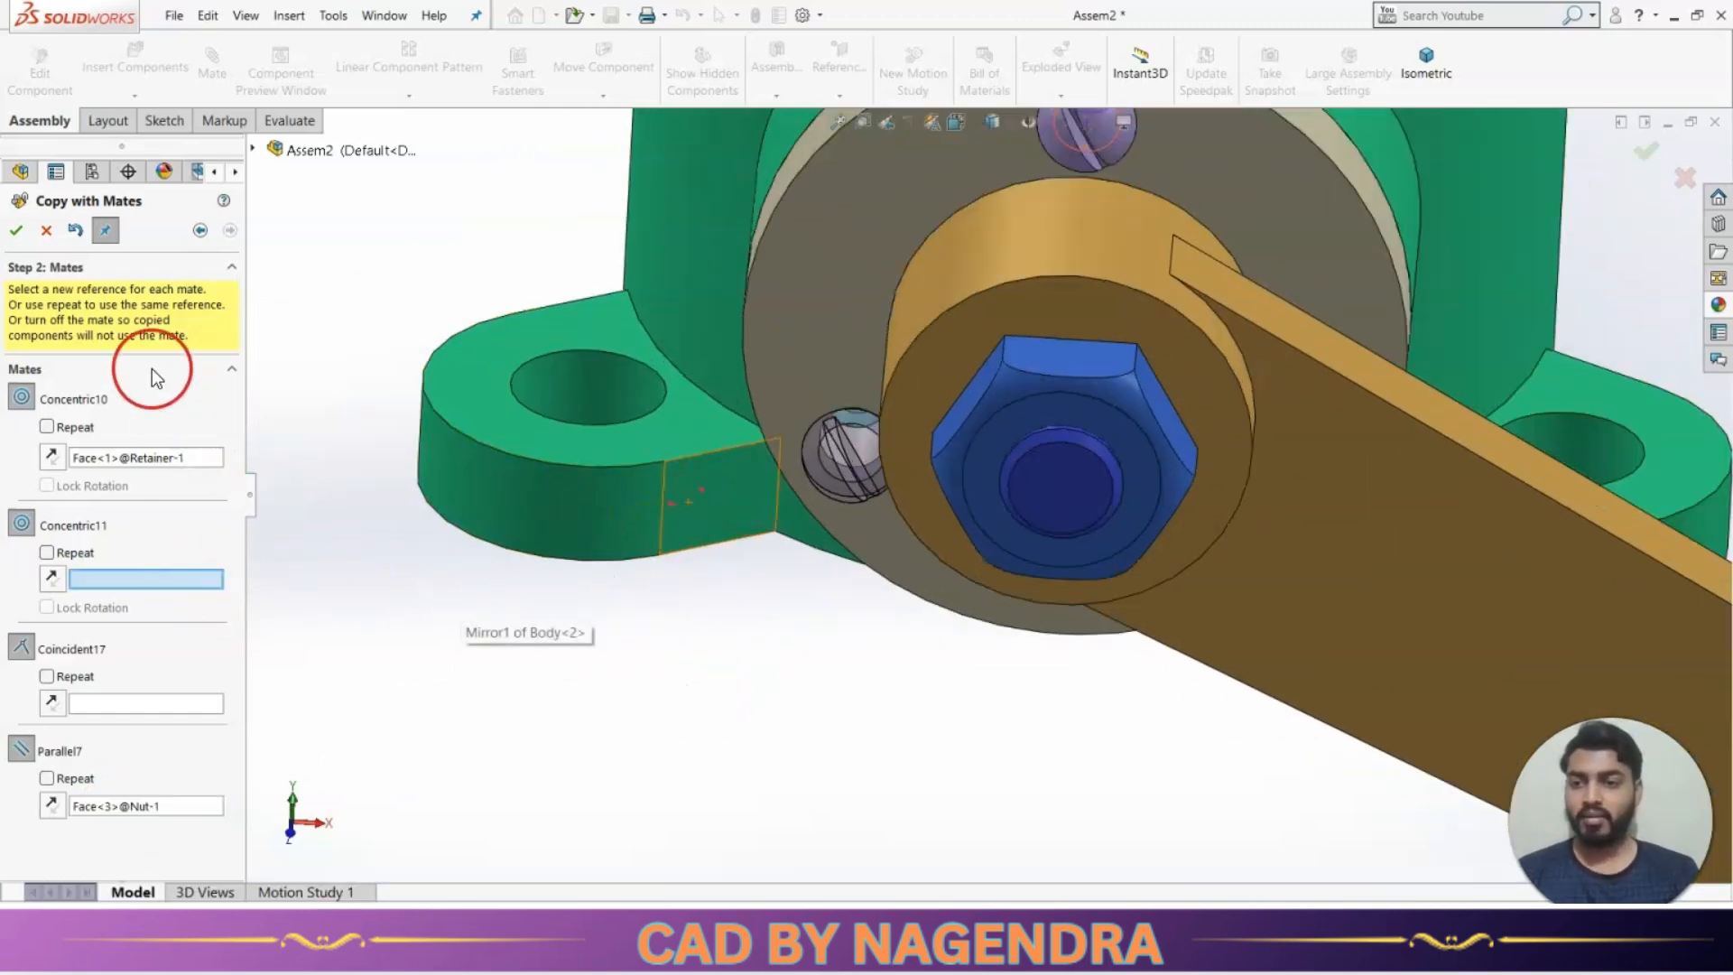
{"action": "left_click", "coordinate": [110, 701]}
{"action": "left_click", "coordinate": [824, 298]}
{"action": "left_click", "coordinate": [236, 390]}
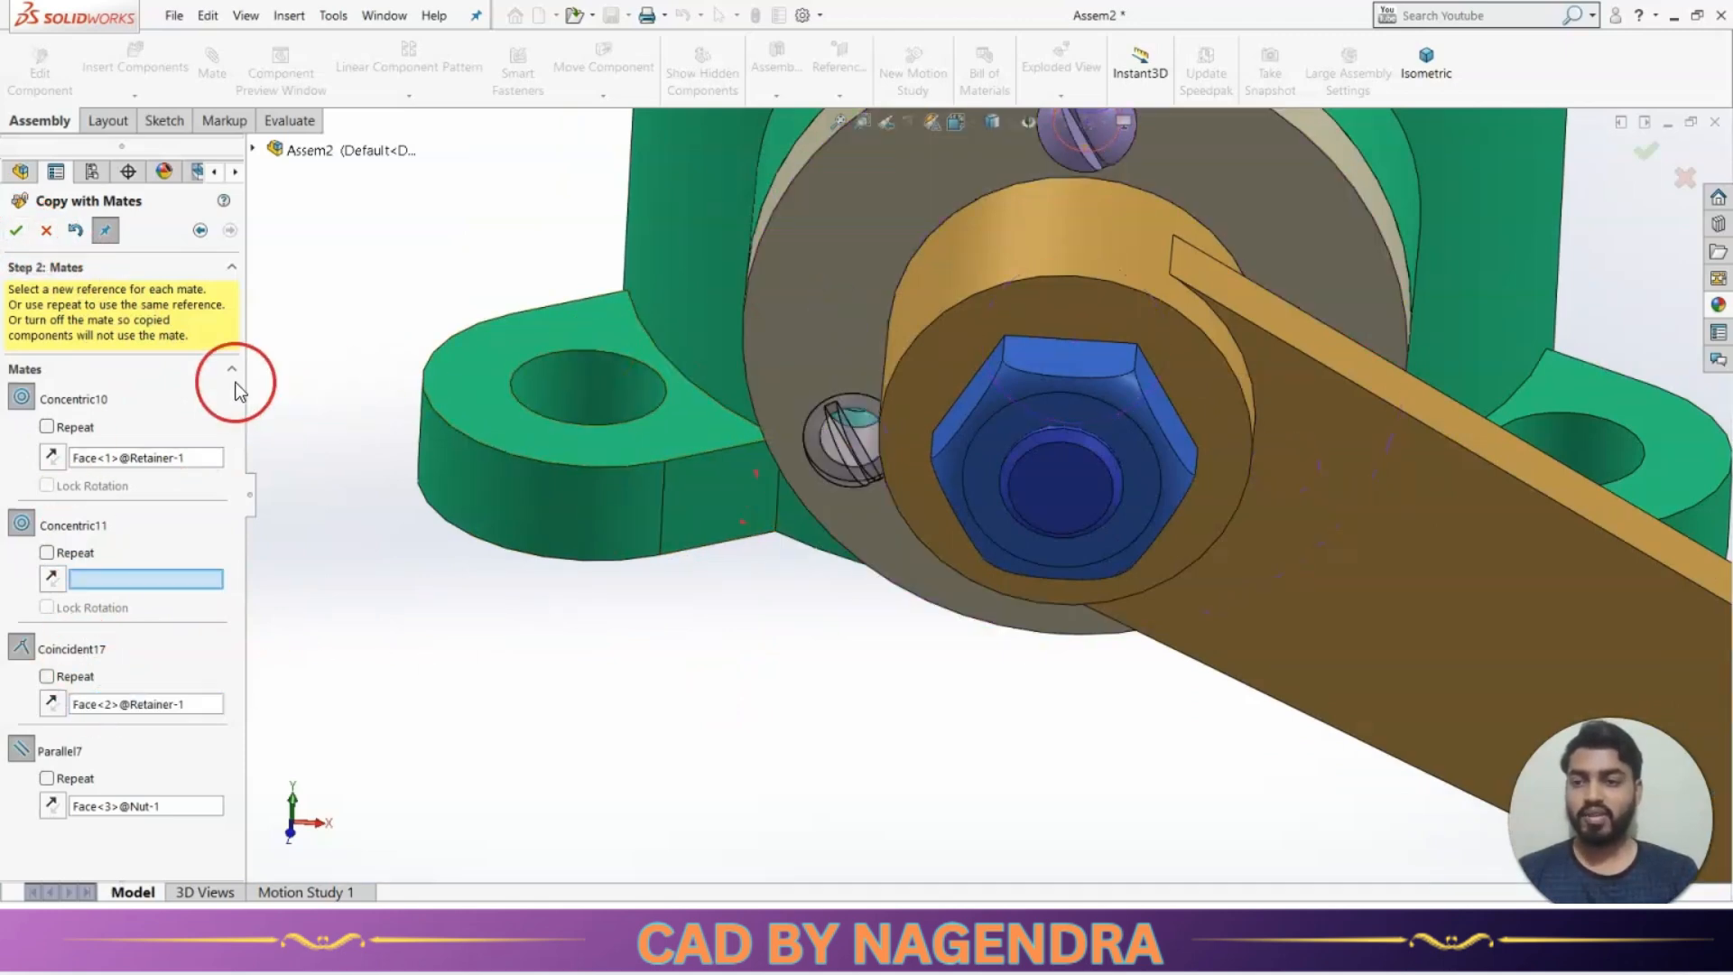
{"action": "left_click", "coordinate": [20, 230]}
Assign the Retainer's remaining empty hole behind the Arm as the Concentric10 reference for another copied Screw.
{"action": "scroll", "coordinate": [1095, 641], "scroll_direction": "up", "scroll_amount": 1}
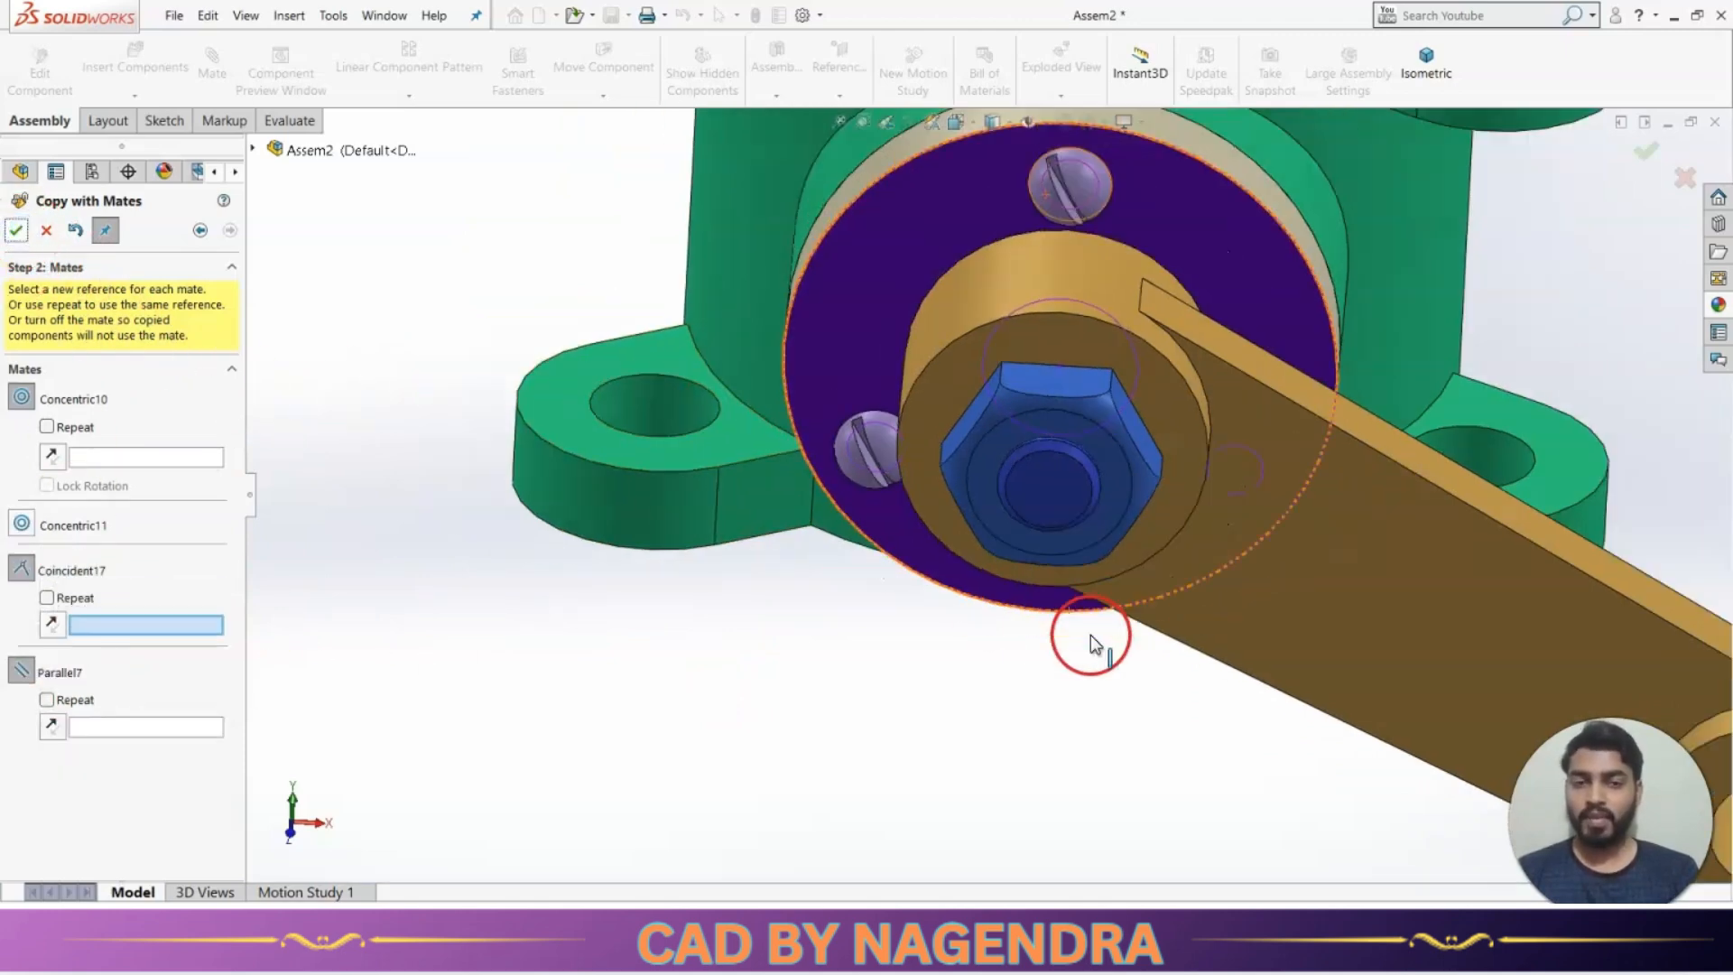
{"action": "middle_click_drag", "start_coordinate": [1094, 642], "coordinate": [1344, 386]}
{"action": "scroll", "coordinate": [1352, 419], "scroll_direction": "down", "scroll_amount": 2}
{"action": "middle_click_drag", "start_coordinate": [1354, 588], "coordinate": [1095, 719]}
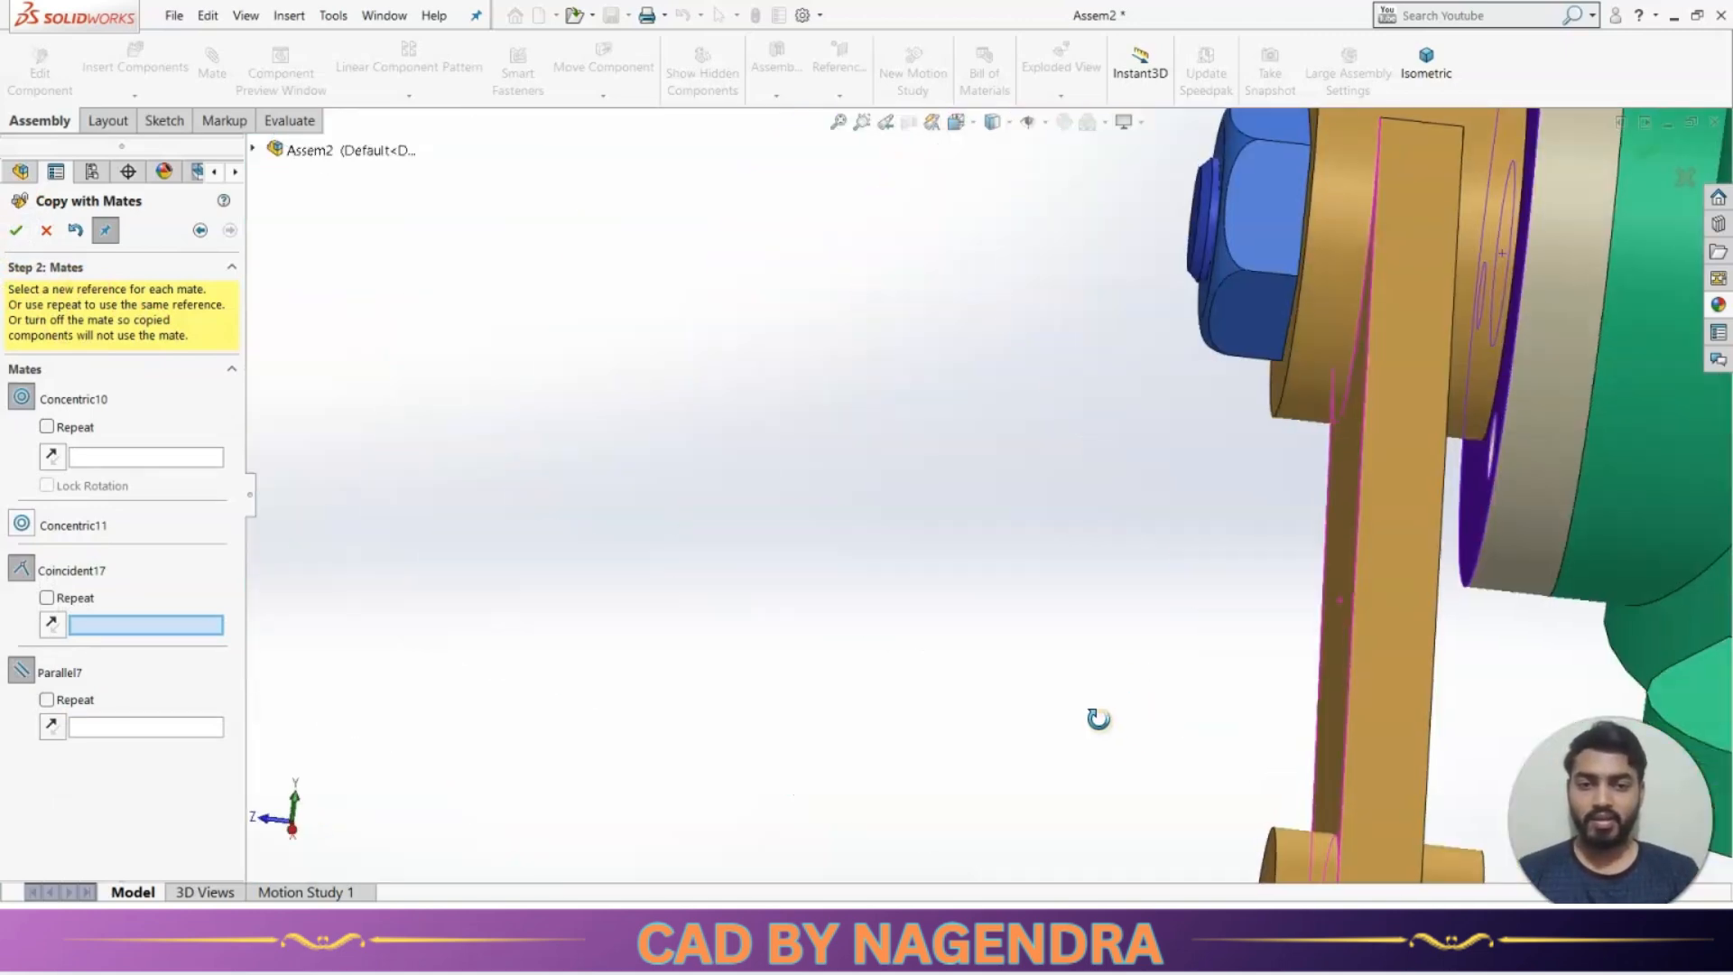
{"action": "scroll", "coordinate": [1547, 503], "scroll_direction": "down", "scroll_amount": 3}
{"action": "scroll", "coordinate": [1411, 492], "scroll_direction": "up", "scroll_amount": 3}
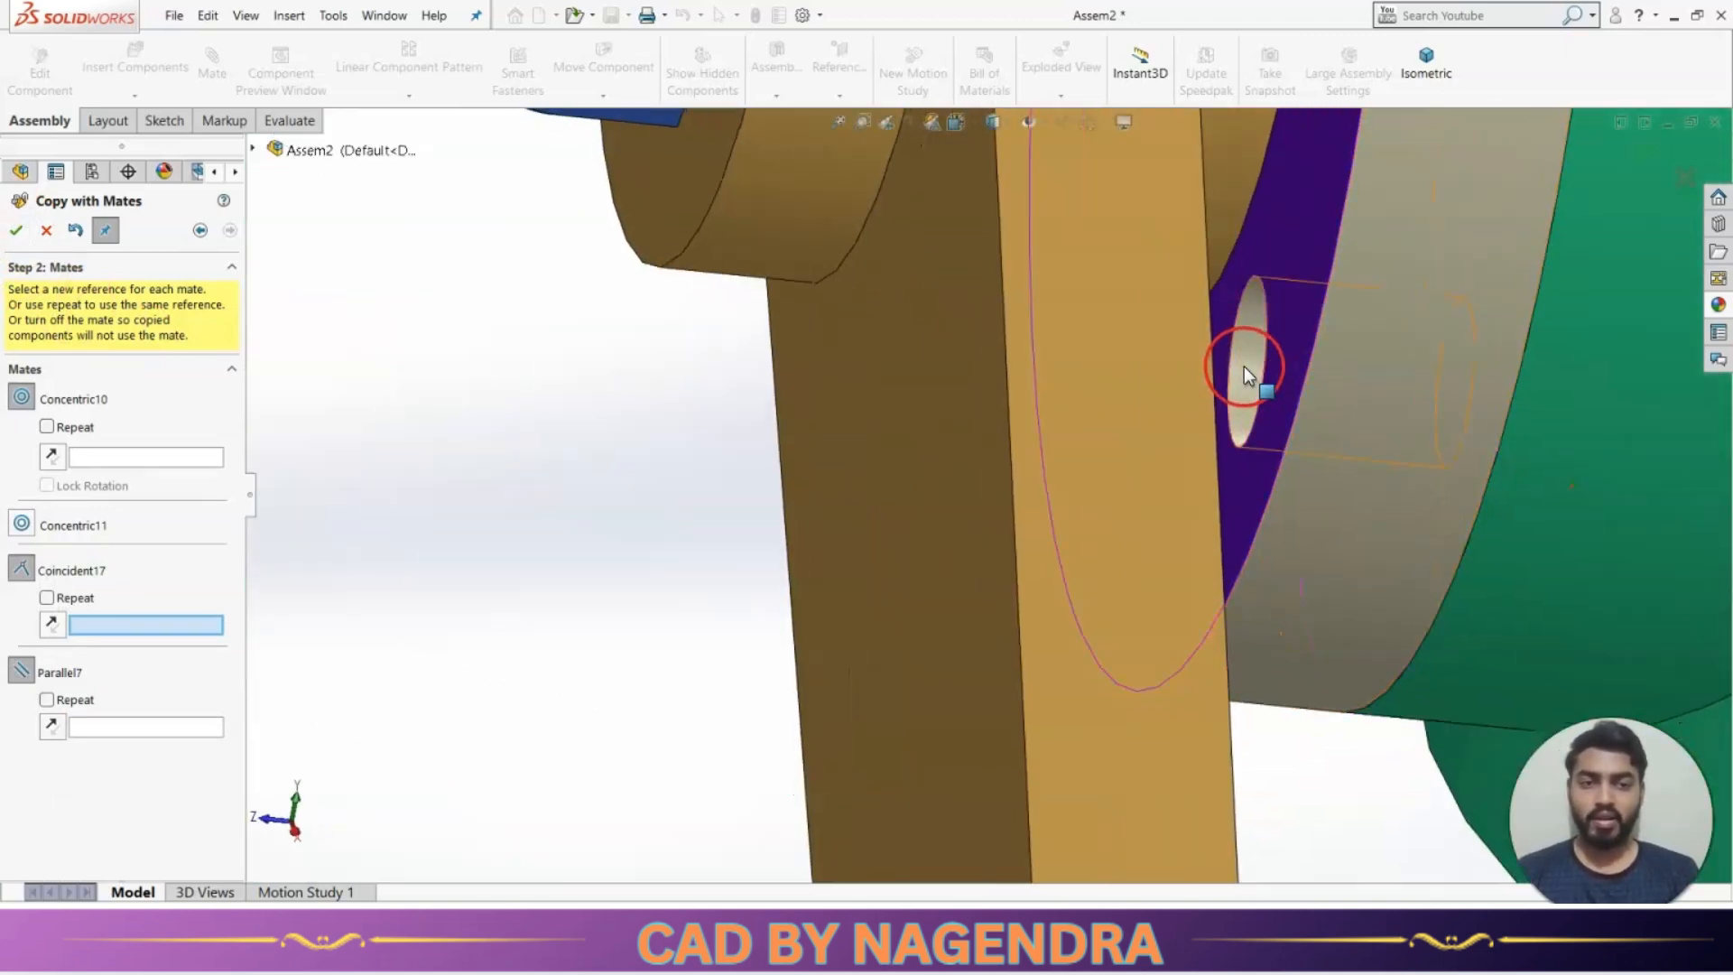
{"action": "scroll", "coordinate": [1244, 365], "scroll_direction": "down", "scroll_amount": 3}
{"action": "left_click", "coordinate": [143, 468]}
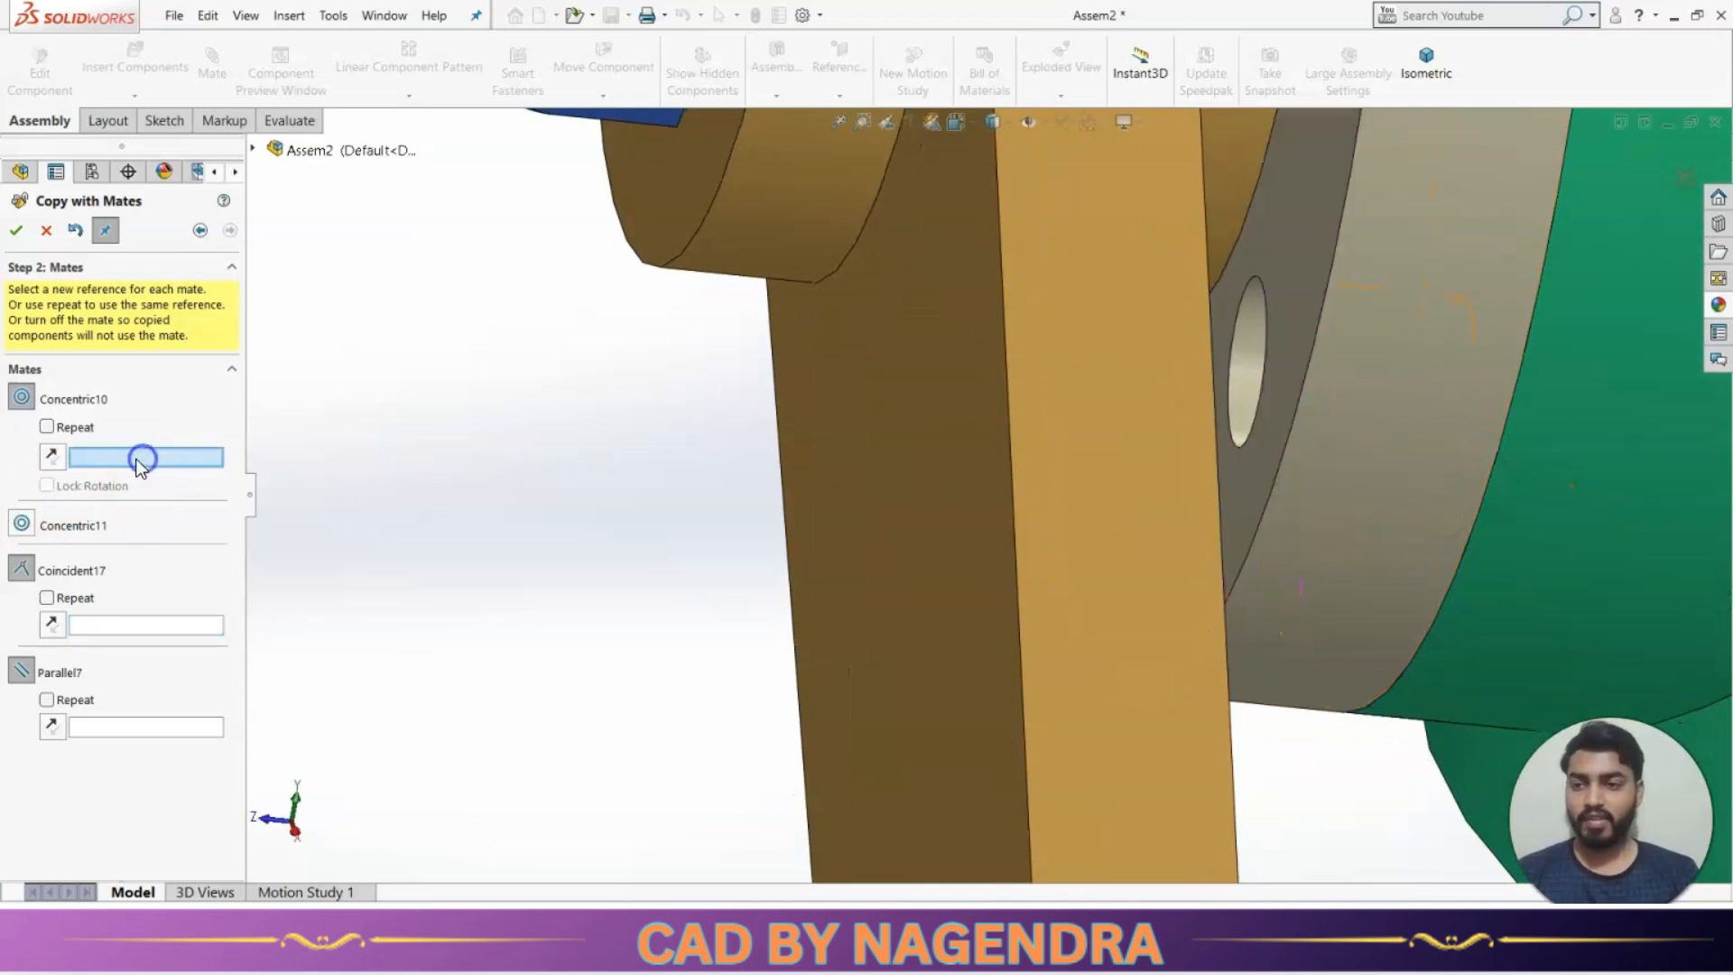
{"action": "scroll", "coordinate": [1253, 391], "scroll_direction": "up", "scroll_amount": 3}
{"action": "scroll", "coordinate": [1045, 341], "scroll_direction": "down", "scroll_amount": 4}
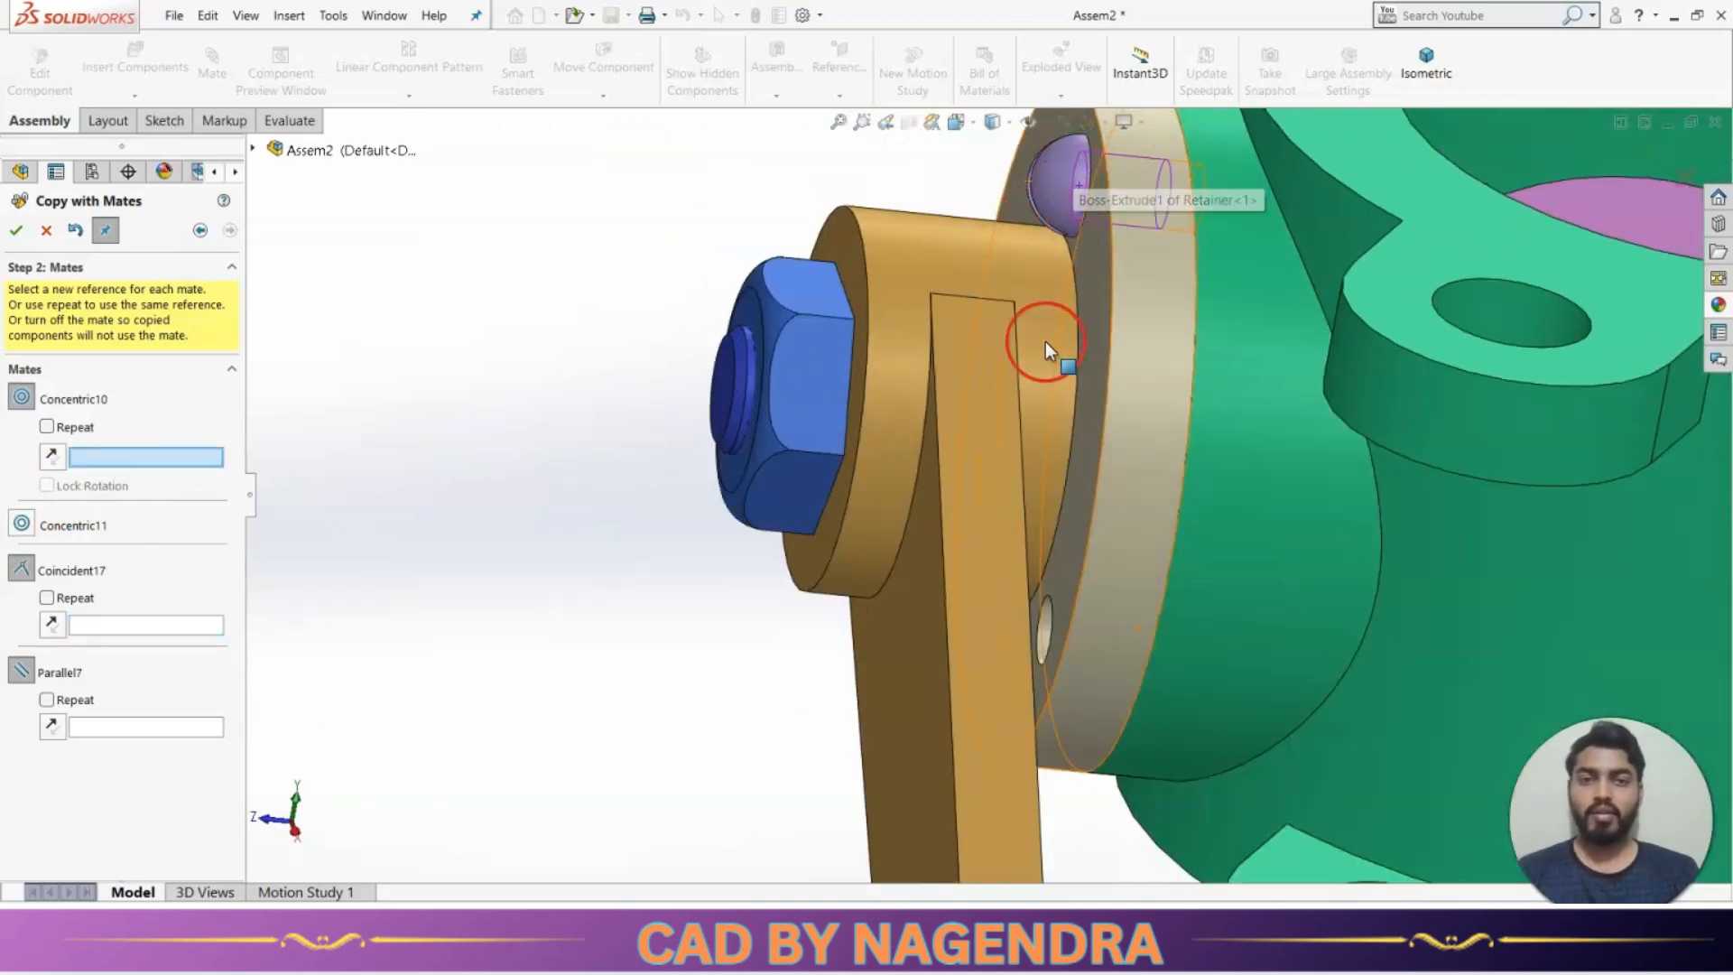
{"action": "left_click", "coordinate": [1036, 700]}
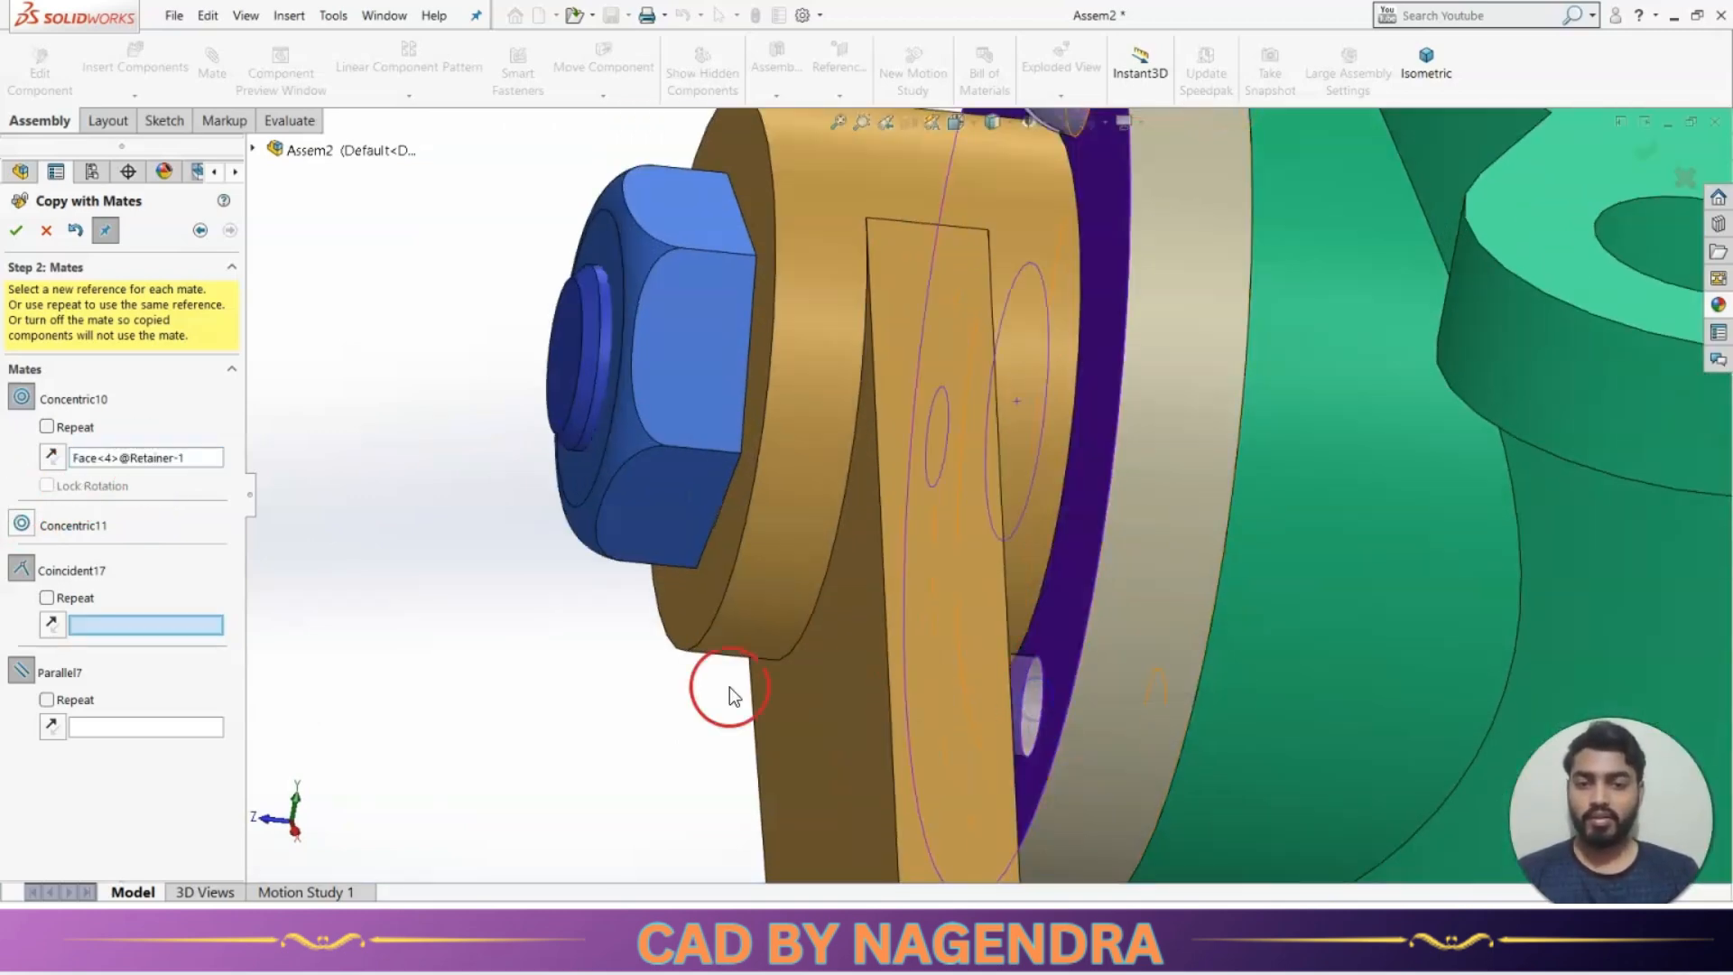
Reference the Retainer's front face for Coincident17 and the Nut's side face for Parallel7, place the Screw copy, and finish Copy with Mates.
{"action": "left_click", "coordinate": [62, 614]}
{"action": "left_click", "coordinate": [1103, 450]}
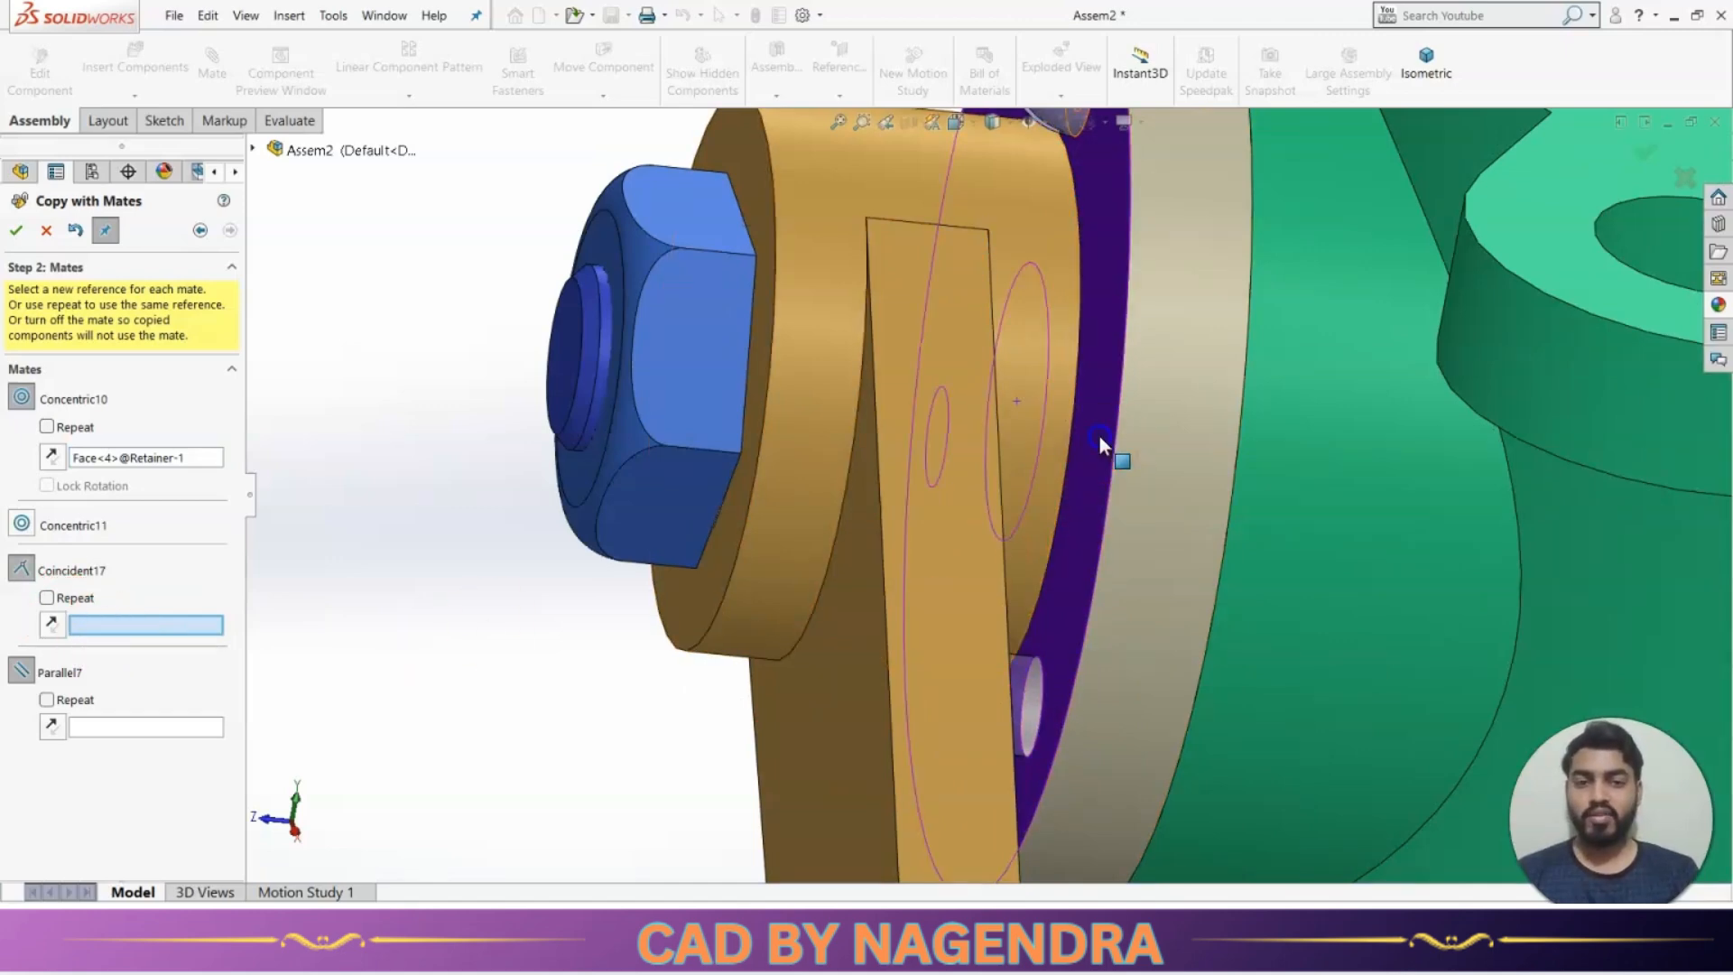
{"action": "left_click", "coordinate": [71, 228]}
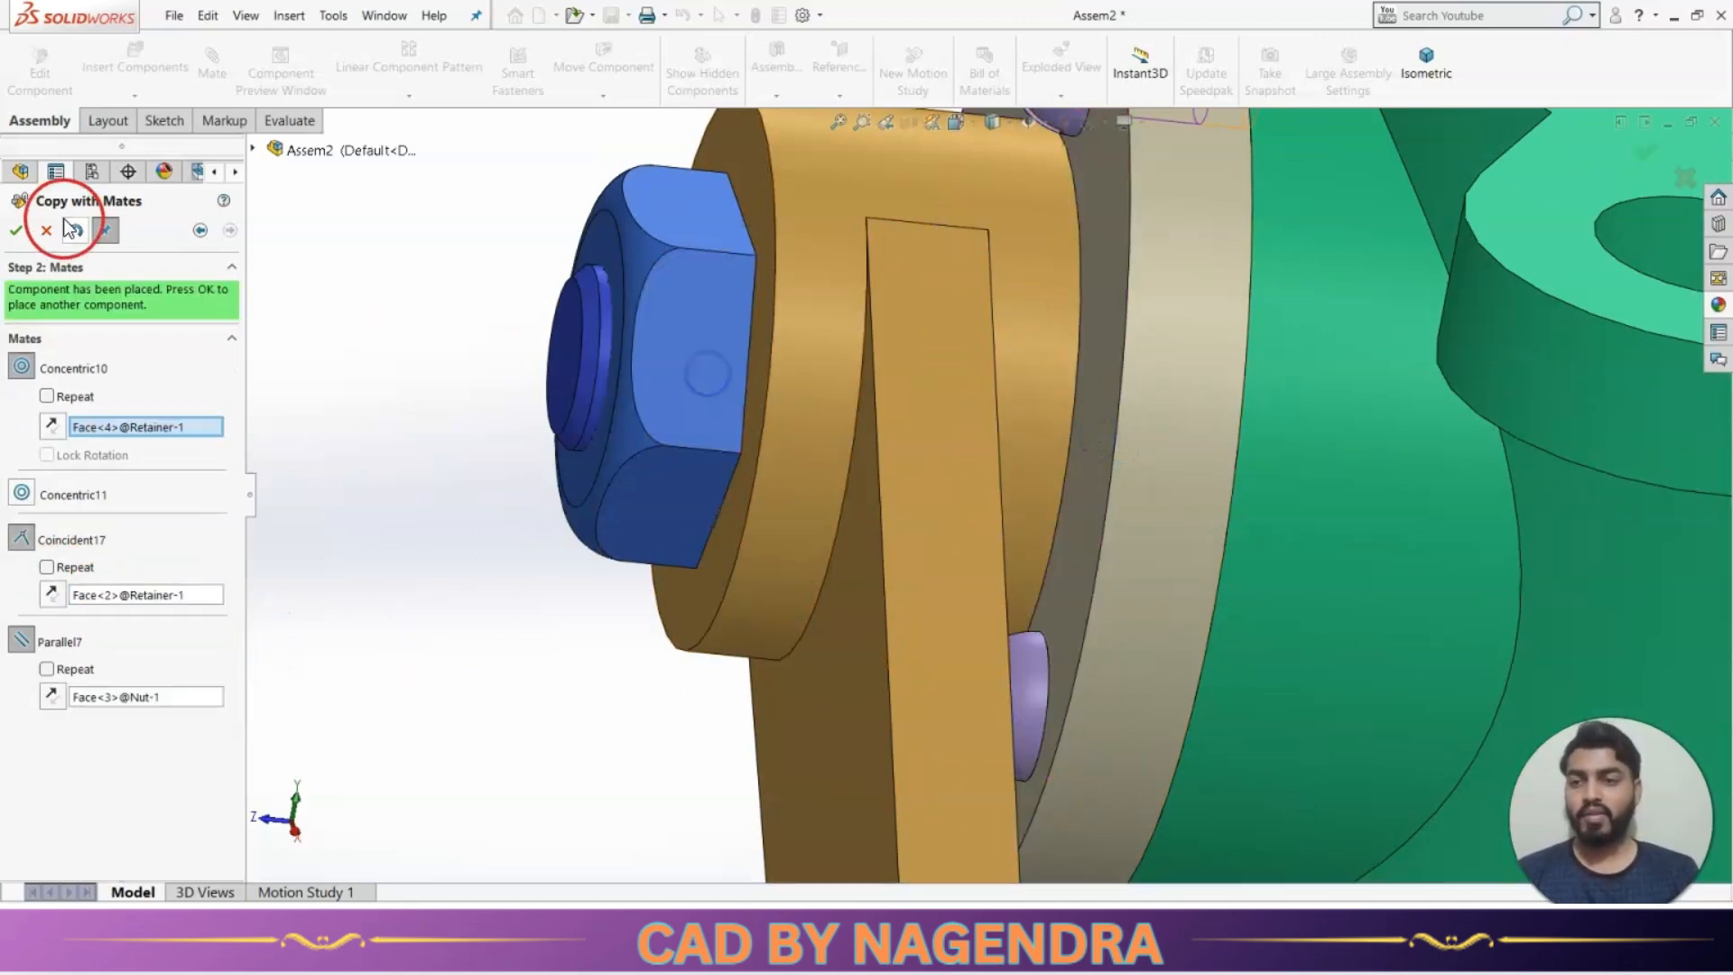
{"action": "left_click", "coordinate": [17, 232]}
{"action": "left_click", "coordinate": [46, 229]}
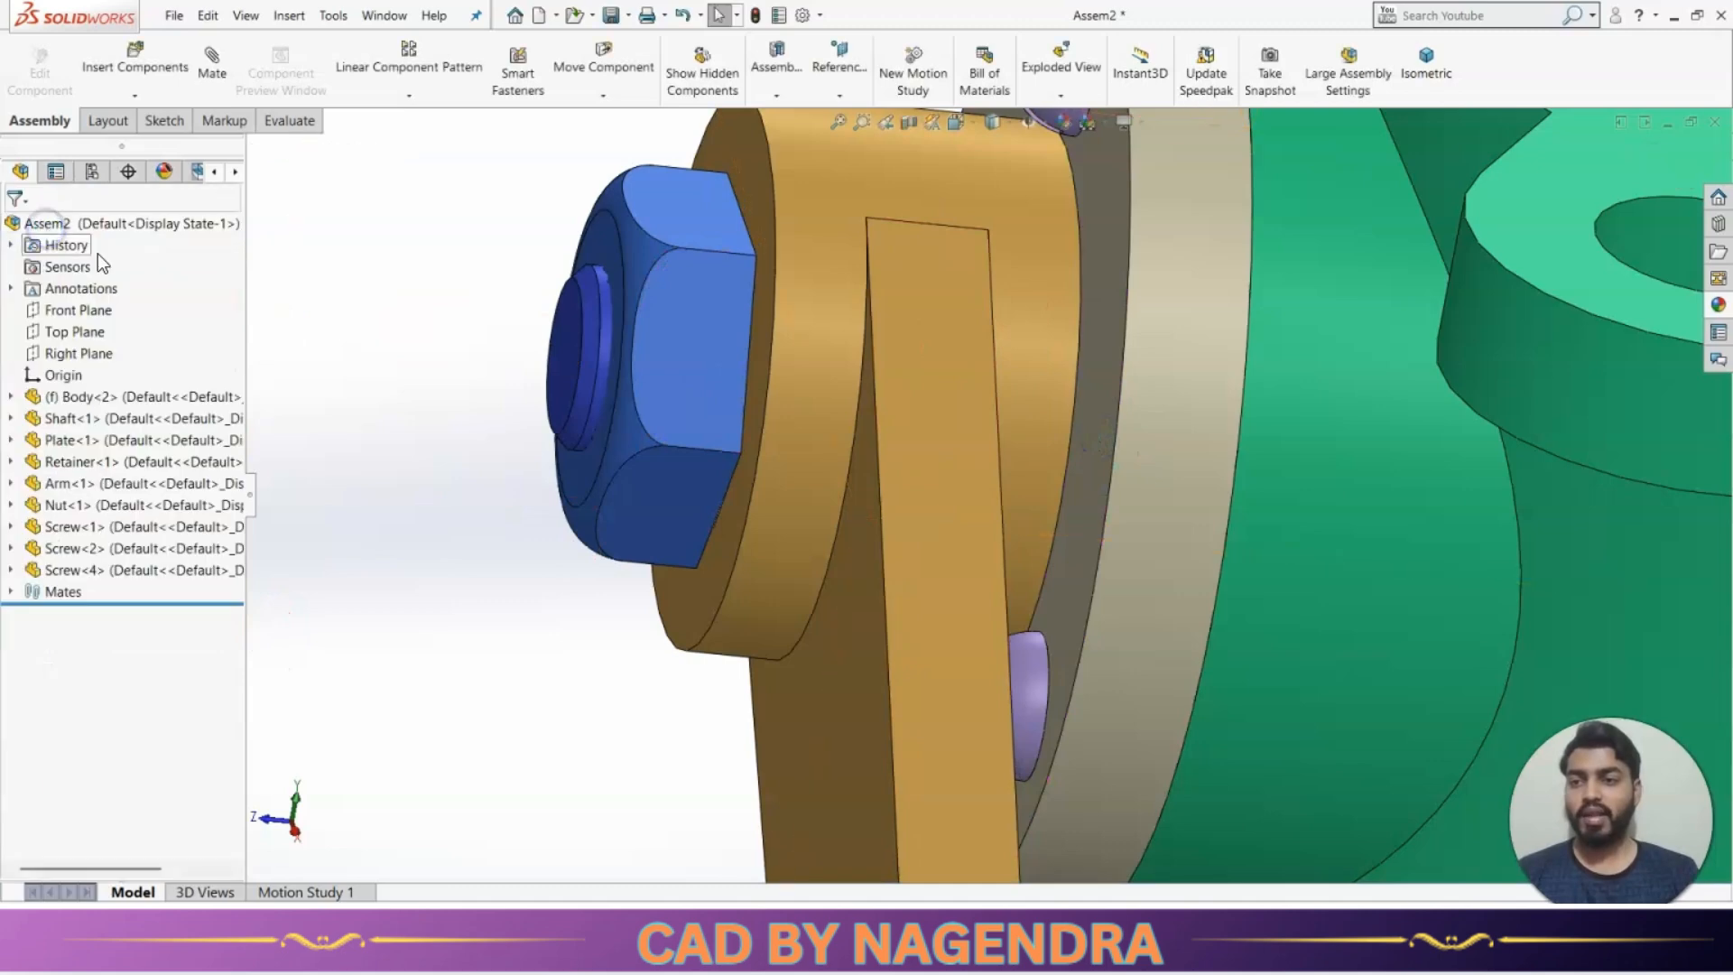
Inspect the assembled valve from slightly rotated angles and return it to the isometric view.
{"action": "left_click", "coordinate": [1436, 65]}
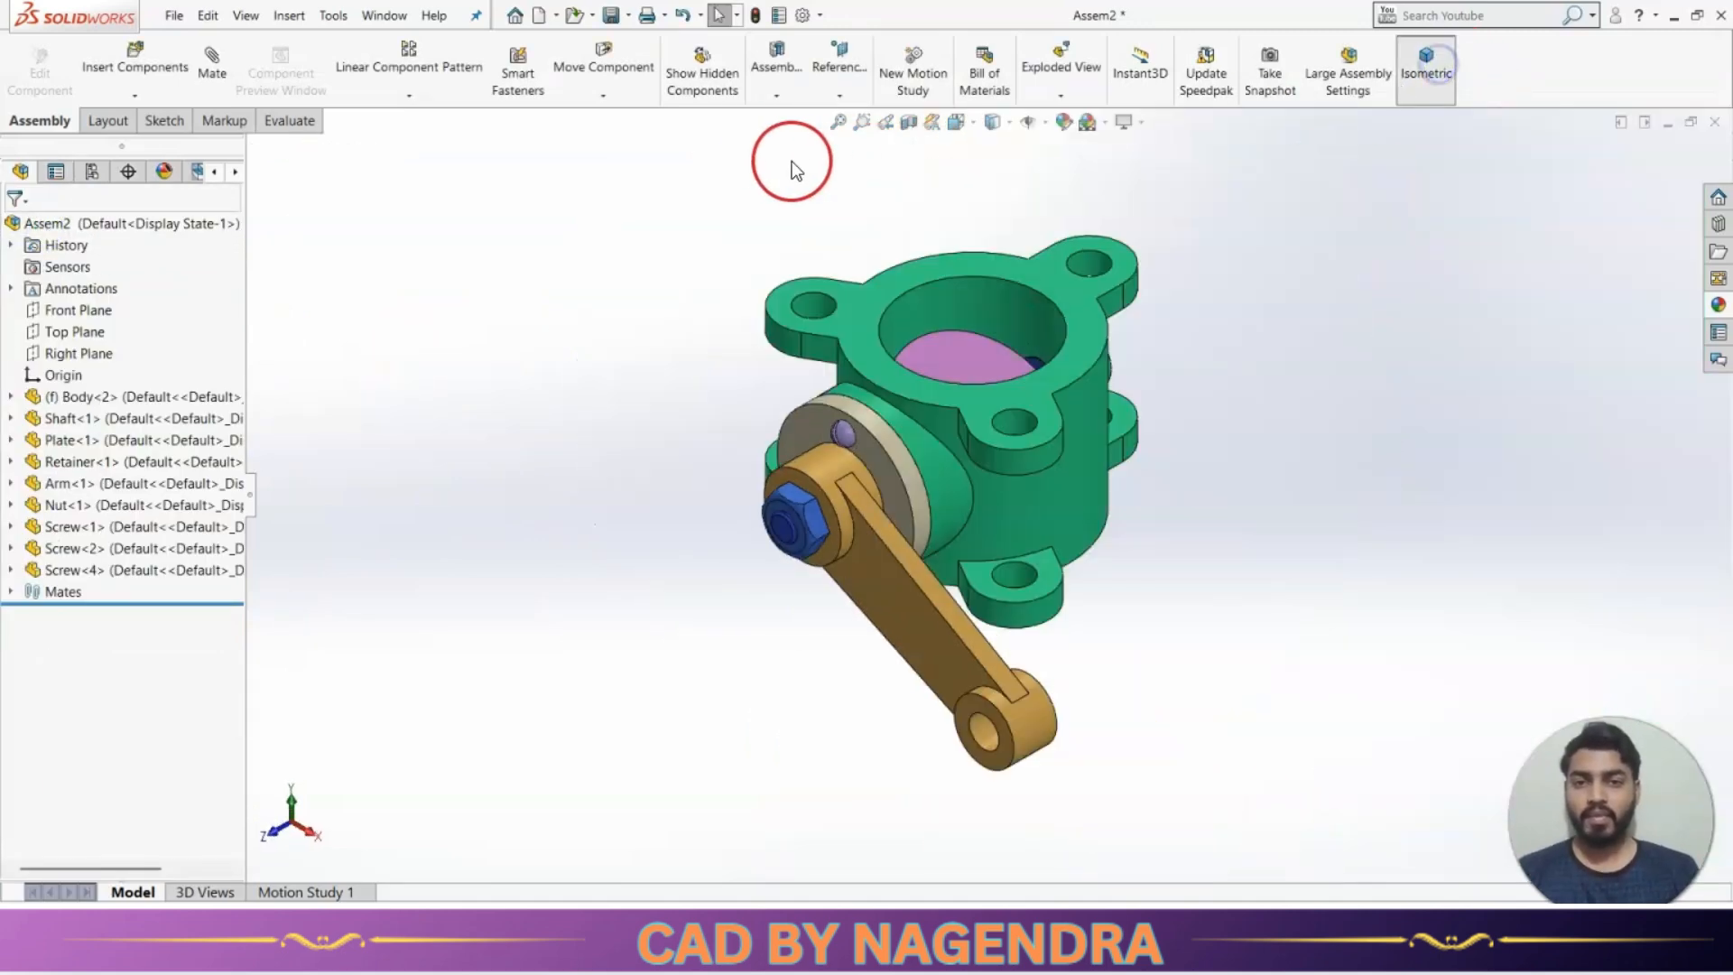
{"action": "middle_click_drag", "start_coordinate": [1207, 476], "coordinate": [1212, 527]}
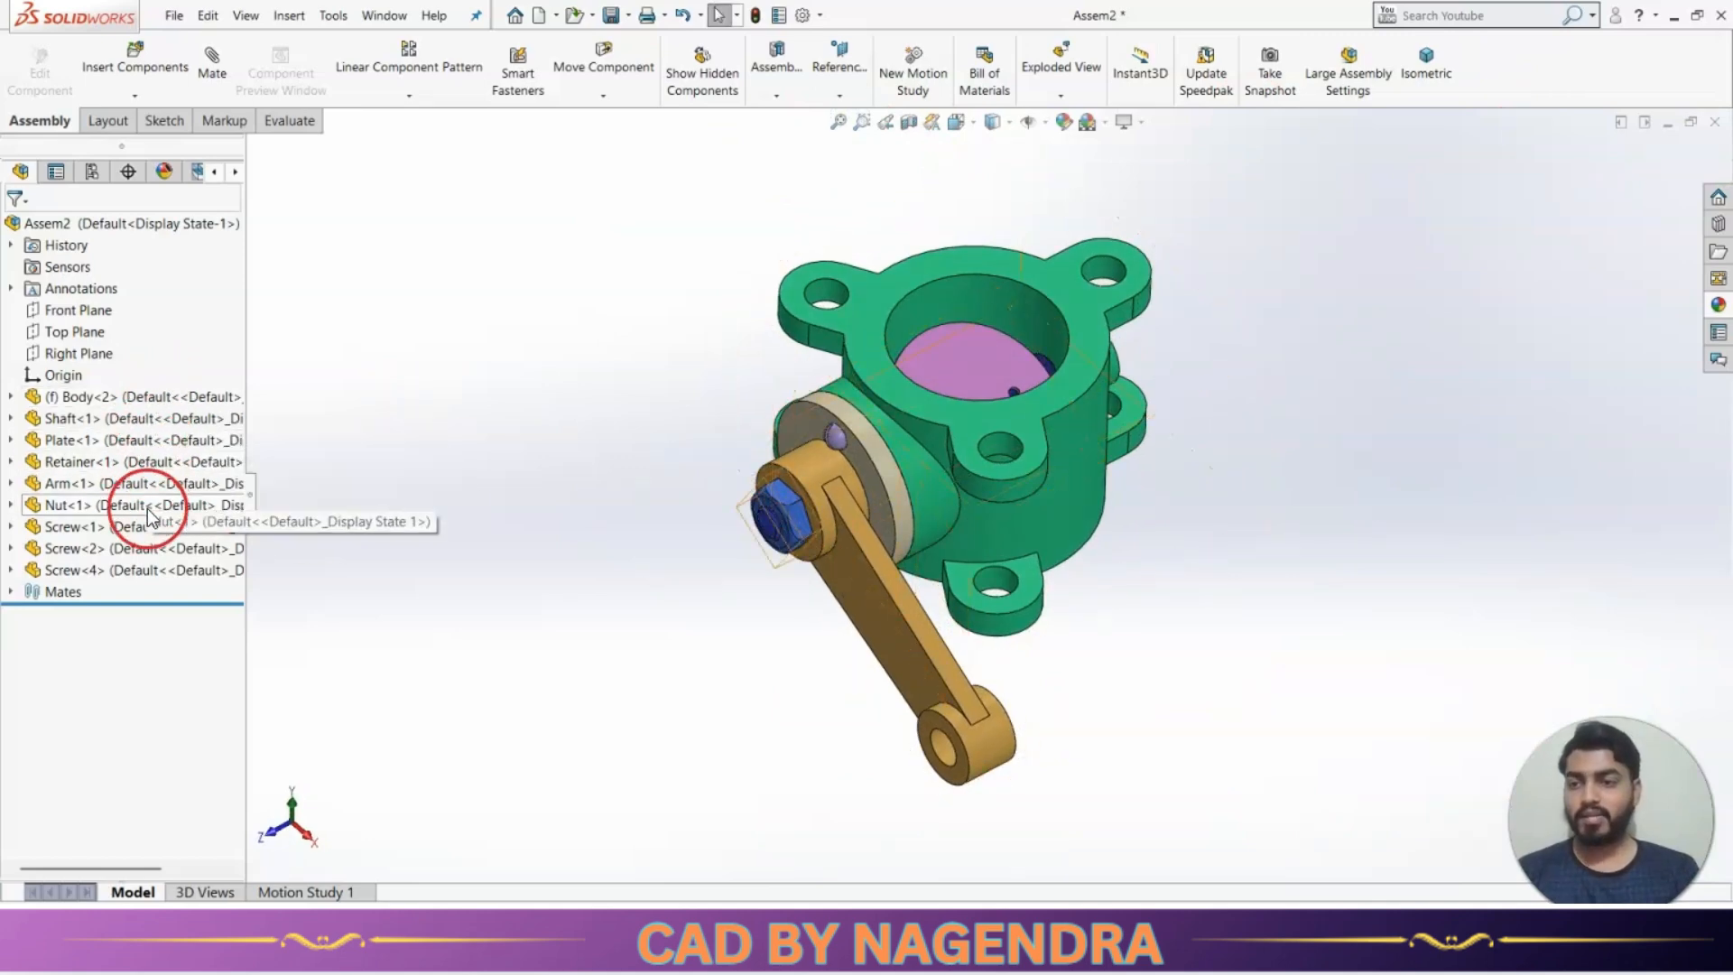
{"action": "scroll", "coordinate": [1174, 382], "scroll_direction": "down", "scroll_amount": 3}
{"action": "middle_click_drag", "start_coordinate": [1122, 449], "coordinate": [1226, 484]}
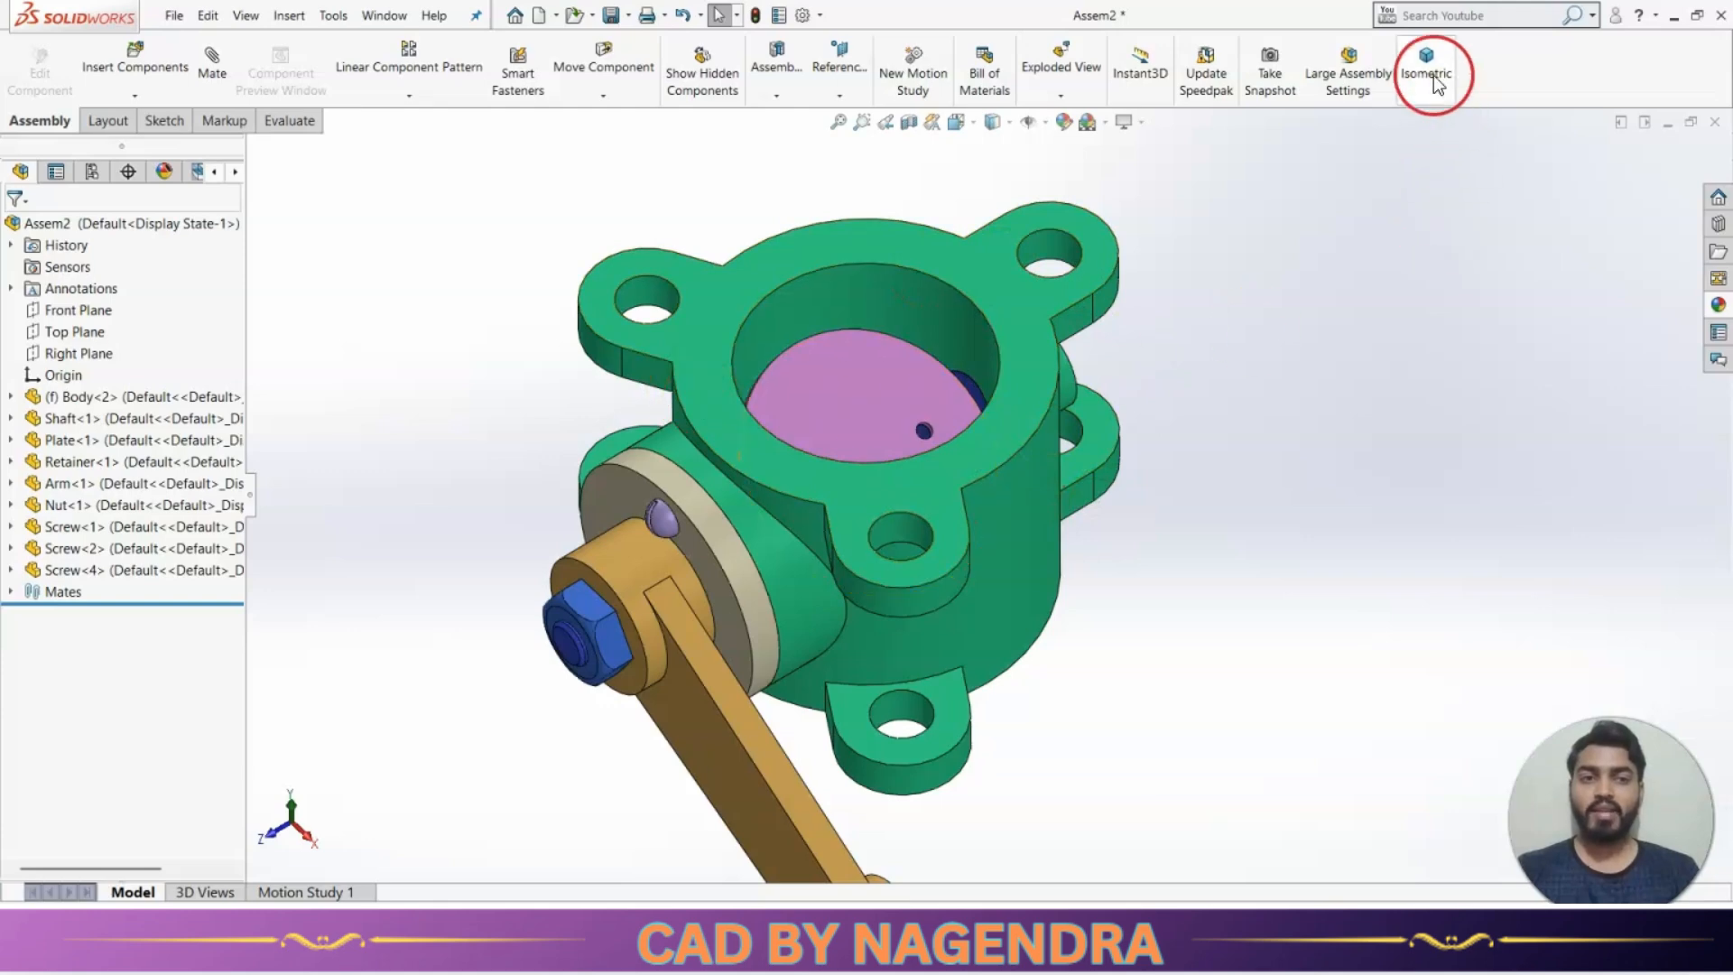
{"action": "left_click", "coordinate": [1435, 76]}
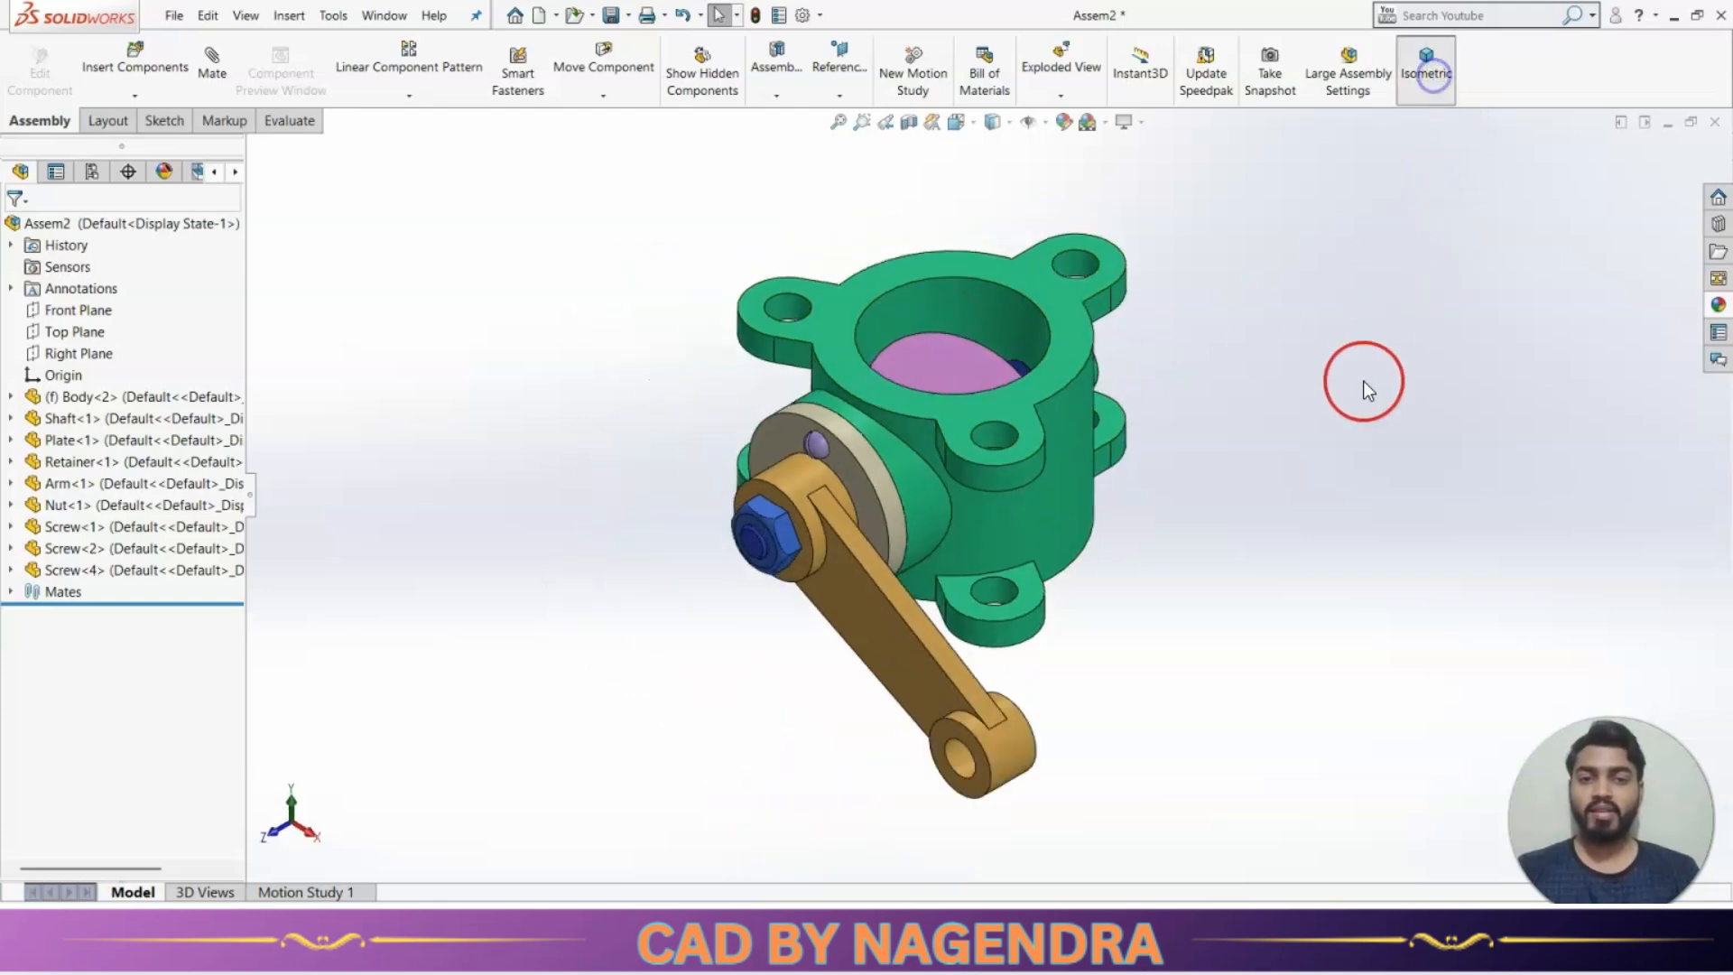